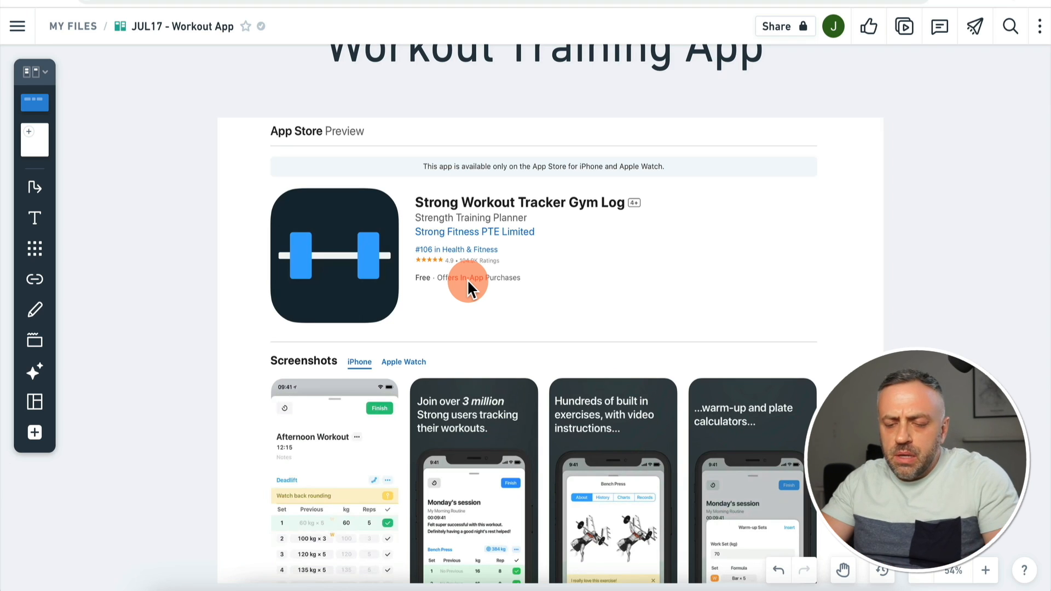
# Step: Scroll the Whimsical board down past the Strong App Store preview to the Profile, History and Start Workout mockups
pyautogui.scroll(-2, 467, 280)
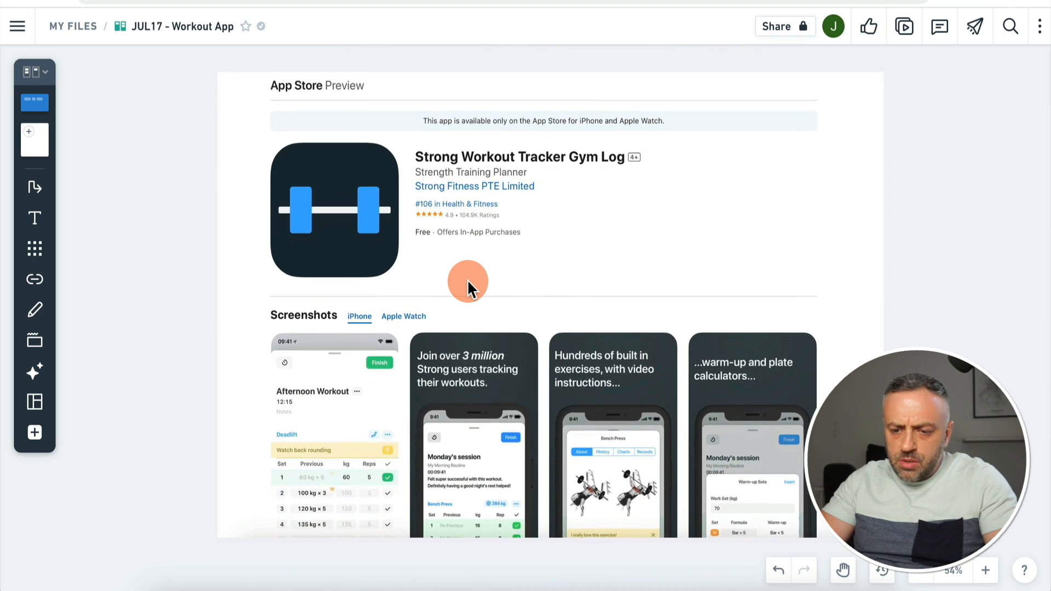
pyautogui.scroll(1, 468, 279)
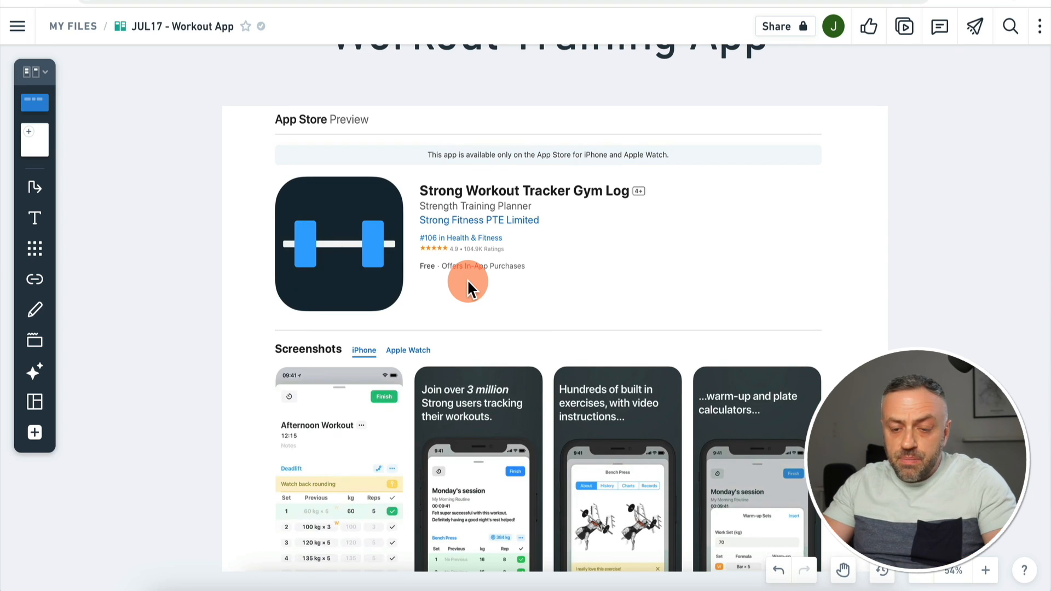
pyautogui.scroll(-1, 452, 318)
pyautogui.scroll(3, 452, 317)
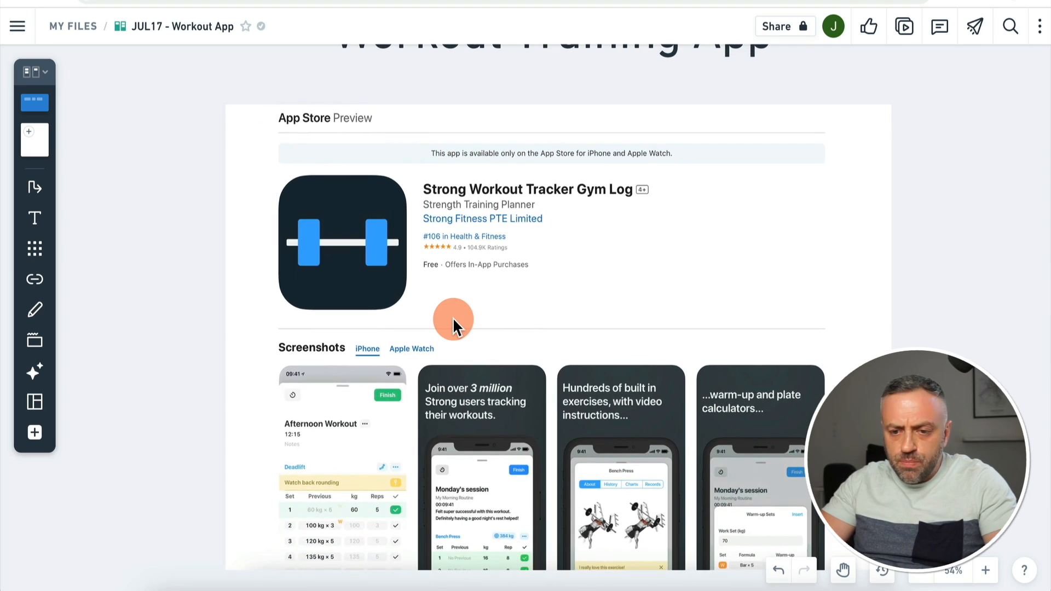
pyautogui.scroll(-20, 452, 317)
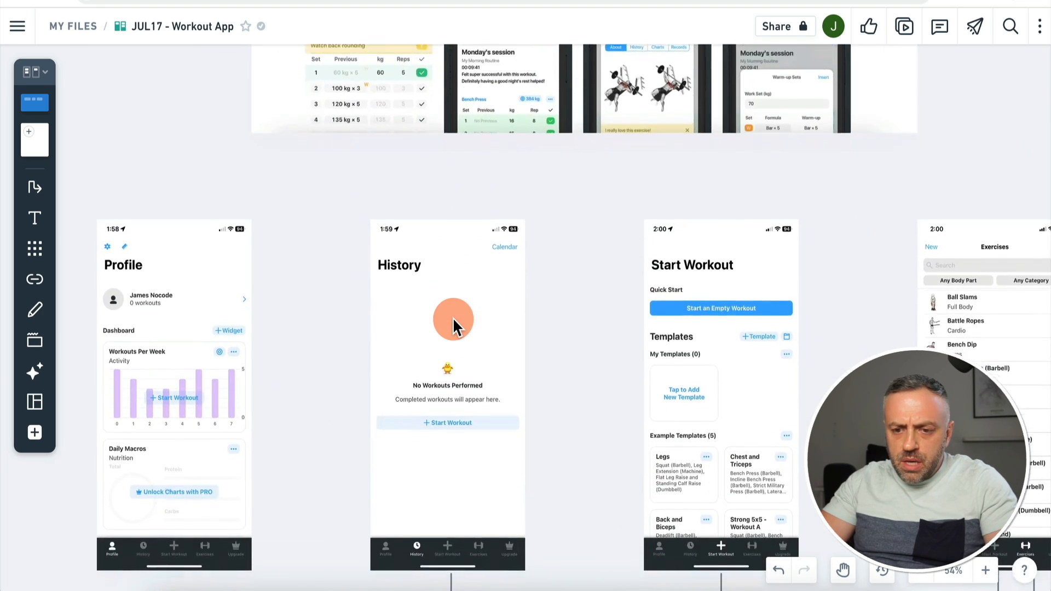
pyautogui.hscroll(-1, 452, 317)
pyautogui.scroll(-1, 453, 317)
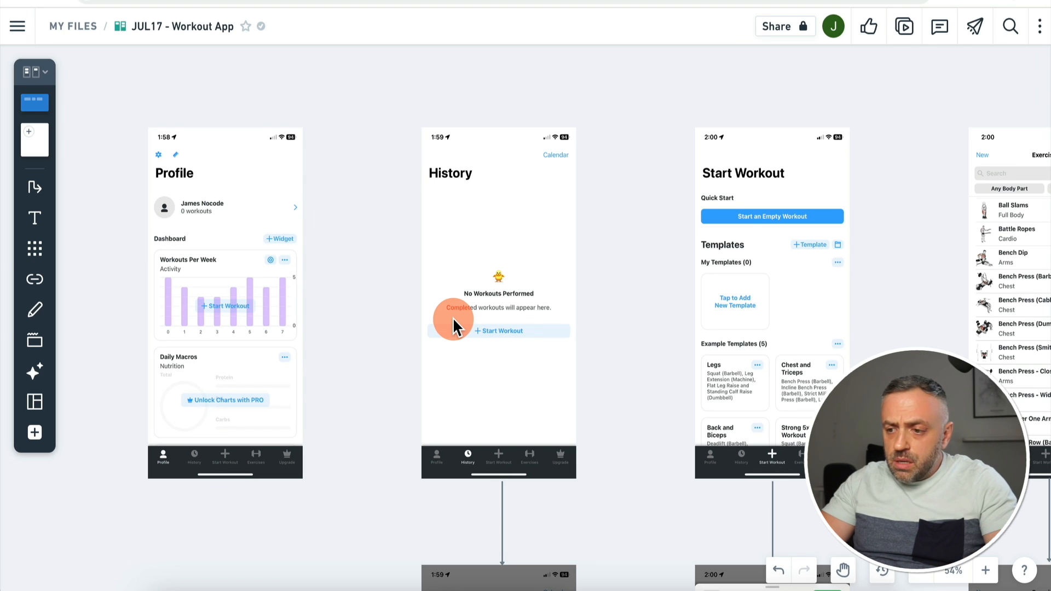
pyautogui.scroll(1, 452, 317)
pyautogui.hscroll(2, 452, 317)
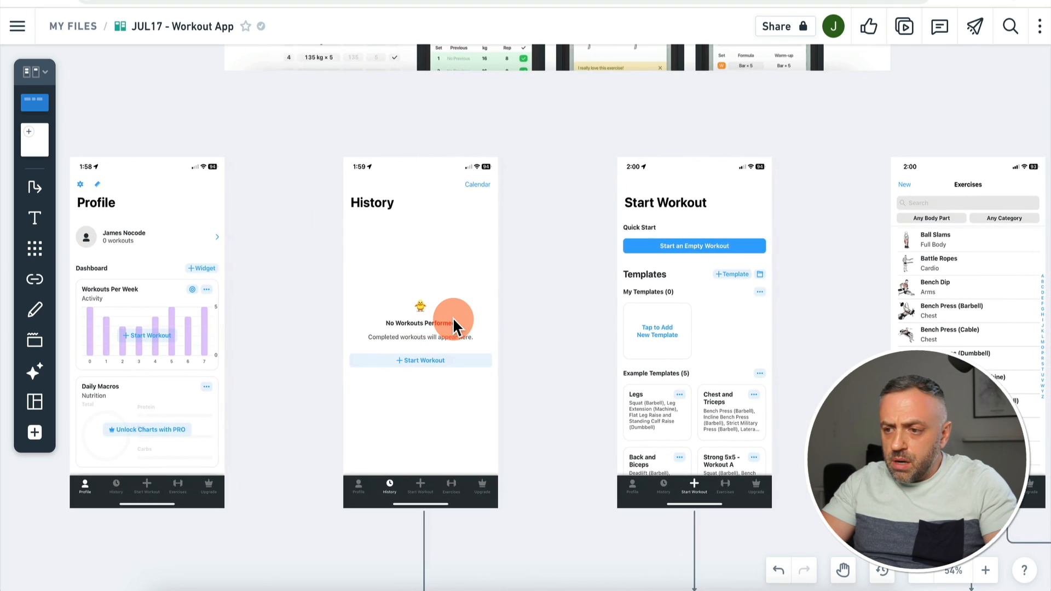
pyautogui.hscroll(-2, 452, 317)
pyautogui.scroll(-1, 452, 317)
pyautogui.scroll(-3, 452, 318)
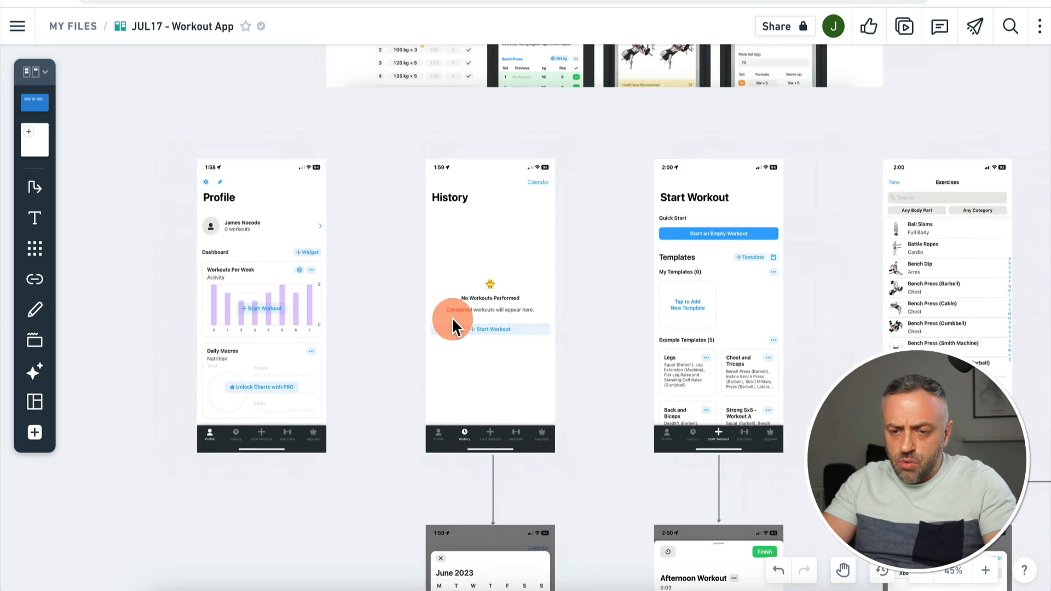
pyautogui.scroll(2, 451, 317)
pyautogui.hscroll(-2, 451, 317)
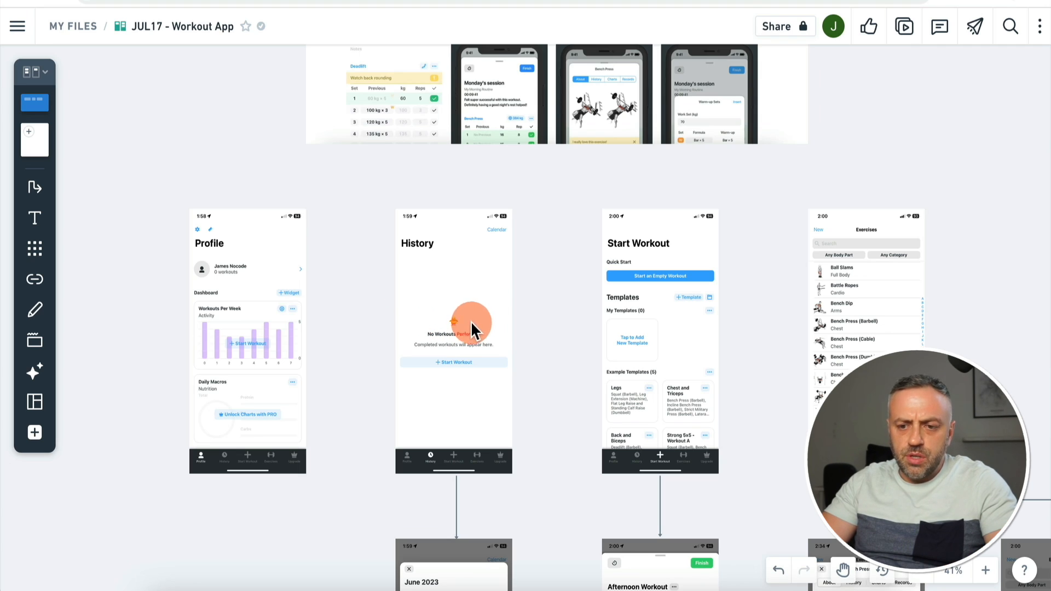
# Step: Pan down and across the board to the calendar, Afternoon Workout, Bench Press (Cable) and Create New Exercise mockups
pyautogui.scroll(-4, 510, 311)
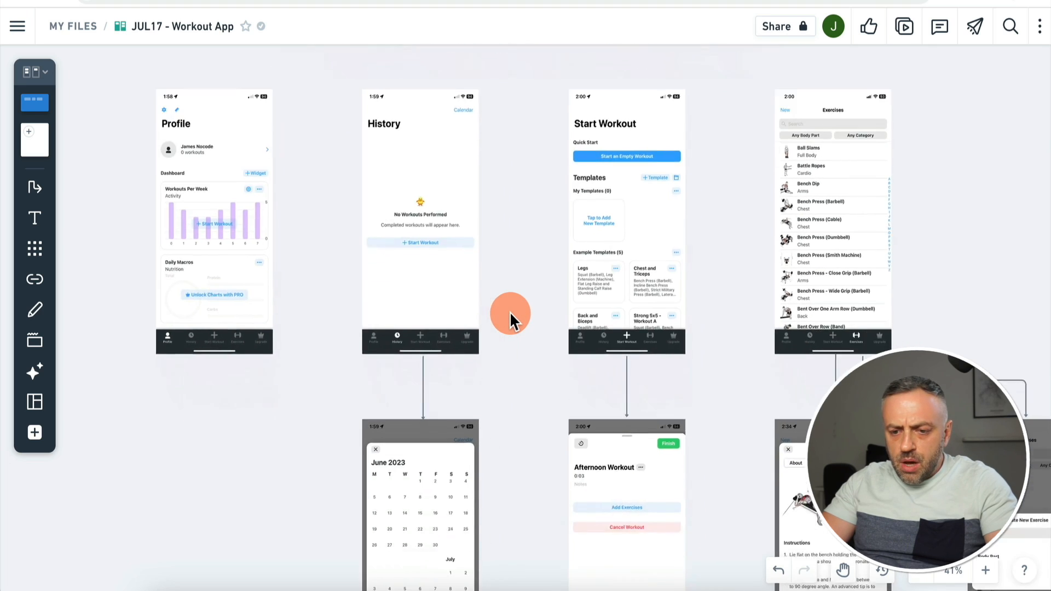
pyautogui.scroll(1, 510, 311)
pyautogui.hscroll(1, 510, 311)
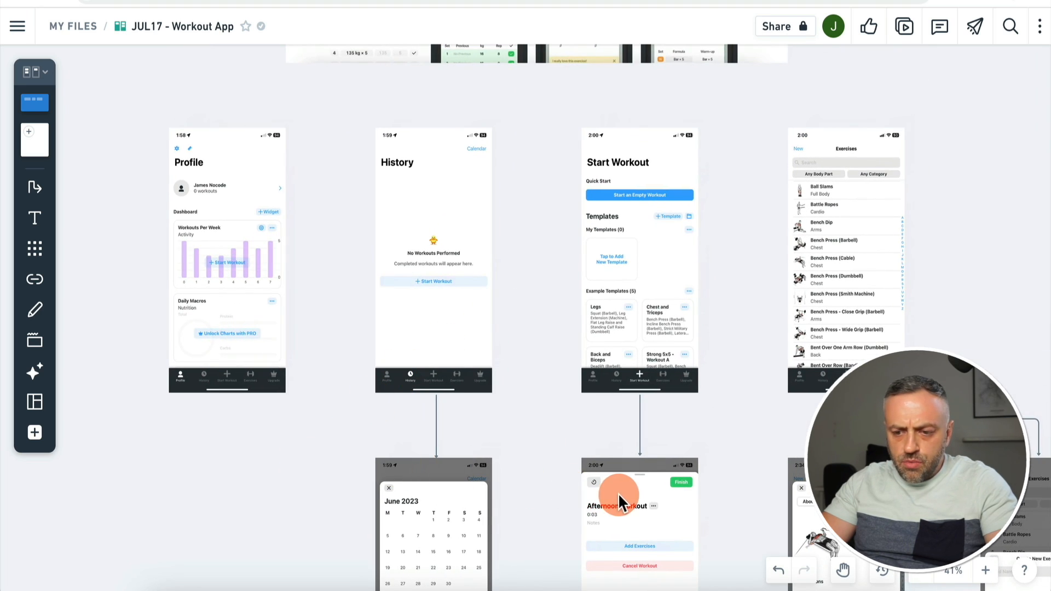
pyautogui.scroll(-4, 457, 485)
pyautogui.hscroll(1, 457, 485)
pyautogui.scroll(1, 458, 485)
pyautogui.scroll(2, 458, 485)
pyautogui.hscroll(-2, 458, 485)
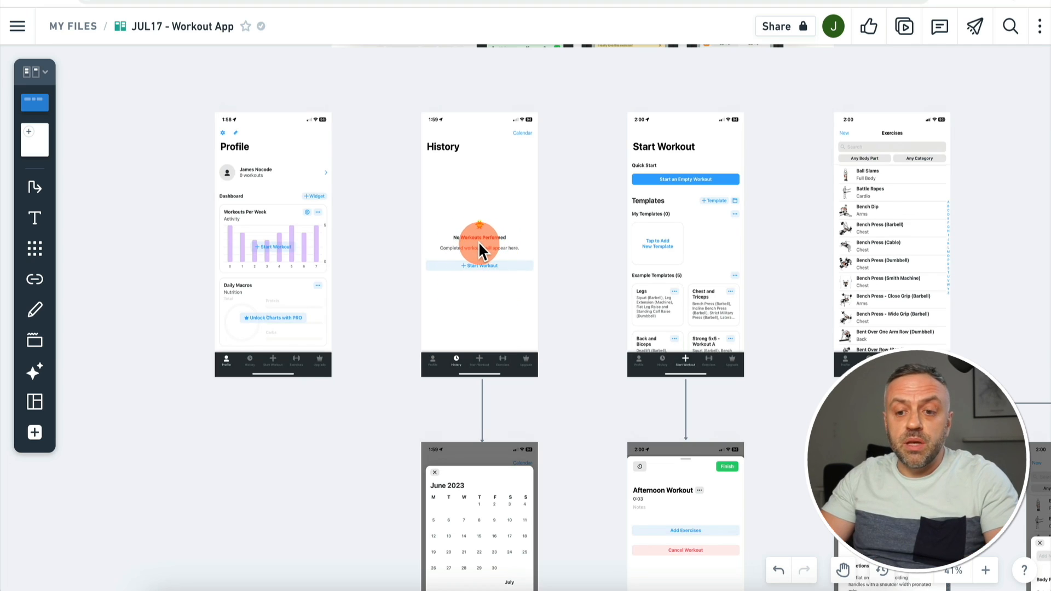
pyautogui.scroll(2, 492, 219)
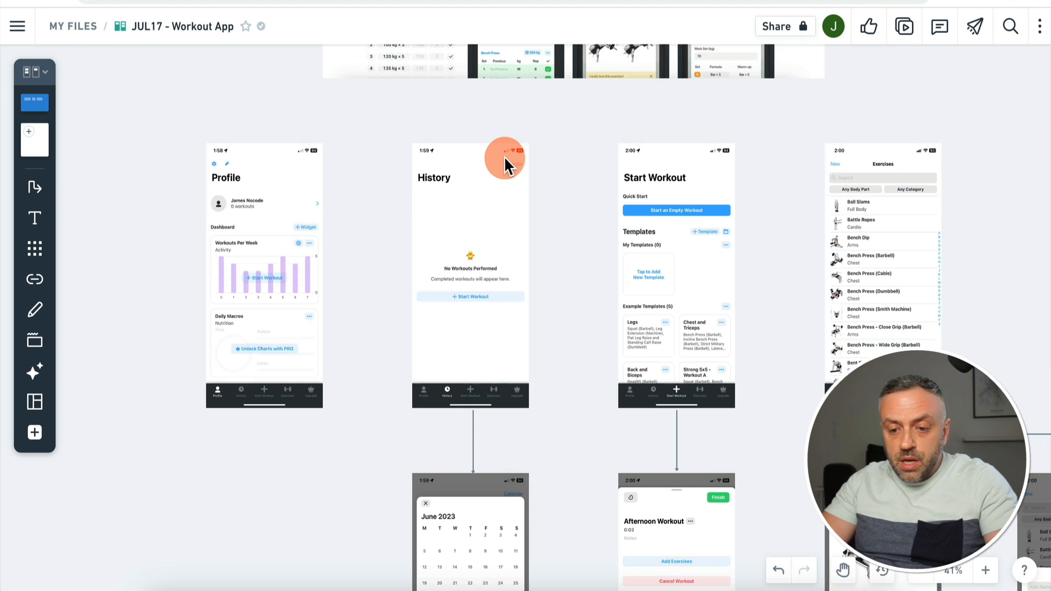
pyautogui.scroll(-5, 506, 185)
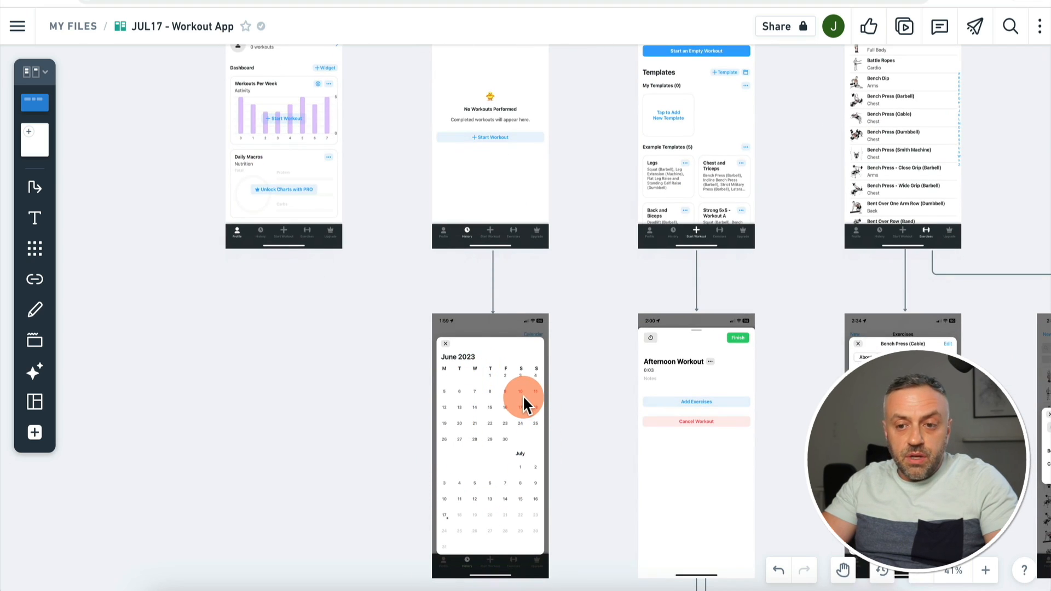
pyautogui.scroll(5, 523, 395)
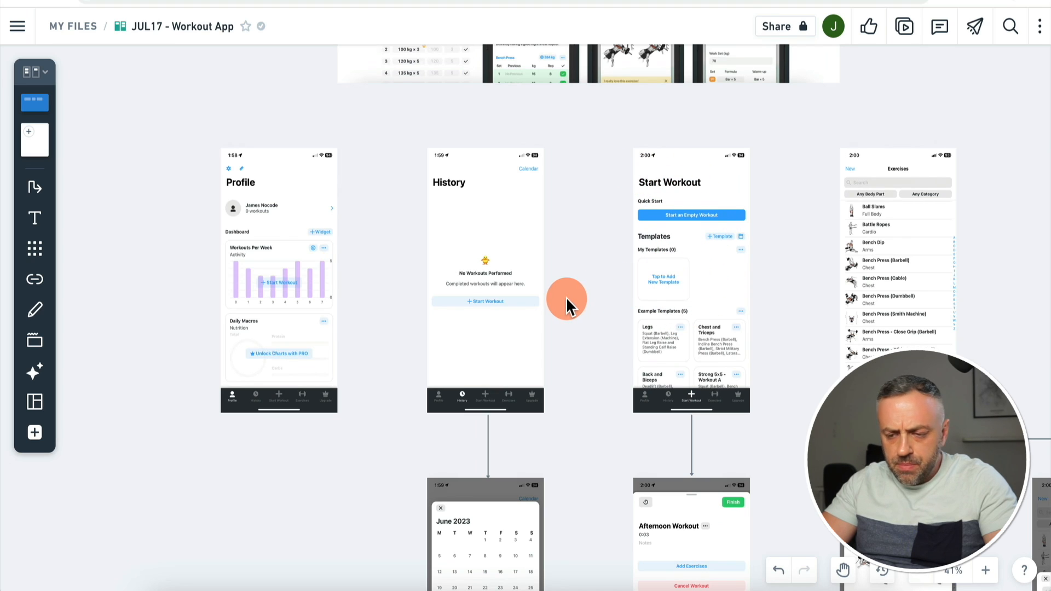
pyautogui.hscroll(5, 566, 297)
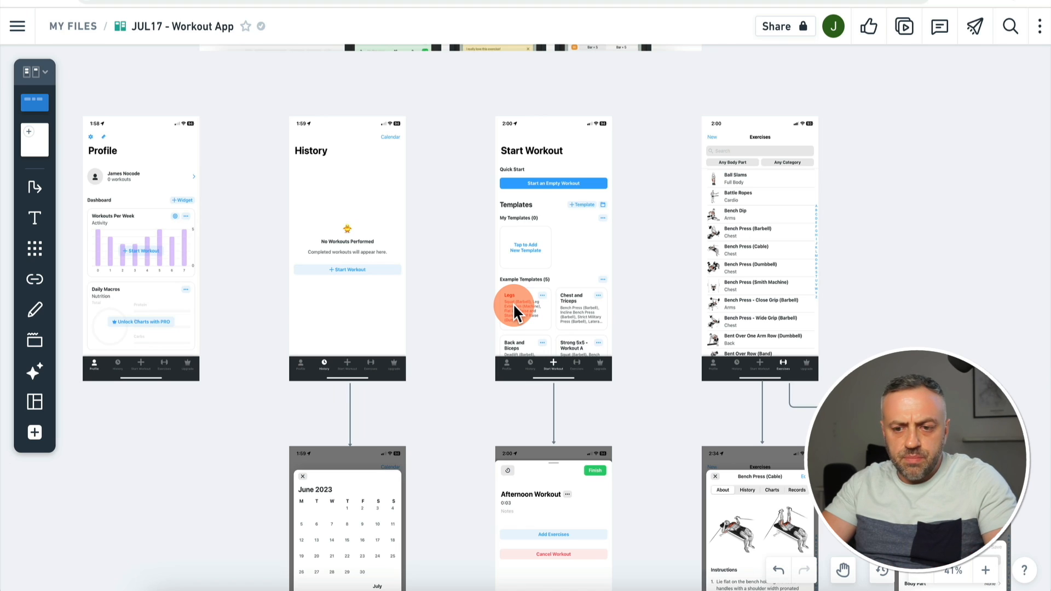
pyautogui.scroll(-5, 513, 303)
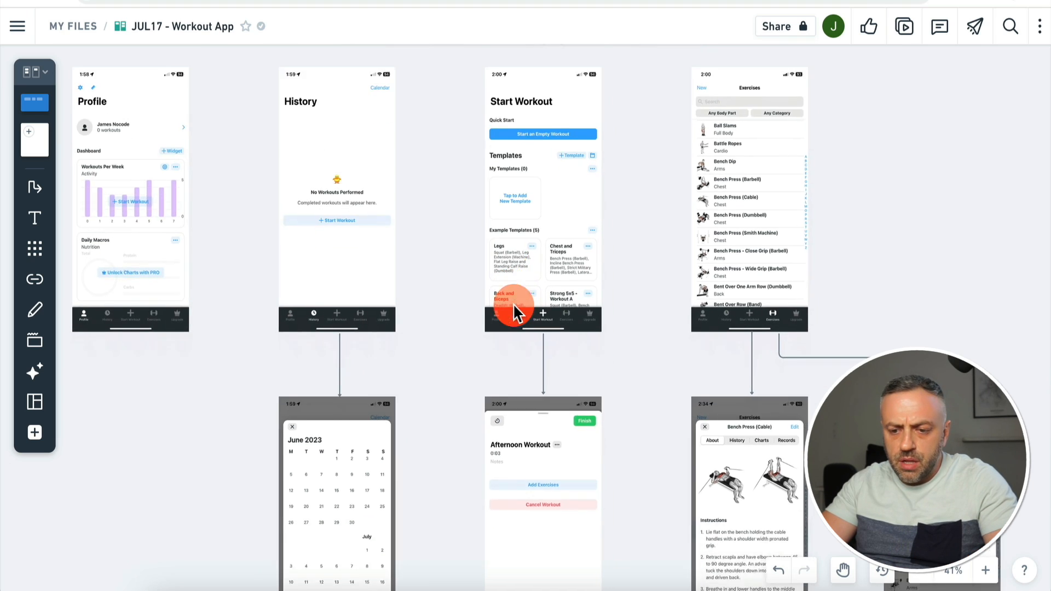
pyautogui.scroll(3, 513, 303)
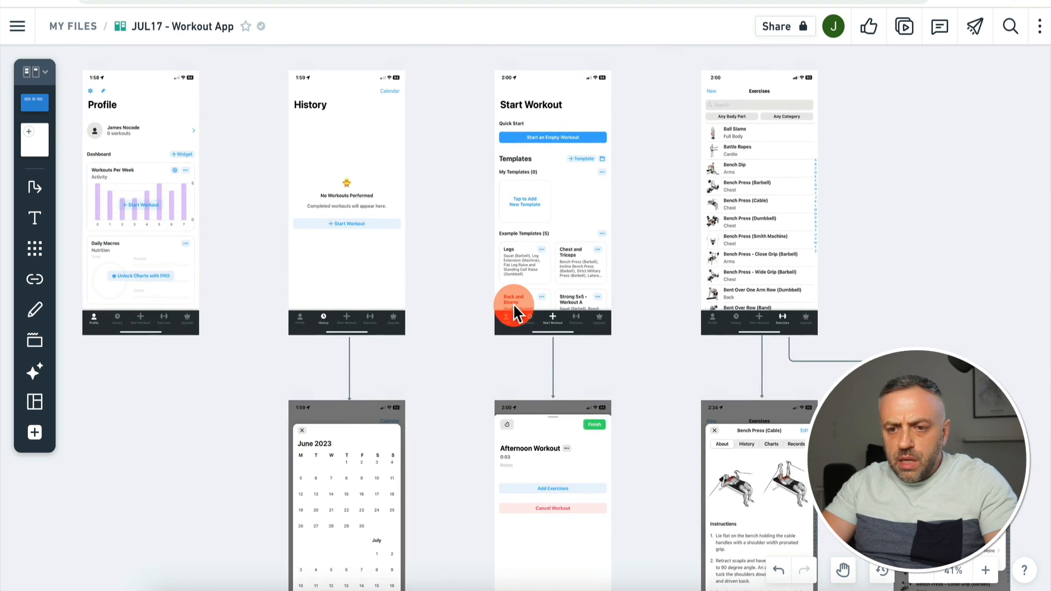
pyautogui.scroll(-7, 552, 228)
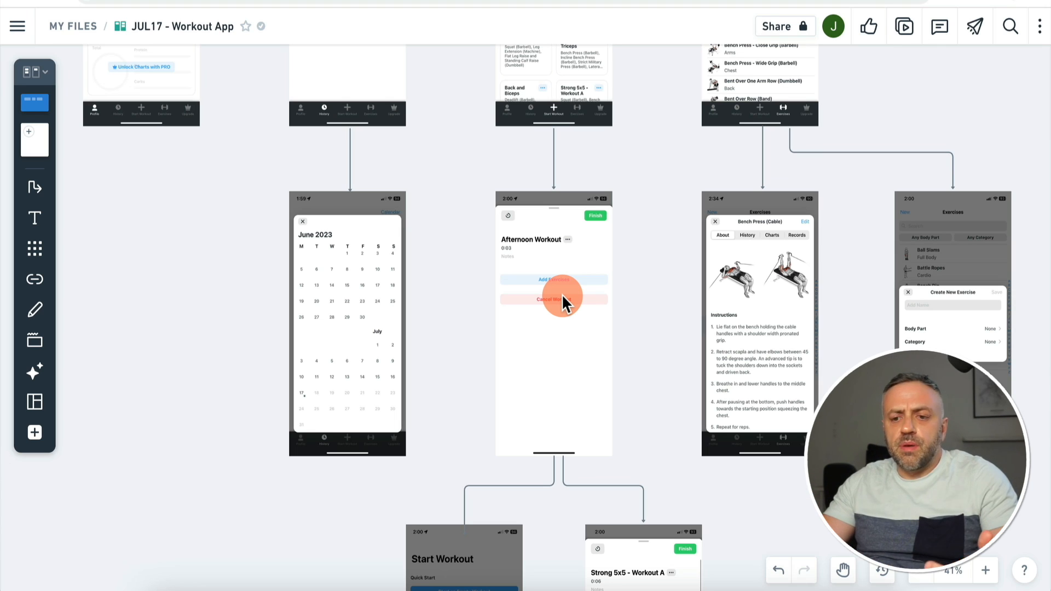
# Step: Review the Legs template and Strong 5x5 - Workout A mockups, then scroll back to the top screens
pyautogui.scroll(5, 547, 191)
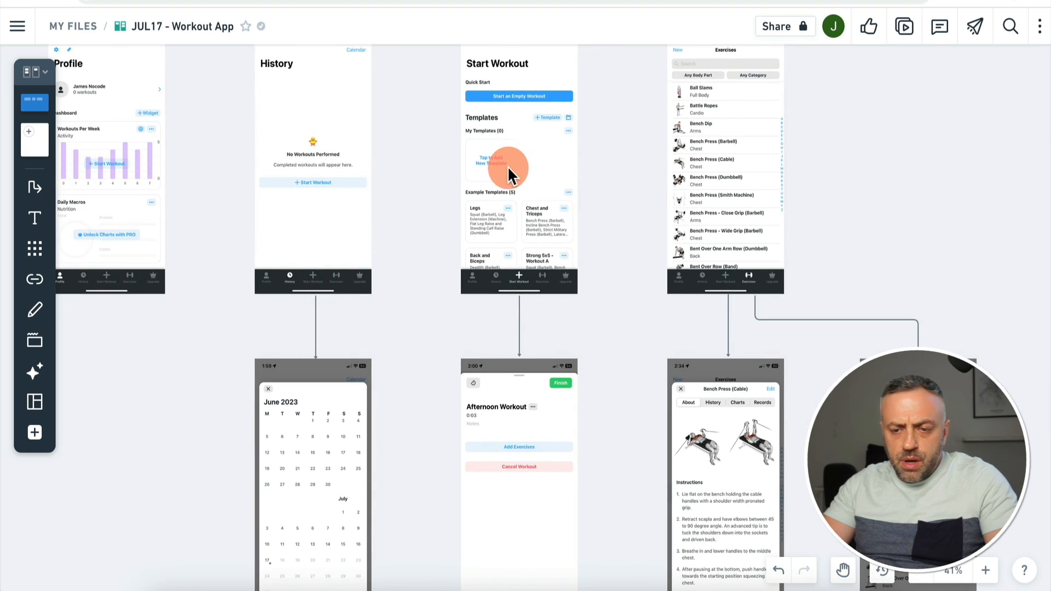
pyautogui.scroll(-4, 488, 268)
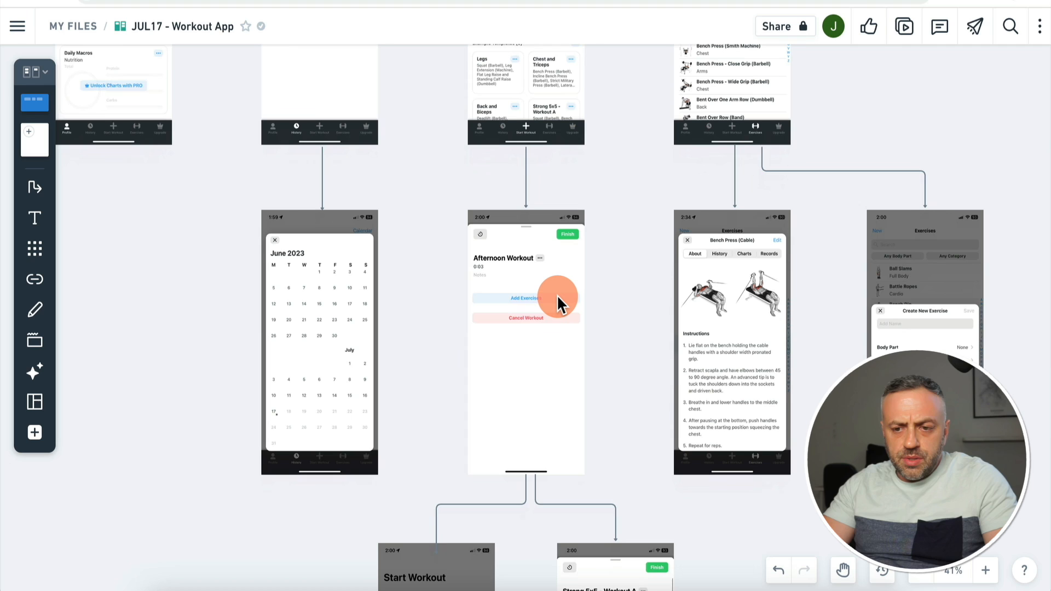
pyautogui.scroll(-1, 556, 295)
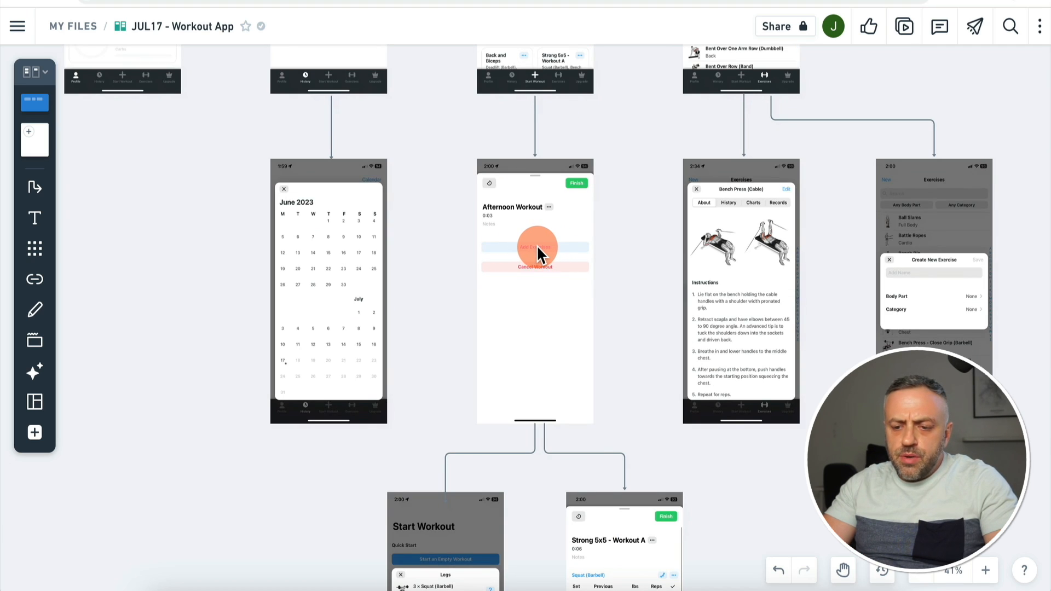
pyautogui.scroll(5, 536, 245)
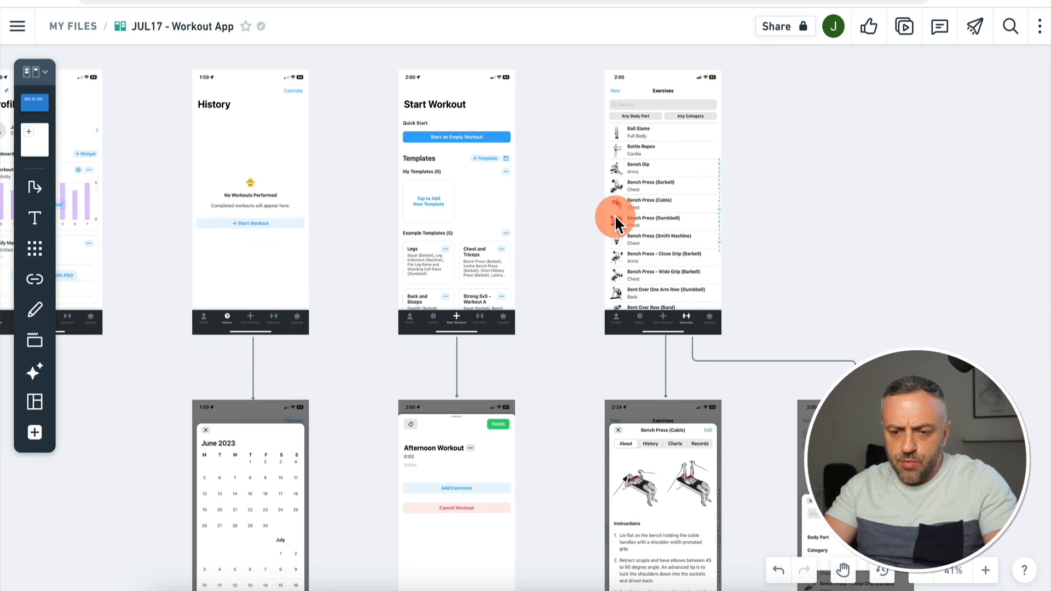
pyautogui.scroll(-8, 537, 326)
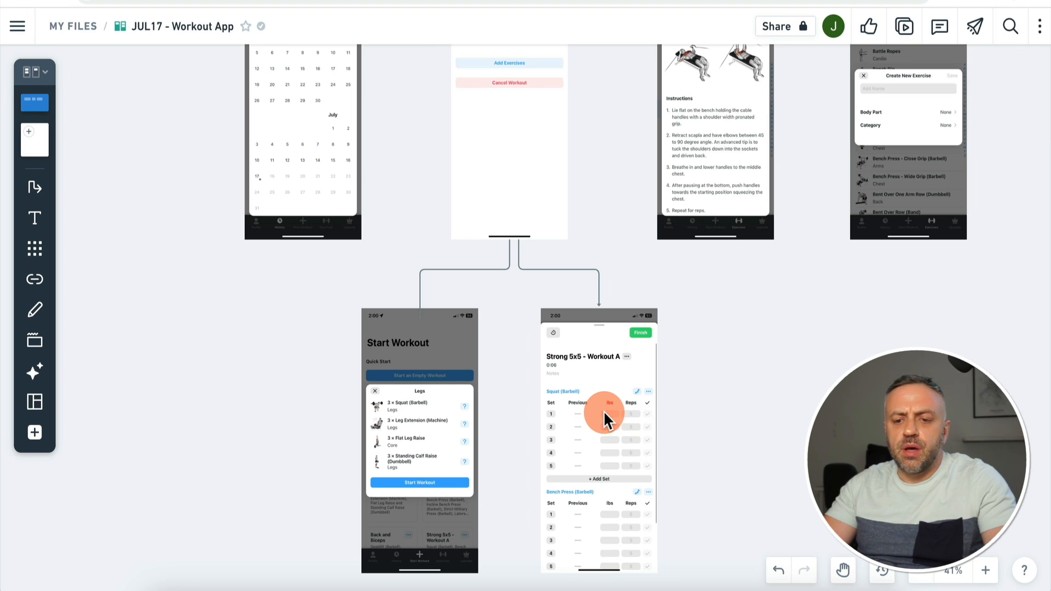
pyautogui.scroll(3, 491, 380)
pyautogui.scroll(-4, 492, 380)
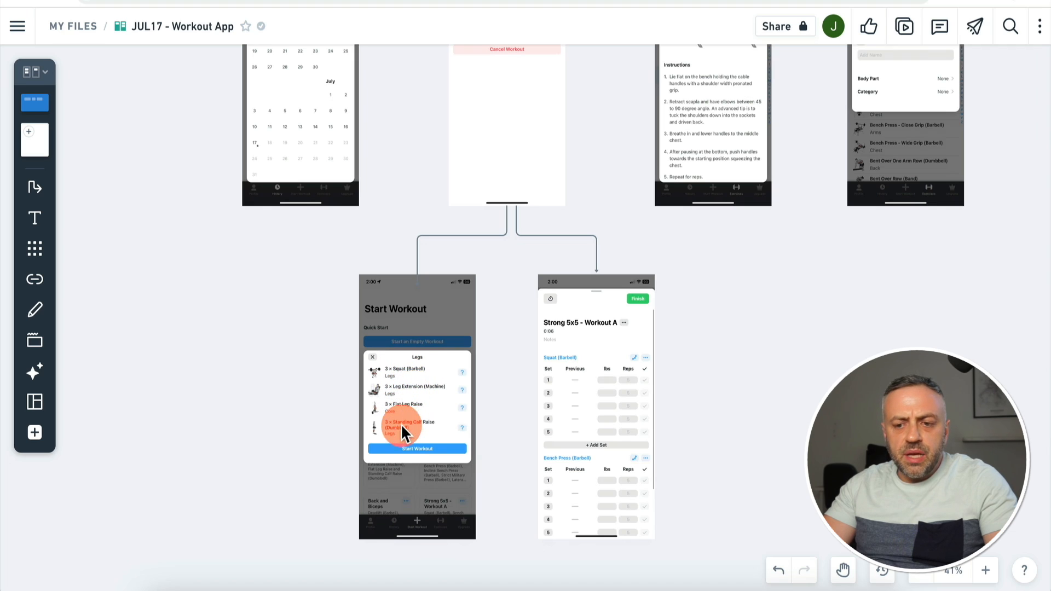
pyautogui.scroll(5, 422, 401)
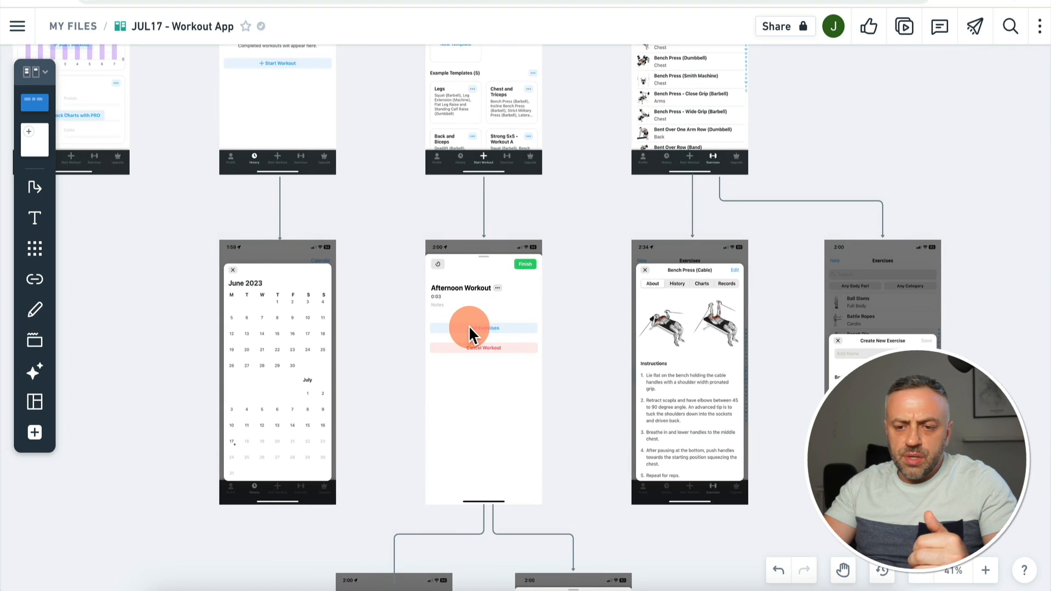
pyautogui.scroll(3, 494, 326)
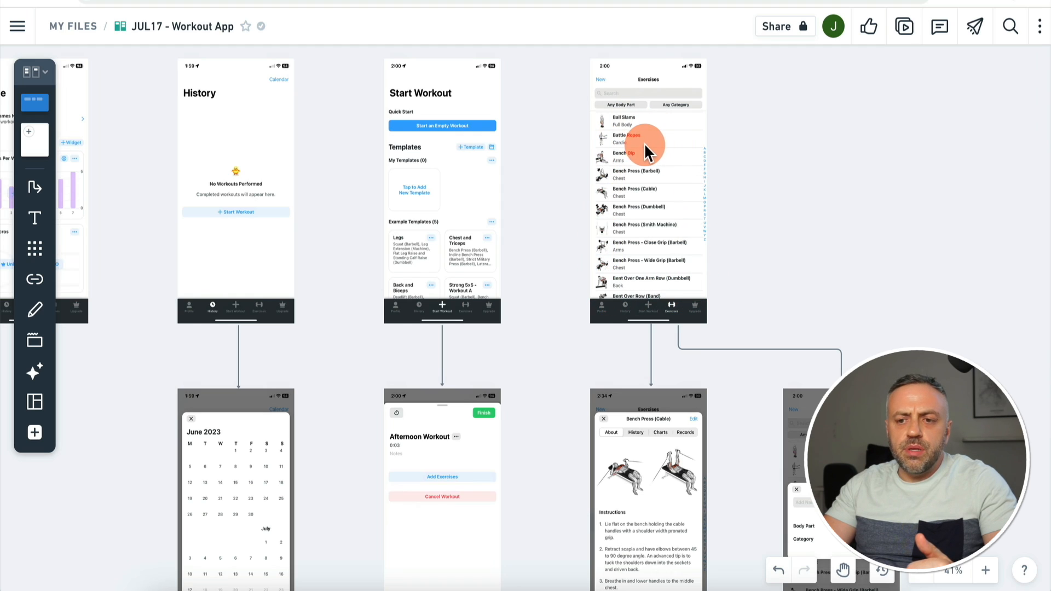
pyautogui.scroll(-8, 628, 140)
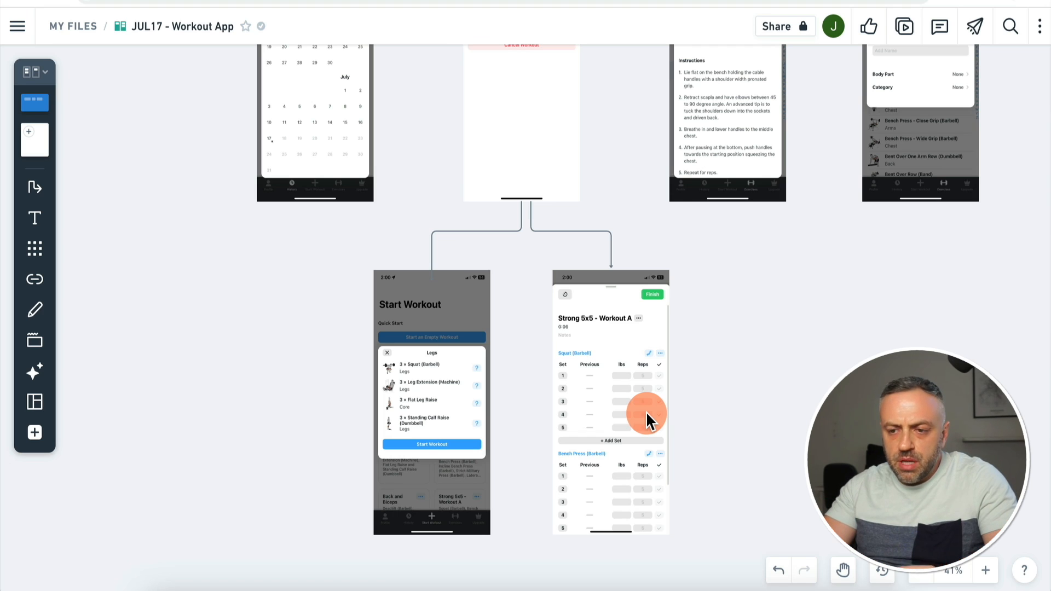
pyautogui.scroll(10, 646, 411)
pyautogui.hscroll(2, 646, 412)
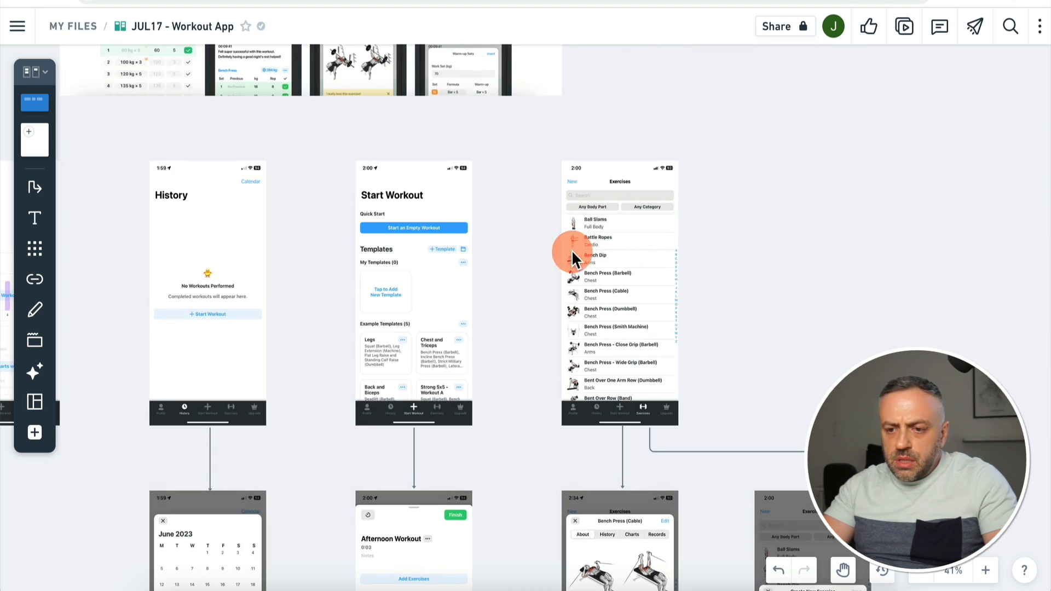
pyautogui.scroll(-1, 629, 238)
pyautogui.hscroll(-1, 629, 239)
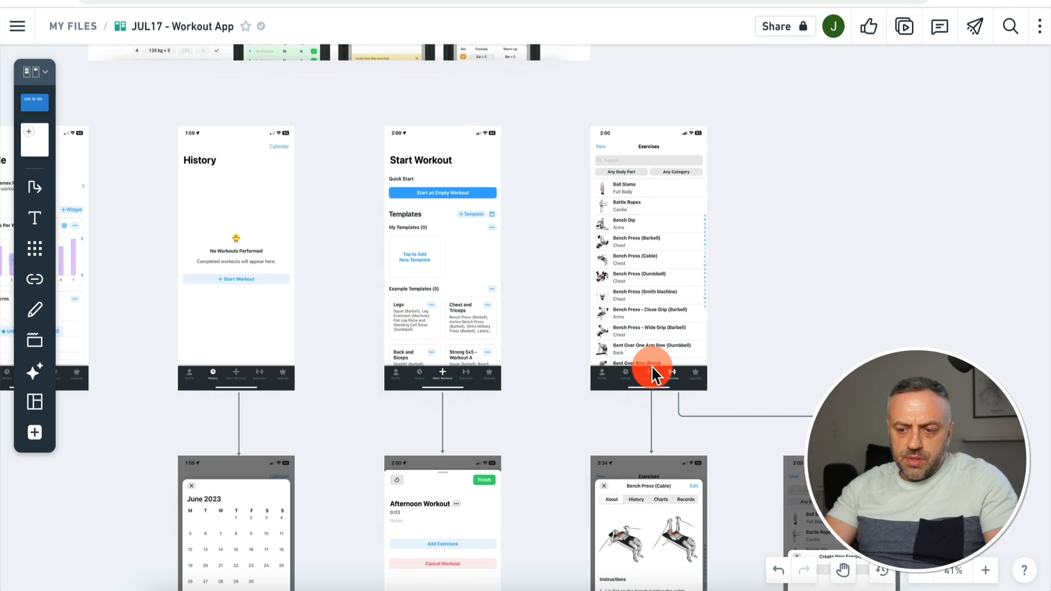
pyautogui.scroll(-2, 651, 366)
pyautogui.hscroll(1, 651, 366)
pyautogui.scroll(1, 652, 365)
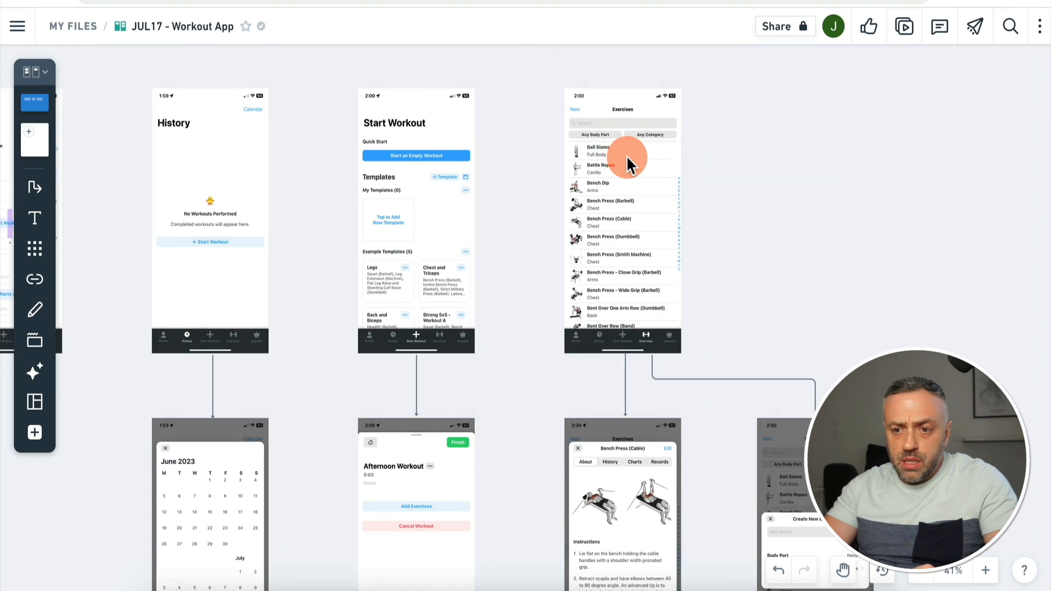
pyautogui.scroll(-5, 626, 156)
pyautogui.hscroll(-1, 625, 156)
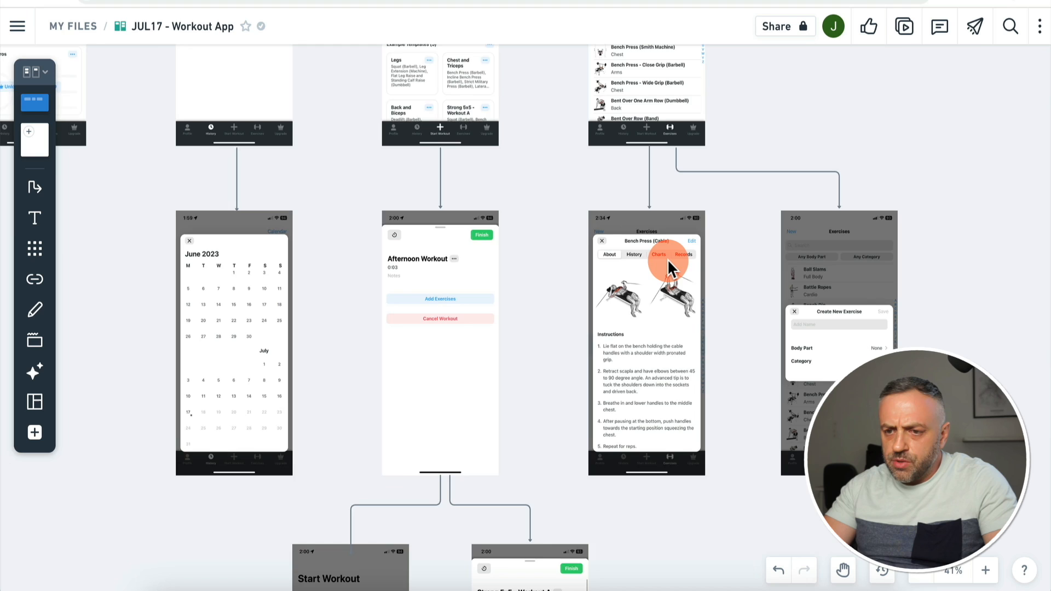
pyautogui.scroll(5, 668, 258)
pyautogui.hscroll(1, 667, 258)
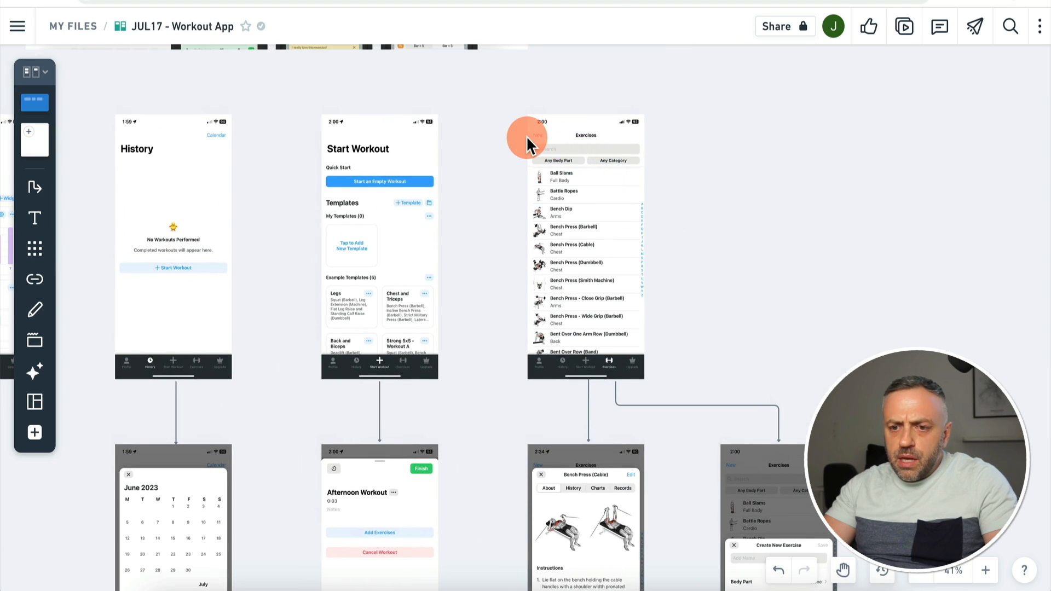
pyautogui.scroll(-5, 608, 203)
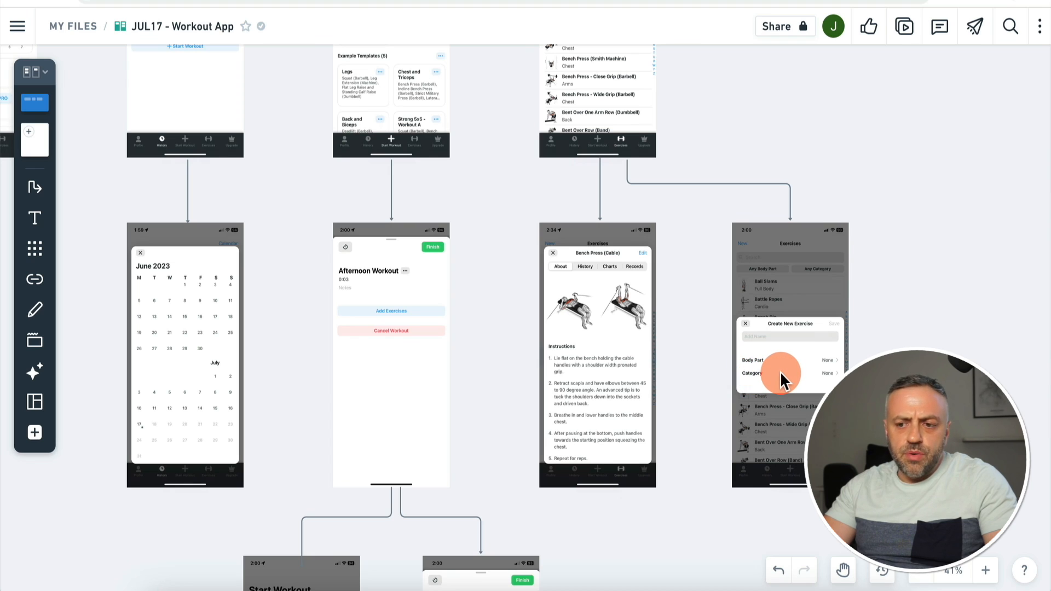
pyautogui.scroll(5, 780, 370)
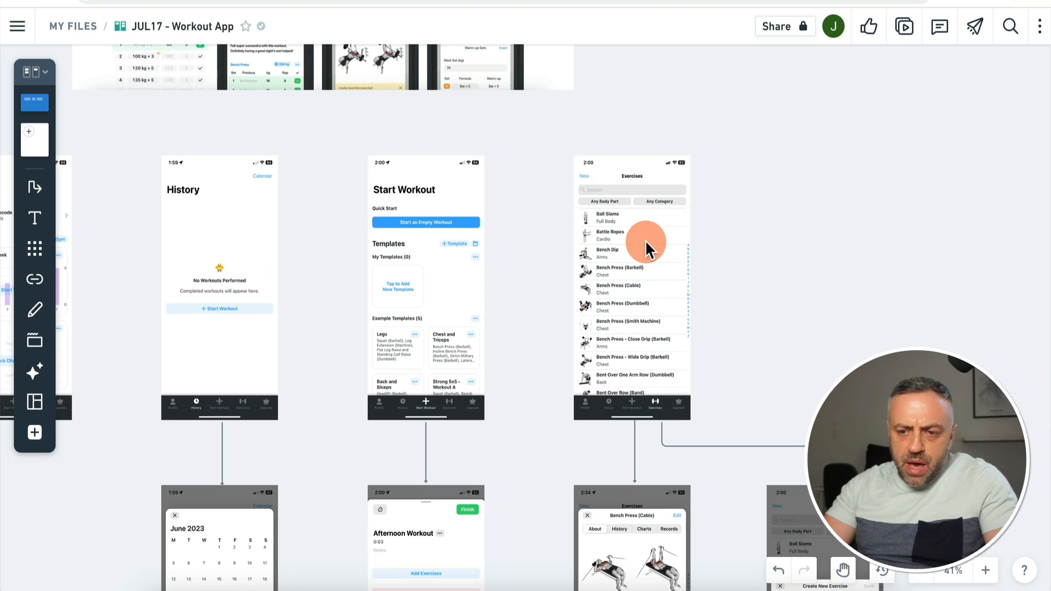
pyautogui.scroll(-5, 645, 240)
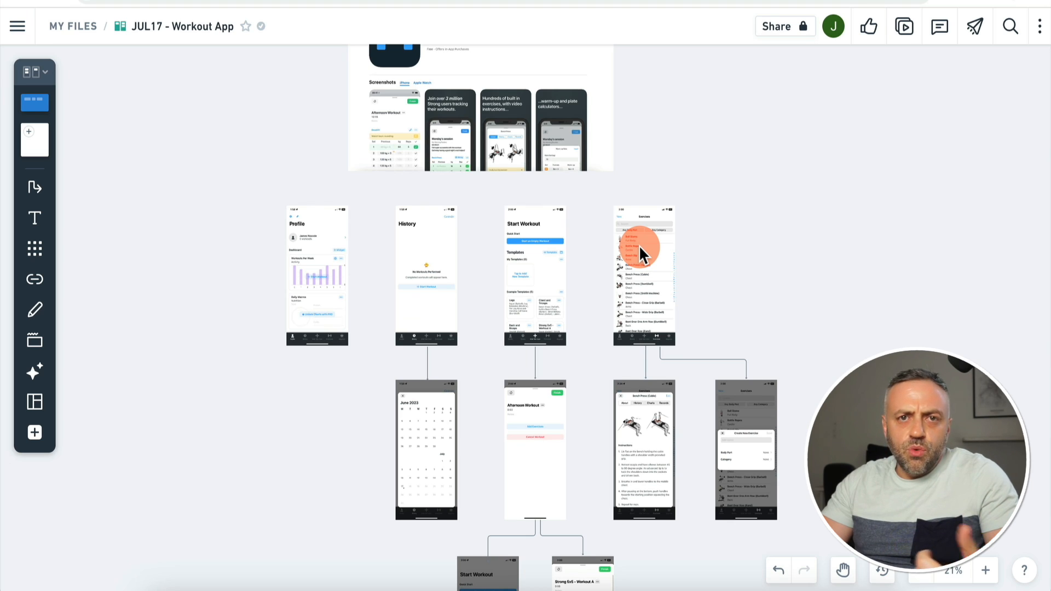
pyautogui.scroll(-10, 638, 245)
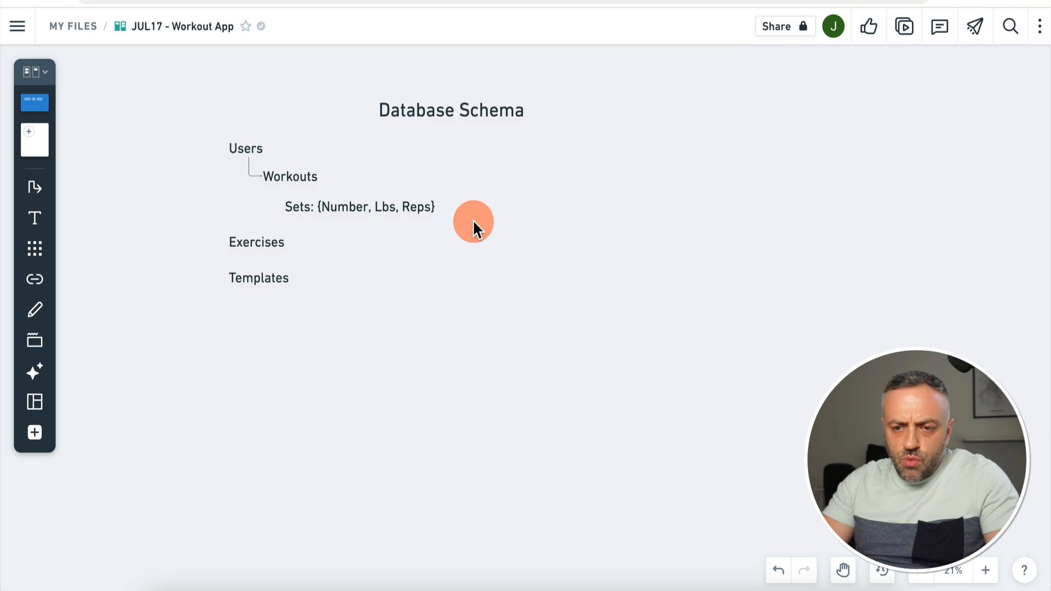
pyautogui.scroll(3, 475, 211)
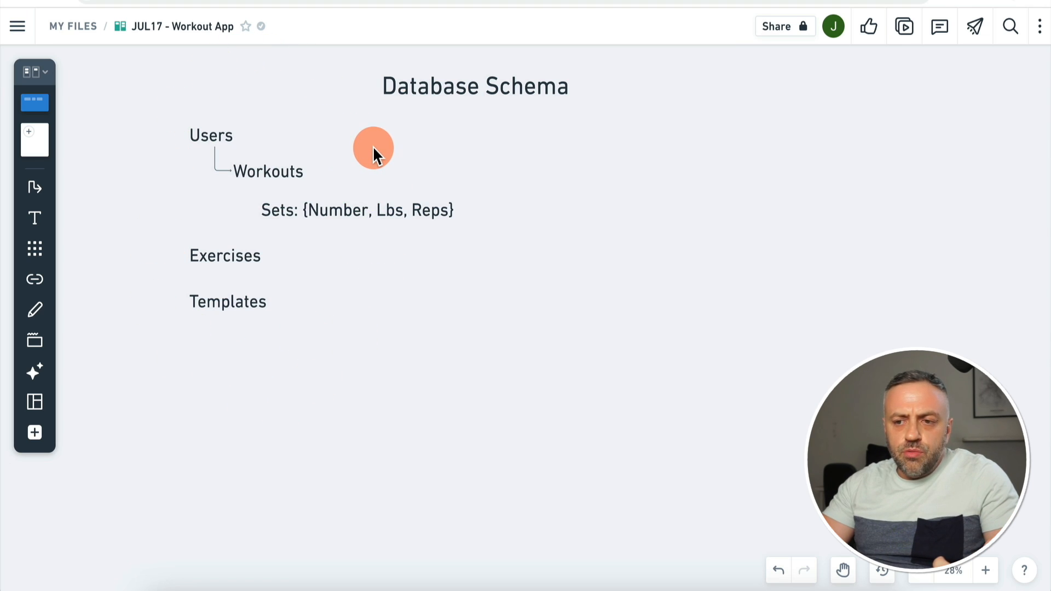
pyautogui.scroll(-1, 372, 145)
pyautogui.hscroll(-1, 372, 145)
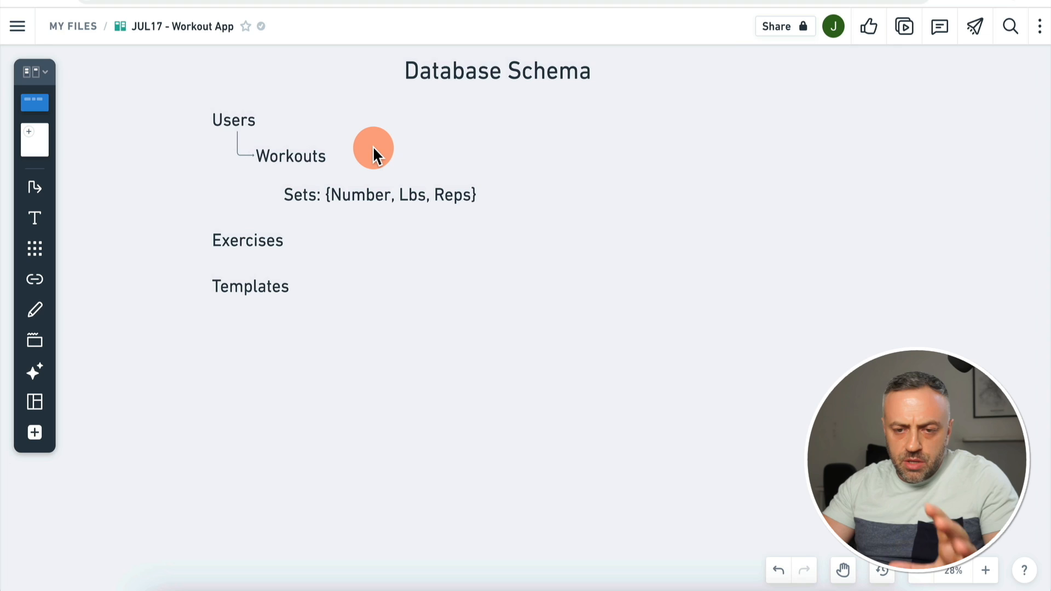
pyautogui.scroll(1, 373, 146)
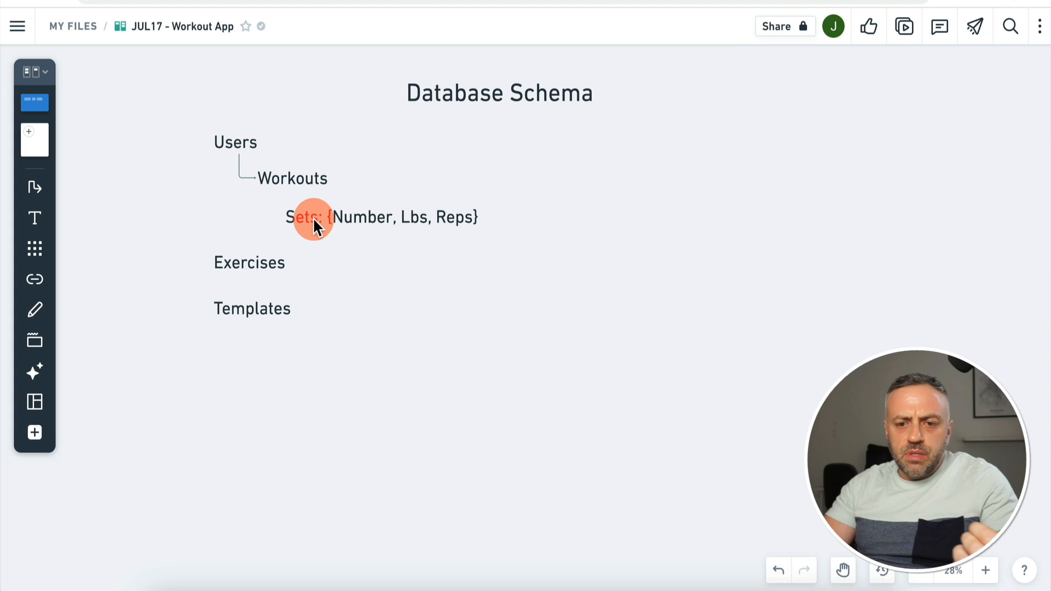
pyautogui.scroll(8, 313, 218)
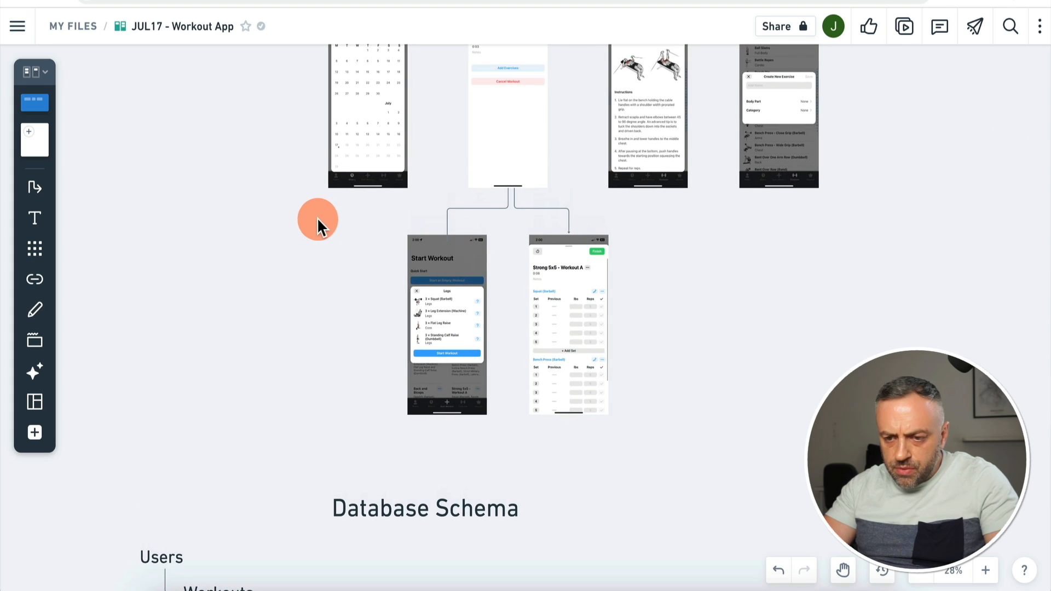
# Step: Bring the Database Schema outline of Users, Workouts, Sets, Exercises and Templates into view
pyautogui.scroll(5, 578, 325)
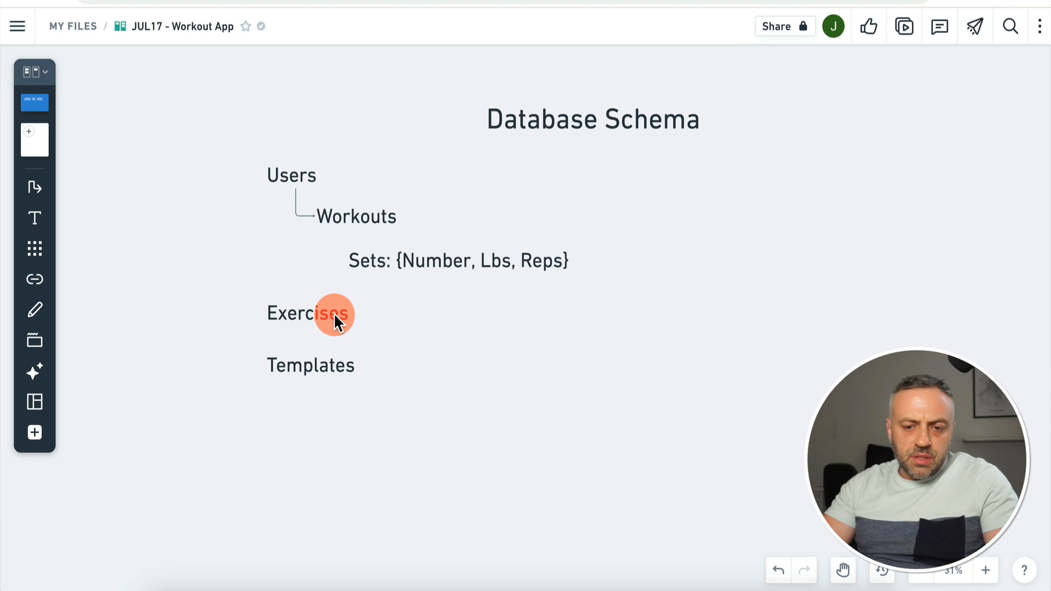
# Step: Scroll up from the schema notes to the calendar, Afternoon Workout and exercise detail mockups
pyautogui.scroll(15, 333, 313)
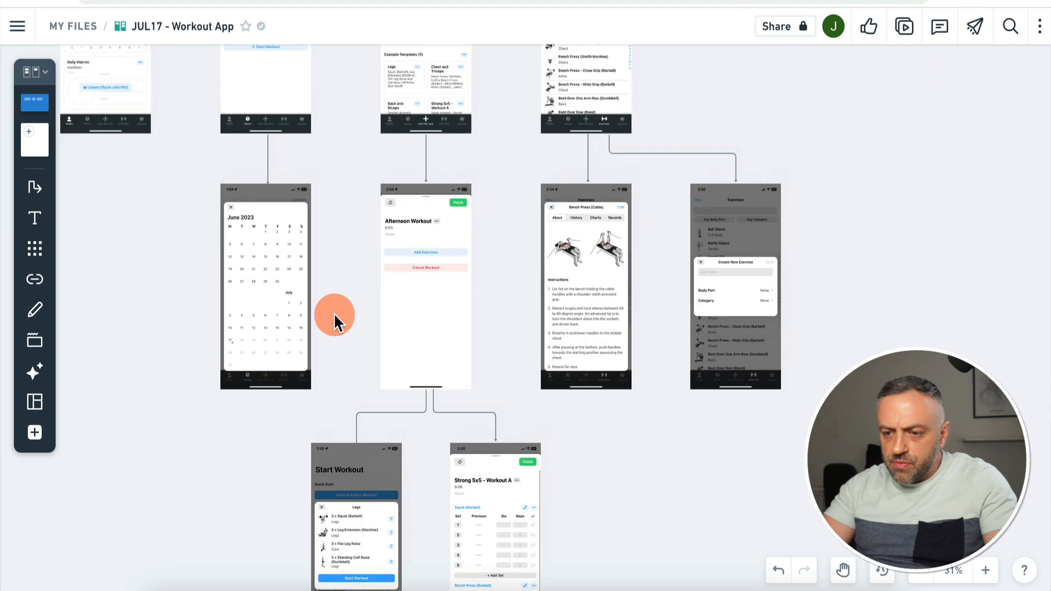
pyautogui.scroll(2, 334, 313)
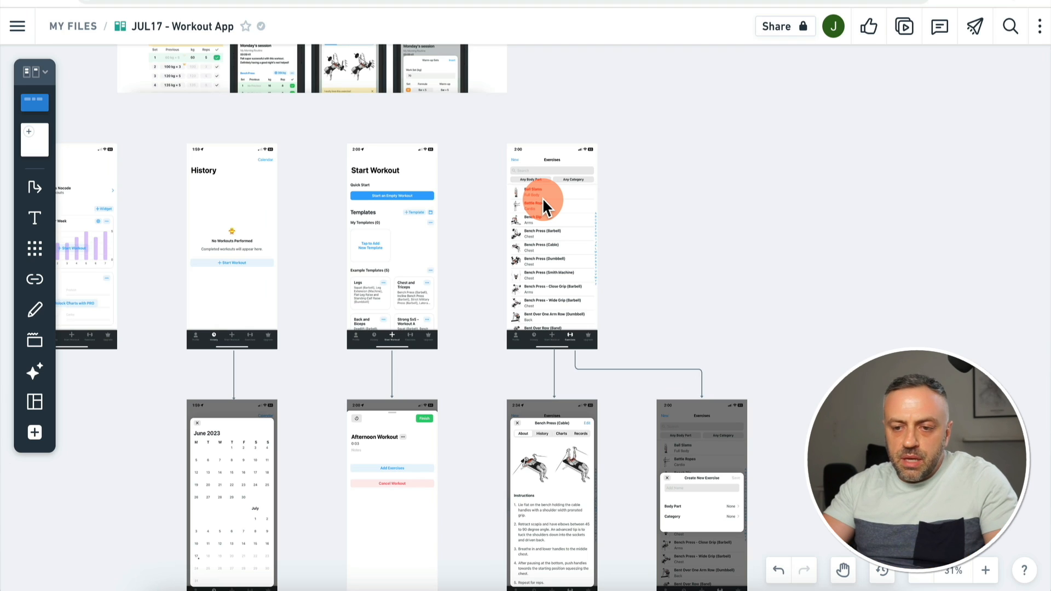
pyautogui.scroll(-10, 542, 198)
pyautogui.scroll(-3, 542, 198)
pyautogui.hscroll(-3, 542, 198)
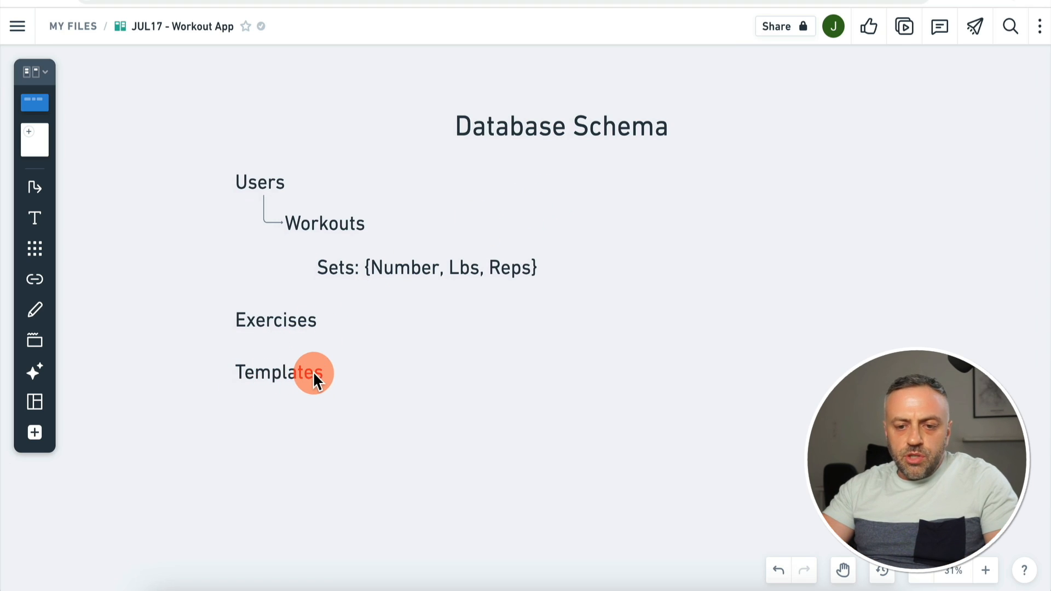
pyautogui.scroll(12, 313, 373)
pyautogui.hscroll(2, 313, 372)
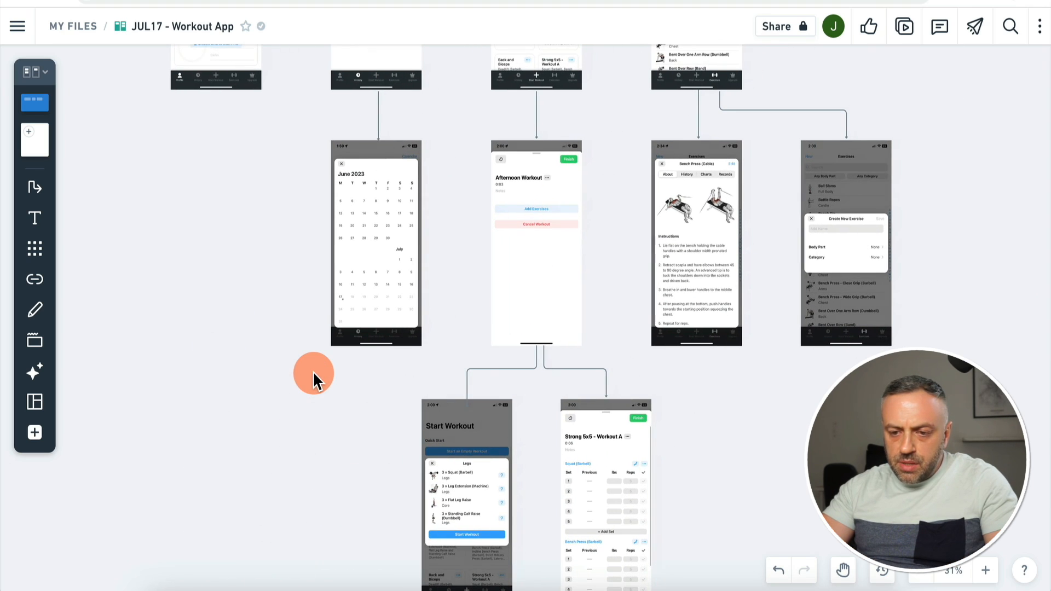
# Step: Look over the mockups and schema notes once more, then switch to the FlutterFlow website tab
pyautogui.scroll(5, 313, 372)
pyautogui.hscroll(1, 313, 372)
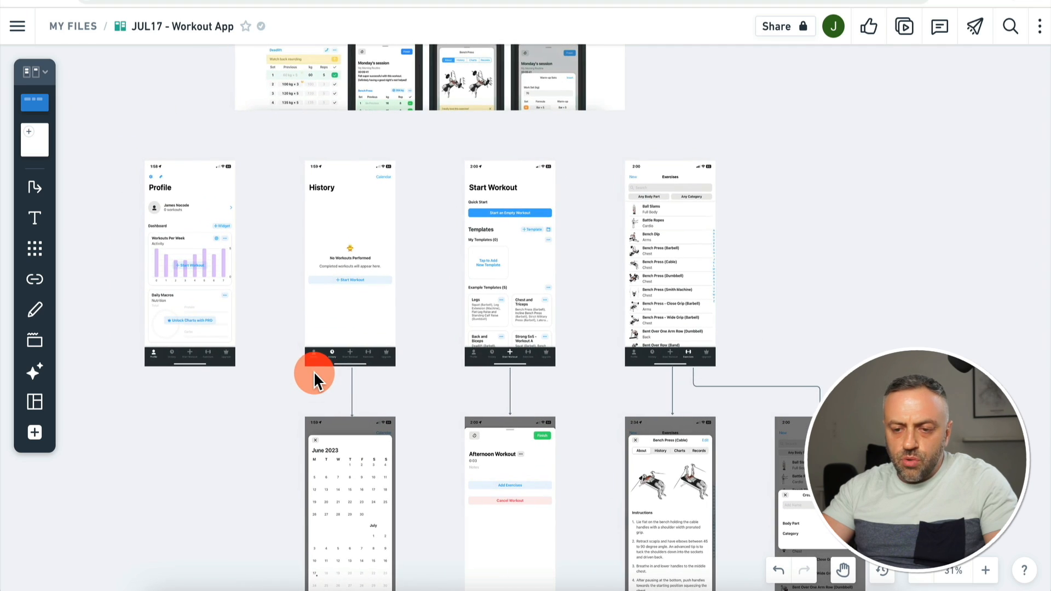
pyautogui.scroll(5, 533, 317)
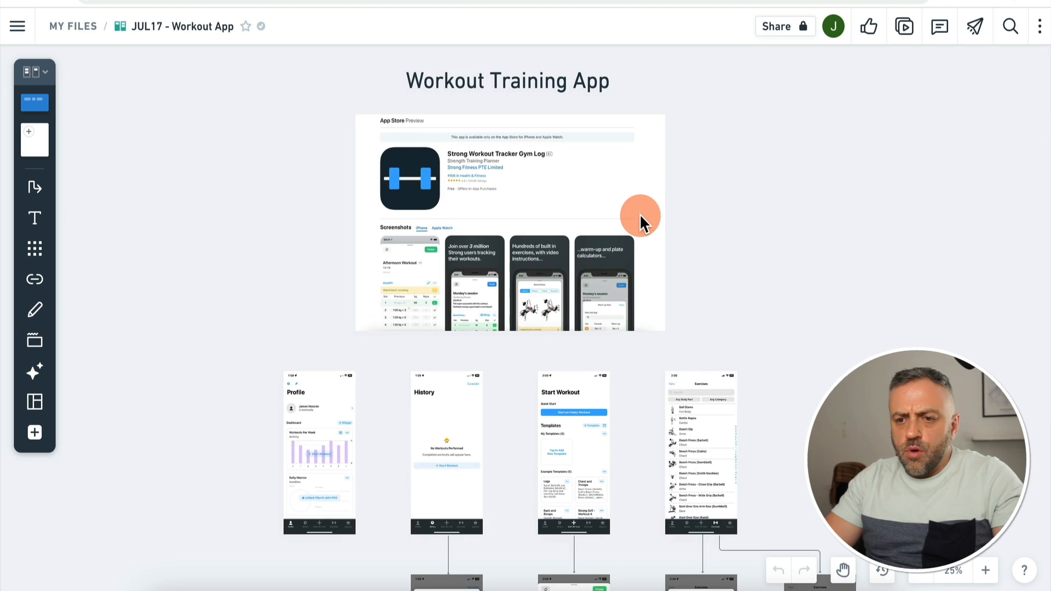
pyautogui.scroll(-5, 524, 265)
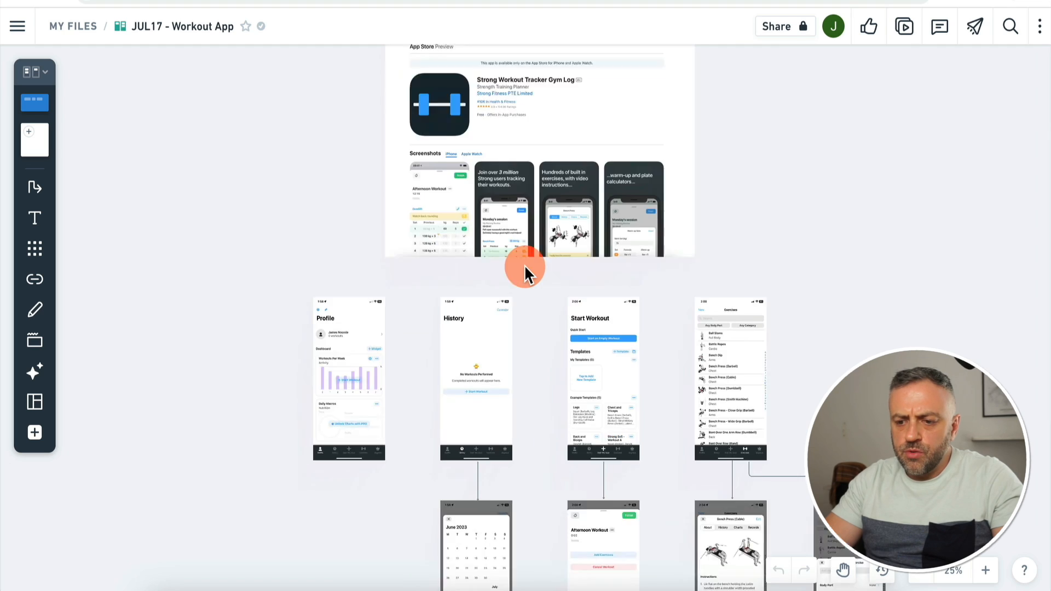
pyautogui.scroll(-15, 523, 265)
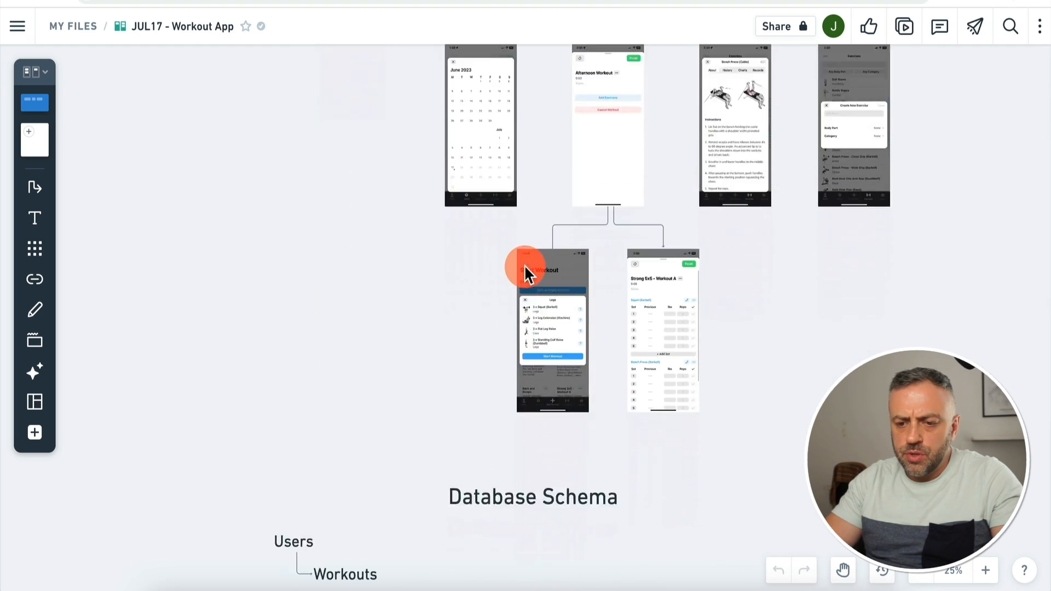
pyautogui.scroll(3, 524, 265)
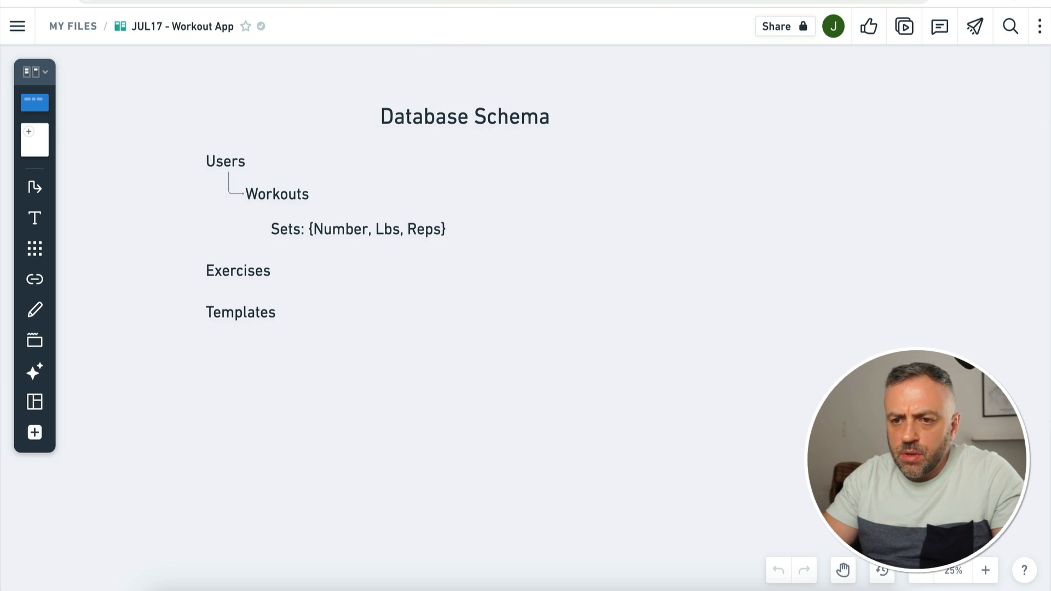
pyautogui.hotkey('ctrl', 'Tab')
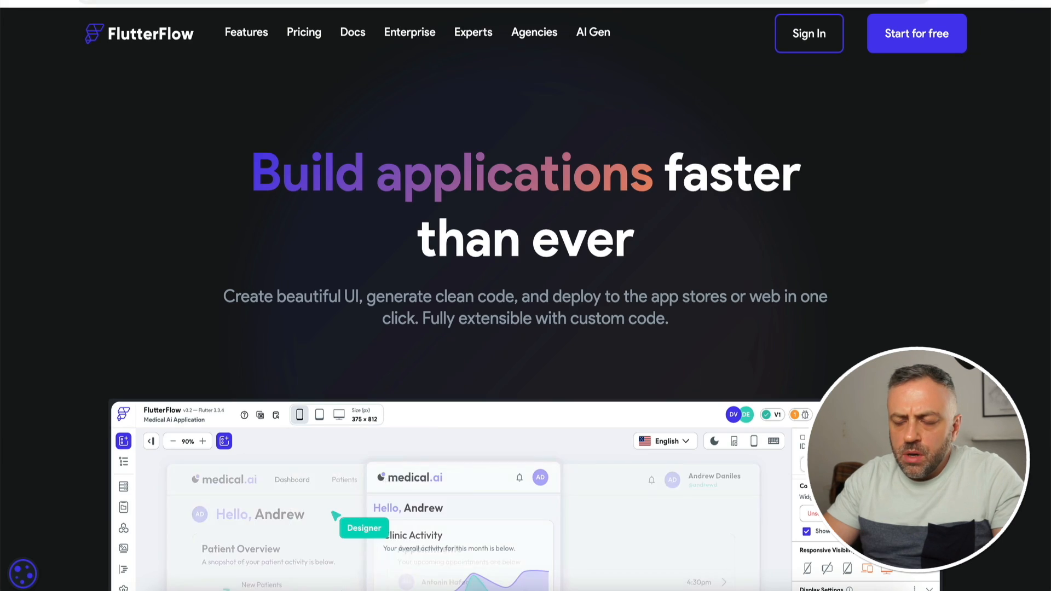
# Step: Create a blank FlutterFlow project named workout-app
pyautogui.hotkey('ctrl', 'Tab')
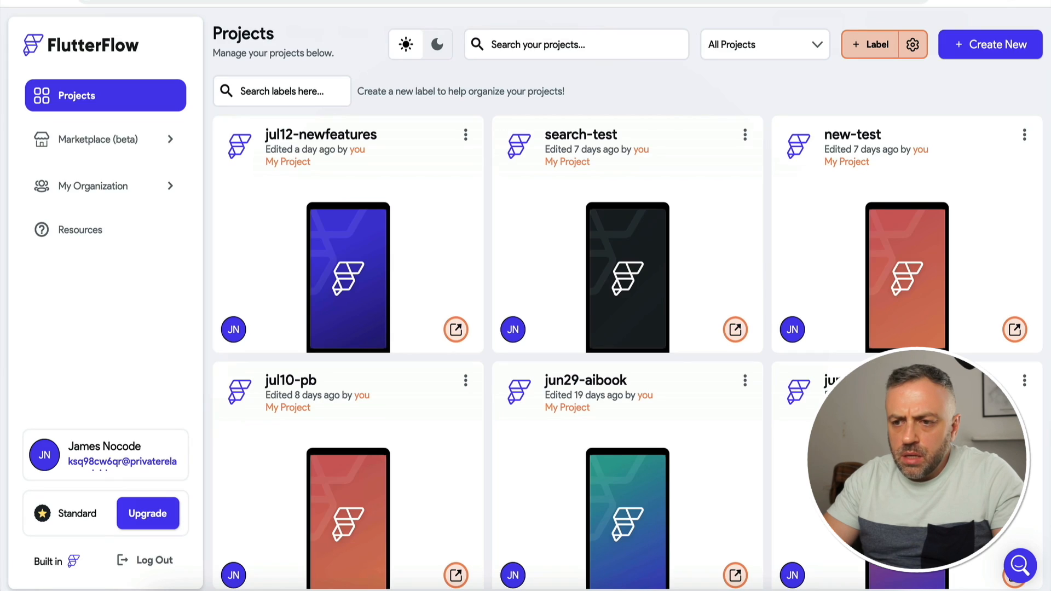
pyautogui.click(993, 54)
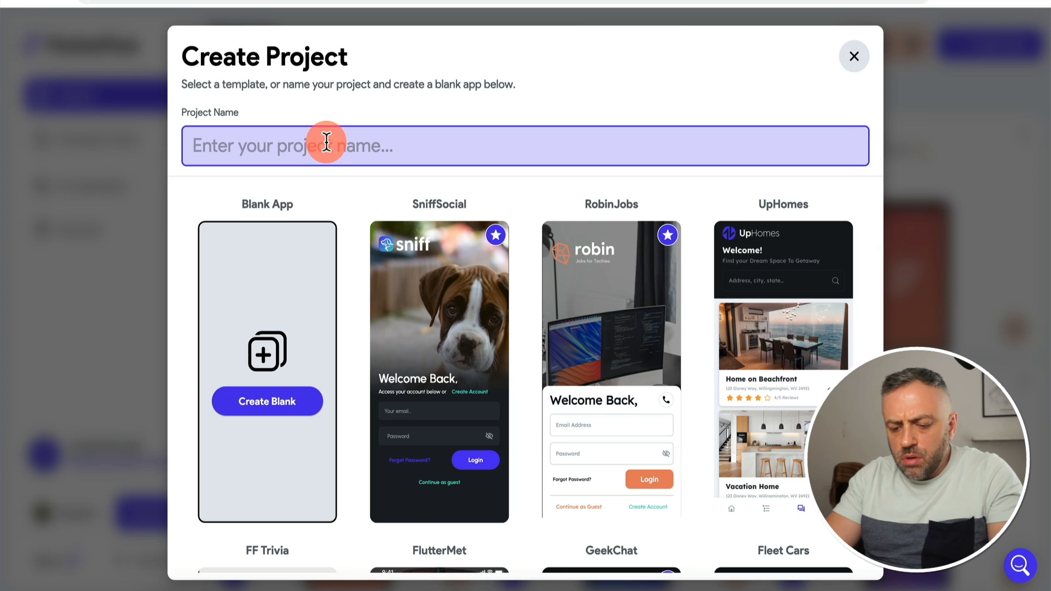
pyautogui.write('fitness')
pyautogui.hotkey('ctrl', 'a')
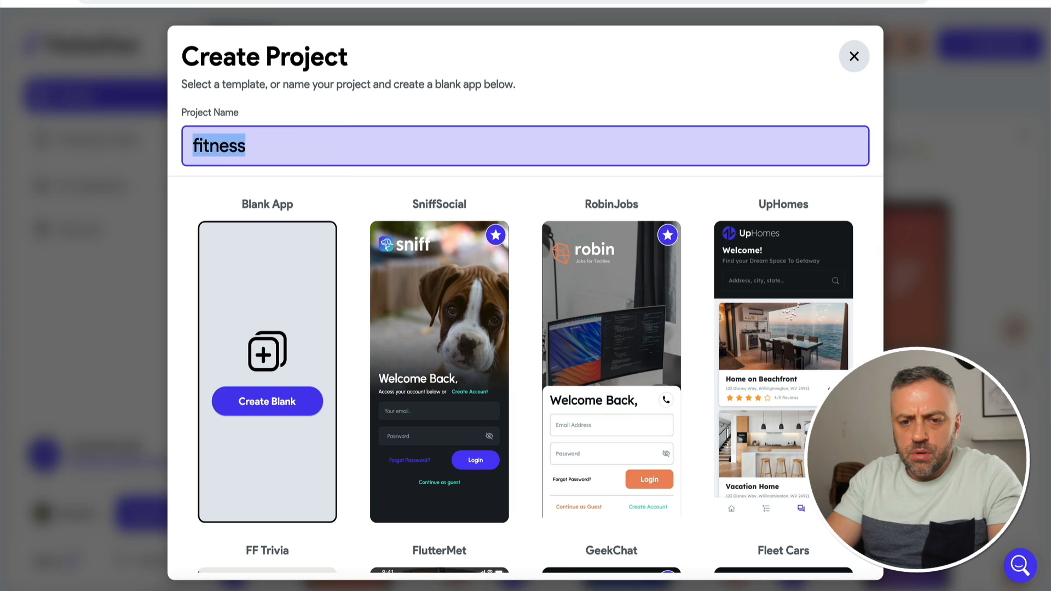
pyautogui.write('workout-app')
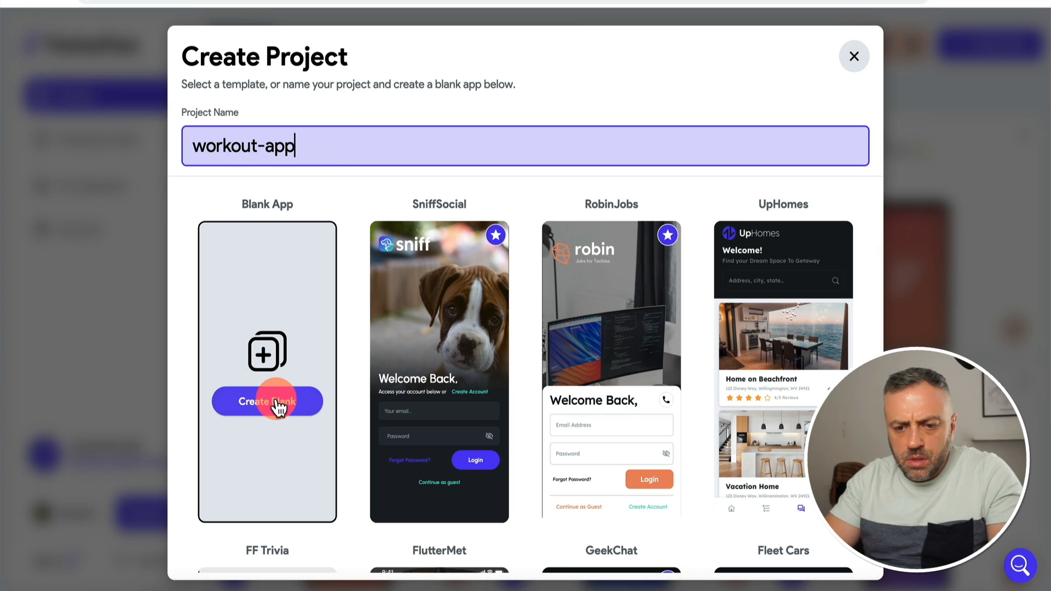
pyautogui.click(277, 405)
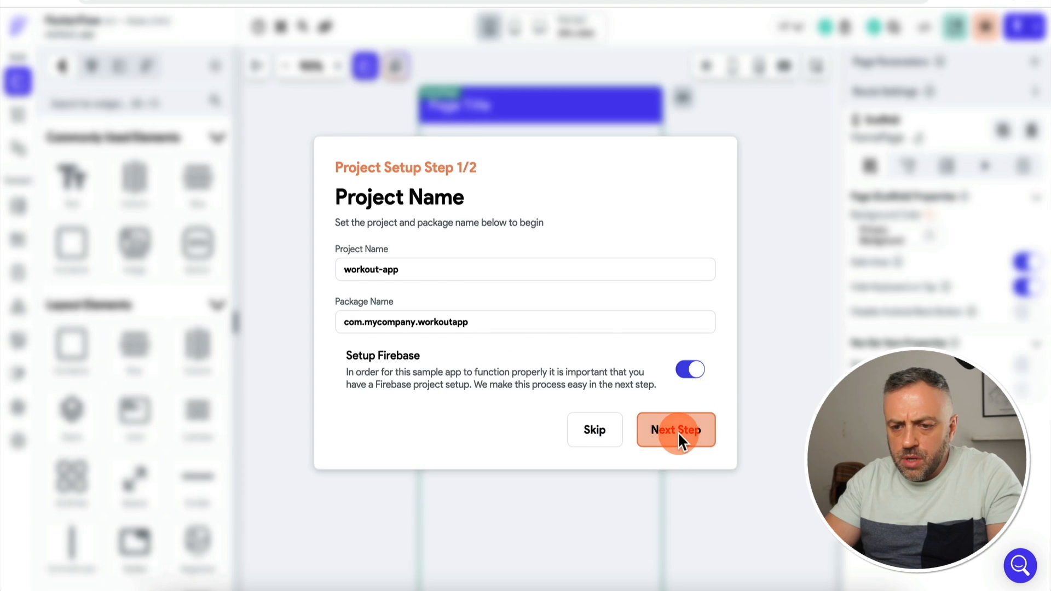
# Step: Advance to the Firebase setup step and go to the Firebase console for a project ID
pyautogui.click(677, 432)
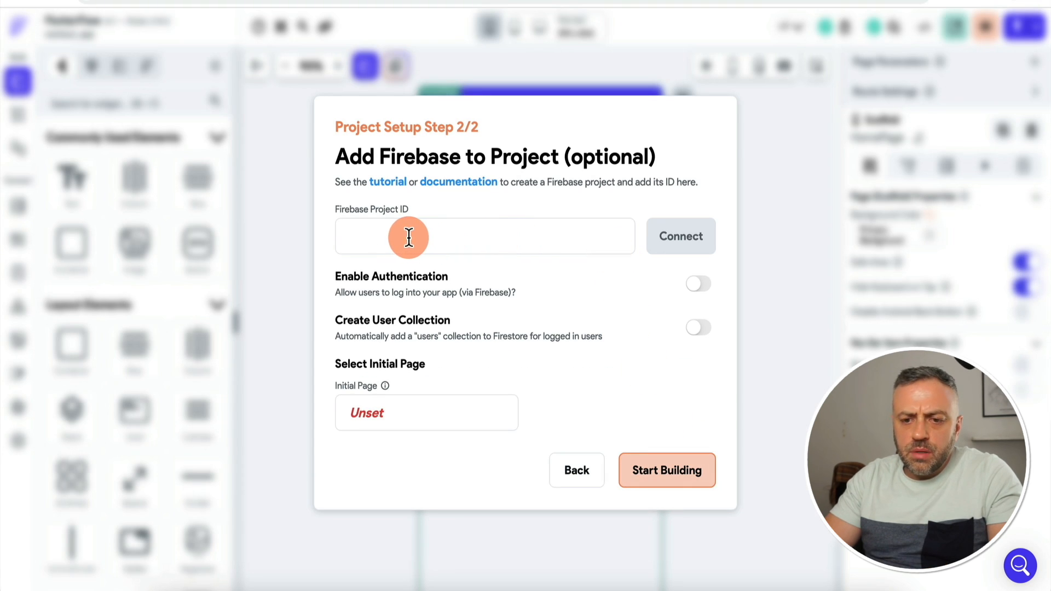
pyautogui.click(385, 233)
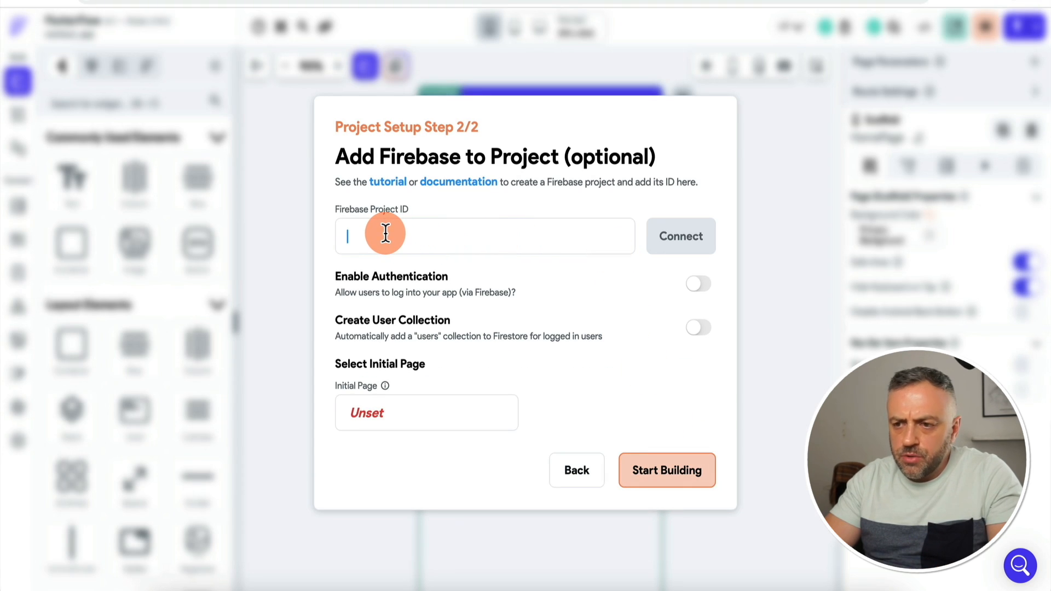
pyautogui.hotkey('ctrl', 'Tab')
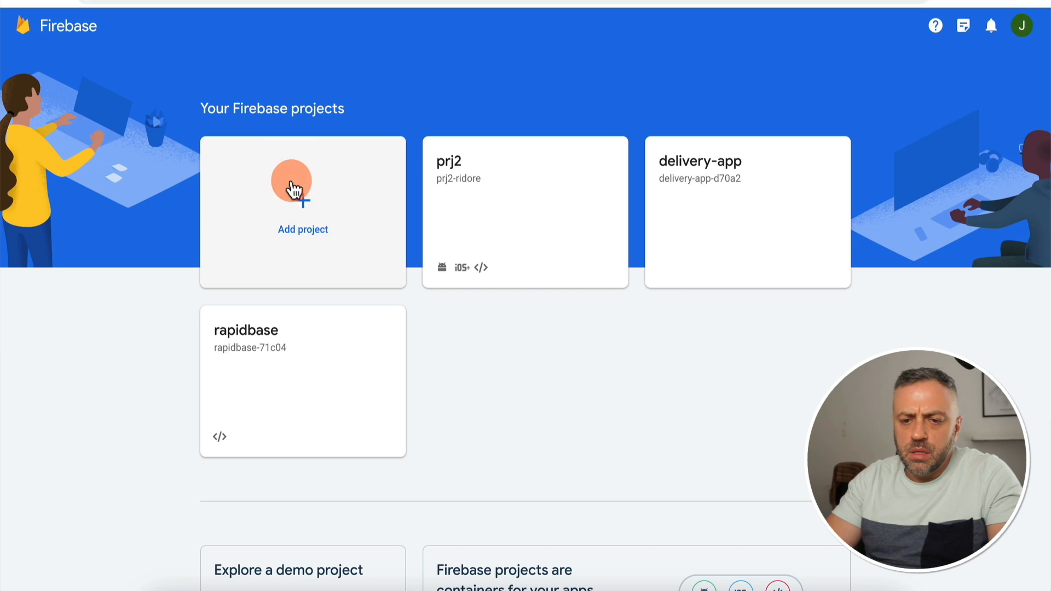
# Step: Create a Firebase project named workout-app with Analytics on the Default Account for Firebase
pyautogui.click(316, 210)
pyautogui.click(312, 307)
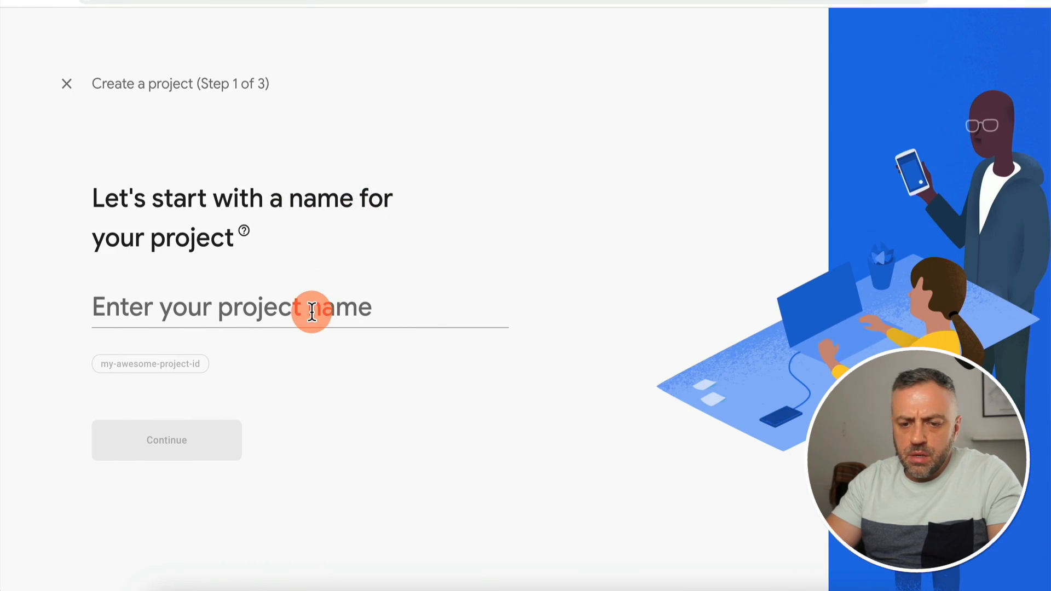
pyautogui.write('workout-app')
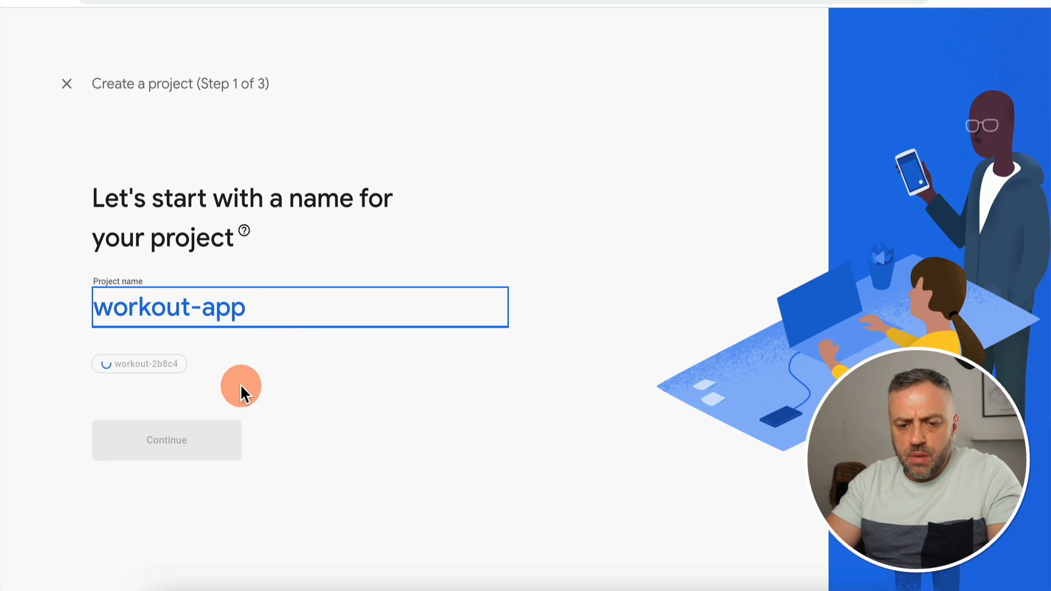
pyautogui.click(192, 436)
pyautogui.scroll(-2, 401, 315)
pyautogui.click(497, 530)
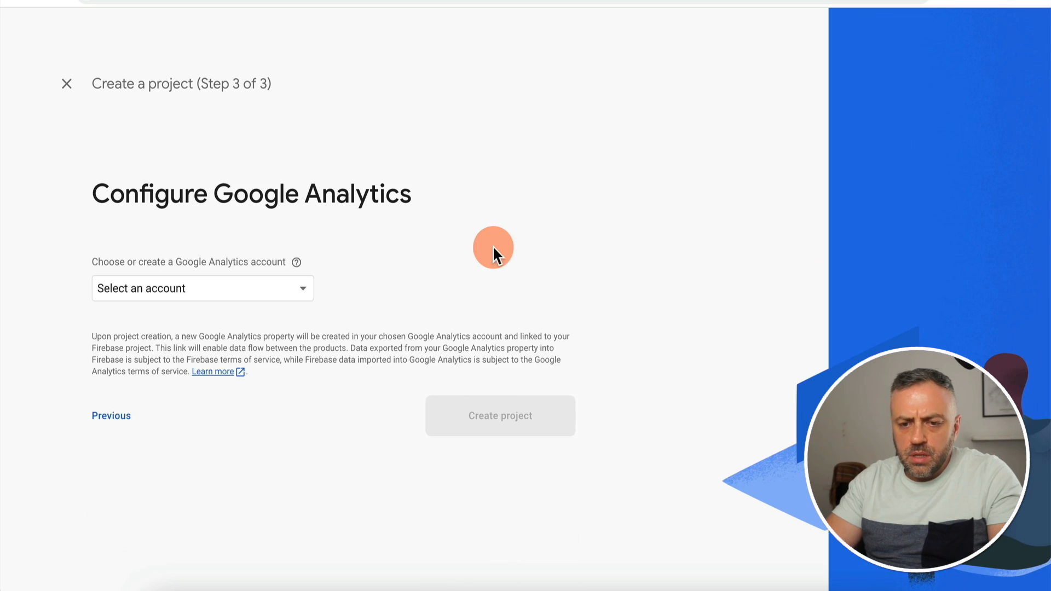
pyautogui.click(241, 292)
pyautogui.click(224, 298)
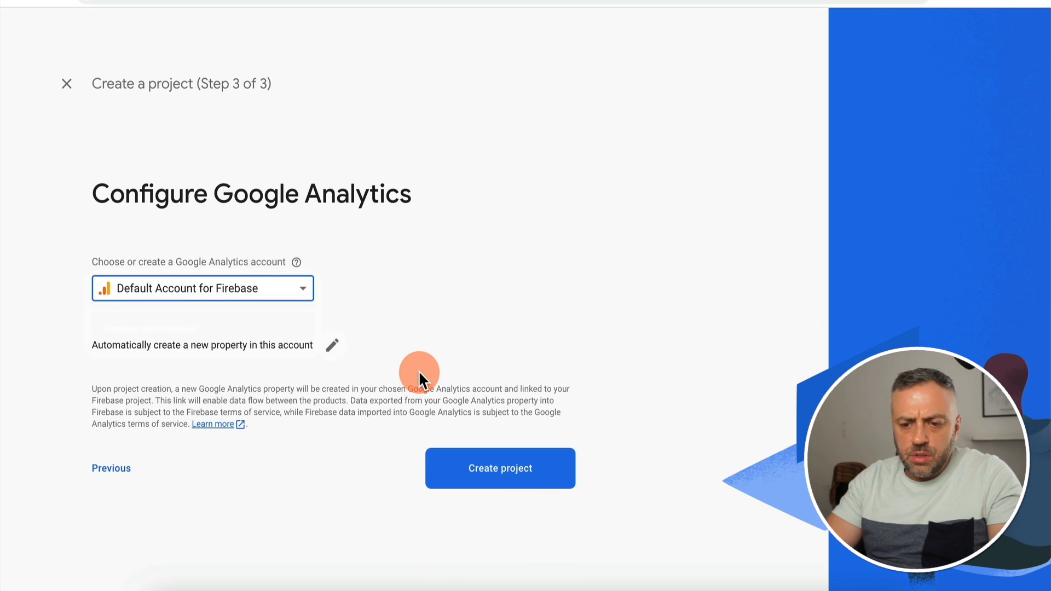
pyautogui.click(533, 482)
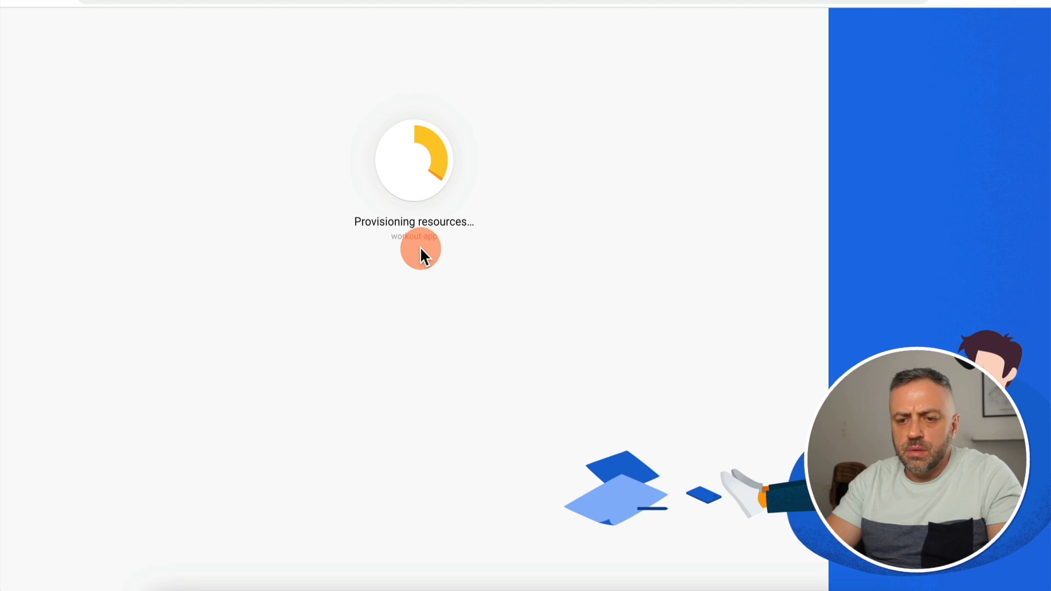
pyautogui.click(423, 326)
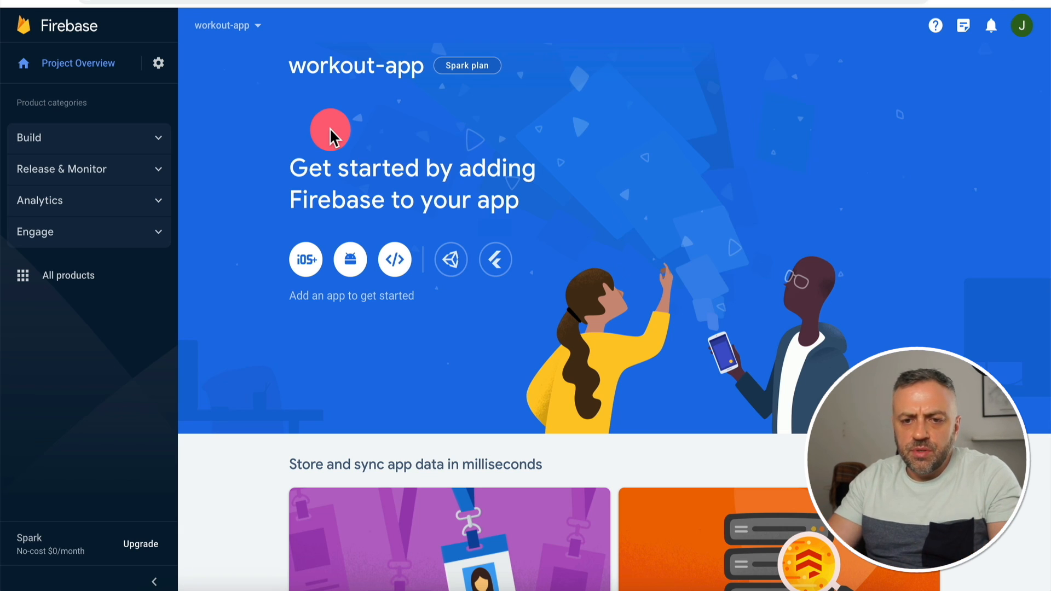
# Step: Set up a test-mode Cloud Firestore database located in nam5 (United States)
pyautogui.click(153, 140)
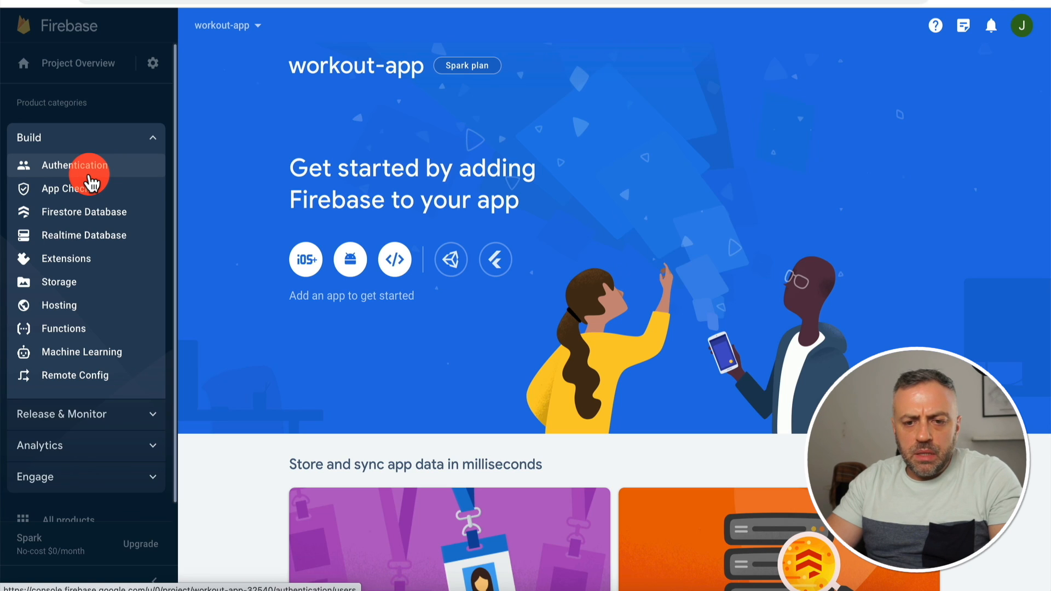
pyautogui.click(87, 218)
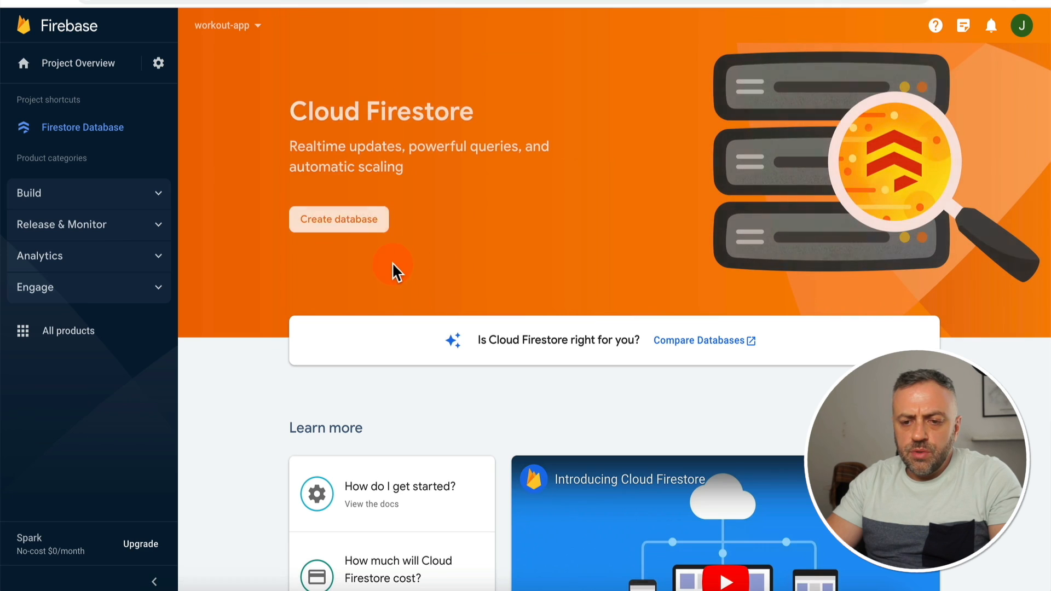
pyautogui.click(352, 217)
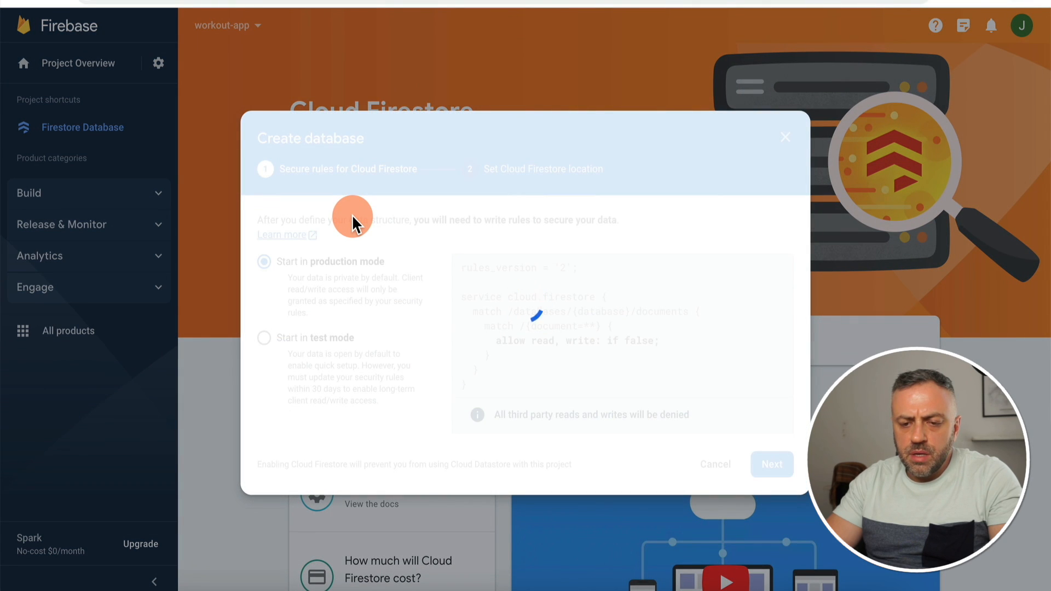
pyautogui.click(284, 337)
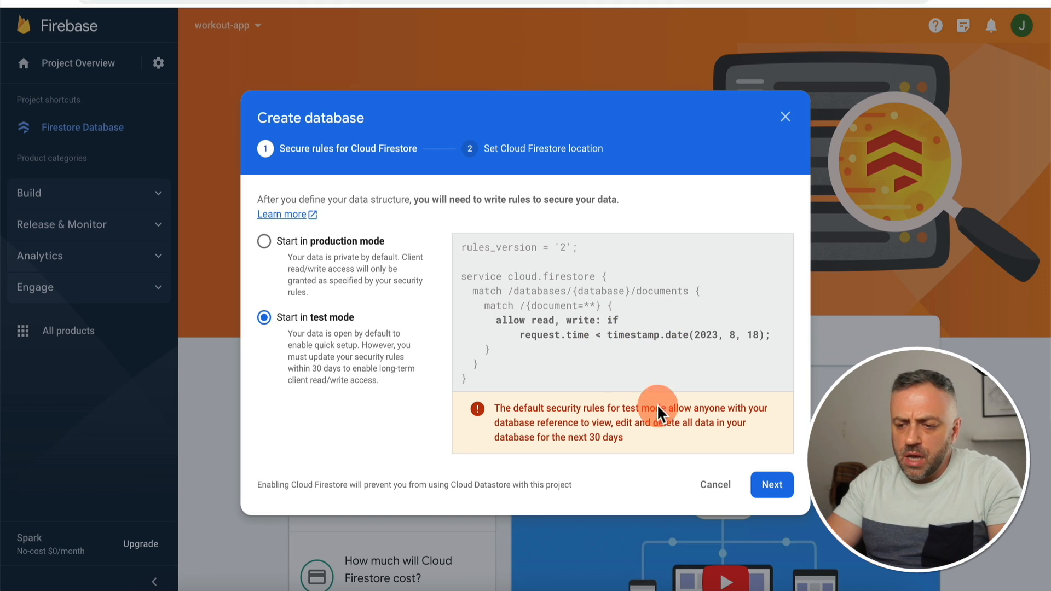
pyautogui.click(771, 485)
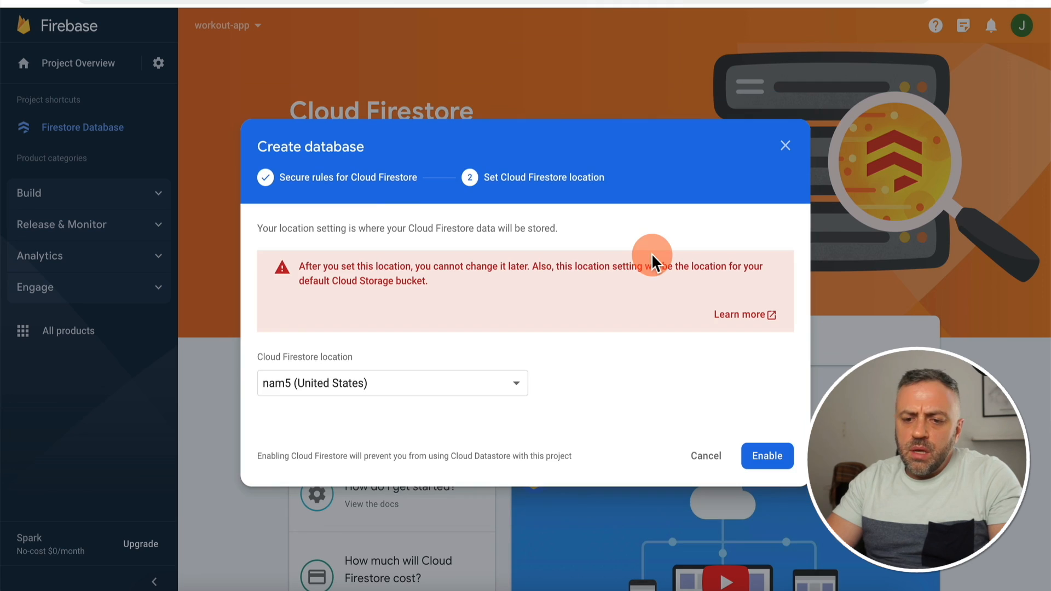
pyautogui.click(769, 454)
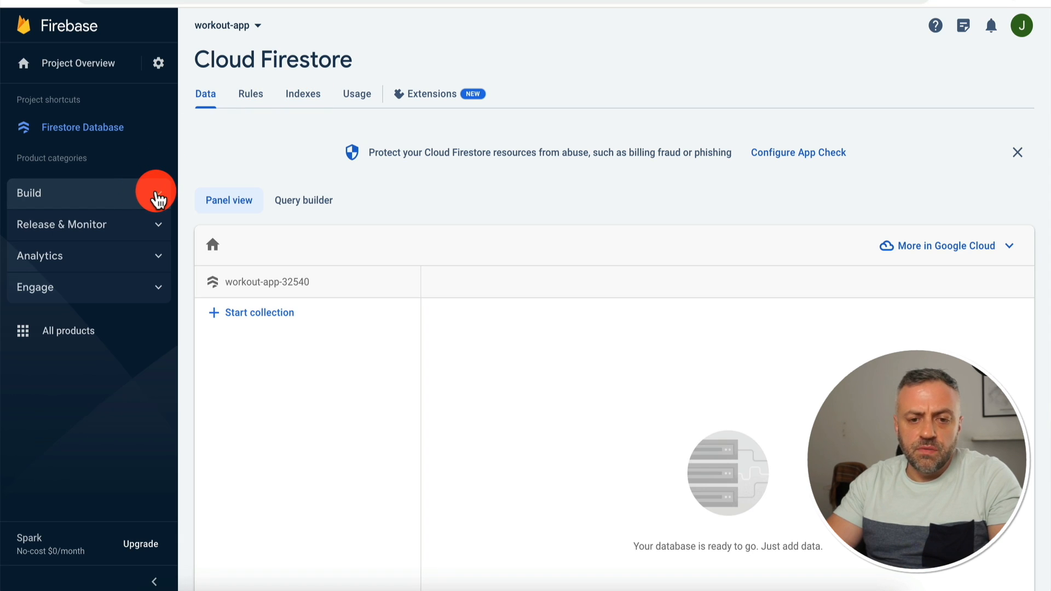
# Step: Enable Email/Password as an Authentication sign-in provider
pyautogui.click(159, 198)
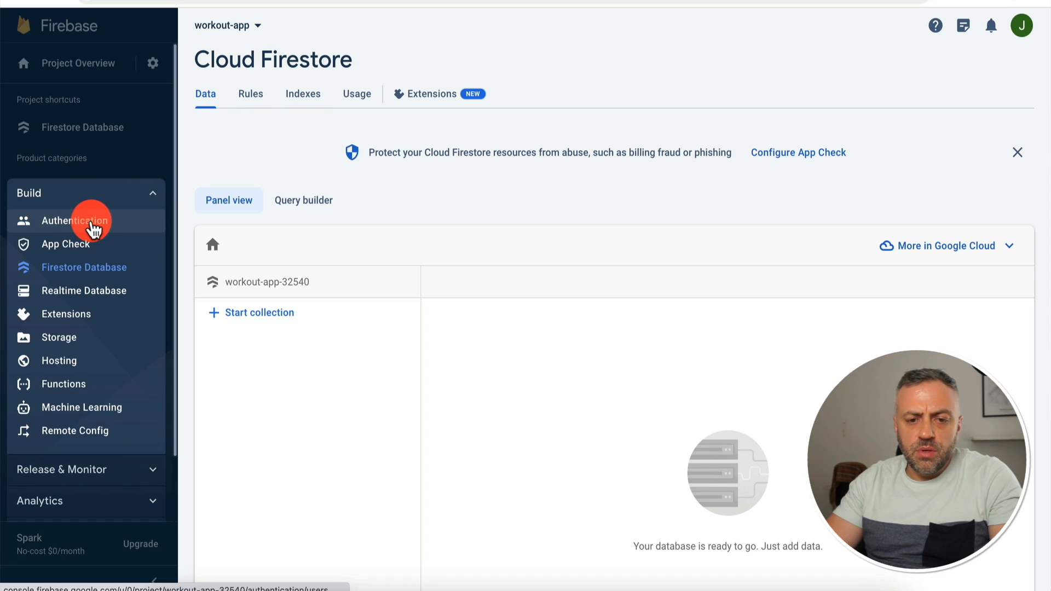
pyautogui.click(95, 225)
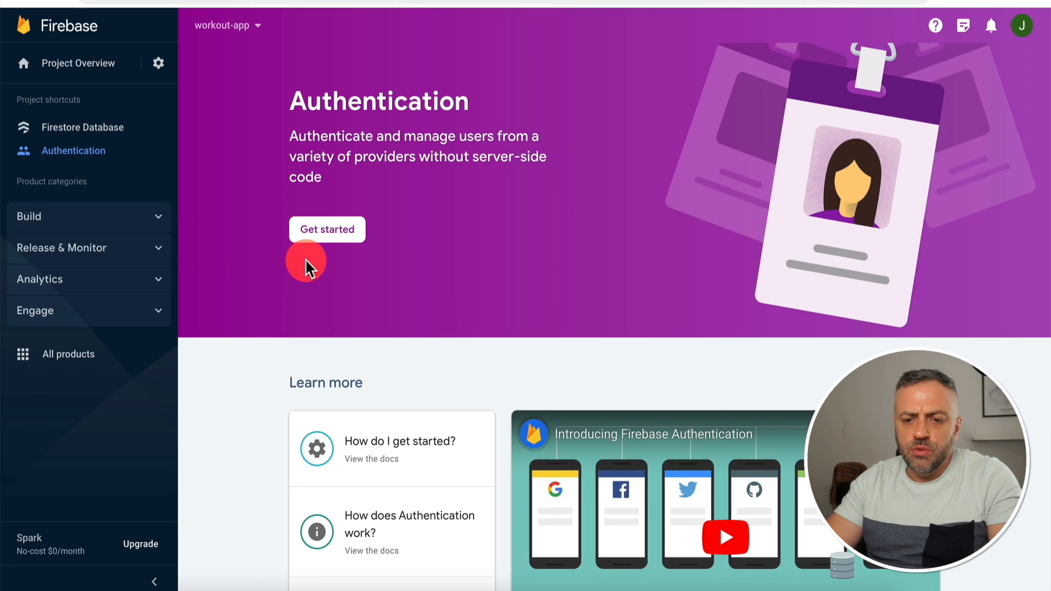
pyautogui.click(331, 232)
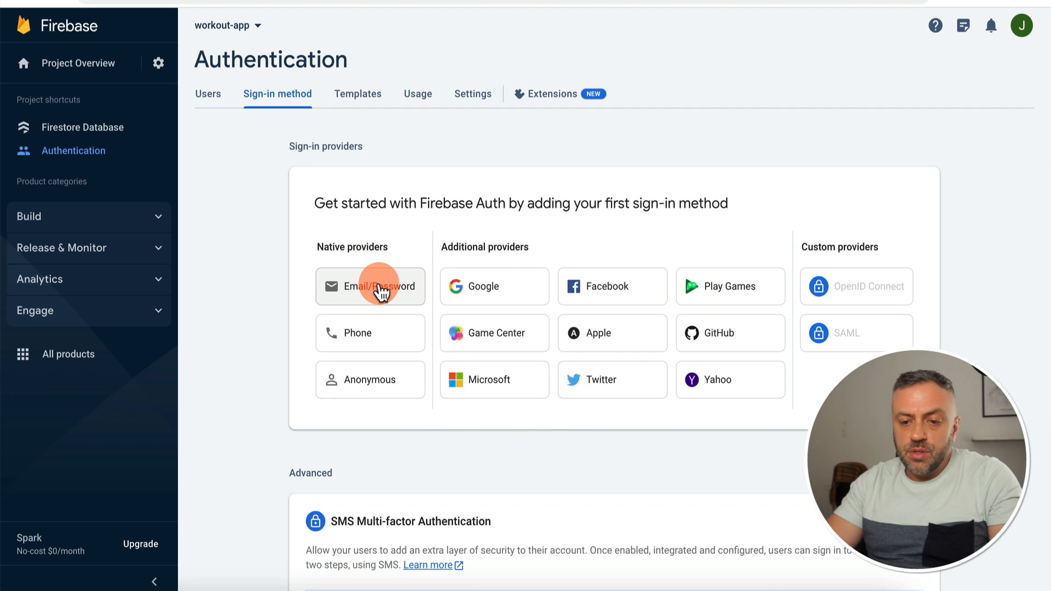
pyautogui.click(379, 289)
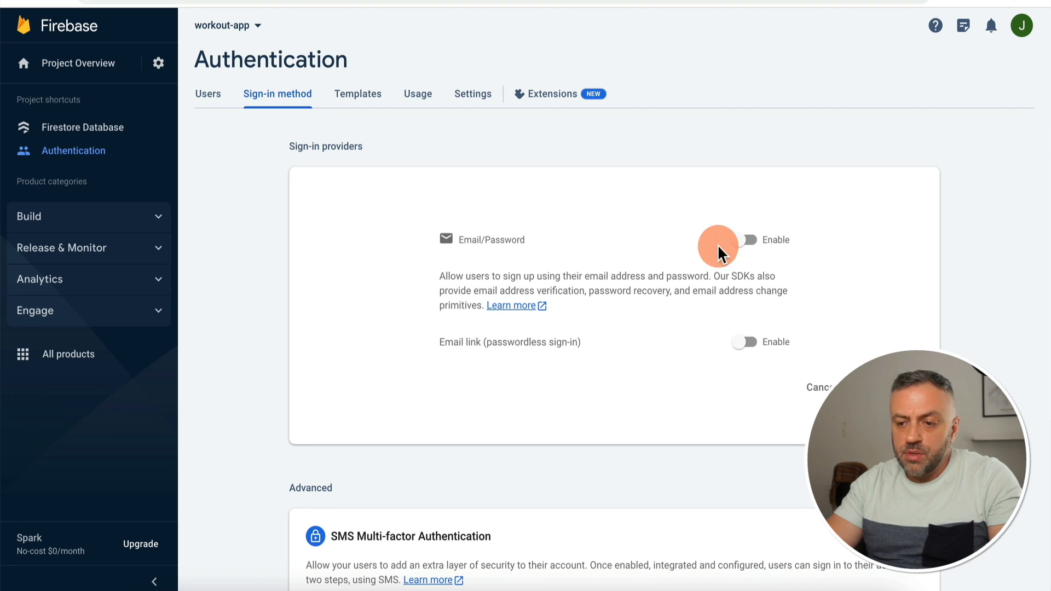
pyautogui.click(745, 240)
pyautogui.click(879, 387)
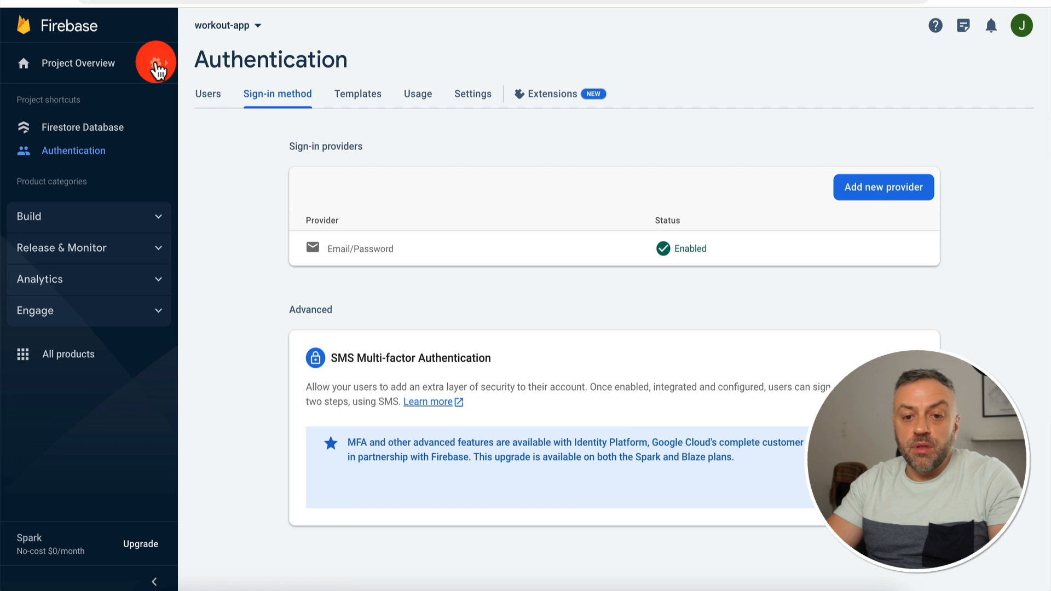
# Step: Copy the project ID workout-app-32540 from Project settings
pyautogui.click(157, 68)
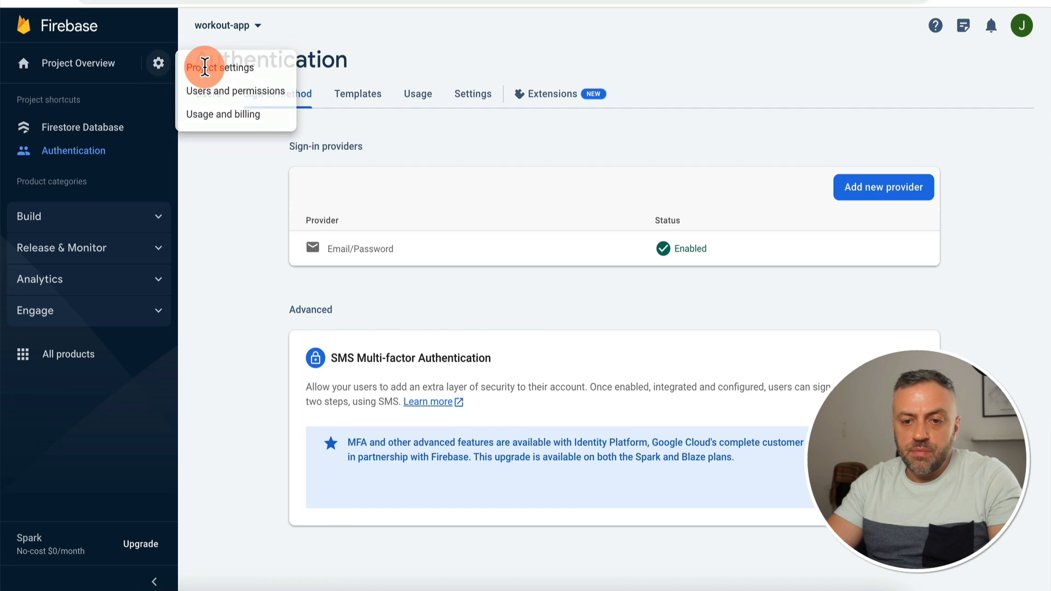
pyautogui.click(206, 66)
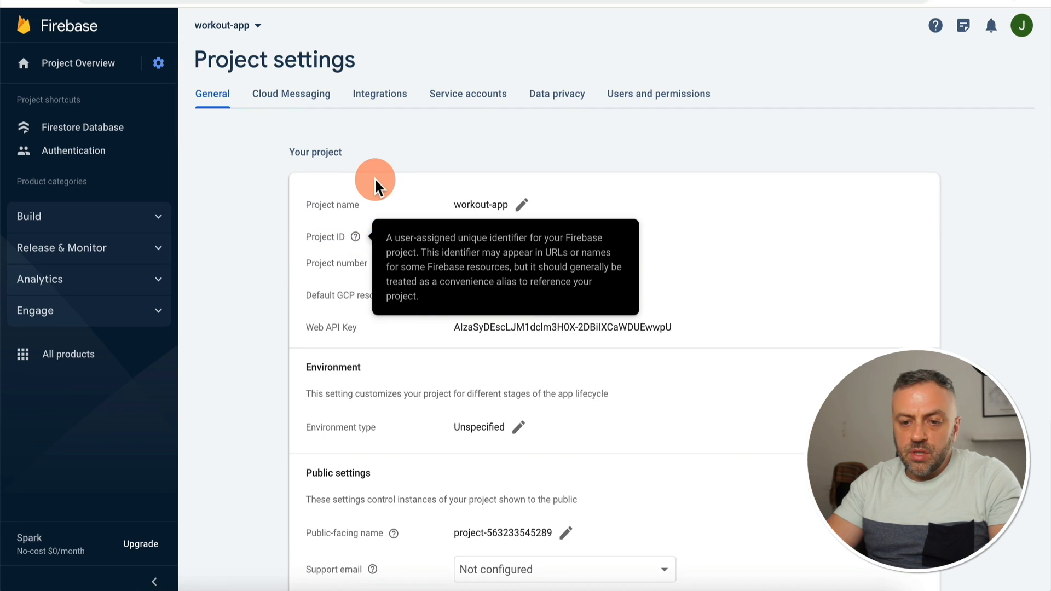
pyautogui.moveTo(454, 237); pyautogui.dragTo(543, 243)
pyautogui.hotkey('ctrl', 'c')
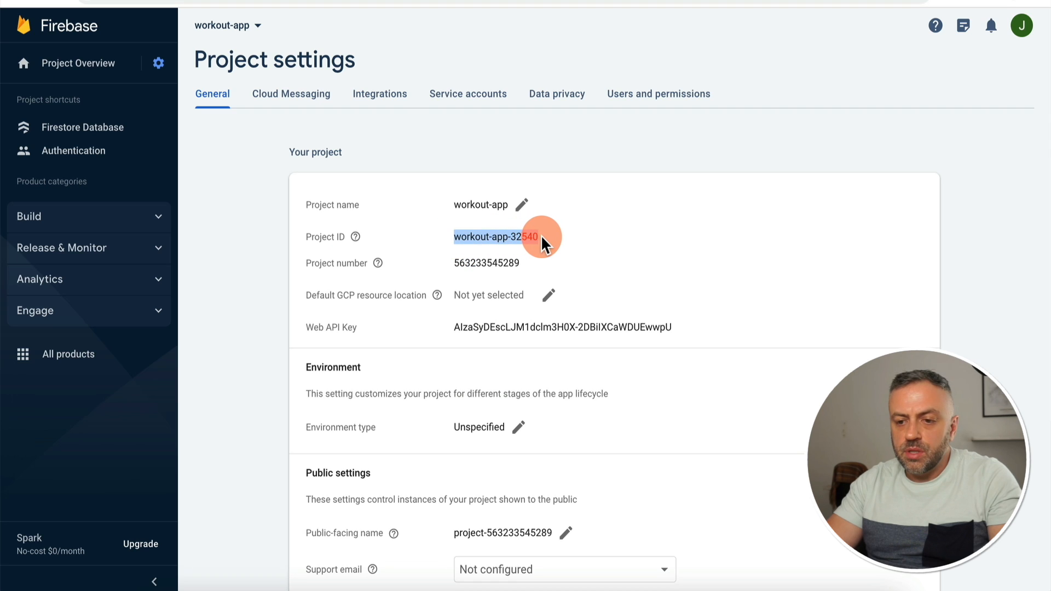
# Step: Enter Firebase project ID workout-app-32540, try Connect, and copy FlutterFlow's service e-mail from the access error
pyautogui.click(624, 1)
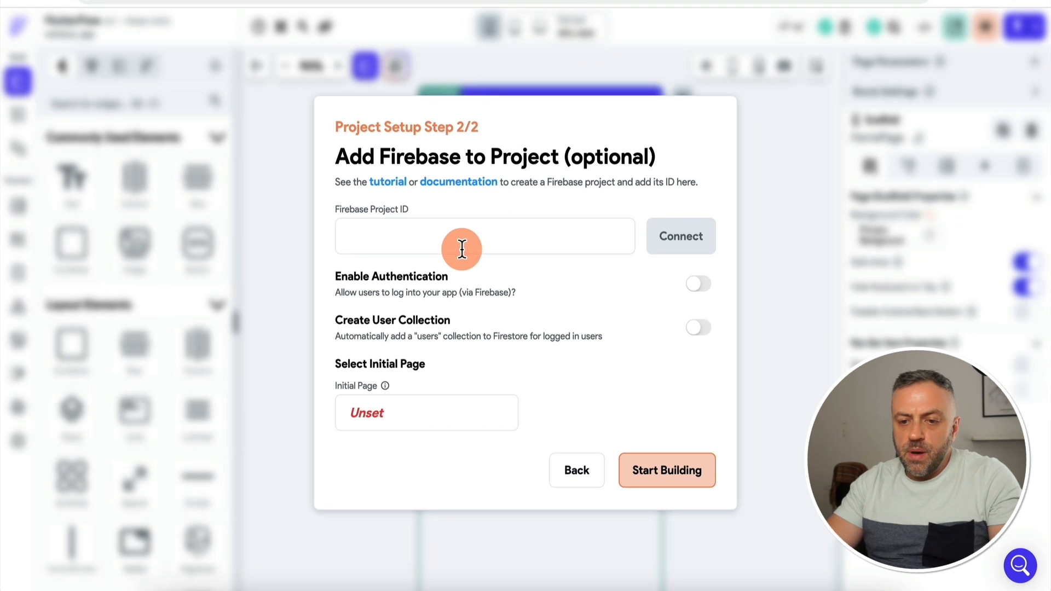
pyautogui.hotkey('ctrl', 'v')
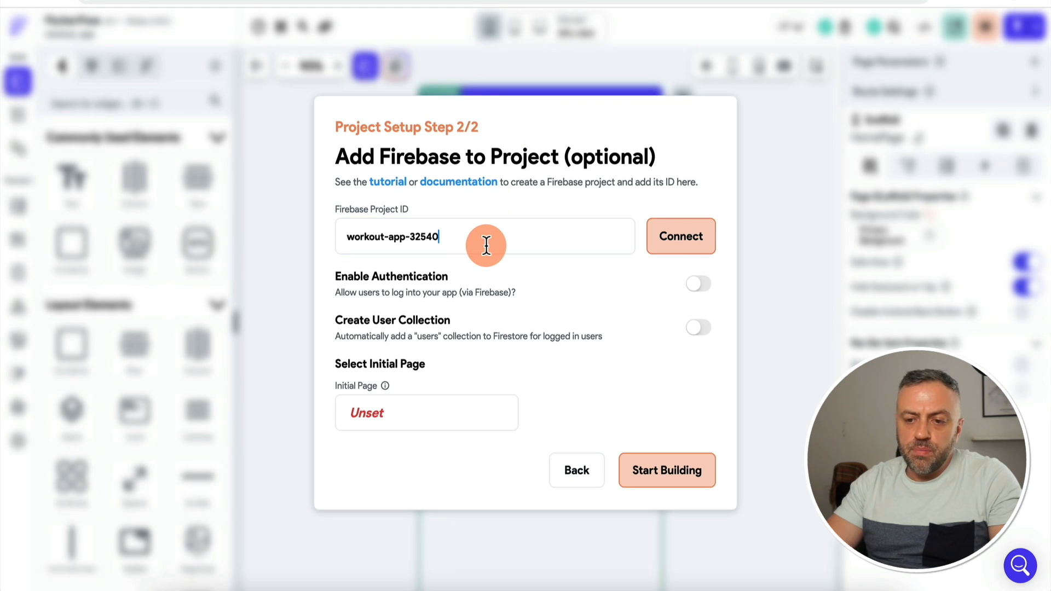
pyautogui.click(690, 245)
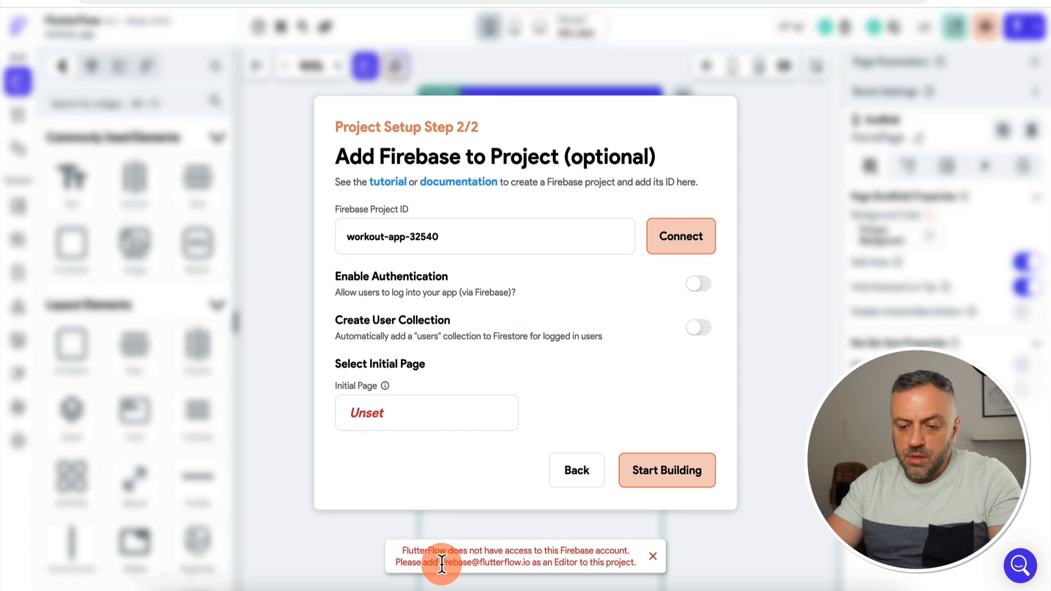
pyautogui.moveTo(444, 563); pyautogui.dragTo(530, 565)
pyautogui.hotkey('ctrl', 'c')
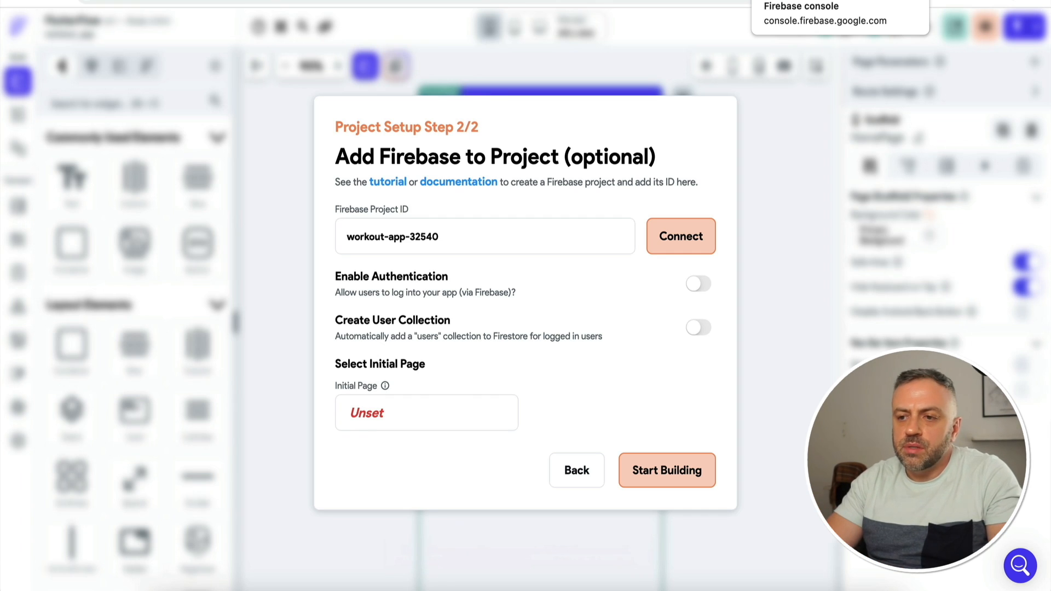
pyautogui.click(805, 0)
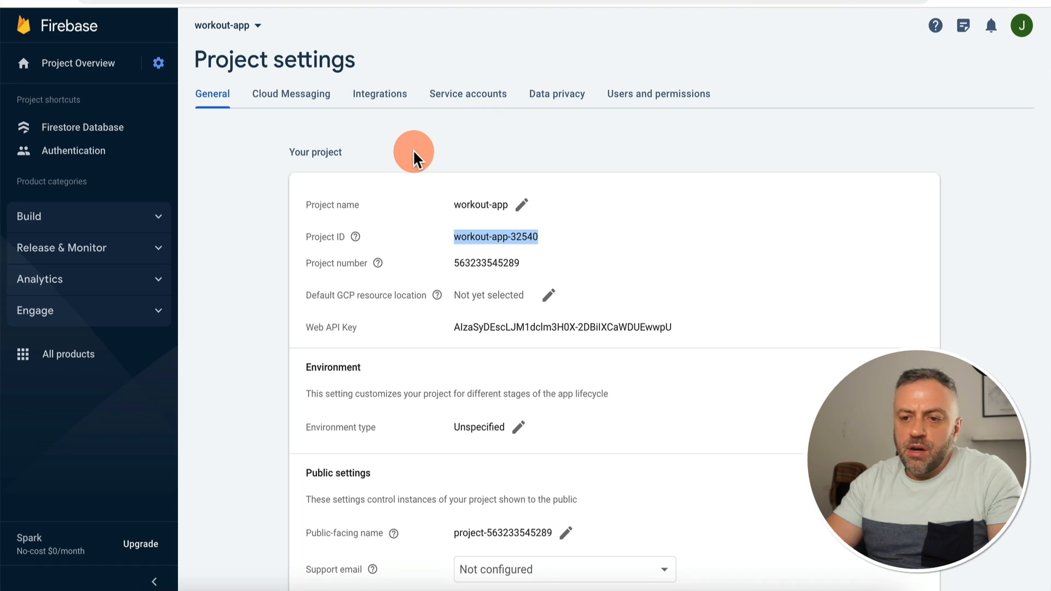
# Step: Under Users and permissions, add FlutterFlow's service e-mail as a member with the Editor role
pyautogui.click(663, 99)
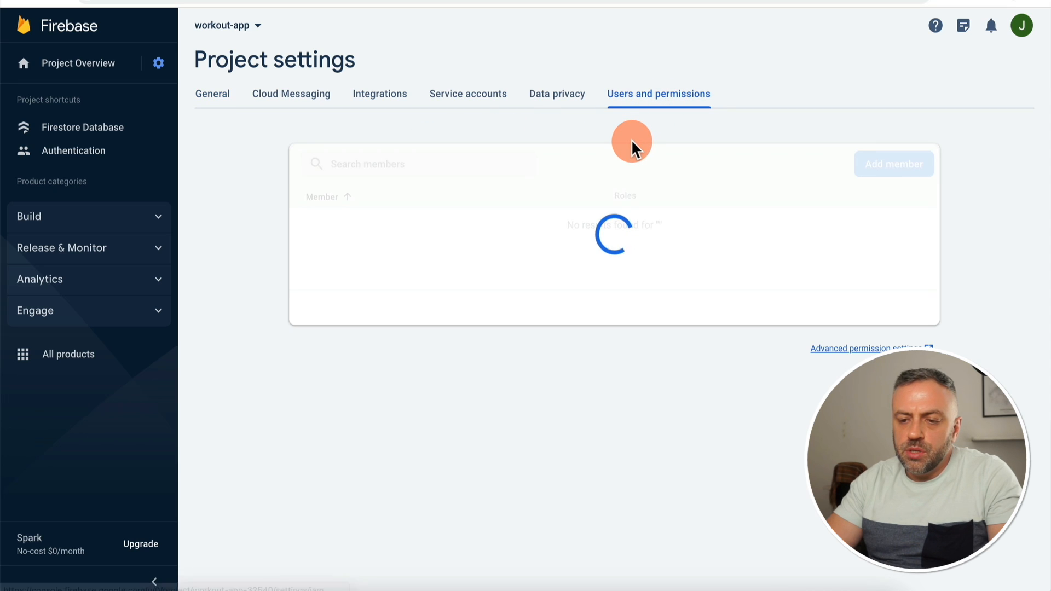
pyautogui.click(891, 167)
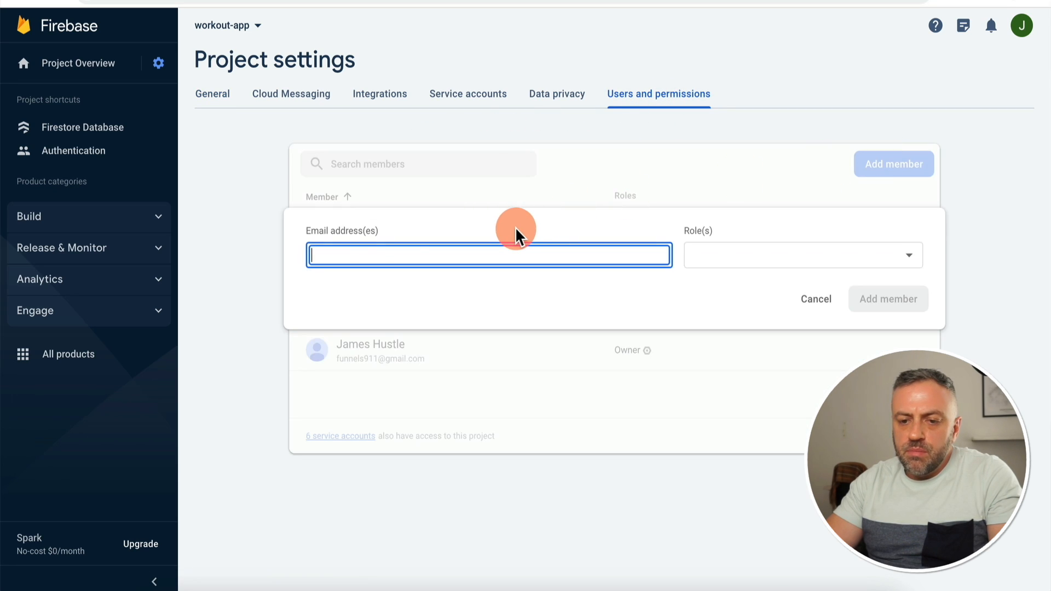
pyautogui.hotkey('ctrl', 'v')
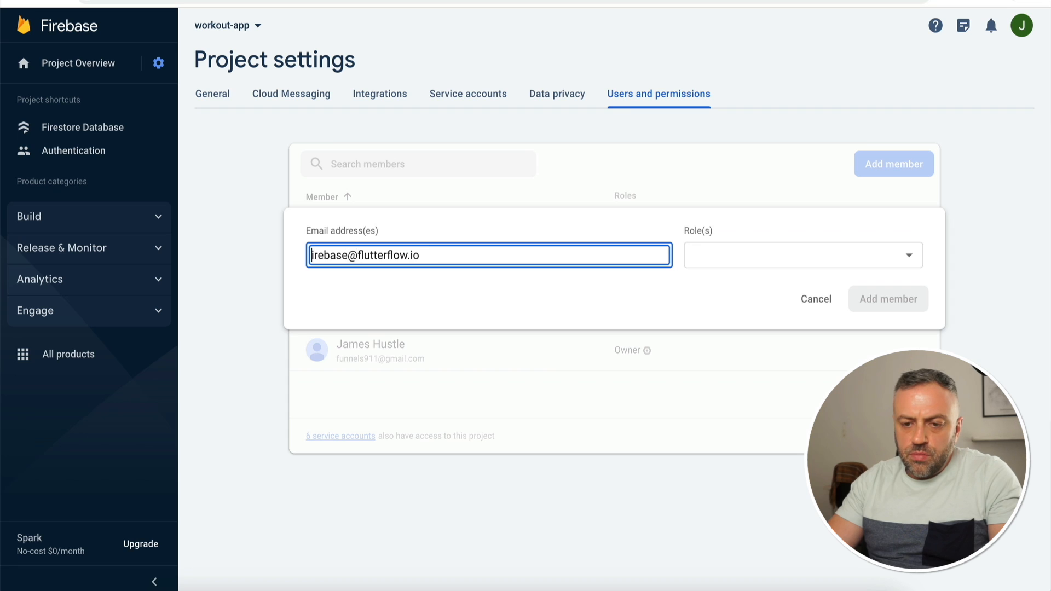
pyautogui.write('f')
pyautogui.click(769, 253)
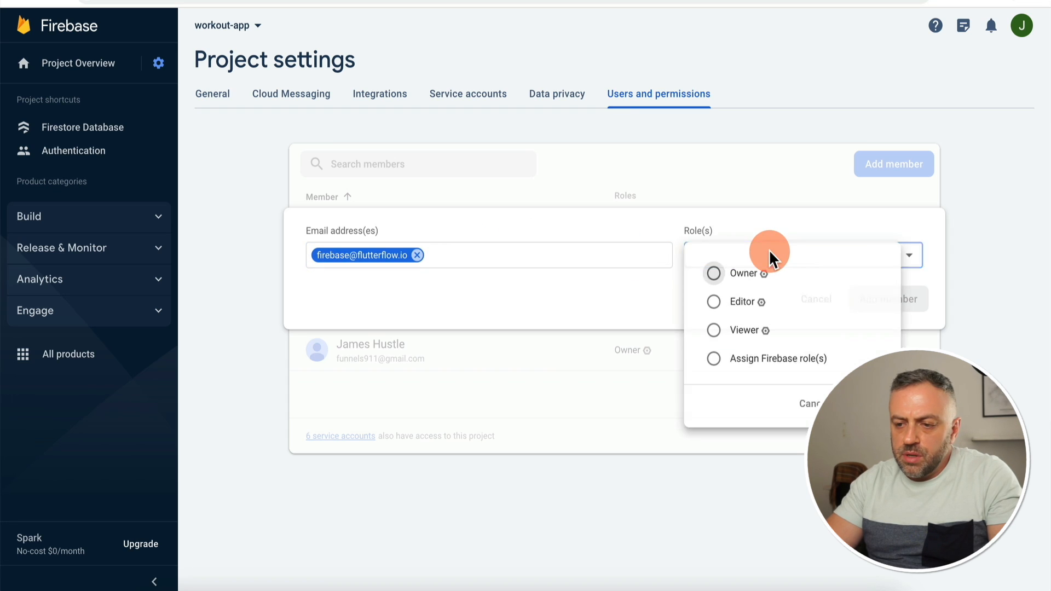
pyautogui.click(734, 305)
pyautogui.click(875, 408)
pyautogui.click(903, 300)
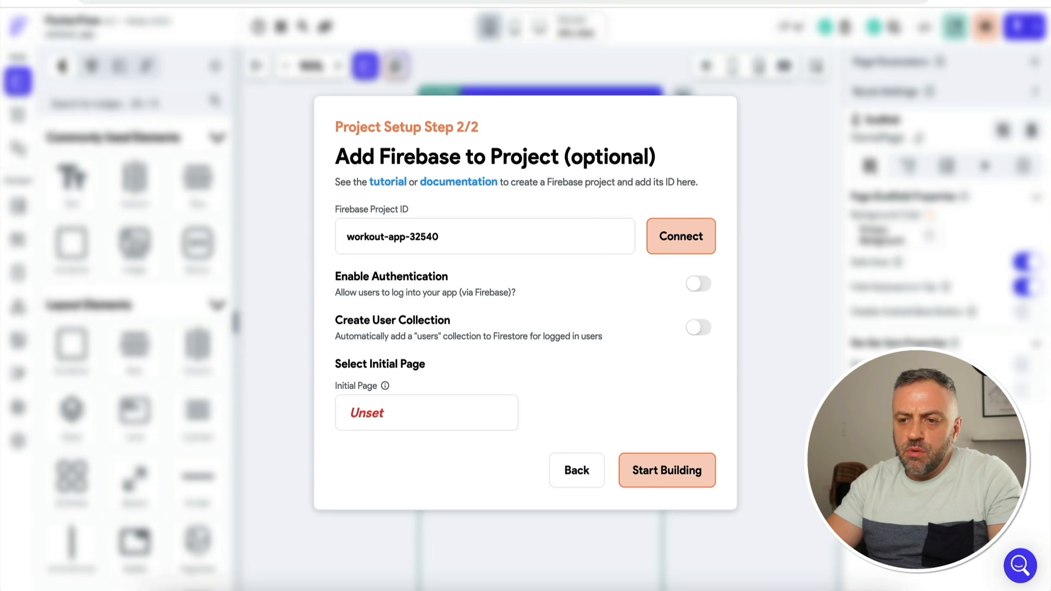
# Step: Connect workout-app-32540, auto-generate its config files, and enable Authentication and Create User Collection
pyautogui.click(681, 239)
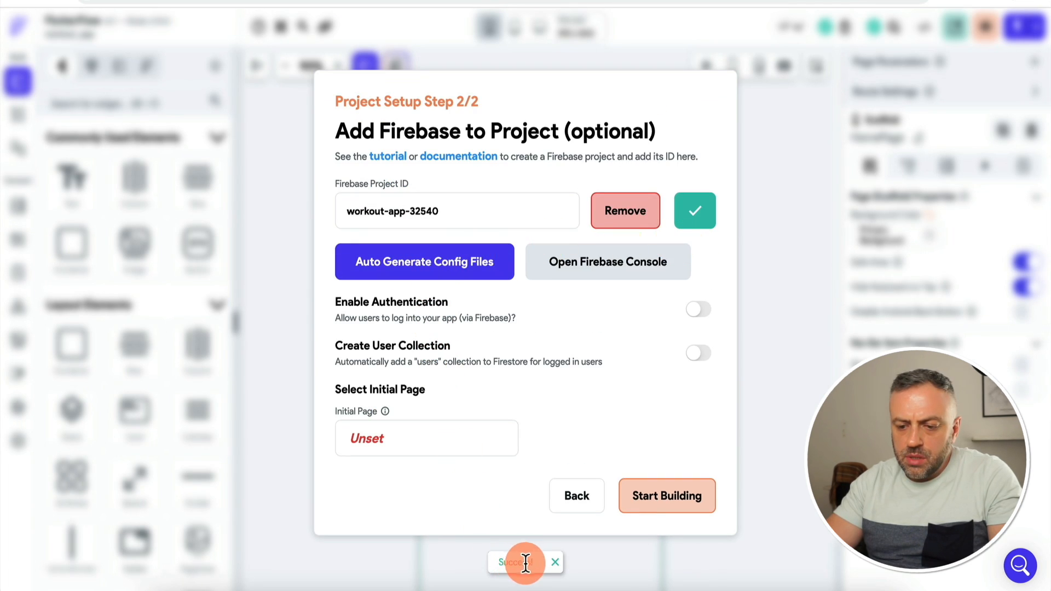
pyautogui.click(419, 261)
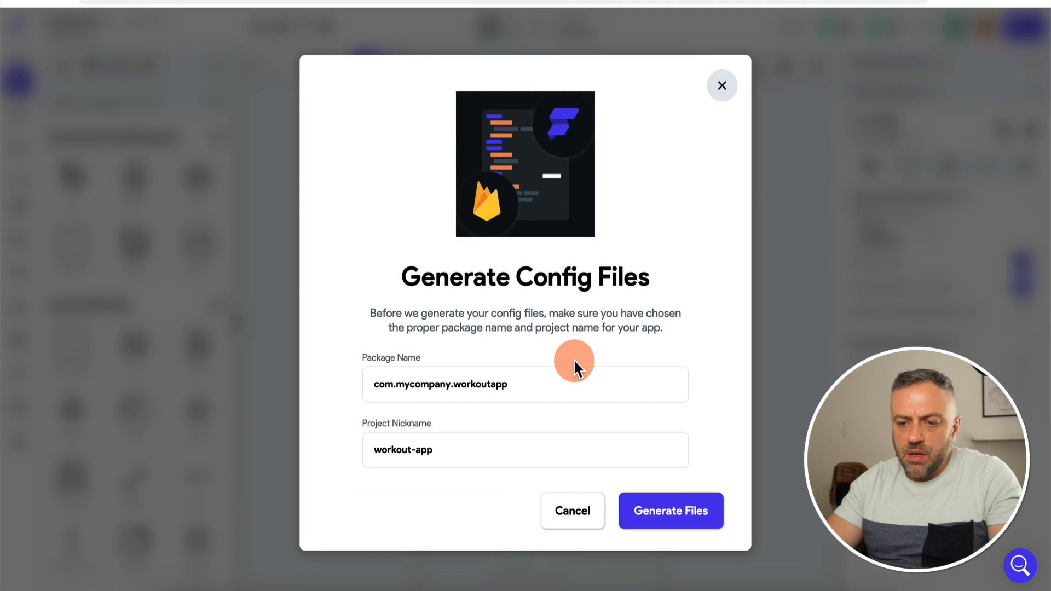
pyautogui.click(664, 516)
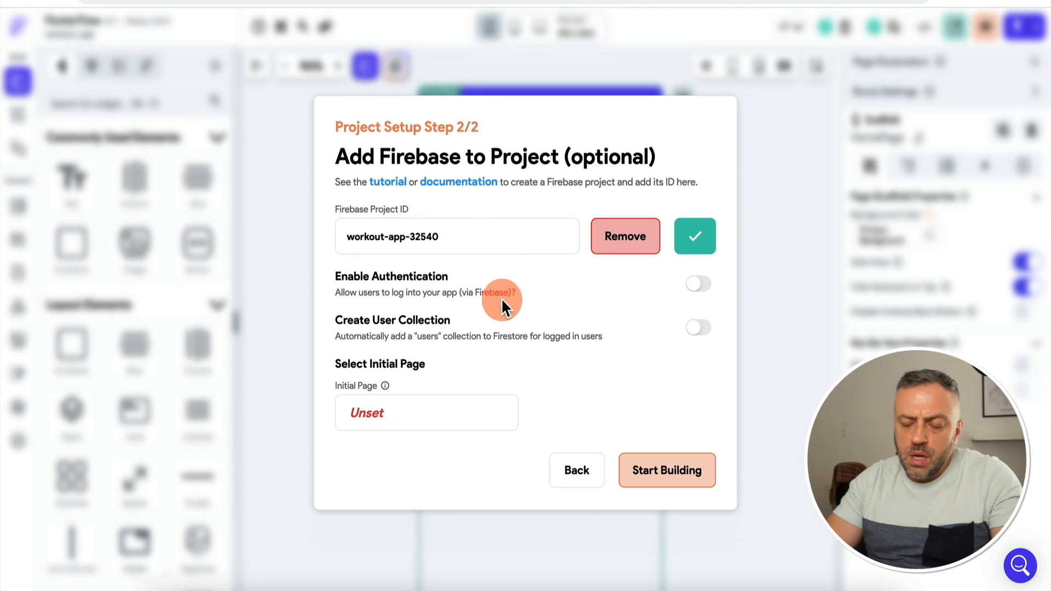
pyautogui.click(699, 284)
pyautogui.click(698, 327)
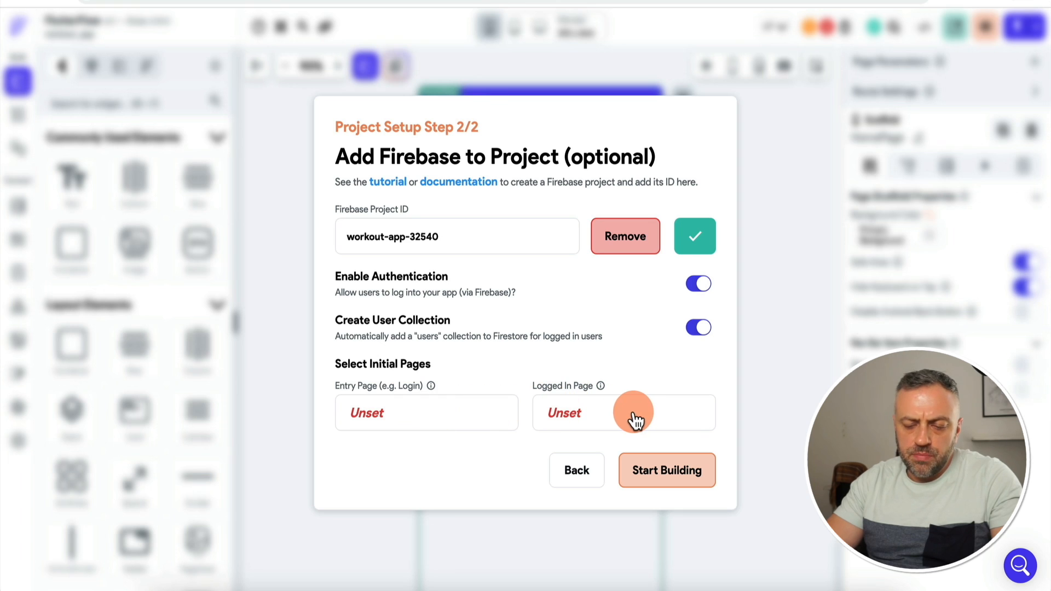
# Step: Create the Entry Page 'login' from the Auth 3 template, then start choosing the Logged In Page
pyautogui.click(418, 417)
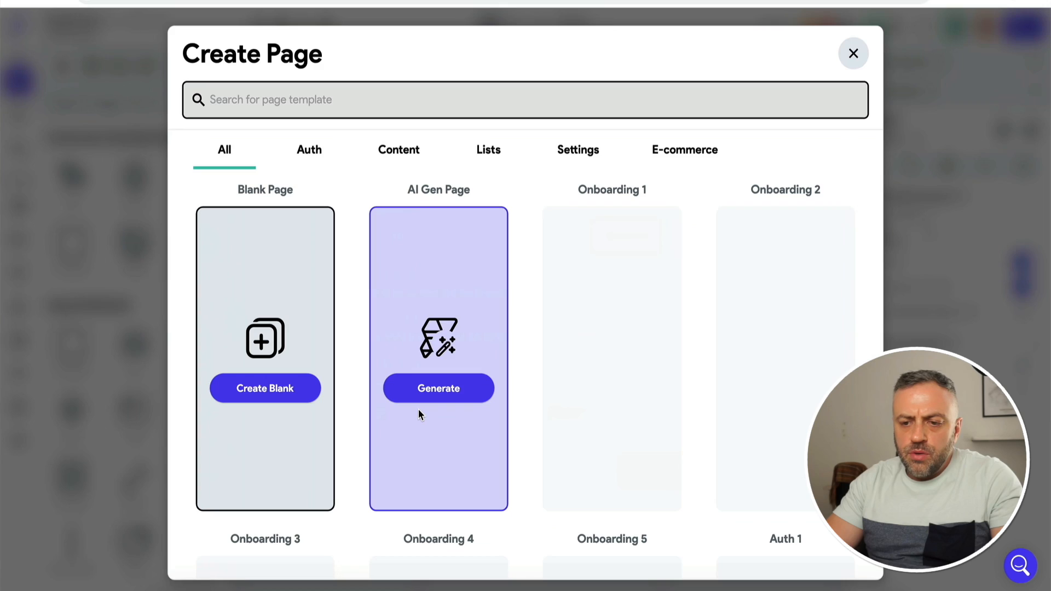
pyautogui.click(518, 89)
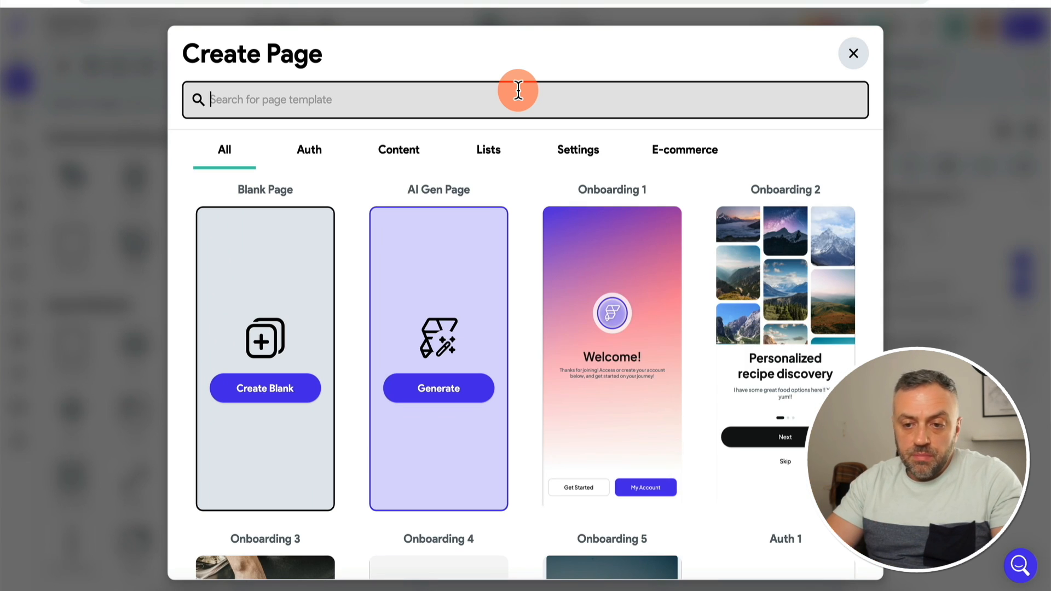
pyautogui.click(321, 157)
pyautogui.moveTo(395, 297)
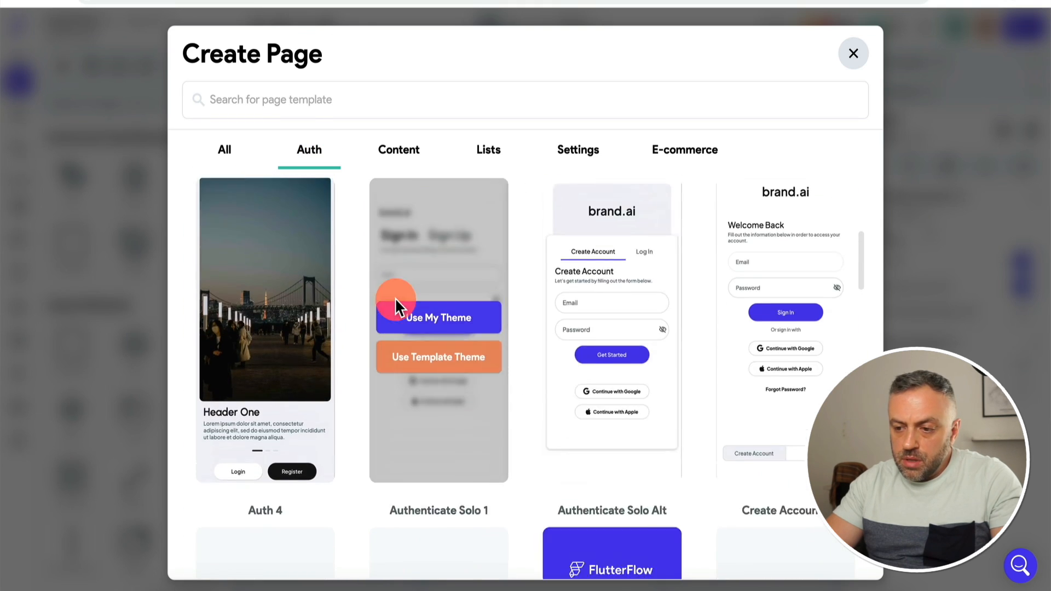
pyautogui.scroll(1, 395, 297)
pyautogui.moveTo(758, 363)
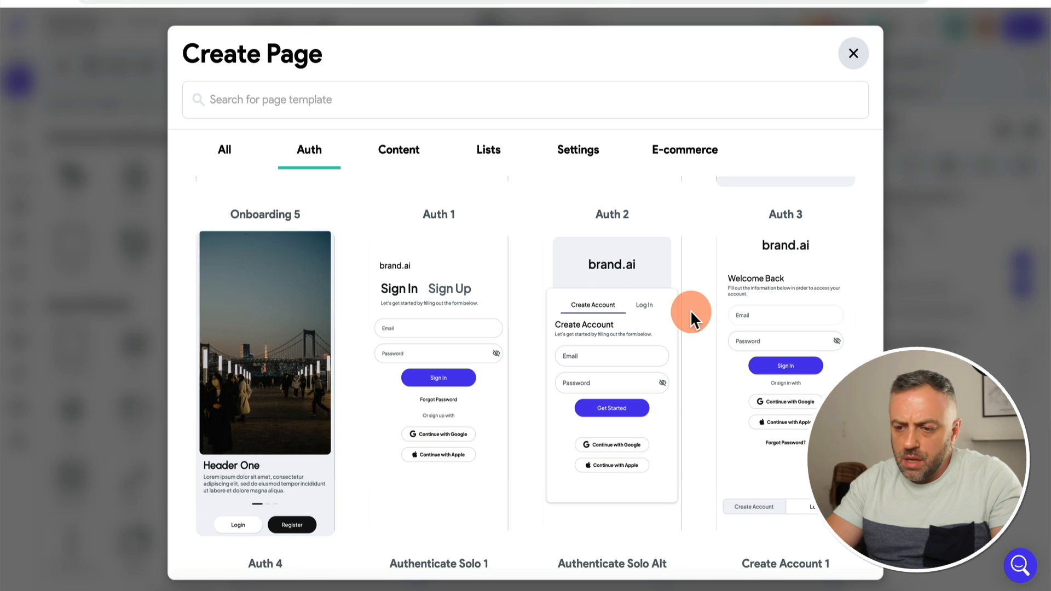
pyautogui.click(791, 366)
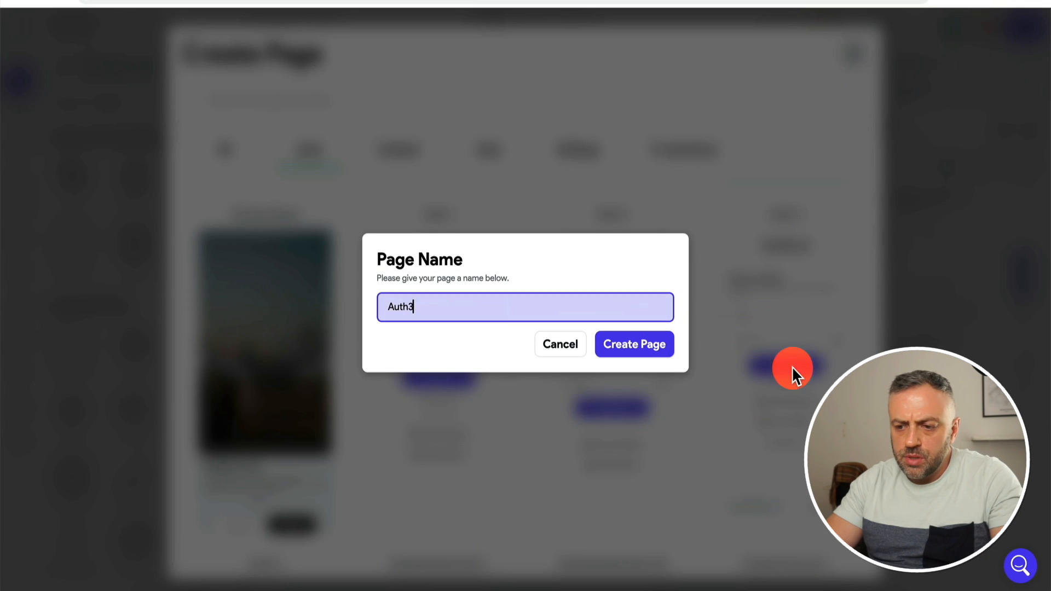
pyautogui.tripleClick(498, 300)
pyautogui.press('BackSpace')
pyautogui.write('logi')
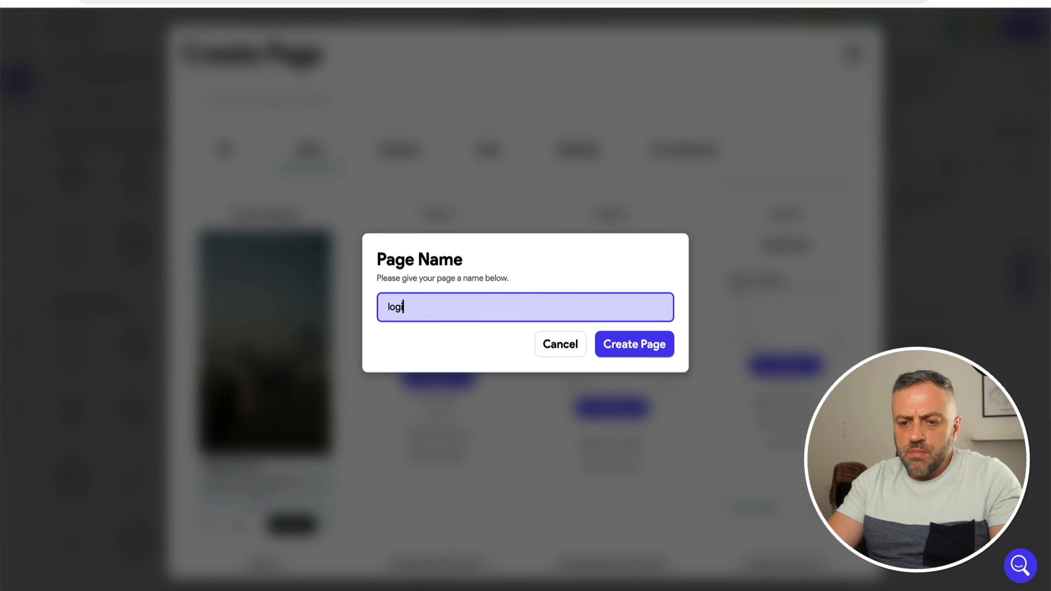
pyautogui.write('n')
pyautogui.click(633, 346)
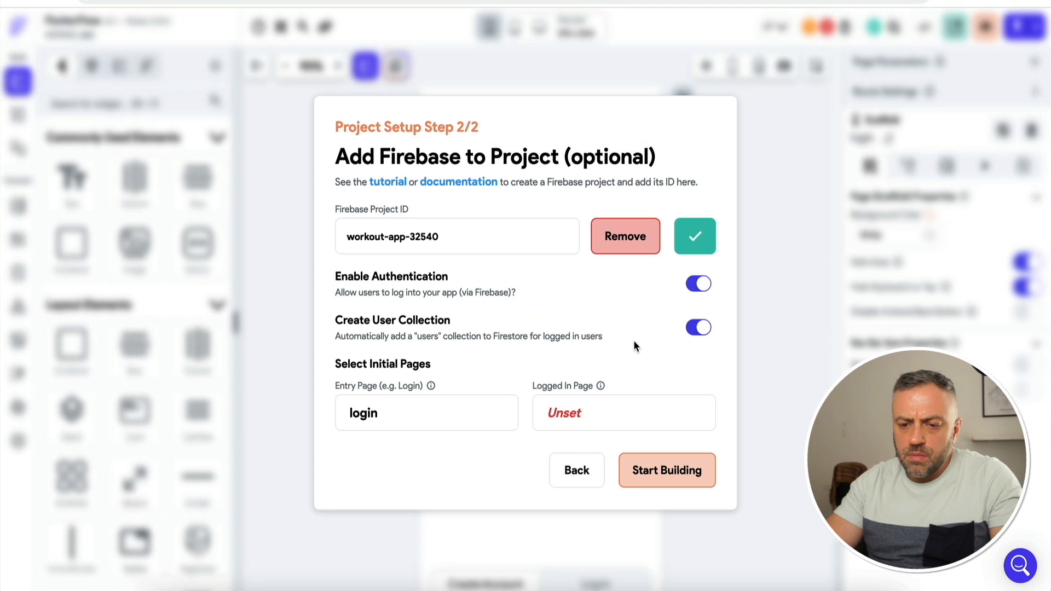
pyautogui.click(581, 404)
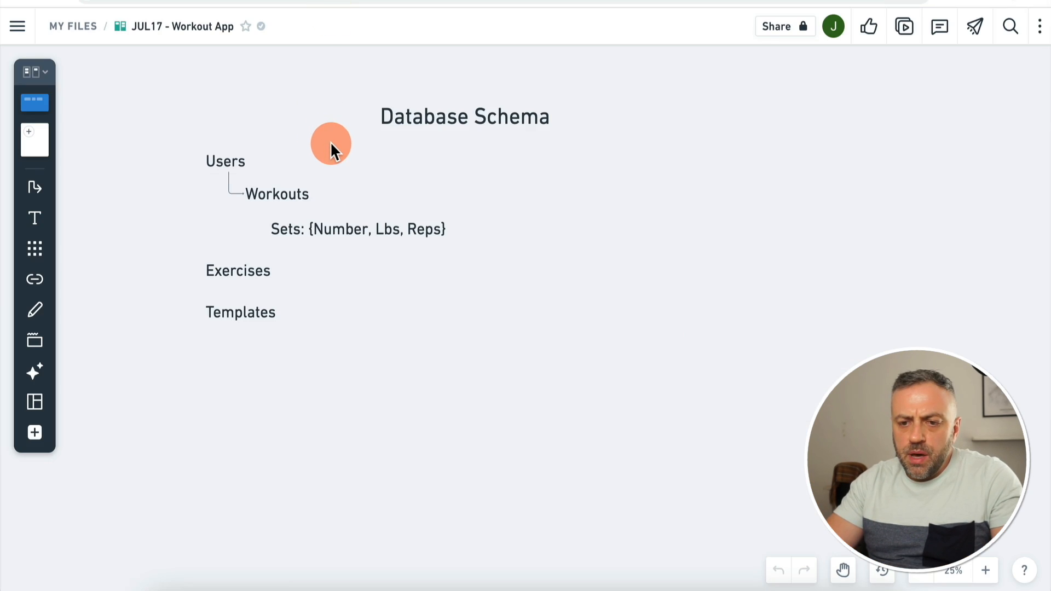
# Step: Scroll the view down and back up while reviewing the page templates
pyautogui.scroll(-10, 332, 143)
pyautogui.scroll(5, 332, 143)
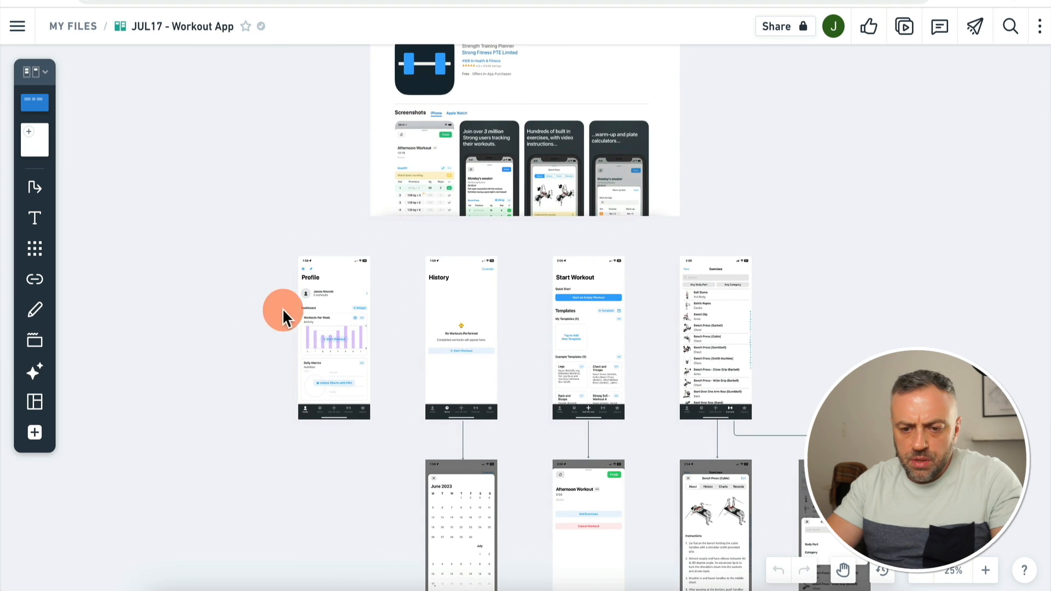
pyautogui.scroll(3, 305, 286)
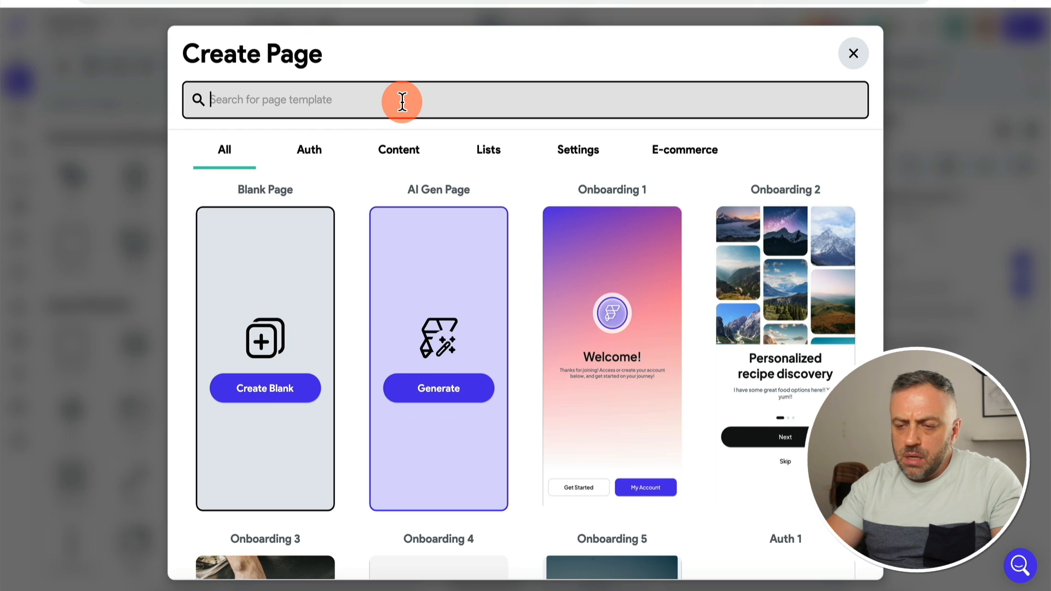
# Step: Create a blank Logged In page named 'homepage' and finish project setup
pyautogui.click(268, 388)
pyautogui.click(420, 316)
pyautogui.write('homepage')
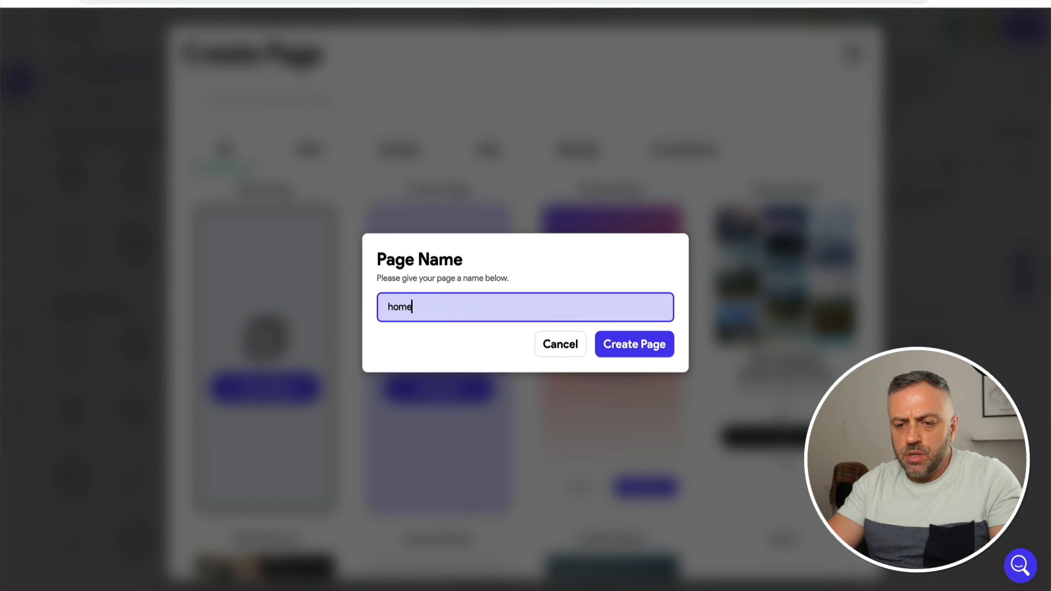
pyautogui.click(656, 350)
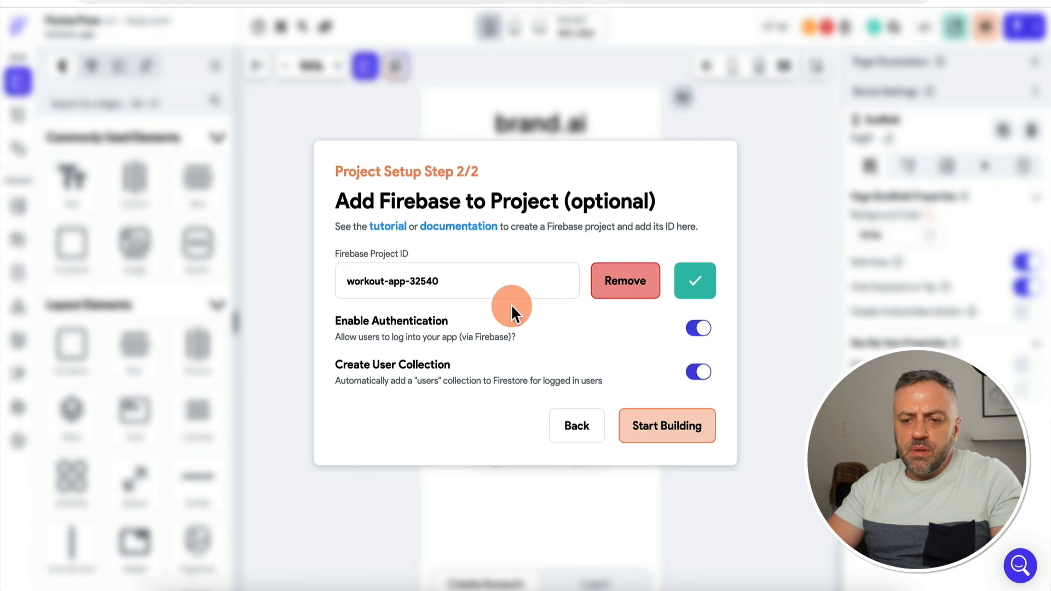
pyautogui.click(678, 444)
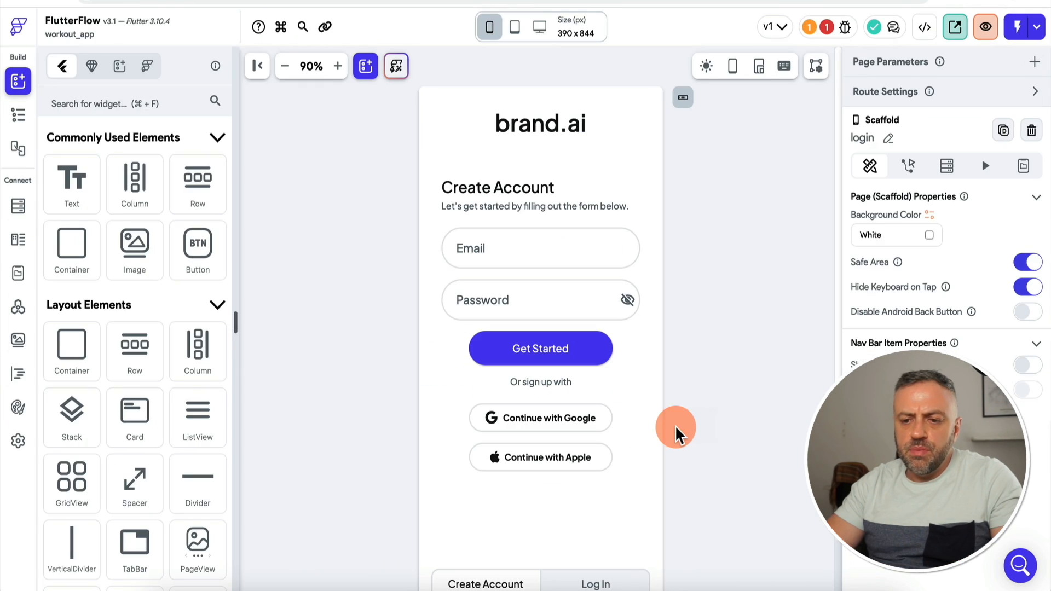
# Step: Inspect the login page's main column and Continue with Google button on the canvas
pyautogui.click(448, 220)
pyautogui.click(554, 146)
pyautogui.click(502, 417)
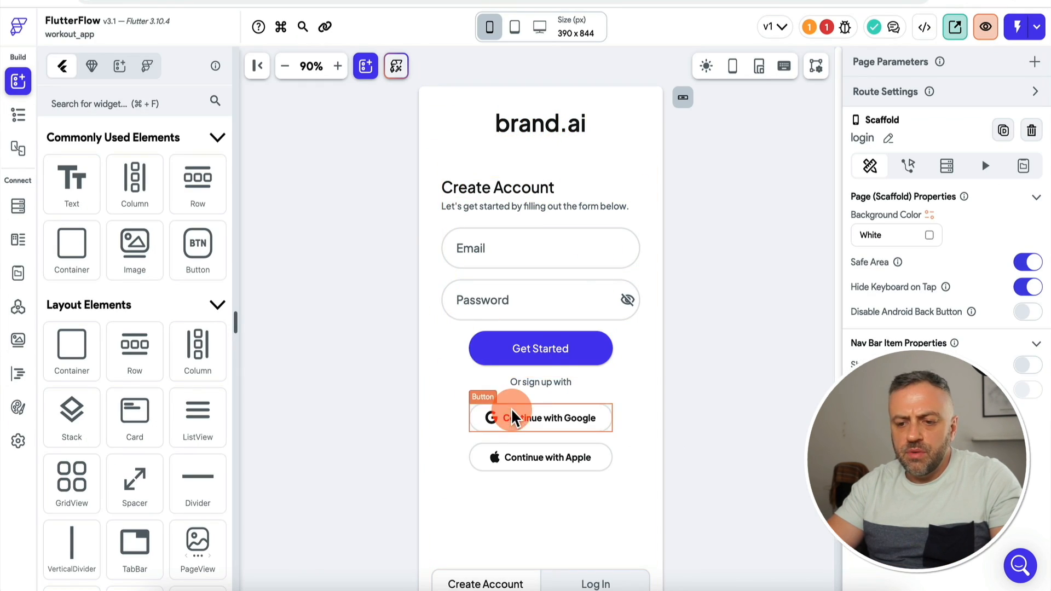
pyautogui.click(606, 152)
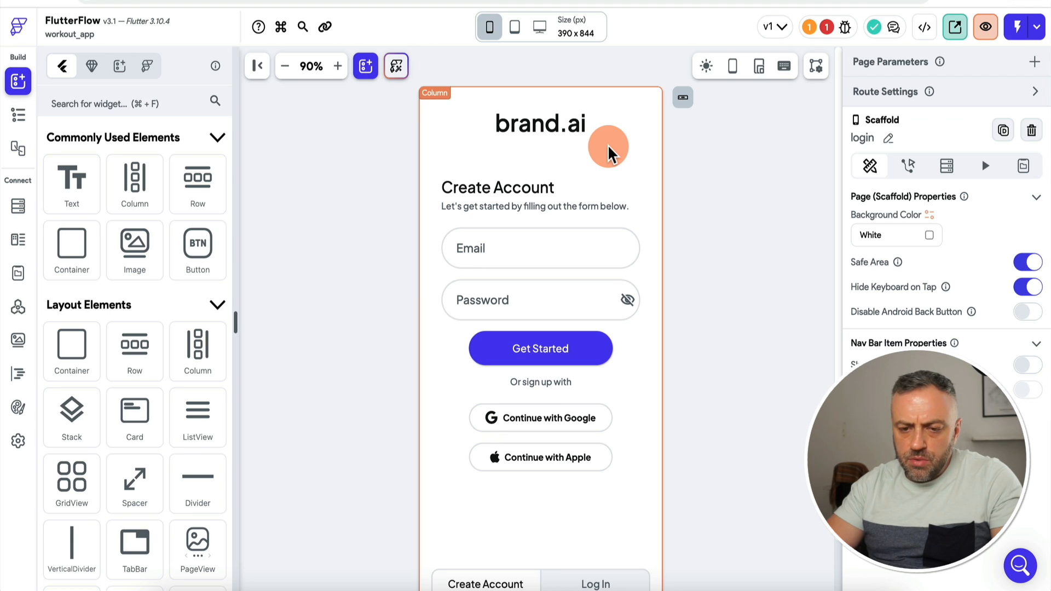
pyautogui.click(324, 271)
# Step: Check the Issues list and locate the widget causing the Auth Action error
pyautogui.click(828, 28)
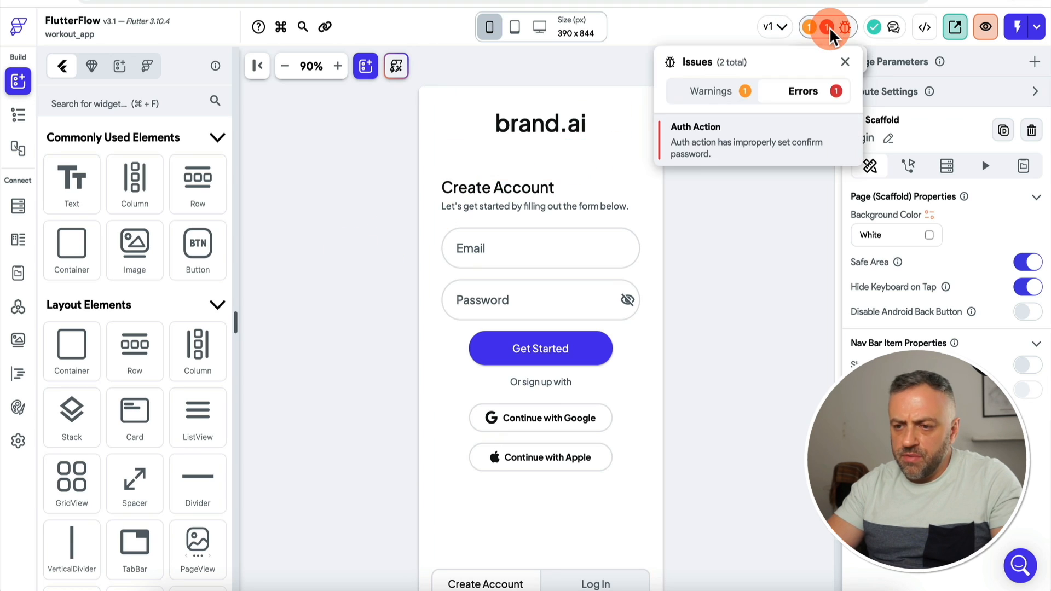
pyautogui.click(736, 144)
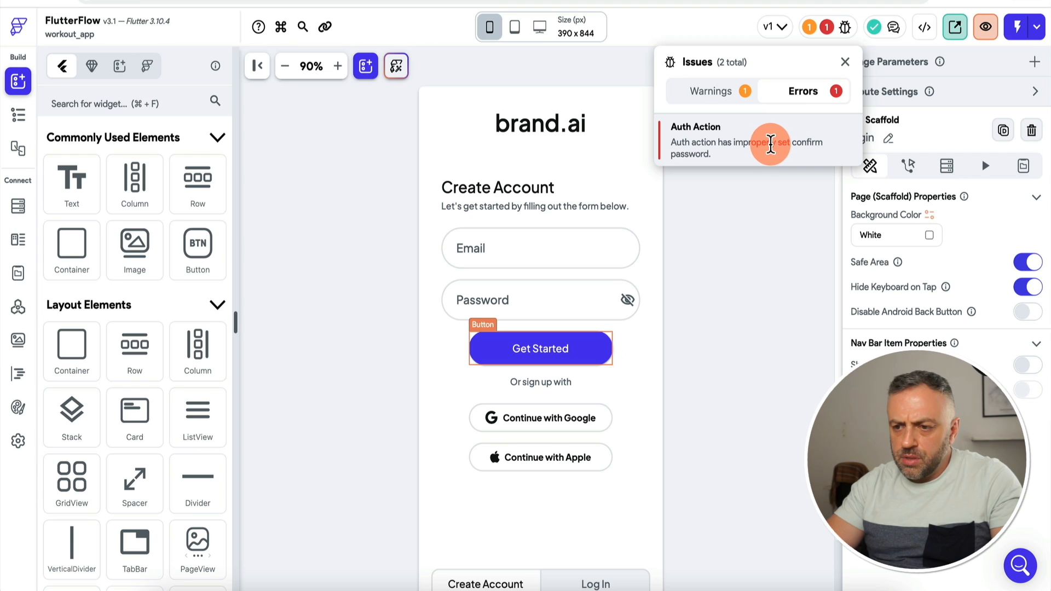
pyautogui.click(747, 191)
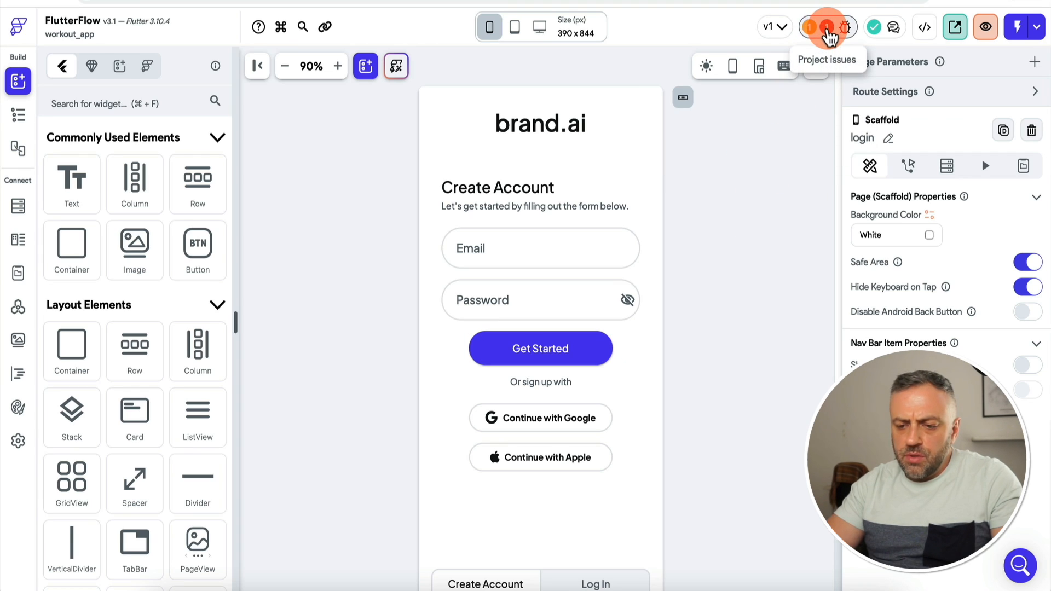
pyautogui.scroll(-1, 727, 289)
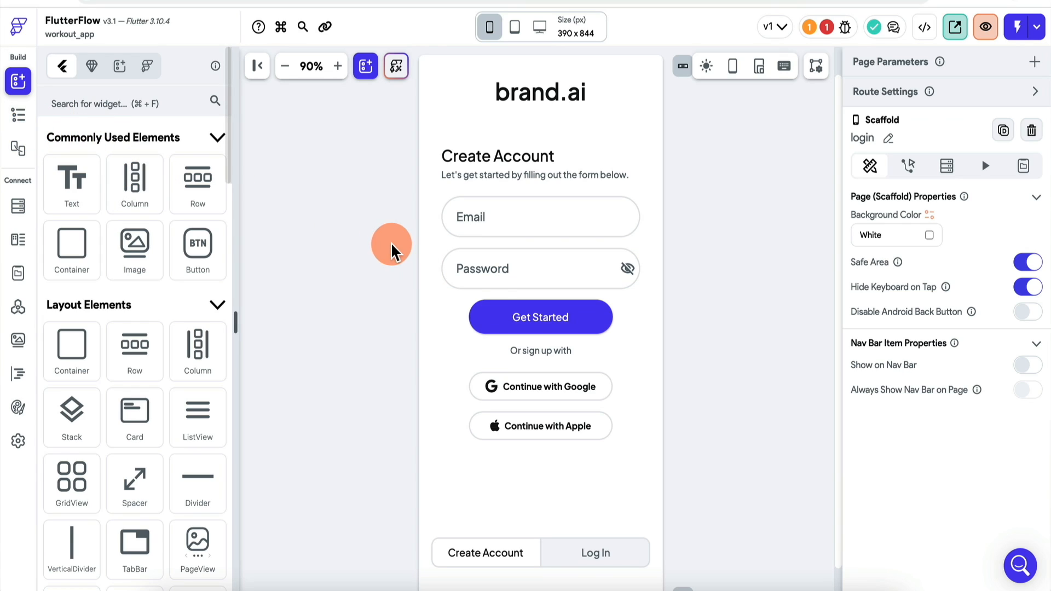
# Step: Review the Get Started actions, then duplicate the password field in the widget tree
pyautogui.click(560, 328)
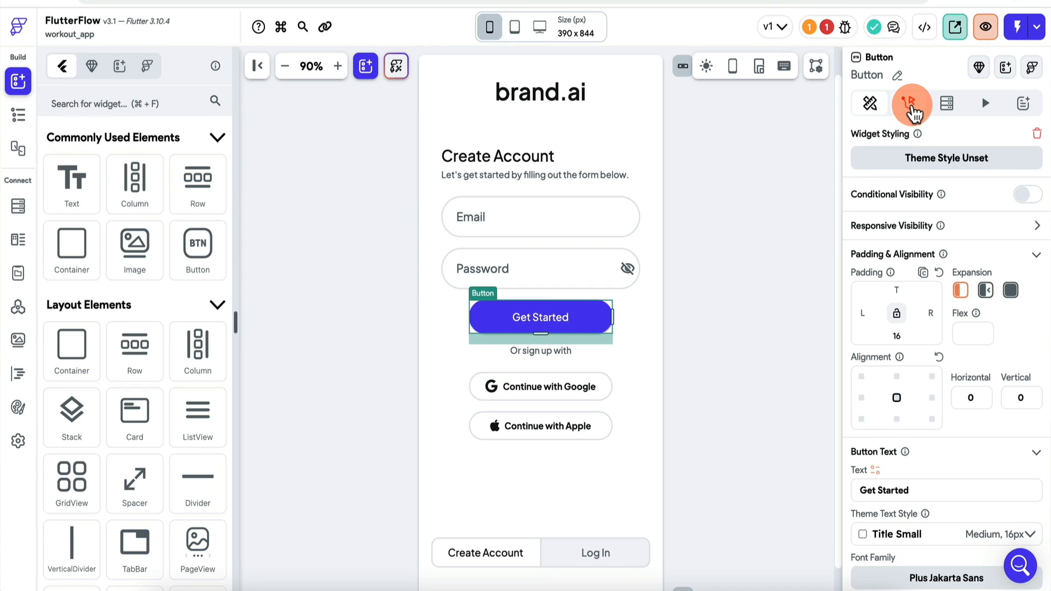
pyautogui.click(909, 103)
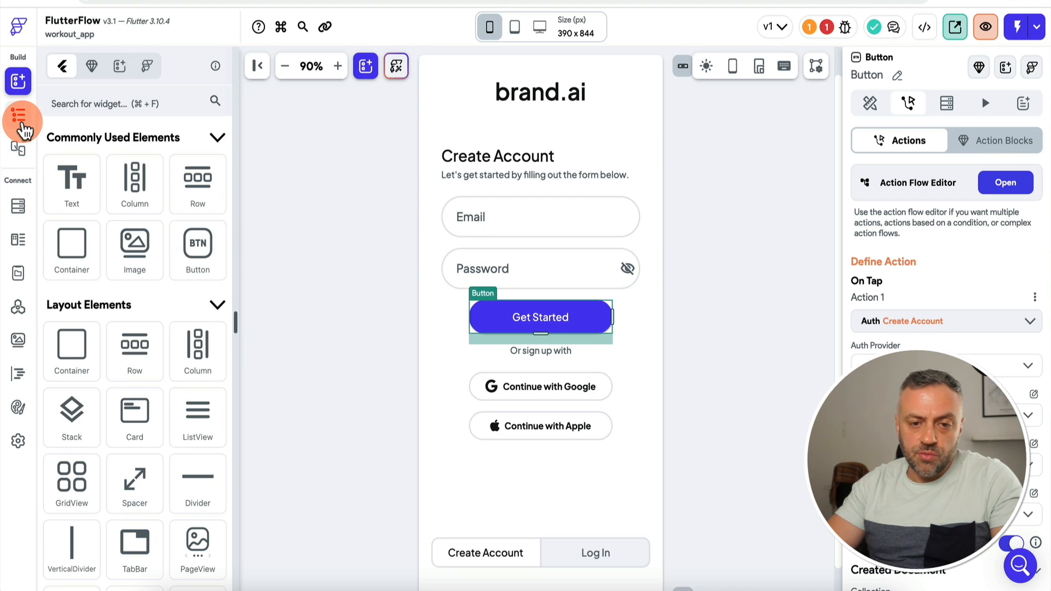
pyautogui.click(18, 114)
pyautogui.scroll(-5, 91, 426)
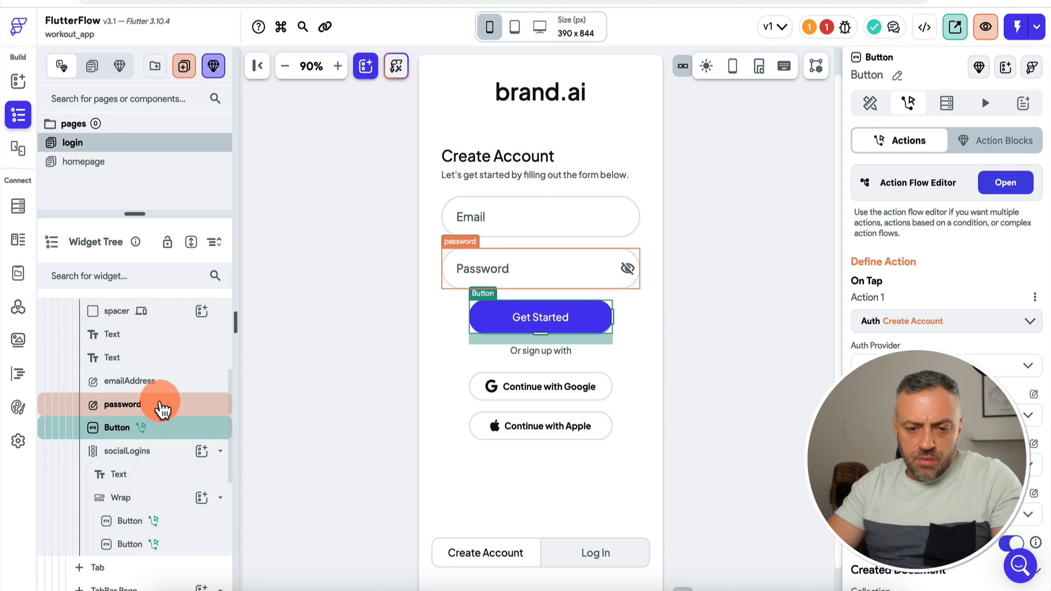
pyautogui.click(133, 406)
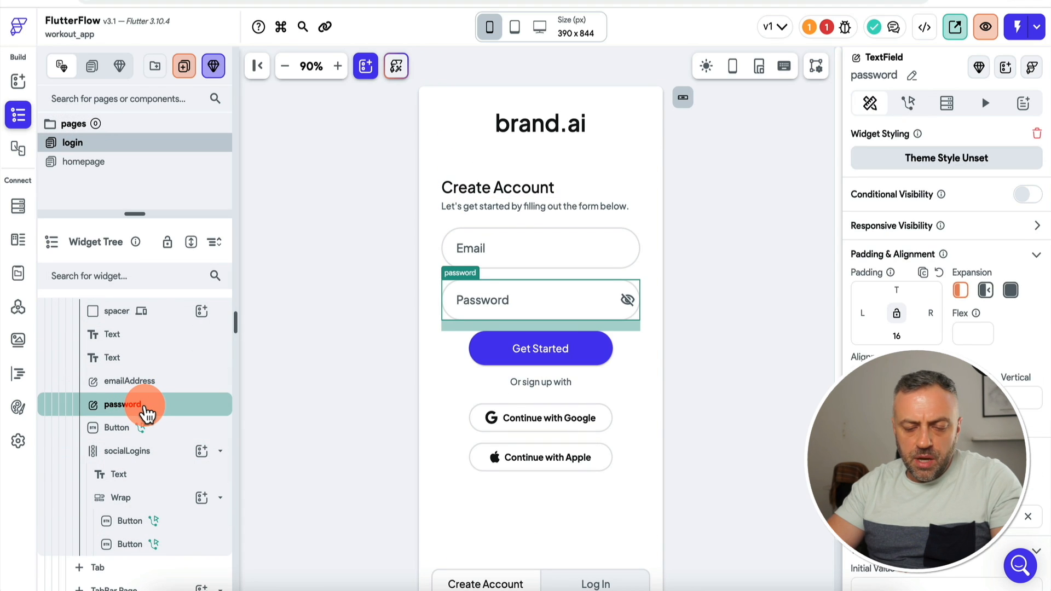
pyautogui.rightClick(147, 414)
pyautogui.click(211, 302)
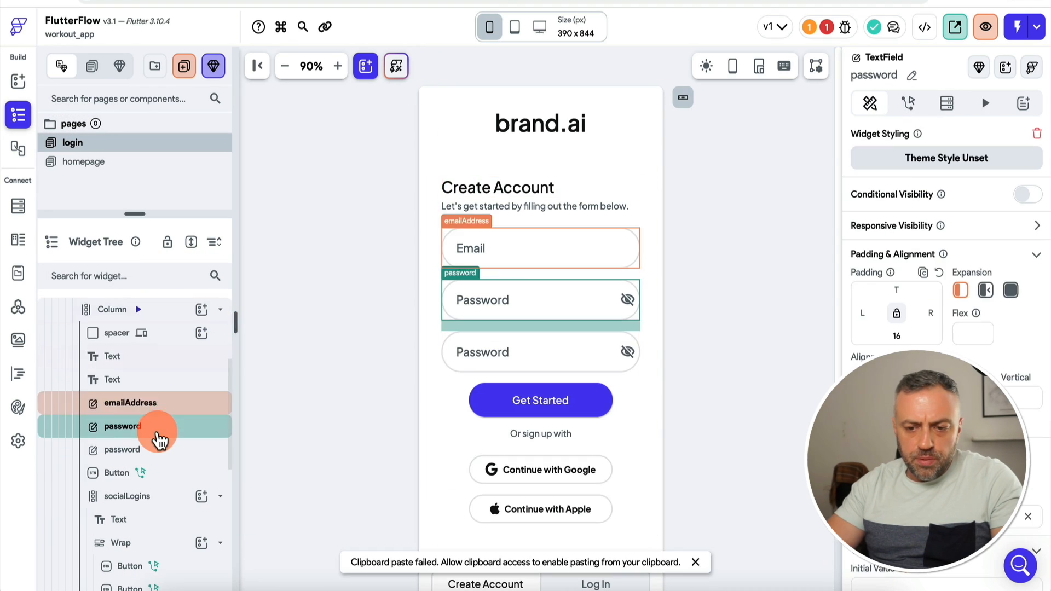
# Step: Rename the duplicated password field to password2
pyautogui.click(511, 357)
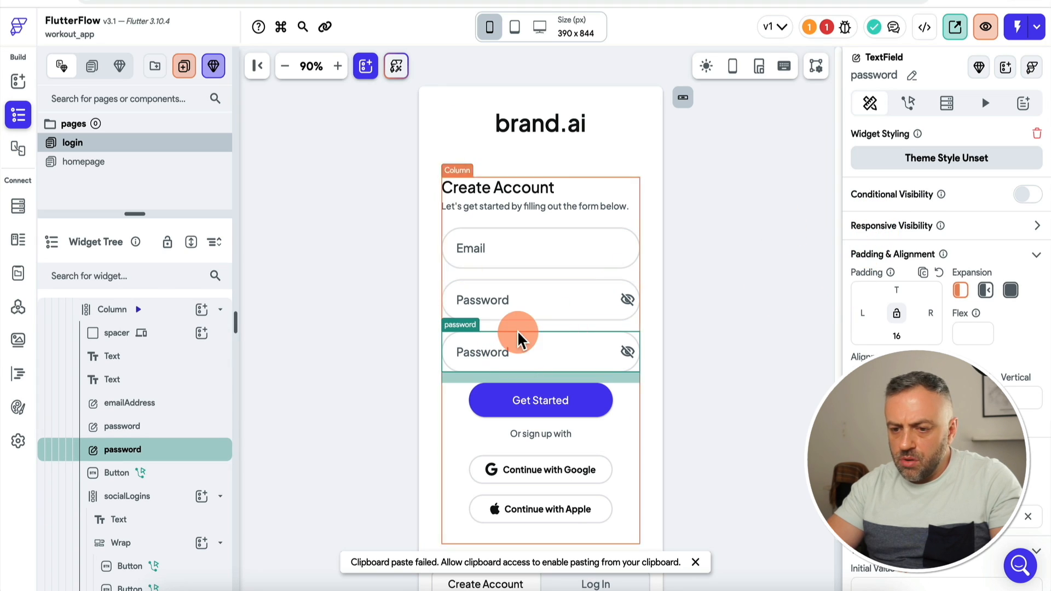
pyautogui.click(912, 75)
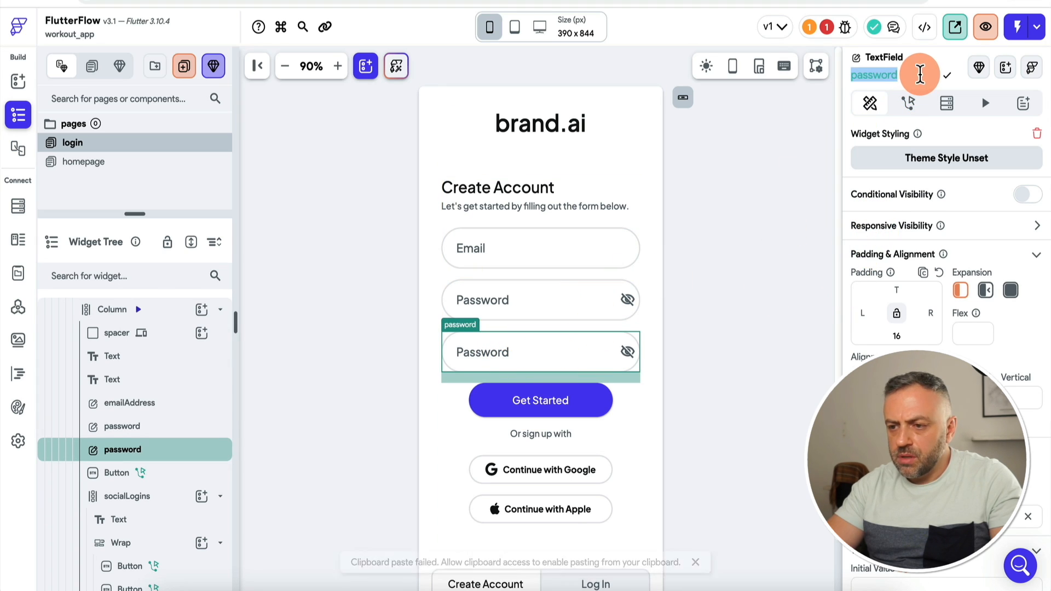
pyautogui.press('End')
pyautogui.write('2')
pyautogui.press('Return')
# Step: Set the Get Started button's Confirm Password Field to password2
pyautogui.click(544, 403)
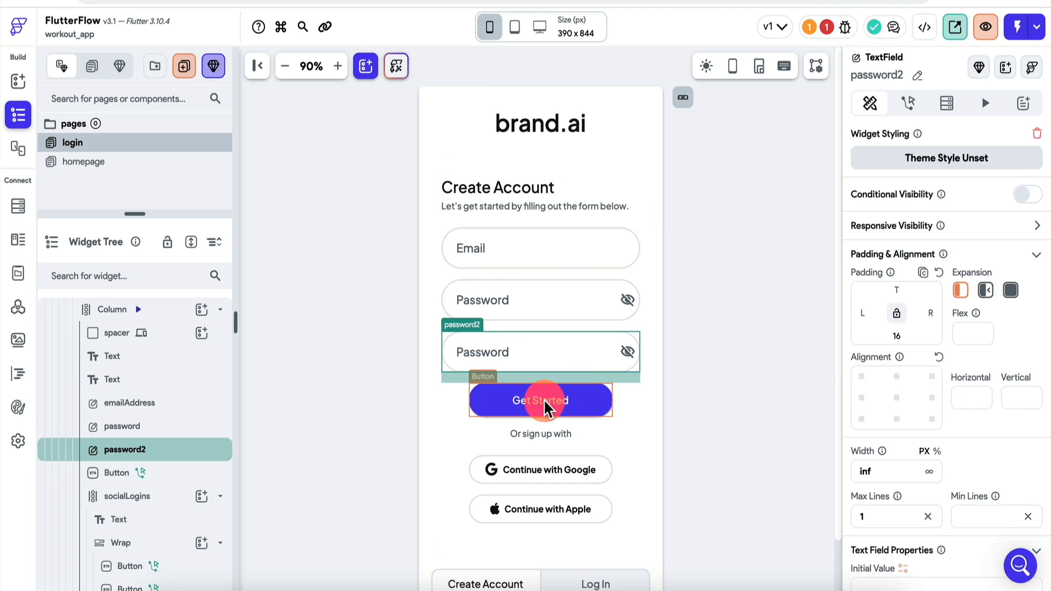
pyautogui.click(913, 523)
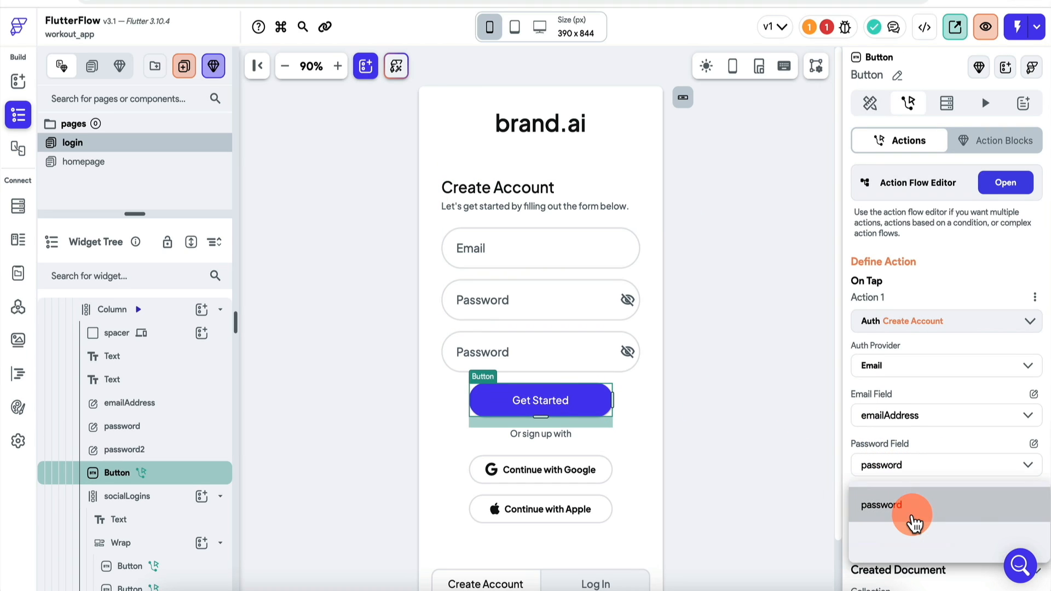
pyautogui.click(919, 542)
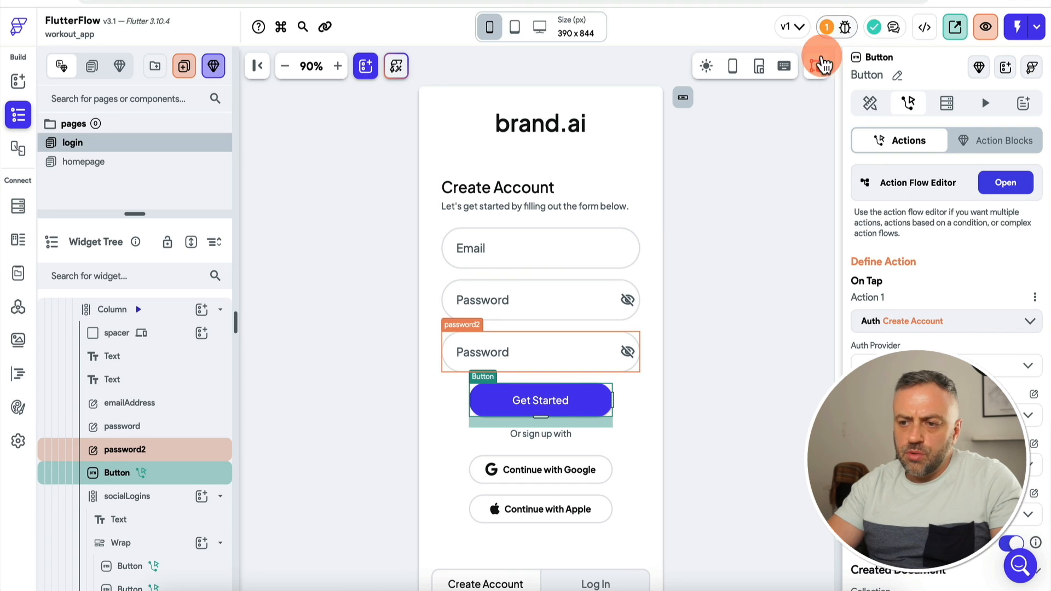
pyautogui.click(720, 296)
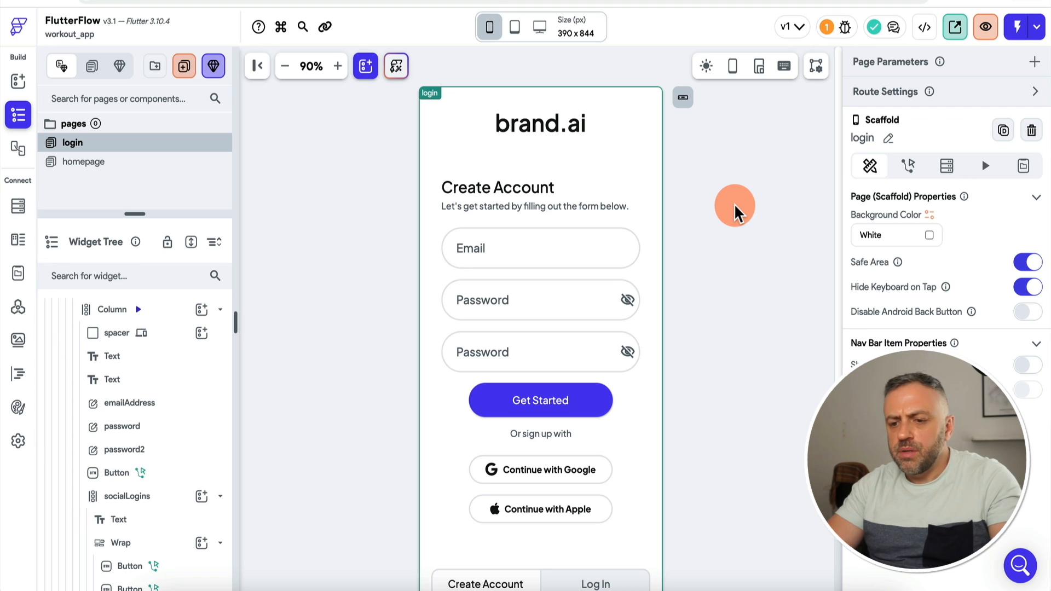
# Step: Delete the Google and Apple sign-in buttons from the Create Account form
pyautogui.scroll(-1, 734, 211)
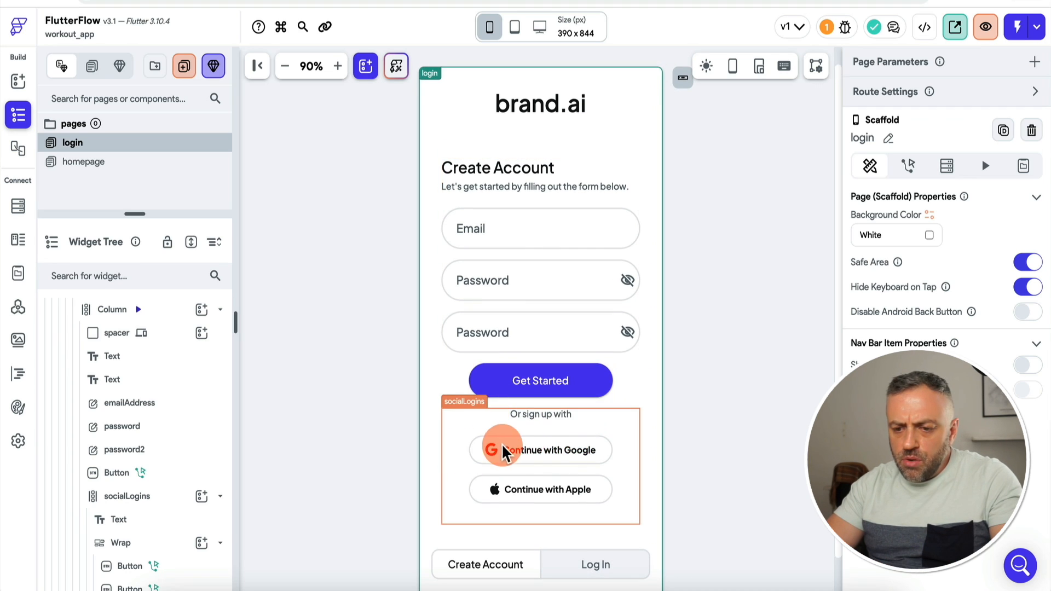
pyautogui.click(545, 453)
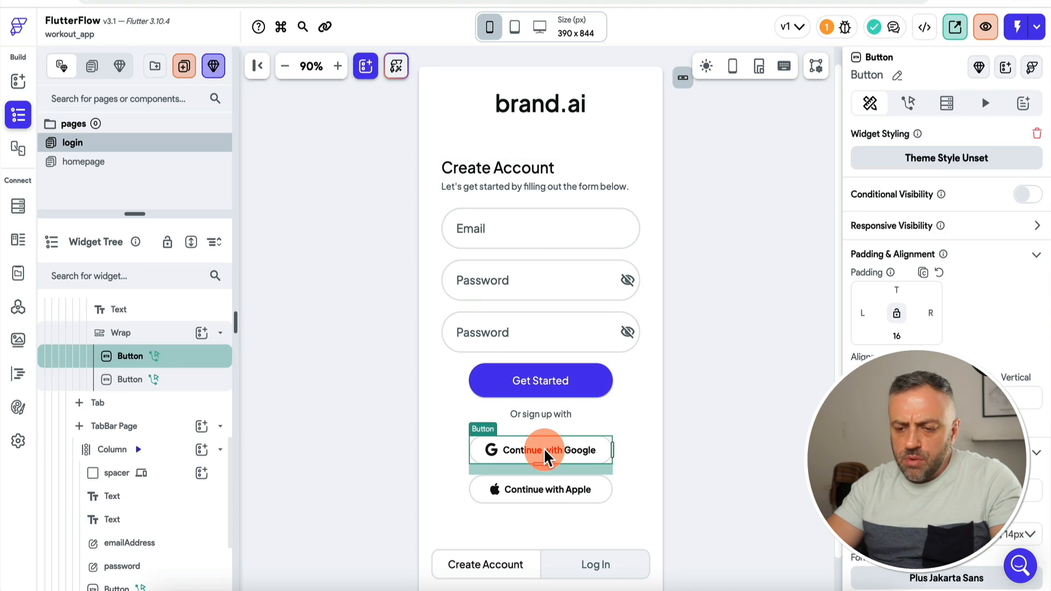
pyautogui.press('Delete')
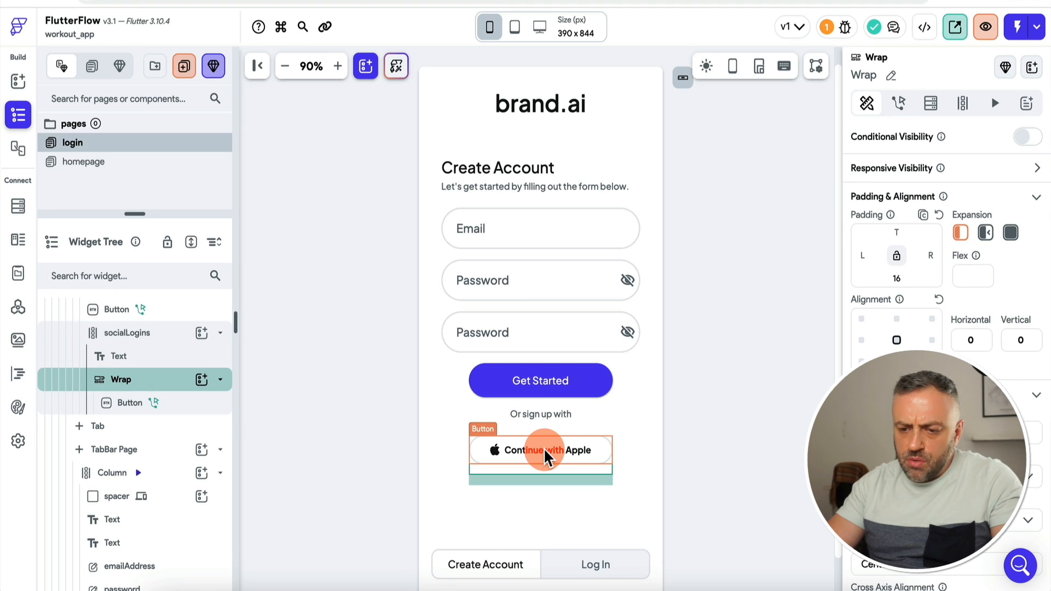
pyautogui.press('Delete')
pyautogui.press('Delete')
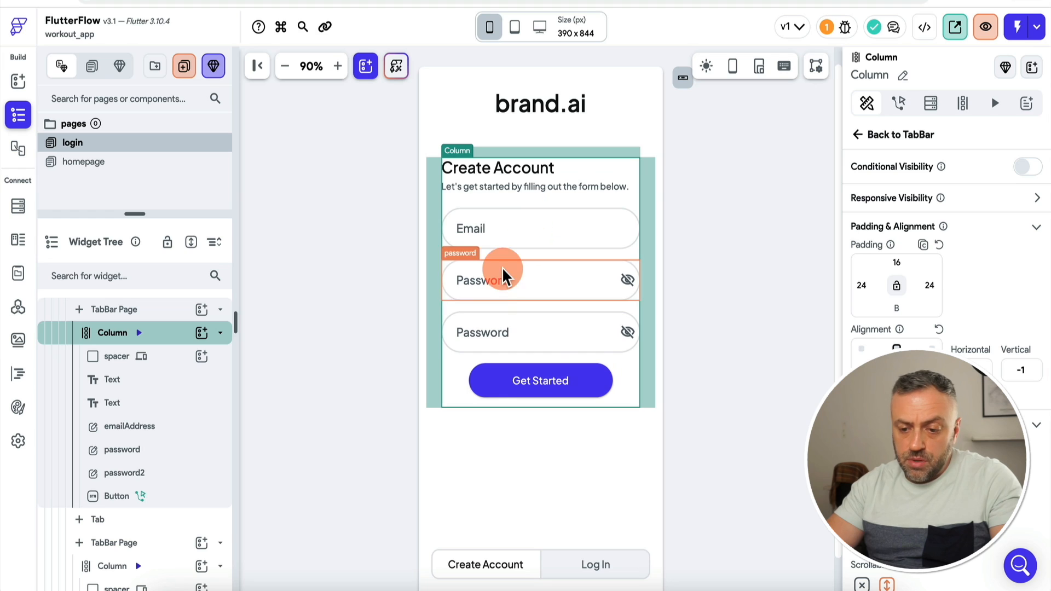
# Step: Remove the social sign-in buttons and their label from the Log In form, then return to Create Account
pyautogui.click(594, 565)
pyautogui.click(579, 408)
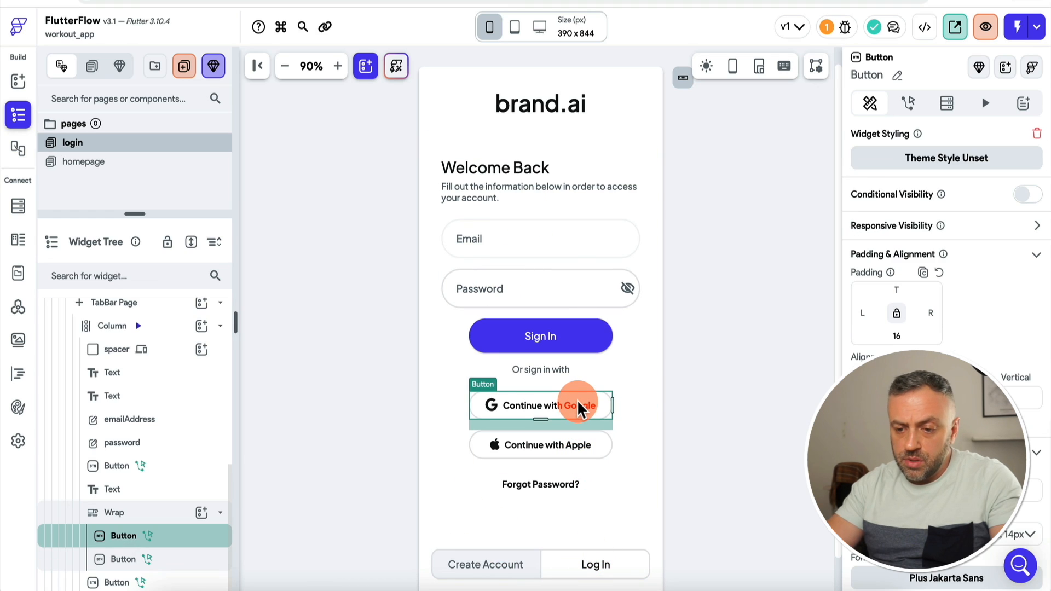
pyautogui.press('Delete')
pyautogui.press('Delete')
pyautogui.press('Delete')
pyautogui.click(506, 561)
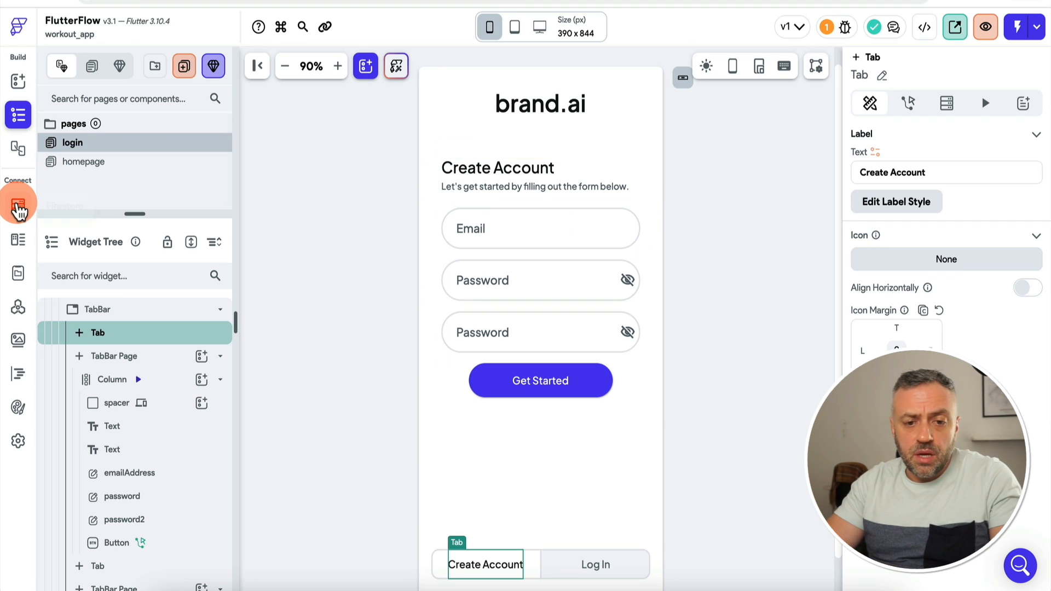
# Step: View the Firestore users collection with its email, uid and other fields
pyautogui.click(19, 211)
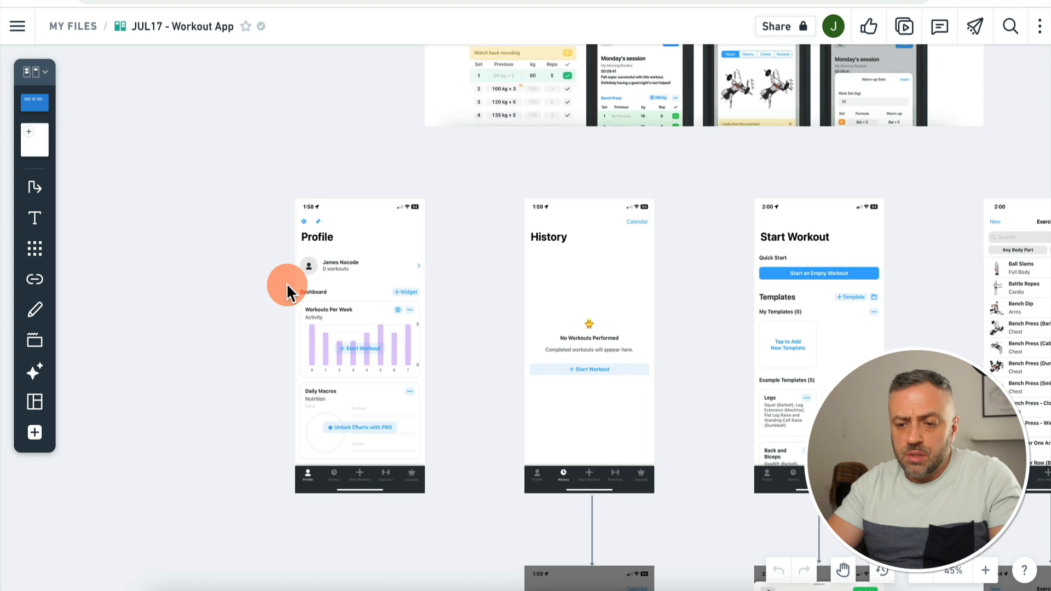
pyautogui.scroll(-15, 287, 283)
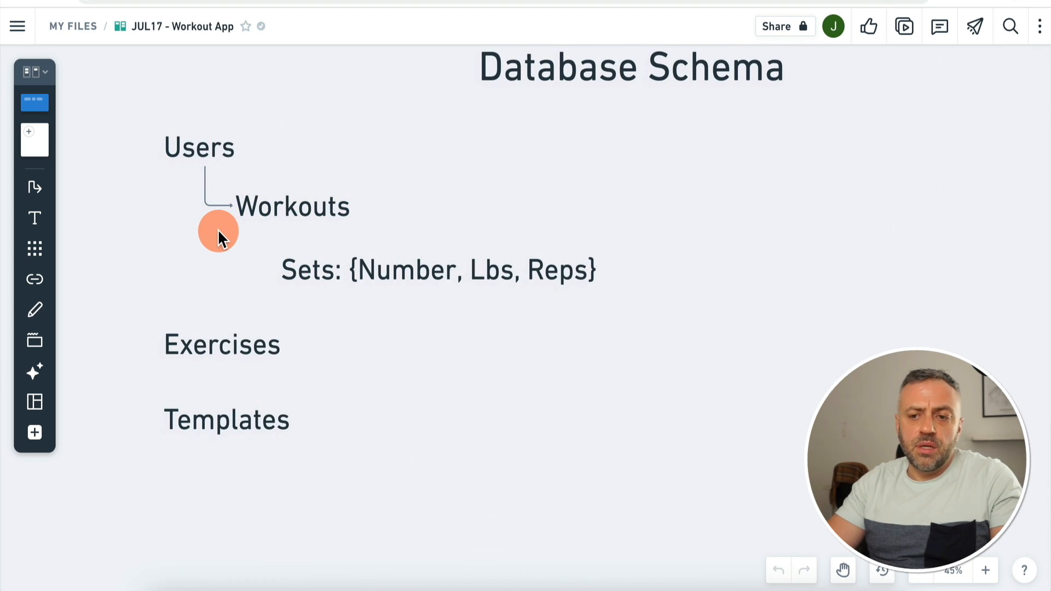
pyautogui.scroll(1, 428, 138)
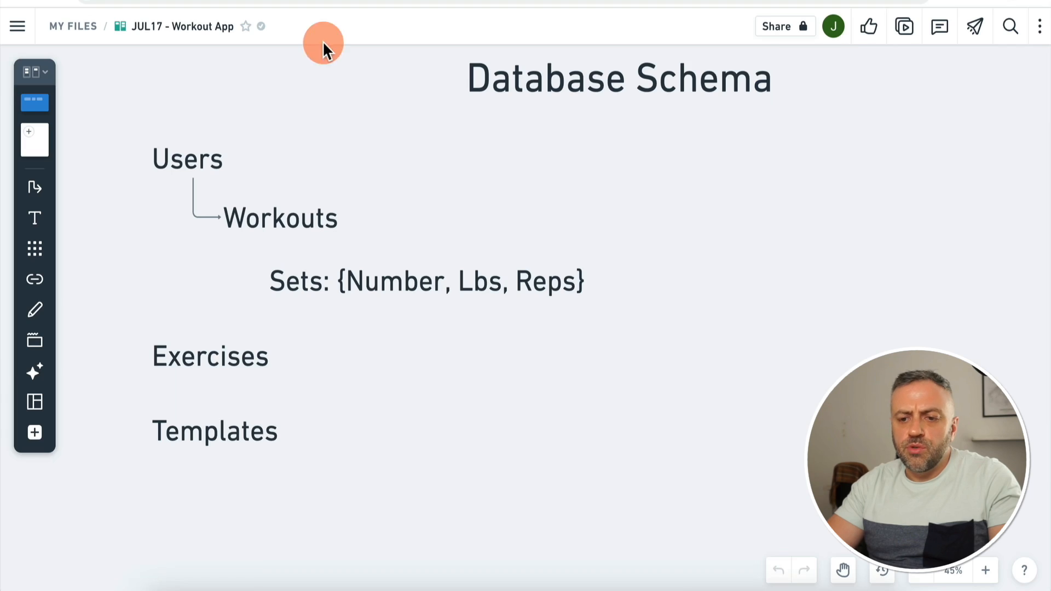
pyautogui.scroll(10, 303, 167)
pyautogui.scroll(-5, 303, 167)
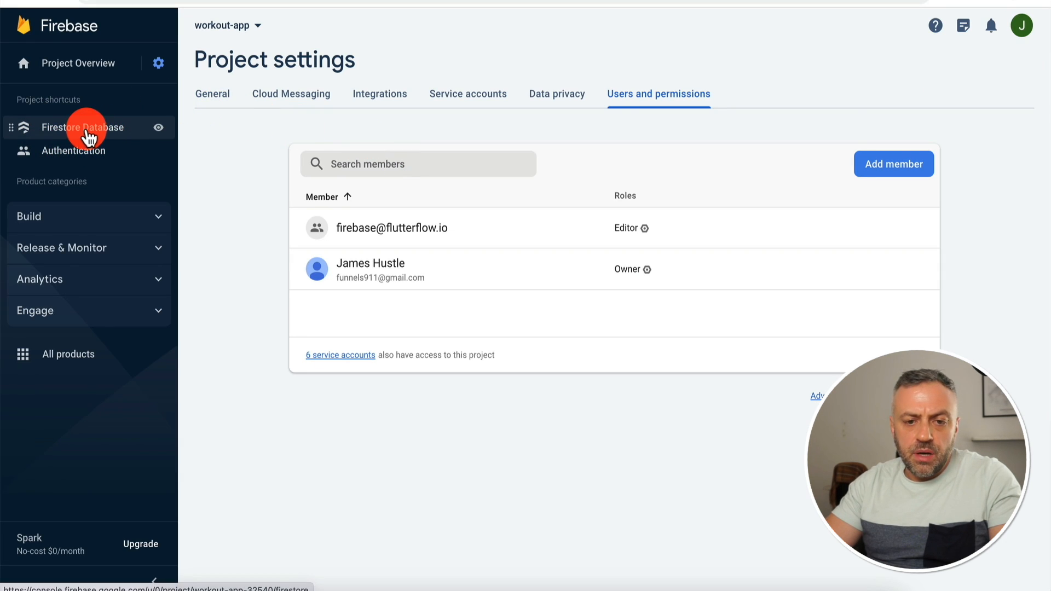
# Step: Look at workout-app's Firestore Database, which is still empty
pyautogui.click(97, 139)
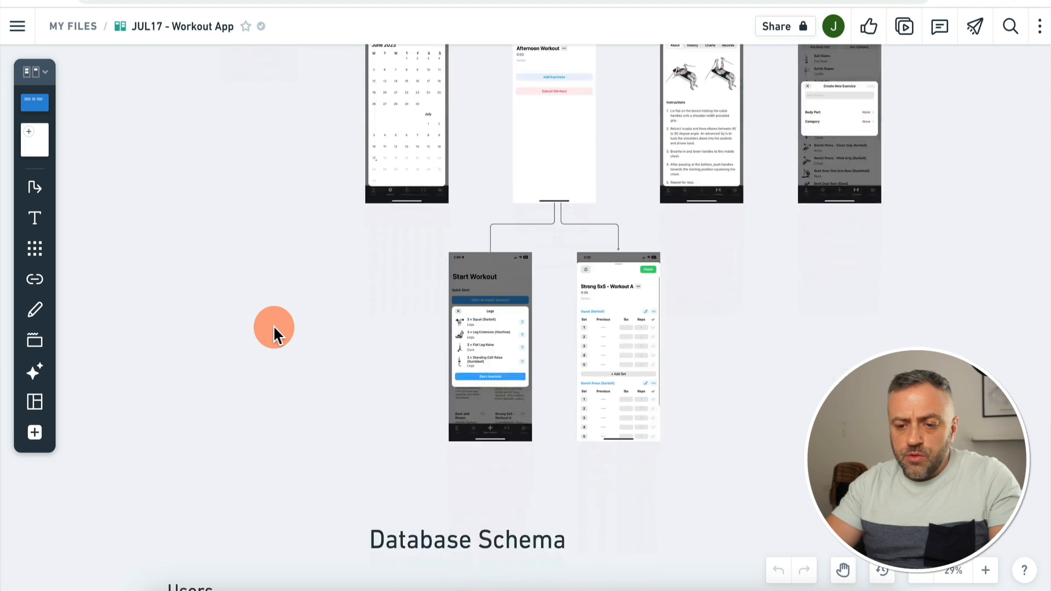
pyautogui.scroll(5, 274, 325)
pyautogui.scroll(2, 274, 325)
pyautogui.scroll(-2, 274, 325)
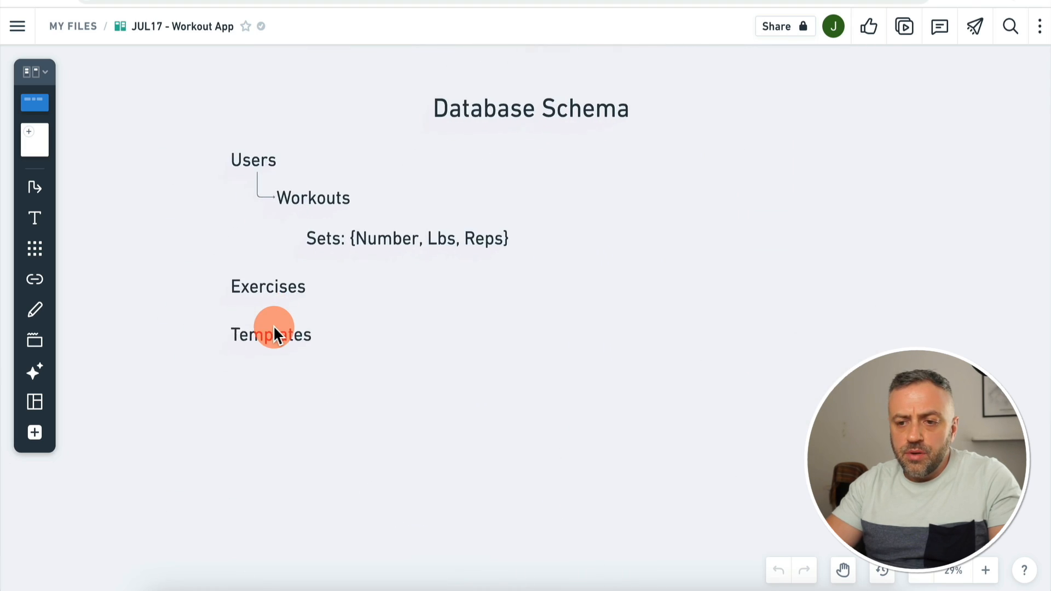
pyautogui.scroll(-1, 274, 325)
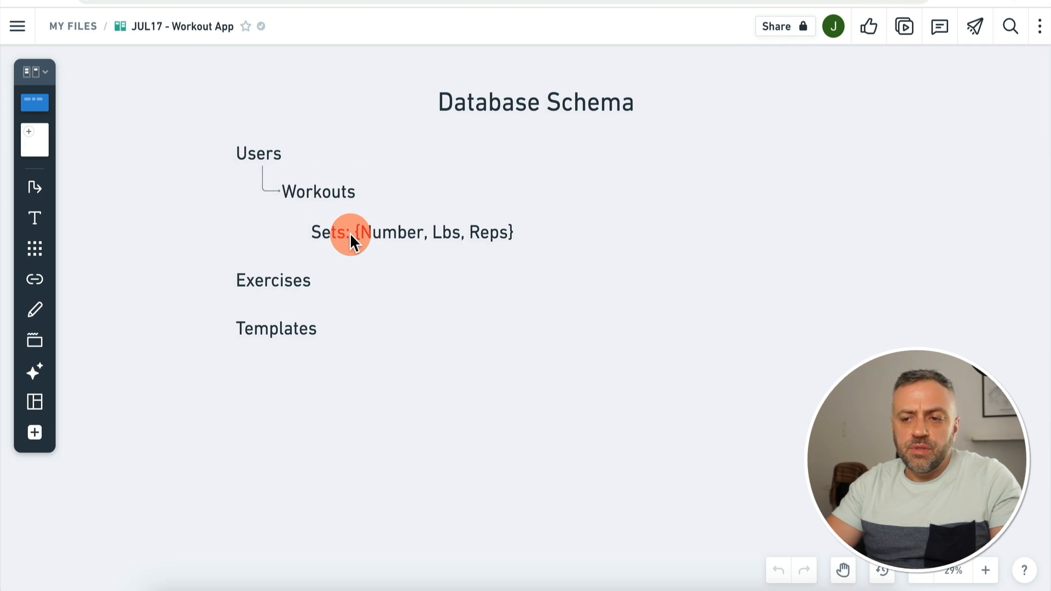
pyautogui.click(557, 44)
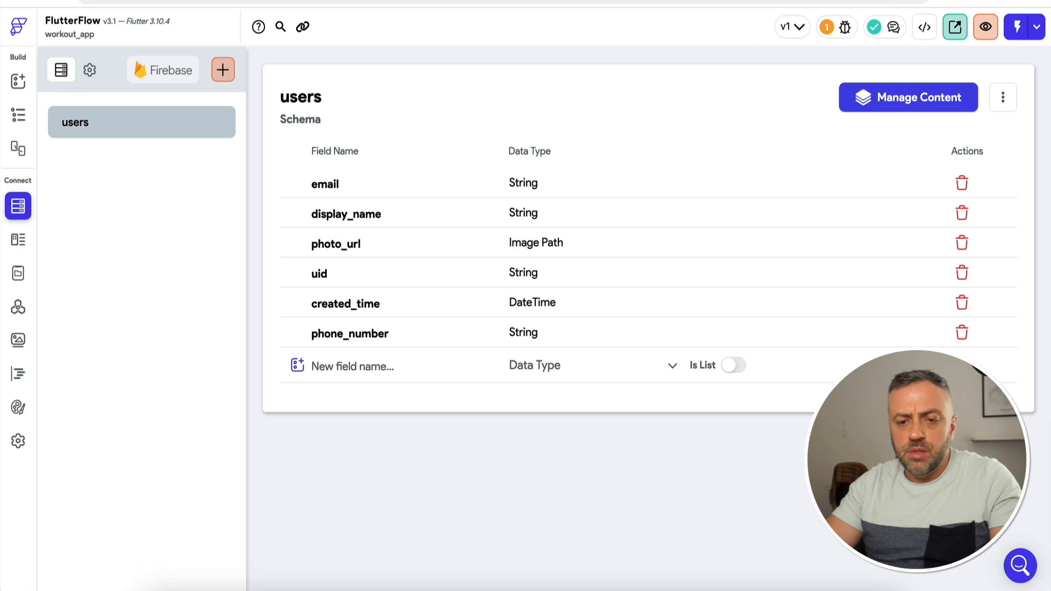
# Step: Create a Firestore subcollection named workouts with users as its parent collection
pyautogui.click(299, 97)
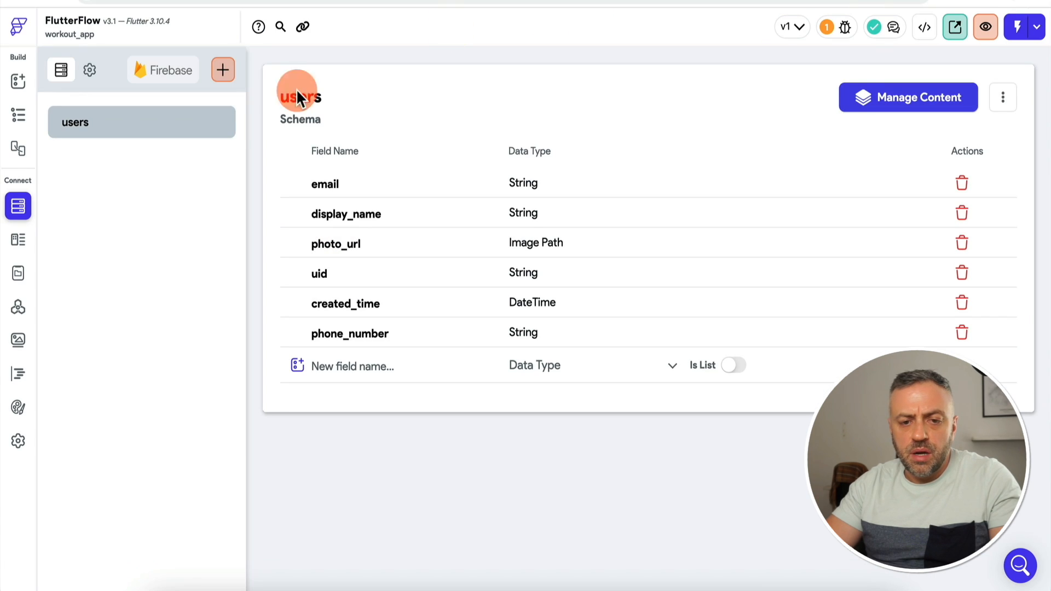
pyautogui.click(229, 71)
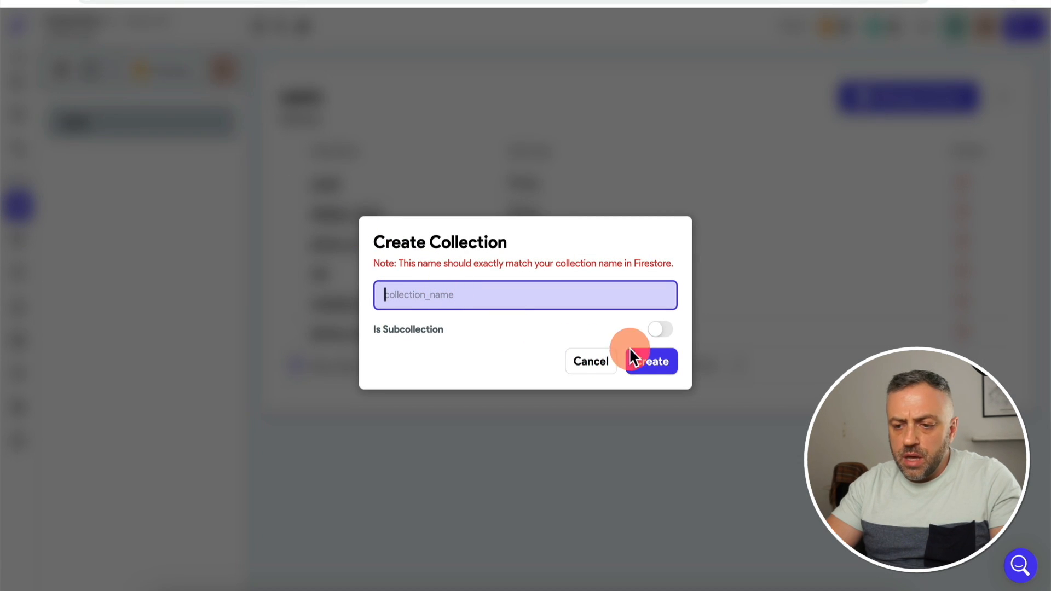
pyautogui.click(660, 330)
pyautogui.click(501, 290)
pyautogui.click(502, 295)
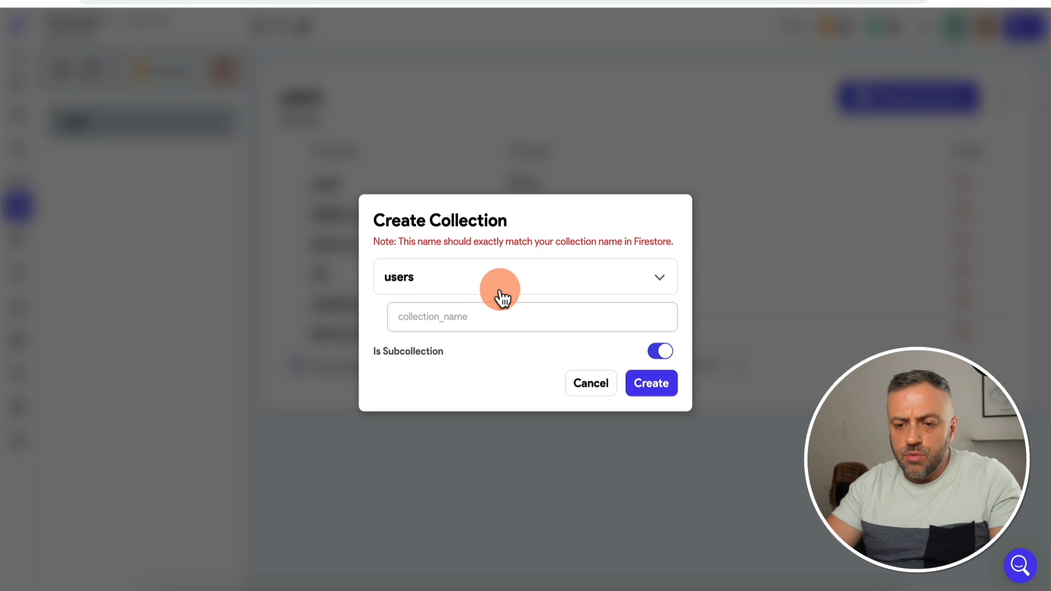
pyautogui.click(486, 312)
pyautogui.write('wor')
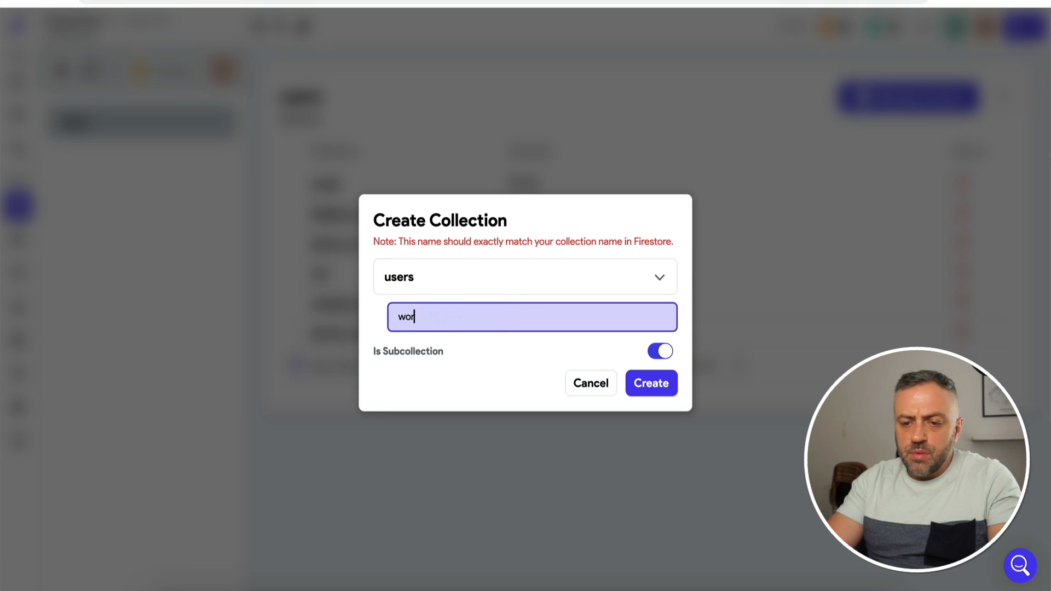
pyautogui.write('kouts')
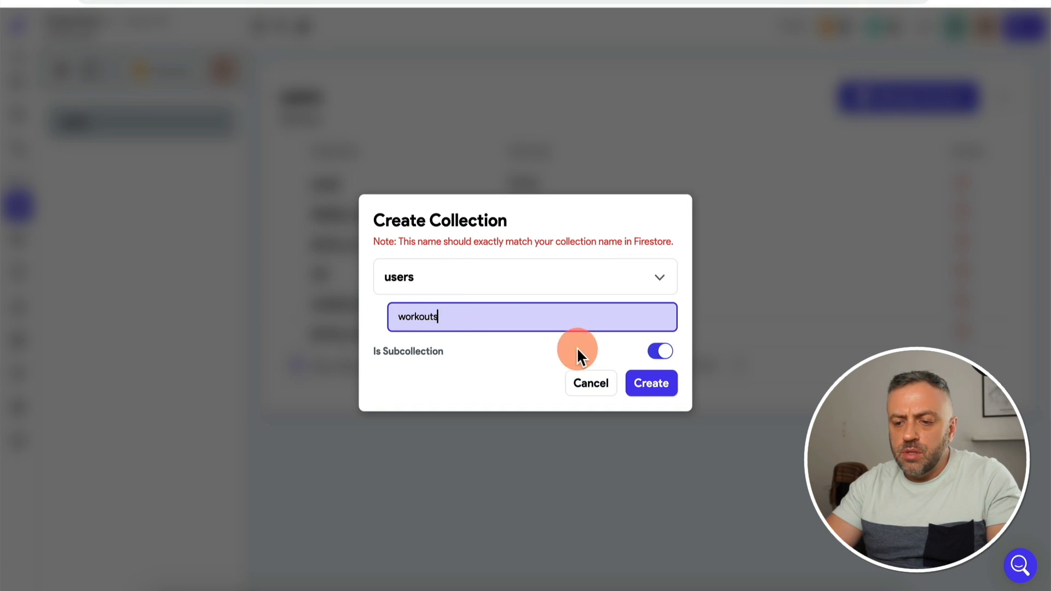
pyautogui.click(657, 390)
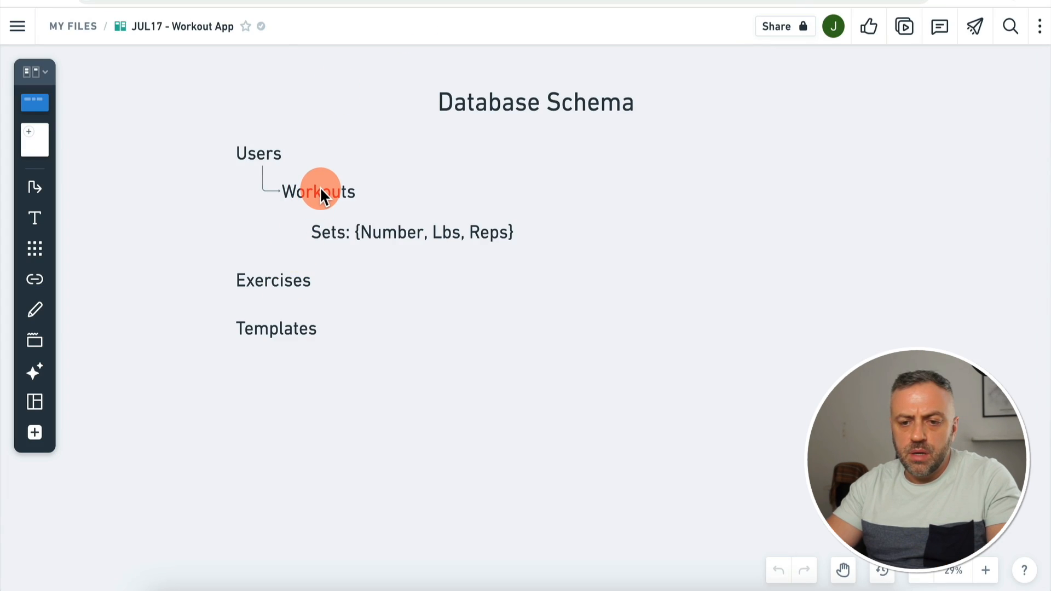
pyautogui.scroll(15, 379, 157)
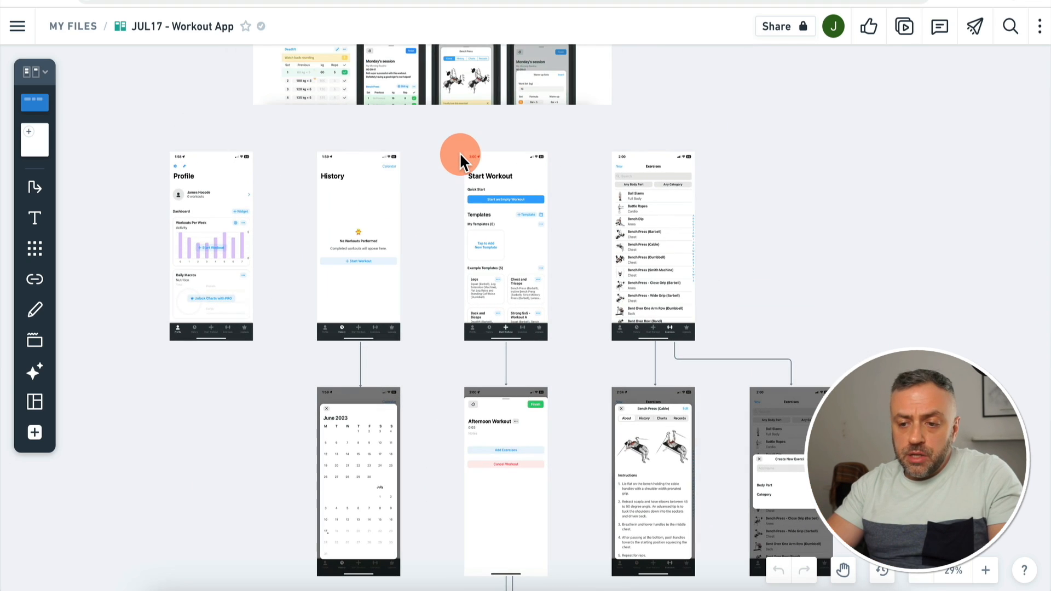
pyautogui.scroll(-2, 459, 152)
pyautogui.hscroll(-1, 459, 152)
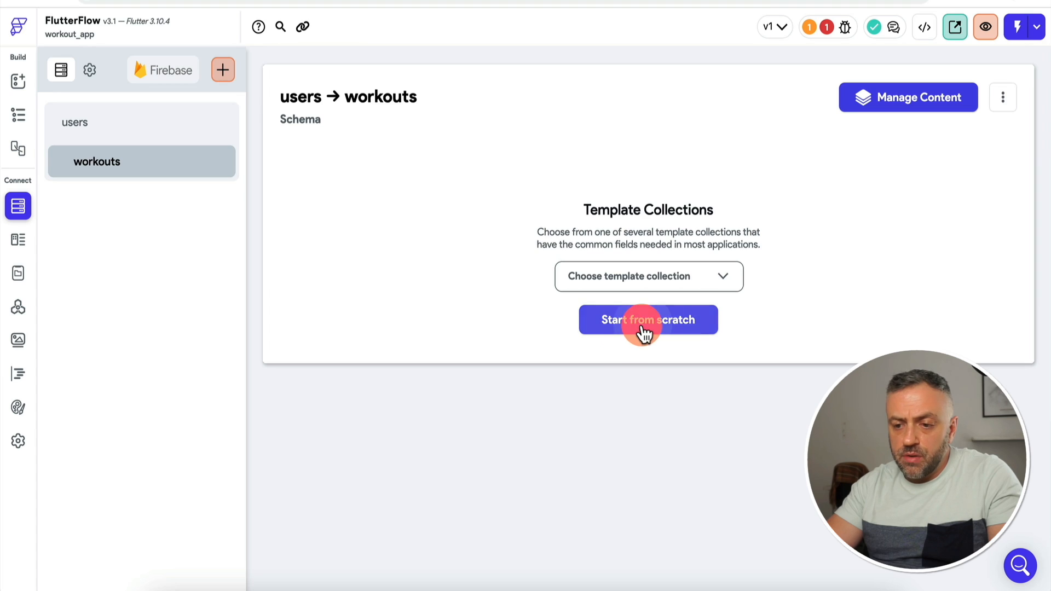
# Step: Start the workouts schema from scratch and add its first field, name, of type String
pyautogui.click(640, 328)
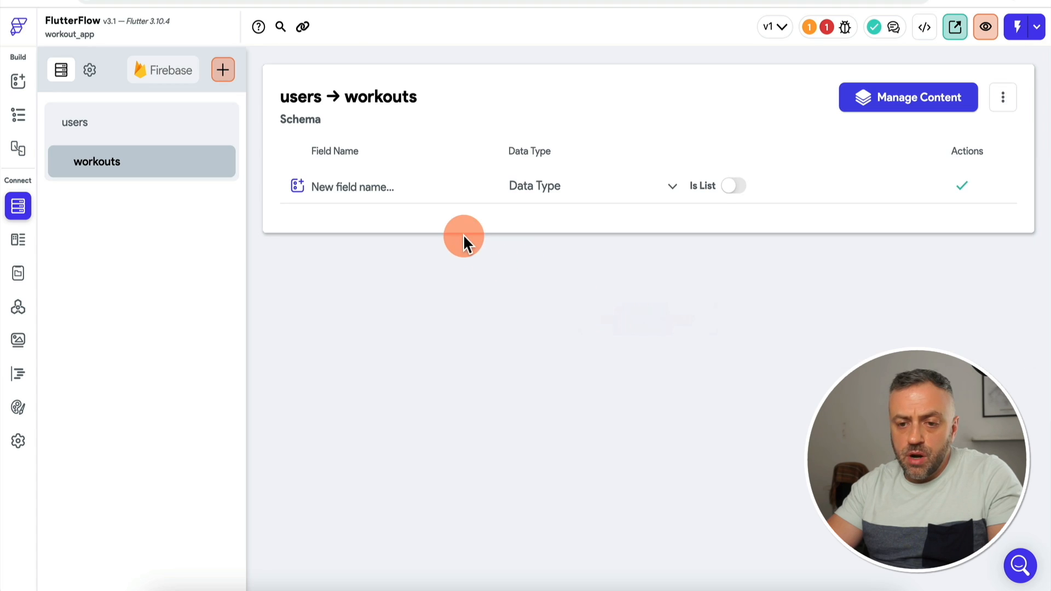
pyautogui.click(416, 185)
pyautogui.write('name')
pyautogui.click(519, 184)
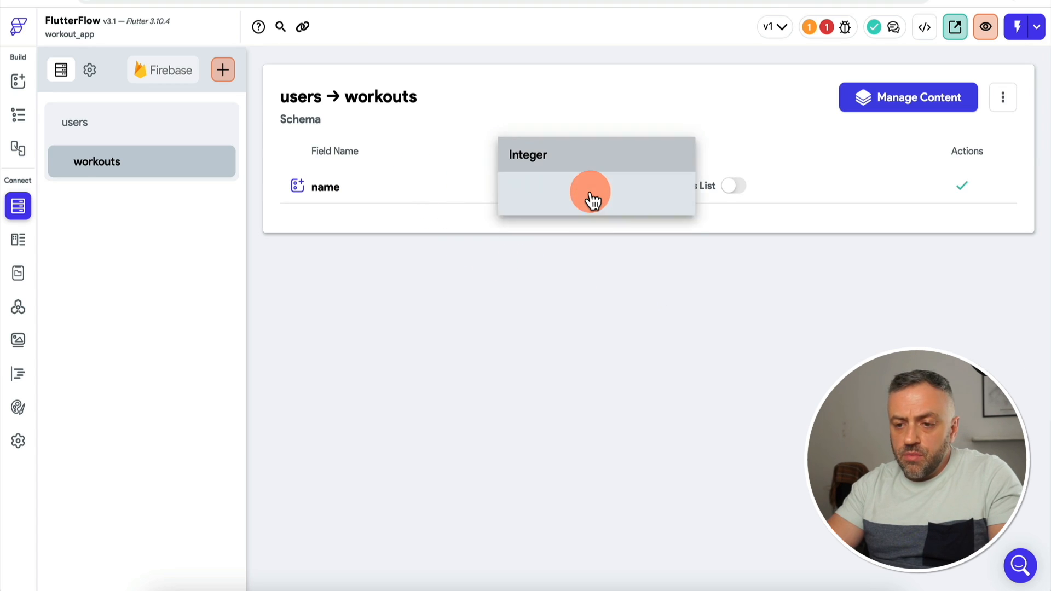
pyautogui.click(587, 222)
pyautogui.click(966, 189)
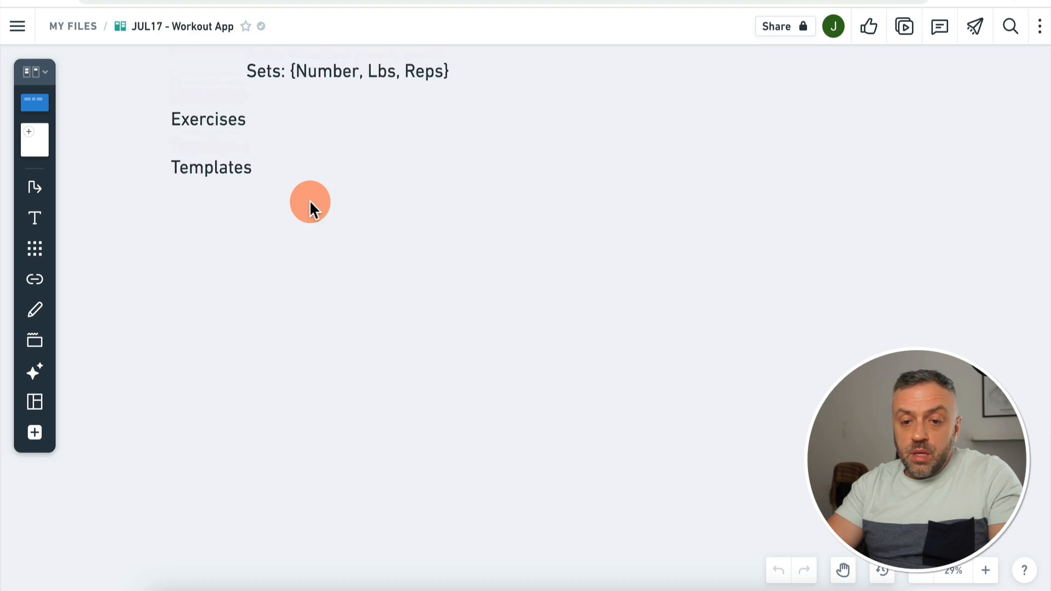
pyautogui.scroll(3, 310, 199)
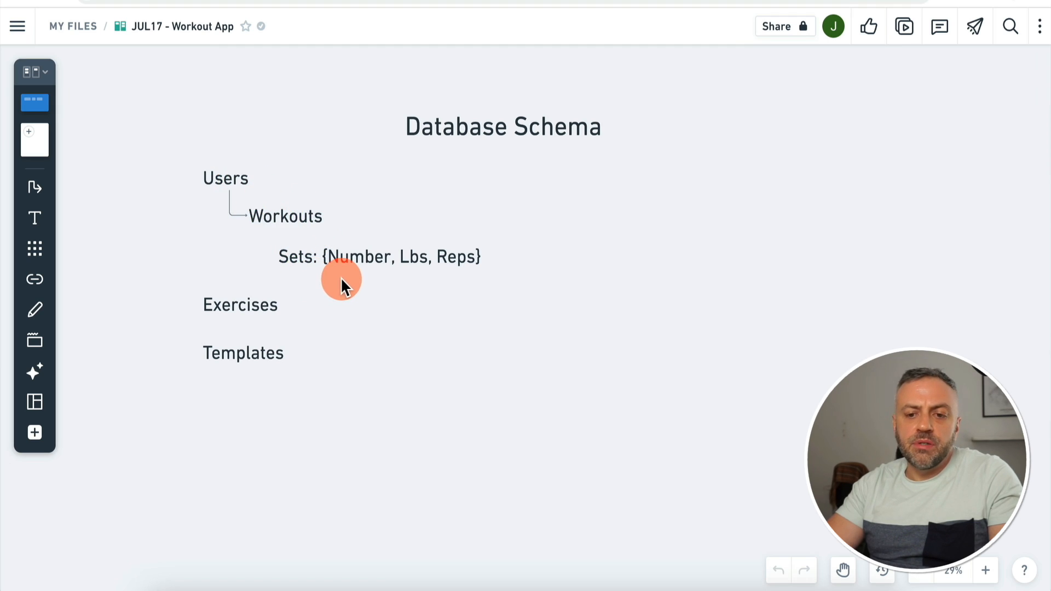
pyautogui.click(530, 56)
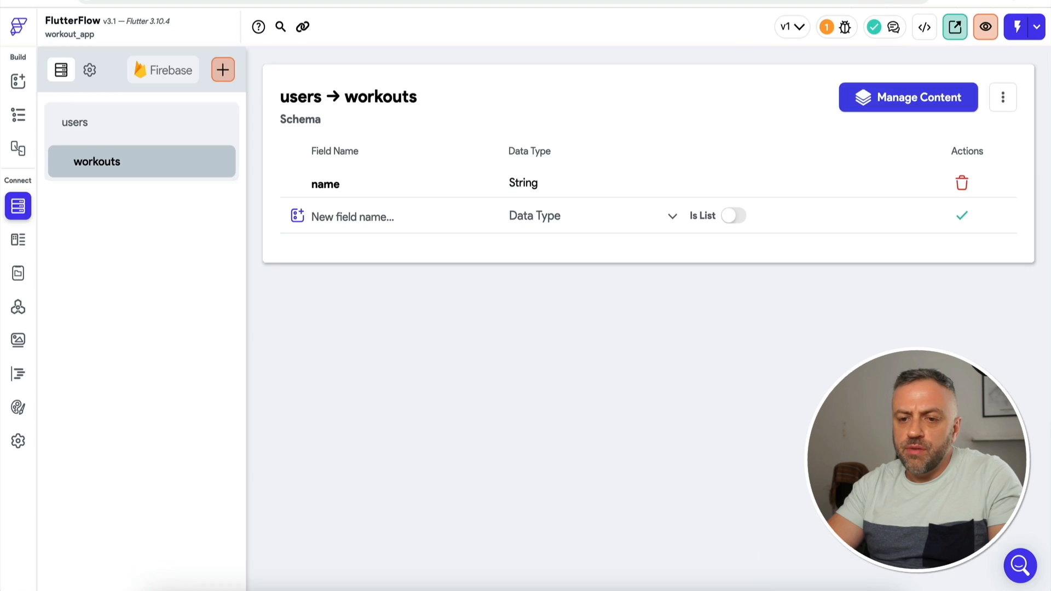
pyautogui.click(328, 154)
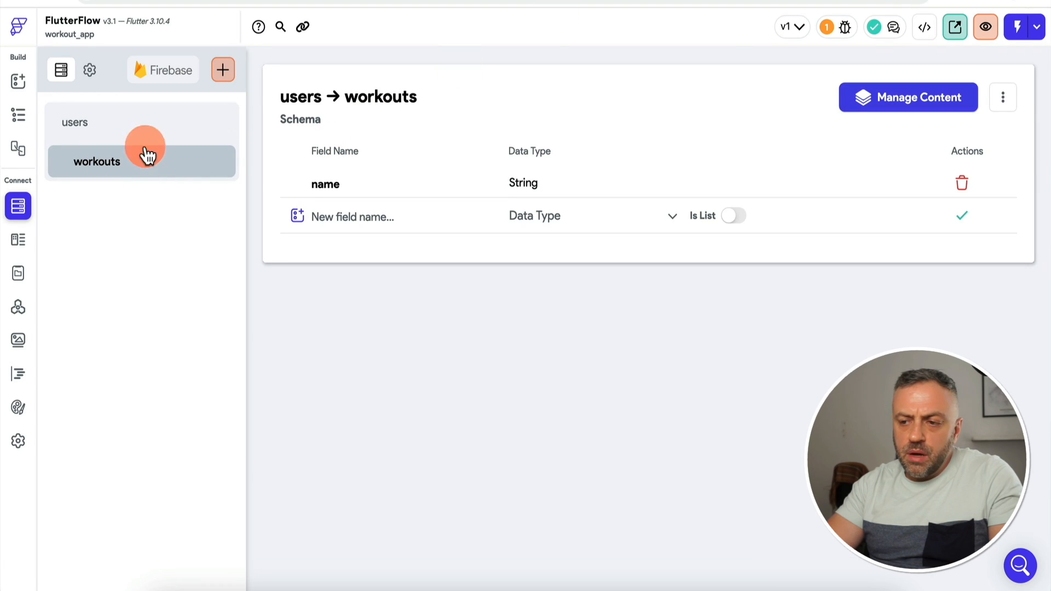
pyautogui.click(222, 72)
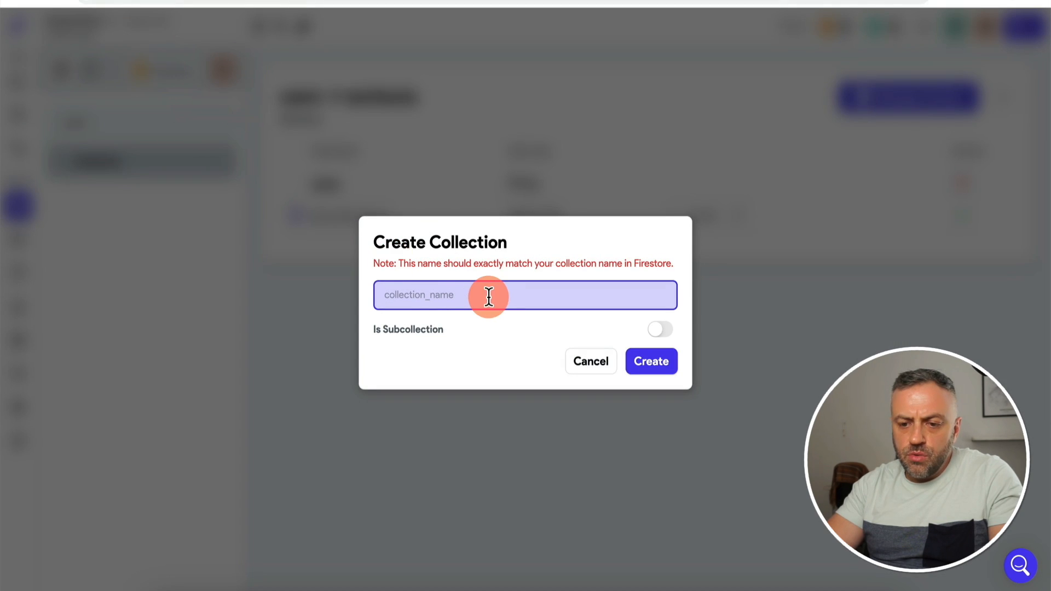
pyautogui.write('sets')
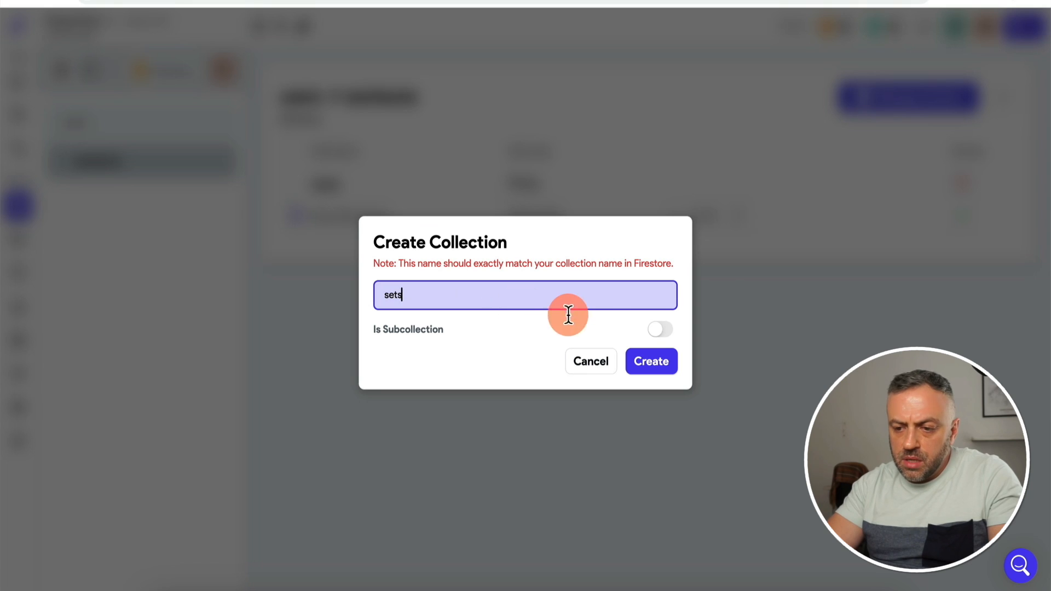
pyautogui.click(663, 329)
pyautogui.click(562, 294)
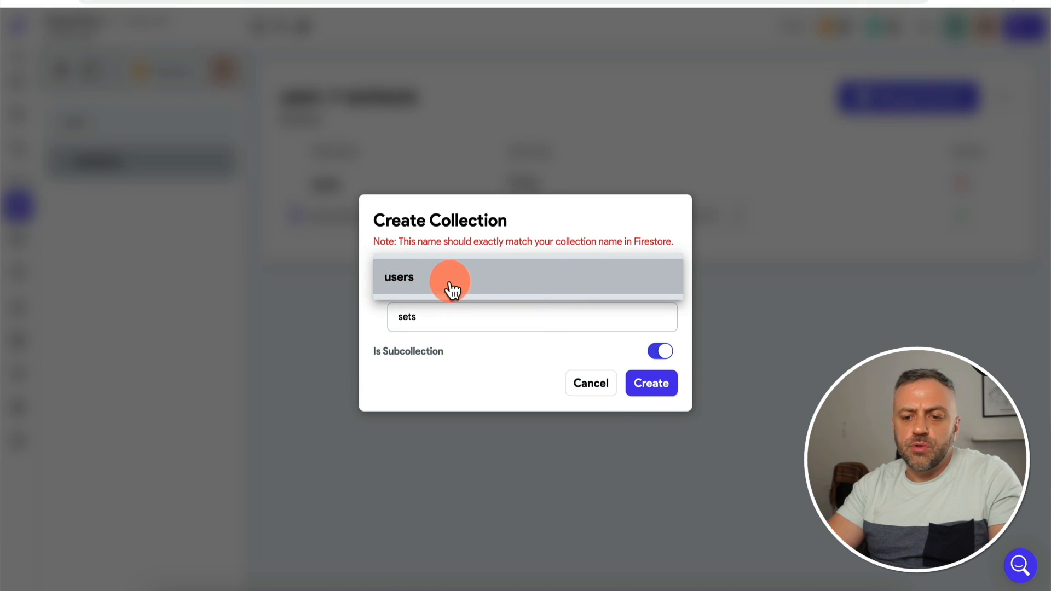
pyautogui.click(461, 383)
pyautogui.click(593, 383)
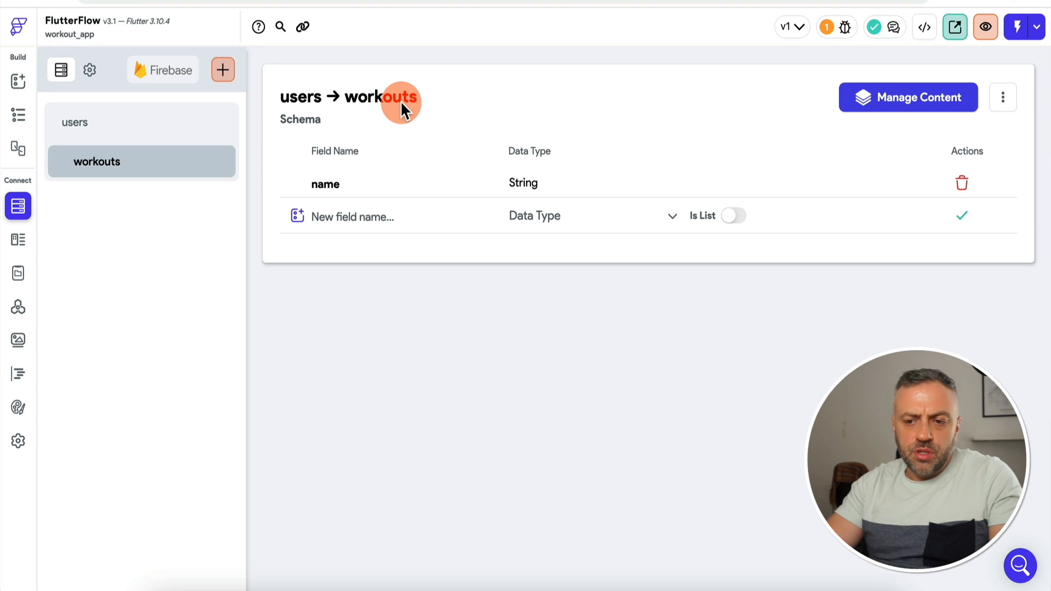
# Step: Create a custom data type named Set with an Integer weight field
pyautogui.click(19, 241)
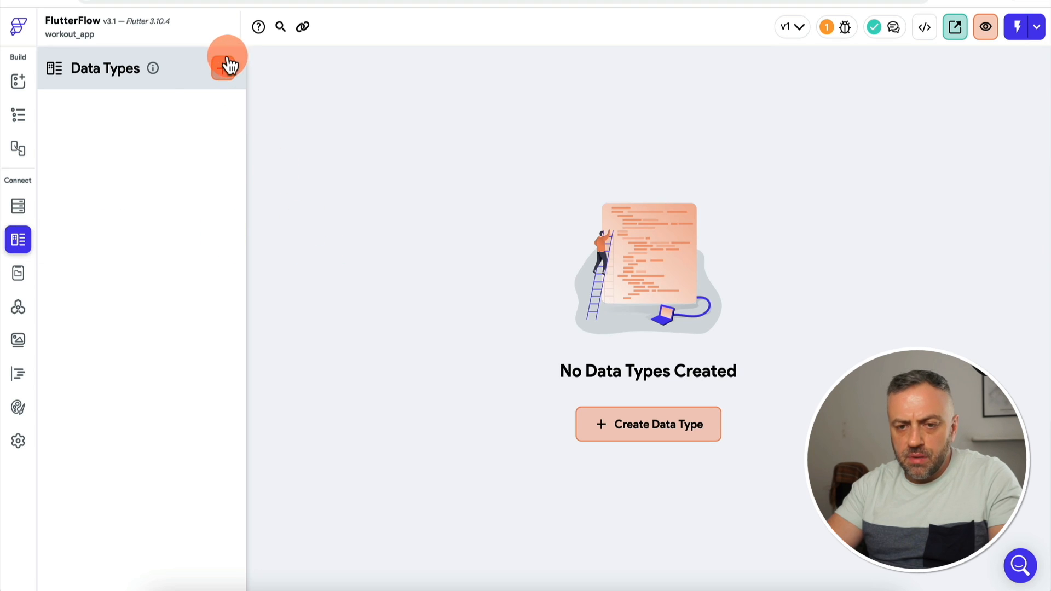
pyautogui.click(225, 66)
pyautogui.write('Set')
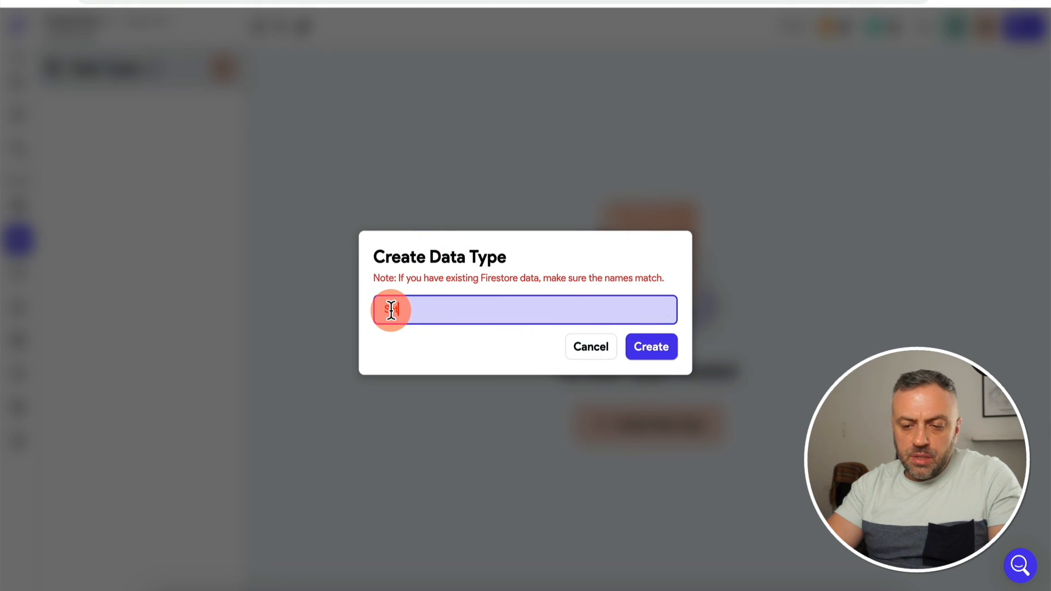
pyautogui.click(655, 352)
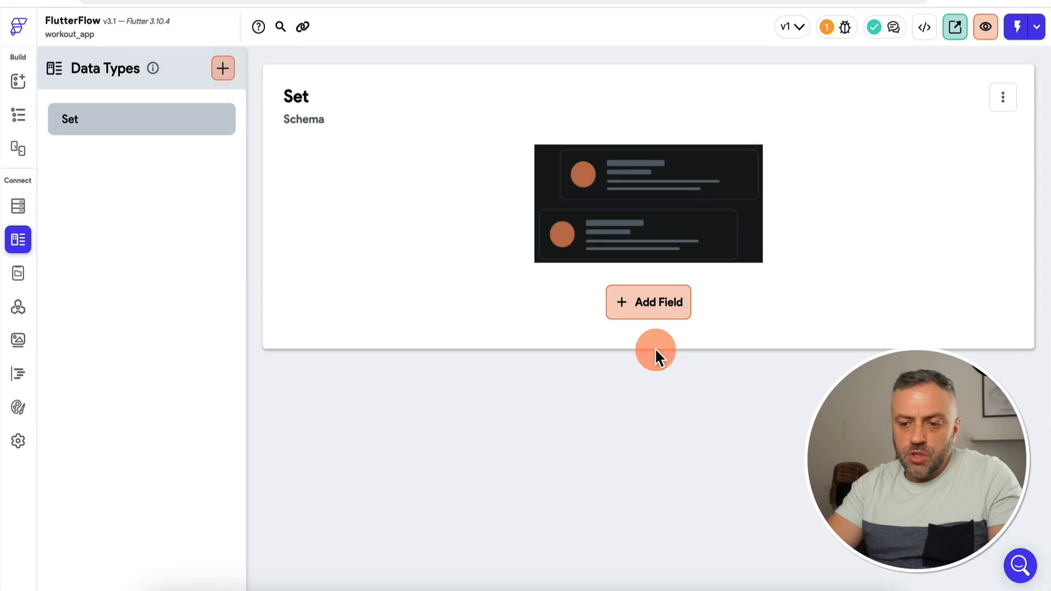
pyautogui.click(638, 311)
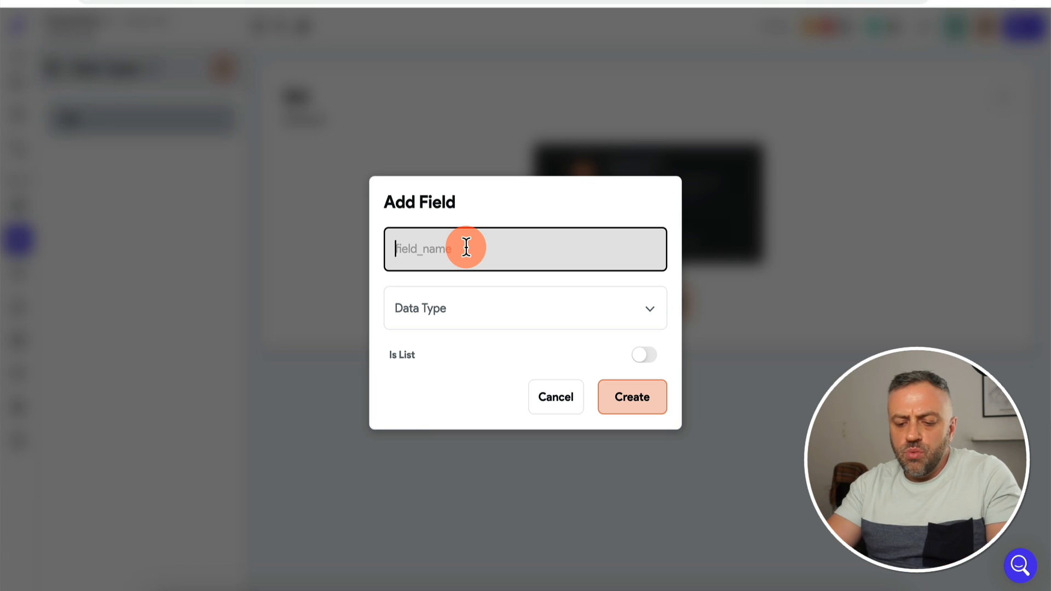
pyautogui.write('weight')
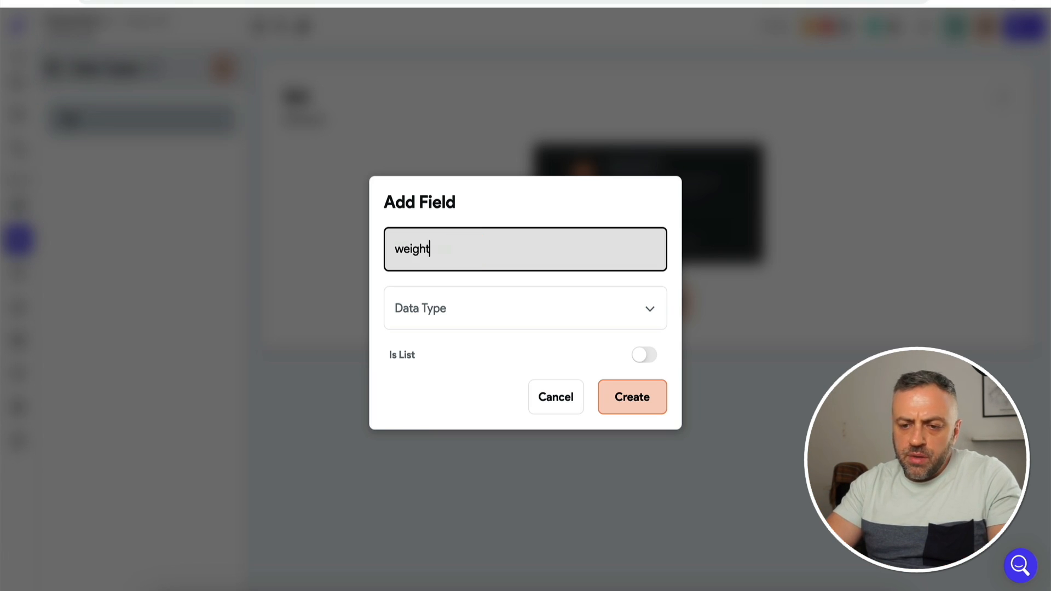
pyautogui.click(471, 314)
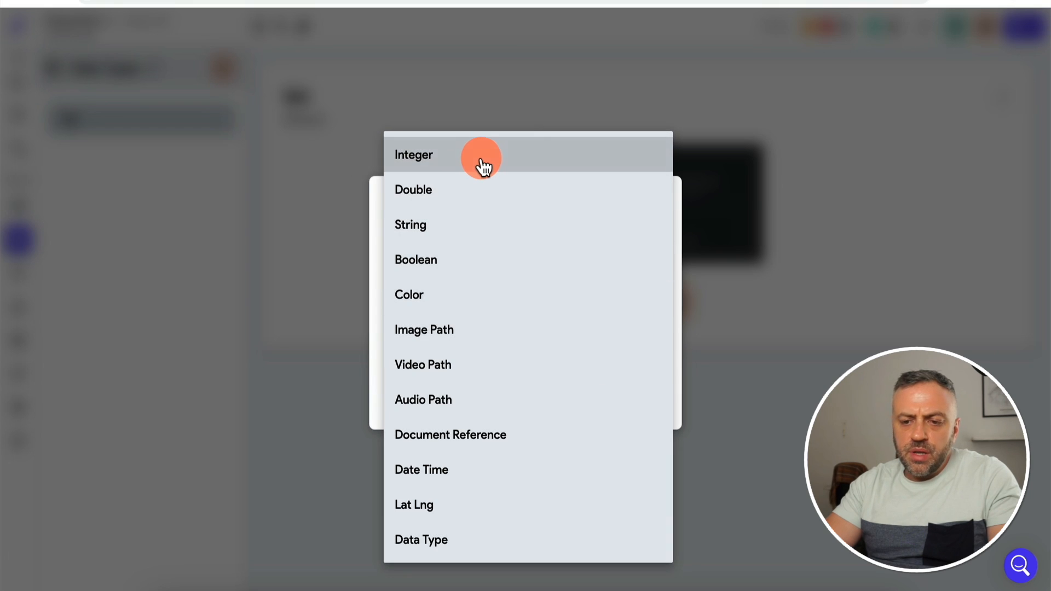
pyautogui.click(480, 164)
pyautogui.click(650, 404)
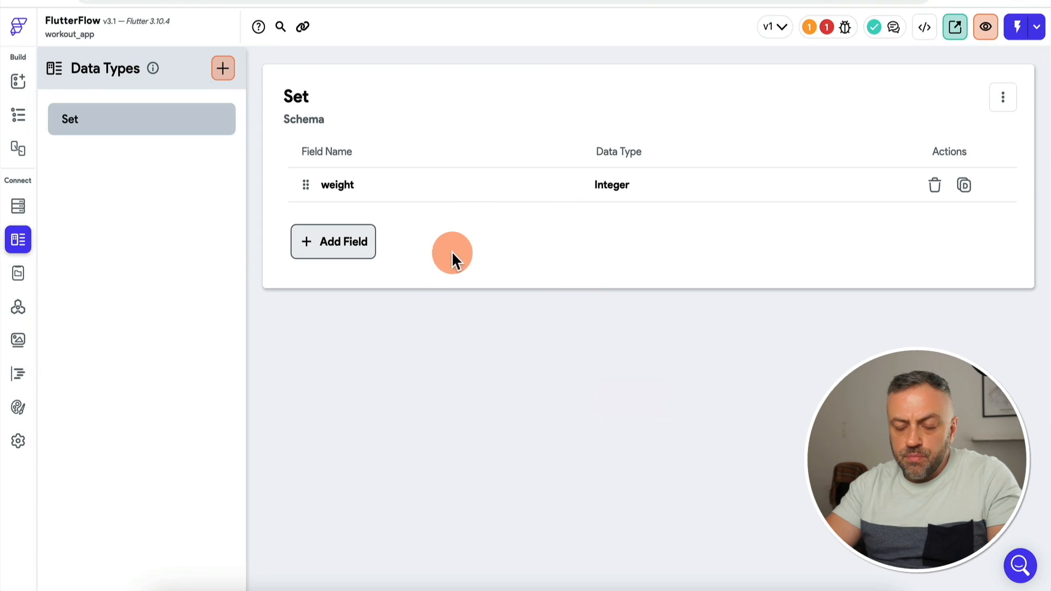
# Step: Add an Integer reps field to Set and return to the Firestore collections
pyautogui.click(340, 243)
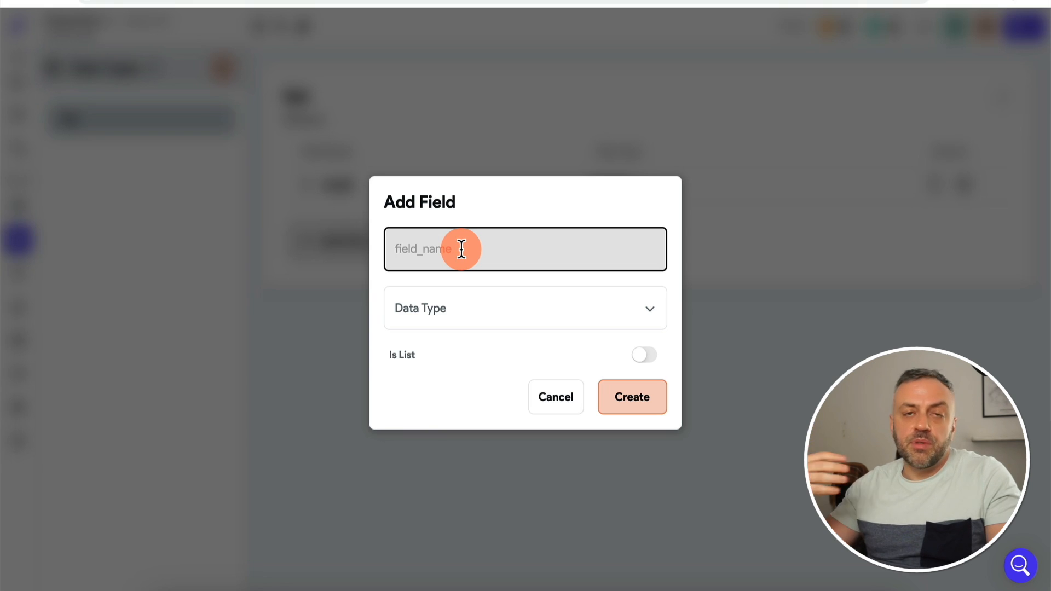
pyautogui.write('reps')
pyautogui.click(469, 315)
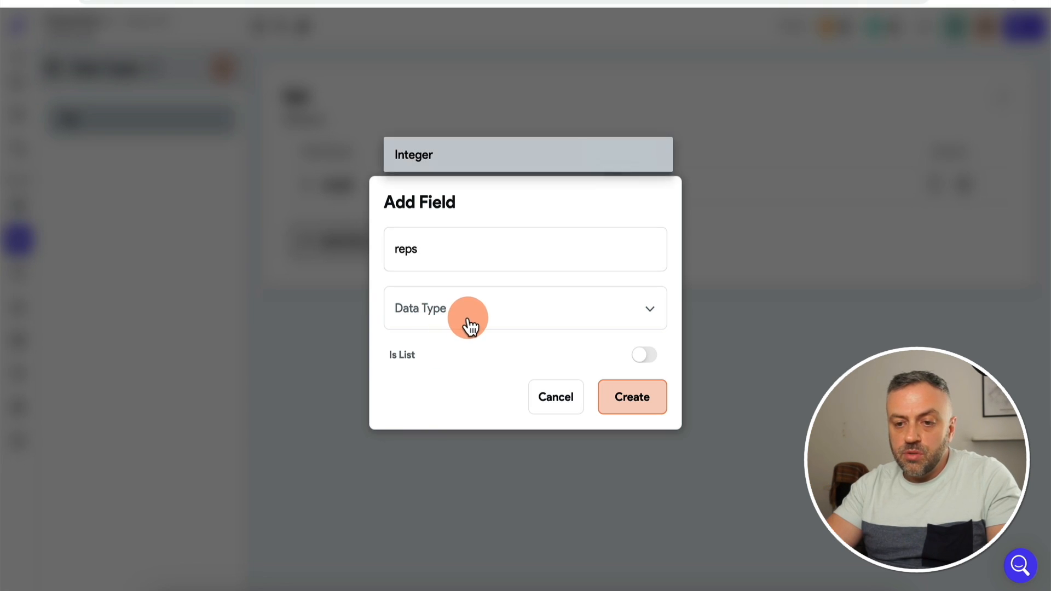
pyautogui.click(468, 138)
pyautogui.click(640, 397)
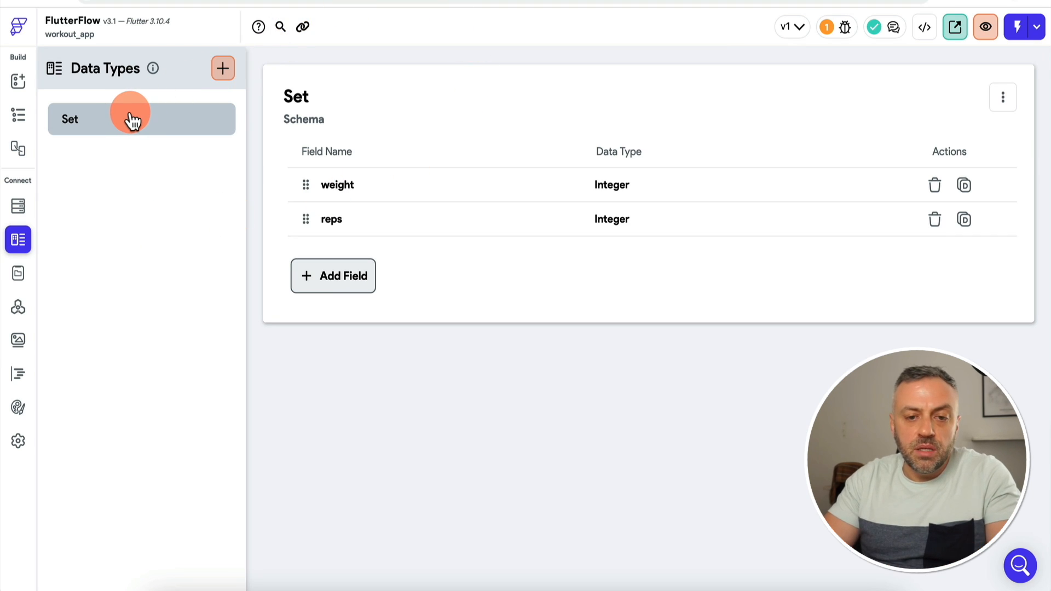
pyautogui.click(19, 206)
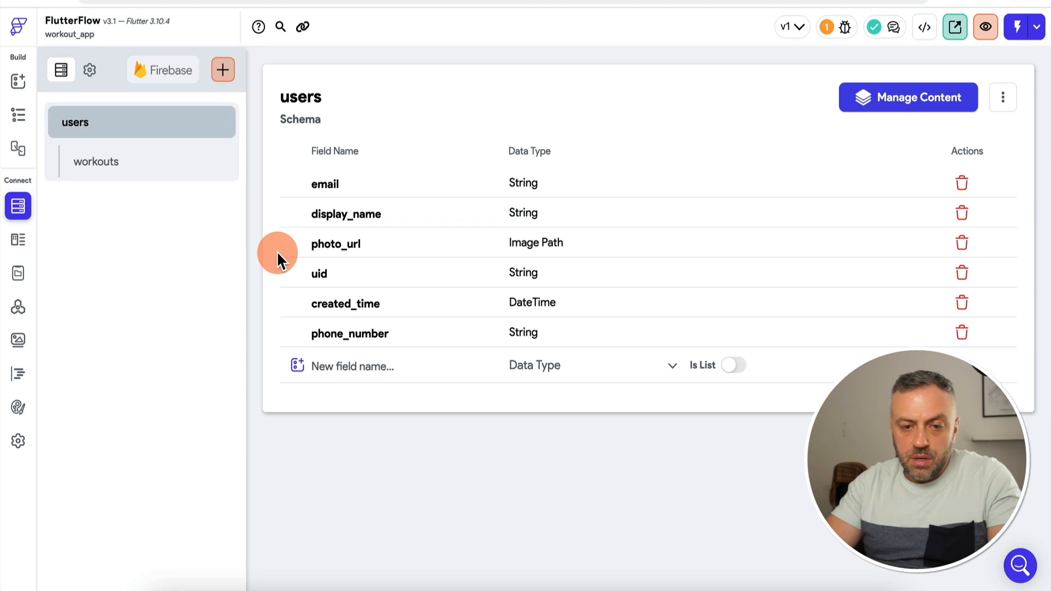
# Step: Add a sets field to workouts typed as a list of the custom Set data type
pyautogui.click(153, 160)
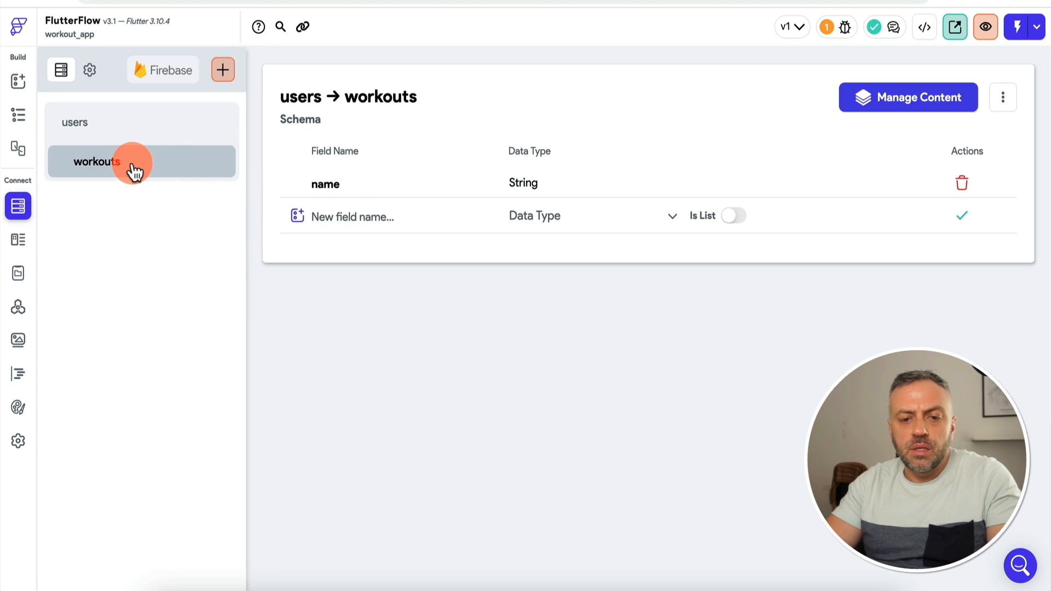
pyautogui.click(345, 211)
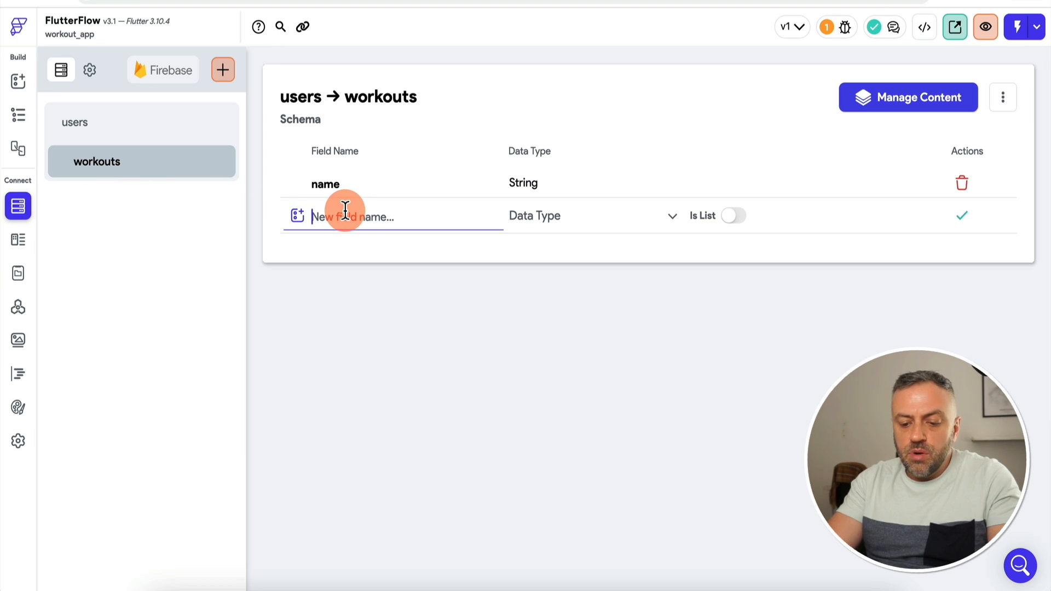
pyautogui.write('sets')
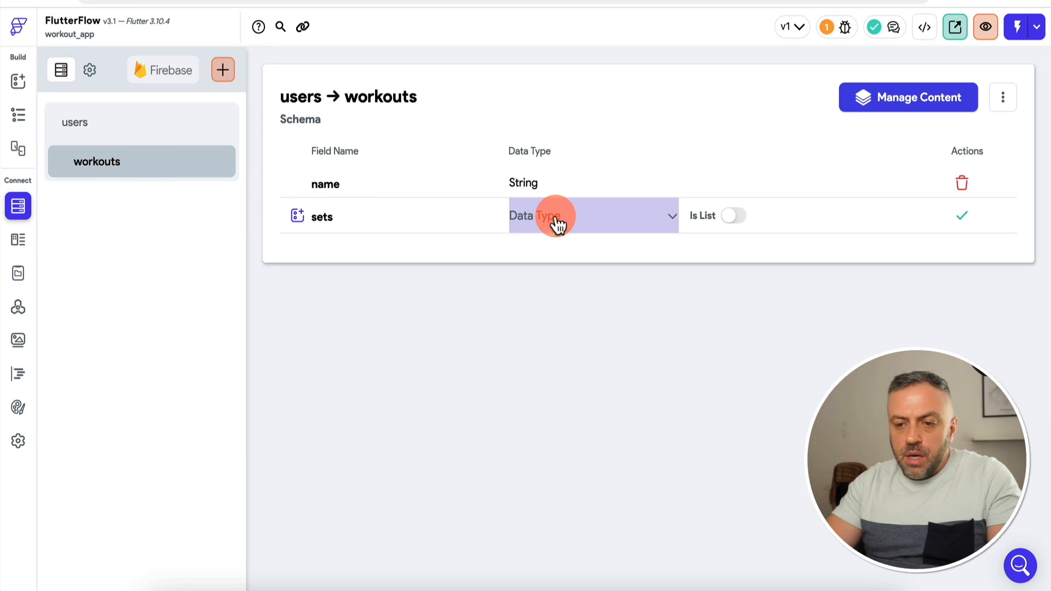
pyautogui.click(557, 219)
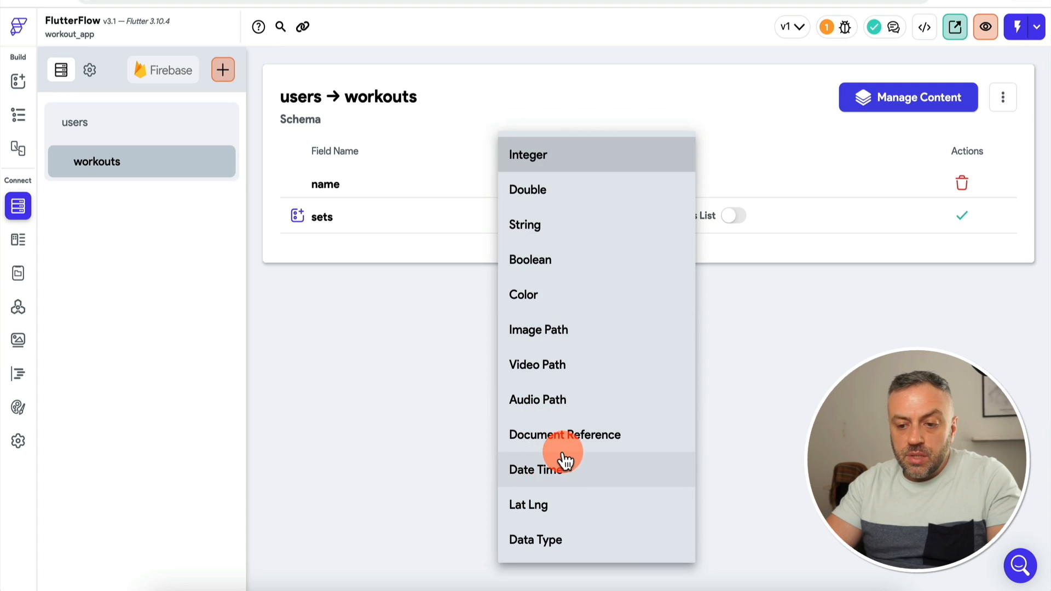
pyautogui.click(544, 538)
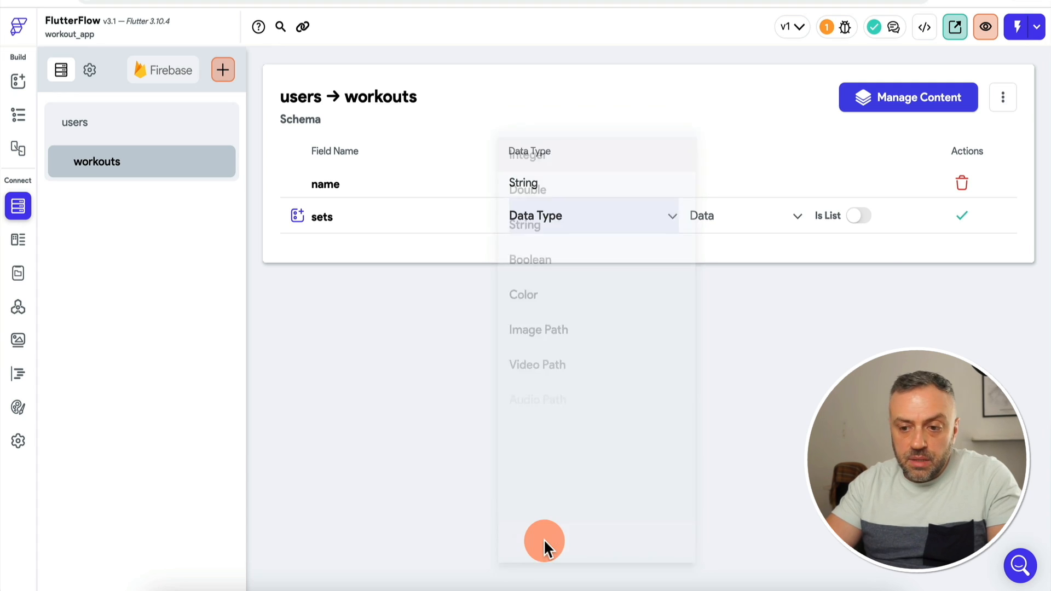
pyautogui.click(735, 219)
pyautogui.click(731, 224)
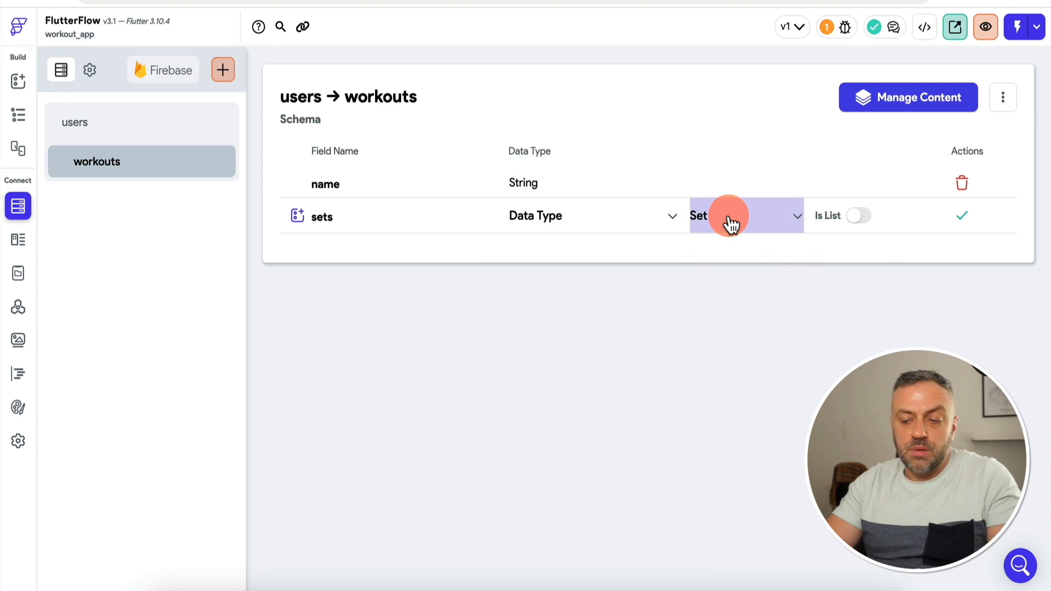
pyautogui.click(857, 218)
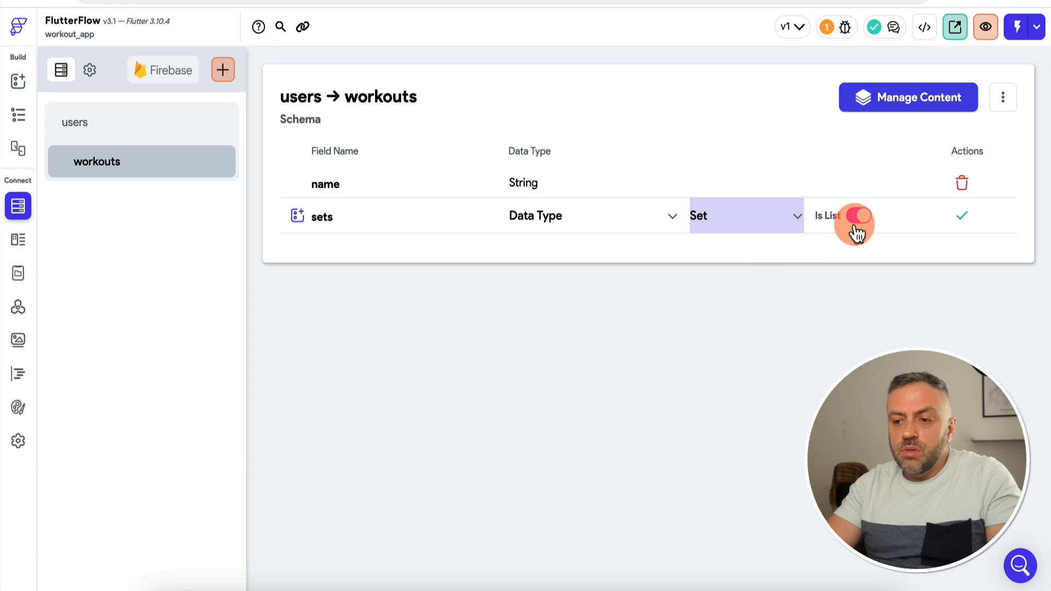
pyautogui.click(967, 219)
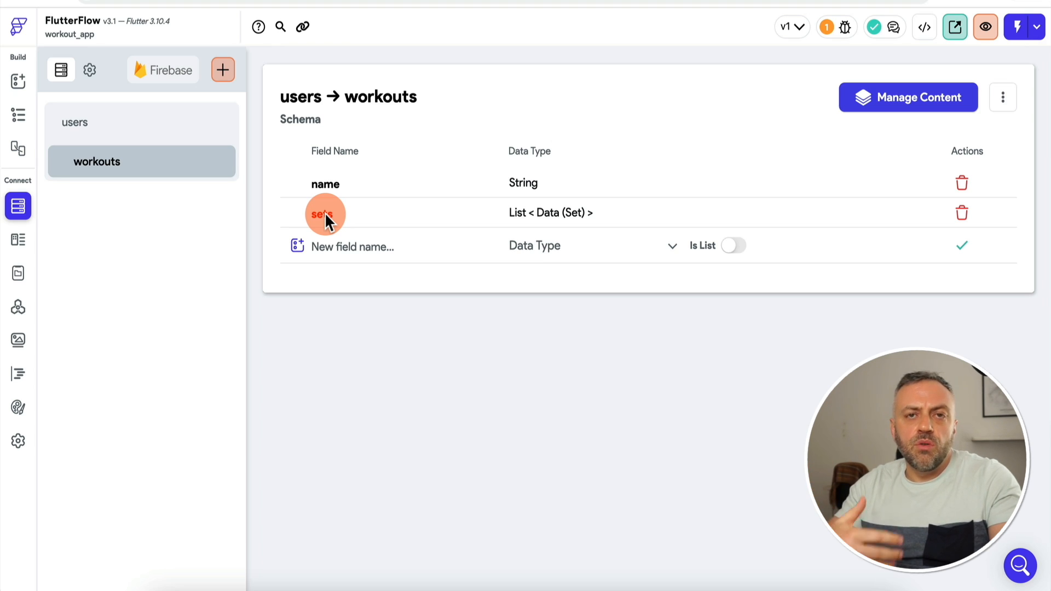
# Step: Create a new Firestore collection named exercises, starting its schema from scratch
pyautogui.click(223, 70)
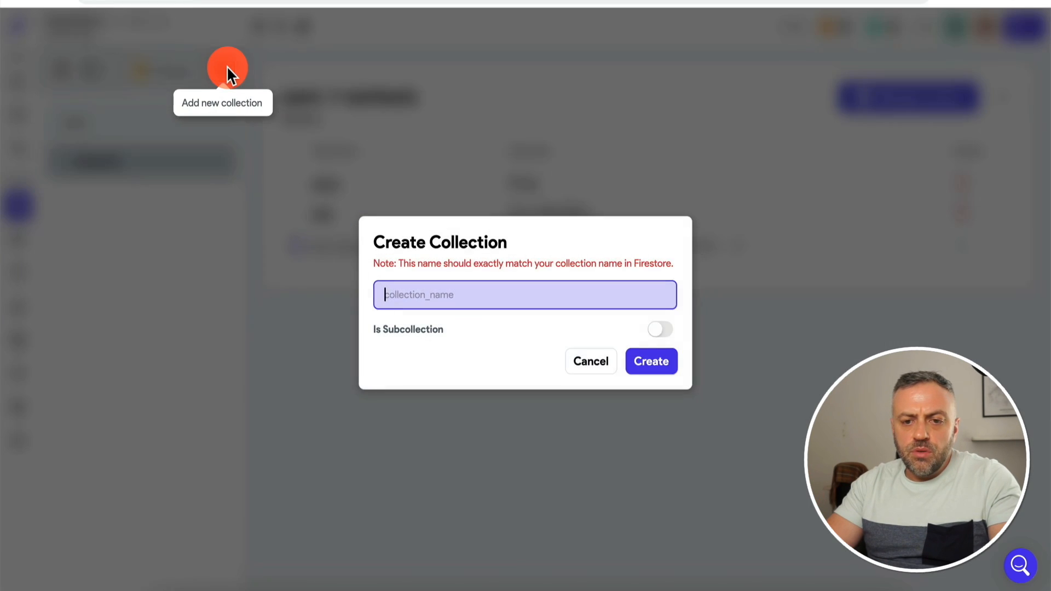
pyautogui.click(466, 287)
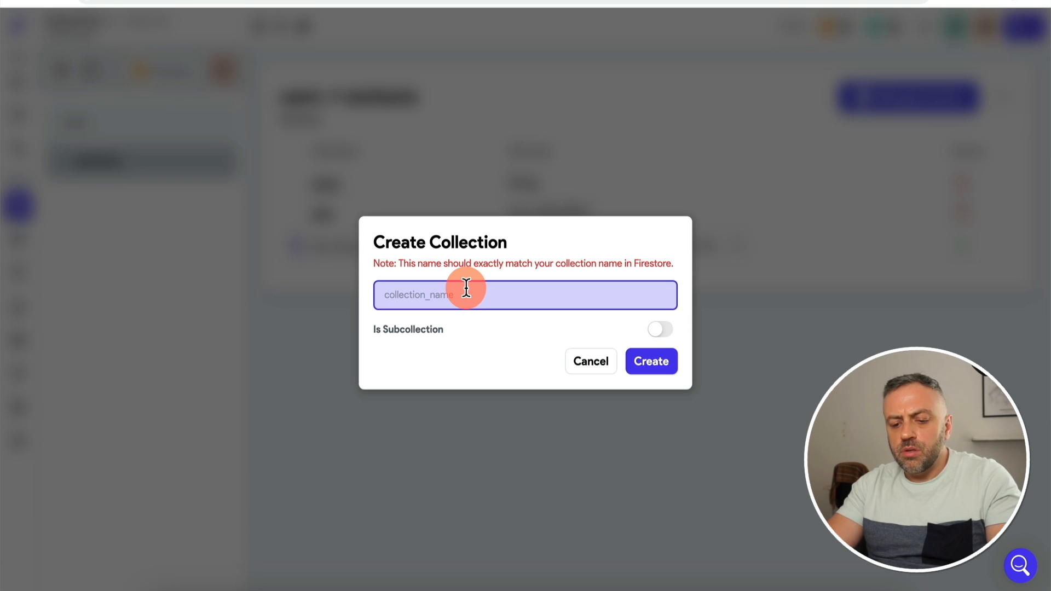
pyautogui.write('exe')
pyautogui.press('BackSpace')
pyautogui.press('BackSpace')
pyautogui.write('ex')
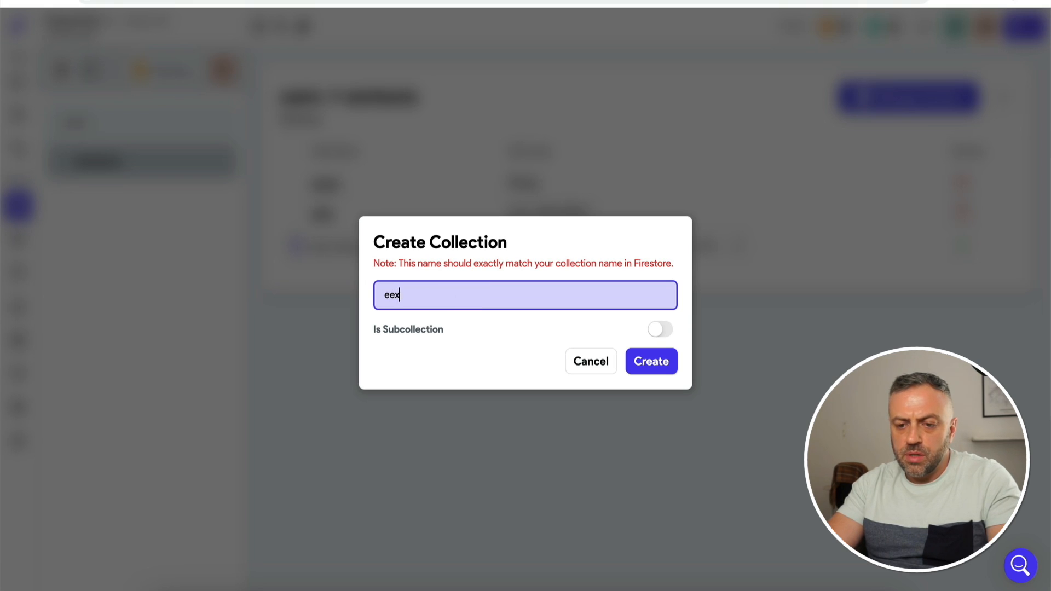
pyautogui.press('BackSpace')
pyautogui.press('BackSpace')
pyautogui.write('xercises')
pyautogui.click(654, 363)
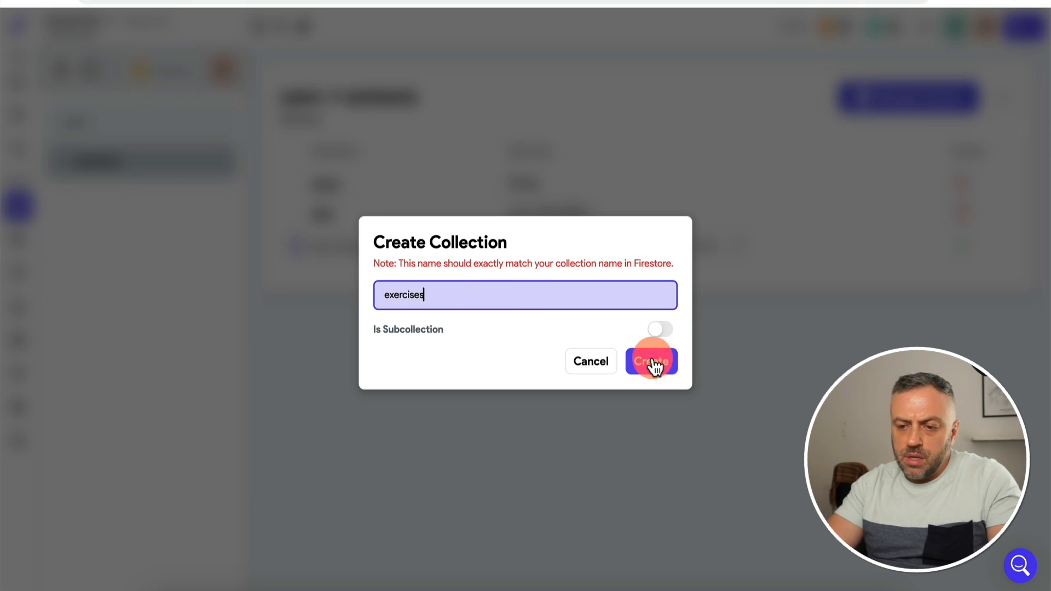
pyautogui.click(614, 314)
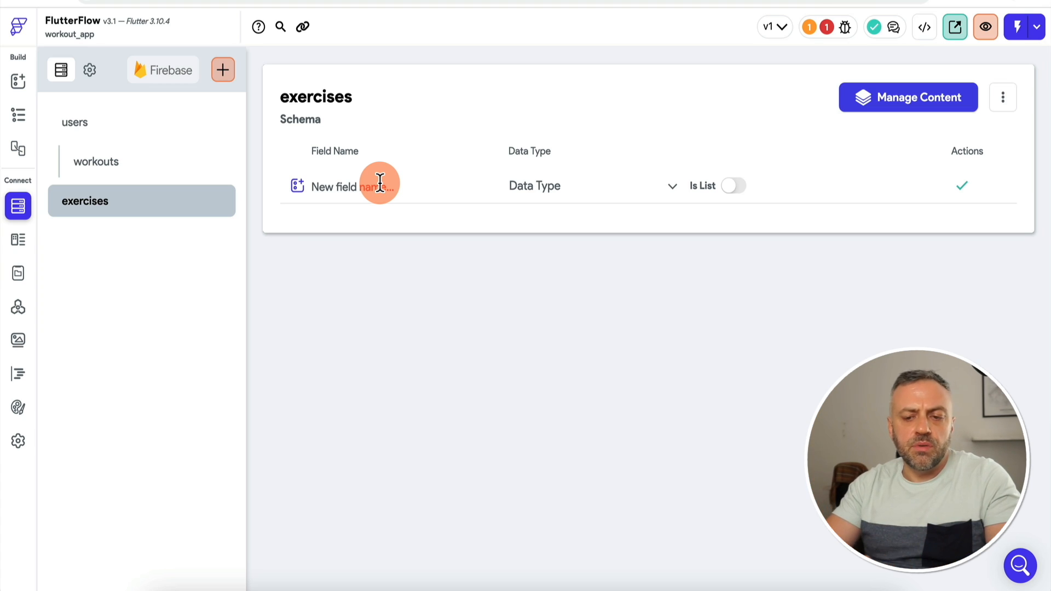
# Step: Add String fields name and category to the exercises collection
pyautogui.click(358, 178)
pyautogui.write('name')
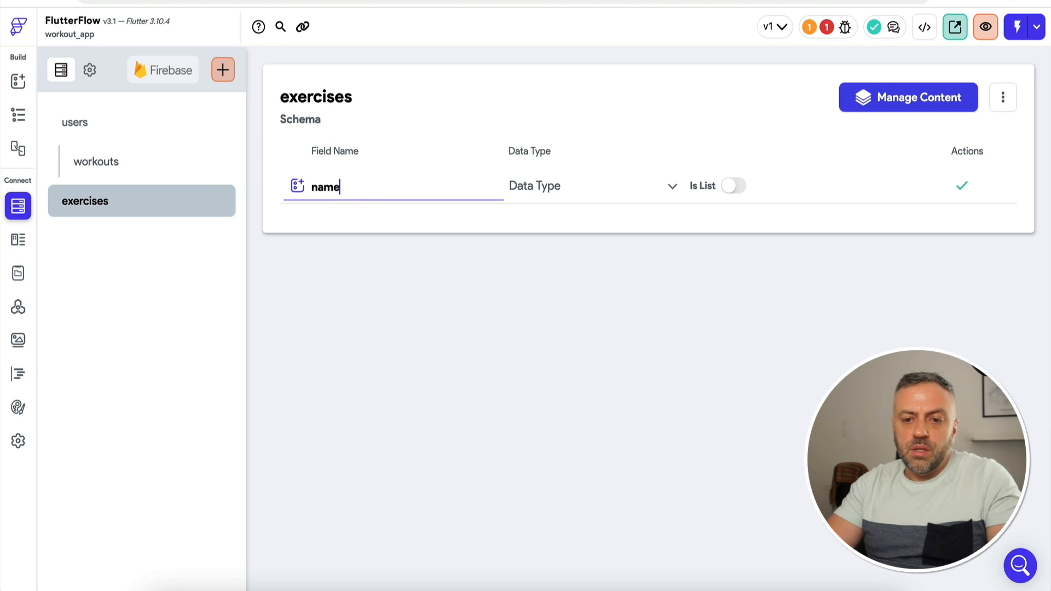
pyautogui.click(560, 191)
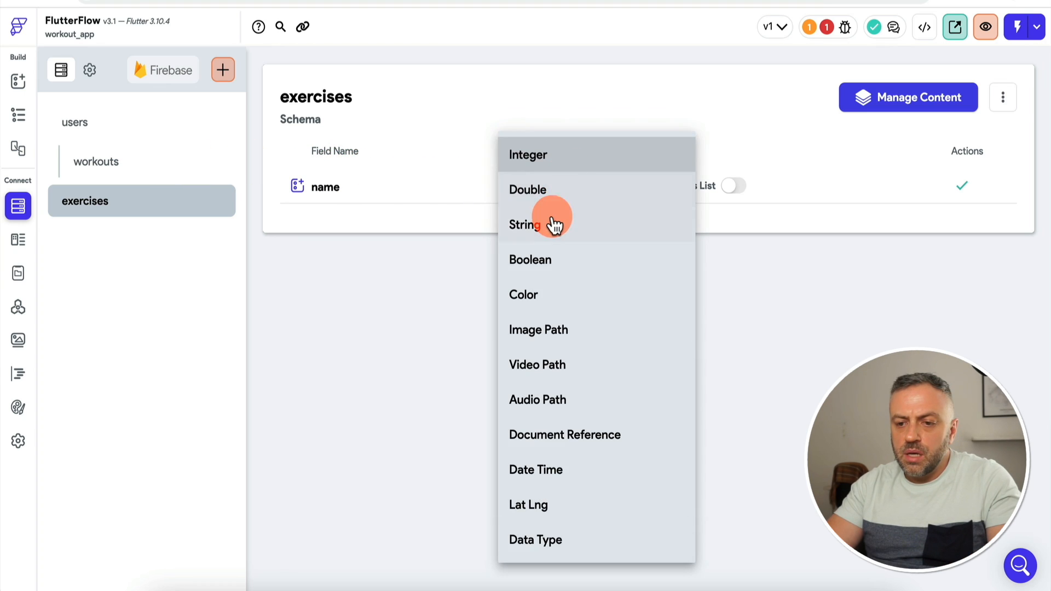
pyautogui.click(554, 224)
pyautogui.click(962, 185)
pyautogui.click(386, 222)
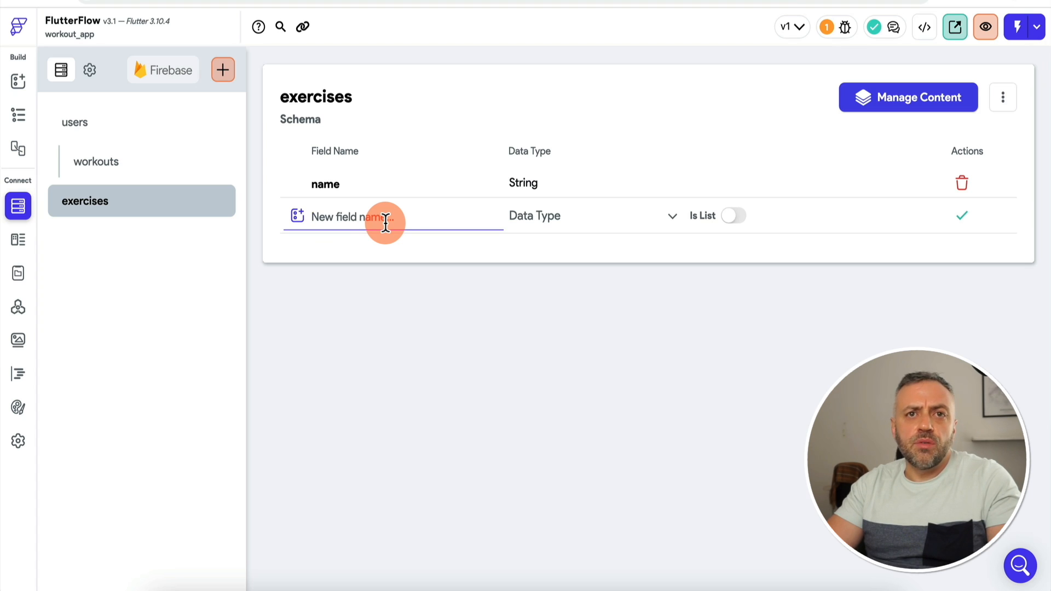
pyautogui.write('cate')
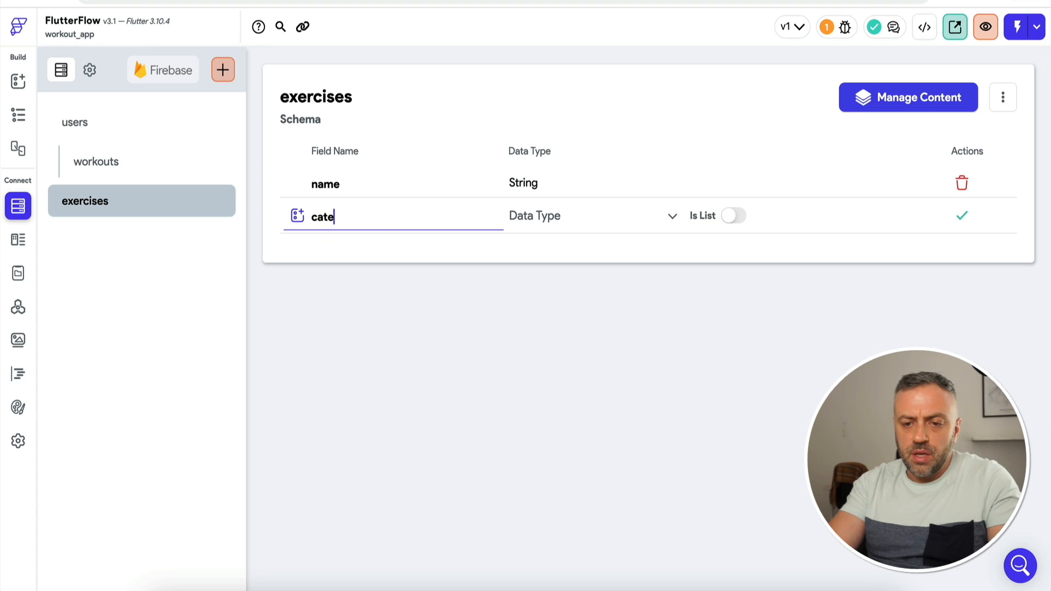
pyautogui.write('gory')
pyautogui.click(584, 215)
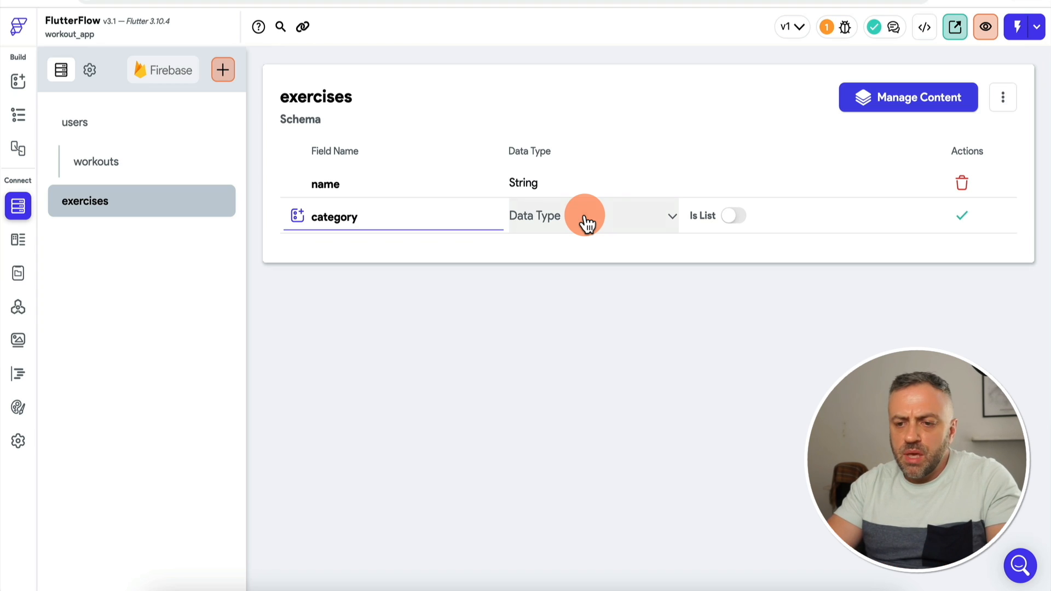
pyautogui.click(587, 224)
pyautogui.click(587, 223)
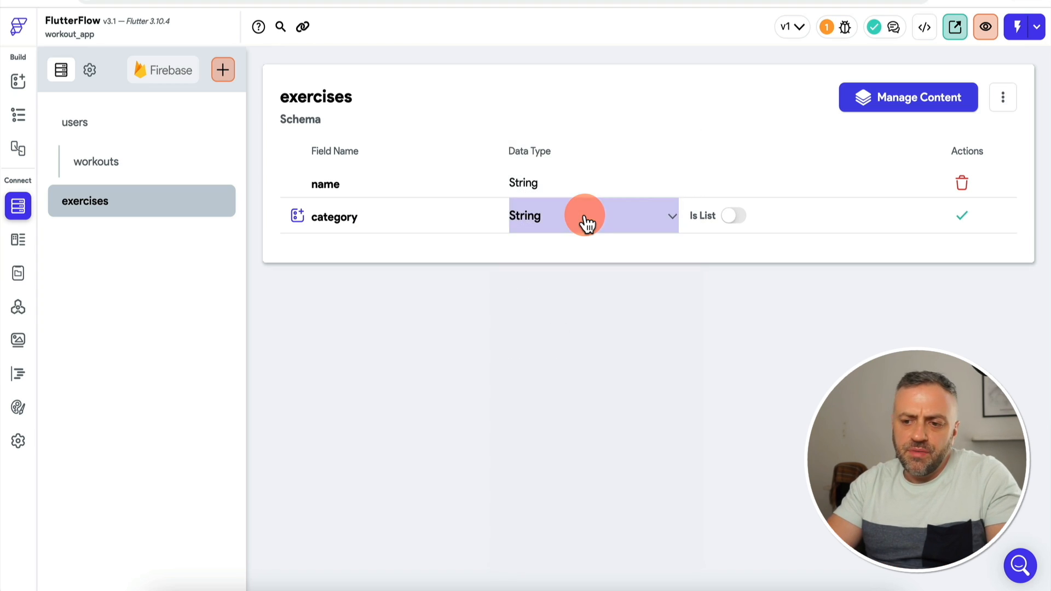
pyautogui.click(967, 216)
# Step: Add a body_part field of type String to exercises
pyautogui.click(376, 241)
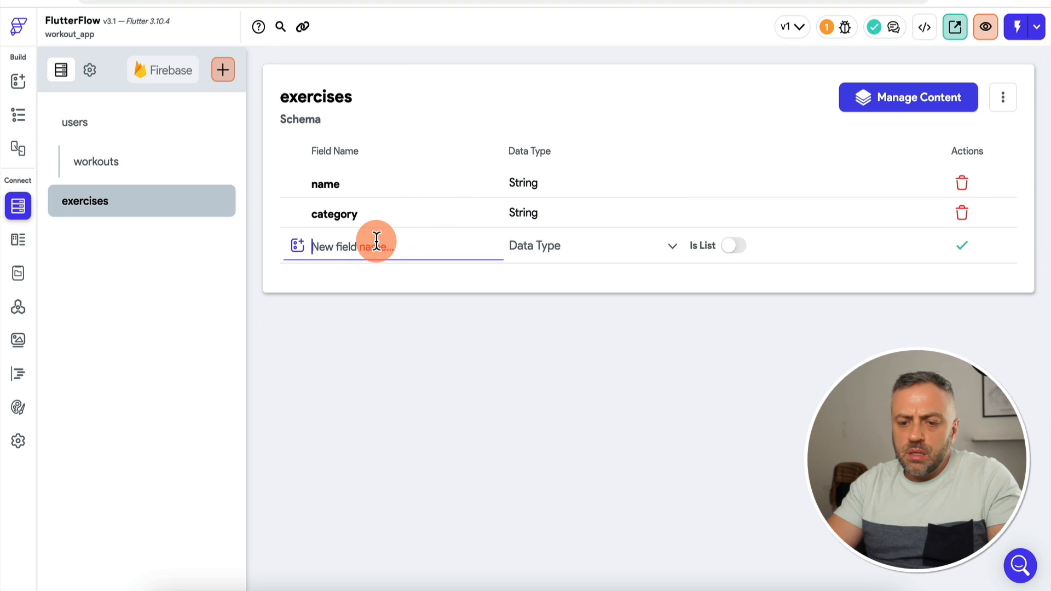
pyautogui.write('body')
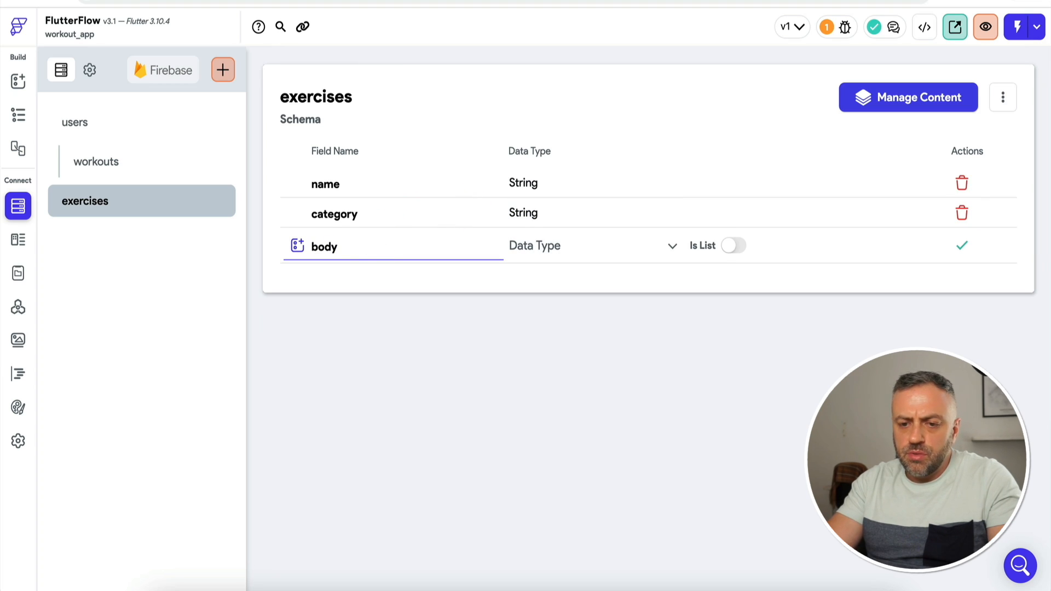
pyautogui.write('_part')
pyautogui.click(547, 259)
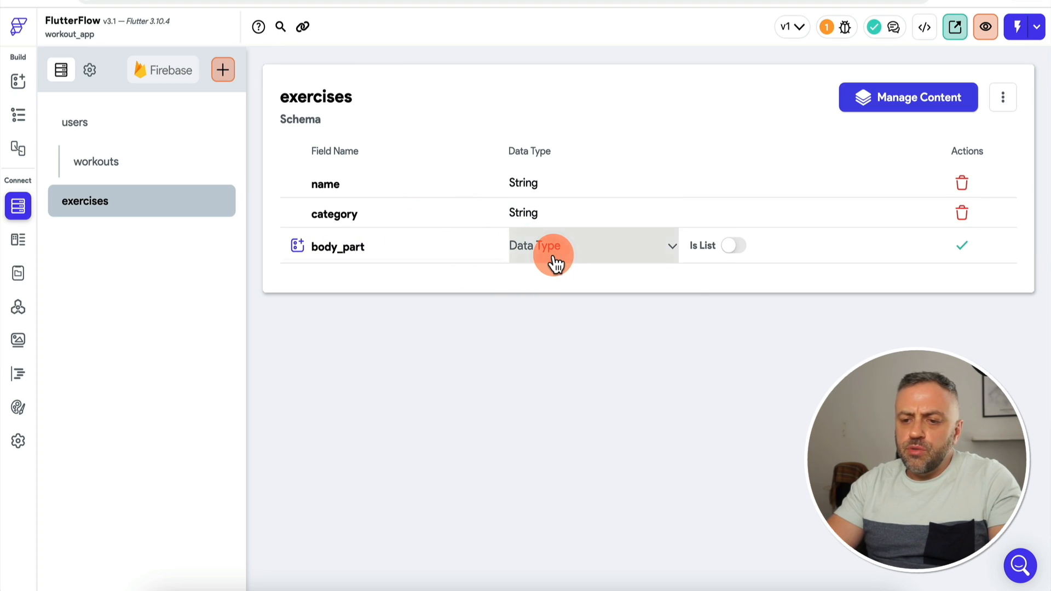
pyautogui.click(563, 224)
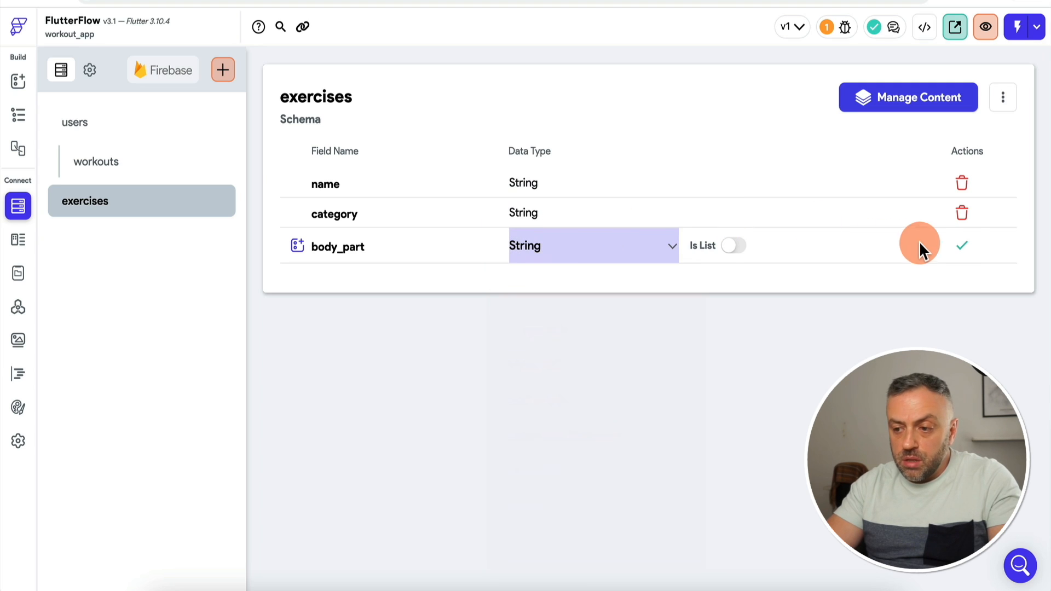
pyautogui.click(962, 247)
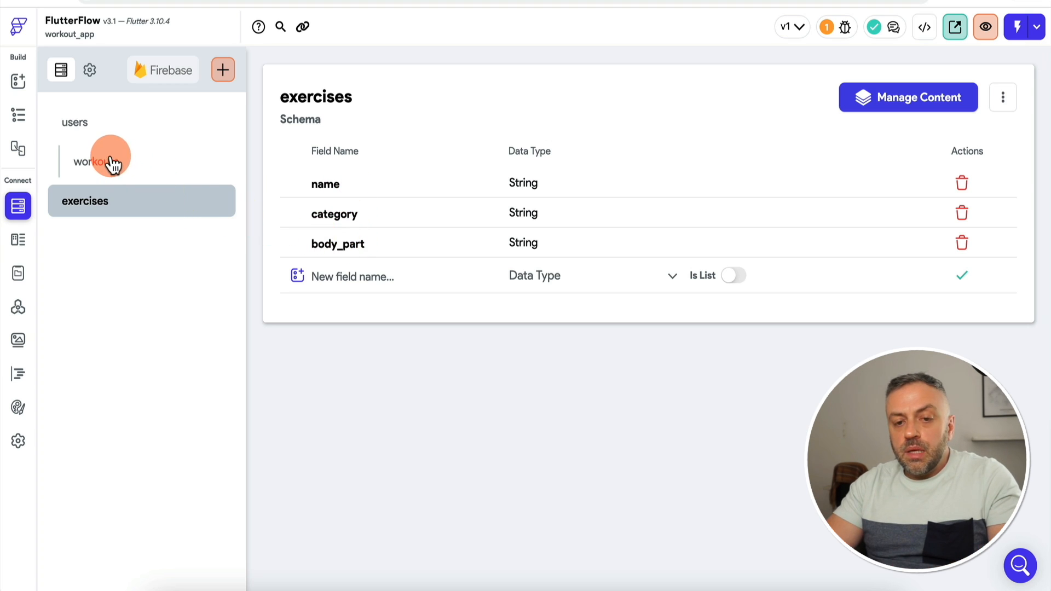
# Step: Add an exerciseRef field to workouts as a Document Reference to the exercises collection
pyautogui.click(133, 164)
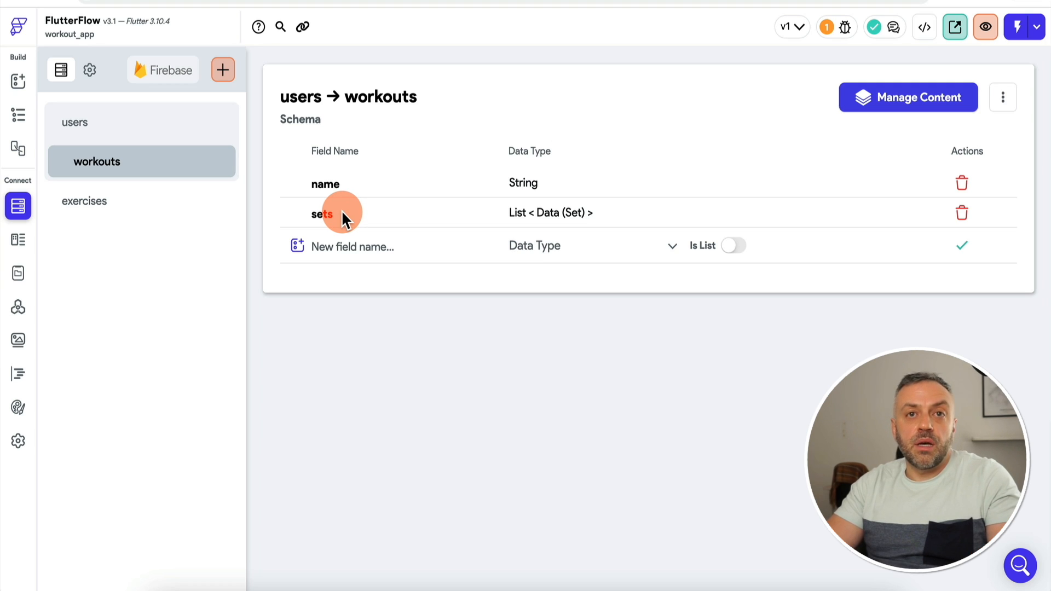
pyautogui.click(158, 207)
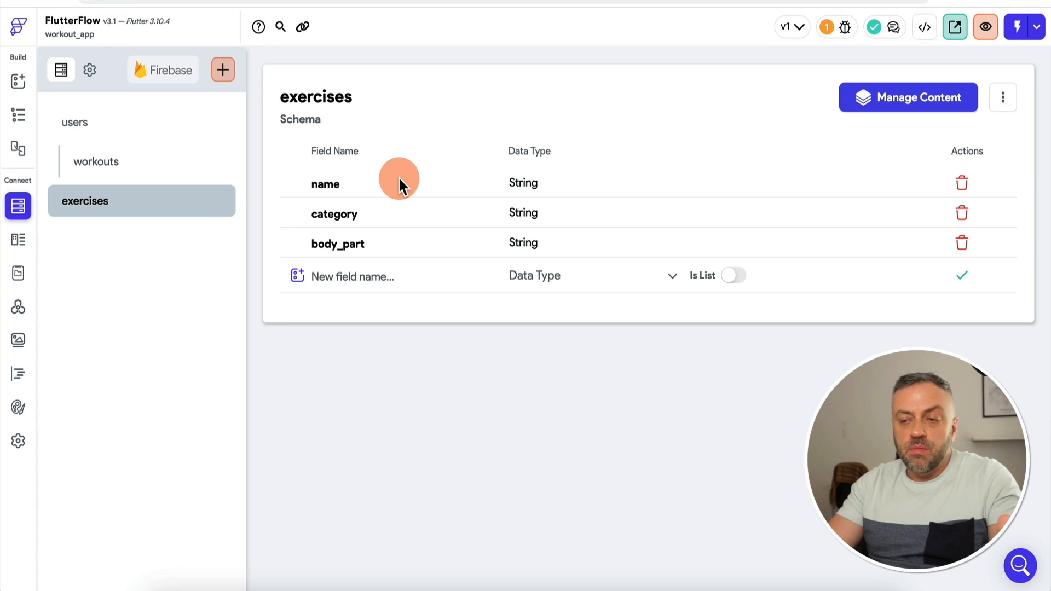
pyautogui.click(152, 172)
pyautogui.click(334, 246)
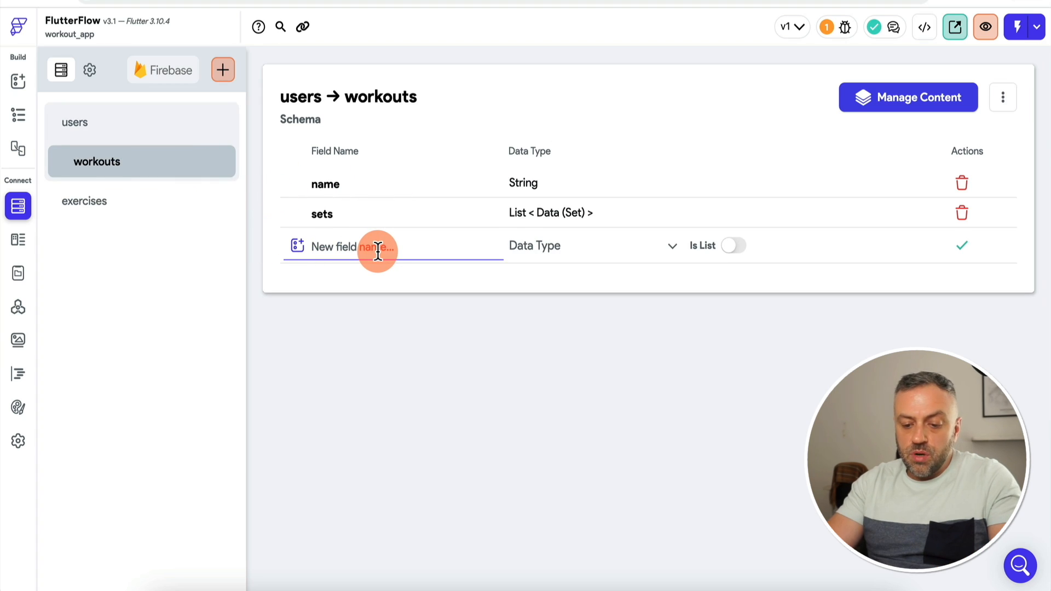
pyautogui.write('exerciseRef')
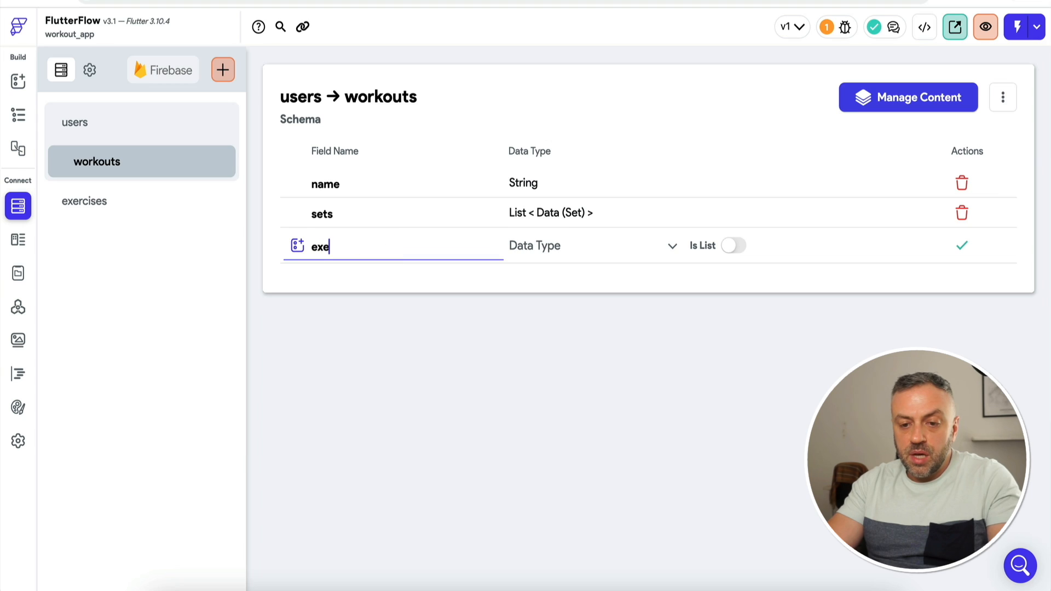
pyautogui.click(552, 253)
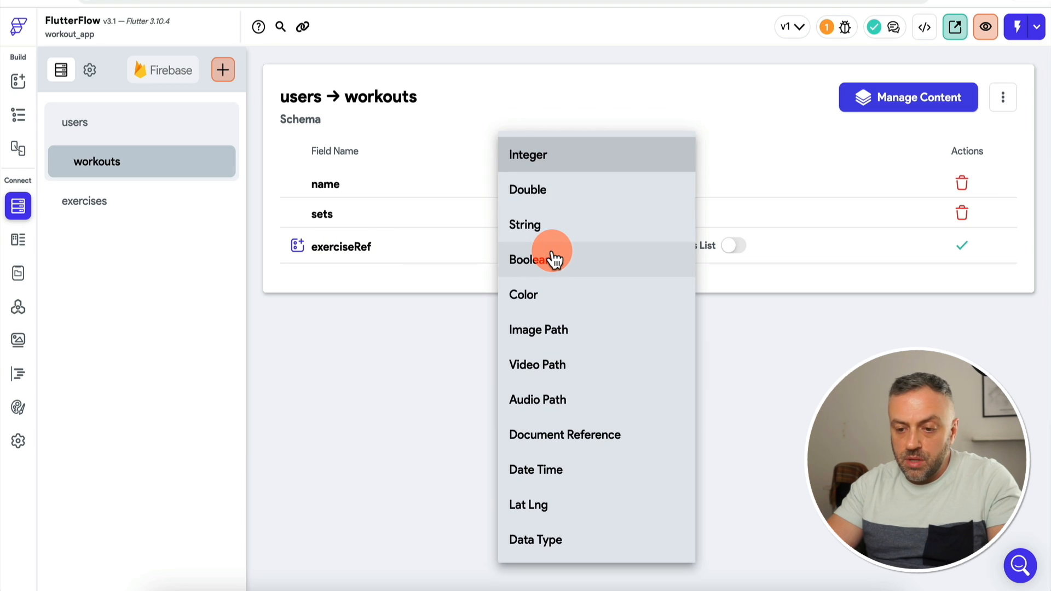
pyautogui.click(588, 434)
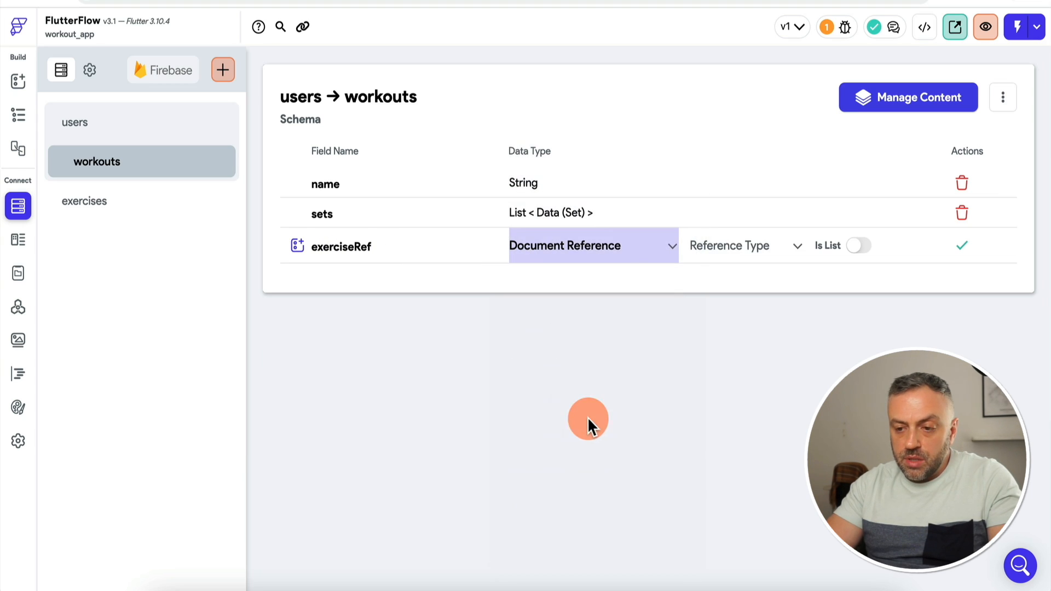
pyautogui.click(734, 245)
pyautogui.click(730, 323)
pyautogui.click(961, 245)
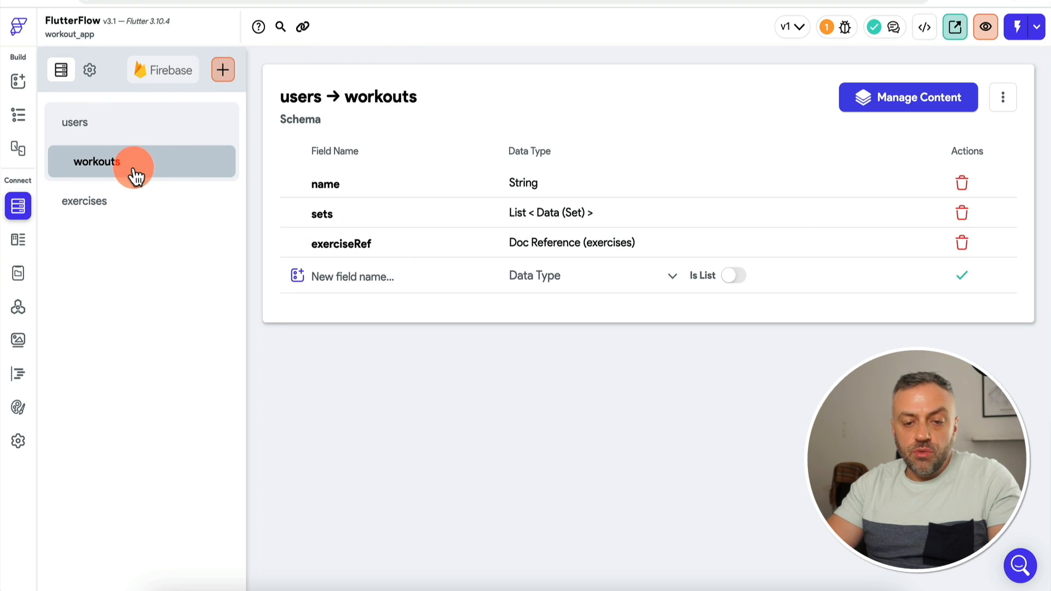
pyautogui.click(222, 71)
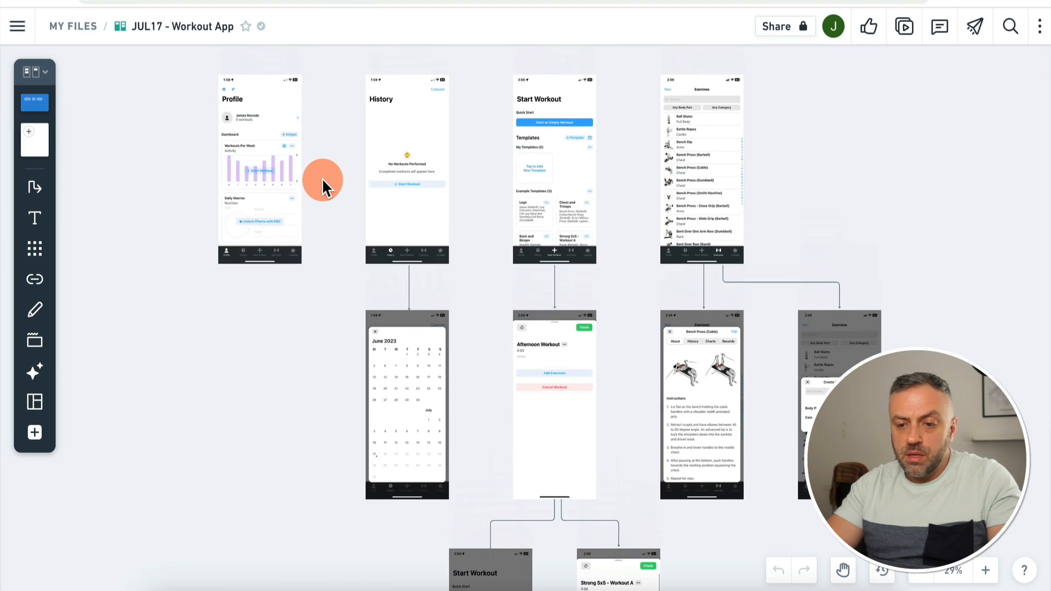
pyautogui.scroll(-2, 322, 178)
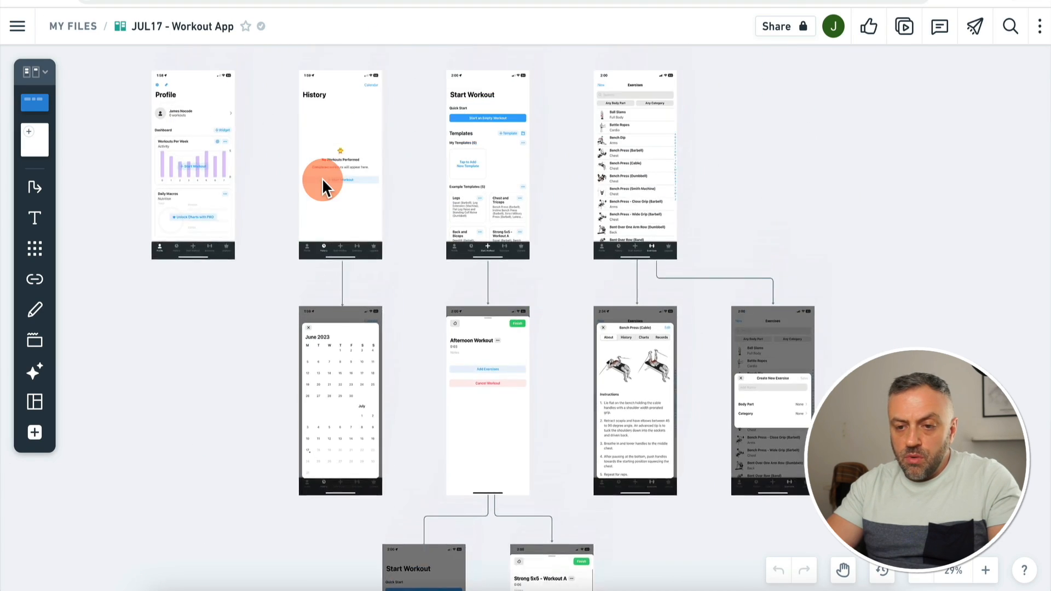
pyautogui.scroll(1, 322, 178)
pyautogui.scroll(-5, 321, 179)
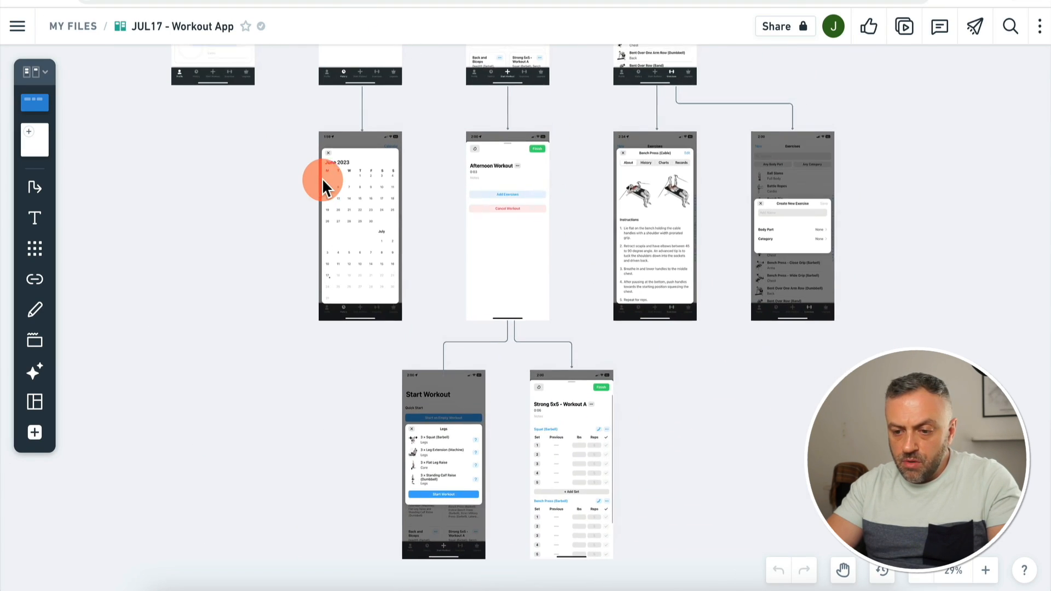
pyautogui.scroll(5, 321, 178)
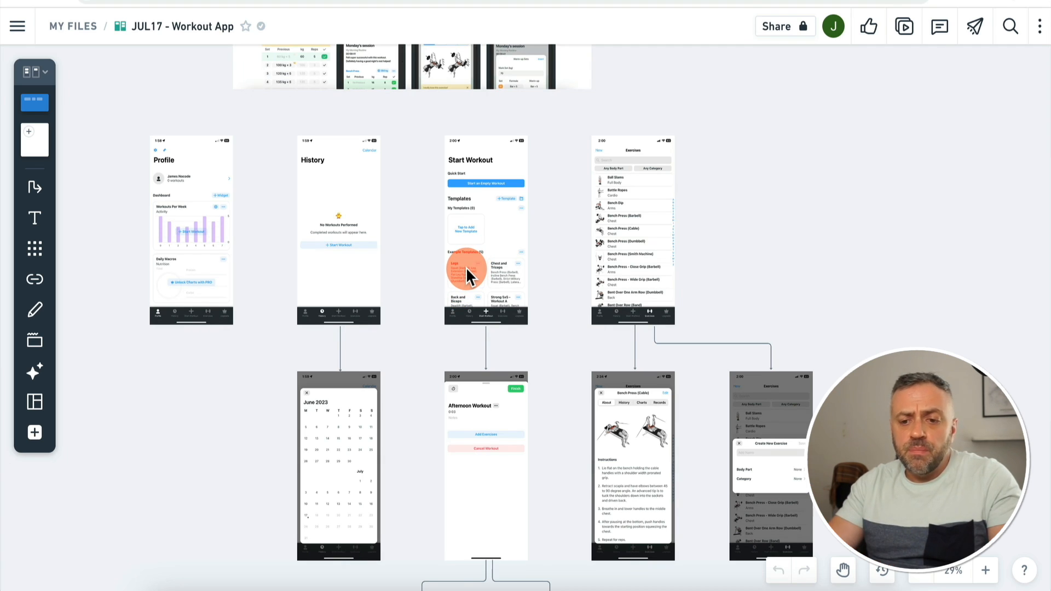
pyautogui.scroll(2, 465, 268)
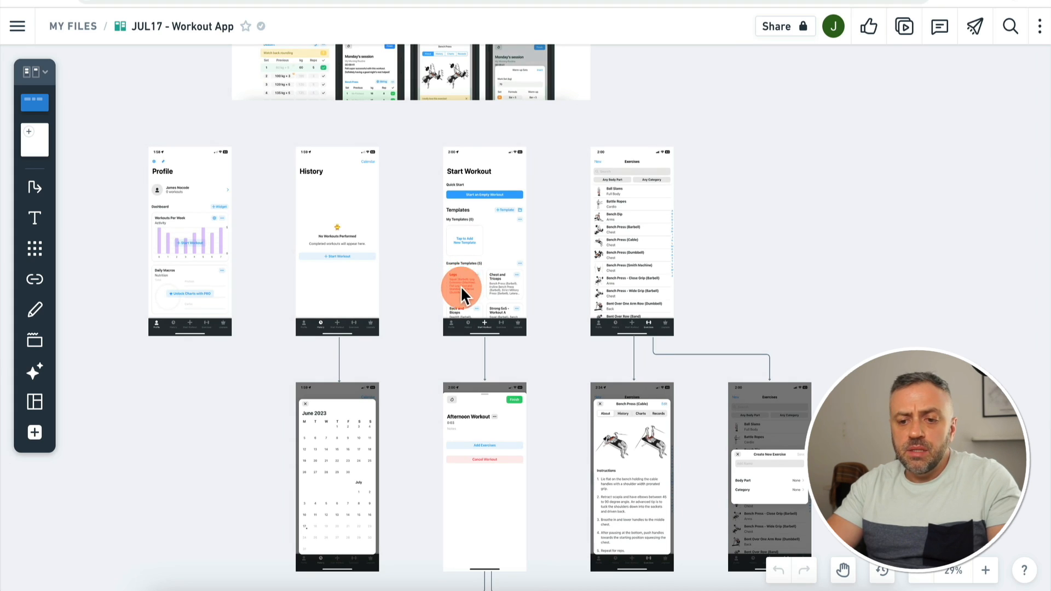
pyautogui.click(465, 292)
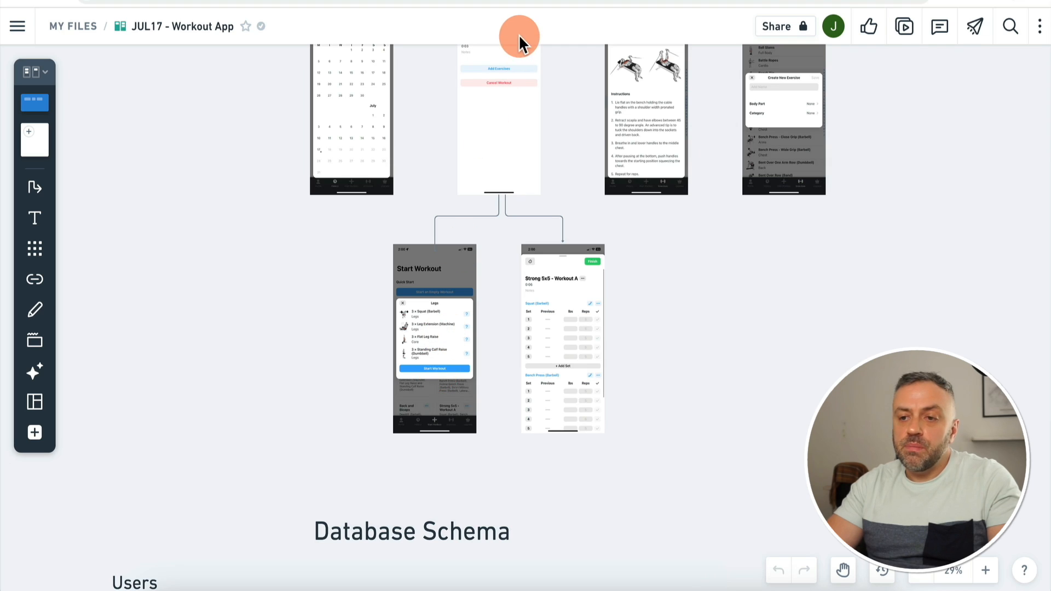
pyautogui.click(519, 1)
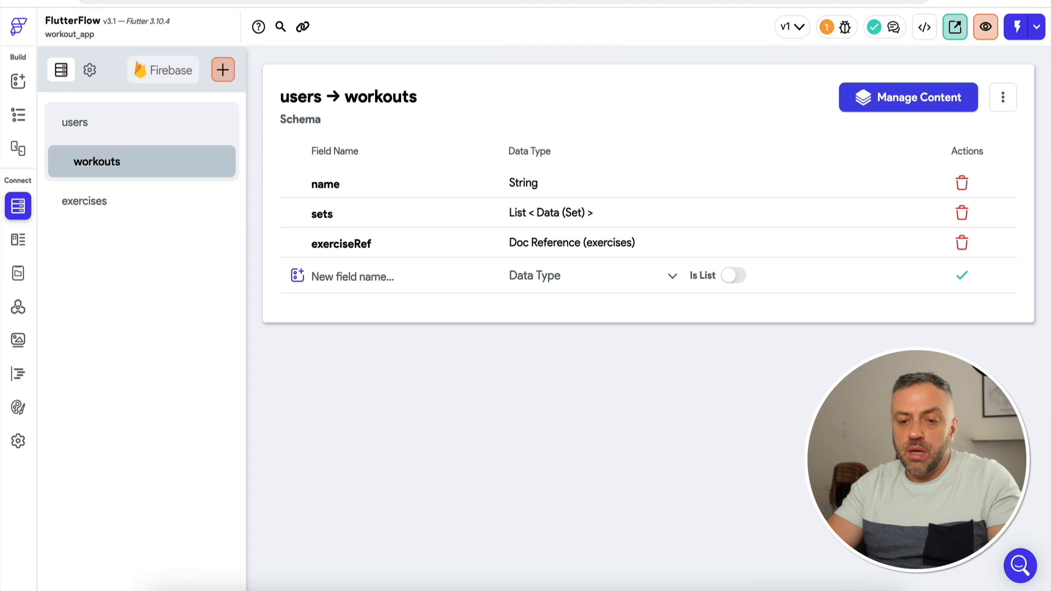
# Step: Create a templates collection from scratch with a String name field
pyautogui.click(223, 70)
pyautogui.write('tem')
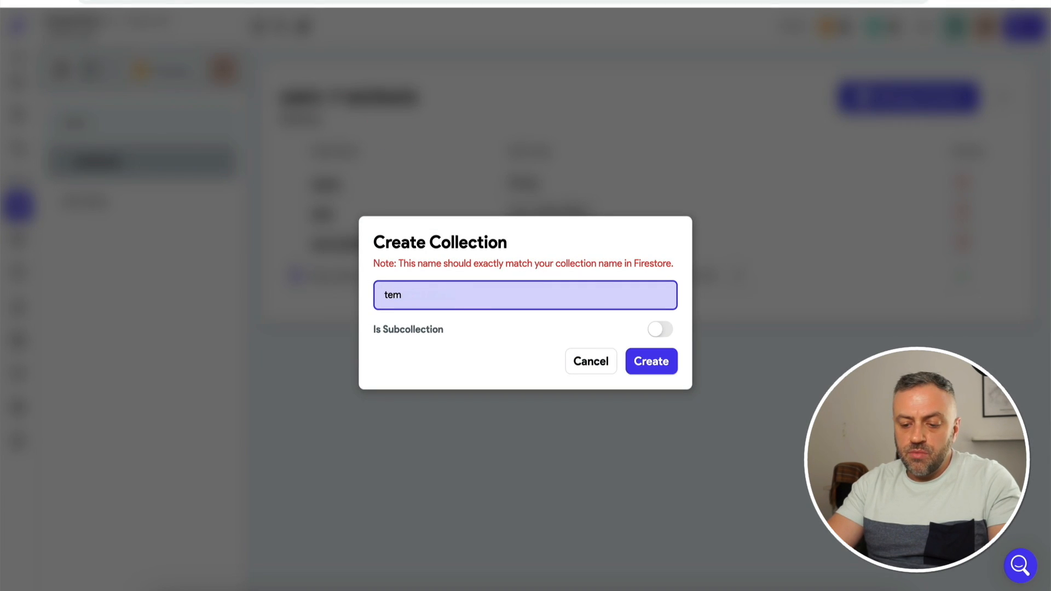
pyautogui.write('plates')
pyautogui.click(660, 362)
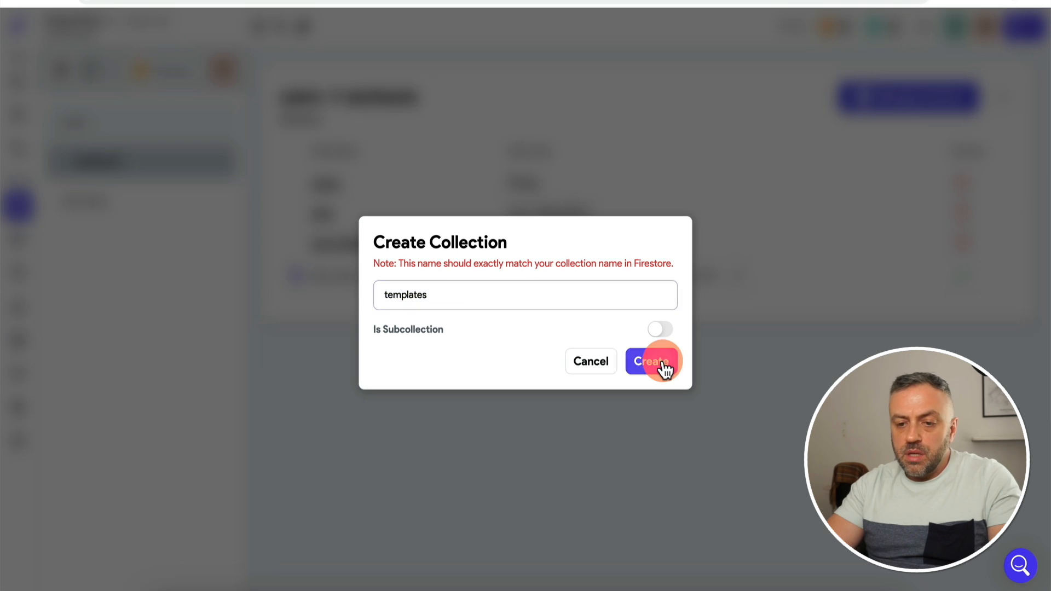
pyautogui.click(653, 323)
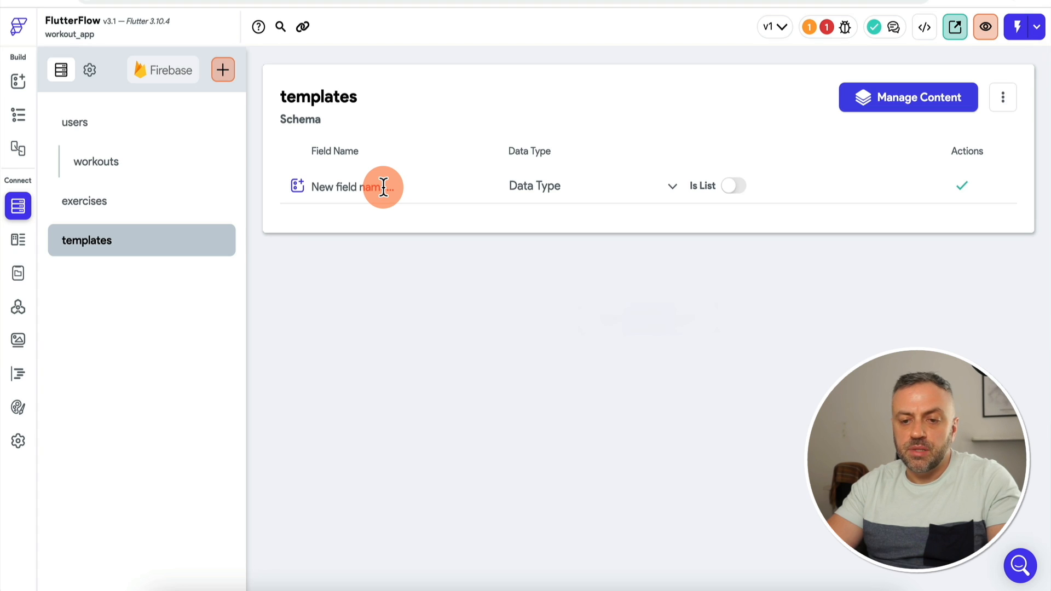
pyautogui.click(383, 187)
pyautogui.write('name')
pyautogui.click(524, 197)
pyautogui.click(580, 199)
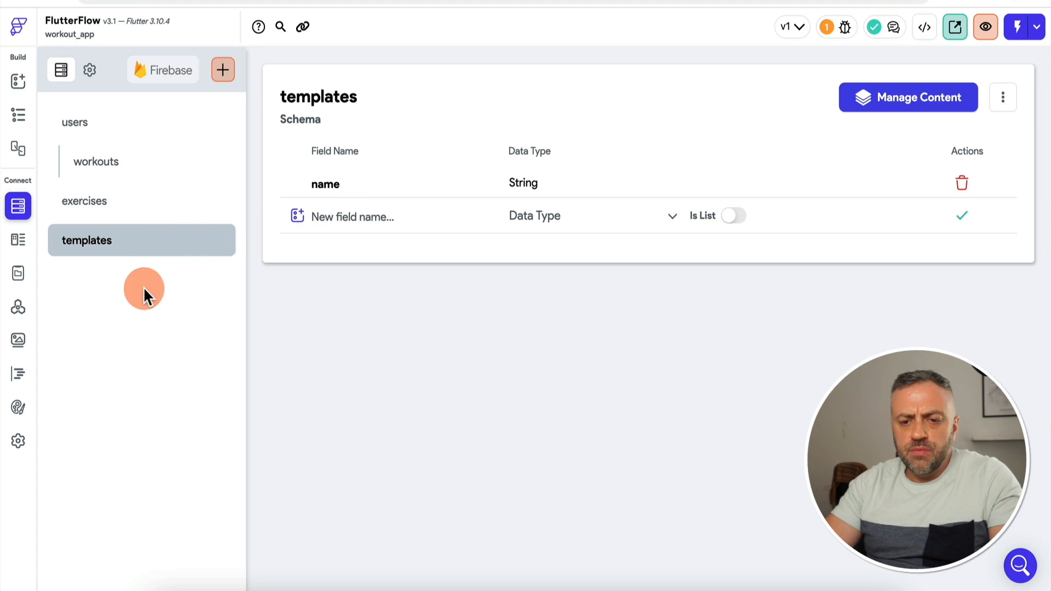
# Step: Add an exerciseRefs field to templates holding a list of references to exercises
pyautogui.click(343, 214)
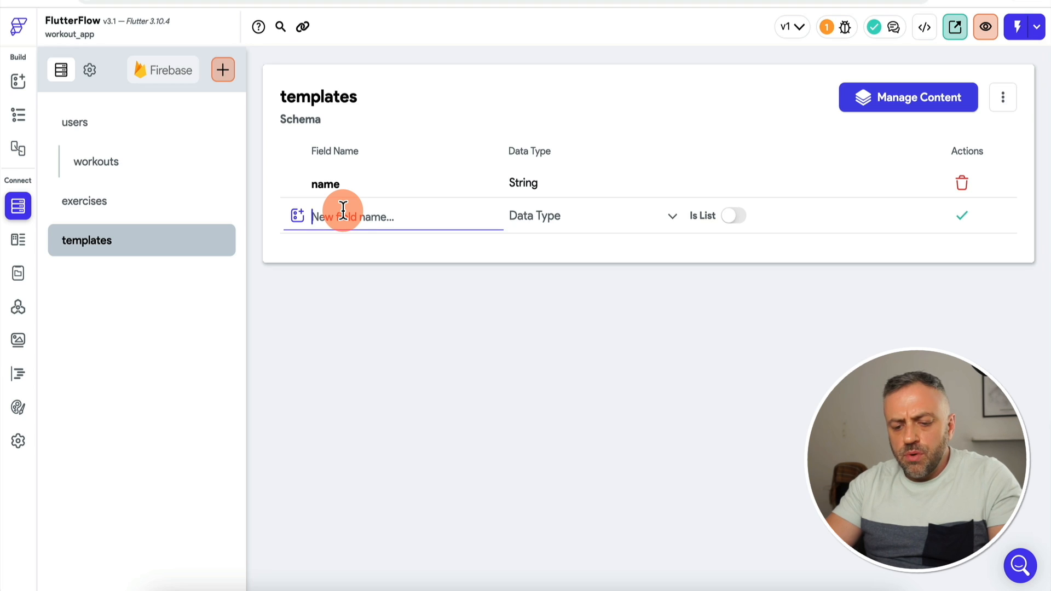
pyautogui.write('exerciseR')
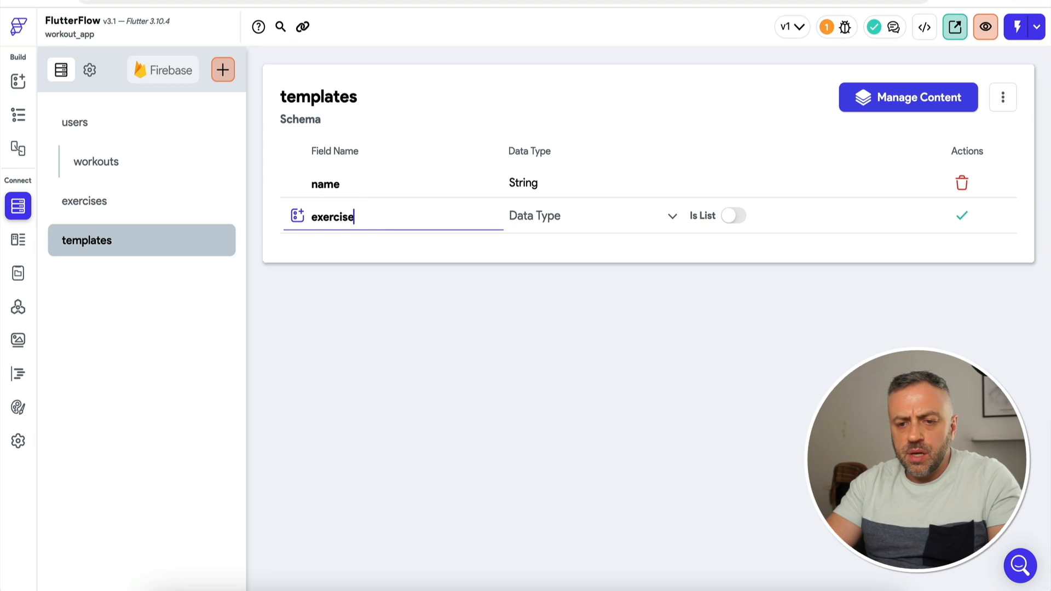
pyautogui.write('efs')
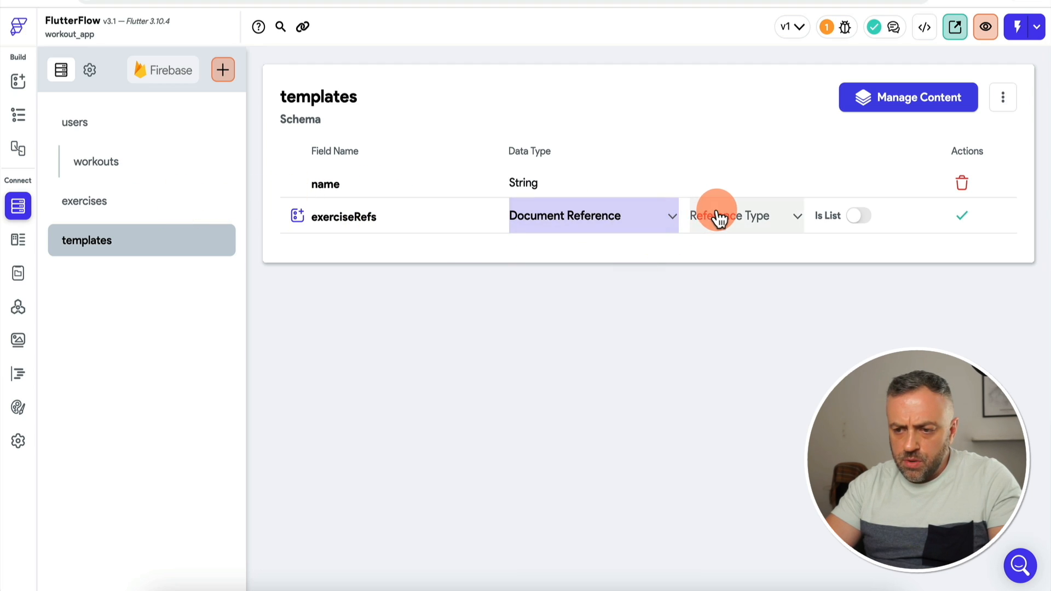
pyautogui.click(717, 216)
pyautogui.click(716, 288)
pyautogui.click(825, 215)
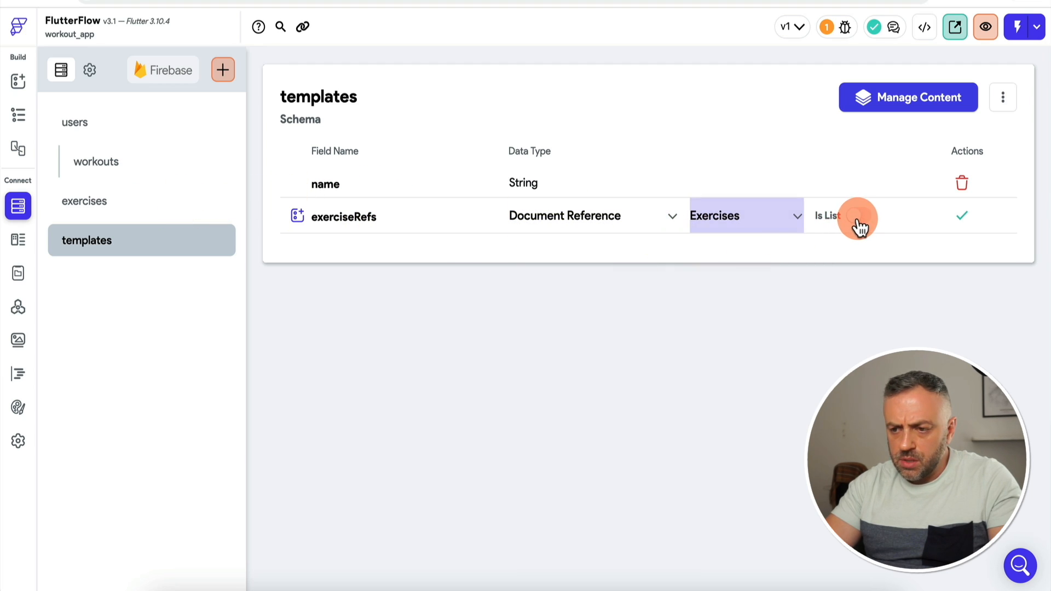
pyautogui.click(962, 215)
# Step: Review the users, workouts, exercises and templates schemas, then move to the UI Builder
pyautogui.click(113, 121)
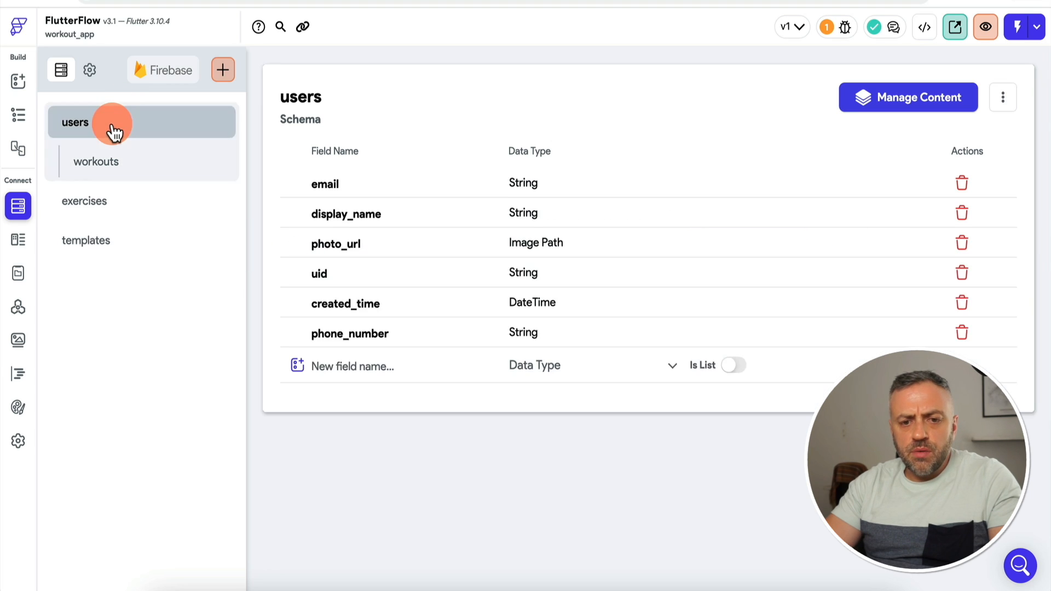
pyautogui.click(127, 170)
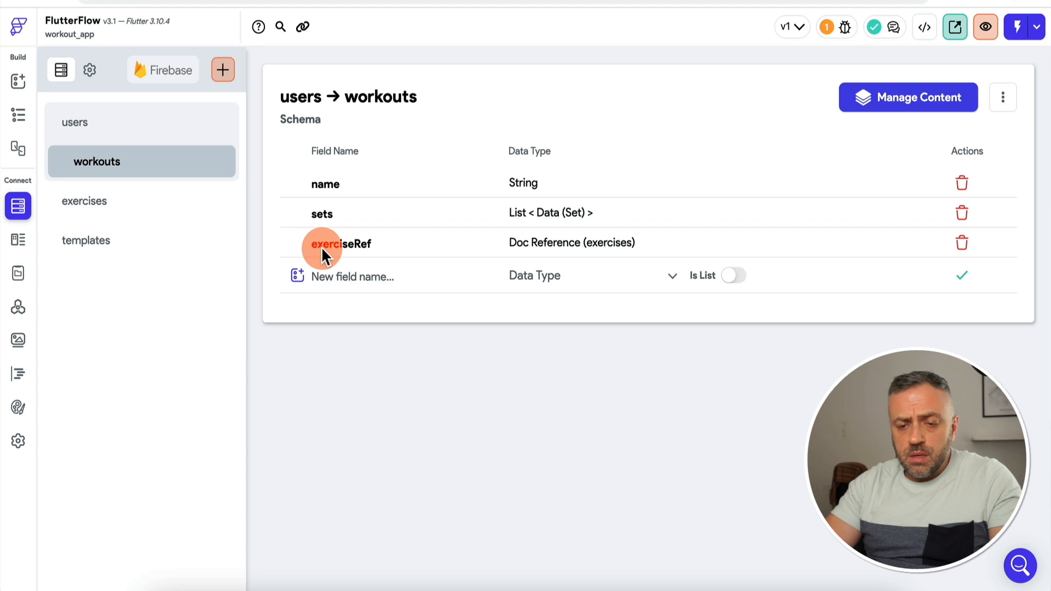
pyautogui.click(111, 211)
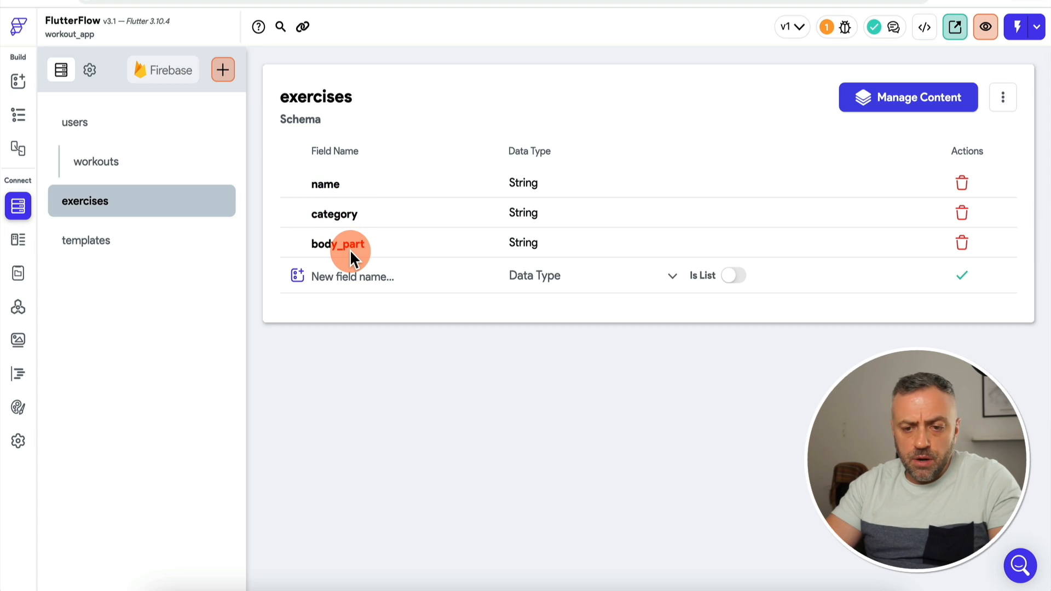
pyautogui.click(157, 242)
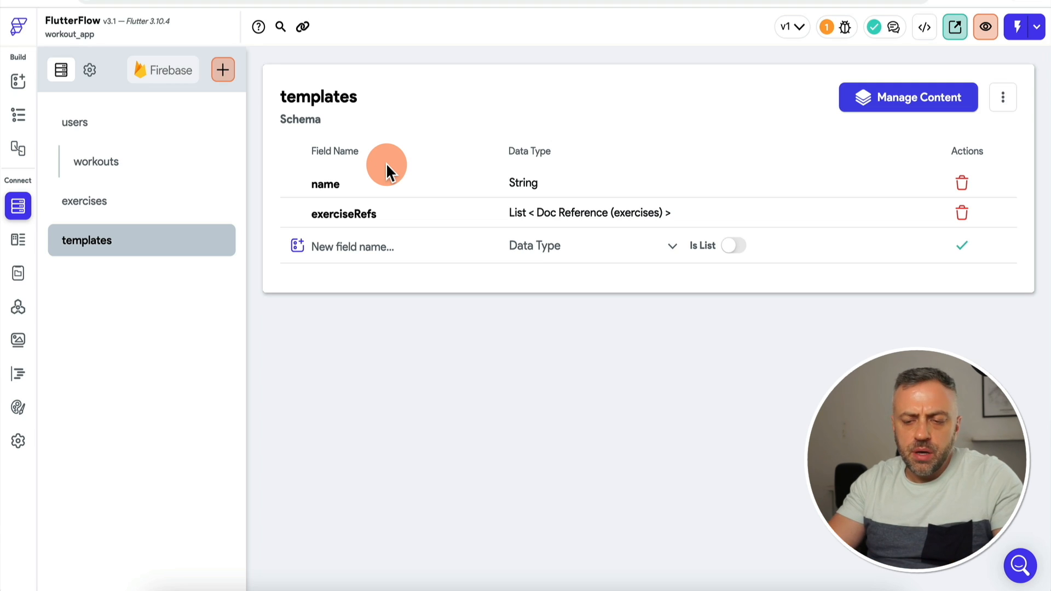
pyautogui.click(18, 83)
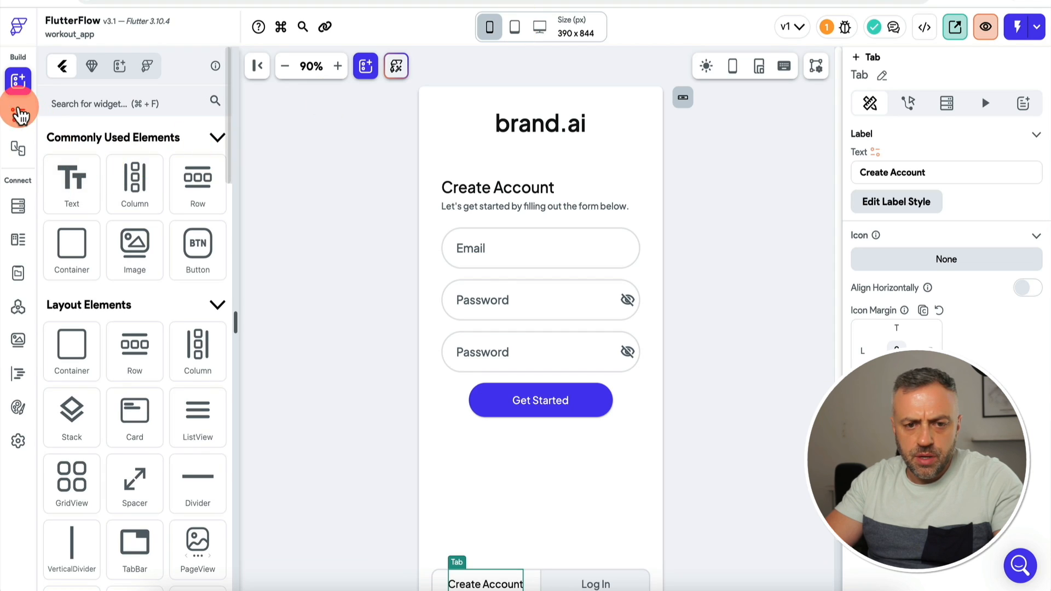
# Step: On the homepage page, replace the app bar title 'Page Title' with 'Homepage'
pyautogui.click(19, 114)
pyautogui.click(110, 166)
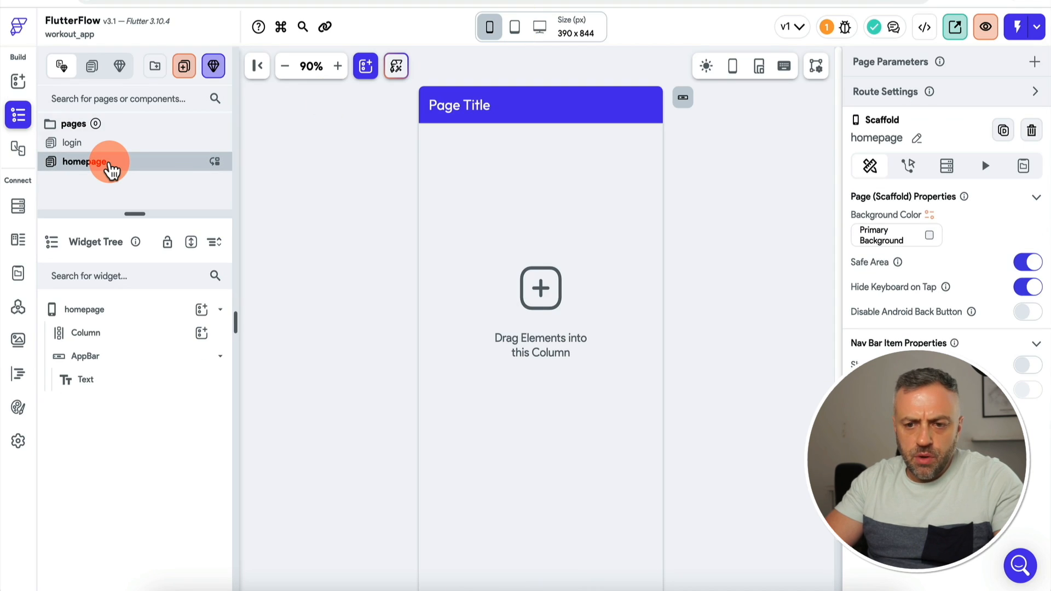
pyautogui.click(445, 108)
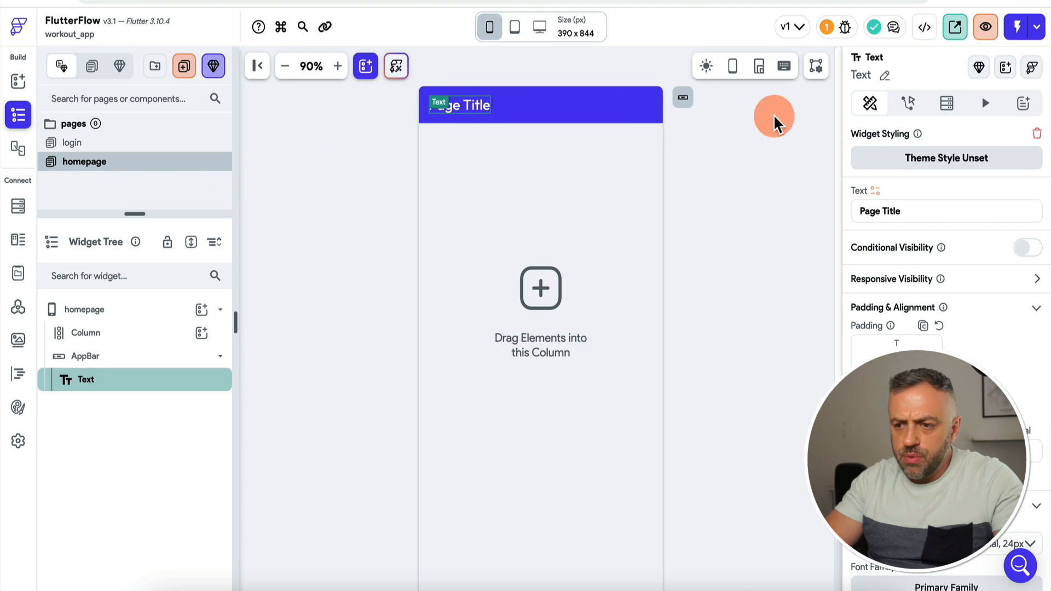
pyautogui.tripleClick(919, 211)
pyautogui.press('BackSpace')
pyautogui.write('Homepage')
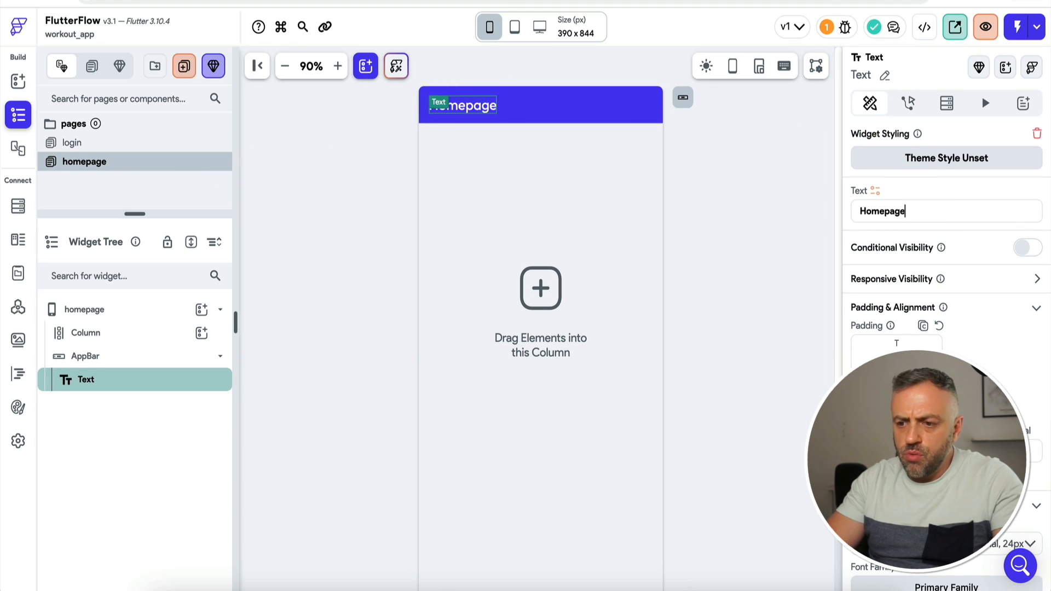
pyautogui.click(504, 283)
pyautogui.hotkey('ctrl', 'Tab')
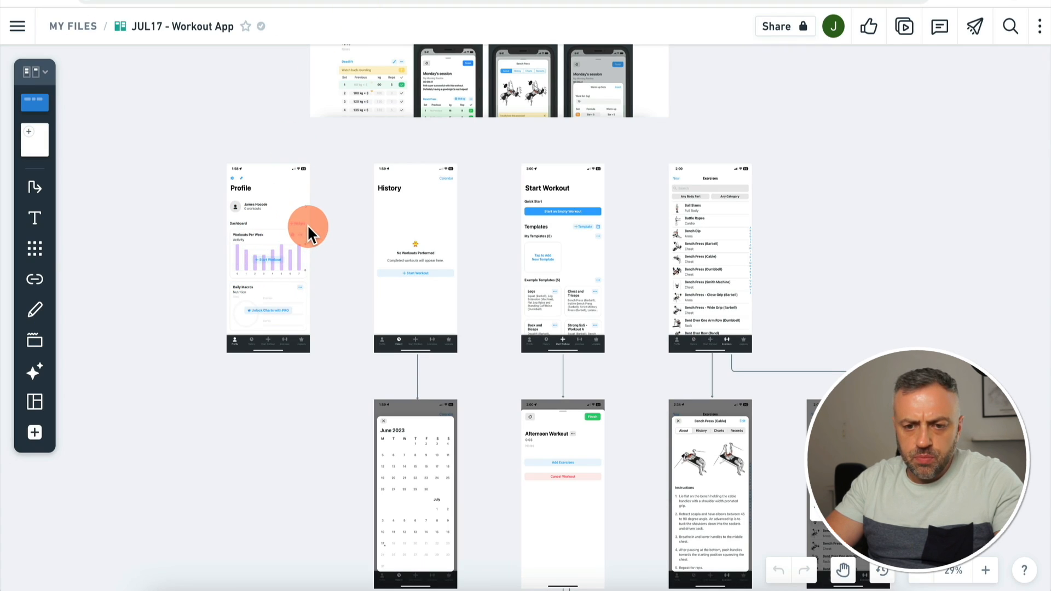
pyautogui.scroll(3, 261, 240)
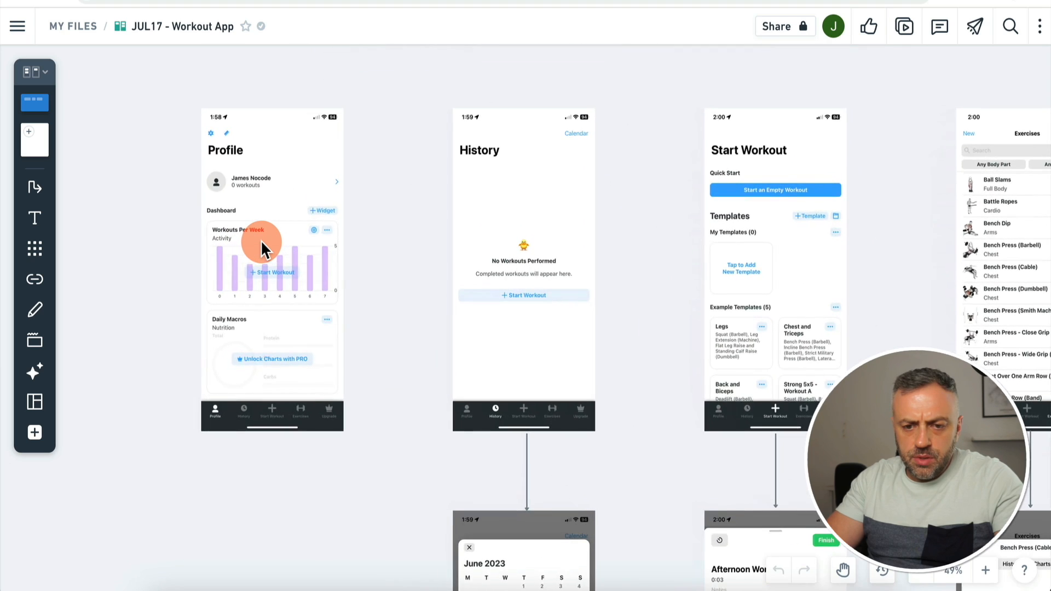
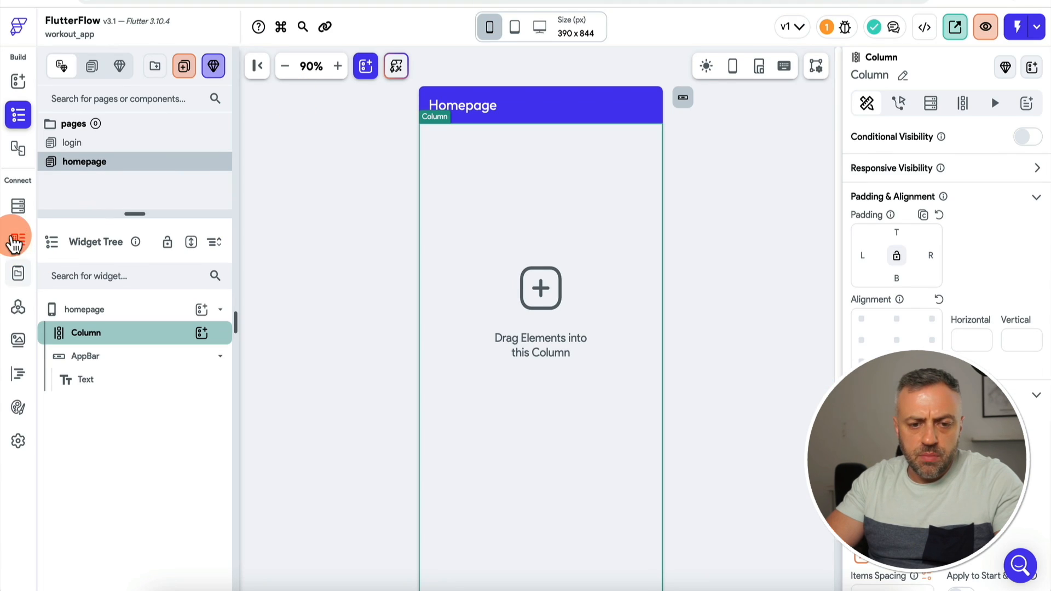
# Step: In the users → workouts schema, create a field named 'timestamp' with data type Date Time
pyautogui.click(21, 208)
pyautogui.click(137, 169)
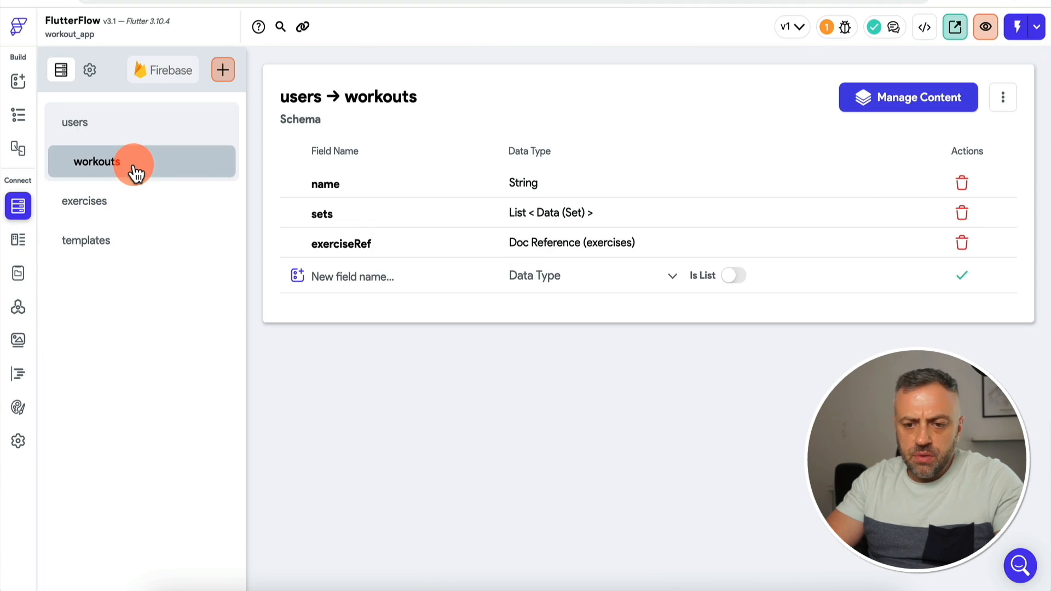
pyautogui.click(364, 273)
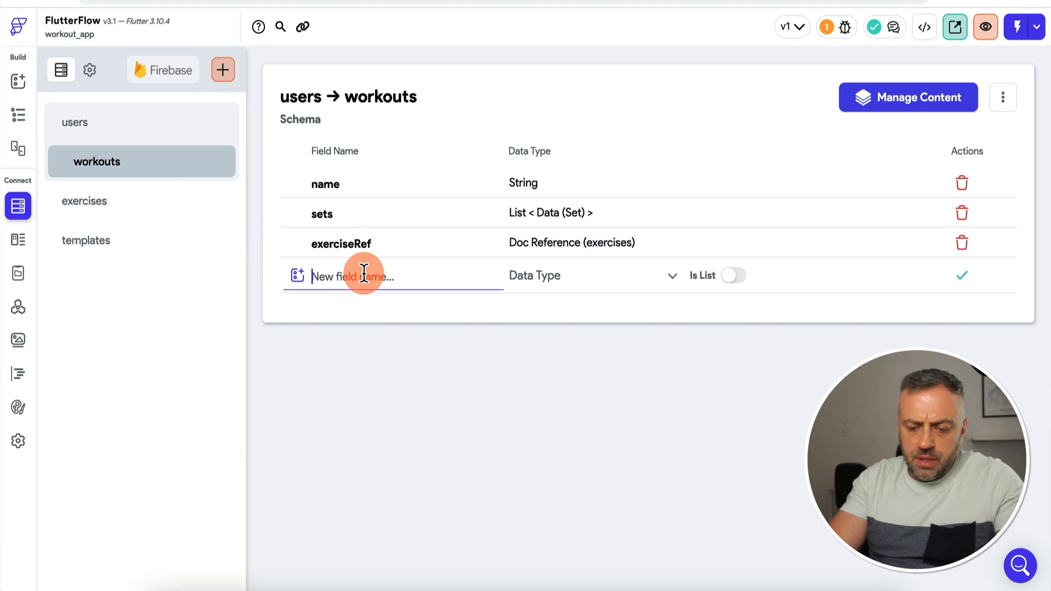
pyautogui.write('ts')
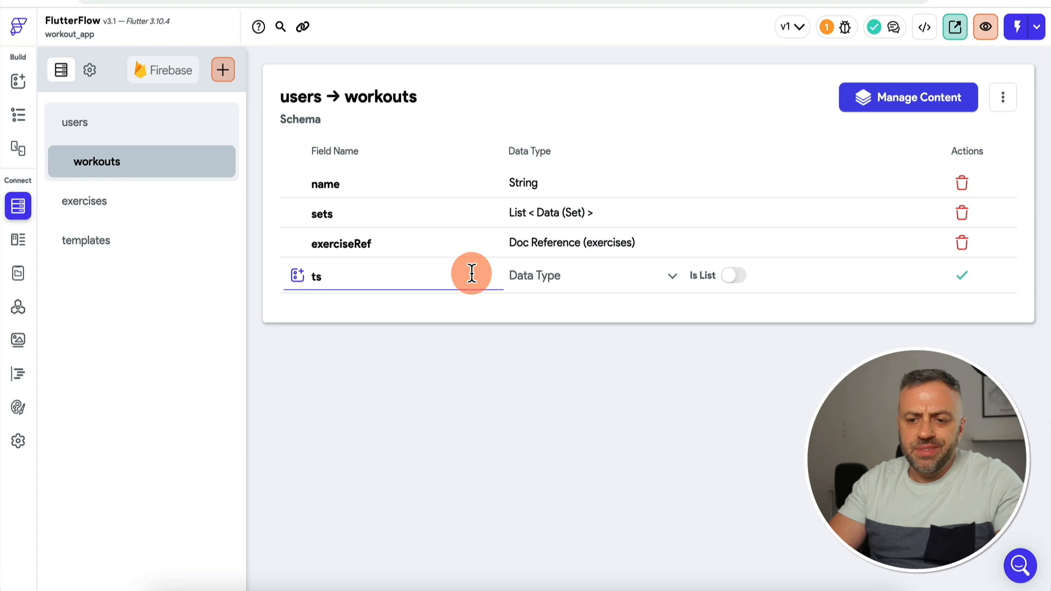
pyautogui.press('BackSpace')
pyautogui.press('BackSpace')
pyautogui.write('timestamp')
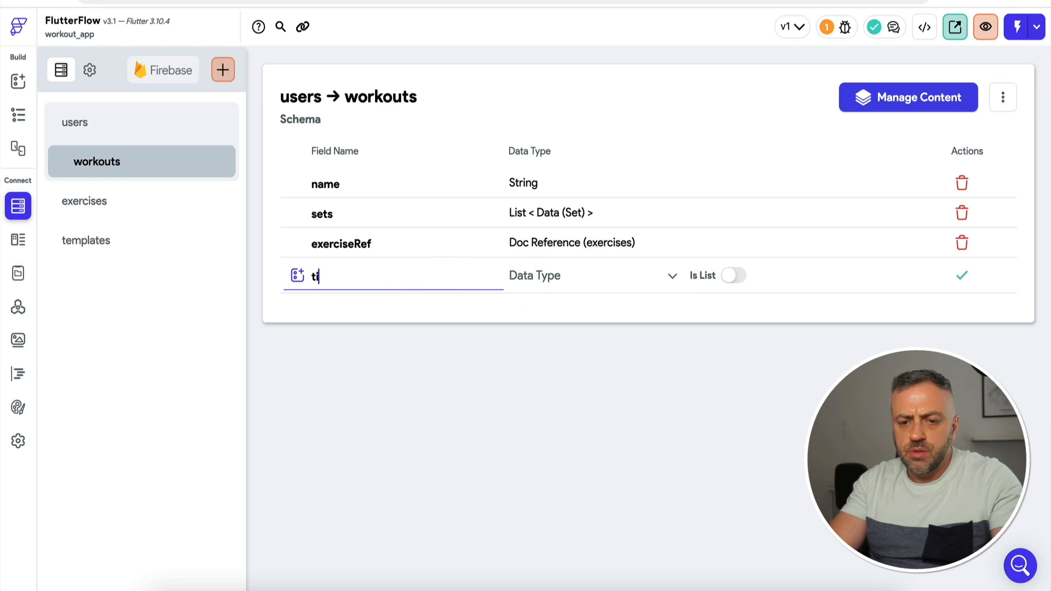
pyautogui.hotkey('ctrl', 'a')
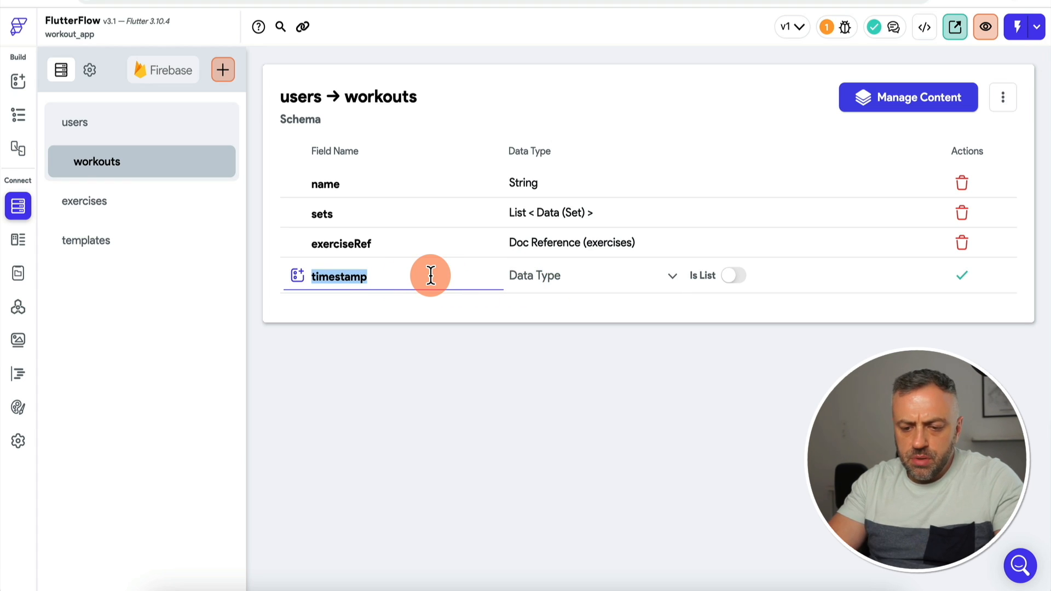
pyautogui.click(534, 282)
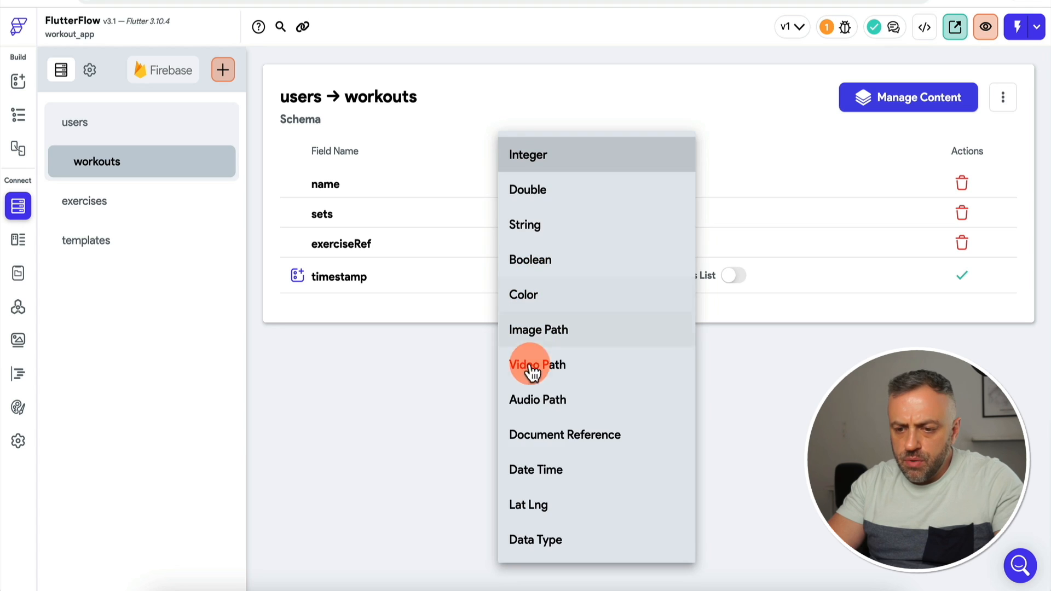
pyautogui.click(553, 469)
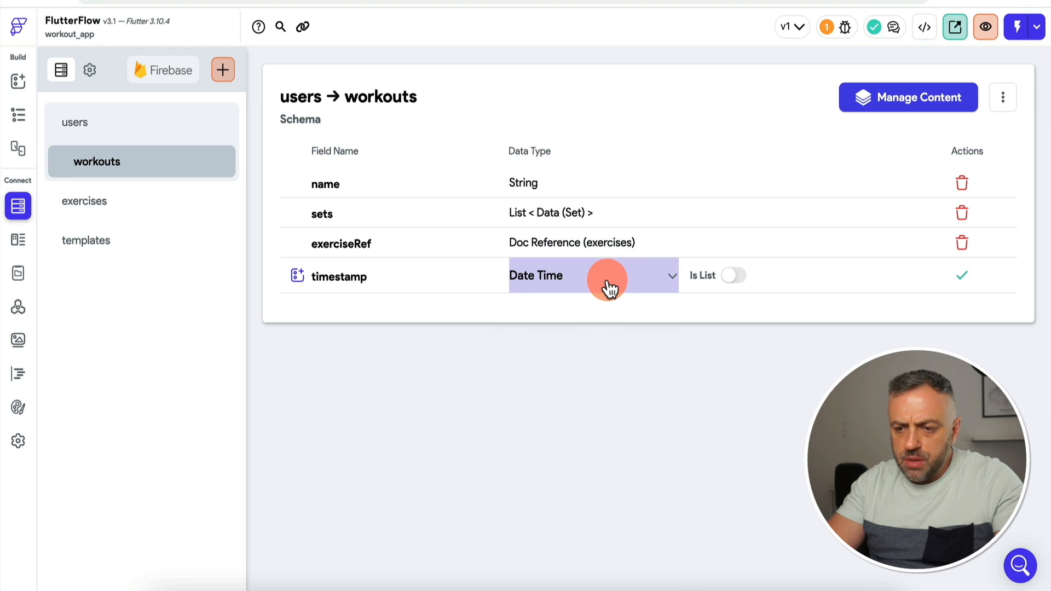
pyautogui.click(962, 275)
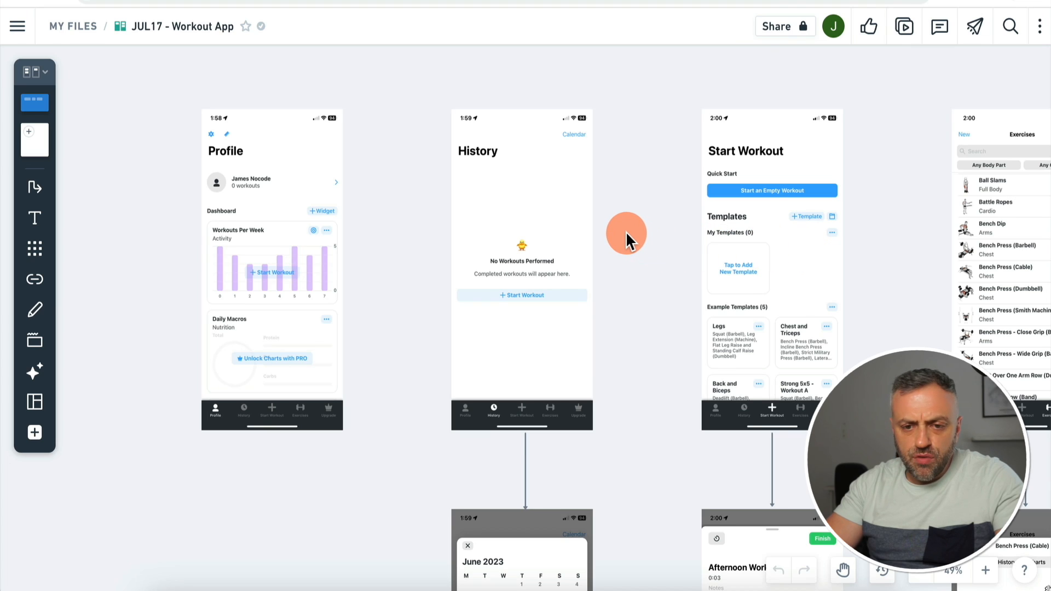
# Step: Scroll across the Whimsical workout app board to review the screen mockups, then return to FlutterFlow
pyautogui.hscroll(2, 626, 232)
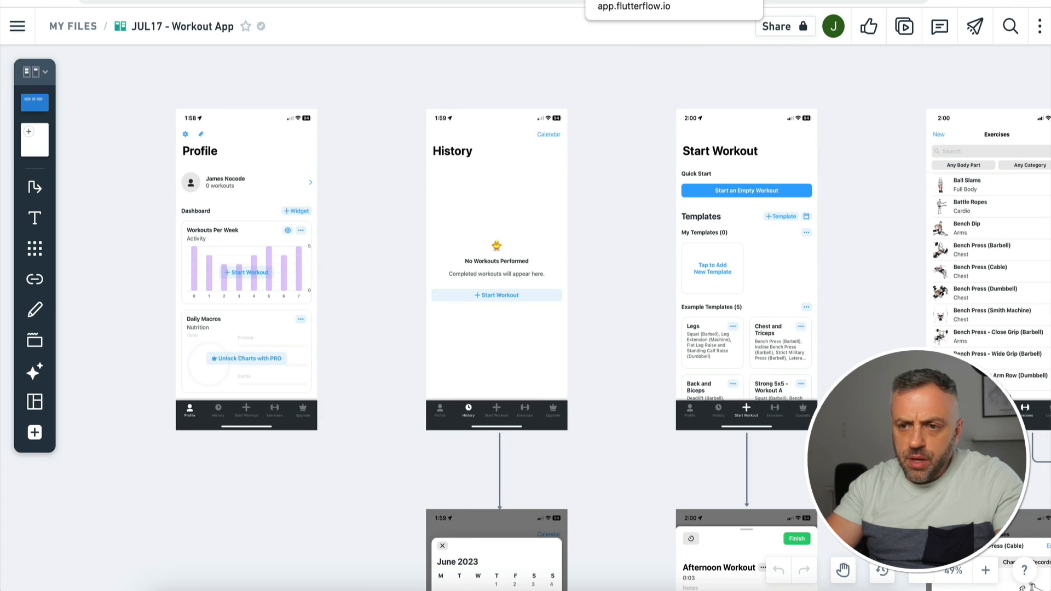
pyautogui.hotkey('ctrl', 'Tab')
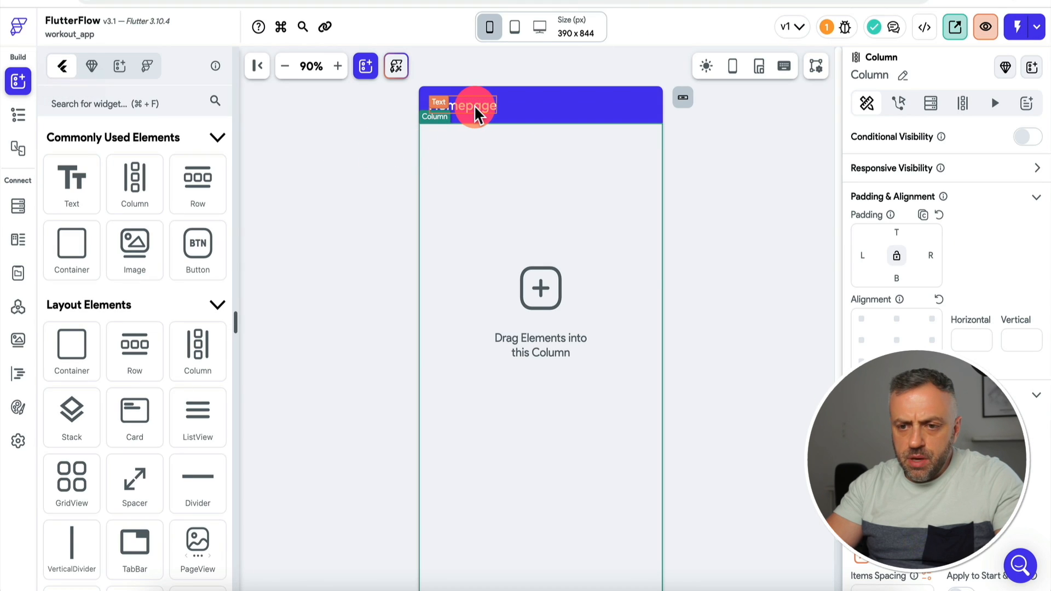
# Step: Change the homepage app bar title text from 'Homepage' to 'Dashboard'
pyautogui.click(474, 105)
pyautogui.click(892, 214)
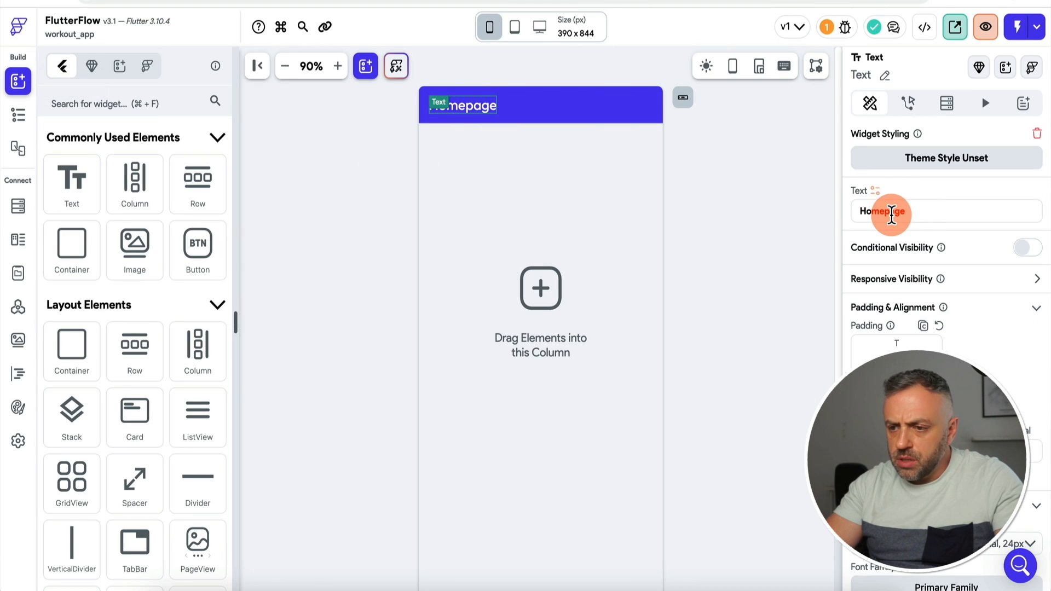
pyautogui.press('super+a')
pyautogui.write('Dashboa')
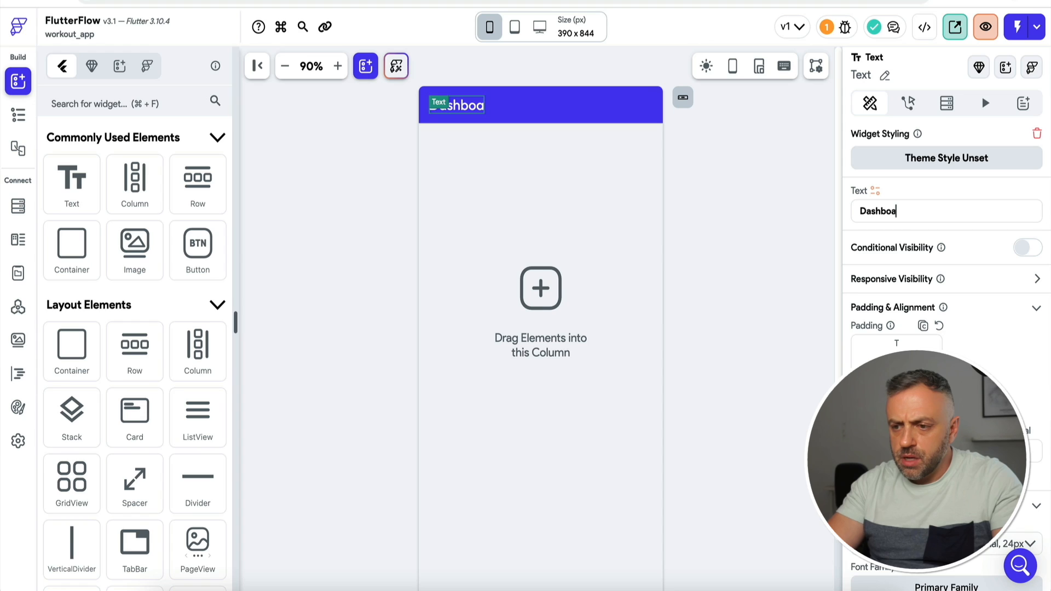
pyautogui.write('rd')
pyautogui.click(709, 249)
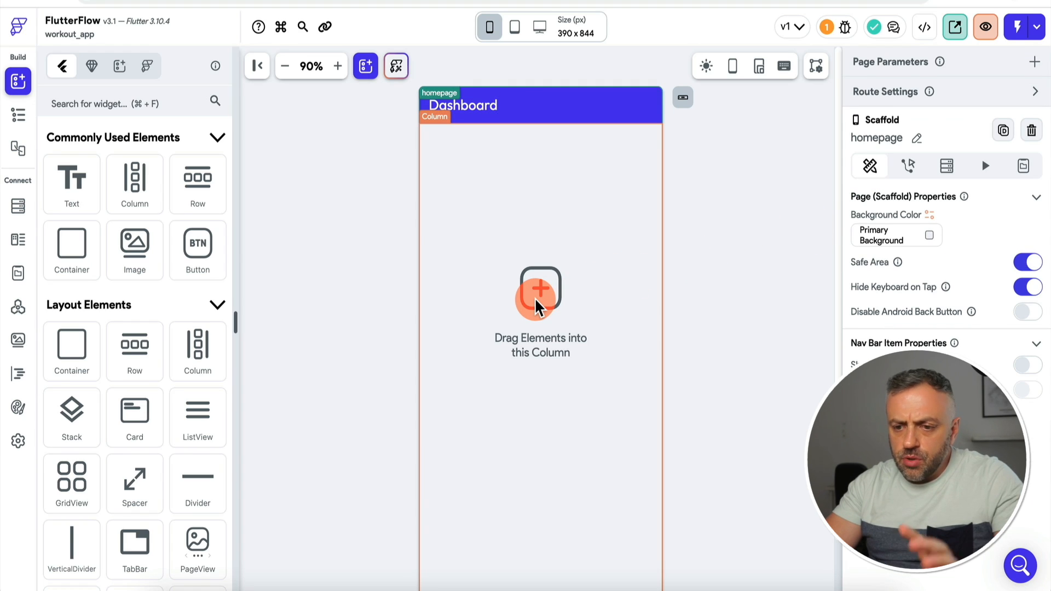
# Step: Clear the selection, show the page list, and begin adding a new page
pyautogui.click(326, 237)
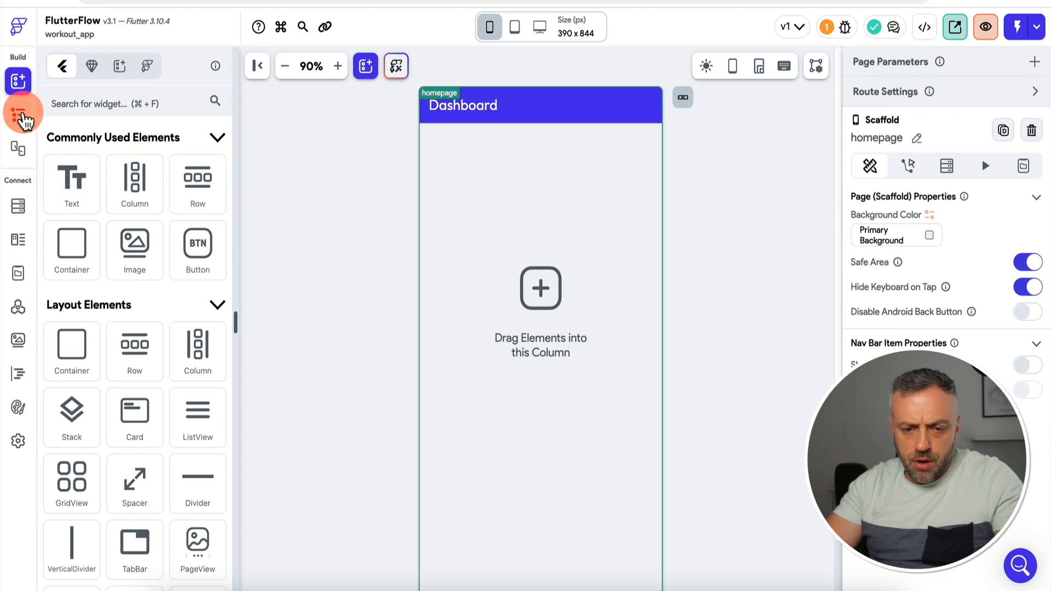
pyautogui.click(25, 119)
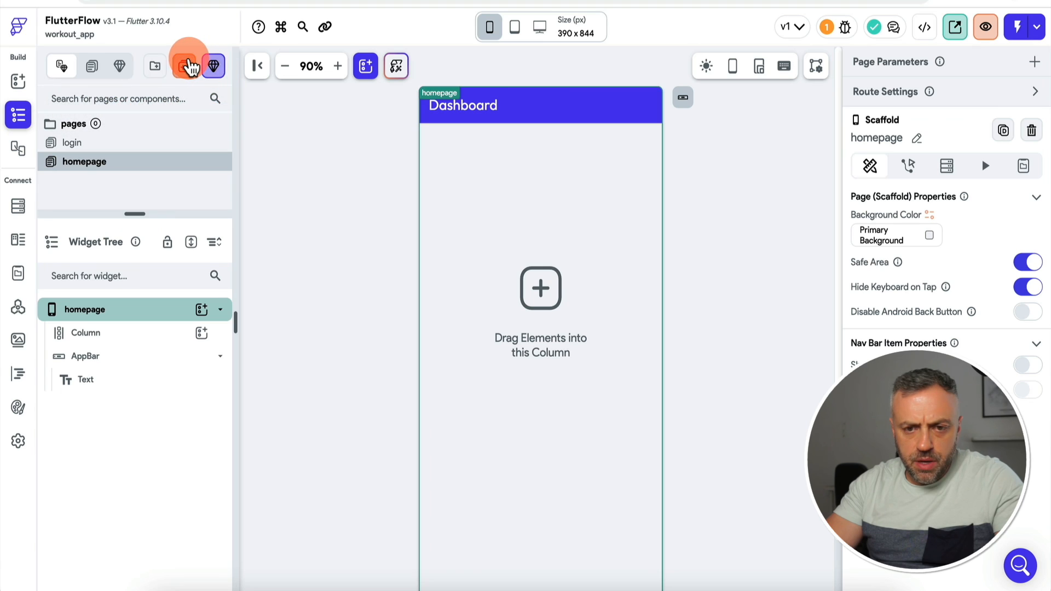
pyautogui.click(189, 67)
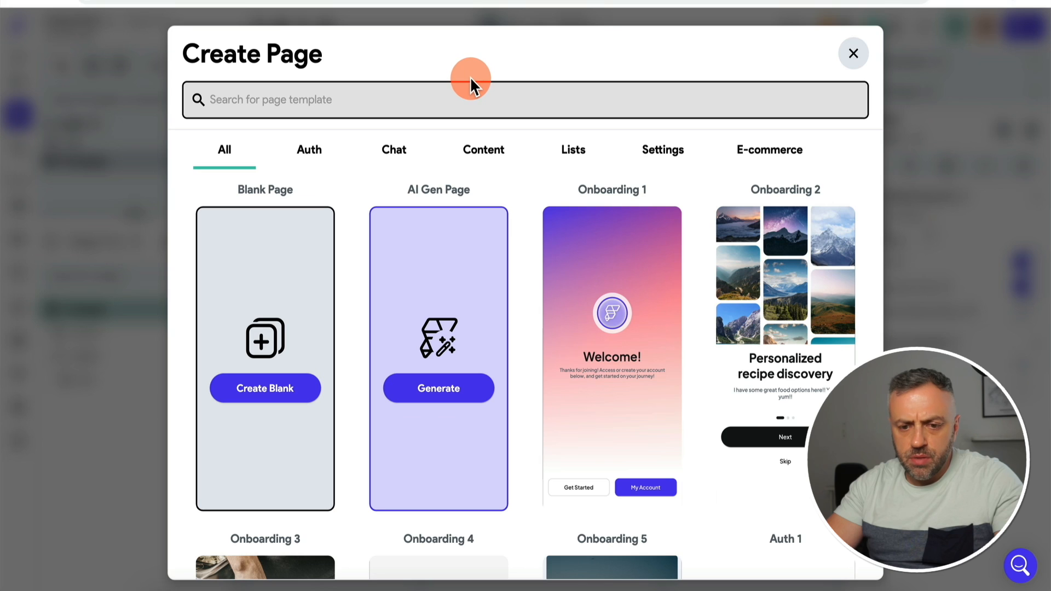
# Step: Browse the Lists page templates in the Create Page gallery
pyautogui.click(575, 149)
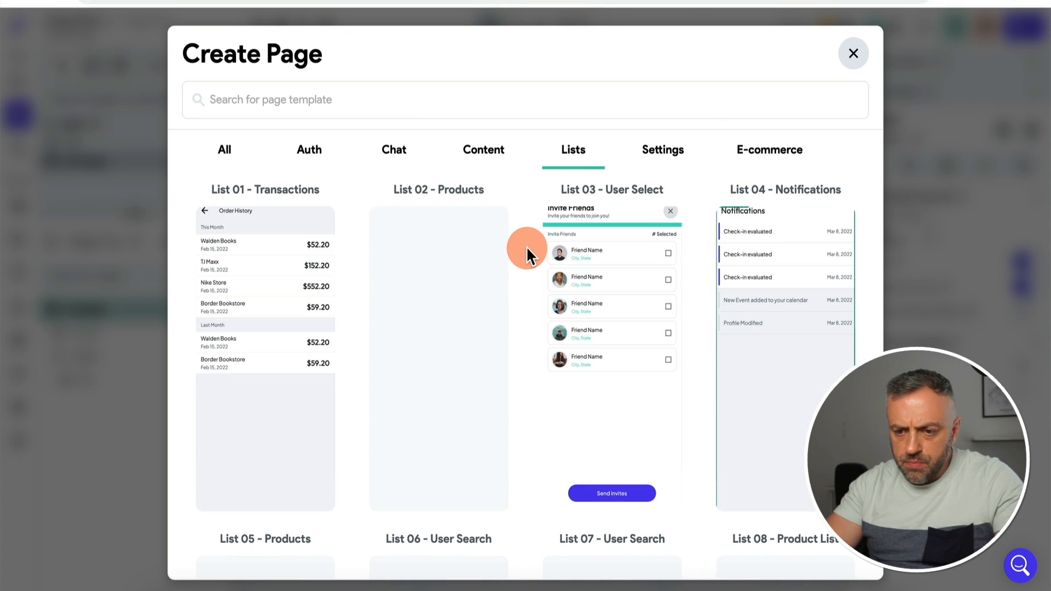
pyautogui.moveTo(230, 283)
pyautogui.scroll(-6, 202, 278)
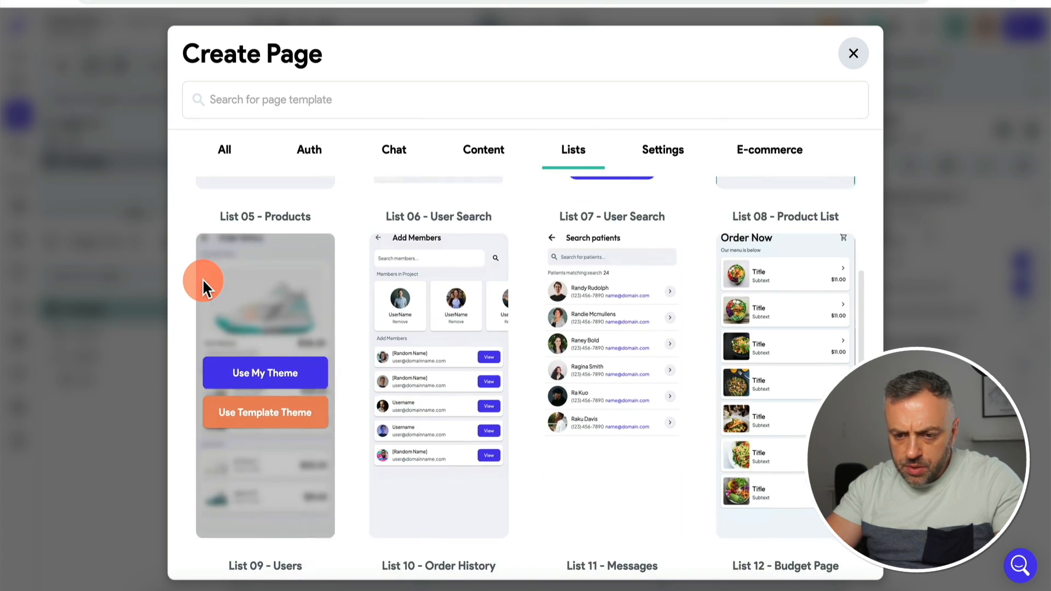
pyautogui.scroll(-5, 183, 286)
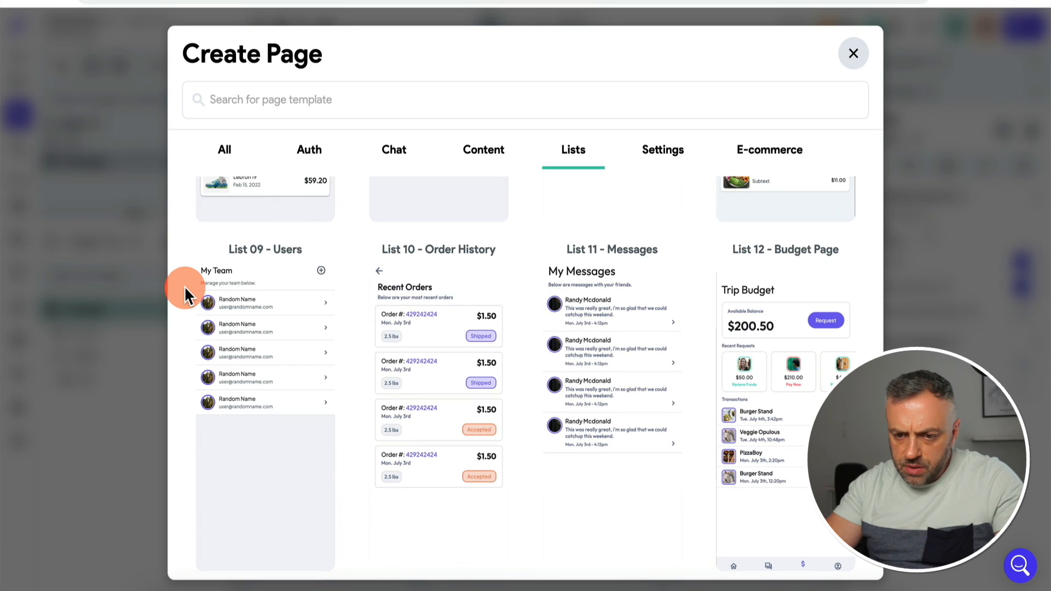
pyautogui.scroll(-6, 184, 285)
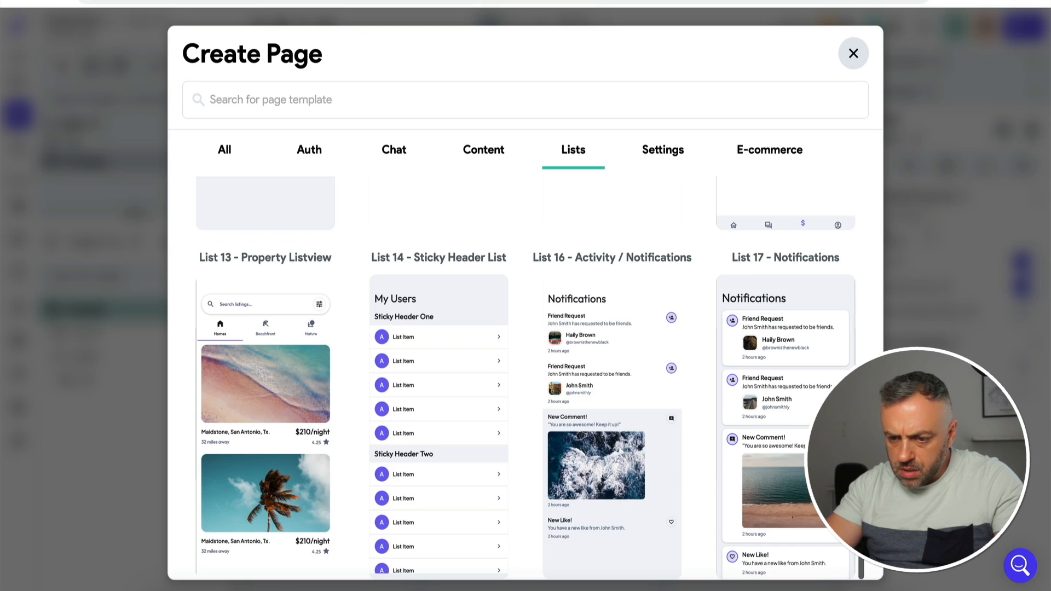
pyautogui.scroll(6, 526, 378)
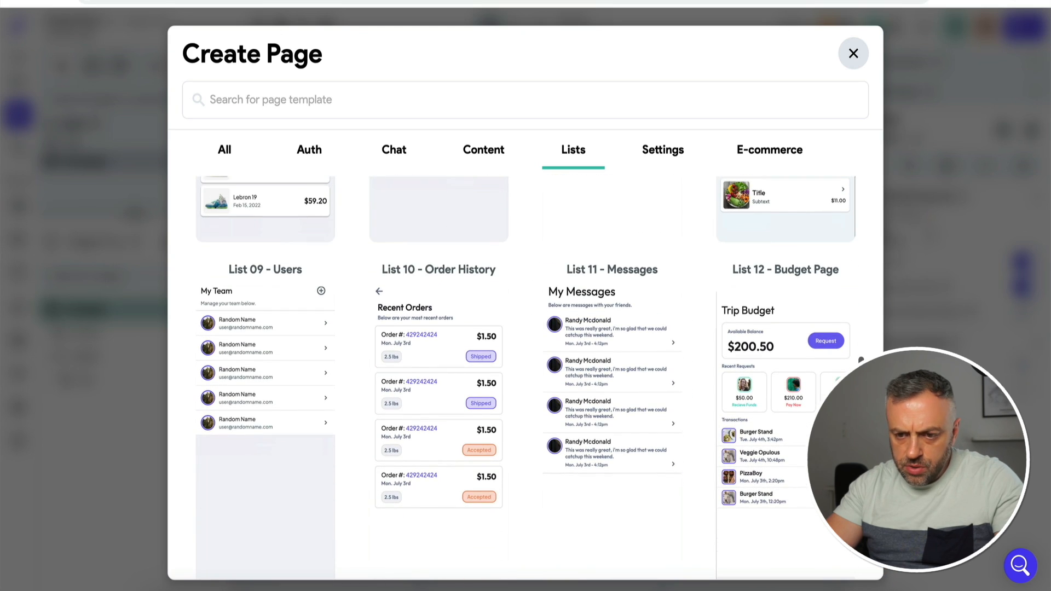
pyautogui.moveTo(863, 406); pyautogui.dragTo(868, 213)
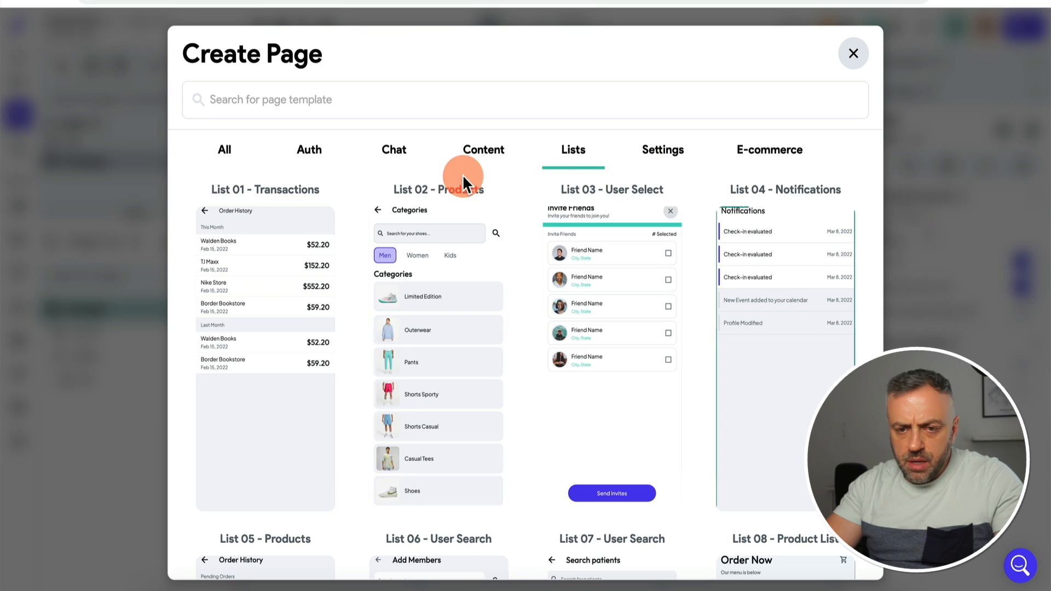
# Step: Create a blank page named 'history'
pyautogui.click(229, 151)
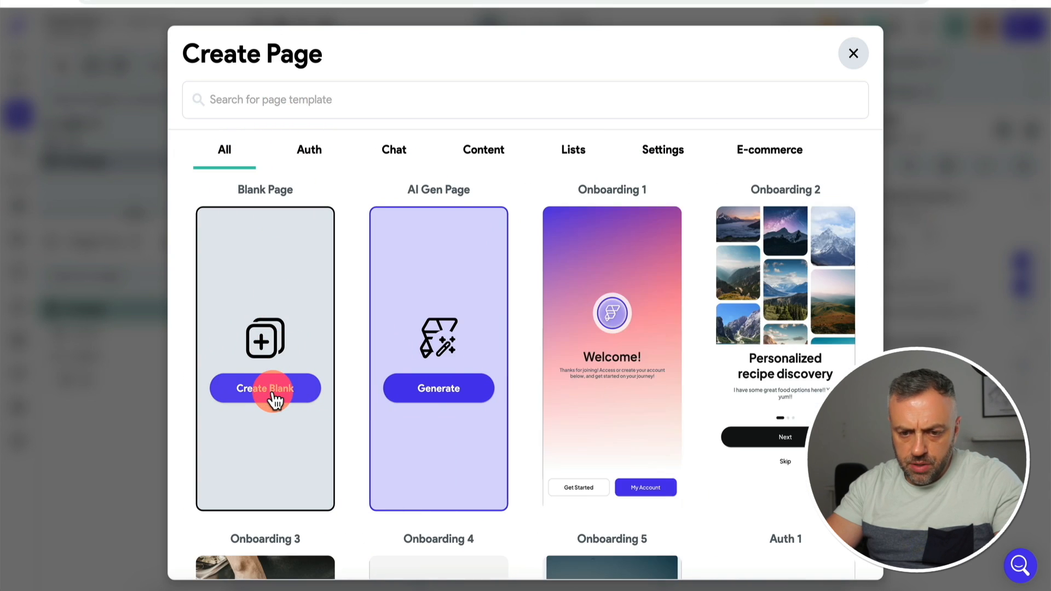
pyautogui.click(272, 393)
pyautogui.write('history')
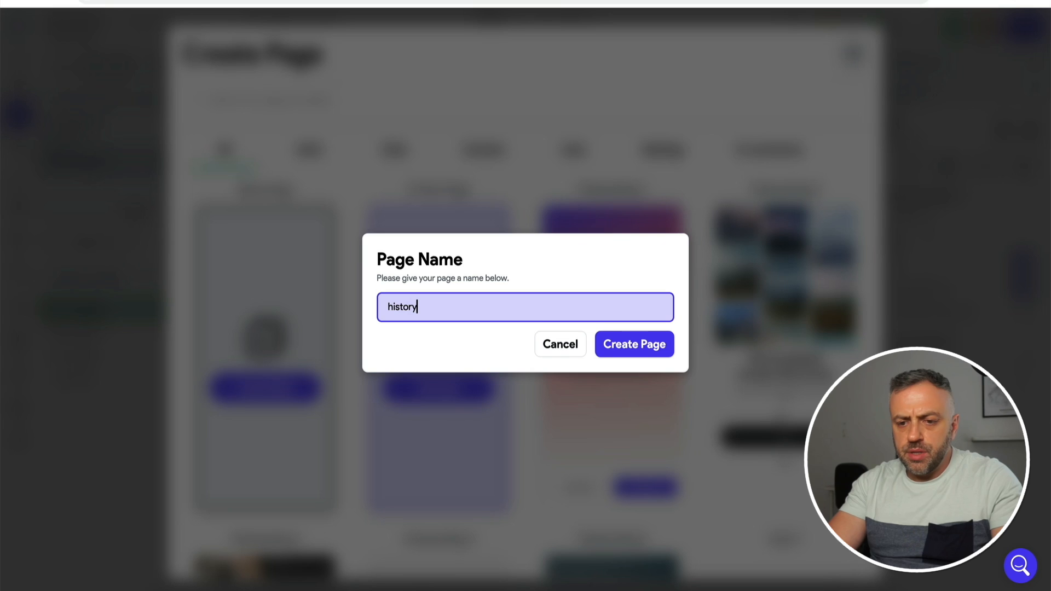
pyautogui.click(599, 345)
# Step: Set the new page's app bar title to 'History'
pyautogui.click(476, 106)
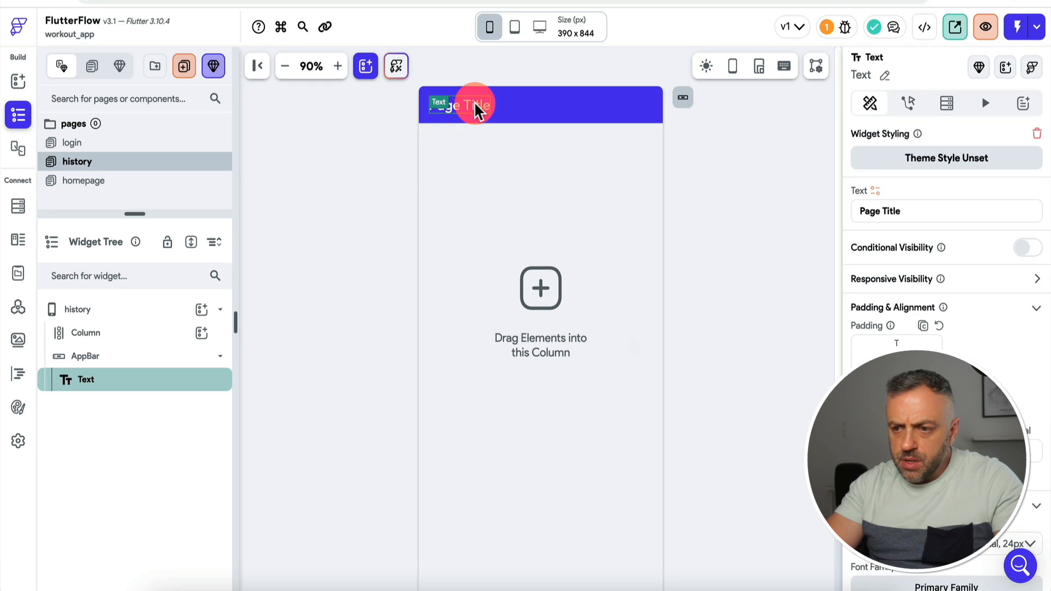
pyautogui.tripleClick(911, 214)
pyautogui.write('History')
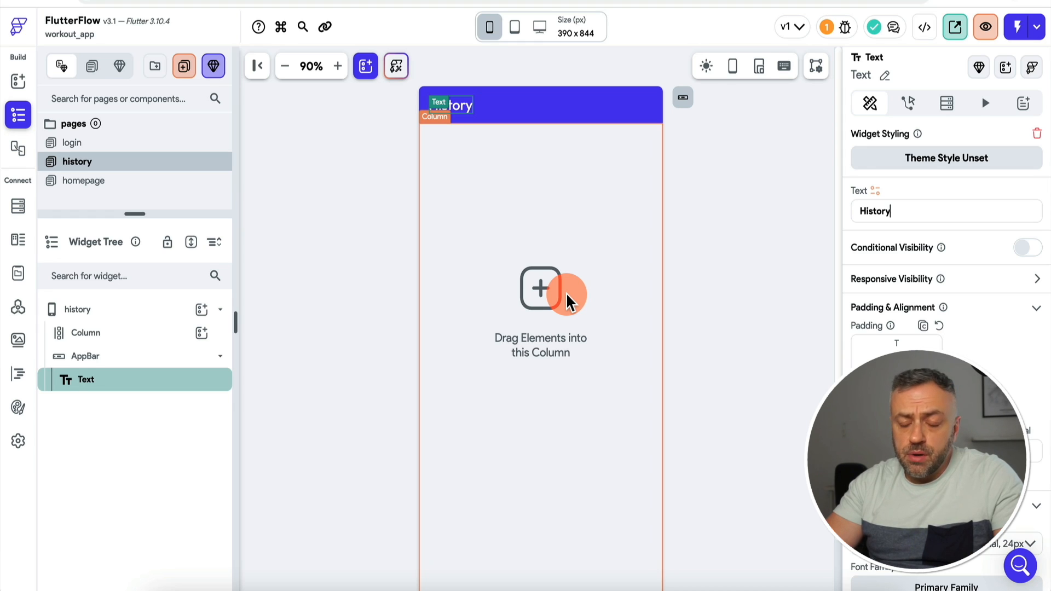
# Step: Add a ListView to the page's column and a Row inside that ListView
pyautogui.click(568, 301)
pyautogui.click(201, 333)
pyautogui.write('lis')
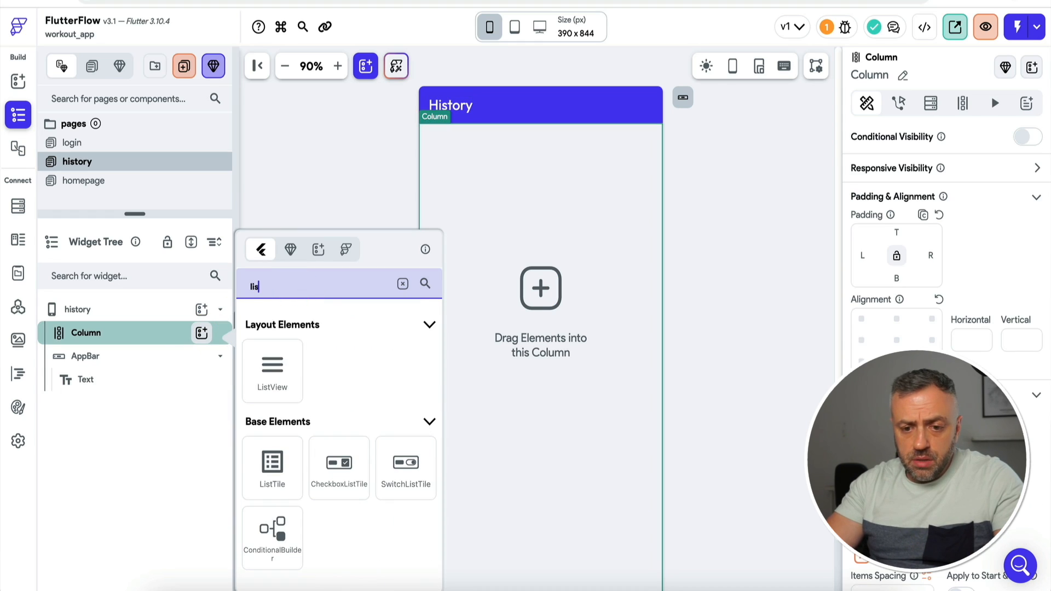
pyautogui.click(282, 387)
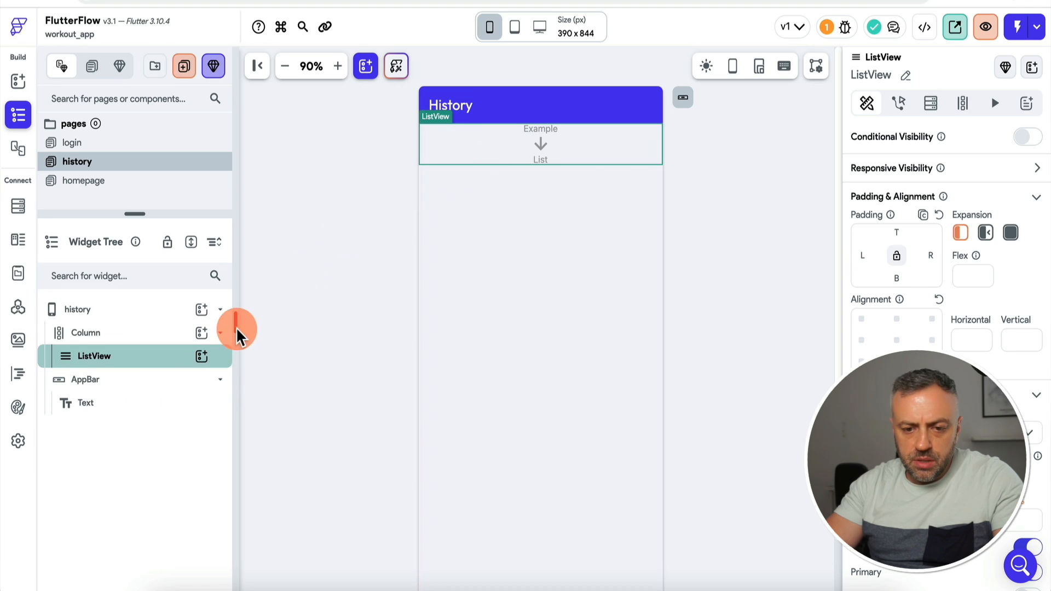
pyautogui.click(201, 357)
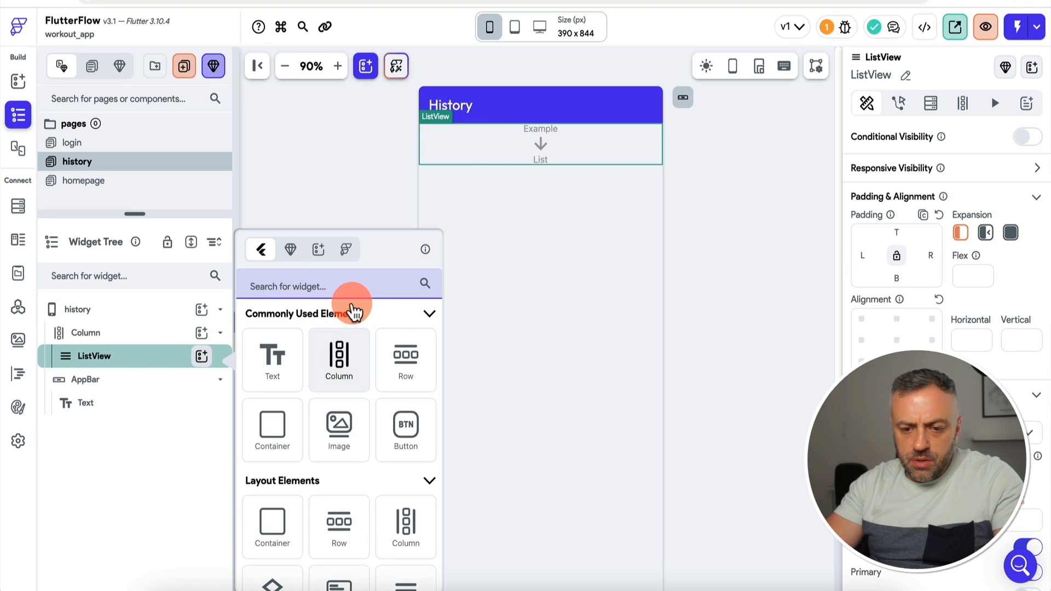
pyautogui.write('row')
pyautogui.click(303, 371)
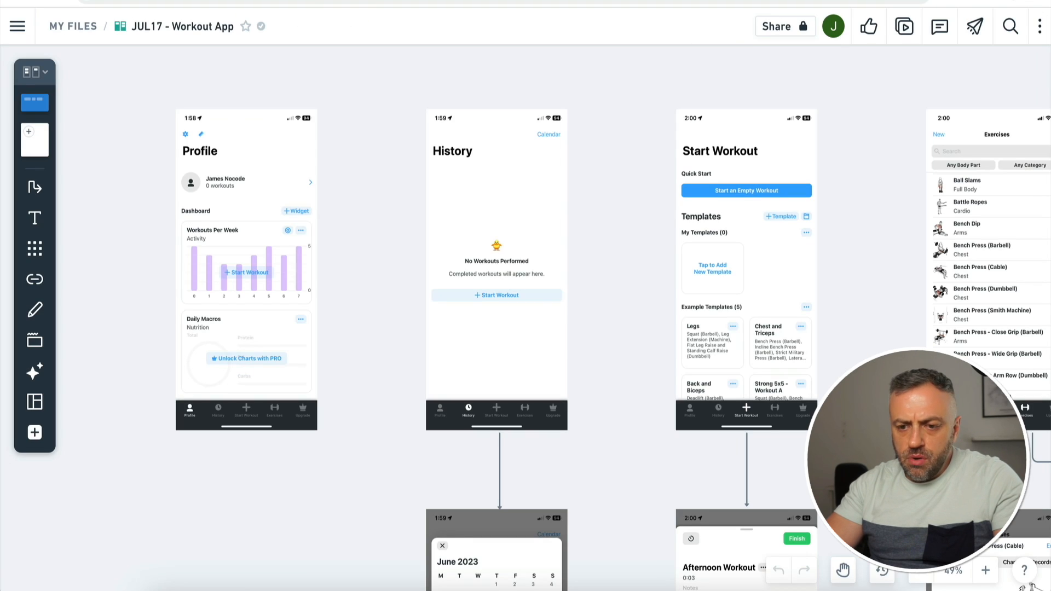
# Step: Pan the Whimsical board to review the Profile, History and Start Workout mockups
pyautogui.hscroll(2, 513, 257)
pyautogui.scroll(1, 513, 258)
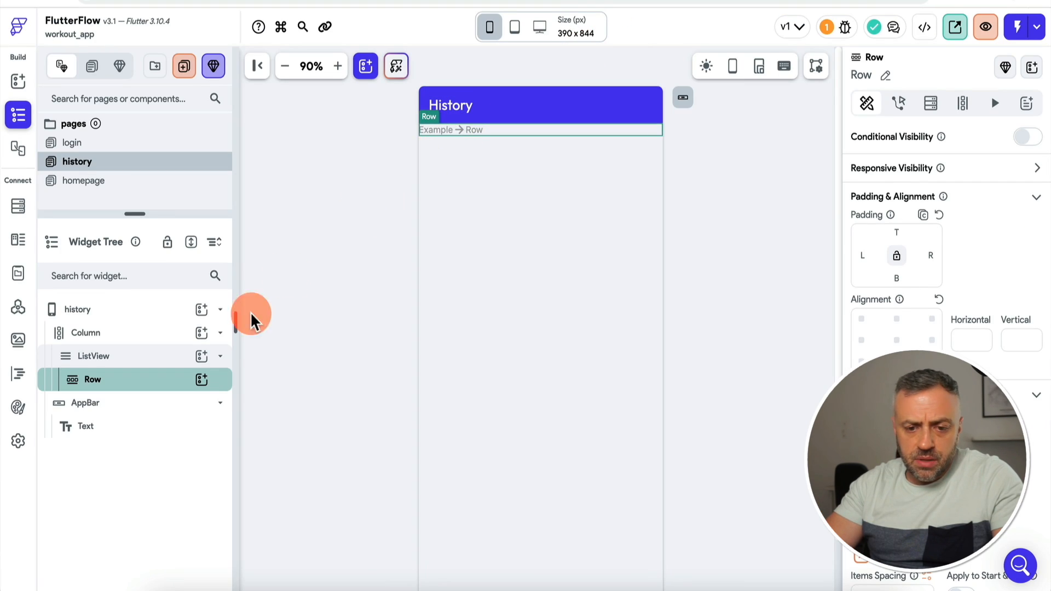
# Step: Add a Query Collection backend query on the history ListView for the workouts collection
pyautogui.click(158, 359)
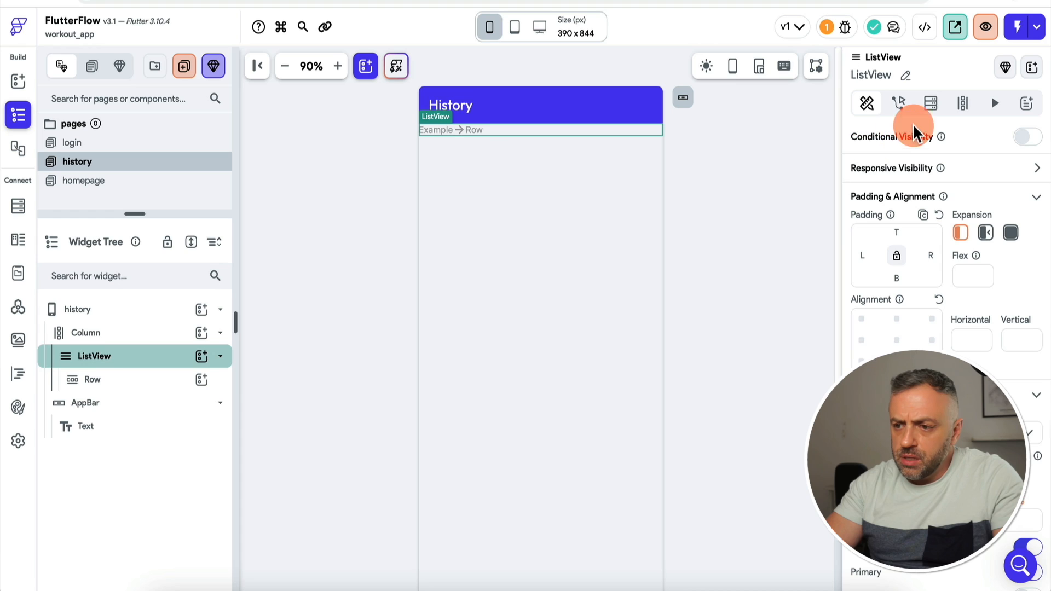
pyautogui.click(930, 103)
pyautogui.click(897, 163)
pyautogui.click(784, 141)
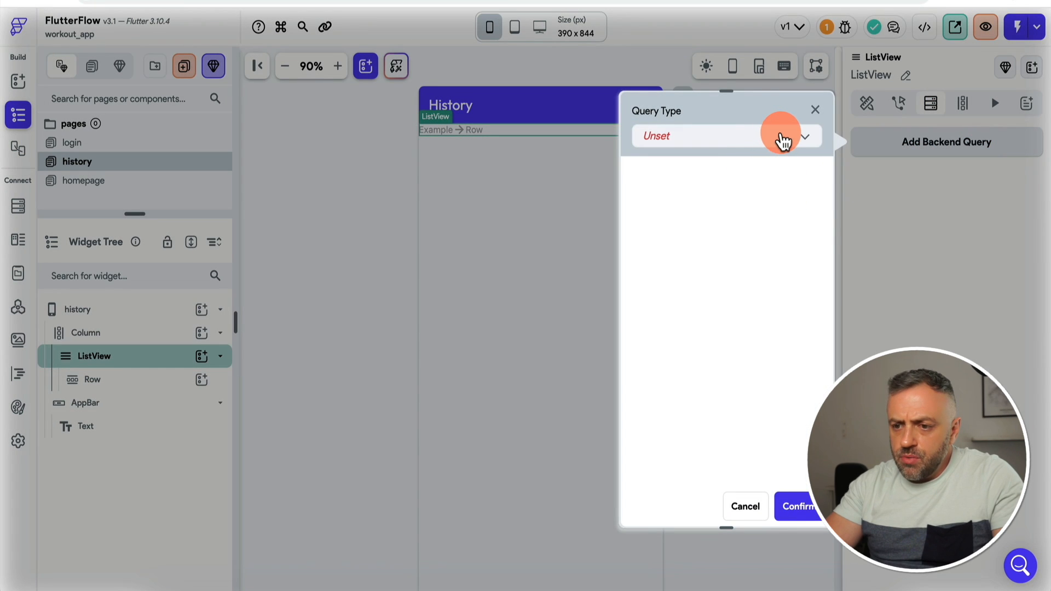
pyautogui.click(765, 138)
pyautogui.click(704, 235)
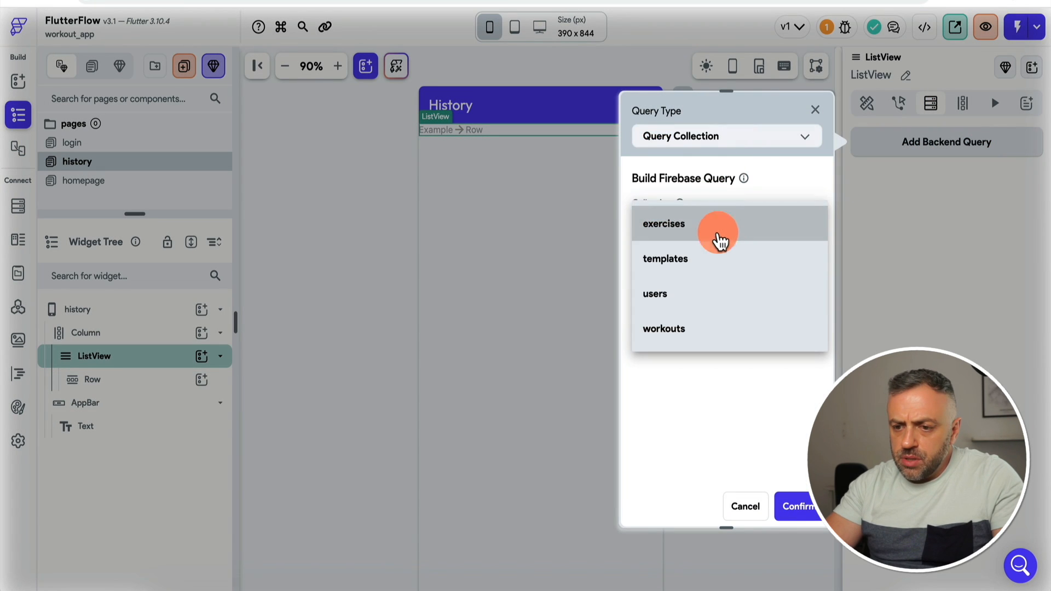
pyautogui.click(707, 334)
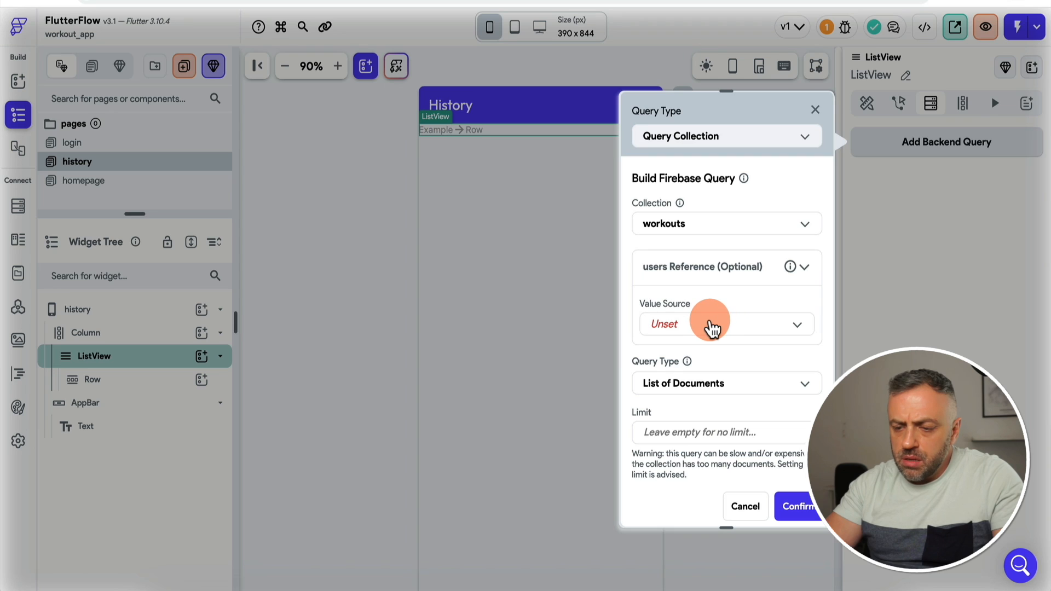
# Step: Set the users reference to Authenticated User → User Reference and confirm the query
pyautogui.click(712, 327)
pyautogui.click(699, 363)
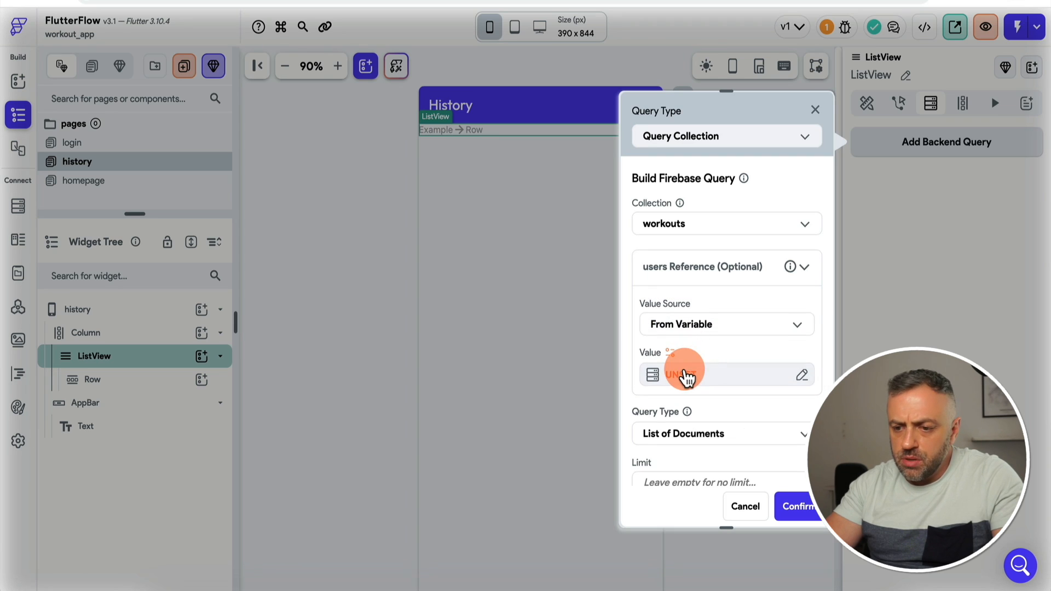
pyautogui.click(684, 377)
pyautogui.click(521, 394)
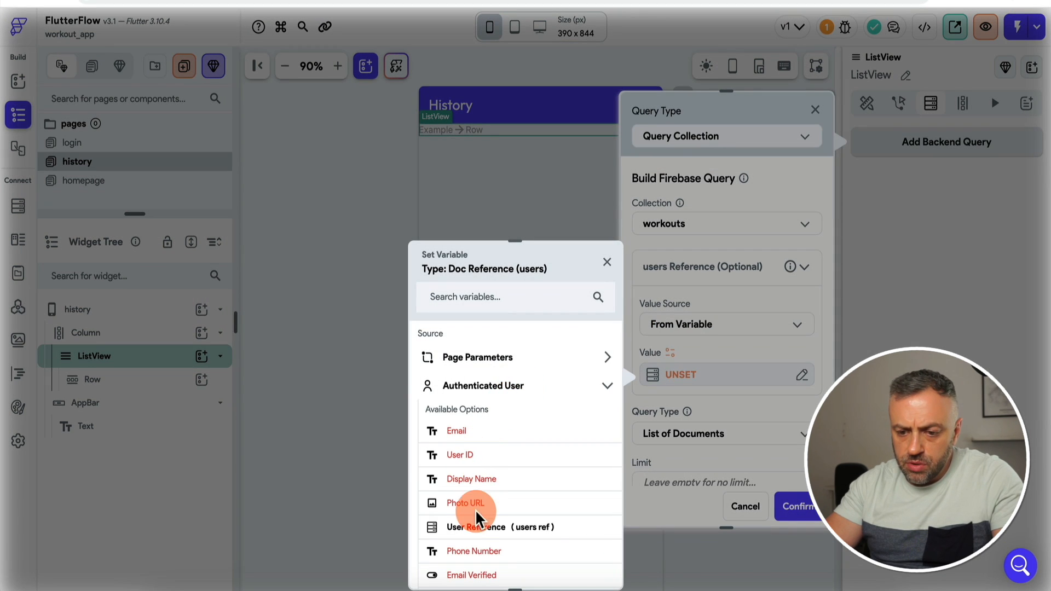
pyautogui.scroll(-1, 476, 518)
pyautogui.click(525, 474)
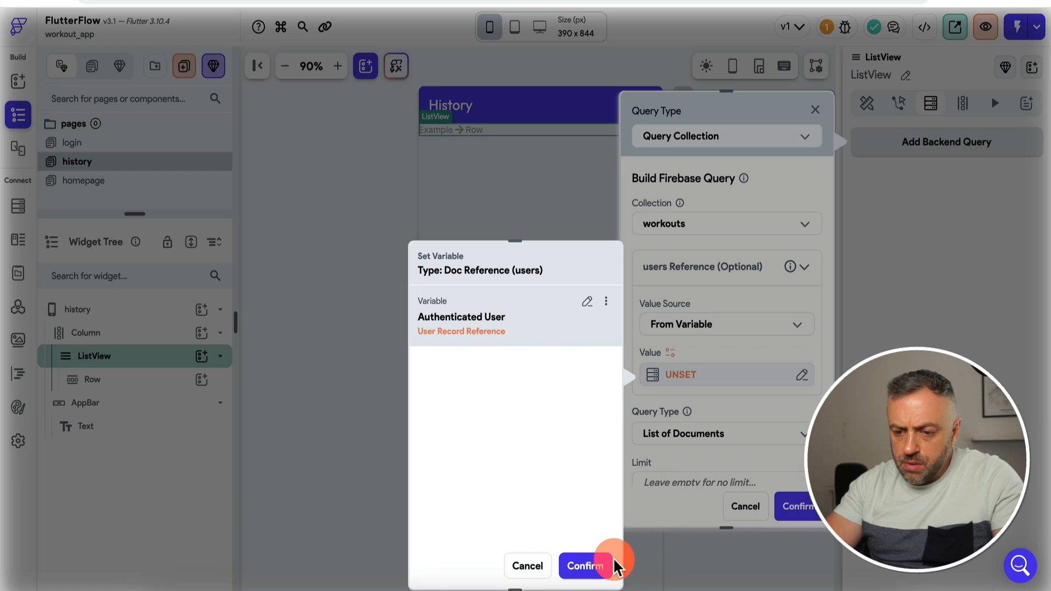
pyautogui.click(585, 565)
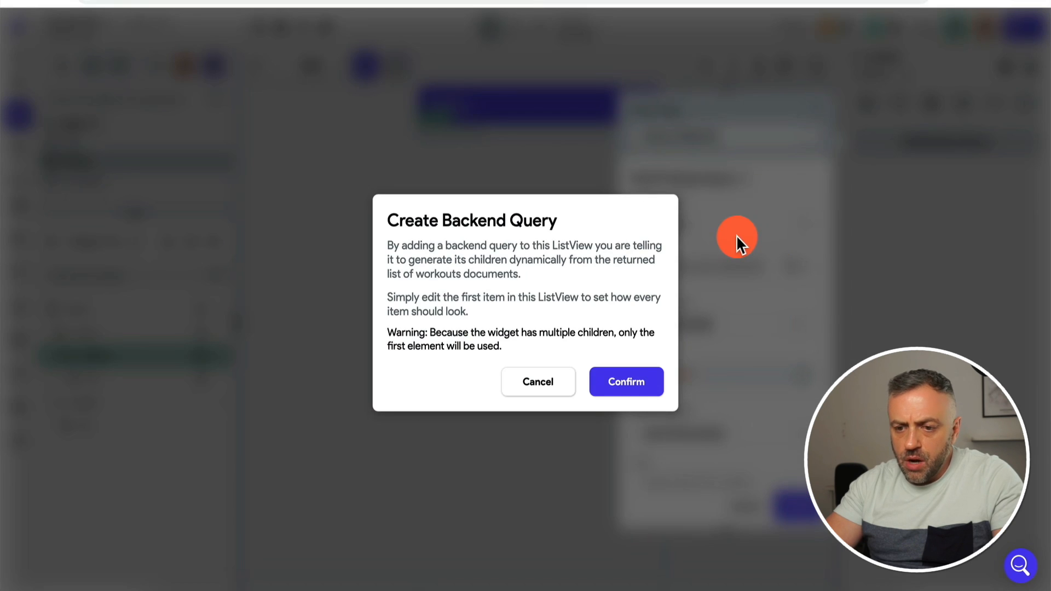
pyautogui.click(619, 387)
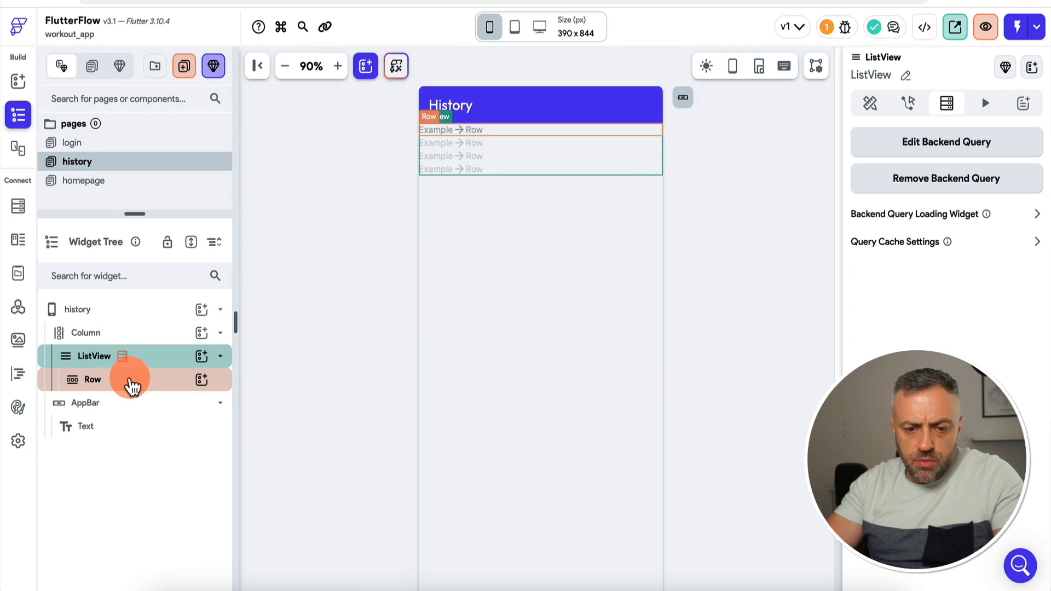
# Step: Add two Hello World Text widgets to the list Row and space them evenly
pyautogui.click(132, 387)
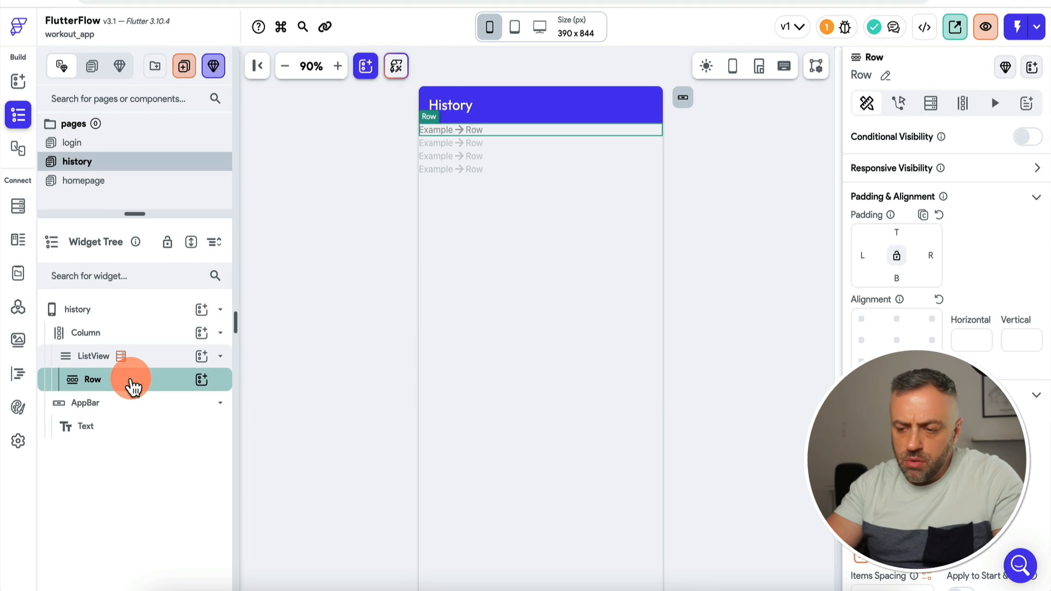
pyautogui.click(202, 379)
pyautogui.write('te')
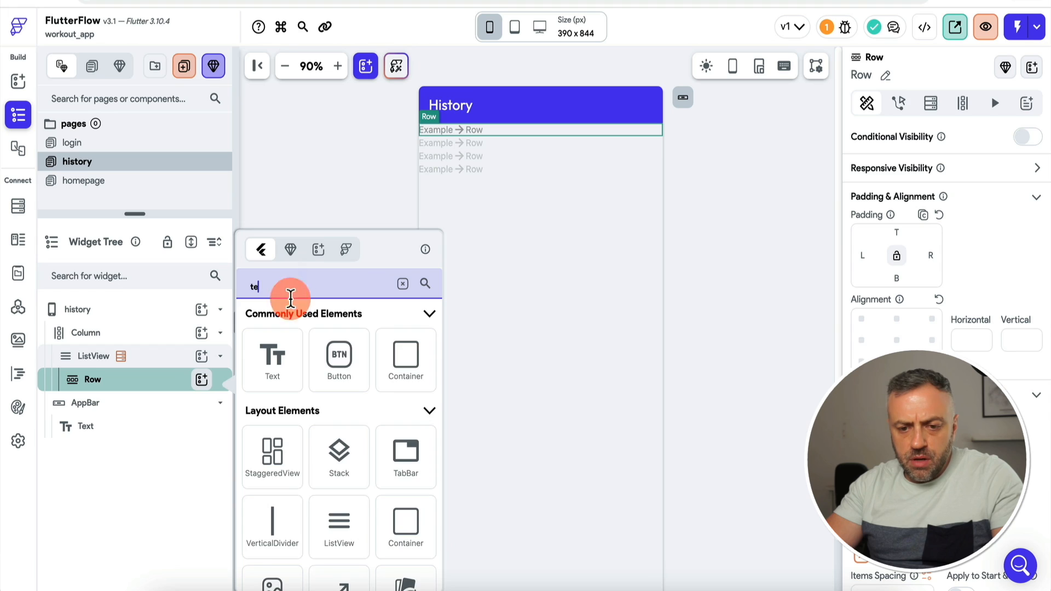
pyautogui.write('x')
pyautogui.click(271, 353)
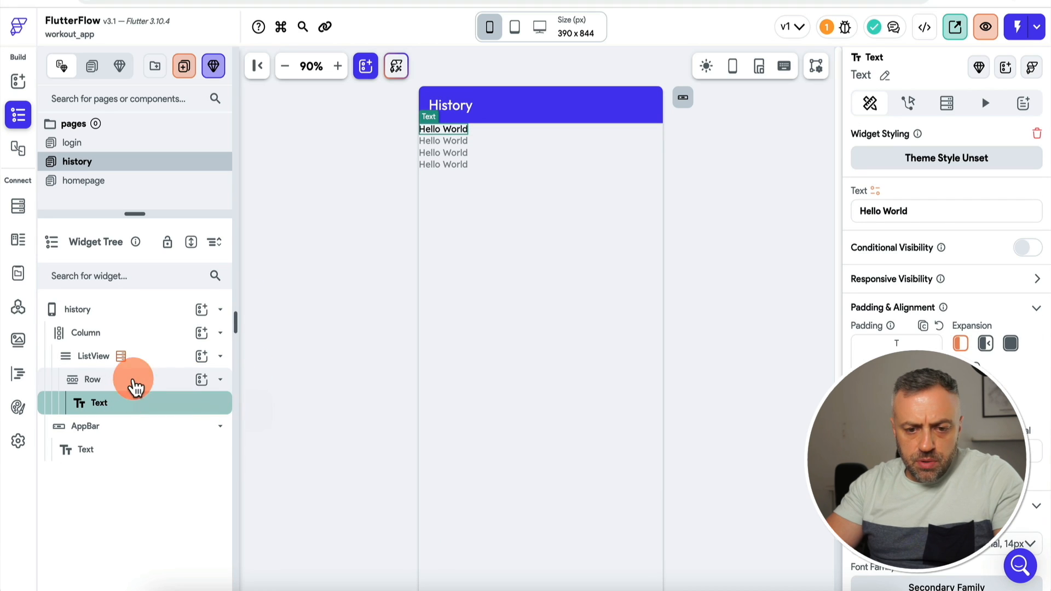
pyautogui.click(202, 380)
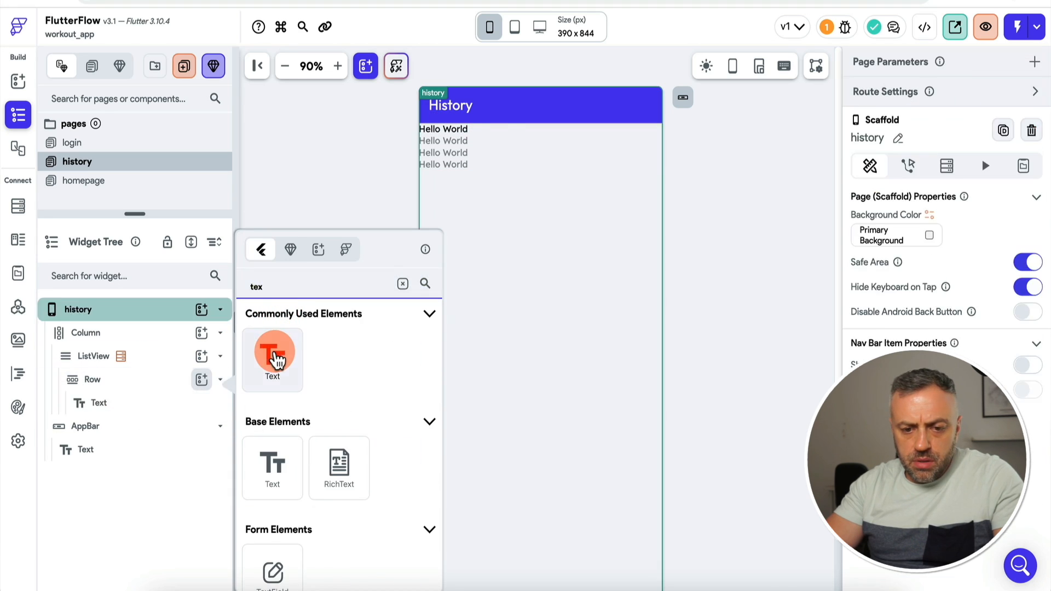
pyautogui.click(274, 359)
pyautogui.click(144, 381)
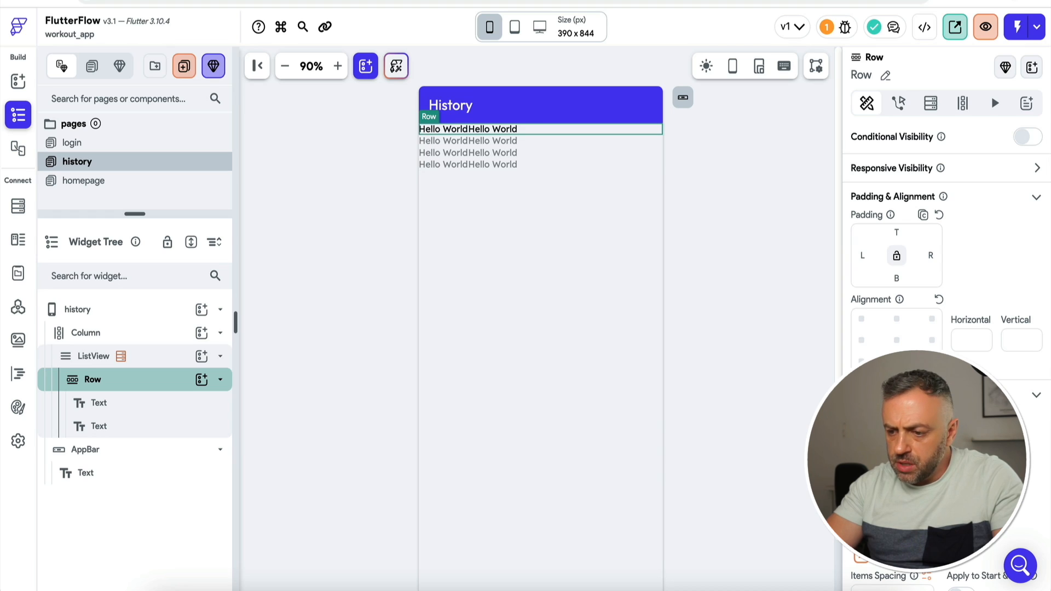
pyautogui.click(985, 474)
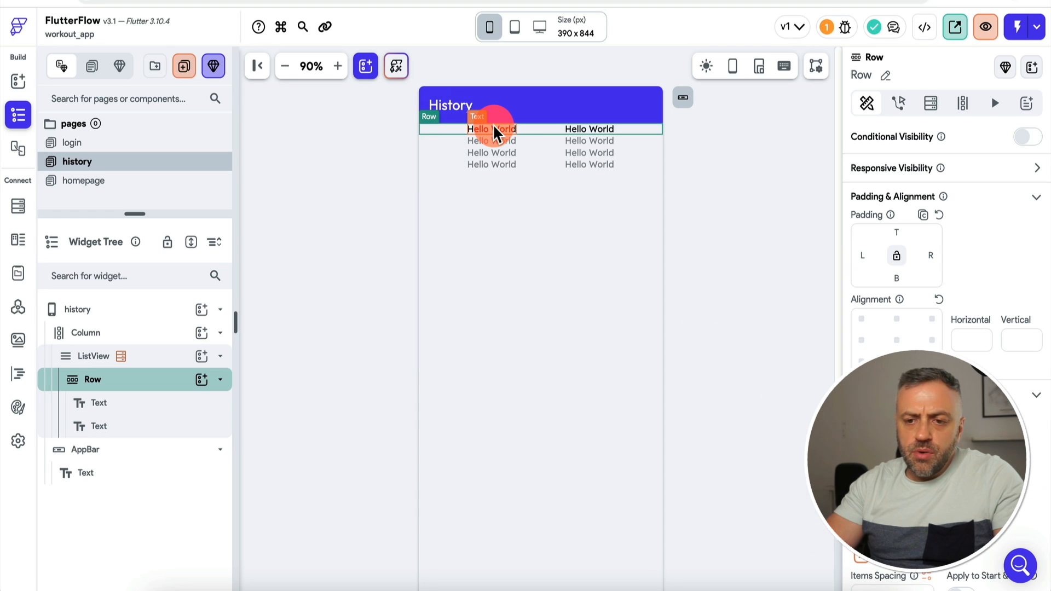
pyautogui.click(20, 209)
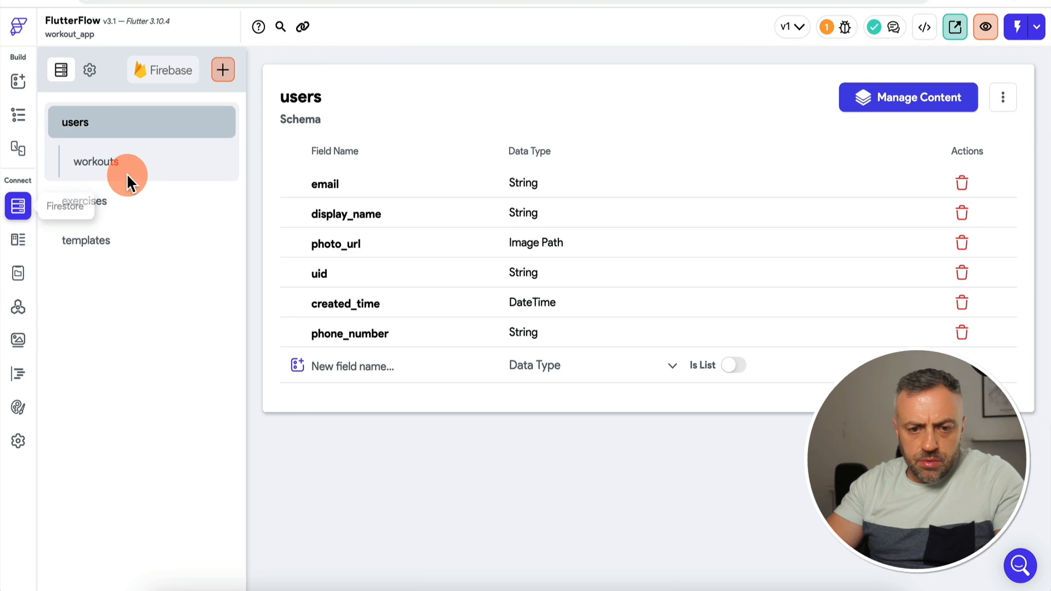
# Step: Check the workouts fields (name, sets, exerciseRef, timestamp), then return to the widget builder
pyautogui.click(147, 163)
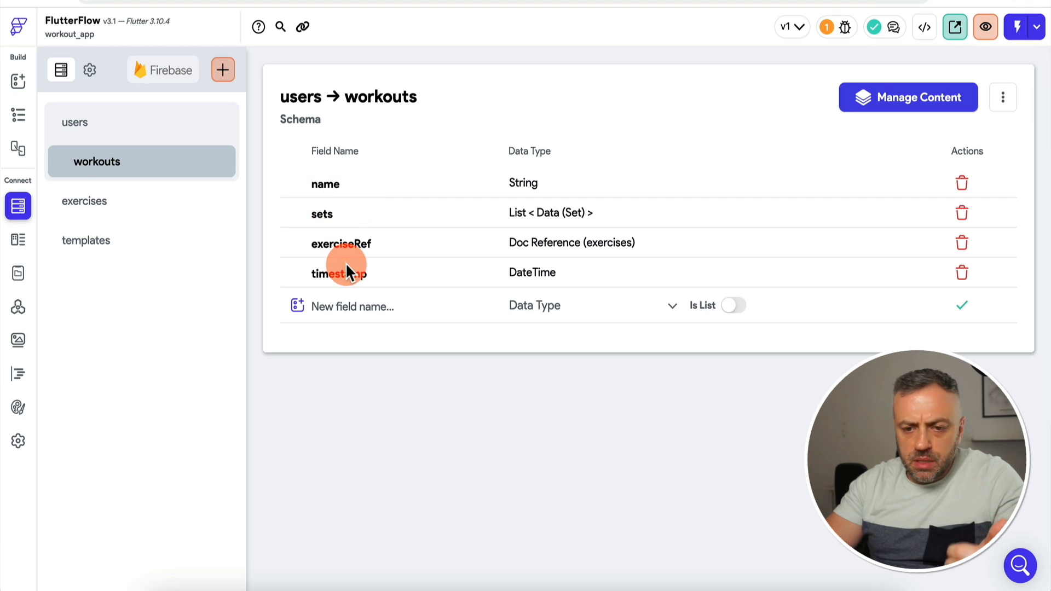
pyautogui.click(22, 82)
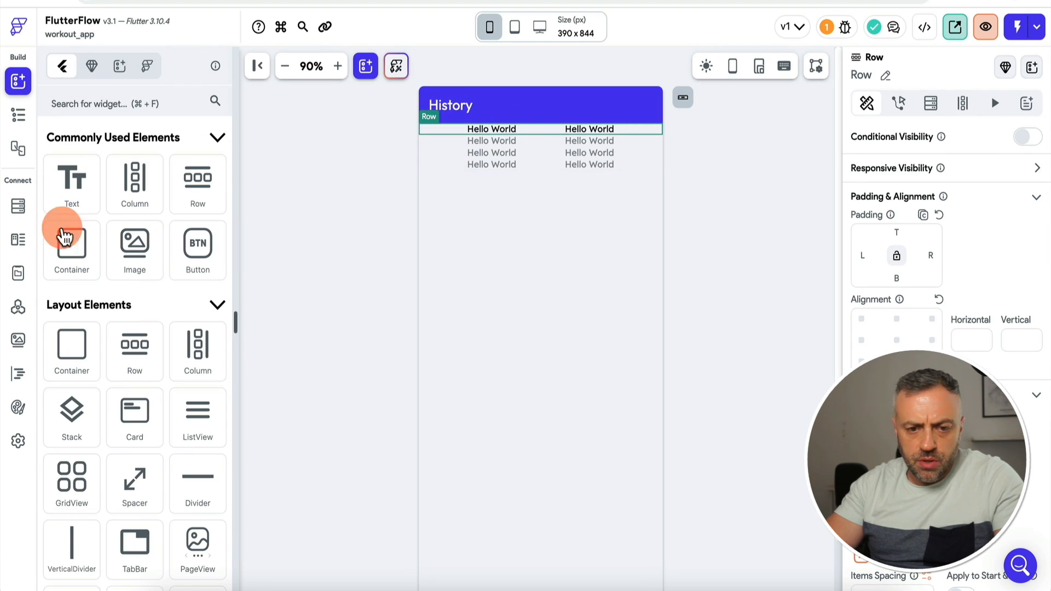
# Step: Duplicate the row's Text for a third column and bind the first text to the workout name
pyautogui.click(18, 116)
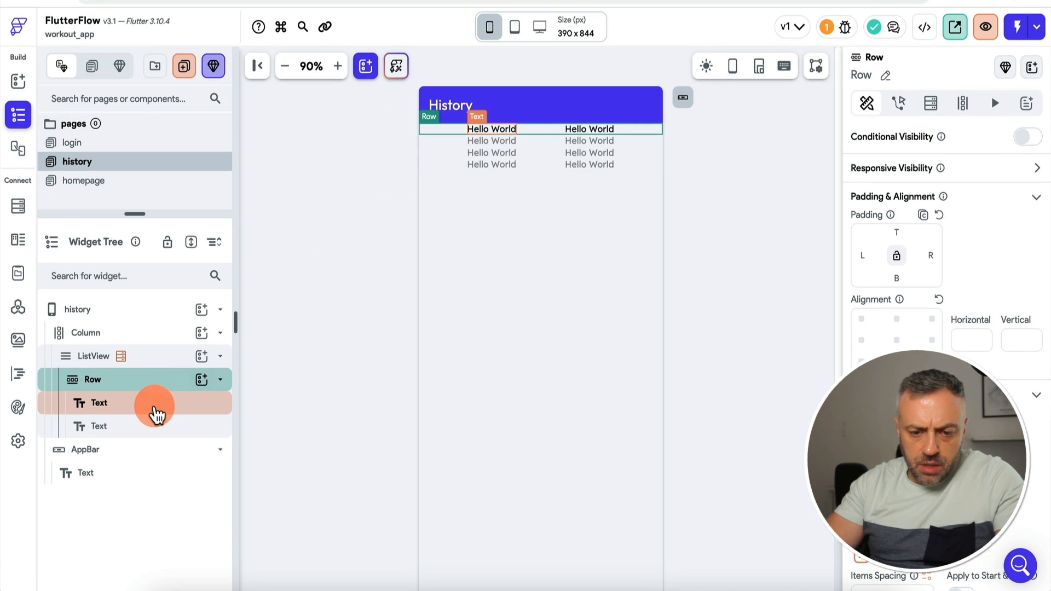
pyautogui.click(156, 408)
pyautogui.rightClick(162, 404)
pyautogui.click(235, 302)
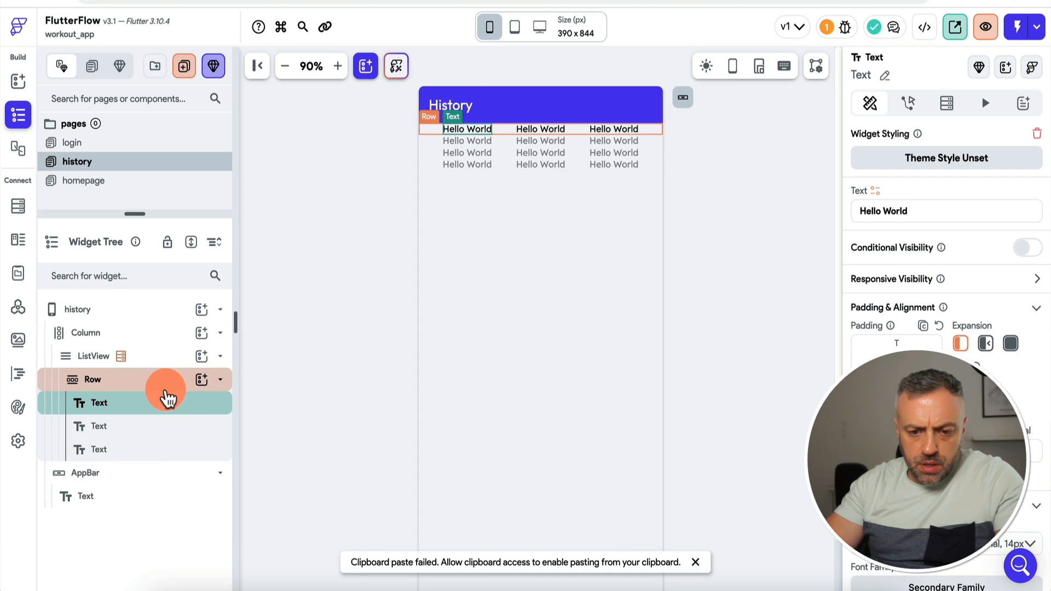
pyautogui.click(875, 191)
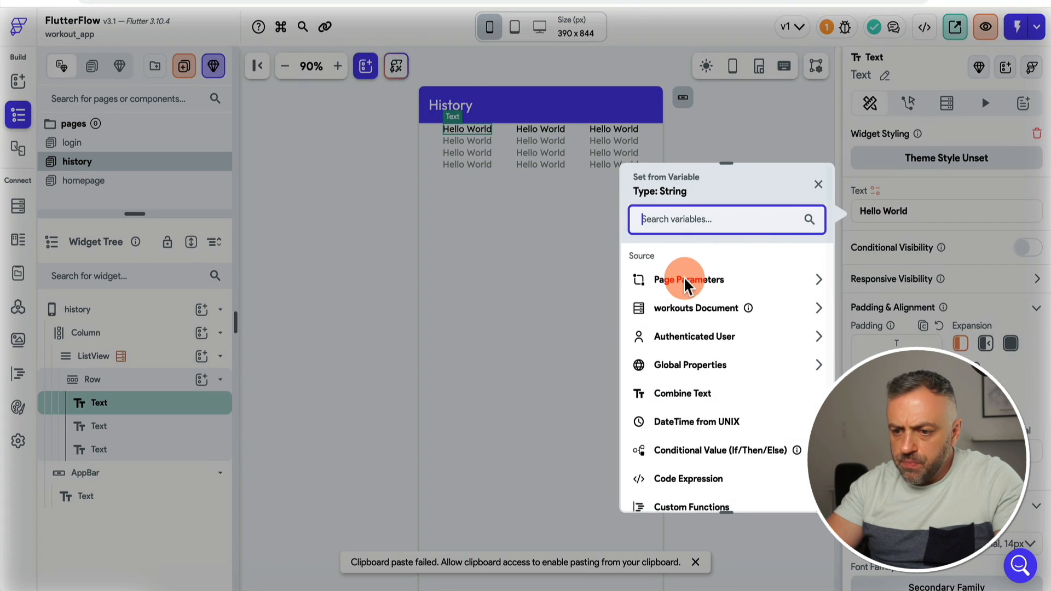
pyautogui.click(685, 280)
pyautogui.click(675, 356)
# Step: Bind the second text to the number of items in the workout's sets list
pyautogui.click(539, 132)
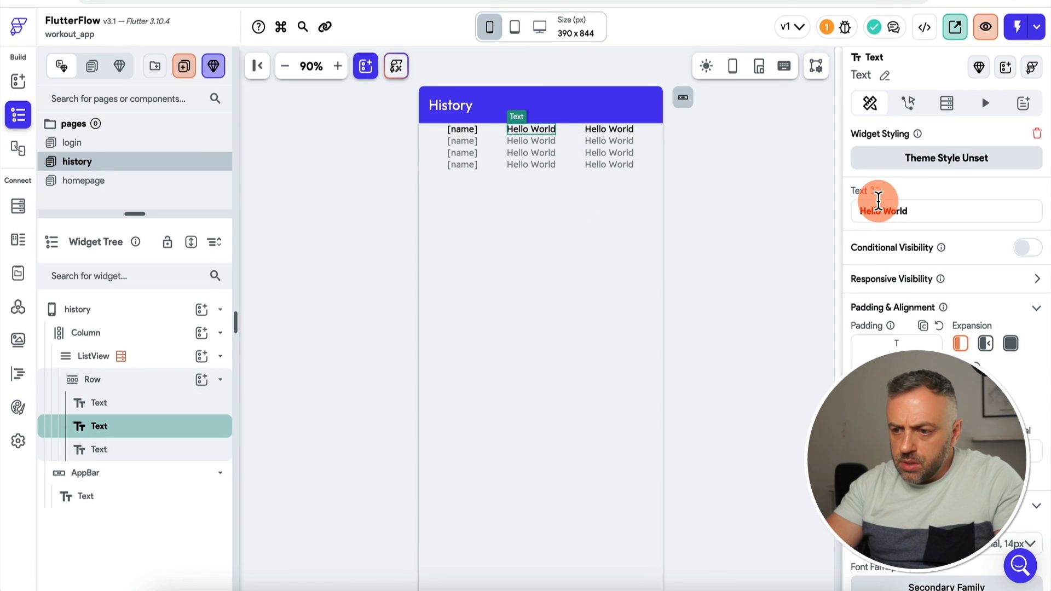
pyautogui.click(875, 193)
pyautogui.click(697, 307)
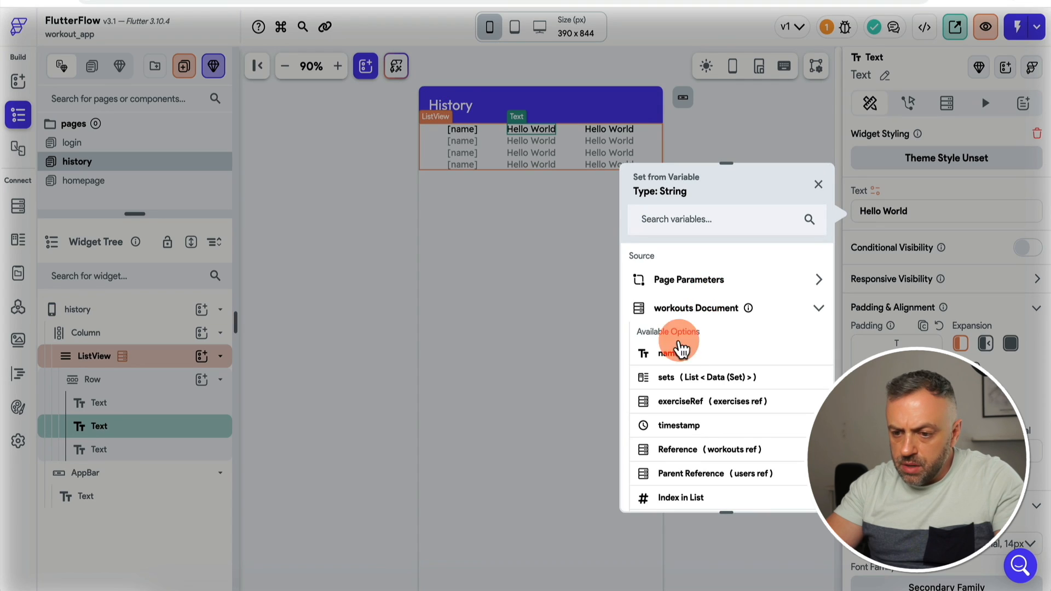
pyautogui.click(680, 382)
pyautogui.click(686, 405)
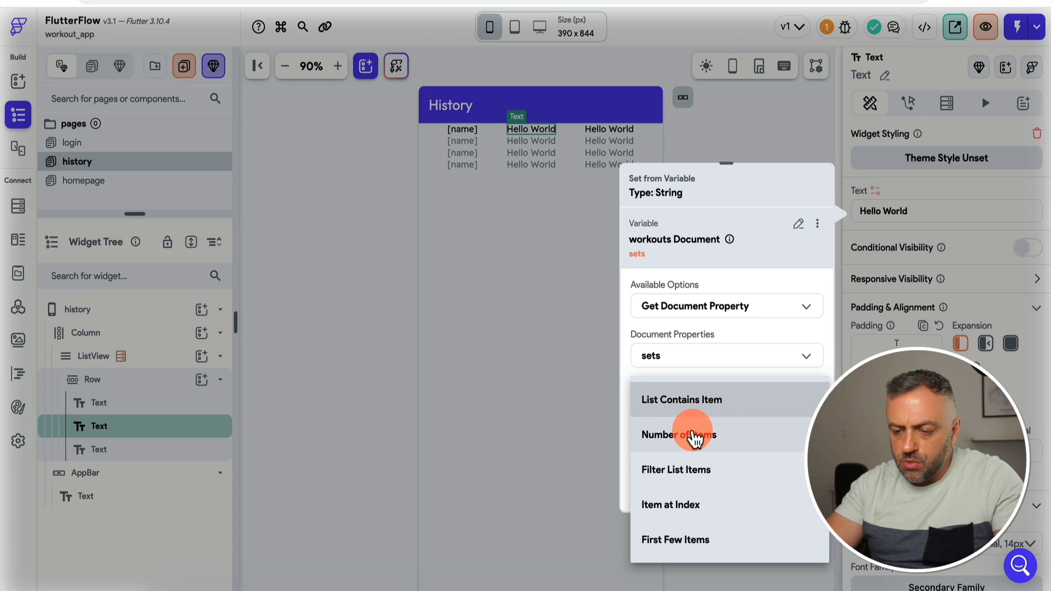
pyautogui.click(693, 438)
pyautogui.click(793, 487)
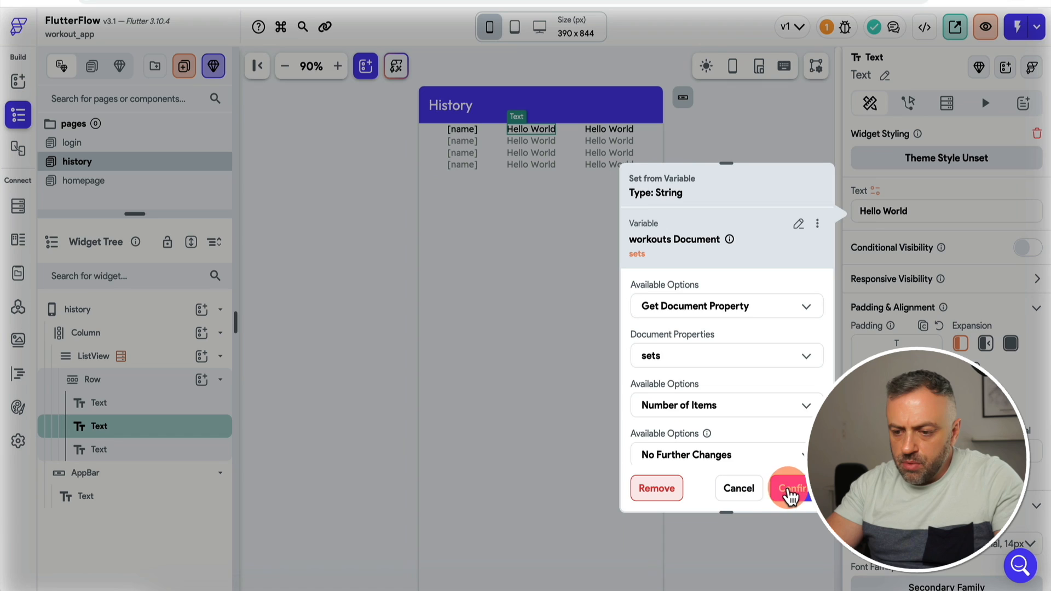
# Step: Bind the third text to the workout timestamp formatted as yMMMd (Jul 19, 2023)
pyautogui.click(623, 135)
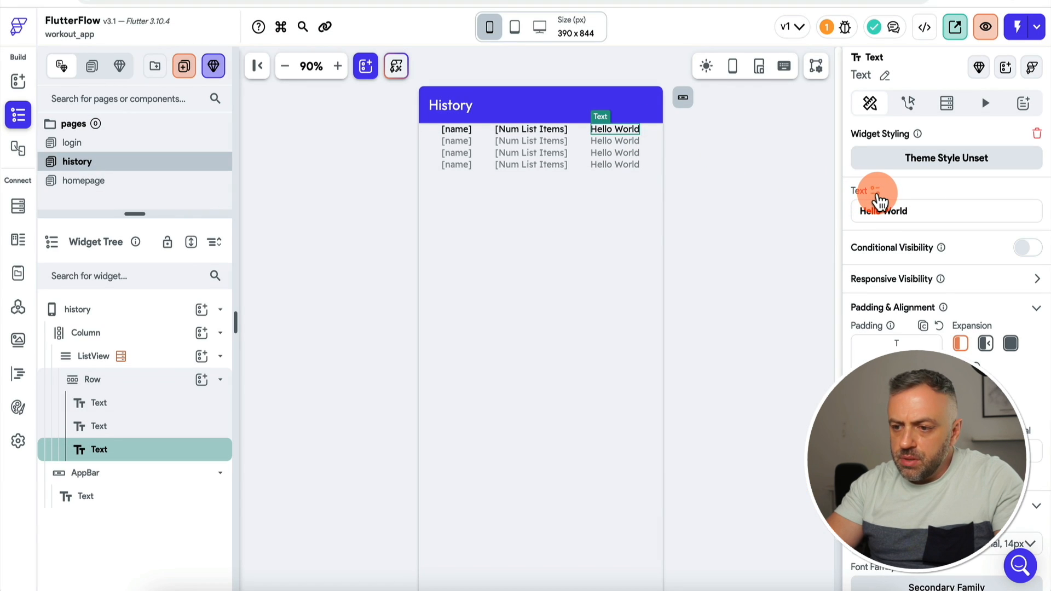
pyautogui.click(874, 192)
pyautogui.click(719, 309)
pyautogui.scroll(-1, 681, 403)
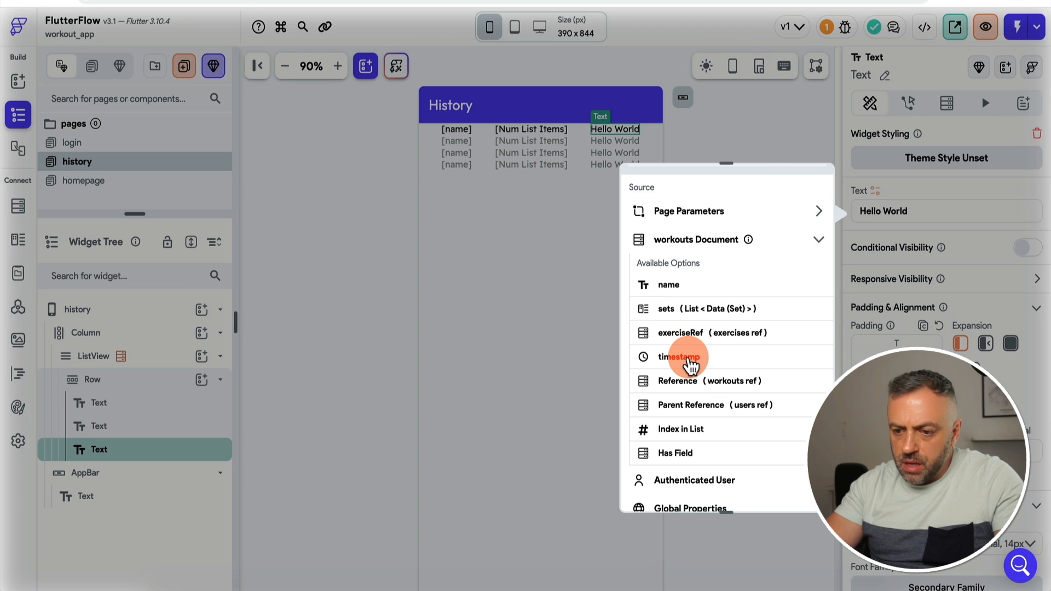
pyautogui.click(691, 364)
pyautogui.click(715, 406)
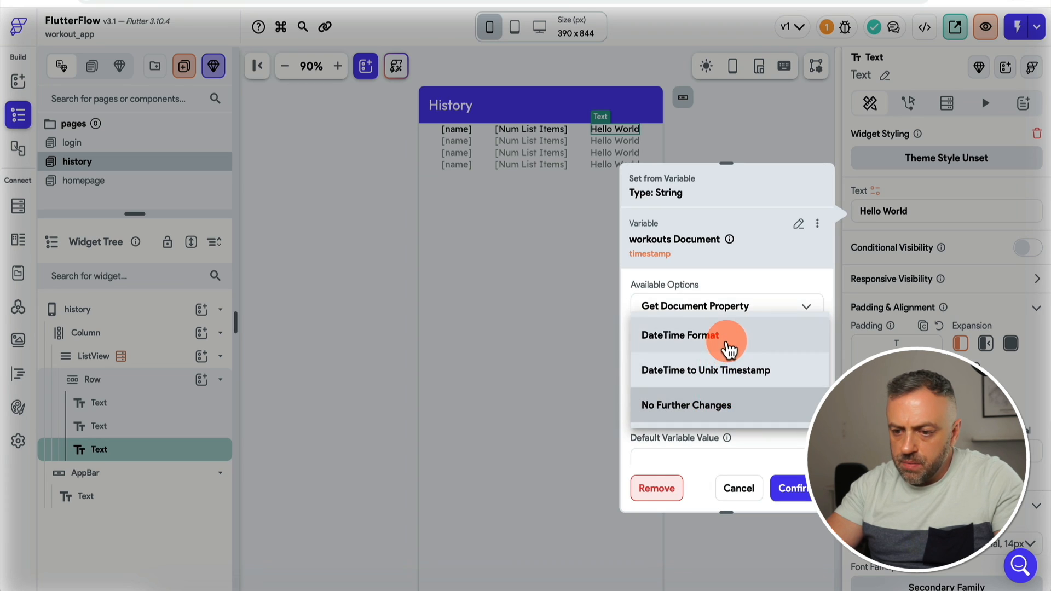
pyautogui.click(729, 350)
pyautogui.click(695, 453)
pyautogui.click(737, 278)
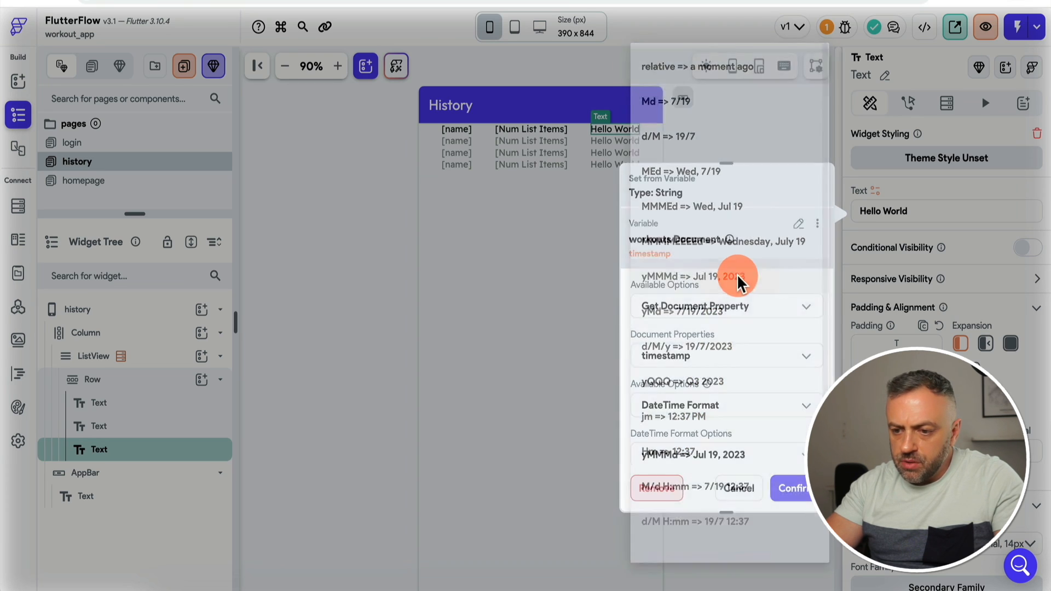
pyautogui.click(788, 488)
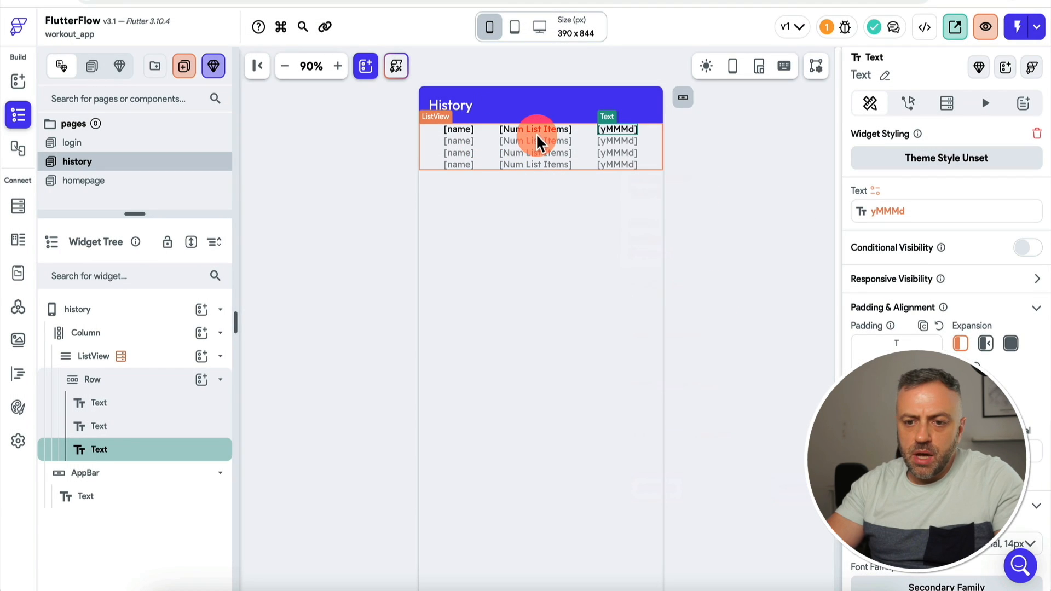
pyautogui.click(432, 148)
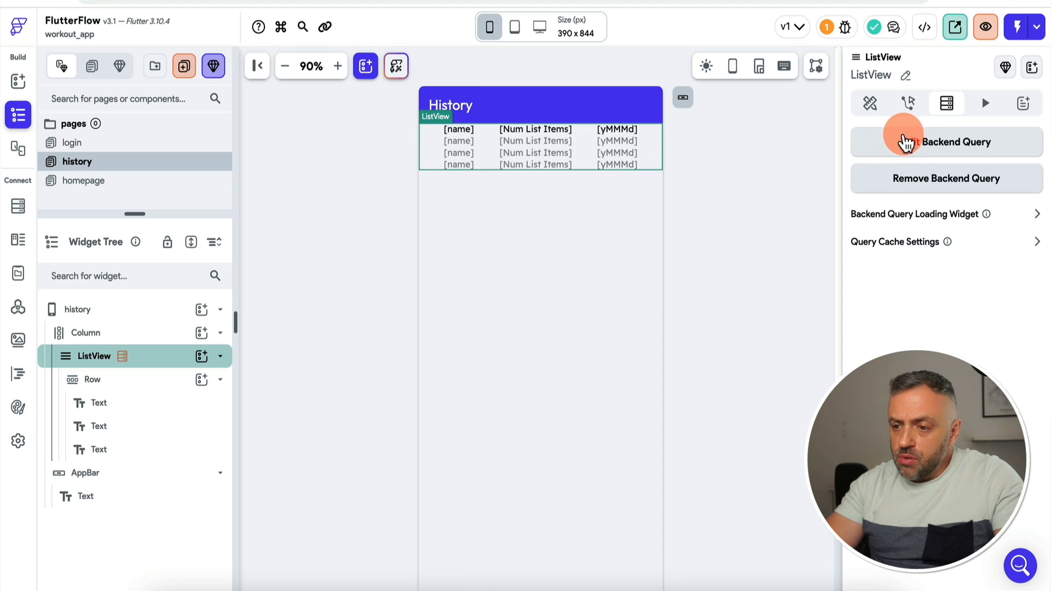
# Step: Switch on Show Empty List Widget for the history ListView and set its widget type to Component
pyautogui.click(870, 104)
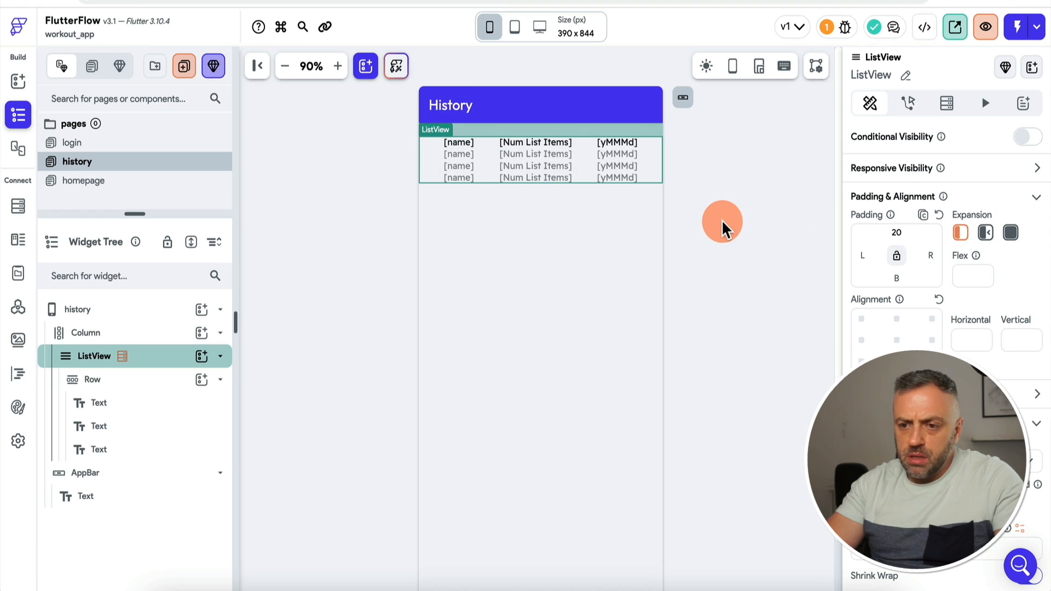
pyautogui.click(601, 175)
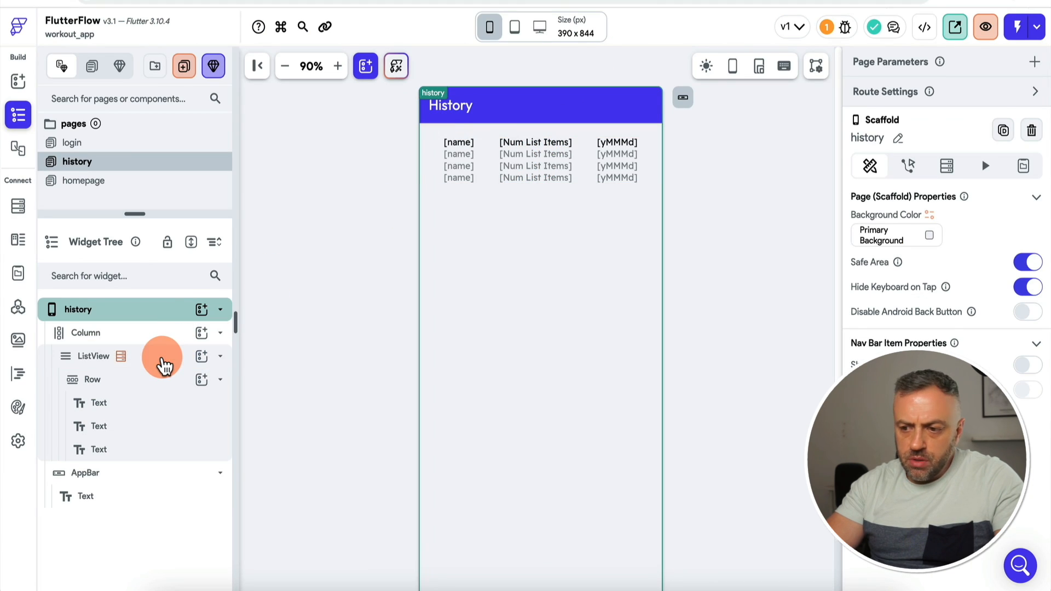
pyautogui.click(162, 357)
pyautogui.scroll(-2, 913, 305)
pyautogui.scroll(1, 959, 223)
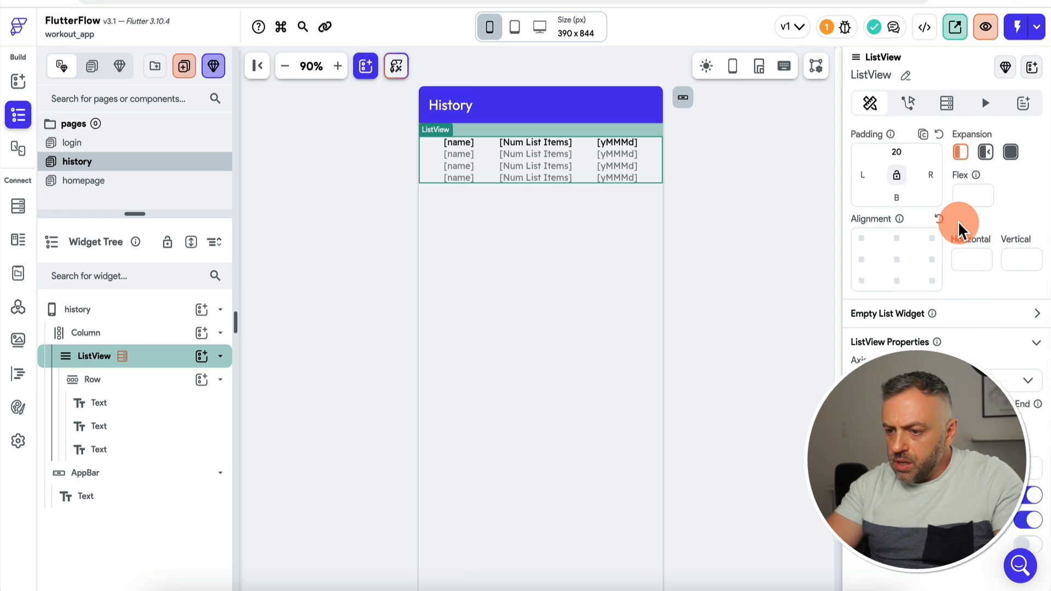
pyautogui.scroll(-1, 959, 224)
pyautogui.click(1030, 300)
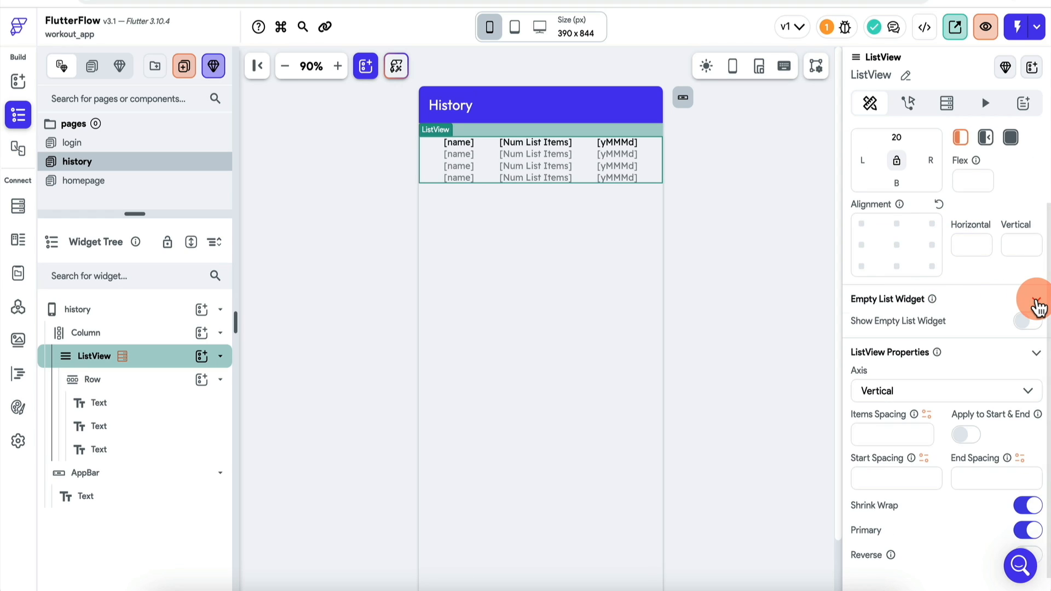
pyautogui.click(903, 364)
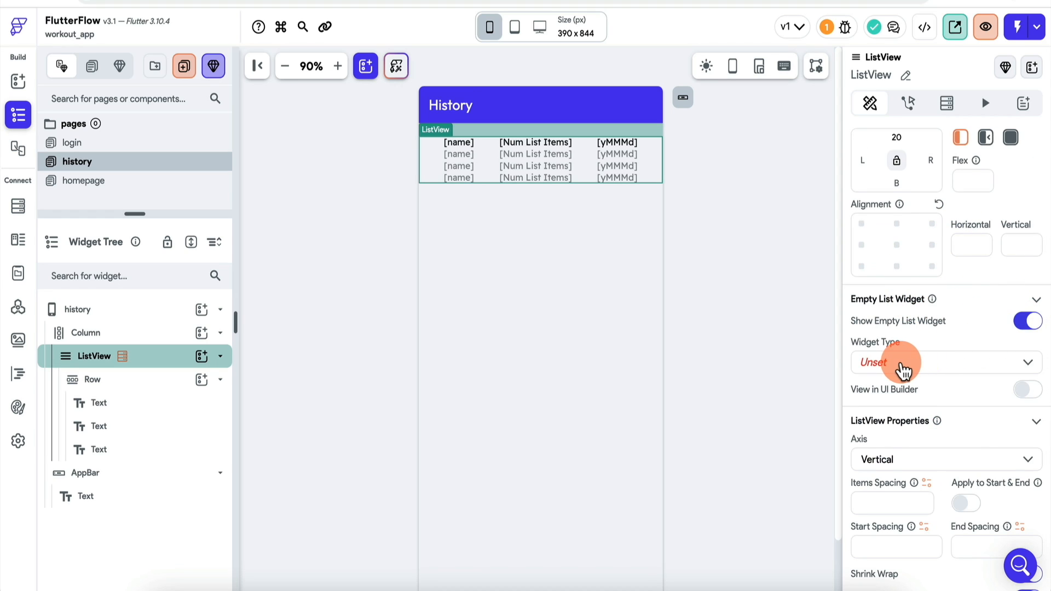
pyautogui.click(909, 398)
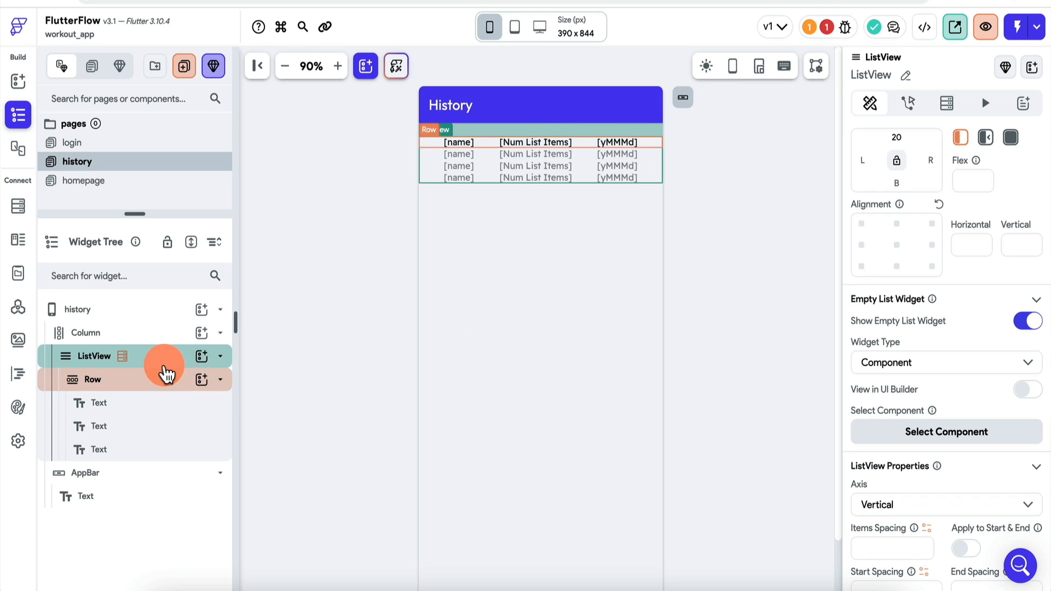
# Step: Add a Container below the history ListView in the page Column
pyautogui.click(204, 335)
pyautogui.click(281, 286)
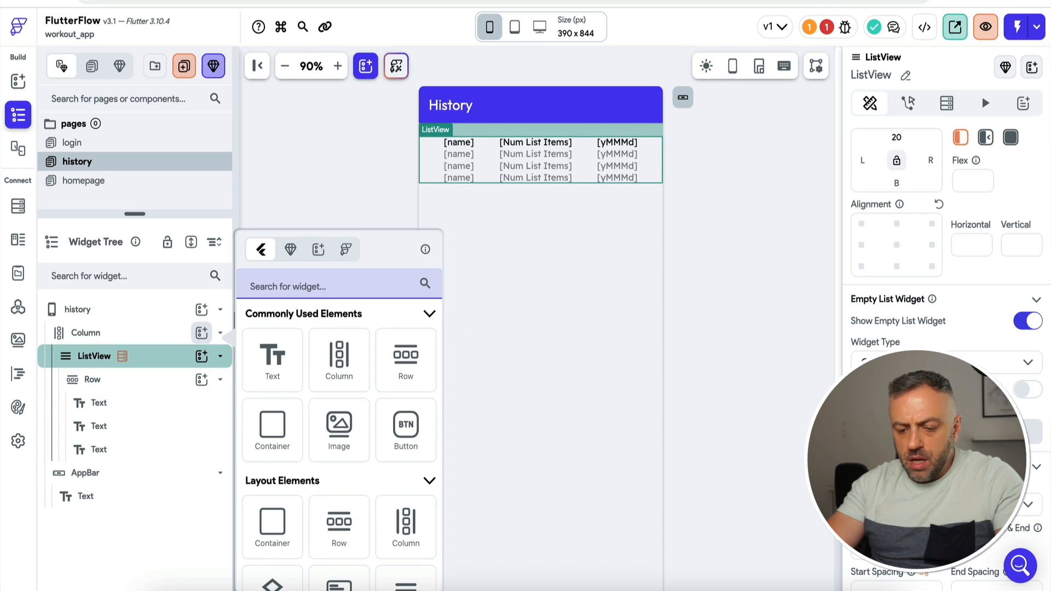
pyautogui.write('cont')
pyautogui.click(296, 370)
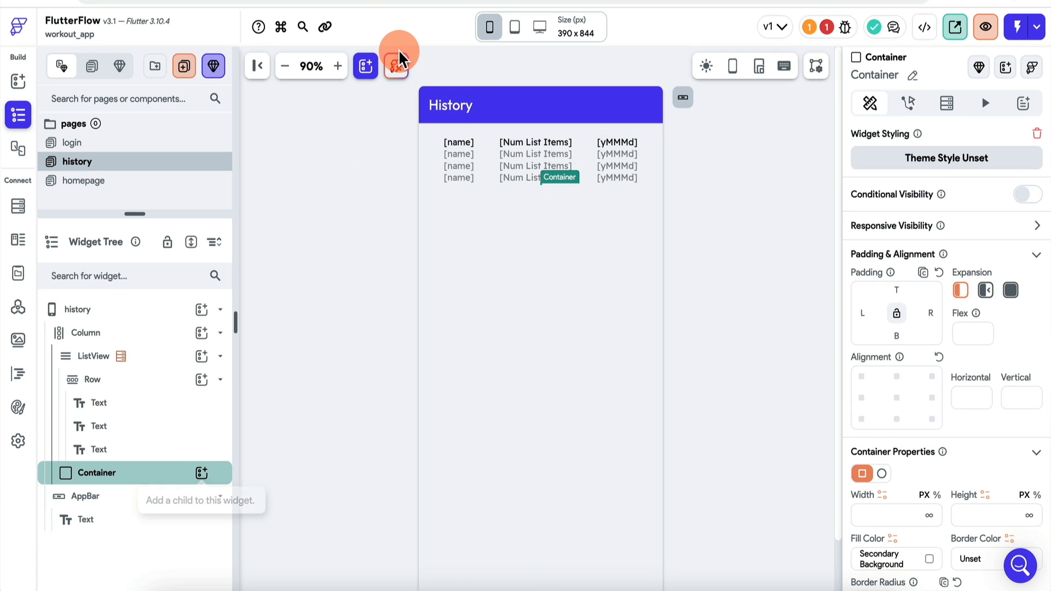
pyautogui.hotkey('ctrl', 'Tab')
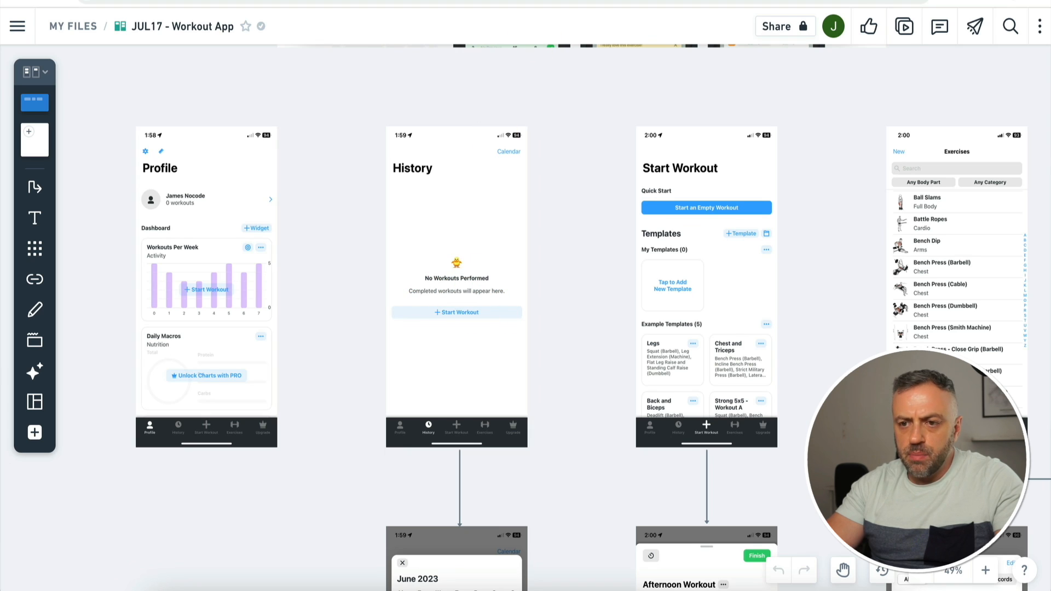
pyautogui.hotkey('ctrl', 'shift', 'Tab')
# Step: Put a Column inside the Container, replacing the Row first added there
pyautogui.click(201, 475)
pyautogui.write('row')
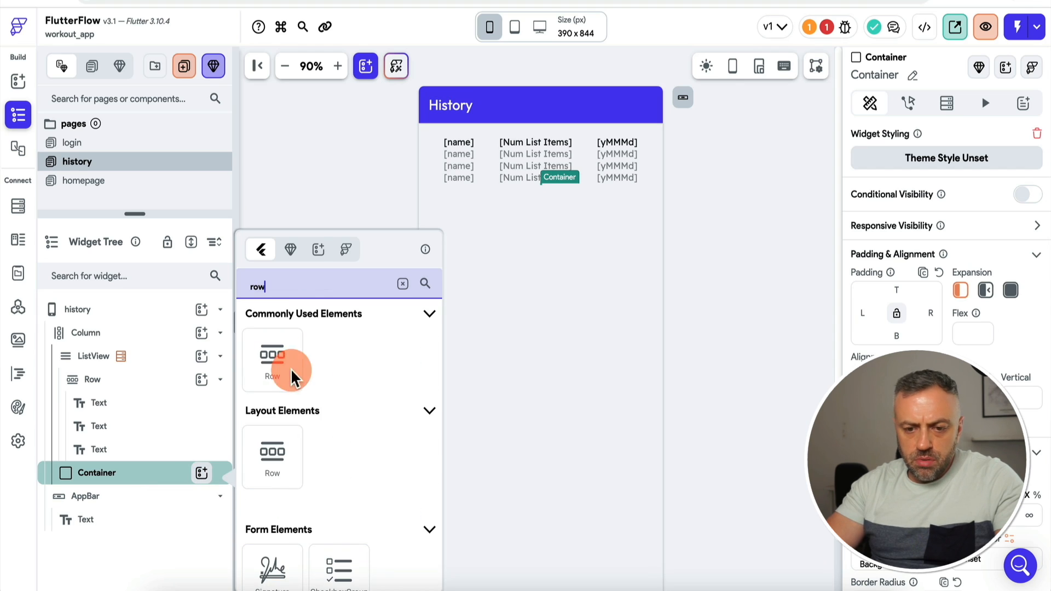
pyautogui.click(279, 359)
pyautogui.click(201, 496)
pyautogui.write('row')
pyautogui.click(272, 376)
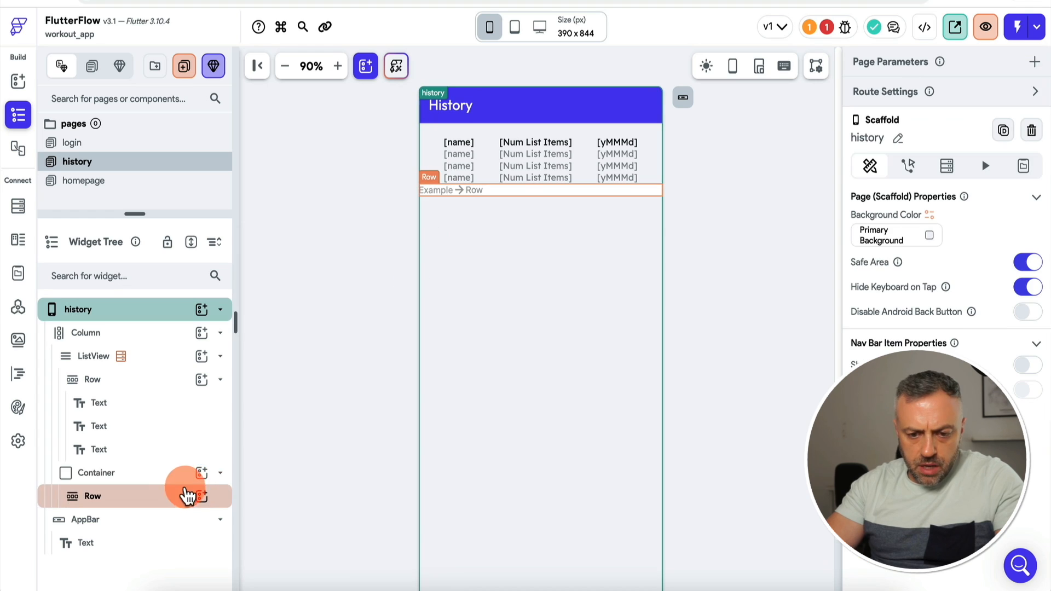
pyautogui.click(202, 477)
pyautogui.write('col')
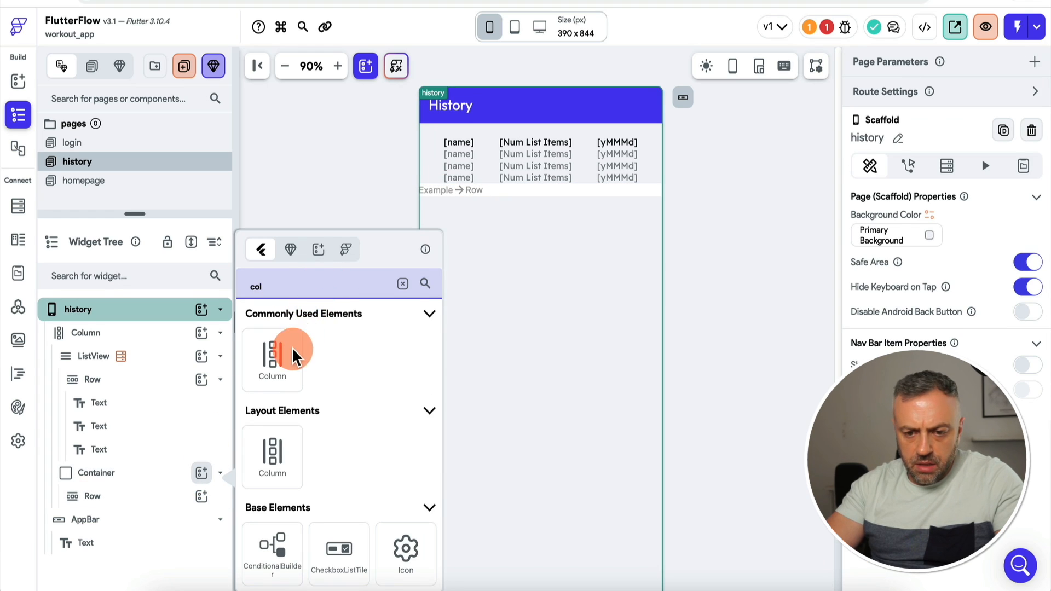
pyautogui.click(288, 354)
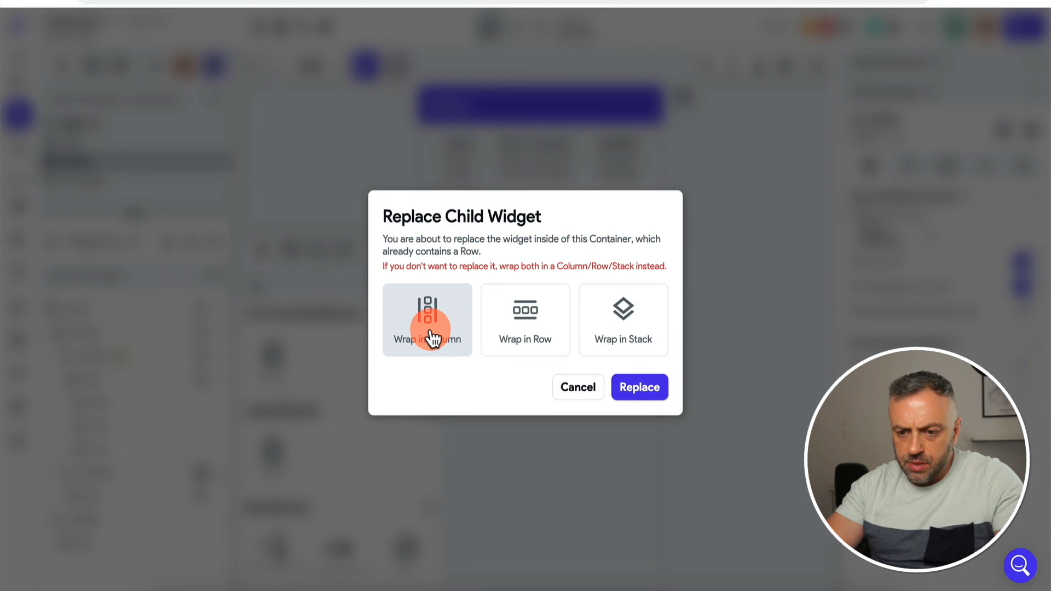
pyautogui.click(639, 385)
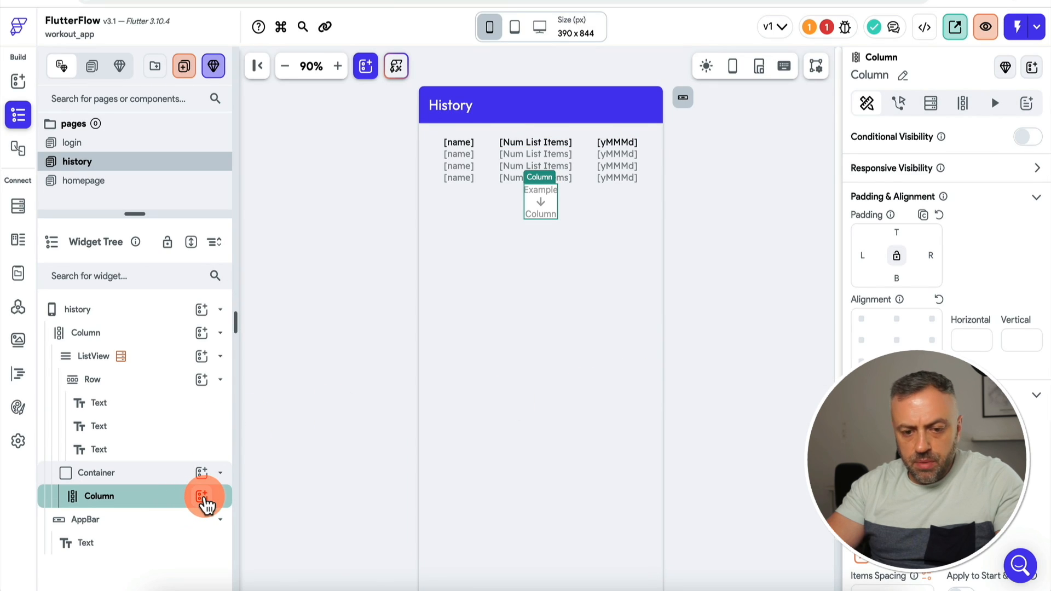
# Step: Add two Rows and a Button to the Container's Column
pyautogui.click(202, 496)
pyautogui.write('row')
pyautogui.click(277, 356)
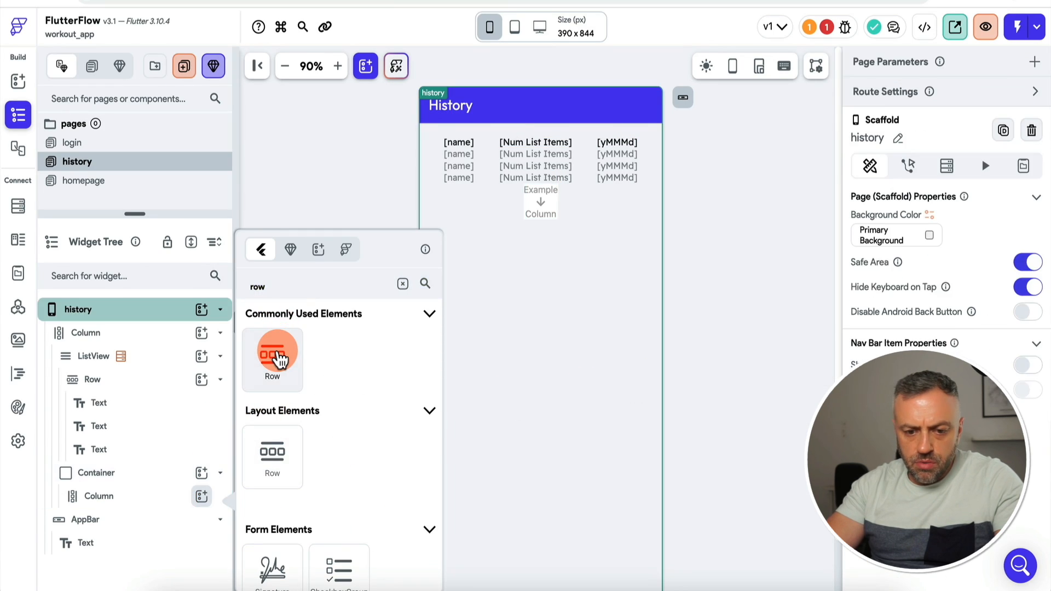
pyautogui.click(277, 356)
pyautogui.scroll(-1, 160, 451)
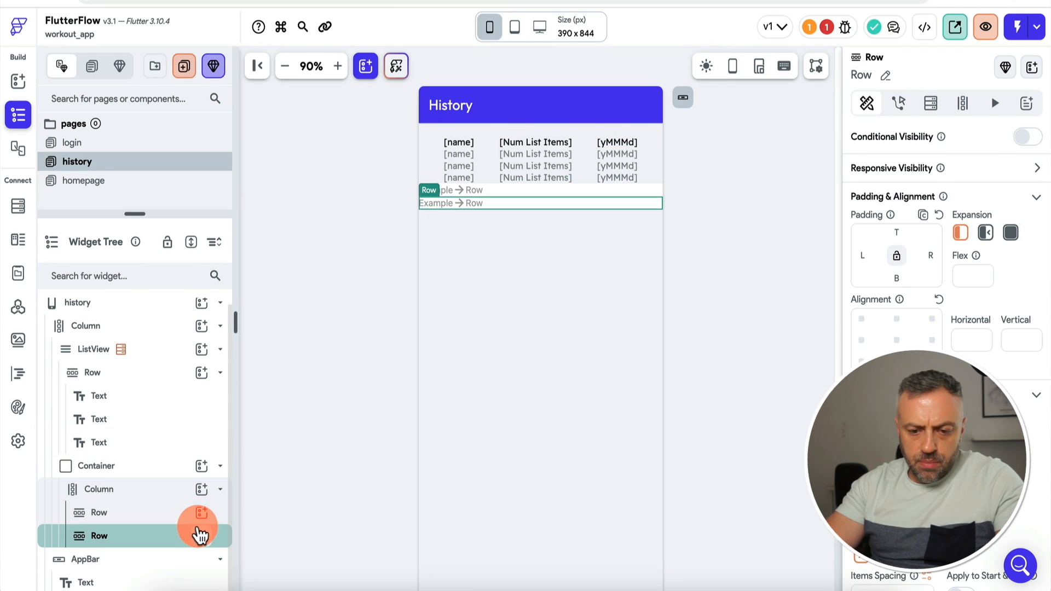
pyautogui.click(199, 524)
pyautogui.write('but')
pyautogui.click(277, 357)
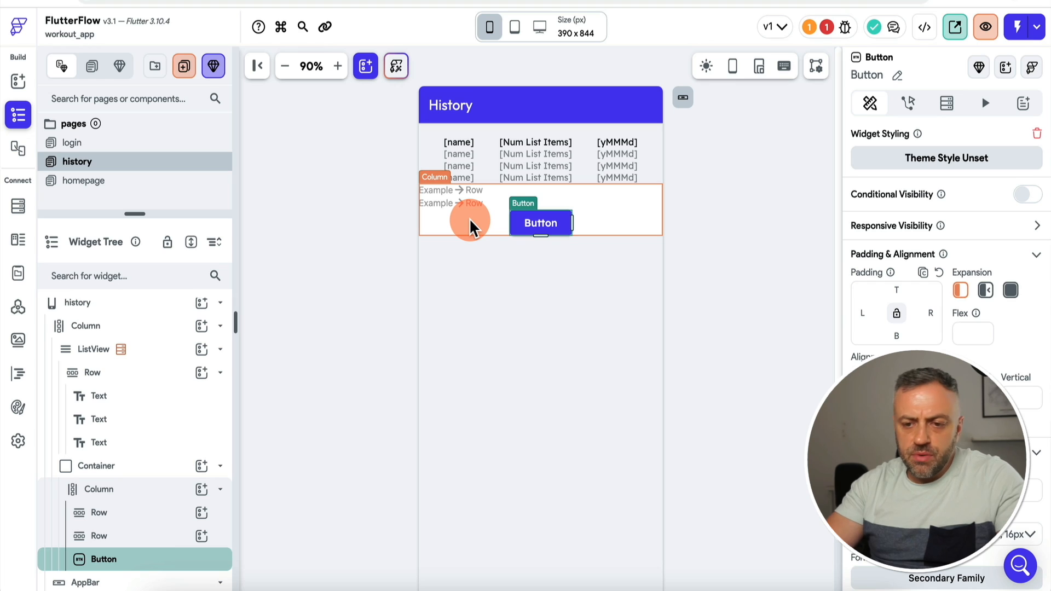
# Step: Add a Text widget to each of the two Rows
pyautogui.click(202, 513)
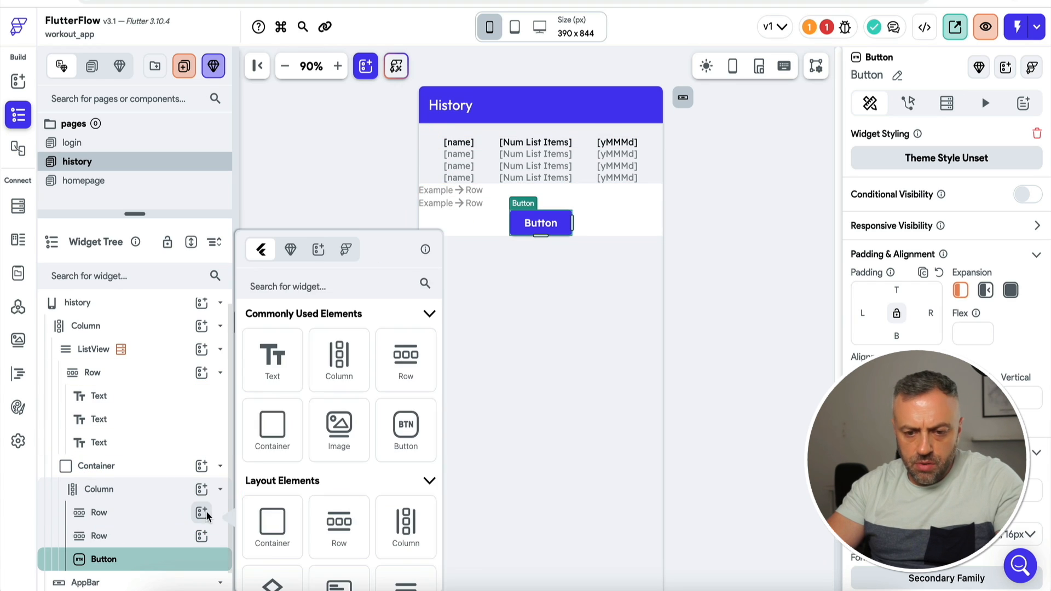
pyautogui.write('tex')
pyautogui.click(283, 362)
pyautogui.click(201, 536)
pyautogui.write('tex')
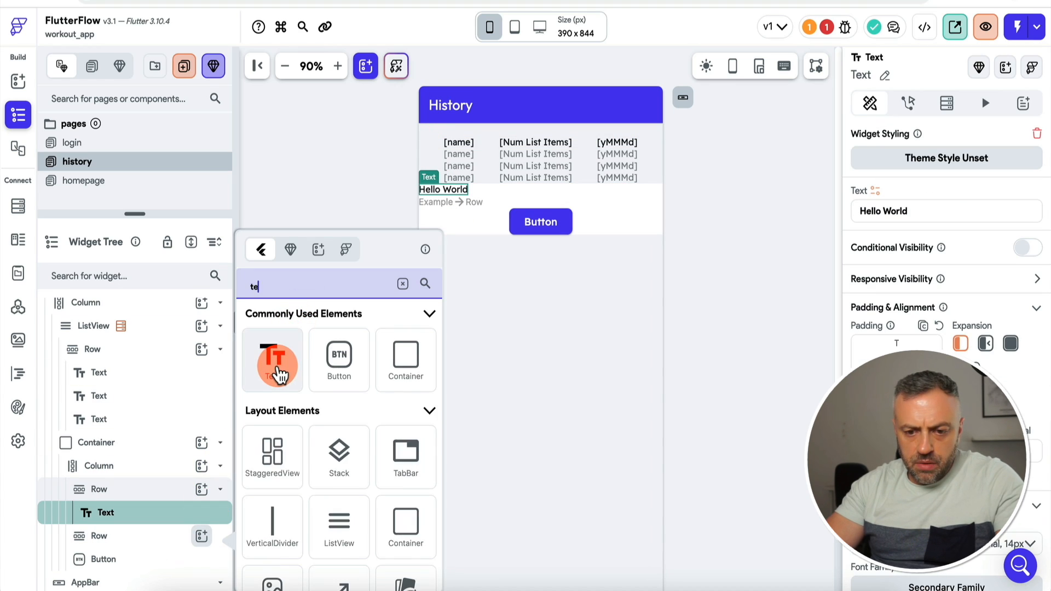
pyautogui.click(276, 369)
# Step: Set the first Row's main axis size to min and centre the second Row's text
pyautogui.click(150, 494)
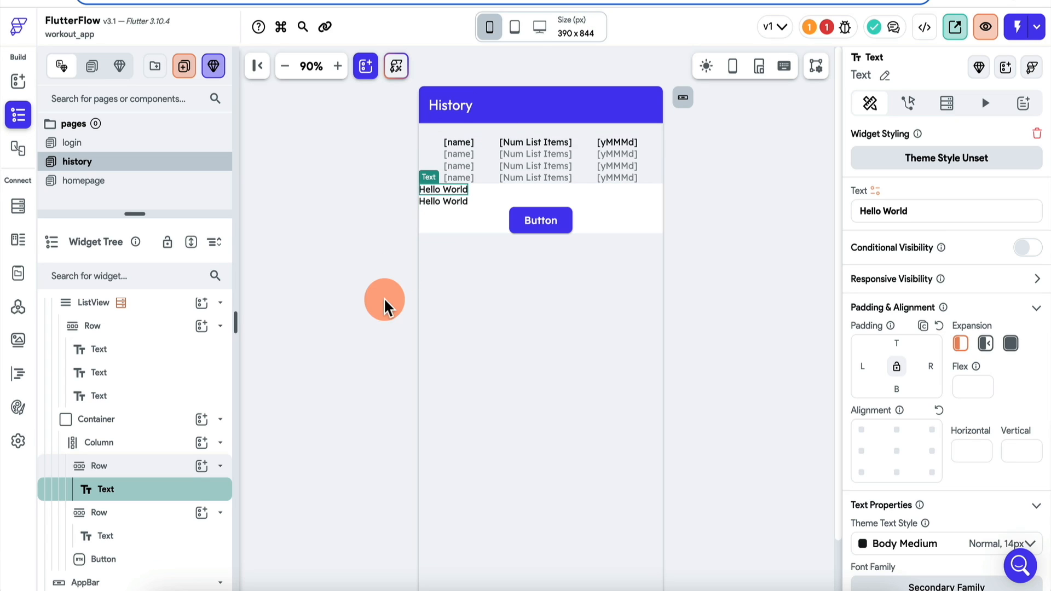
pyautogui.click(144, 466)
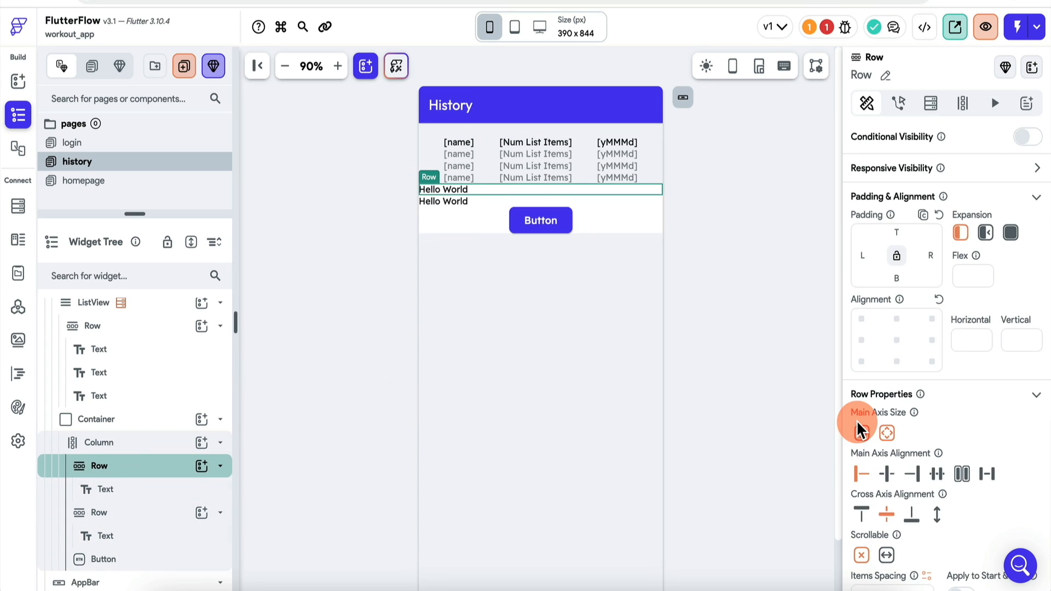
pyautogui.click(861, 431)
pyautogui.click(159, 490)
pyautogui.click(931, 474)
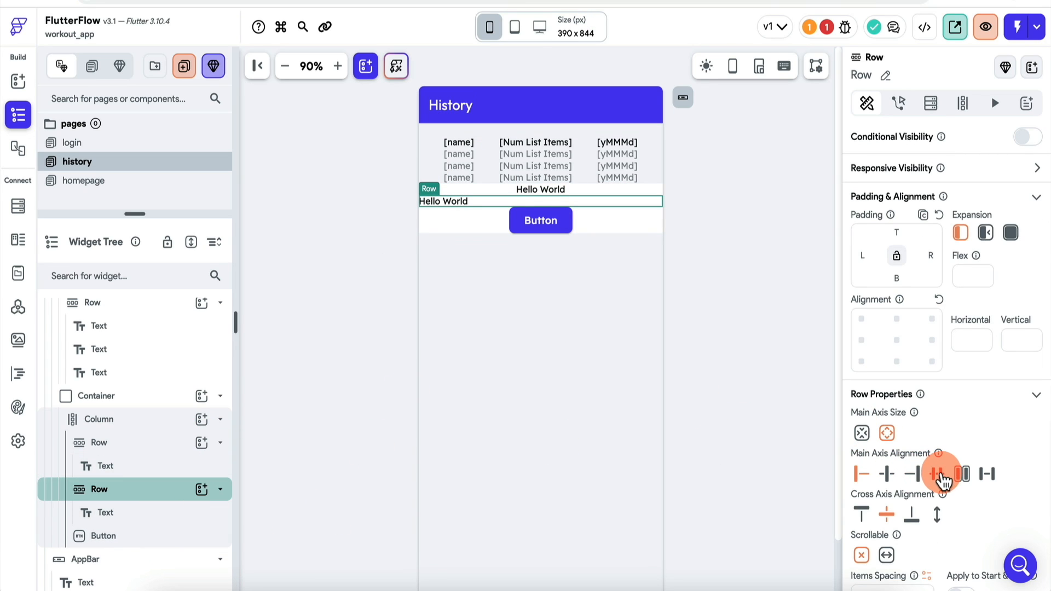
# Step: Change the texts to 'No workouts performed' and 'Completed workouts will appear hear'
pyautogui.click(540, 189)
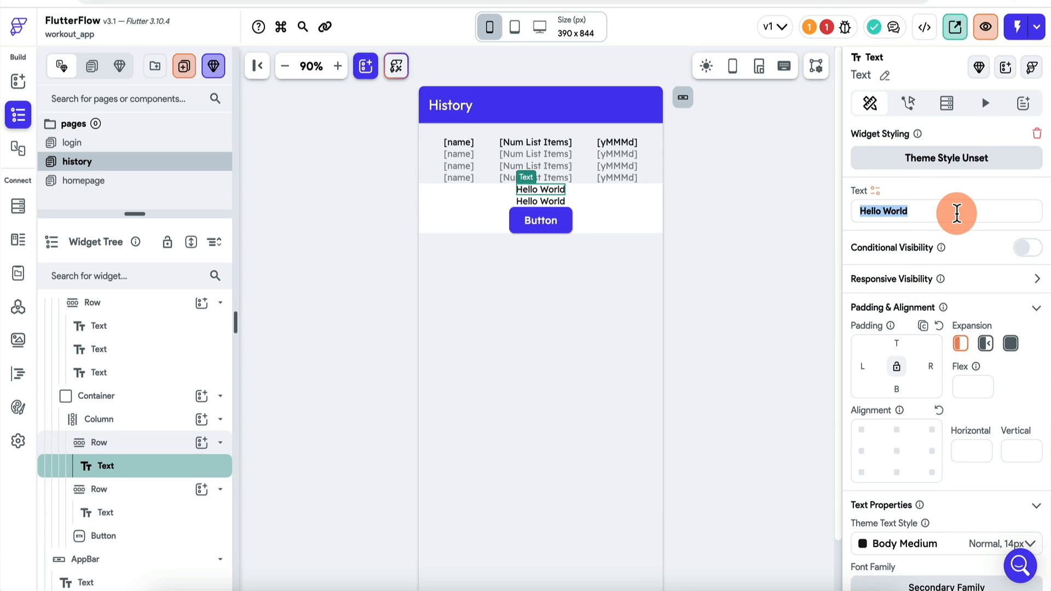
pyautogui.write('No workouts performed')
pyautogui.click(540, 200)
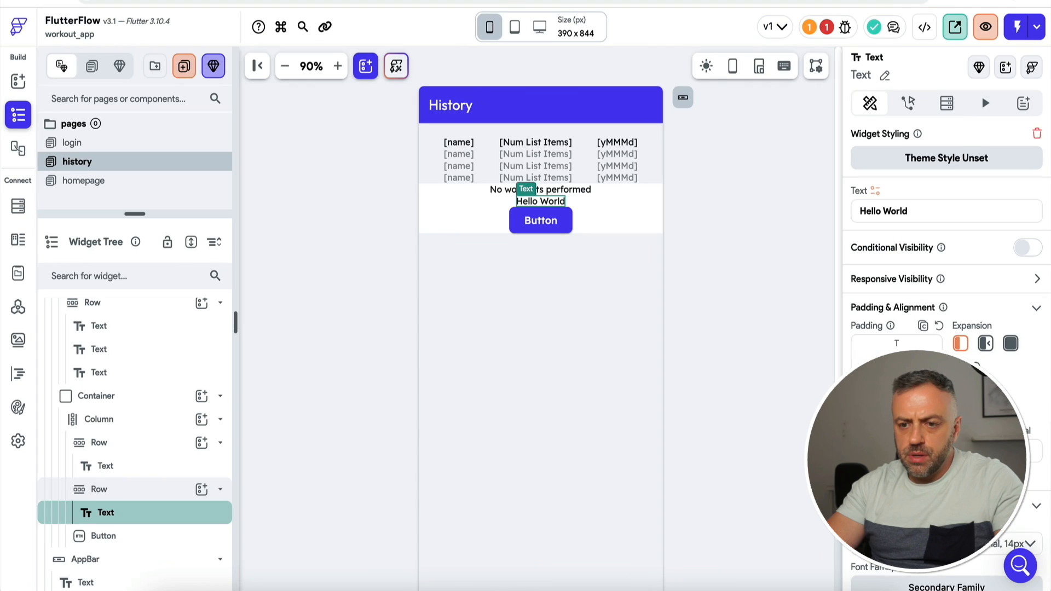
pyautogui.write('Compl')
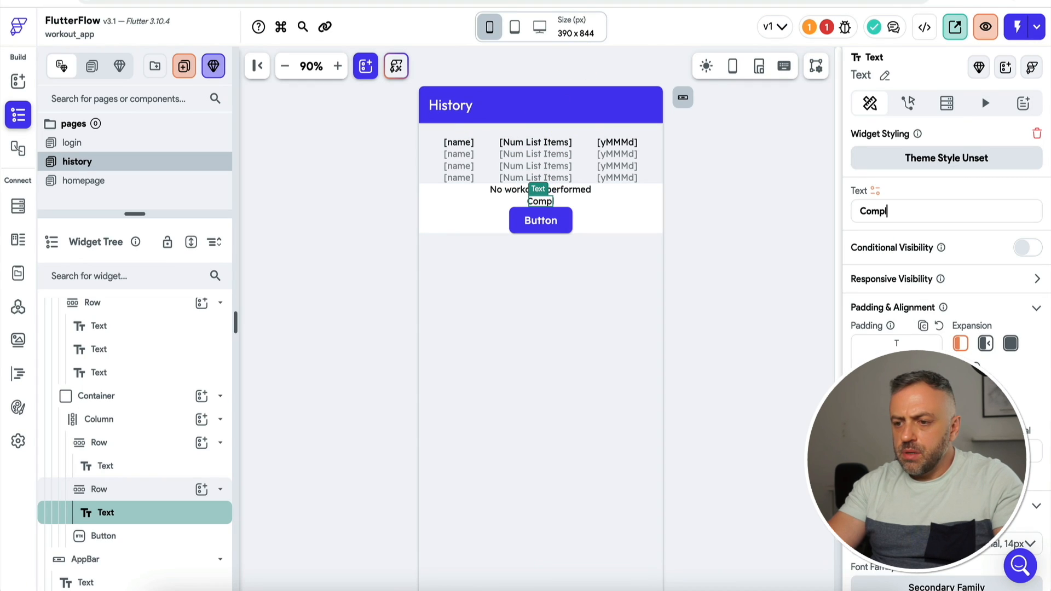
pyautogui.write('eted workouts will appear hear')
pyautogui.click(455, 219)
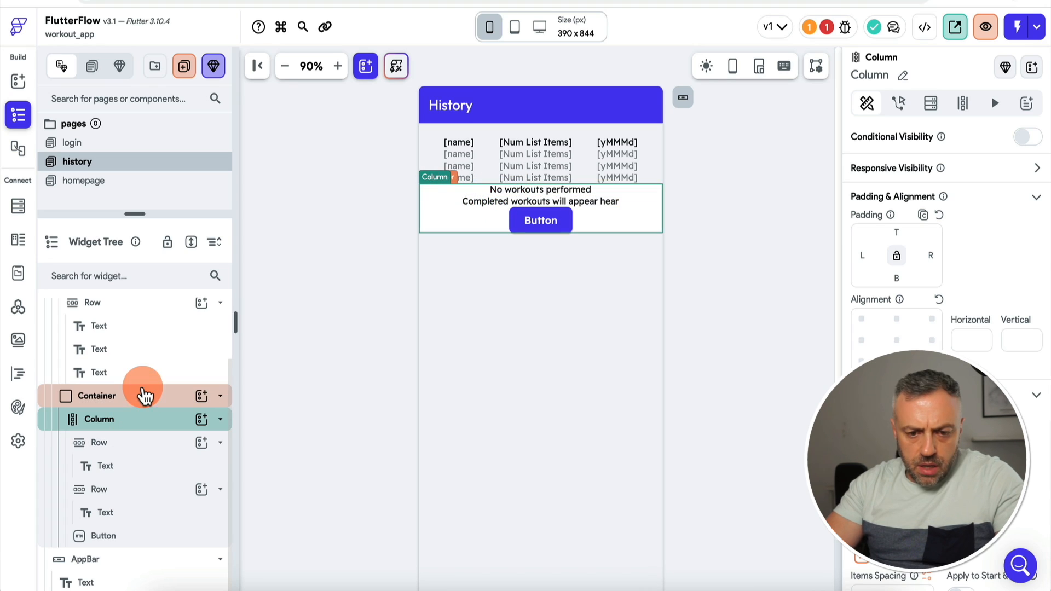
# Step: Give the Container's Column a locked padding of 20 on all sides
pyautogui.click(143, 400)
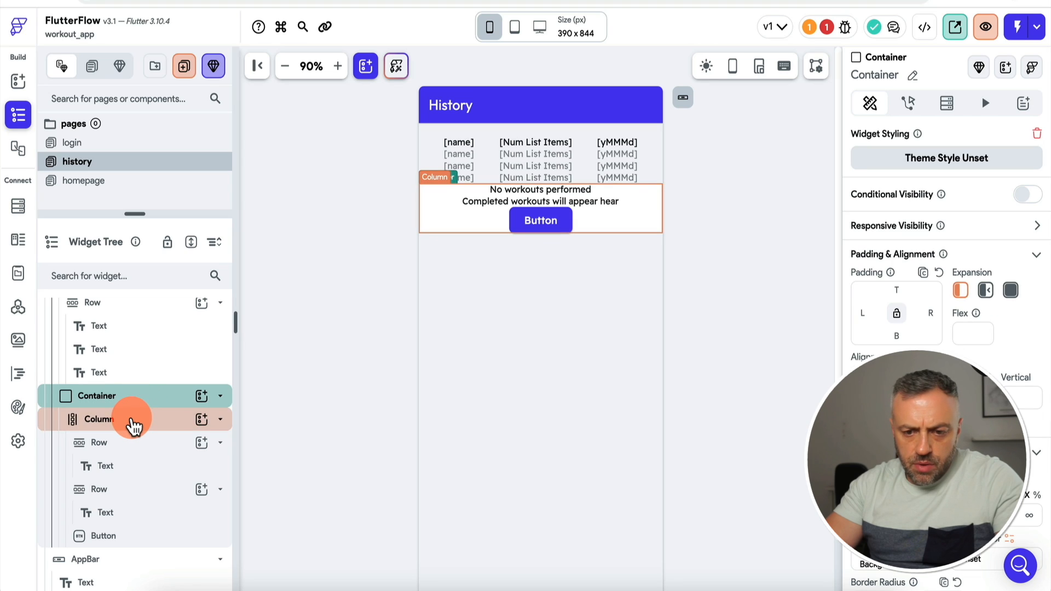
pyautogui.click(133, 425)
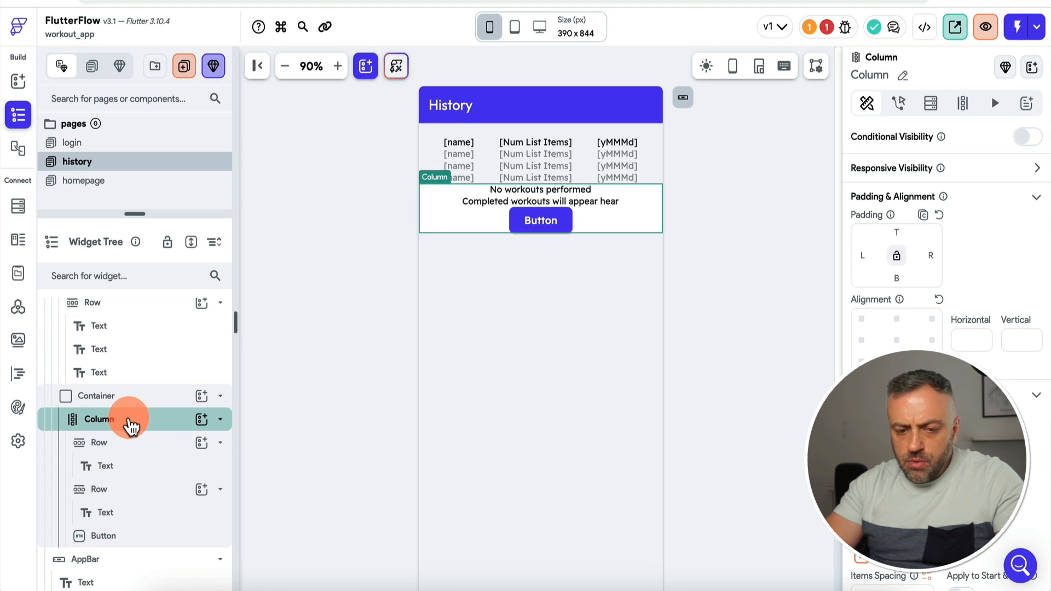
pyautogui.click(897, 260)
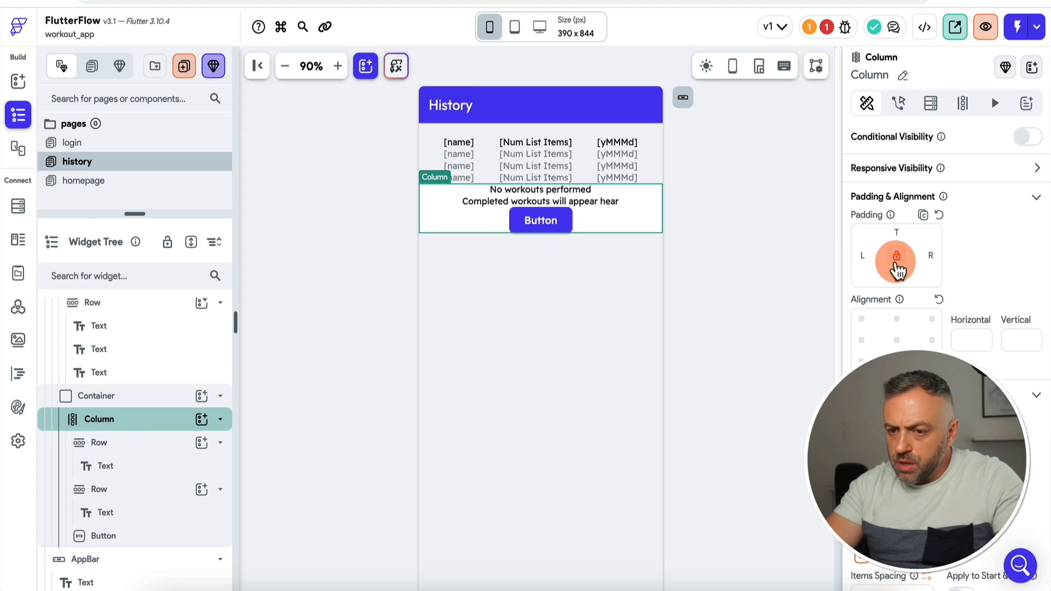
pyautogui.click(897, 233)
pyautogui.write('20')
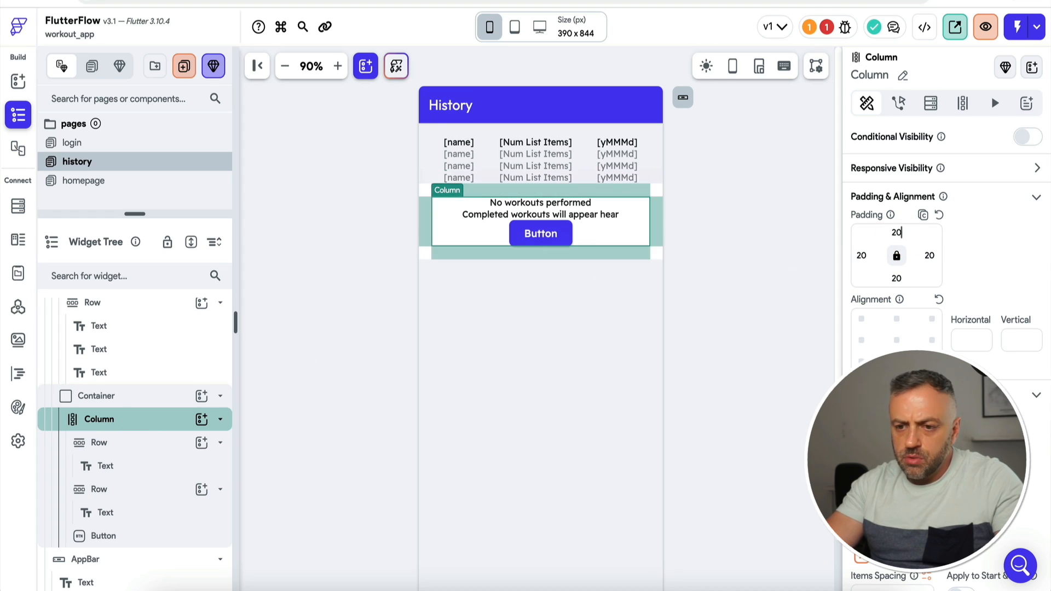
pyautogui.click(757, 248)
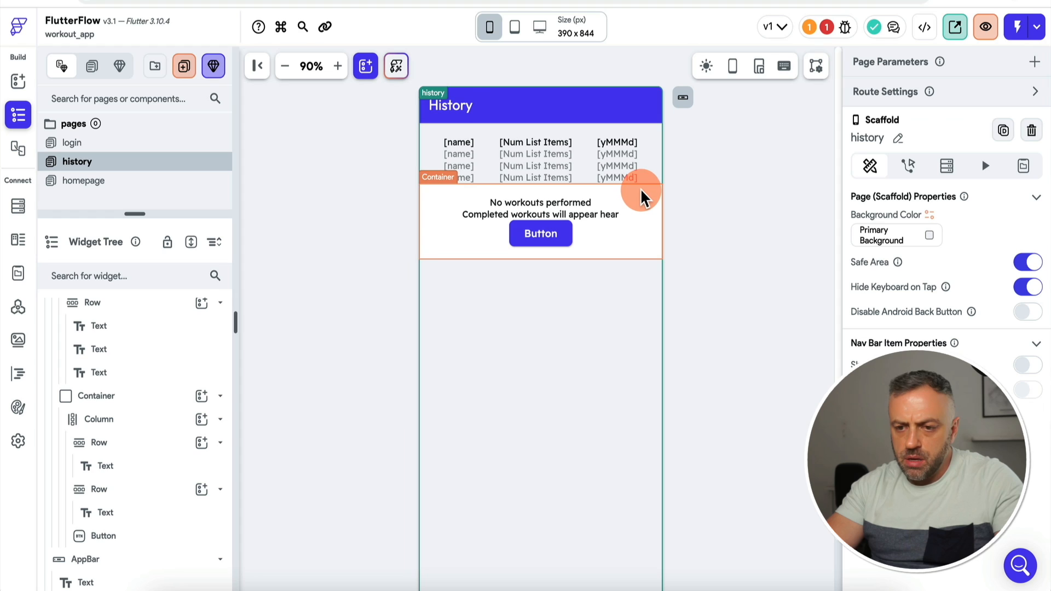
# Step: Set the message rows' bottom padding to 10 and 20
pyautogui.click(617, 205)
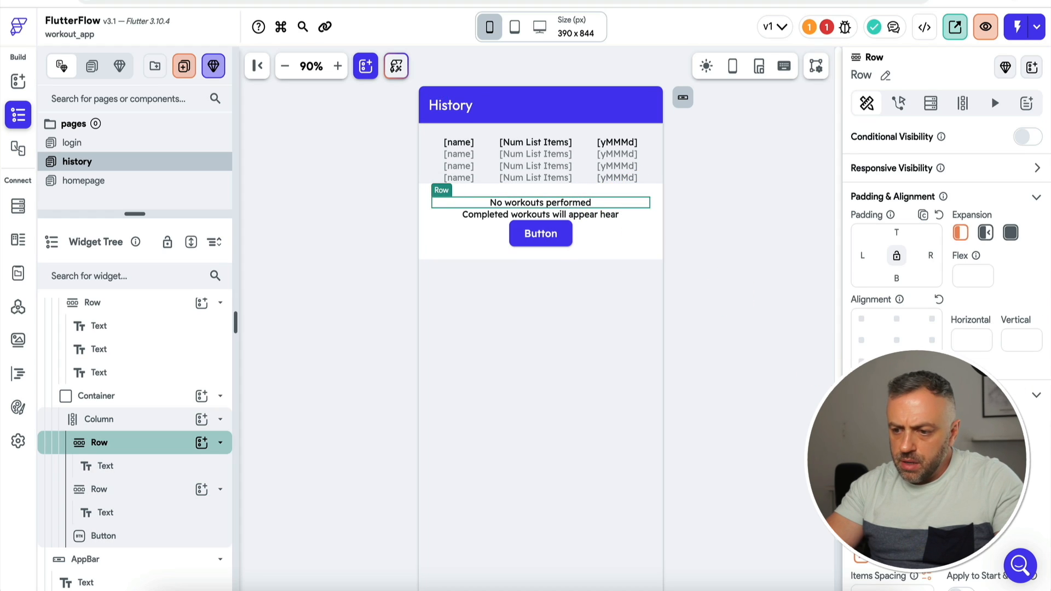
pyautogui.click(898, 278)
pyautogui.write('10')
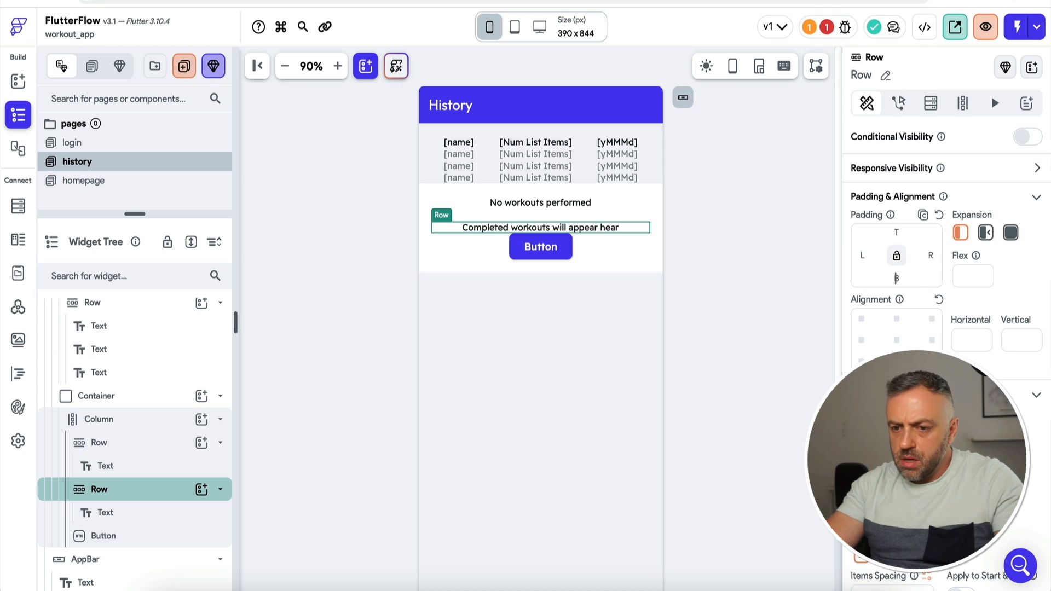
pyautogui.write('20')
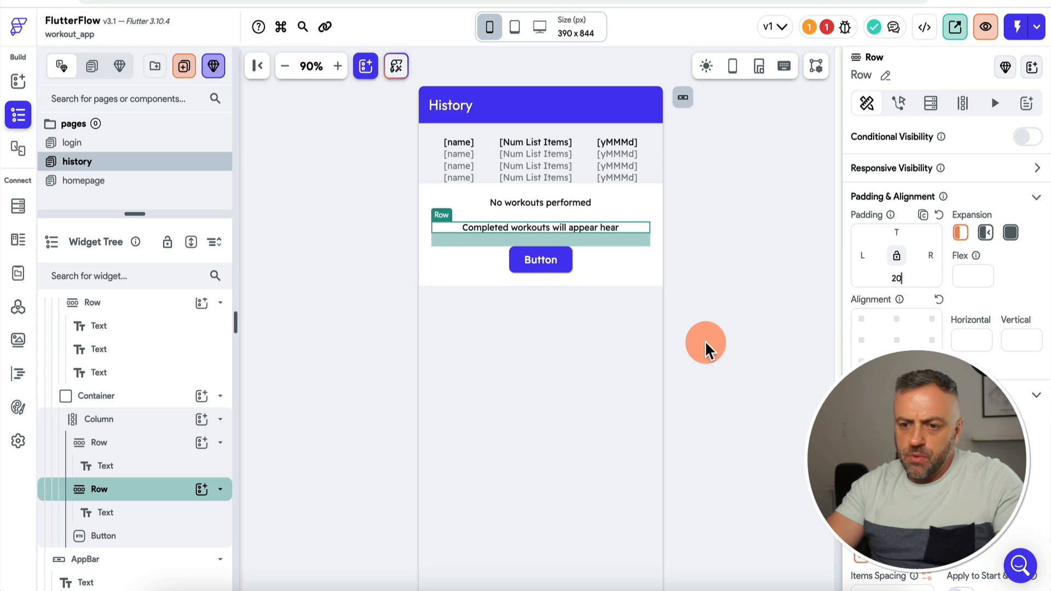
pyautogui.click(704, 341)
# Step: Give the Button a plus icon and the label 'START WORKOUT'
pyautogui.click(554, 263)
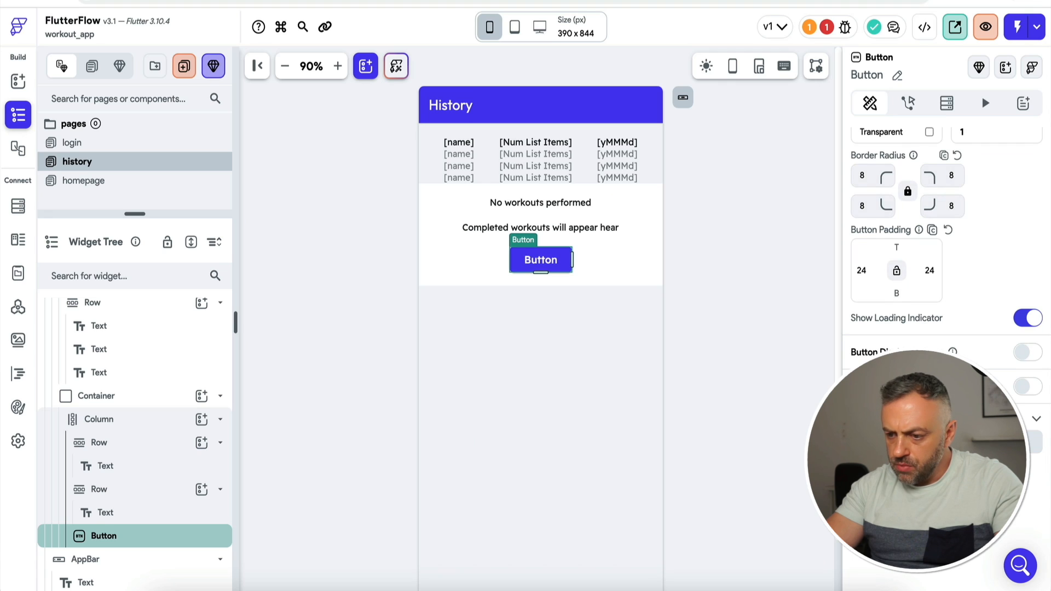
pyautogui.click(931, 442)
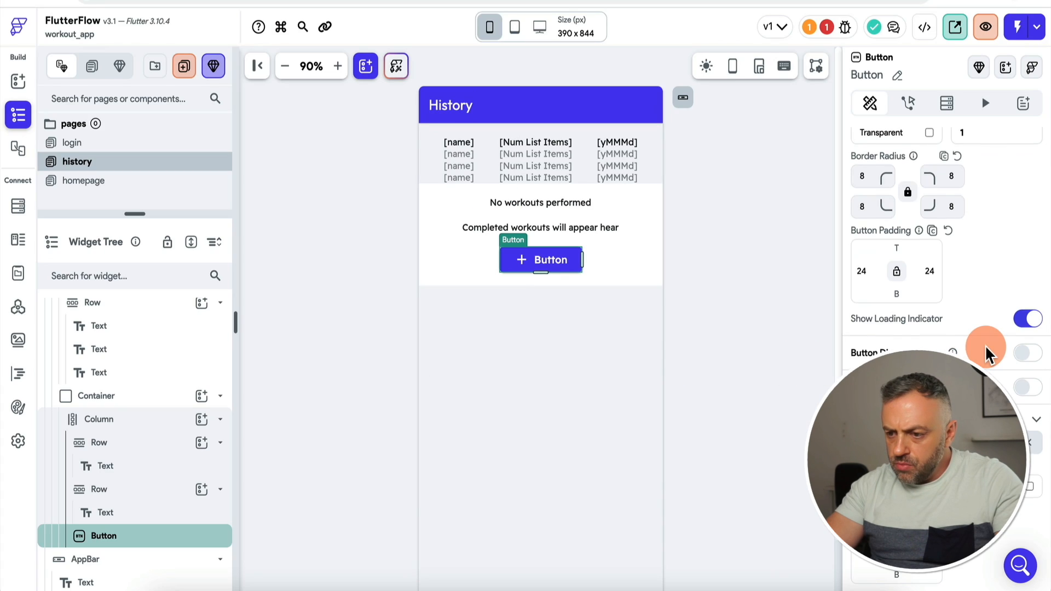
pyautogui.scroll(-6, 986, 353)
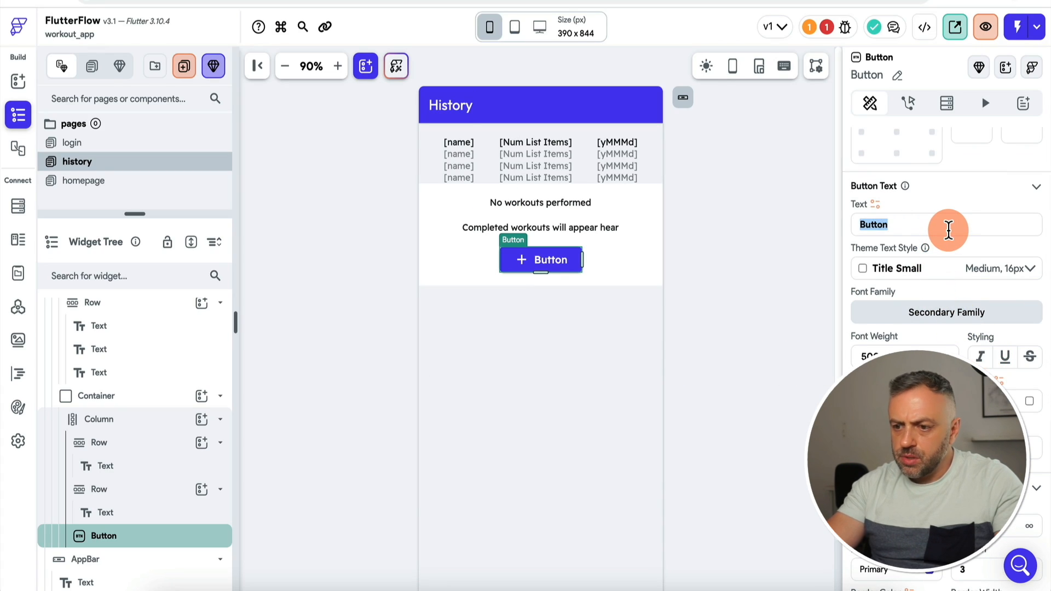
pyautogui.write('START WORKOUT')
pyautogui.click(650, 189)
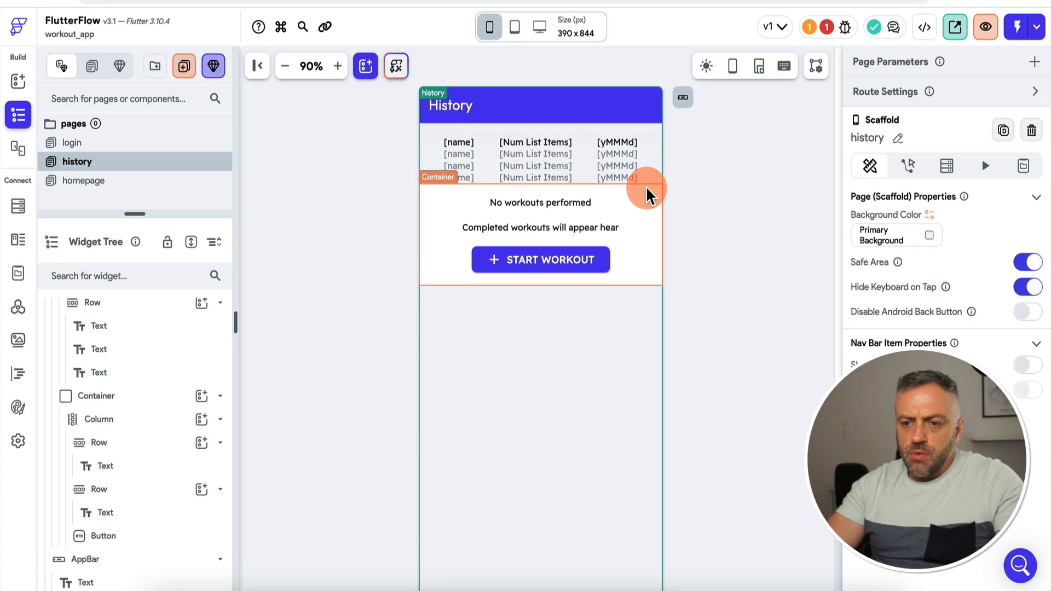
pyautogui.click(646, 194)
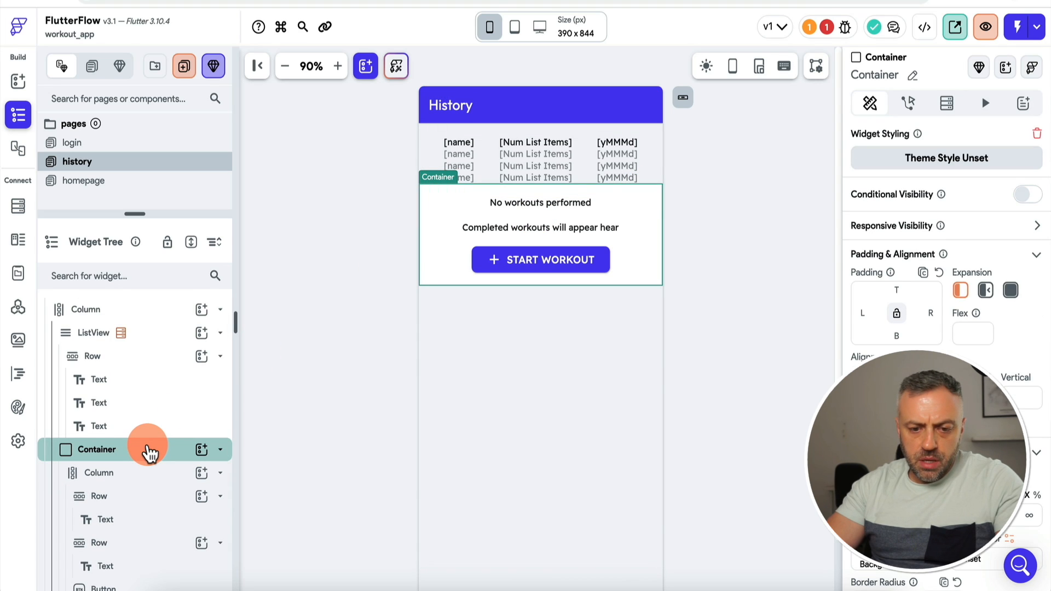
# Step: Convert the empty-history Container into a component named historyEmpty, then go back to history
pyautogui.rightClick(149, 452)
pyautogui.click(217, 453)
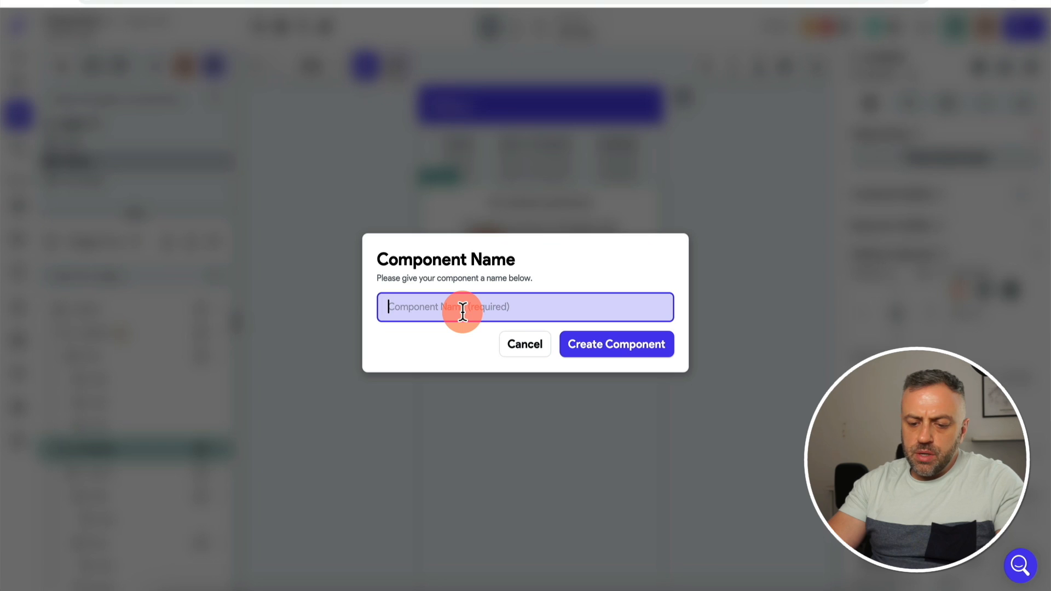
pyautogui.write('em')
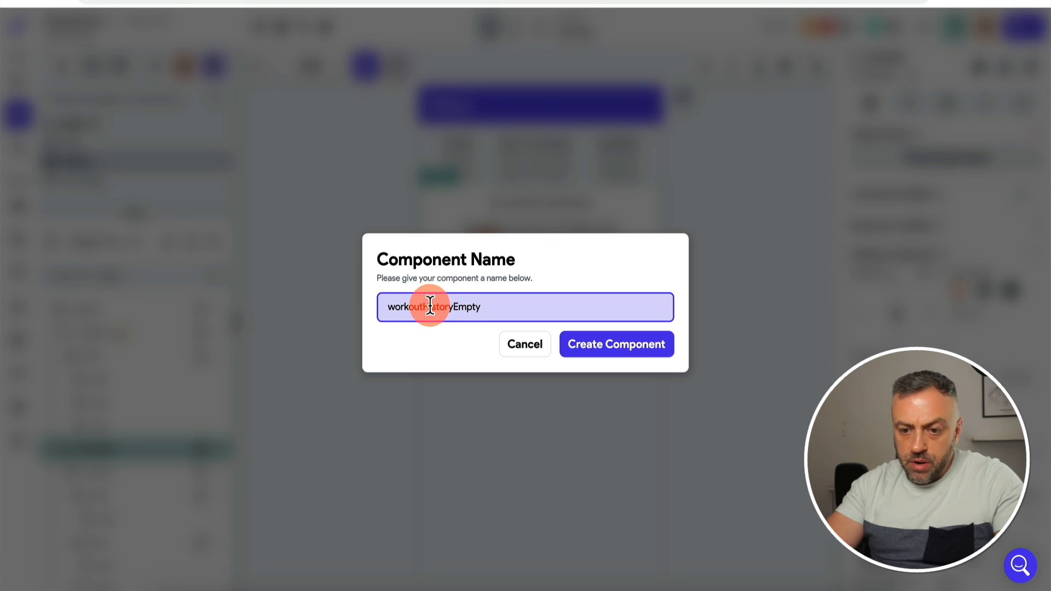
pyautogui.moveTo(431, 305); pyautogui.dragTo(353, 304)
pyautogui.write('h')
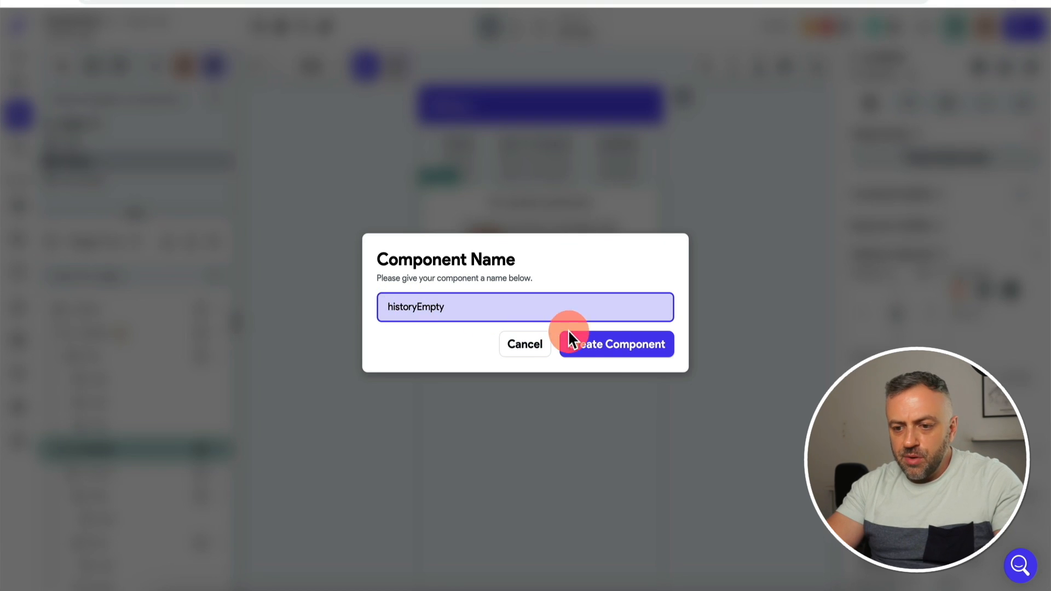
pyautogui.click(621, 349)
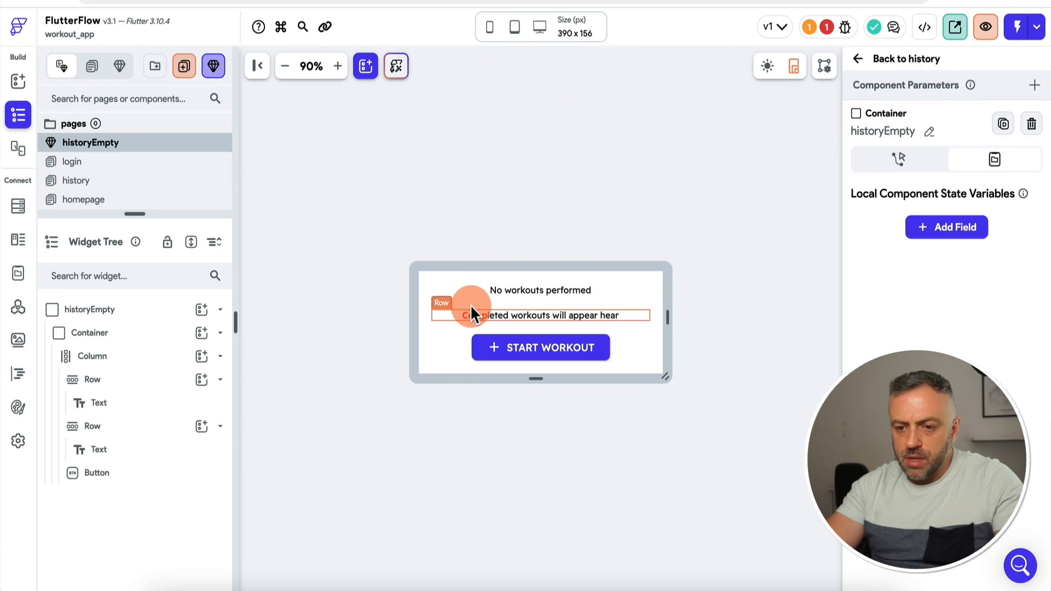
pyautogui.click(867, 58)
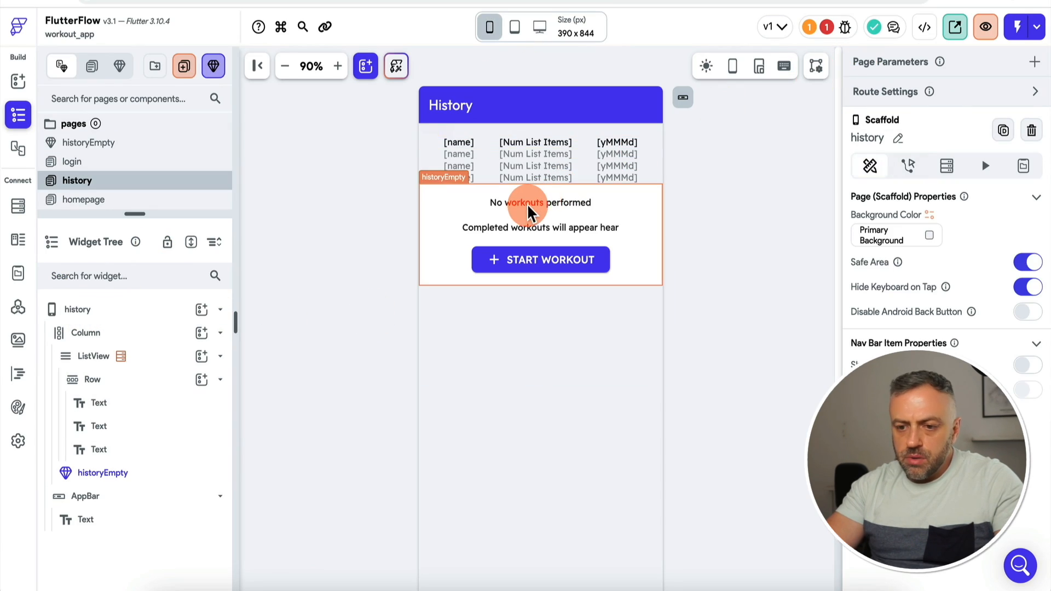
# Step: Set the history ListView's empty-list component to historyEmpty
pyautogui.click(422, 167)
pyautogui.scroll(-2, 969, 416)
pyautogui.click(969, 416)
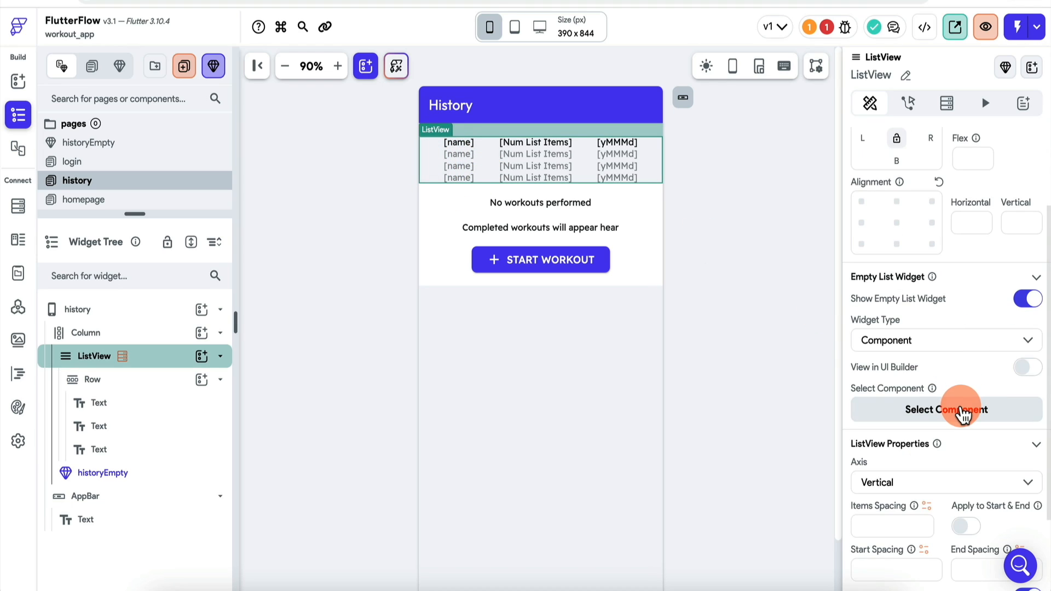
pyautogui.click(904, 493)
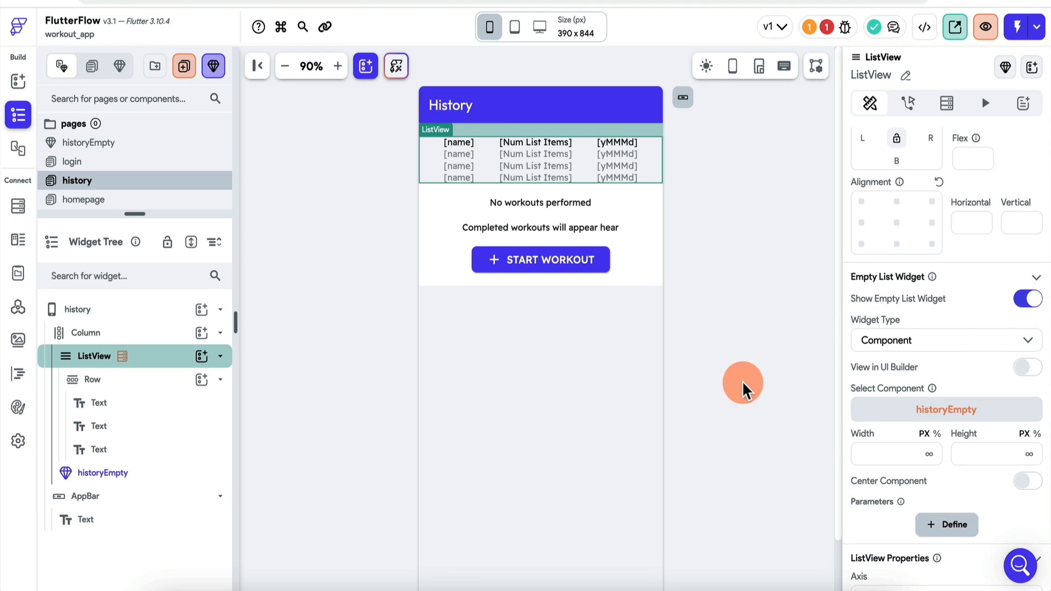
# Step: Delete the standalone historyEmpty widget from the page Column
pyautogui.click(652, 246)
pyautogui.press('Delete')
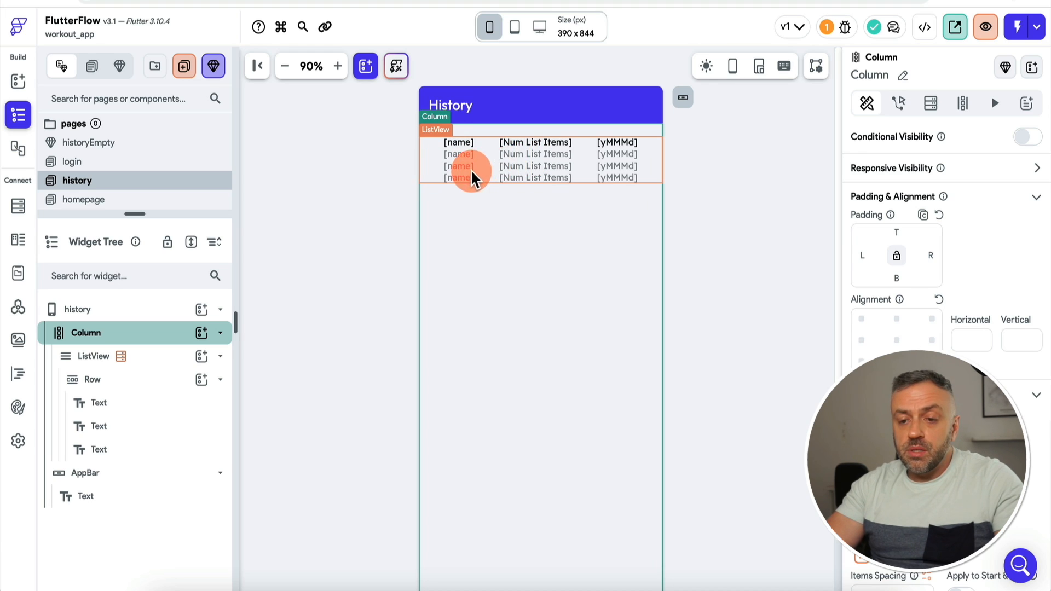
pyautogui.click(429, 178)
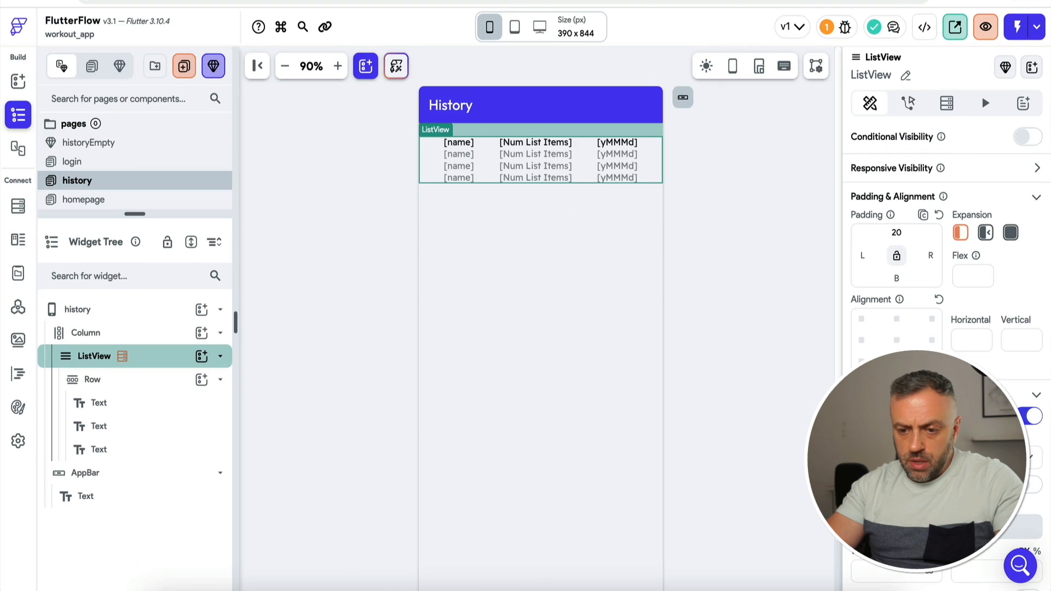
pyautogui.scroll(-3, 400, 277)
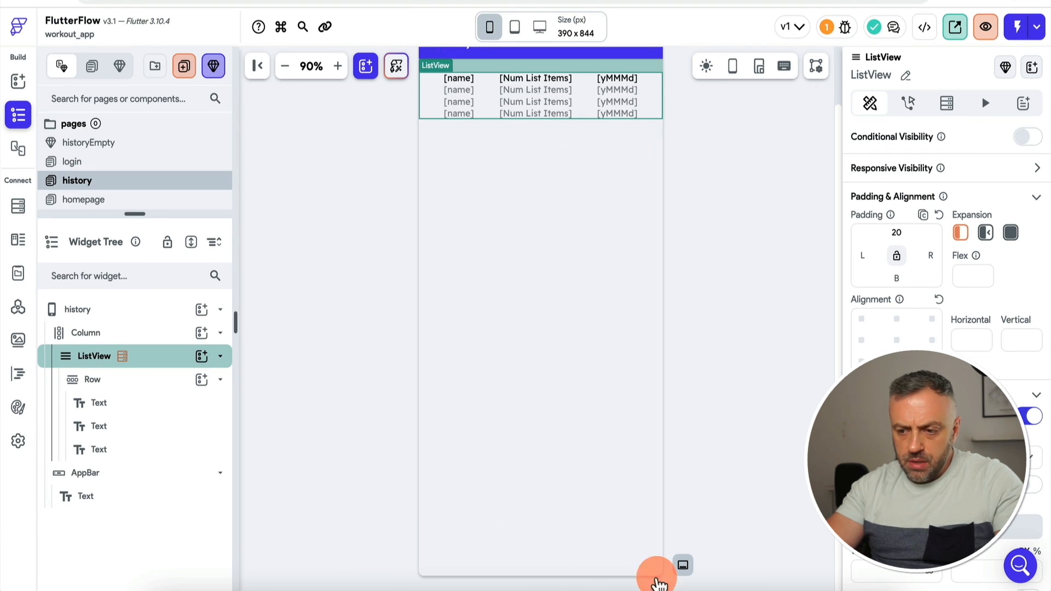
pyautogui.click(387, 1)
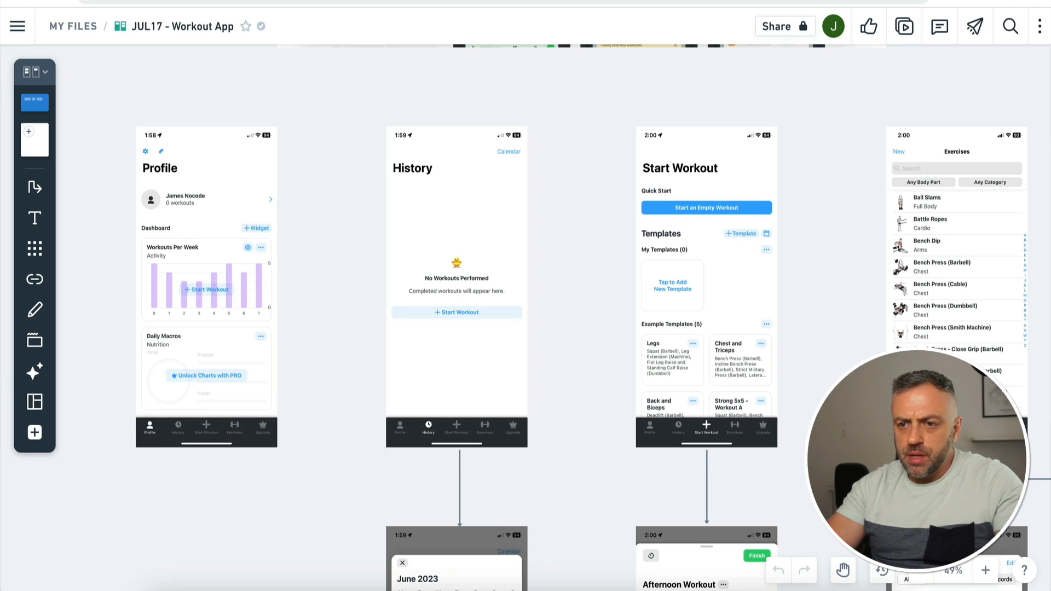
pyautogui.click(548, 1)
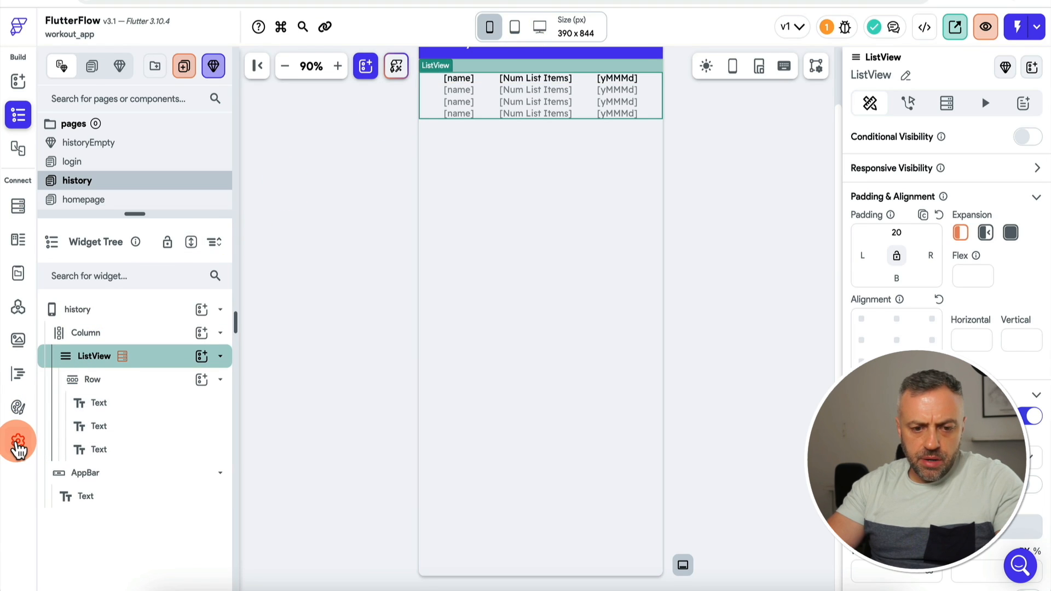
pyautogui.click(18, 444)
# Step: Enable the app's navigation bar and show the history page on it
pyautogui.click(120, 183)
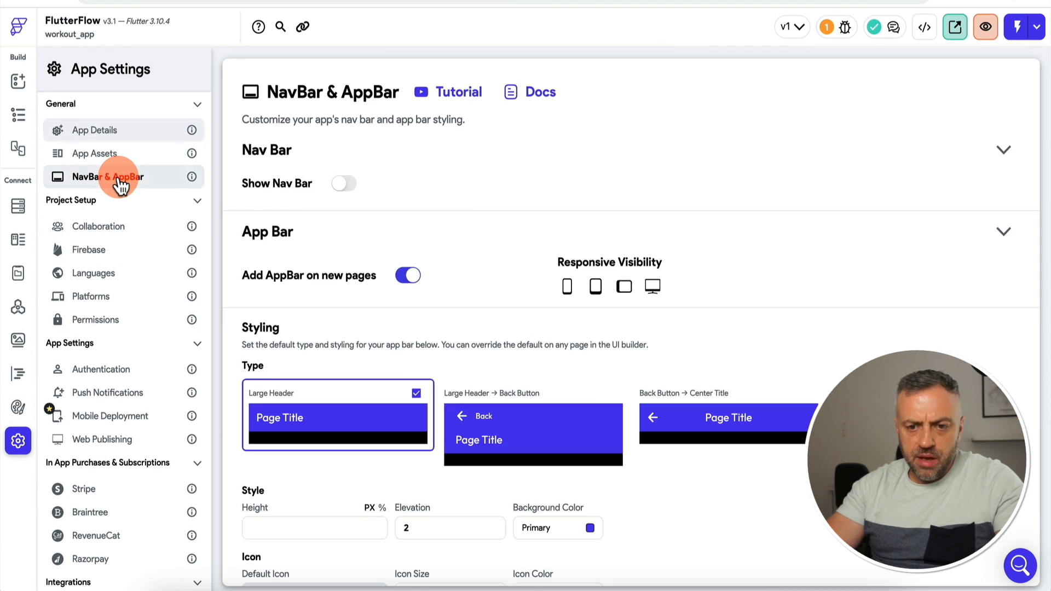
pyautogui.click(344, 184)
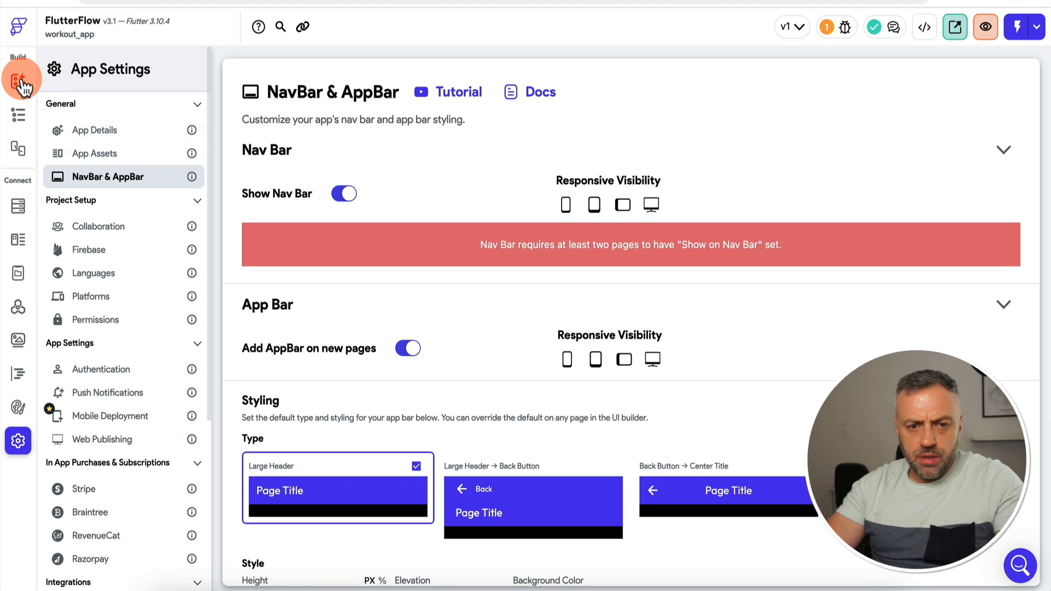
pyautogui.click(20, 82)
pyautogui.click(18, 114)
pyautogui.click(125, 181)
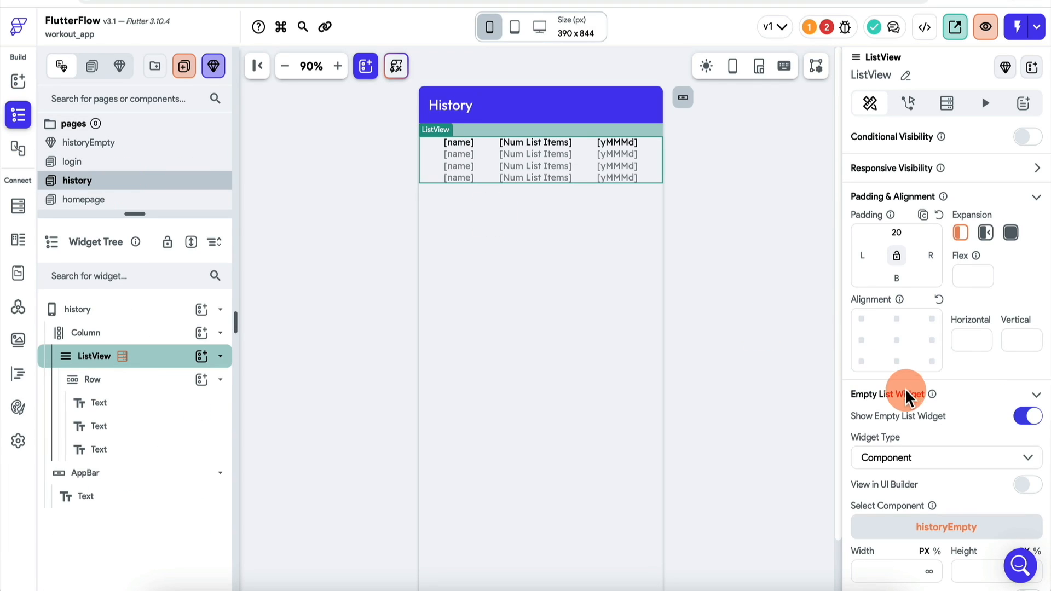
pyautogui.scroll(-6, 910, 399)
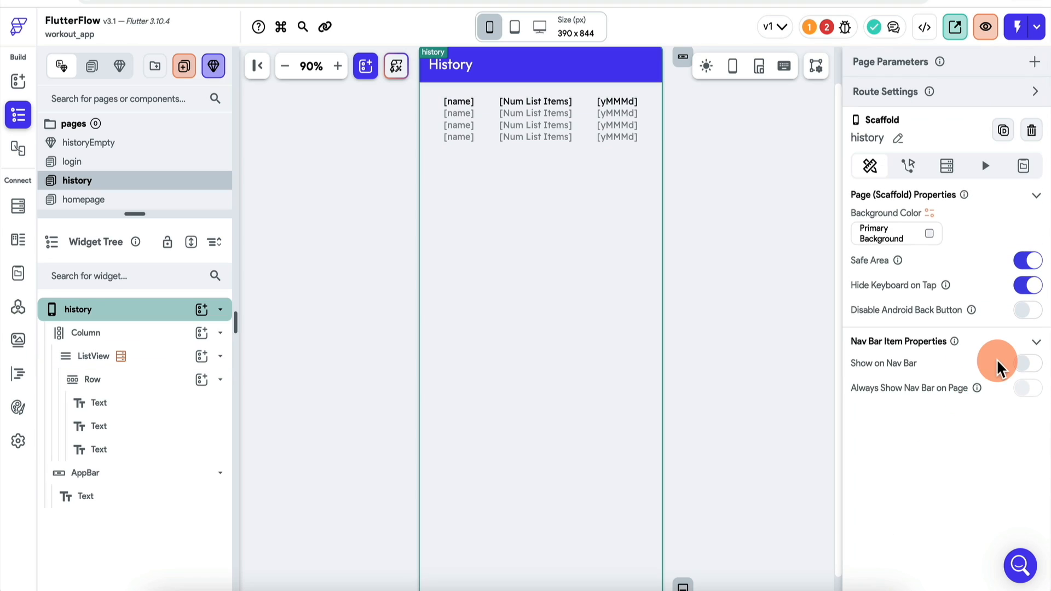
pyautogui.click(1032, 367)
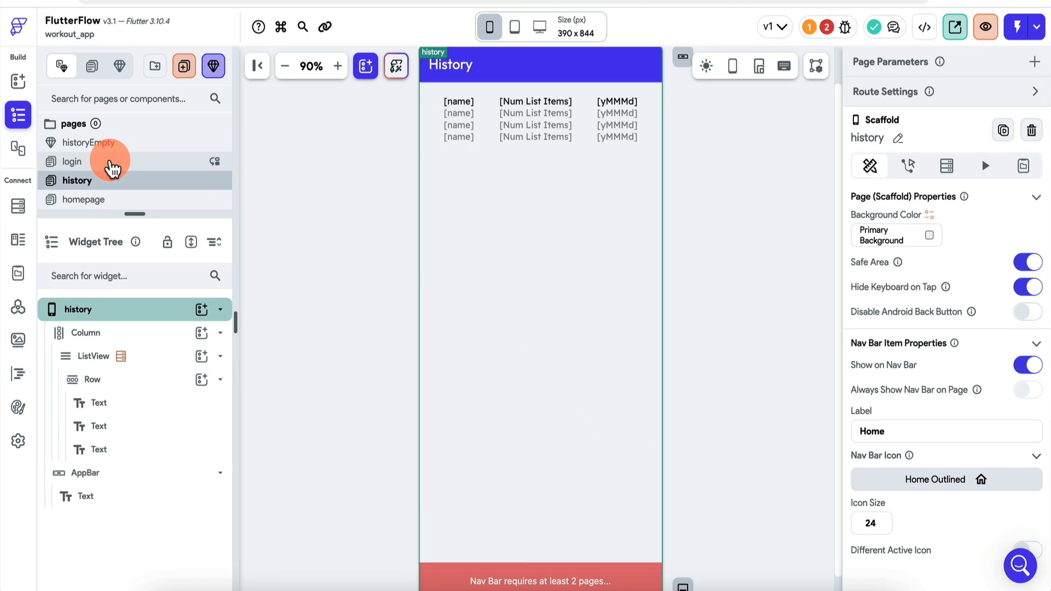
# Step: Show the homepage page on the bottom nav bar as well
pyautogui.click(113, 170)
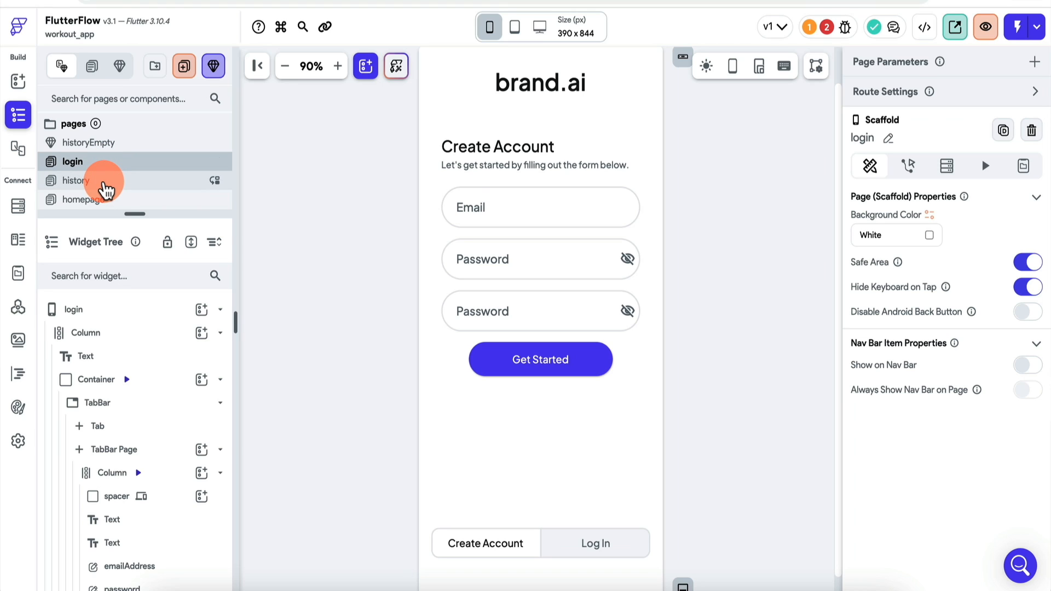
pyautogui.click(117, 200)
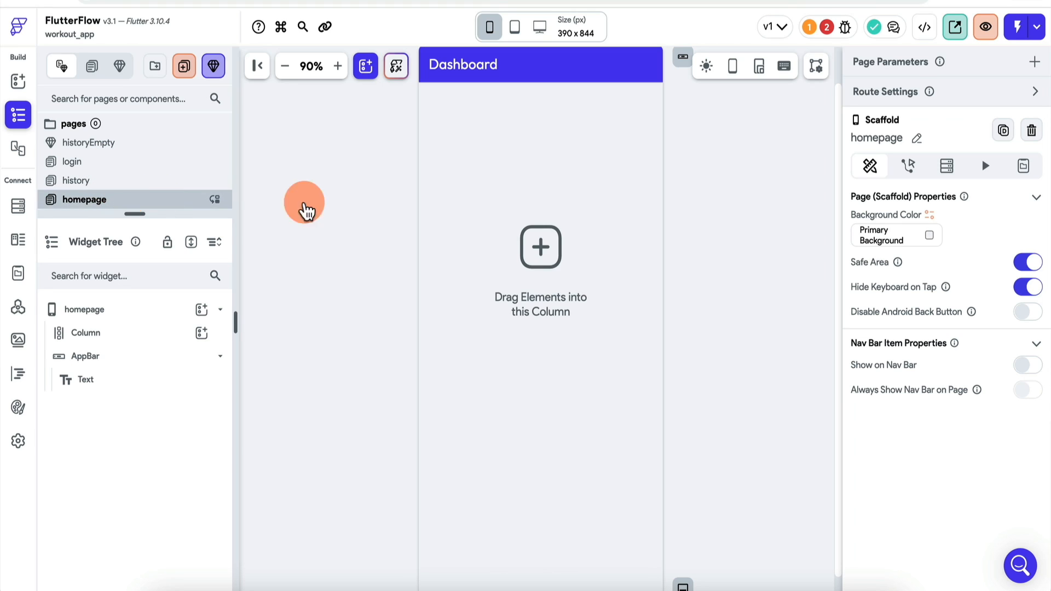
pyautogui.click(1028, 365)
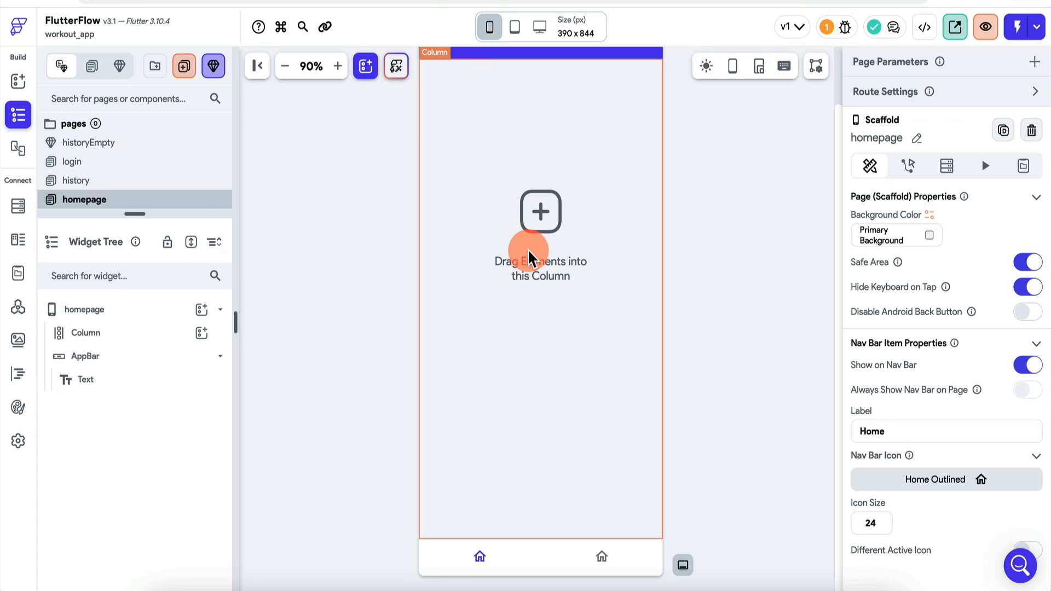
# Step: Set the history nav item's icon to the Material 'history' clock icon
pyautogui.click(146, 184)
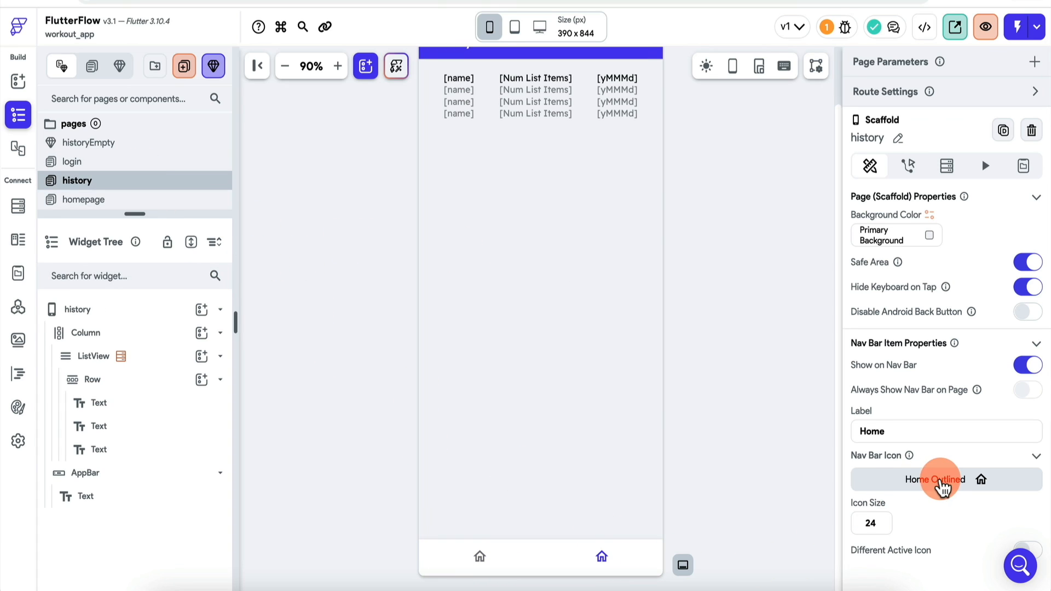
pyautogui.click(962, 482)
pyautogui.click(446, 174)
pyautogui.write('history')
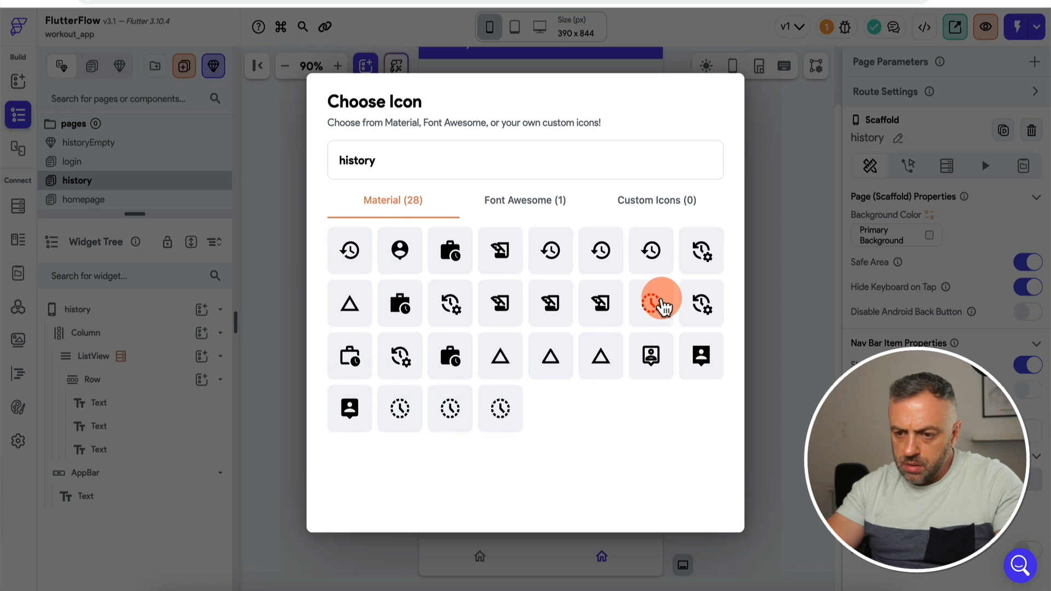
pyautogui.click(352, 253)
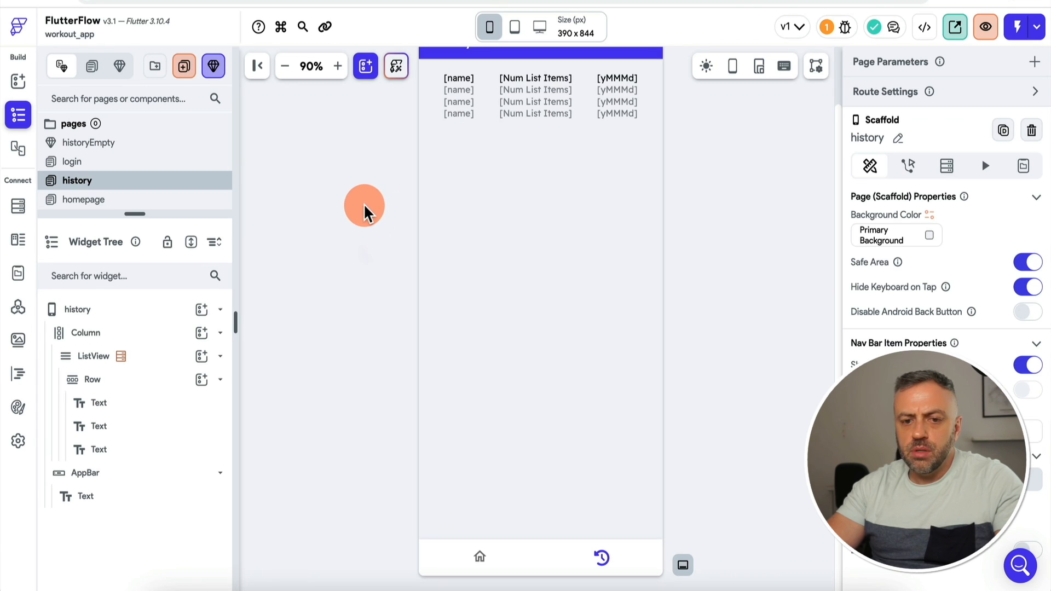
pyautogui.scroll(2, 374, 200)
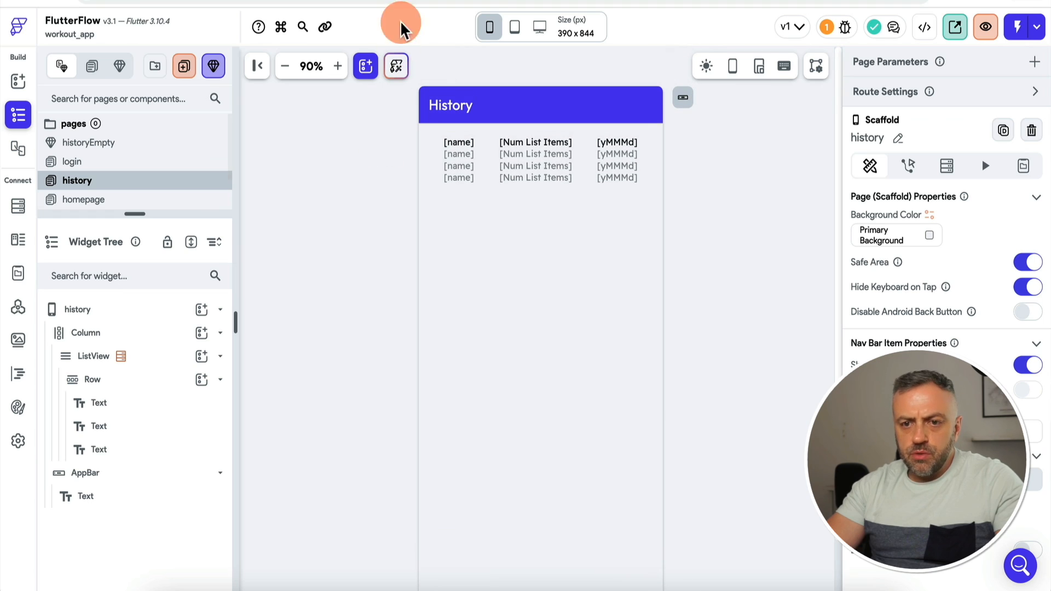
pyautogui.hotkey('ctrl', 'Tab')
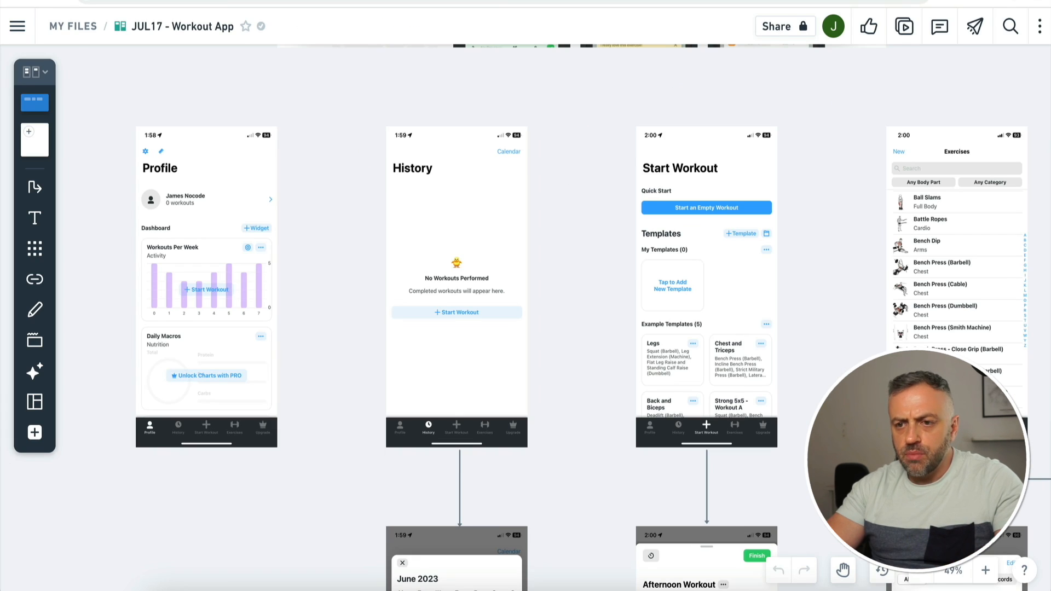
pyautogui.hotkey('ctrl', 'shift', 'Tab')
pyautogui.moveTo(133, 215); pyautogui.dragTo(137, 268)
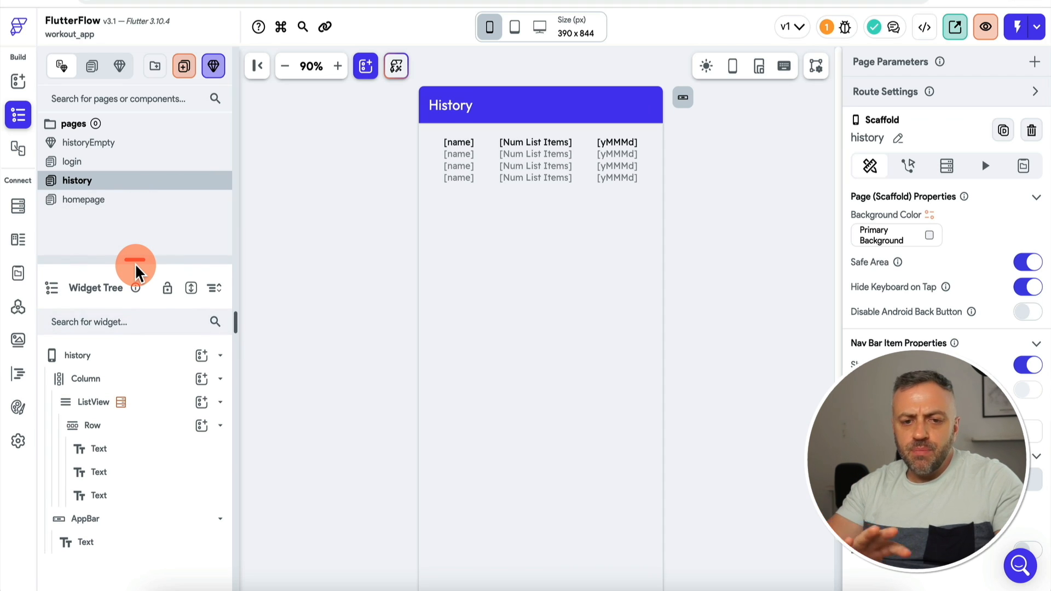
# Step: Create a page named 'profile' from a Settings profile template using My Theme
pyautogui.click(184, 66)
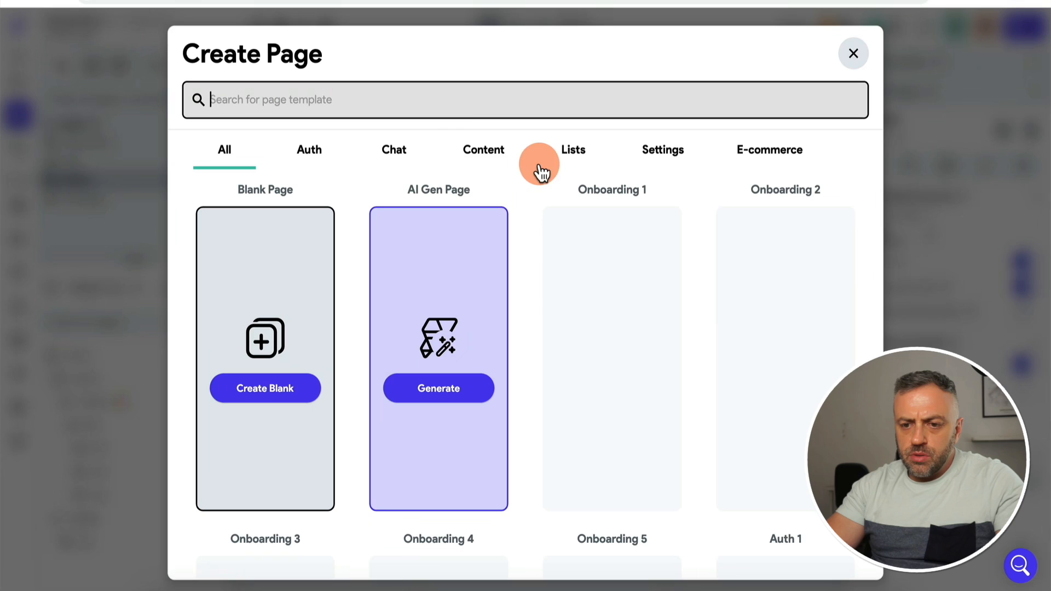
pyautogui.click(450, 99)
pyautogui.write('profi')
pyautogui.press('BackSpace')
pyautogui.press('BackSpace')
pyautogui.press('BackSpace')
pyautogui.press('BackSpace')
pyautogui.press('BackSpace')
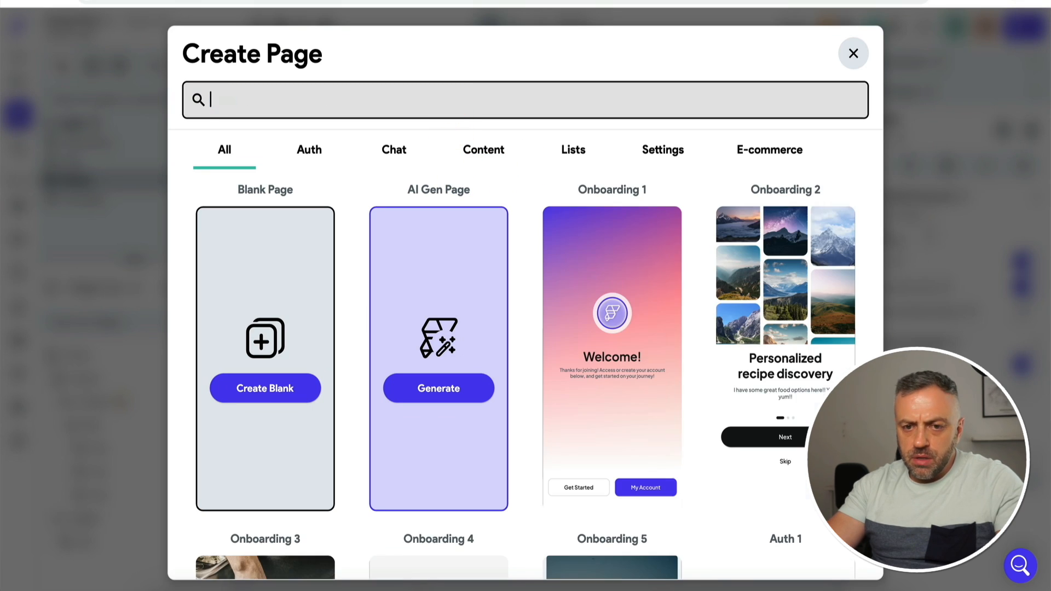
pyautogui.click(664, 156)
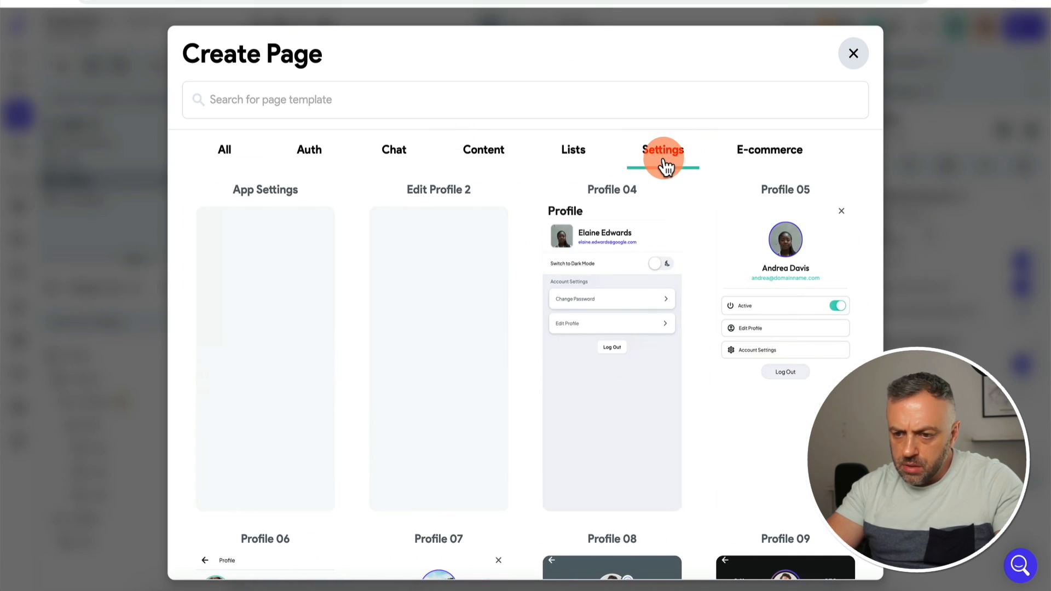
pyautogui.scroll(-4, 614, 236)
pyautogui.scroll(-2, 615, 235)
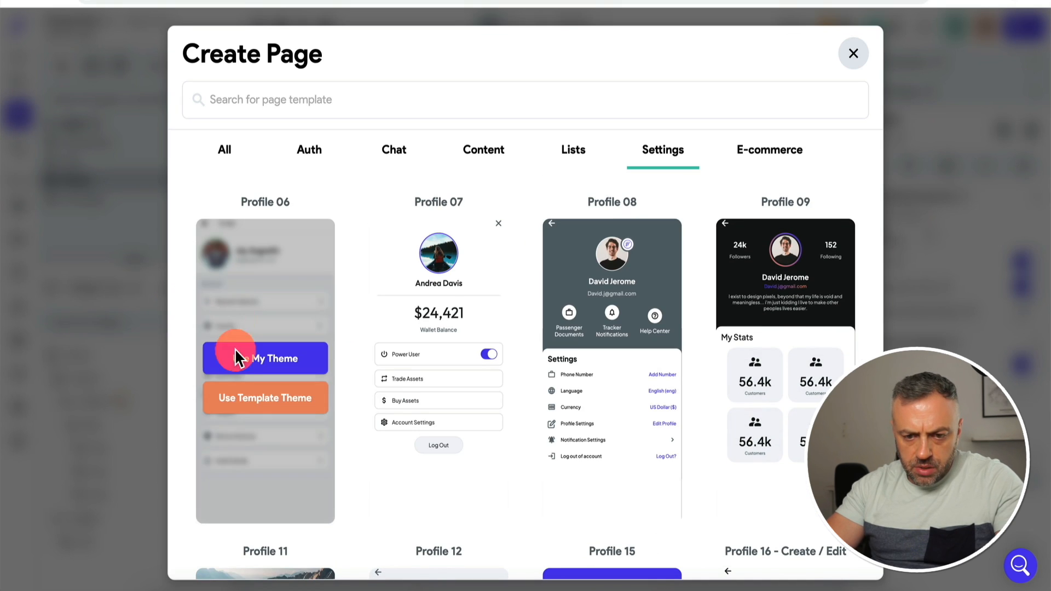
pyautogui.scroll(-5, 281, 329)
pyautogui.scroll(-6, 281, 330)
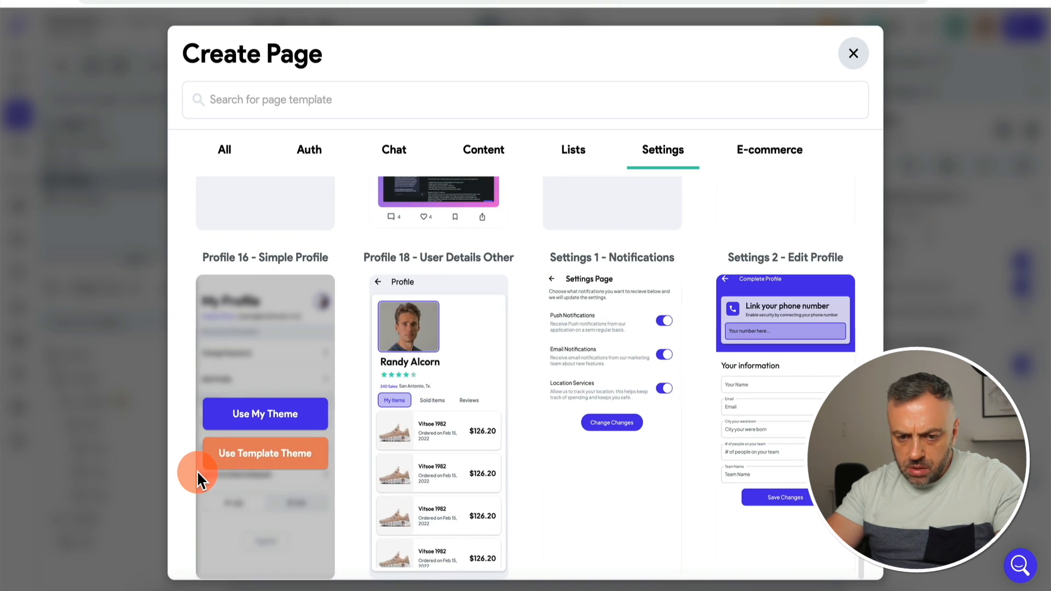
pyautogui.click(619, 390)
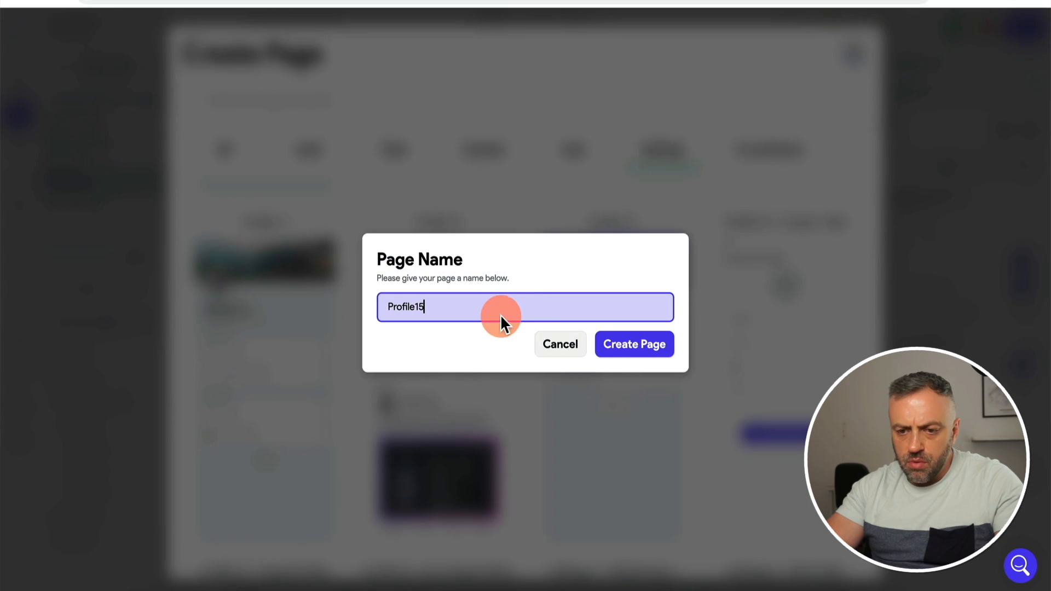
pyautogui.write('profile')
pyautogui.click(635, 348)
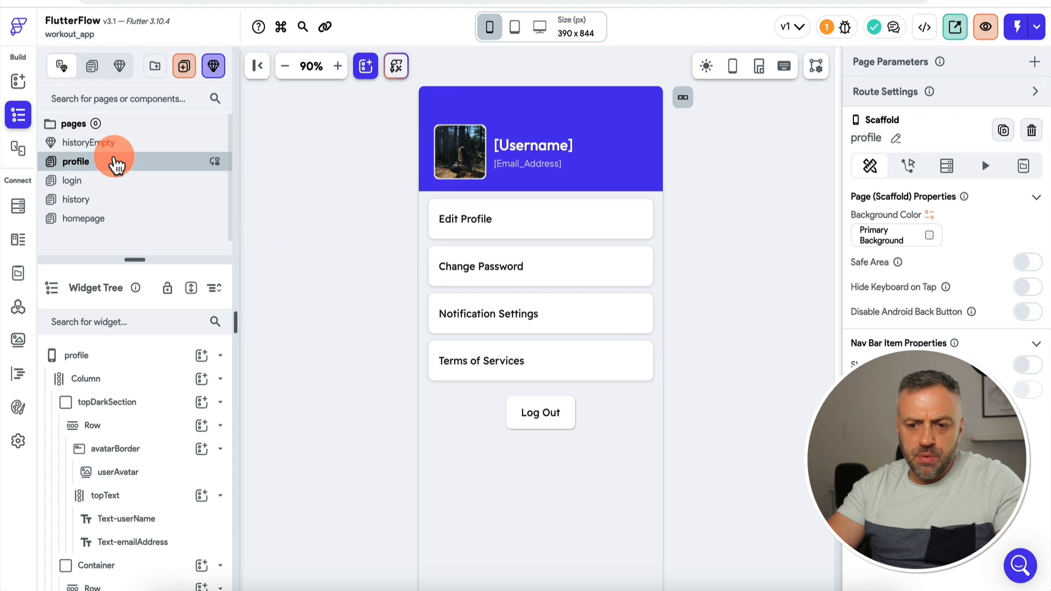
pyautogui.scroll(-2, 273, 252)
# Step: Show the profile page on the nav bar with the Material 'person' icon
pyautogui.click(1028, 367)
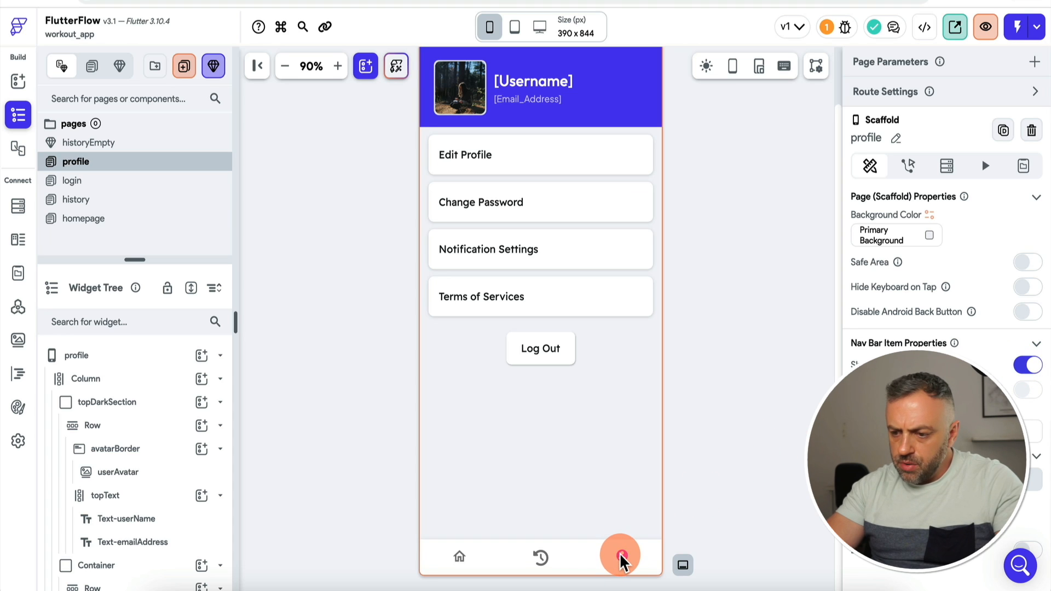
pyautogui.click(878, 431)
pyautogui.write('profile')
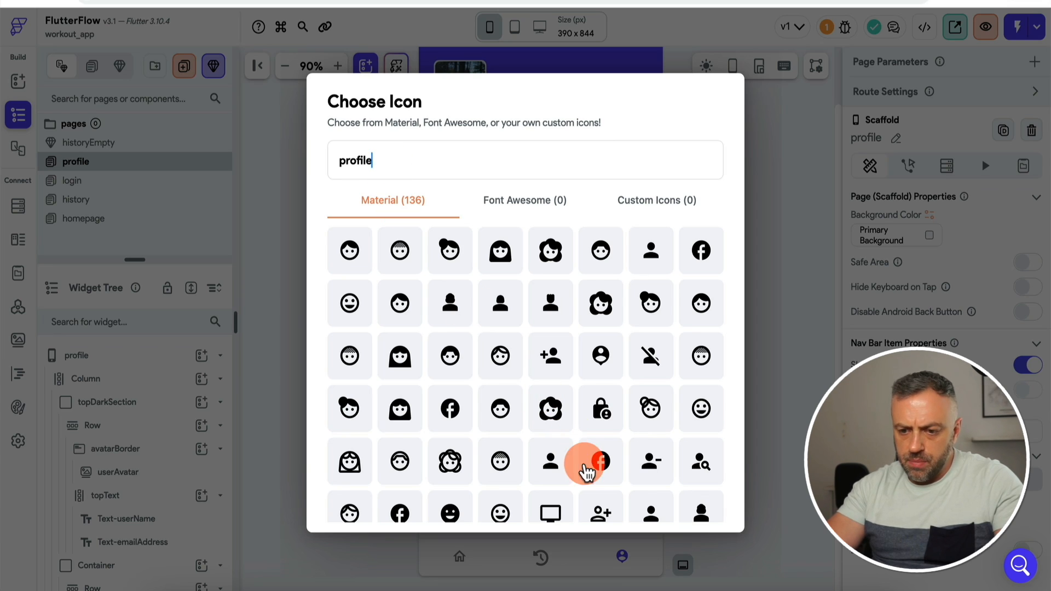
pyautogui.doubleClick(419, 161)
pyautogui.write('person')
pyautogui.press('Escape')
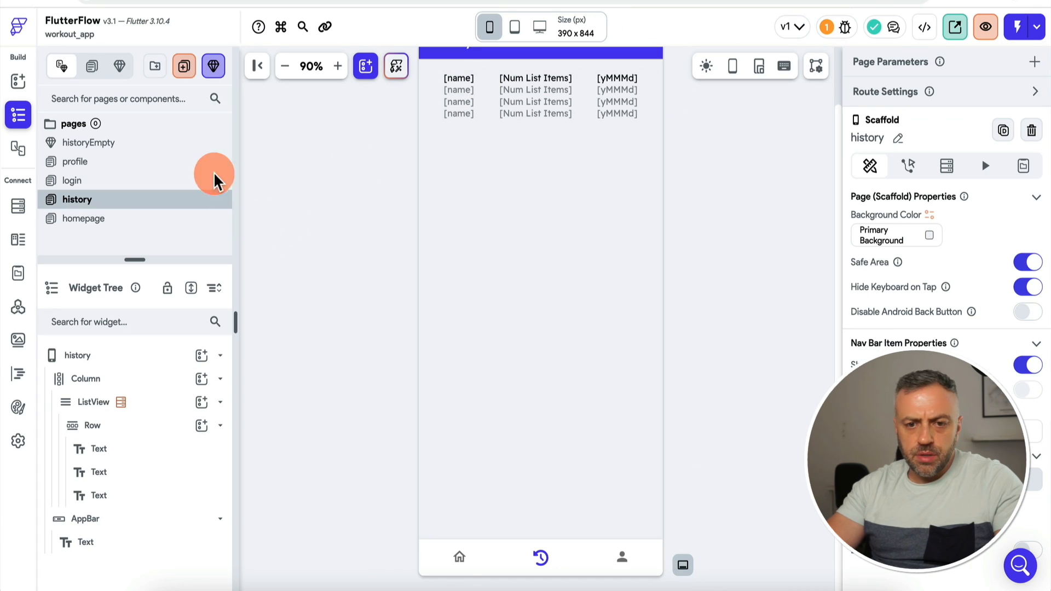
# Step: Create a blank page named 'startworkout' without using any template
pyautogui.click(184, 67)
pyautogui.write('rt')
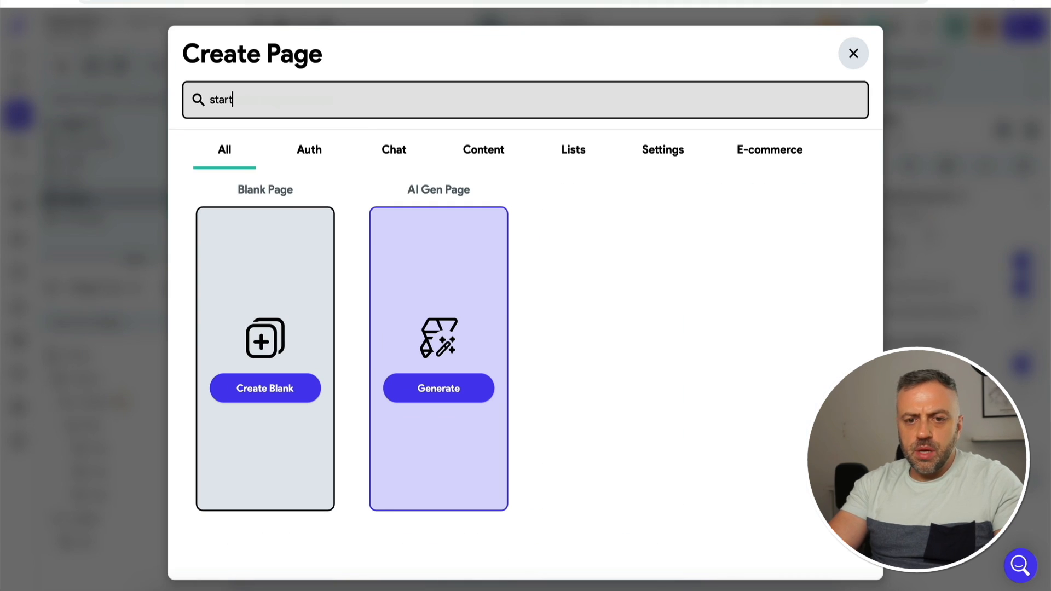
pyautogui.hotkey('ctrl', 'a')
pyautogui.press('BackSpace')
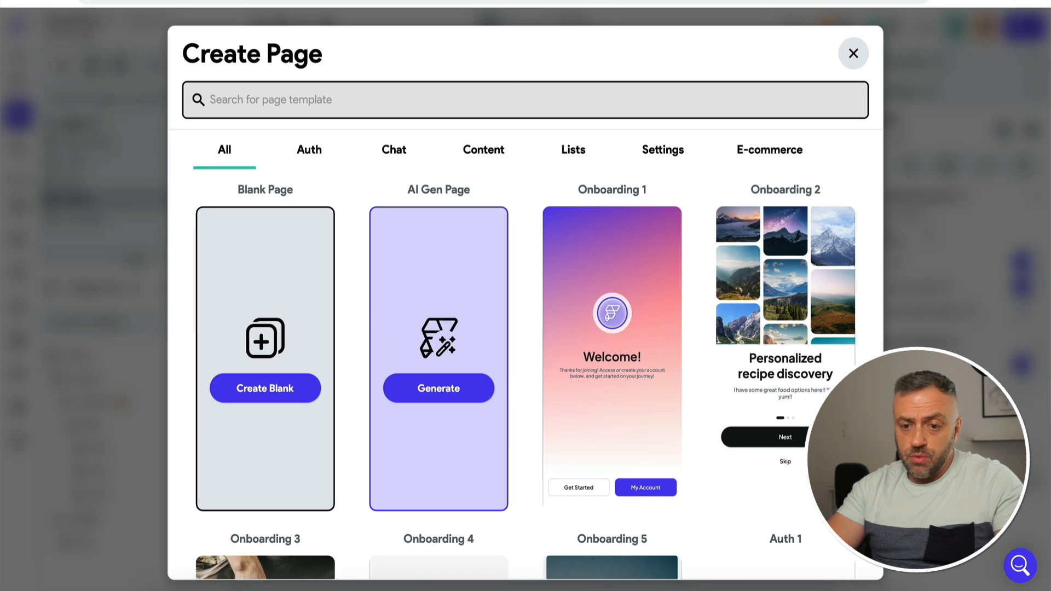
pyautogui.click(268, 387)
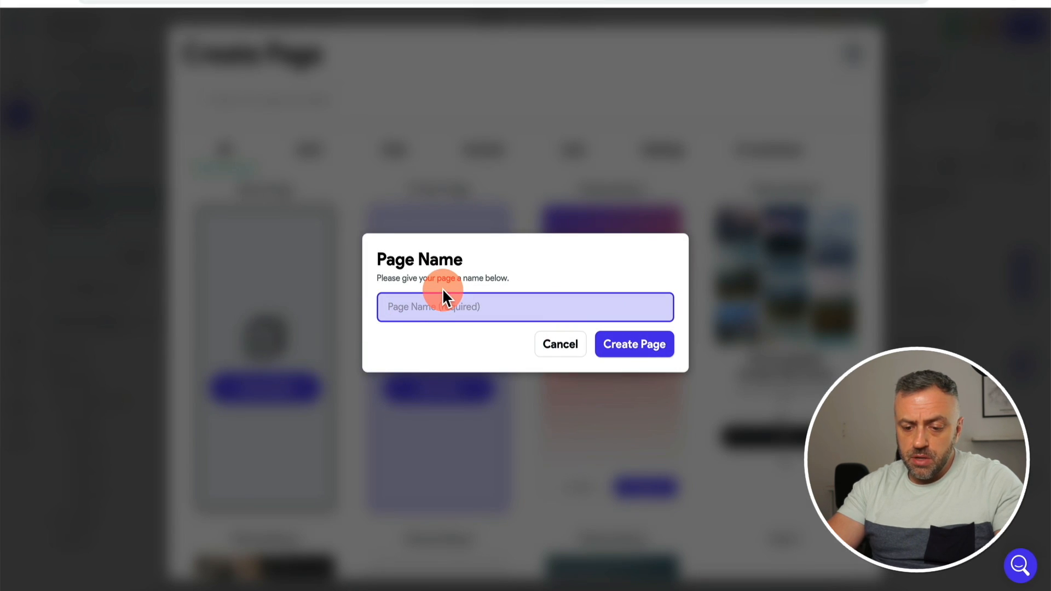
pyautogui.write('startwo')
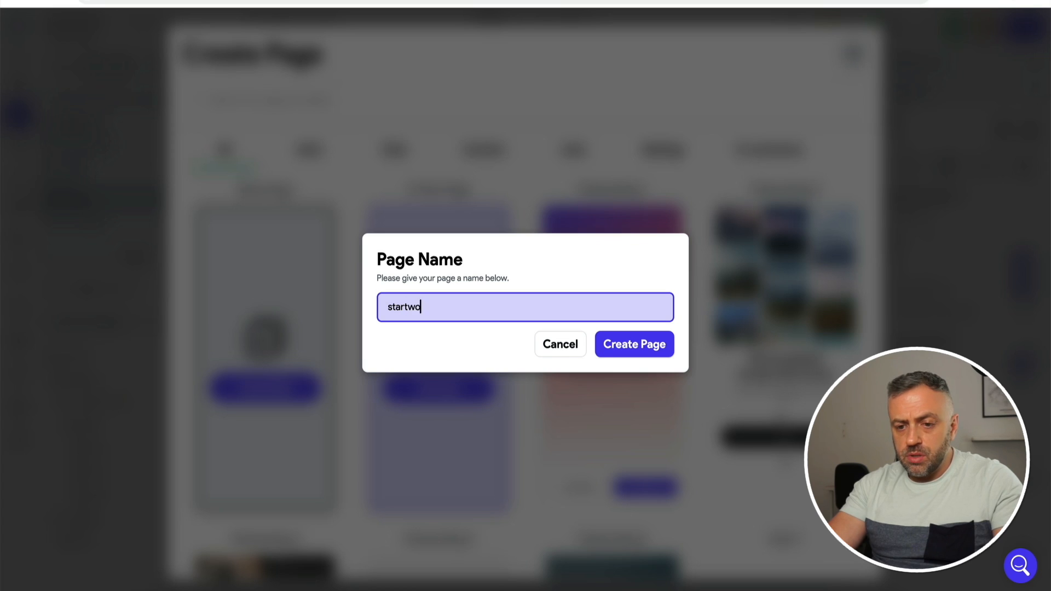
pyautogui.write('rkout')
pyautogui.click(637, 349)
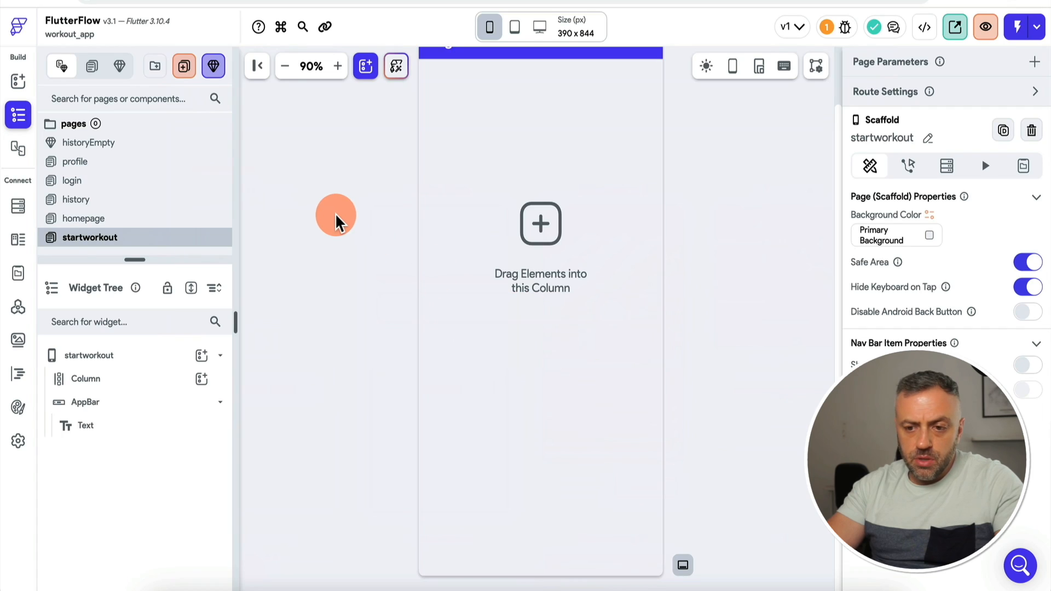
# Step: Change the app bar's Page Title text to 'Start Workout' and select the page's main column
pyautogui.click(465, 112)
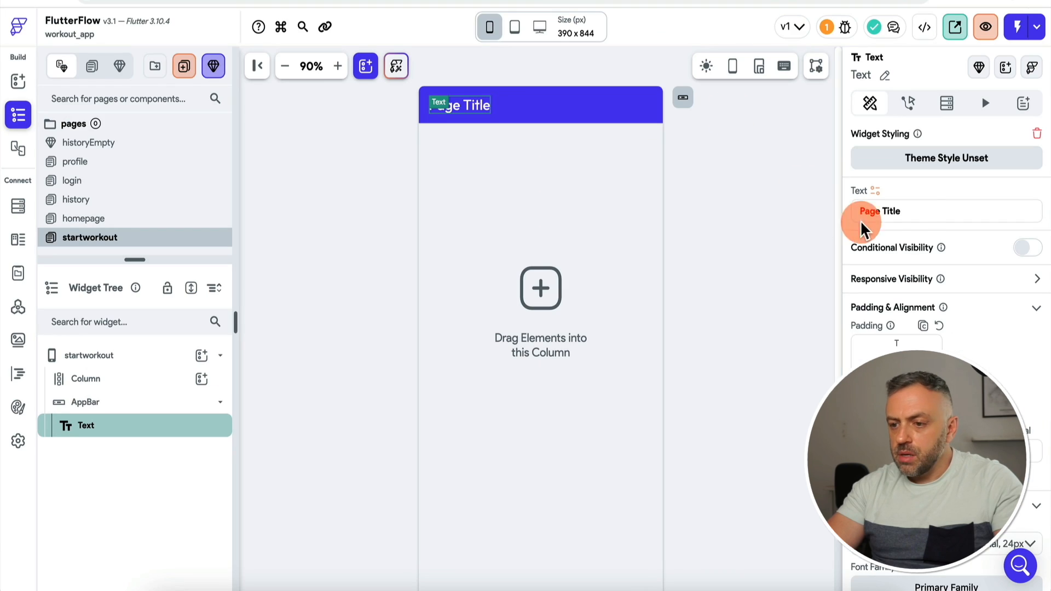
pyautogui.moveTo(861, 219); pyautogui.dragTo(923, 213)
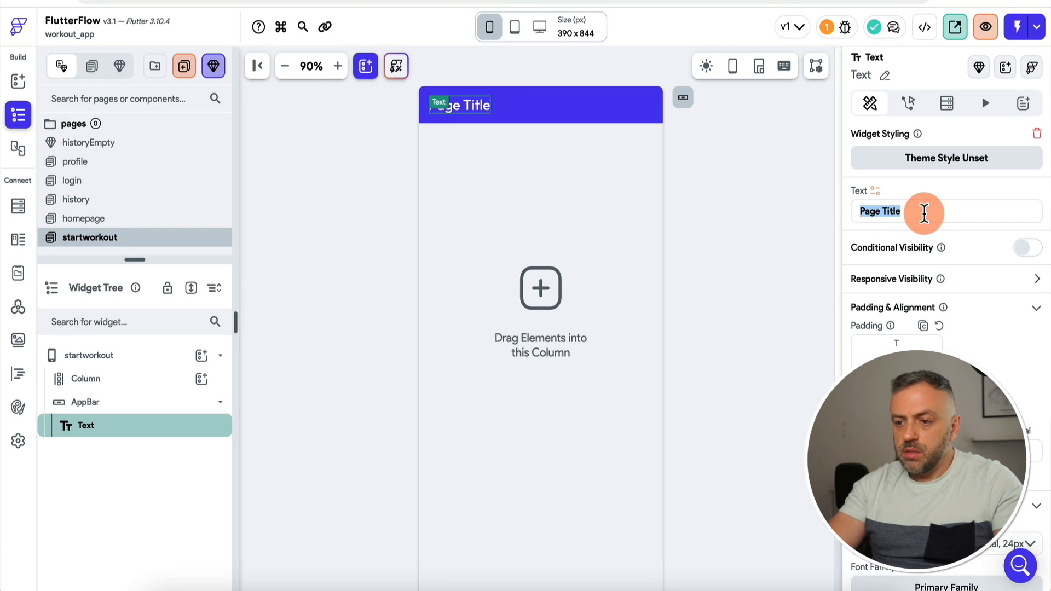
pyautogui.write('Start Workout')
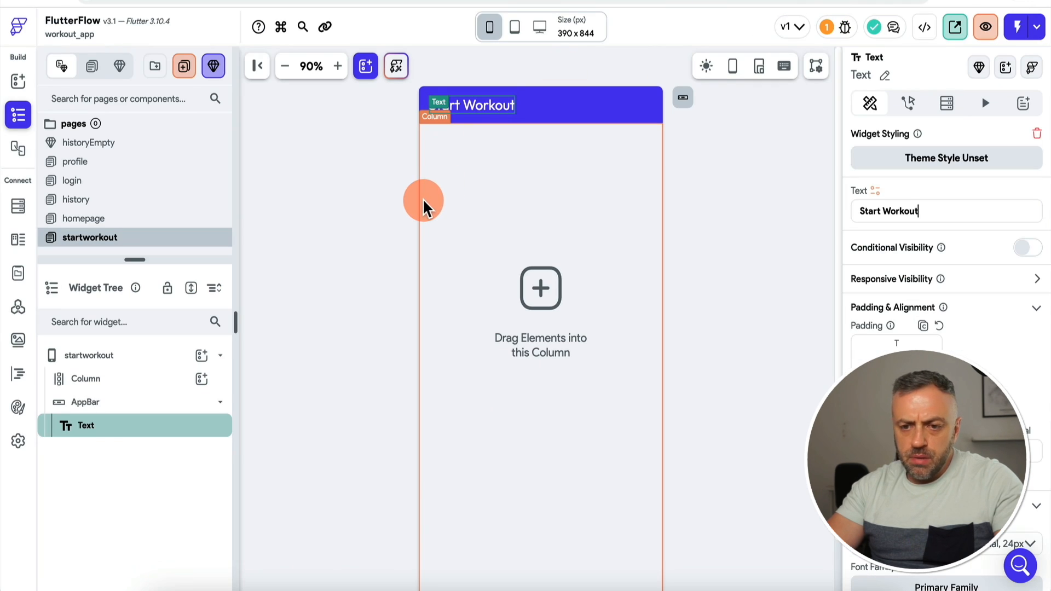
pyautogui.click(422, 205)
# Step: Add a Container sized 300 inside the column, checking it against the workout app design board
pyautogui.click(201, 378)
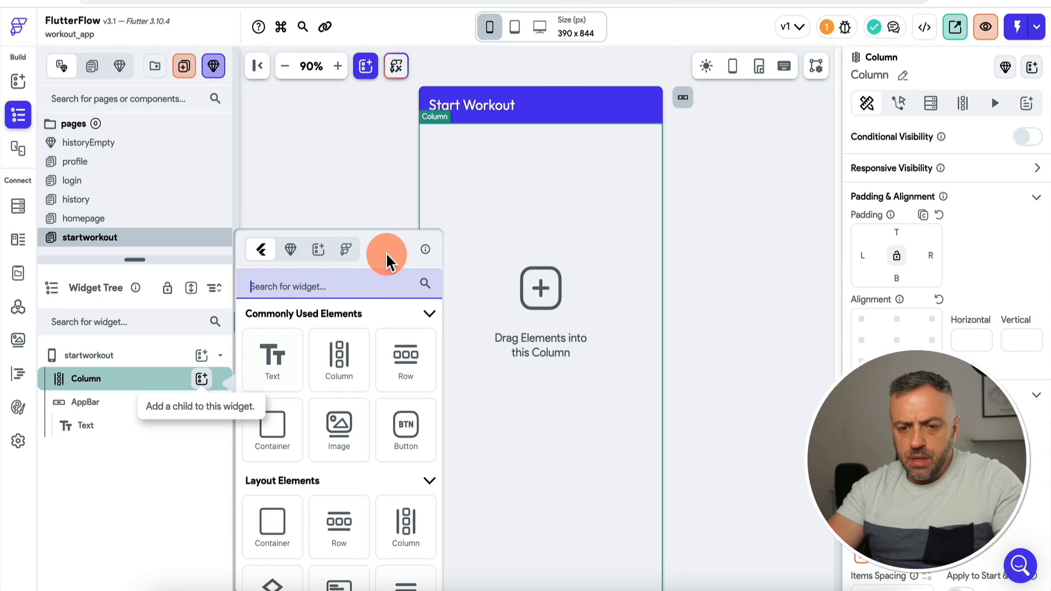
pyautogui.write('cont')
pyautogui.click(271, 356)
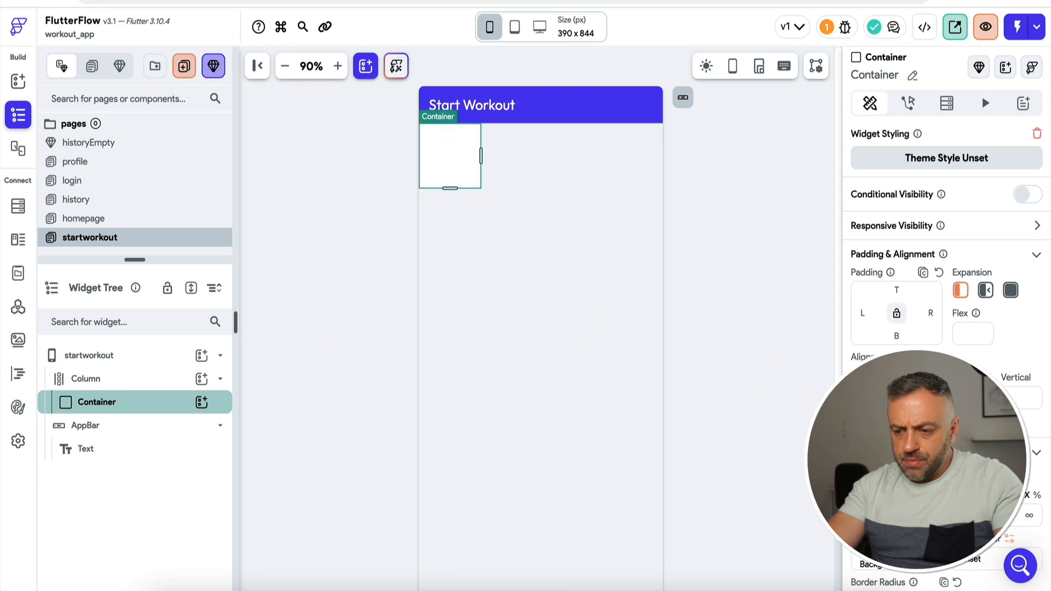
pyautogui.write('300')
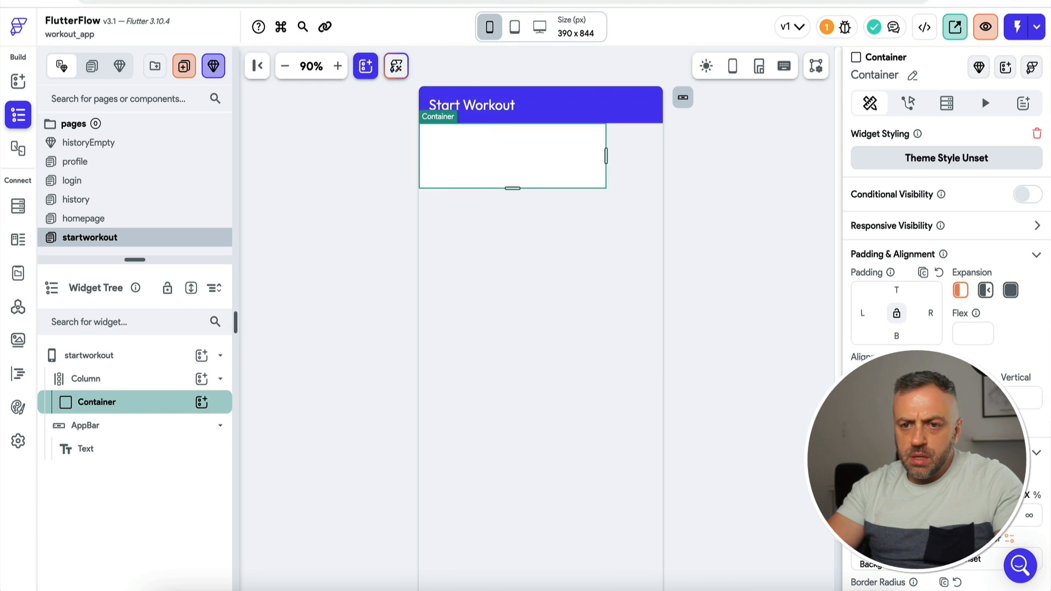
pyautogui.hotkey('ctrl', 'Tab')
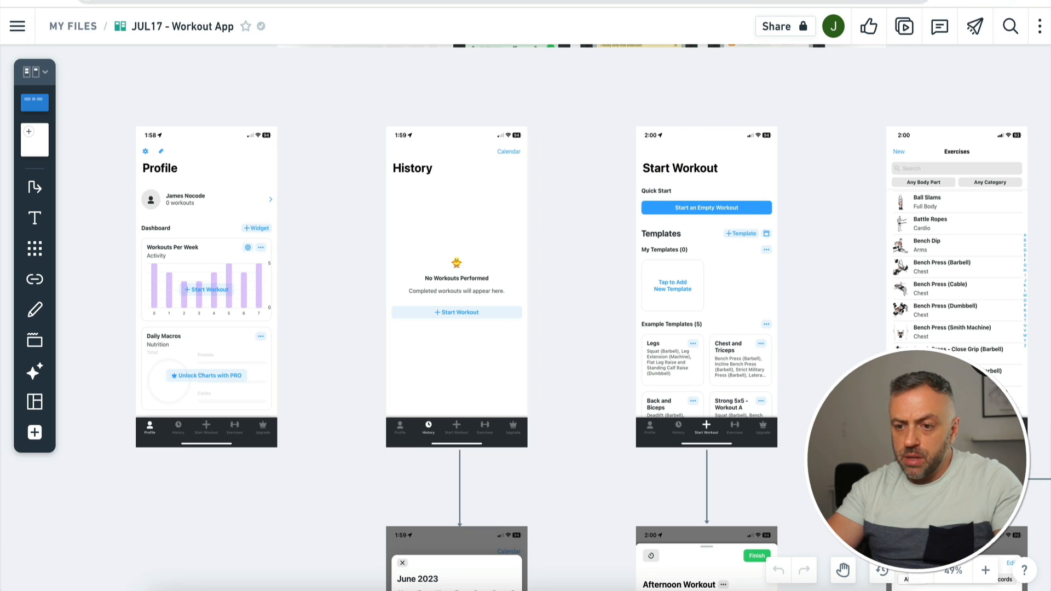
pyautogui.hotkey('ctrl', 'Tab')
# Step: Add a Row holding a Hello World text inside the Container
pyautogui.click(201, 401)
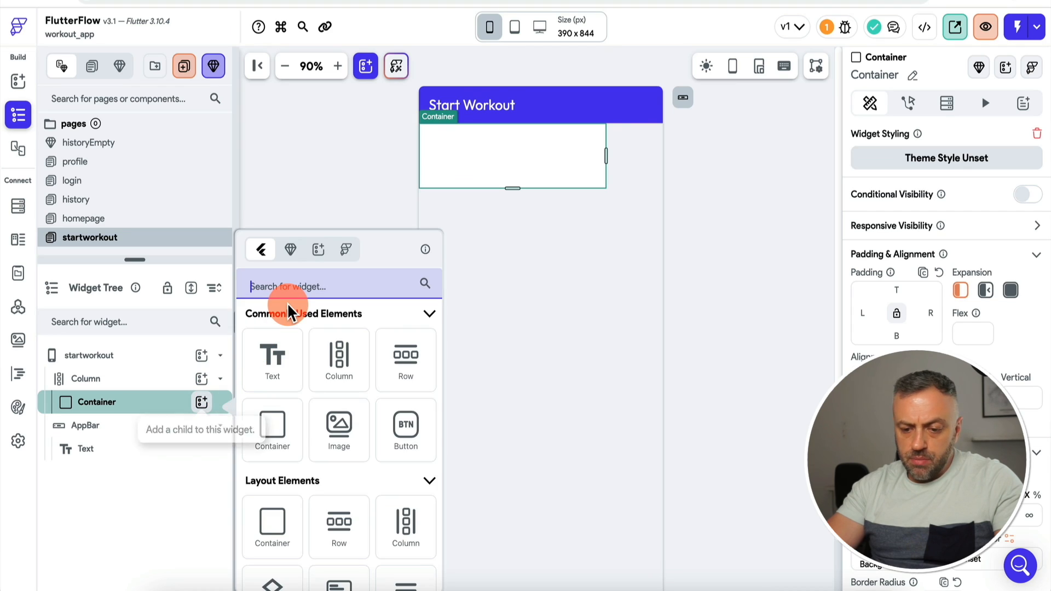
pyautogui.write('row')
pyautogui.click(271, 355)
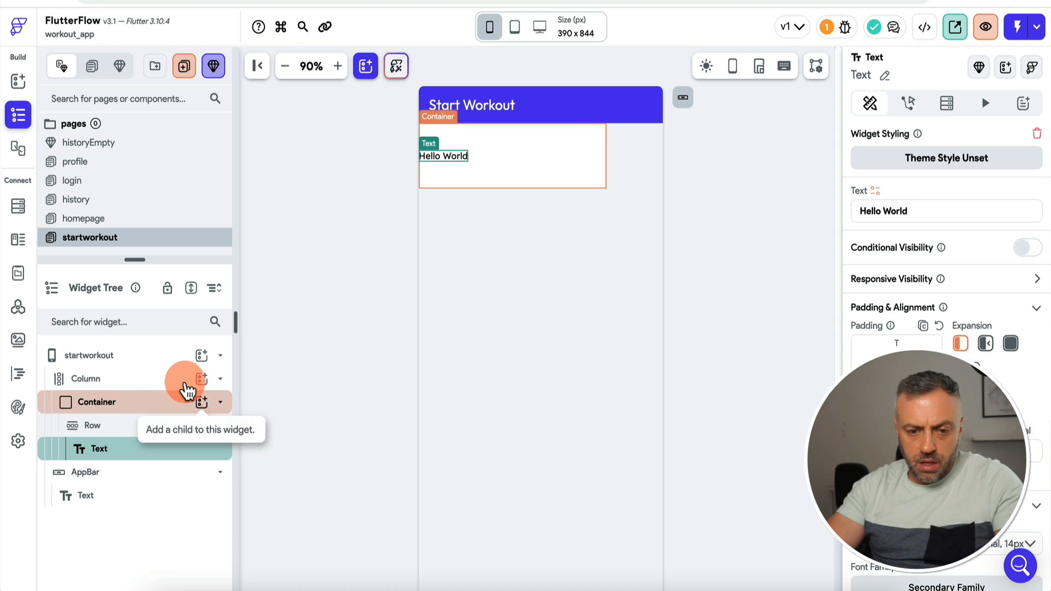
# Step: Wrap the Container's Row in a Column
pyautogui.click(170, 408)
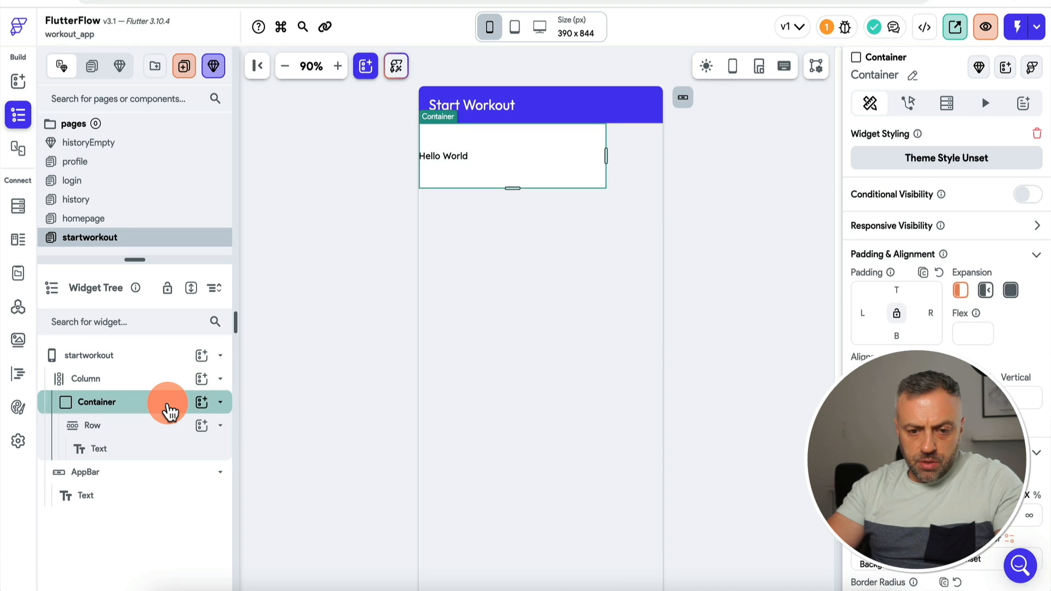
pyautogui.rightClick(170, 412)
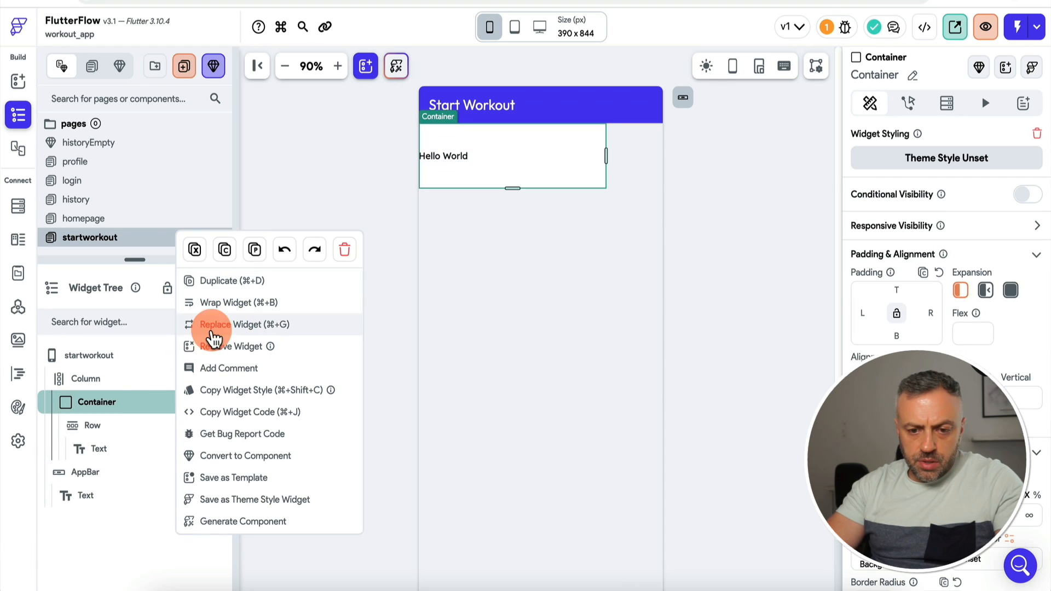
pyautogui.click(148, 404)
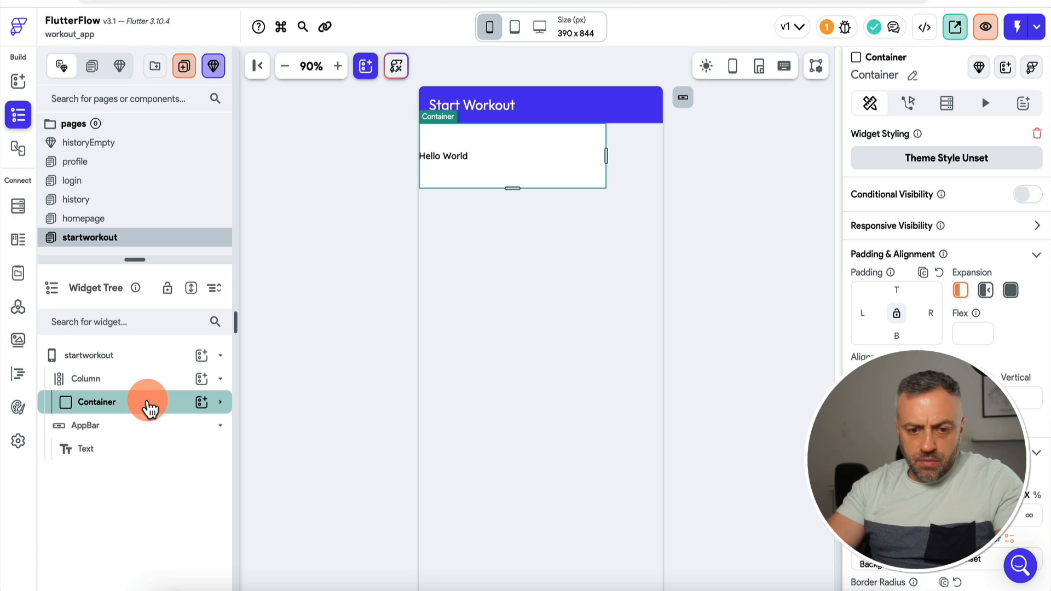
pyautogui.click(221, 403)
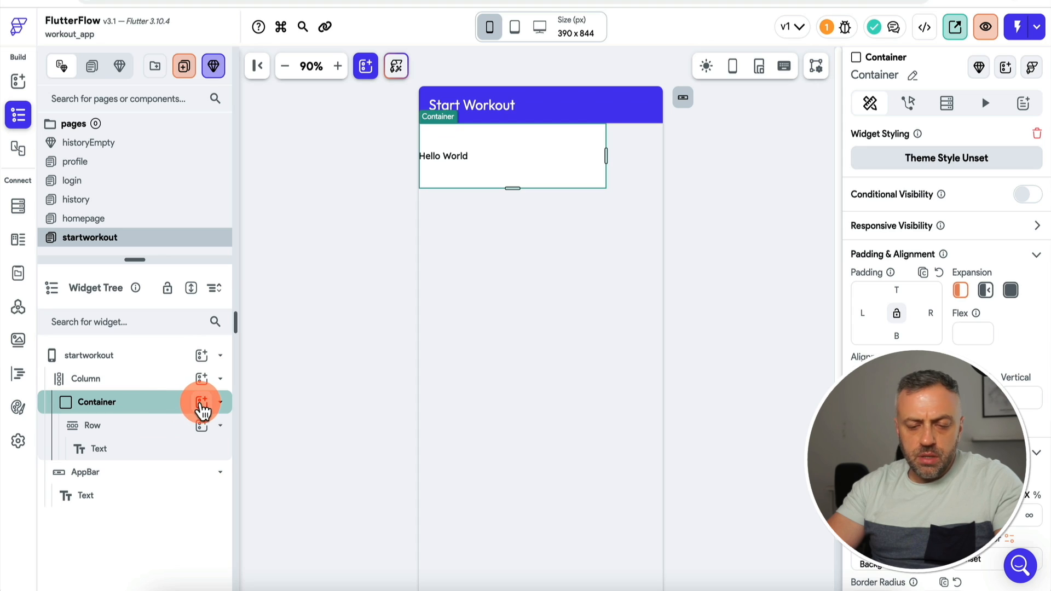
pyautogui.click(156, 430)
pyautogui.rightClick(153, 430)
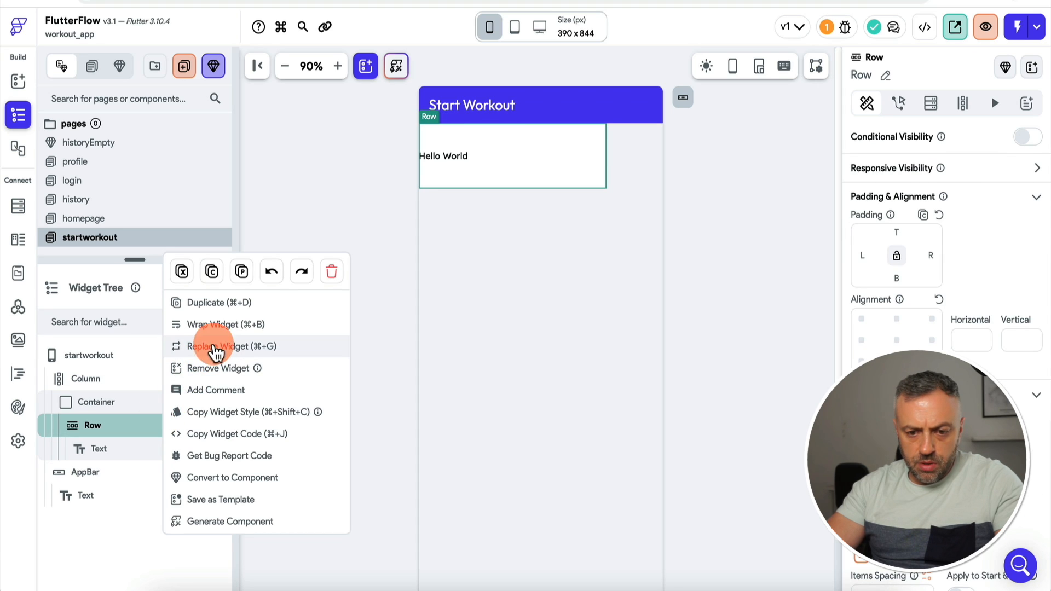
pyautogui.click(229, 326)
pyautogui.click(561, 203)
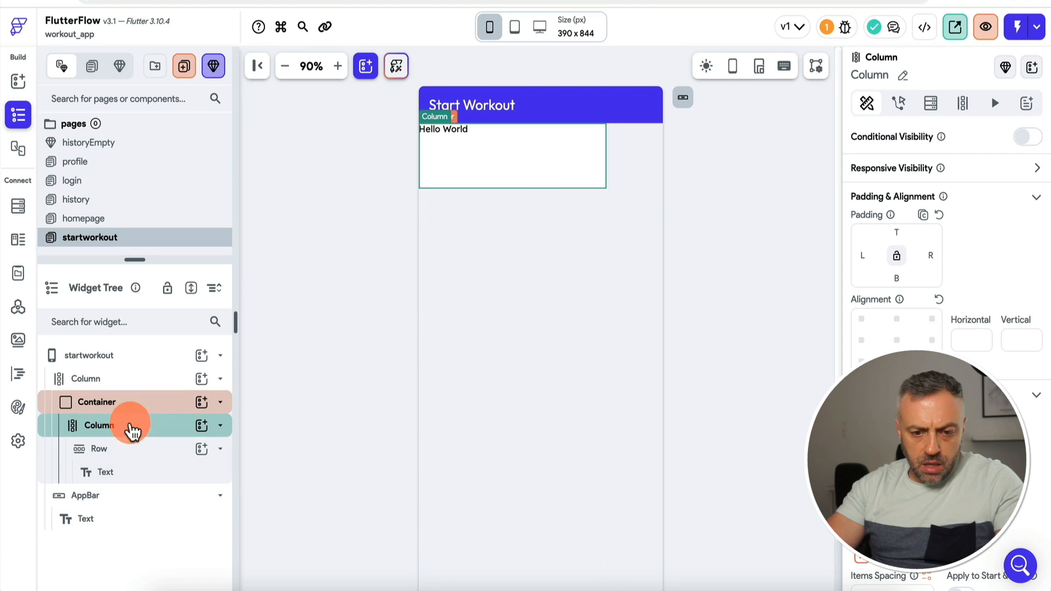
# Step: Add a second Row below the Hello World text row
pyautogui.click(155, 450)
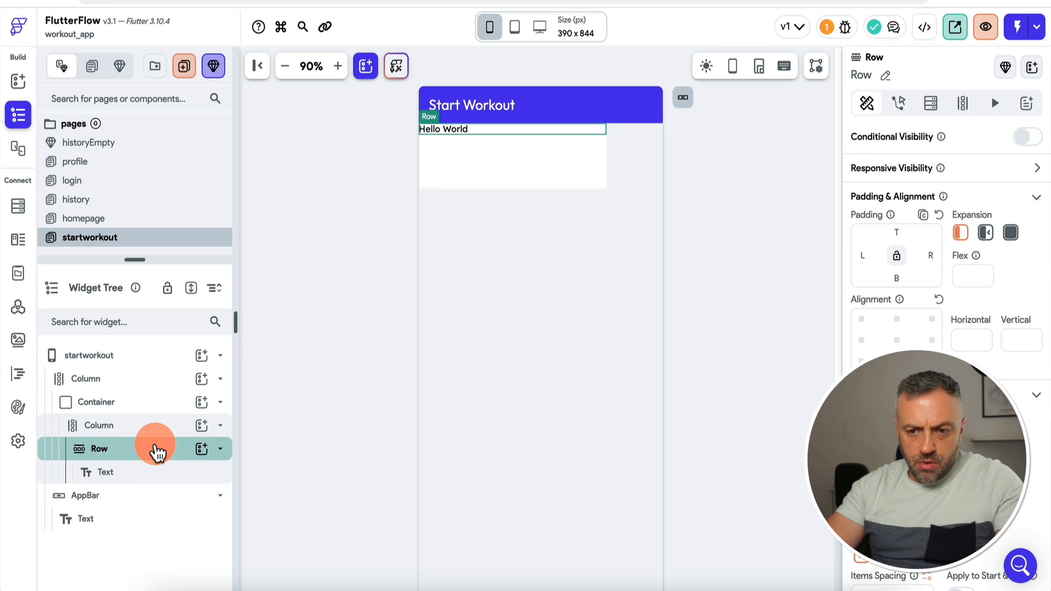
pyautogui.rightClick(157, 452)
pyautogui.click(133, 452)
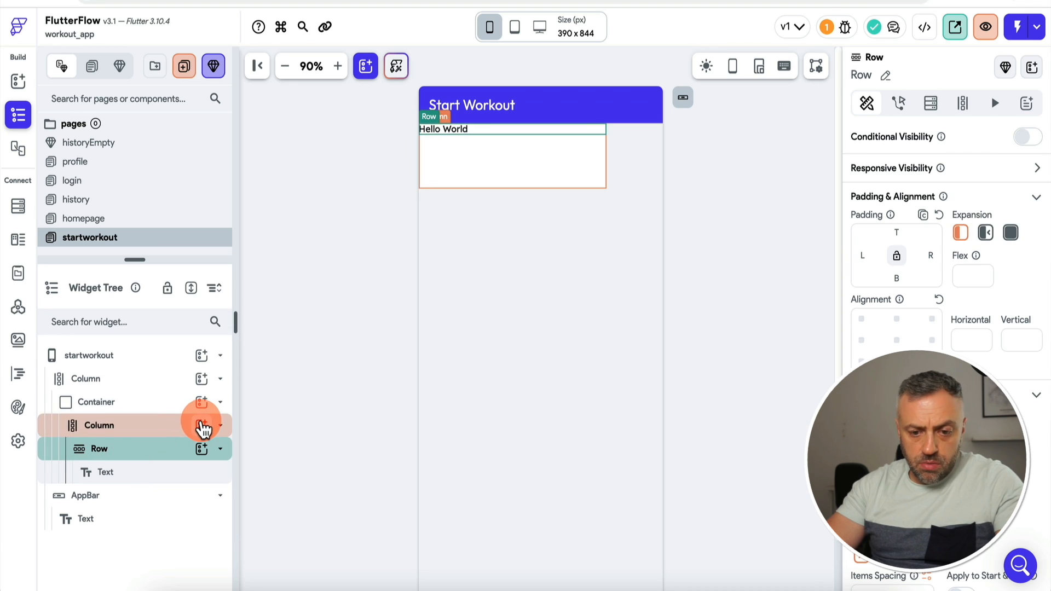
pyautogui.click(202, 425)
pyautogui.write('but')
pyautogui.click(144, 451)
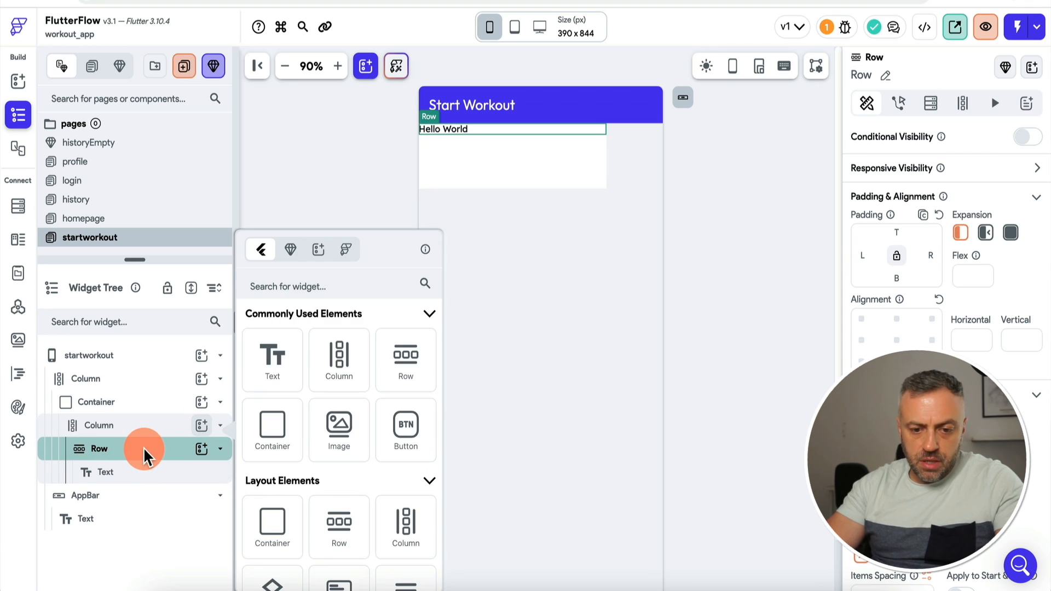
pyautogui.click(151, 448)
pyautogui.rightClick(151, 454)
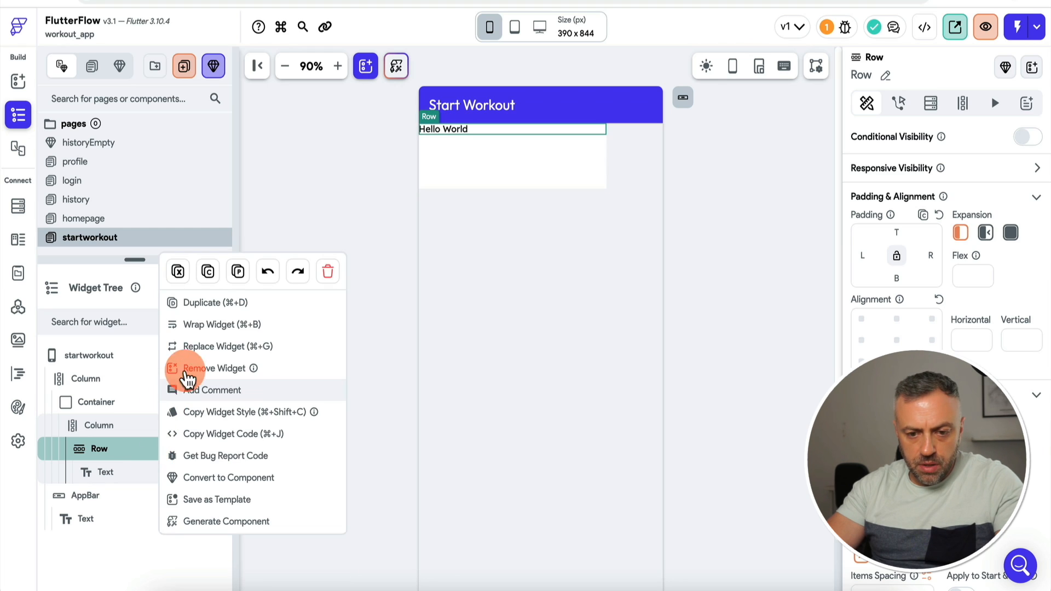
pyautogui.click(217, 305)
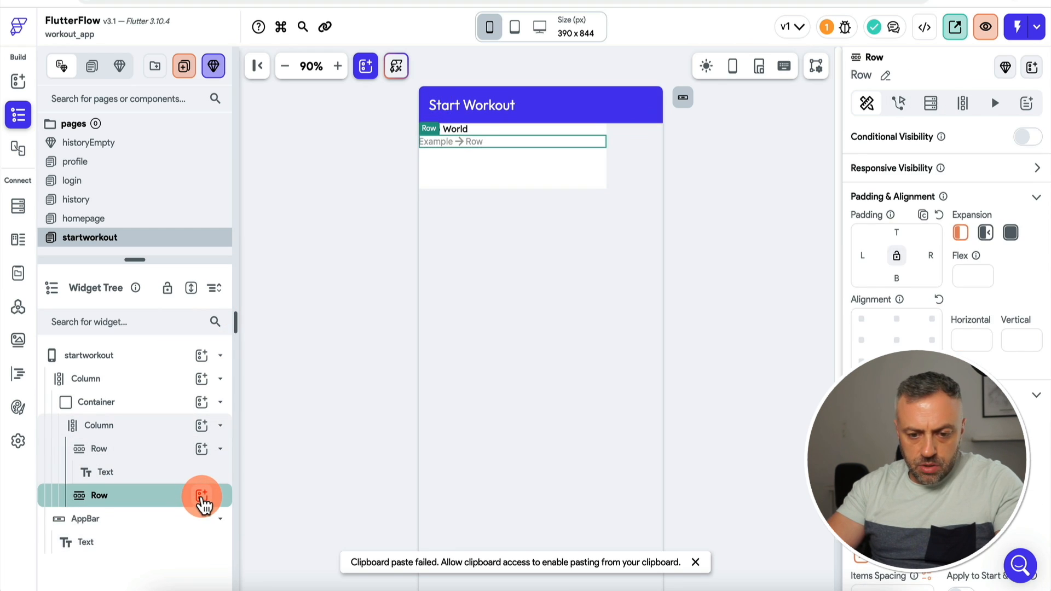
# Step: Add a Button inside the new Row
pyautogui.click(201, 496)
pyautogui.write('but')
pyautogui.click(272, 352)
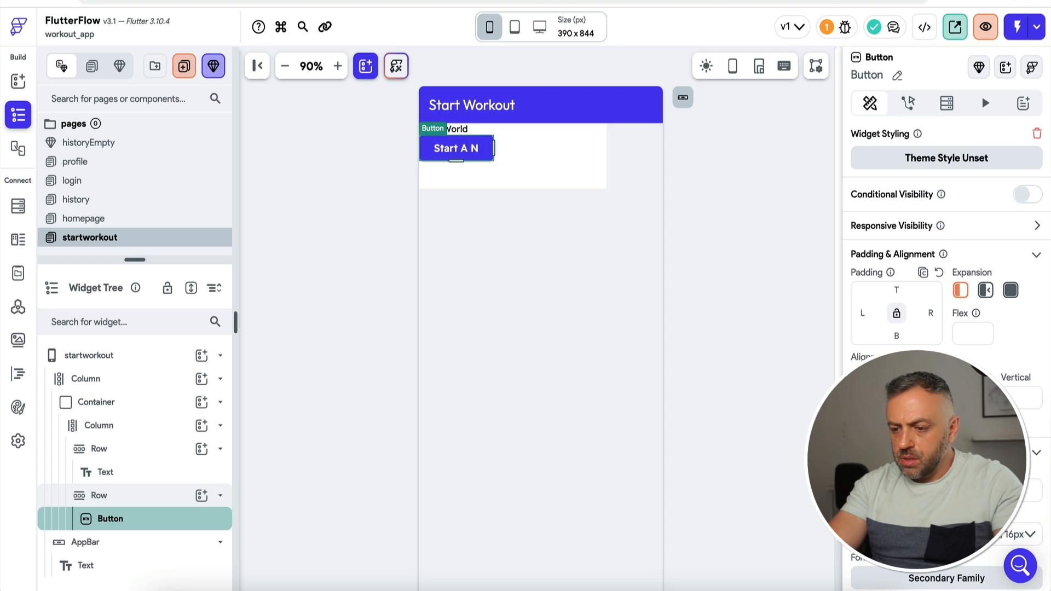
# Step: Finish the button label as 'Start Workout' and give the Container 30 padding on all sides
pyautogui.write('Workout')
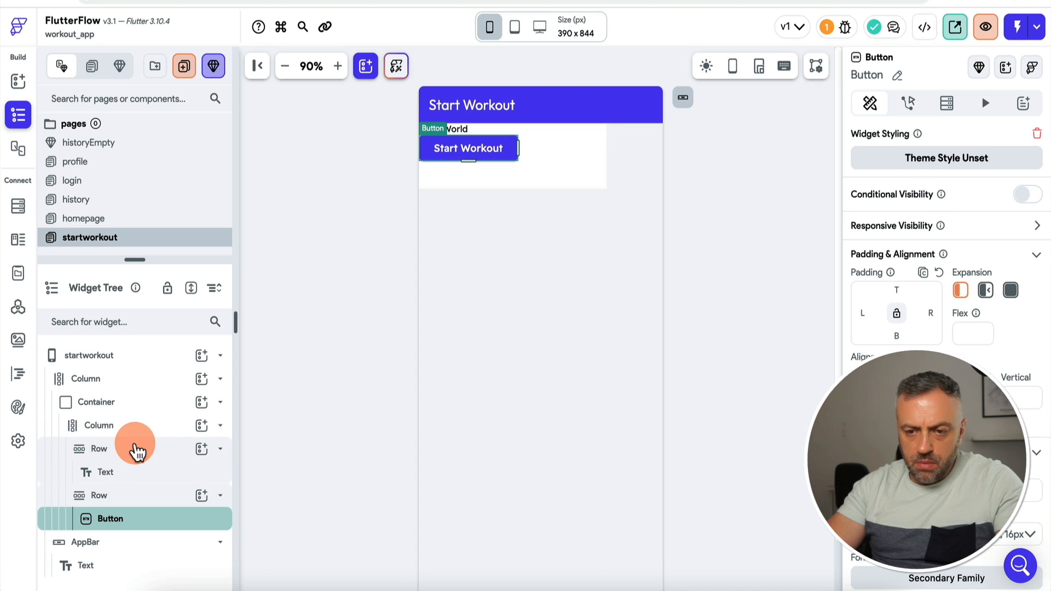
pyautogui.click(137, 450)
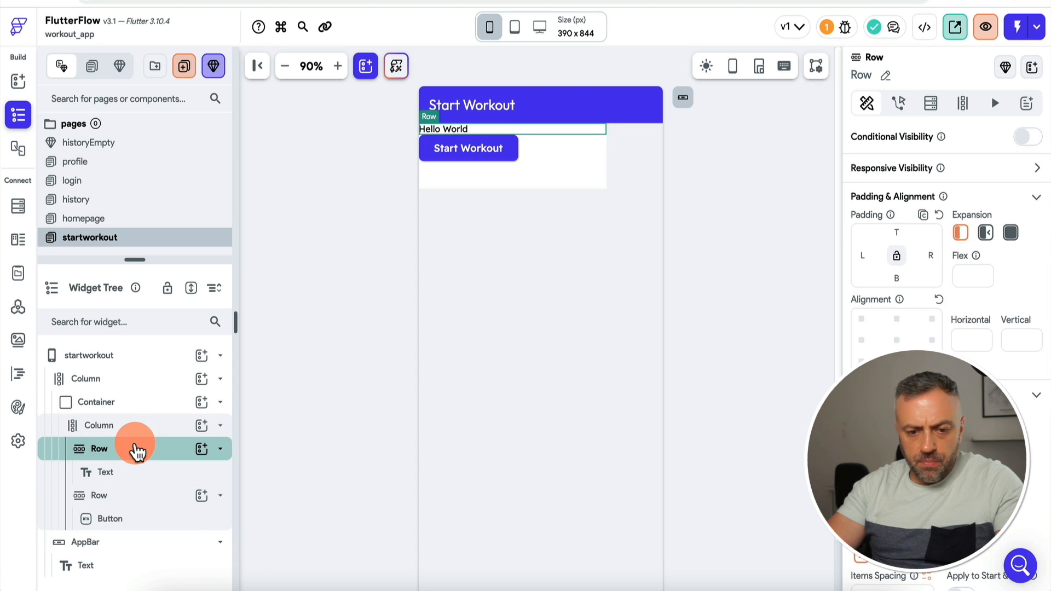
pyautogui.click(96, 402)
pyautogui.click(897, 290)
pyautogui.write('30')
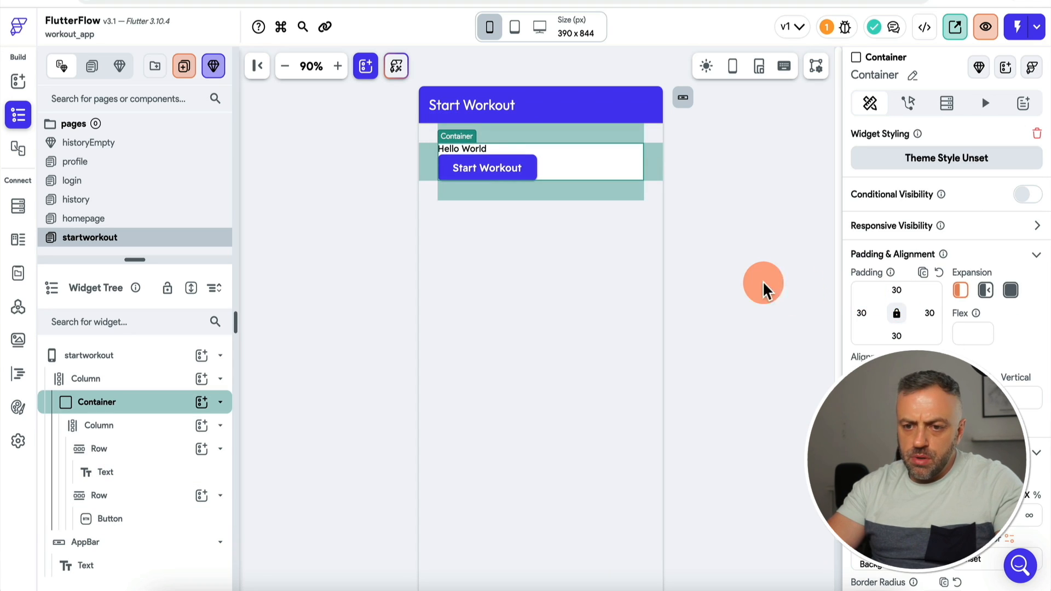
pyautogui.click(761, 283)
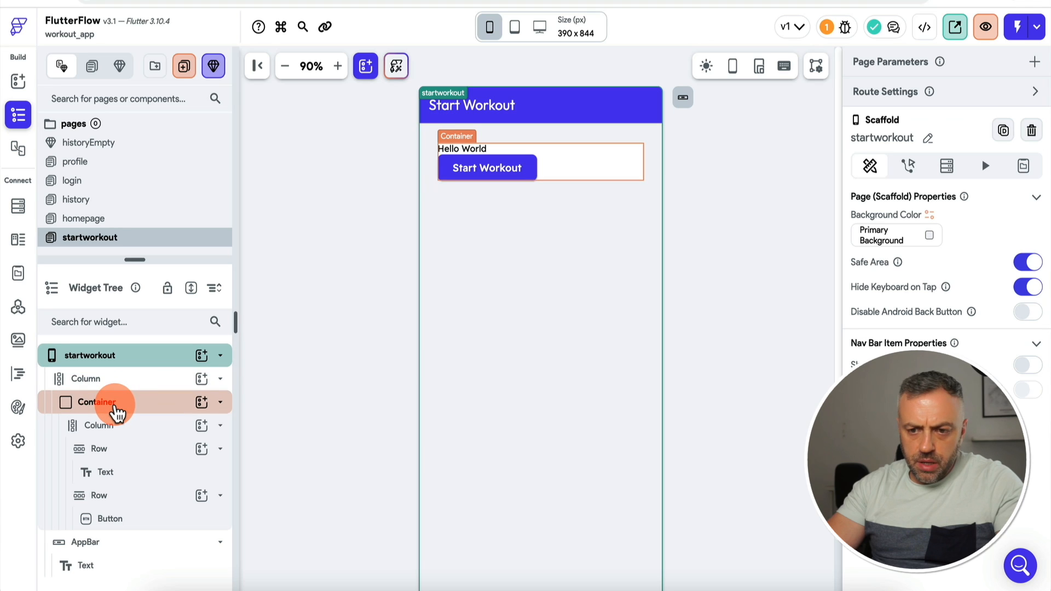
# Step: Centre the Start Workout button within its Row
pyautogui.click(130, 450)
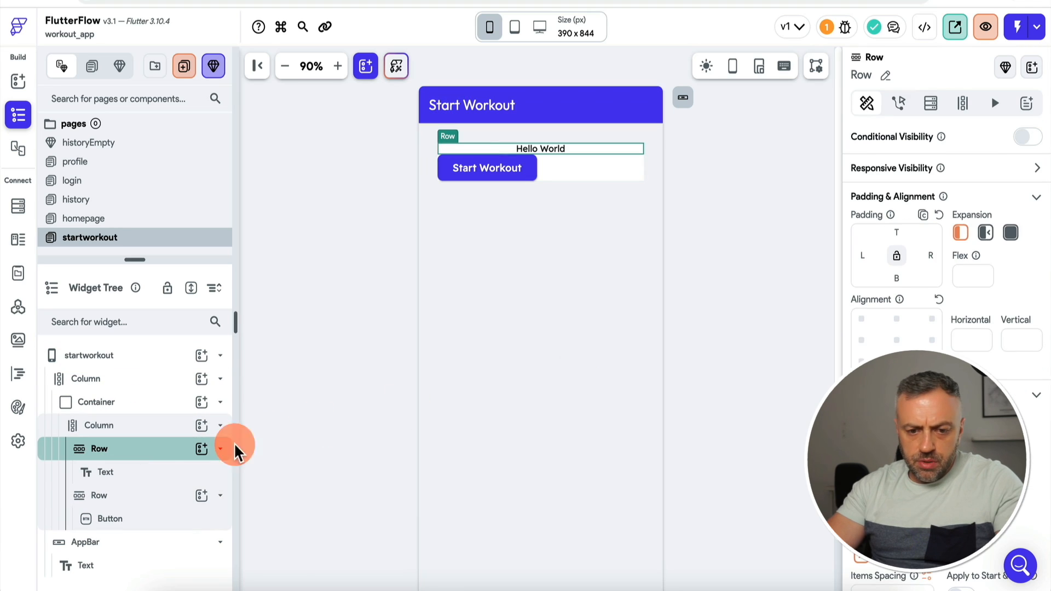
pyautogui.click(148, 501)
pyautogui.click(888, 495)
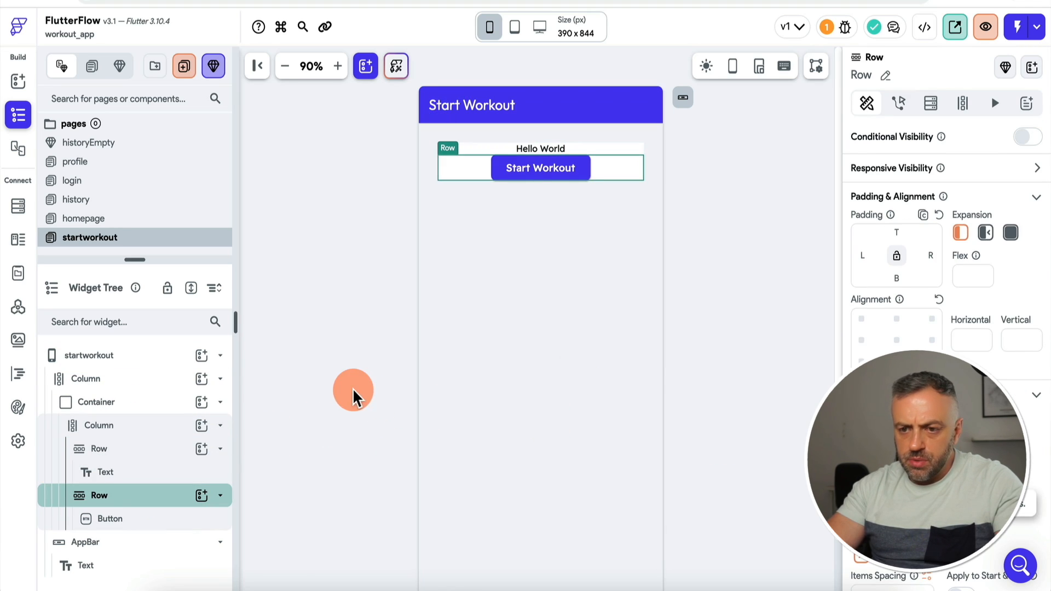
pyautogui.click(549, 148)
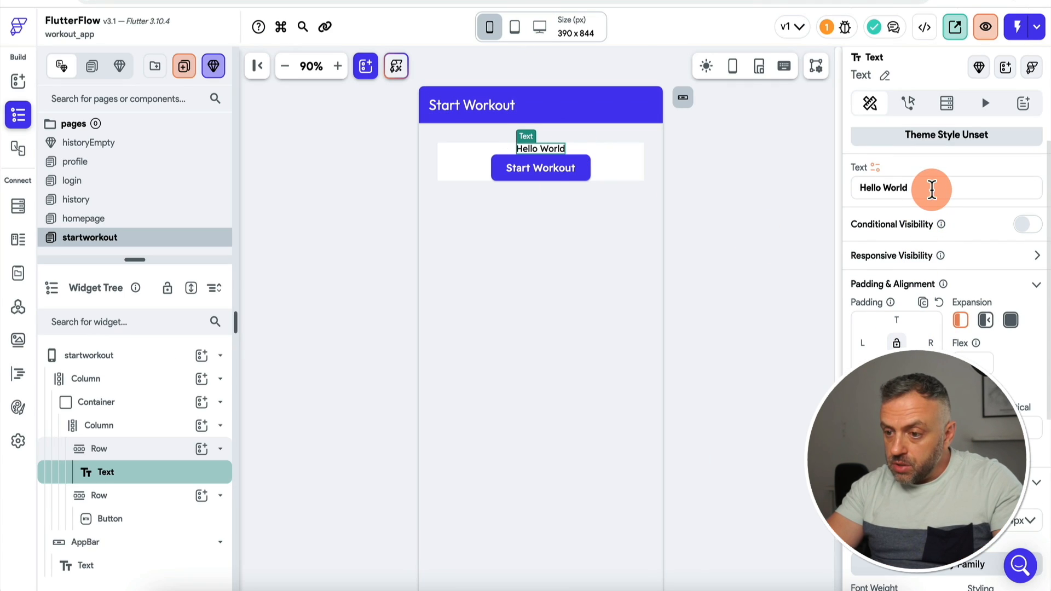
# Step: Replace the Hello World text with 'Quick Start' and apply the Label Large theme style
pyautogui.tripleClick(935, 184)
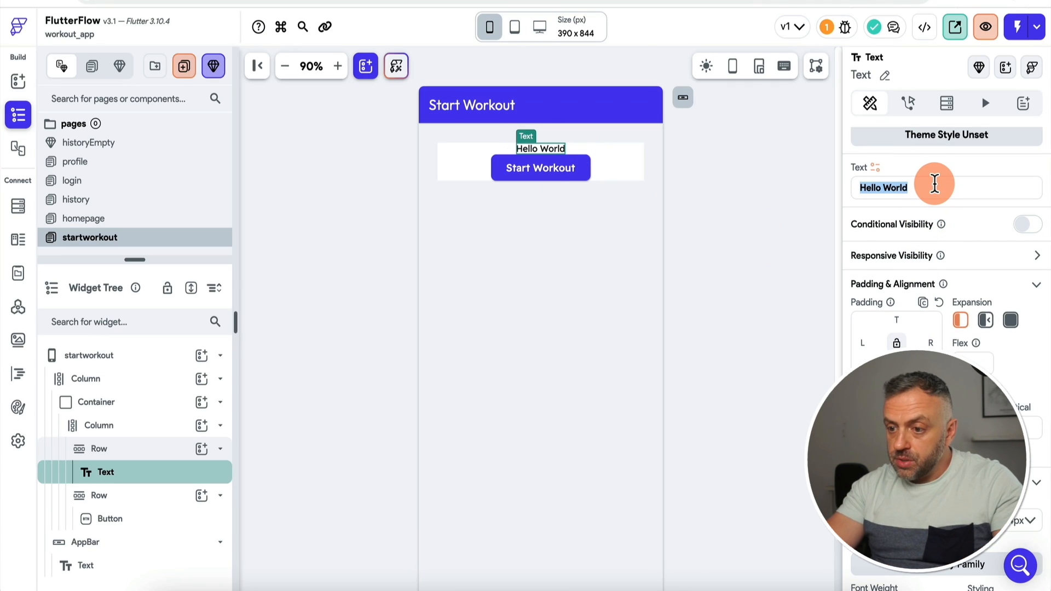
pyautogui.press('BackSpace')
pyautogui.write('Quick Start')
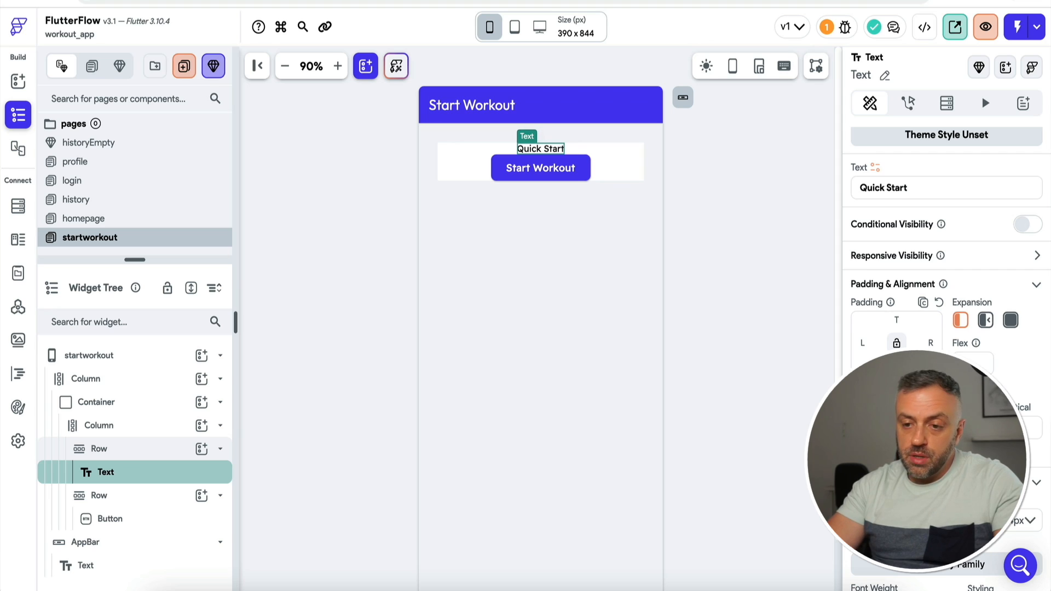
pyautogui.scroll(-4, 1002, 317)
pyautogui.click(1002, 316)
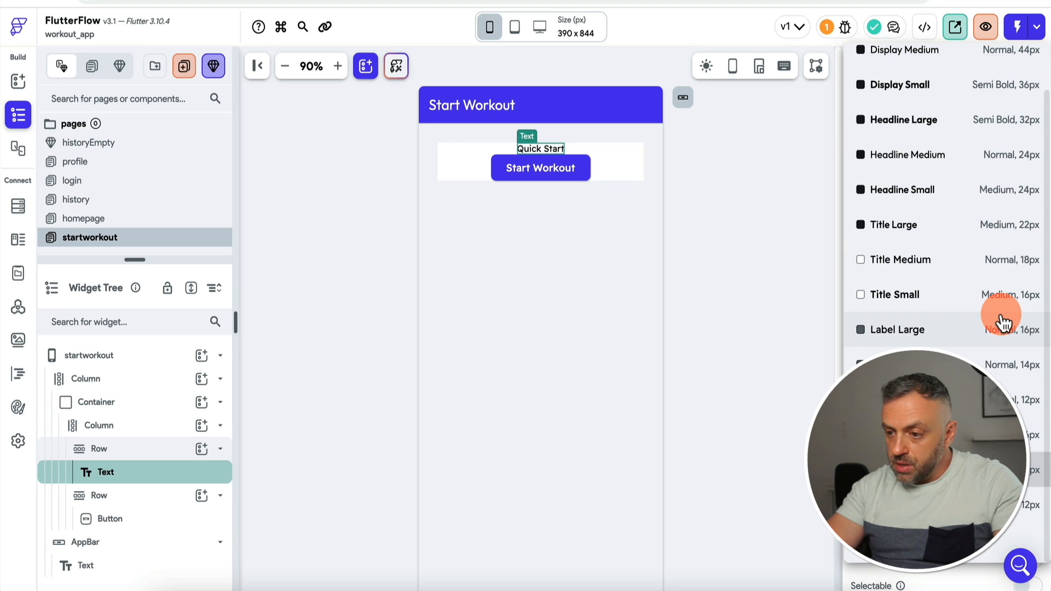
pyautogui.click(995, 225)
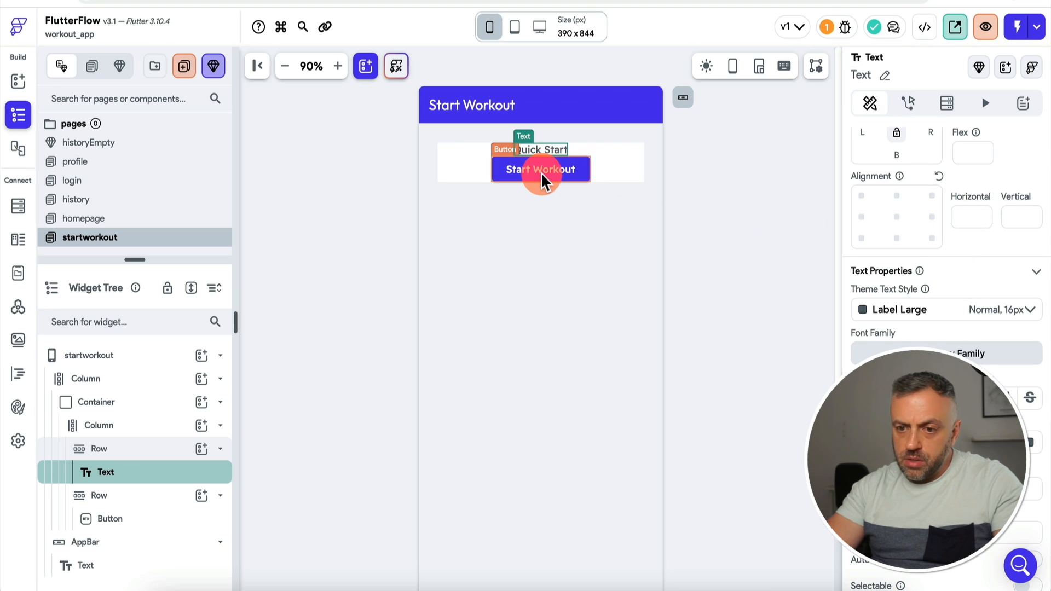
pyautogui.click(99, 448)
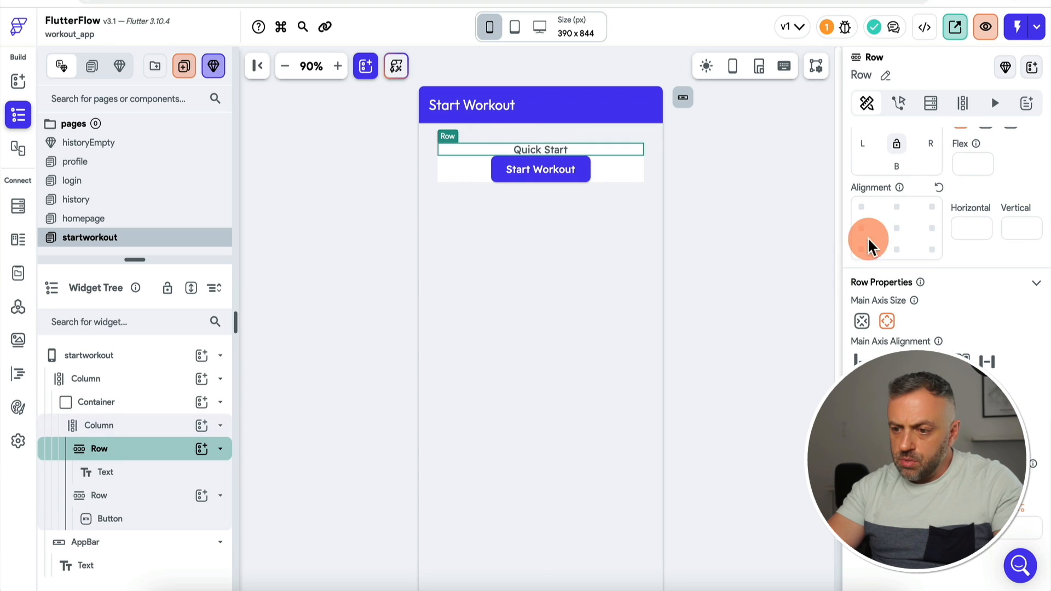
pyautogui.click(659, 171)
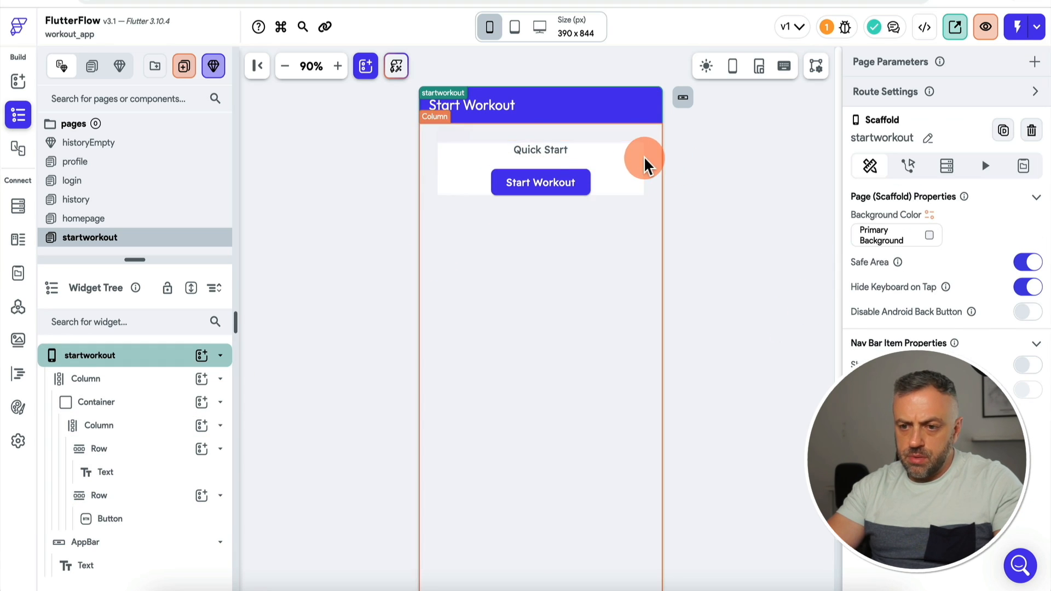
# Step: Copy the Quick Start container's widget style and add an empty Container beneath it
pyautogui.click(640, 159)
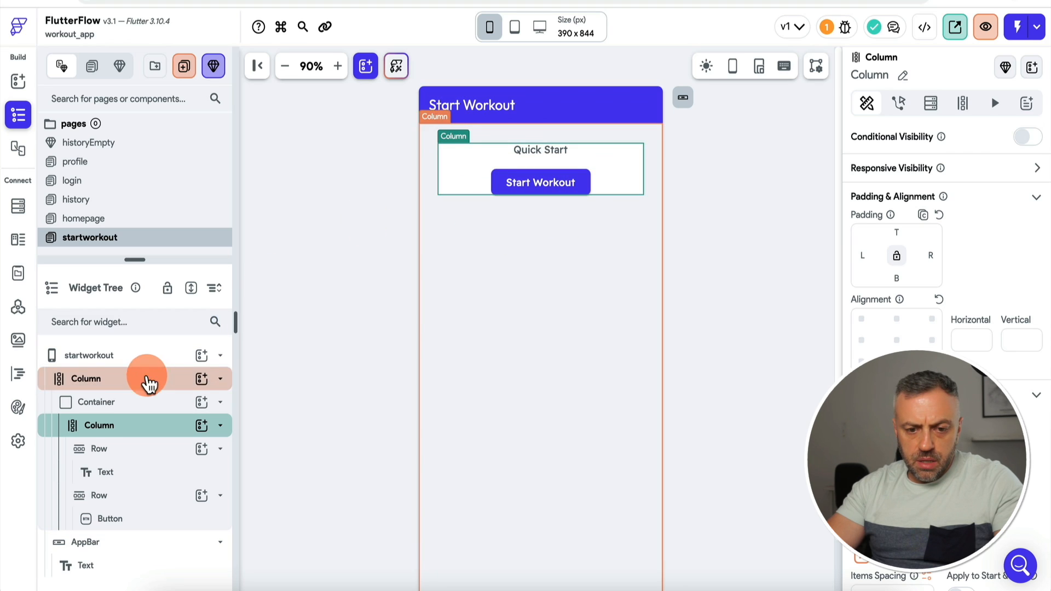
pyautogui.click(135, 404)
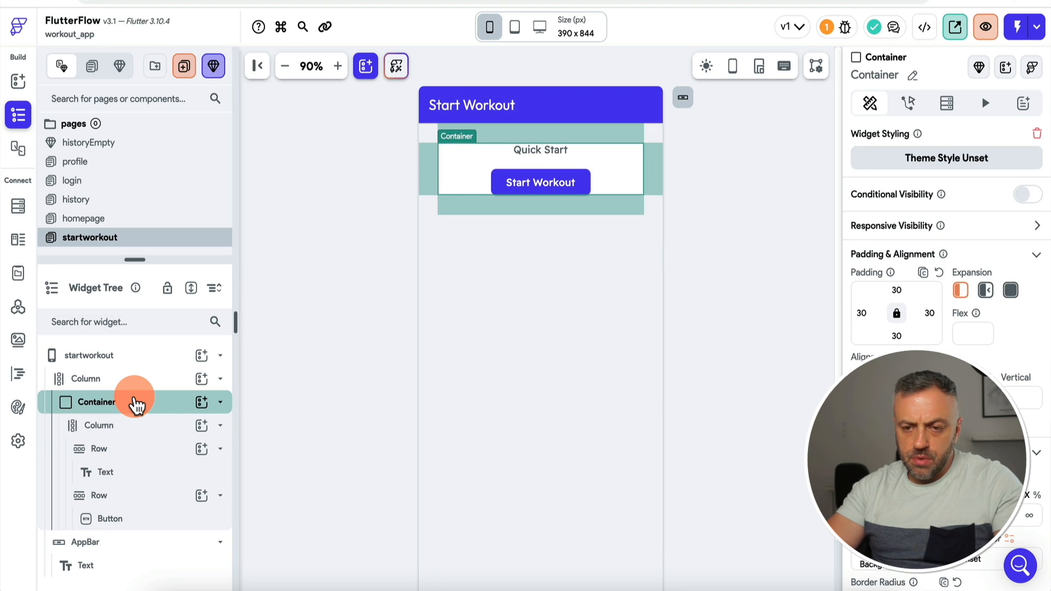
pyautogui.click(131, 428)
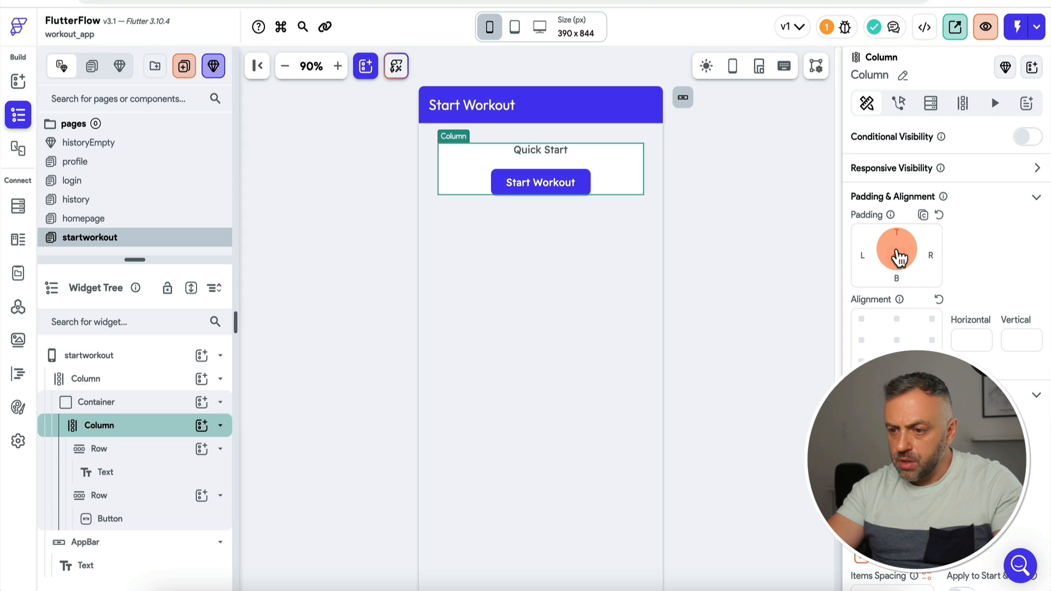
pyautogui.click(550, 159)
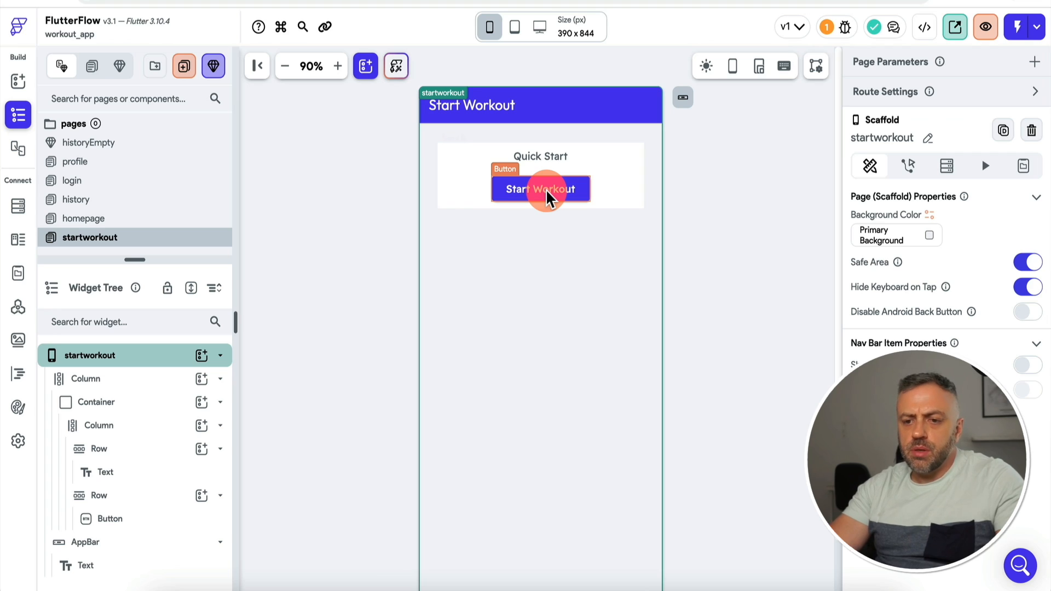
pyautogui.click(127, 405)
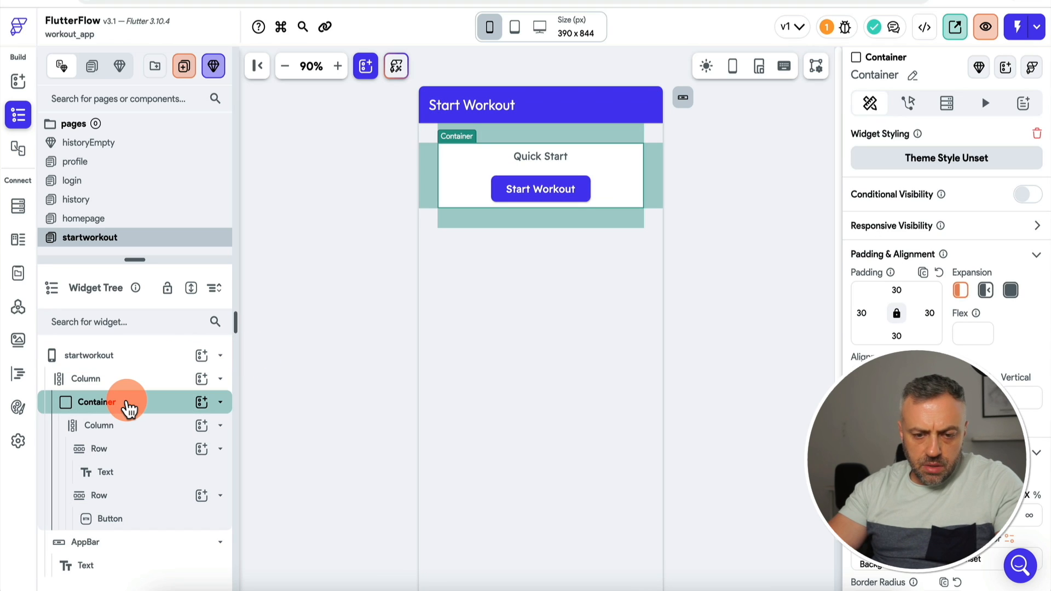
pyautogui.rightClick(128, 407)
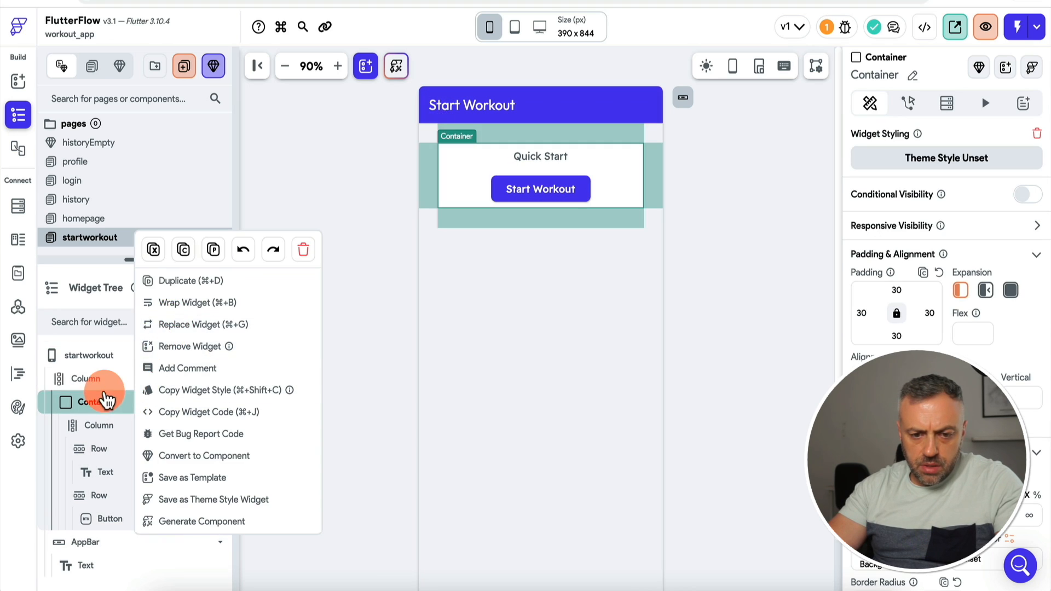
pyautogui.click(180, 393)
pyautogui.click(201, 378)
pyautogui.click(270, 427)
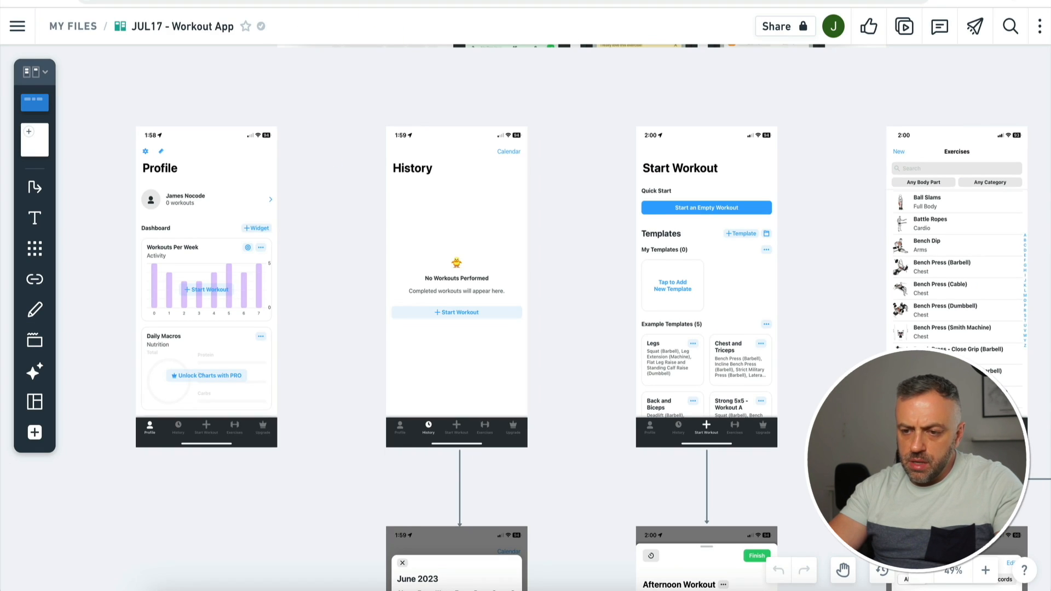
pyautogui.click(723, 351)
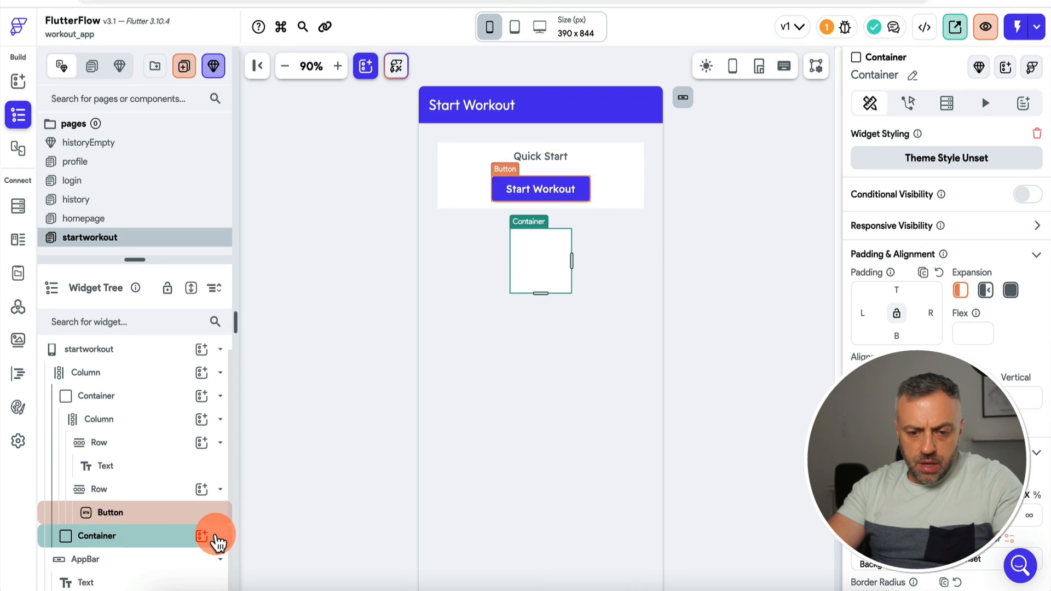
# Step: Add a Column inside the new container, size the container 300, and add a Row in the Column
pyautogui.click(215, 537)
pyautogui.write('col')
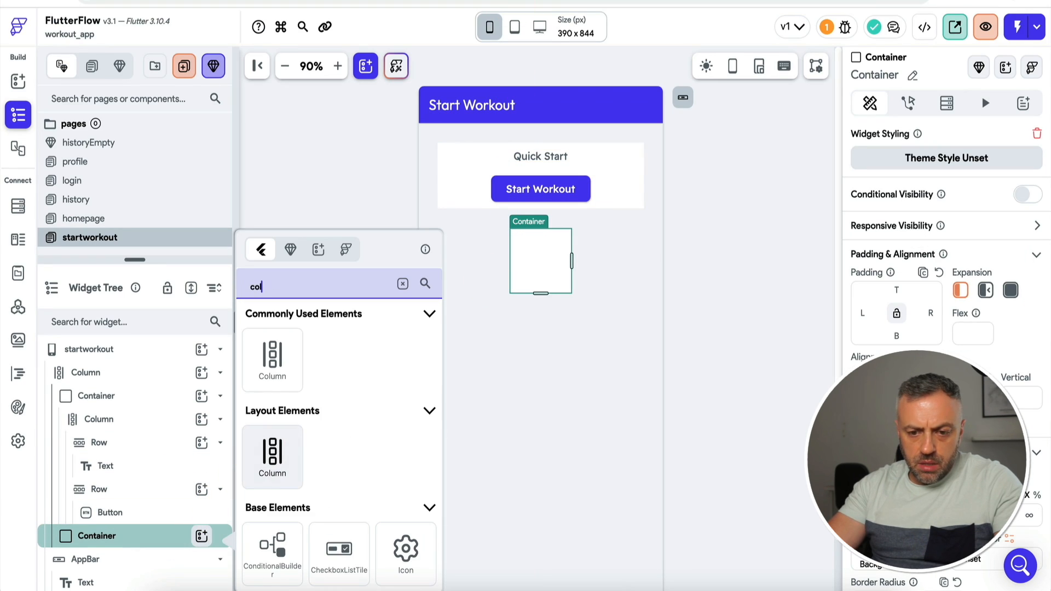
pyautogui.click(277, 378)
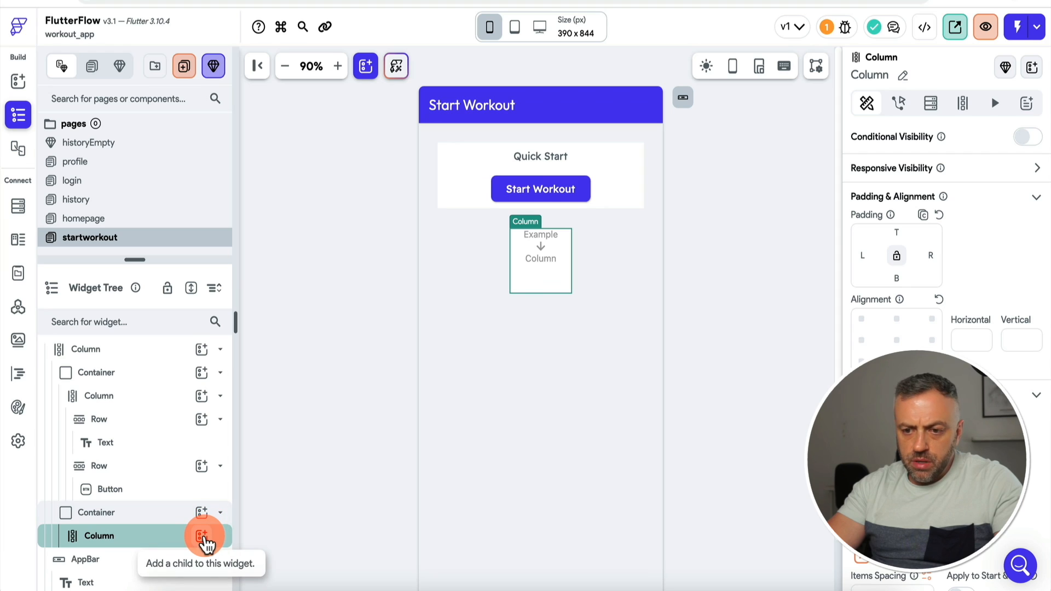
pyautogui.click(110, 512)
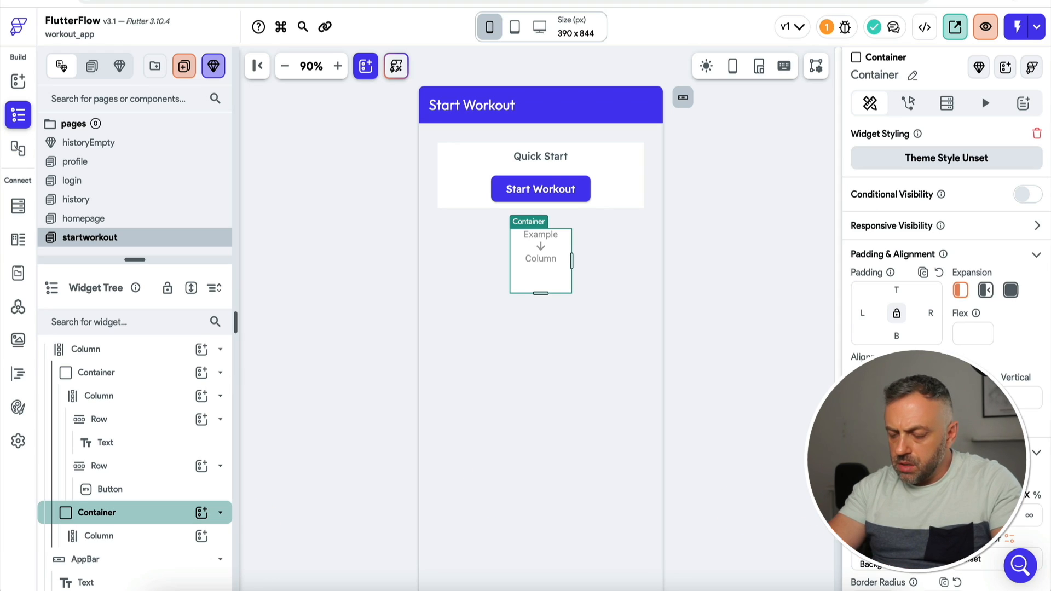
pyautogui.write('300')
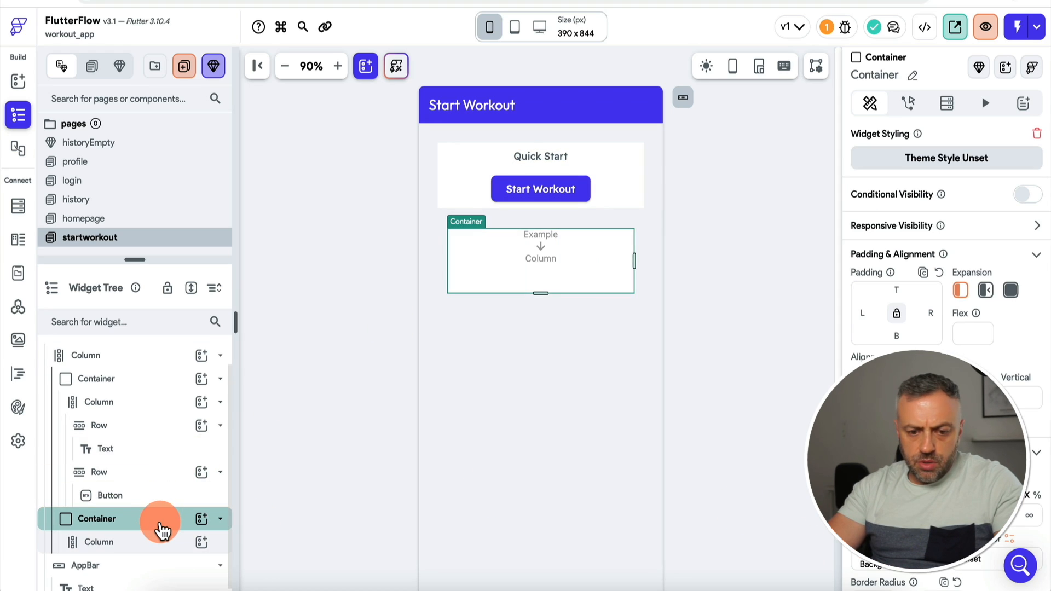
pyautogui.click(156, 543)
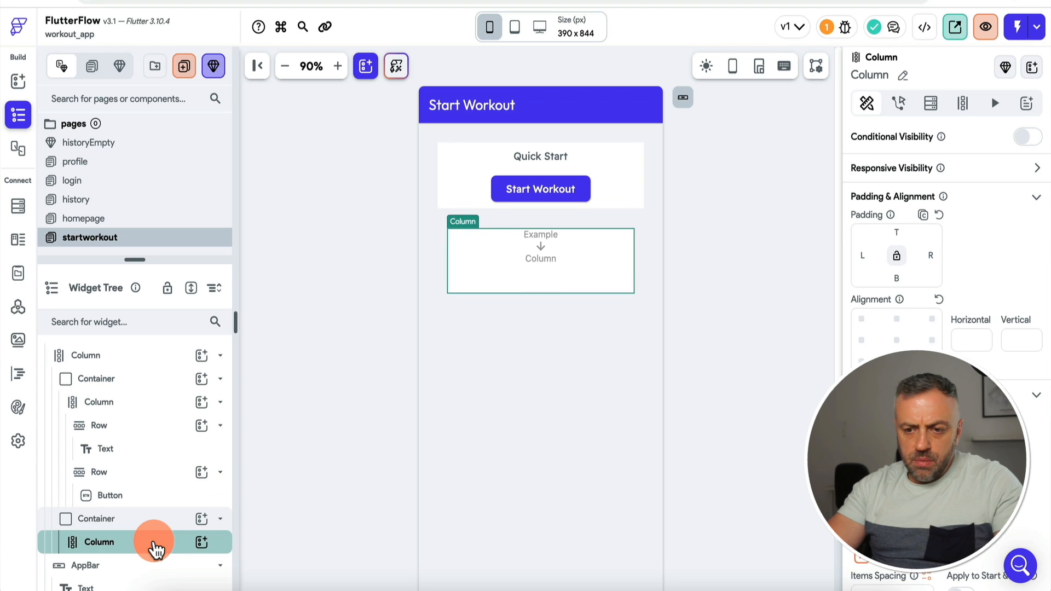
pyautogui.click(209, 550)
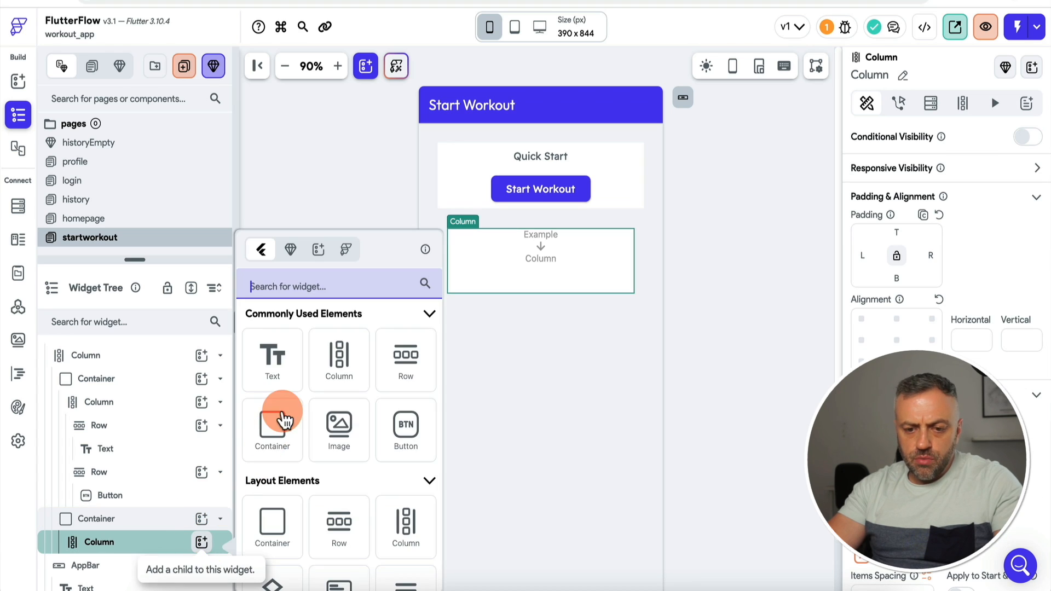
pyautogui.write('row')
pyautogui.press('Return')
# Step: Add a Label Large text reading 'Templates' inside the Row
pyautogui.click(202, 536)
pyautogui.write('te')
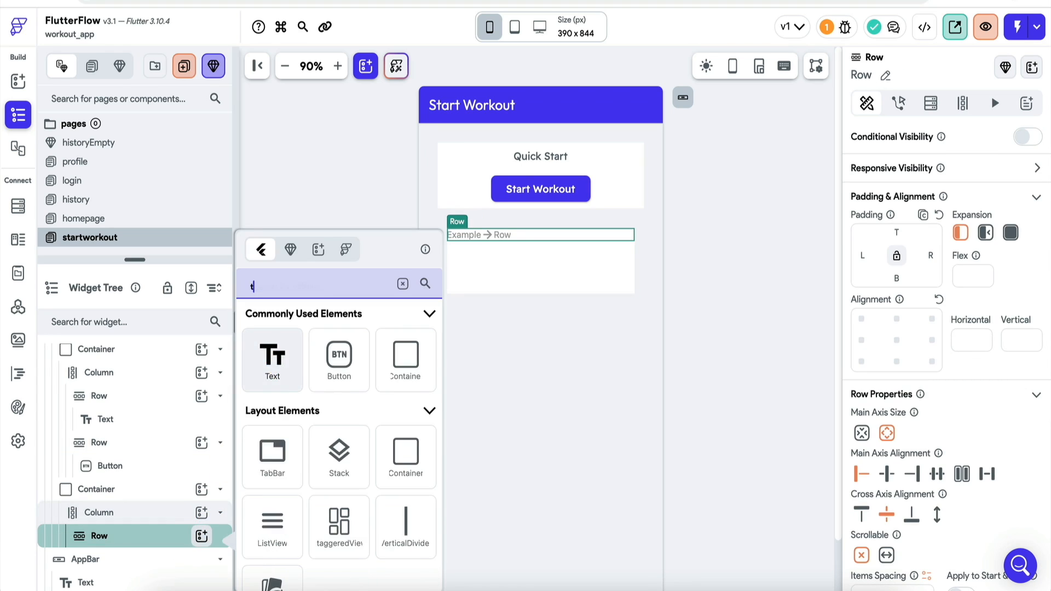
pyautogui.click(272, 362)
pyautogui.scroll(-4, 907, 411)
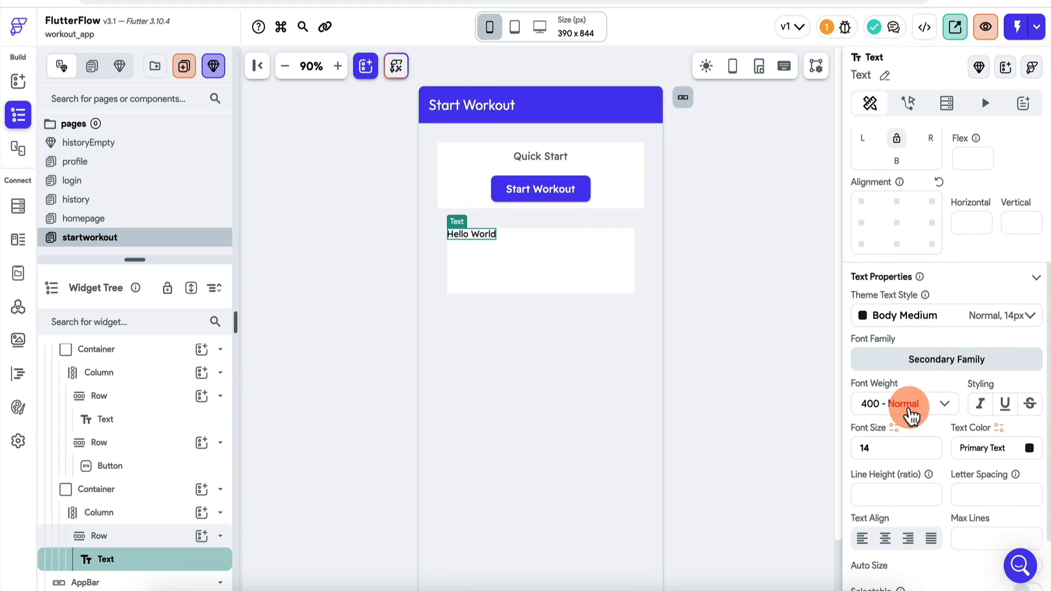
pyautogui.click(985, 317)
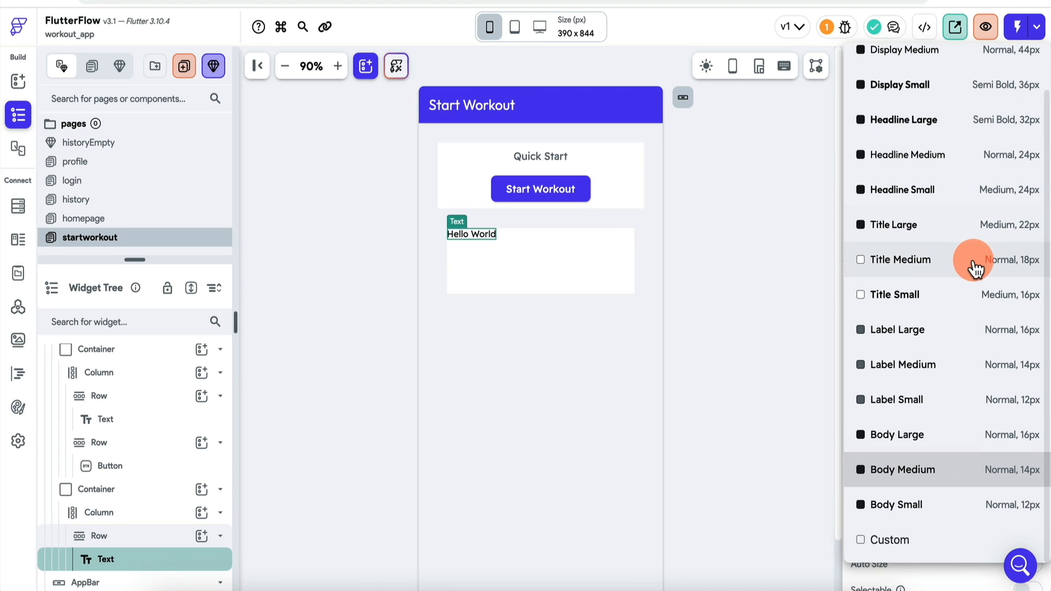
pyautogui.click(931, 330)
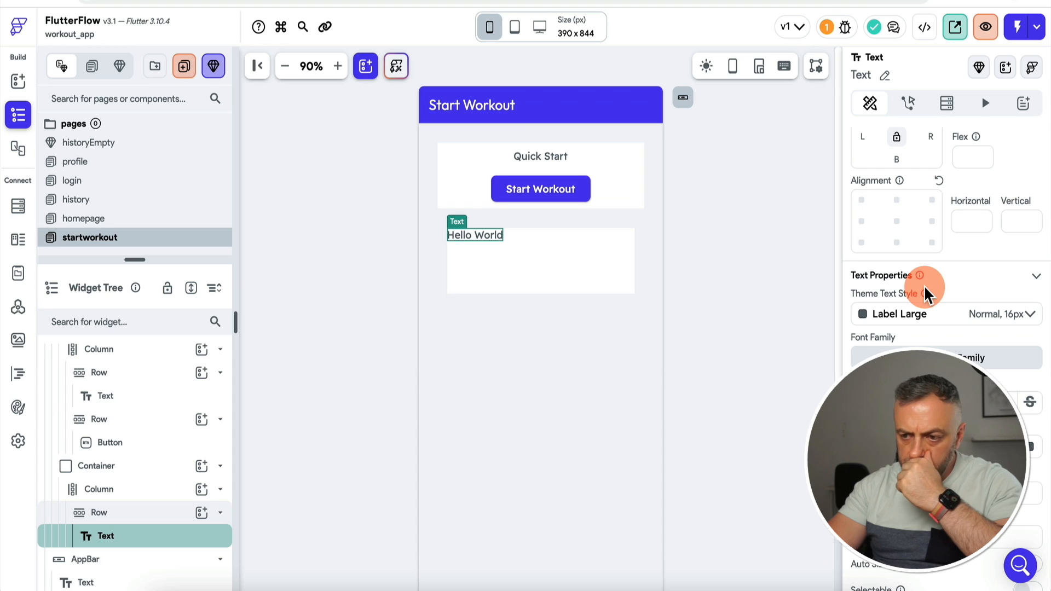
pyautogui.scroll(4, 946, 264)
pyautogui.click(946, 211)
pyautogui.write('Templates')
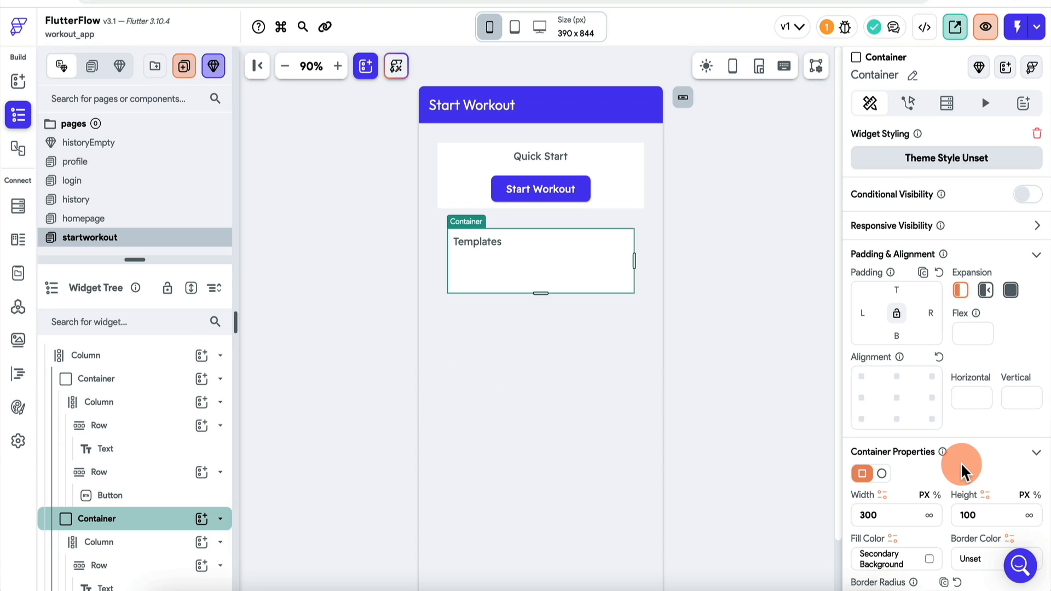
# Step: Remove the container's fixed width so the card stretches like the Quick Start card
pyautogui.doubleClick(903, 515)
pyautogui.press('BackSpace')
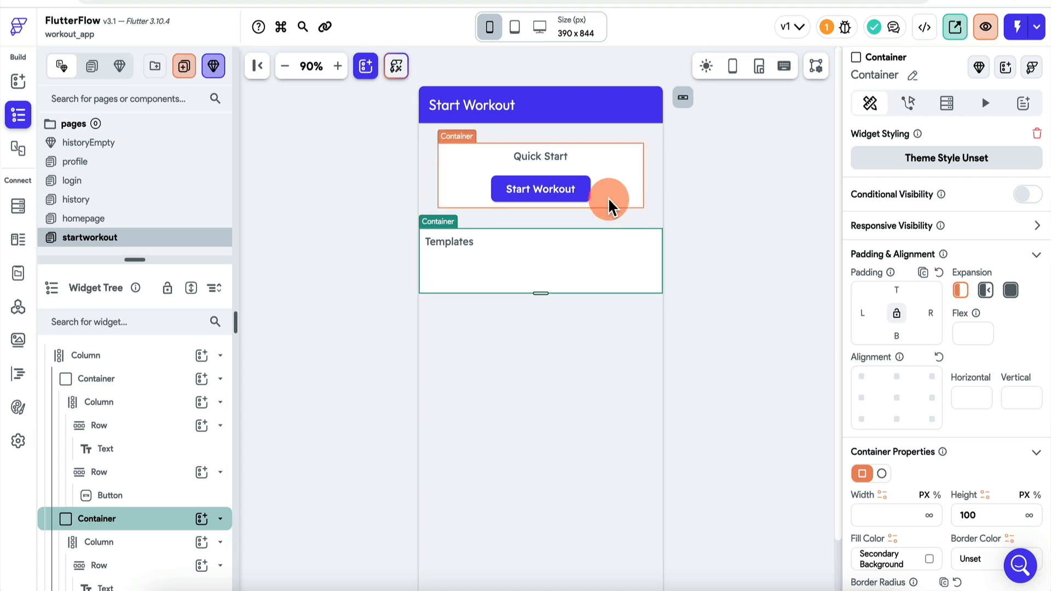
pyautogui.click(639, 182)
pyautogui.click(652, 259)
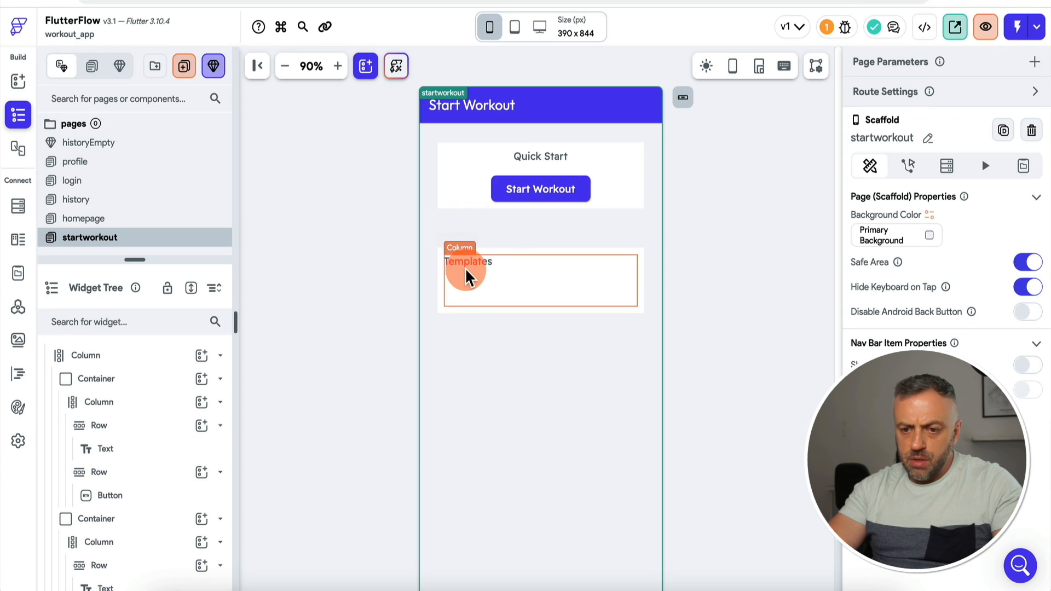
# Step: Style the Templates heading as Headline Medium
pyautogui.click(471, 263)
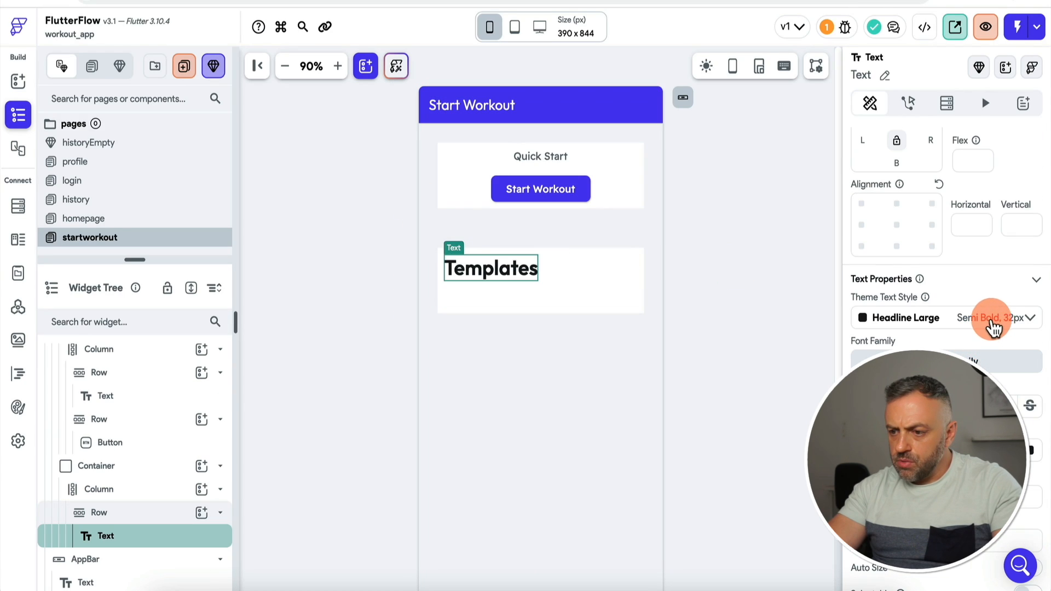
pyautogui.click(993, 327)
pyautogui.click(930, 204)
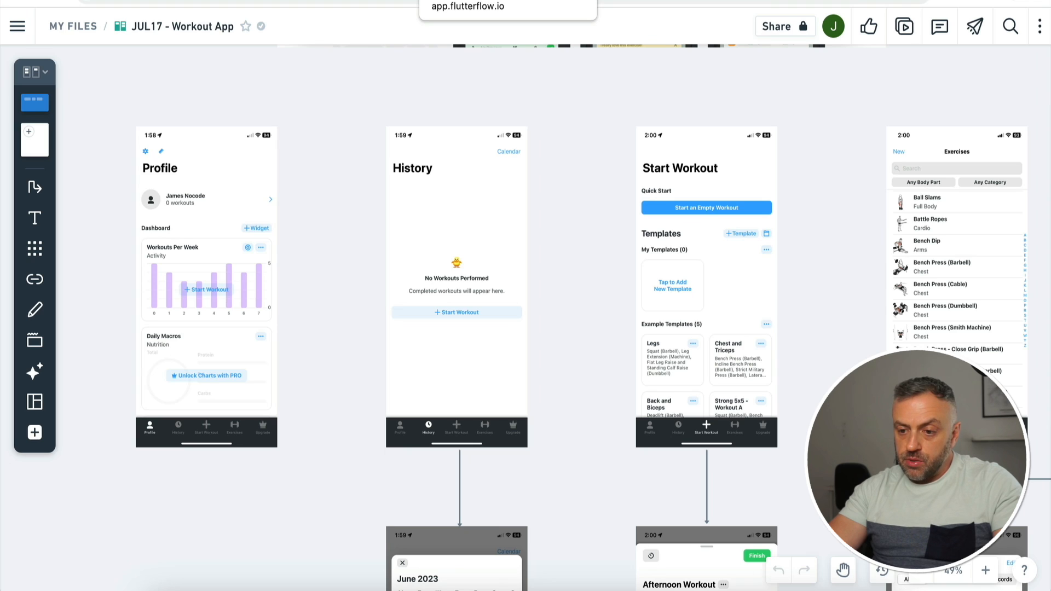
pyautogui.click(476, 0)
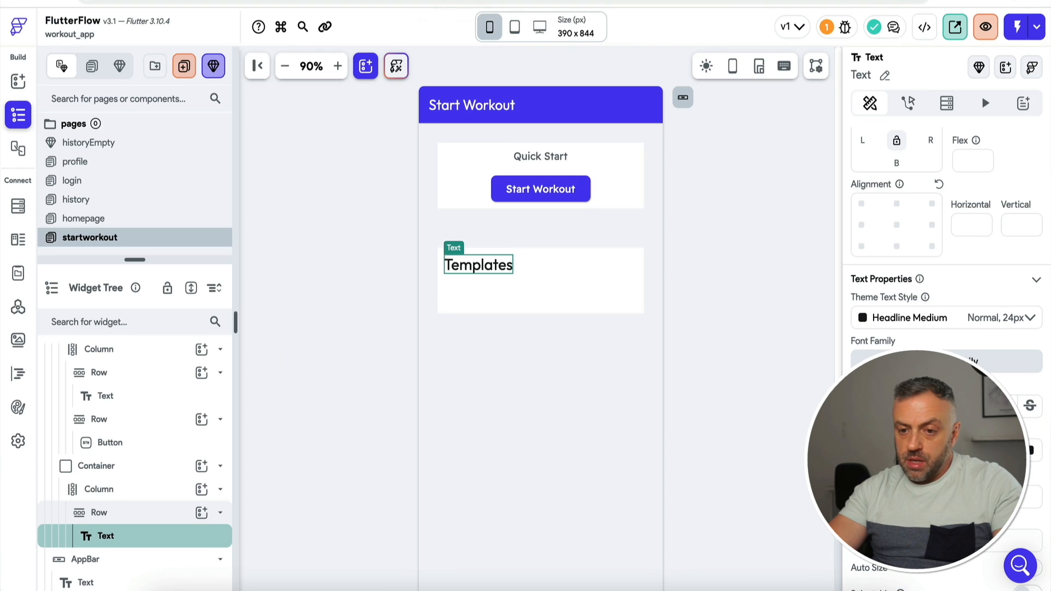
# Step: Duplicate the Templates row and style the copy as Title Large for 'Example Templates'
pyautogui.rightClick(145, 512)
pyautogui.click(227, 288)
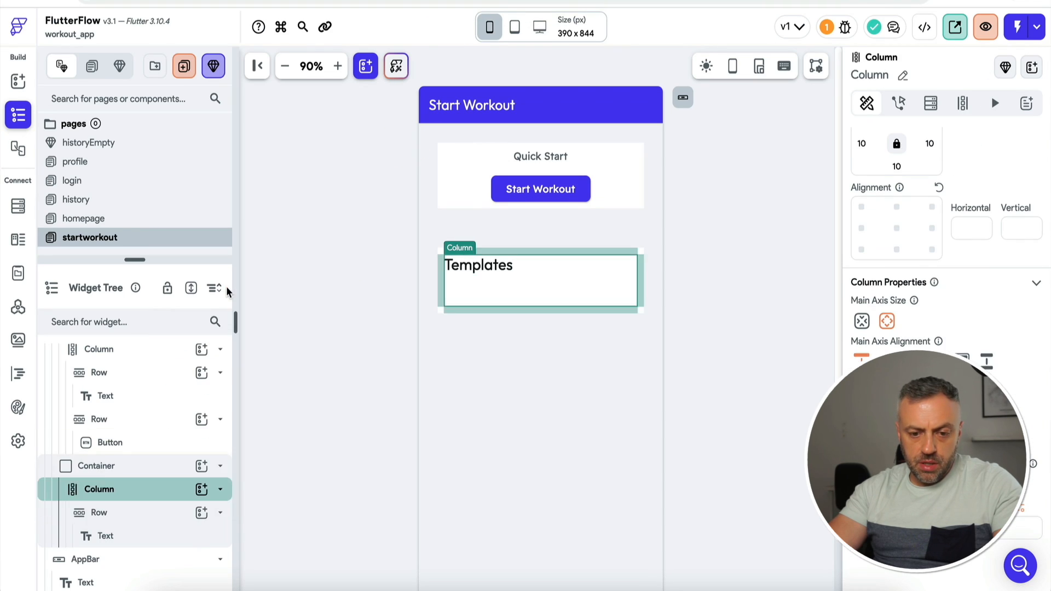
pyautogui.click(495, 284)
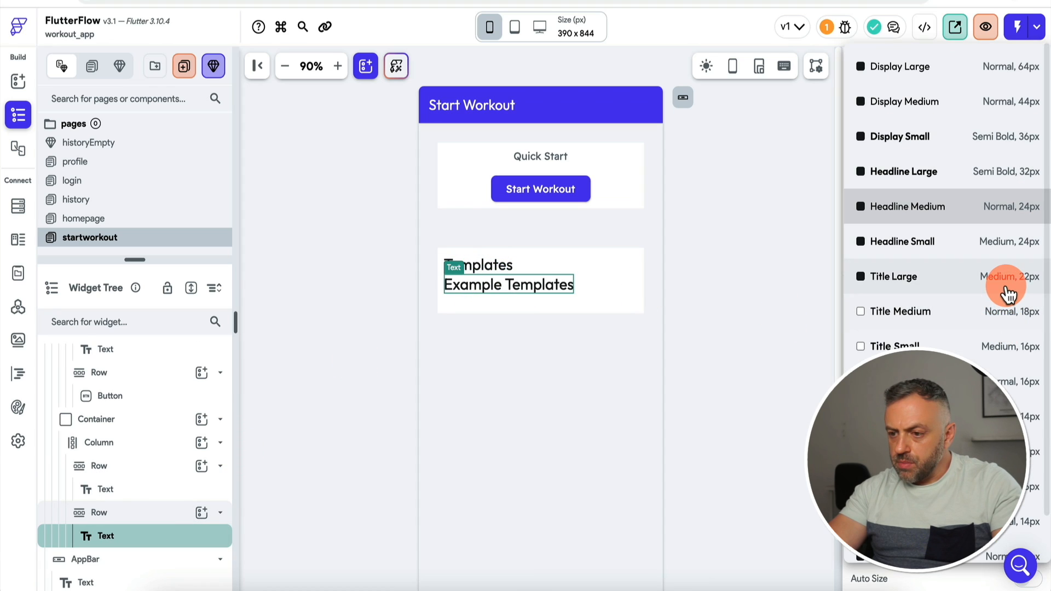
pyautogui.click(1006, 288)
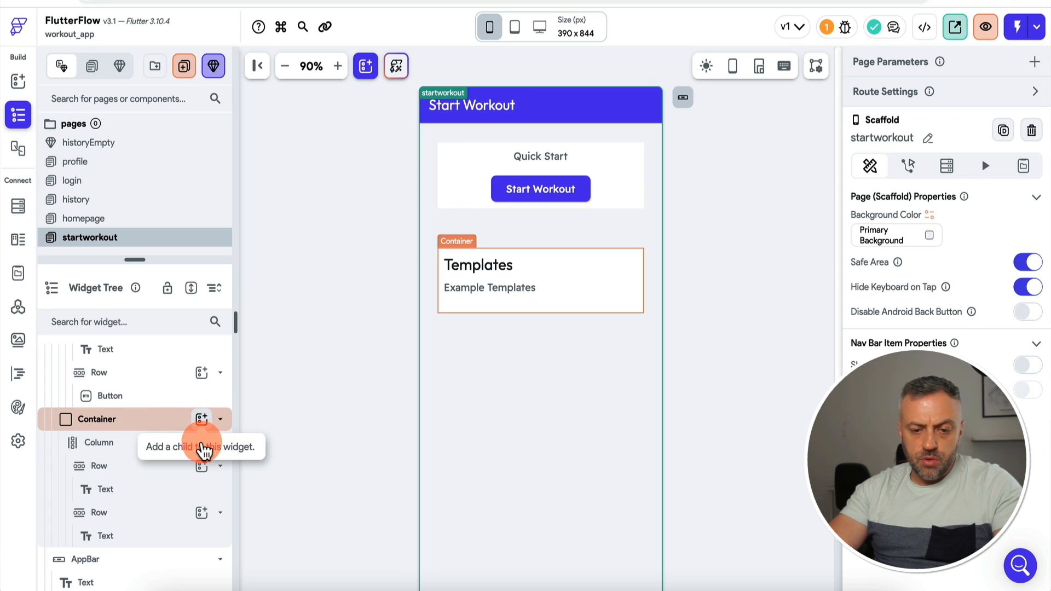
# Step: Add a GridView to the card's Column below Example Templates
pyautogui.click(202, 442)
pyautogui.write('grid')
pyautogui.click(277, 381)
pyautogui.click(171, 545)
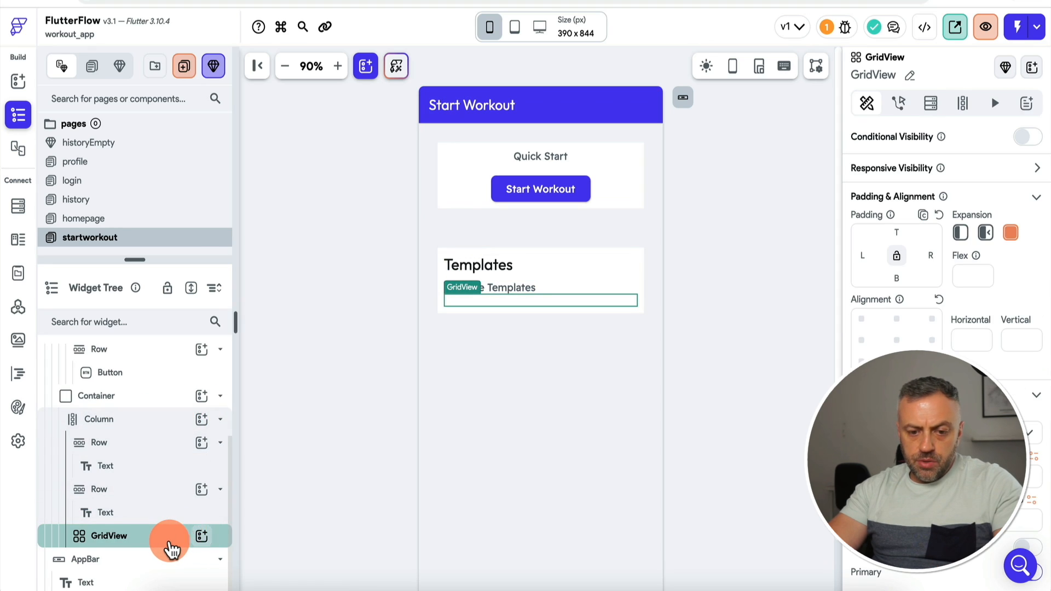
# Step: Give the GridView a Query Collection backend query on templates, generating items from its documents
pyautogui.click(931, 103)
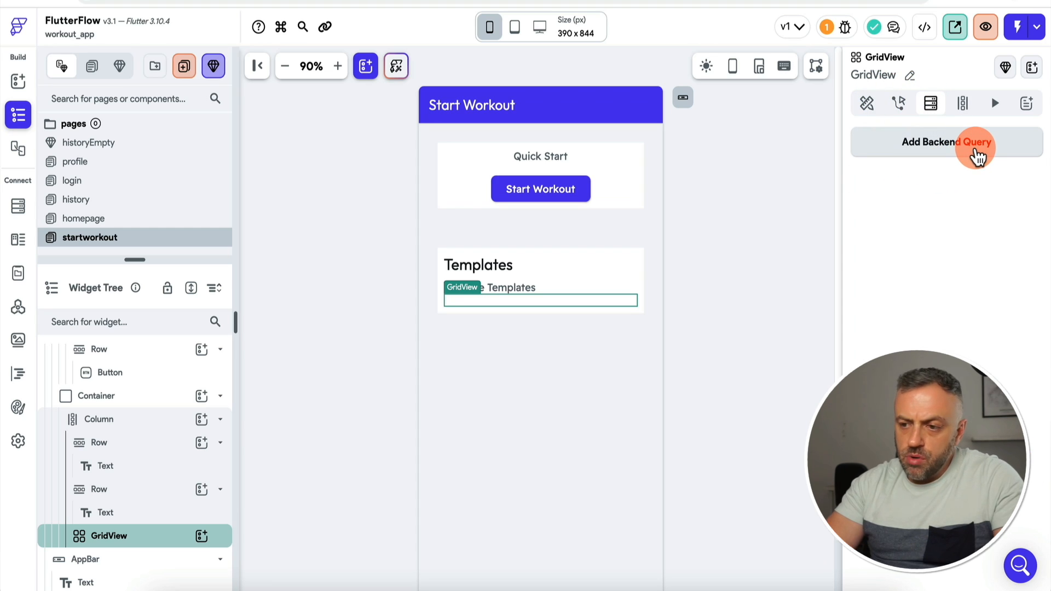
pyautogui.click(977, 156)
pyautogui.click(737, 148)
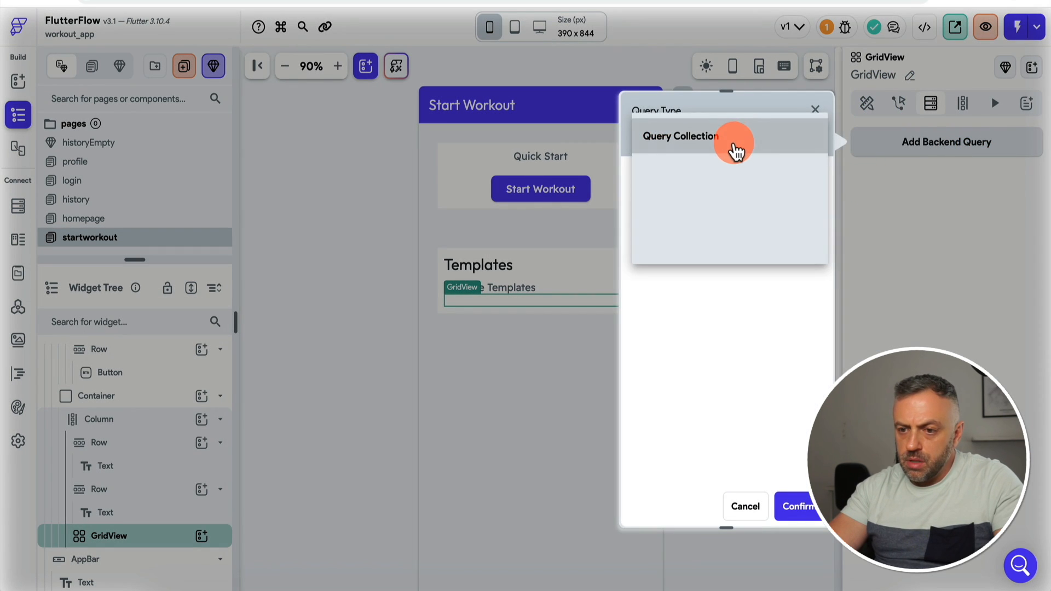
pyautogui.click(732, 147)
pyautogui.click(730, 227)
pyautogui.click(732, 258)
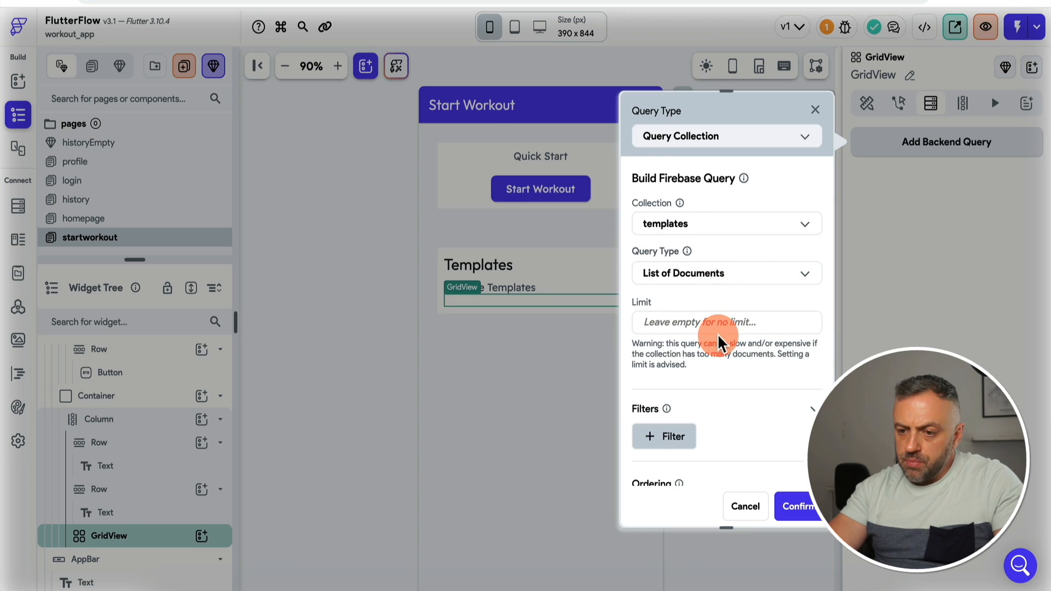
pyautogui.scroll(-3, 743, 438)
pyautogui.click(801, 506)
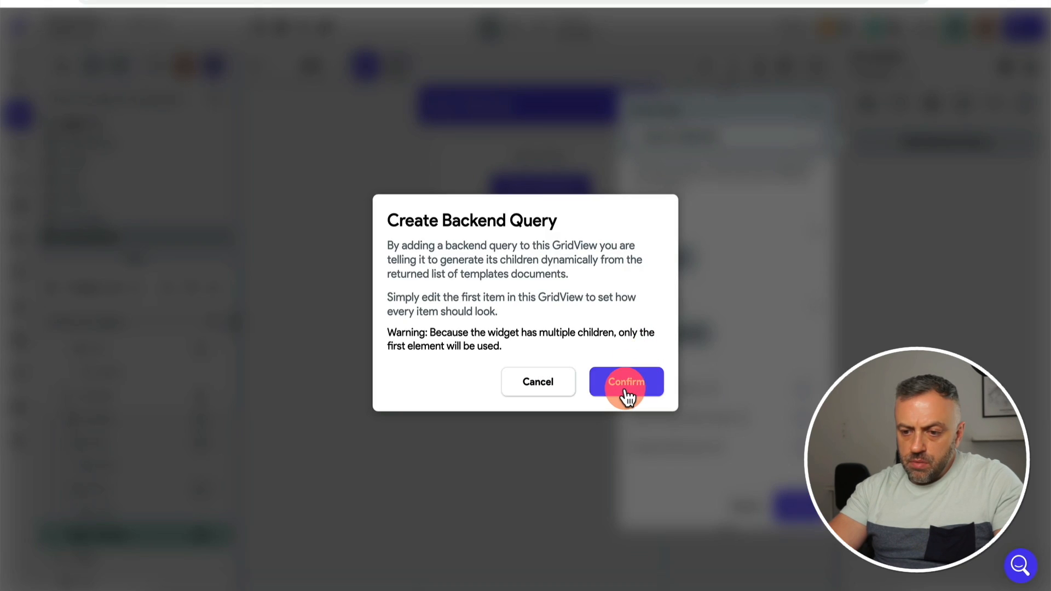
pyautogui.click(624, 385)
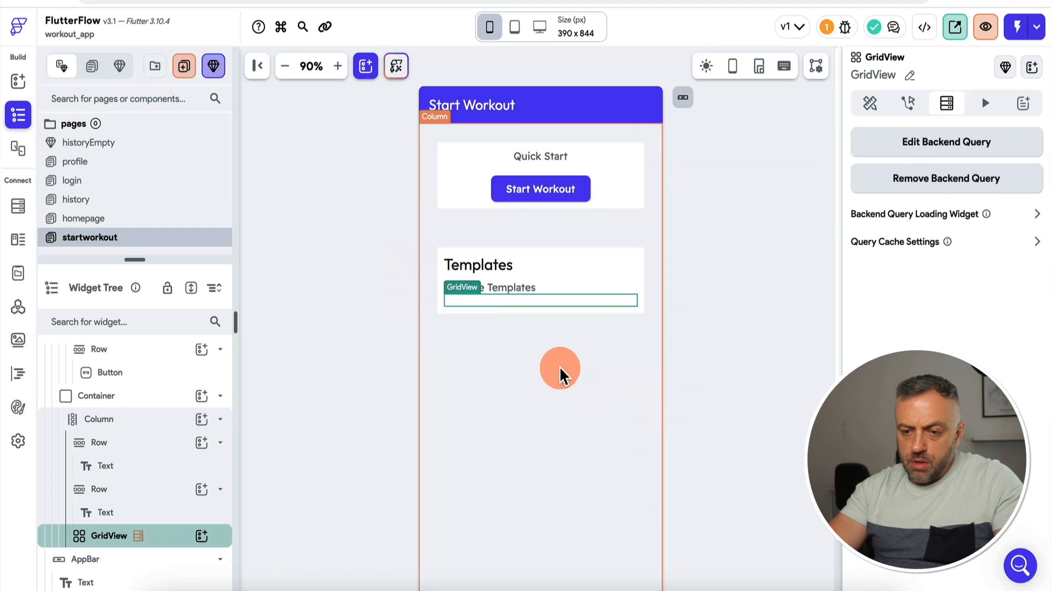
# Step: Add a Card as the GridView's item and set Cross Axis Count to 2
pyautogui.click(202, 536)
pyautogui.write('c')
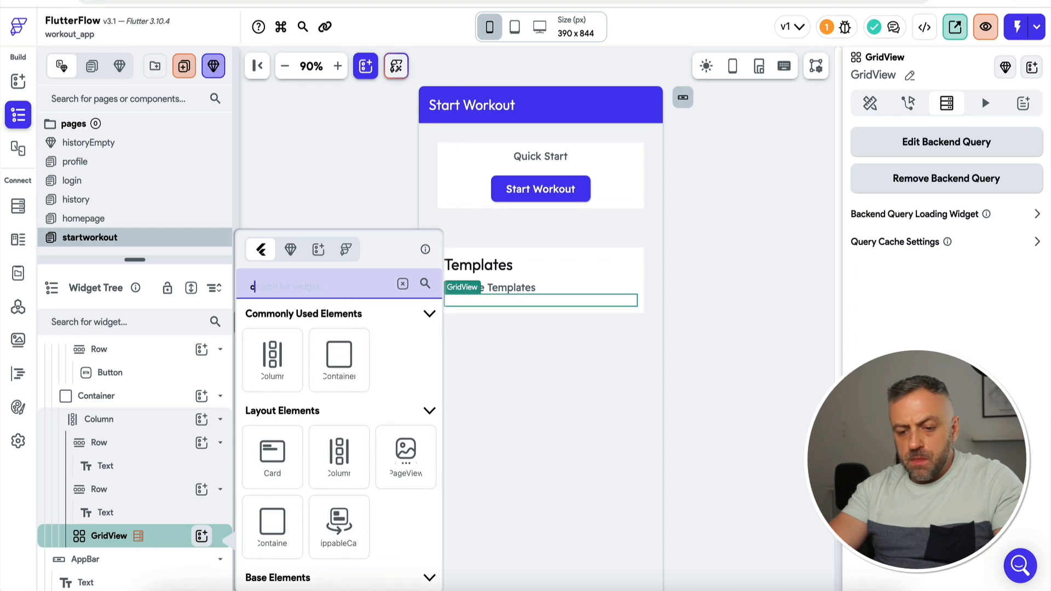
pyautogui.write('ont')
pyautogui.click(283, 374)
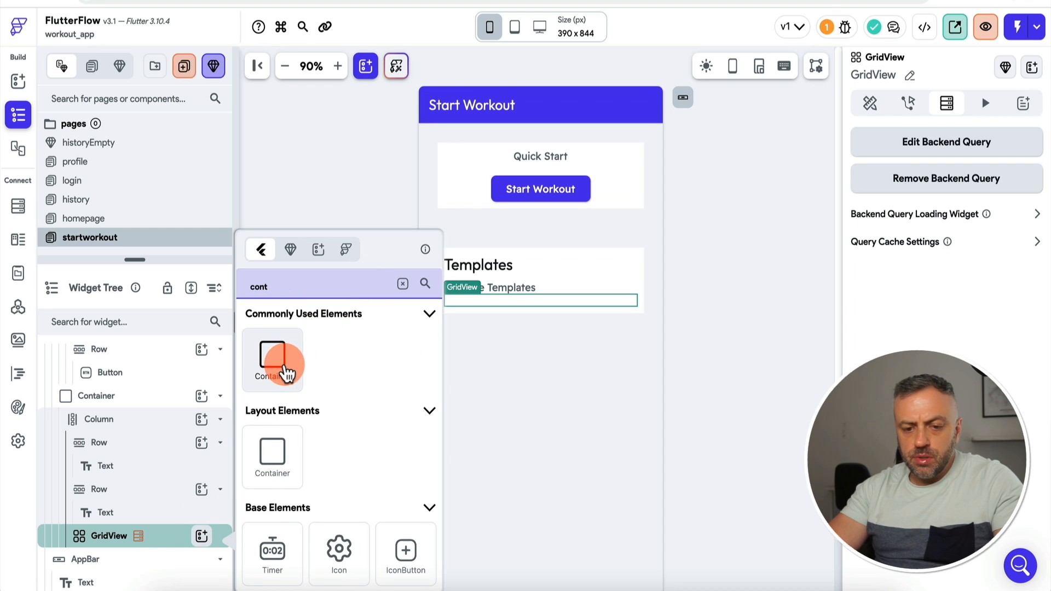
pyautogui.doubleClick(281, 284)
pyautogui.press('BackSpace')
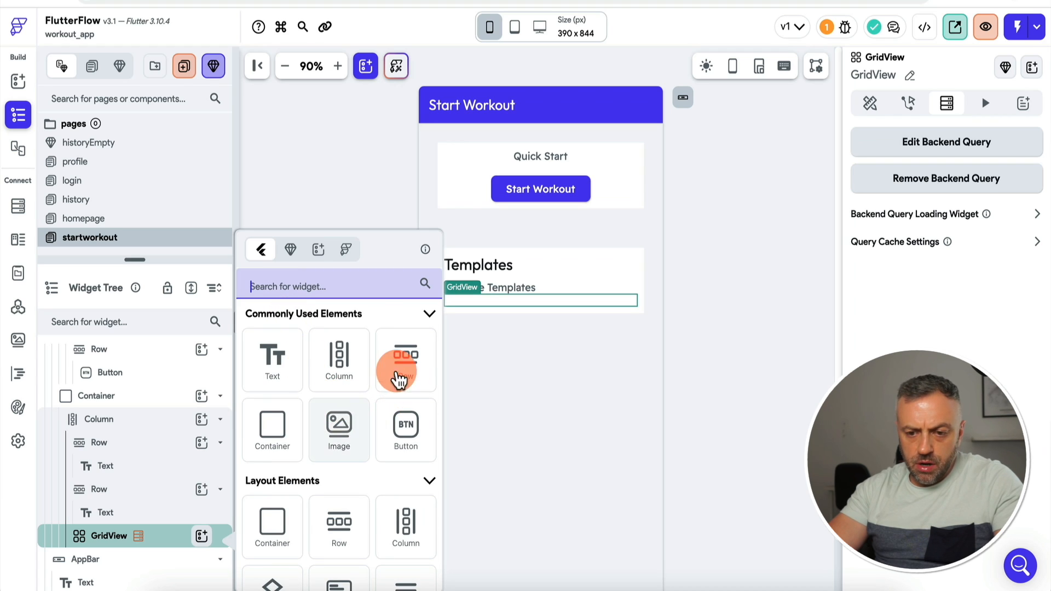
pyautogui.write('card')
pyautogui.click(277, 366)
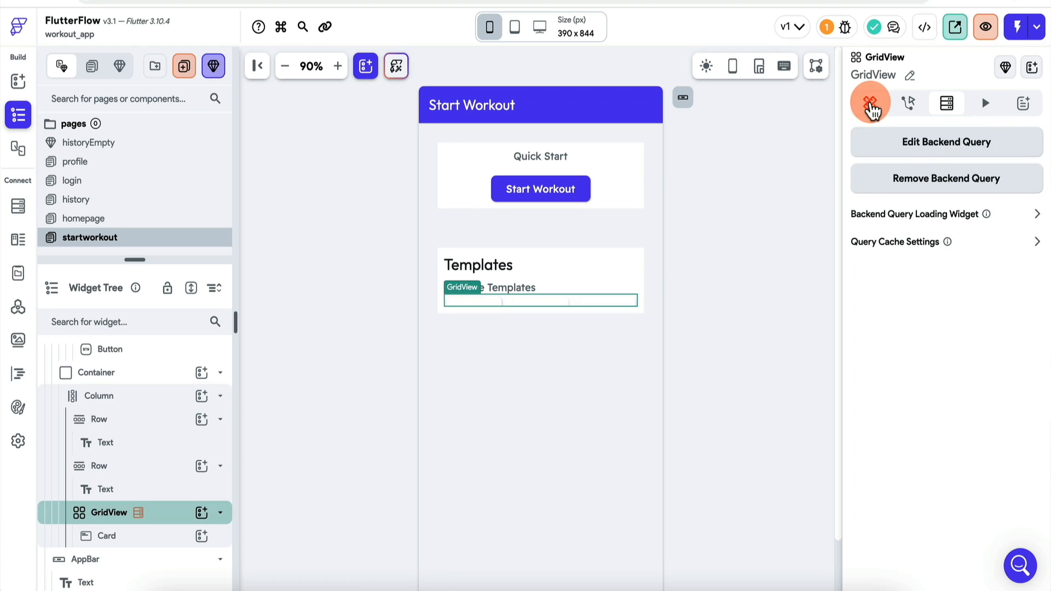
pyautogui.click(871, 104)
pyautogui.scroll(-2, 896, 382)
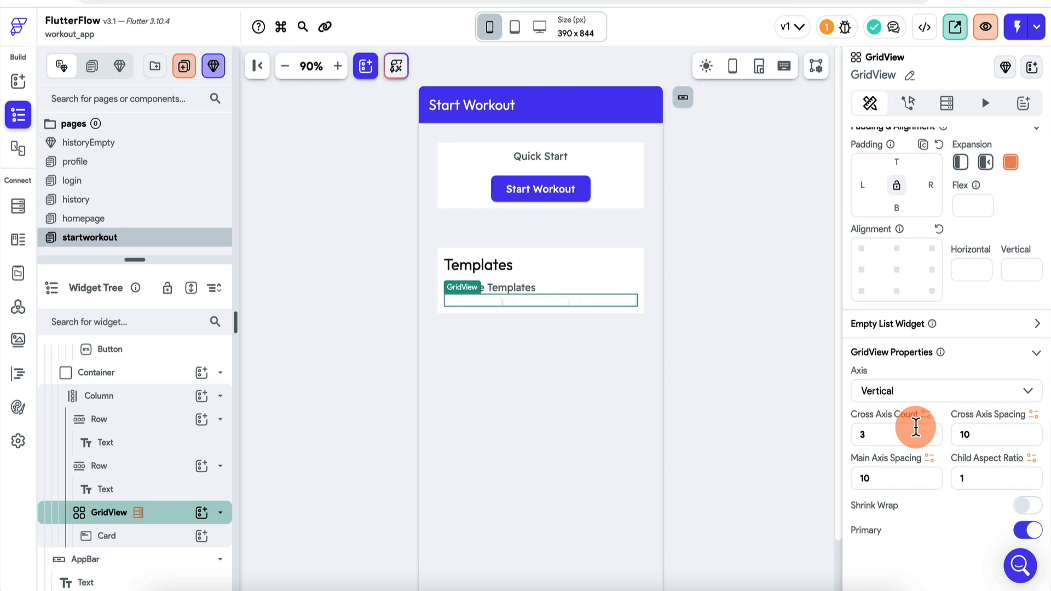
pyautogui.click(916, 427)
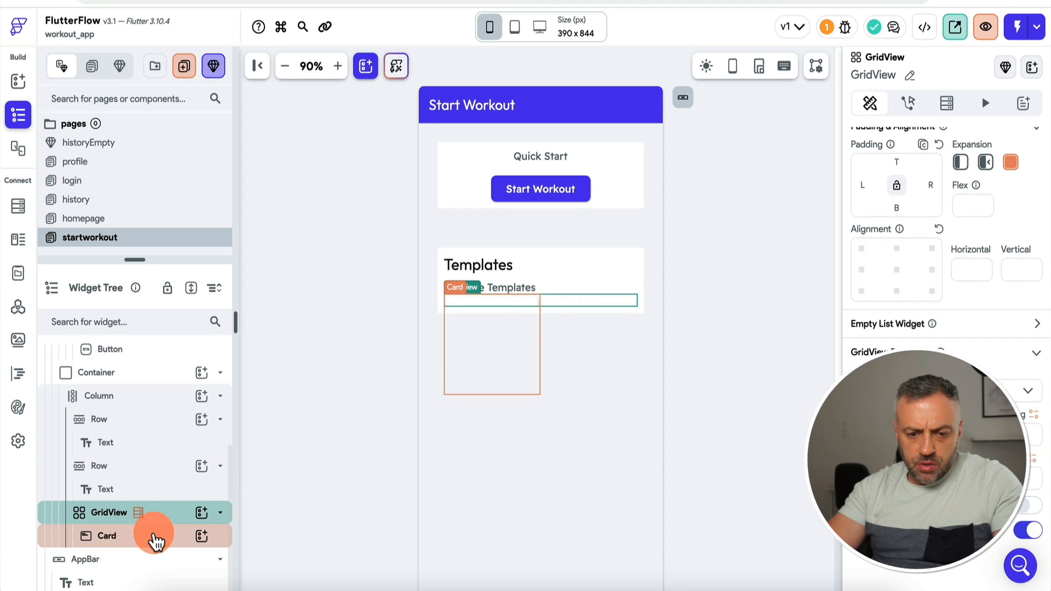
# Step: Set the Templates container's height to 400 so four cards show
pyautogui.click(175, 373)
pyautogui.press('super+v')
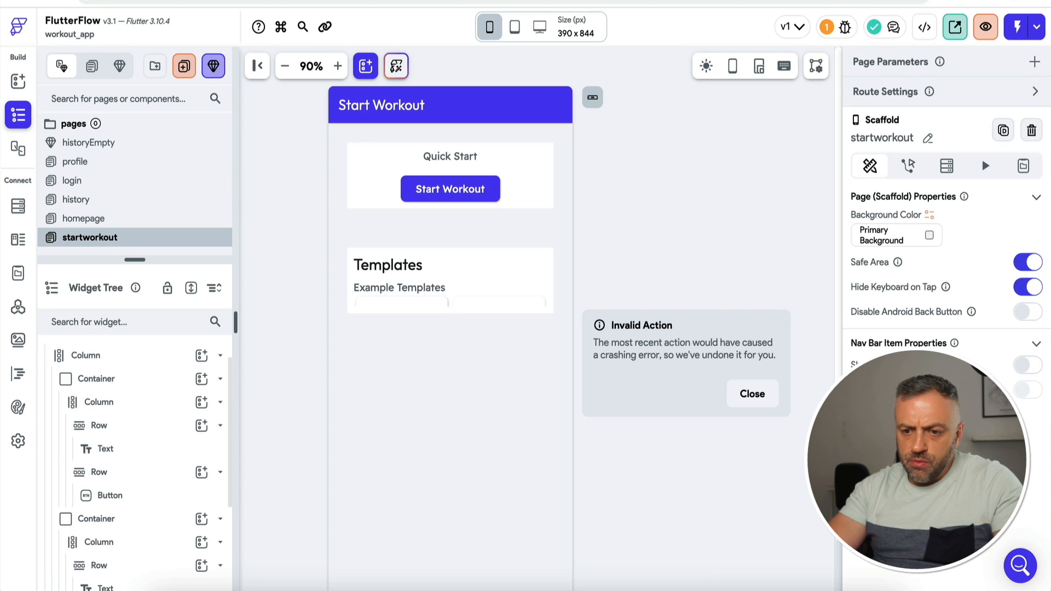
pyautogui.click(564, 331)
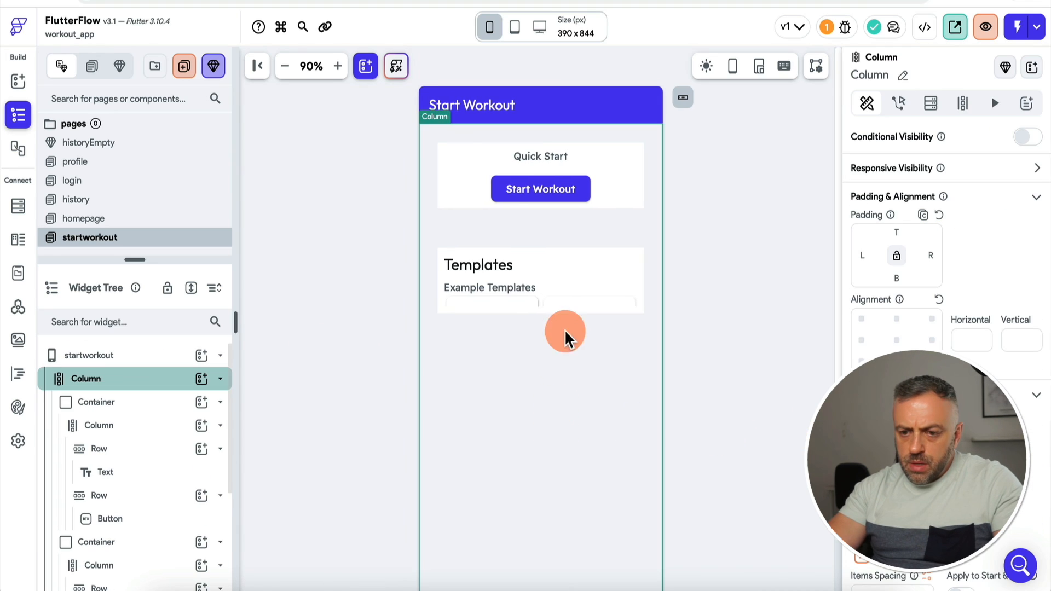
pyautogui.click(640, 248)
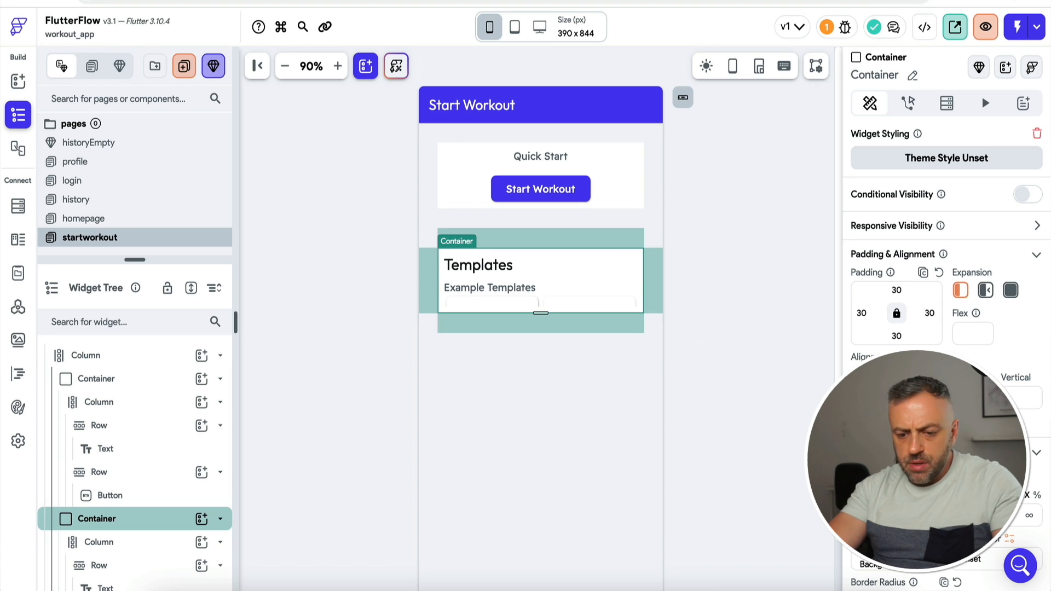
pyautogui.write('400')
pyautogui.click(742, 417)
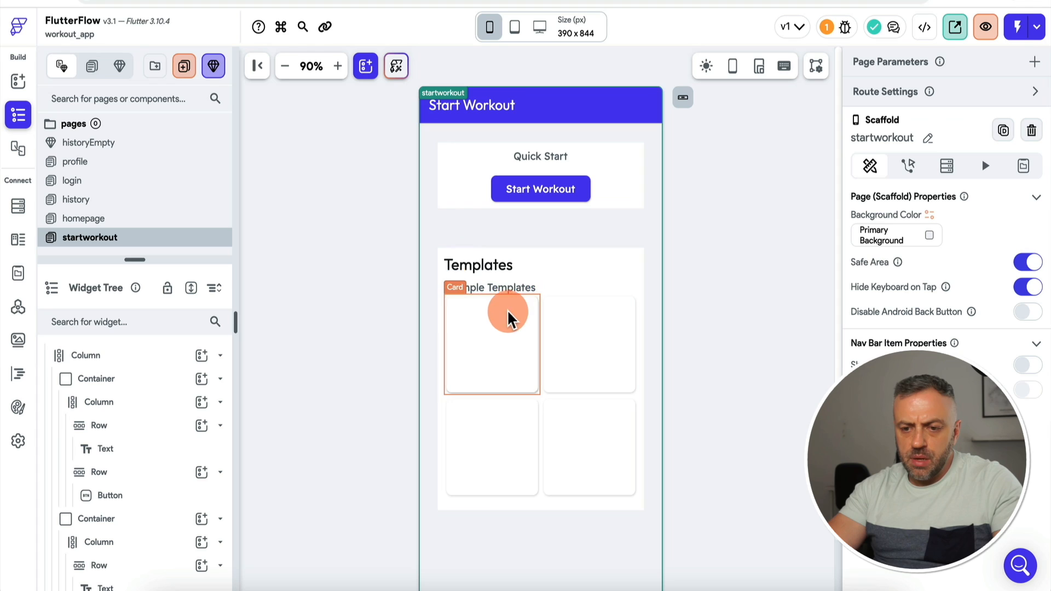
pyautogui.click(500, 336)
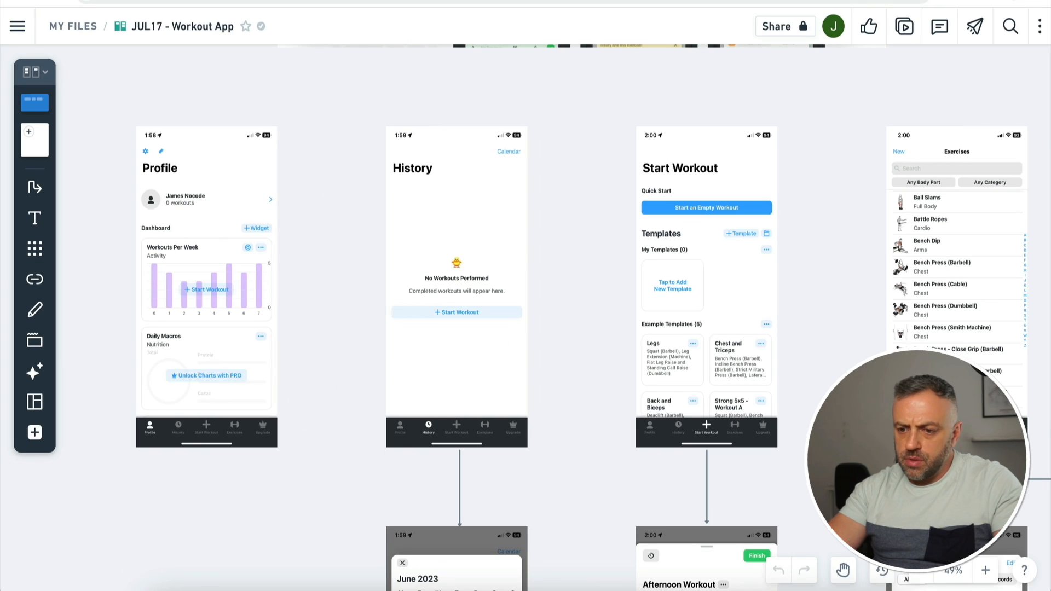
pyautogui.click(670, 351)
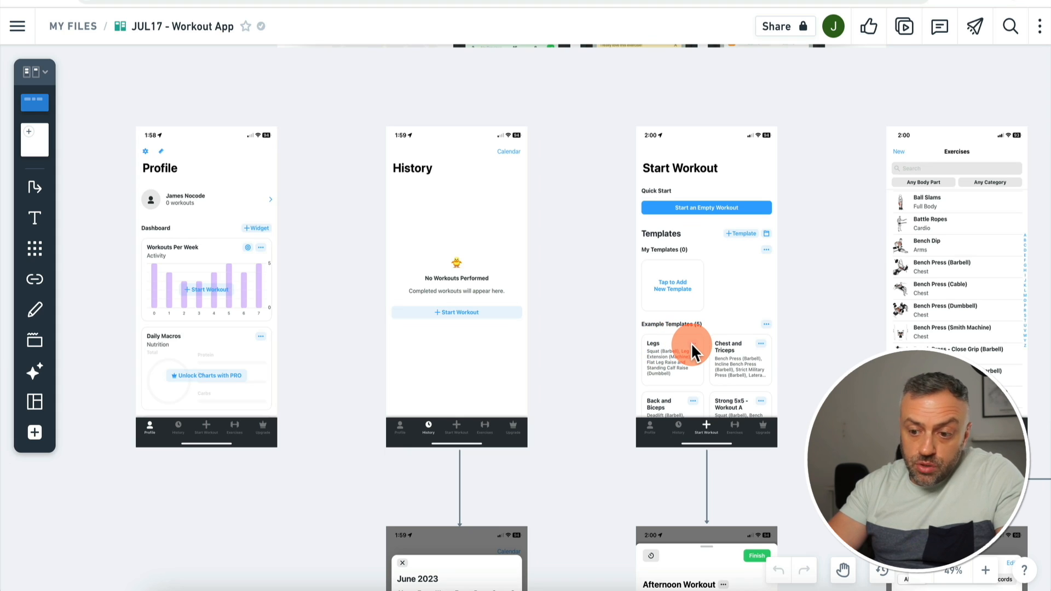
# Step: Review the Start Workout mockup's five example template cards in Whimsical, then return to FlutterFlow
pyautogui.scroll(-12, 691, 343)
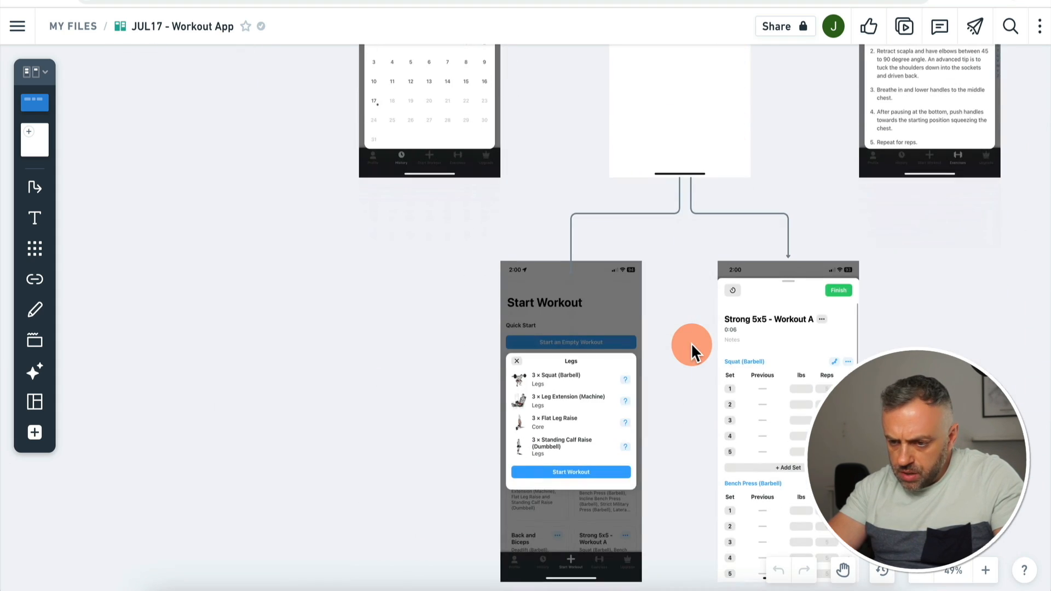
pyautogui.scroll(12, 690, 343)
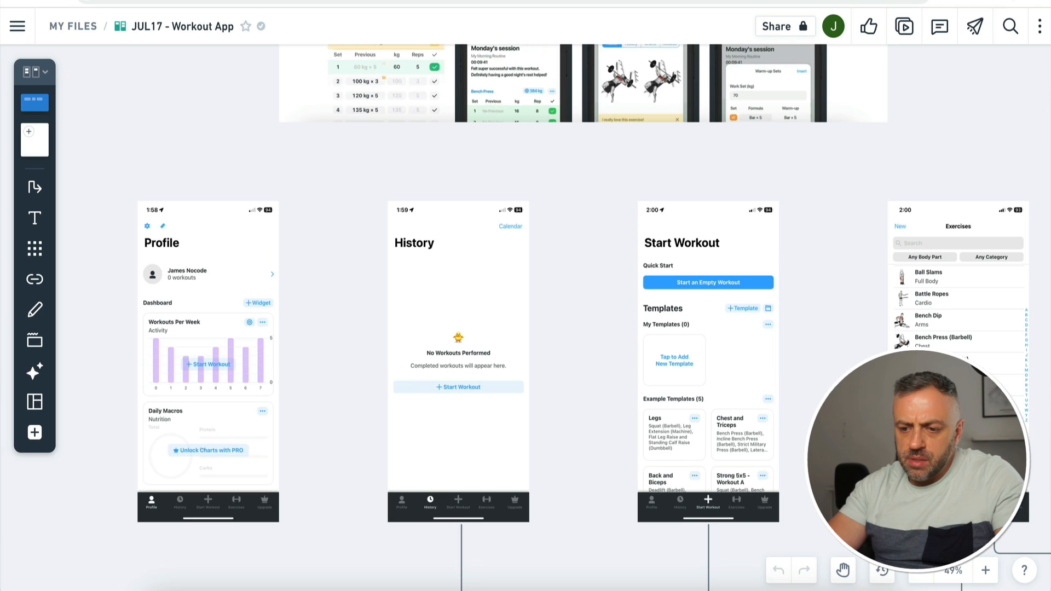
pyautogui.click(471, 1)
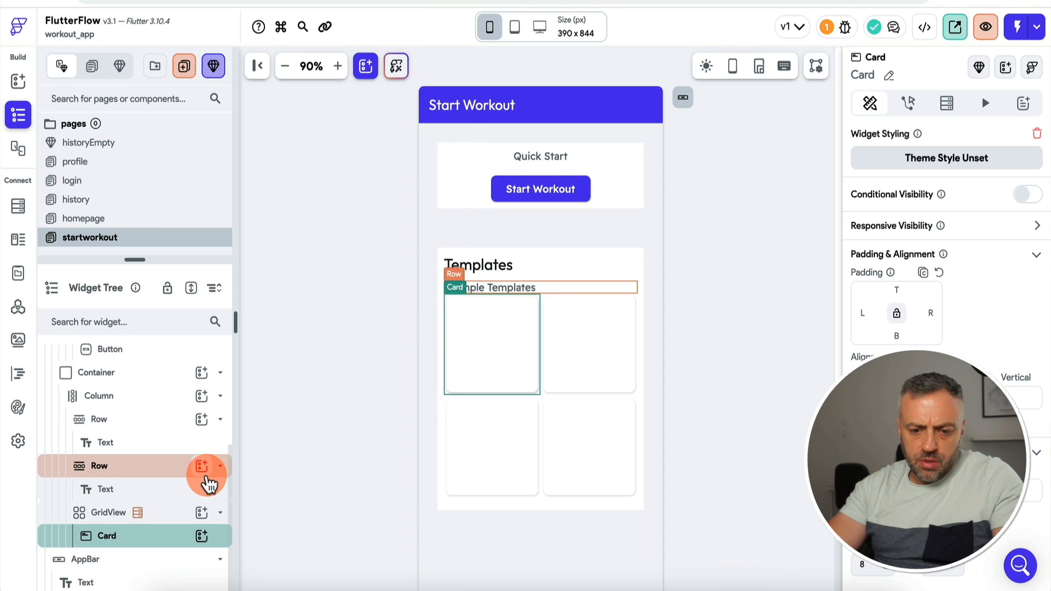
# Step: Add a Row to the card, wrap it in a Column, and duplicate the Row
pyautogui.click(201, 538)
pyautogui.write('row')
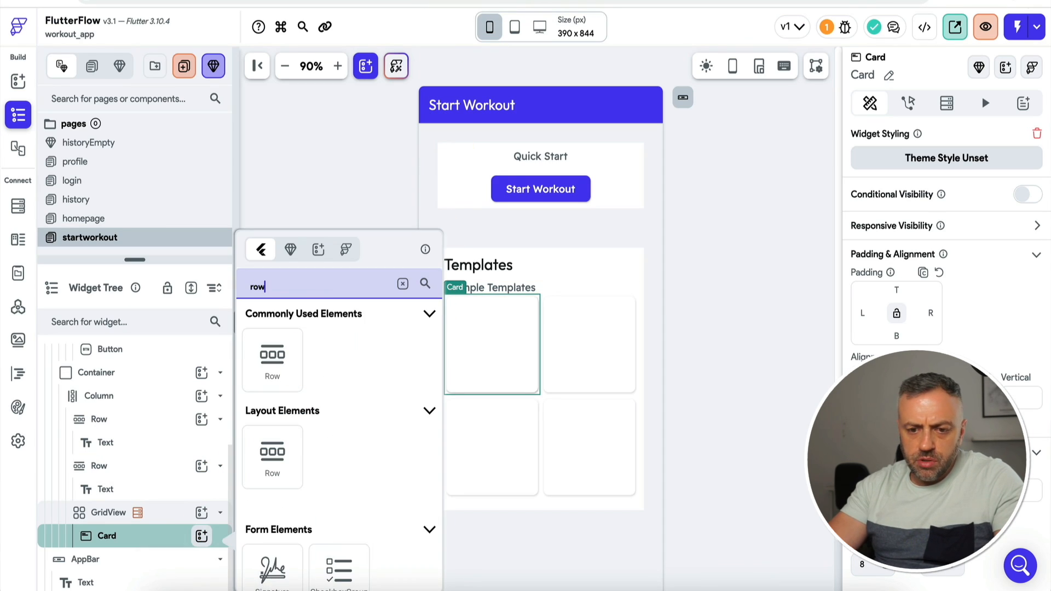
pyautogui.click(272, 353)
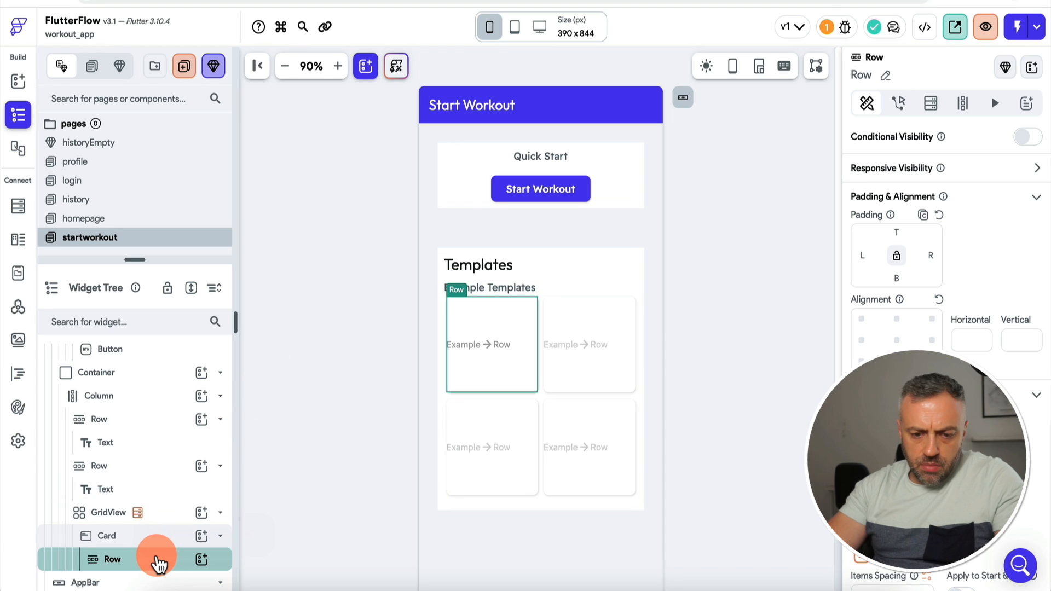
pyautogui.rightClick(159, 559)
pyautogui.click(156, 559)
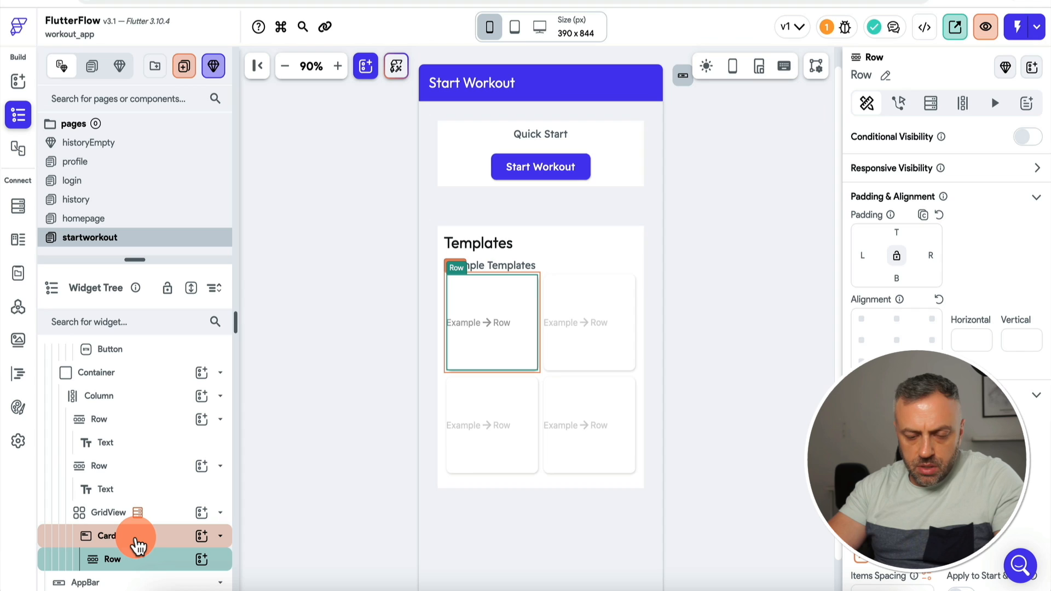
pyautogui.rightClick(147, 560)
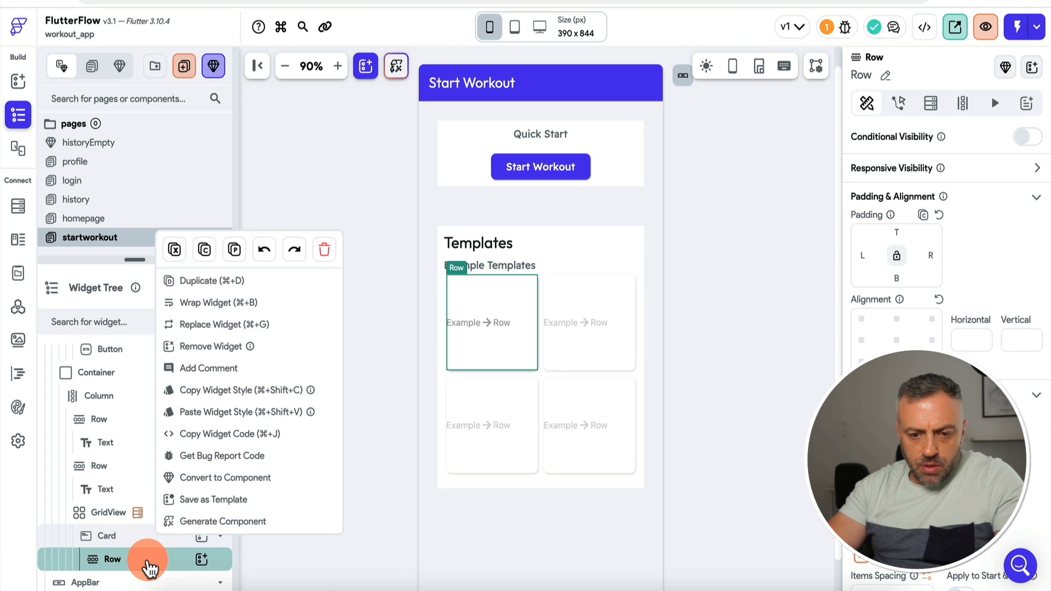
pyautogui.click(222, 304)
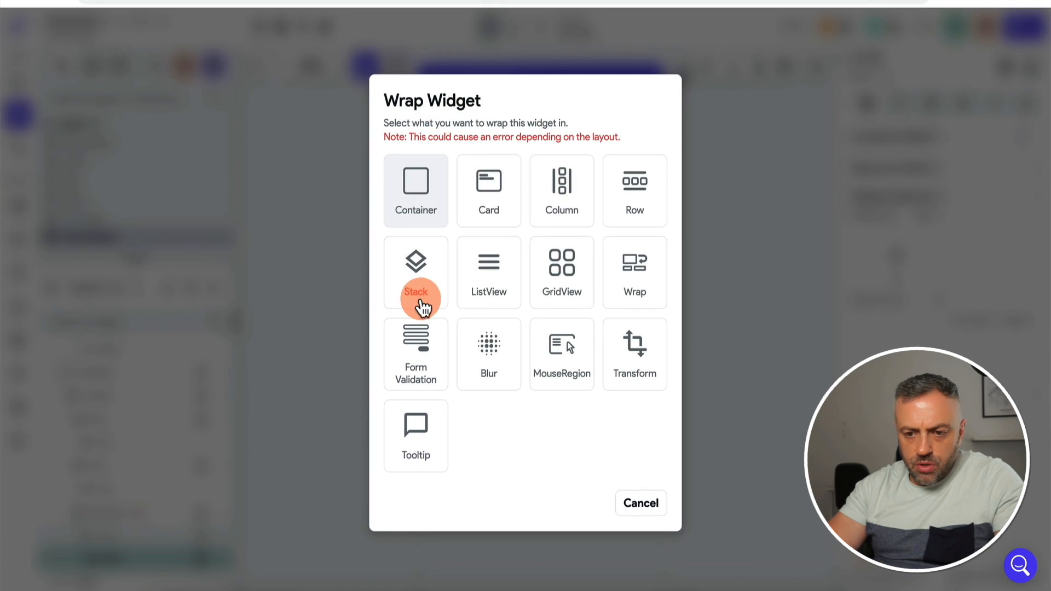
pyautogui.click(563, 215)
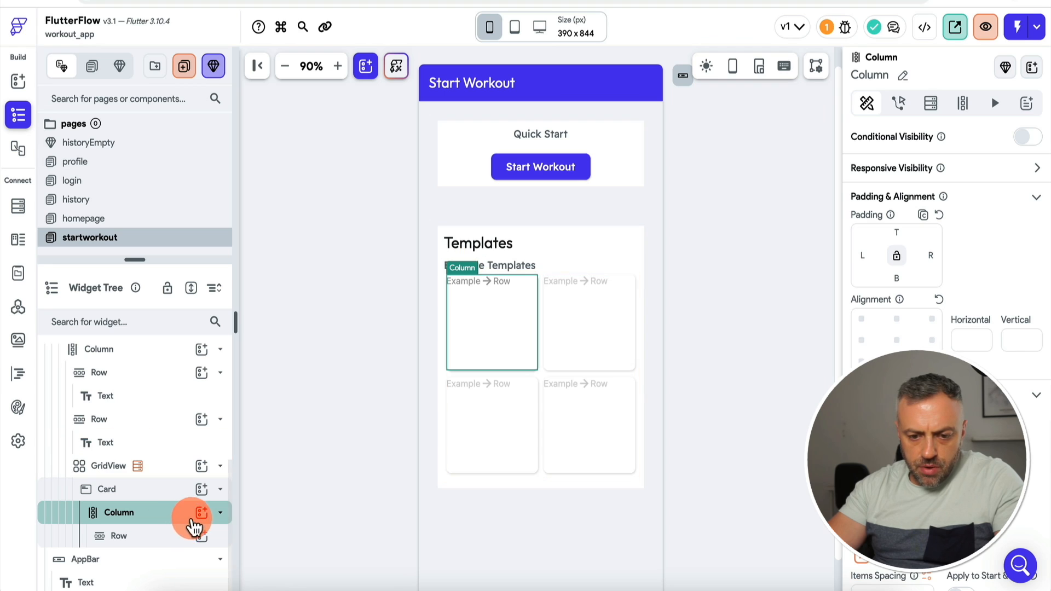
pyautogui.click(167, 539)
pyautogui.hotkey('ctrl', 'v')
pyautogui.click(156, 537)
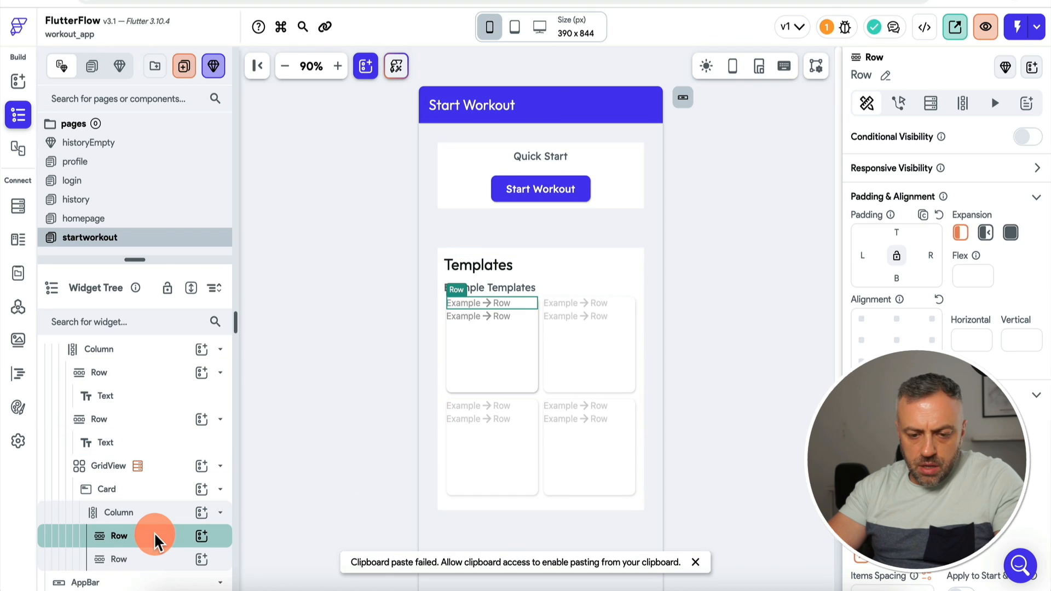
# Step: Add a Text to the first Row and bind it to templates Document > name
pyautogui.click(202, 536)
pyautogui.write('te')
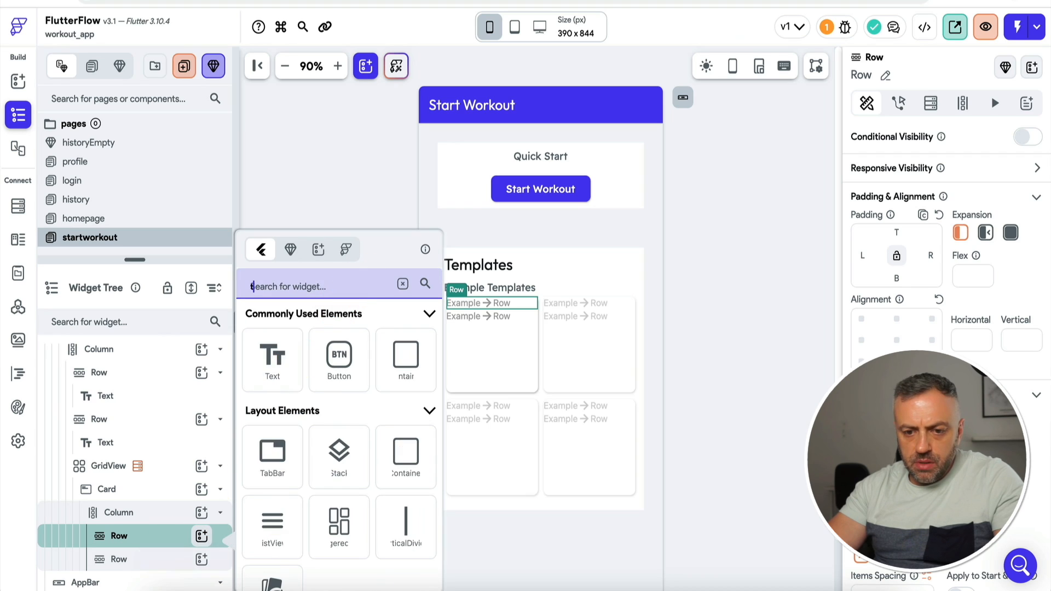
pyautogui.click(276, 365)
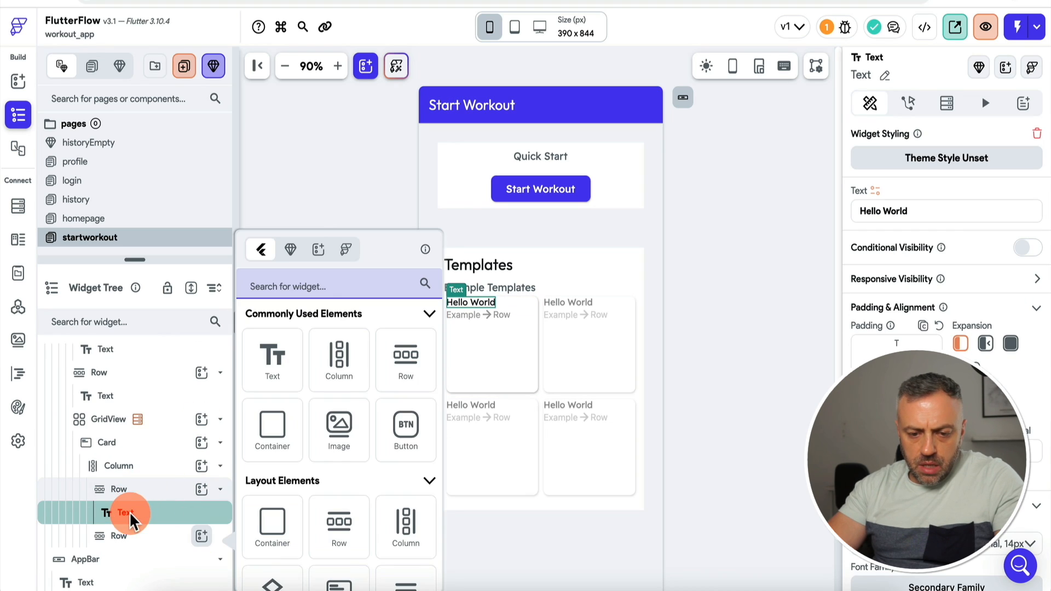
pyautogui.click(136, 532)
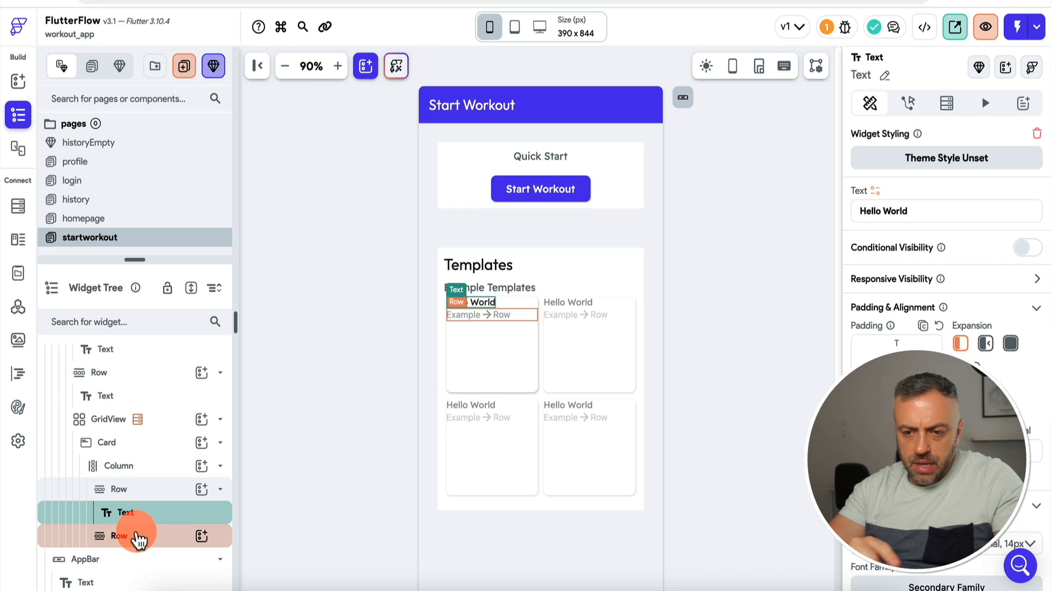
pyautogui.click(925, 211)
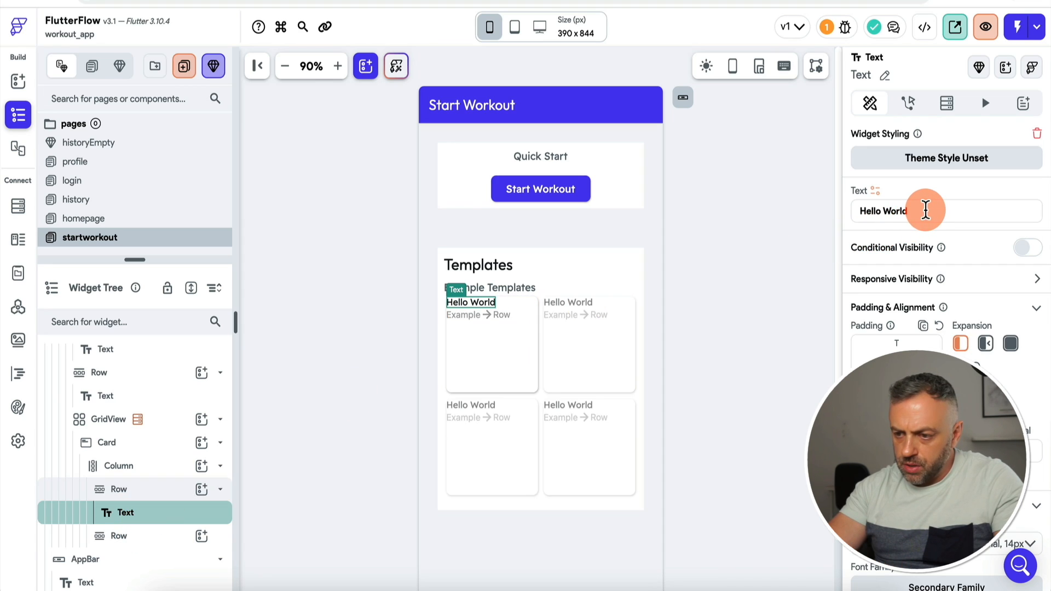
pyautogui.click(875, 190)
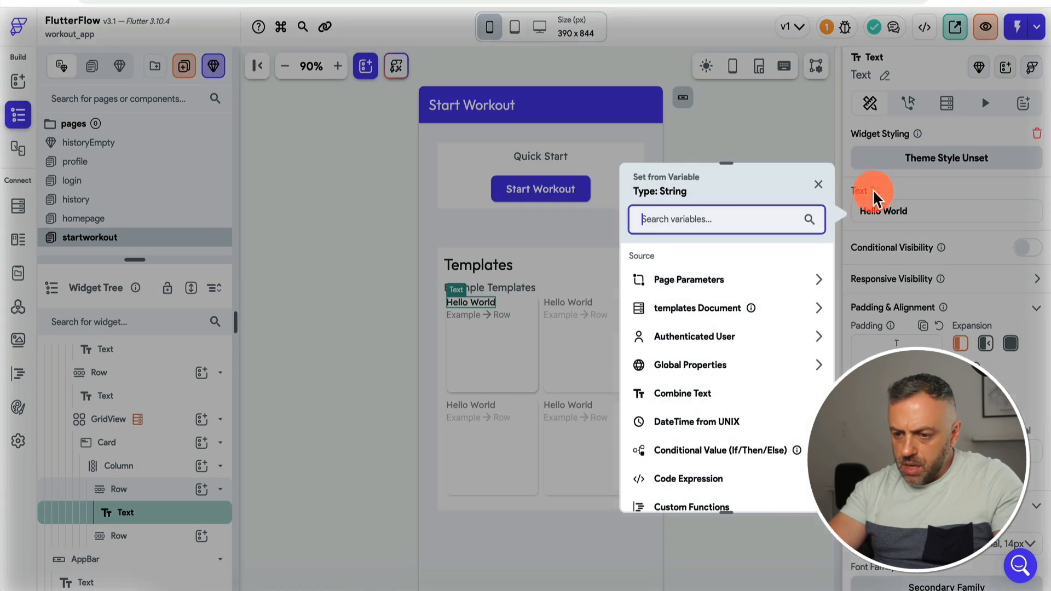
pyautogui.click(675, 305)
pyautogui.click(680, 352)
pyautogui.scroll(-5, 973, 372)
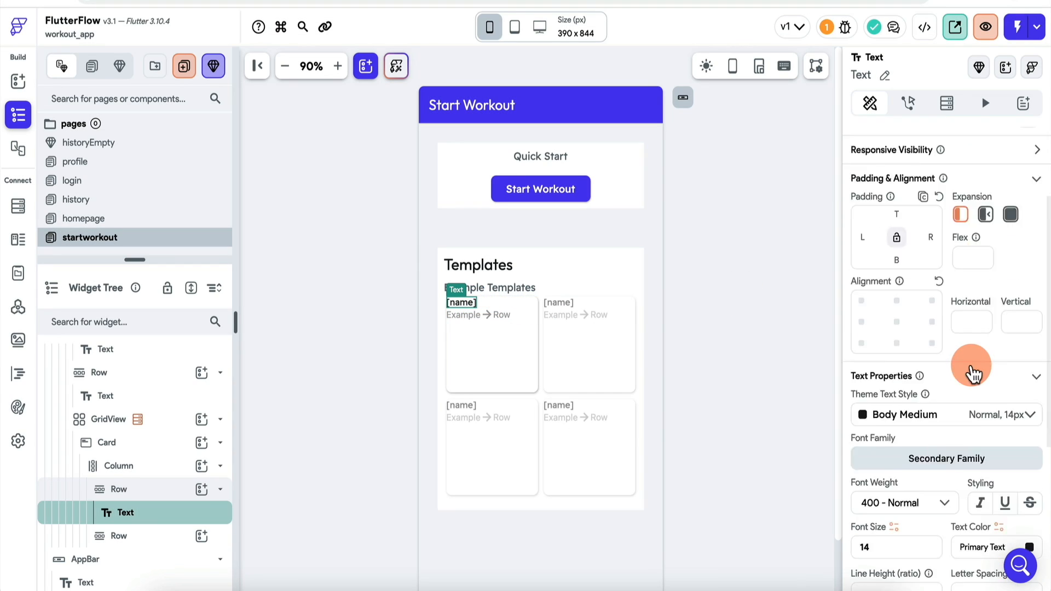
pyautogui.click(997, 326)
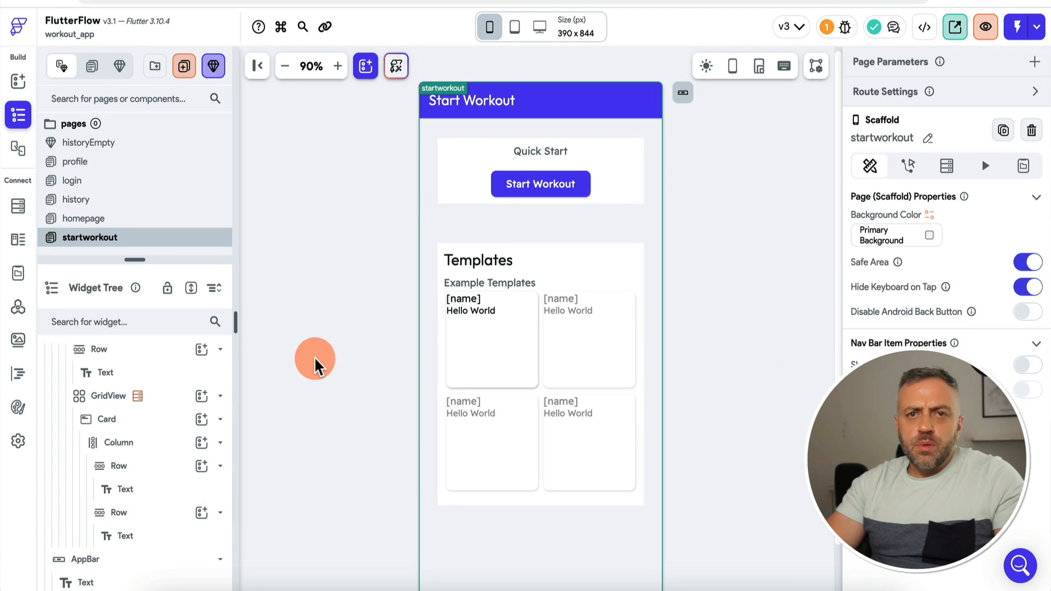
# Step: Add a ListView to the card's Column
pyautogui.click(488, 317)
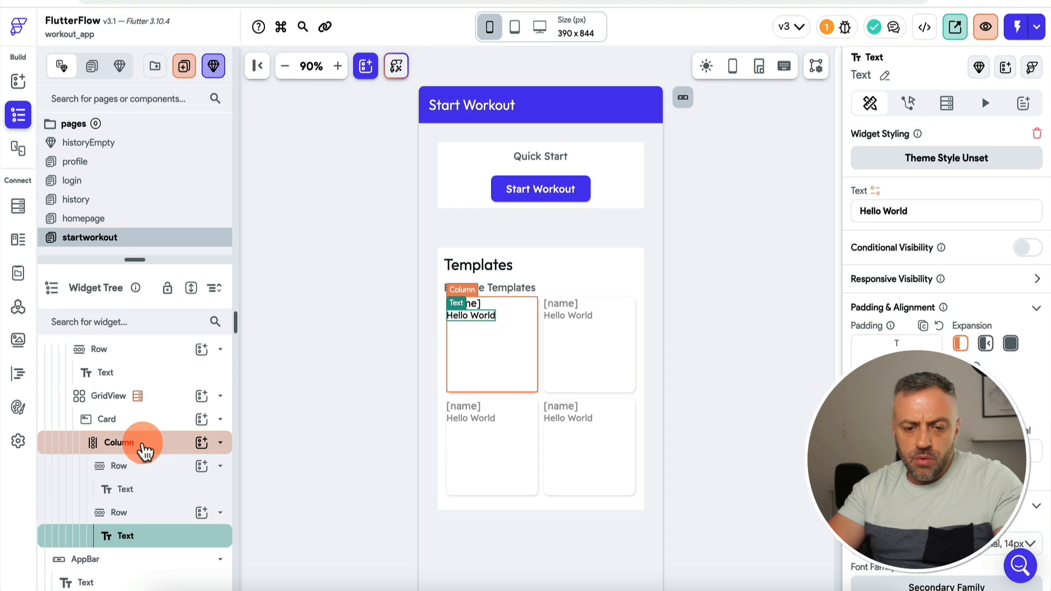
pyautogui.click(202, 442)
pyautogui.write('lis')
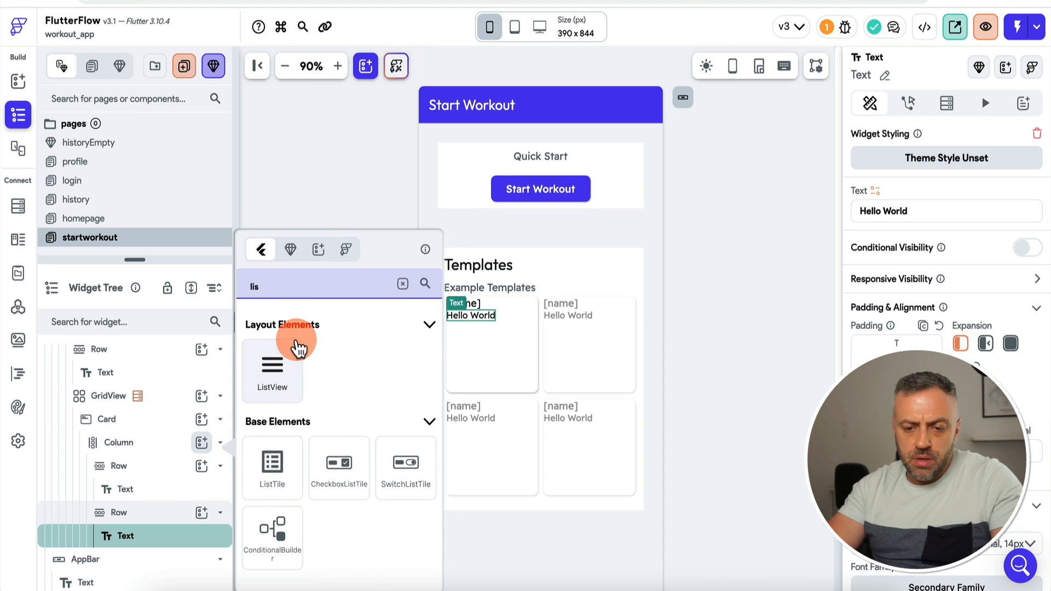
pyautogui.click(272, 362)
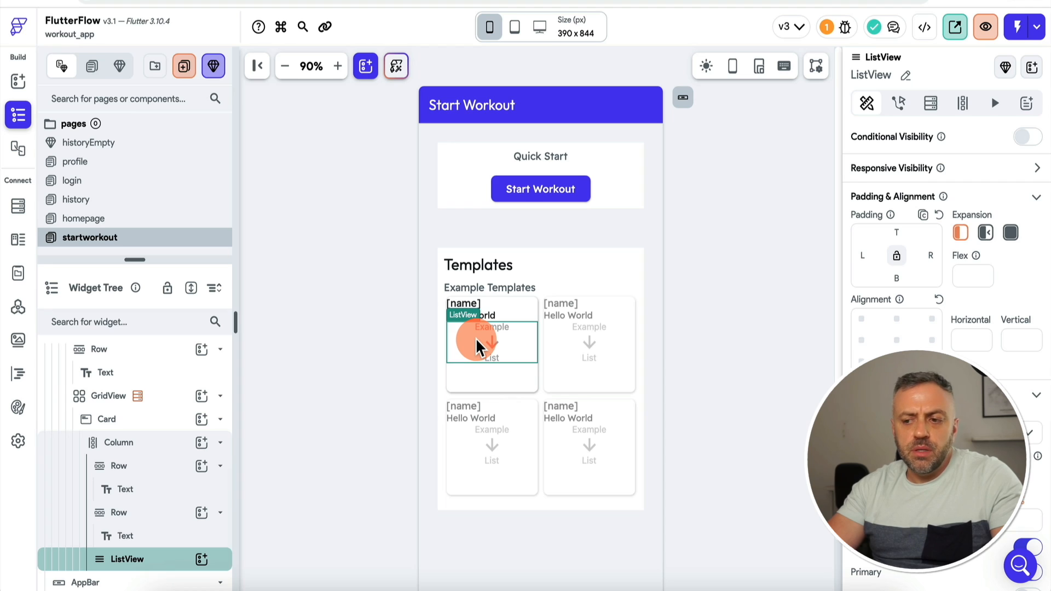
# Step: Delete the Hello World row, leaving the ListView under the name row
pyautogui.click(149, 518)
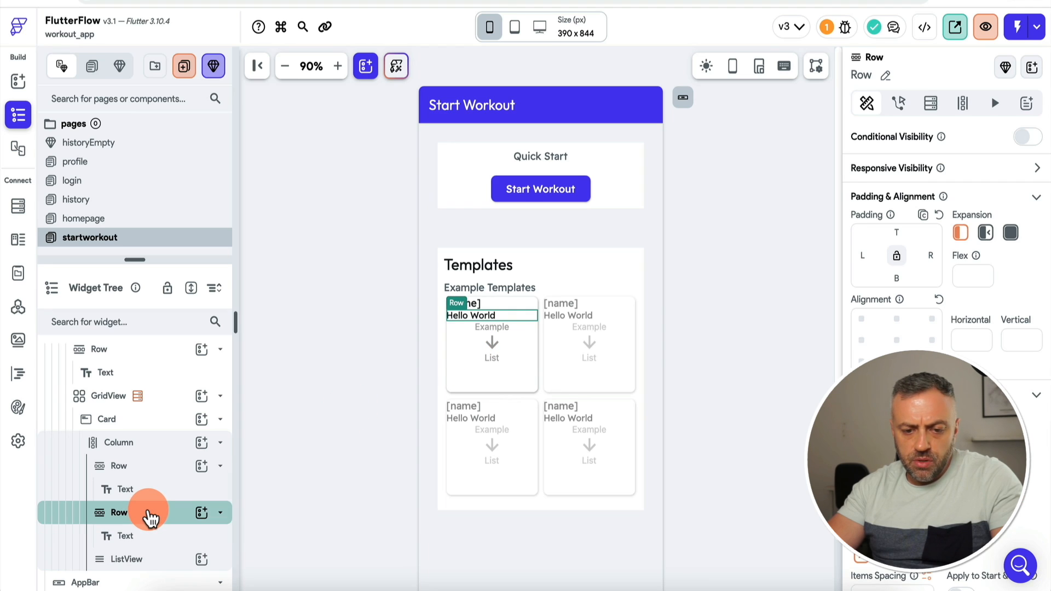
pyautogui.press('Delete')
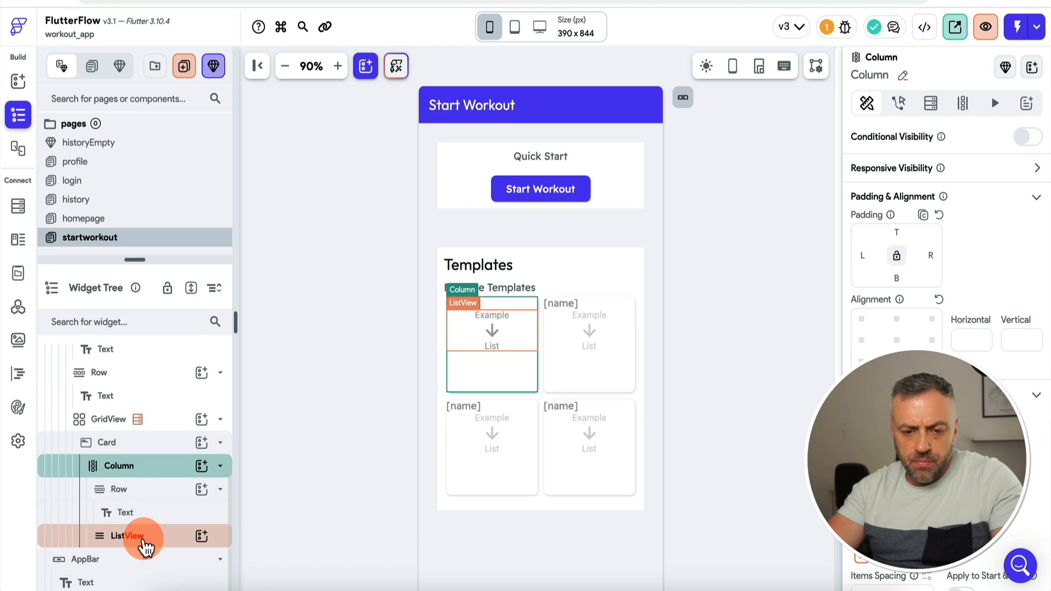
pyautogui.click(141, 536)
pyautogui.click(931, 102)
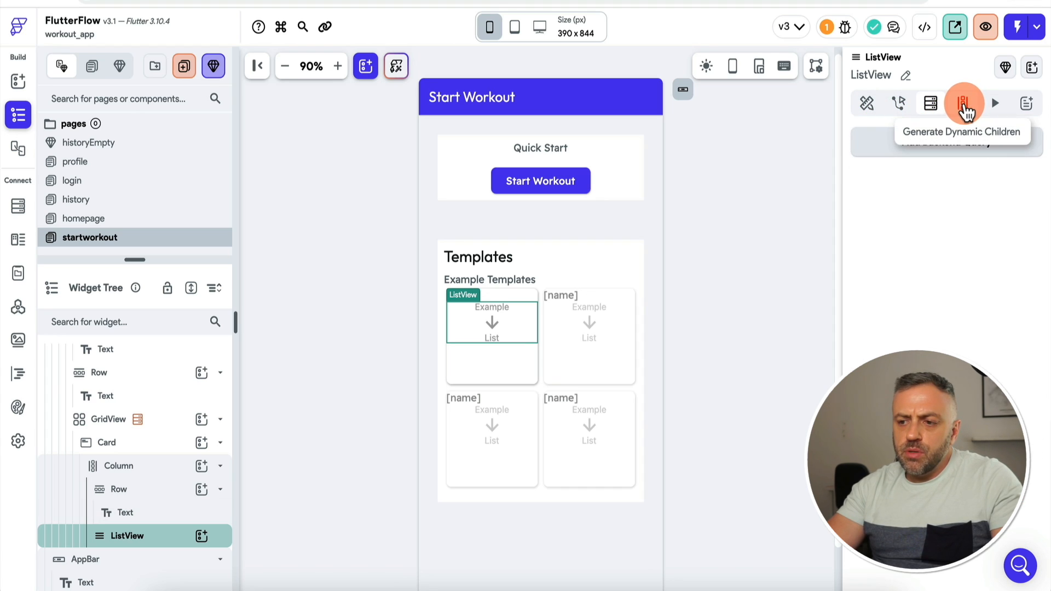
# Step: Generate the ListView's children from templates Document > exerciseRefs, with variable name 'exercise'
pyautogui.click(965, 105)
pyautogui.click(876, 268)
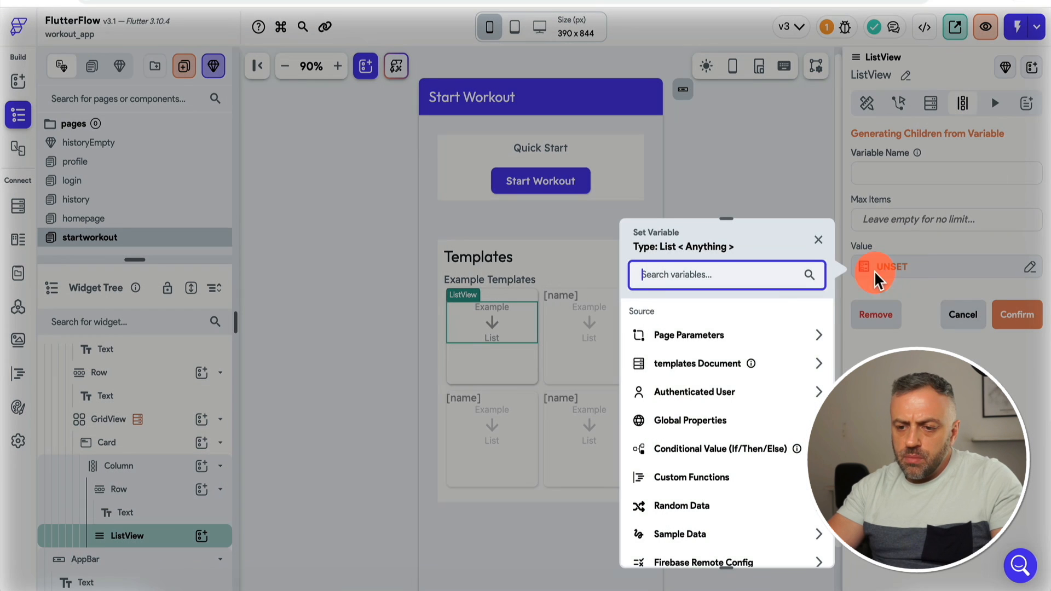
pyautogui.click(699, 366)
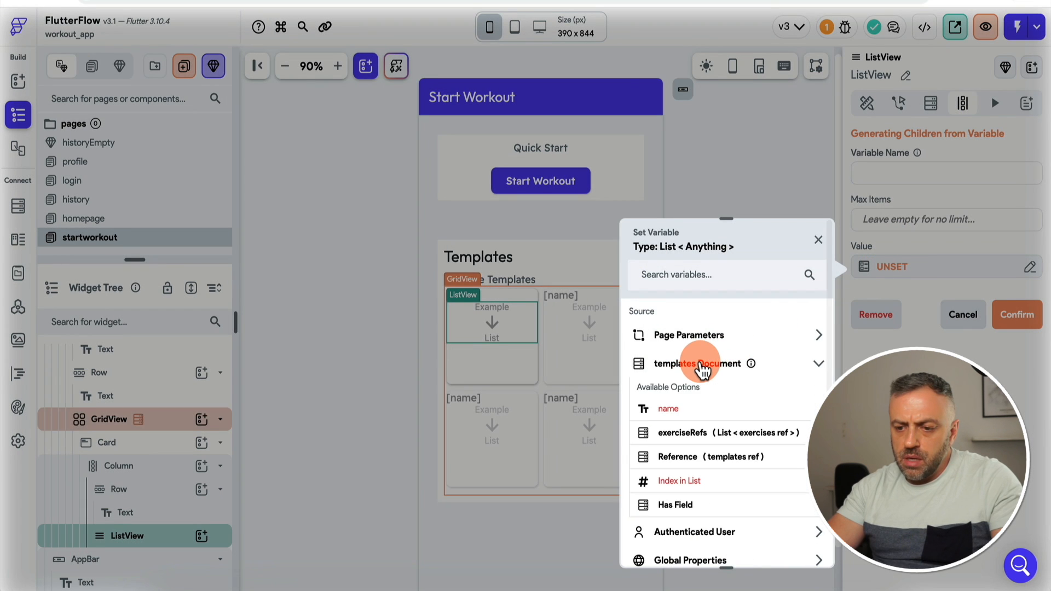
pyautogui.click(683, 434)
pyautogui.click(796, 543)
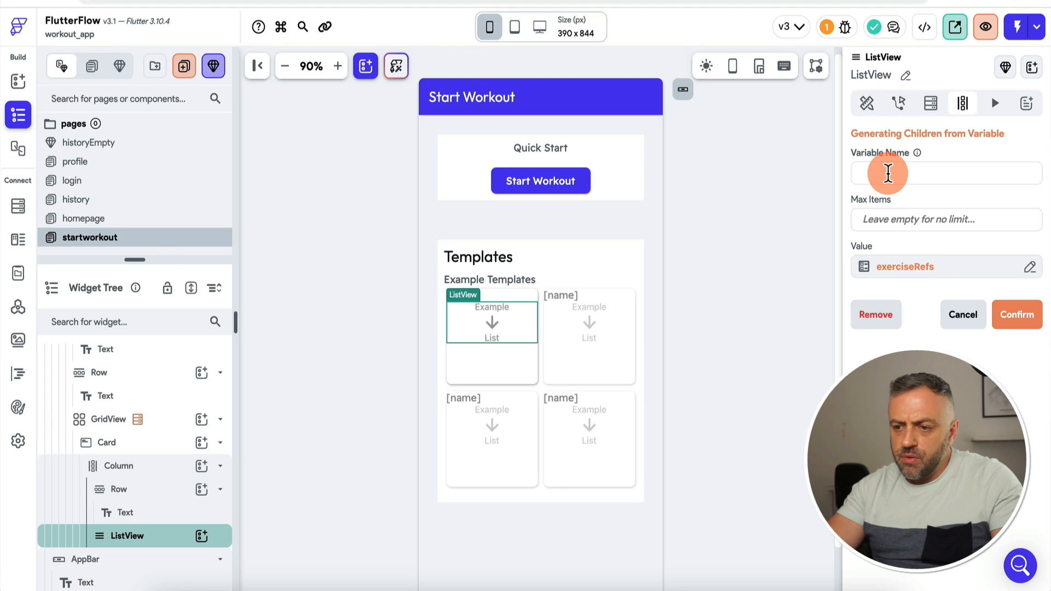
pyautogui.write('exer')
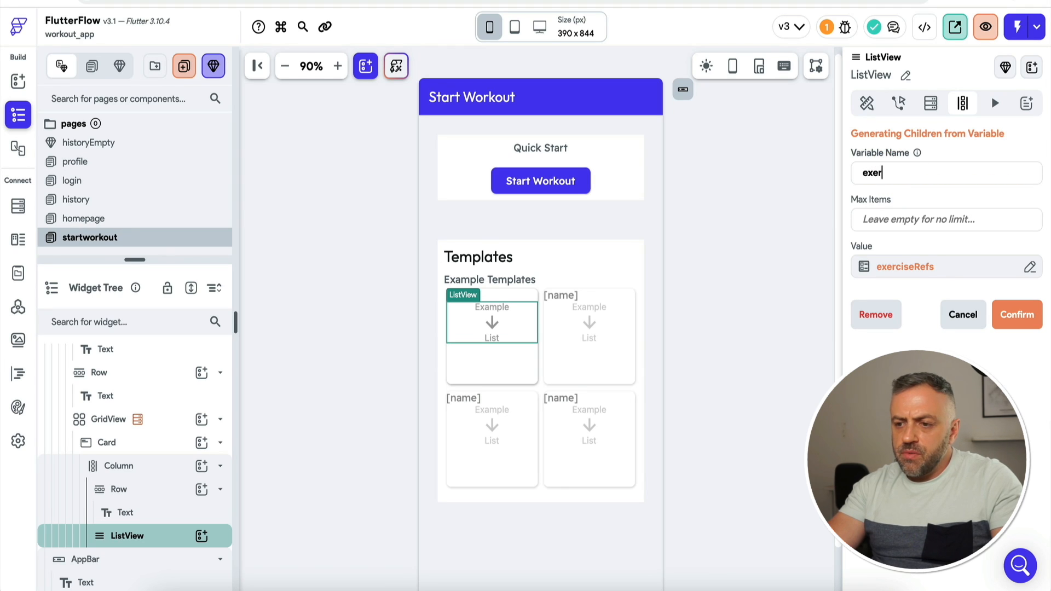
pyautogui.write('cise')
pyautogui.click(1017, 315)
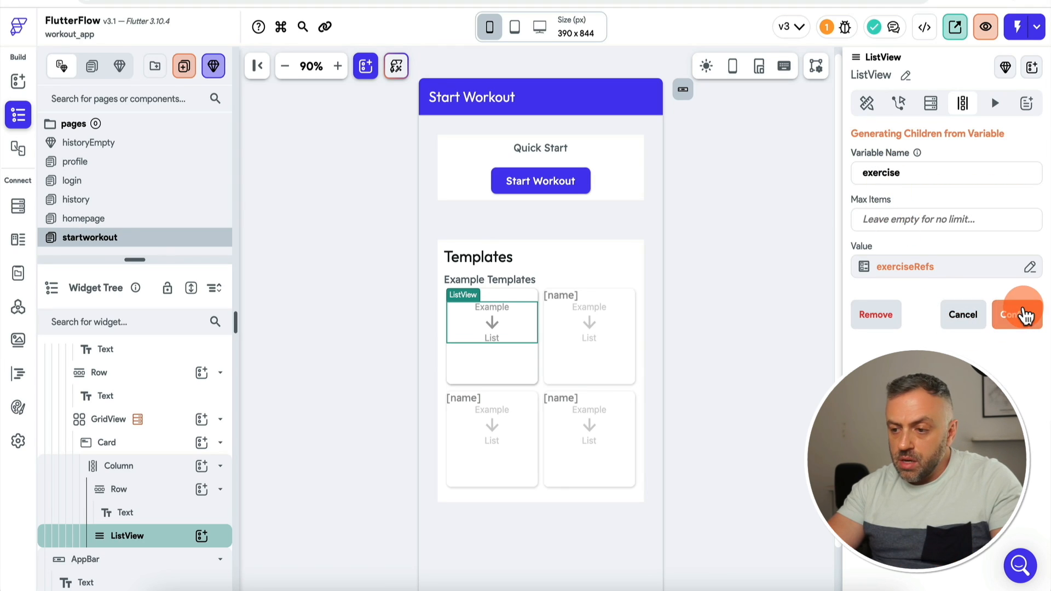
pyautogui.click(627, 372)
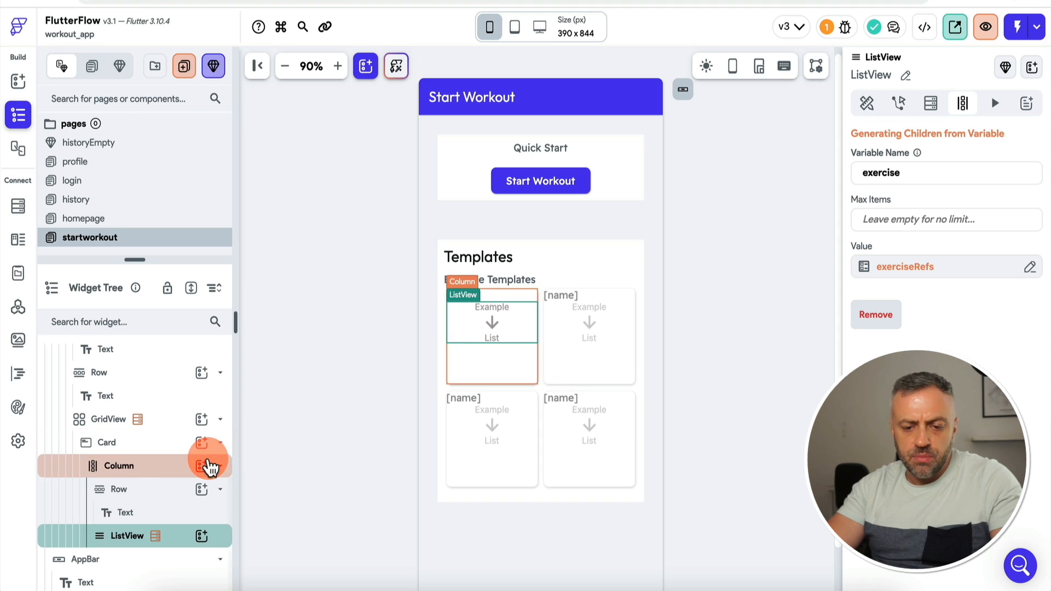
# Step: Add a Text widget inside the ListView
pyautogui.click(194, 537)
pyautogui.write('tex')
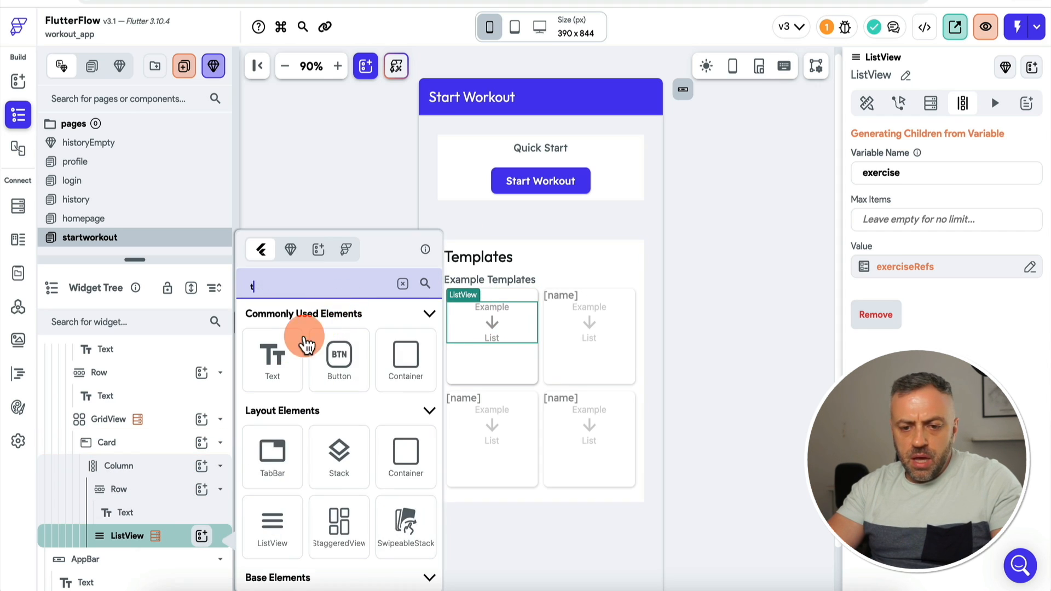
pyautogui.click(281, 361)
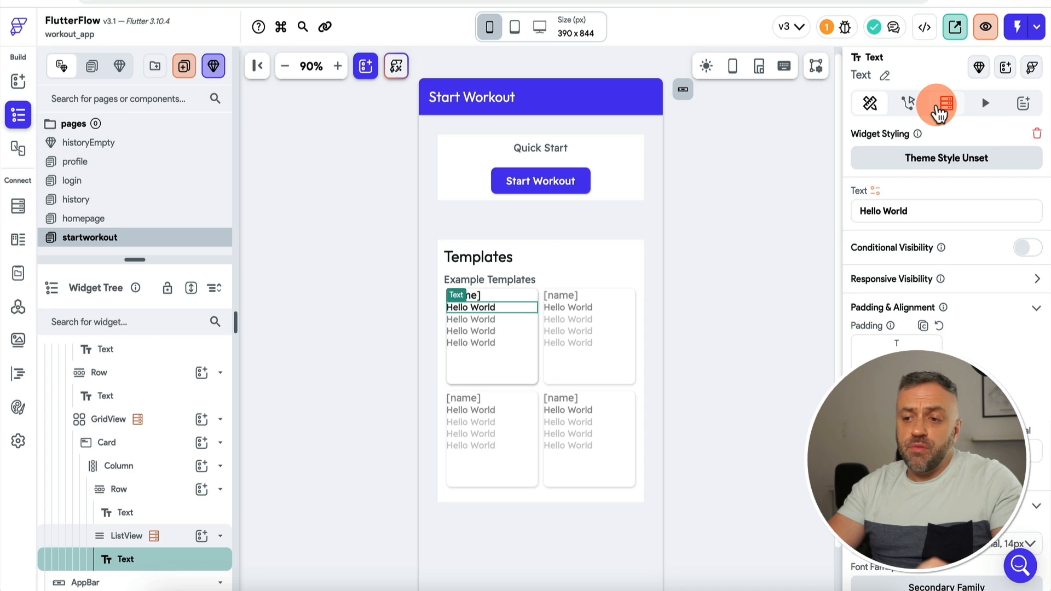
# Step: Give the Text a Document from Reference query on exercises, using the exercise Item reference
pyautogui.click(939, 110)
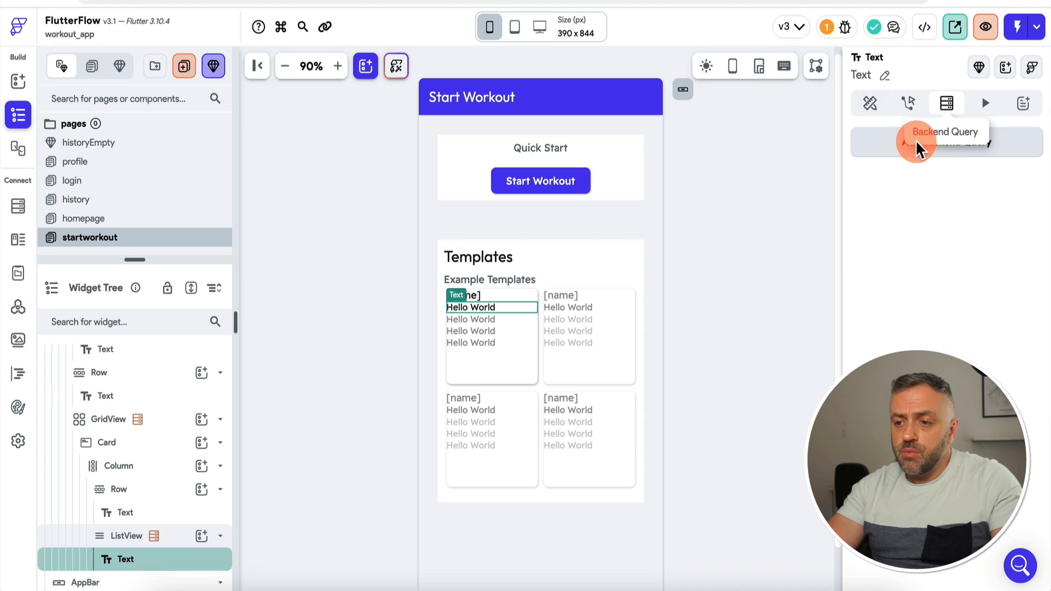
pyautogui.click(968, 153)
pyautogui.click(732, 141)
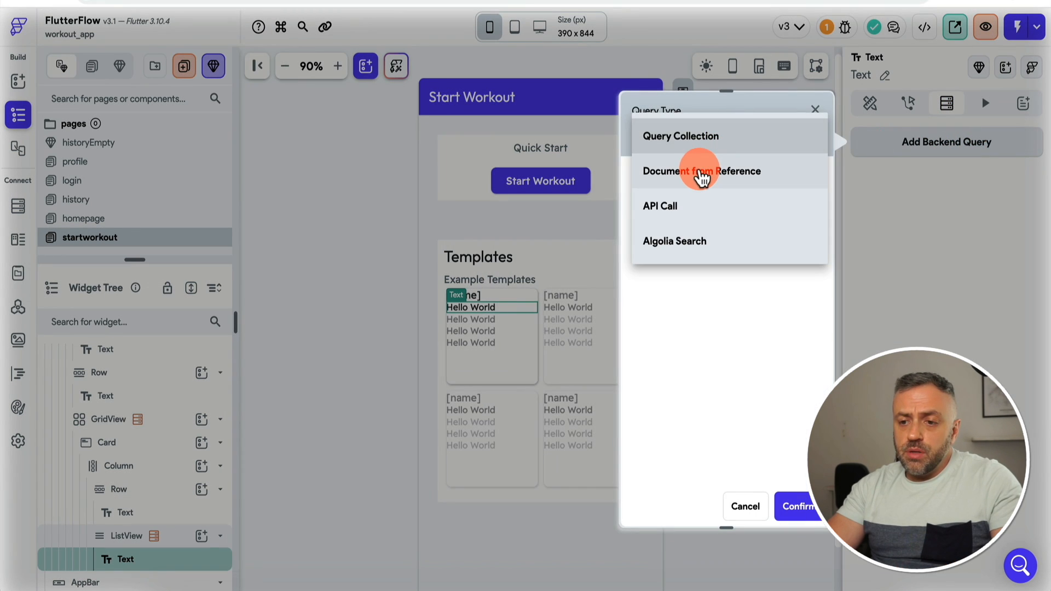
pyautogui.click(701, 174)
pyautogui.click(696, 226)
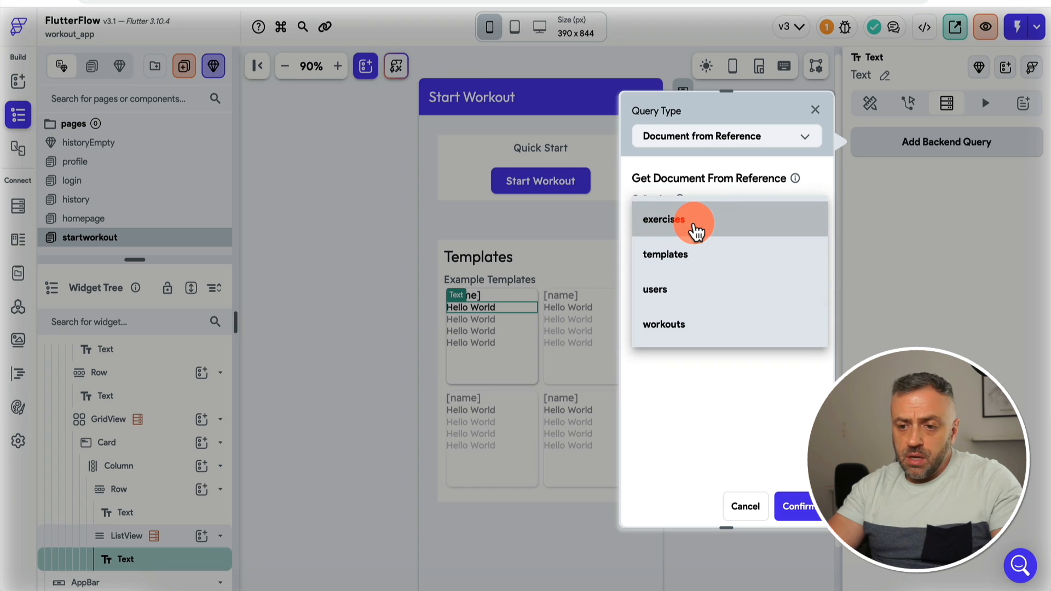
pyautogui.click(696, 229)
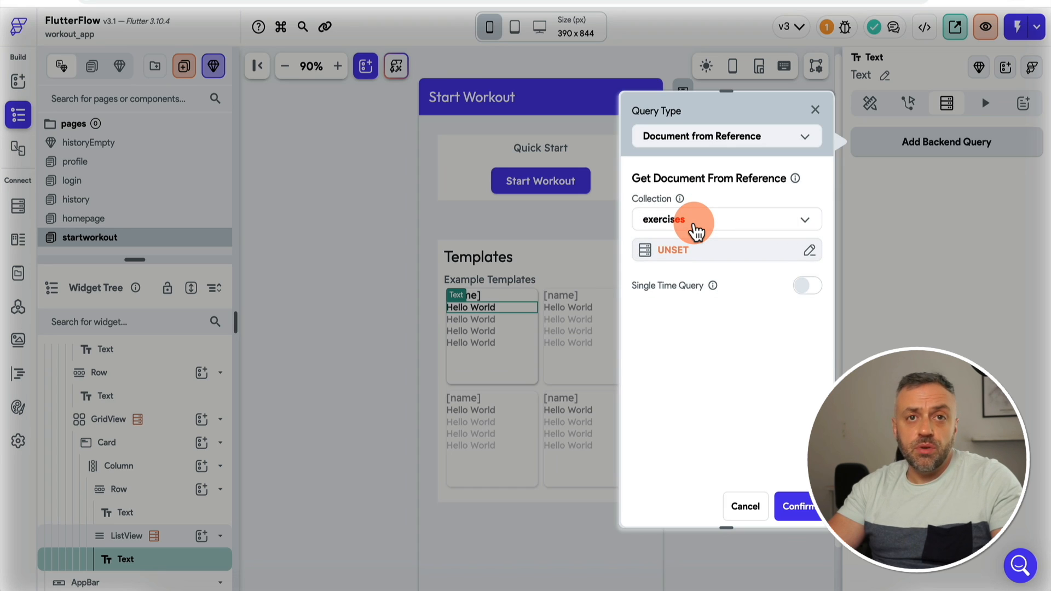
pyautogui.click(691, 251)
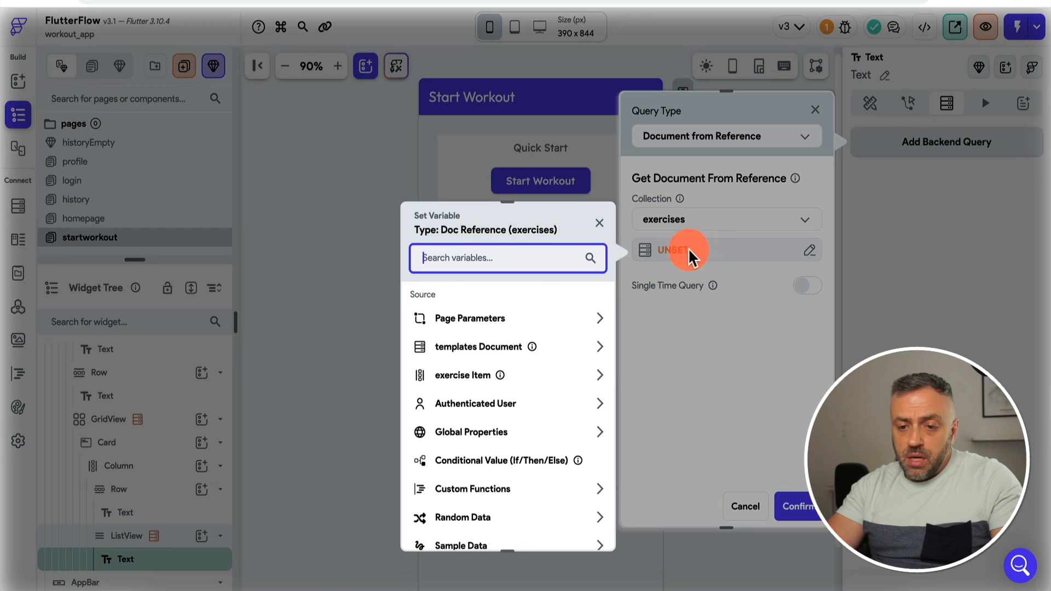
pyautogui.click(465, 375)
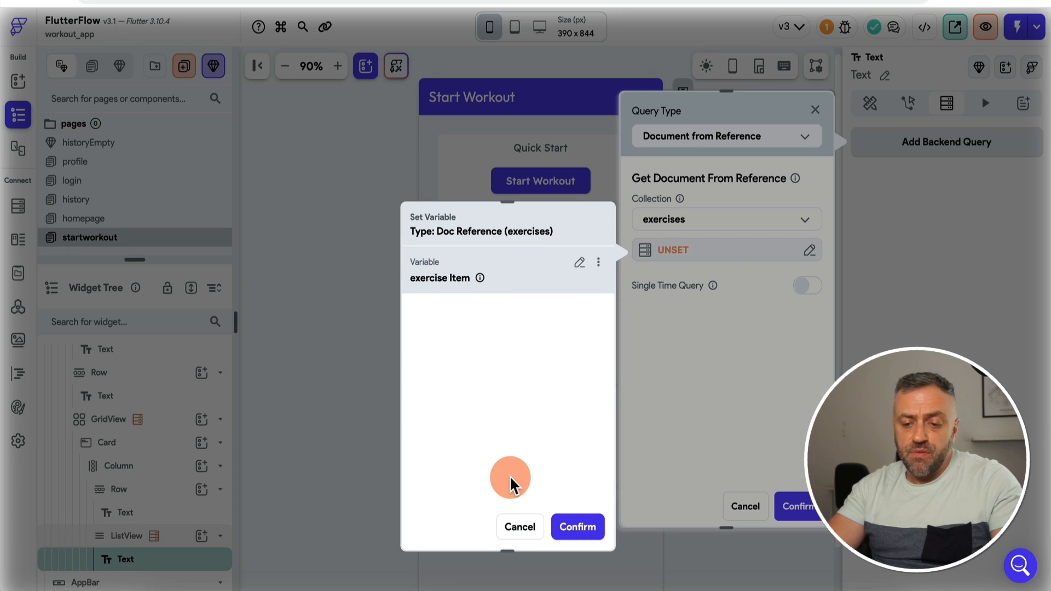
pyautogui.click(580, 527)
pyautogui.click(791, 506)
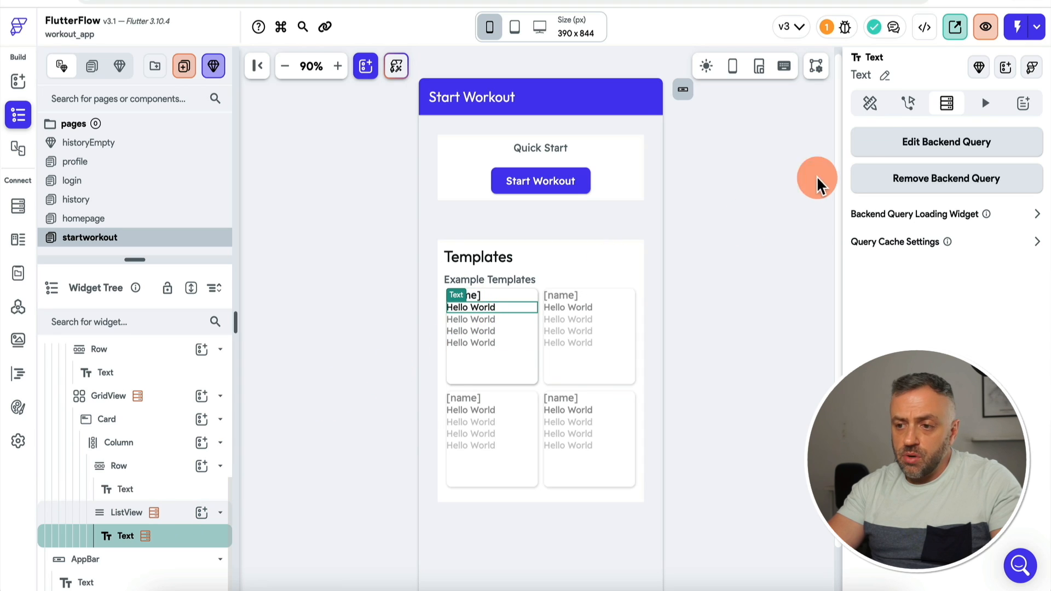
# Step: Bind the Text to exercises Document > name
pyautogui.click(878, 106)
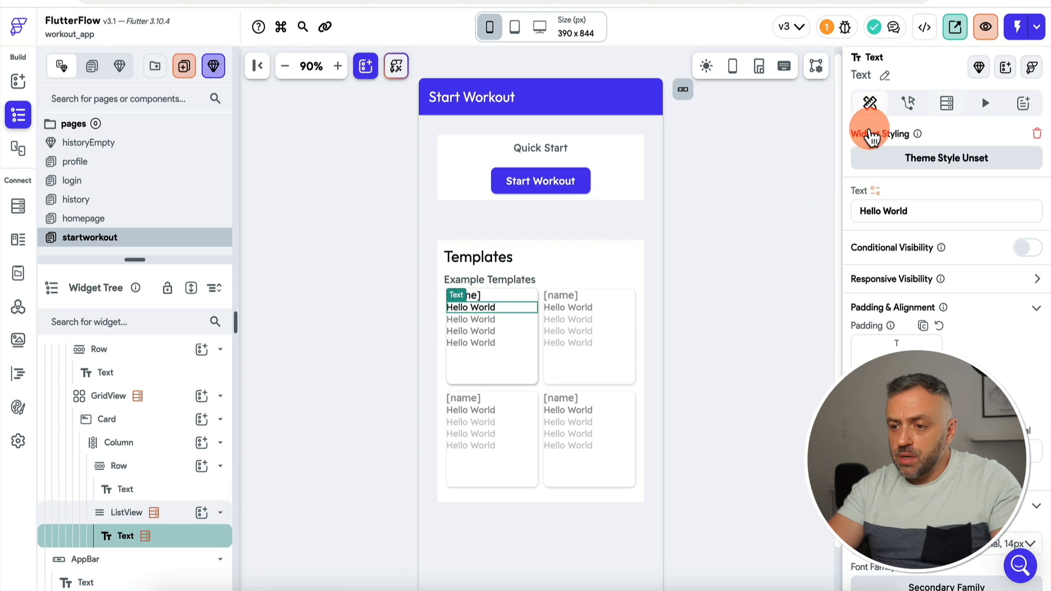
pyautogui.click(875, 191)
pyautogui.click(702, 309)
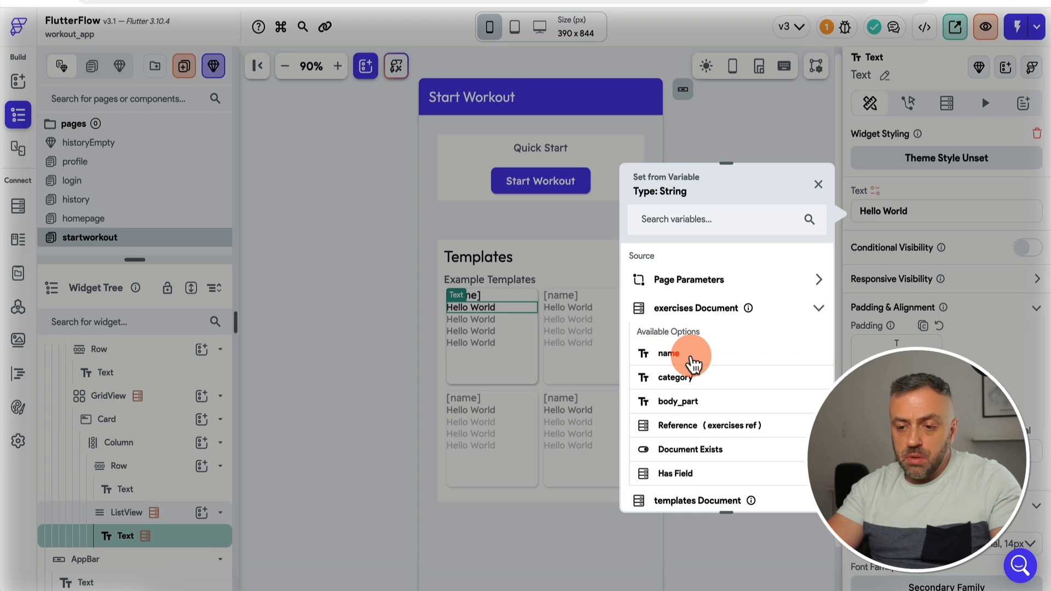
pyautogui.click(669, 354)
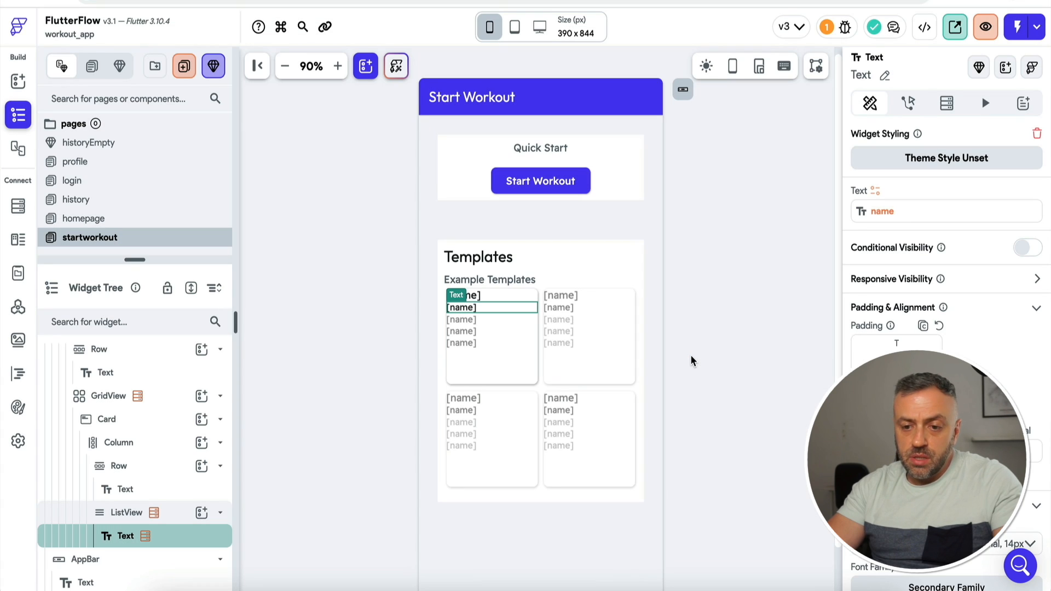
pyautogui.click(388, 320)
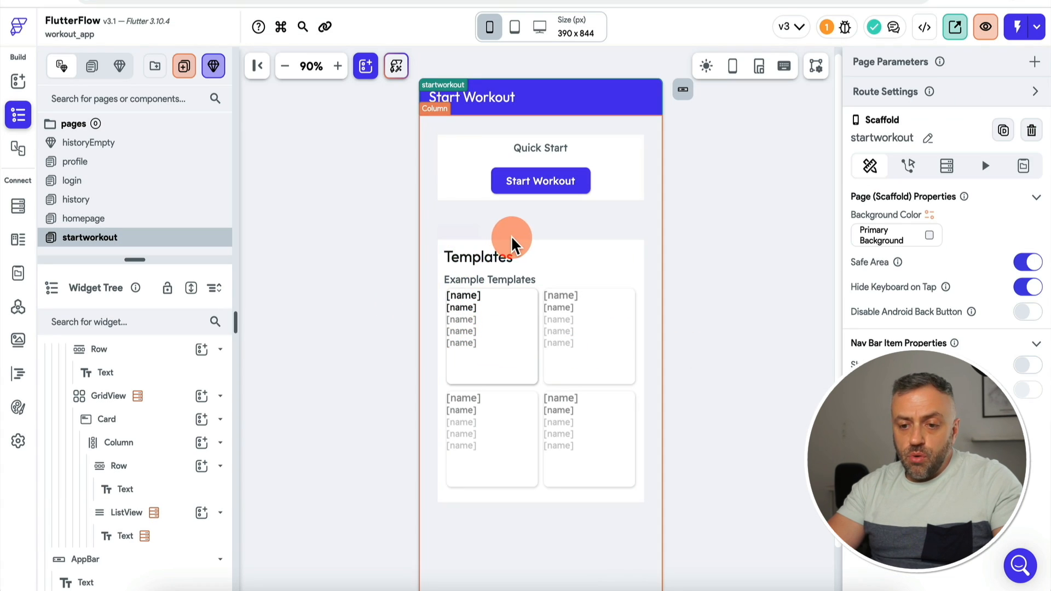
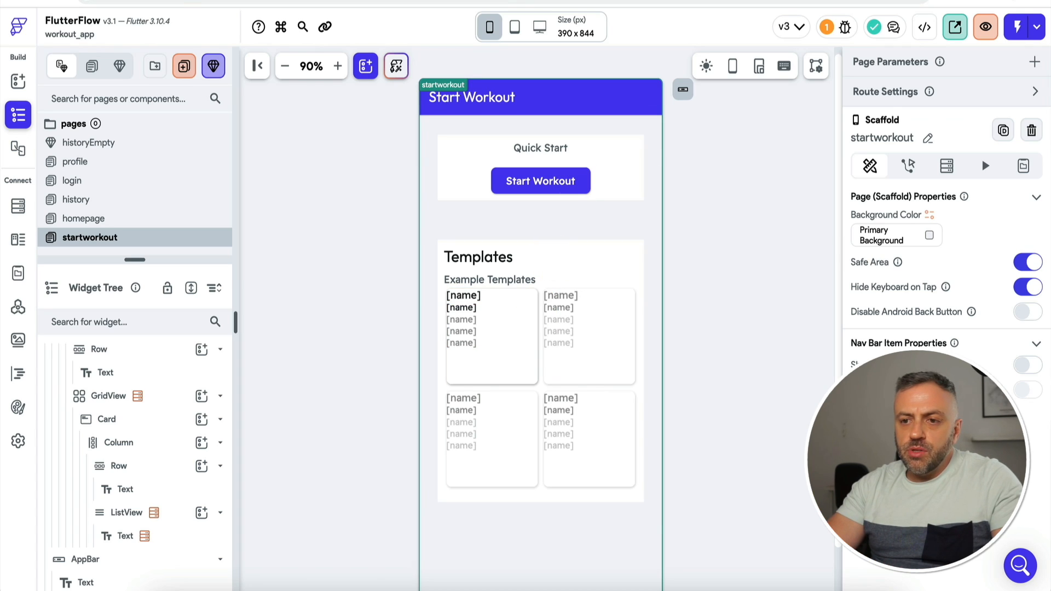
# Step: Open the Cloud Firestore console in Firebase and reload it
pyautogui.click(493, 1)
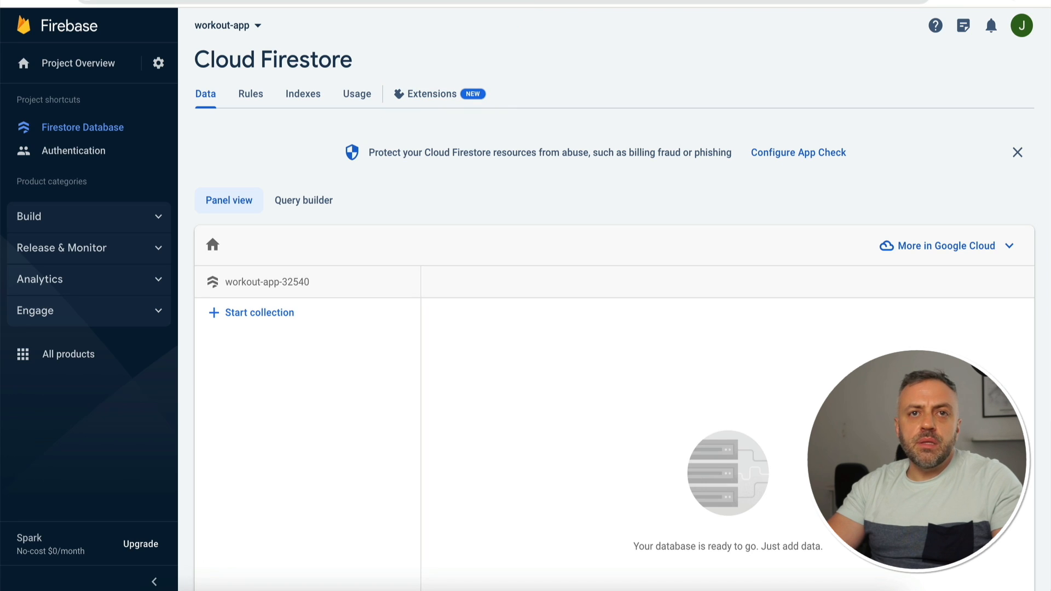
pyautogui.press('super+r')
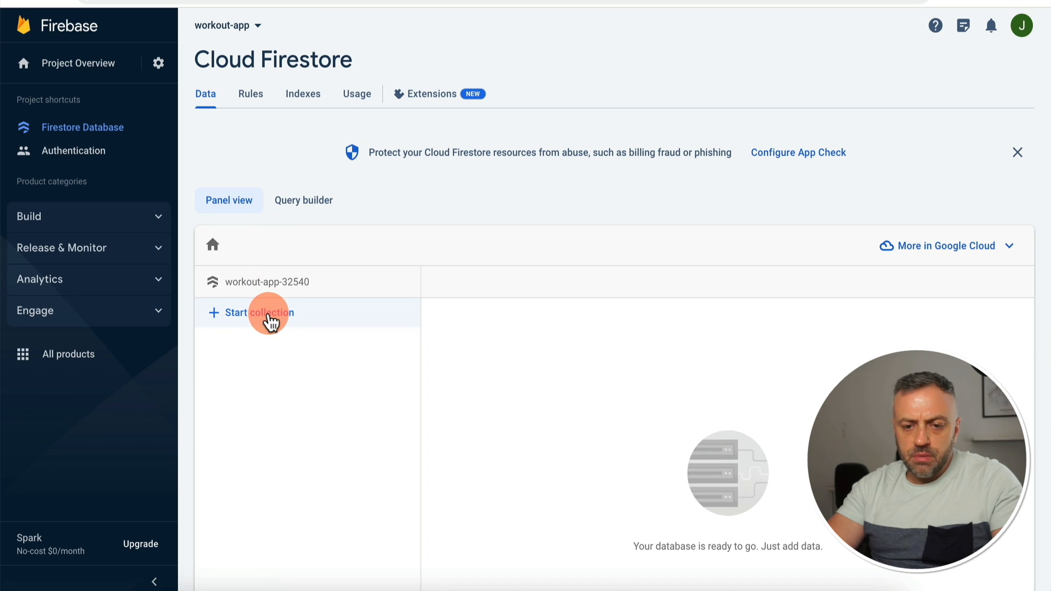
pyautogui.click(268, 315)
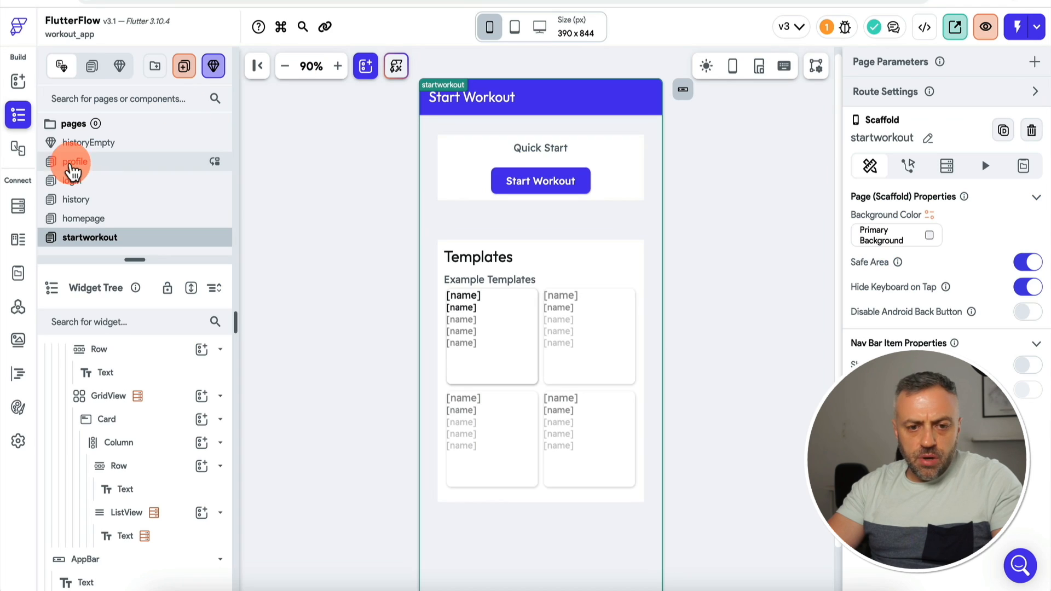
# Step: Review the exercises collection's fields (name, category, body_part) in FlutterFlow's Firestore schema
pyautogui.click(18, 206)
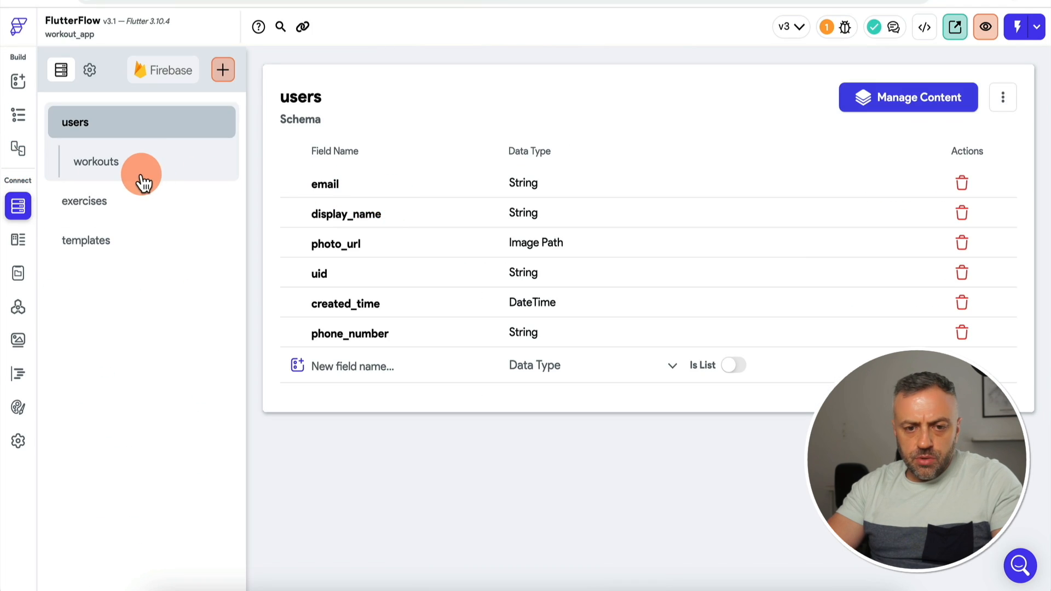
pyautogui.click(132, 203)
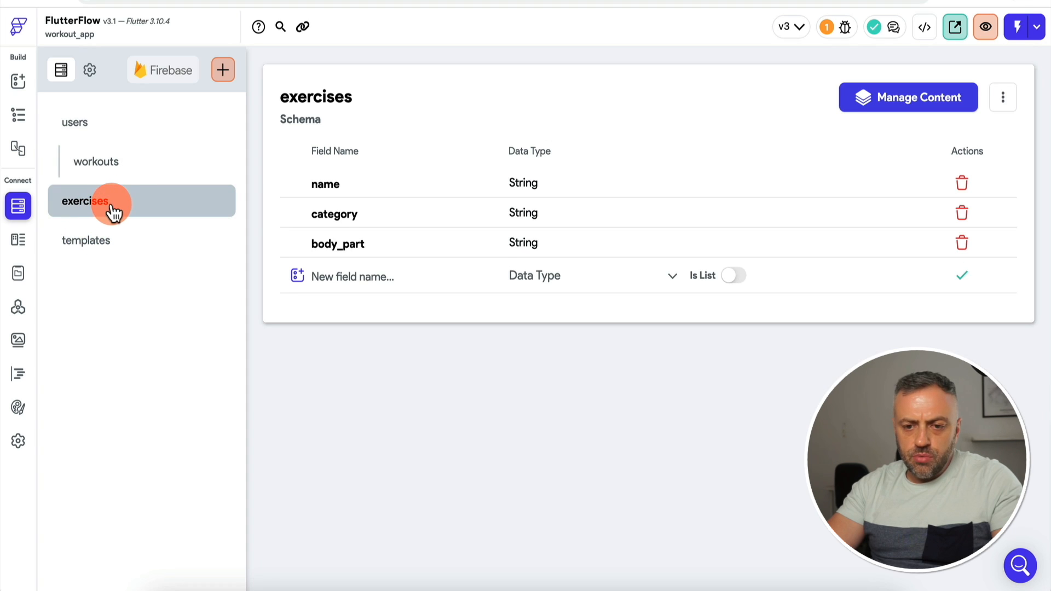
pyautogui.click(336, 192)
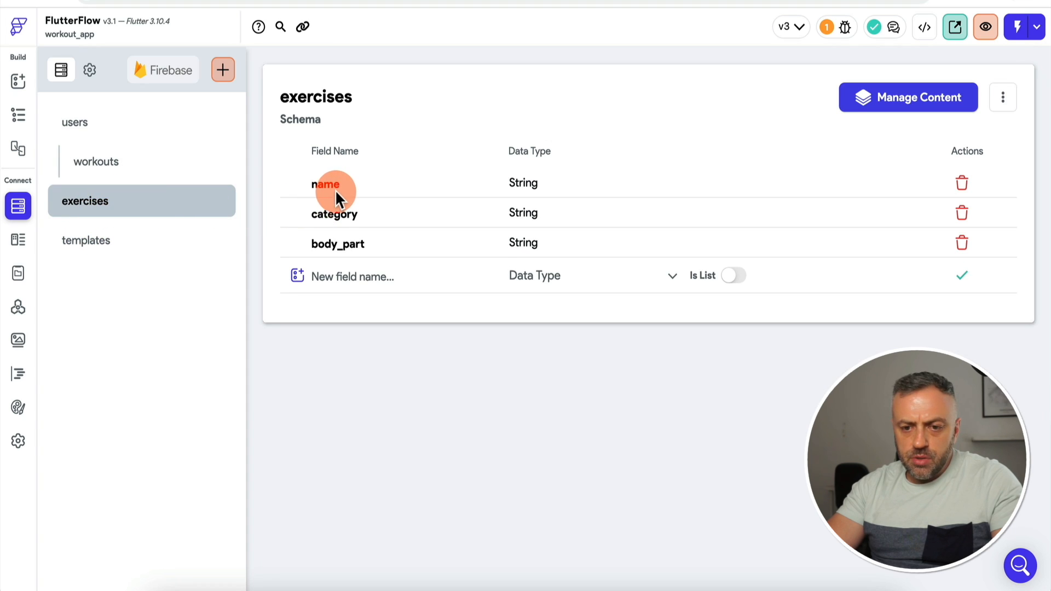
pyautogui.click(164, 232)
pyautogui.click(168, 211)
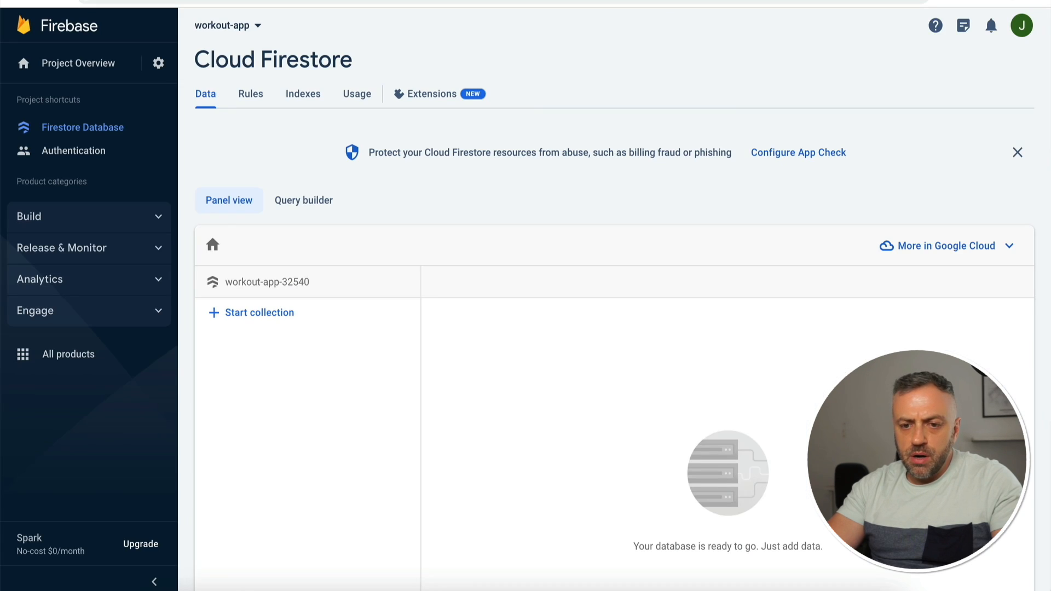
# Step: Start an exercises collection whose first document has name, category and body_part fields
pyautogui.click(305, 312)
pyautogui.click(431, 342)
pyautogui.write('ex')
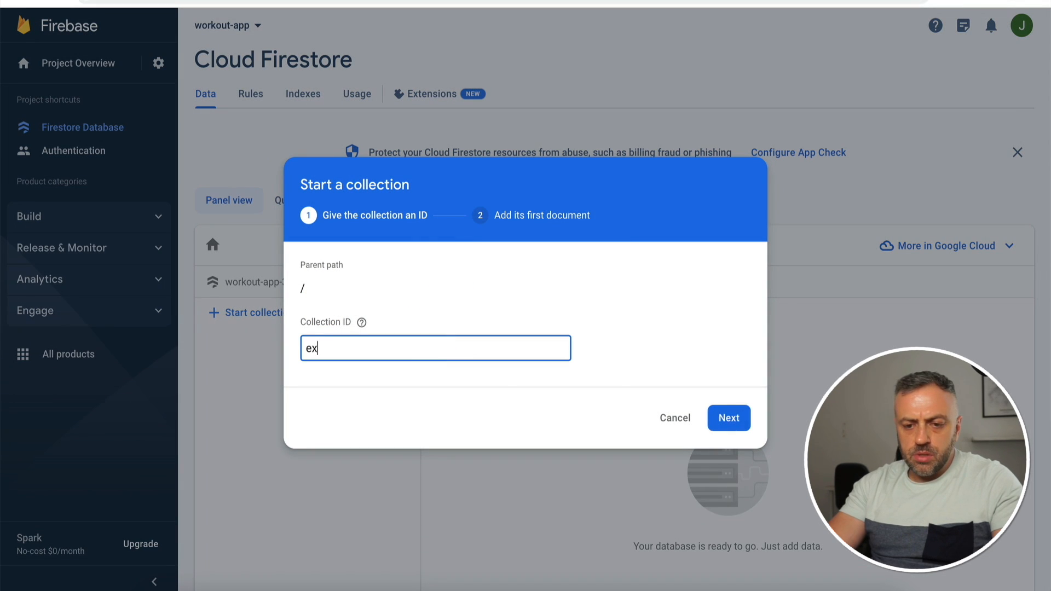
pyautogui.write('ercises')
pyautogui.click(717, 418)
pyautogui.write('bame')
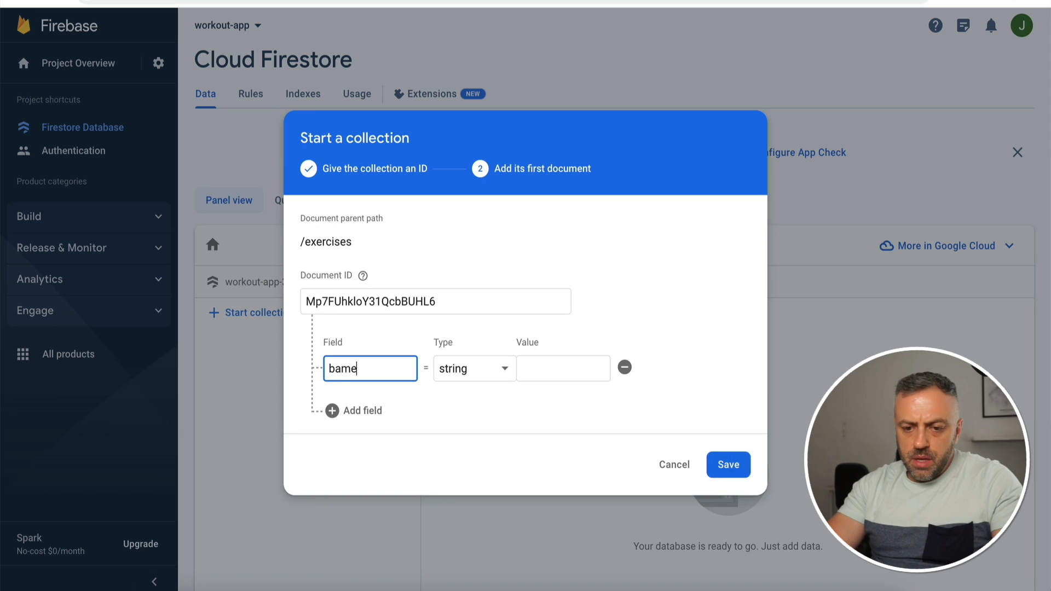
pyautogui.write('me')
pyautogui.click(355, 411)
pyautogui.write('category')
pyautogui.click(355, 441)
pyautogui.write('body_part')
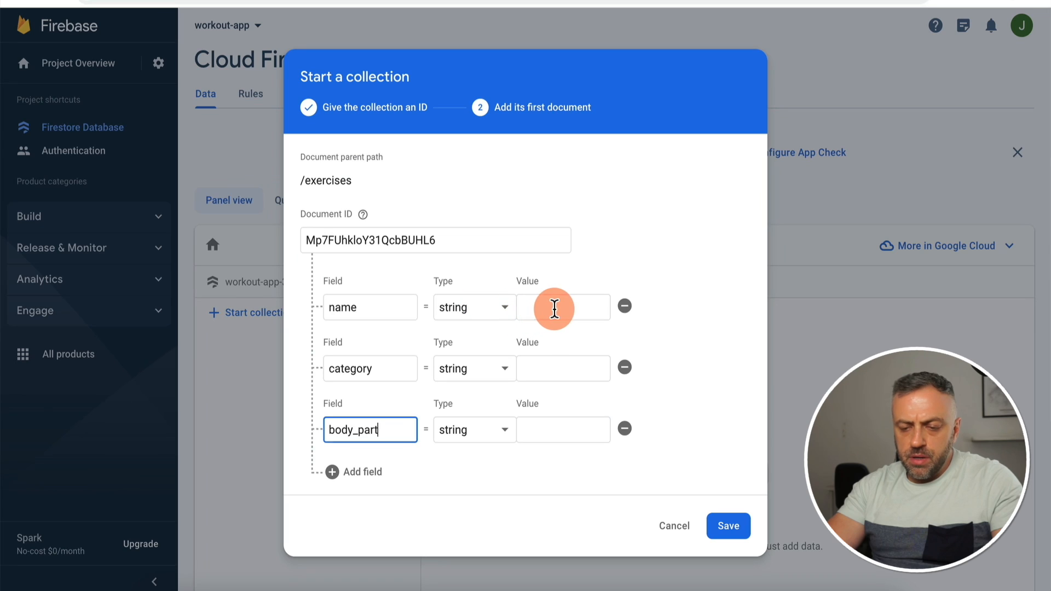
# Step: Fill in the values Squat, Full Body and Legs, and save the document
pyautogui.click(555, 308)
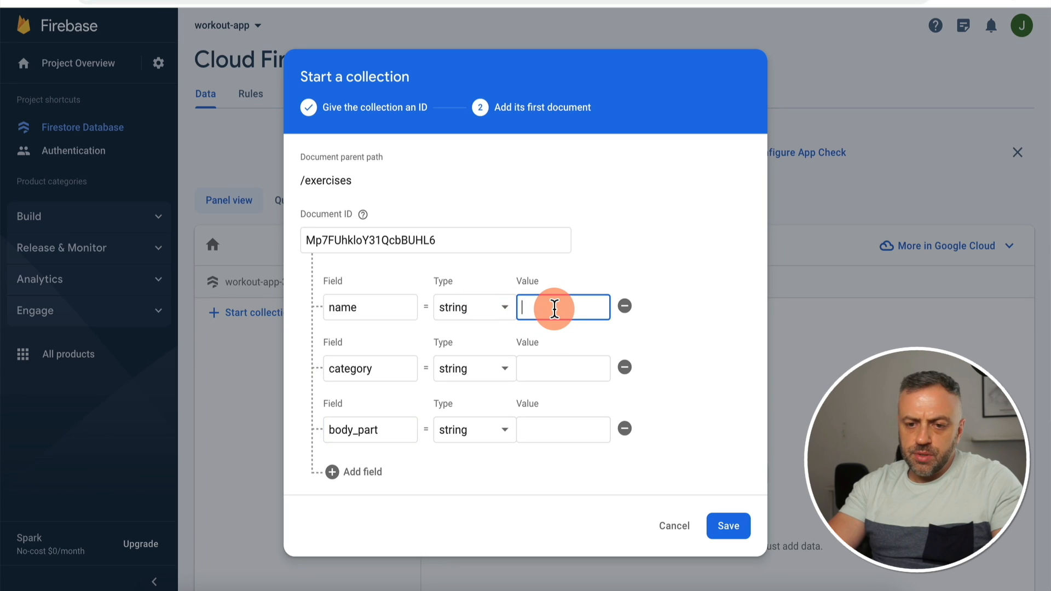
pyautogui.write('Squat')
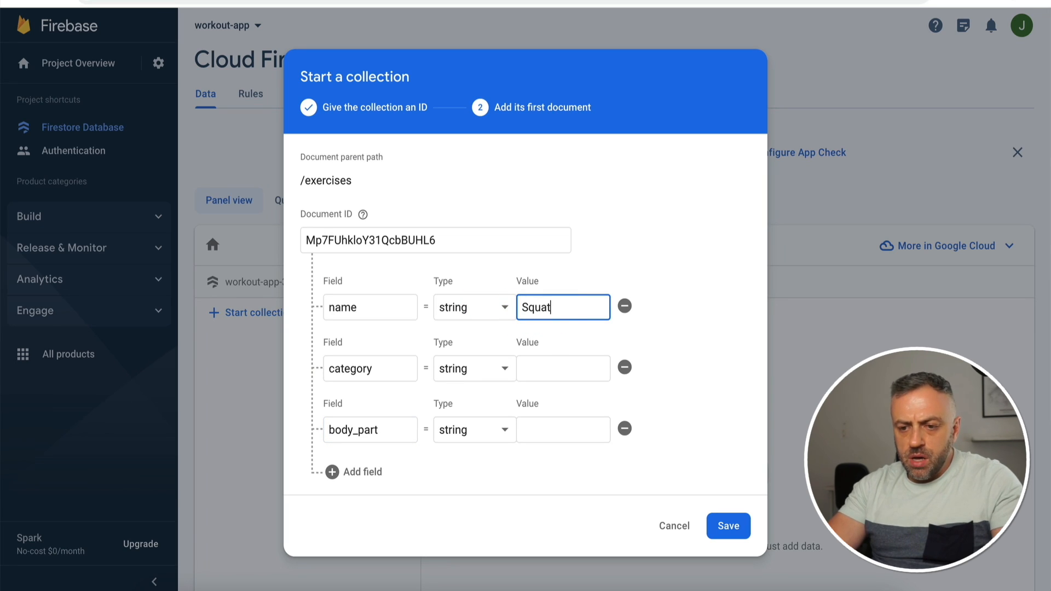
pyautogui.click(575, 362)
pyautogui.write('Full')
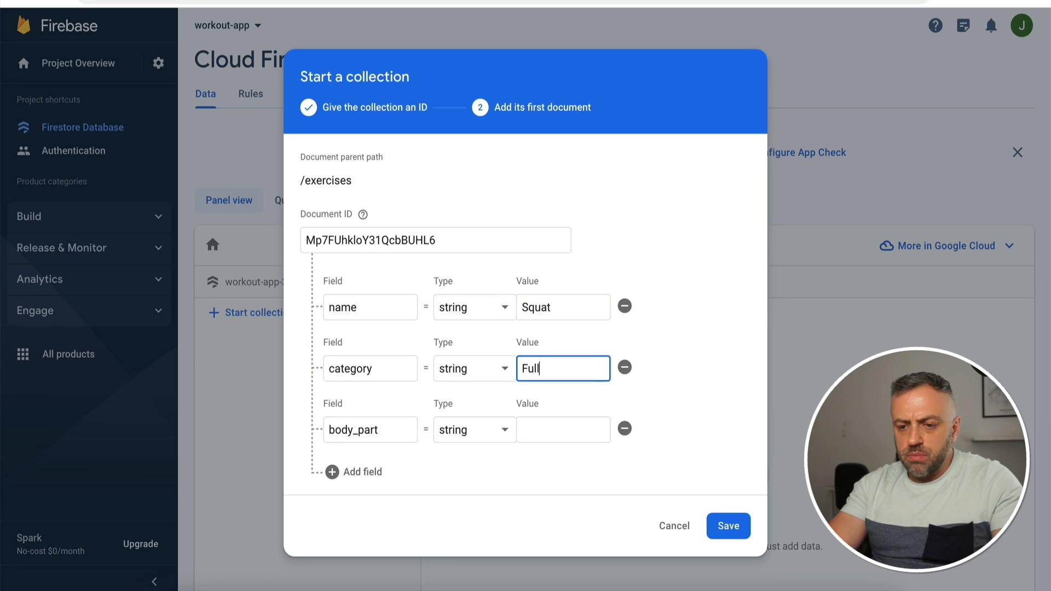
pyautogui.write(' Body')
pyautogui.click(571, 432)
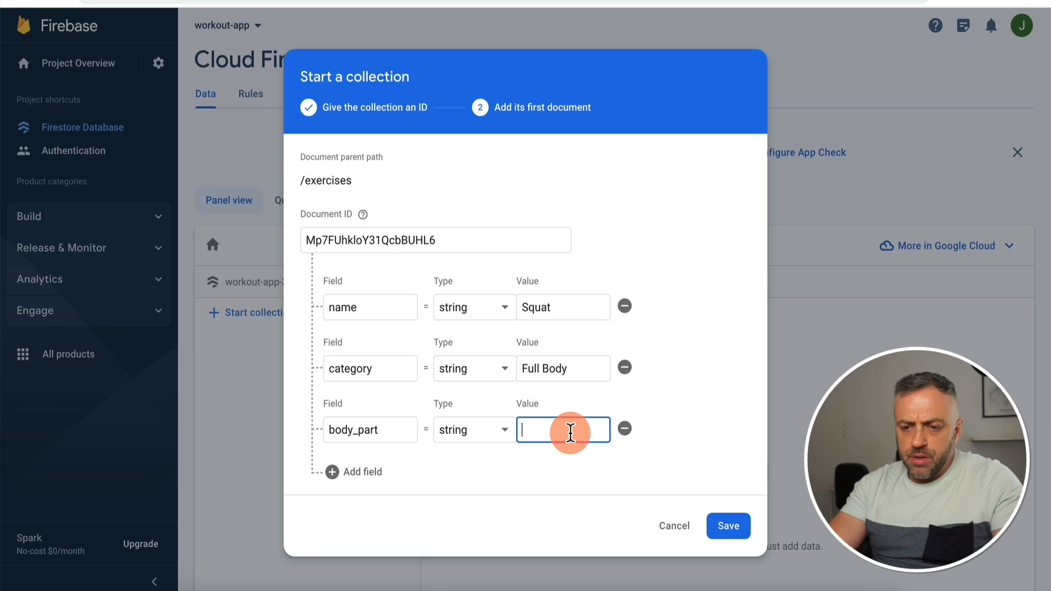
pyautogui.write('Legs')
pyautogui.press('Return')
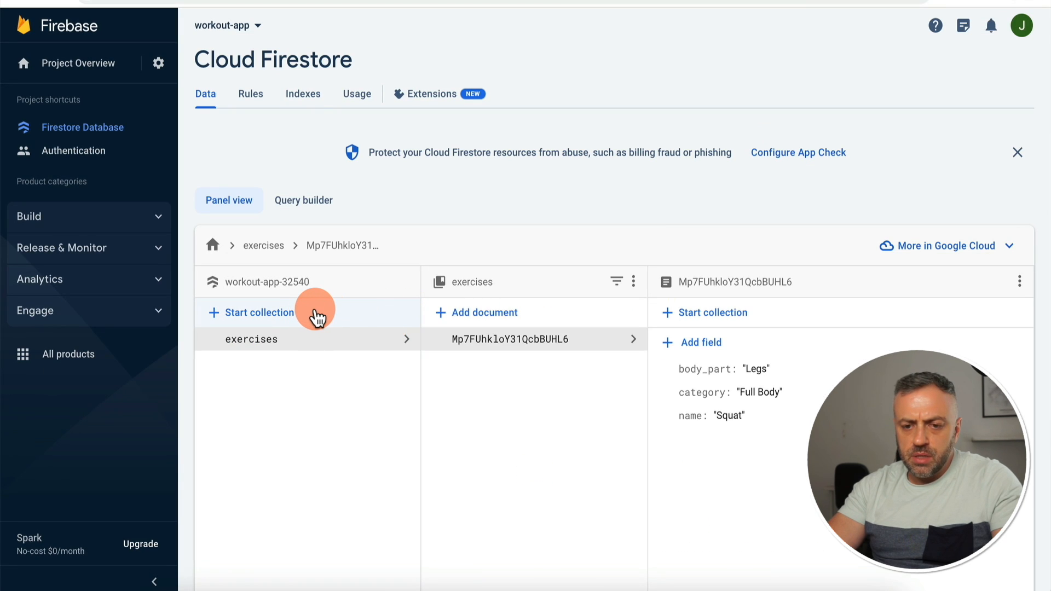
pyautogui.click(316, 318)
# Step: Create a templates collection with an auto-ID document whose name is 'Legs Template'
pyautogui.click(404, 350)
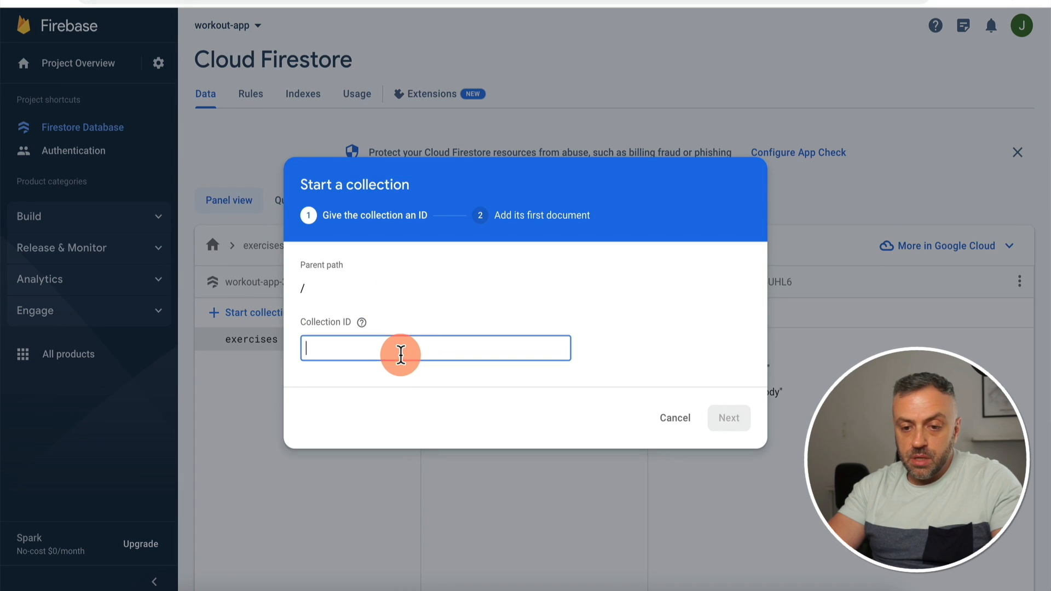
pyautogui.write('templates')
pyautogui.click(728, 423)
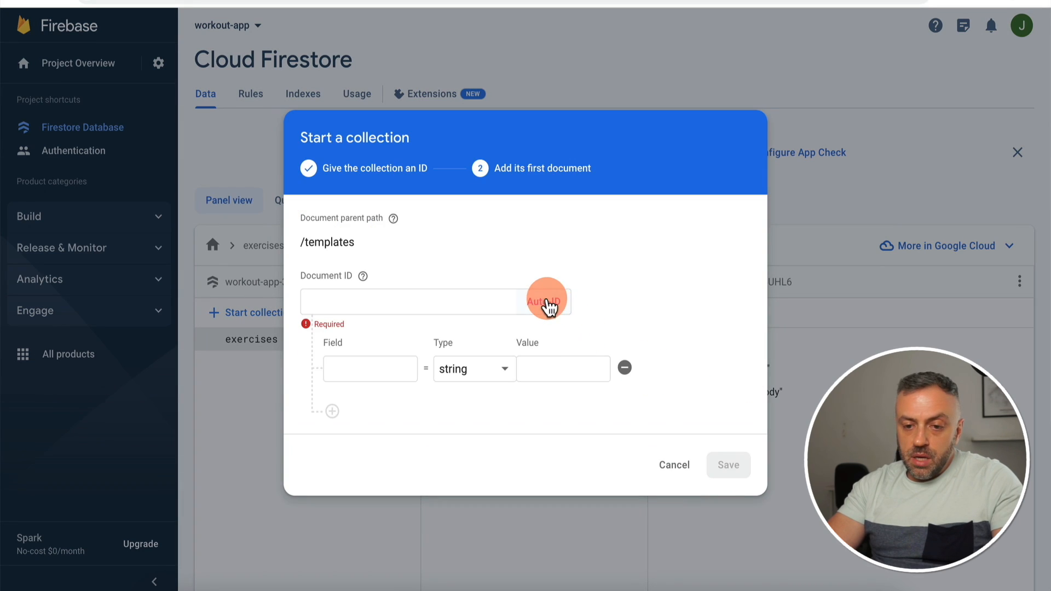
pyautogui.click(549, 302)
pyautogui.click(359, 371)
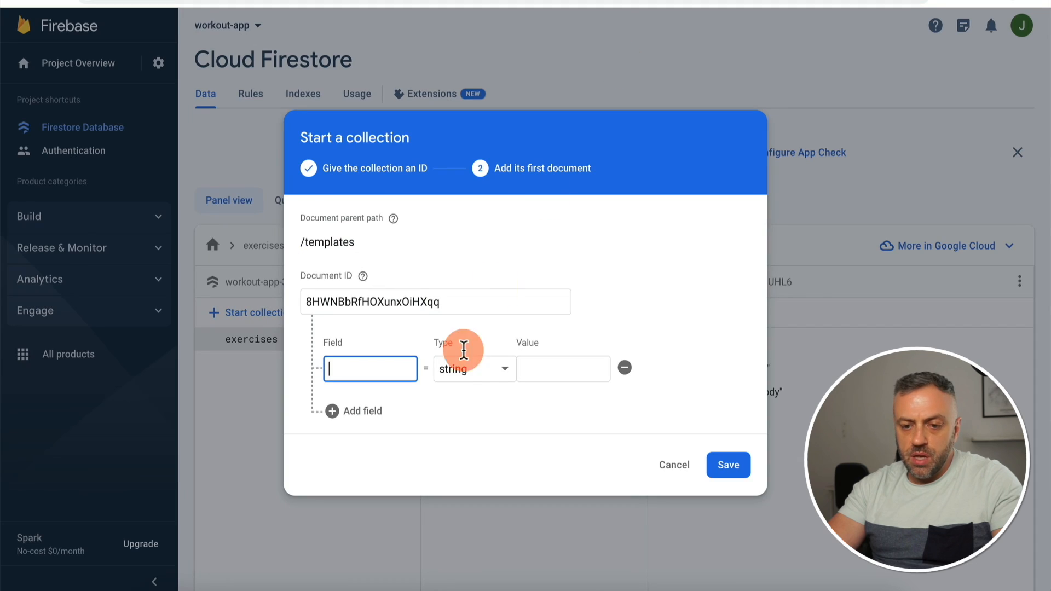
pyautogui.write('name')
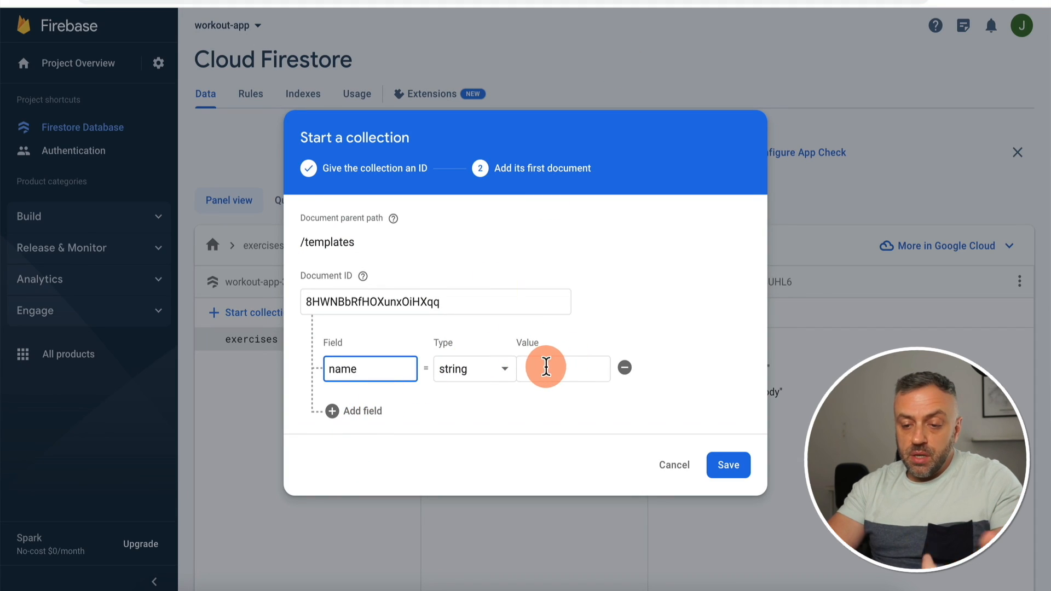
pyautogui.click(552, 367)
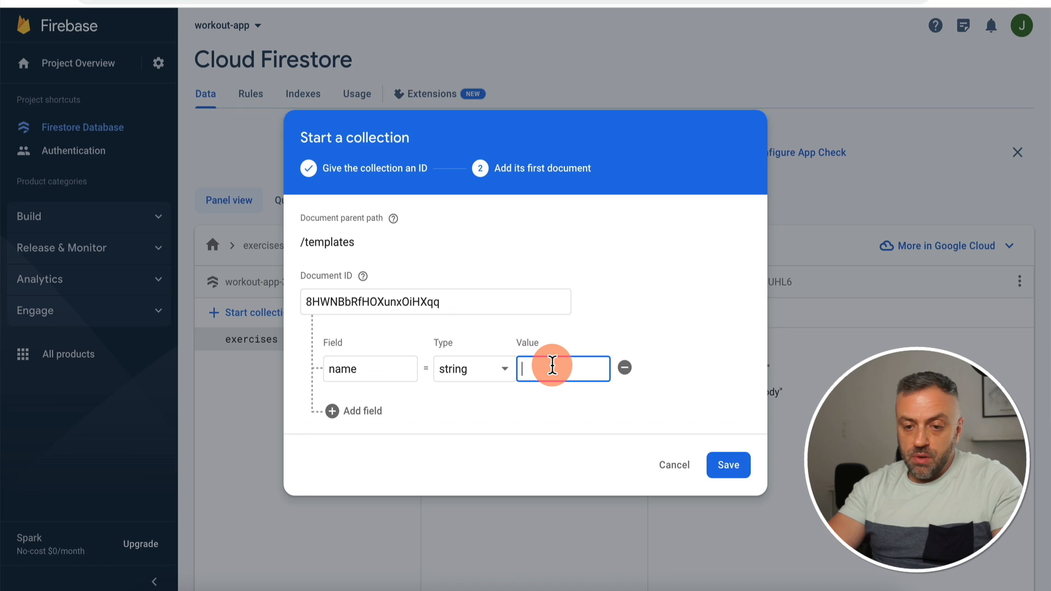
pyautogui.write('Legs')
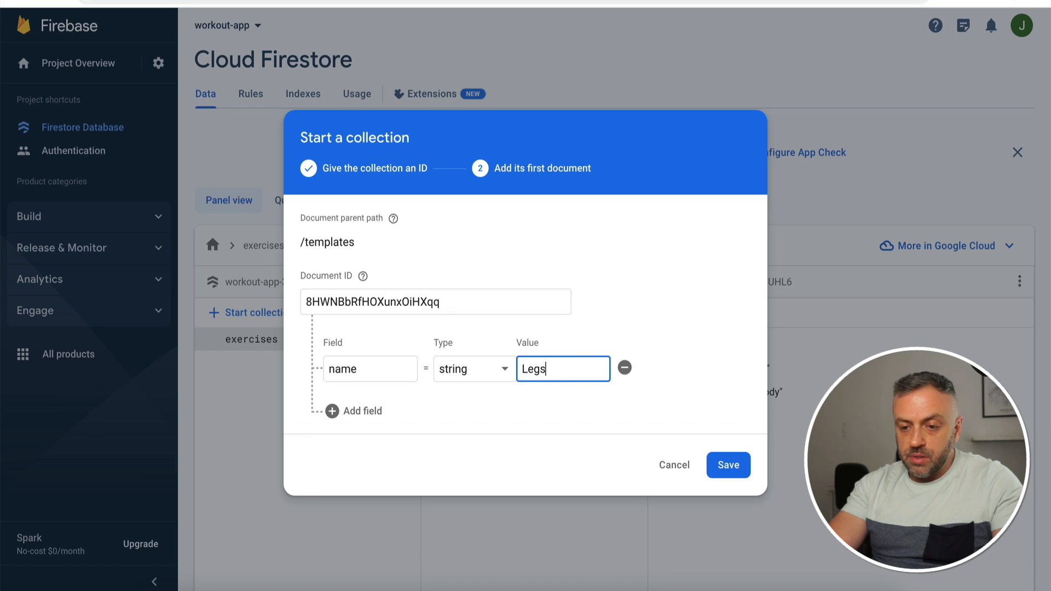
pyautogui.write(' Template')
pyautogui.click(728, 465)
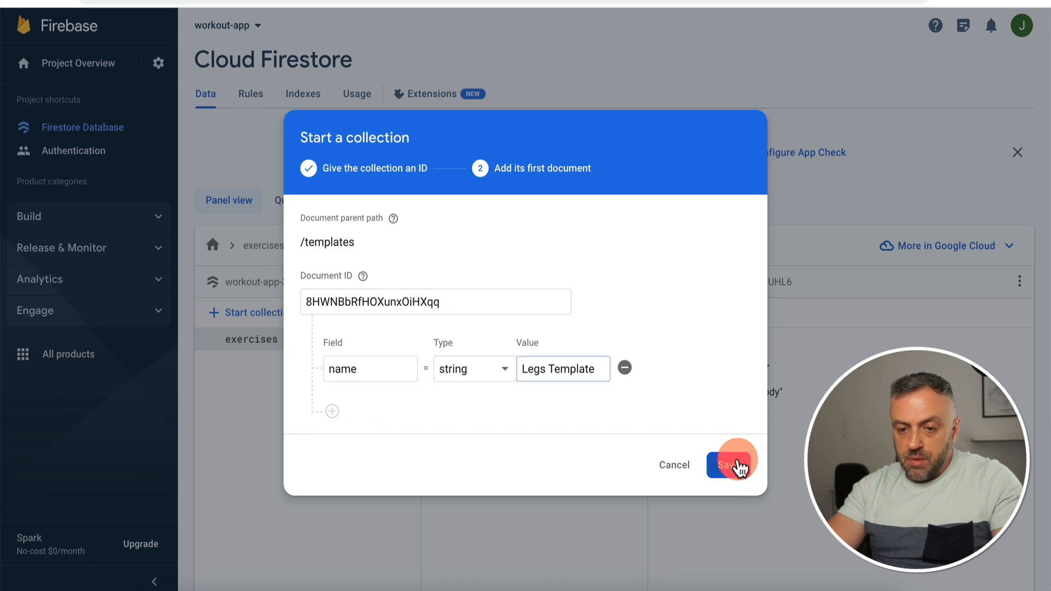
pyautogui.click(303, 348)
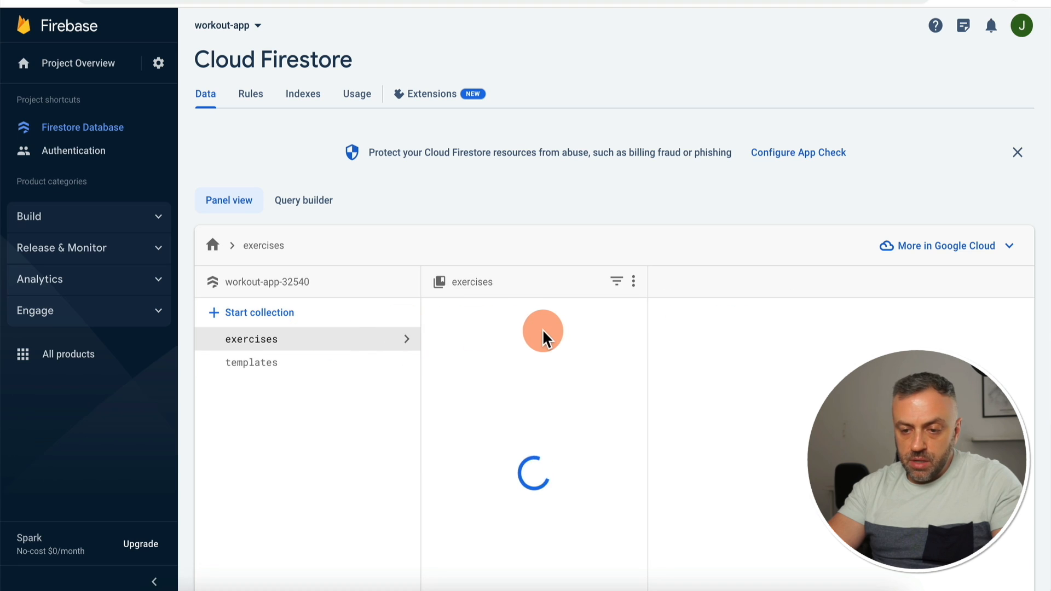
# Step: Copy the Squat document path and add an exerciseRefs reference field to Legs Template
pyautogui.click(399, 250)
pyautogui.hotkey('ctrl', 'c')
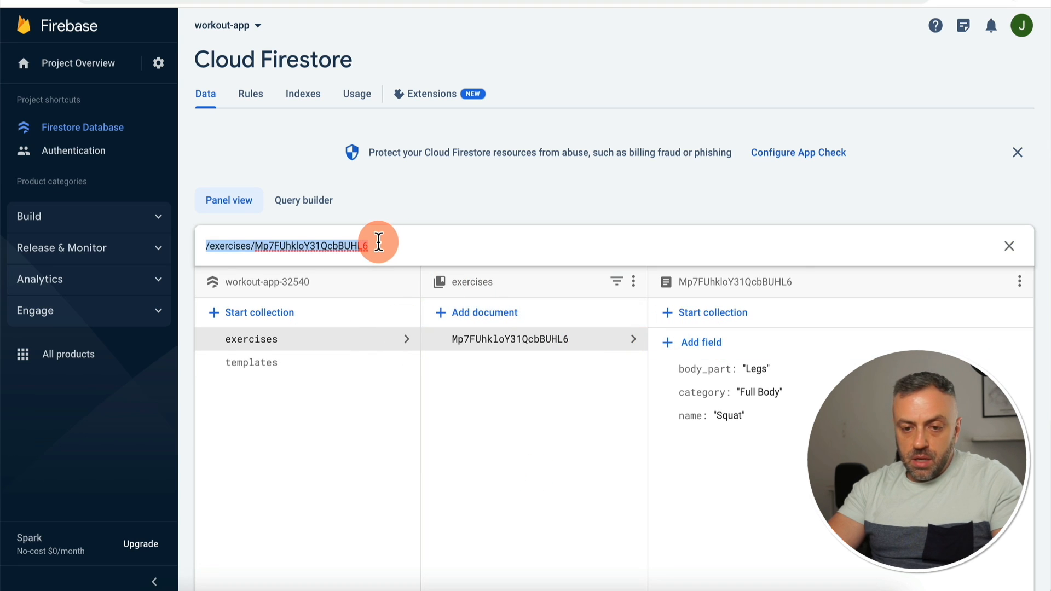
pyautogui.click(277, 363)
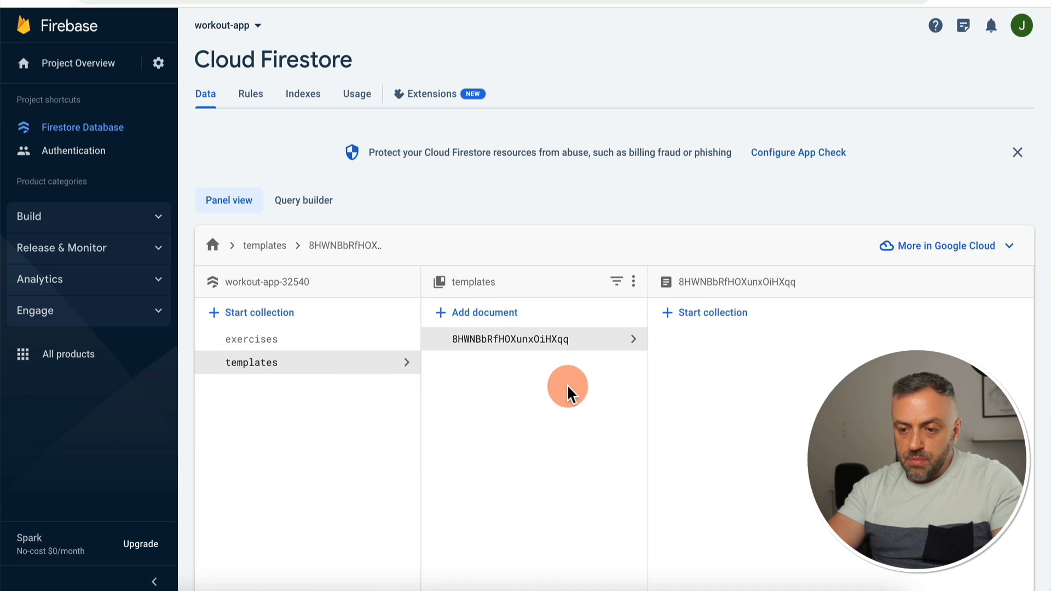
pyautogui.click(732, 332)
pyautogui.click(687, 364)
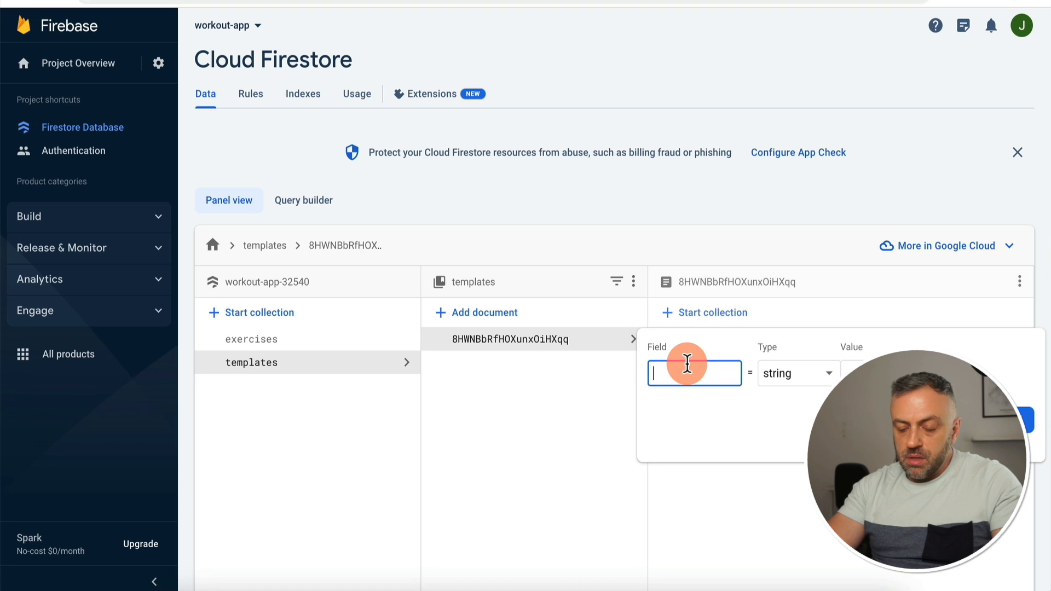
pyautogui.write('exer')
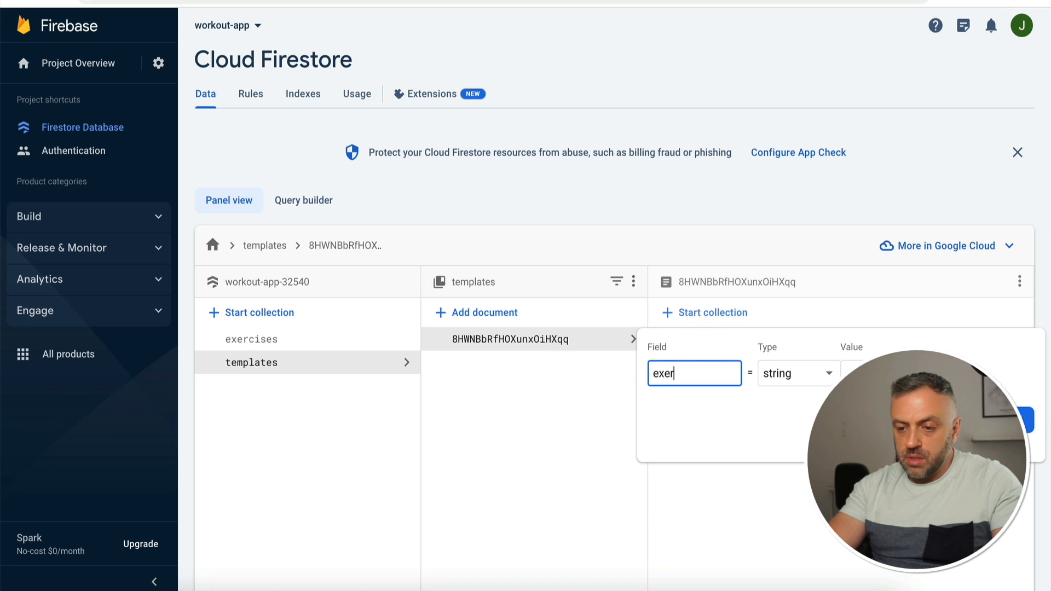
pyautogui.write('ciseRefs')
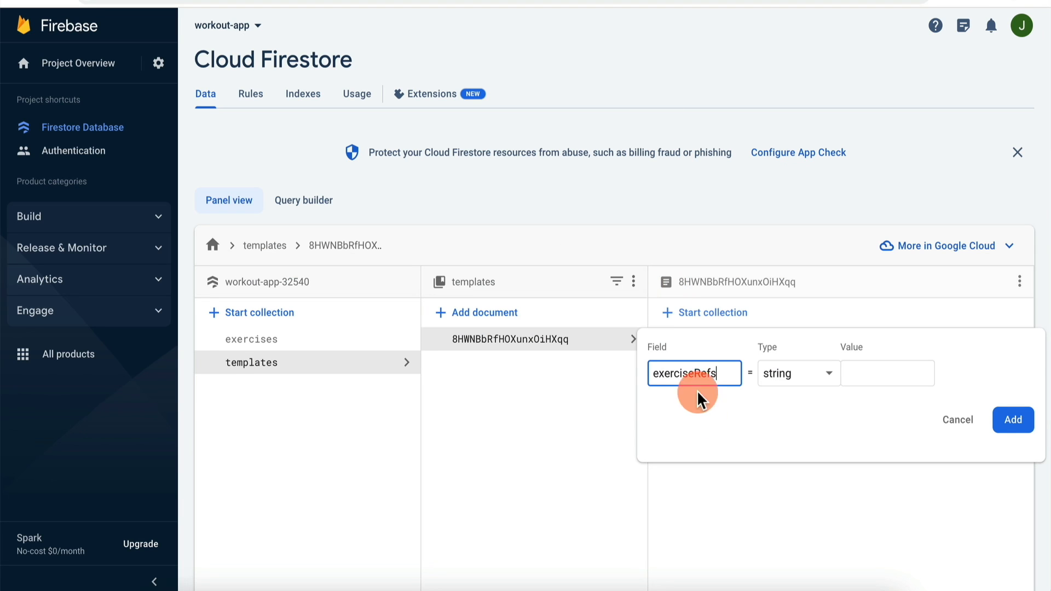
pyautogui.click(830, 374)
pyautogui.scroll(-1, 815, 519)
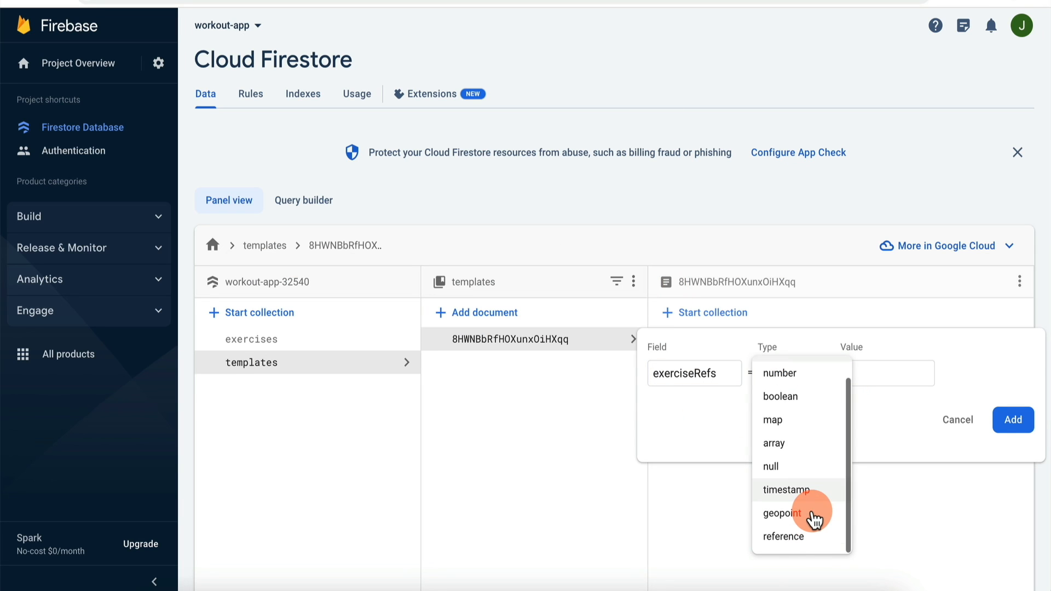
pyautogui.click(788, 536)
pyautogui.click(797, 434)
pyautogui.hotkey('ctrl', 'v')
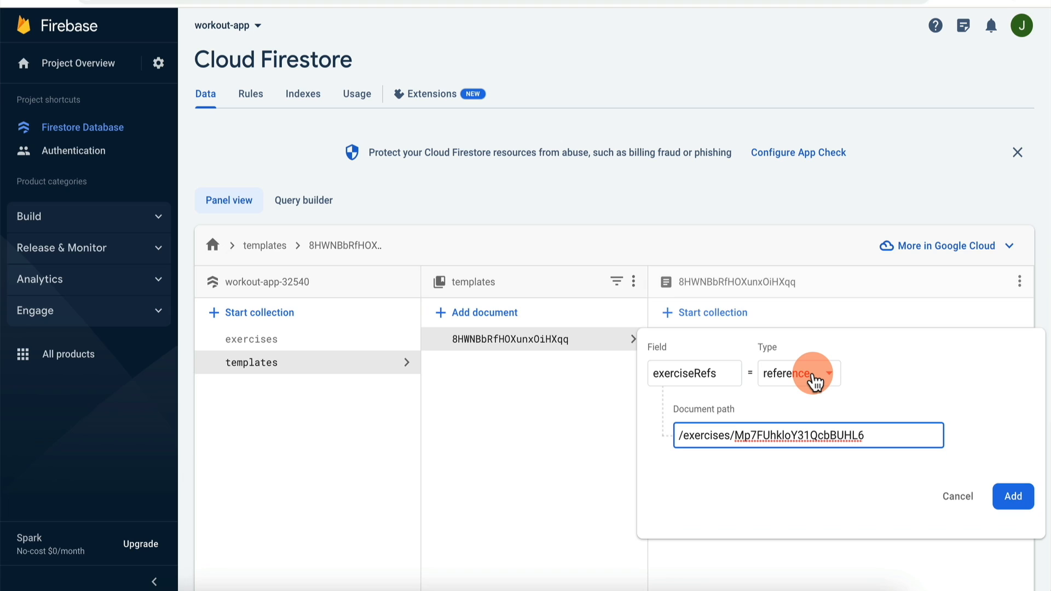
# Step: Make exerciseRefs an array whose first item references the Squat exercise, and add it
pyautogui.click(816, 381)
pyautogui.click(809, 292)
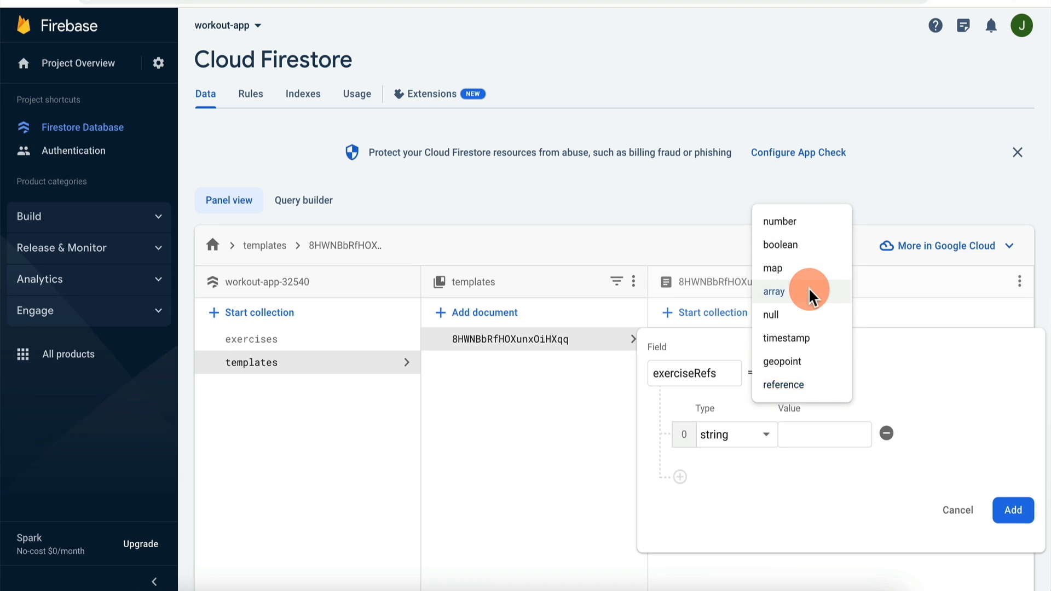
pyautogui.click(747, 434)
pyautogui.scroll(-2, 788, 492)
pyautogui.click(788, 528)
pyautogui.click(803, 404)
pyautogui.hotkey('ctrl', 'v')
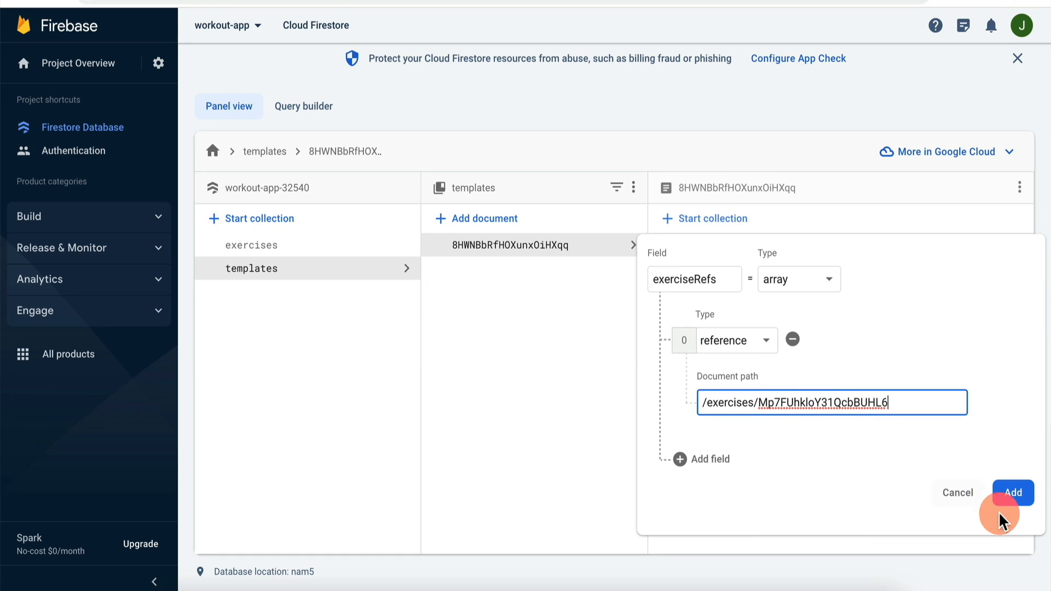
pyautogui.click(1017, 495)
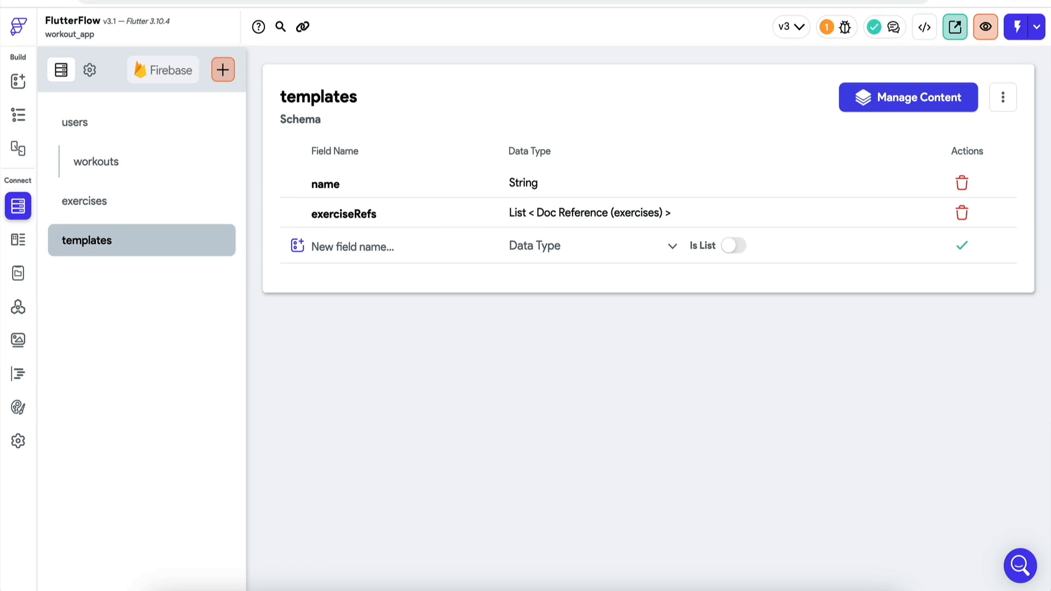
# Step: Turn off the authentication requirement for users, workouts, exercises and templates in Firestore Rules Setup
pyautogui.click(825, 27)
pyautogui.click(727, 103)
pyautogui.click(734, 136)
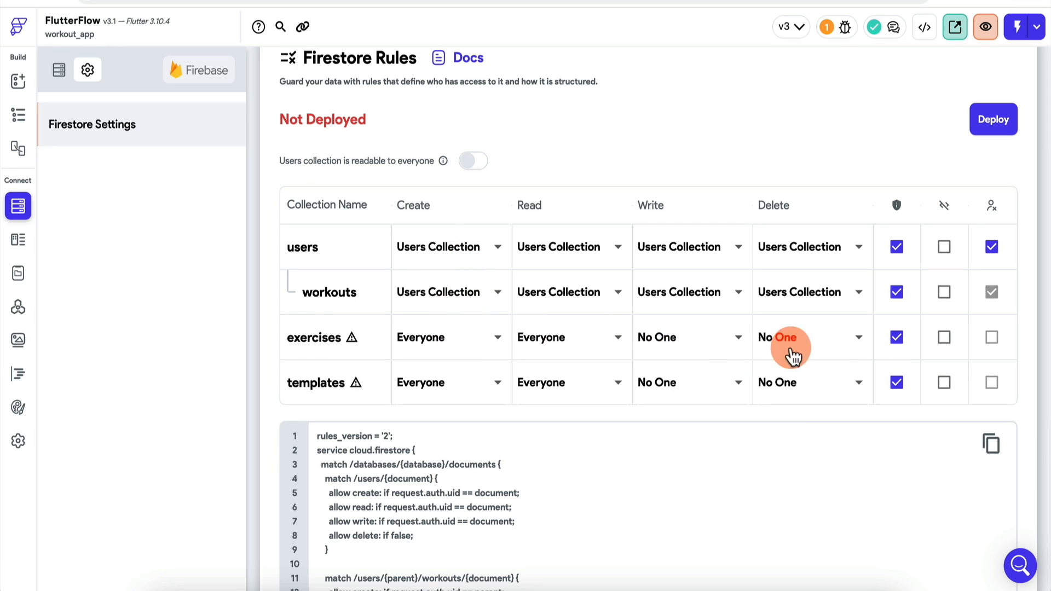
pyautogui.click(897, 290)
pyautogui.click(897, 339)
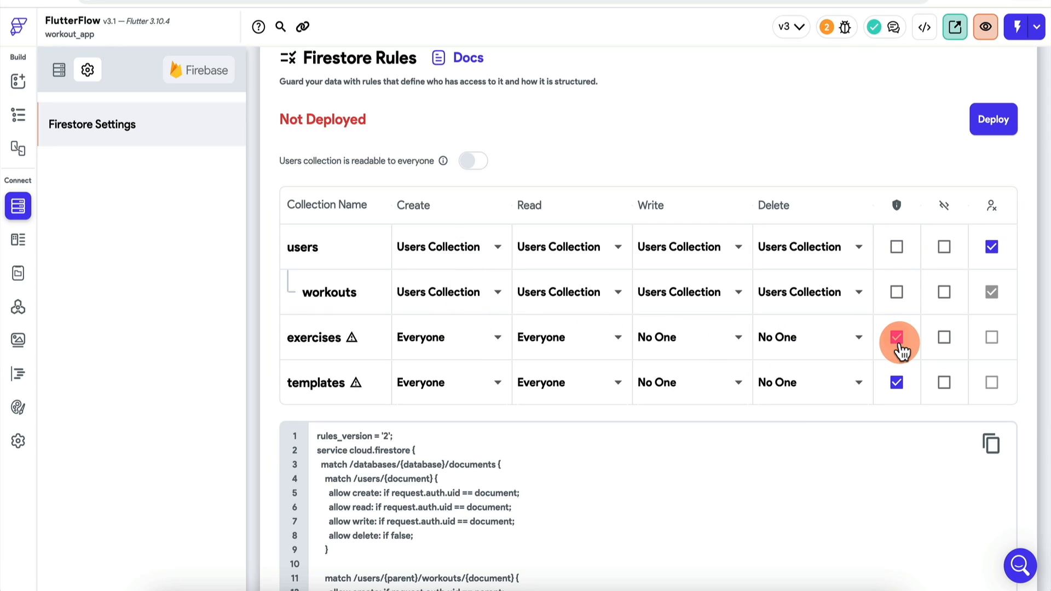
pyautogui.click(897, 384)
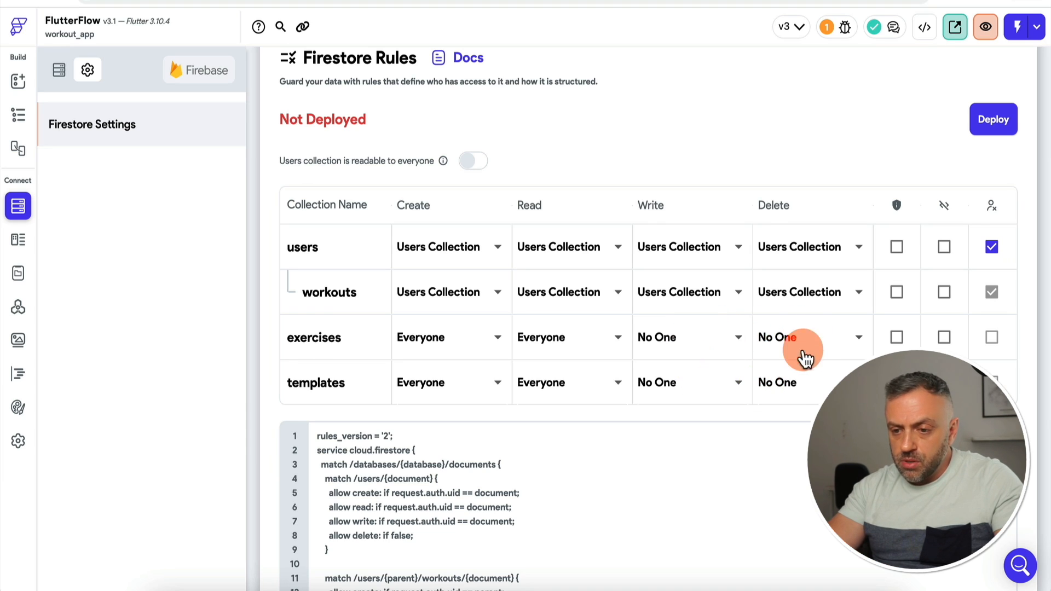
# Step: Deploy the updated Firestore rules and return to building the startworkout page
pyautogui.click(997, 129)
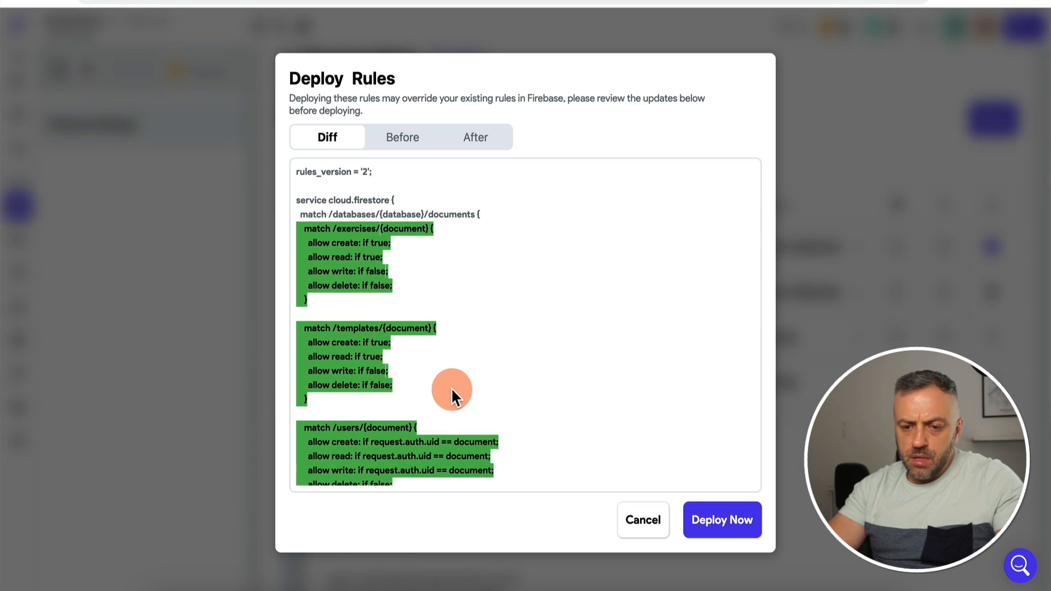
pyautogui.click(717, 527)
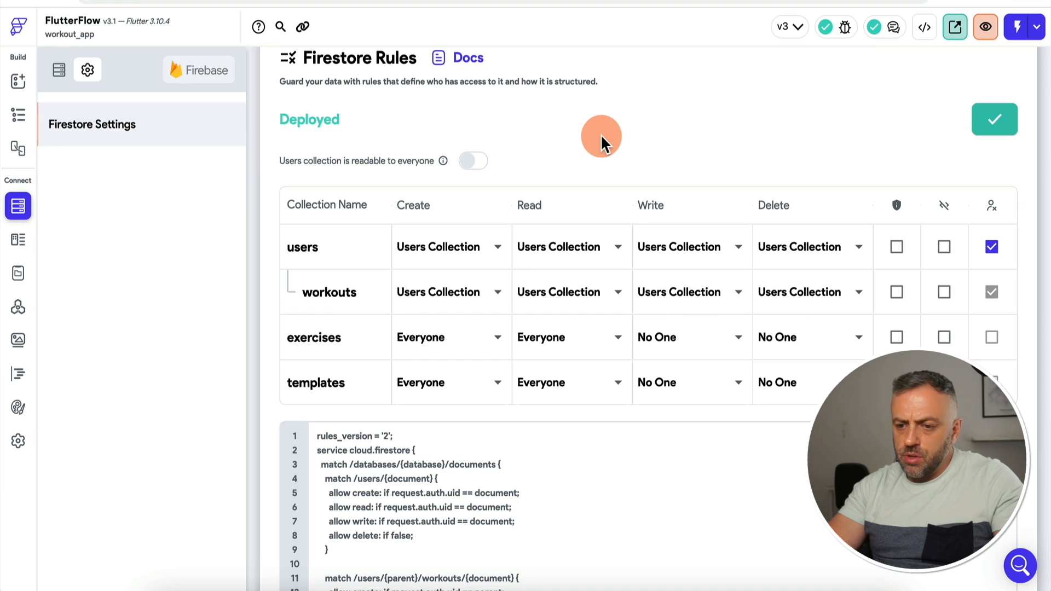
pyautogui.click(18, 81)
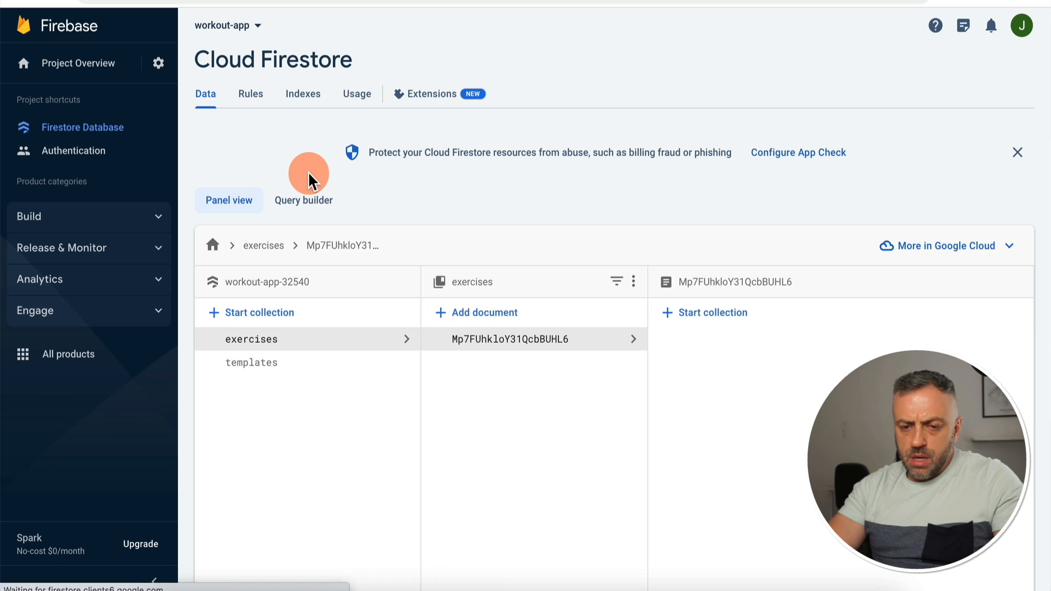
pyautogui.click(327, 363)
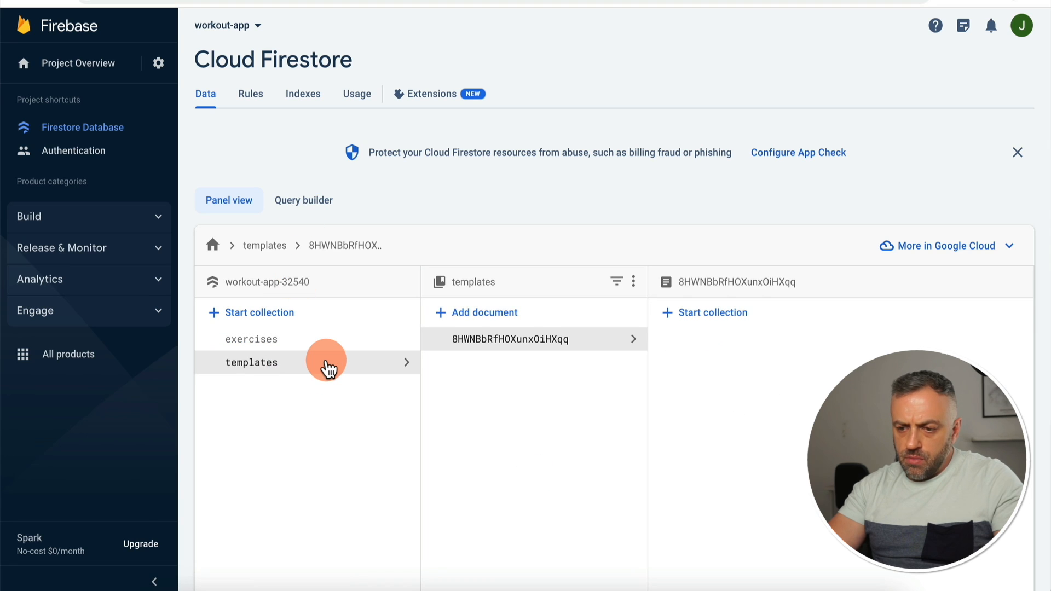
pyautogui.click(330, 344)
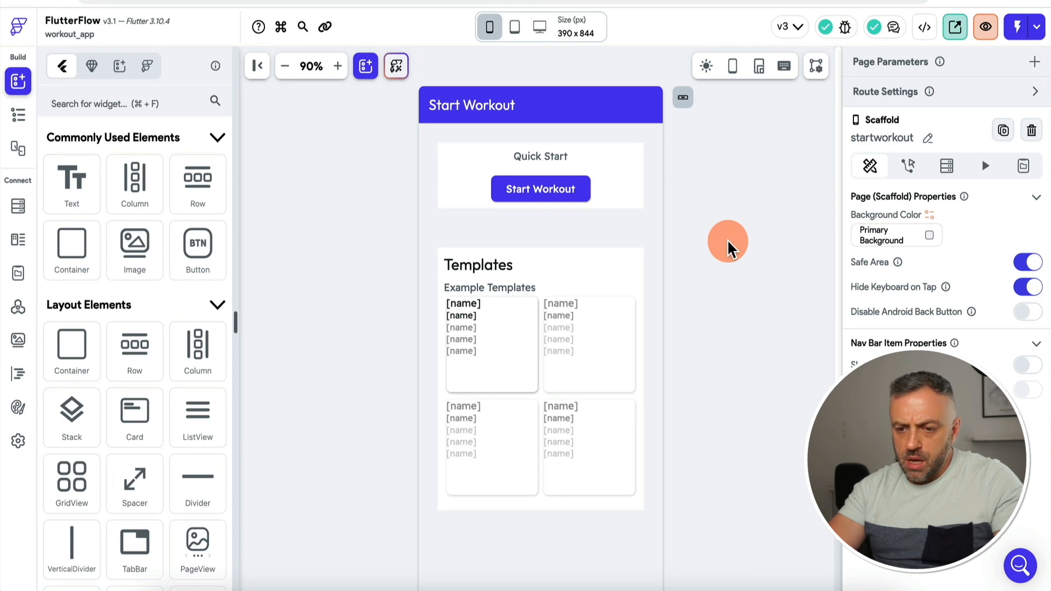
pyautogui.click(998, 34)
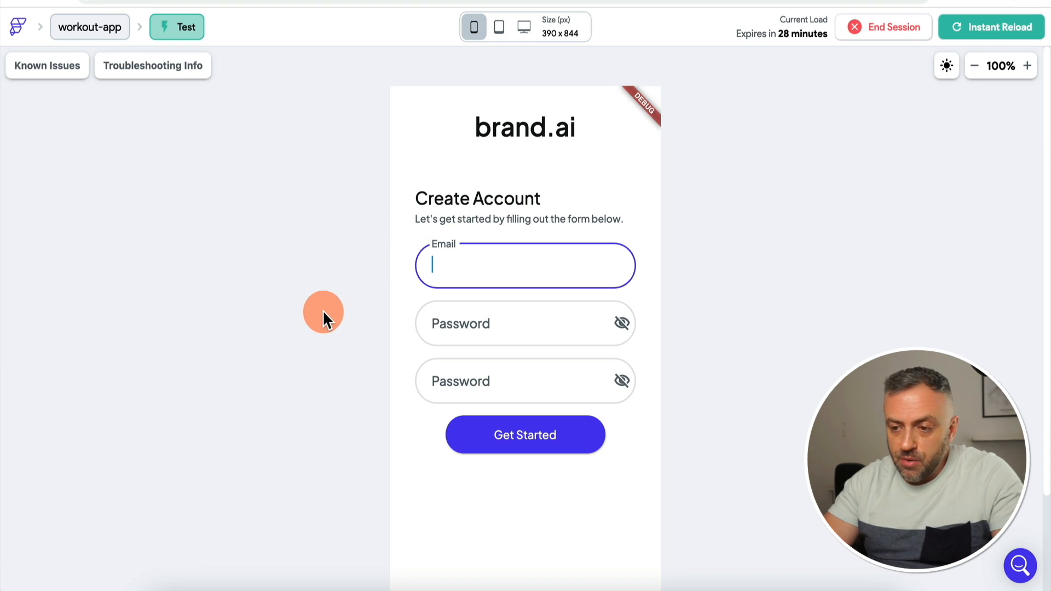
pyautogui.click(974, 67)
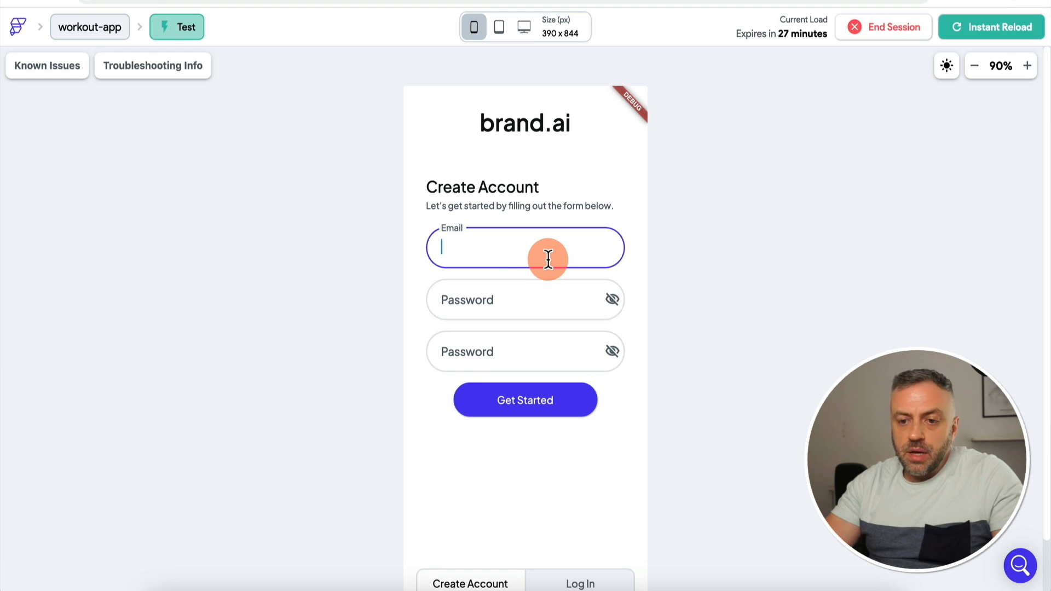
pyautogui.click(497, 583)
pyautogui.click(585, 584)
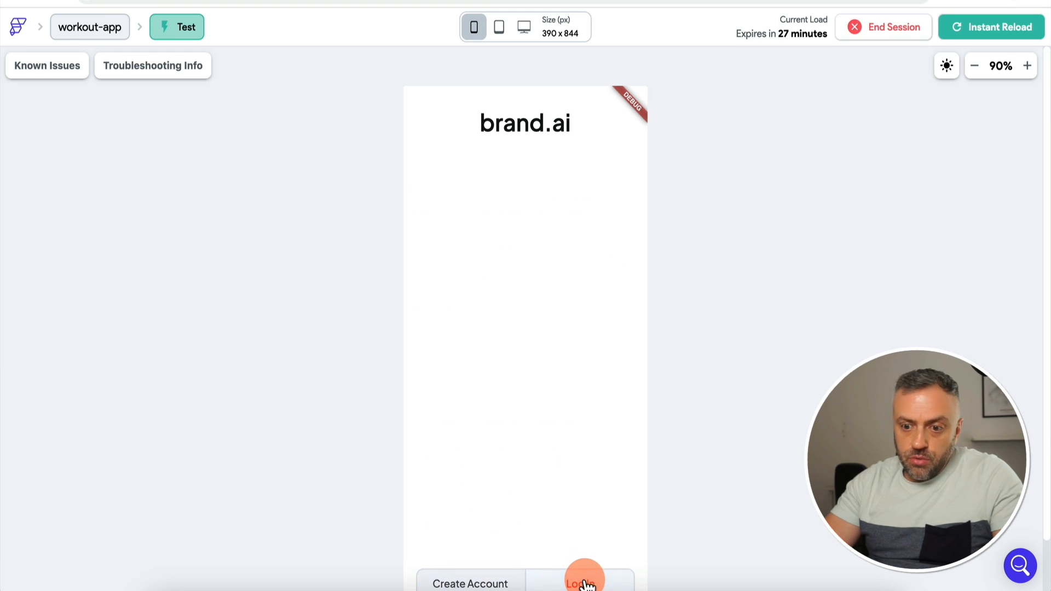
pyautogui.click(459, 583)
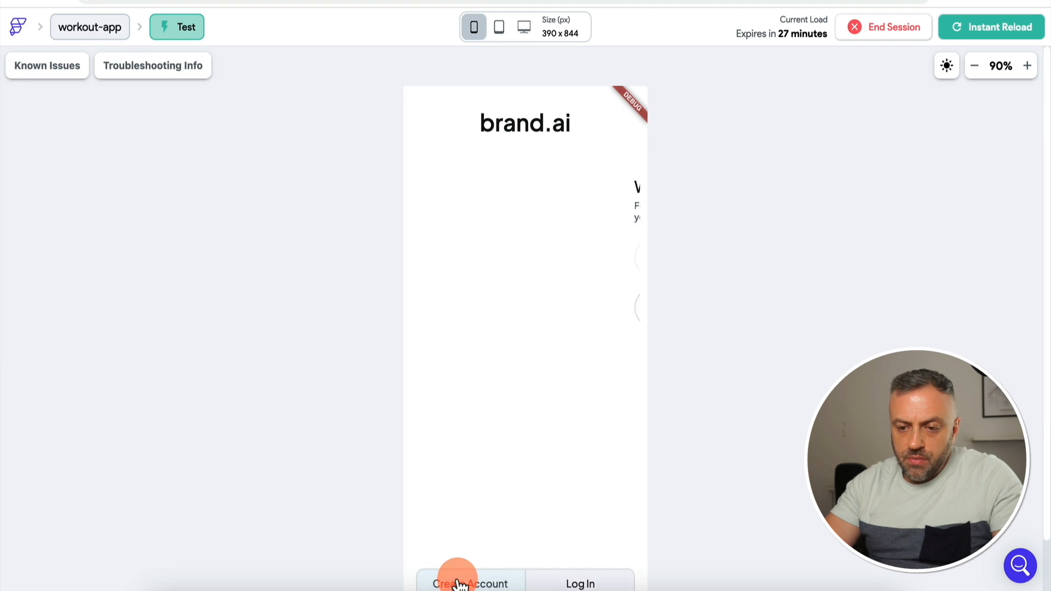
pyautogui.click(497, 243)
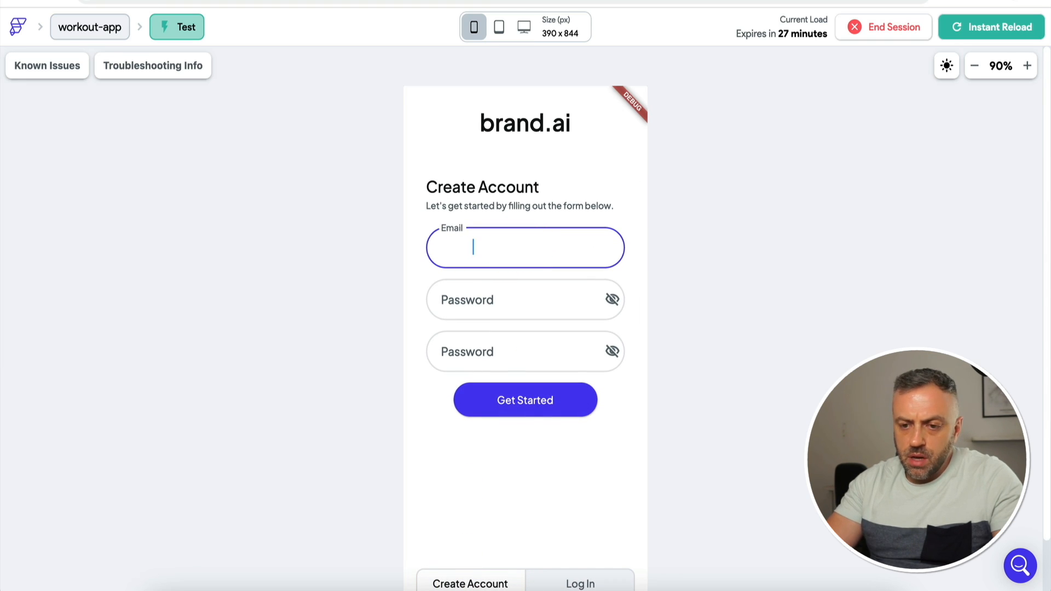
pyautogui.press('super+a')
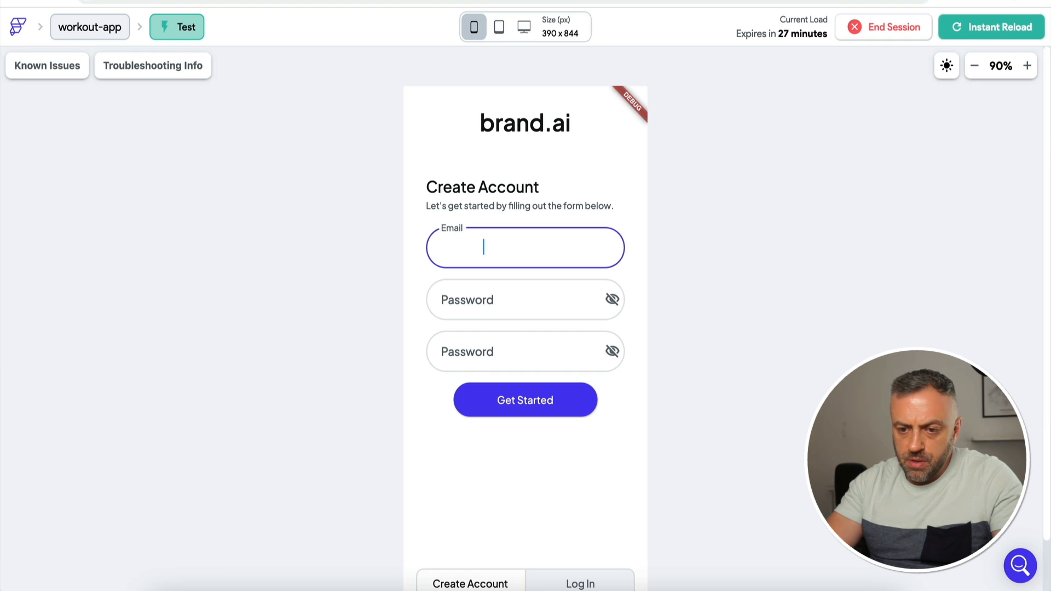
pyautogui.write('gmail.com')
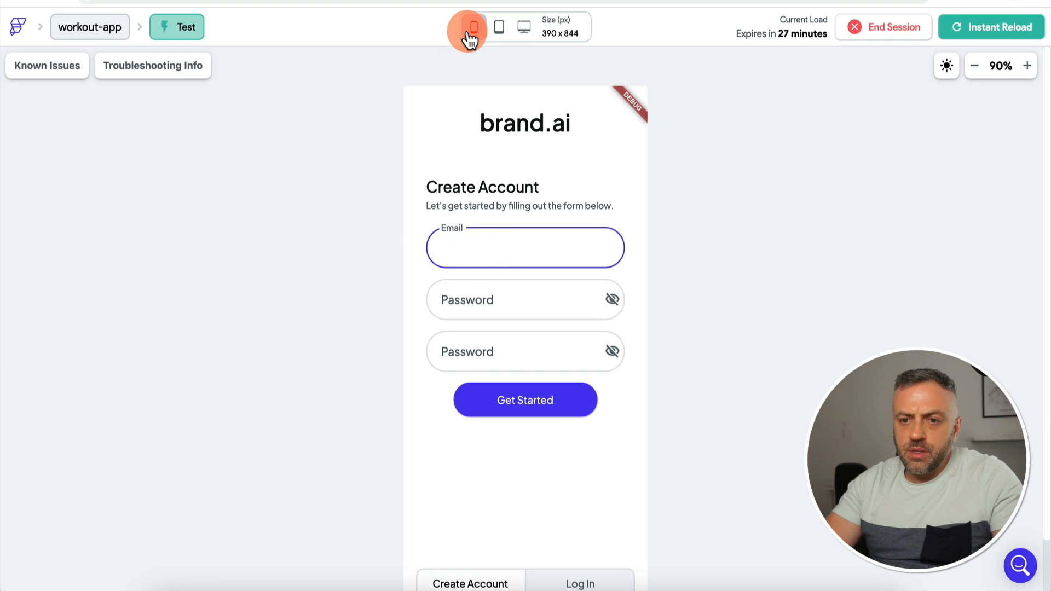
pyautogui.click(459, 1)
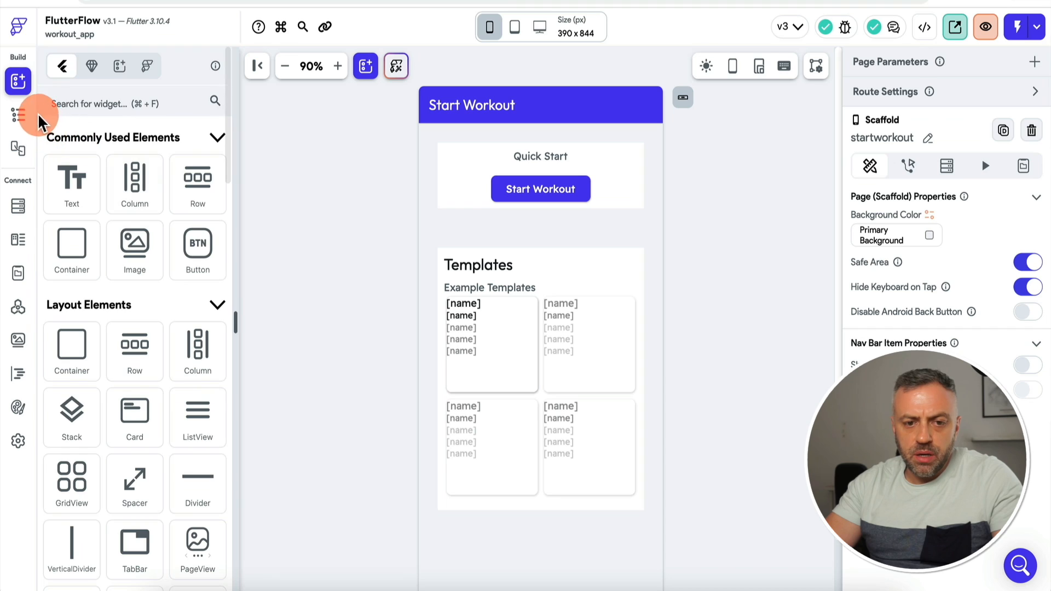
# Step: Open the login page and make the Email field's text colour dark
pyautogui.click(22, 120)
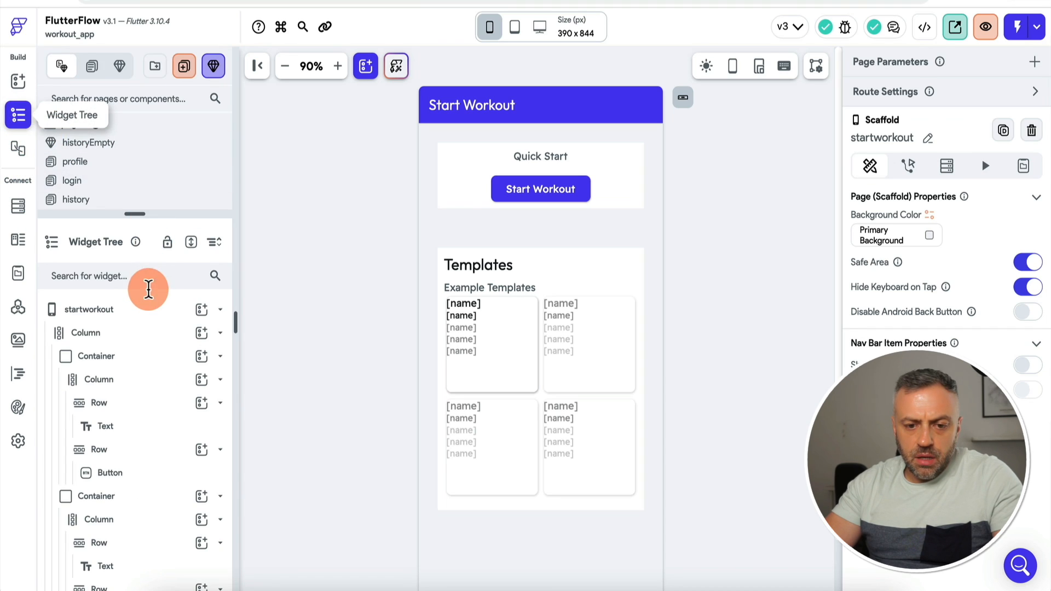
pyautogui.moveTo(143, 213); pyautogui.dragTo(142, 247)
pyautogui.click(108, 164)
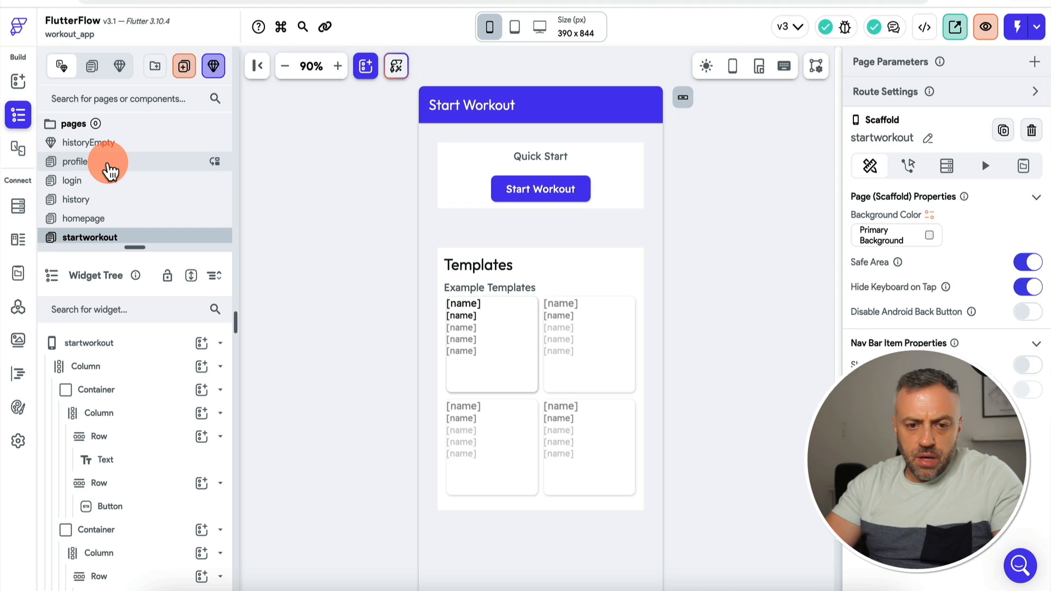
pyautogui.click(104, 181)
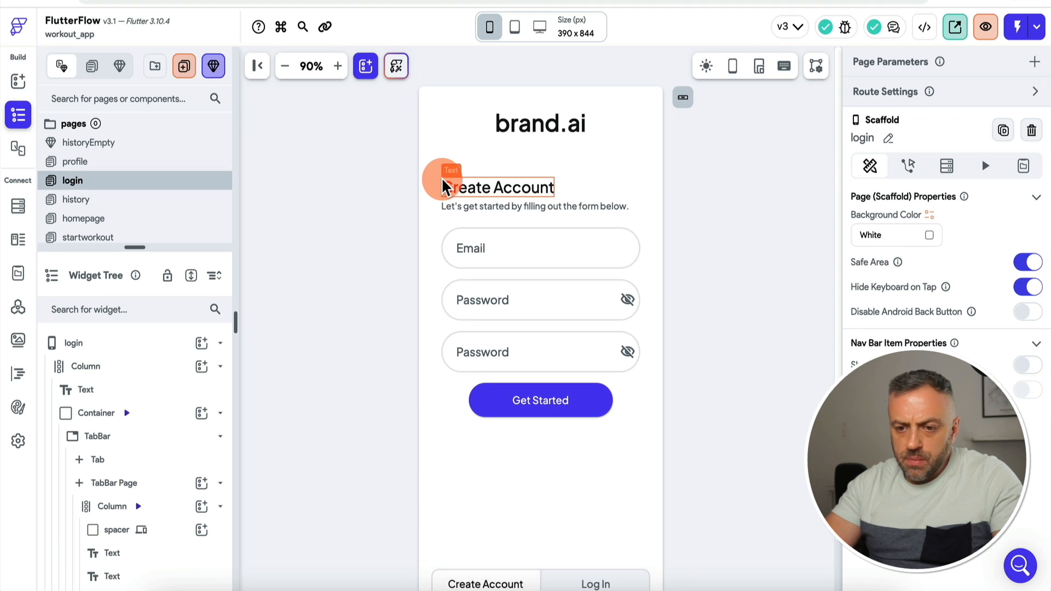
pyautogui.click(488, 245)
pyautogui.scroll(-3, 935, 313)
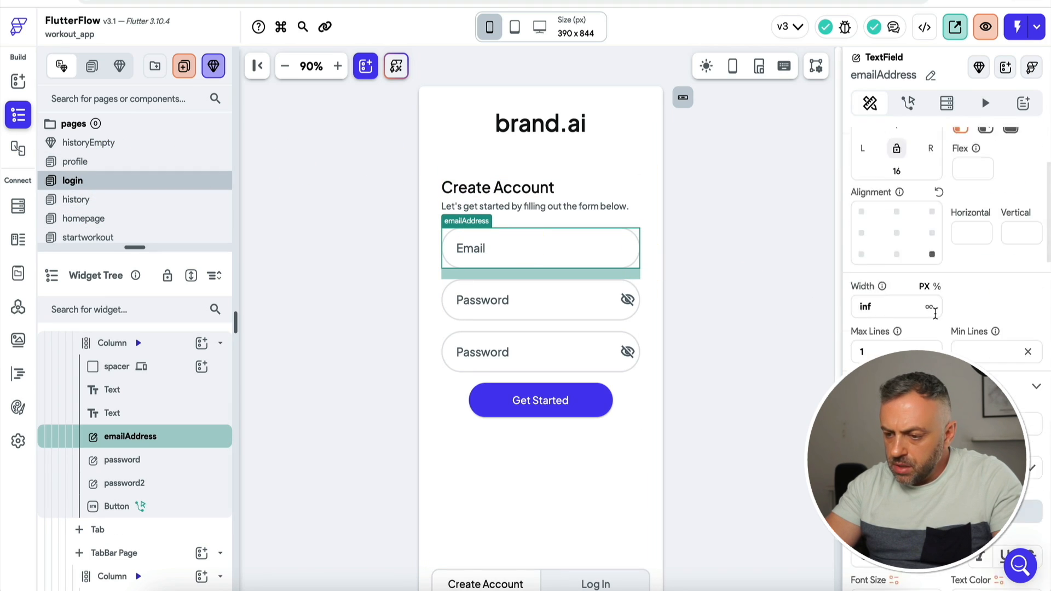
pyautogui.scroll(-3, 931, 312)
pyautogui.scroll(-2, 915, 274)
pyautogui.click(1011, 340)
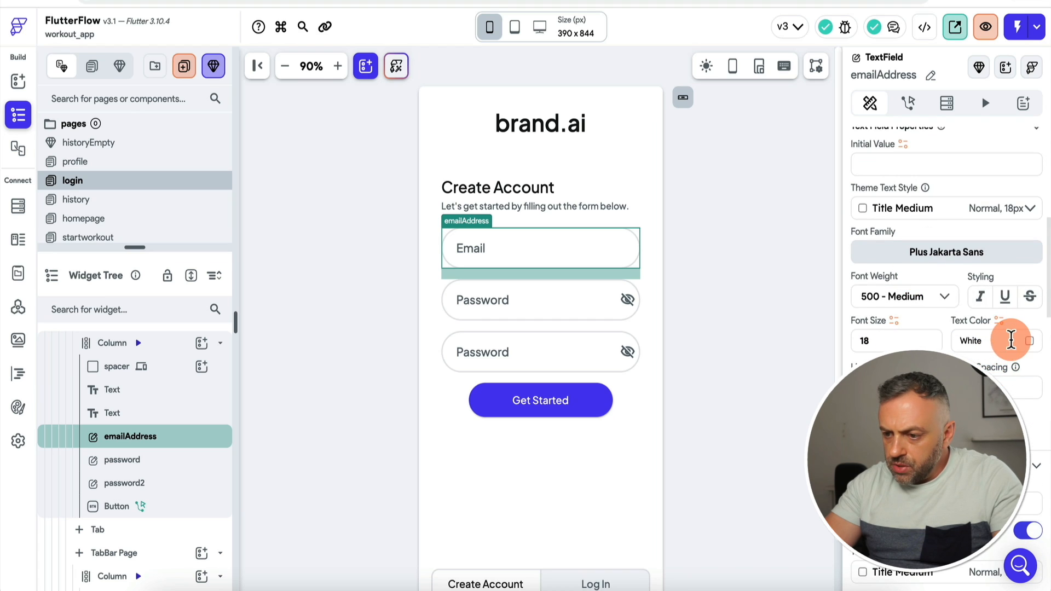
pyautogui.click(1031, 344)
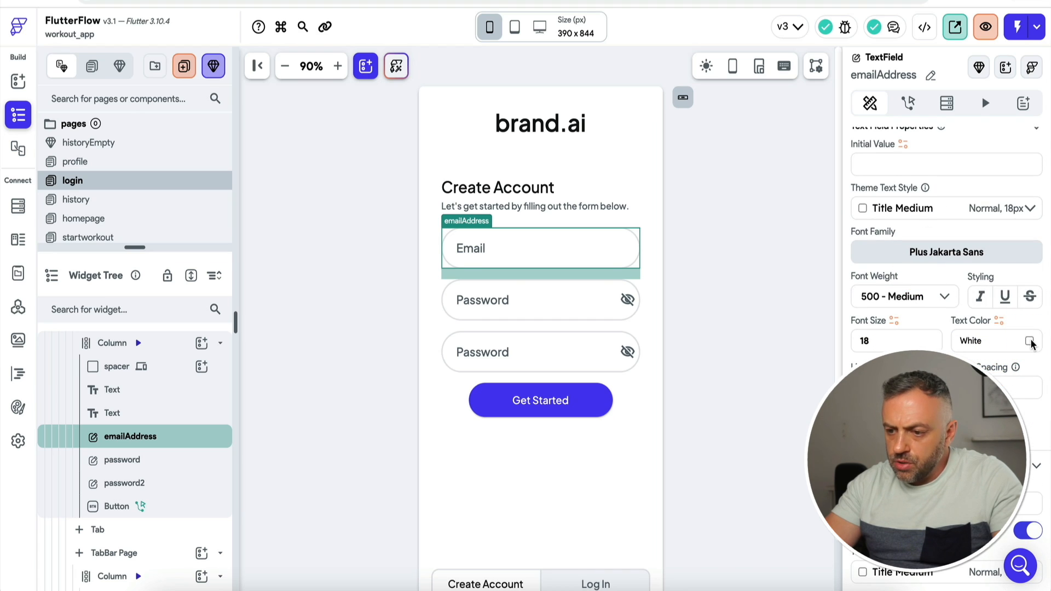
pyautogui.moveTo(378, 183); pyautogui.dragTo(405, 301)
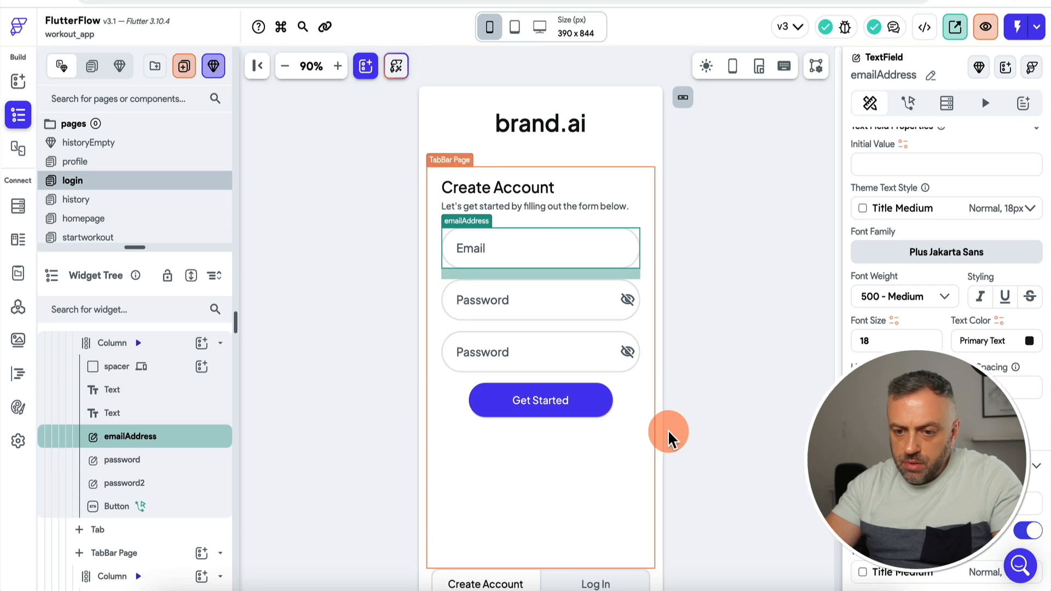
# Step: Set the first Password field's text to the Primary Text colour
pyautogui.click(540, 305)
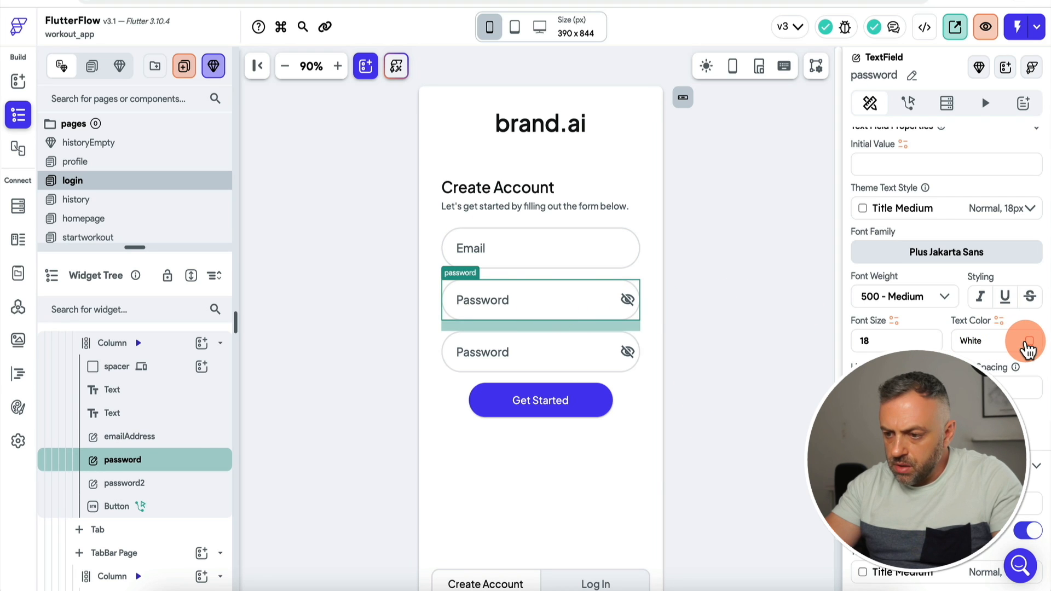
pyautogui.click(1029, 342)
pyautogui.click(463, 290)
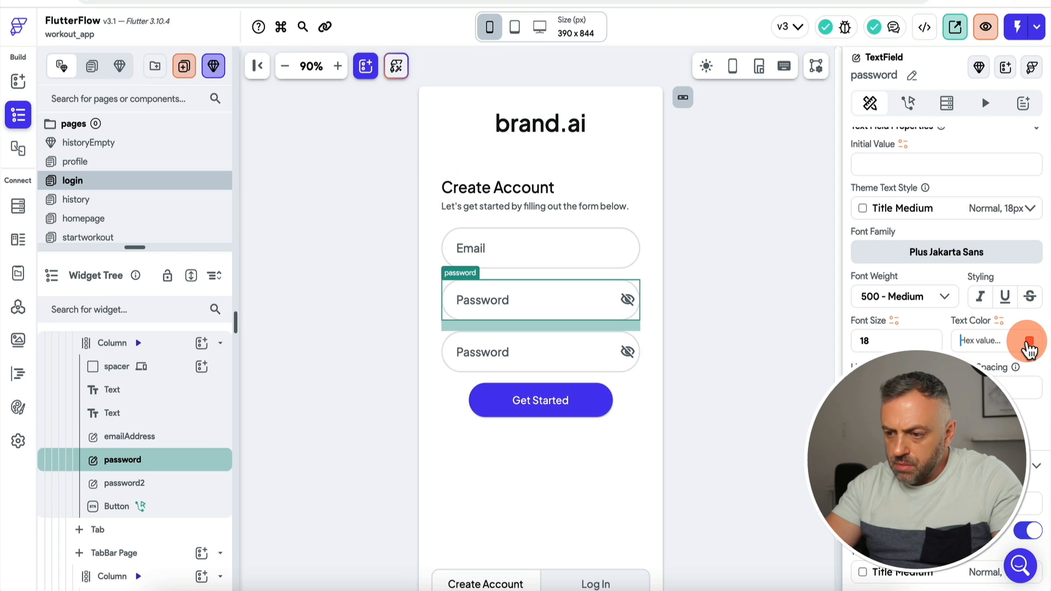
pyautogui.click(1029, 345)
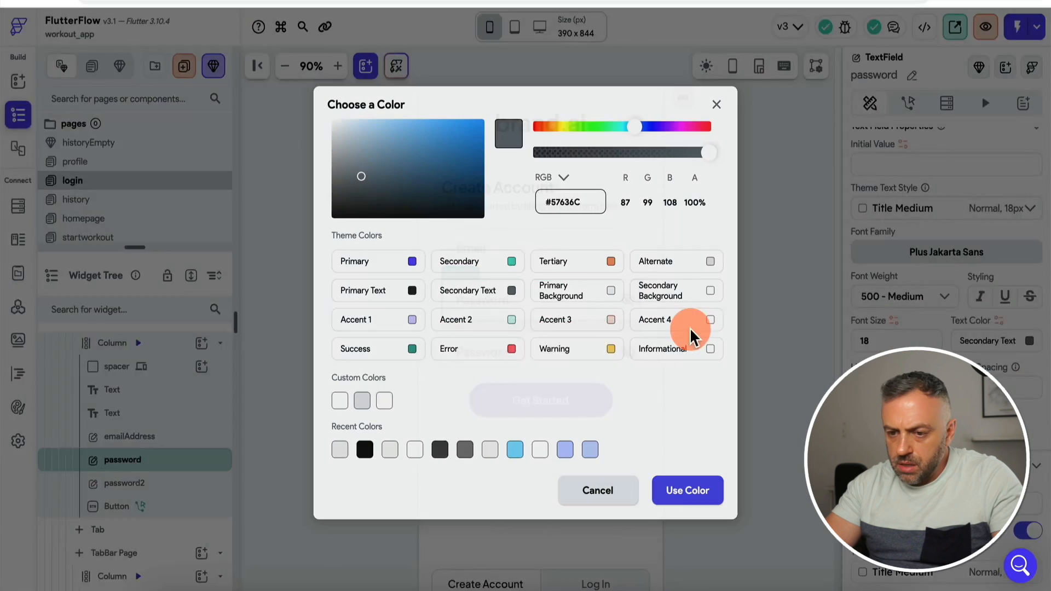
pyautogui.click(379, 282)
# Step: Select the log-in tab's Email and password fields, then instant-reload the test app
pyautogui.click(556, 366)
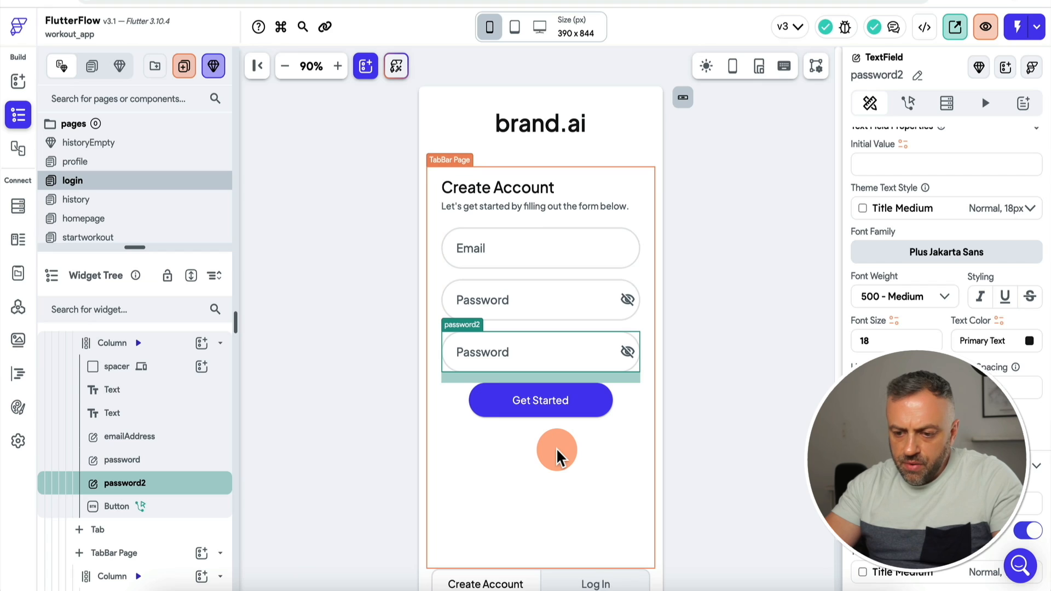
pyautogui.scroll(-2, 602, 520)
pyautogui.click(618, 517)
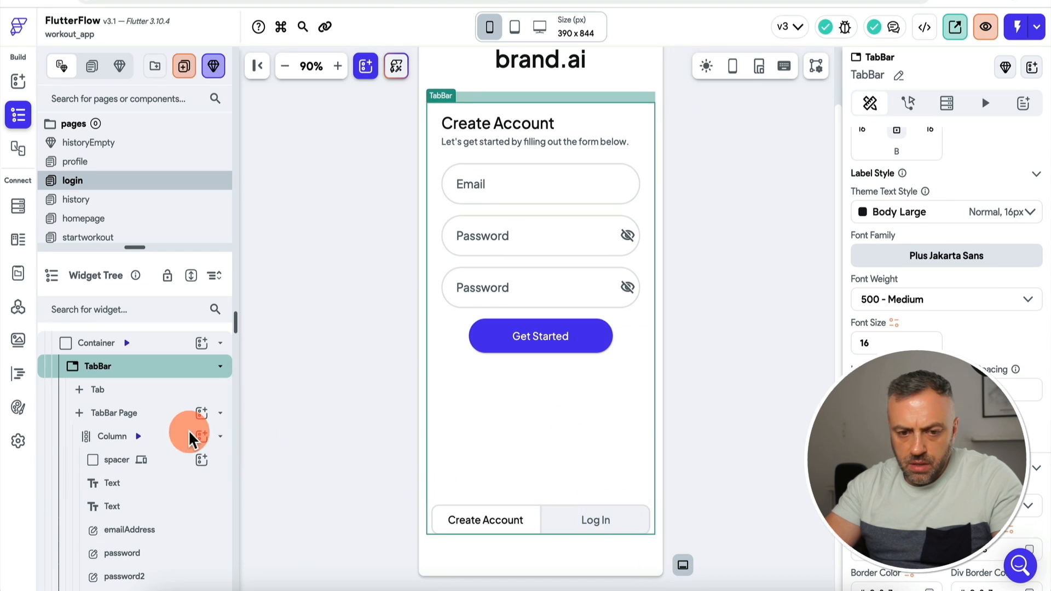
pyautogui.scroll(-4, 115, 438)
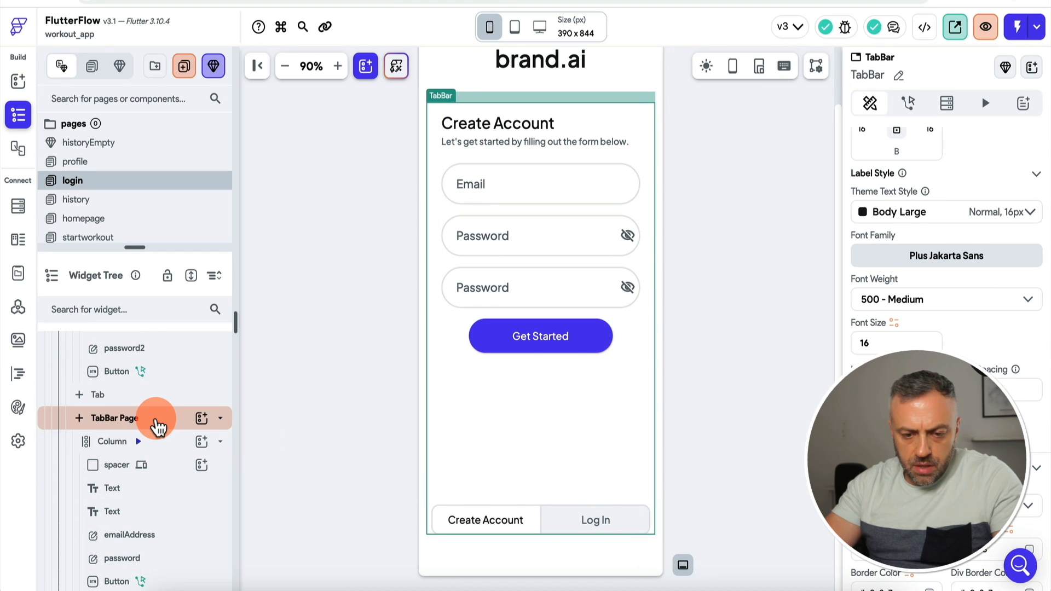
pyautogui.click(156, 422)
pyautogui.click(510, 198)
pyautogui.scroll(-1, 961, 321)
pyautogui.scroll(-5, 961, 323)
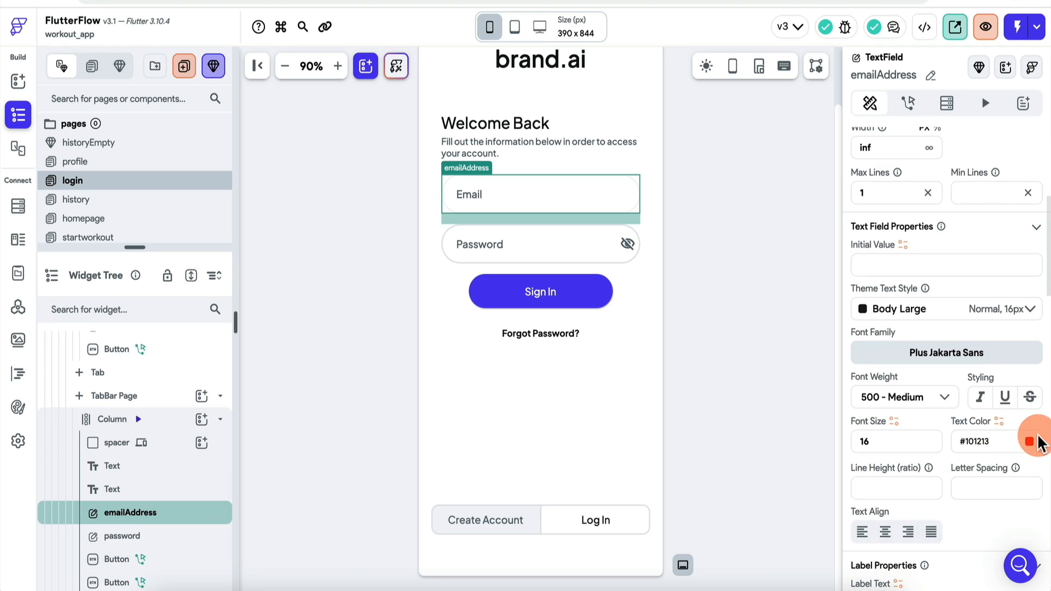
pyautogui.click(542, 242)
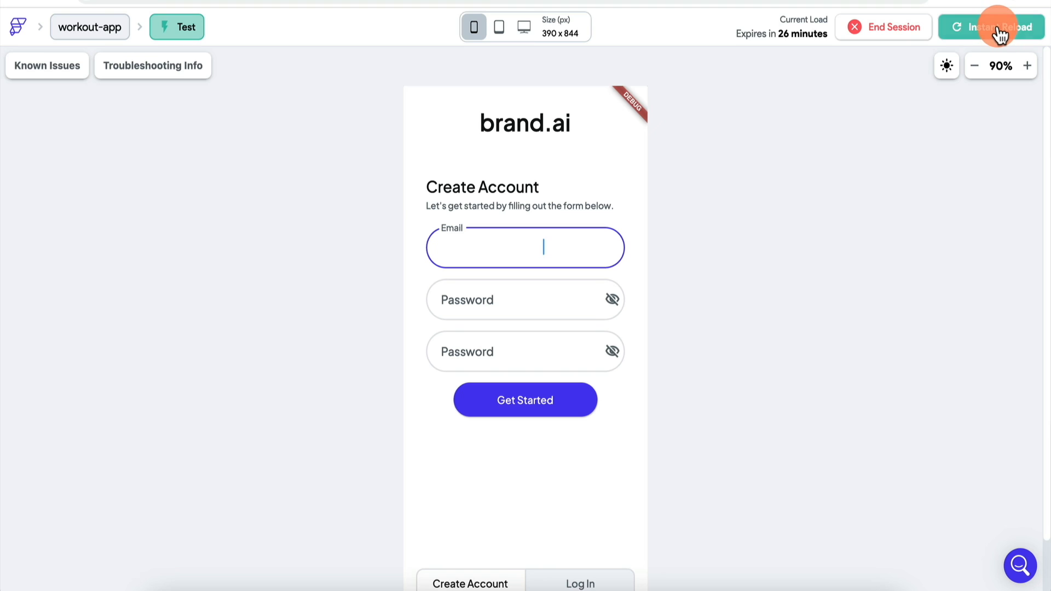
pyautogui.click(1000, 35)
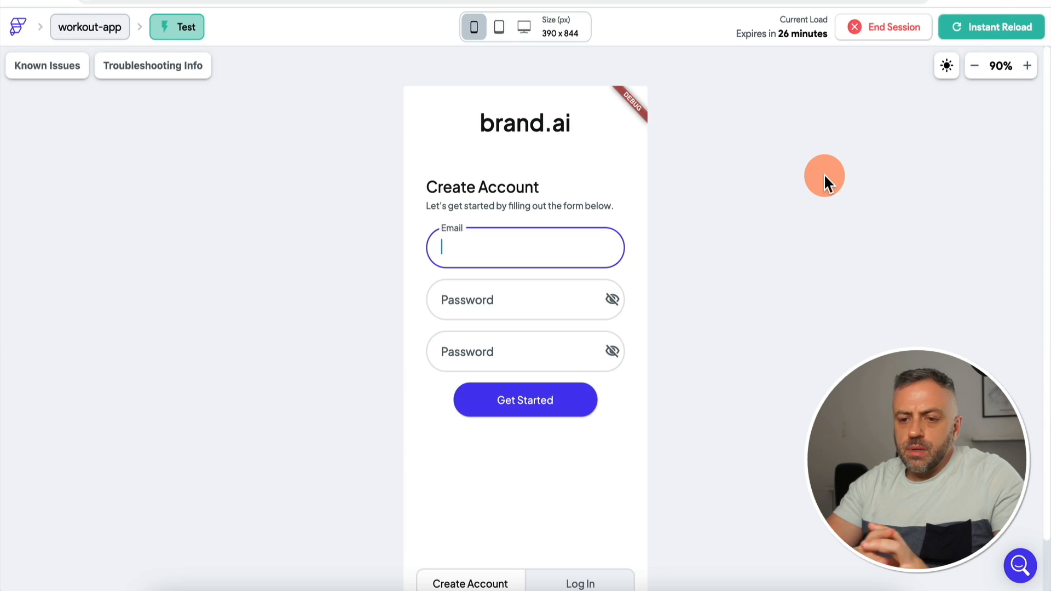
# Step: Create an account in the test app and view History showing 'No workouts performed'
pyautogui.write('ff')
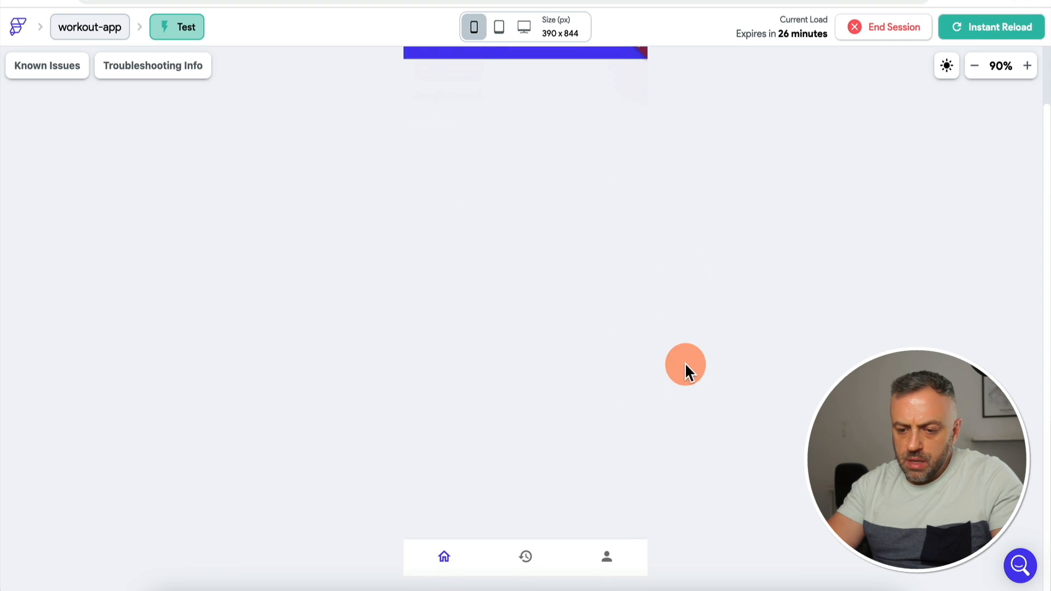
pyautogui.click(527, 571)
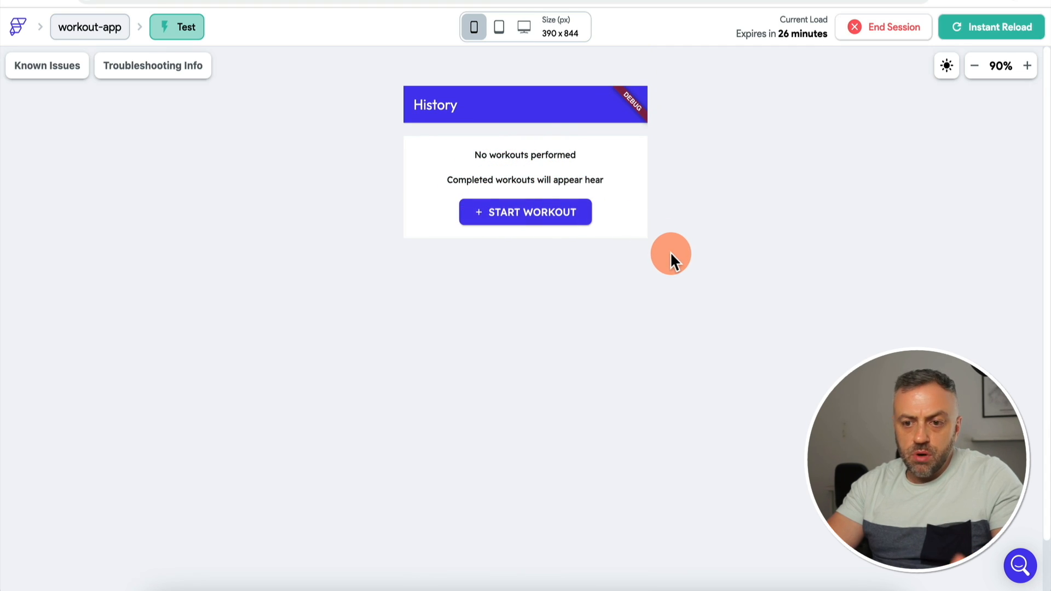
pyautogui.scroll(-1, 670, 251)
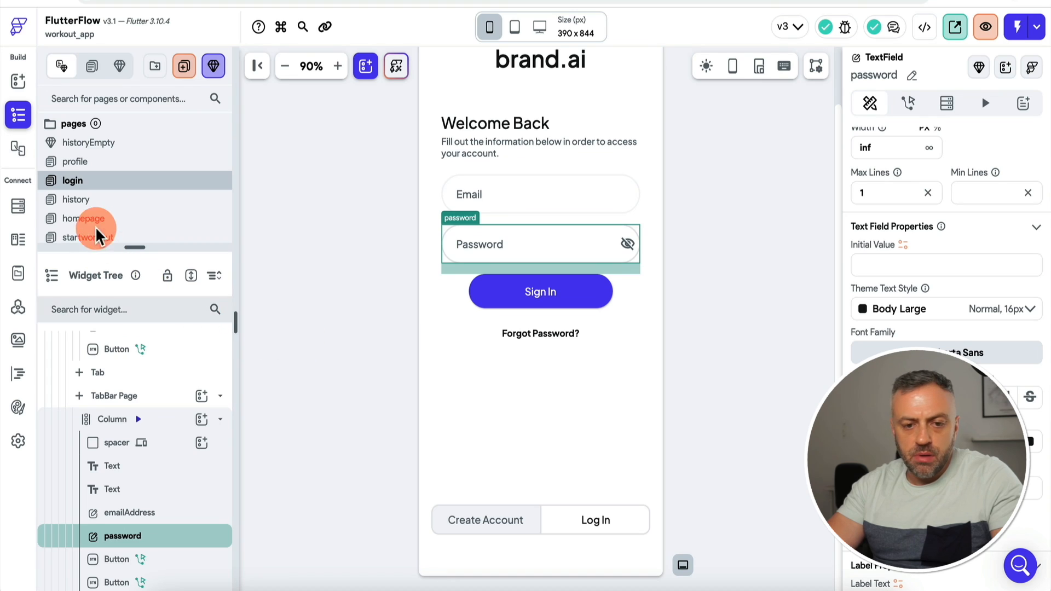
# Step: Show the startworkout page in the nav bar with the 'start' arrow Material icon
pyautogui.click(104, 237)
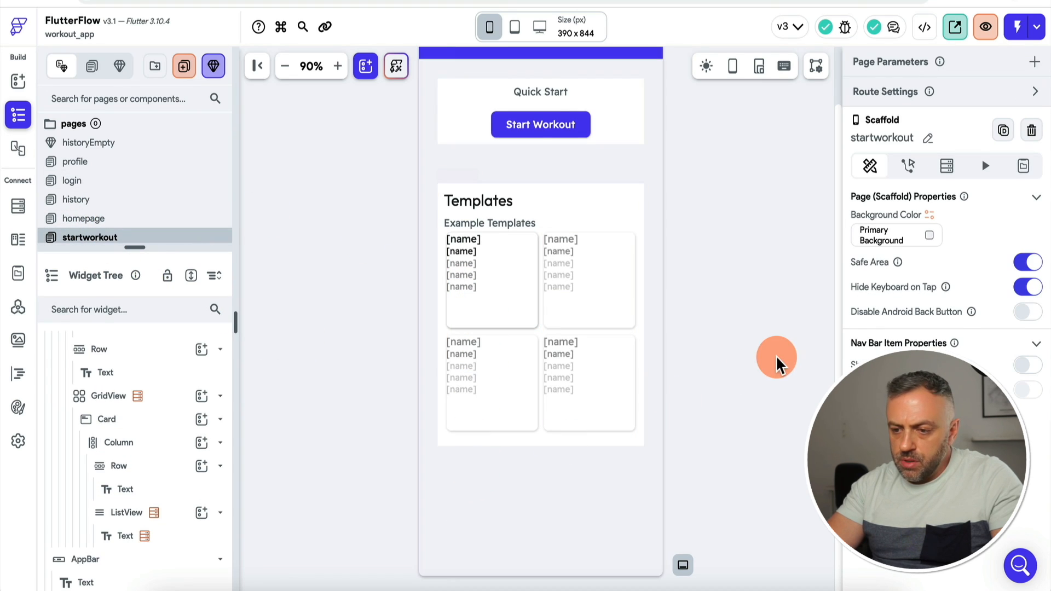
pyautogui.scroll(2, 142, 414)
pyautogui.scroll(3, 141, 415)
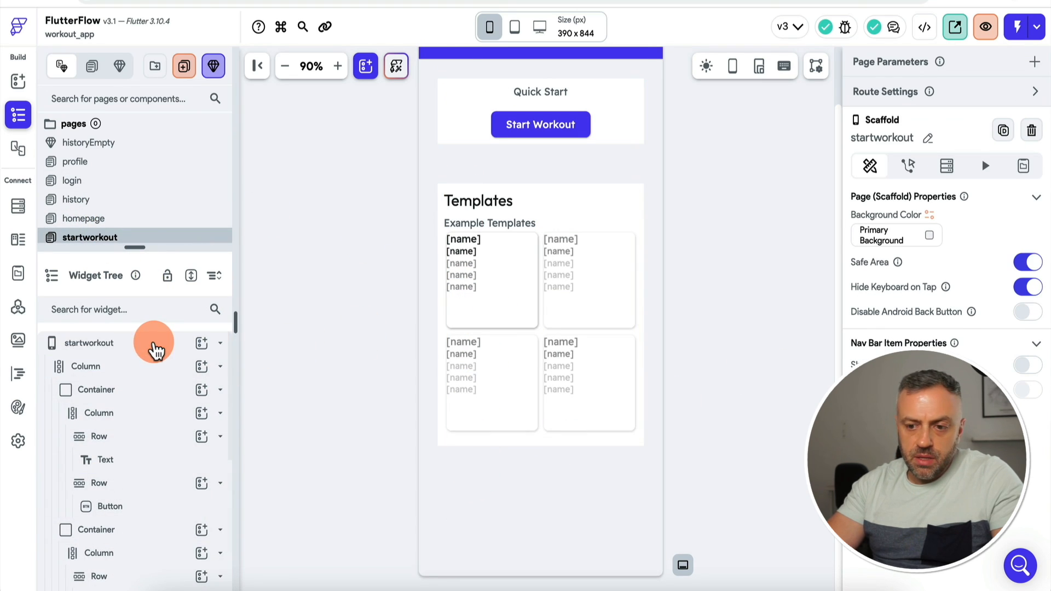
pyautogui.click(150, 345)
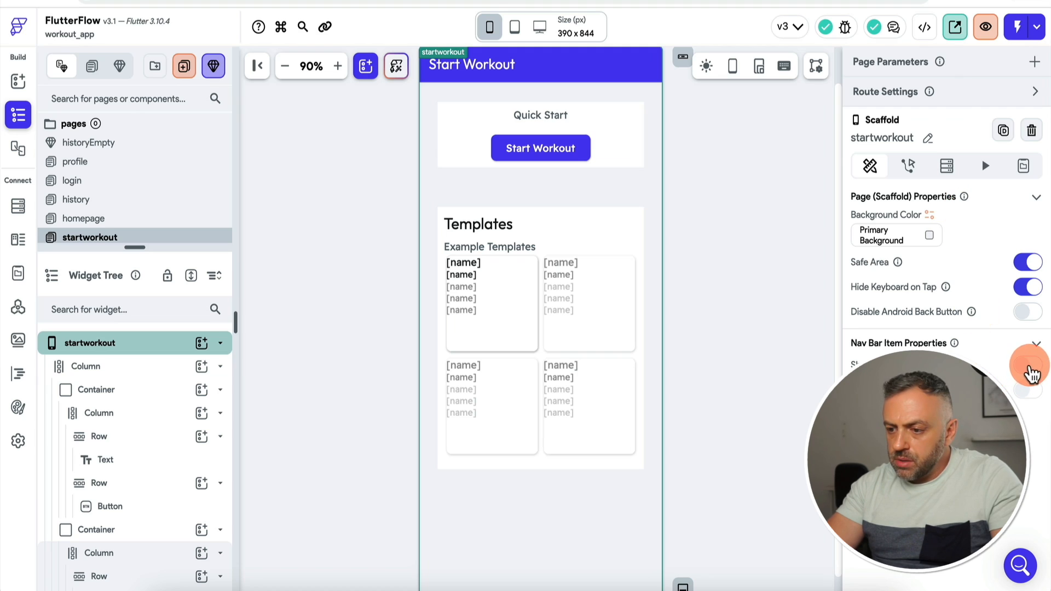
pyautogui.click(1029, 367)
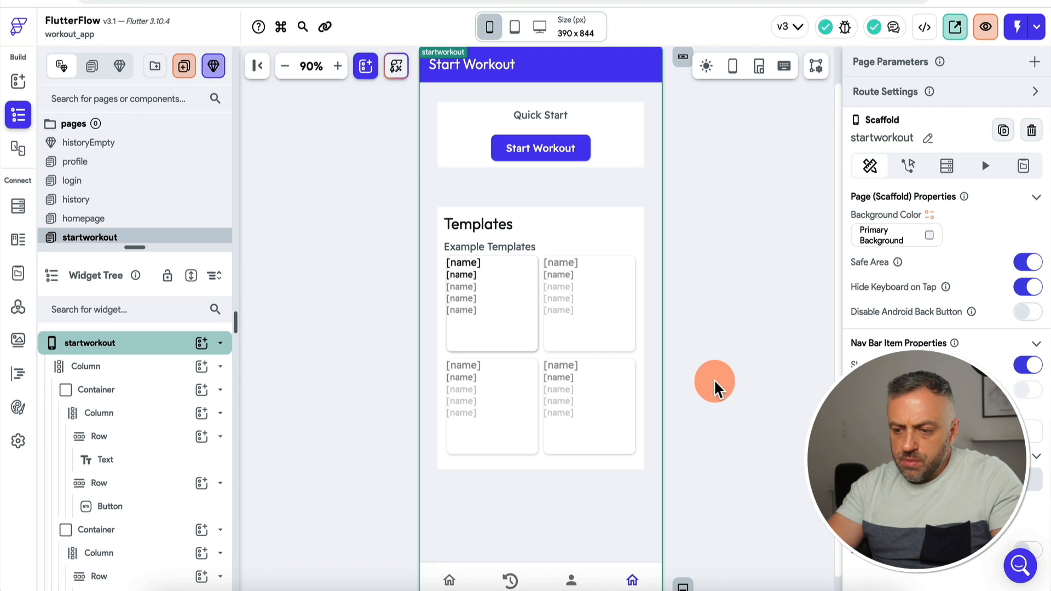
pyautogui.click(877, 431)
pyautogui.write('exe')
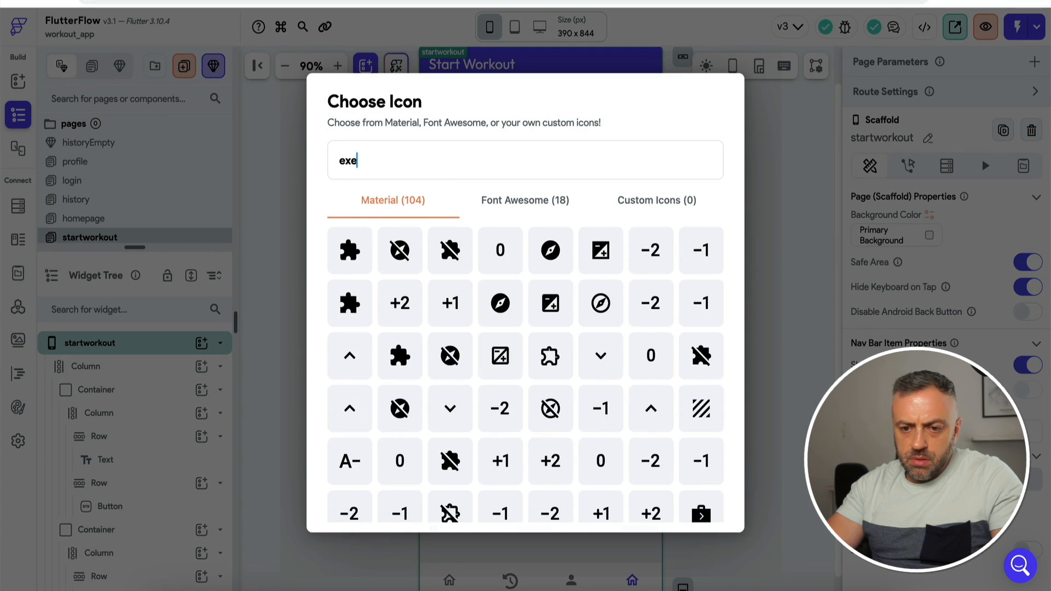
pyautogui.write('rc')
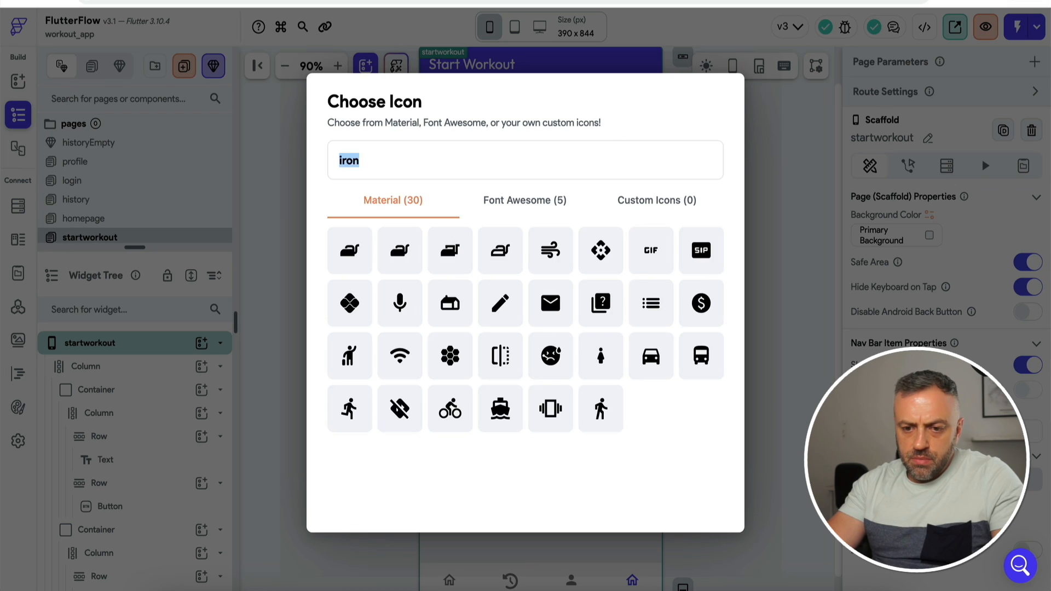
pyautogui.write('work')
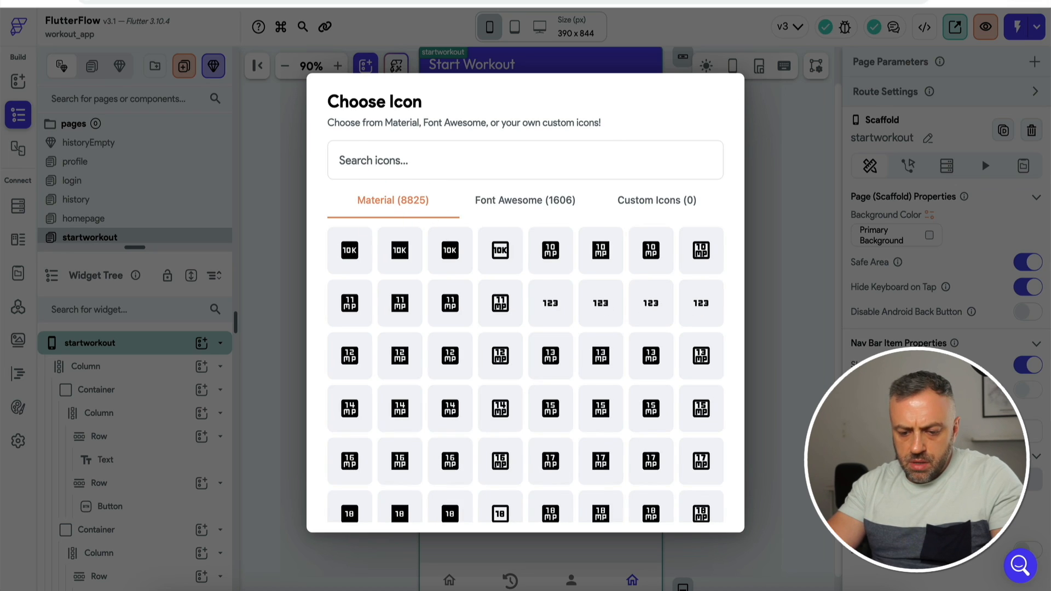
pyautogui.write('exer')
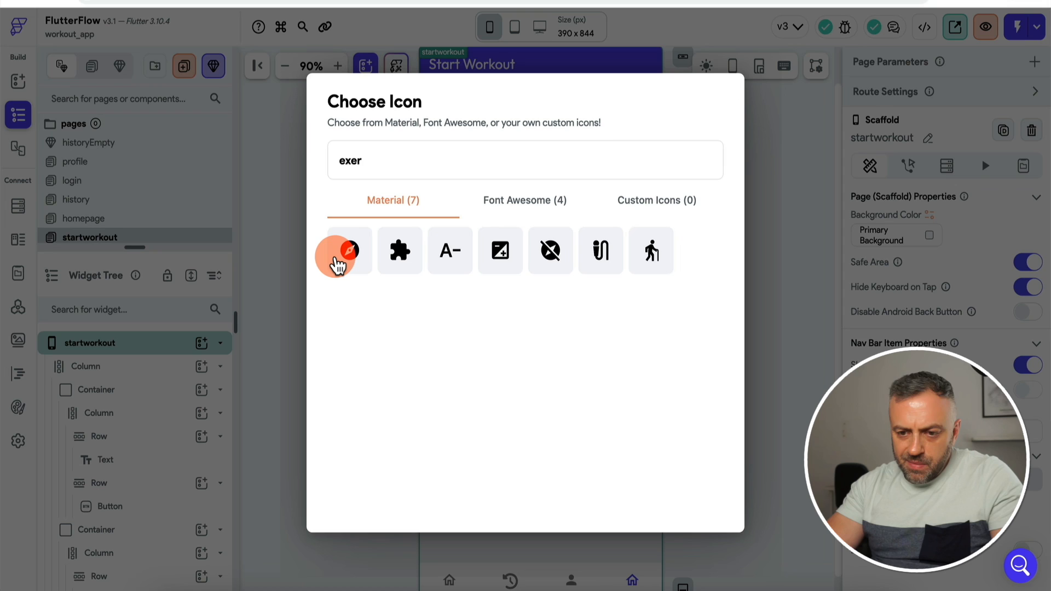
pyautogui.write('start')
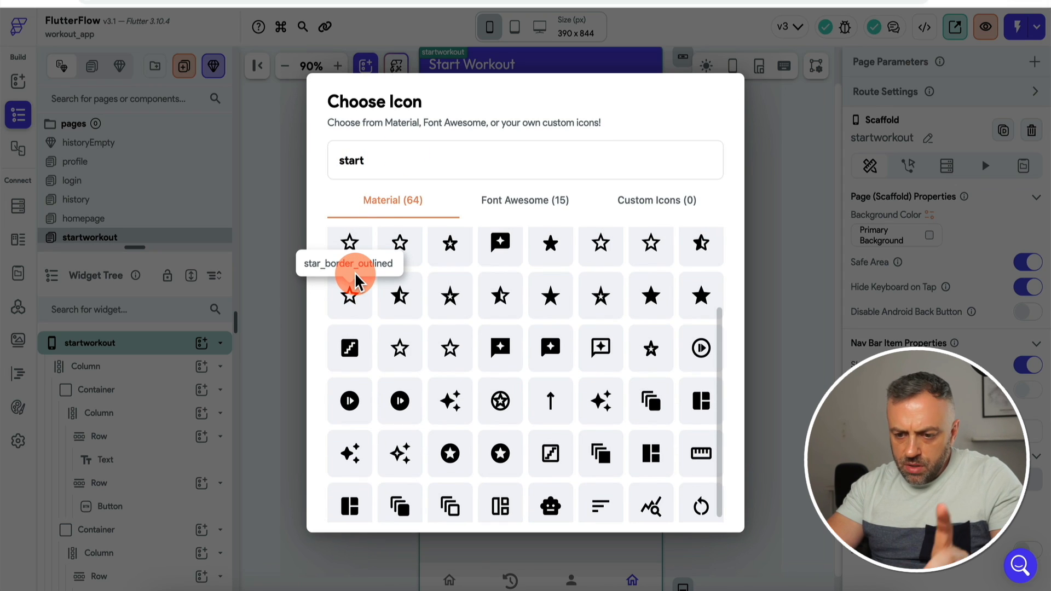
pyautogui.scroll(3, 449, 309)
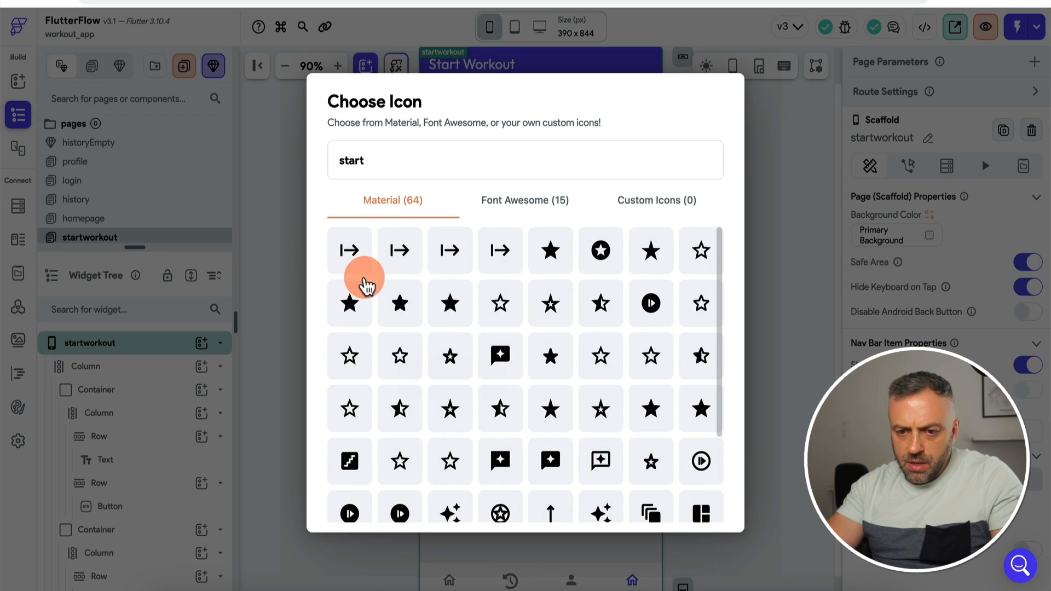
pyautogui.click(348, 252)
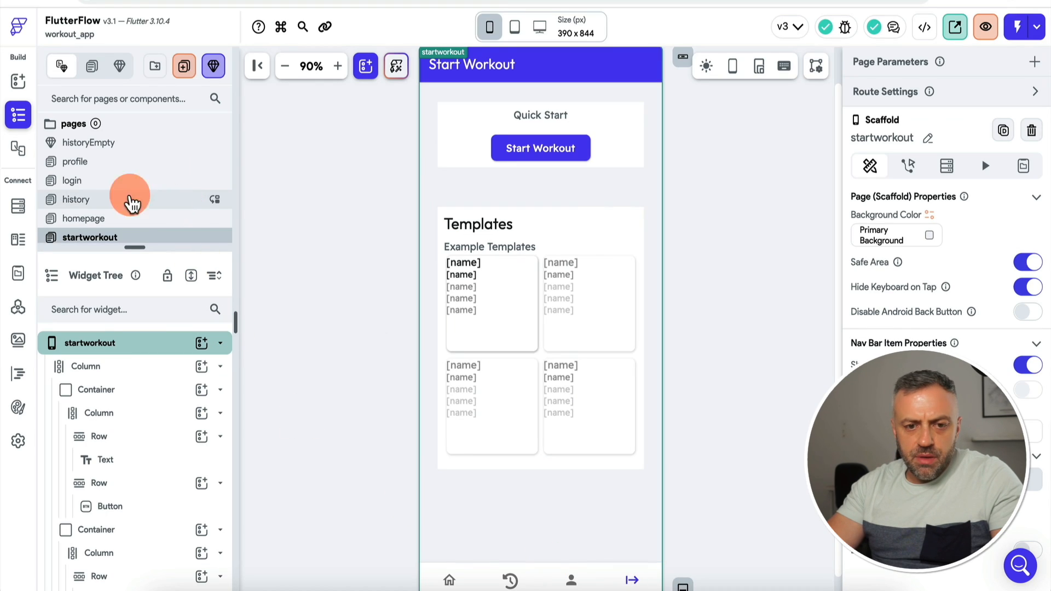
# Step: Move profile below startworkout in the NavBar & AppBar order
pyautogui.click(18, 440)
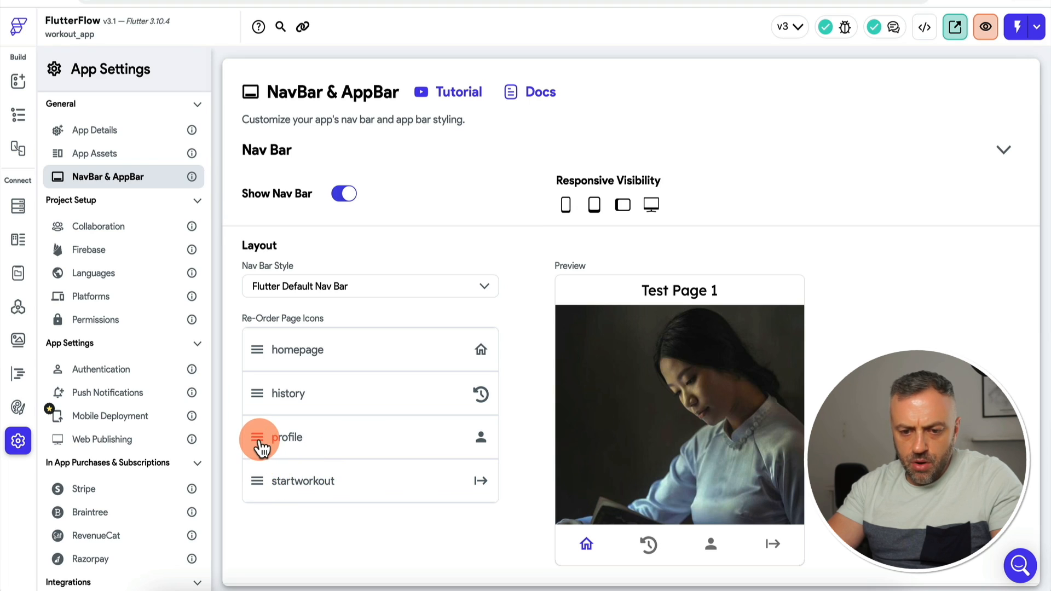
pyautogui.moveTo(260, 446); pyautogui.dragTo(259, 485)
pyautogui.click(303, 353)
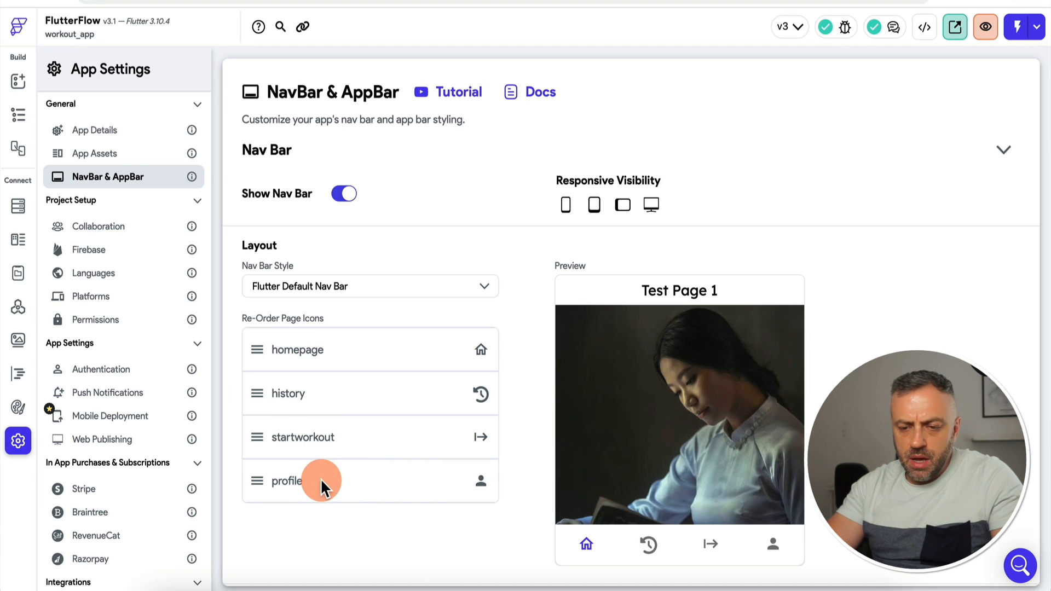
# Step: Confirm in the test app that History and the new Start Workout tab both open
pyautogui.click(821, 0)
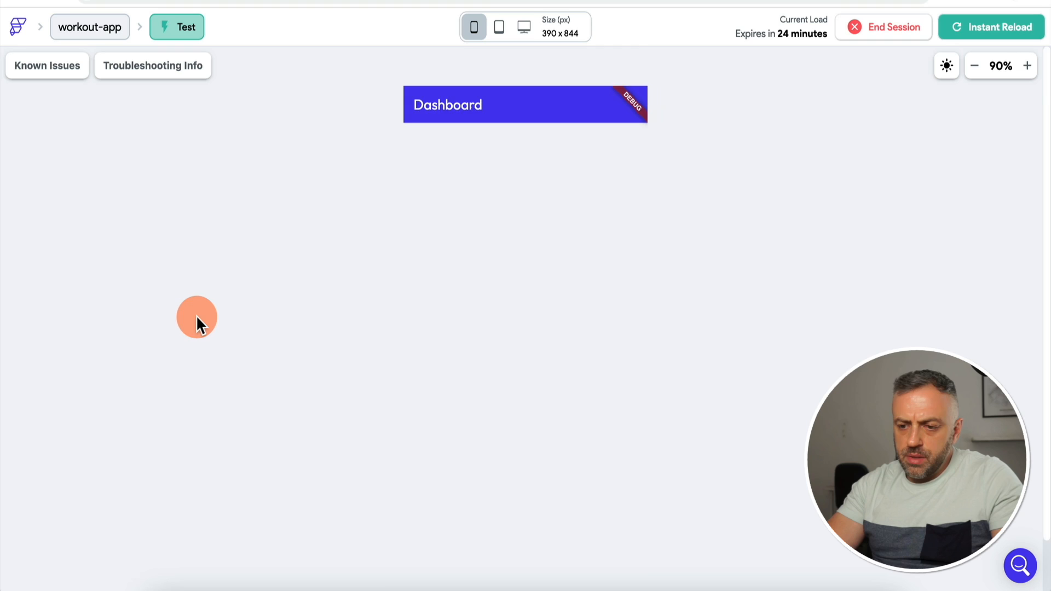
pyautogui.click(495, 556)
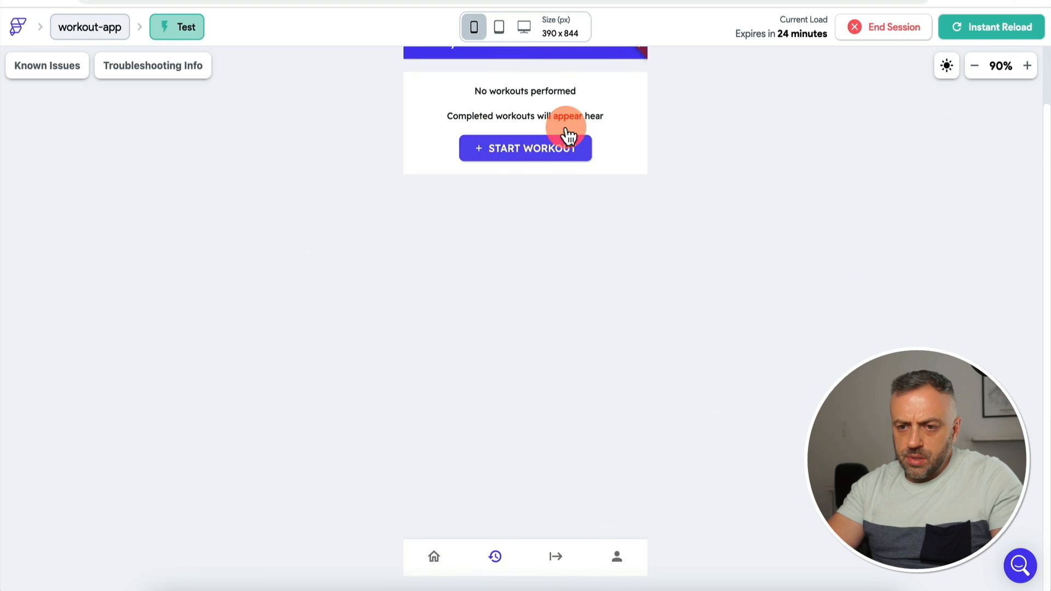
pyautogui.click(556, 557)
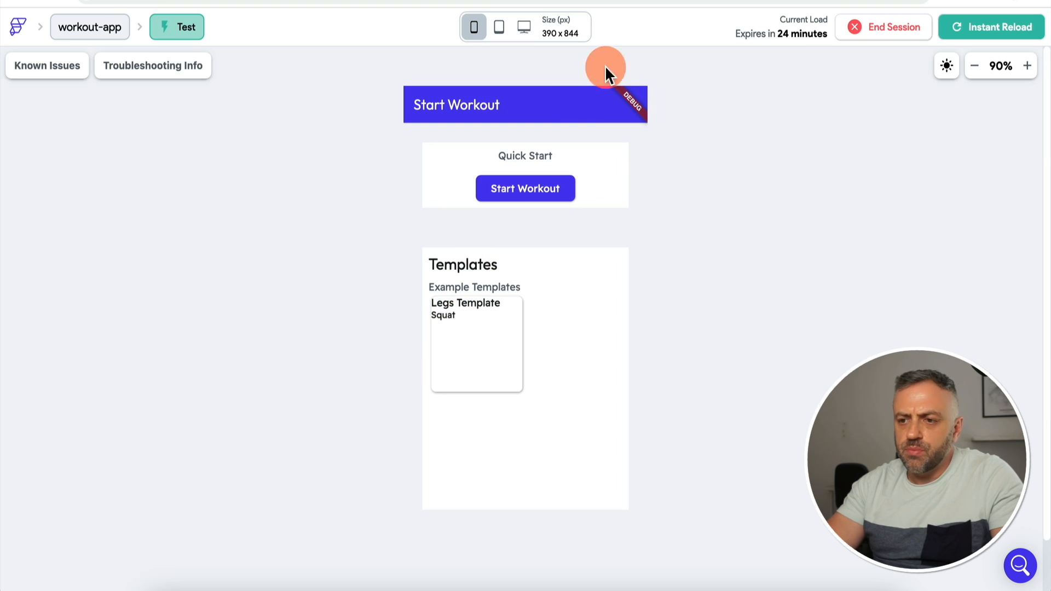
pyautogui.hotkey('ctrl', 'Tab')
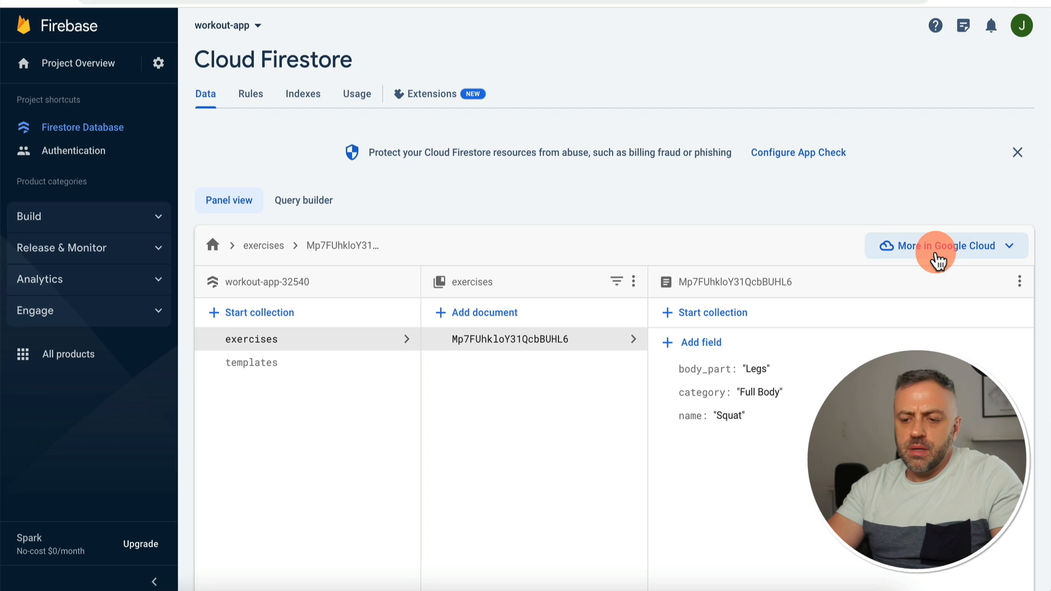
# Step: Open Firestore Data in Google Cloud Console and bring up the Squat document's actions menu
pyautogui.click(950, 255)
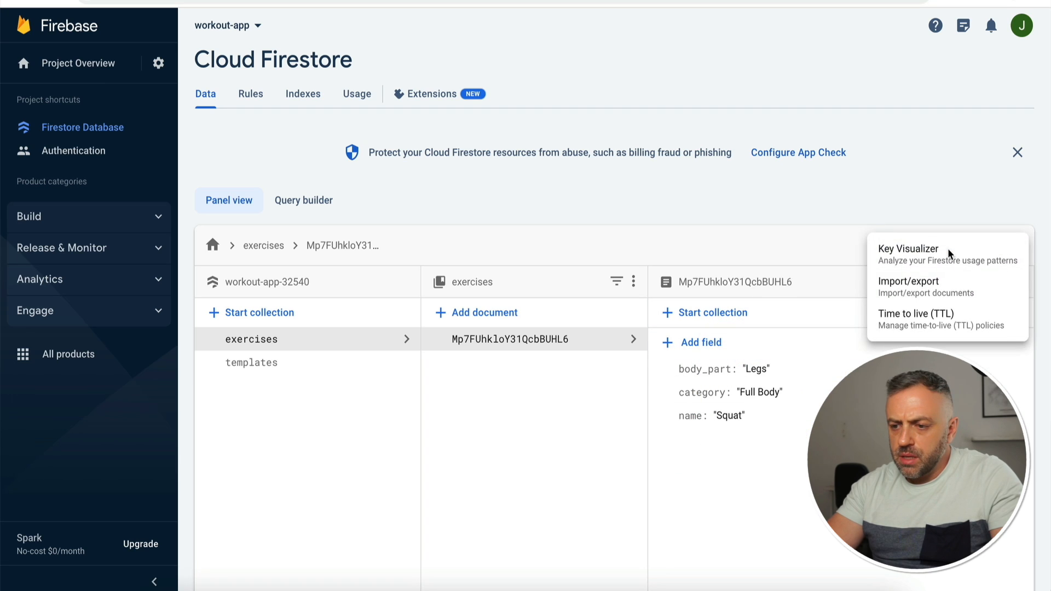
pyautogui.click(933, 282)
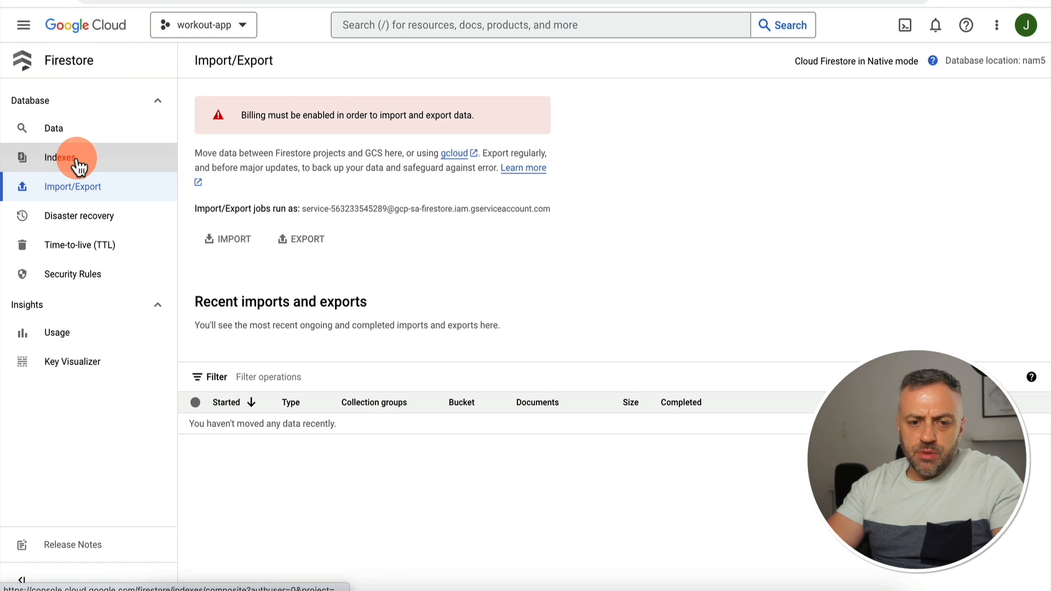
pyautogui.click(89, 138)
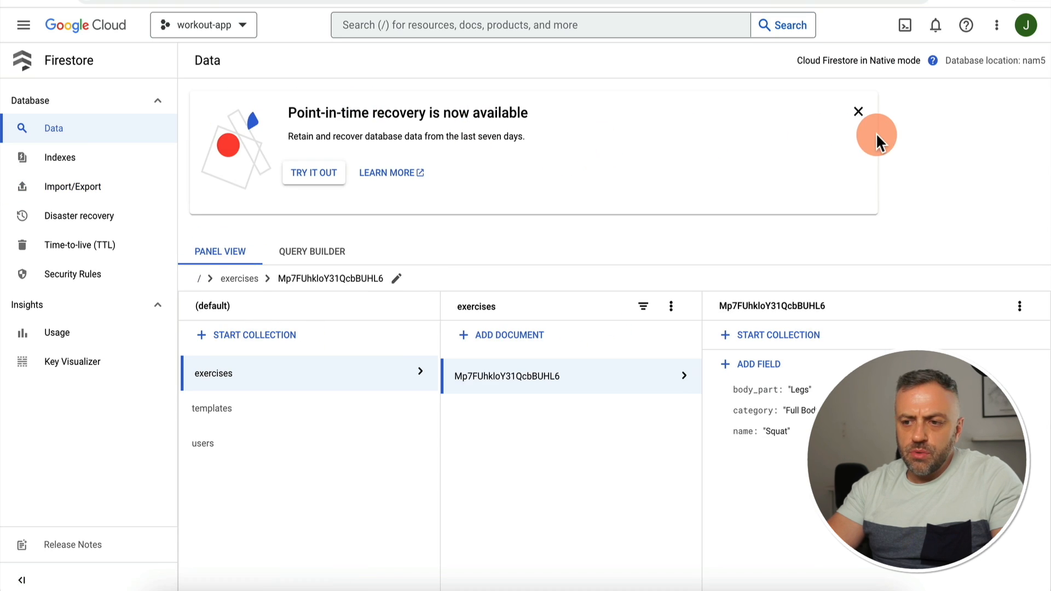
pyautogui.click(858, 112)
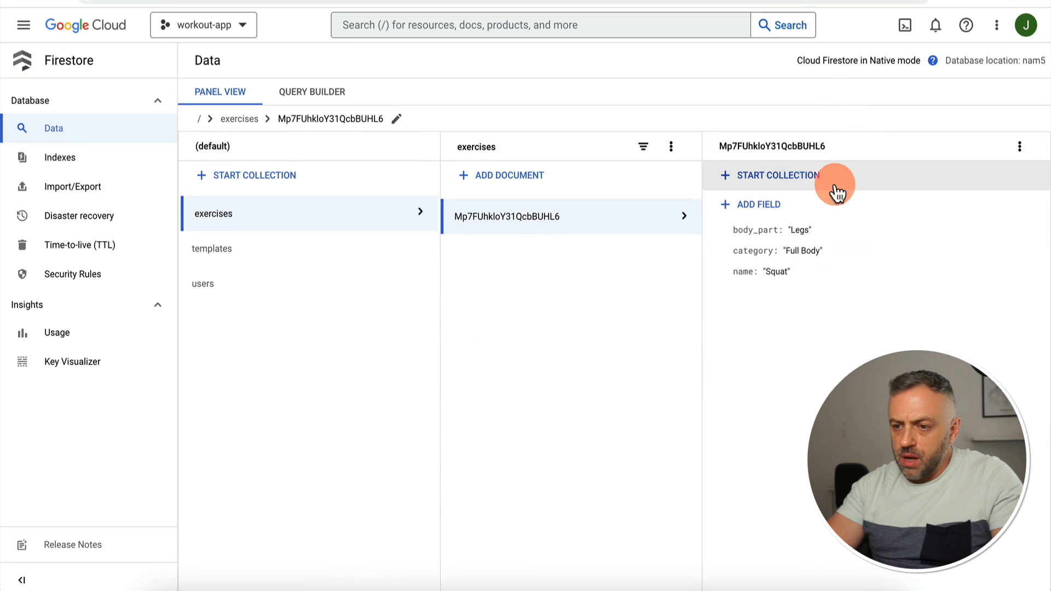
pyautogui.click(1019, 147)
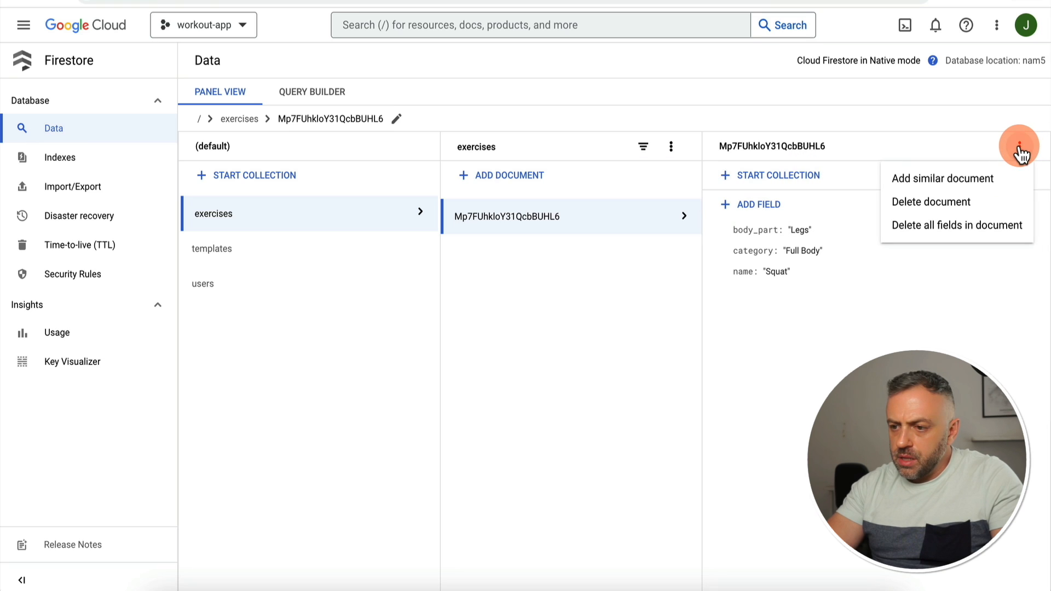
# Step: Save a copy of Squat as a Bench Press document with body part Chest and category Upper Body
pyautogui.click(956, 189)
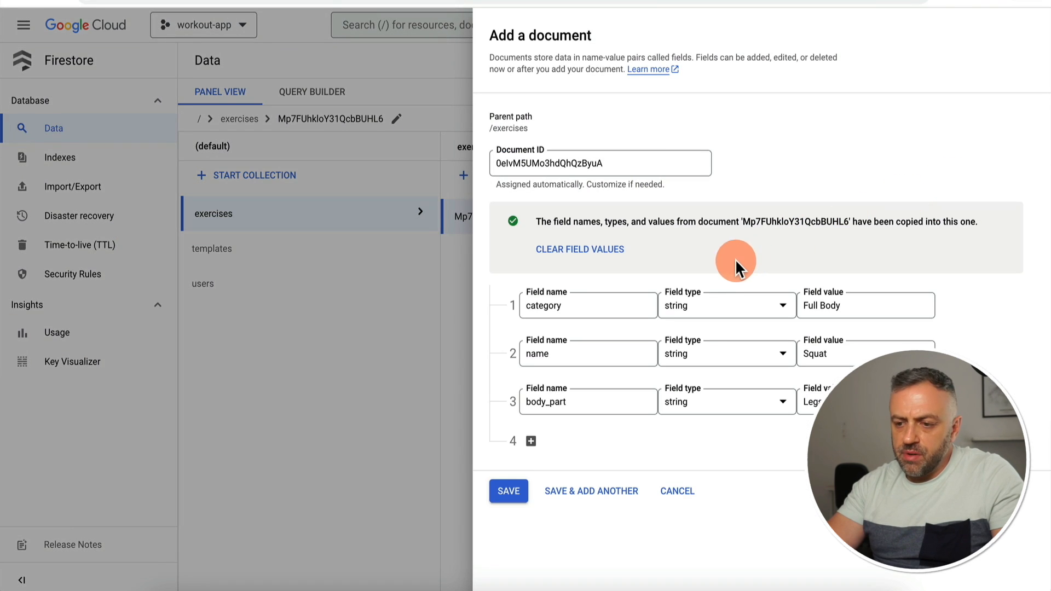
pyautogui.click(818, 354)
pyautogui.write('Bench')
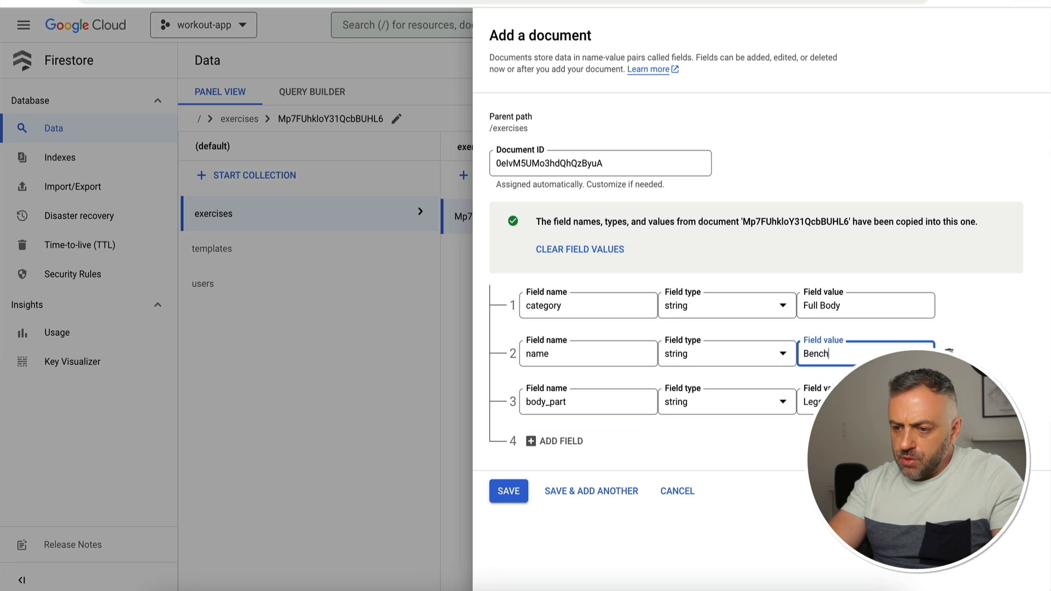
pyautogui.write(' Press')
pyautogui.doubleClick(828, 391)
pyautogui.write('Chest')
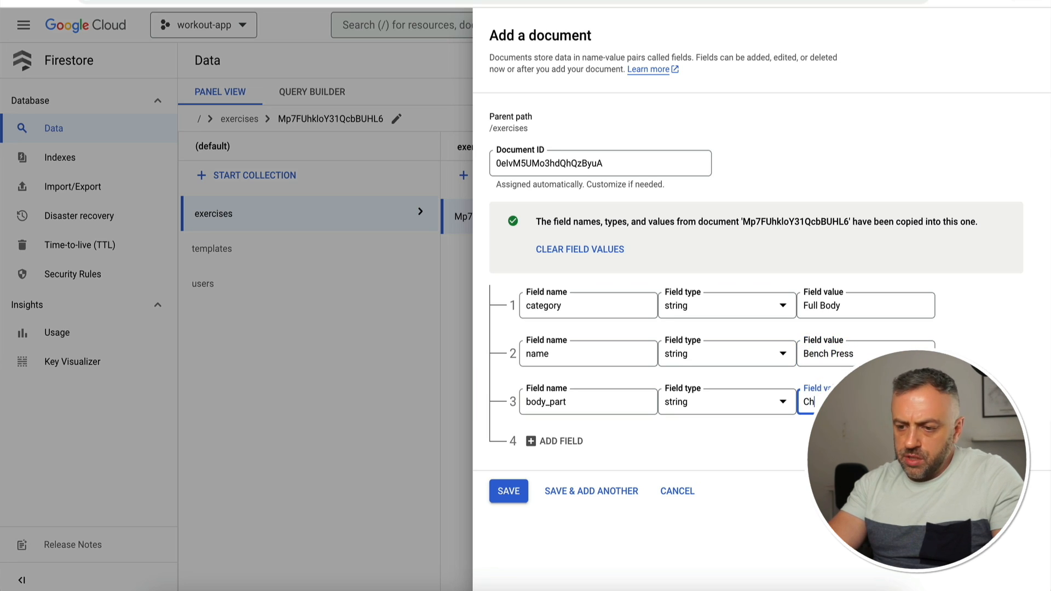
pyautogui.click(859, 303)
pyautogui.hotkey('ctrl', 'a')
pyautogui.write('Upper Body')
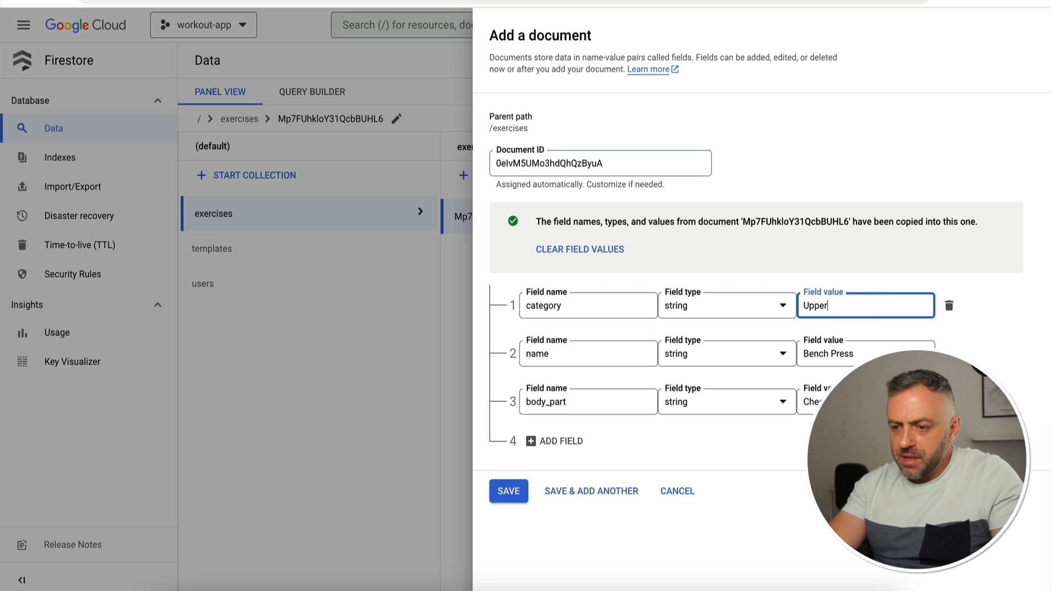
pyautogui.click(509, 490)
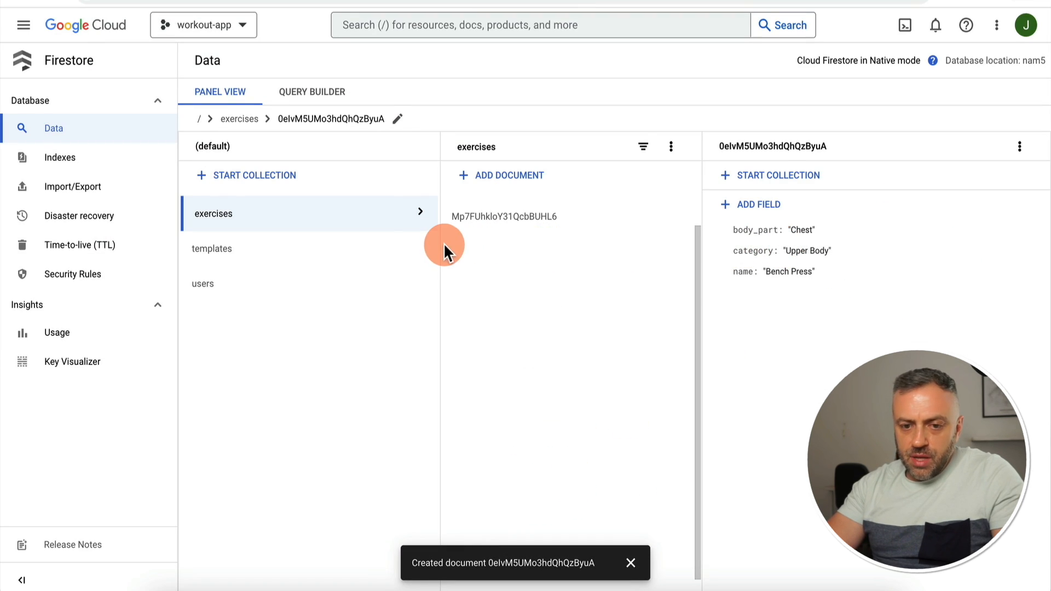
# Step: Open the new Bench Press document and make its path editable to copy it
pyautogui.click(551, 211)
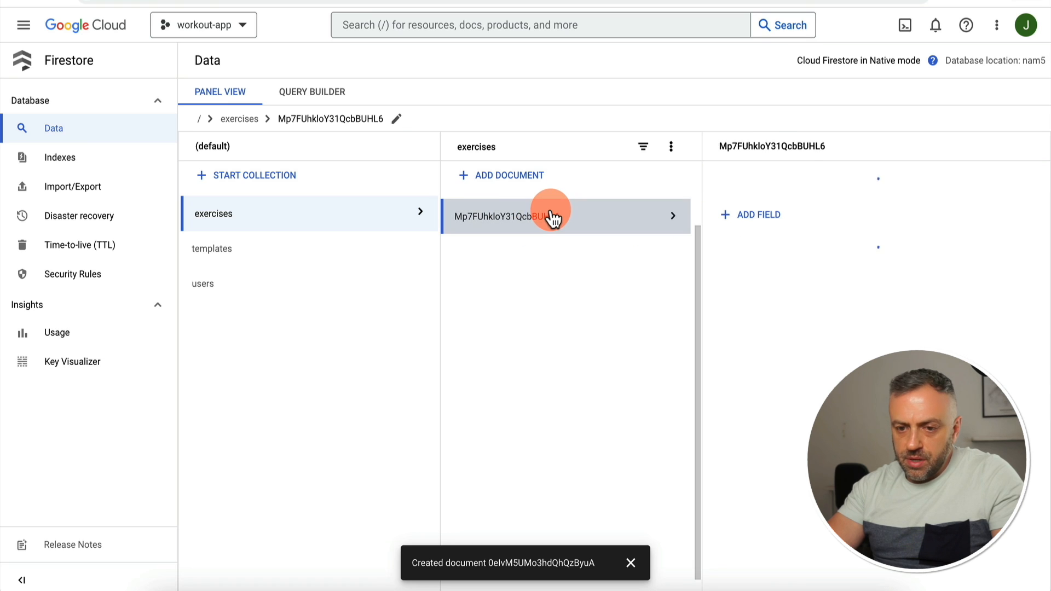
pyautogui.click(357, 217)
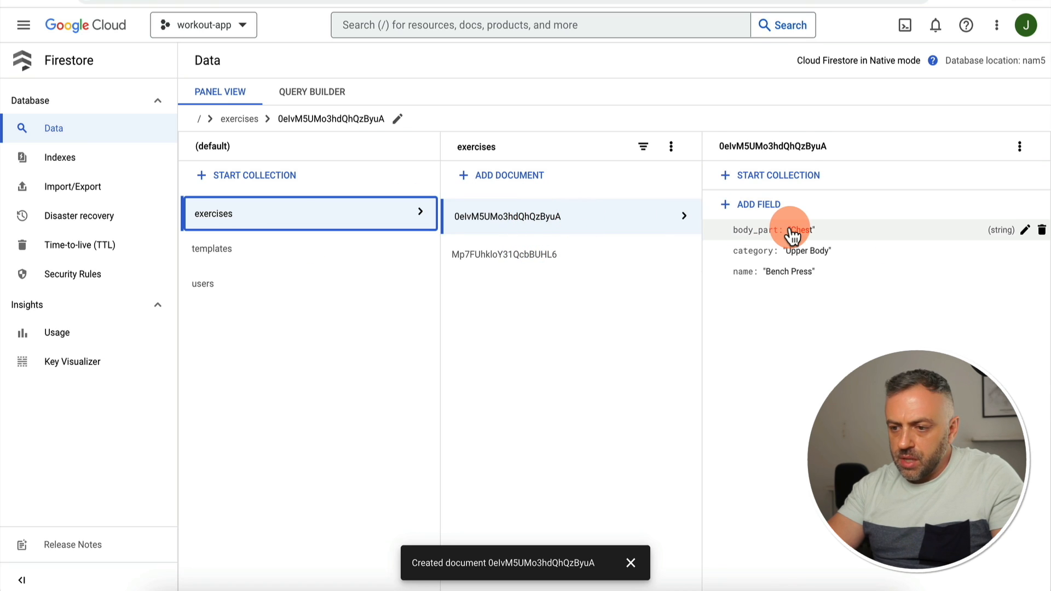
pyautogui.doubleClick(788, 147)
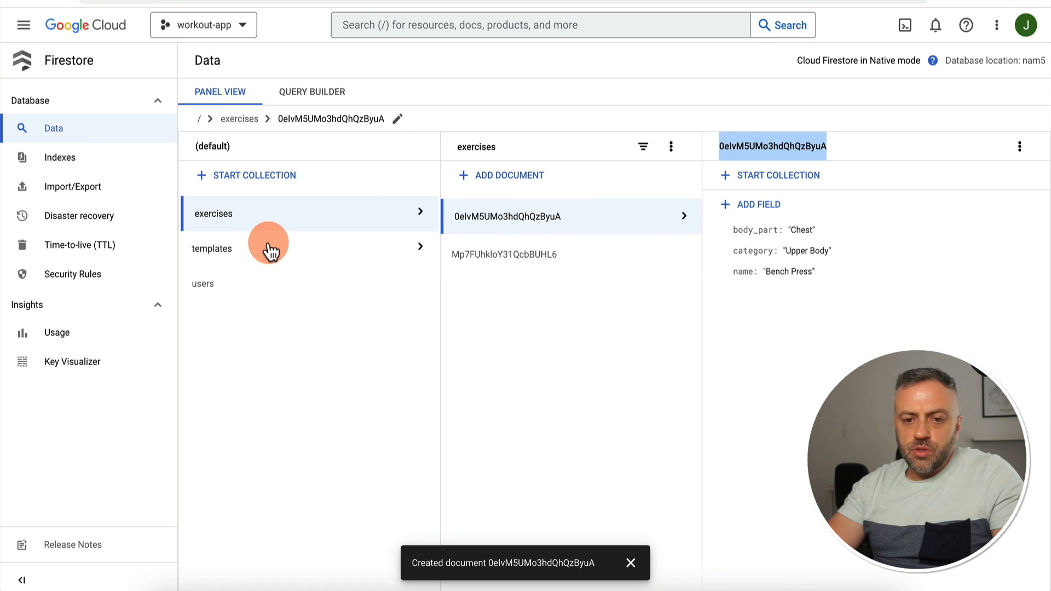
pyautogui.click(398, 119)
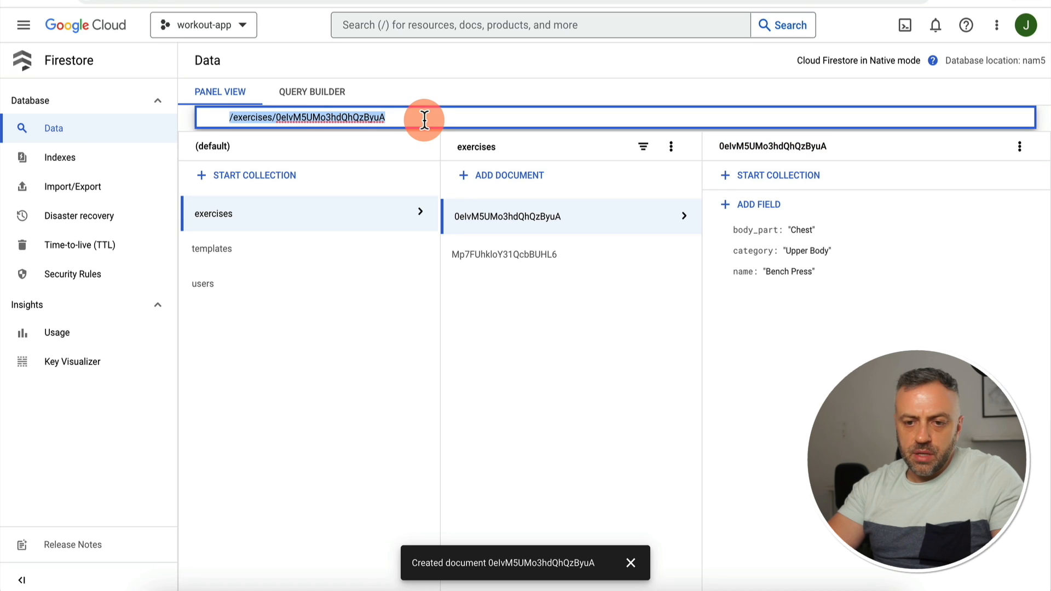
# Step: Append the Bench Press path as a reference item to Legs Template's exerciseRefs, checking the app preview
pyautogui.click(290, 369)
pyautogui.click(346, 257)
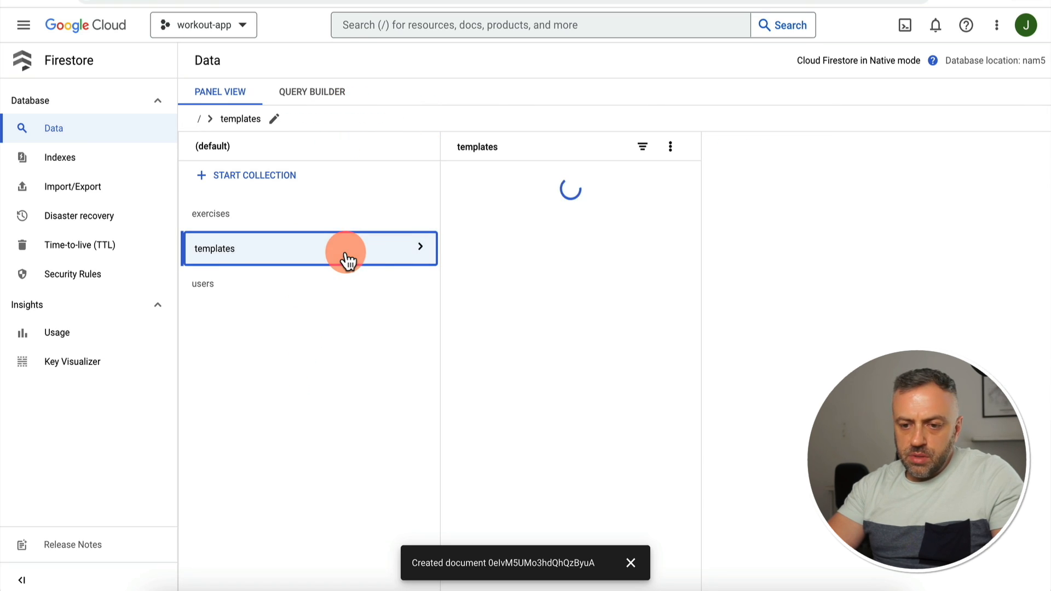
pyautogui.click(515, 217)
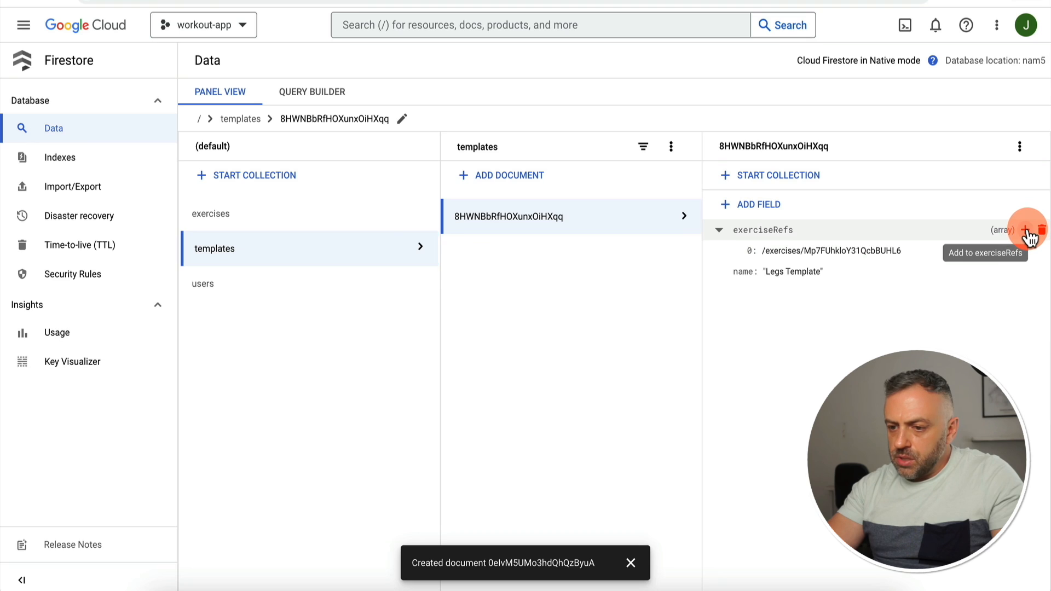
pyautogui.click(1027, 233)
pyautogui.click(462, 295)
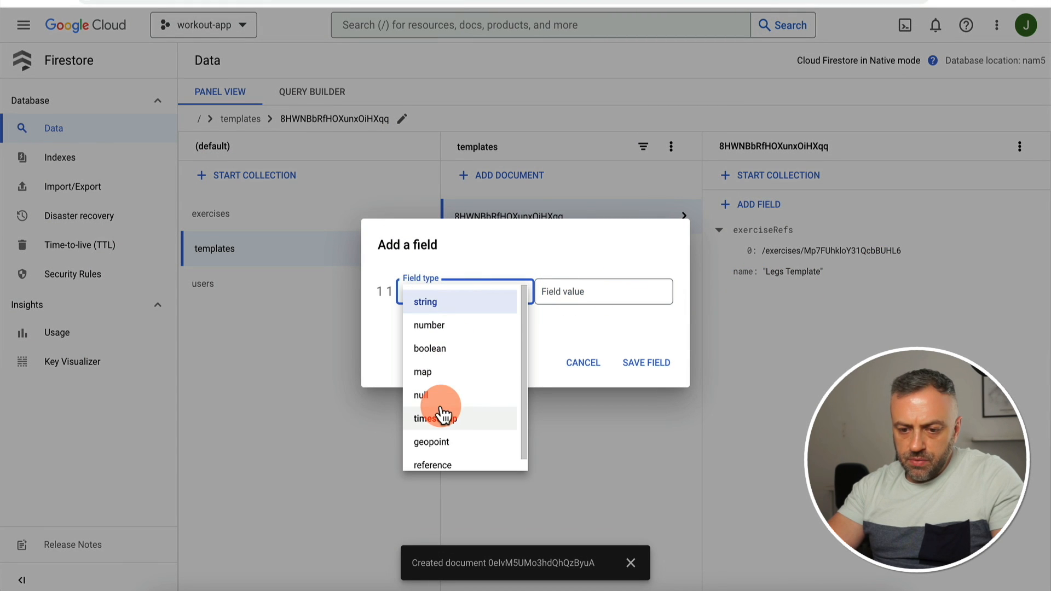
pyautogui.click(469, 462)
pyautogui.write('/exercises/0elvM5UMo3hdQhQzByuA')
pyautogui.click(660, 366)
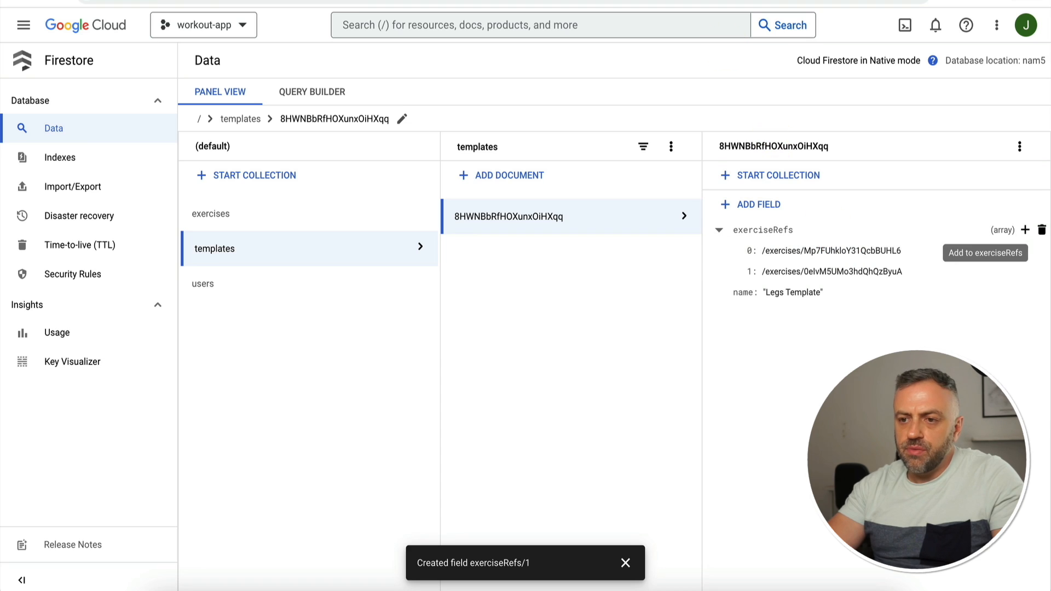
pyautogui.click(579, 1)
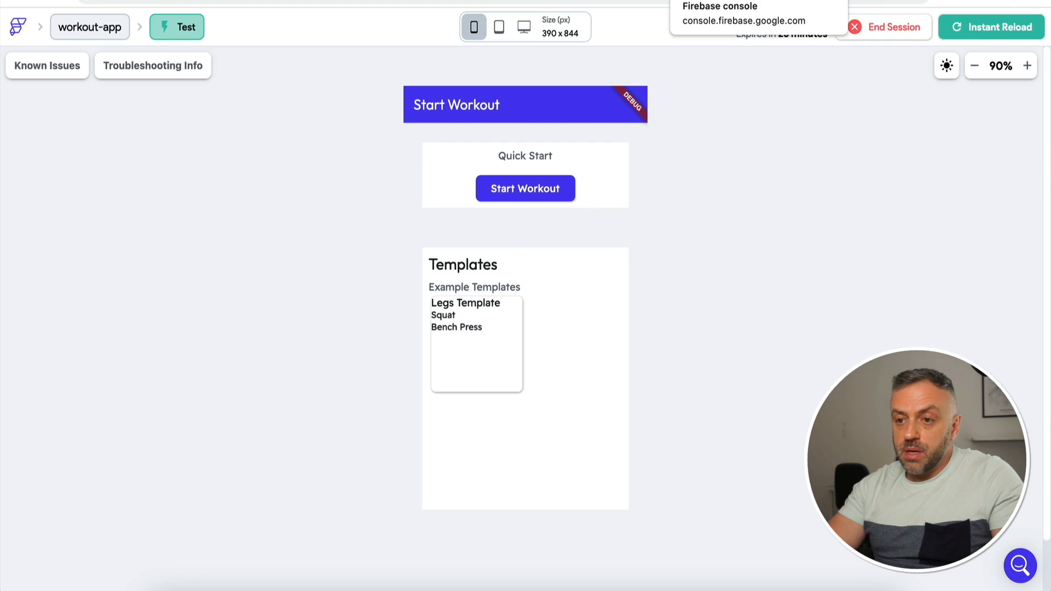
pyautogui.click(853, 1)
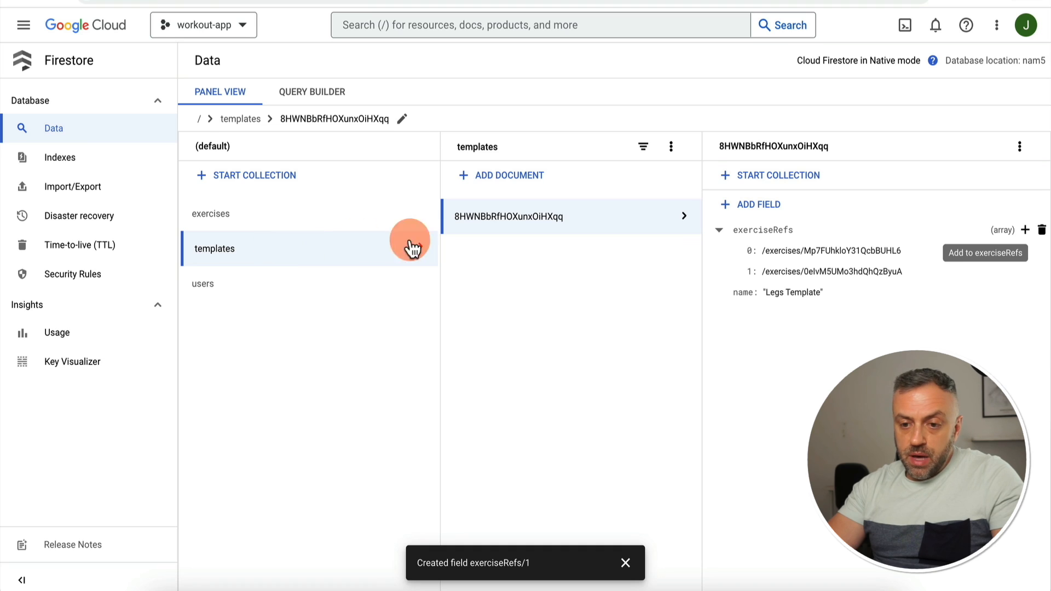
# Step: Duplicate the Legs Template as 'Upper Body Template', keeping both exercise references, and view the test preview
pyautogui.click(1020, 148)
pyautogui.click(963, 178)
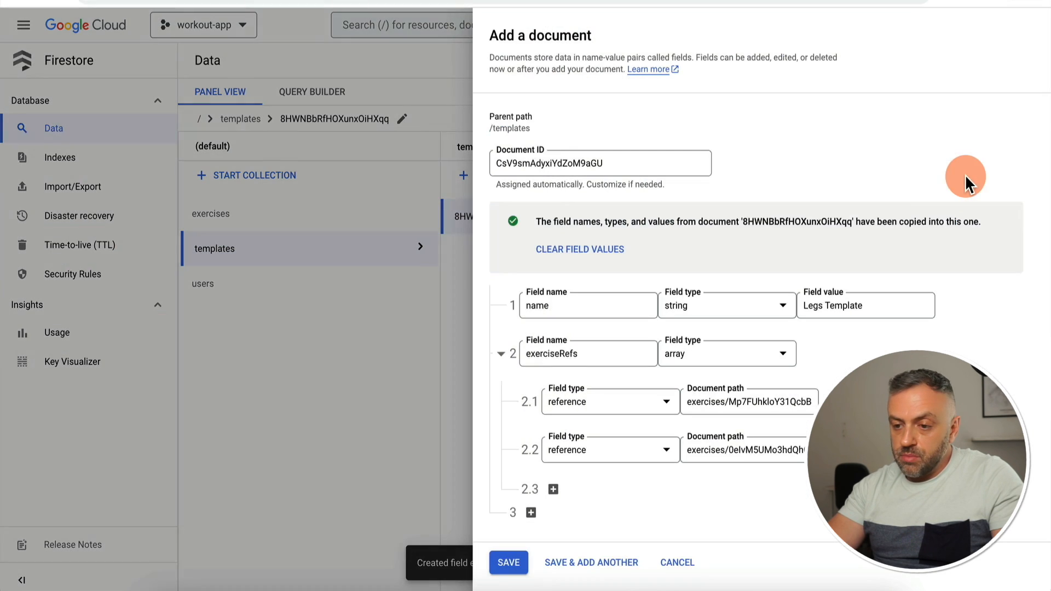
pyautogui.click(812, 304)
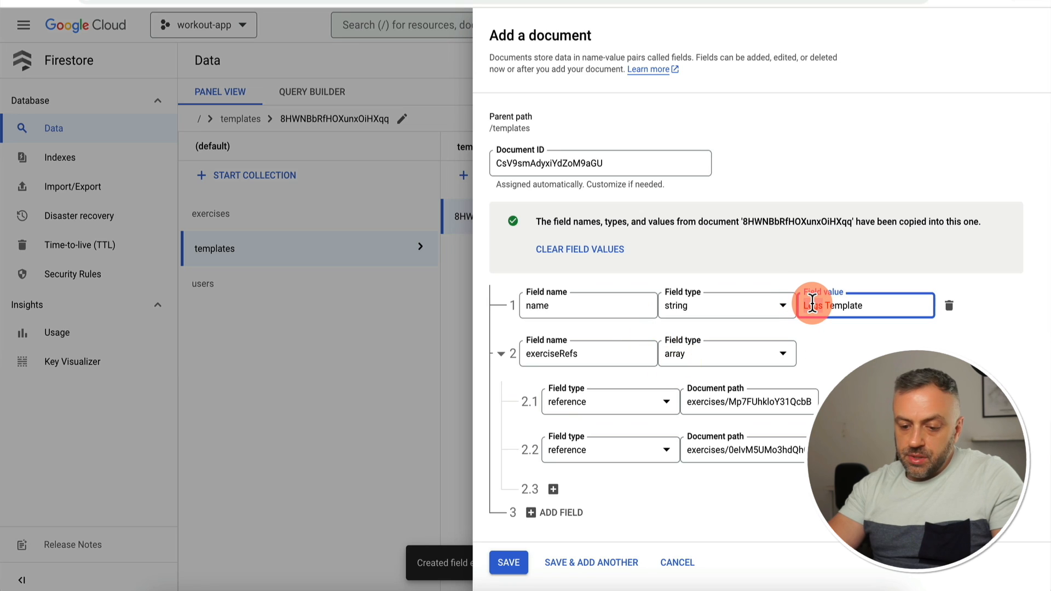
pyautogui.doubleClick(812, 304)
pyautogui.write('Upper B')
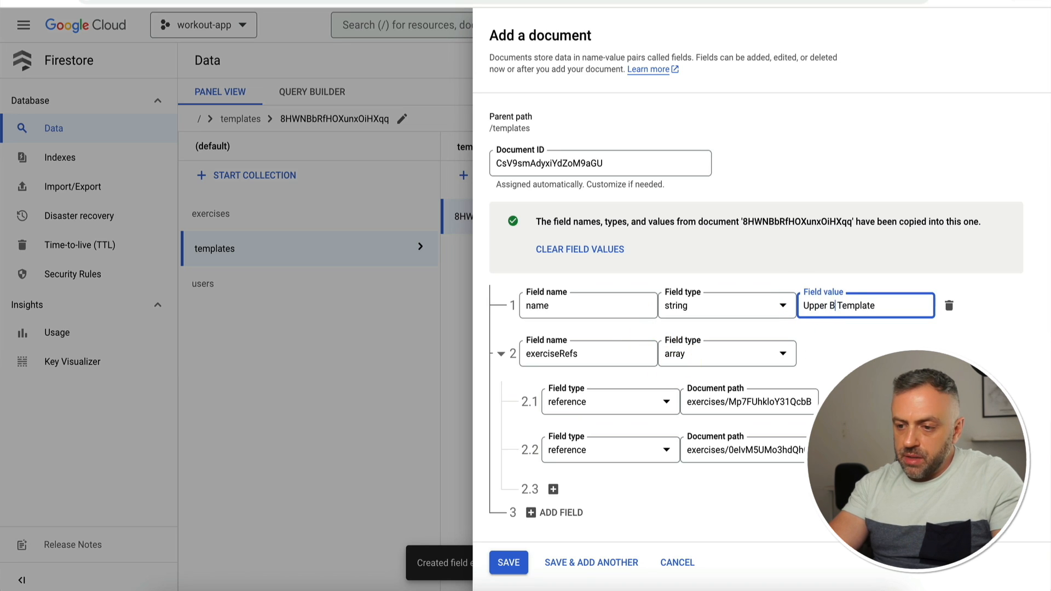
pyautogui.write('ody')
pyautogui.click(509, 562)
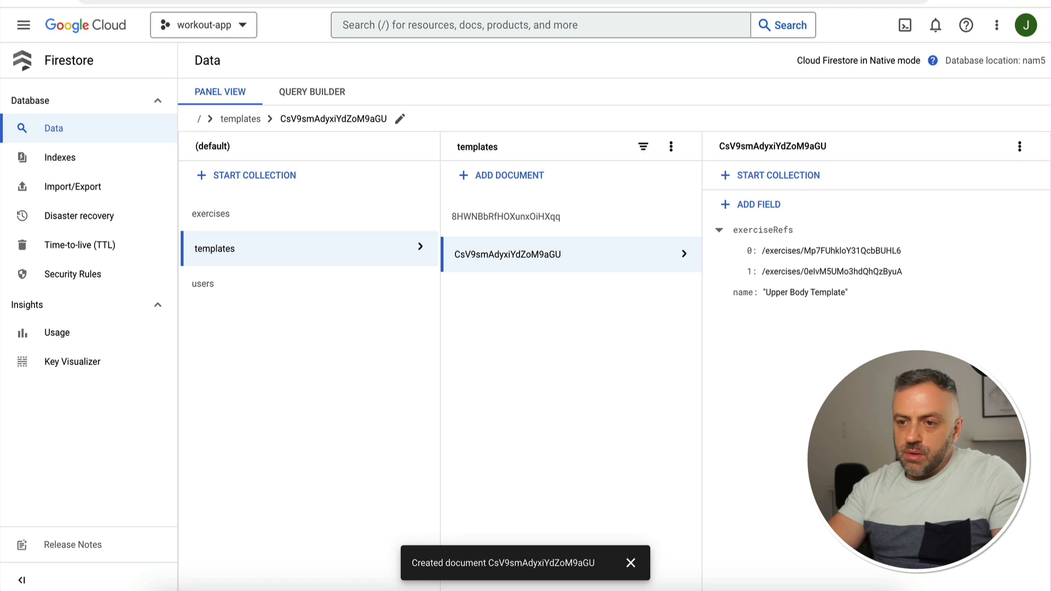
pyautogui.hotkey('ctrl', 'Tab')
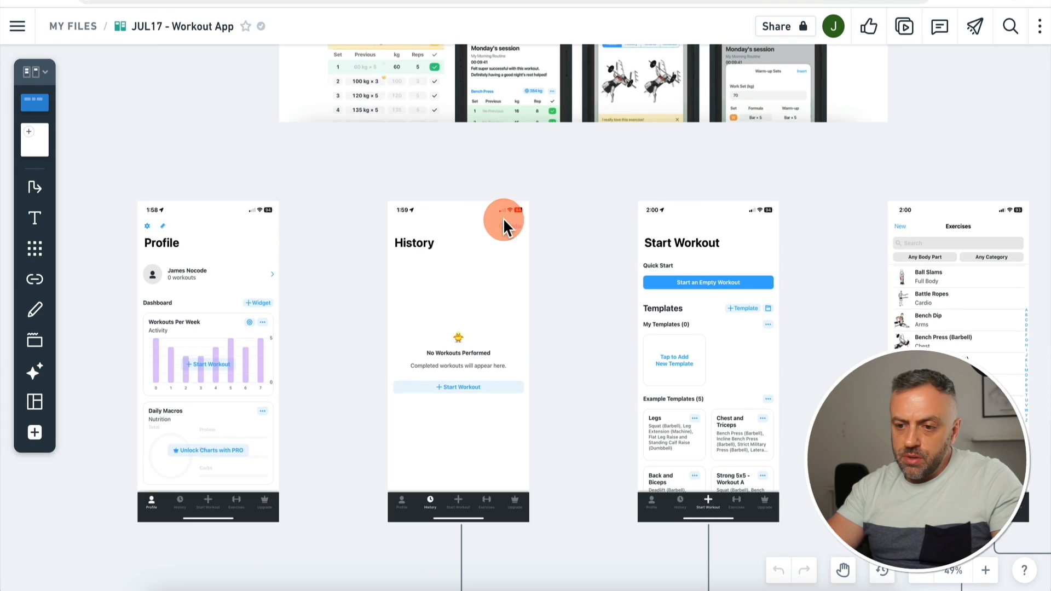
# Step: Scroll the Workout App board to view the Profile, History, Start Workout and Exercises screens
pyautogui.scroll(2, 547, 232)
pyautogui.scroll(-3, 547, 231)
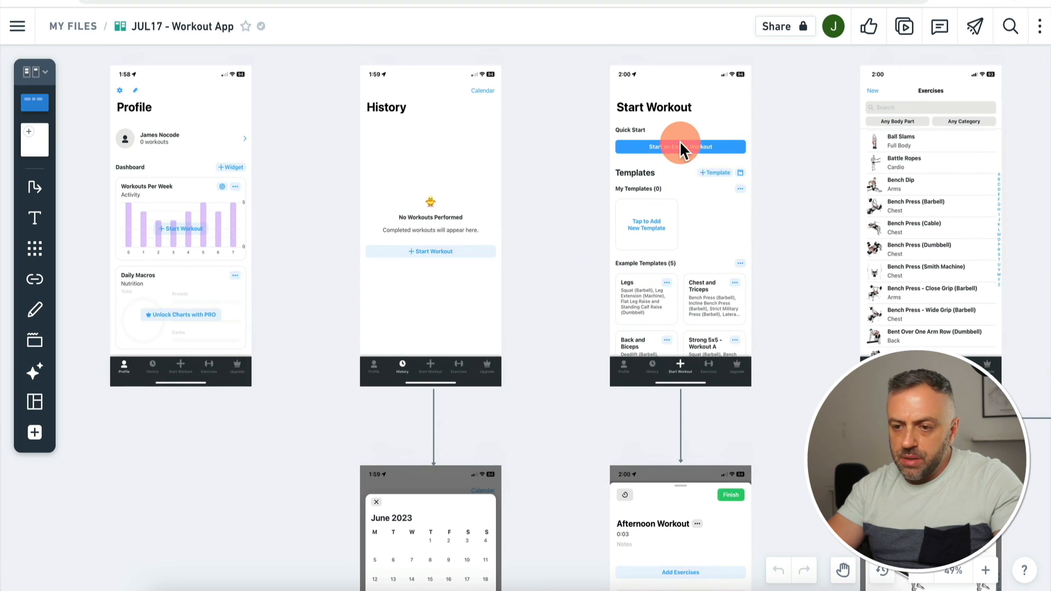
# Step: Pan between the Start Workout mockup and the Afternoon Workout sheet with Finish, Add Exercises, Cancel Workout
pyautogui.scroll(-10, 560, 347)
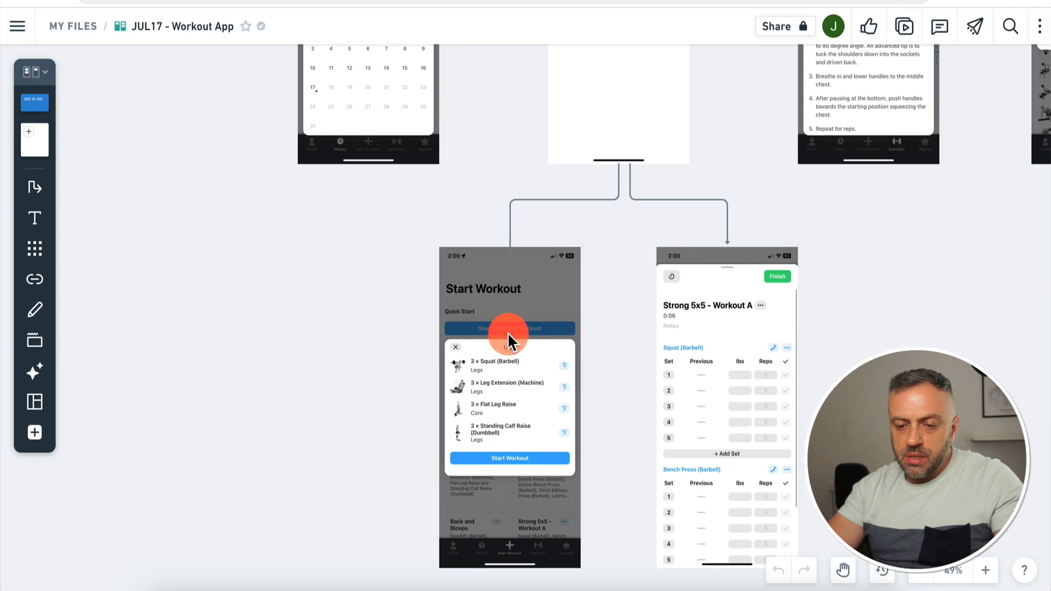
pyautogui.scroll(10, 500, 401)
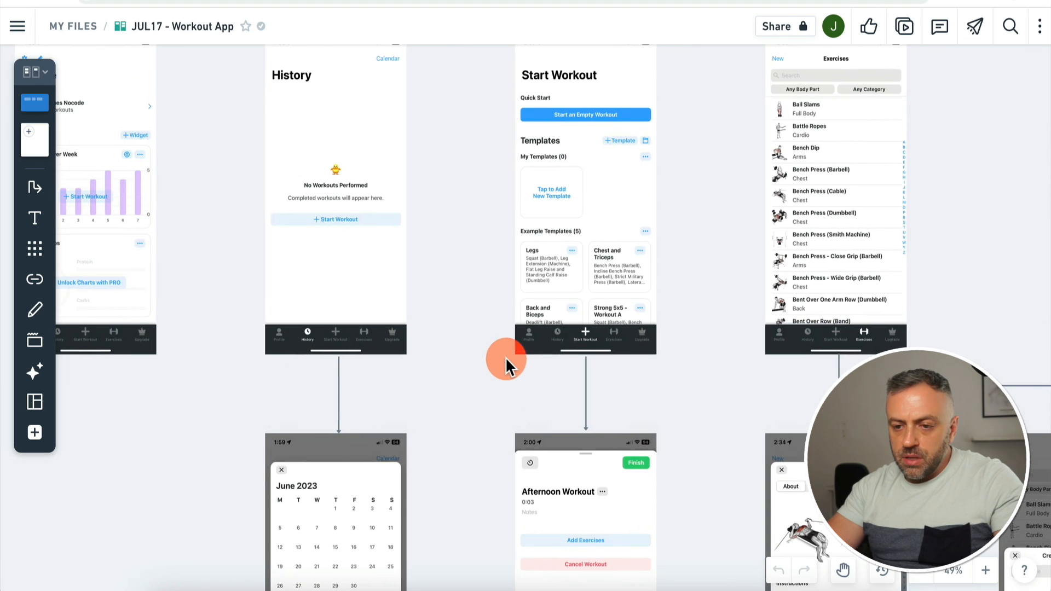
pyautogui.scroll(-5, 489, 393)
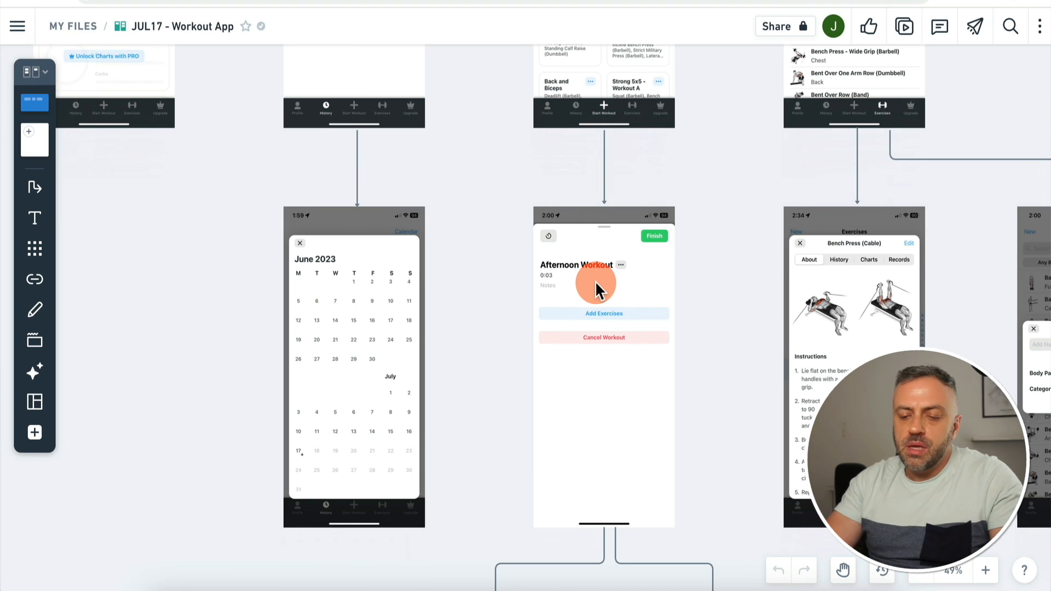
pyautogui.scroll(5, 596, 281)
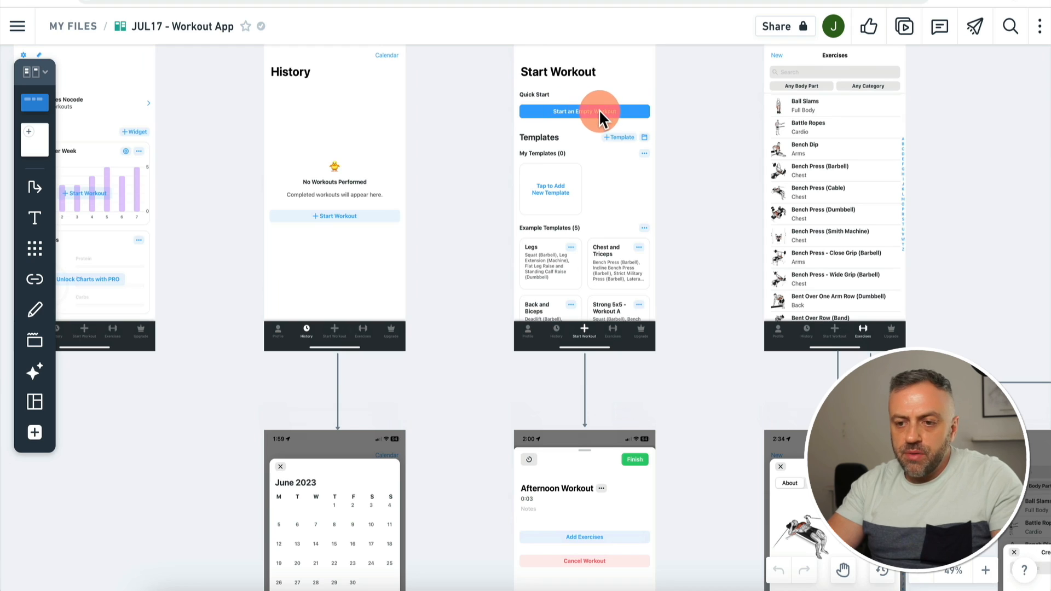
pyautogui.scroll(-5, 479, 265)
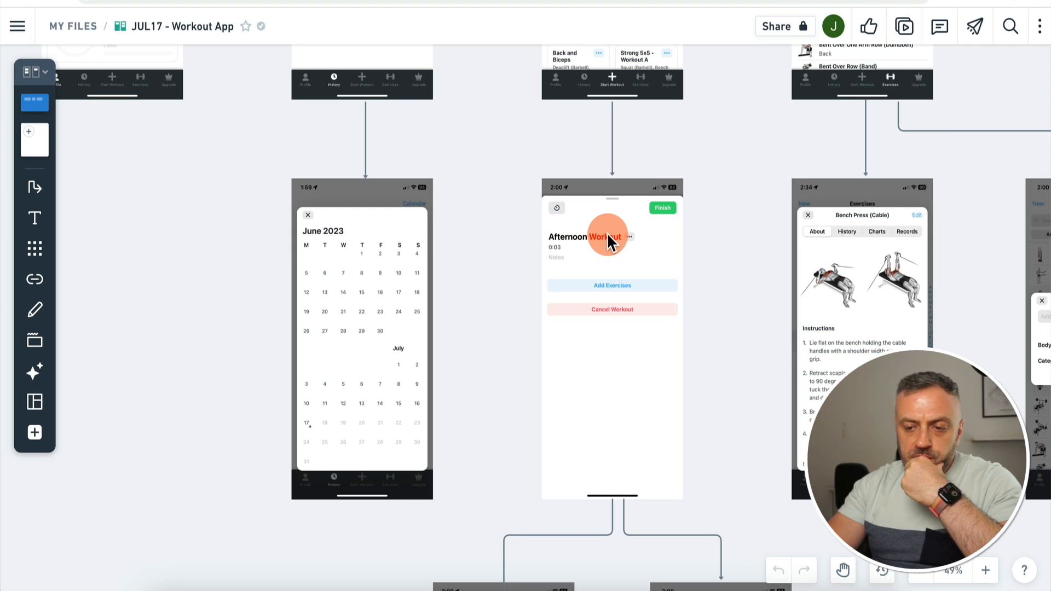
pyautogui.scroll(5, 606, 232)
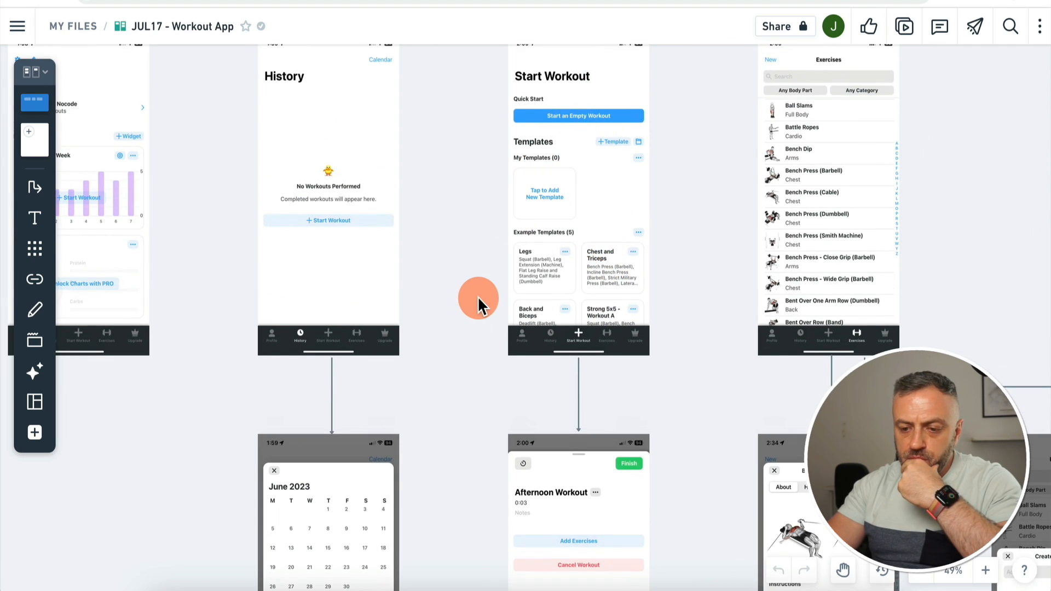
pyautogui.scroll(-5, 478, 296)
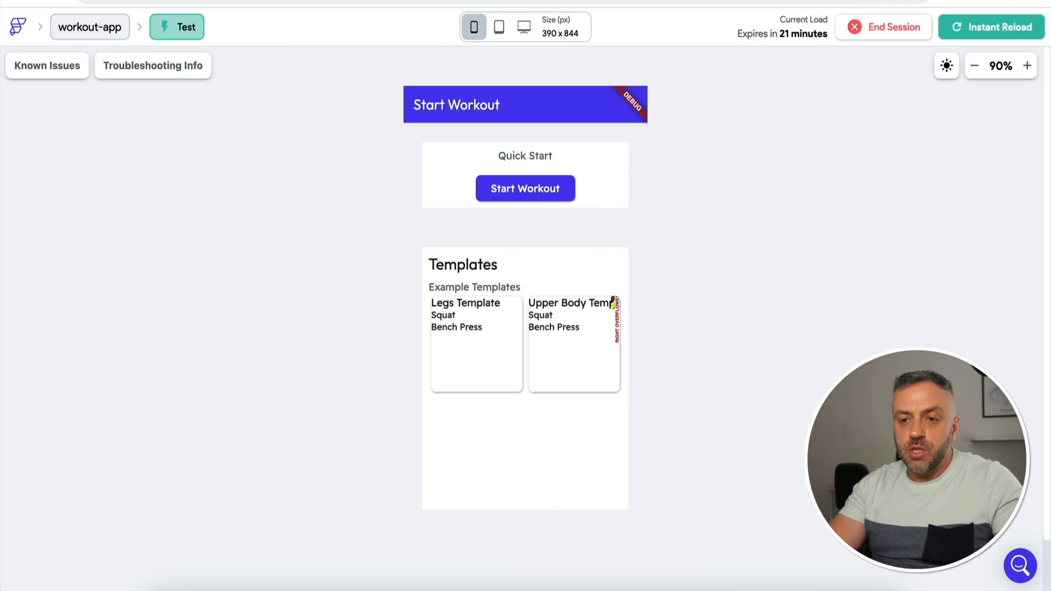
# Step: Create a blank FlutterFlow page named test from the pages list, then return to the Whimsical board
pyautogui.click(399, 19)
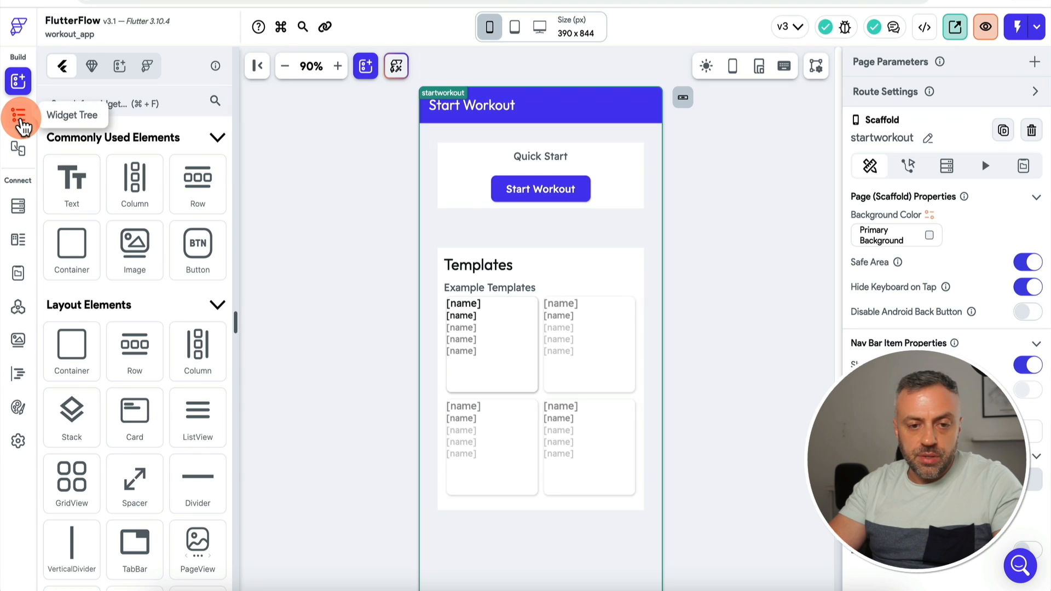
pyautogui.click(21, 121)
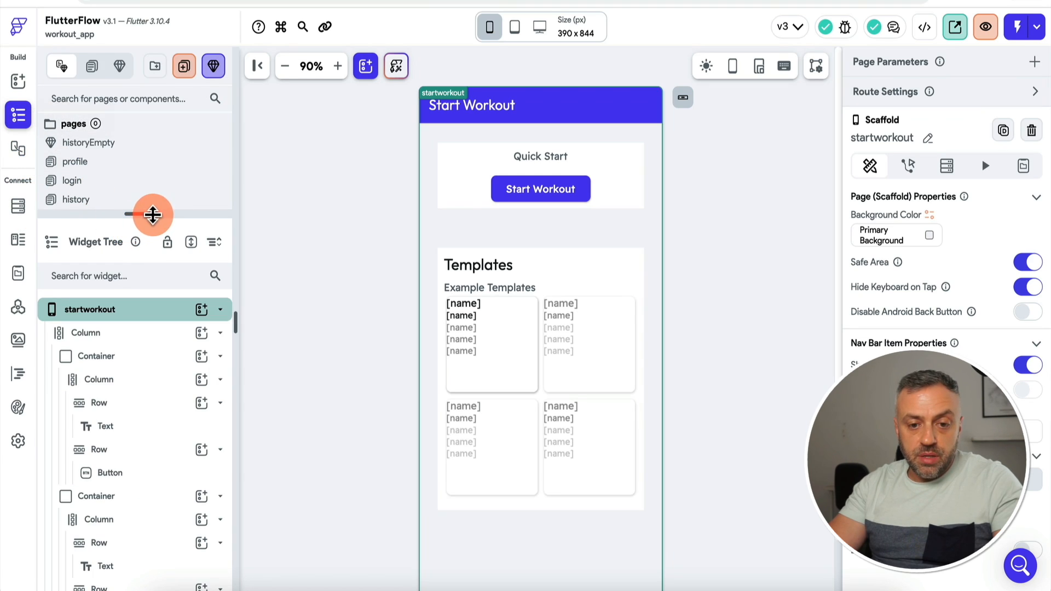
pyautogui.moveTo(150, 214); pyautogui.dragTo(151, 249)
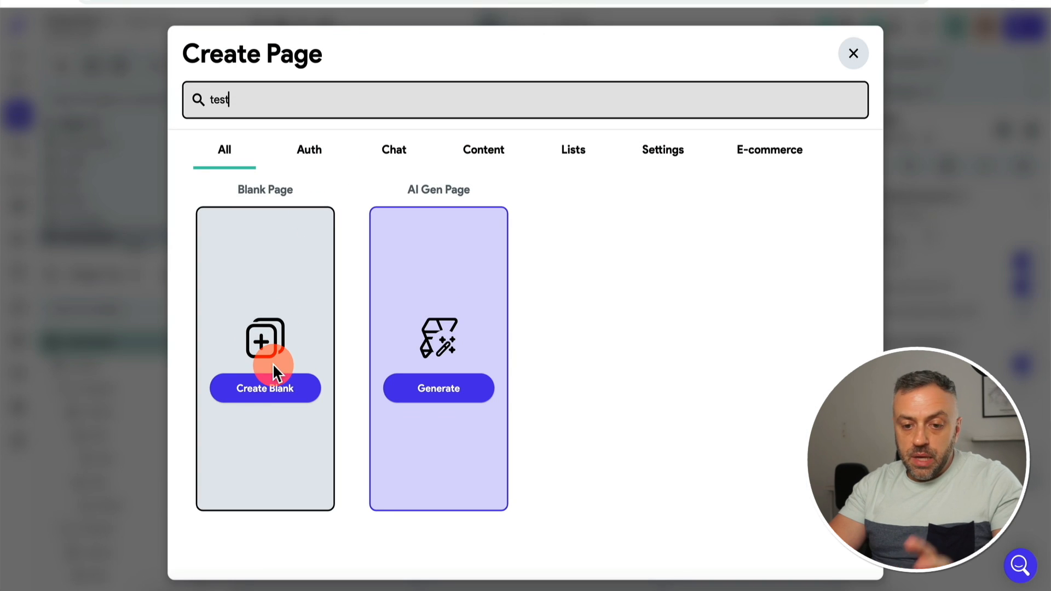
pyautogui.click(271, 390)
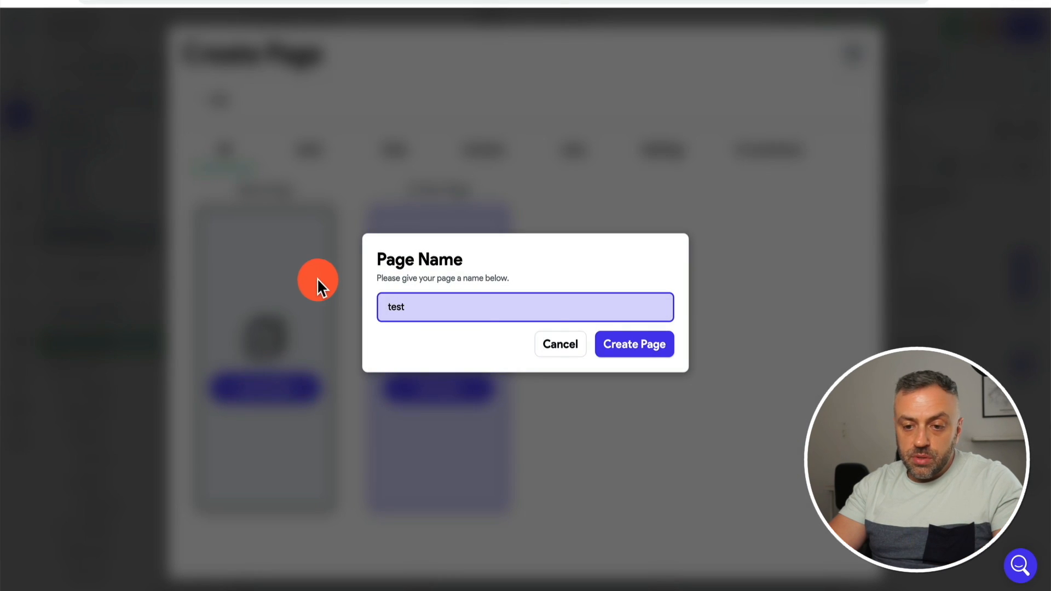
pyautogui.press('Return')
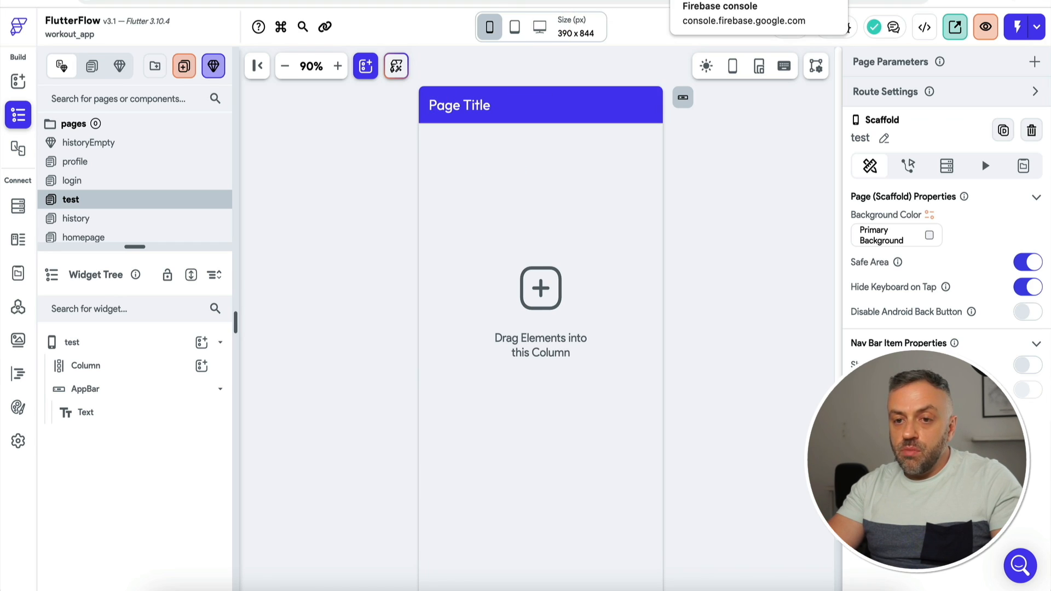
pyautogui.hotkey('ctrl', 'Tab')
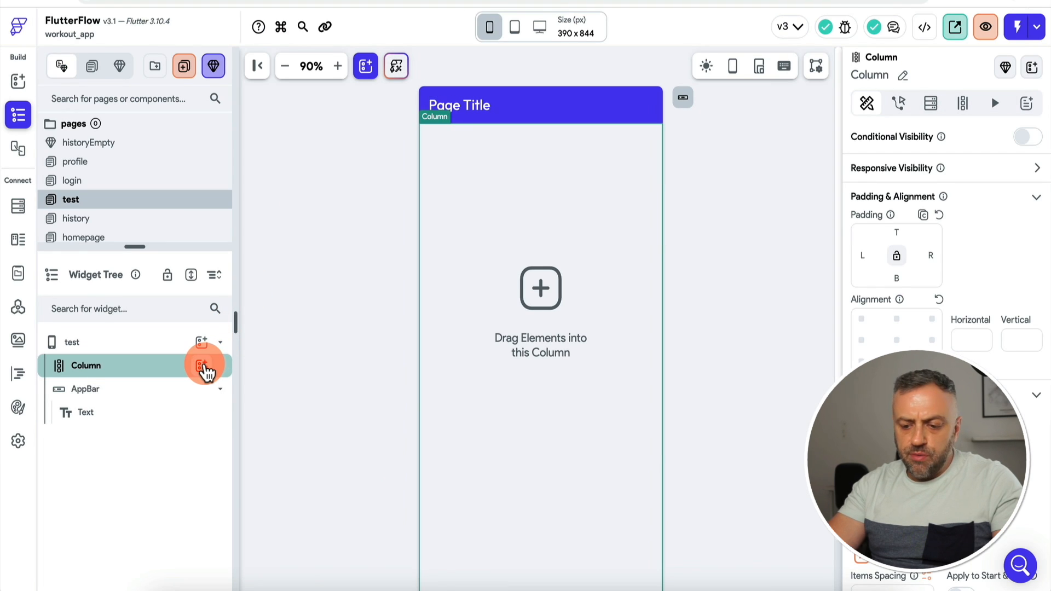
# Step: Add a Row inside the test page's Column and set the Column's top padding to 30
pyautogui.click(201, 366)
pyautogui.write('row')
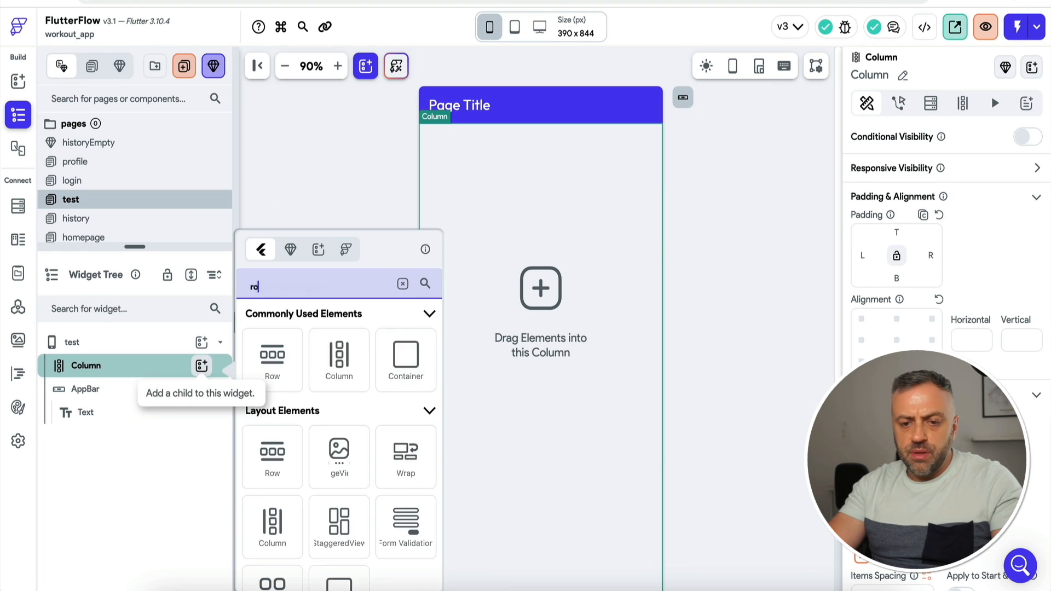
pyautogui.click(287, 343)
pyautogui.click(136, 366)
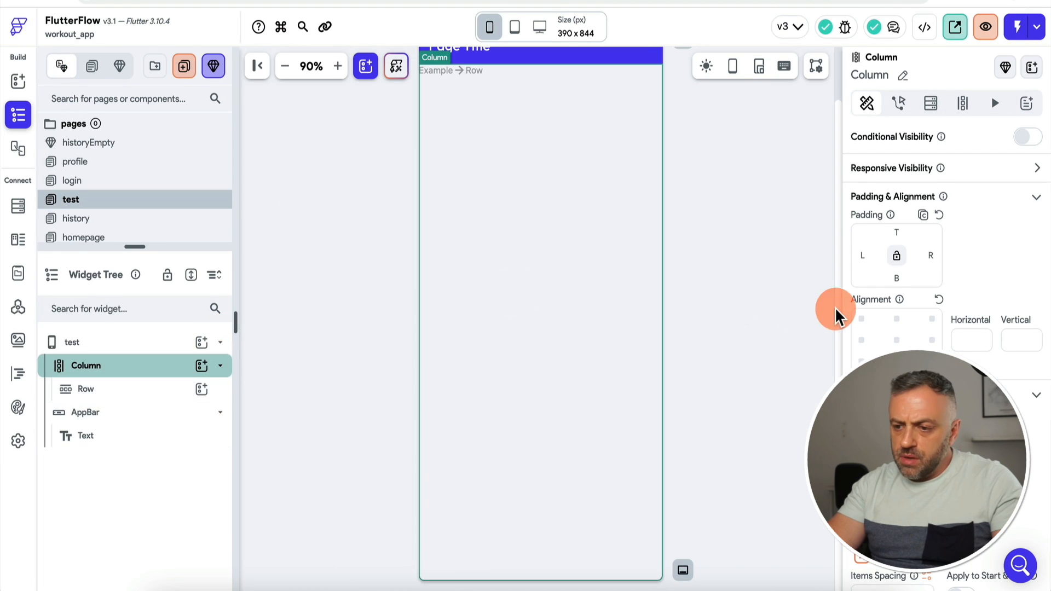
pyautogui.click(896, 231)
pyautogui.write('30')
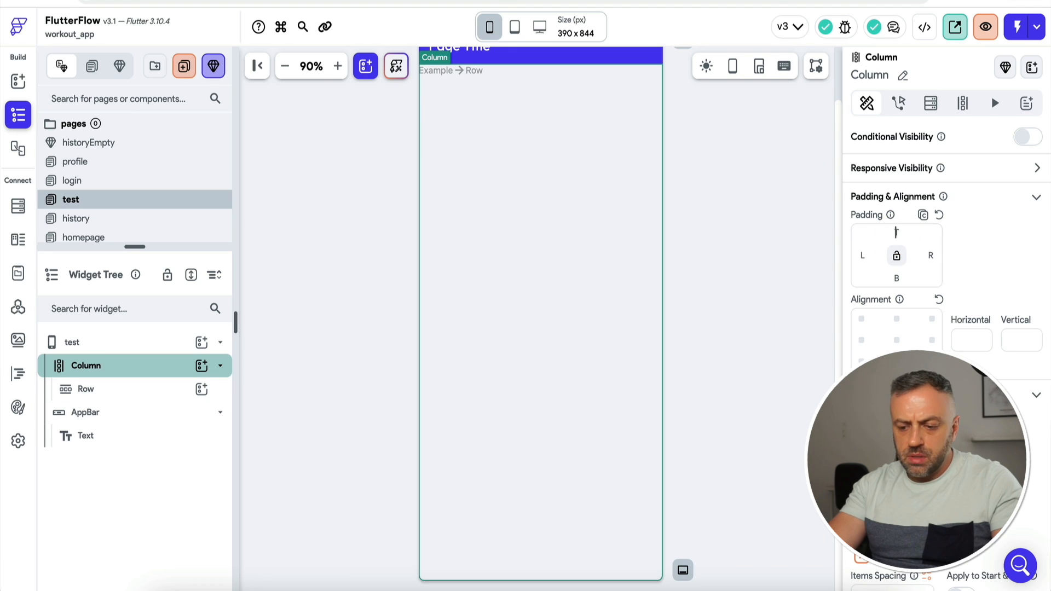
pyautogui.scroll(1, 465, 112)
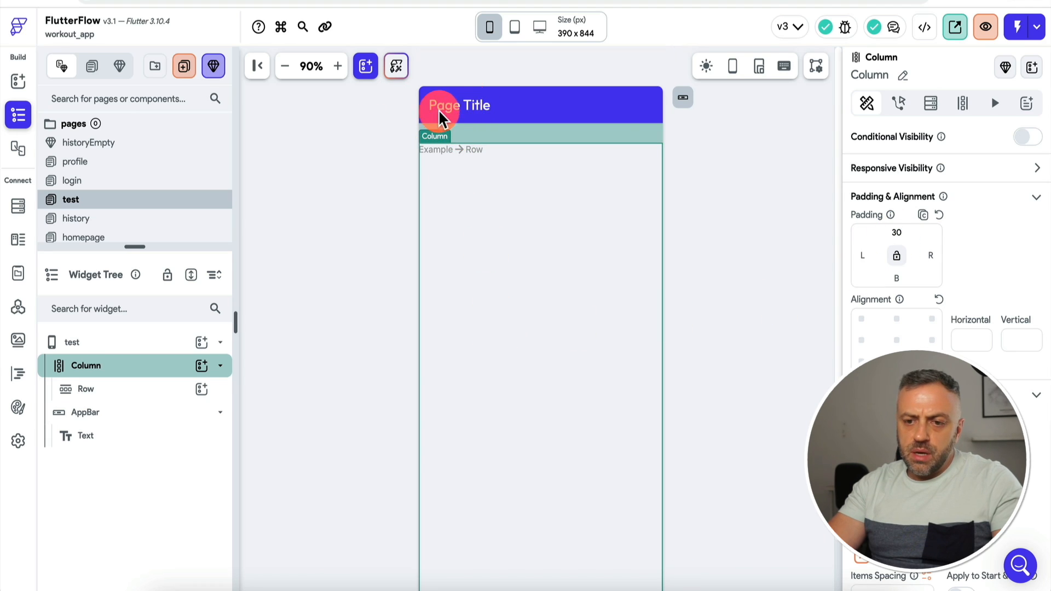
# Step: Put a Hello World Text widget inside the new Row
pyautogui.click(176, 399)
pyautogui.click(202, 389)
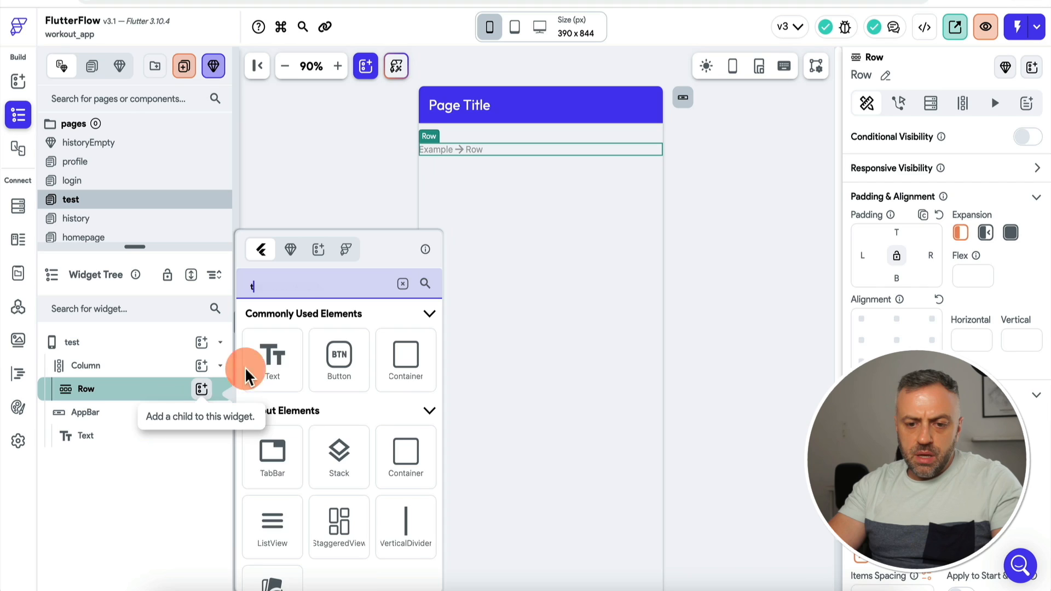
pyautogui.write('te')
pyautogui.click(269, 369)
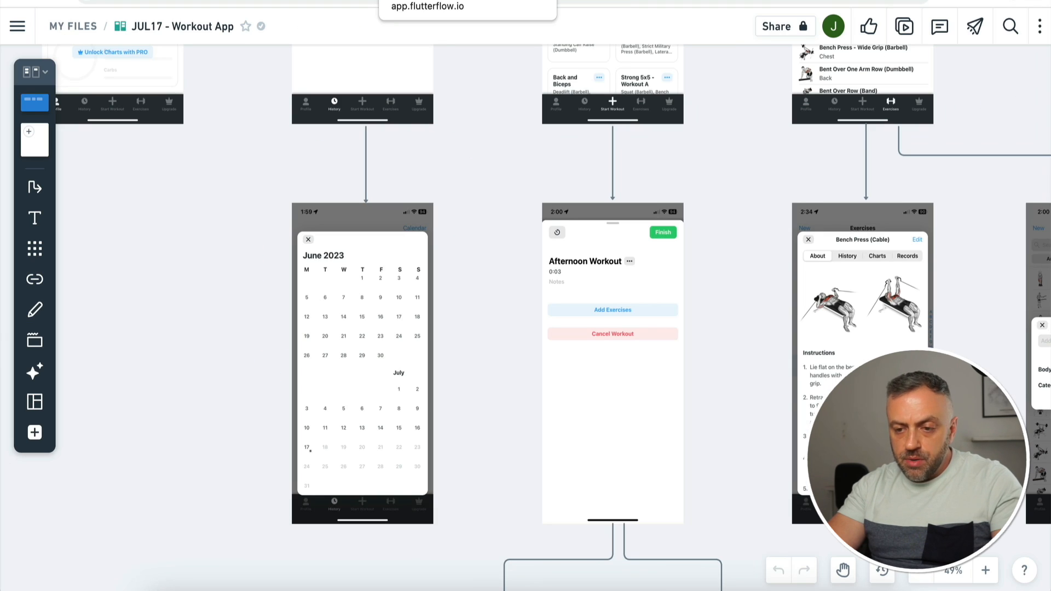
pyautogui.click(571, 255)
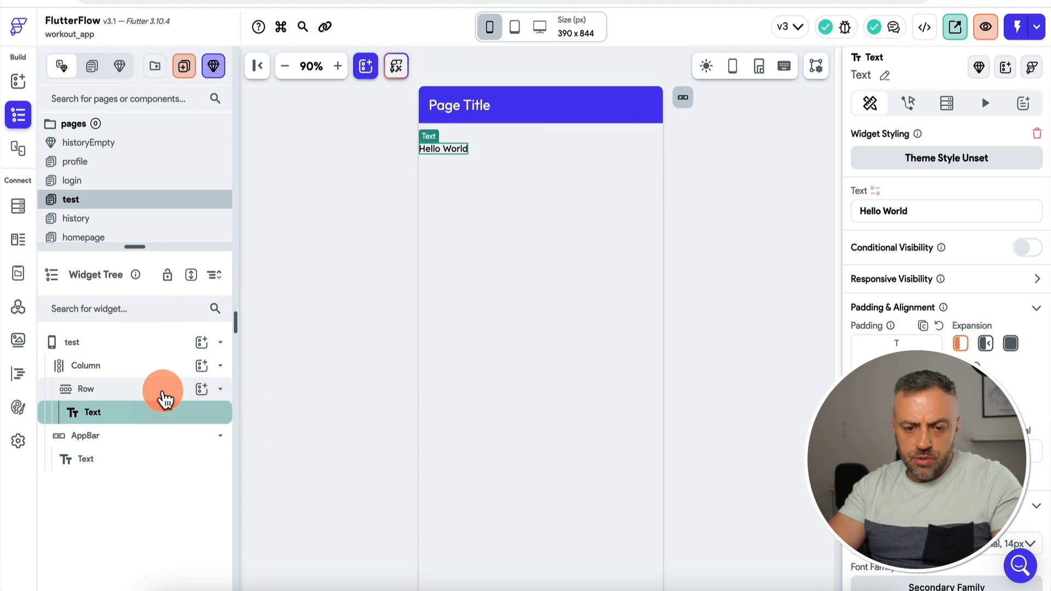
pyautogui.click(164, 397)
pyautogui.rightClick(163, 397)
# Step: Duplicate the Row twice and change the first row's text to 'Random Workout'
pyautogui.click(222, 290)
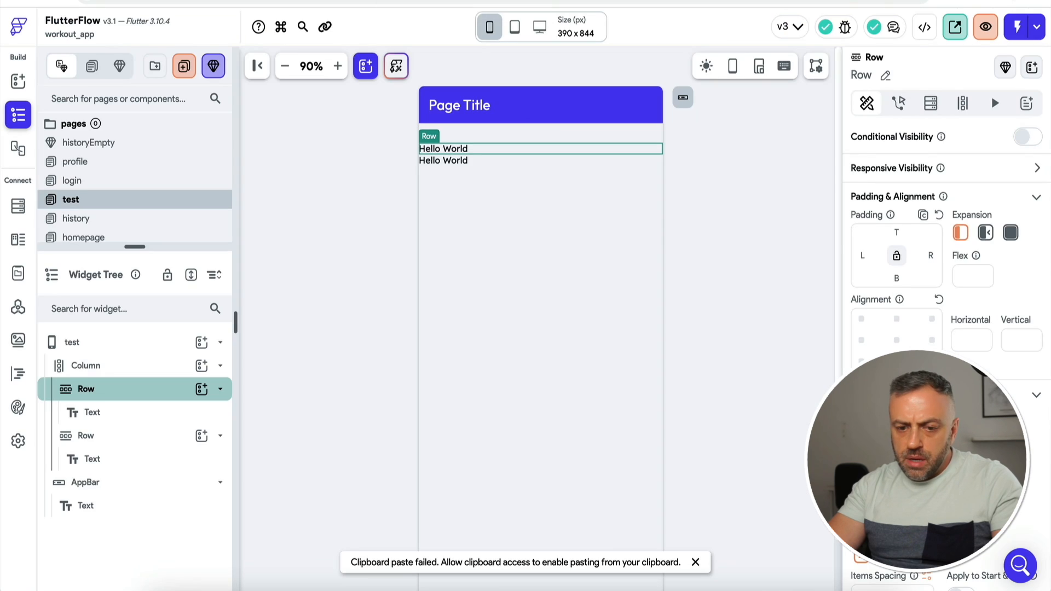
pyautogui.rightClick(148, 397)
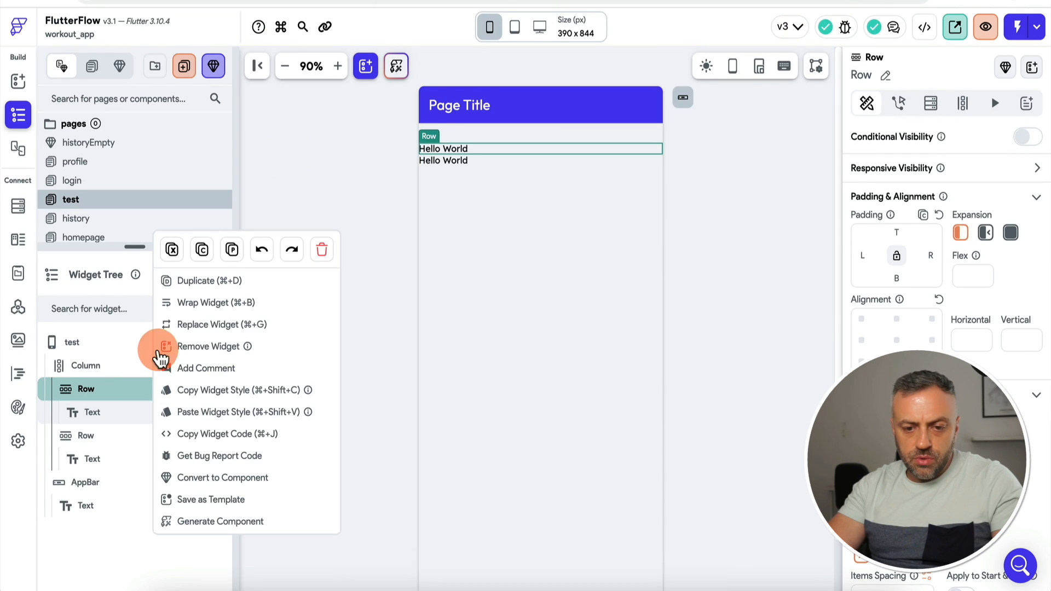
pyautogui.click(195, 281)
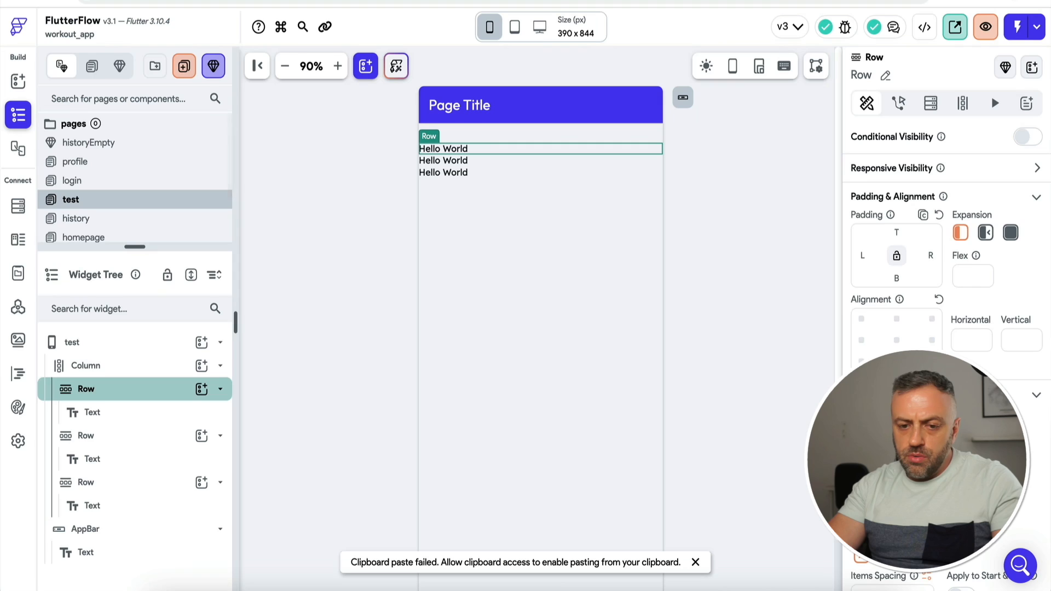
pyautogui.click(110, 412)
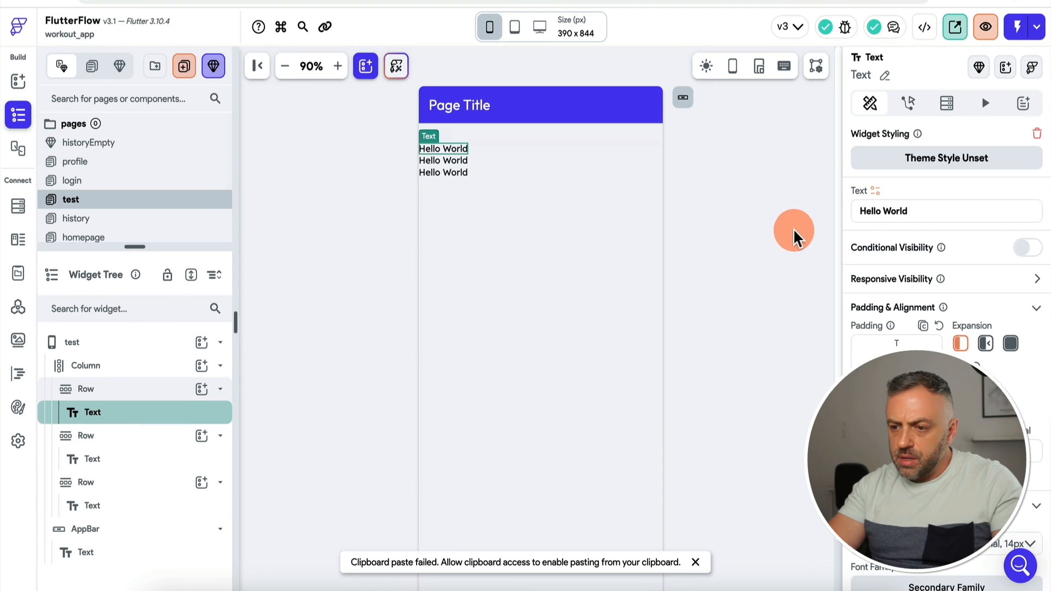
pyautogui.tripleClick(887, 211)
pyautogui.write('Random Wor')
pyautogui.write('kout')
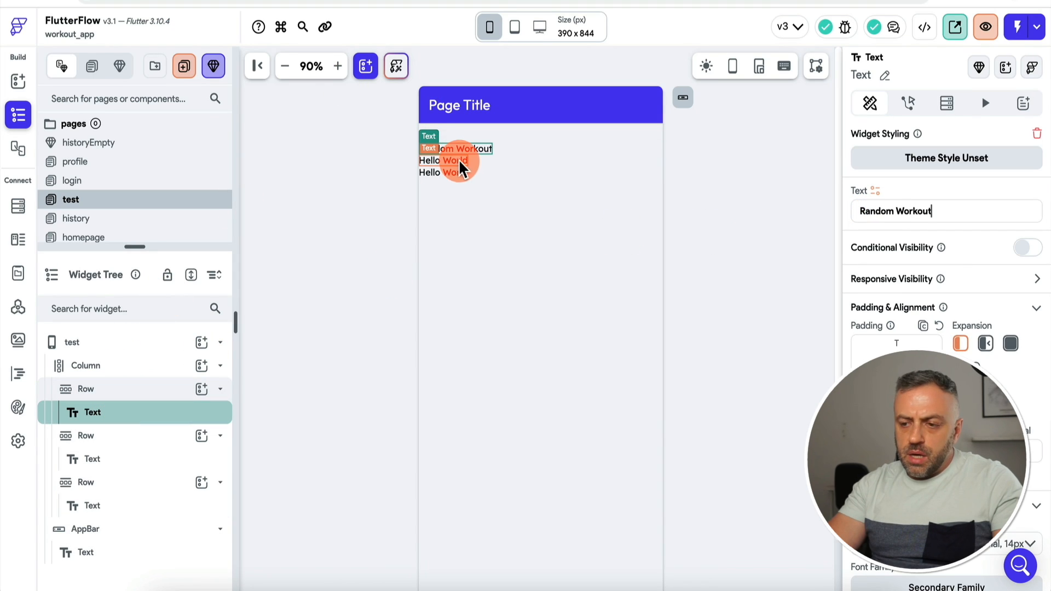
# Step: Give the first two Rows 20 bottom padding and style Random Workout as Title Large
pyautogui.click(114, 392)
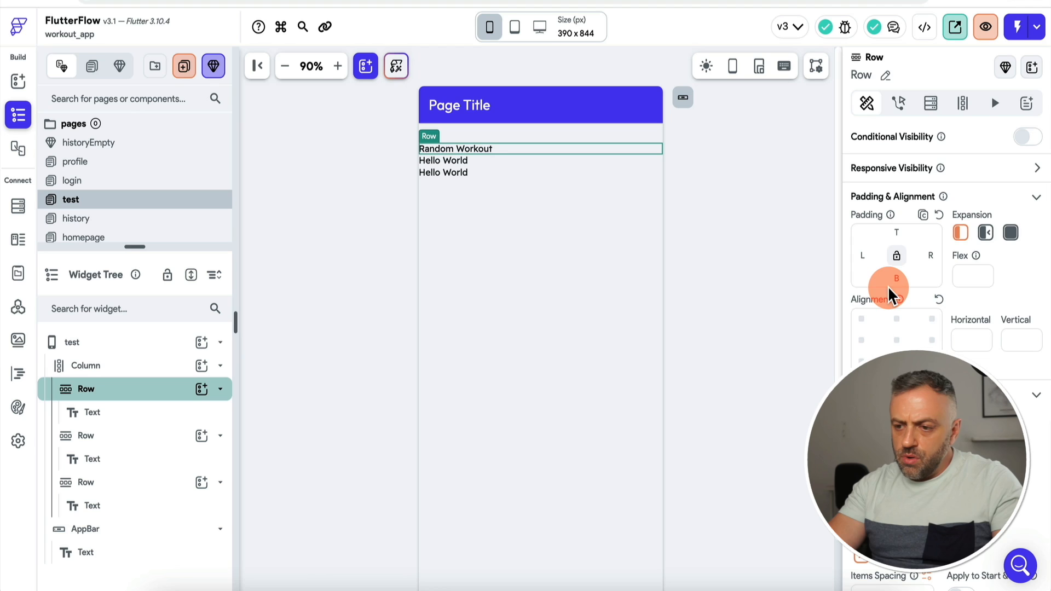
pyautogui.write('20')
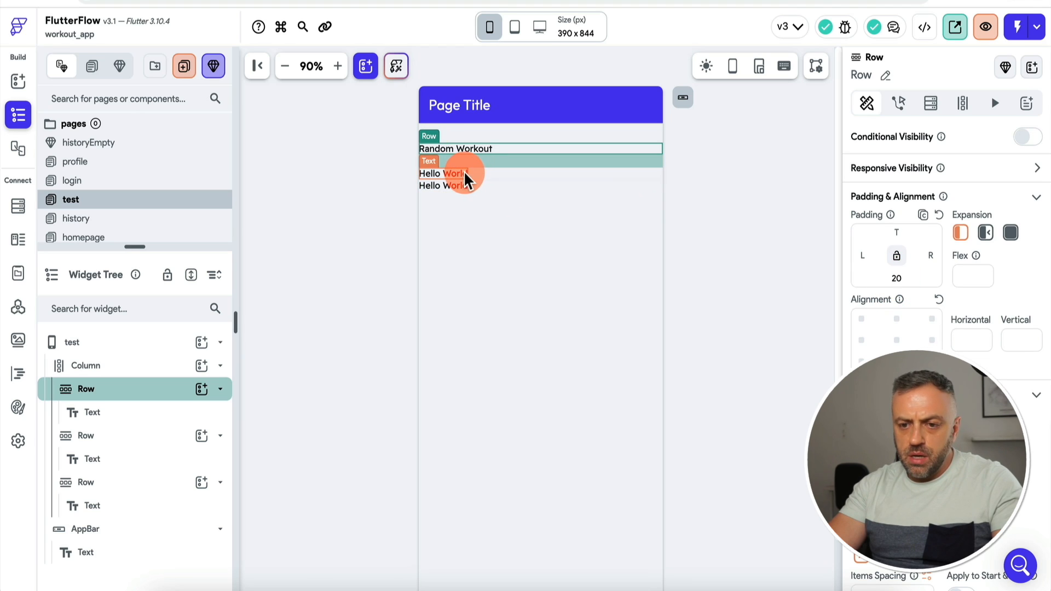
pyautogui.click(464, 177)
pyautogui.write('20')
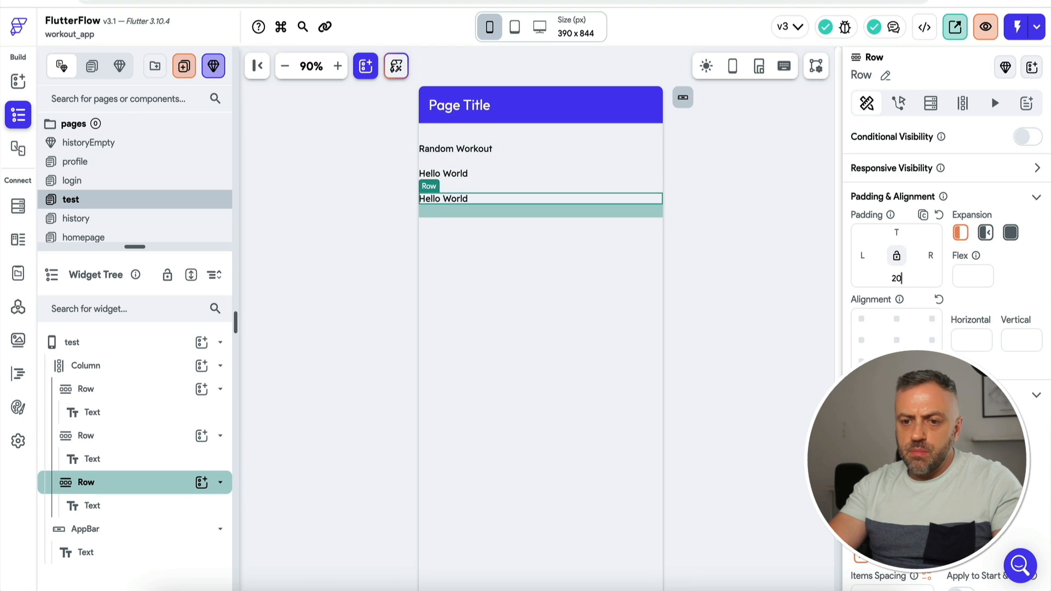
pyautogui.click(485, 151)
pyautogui.scroll(-6, 909, 241)
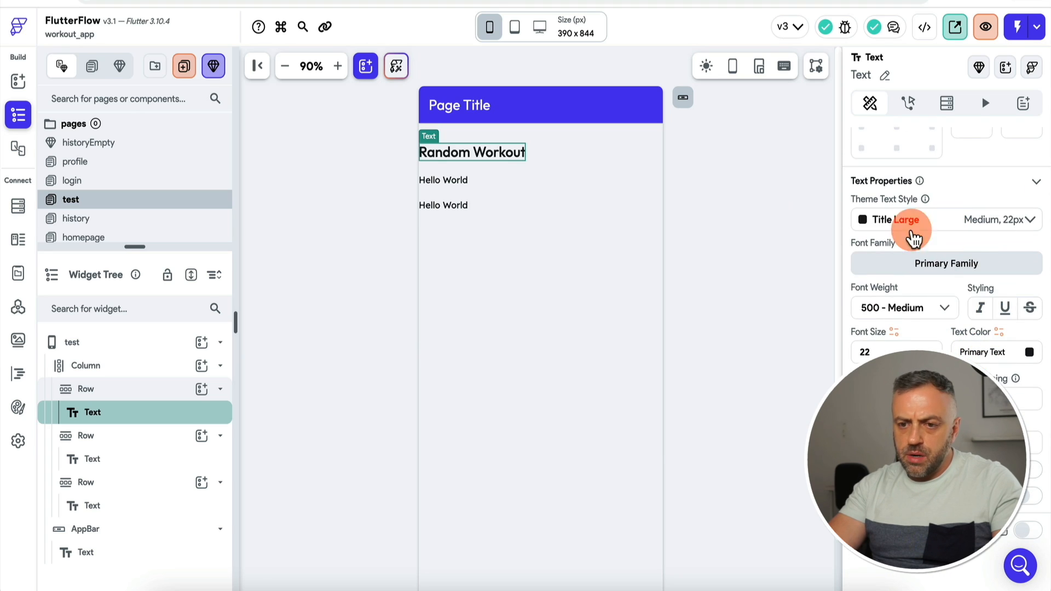
pyautogui.click(444, 182)
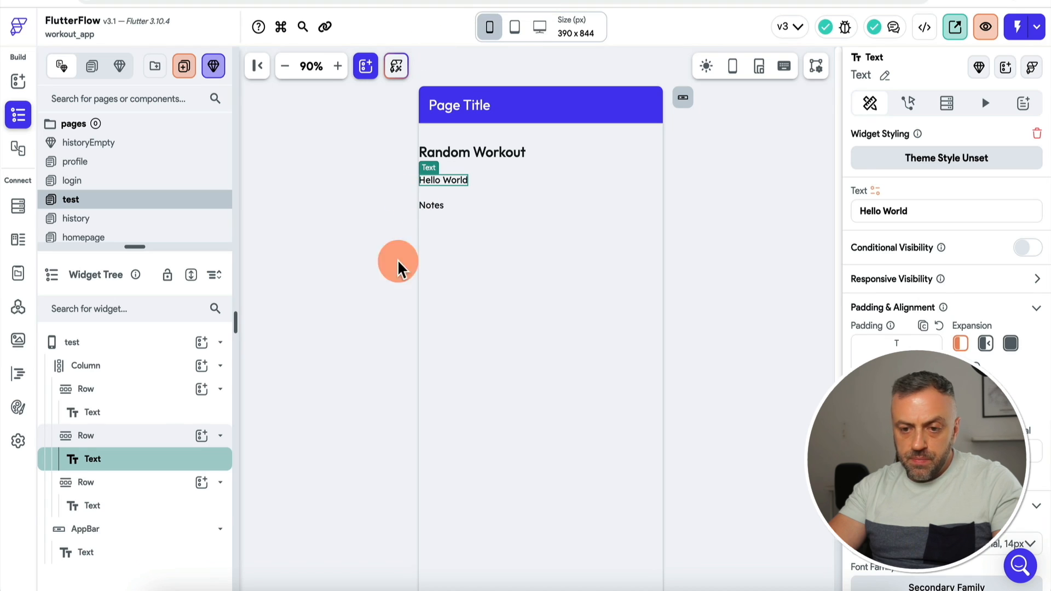
pyautogui.click(203, 368)
pyautogui.click(201, 365)
# Step: Add a Row under the Column, duplicate it, and place a Button in each Row
pyautogui.write('row')
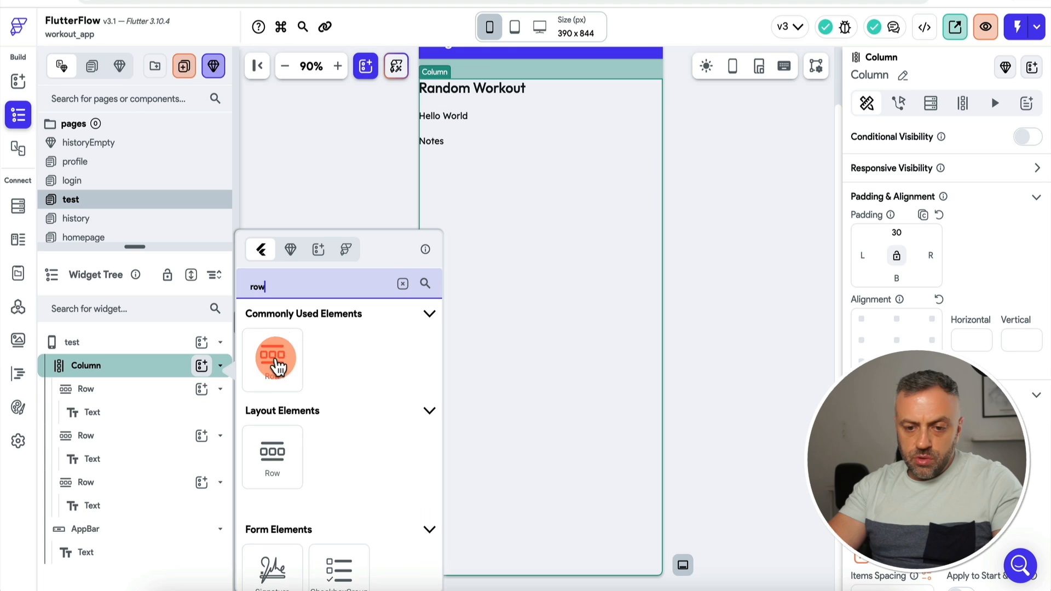
pyautogui.click(274, 362)
pyautogui.rightClick(167, 537)
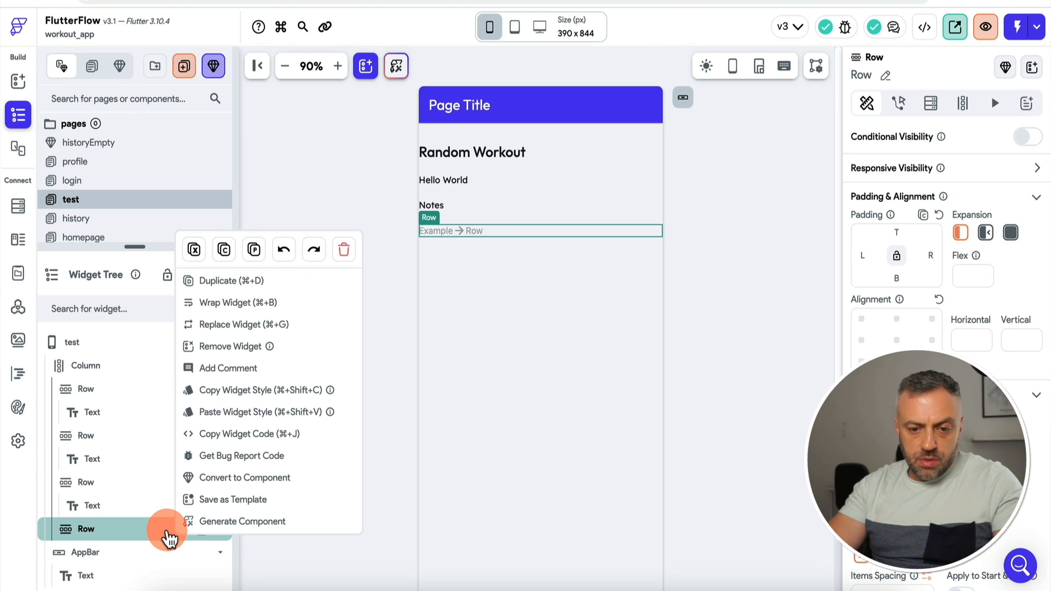
pyautogui.click(258, 283)
pyautogui.click(208, 532)
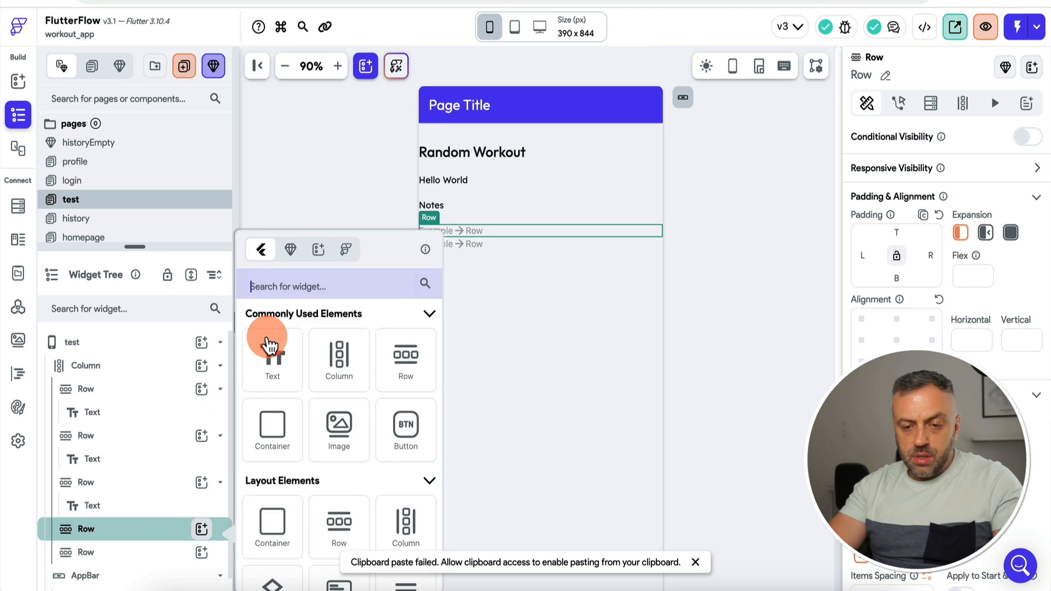
pyautogui.write('but')
pyautogui.click(268, 348)
pyautogui.click(204, 535)
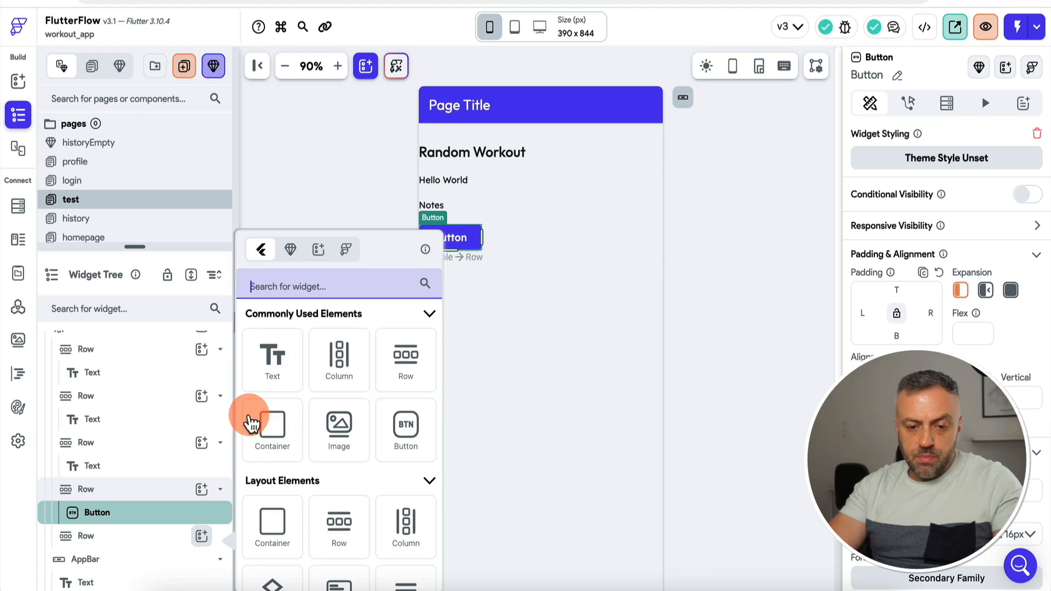
pyautogui.write('bu')
pyautogui.click(272, 352)
# Step: Centre the buttons in their Rows and add bottom padding to the first button Row
pyautogui.click(110, 489)
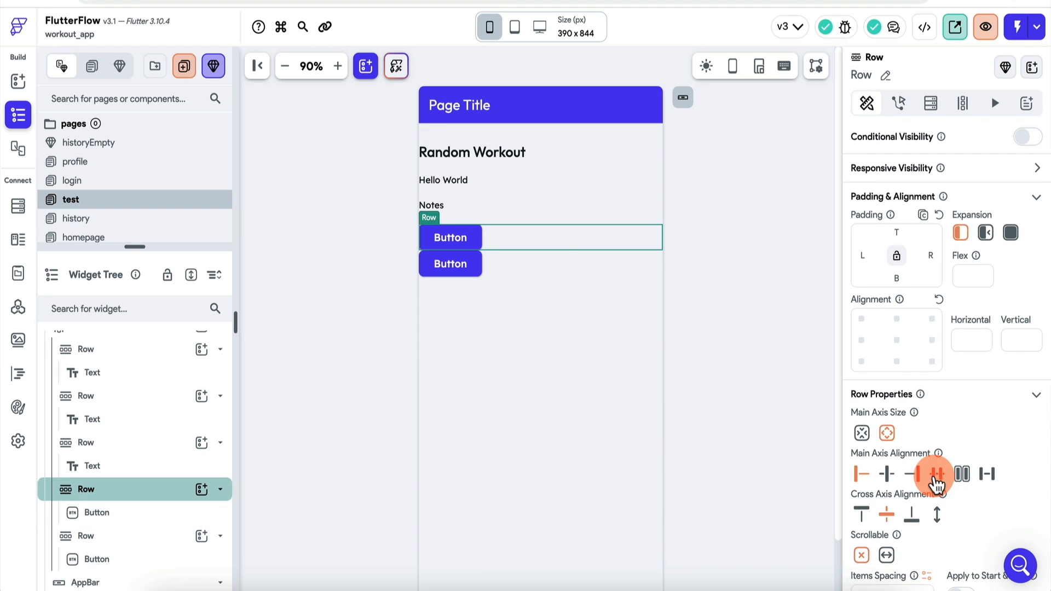
pyautogui.click(936, 474)
pyautogui.click(121, 535)
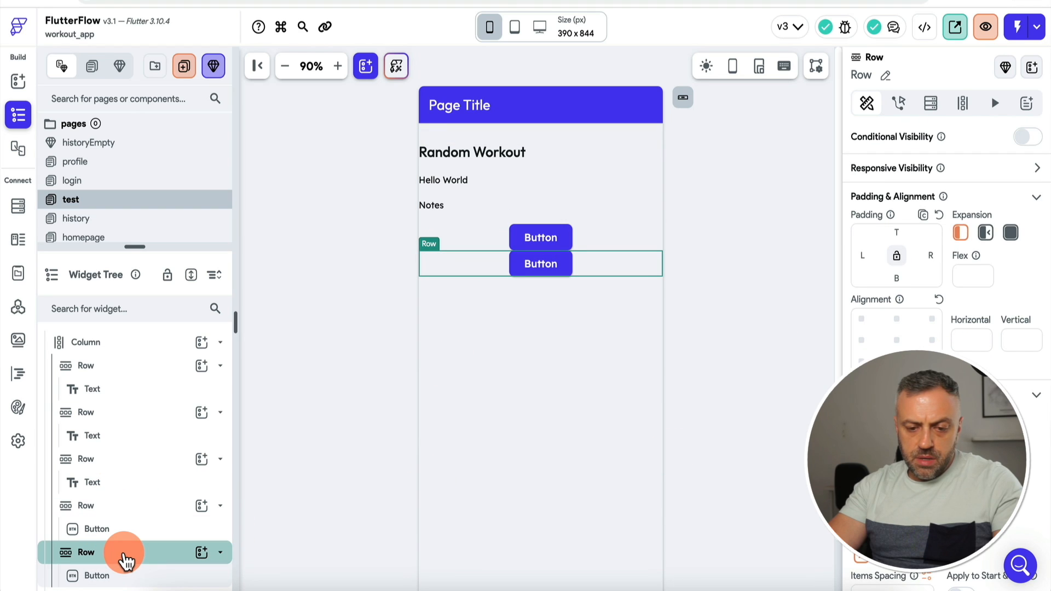
pyautogui.click(120, 505)
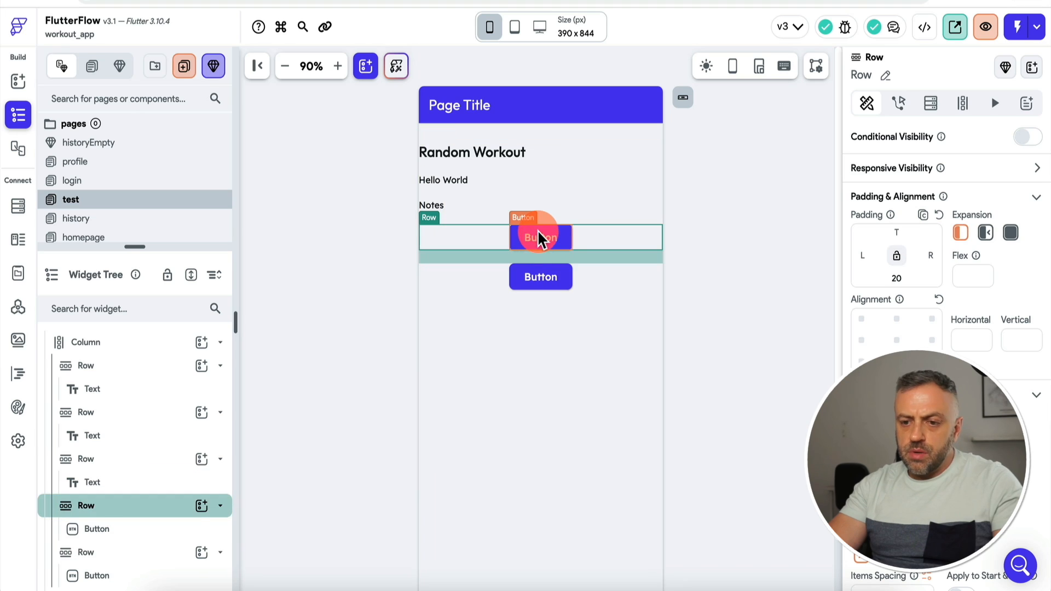
# Step: Label the buttons 'Add Exercises' and 'Cancel'
pyautogui.click(540, 236)
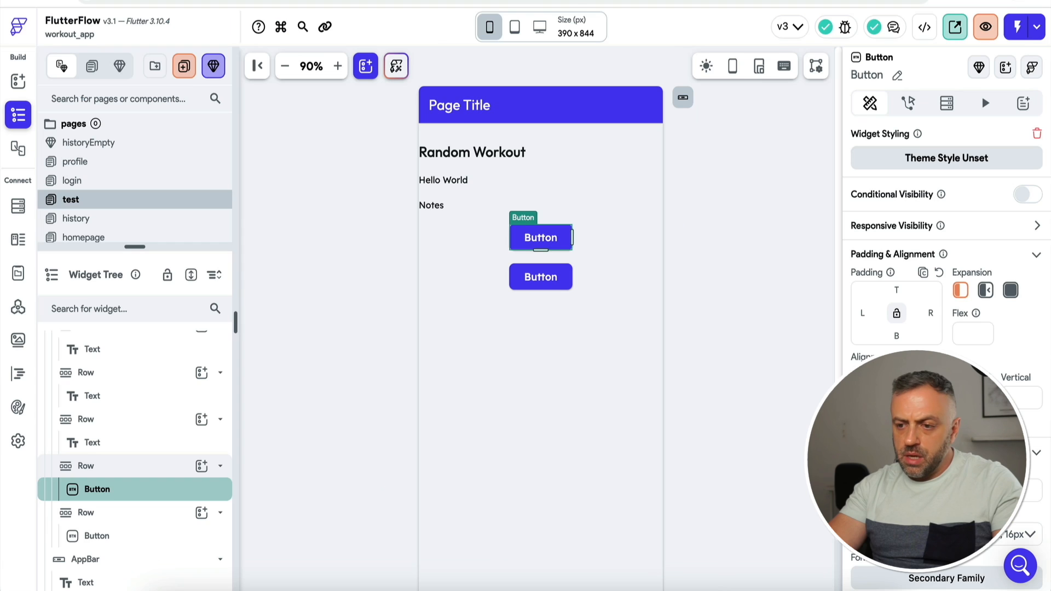
pyautogui.scroll(-4, 876, 317)
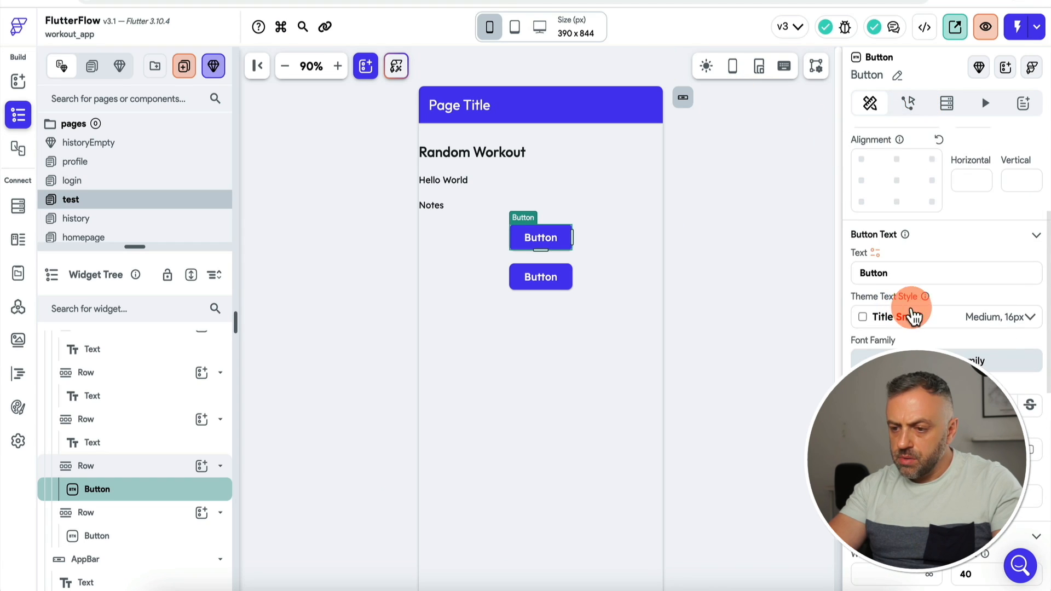
pyautogui.doubleClick(887, 273)
pyautogui.write('Add Exercise')
pyautogui.write('s')
pyautogui.click(541, 277)
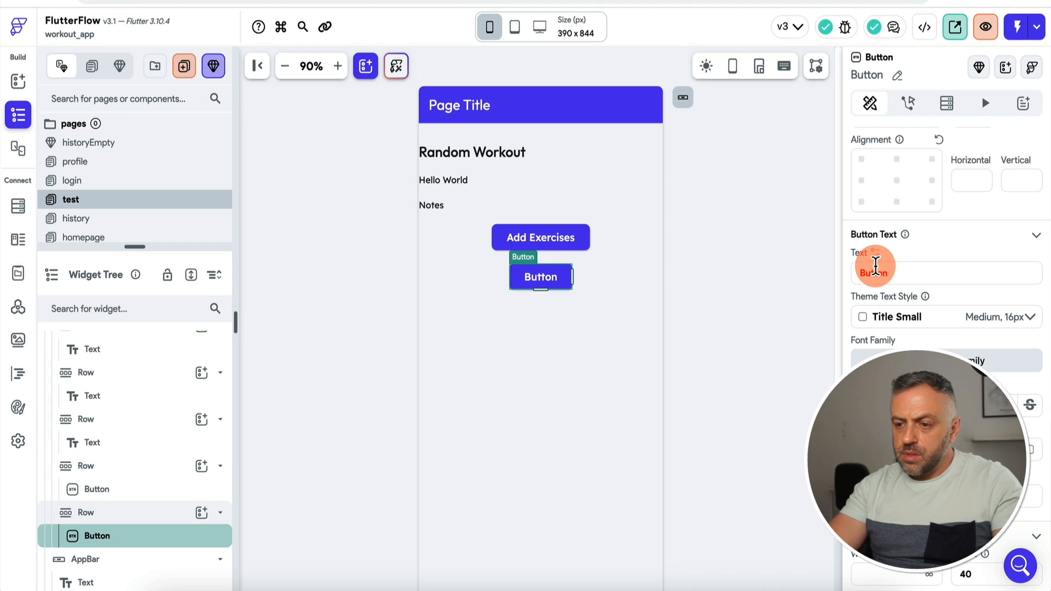
pyautogui.doubleClick(876, 271)
pyautogui.write('Cancel')
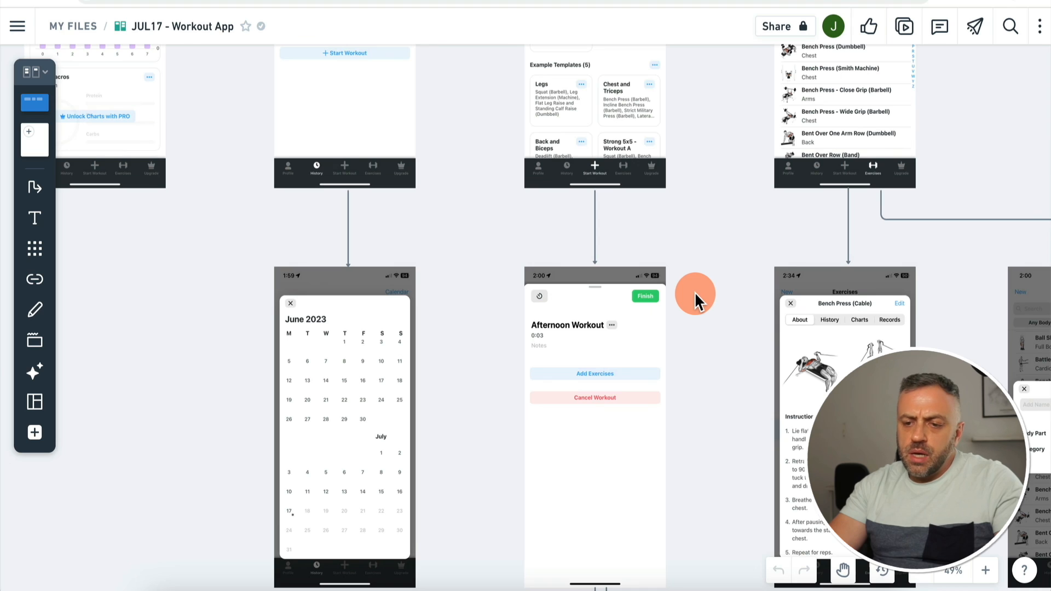
pyautogui.scroll(5, 695, 292)
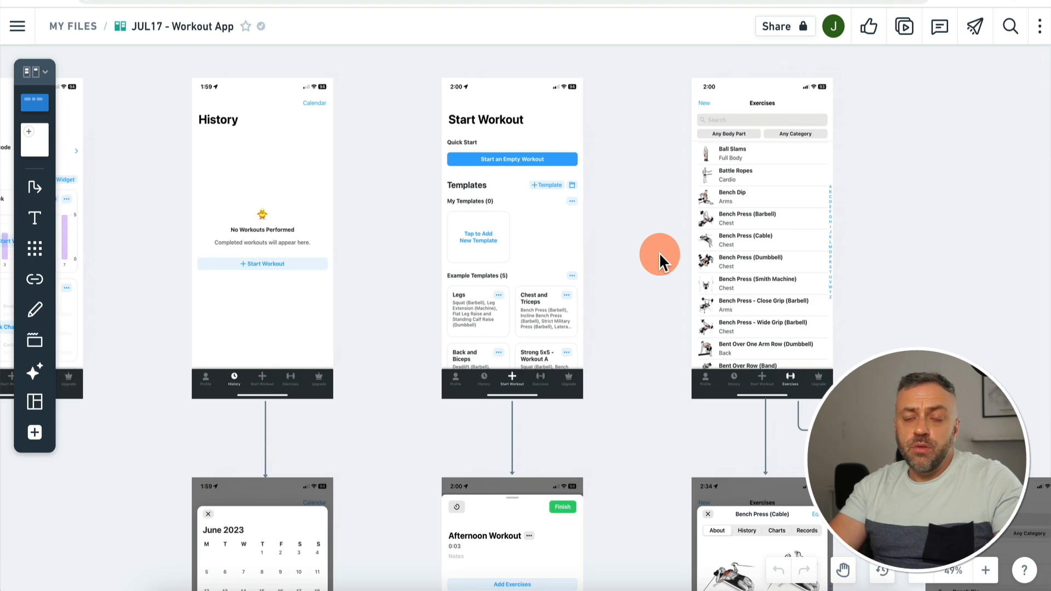
pyautogui.scroll(-5, 659, 252)
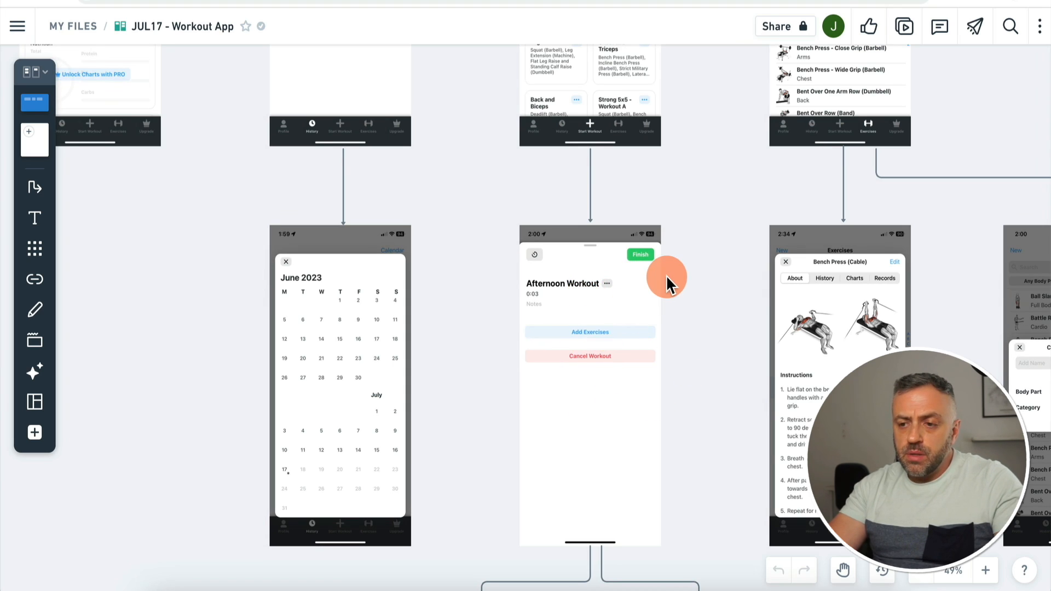
pyautogui.scroll(5, 666, 275)
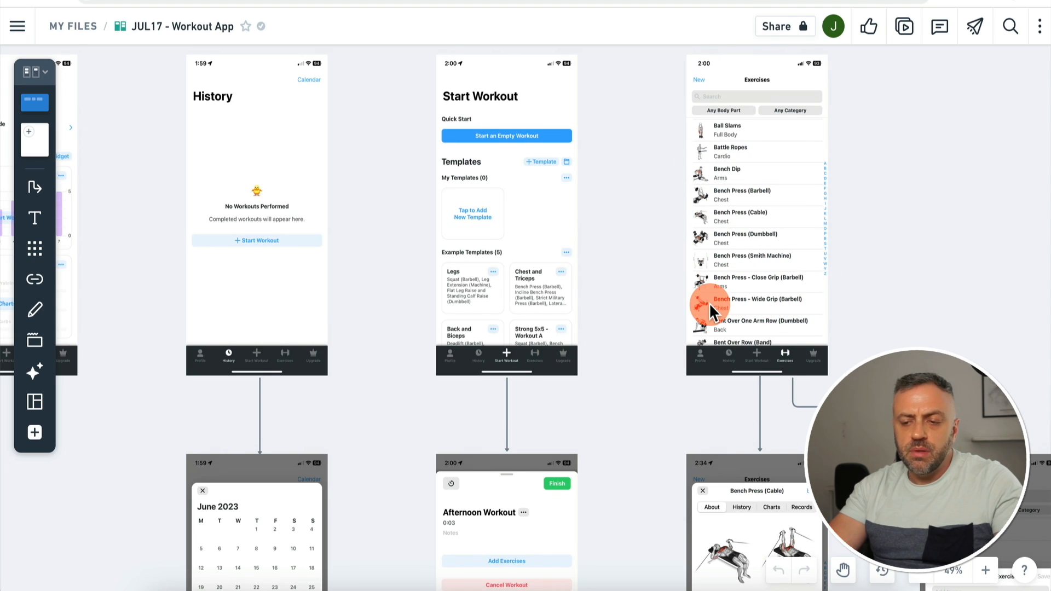
pyautogui.scroll(-3, 626, 314)
pyautogui.scroll(4, 427, 159)
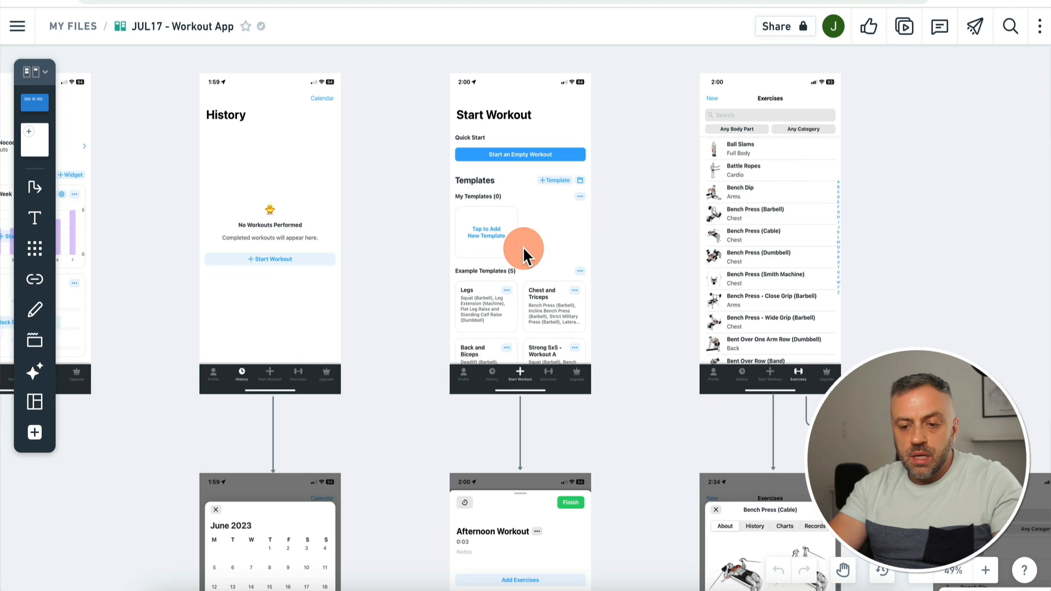
pyautogui.scroll(-4, 524, 246)
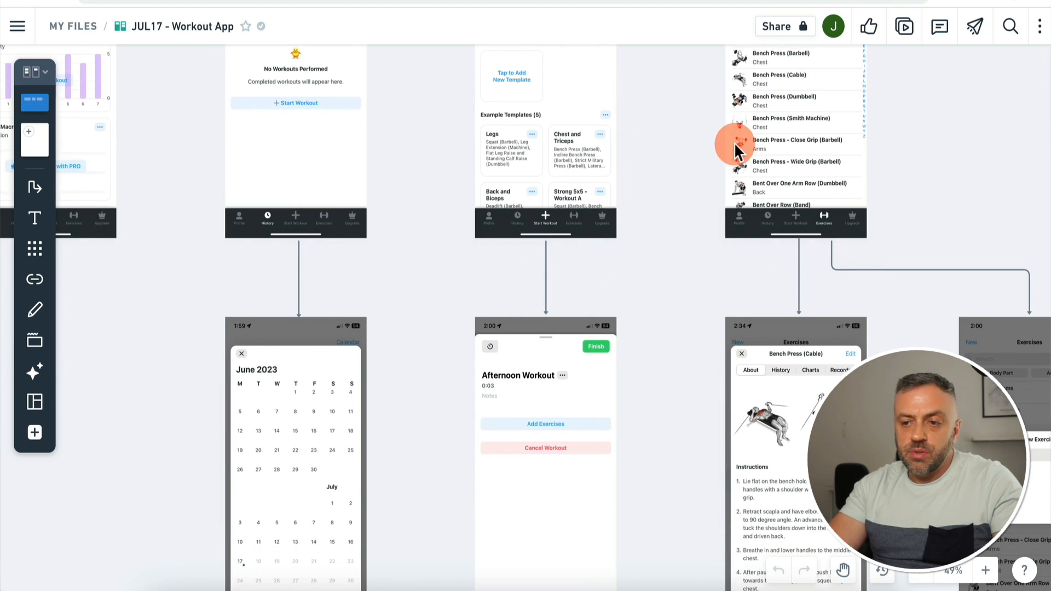
pyautogui.scroll(3, 780, 114)
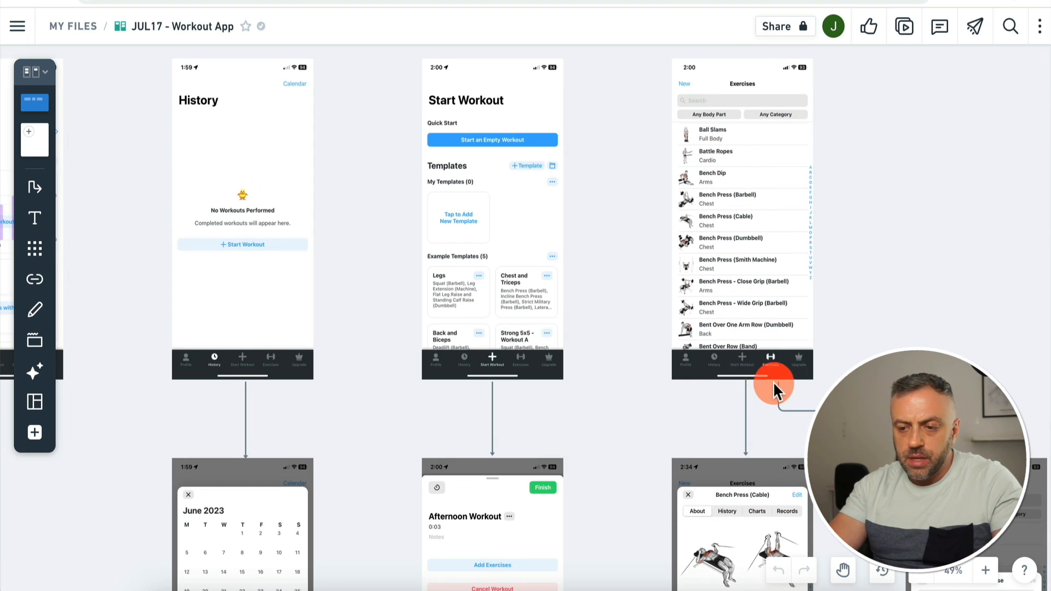
pyautogui.scroll(-3, 575, 355)
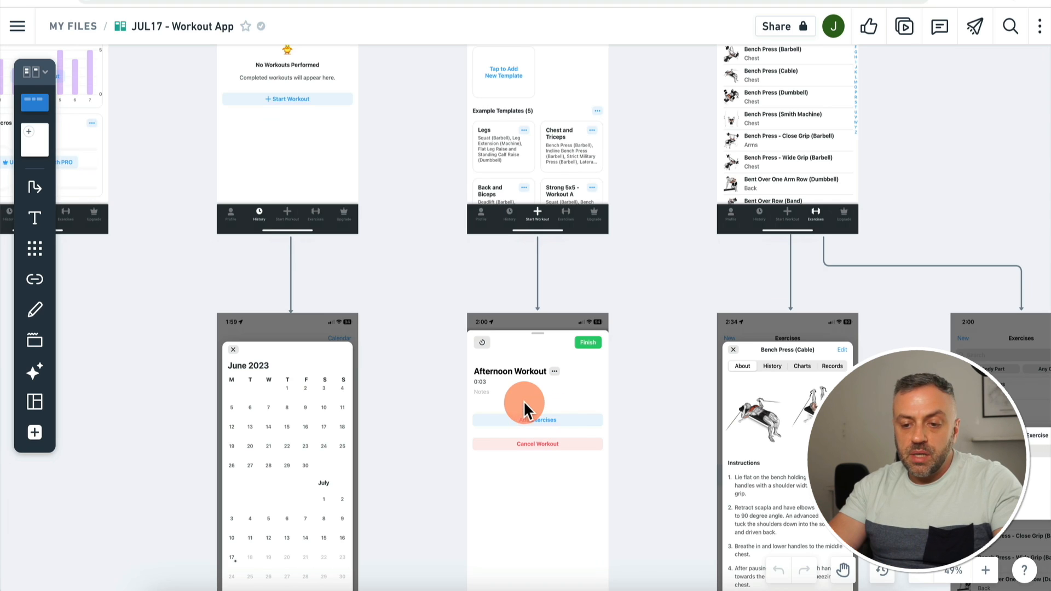
pyautogui.scroll(-2, 455, 404)
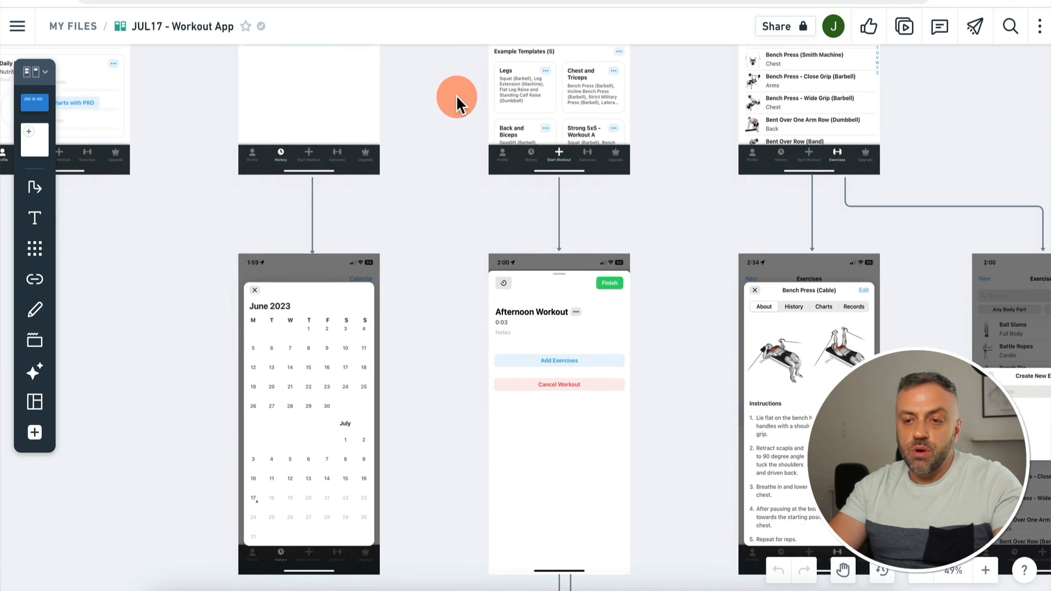
pyautogui.scroll(5, 702, 130)
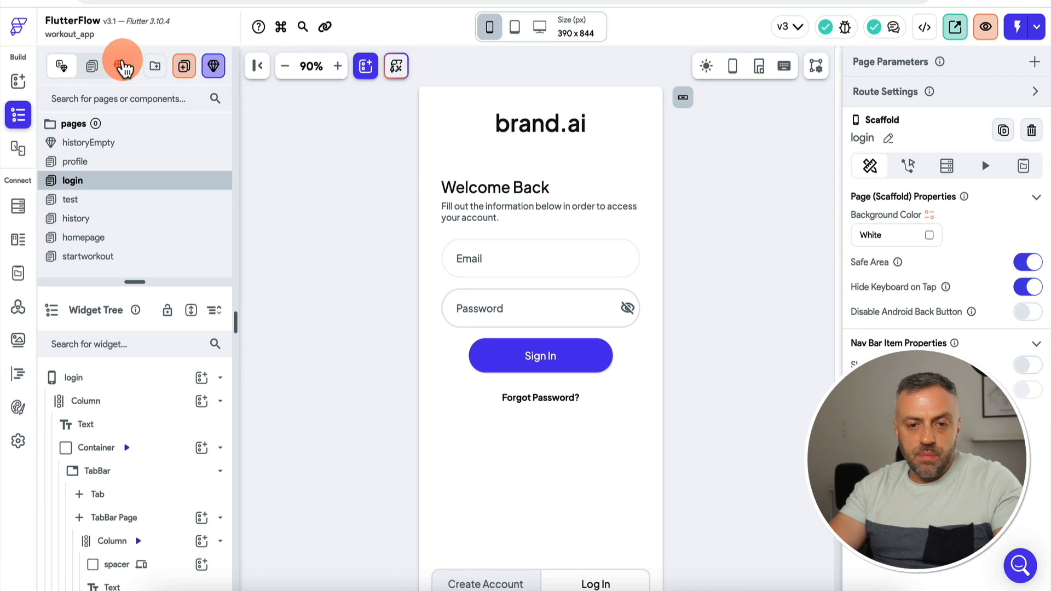
# Step: Create a blank page named exercises with the app bar title 'Exercises'
pyautogui.click(188, 67)
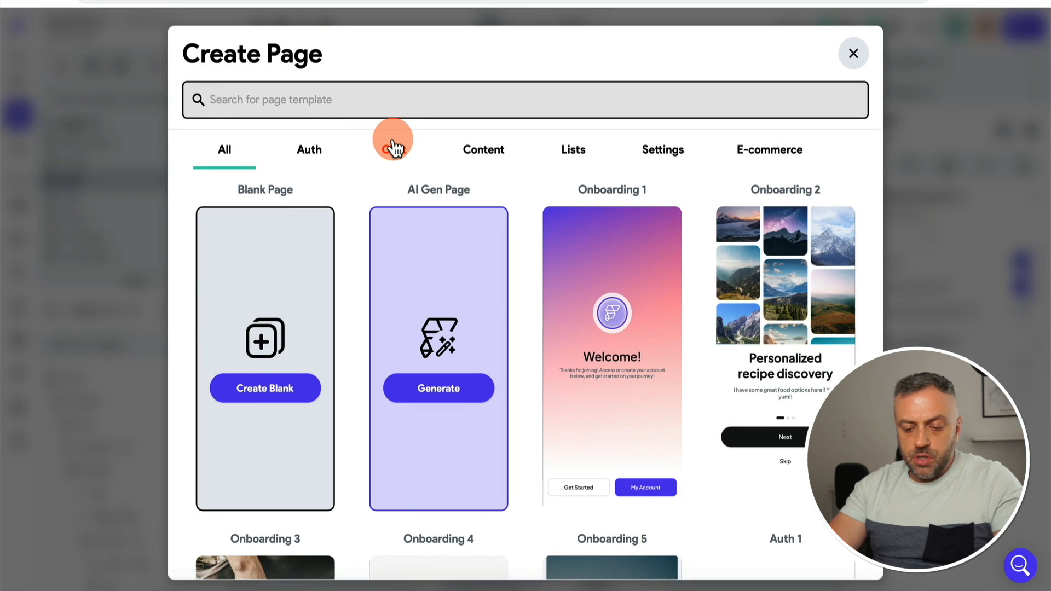
pyautogui.click(260, 387)
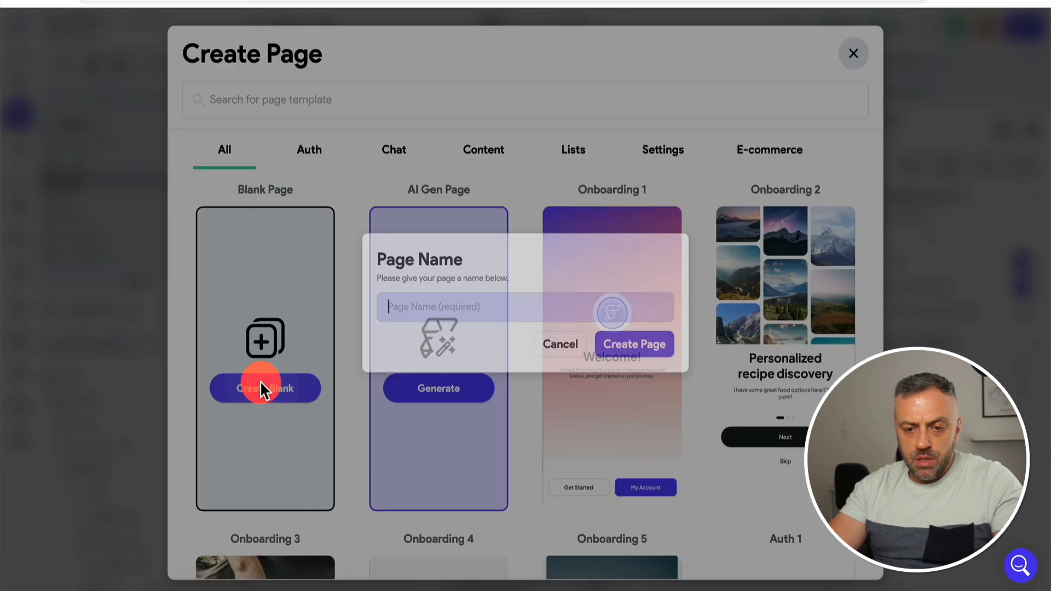
pyautogui.write('exercises')
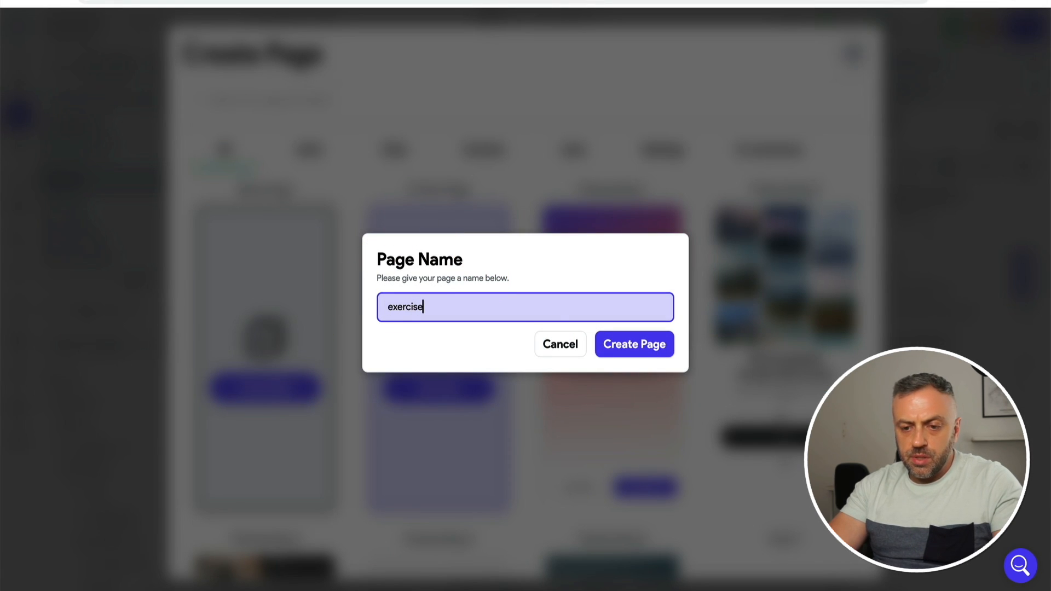
pyautogui.click(654, 350)
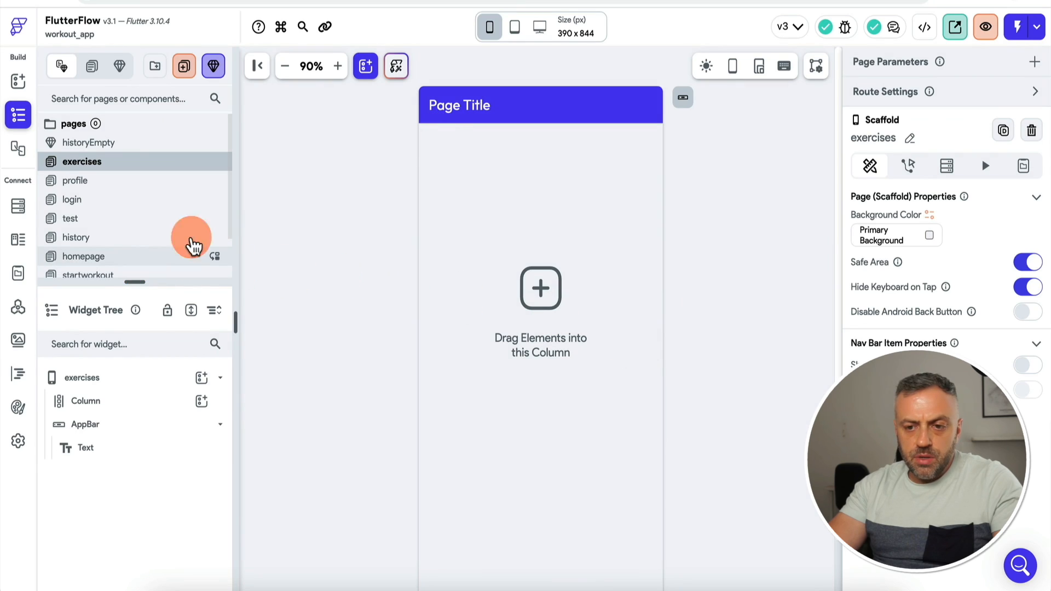
pyautogui.doubleClick(461, 114)
pyautogui.write('Exer')
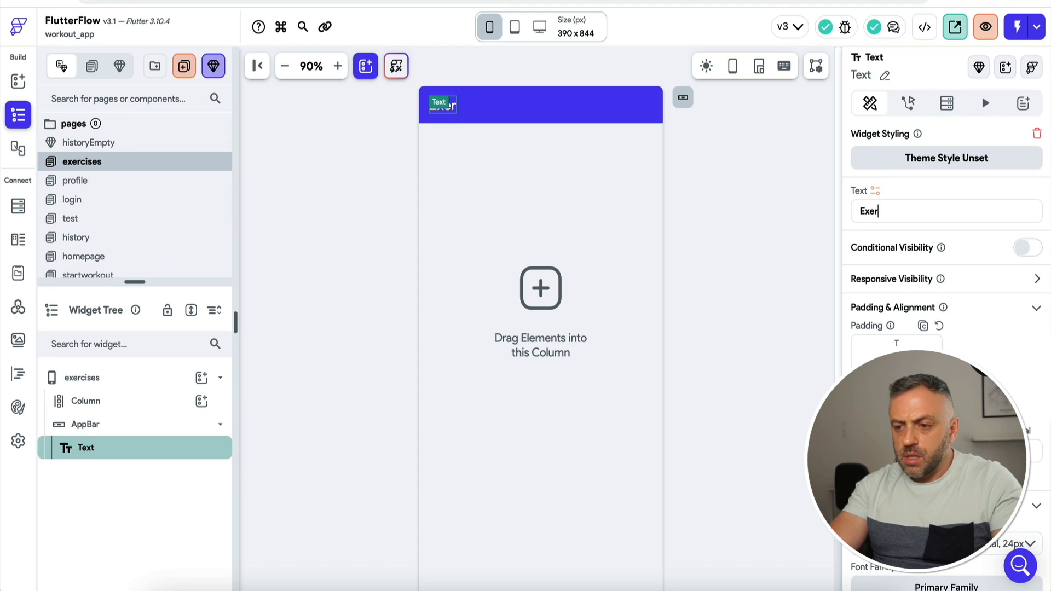
pyautogui.write('cises')
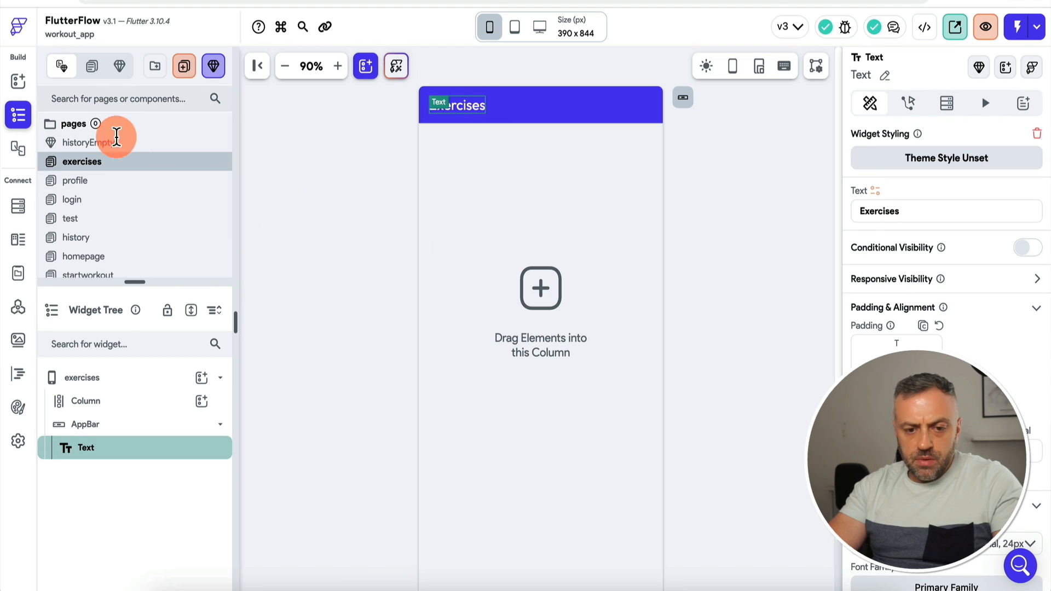
# Step: Show the exercises page on the nav bar using the Extension Rounded icon
pyautogui.click(132, 377)
pyautogui.click(1022, 363)
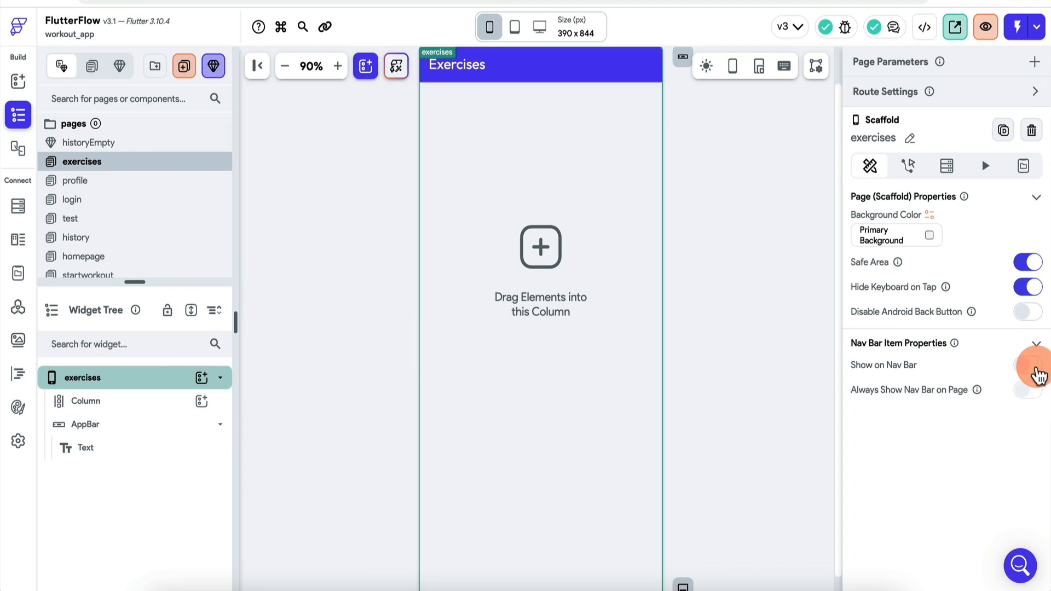
pyautogui.click(921, 480)
pyautogui.write('exer')
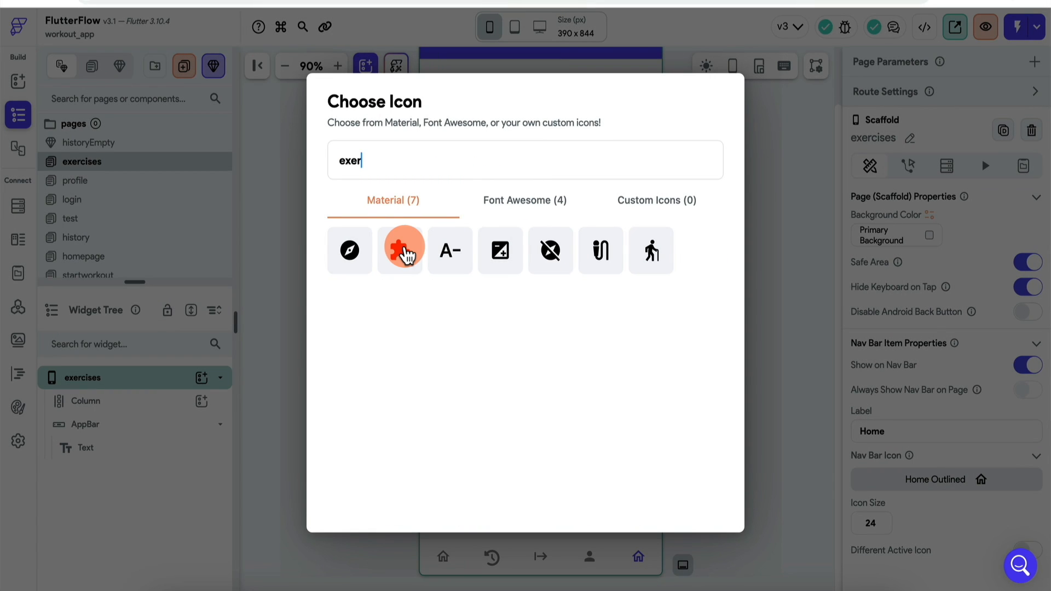
pyautogui.click(403, 252)
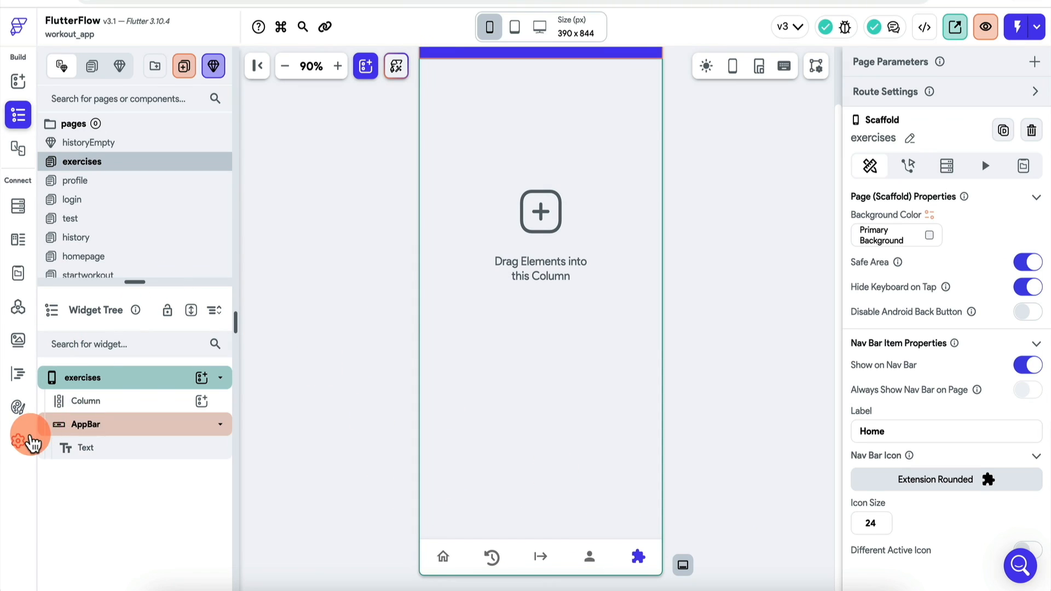
# Step: Move the exercises page up in the NavBar settings order, then select its main Column
pyautogui.click(18, 440)
pyautogui.moveTo(258, 521); pyautogui.dragTo(258, 477)
pyautogui.click(18, 82)
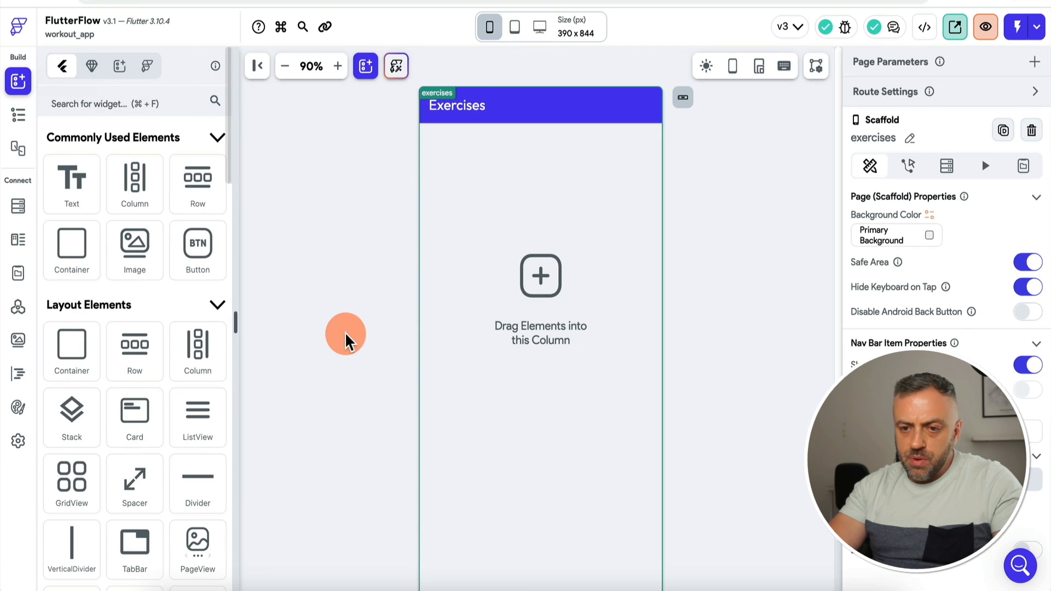
pyautogui.scroll(2, 346, 332)
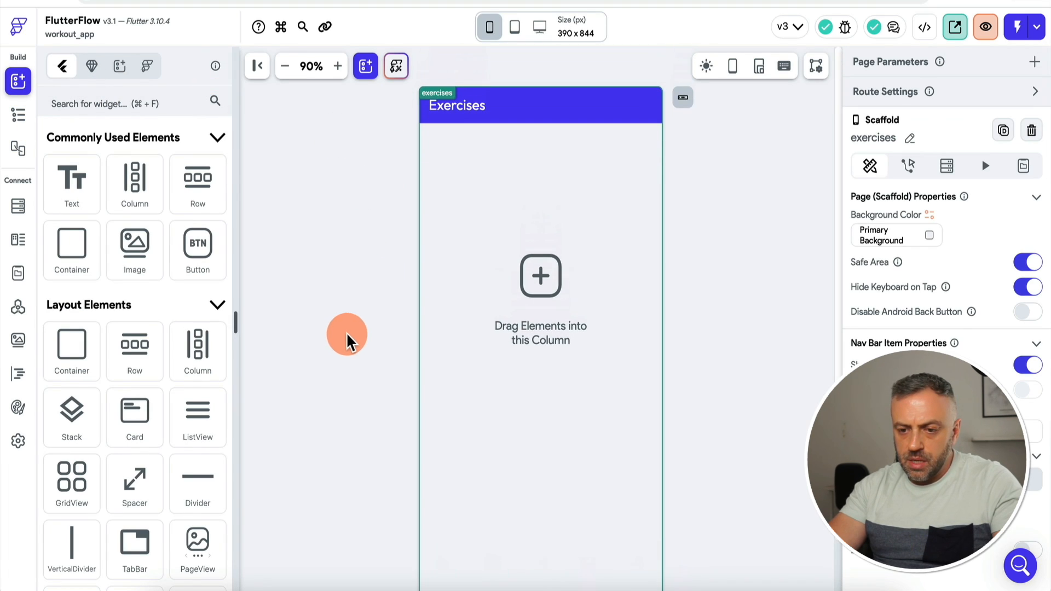
pyautogui.click(18, 118)
pyautogui.click(158, 343)
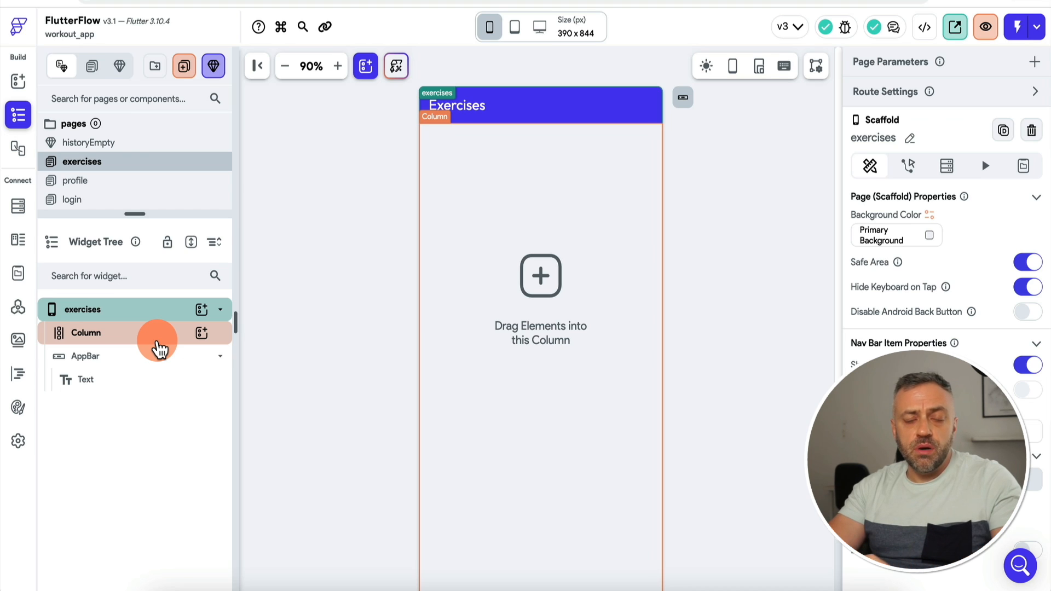
# Step: Add a ListView inside the Exercises page's Column
pyautogui.click(201, 332)
pyautogui.write('list')
pyautogui.click(278, 369)
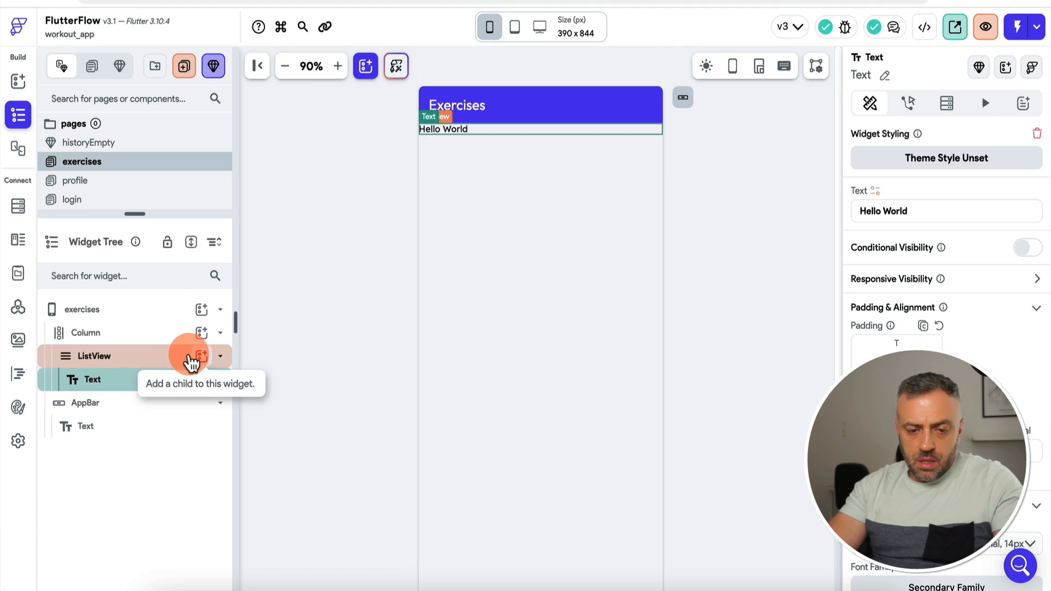
pyautogui.click(189, 356)
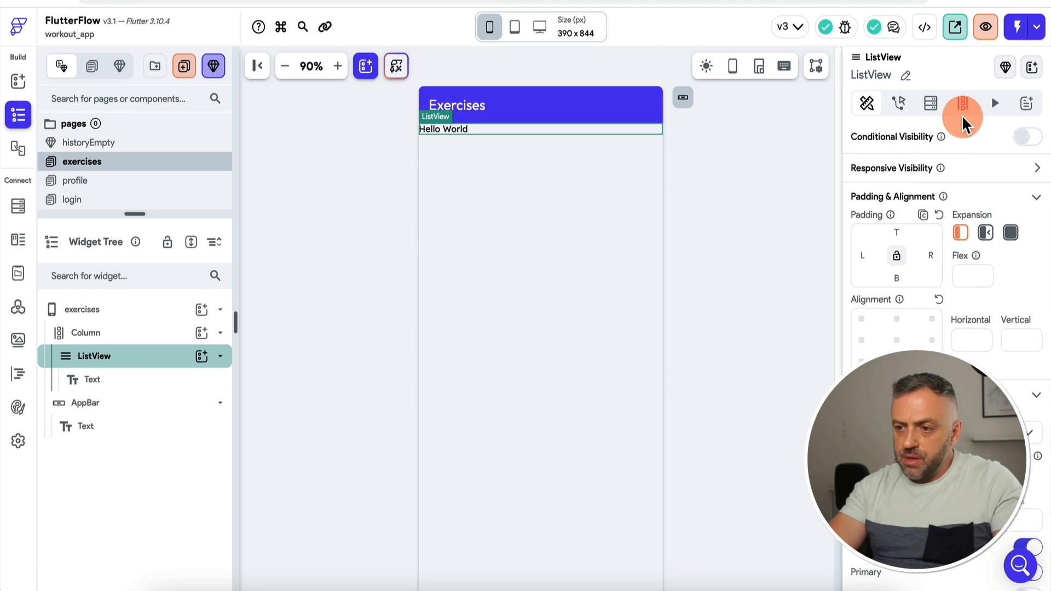
# Step: Give the ListView a backend query on the exercises collection as a list of documents
pyautogui.click(940, 116)
pyautogui.click(946, 141)
pyautogui.click(714, 144)
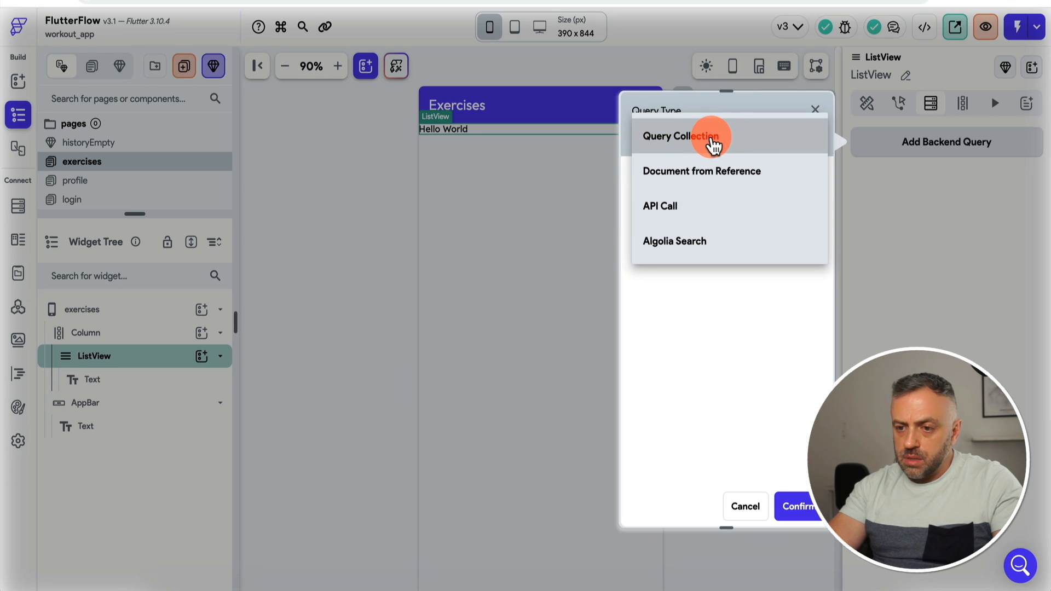
pyautogui.click(713, 144)
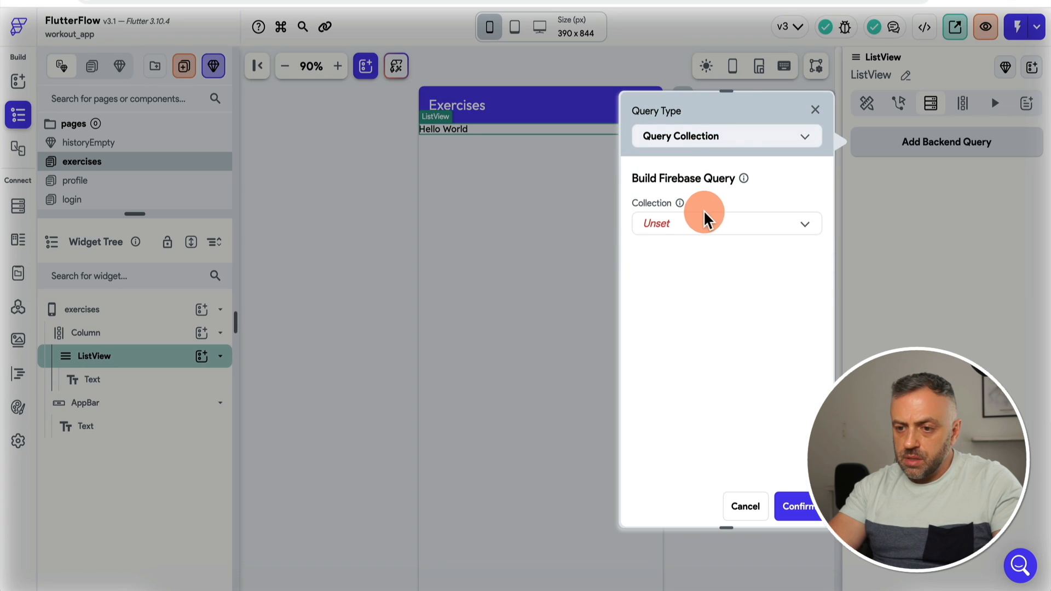
pyautogui.click(704, 211)
pyautogui.click(708, 230)
pyautogui.click(802, 504)
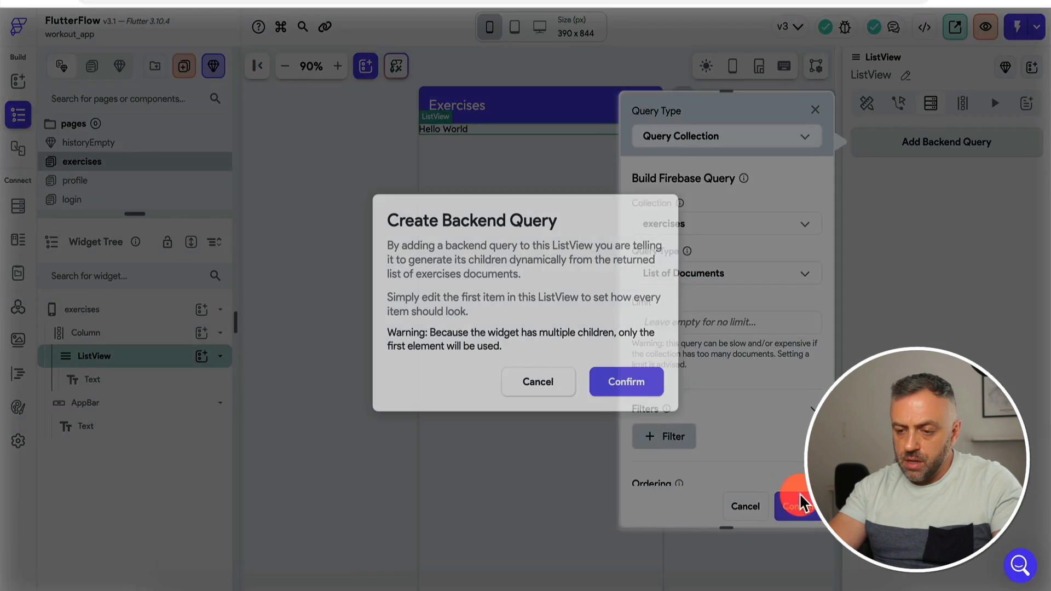
pyautogui.click(624, 386)
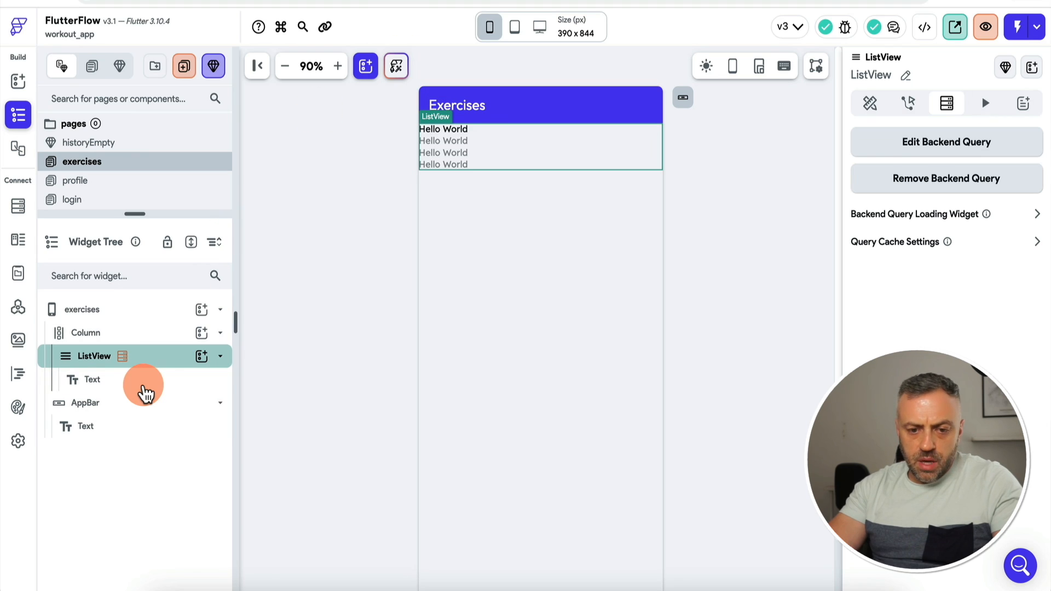
pyautogui.click(144, 391)
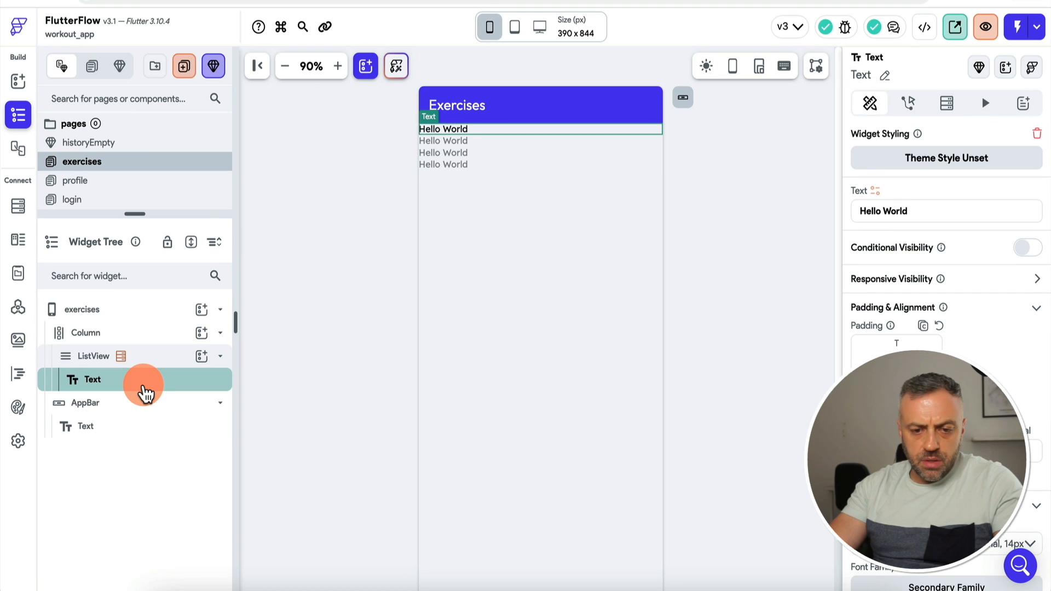
# Step: Replace the list's placeholder text with a Row containing a first Column
pyautogui.press('Delete')
pyautogui.click(202, 356)
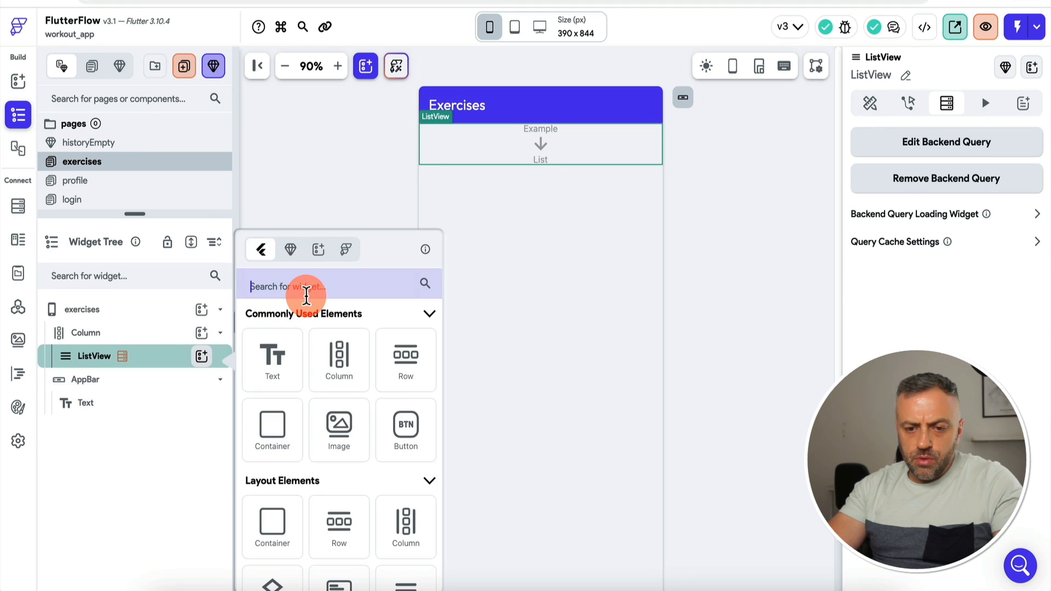
pyautogui.write('row')
pyautogui.click(274, 356)
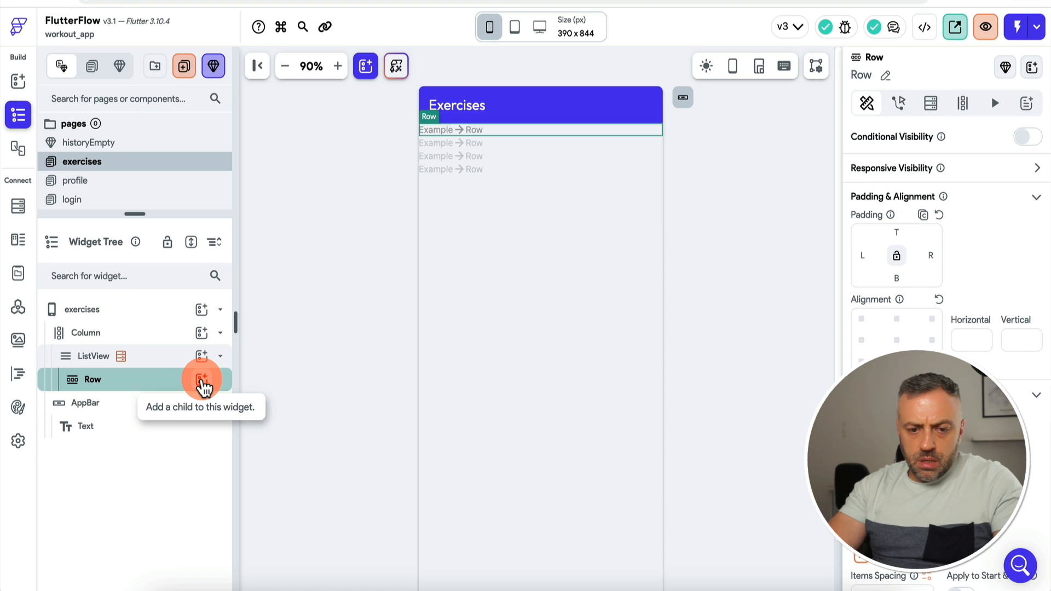
pyautogui.click(201, 380)
pyautogui.write('col')
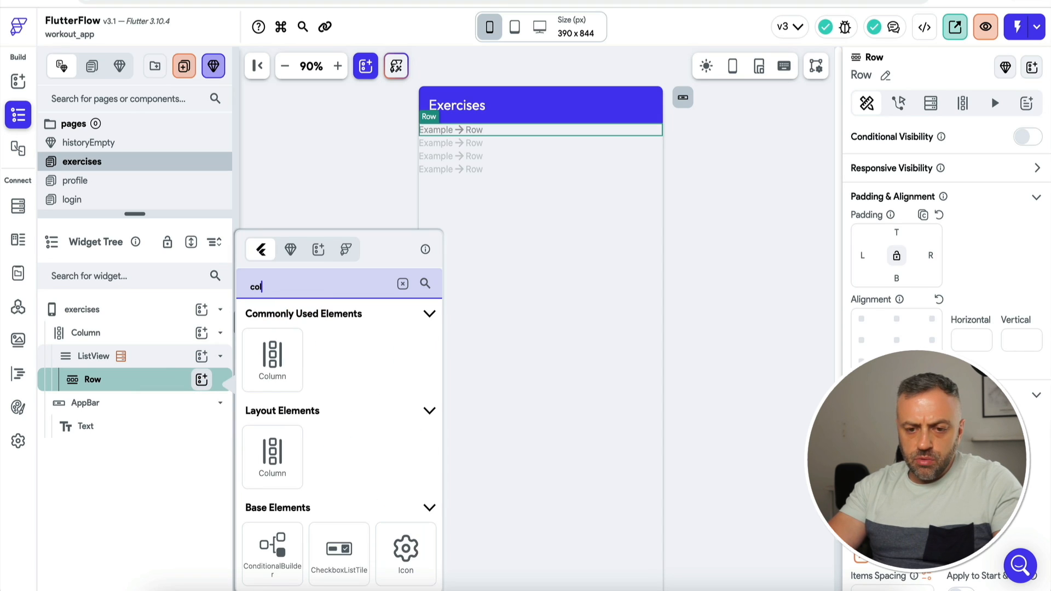
pyautogui.click(274, 372)
# Step: Add a second Column holding two Rows to the Row and set it to Expanded
pyautogui.click(140, 428)
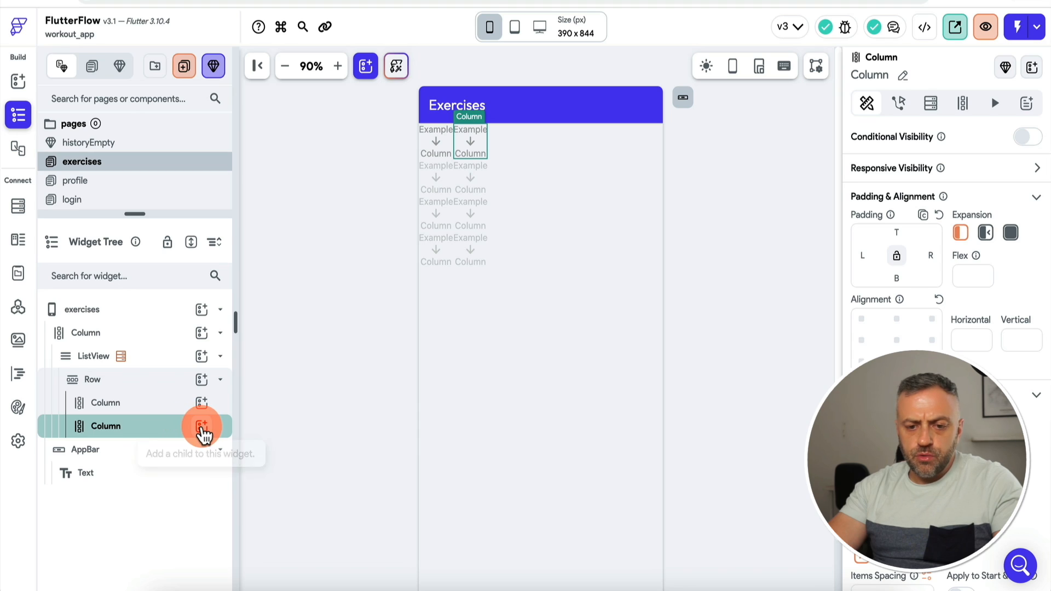
pyautogui.click(202, 428)
pyautogui.click(331, 368)
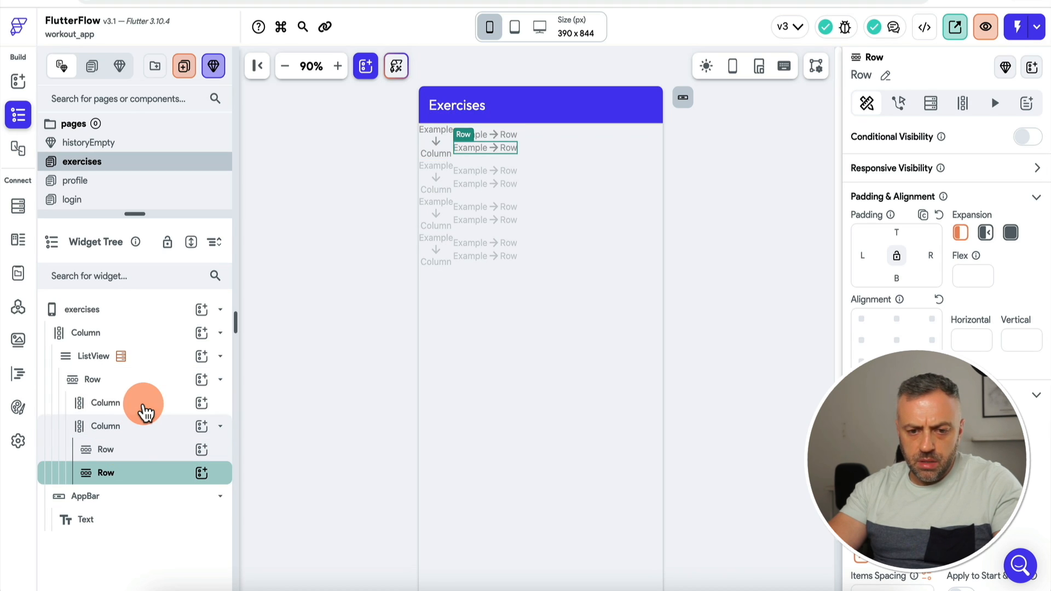
pyautogui.click(145, 411)
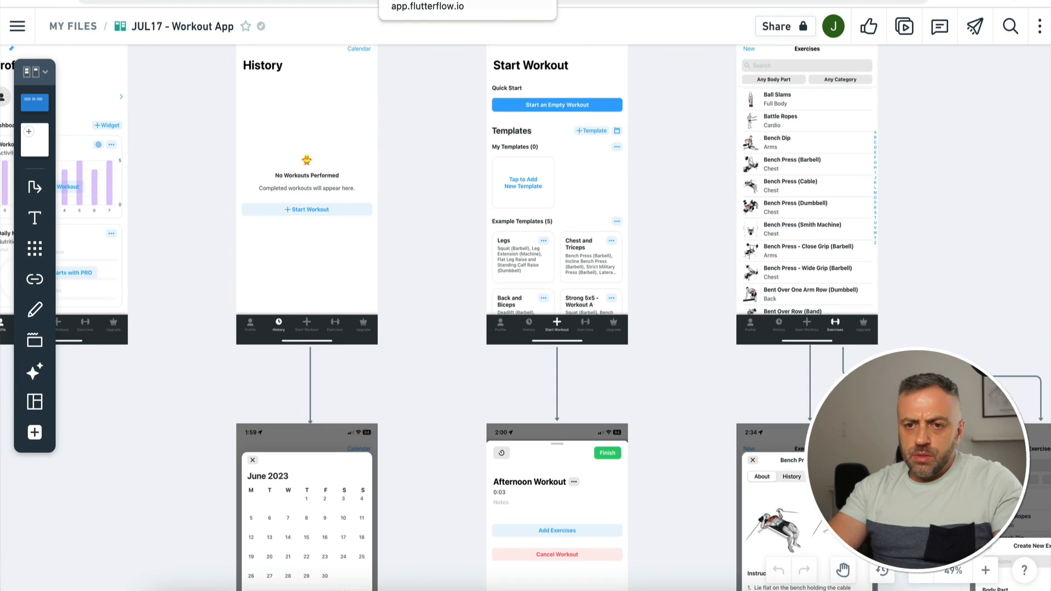
pyautogui.click(445, 3)
pyautogui.click(136, 427)
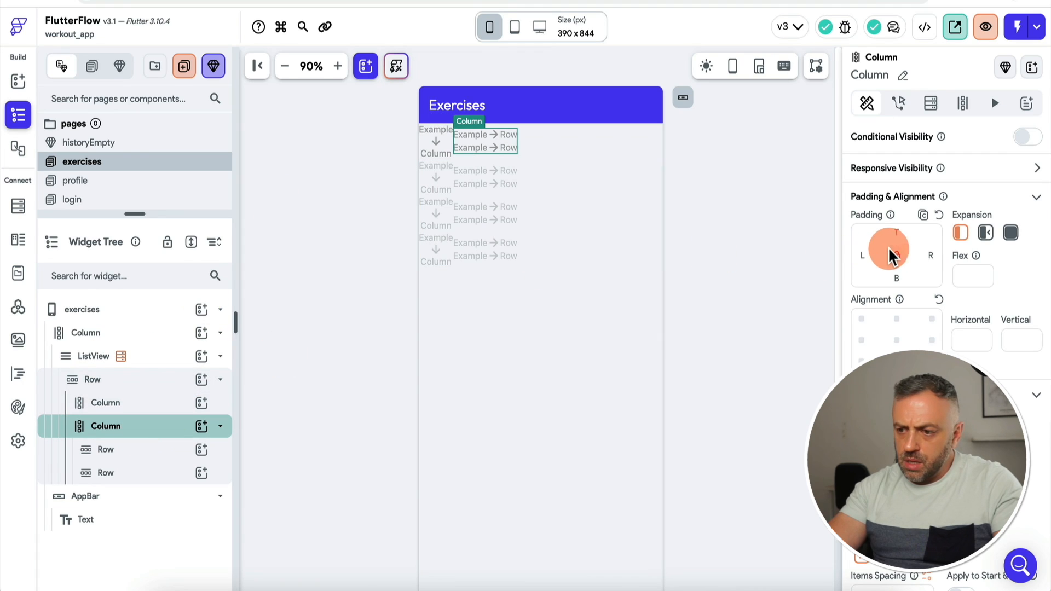
pyautogui.click(986, 235)
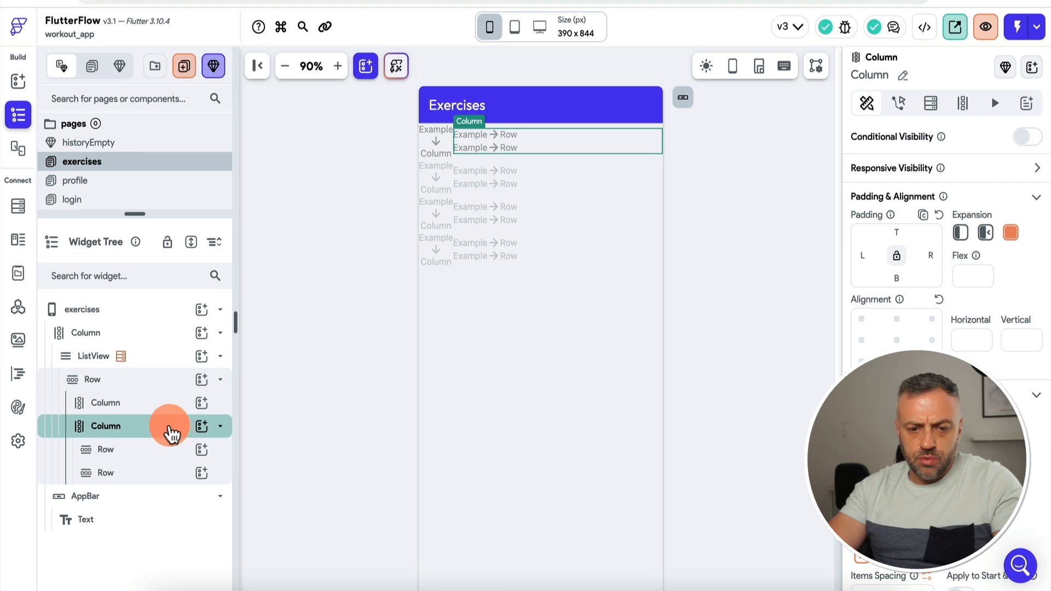
# Step: Add a 50×50 image with 5 px padding on all sides to the first Column
pyautogui.click(201, 403)
pyautogui.write('im')
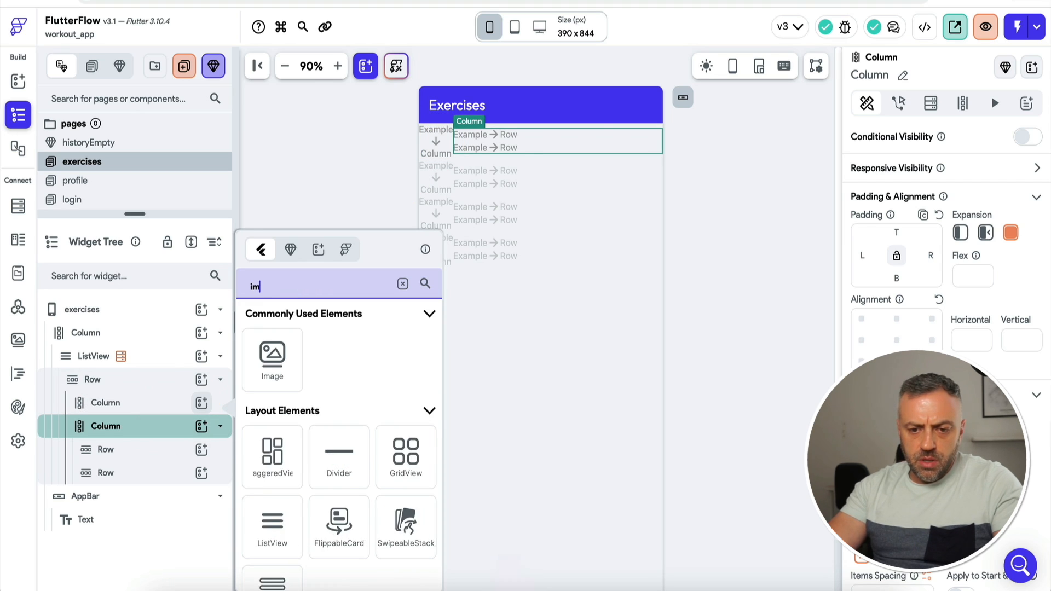
pyautogui.click(272, 361)
pyautogui.click(970, 254)
pyautogui.scroll(-1, 921, 386)
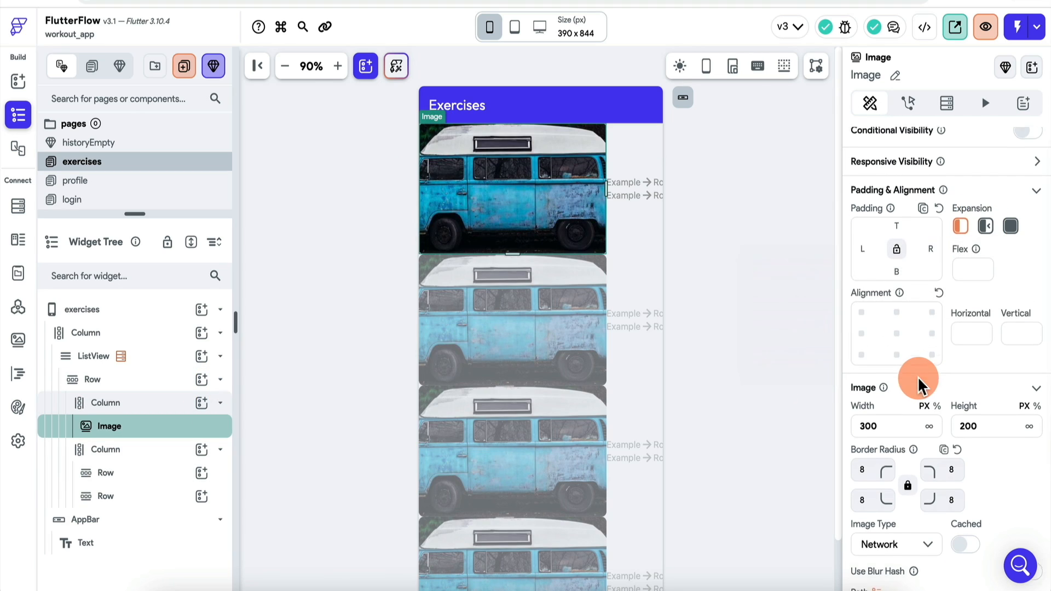
pyautogui.doubleClick(888, 394)
pyautogui.write('50')
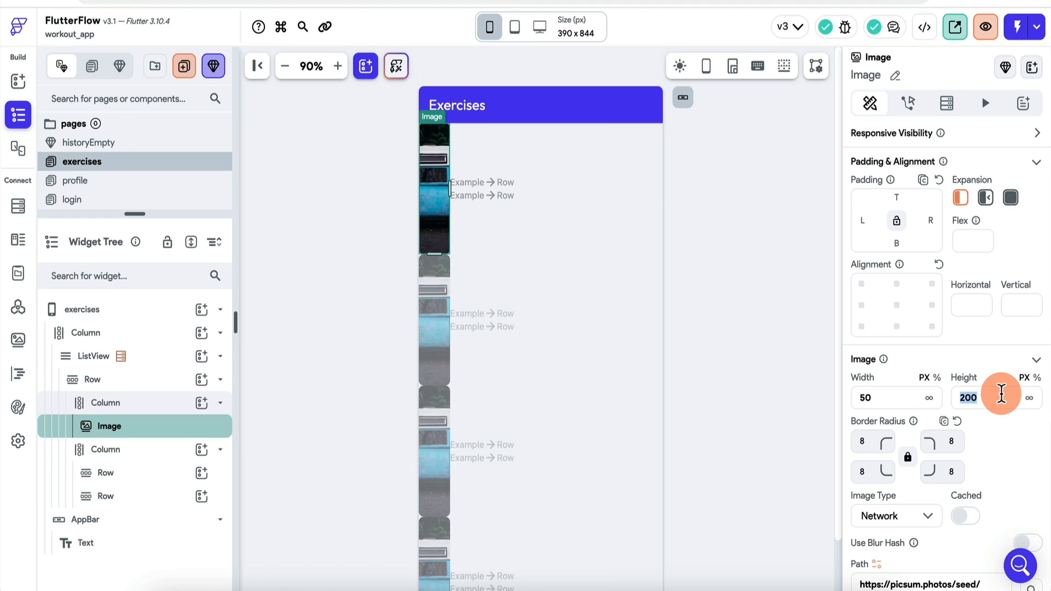
pyautogui.write('50')
pyautogui.click(757, 239)
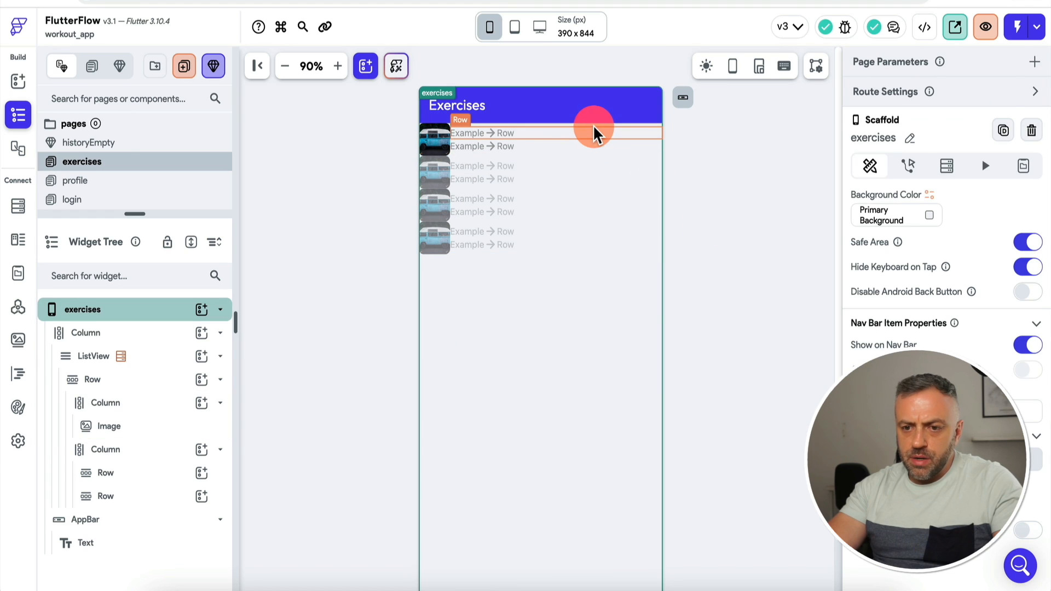
pyautogui.click(127, 428)
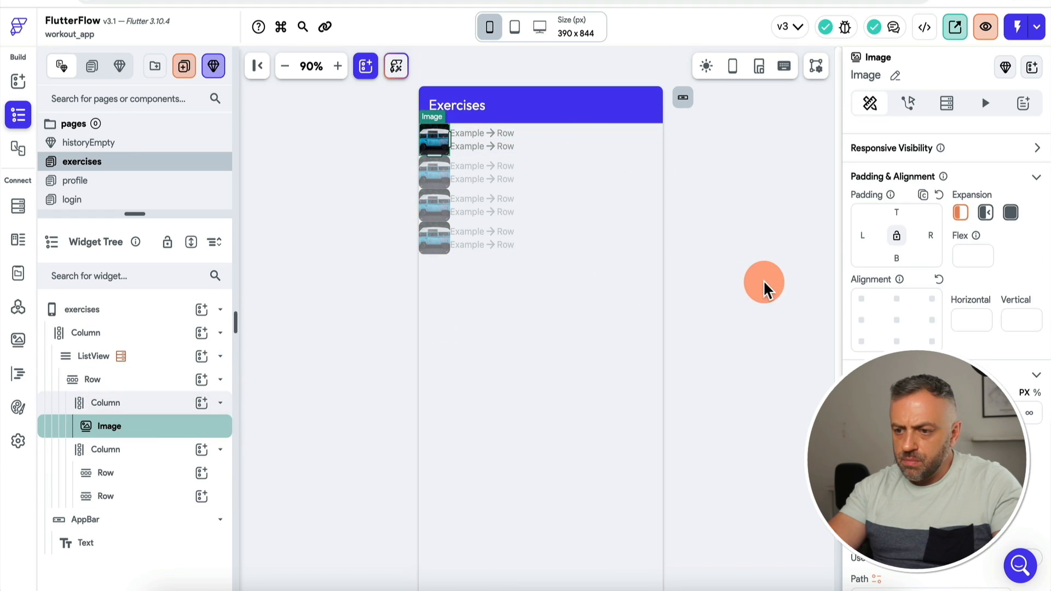
pyautogui.click(896, 236)
pyautogui.click(896, 212)
pyautogui.write('5')
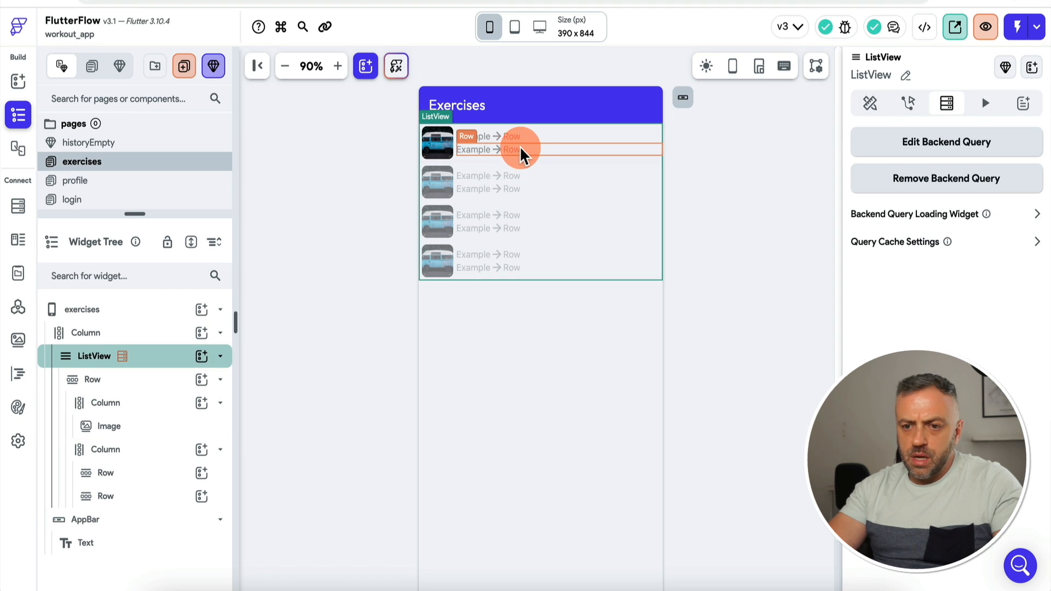
# Step: Add texts to the two Rows bound to the exercise name and body_part
pyautogui.click(528, 143)
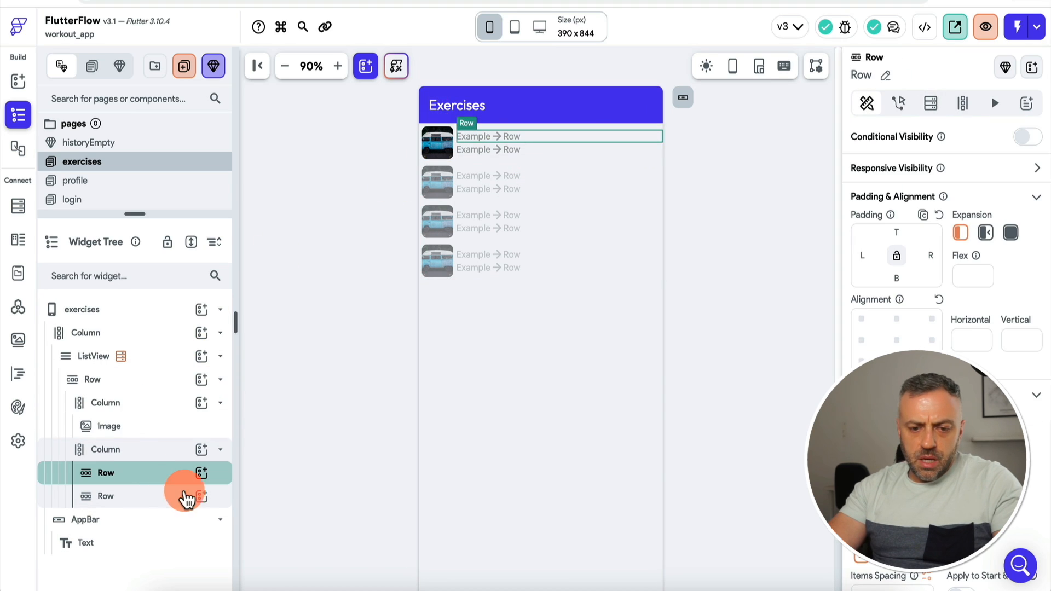
pyautogui.click(201, 472)
pyautogui.write('tex')
pyautogui.click(281, 358)
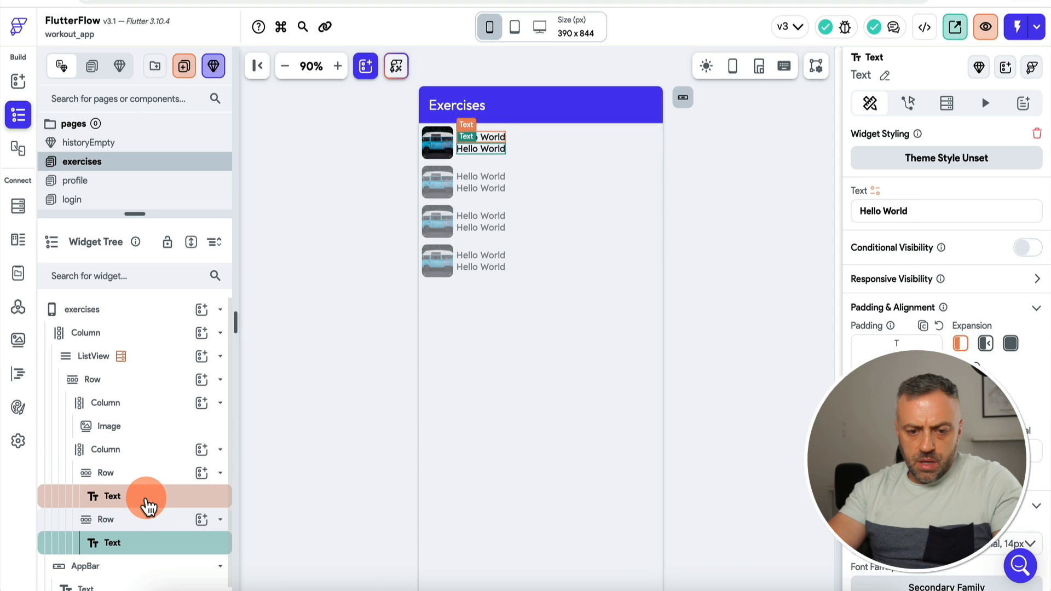
pyautogui.click(147, 500)
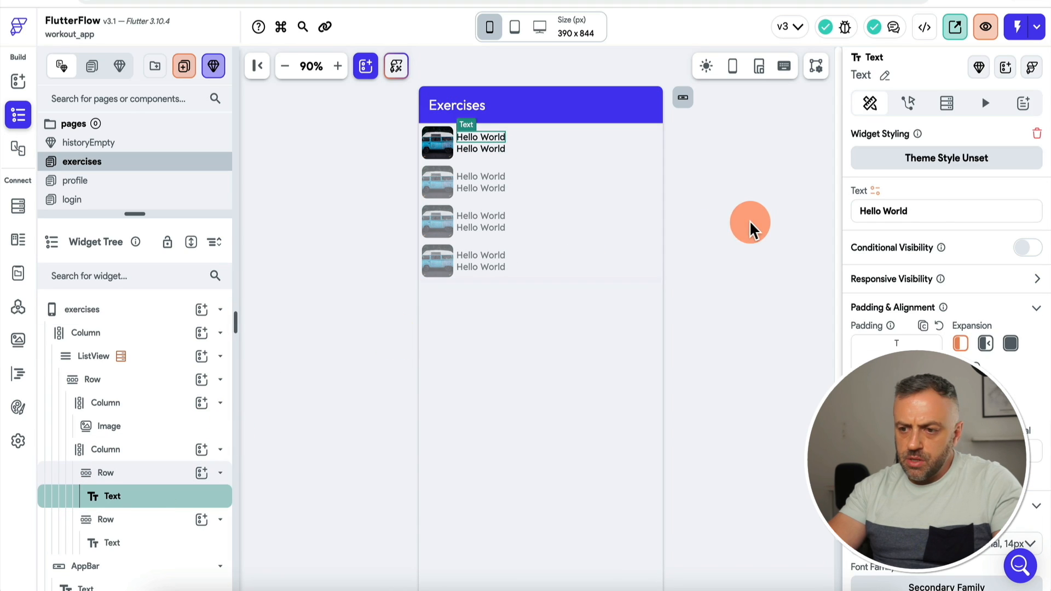
pyautogui.click(876, 190)
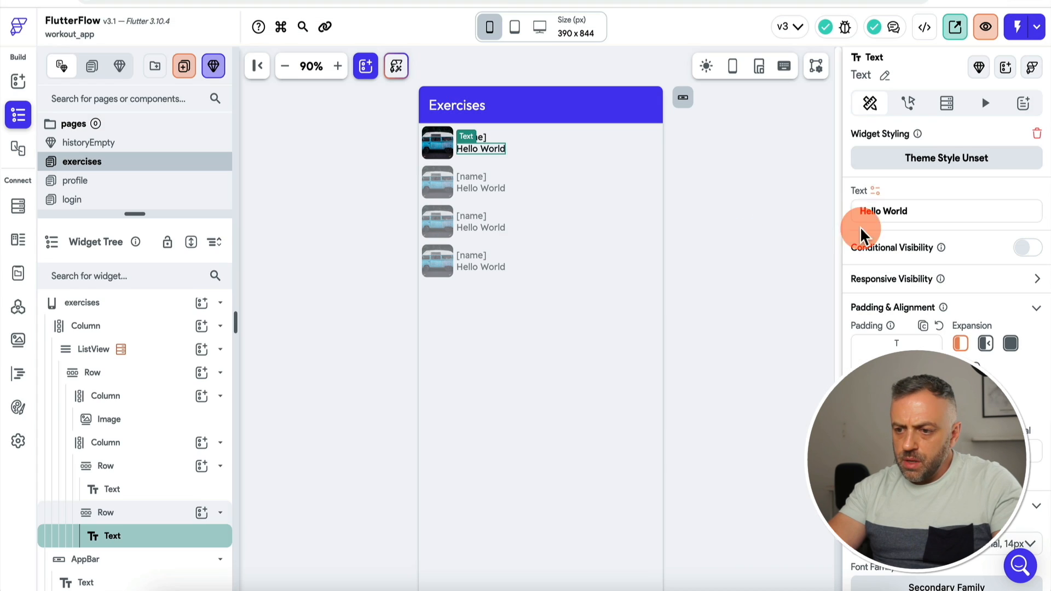
pyautogui.click(875, 192)
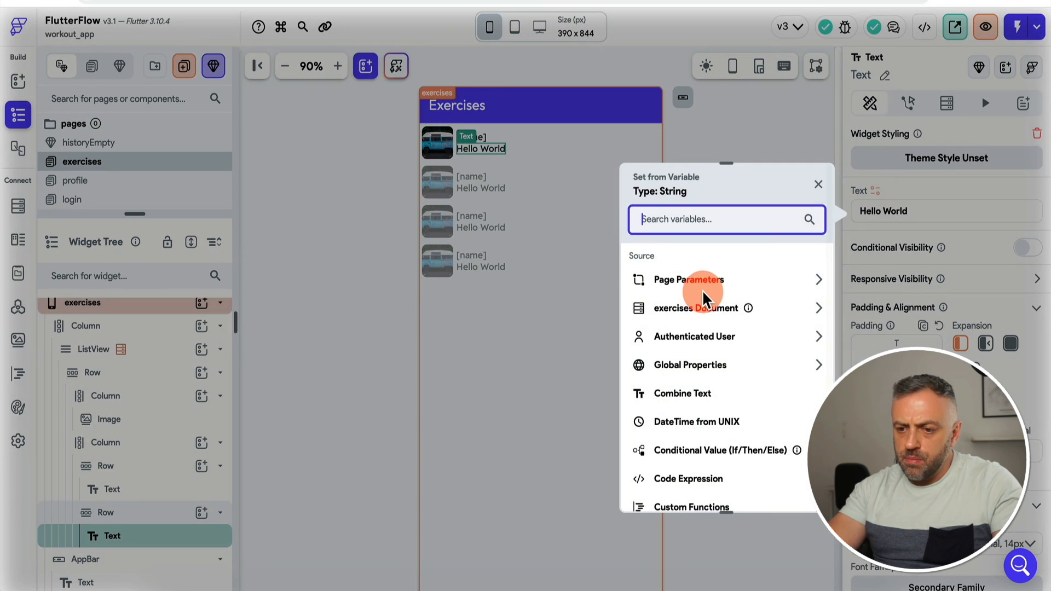
pyautogui.click(704, 306)
pyautogui.click(688, 403)
# Step: Give the name text a larger style and launch the app in Test Mode
pyautogui.click(474, 138)
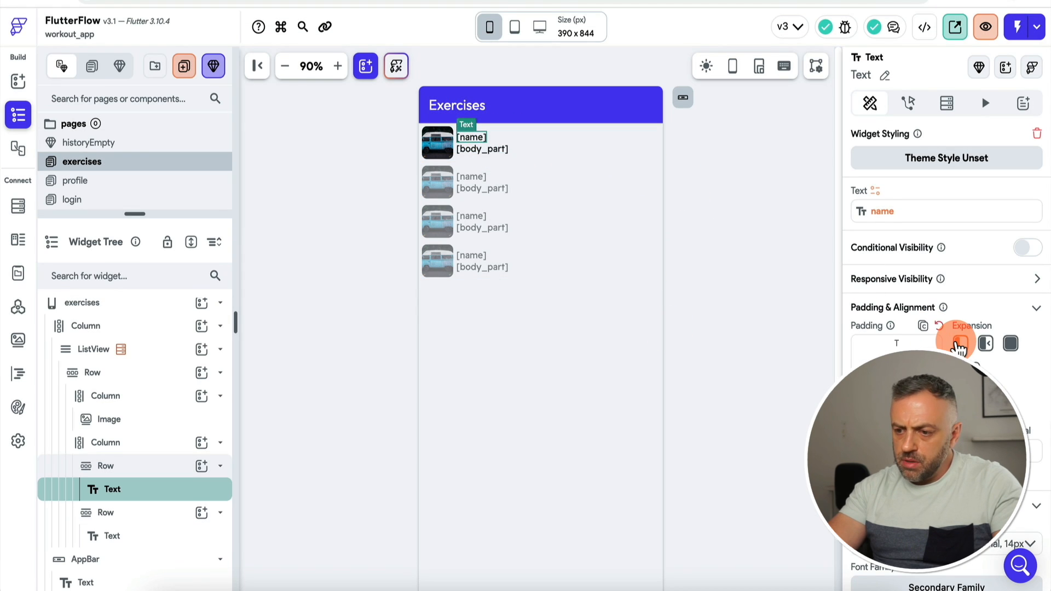
pyautogui.scroll(-3, 955, 340)
pyautogui.click(1001, 375)
pyautogui.click(1001, 377)
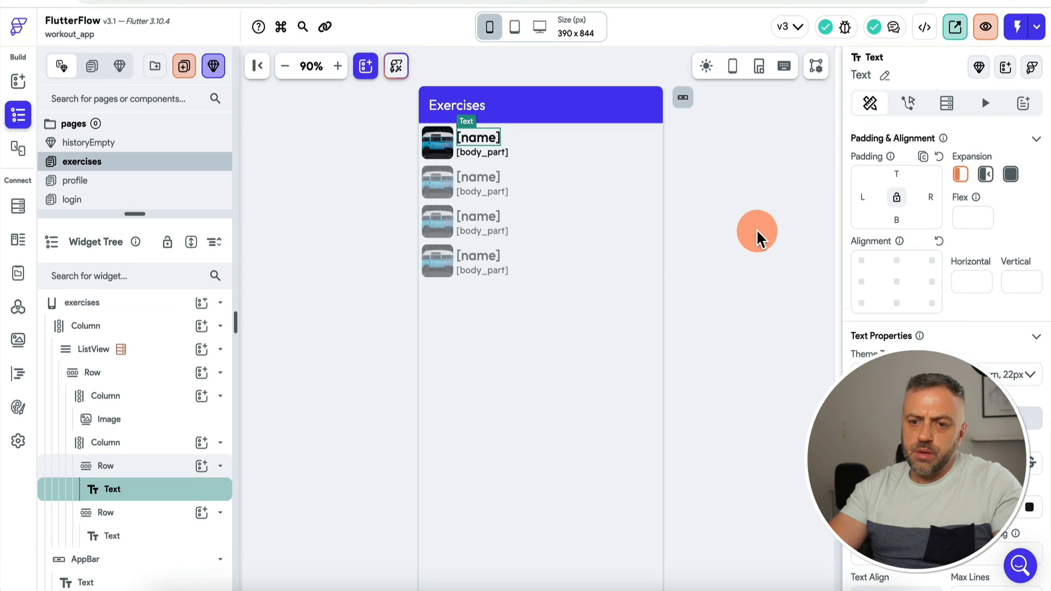
pyautogui.click(757, 230)
pyautogui.click(553, 181)
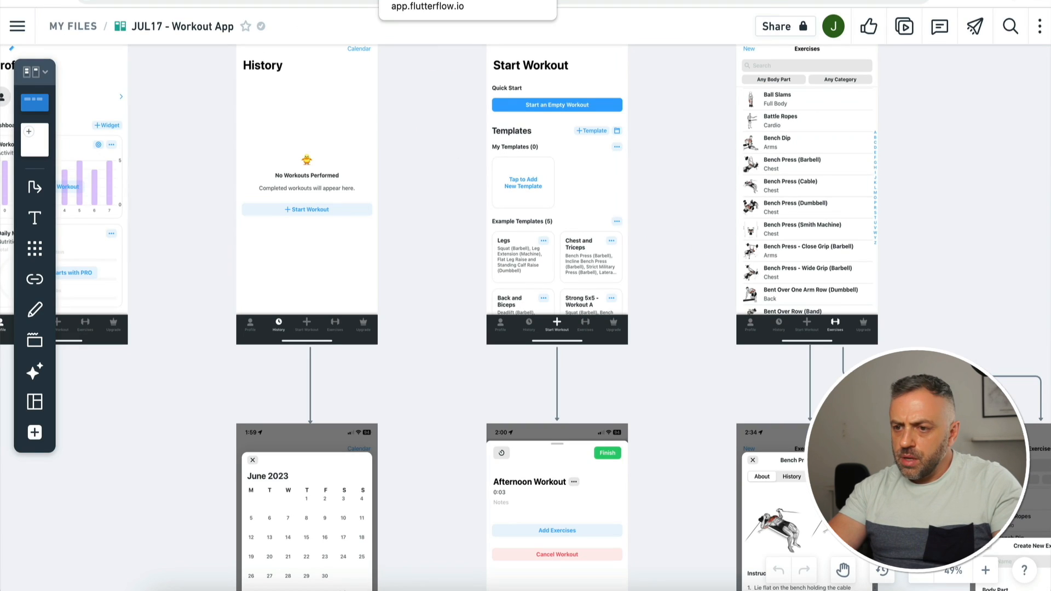
pyautogui.click(432, 1)
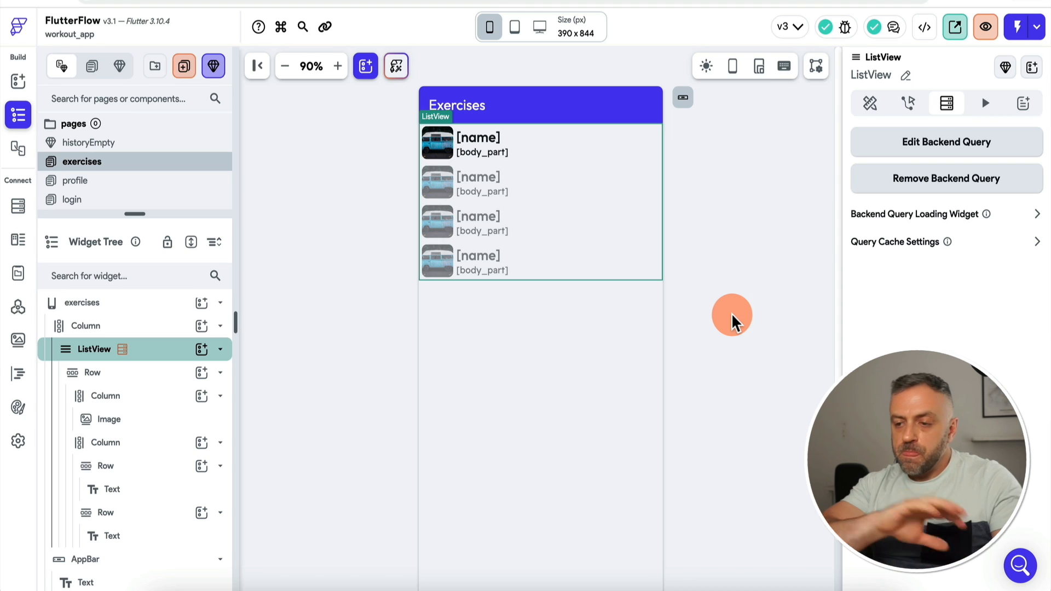
pyautogui.click(1018, 38)
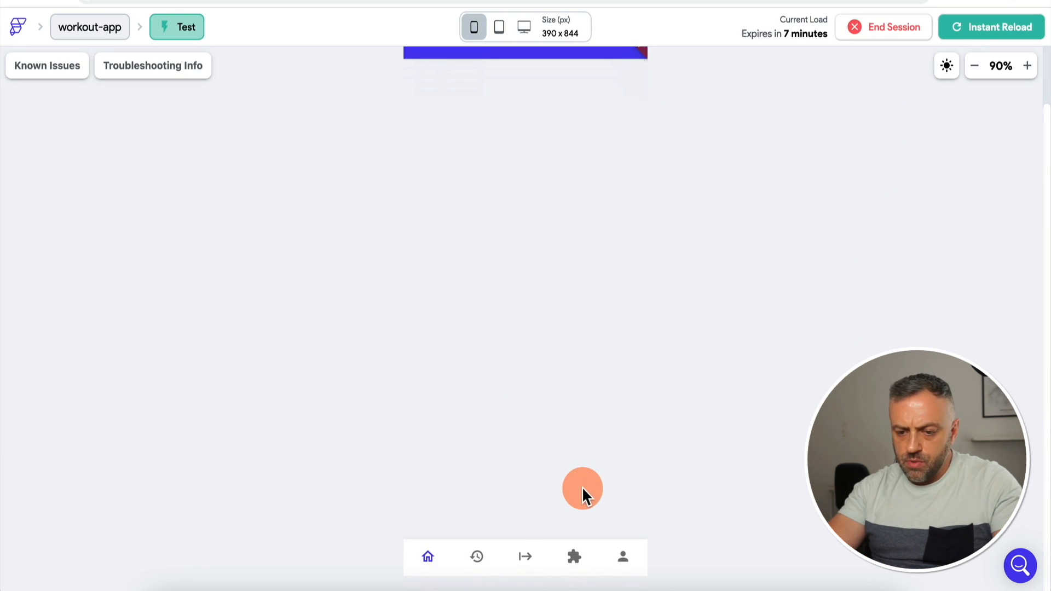
# Step: Visit the History, Start Workout and Exercises pages in the running test app
pyautogui.click(478, 560)
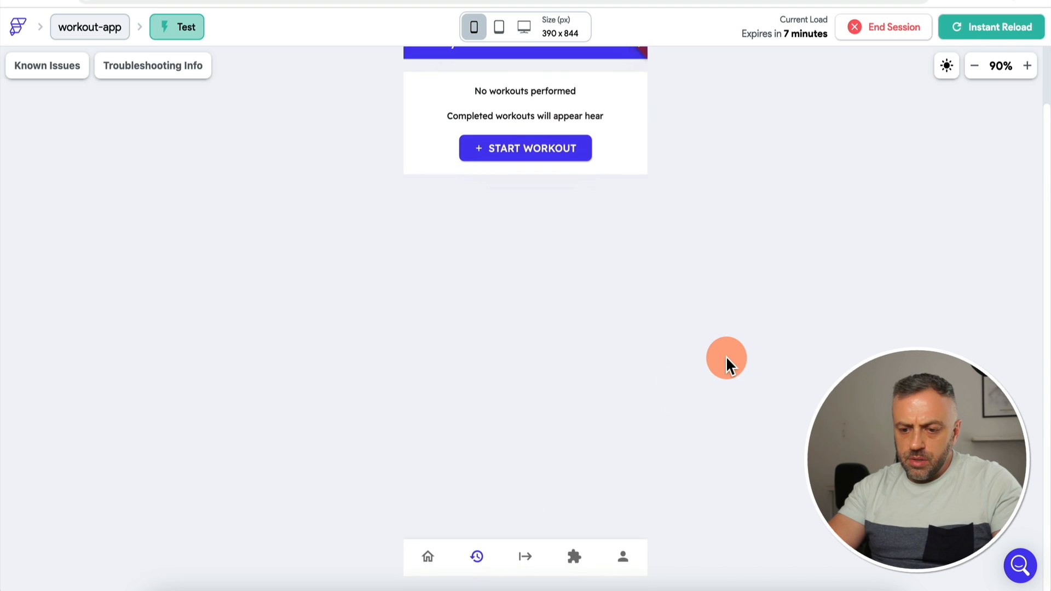
pyautogui.click(526, 558)
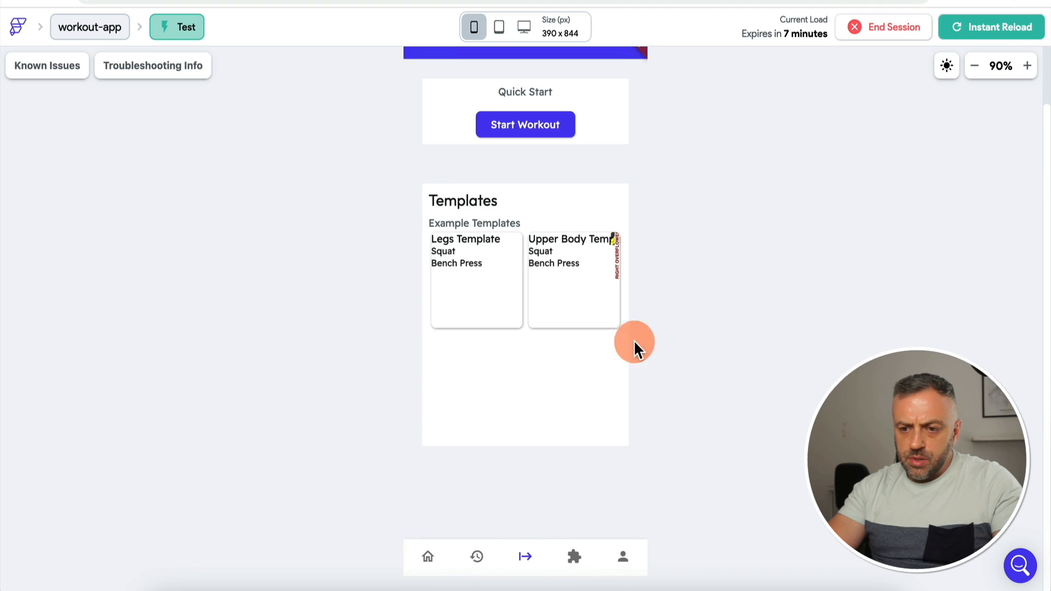
pyautogui.click(574, 558)
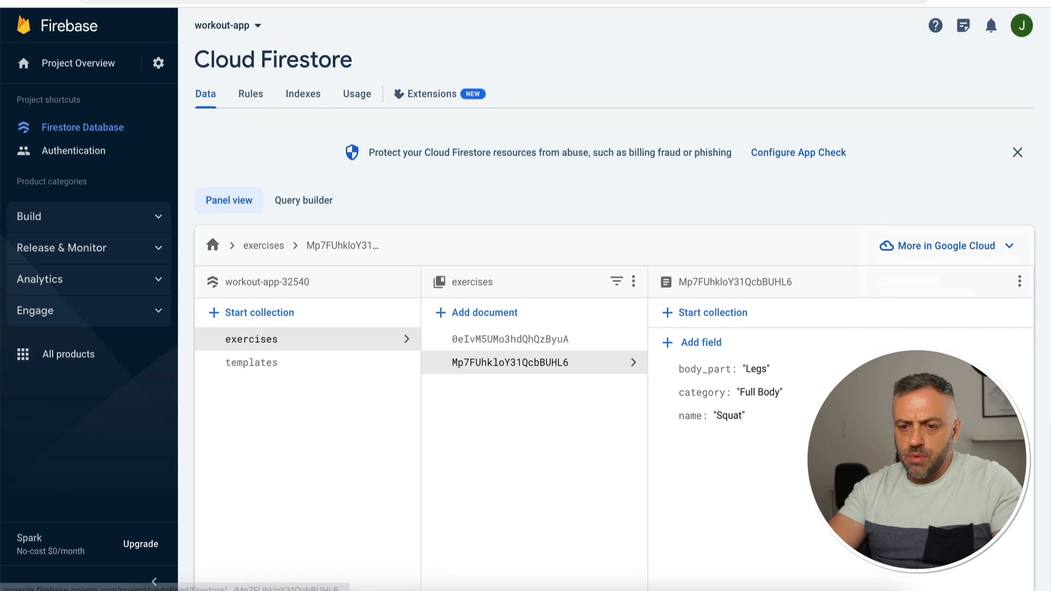
# Step: Open the Squat document in Firestore's exercises collection and rename it to Squats
pyautogui.click(527, 341)
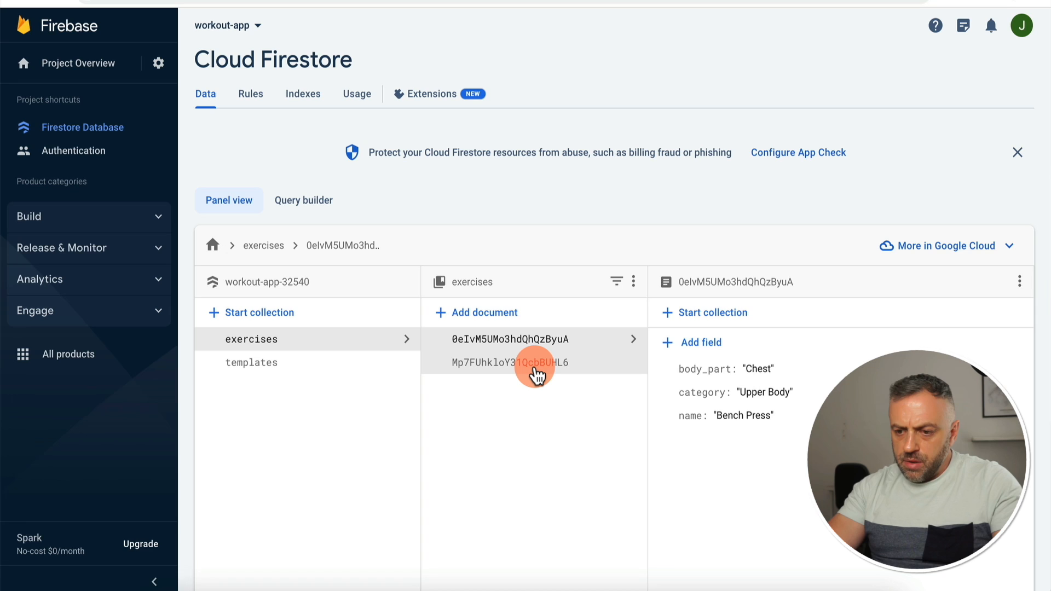
pyautogui.click(537, 375)
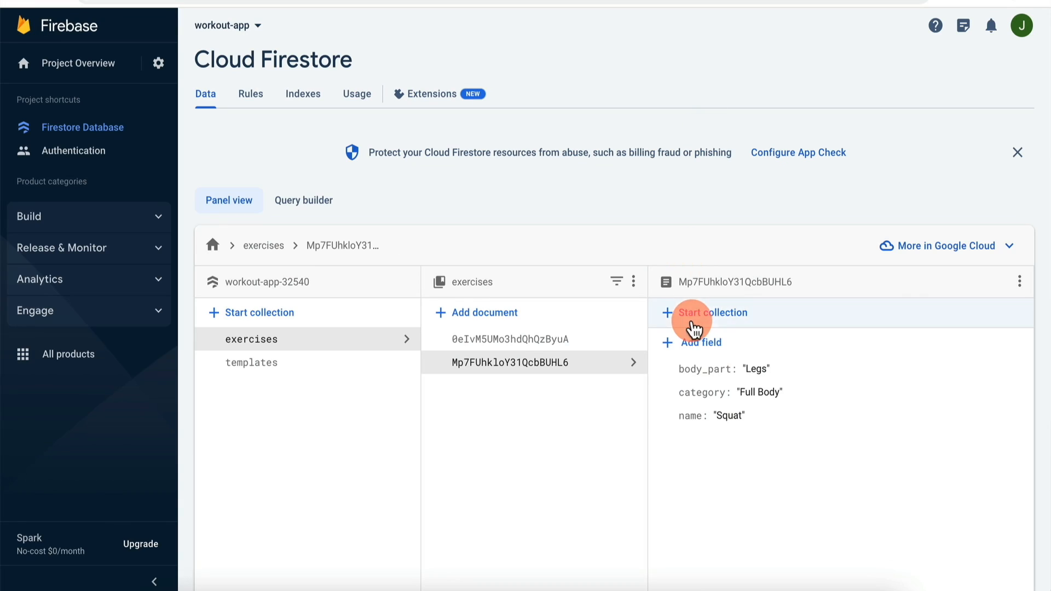
pyautogui.click(732, 418)
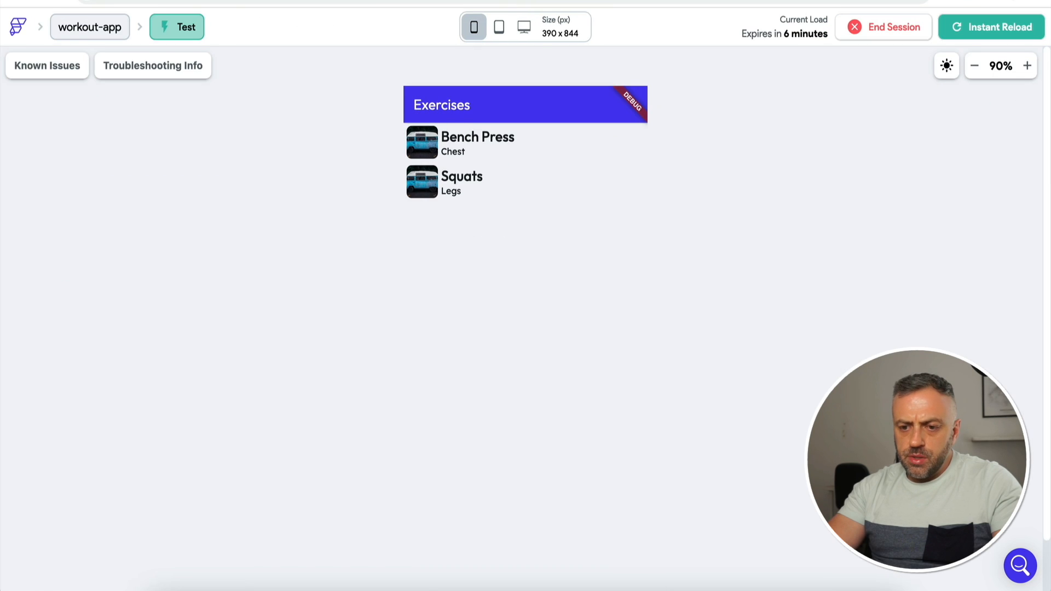
# Step: Return to the test app and open its Start Workout page
pyautogui.click(352, 200)
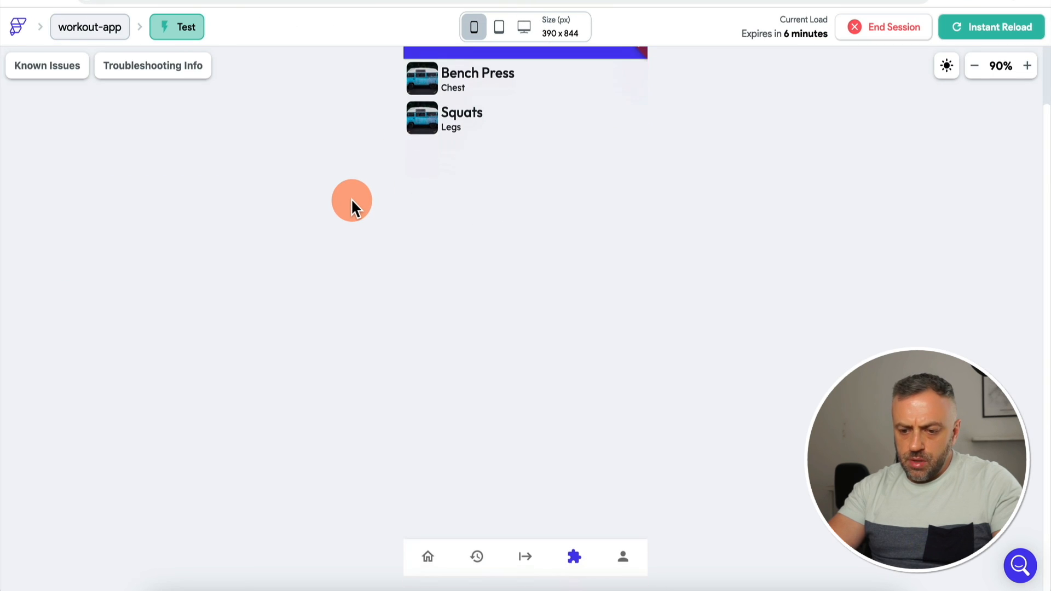
pyautogui.click(526, 558)
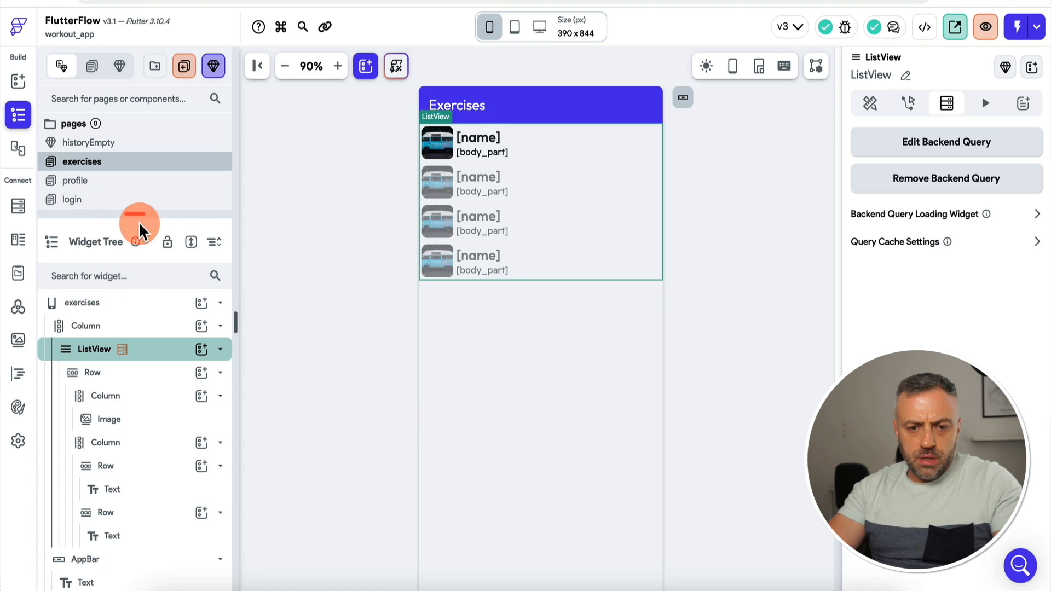
# Step: Look over the startworkout page's Start Workout button, then open the test page
pyautogui.moveTo(151, 213); pyautogui.dragTo(151, 263)
pyautogui.scroll(-2, 108, 230)
pyautogui.click(214, 226)
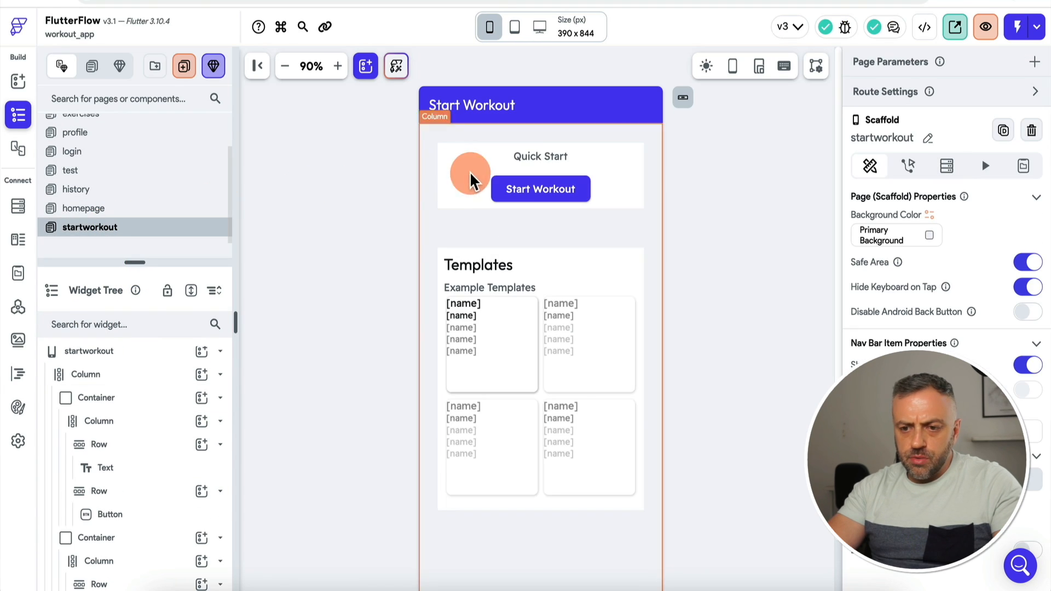
pyautogui.click(529, 190)
pyautogui.click(183, 171)
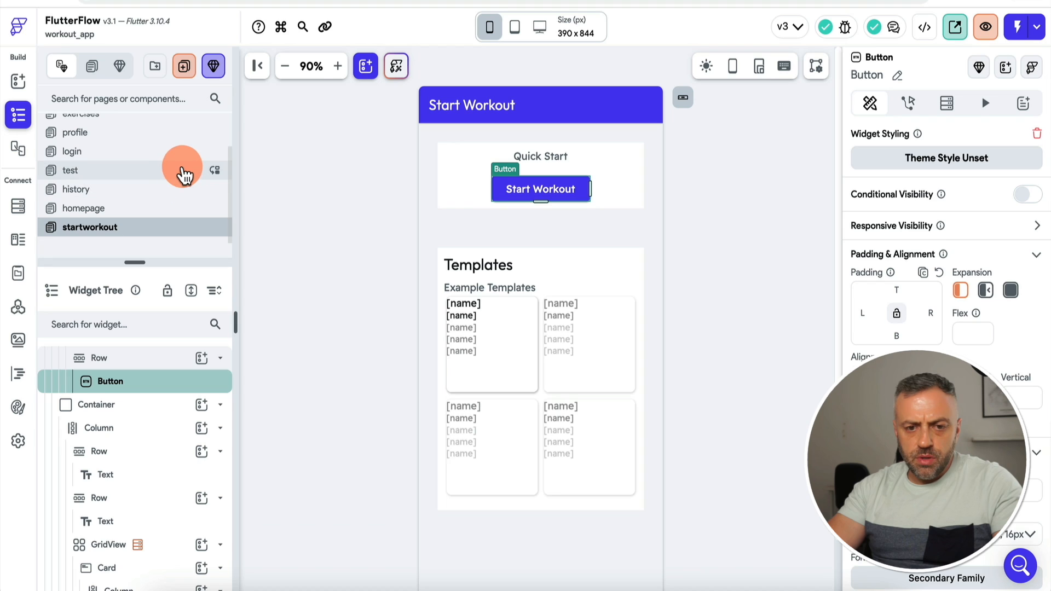
pyautogui.click(505, 155)
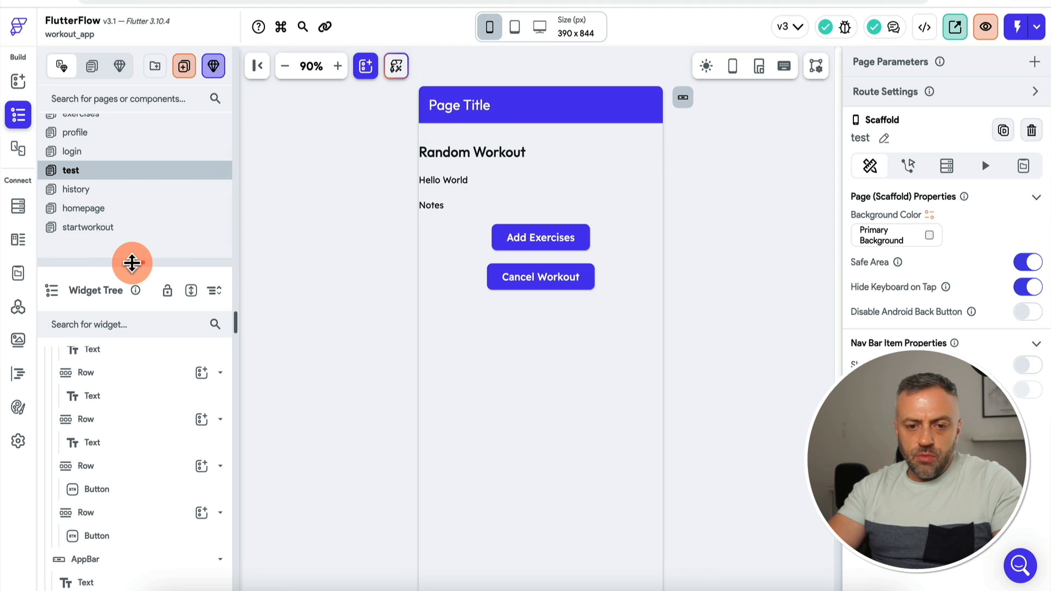
# Step: Select the test page's content Column in the widget tree
pyautogui.moveTo(131, 263); pyautogui.dragTo(133, 276)
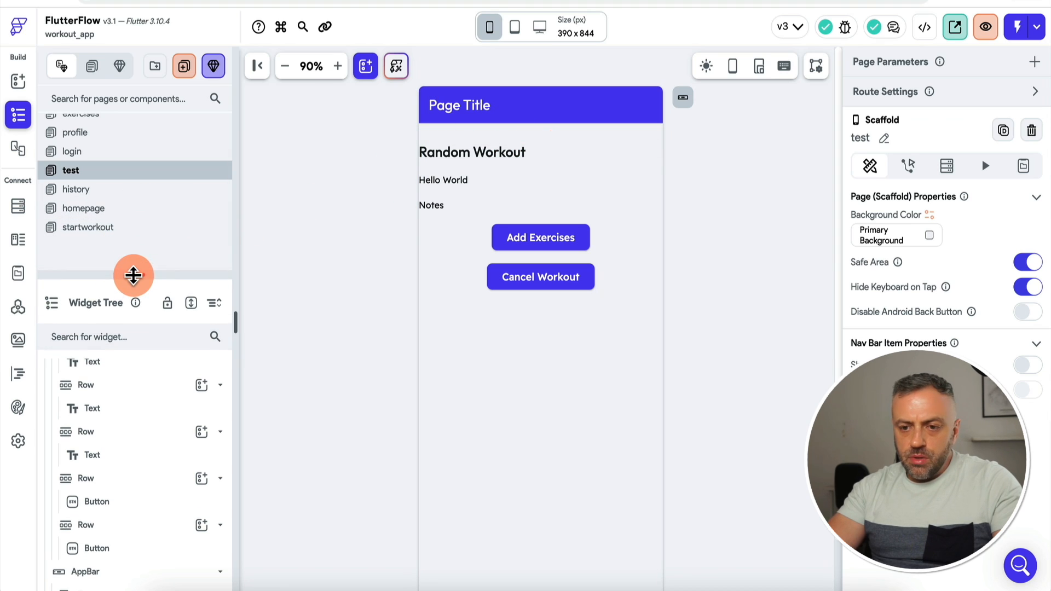
pyautogui.click(556, 155)
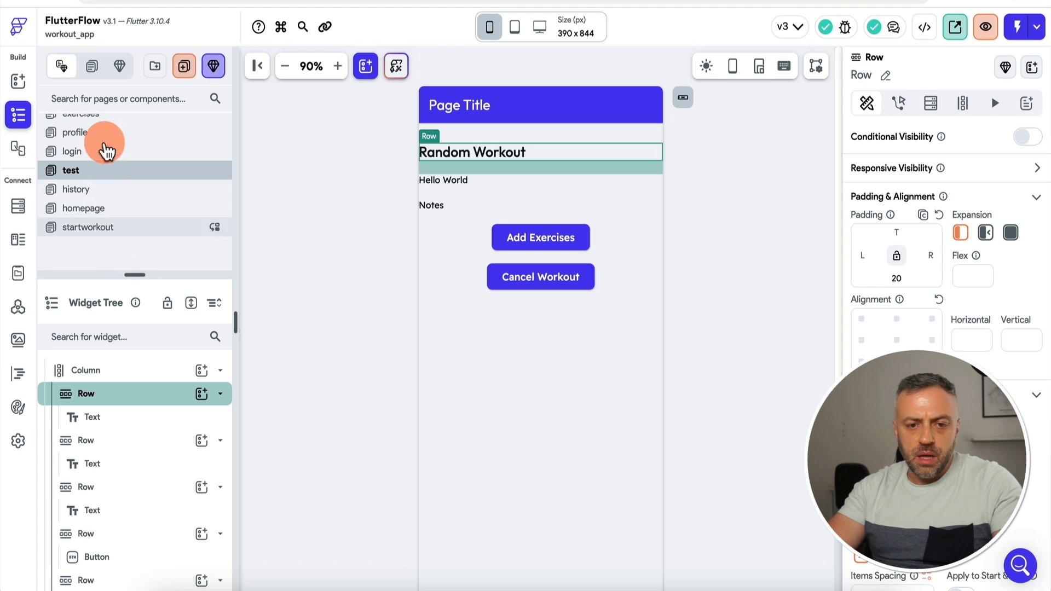
pyautogui.scroll(2, 103, 164)
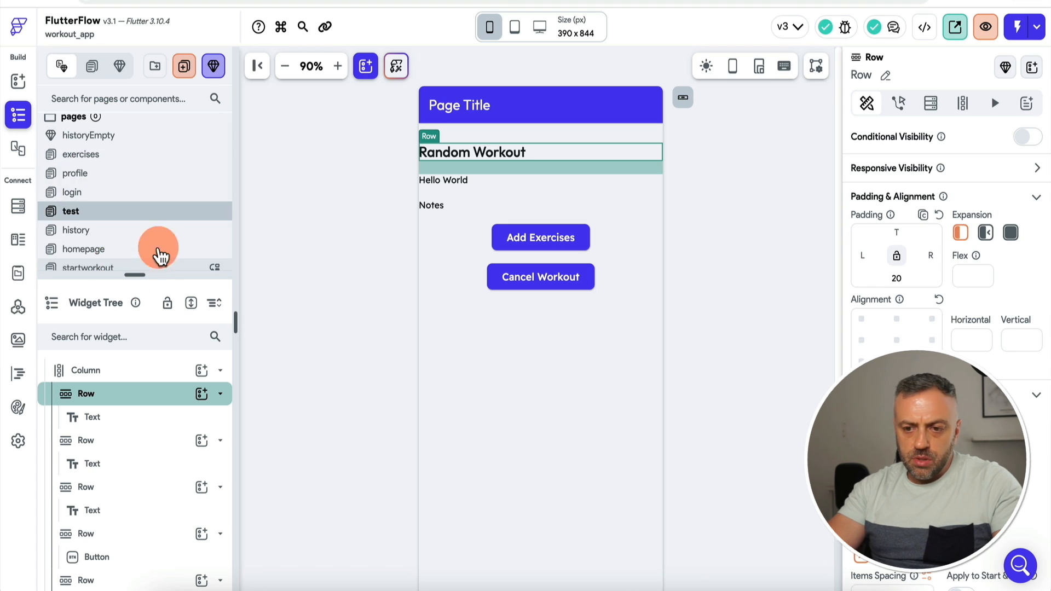
pyautogui.click(157, 267)
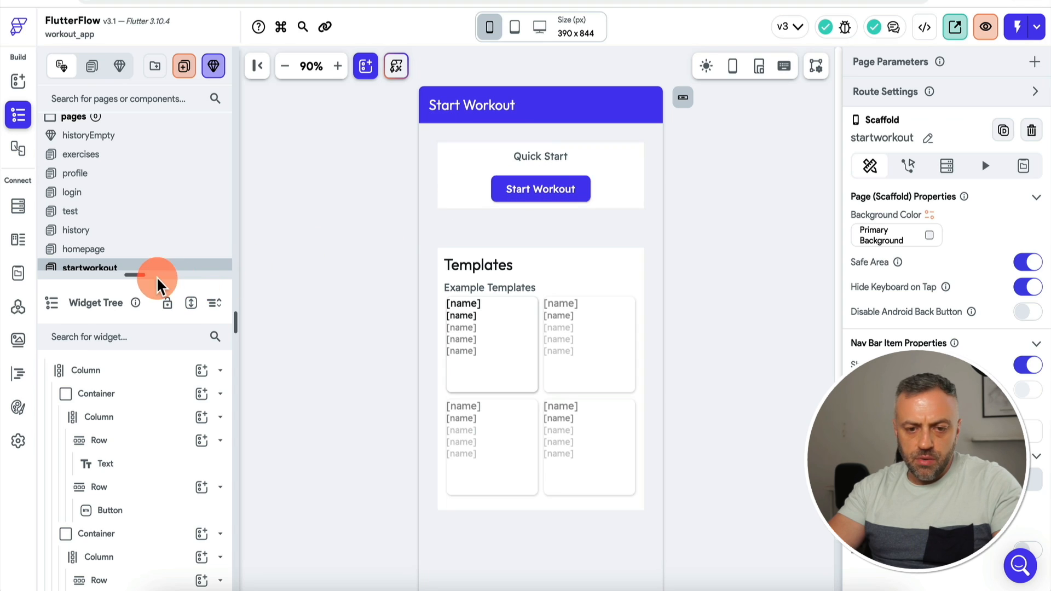
pyautogui.moveTo(142, 273); pyautogui.dragTo(142, 289)
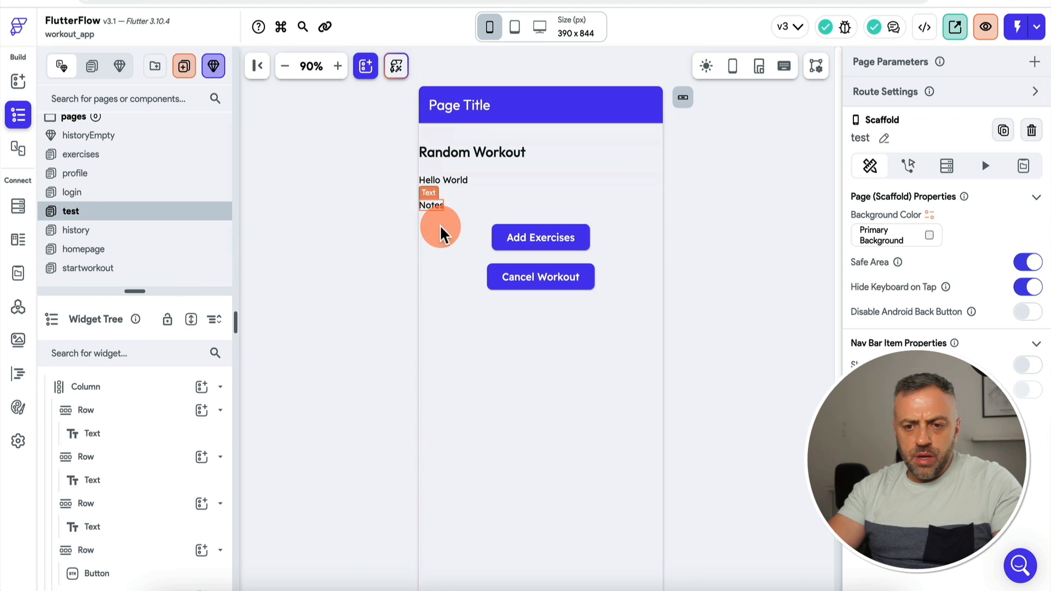
pyautogui.scroll(1, 122, 434)
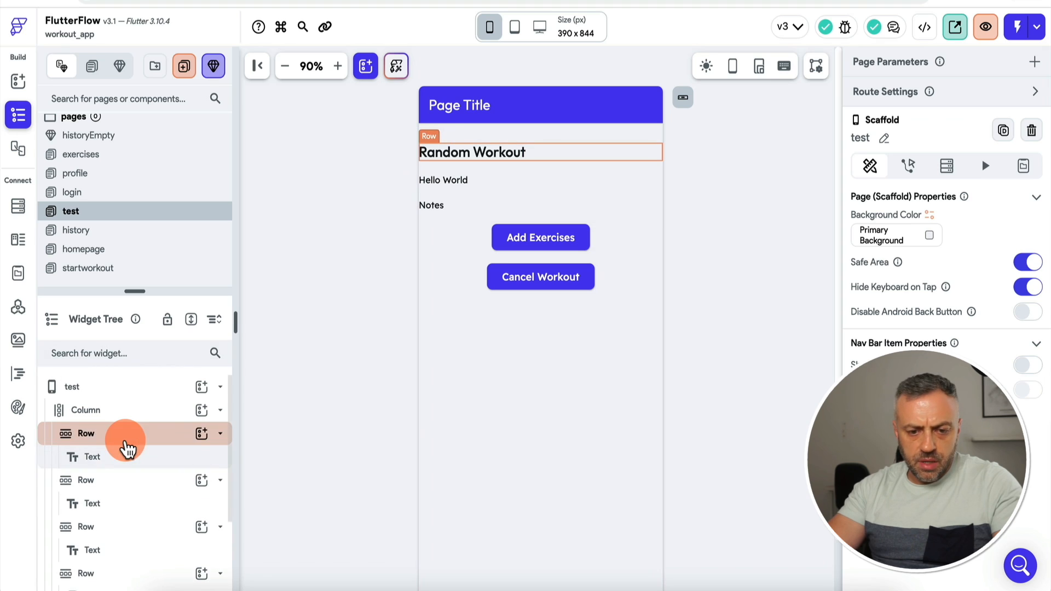
pyautogui.click(120, 414)
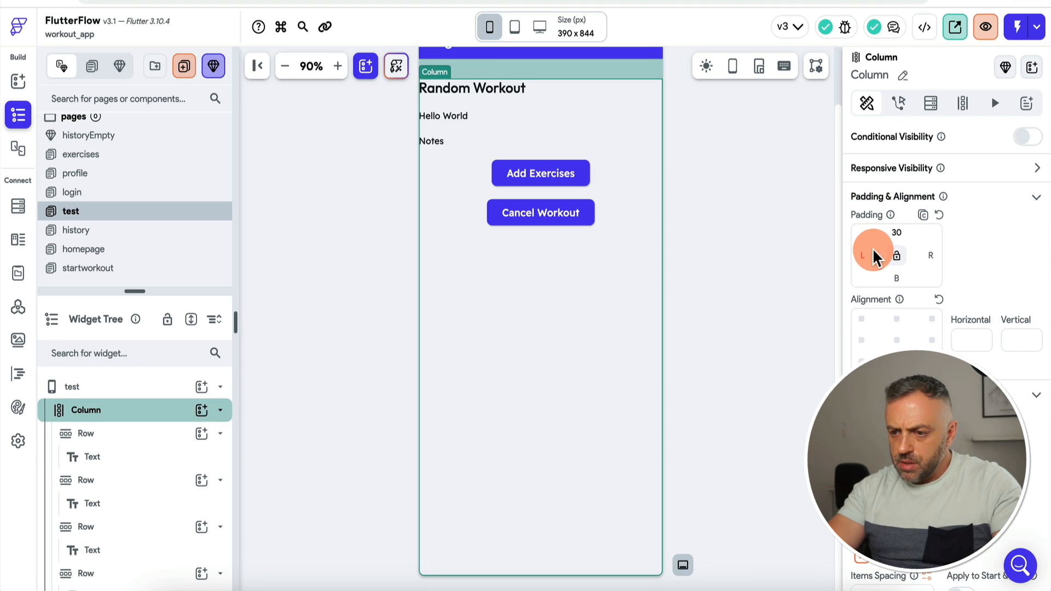
pyautogui.click(687, 214)
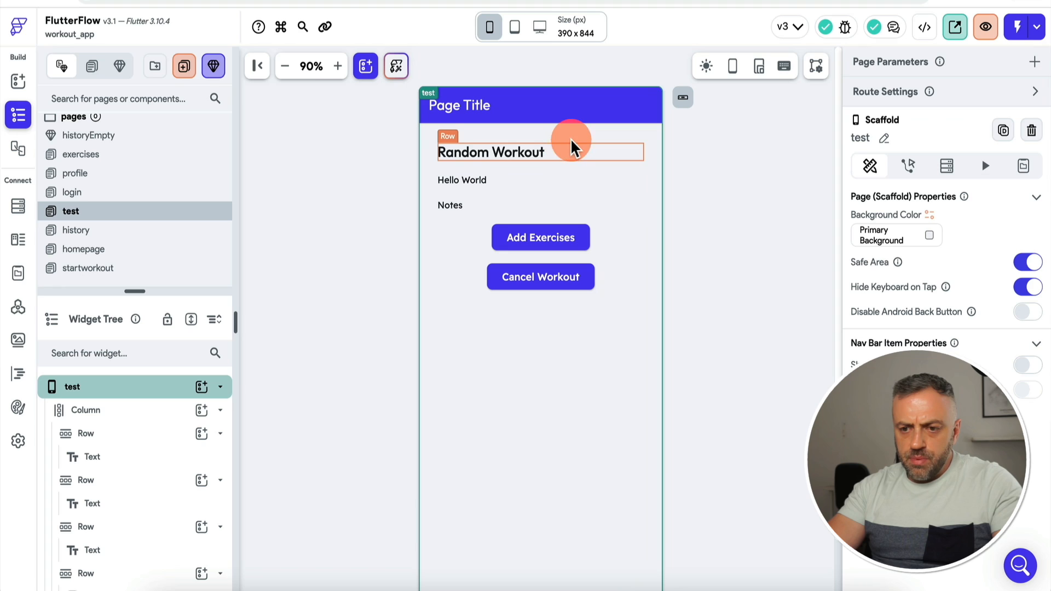
pyautogui.click(628, 212)
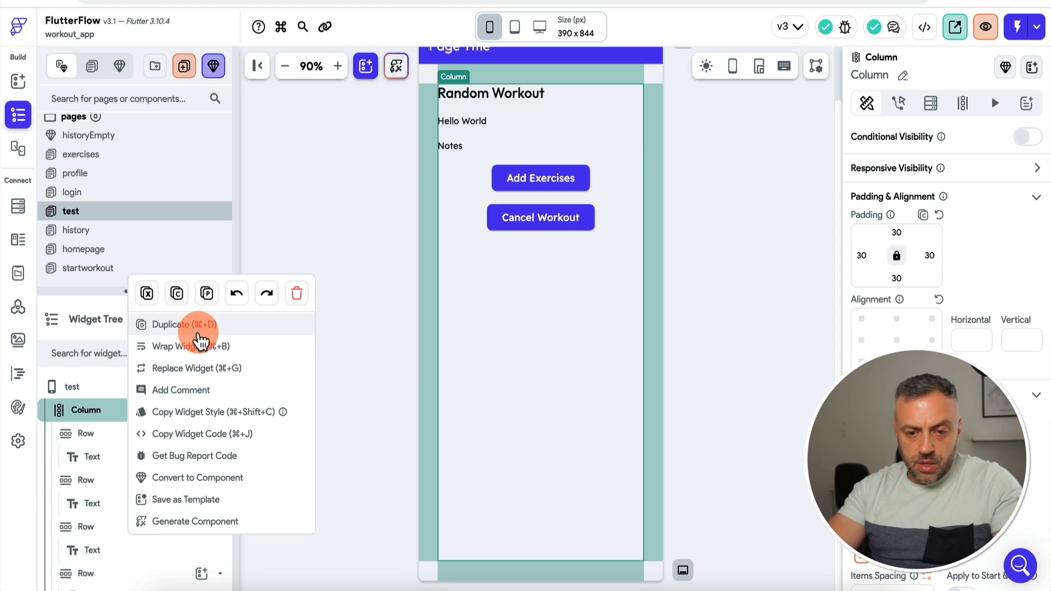
# Step: Wrap the test page's Column in a Container
pyautogui.click(195, 346)
pyautogui.click(426, 212)
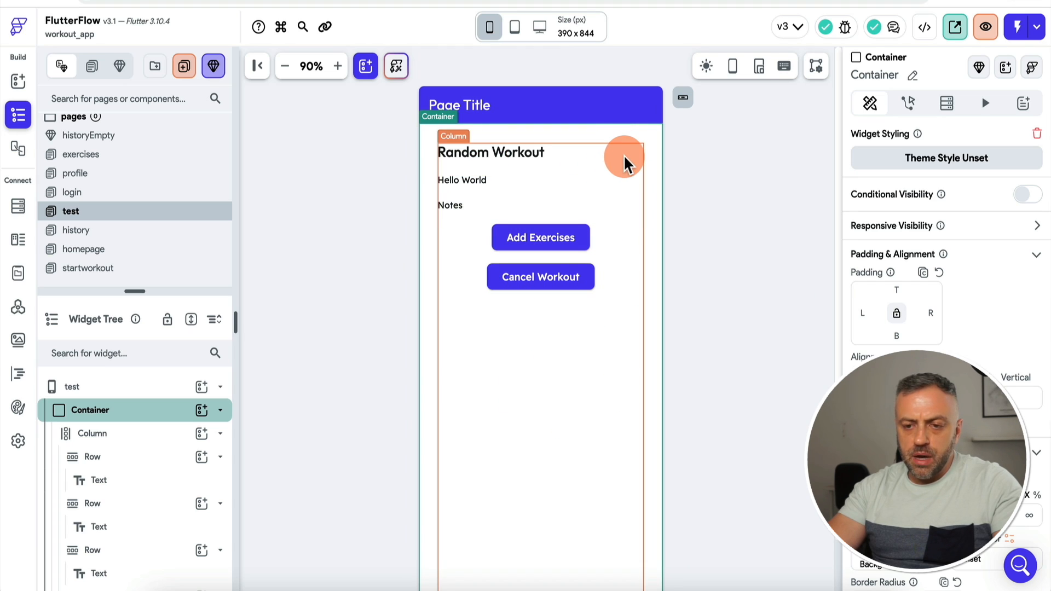
pyautogui.click(623, 160)
pyautogui.click(356, 197)
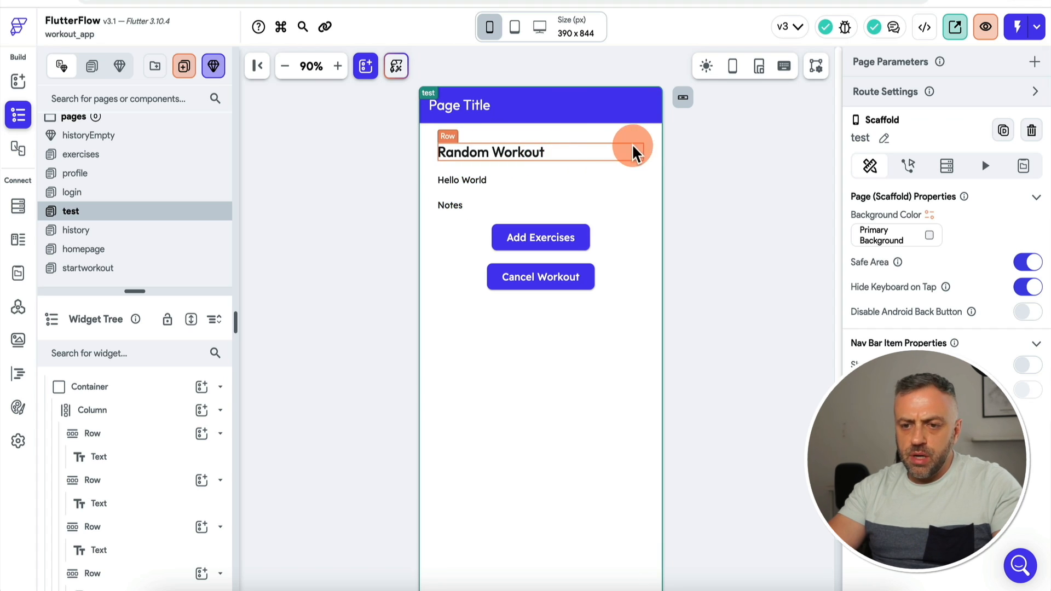
# Step: Convert the Container into a component named startWorkoutComp
pyautogui.click(159, 417)
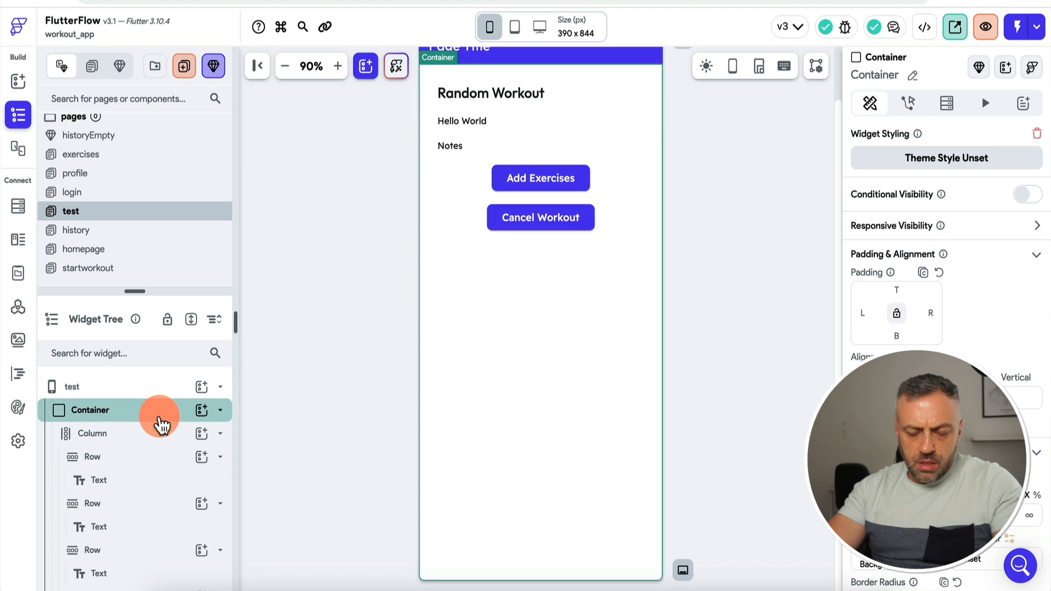
pyautogui.rightClick(160, 417)
pyautogui.click(239, 453)
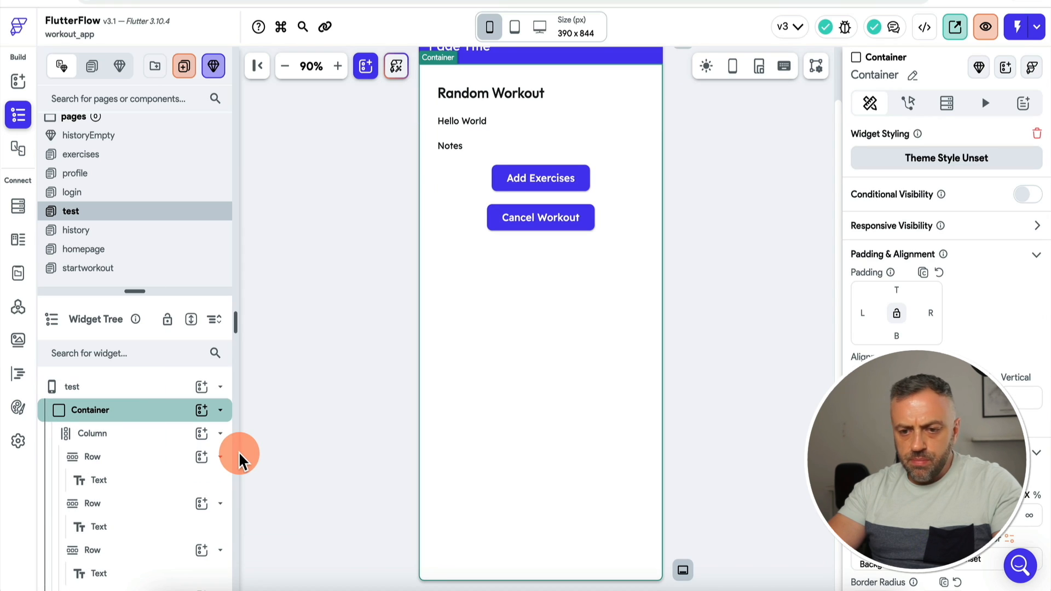
pyautogui.click(478, 301)
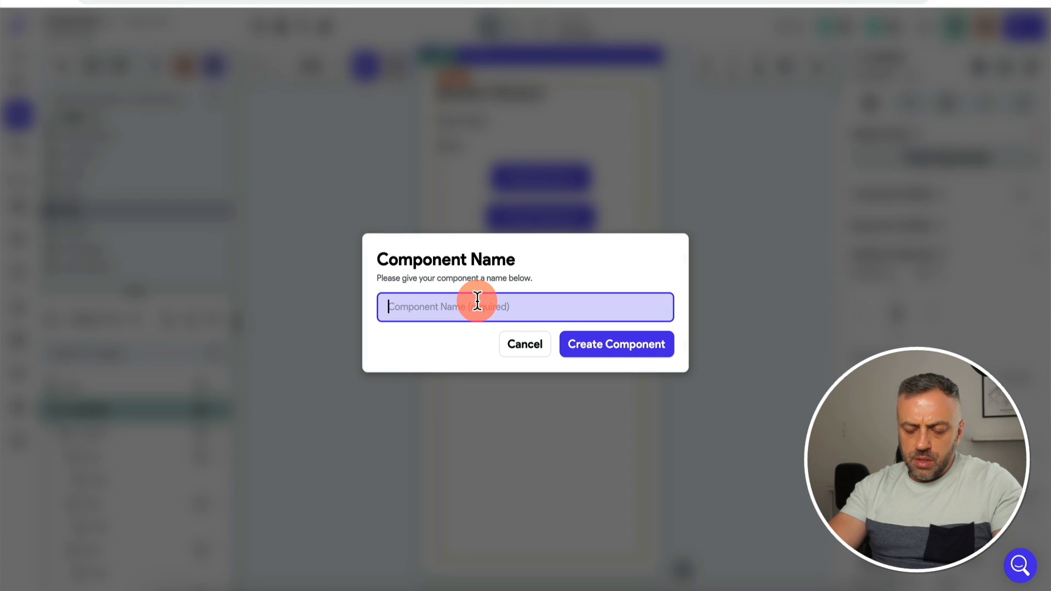
pyautogui.write('startWorkoutComp')
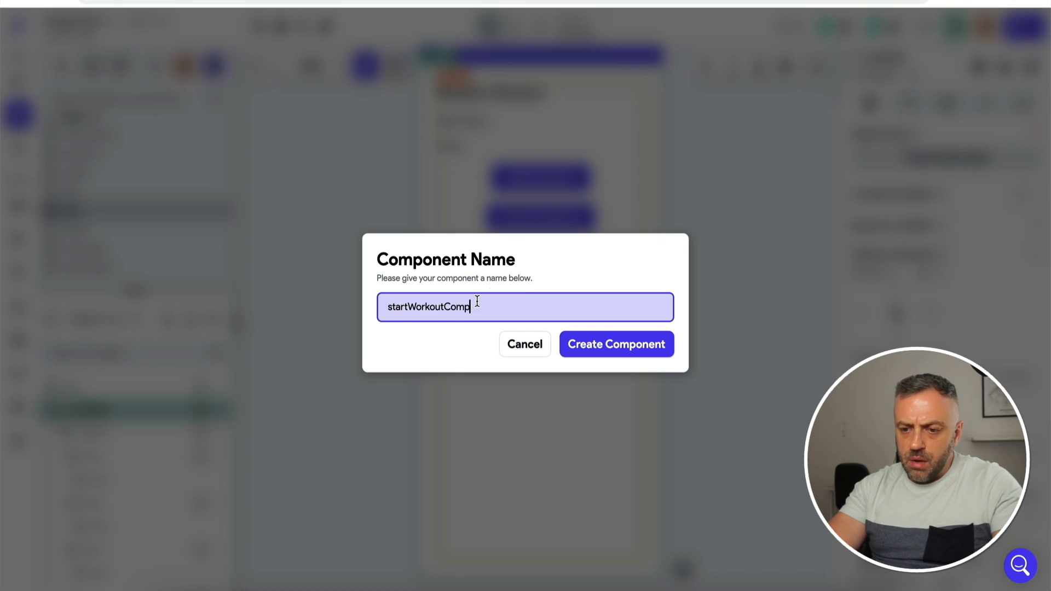
pyautogui.click(616, 349)
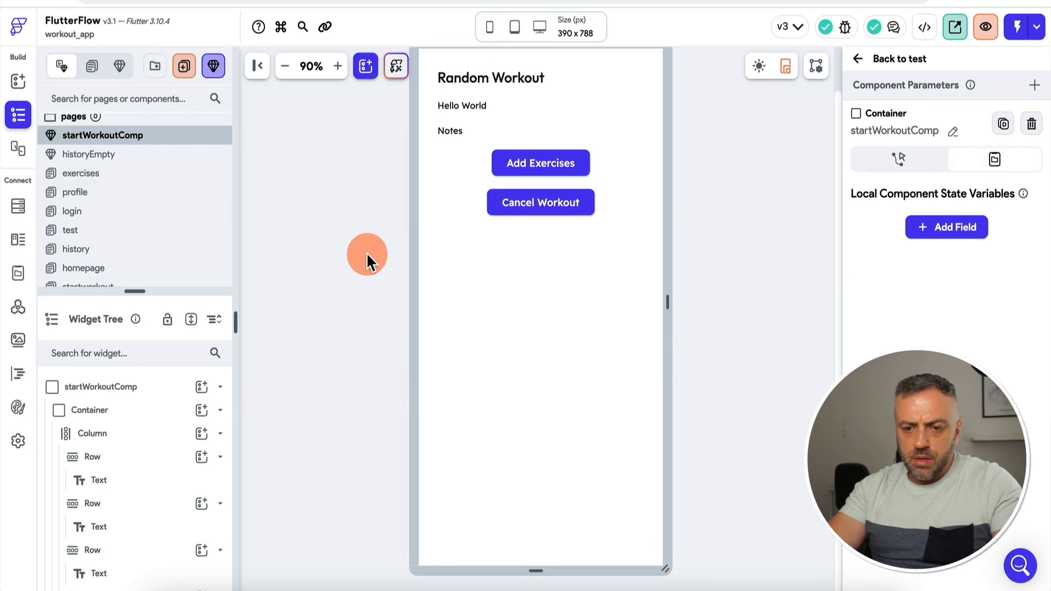
# Step: Add an On Tap action to the startworkout page's Start Workout button
pyautogui.click(858, 61)
pyautogui.click(95, 286)
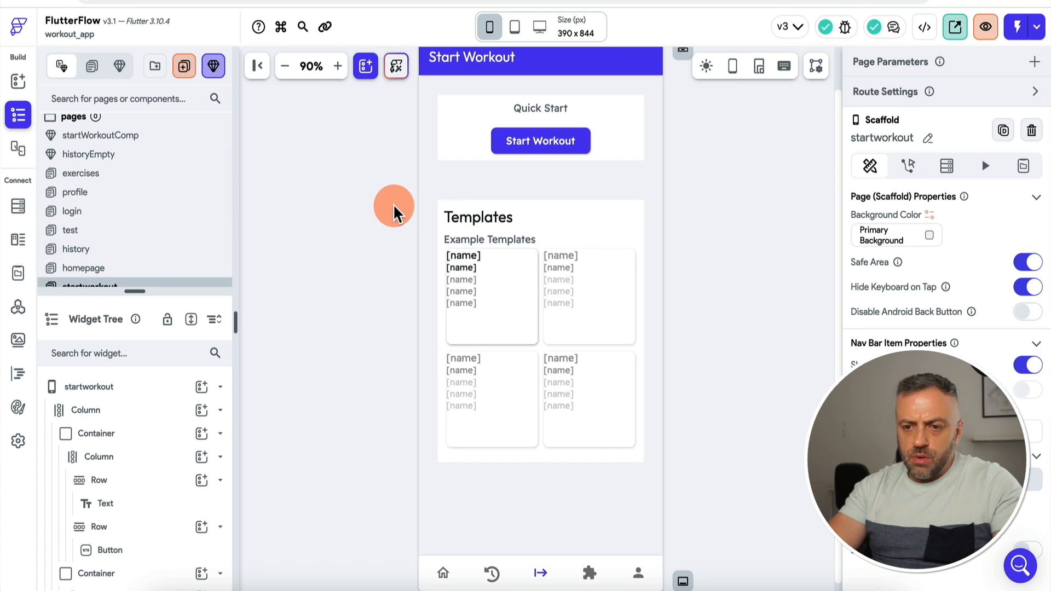
pyautogui.click(541, 142)
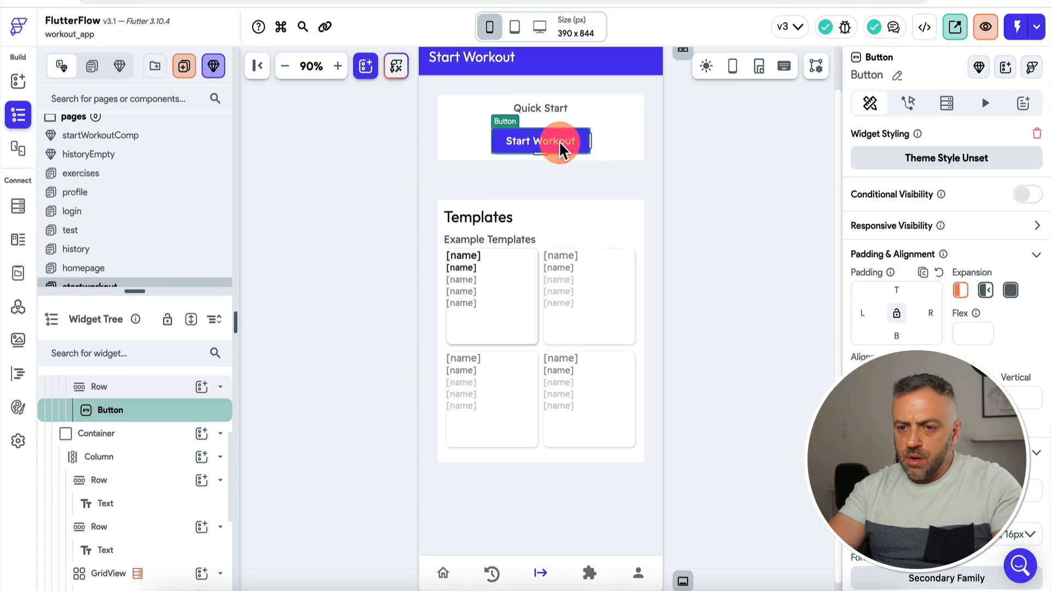
pyautogui.click(909, 102)
pyautogui.click(1007, 181)
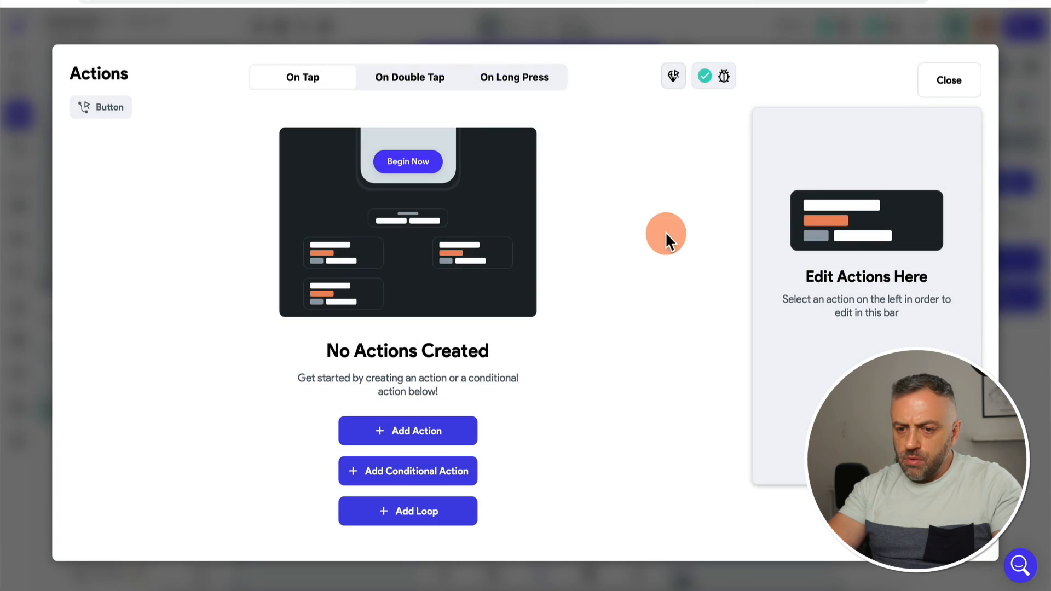
pyautogui.click(432, 436)
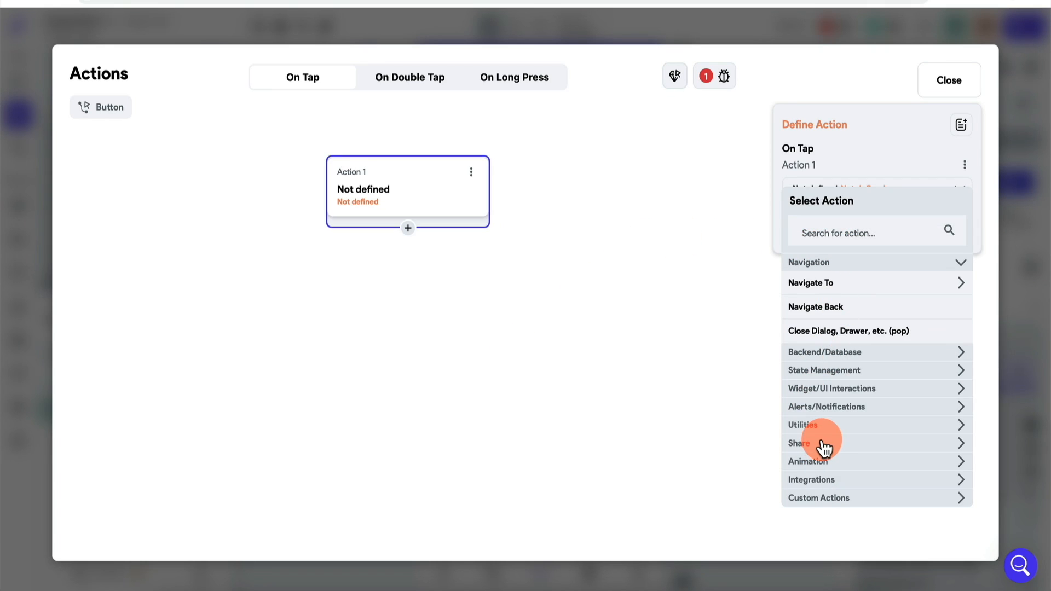
# Step: Make the action show startWorkoutComp as a bottom sheet
pyautogui.click(845, 410)
pyautogui.scroll(-3, 848, 417)
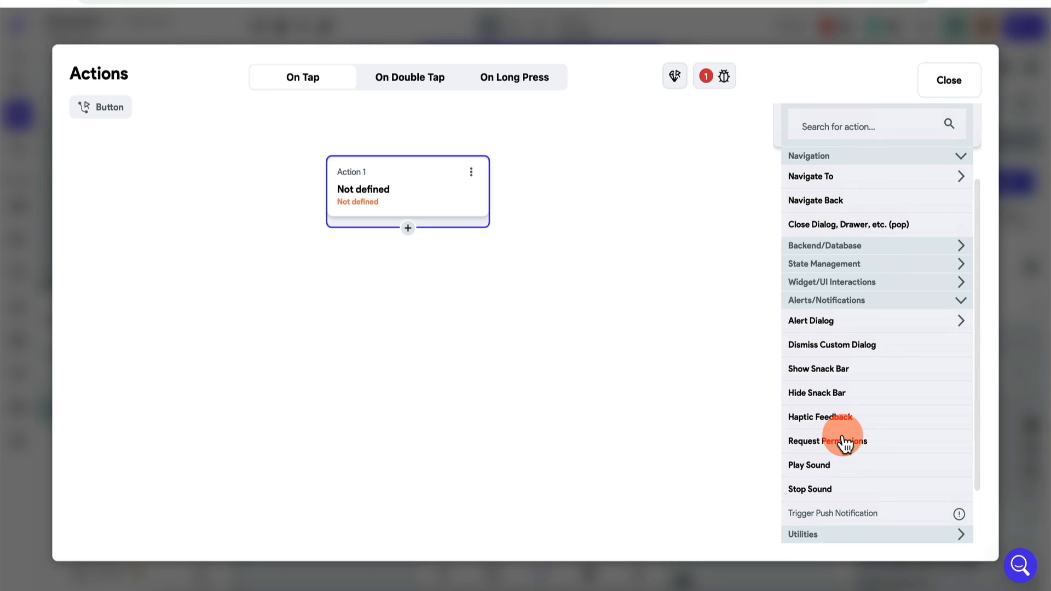
pyautogui.click(855, 295)
pyautogui.click(856, 314)
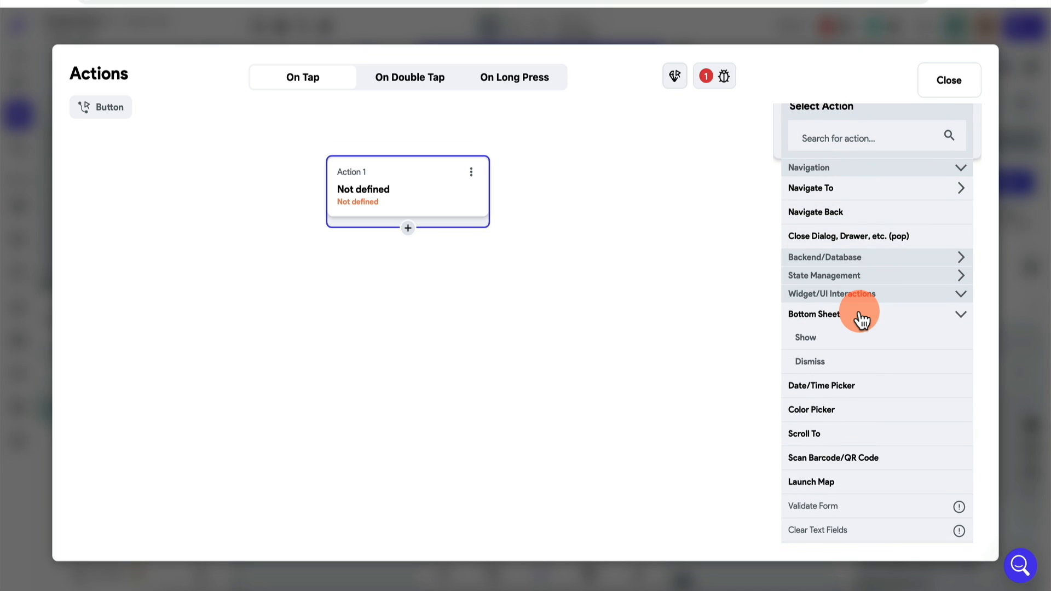
pyautogui.click(826, 337)
pyautogui.scroll(2, 839, 239)
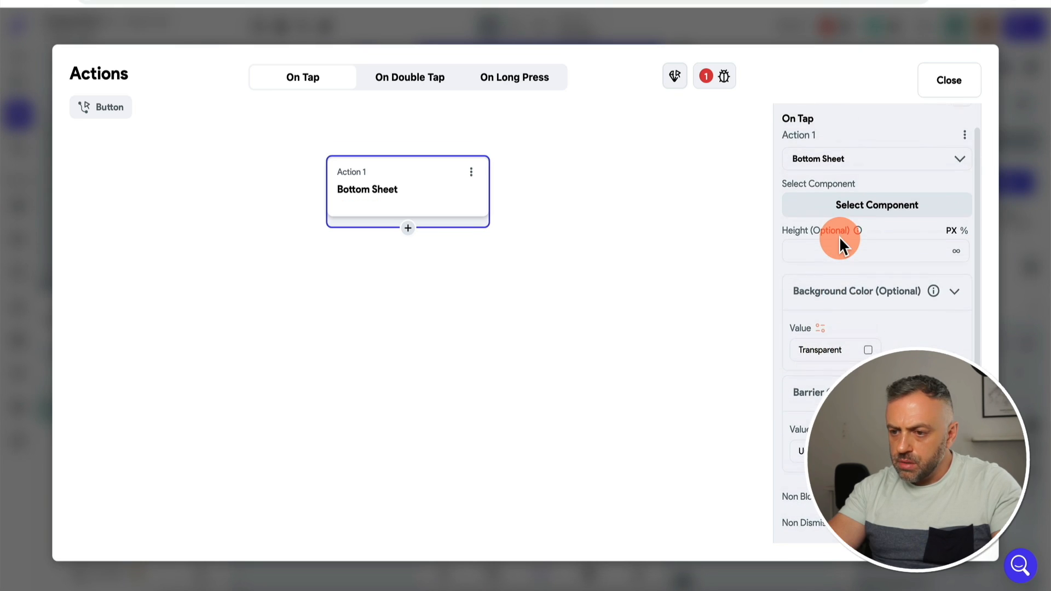
pyautogui.click(878, 196)
pyautogui.click(833, 300)
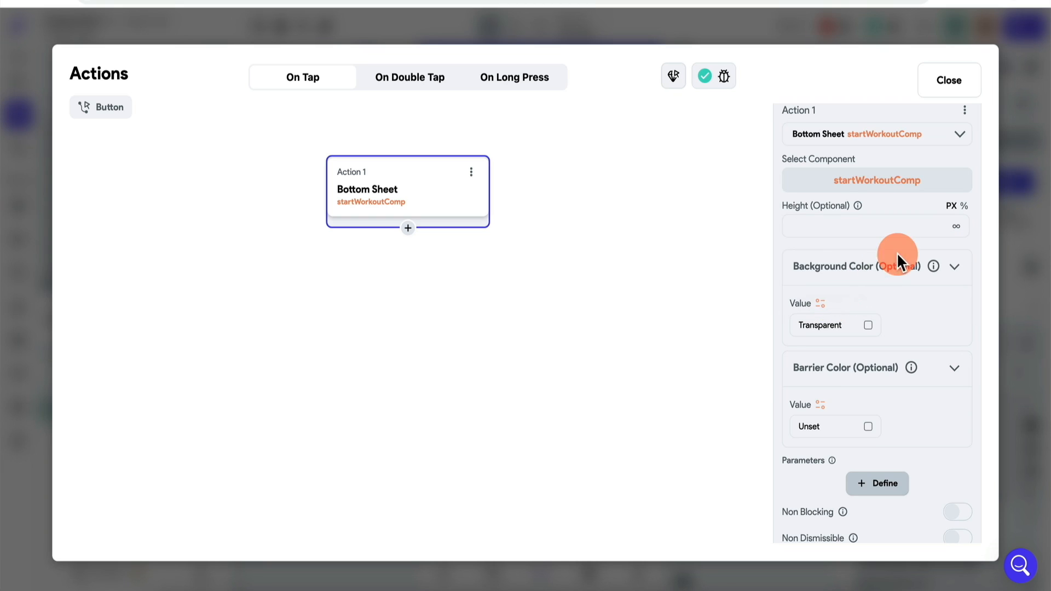
pyautogui.scroll(-2, 878, 328)
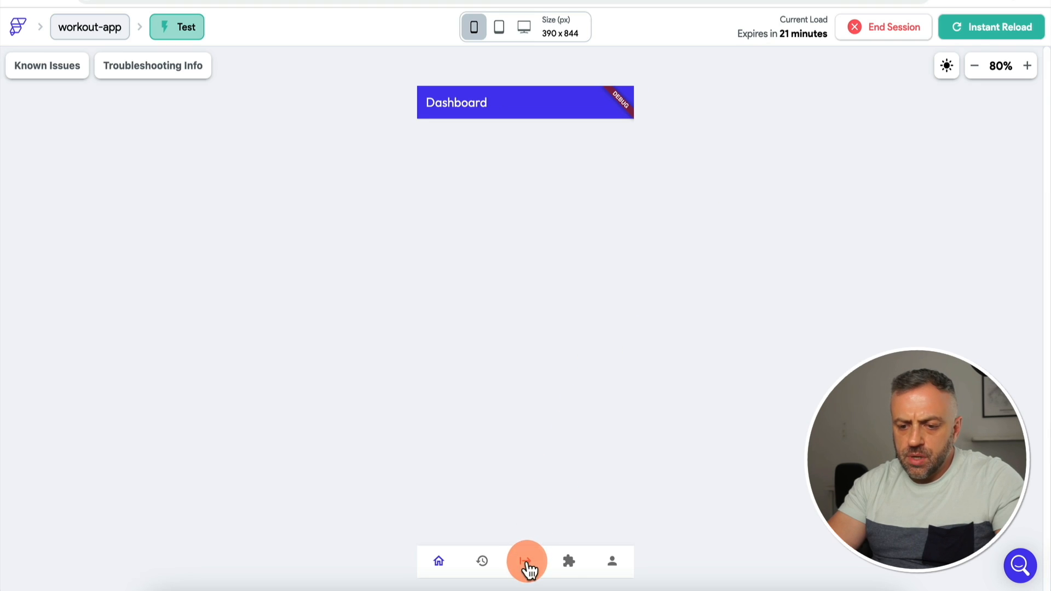
# Step: Tap Start Workout in the test app to check the bottom sheet's height
pyautogui.click(526, 564)
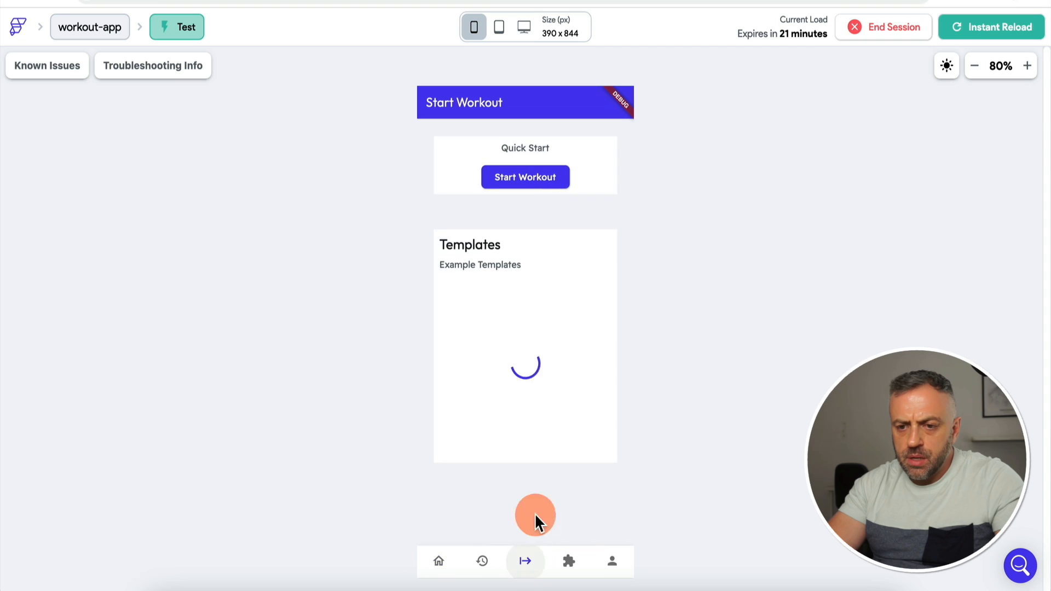
pyautogui.click(532, 181)
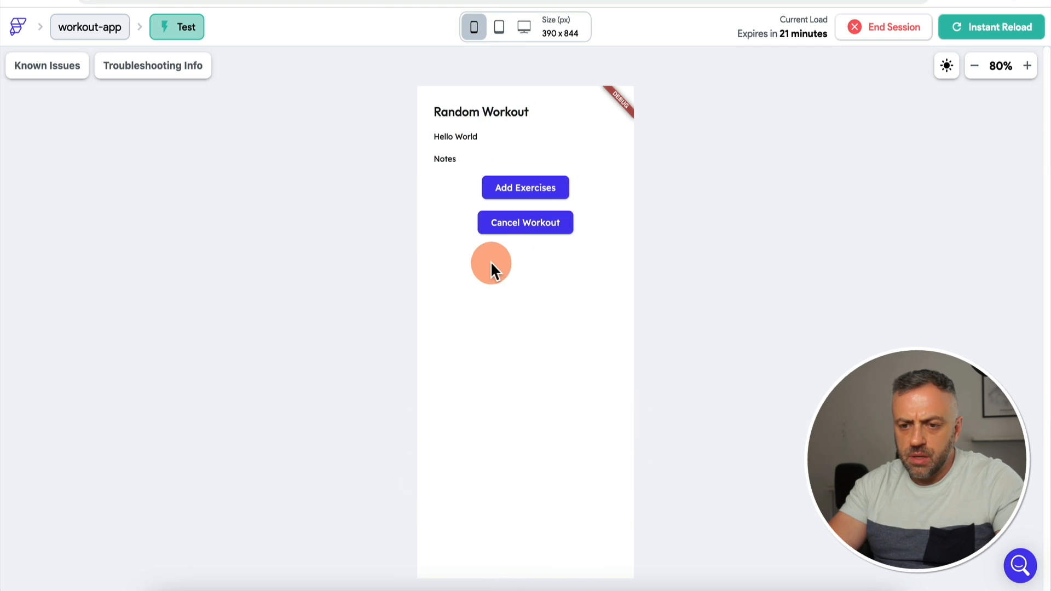
pyautogui.hotkey('ctrl', 'shift', 'Tab')
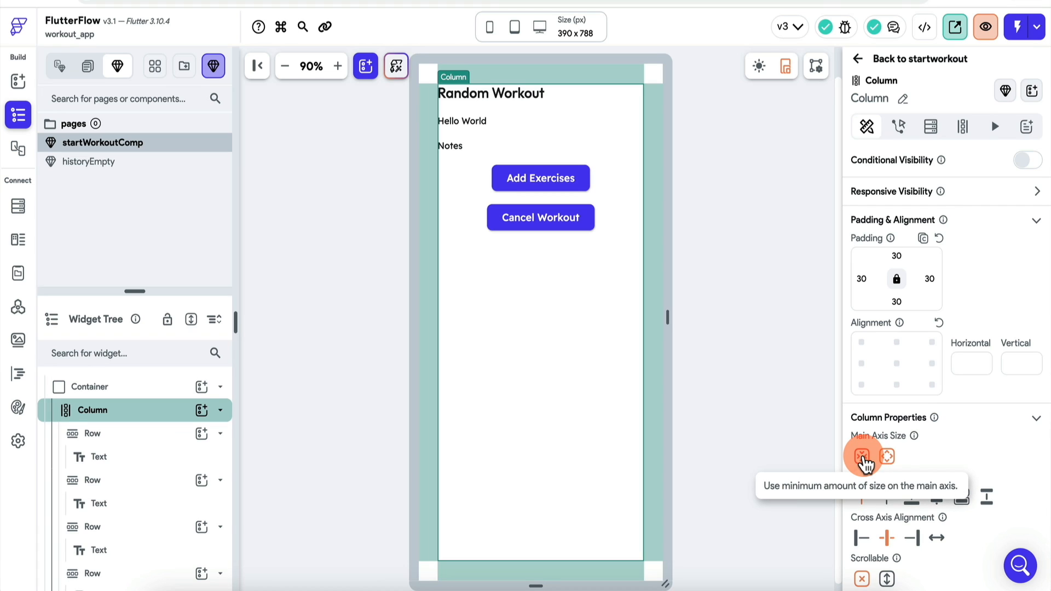
# Step: Set the component Column's Main Axis Size to min, reload, and recheck the sheet
pyautogui.click(863, 458)
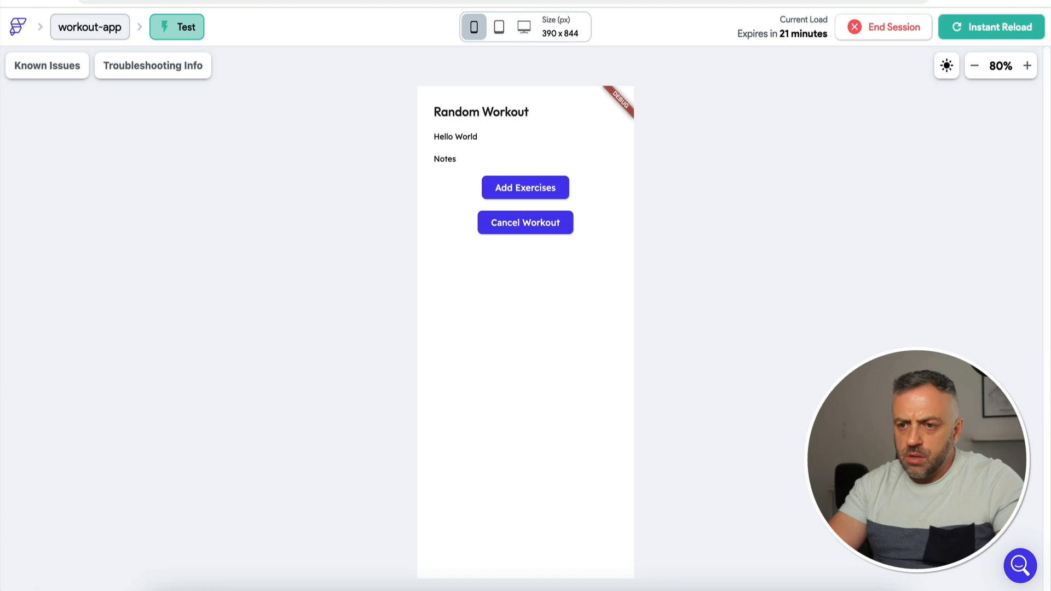
pyautogui.click(978, 28)
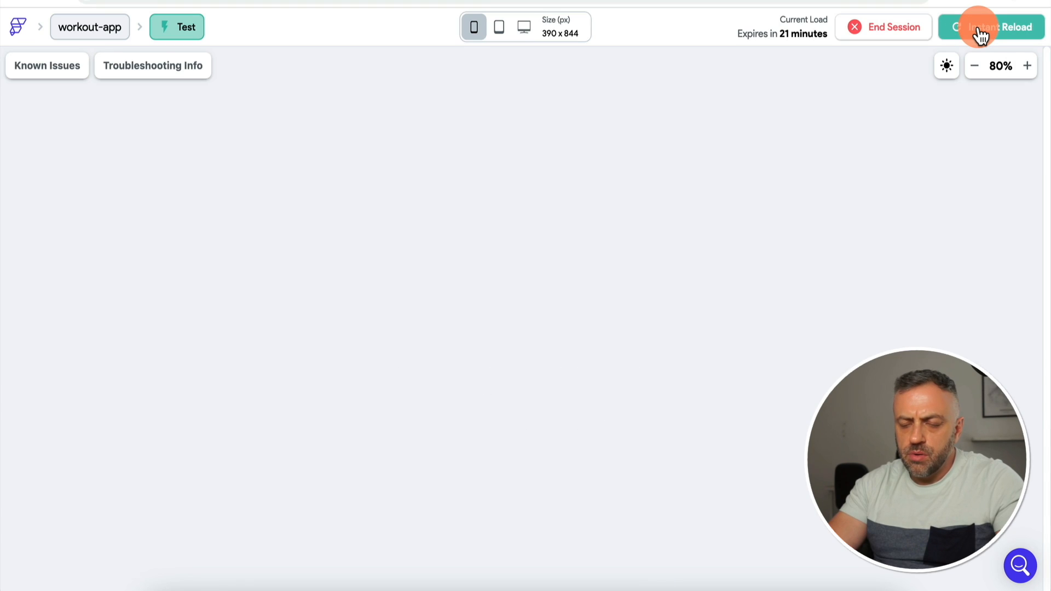
pyautogui.click(529, 566)
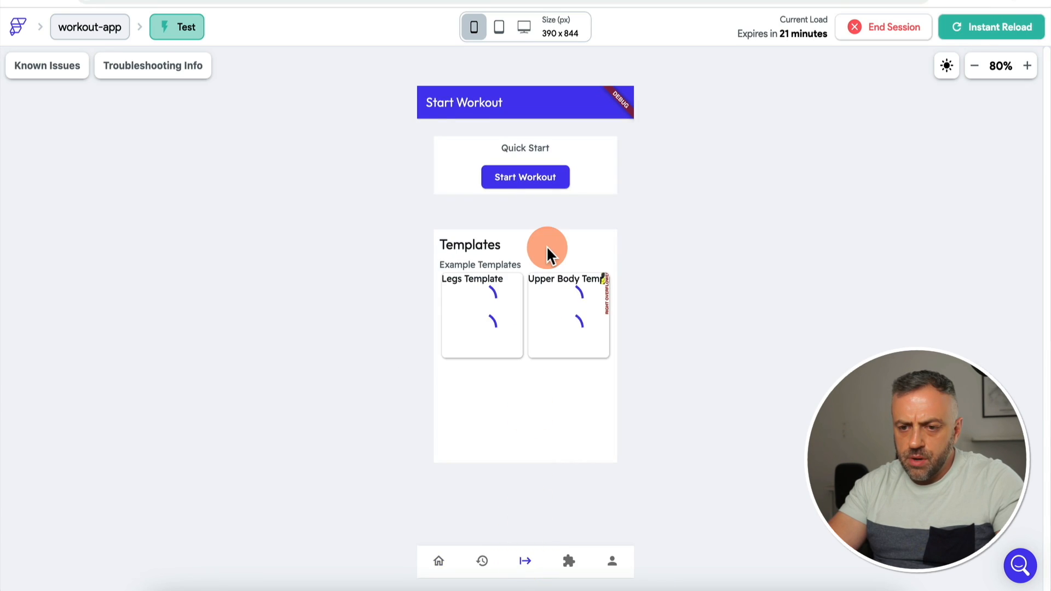
pyautogui.click(548, 178)
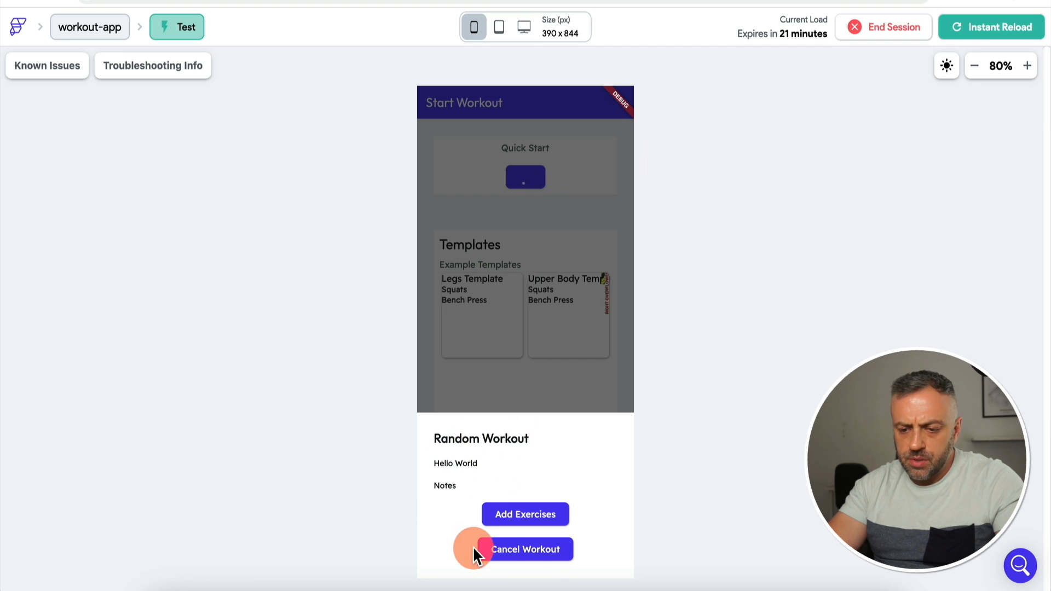
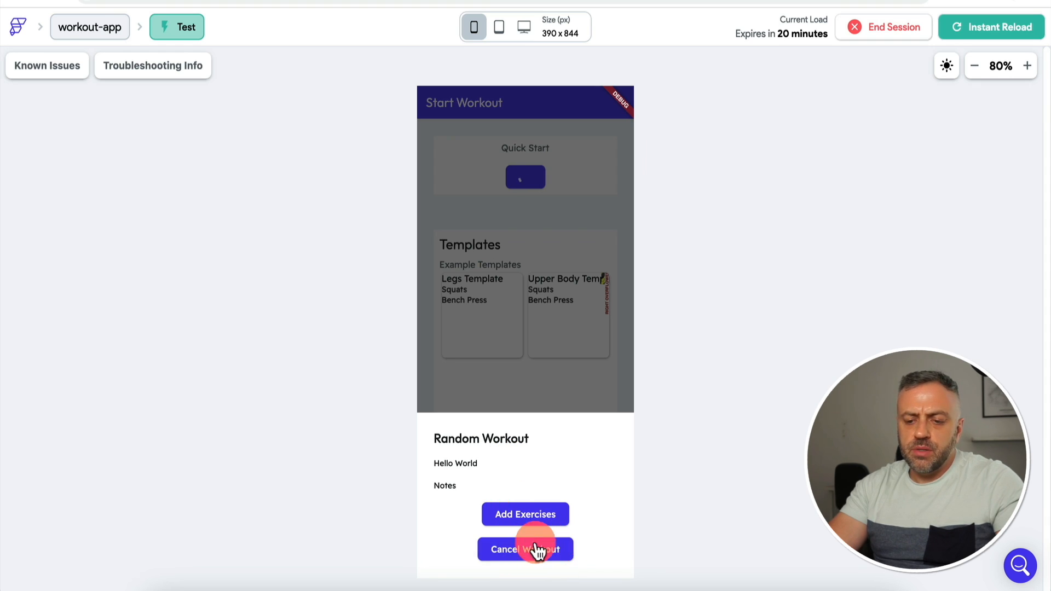
# Step: Tap outside the Random Workout bottom sheet to close it, then return to the FlutterFlow builder tab
pyautogui.click(487, 393)
pyautogui.click(495, 295)
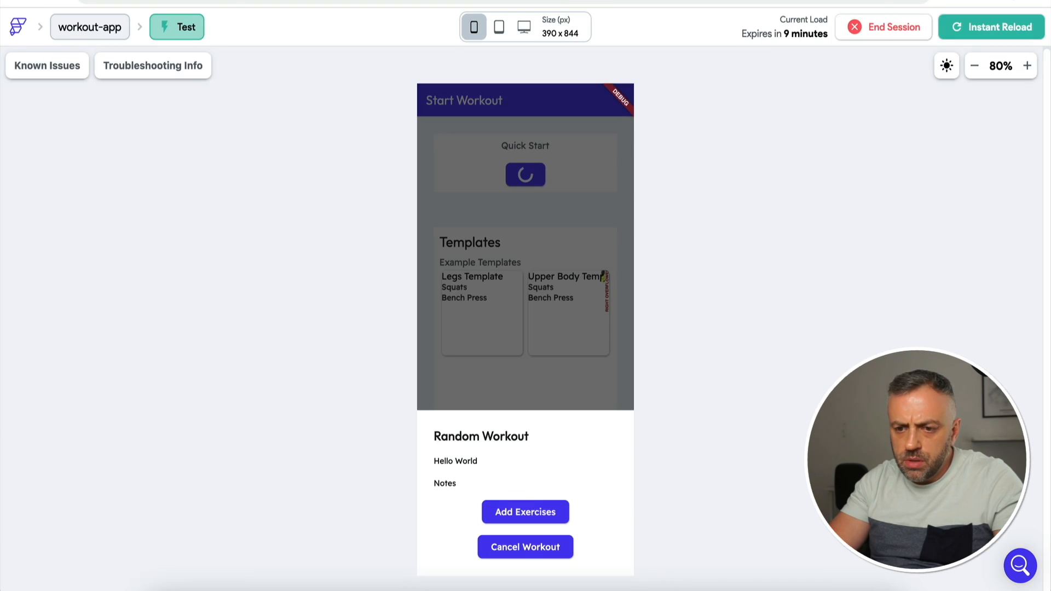
pyautogui.click(550, 350)
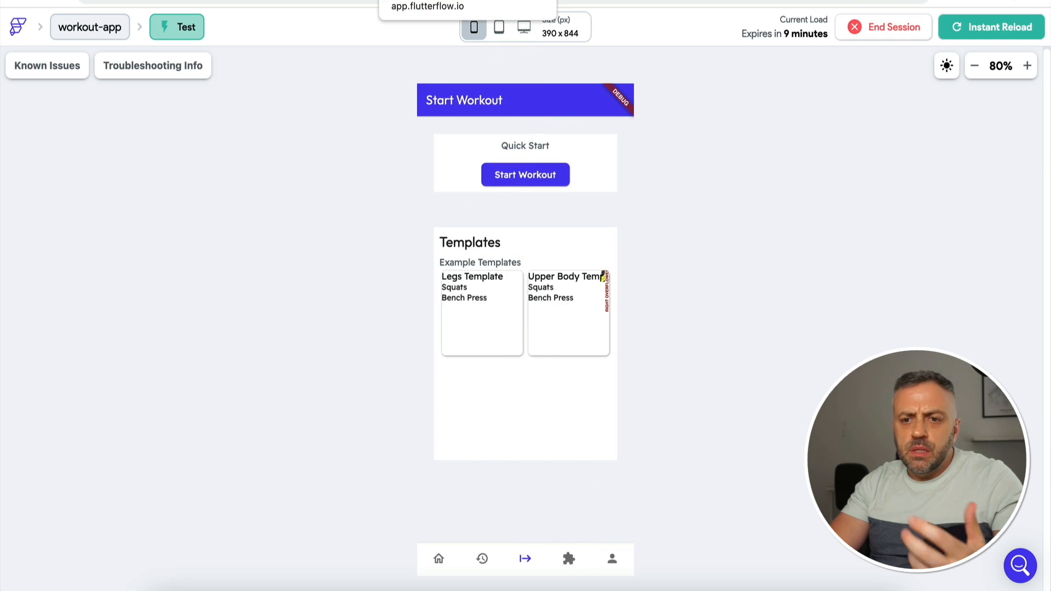
pyautogui.click(432, 0)
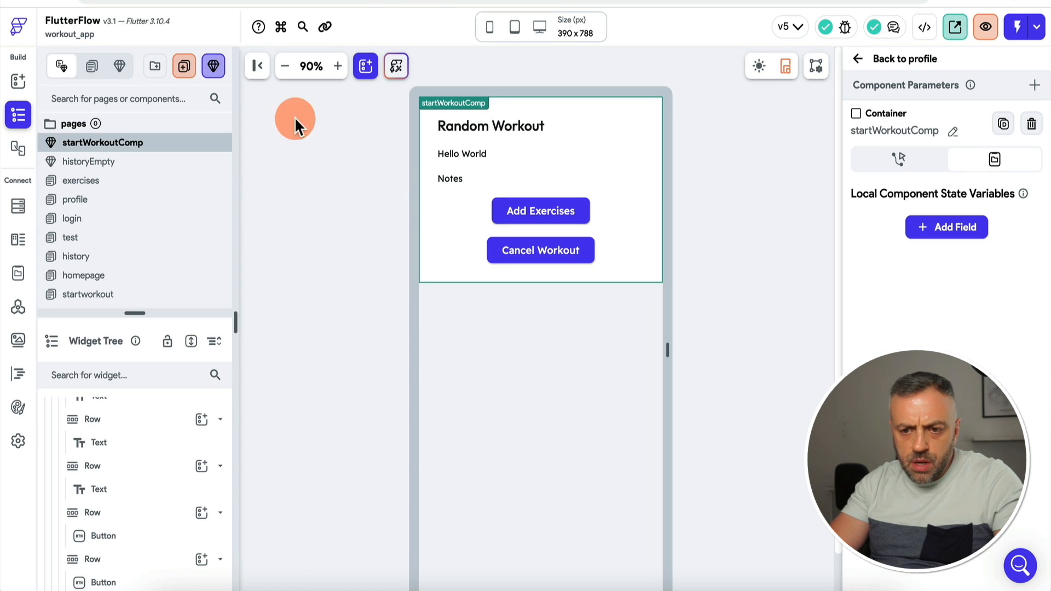
# Step: Convert the exercises page's exercise-list Column into a component named 'exercises'
pyautogui.click(100, 182)
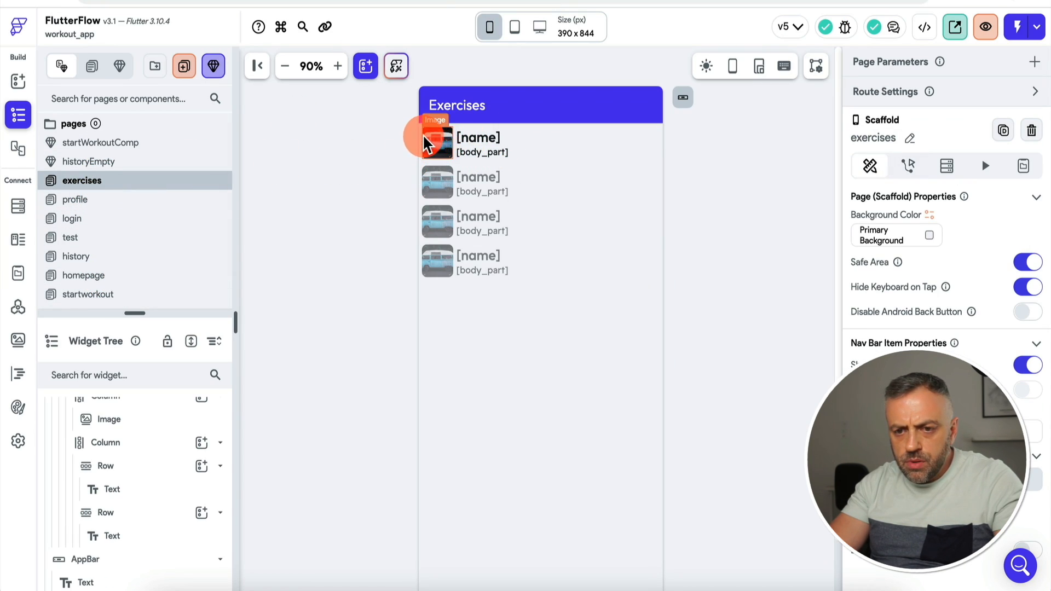
pyautogui.scroll(3, 117, 439)
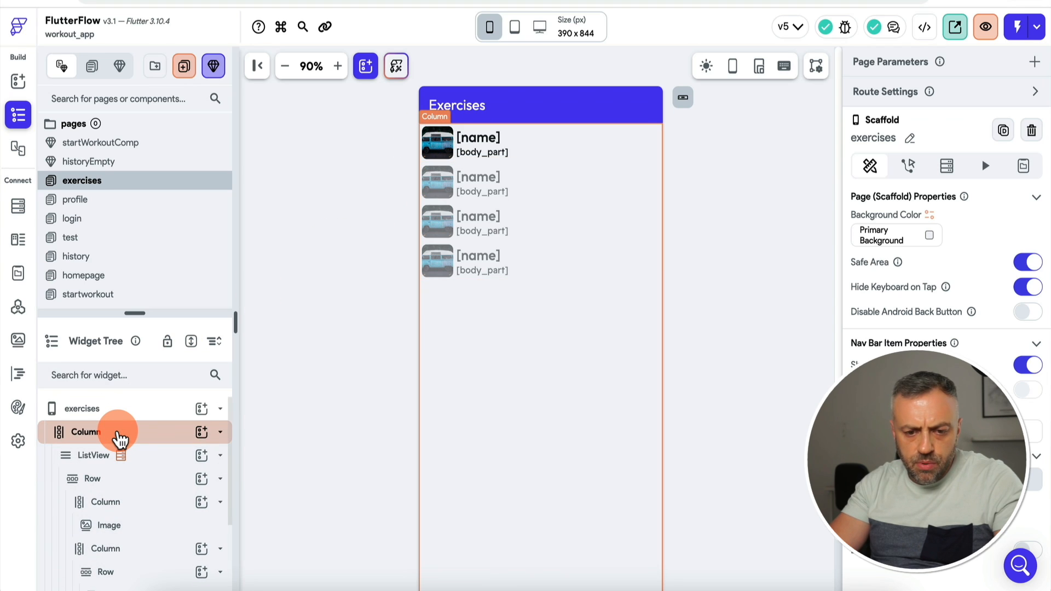
pyautogui.click(120, 439)
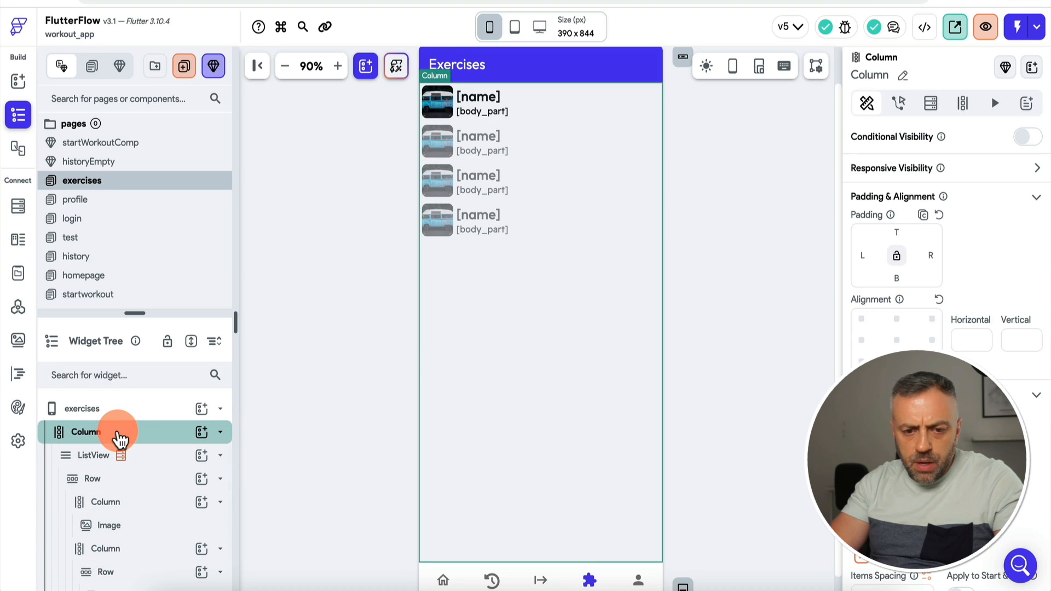
pyautogui.rightClick(154, 431)
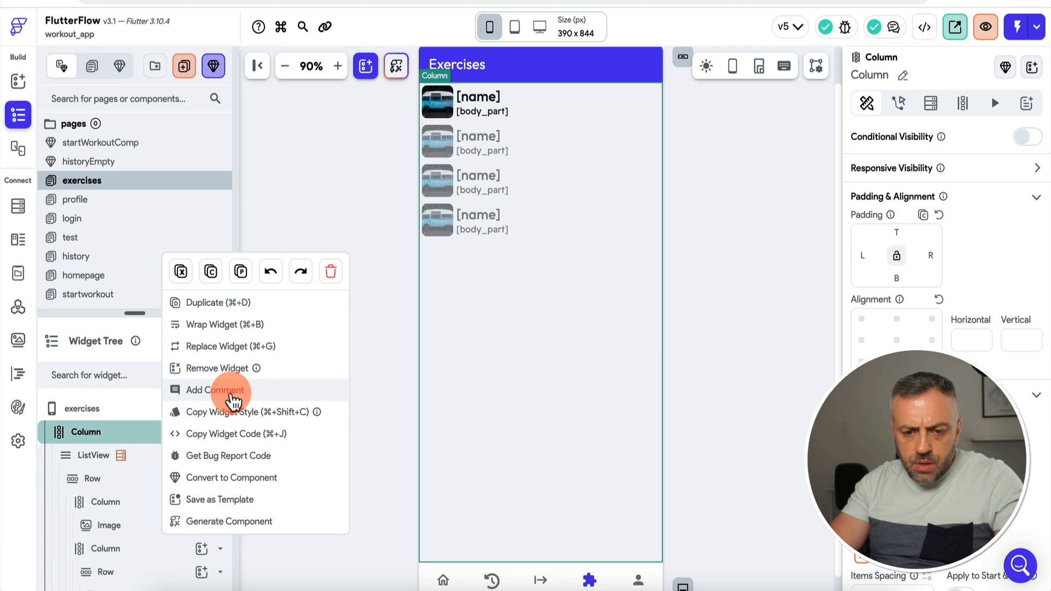
pyautogui.click(220, 483)
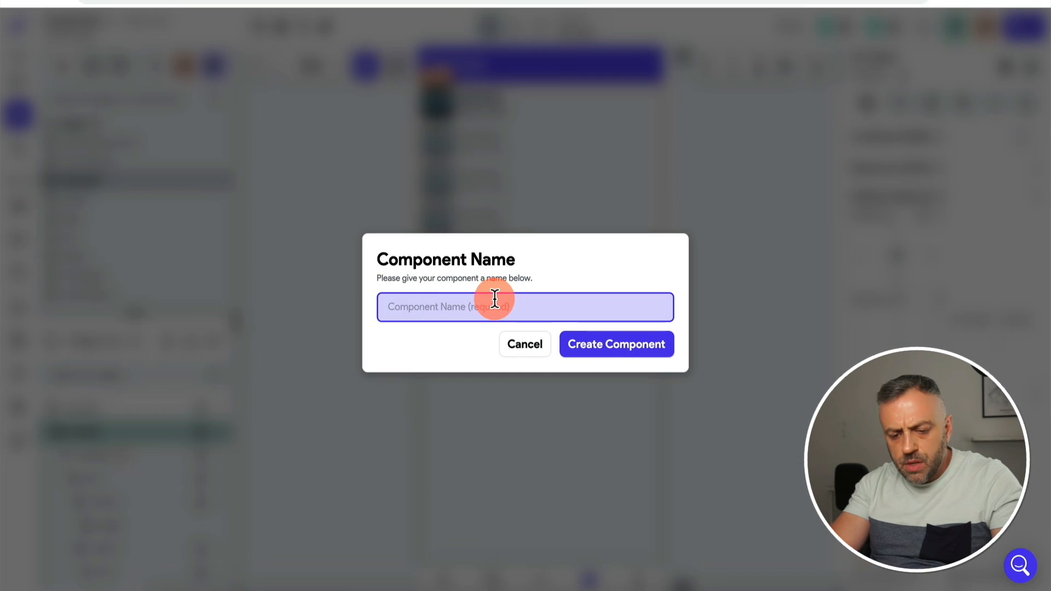
pyautogui.write('exercises')
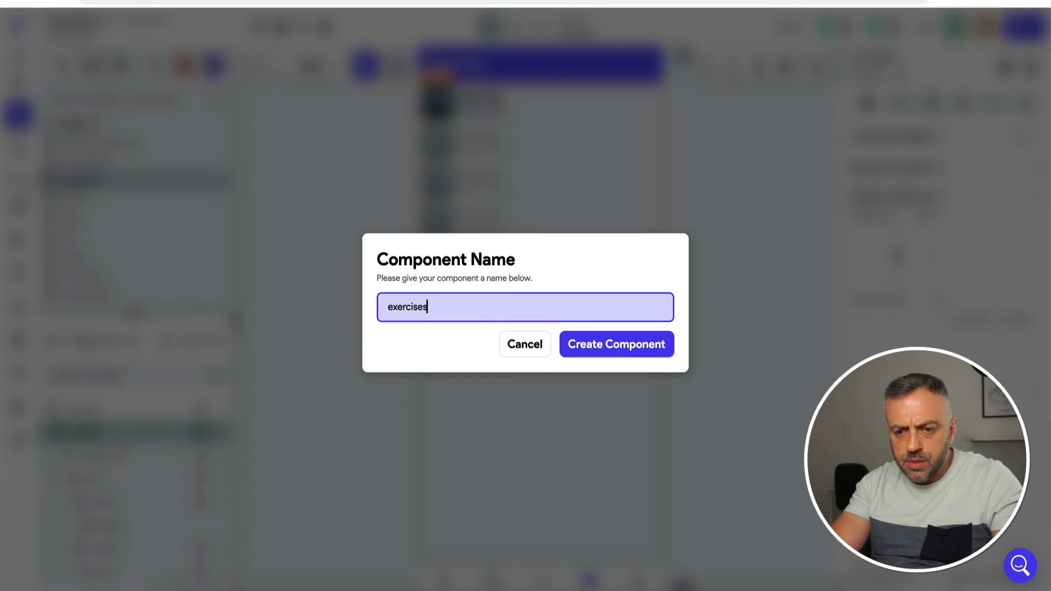
pyautogui.press('Return')
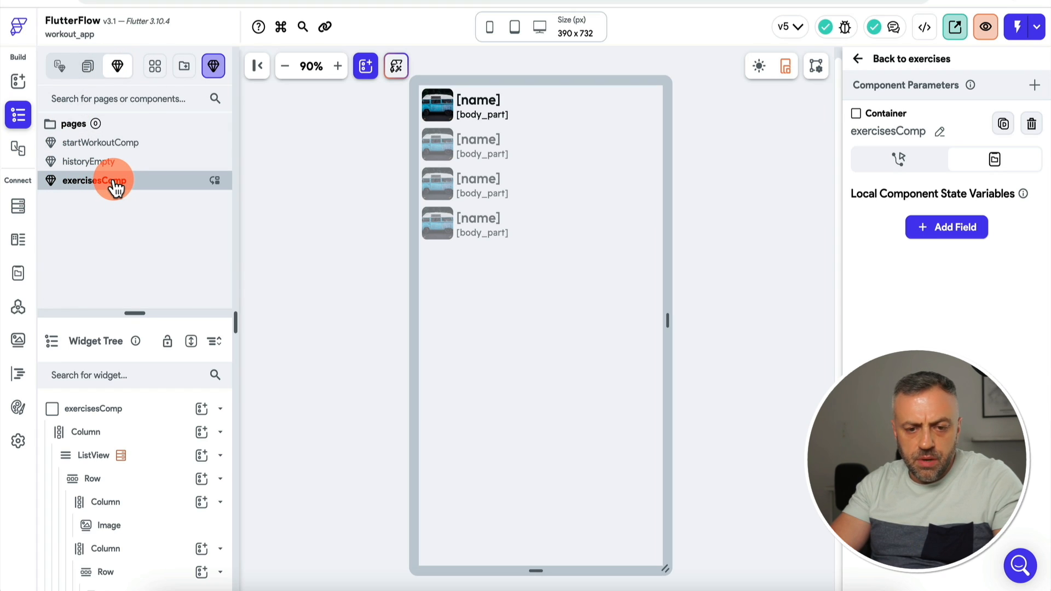
# Step: Review the Start Workout button's tap action on the startworkout page, then open startWorkoutComp
pyautogui.click(59, 66)
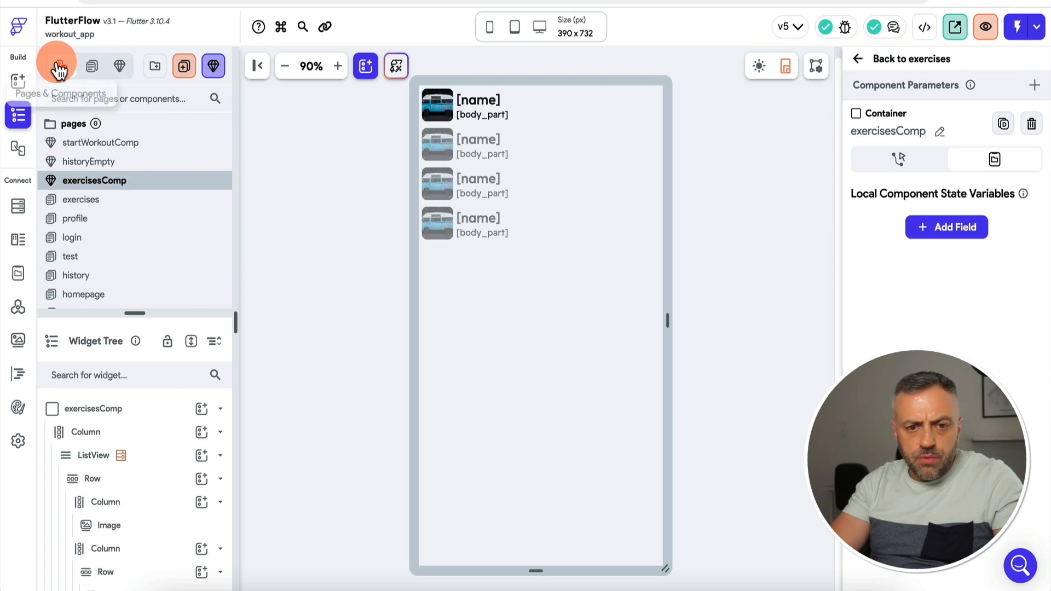
pyautogui.scroll(-1, 110, 261)
pyautogui.click(106, 271)
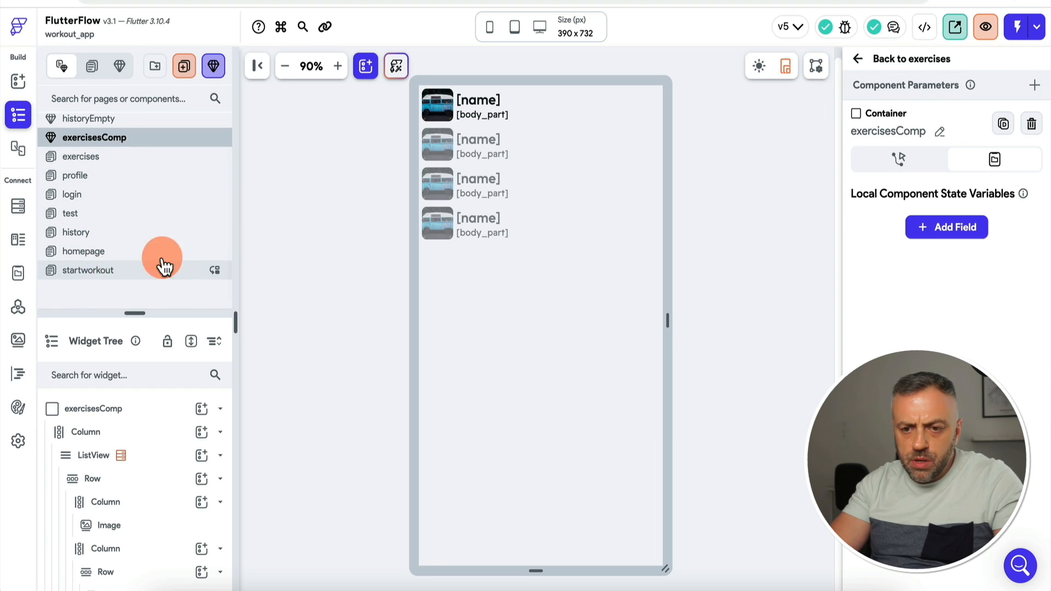
pyautogui.click(554, 176)
pyautogui.click(909, 107)
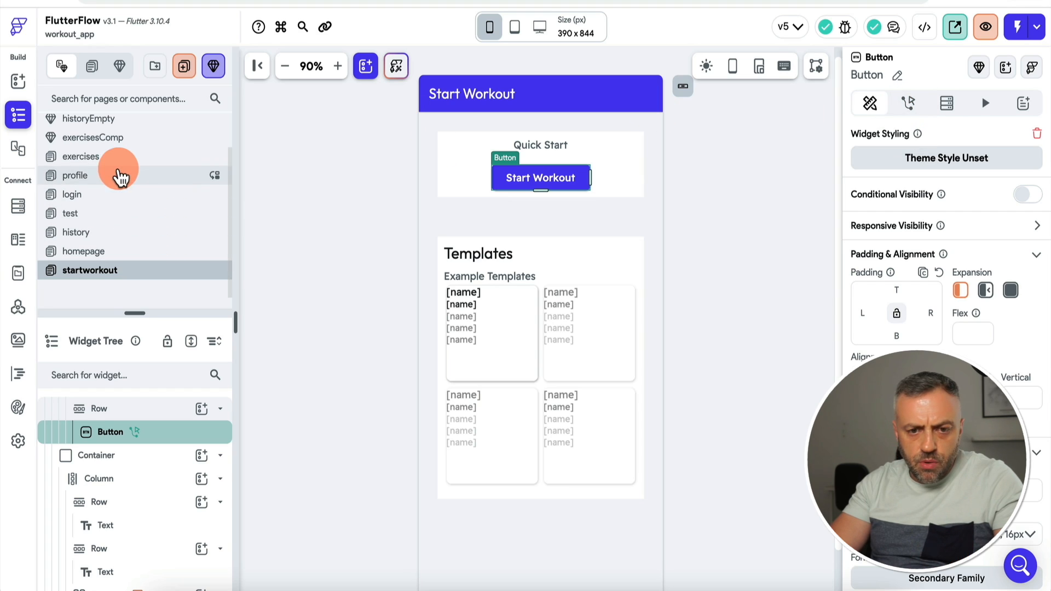
pyautogui.scroll(1, 118, 174)
pyautogui.click(134, 144)
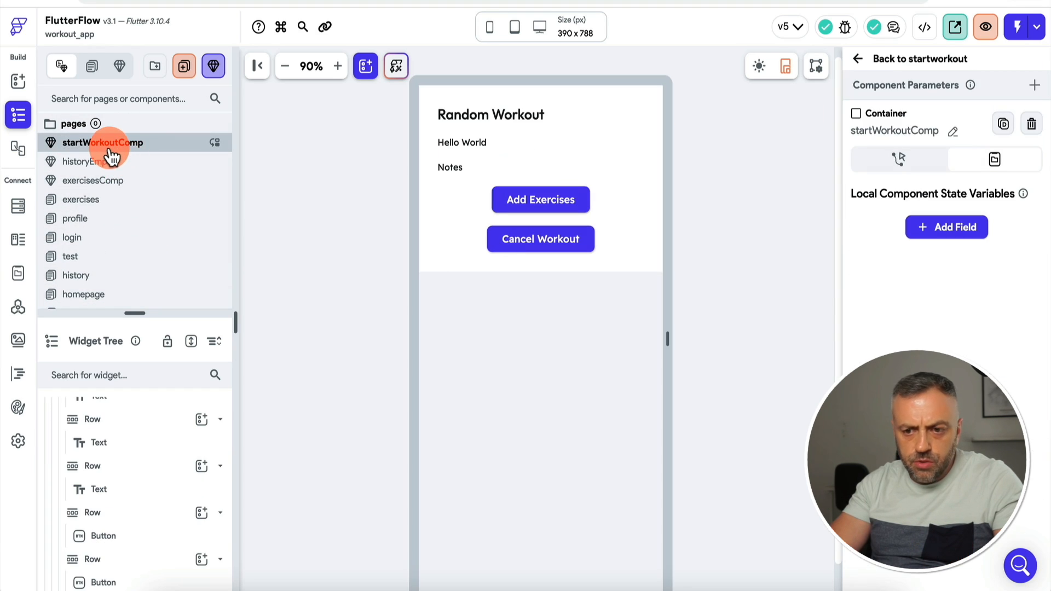
# Step: Give the Add Exercises button an On Tap action that shows exercisesComp as a bottom sheet
pyautogui.click(532, 202)
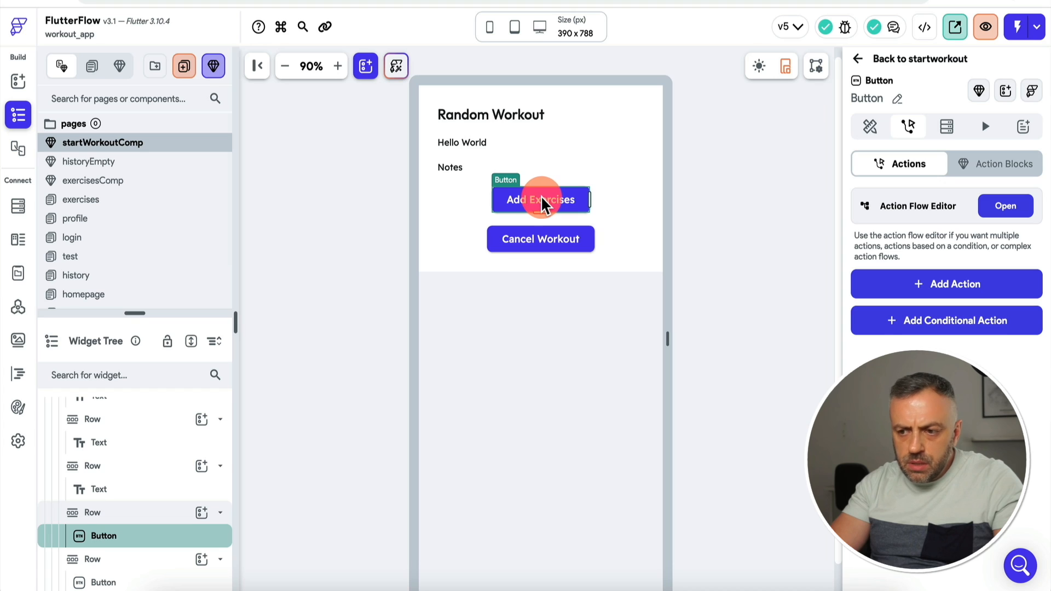
pyautogui.click(1008, 207)
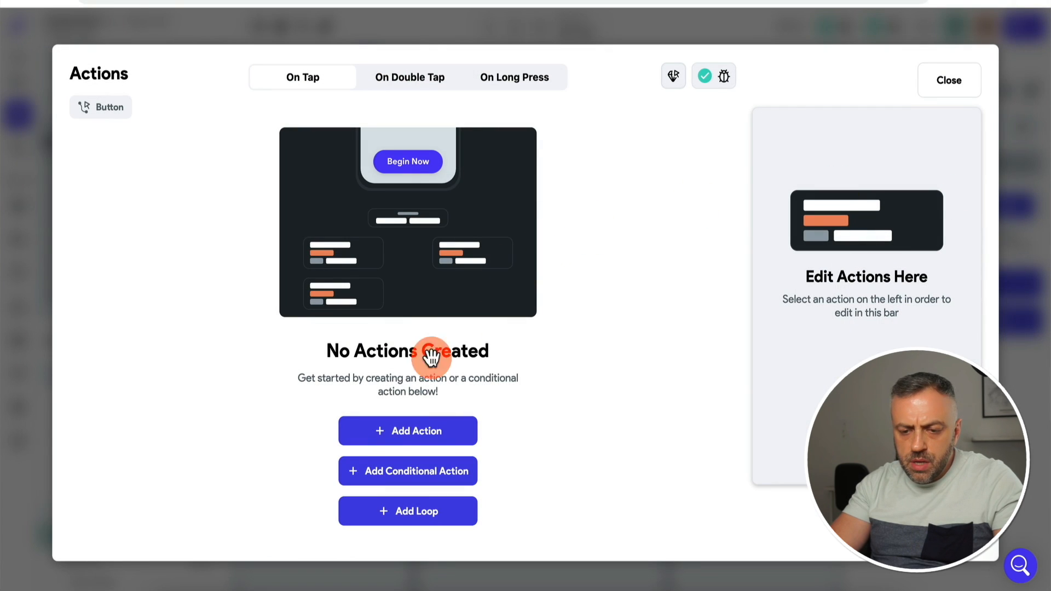
pyautogui.click(400, 435)
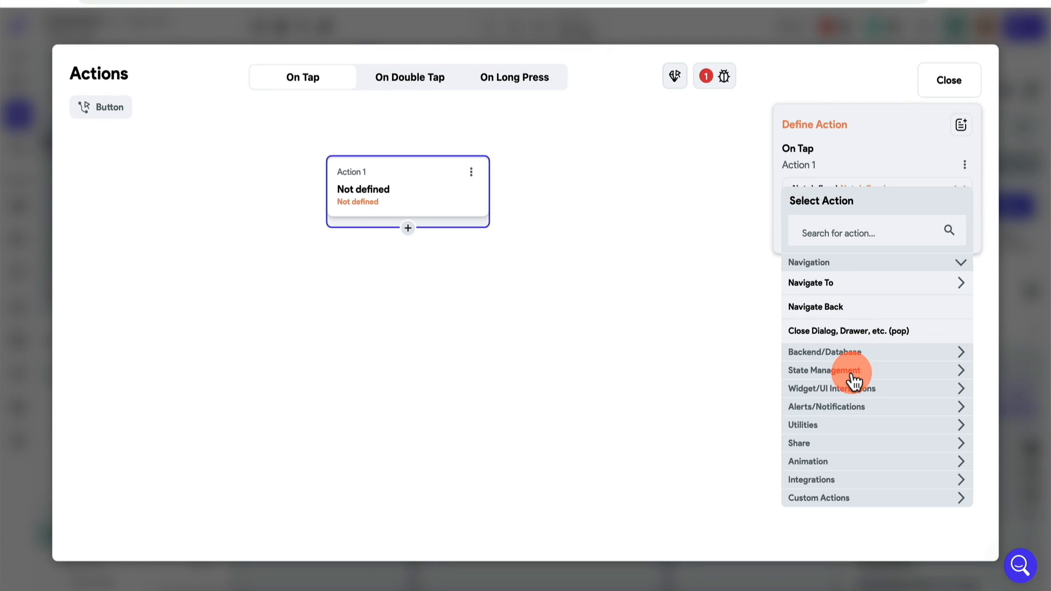
pyautogui.click(858, 393)
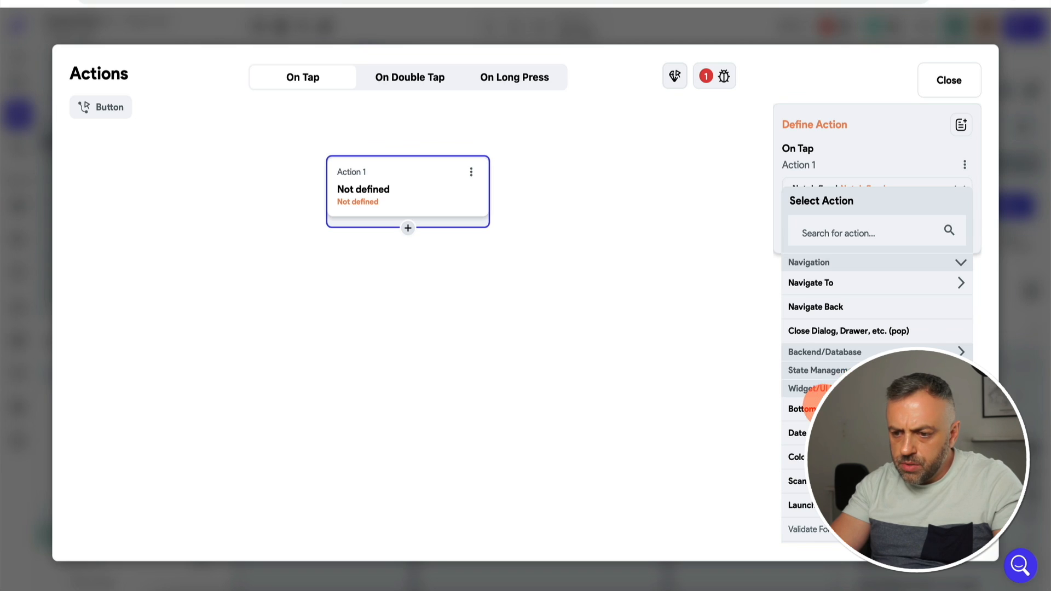
pyautogui.click(811, 408)
pyautogui.click(803, 432)
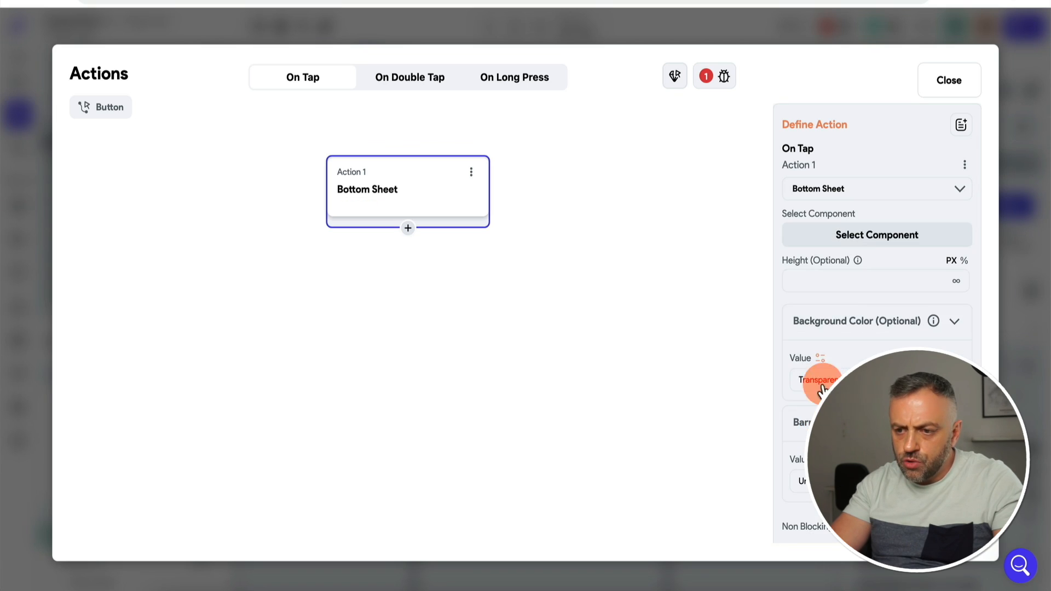
pyautogui.click(863, 236)
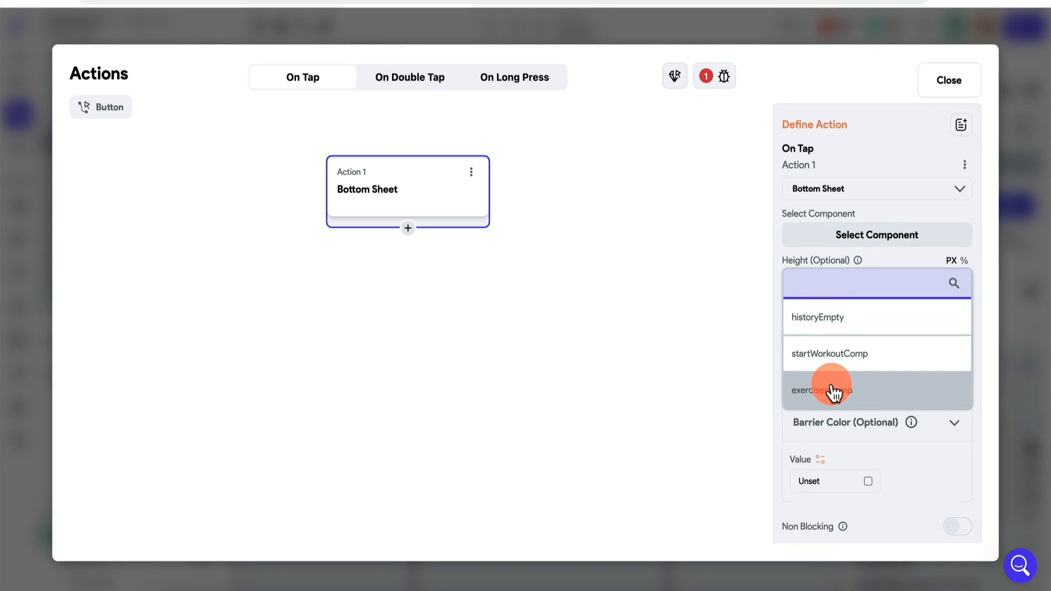
pyautogui.click(827, 388)
pyautogui.scroll(-3, 831, 384)
pyautogui.click(1016, 329)
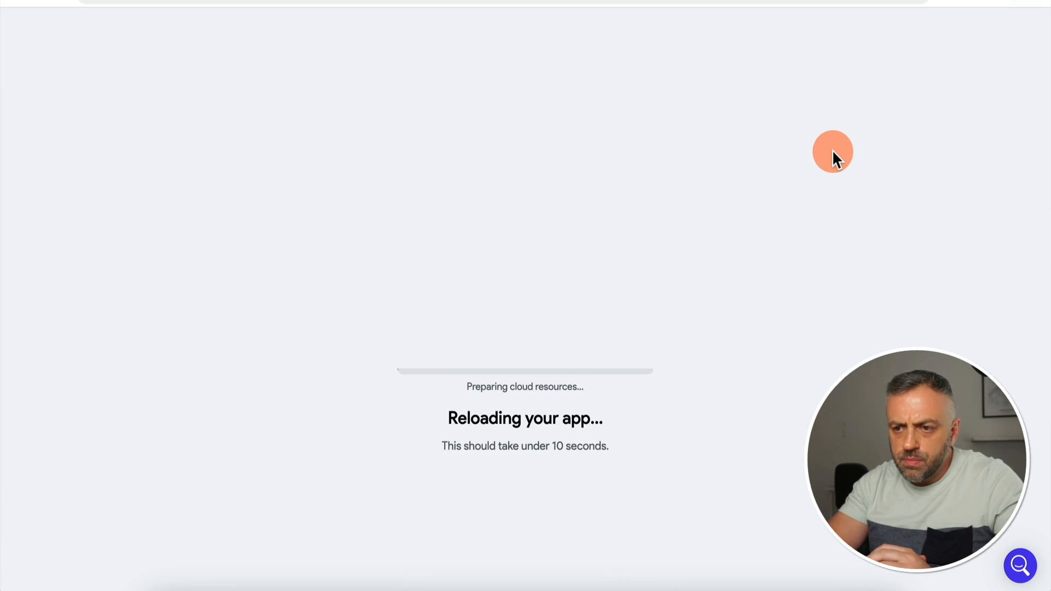
# Step: In the test app, open Start Workout, then open the exercise list from Add Exercises, and return to the editor
pyautogui.click(525, 561)
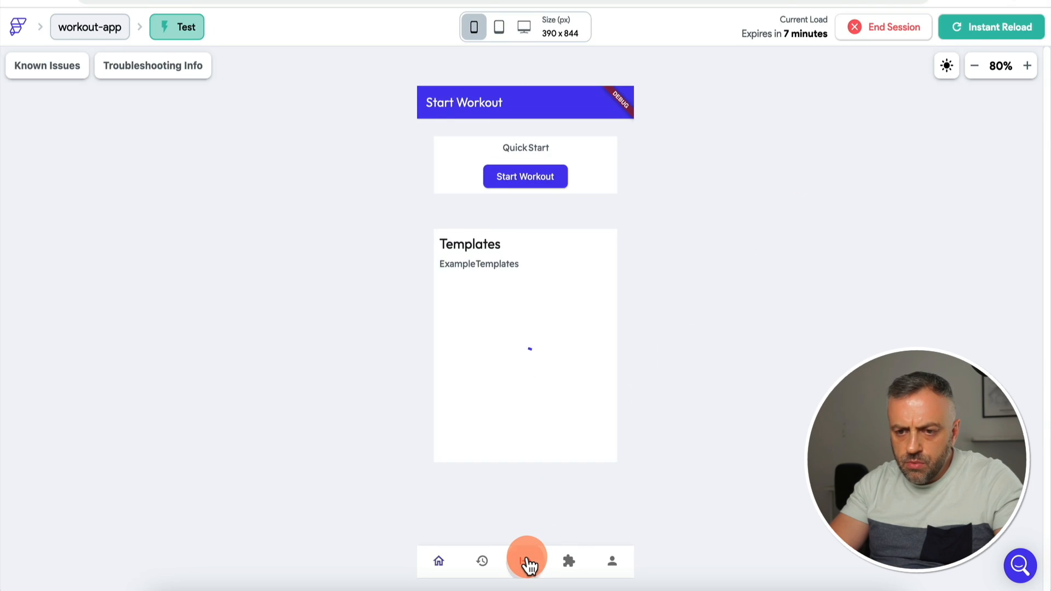
pyautogui.click(524, 178)
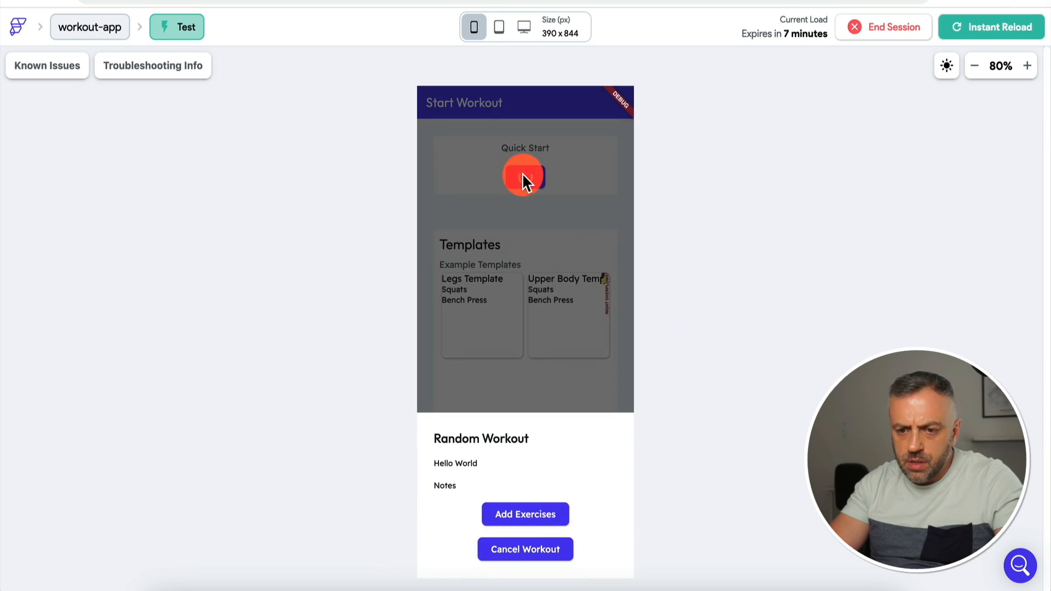
pyautogui.click(541, 517)
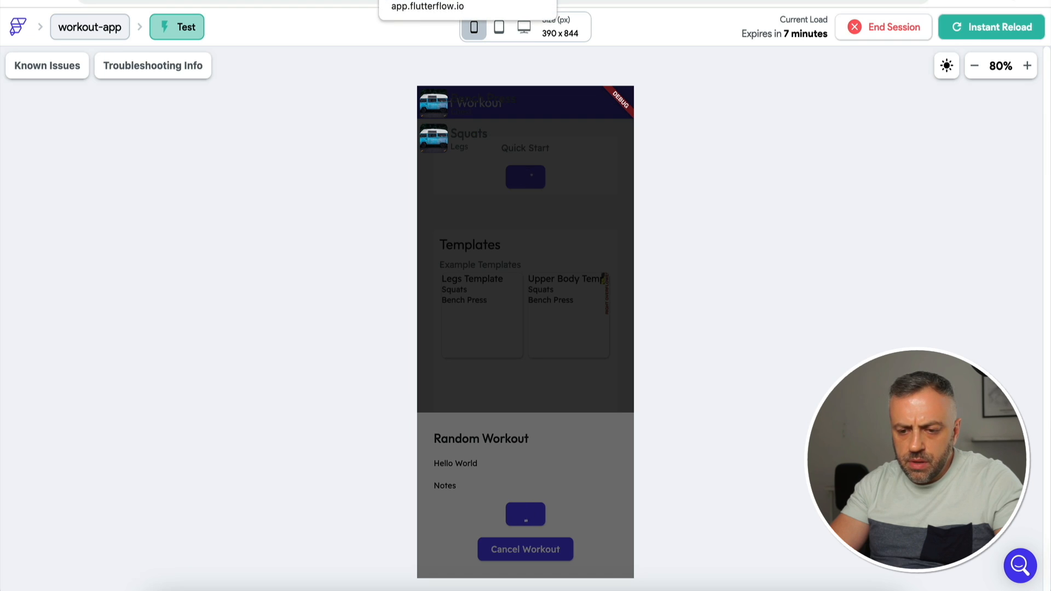
pyautogui.click(427, 0)
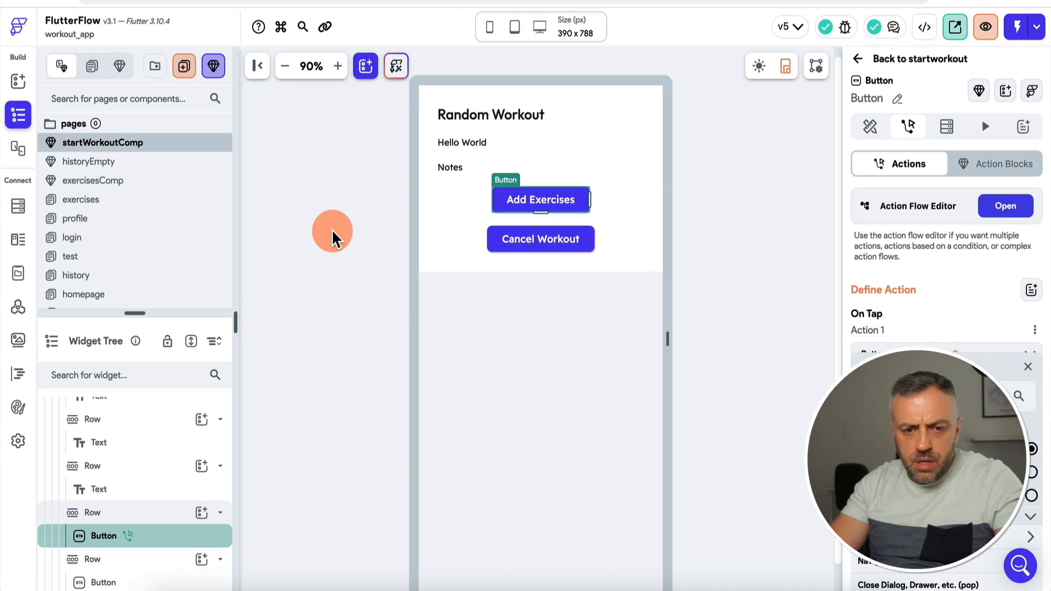
# Step: Wrap exercisesComp's list Column in a Container and clear the container's fixed height
pyautogui.click(93, 180)
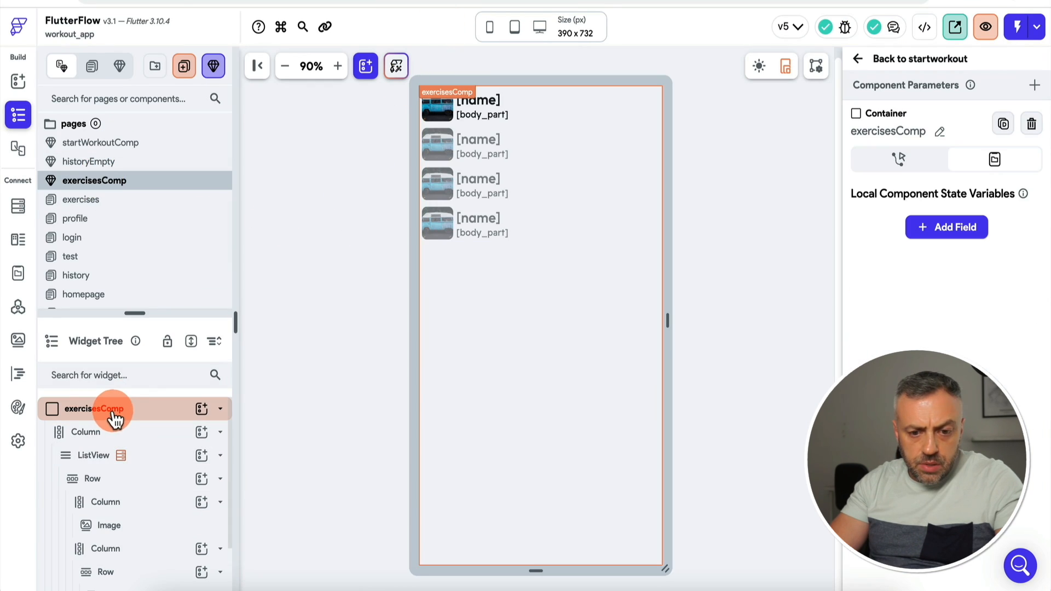
pyautogui.click(119, 437)
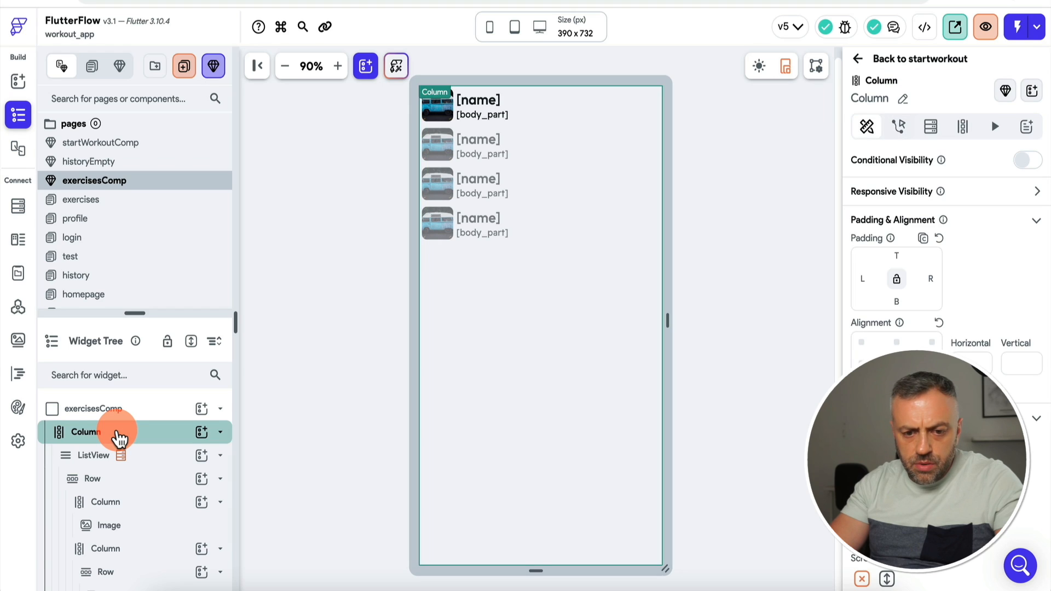
pyautogui.rightClick(119, 438)
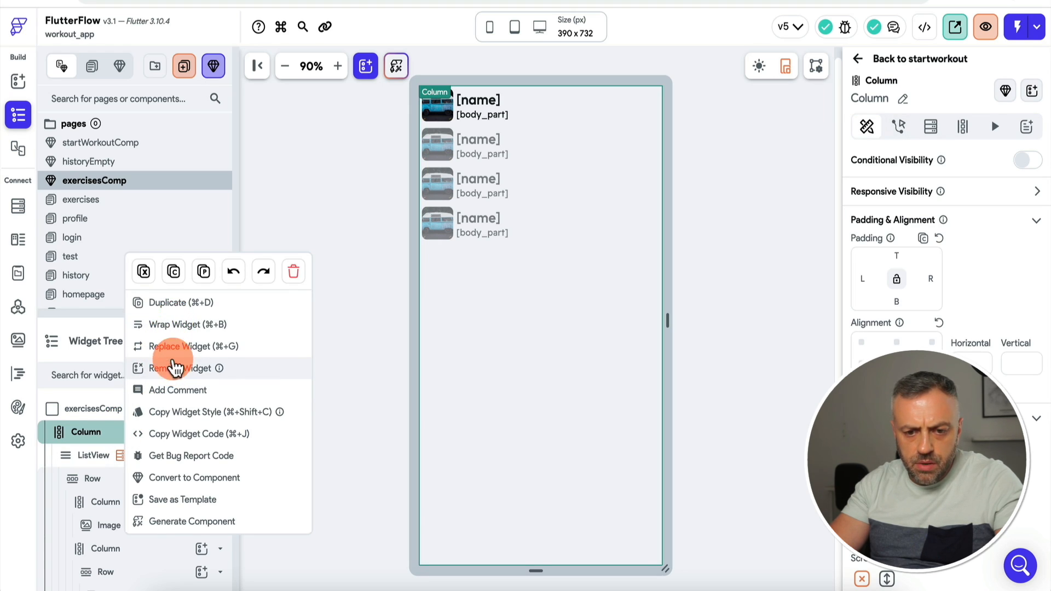
pyautogui.click(183, 324)
pyautogui.click(421, 231)
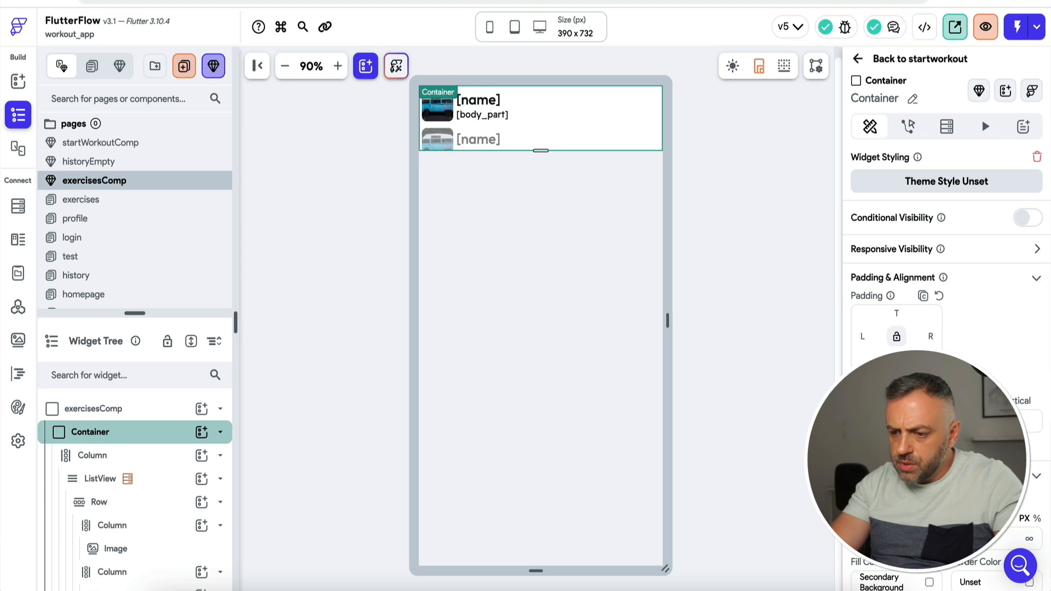
pyautogui.press('BackSpace')
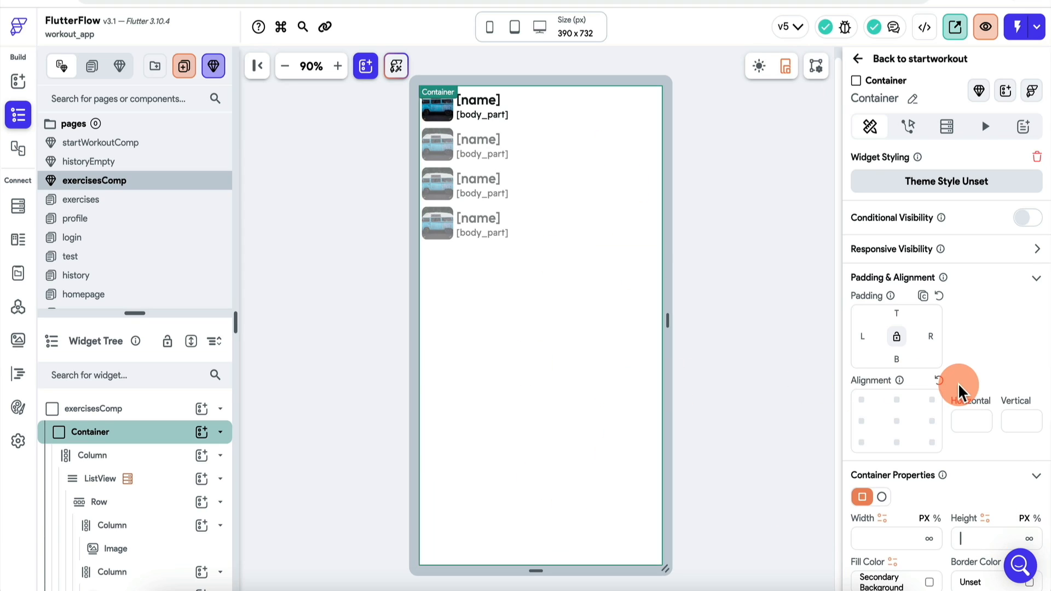
pyautogui.scroll(-3, 958, 383)
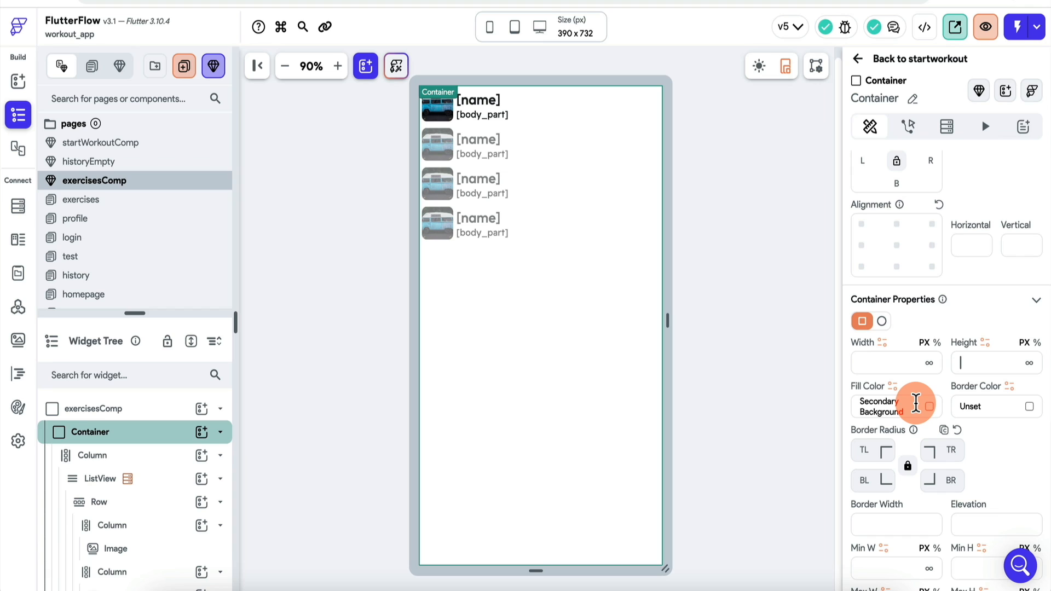
# Step: Set the inner Column's Main Axis Size to min and reload the test app
pyautogui.click(137, 458)
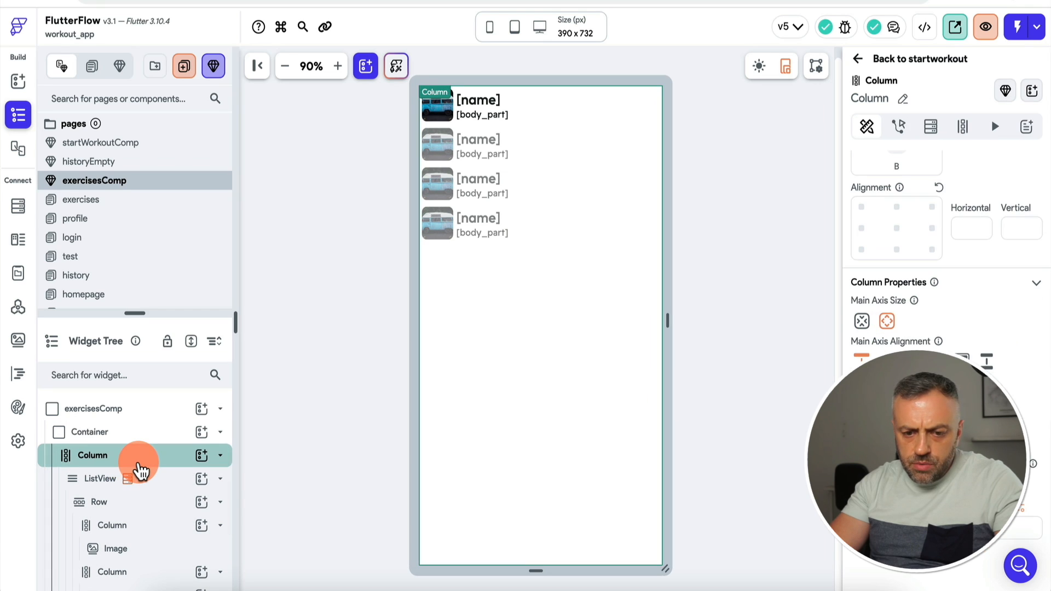
pyautogui.click(864, 324)
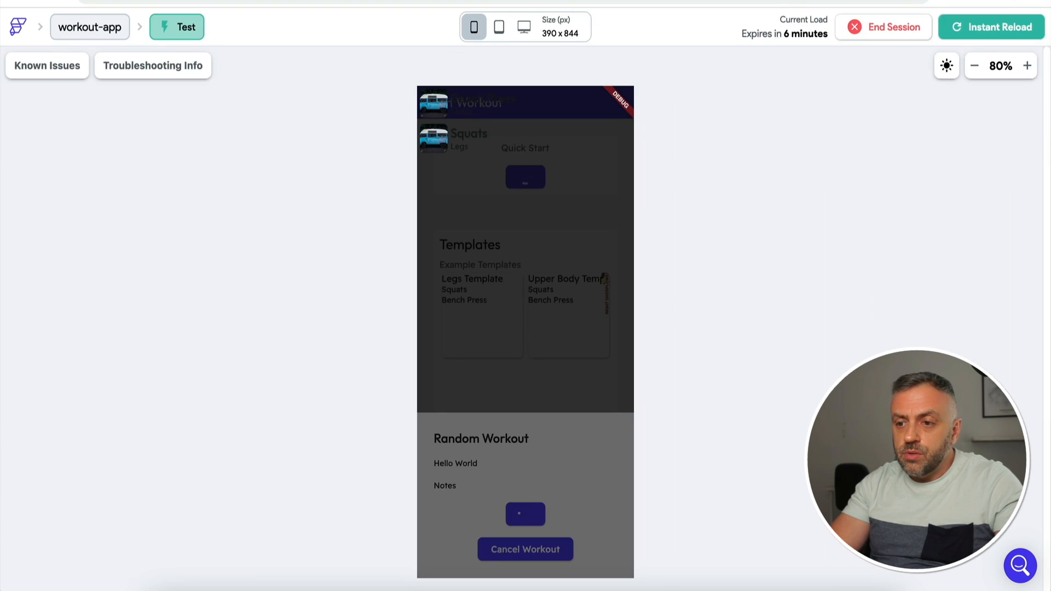
pyautogui.click(969, 34)
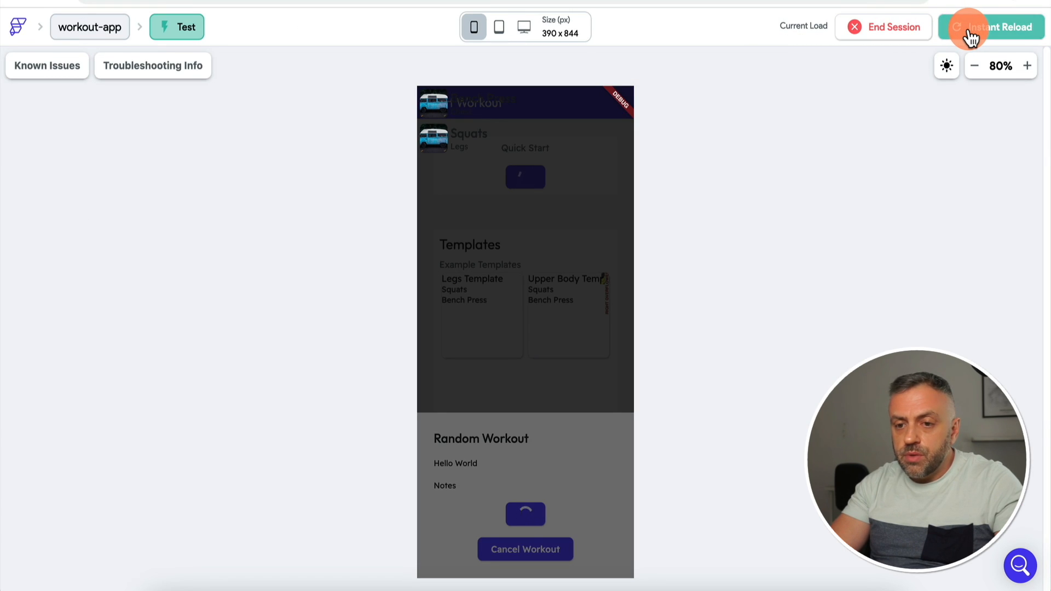
# Step: In the test app, open the Add Exercises sheet from Start Workout and check it lists Bench Press and Squats
pyautogui.click(527, 563)
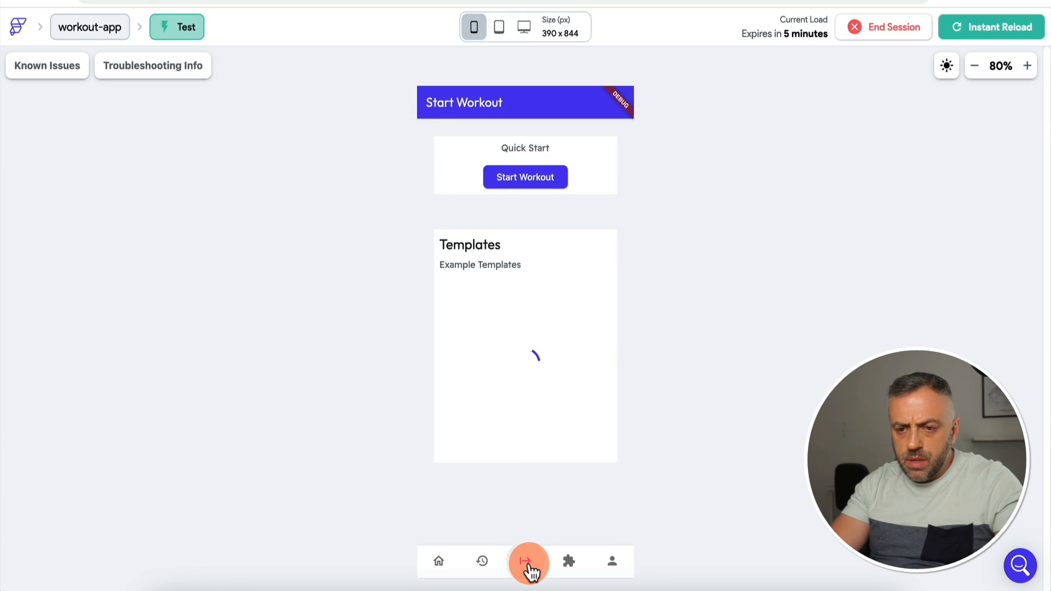
pyautogui.click(545, 183)
pyautogui.click(523, 515)
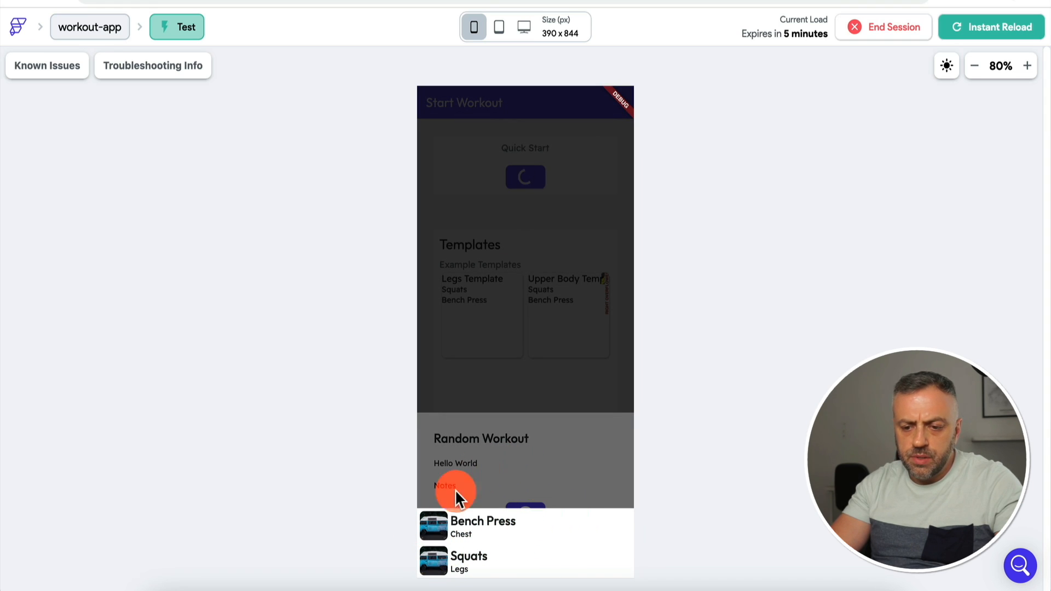
pyautogui.click(448, 531)
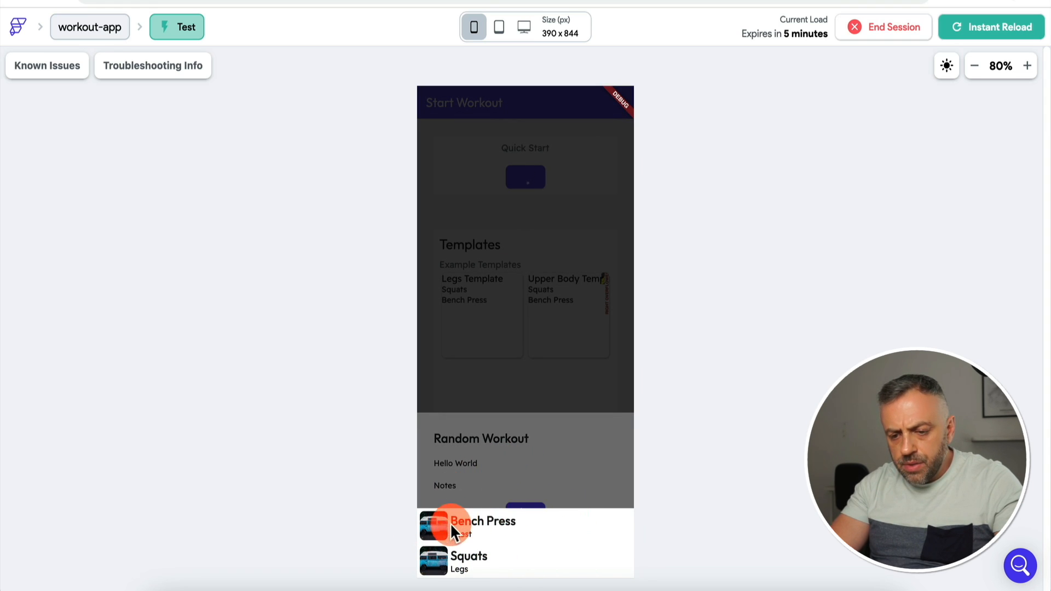
pyautogui.click(509, 465)
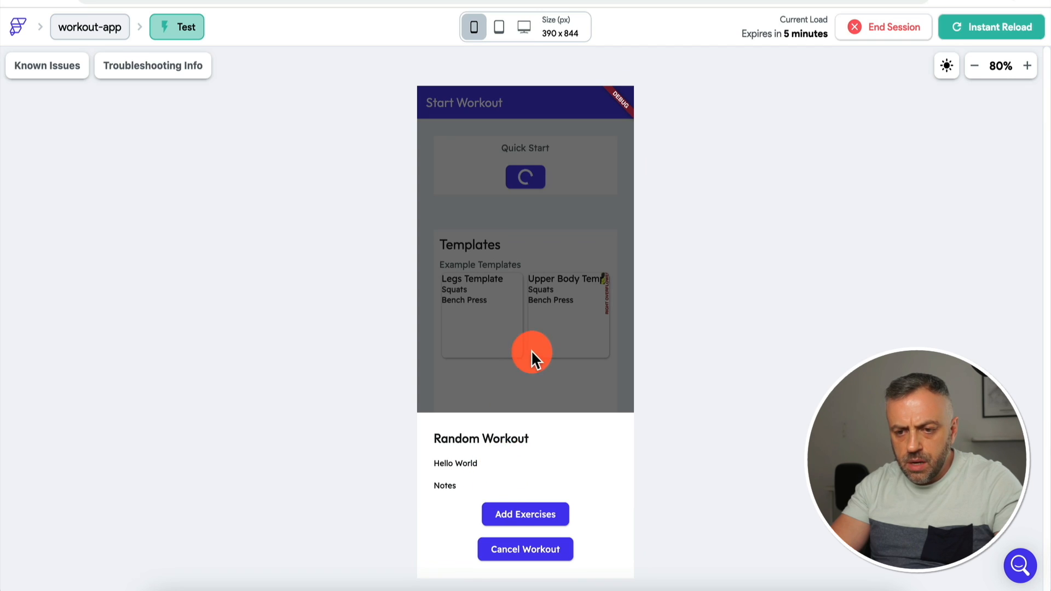
pyautogui.click(517, 516)
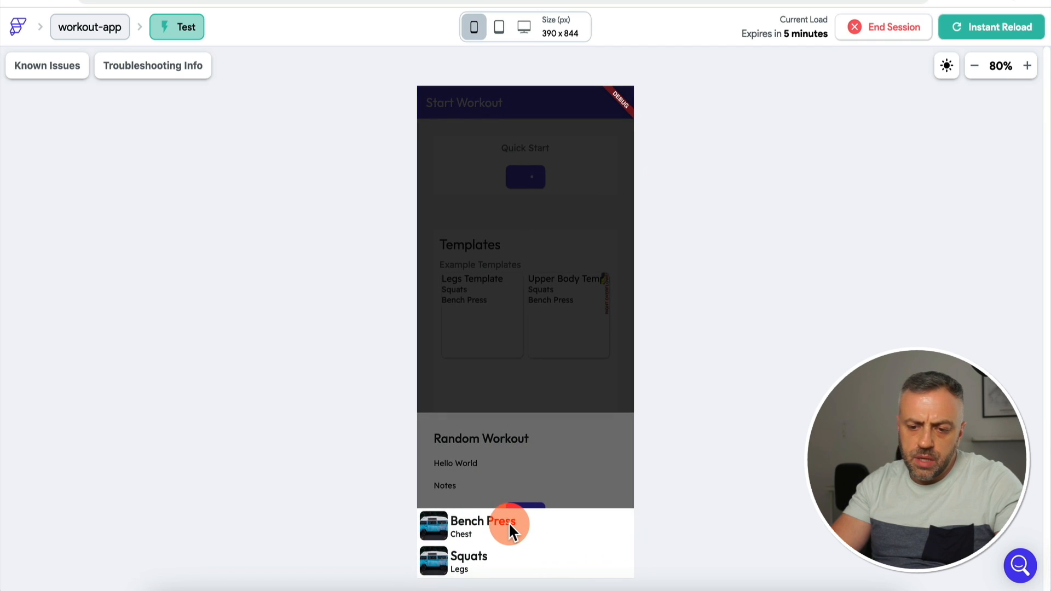
pyautogui.click(478, 481)
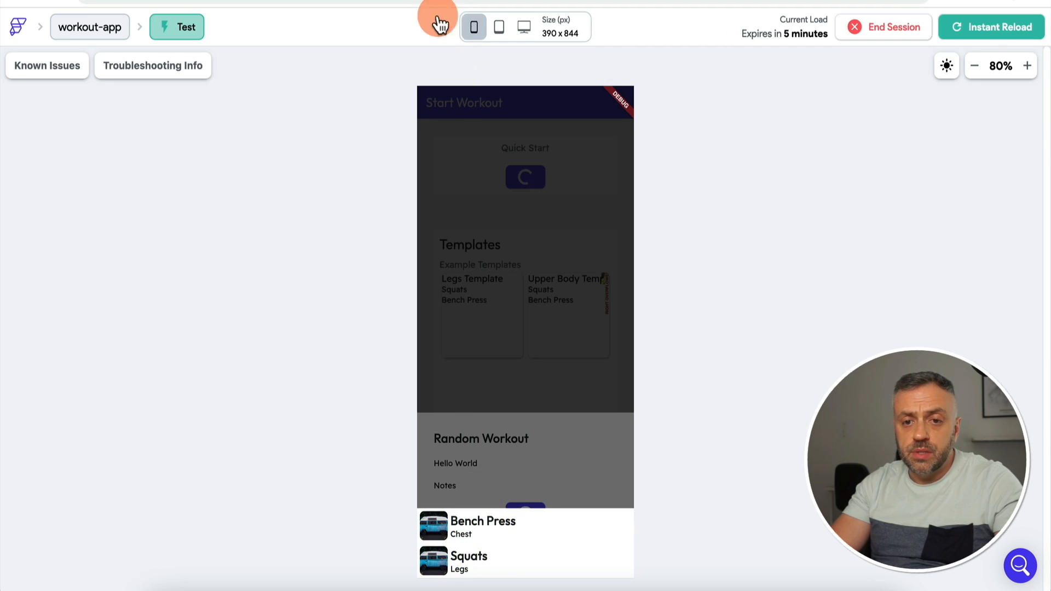
pyautogui.click(435, 1)
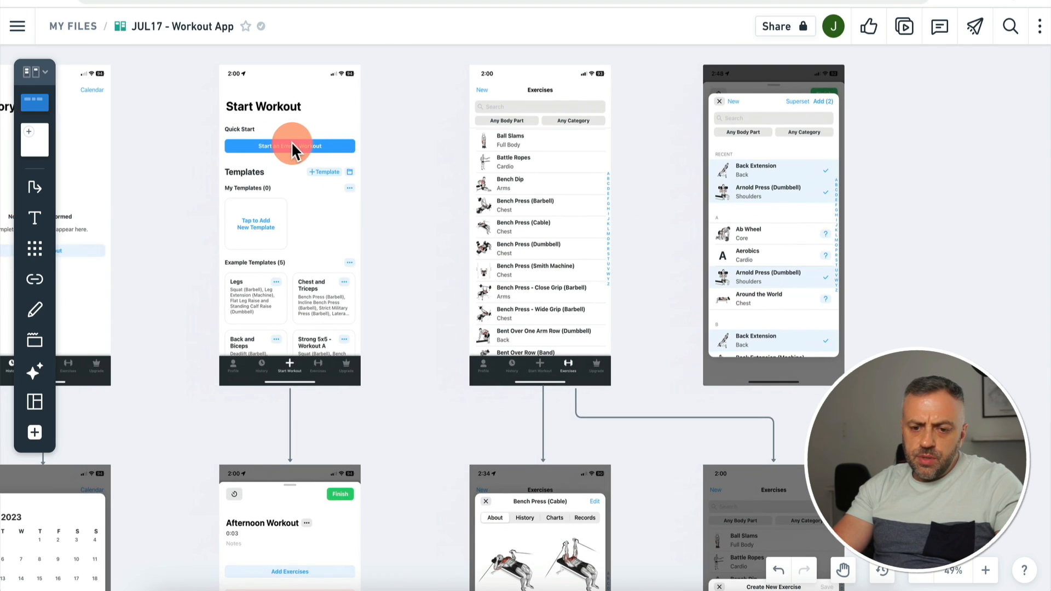
# Step: Move the exercise-selection mockup frame next to the Start Workout screens on the Figma board
pyautogui.scroll(-12, 277, 273)
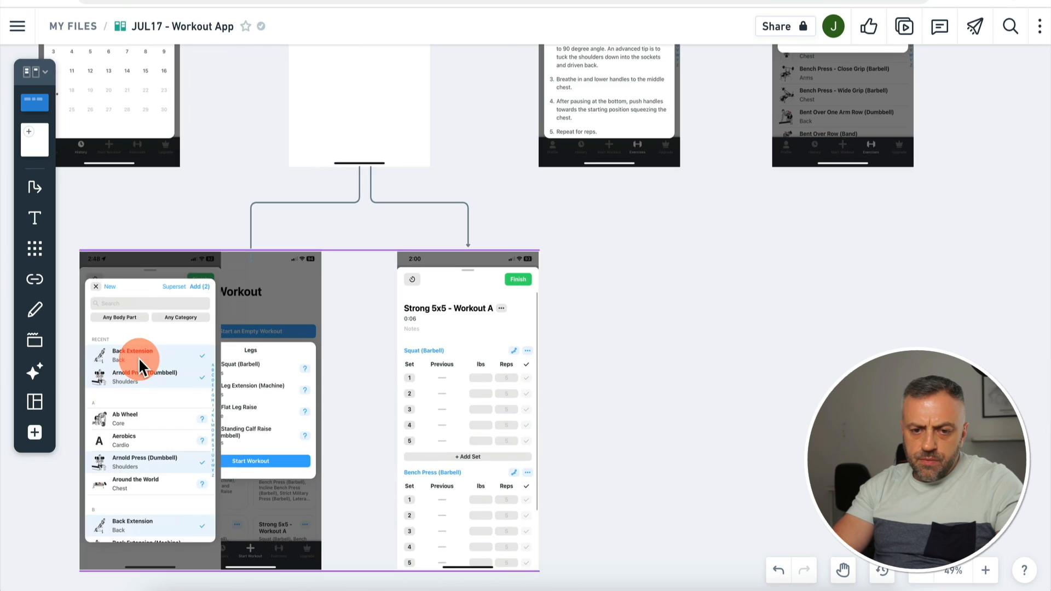
pyautogui.moveTo(139, 357); pyautogui.dragTo(26, 357)
pyautogui.hscroll(-8, 15, 333)
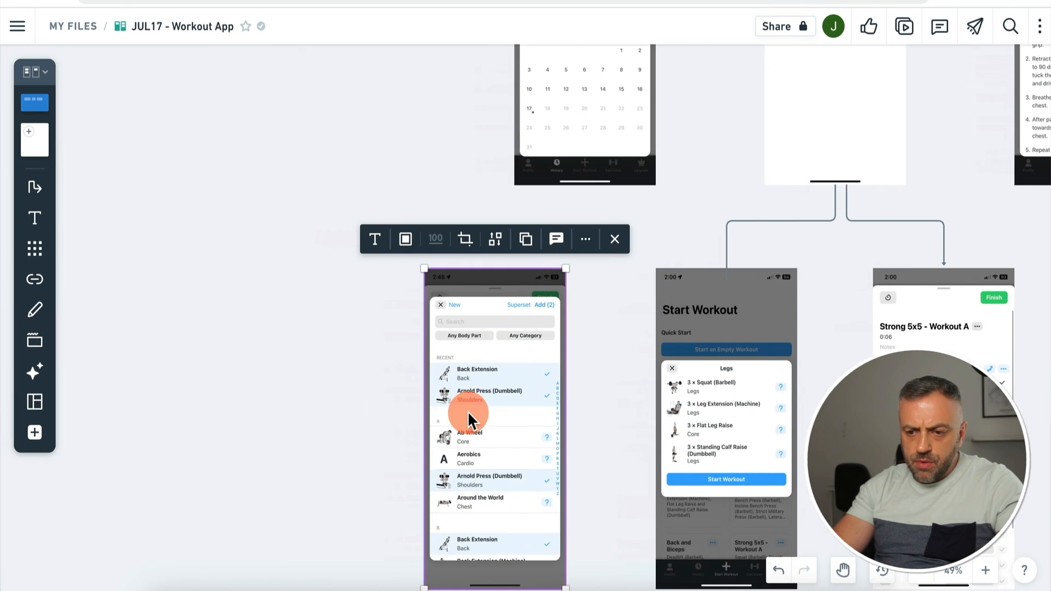
pyautogui.moveTo(492, 418); pyautogui.dragTo(467, 420)
pyautogui.scroll(-3, 313, 415)
pyautogui.hscroll(2, 314, 415)
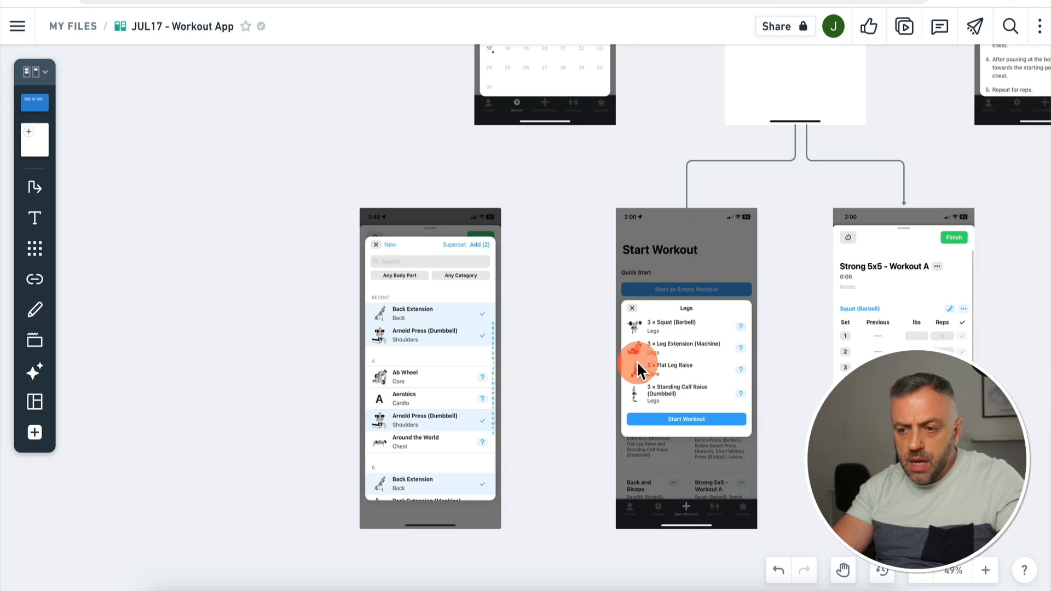
pyautogui.hscroll(2, 637, 364)
pyautogui.scroll(-1, 637, 363)
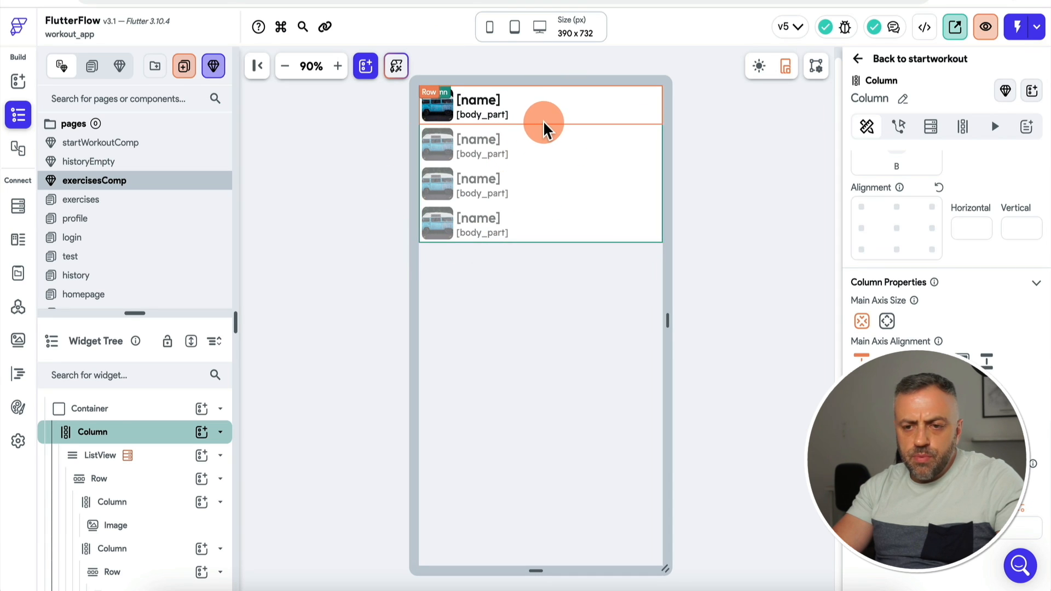
# Step: Select the exercises ListView in the widget tree and open its add-child widget panel
pyautogui.scroll(1, 350, 199)
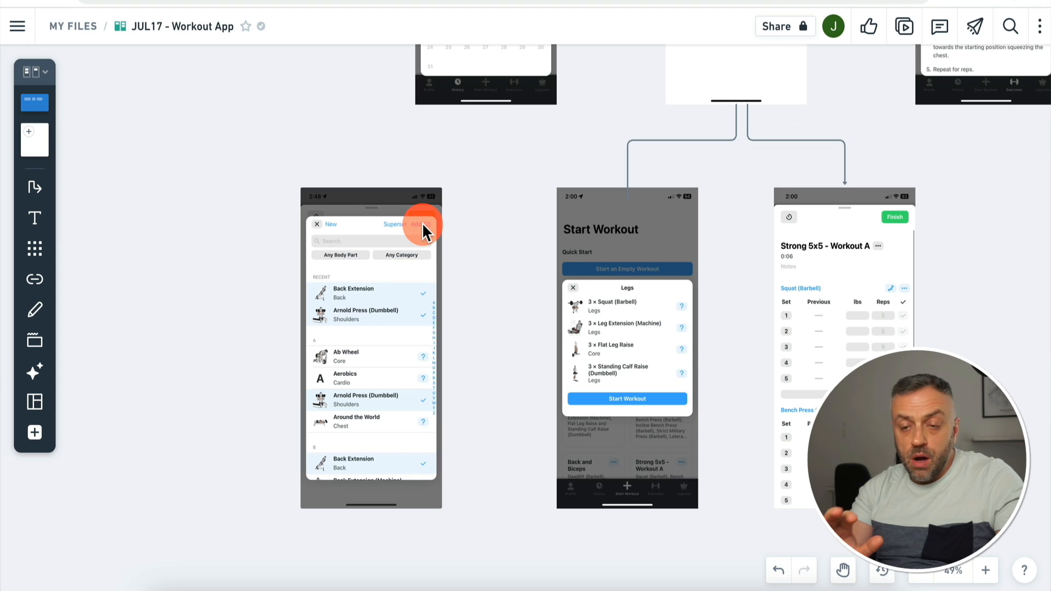
pyautogui.click(474, 54)
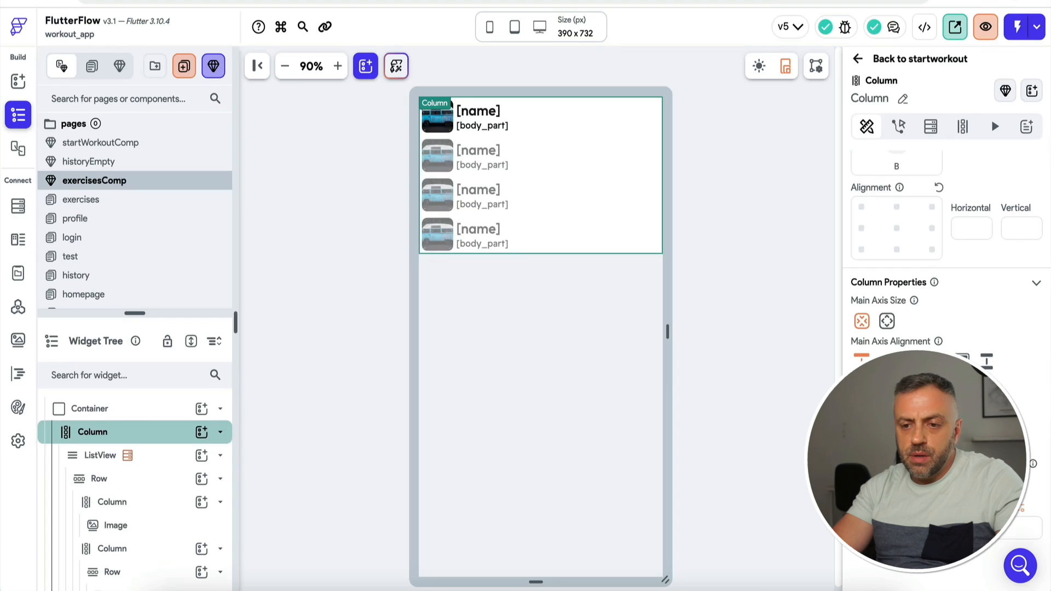
pyautogui.click(146, 440)
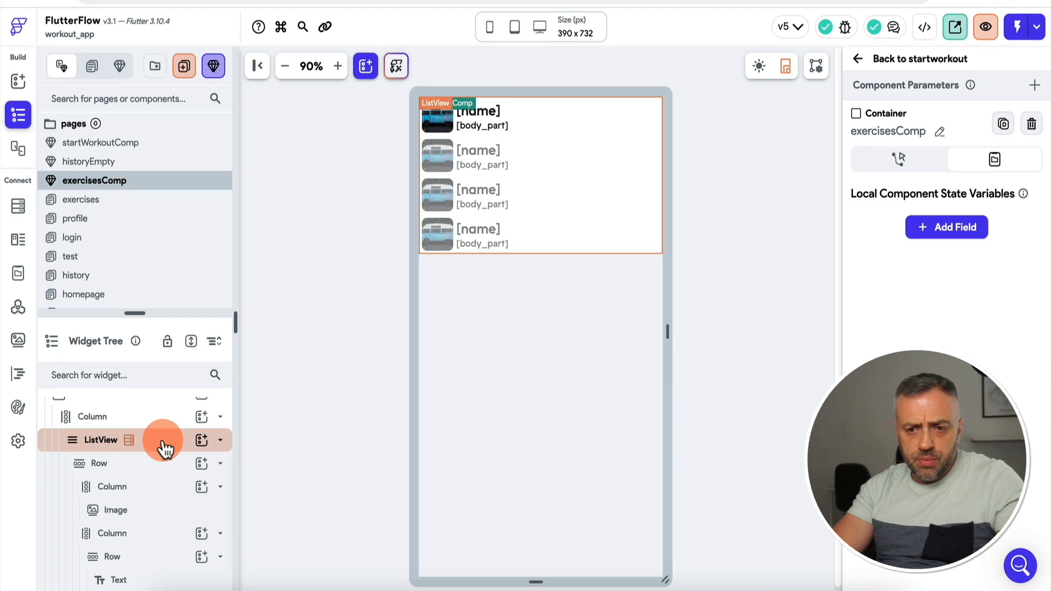
pyautogui.click(201, 439)
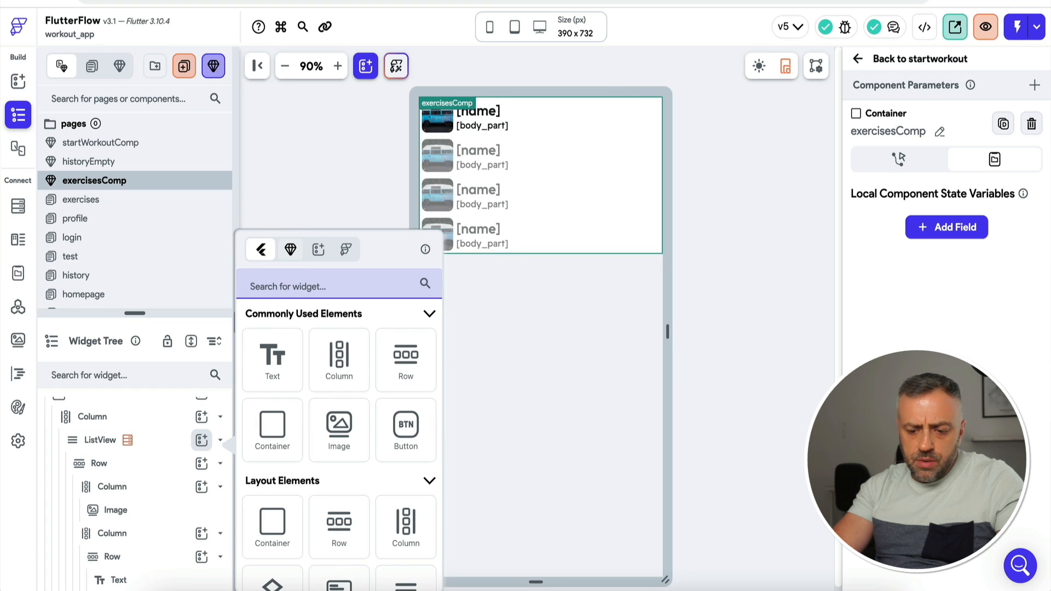
# Step: Replace the ListView's template item with a CheckboxListTile found by searching 'chec'
pyautogui.write('chec')
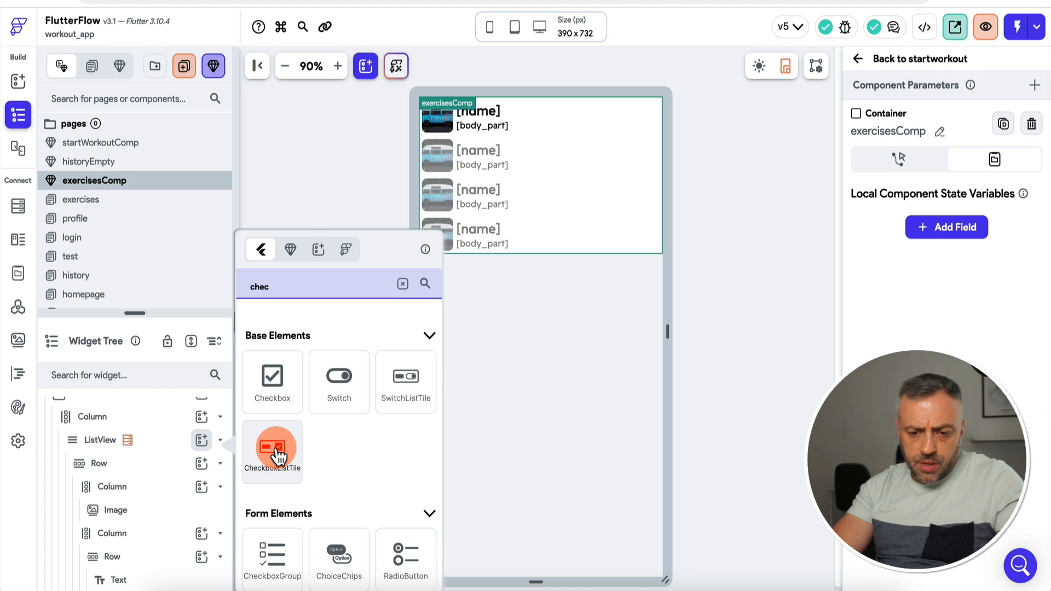
pyautogui.click(277, 450)
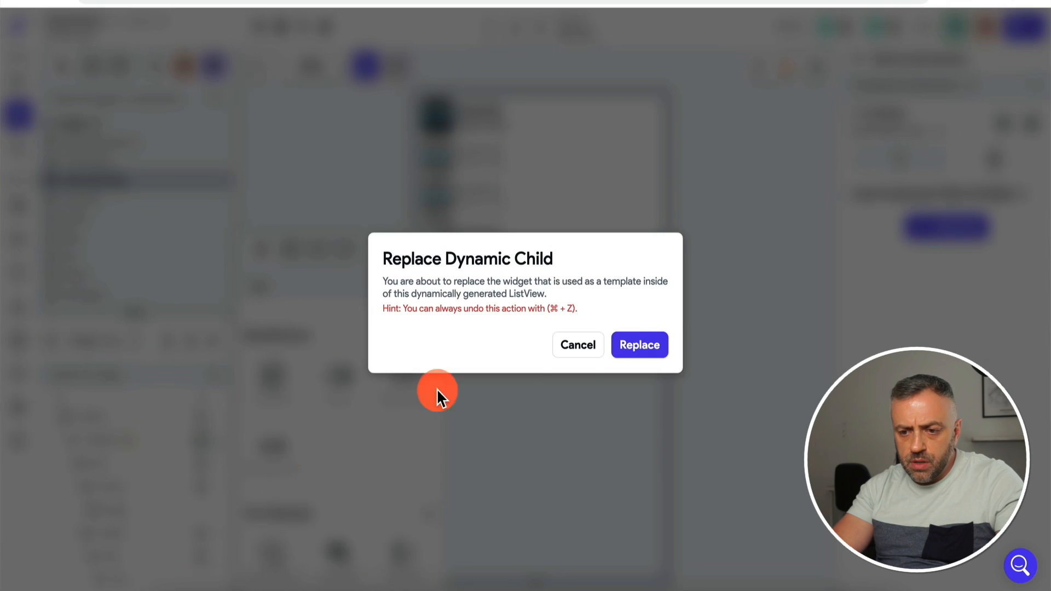
pyautogui.click(640, 346)
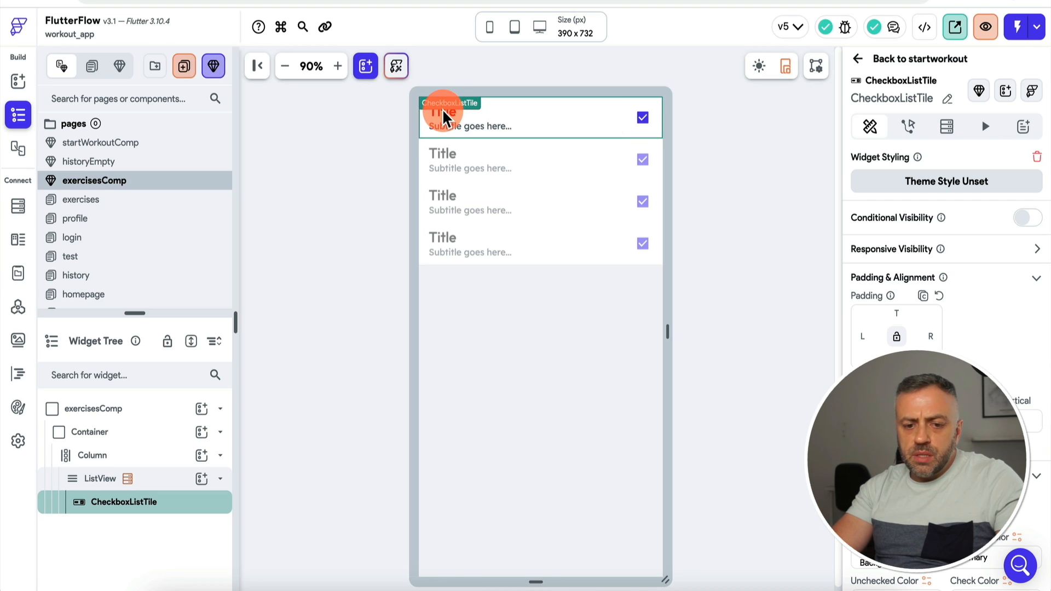
pyautogui.click(650, 115)
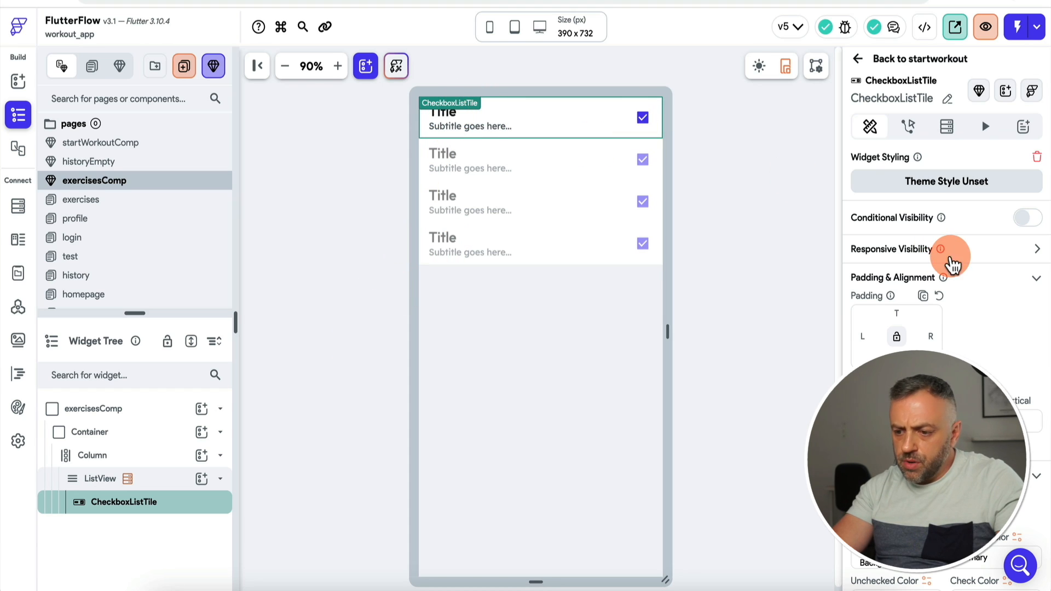
# Step: Bind the tile's Title to the exercise name and its Subtitle to body_part
pyautogui.scroll(-6, 951, 255)
pyautogui.click(876, 359)
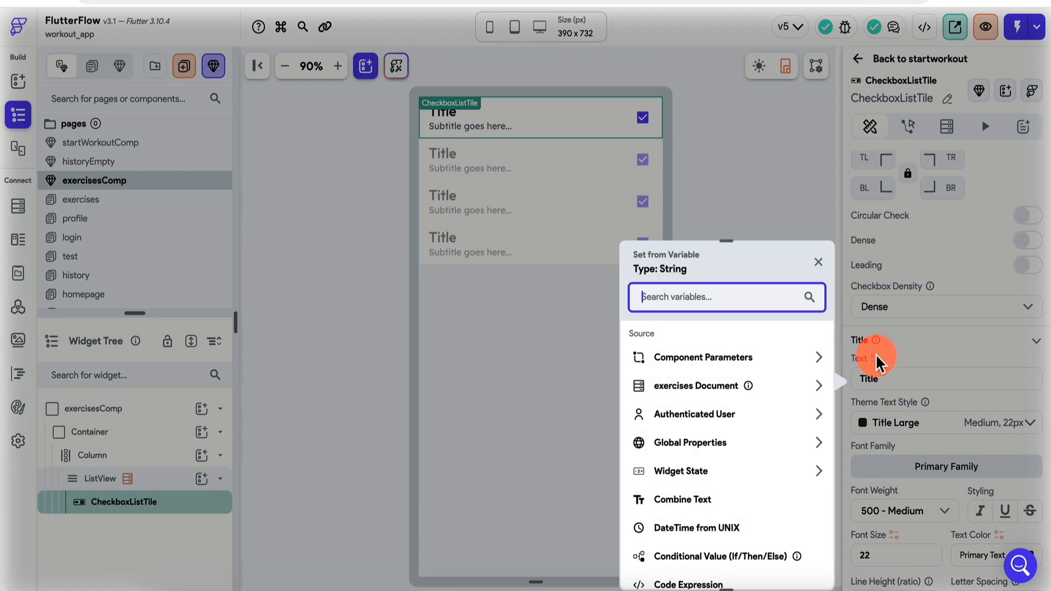
pyautogui.click(682, 386)
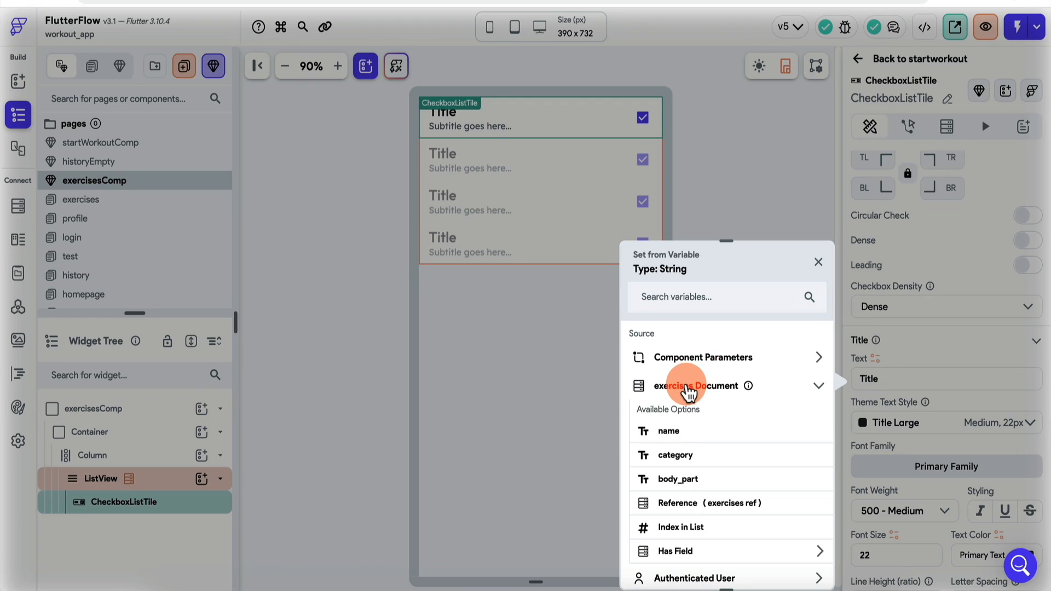
pyautogui.click(669, 432)
pyautogui.scroll(-6, 889, 316)
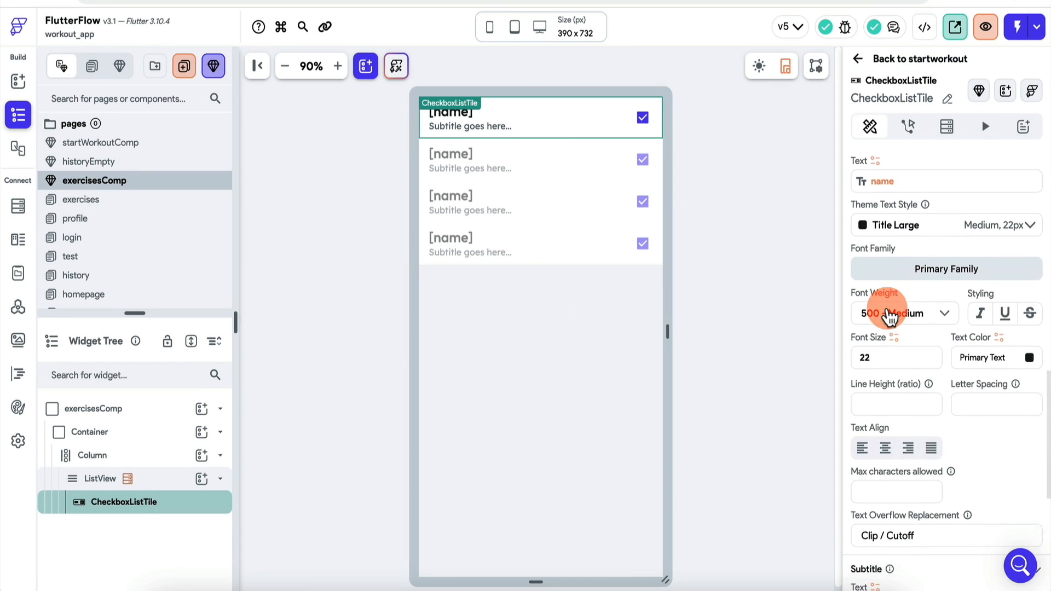
pyautogui.click(875, 385)
pyautogui.click(689, 386)
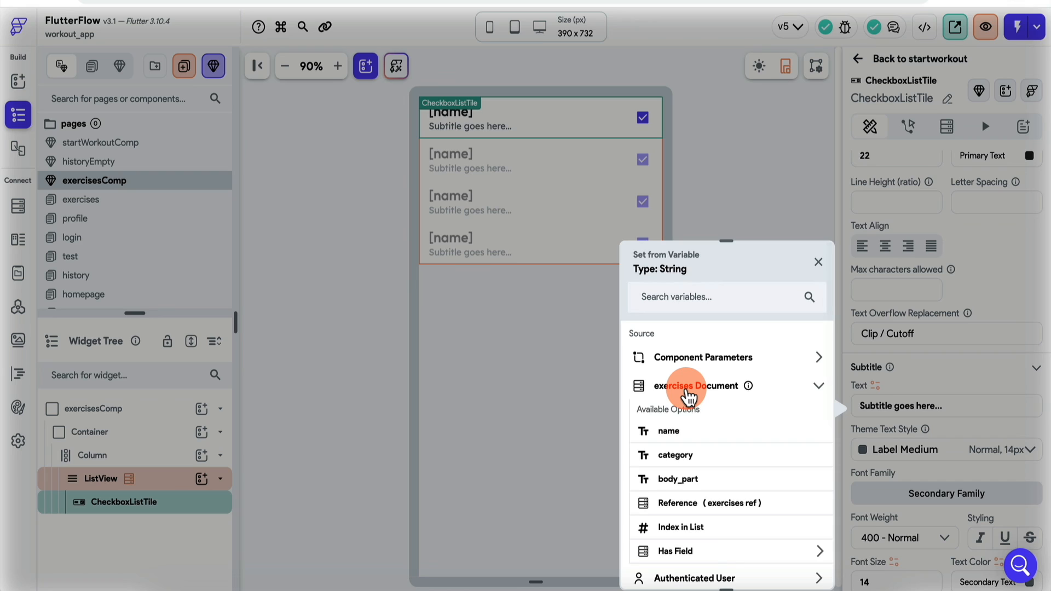
pyautogui.click(681, 494)
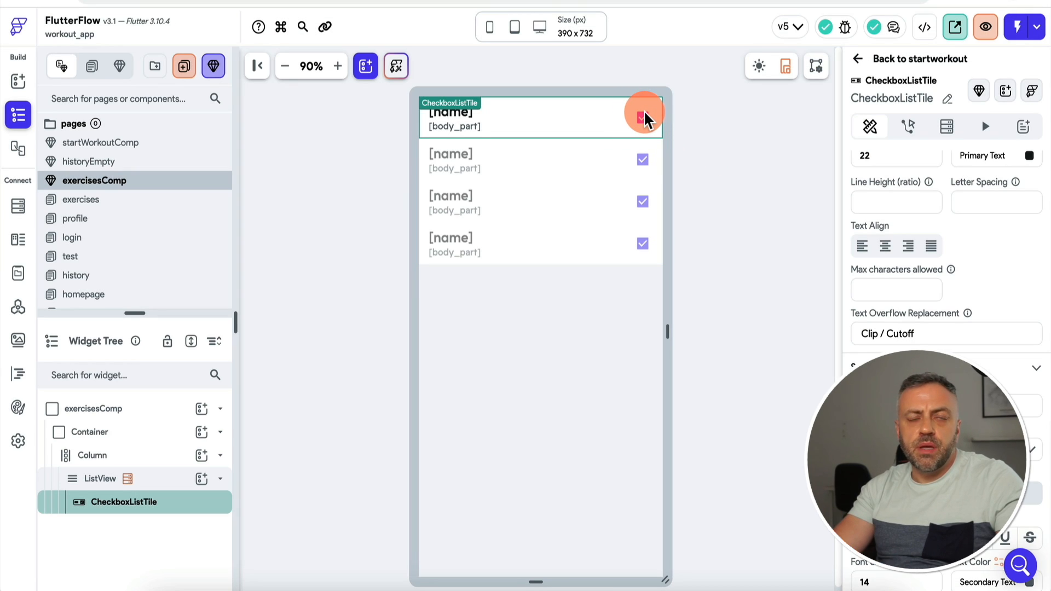
# Step: Untick Checkbox Initial Value so the checkboxes start unchecked
pyautogui.scroll(-4, 1002, 342)
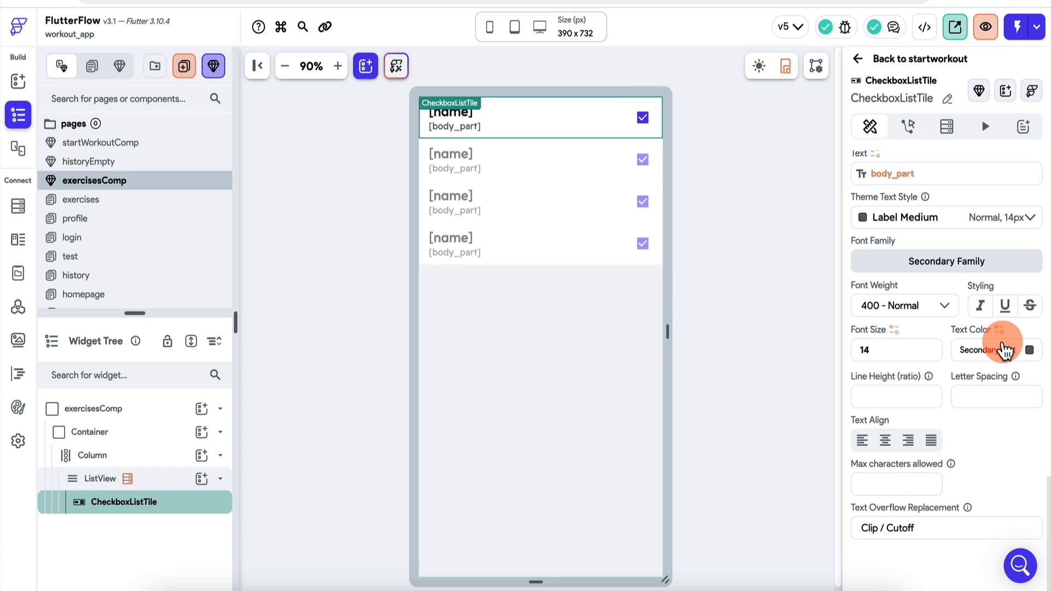
pyautogui.scroll(7, 1002, 342)
pyautogui.scroll(-5, 1001, 340)
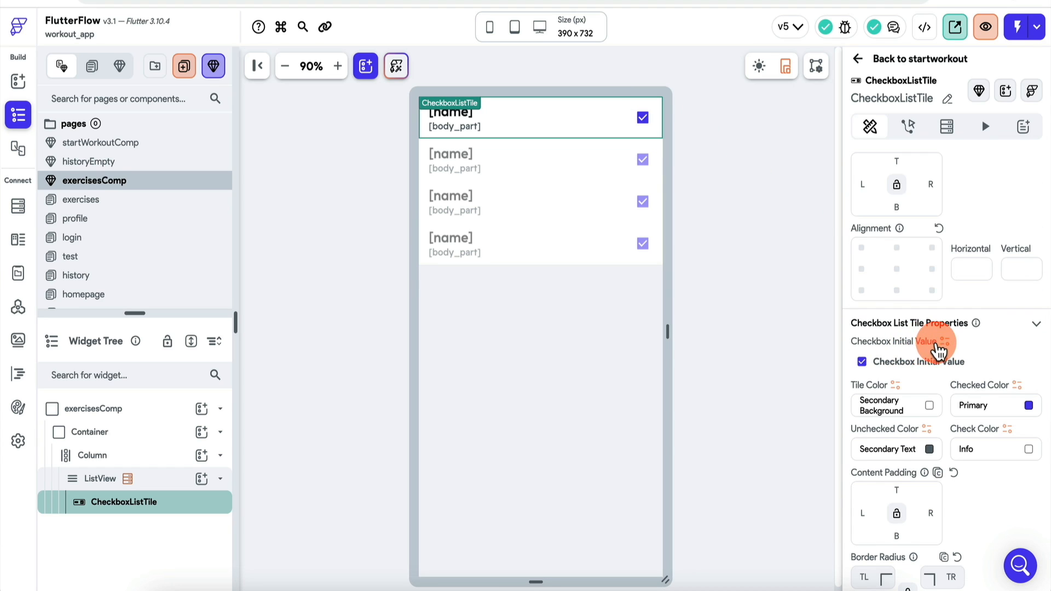
pyautogui.click(862, 362)
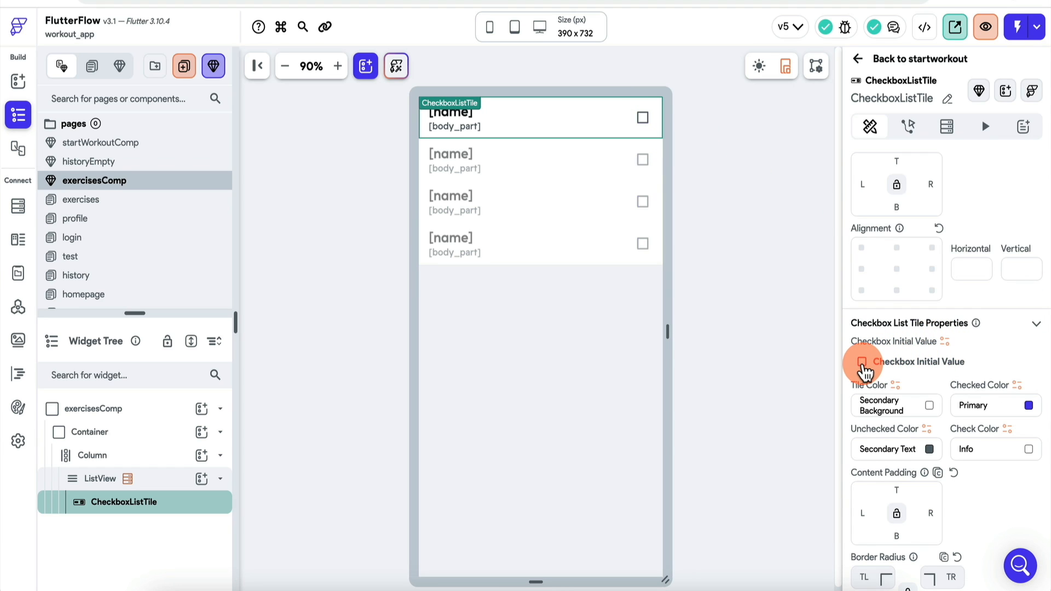
# Step: Reload the test app and open the Add Exercises list from Start Workout
pyautogui.click(652, 126)
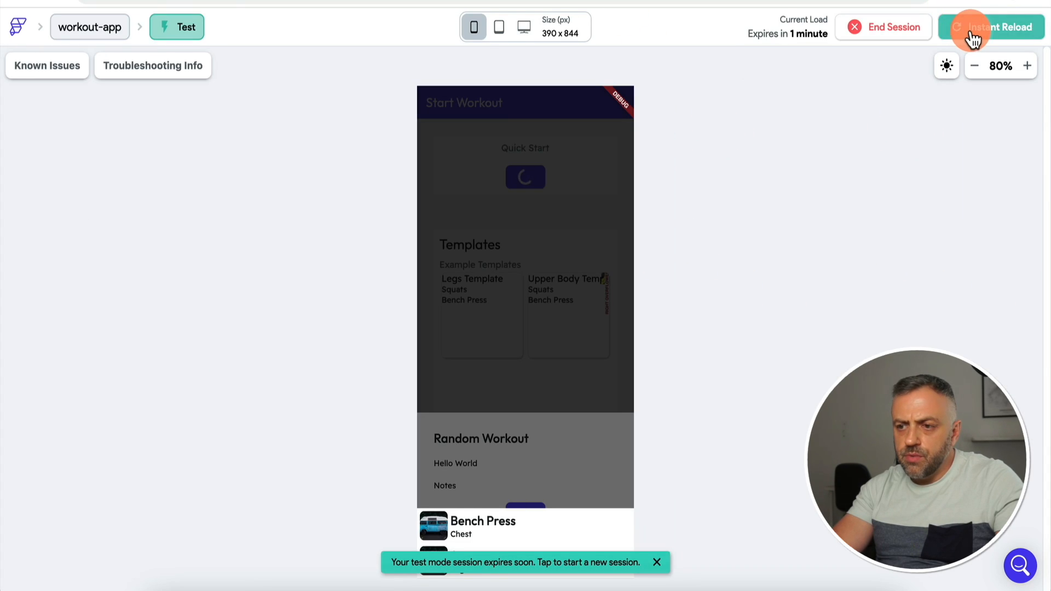
pyautogui.click(969, 33)
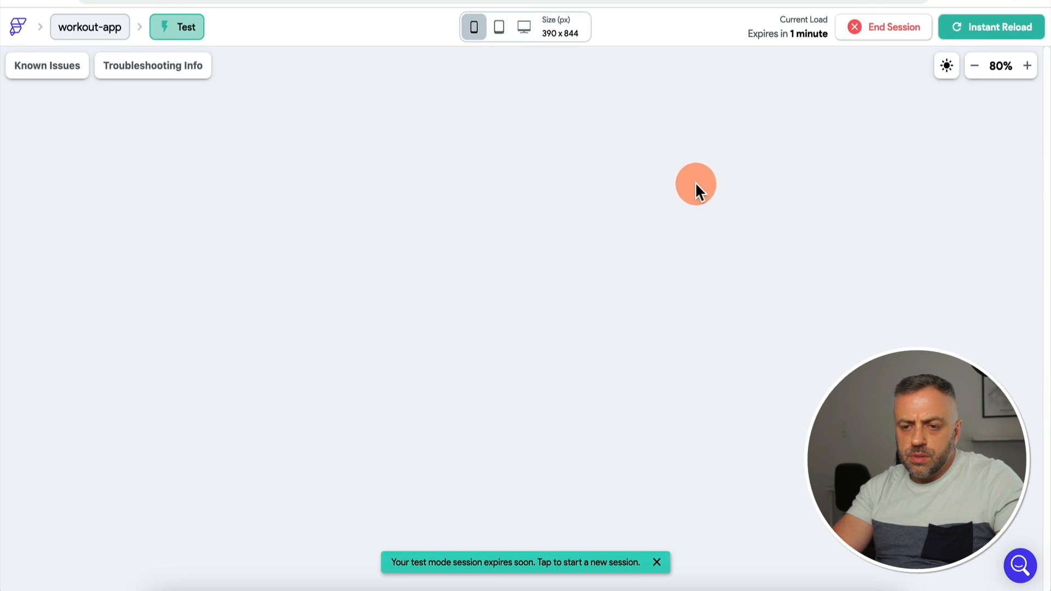
pyautogui.click(529, 561)
pyautogui.click(599, 256)
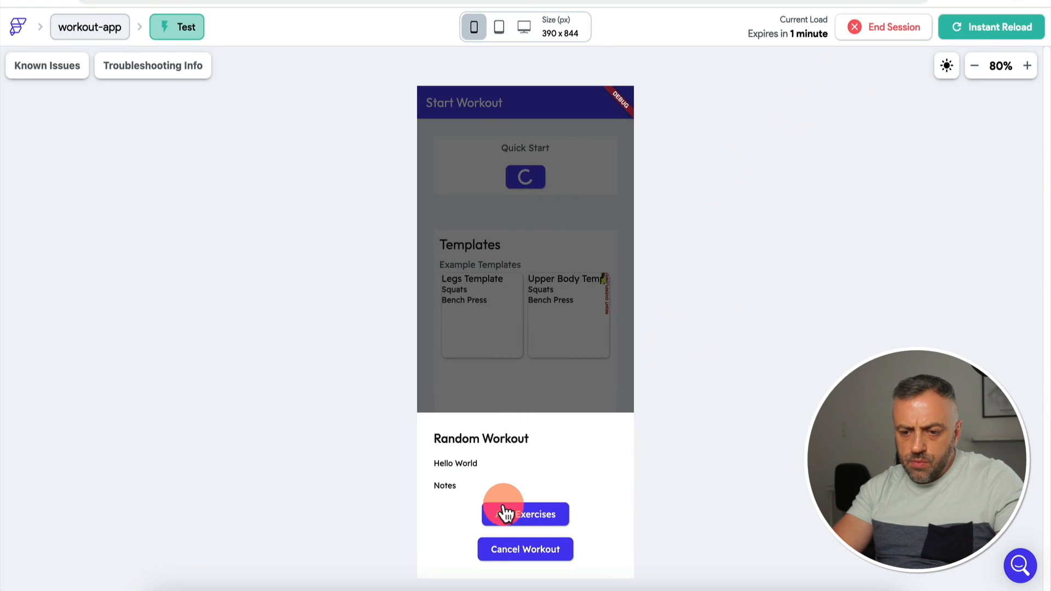
pyautogui.click(527, 518)
# Step: Tick Bench Press and Squats, untick both, then tick them again
pyautogui.click(616, 522)
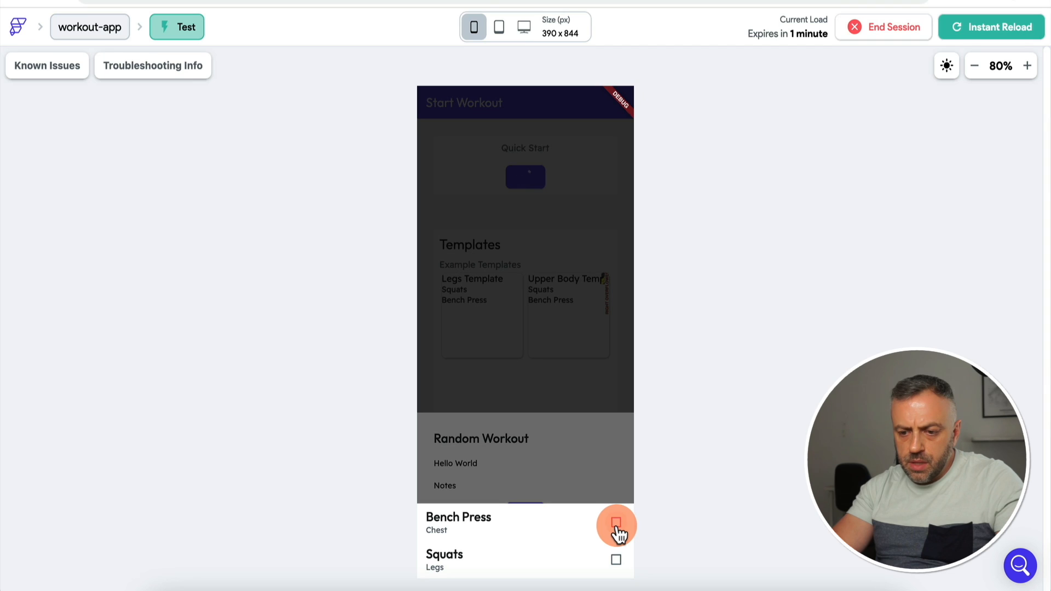
pyautogui.click(616, 559)
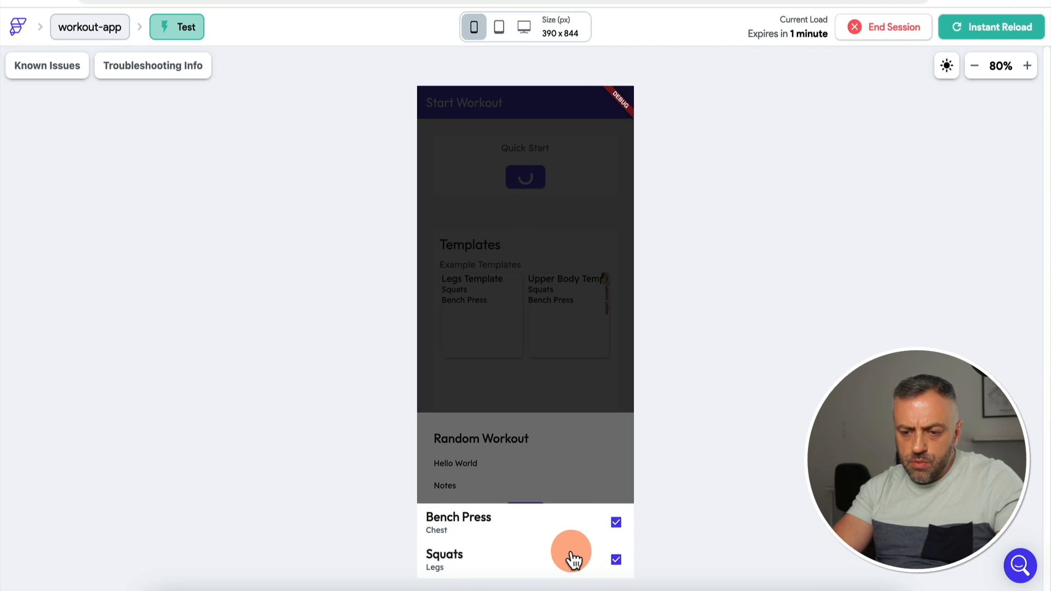
pyautogui.click(615, 522)
pyautogui.click(616, 559)
pyautogui.click(616, 523)
pyautogui.click(616, 559)
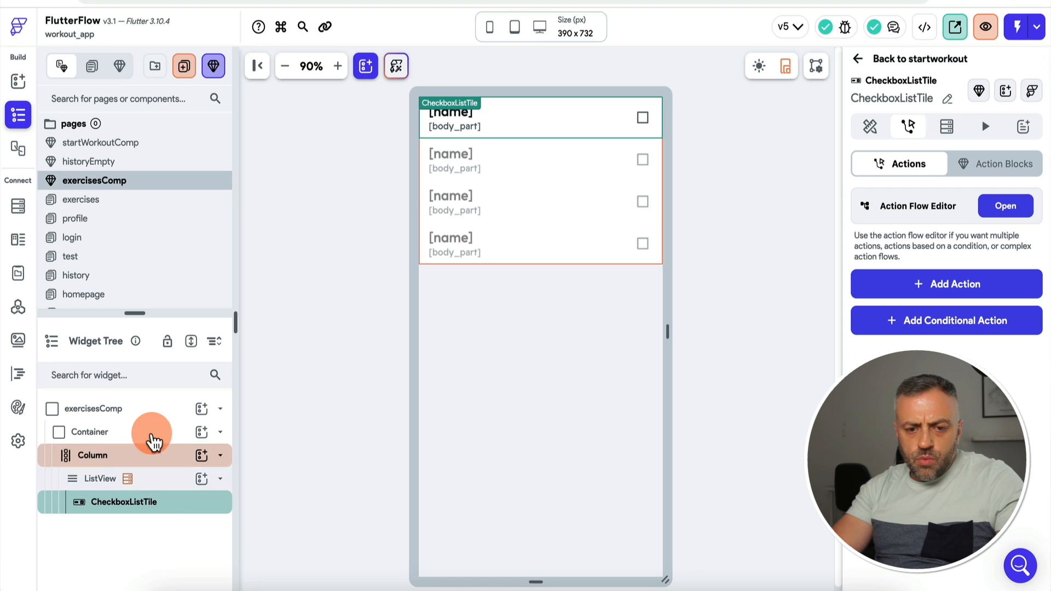
# Step: Insert a Row into exercisesComp's Column and move it above the ListView
pyautogui.click(502, 260)
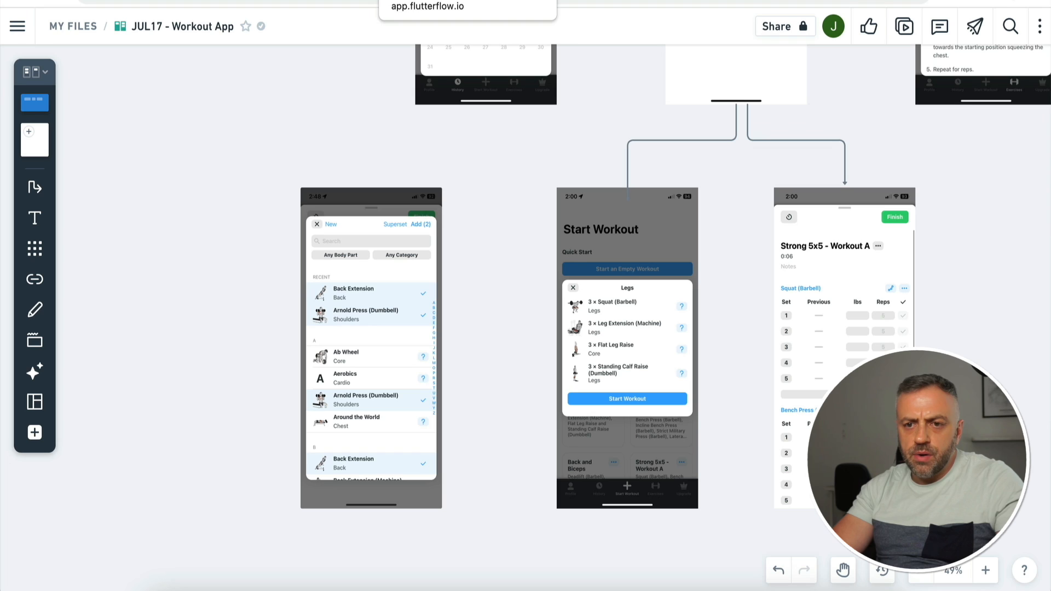
pyautogui.click(430, 0)
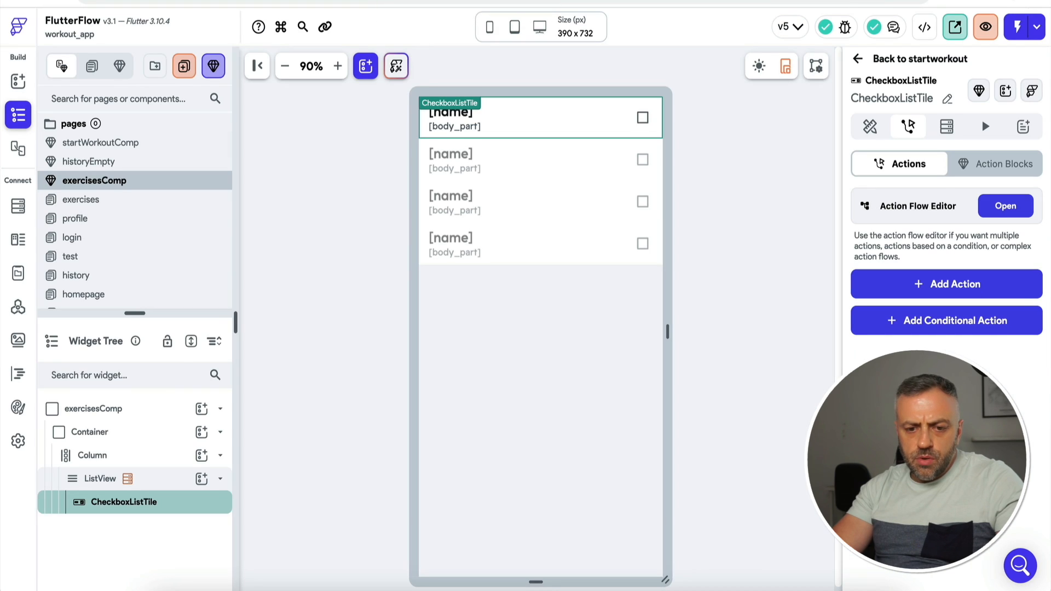
pyautogui.click(129, 435)
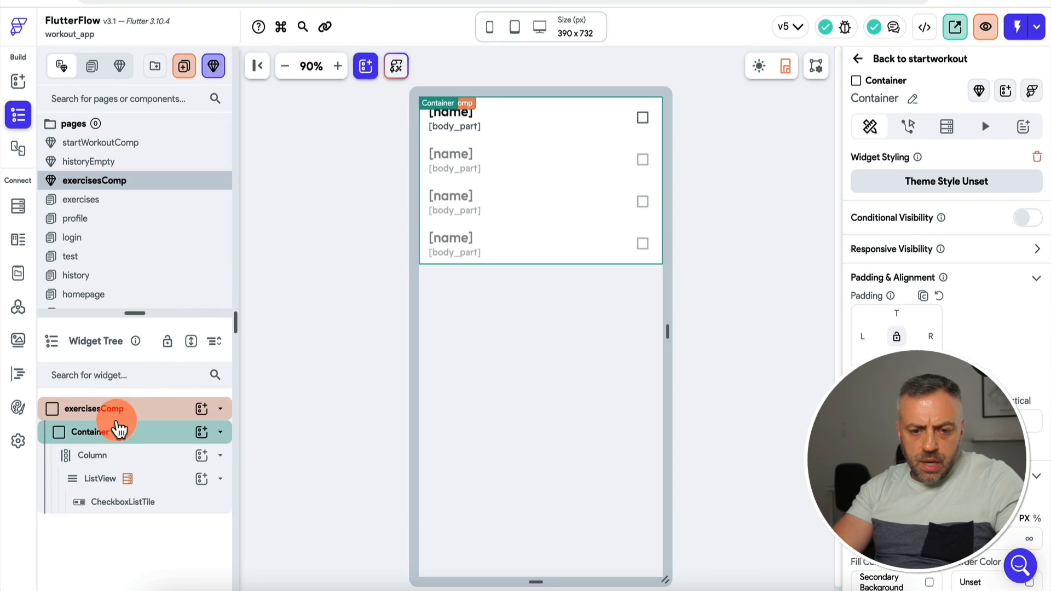
pyautogui.click(122, 463)
pyautogui.click(202, 456)
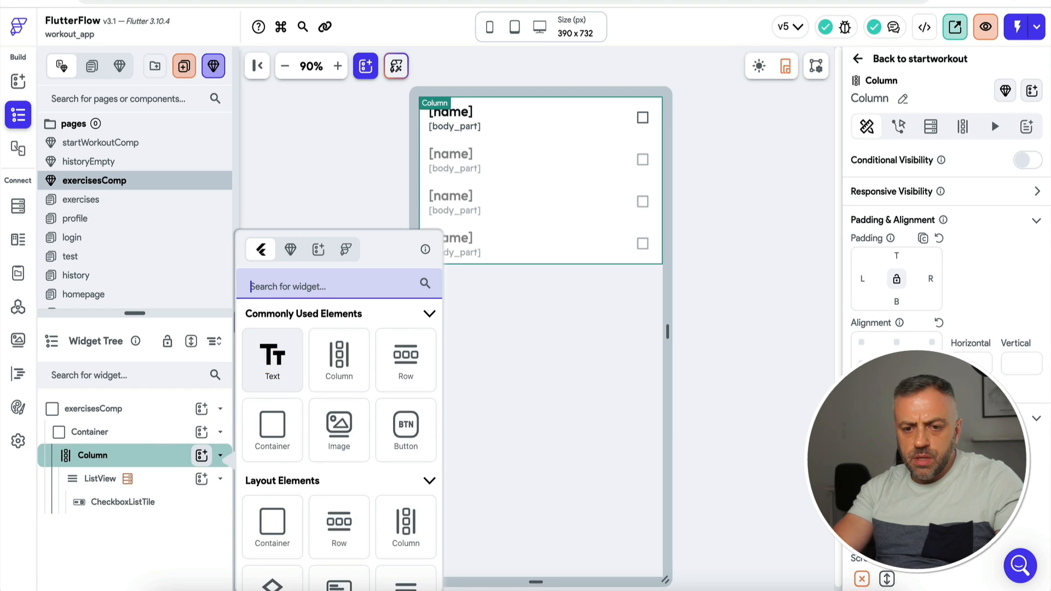
pyautogui.write('row')
pyautogui.click(272, 359)
pyautogui.moveTo(129, 527); pyautogui.dragTo(158, 472)
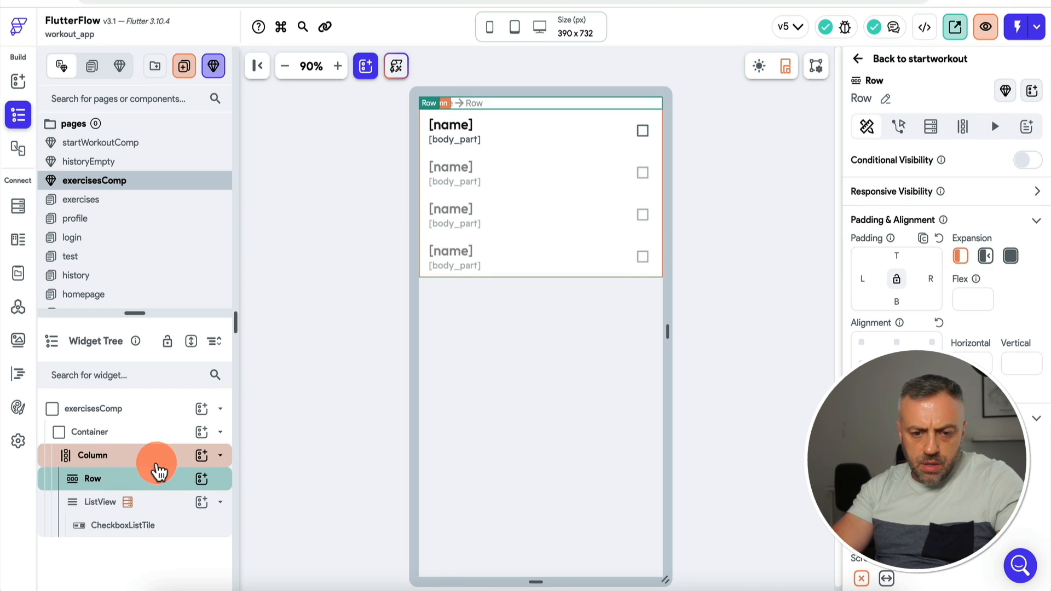
# Step: Add a Hello World Text widget as the Row's child
pyautogui.click(202, 480)
pyautogui.write('te')
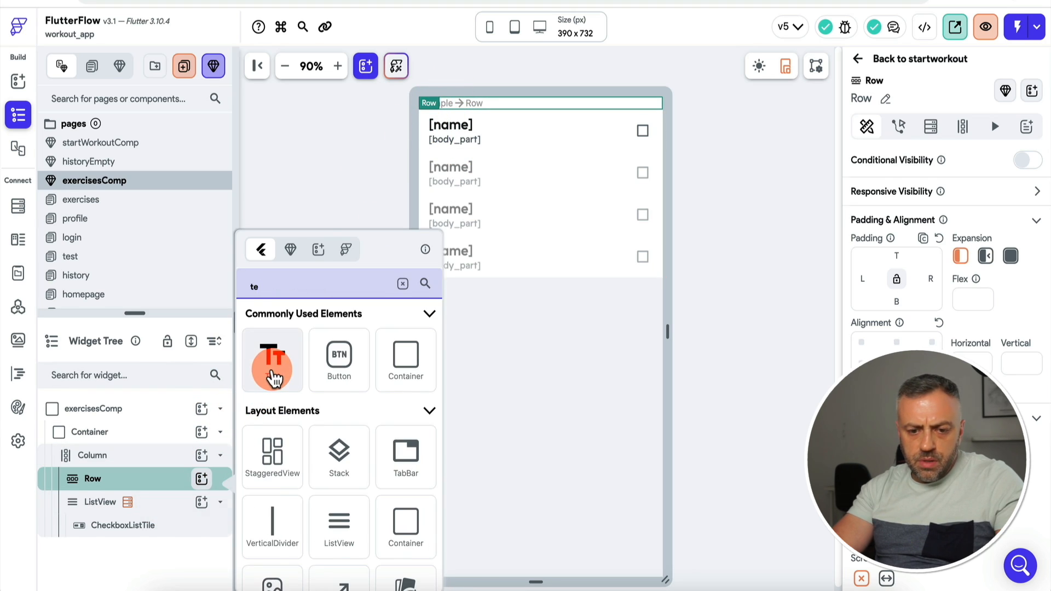
pyautogui.click(271, 364)
pyautogui.click(148, 482)
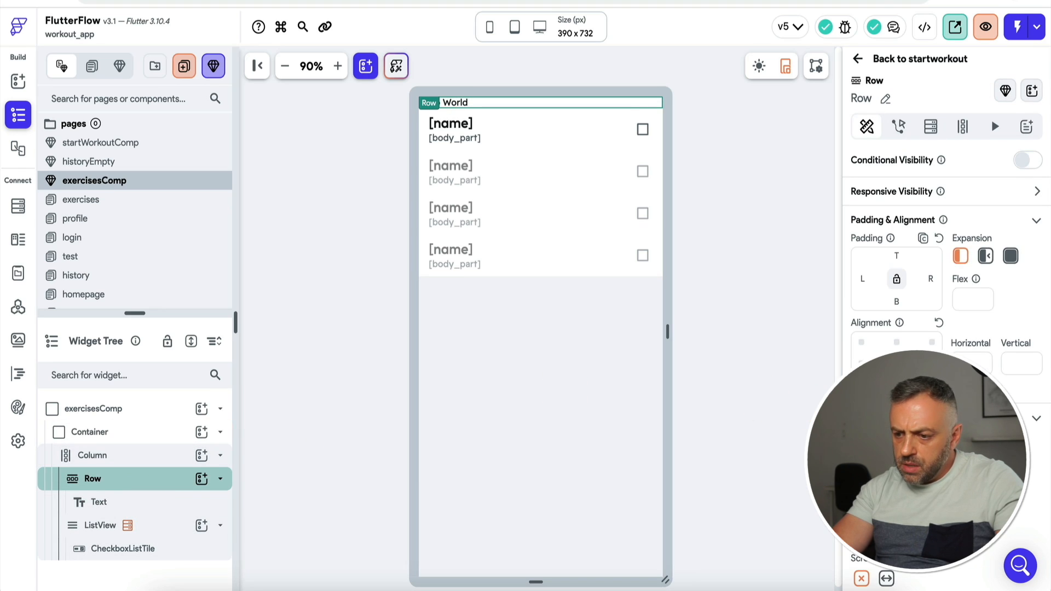
pyautogui.click(137, 504)
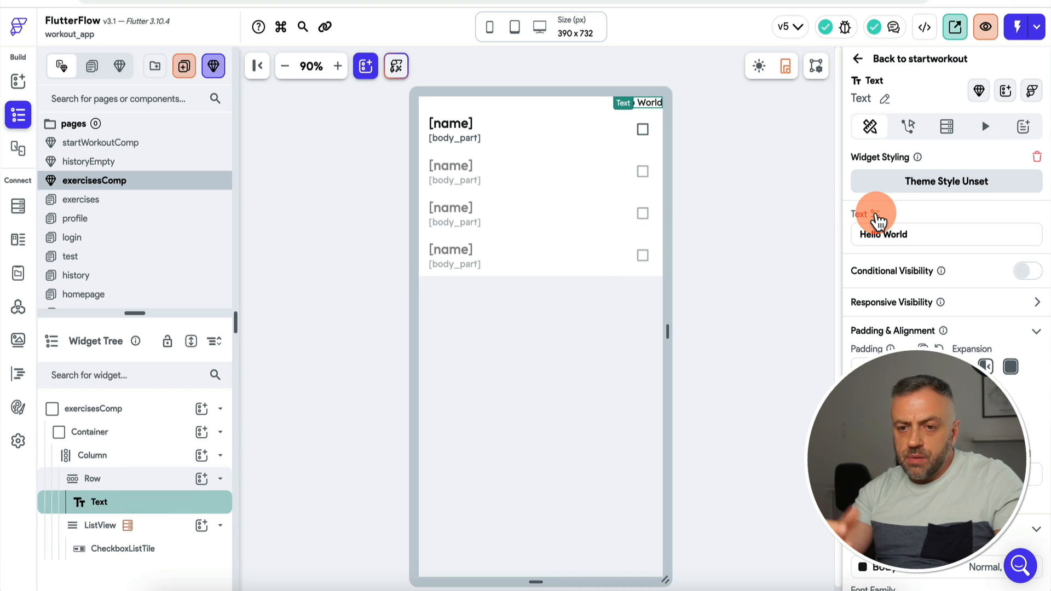
pyautogui.click(643, 130)
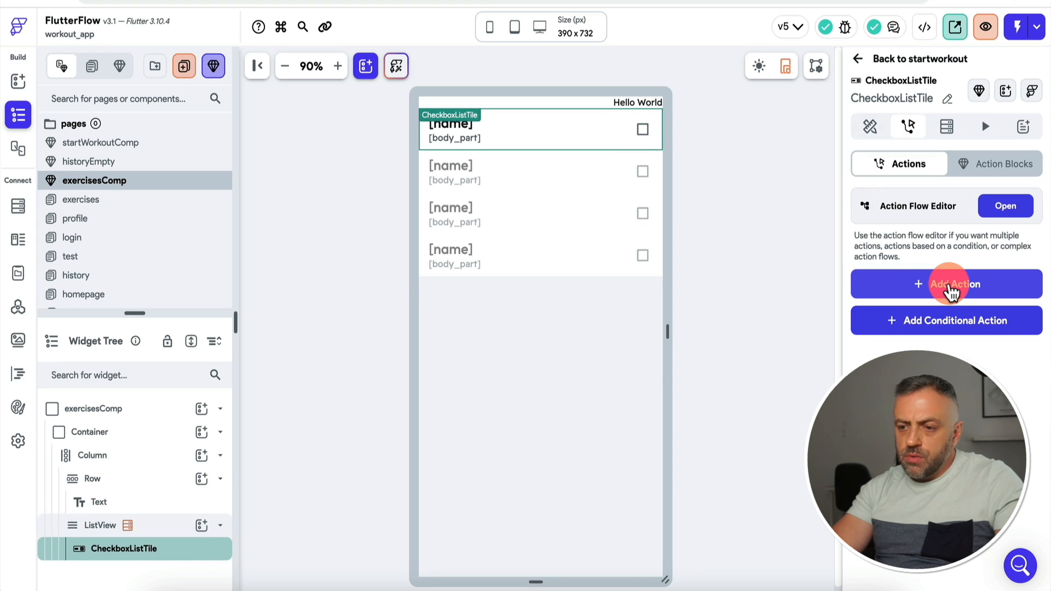
# Step: Add a local component state field named total, type Integer, initial value 0, to exercisesComp
pyautogui.click(162, 415)
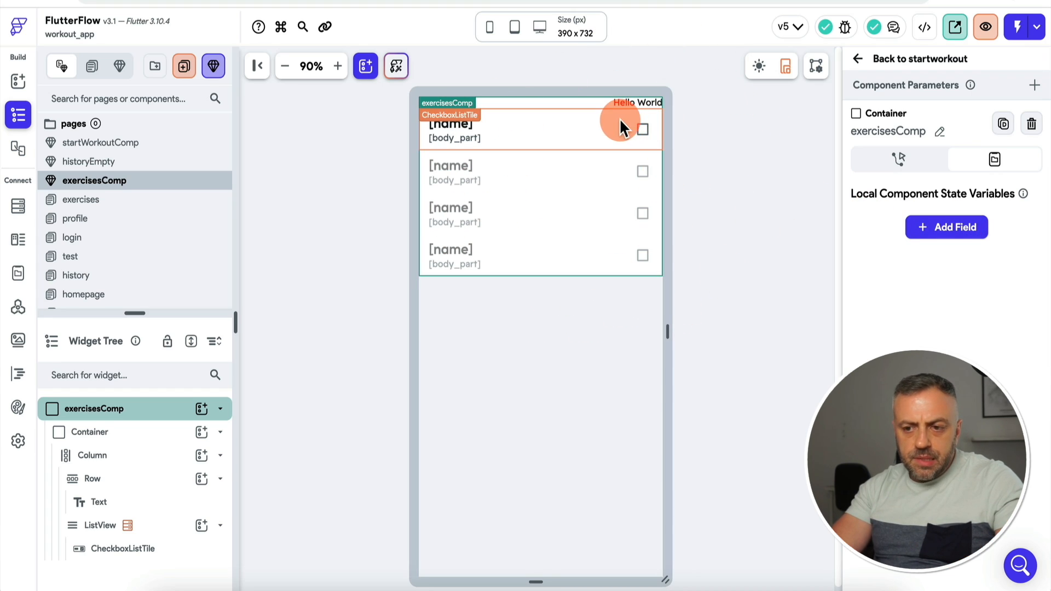
pyautogui.click(957, 231)
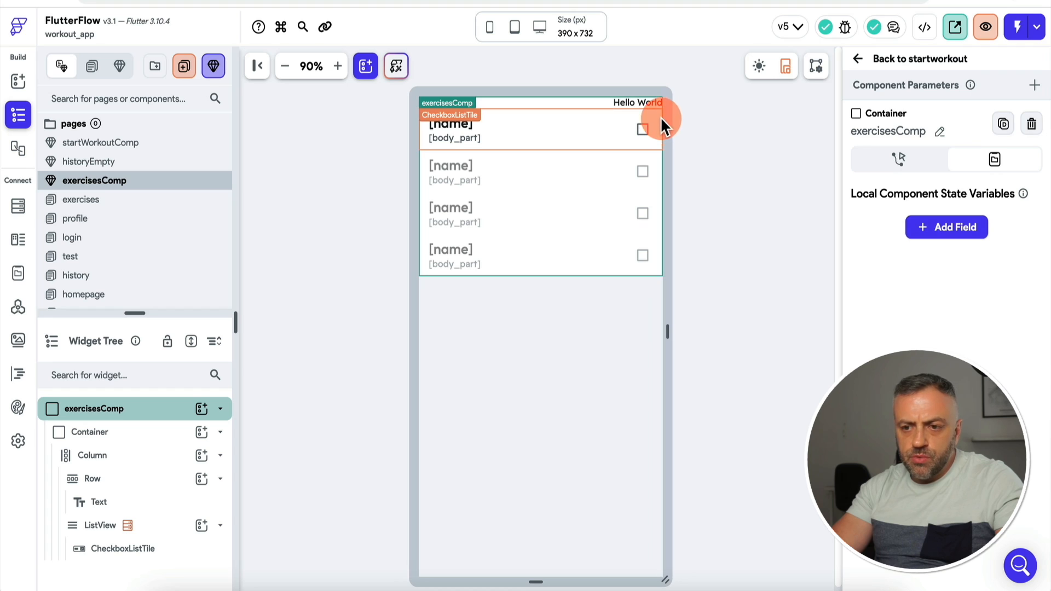
pyautogui.click(961, 235)
pyautogui.click(896, 275)
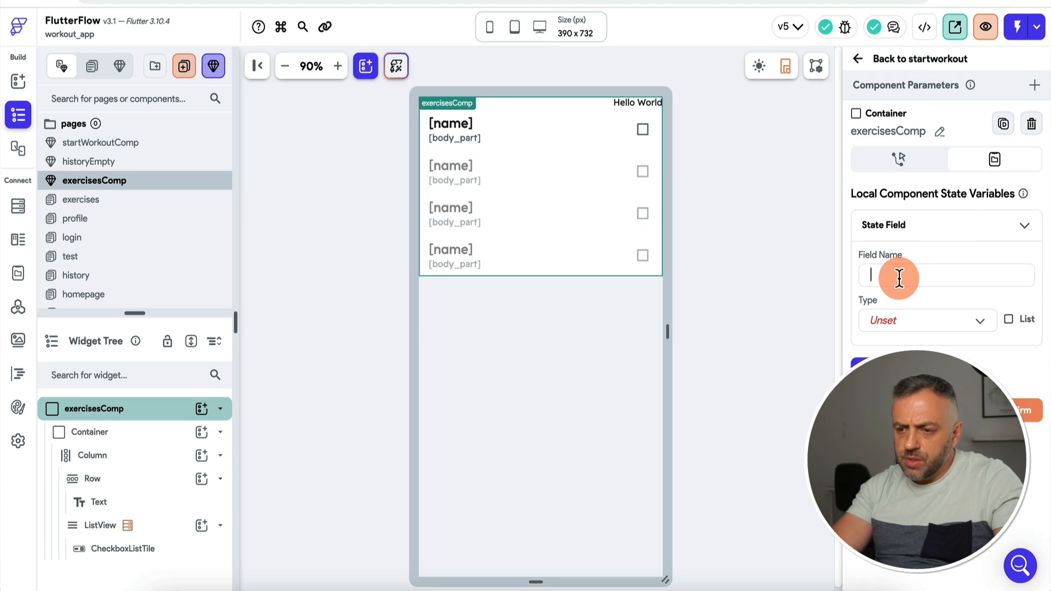
pyautogui.write('total')
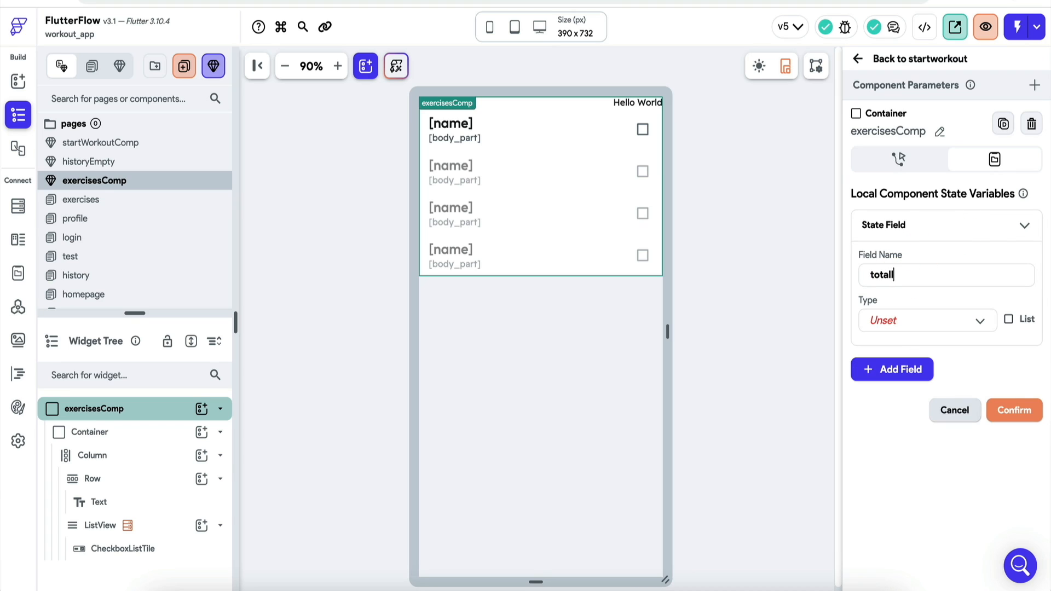
pyautogui.click(926, 323)
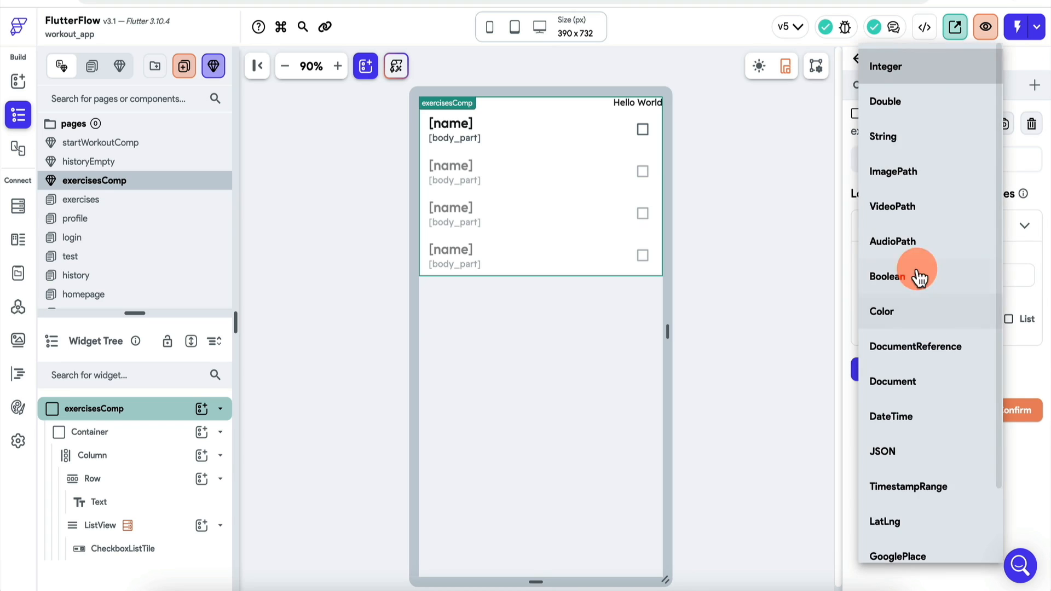
pyautogui.click(936, 298)
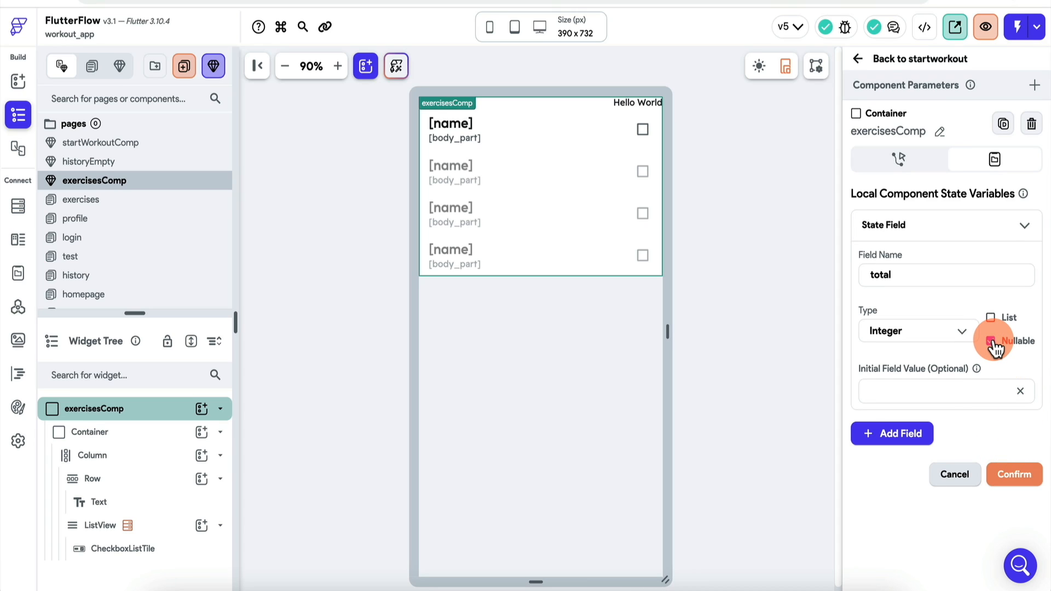
pyautogui.click(907, 392)
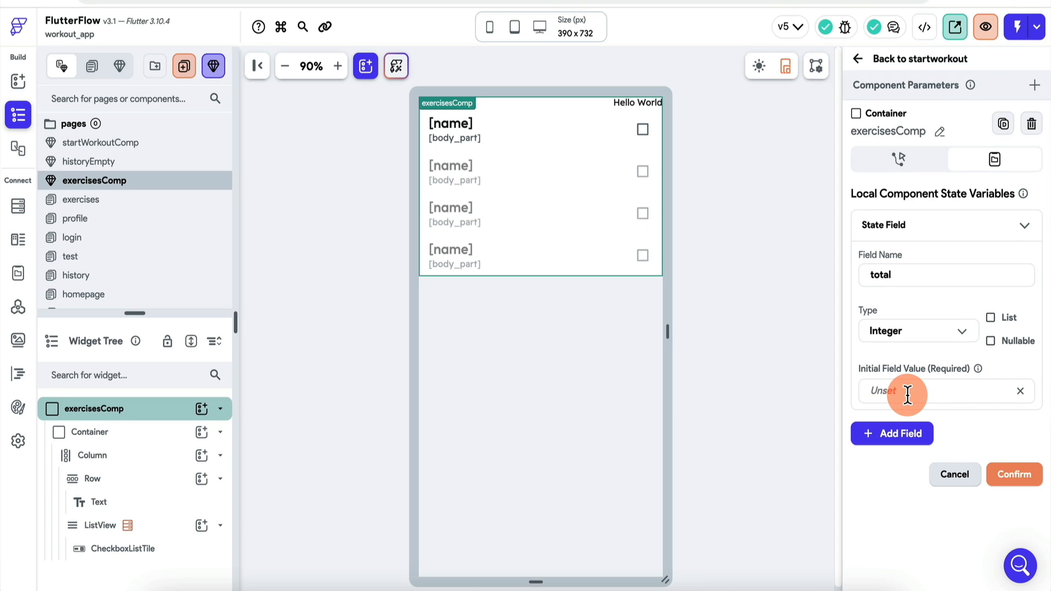
pyautogui.write('0')
pyautogui.click(1016, 476)
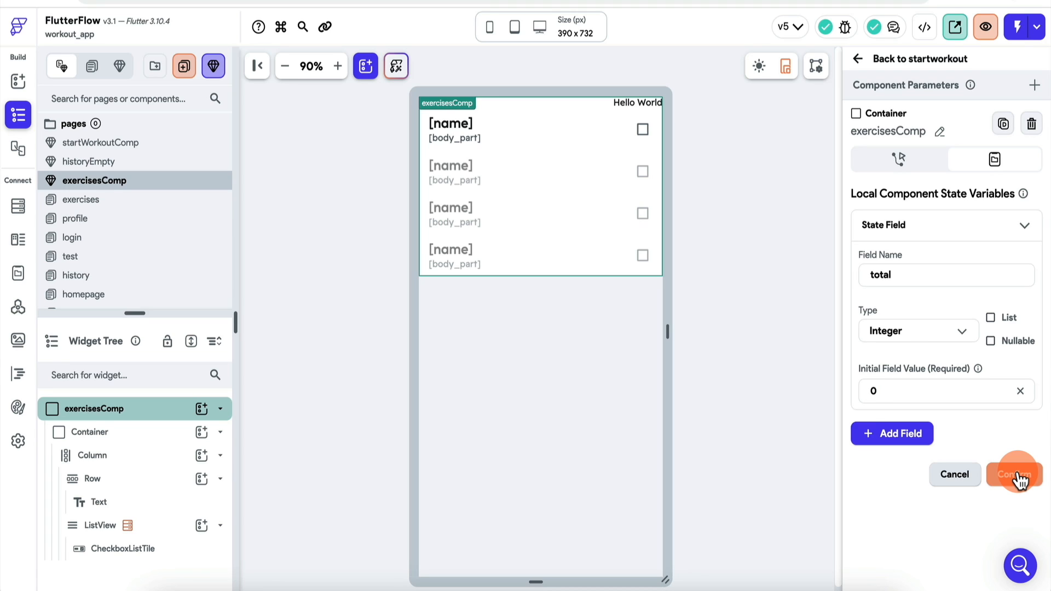
# Step: Bind the Hello World Text to Component State total so it displays [total]
pyautogui.click(654, 104)
pyautogui.click(874, 215)
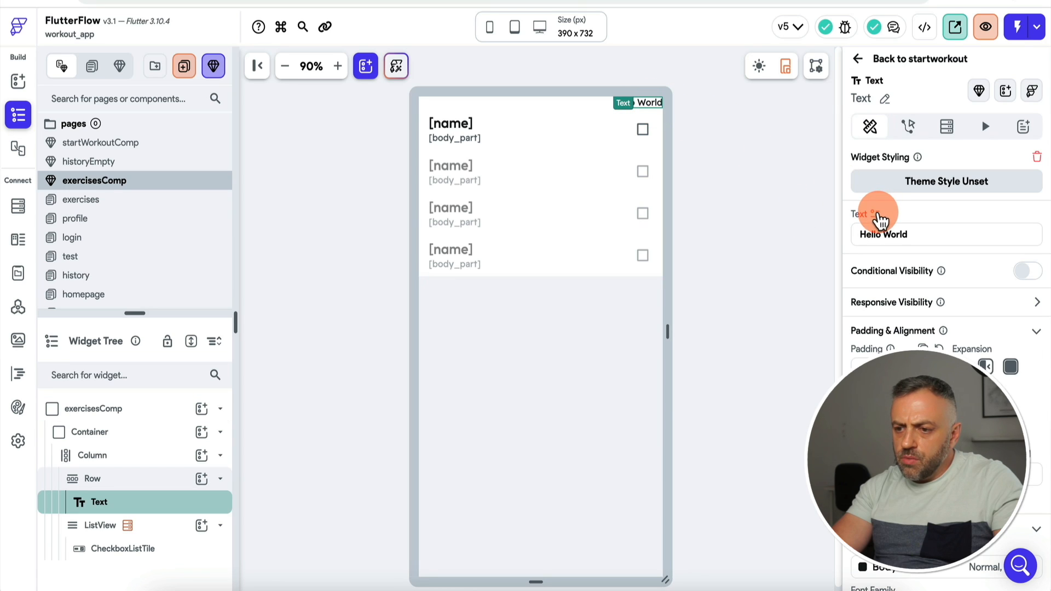
pyautogui.click(718, 305)
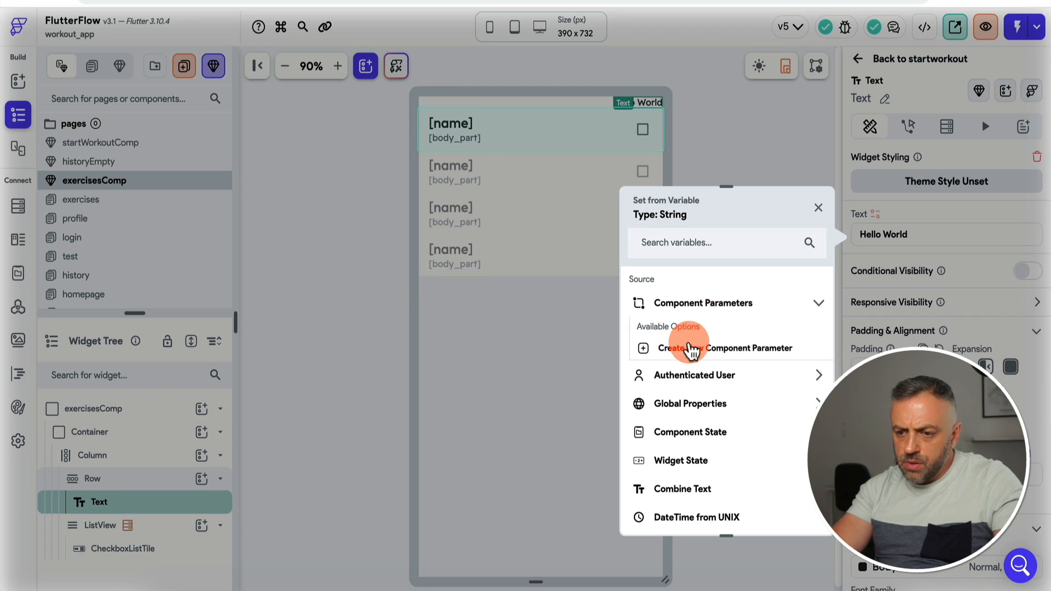
pyautogui.click(701, 304)
pyautogui.click(698, 392)
pyautogui.click(684, 438)
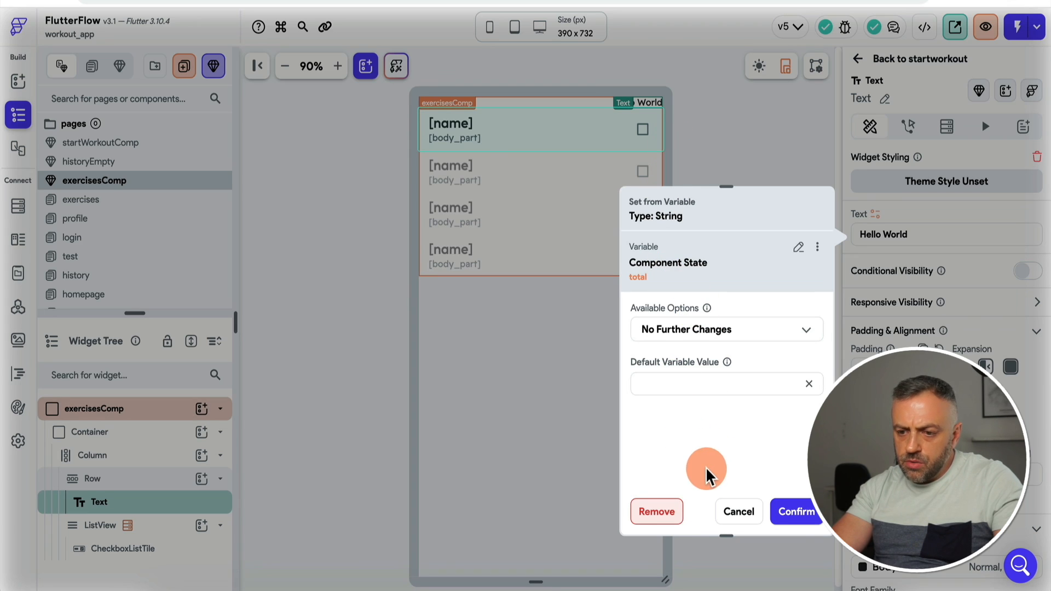
pyautogui.click(811, 526)
pyautogui.click(655, 105)
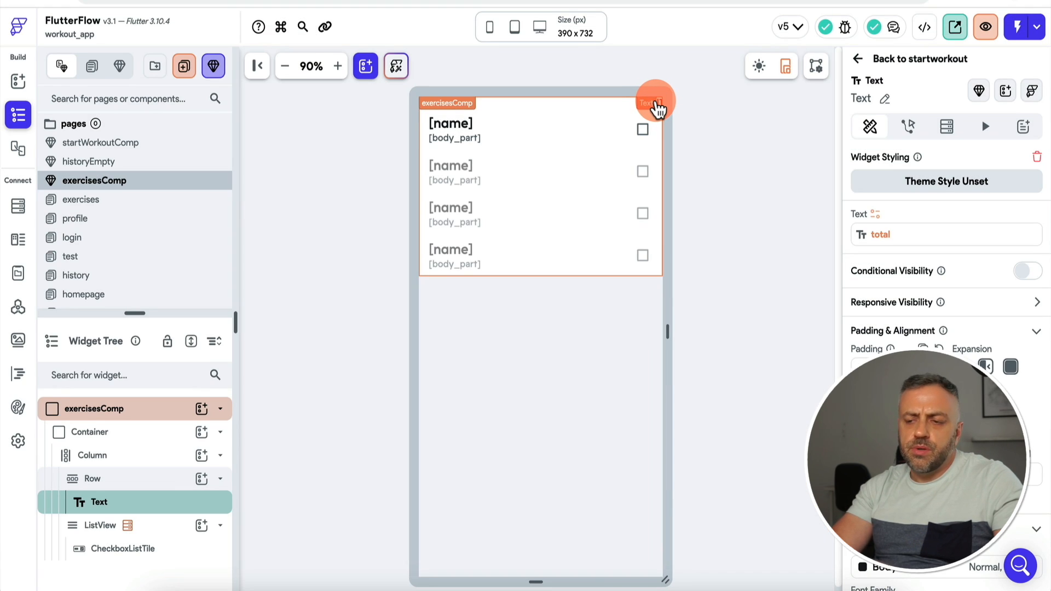
pyautogui.click(617, 123)
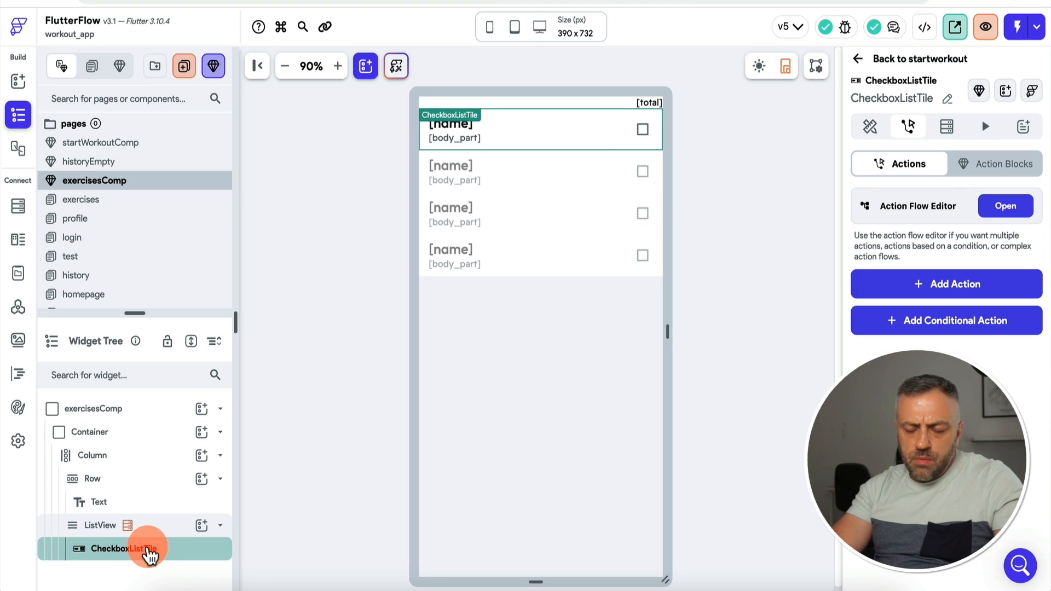
# Step: Give the checkbox tile an On Toggled On Update Widget State action that increments total
pyautogui.click(882, 290)
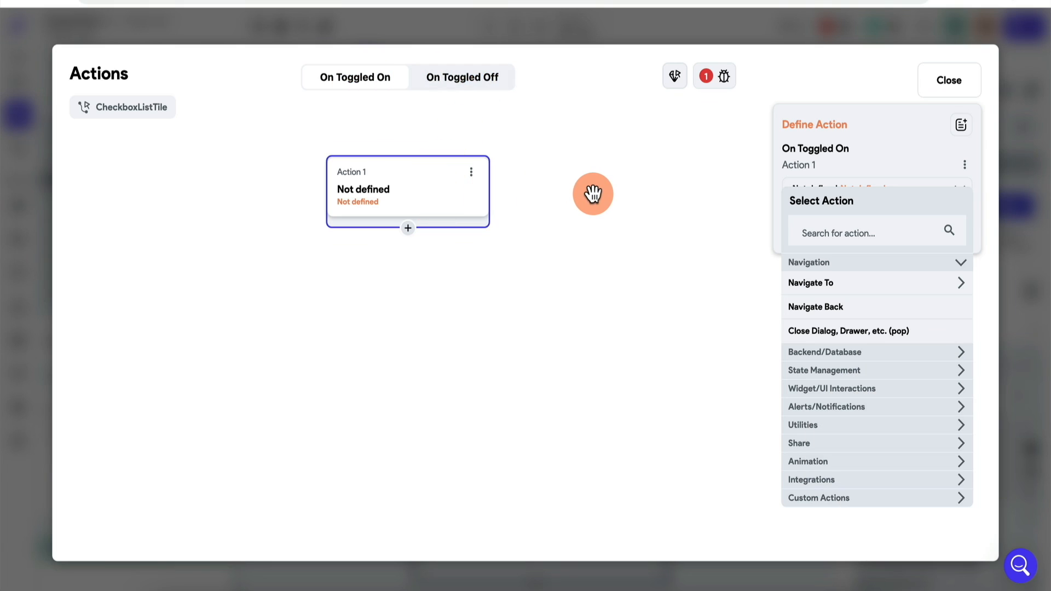
pyautogui.click(838, 370)
pyautogui.click(836, 390)
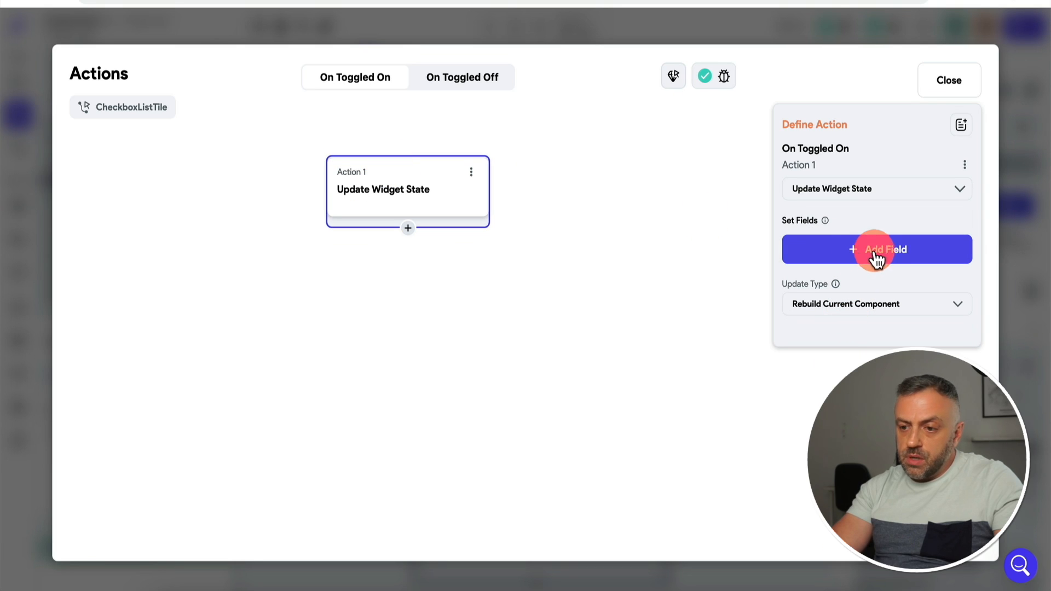
pyautogui.click(876, 256)
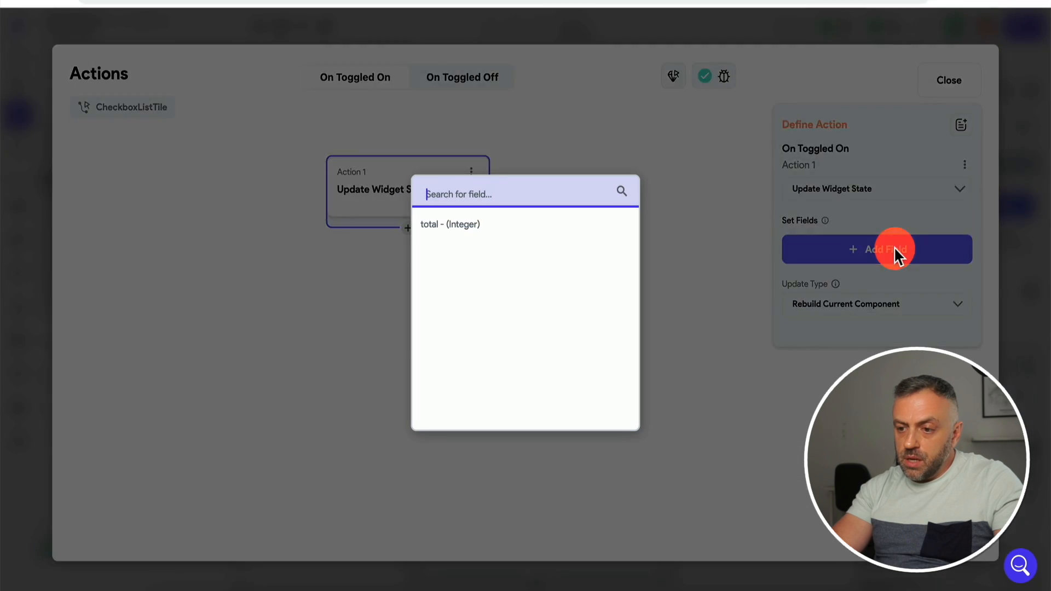
pyautogui.click(533, 235)
pyautogui.click(831, 313)
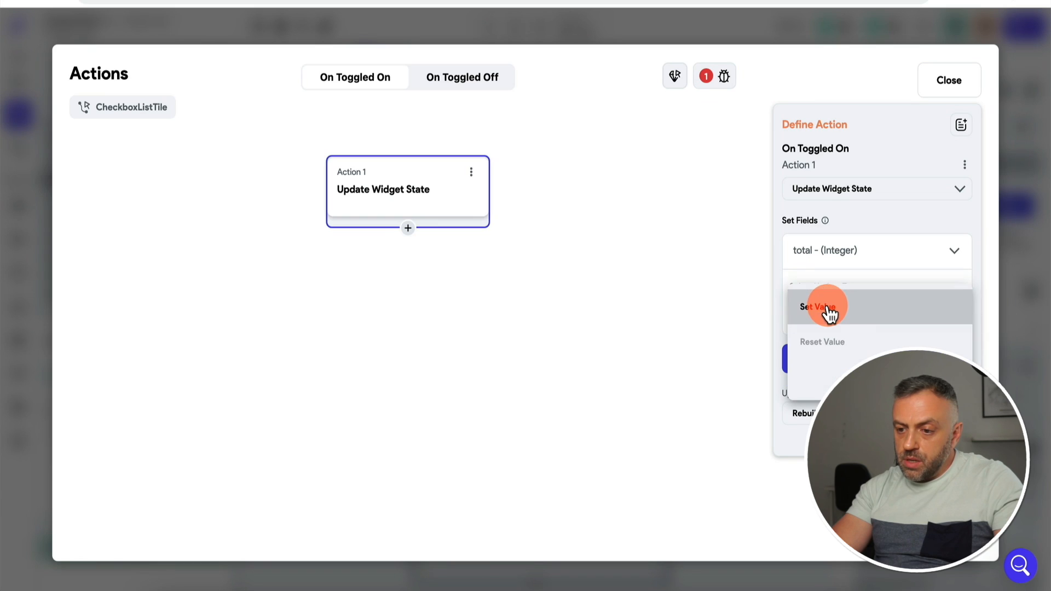
pyautogui.click(837, 375)
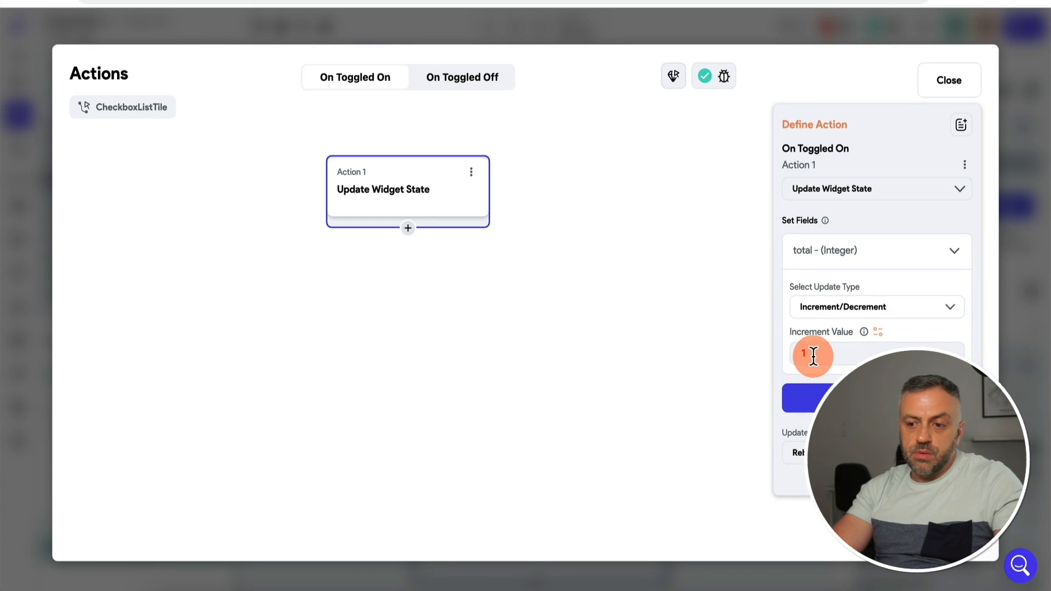
# Step: Copy that action into On Toggled Off and change its increment value to -1
pyautogui.click(459, 82)
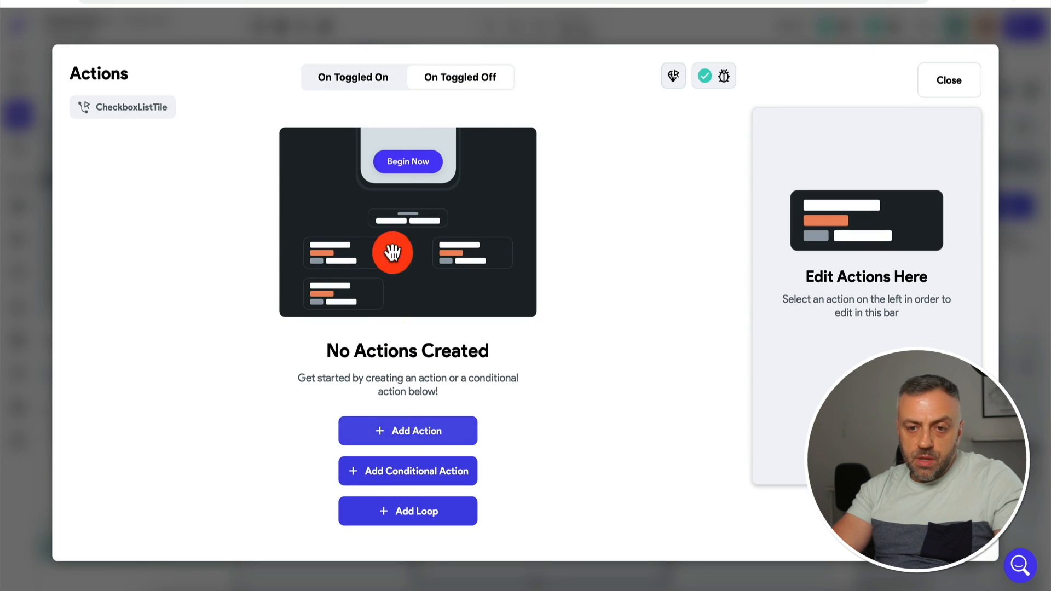
pyautogui.click(378, 87)
pyautogui.click(470, 171)
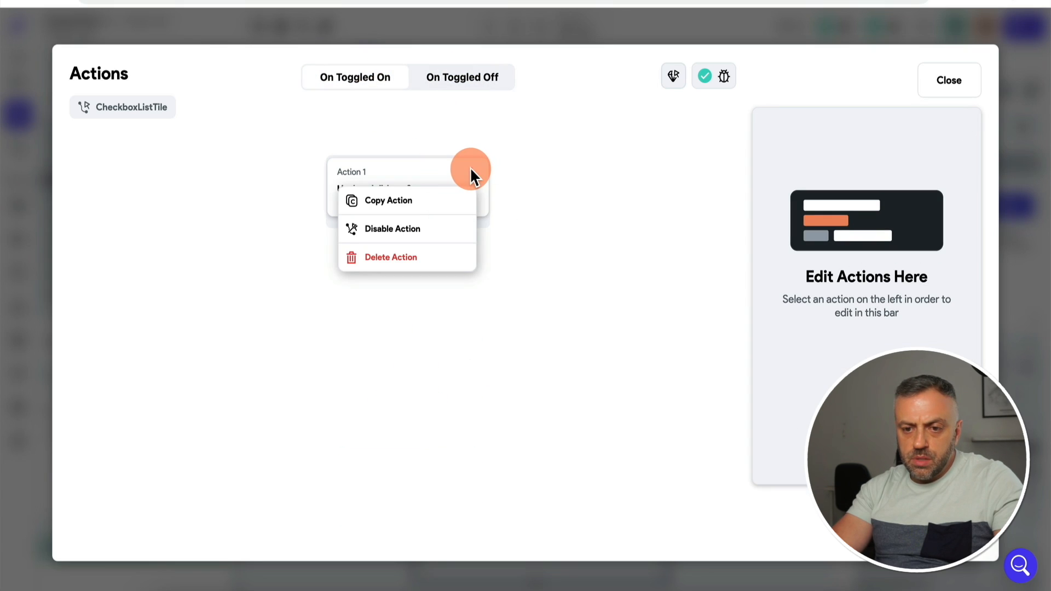
pyautogui.click(438, 202)
pyautogui.click(462, 82)
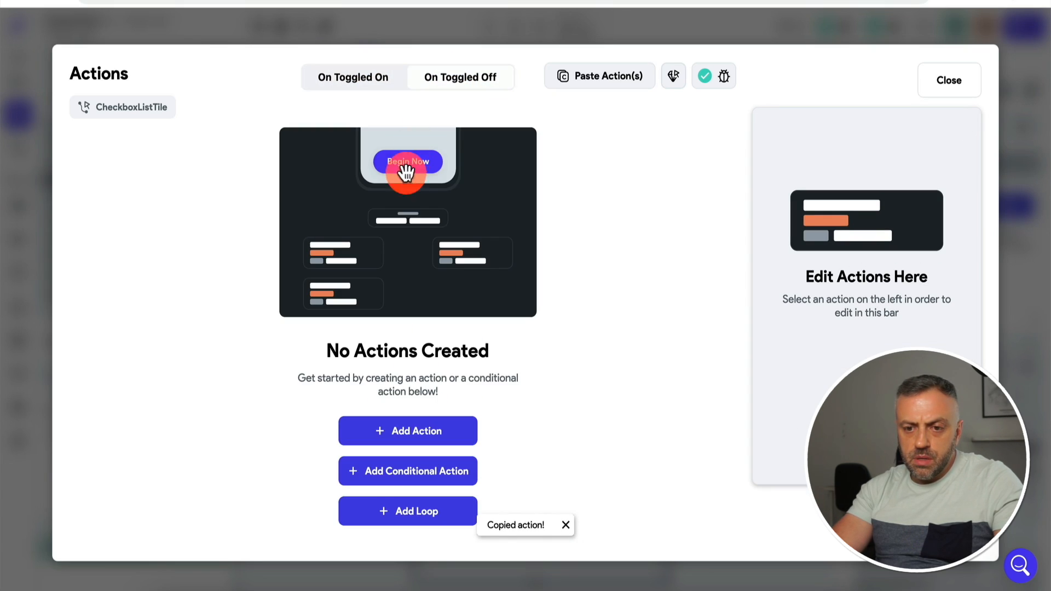
pyautogui.click(625, 79)
pyautogui.click(570, 326)
pyautogui.click(423, 199)
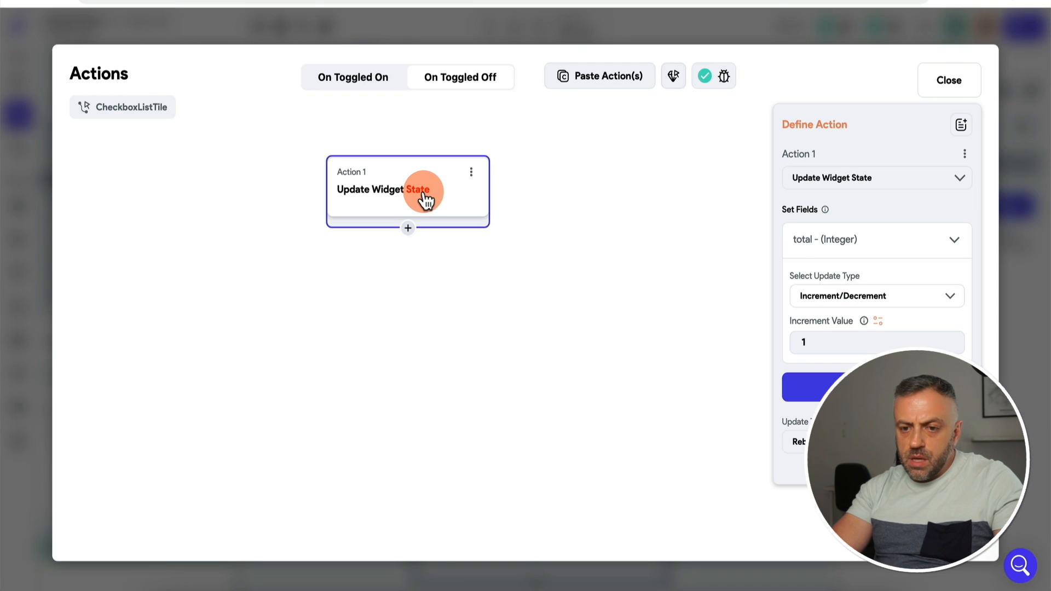
pyautogui.click(847, 335)
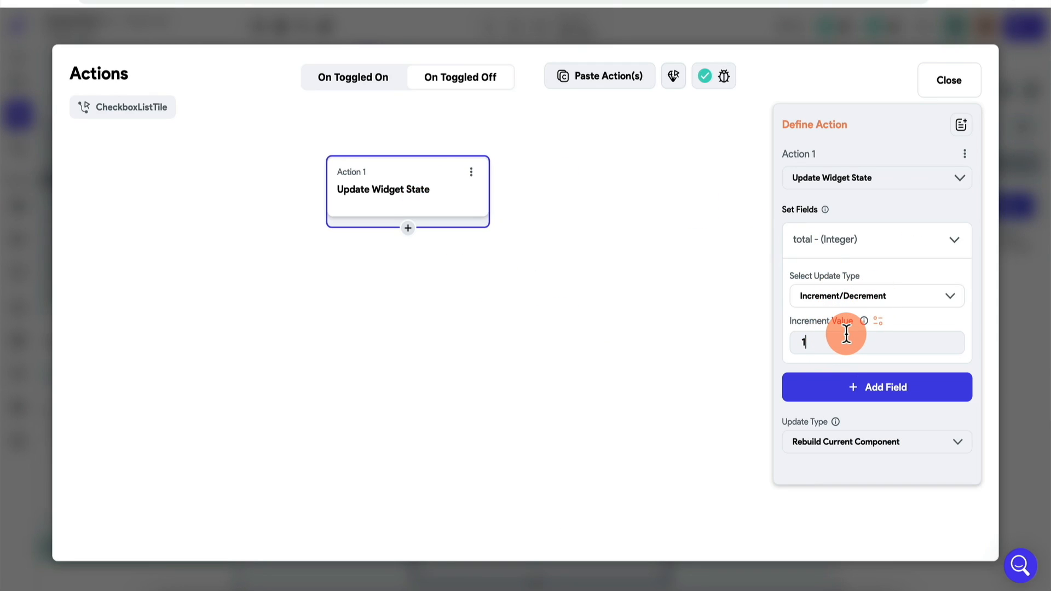
pyautogui.press('BackSpace')
pyautogui.write('-1')
pyautogui.click(995, 299)
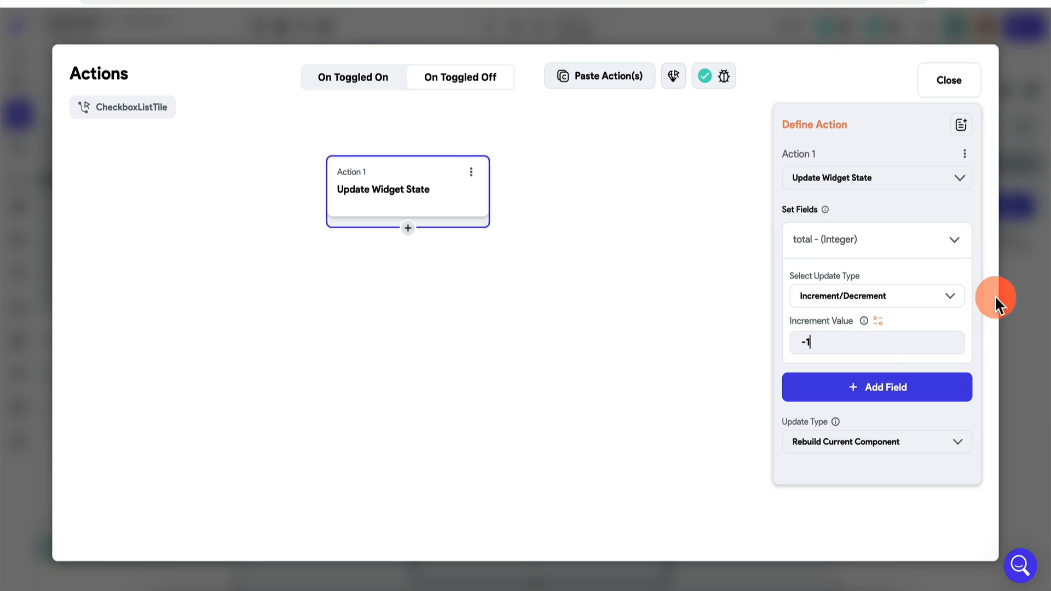
pyautogui.click(1019, 288)
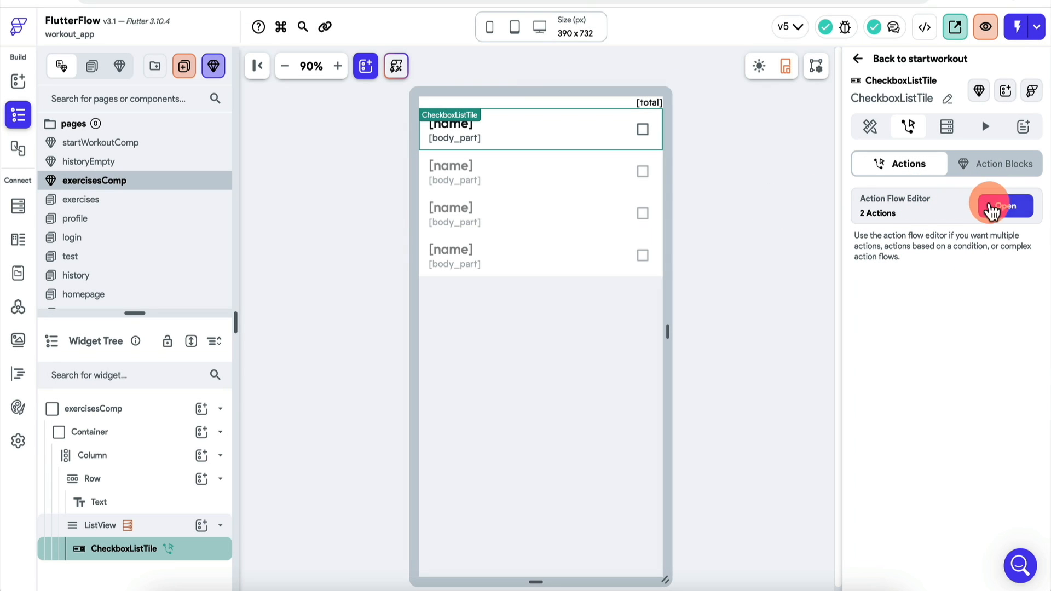
# Step: Set the toggled-on update to rebuild only the current component
pyautogui.click(1005, 211)
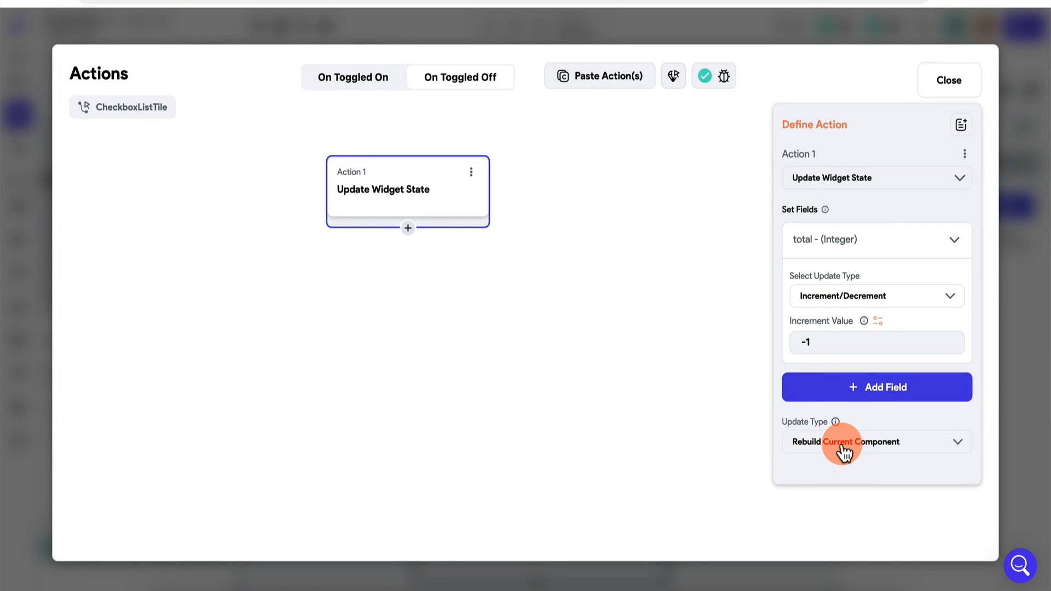
pyautogui.click(383, 87)
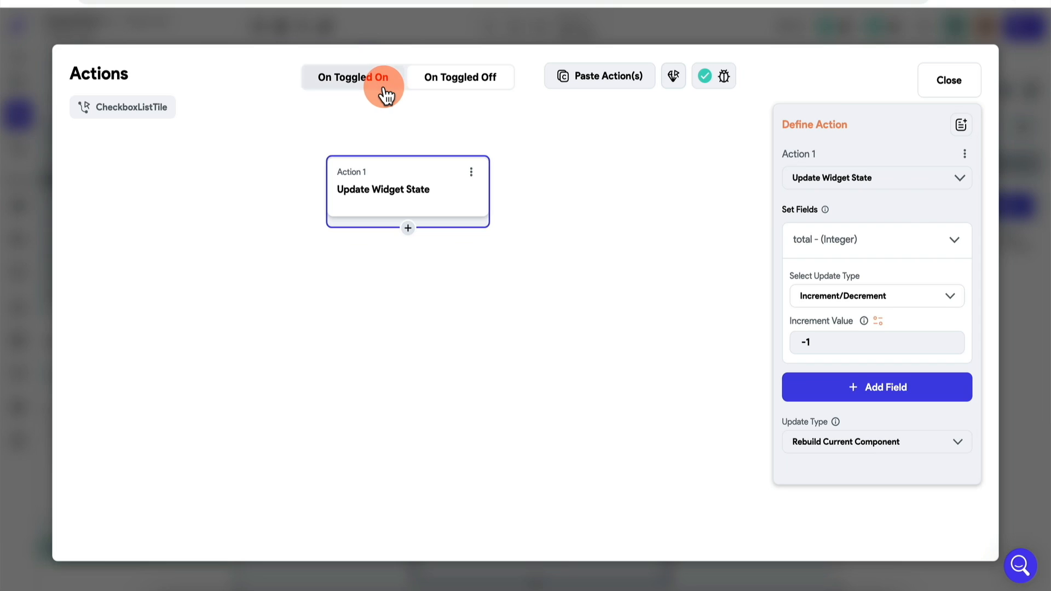
pyautogui.click(399, 218)
pyautogui.click(902, 445)
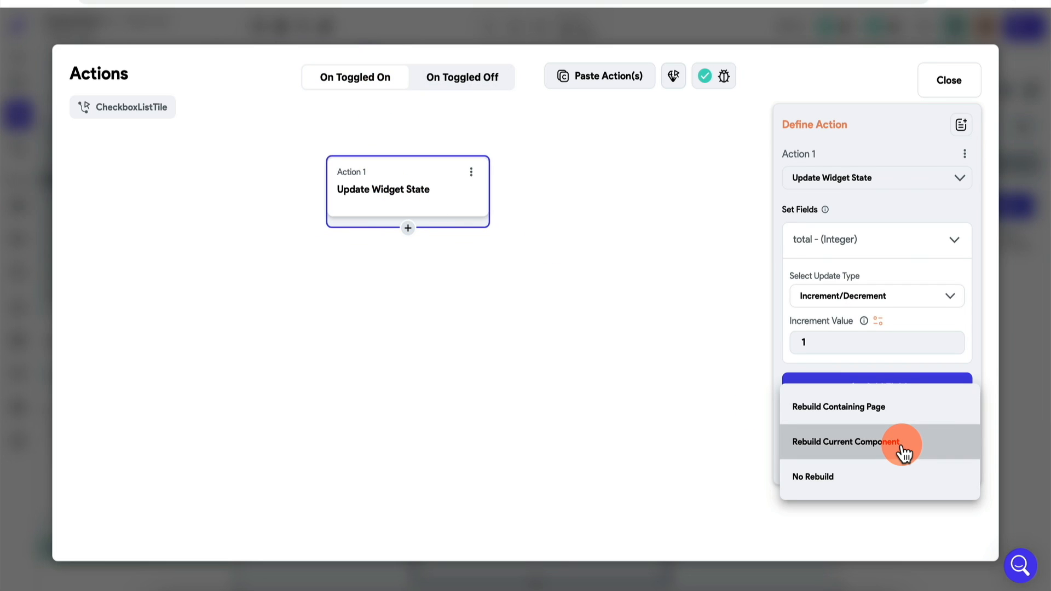
pyautogui.click(903, 454)
pyautogui.click(1020, 379)
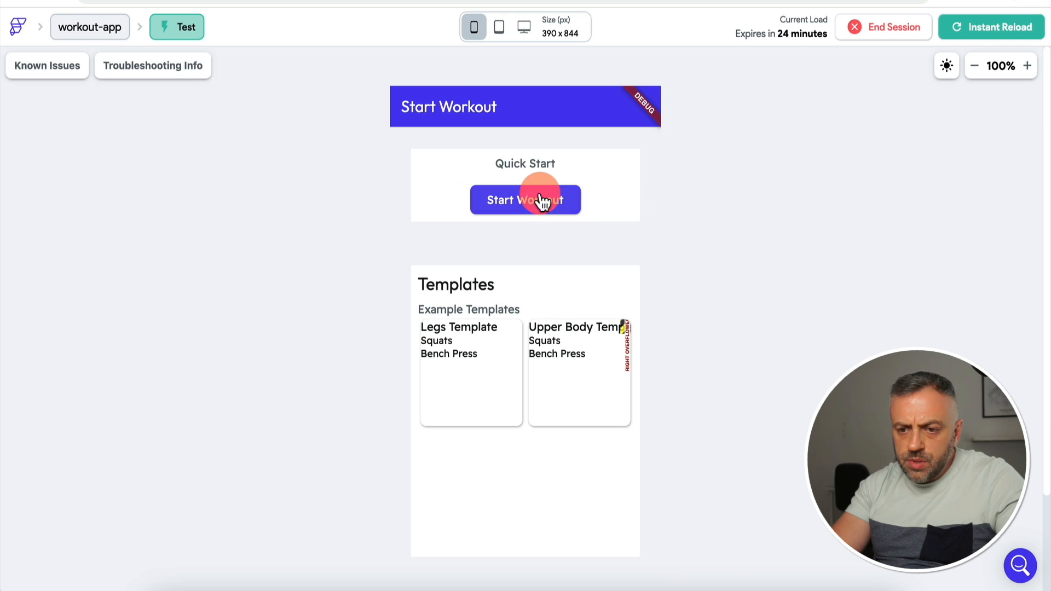
pyautogui.click(549, 203)
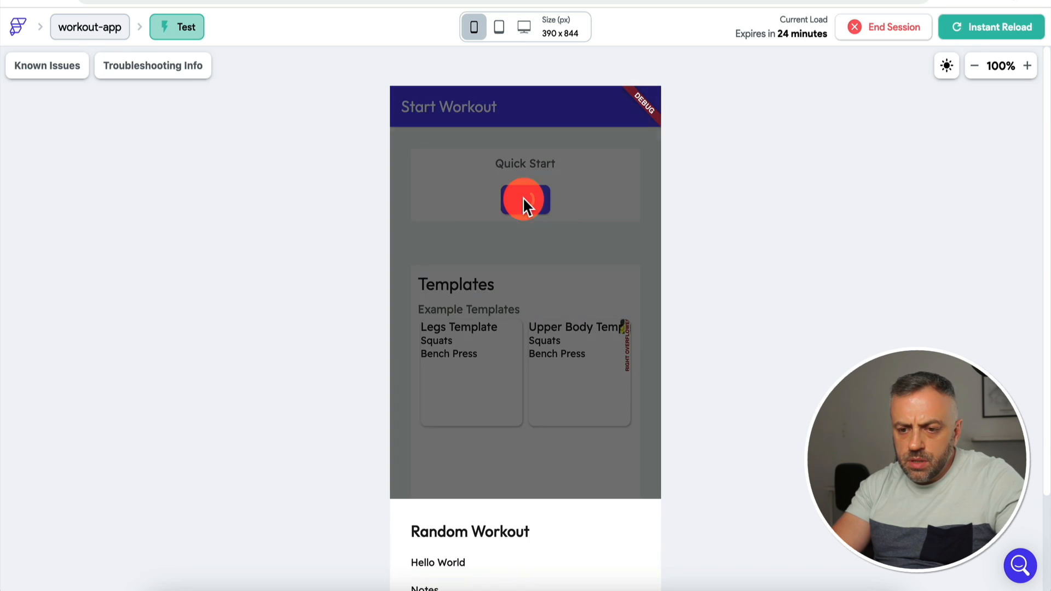
pyautogui.scroll(-2, 521, 438)
pyautogui.click(552, 501)
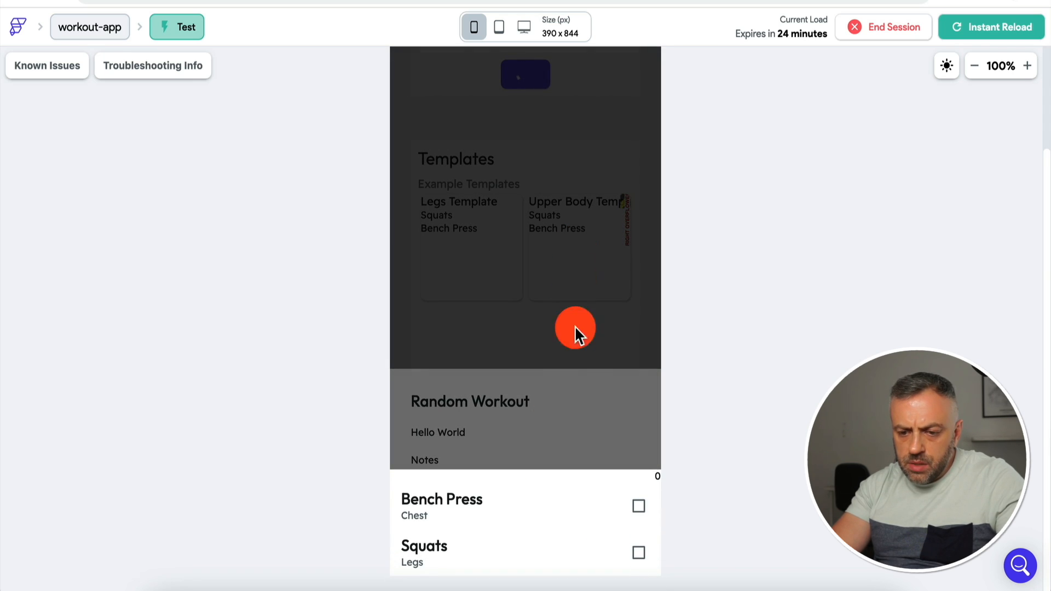
pyautogui.click(638, 506)
pyautogui.click(639, 553)
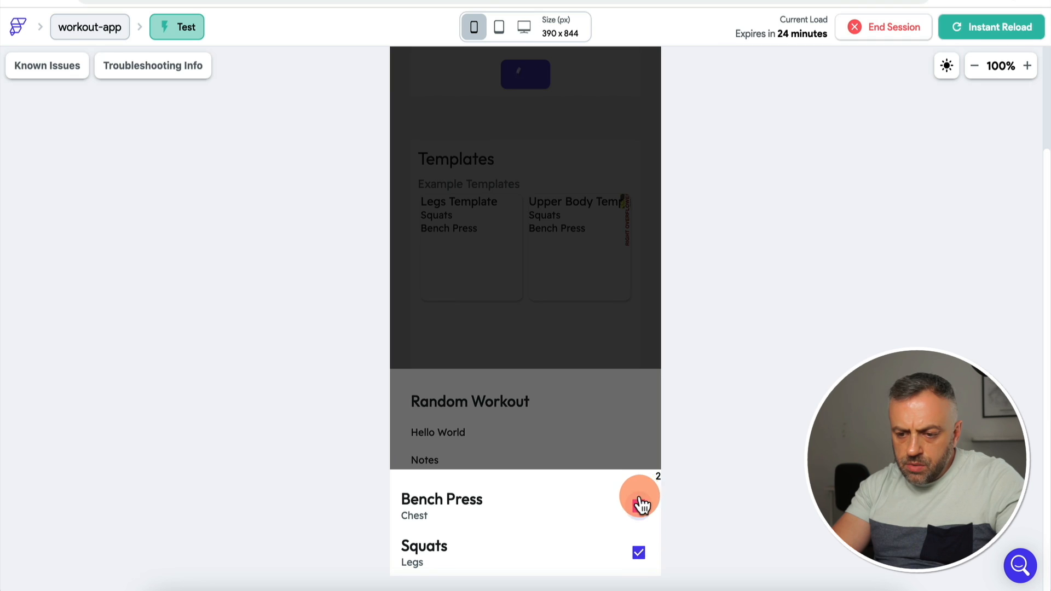
pyautogui.click(639, 506)
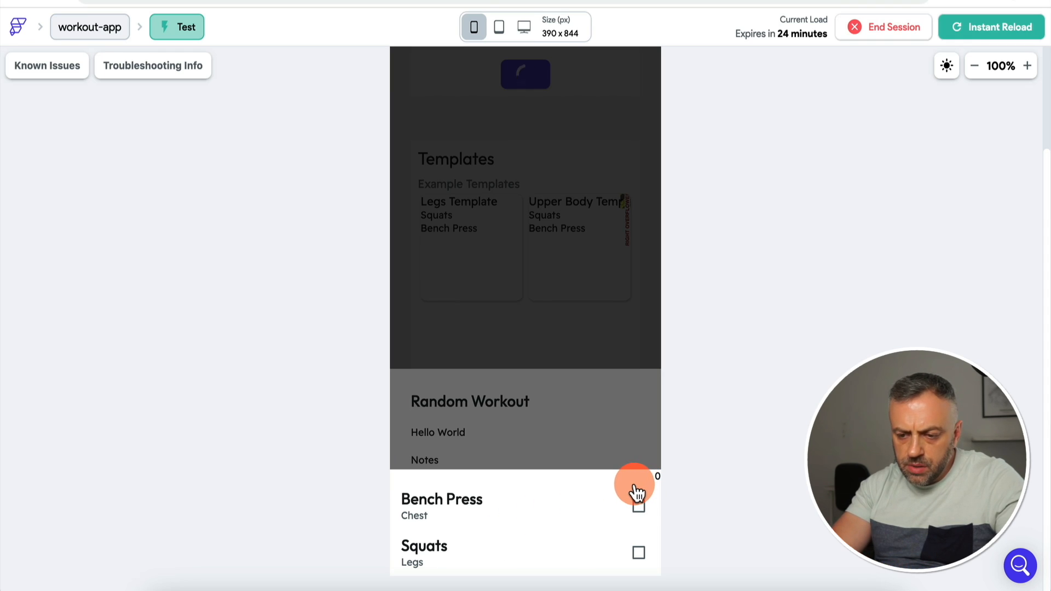
pyautogui.click(639, 504)
pyautogui.click(639, 553)
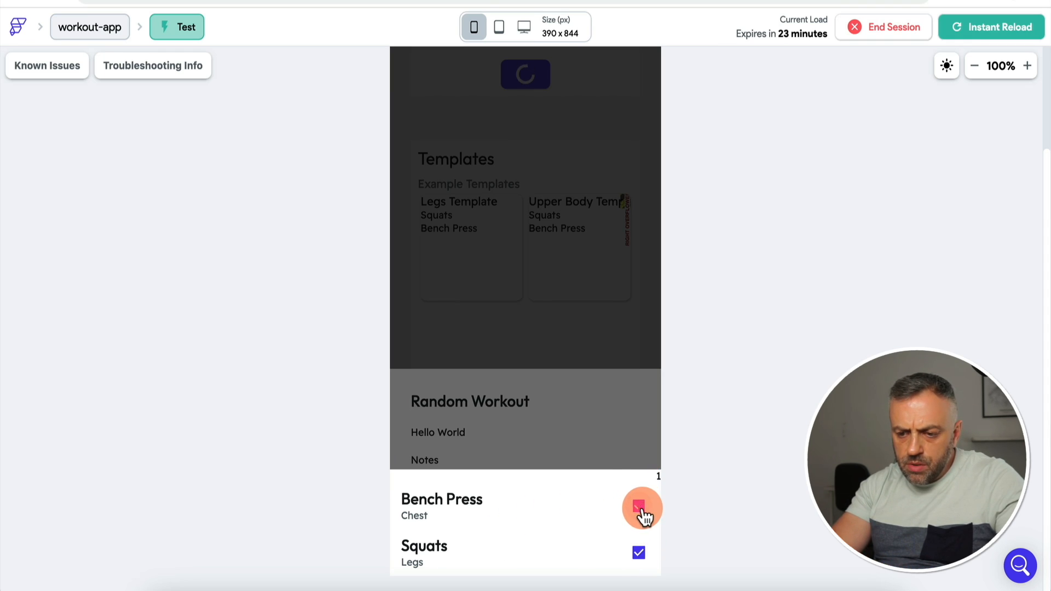
pyautogui.click(638, 553)
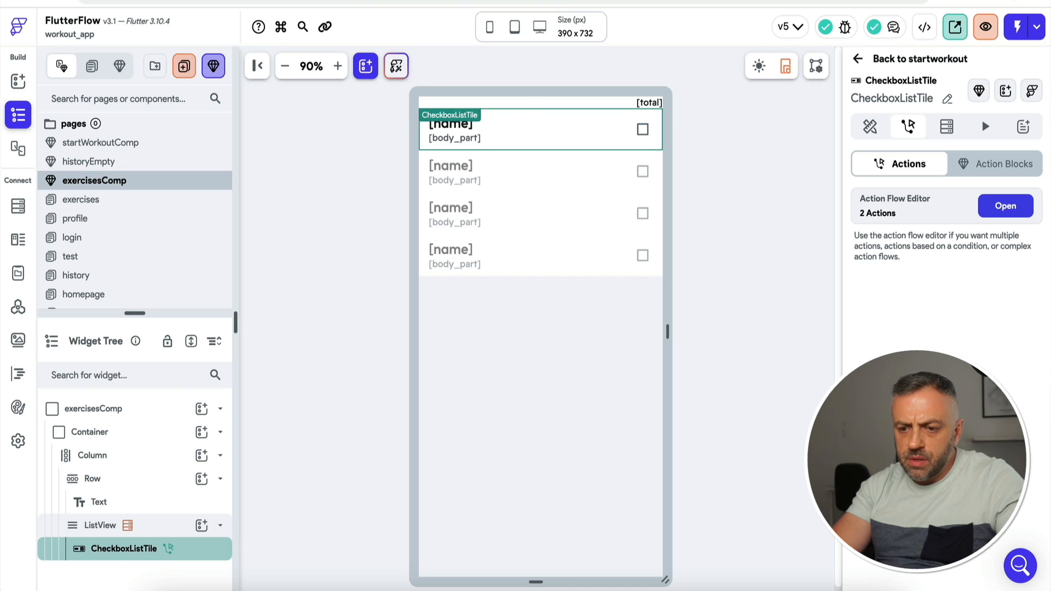
# Step: Set the [total] label to Combine Text: 'Add (' plus Component State total
pyautogui.click(641, 100)
pyautogui.click(875, 214)
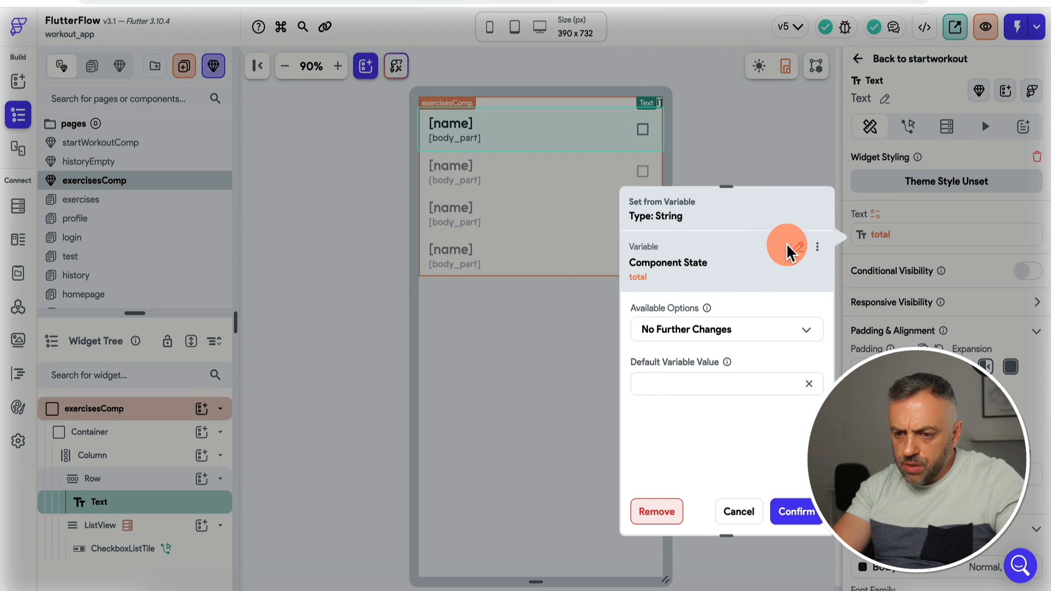
pyautogui.click(801, 248)
pyautogui.write('text')
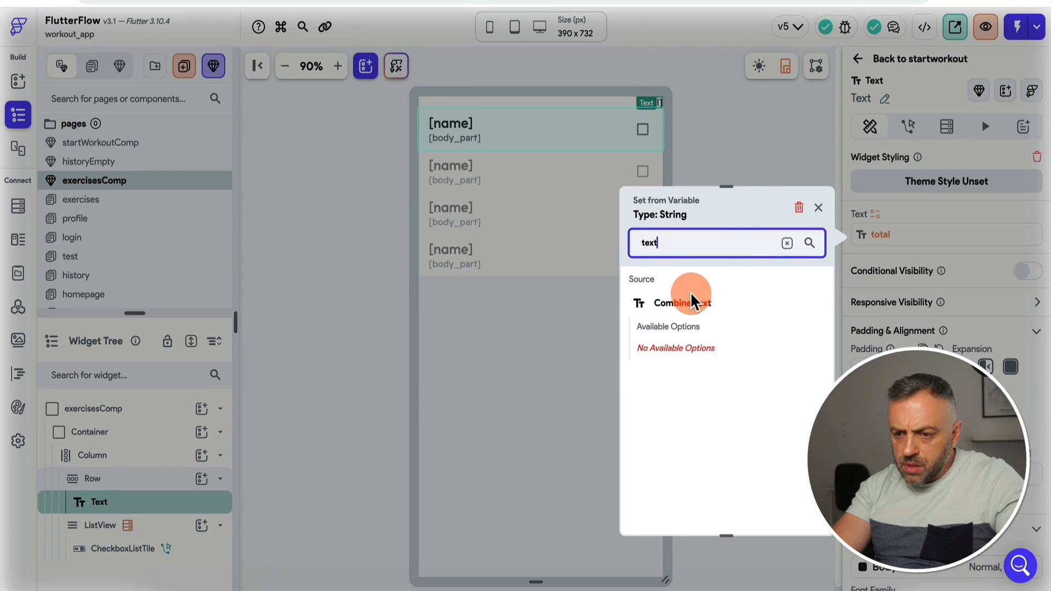
pyautogui.click(692, 301)
pyautogui.click(712, 341)
pyautogui.write('Ad')
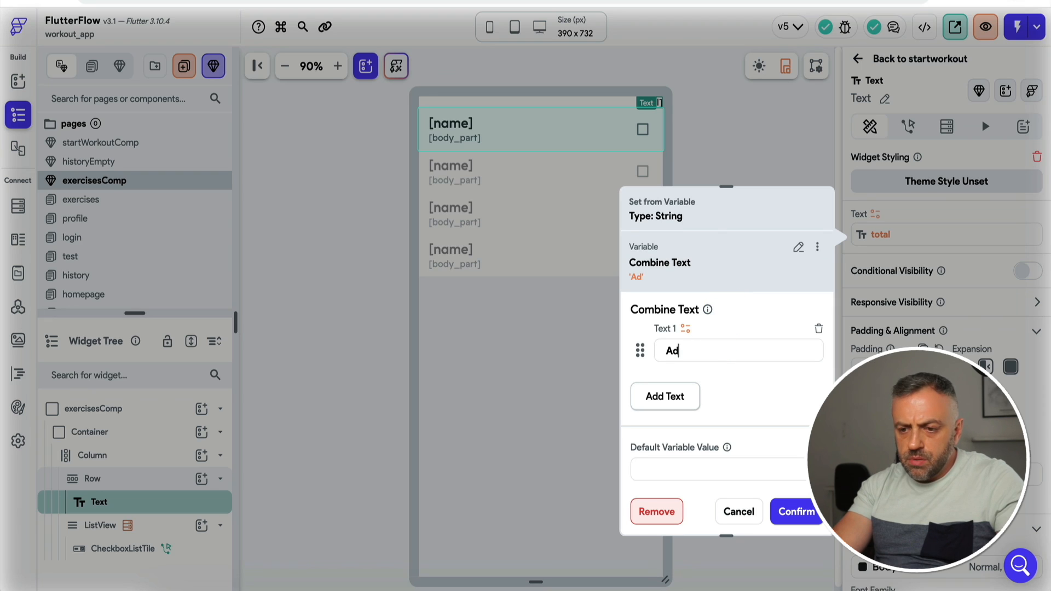
pyautogui.write('d (')
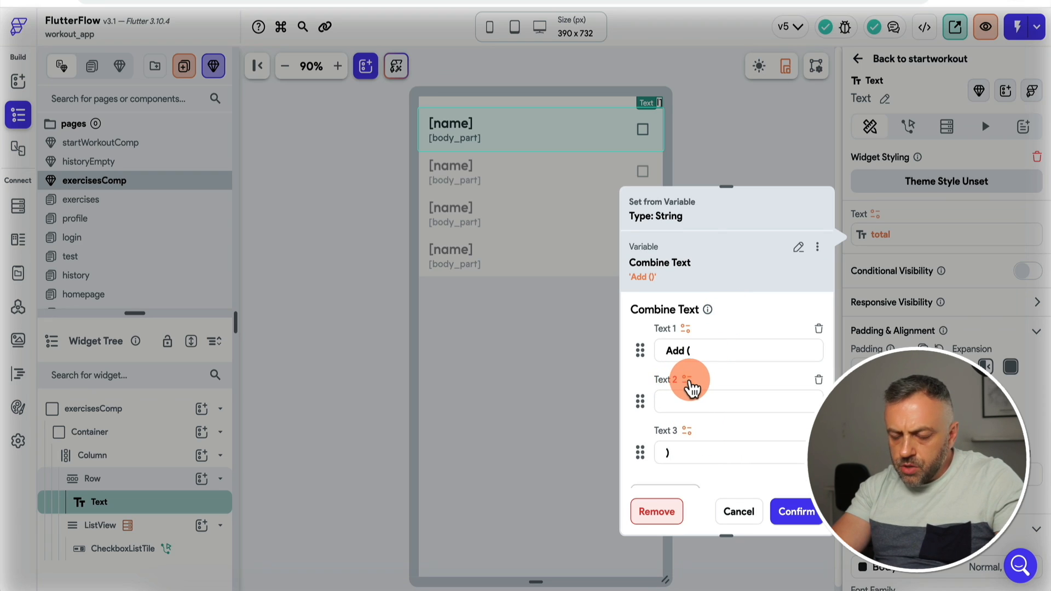
pyautogui.click(686, 380)
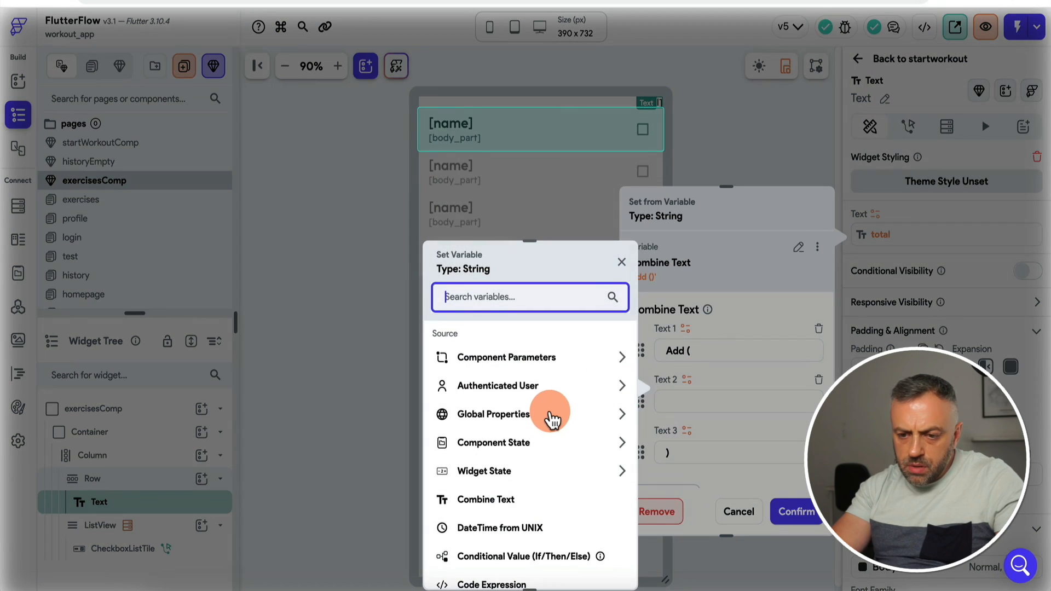
pyautogui.click(502, 447)
pyautogui.click(488, 483)
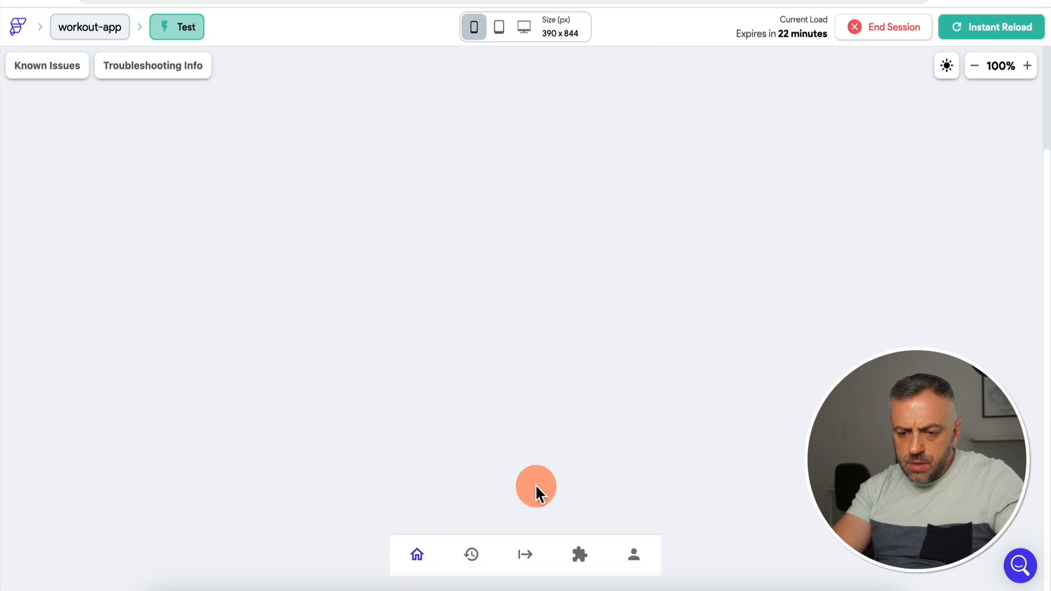
# Step: In test mode, start a workout and open the exercise list to check the Add (0) label
pyautogui.click(528, 200)
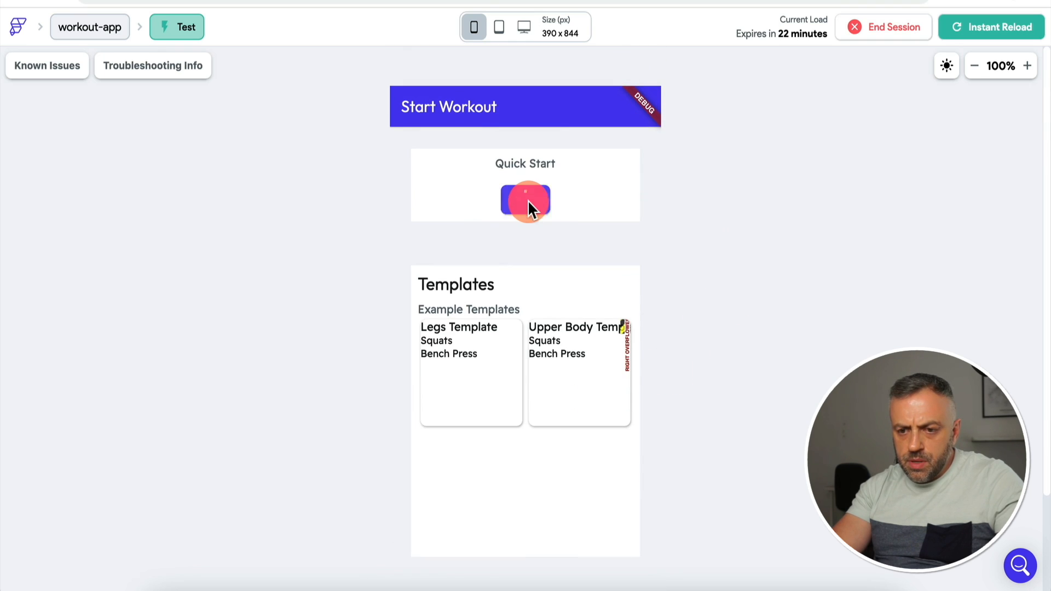
pyautogui.click(526, 496)
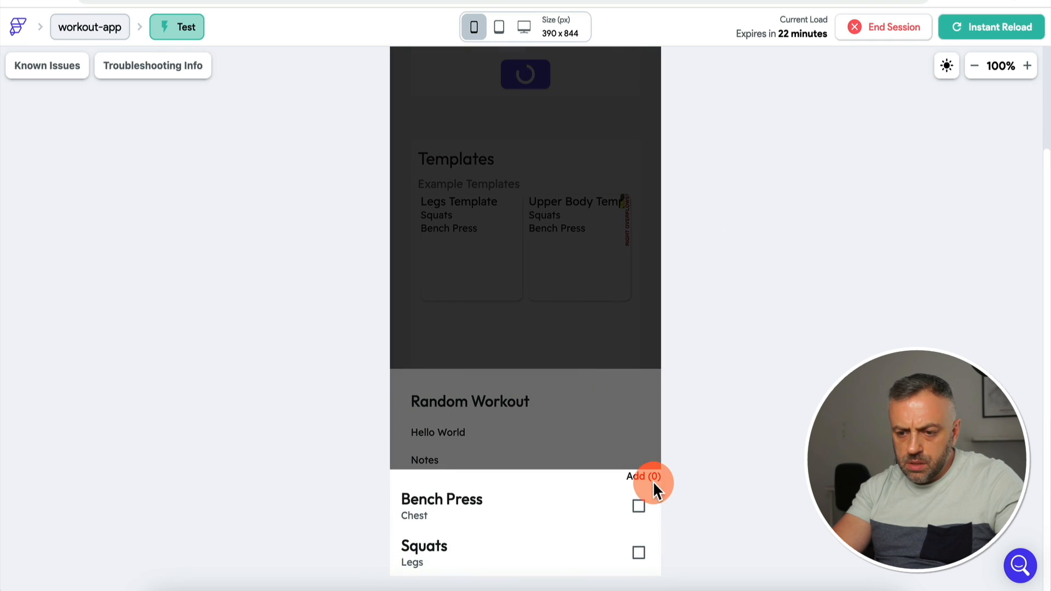
pyautogui.click(654, 502)
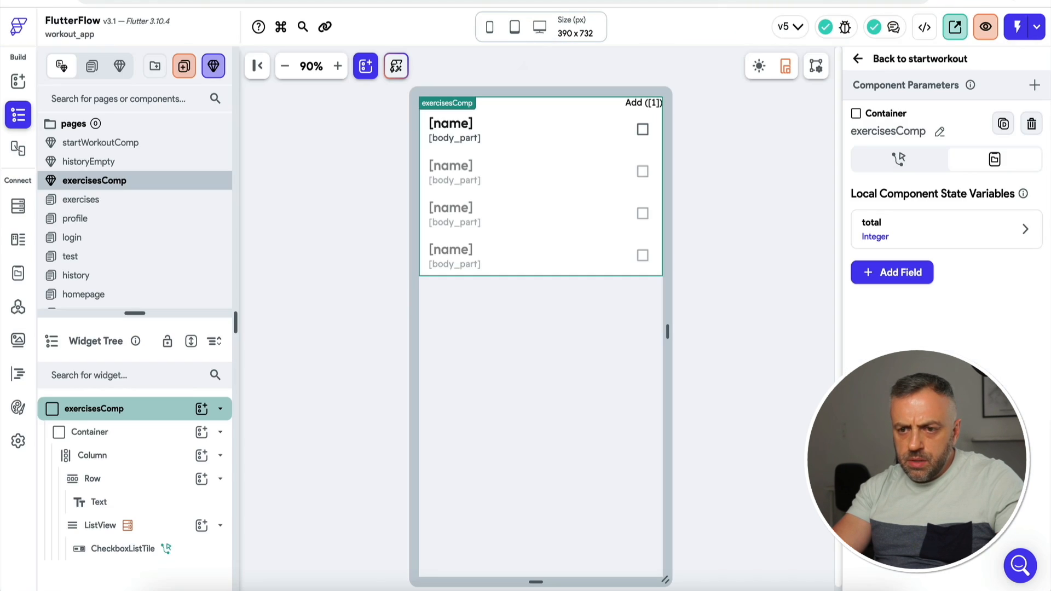
pyautogui.click(509, 92)
# Step: Adjust the top padding of the Column inside exercisesComp
pyautogui.click(160, 404)
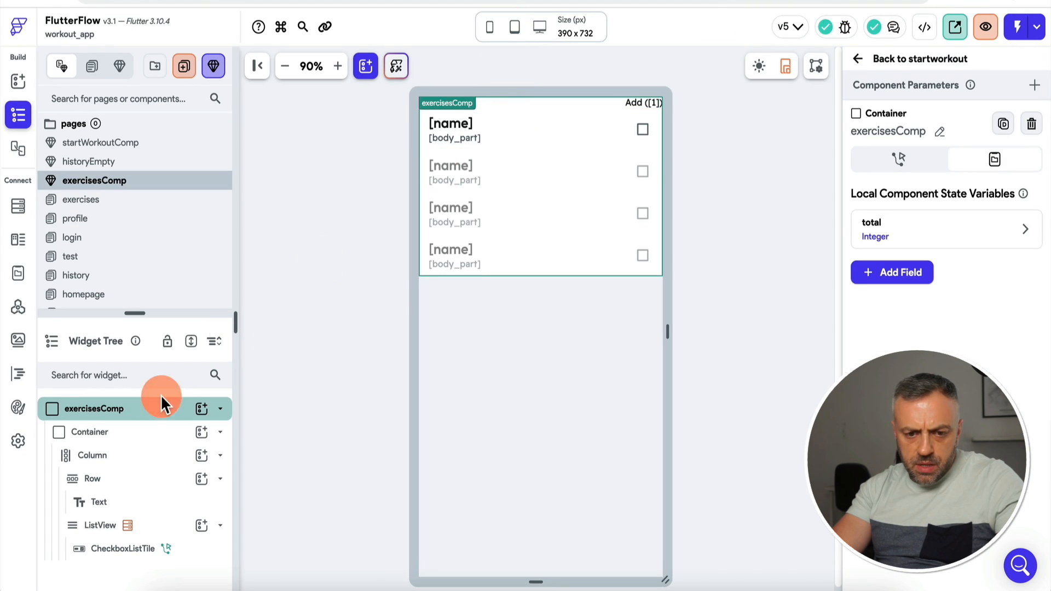
pyautogui.click(140, 437)
pyautogui.click(140, 463)
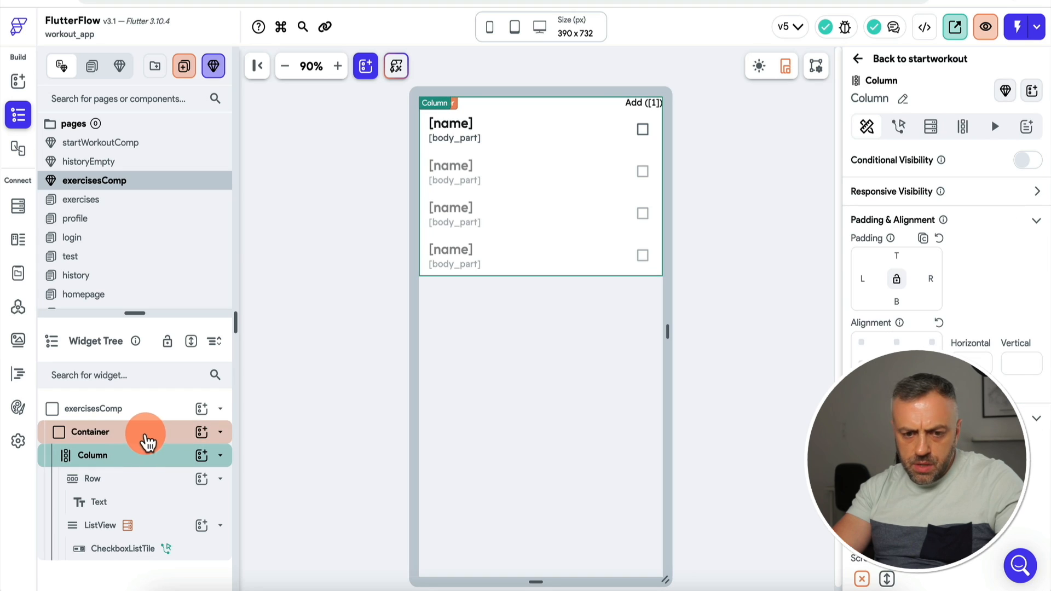
pyautogui.click(146, 434)
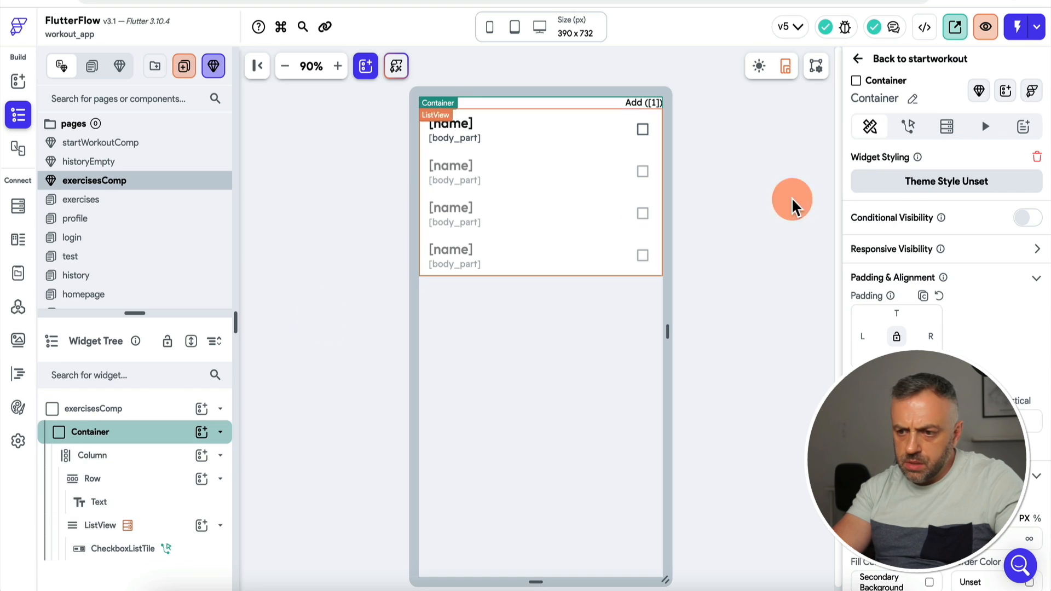
pyautogui.click(122, 457)
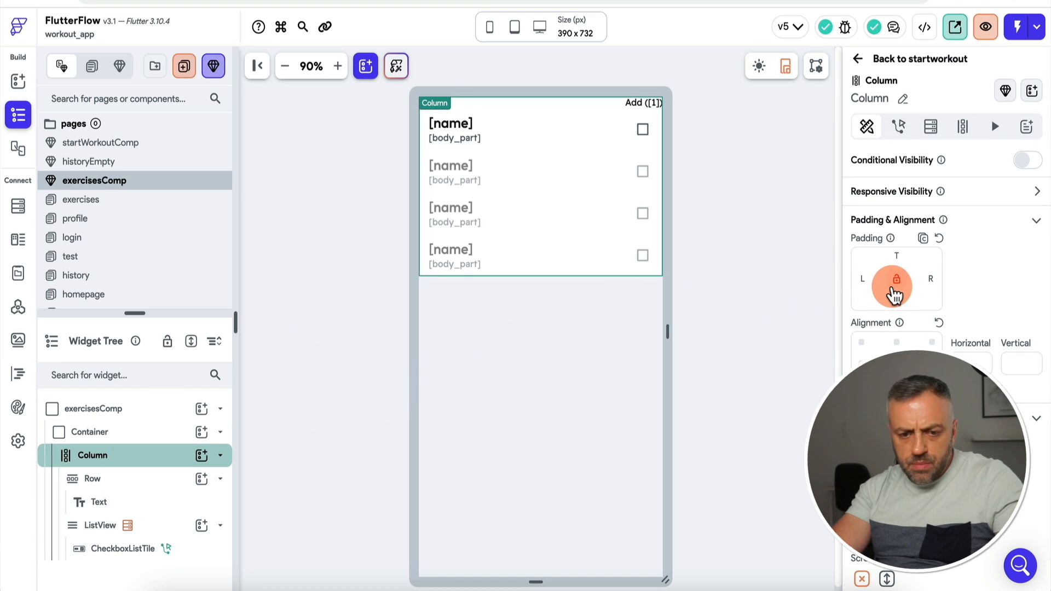
pyautogui.click(901, 253)
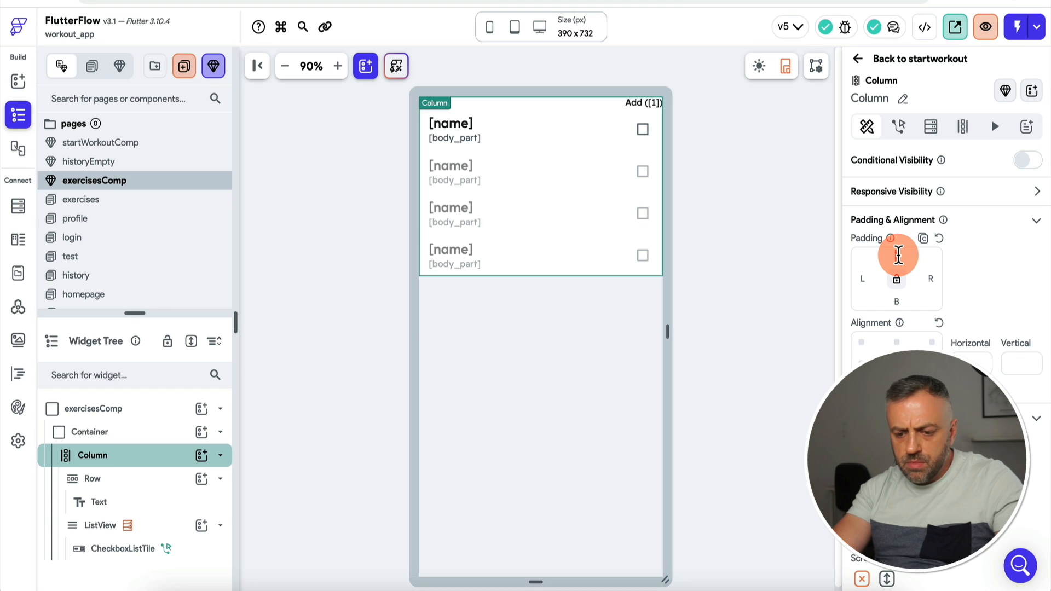
pyautogui.click(640, 104)
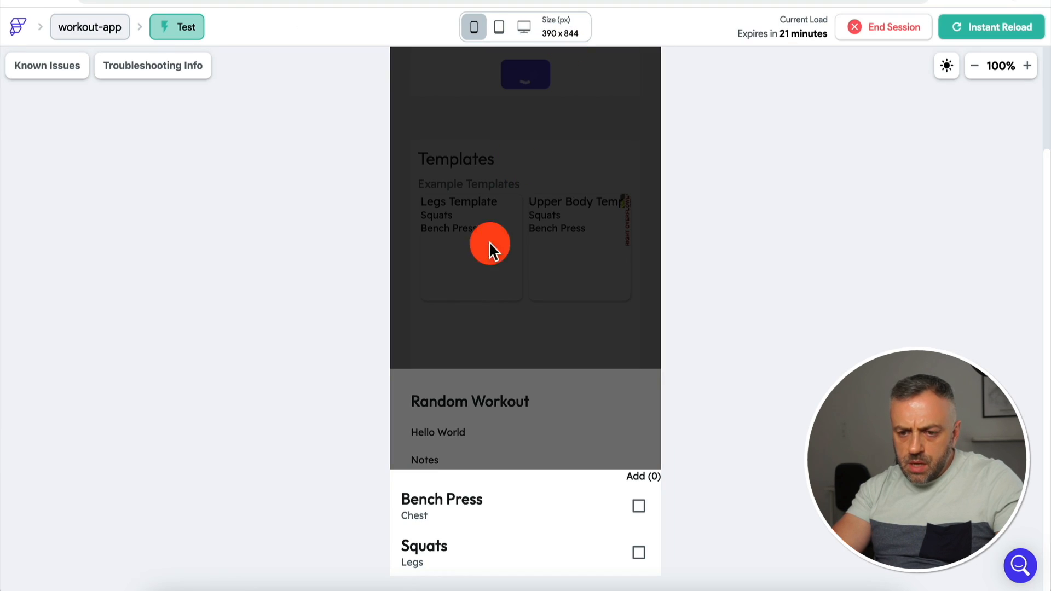
# Step: In test mode, tick Bench Press and Squats and add them, repeating on a new workout
pyautogui.click(639, 503)
pyautogui.click(639, 553)
pyautogui.click(641, 477)
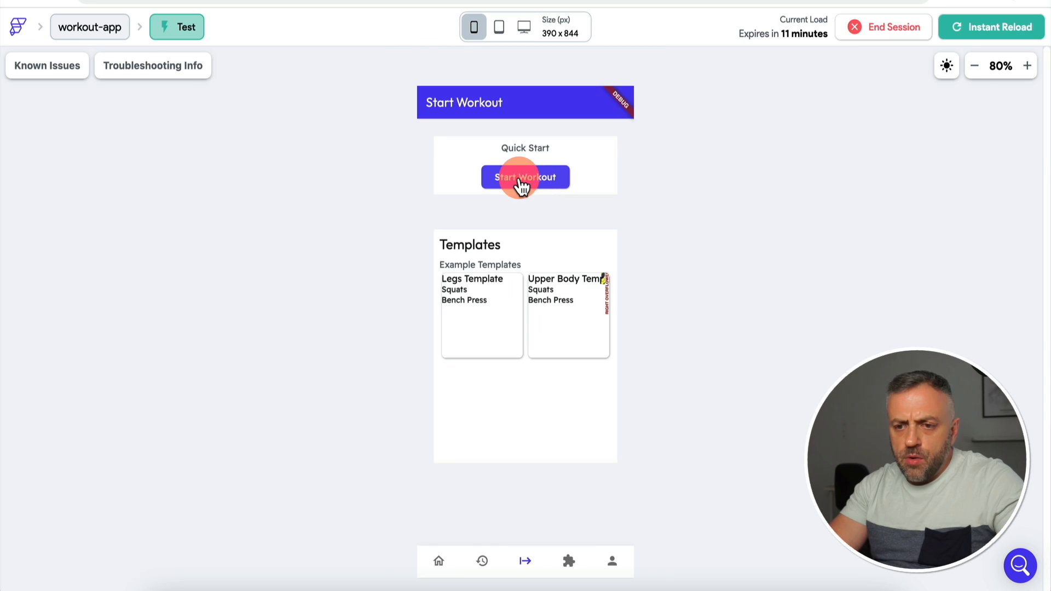
pyautogui.click(520, 180)
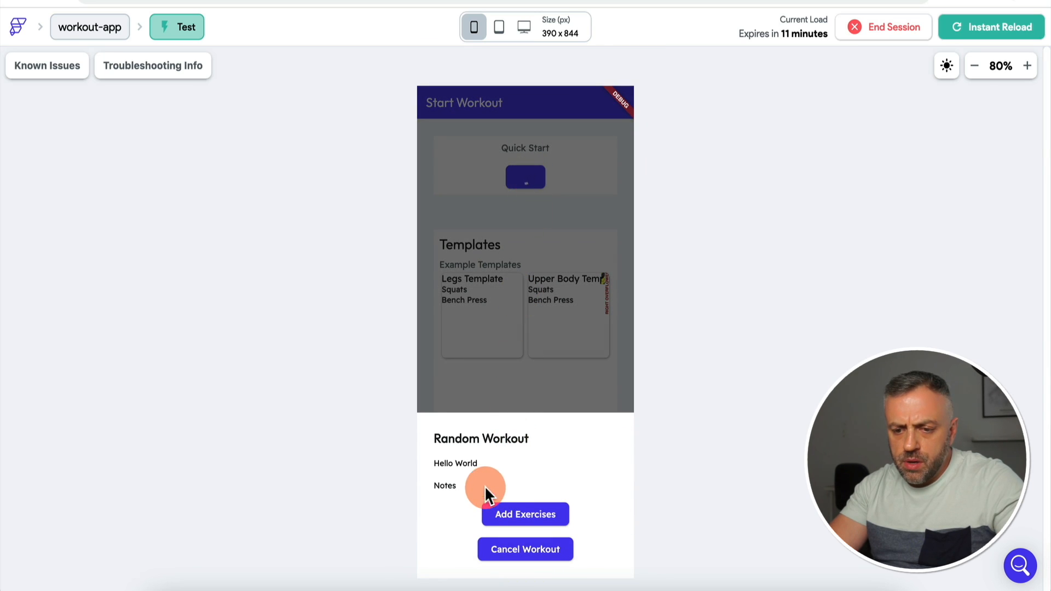
pyautogui.click(528, 518)
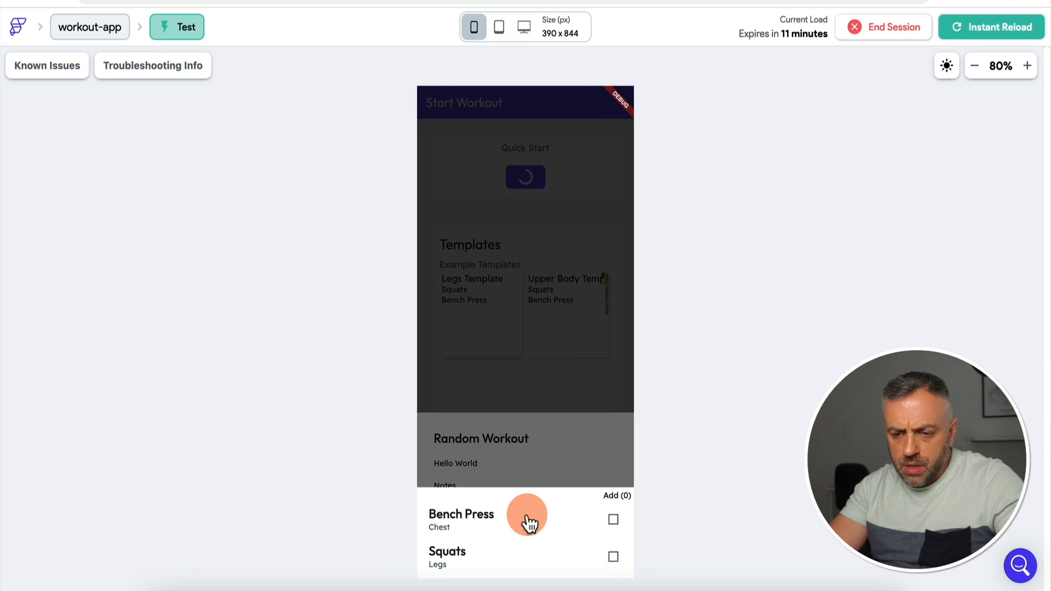
pyautogui.click(613, 519)
pyautogui.click(616, 558)
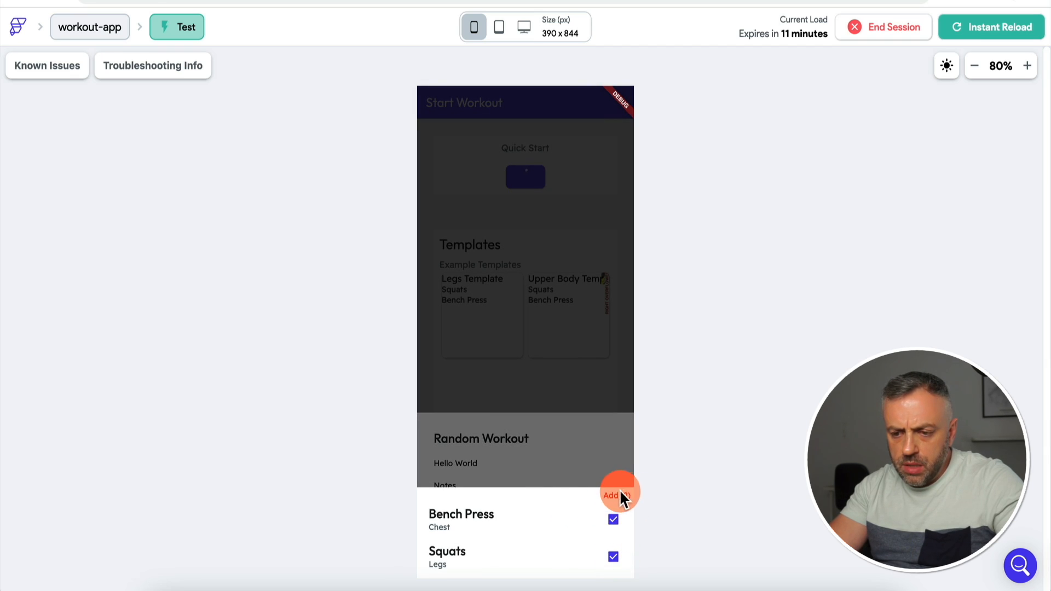
pyautogui.click(614, 522)
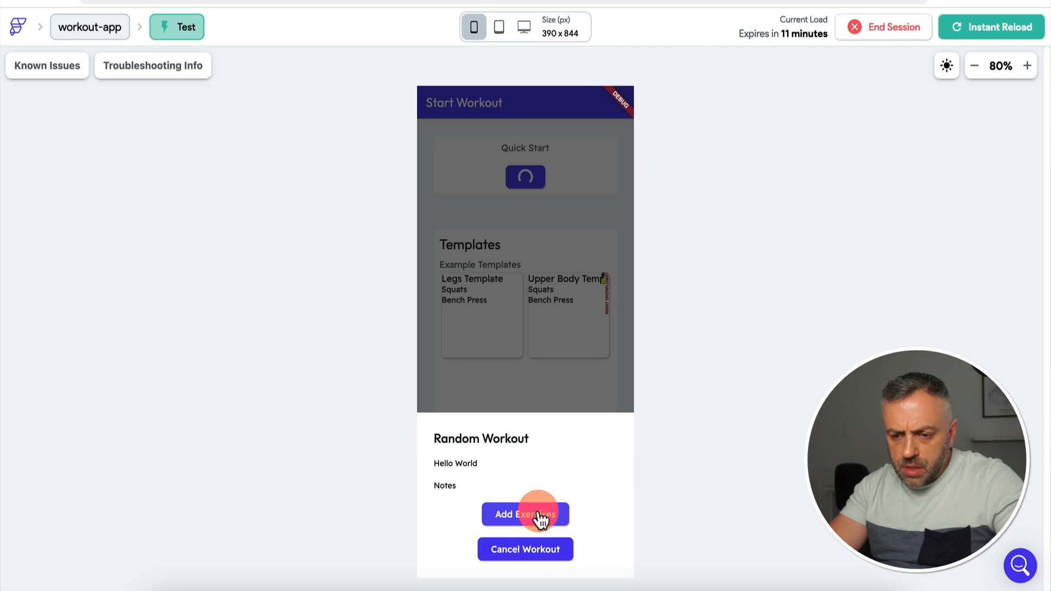
pyautogui.click(538, 512)
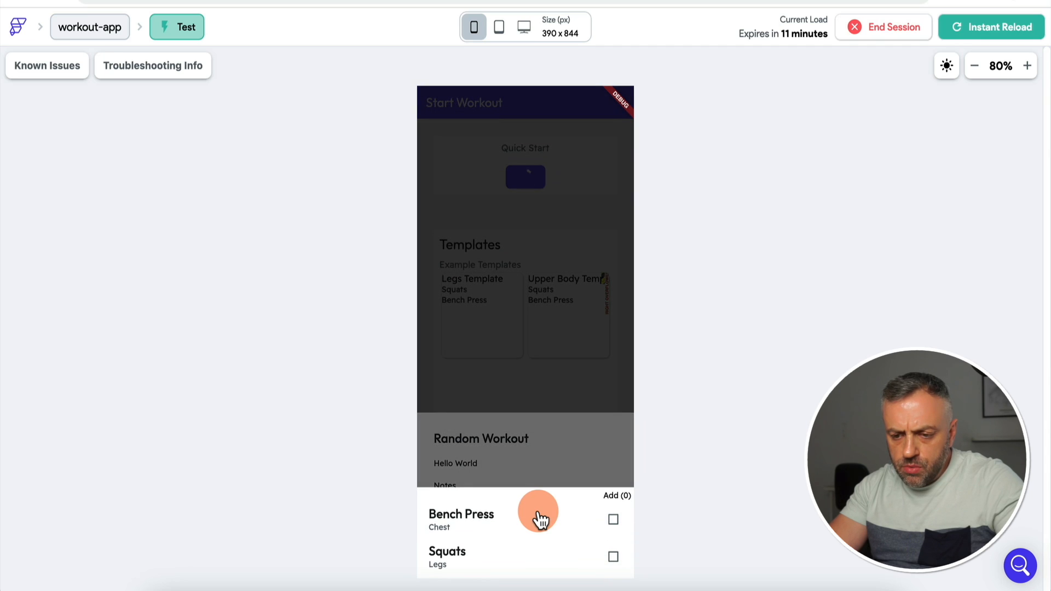
pyautogui.click(613, 519)
pyautogui.click(613, 556)
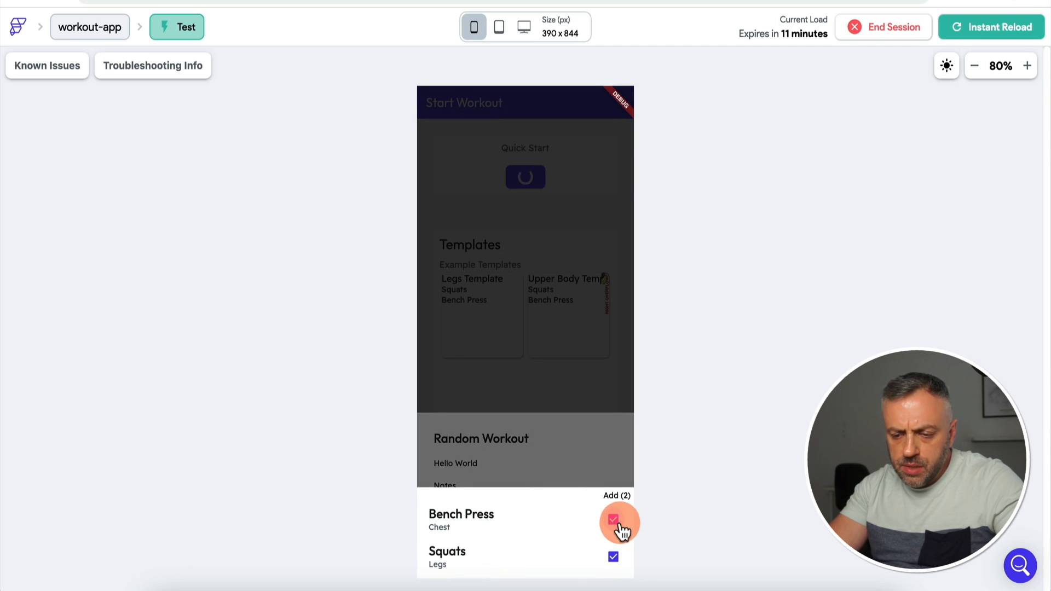
pyautogui.click(618, 496)
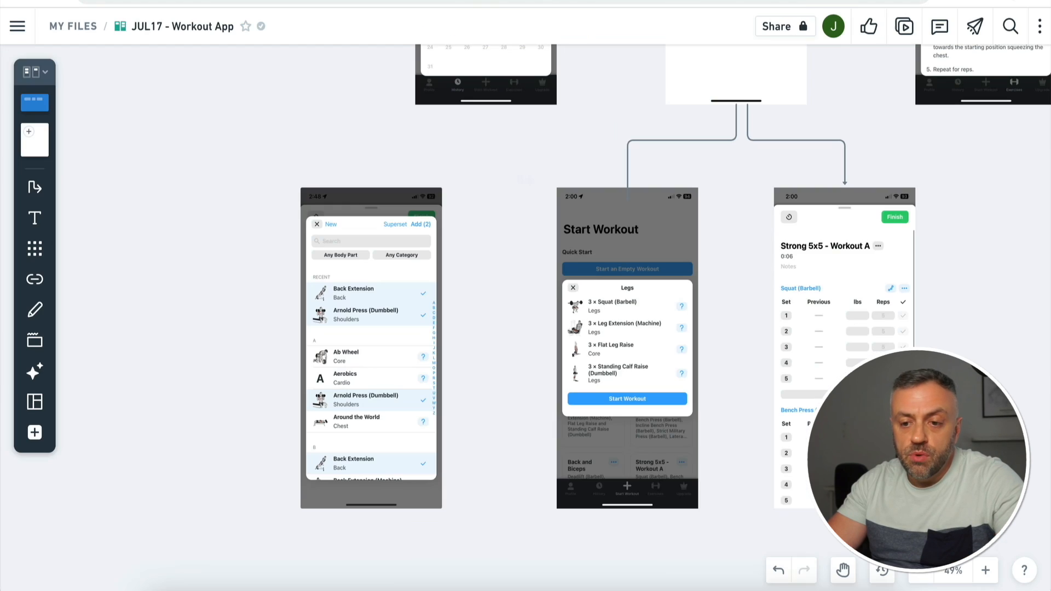
pyautogui.scroll(9, 483, 190)
pyautogui.hscroll(3, 482, 190)
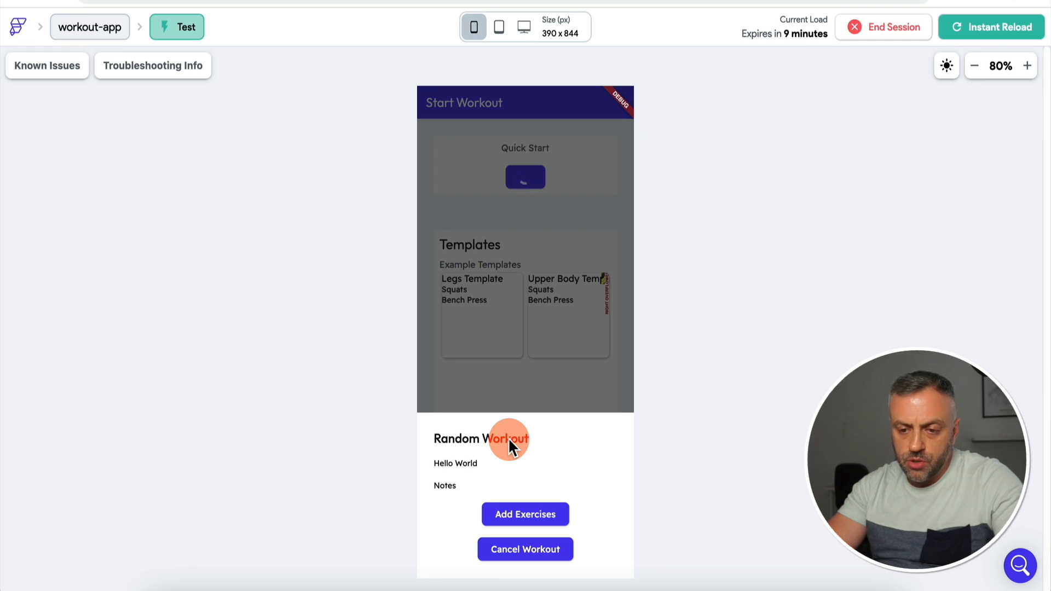
# Step: In the test app, tick Bench Press and Squats so it reads Add (2), then close the picker
pyautogui.click(526, 517)
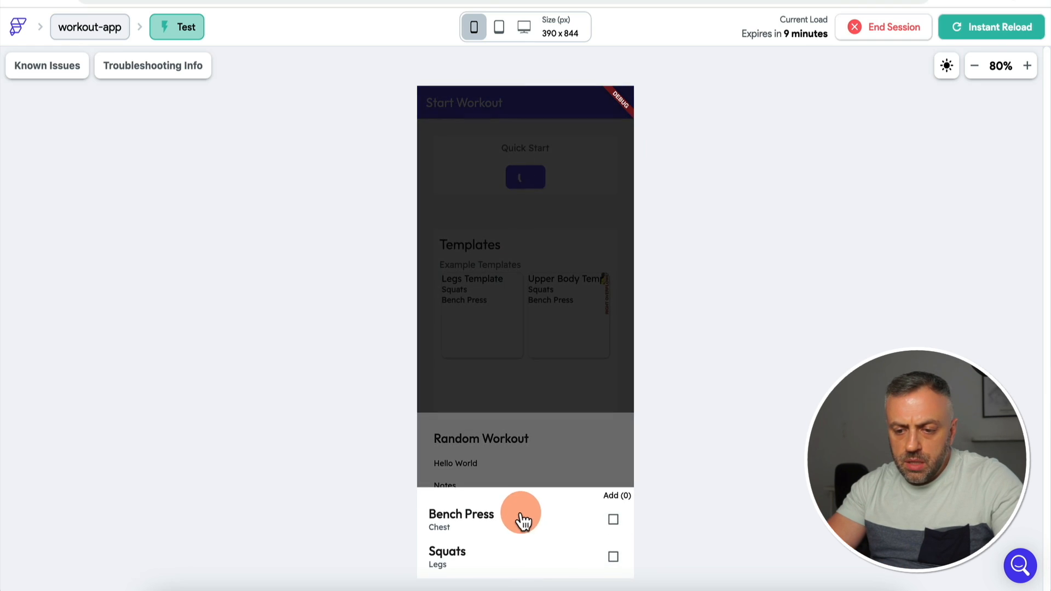
pyautogui.click(613, 519)
pyautogui.click(613, 557)
pyautogui.click(612, 508)
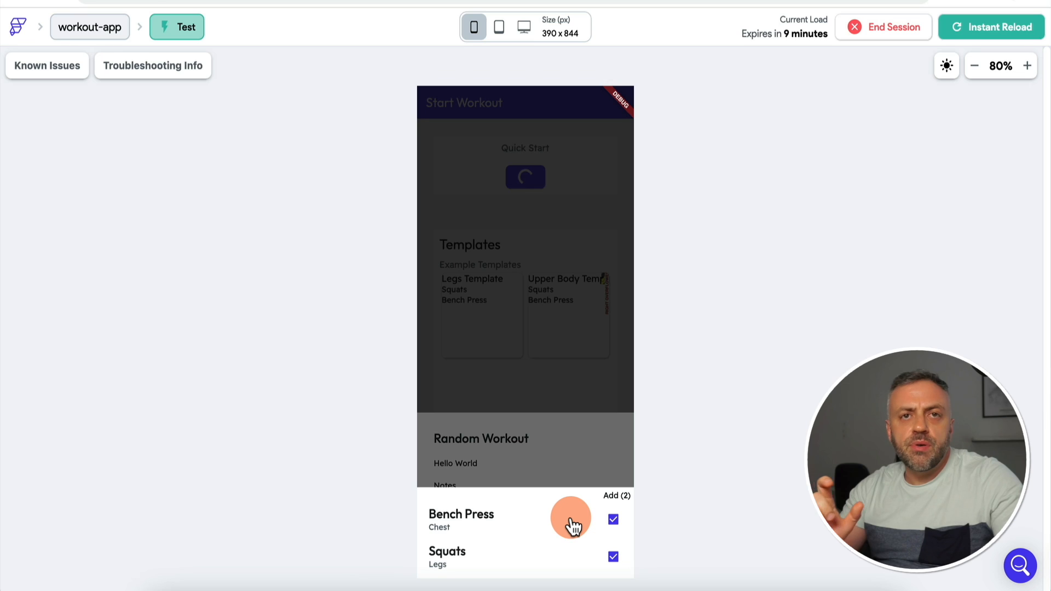
pyautogui.click(546, 248)
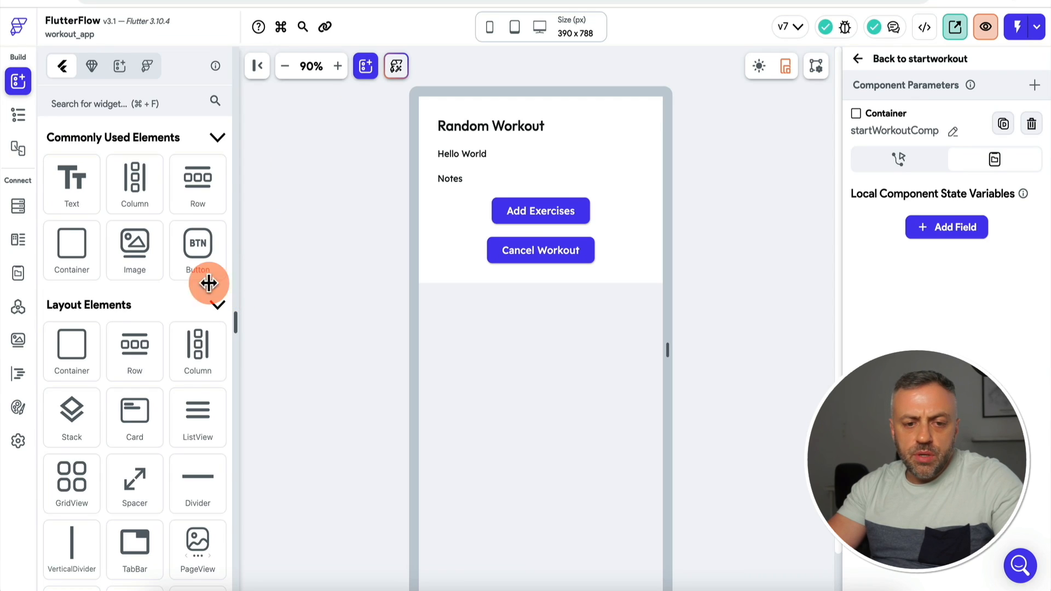
# Step: Confirm the App State page has no variables, then view the Firestore users collection schema
pyautogui.click(19, 274)
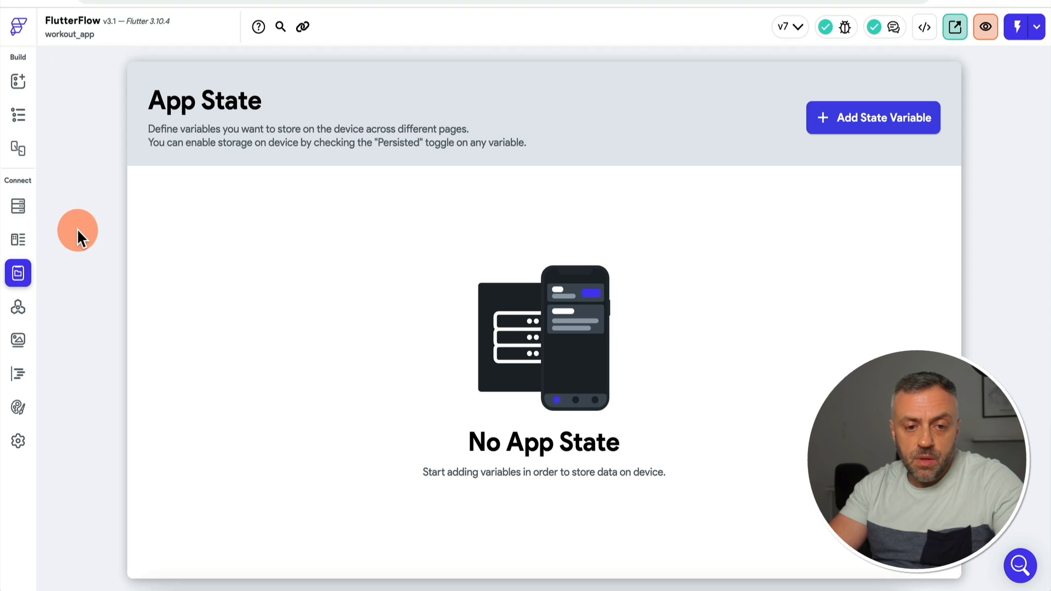
pyautogui.click(22, 209)
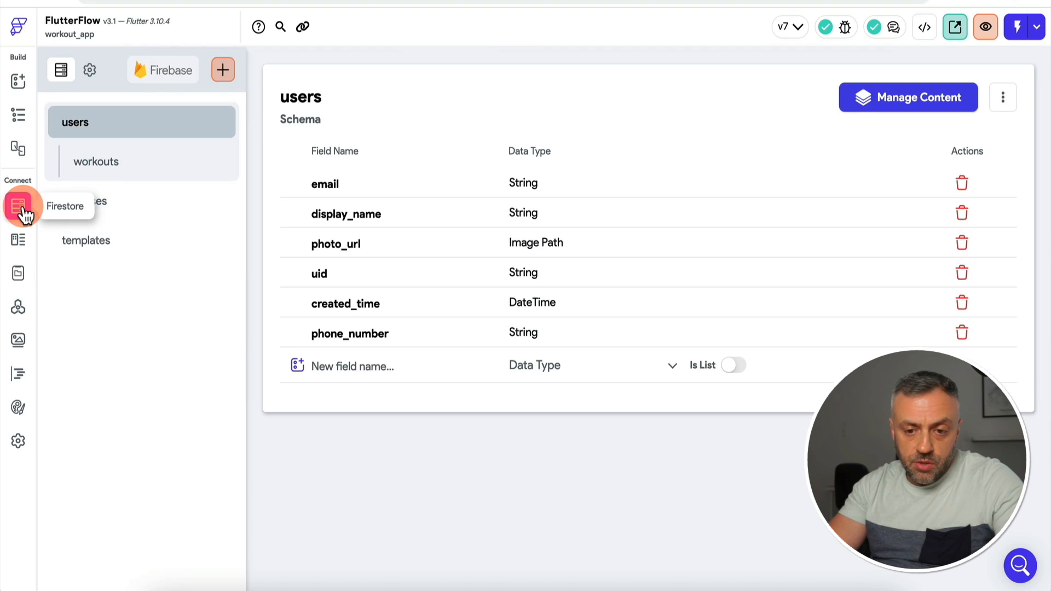
# Step: Inspect the users → workouts subcollection fields, then go back to the empty App State page
pyautogui.click(123, 165)
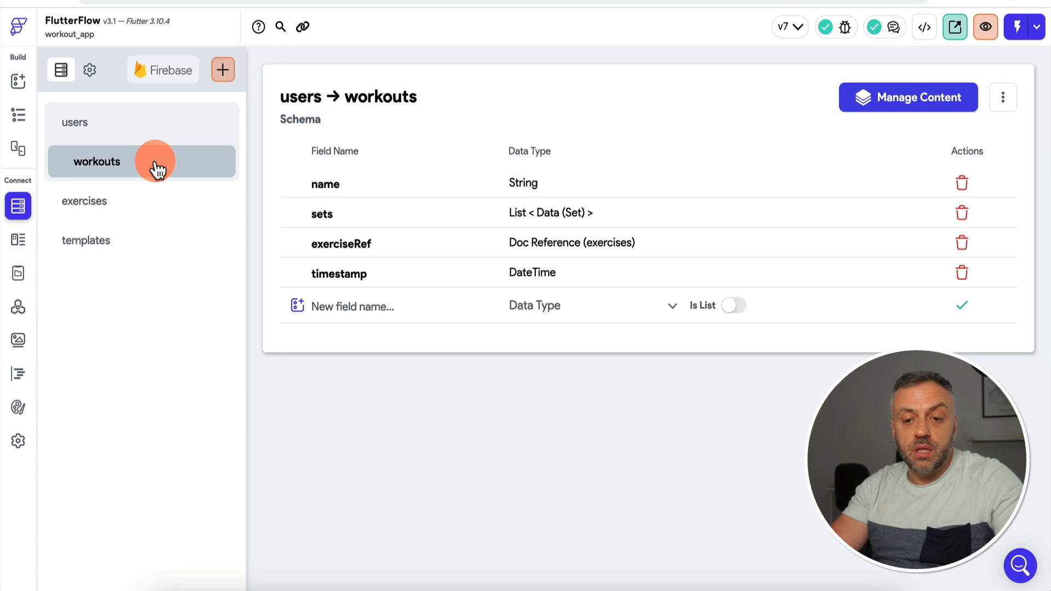
pyautogui.click(18, 272)
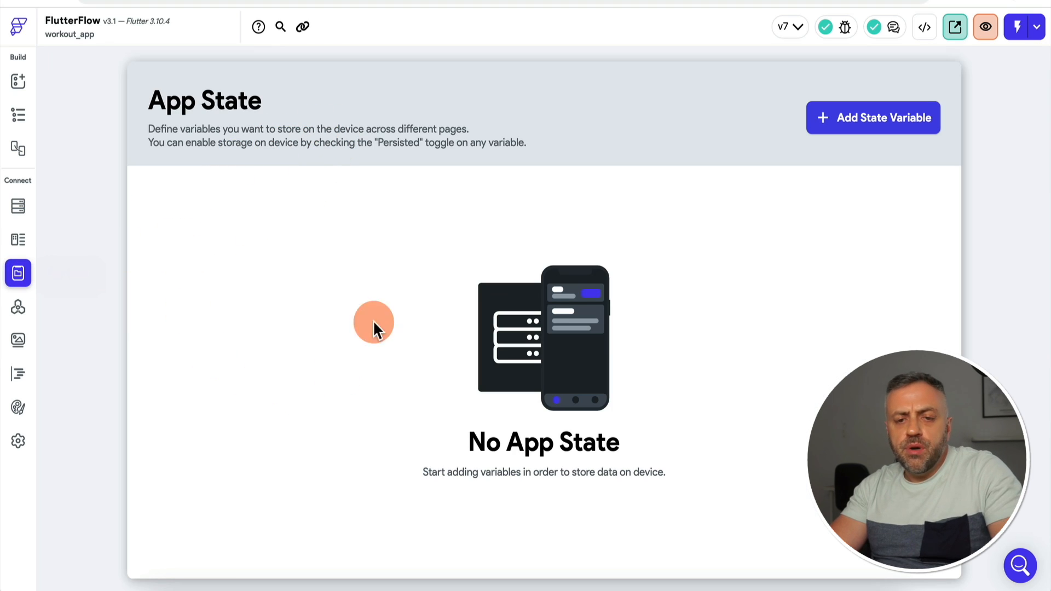
# Step: Compare Set's weight and reps fields with users → workouts, then start a new data type
pyautogui.click(20, 241)
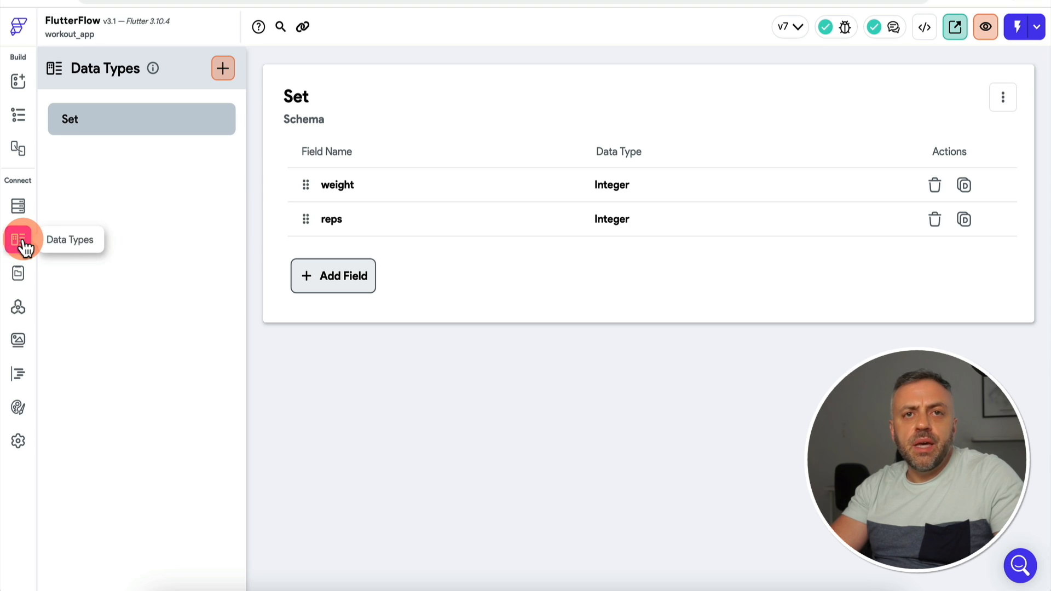
pyautogui.click(20, 210)
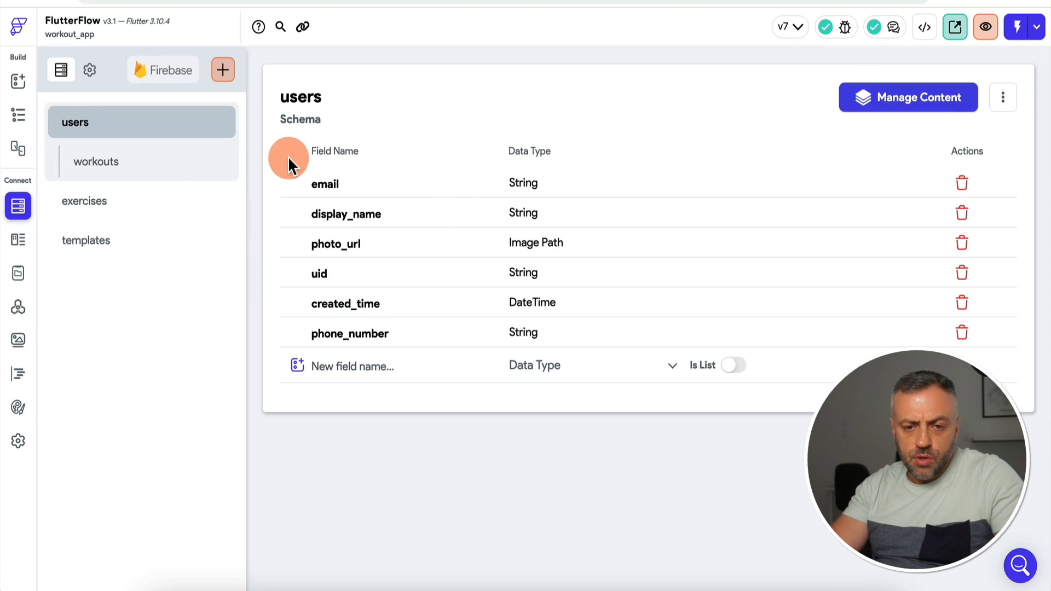
pyautogui.click(142, 164)
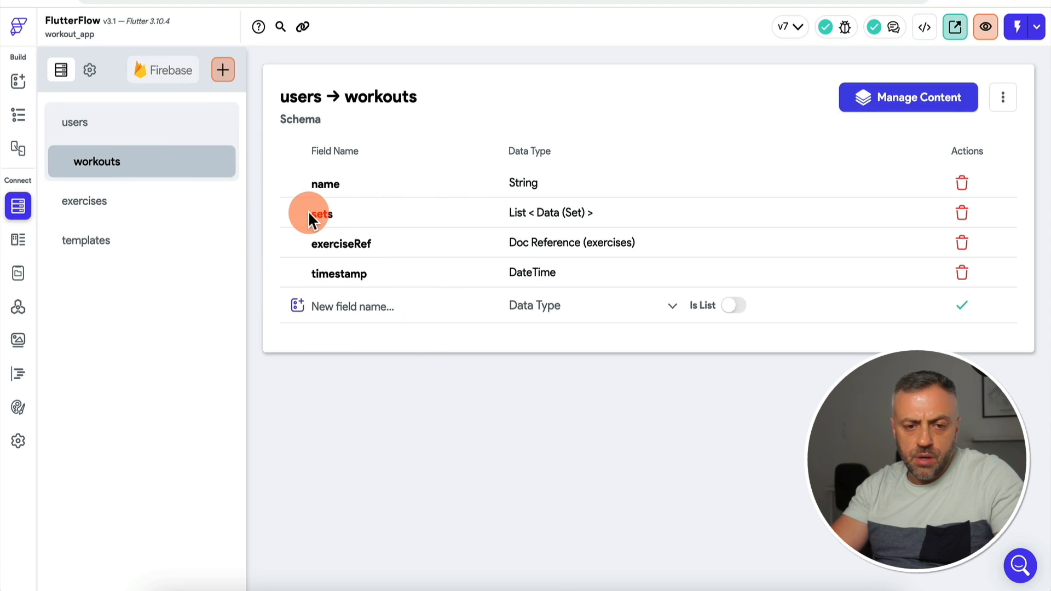
pyautogui.click(18, 236)
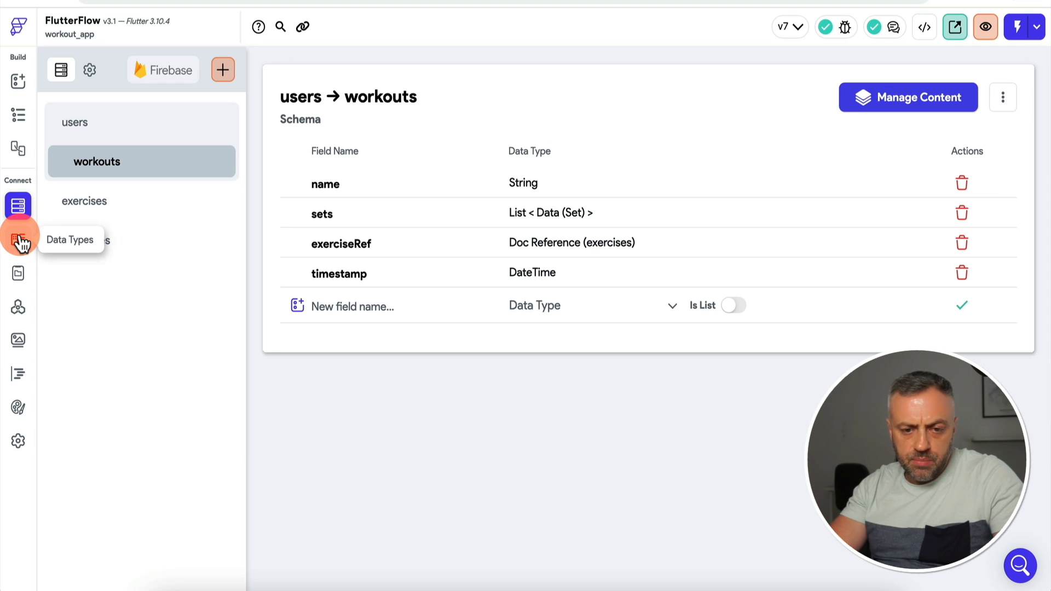
pyautogui.click(20, 241)
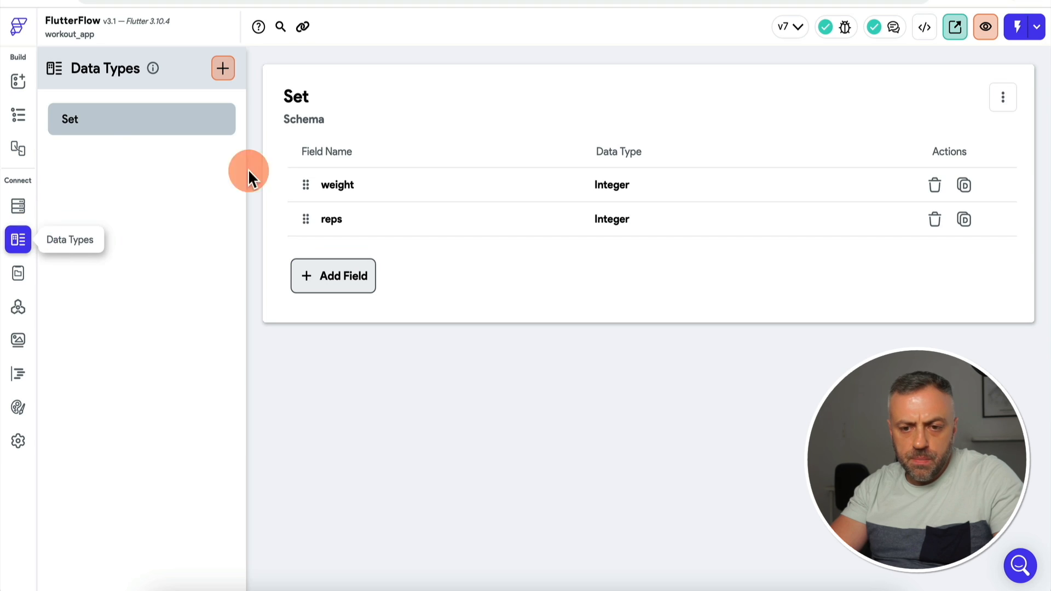
pyautogui.click(227, 74)
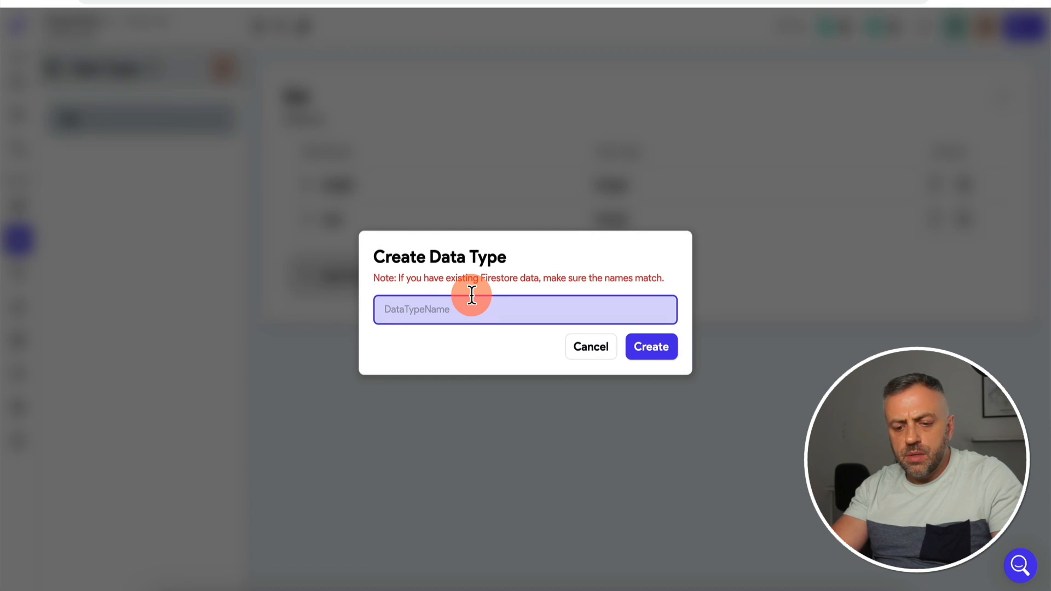
# Step: Create a Workout data type with a String field 'name', then begin a second new data type
pyautogui.write('Workout')
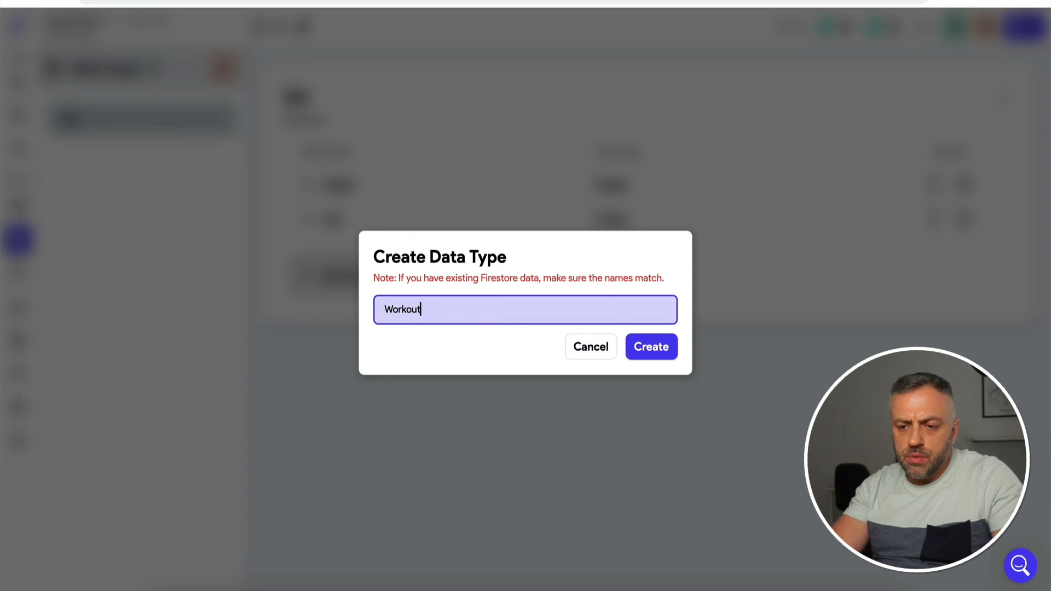
pyautogui.press('Return')
pyautogui.click(659, 306)
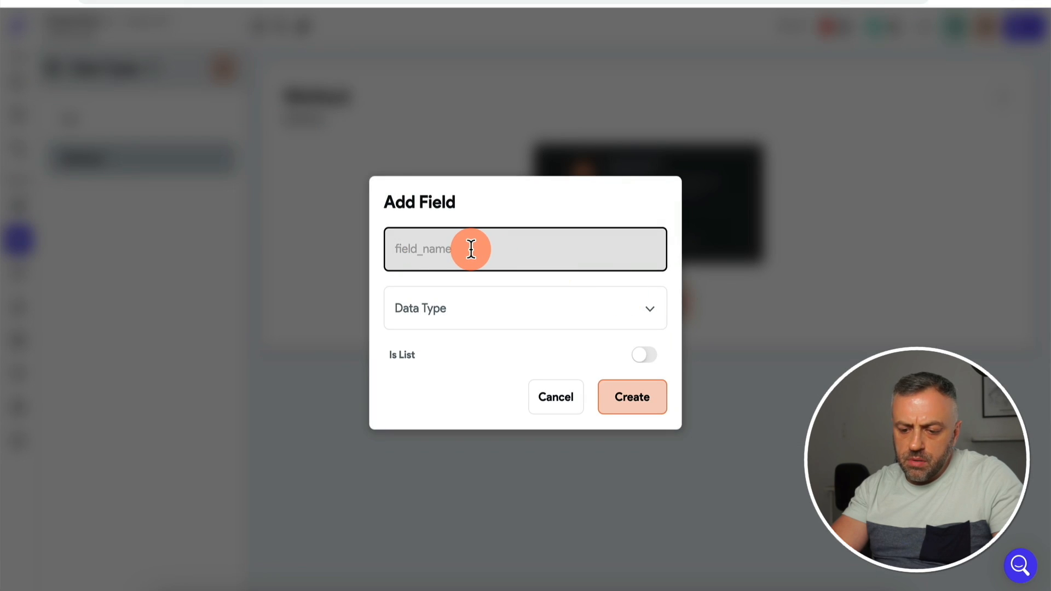
pyautogui.write('name')
pyautogui.click(486, 320)
pyautogui.click(493, 224)
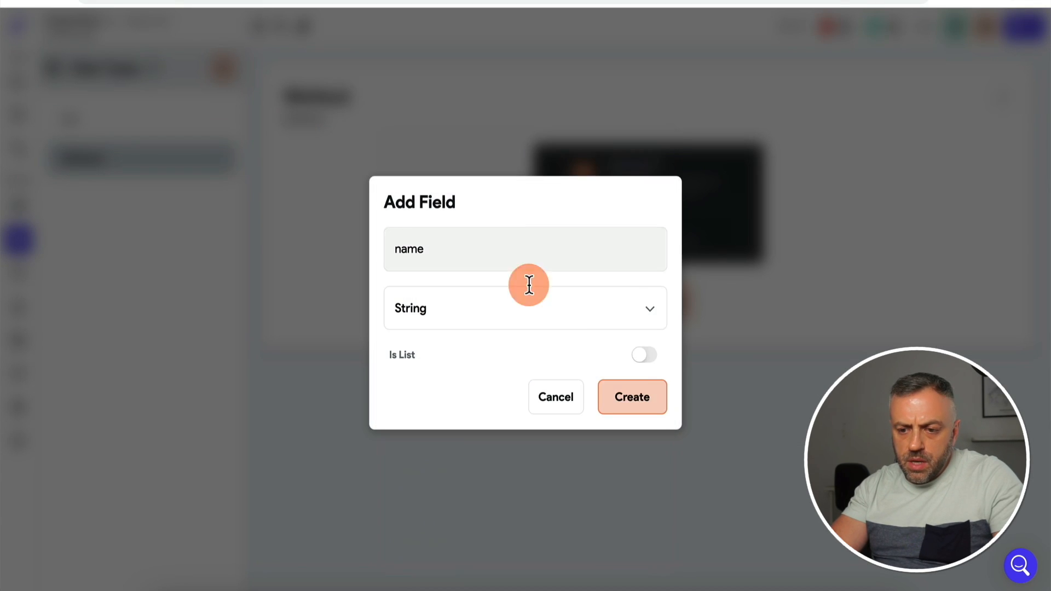
pyautogui.click(639, 401)
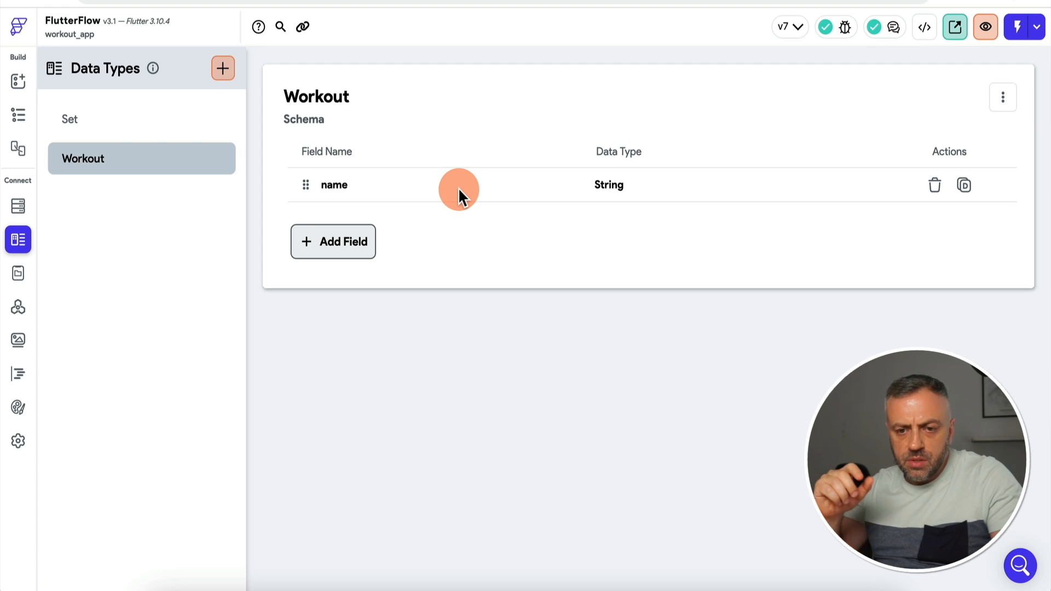
pyautogui.click(226, 70)
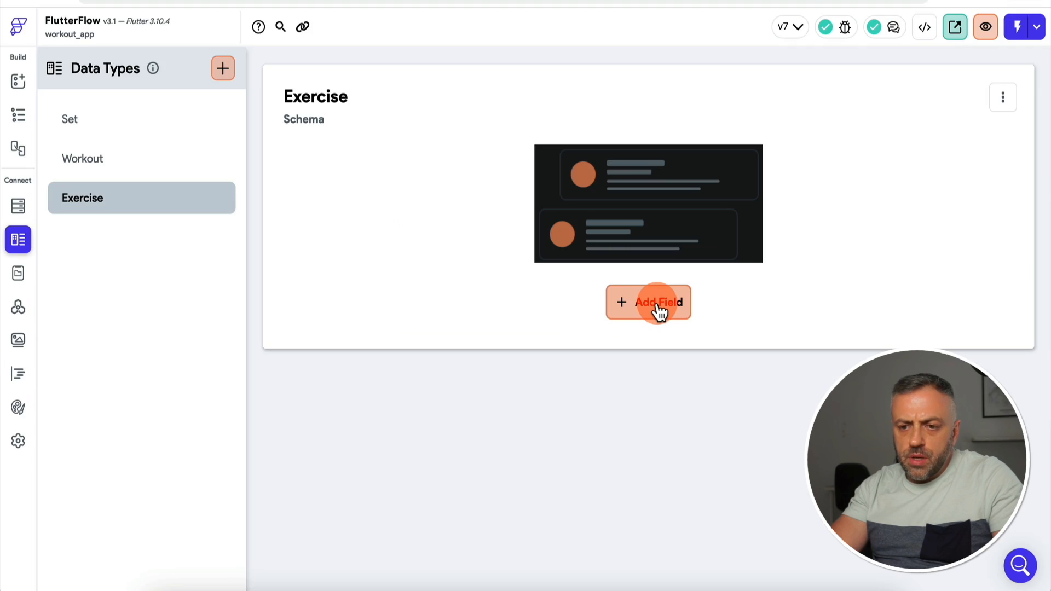
# Step: Give Exercise an exerciseRef field of type Document Reference pointing to the exercises collection
pyautogui.click(659, 305)
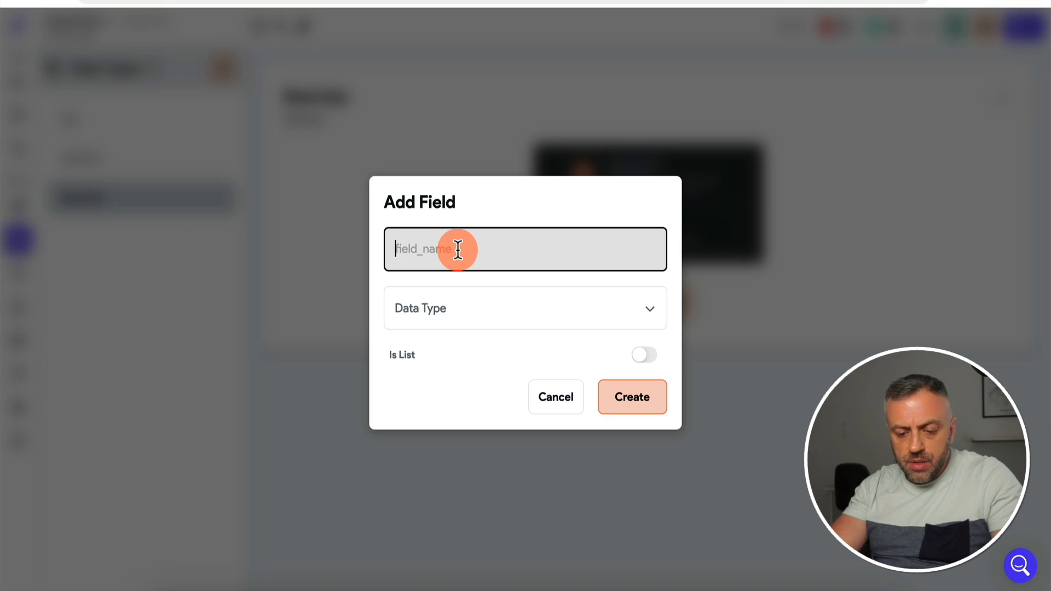
pyautogui.write('exercise')
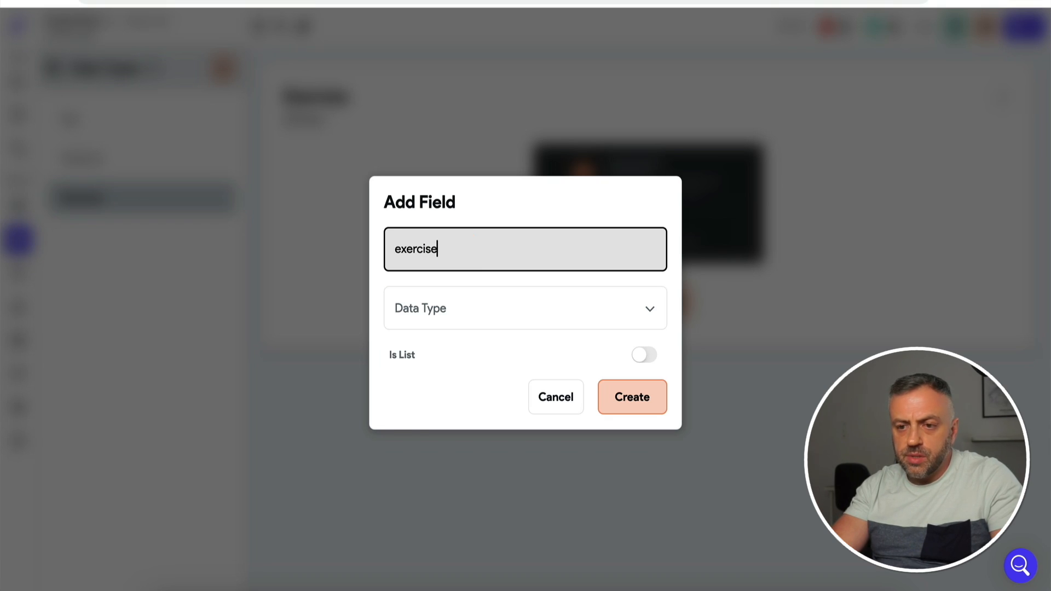
pyautogui.click(470, 308)
pyautogui.click(477, 436)
pyautogui.click(523, 346)
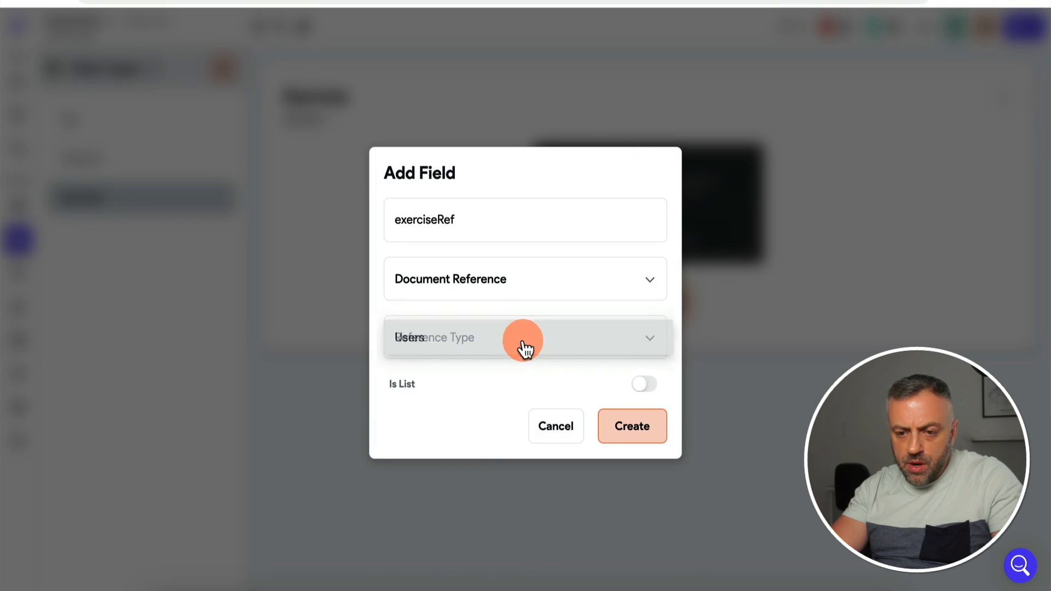
pyautogui.click(493, 408)
pyautogui.click(629, 436)
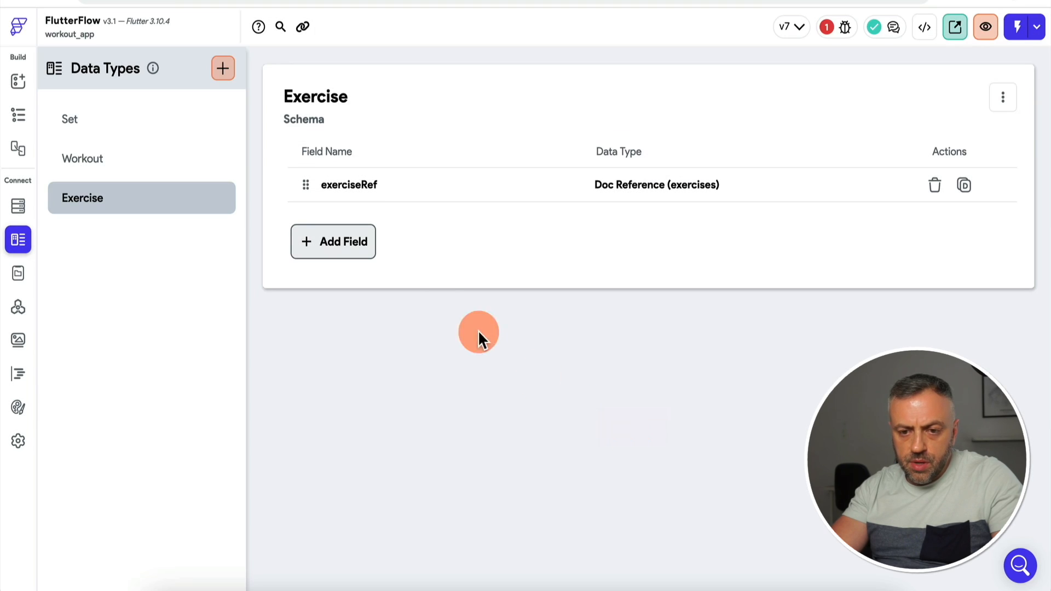
# Step: Check the Set data type's fields, then return to the Exercise data type
pyautogui.click(331, 246)
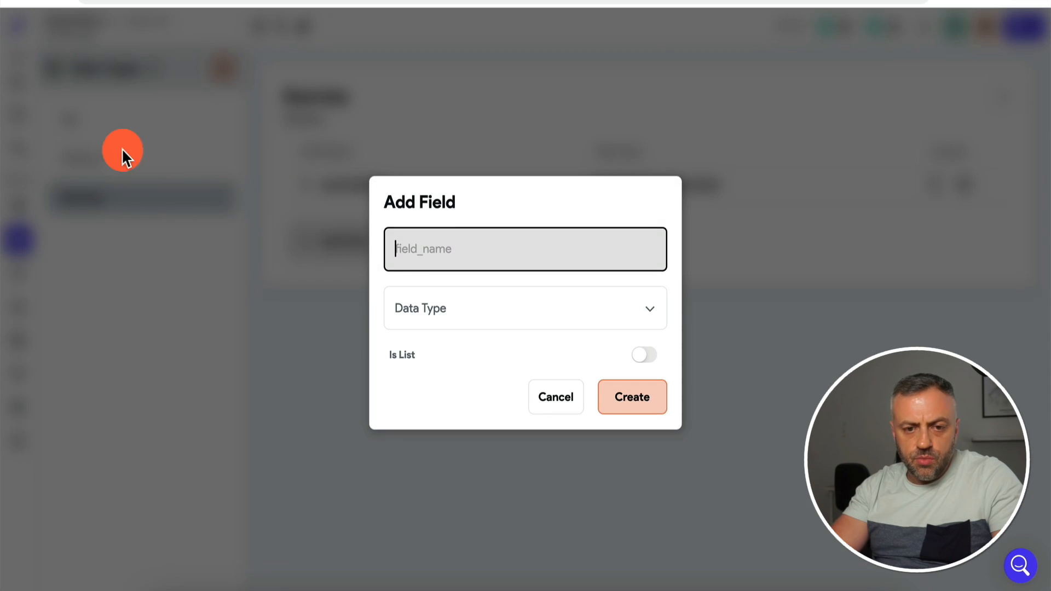
pyautogui.click(549, 396)
pyautogui.click(115, 120)
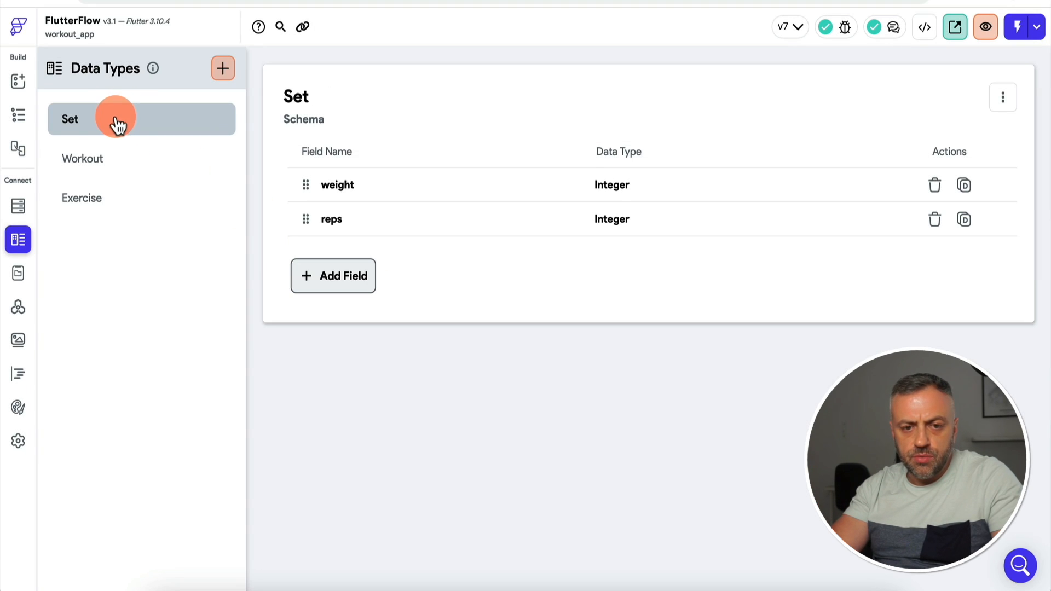
pyautogui.click(130, 200)
# Step: Add a 'sets' field to Exercise typed as a list of the Set data type
pyautogui.click(350, 242)
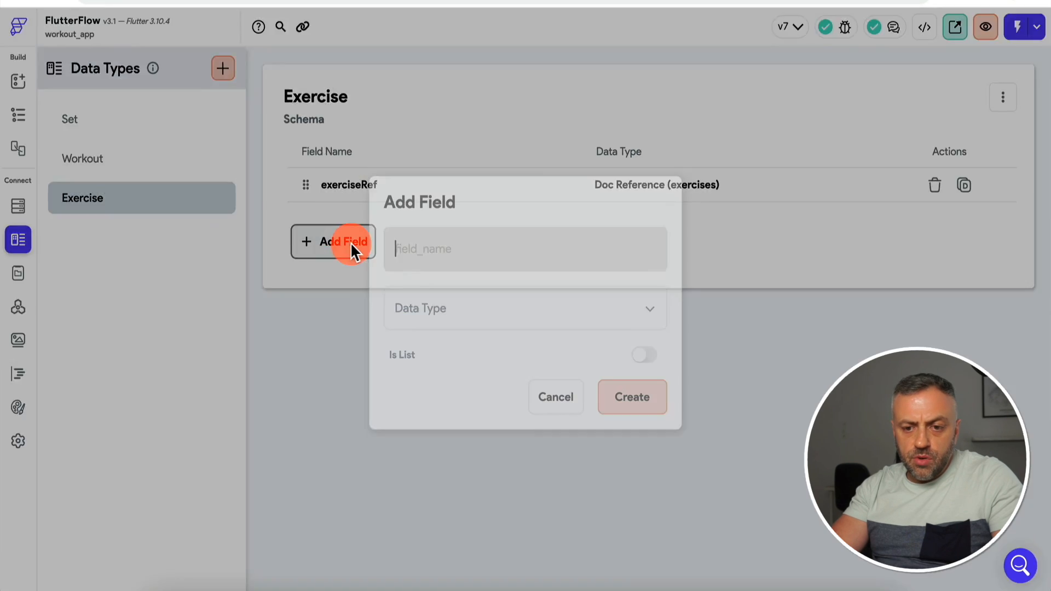
pyautogui.click(477, 262)
pyautogui.write('sets')
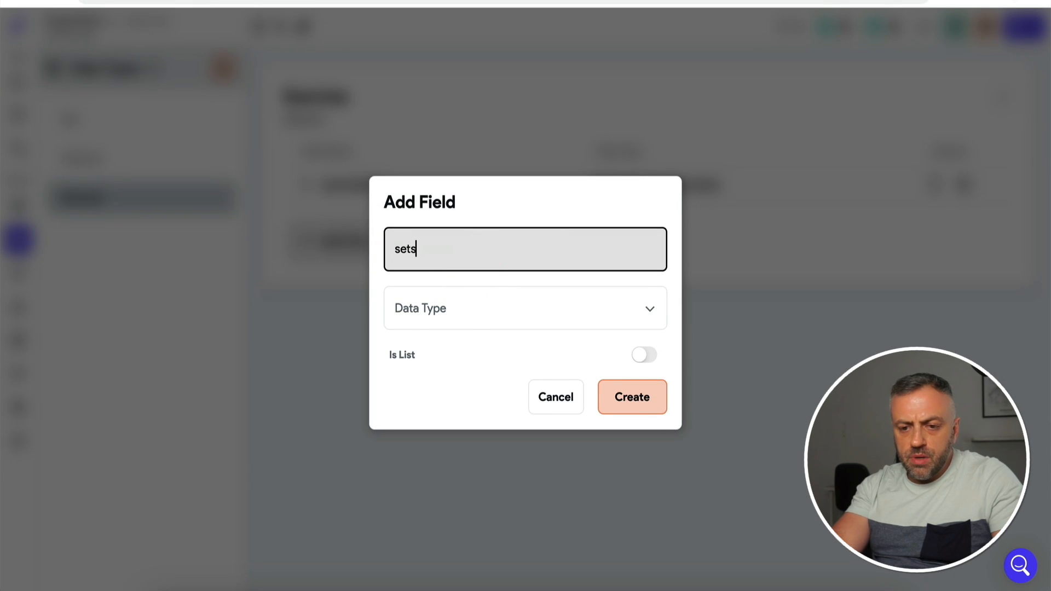
pyautogui.click(468, 311)
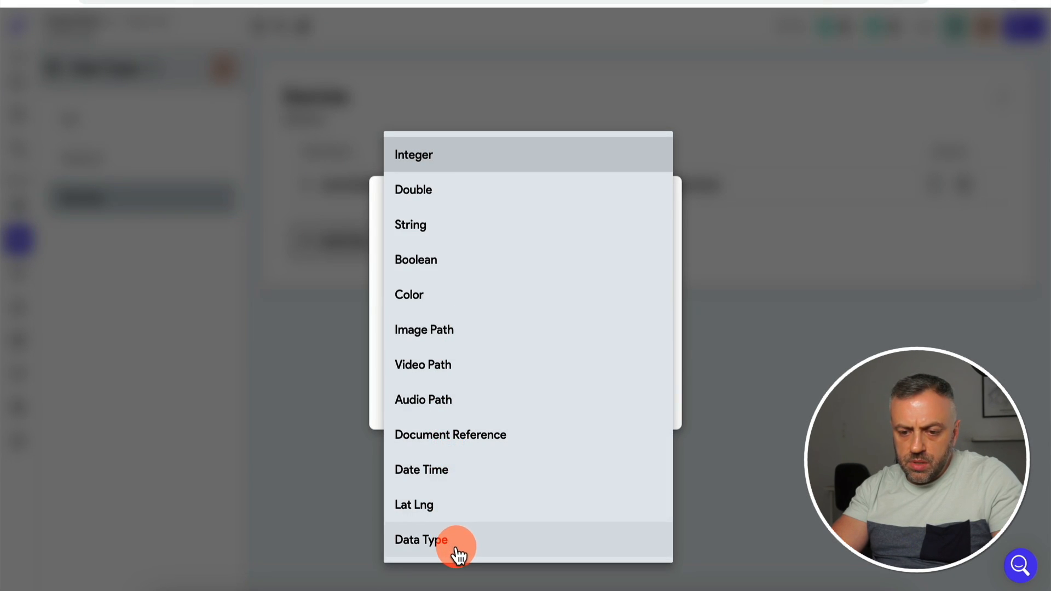
pyautogui.click(455, 540)
pyautogui.click(522, 344)
pyautogui.click(530, 347)
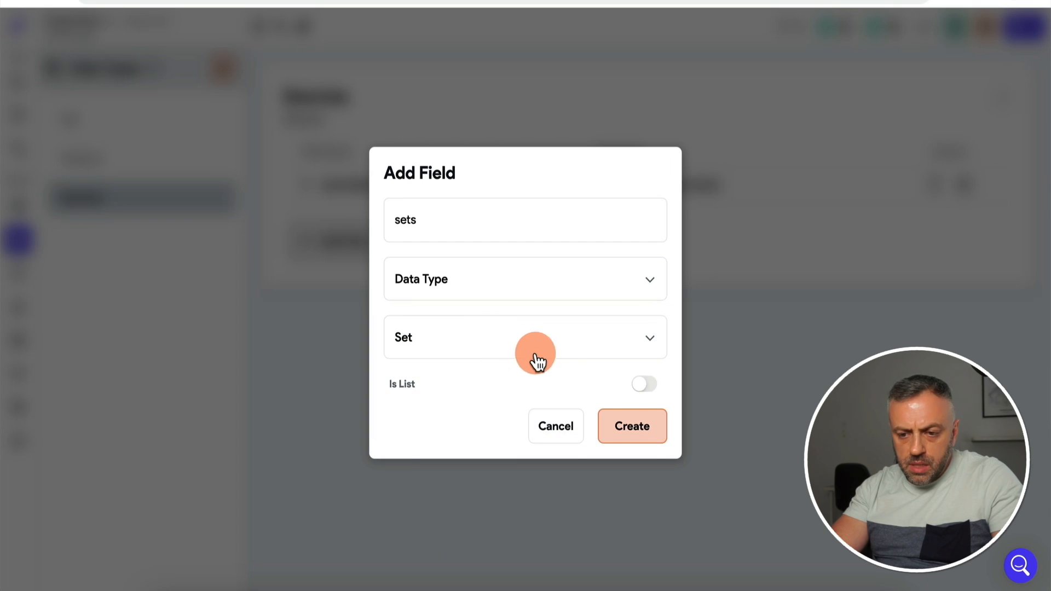
pyautogui.click(645, 385)
pyautogui.click(629, 385)
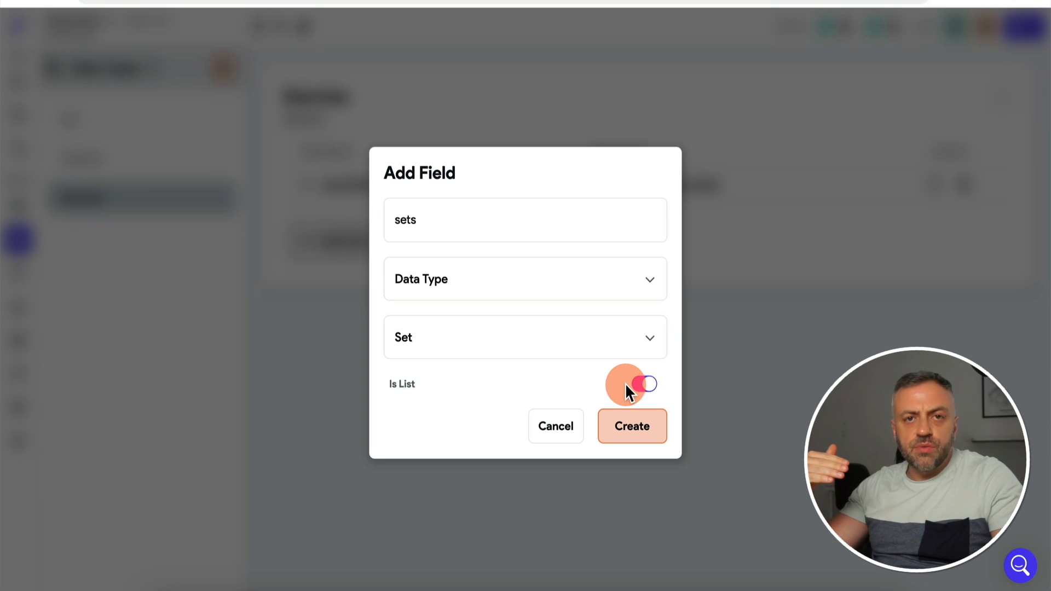
pyautogui.click(645, 424)
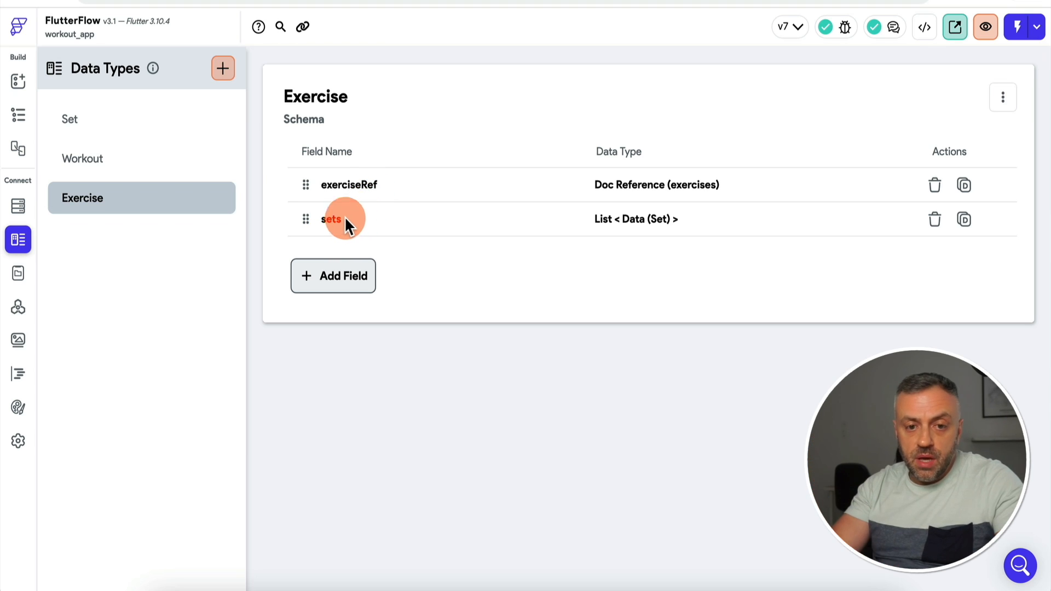
pyautogui.click(142, 117)
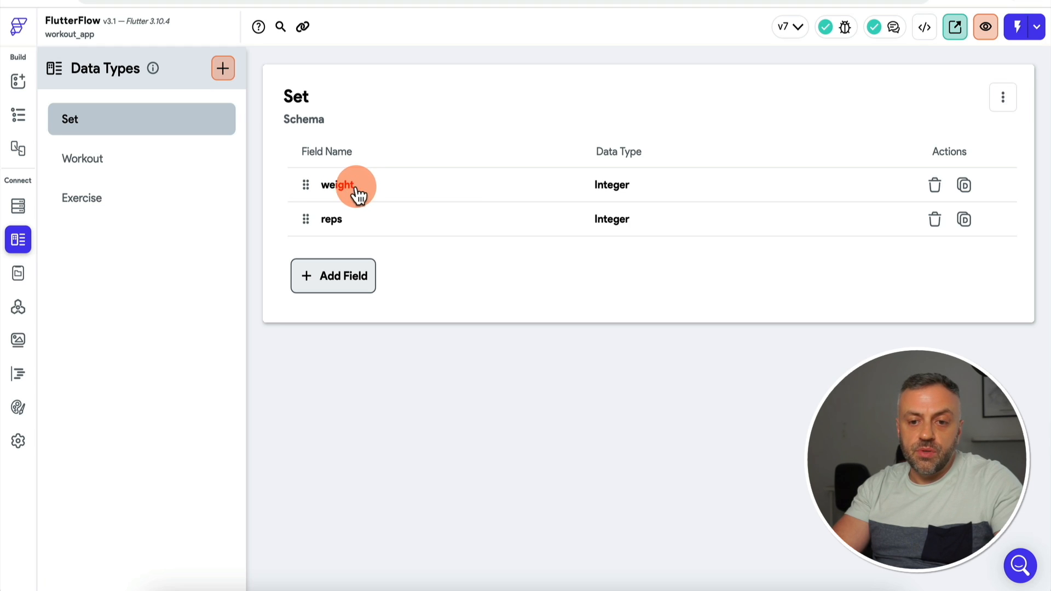
# Step: Add an exercises field to Workout typed as a list of Exercise records
pyautogui.click(106, 164)
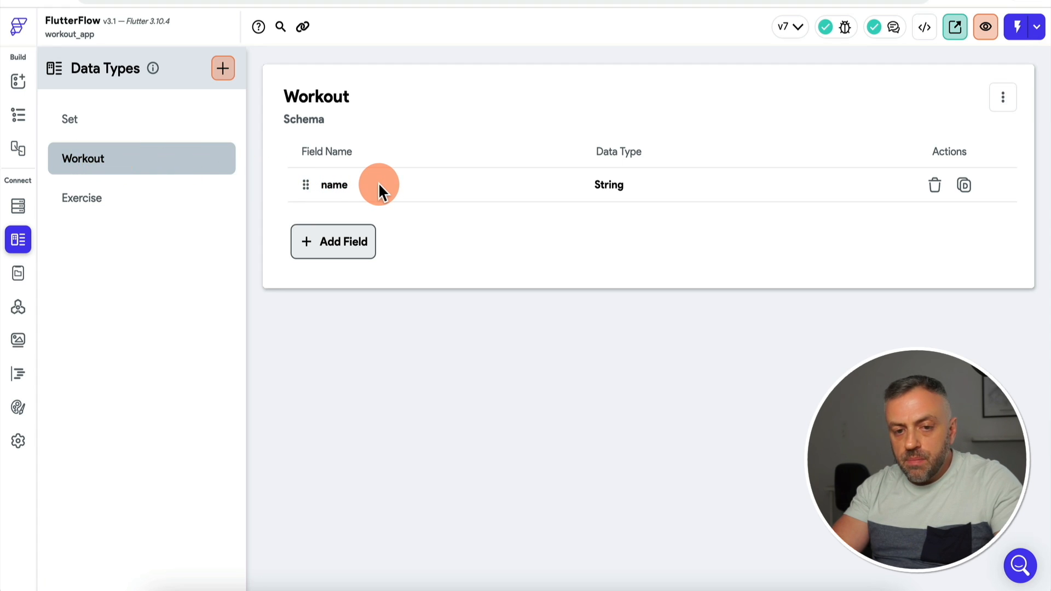
pyautogui.click(335, 244)
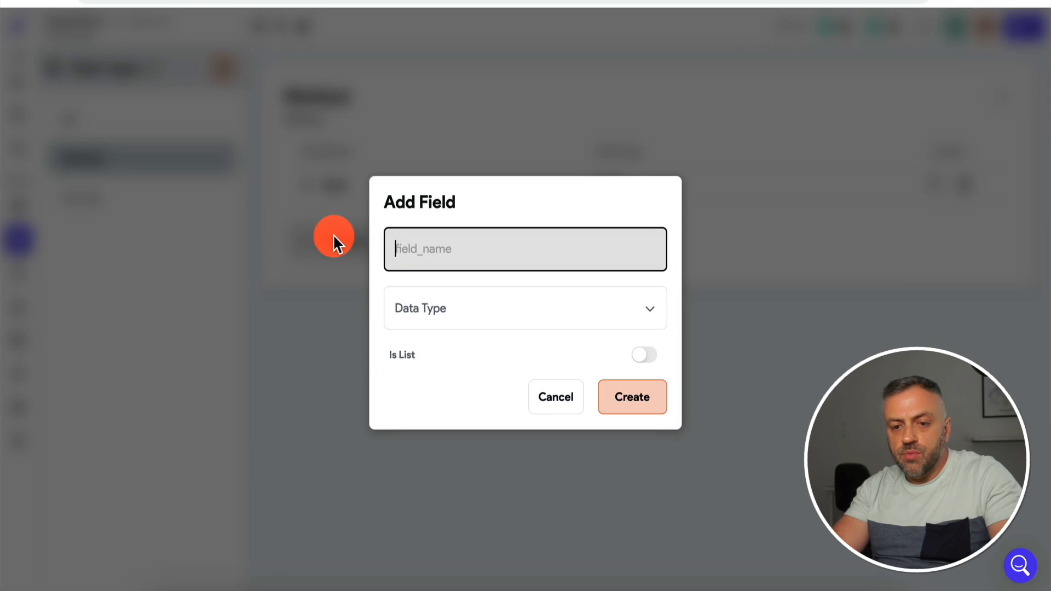
pyautogui.write('exc')
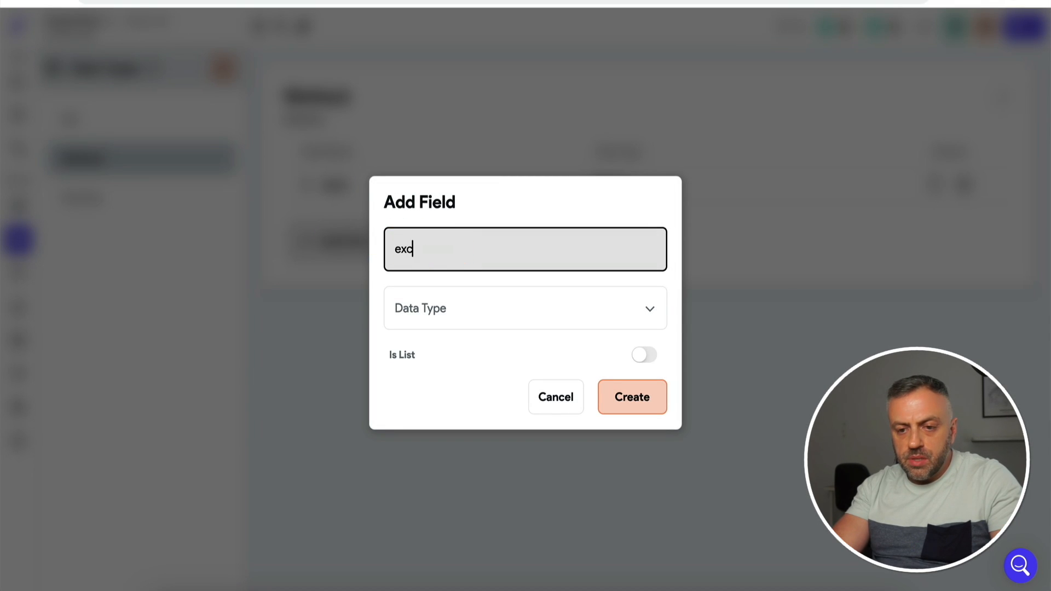
pyautogui.write('rcises')
pyautogui.click(500, 308)
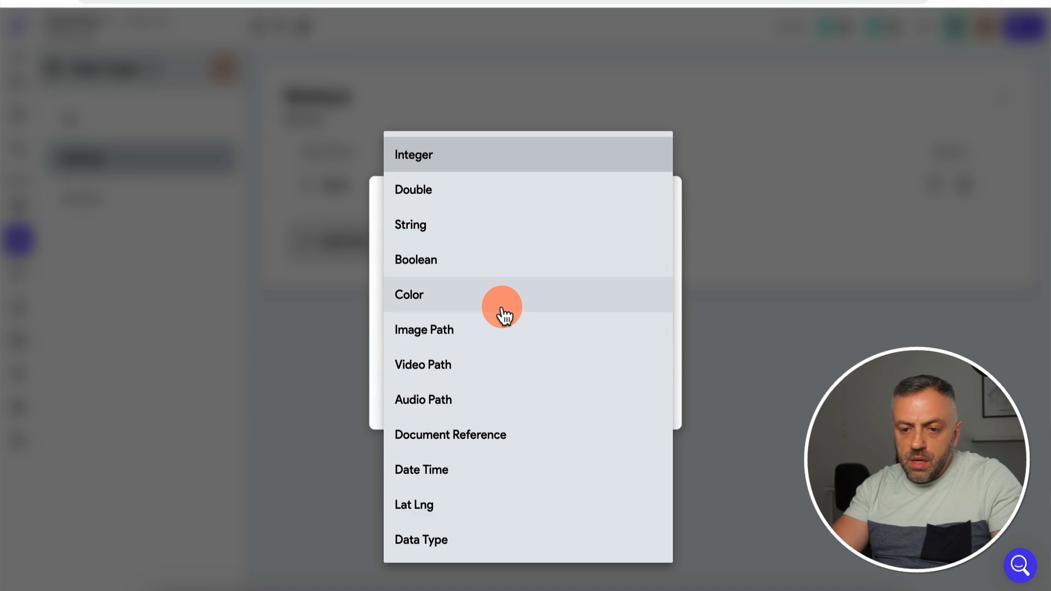
pyautogui.click(457, 539)
pyautogui.click(491, 354)
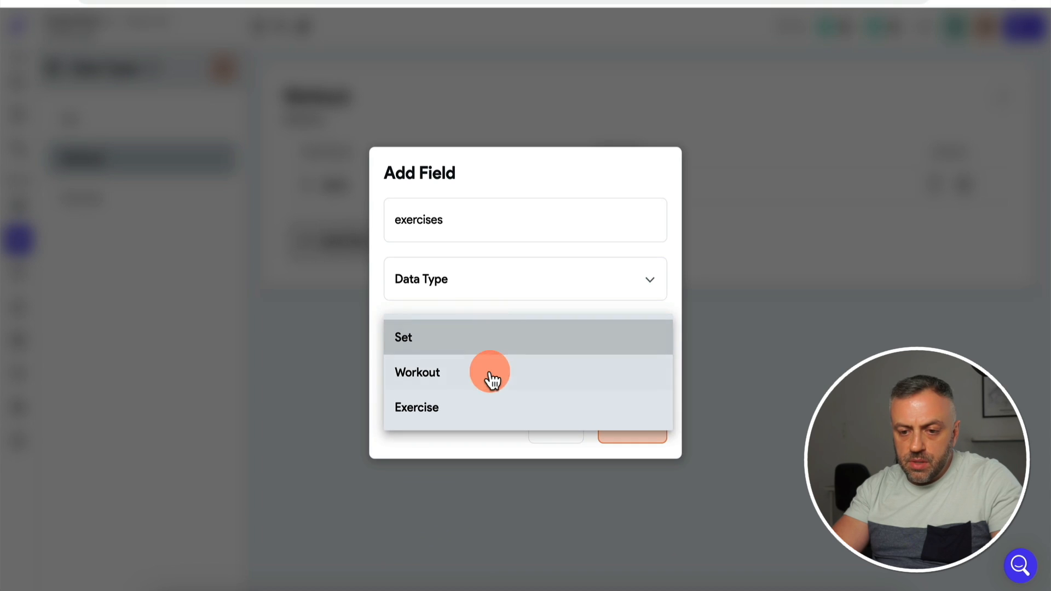
pyautogui.click(483, 404)
pyautogui.click(651, 385)
pyautogui.click(632, 427)
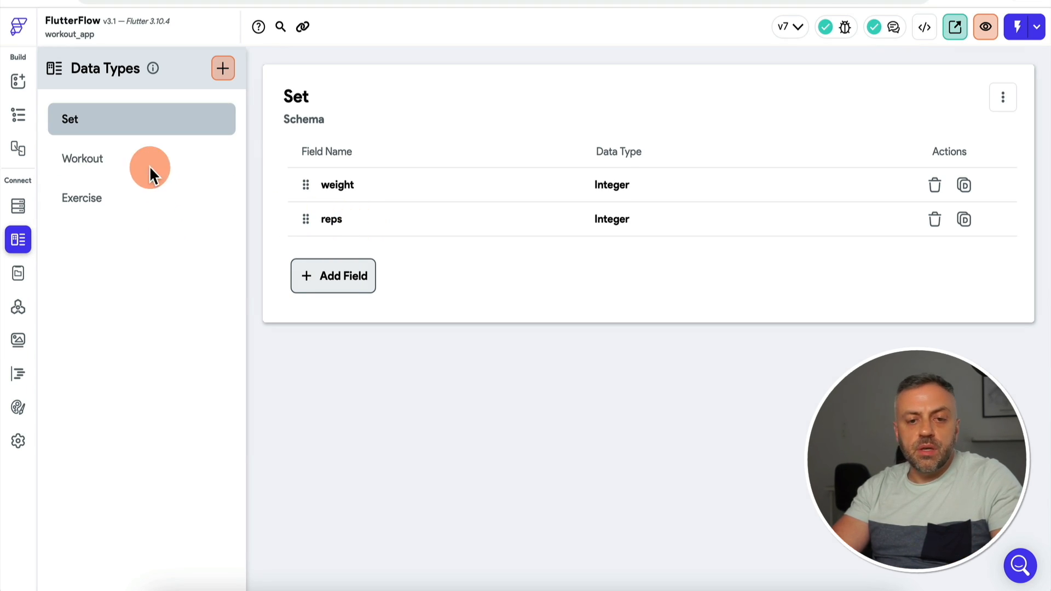
# Step: Review the Workout and Exercise fields and the Firestore workouts subcollection schema
pyautogui.click(100, 164)
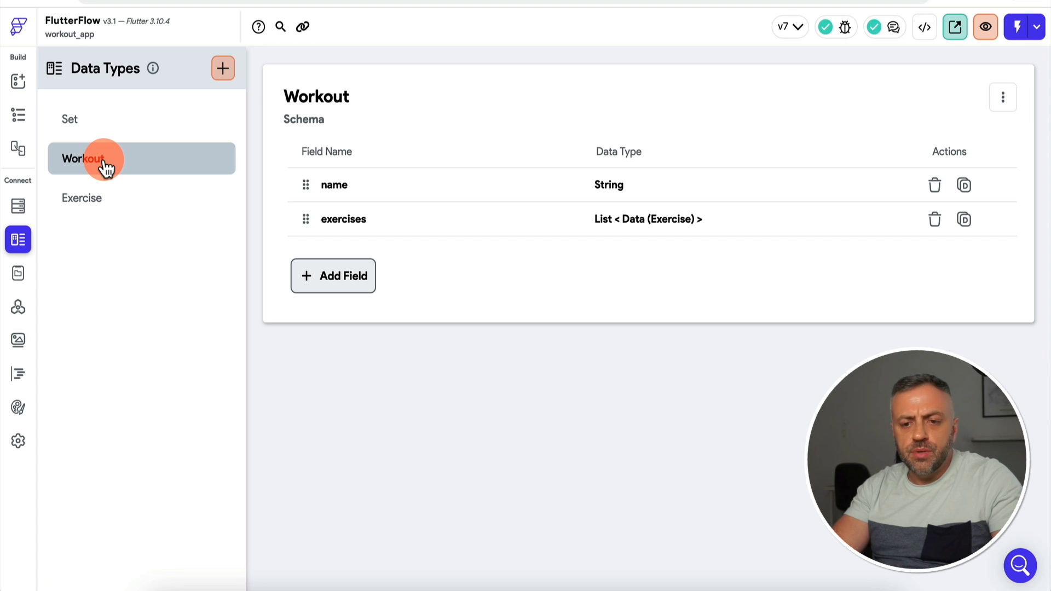
pyautogui.click(107, 206)
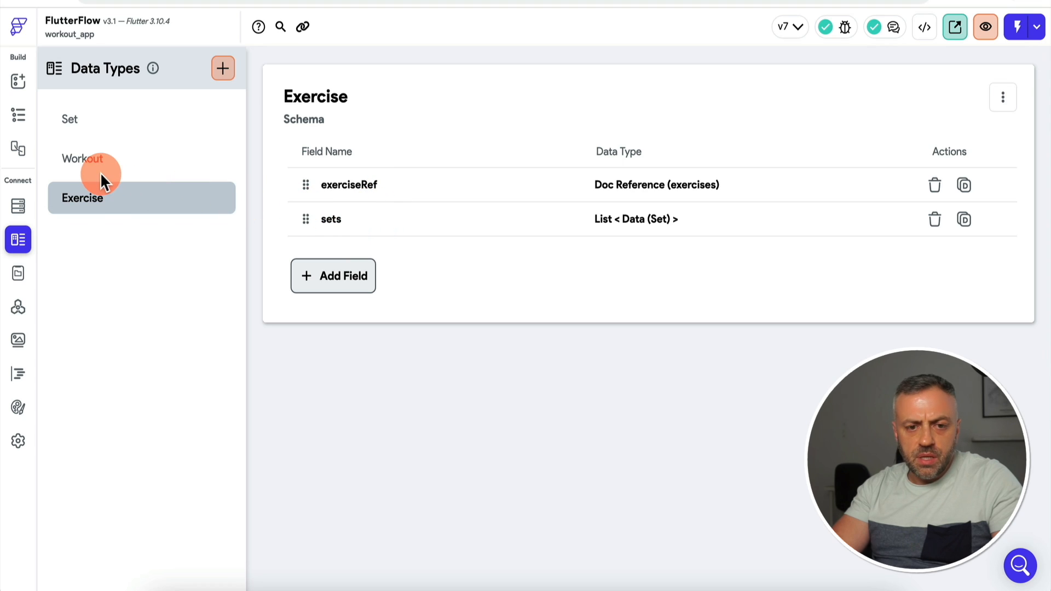
pyautogui.click(18, 208)
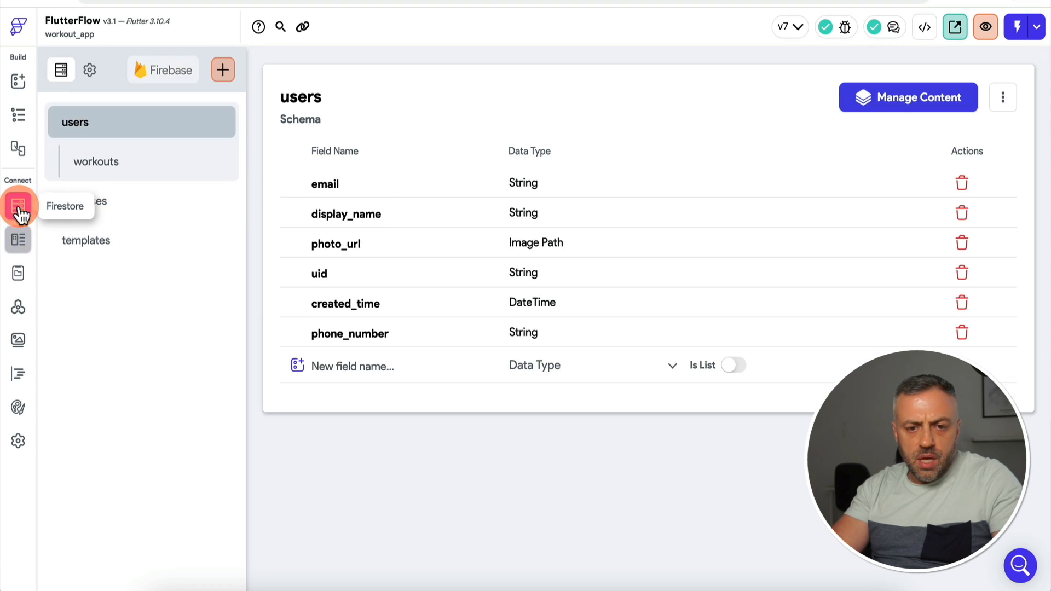
pyautogui.click(130, 162)
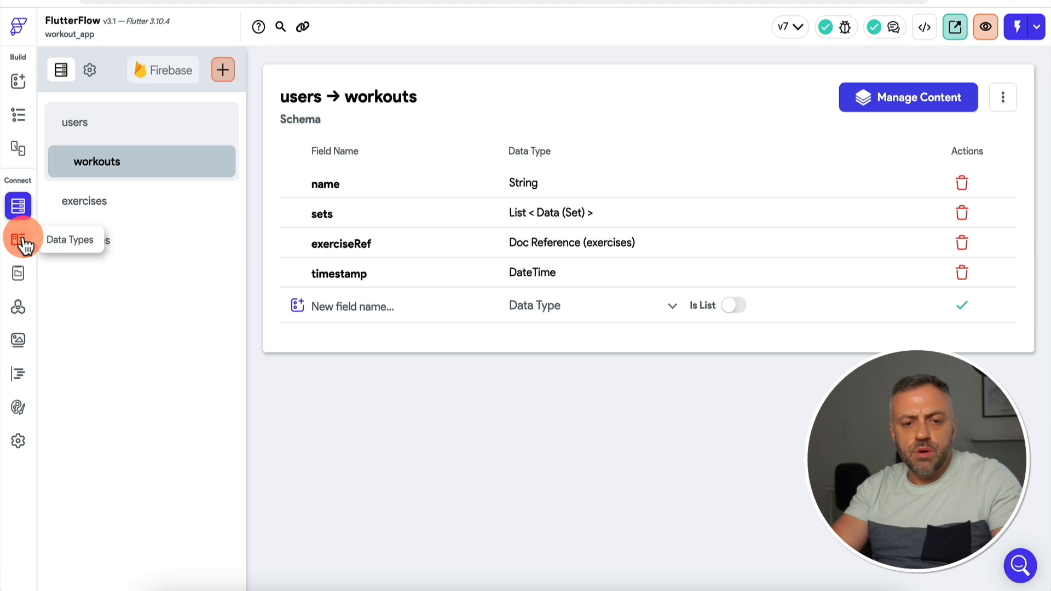
# Step: Add an app state variable named 'workout' with the custom data type Workout
pyautogui.click(18, 274)
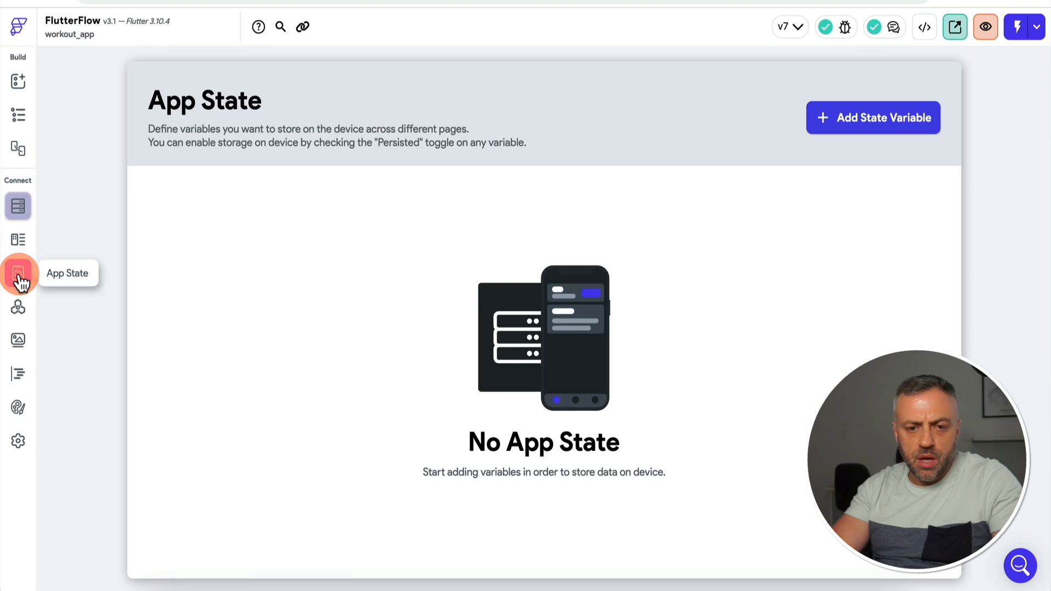
pyautogui.click(875, 121)
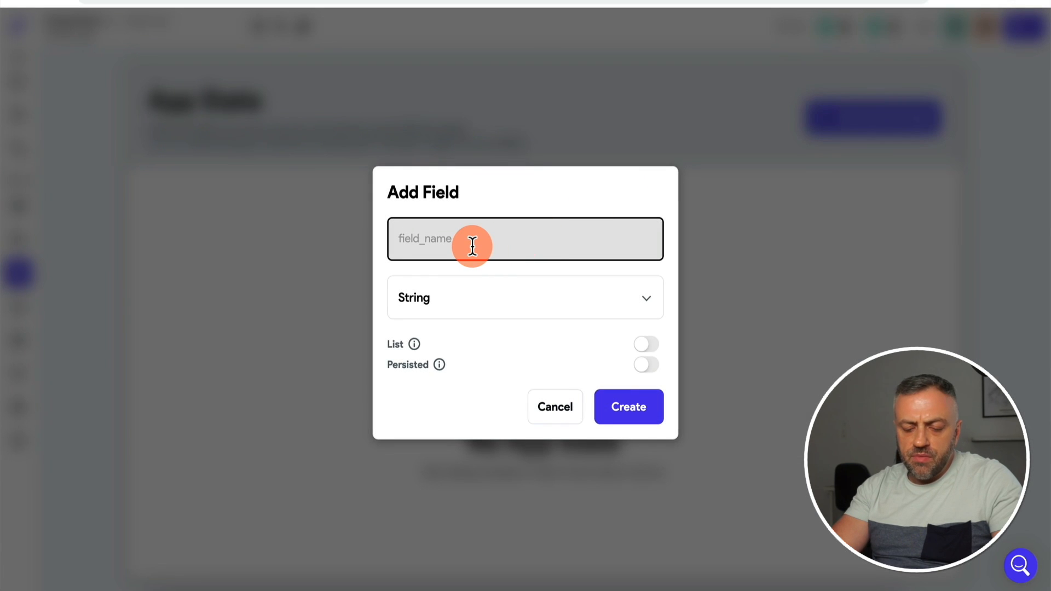
pyautogui.write('workout')
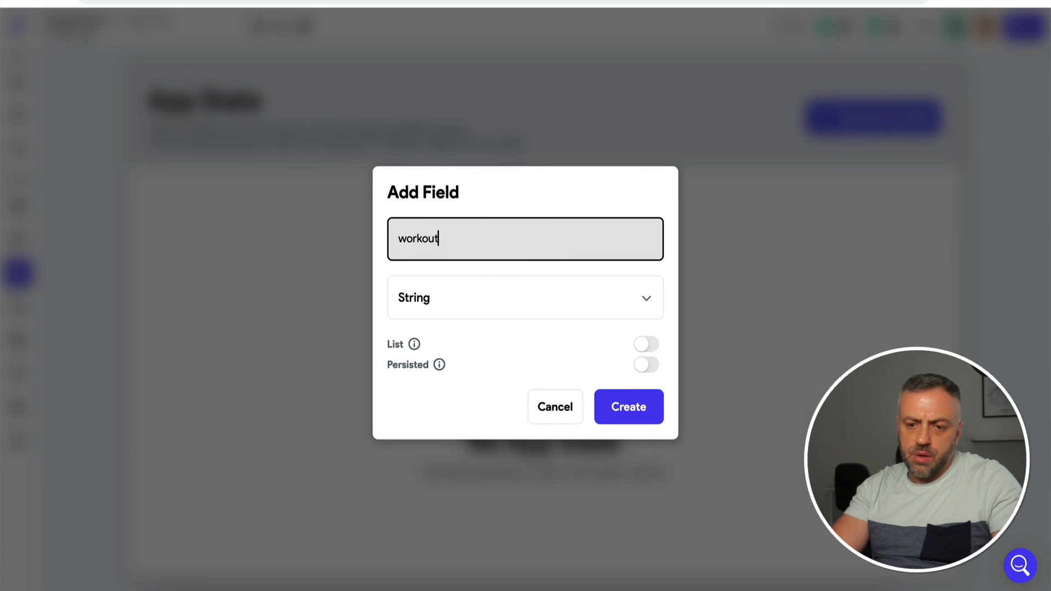
pyautogui.click(471, 304)
pyautogui.click(451, 540)
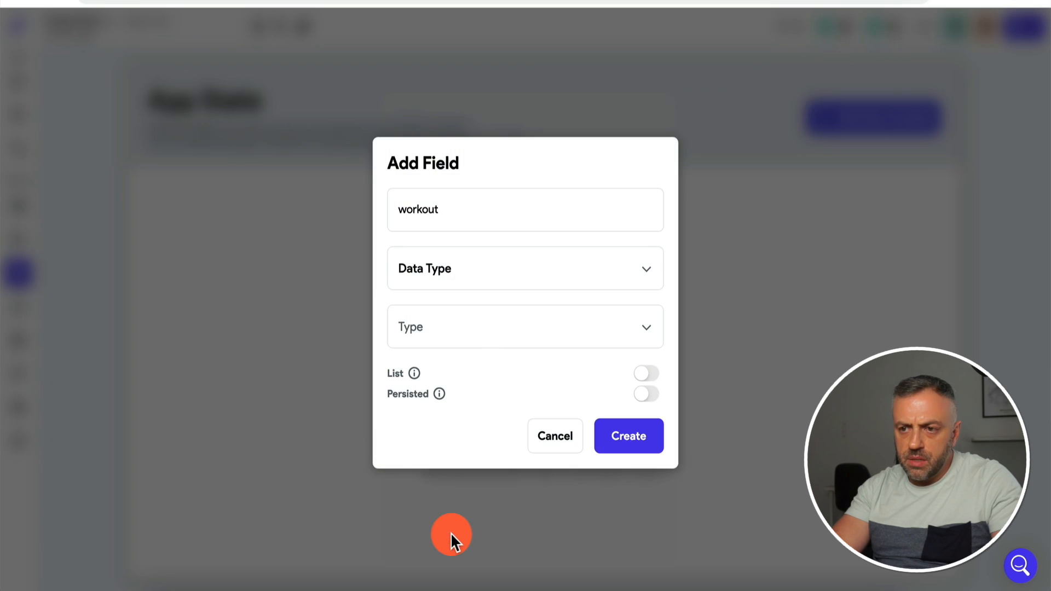
pyautogui.click(474, 332)
pyautogui.click(468, 366)
pyautogui.click(631, 437)
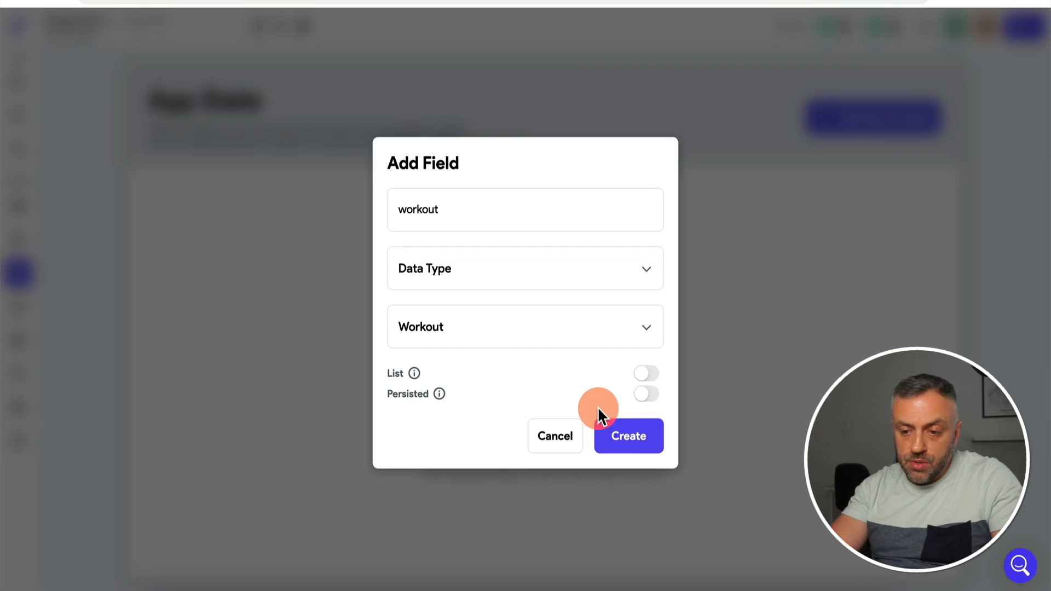
pyautogui.click(646, 438)
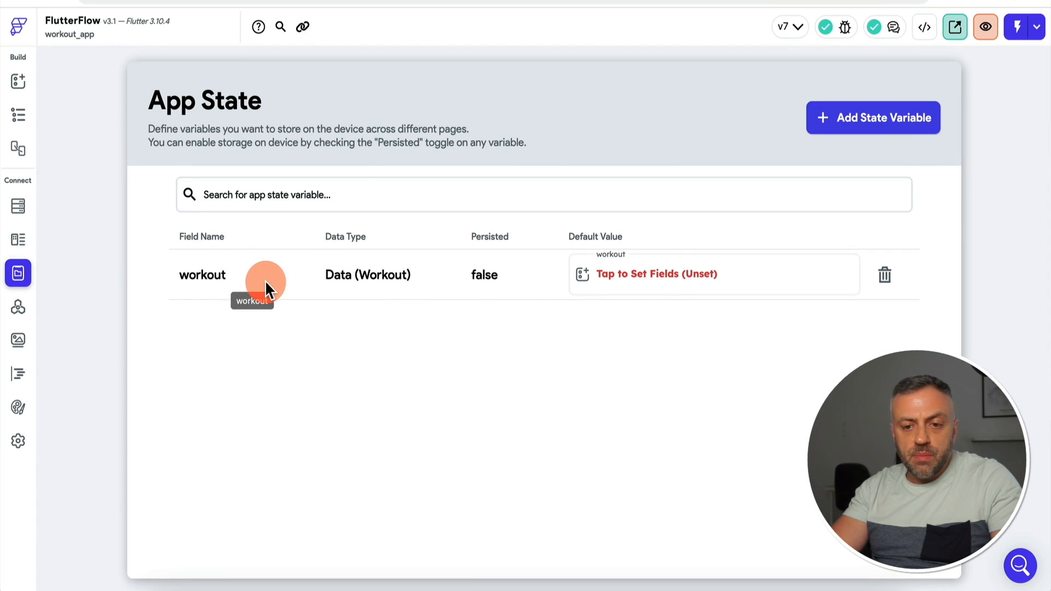
# Step: Open the exercisesComp component in the widget tree and select its checkbox list tile
pyautogui.click(21, 82)
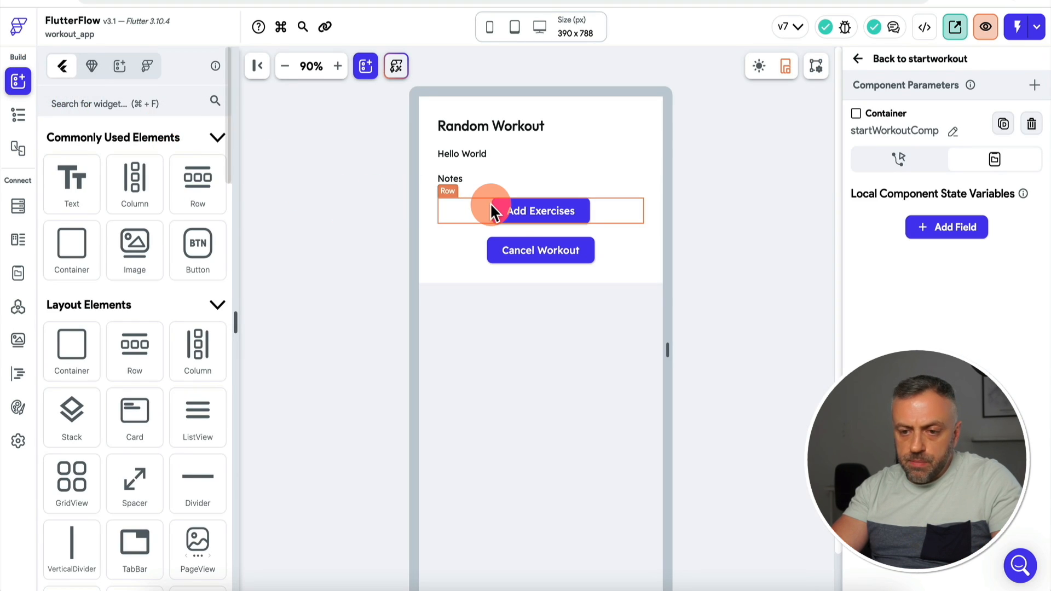
pyautogui.click(14, 121)
pyautogui.click(427, 228)
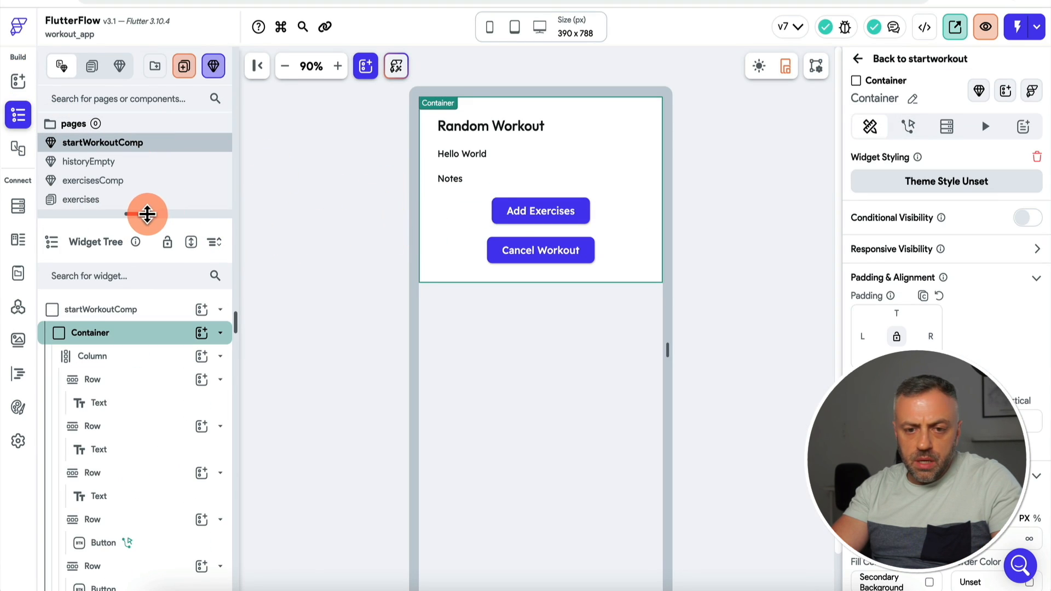
pyautogui.moveTo(143, 214); pyautogui.dragTo(317, 263)
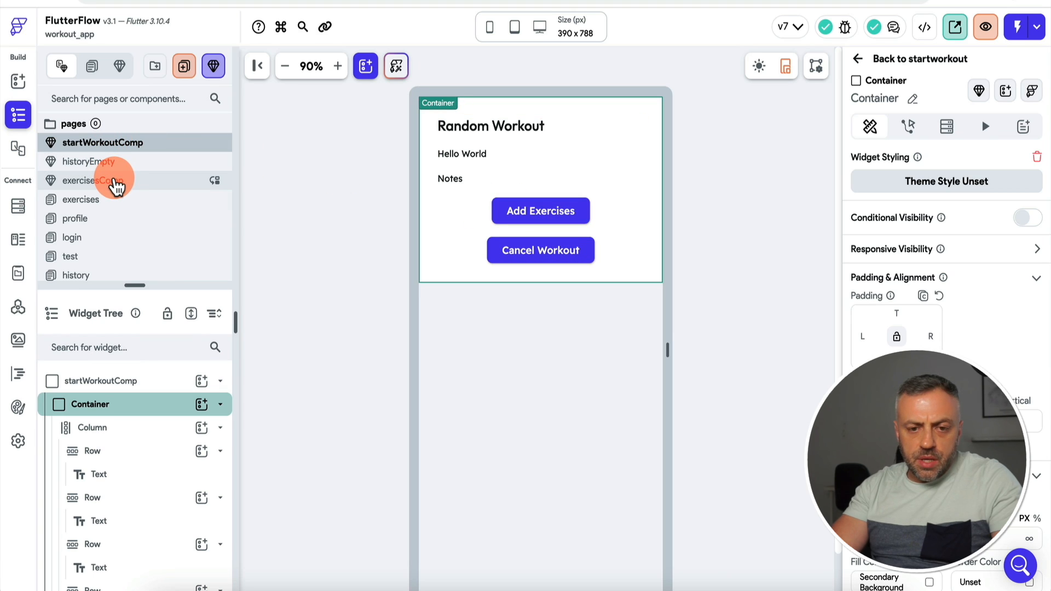
pyautogui.click(137, 186)
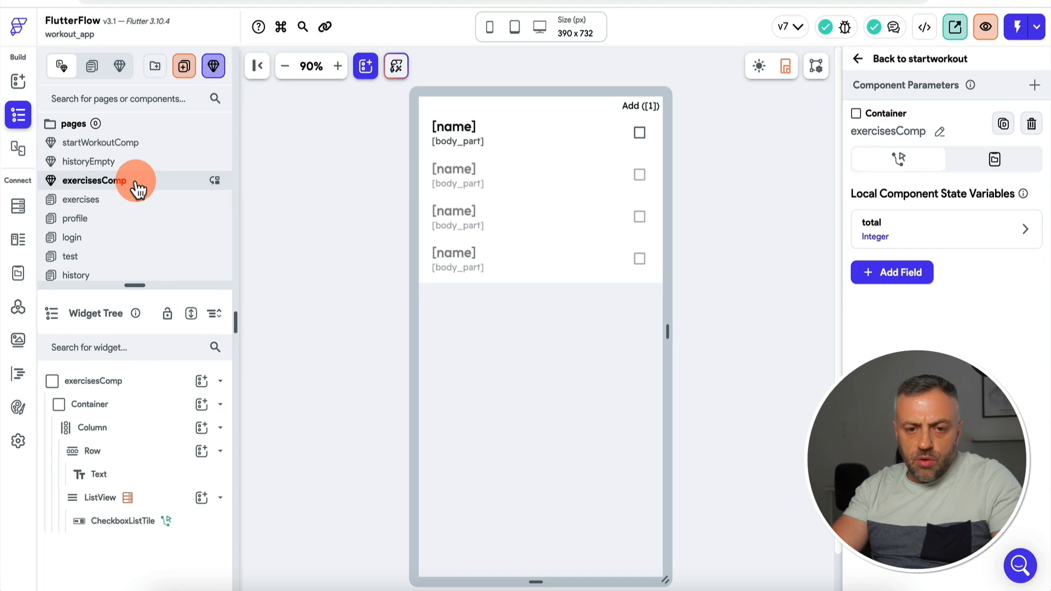
pyautogui.click(519, 130)
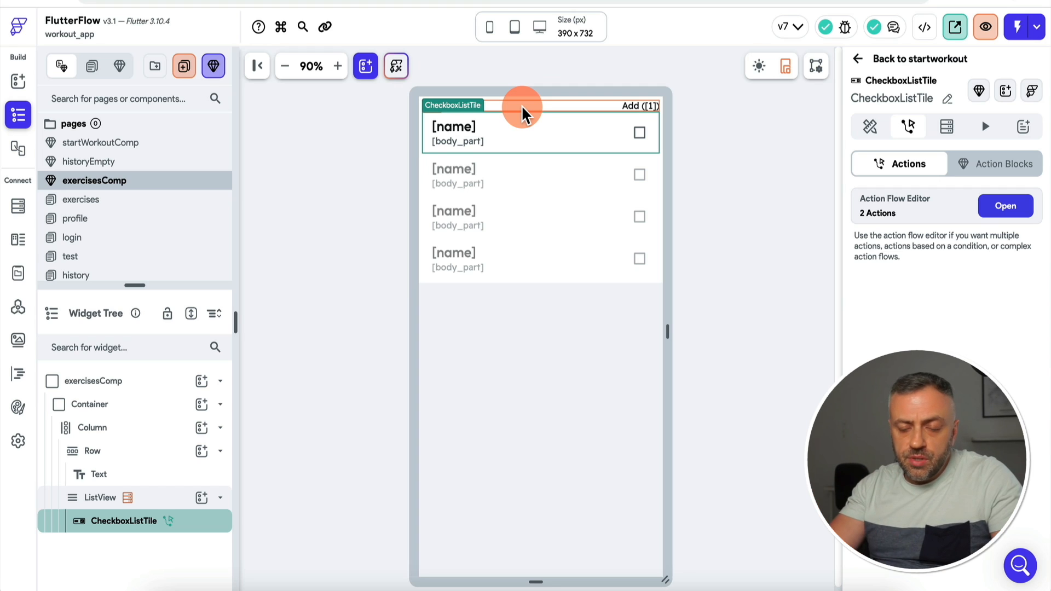
# Step: Add an Update App State action to the checkbox tile's toggled-on action flow
pyautogui.click(1013, 211)
pyautogui.click(408, 228)
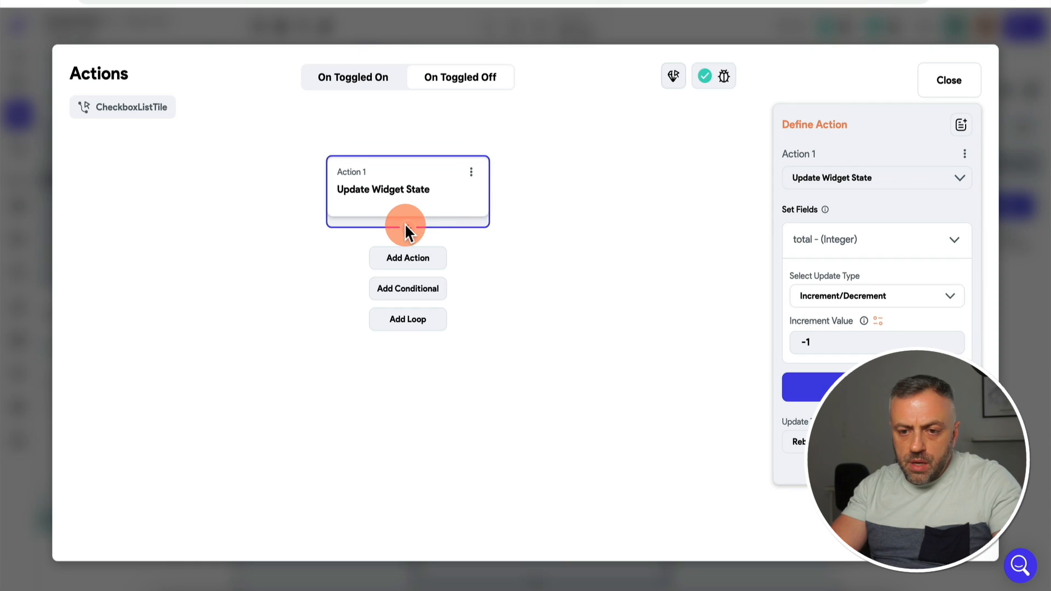
pyautogui.click(405, 263)
pyautogui.click(368, 77)
pyautogui.click(357, 79)
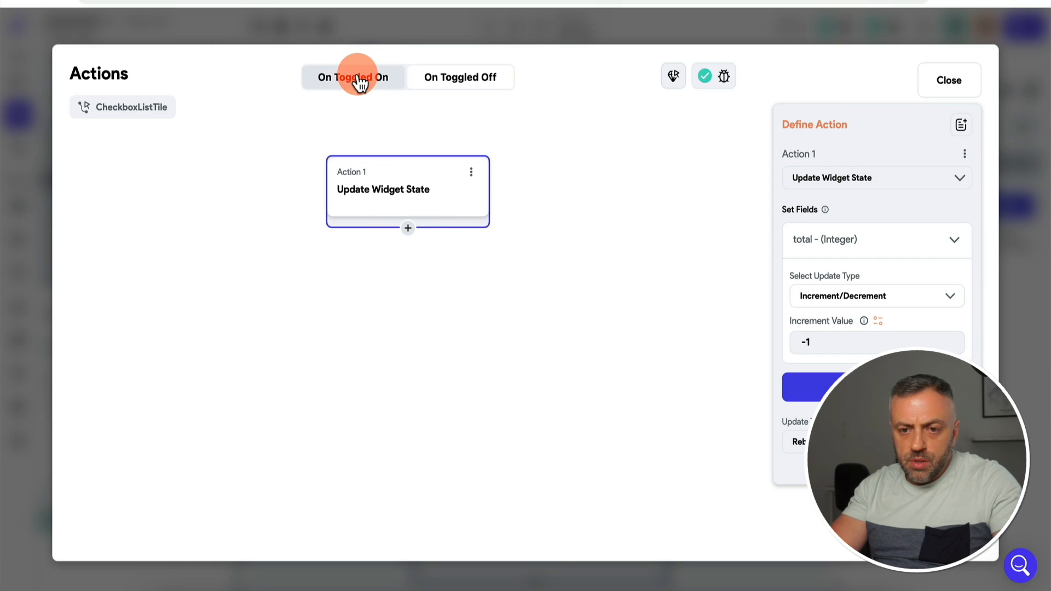
pyautogui.click(408, 228)
pyautogui.click(407, 260)
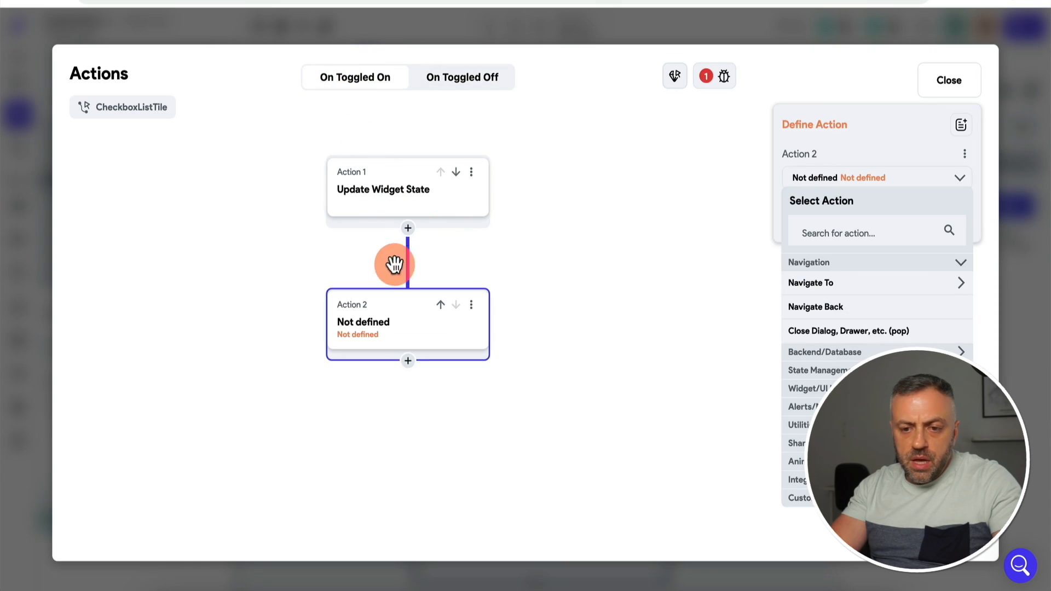
pyautogui.click(833, 371)
pyautogui.click(831, 390)
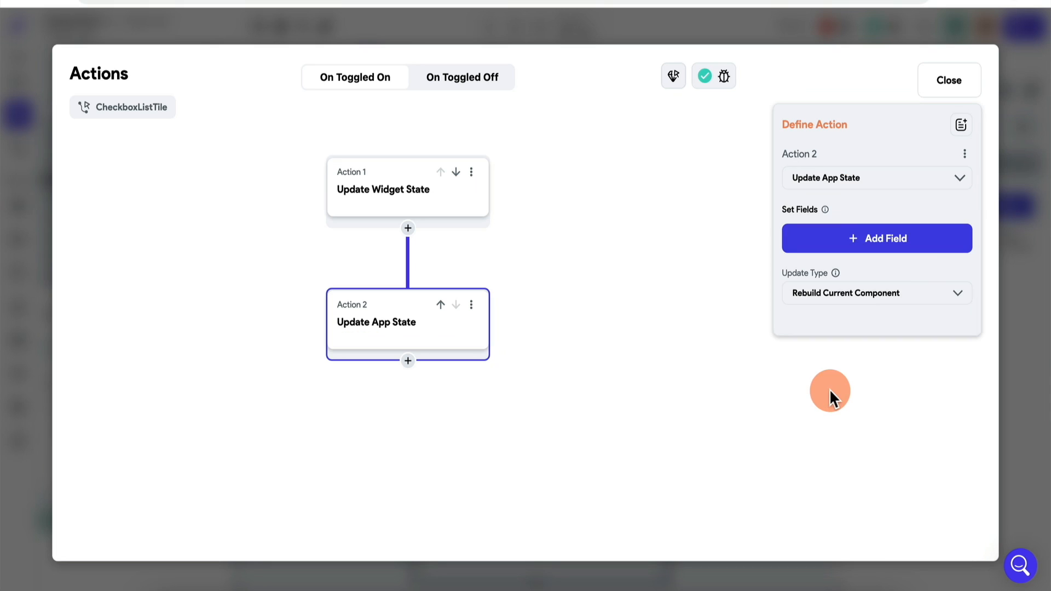
# Step: Set the action to update the workout variable's exercises field with Add to List
pyautogui.click(853, 243)
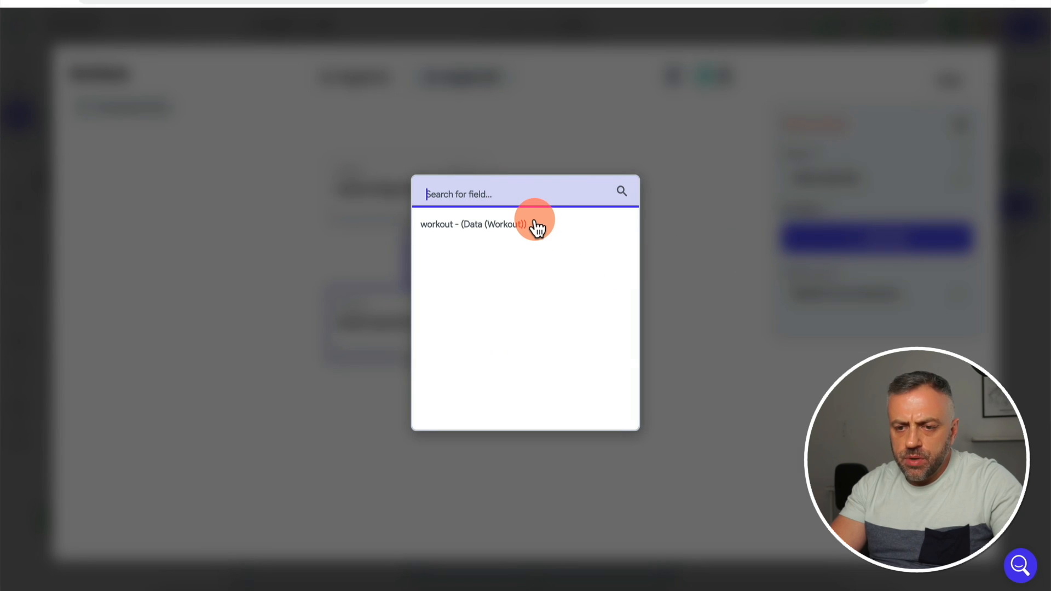
pyautogui.click(535, 228)
pyautogui.click(816, 307)
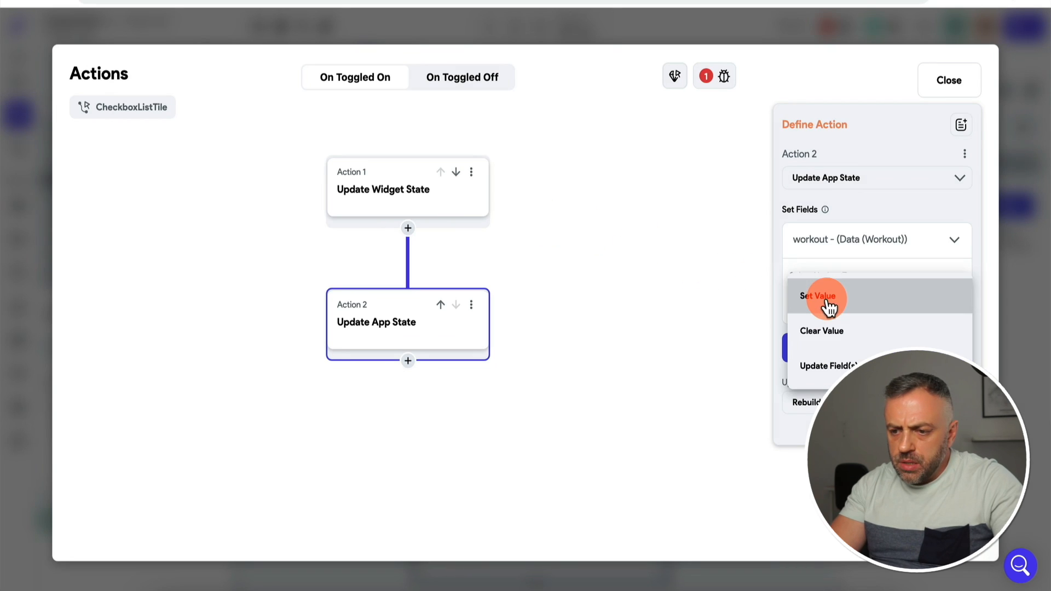
pyautogui.click(828, 370)
pyautogui.click(835, 330)
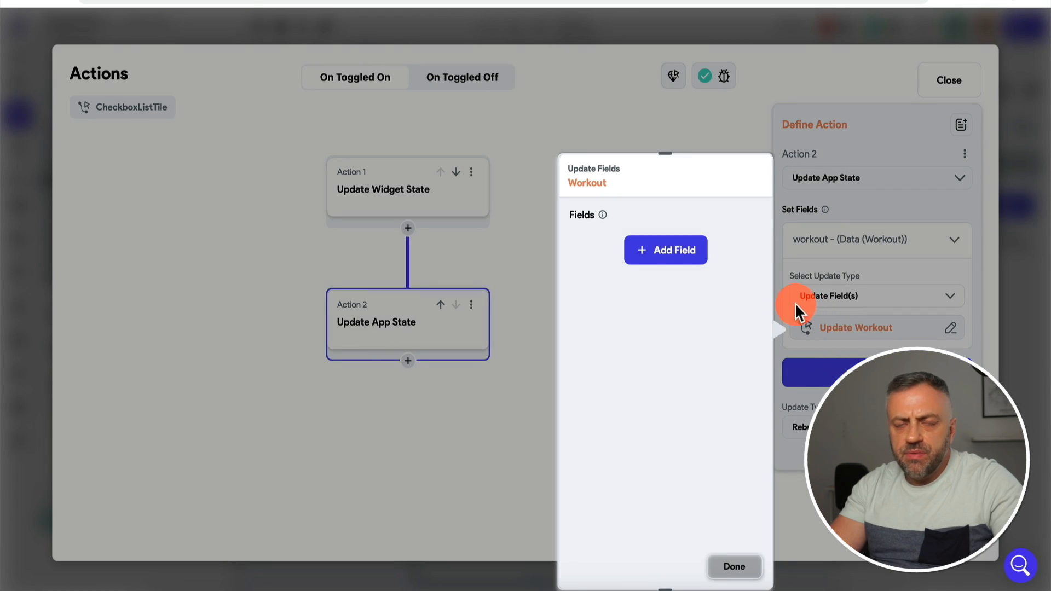
pyautogui.click(668, 253)
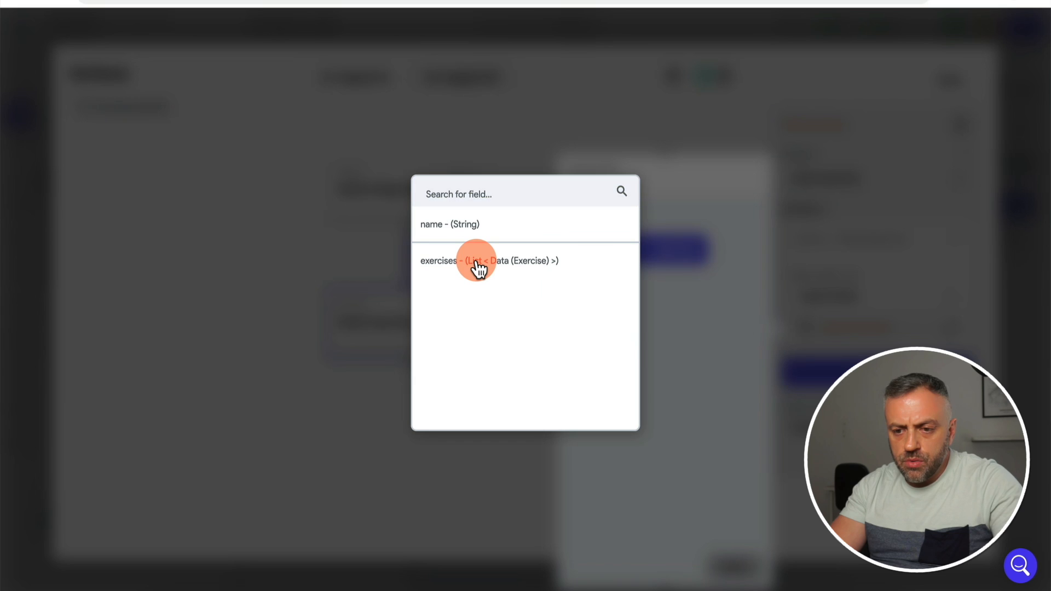
pyautogui.click(471, 265)
pyautogui.click(631, 306)
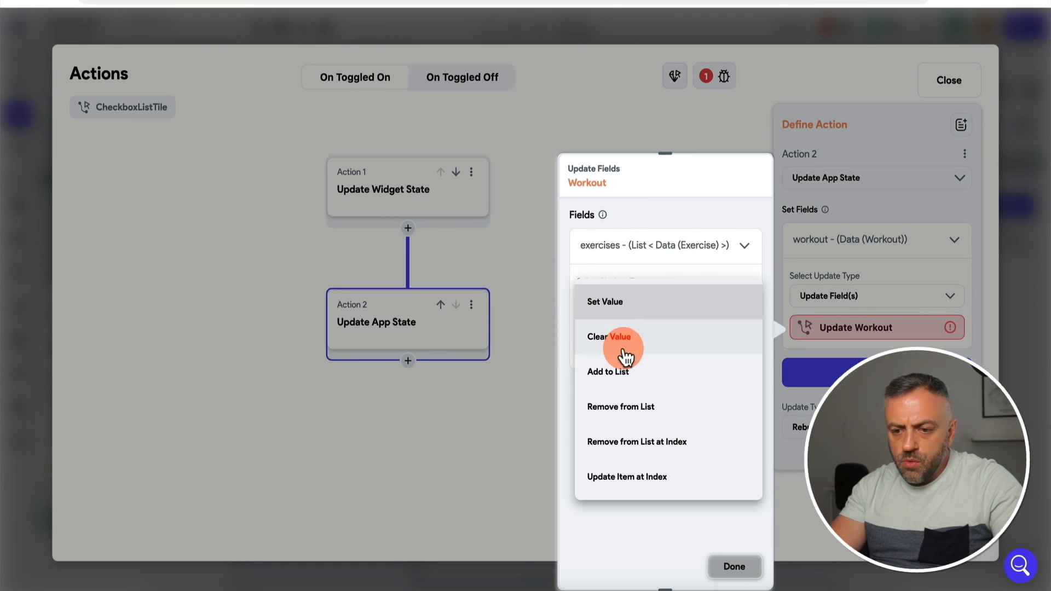
pyautogui.click(621, 371)
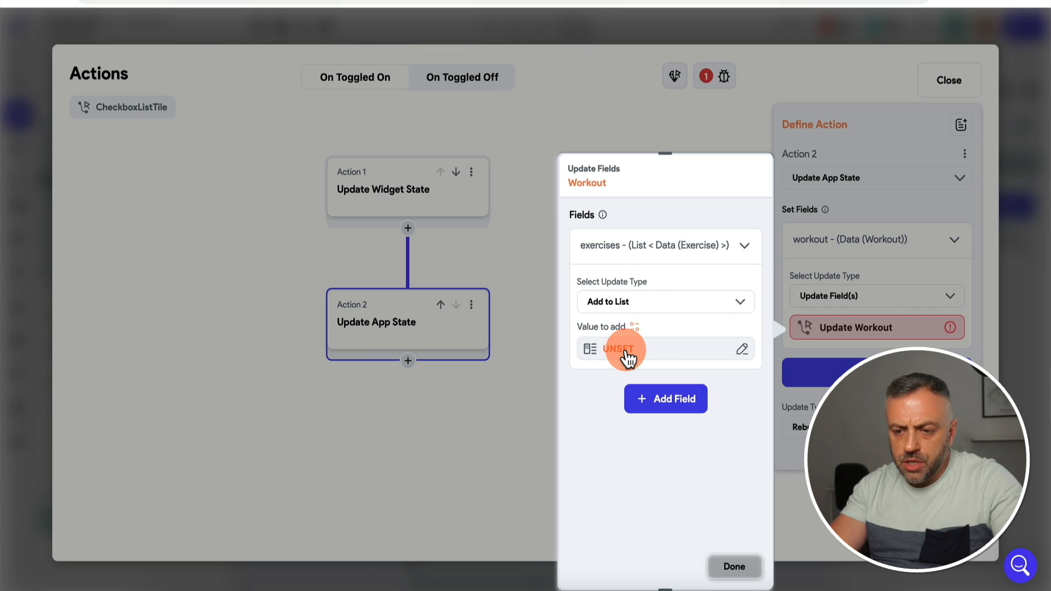
# Step: Add a new Exercise whose exerciseRef is the current exercises document's Reference
pyautogui.click(640, 356)
pyautogui.click(426, 364)
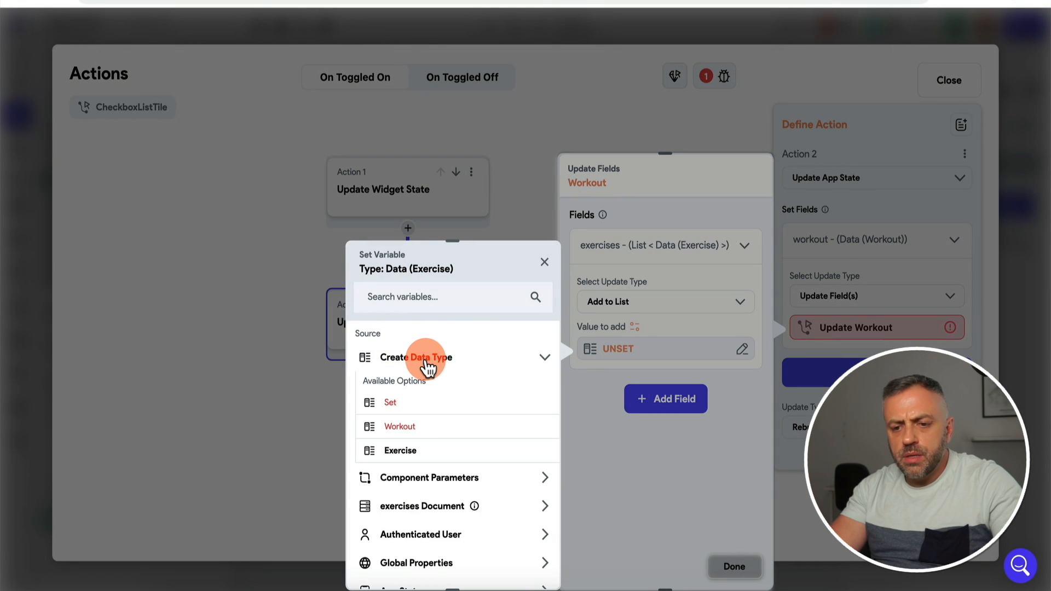
pyautogui.click(406, 450)
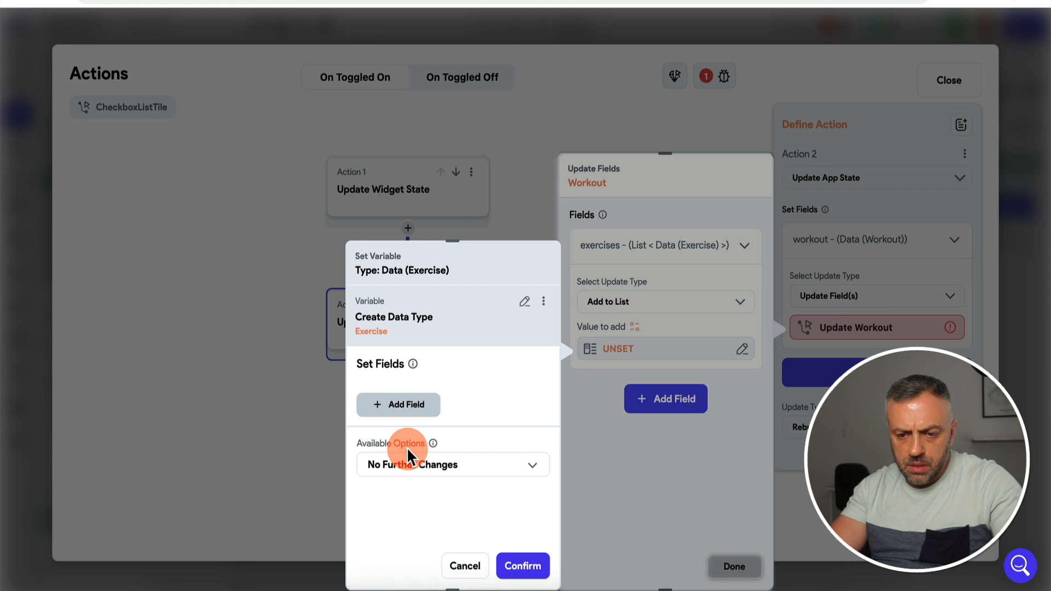
pyautogui.click(412, 409)
pyautogui.scroll(-3, 409, 407)
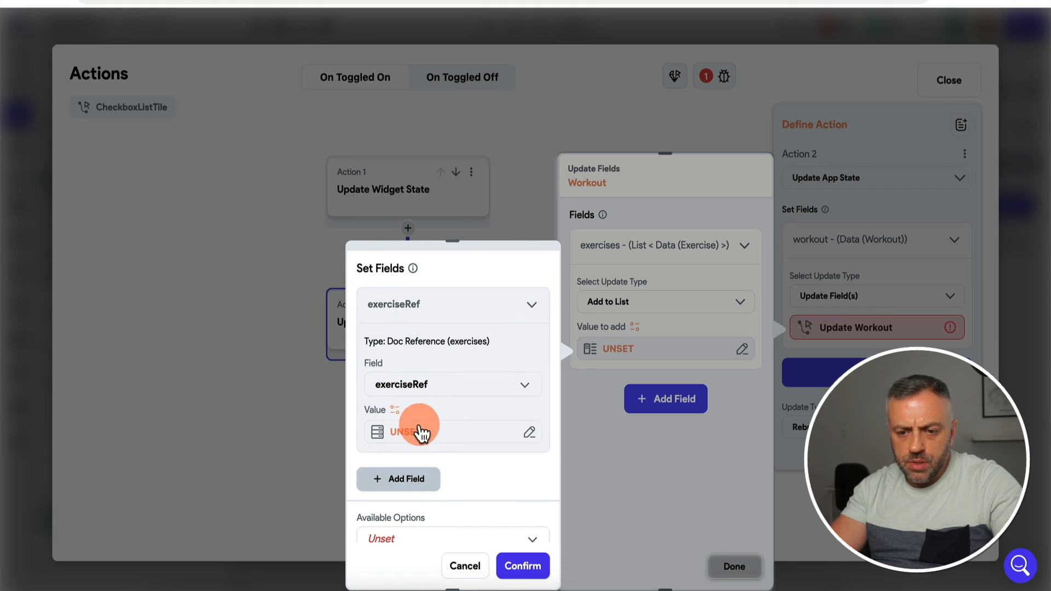
pyautogui.click(425, 432)
pyautogui.click(249, 389)
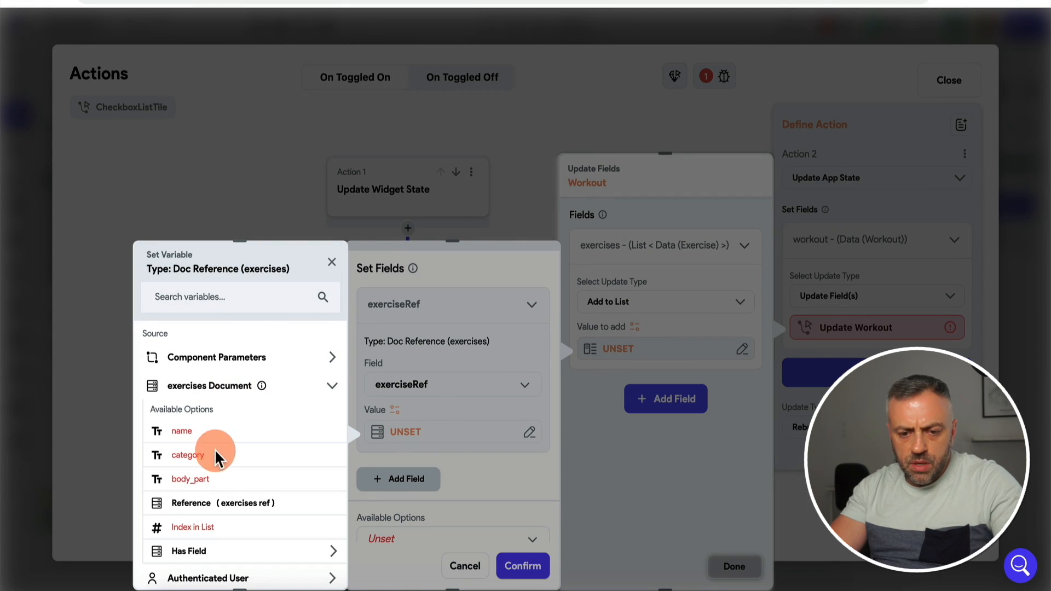
pyautogui.click(213, 511)
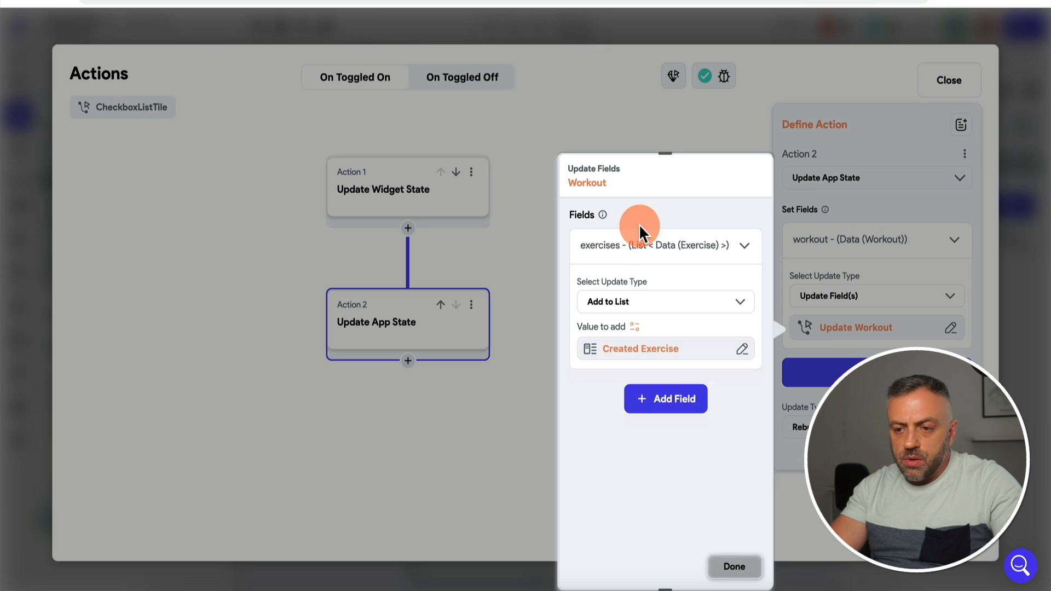
pyautogui.click(602, 303)
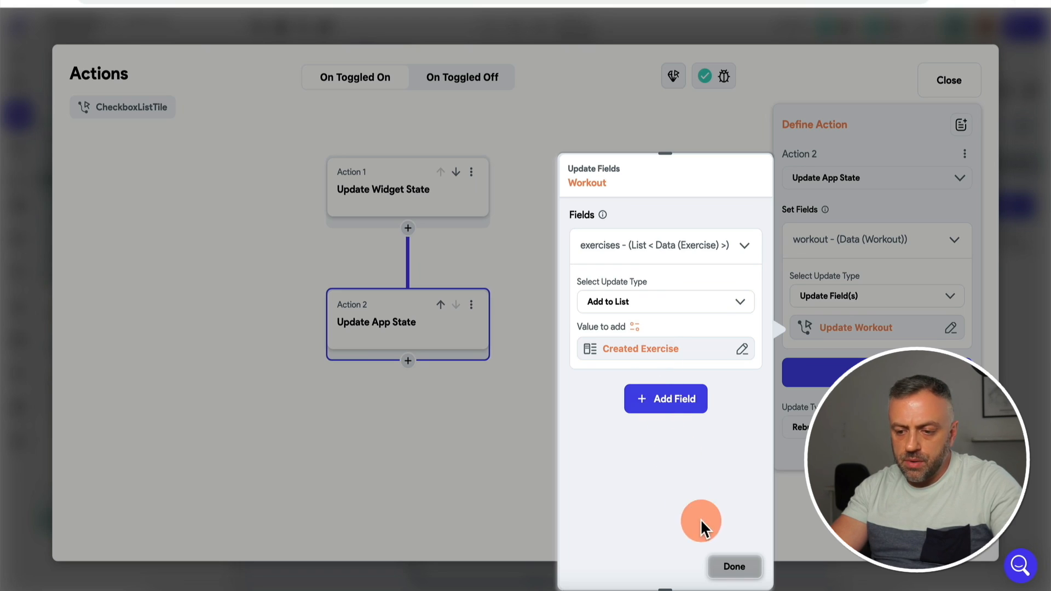
pyautogui.click(734, 567)
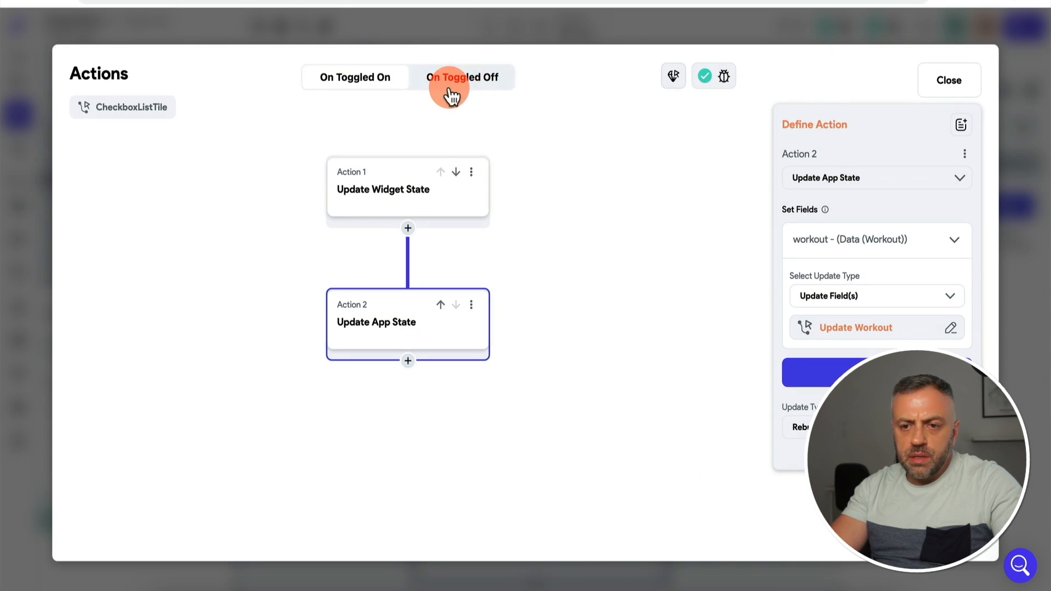
pyautogui.click(1012, 277)
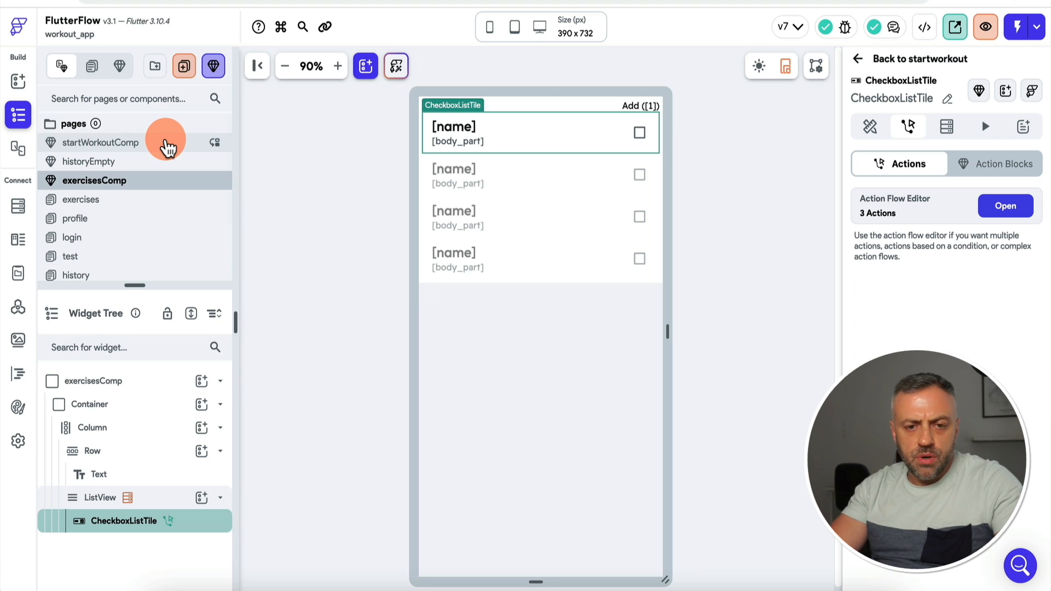
# Step: In startWorkoutComp, change the Hello World text to 'Timer...'
pyautogui.click(142, 149)
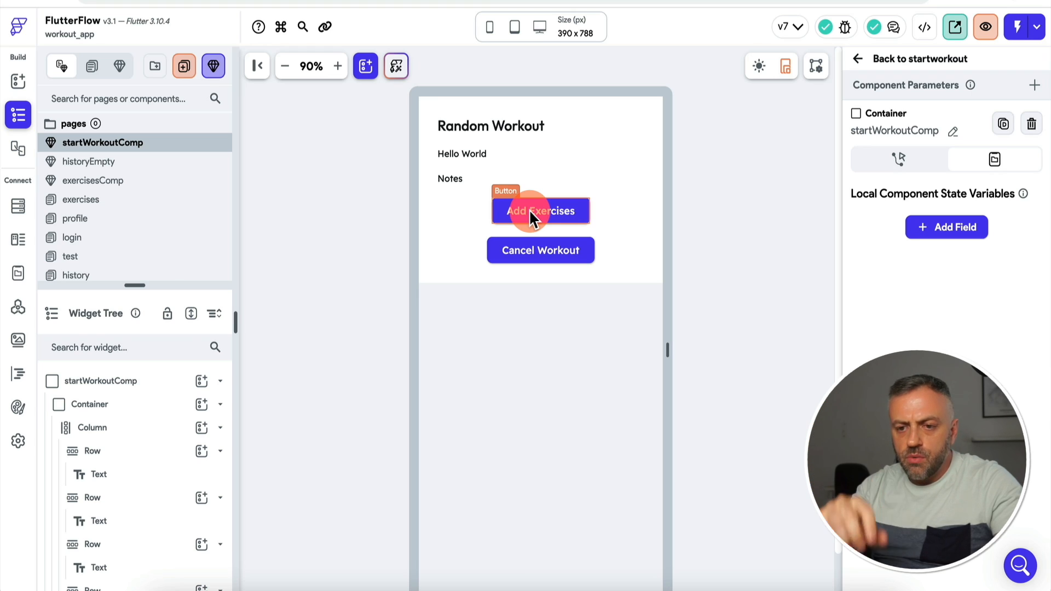
pyautogui.click(466, 152)
pyautogui.press('super+a')
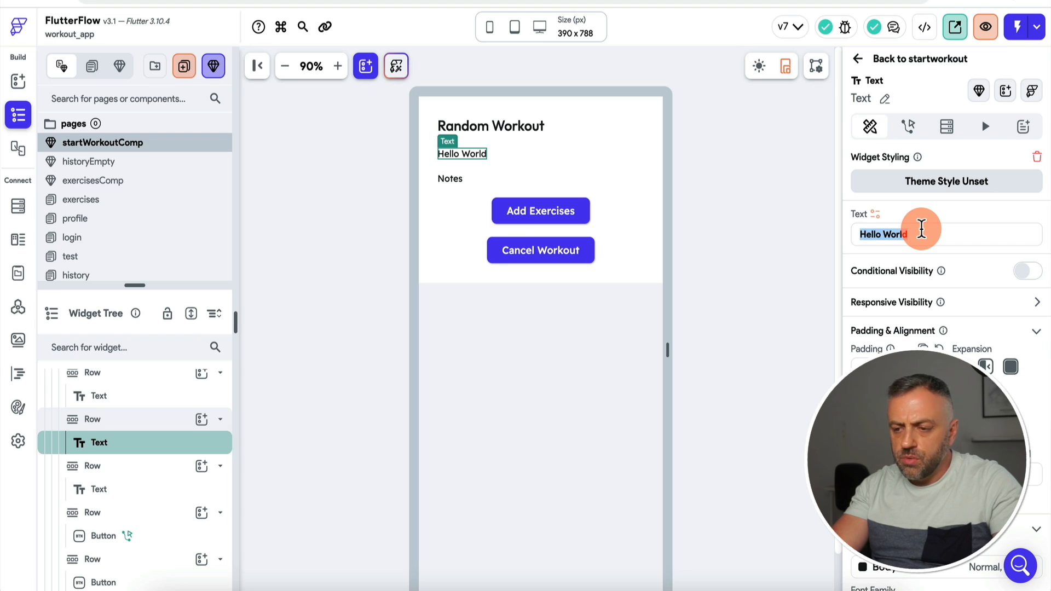
pyautogui.write('Timer...')
# Step: Insert a ListView into the column and move it just below Notes
pyautogui.click(454, 176)
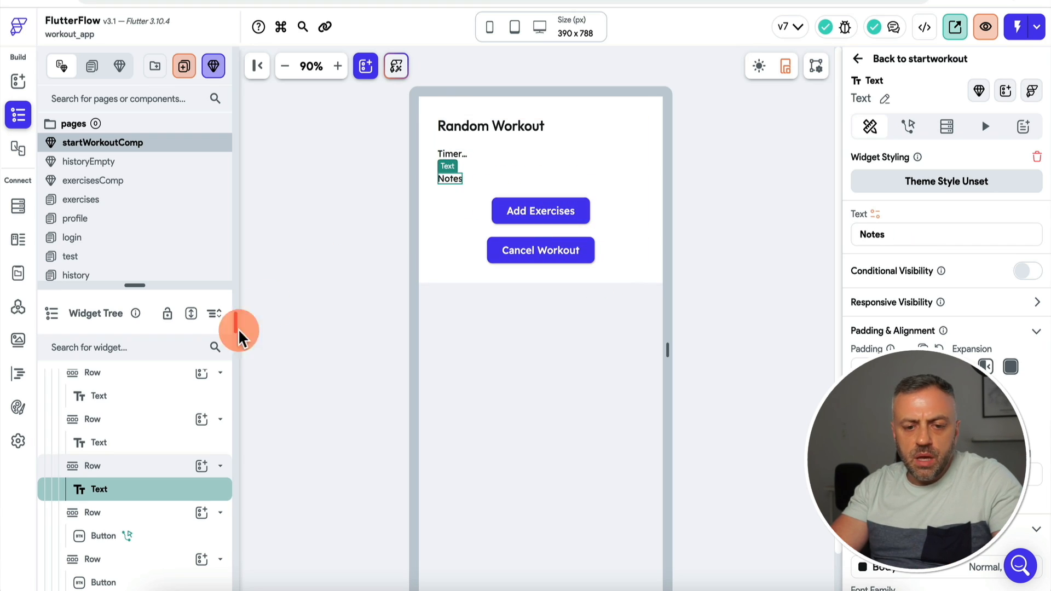
pyautogui.scroll(3, 141, 520)
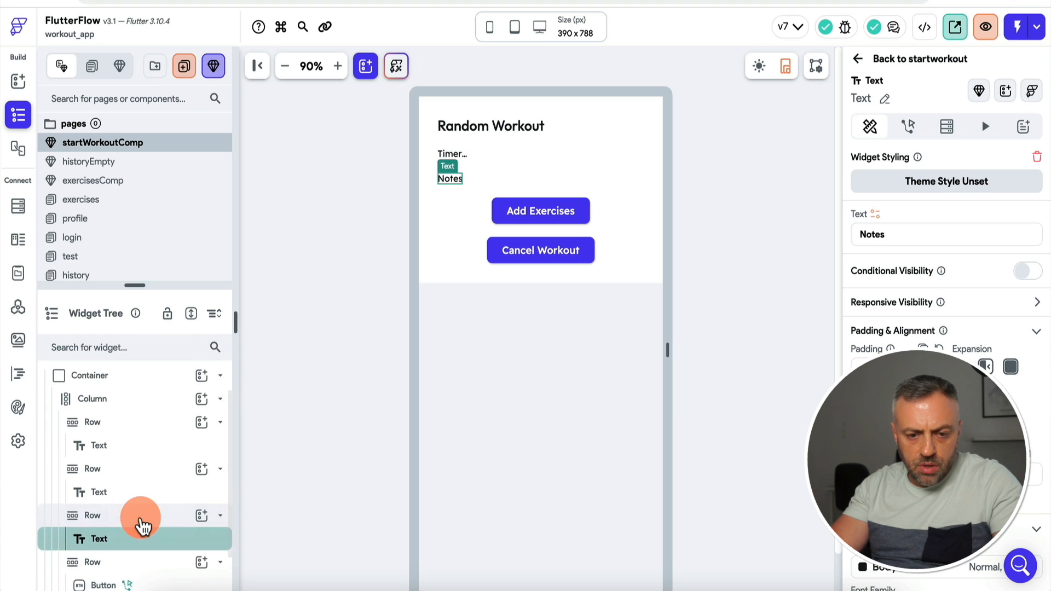
pyautogui.click(202, 419)
pyautogui.write('list')
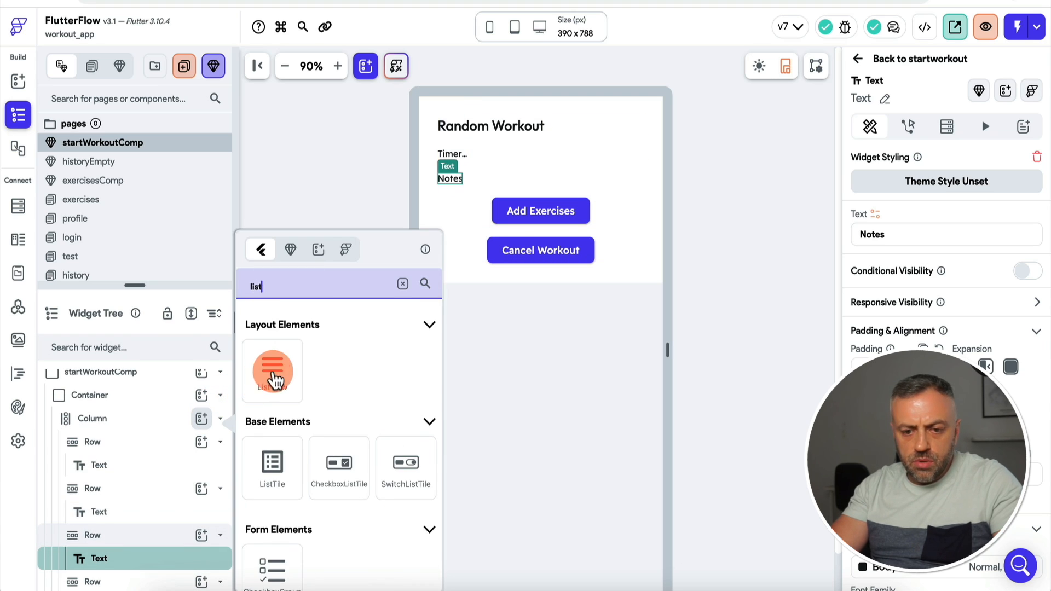
pyautogui.click(275, 367)
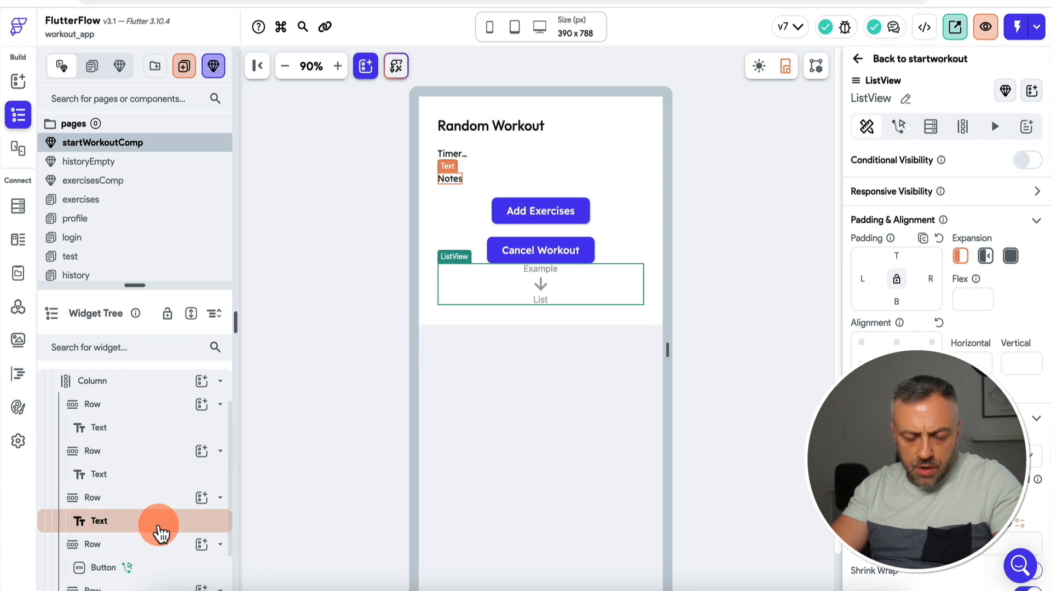
pyautogui.scroll(-1, 156, 531)
pyautogui.moveTo(144, 581); pyautogui.dragTo(134, 481)
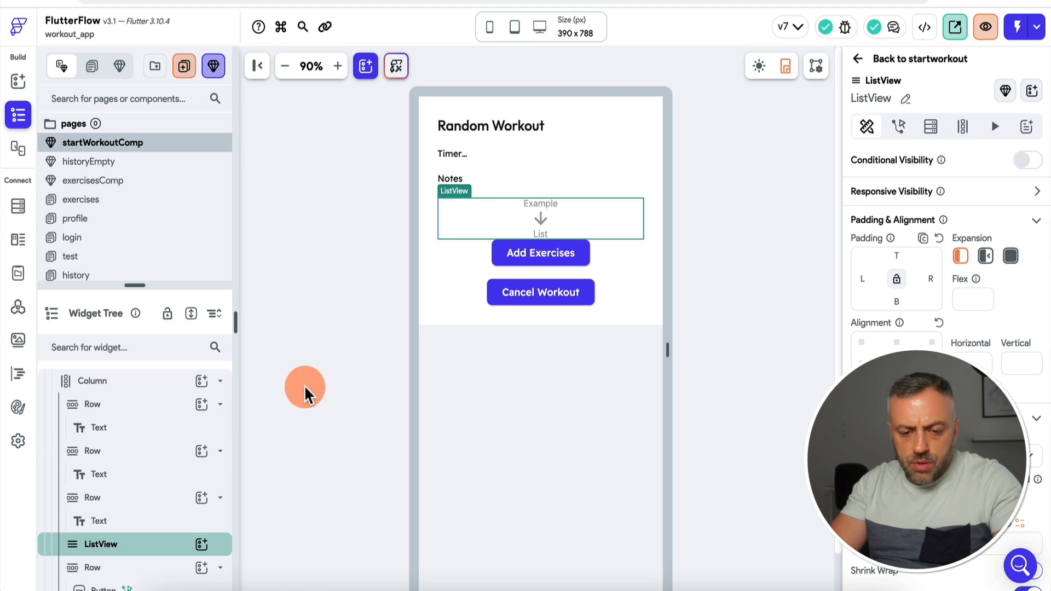
# Step: Put a Text widget inside the ListView and give the ListView padding 10
pyautogui.click(203, 546)
pyautogui.write('tex')
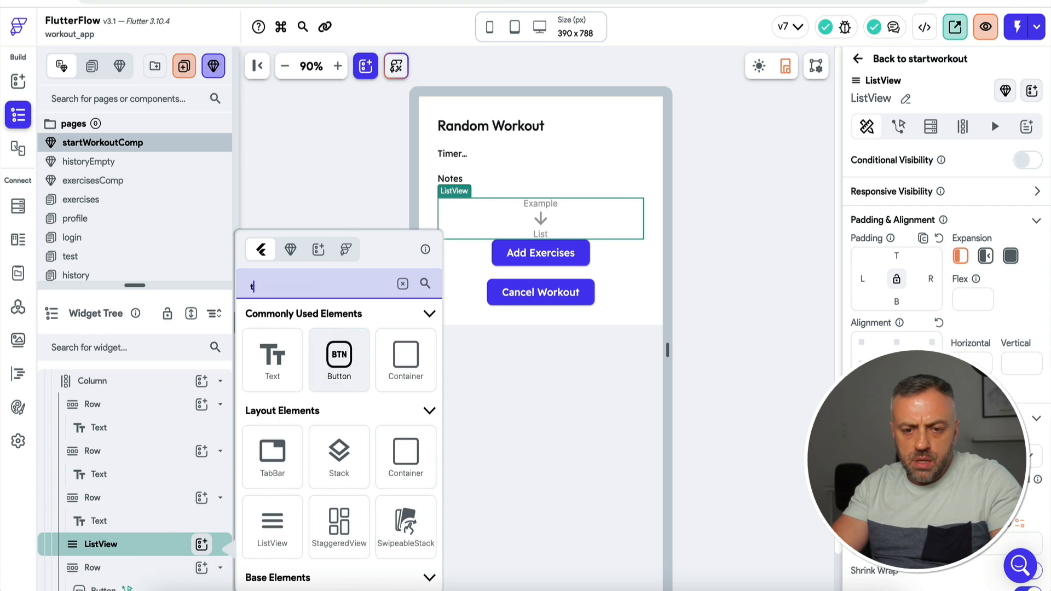
pyautogui.click(276, 374)
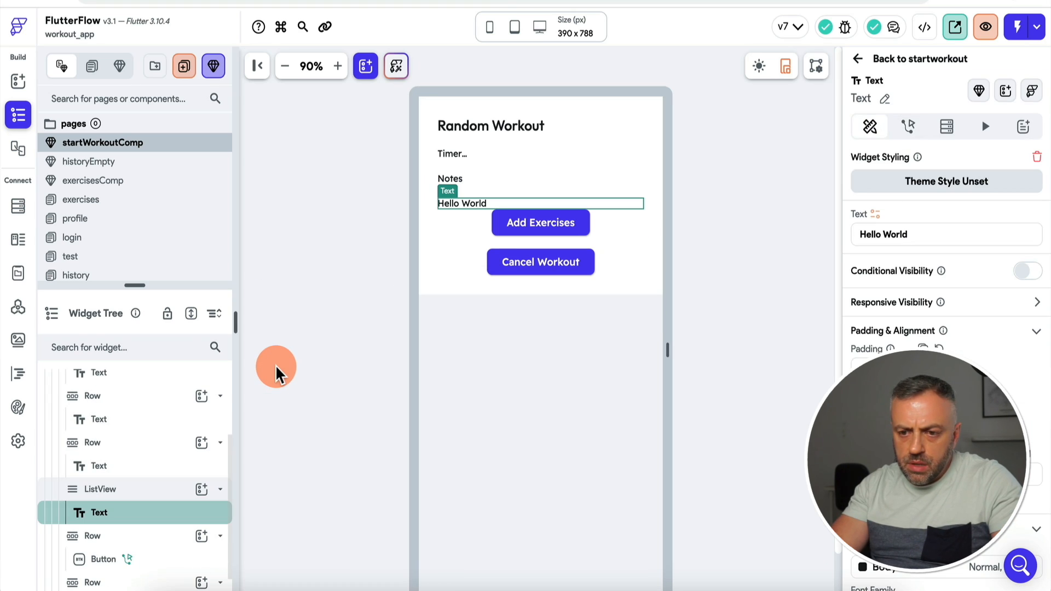
pyautogui.click(126, 491)
pyautogui.click(896, 258)
pyautogui.write('10')
pyautogui.click(738, 267)
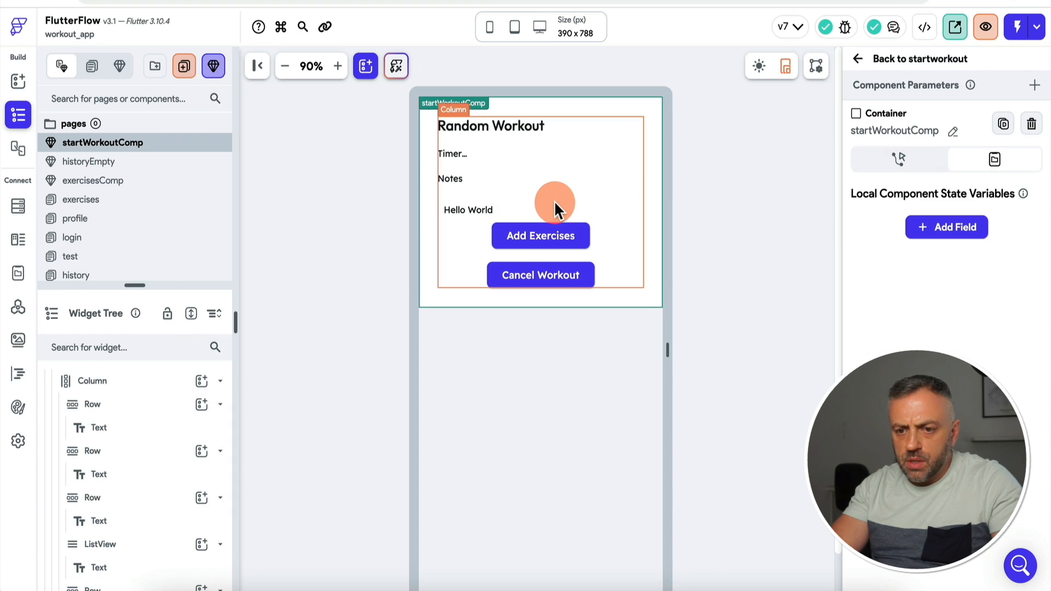
pyautogui.click(470, 210)
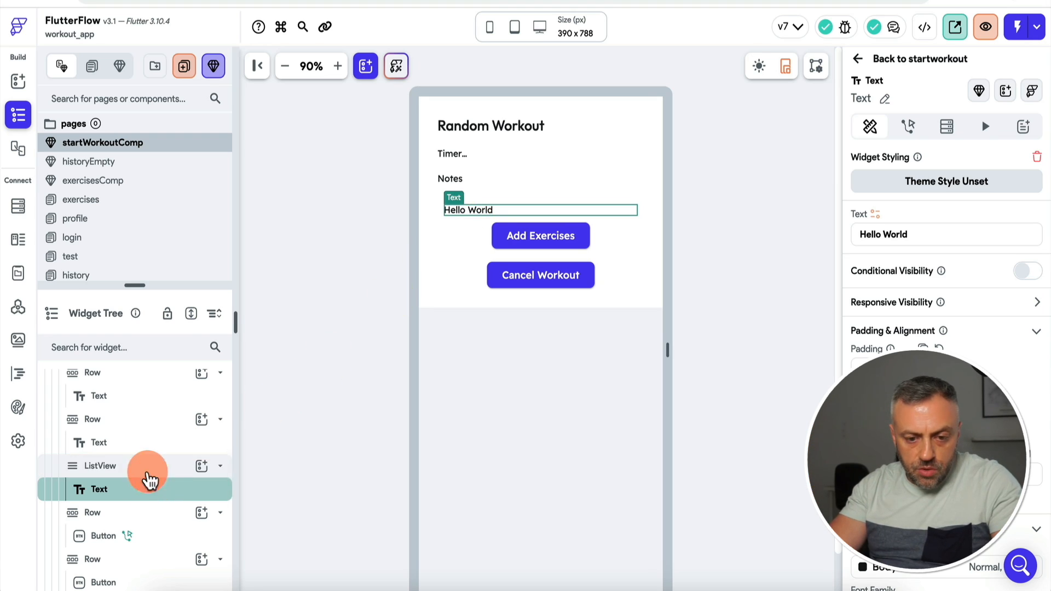
pyautogui.click(120, 467)
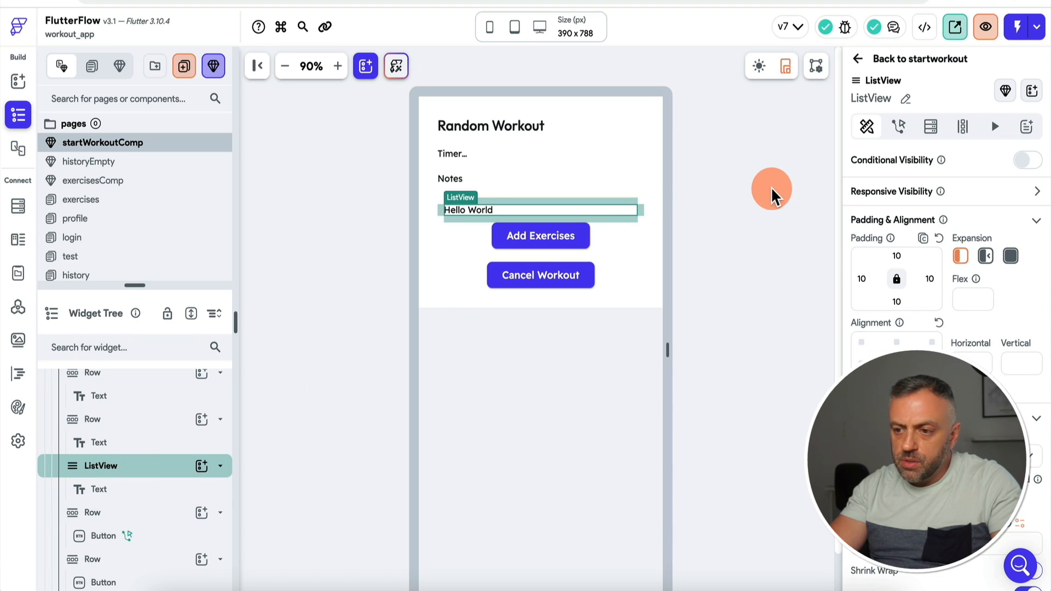
# Step: Generate the ListView's children from the workout app state's exercises field, naming each item 'exe'
pyautogui.click(930, 126)
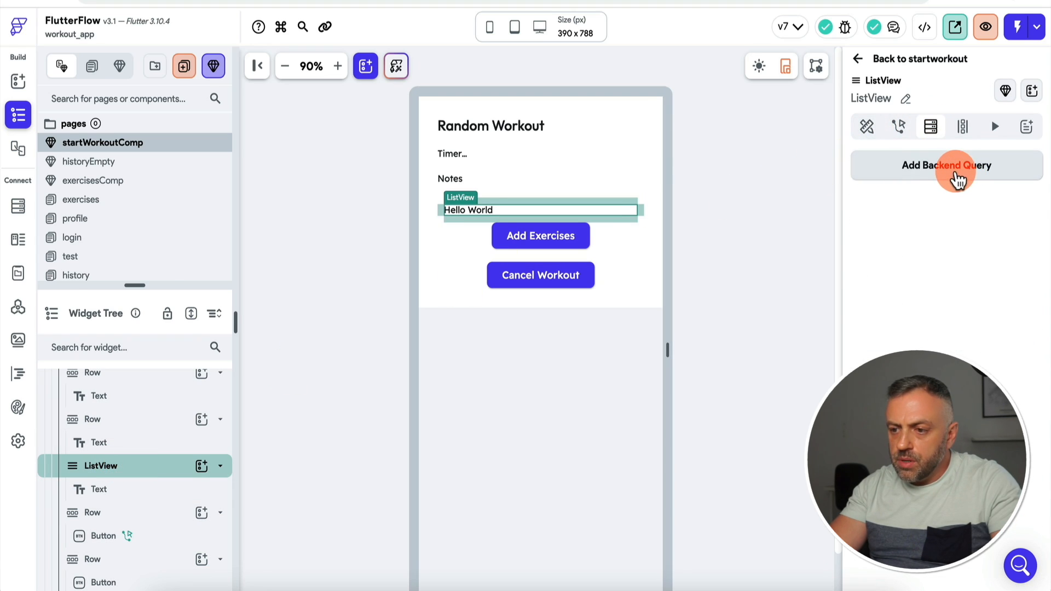
pyautogui.click(963, 127)
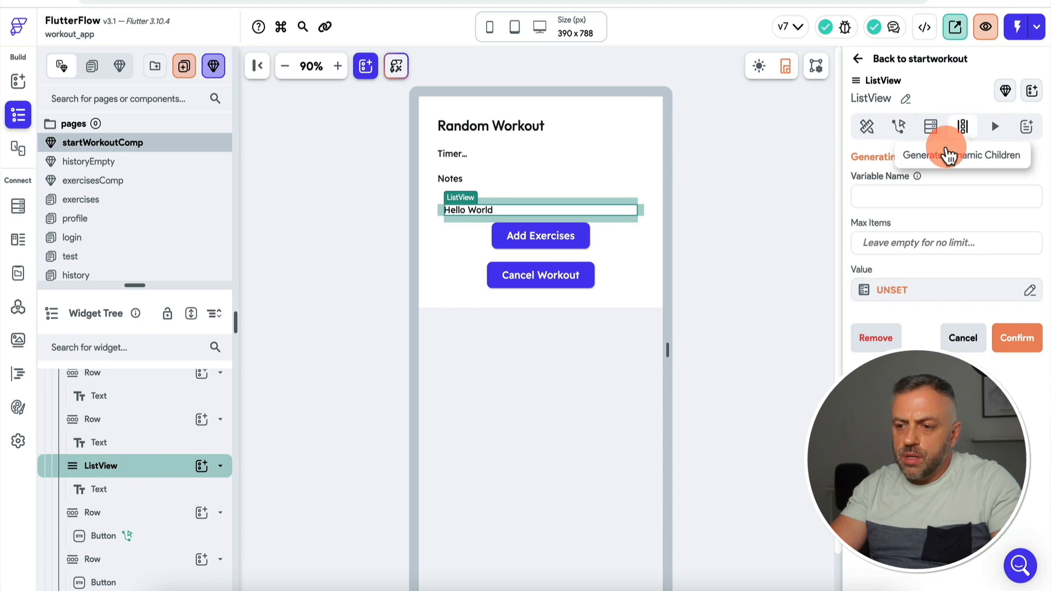
pyautogui.click(910, 290)
pyautogui.click(682, 446)
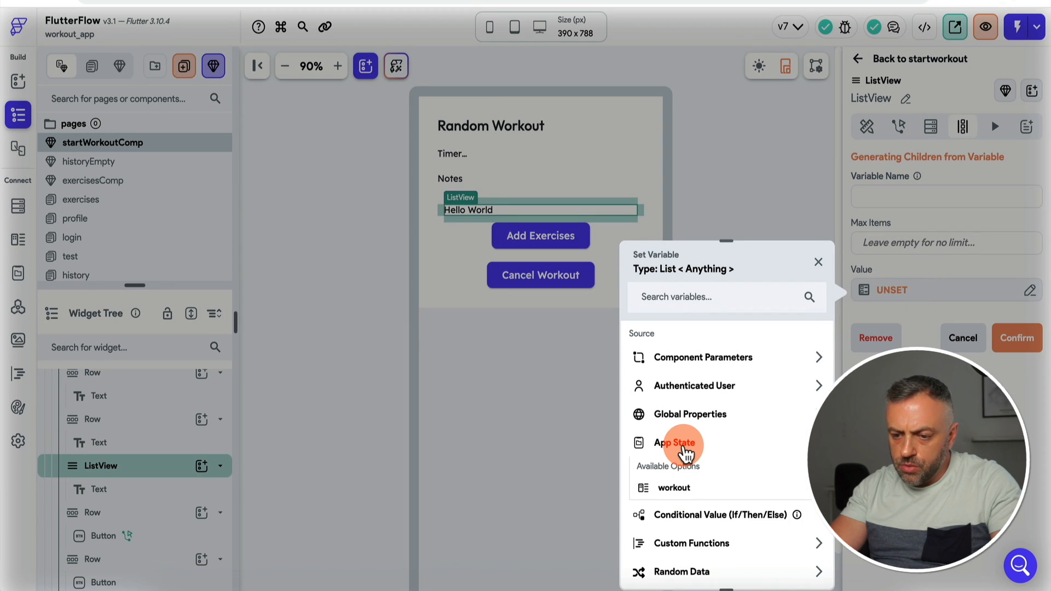
pyautogui.click(685, 499)
pyautogui.click(705, 386)
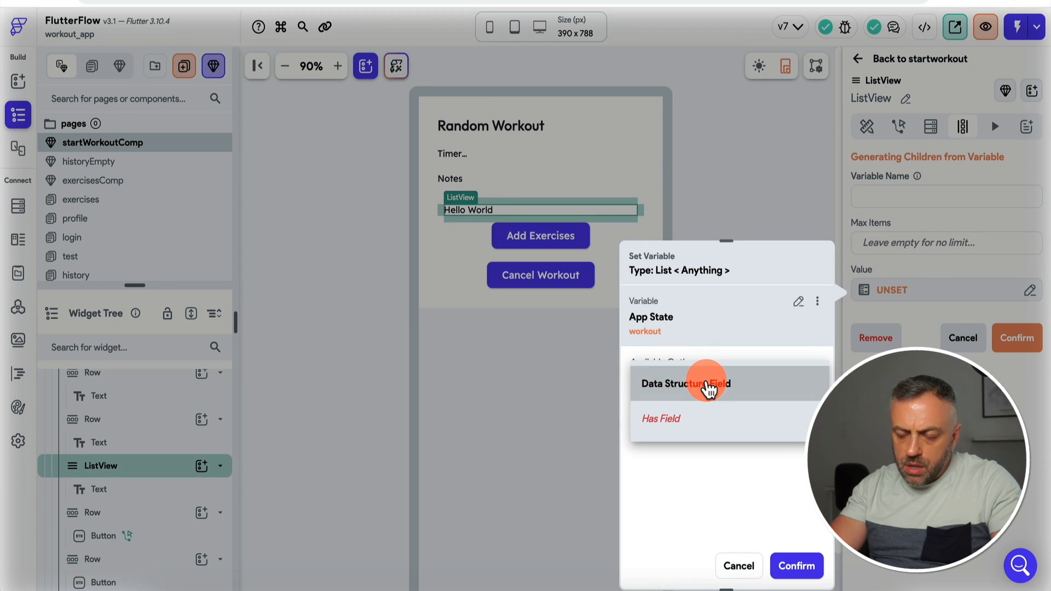
pyautogui.click(708, 389)
pyautogui.click(687, 436)
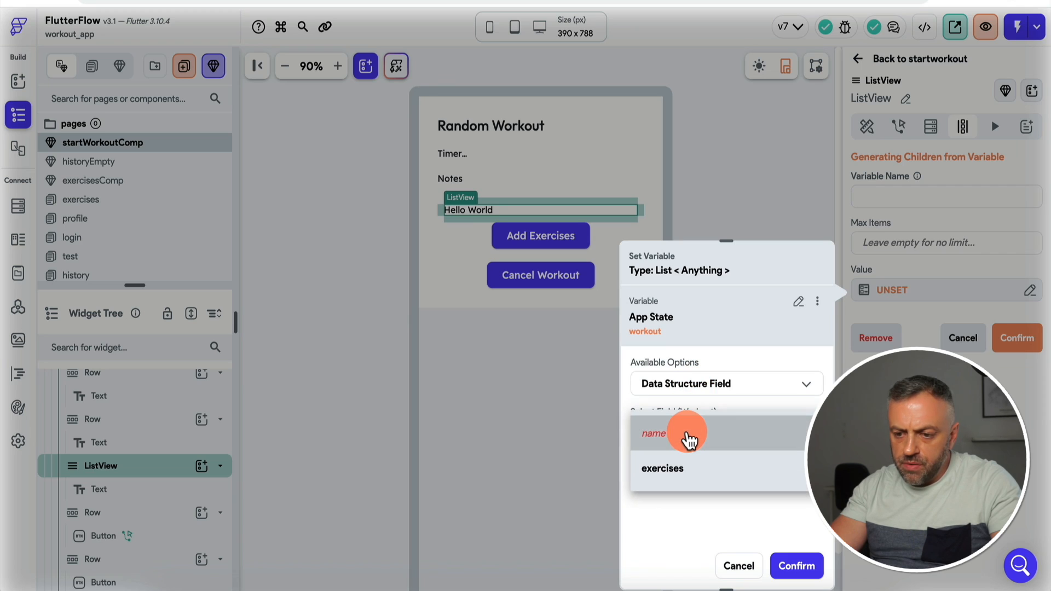
pyautogui.click(678, 470)
pyautogui.click(779, 253)
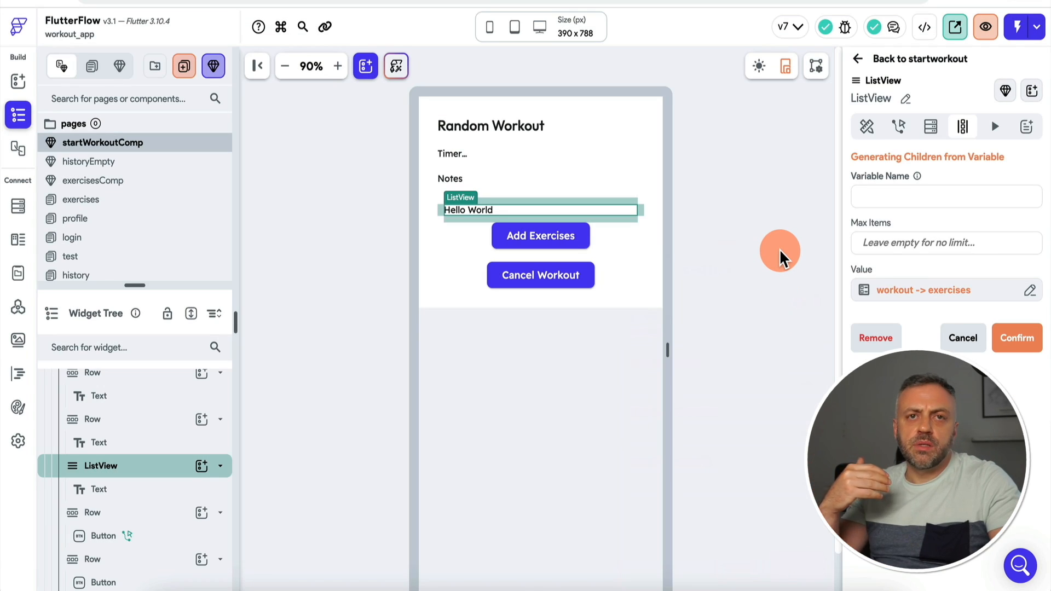
pyautogui.click(891, 195)
pyautogui.write('exercise')
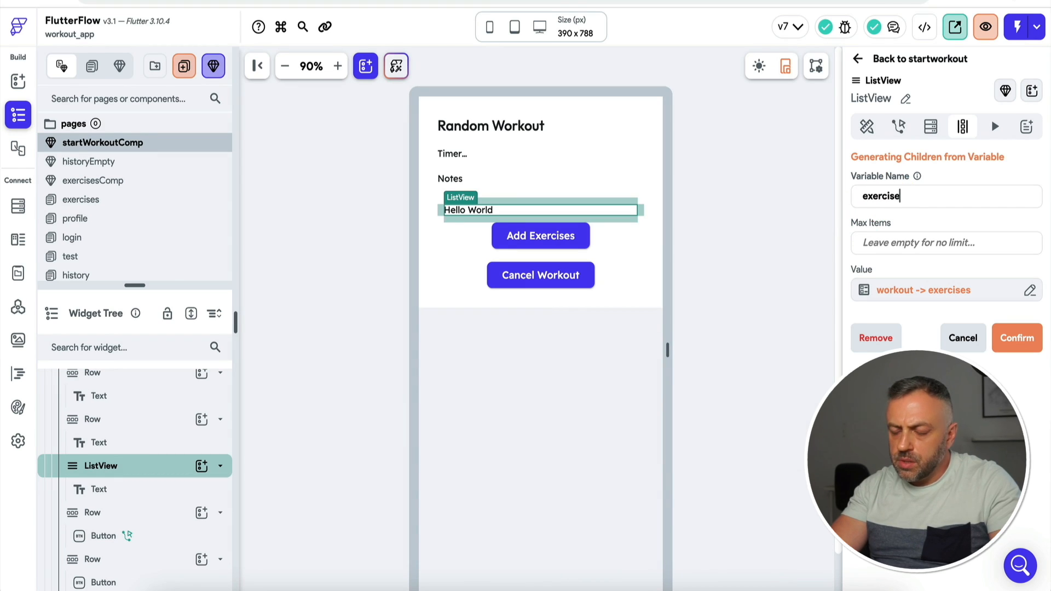
pyautogui.click(475, 210)
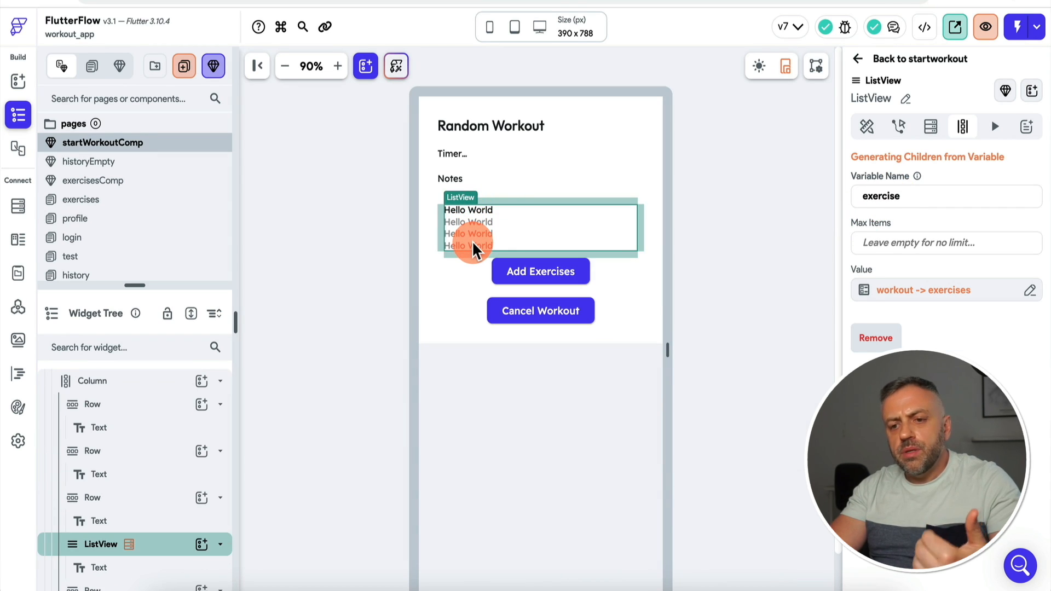
# Step: Select the text inside the list, then view the Exercise data type's fields
pyautogui.click(141, 570)
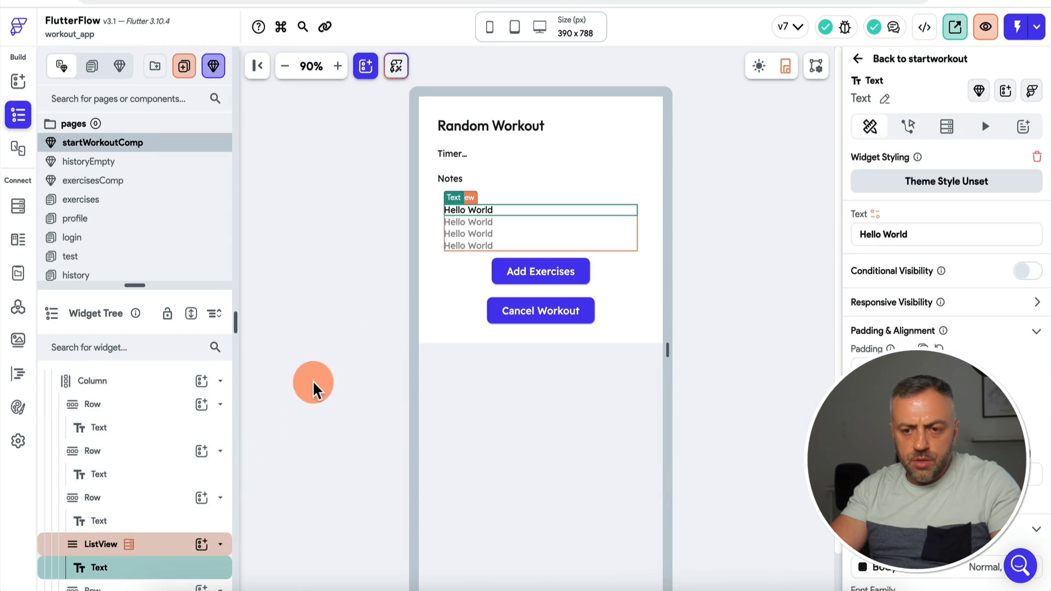
pyautogui.click(475, 210)
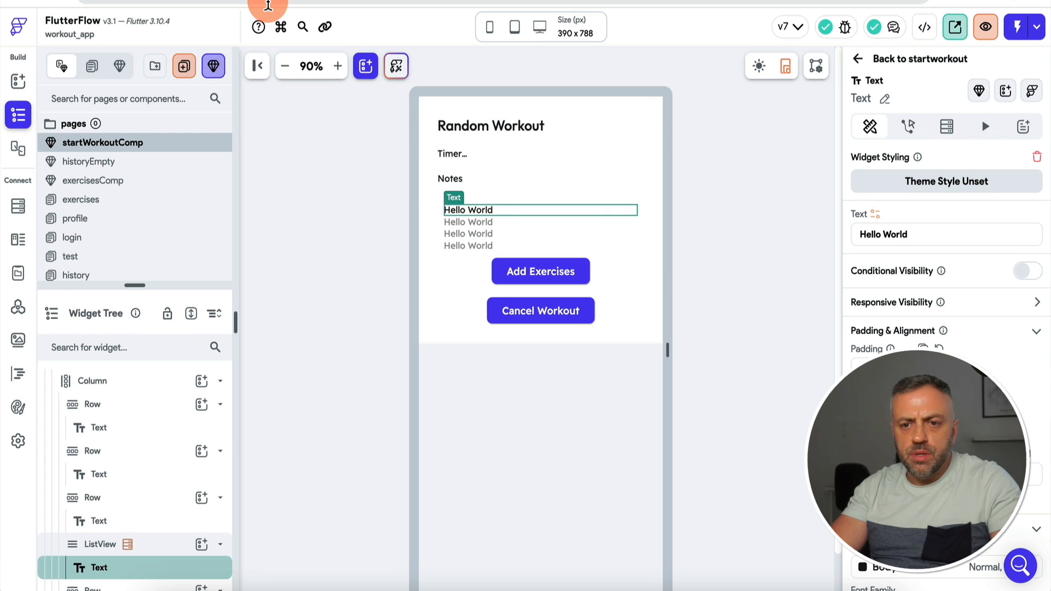
pyautogui.click(18, 239)
pyautogui.click(96, 197)
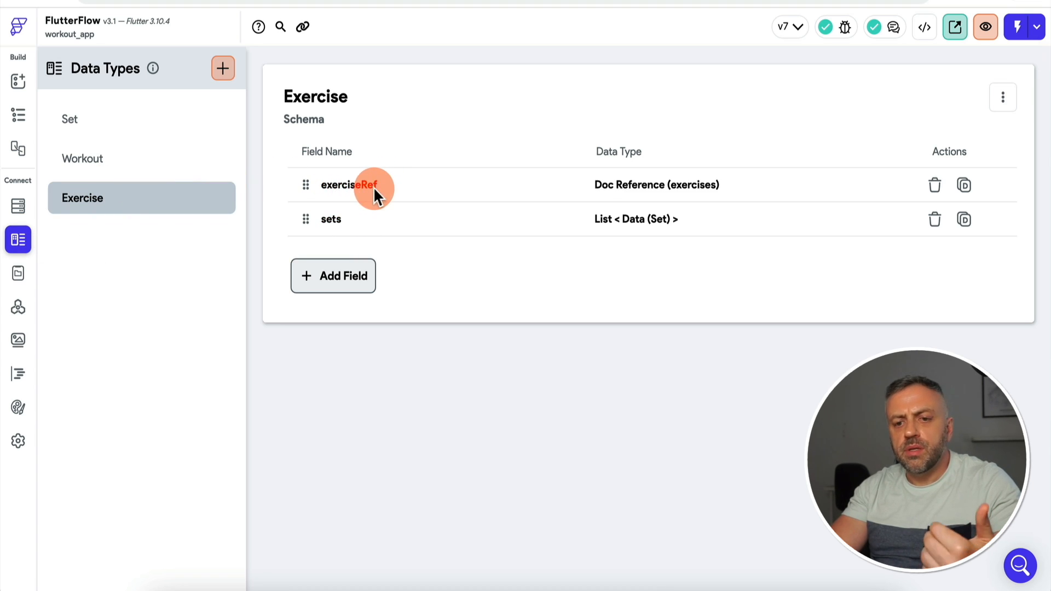
# Step: Add a Document from Reference backend query on the exercises collection to the Text
pyautogui.click(19, 81)
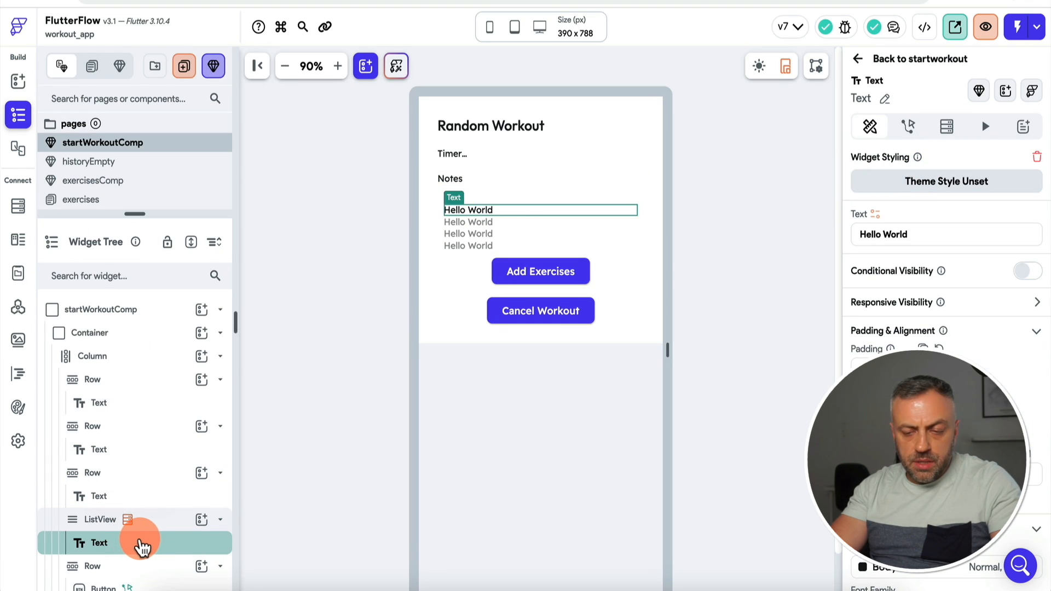
pyautogui.click(946, 129)
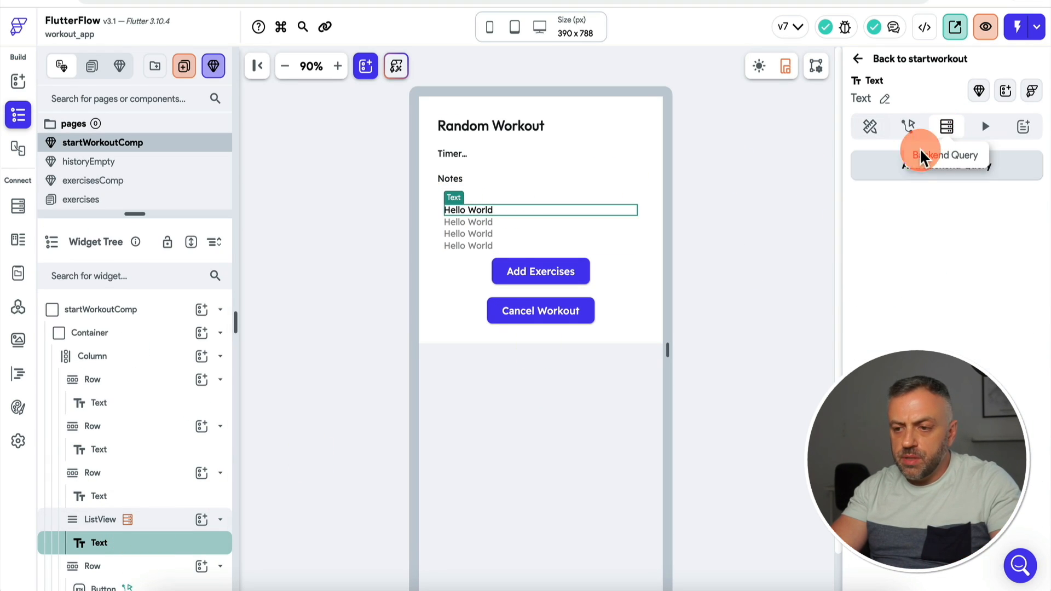
pyautogui.click(972, 174)
pyautogui.click(691, 164)
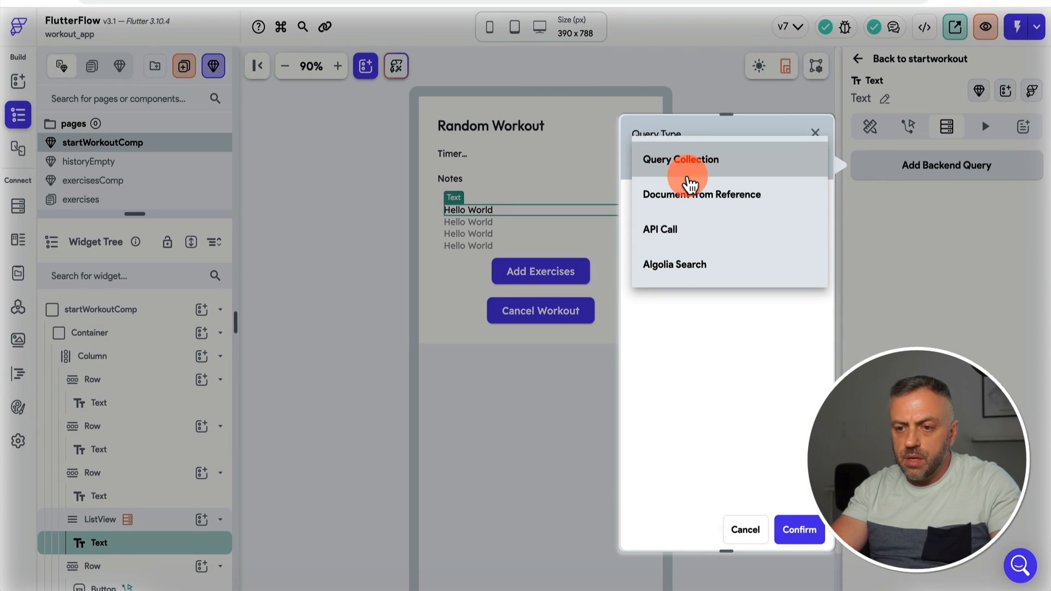
pyautogui.click(690, 192)
pyautogui.click(701, 244)
pyautogui.click(688, 270)
# Step: Use the exercise item's exerciseRef field as the query's reference and confirm it
pyautogui.click(688, 273)
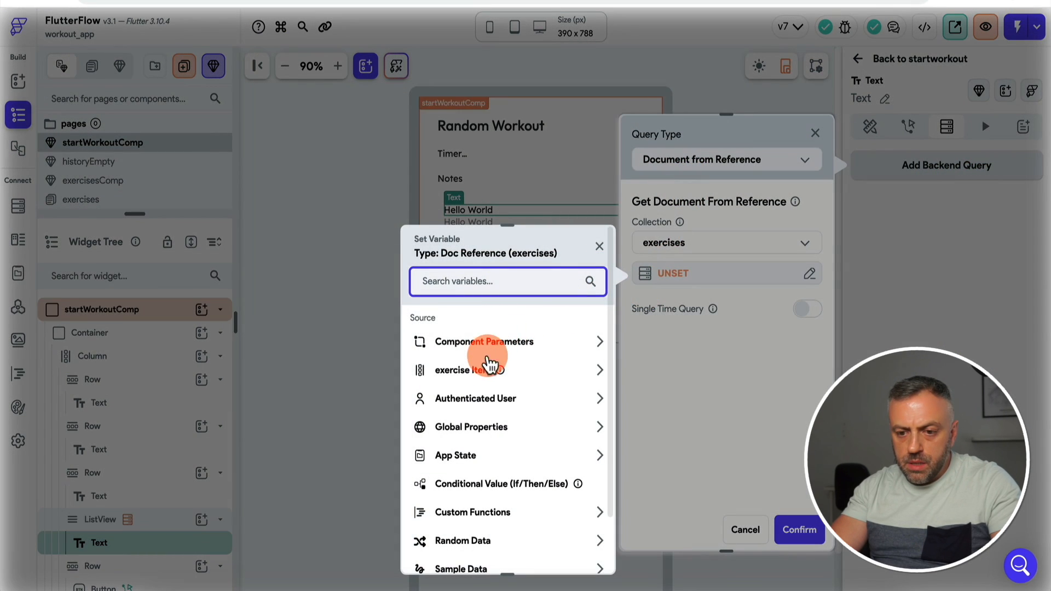
pyautogui.click(474, 368)
pyautogui.click(489, 362)
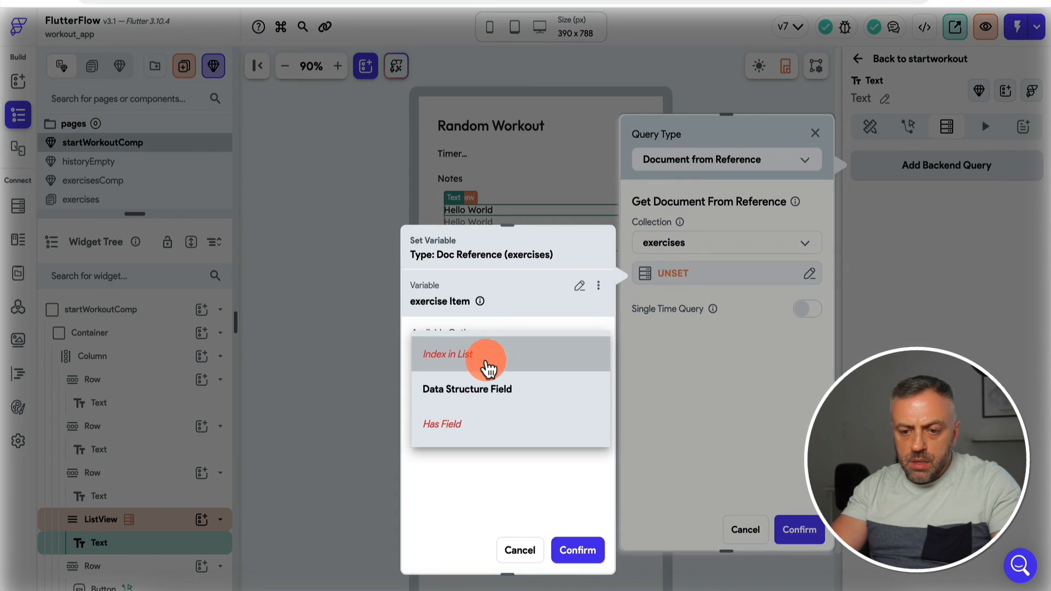
pyautogui.click(475, 387)
pyautogui.click(468, 405)
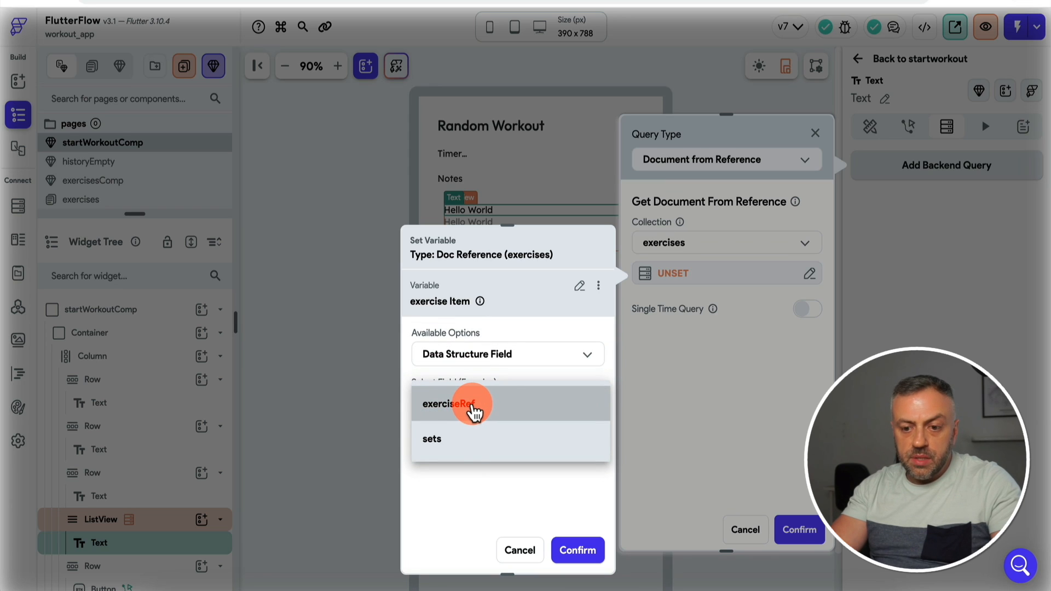
pyautogui.click(468, 411)
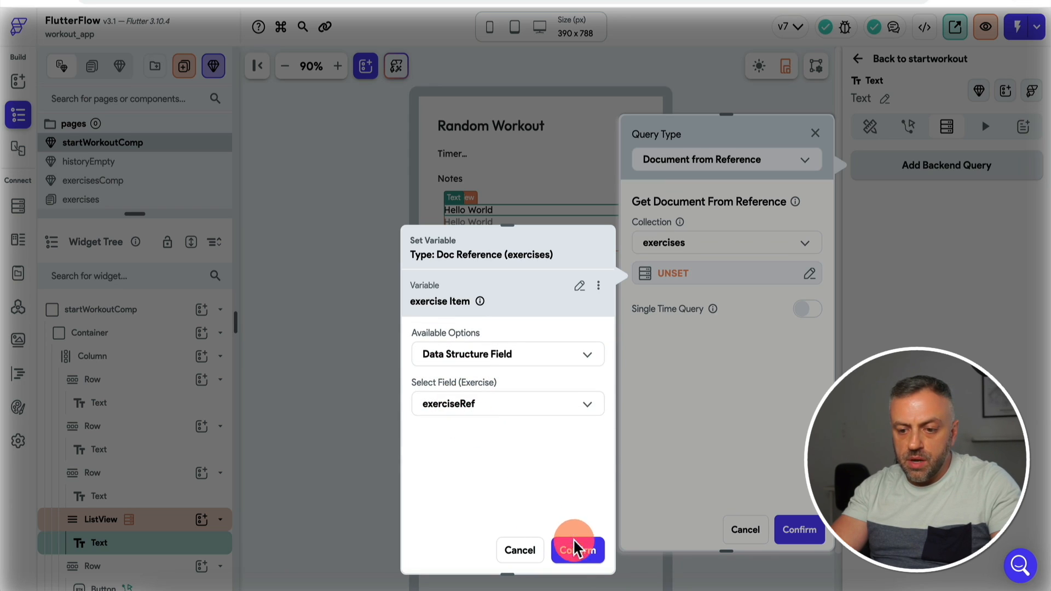
pyautogui.click(575, 546)
pyautogui.click(794, 532)
# Step: Bind the Text to the exercises document's name field
pyautogui.click(870, 125)
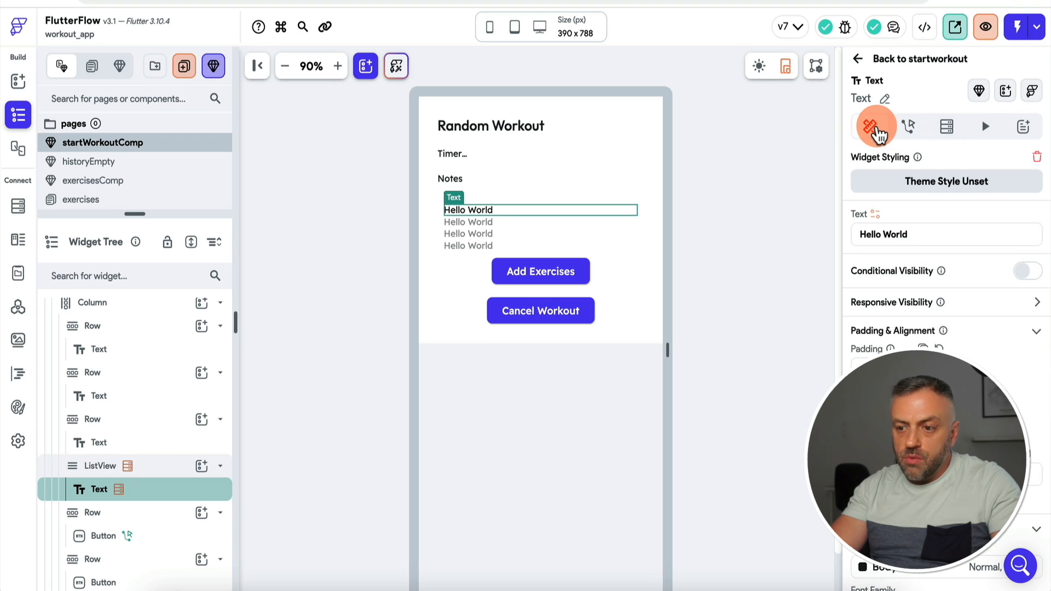
pyautogui.click(876, 215)
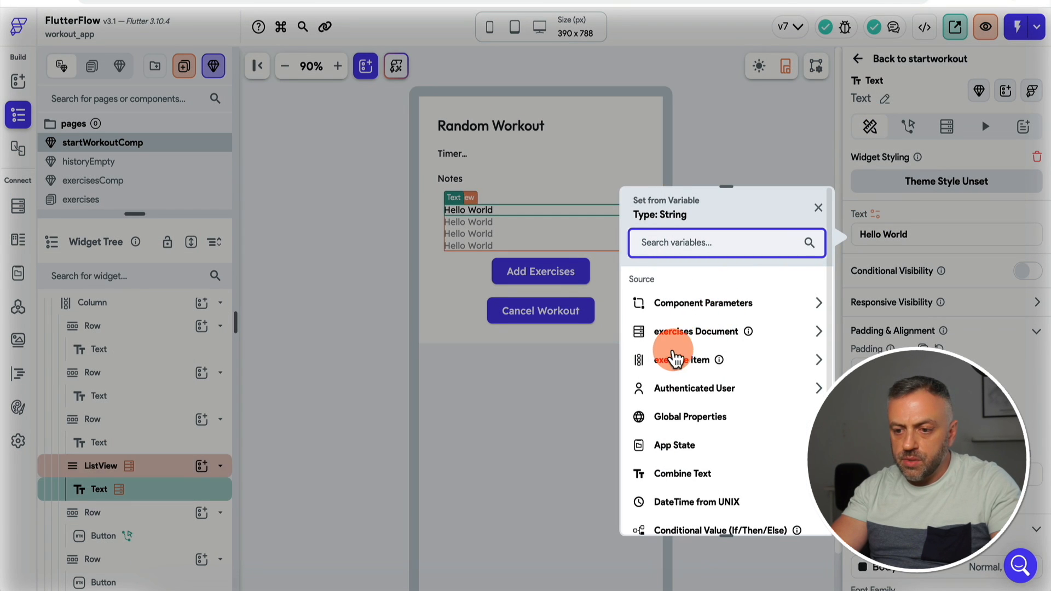
pyautogui.click(702, 332)
pyautogui.click(673, 404)
pyautogui.click(670, 378)
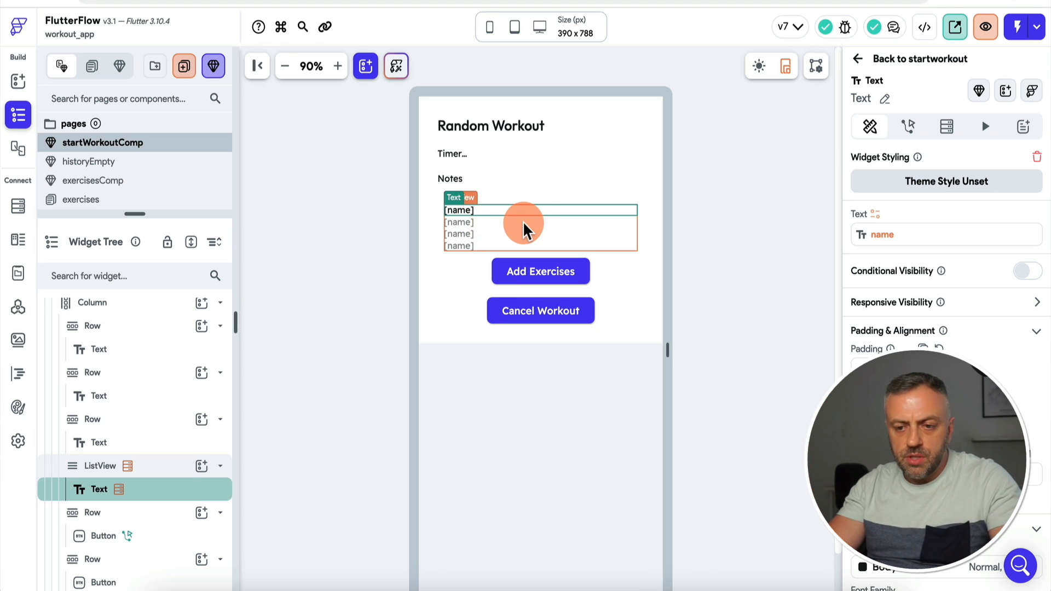
# Step: Reload the test session and start a new workout from the Start Workout screen
pyautogui.click(574, 1)
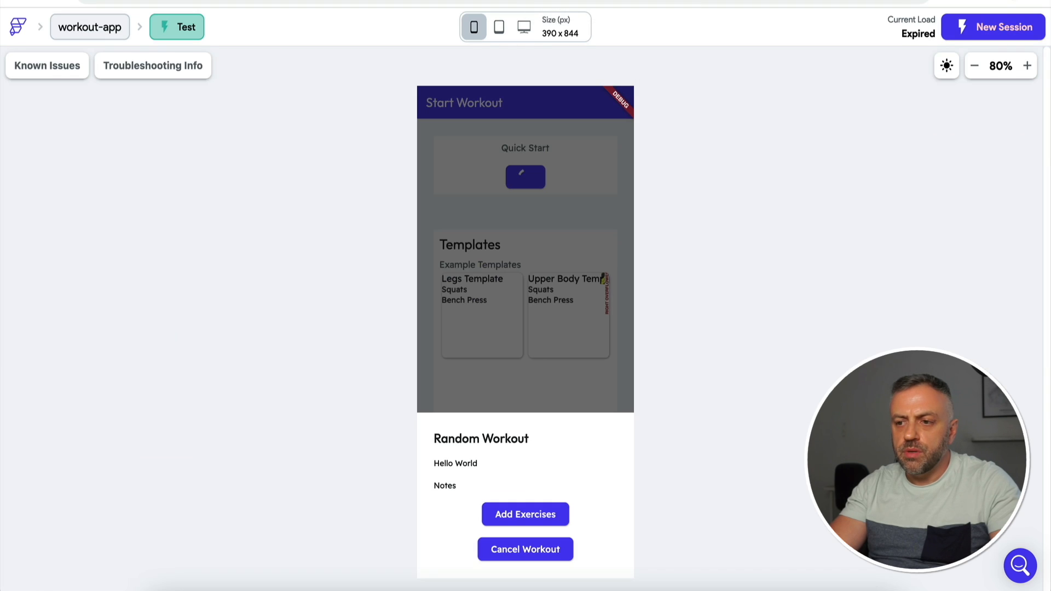
pyautogui.press('super+r')
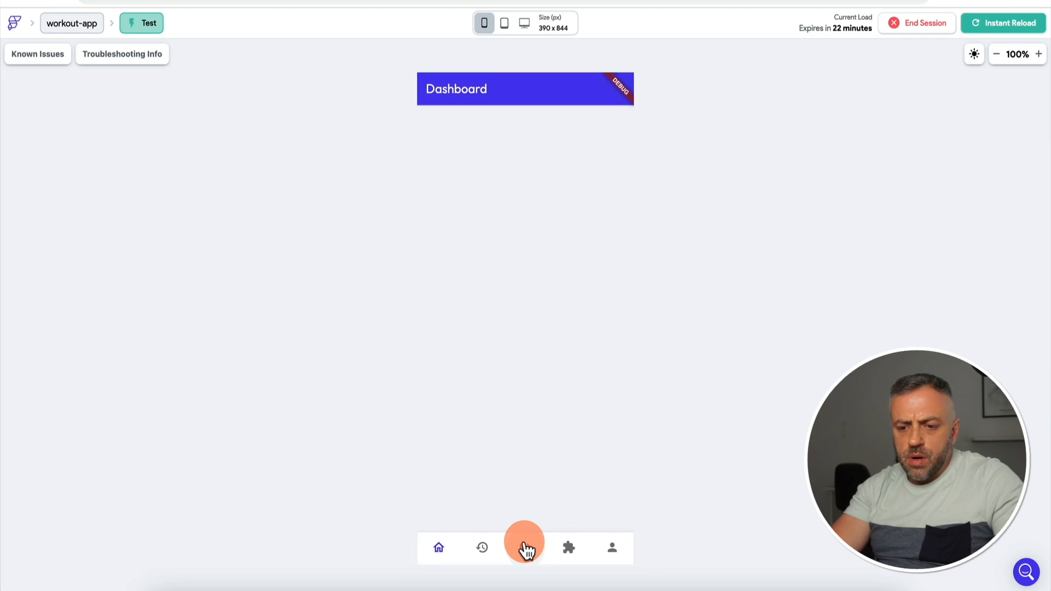
pyautogui.click(525, 548)
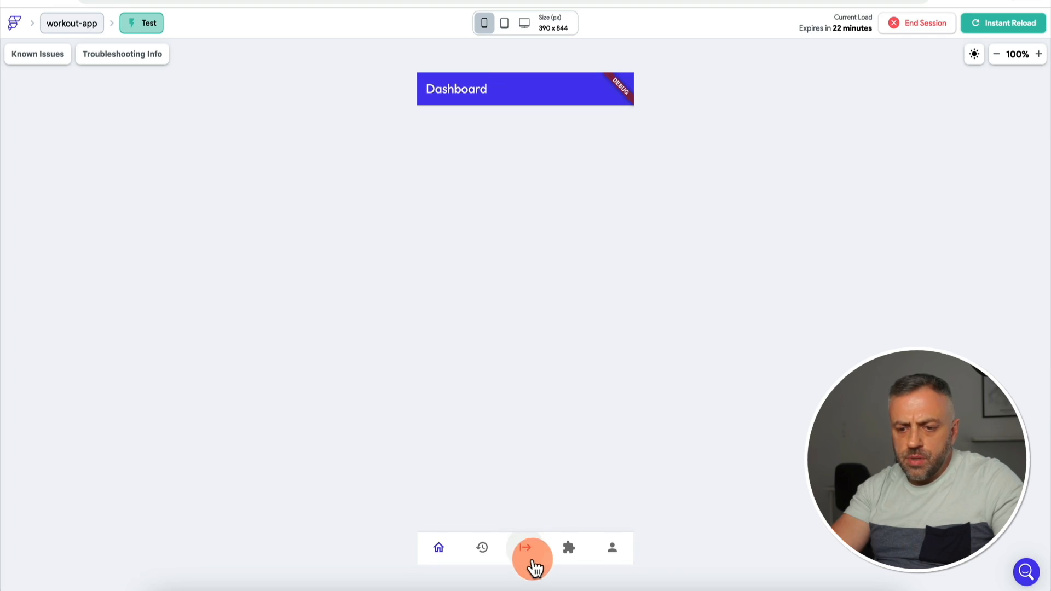
pyautogui.click(541, 167)
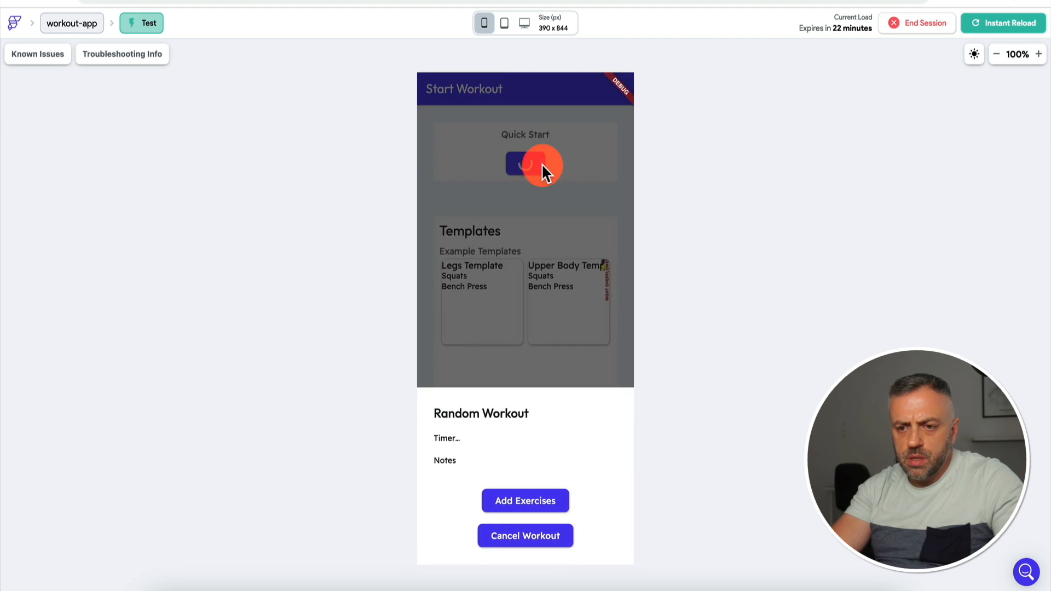
# Step: Add Bench Press and then Squats to the workout through the exercise picker
pyautogui.click(526, 505)
pyautogui.click(614, 508)
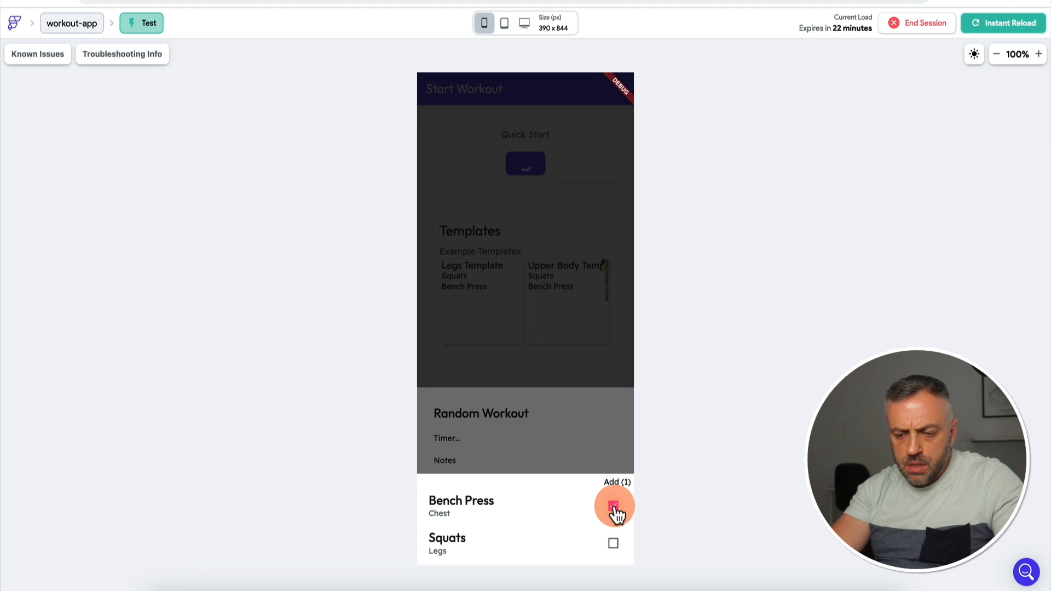
pyautogui.click(613, 507)
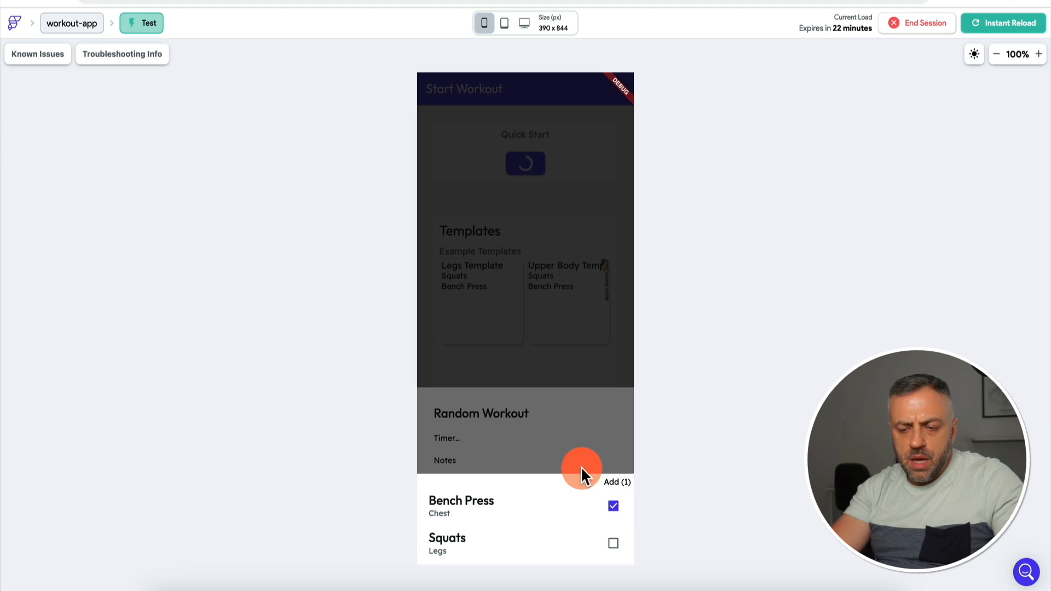
pyautogui.click(617, 481)
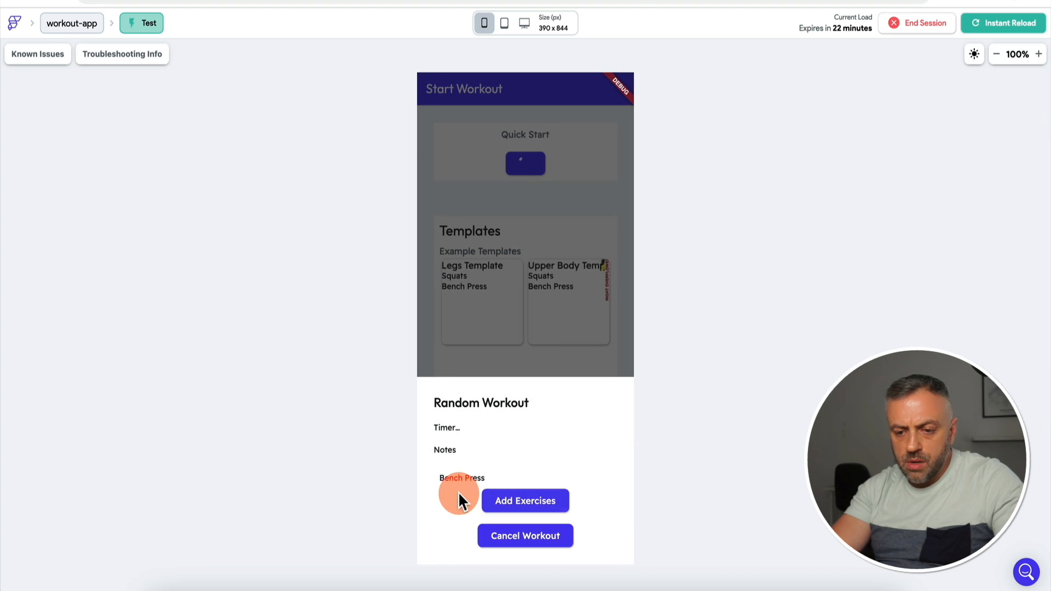
pyautogui.click(521, 500)
pyautogui.click(613, 544)
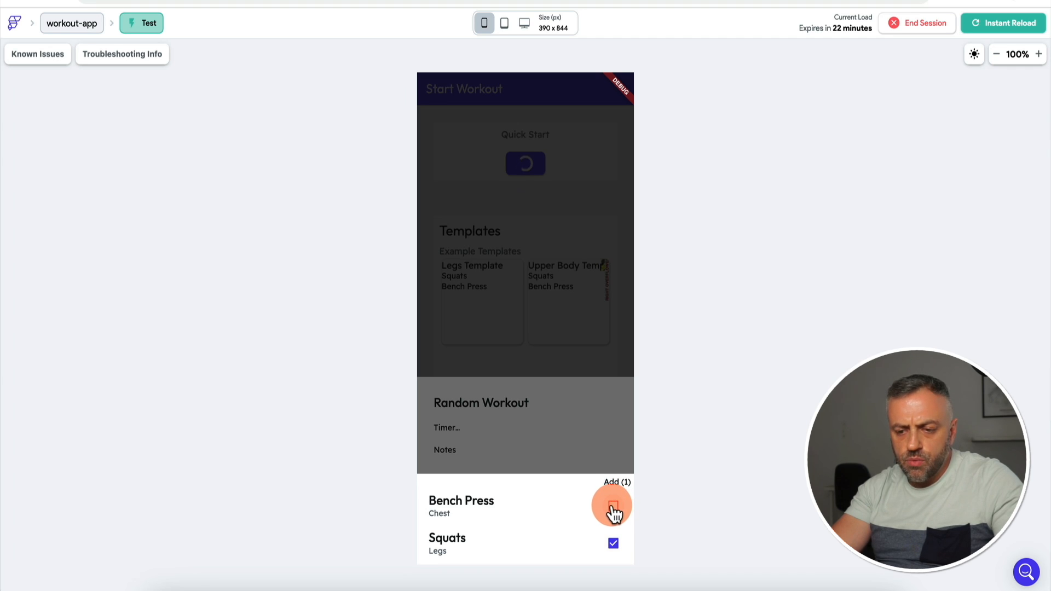
pyautogui.click(572, 441)
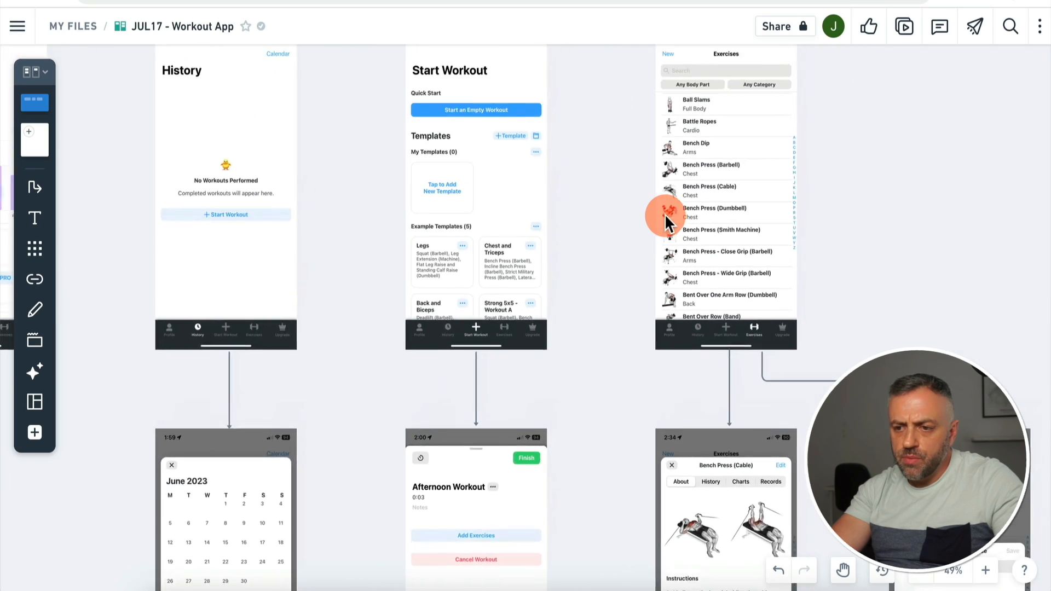
# Step: Scroll the Whimsical board to the Strong 5x5 - Workout A sets-and-reps mockup
pyautogui.scroll(-15, 664, 214)
pyautogui.hscroll(-5, 665, 214)
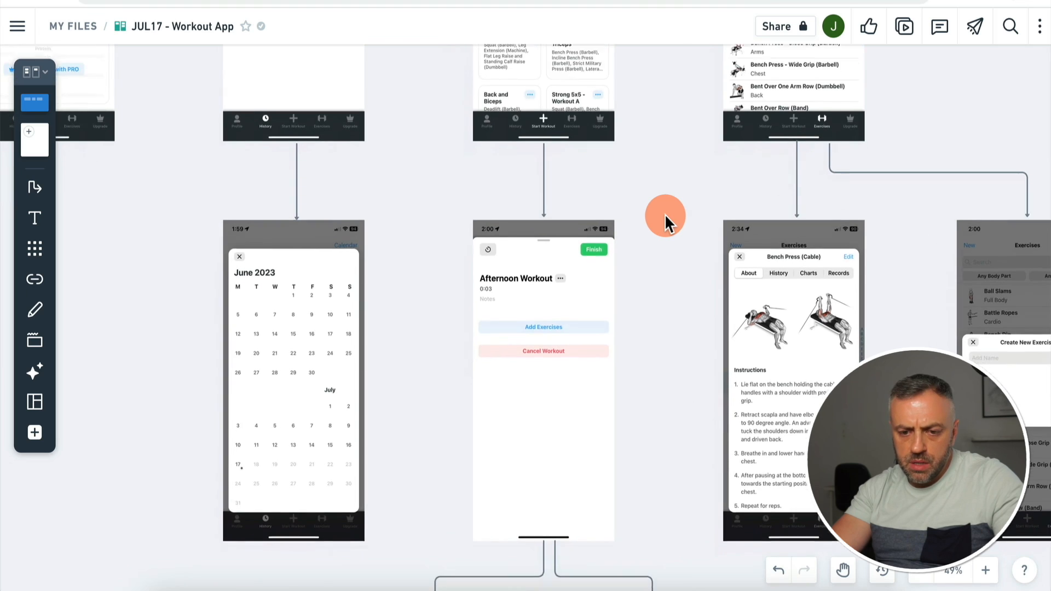
pyautogui.scroll(-2, 664, 214)
pyautogui.hscroll(3, 665, 213)
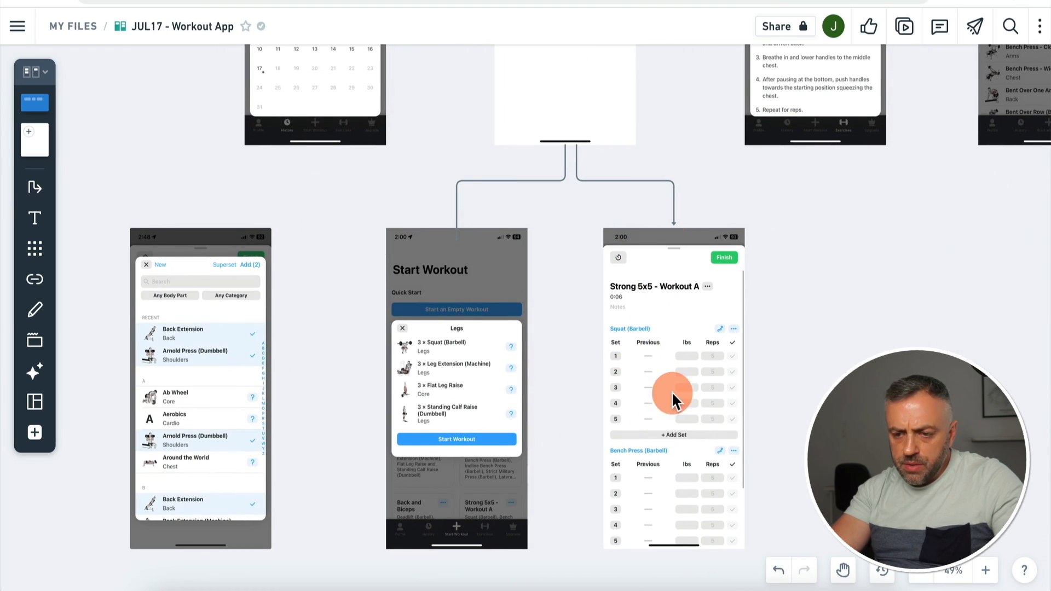
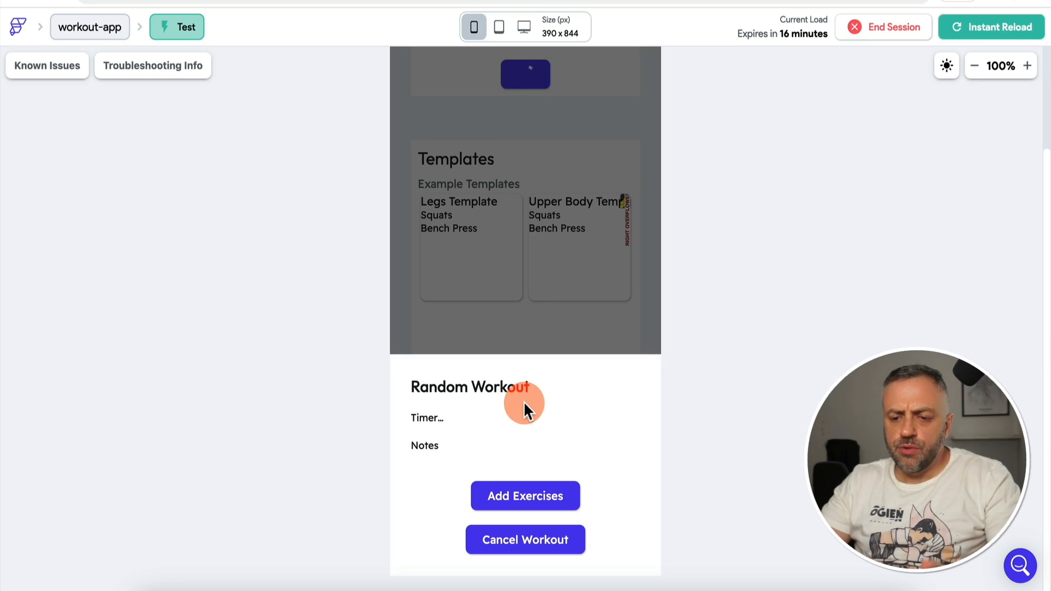
# Step: In the test run, add Bench Press to the Random Workout and reopen the picker, where it shows unchecked
pyautogui.click(528, 502)
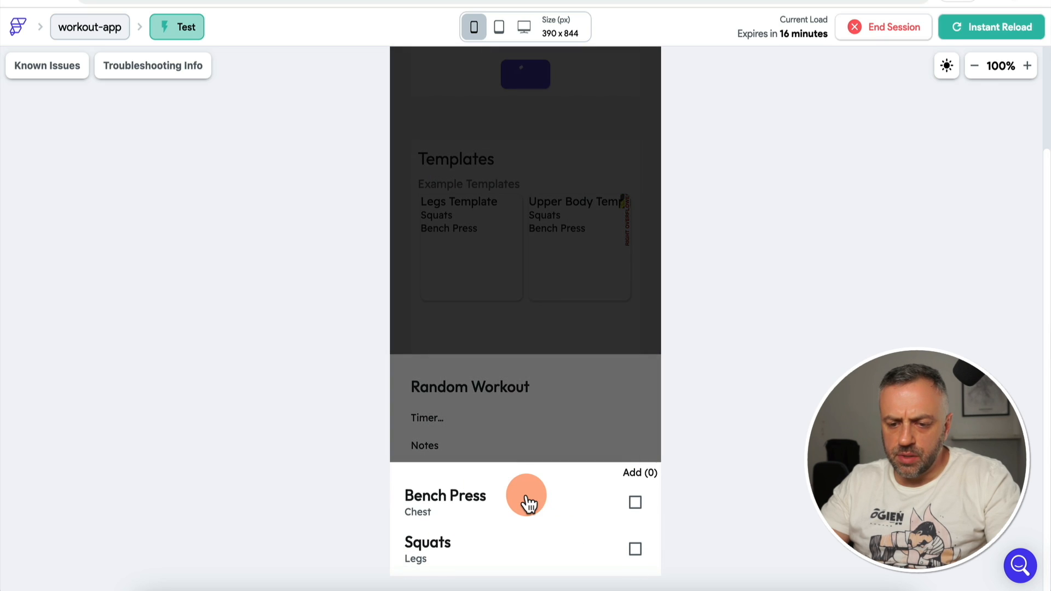
pyautogui.click(635, 503)
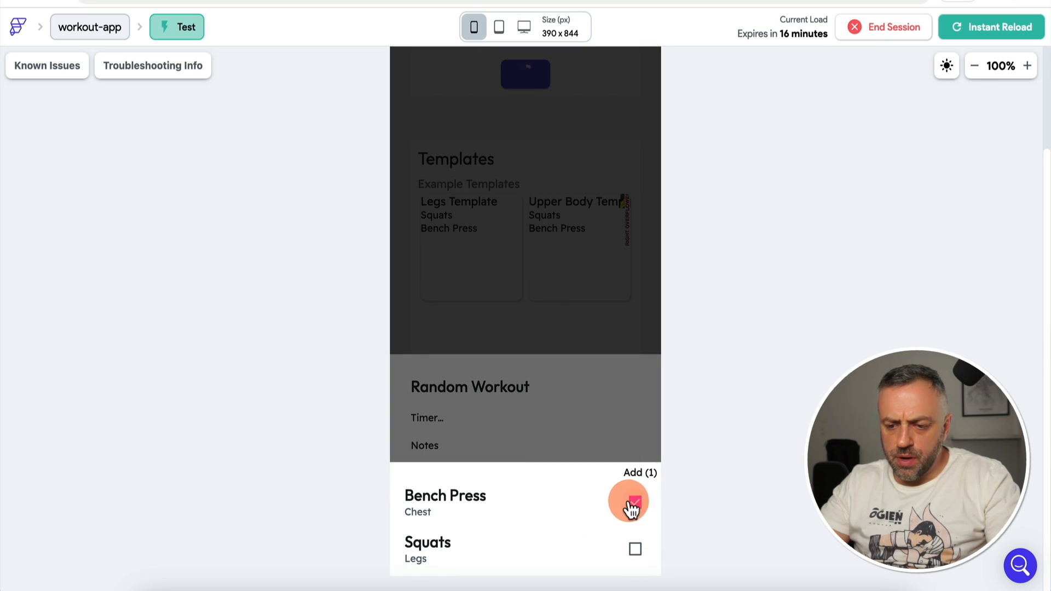
pyautogui.click(579, 391)
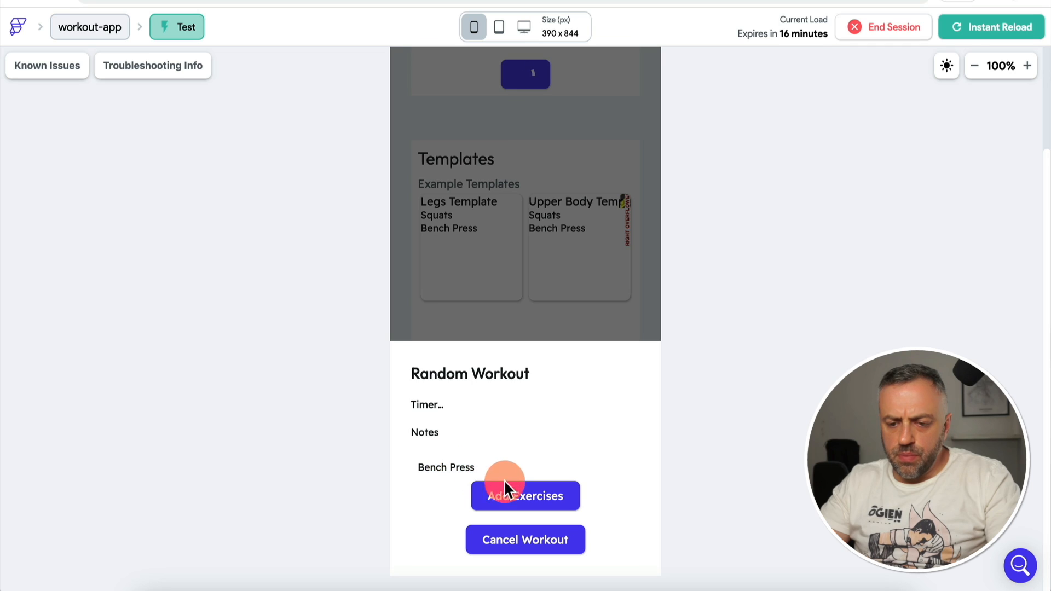
pyautogui.click(533, 499)
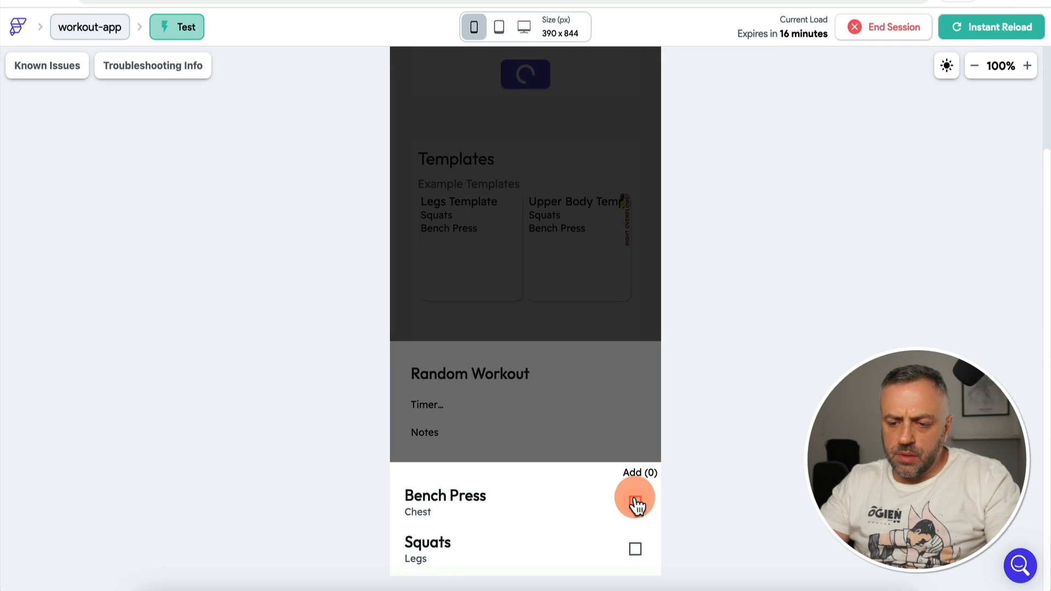
pyautogui.click(565, 410)
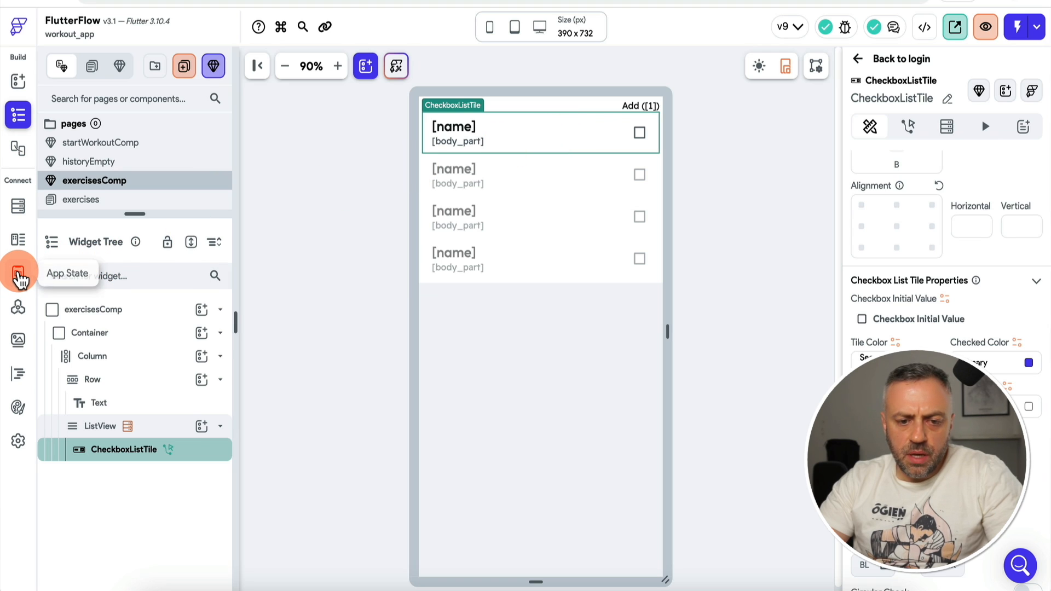
# Step: Review the workout variable on the App State page, then return to the UI Builder
pyautogui.click(19, 273)
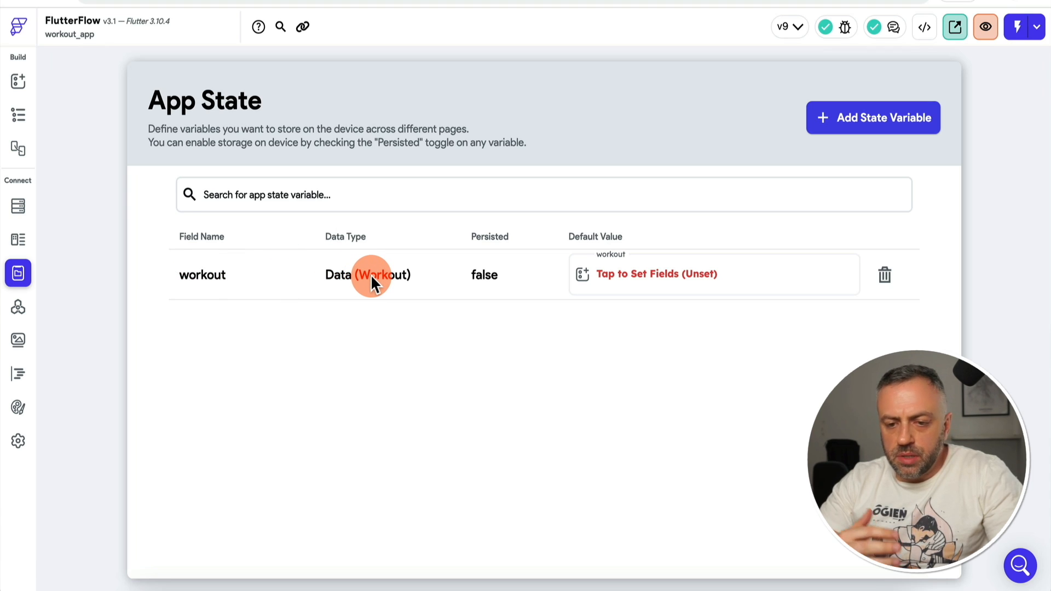
pyautogui.click(20, 82)
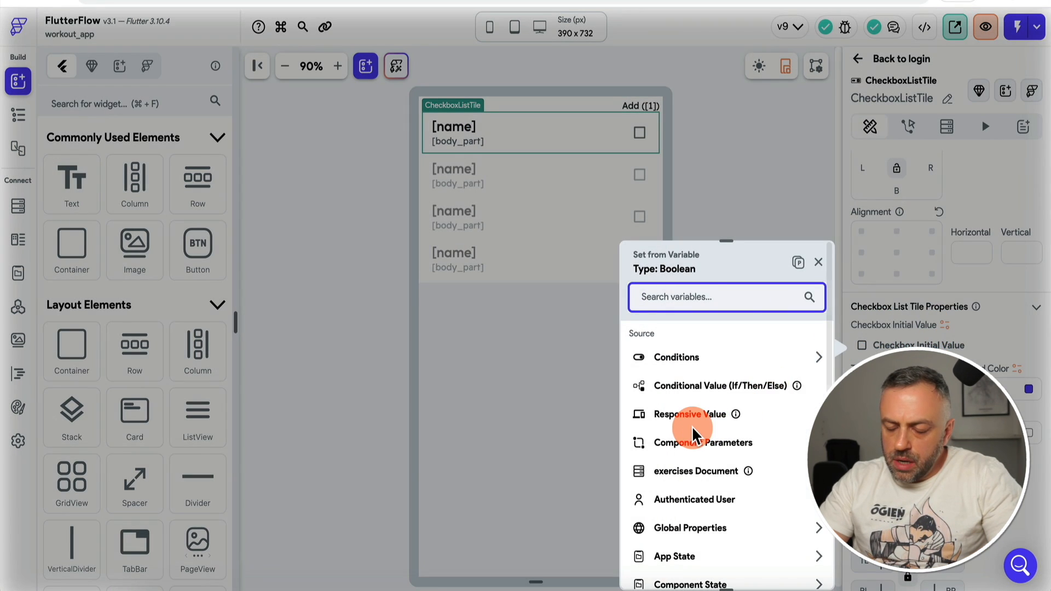
# Step: Choose Code Expression as the source for the checkbox tile's initial value
pyautogui.scroll(-3, 692, 427)
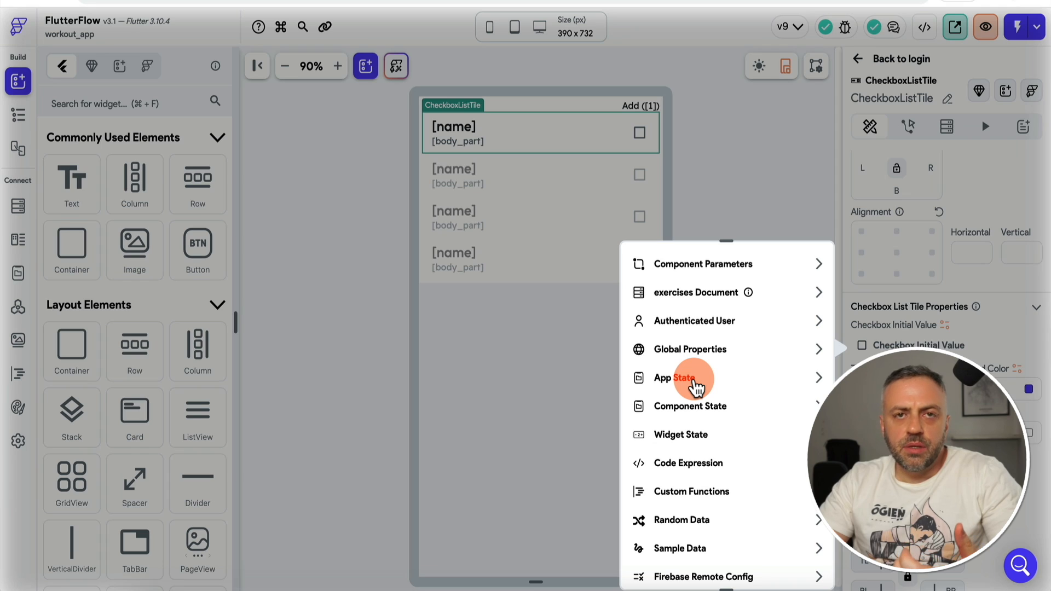
pyautogui.scroll(-1, 696, 386)
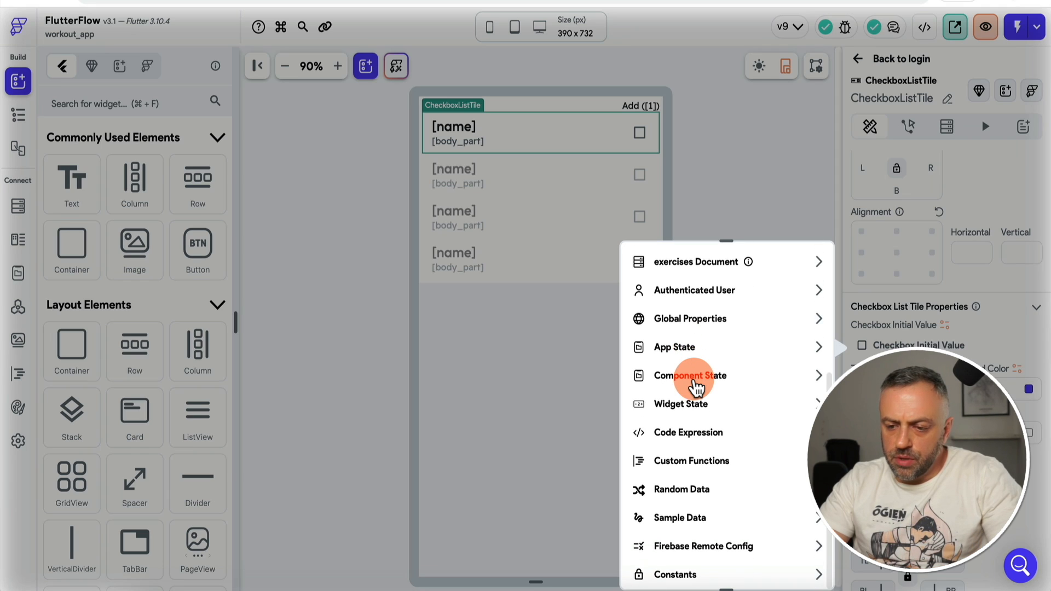
pyautogui.click(697, 434)
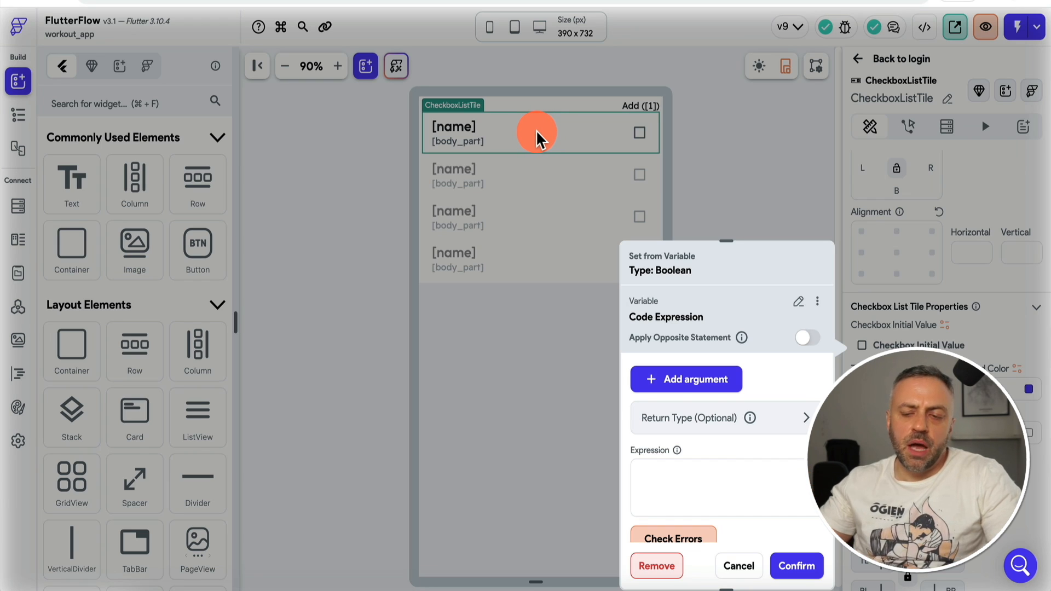
# Step: Add a first expression argument bound to the exercises document's reference
pyautogui.click(693, 382)
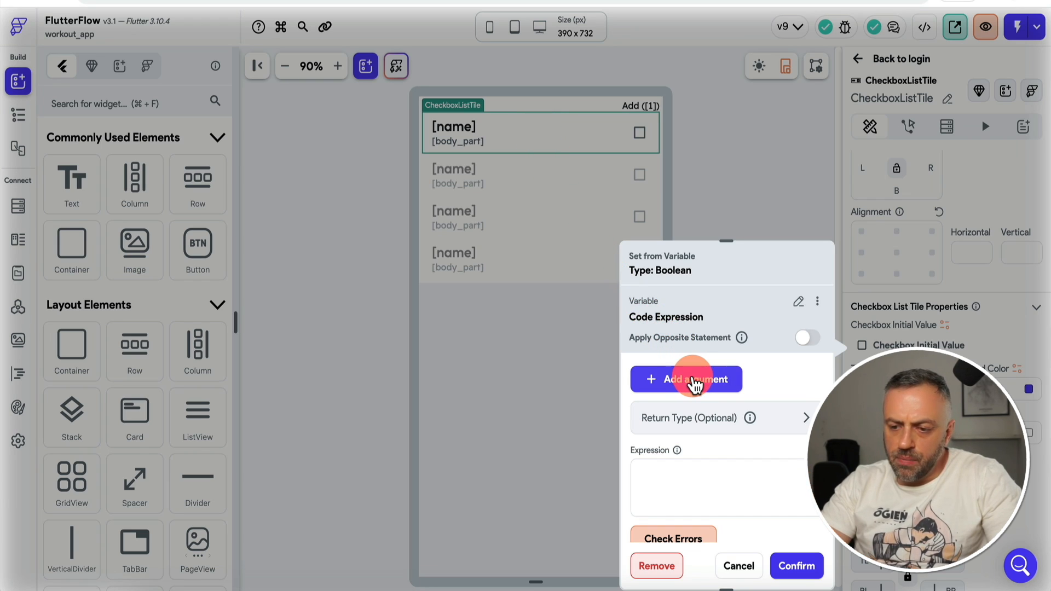
pyautogui.scroll(-2, 684, 378)
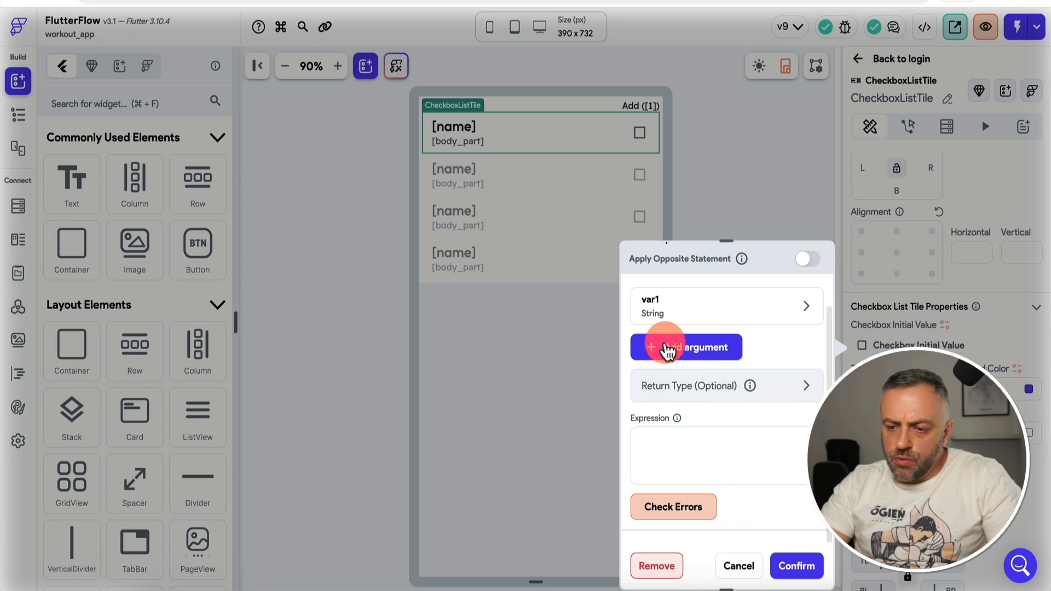
pyautogui.click(695, 310)
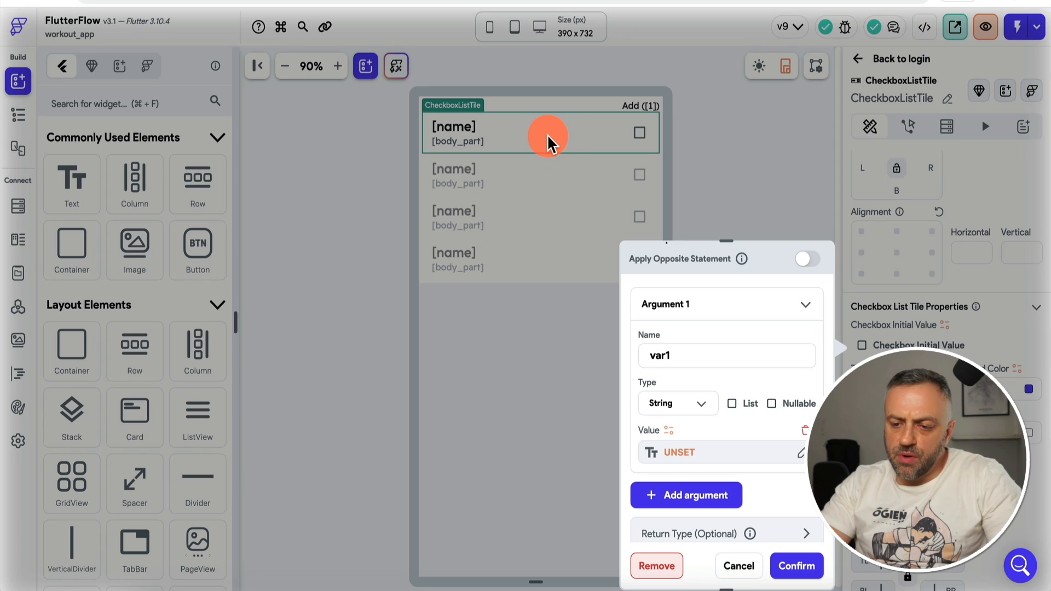
pyautogui.click(703, 455)
pyautogui.click(485, 389)
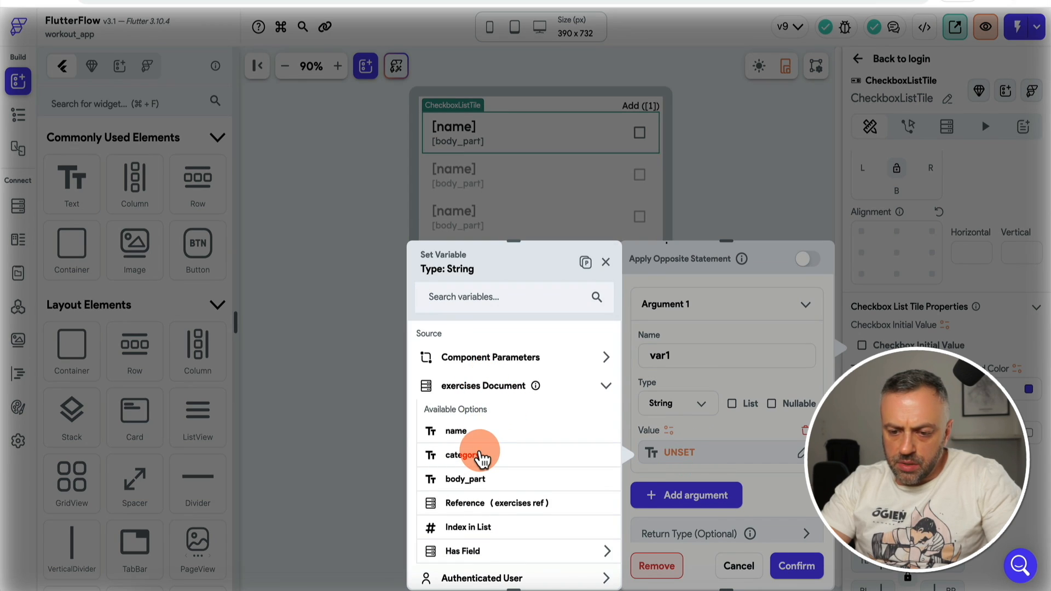
pyautogui.scroll(-2, 492, 455)
pyautogui.click(512, 443)
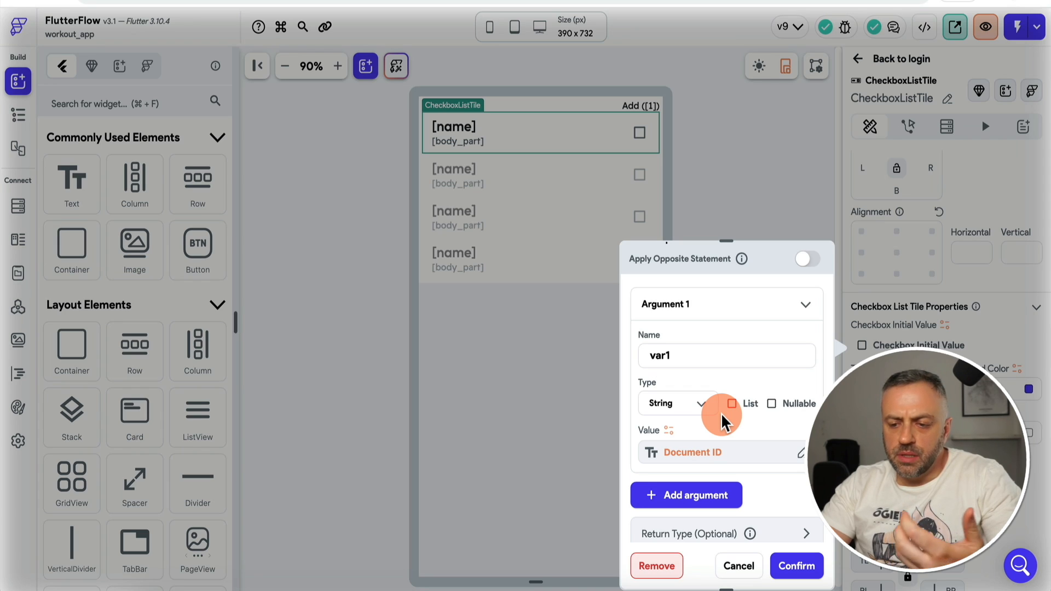
# Step: Add a second argument var2 and rename the first argument to currentItem
pyautogui.scroll(-3, 721, 413)
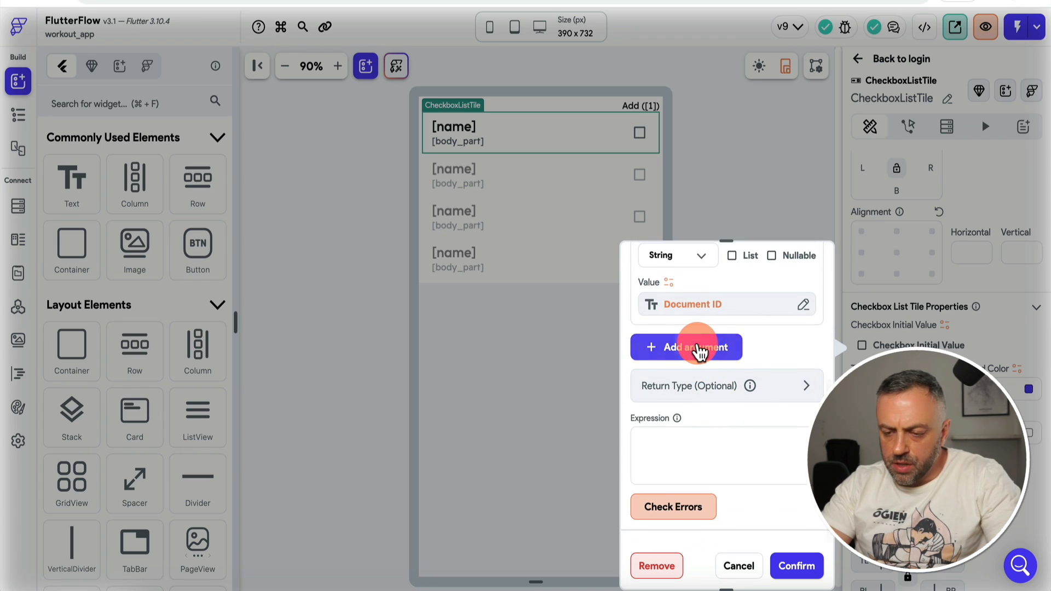
pyautogui.click(698, 350)
pyautogui.scroll(3, 698, 351)
pyautogui.click(659, 350)
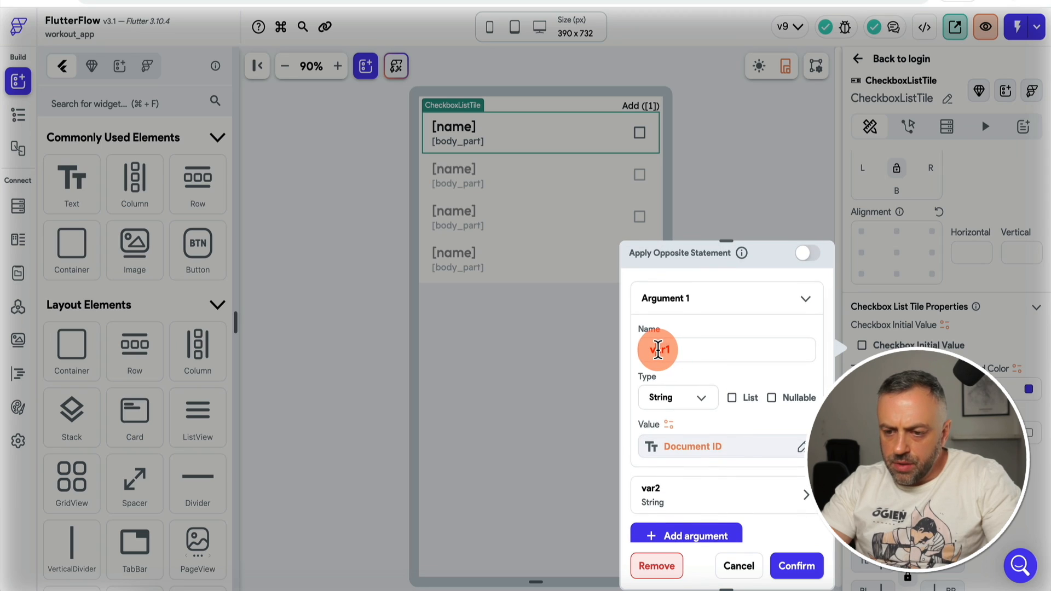
pyautogui.write('curren')
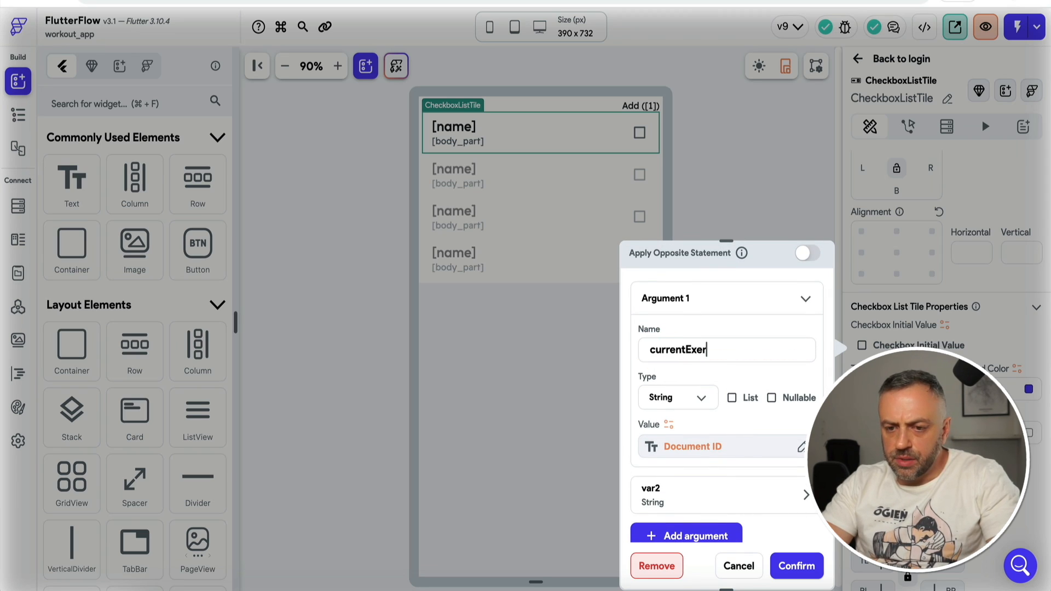
pyautogui.write('tExe')
pyautogui.press('BackSpace')
pyautogui.press('BackSpace')
pyautogui.press('BackSpace')
pyautogui.write('Item')
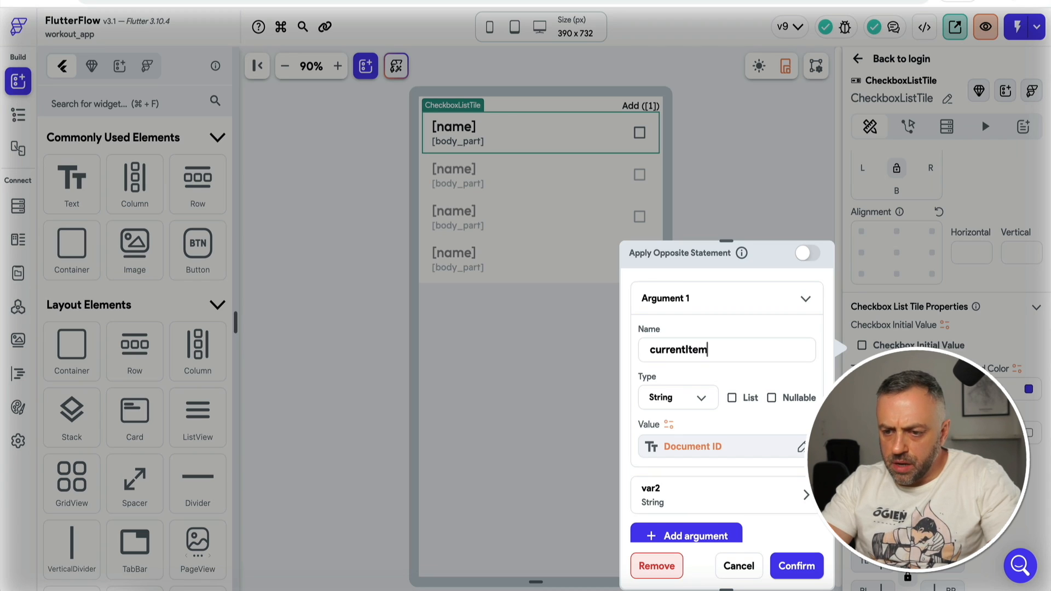
pyautogui.scroll(-3, 676, 351)
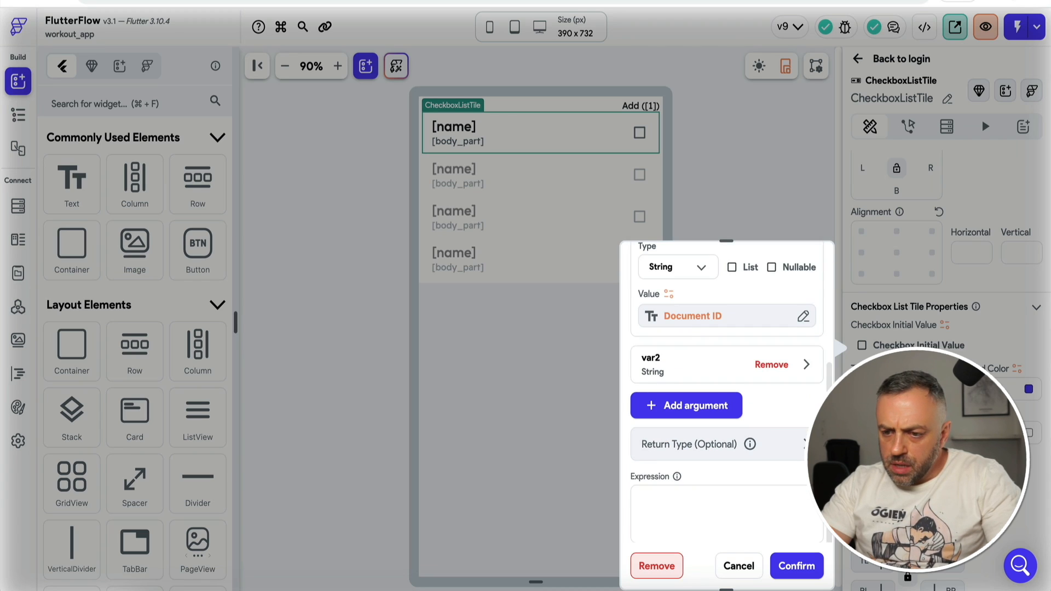
pyautogui.click(687, 367)
pyautogui.scroll(-3, 687, 367)
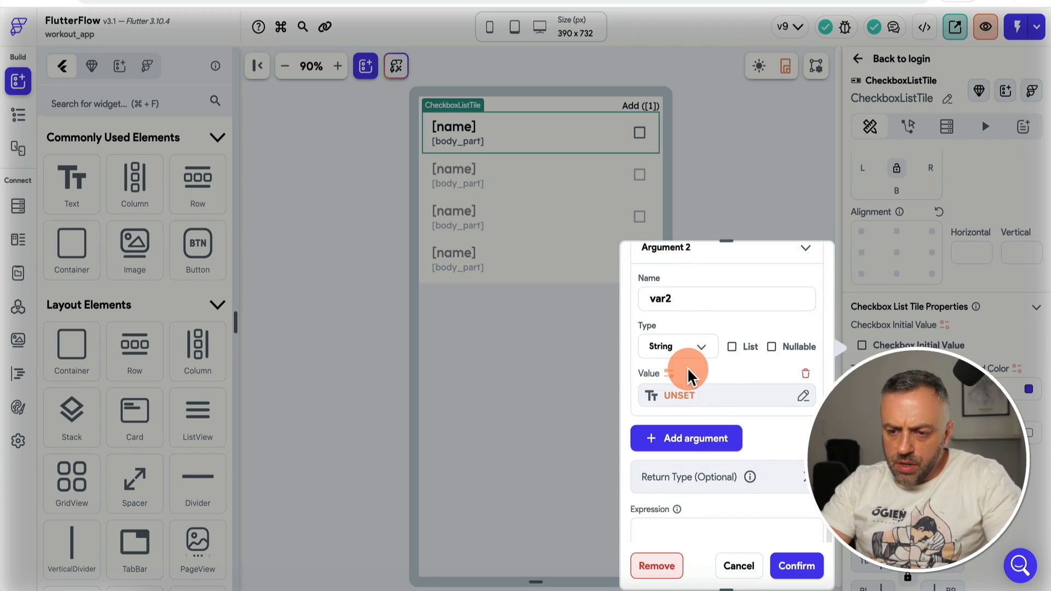
# Step: Make var2 a list bound to the workout app state's exercises field
pyautogui.click(732, 347)
pyautogui.click(708, 396)
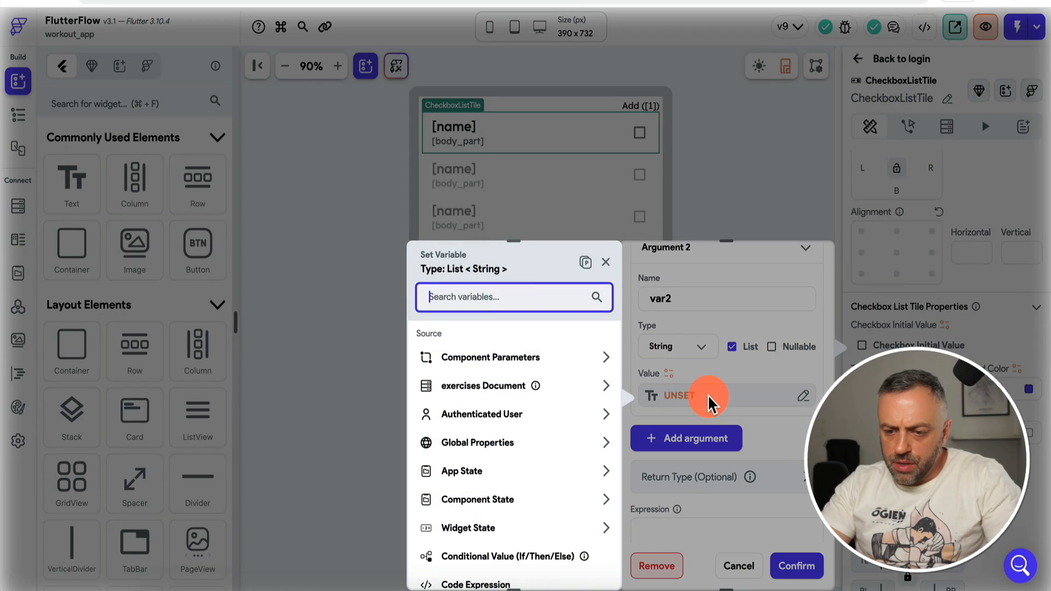
pyautogui.click(476, 470)
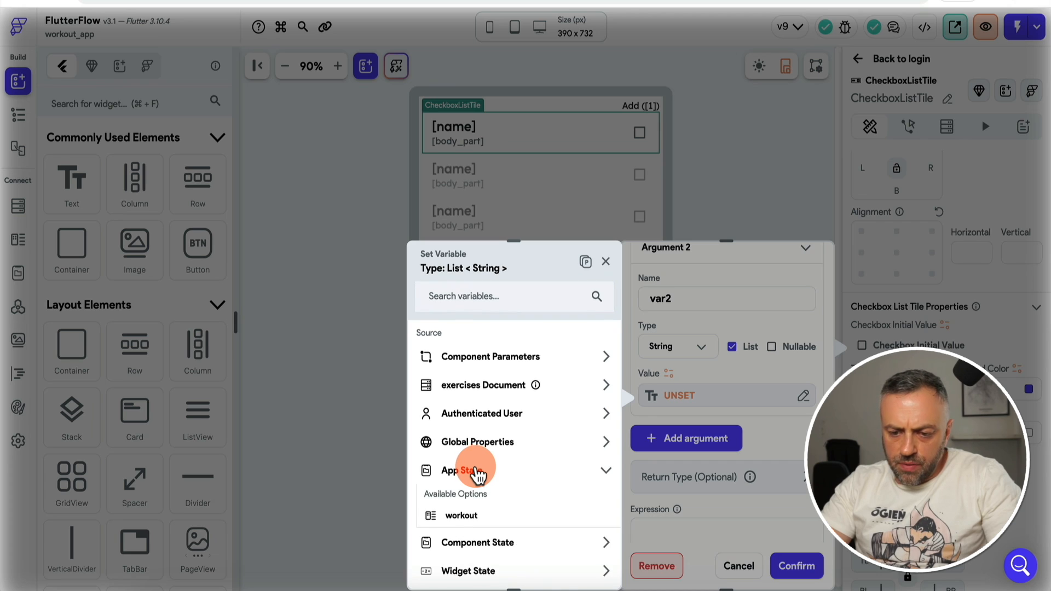
pyautogui.scroll(-2, 477, 475)
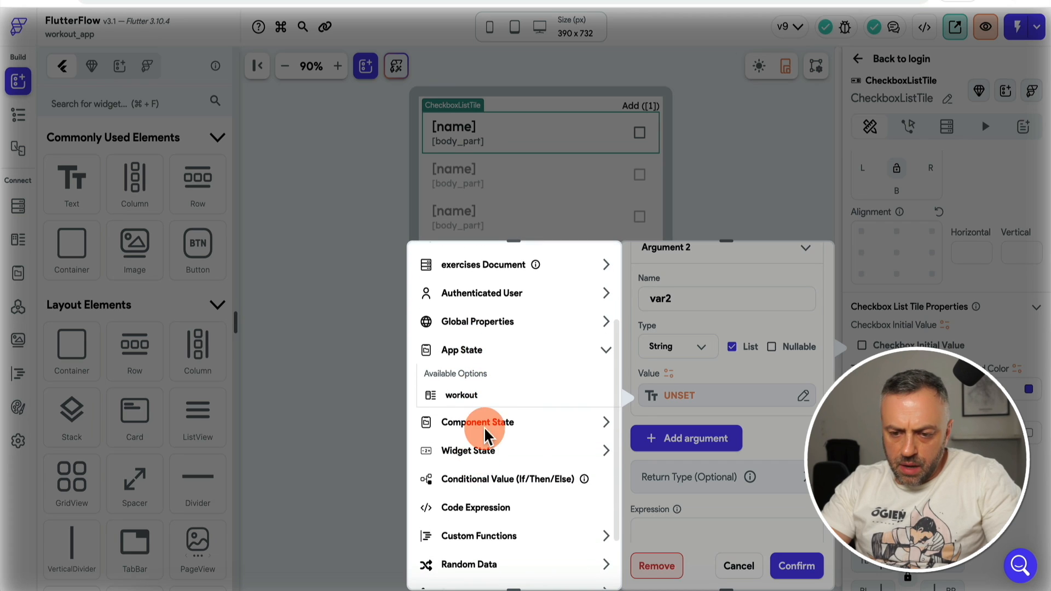
pyautogui.click(472, 399)
pyautogui.click(490, 391)
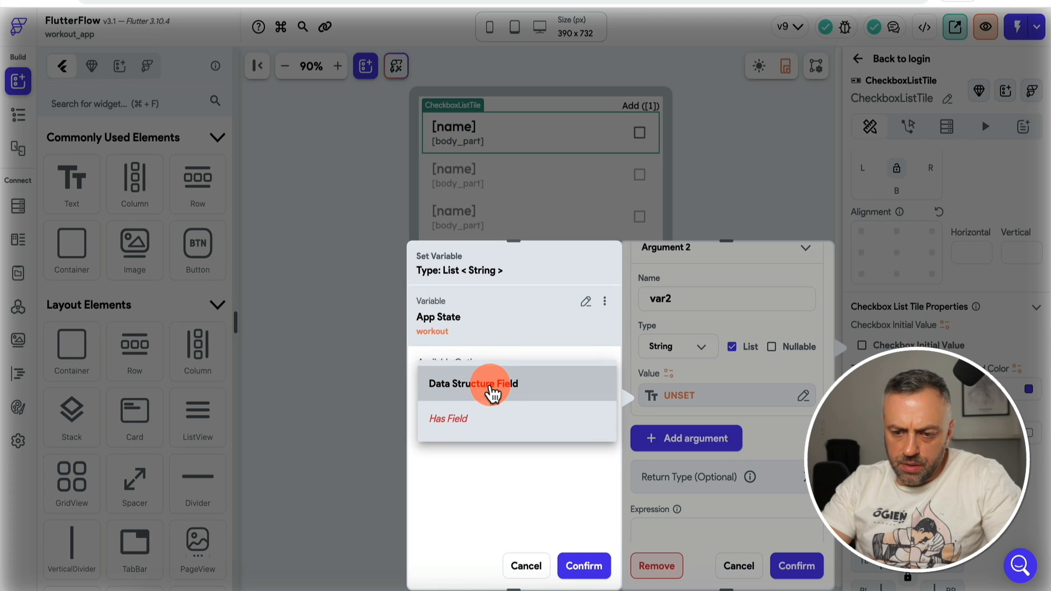
pyautogui.click(492, 392)
pyautogui.click(485, 432)
pyautogui.click(476, 475)
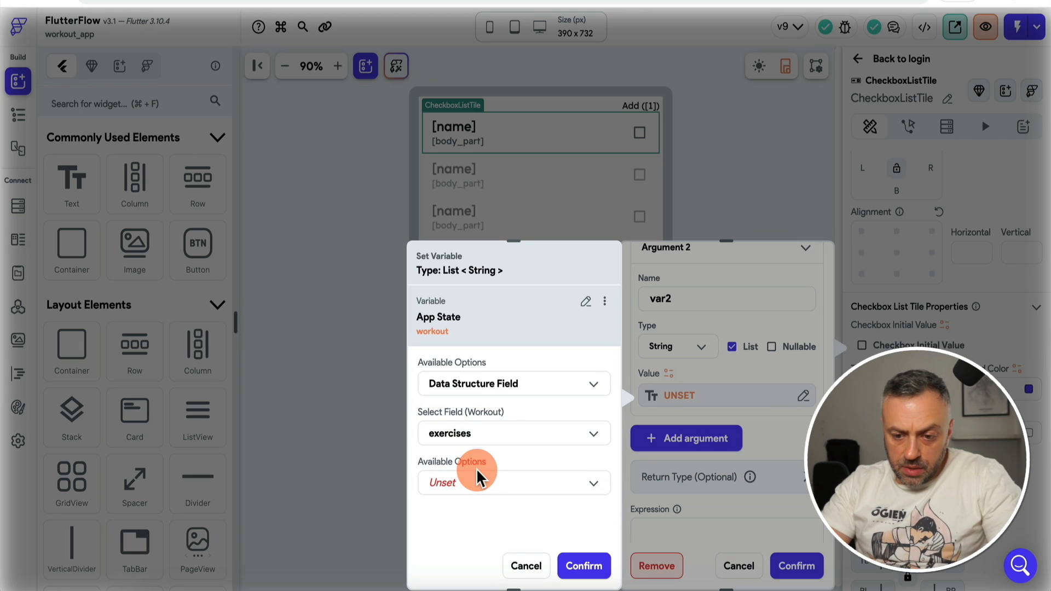
pyautogui.click(508, 484)
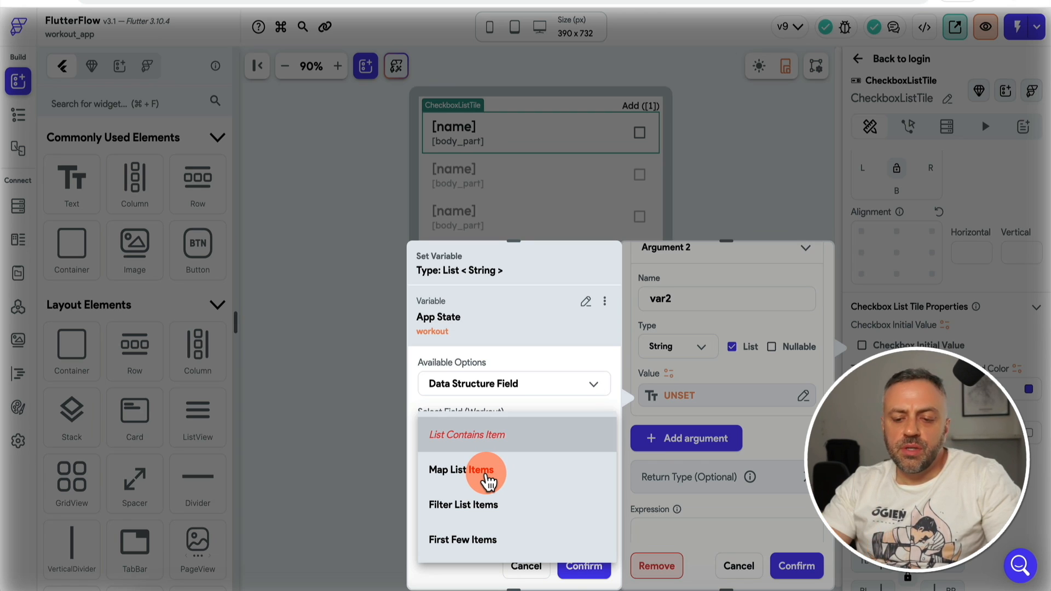
# Step: Map each exercise to its exerciseRef Document ID and confirm both variable panels
pyautogui.click(495, 475)
pyautogui.scroll(-1, 505, 471)
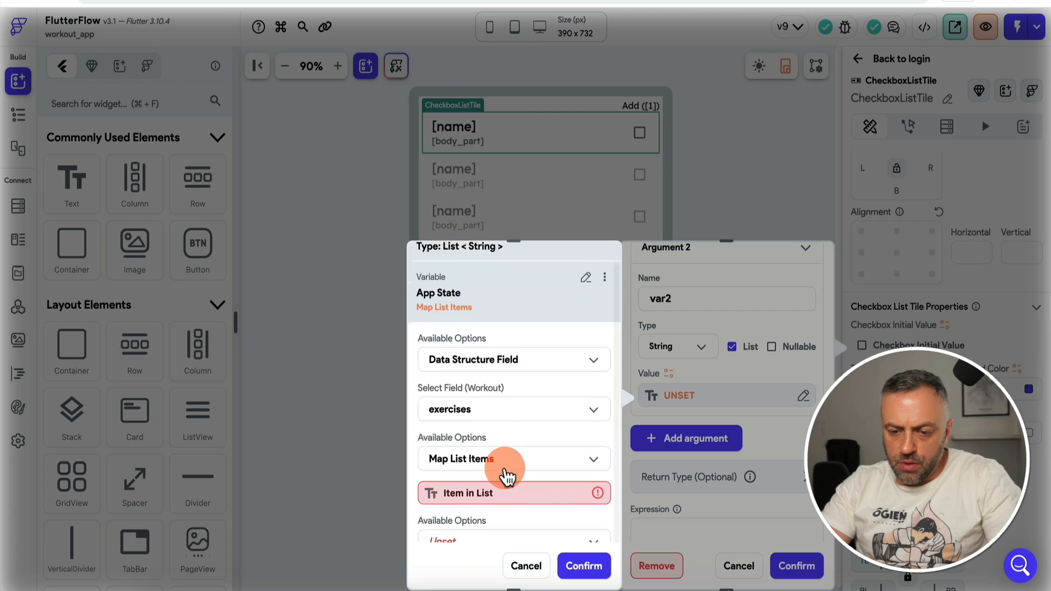
pyautogui.click(470, 475)
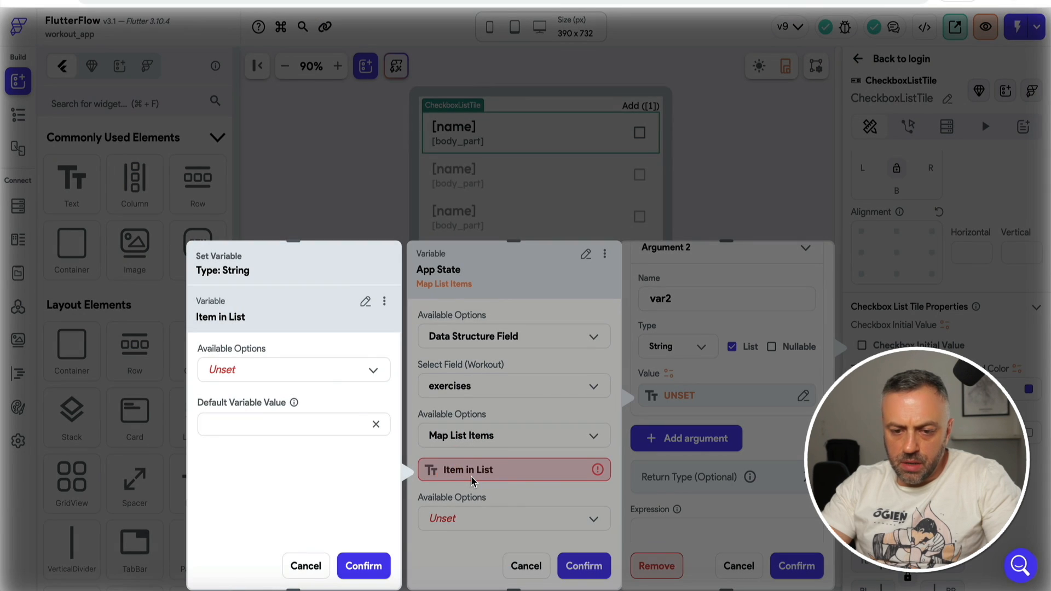
pyautogui.click(278, 368)
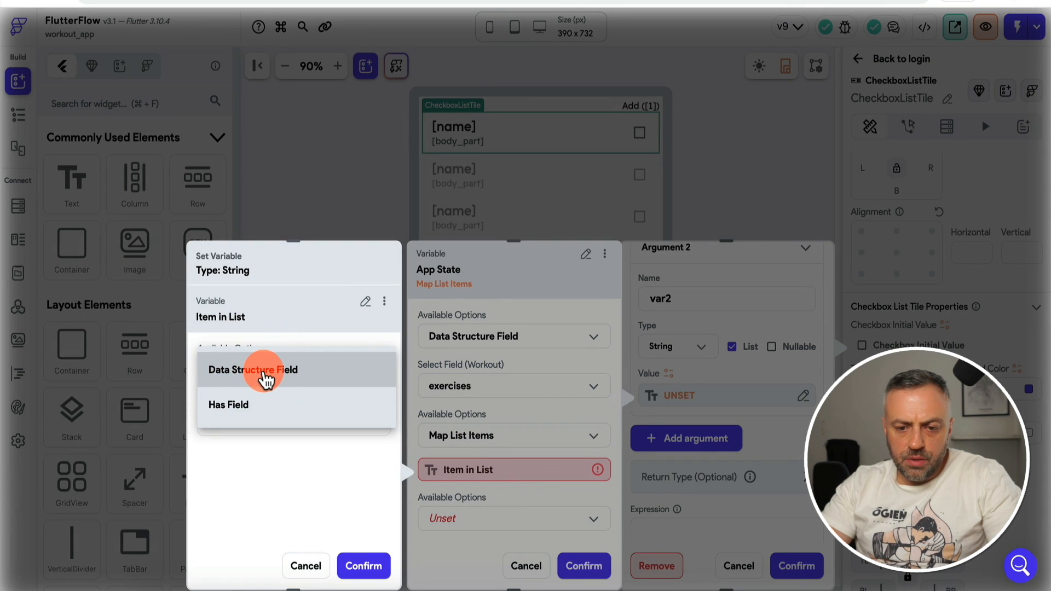
pyautogui.click(266, 378)
pyautogui.click(264, 422)
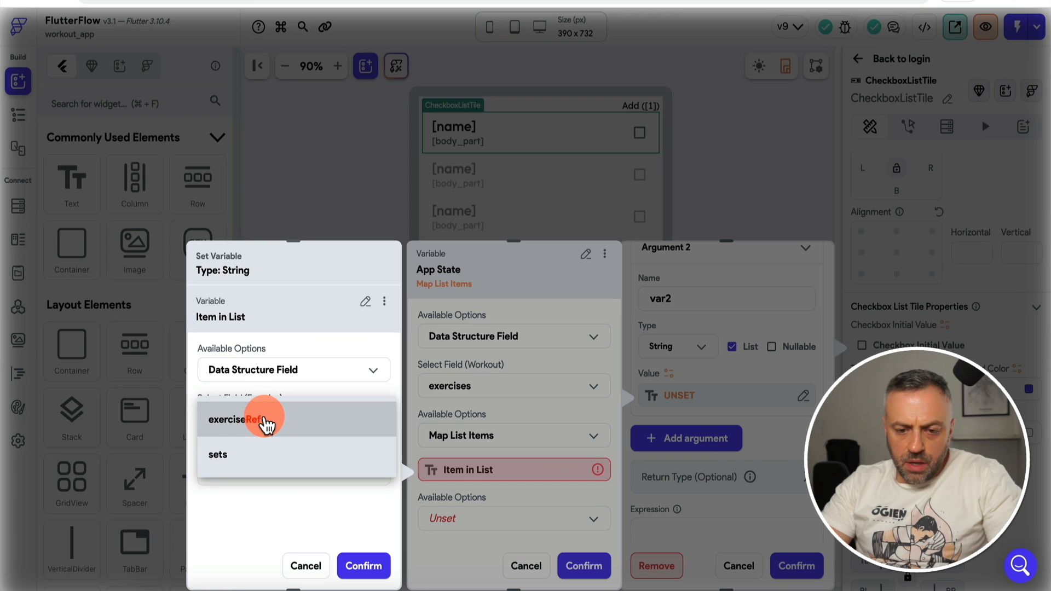
pyautogui.click(258, 422)
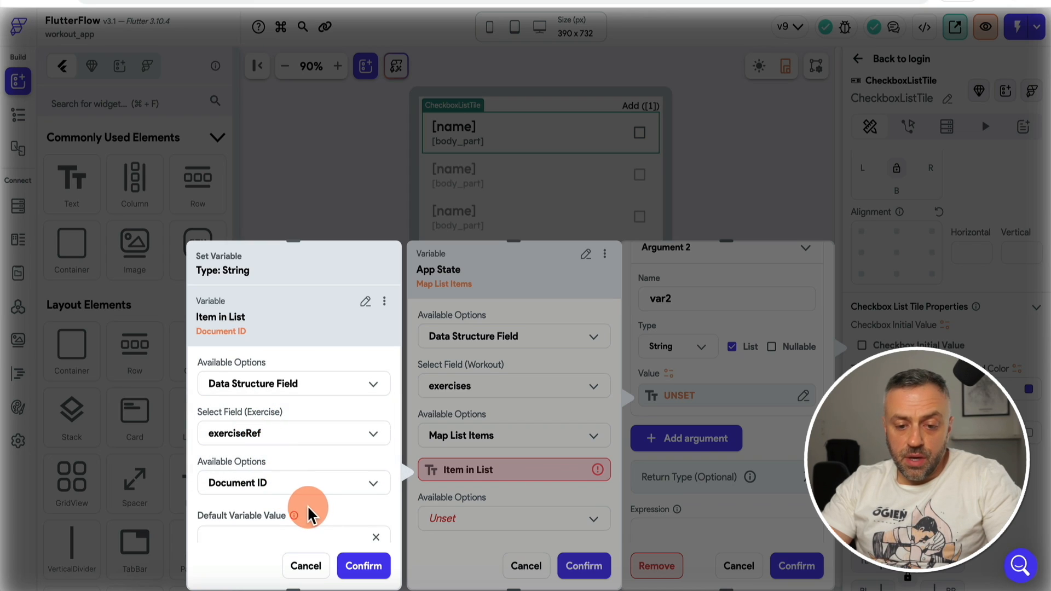
pyautogui.scroll(-1, 262, 454)
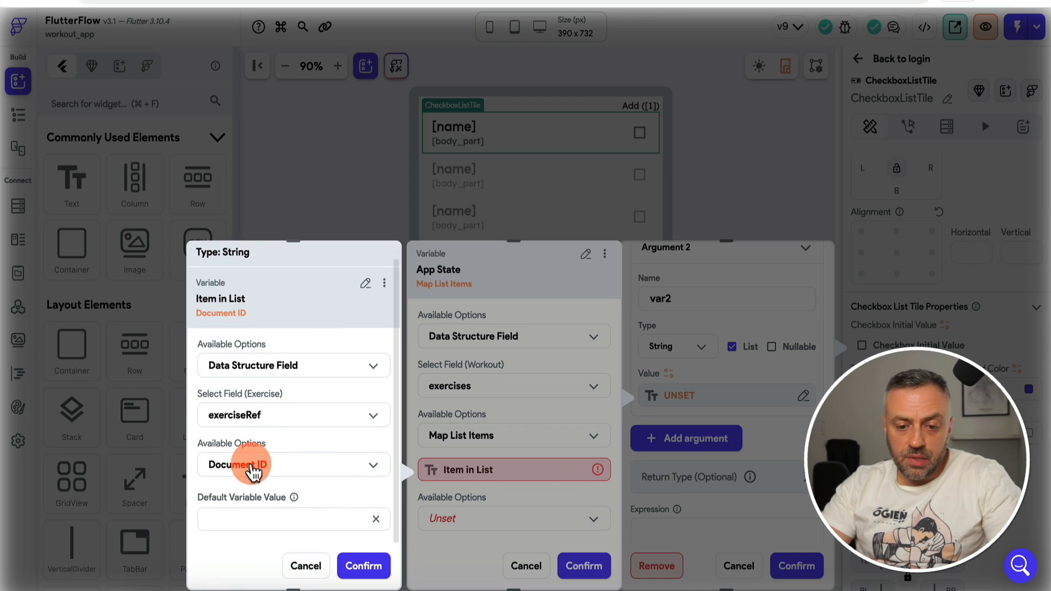
pyautogui.click(365, 565)
pyautogui.click(586, 564)
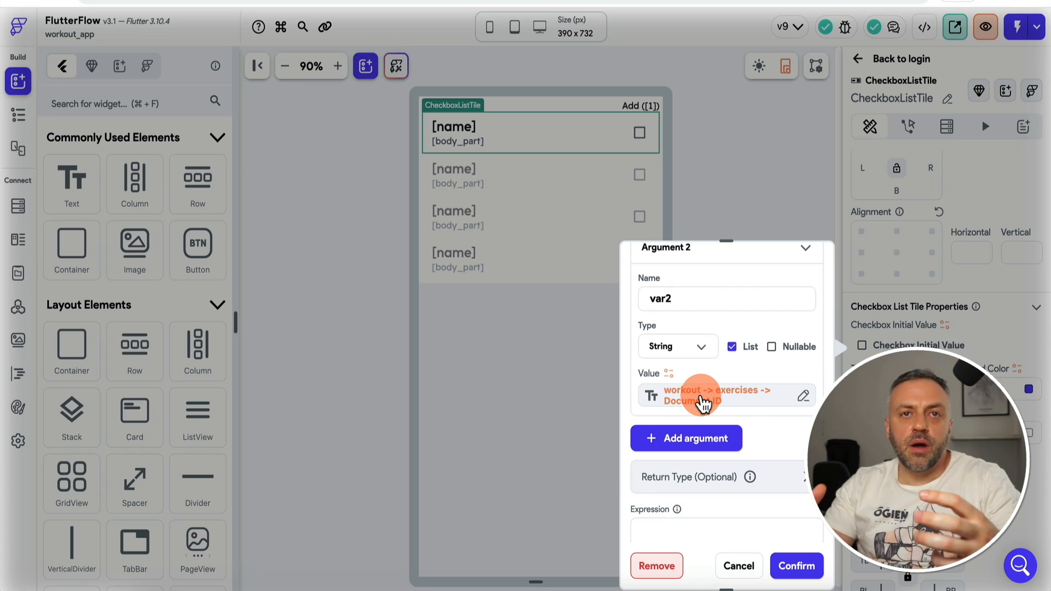
# Step: Name the second expression argument existingItems
pyautogui.scroll(-2, 703, 403)
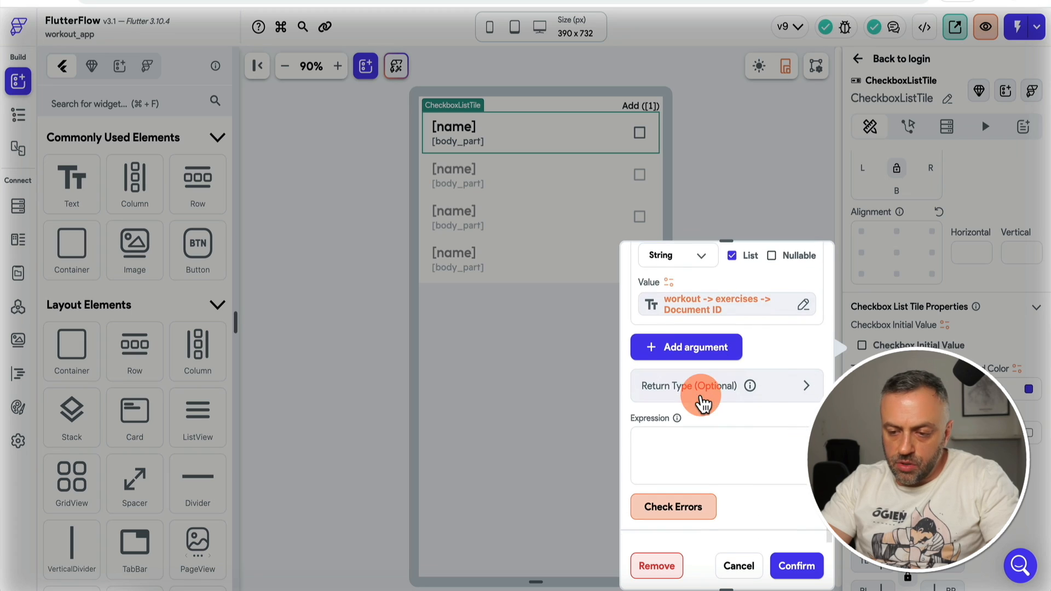
pyautogui.scroll(3, 678, 331)
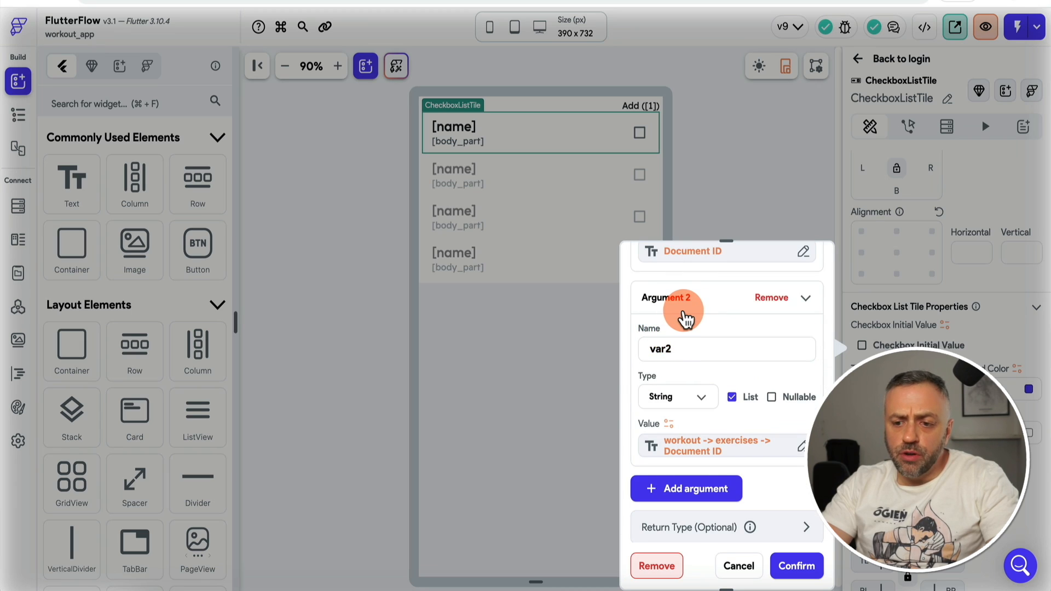
pyautogui.scroll(1, 670, 356)
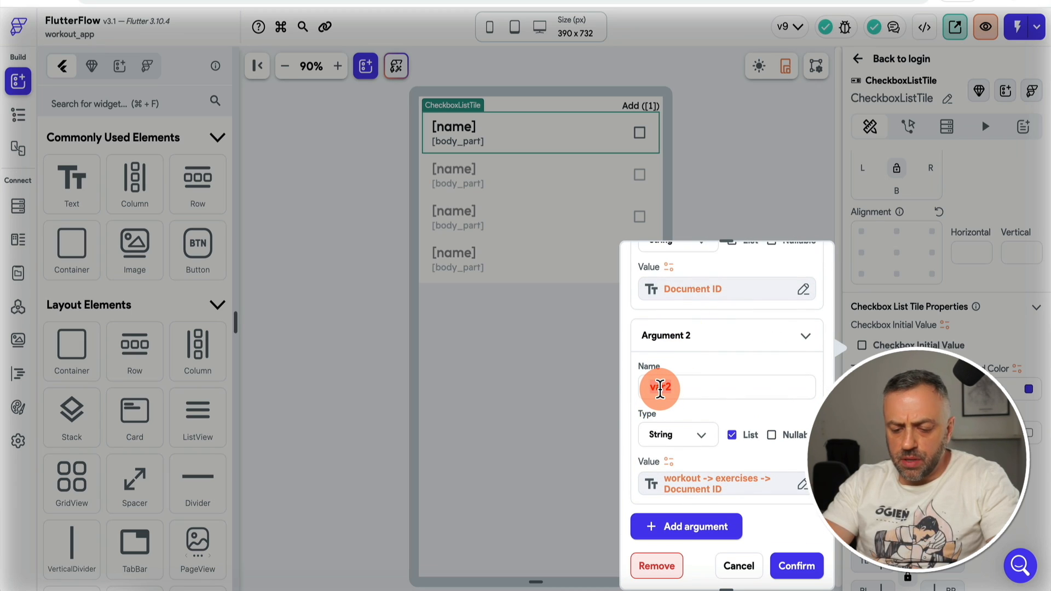
pyautogui.scroll(1, 711, 383)
pyautogui.click(664, 418)
pyautogui.write('e')
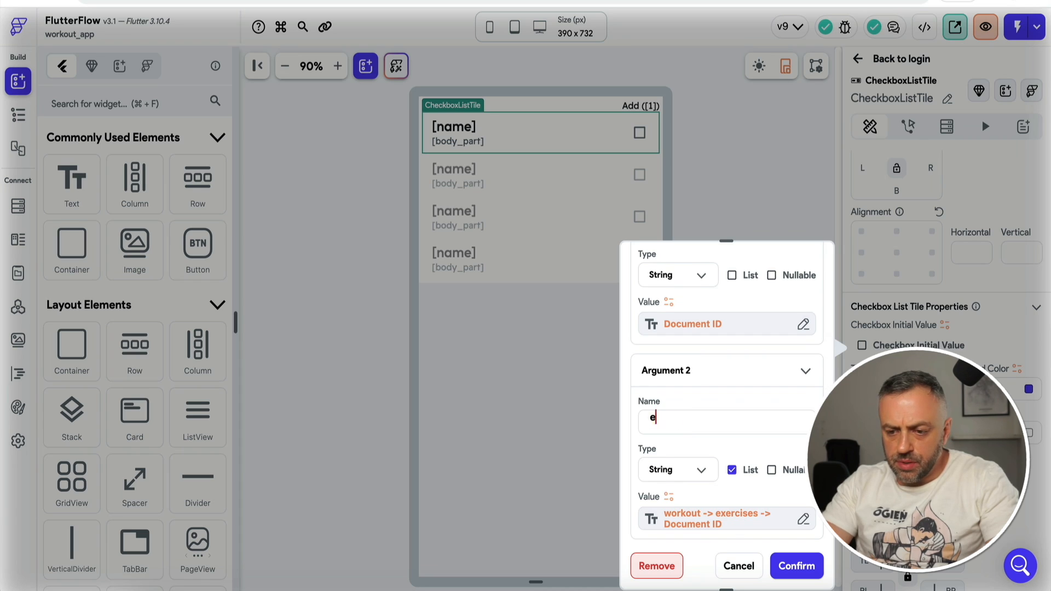
pyautogui.write('xistingItems')
# Step: Check that the expression's return type is a single Boolean, not a list
pyautogui.scroll(3, 649, 318)
pyautogui.scroll(-3, 690, 347)
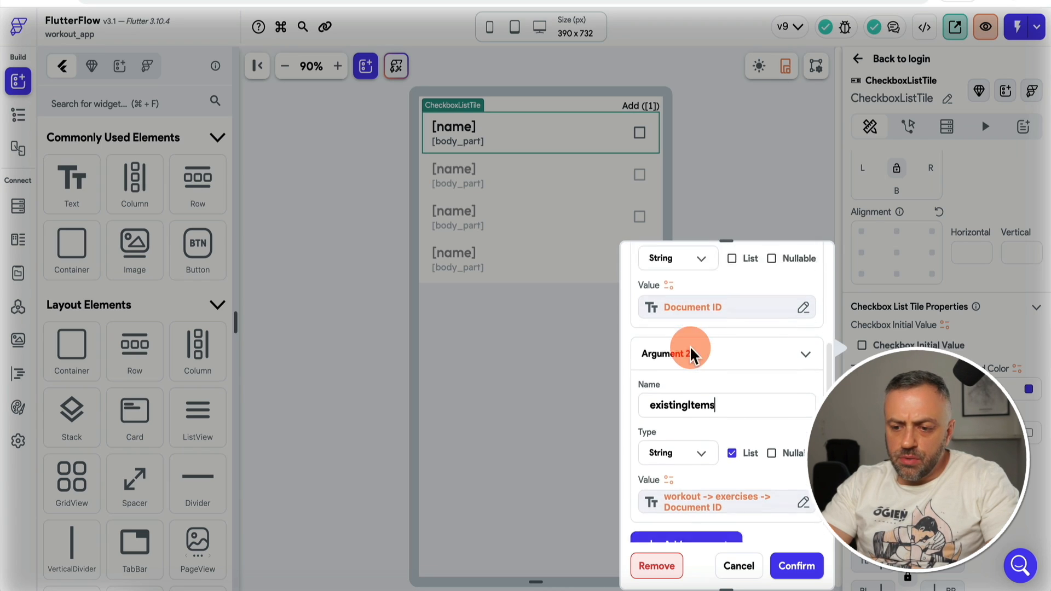
pyautogui.scroll(-3, 690, 350)
pyautogui.scroll(-2, 701, 410)
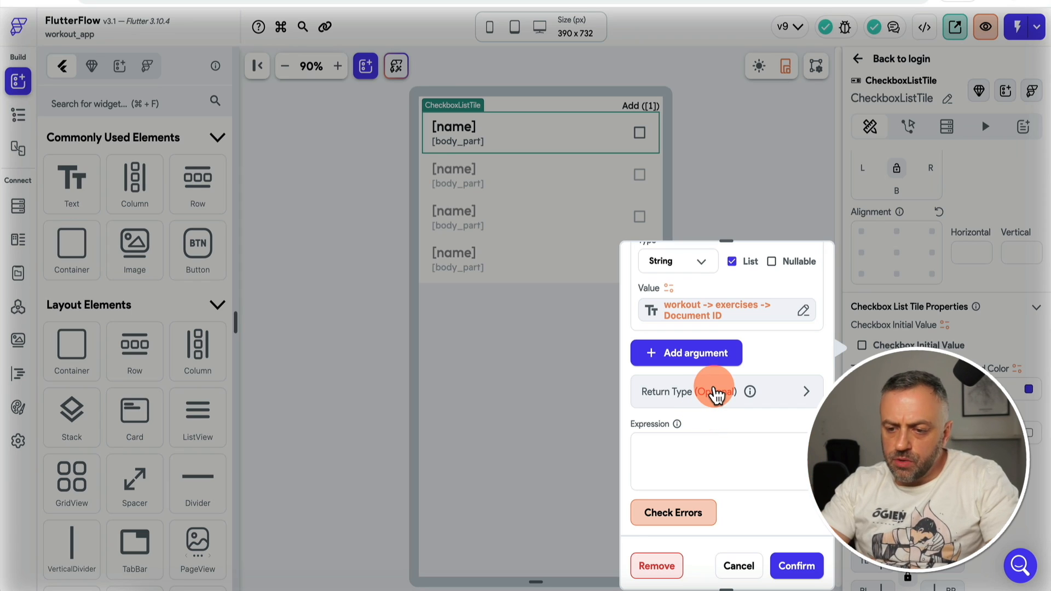
pyautogui.click(714, 392)
pyautogui.scroll(-2, 715, 394)
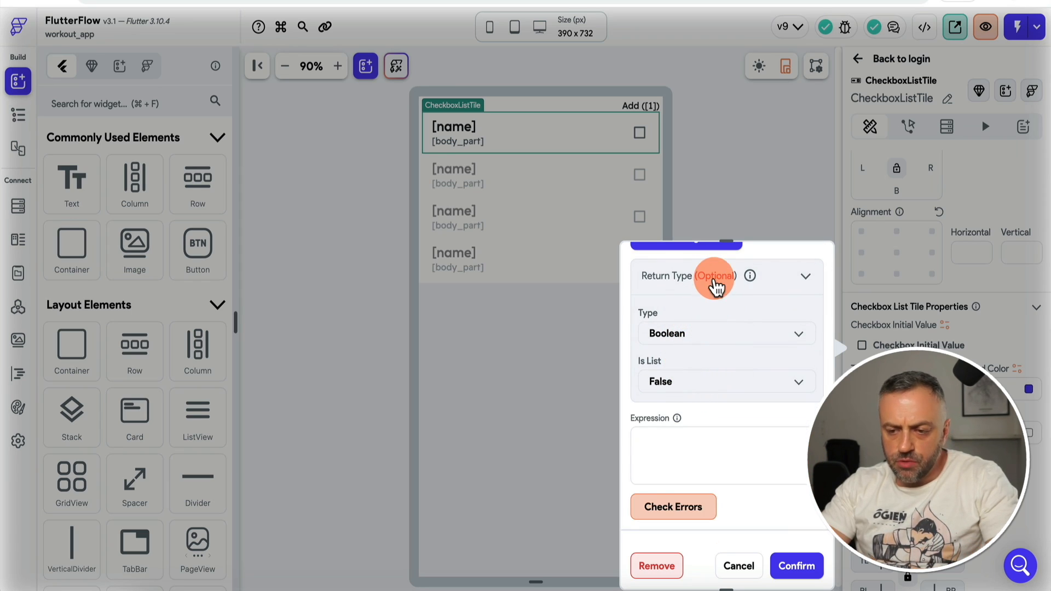
pyautogui.click(712, 293)
pyautogui.scroll(-2, 714, 306)
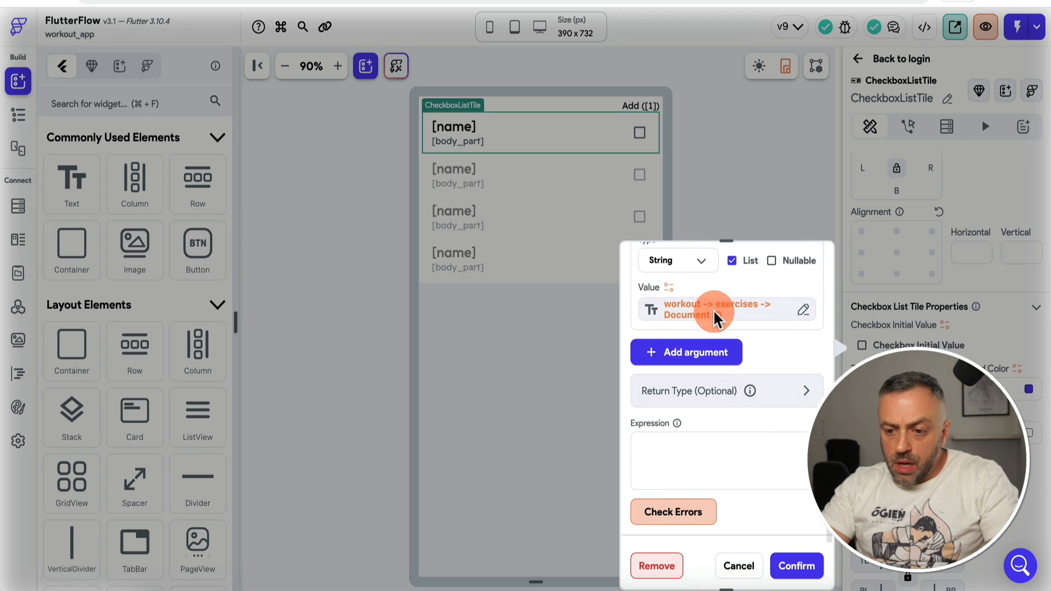
# Step: Enter existingItems.contains(currentItem), verify it shows No Errors, and confirm it
pyautogui.click(691, 458)
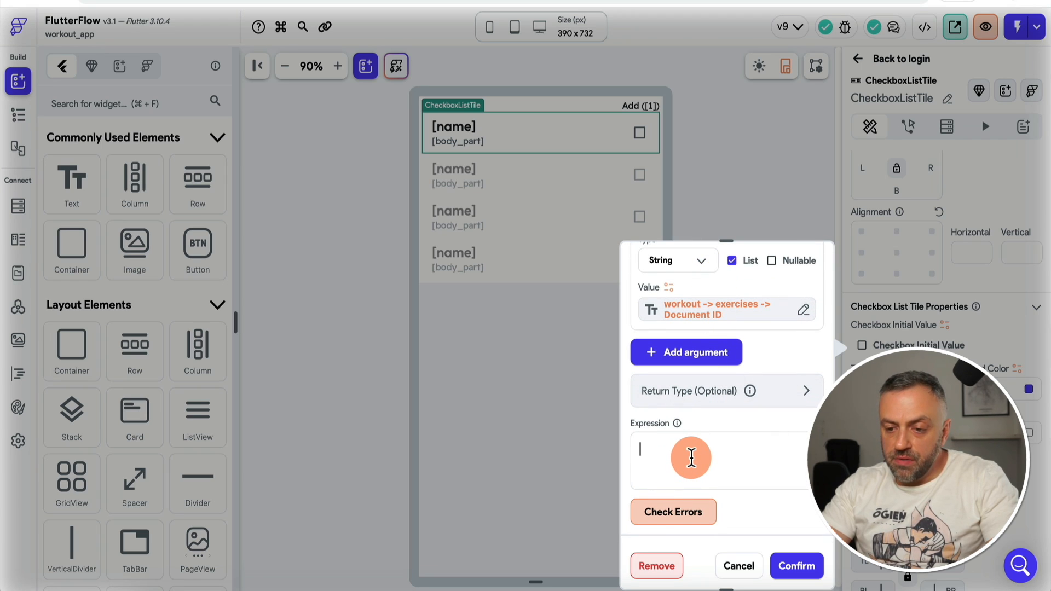
pyautogui.scroll(2, 691, 458)
pyautogui.scroll(-1, 690, 457)
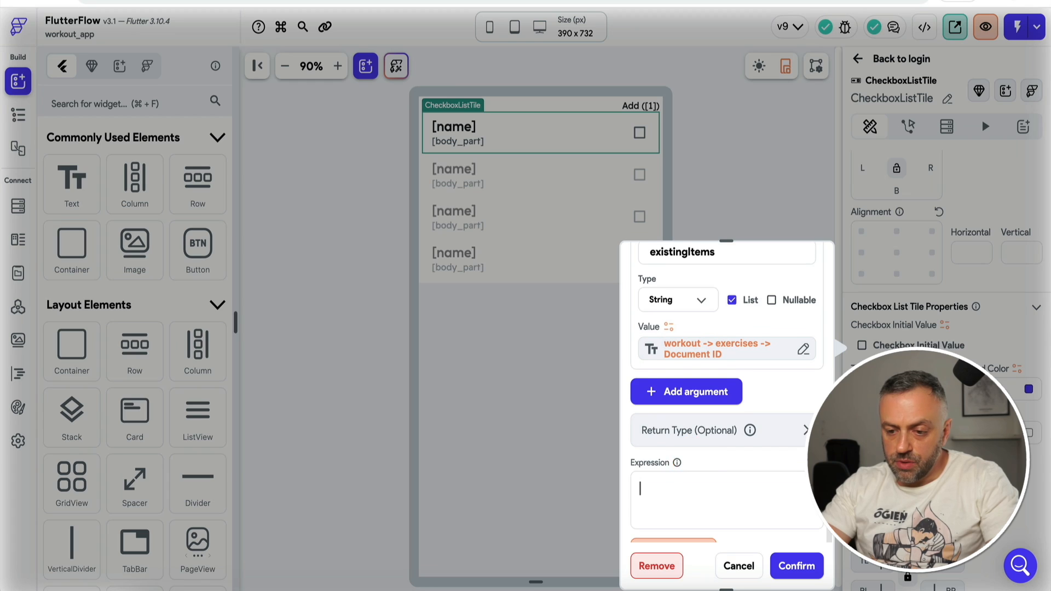
pyautogui.scroll(1, 691, 455)
pyautogui.write('existingItems.')
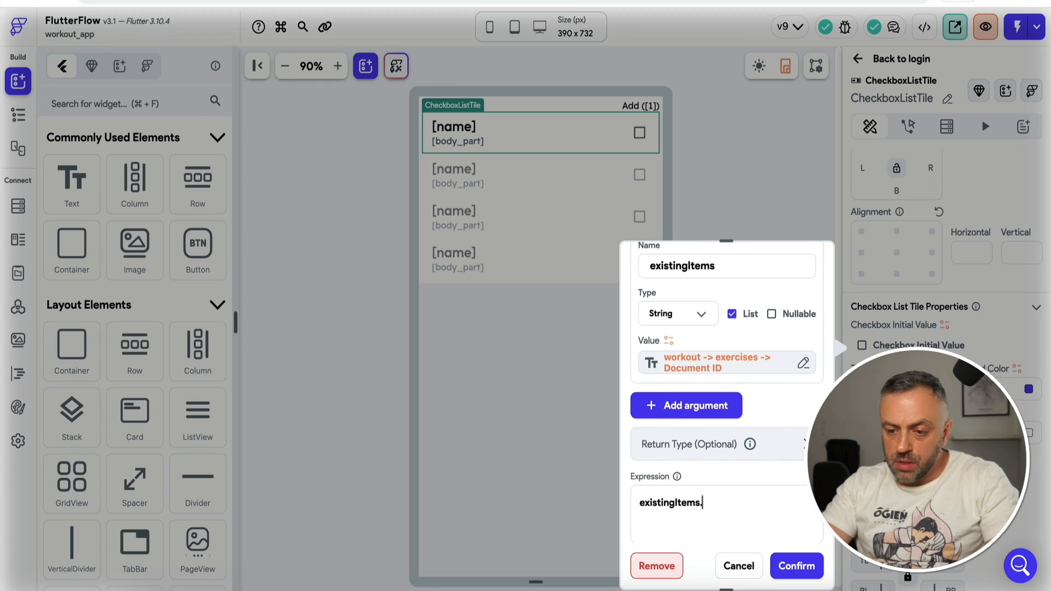
pyautogui.write('contains(currentItem)')
pyautogui.click(665, 517)
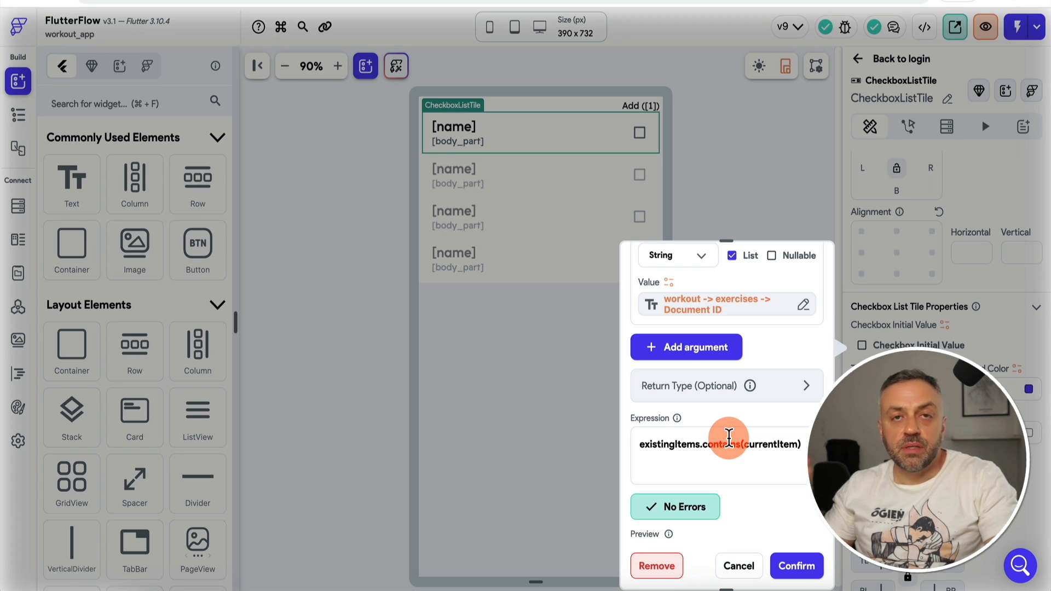
pyautogui.click(797, 565)
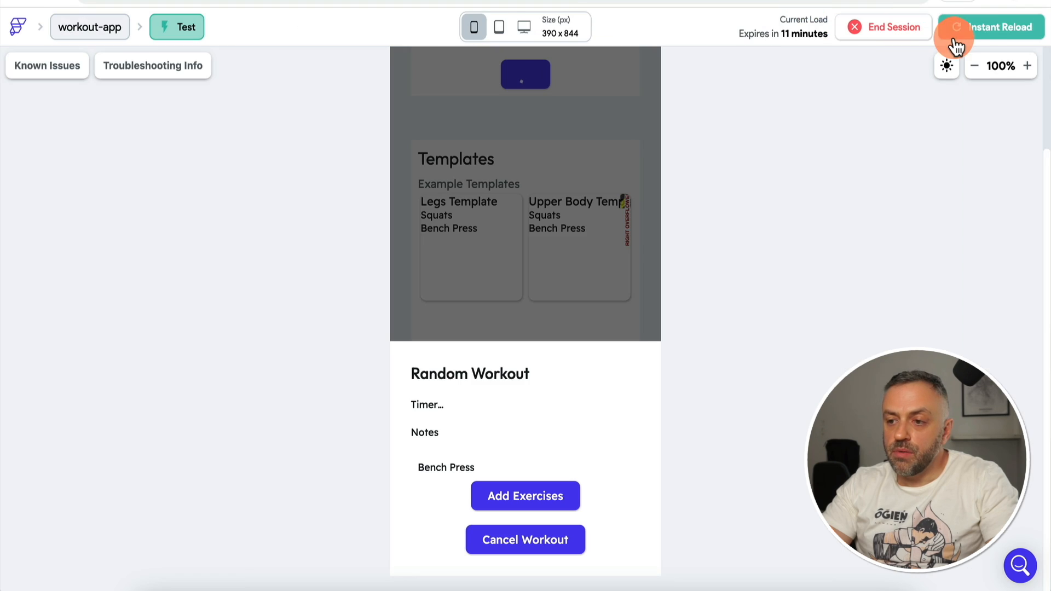
# Step: Reload the test app, start a new workout, and add Bench Press
pyautogui.click(997, 32)
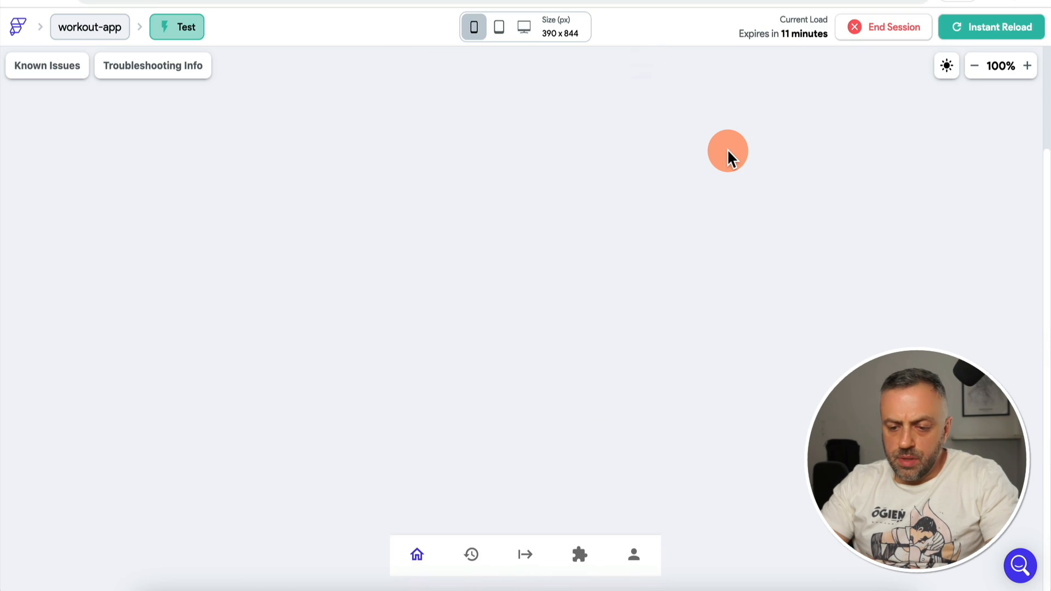
pyautogui.click(526, 555)
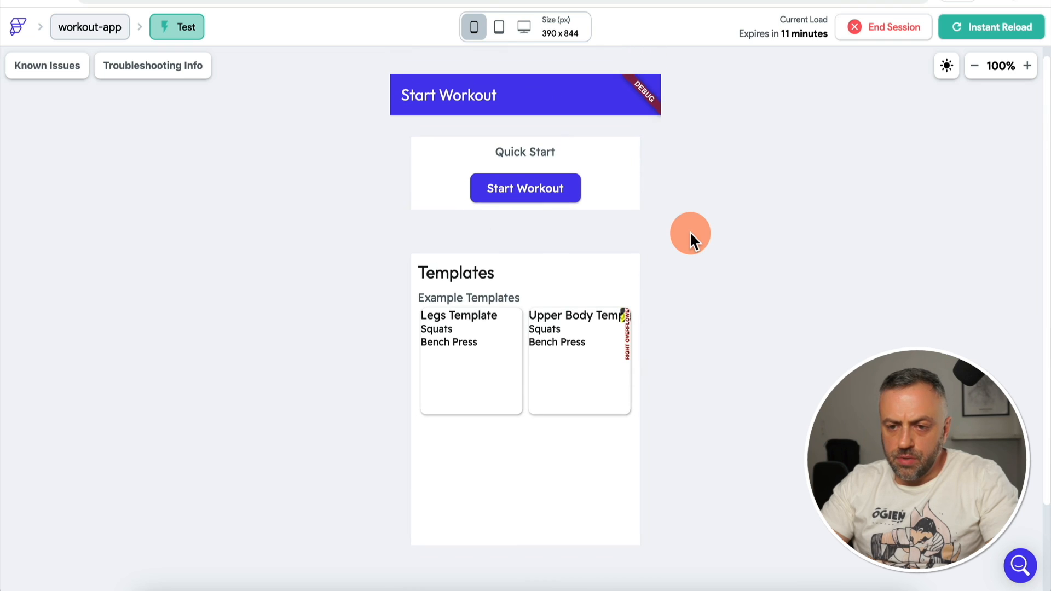
pyautogui.click(529, 194)
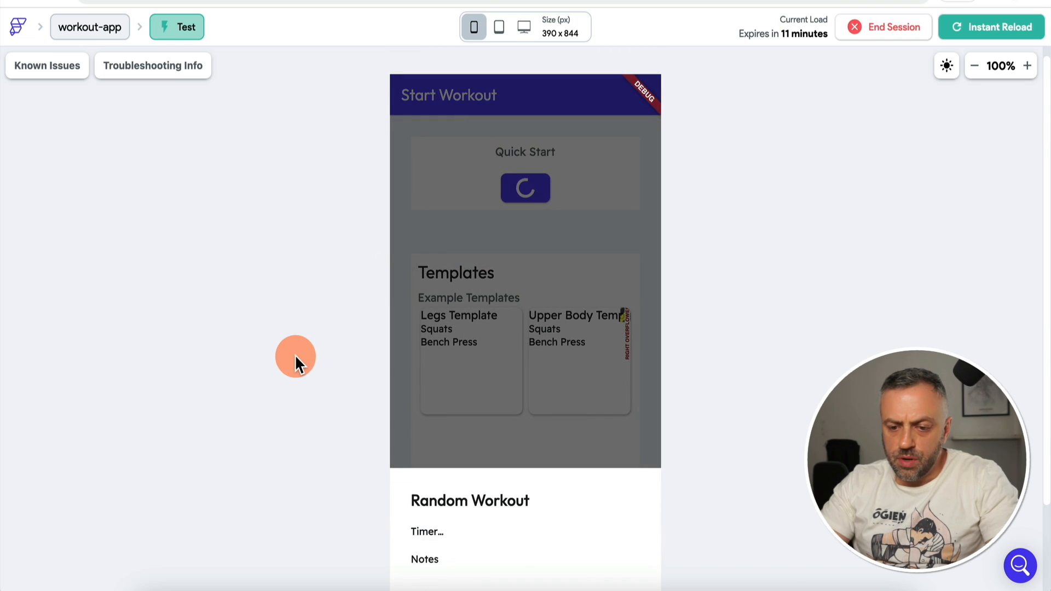
pyautogui.click(538, 499)
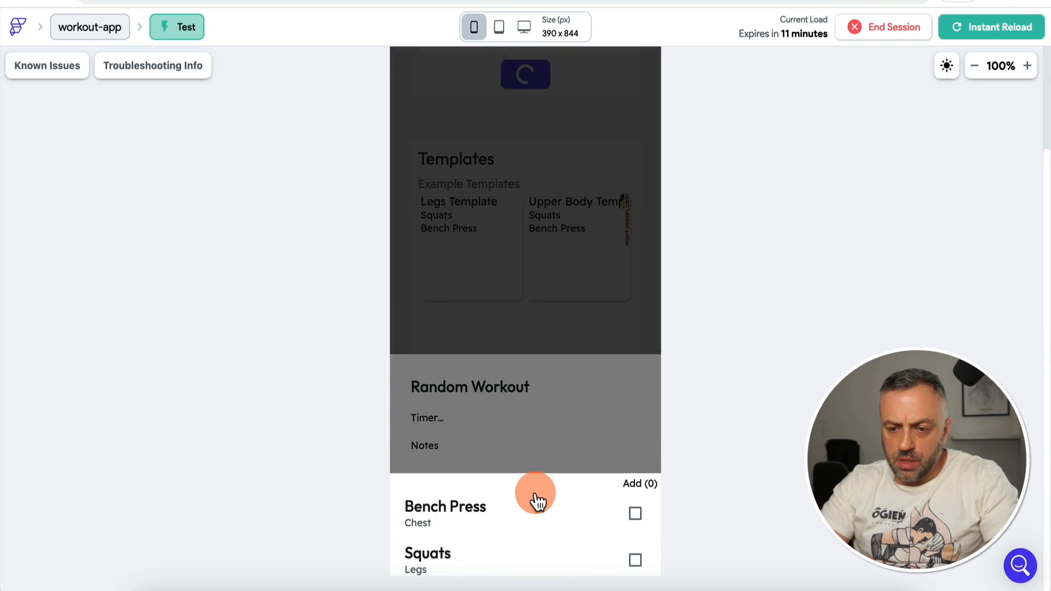
pyautogui.click(635, 502)
pyautogui.click(610, 411)
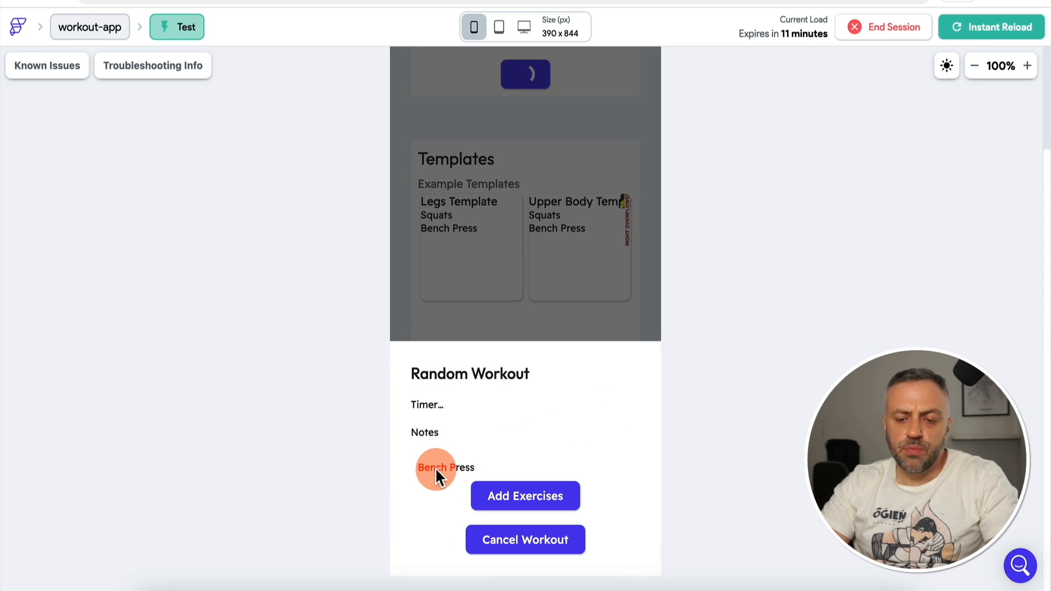
# Step: Add Squats, then reopen the picker to verify the added exercises appear ticked
pyautogui.click(501, 493)
pyautogui.click(629, 523)
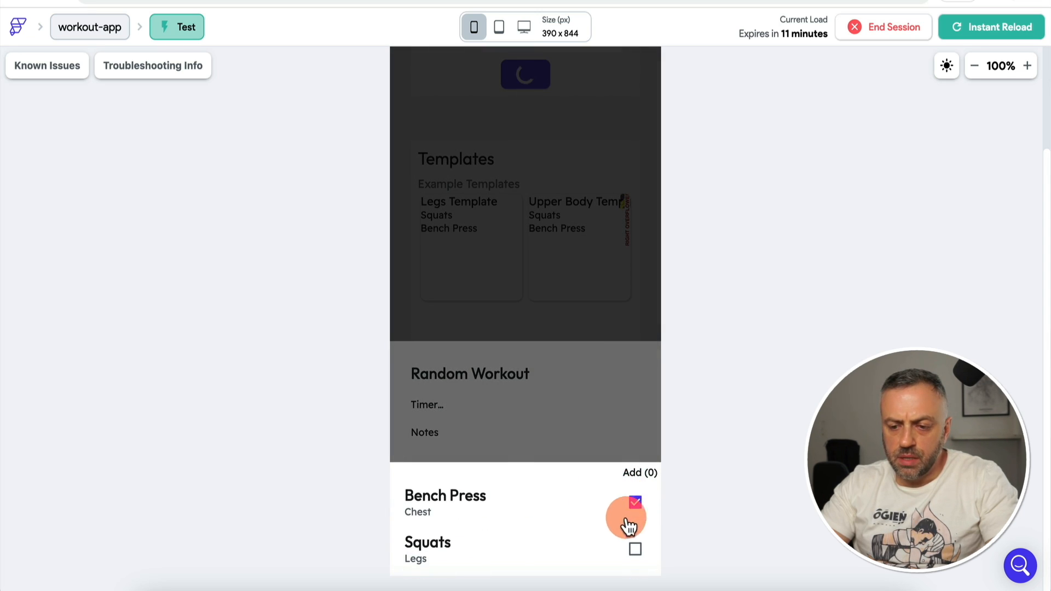
pyautogui.click(637, 504)
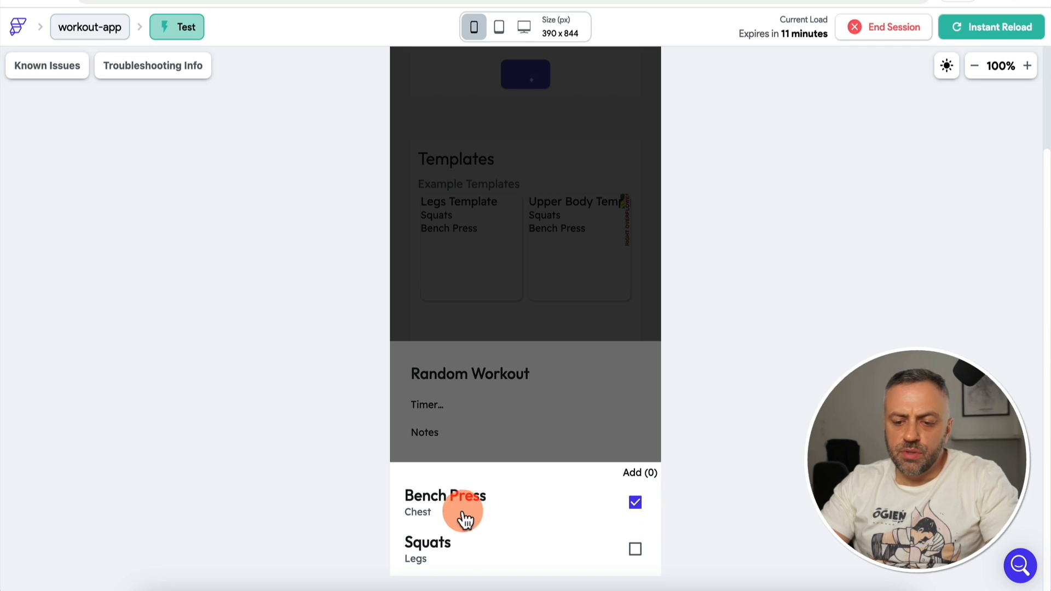
pyautogui.click(635, 547)
pyautogui.click(577, 420)
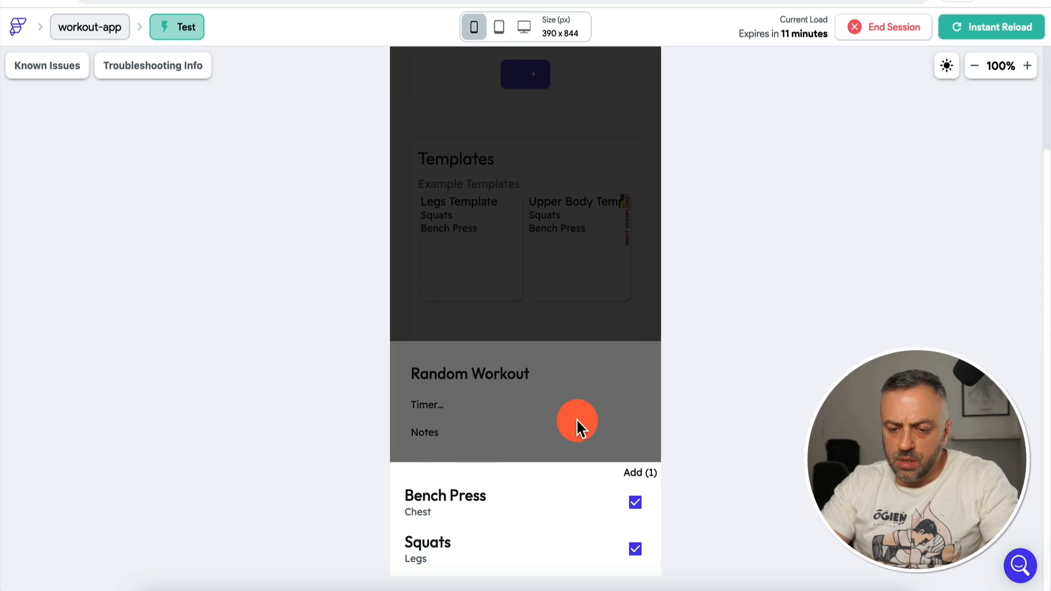
pyautogui.click(442, 465)
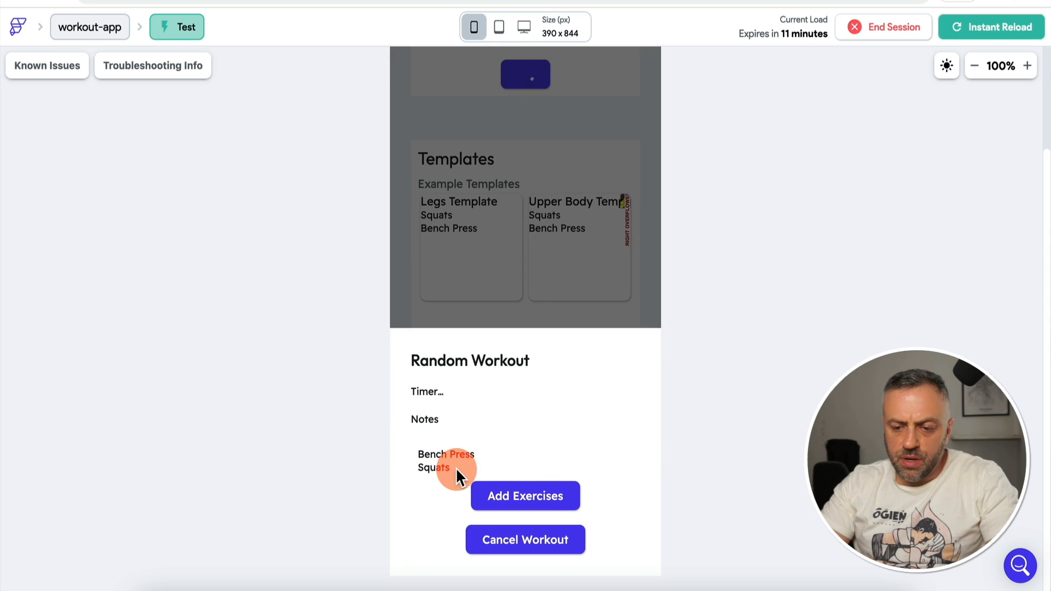
pyautogui.click(501, 494)
pyautogui.click(636, 551)
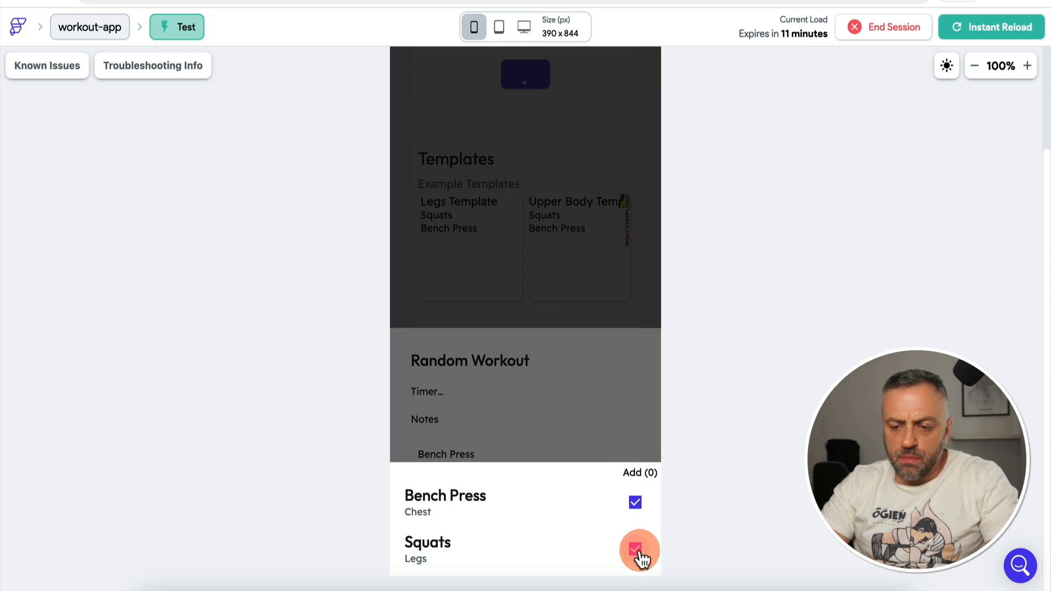
pyautogui.click(635, 502)
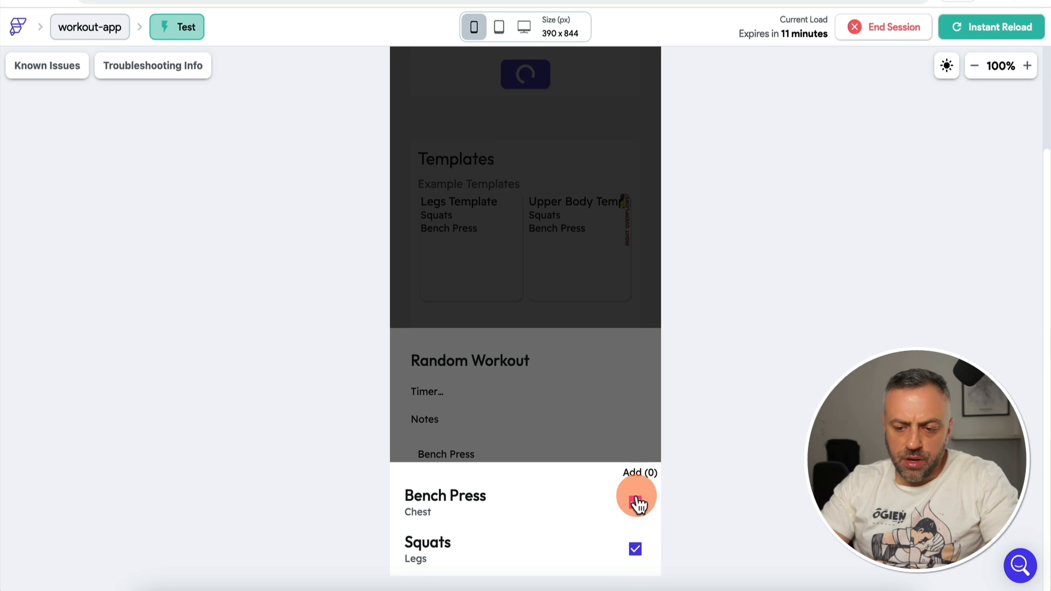
pyautogui.click(609, 408)
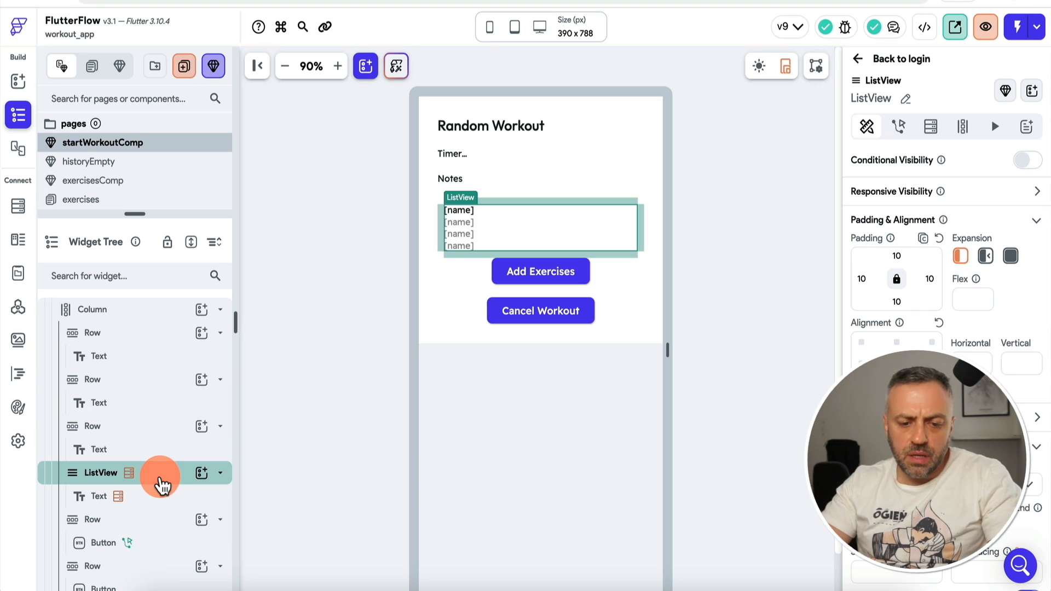
# Step: Scroll the startWorkoutComp widget tree down to the exercise ListView
pyautogui.scroll(-1, 160, 481)
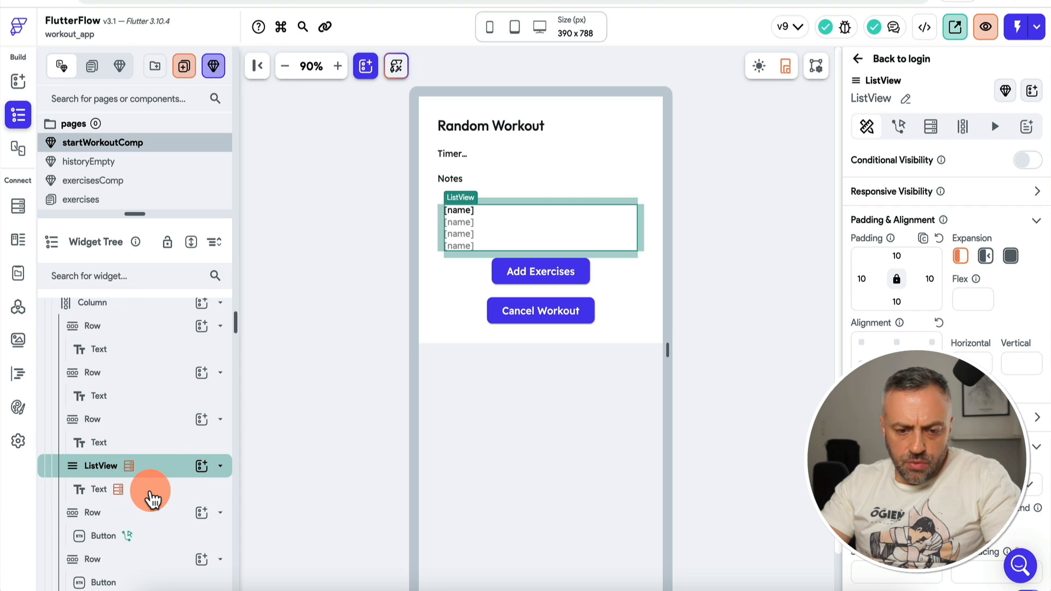
# Step: Wrap the exercise name Text in a Column
pyautogui.click(153, 488)
pyautogui.rightClick(151, 495)
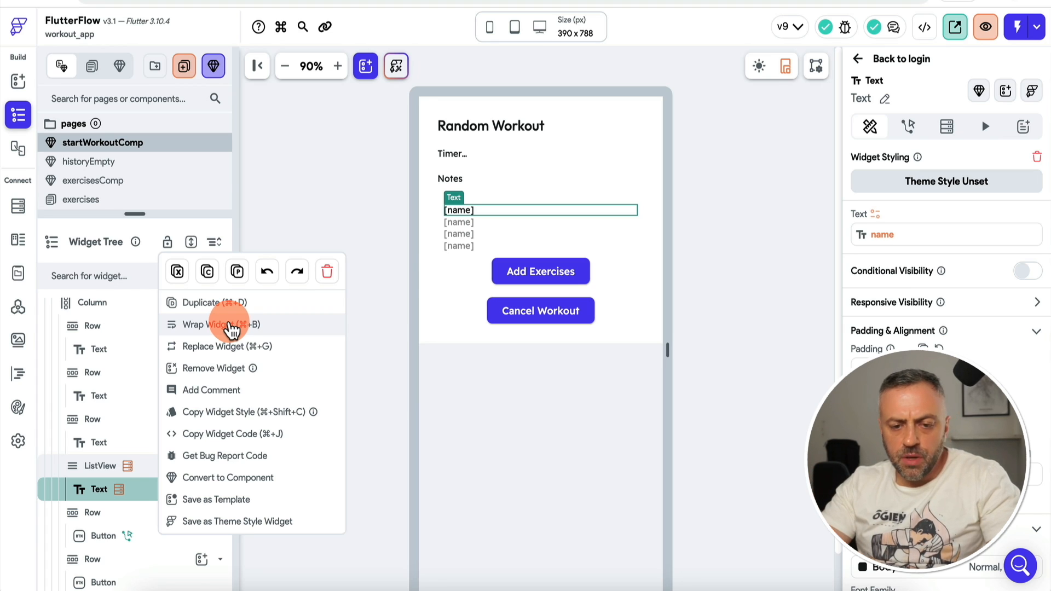
pyautogui.click(231, 327)
pyautogui.click(572, 203)
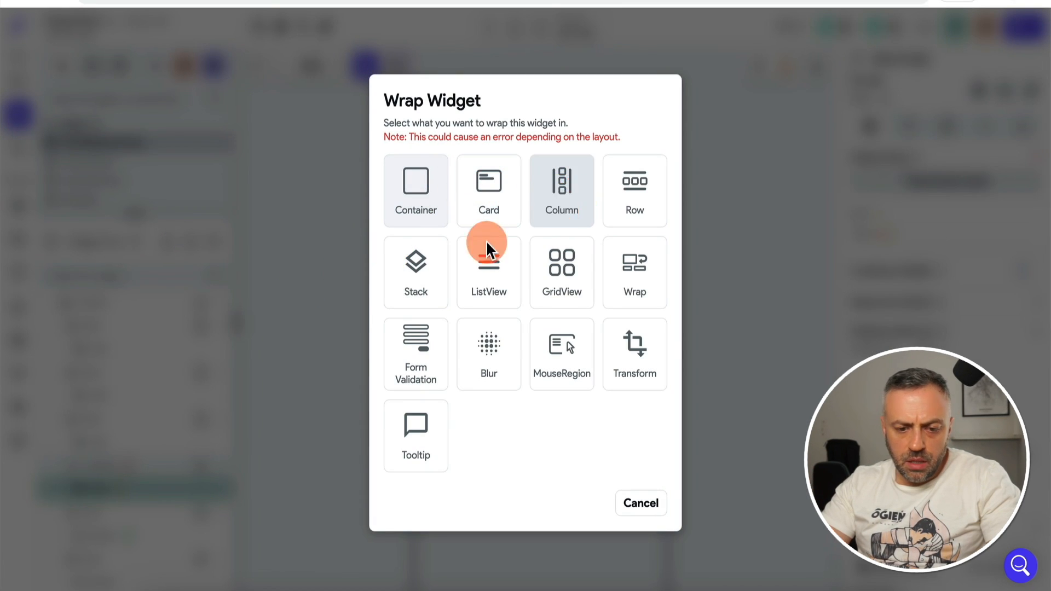
pyautogui.click(163, 496)
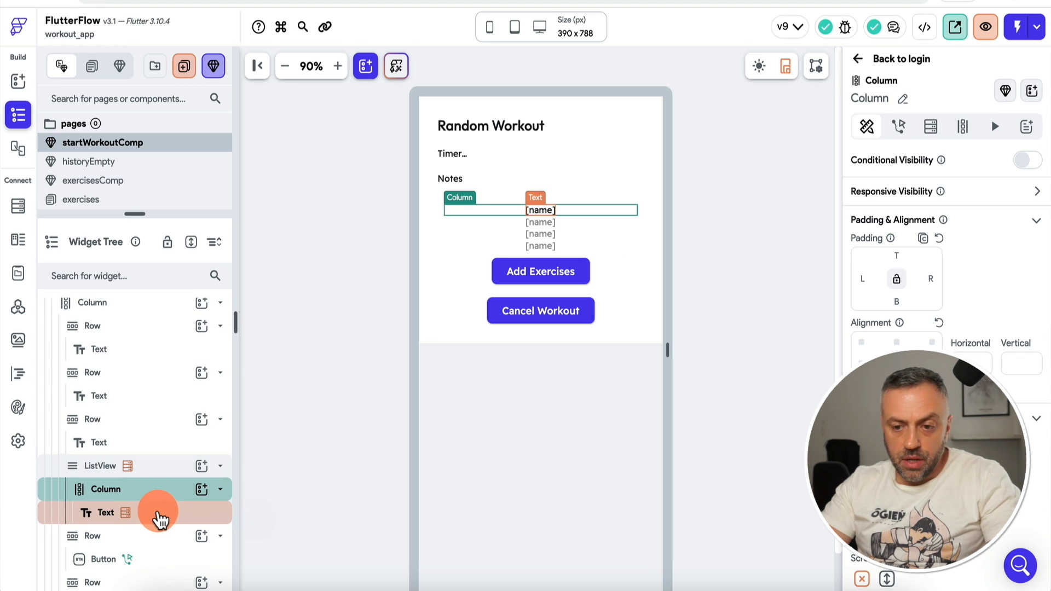
# Step: Add a ListView inside the Column, directly below the exercise name text
pyautogui.click(201, 489)
pyautogui.write('list')
pyautogui.click(265, 368)
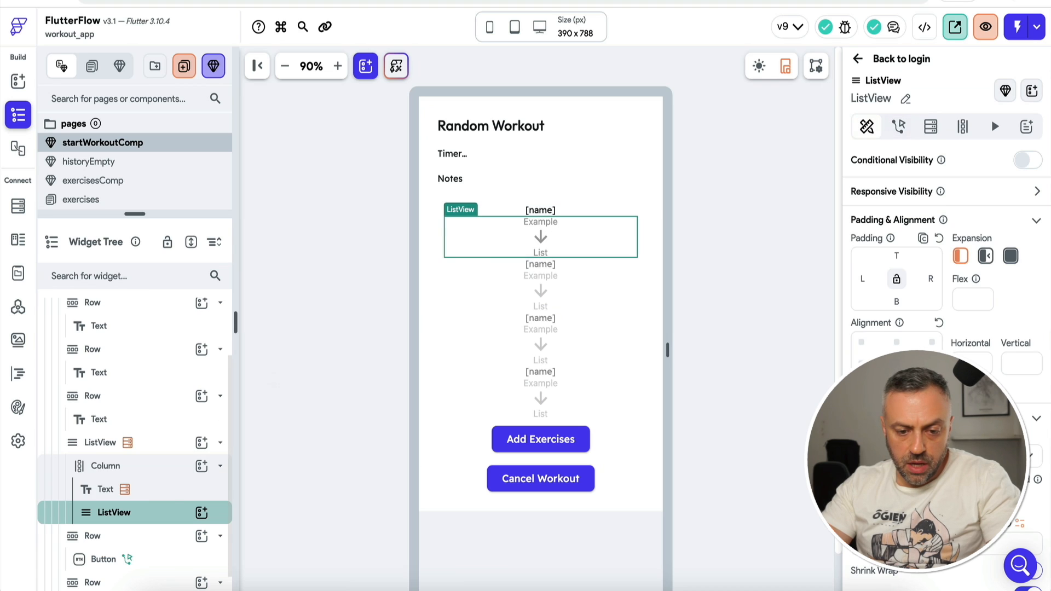
pyautogui.click(146, 514)
pyautogui.click(541, 212)
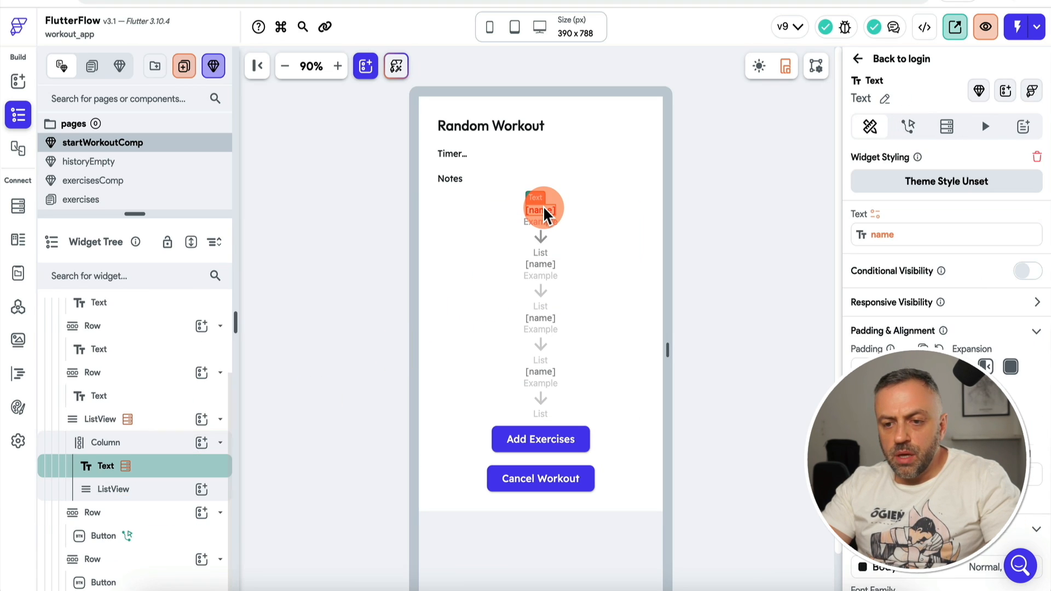
pyautogui.click(540, 215)
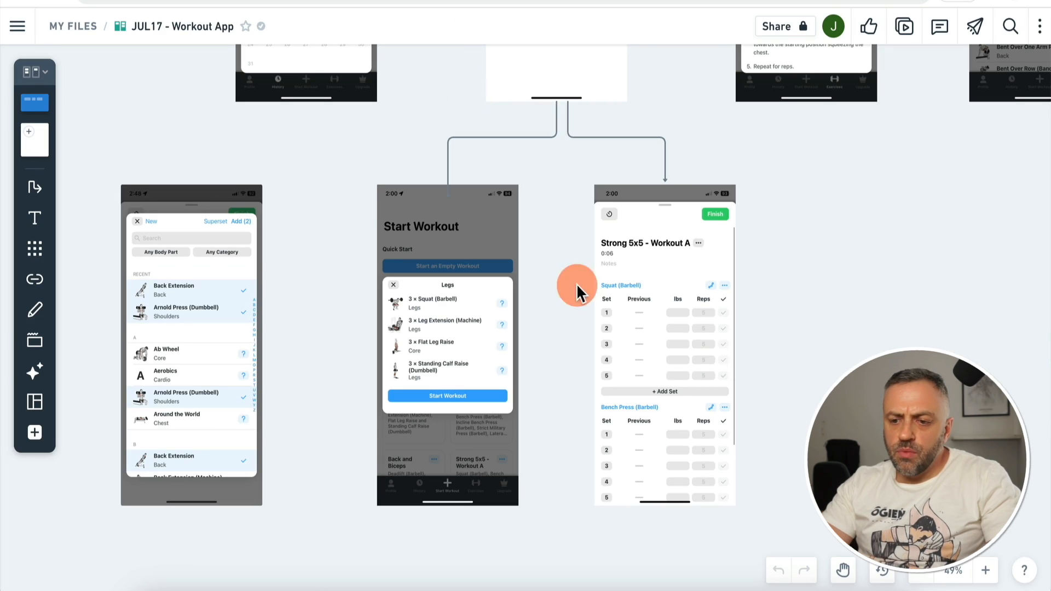
pyautogui.click(672, 323)
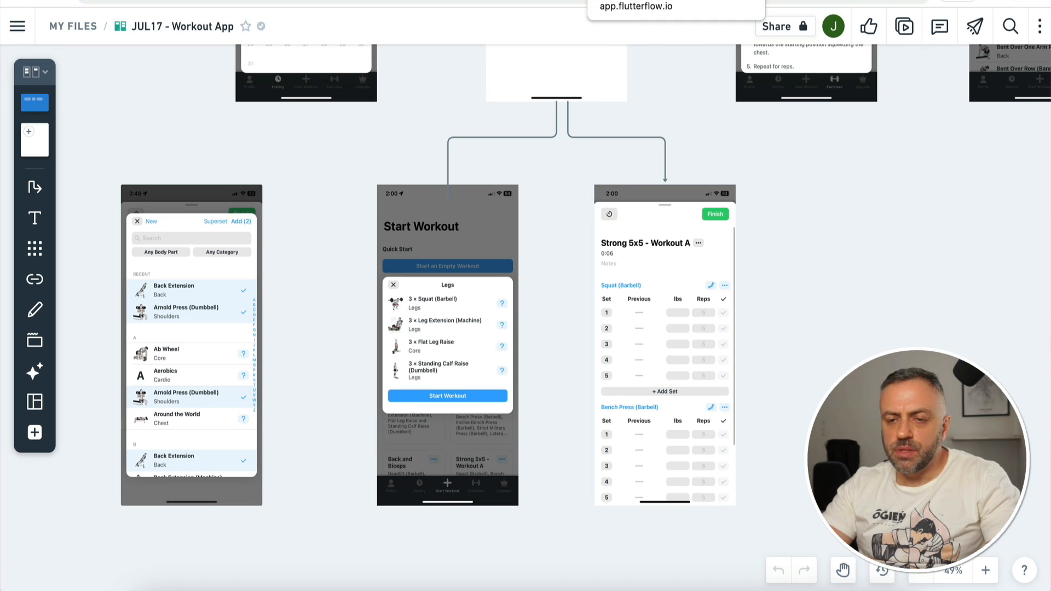
# Step: Return to the FlutterFlow project after reviewing the Strong 5x5 mockup in Whimsical
pyautogui.click(509, 1)
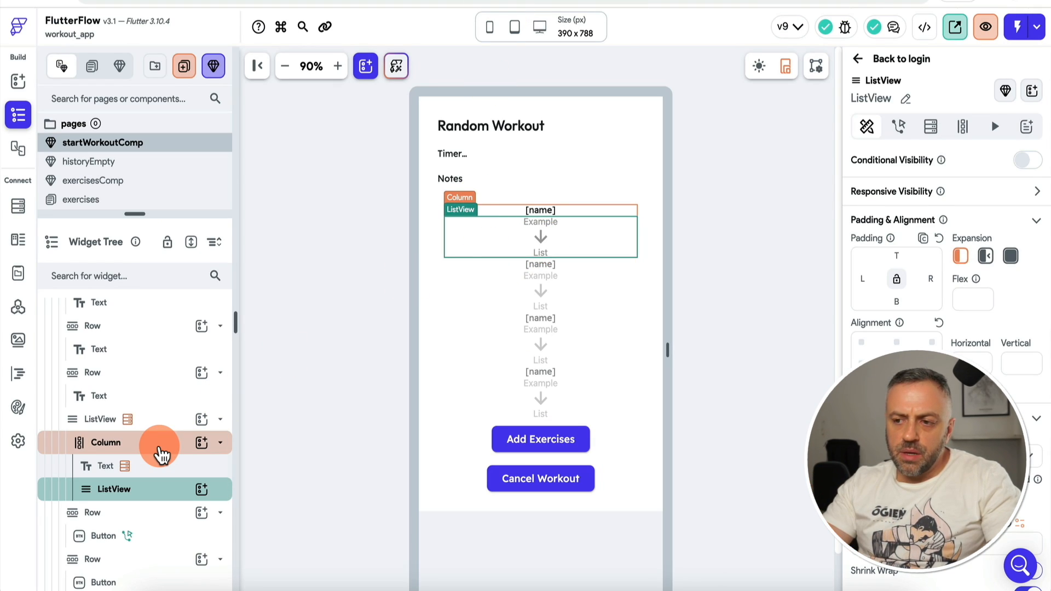
# Step: Add a Row to the nested ListView under the exercise column, with a Hello World Text inside it
pyautogui.click(160, 453)
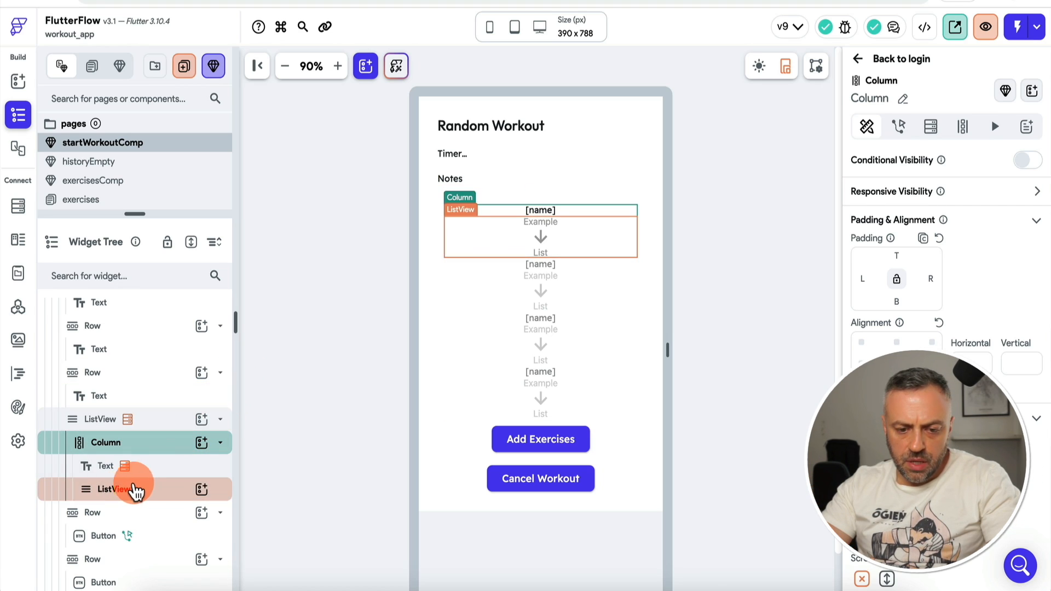
pyautogui.click(145, 491)
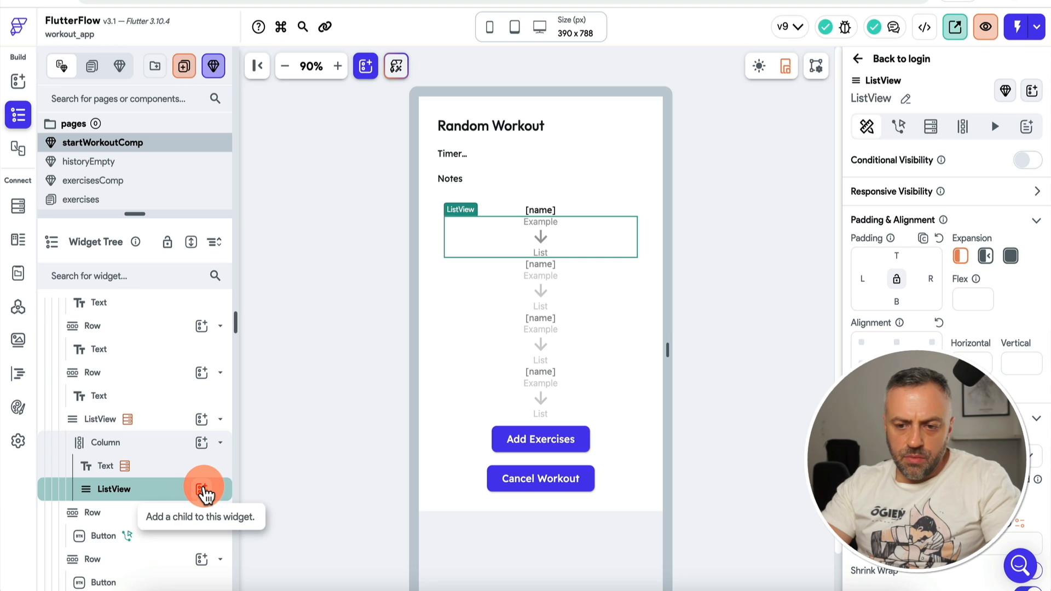
pyautogui.click(201, 489)
pyautogui.write('row')
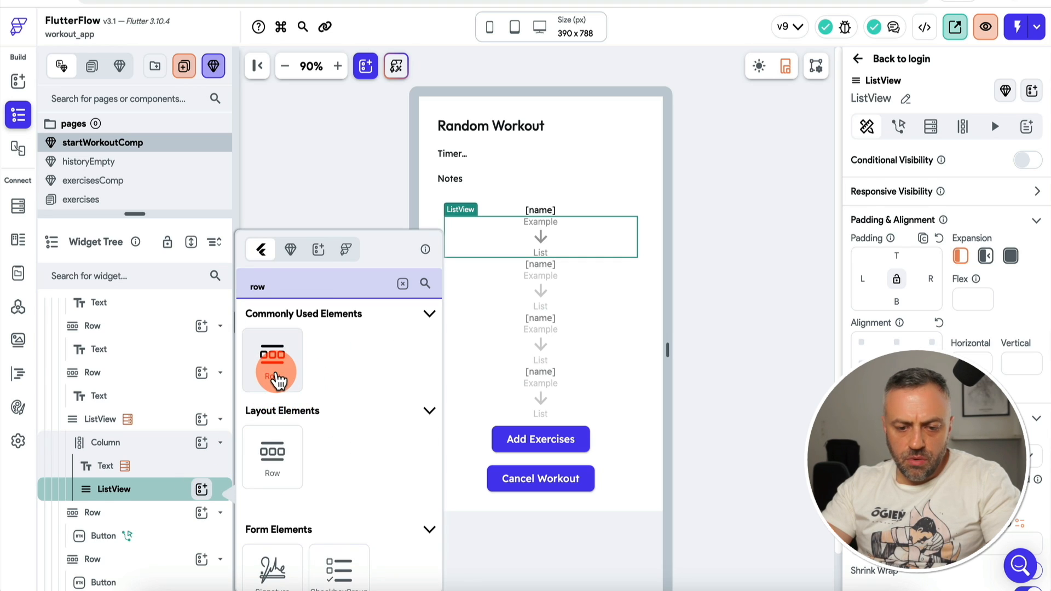
pyautogui.click(273, 372)
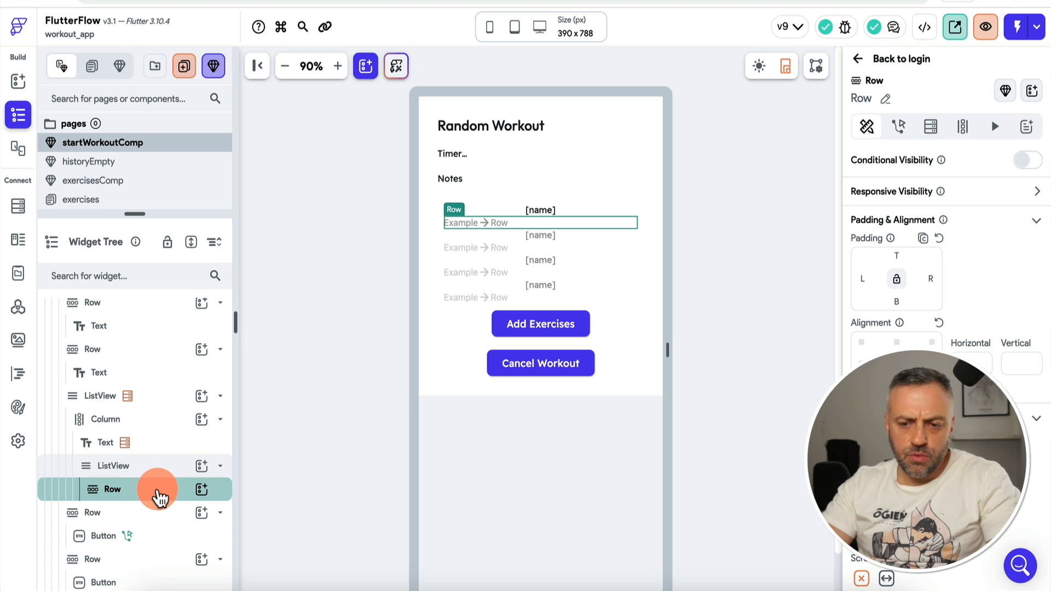
pyautogui.click(201, 489)
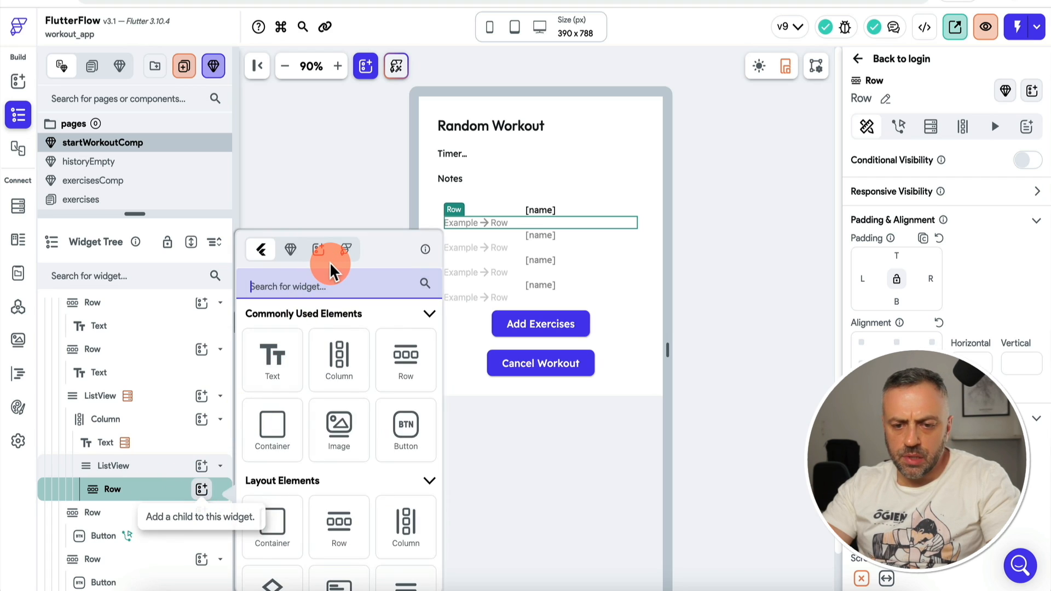
pyautogui.write('tex')
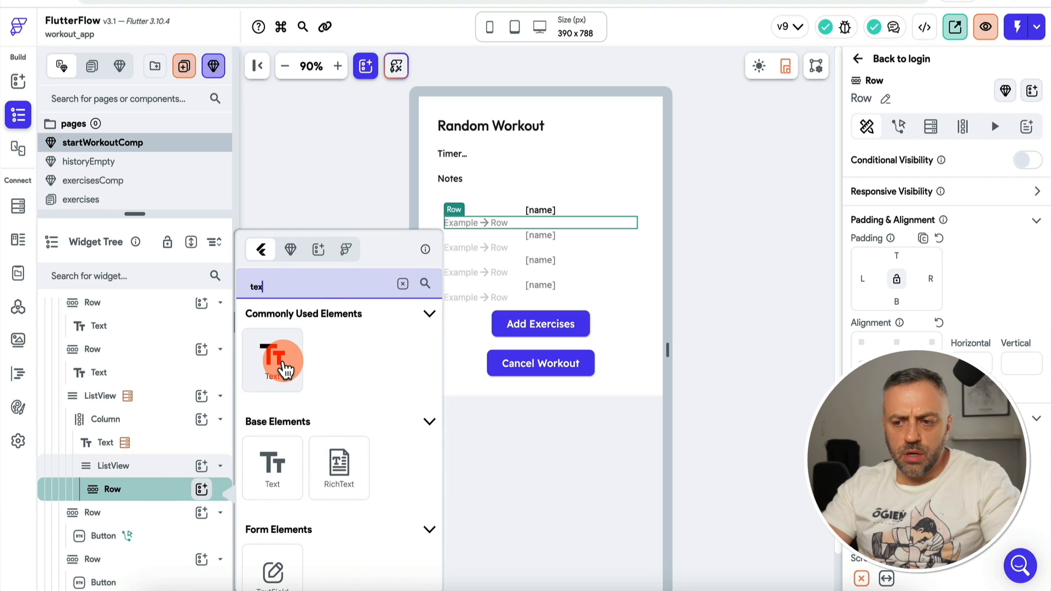
pyautogui.click(284, 366)
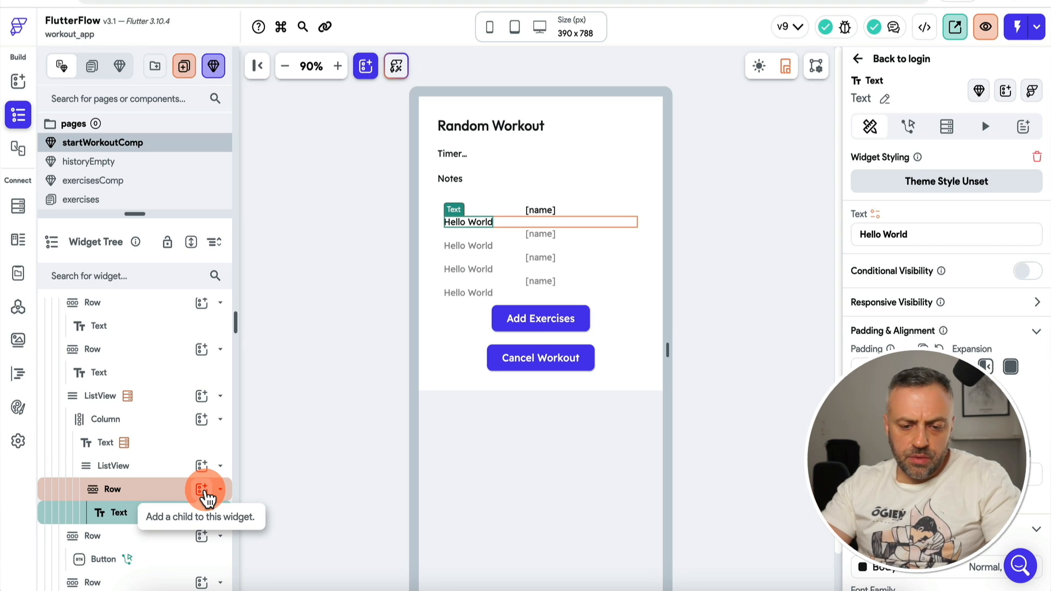
pyautogui.click(202, 490)
# Step: Add two TextFields and an IconButton to the set Row after the Hello World text
pyautogui.write('tex')
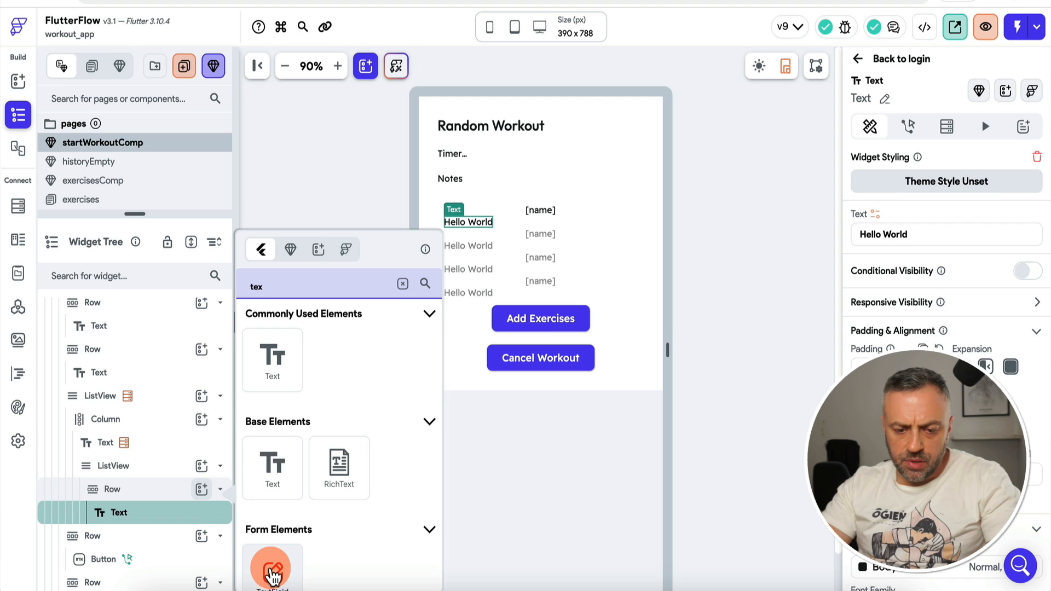
pyautogui.click(273, 572)
pyautogui.click(202, 466)
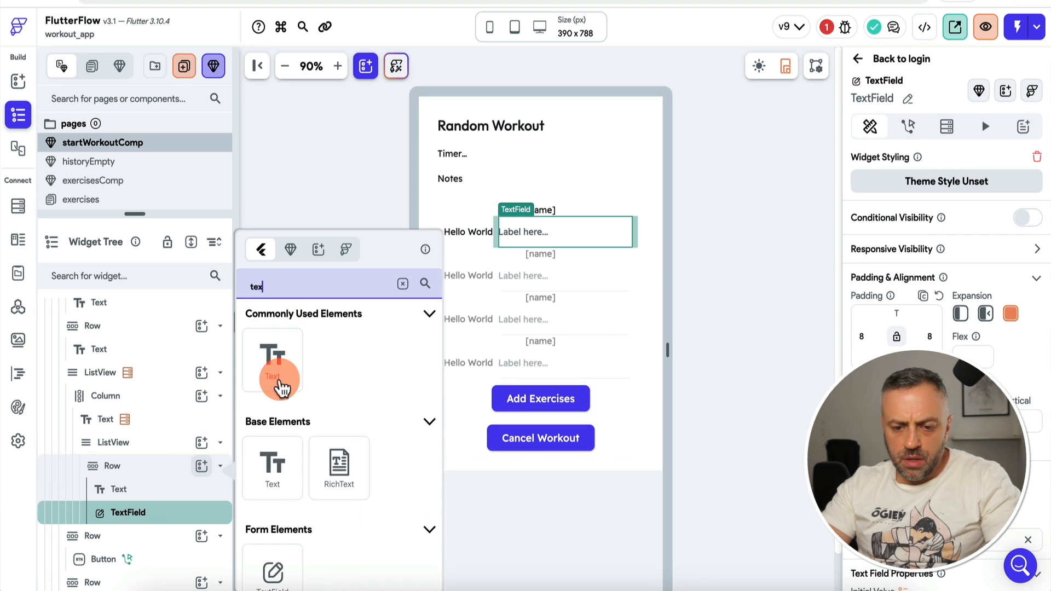
pyautogui.click(274, 573)
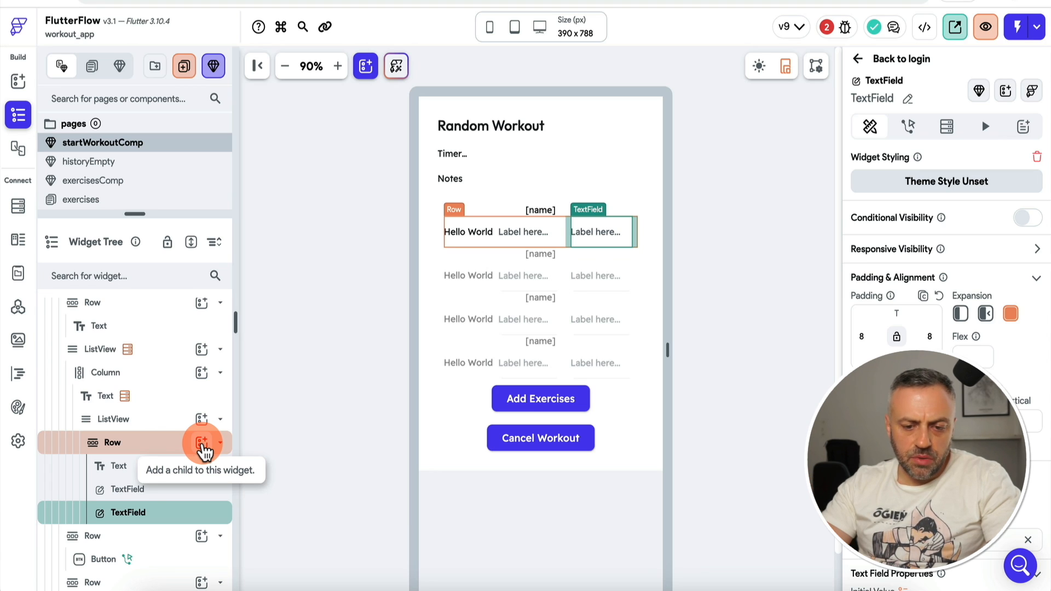
pyautogui.write('ico')
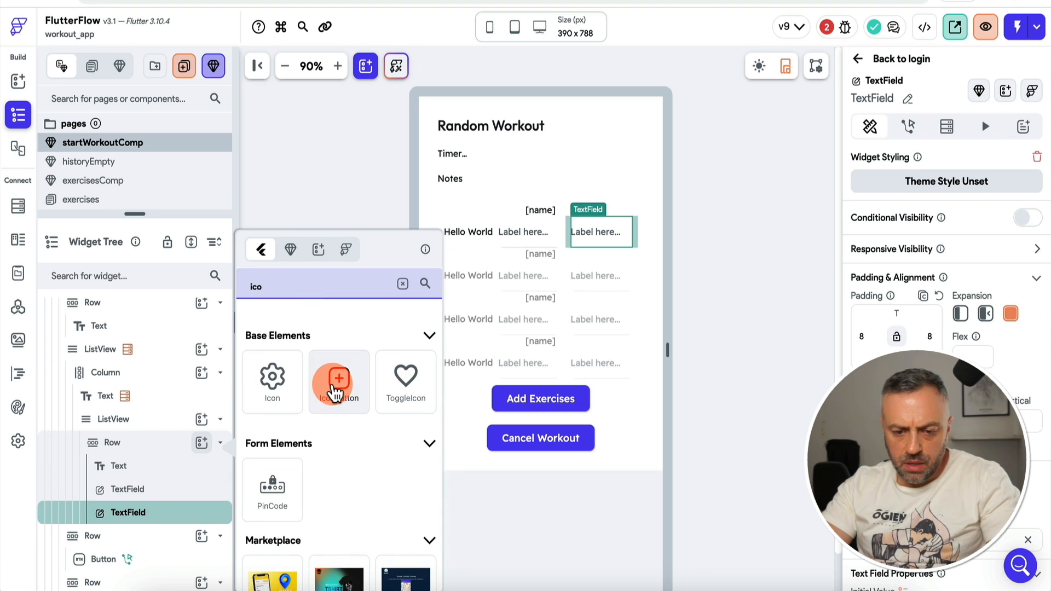
pyautogui.click(338, 378)
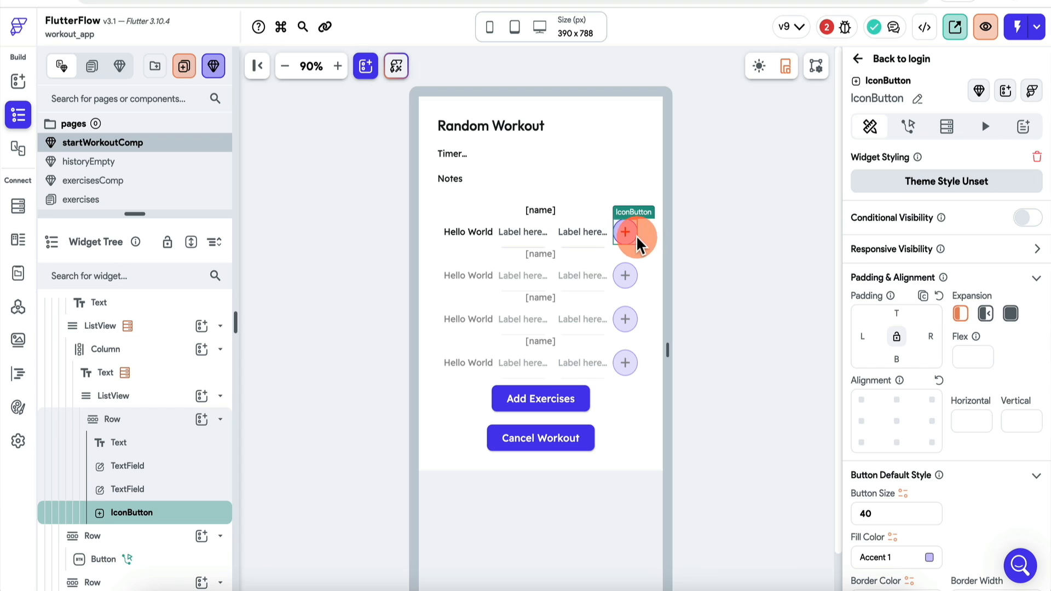
# Step: Give the IconButton the Delete Forever Rounded icon and a border radius of 5
pyautogui.scroll(-6, 895, 363)
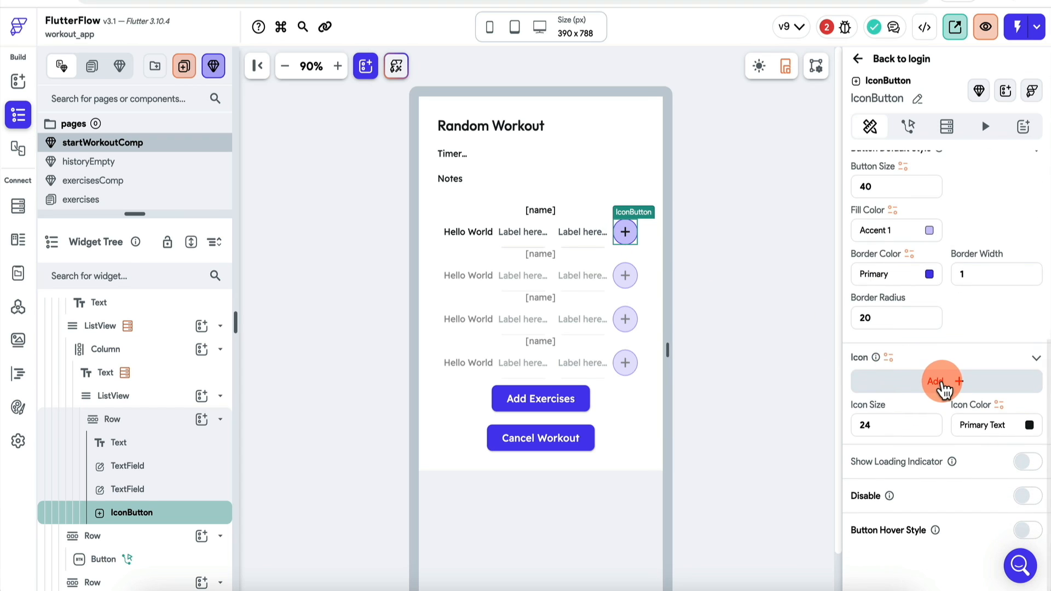
pyautogui.click(943, 383)
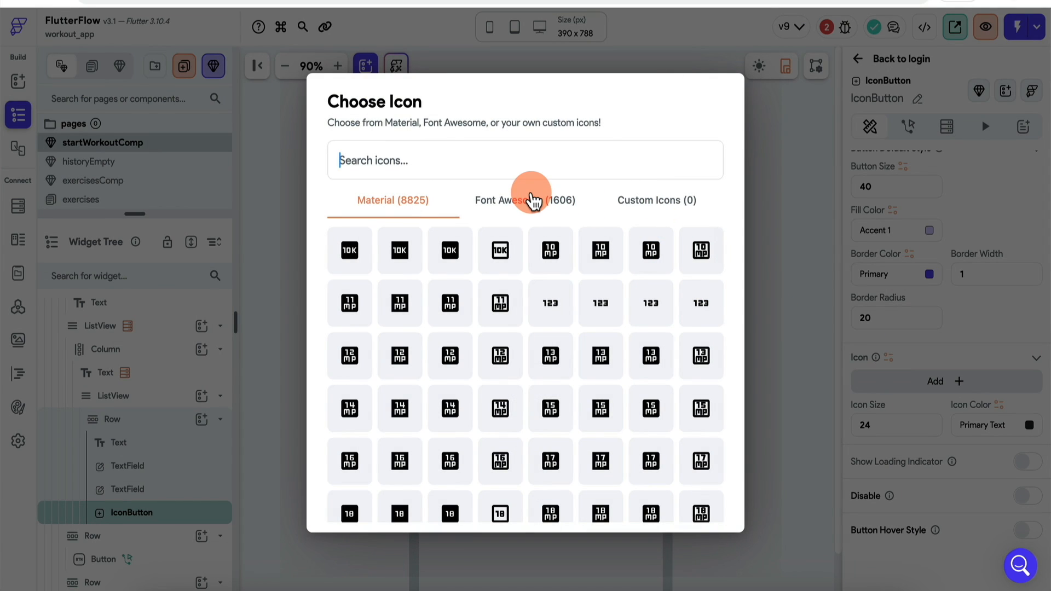
pyautogui.write('delete')
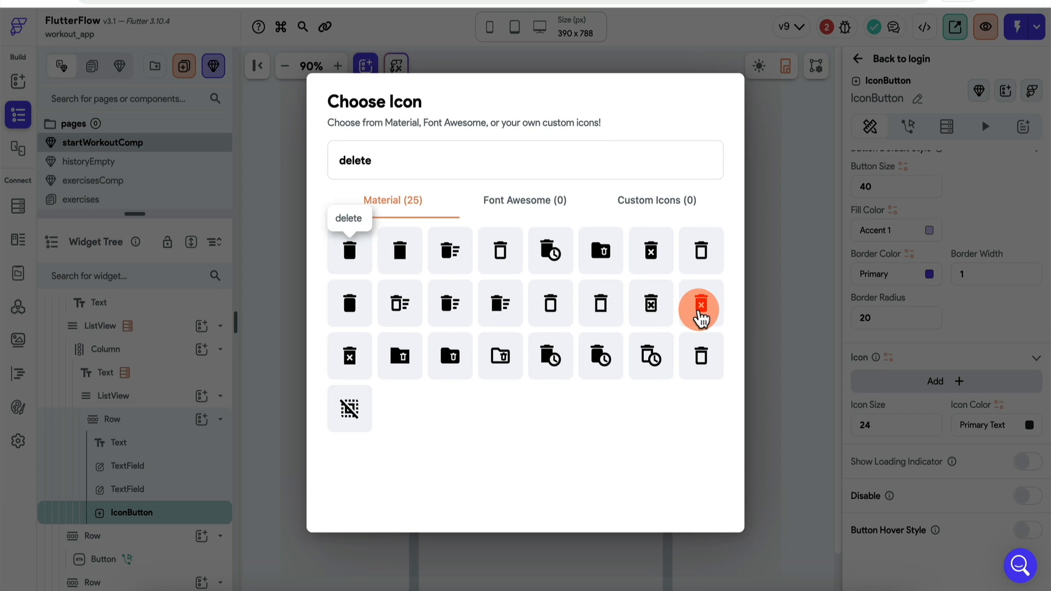
pyautogui.click(701, 306)
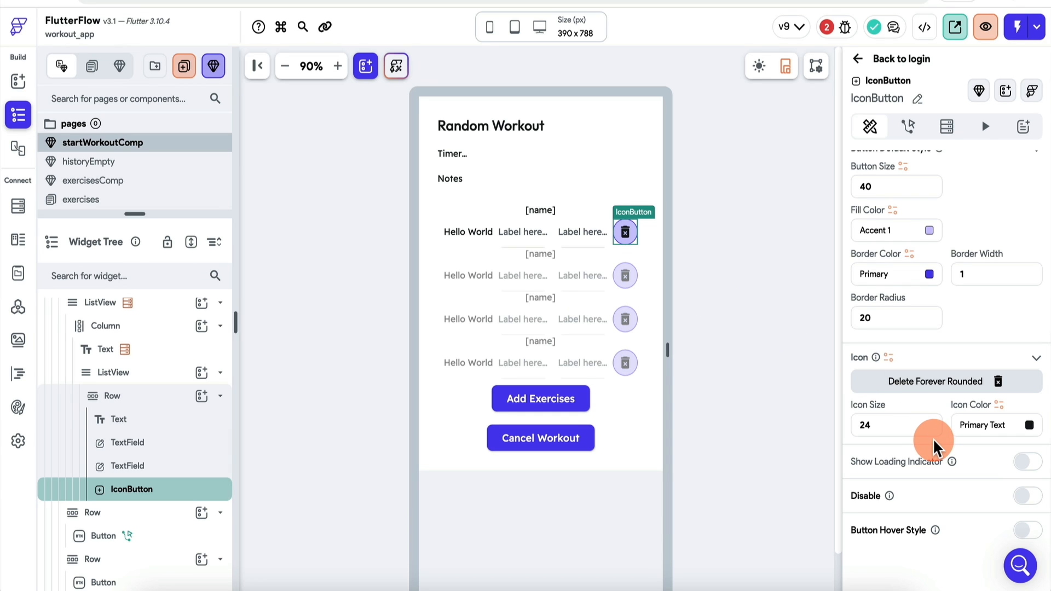
pyautogui.doubleClick(894, 317)
pyautogui.write('5')
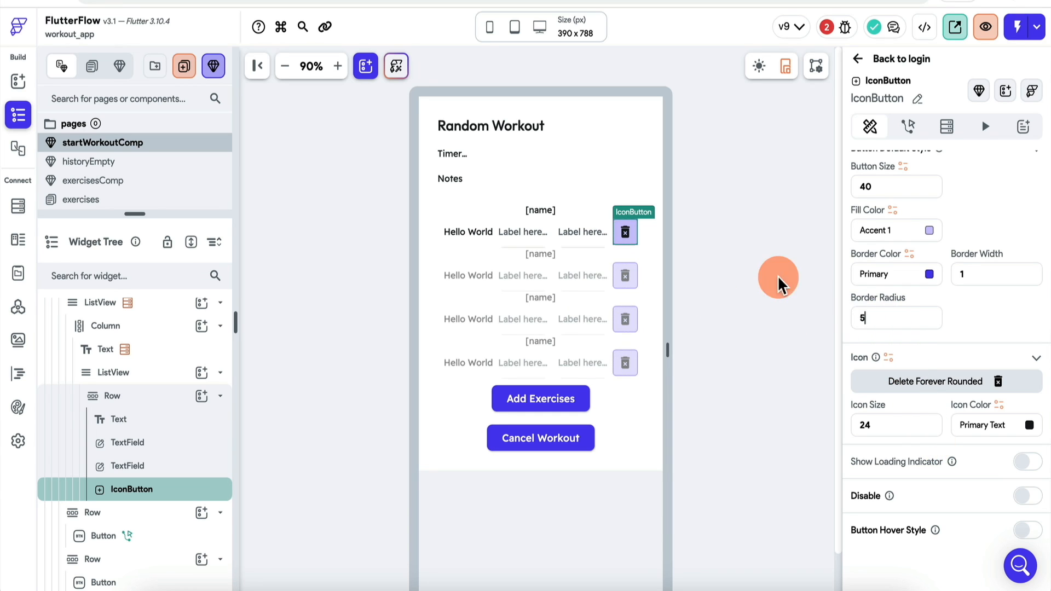
pyautogui.click(750, 231)
pyautogui.click(623, 238)
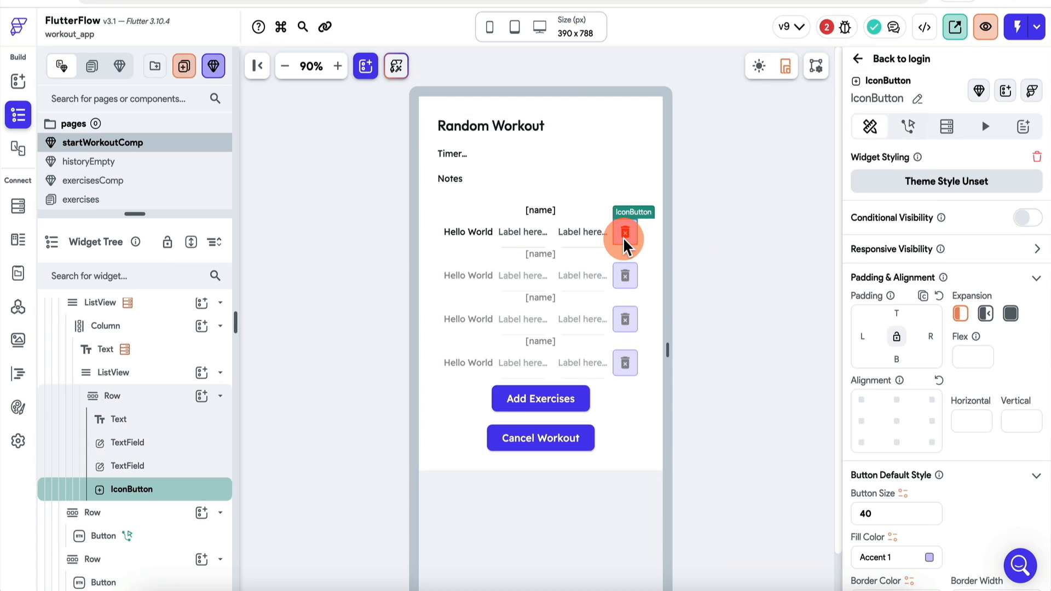
pyautogui.scroll(-10, 934, 333)
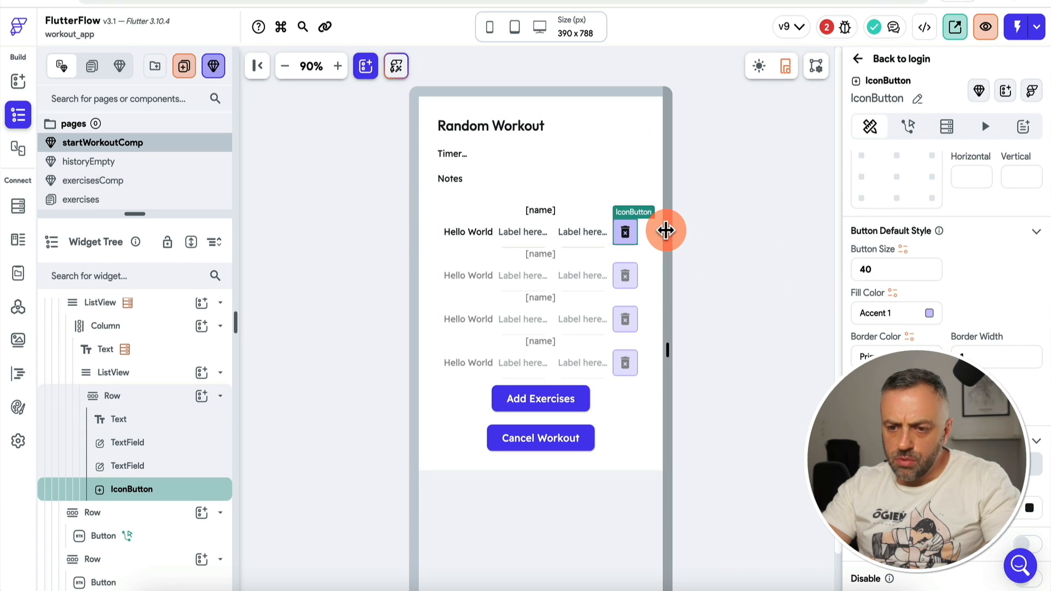
# Step: Review the Hello World text and the two text fields in the set row
pyautogui.click(473, 233)
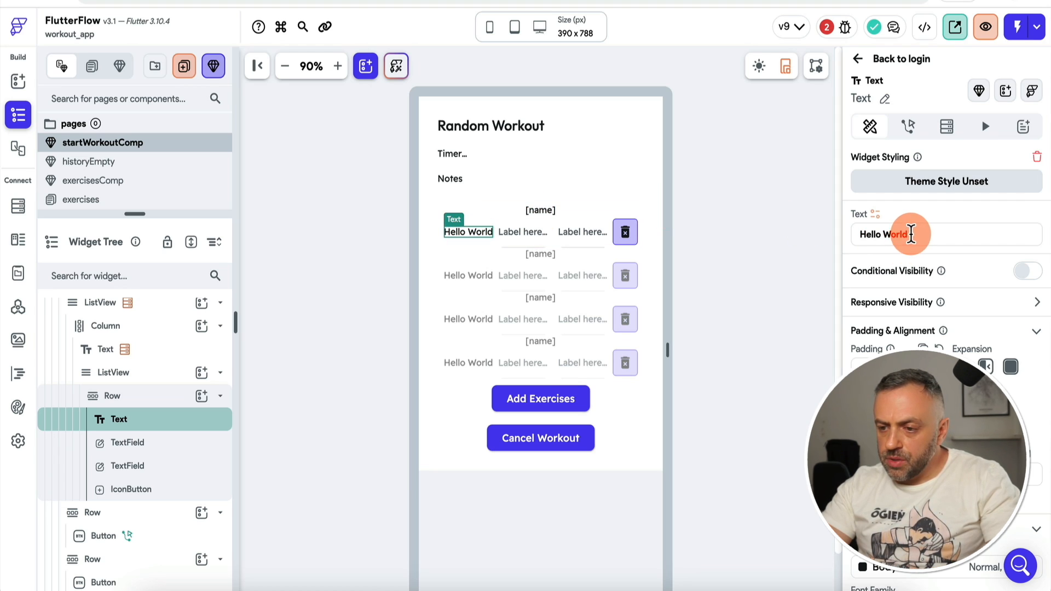
pyautogui.moveTo(909, 234); pyautogui.dragTo(867, 235)
pyautogui.click(531, 232)
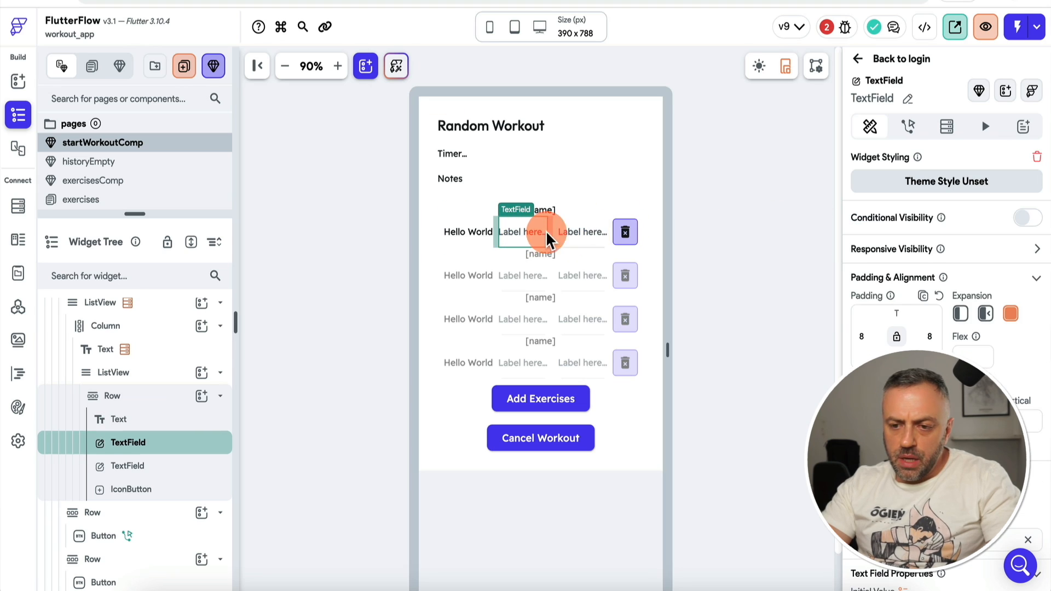
pyautogui.click(589, 231)
pyautogui.click(531, 231)
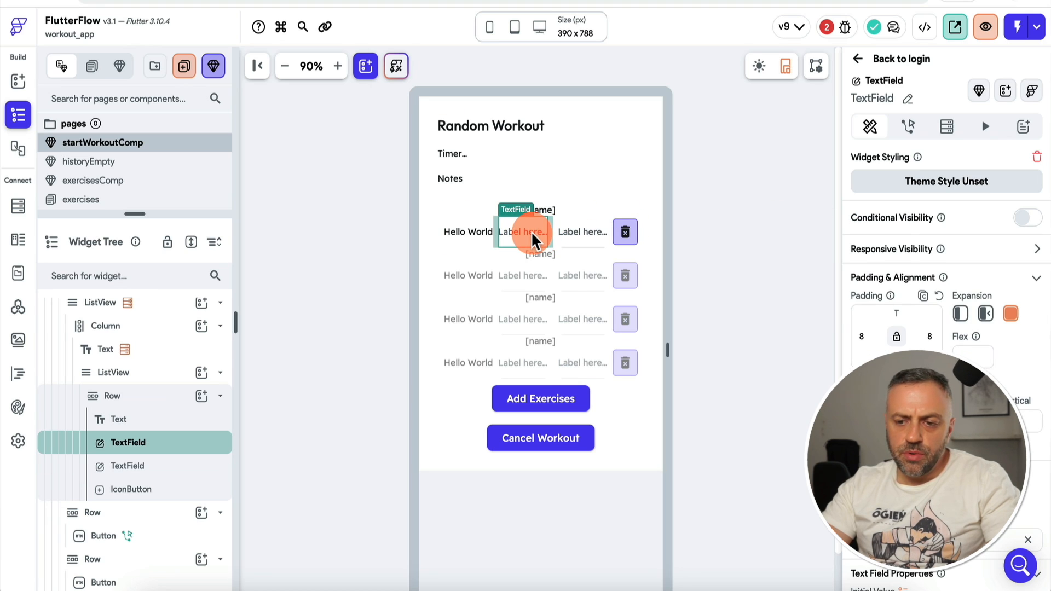
pyautogui.click(587, 231)
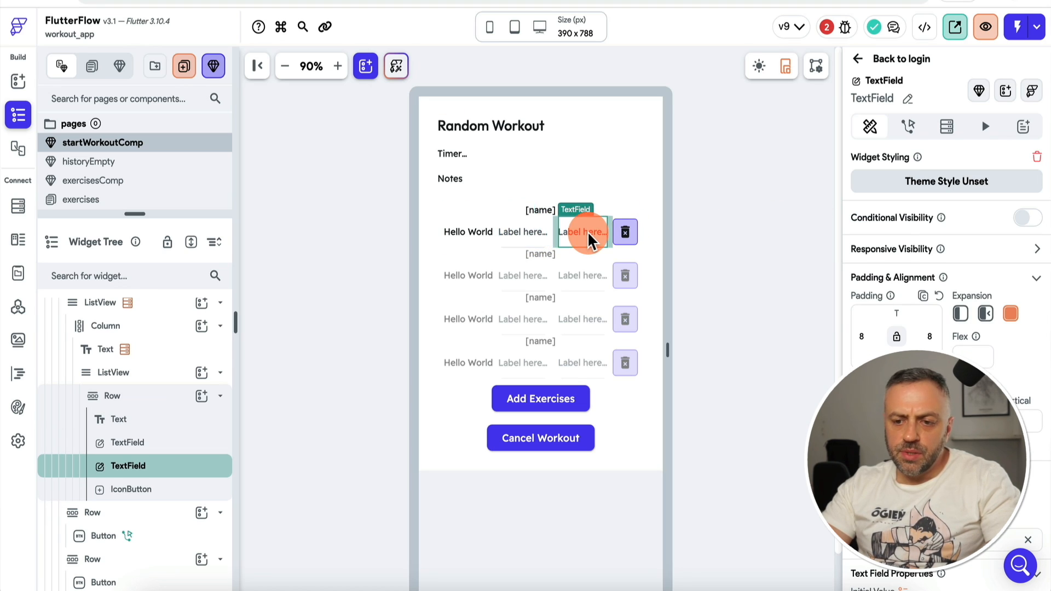
# Step: Generate the nested ListView's children from the exercise item's sets field, naming each child currentSet
pyautogui.click(469, 204)
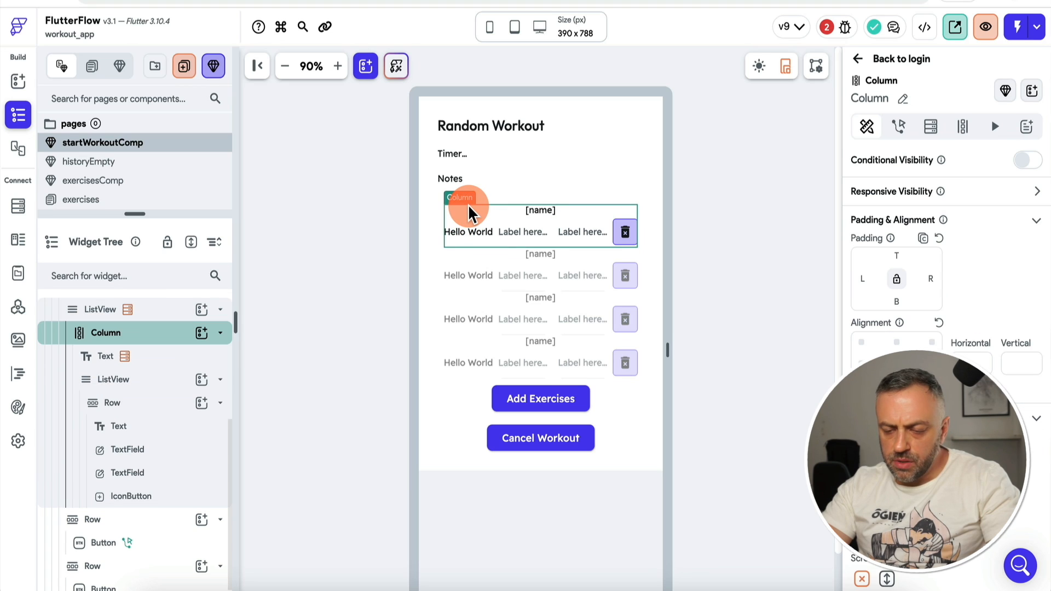
pyautogui.click(136, 383)
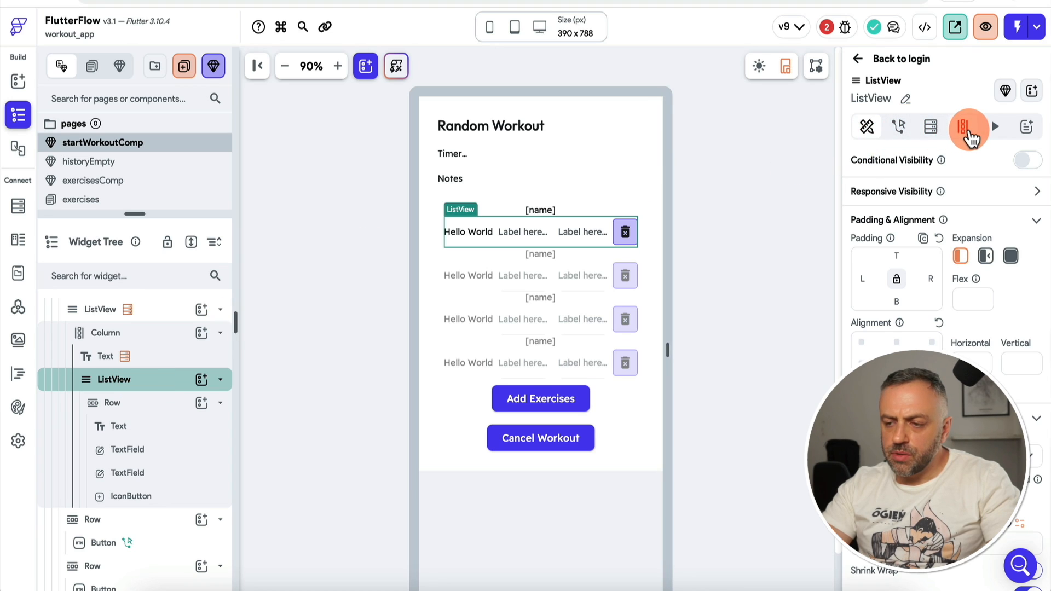
pyautogui.click(965, 130)
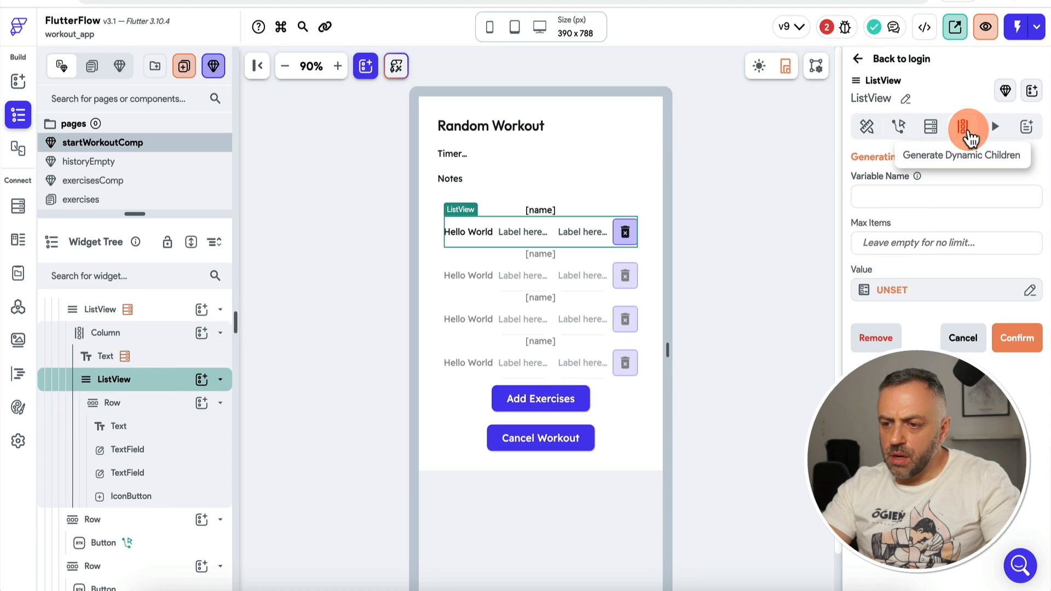
pyautogui.click(938, 289)
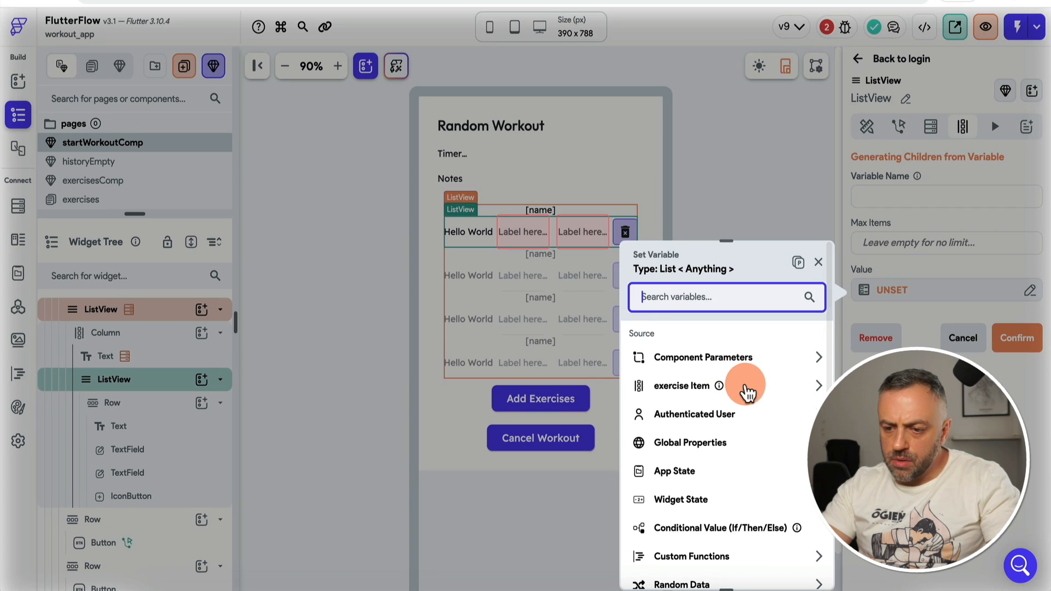
pyautogui.click(746, 390)
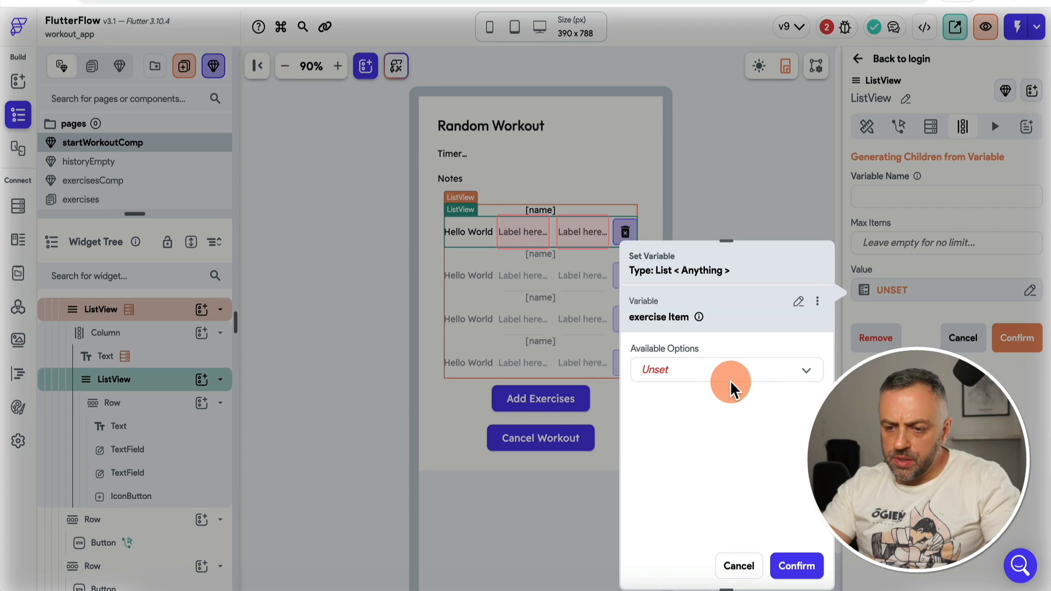
pyautogui.click(735, 381)
pyautogui.click(706, 405)
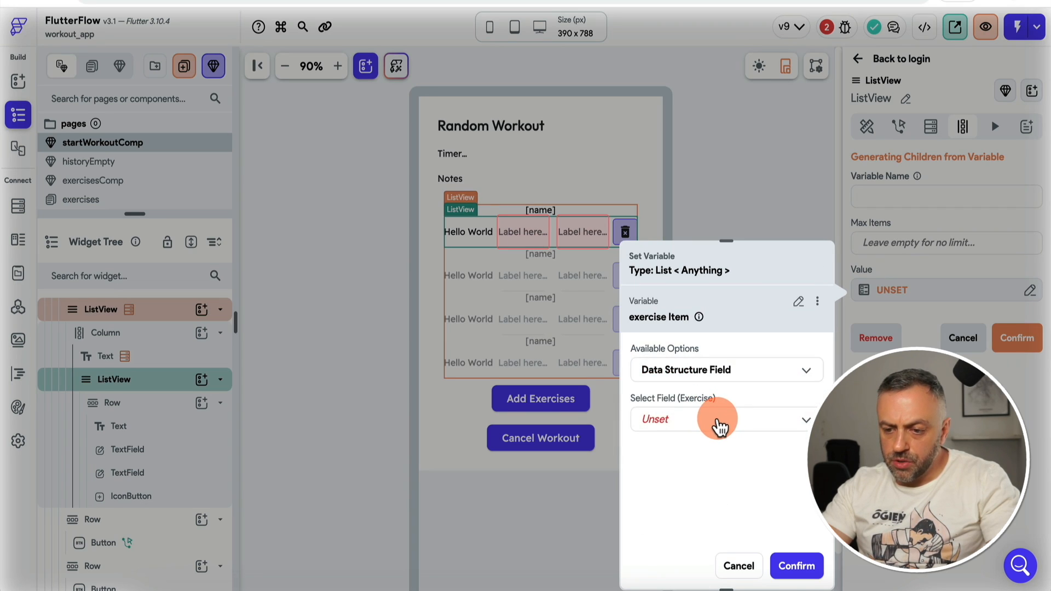
pyautogui.click(719, 425)
pyautogui.click(703, 454)
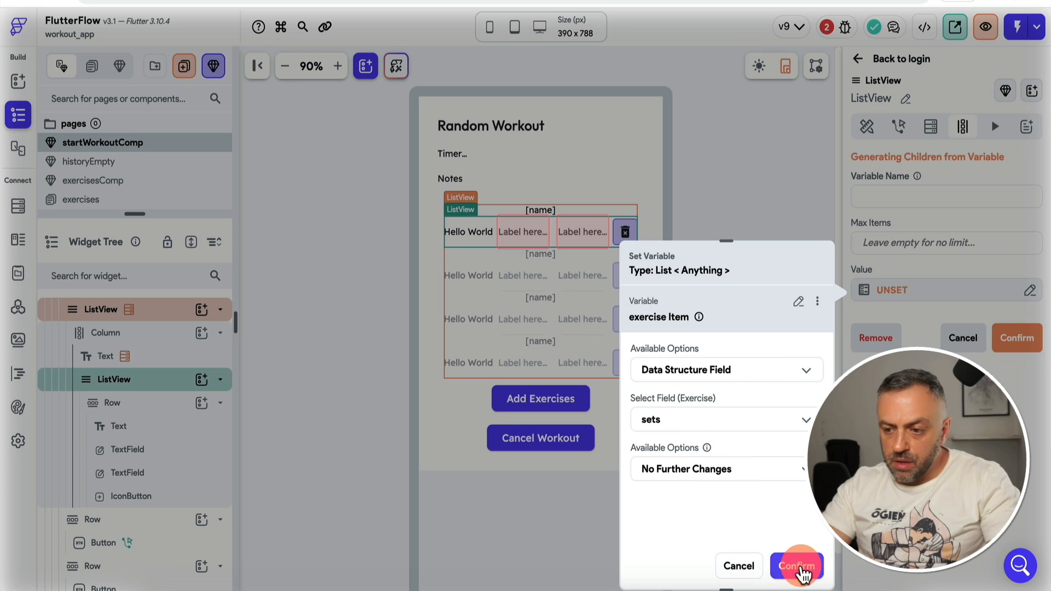
pyautogui.click(796, 565)
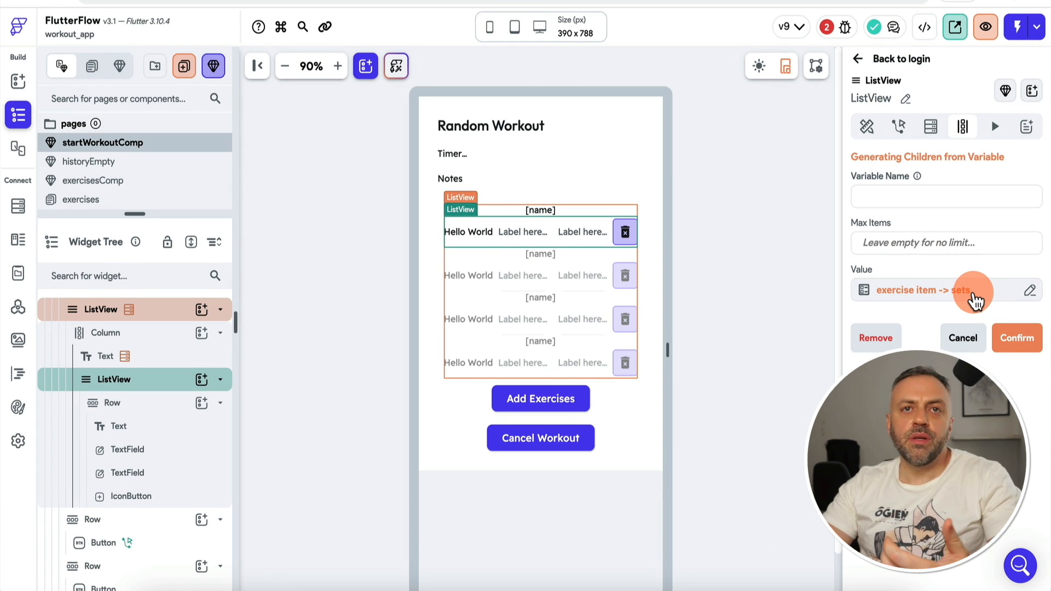
pyautogui.click(899, 194)
pyautogui.write('currentSet')
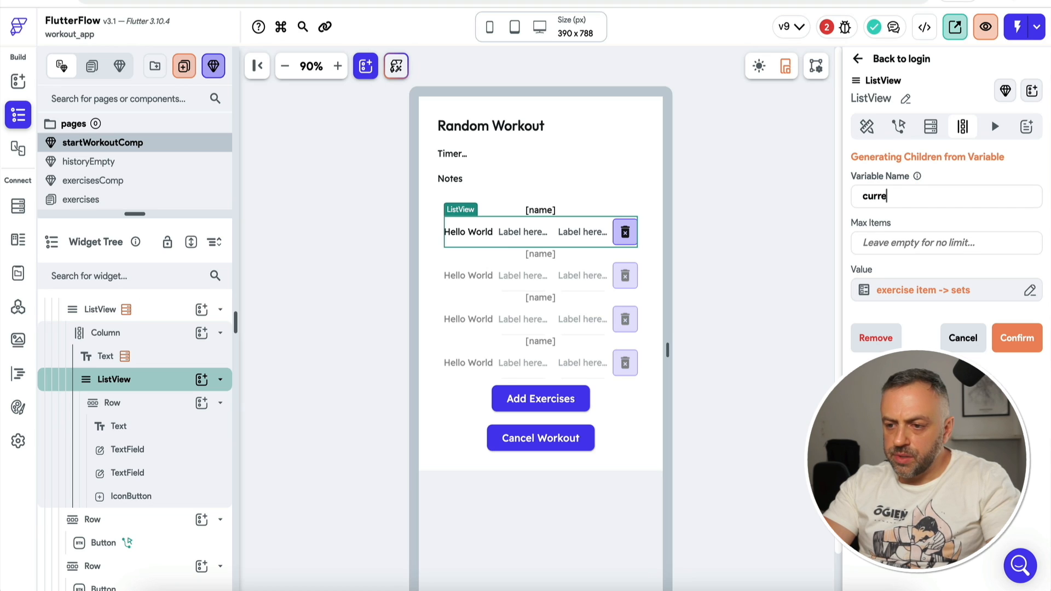
pyautogui.press('Return')
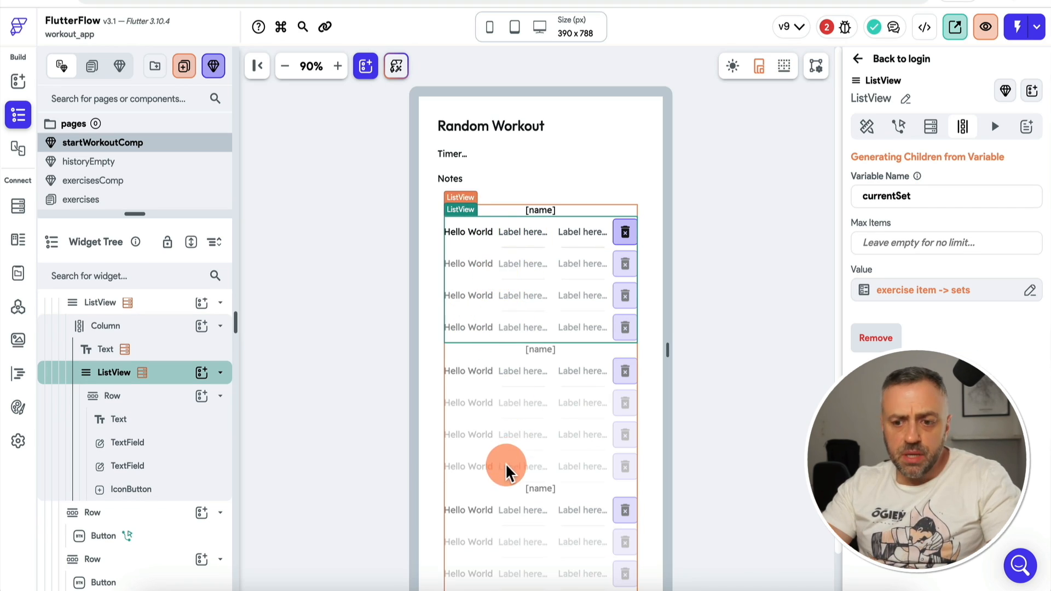
# Step: Set the first input's initial value to currentSet item's weight field
pyautogui.click(521, 231)
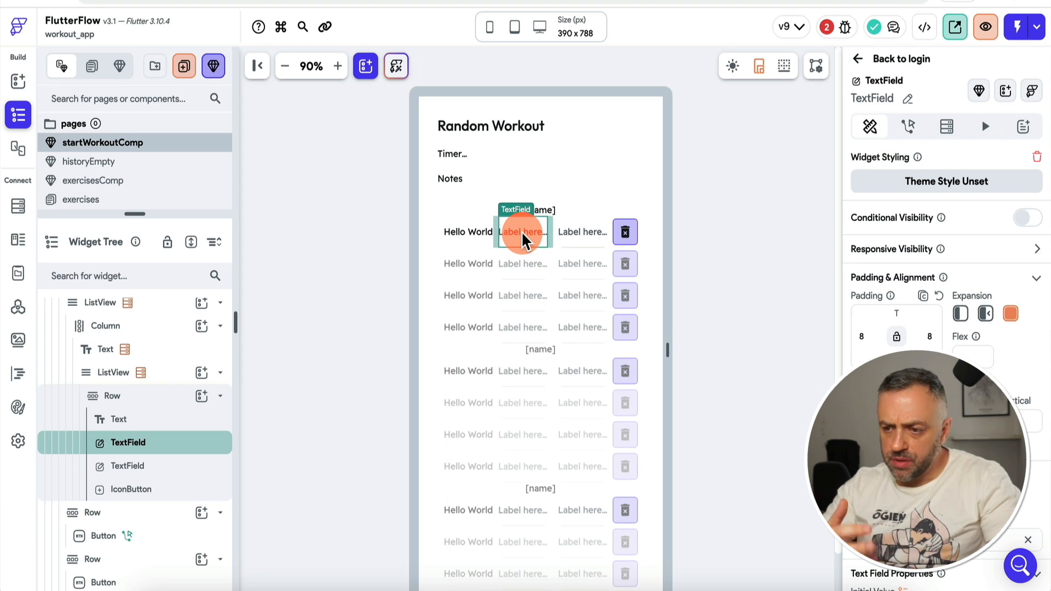
pyautogui.click(808, 242)
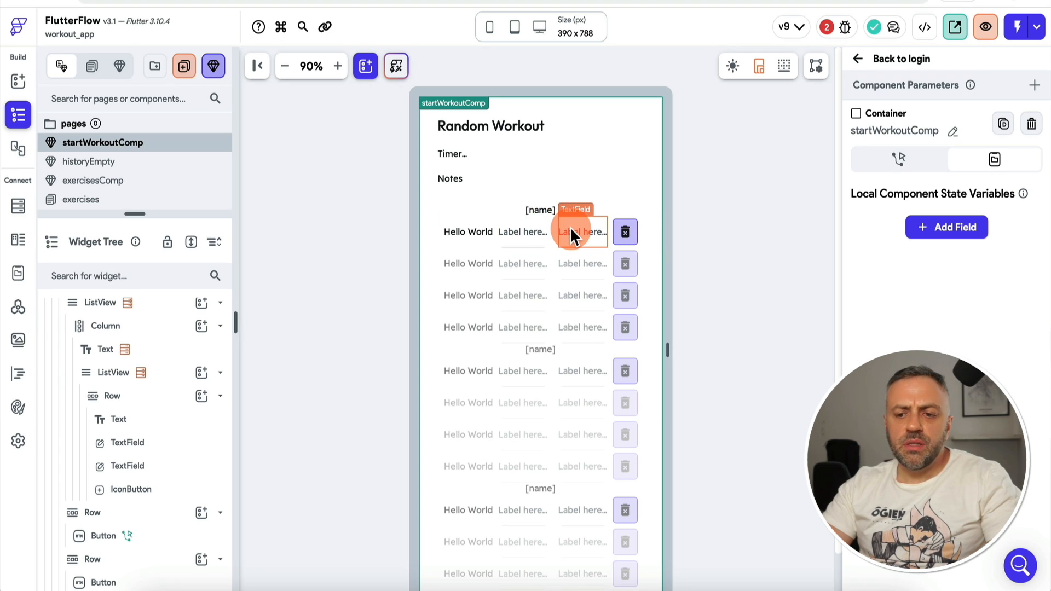
pyautogui.click(518, 230)
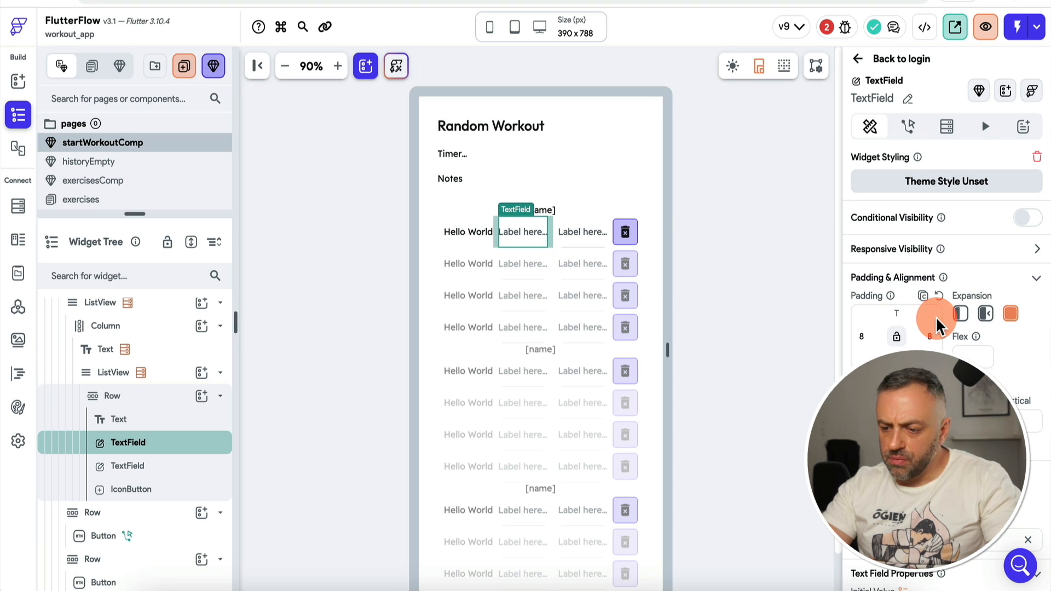
pyautogui.scroll(-5, 935, 316)
pyautogui.click(902, 314)
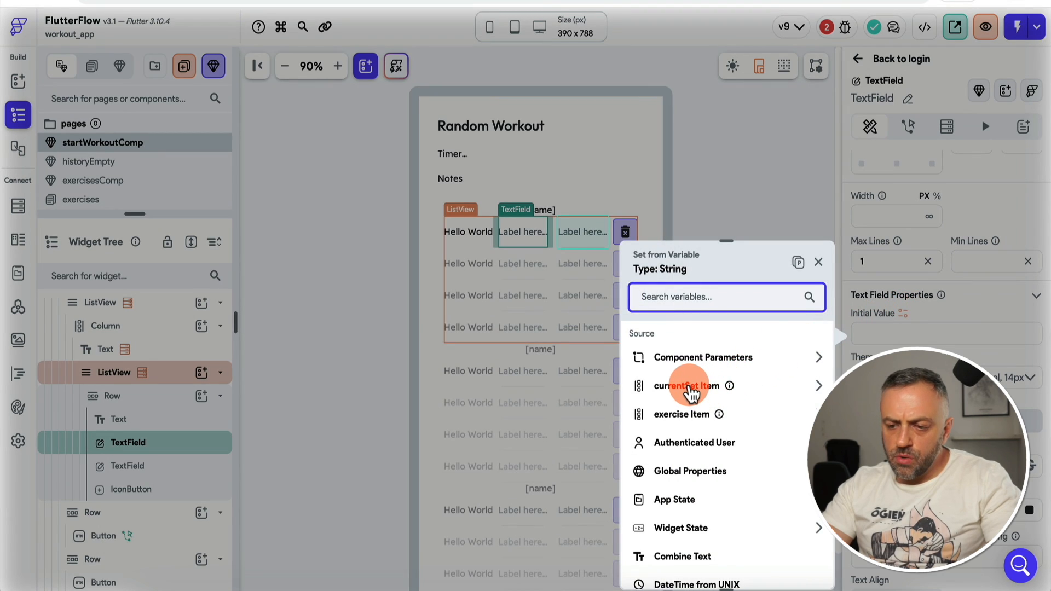
pyautogui.click(689, 385)
pyautogui.click(717, 370)
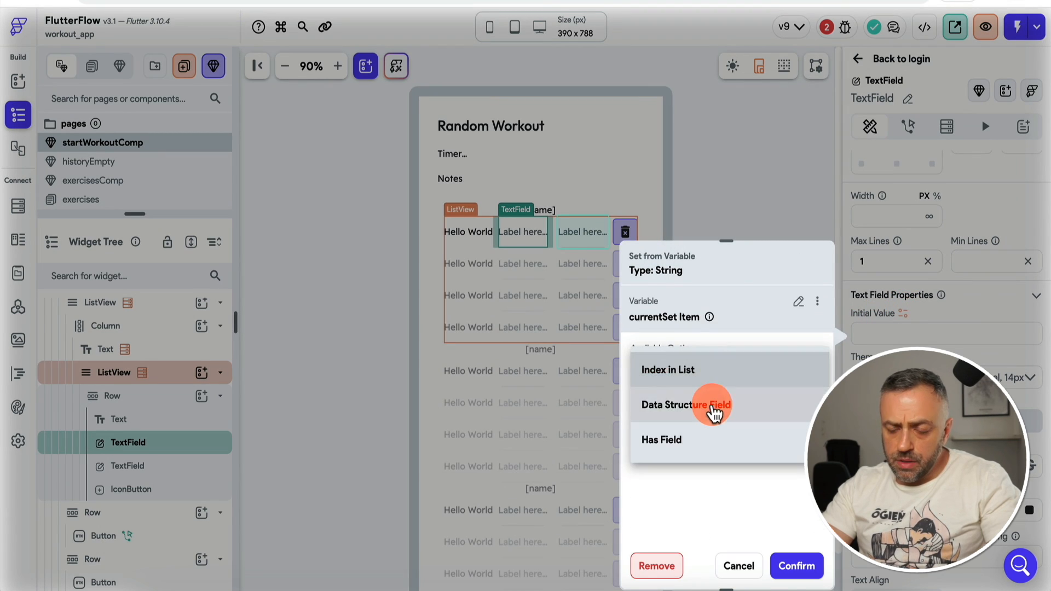
pyautogui.click(714, 413)
pyautogui.click(692, 428)
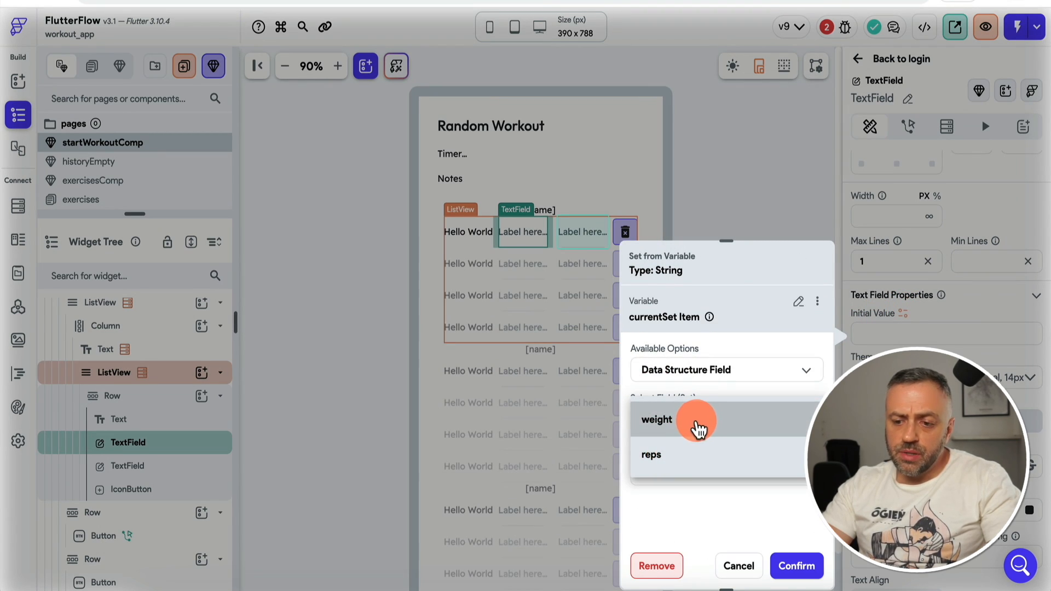
pyautogui.click(698, 428)
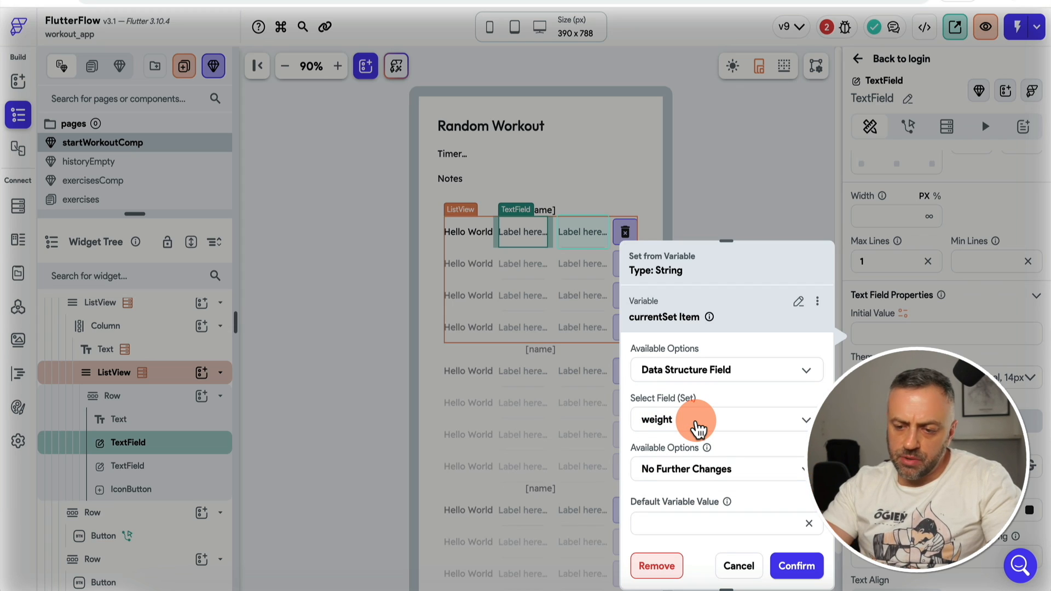
pyautogui.click(797, 565)
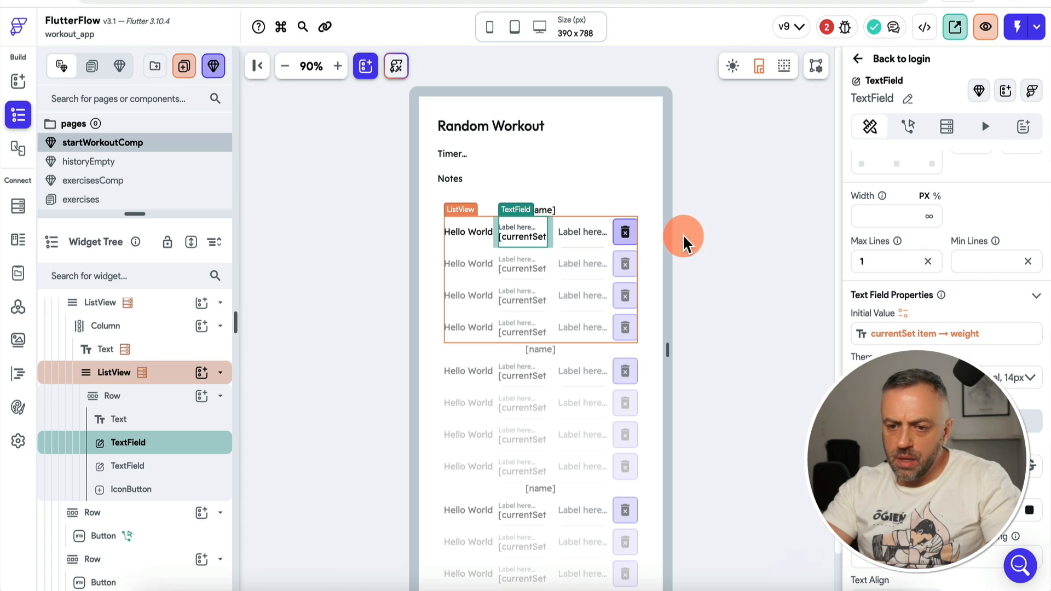
# Step: Set the second input's initial value to currentSet item's reps field
pyautogui.click(573, 229)
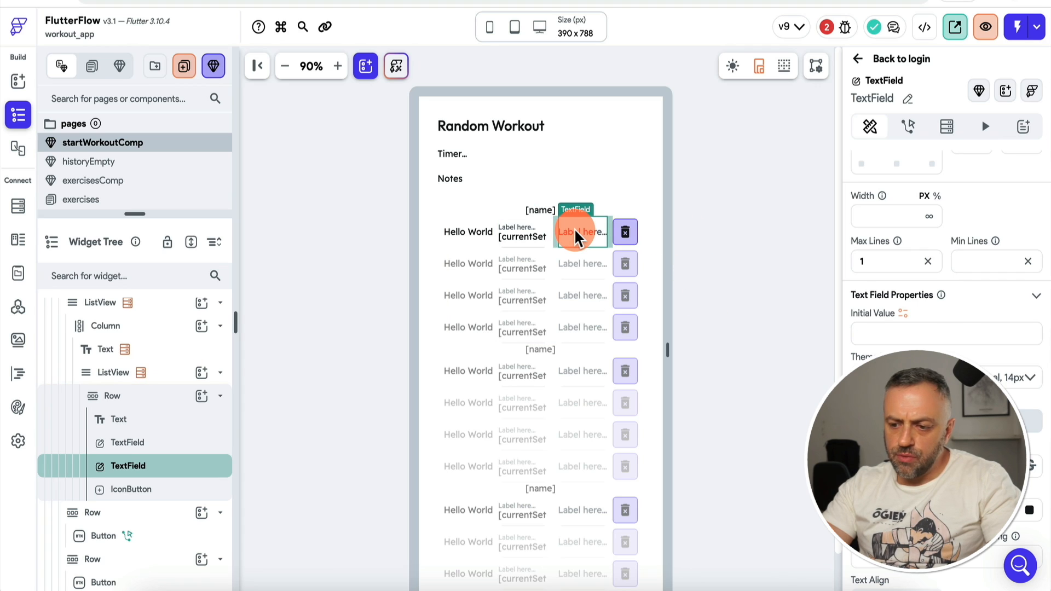
pyautogui.click(903, 313)
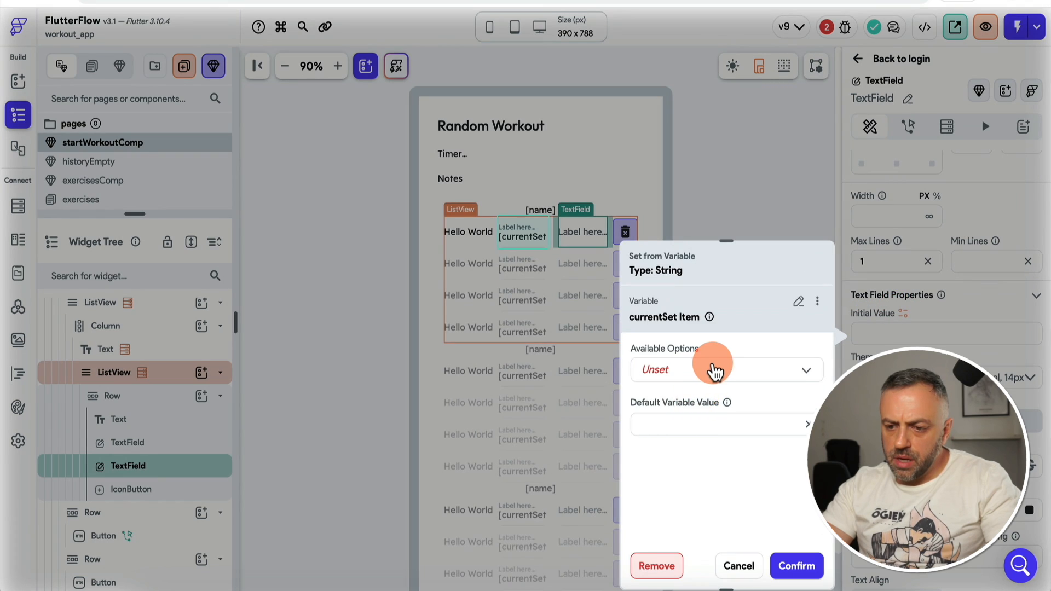
pyautogui.click(713, 370)
pyautogui.click(706, 403)
pyautogui.click(719, 424)
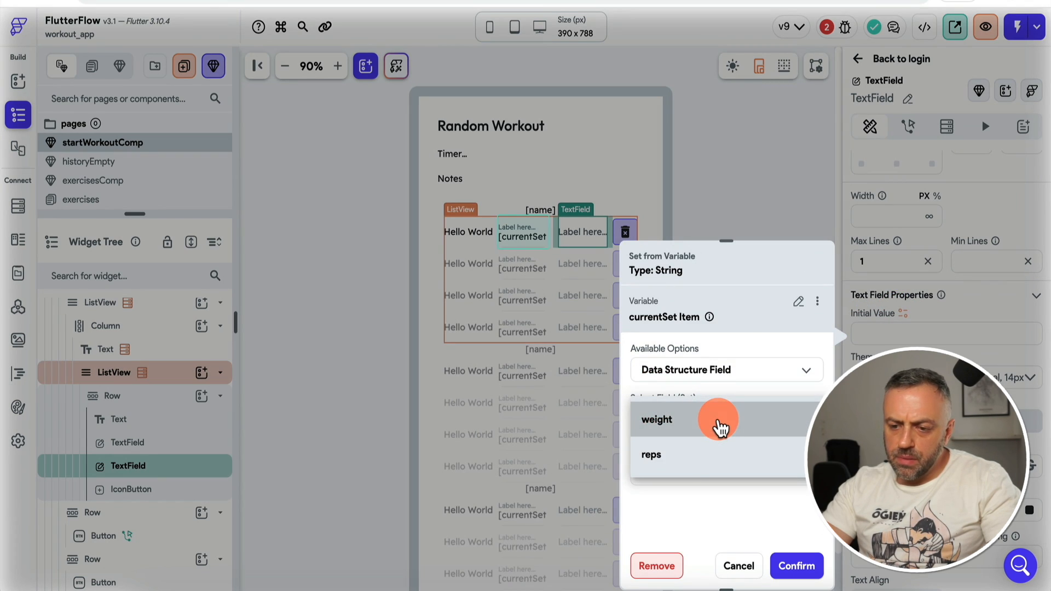
pyautogui.click(695, 457)
pyautogui.click(797, 566)
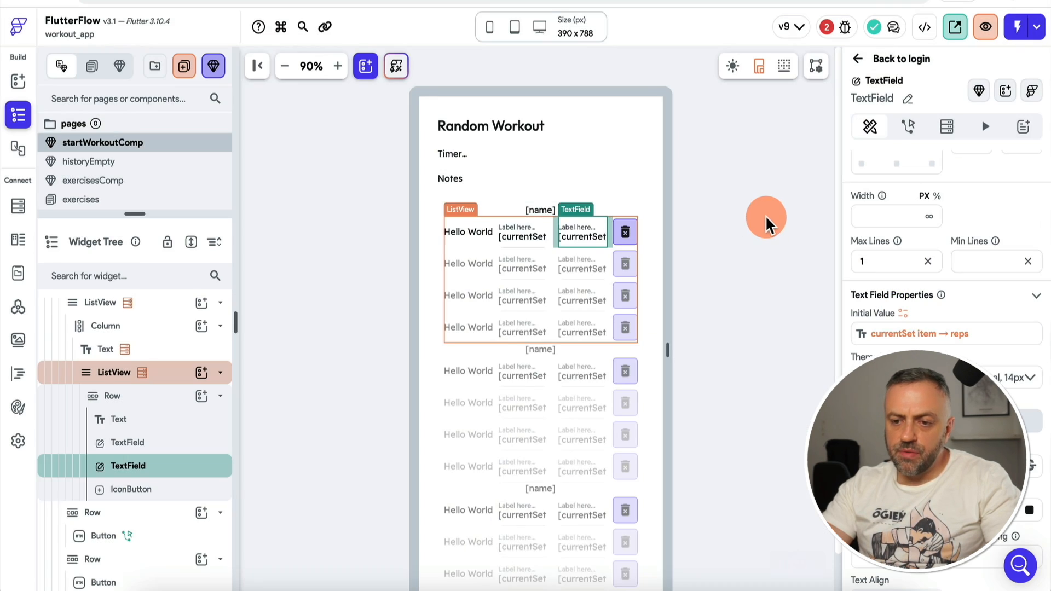
pyautogui.click(728, 202)
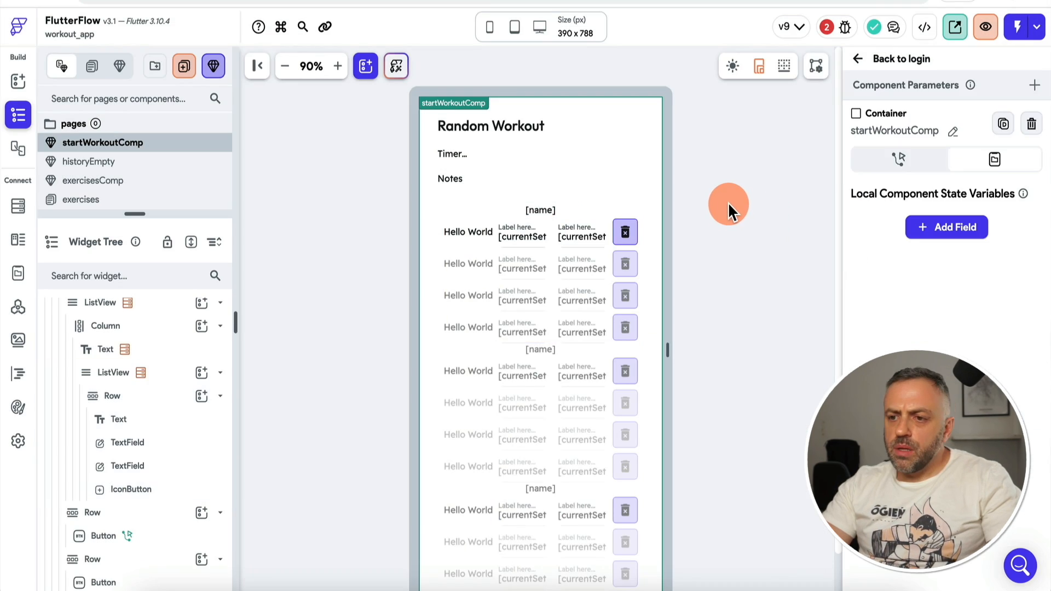
pyautogui.click(828, 27)
pyautogui.click(721, 151)
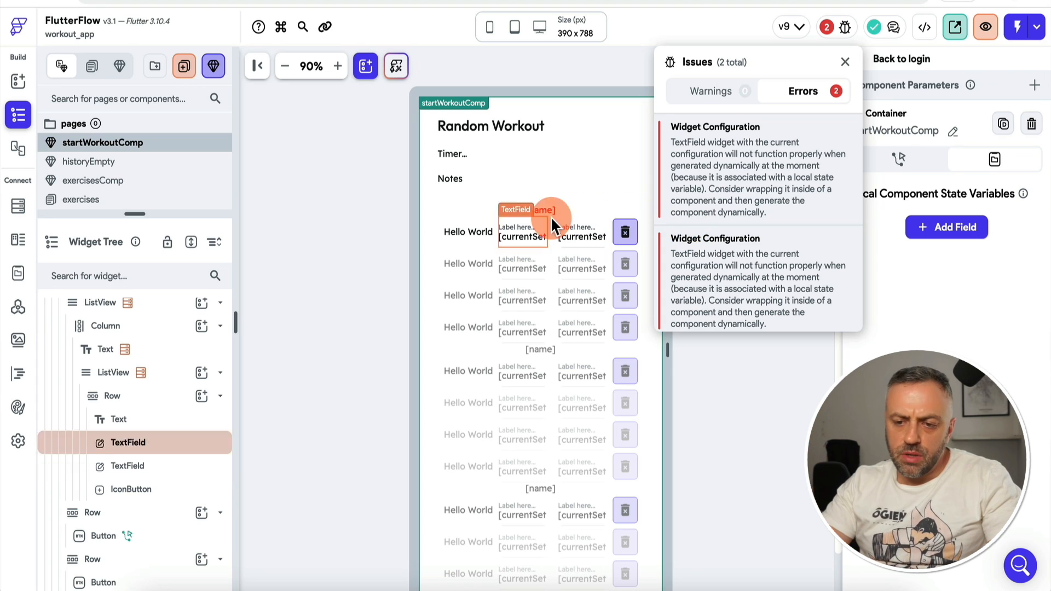
pyautogui.click(522, 231)
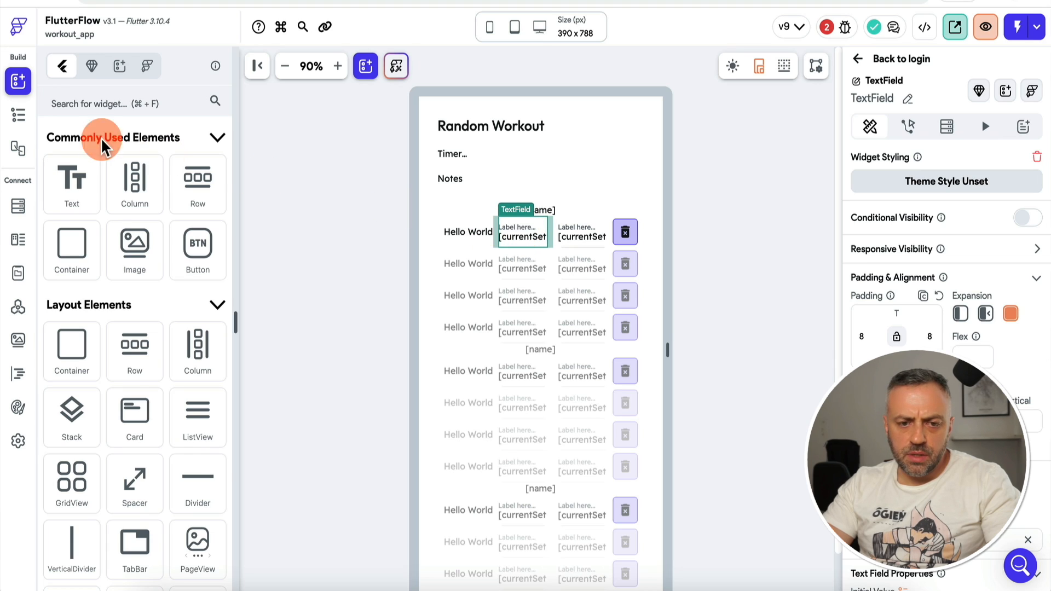
# Step: Convert the weight input into its own component named inputWeight
pyautogui.click(18, 115)
pyautogui.scroll(-4, 133, 504)
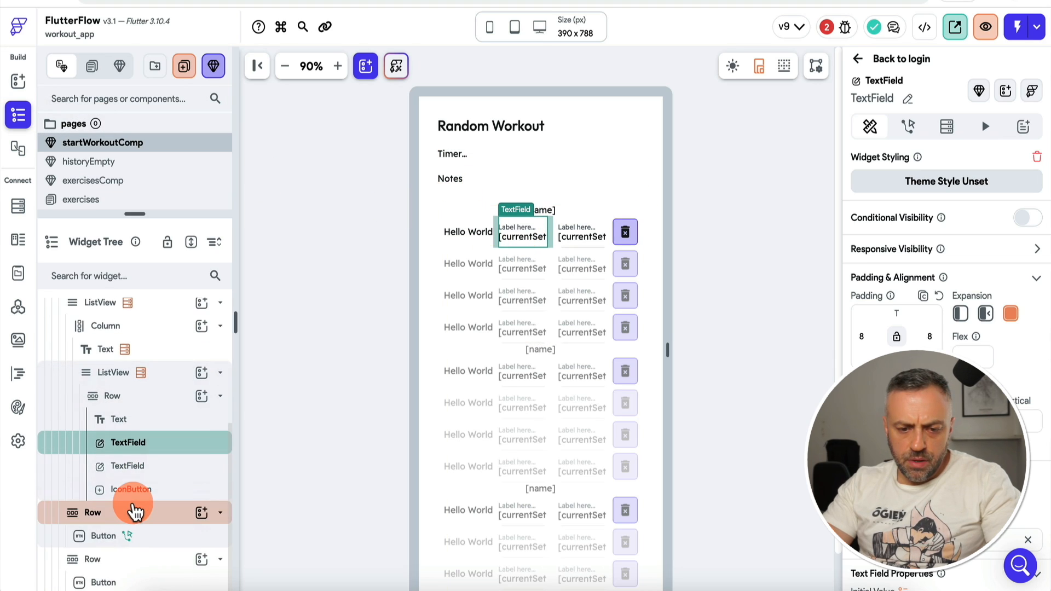
pyautogui.rightClick(168, 451)
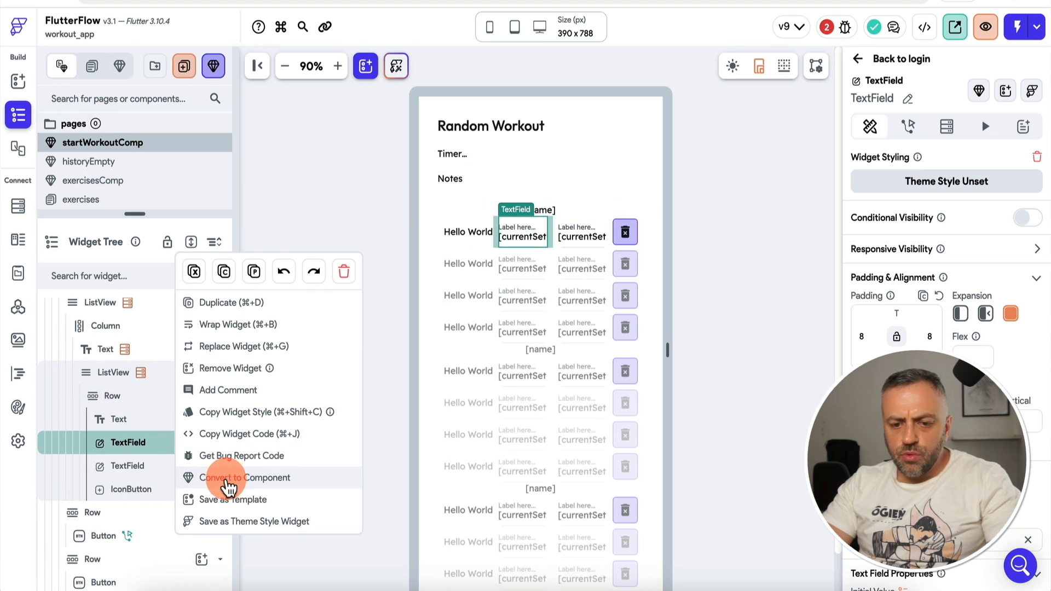
pyautogui.click(249, 477)
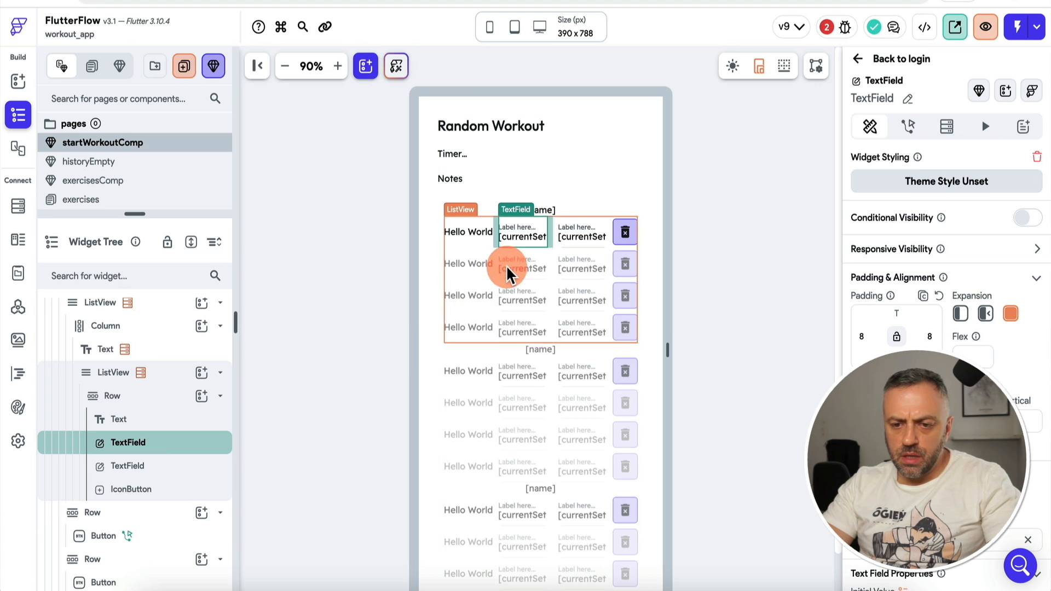
pyautogui.write('input')
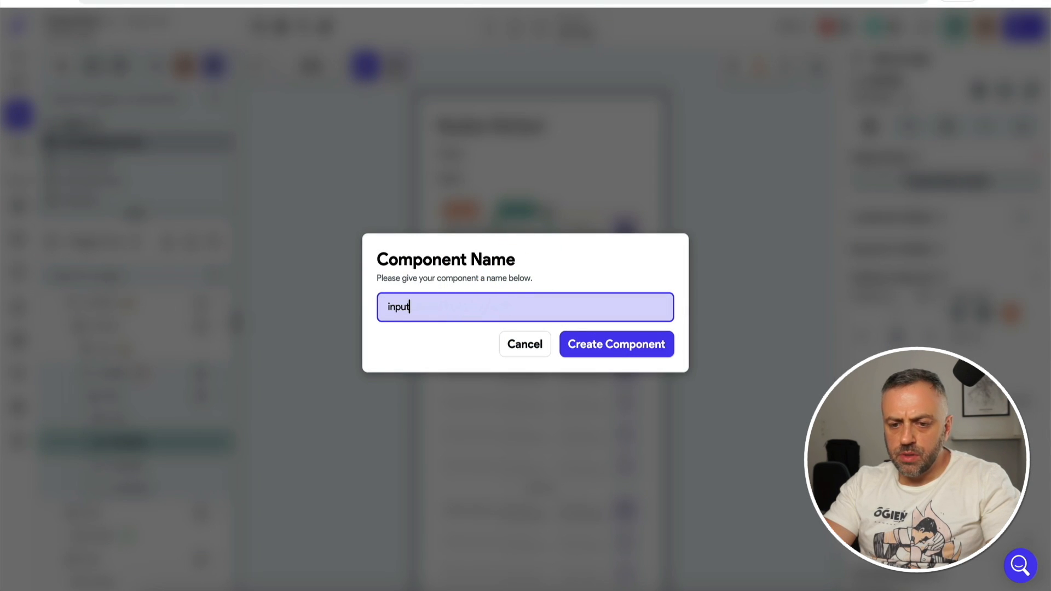
pyautogui.write('Weight')
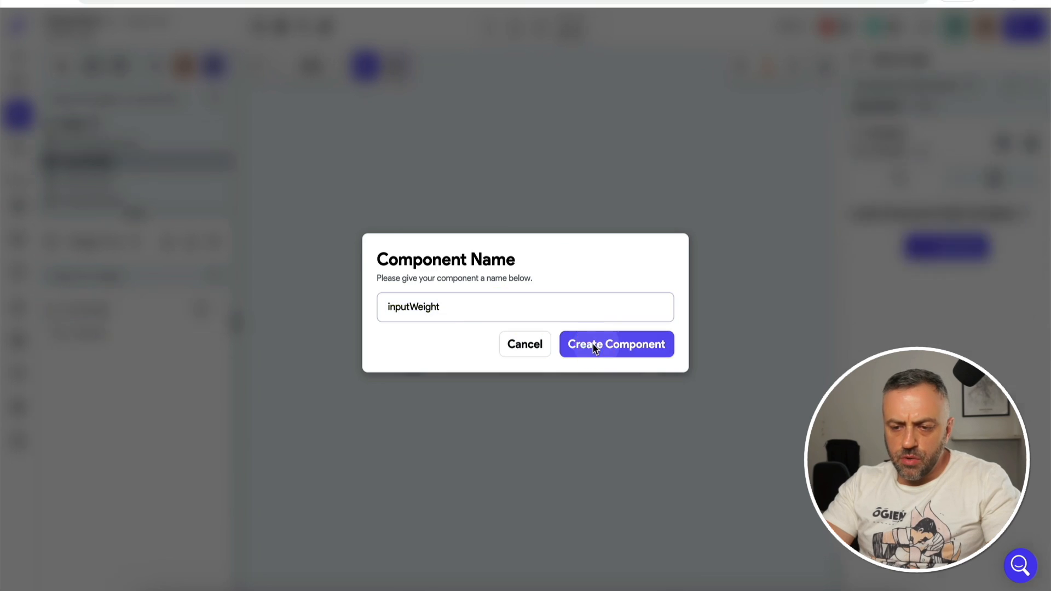
pyautogui.click(593, 343)
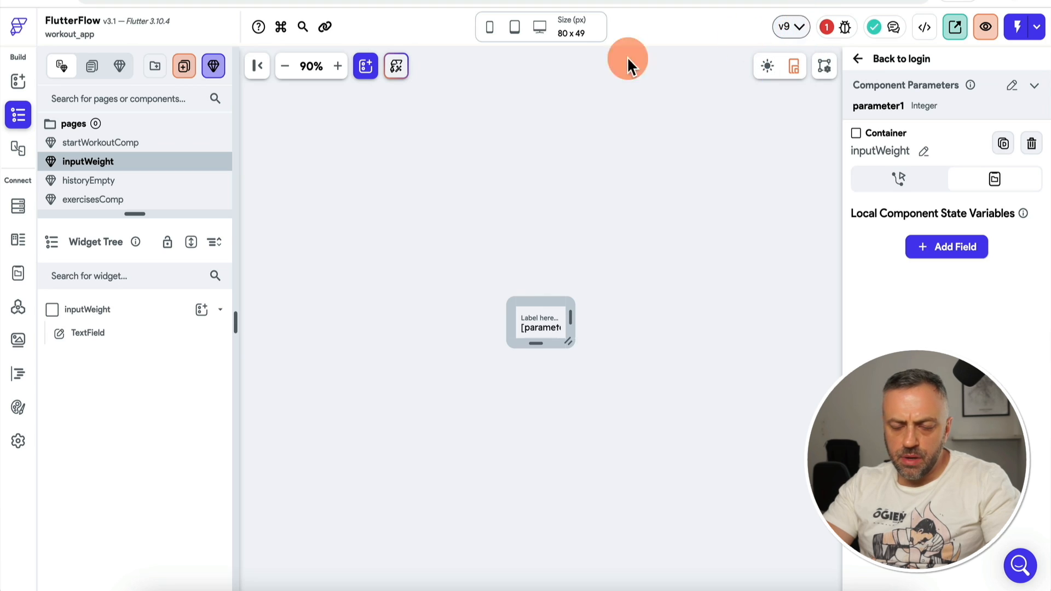
# Step: Convert the reps input into its own component named inputReps
pyautogui.click(125, 144)
pyautogui.click(583, 234)
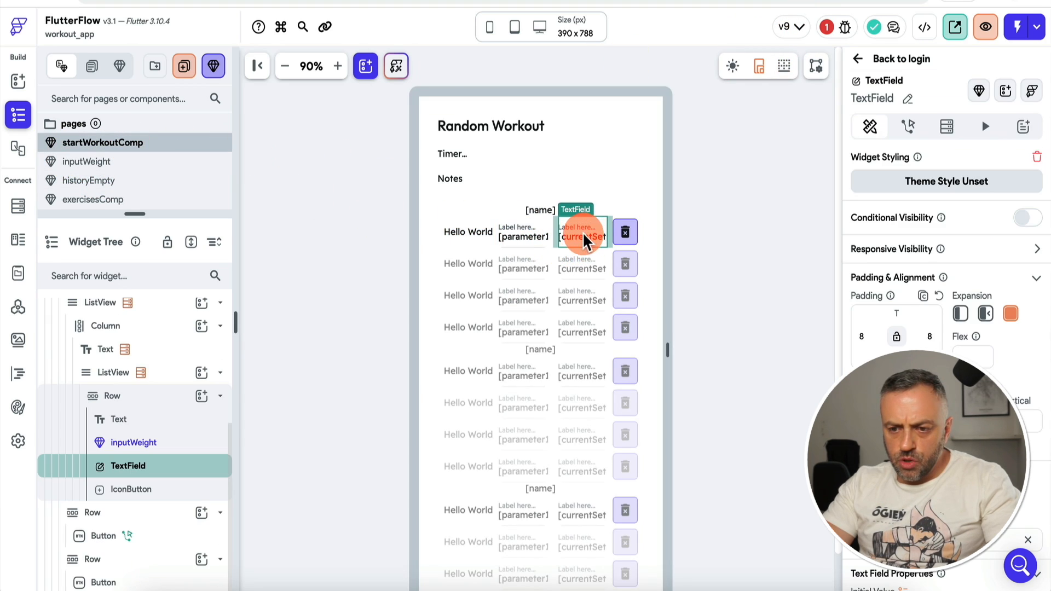
pyautogui.rightClick(164, 472)
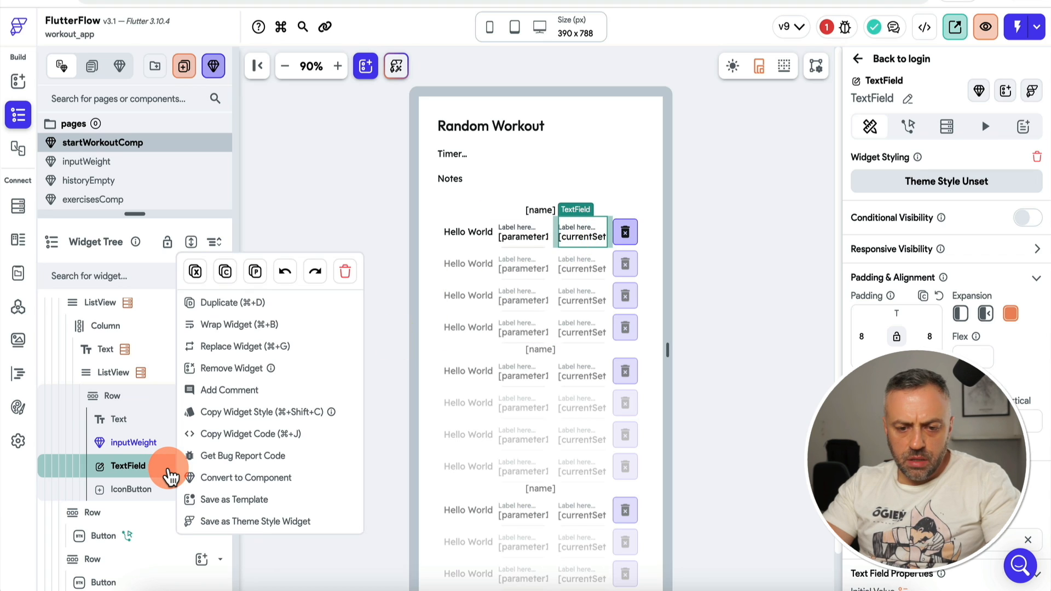
pyautogui.click(230, 479)
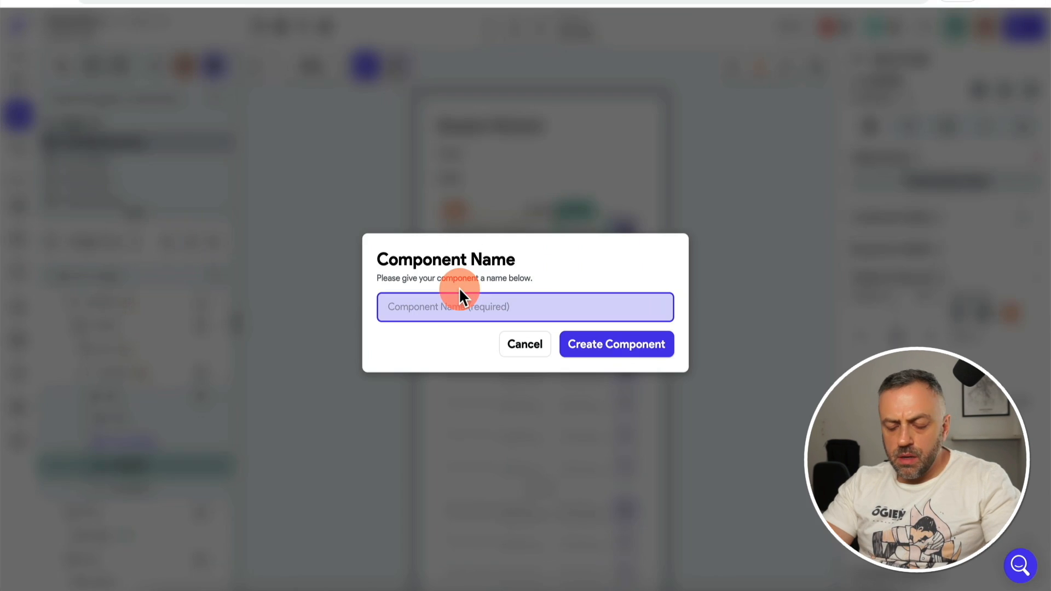
pyautogui.click(459, 296)
pyautogui.write('inp')
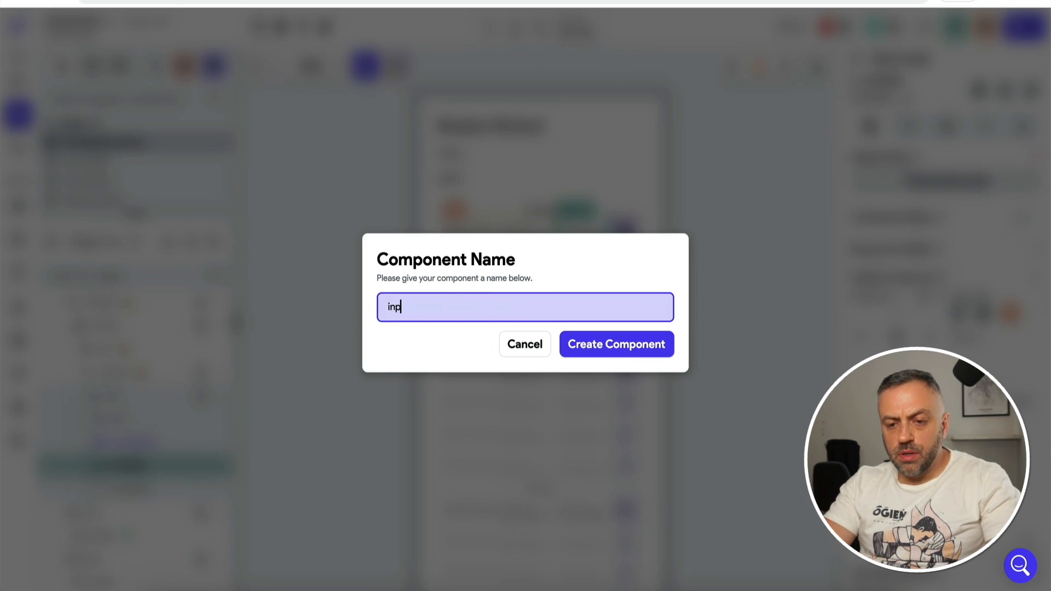
pyautogui.write('utReps')
pyautogui.click(590, 343)
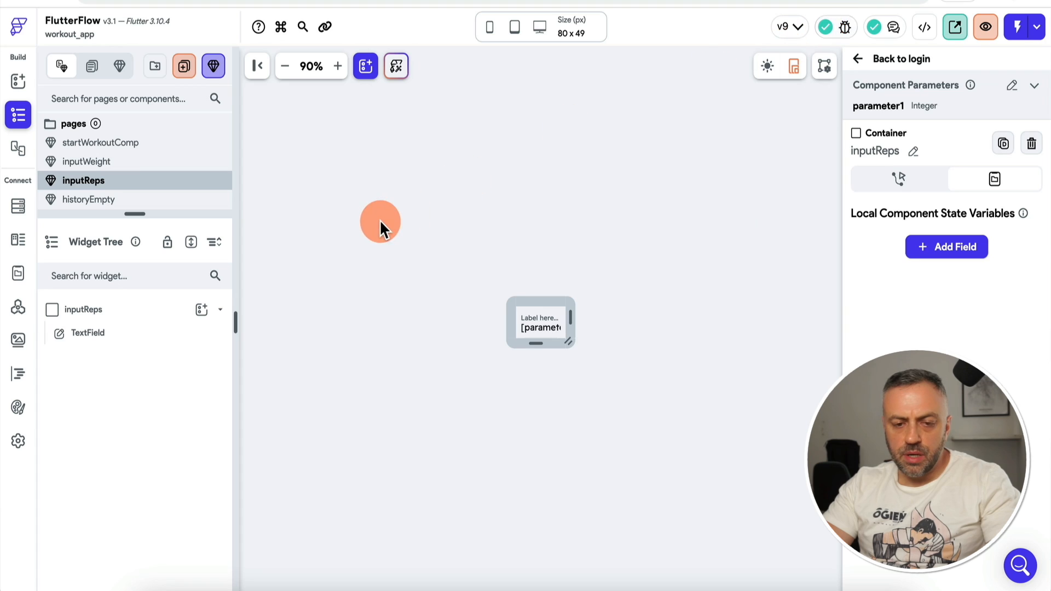
# Step: Check that inputWeight's parameter1 is bound to currentSet weight, then switch to test mode
pyautogui.moveTo(132, 214); pyautogui.dragTo(132, 236)
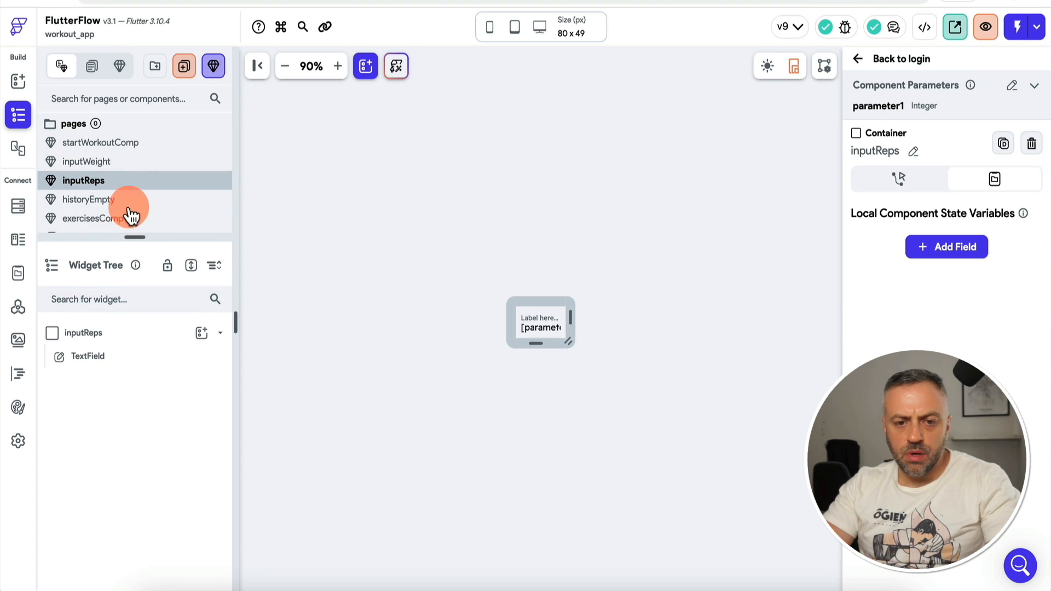
pyautogui.click(141, 145)
pyautogui.click(527, 234)
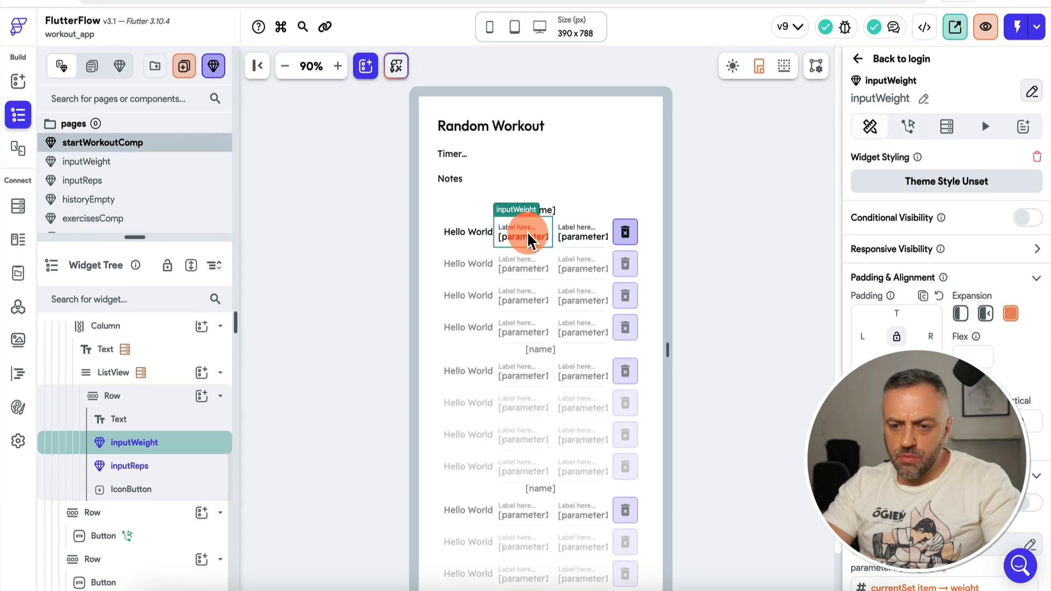
pyautogui.scroll(-1, 896, 298)
pyautogui.click(884, 531)
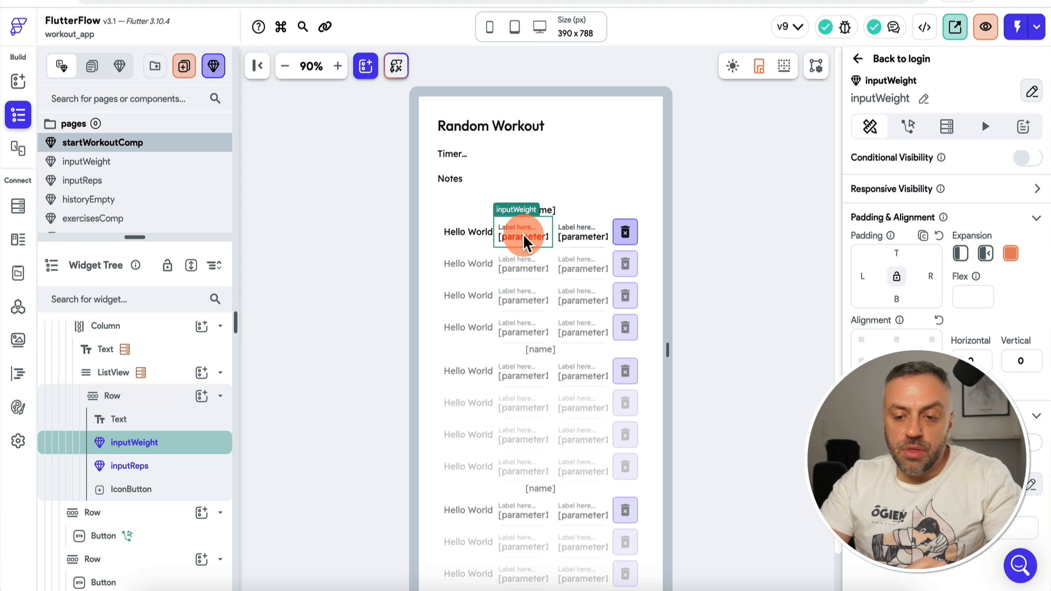
pyautogui.click(363, 238)
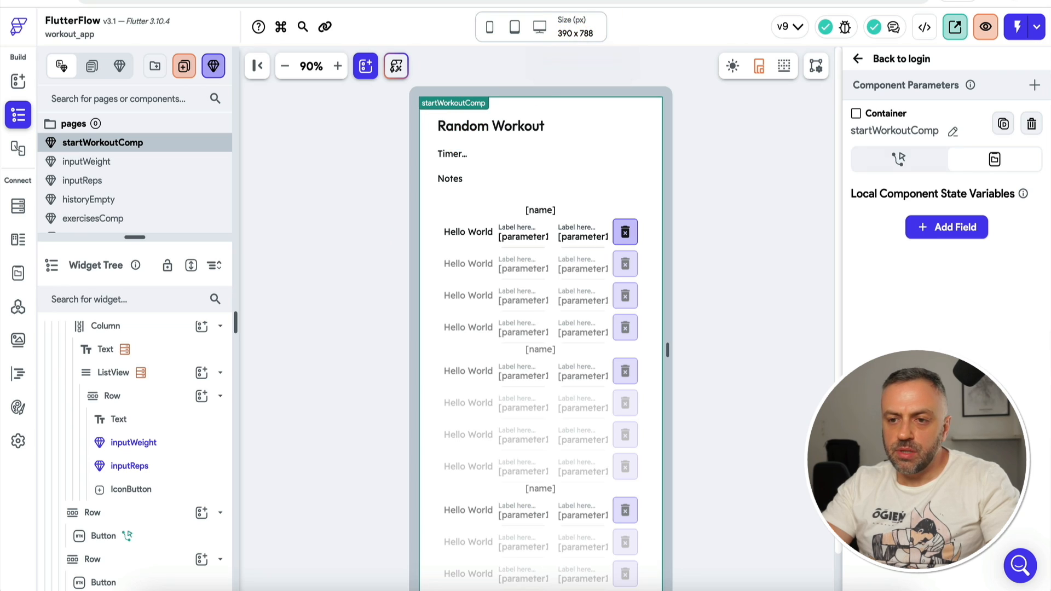
pyautogui.hotkey('ctrl', 'Tab')
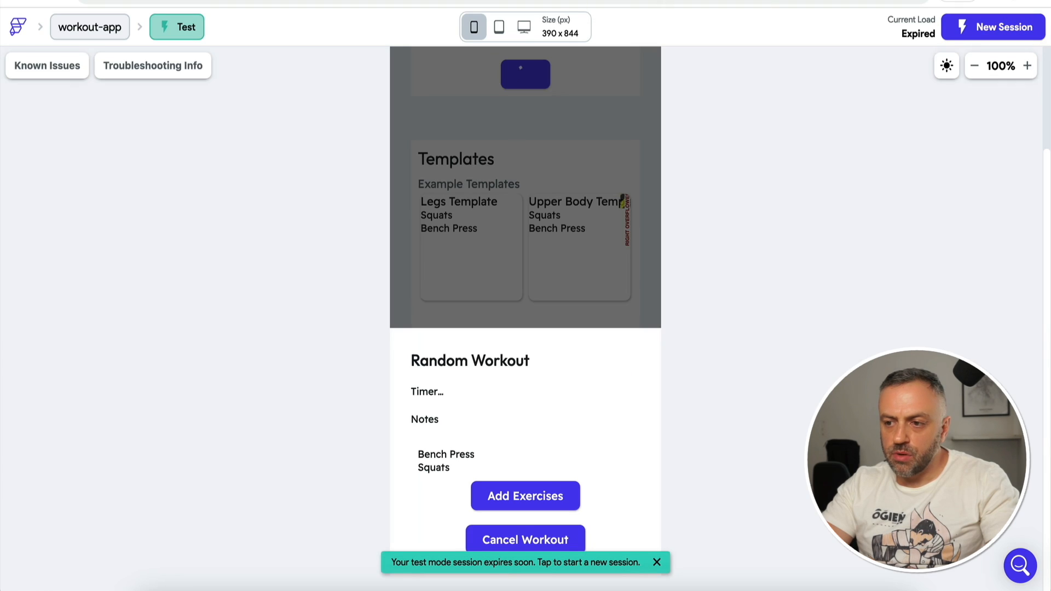
# Step: In a fresh test session, start a workout and add Bench Press and Squats to it
pyautogui.click(986, 28)
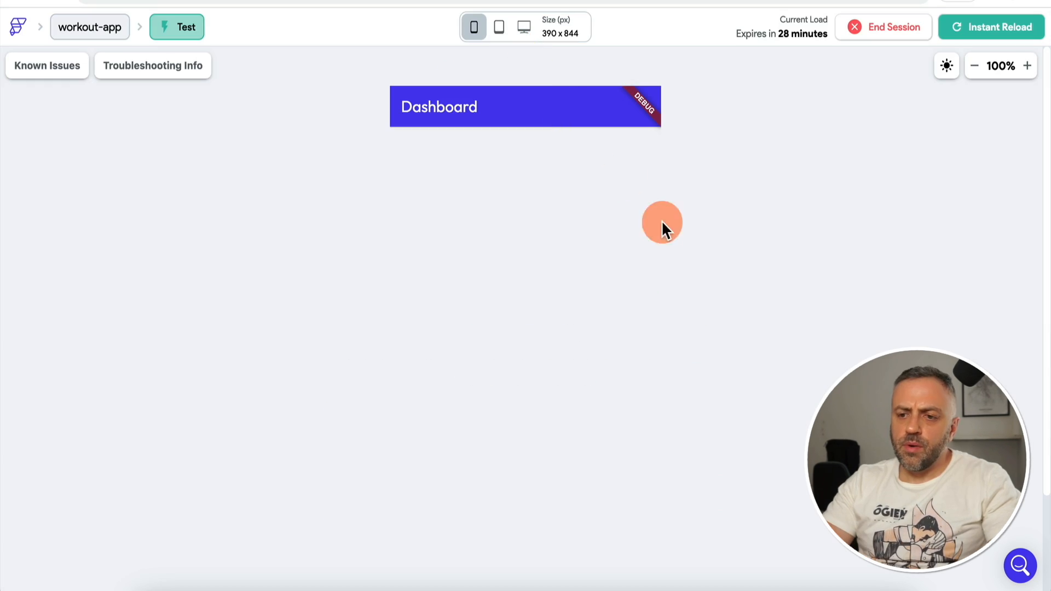
pyautogui.click(518, 569)
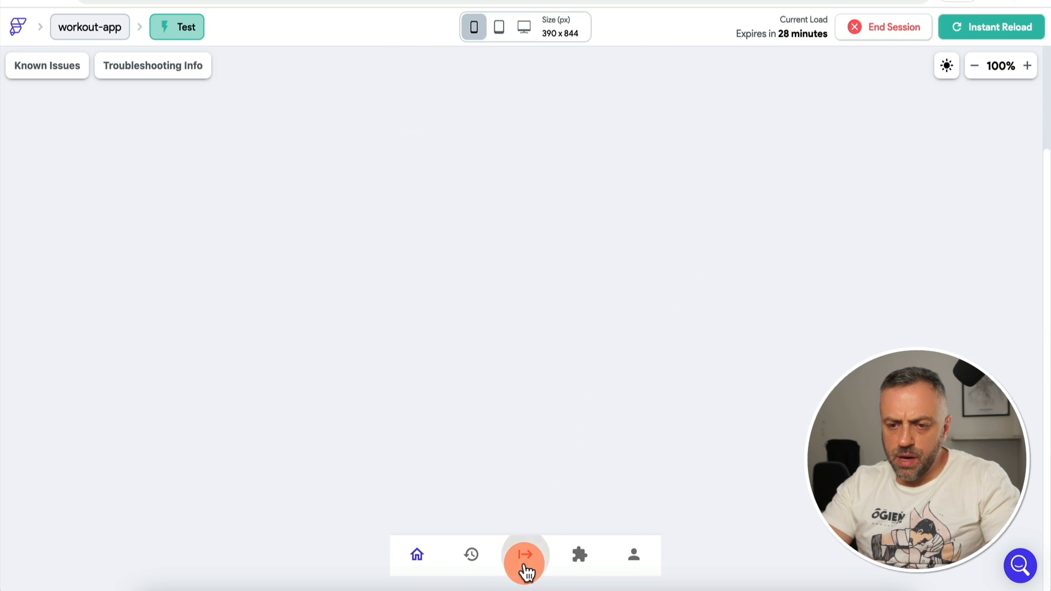
pyautogui.click(551, 171)
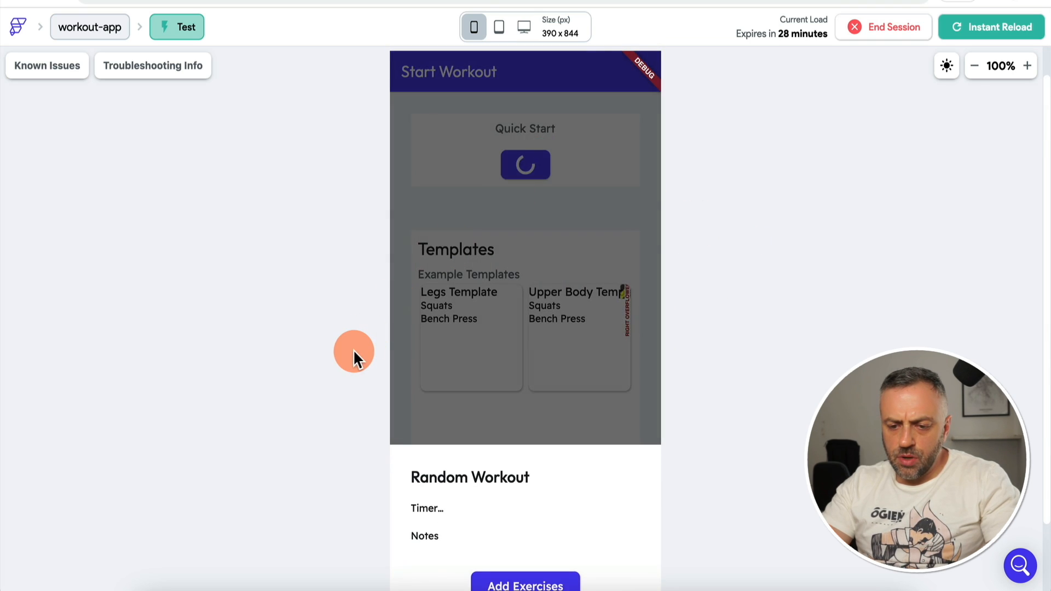
pyautogui.click(513, 496)
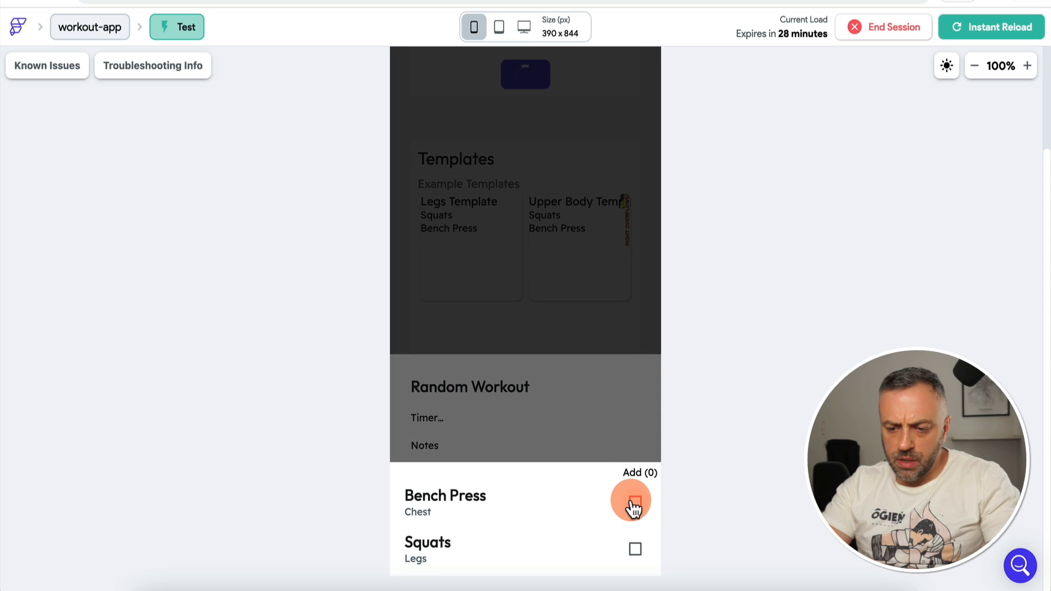
pyautogui.click(635, 503)
pyautogui.click(635, 548)
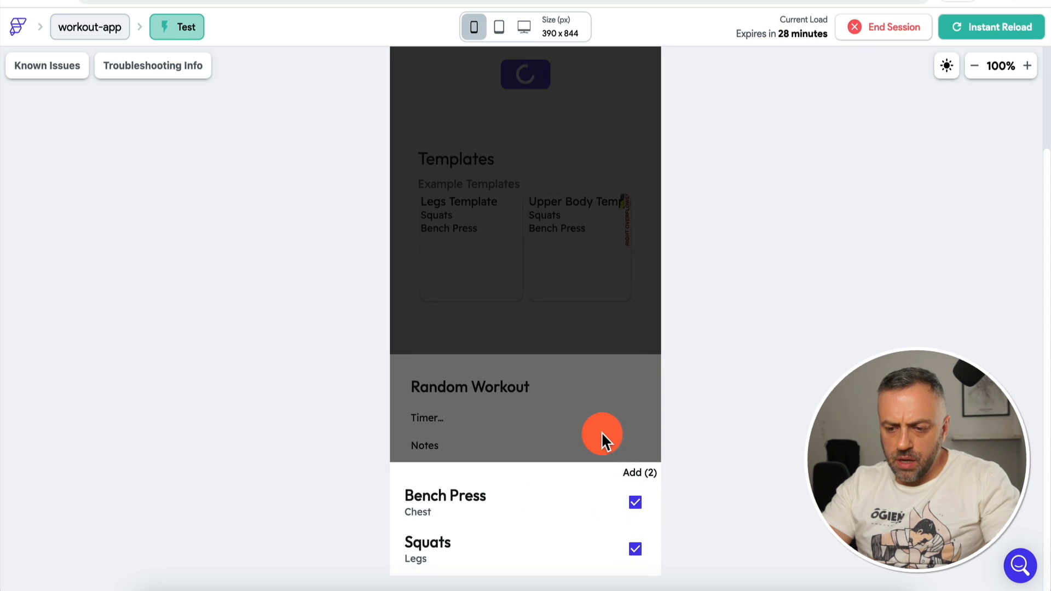
pyautogui.click(602, 431)
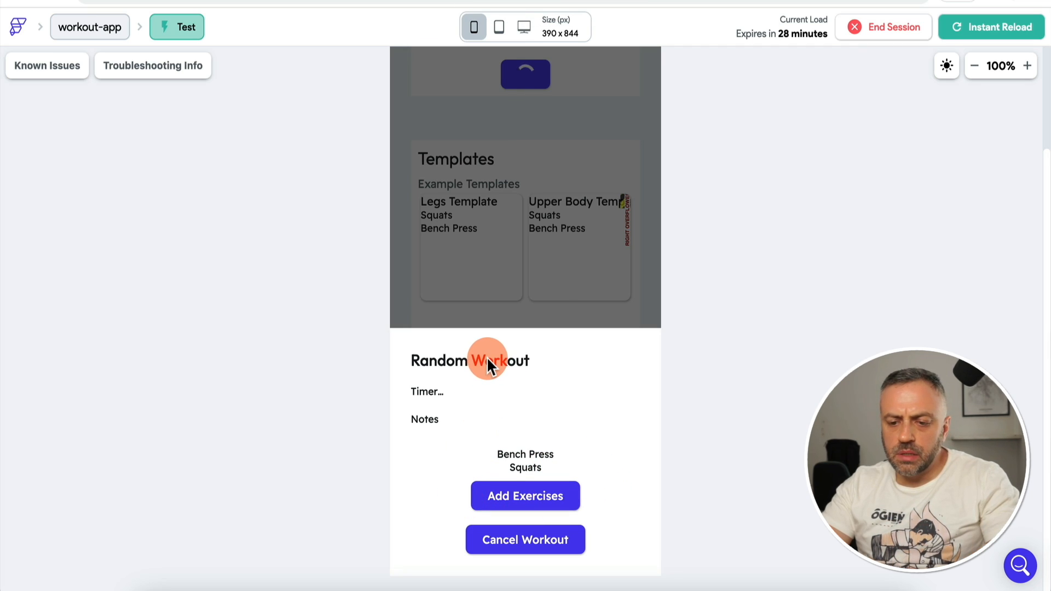
pyautogui.click(551, 500)
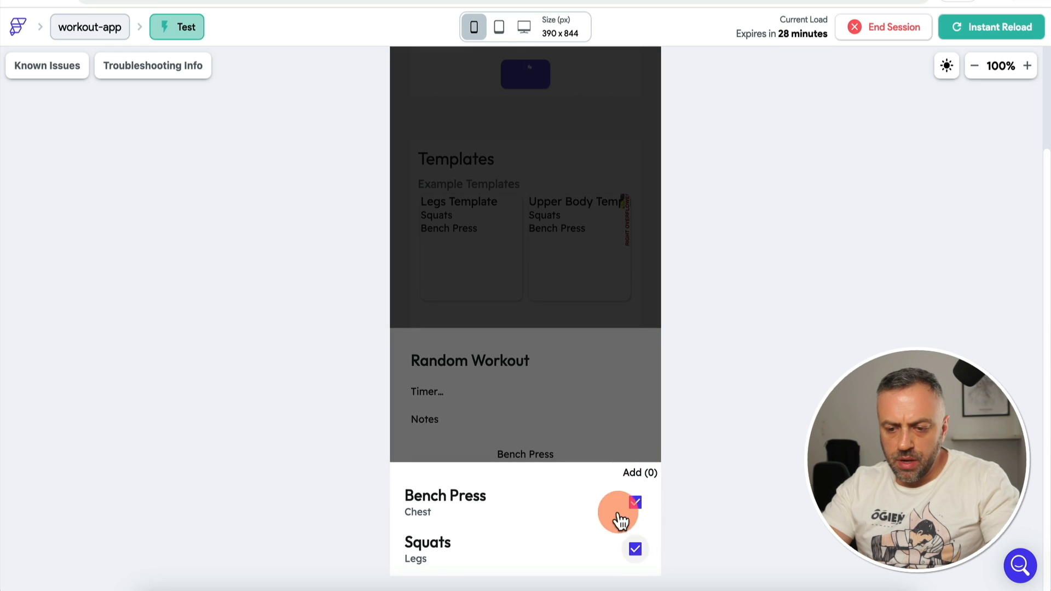
pyautogui.click(605, 441)
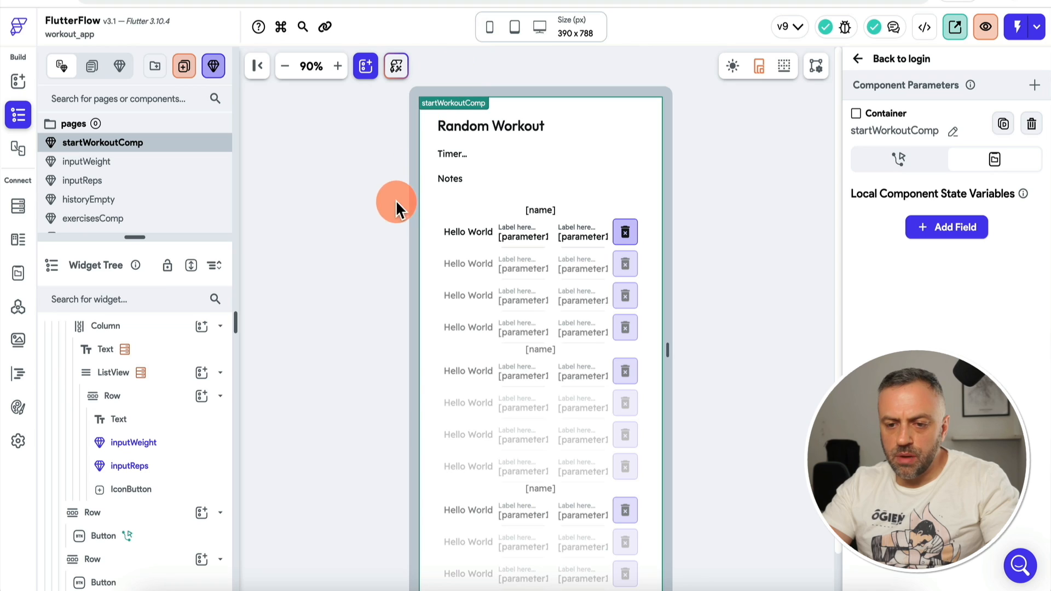
# Step: Add a sets field to Created Exercise in the exercisesComp checkbox tile's app-state update
pyautogui.click(129, 218)
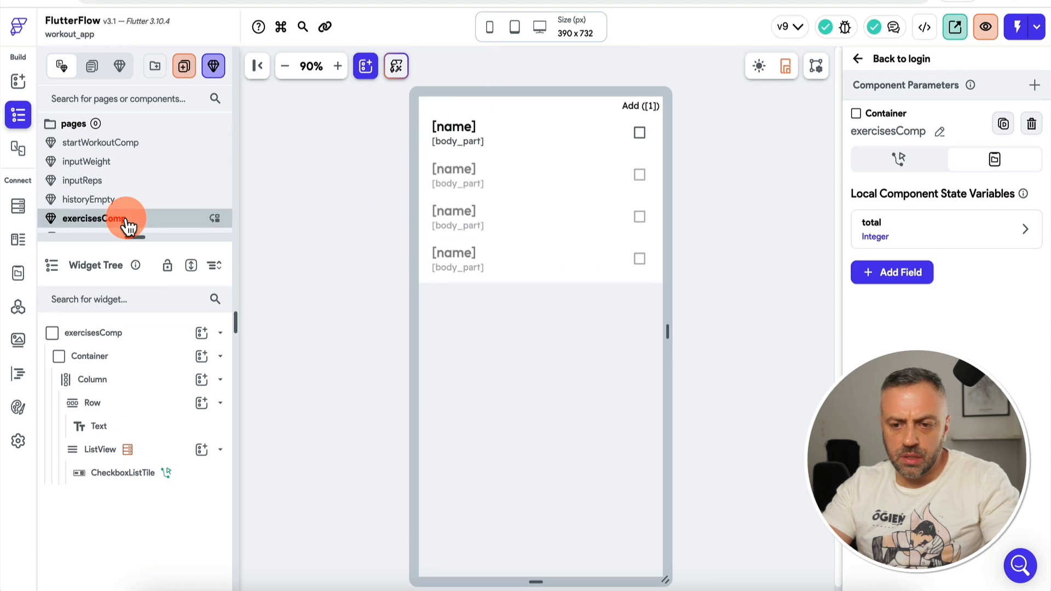
pyautogui.click(526, 134)
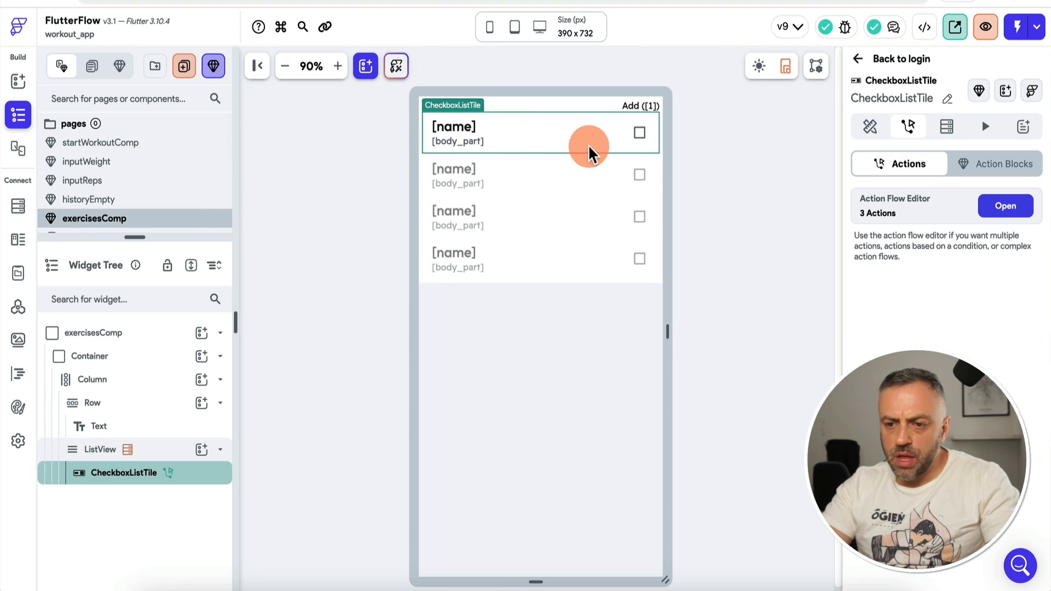
pyautogui.click(1006, 206)
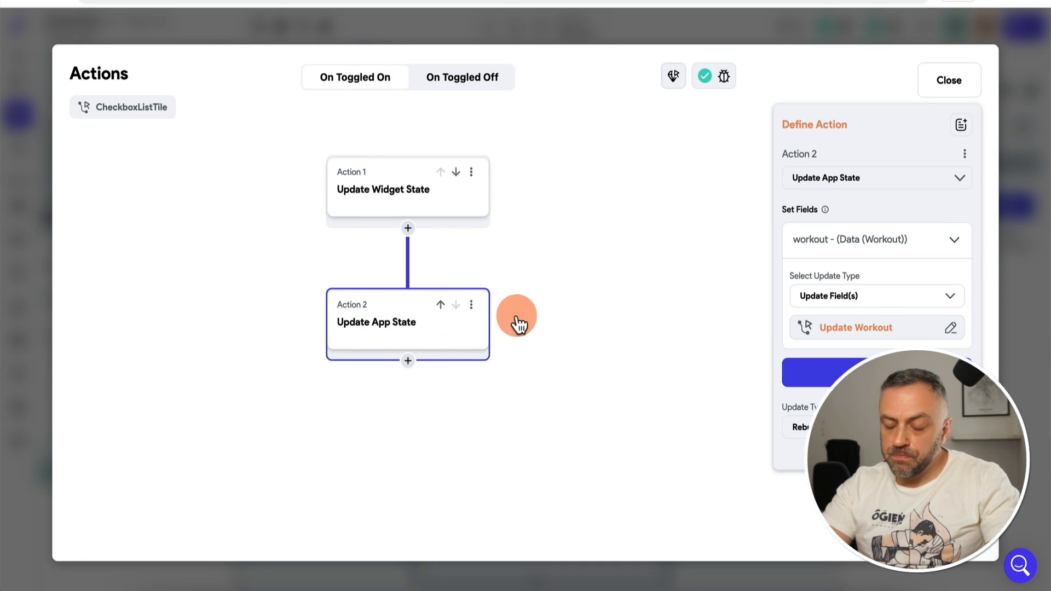
pyautogui.click(857, 329)
pyautogui.click(649, 351)
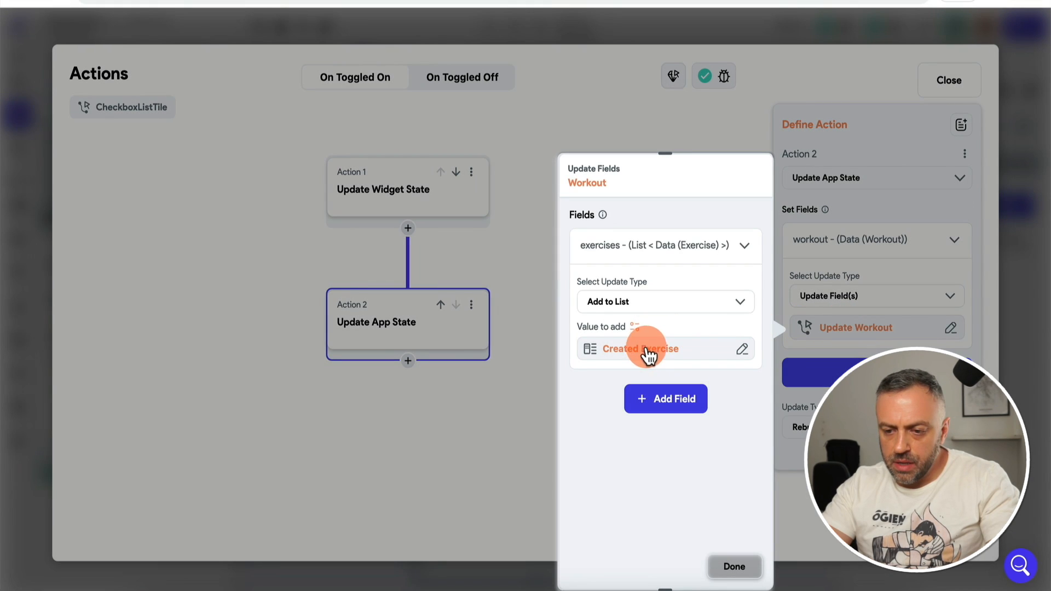
pyautogui.scroll(-3, 441, 418)
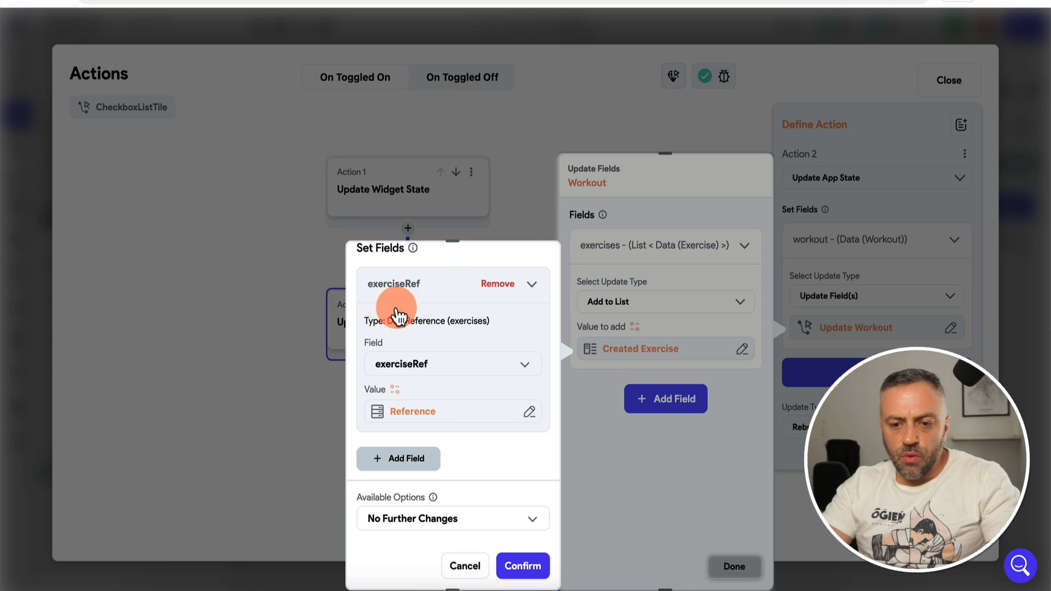
pyautogui.click(401, 460)
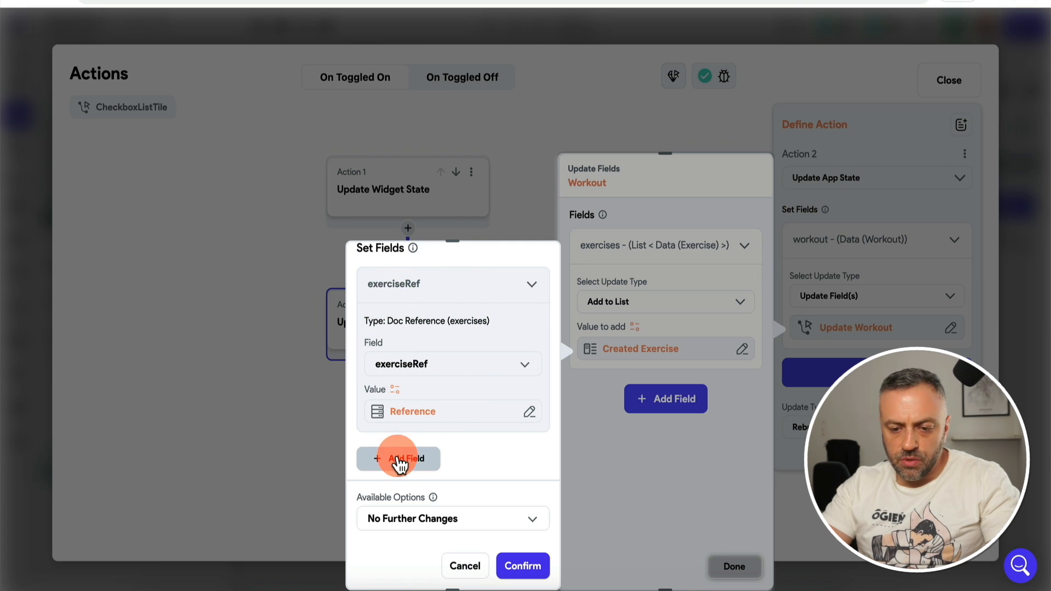
# Step: Create a new custom function to supply the sets field's value
pyautogui.scroll(-3, 414, 468)
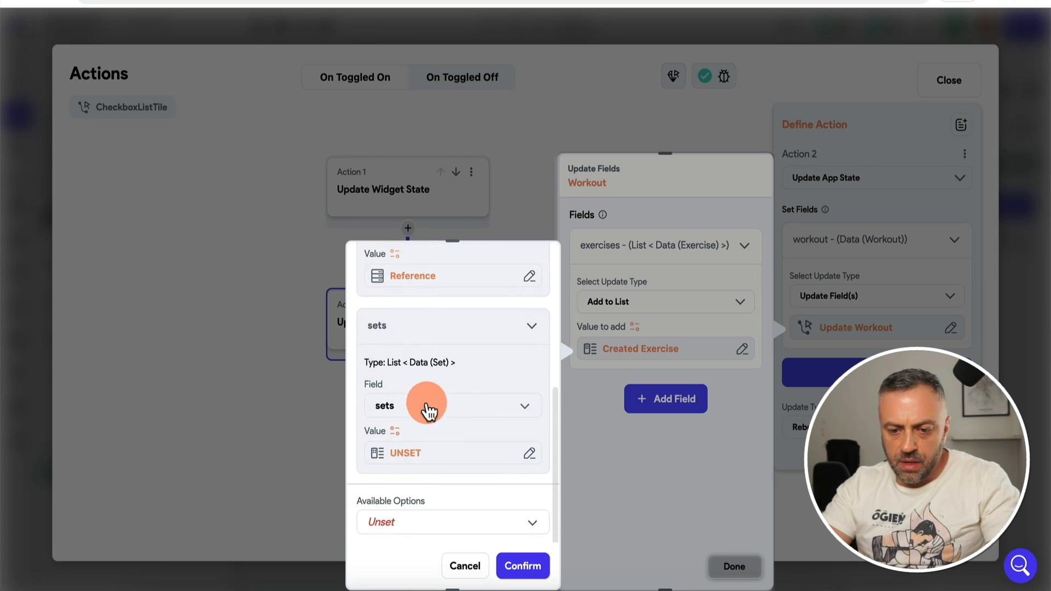
pyautogui.click(425, 454)
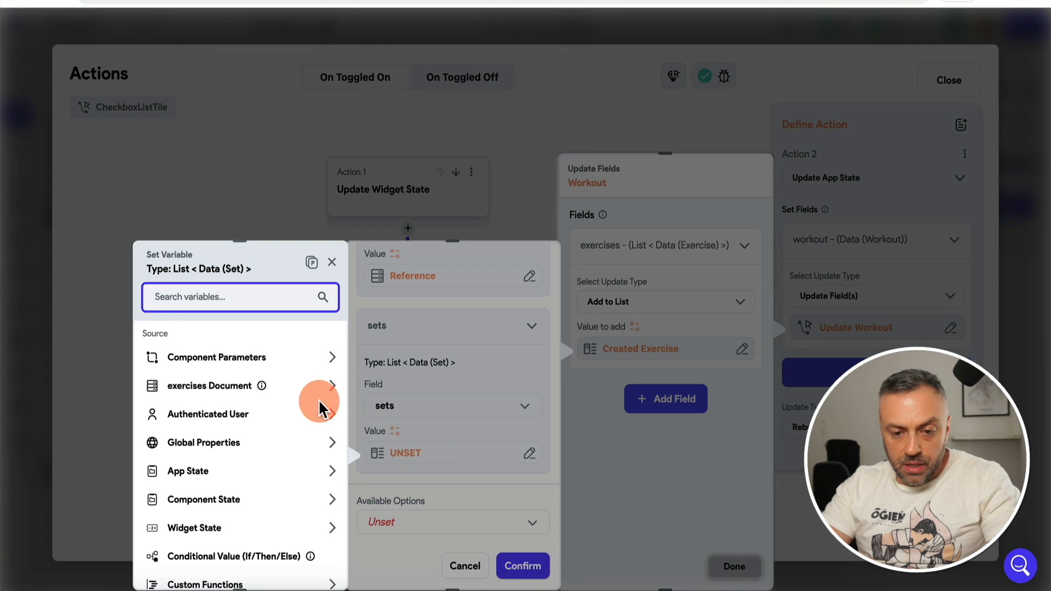
pyautogui.click(264, 309)
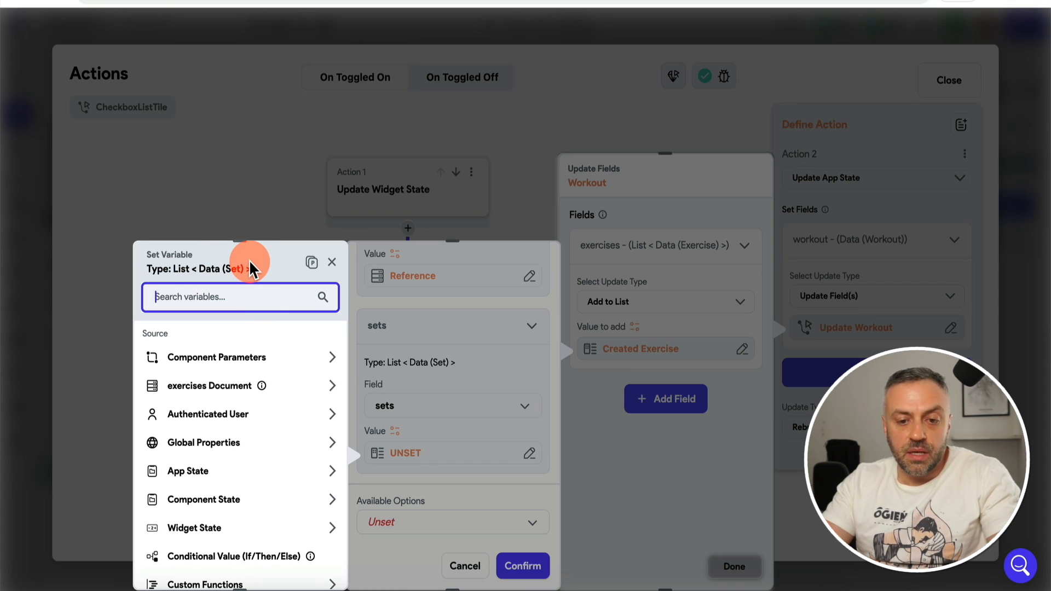
pyautogui.scroll(-3, 219, 416)
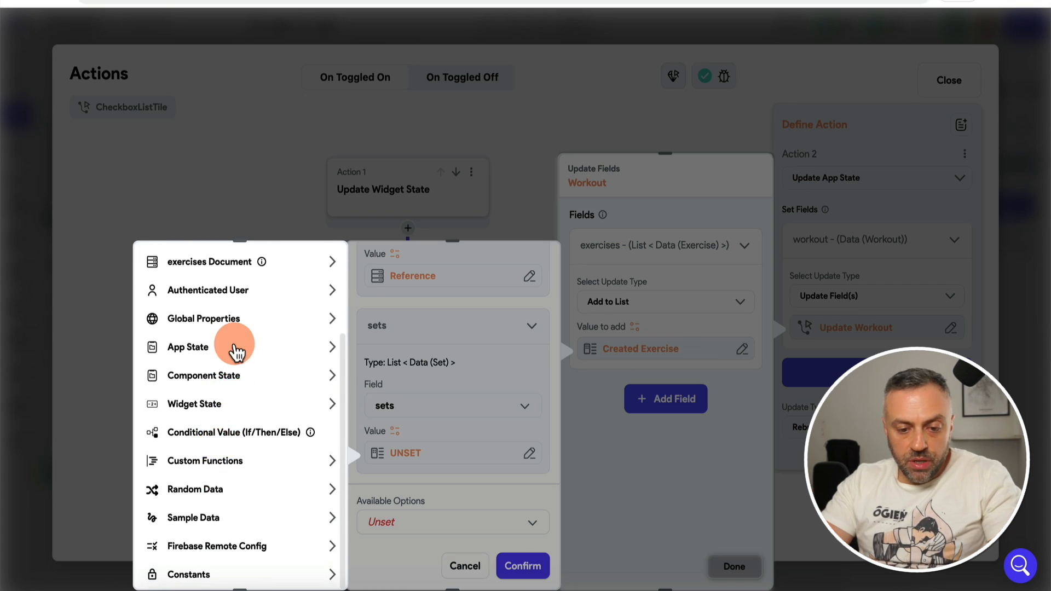
pyautogui.scroll(3, 215, 488)
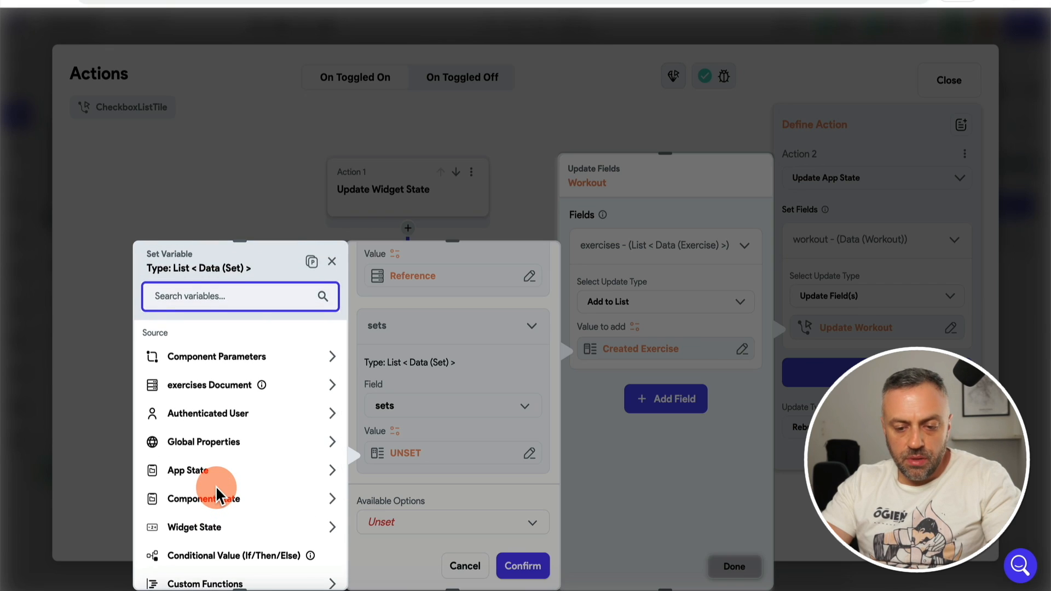
pyautogui.scroll(-2, 218, 485)
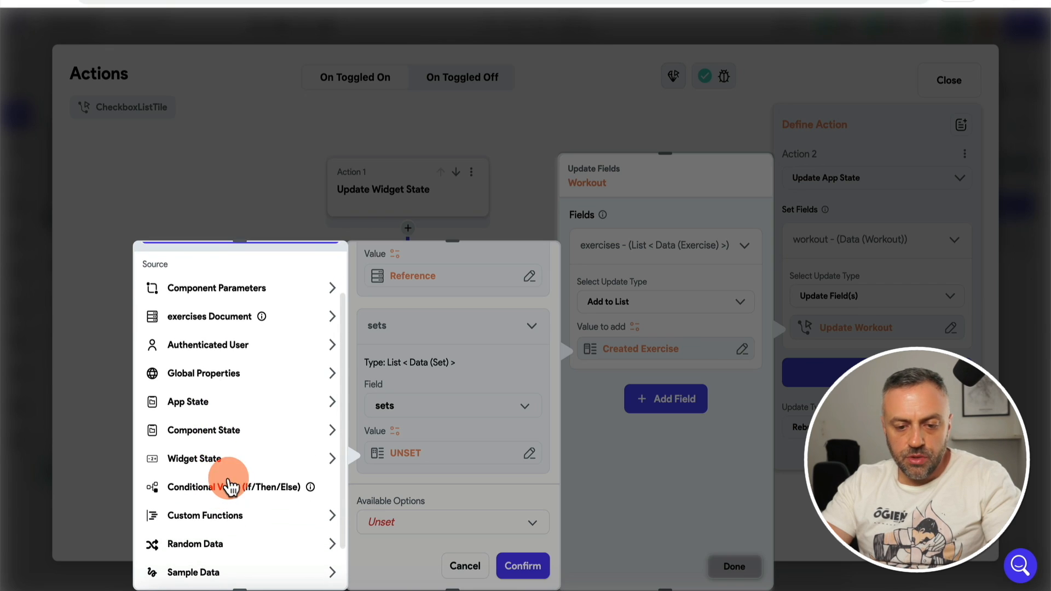
pyautogui.click(232, 526)
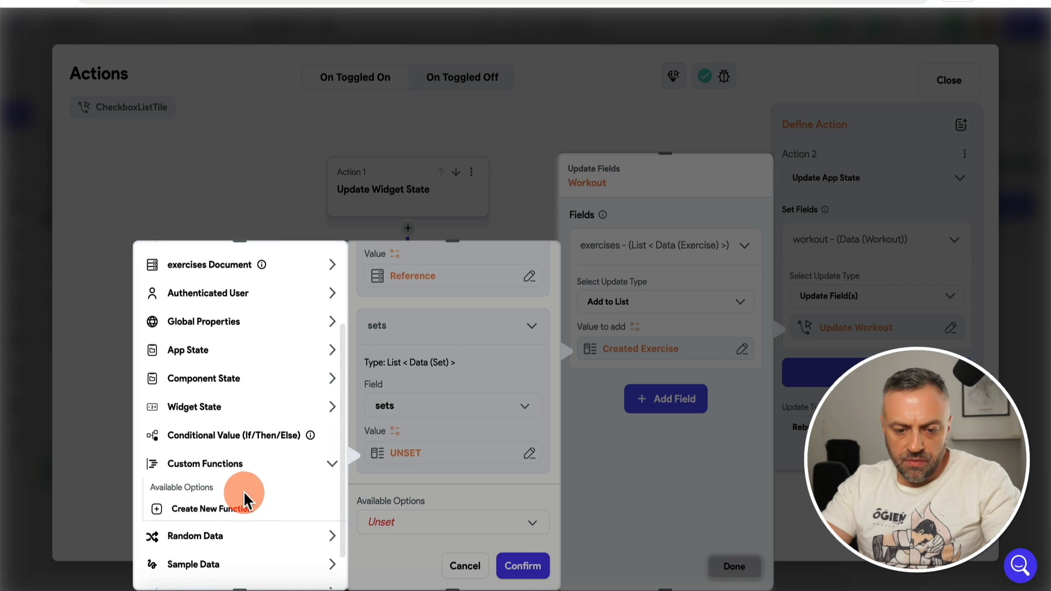
pyautogui.click(237, 512)
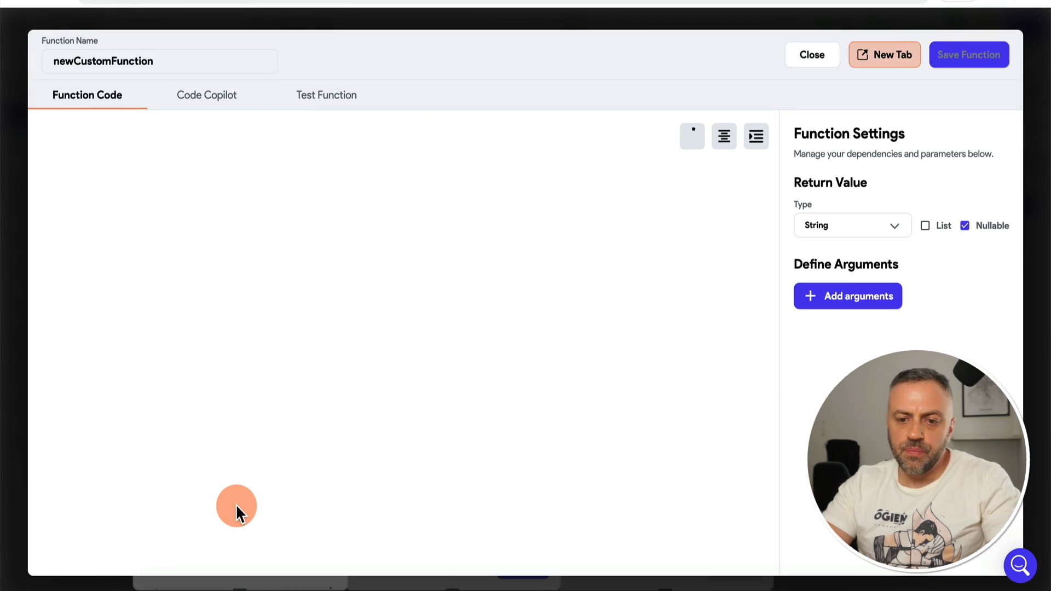
# Step: Name the function createSets and make it return a non-nullable list of Set data type
pyautogui.doubleClick(143, 61)
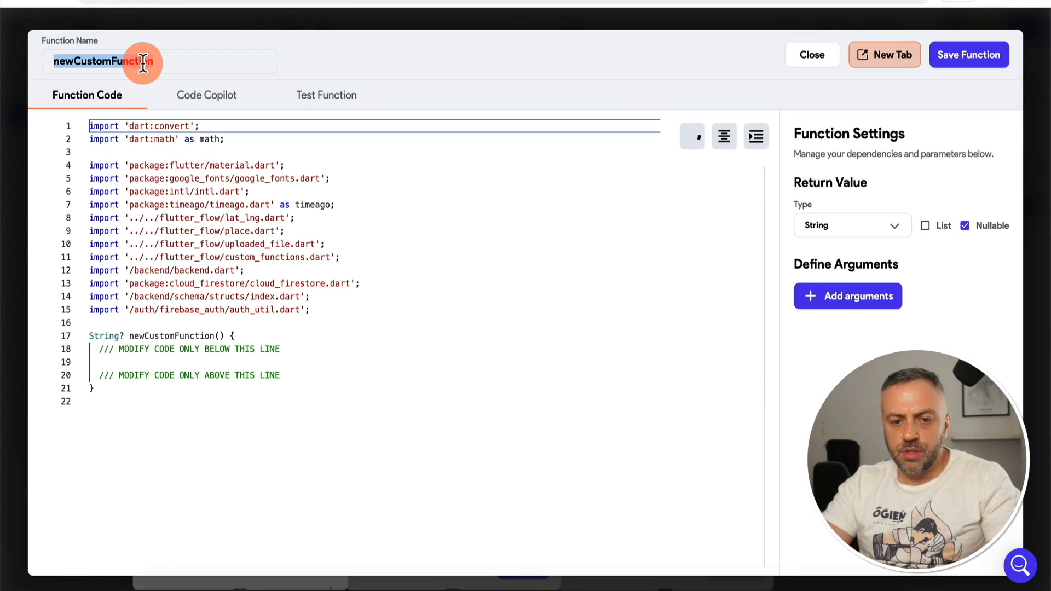
pyautogui.write('createSets')
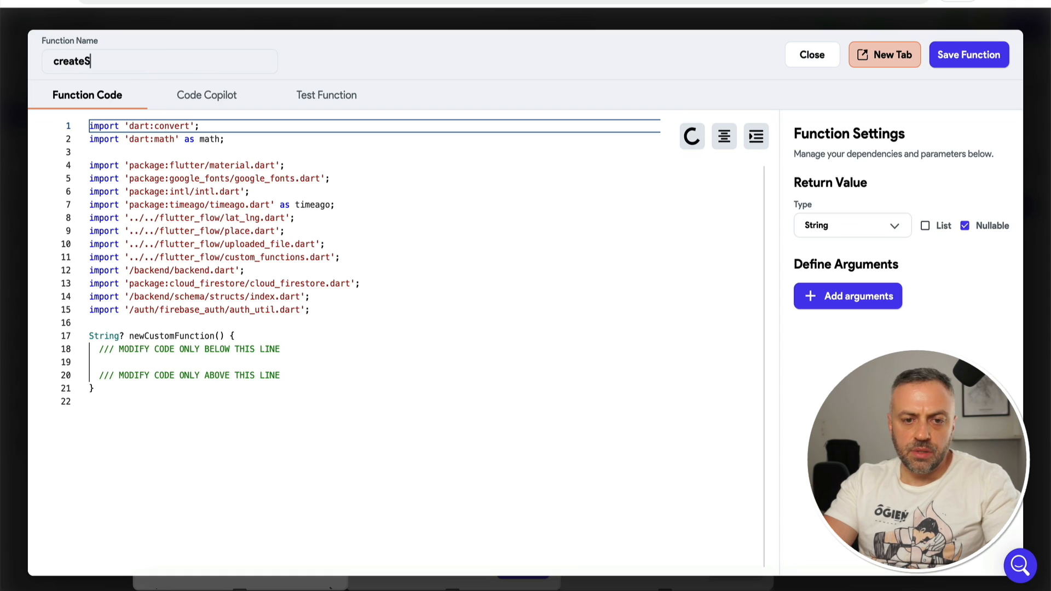
pyautogui.click(279, 332)
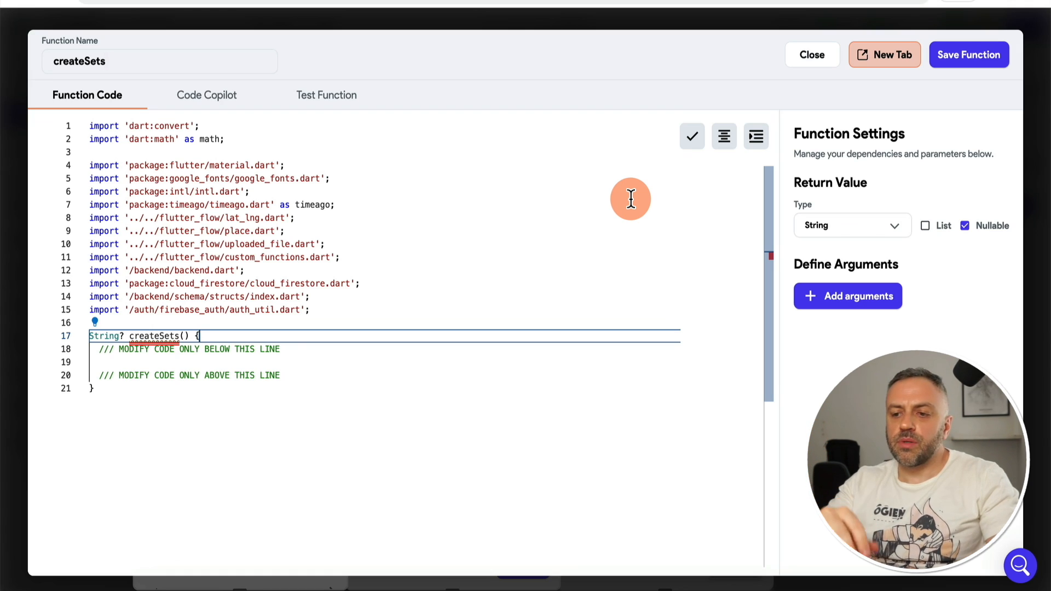
pyautogui.click(861, 227)
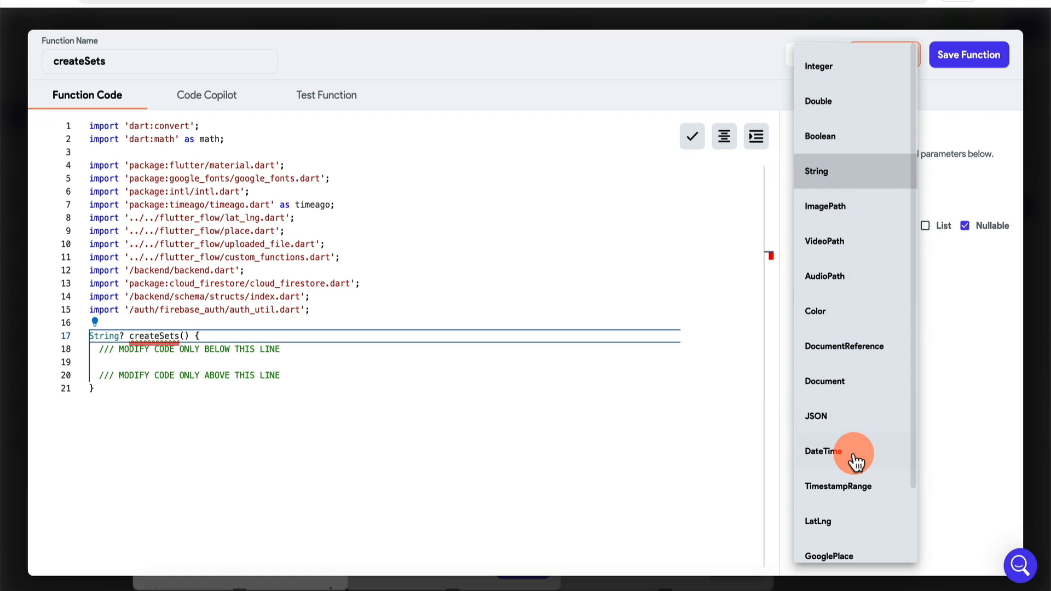
pyautogui.scroll(-3, 856, 463)
pyautogui.click(843, 513)
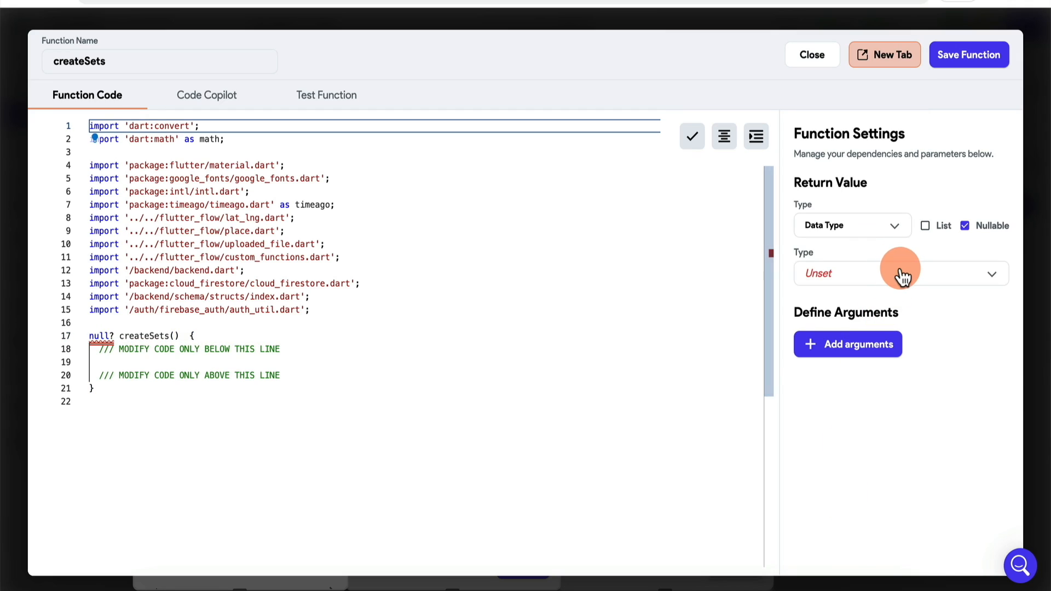
pyautogui.click(833, 274)
pyautogui.click(873, 281)
pyautogui.click(930, 237)
pyautogui.click(965, 226)
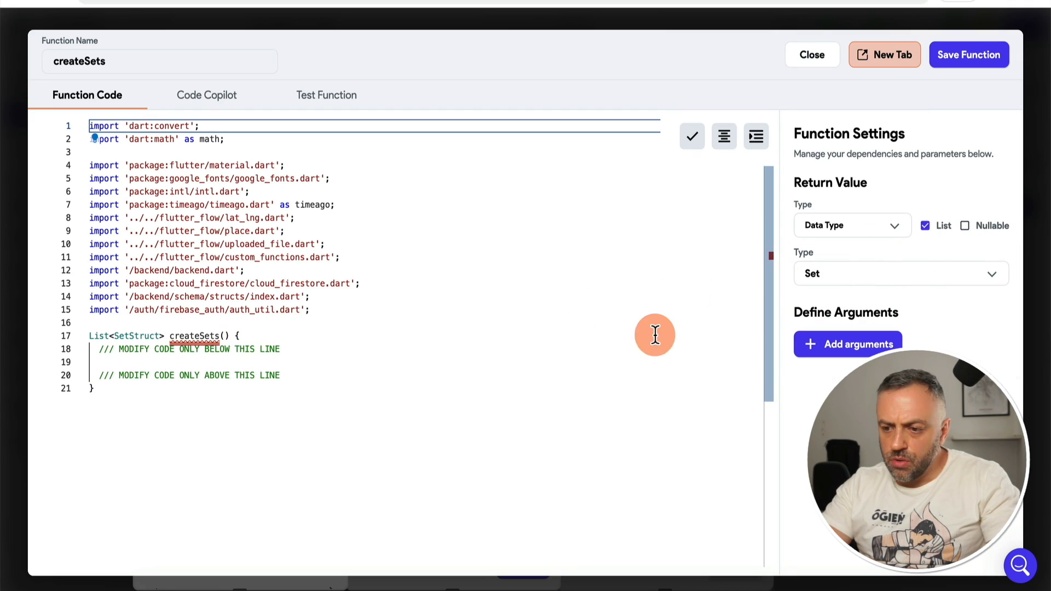
# Step: Code createSets to return a list with one SetStruct of reps 10, weight 145, and save
pyautogui.click(298, 347)
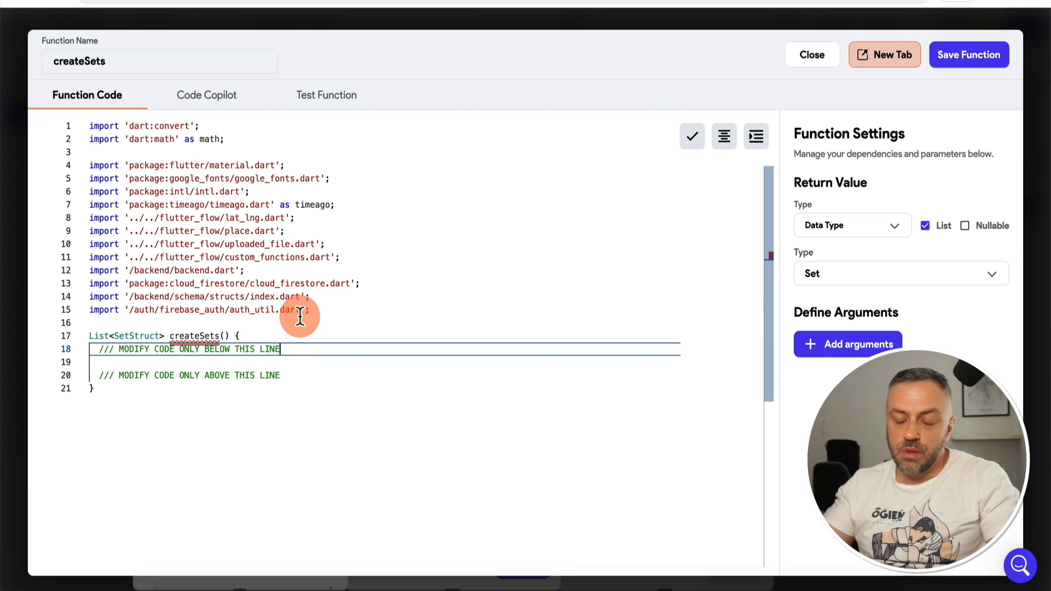
pyautogui.press('Return')
pyautogui.press('Return')
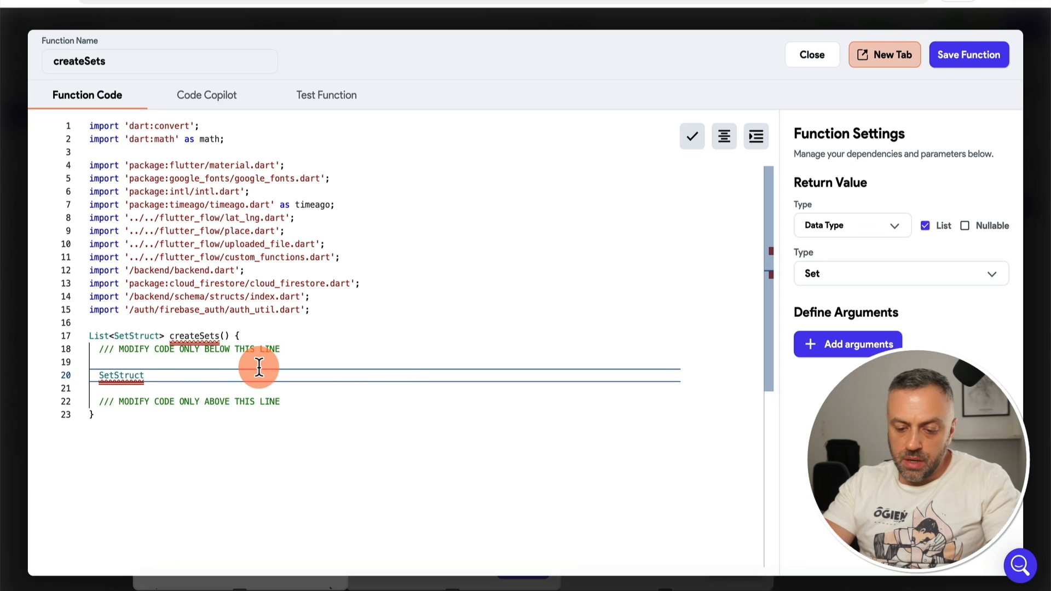
pyautogui.write('set1 = ')
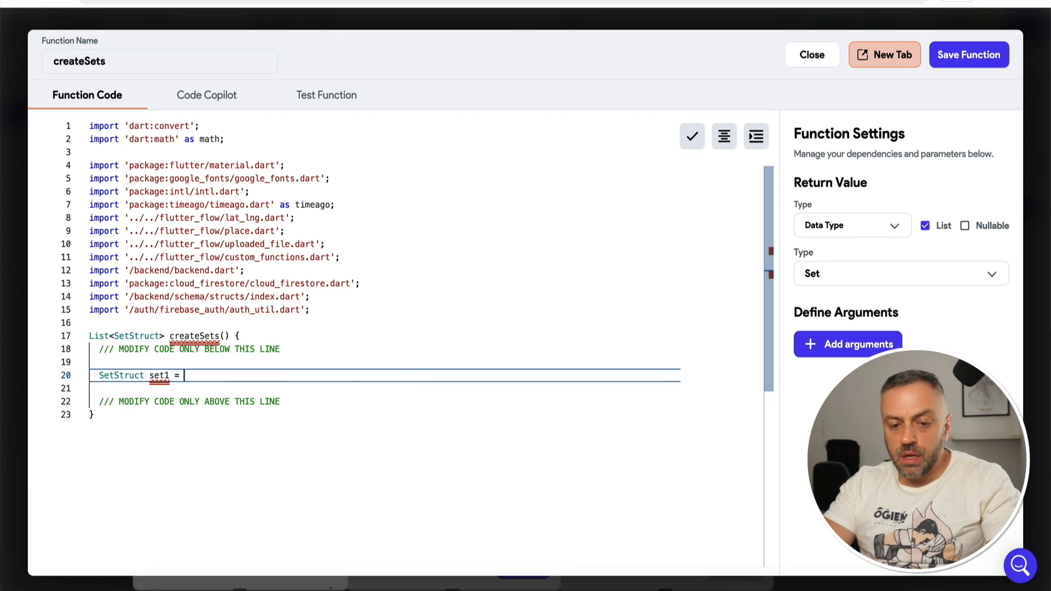
pyautogui.write('SetStruct(')
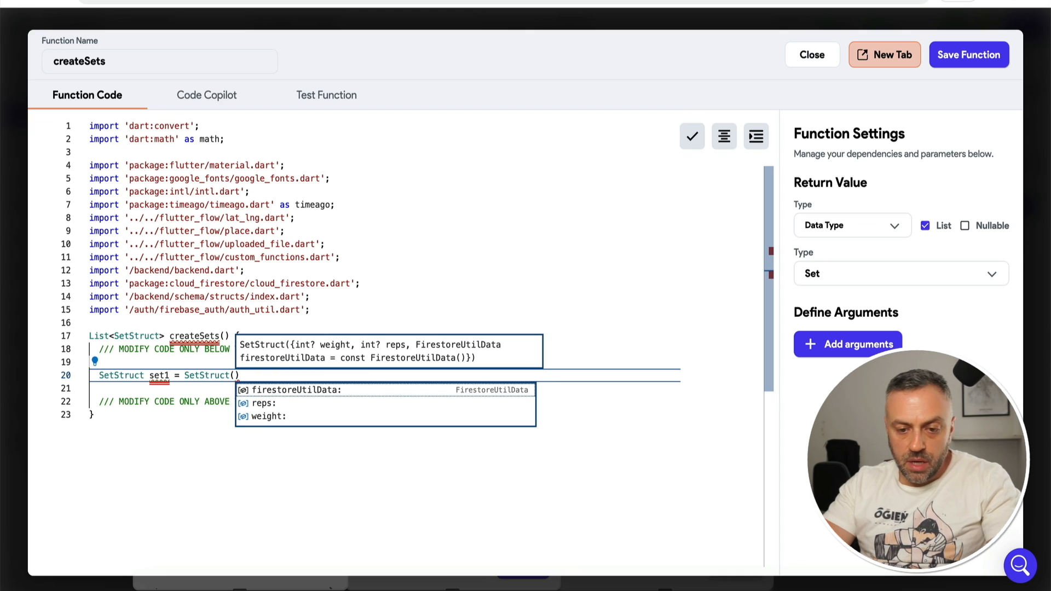
pyautogui.write('reps: ')
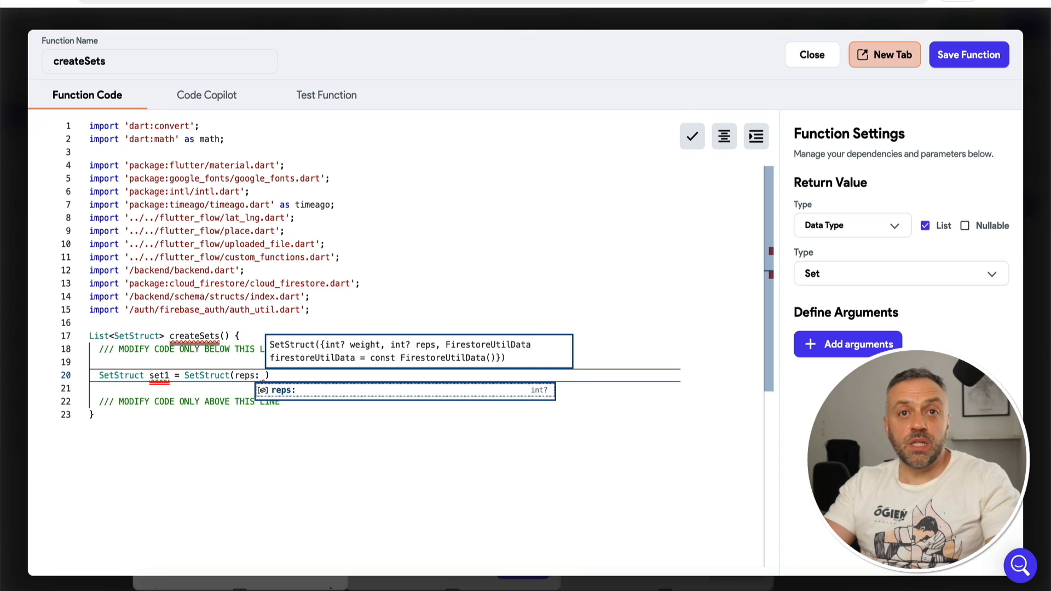
pyautogui.write('10, weight')
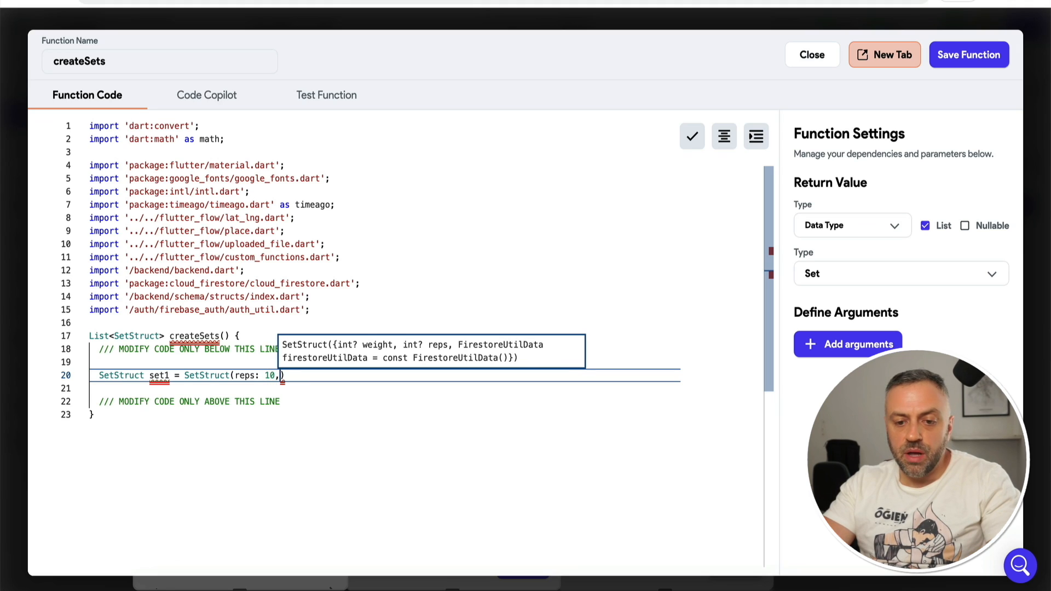
pyautogui.write(': ')
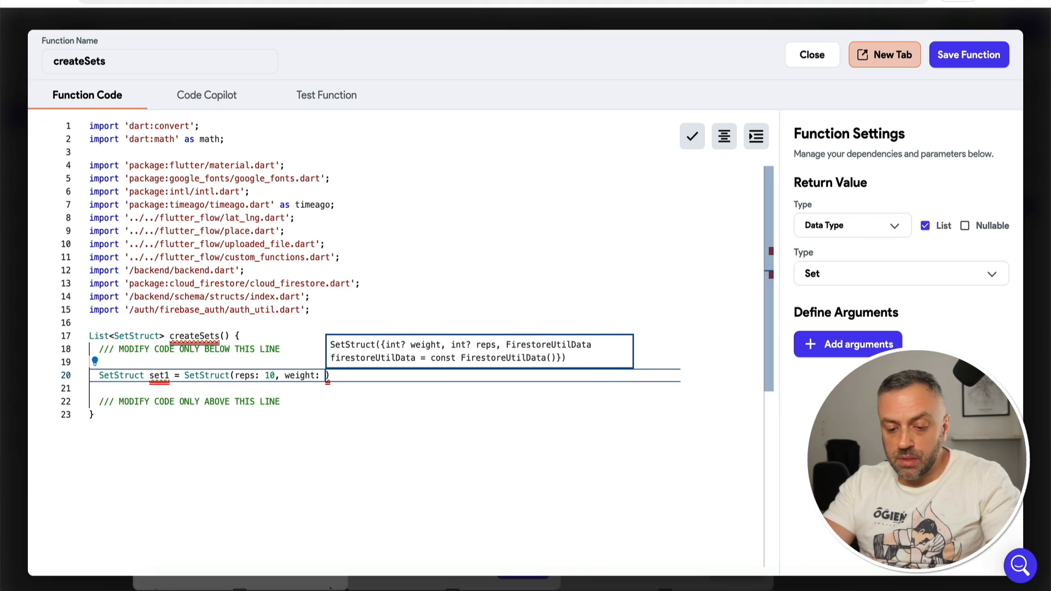
pyautogui.write('145);')
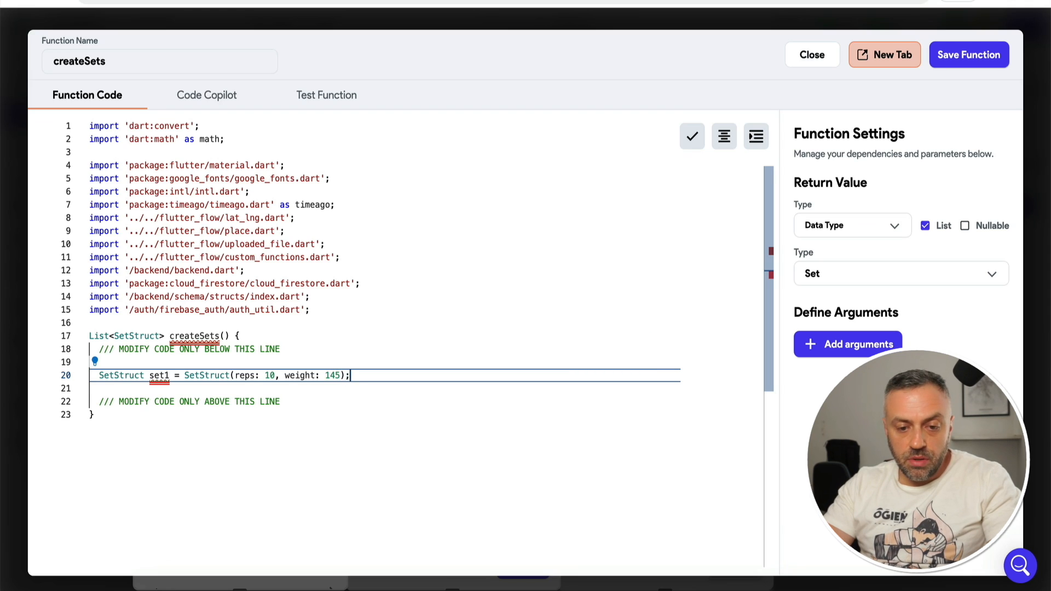
pyautogui.press('Return')
pyautogui.write('return')
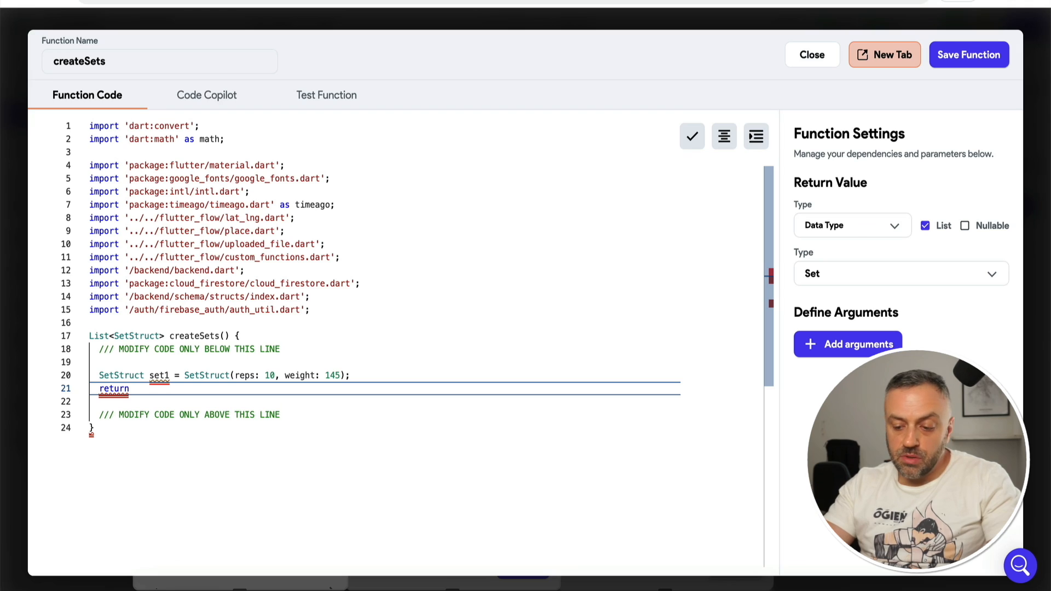
pyautogui.write(' <SetStruct>[set')
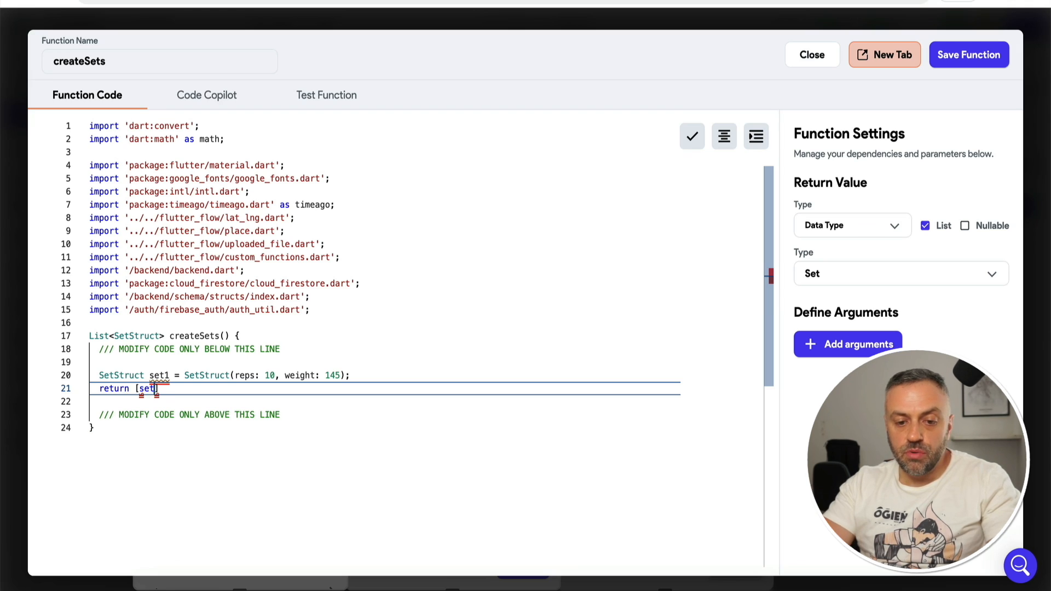
pyautogui.write('1];')
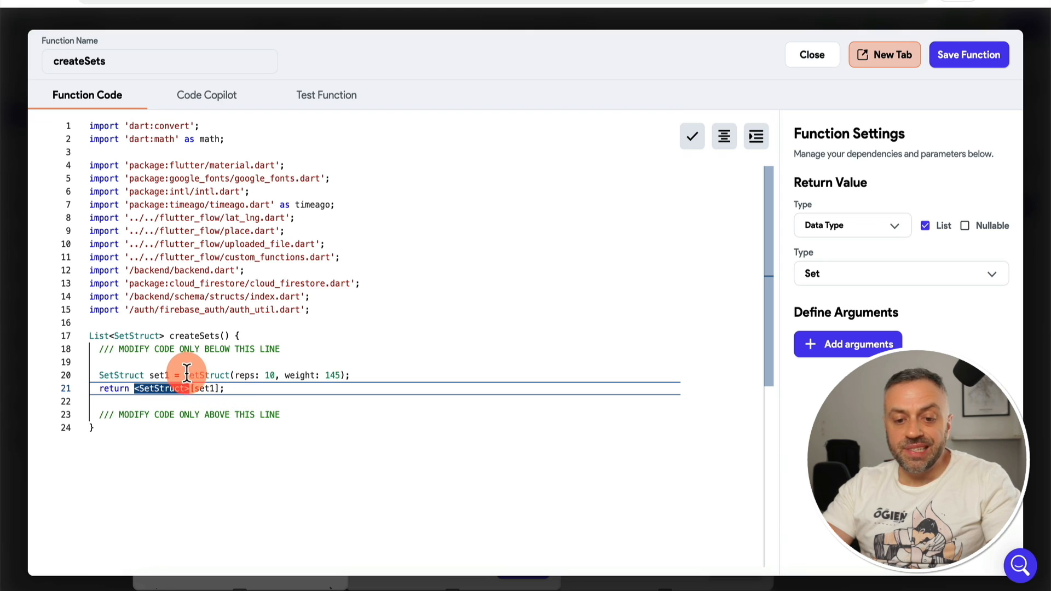
pyautogui.moveTo(188, 372)
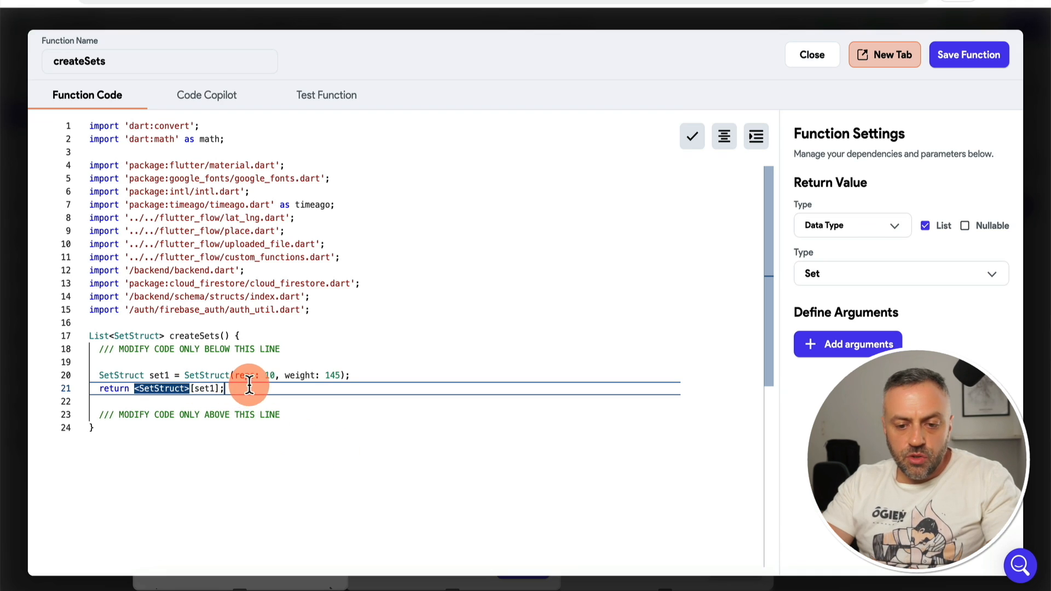
pyautogui.click(979, 58)
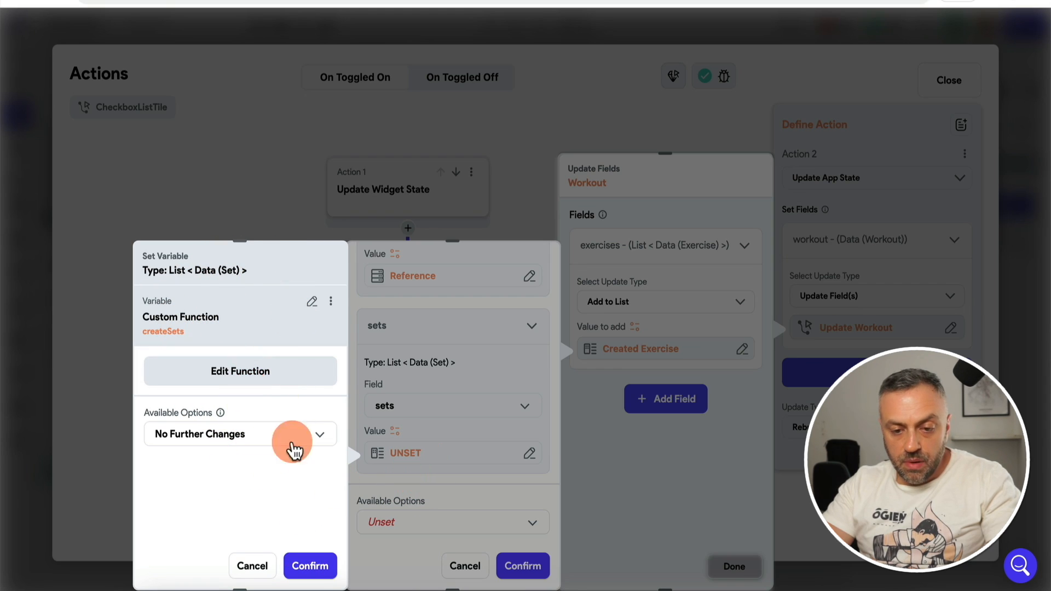
# Step: Confirm createSets() as the sets value, close the action editor, and open the flagged custom function in Issues
pyautogui.click(310, 567)
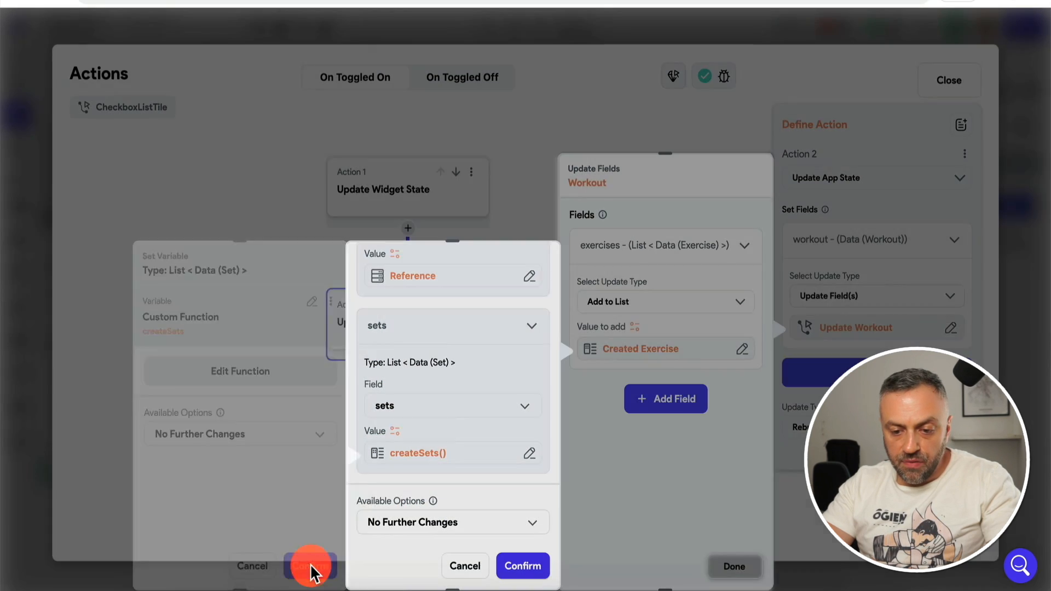
pyautogui.scroll(3, 477, 391)
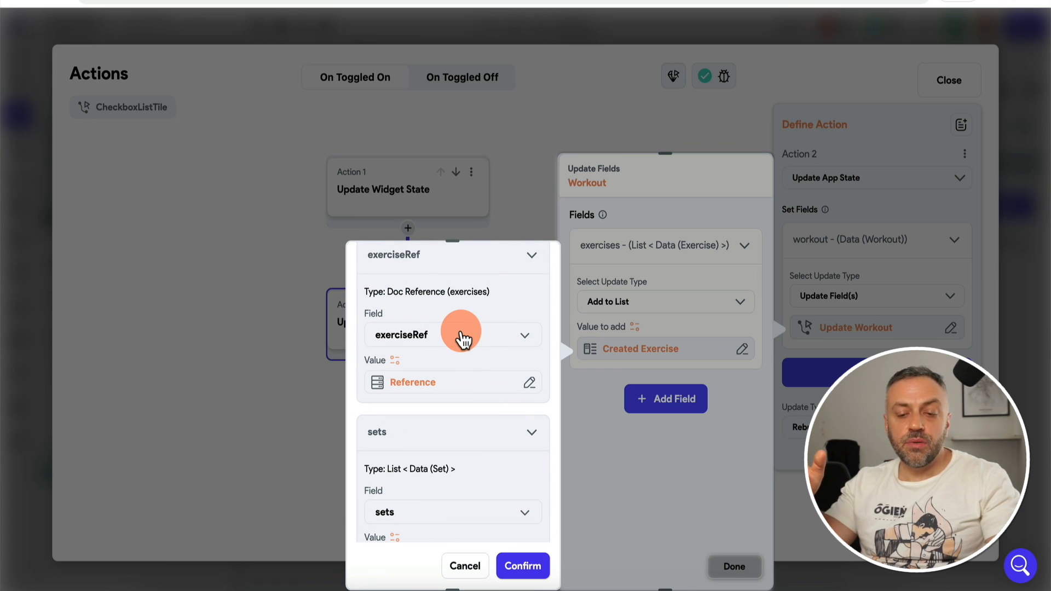
pyautogui.scroll(-2, 443, 455)
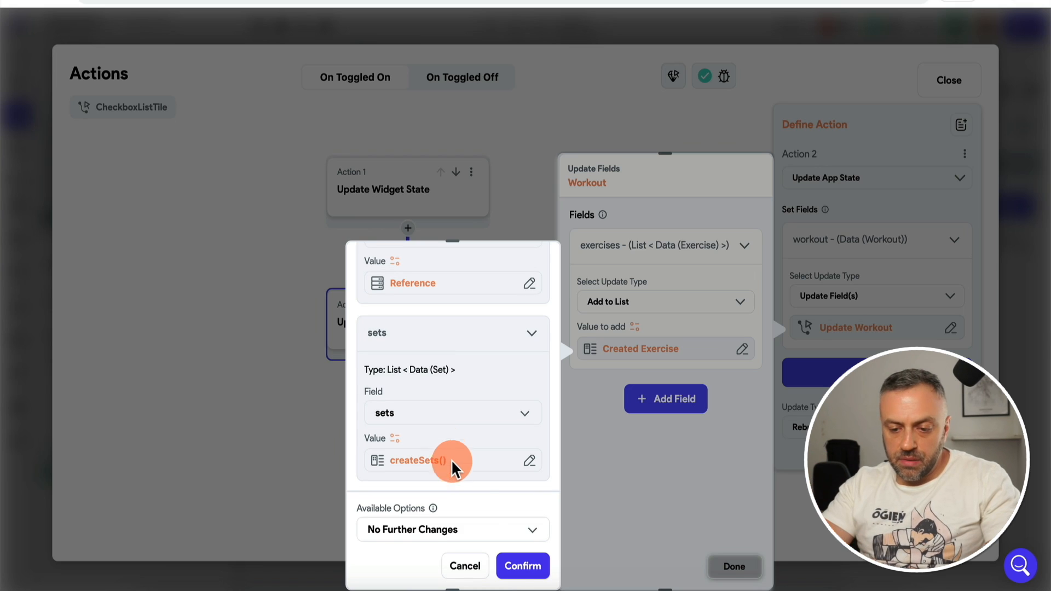
pyautogui.click(522, 568)
pyautogui.click(734, 566)
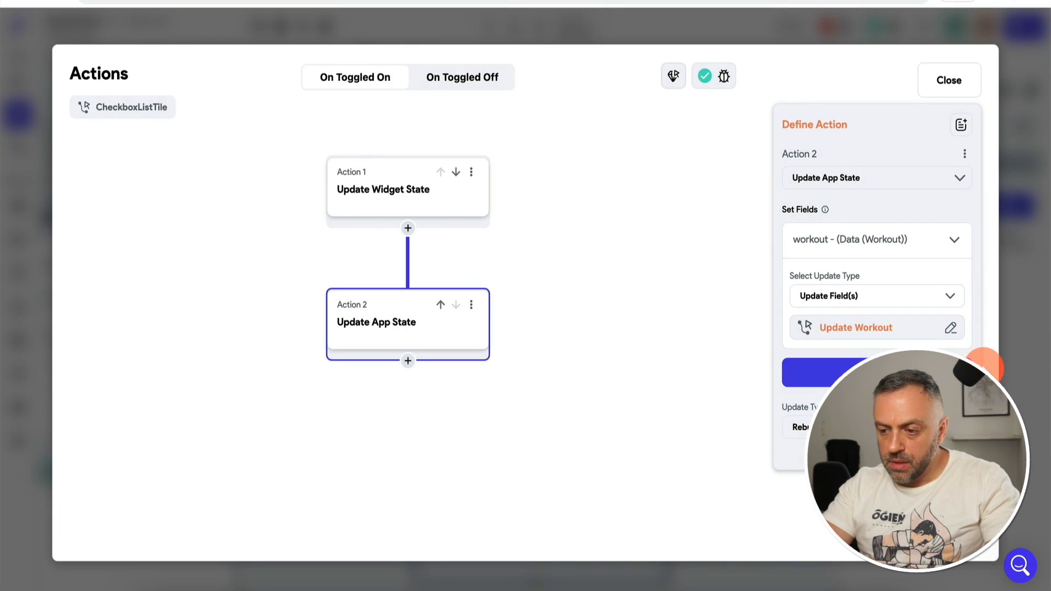
pyautogui.click(1029, 331)
pyautogui.click(827, 27)
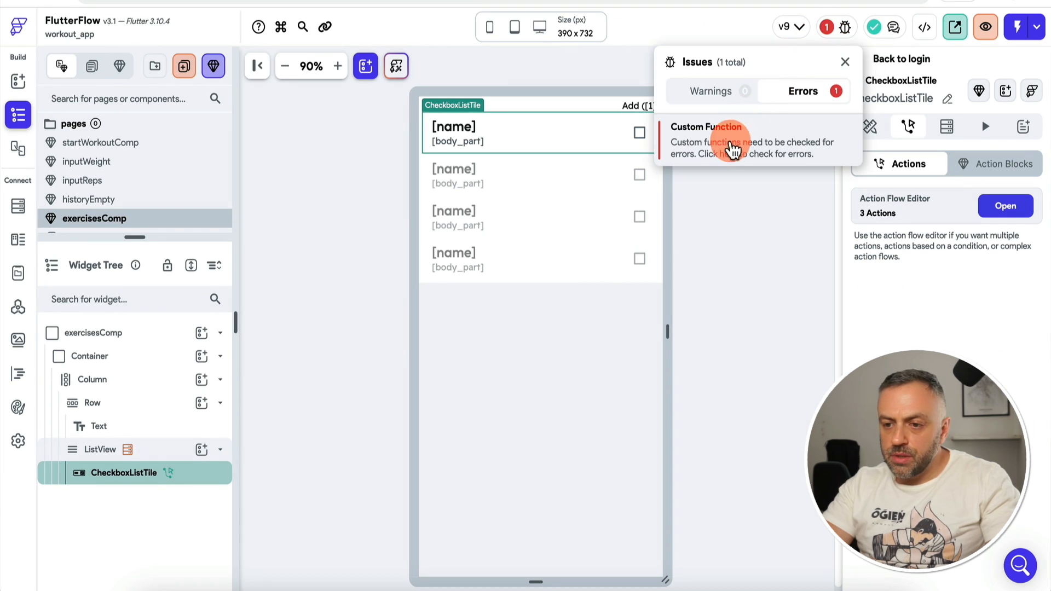
pyautogui.click(742, 145)
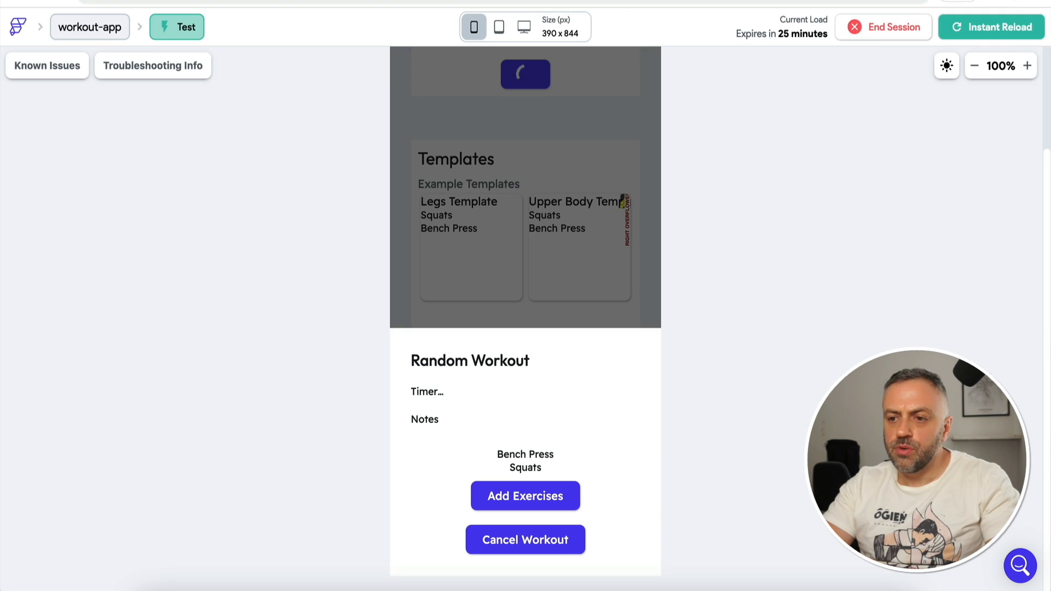
# Step: Reload the test app, start a workout and add Bench Press to check its 145/10 default set
pyautogui.click(977, 29)
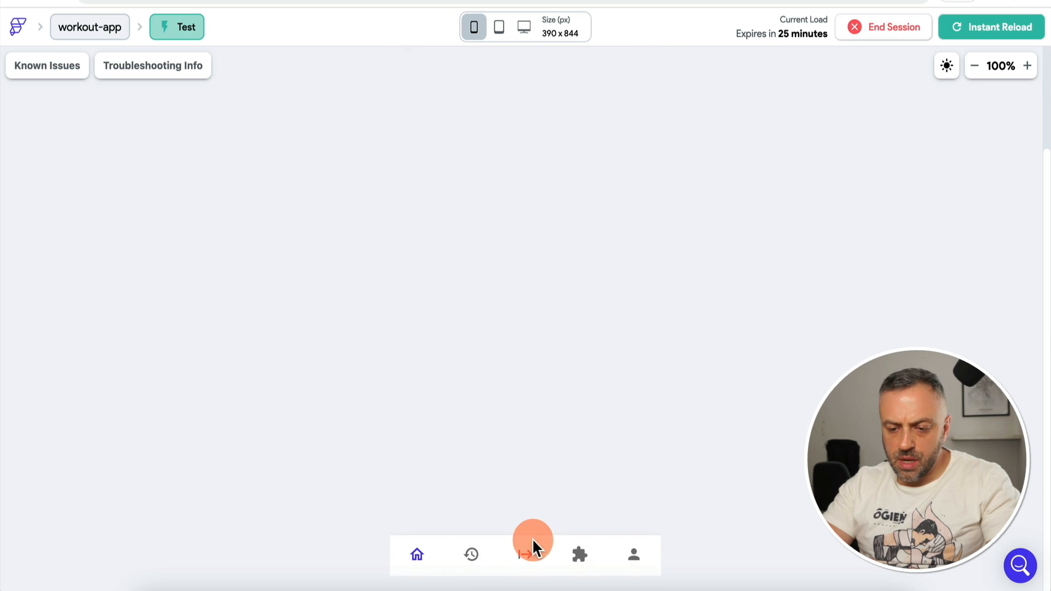
pyautogui.click(529, 553)
pyautogui.scroll(3, 722, 309)
pyautogui.click(526, 200)
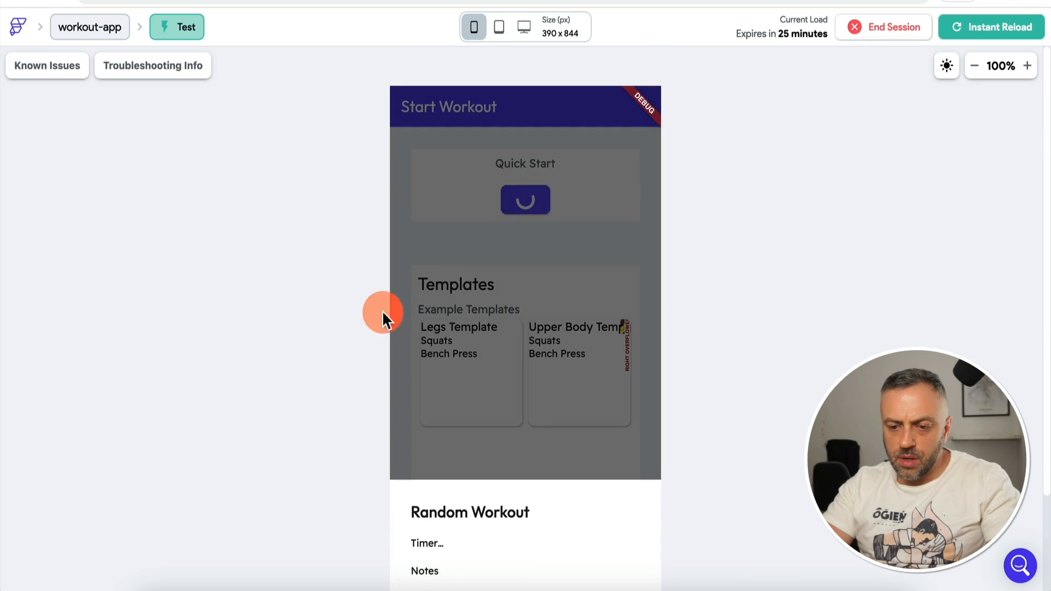
pyautogui.click(519, 495)
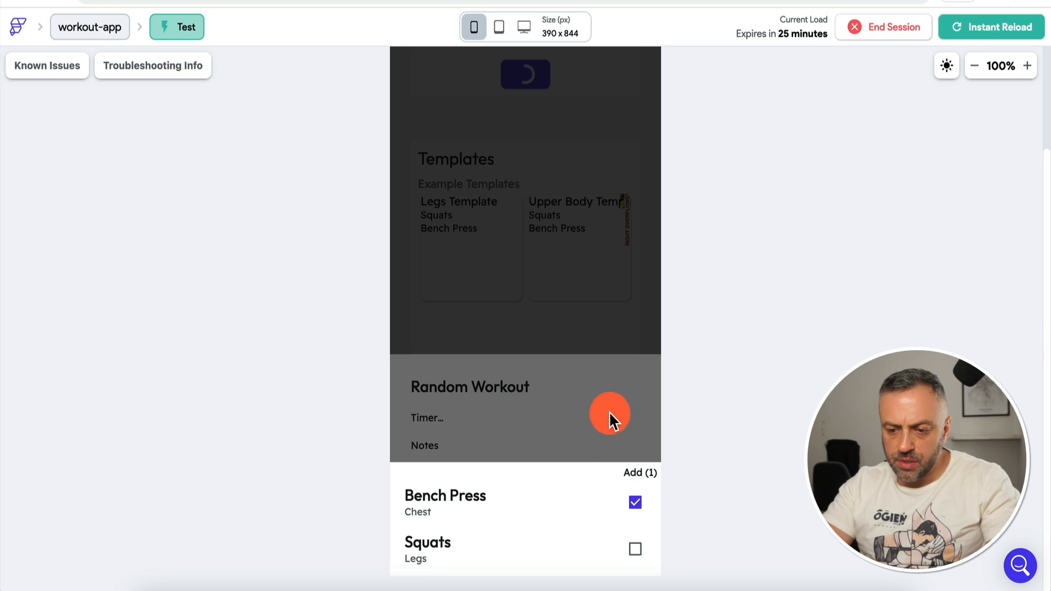
pyautogui.click(611, 404)
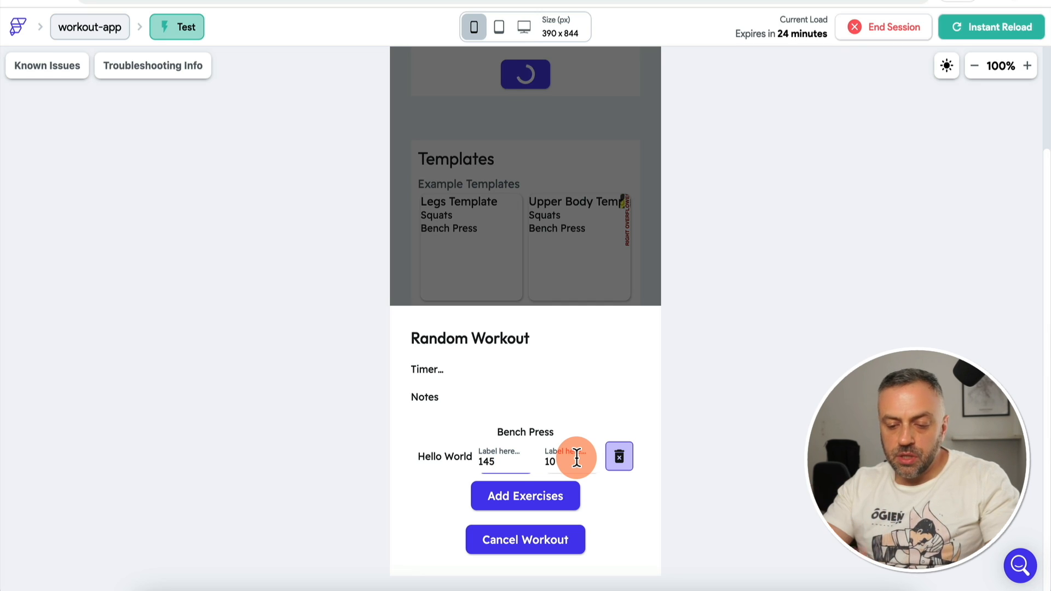
# Step: Add Squats to confirm it also gets a 145 weight, 10 reps set, then return to the editor
pyautogui.click(534, 496)
pyautogui.click(634, 548)
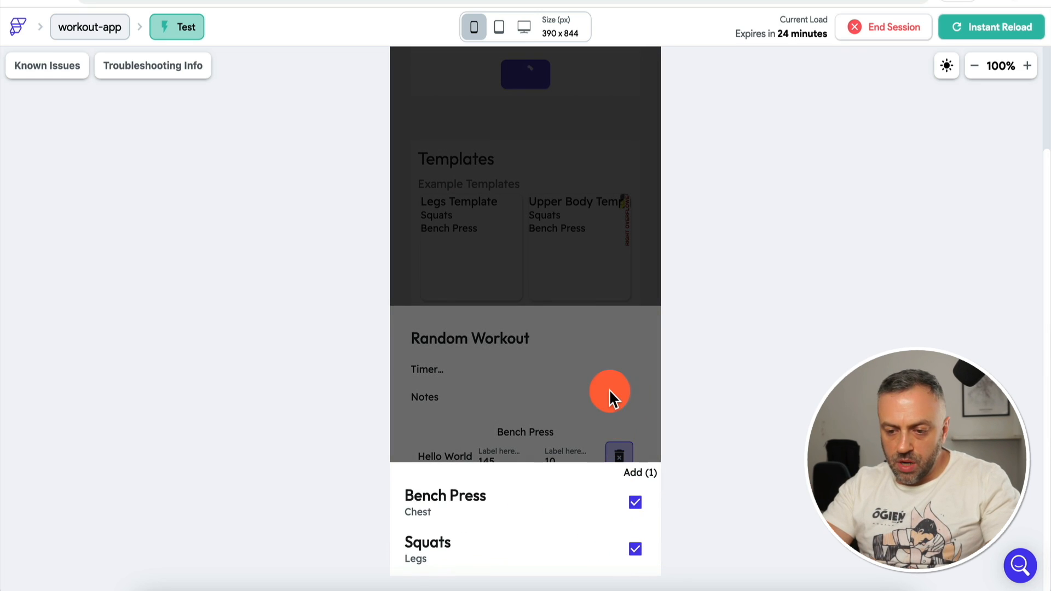
pyautogui.click(609, 388)
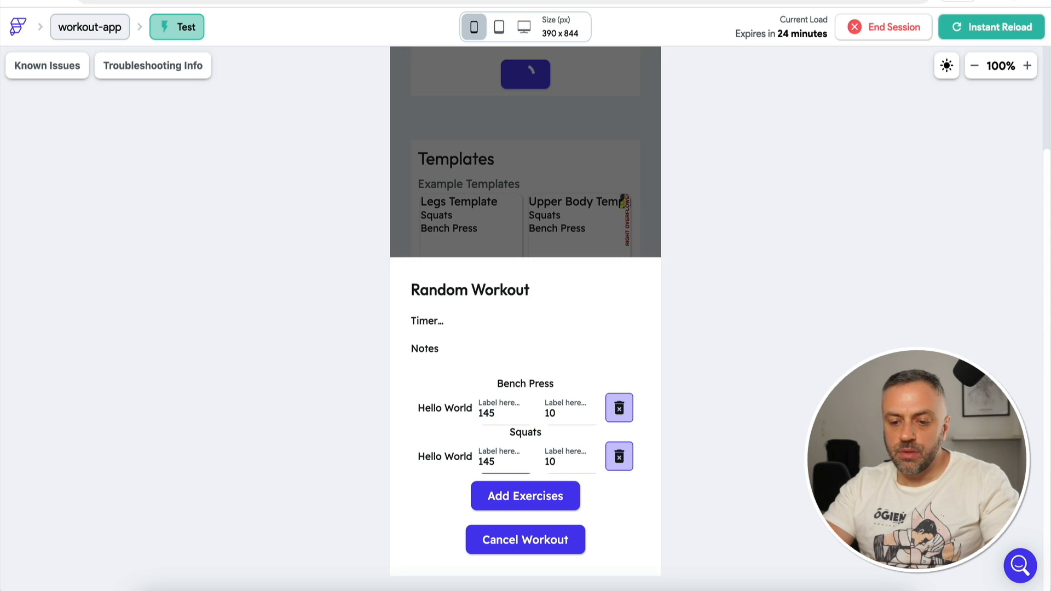
pyautogui.click(482, 1)
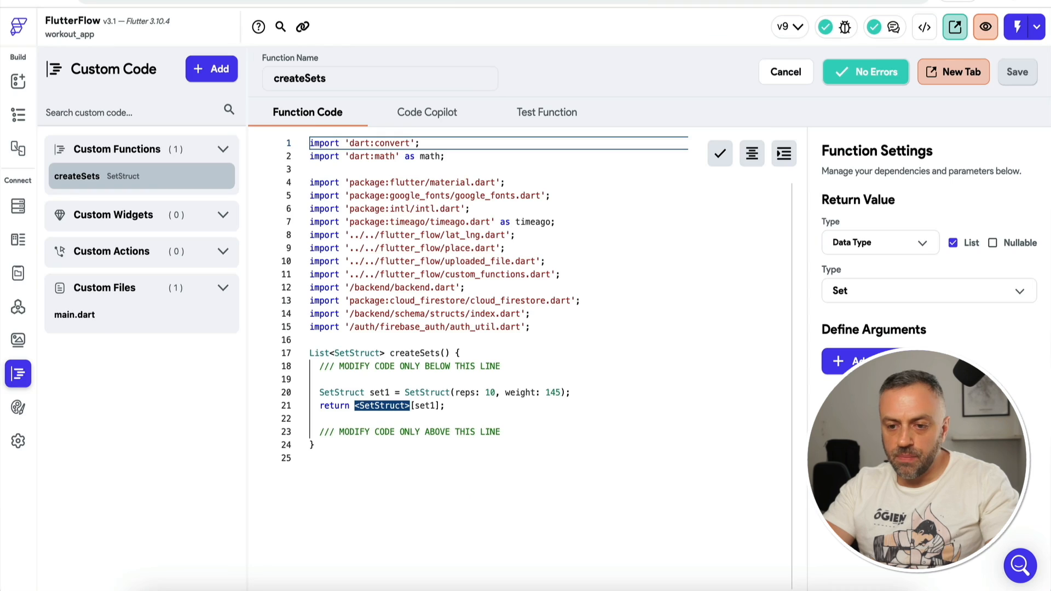
# Step: In startWorkoutComp's widget tree, select the Column holding the sets ListView and start adding a child widget
pyautogui.click(18, 82)
pyautogui.click(19, 114)
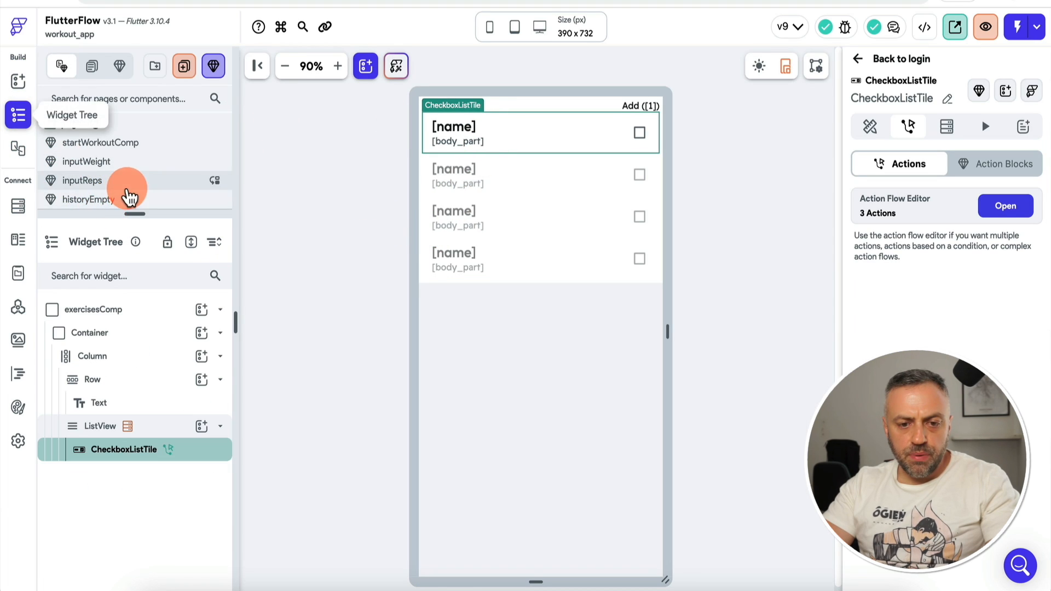
pyautogui.moveTo(136, 215); pyautogui.dragTo(137, 259)
pyautogui.click(140, 144)
pyautogui.click(529, 298)
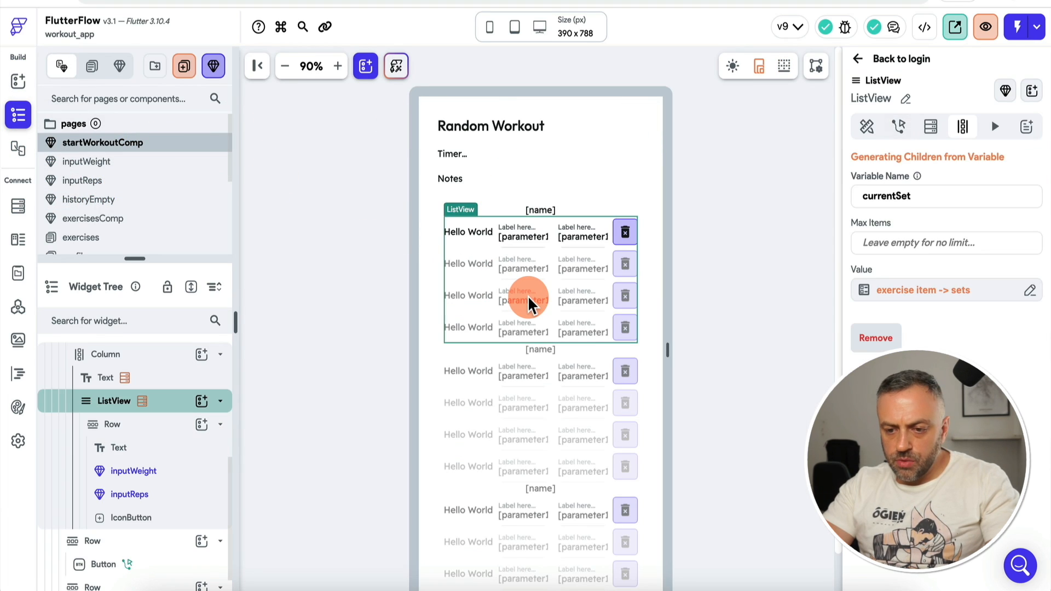
pyautogui.click(164, 364)
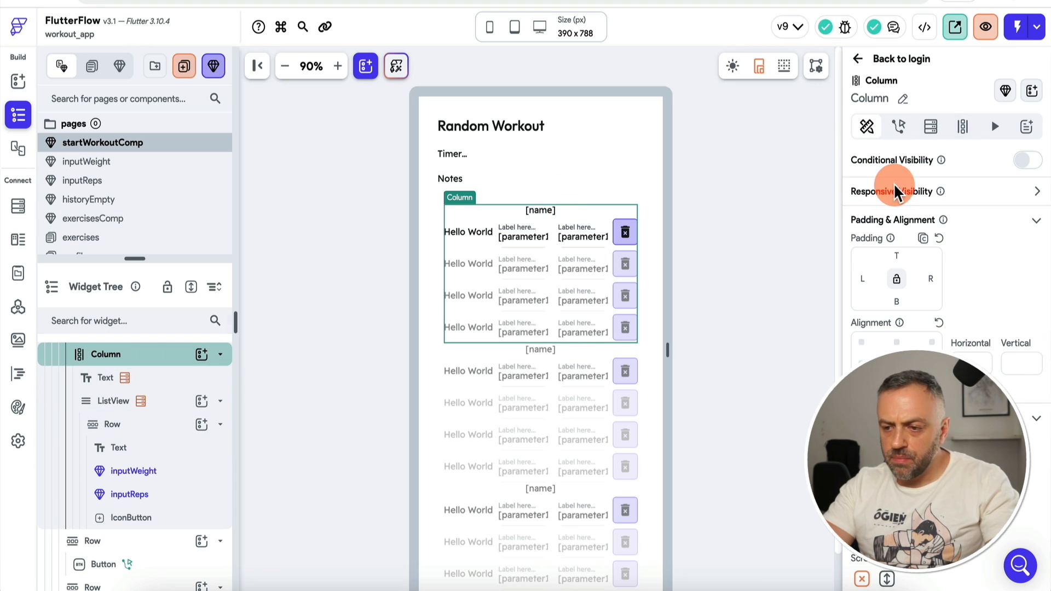
pyautogui.click(714, 302)
pyautogui.click(573, 274)
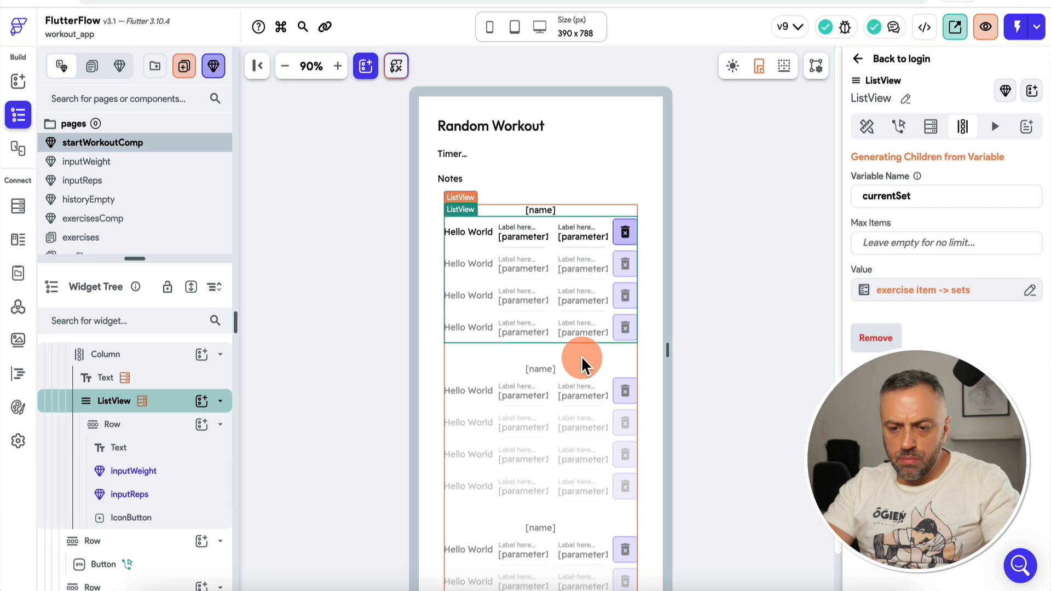
pyautogui.click(202, 354)
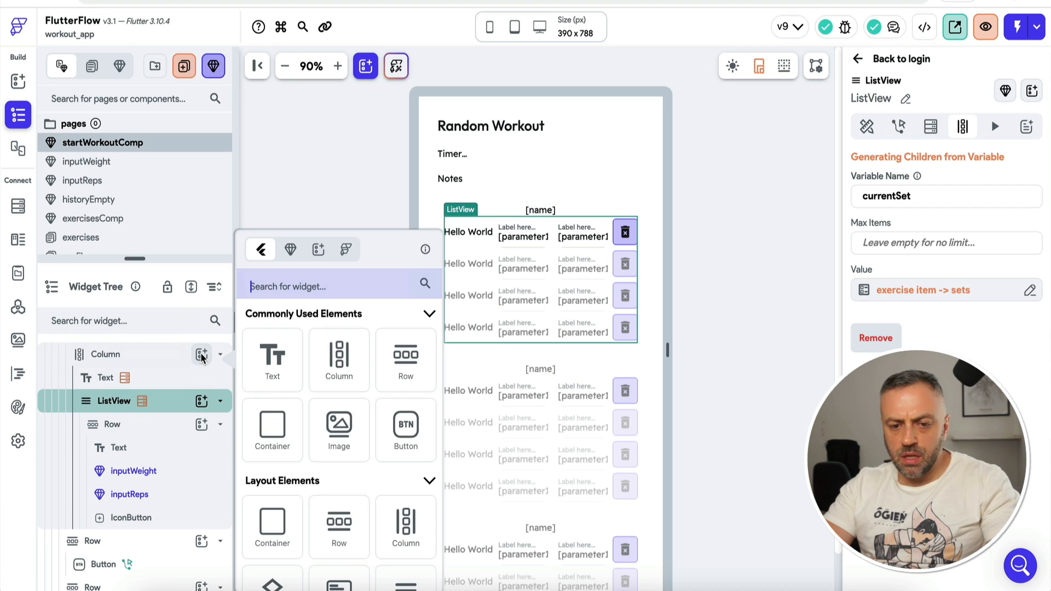
# Step: Add a NEW SET button below the sets list, select it and show its Actions settings
pyautogui.write('but')
pyautogui.click(273, 368)
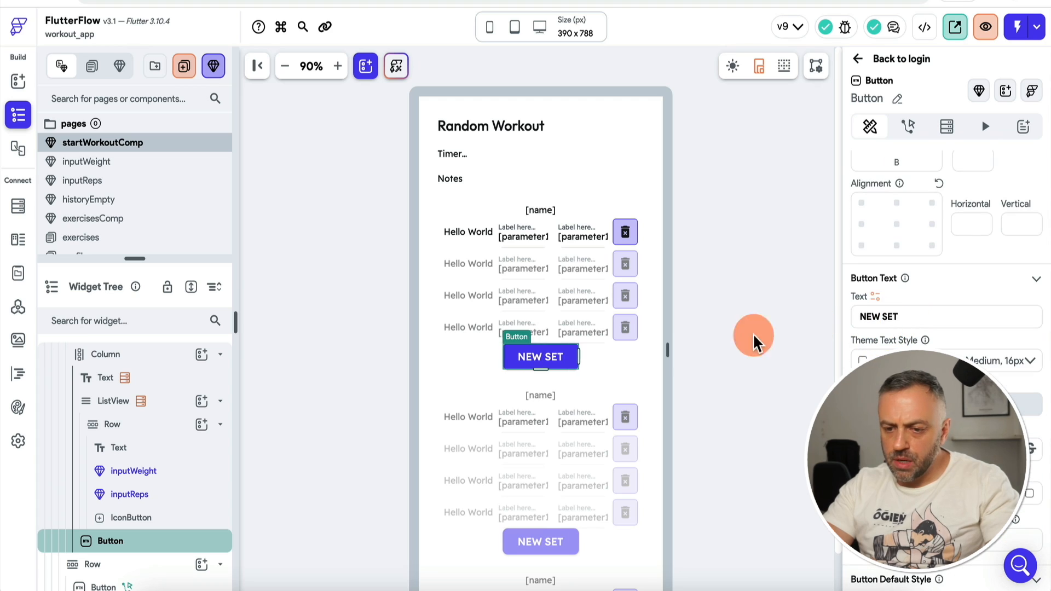
pyautogui.click(612, 356)
pyautogui.click(524, 372)
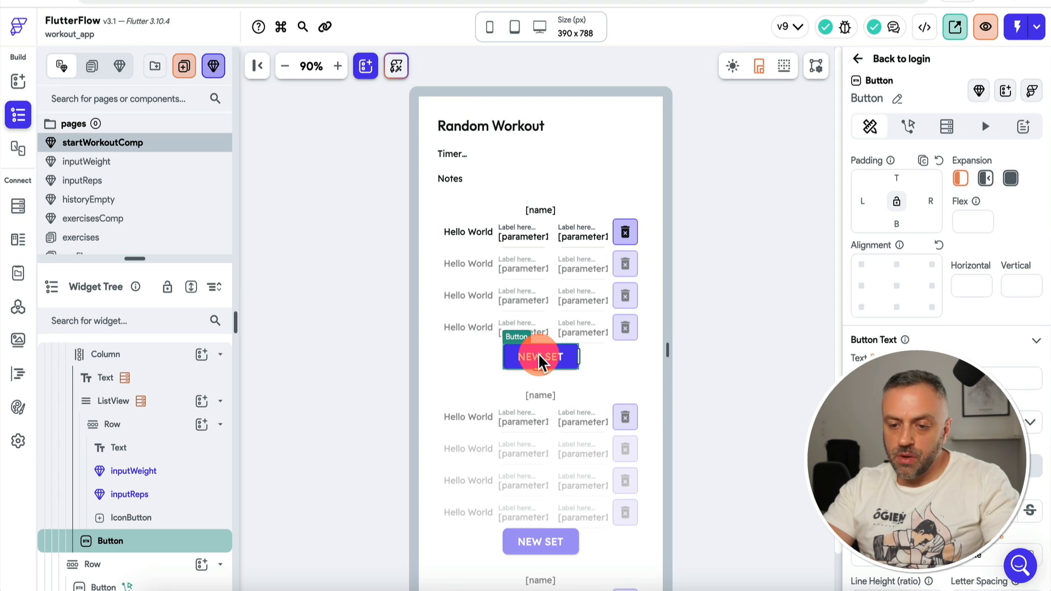
pyautogui.click(908, 126)
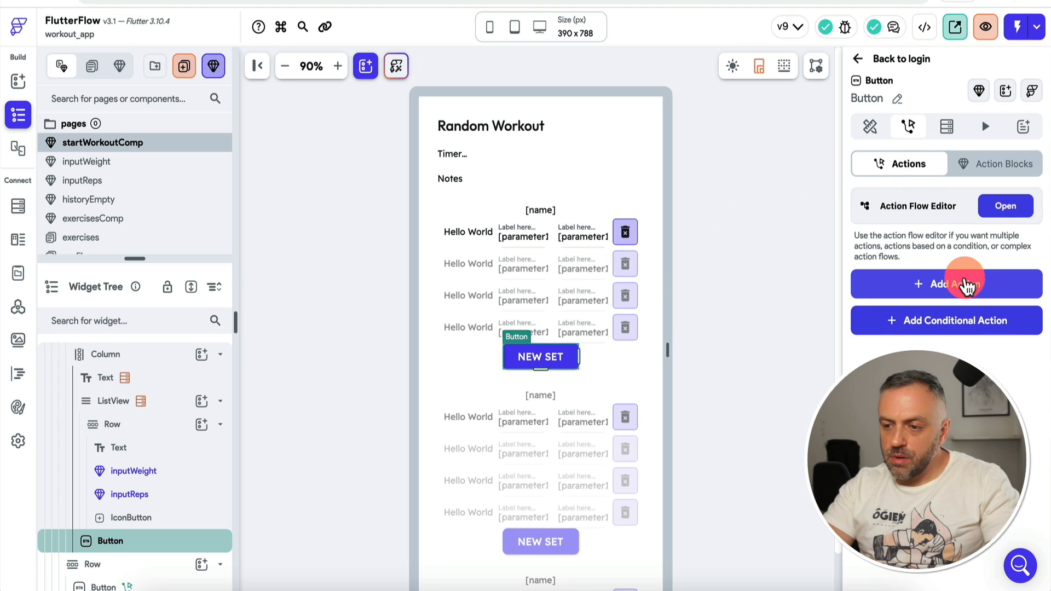
# Step: Add an Update App State action on tap that updates fields of the workout app state
pyautogui.click(999, 210)
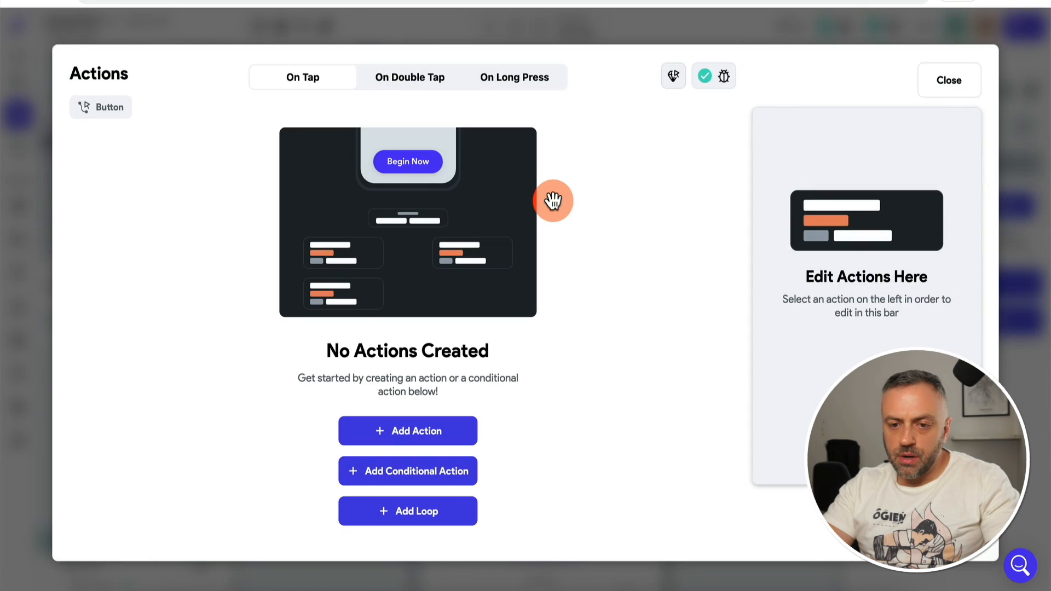
pyautogui.click(411, 430)
pyautogui.click(831, 234)
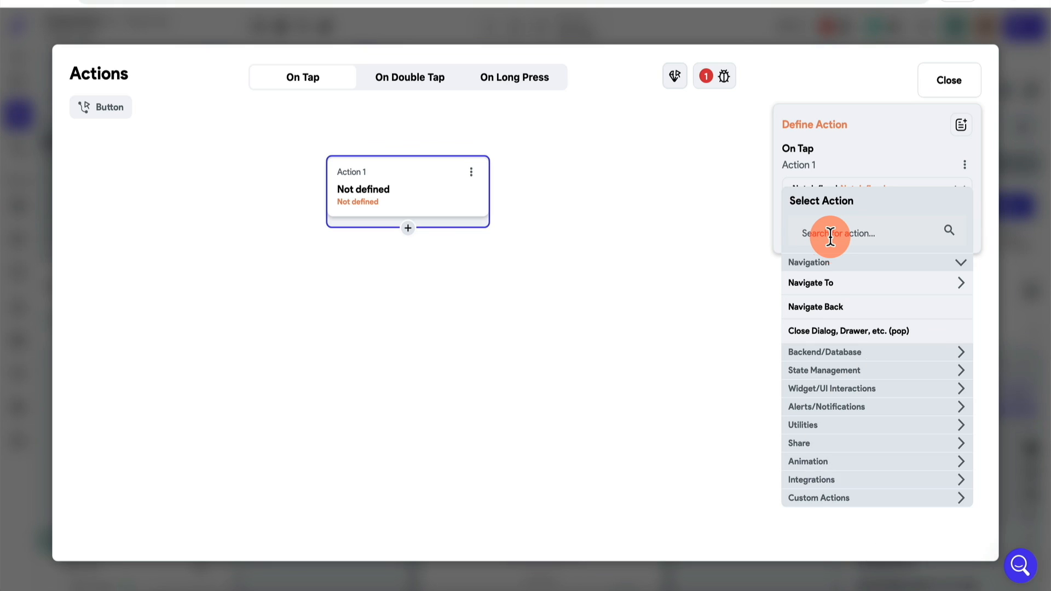
pyautogui.click(848, 373)
pyautogui.click(830, 392)
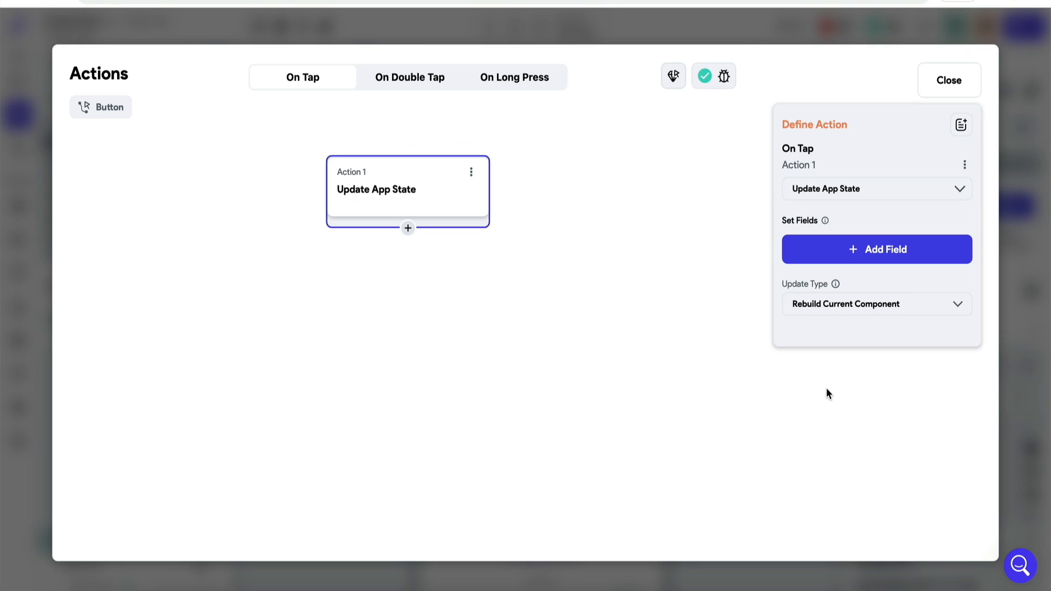
pyautogui.click(849, 250)
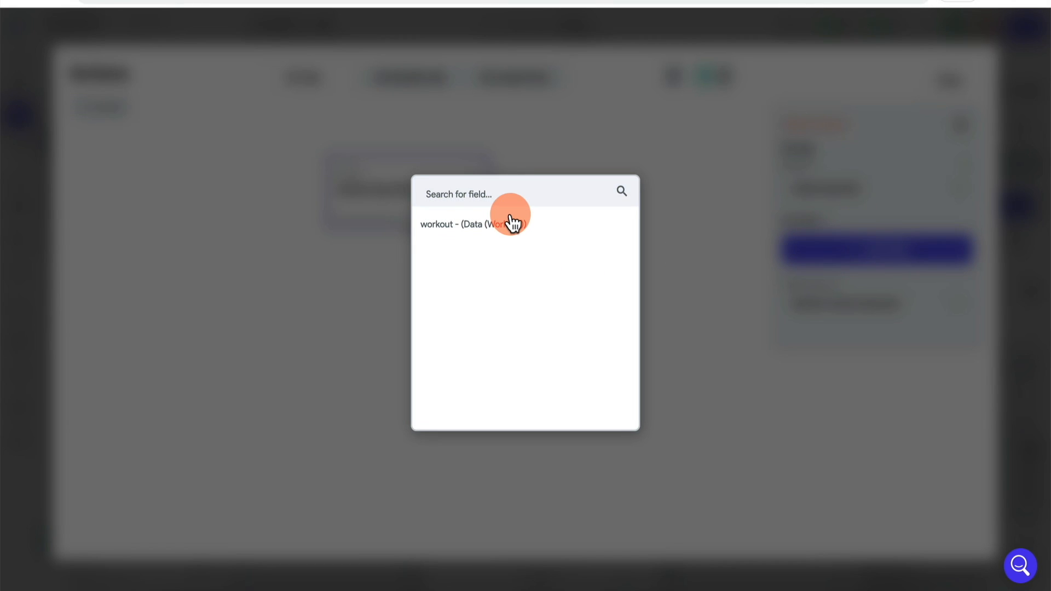
pyautogui.click(511, 224)
pyautogui.click(866, 307)
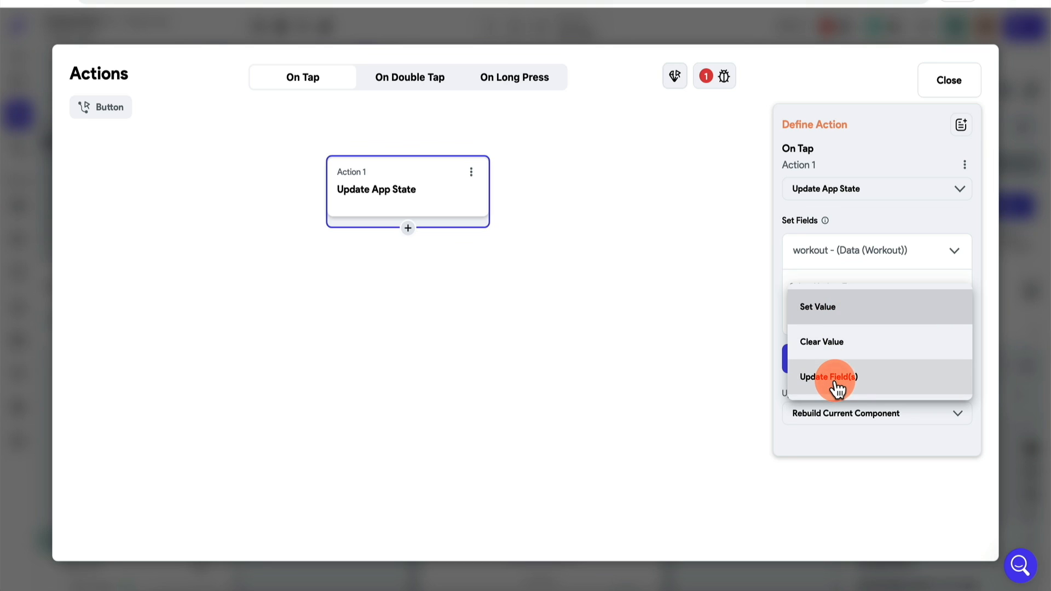
pyautogui.click(813, 381)
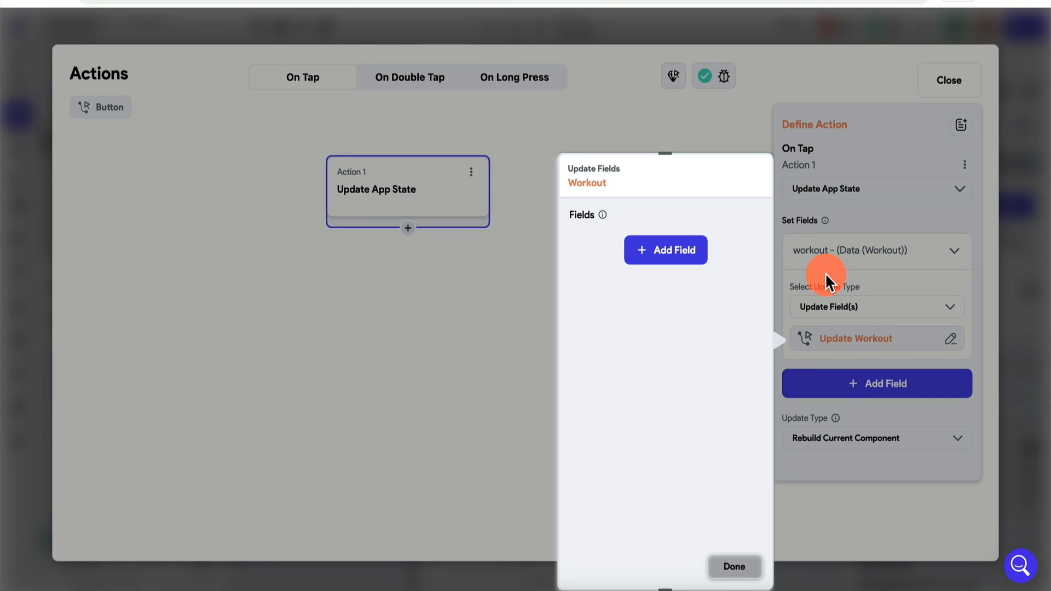
# Step: Update the workout's exercises item at index, using the current exercise's Index in List
pyautogui.click(674, 255)
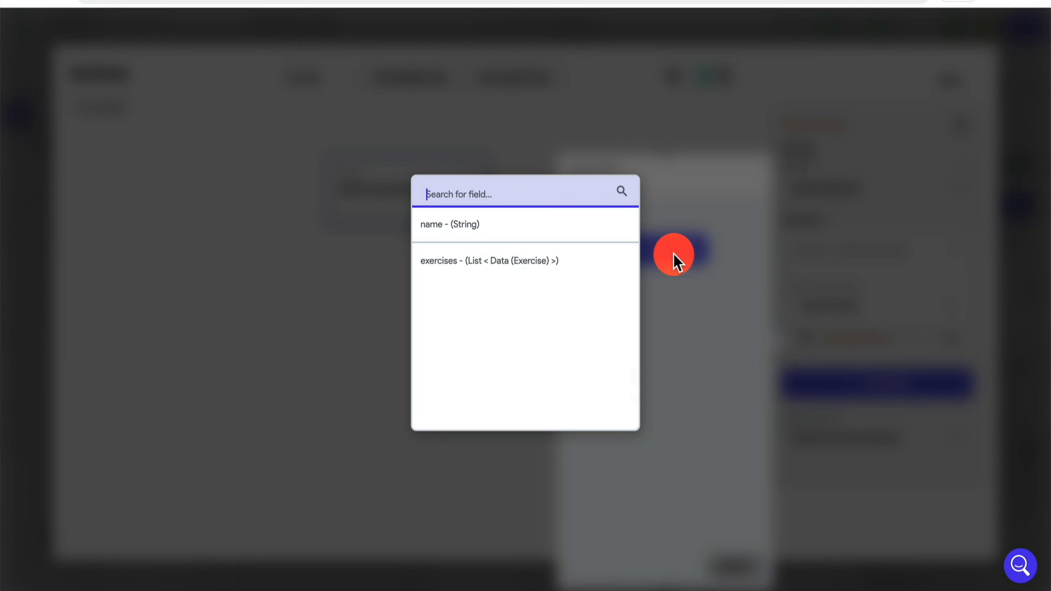
pyautogui.click(501, 260)
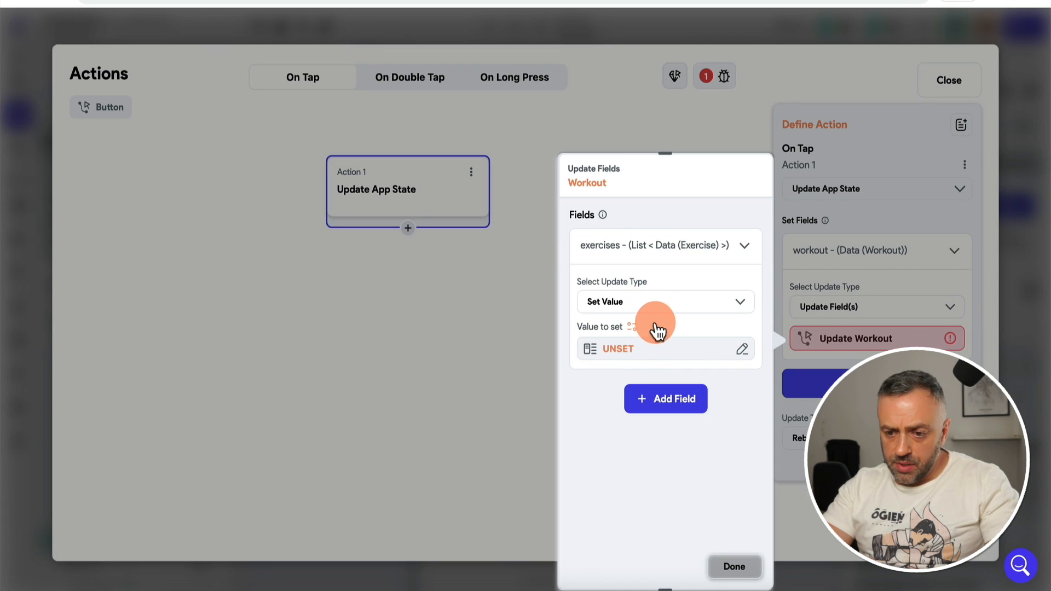
pyautogui.click(636, 310)
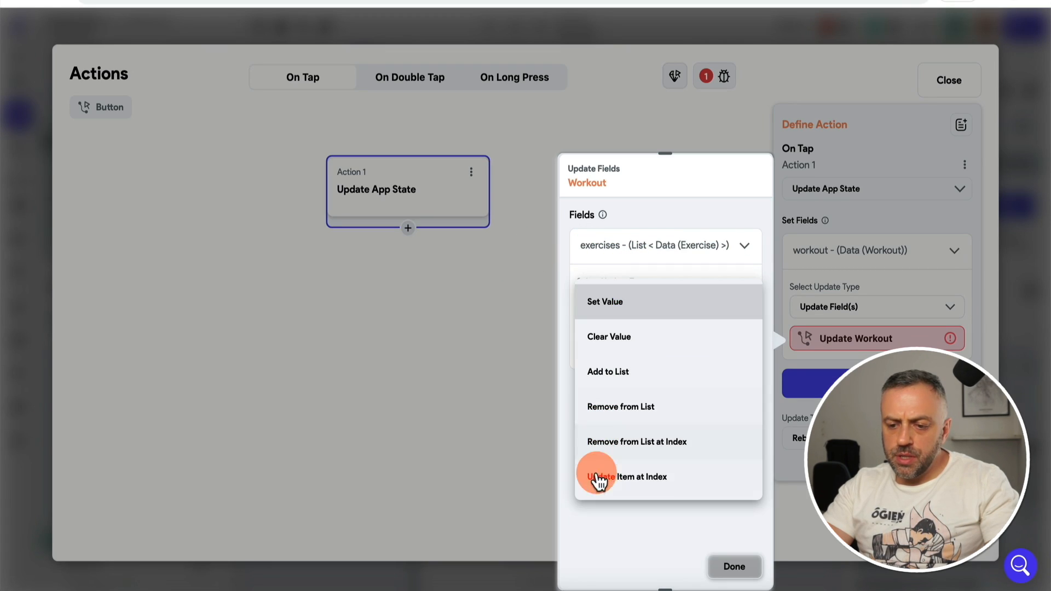
pyautogui.click(634, 479)
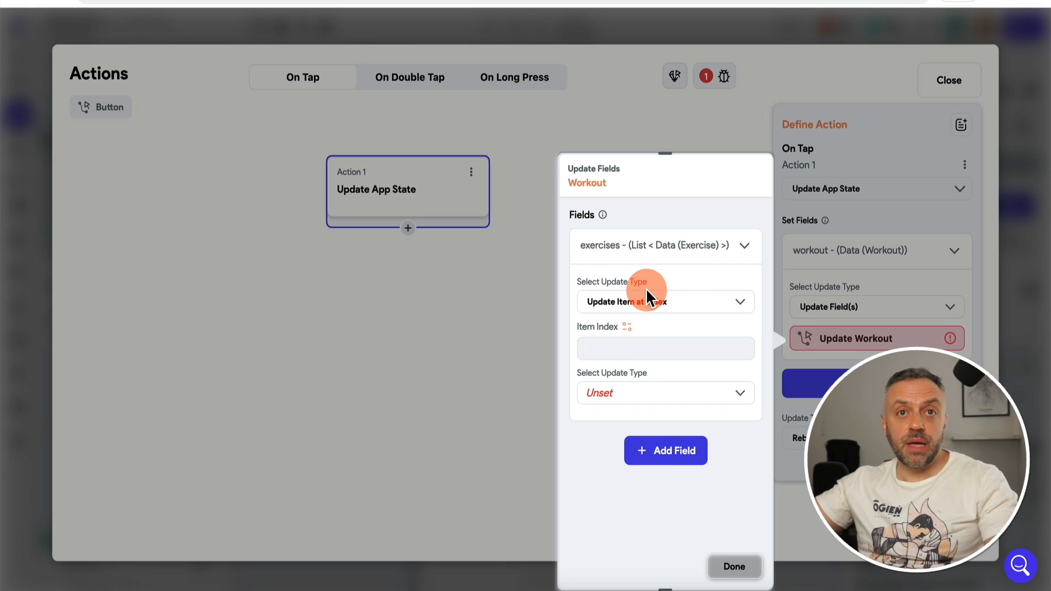
pyautogui.click(627, 327)
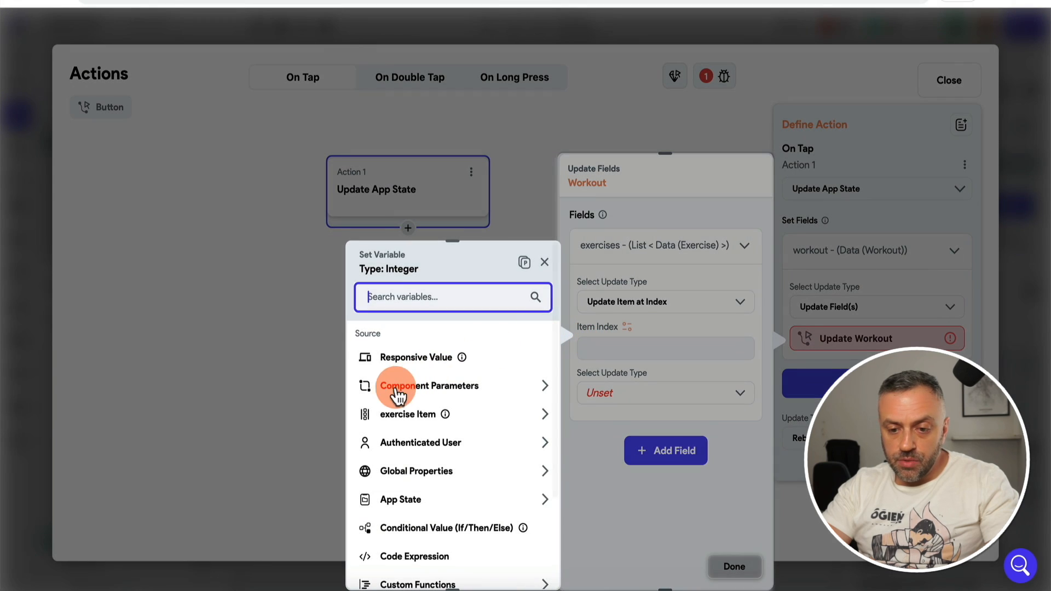
pyautogui.click(404, 411)
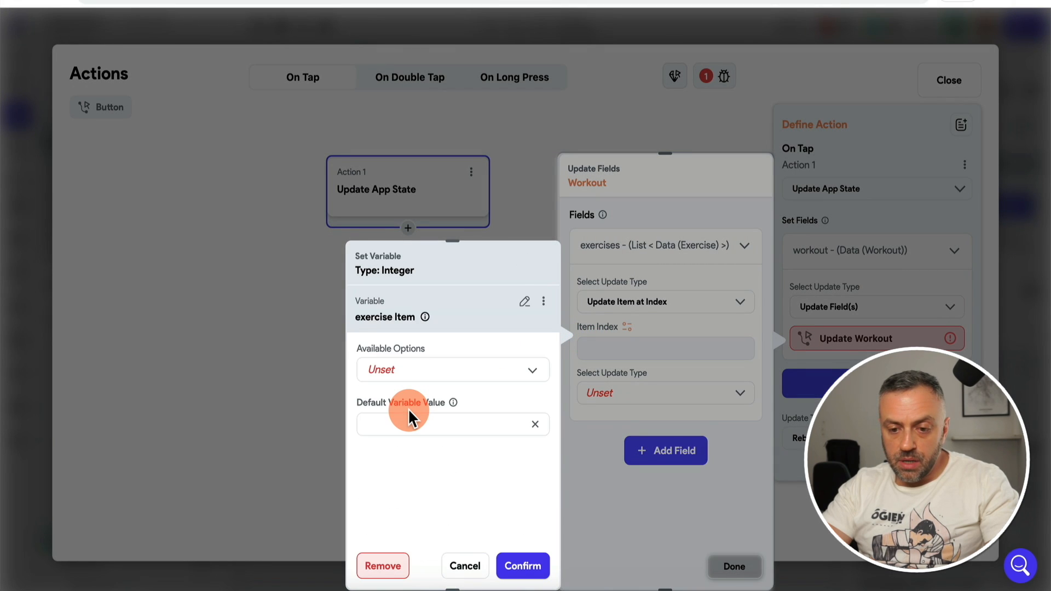
pyautogui.click(441, 371)
pyautogui.click(442, 381)
pyautogui.click(522, 566)
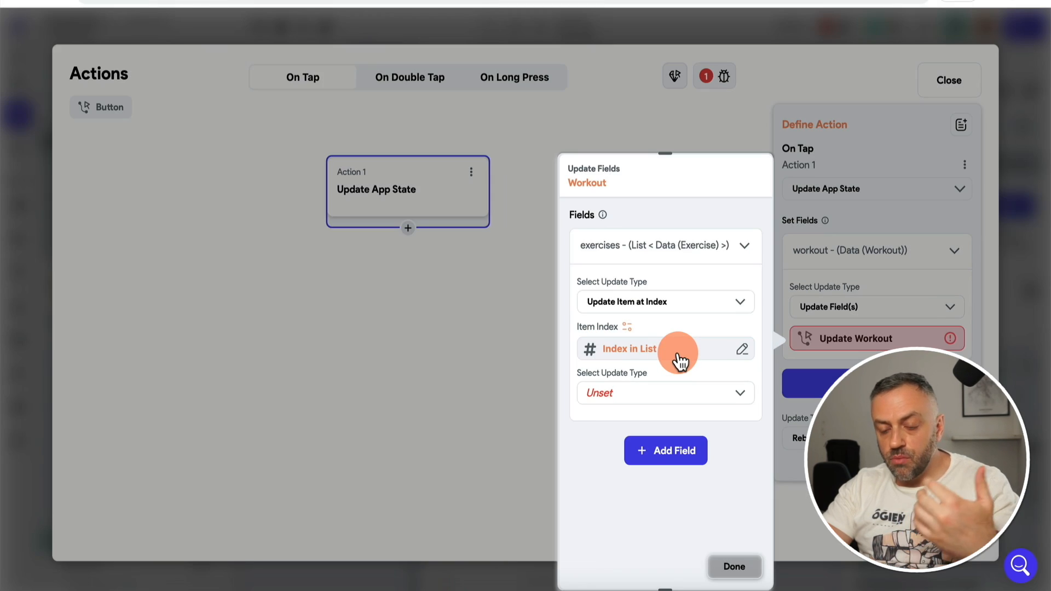
# Step: Make that exercise's sets field Add to List with a newly created Set value
pyautogui.click(635, 395)
pyautogui.click(619, 428)
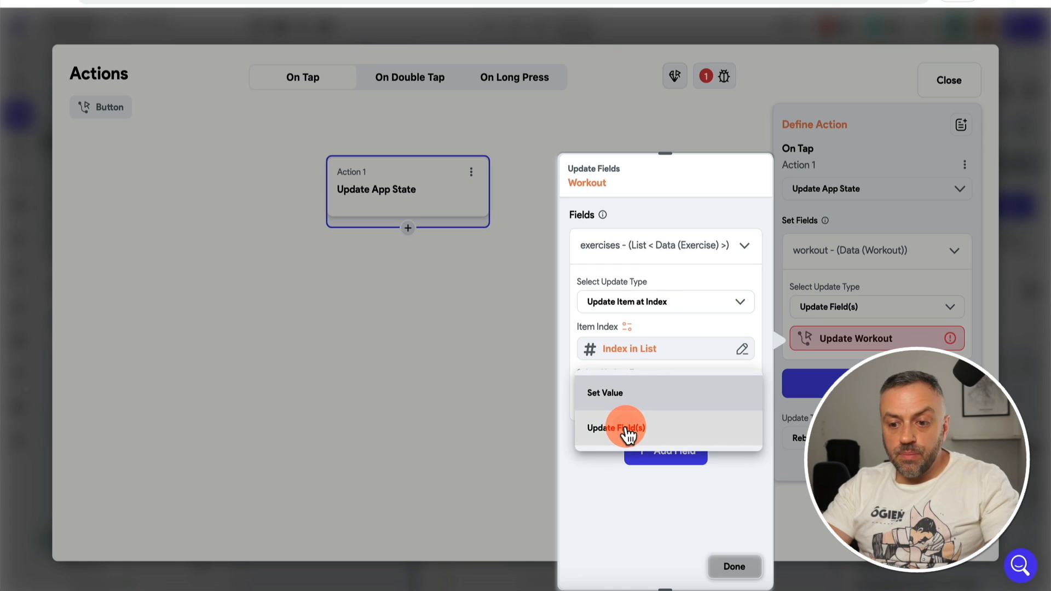
pyautogui.click(465, 254)
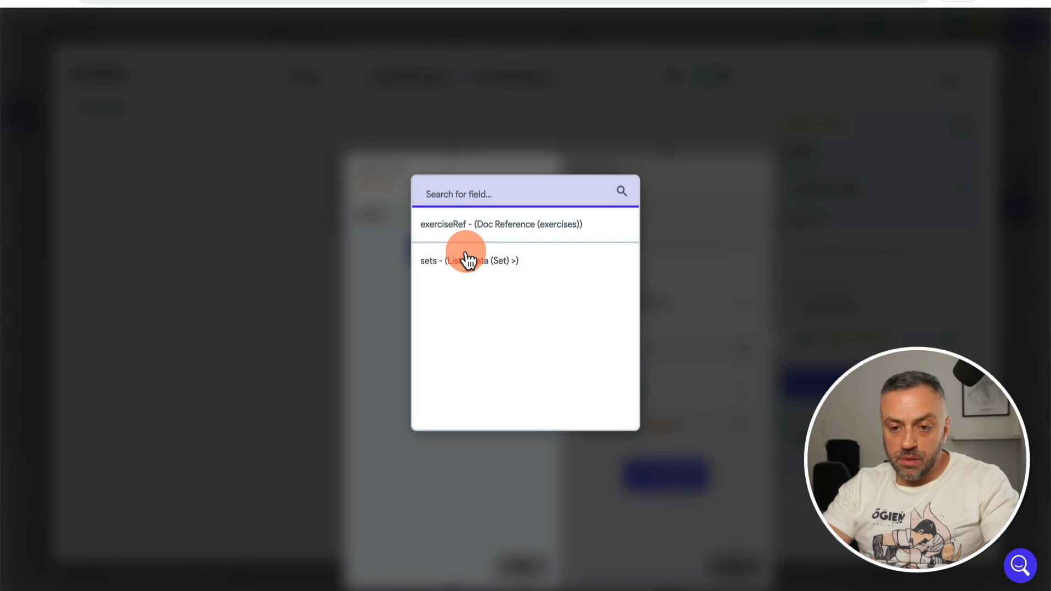
pyautogui.click(471, 262)
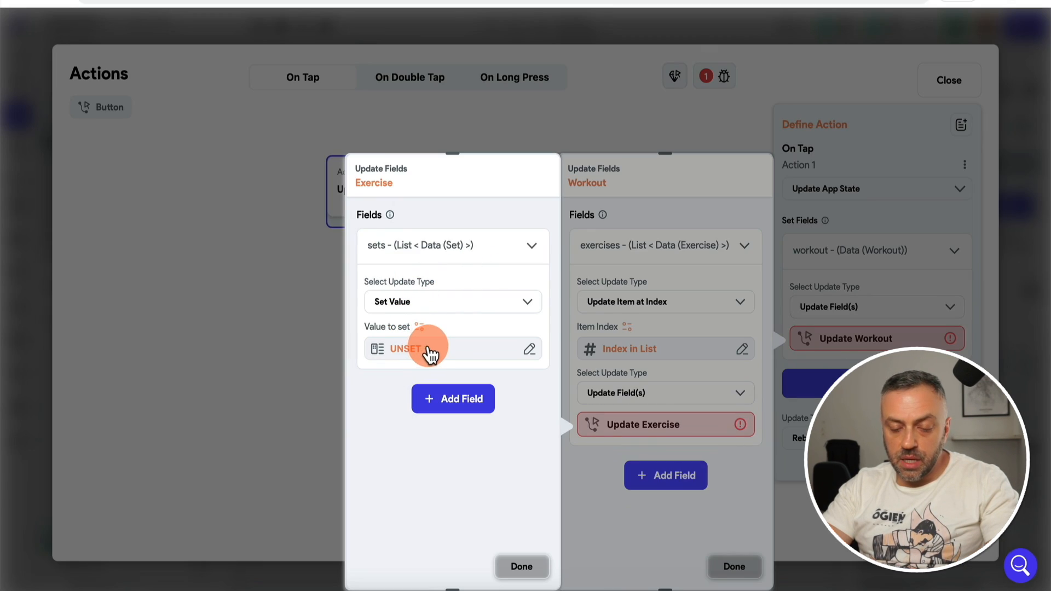
pyautogui.click(446, 304)
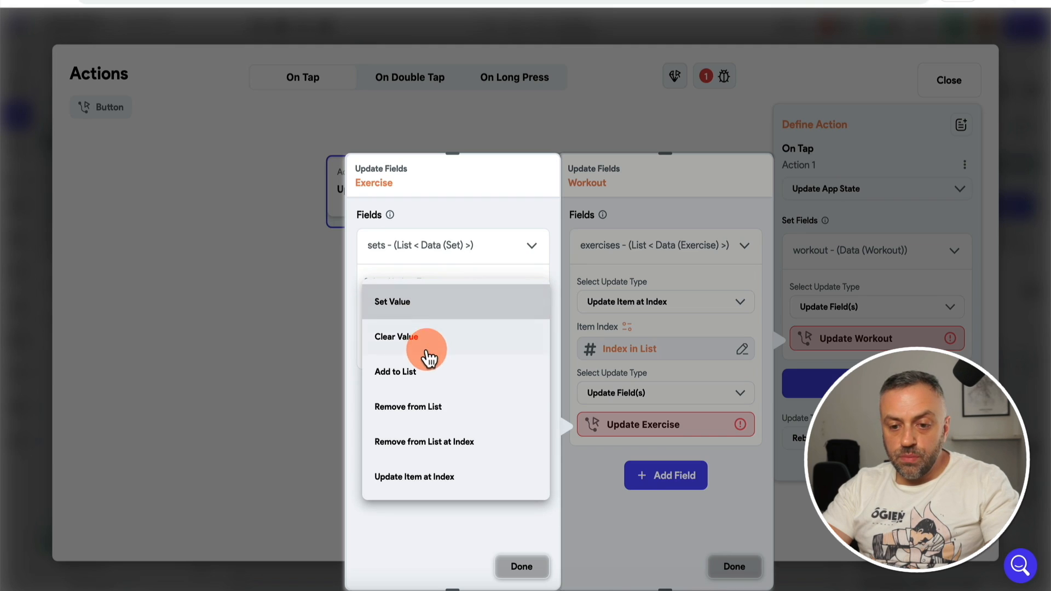
pyautogui.click(425, 374)
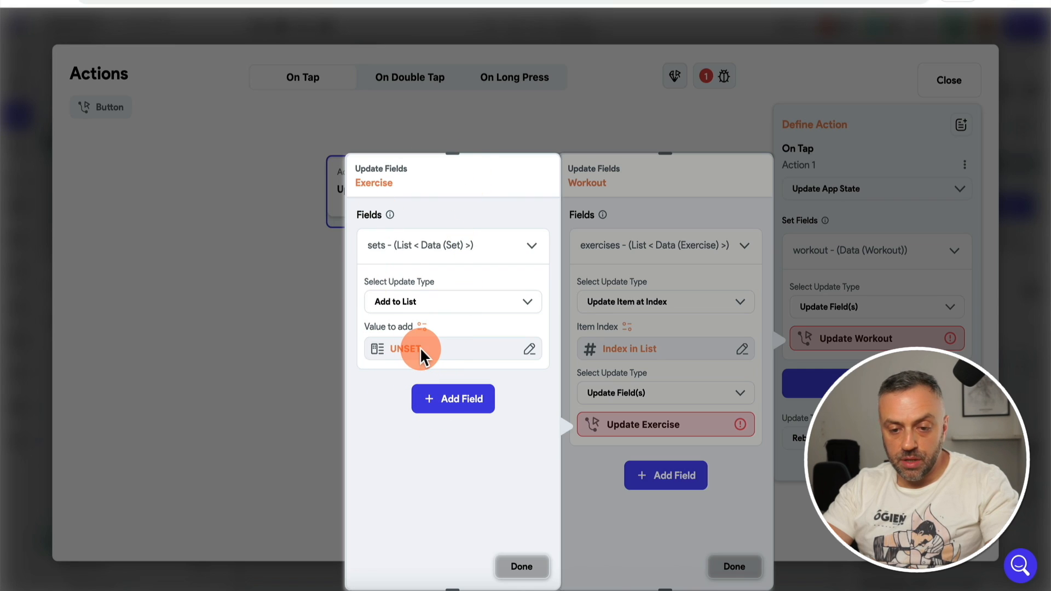
pyautogui.click(419, 347)
pyautogui.click(236, 359)
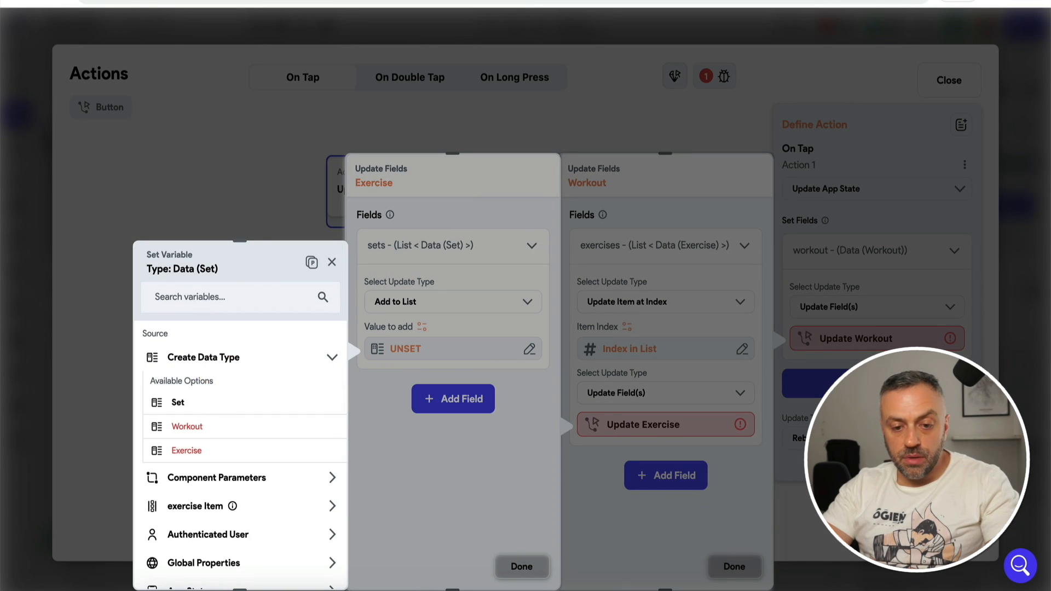
pyautogui.click(205, 405)
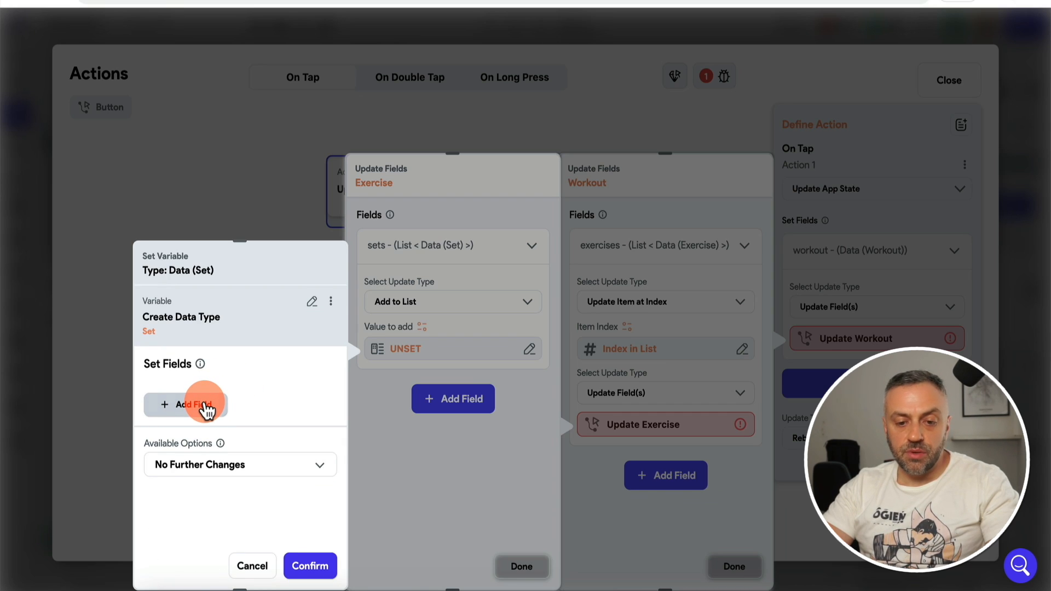
# Step: Give the new Set weight 200 and reps 10, confirm the updates and close the action editor
pyautogui.click(206, 407)
pyautogui.scroll(-2, 189, 435)
pyautogui.click(192, 453)
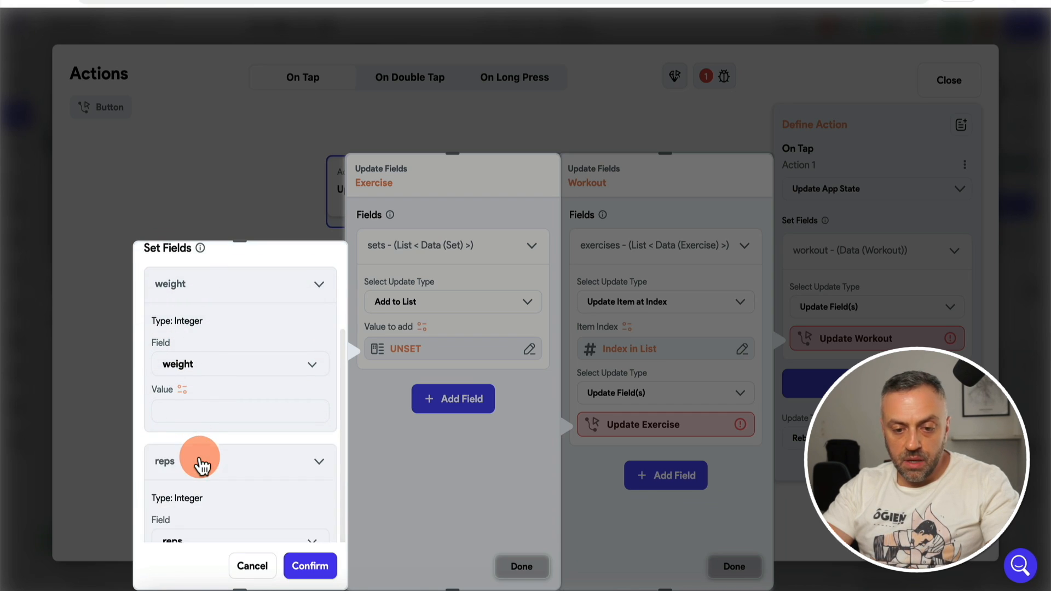
pyautogui.scroll(-3, 200, 460)
pyautogui.scroll(3, 199, 461)
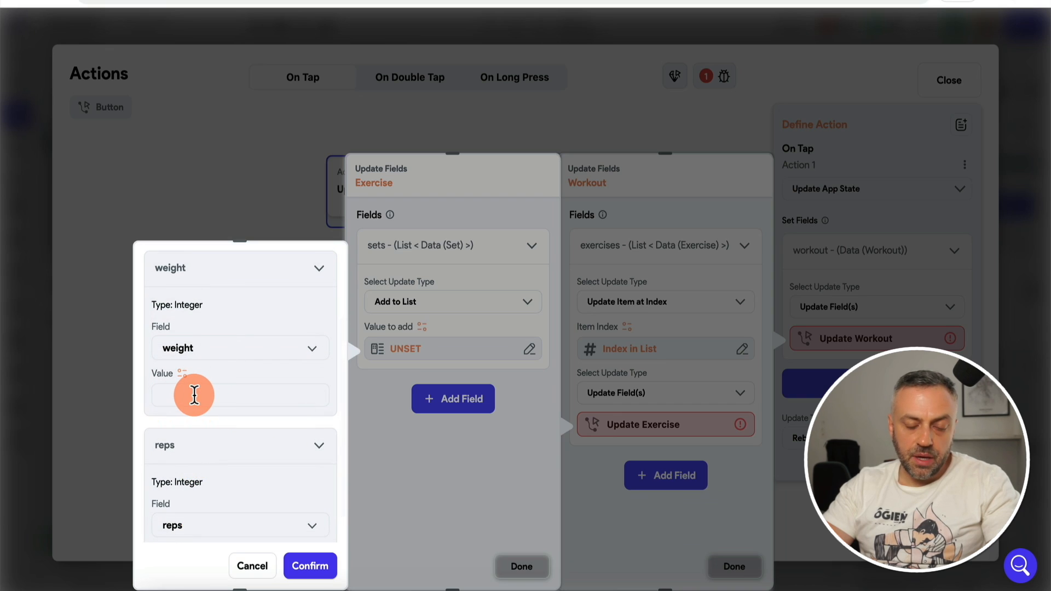
pyautogui.click(194, 395)
pyautogui.write('200')
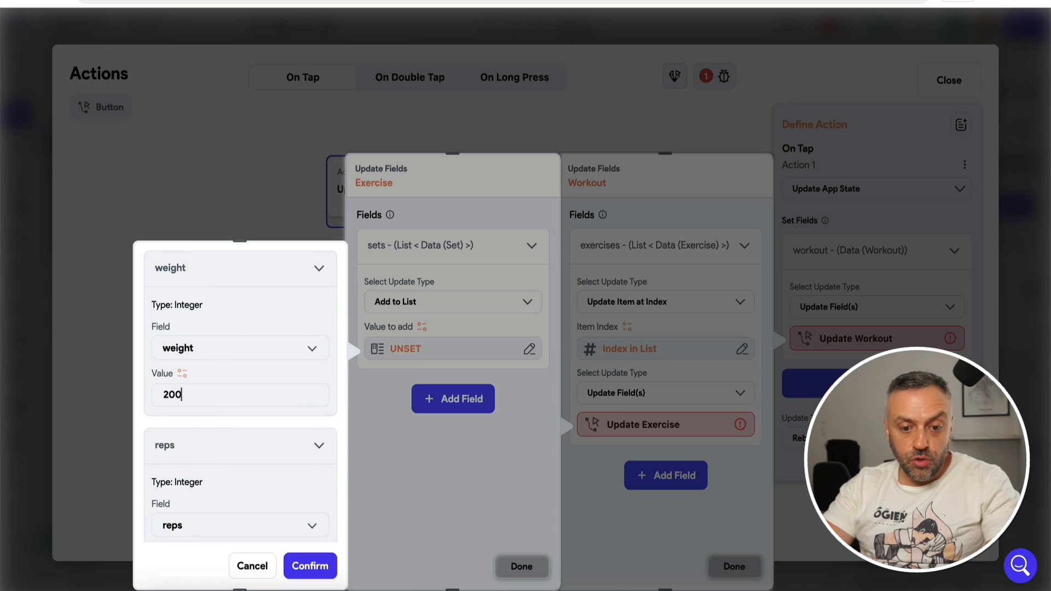
pyautogui.scroll(-3, 204, 469)
pyautogui.click(220, 447)
pyautogui.write('10')
pyautogui.click(280, 528)
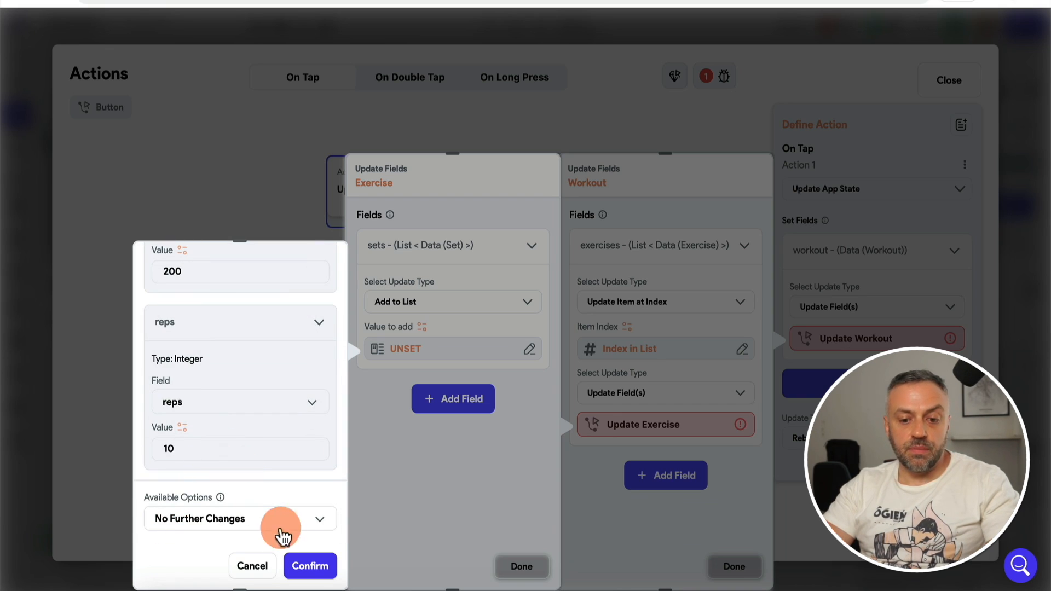
pyautogui.click(301, 564)
pyautogui.click(501, 565)
pyautogui.click(1020, 305)
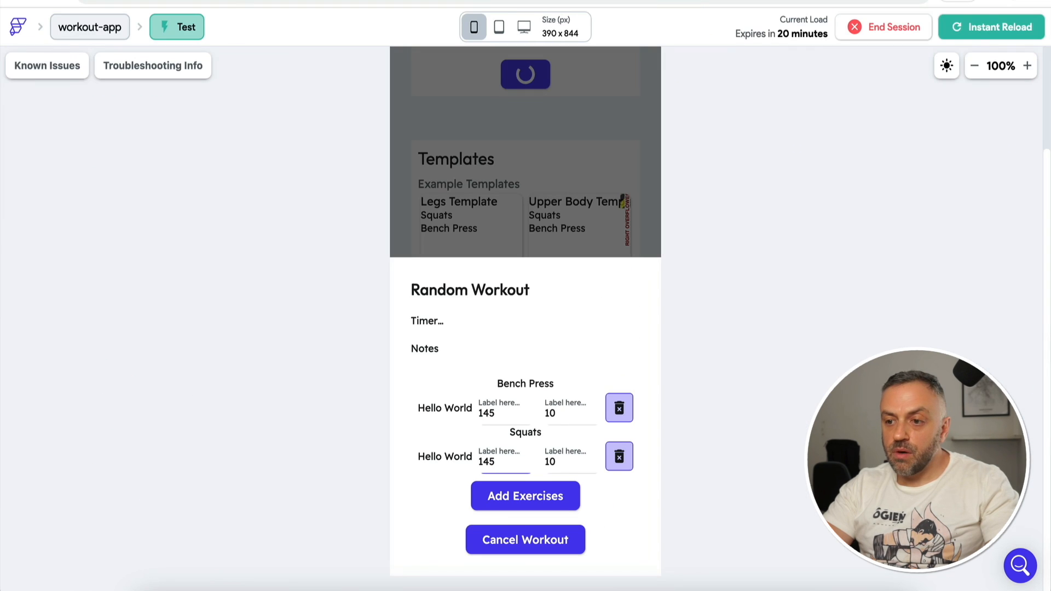
# Step: Reload the test app, start a workout with Bench Press and add two new sets
pyautogui.click(1004, 25)
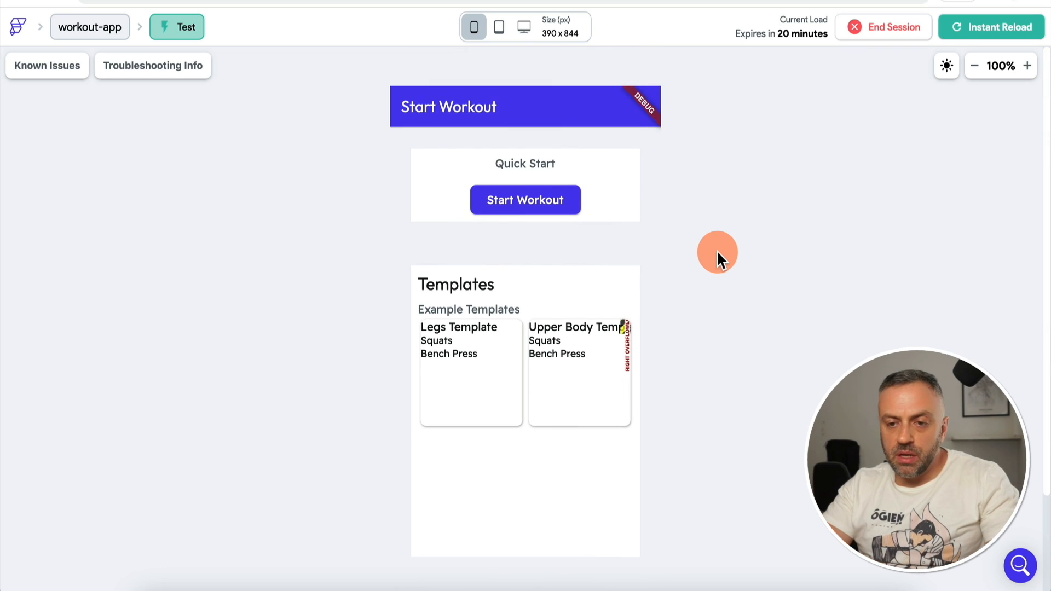
pyautogui.click(529, 206)
pyautogui.click(550, 504)
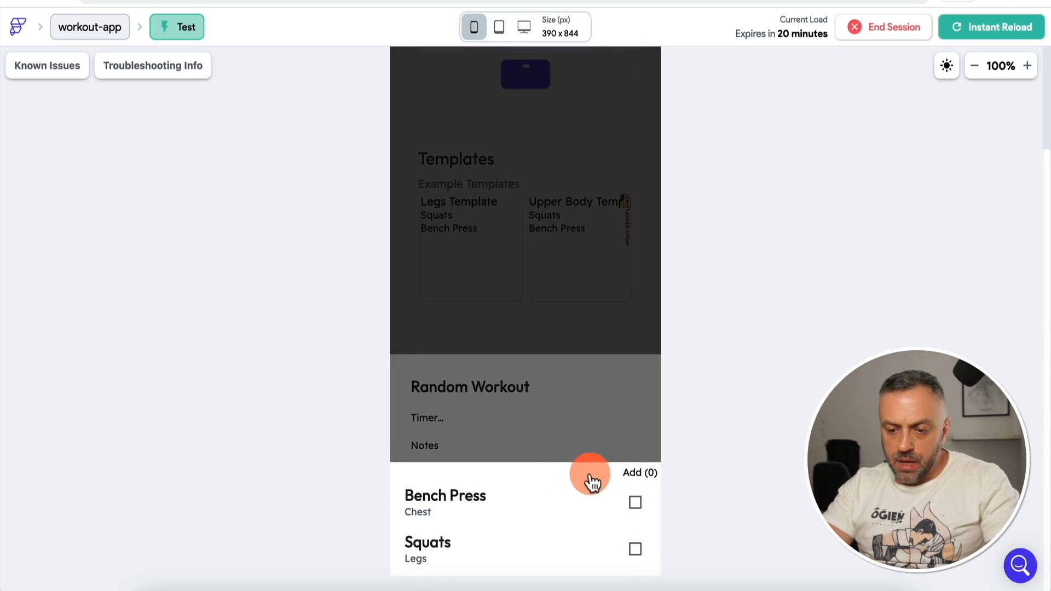
pyautogui.click(634, 500)
pyautogui.click(614, 426)
pyautogui.click(520, 440)
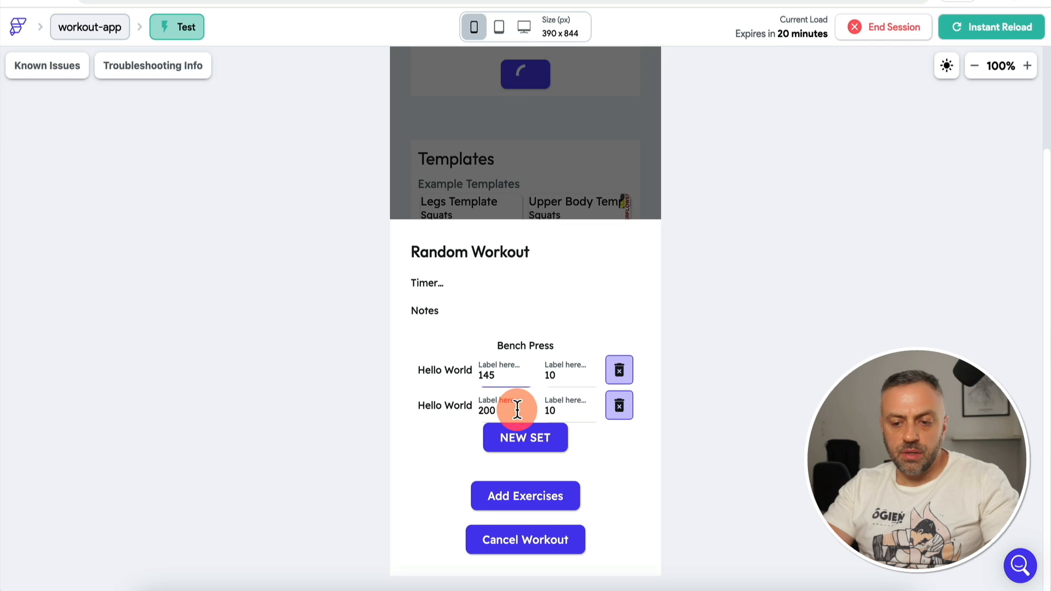
pyautogui.click(543, 439)
pyautogui.click(557, 410)
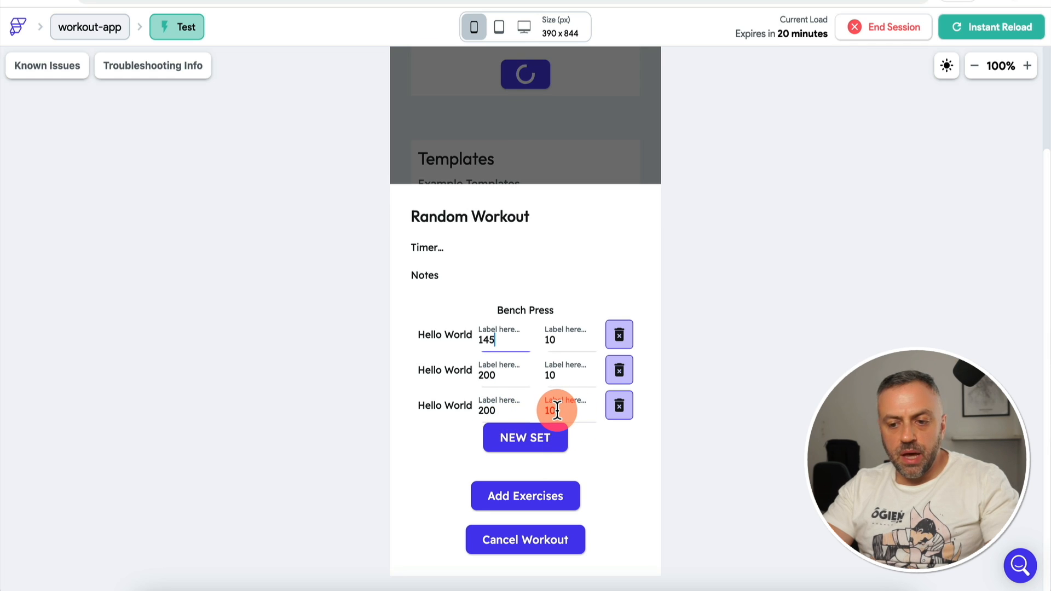
pyautogui.click(619, 407)
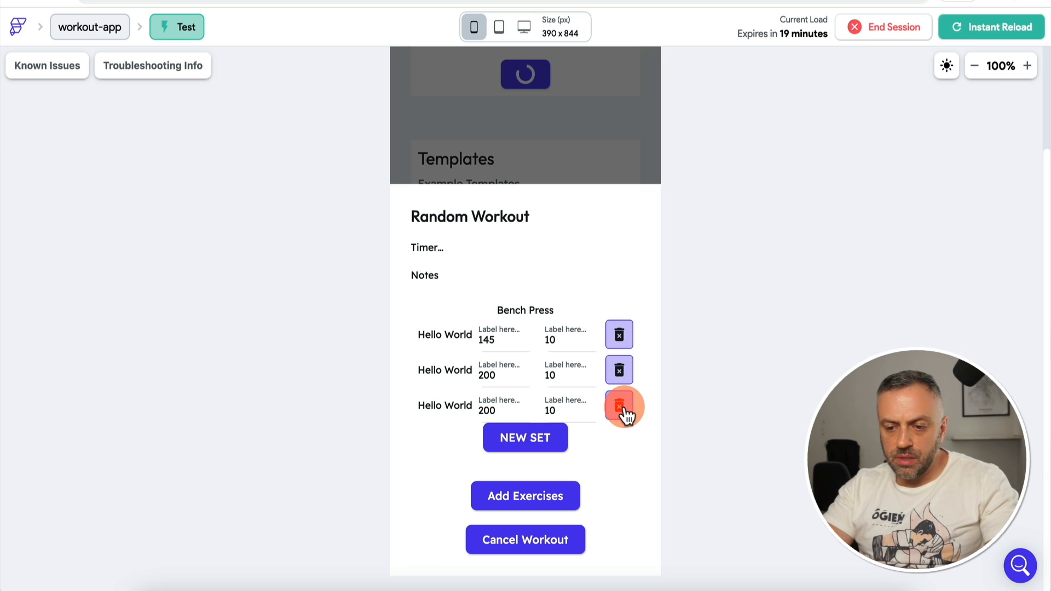
# Step: Try editing the third Bench Press set's weight, entering 10 and then 50
pyautogui.click(512, 405)
pyautogui.doubleClick(504, 407)
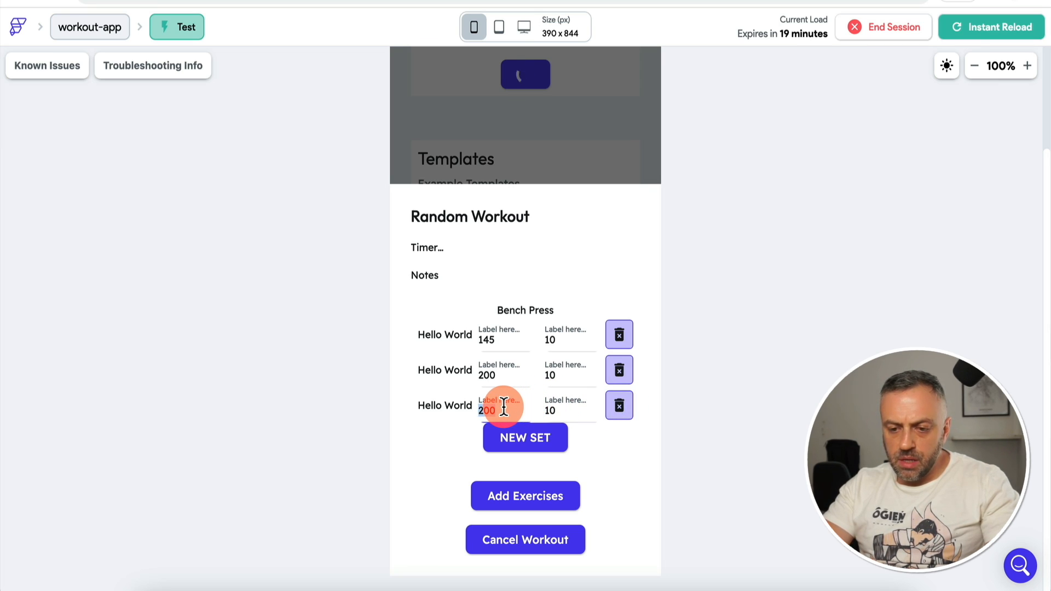
pyautogui.write('10')
pyautogui.click(435, 440)
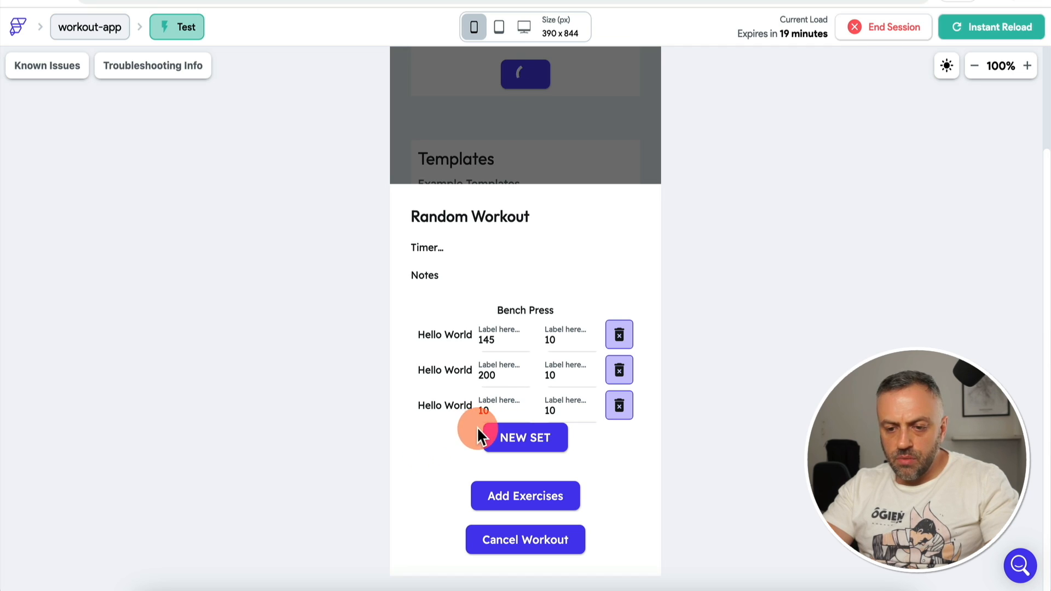
pyautogui.doubleClick(502, 408)
pyautogui.write('50')
pyautogui.click(526, 408)
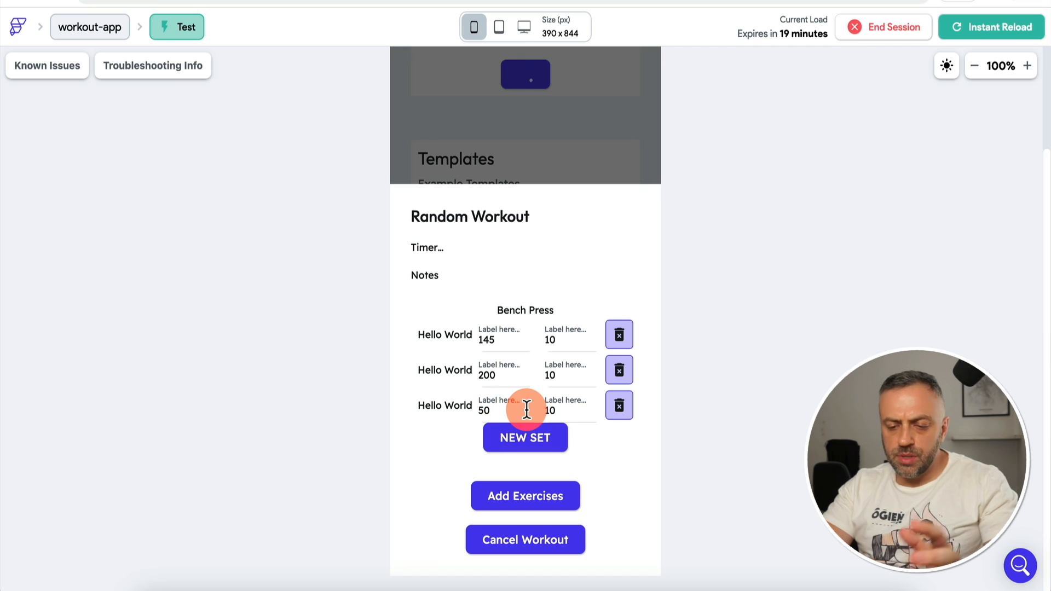
# Step: Change the third set's weight to 100 and return to the FlutterFlow editor
pyautogui.click(503, 410)
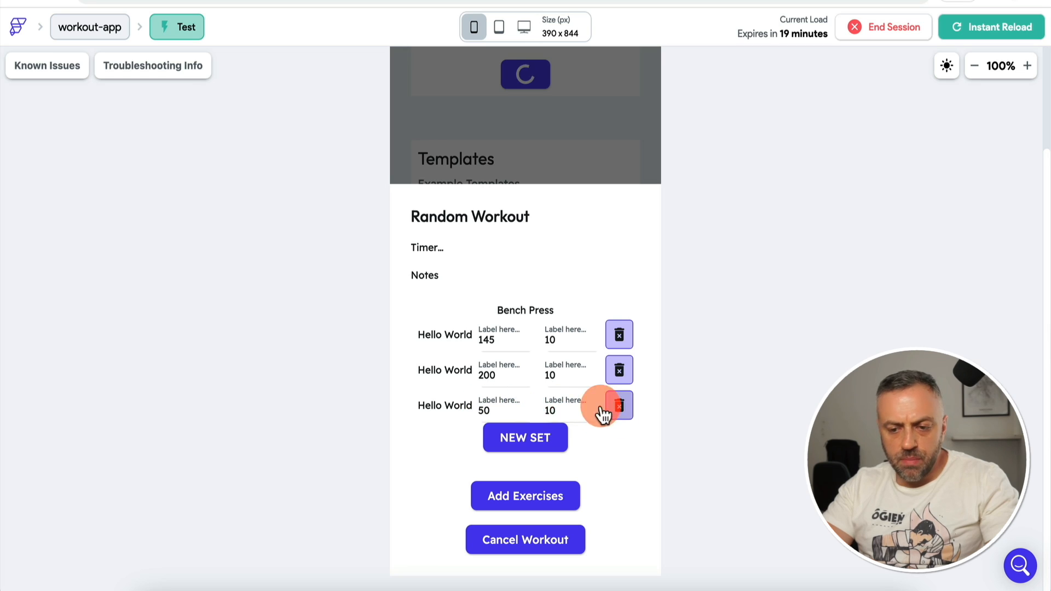
pyautogui.click(564, 405)
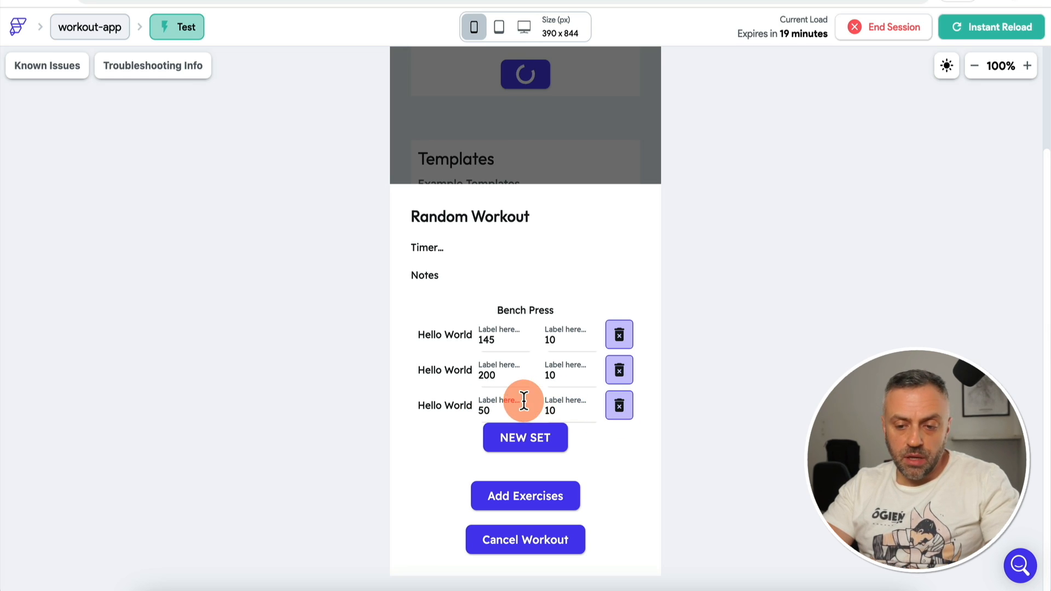
pyautogui.click(496, 405)
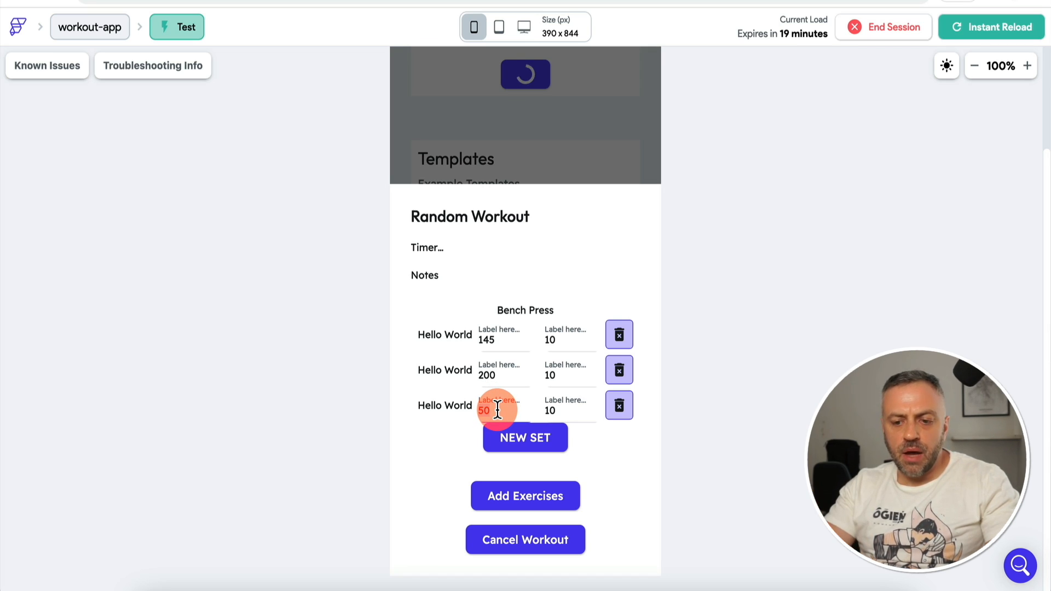
pyautogui.press('BackSpace')
pyautogui.press('BackSpace')
pyautogui.write('100')
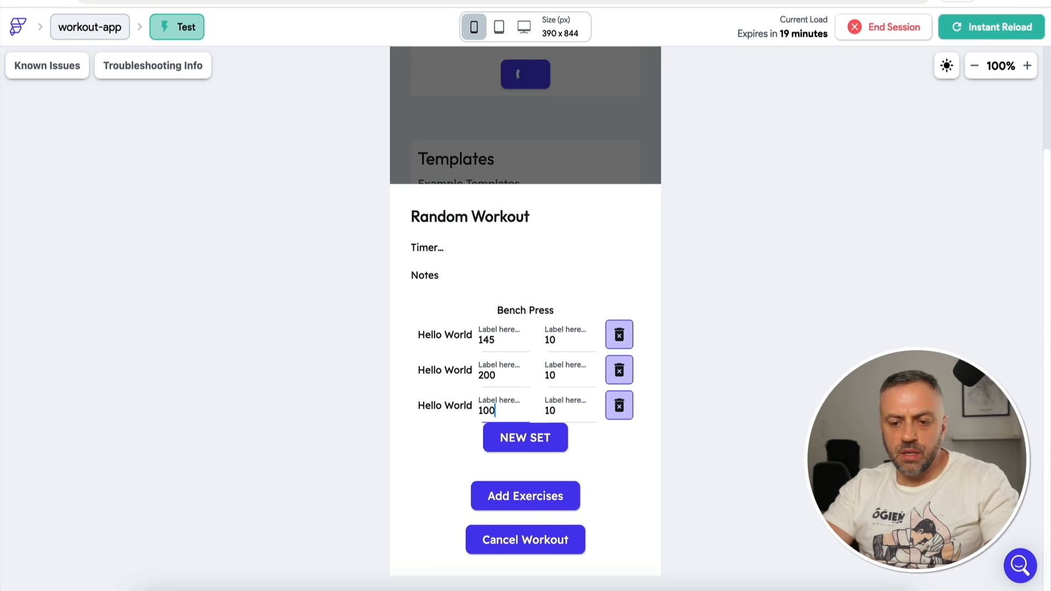
pyautogui.click(438, 441)
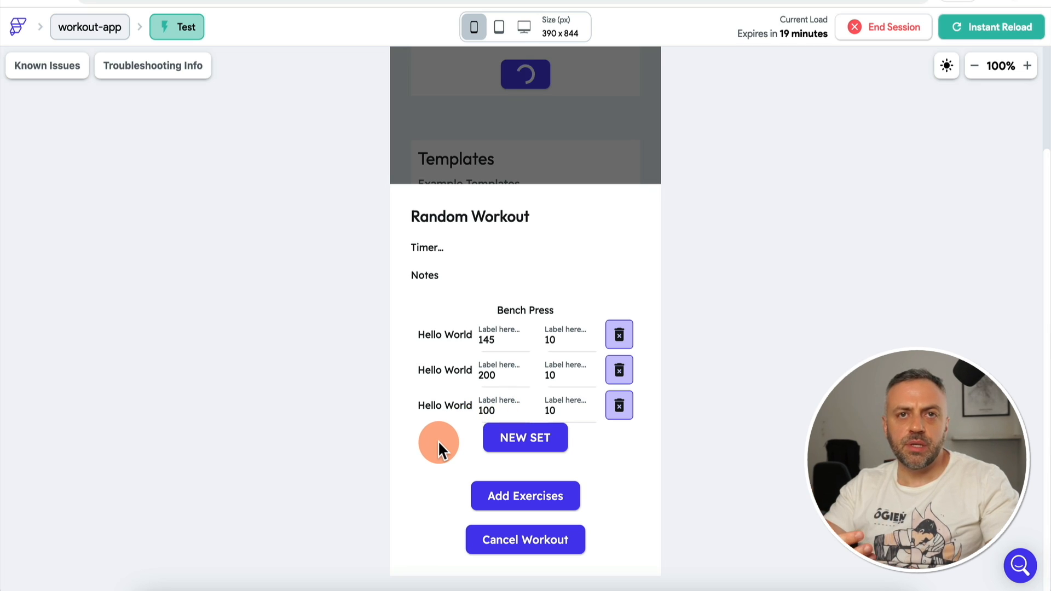
pyautogui.click(462, 88)
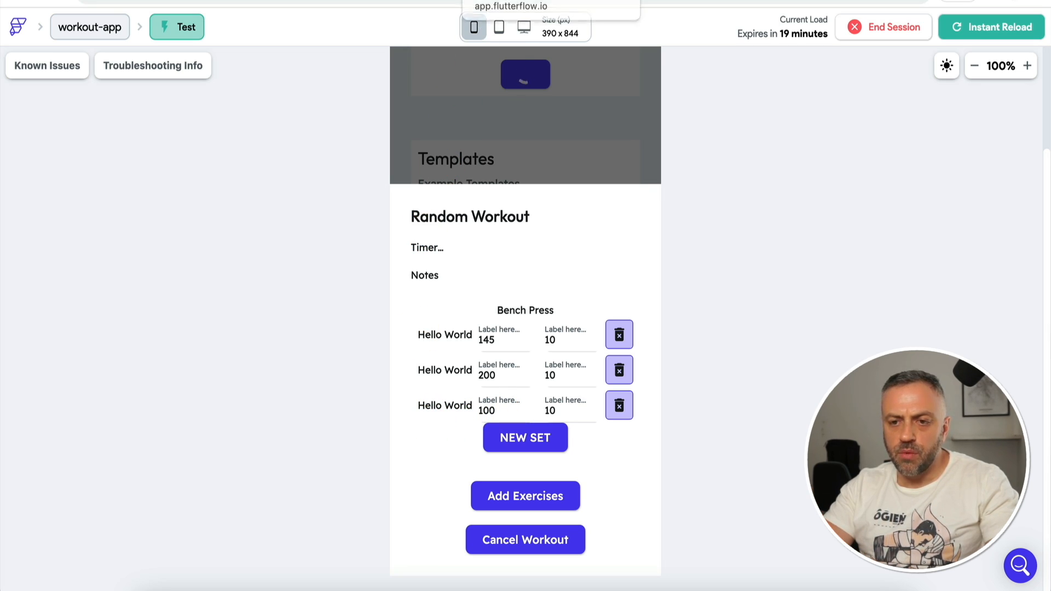
pyautogui.click(520, 1)
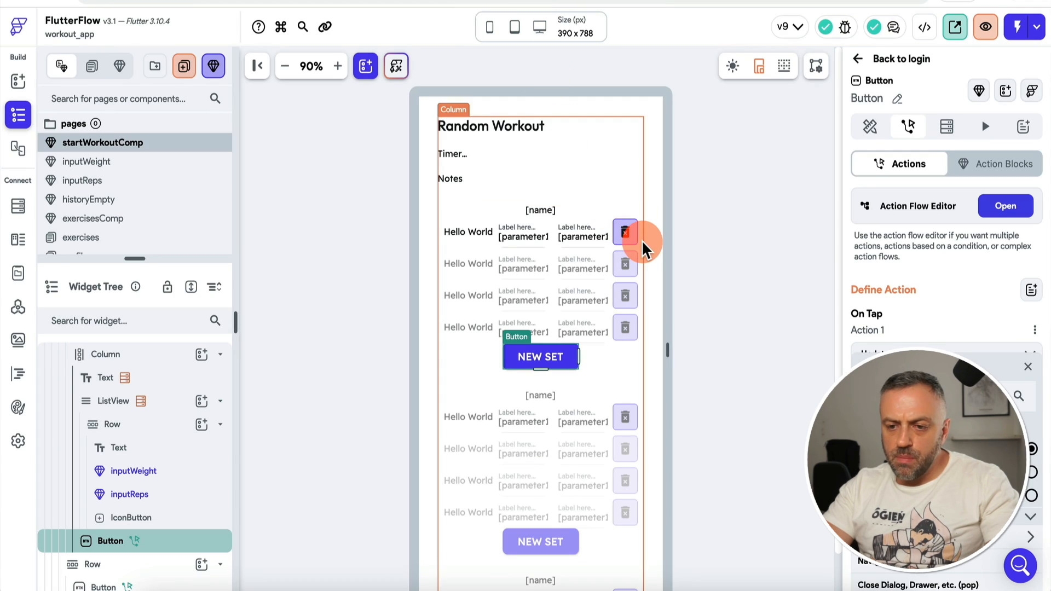
# Step: Enable Update Component on Changes for inputWeight and inputReps, then reload the test app
pyautogui.click(523, 239)
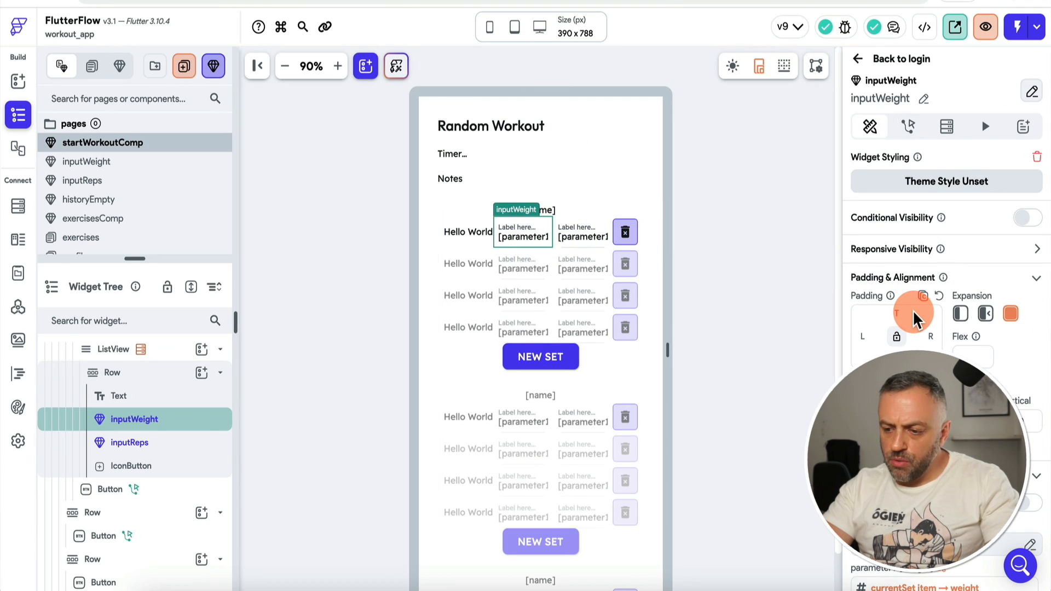
pyautogui.scroll(-1, 914, 317)
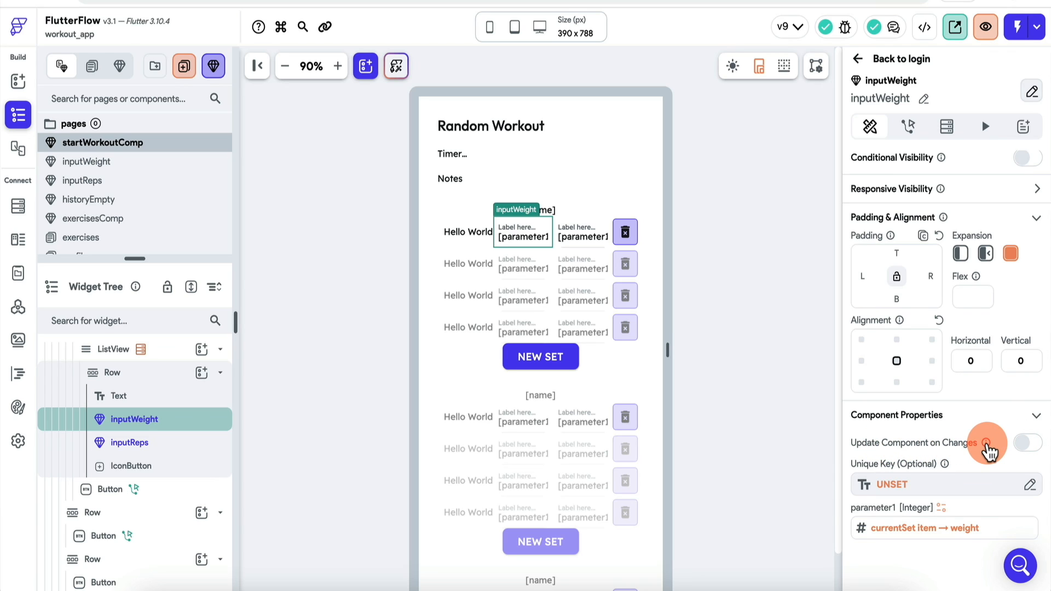
pyautogui.moveTo(987, 445)
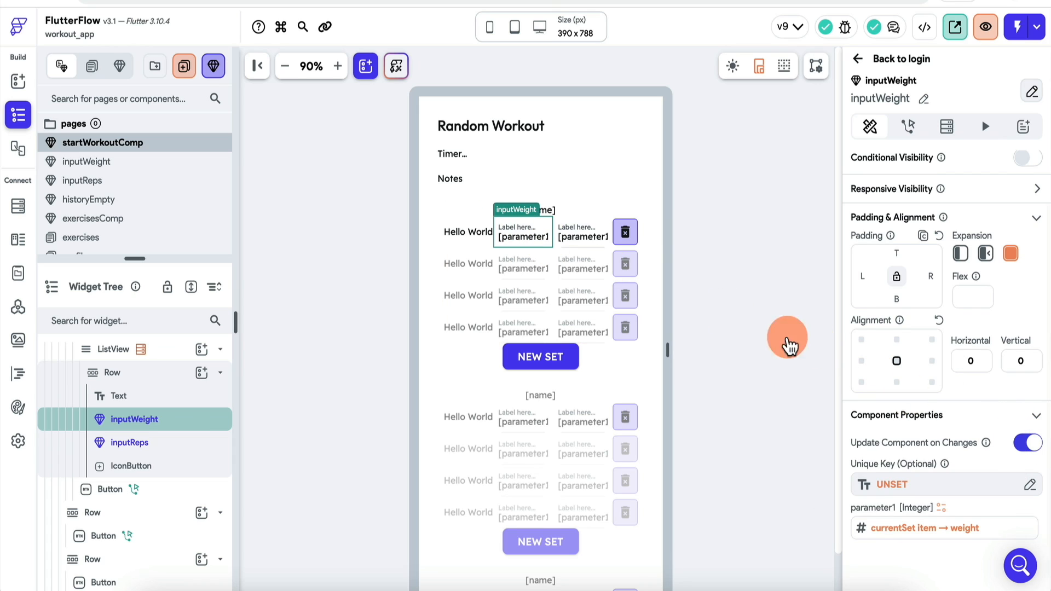
pyautogui.click(575, 234)
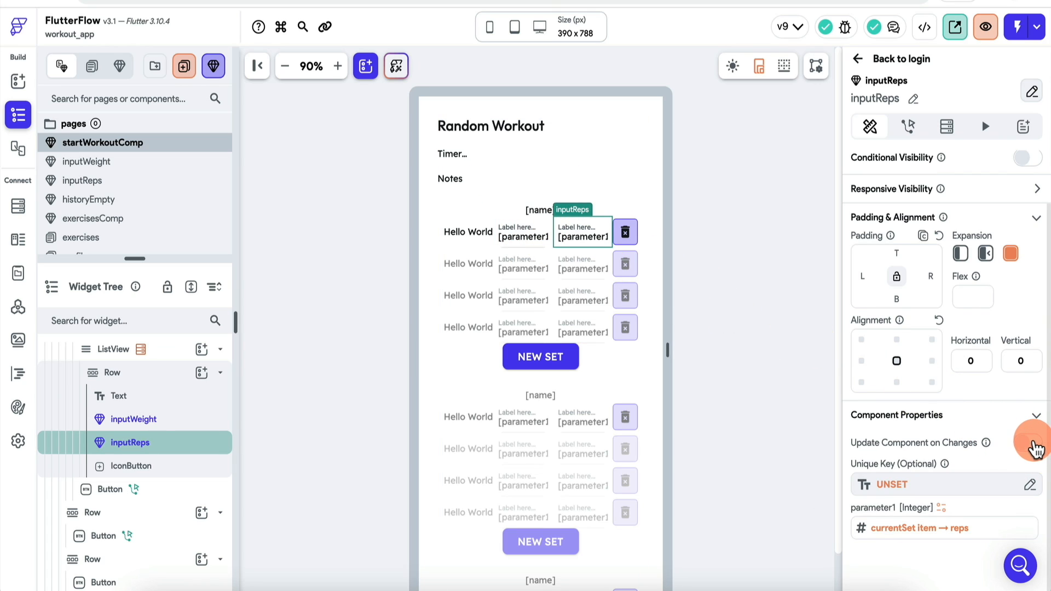
pyautogui.click(1032, 443)
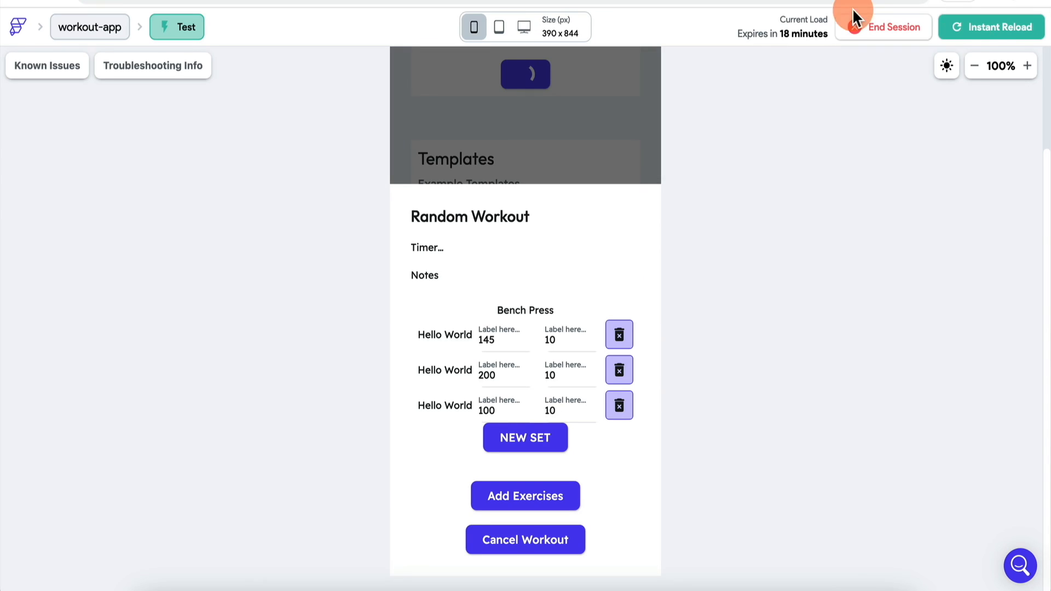
pyautogui.click(1007, 28)
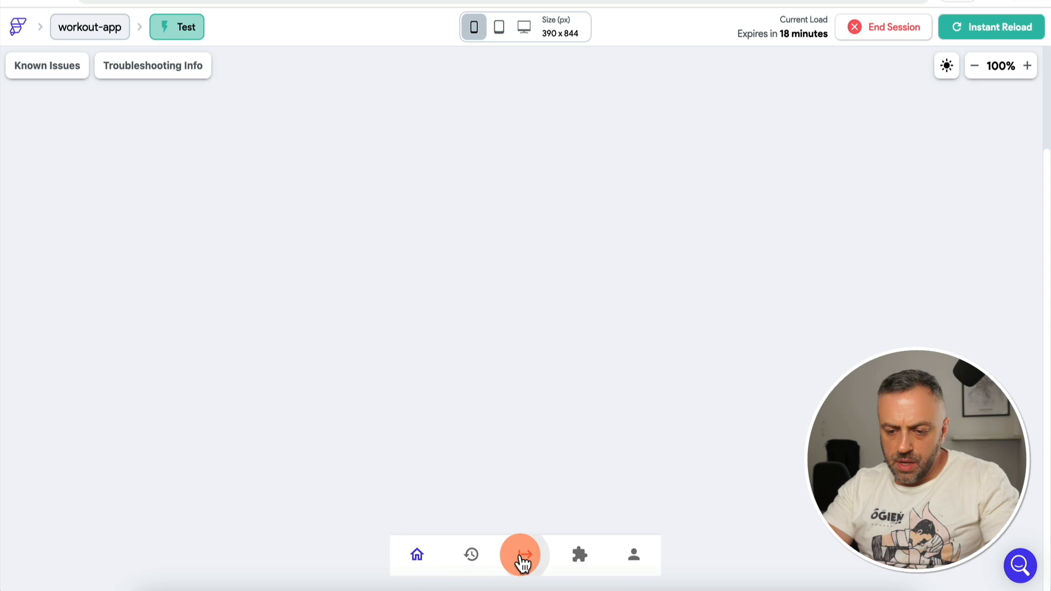
# Step: Start the Random Workout with Bench Press, append a set and enter weight 100
pyautogui.click(523, 555)
pyautogui.click(632, 247)
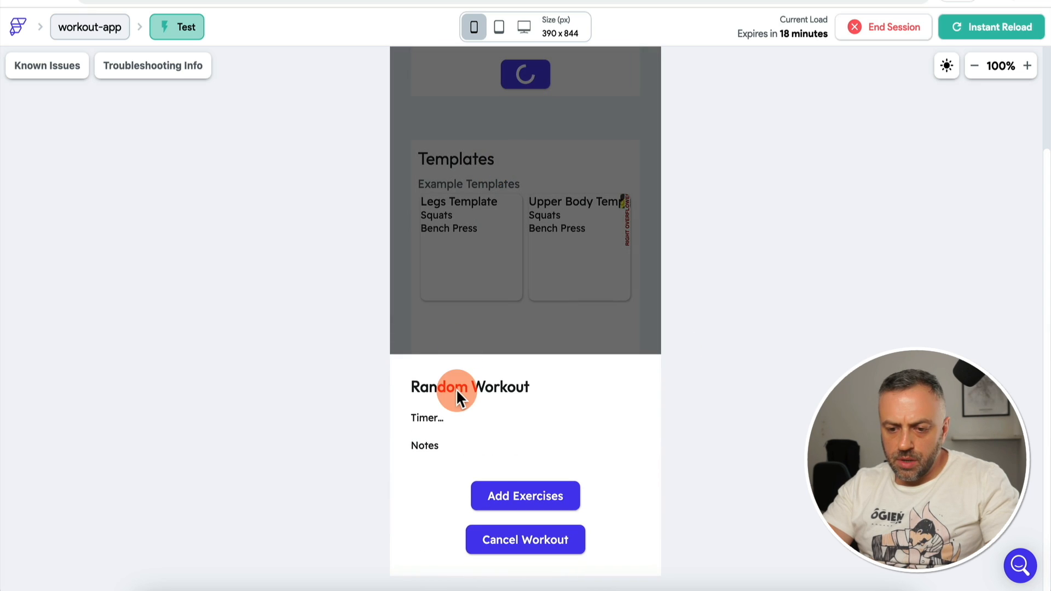
pyautogui.click(511, 503)
pyautogui.click(635, 502)
pyautogui.click(603, 380)
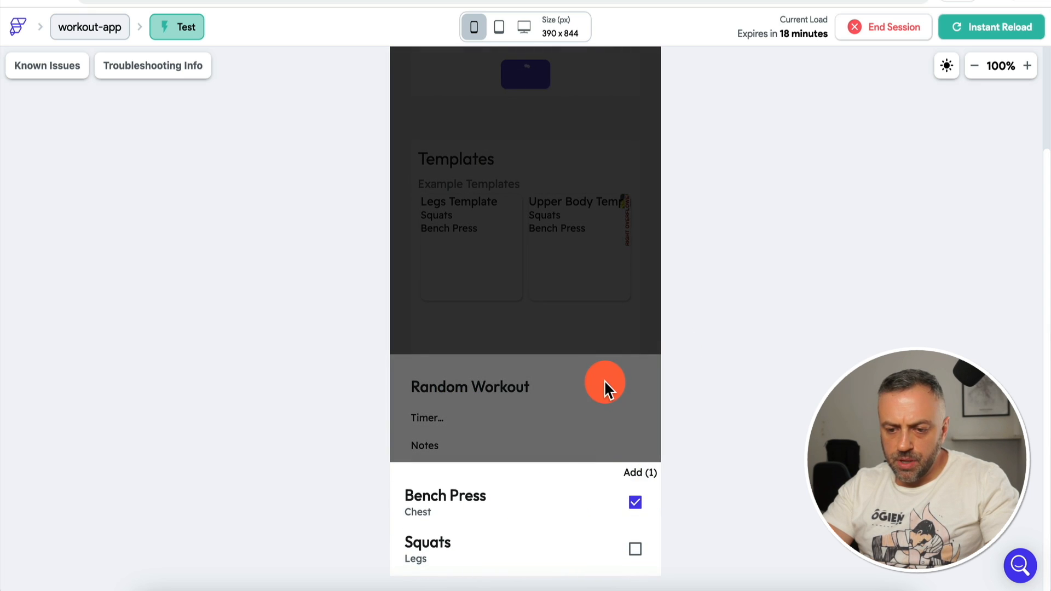
pyautogui.click(543, 445)
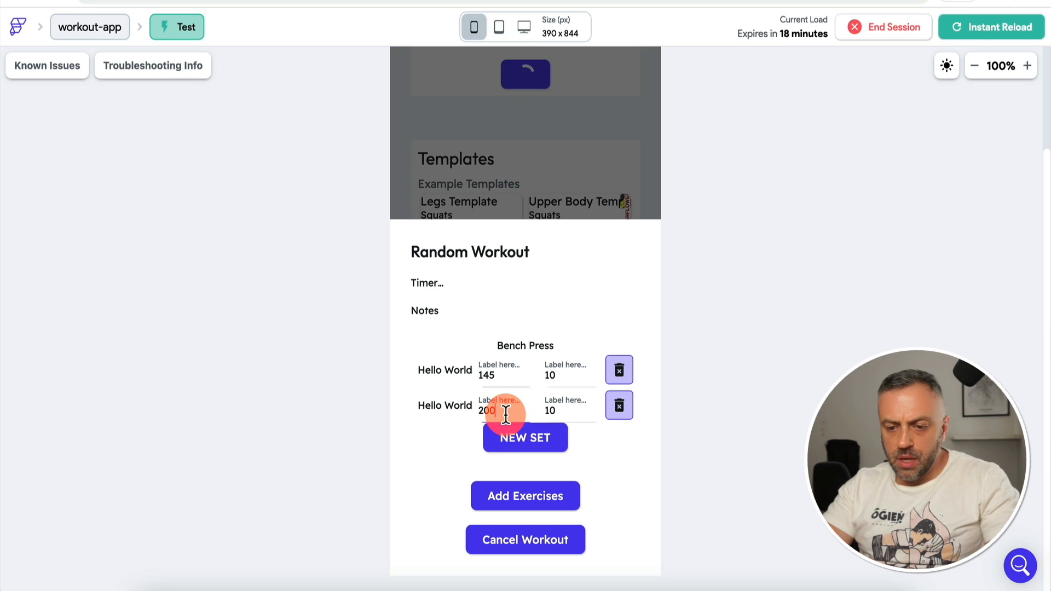
pyautogui.click(487, 411)
pyautogui.write('100')
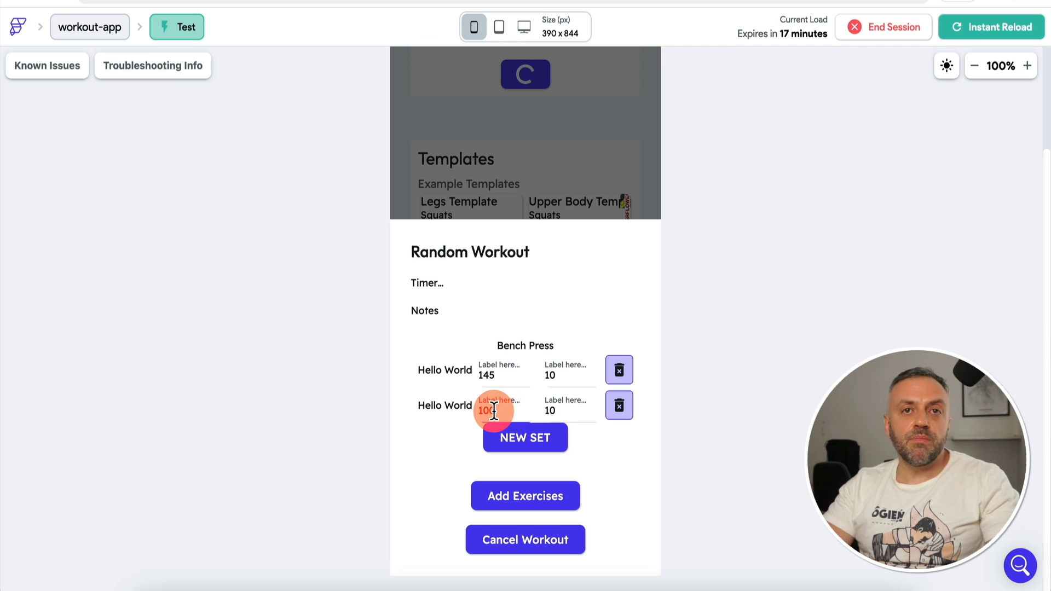
# Step: Append a third set, change the second set's weight to 50, add a fourth set, then return to the editor
pyautogui.click(522, 446)
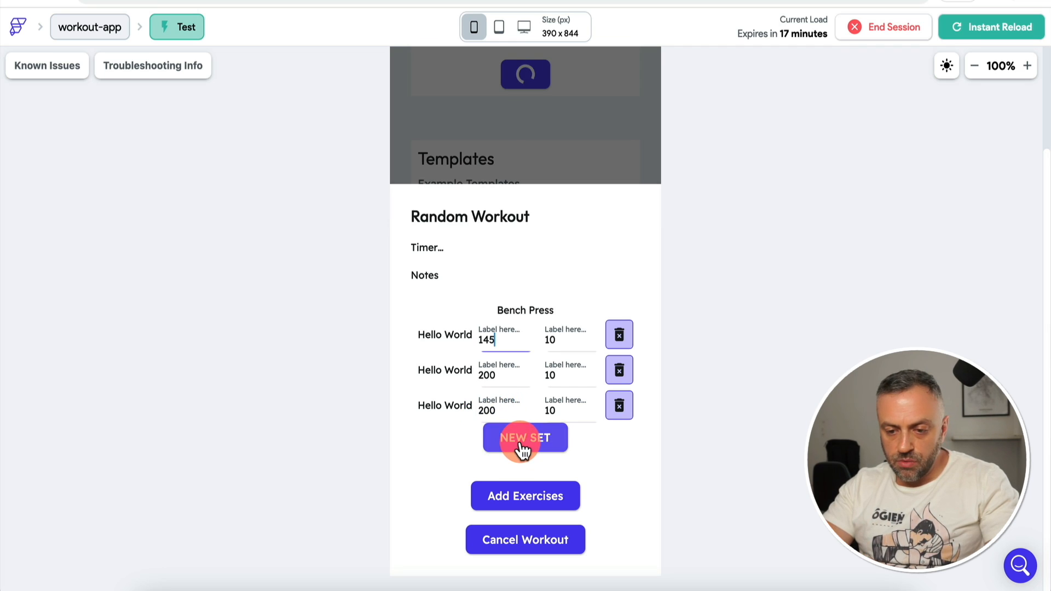
pyautogui.doubleClick(486, 374)
pyautogui.write('50')
pyautogui.click(407, 453)
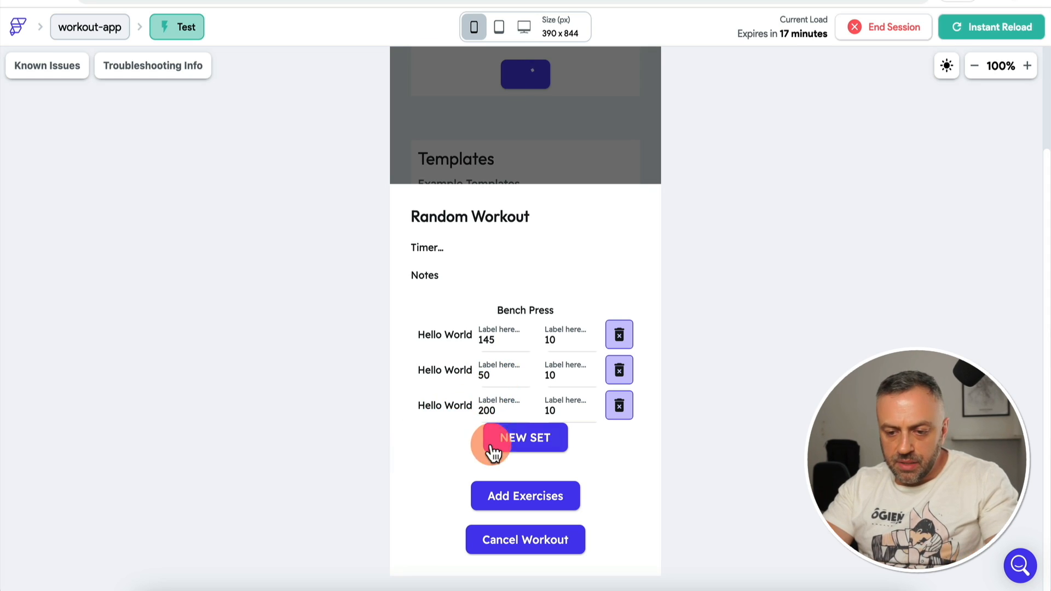
pyautogui.click(528, 440)
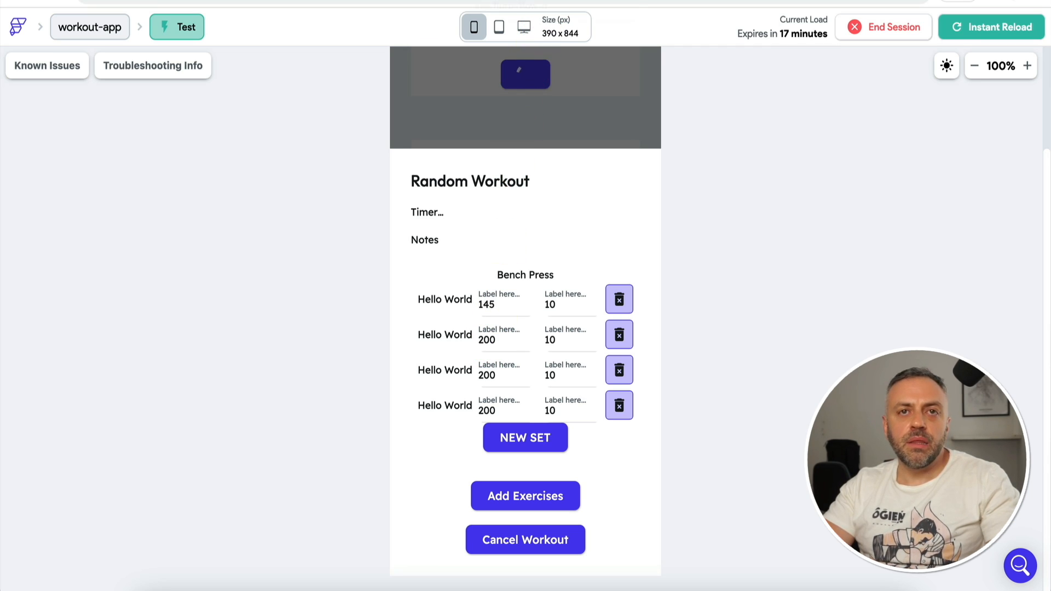
pyautogui.click(515, 0)
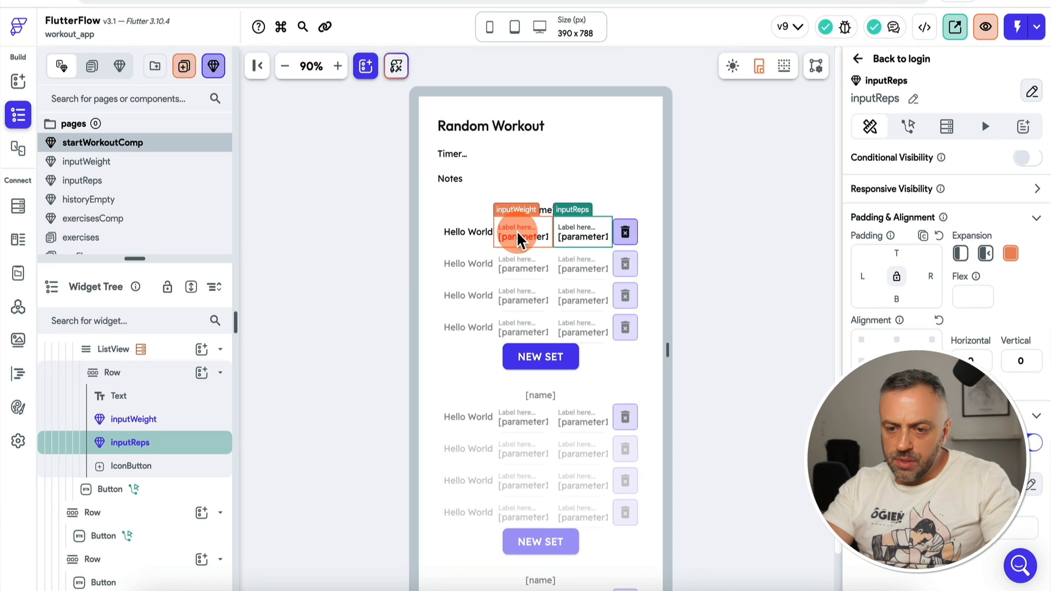
# Step: Select inputWeight on the canvas and inspect its Unique Key (Optional) field
pyautogui.click(520, 239)
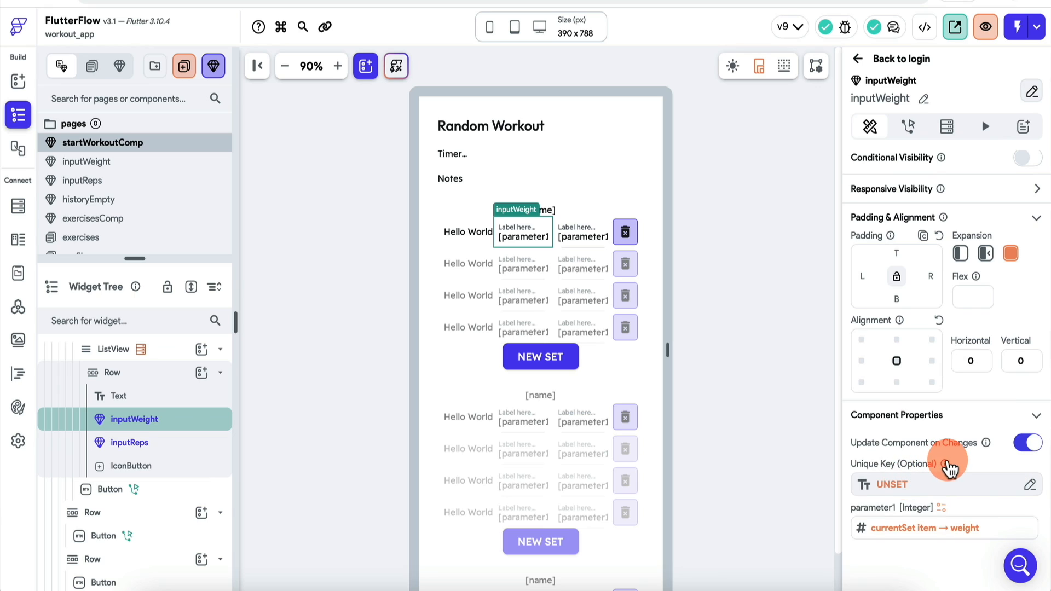
pyautogui.moveTo(946, 464)
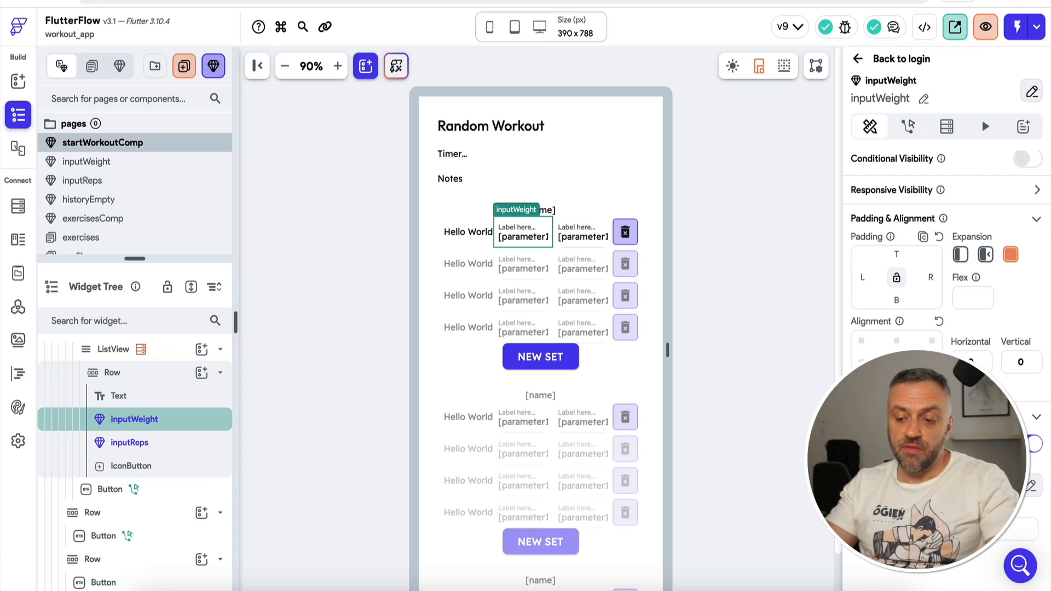
pyautogui.click(906, 487)
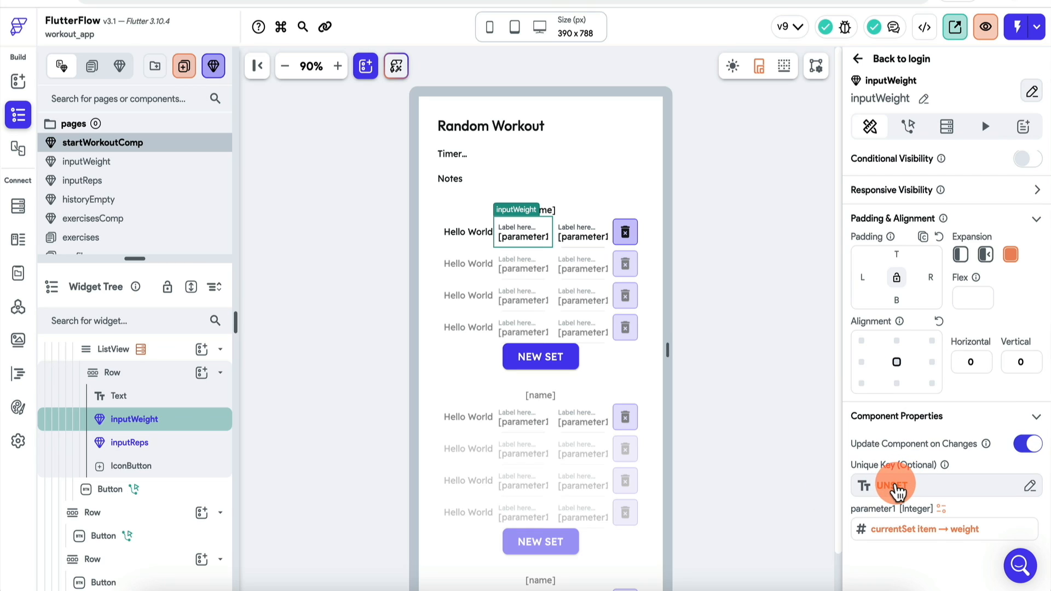
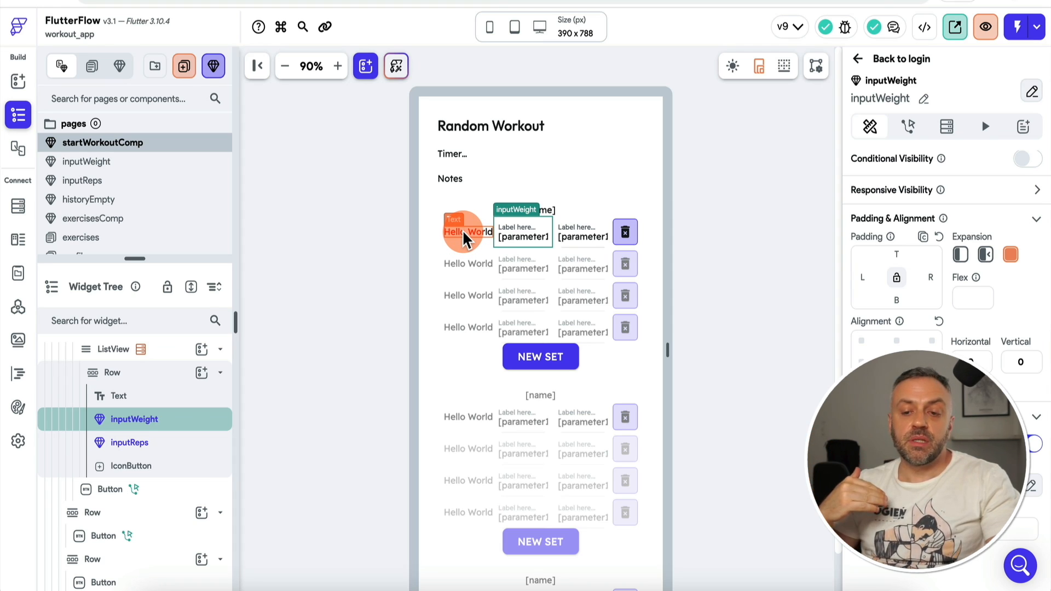
# Step: Give the Set data type a third field, number, of type String, alongside weight and reps
pyautogui.click(20, 241)
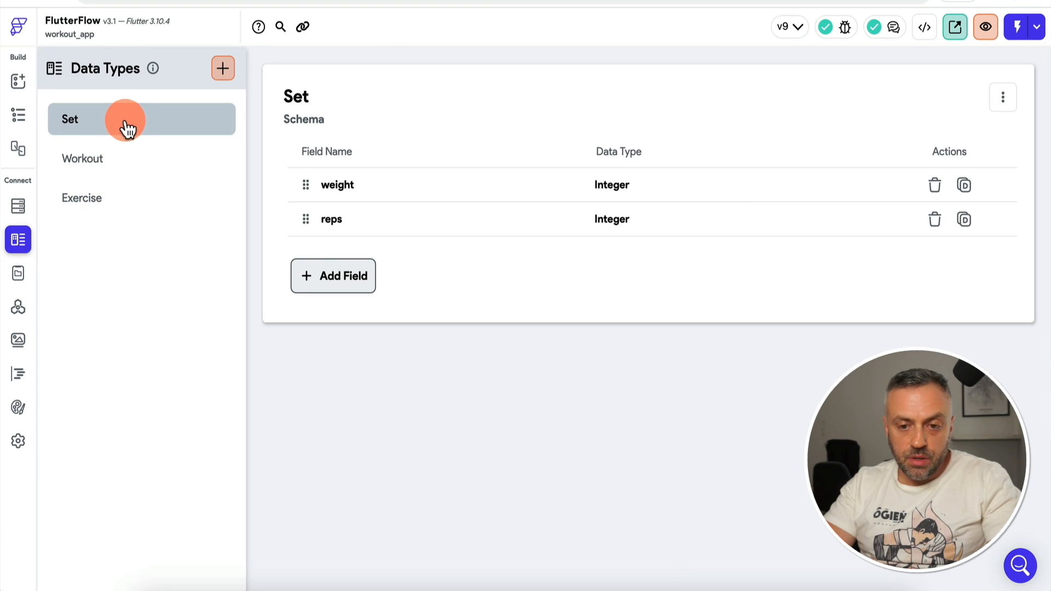
pyautogui.click(337, 282)
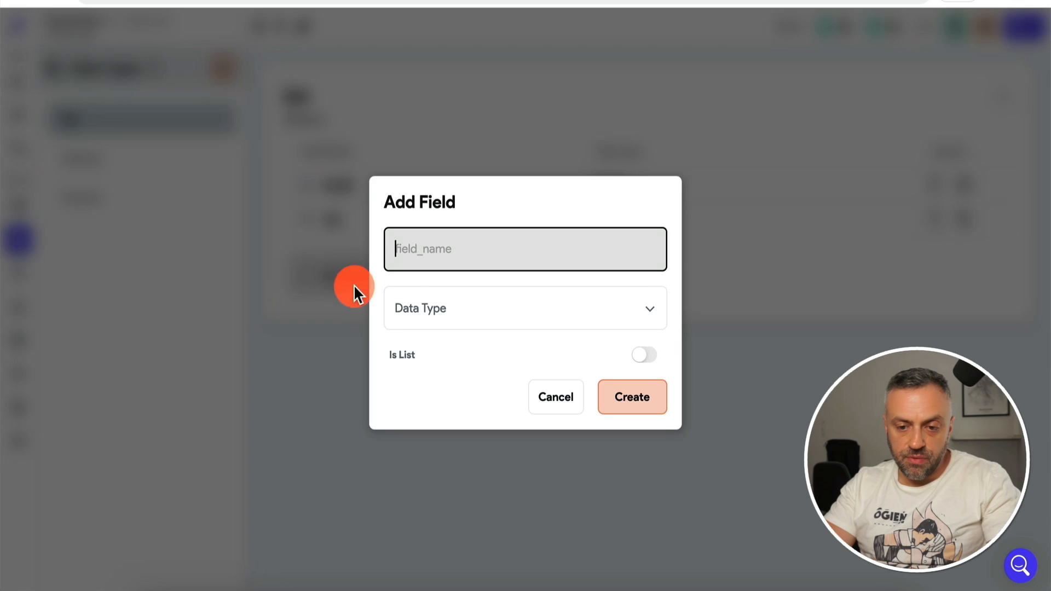
pyautogui.write('number')
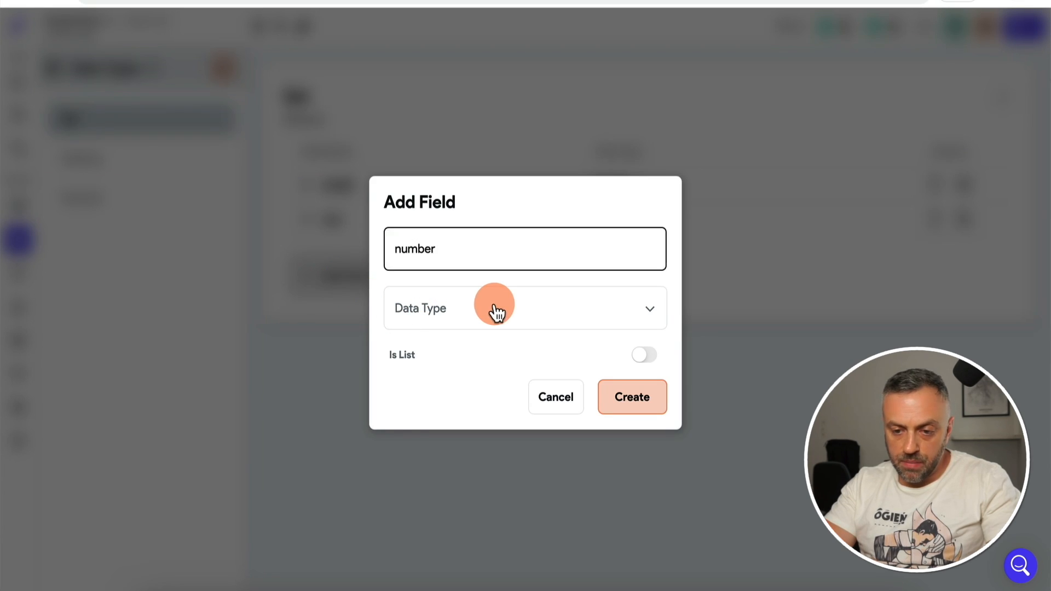
pyautogui.click(493, 311)
pyautogui.click(535, 315)
pyautogui.click(639, 400)
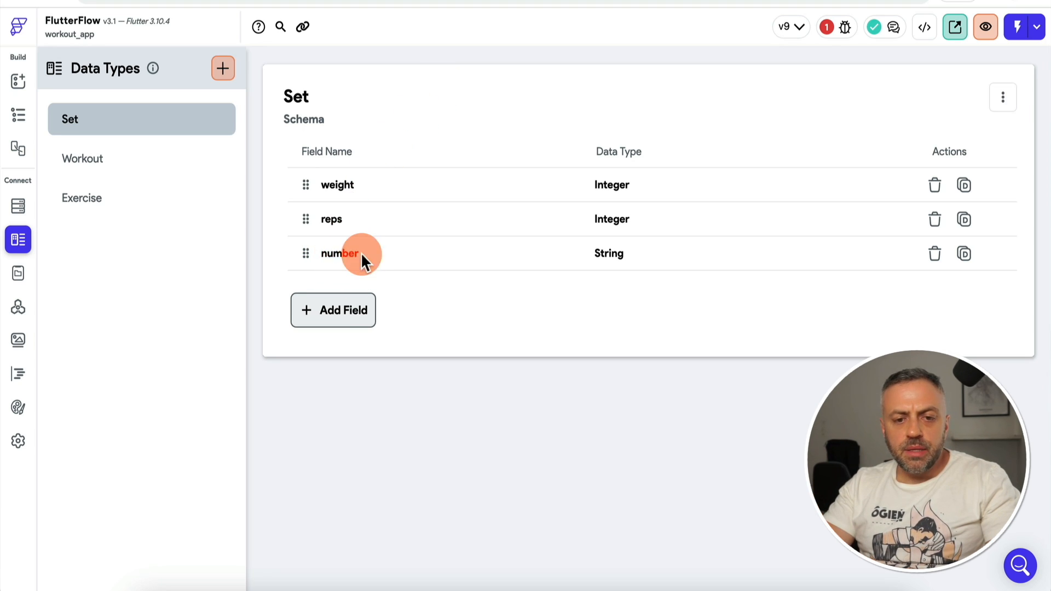
# Step: Bind the Hello World label's text to the currentSet item's number field
pyautogui.click(20, 82)
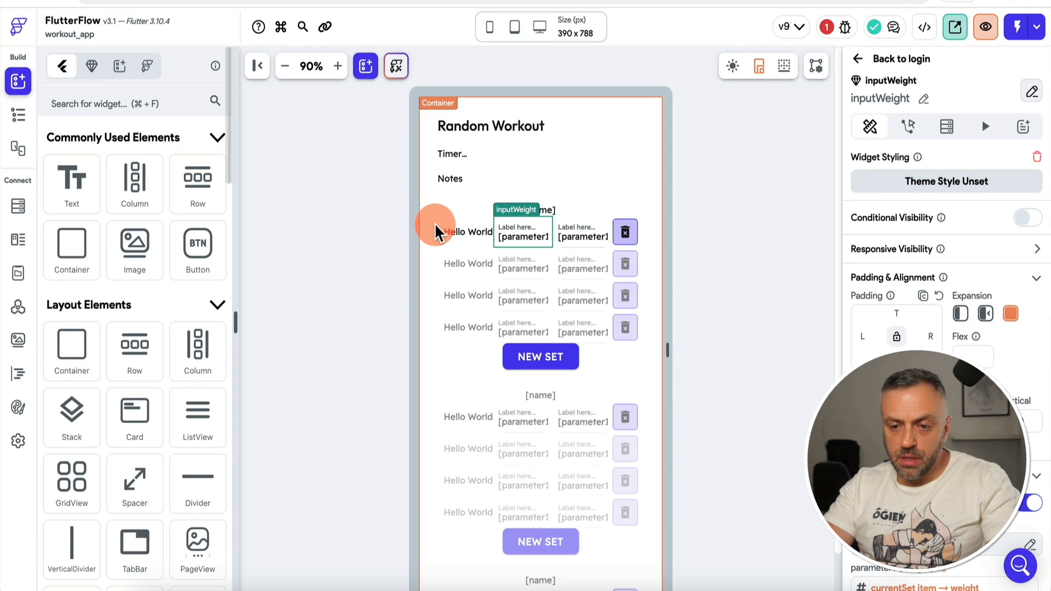
pyautogui.click(469, 231)
pyautogui.click(877, 214)
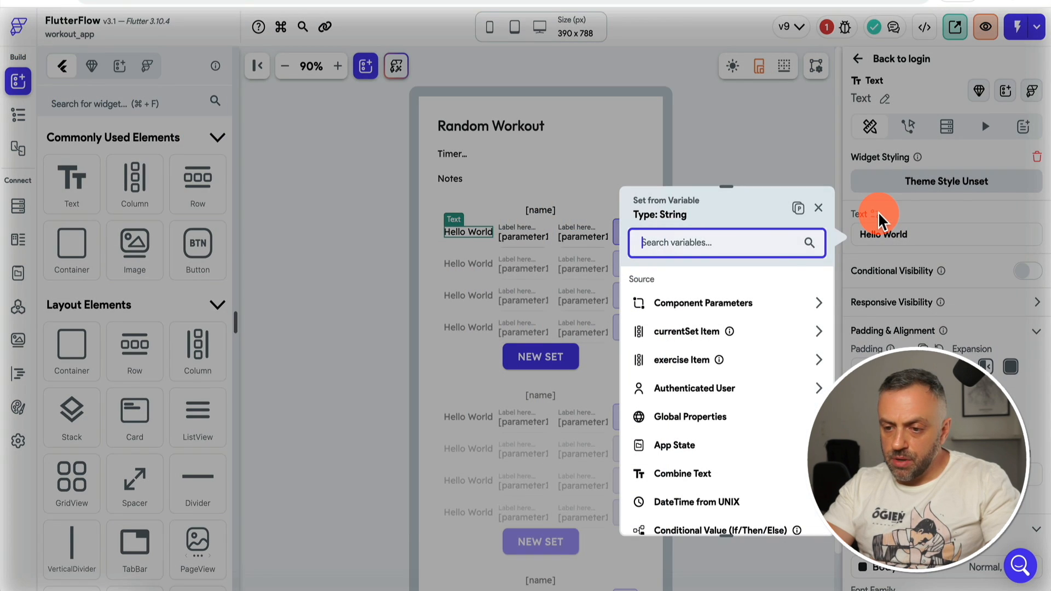
pyautogui.click(689, 333)
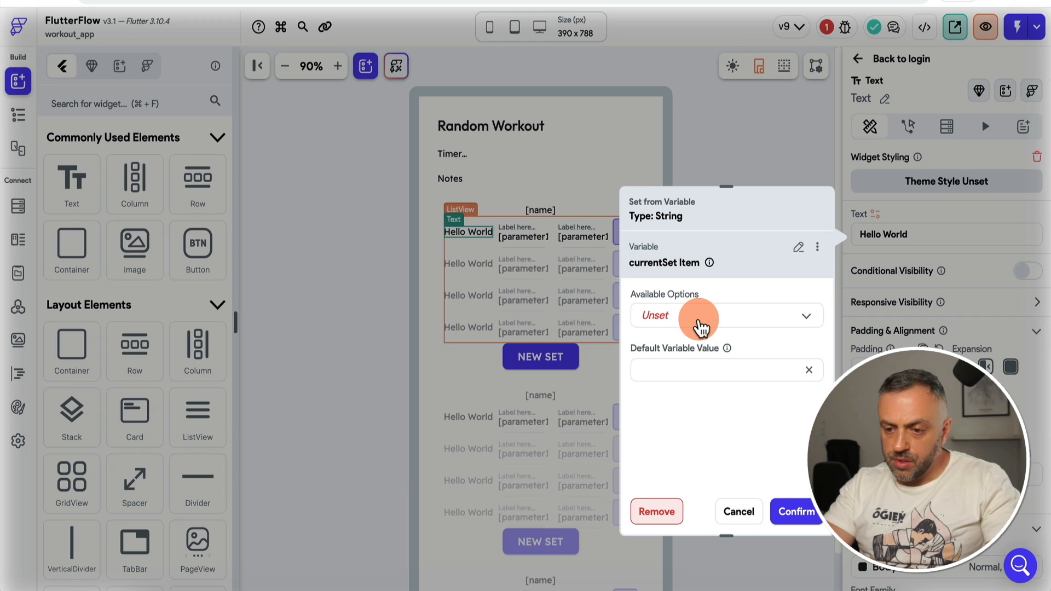
pyautogui.click(700, 327)
pyautogui.click(696, 347)
pyautogui.click(698, 371)
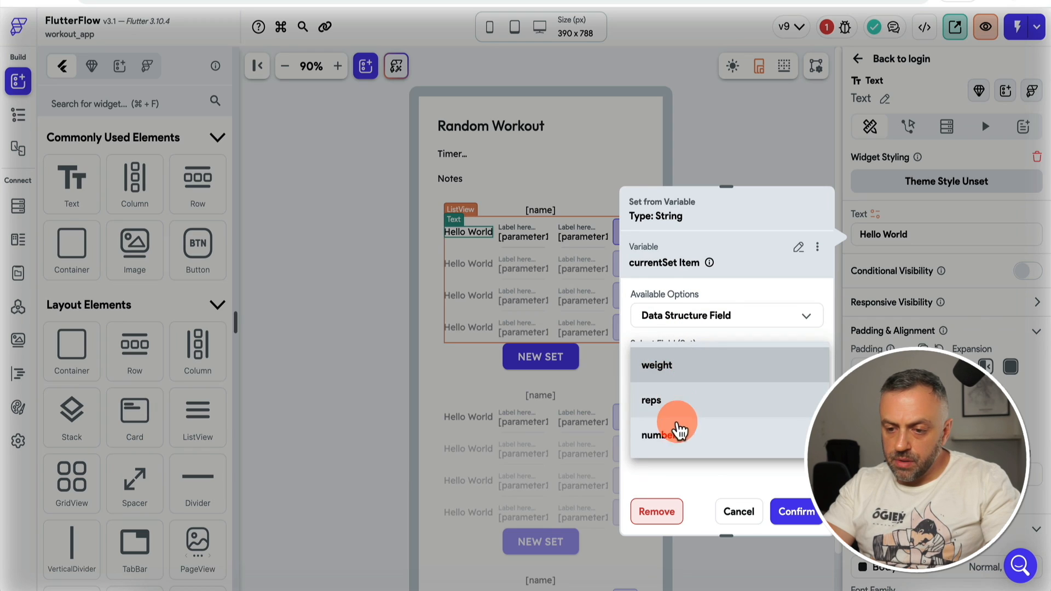
pyautogui.click(678, 432)
pyautogui.click(796, 512)
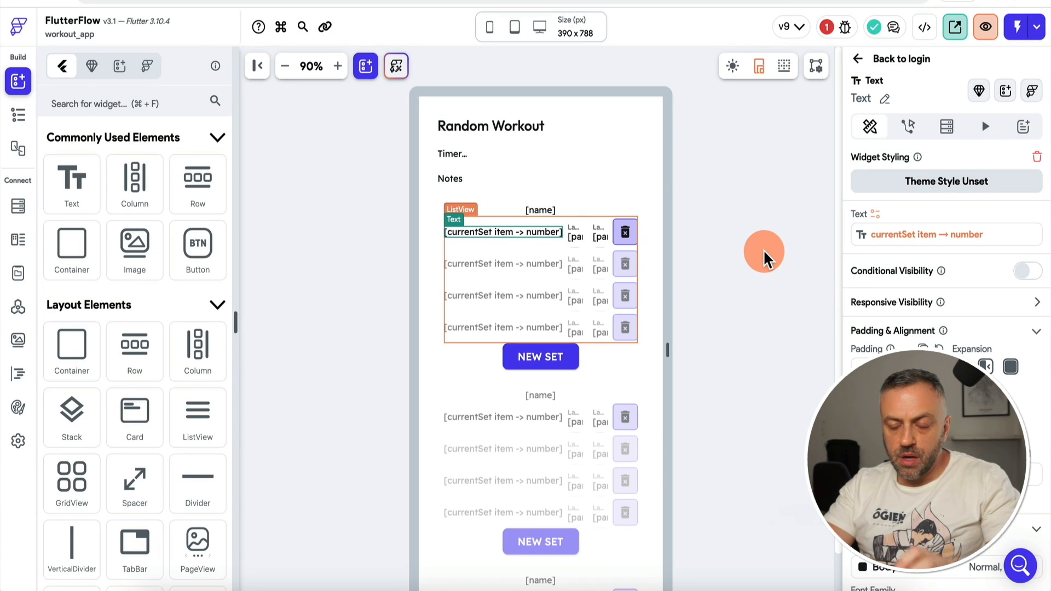
# Step: Set the number label's Expansion to Flexible within its set row
pyautogui.click(494, 218)
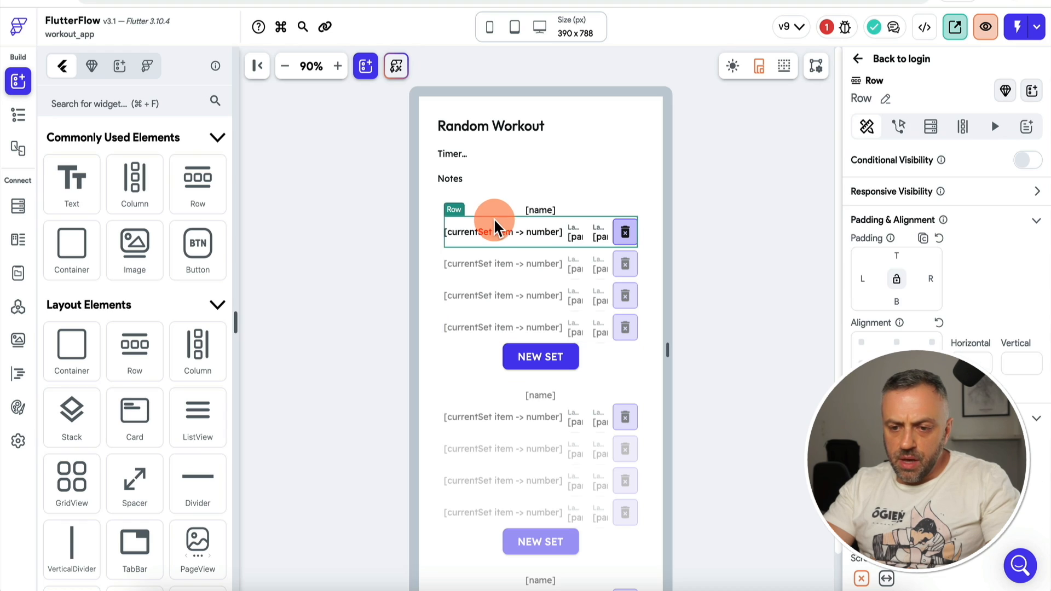
pyautogui.click(472, 229)
pyautogui.click(18, 115)
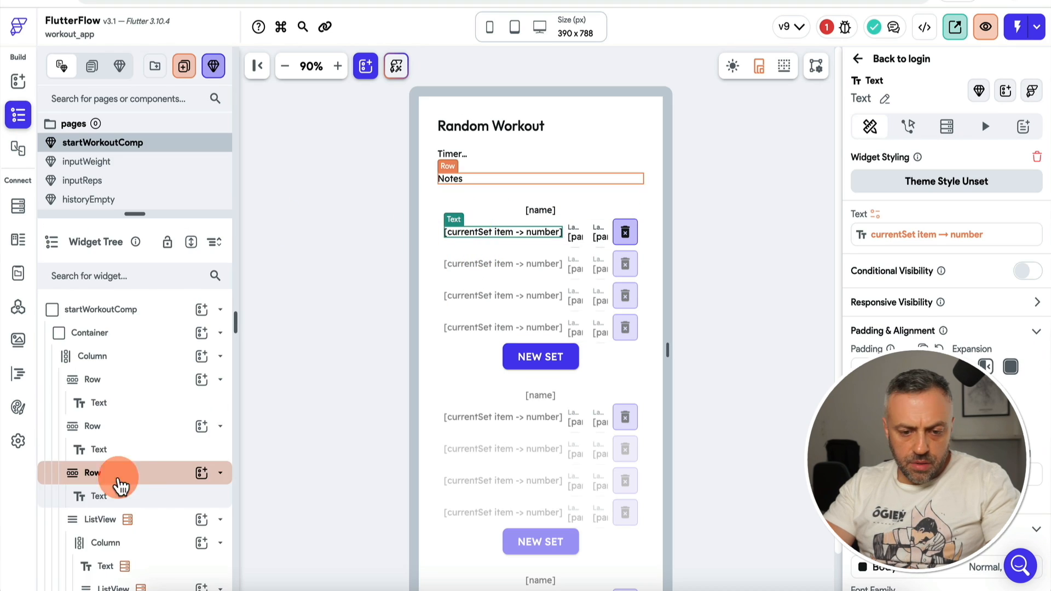
pyautogui.scroll(-3, 145, 540)
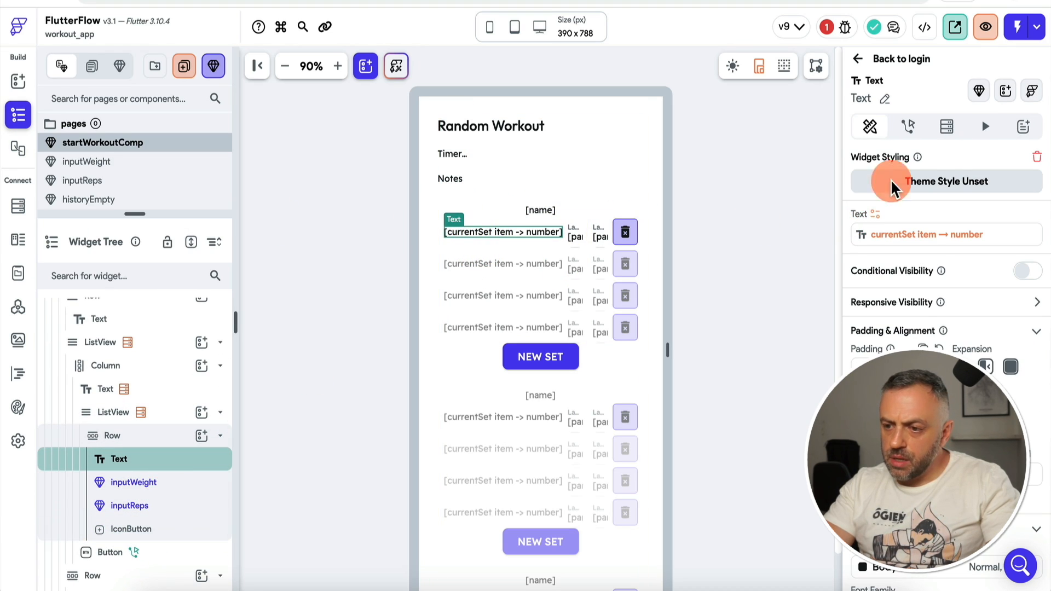
pyautogui.click(985, 368)
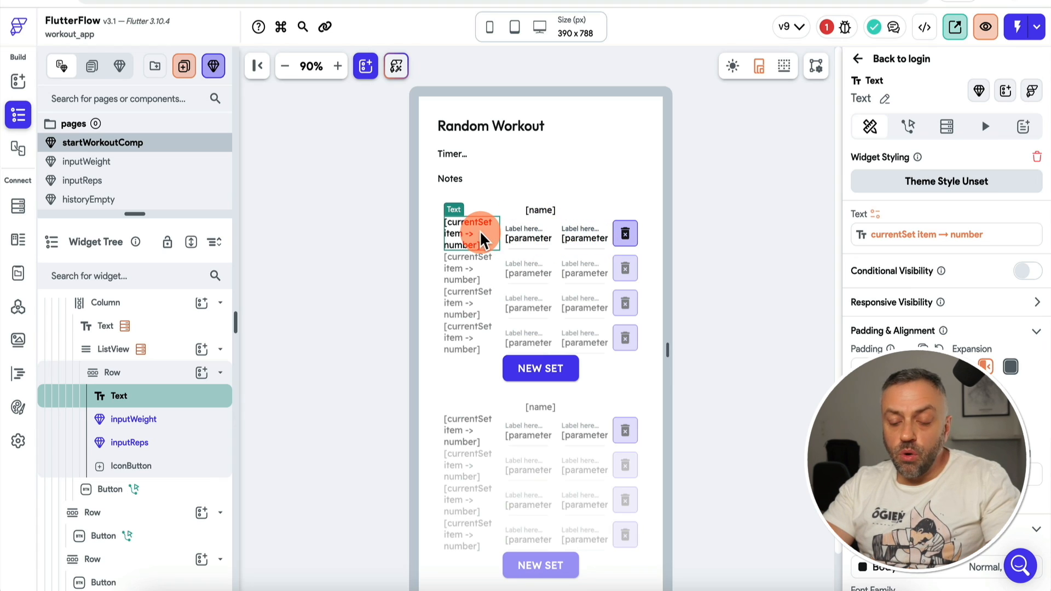
# Step: Add number: 1 to the sample set in the createSets function and save it
pyautogui.click(836, 28)
pyautogui.click(751, 141)
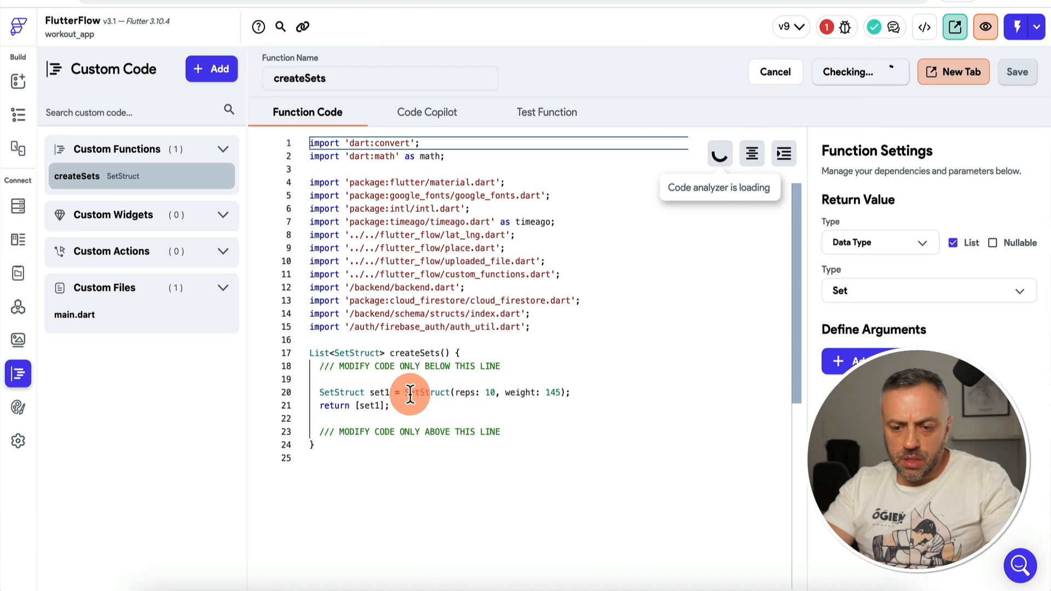
pyautogui.doubleClick(553, 393)
pyautogui.write('n')
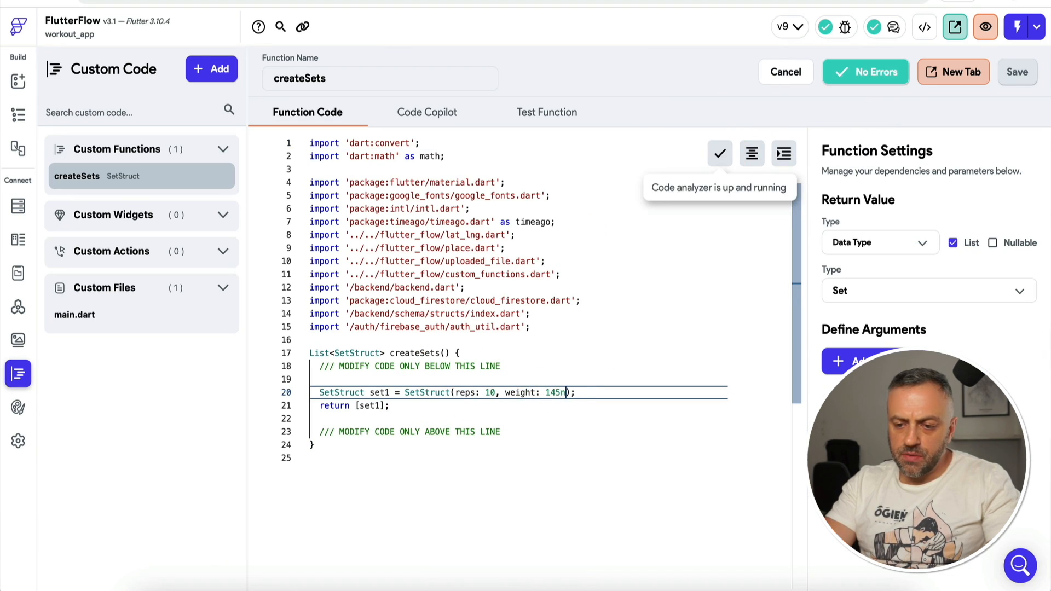
pyautogui.write('number: 1')
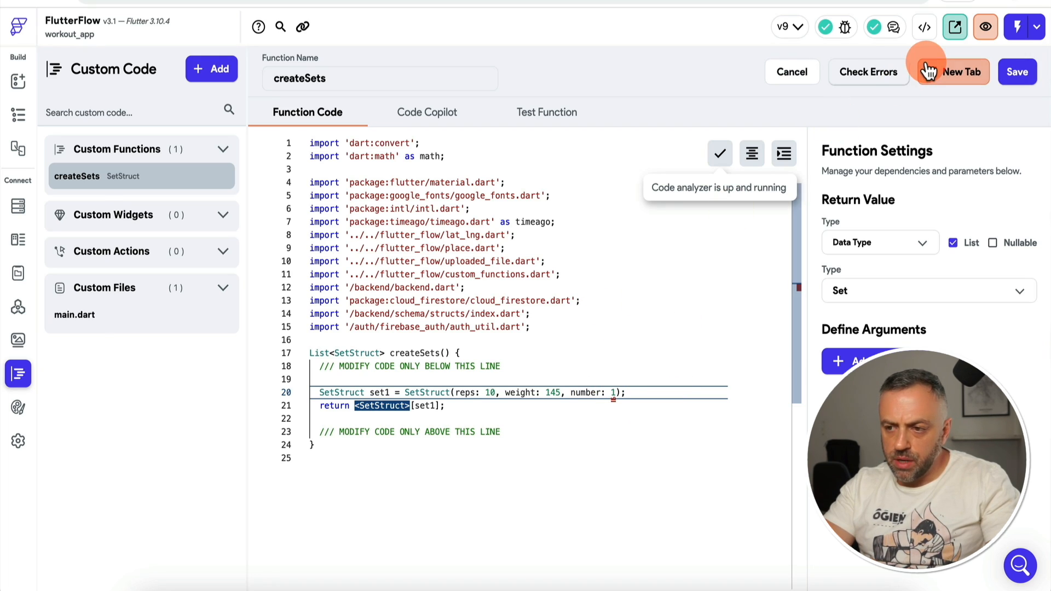
pyautogui.click(1018, 72)
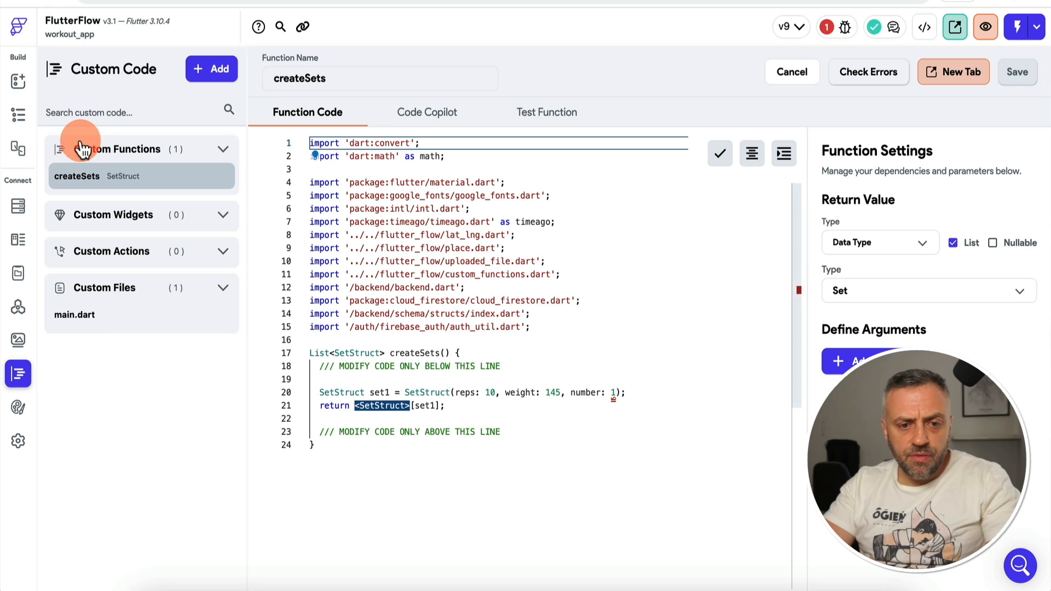
# Step: Delete the number field from the Set data type and begin adding a new field
pyautogui.click(20, 209)
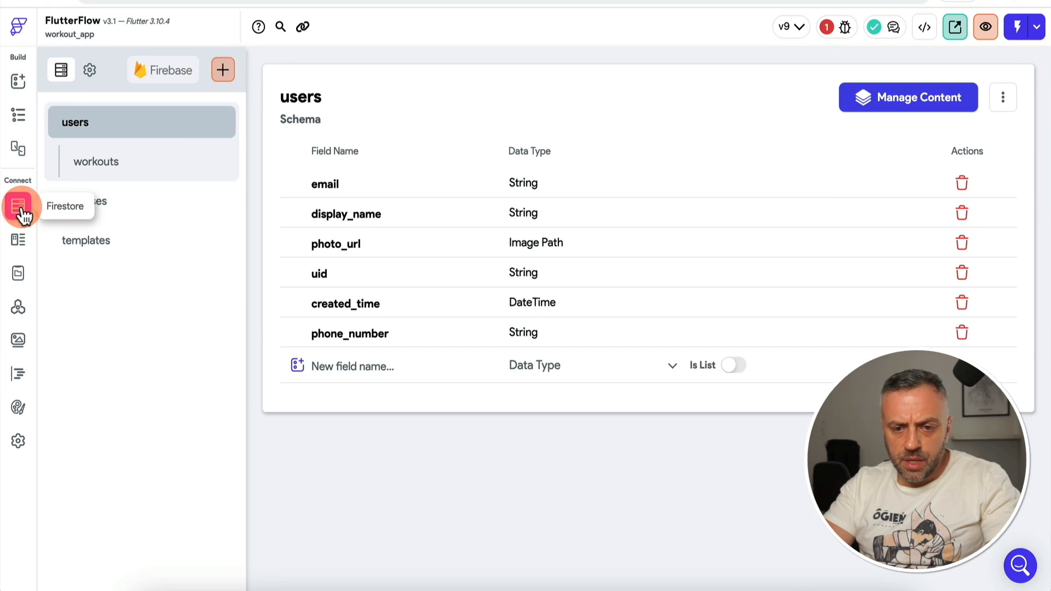
pyautogui.click(21, 237)
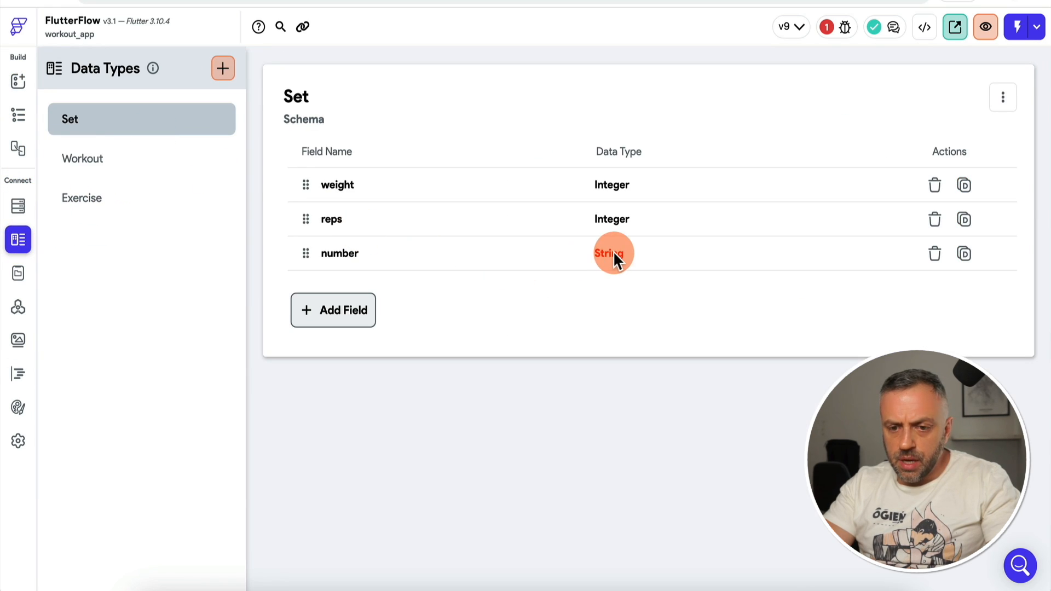
pyautogui.click(935, 253)
pyautogui.click(644, 351)
pyautogui.click(366, 280)
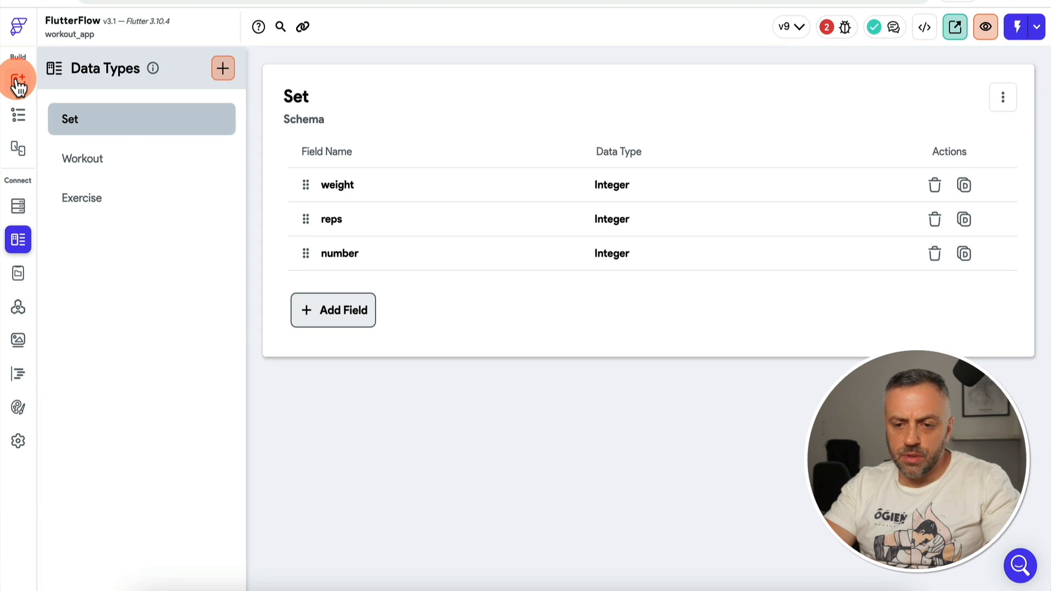
pyautogui.click(18, 83)
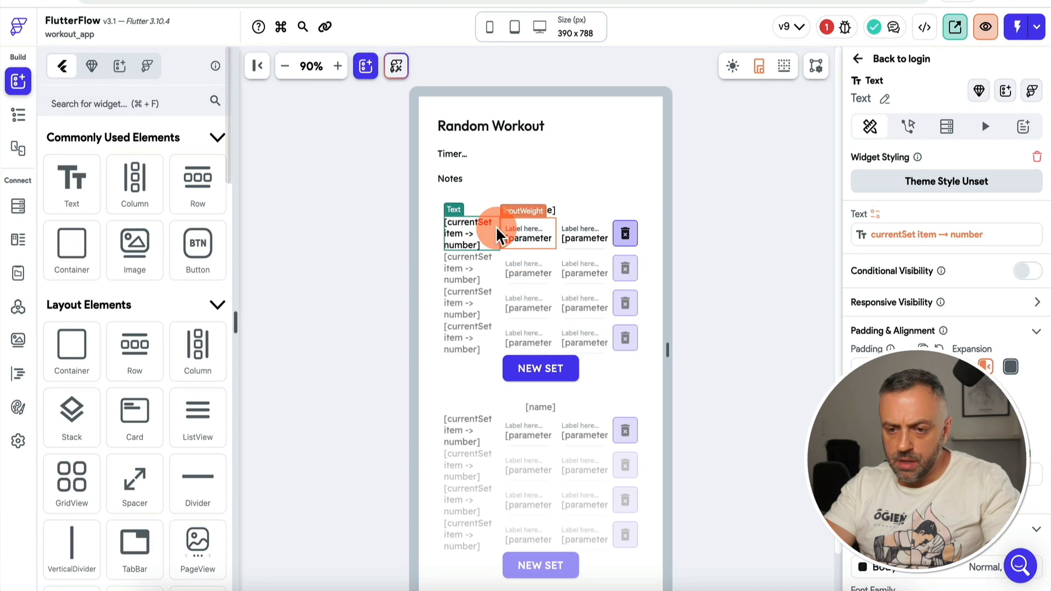
# Step: Recheck the createSets code until it reports No Errors
pyautogui.click(827, 32)
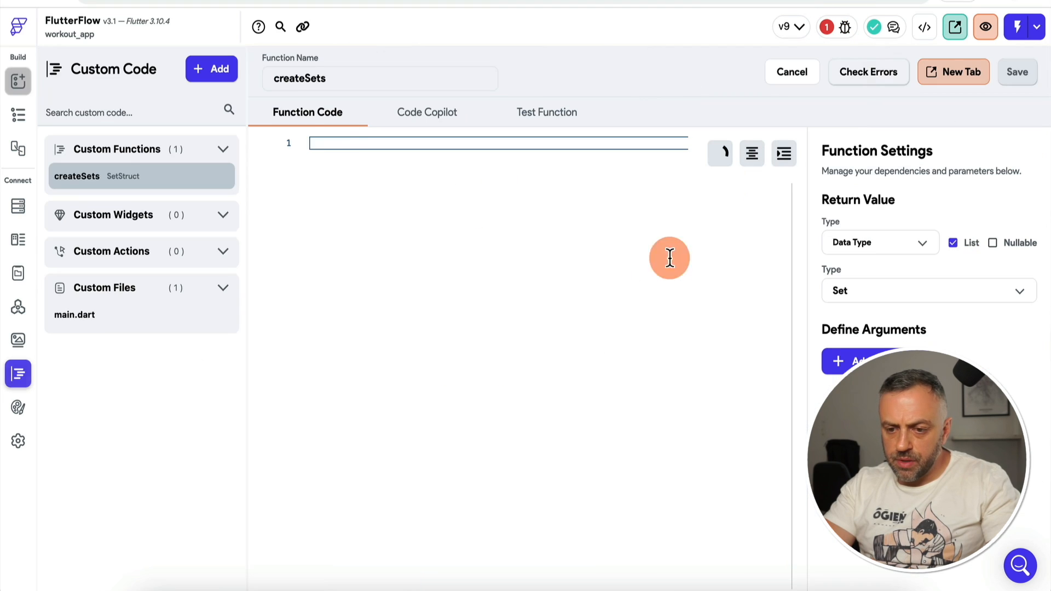
pyautogui.click(626, 390)
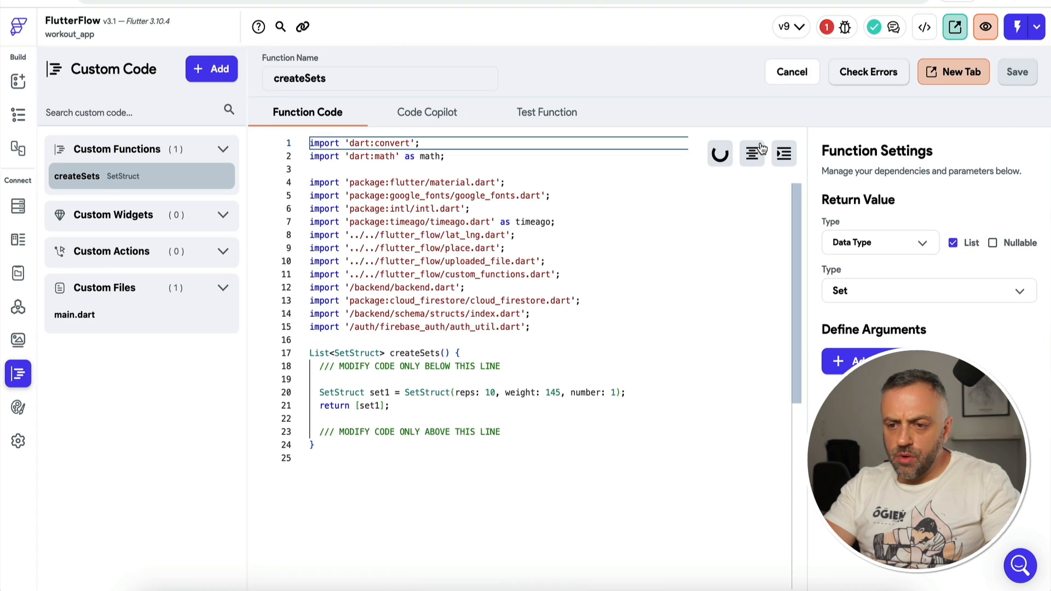
pyautogui.click(570, 312)
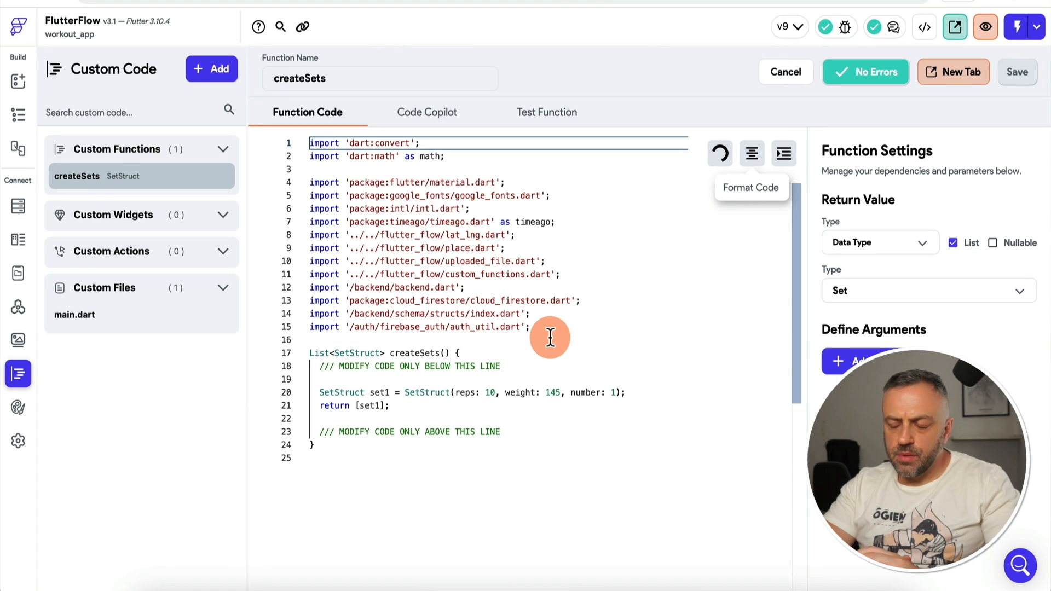
pyautogui.click(18, 78)
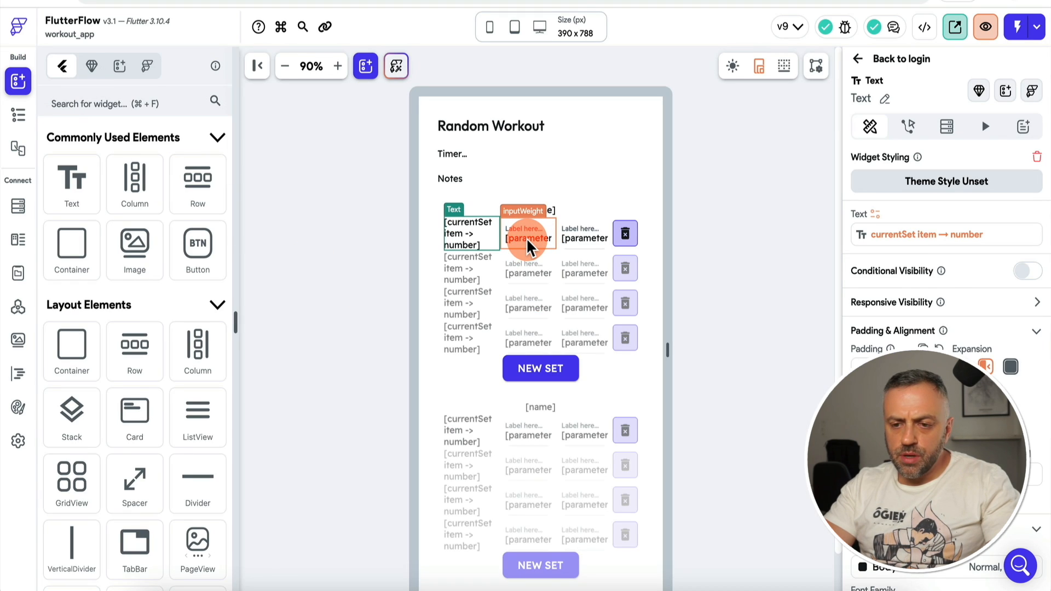
# Step: Bind inputWeight's Unique Key to the currentSet item's number field
pyautogui.click(526, 238)
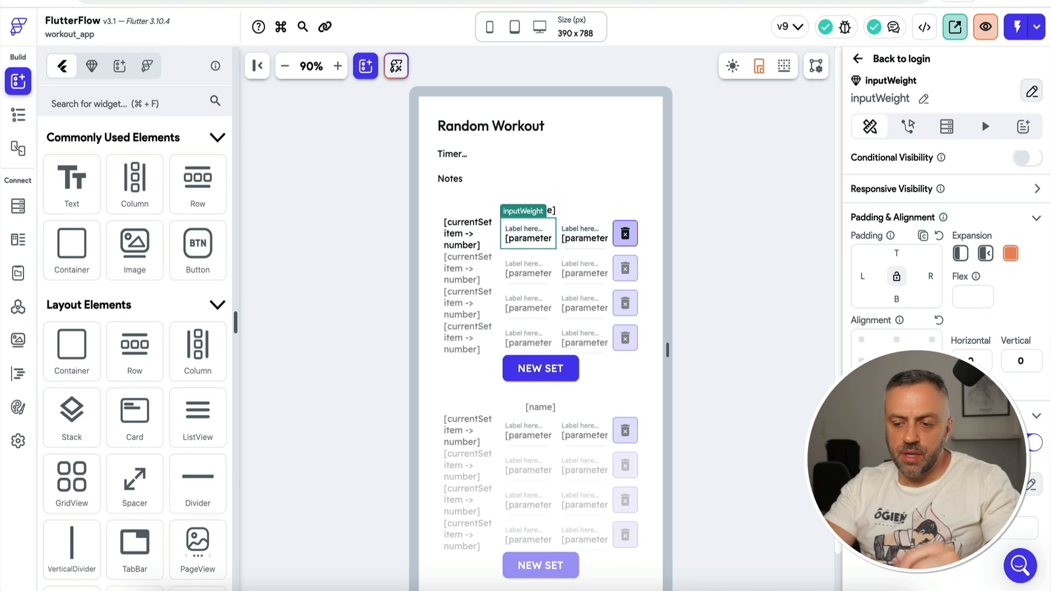
pyautogui.click(915, 482)
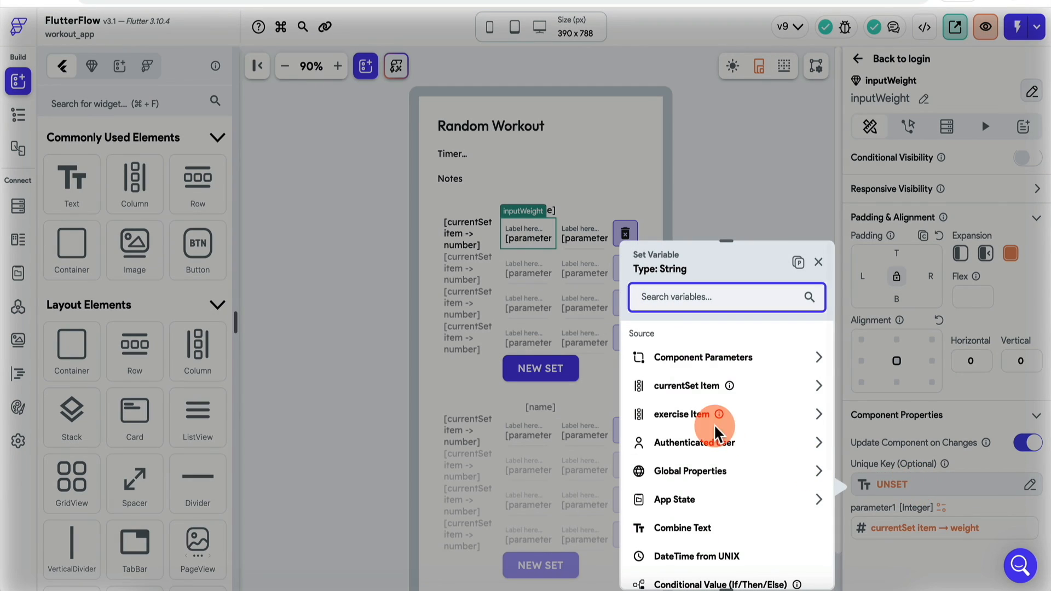
pyautogui.click(754, 391)
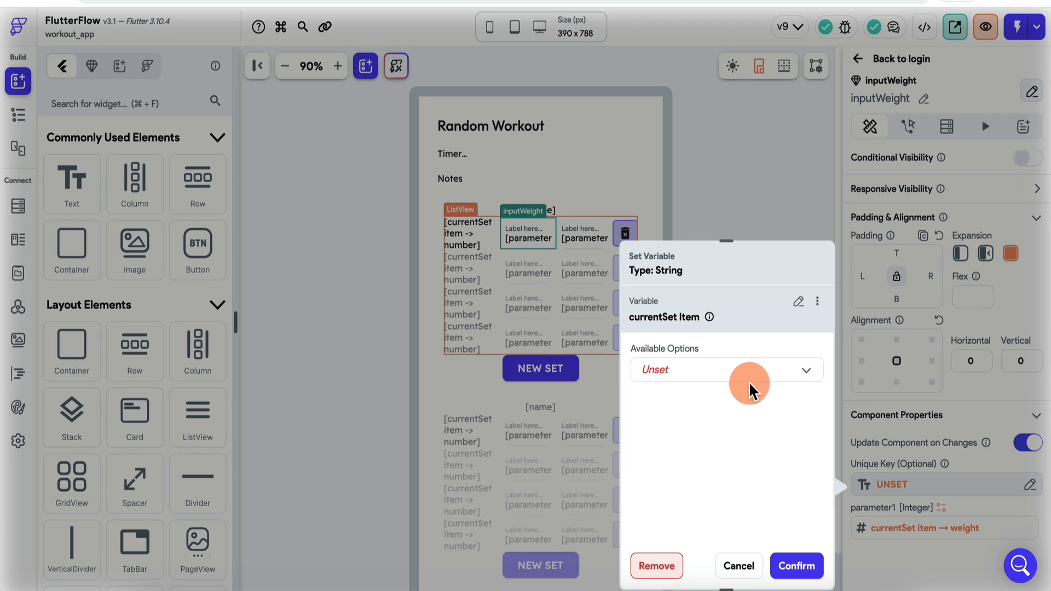
pyautogui.click(717, 378)
pyautogui.click(715, 382)
pyautogui.click(705, 413)
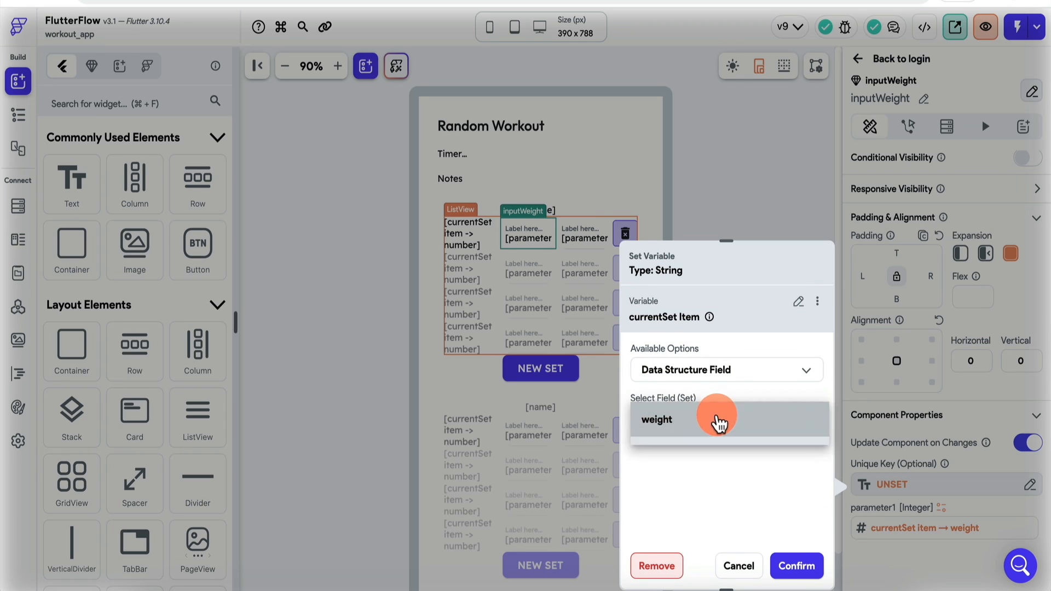
pyautogui.click(684, 489)
pyautogui.click(797, 565)
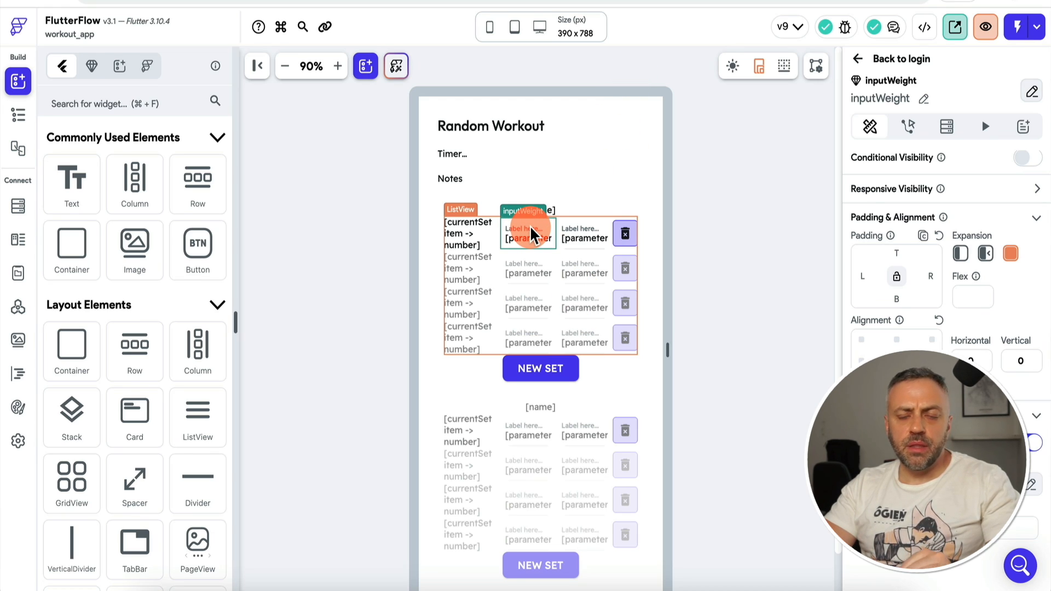
# Step: In the NEW SET action's created set values, add a number field
pyautogui.click(546, 368)
pyautogui.click(925, 444)
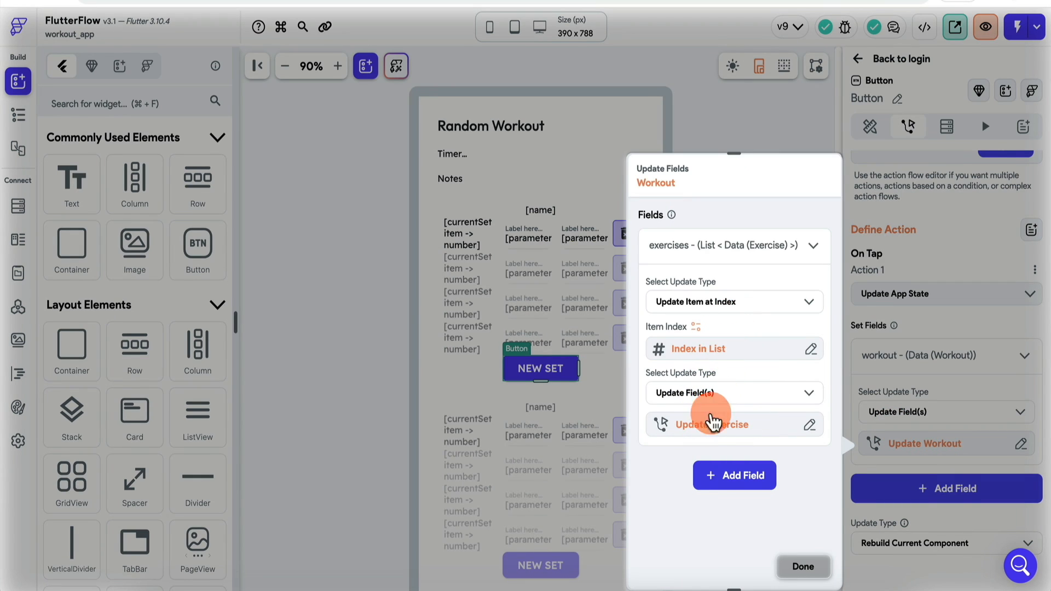
pyautogui.click(721, 431)
pyautogui.click(493, 350)
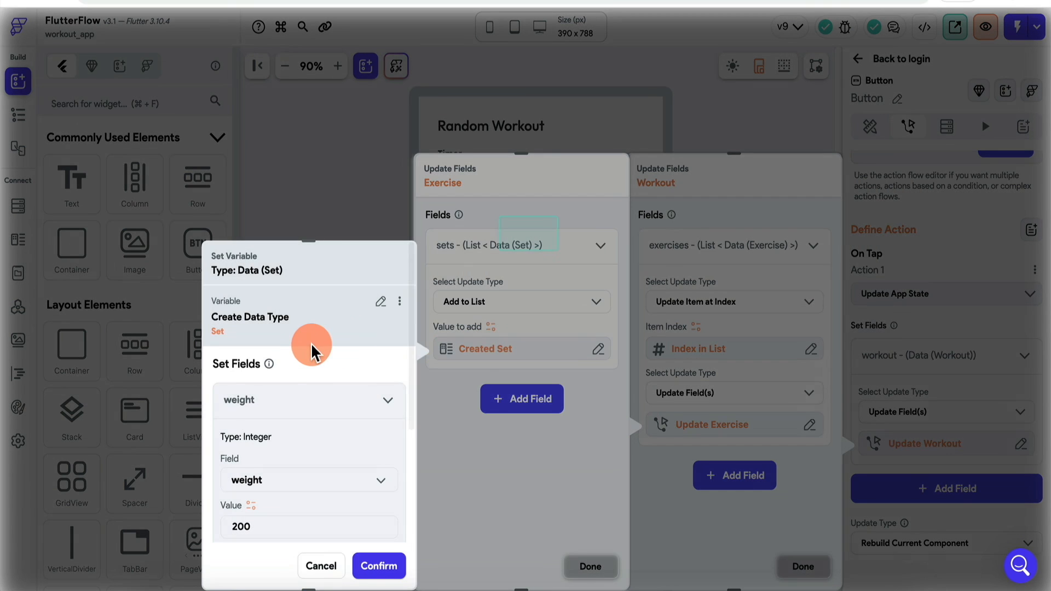
pyautogui.scroll(-6, 261, 399)
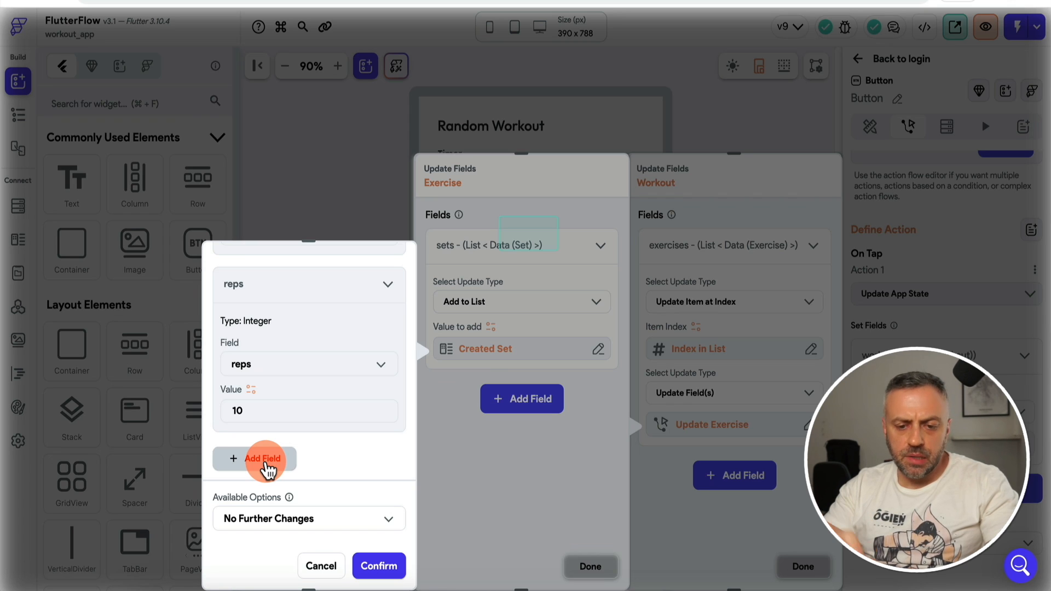
pyautogui.click(268, 470)
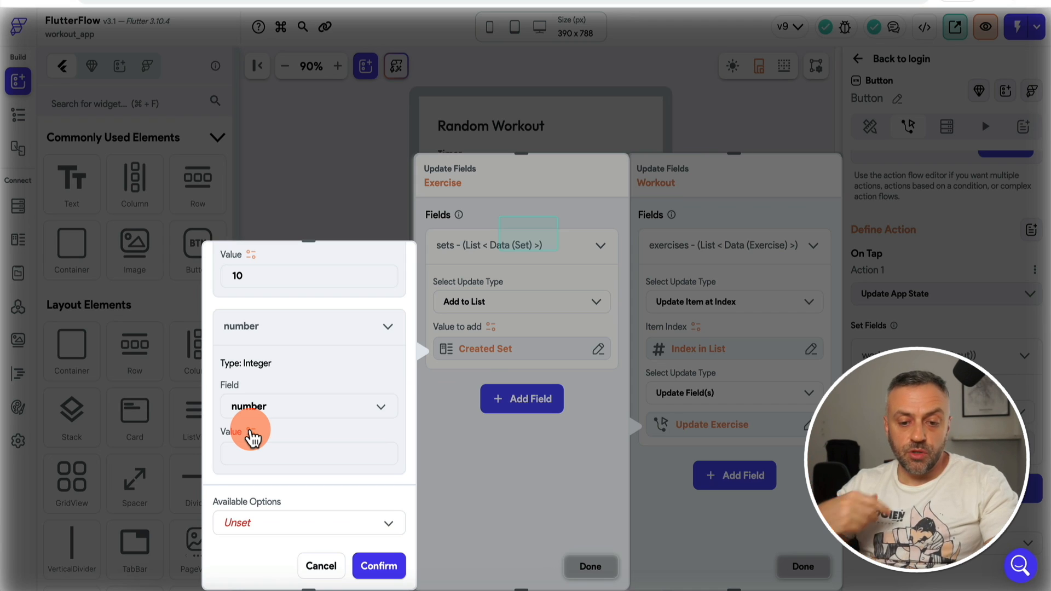
# Step: Make the number value a code expression with an Integer argument named numItems
pyautogui.click(252, 433)
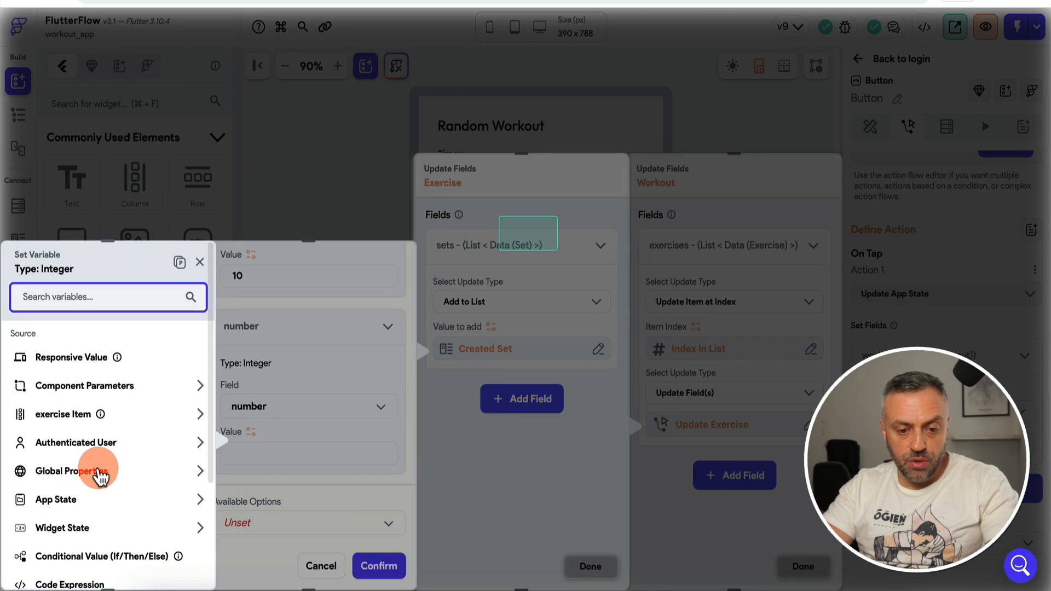
pyautogui.click(61, 581)
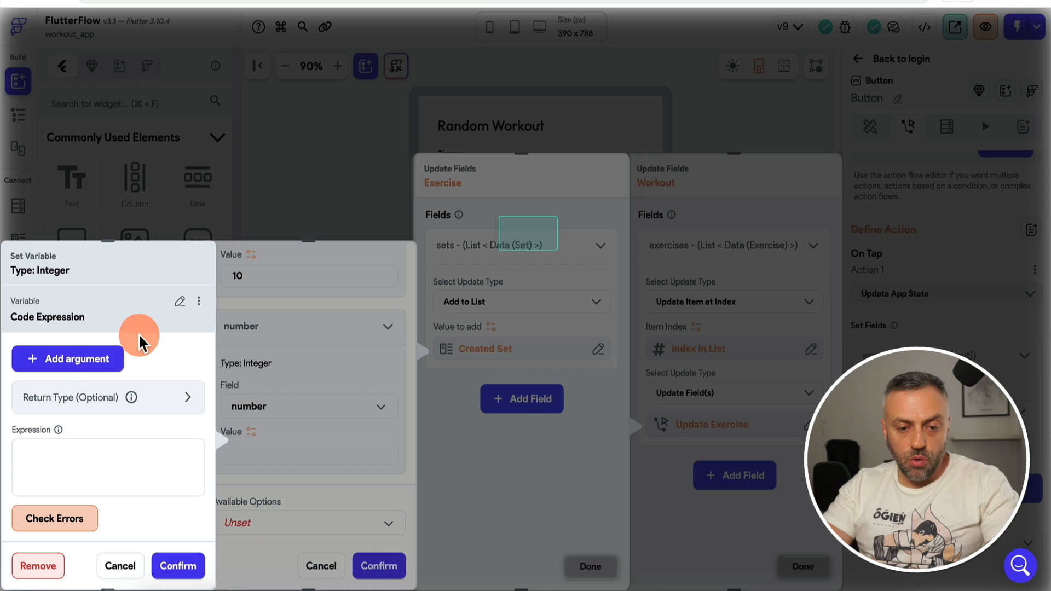
pyautogui.click(80, 362)
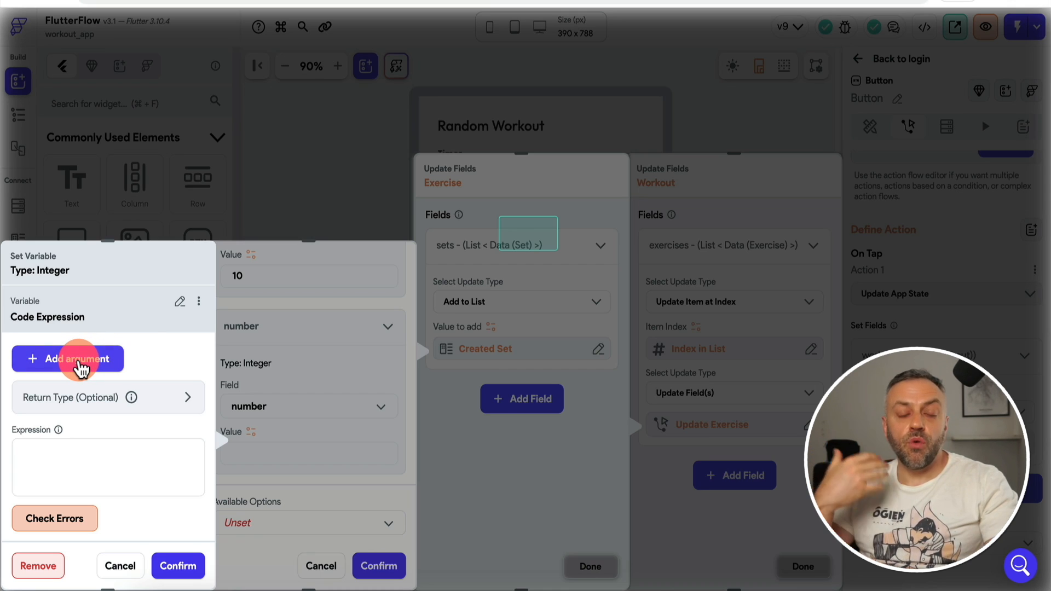
pyautogui.click(79, 366)
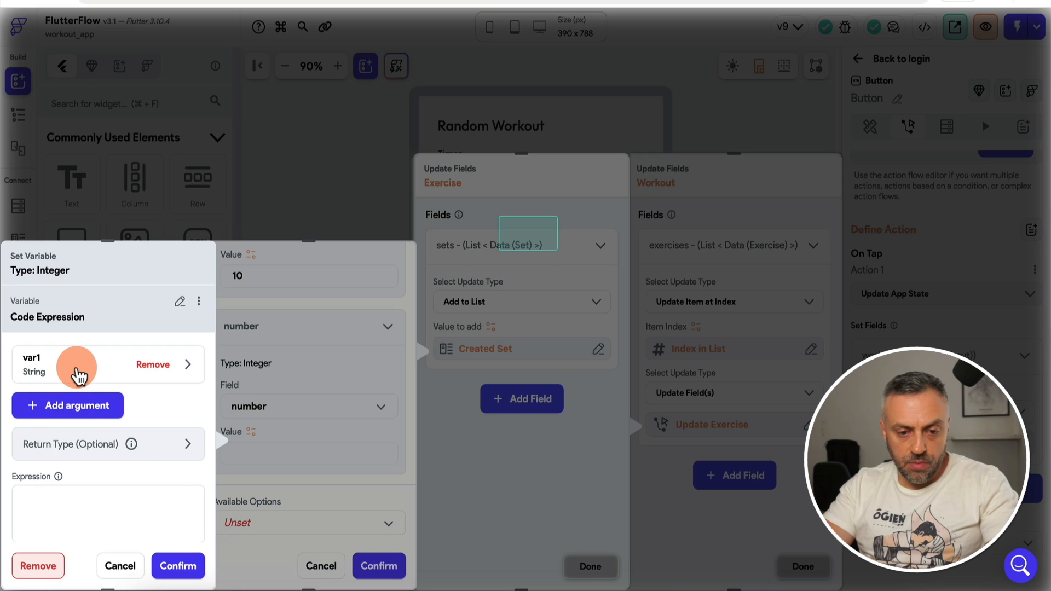
pyautogui.click(77, 369)
pyautogui.doubleClick(66, 412)
pyautogui.write('numItems')
pyautogui.click(60, 461)
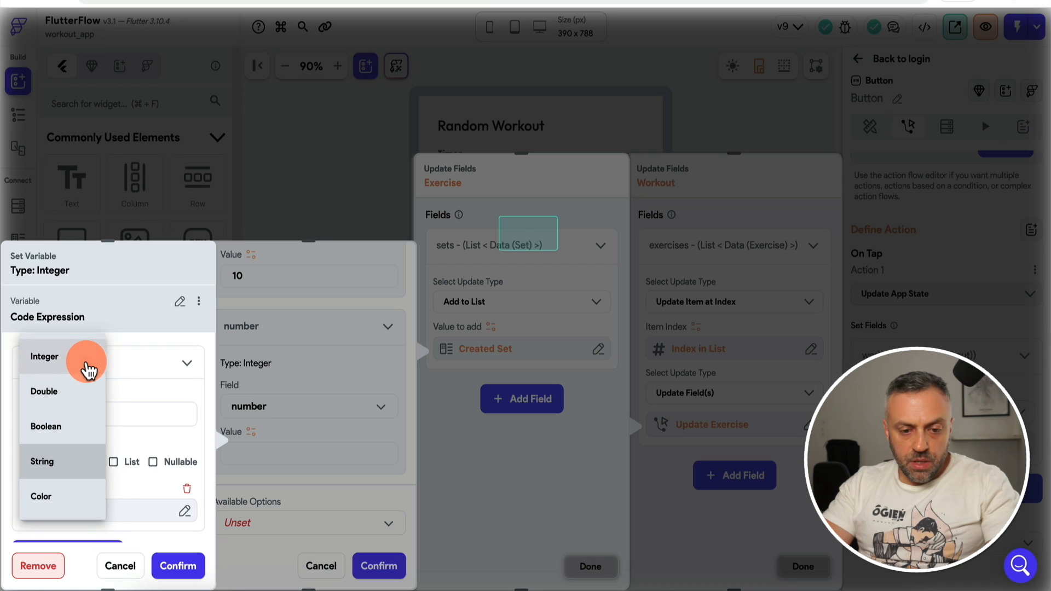
pyautogui.click(85, 363)
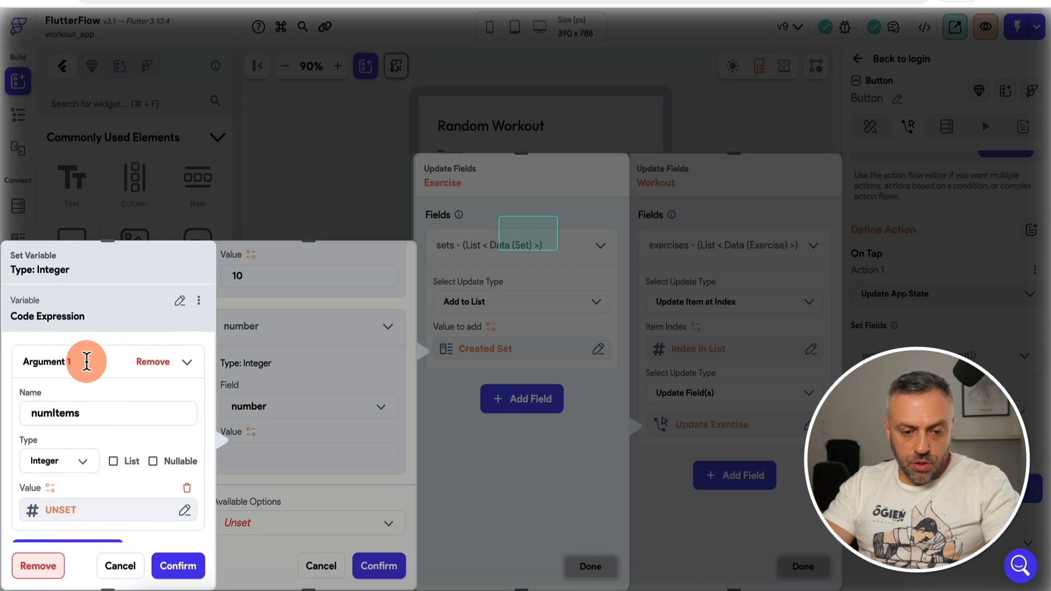
pyautogui.scroll(-3, 87, 361)
# Step: Set numItems to the exercise item's sets Number of Items
pyautogui.click(77, 368)
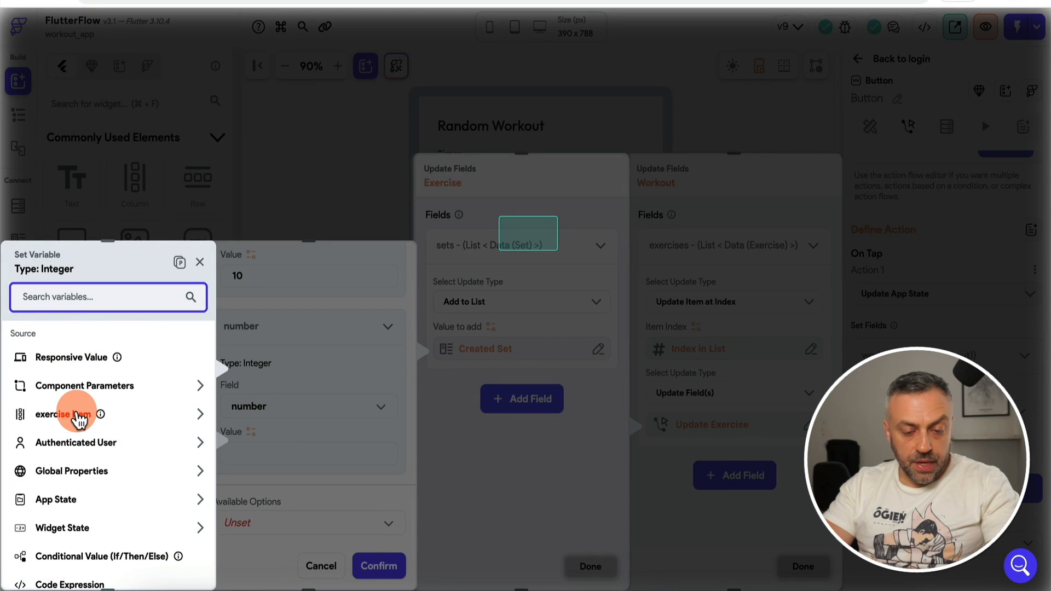
pyautogui.click(80, 420)
pyautogui.click(106, 368)
pyautogui.click(86, 408)
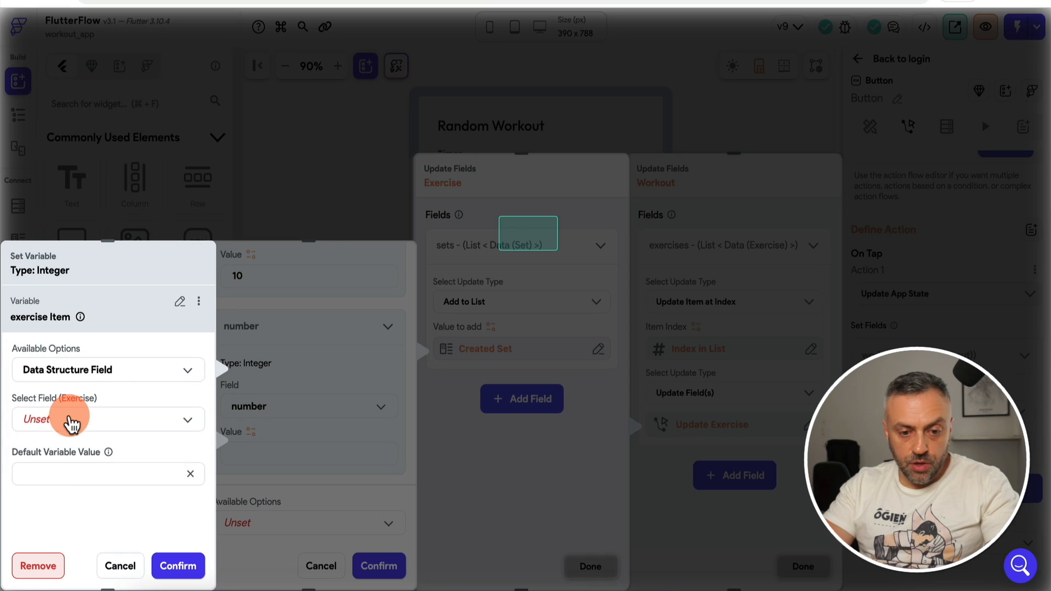
pyautogui.click(67, 422)
pyautogui.click(83, 459)
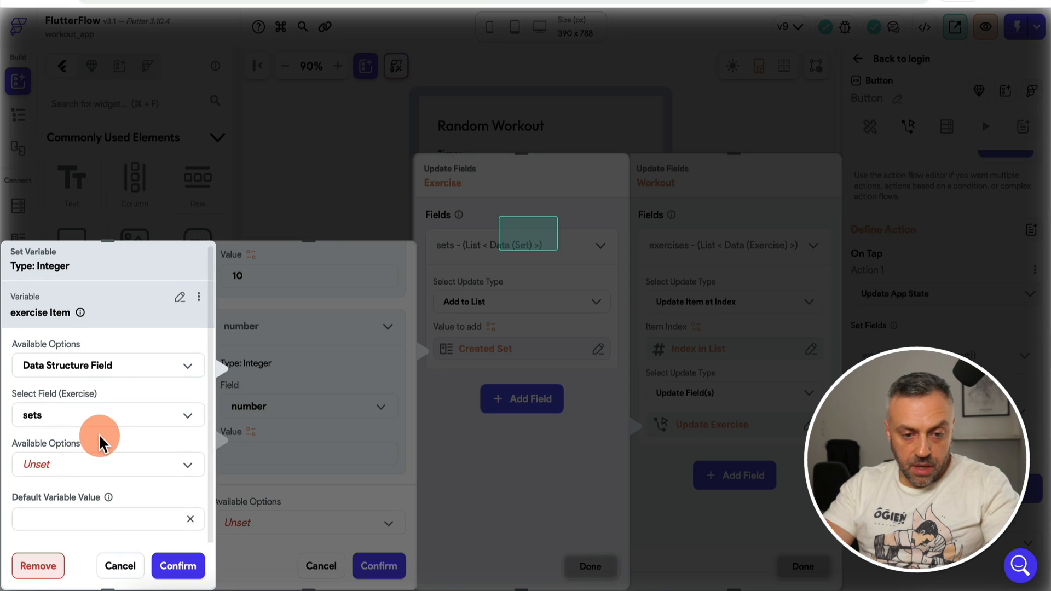
pyautogui.click(98, 464)
pyautogui.click(98, 438)
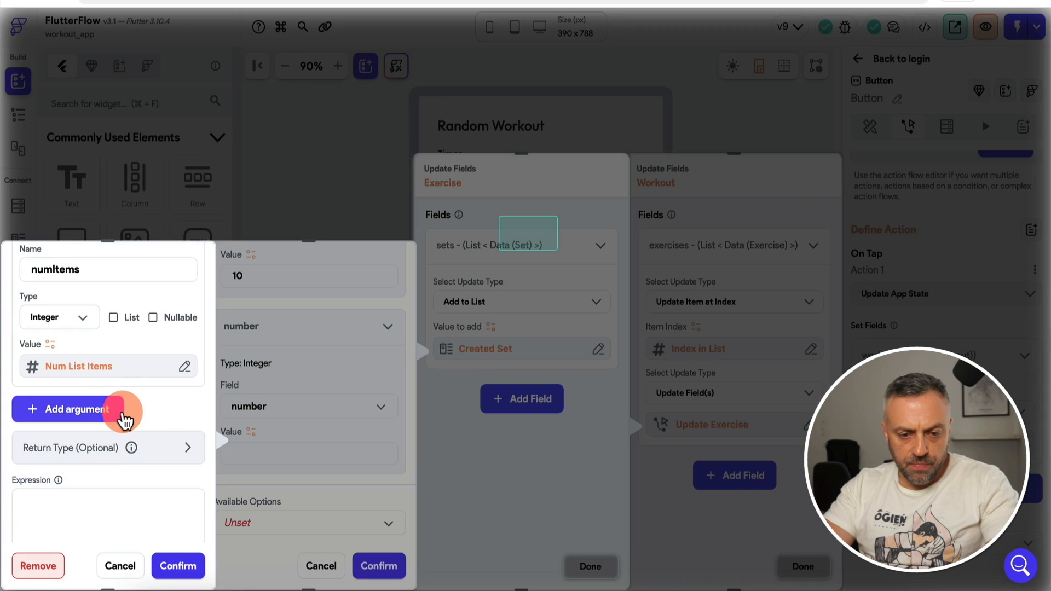
pyautogui.scroll(4, 118, 416)
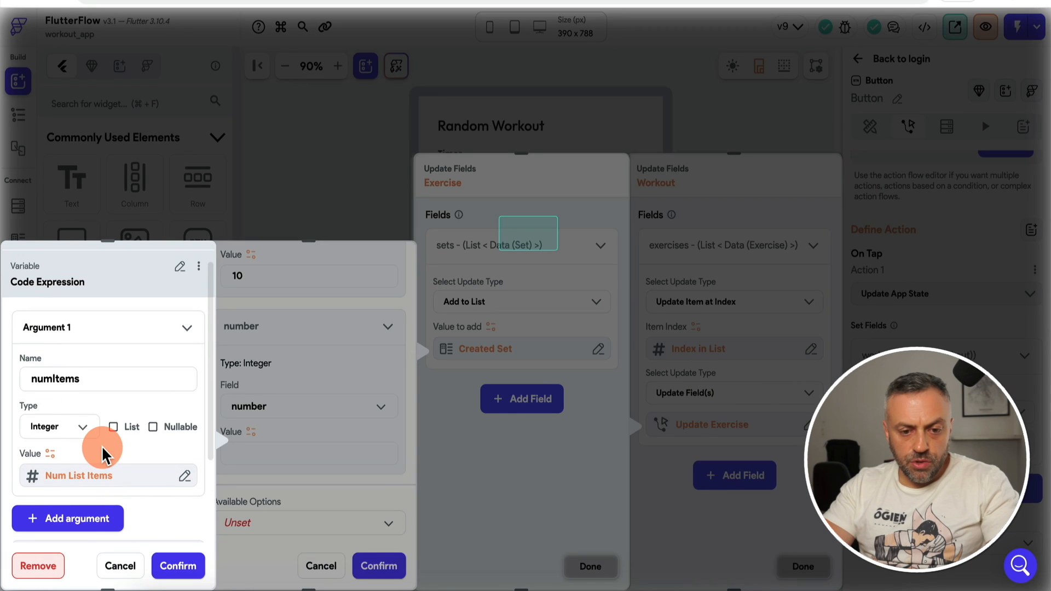
pyautogui.scroll(-3, 102, 454)
# Step: Enter the expression numItems+1, check it, and confirm all the action's updates
pyautogui.click(99, 474)
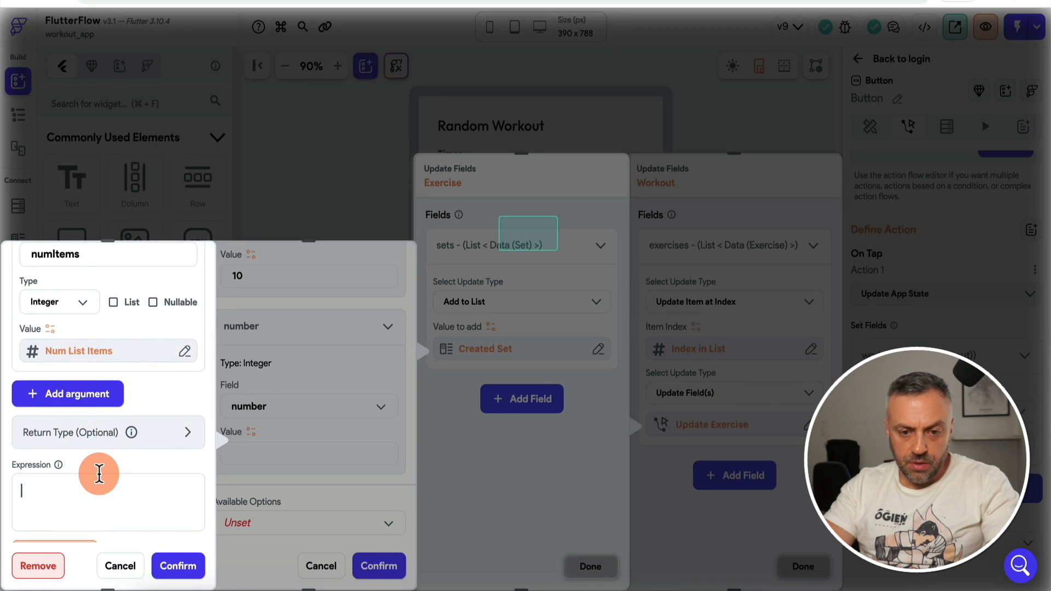
pyautogui.write('numitems+1')
pyautogui.scroll(-2, 73, 460)
pyautogui.click(73, 458)
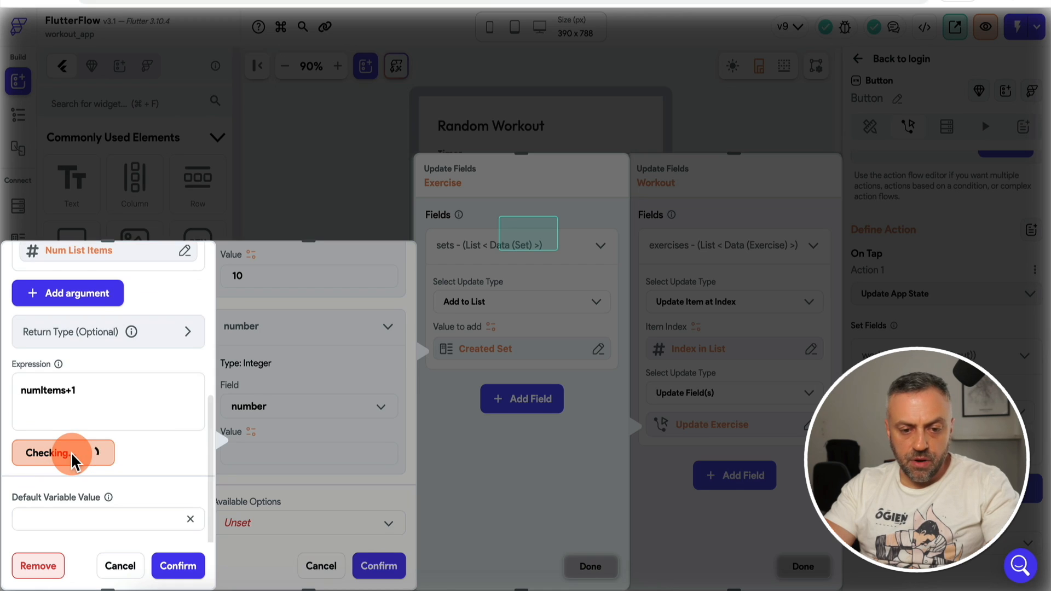
pyautogui.click(174, 567)
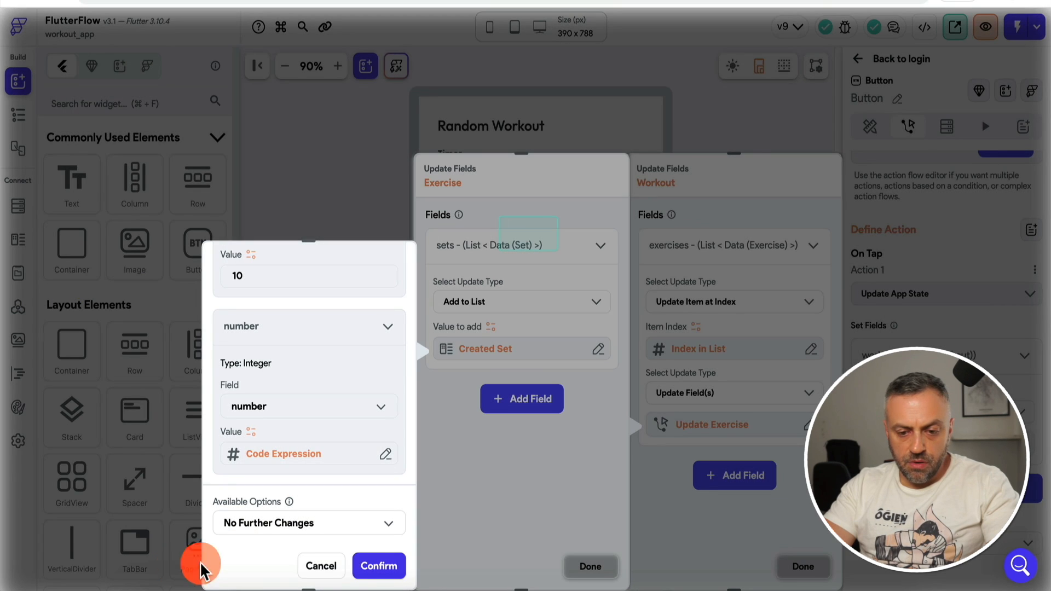
pyautogui.click(387, 567)
pyautogui.click(611, 566)
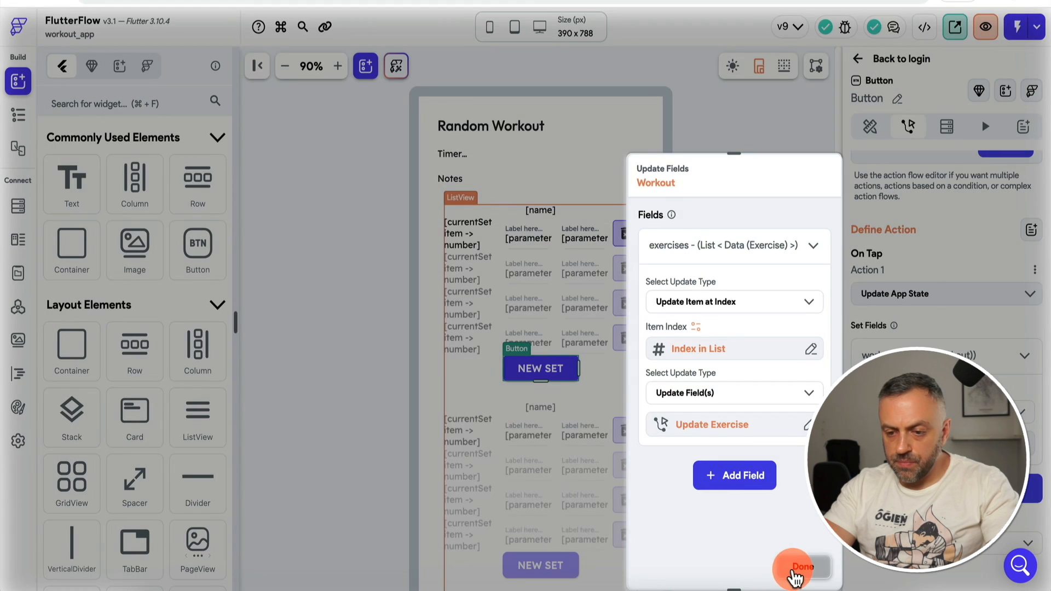
pyautogui.click(797, 568)
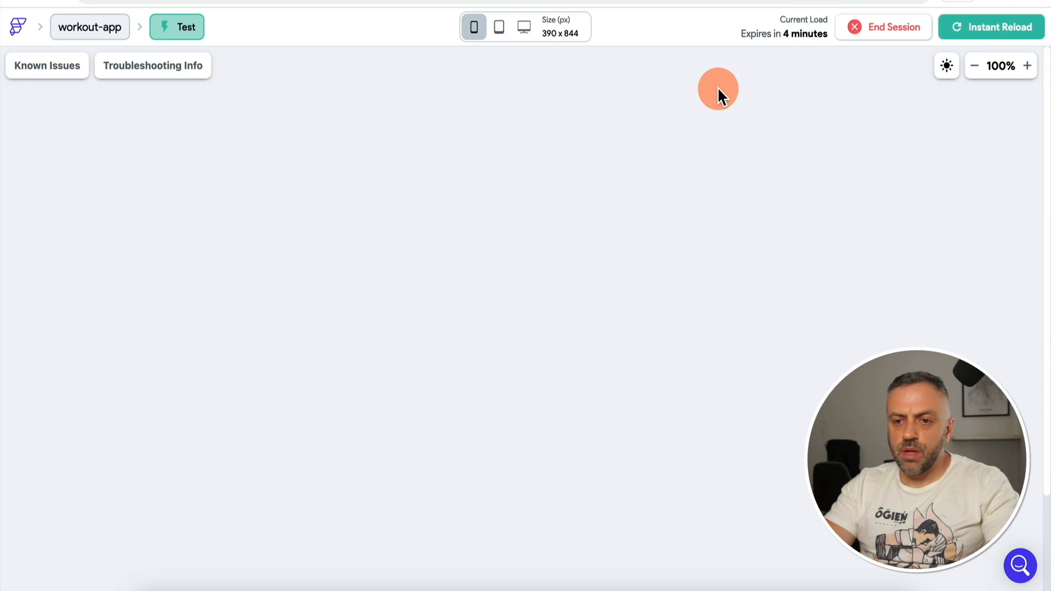
# Step: Start a Bench Press workout in the test app and add several sets
pyautogui.click(543, 214)
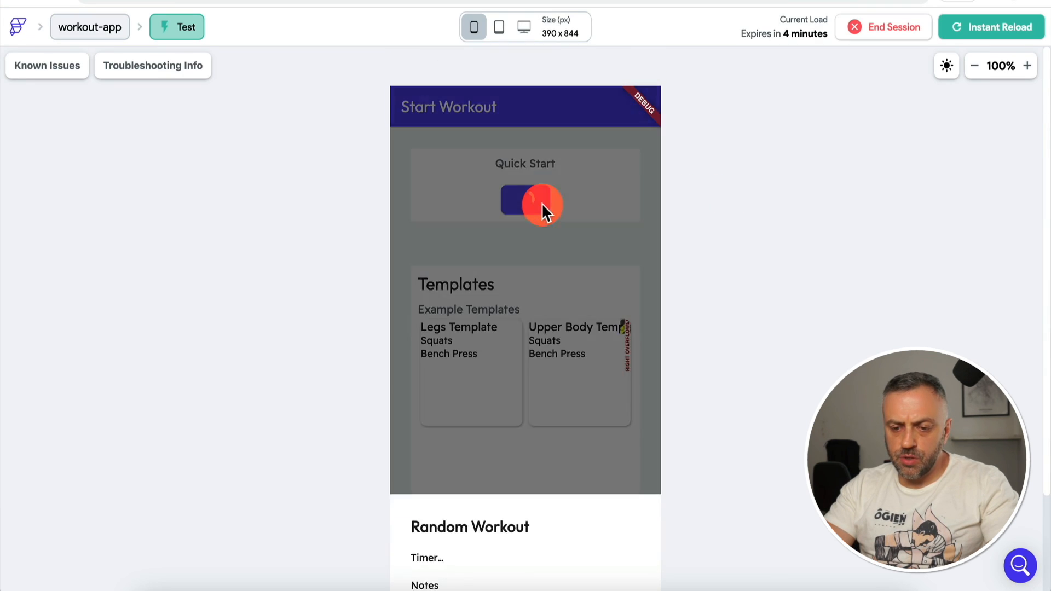
pyautogui.click(531, 495)
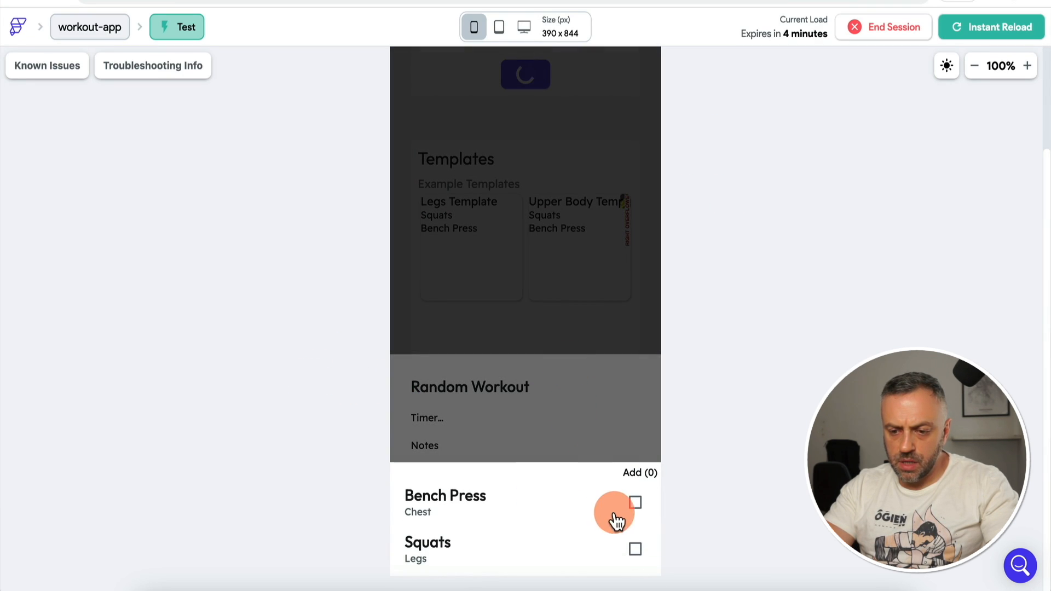
pyautogui.click(635, 506)
pyautogui.click(612, 397)
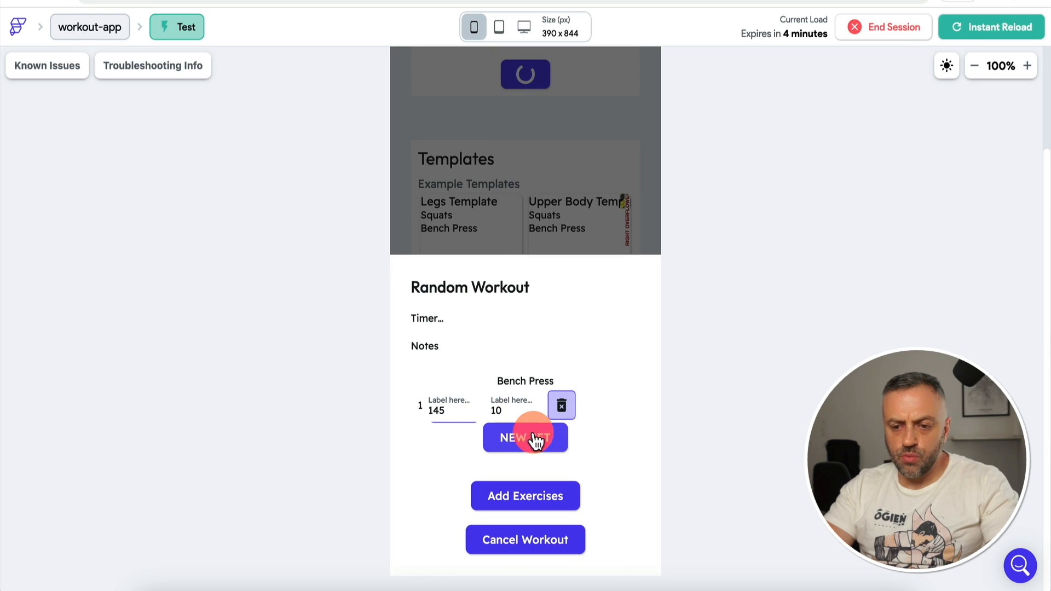
pyautogui.click(440, 415)
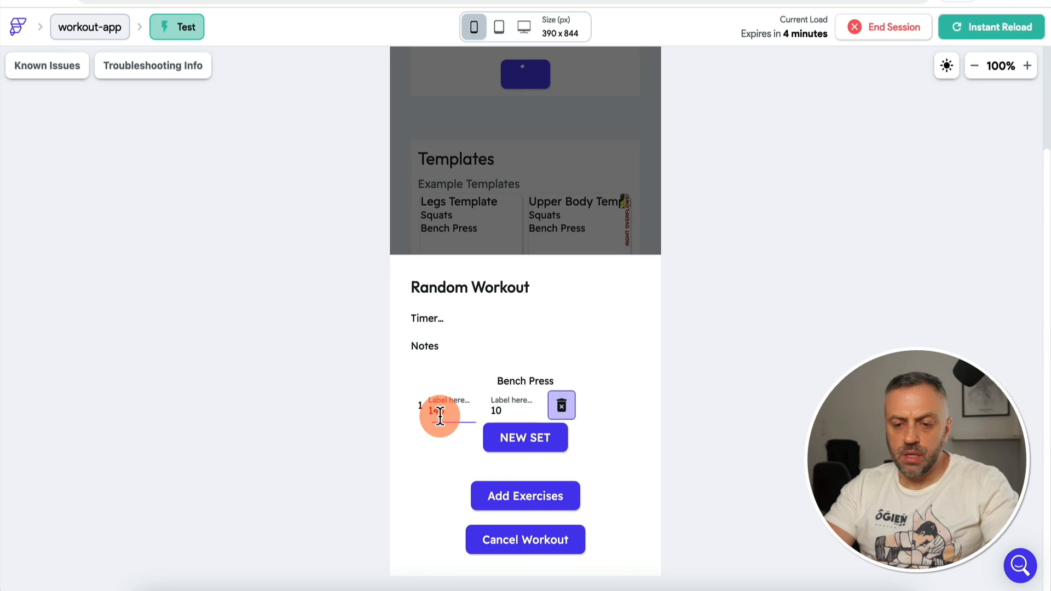
pyautogui.click(518, 438)
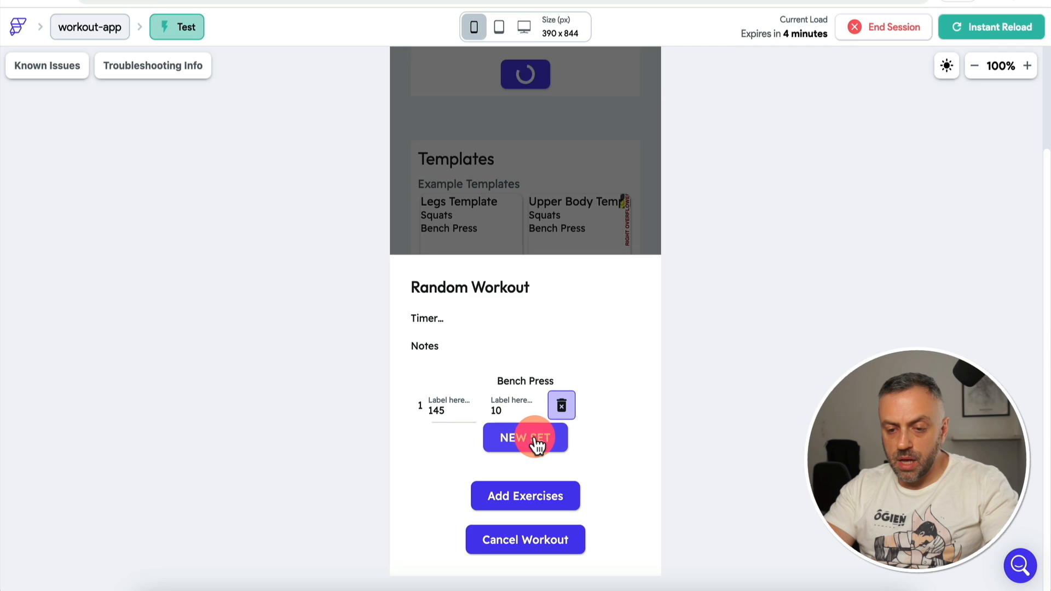
pyautogui.click(535, 437)
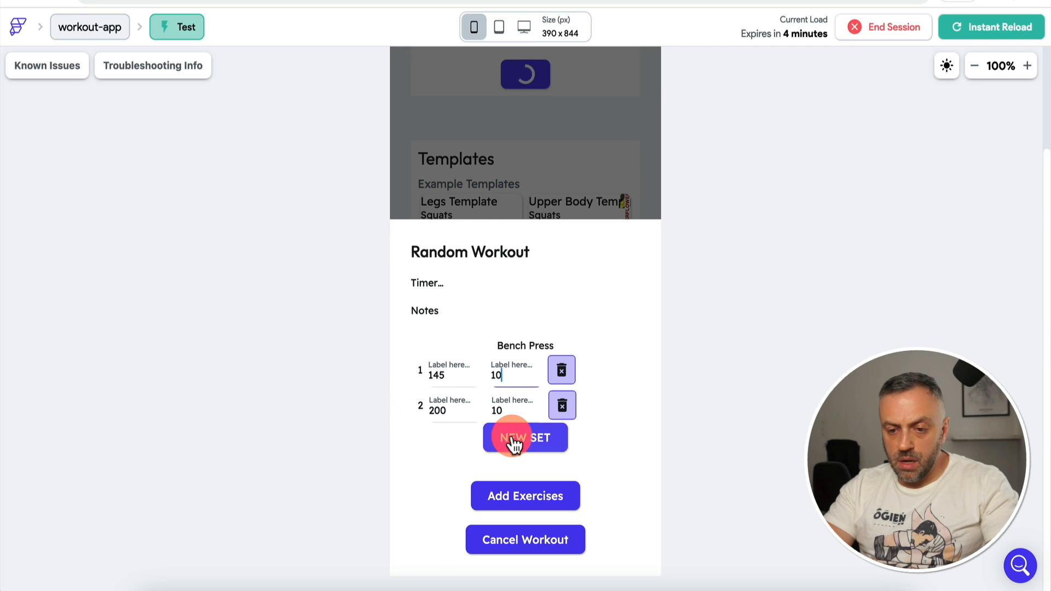
pyautogui.click(513, 444)
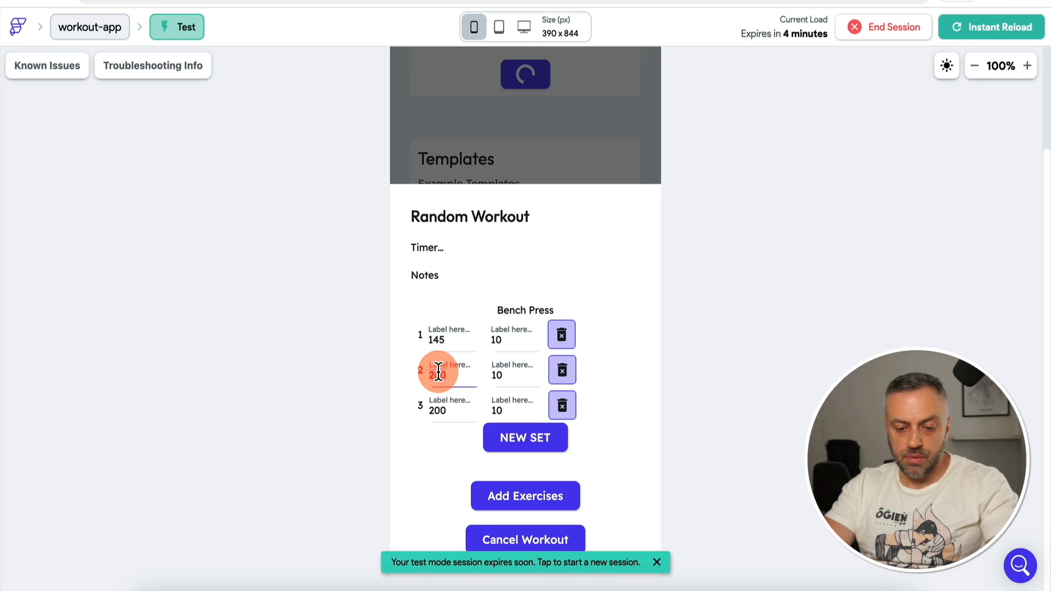
pyautogui.click(524, 444)
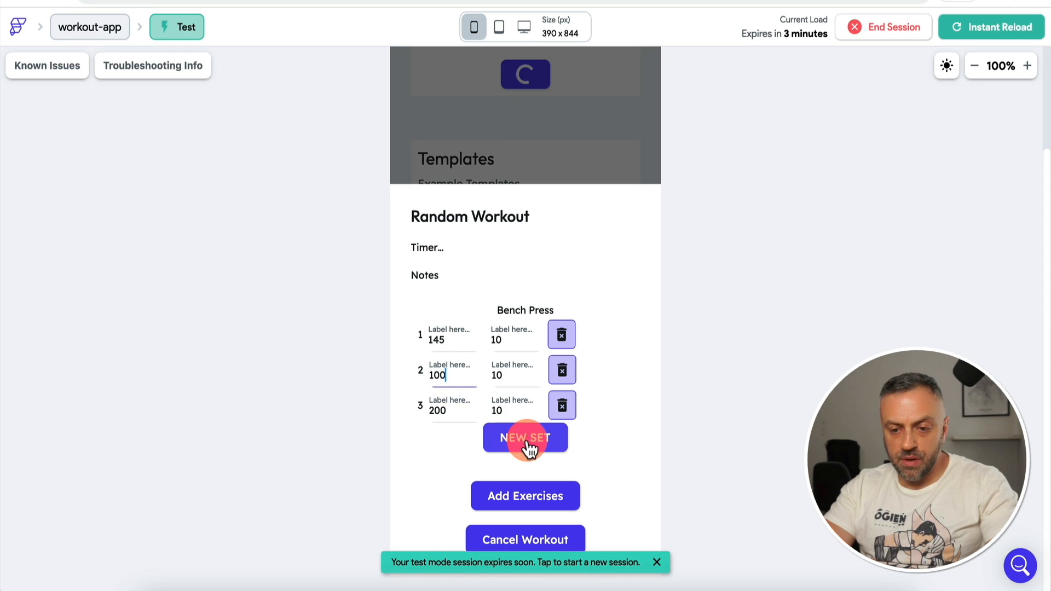
# Step: Set the second set's weight to 250 and the fourth's to 500, then add a fifth set
pyautogui.click(439, 339)
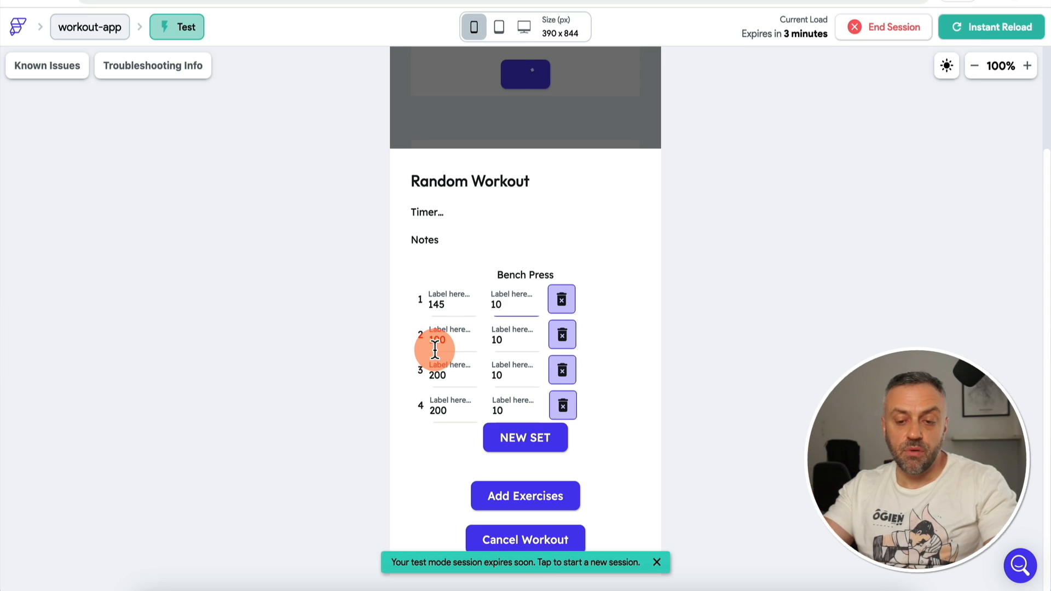
pyautogui.write('25')
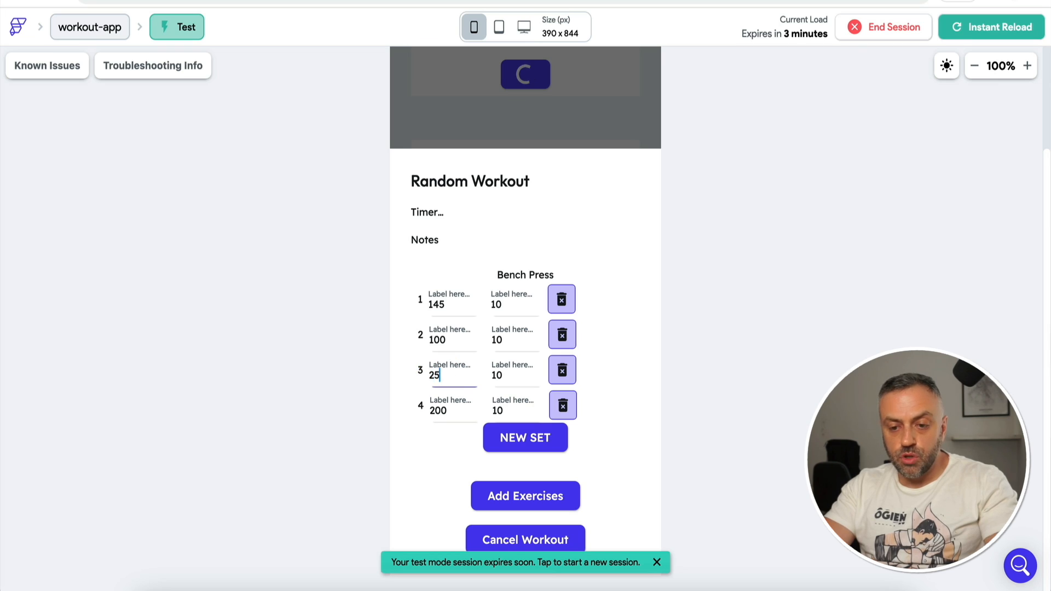
pyautogui.write('0')
pyautogui.click(439, 415)
pyautogui.write('500')
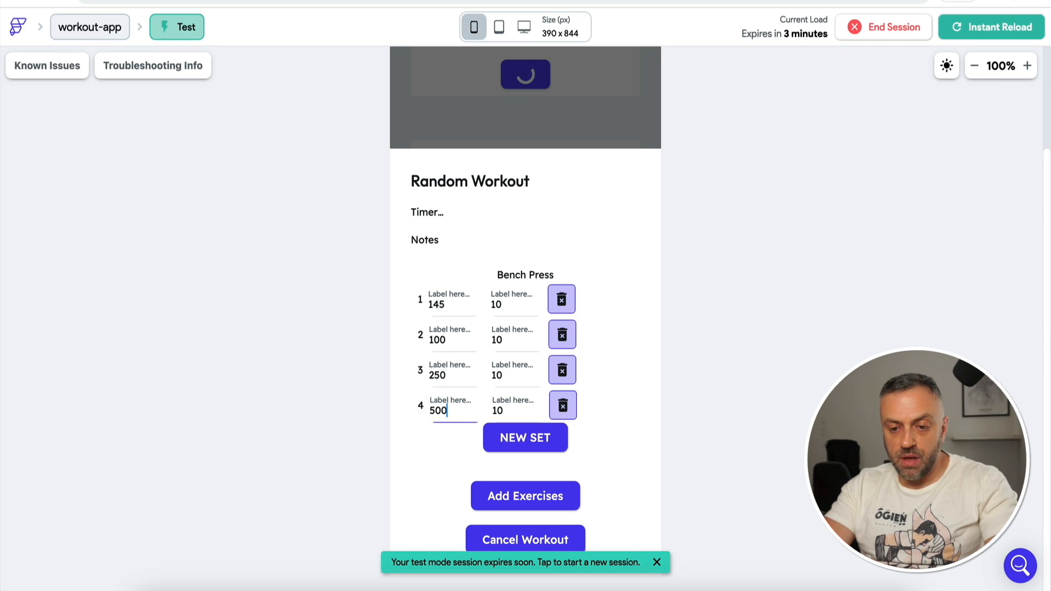
pyautogui.click(497, 436)
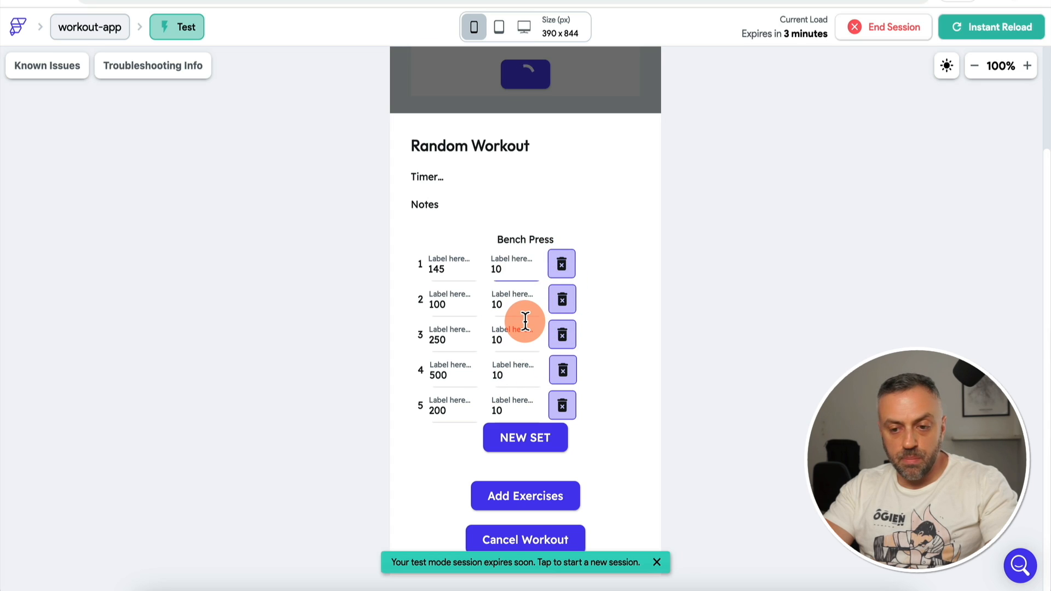
# Step: Dismiss the session-expiry notice, change set 2's reps to end in 5, and add a sixth set
pyautogui.click(657, 562)
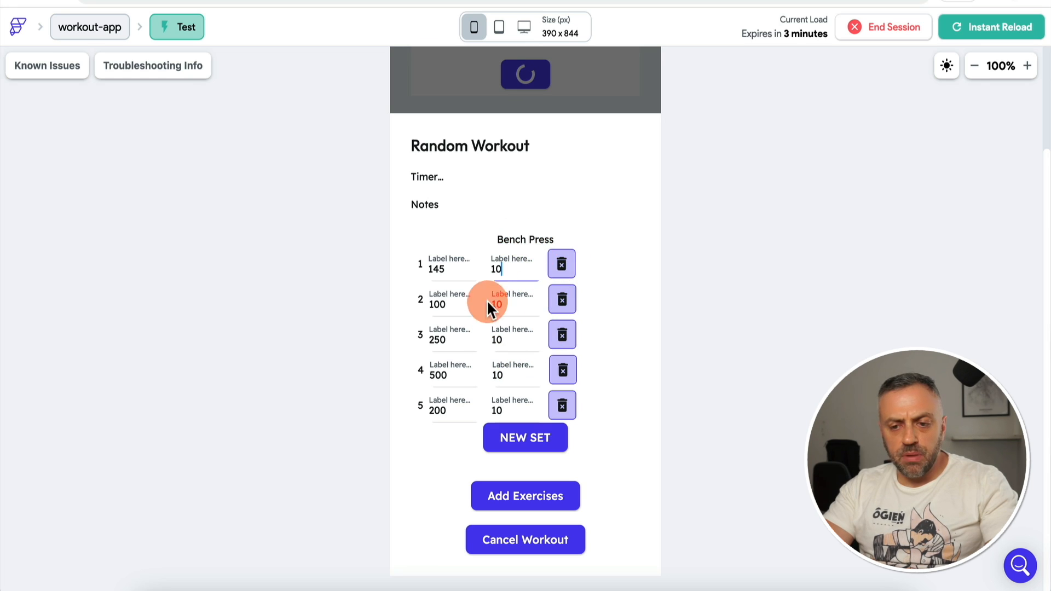
pyautogui.click(509, 302)
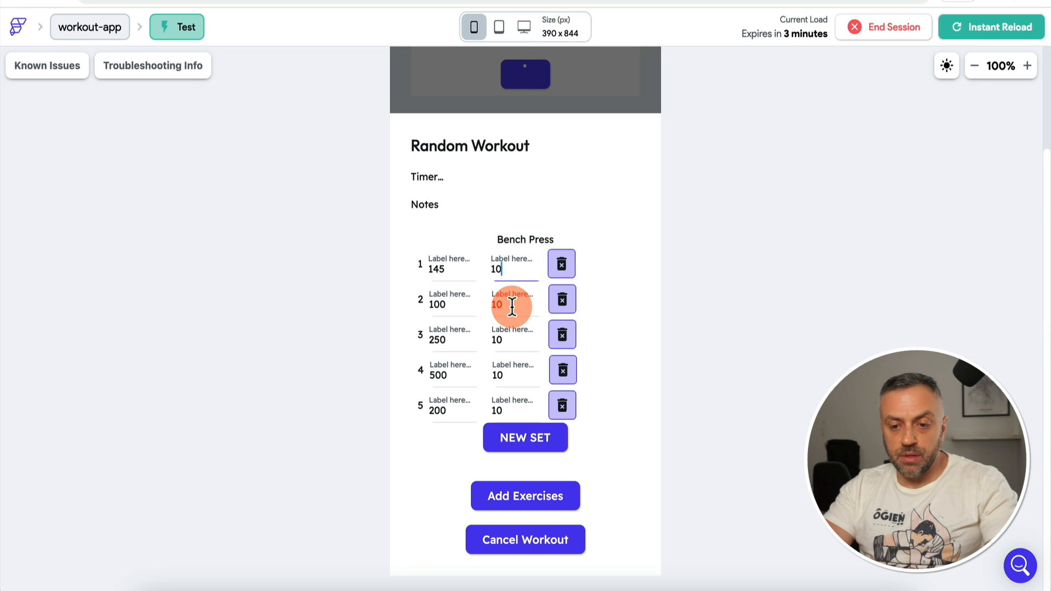
pyautogui.press('BackSpace')
pyautogui.write('5')
pyautogui.click(535, 438)
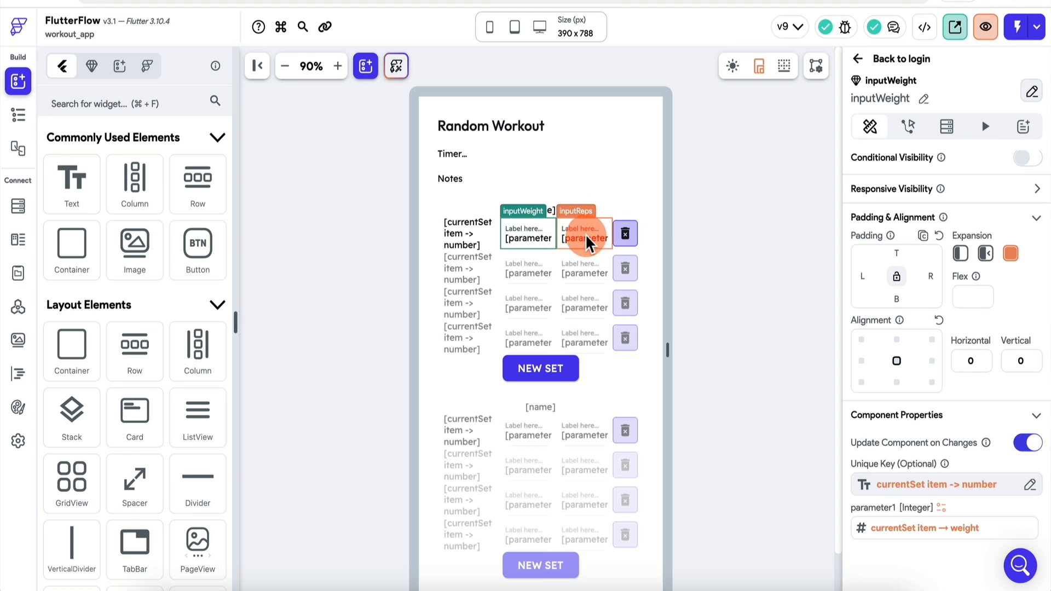
# Step: Rebuild inputWeight's Unique Key as Combine Text with first part '1'
pyautogui.click(585, 240)
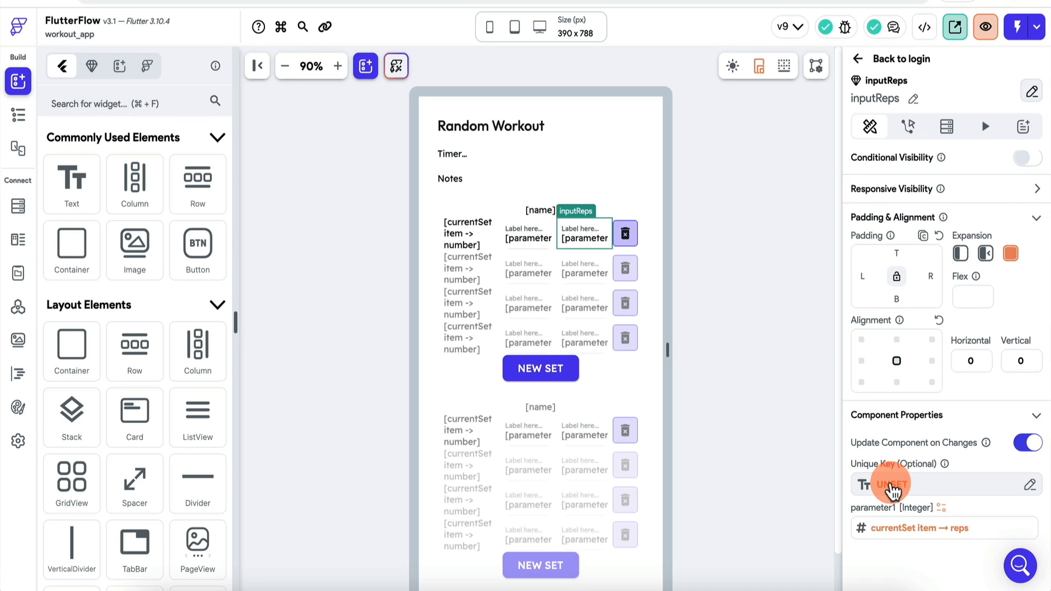
pyautogui.click(551, 237)
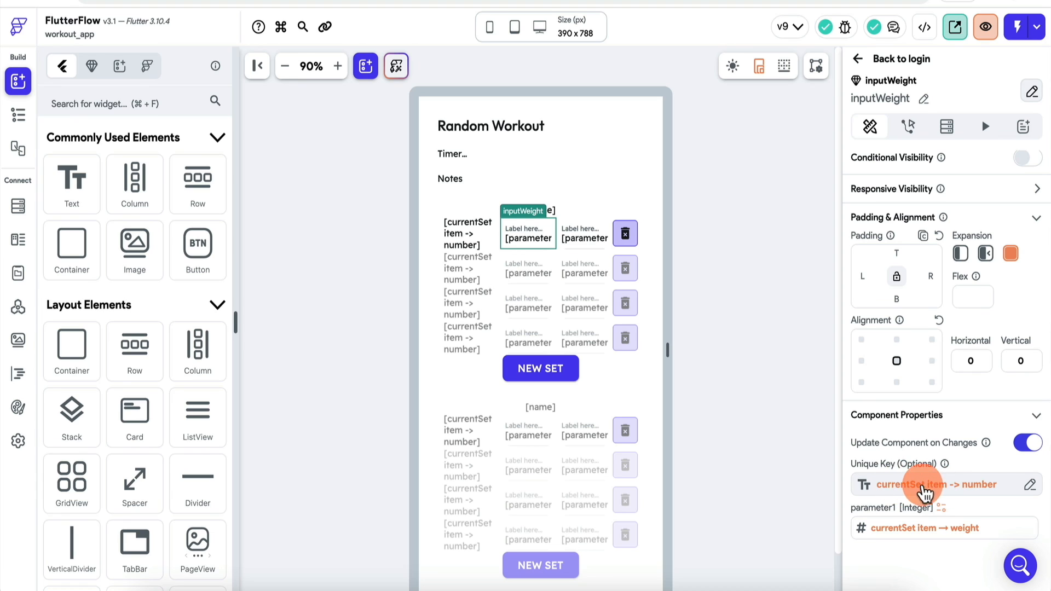
pyautogui.click(925, 489)
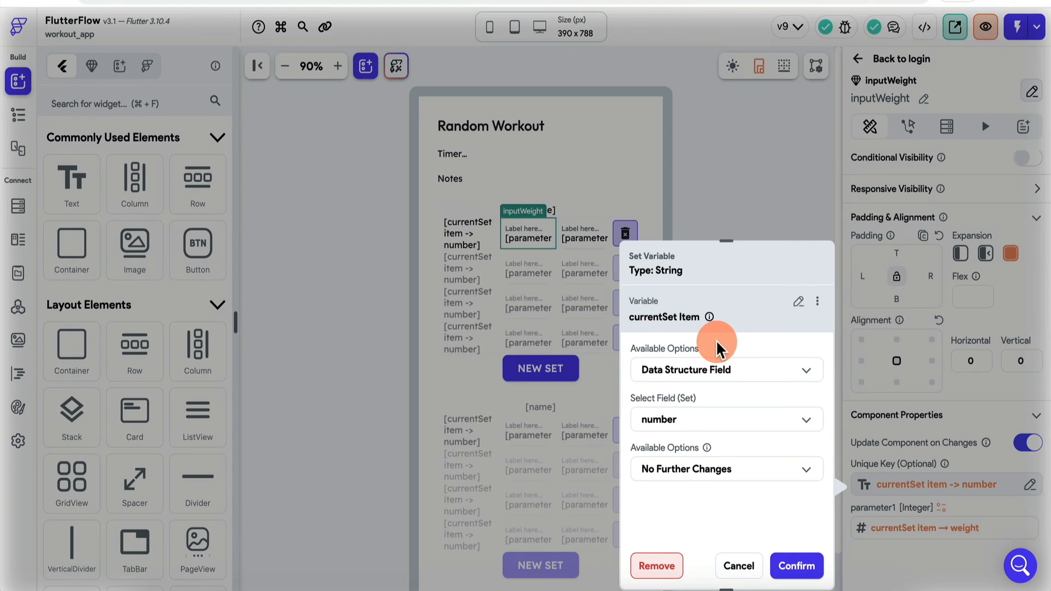
pyautogui.click(798, 304)
pyautogui.write('text')
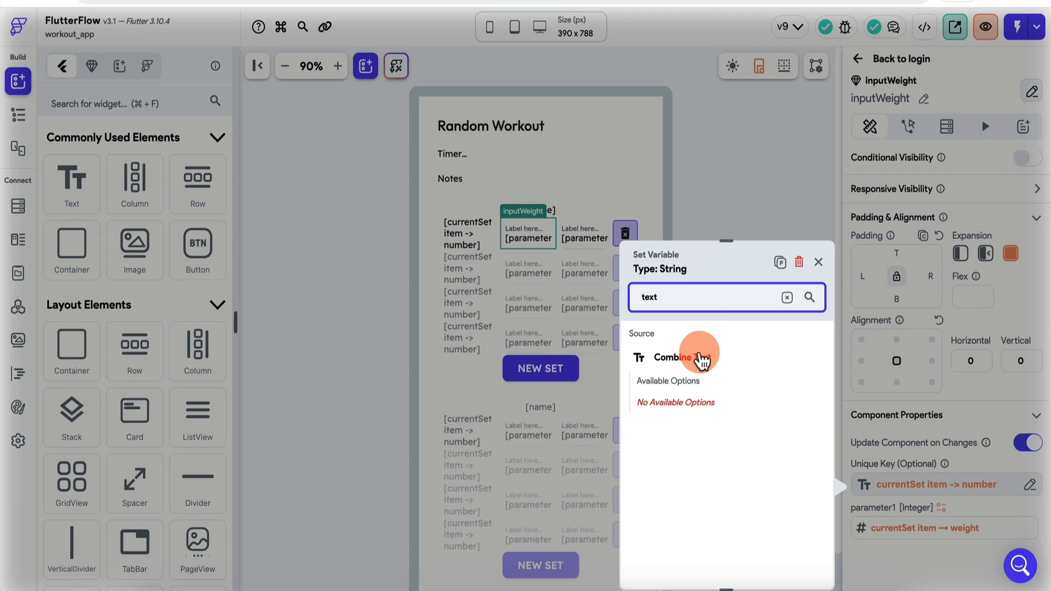
pyautogui.click(700, 358)
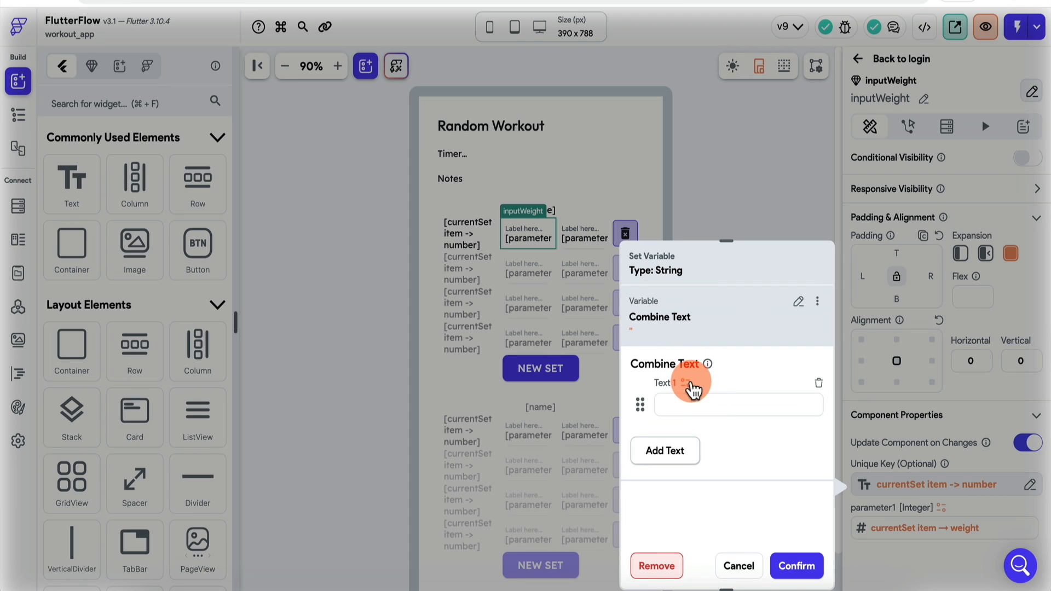
pyautogui.click(682, 404)
pyautogui.write('1')
pyautogui.click(676, 455)
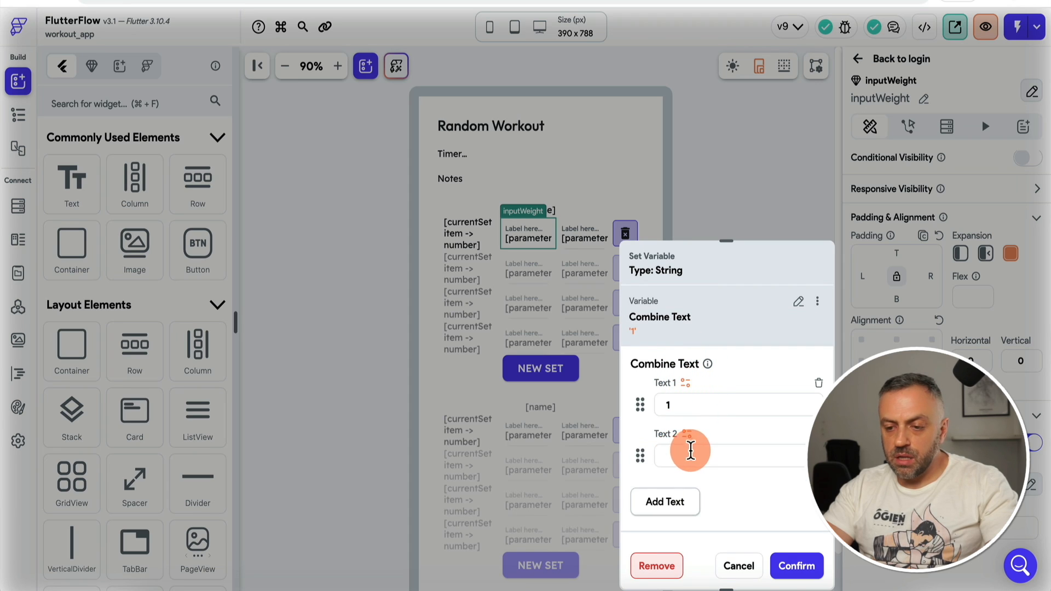
# Step: Add currentSet's number as the second text part, copy the combined value, and confirm
pyautogui.click(688, 435)
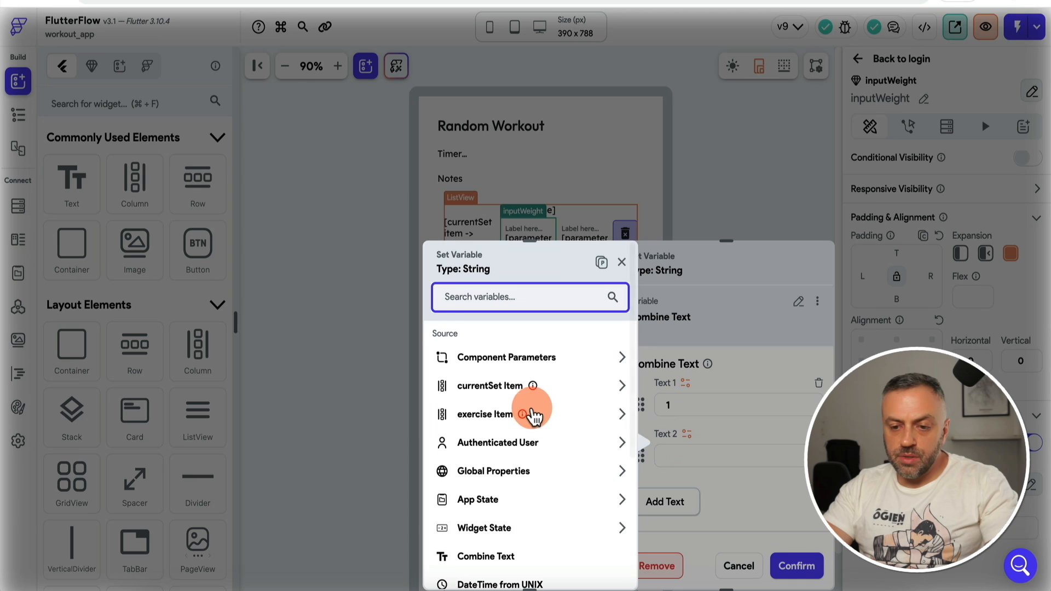
pyautogui.click(539, 383)
pyautogui.click(502, 380)
pyautogui.click(518, 418)
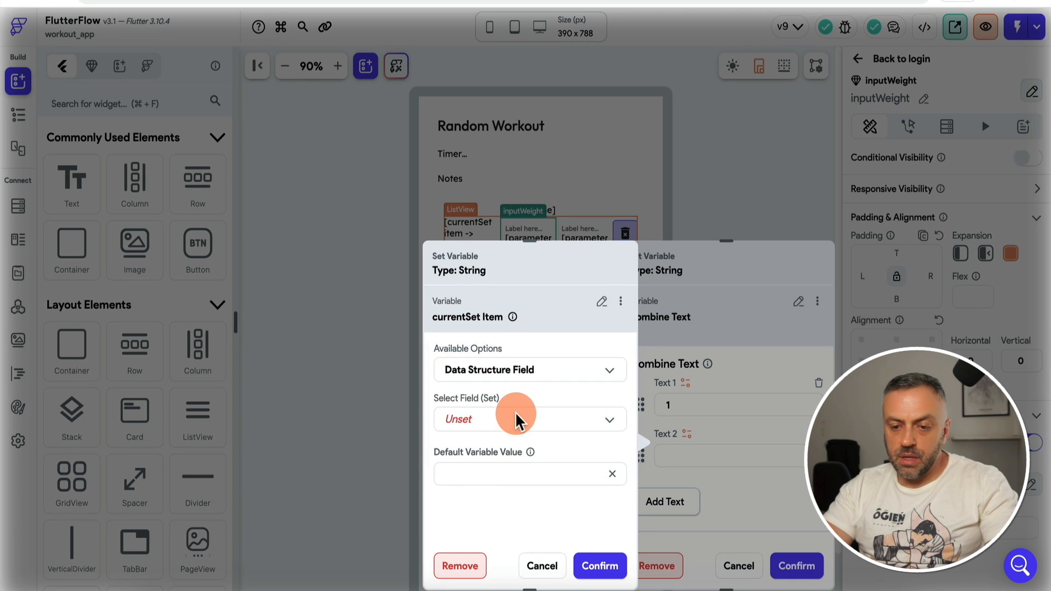
pyautogui.click(532, 429)
pyautogui.click(476, 485)
pyautogui.click(600, 566)
pyautogui.click(691, 405)
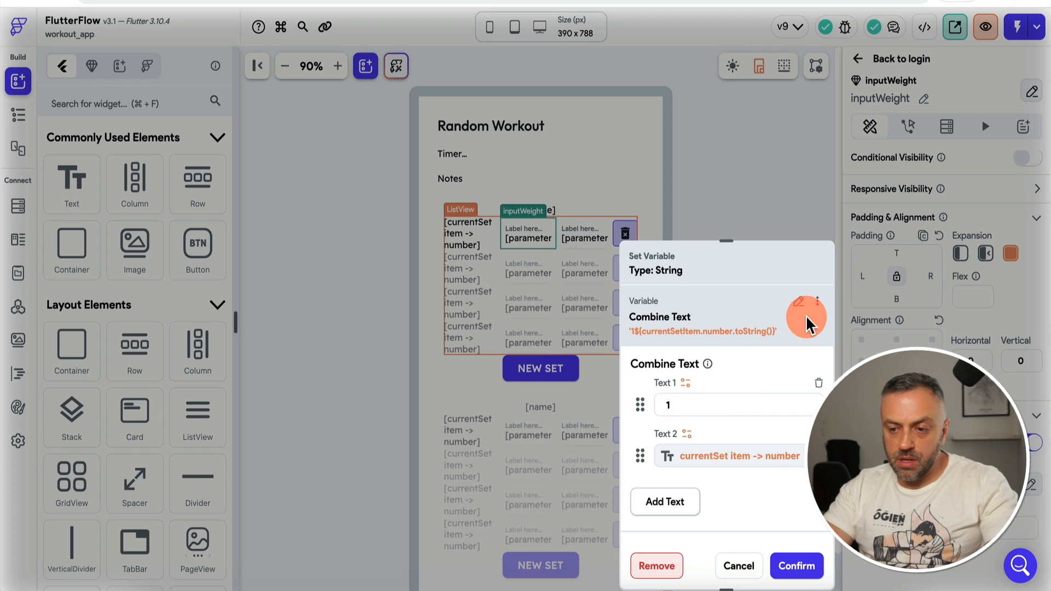
pyautogui.click(817, 301)
pyautogui.click(783, 331)
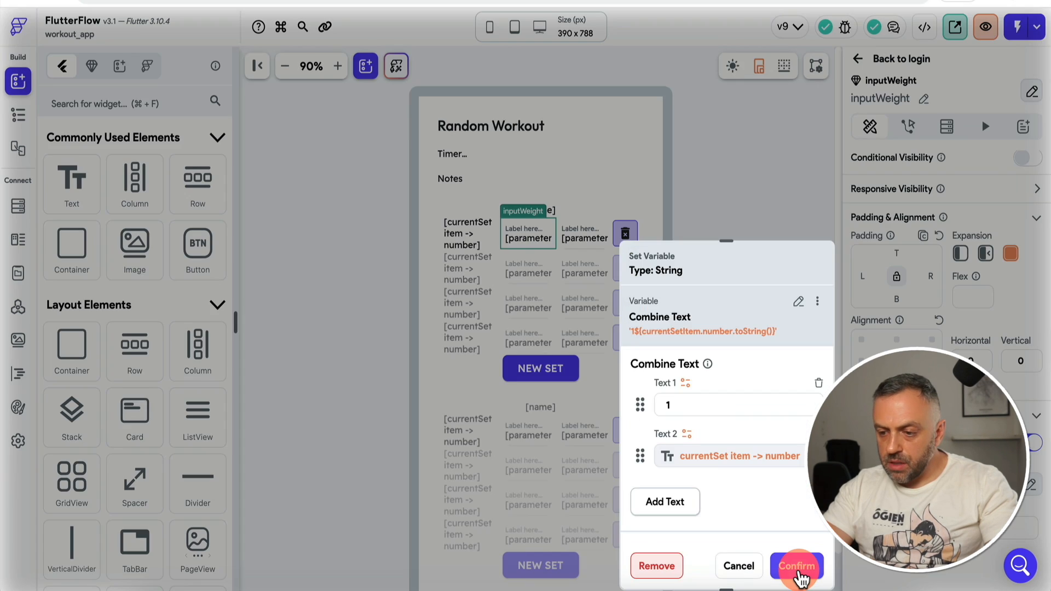
pyautogui.click(797, 566)
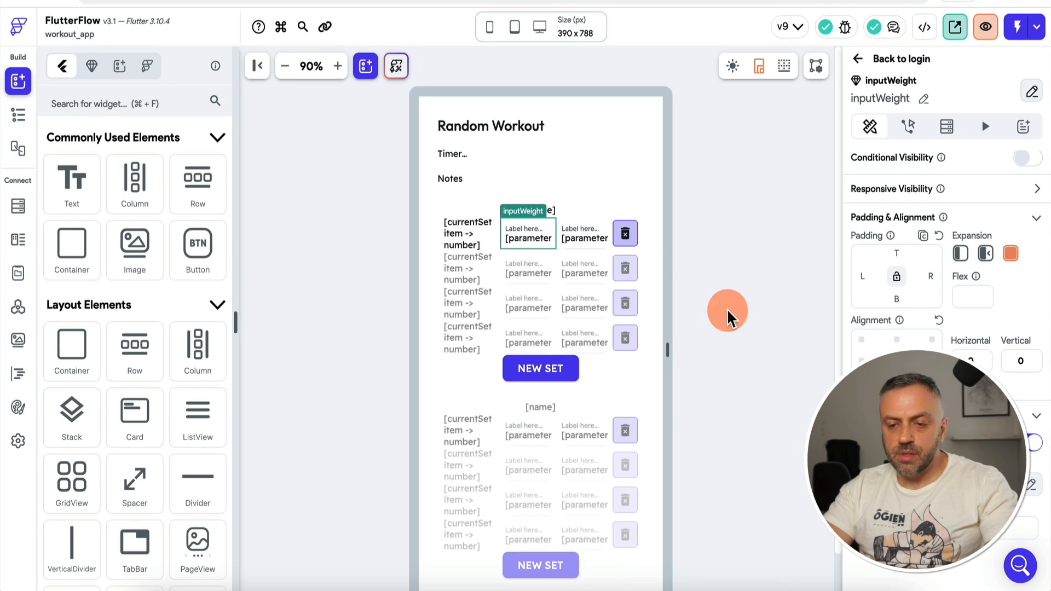
# Step: Paste the combined key into inputReps' Unique Key with its first part changed to '2'
pyautogui.click(594, 235)
pyautogui.click(917, 486)
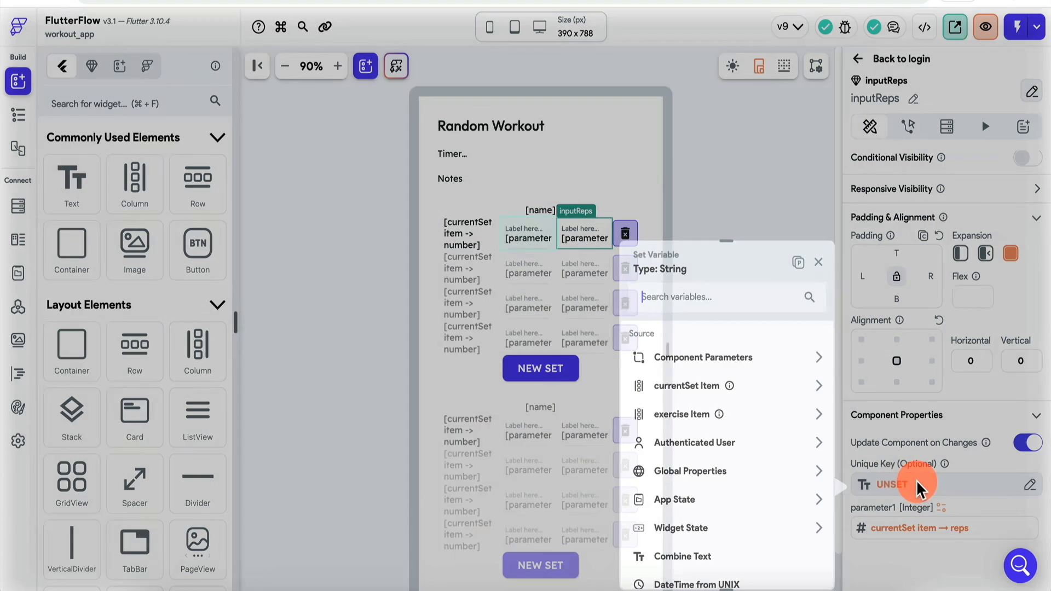
pyautogui.click(798, 262)
pyautogui.click(731, 411)
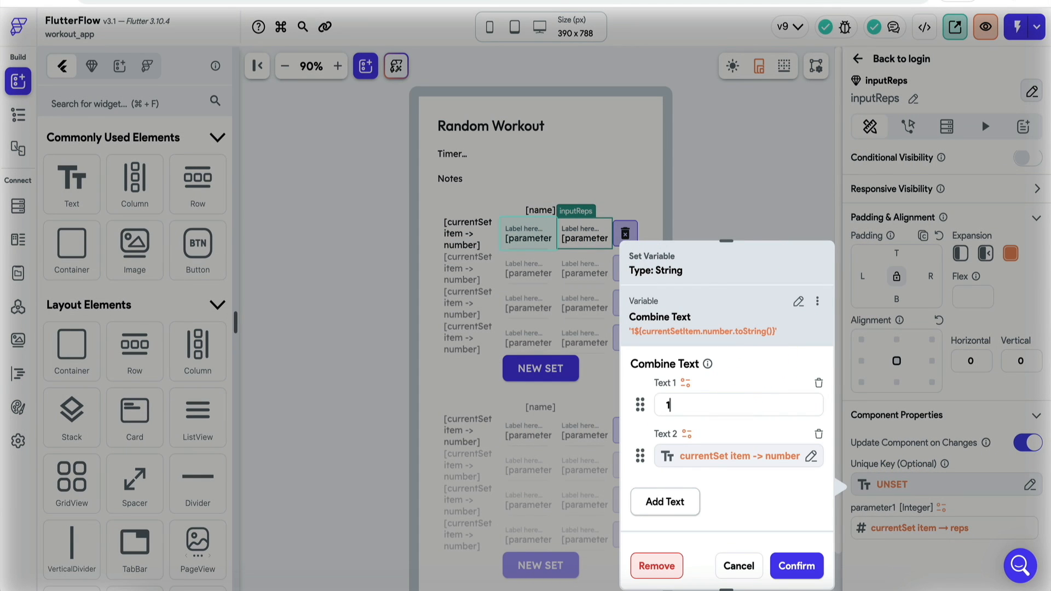
pyautogui.press('BackSpace')
pyautogui.write('2')
pyautogui.click(796, 566)
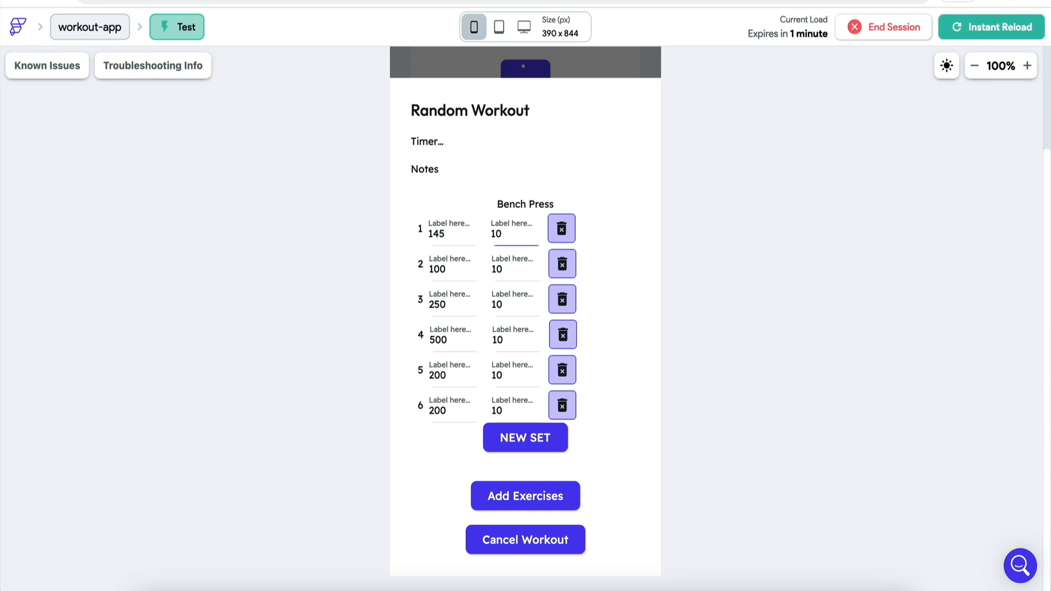
# Step: Reload the test app and start a random workout with Bench Press added
pyautogui.click(990, 32)
pyautogui.click(524, 554)
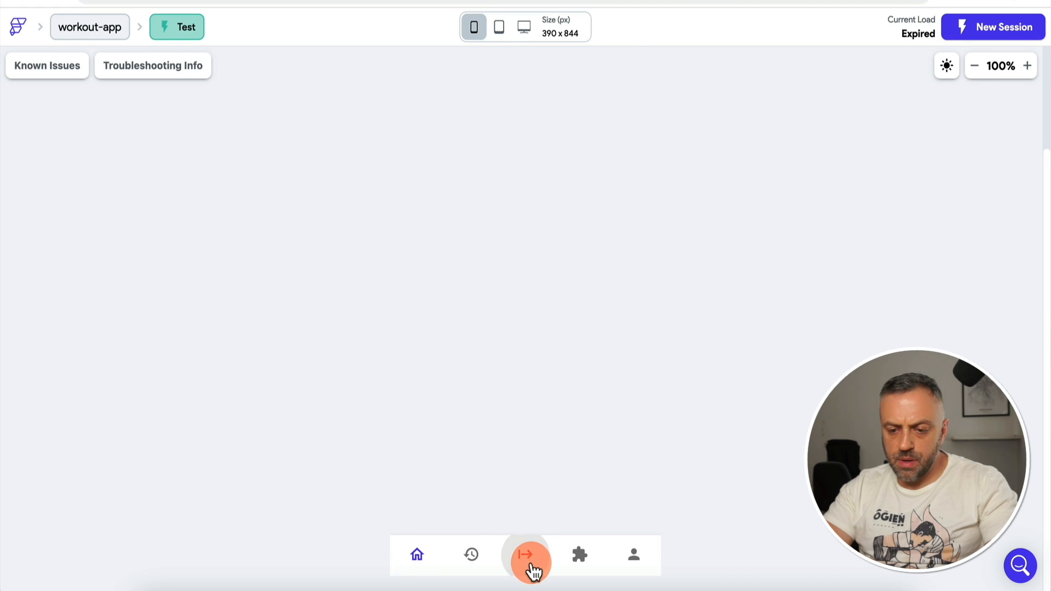
pyautogui.click(525, 200)
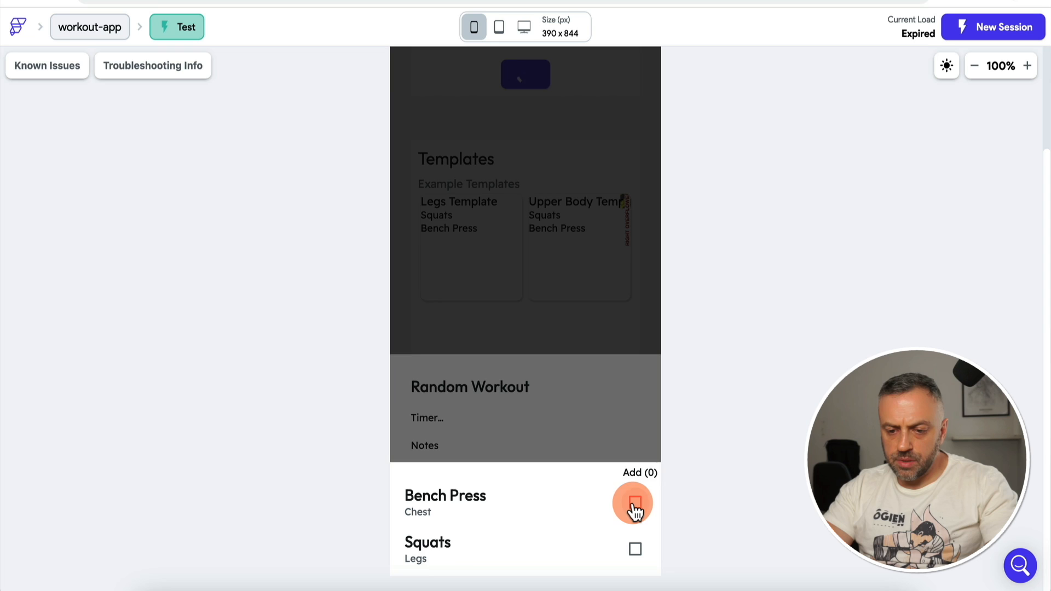
pyautogui.click(635, 503)
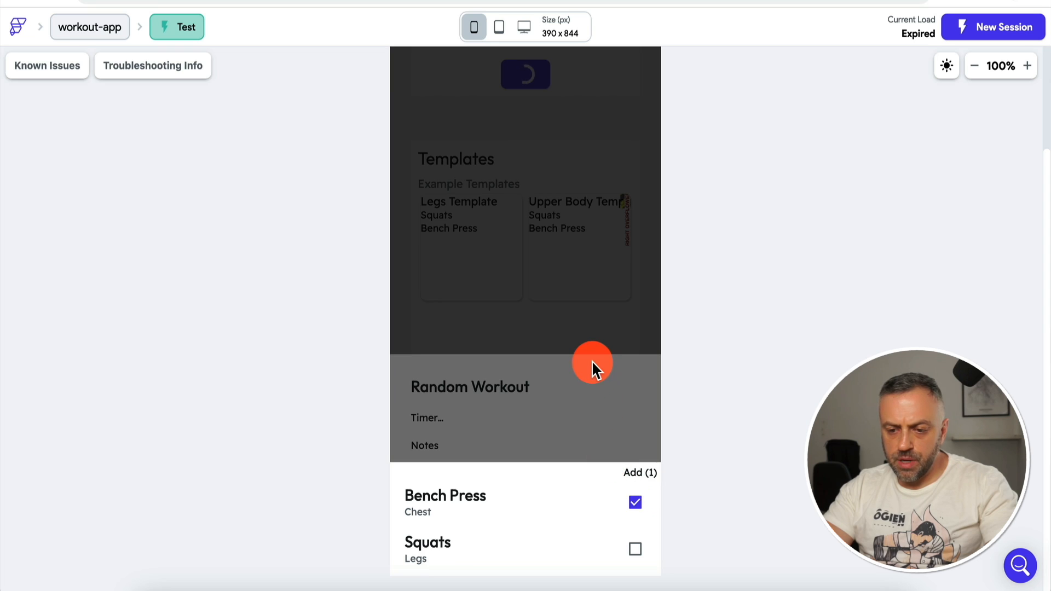
pyautogui.click(592, 364)
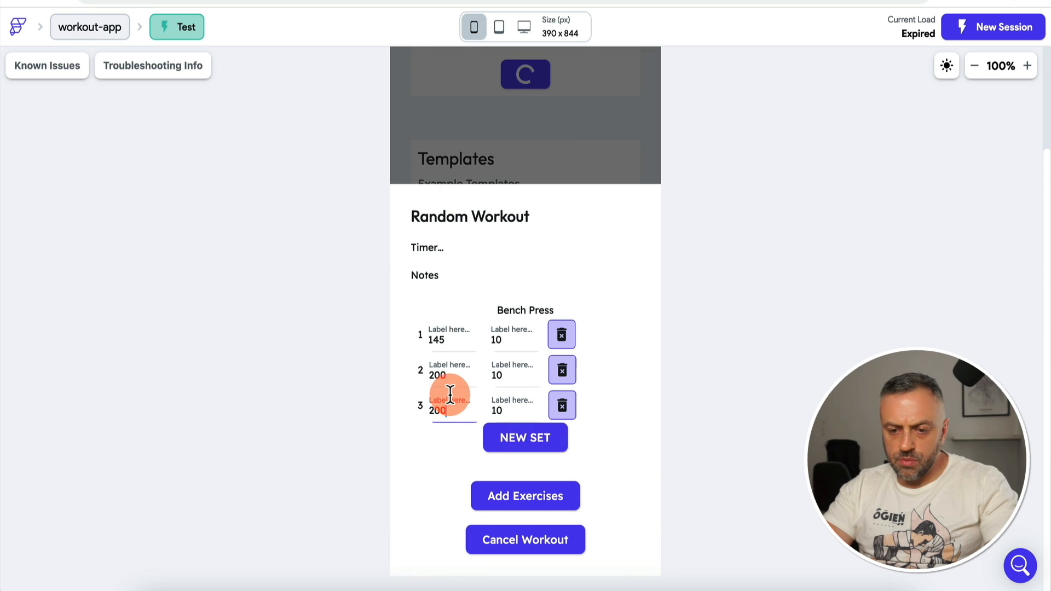
# Step: Change set 2's weight and reps to end in 5, adding fourth and fifth set rows
pyautogui.click(452, 376)
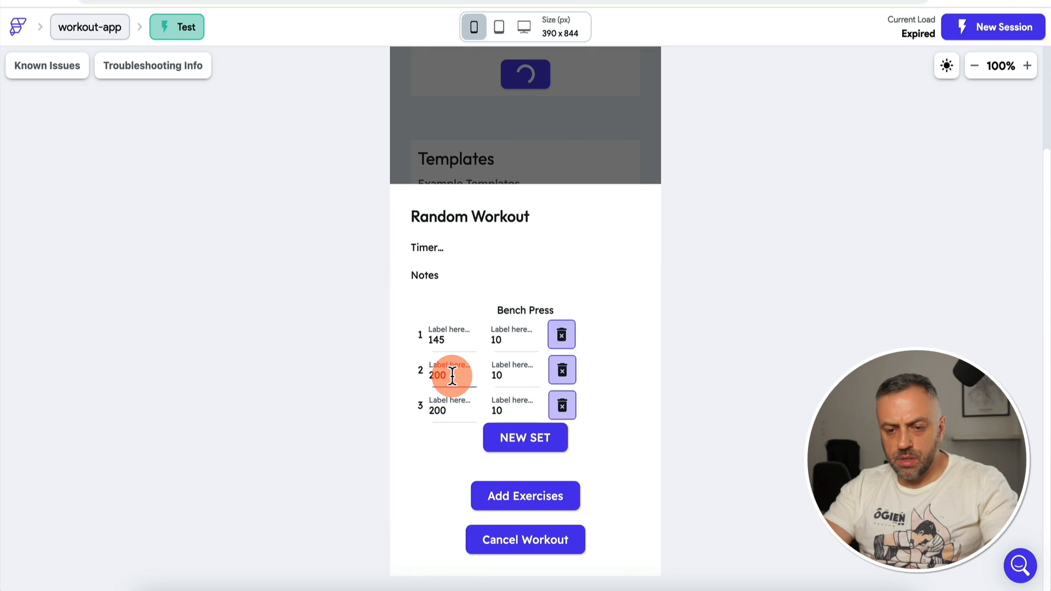
pyautogui.press('BackSpace')
pyautogui.write('5')
pyautogui.click(519, 441)
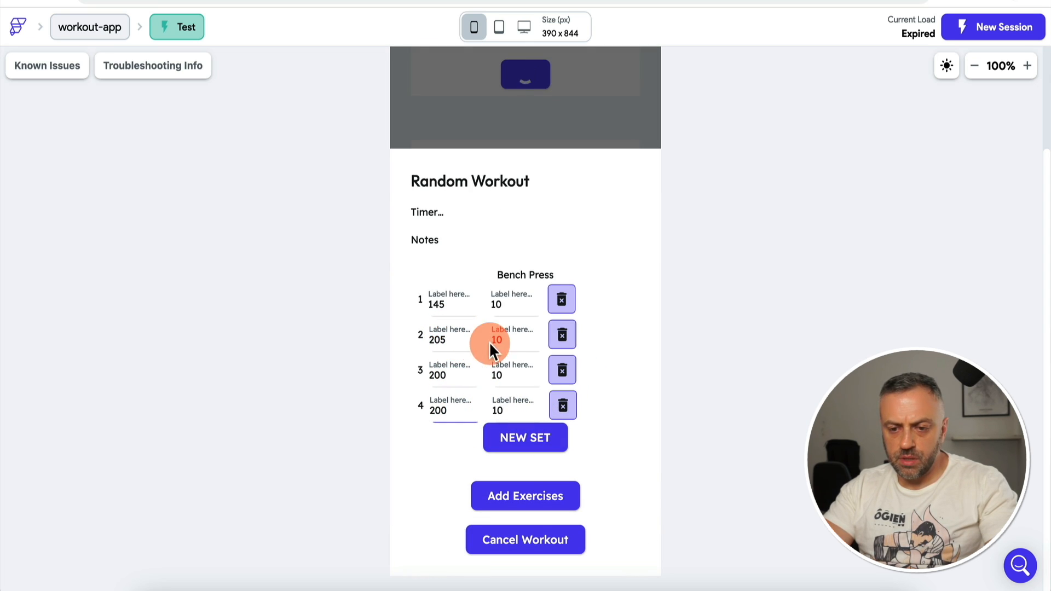
pyautogui.click(518, 340)
pyautogui.press('BackSpace')
pyautogui.write('5')
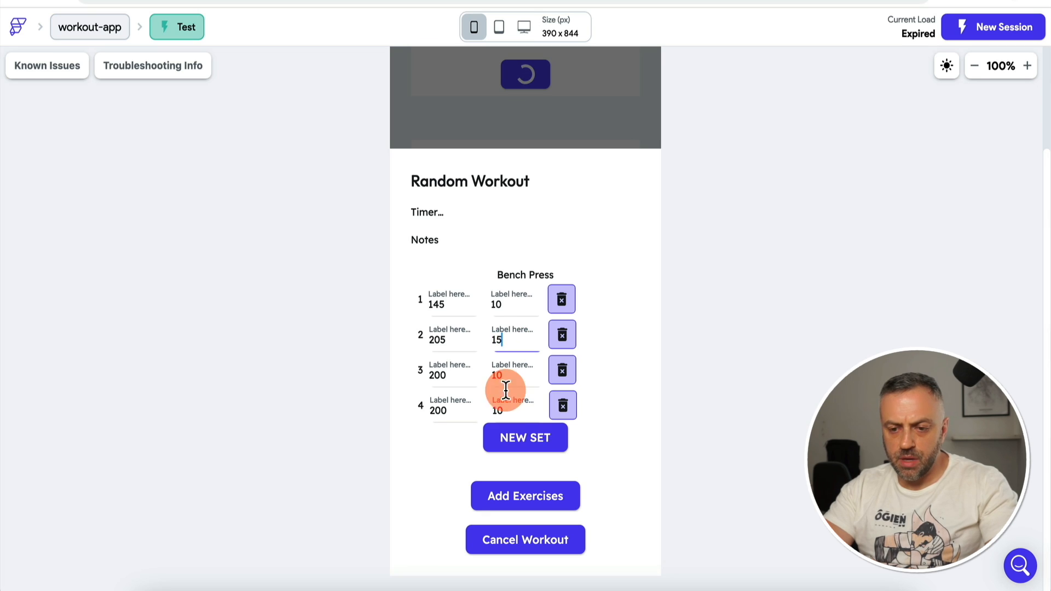
pyautogui.click(521, 438)
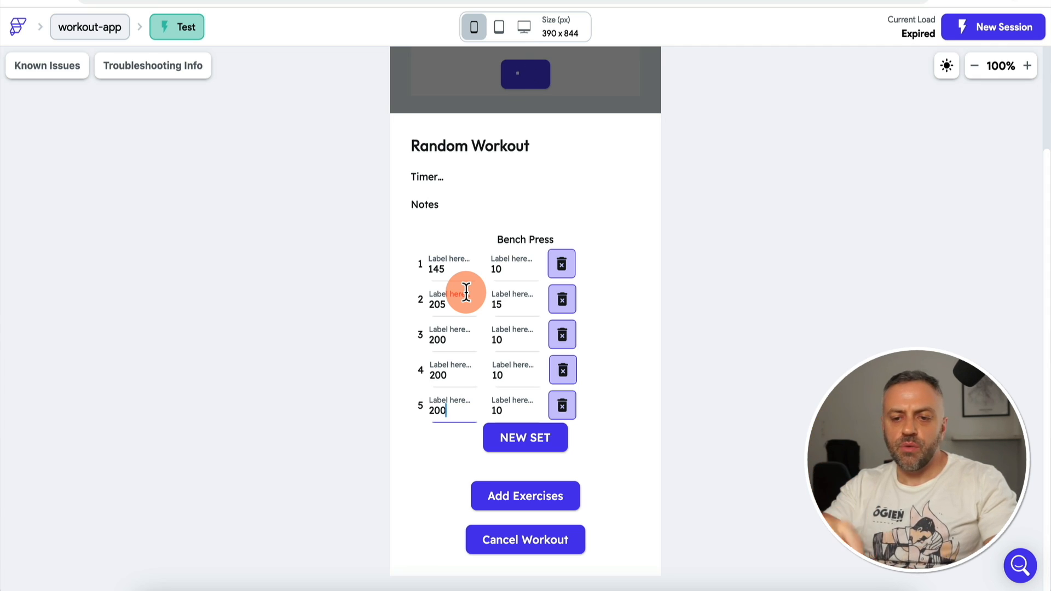
# Step: Edit set 3's weight to end in 50 and reps in 20, then add a sixth set
pyautogui.press('BackSpace')
pyautogui.press('BackSpace')
pyautogui.write('50')
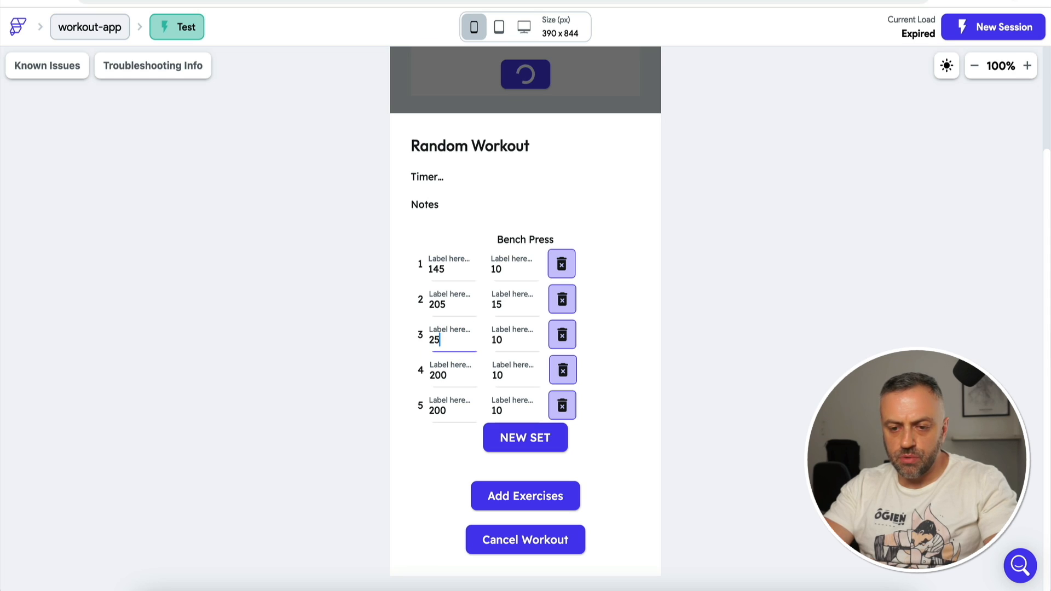
pyautogui.click(513, 339)
pyautogui.press('BackSpace')
pyautogui.press('BackSpace')
pyautogui.write('20')
pyautogui.click(528, 441)
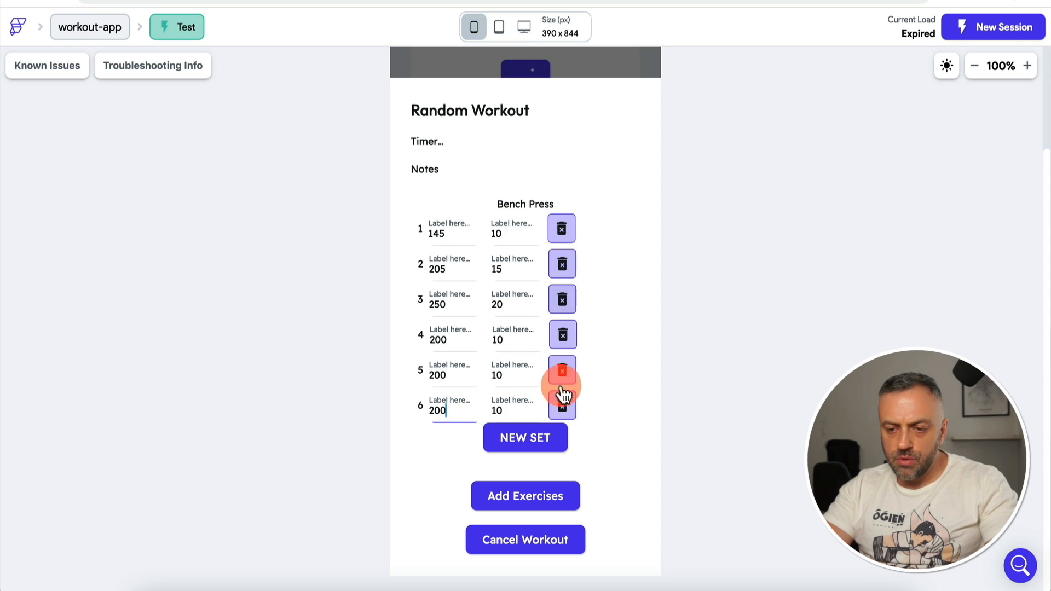
# Step: Try deleting set rows, add a seventh, then select the set row's delete button in the editor
pyautogui.click(569, 236)
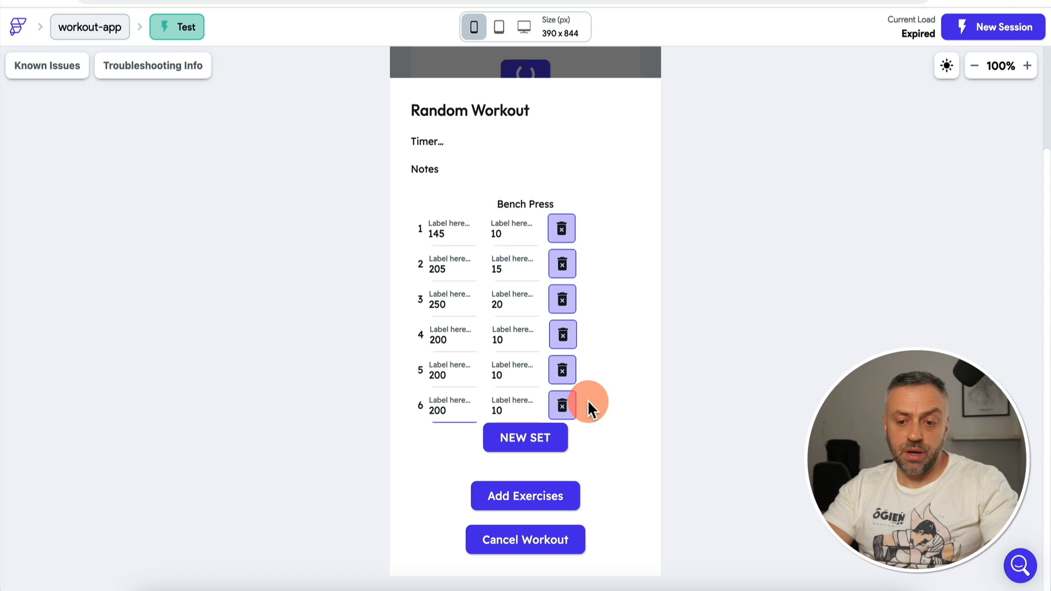
pyautogui.click(565, 233)
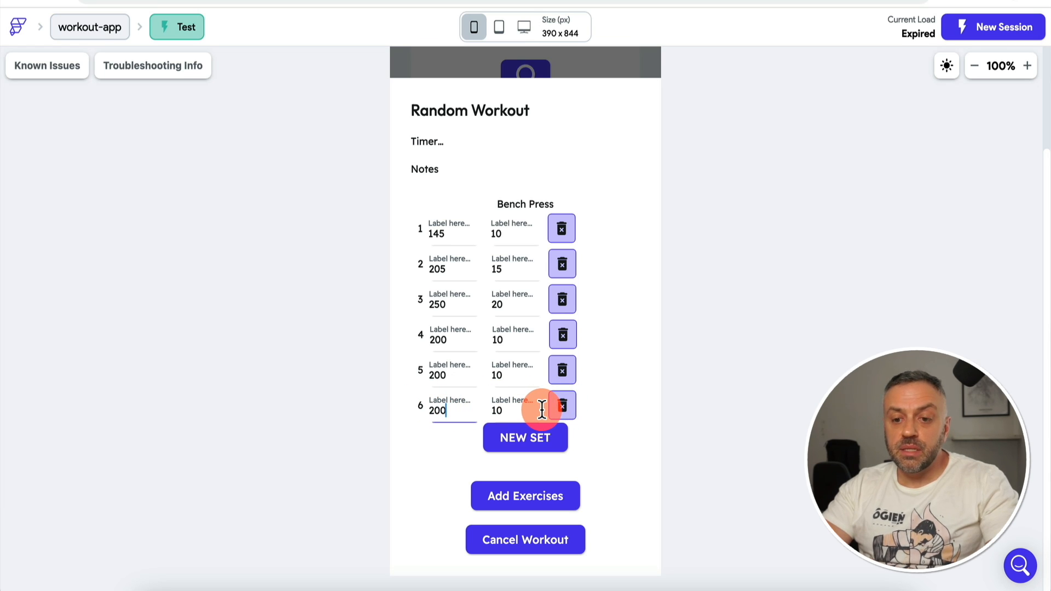
pyautogui.click(539, 442)
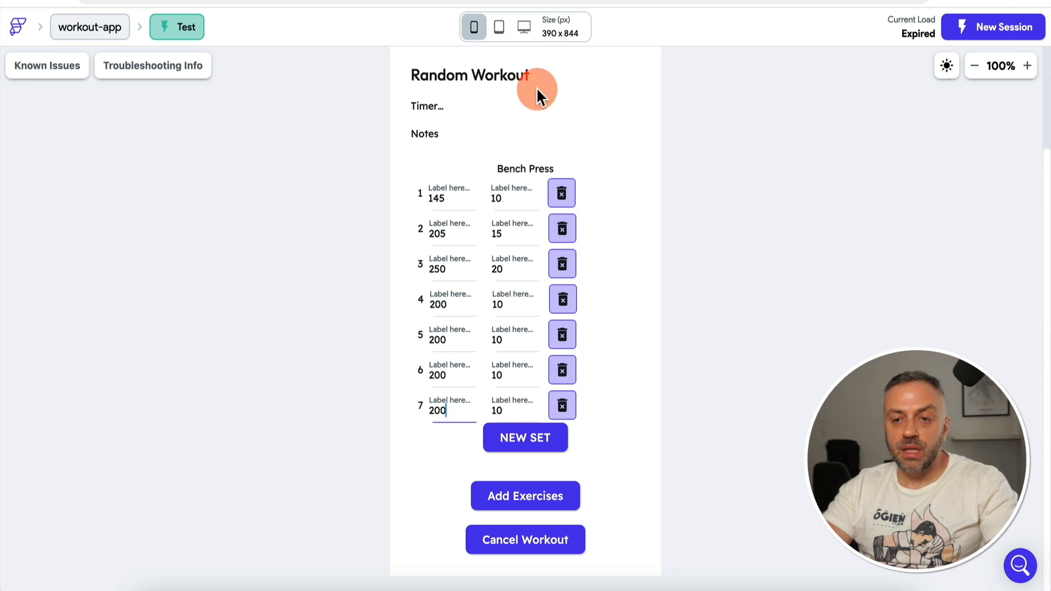
pyautogui.click(553, 1)
pyautogui.click(626, 236)
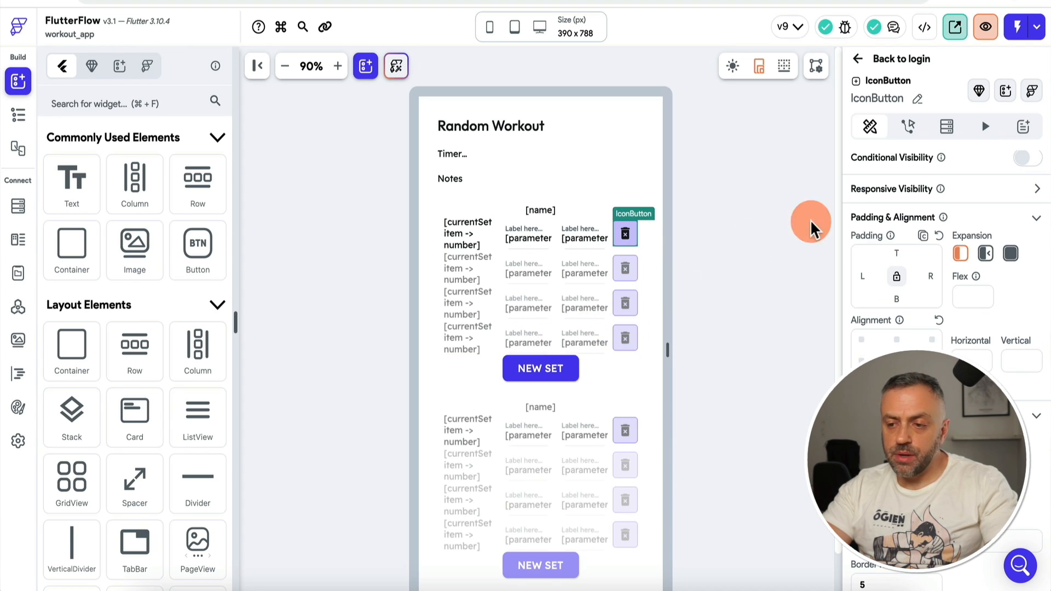
# Step: Give the delete button a visibility condition whose first value is the set's Index in List
pyautogui.click(1029, 159)
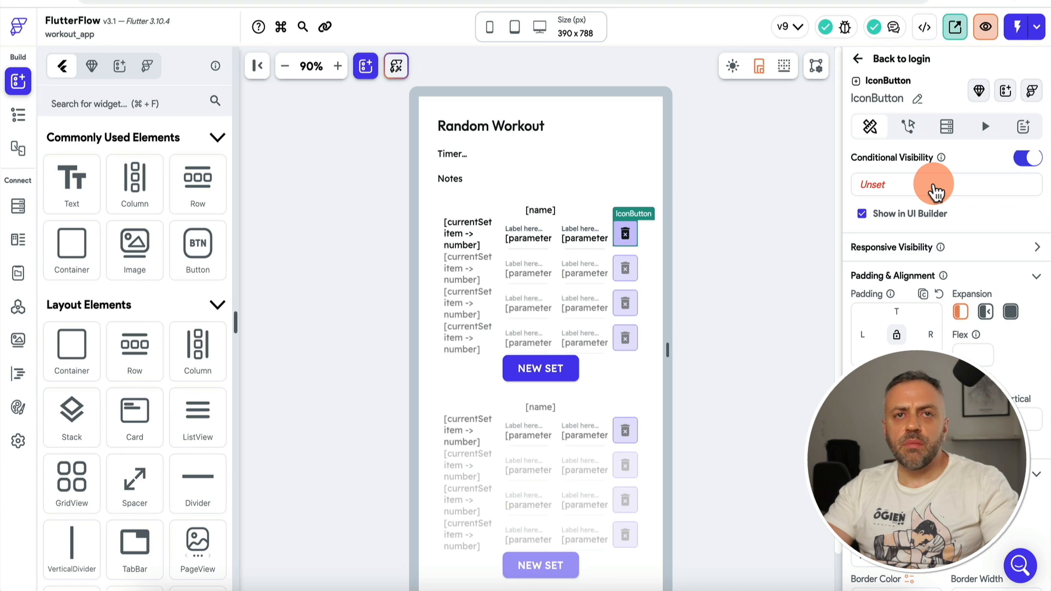
pyautogui.click(919, 186)
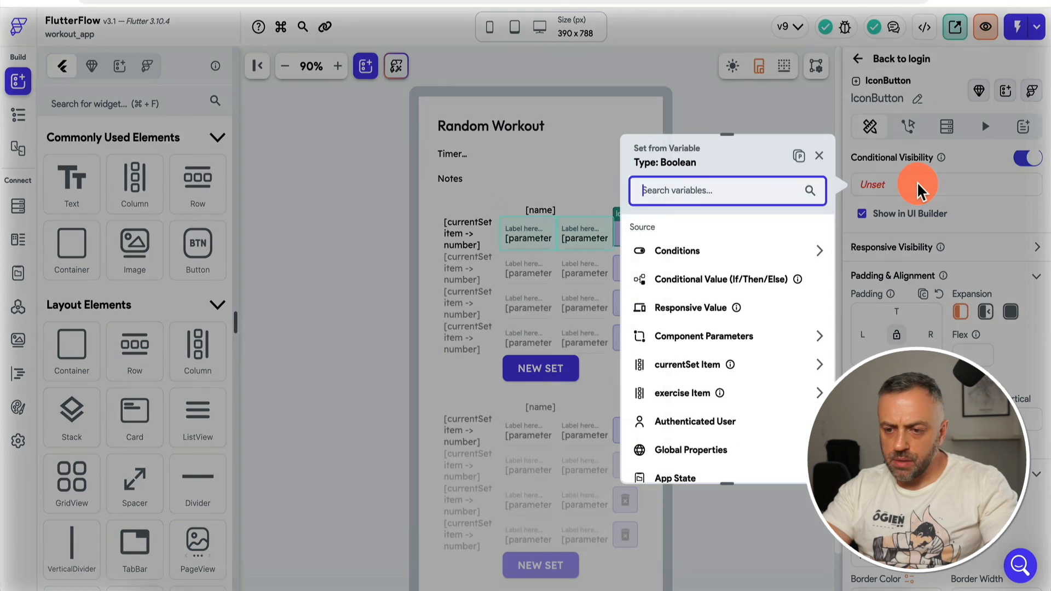
pyautogui.click(710, 260)
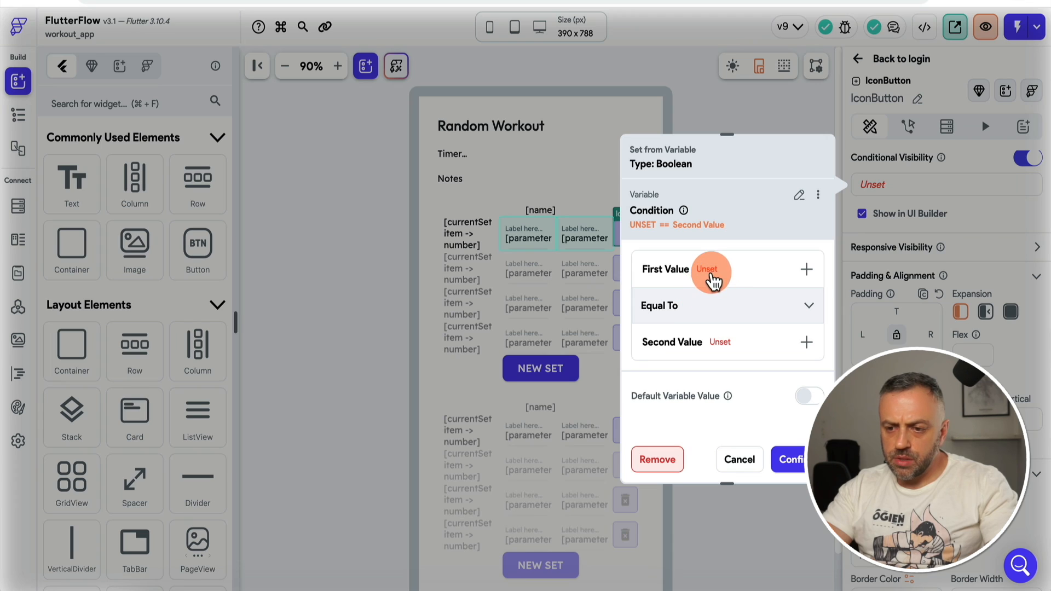
pyautogui.click(710, 276)
pyautogui.click(698, 304)
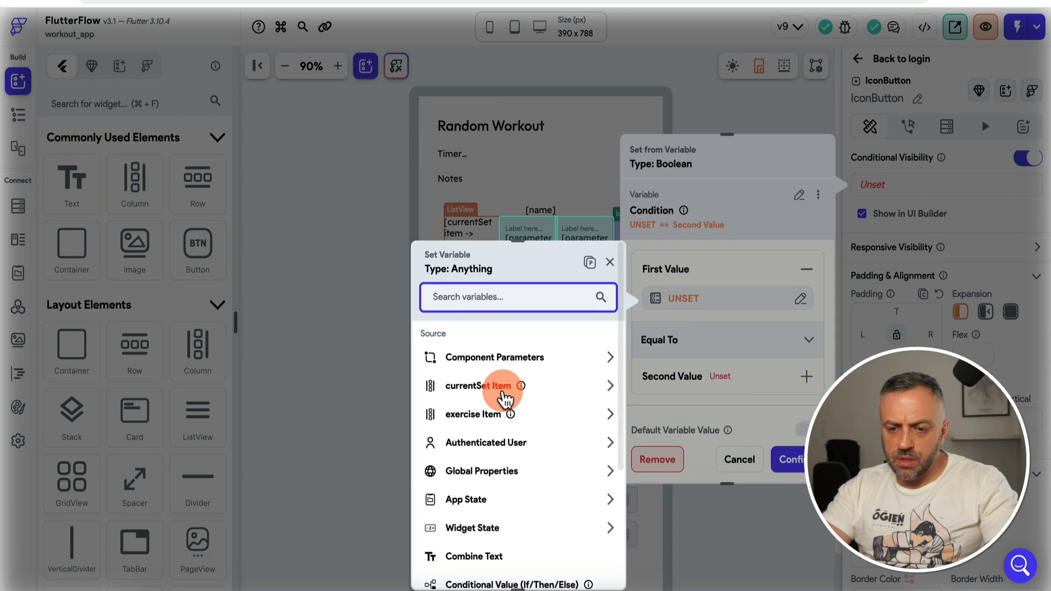
pyautogui.click(484, 388)
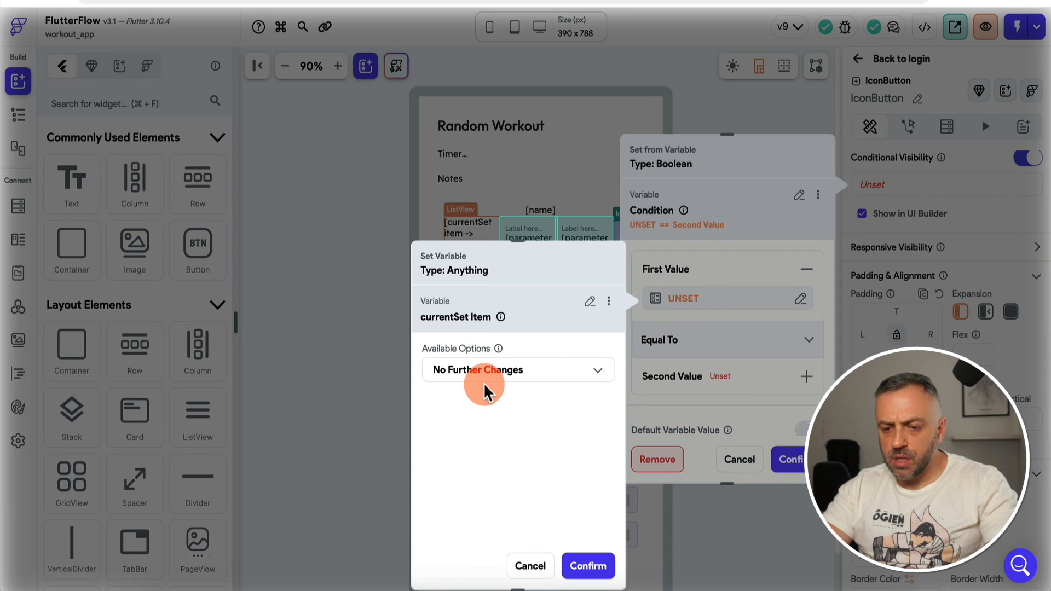
pyautogui.click(509, 375)
pyautogui.click(531, 268)
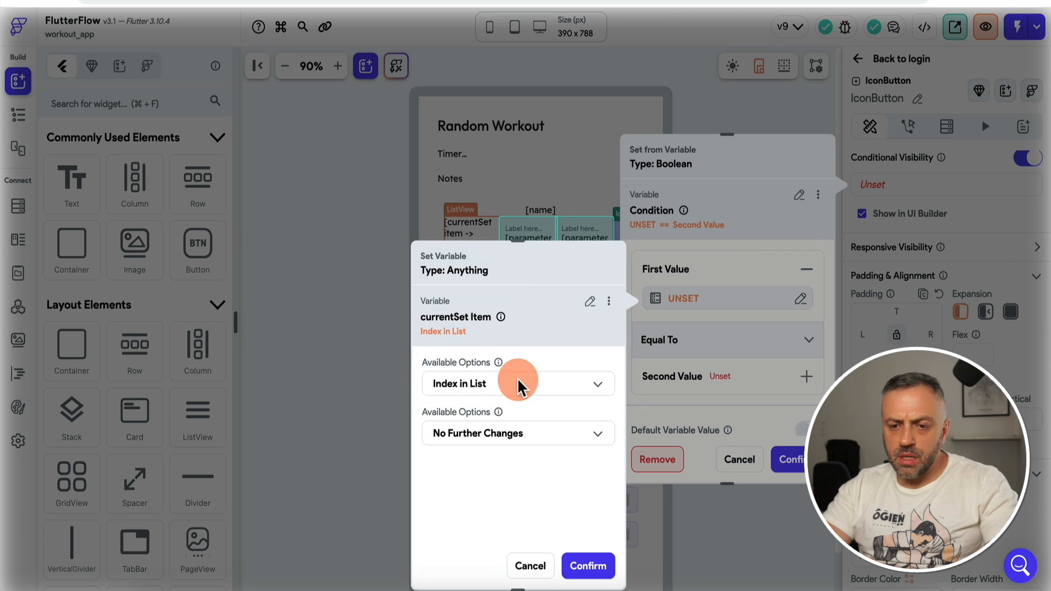
pyautogui.click(583, 565)
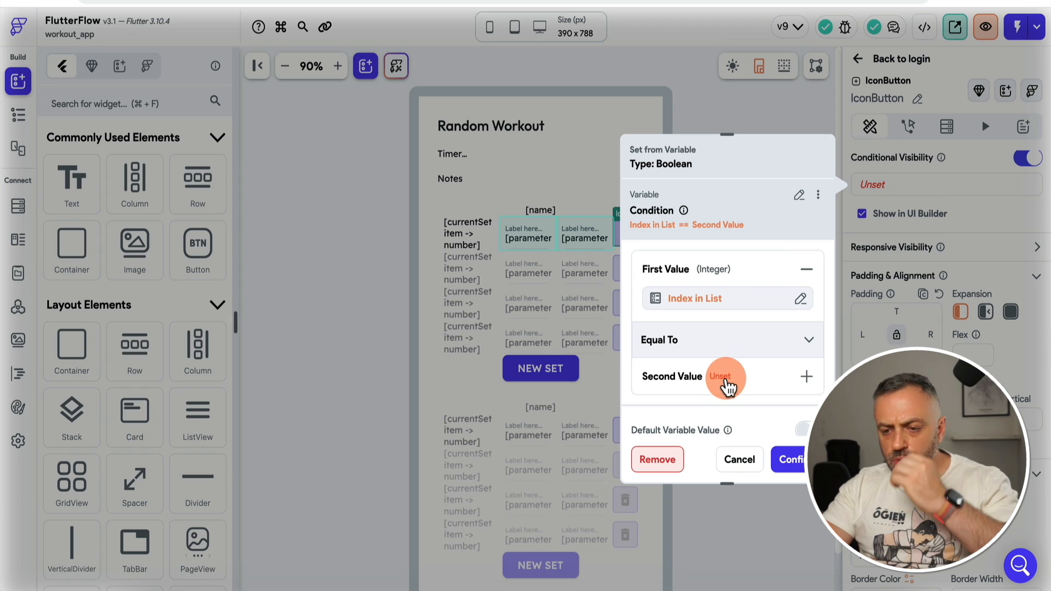
# Step: Make the condition's second value a Code Expression with an Integer argument var1
pyautogui.click(733, 381)
pyautogui.click(709, 424)
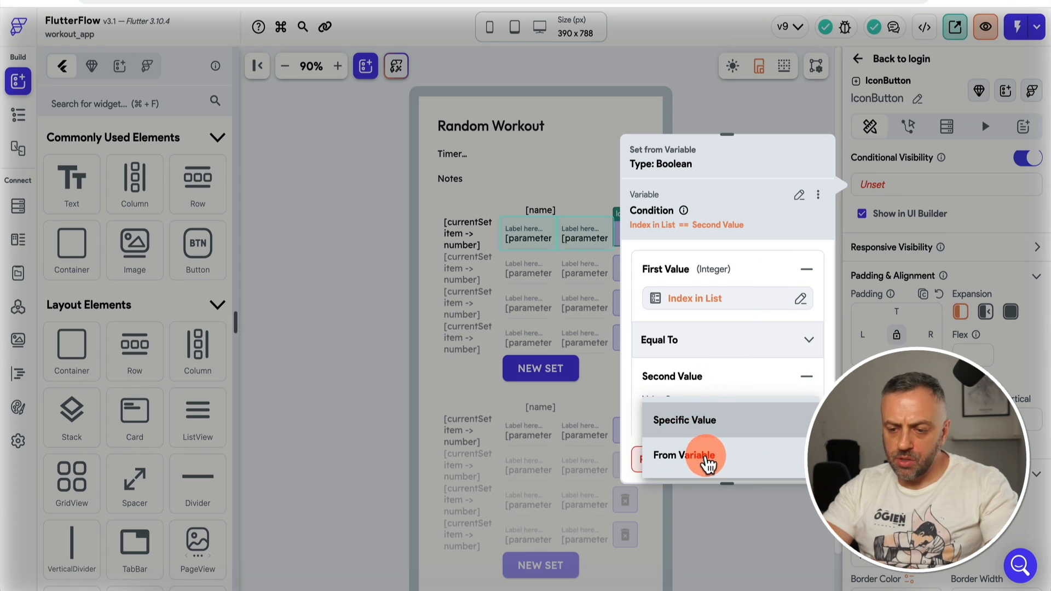
pyautogui.click(704, 457)
pyautogui.scroll(-2, 706, 383)
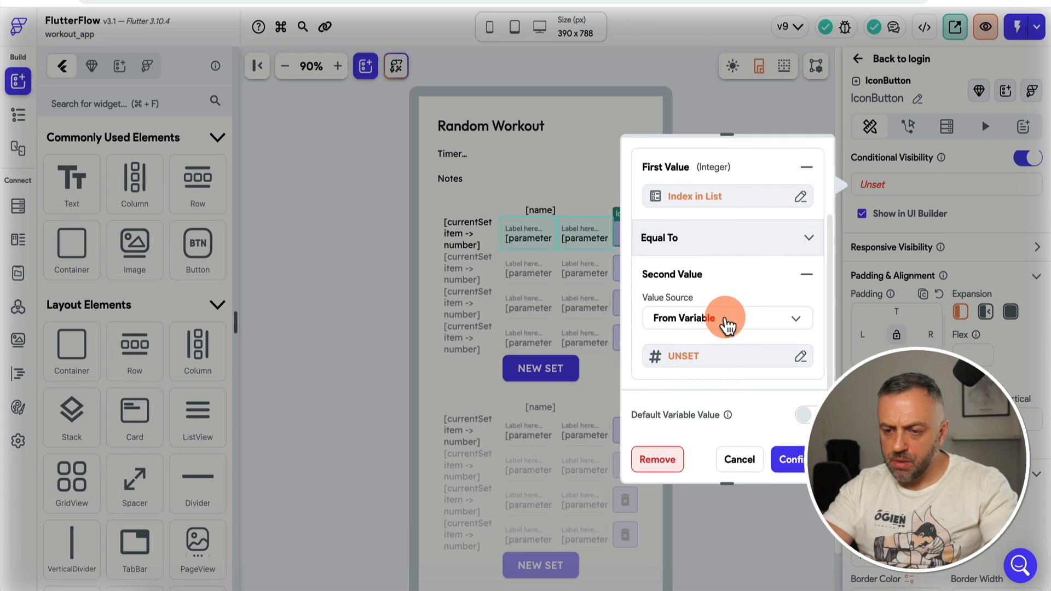
pyautogui.click(711, 355)
pyautogui.scroll(-5, 493, 427)
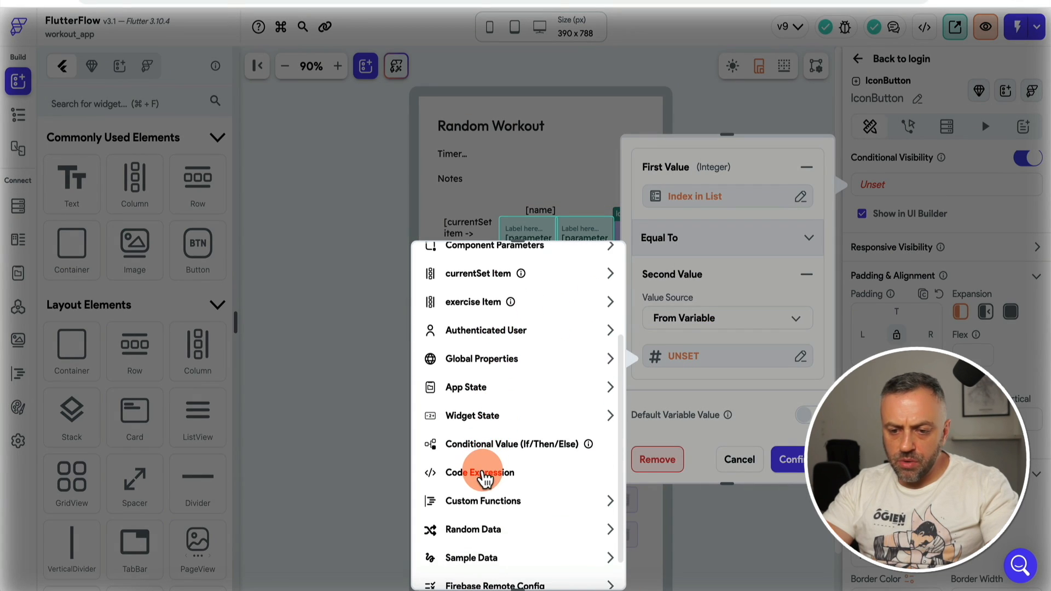
pyautogui.click(486, 472)
pyautogui.click(495, 360)
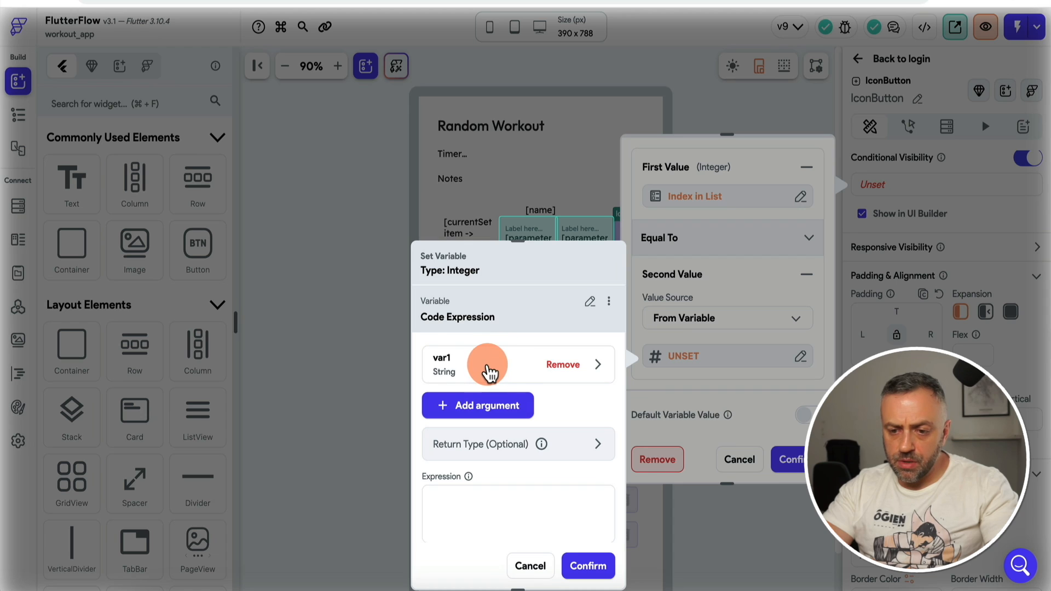
pyautogui.click(485, 371)
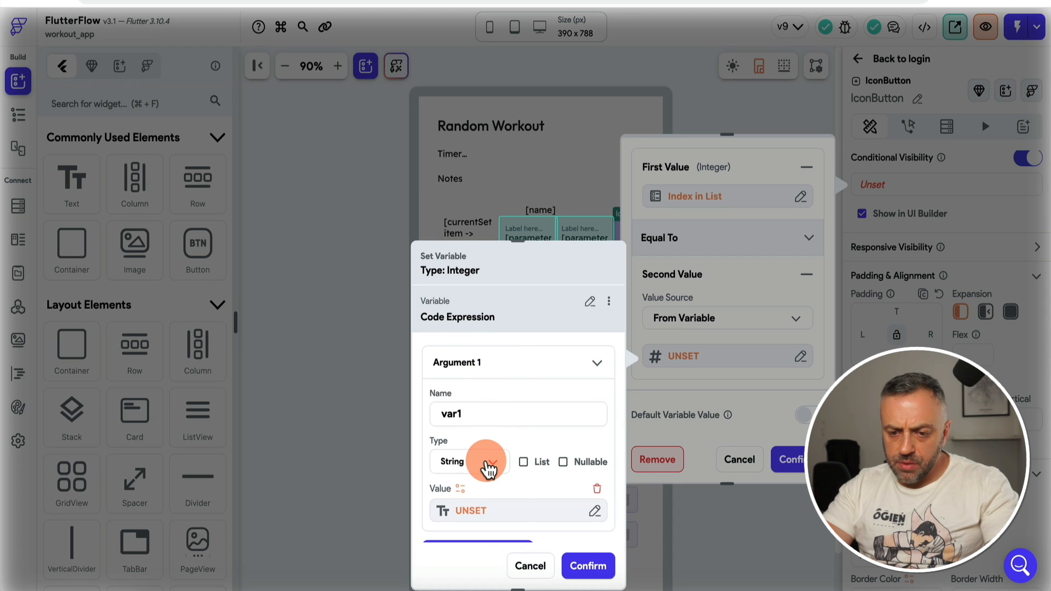
pyautogui.click(482, 462)
pyautogui.click(487, 361)
# Step: Bind var1 to the exercise item's sets Number of Items
pyautogui.scroll(-2, 492, 427)
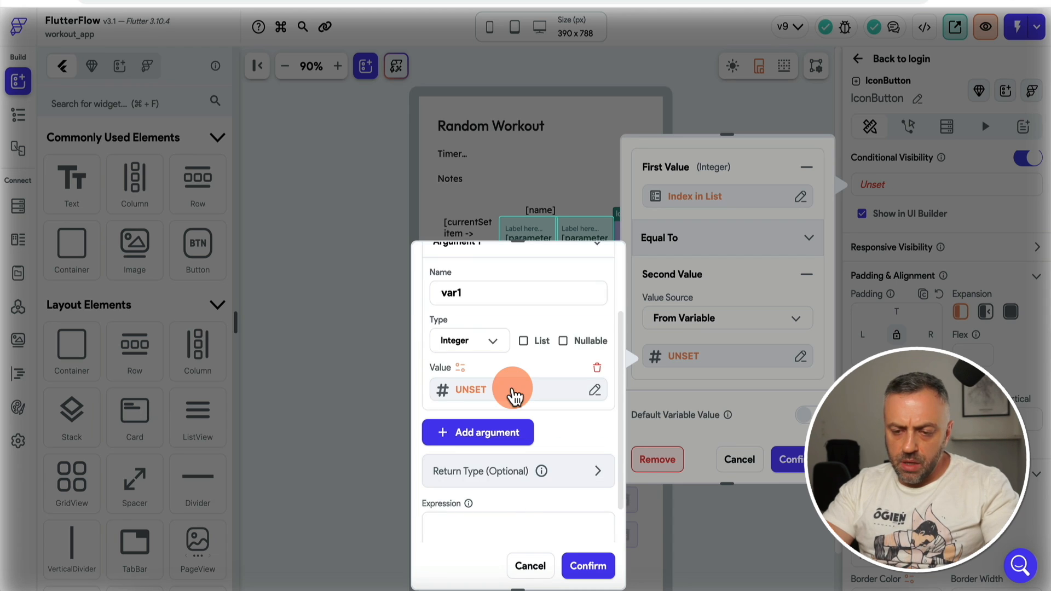
pyautogui.click(515, 393)
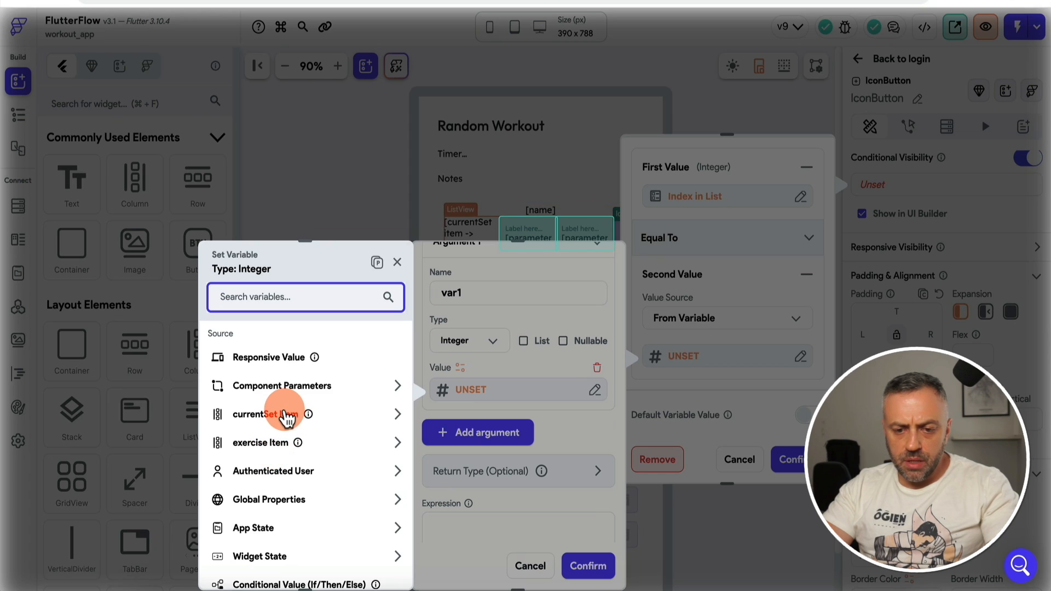
pyautogui.click(271, 441)
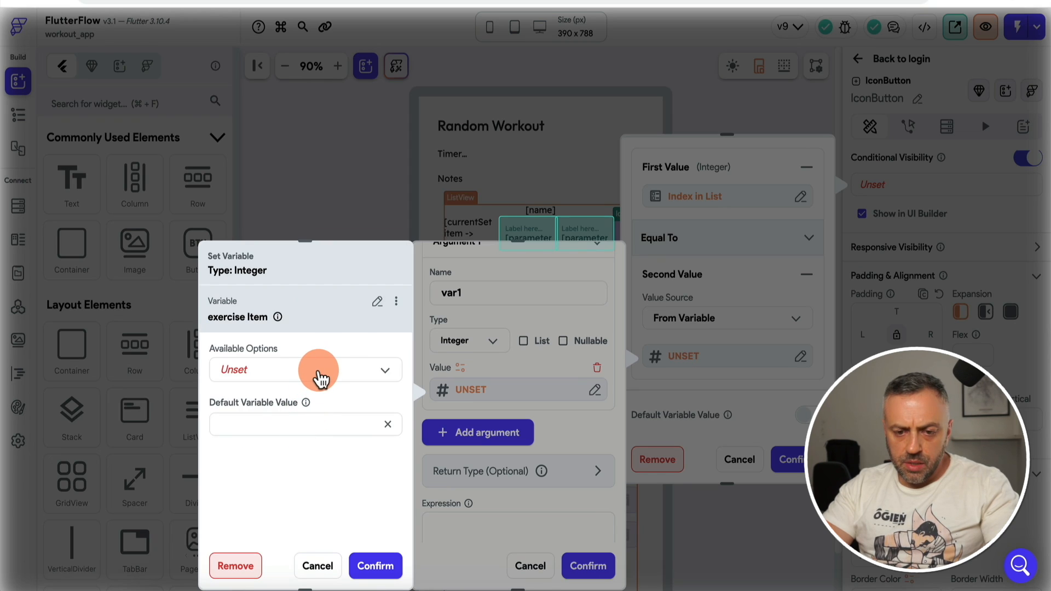
pyautogui.click(320, 377)
pyautogui.click(263, 403)
pyautogui.click(305, 420)
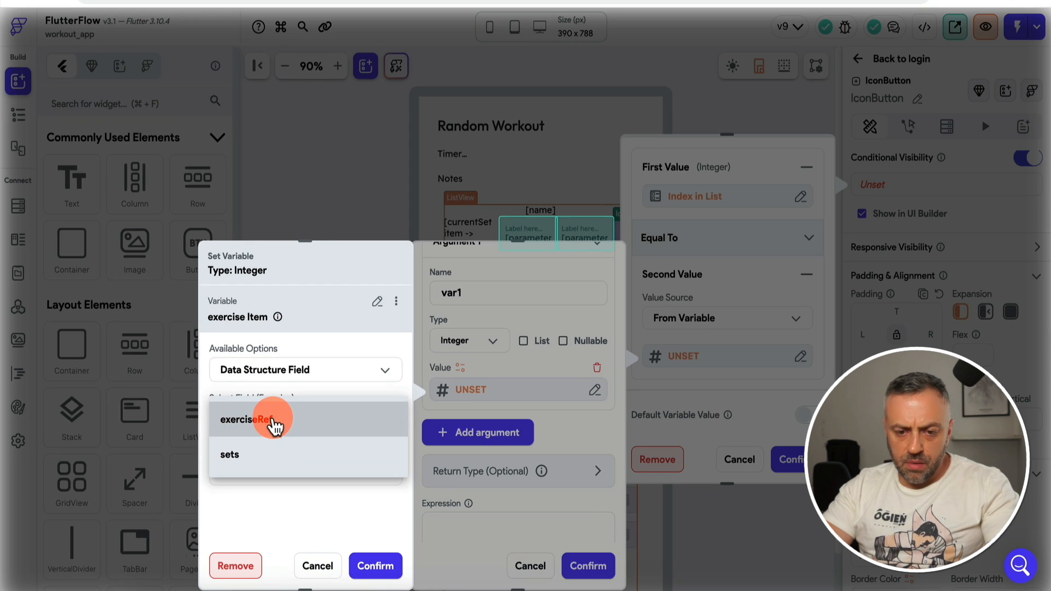
pyautogui.click(264, 462)
pyautogui.click(295, 468)
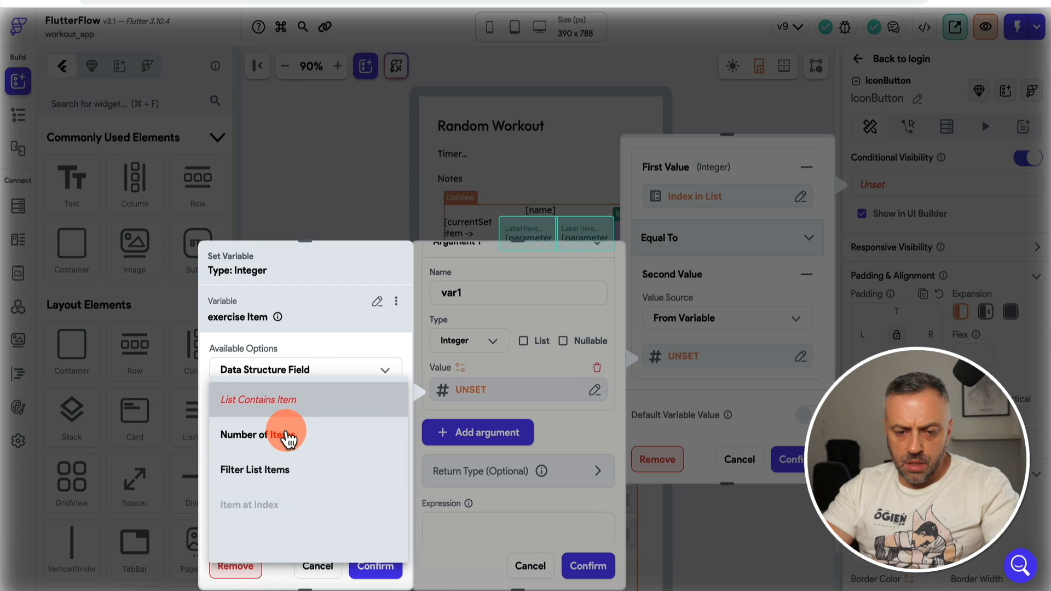
pyautogui.click(282, 441)
# Step: Enter the expression var1-1, check it, and confirm the expression and visibility condition
pyautogui.click(499, 527)
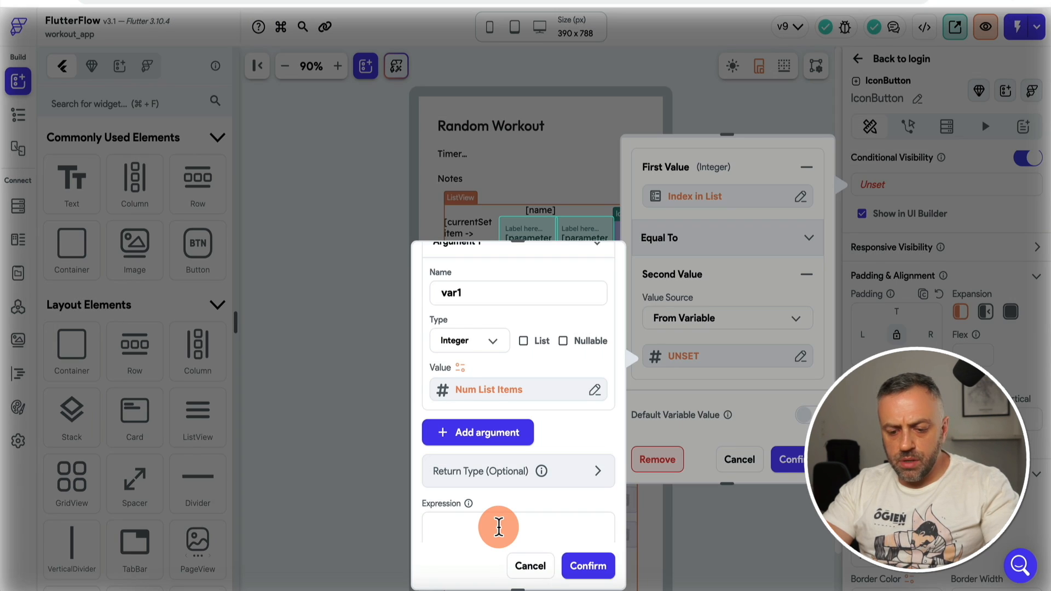
pyautogui.write('var1-1')
pyautogui.click(594, 570)
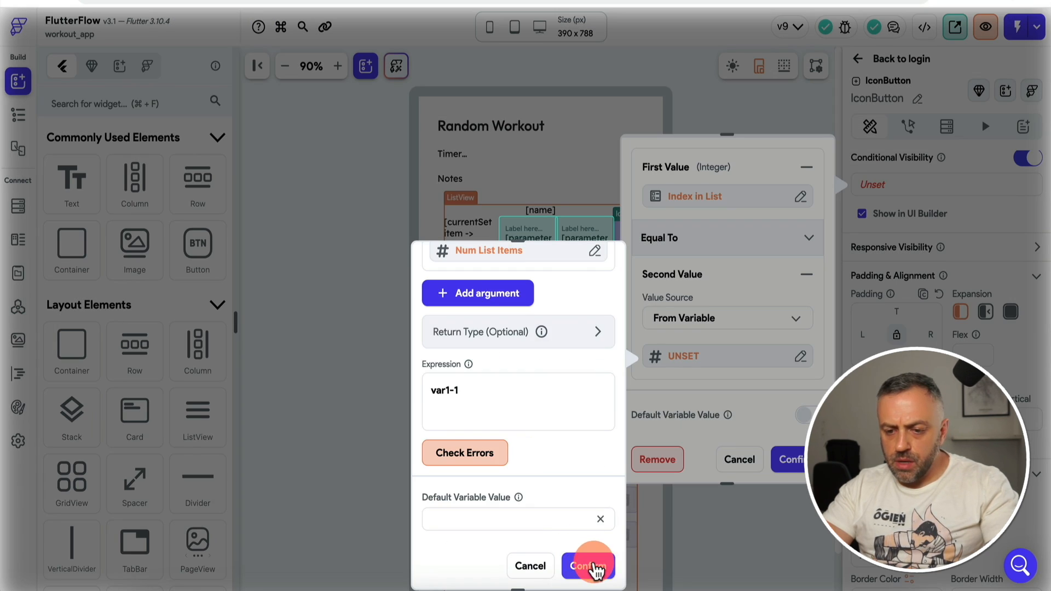
pyautogui.click(485, 453)
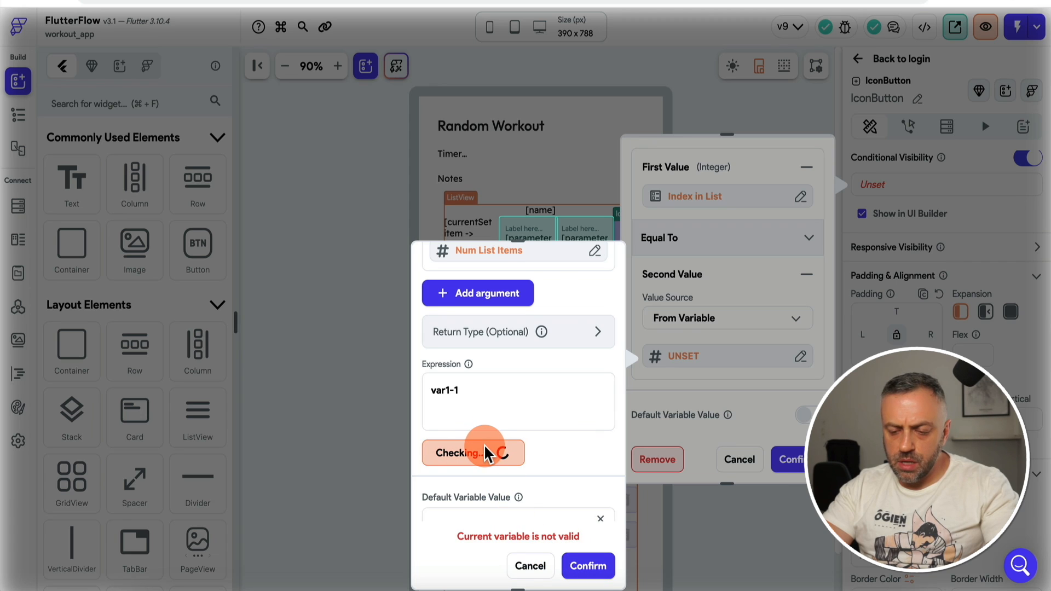
pyautogui.click(588, 565)
pyautogui.click(786, 463)
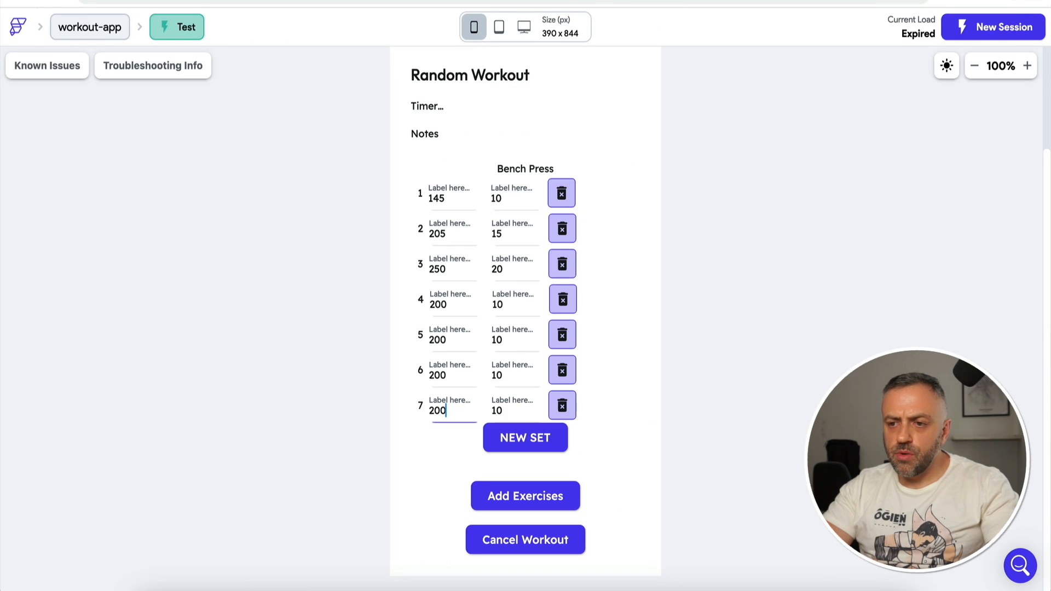
pyautogui.click(1002, 28)
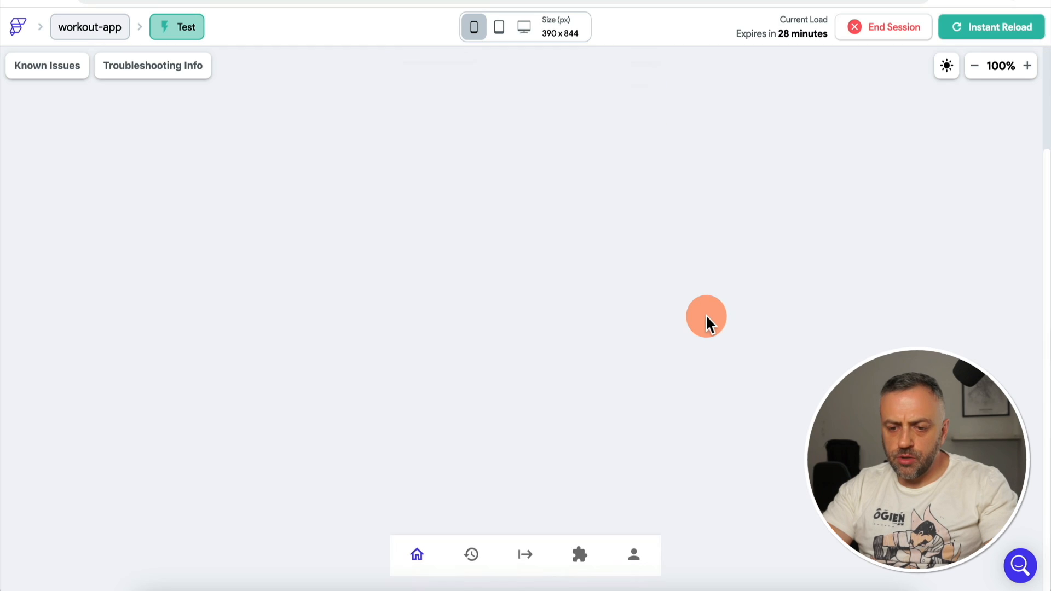
# Step: Quick-start a workout, add Bench Press with three set rows, and try the last row's trash button
pyautogui.click(526, 555)
pyautogui.click(546, 211)
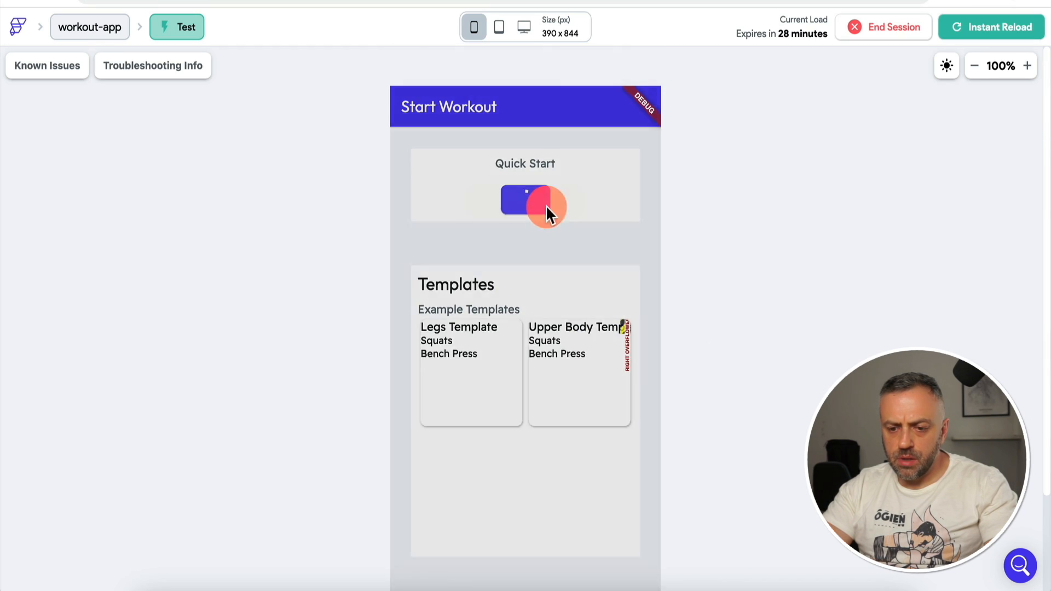
pyautogui.click(520, 490)
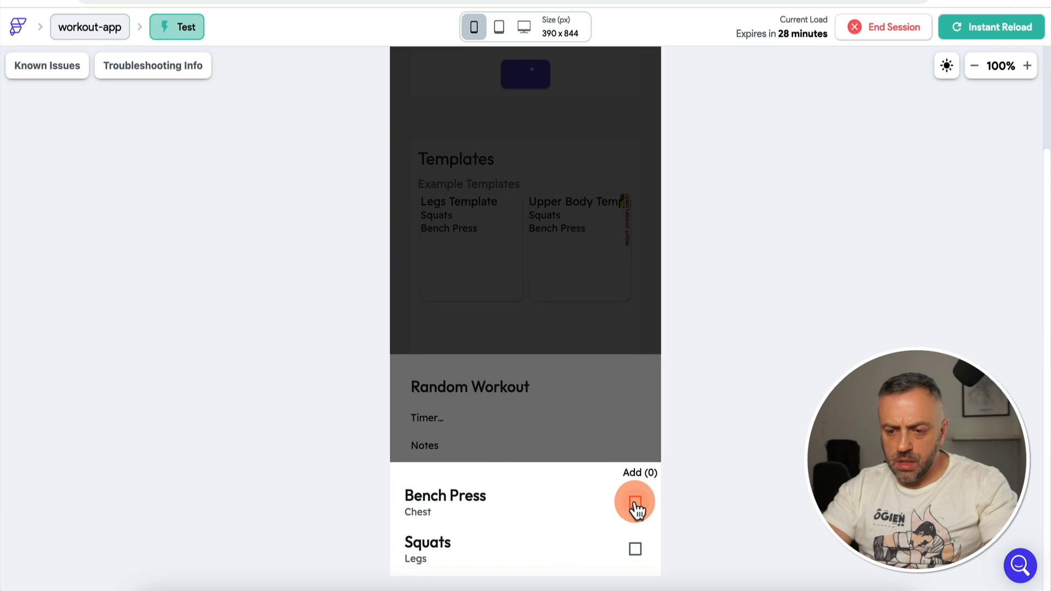
pyautogui.click(634, 503)
pyautogui.click(610, 390)
pyautogui.click(556, 435)
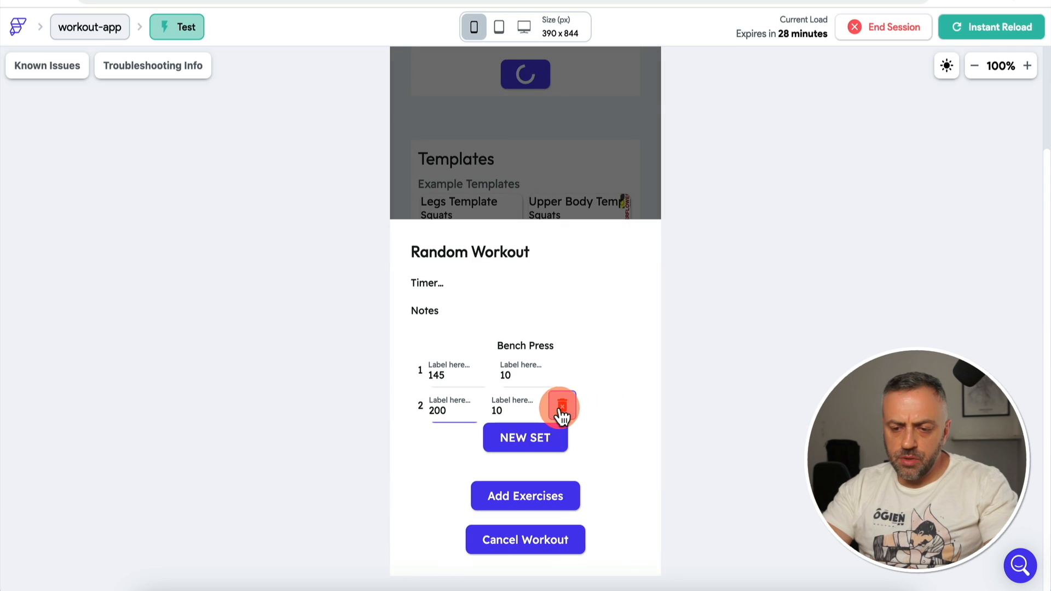
pyautogui.click(537, 440)
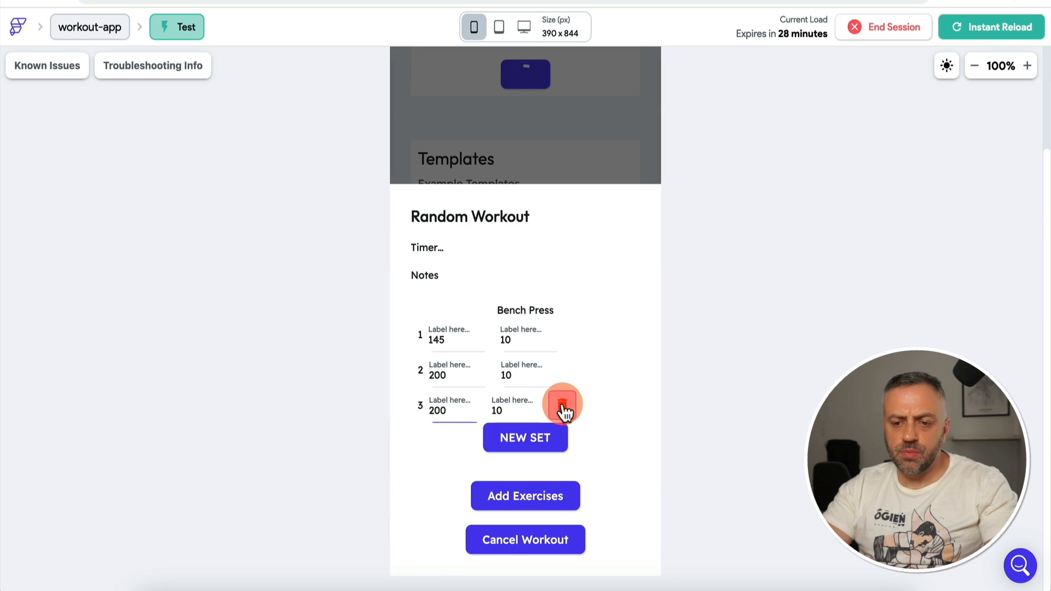
pyautogui.click(567, 417)
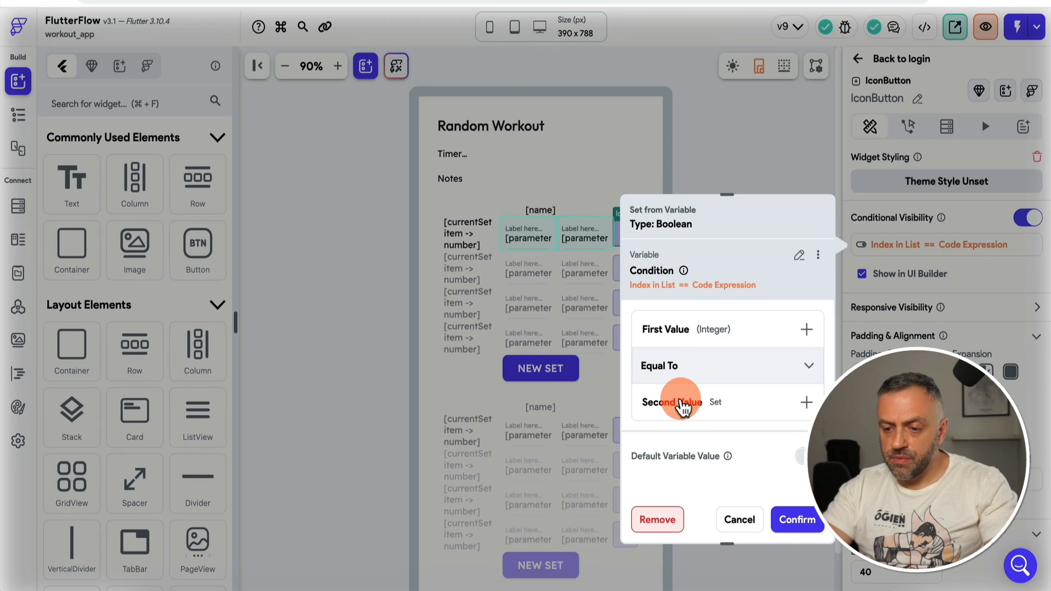
# Step: Close the visibility condition and give the delete button an On Tap Update App State action
pyautogui.click(741, 524)
pyautogui.click(625, 230)
pyautogui.click(909, 125)
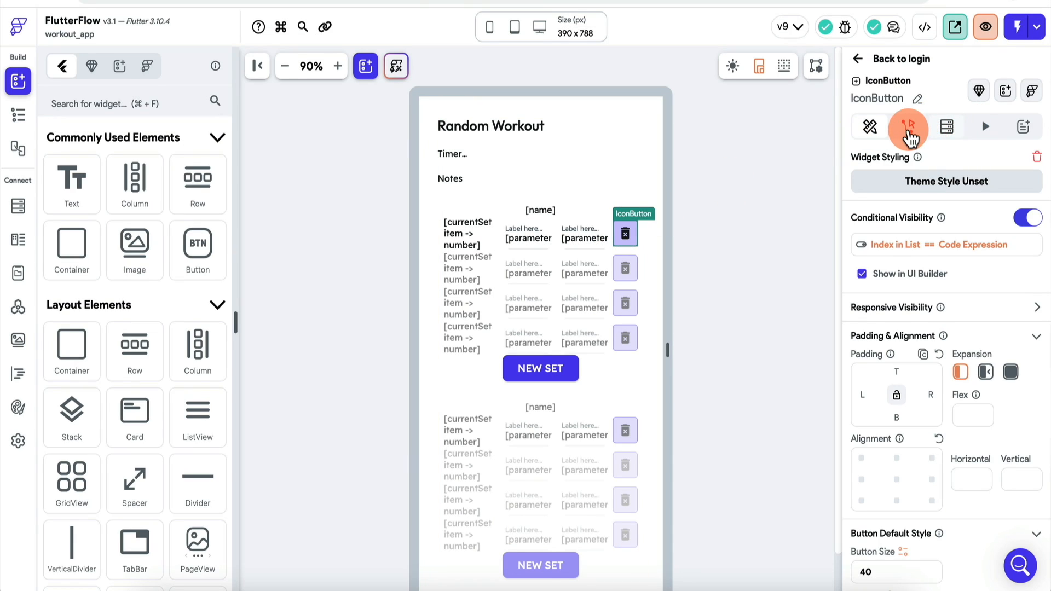
pyautogui.click(961, 288)
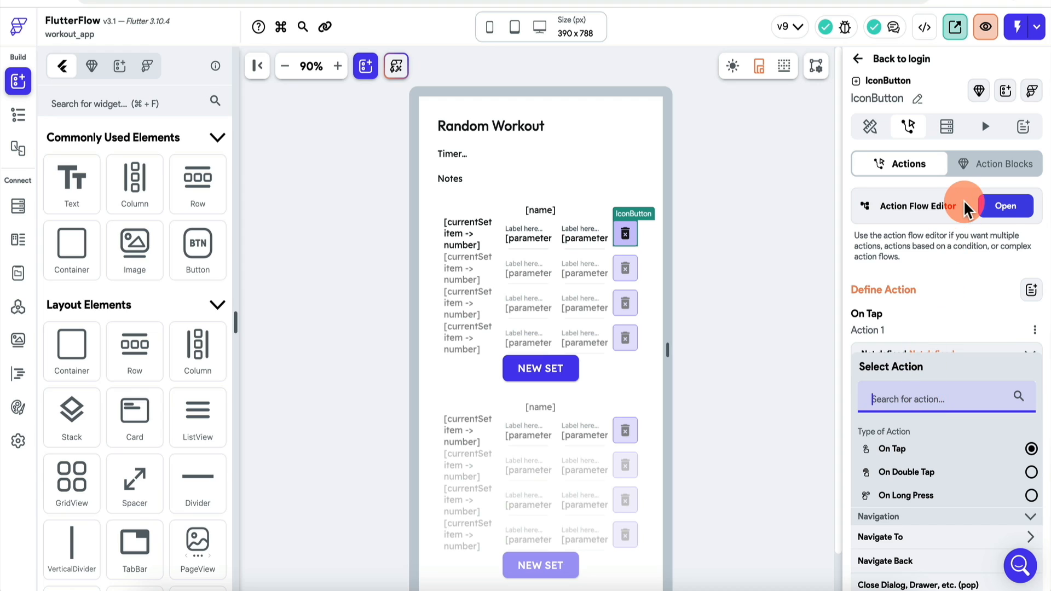
pyautogui.click(1005, 211)
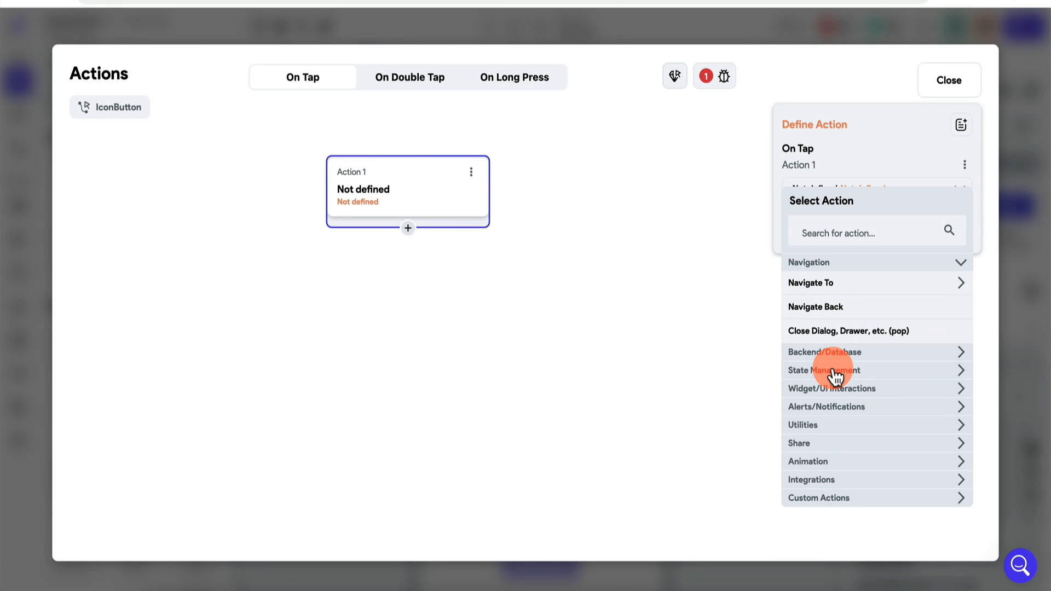
pyautogui.click(829, 371)
pyautogui.click(821, 392)
# Step: Update the workout app state's exercises field using Update Item at Index
pyautogui.click(859, 254)
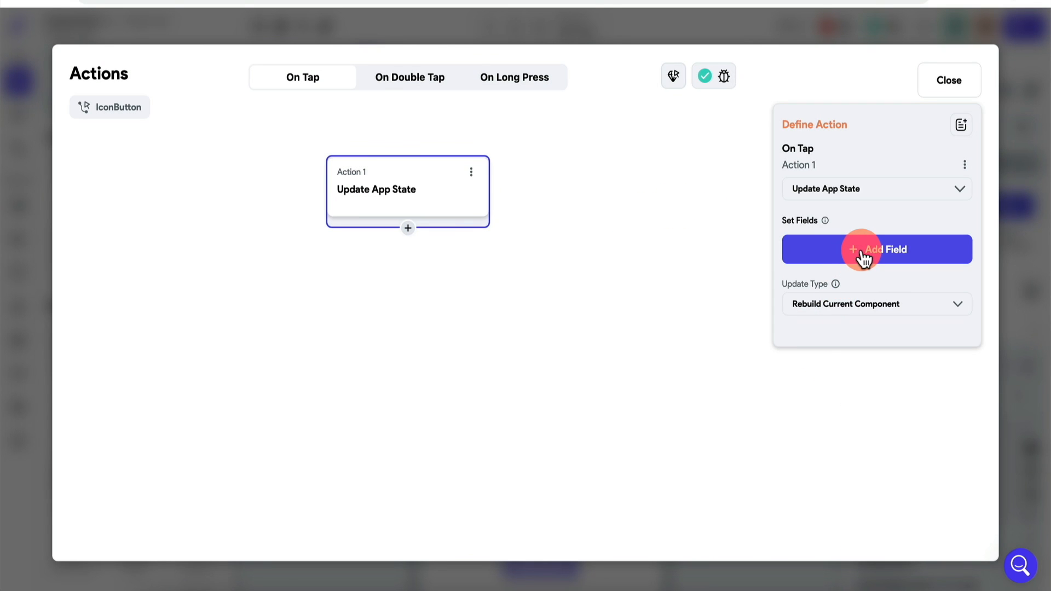
pyautogui.click(591, 225)
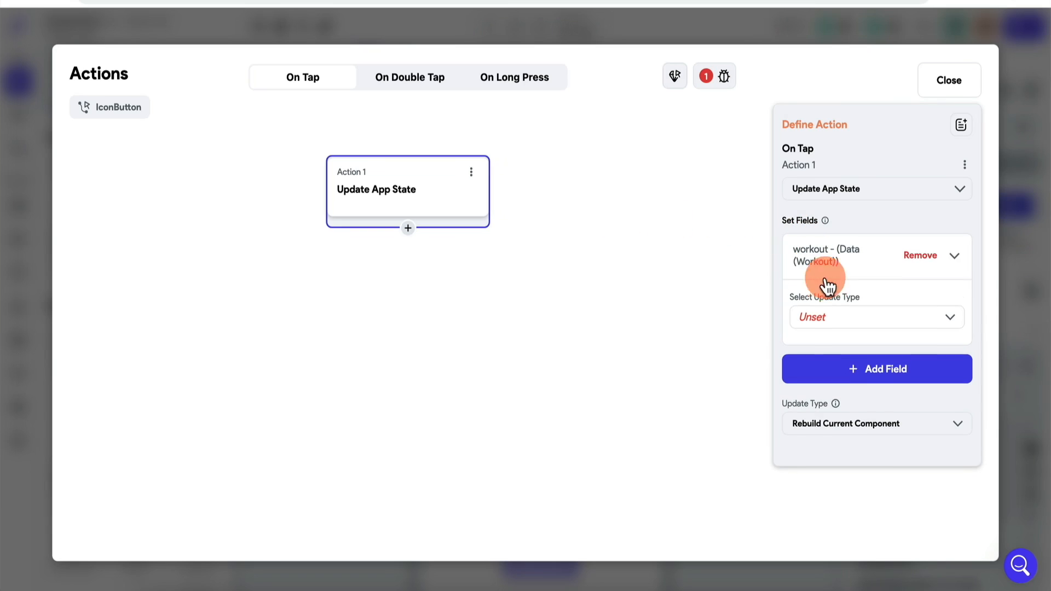
pyautogui.click(851, 312)
pyautogui.click(830, 376)
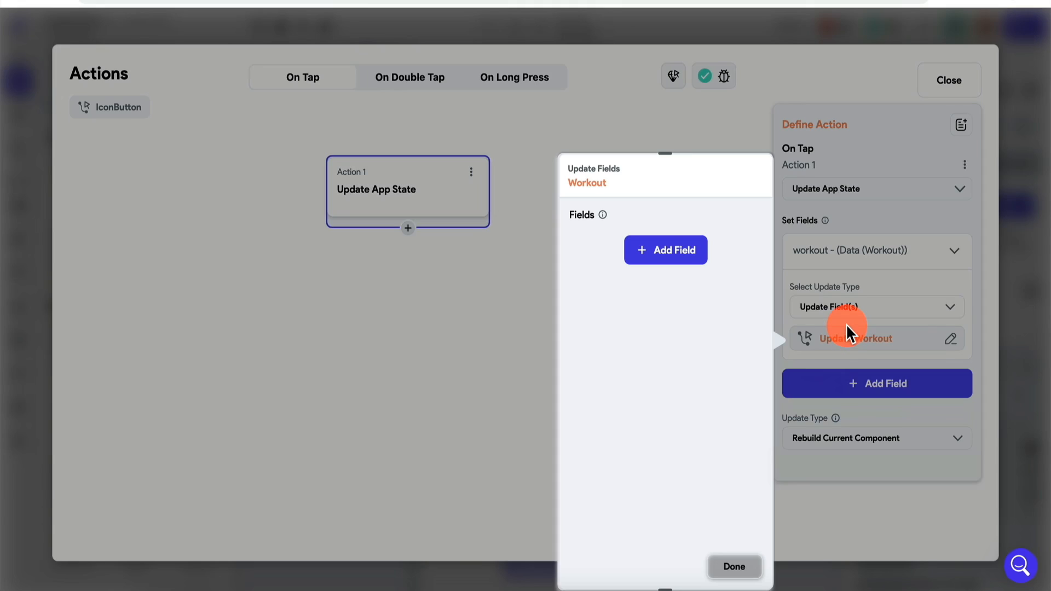
pyautogui.click(640, 249)
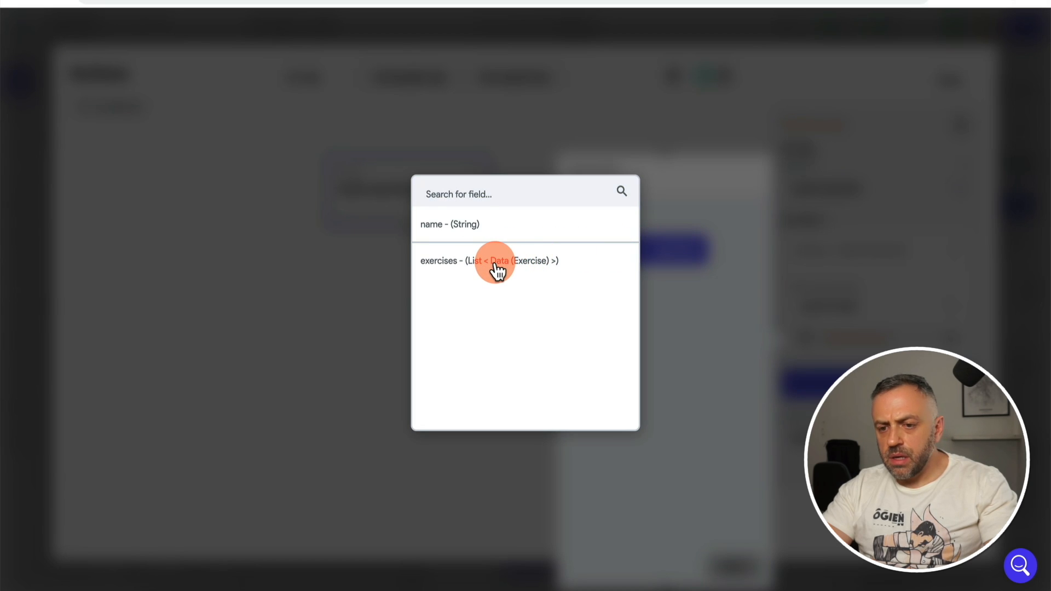
pyautogui.click(495, 263)
pyautogui.click(645, 310)
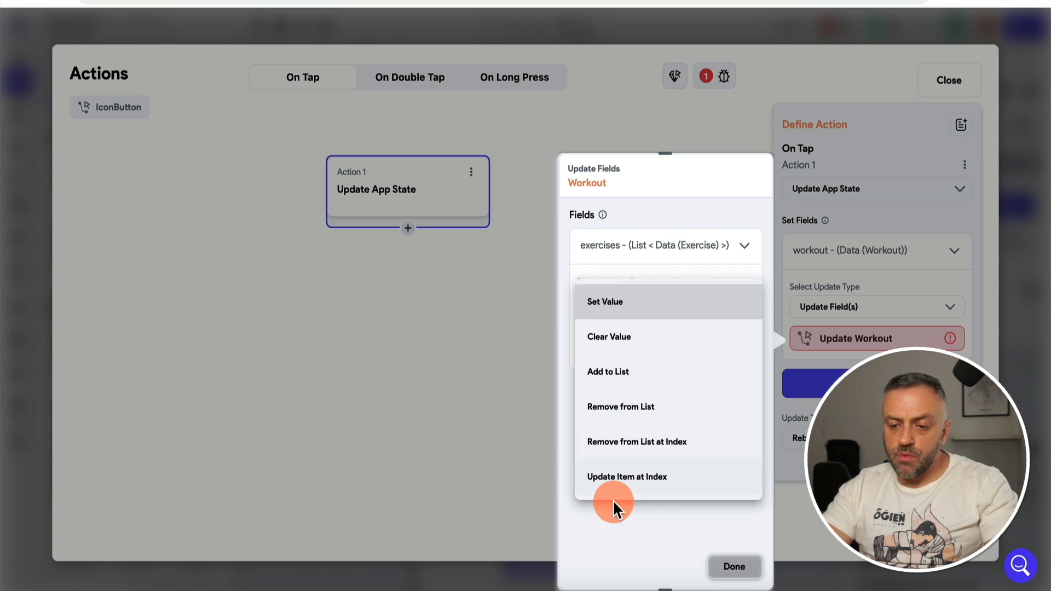
pyautogui.click(651, 482)
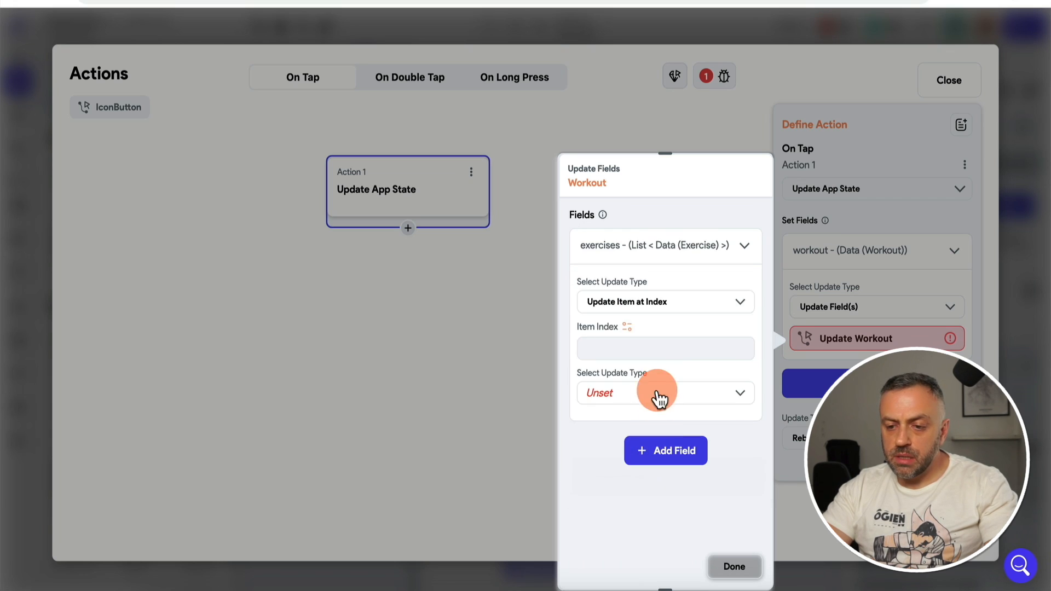
# Step: Set the exercise index to the exercise Item's Index in List
pyautogui.click(627, 328)
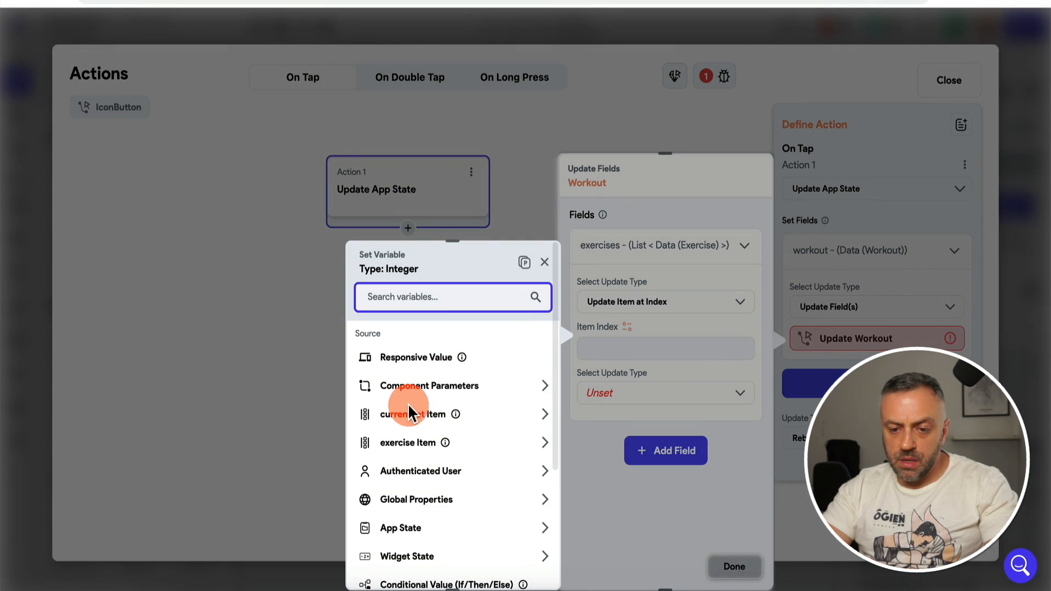
pyautogui.click(415, 445)
pyautogui.click(448, 377)
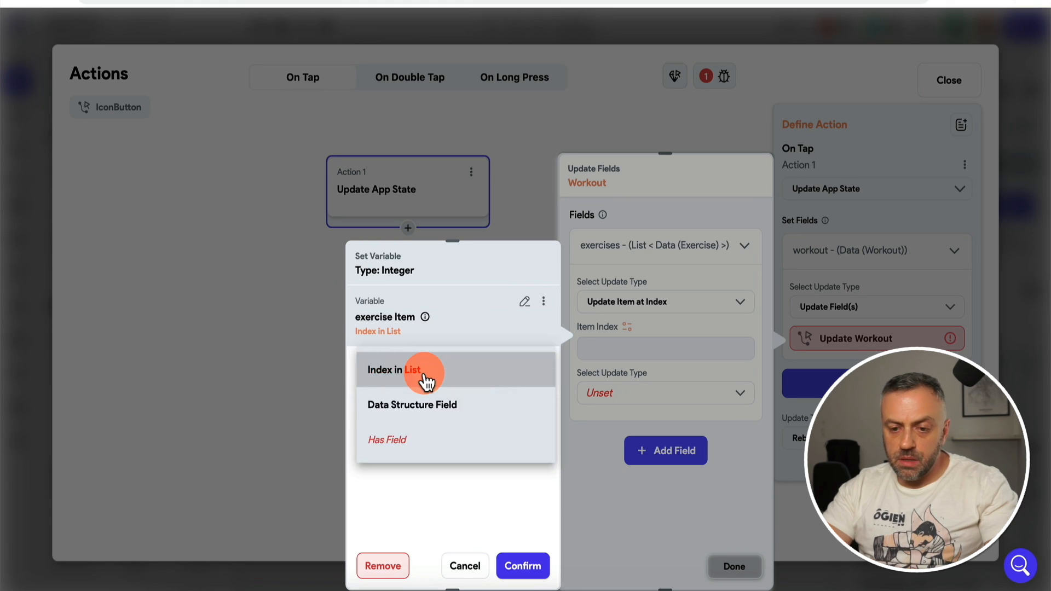
pyautogui.click(422, 375)
pyautogui.click(540, 581)
# Step: Within that exercise, update the sets field with Remove from List at Index
pyautogui.click(668, 392)
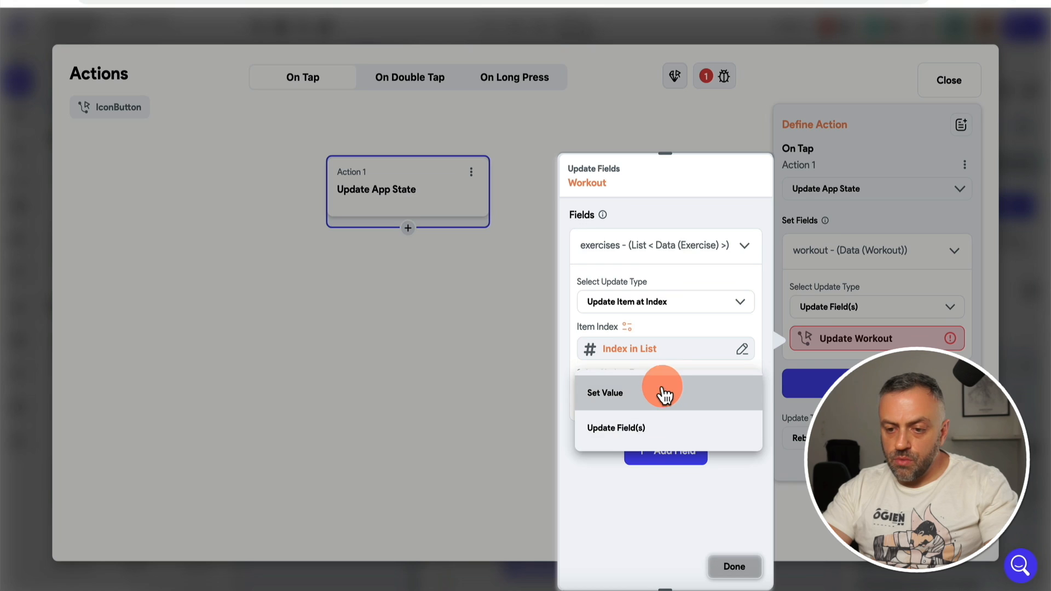
pyautogui.click(633, 429)
pyautogui.click(450, 251)
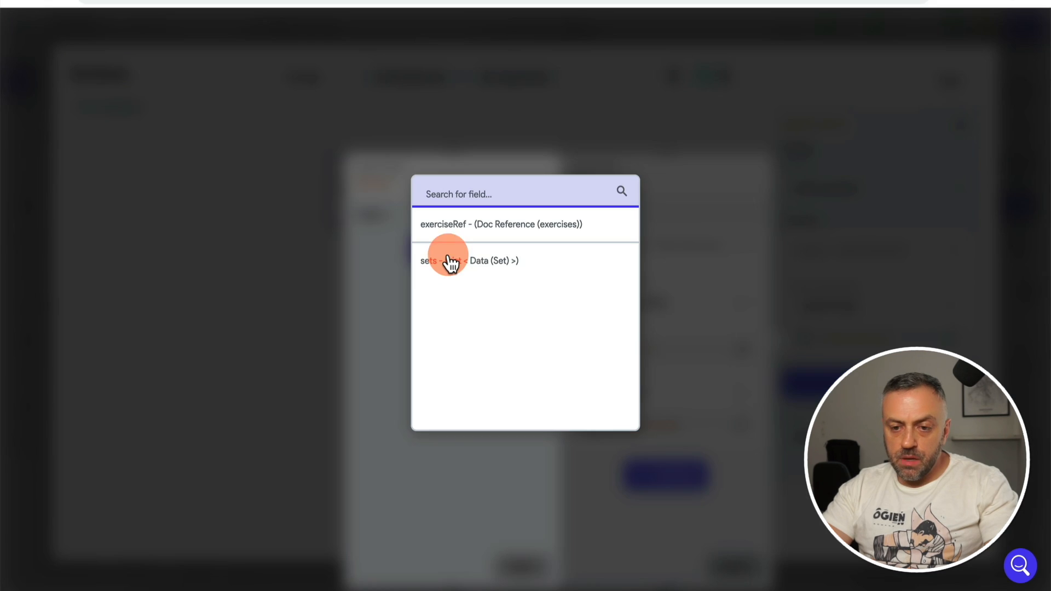
pyautogui.click(450, 261)
pyautogui.click(412, 310)
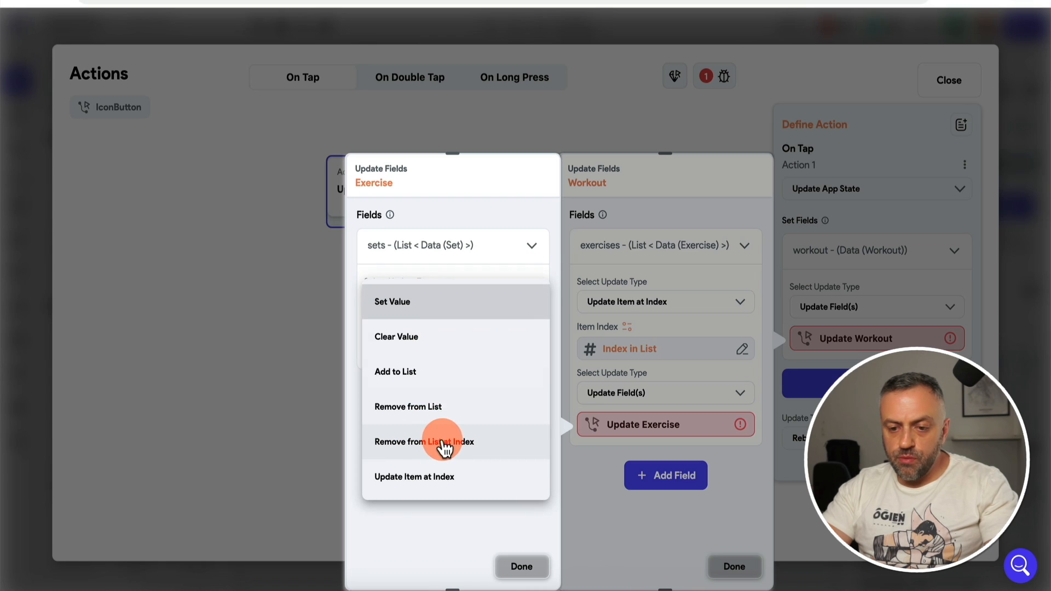
pyautogui.click(454, 442)
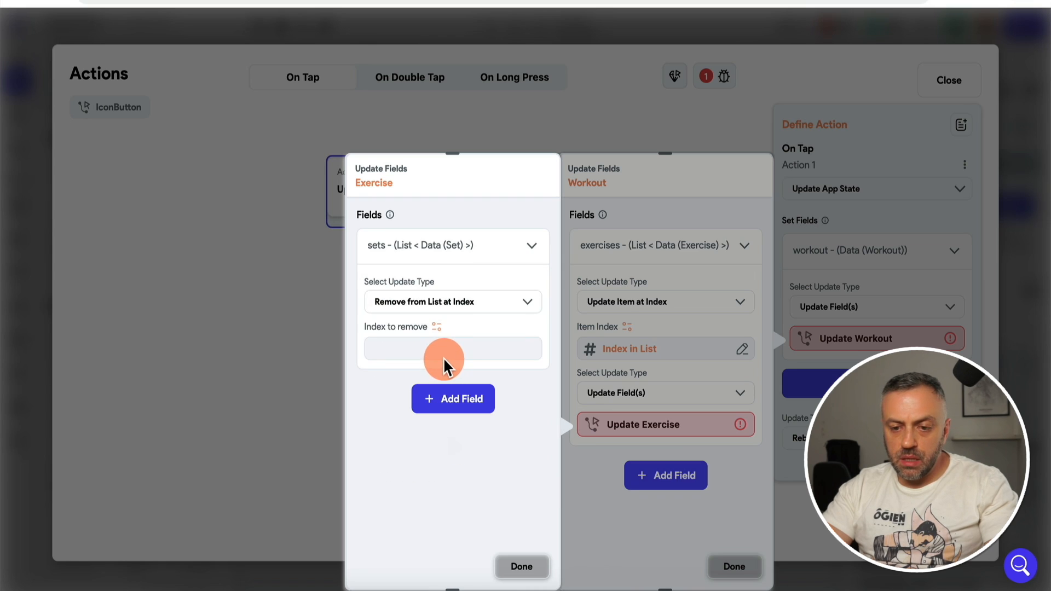
# Step: Set the removal index to the currentSet Item's Index in List
pyautogui.click(436, 328)
pyautogui.click(211, 423)
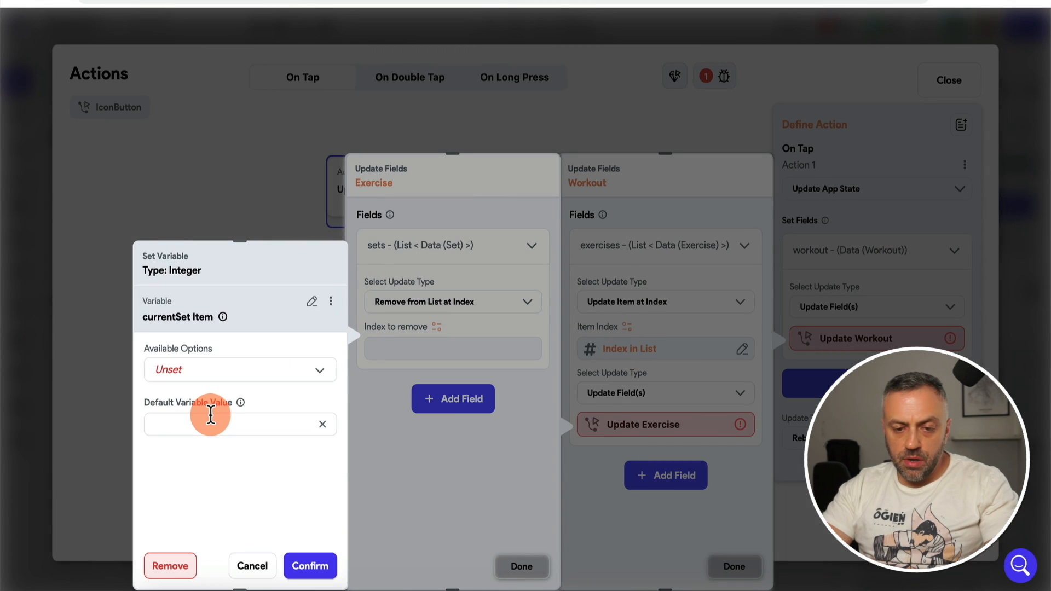
pyautogui.click(236, 378)
pyautogui.click(234, 367)
pyautogui.click(305, 566)
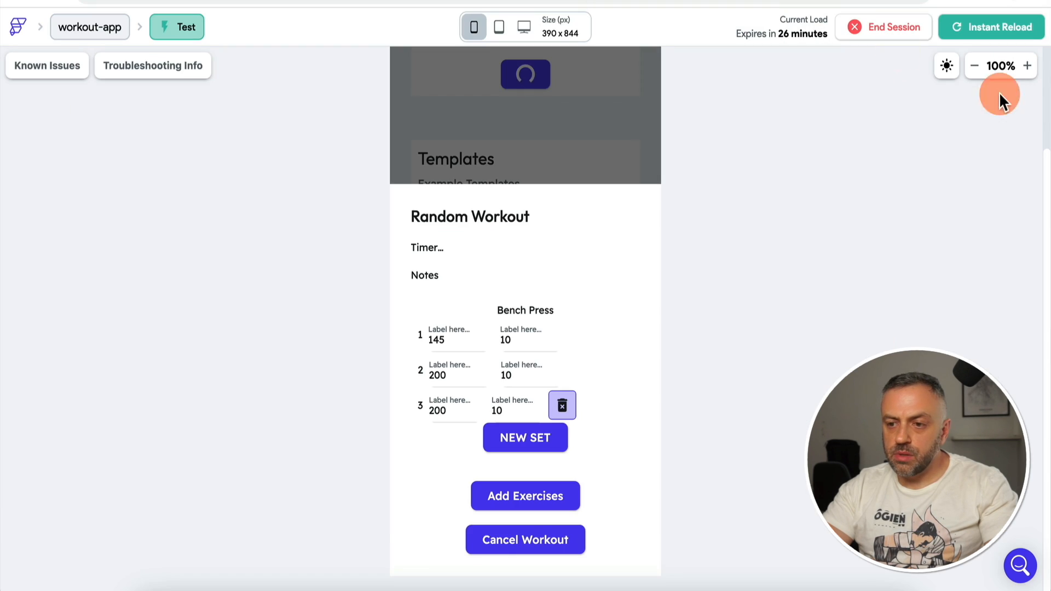
# Step: Start a workout, add Bench Press, and add four more sets
pyautogui.click(554, 209)
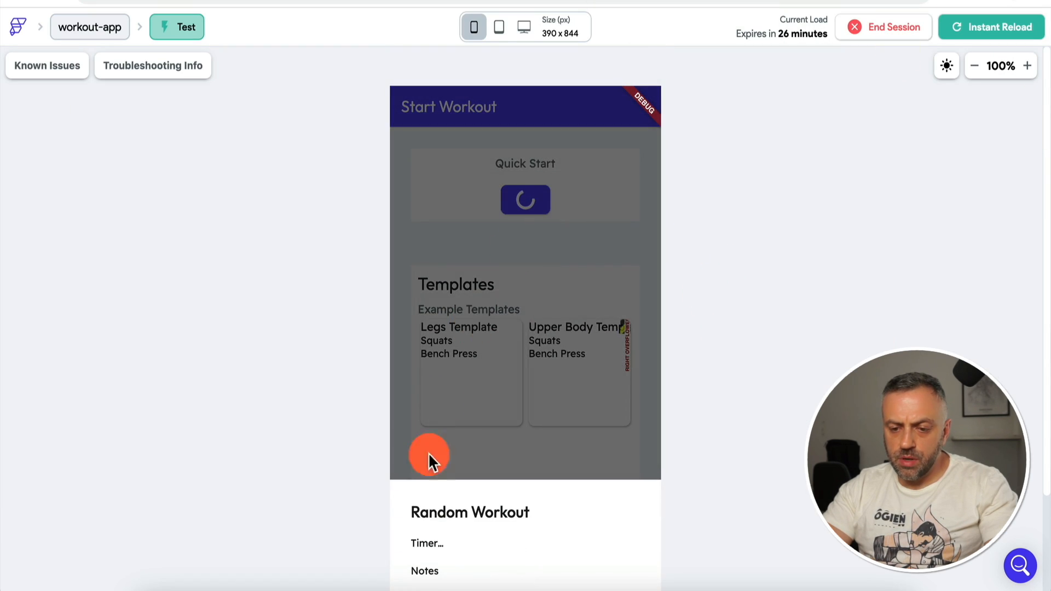
pyautogui.scroll(-2, 316, 501)
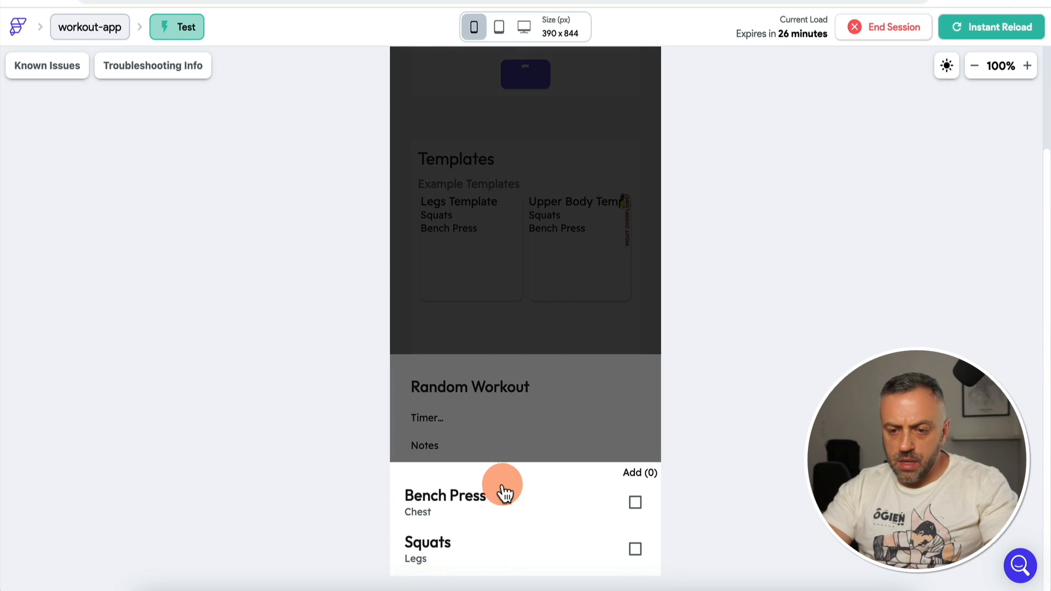
pyautogui.click(635, 503)
pyautogui.click(618, 386)
pyautogui.click(541, 442)
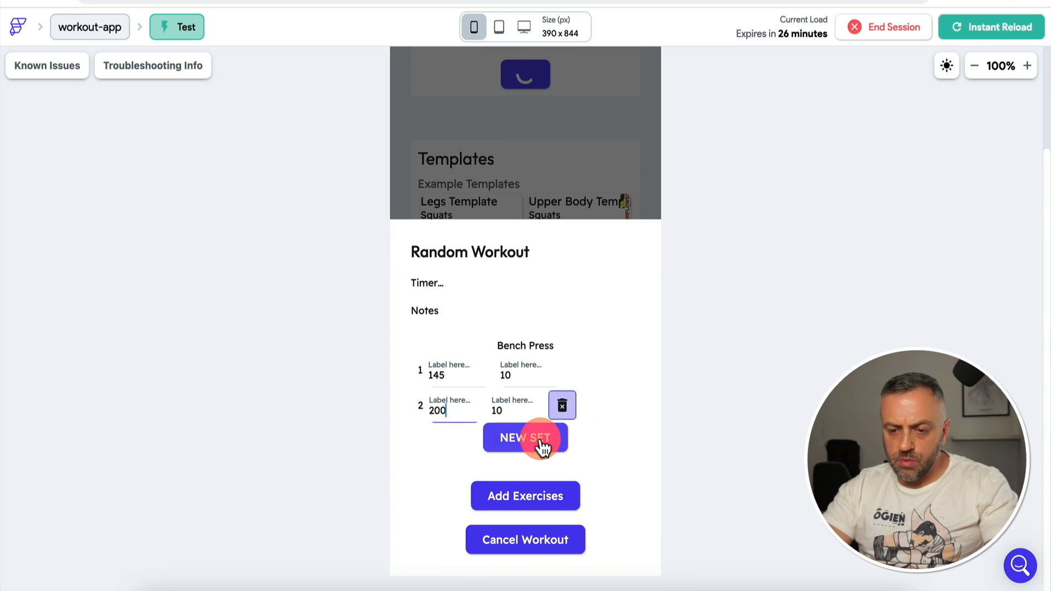
pyautogui.click(540, 445)
pyautogui.click(541, 444)
pyautogui.click(541, 444)
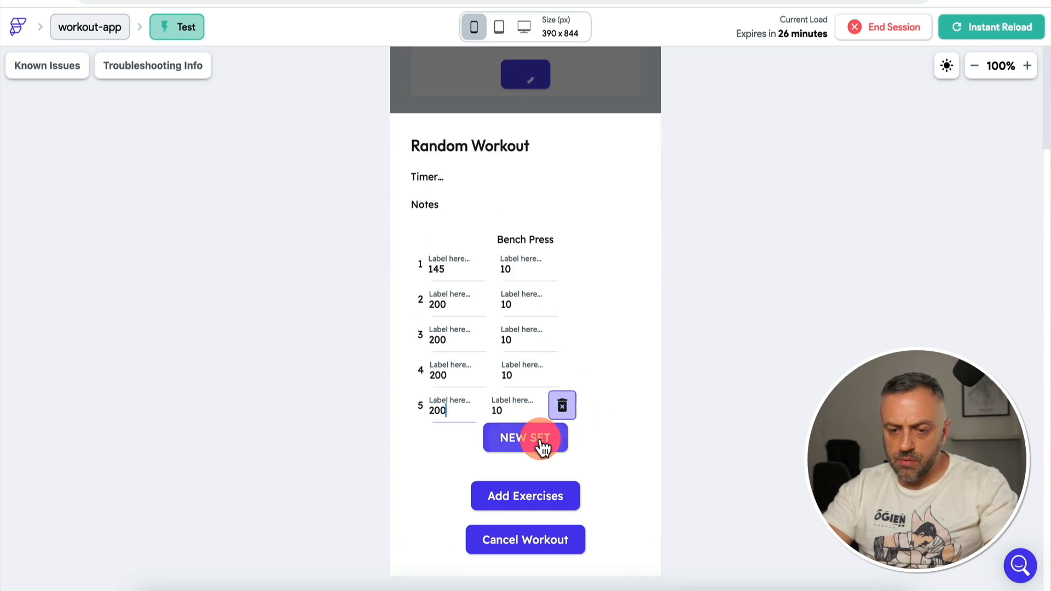
# Step: Delete the last two Bench Press sets, then add three new ones
pyautogui.click(564, 408)
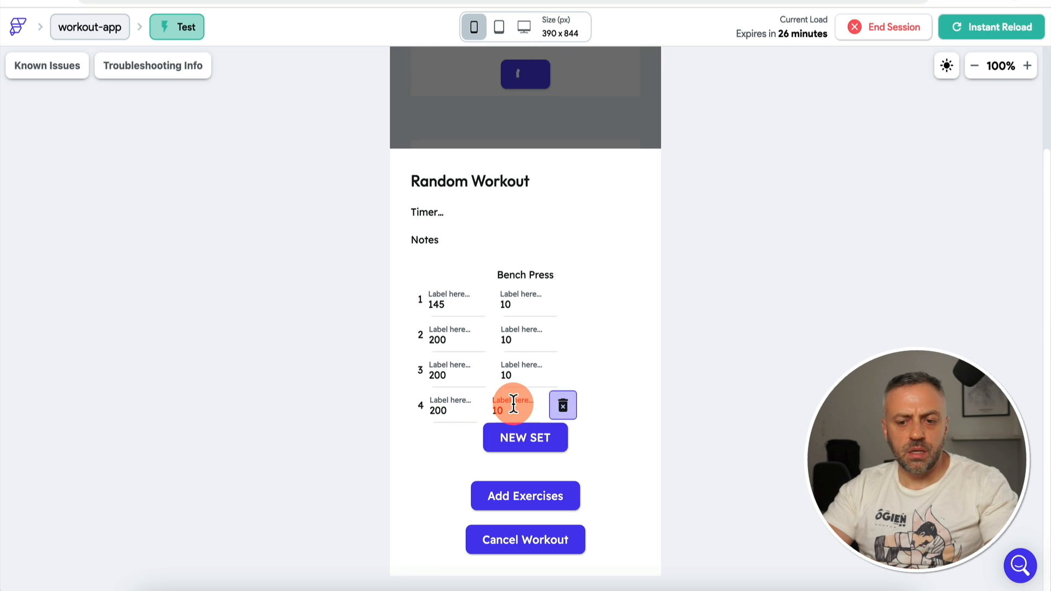
pyautogui.click(563, 408)
pyautogui.click(510, 443)
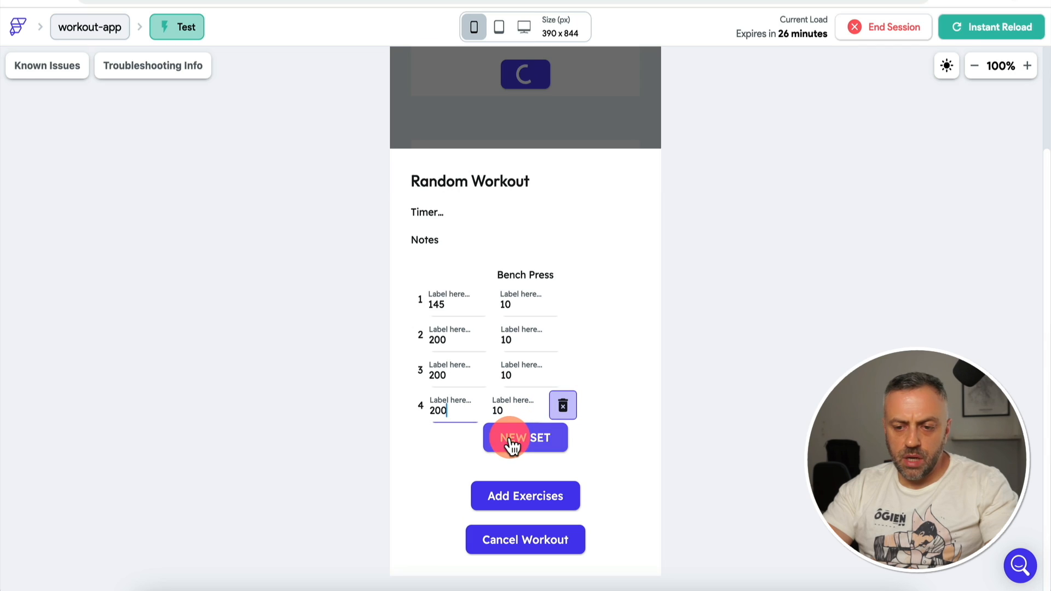
pyautogui.click(512, 443)
pyautogui.click(512, 445)
# Step: Set Bench Press set 3's weight to 205 and set 4's to 300, then add and delete a set
pyautogui.click(443, 307)
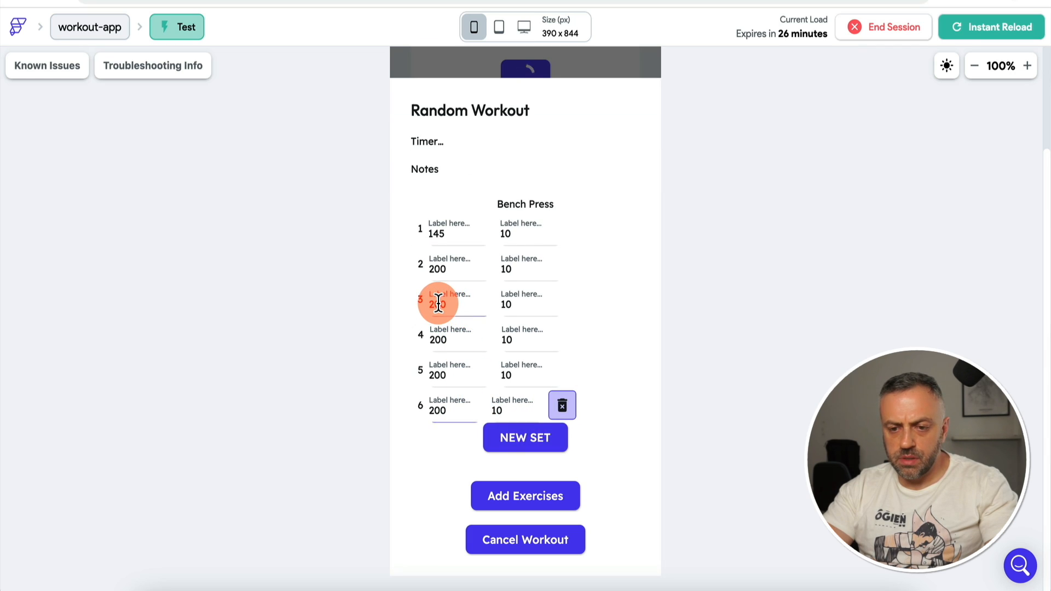
pyautogui.press('BackSpace')
pyautogui.write('5')
pyautogui.click(440, 341)
pyautogui.press('BackSpace')
pyautogui.press('BackSpace')
pyautogui.press('BackSpace')
pyautogui.write('300')
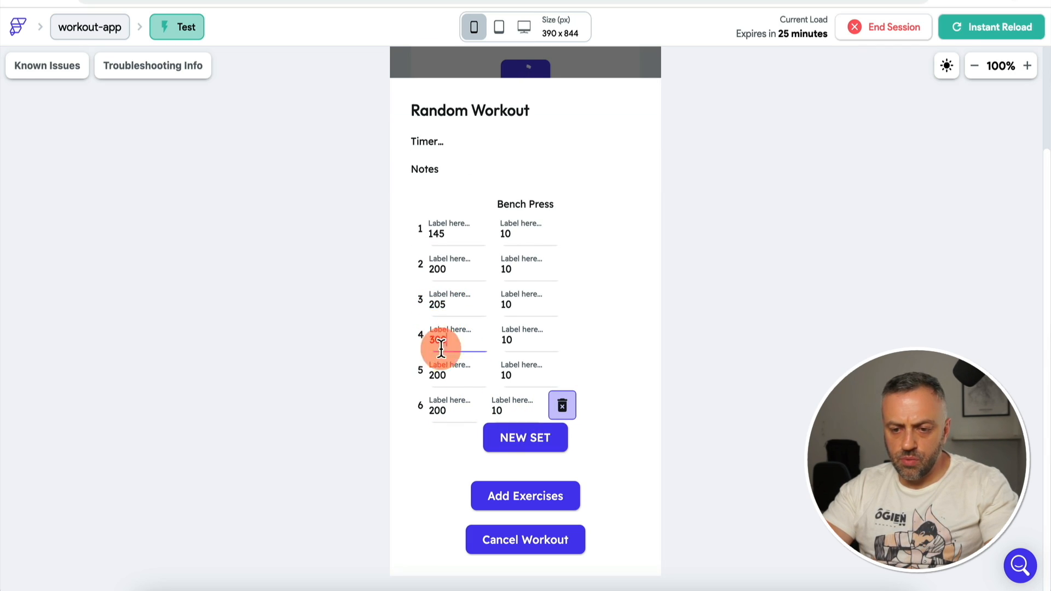
pyautogui.click(534, 439)
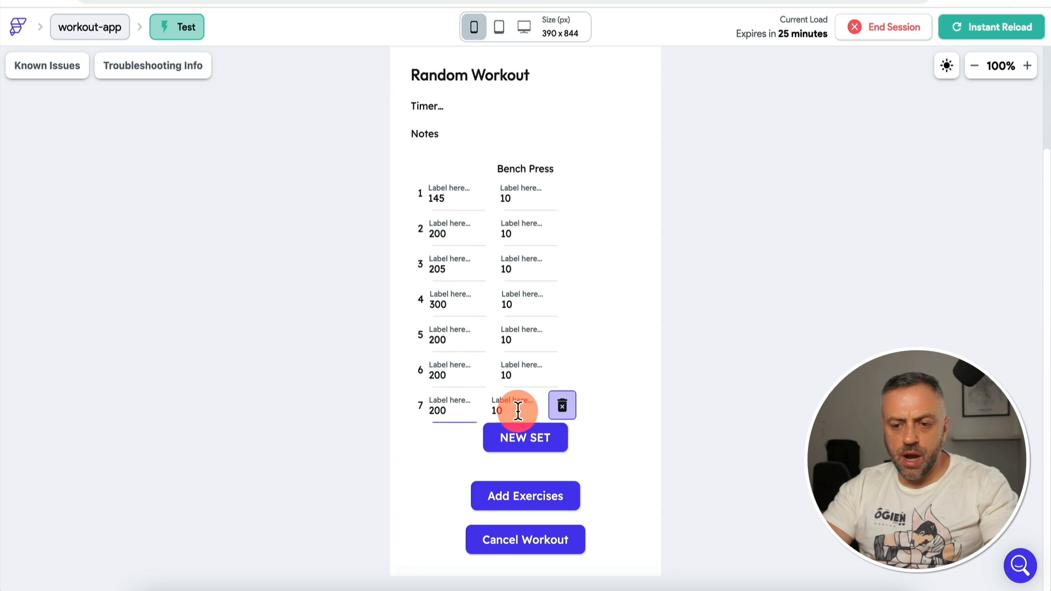
pyautogui.click(562, 406)
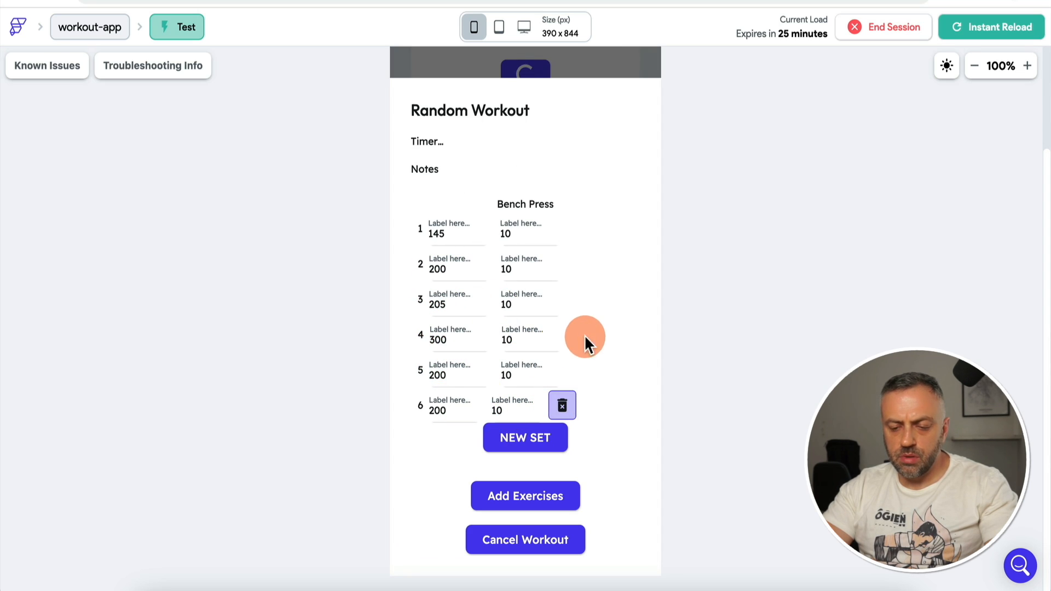
# Step: Add Squats to the workout and give it three sets
pyautogui.click(527, 496)
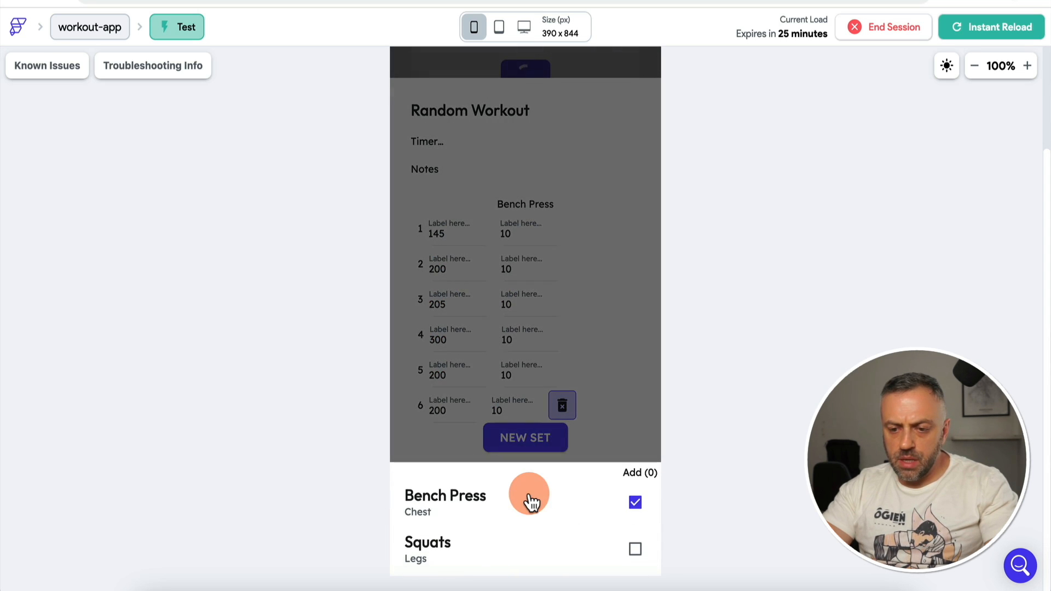
pyautogui.click(635, 549)
pyautogui.click(616, 375)
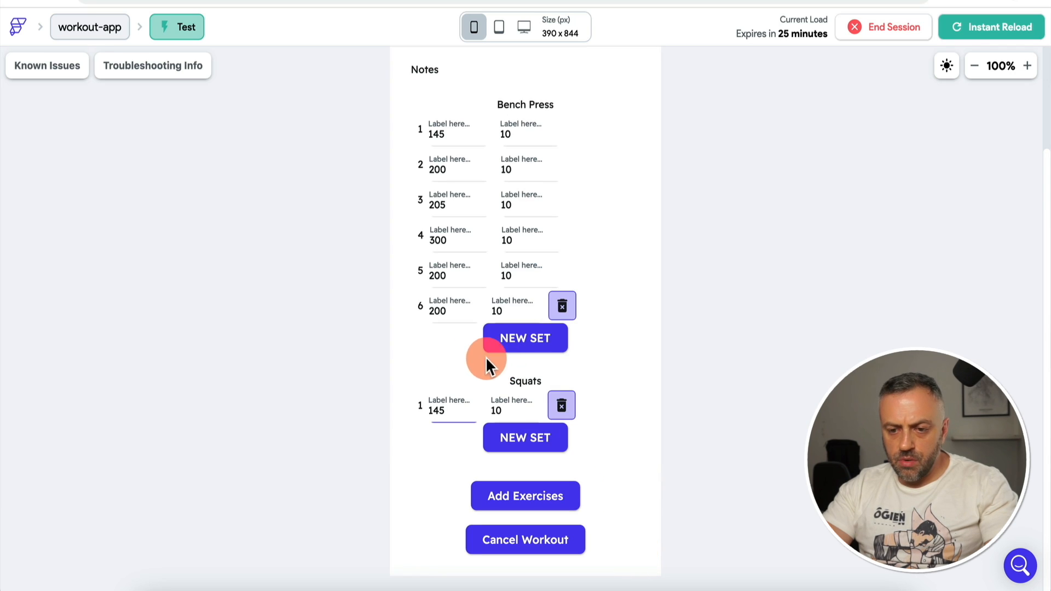
pyautogui.click(532, 443)
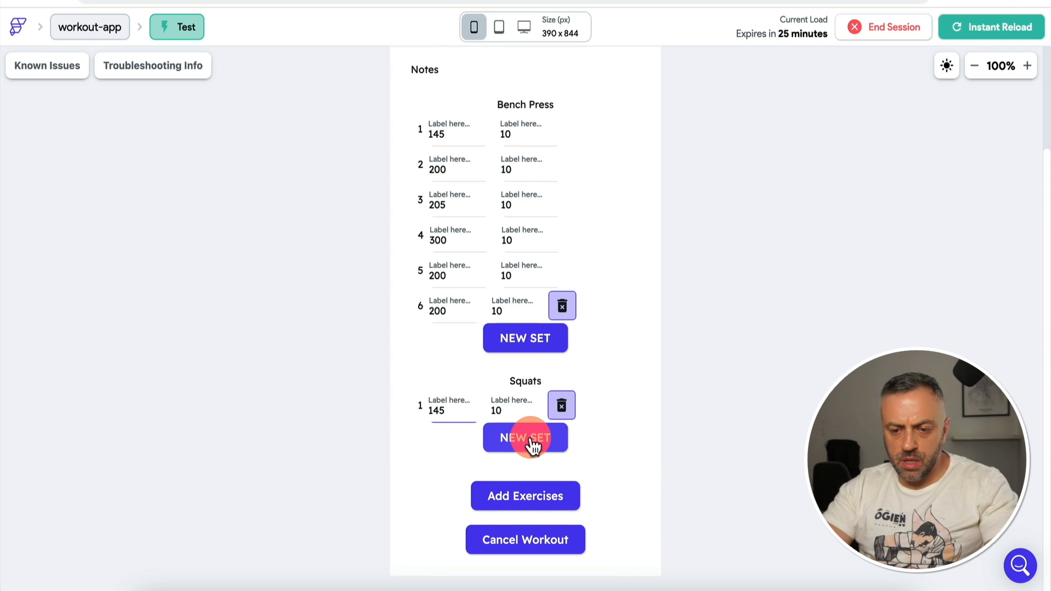
pyautogui.click(523, 458)
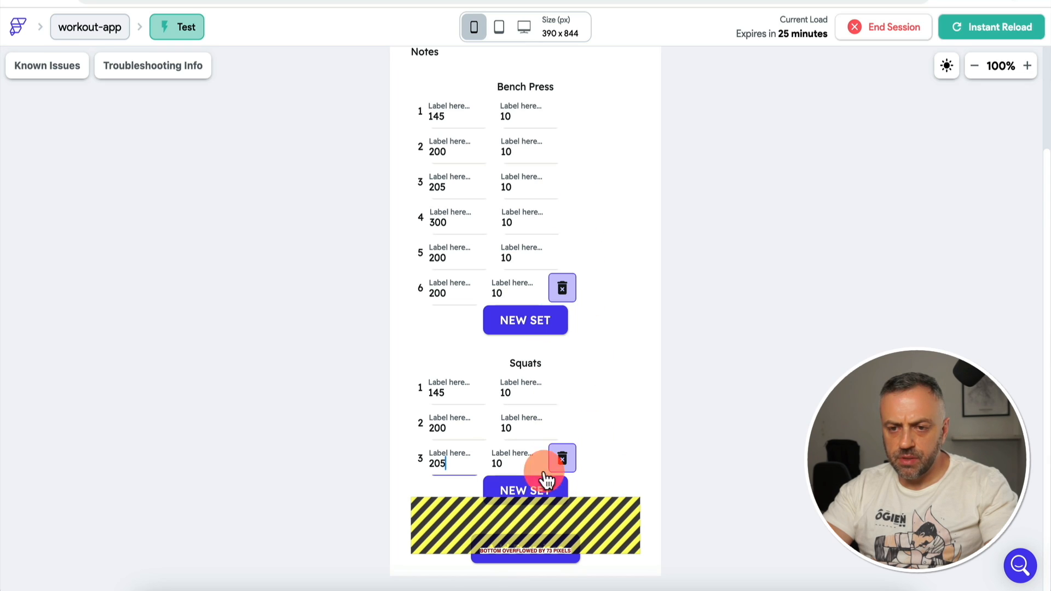
# Step: Change Squats set 2's weight to 205 and its reps to 15
pyautogui.doubleClick(439, 424)
pyautogui.write('2')
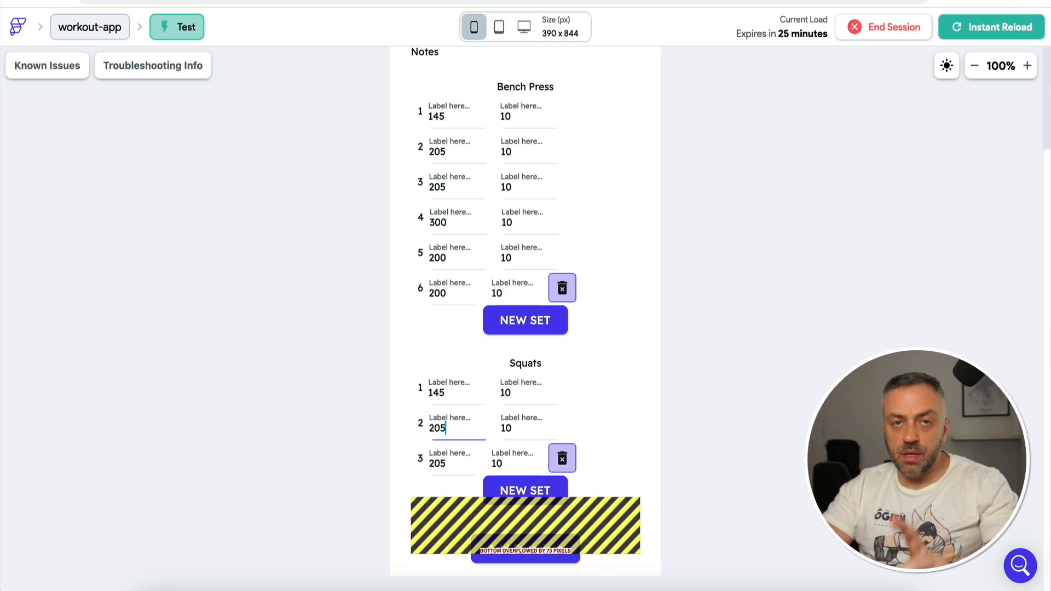
pyautogui.doubleClick(440, 426)
pyautogui.write('205')
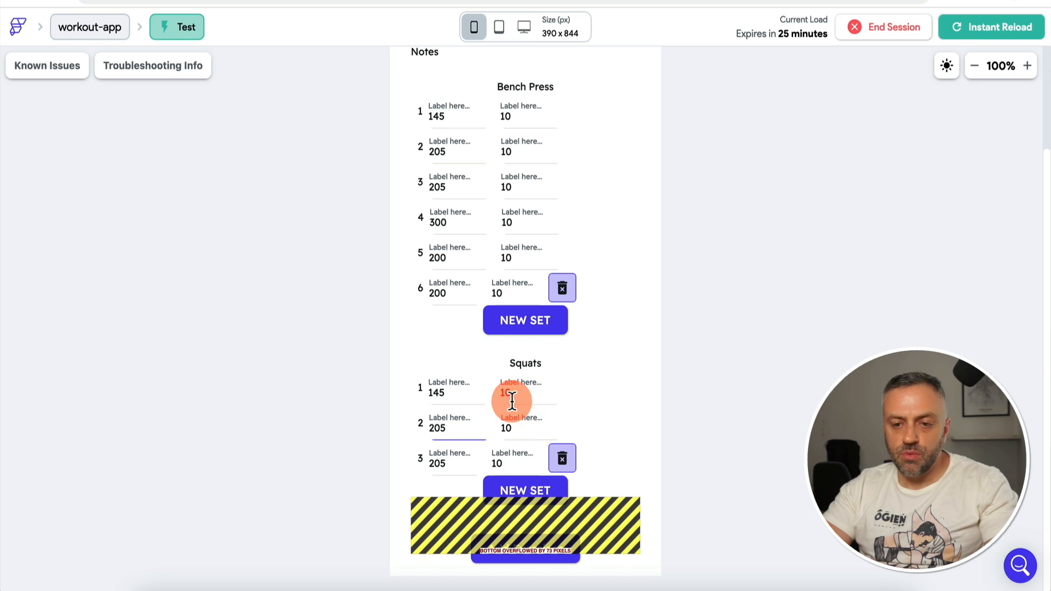
pyautogui.click(516, 427)
pyautogui.press('BackSpace')
pyautogui.write('5')
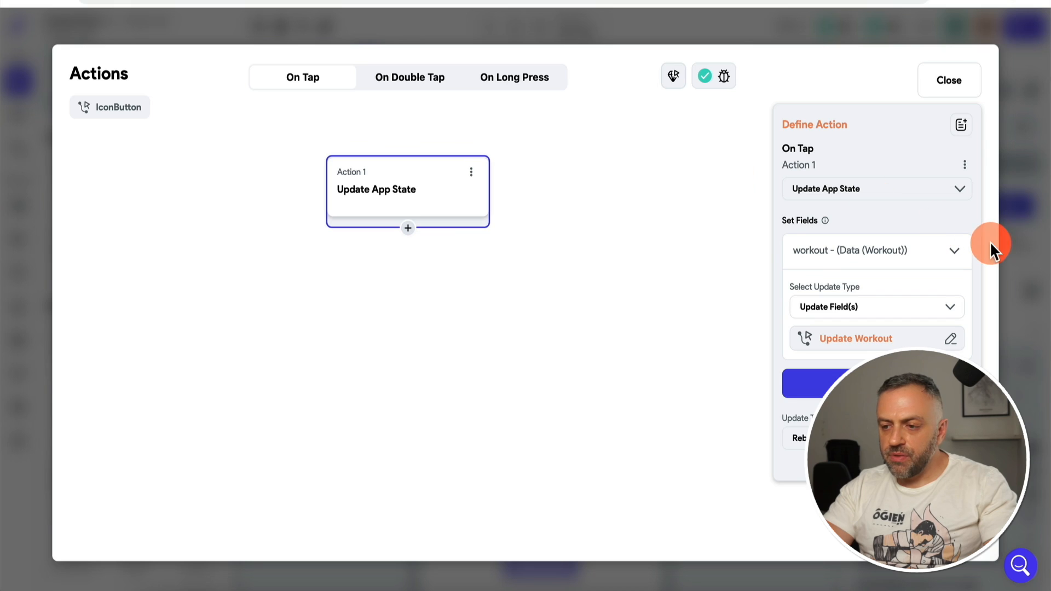
# Step: Append the exercise's exerciseRef Document ID as Text 3 of the inputWeight unique key
pyautogui.click(1008, 239)
pyautogui.click(528, 232)
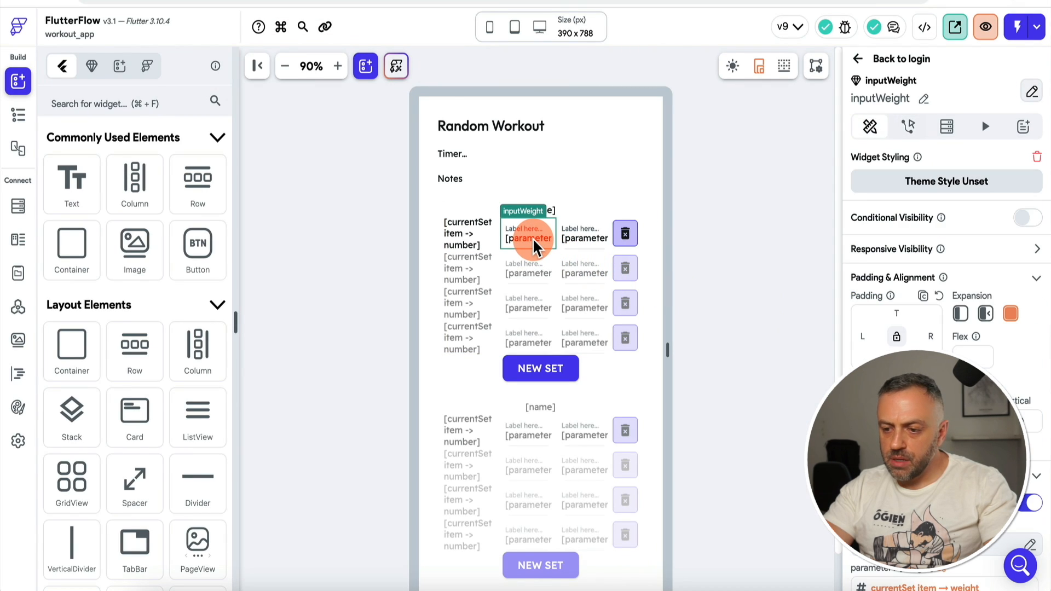
pyautogui.scroll(-3, 927, 501)
pyautogui.click(946, 491)
pyautogui.click(669, 499)
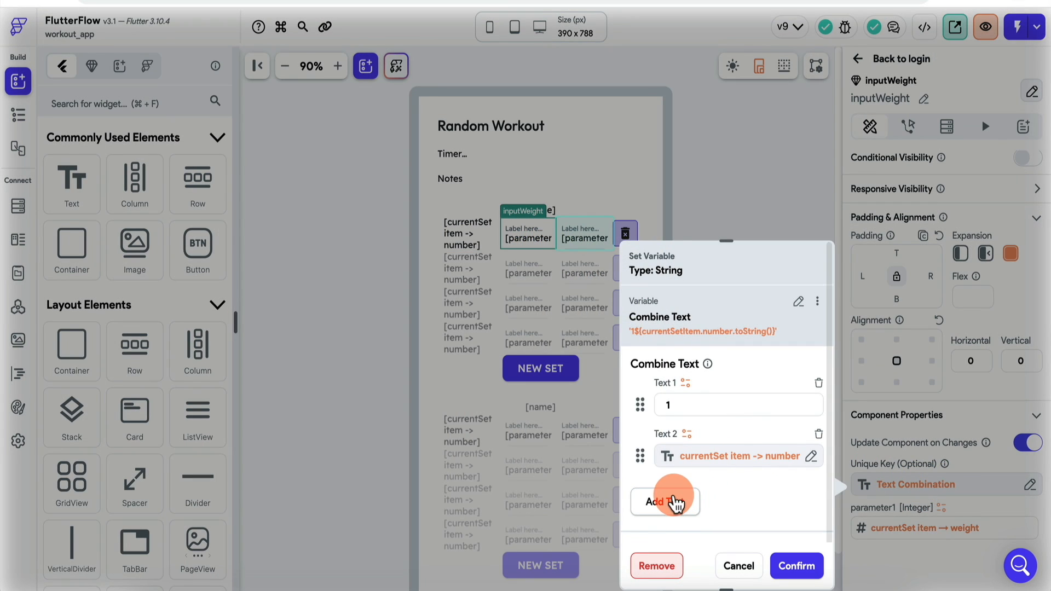
pyautogui.click(686, 485)
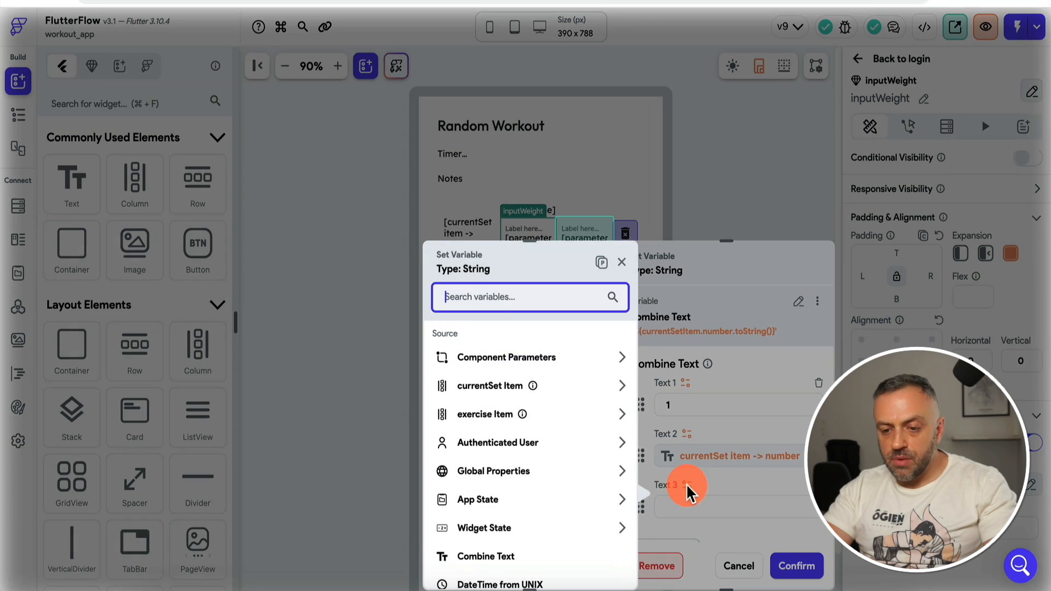
pyautogui.click(535, 417)
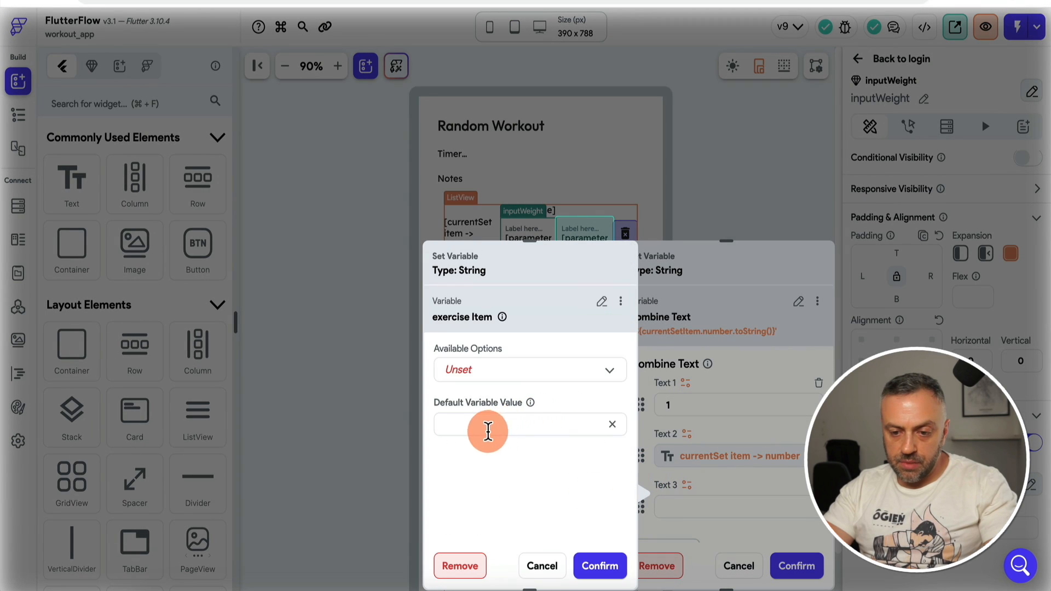
pyautogui.click(500, 372)
pyautogui.click(491, 408)
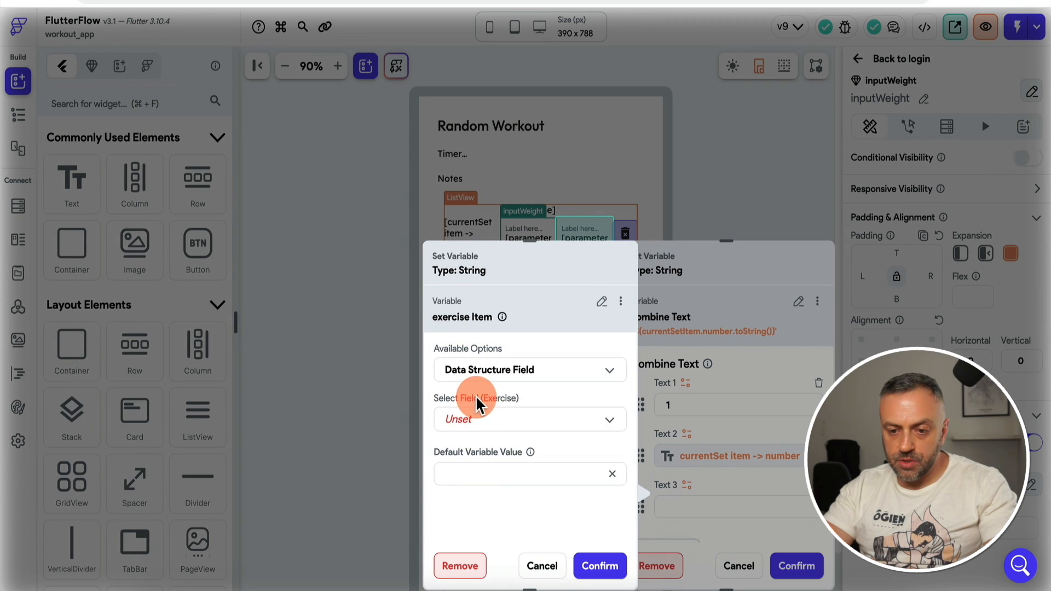
pyautogui.click(484, 421)
pyautogui.click(486, 420)
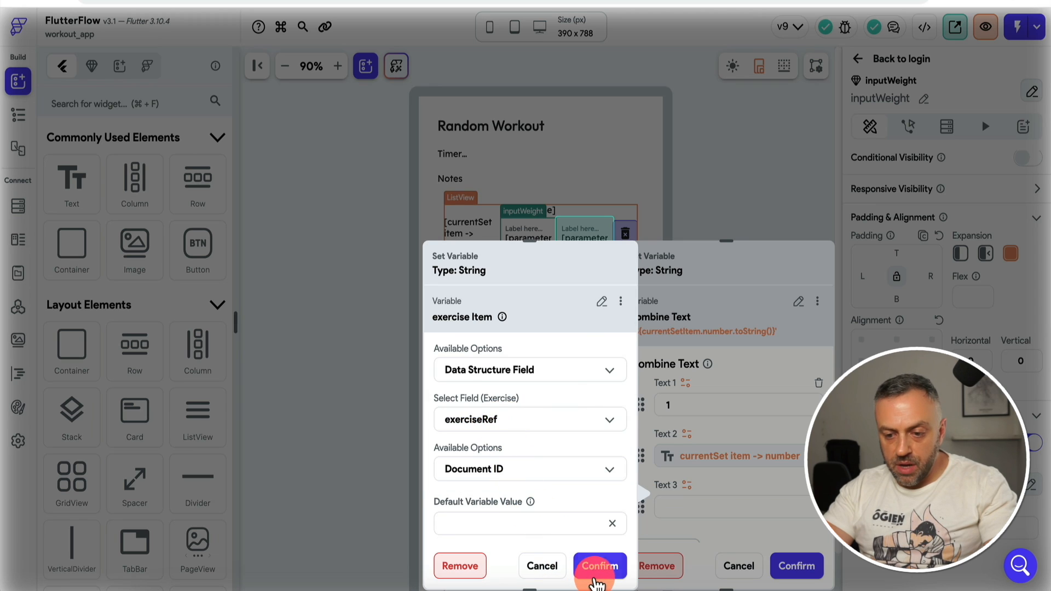
pyautogui.click(604, 566)
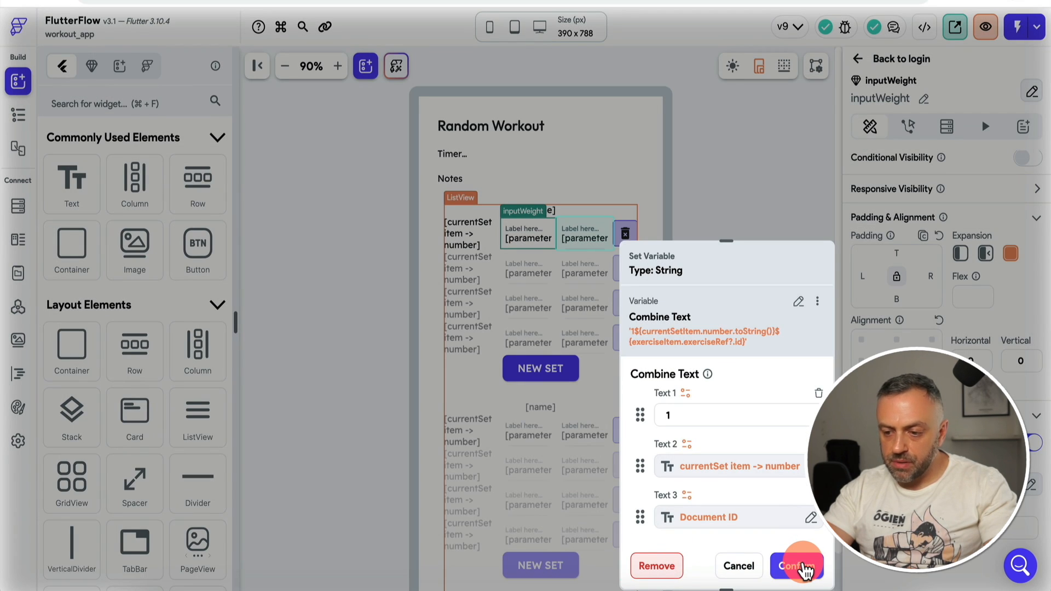
pyautogui.click(805, 568)
# Step: Append the exerciseRef Document ID as Text 3 of the inputReps unique key too
pyautogui.click(584, 235)
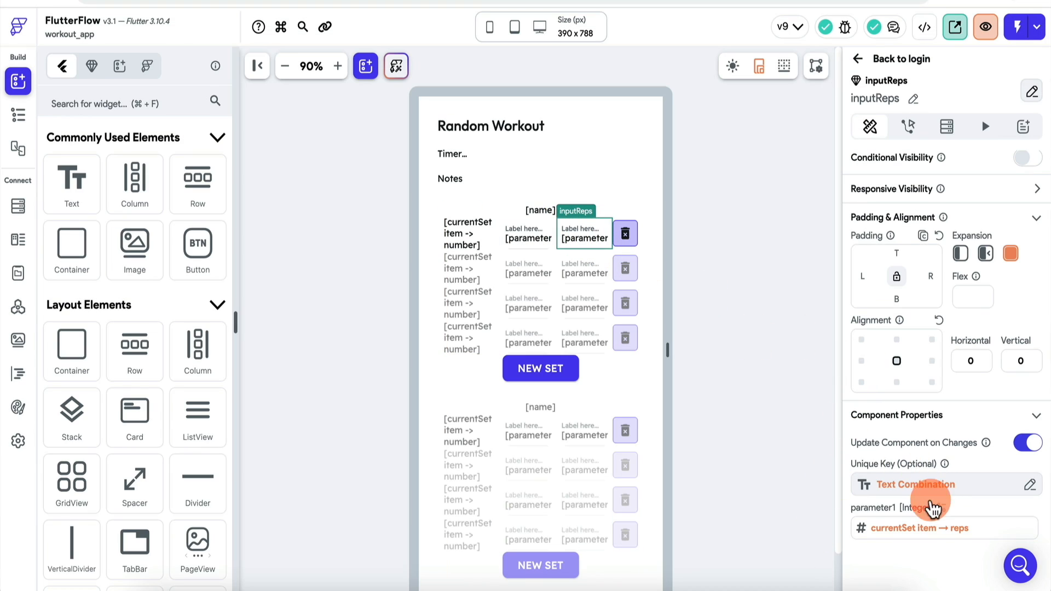
pyautogui.click(932, 508)
pyautogui.click(668, 500)
pyautogui.click(686, 486)
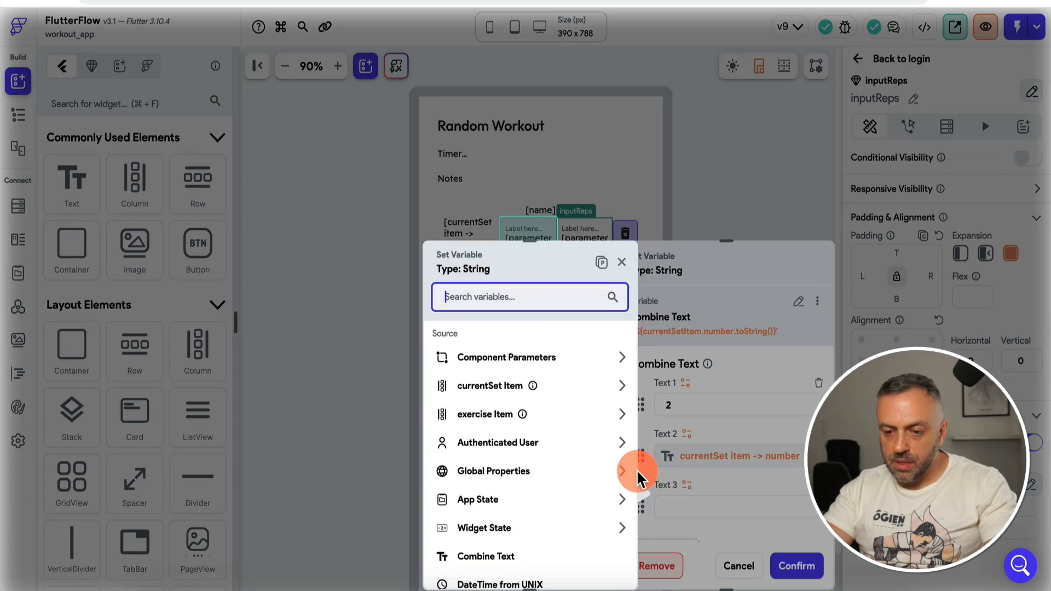
pyautogui.click(518, 414)
pyautogui.click(523, 368)
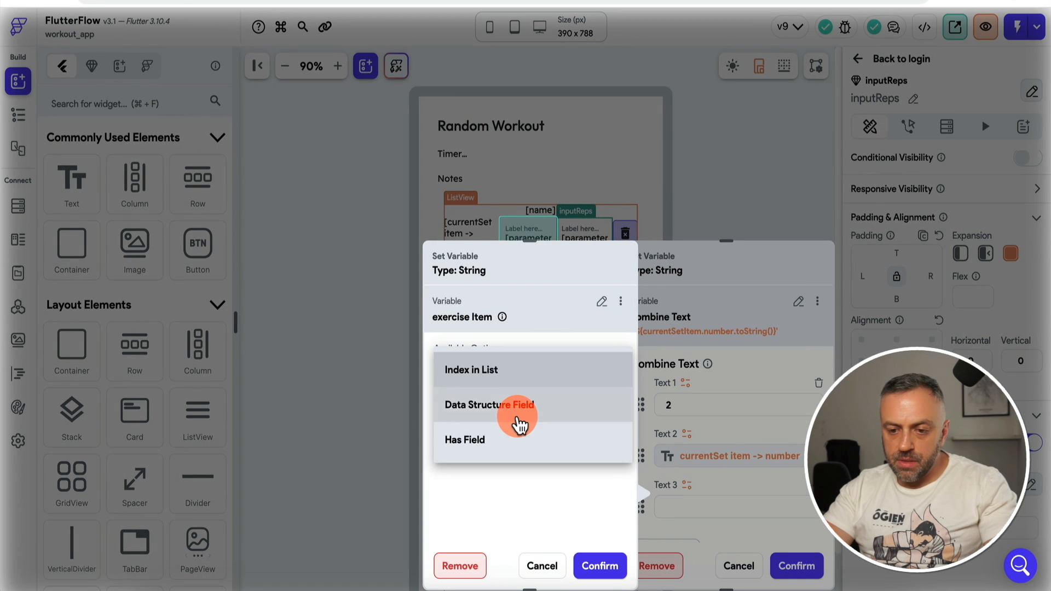
pyautogui.click(519, 425)
pyautogui.click(535, 422)
pyautogui.click(504, 423)
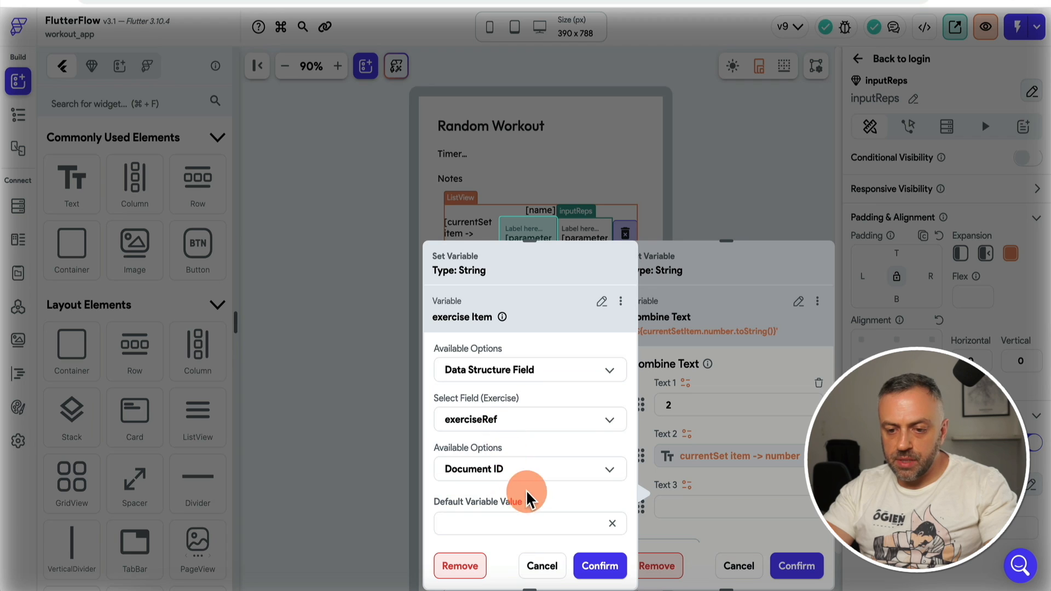
pyautogui.click(599, 566)
pyautogui.click(798, 566)
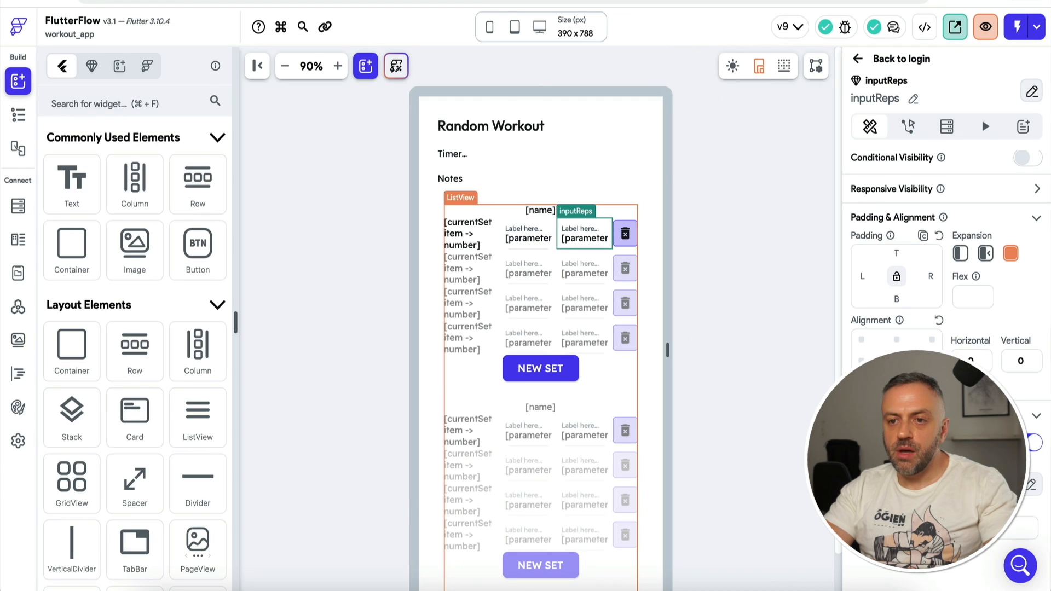
pyautogui.click(602, 1)
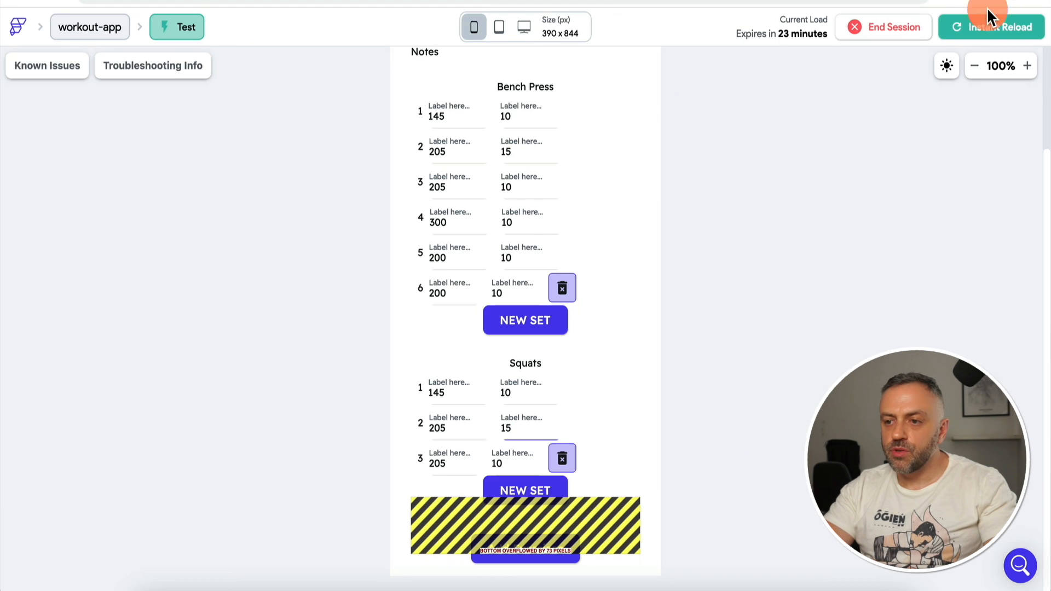
# Step: Reload the test app and start a workout with Bench Press and Squats, adding extra sets
pyautogui.click(1006, 30)
pyautogui.click(527, 545)
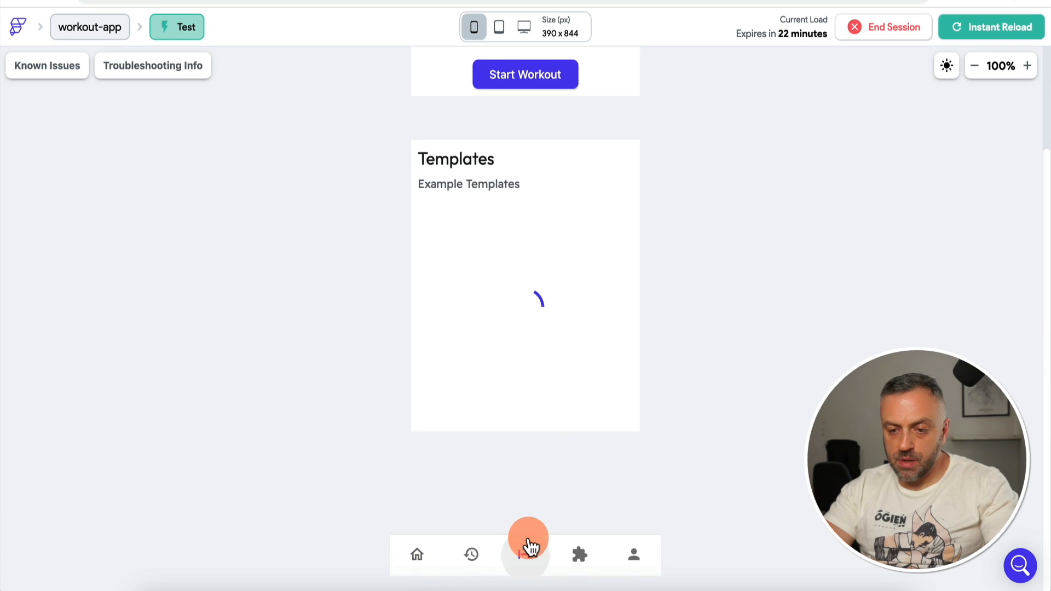
pyautogui.click(547, 211)
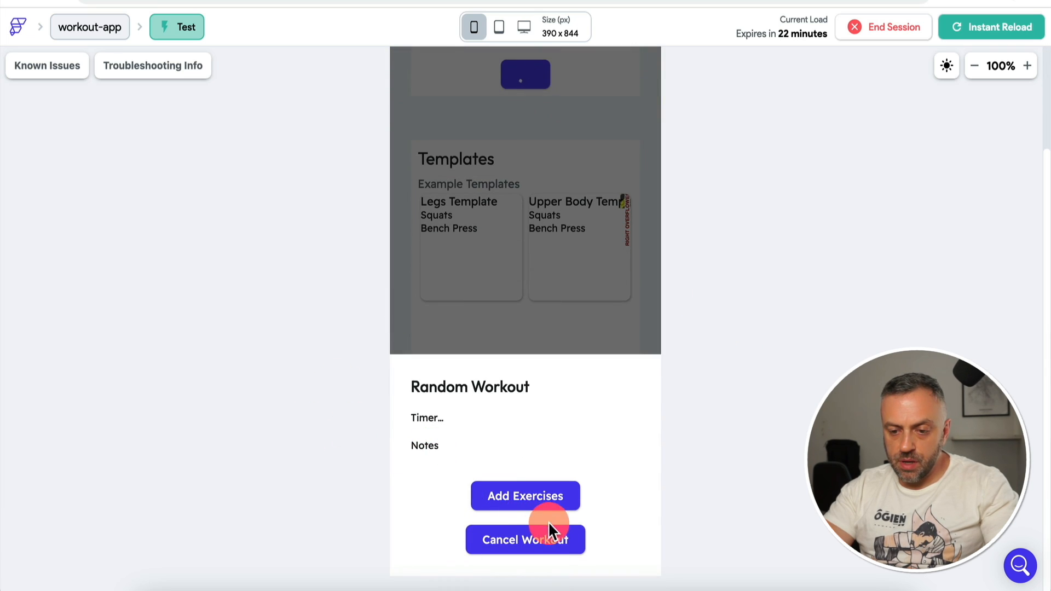
pyautogui.click(554, 494)
pyautogui.click(635, 502)
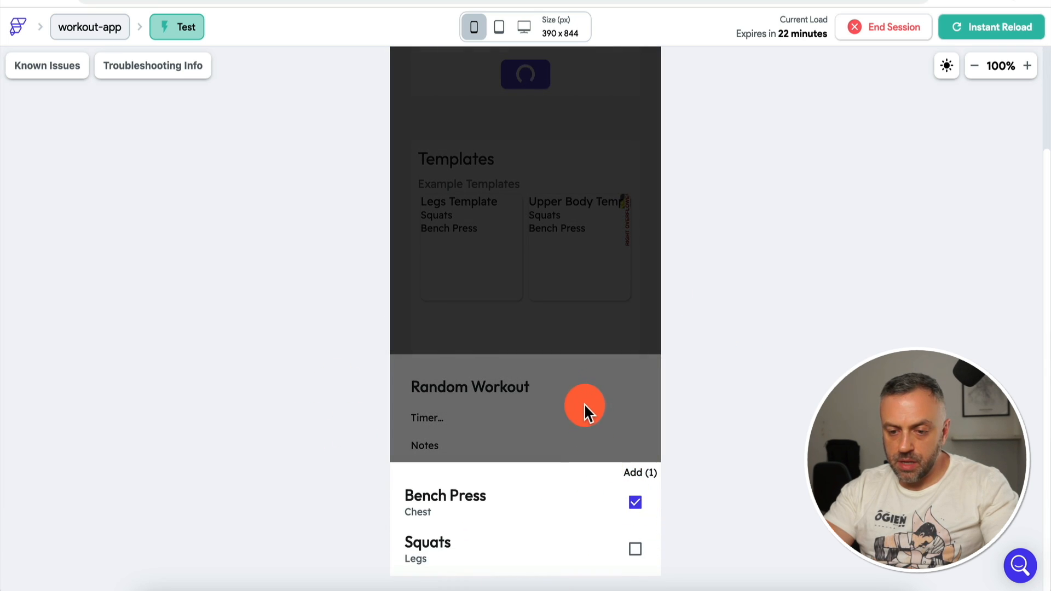
pyautogui.click(584, 404)
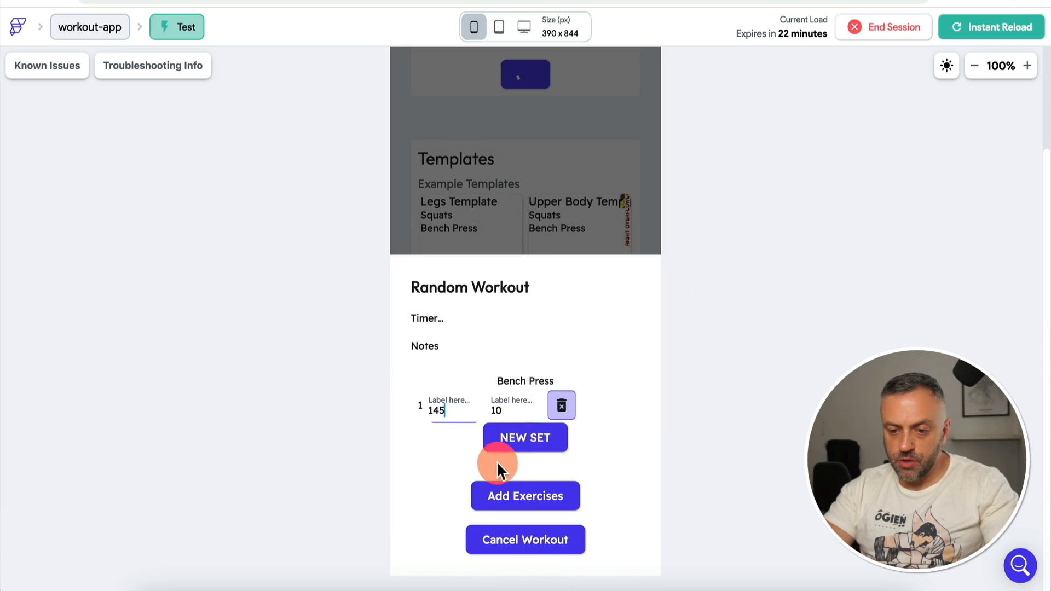
pyautogui.click(536, 442)
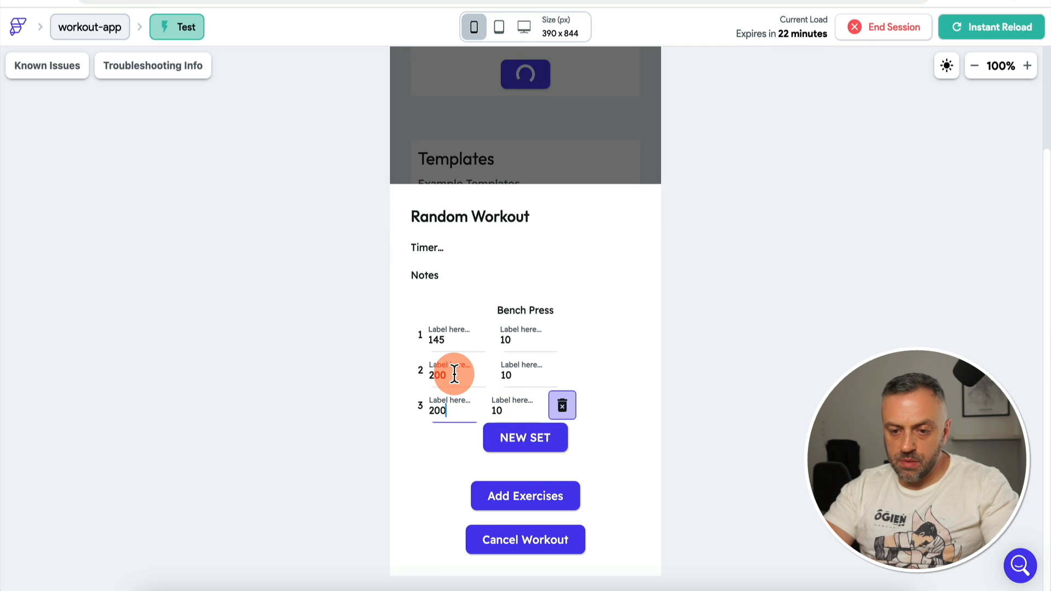
pyautogui.click(619, 505)
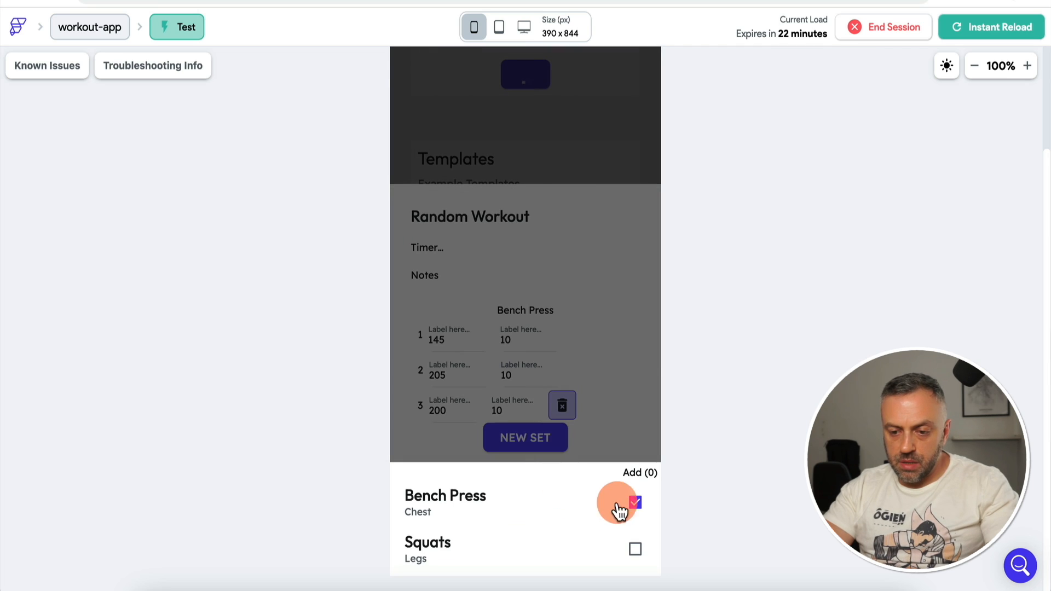
pyautogui.click(636, 550)
pyautogui.click(612, 381)
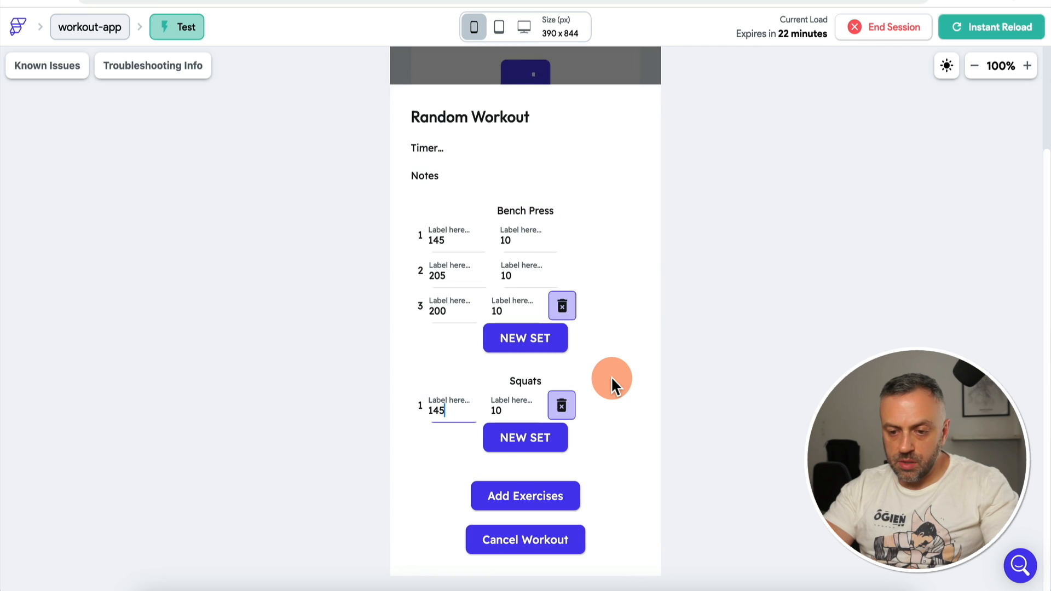
pyautogui.click(544, 438)
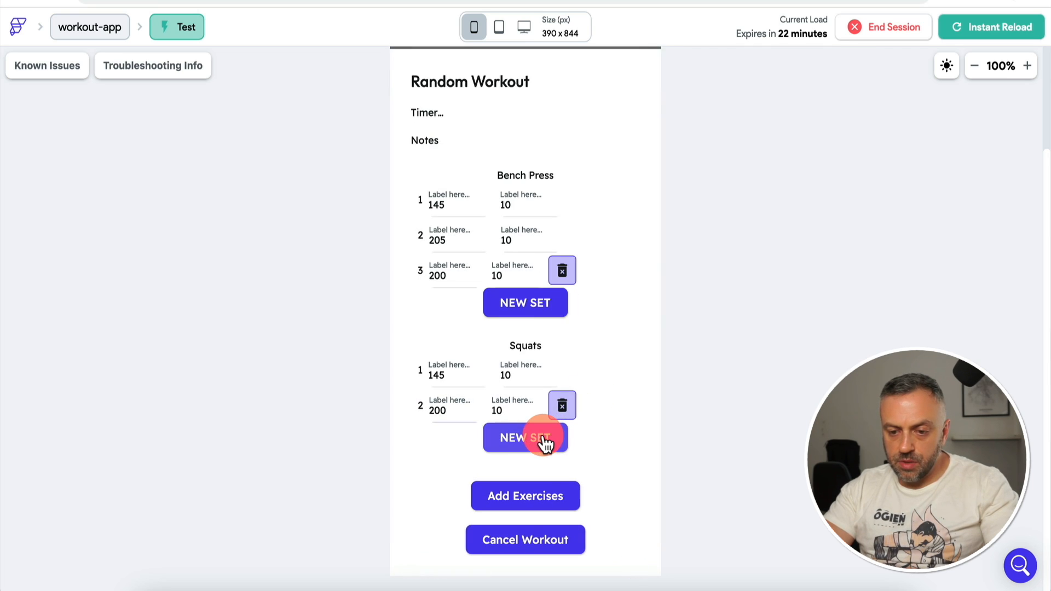
pyautogui.click(545, 438)
# Step: Edit Squats sets to 220×15 and 200×15, add fourth sets, and change Bench Press set 3 weight
pyautogui.click(462, 378)
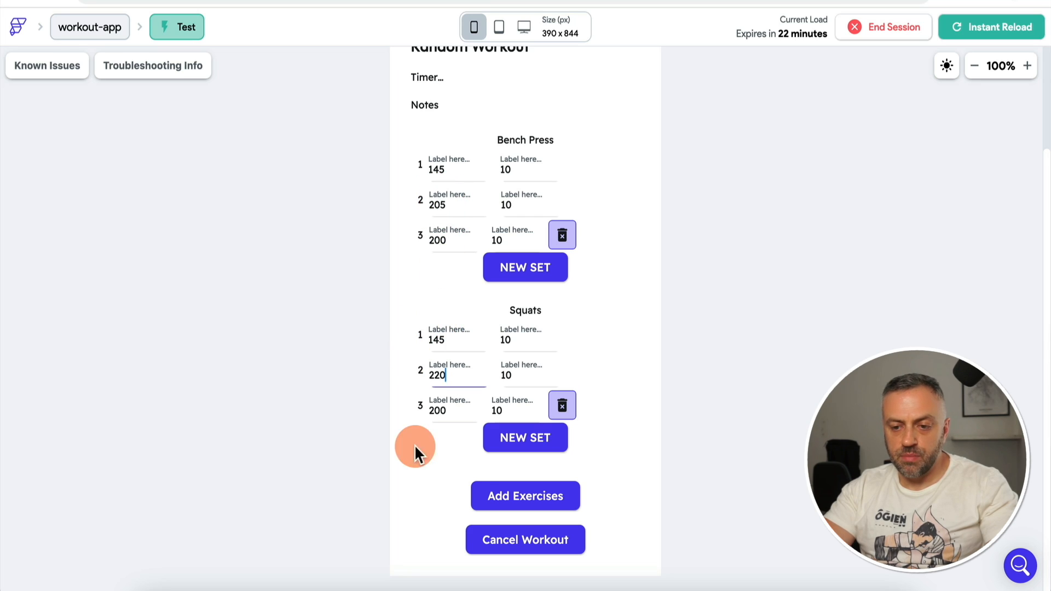
pyautogui.click(517, 375)
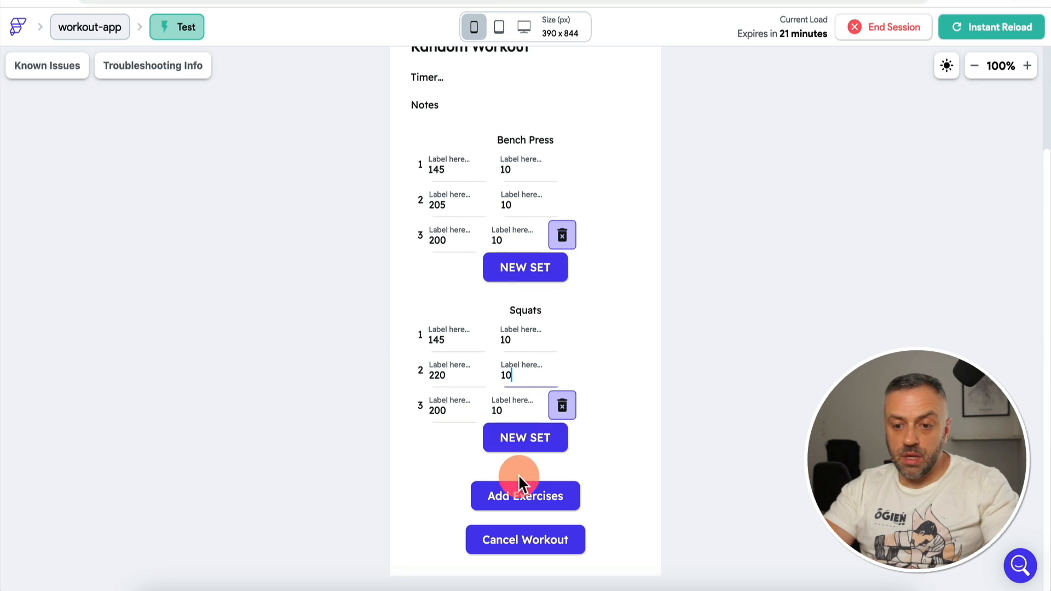
pyautogui.press('BackSpace')
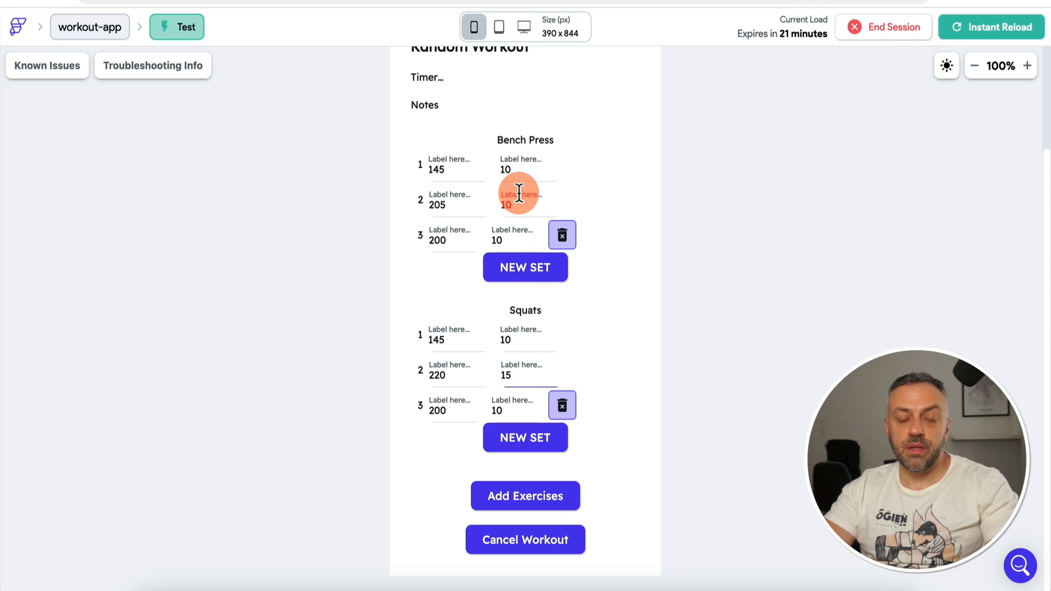
pyautogui.click(517, 408)
pyautogui.press('BackSpace')
pyautogui.write('5')
pyautogui.click(524, 436)
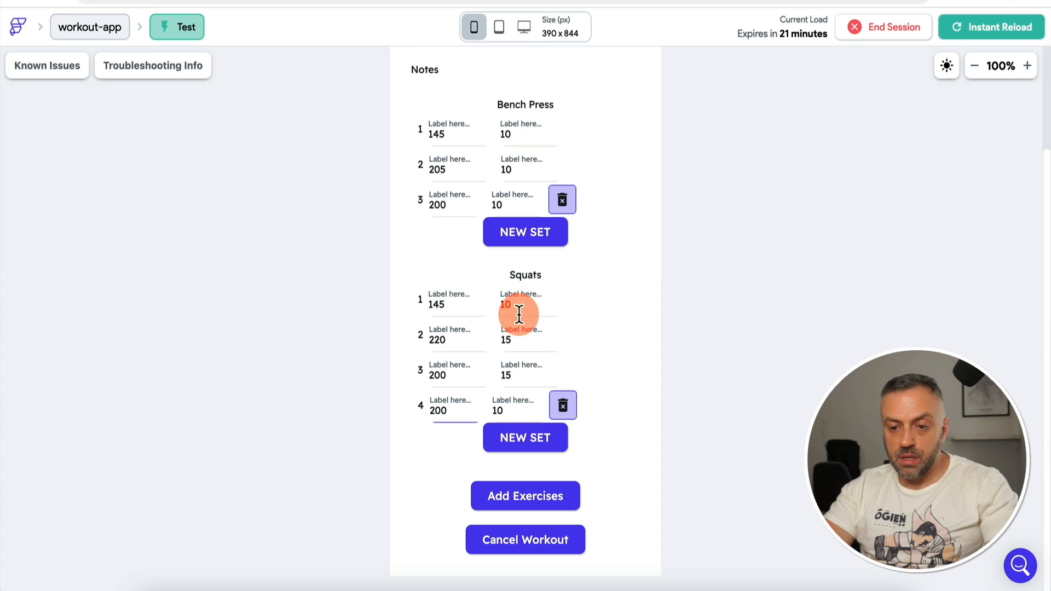
pyautogui.click(524, 232)
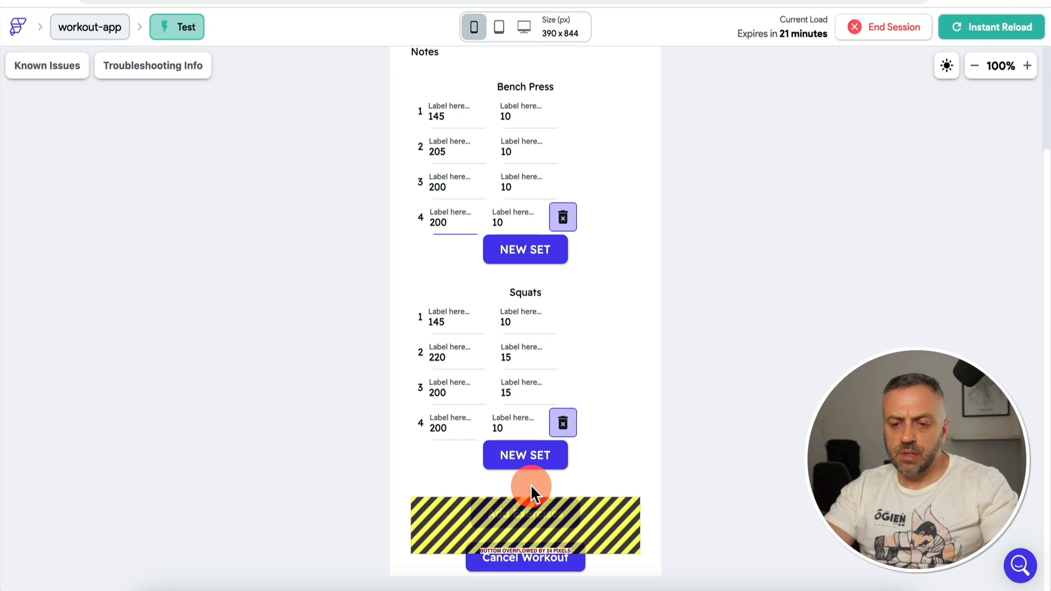
pyautogui.click(454, 188)
pyautogui.press('BackSpace')
pyautogui.write('5')
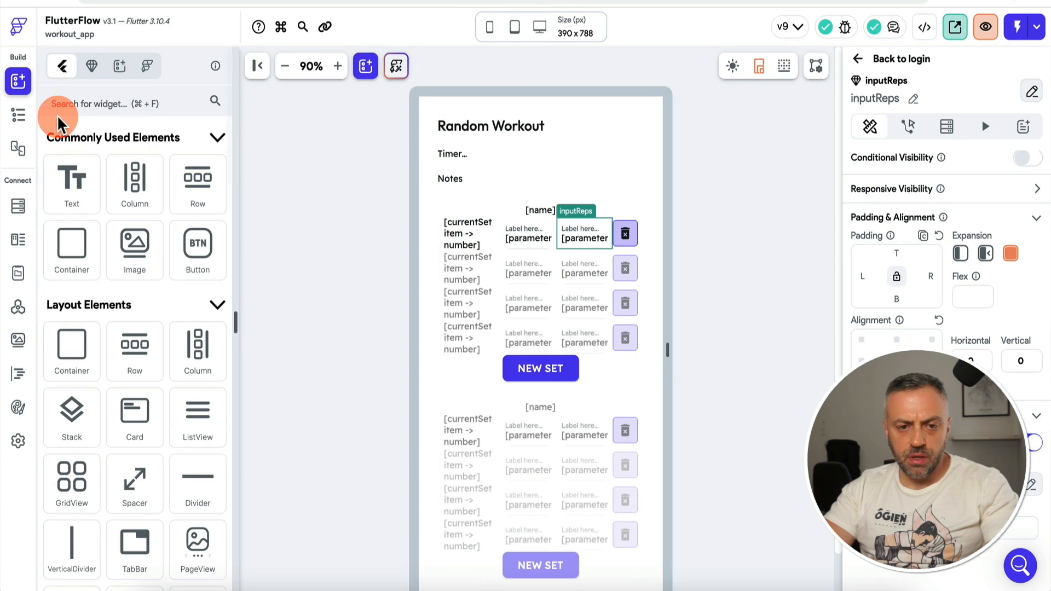
# Step: Inspect the sheet's widget tree, select its top-level Column, and instant-reload the test app
pyautogui.click(14, 118)
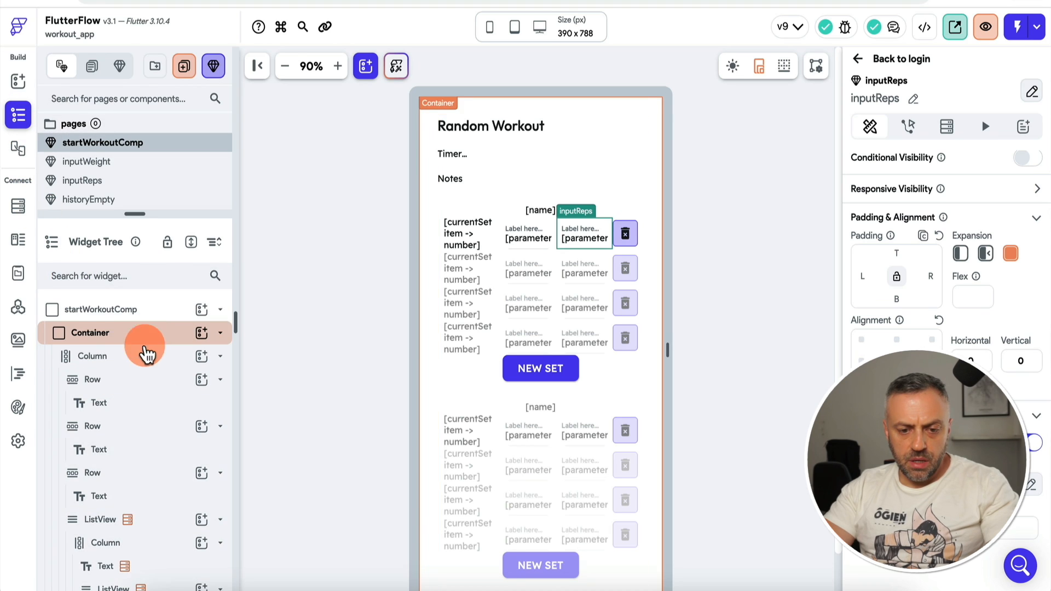
pyautogui.scroll(-1, 137, 476)
pyautogui.scroll(-2, 137, 475)
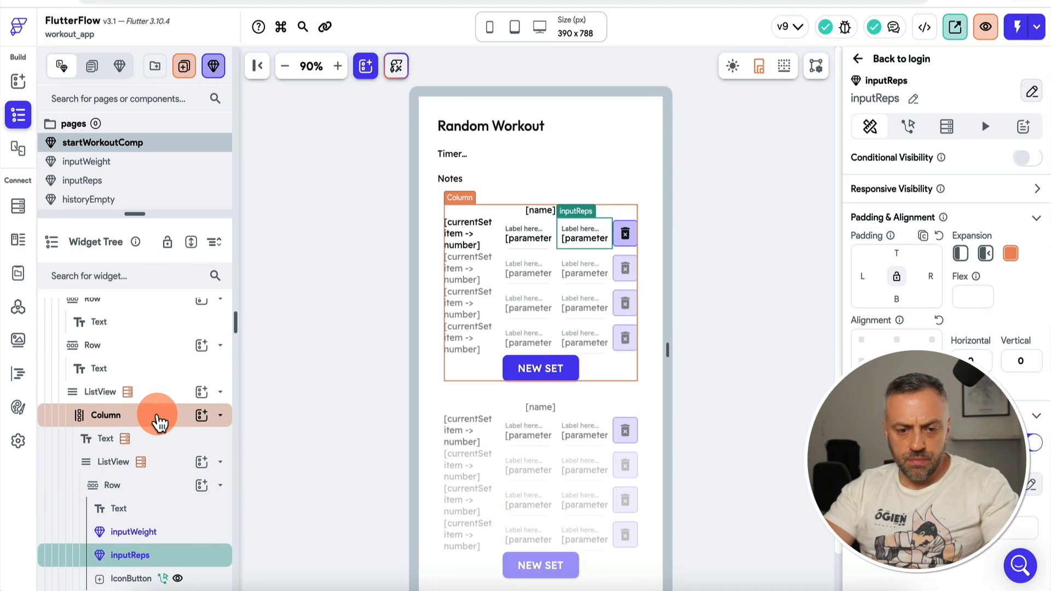
pyautogui.scroll(3, 159, 422)
pyautogui.click(155, 360)
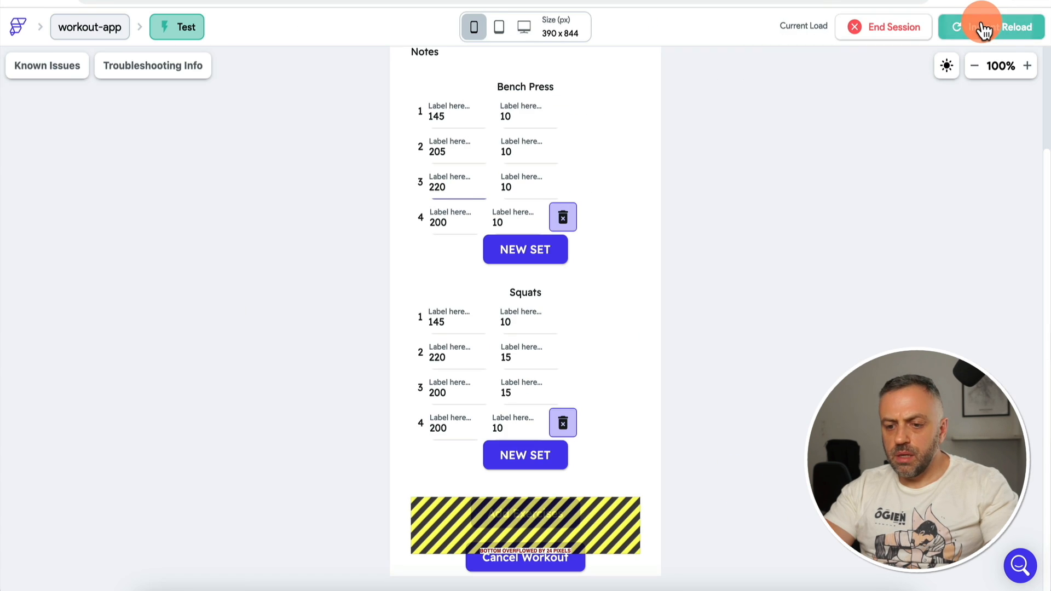
pyautogui.click(981, 25)
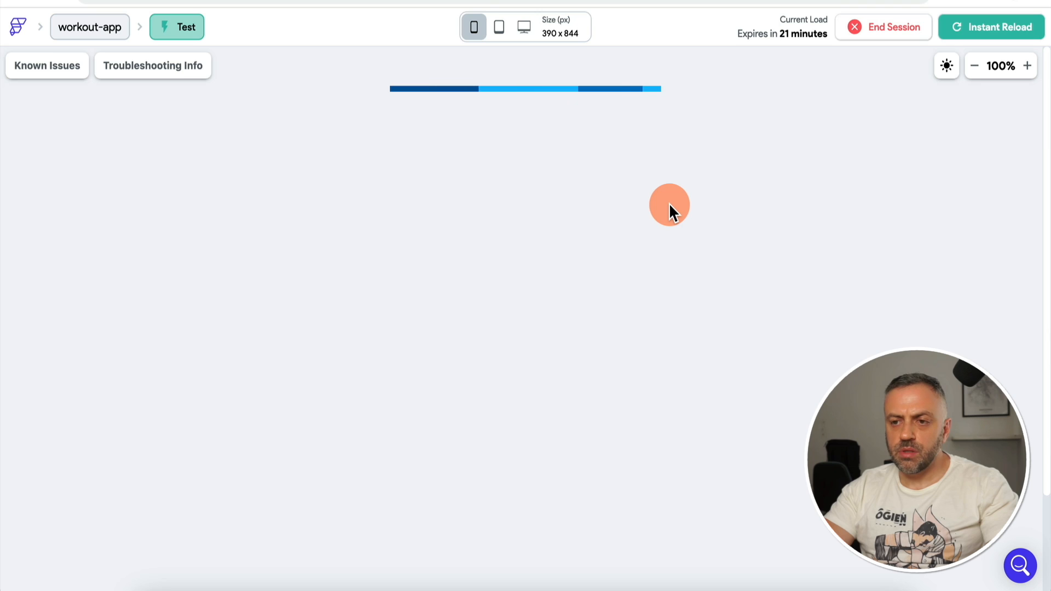
# Step: Start a workout with Bench Press and Squats and add several extra sets
pyautogui.click(554, 208)
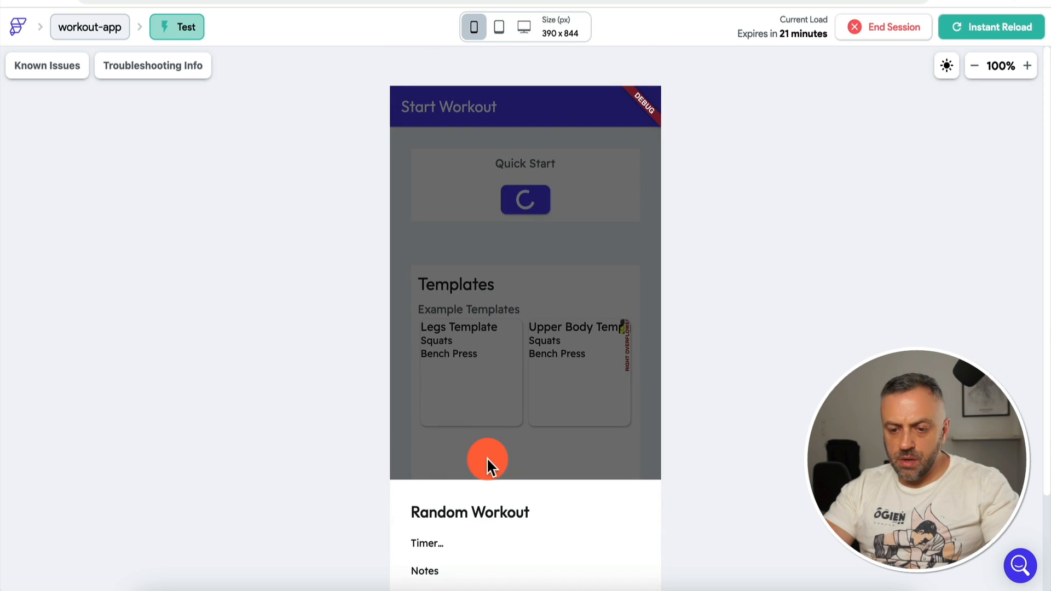
pyautogui.scroll(-3, 530, 406)
pyautogui.click(630, 512)
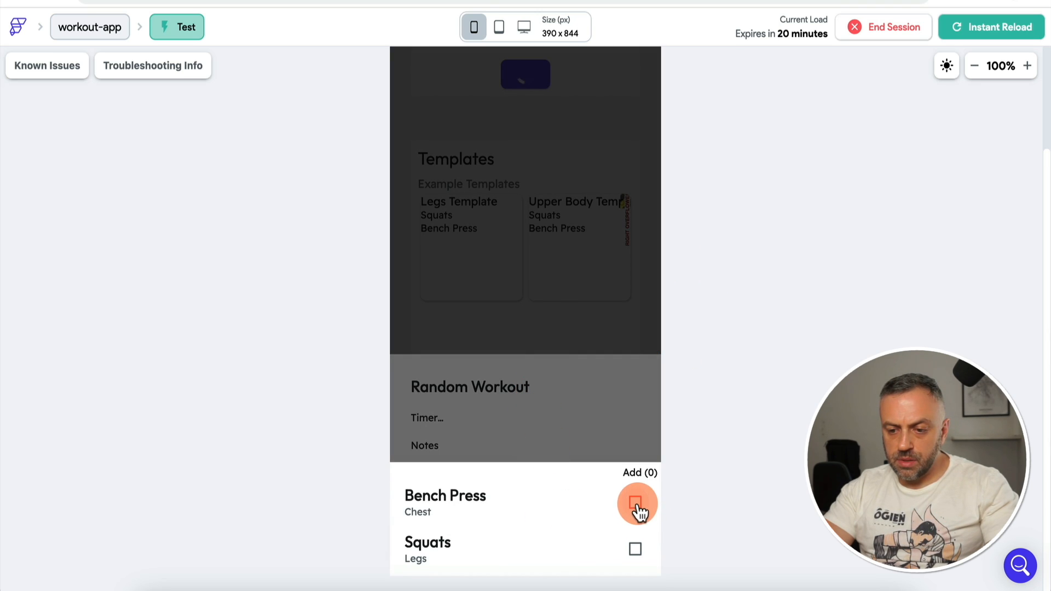
pyautogui.click(635, 549)
pyautogui.click(604, 357)
pyautogui.click(529, 439)
pyautogui.click(528, 312)
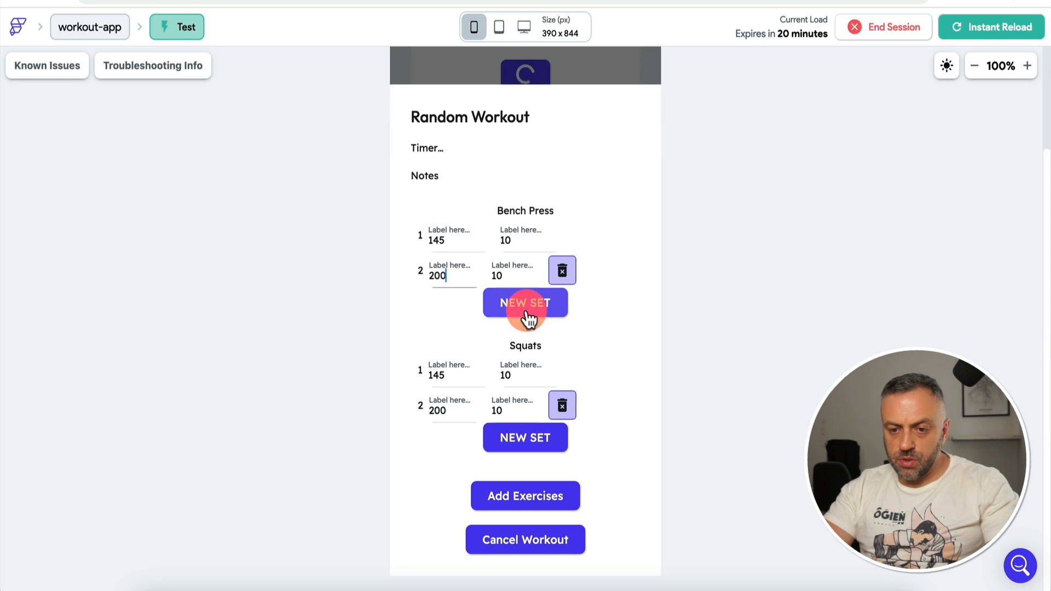
pyautogui.click(528, 312)
pyautogui.click(528, 312)
pyautogui.click(527, 312)
pyautogui.click(528, 312)
pyautogui.click(527, 312)
pyautogui.click(538, 499)
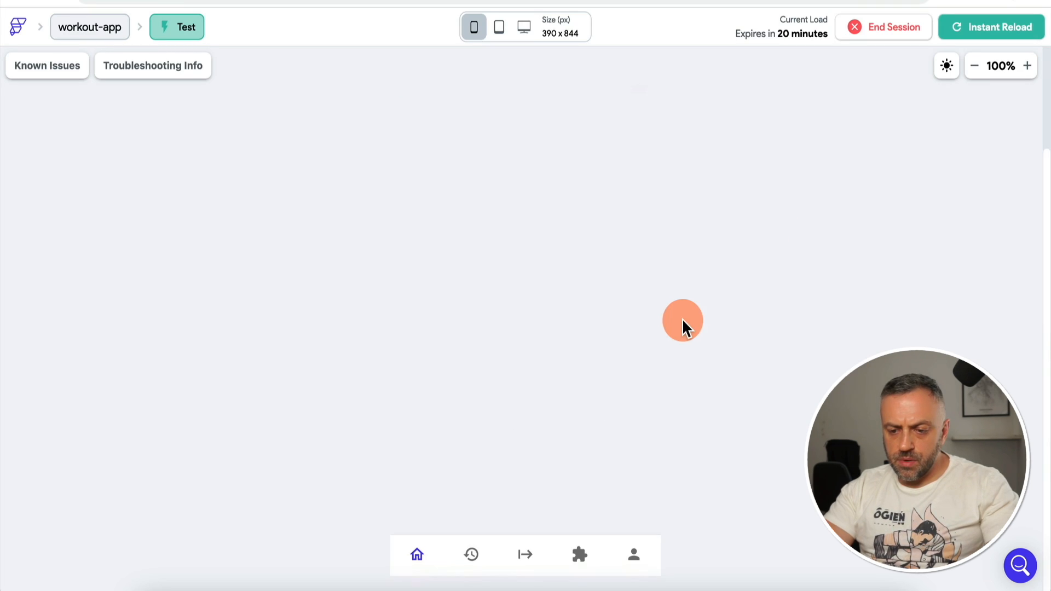
# Step: Restart the workout, re-add Bench Press and Squats, and add more sets to each
pyautogui.click(523, 559)
pyautogui.click(538, 196)
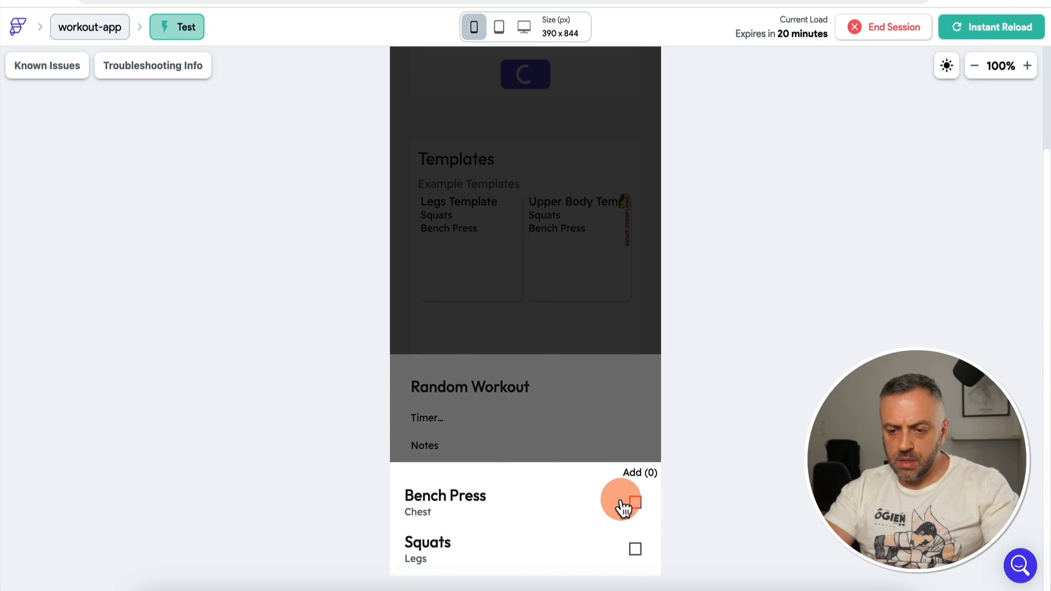
pyautogui.click(634, 503)
pyautogui.click(635, 547)
pyautogui.click(640, 472)
pyautogui.click(545, 347)
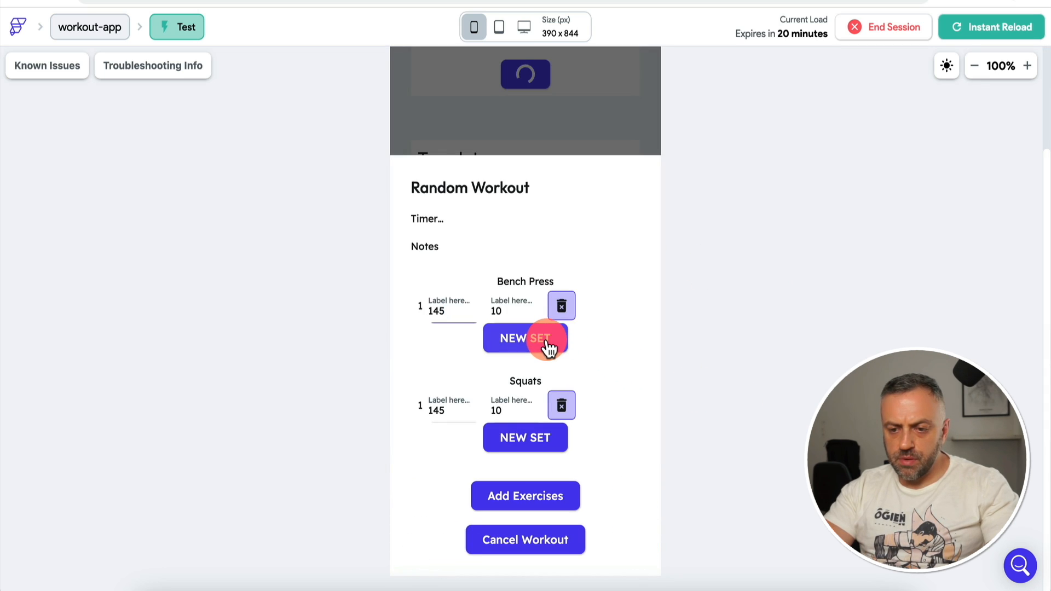
pyautogui.click(546, 347)
pyautogui.click(546, 347)
pyautogui.click(546, 347)
pyautogui.click(537, 447)
pyautogui.click(537, 446)
pyautogui.click(537, 447)
pyautogui.click(535, 446)
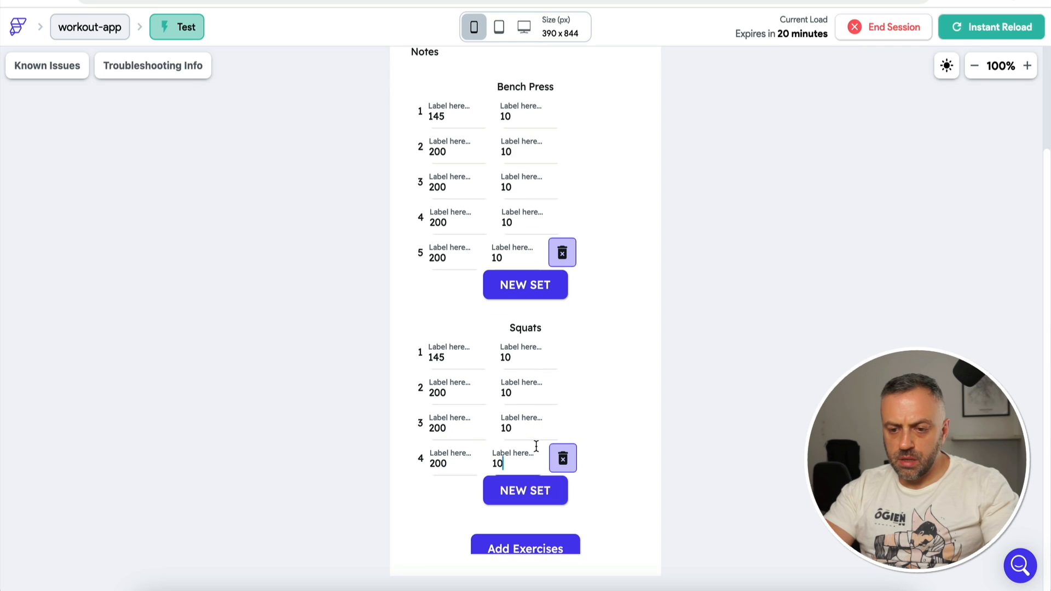
pyautogui.scroll(-2, 593, 323)
pyautogui.scroll(2, 593, 323)
pyautogui.scroll(-1, 594, 323)
pyautogui.scroll(1, 593, 324)
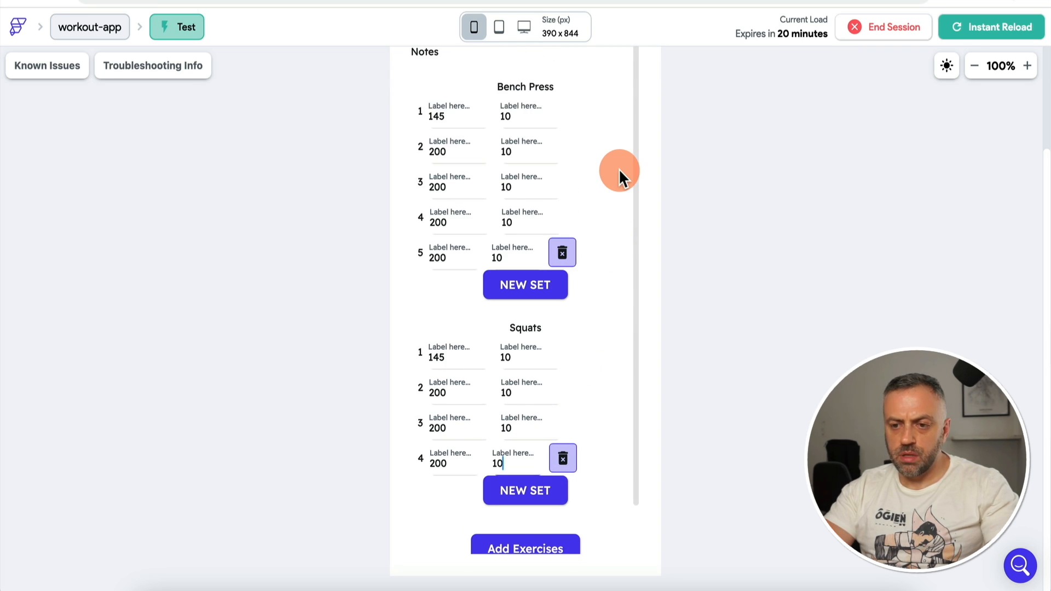
pyautogui.scroll(-2, 639, 188)
pyautogui.scroll(2, 638, 188)
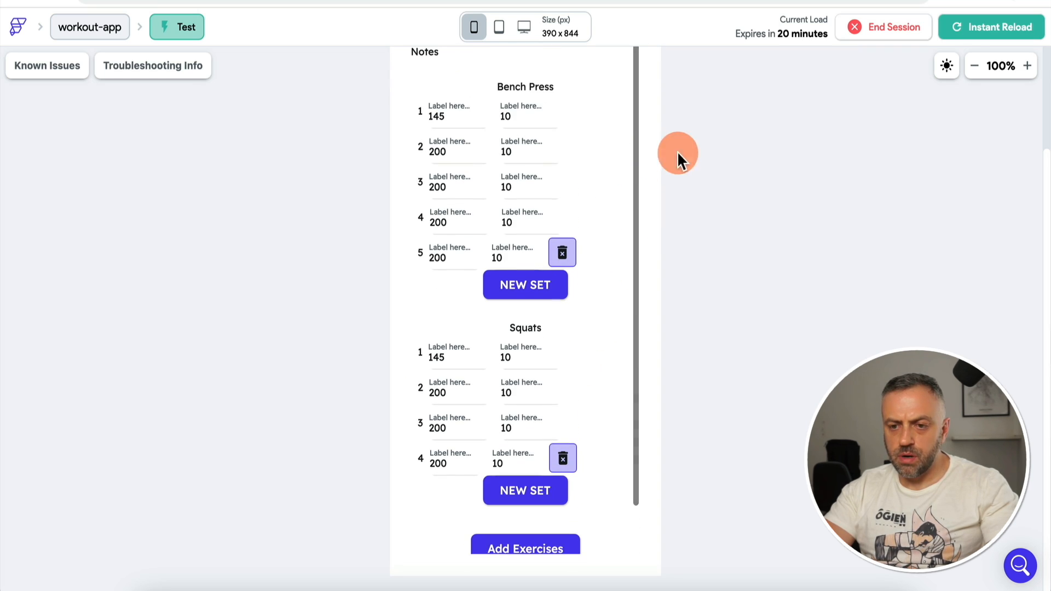
pyautogui.click(527, 493)
pyautogui.click(526, 493)
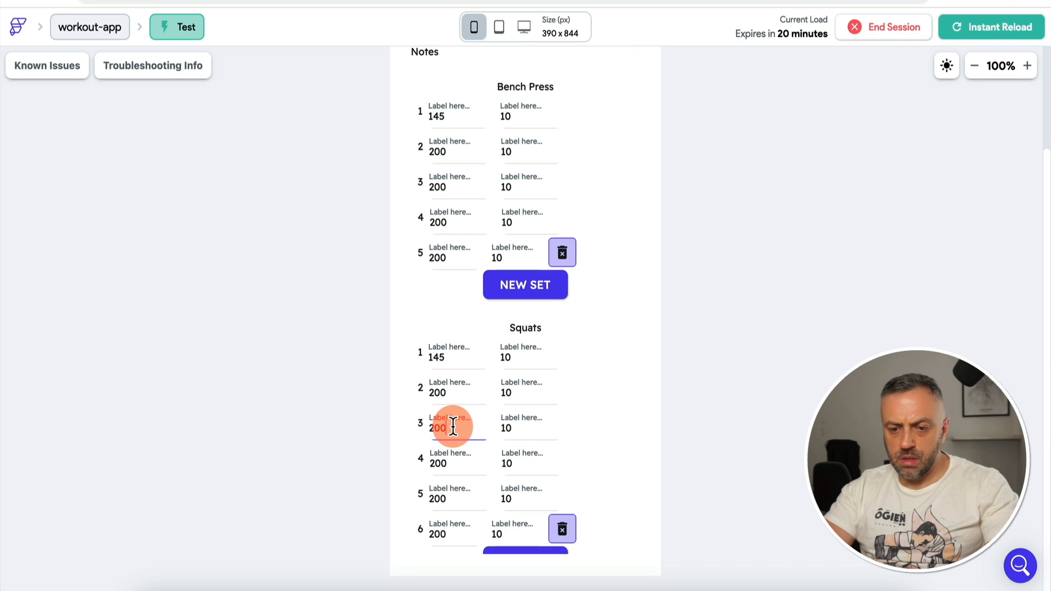
# Step: Change Squats set 3 to weight 250 and 15 reps
pyautogui.press('BackSpace')
pyautogui.write('5')
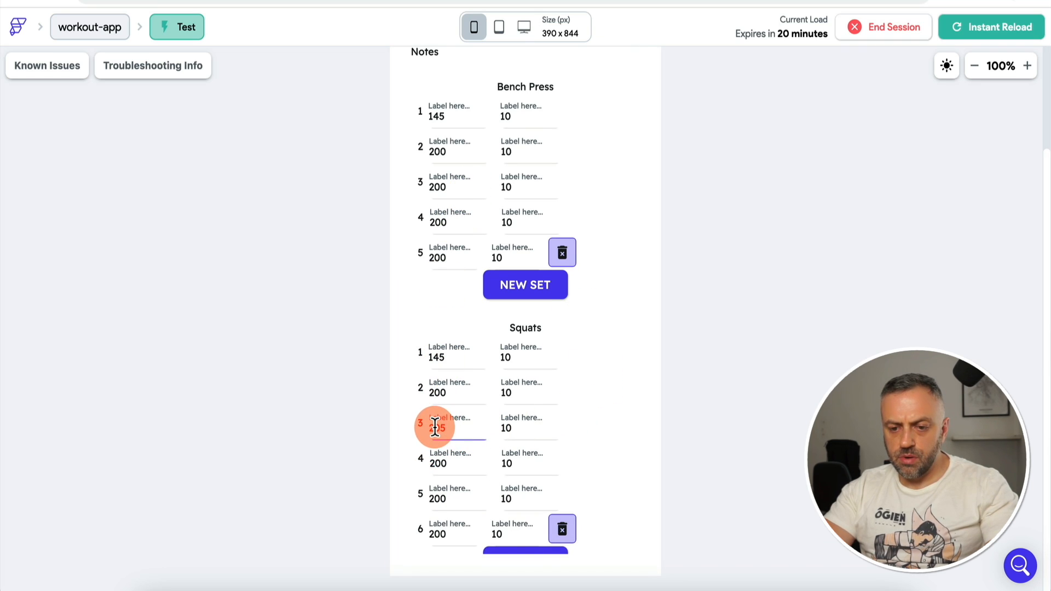
pyautogui.press('BackSpace')
pyautogui.press('BackSpace')
pyautogui.write('50')
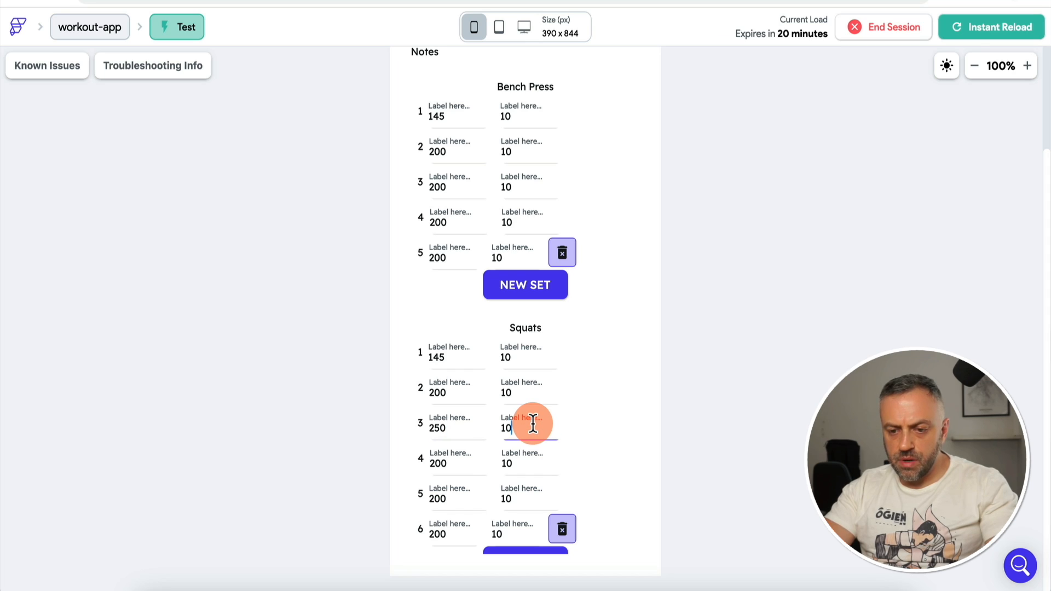
pyautogui.press('BackSpace')
pyautogui.write('5')
# Step: Delete the extra sets so Bench Press and Squats each keep three sets
pyautogui.scroll(-3, 601, 422)
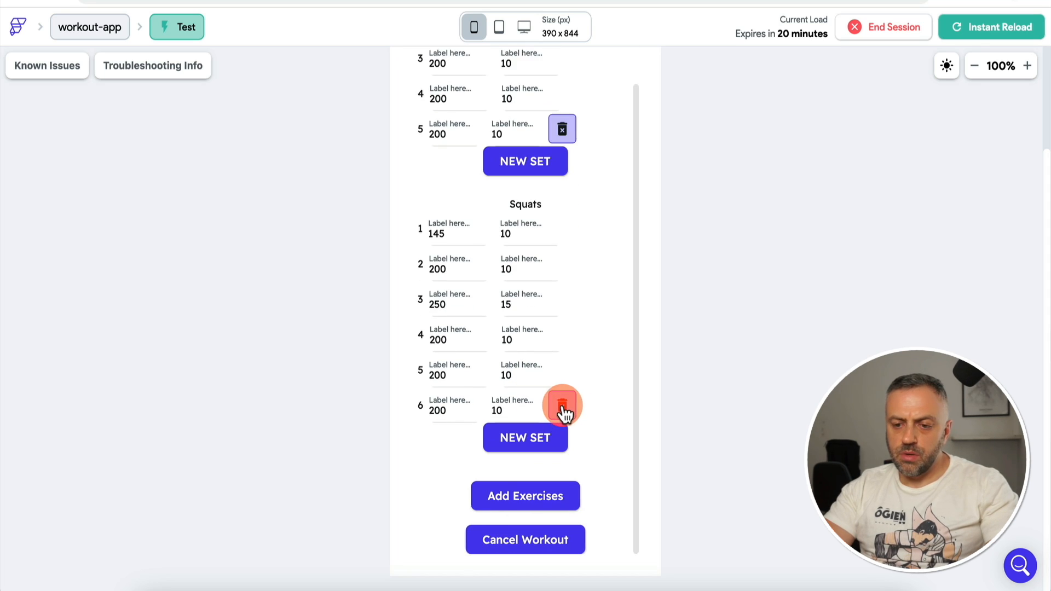
pyautogui.click(562, 404)
pyautogui.click(563, 402)
pyautogui.scroll(3, 604, 284)
pyautogui.click(565, 256)
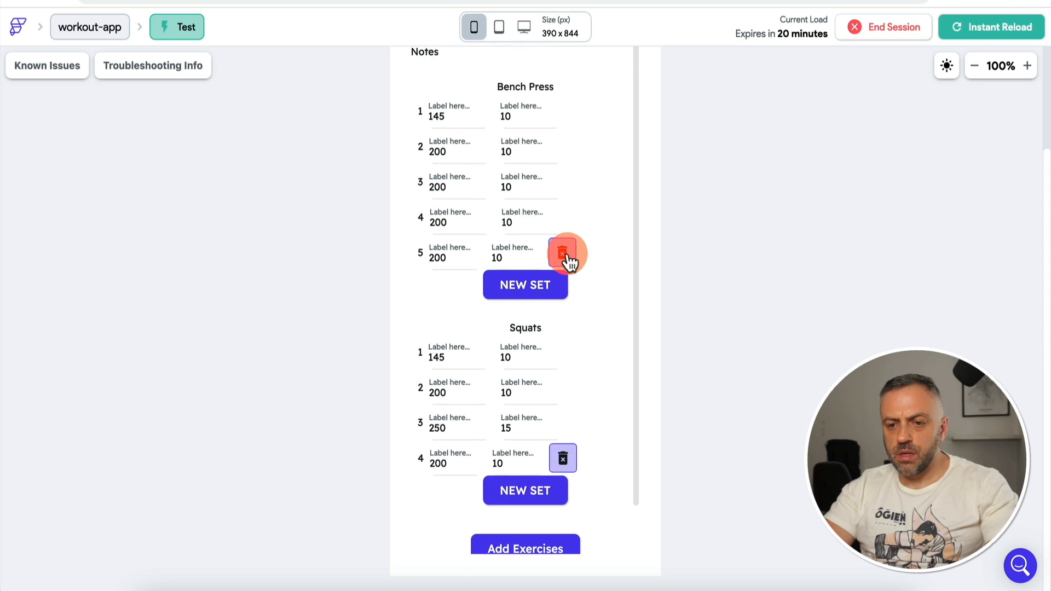
pyautogui.click(569, 231)
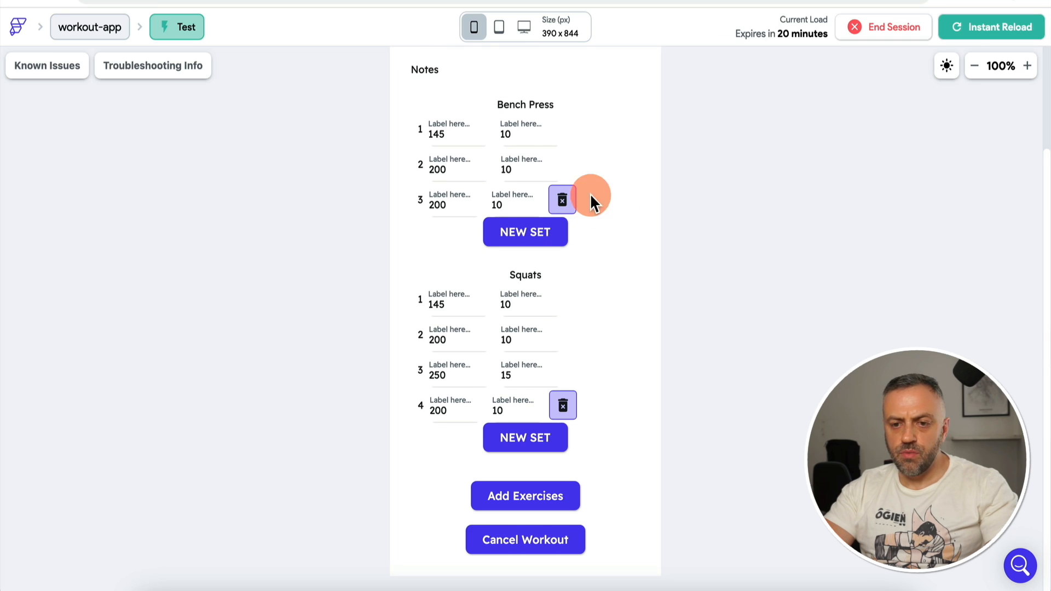
pyautogui.click(573, 406)
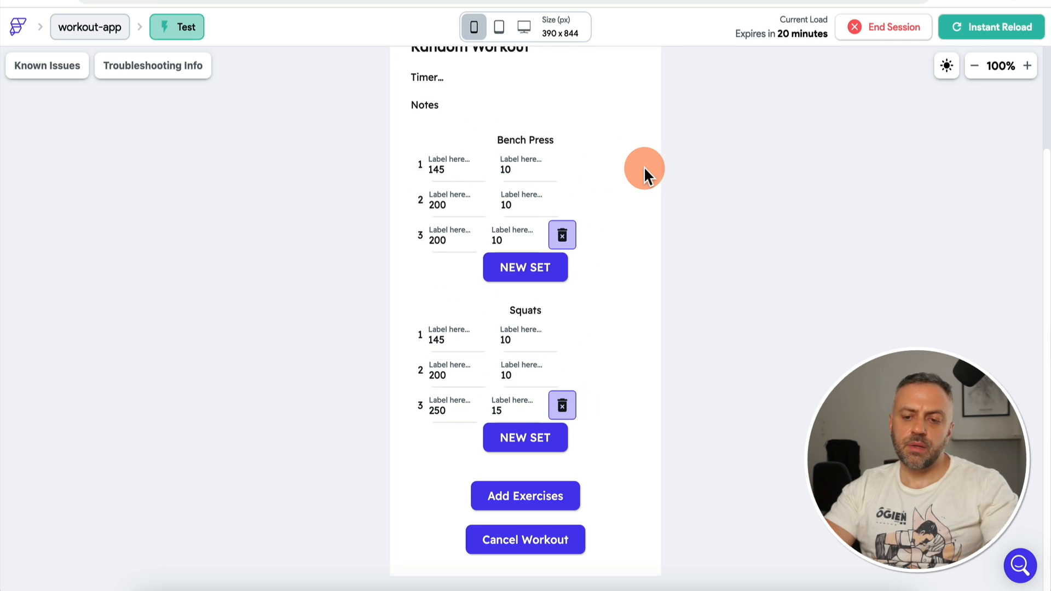
pyautogui.scroll(1, 644, 174)
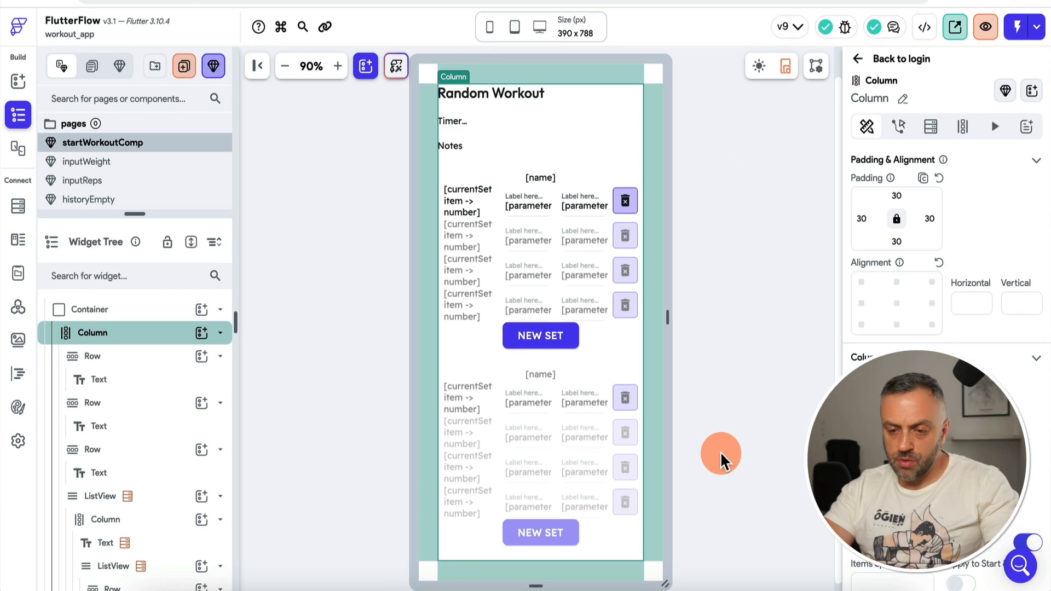
# Step: Give the Cancel Workout button an On Tap action that dismisses the bottom sheet
pyautogui.scroll(-3, 727, 453)
pyautogui.click(556, 539)
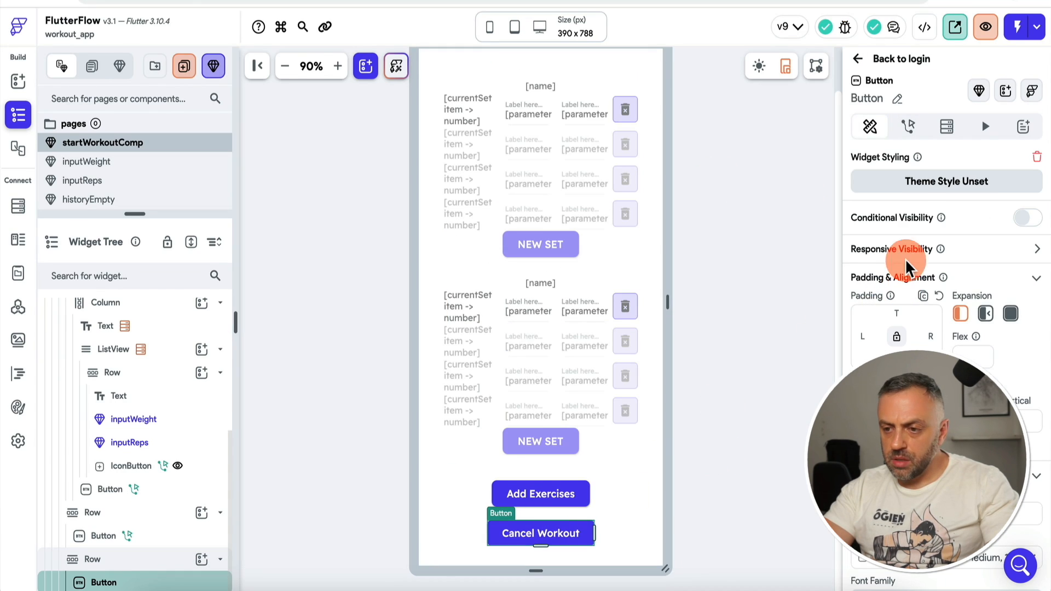
pyautogui.click(908, 126)
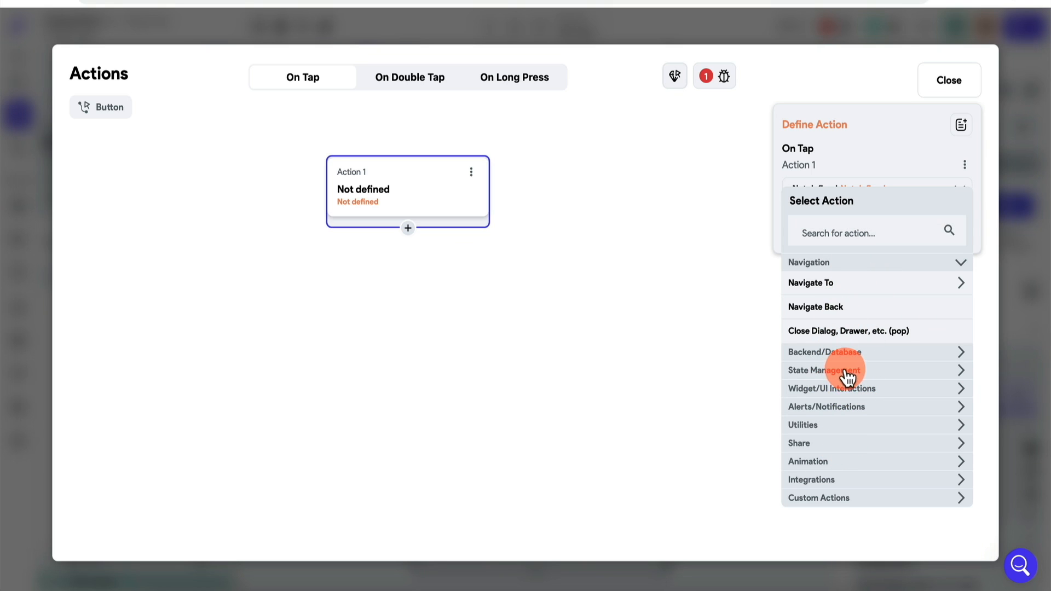
pyautogui.click(848, 389)
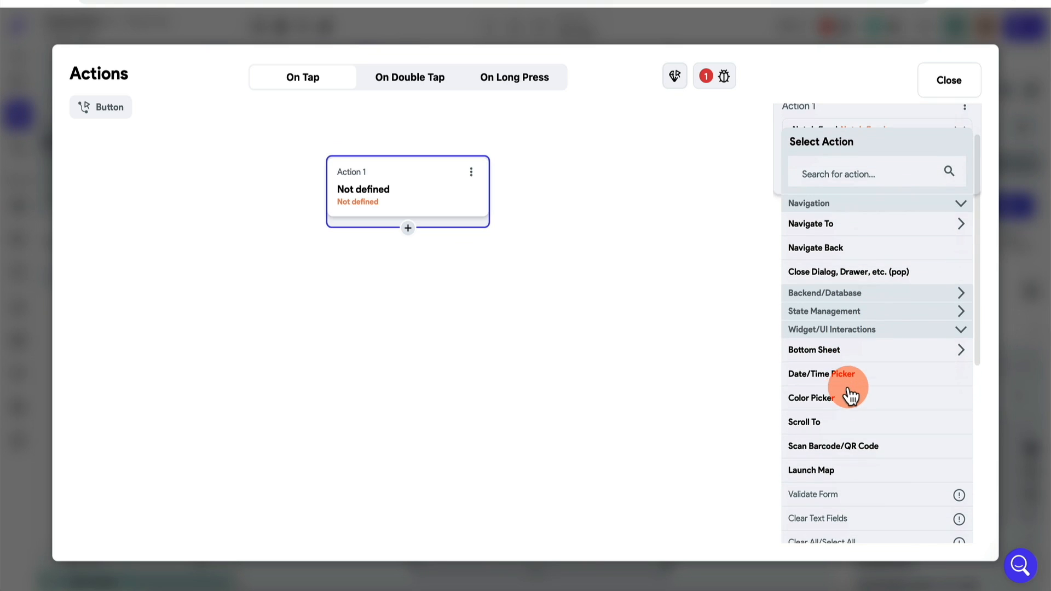
pyautogui.click(840, 353)
pyautogui.click(830, 397)
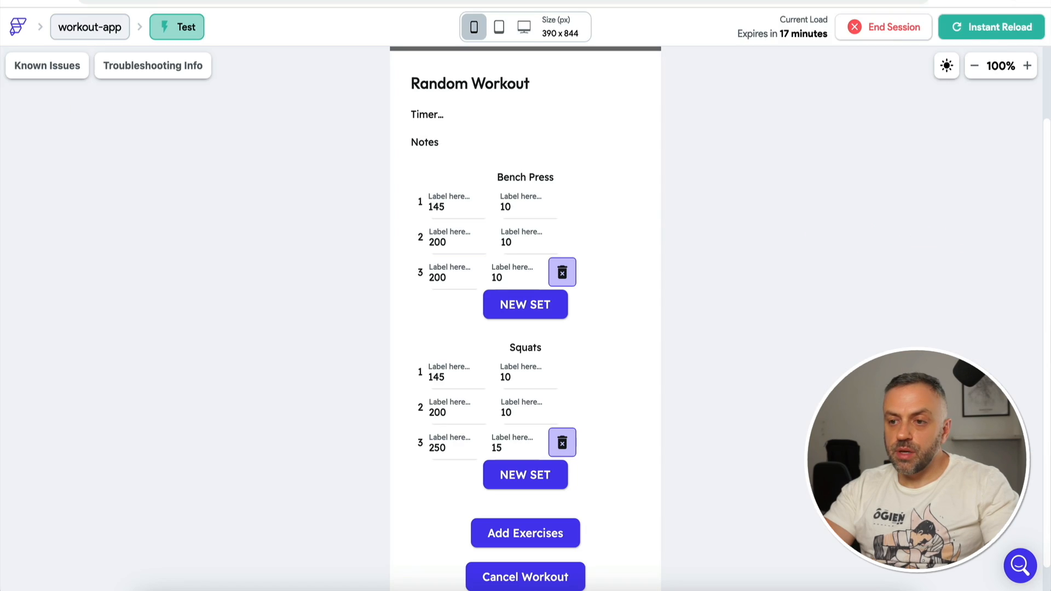
# Step: Reload, start a workout, and tap Cancel Workout to verify the sheet closes, then reopen it
pyautogui.click(995, 29)
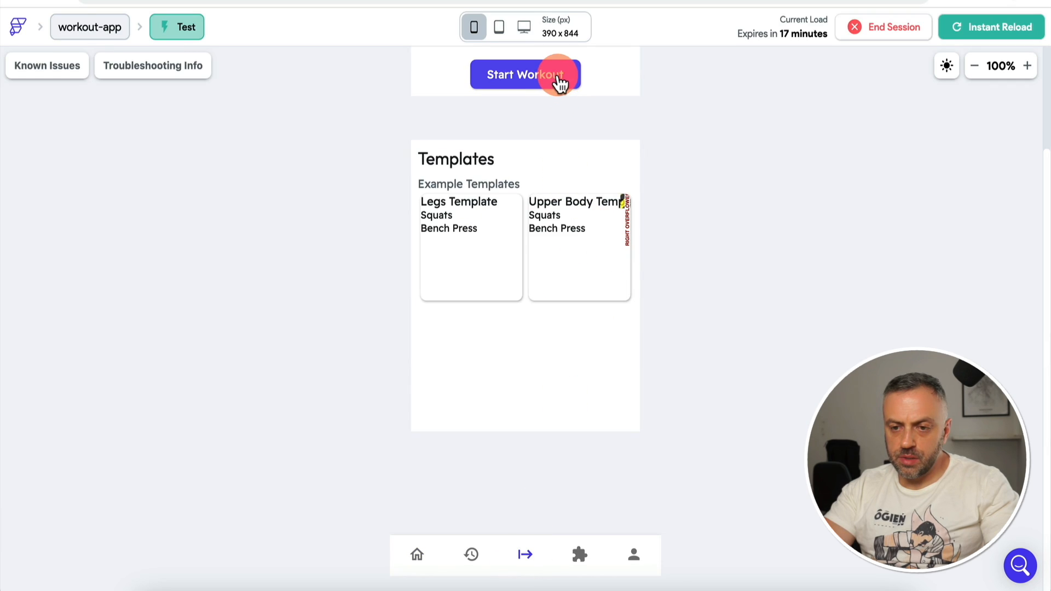
pyautogui.click(559, 83)
pyautogui.click(529, 508)
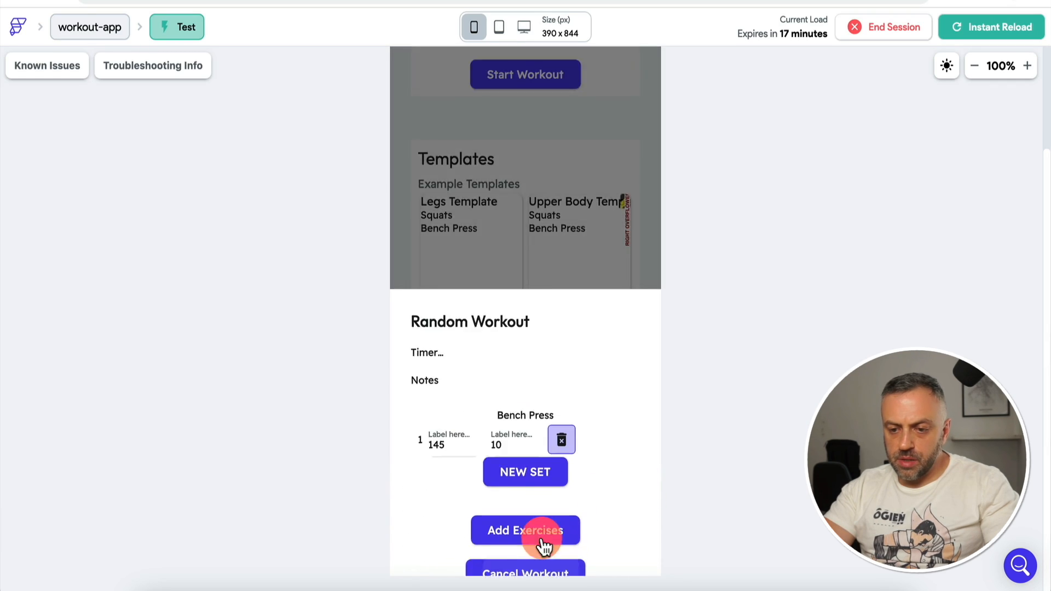
pyautogui.click(542, 563)
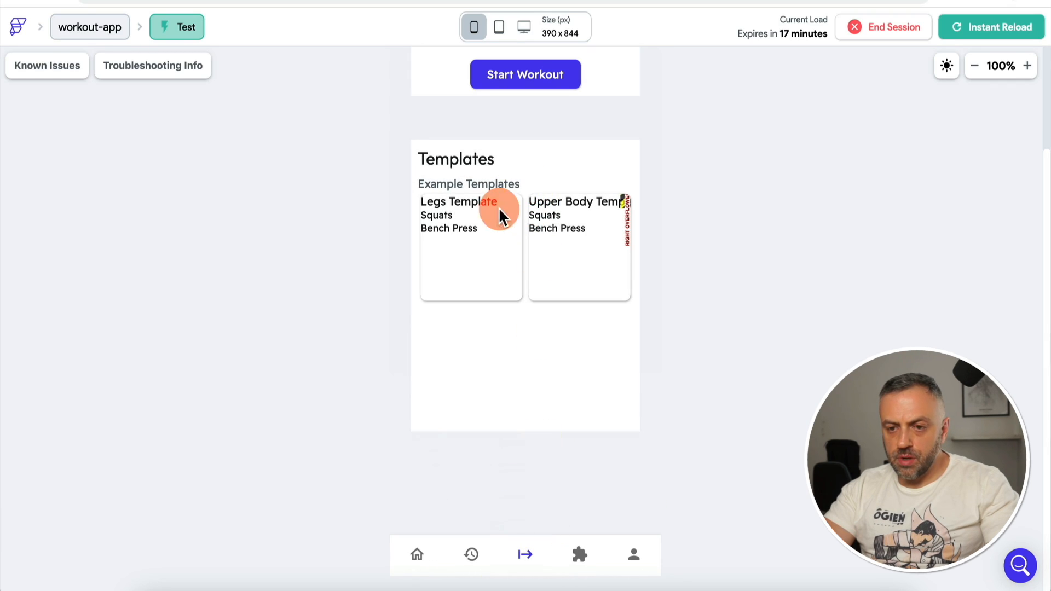
pyautogui.click(565, 78)
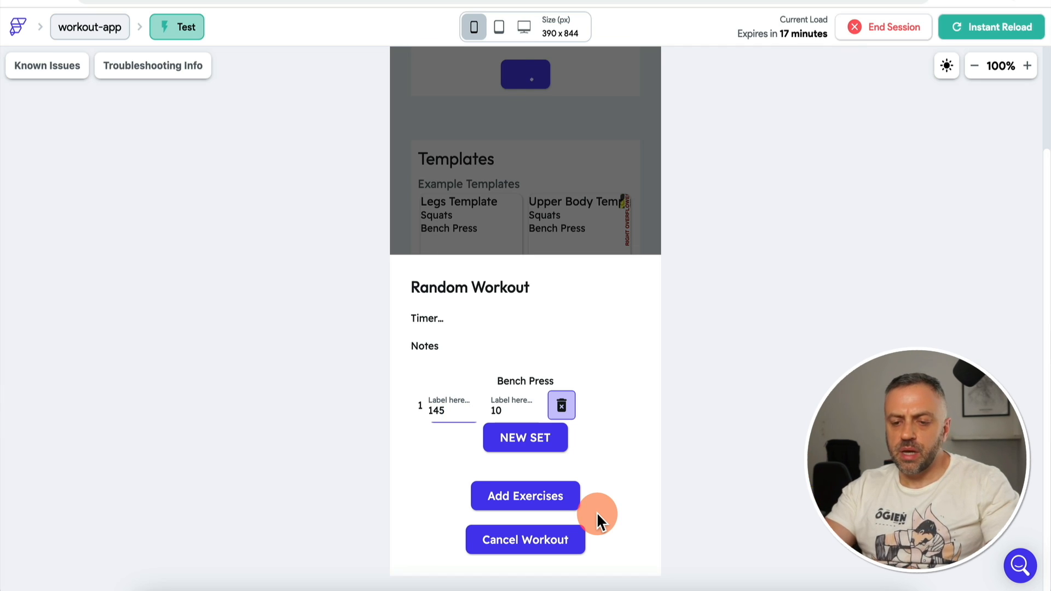
pyautogui.click(543, 540)
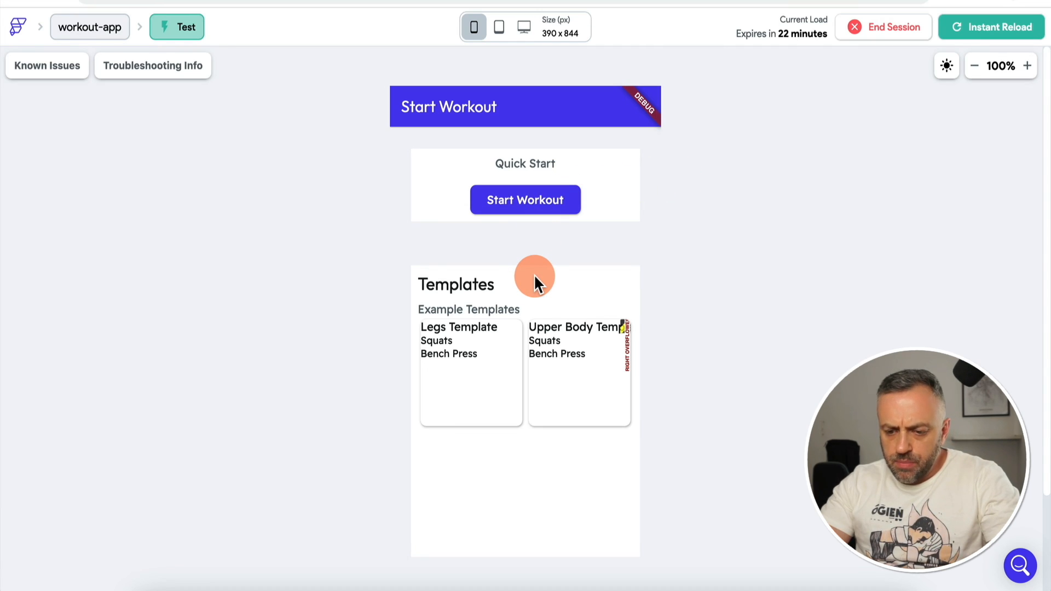
pyautogui.click(539, 200)
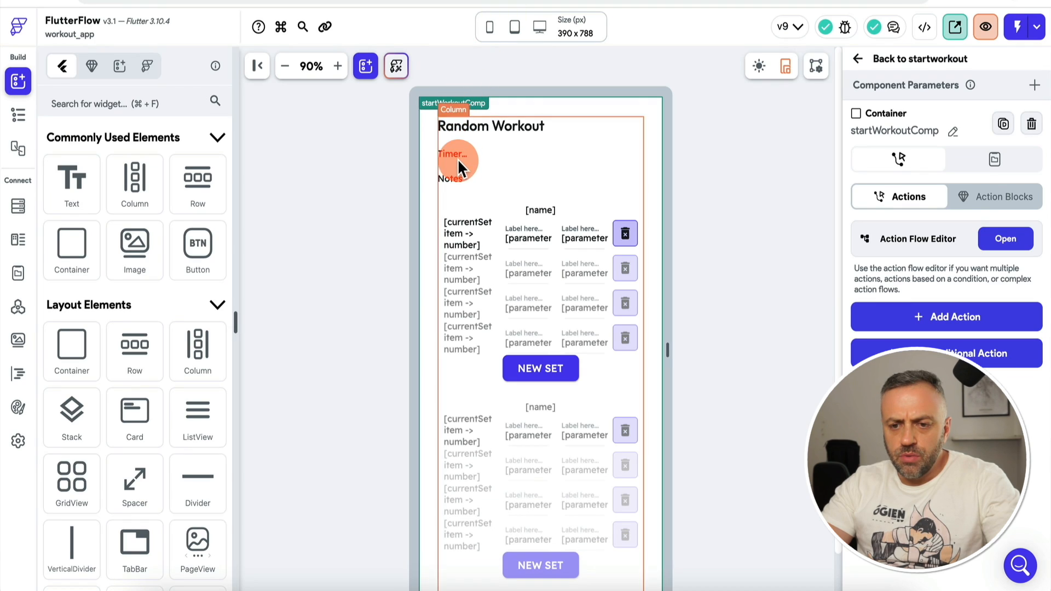
# Step: Insert a Timer widget into the timer row beside the 'Timer...' text
pyautogui.click(454, 154)
pyautogui.click(18, 114)
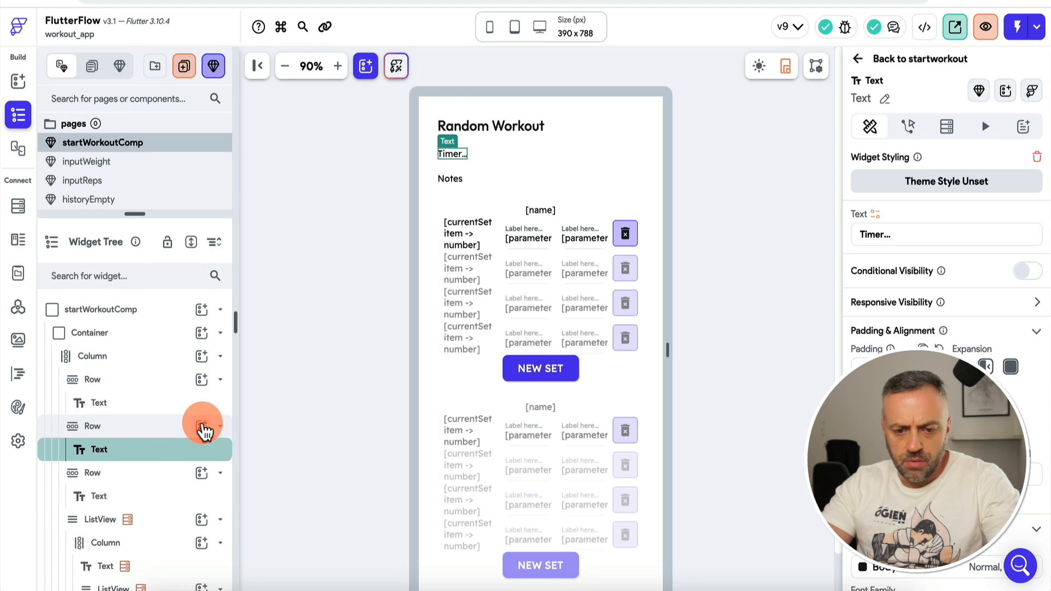
pyautogui.click(201, 425)
pyautogui.write('time')
pyautogui.click(272, 464)
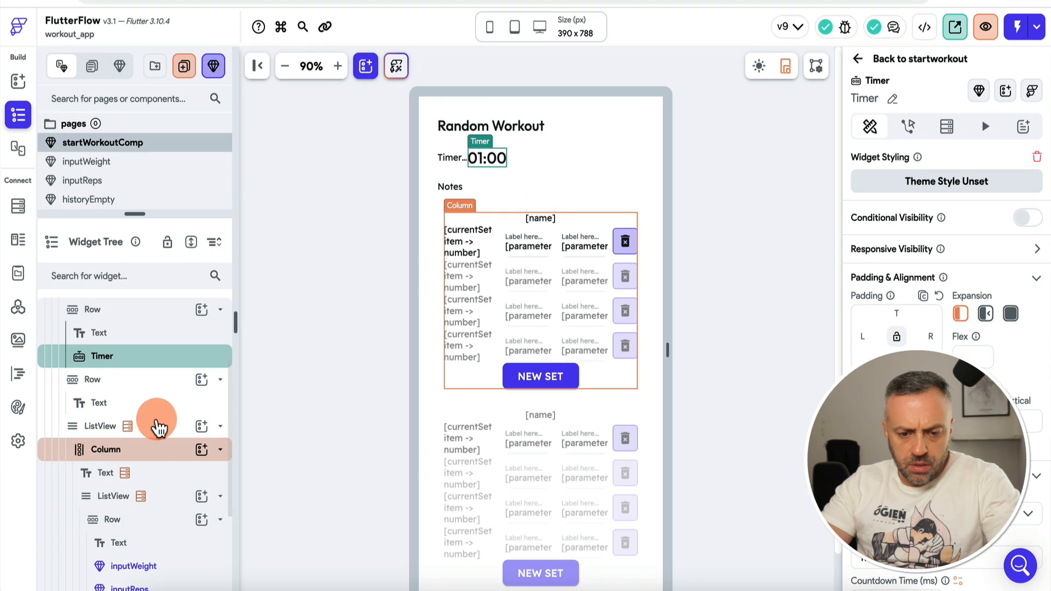
pyautogui.scroll(-4, 154, 422)
pyautogui.scroll(5, 172, 378)
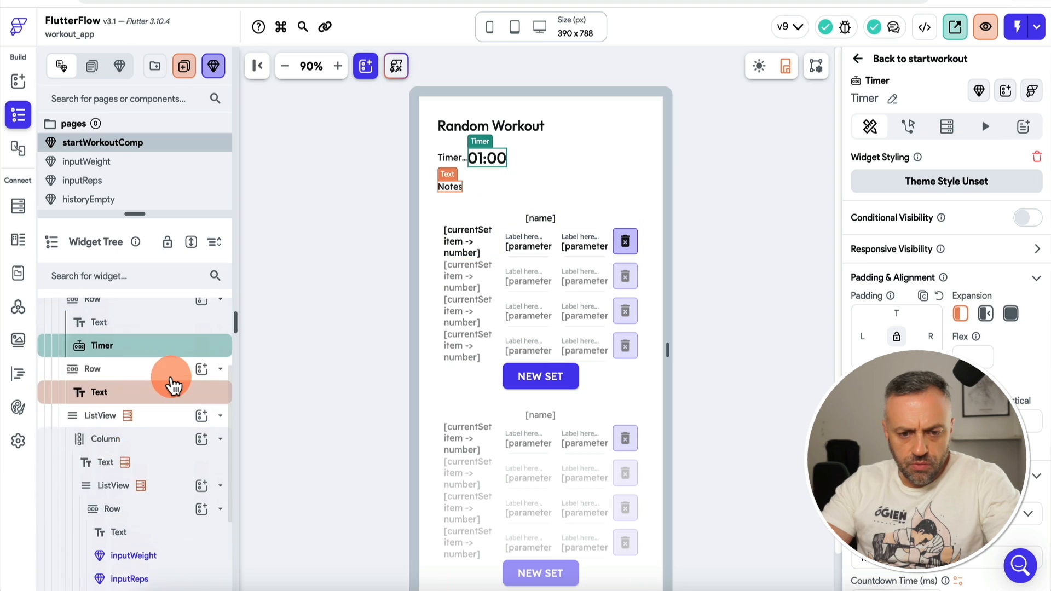
# Step: Delete the leftover timer label and set the Timer type to Count Up
pyautogui.click(464, 159)
pyautogui.press('Delete')
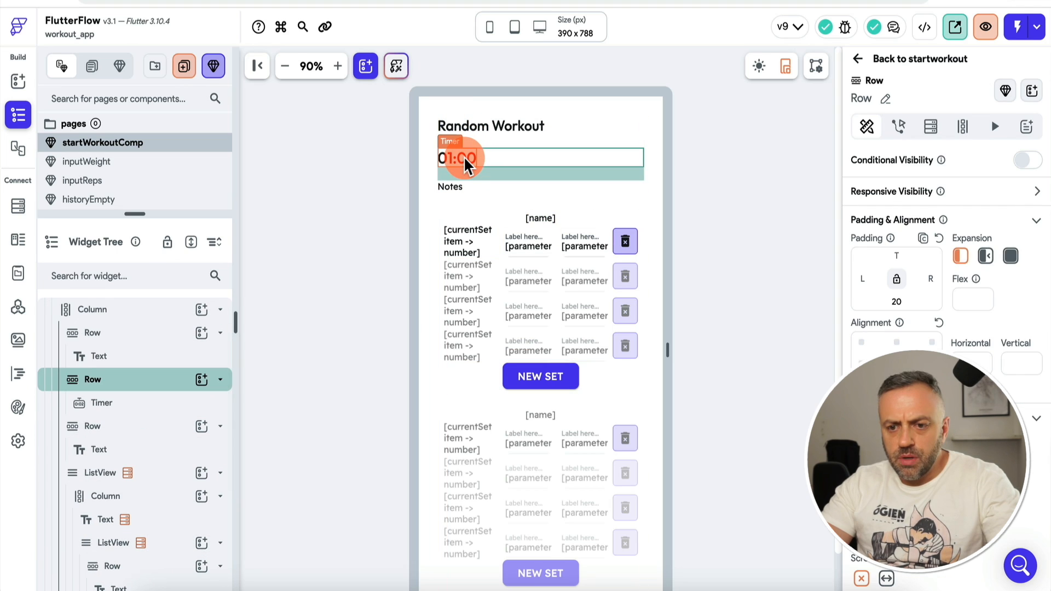
pyautogui.click(464, 163)
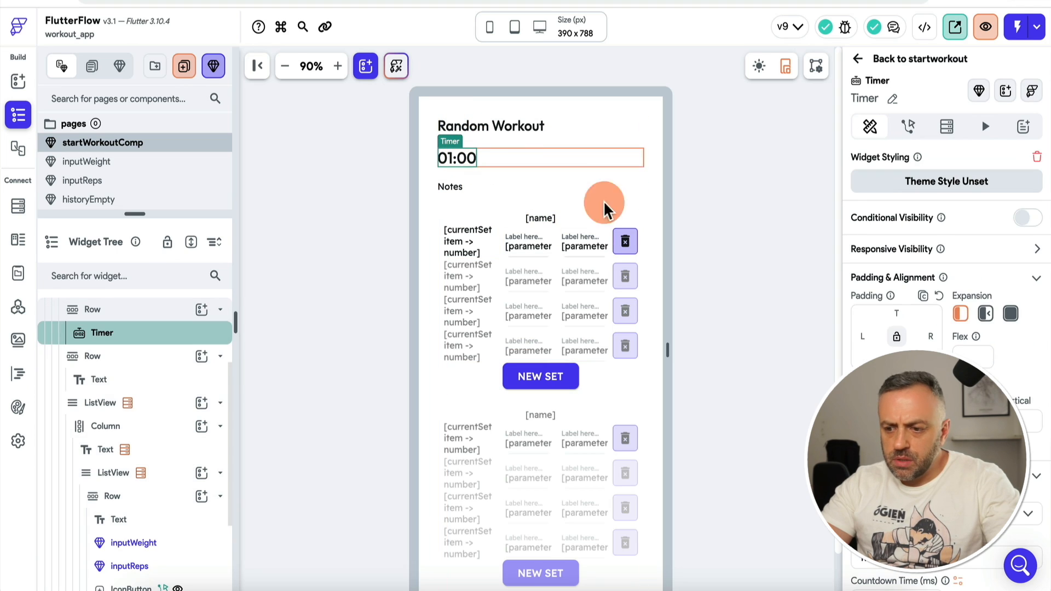
pyautogui.scroll(-3, 941, 328)
pyautogui.click(922, 392)
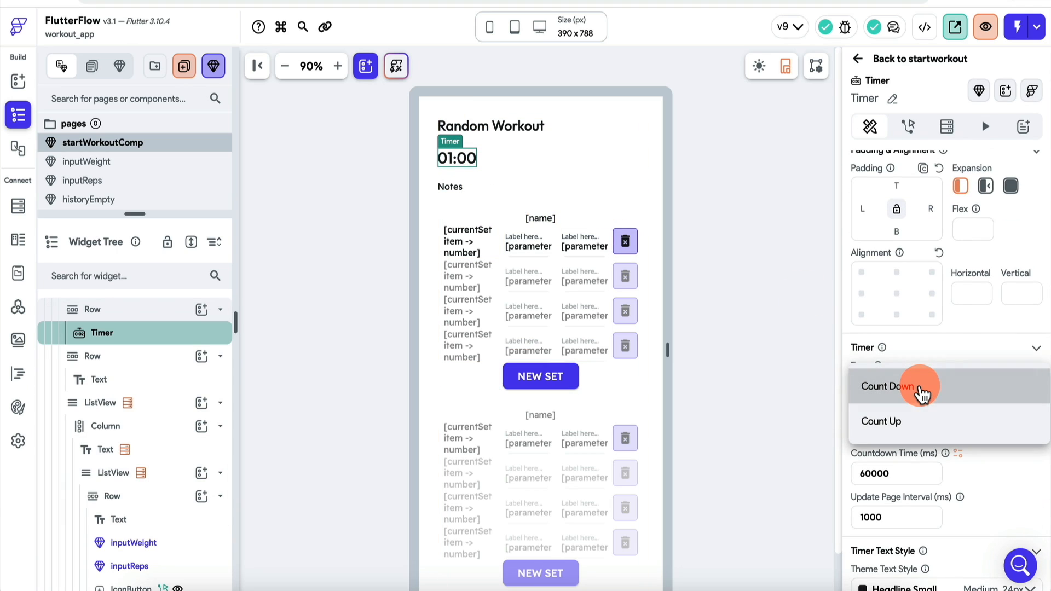
pyautogui.click(911, 424)
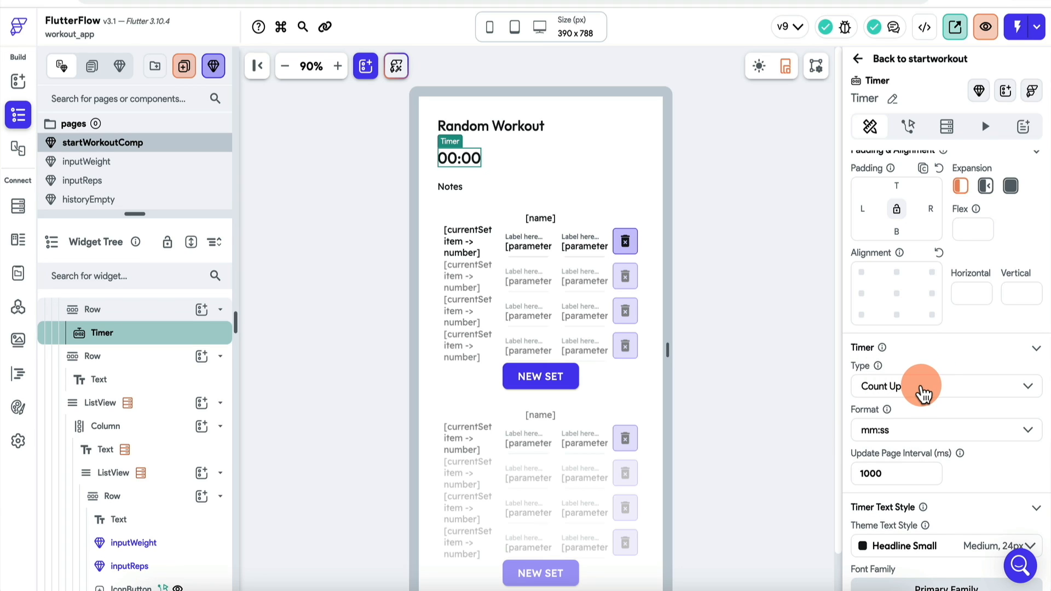
pyautogui.scroll(-4, 910, 433)
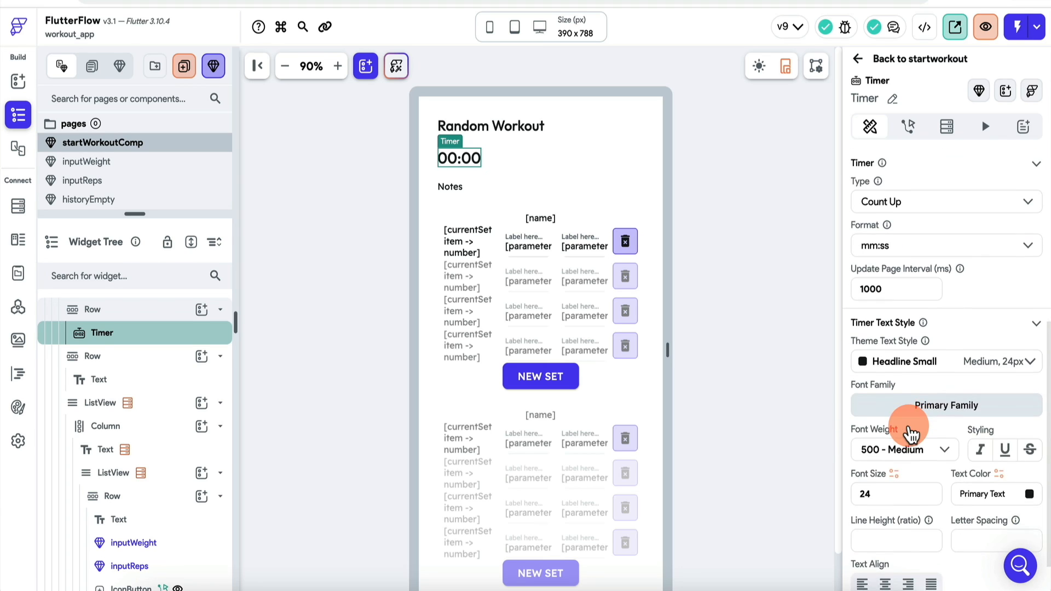
pyautogui.scroll(6, 910, 432)
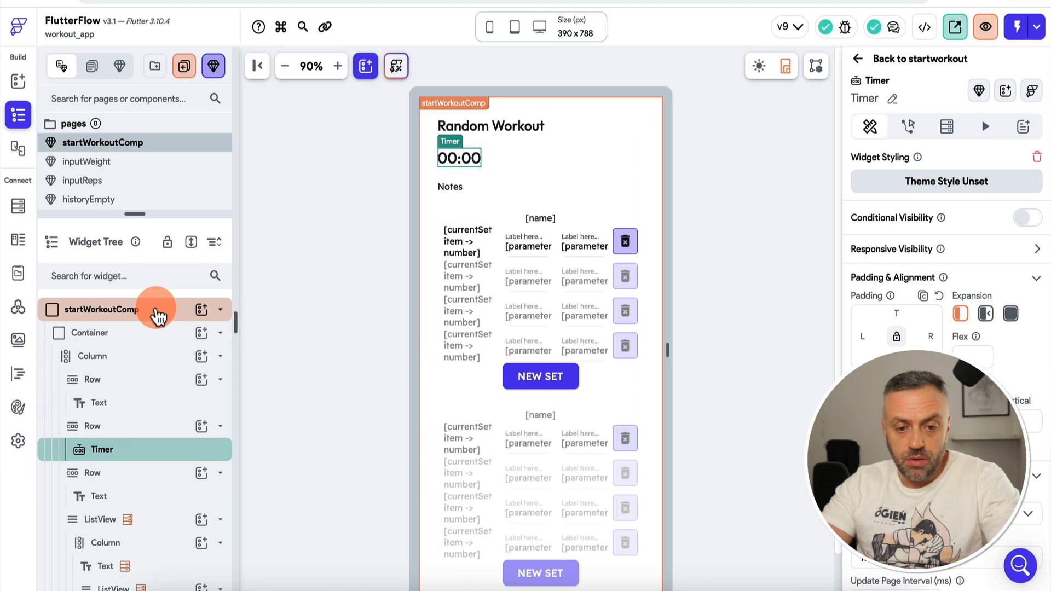
pyautogui.click(152, 315)
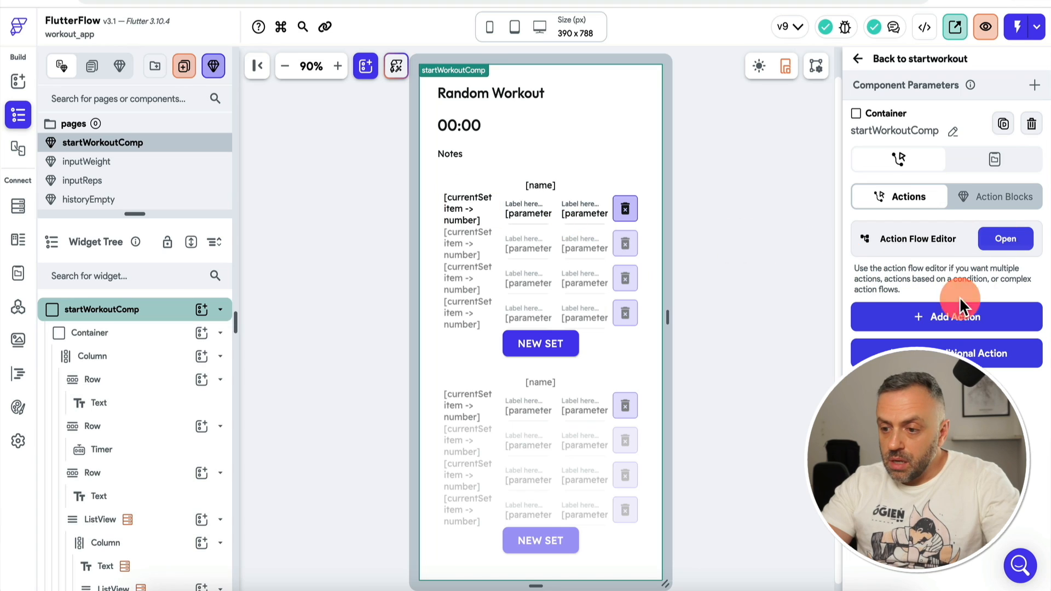
# Step: Add a Start Timer action to startWorkoutComp's On Initialization trigger
pyautogui.click(997, 245)
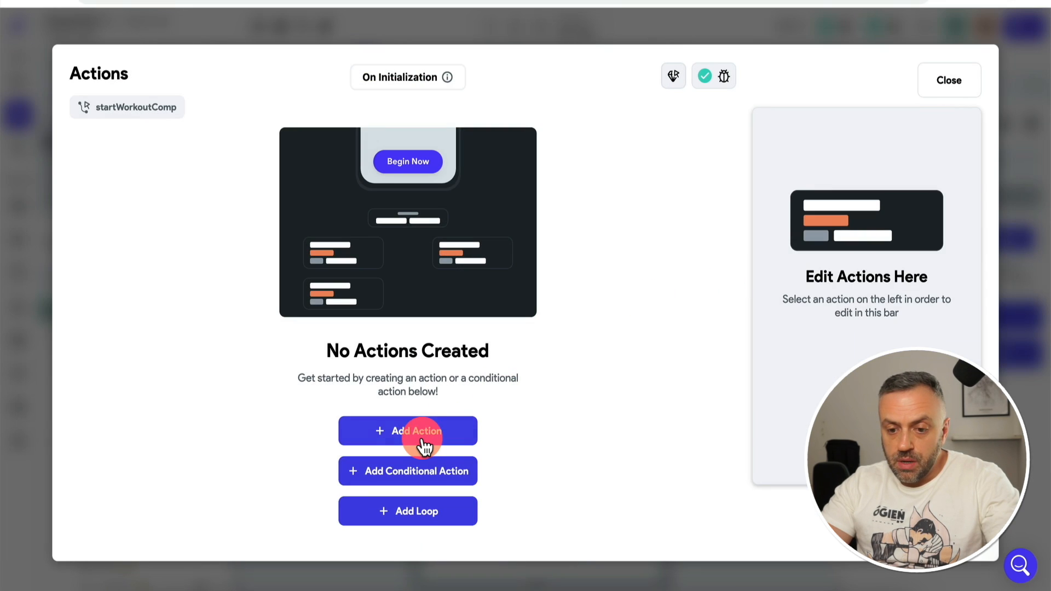
pyautogui.click(424, 442)
pyautogui.write('timer')
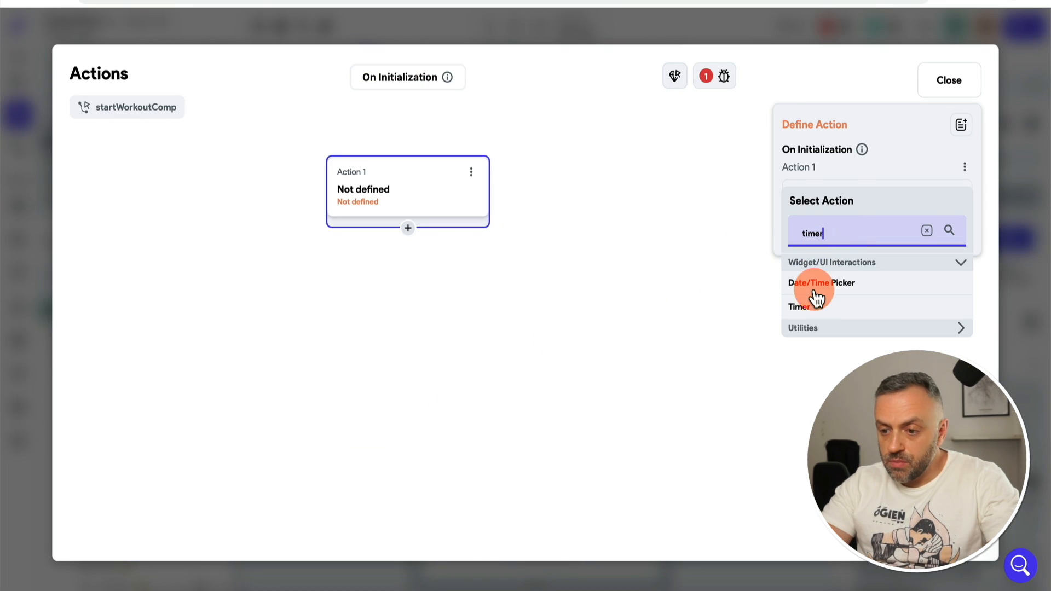
pyautogui.click(816, 304)
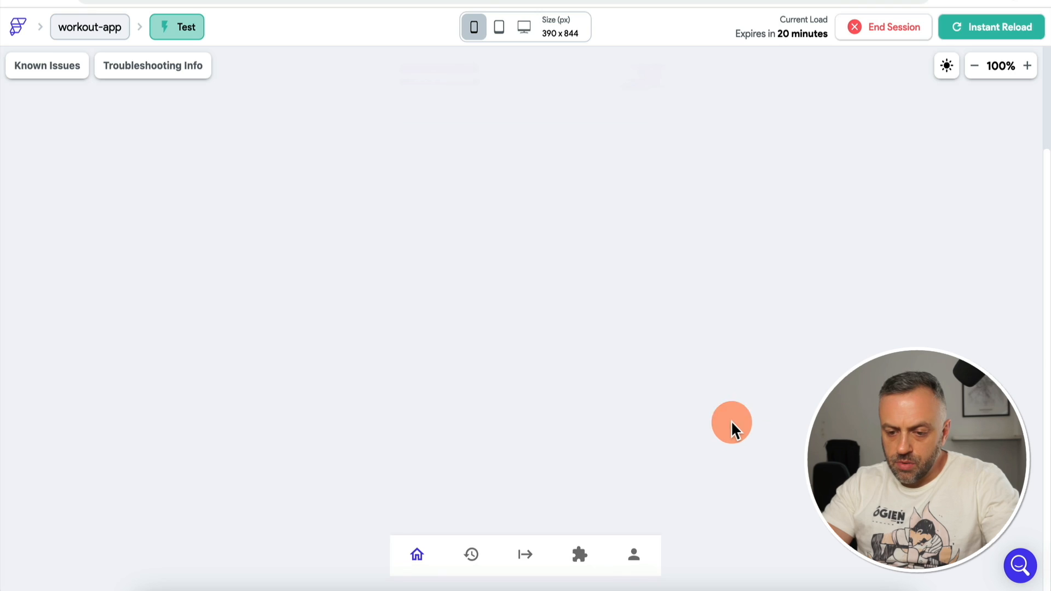
# Step: Start a workout in the test app and add Bench Press to it
pyautogui.click(525, 561)
pyautogui.click(539, 204)
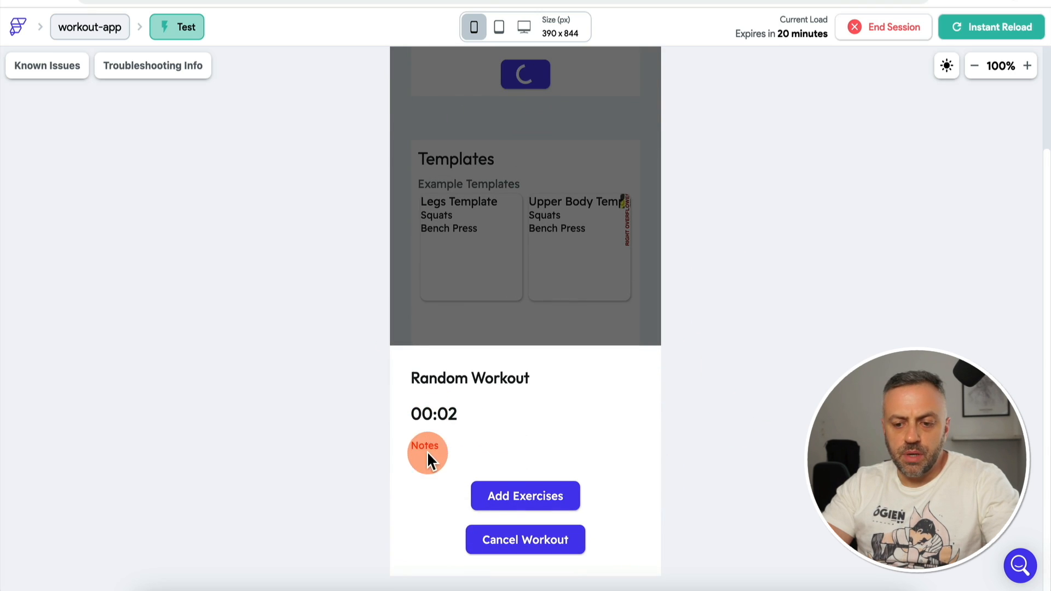
pyautogui.click(509, 498)
pyautogui.click(635, 502)
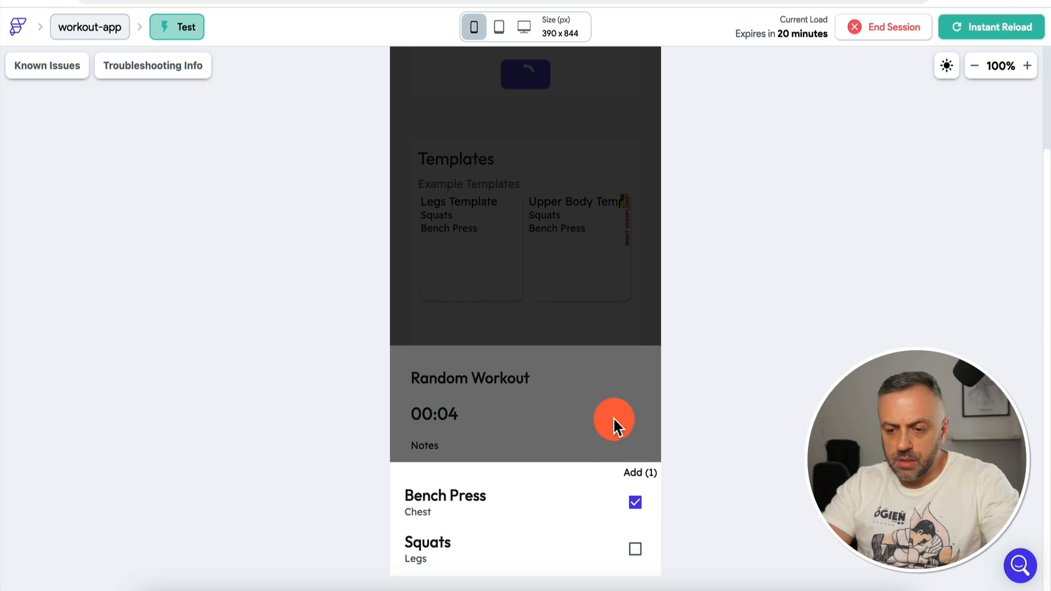
pyautogui.click(607, 417)
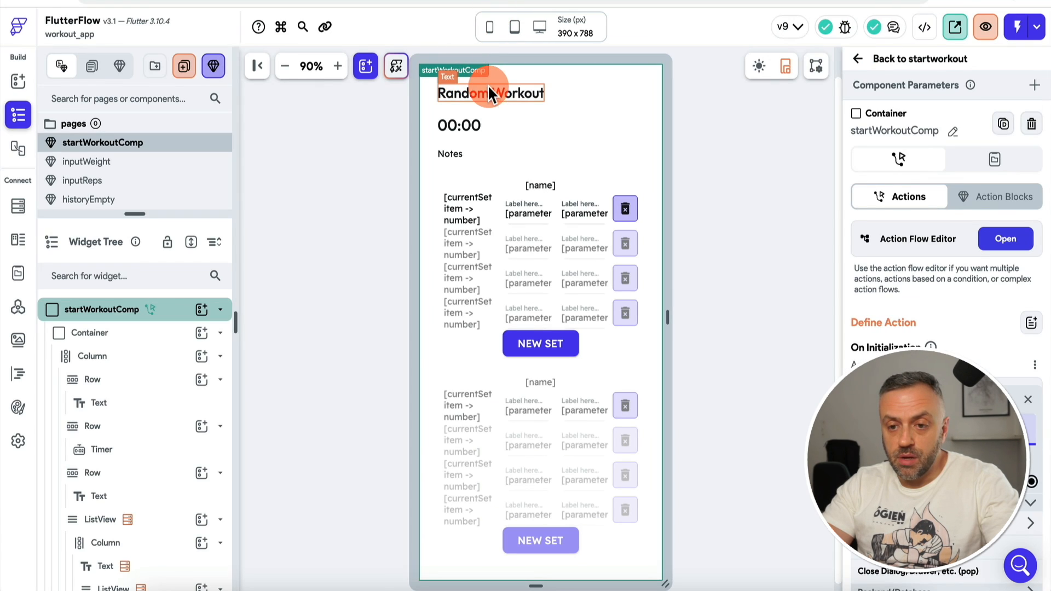
# Step: Replace the Random Workout title text in the title row with a new TextField
pyautogui.click(489, 91)
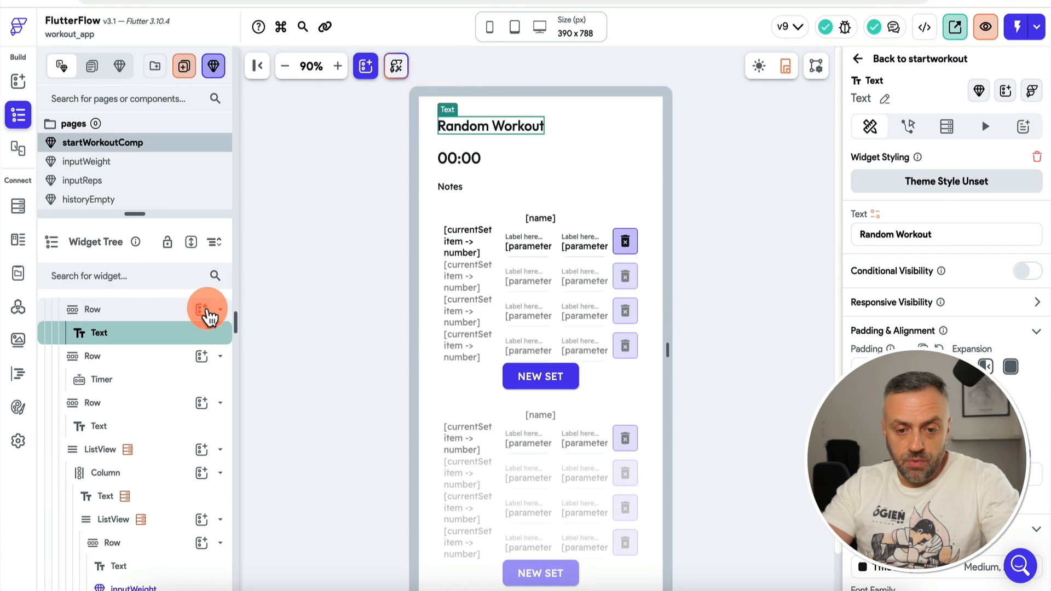
pyautogui.click(203, 310)
pyautogui.write('tex')
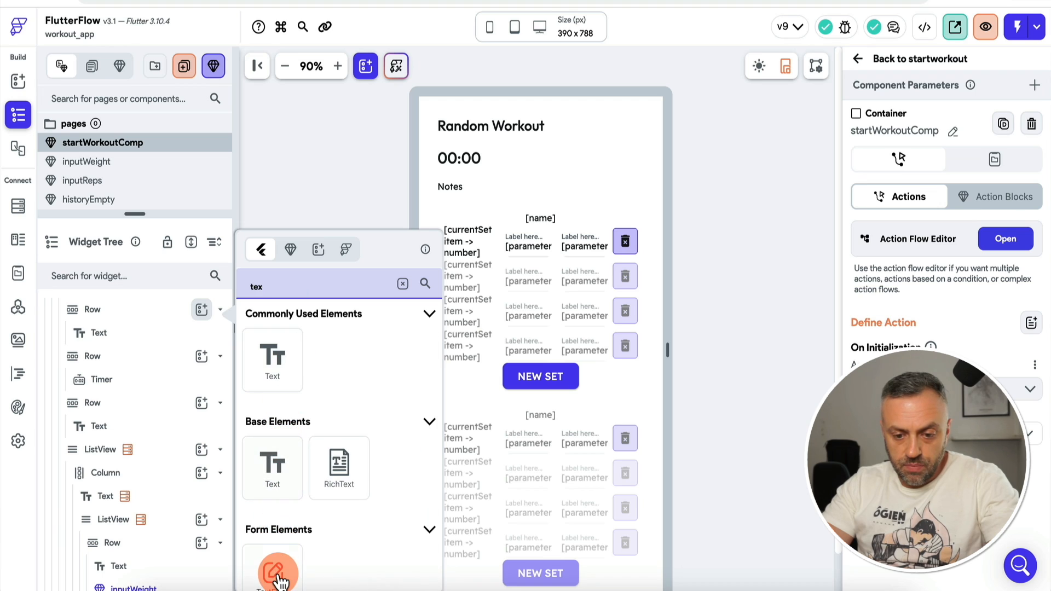
pyautogui.moveTo(279, 580); pyautogui.dragTo(160, 330)
pyautogui.click(148, 335)
pyautogui.press('Delete')
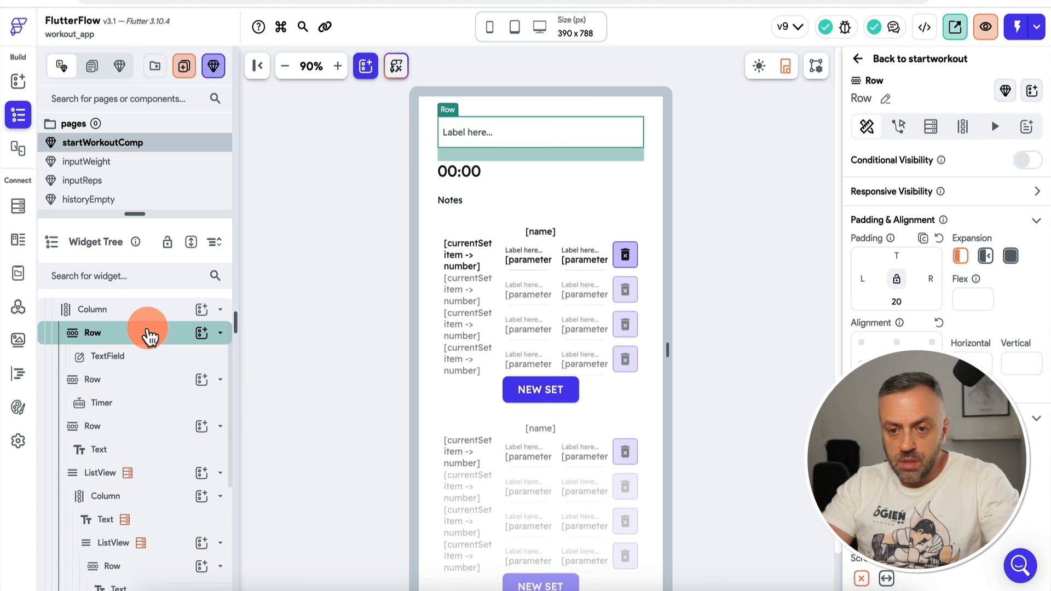
# Step: Set the new text field's hint text to 'Enter workout name...'
pyautogui.click(441, 131)
pyautogui.click(439, 138)
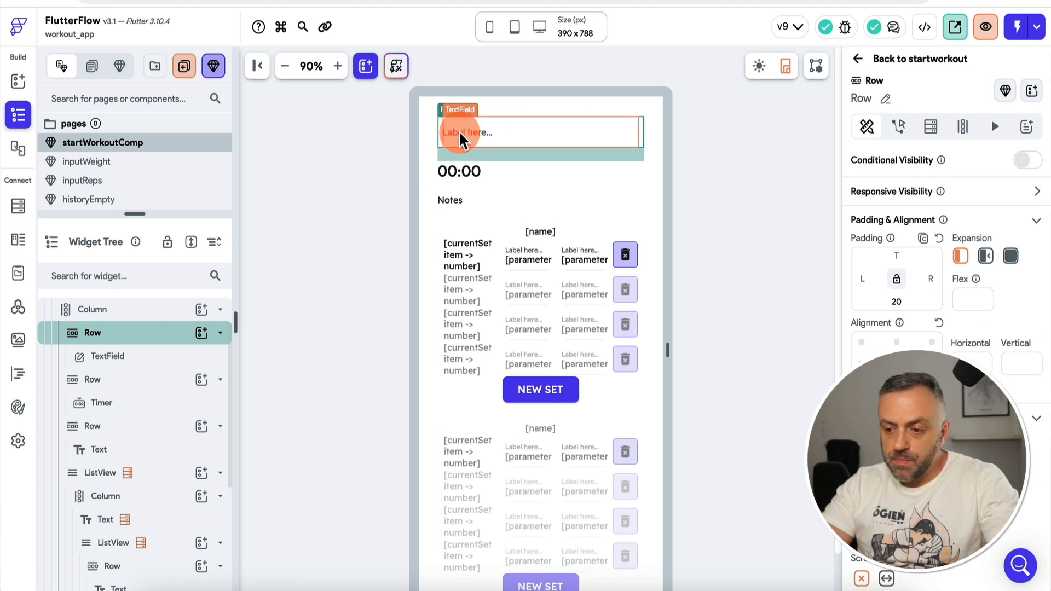
pyautogui.scroll(-3, 942, 328)
pyautogui.scroll(3, 875, 274)
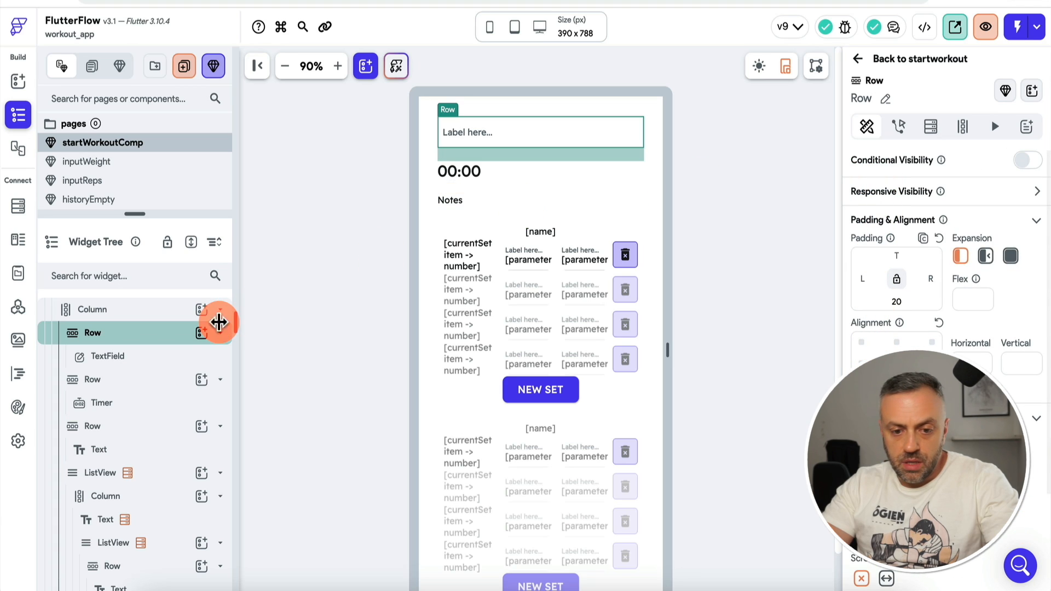
pyautogui.click(146, 357)
pyautogui.scroll(-4, 936, 438)
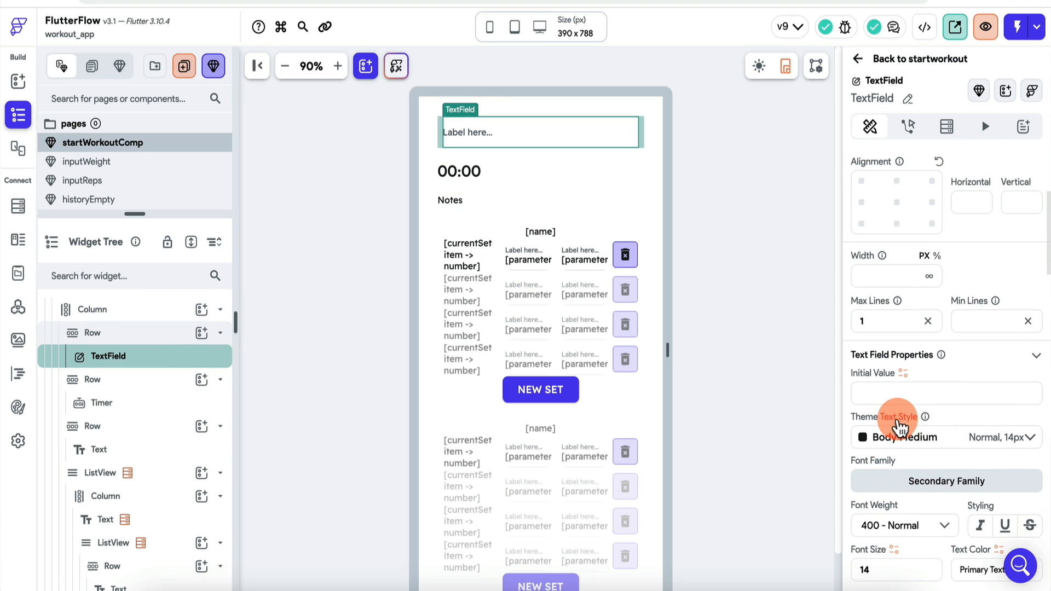
pyautogui.scroll(-4, 913, 393)
pyautogui.scroll(3, 911, 397)
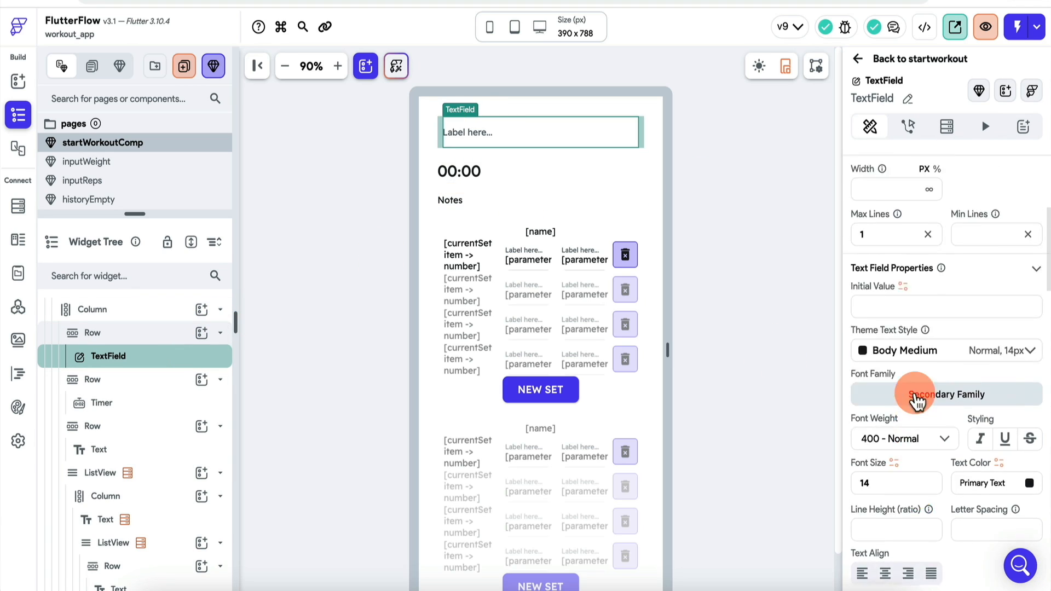
pyautogui.write('Ra')
pyautogui.scroll(1, 1045, 233)
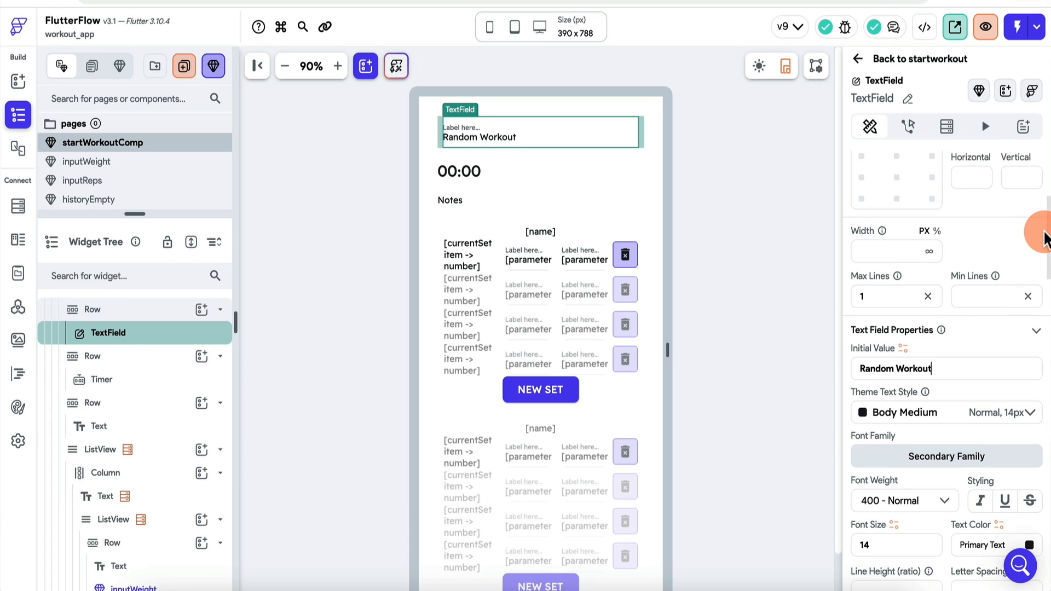
pyautogui.scroll(-5, 977, 280)
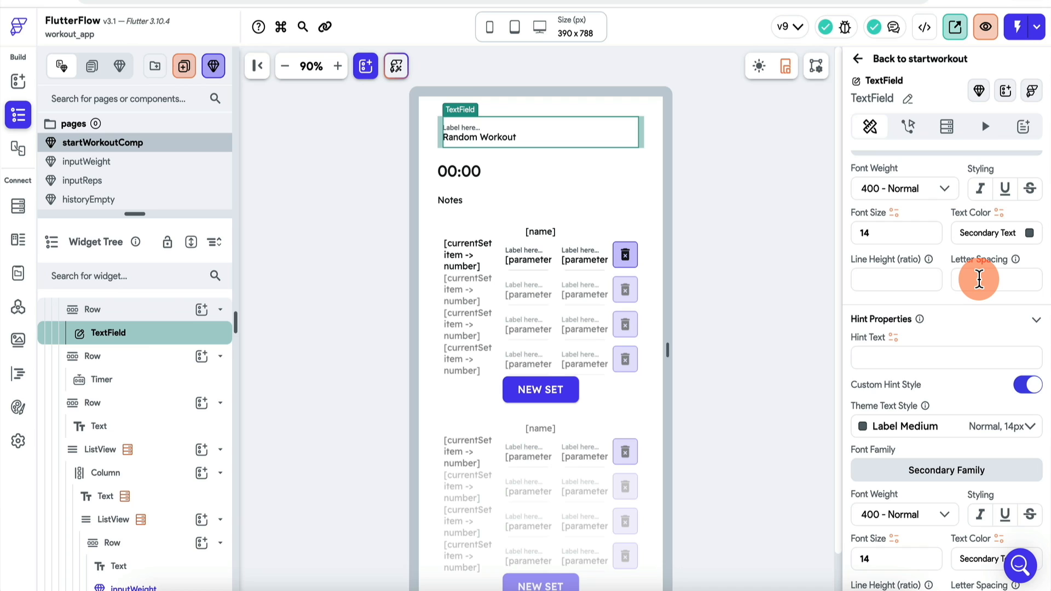
pyautogui.scroll(-1, 979, 279)
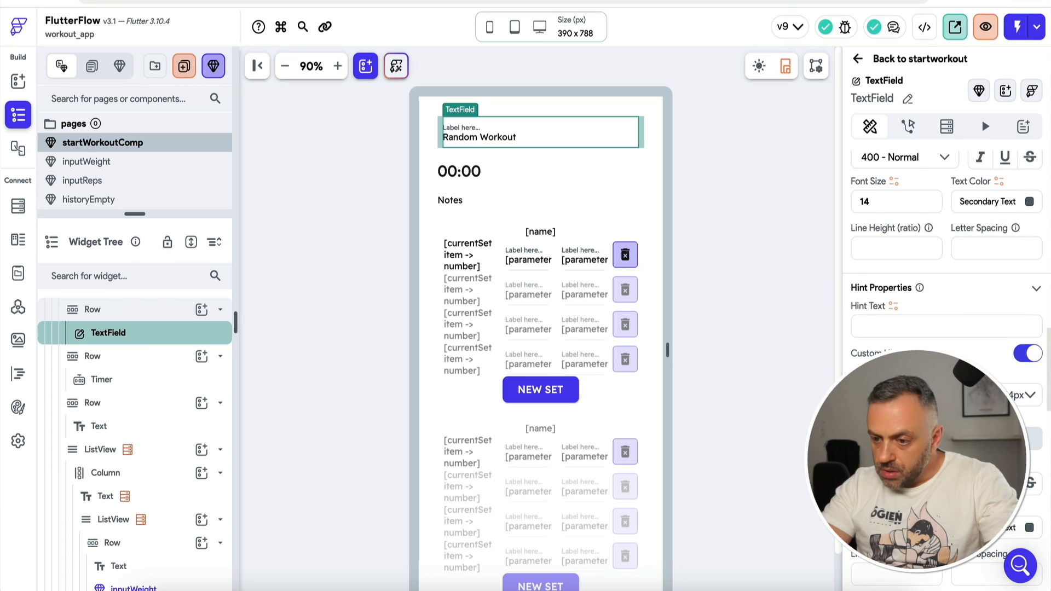
pyautogui.click(882, 323)
pyautogui.write('En')
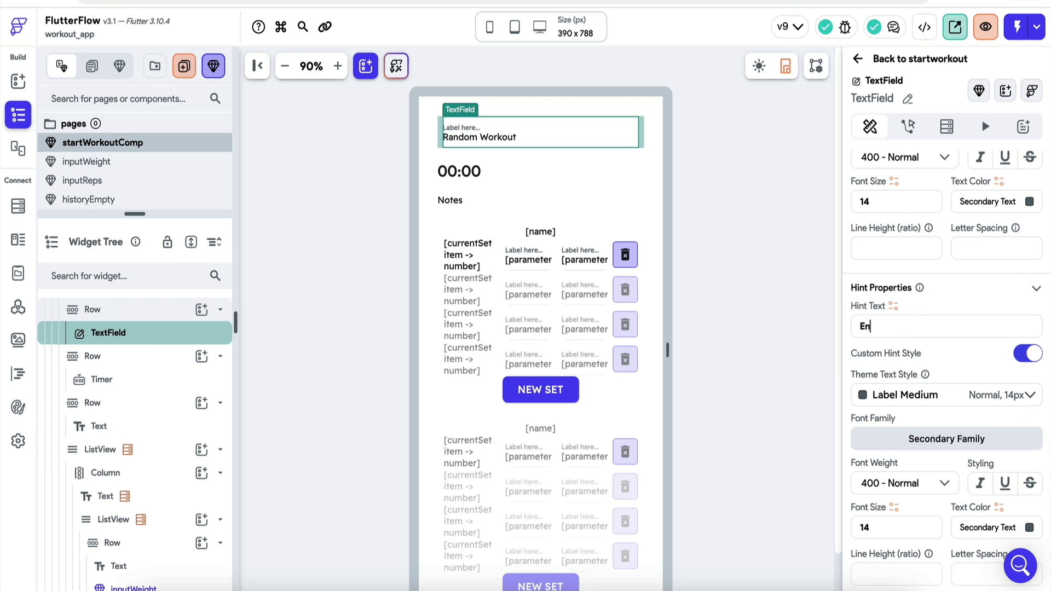
pyautogui.write('ter w')
pyautogui.scroll(8, 868, 340)
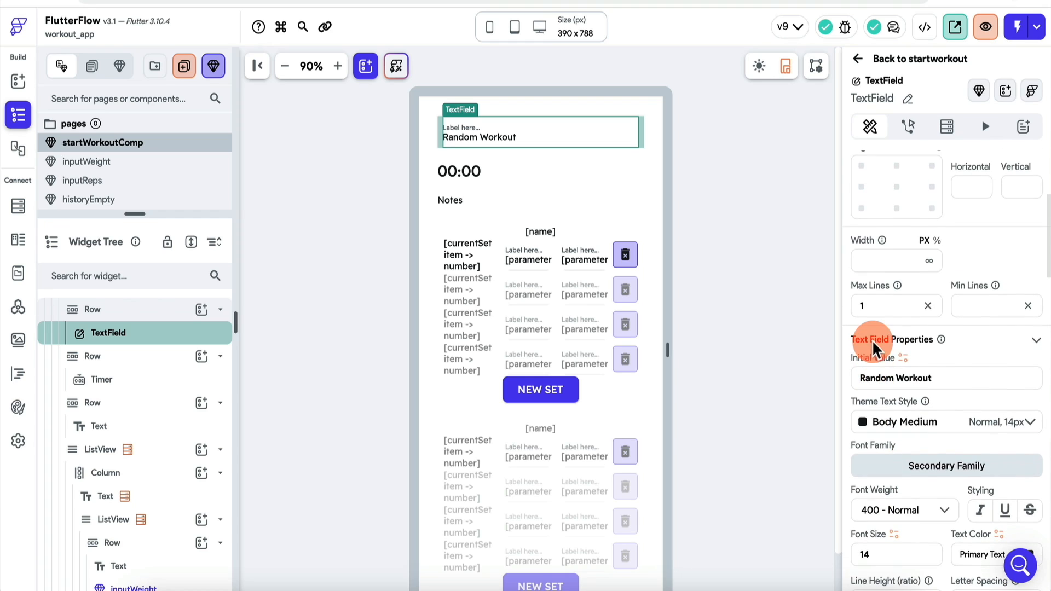
# Step: Clear the field's 'Random Workout' initial value and bring up its actions
pyautogui.tripleClick(955, 378)
pyautogui.press('BackSpace')
pyautogui.scroll(-5, 887, 350)
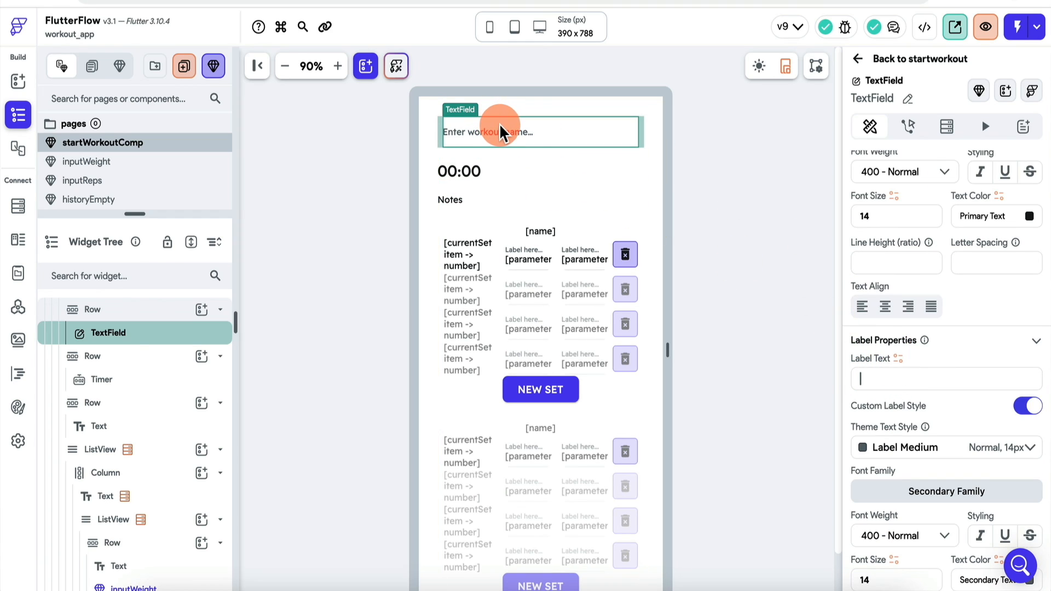
pyautogui.scroll(5, 871, 213)
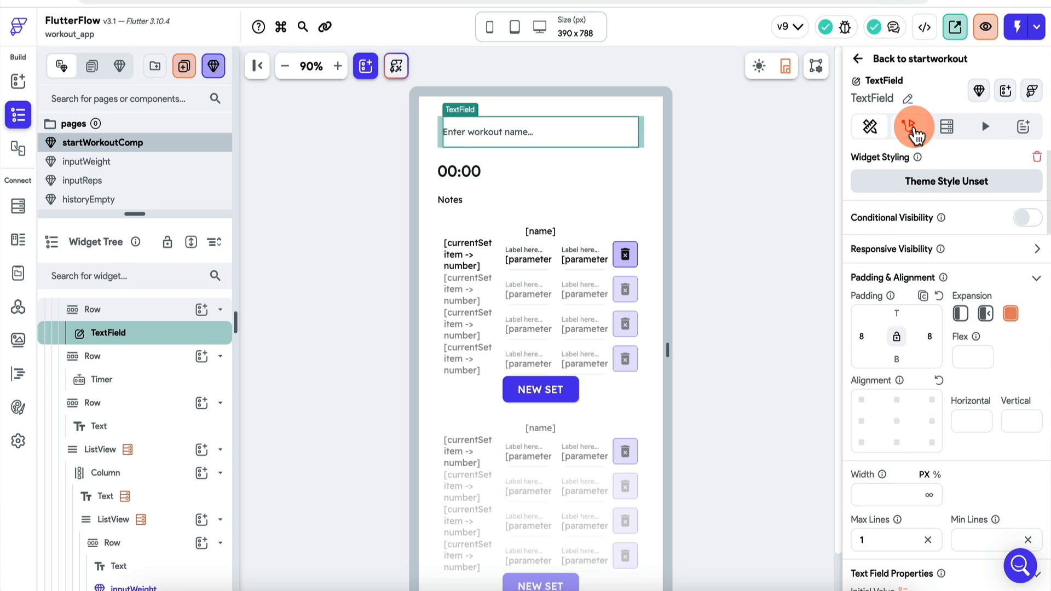
pyautogui.click(909, 128)
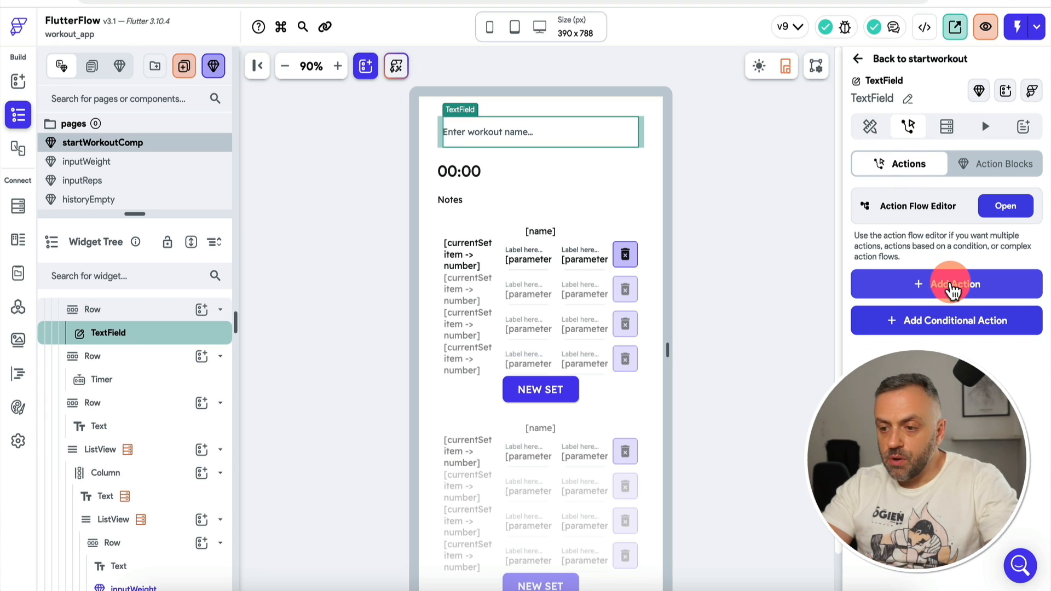
# Step: Add an On Change action that updates individual fields of the workout app state
pyautogui.click(1009, 209)
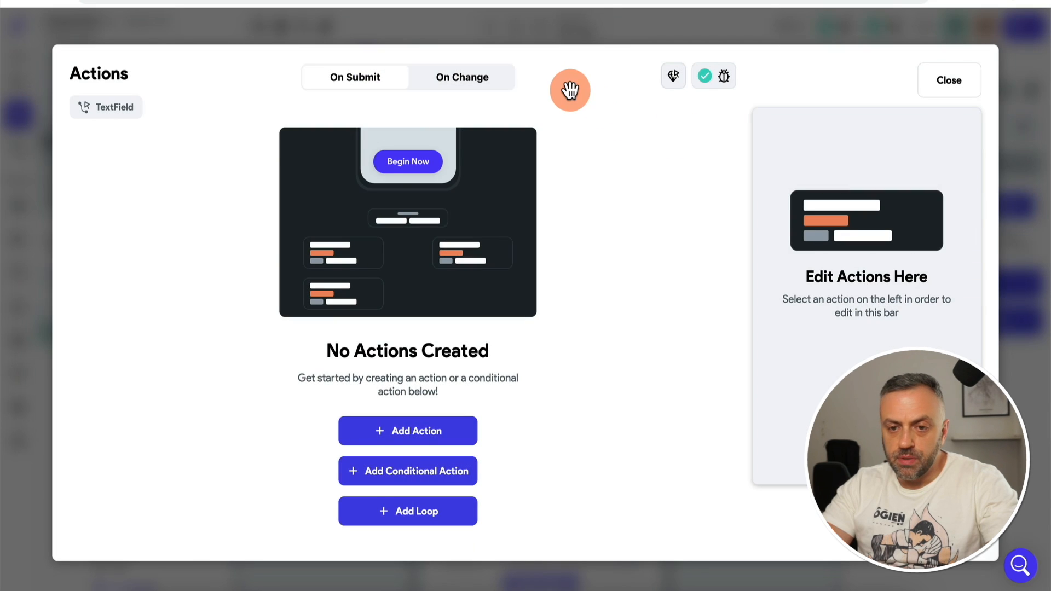
pyautogui.click(445, 87)
pyautogui.click(367, 79)
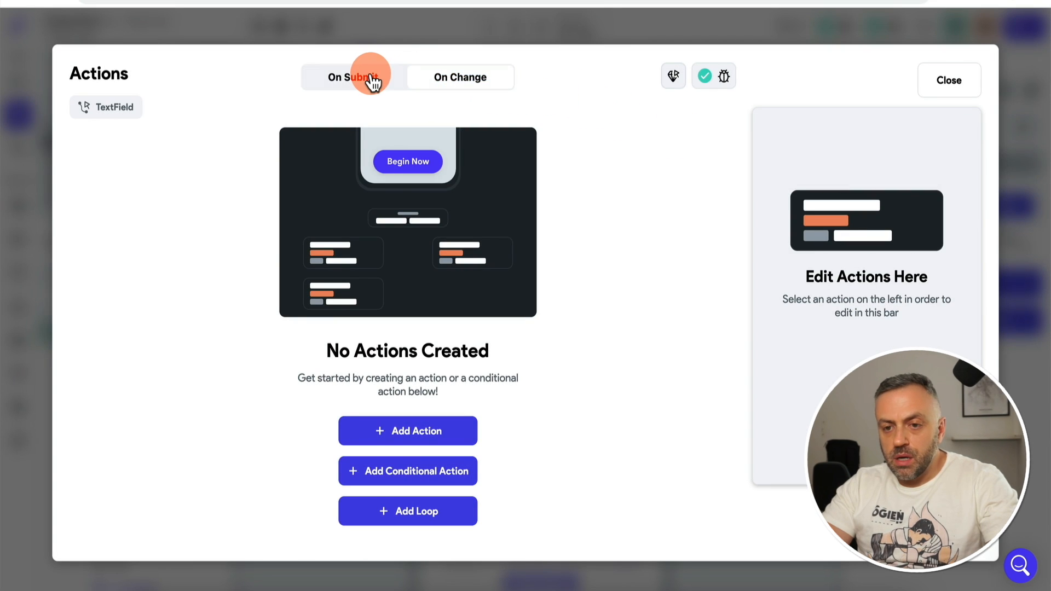
pyautogui.click(440, 435)
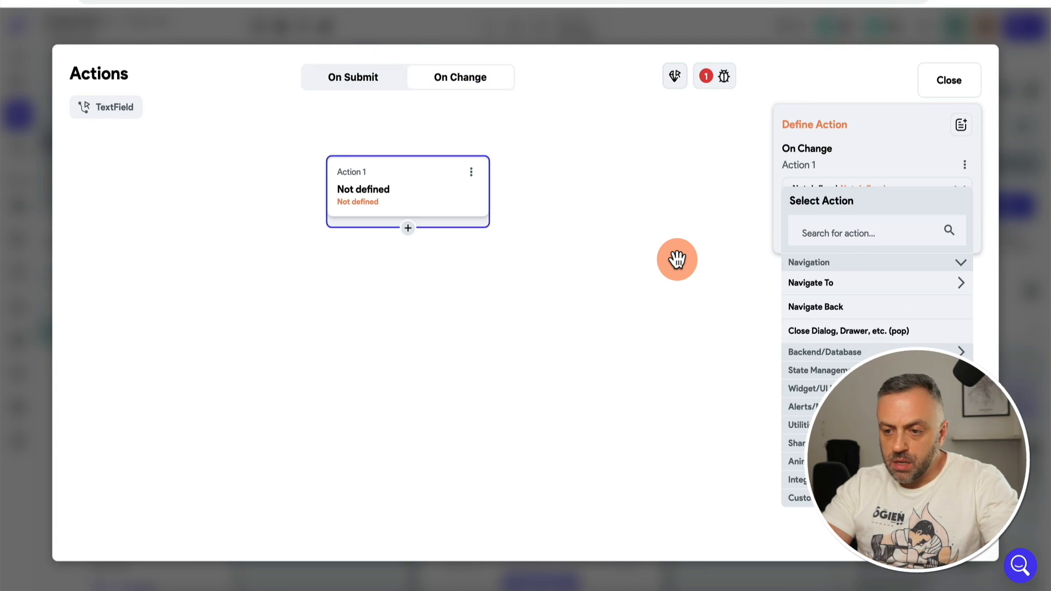
pyautogui.click(828, 371)
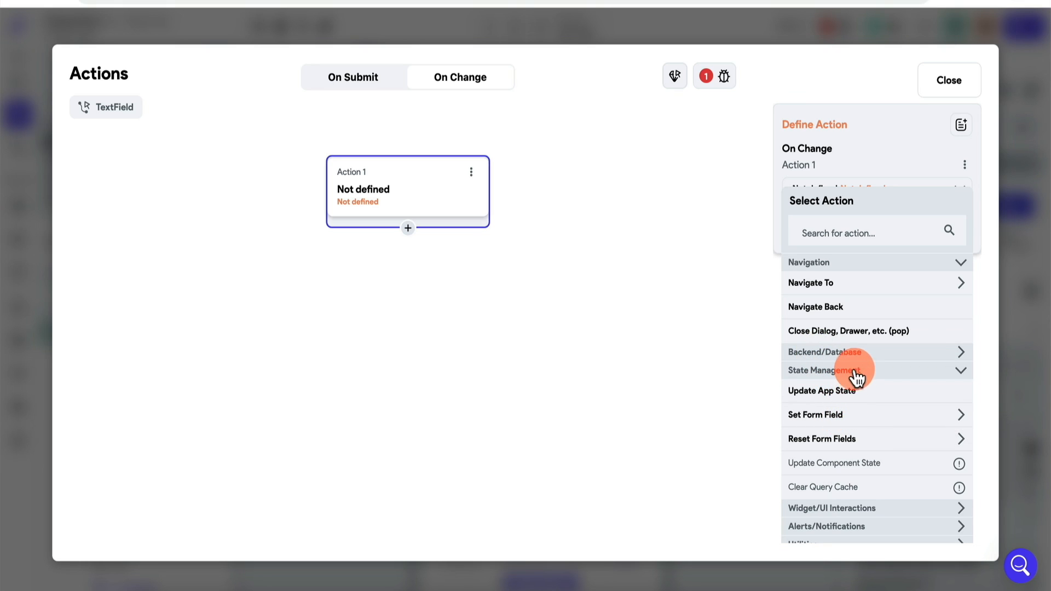
pyautogui.click(827, 387)
pyautogui.click(825, 251)
pyautogui.click(488, 225)
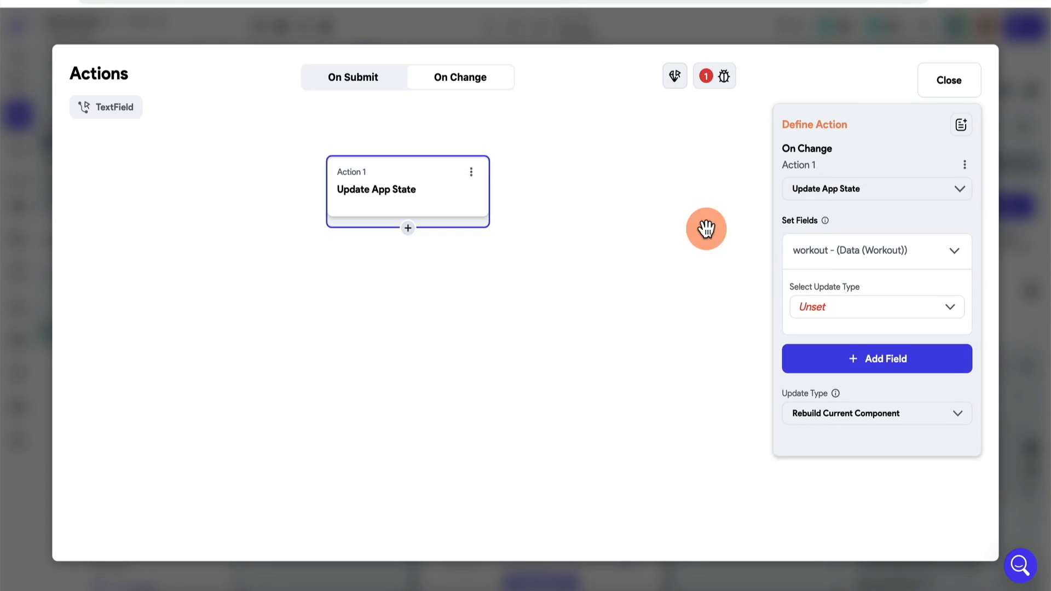
pyautogui.click(846, 310)
pyautogui.click(834, 378)
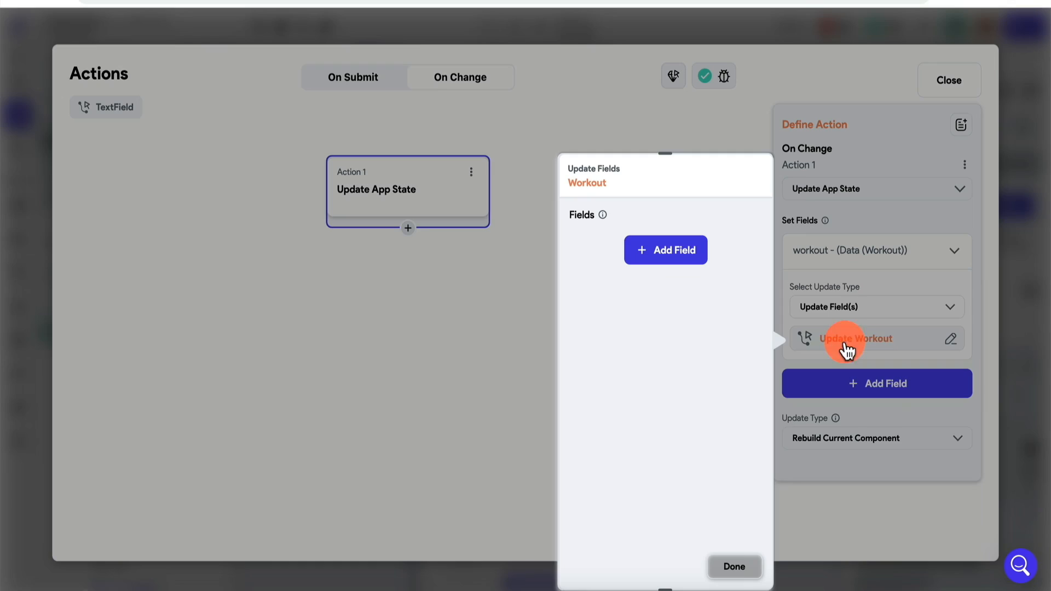
# Step: Set the workout's name field to the text field's widget-state value
pyautogui.click(668, 251)
pyautogui.click(520, 225)
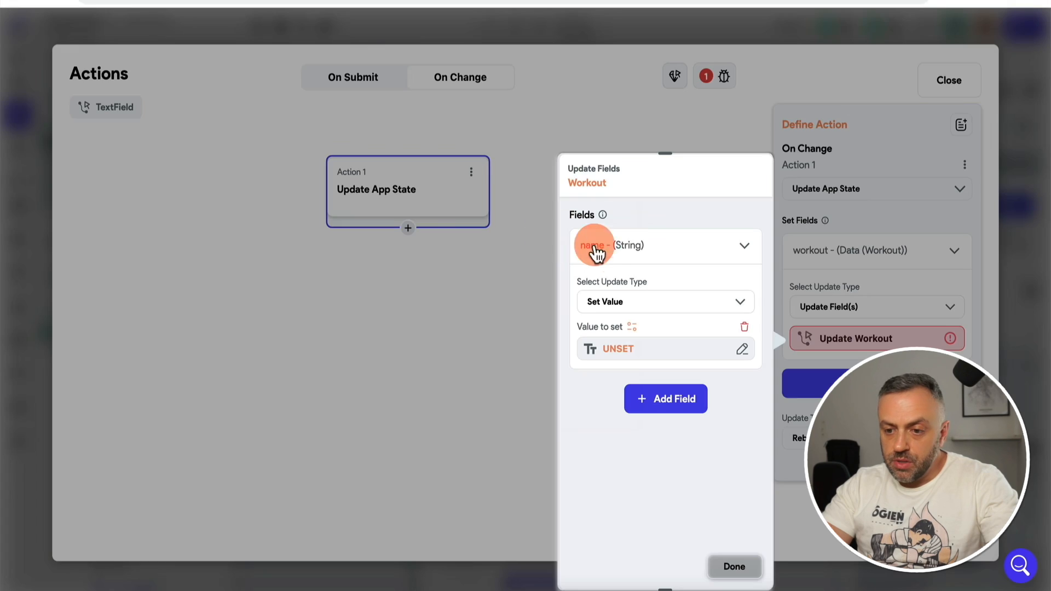
pyautogui.click(637, 350)
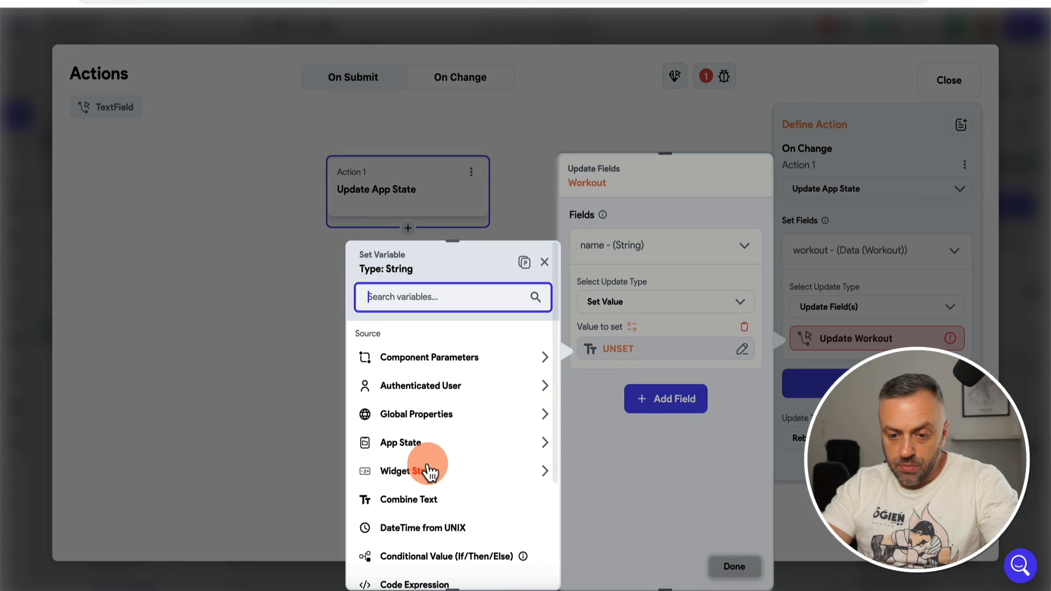
pyautogui.click(427, 471)
pyautogui.click(429, 517)
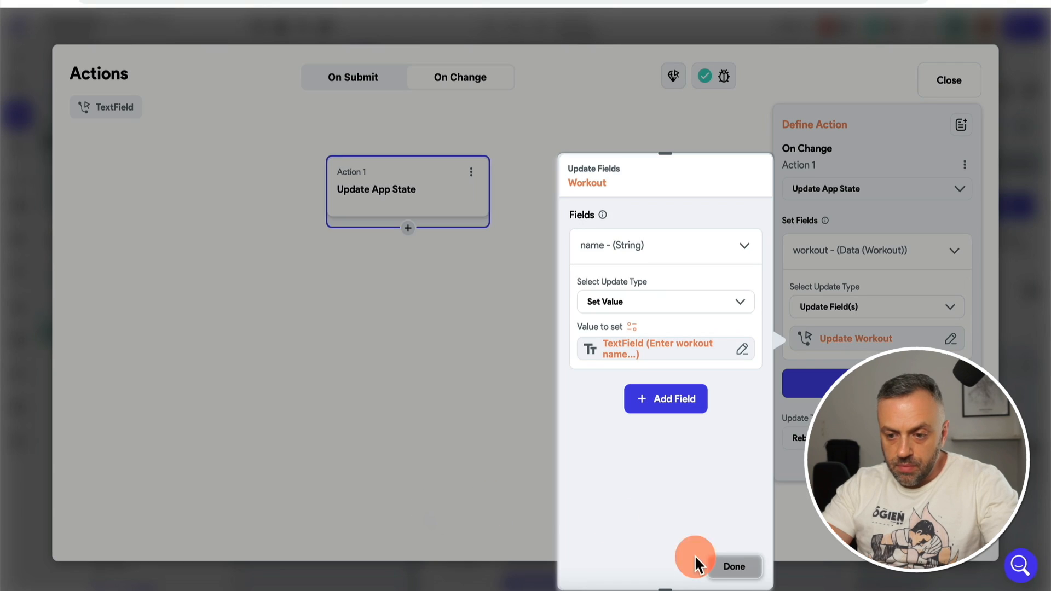
pyautogui.click(739, 570)
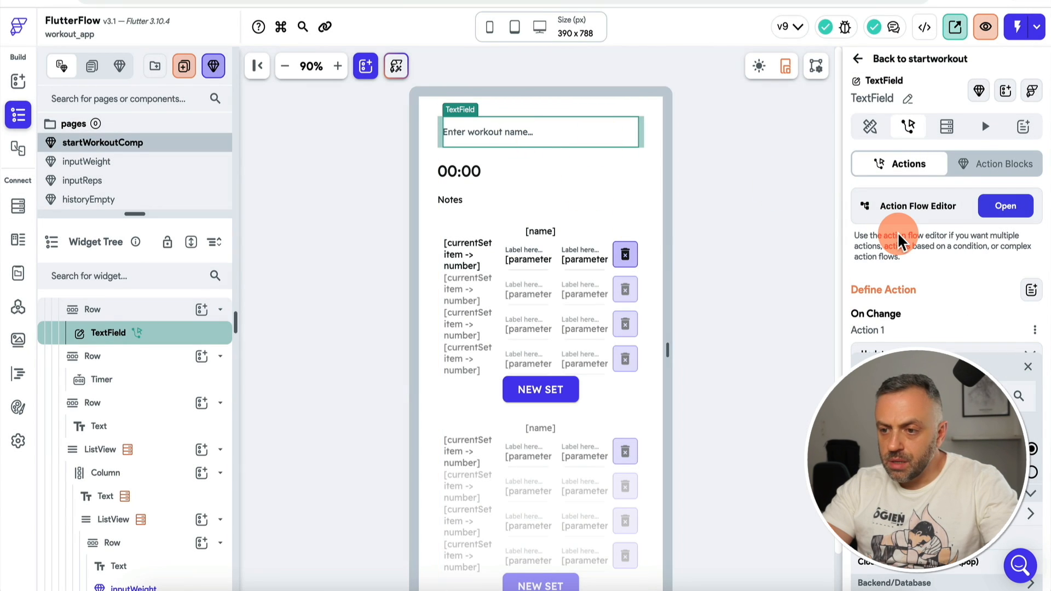
# Step: Rename the text field widget to inputWorkoutName
pyautogui.click(908, 99)
pyautogui.write('inp')
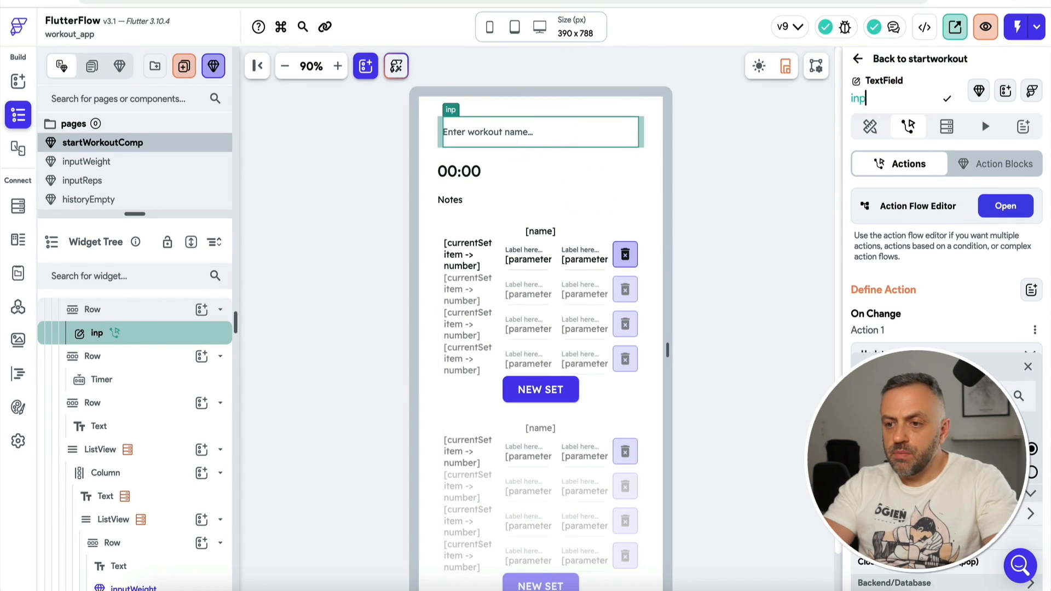
pyautogui.write('utWorkoutName')
pyautogui.click(502, 141)
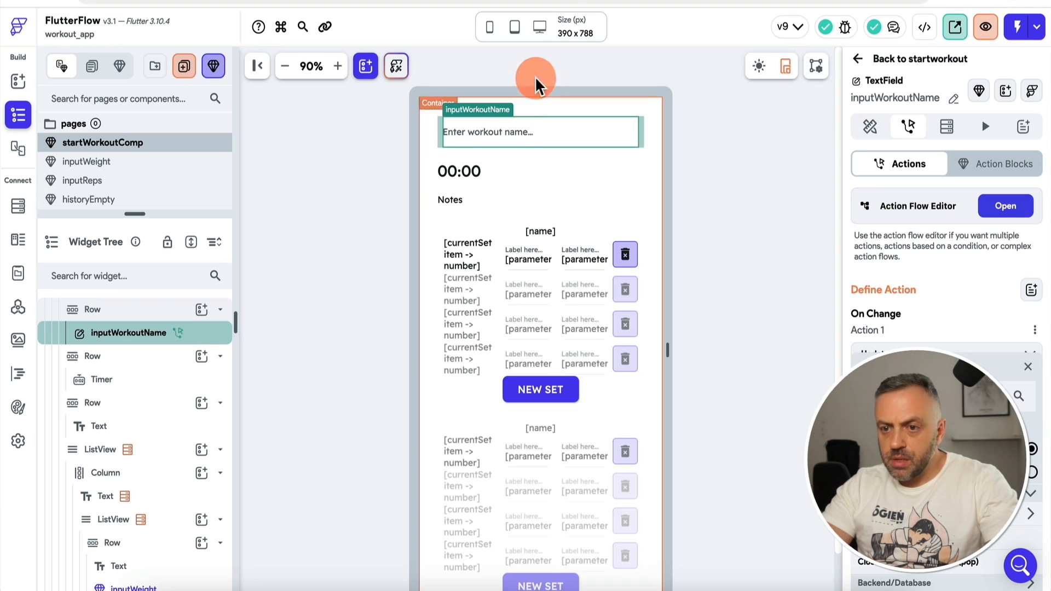
# Step: Reload the test app and enter the workout name 'New workout'
pyautogui.click(350, 0)
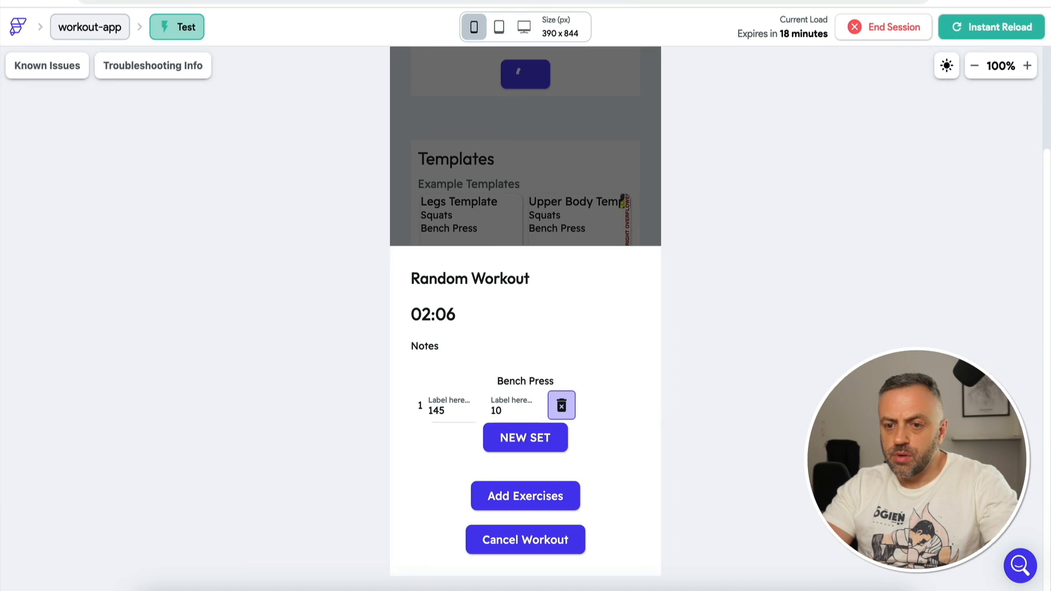
pyautogui.click(977, 33)
pyautogui.click(480, 390)
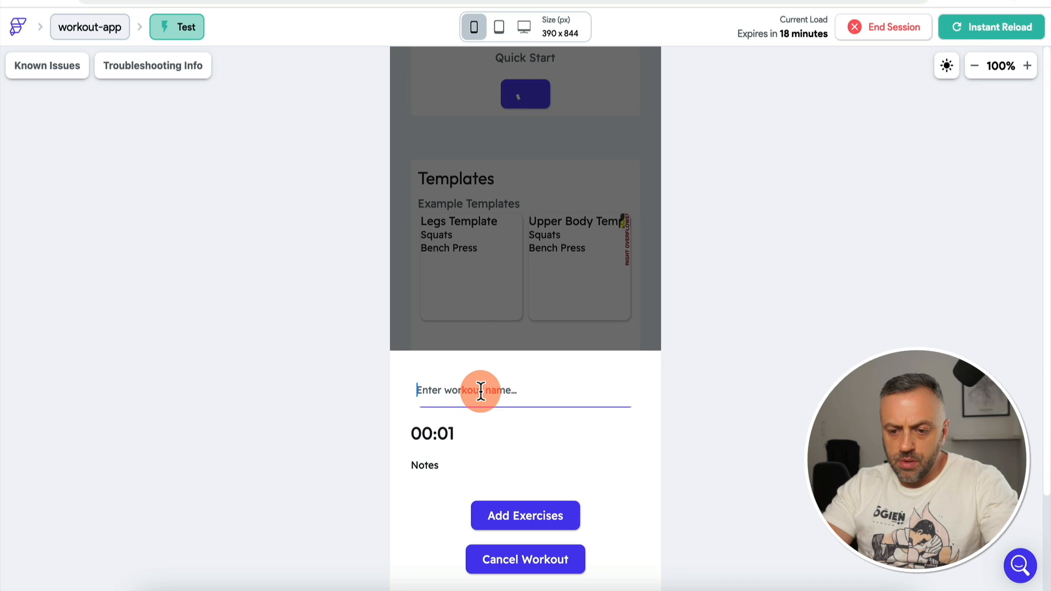
pyautogui.write('New')
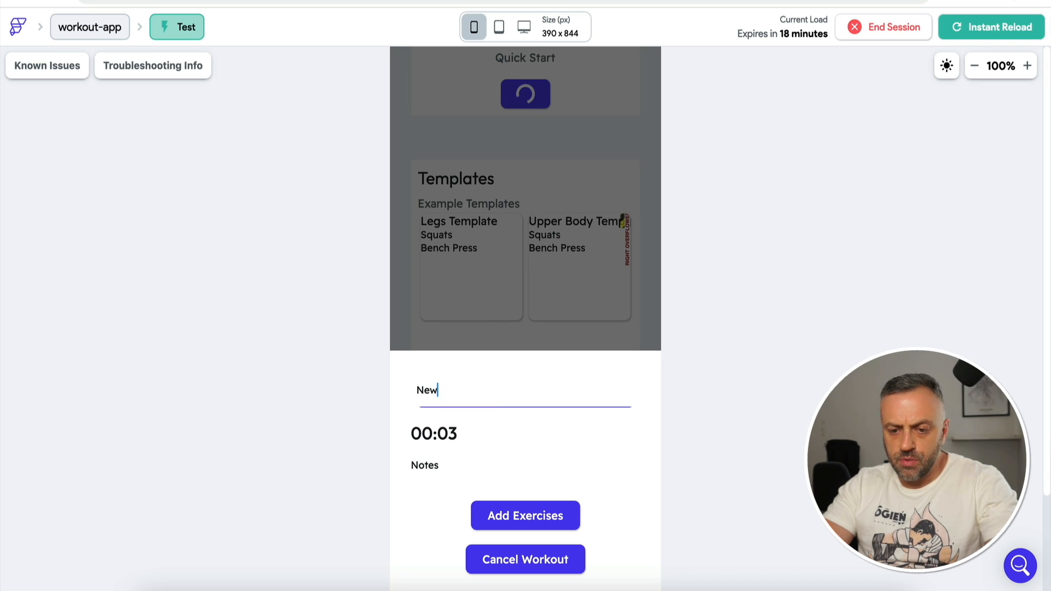
pyautogui.write(' workout')
# Step: Add Bench Press with four sets, touching up the workout name along the way
pyautogui.click(525, 516)
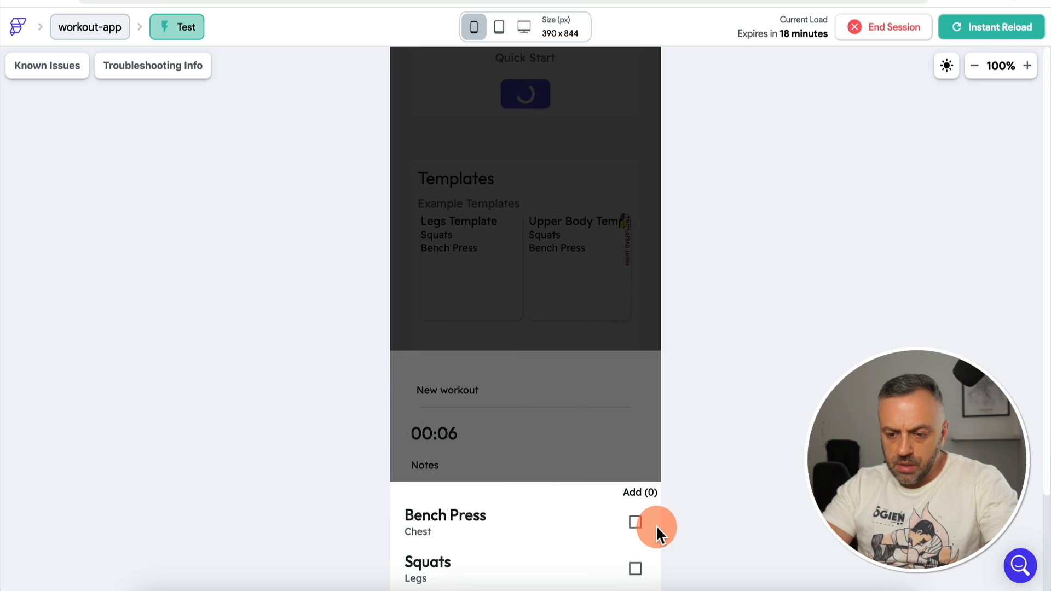
pyautogui.click(629, 451)
pyautogui.click(540, 457)
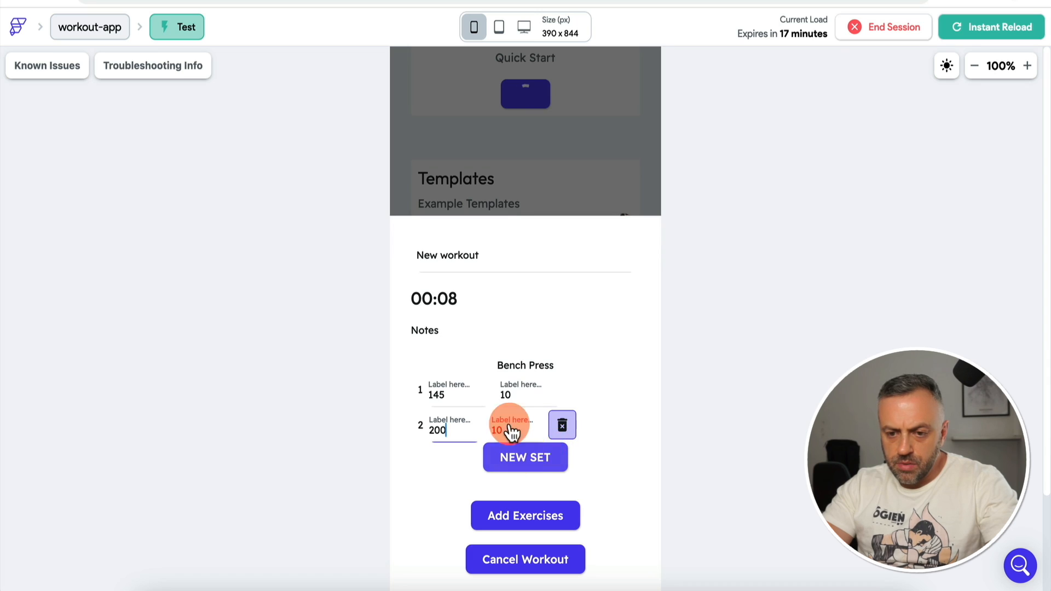
pyautogui.click(525, 460)
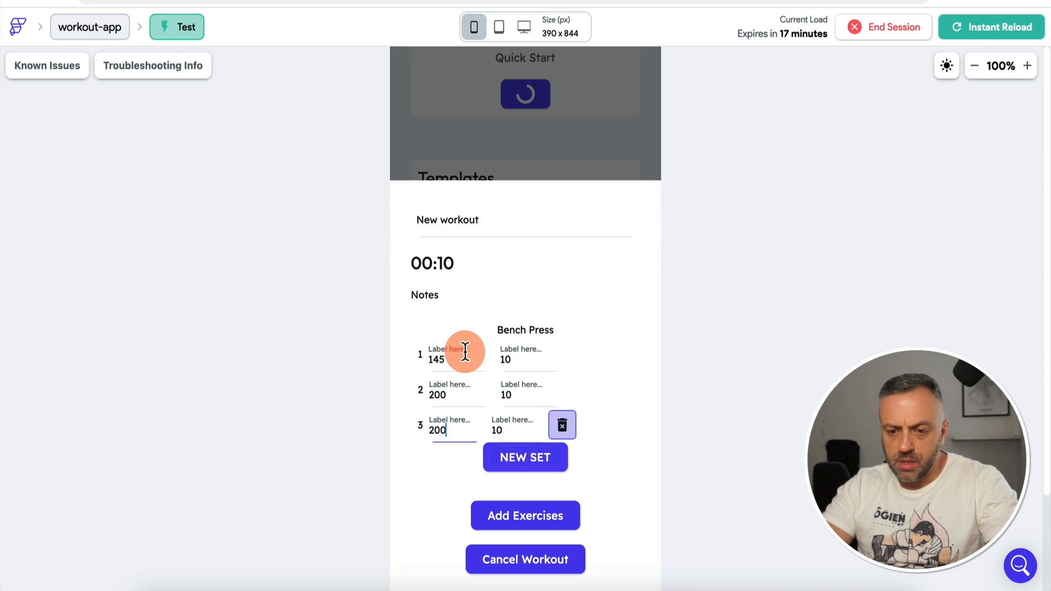
pyautogui.click(511, 225)
pyautogui.write('2222')
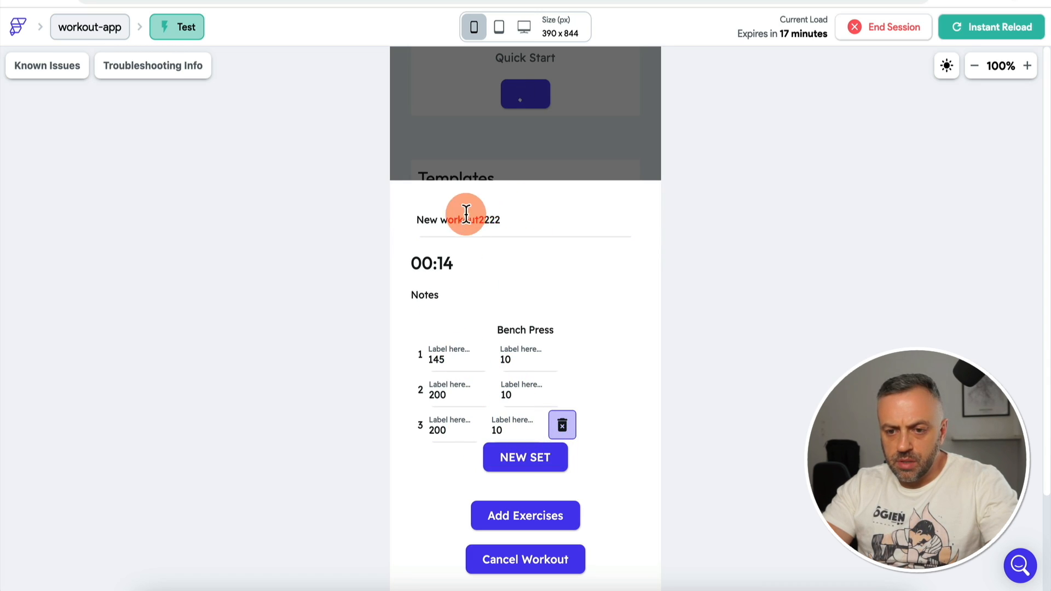
pyautogui.click(514, 219)
pyautogui.press('BackSpace')
pyautogui.press('BackSpace')
pyautogui.press('BackSpace')
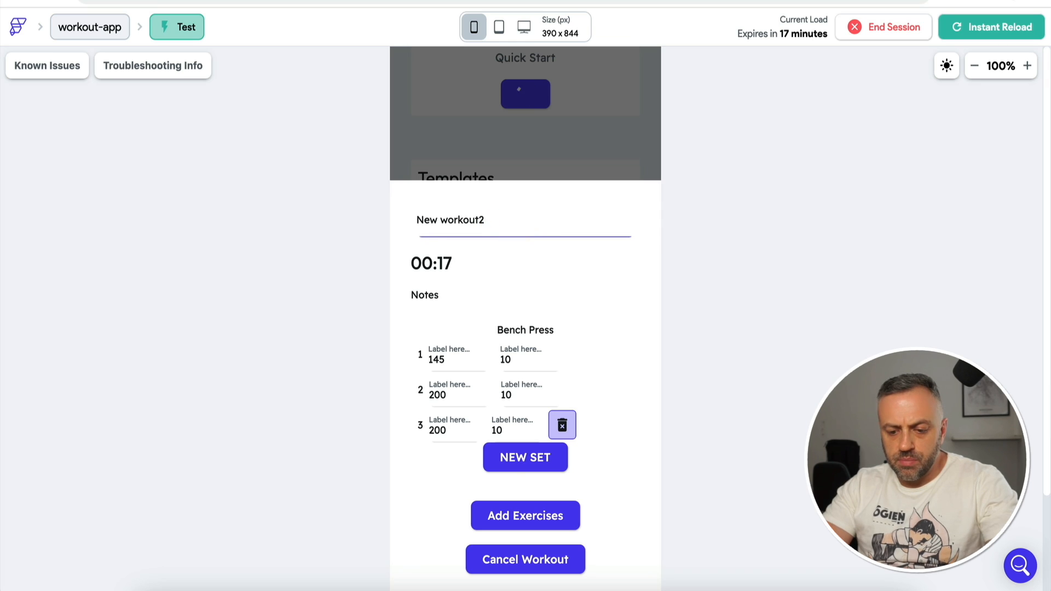
pyautogui.click(538, 462)
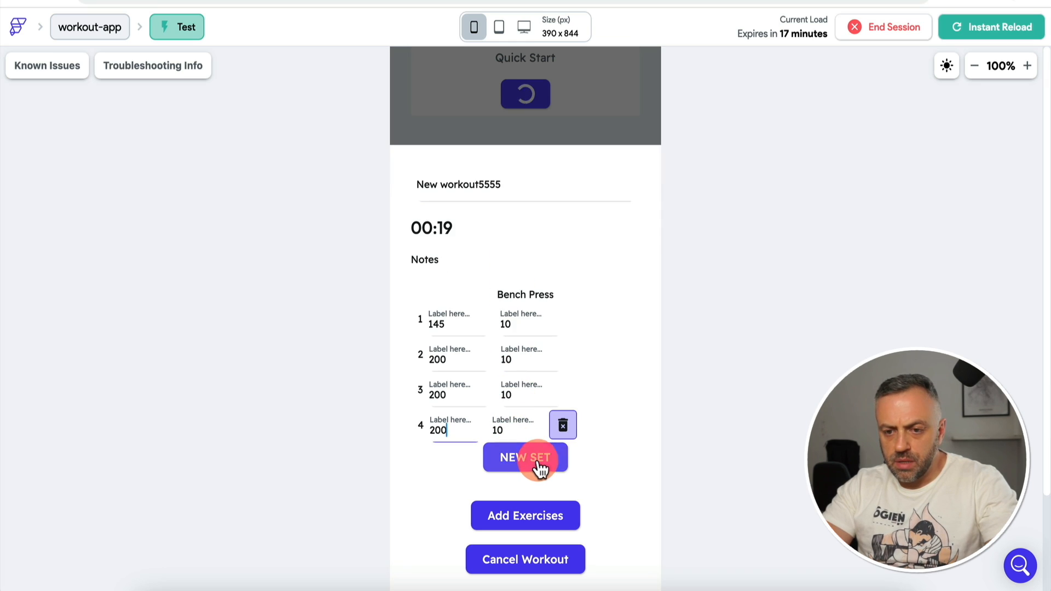
# Step: Add Squats with a second set and edit the fourth Bench Press set's reps
pyautogui.click(524, 514)
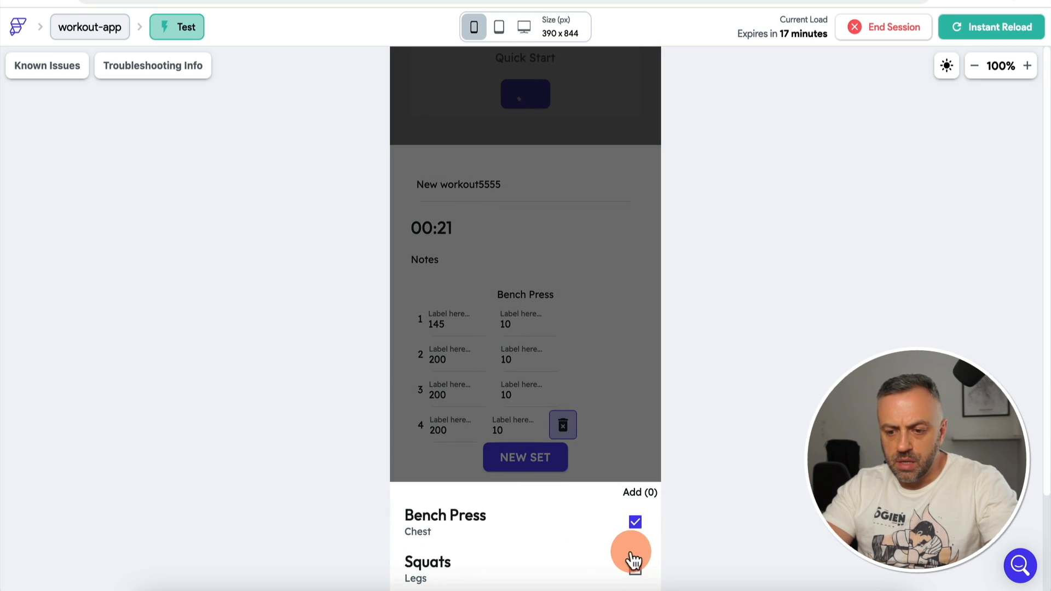
pyautogui.click(630, 561)
pyautogui.click(633, 489)
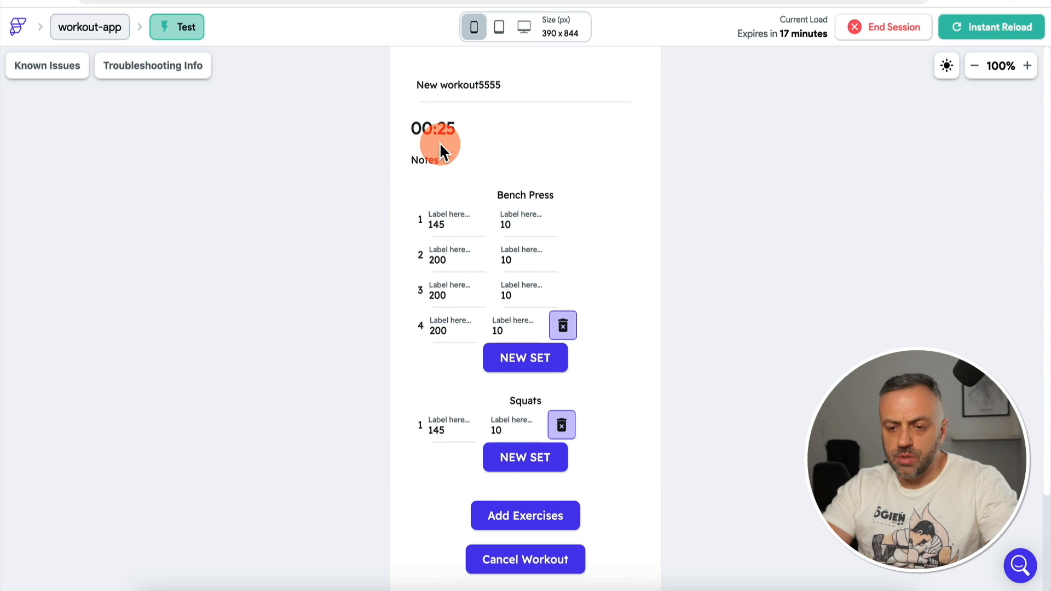
pyautogui.click(522, 466)
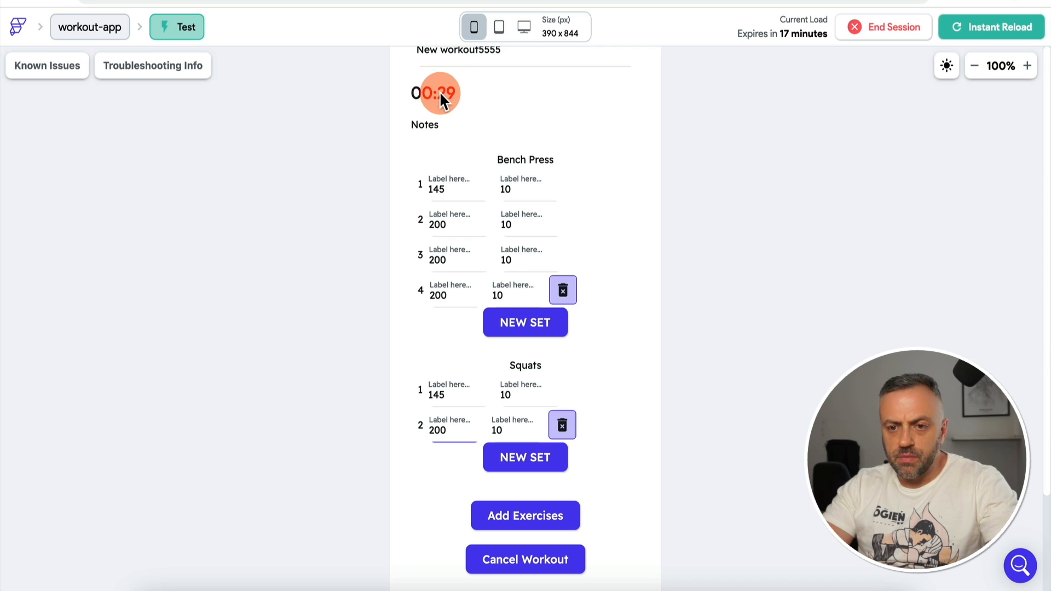
pyautogui.click(494, 279)
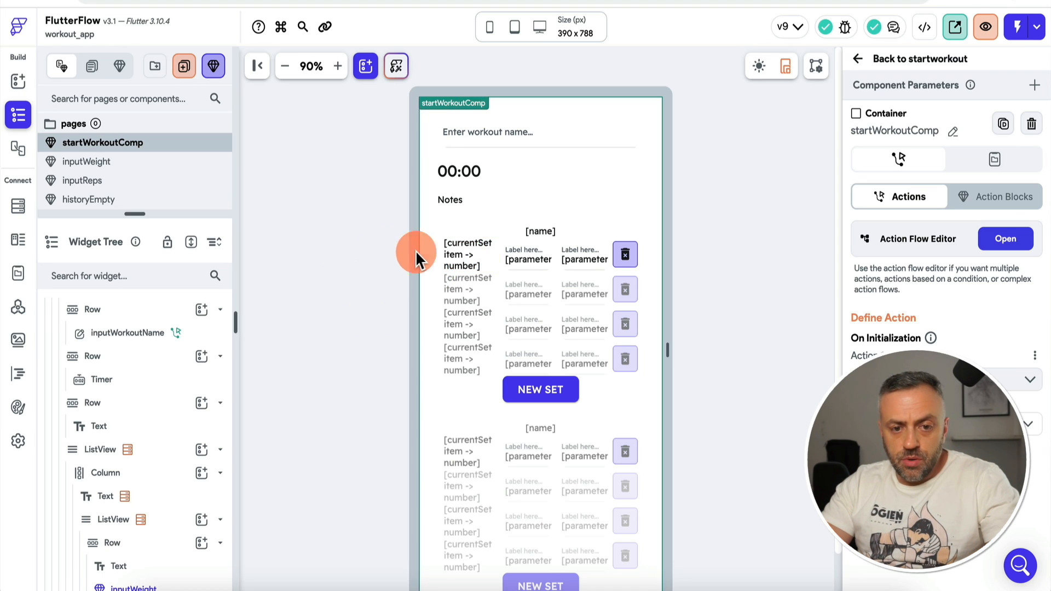
# Step: Duplicate the Cancel Workout button so the bottom row holds two buttons
pyautogui.scroll(-1, 431, 208)
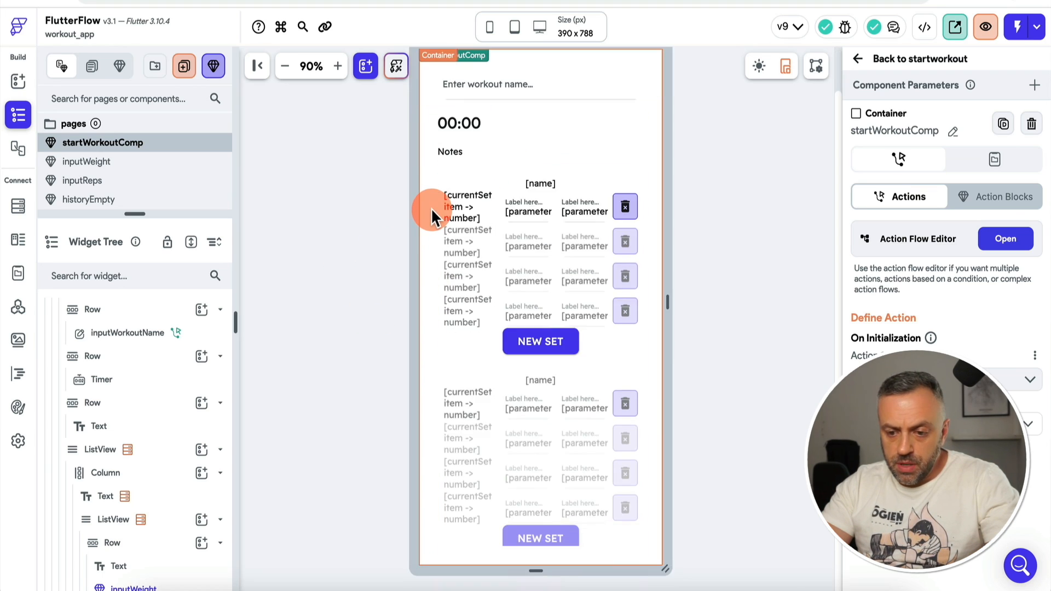
pyautogui.scroll(-2, 469, 219)
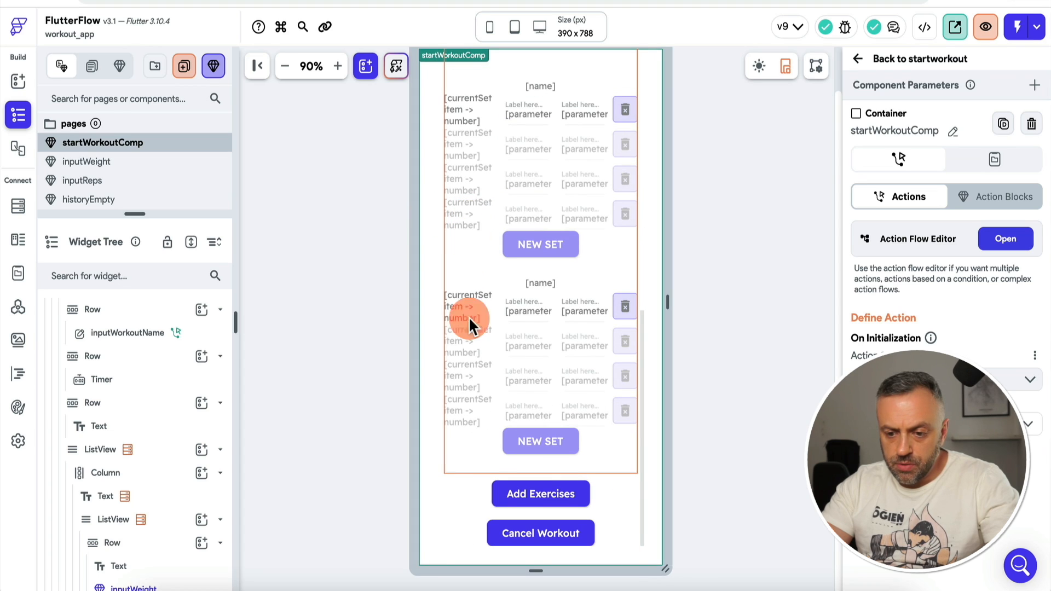
pyautogui.click(539, 530)
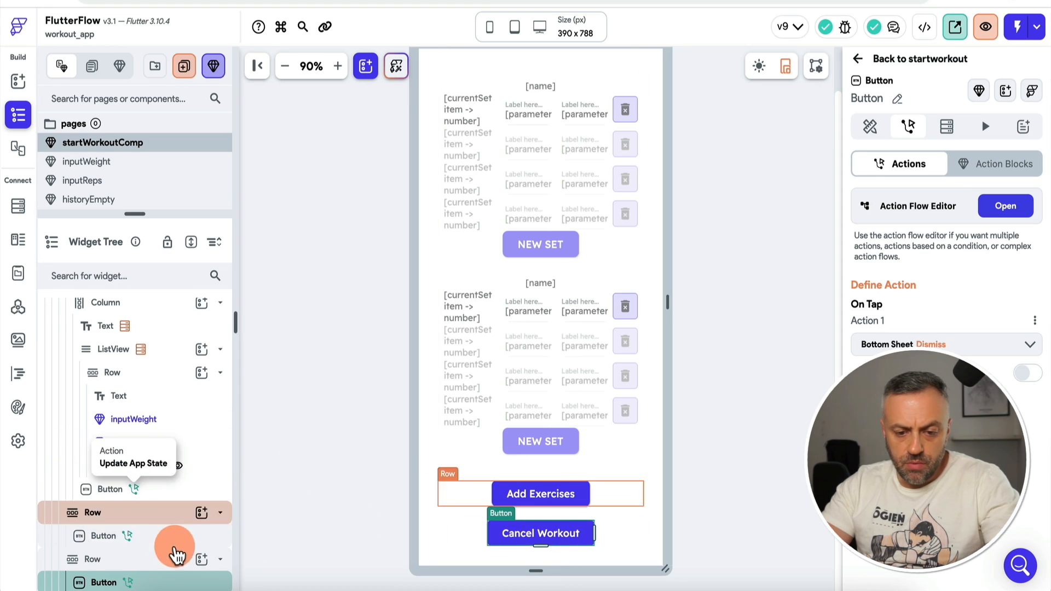
pyautogui.rightClick(159, 585)
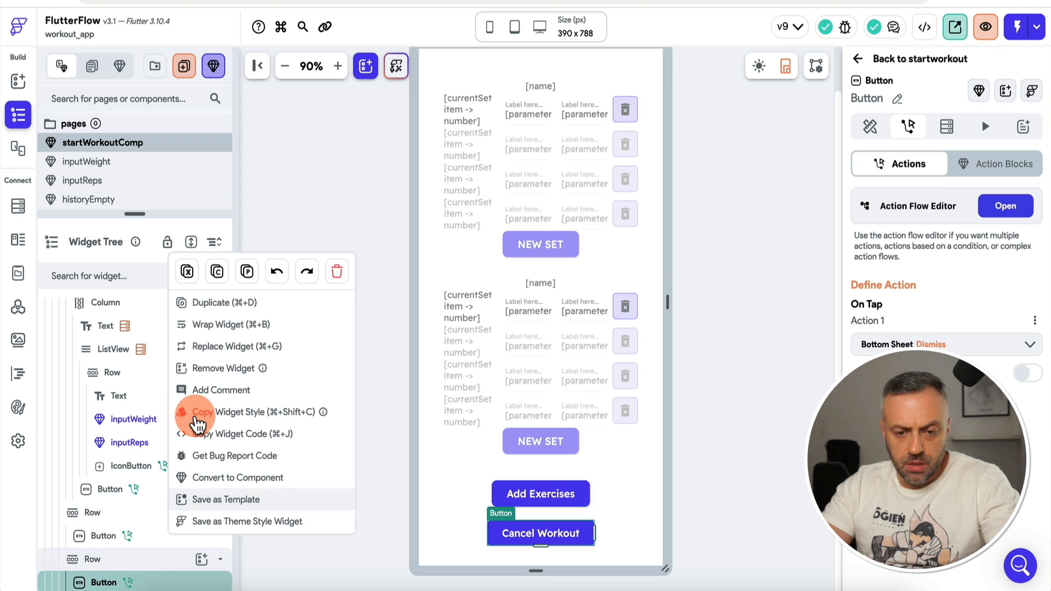
pyautogui.click(219, 302)
# Step: Relabel the first button SAVE and the second CANCEL
pyautogui.click(786, 452)
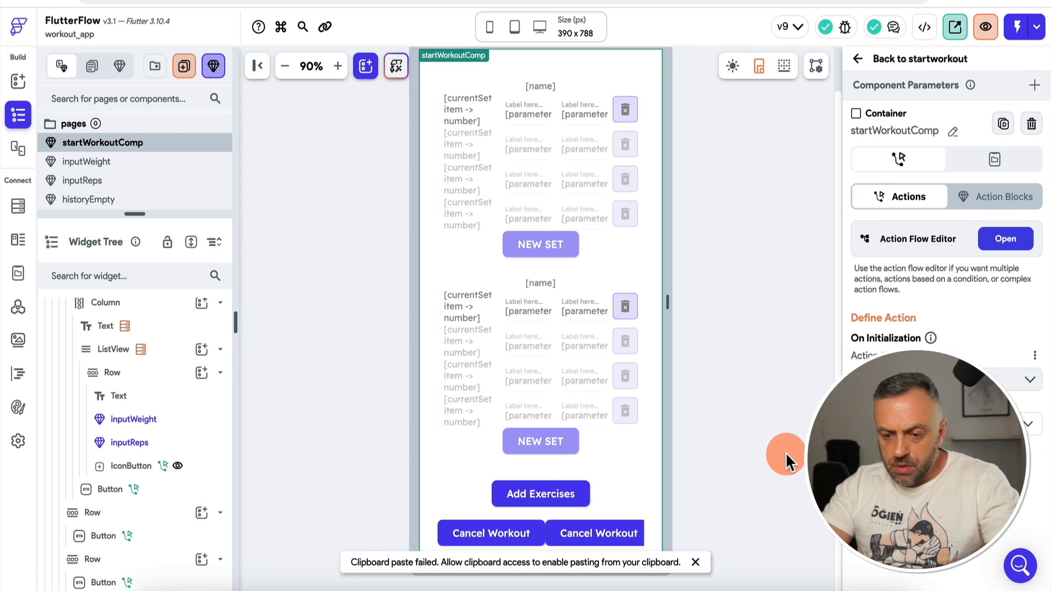
pyautogui.click(556, 498)
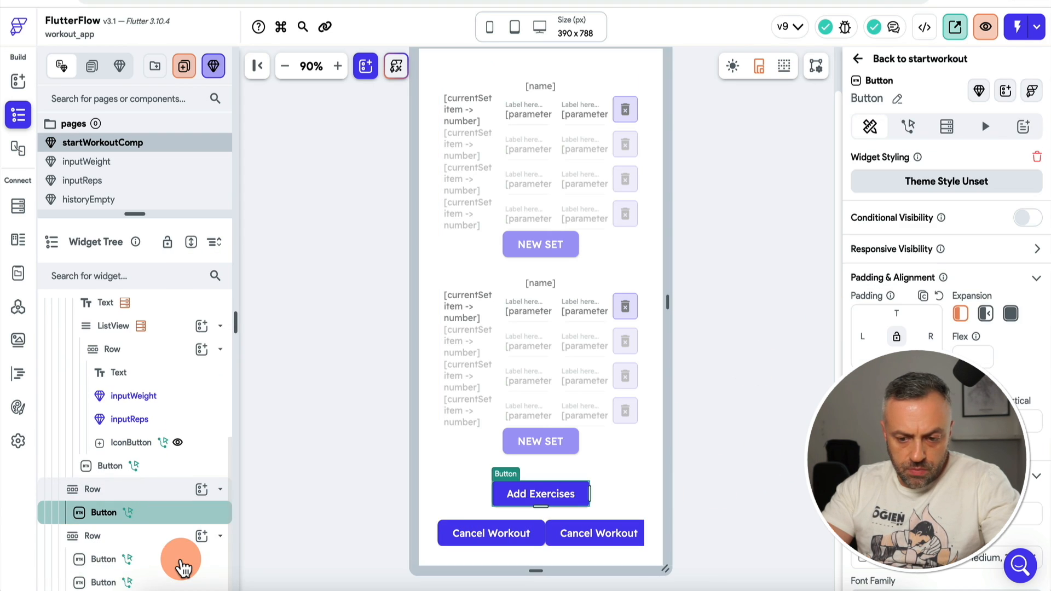
pyautogui.click(184, 559)
pyautogui.click(871, 126)
pyautogui.tripleClick(938, 235)
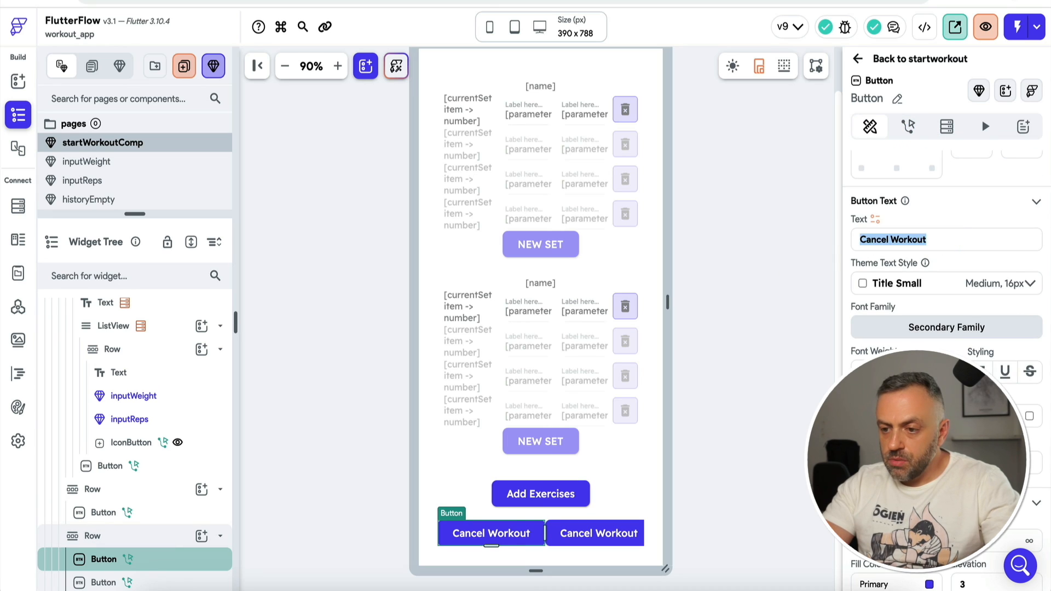
pyautogui.write('SAVE')
pyautogui.click(586, 533)
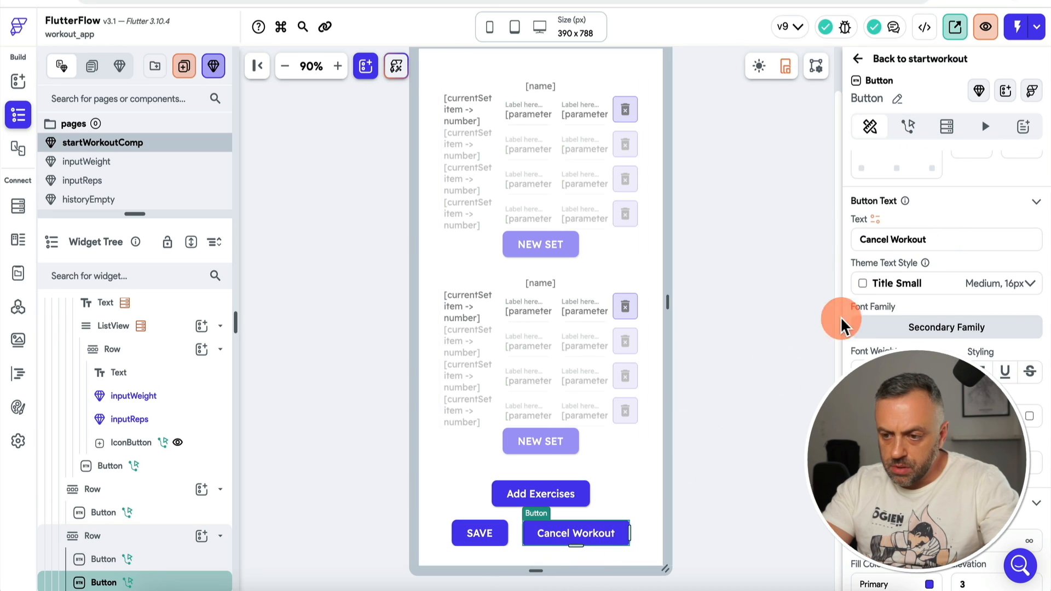
pyautogui.click(938, 230)
pyautogui.click(501, 532)
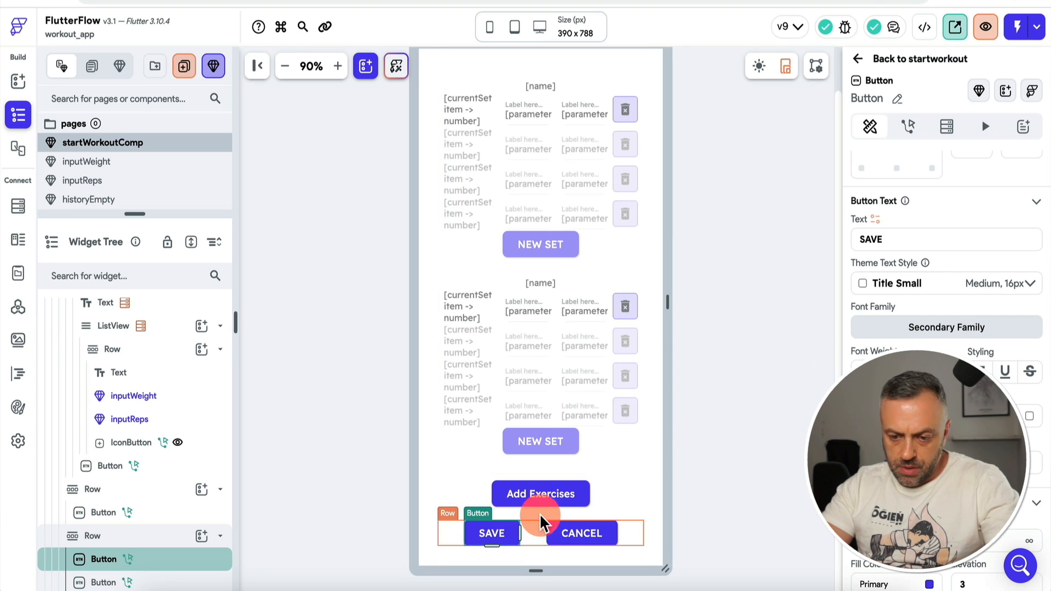
# Step: Remove the SAVE button's existing Dismiss action
pyautogui.click(911, 131)
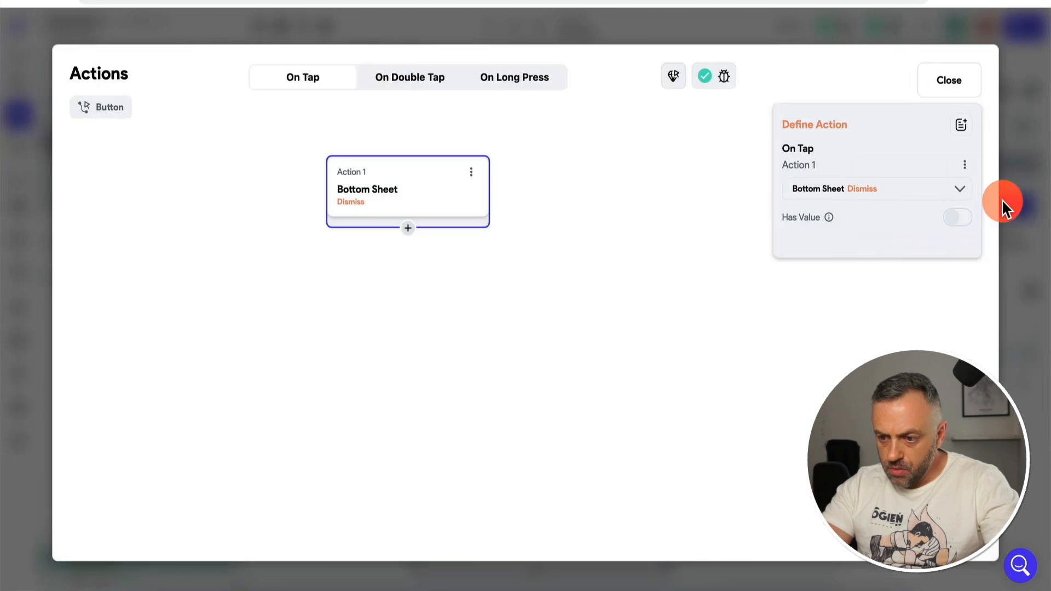
pyautogui.click(475, 173)
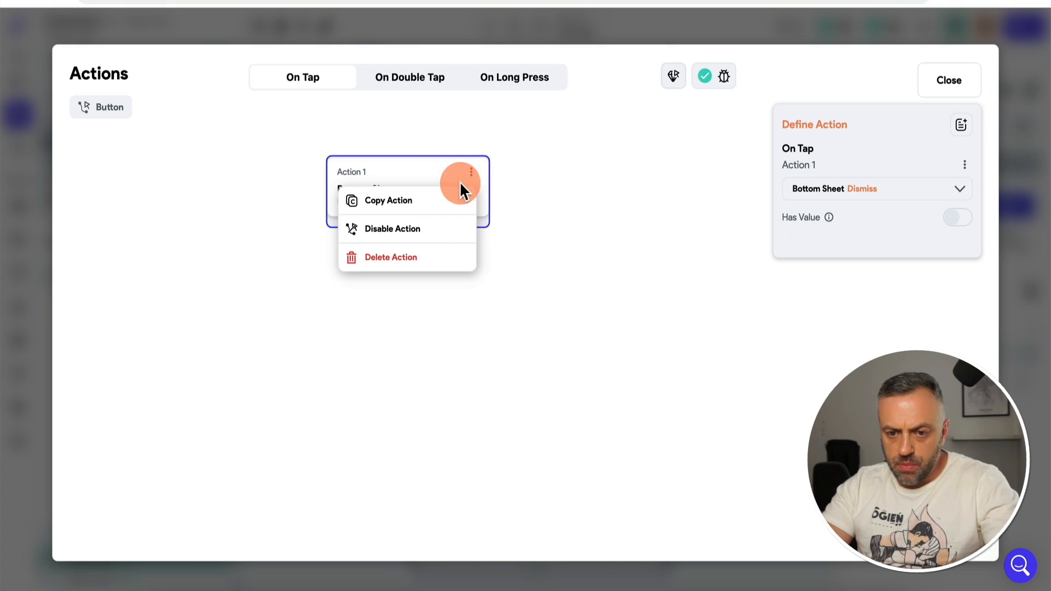
pyautogui.click(411, 260)
pyautogui.click(626, 335)
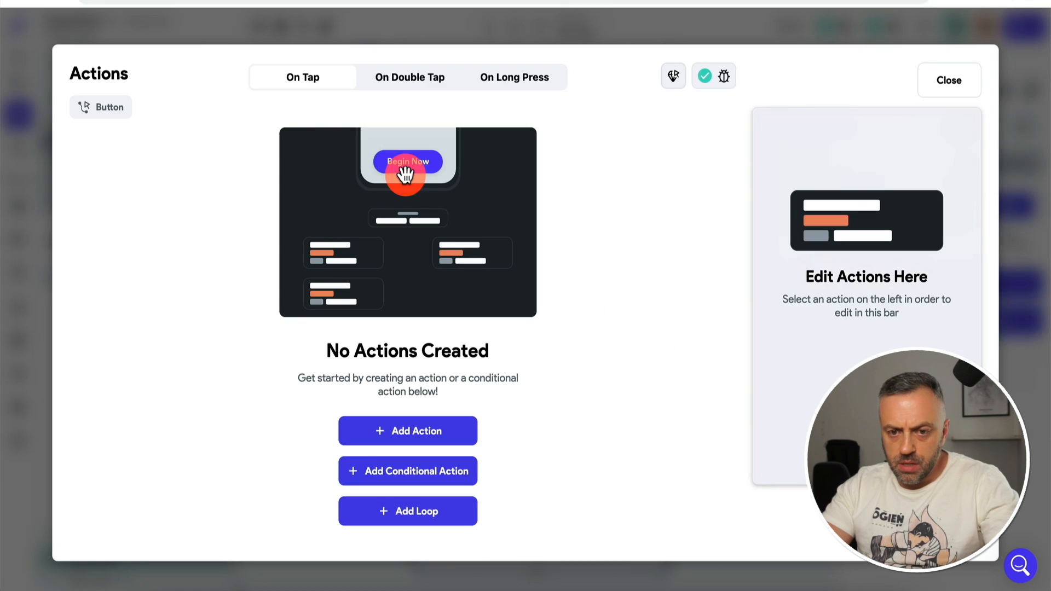
# Step: Add a Firestore Create Document action targeting the workouts collection
pyautogui.click(422, 432)
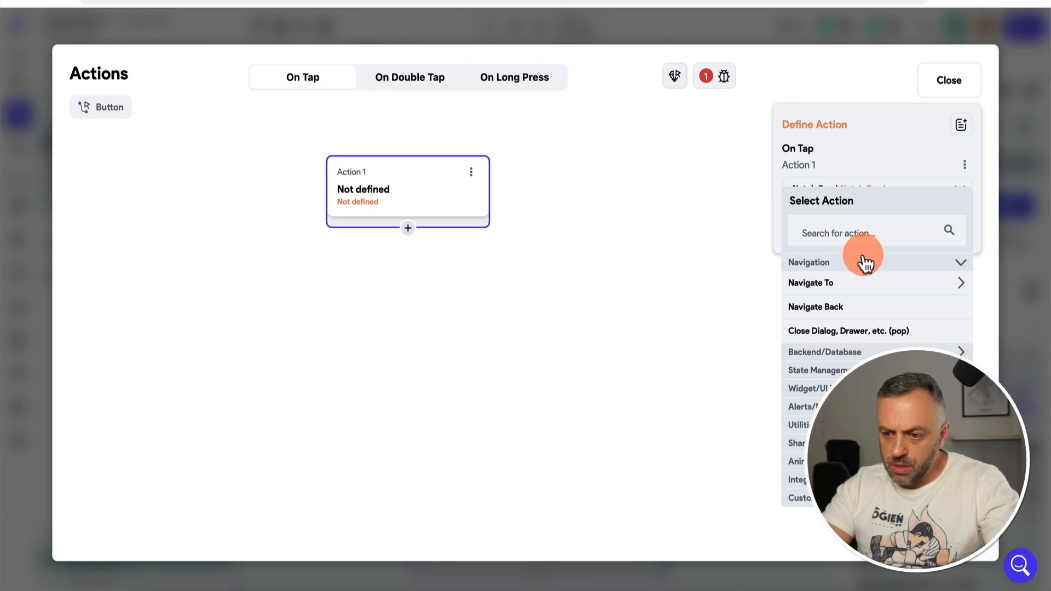
pyautogui.click(843, 353)
pyautogui.click(832, 375)
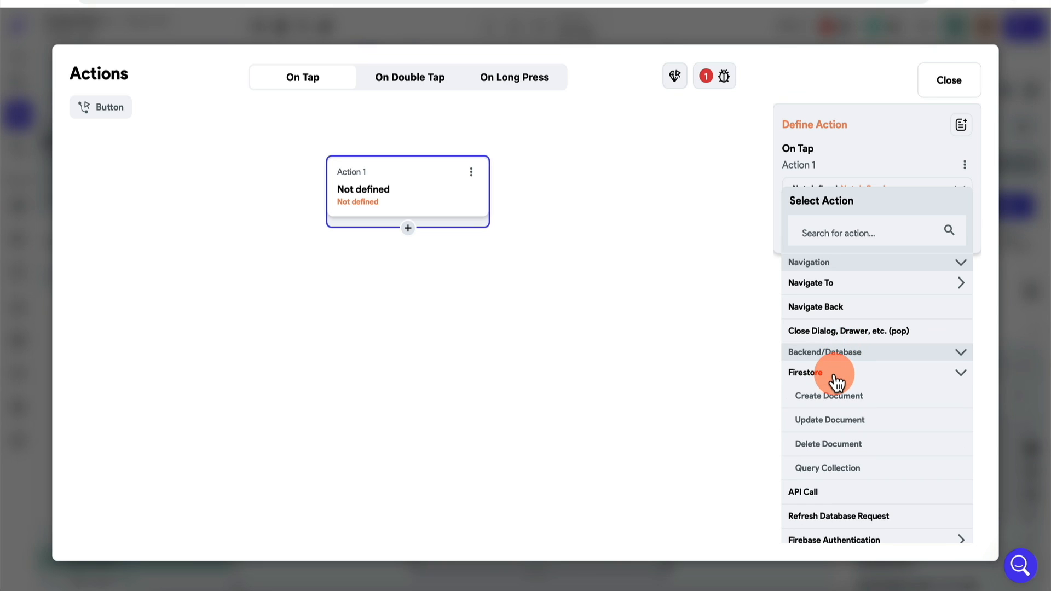
pyautogui.click(831, 395)
pyautogui.click(836, 246)
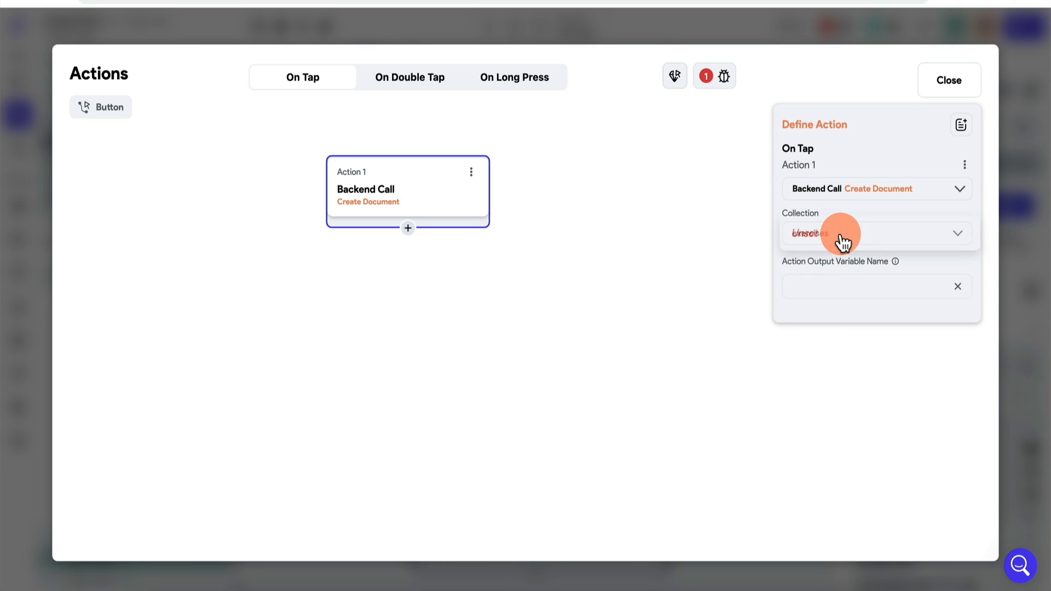
pyautogui.click(810, 340)
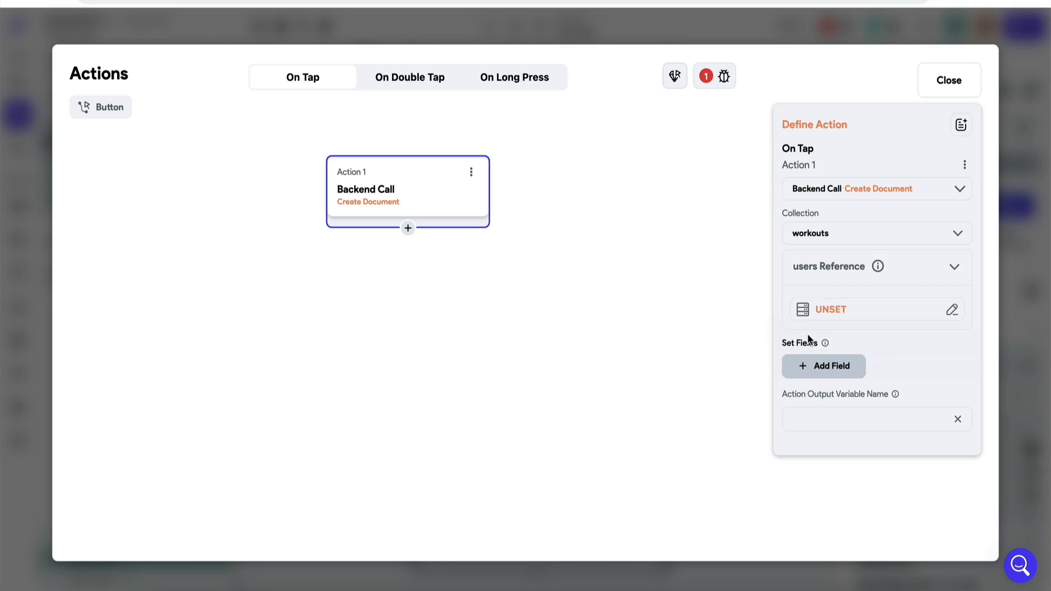
# Step: Set the document's users reference to the Authenticated User Reference
pyautogui.click(845, 311)
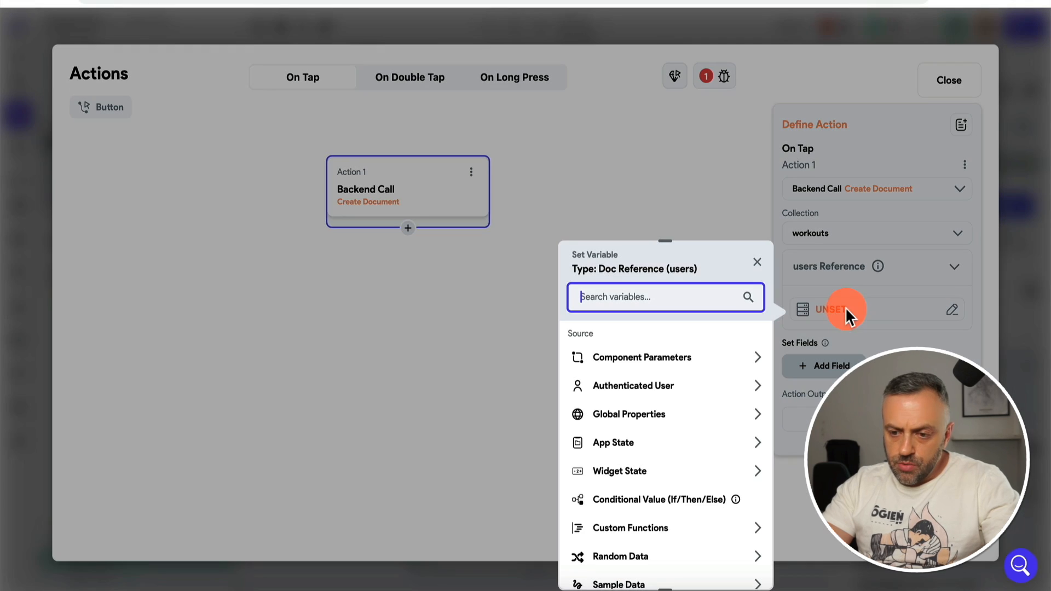
pyautogui.click(620, 388)
pyautogui.click(635, 528)
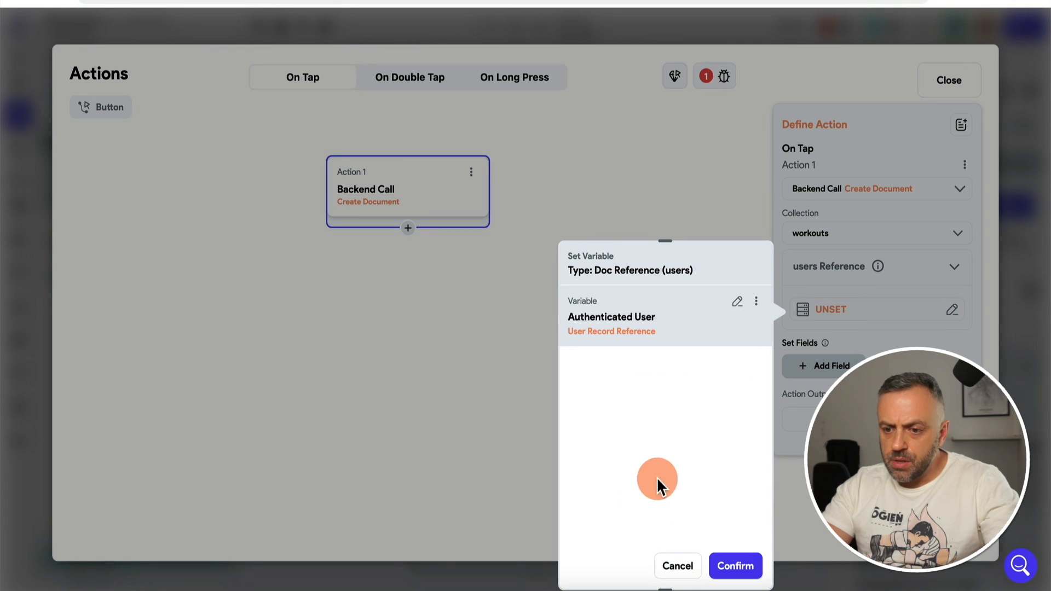
pyautogui.click(734, 565)
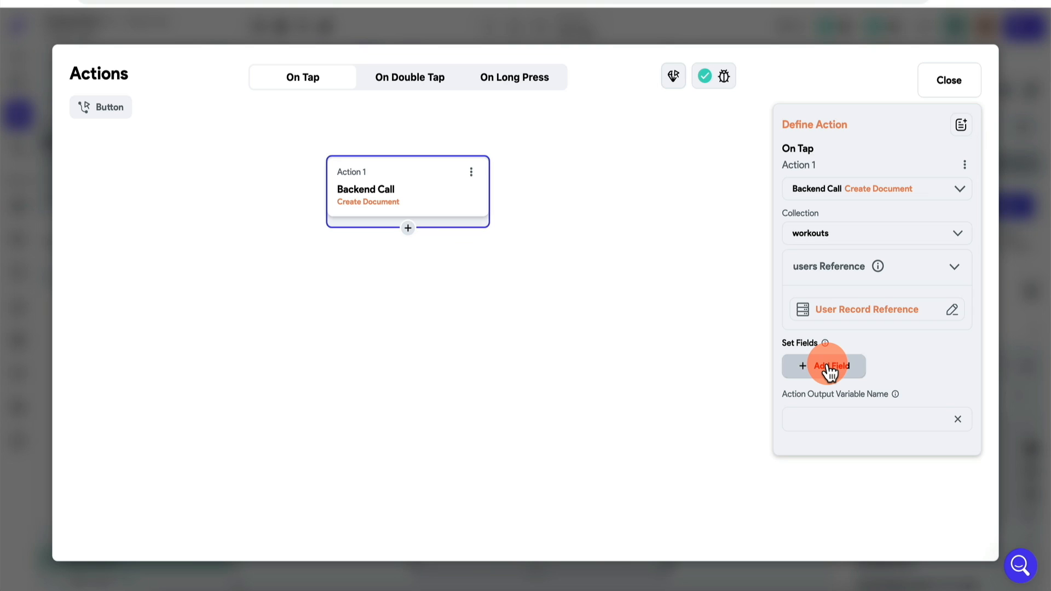
# Step: Add the name, sets, exerciseRef and timestamp fields to the document
pyautogui.click(829, 368)
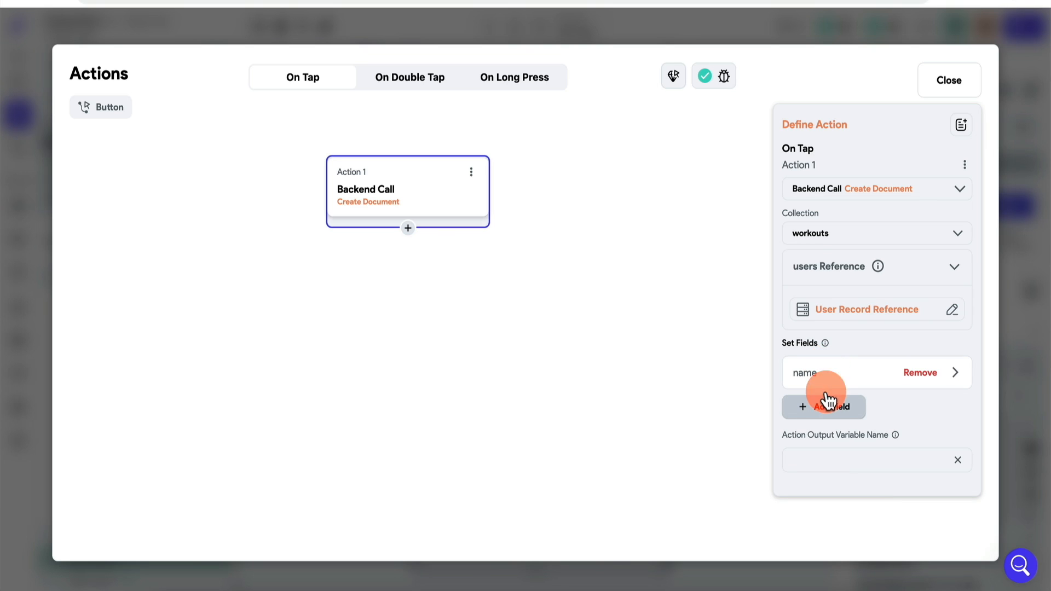
pyautogui.click(825, 417)
pyautogui.click(824, 444)
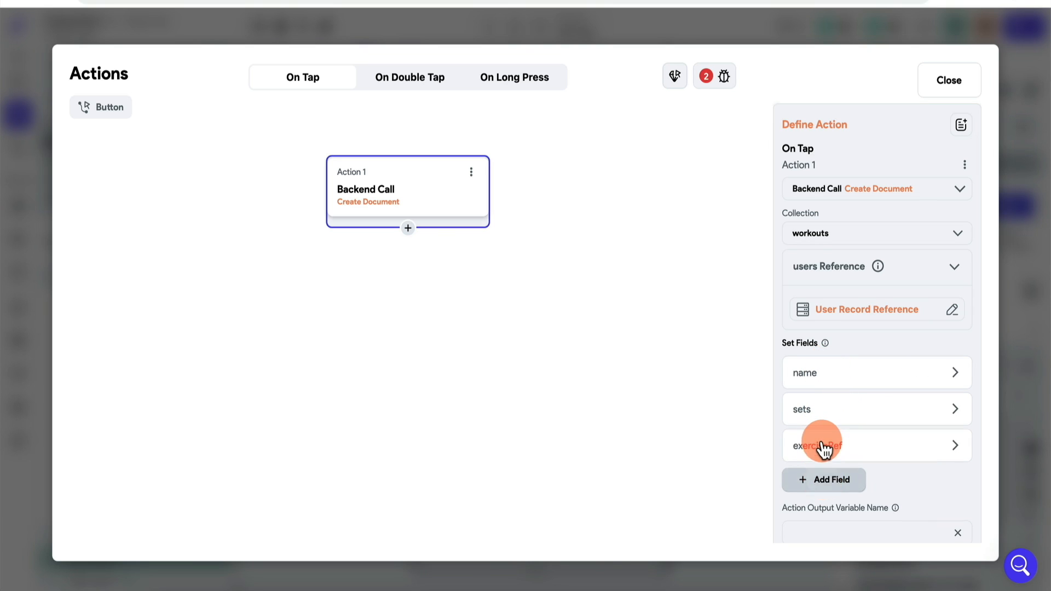
pyautogui.click(819, 480)
pyautogui.scroll(-1, 836, 417)
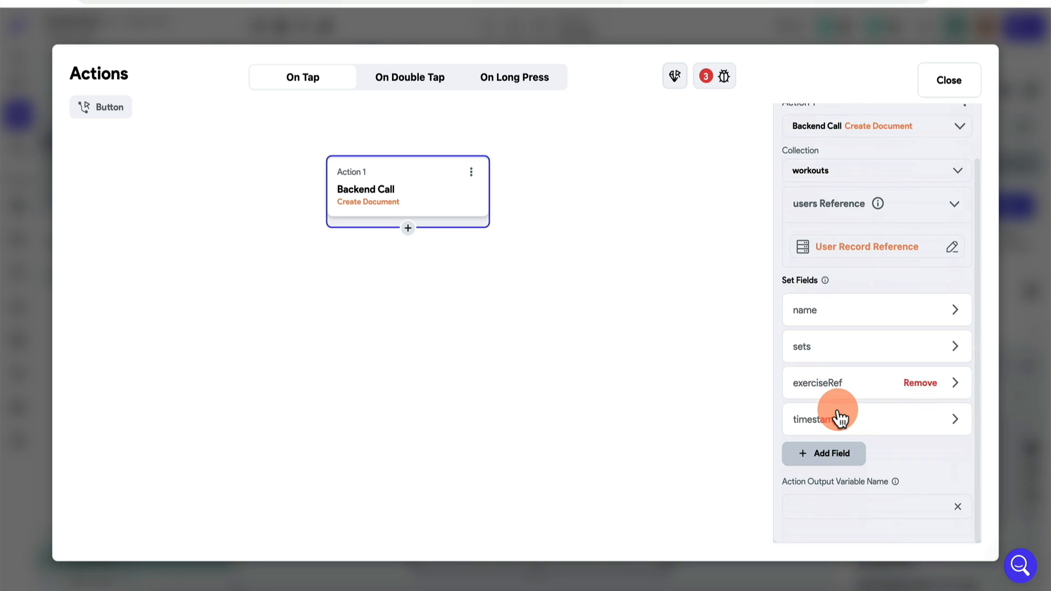
# Step: Set the sets field's update type to Set Value
pyautogui.click(831, 314)
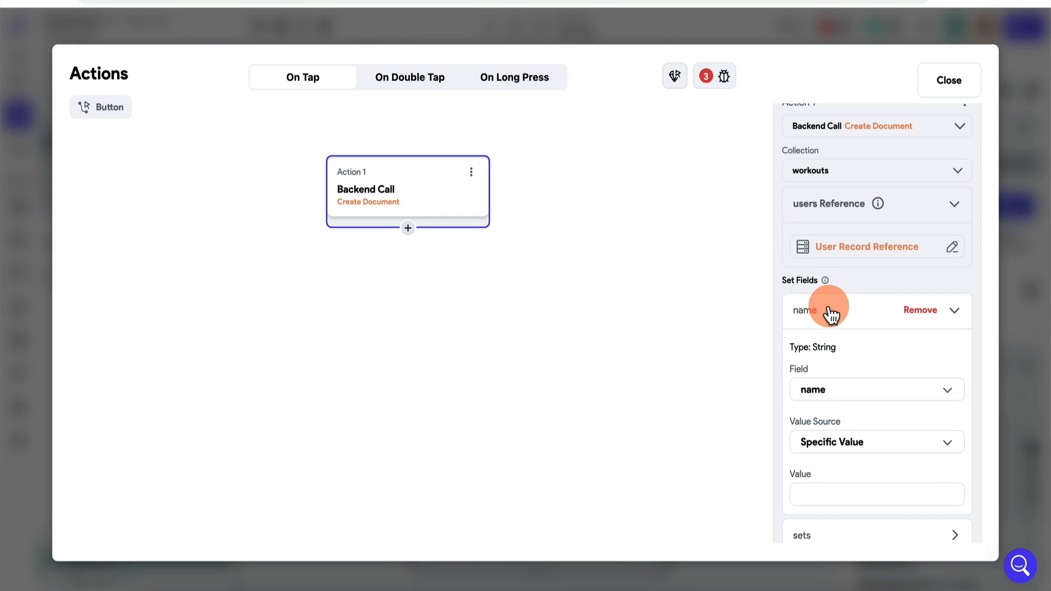
pyautogui.click(855, 322)
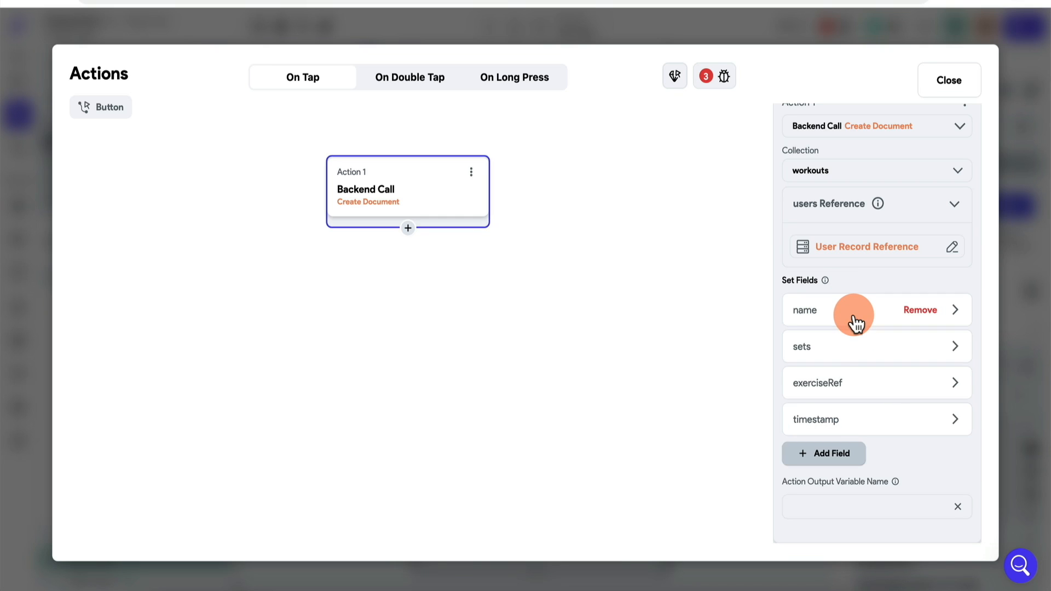
pyautogui.click(832, 354)
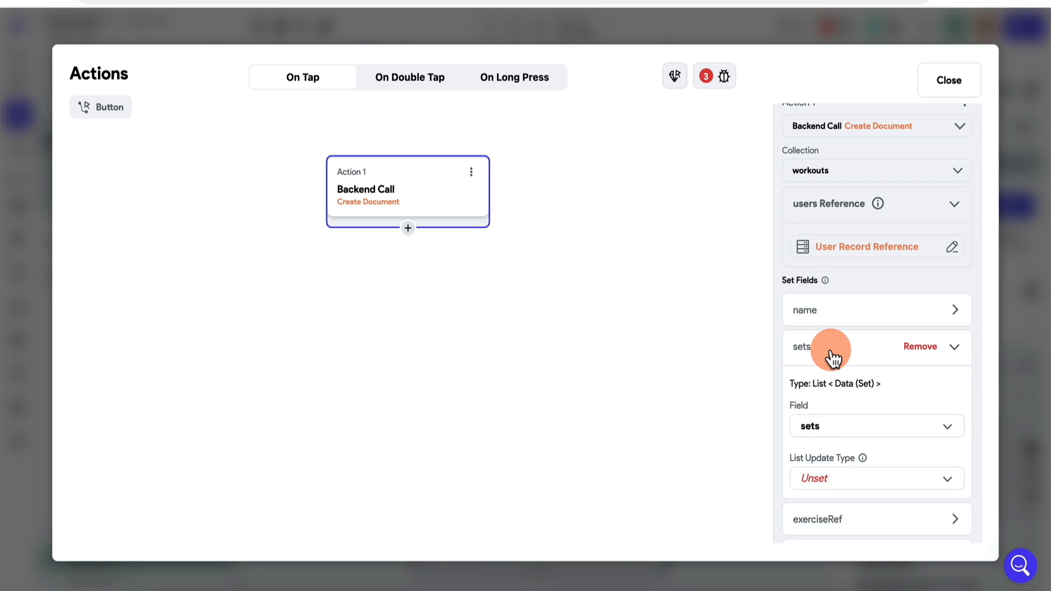
pyautogui.click(836, 484)
pyautogui.click(838, 517)
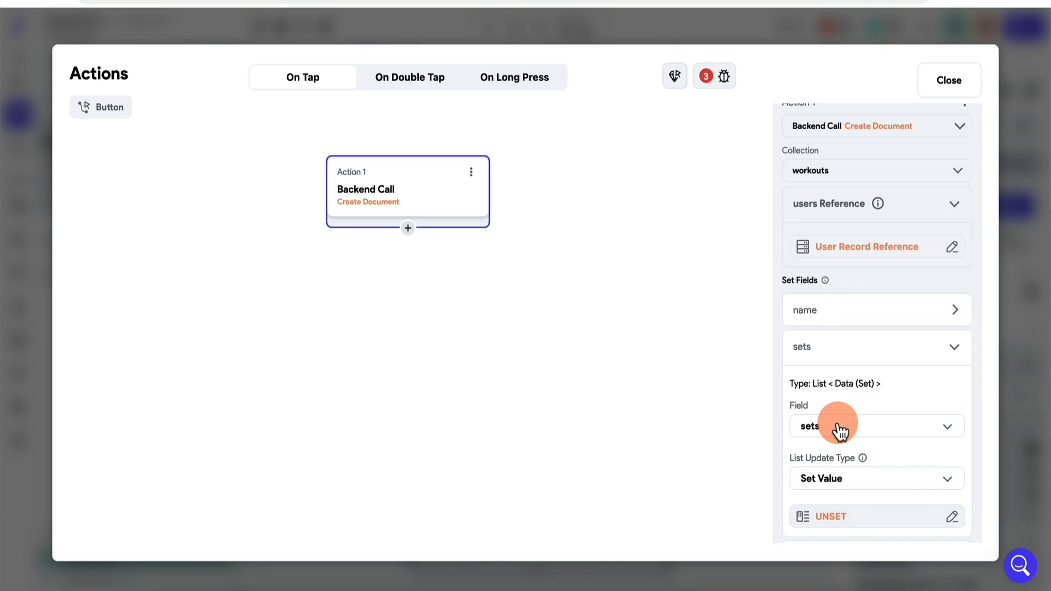
pyautogui.scroll(-3, 837, 430)
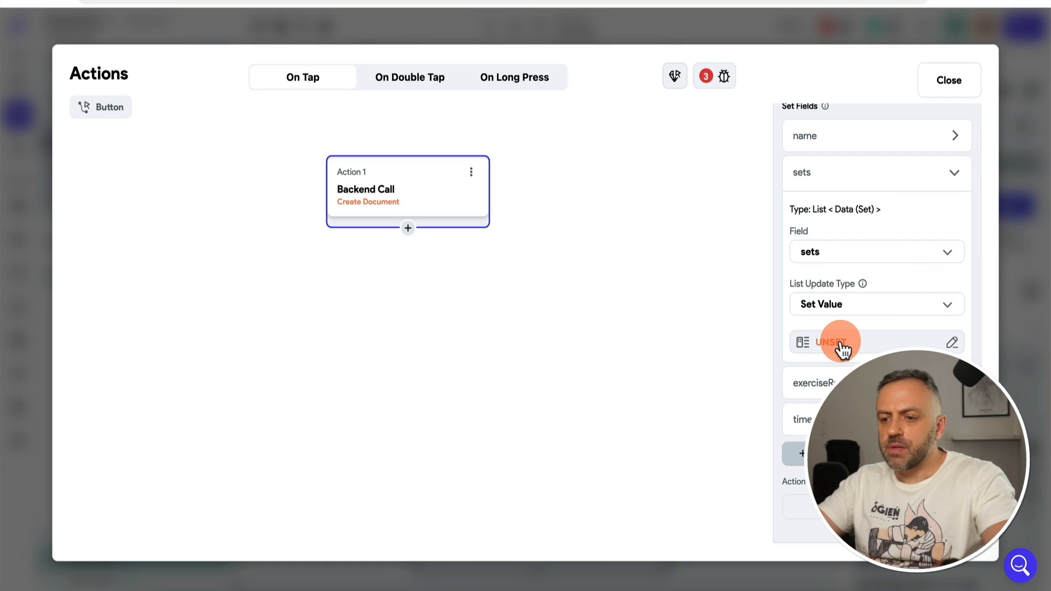
# Step: Try sourcing sets from the workout app state's exercises field, then abandon it and close the editor
pyautogui.click(850, 344)
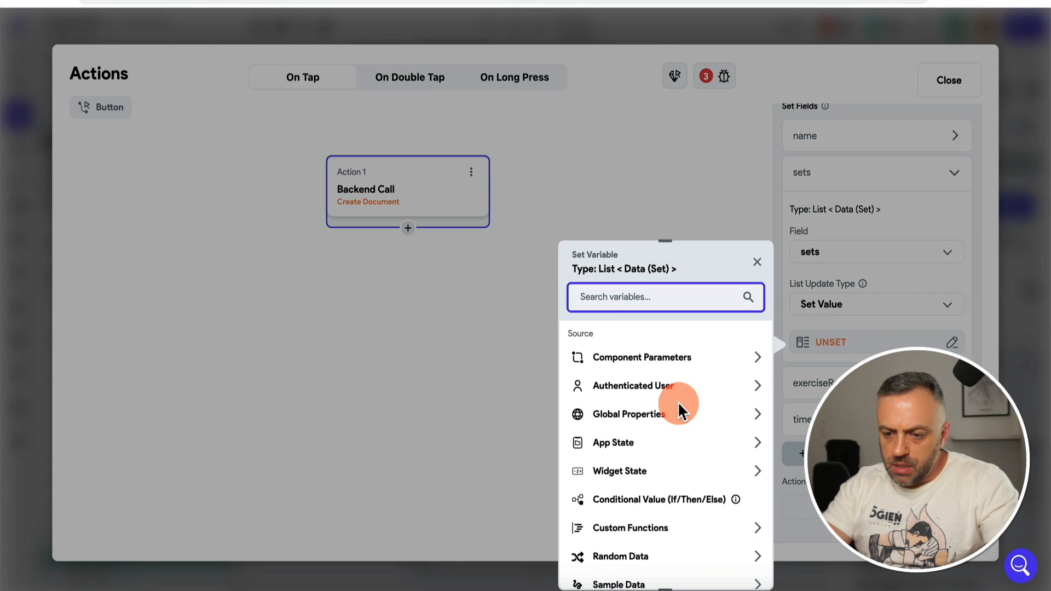
pyautogui.click(635, 446)
pyautogui.click(613, 486)
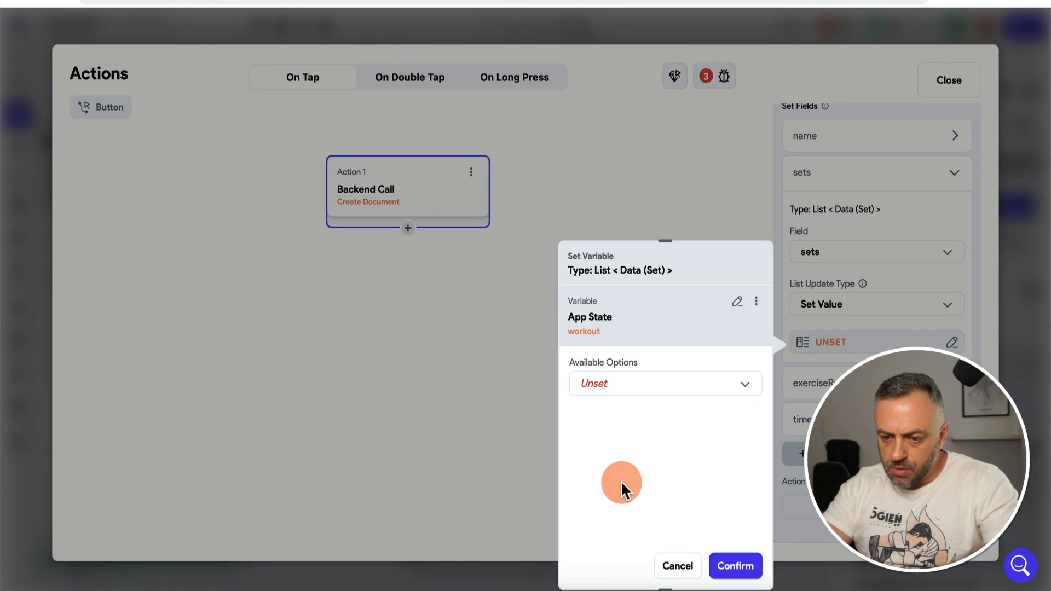
pyautogui.click(650, 385)
pyautogui.click(652, 386)
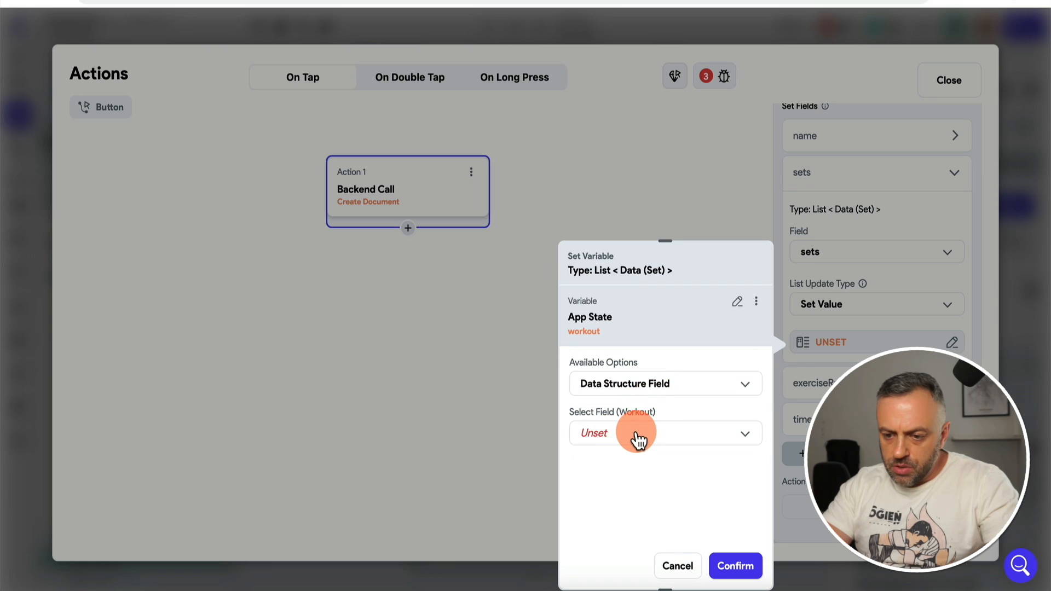
pyautogui.click(633, 435)
pyautogui.click(634, 477)
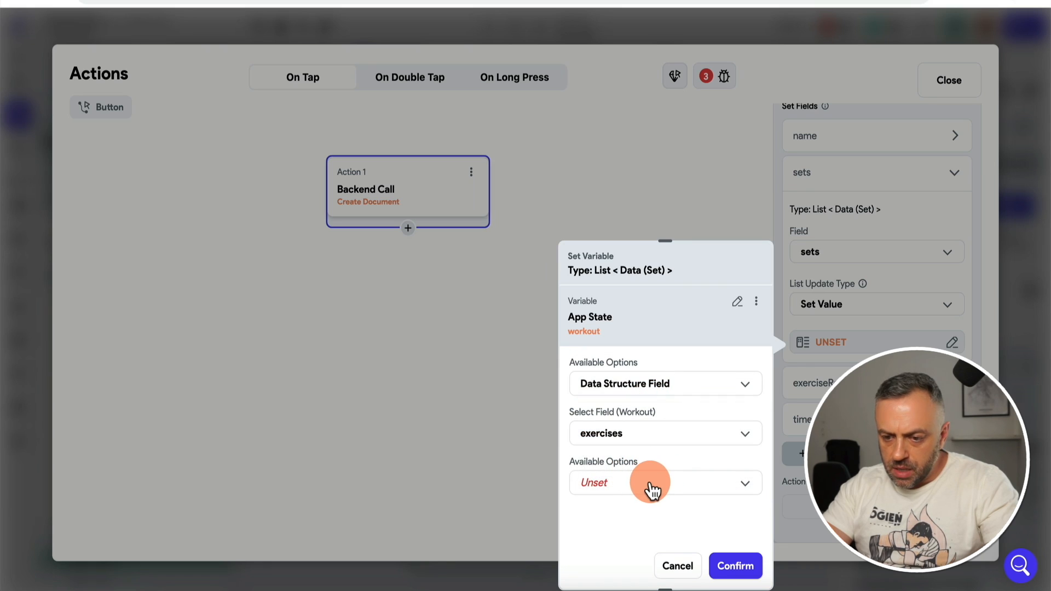
pyautogui.click(651, 481)
pyautogui.click(627, 573)
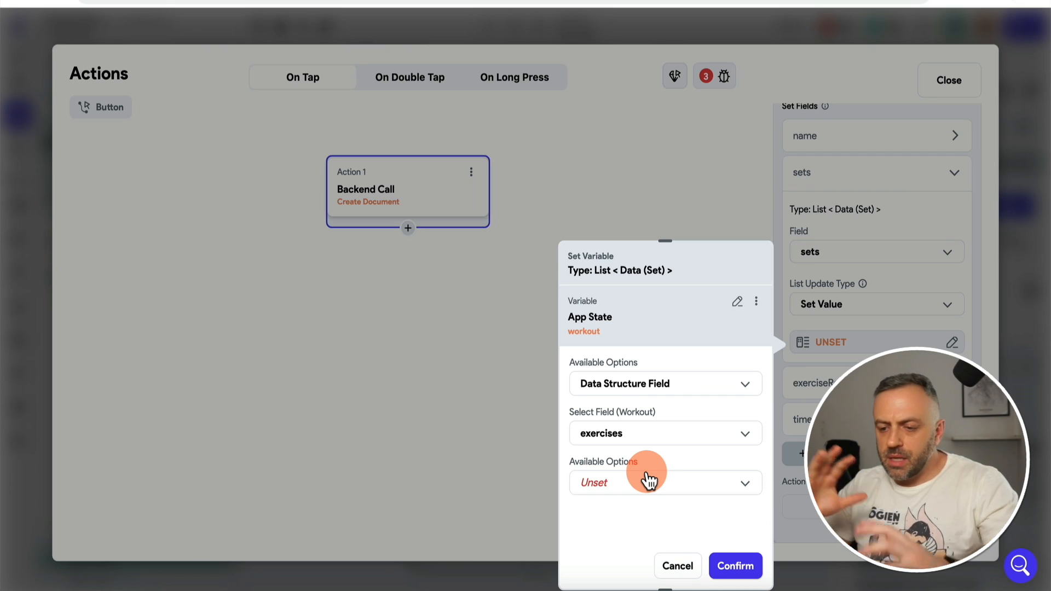
pyautogui.click(684, 565)
pyautogui.click(949, 81)
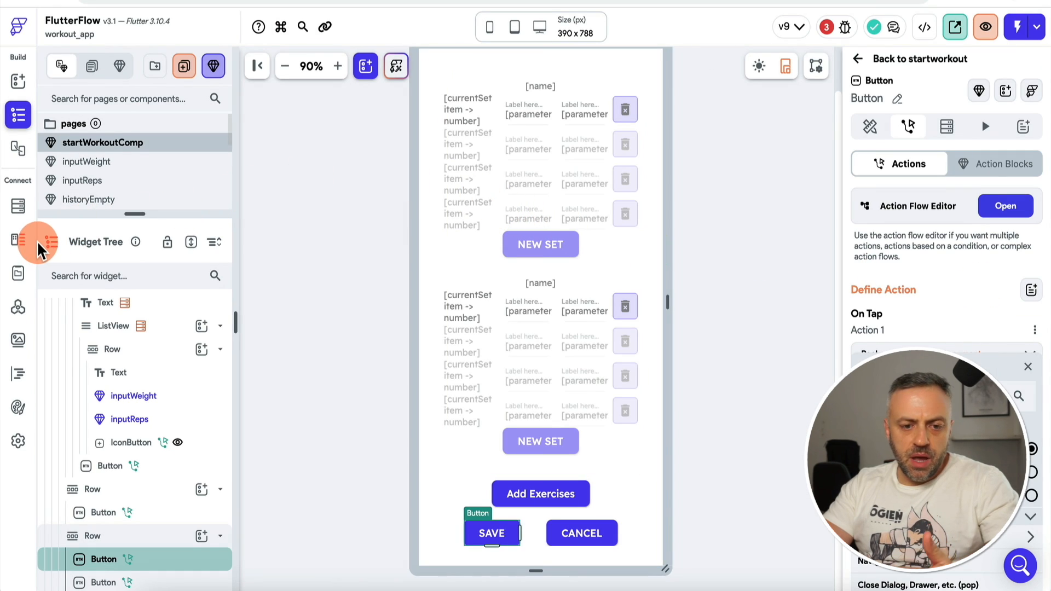
# Step: Look over App State and Firestore, then open Data Types to view Workout's fields
pyautogui.click(18, 272)
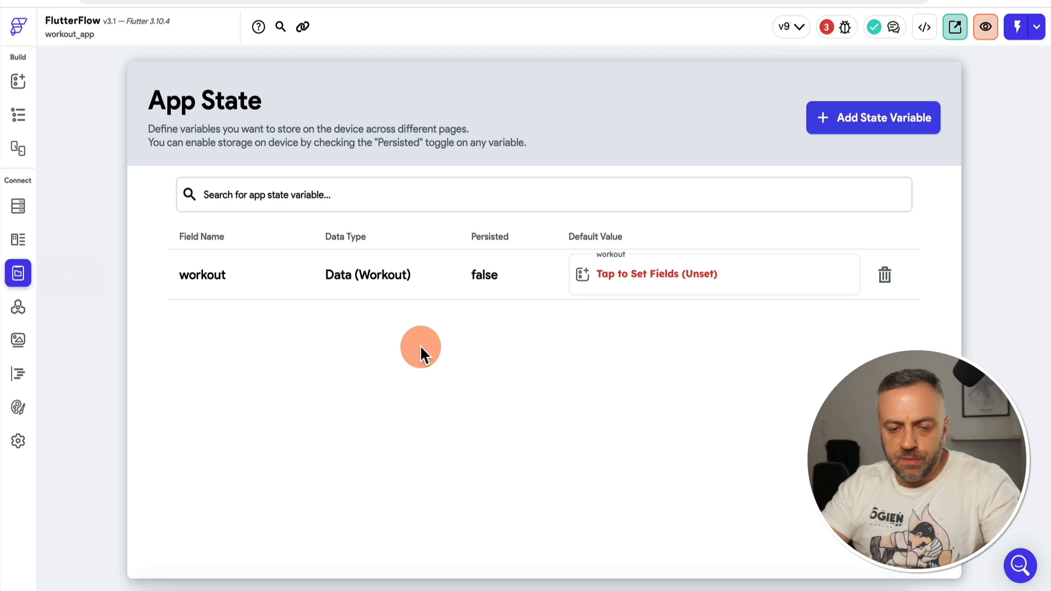
pyautogui.click(18, 206)
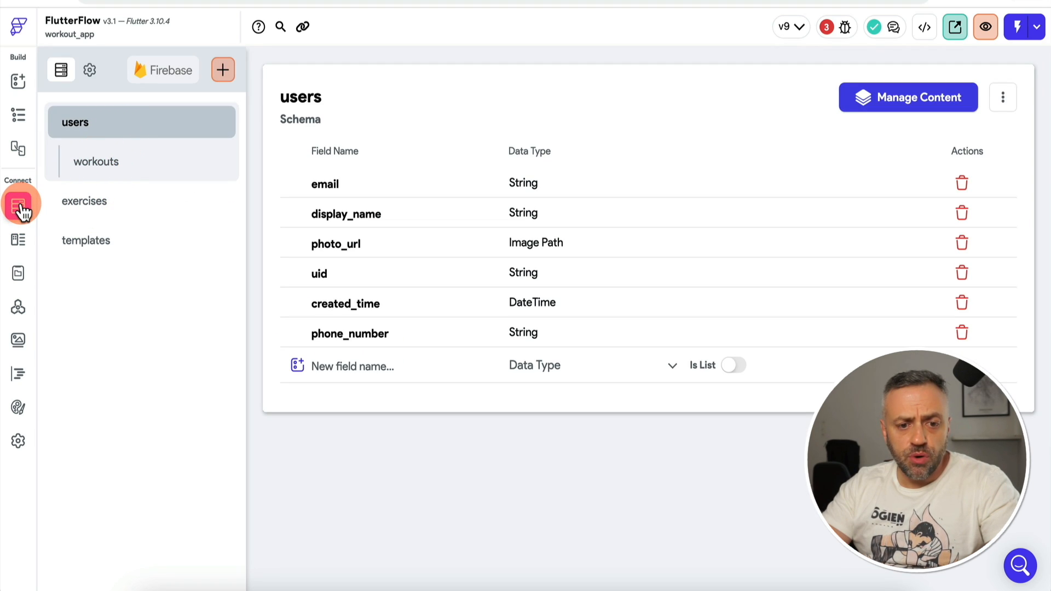
pyautogui.click(22, 276)
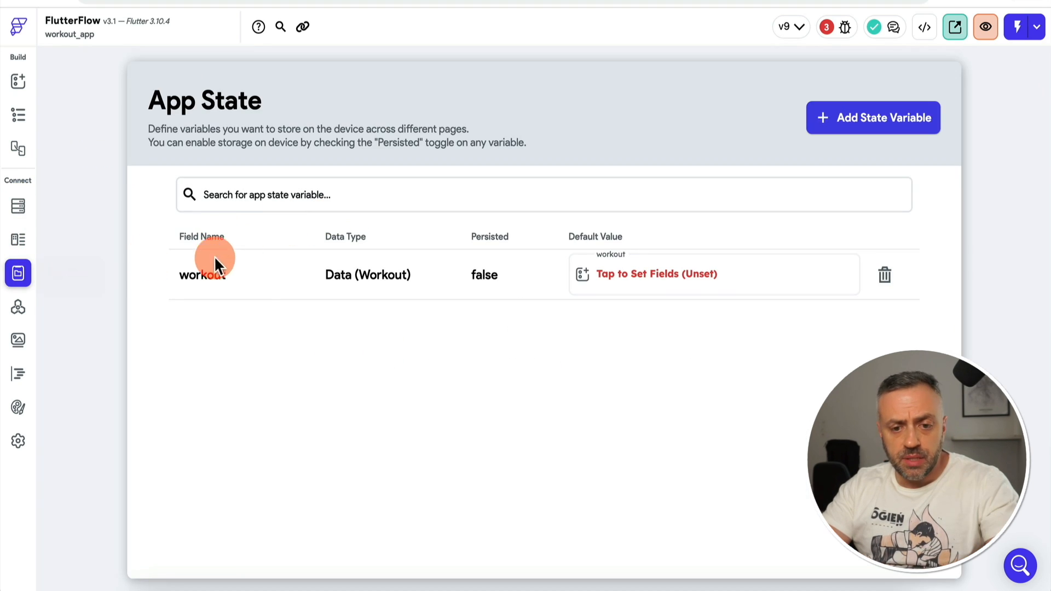
pyautogui.click(19, 238)
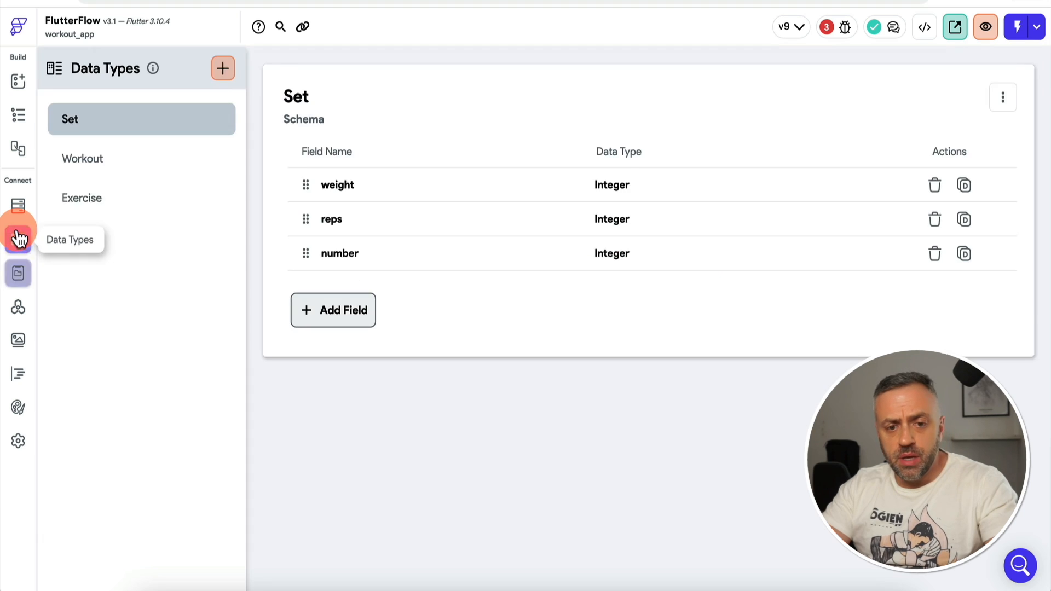
pyautogui.click(112, 159)
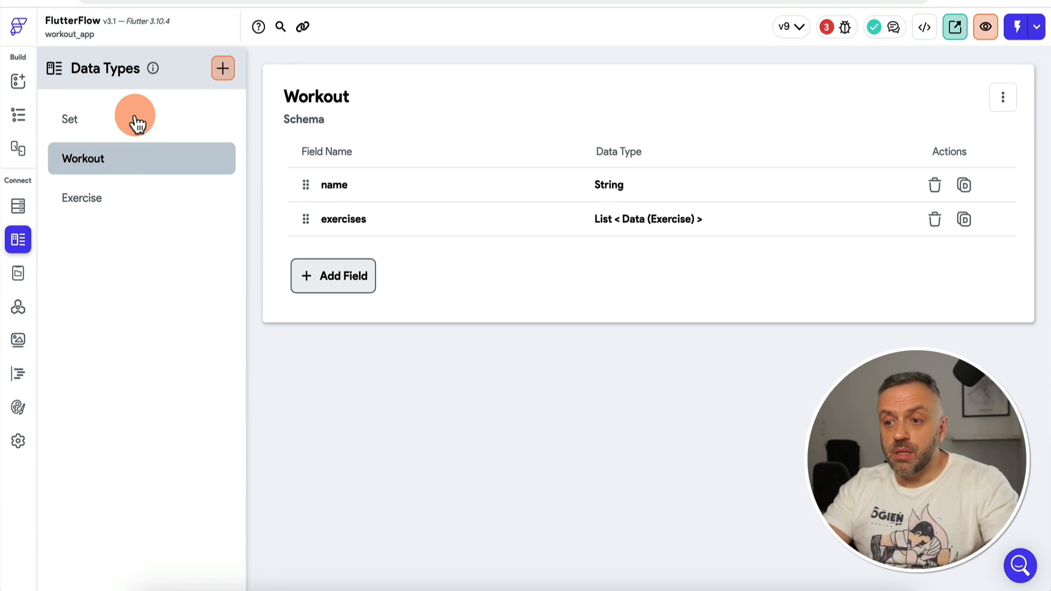
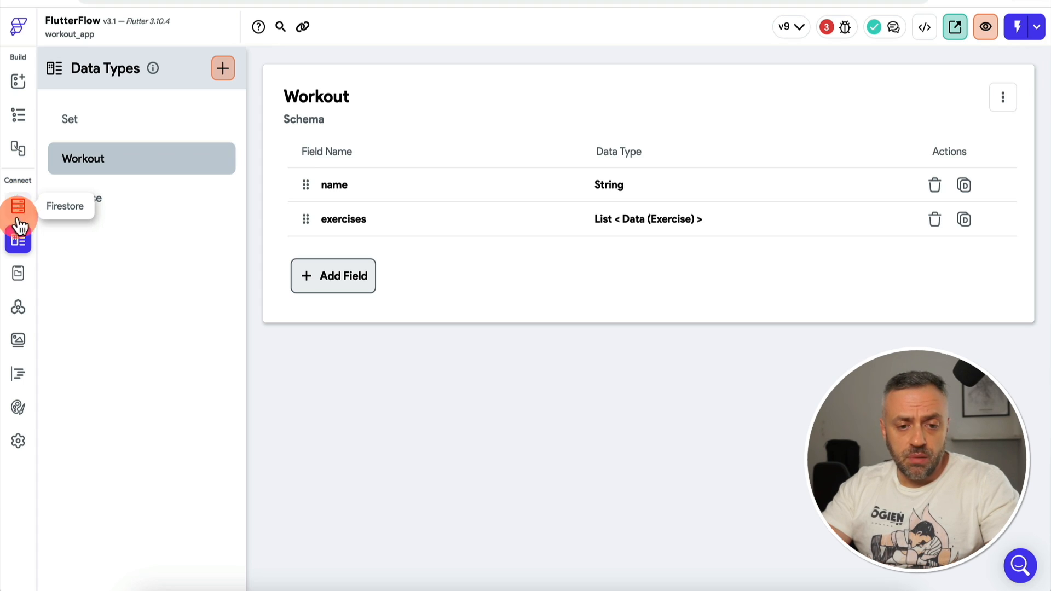
# Step: Compare the Workout data type with App State, then view the users → workouts collection fields
pyautogui.click(25, 219)
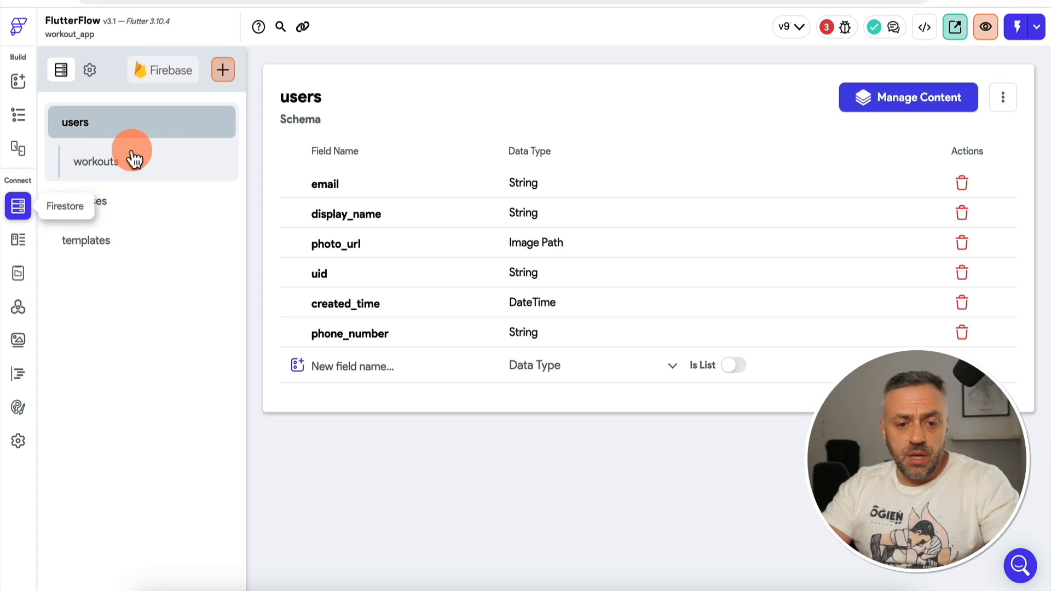
pyautogui.click(24, 240)
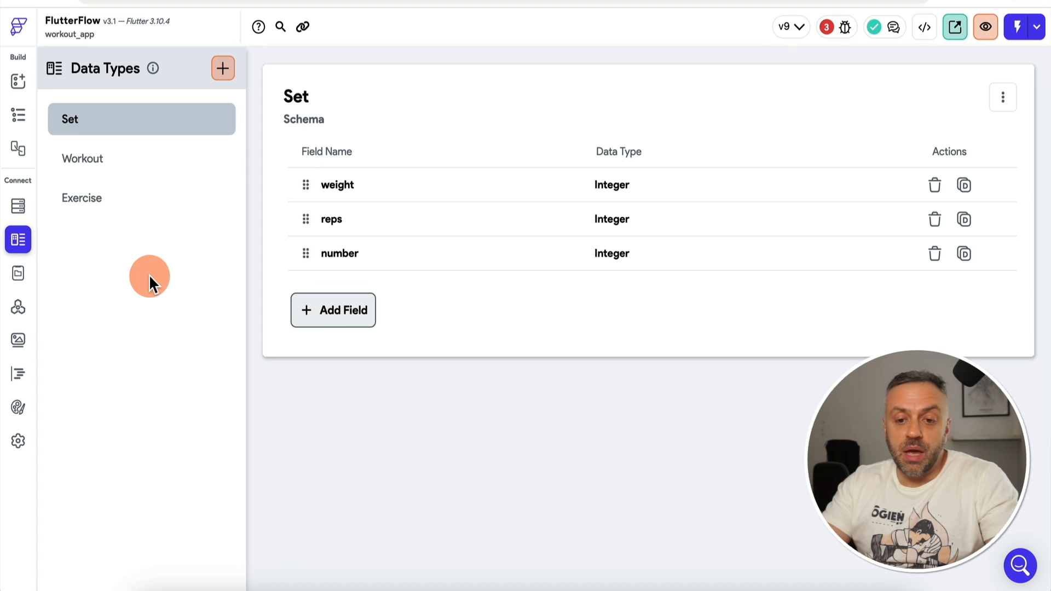
pyautogui.click(22, 207)
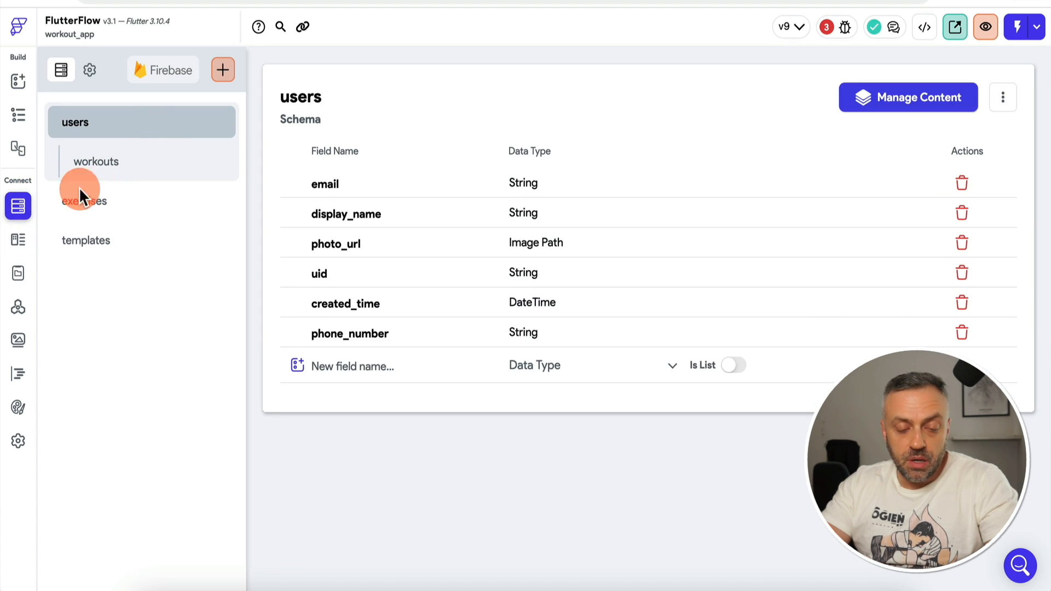
pyautogui.click(17, 240)
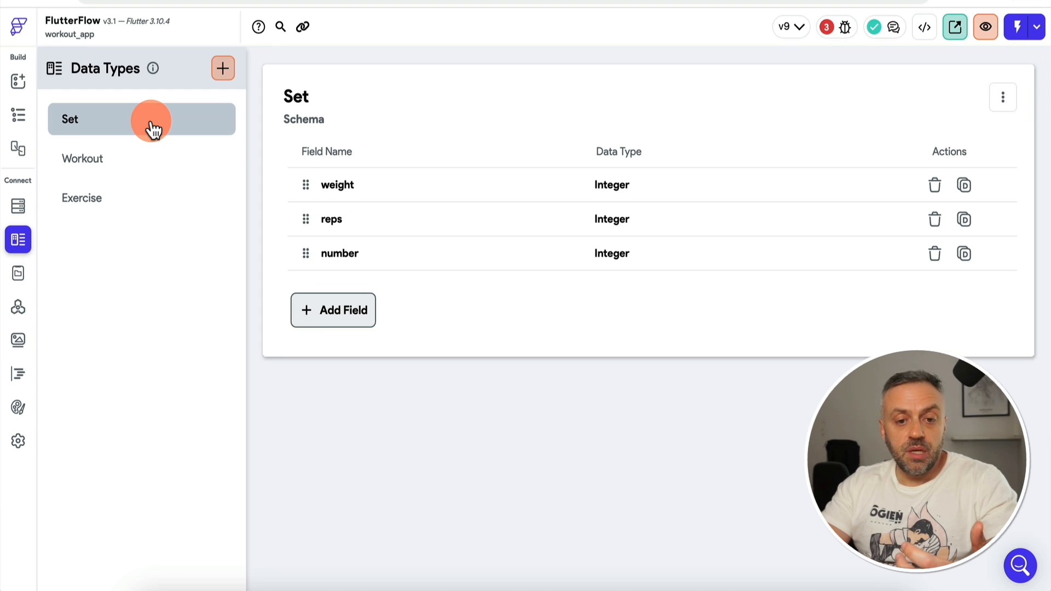
pyautogui.click(17, 277)
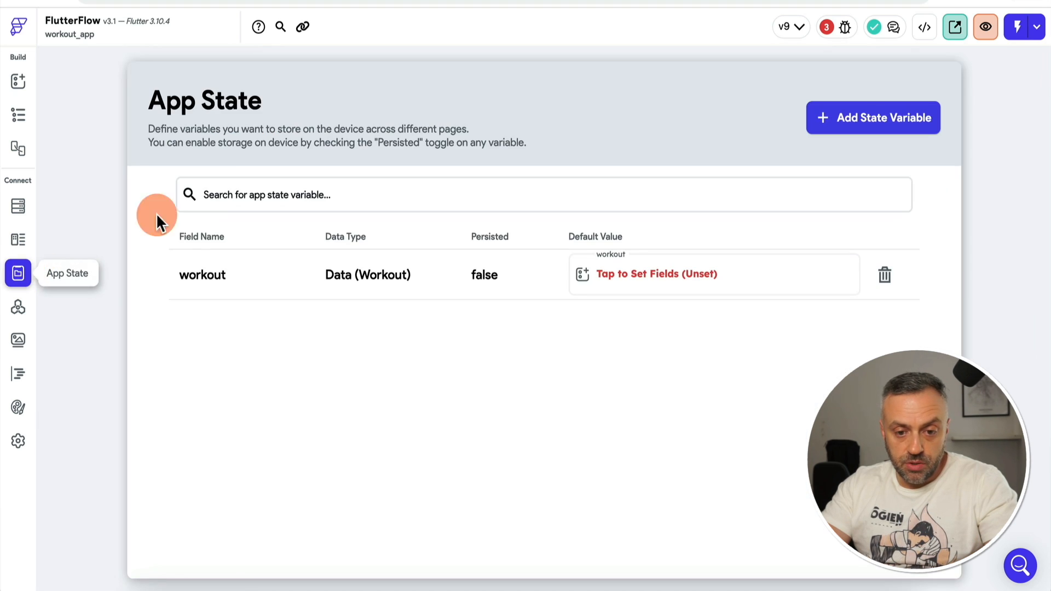
pyautogui.click(25, 240)
pyautogui.click(113, 162)
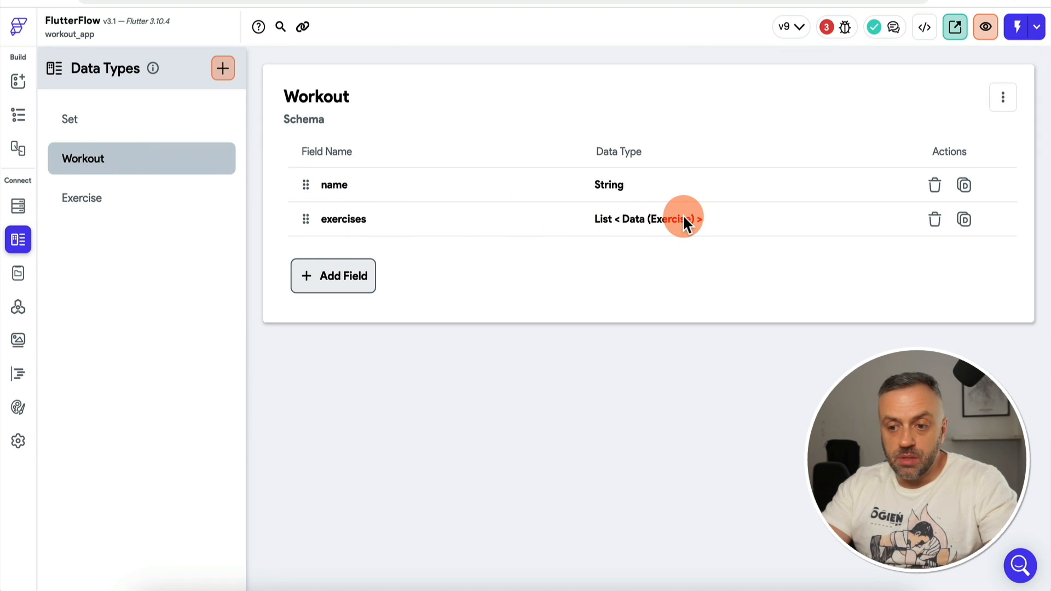
pyautogui.click(18, 206)
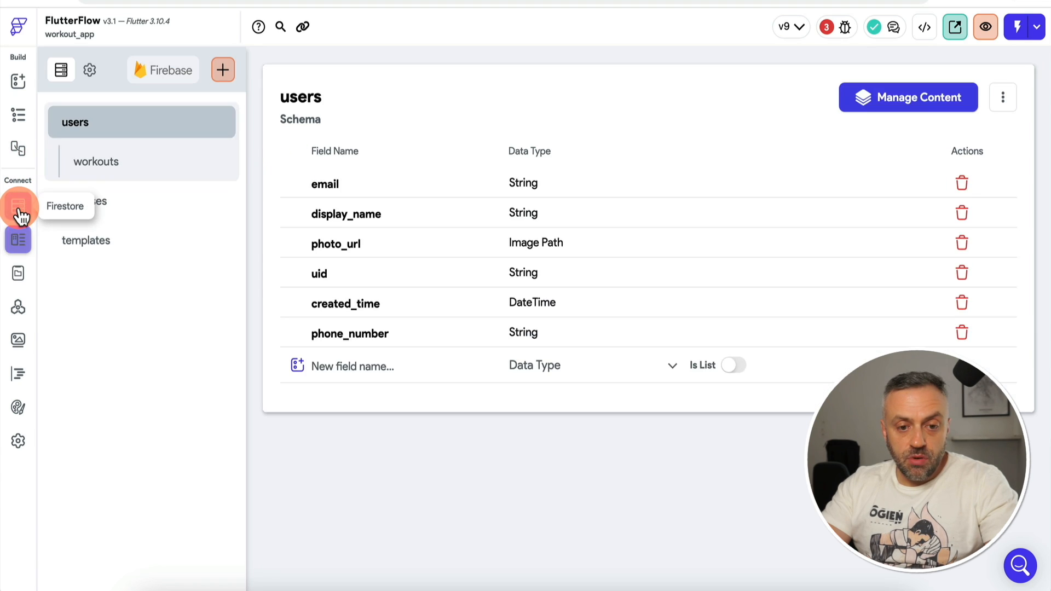
pyautogui.click(127, 171)
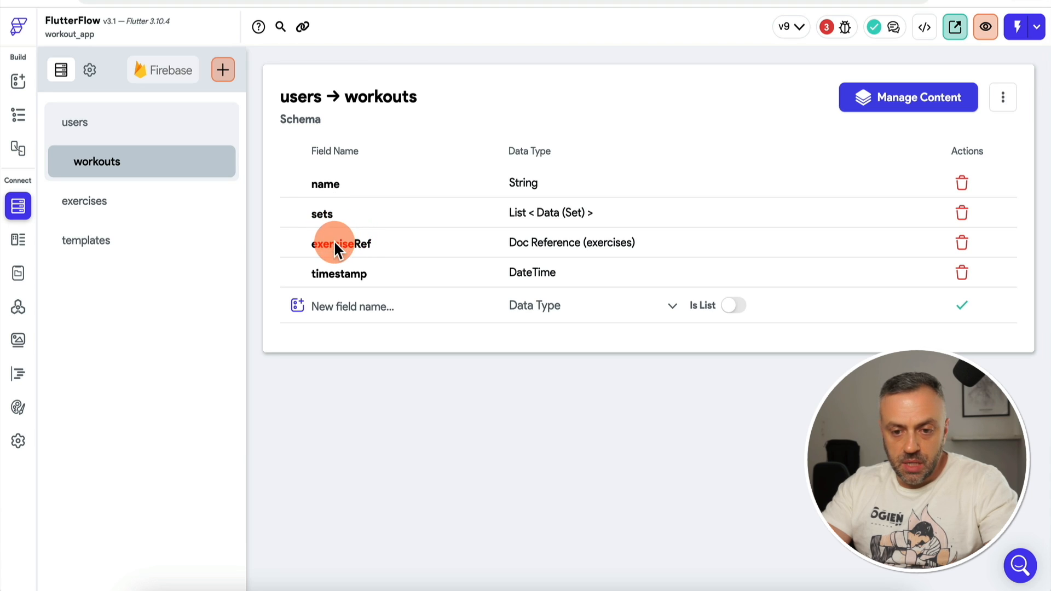
# Step: Delete the sets and exerciseRef fields from the workouts collection
pyautogui.click(962, 213)
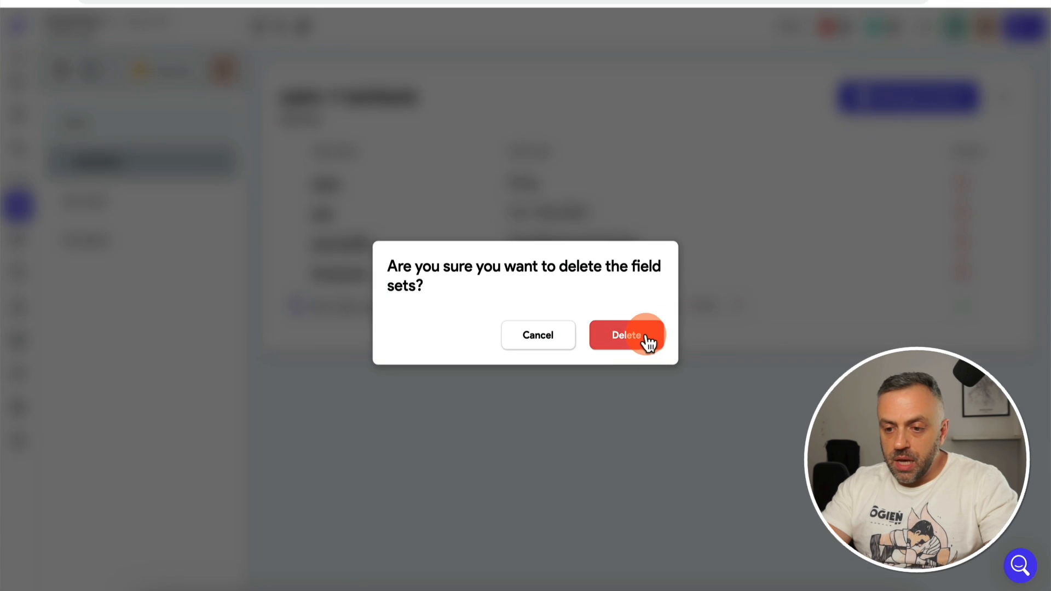
pyautogui.click(646, 339)
pyautogui.click(963, 216)
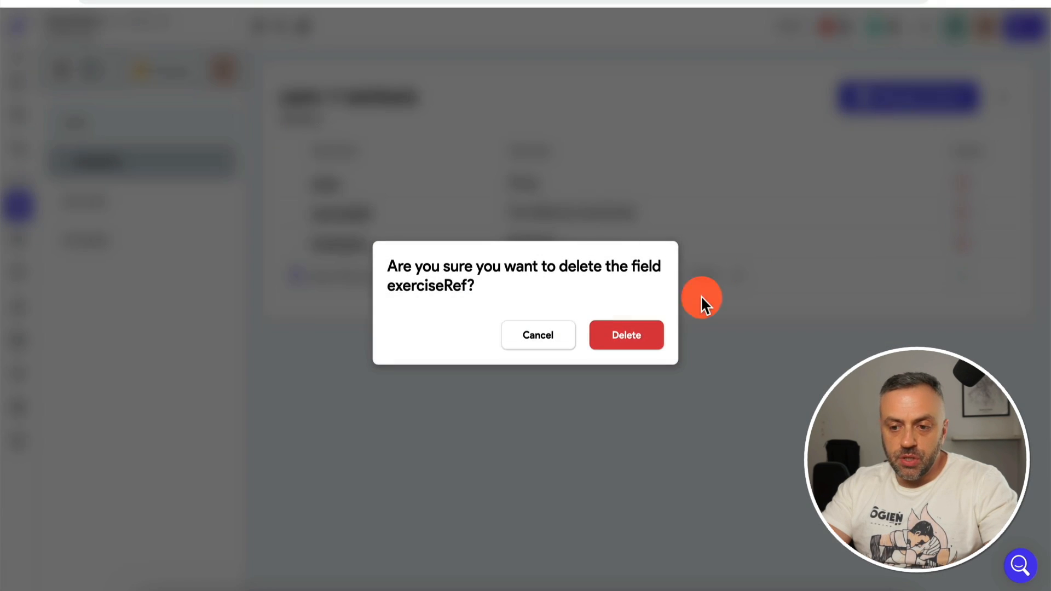
pyautogui.click(630, 336)
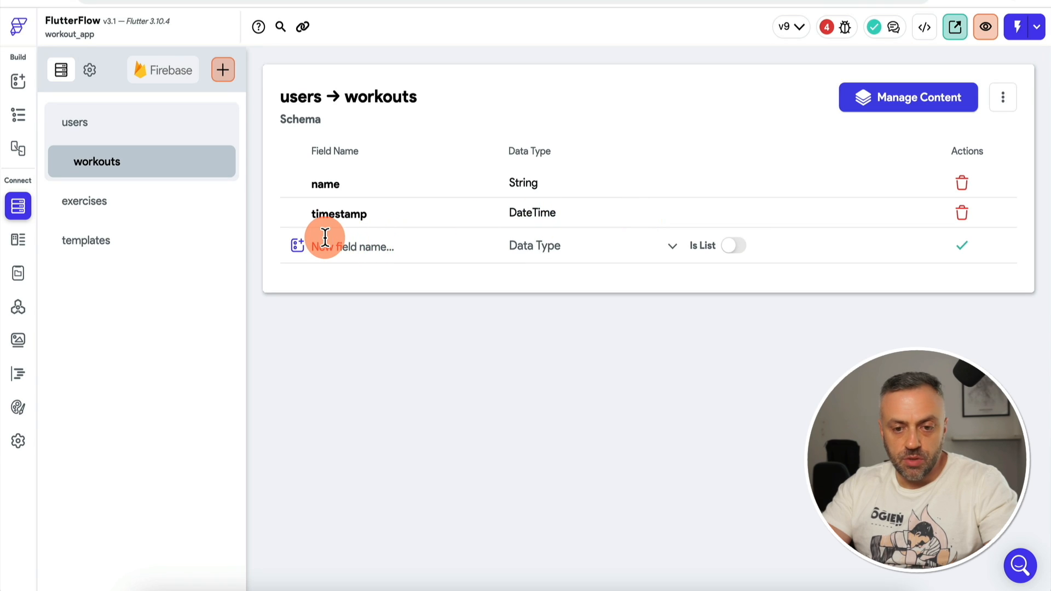
# Step: Recheck the Workout data type's fields, then return to the workouts collection
pyautogui.click(18, 239)
pyautogui.click(116, 165)
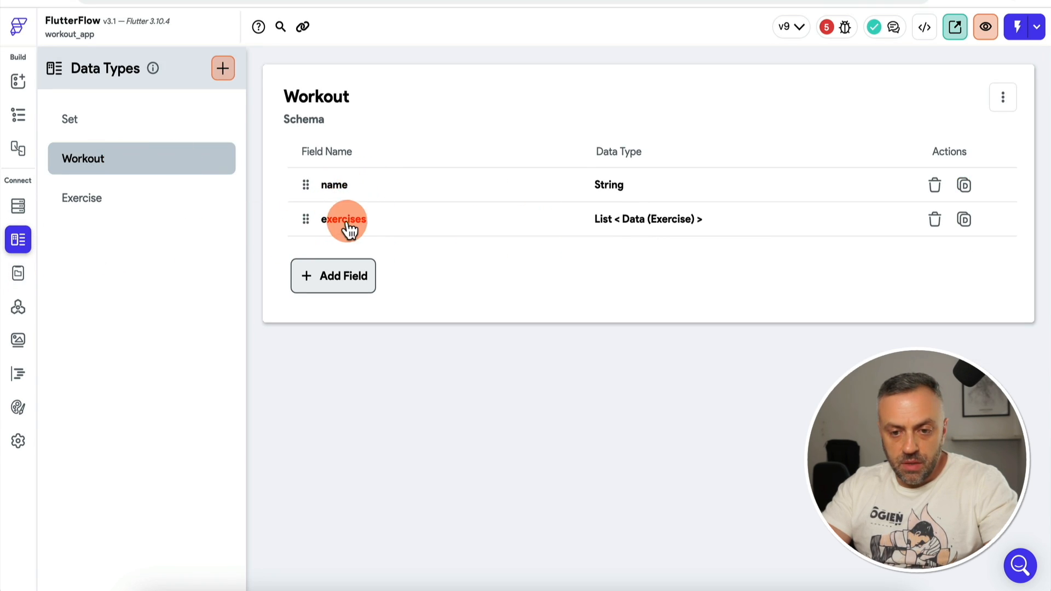
pyautogui.click(25, 211)
pyautogui.click(122, 166)
# Step: Add an 'exercises' field to workouts typed as a list of Exercise data
pyautogui.click(364, 241)
pyautogui.write('e')
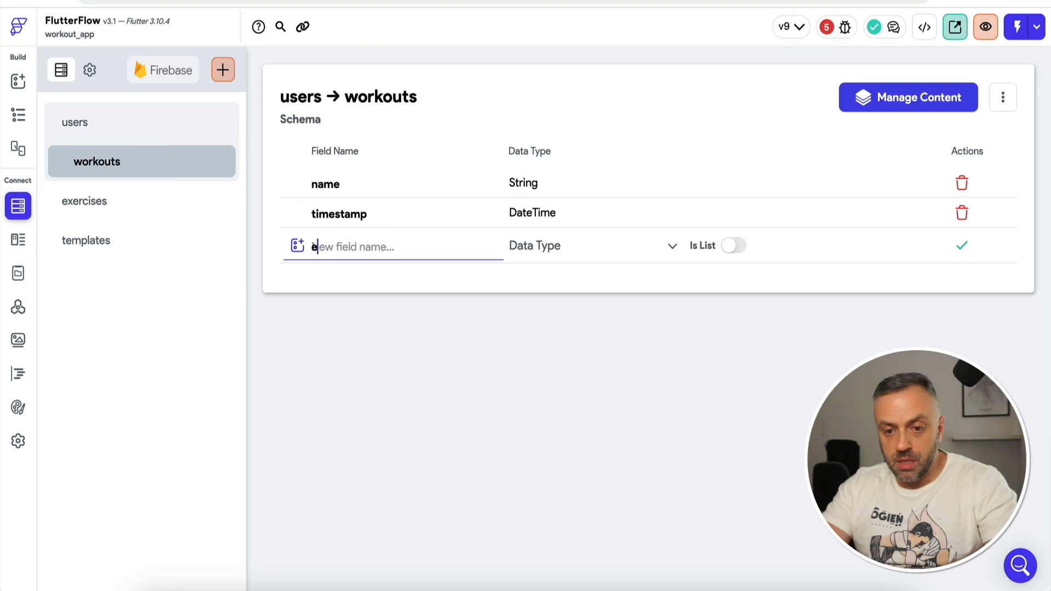
pyautogui.write('xercises')
pyautogui.click(562, 251)
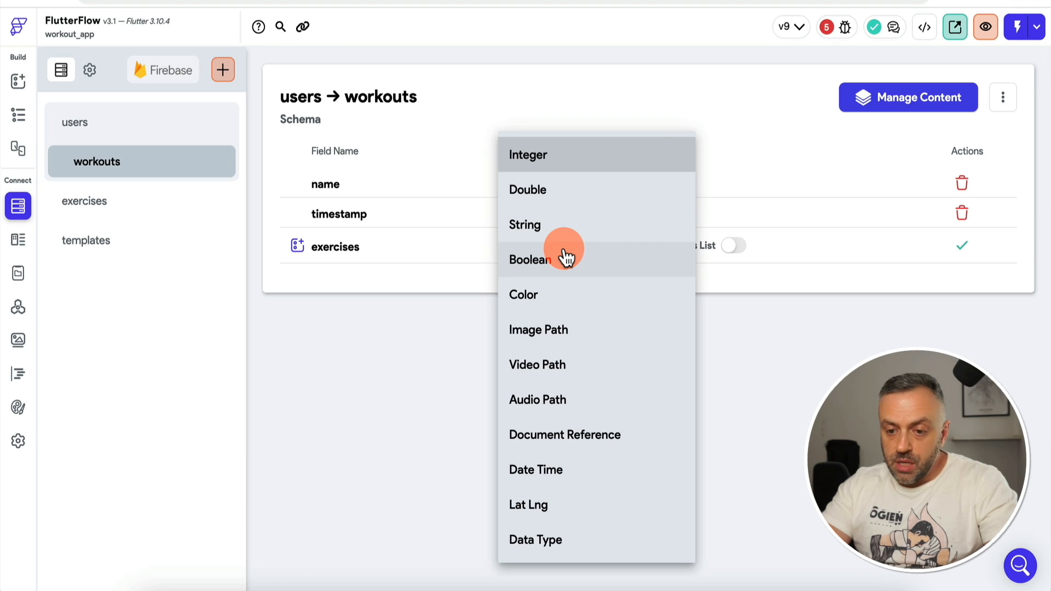
pyautogui.click(558, 542)
pyautogui.click(748, 246)
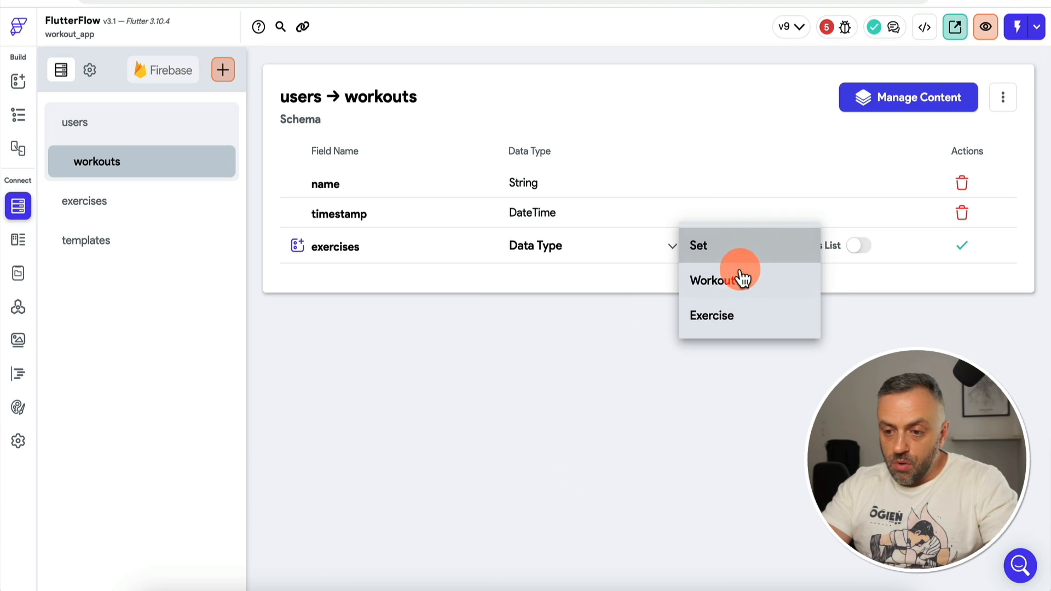
pyautogui.click(735, 314)
pyautogui.click(859, 246)
pyautogui.click(962, 246)
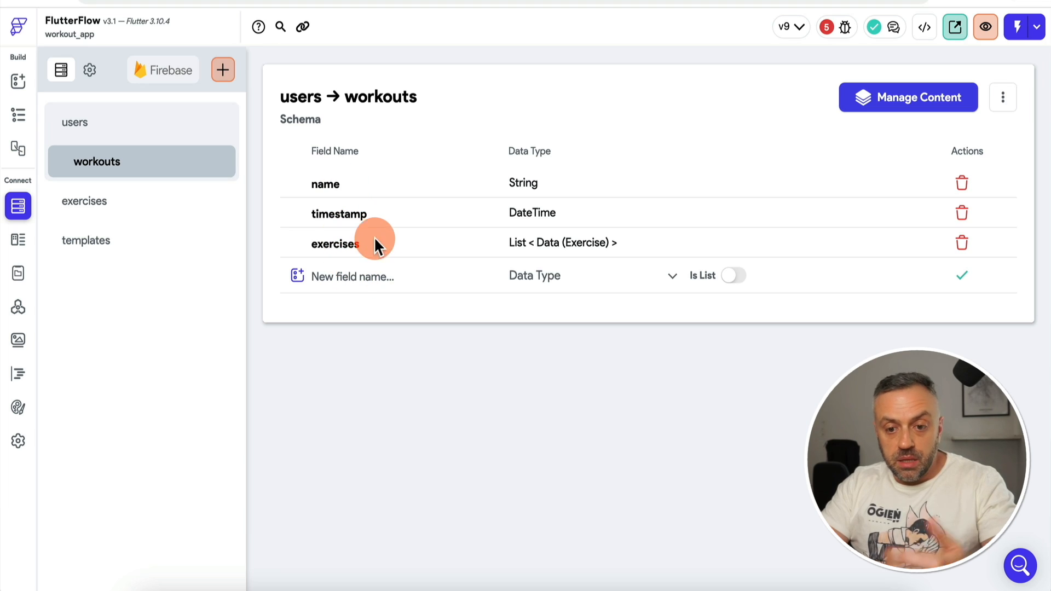
# Step: Remove the name, sets, exerciseRef and timestamp fields from the save button's Create Document action
pyautogui.click(20, 82)
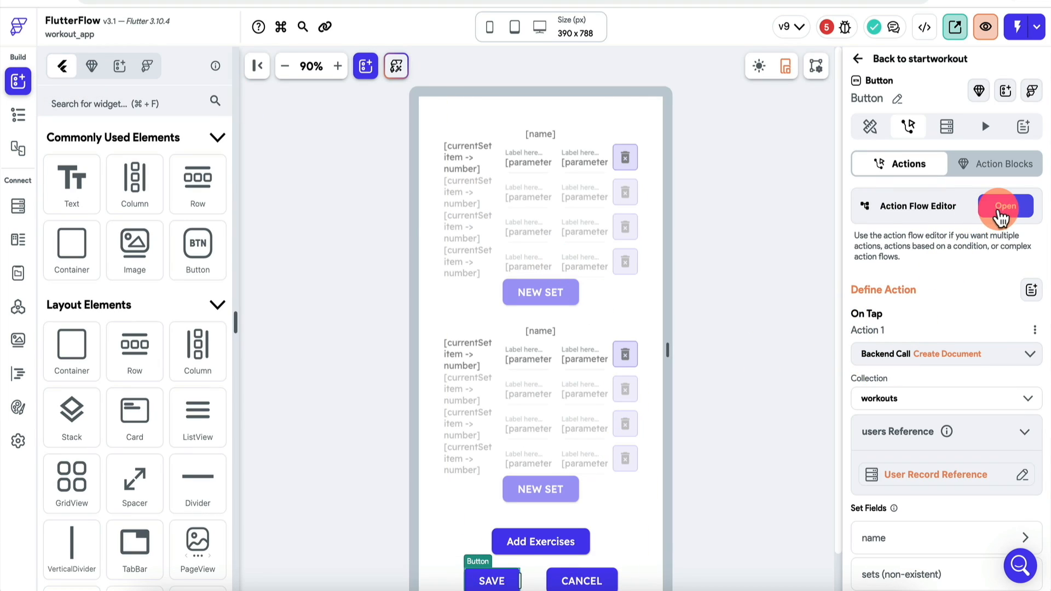
pyautogui.click(1001, 206)
pyautogui.scroll(-2, 905, 334)
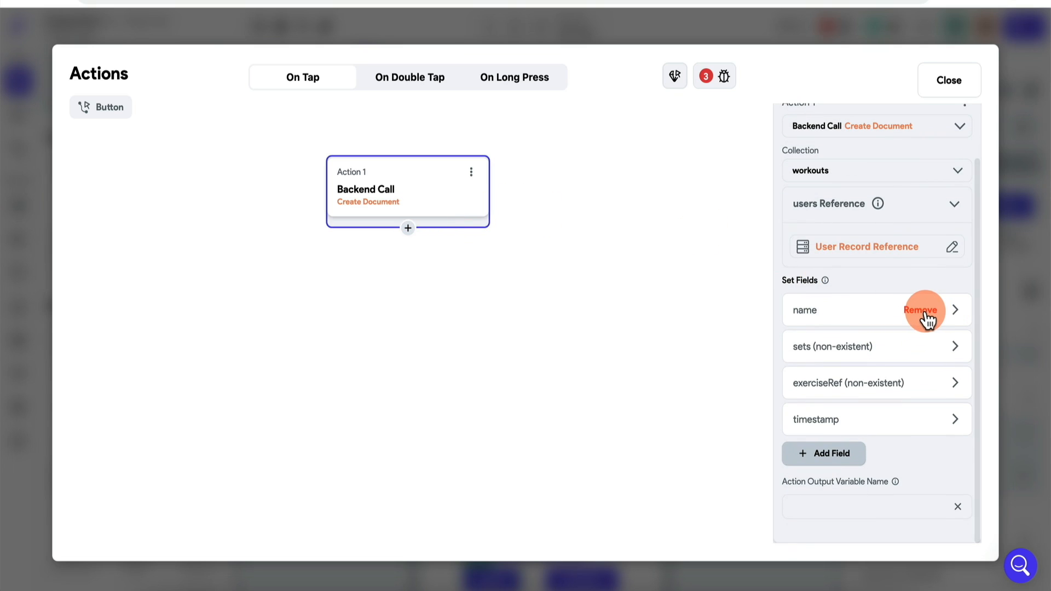
pyautogui.click(925, 314)
pyautogui.click(924, 350)
pyautogui.click(924, 379)
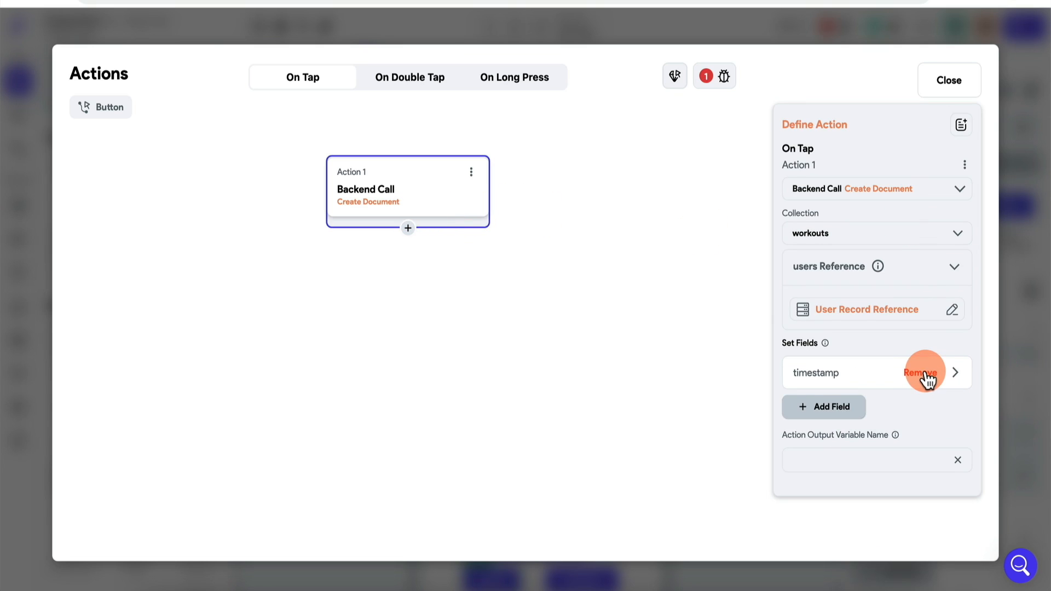
pyautogui.click(926, 373)
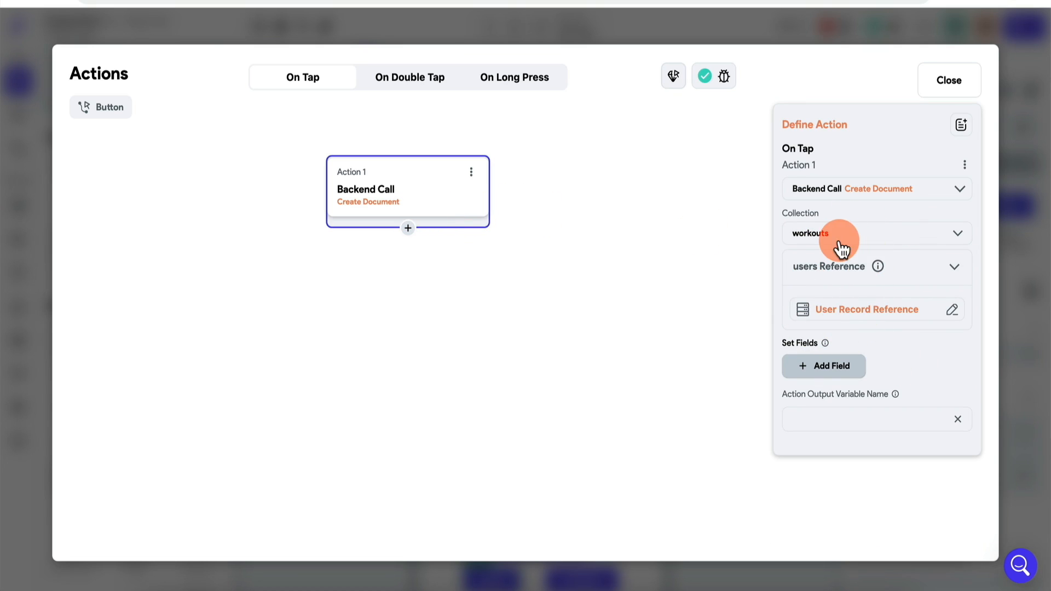
# Step: Re-add the name field with 'ws' and a timestamp field set to Current Time
pyautogui.click(830, 367)
pyautogui.click(852, 379)
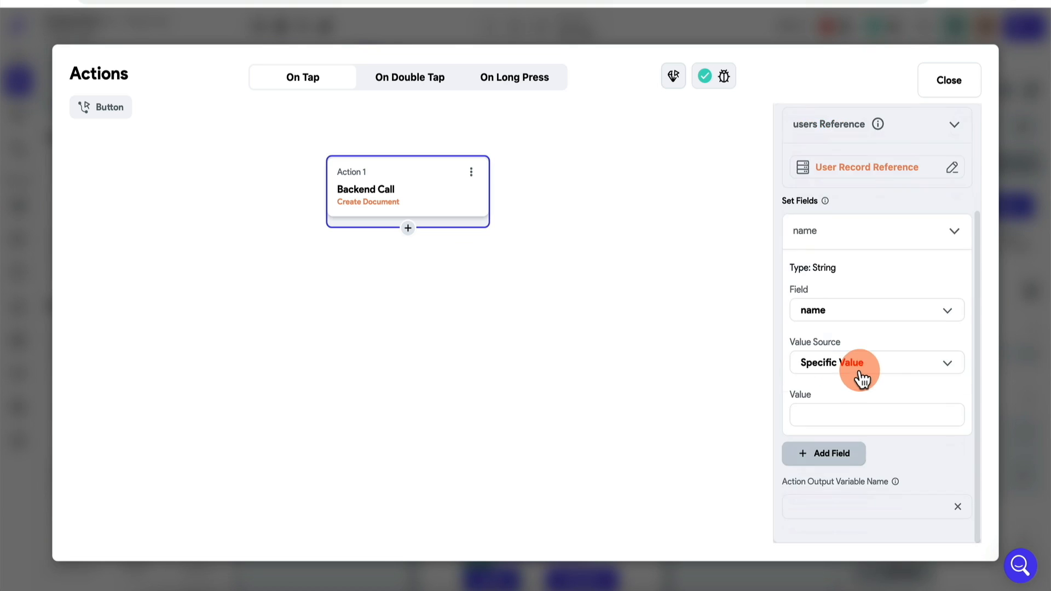
pyautogui.click(846, 409)
pyautogui.write('ws')
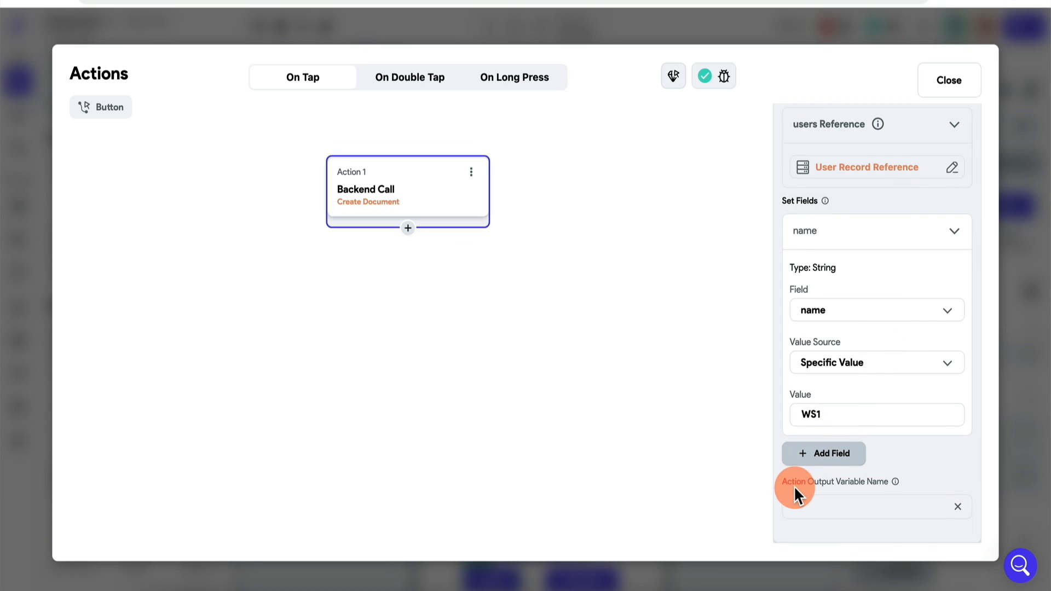
pyautogui.click(805, 455)
pyautogui.scroll(-1, 843, 433)
pyautogui.click(849, 422)
pyautogui.scroll(-3, 844, 428)
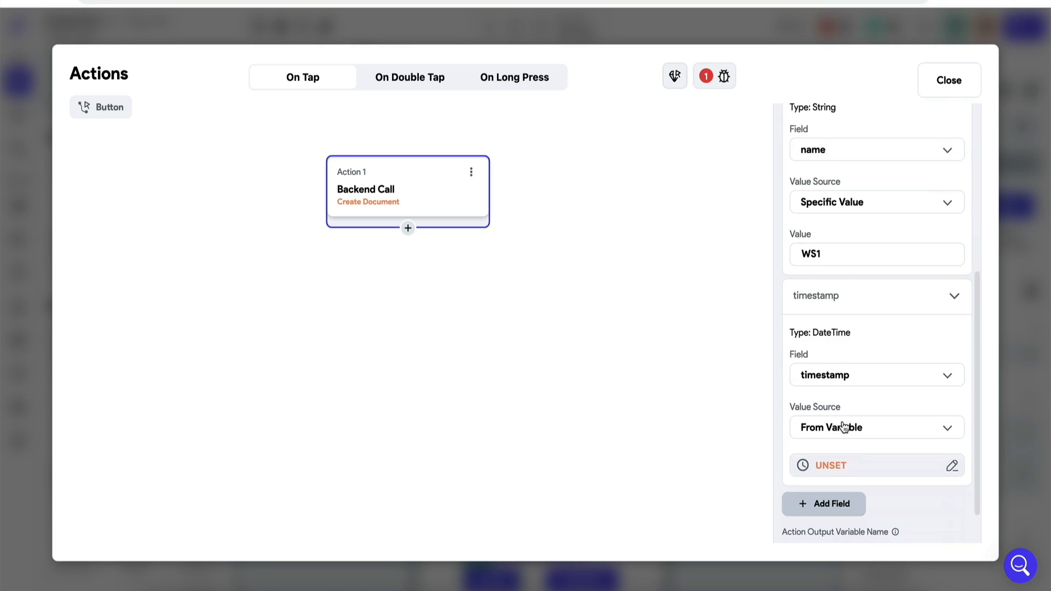
pyautogui.scroll(-1, 844, 427)
pyautogui.click(839, 427)
pyautogui.write('cur')
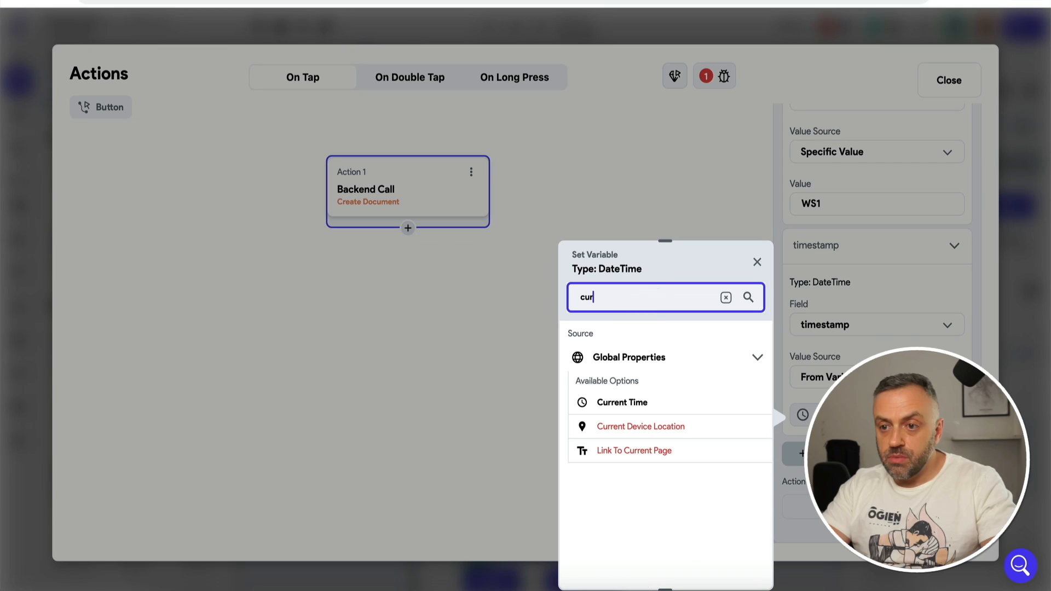
pyautogui.click(624, 402)
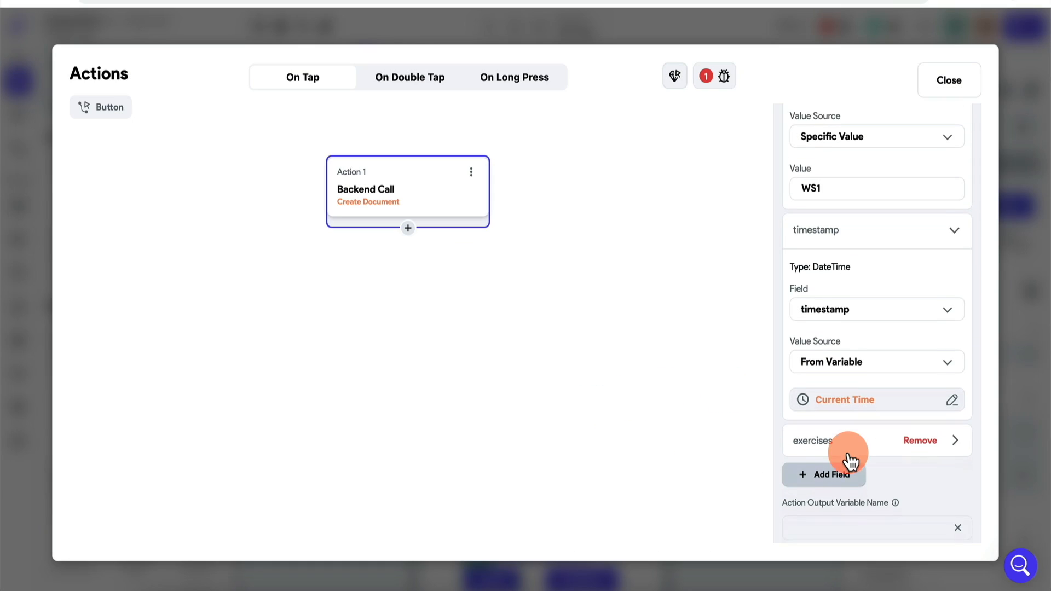
# Step: Set the whole exercises list from the workout app state's exercises field
pyautogui.scroll(-1, 851, 438)
pyautogui.click(853, 422)
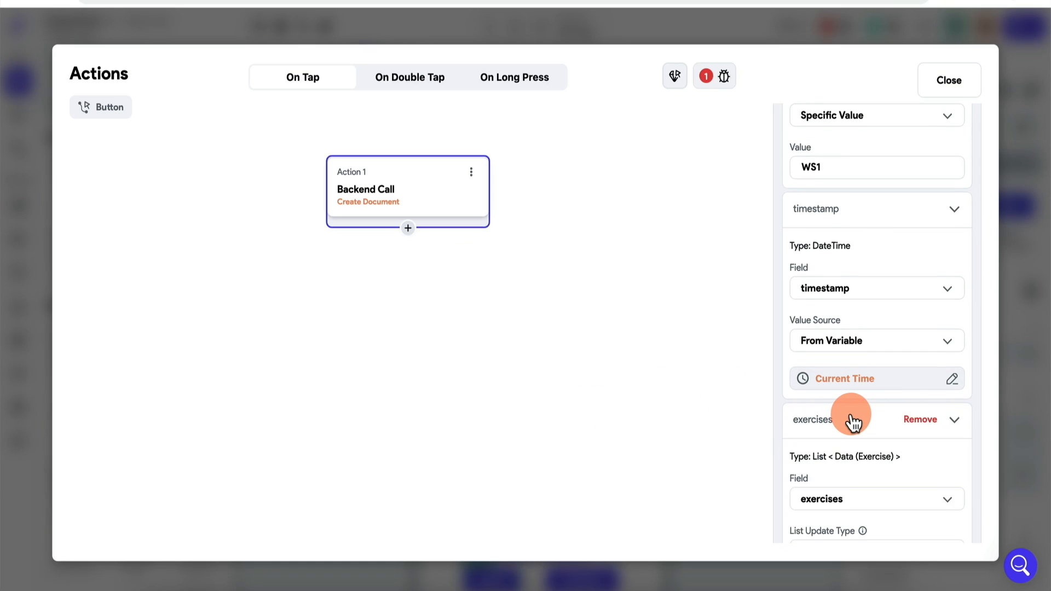
pyautogui.scroll(-3, 852, 422)
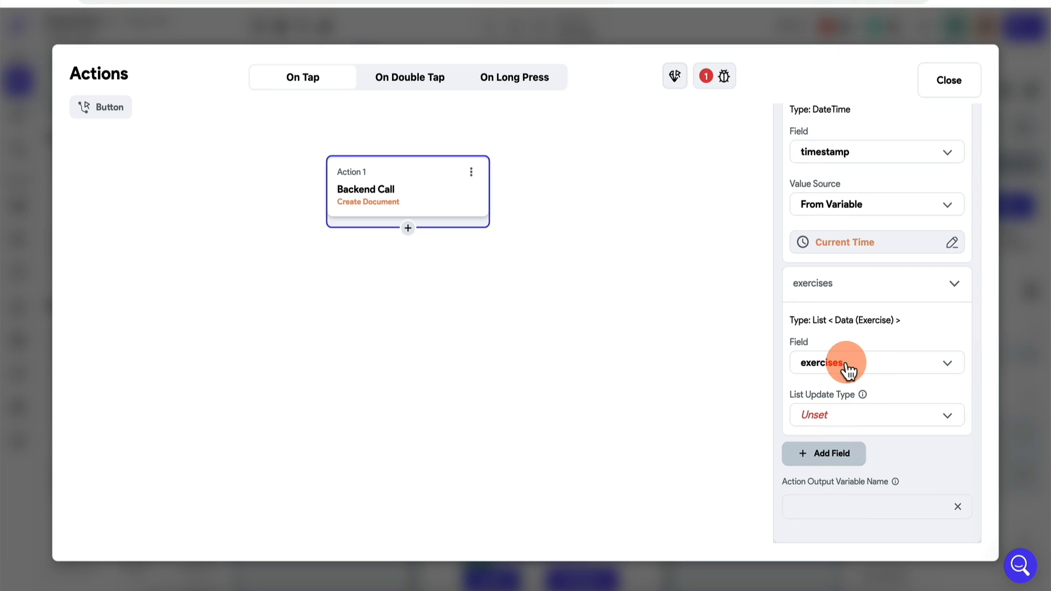
pyautogui.click(830, 423)
pyautogui.click(847, 450)
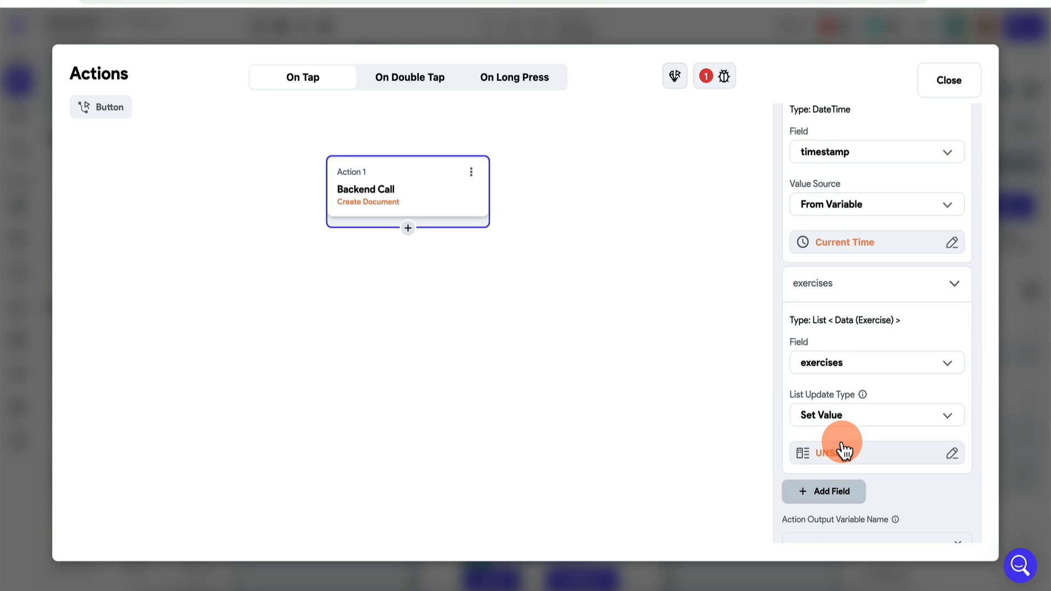
pyautogui.click(834, 457)
pyautogui.click(602, 442)
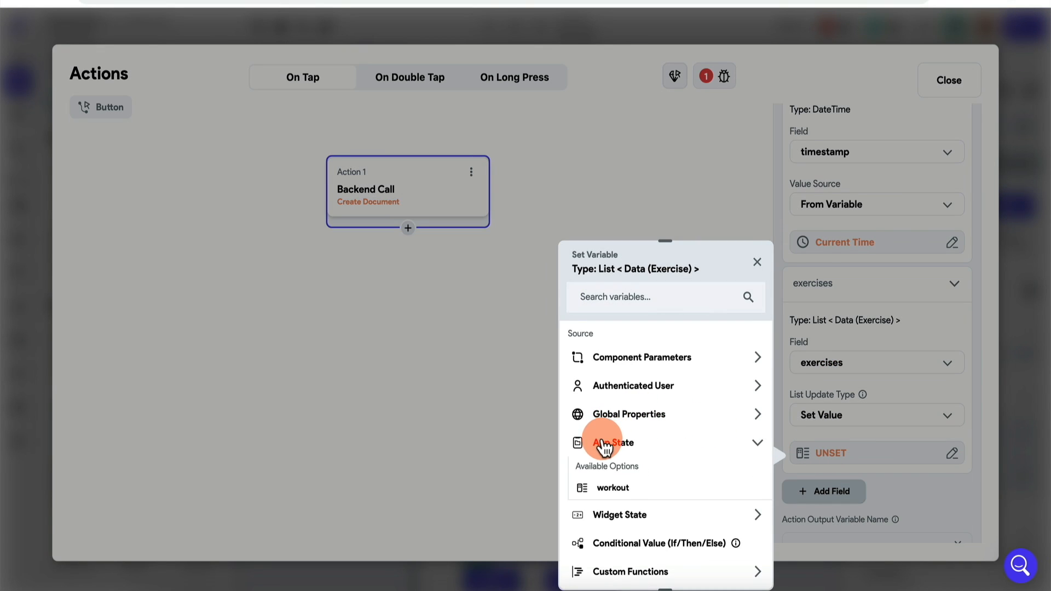
pyautogui.click(612, 488)
pyautogui.click(646, 391)
pyautogui.click(639, 416)
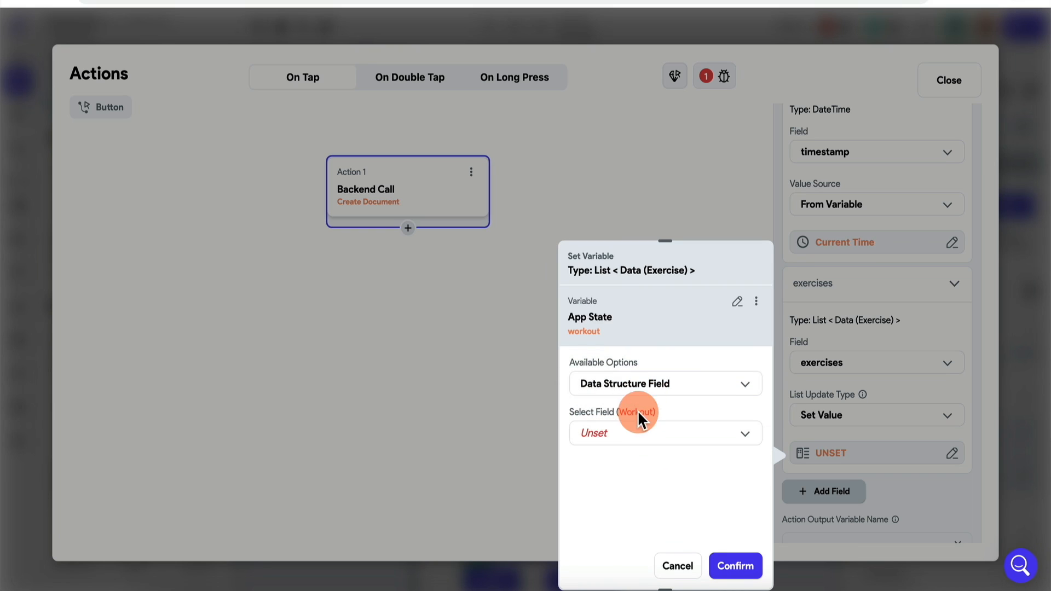
pyautogui.click(635, 441)
pyautogui.click(652, 475)
pyautogui.click(731, 563)
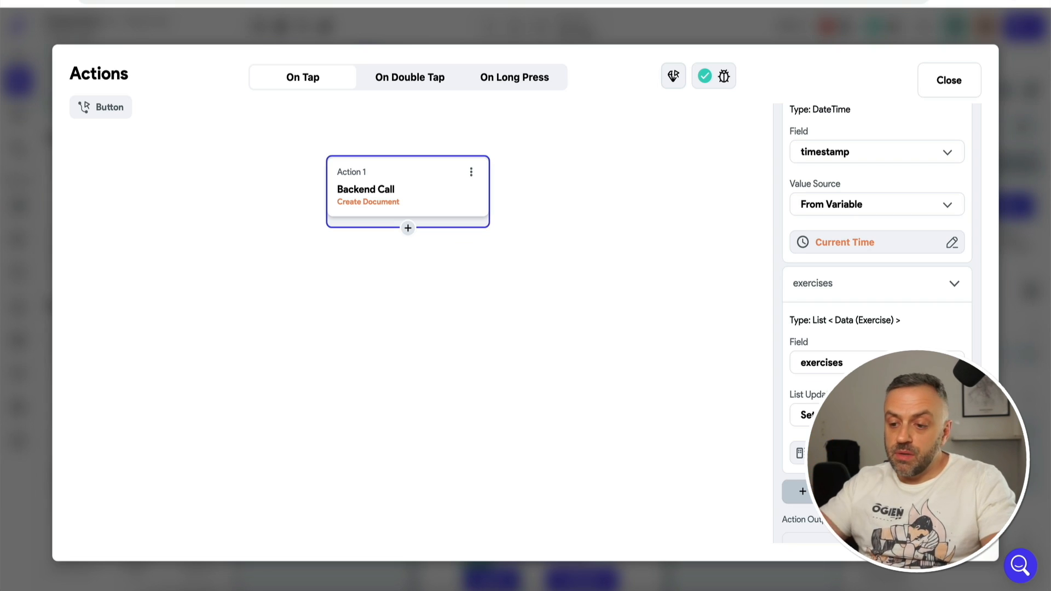
# Step: Fix the Property Override error by removing the History page text's variable binding
pyautogui.click(1014, 337)
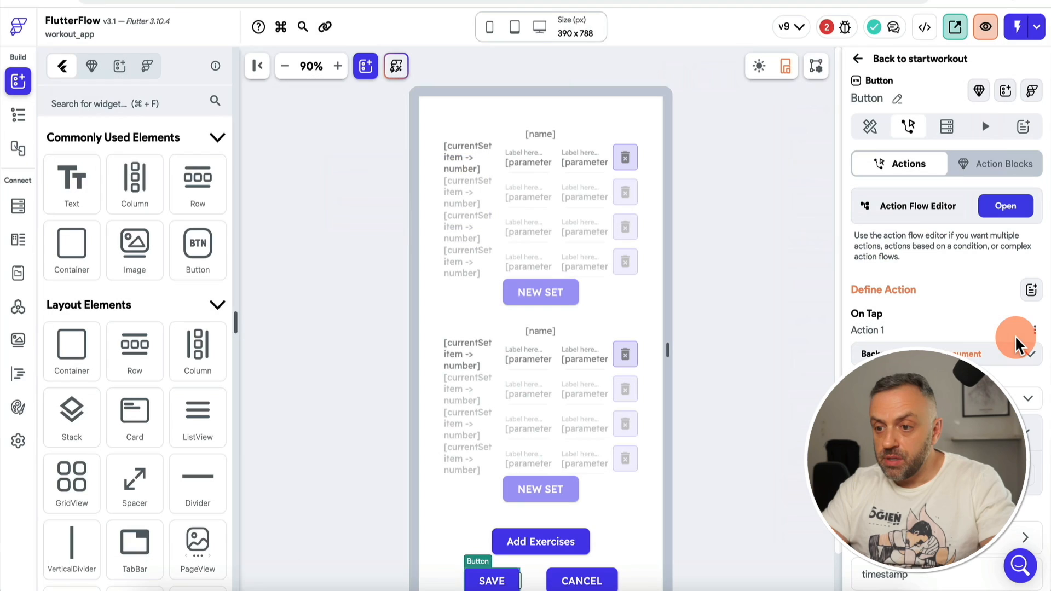
pyautogui.click(831, 26)
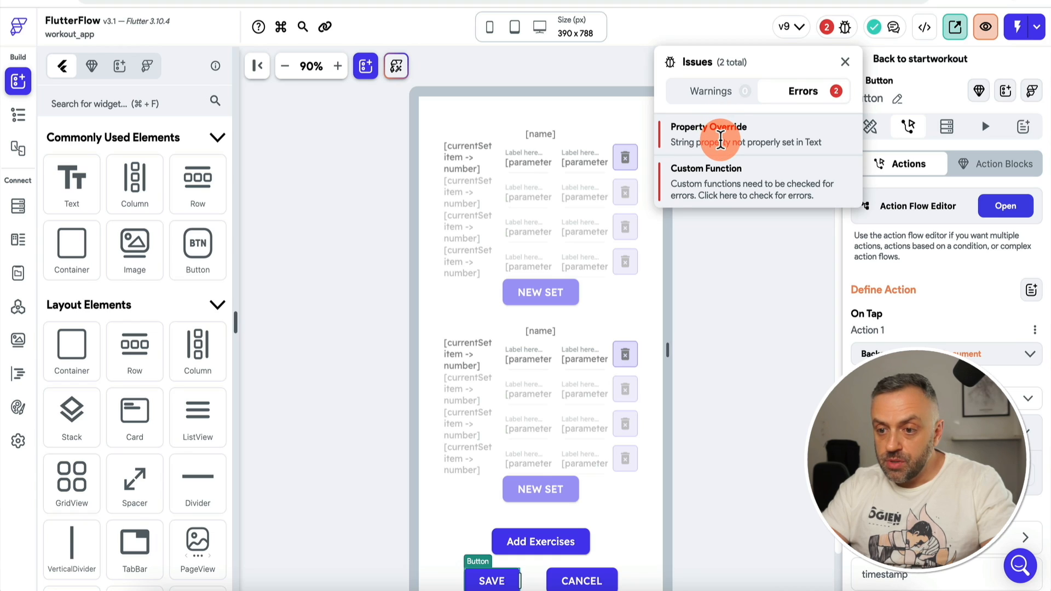
pyautogui.click(720, 139)
pyautogui.click(366, 219)
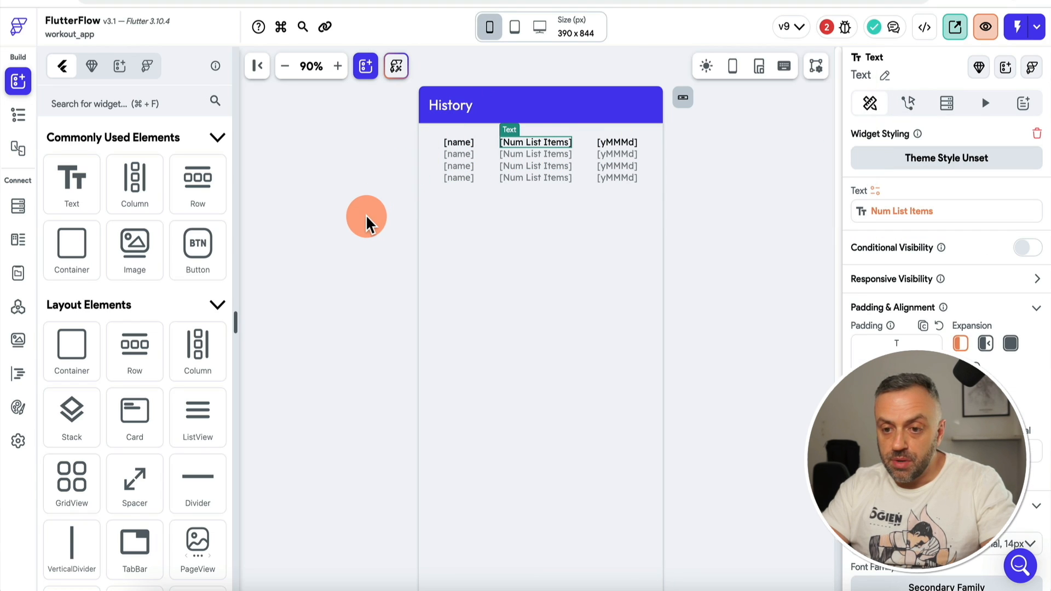
pyautogui.click(535, 144)
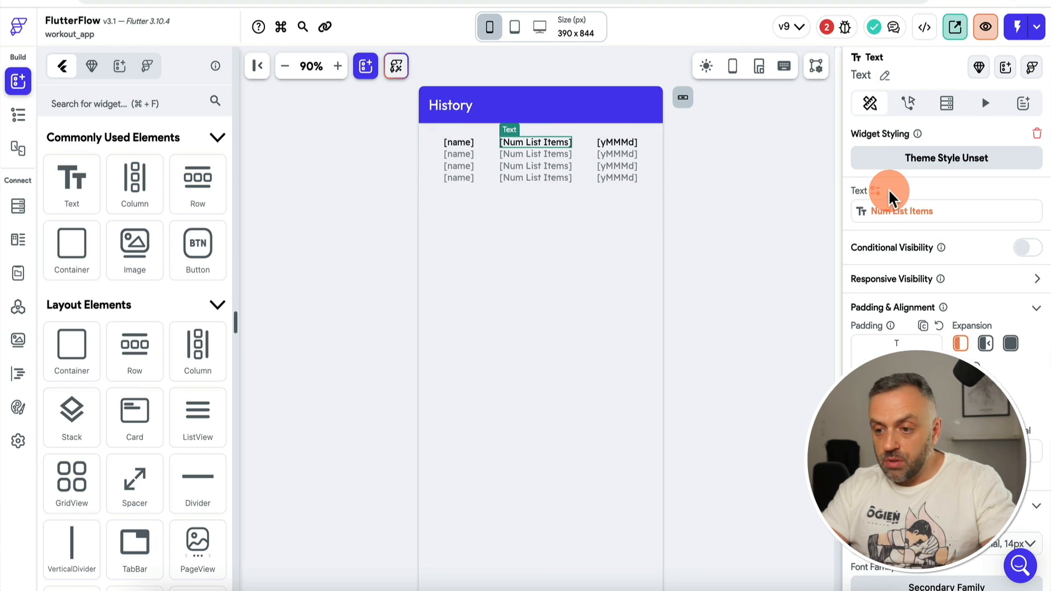
pyautogui.click(887, 213)
pyautogui.click(657, 486)
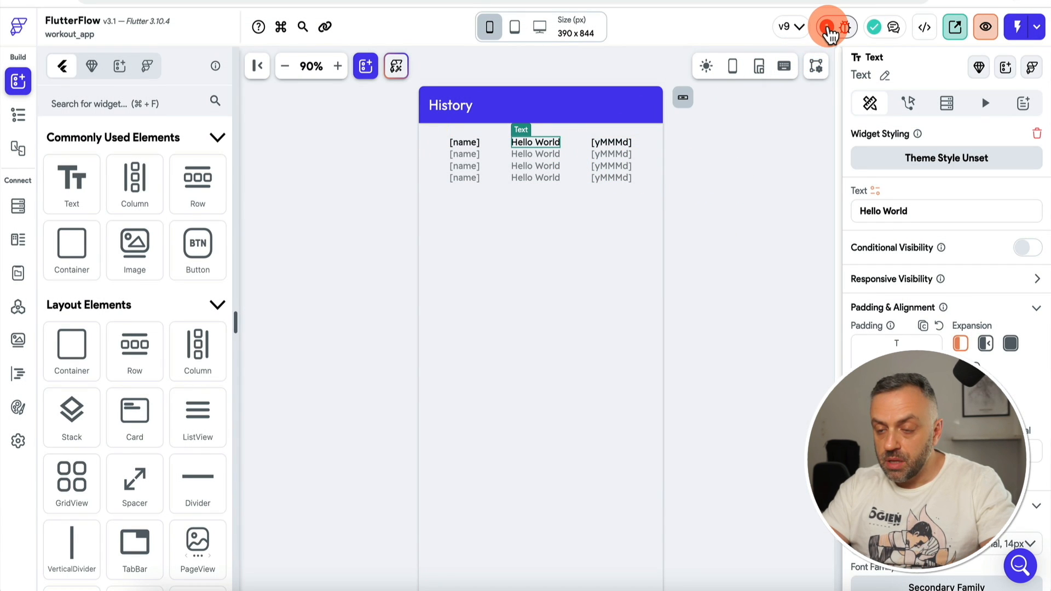
# Step: Review the createSets custom function issue, return to the builder and Instant Reload in Test mode
pyautogui.click(827, 27)
pyautogui.click(750, 140)
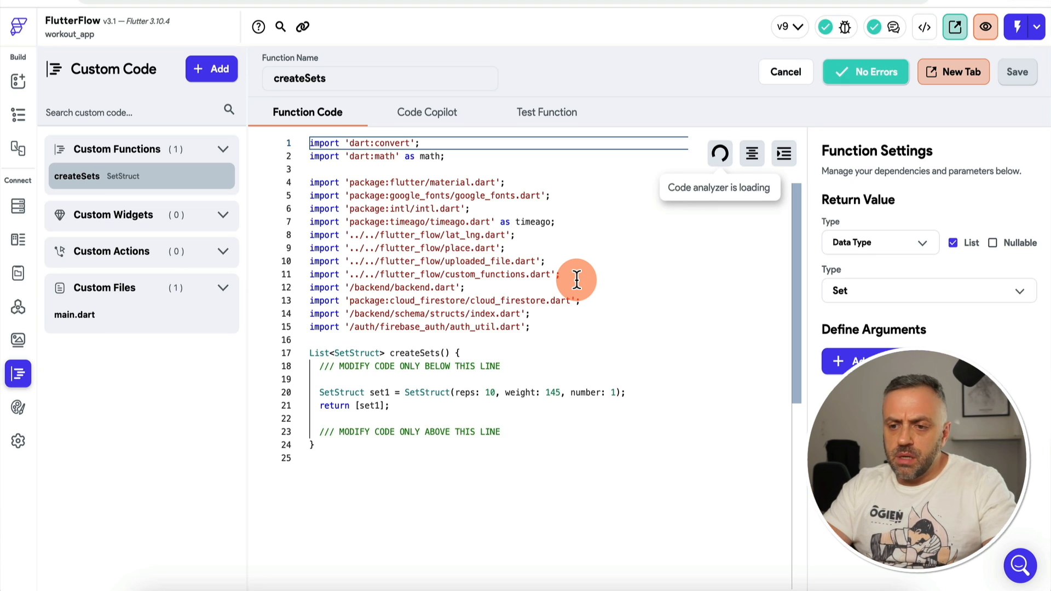
pyautogui.click(554, 272)
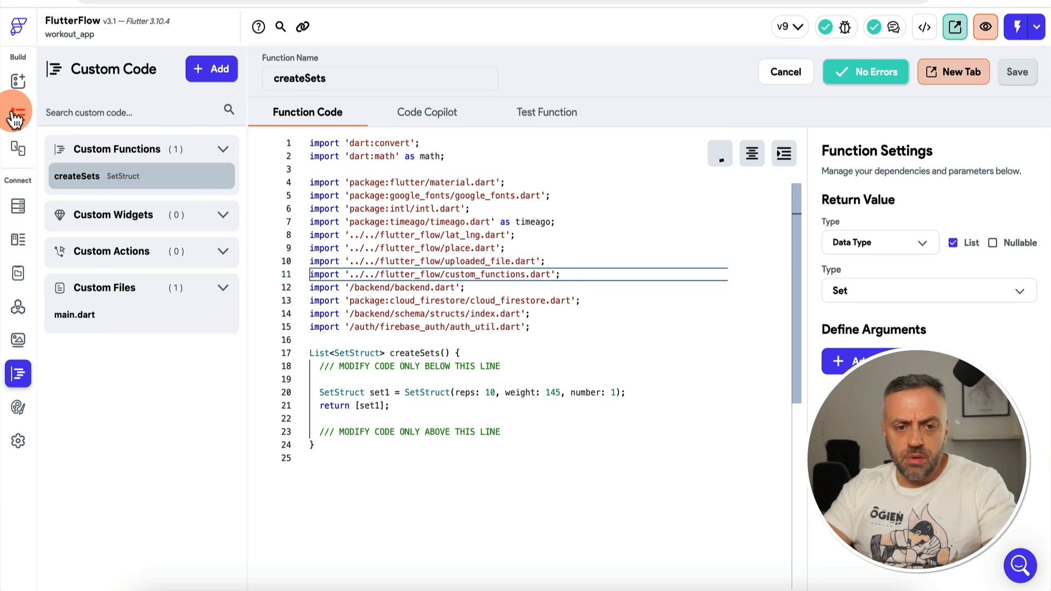
pyautogui.click(18, 82)
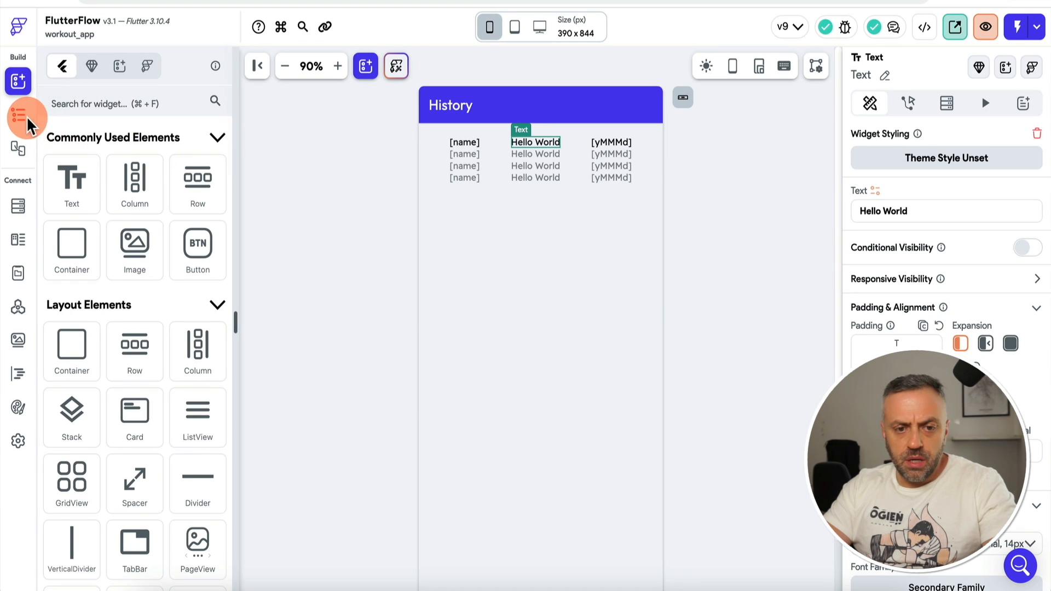
pyautogui.click(25, 122)
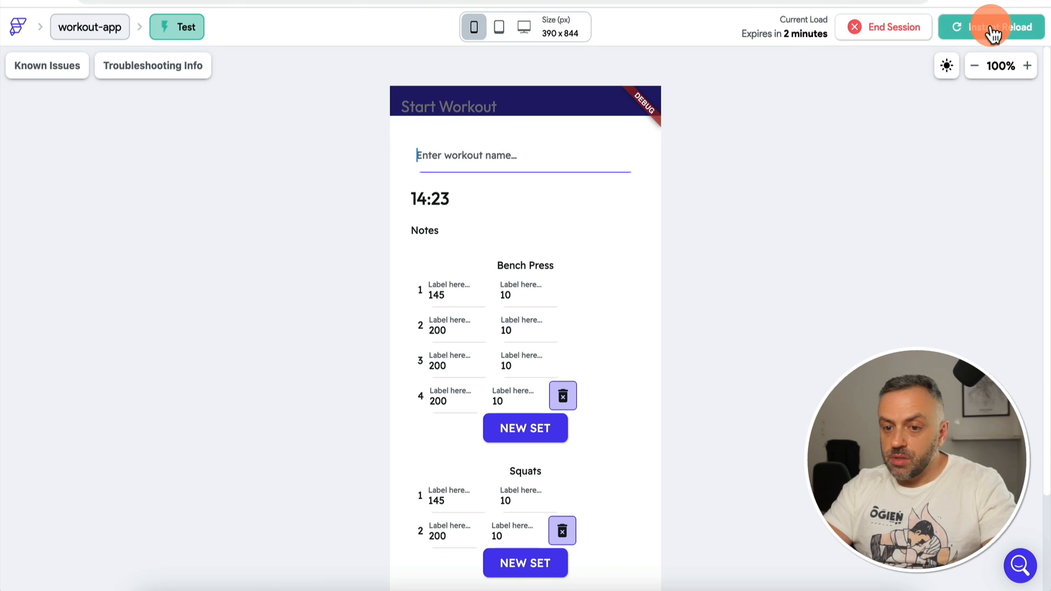
pyautogui.click(992, 28)
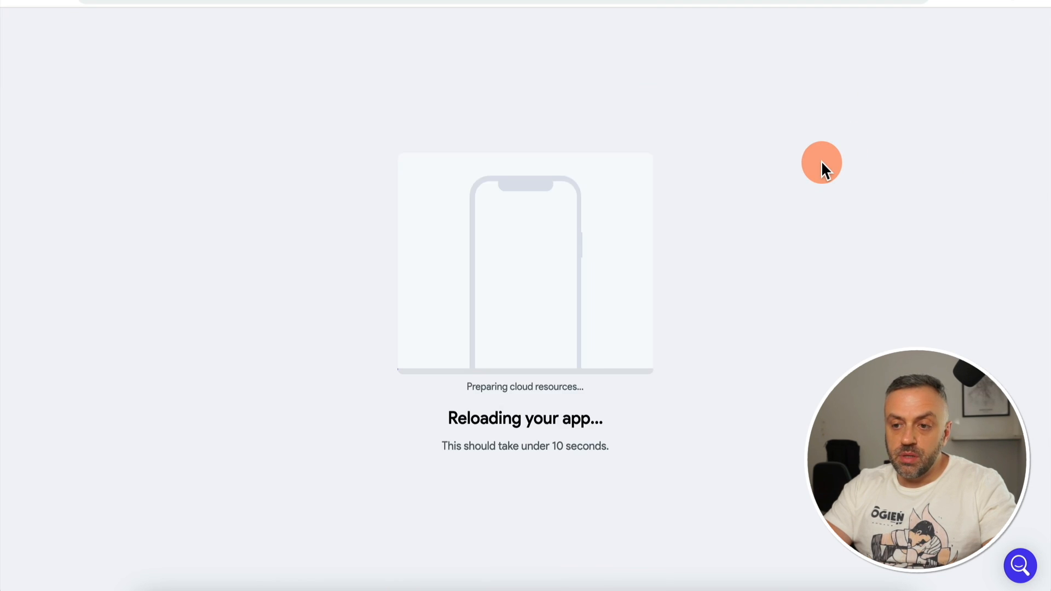
# Step: Start a new workout named 'WS1' with Bench Press and Squats
pyautogui.click(525, 555)
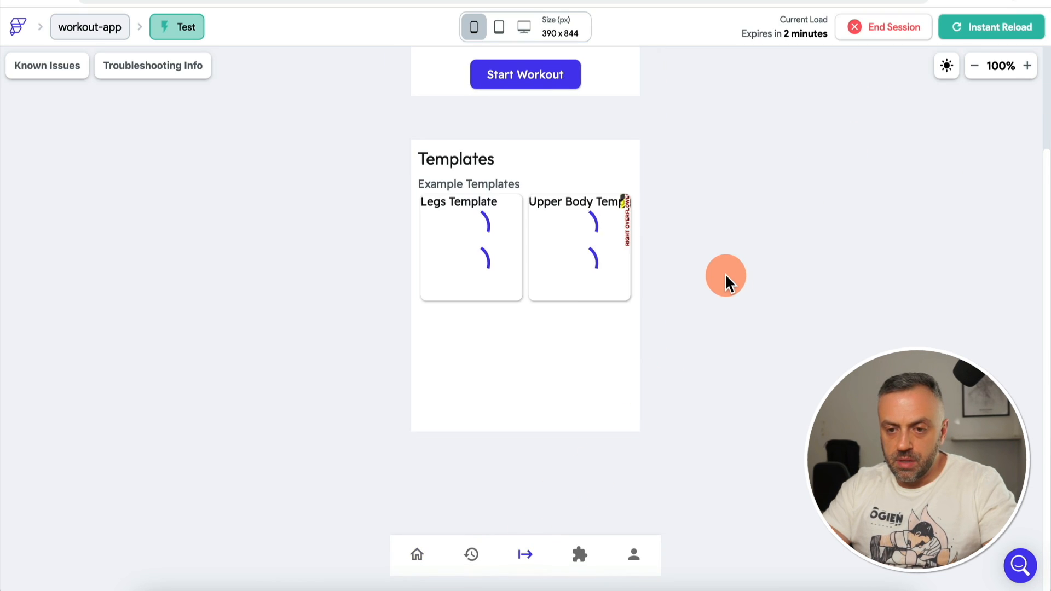
pyautogui.click(425, 274)
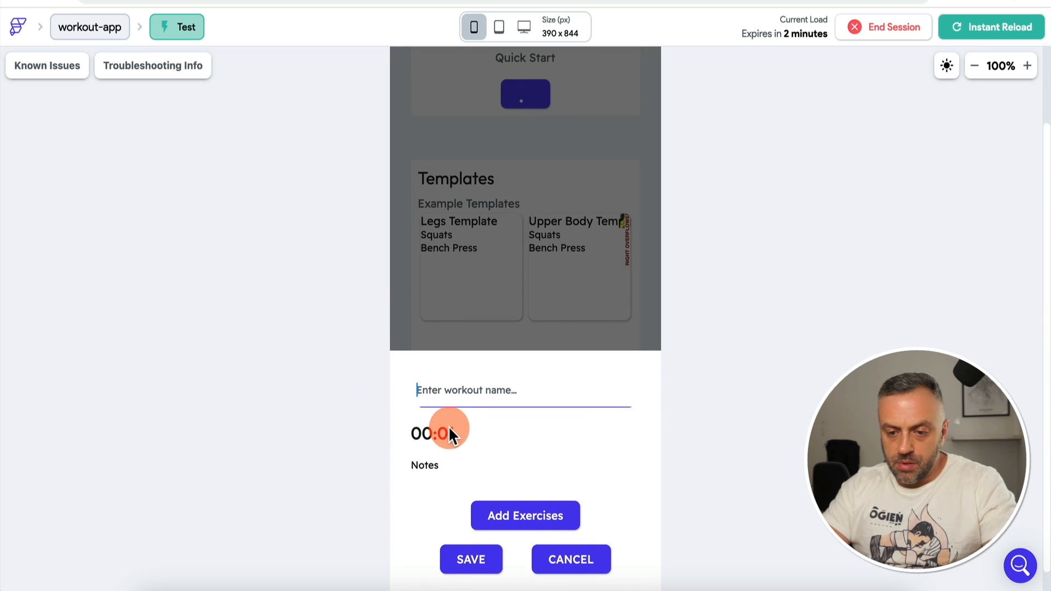
pyautogui.click(463, 382)
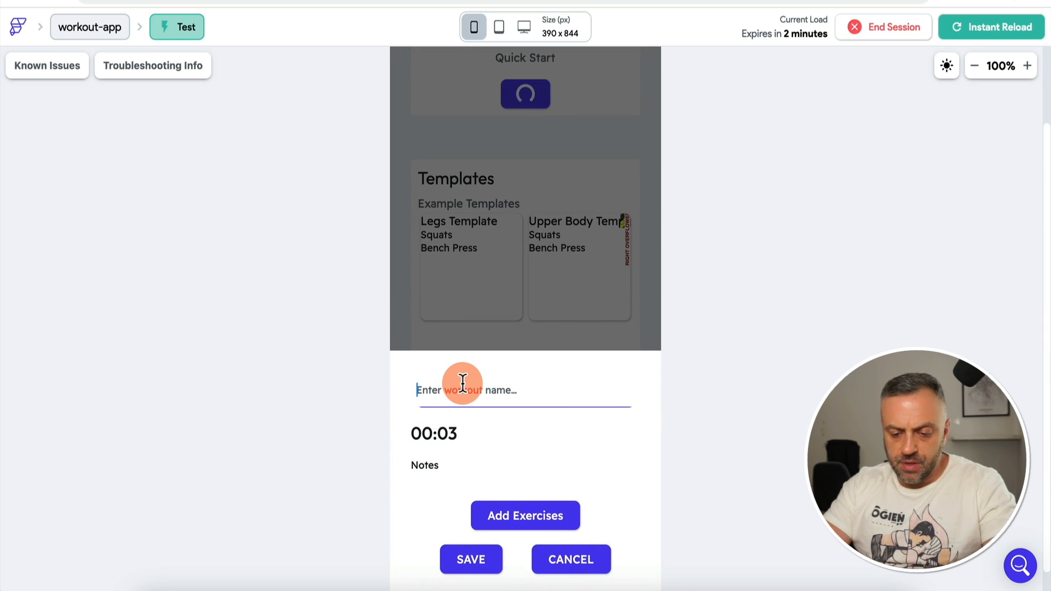
pyautogui.write('W')
pyautogui.write('S1')
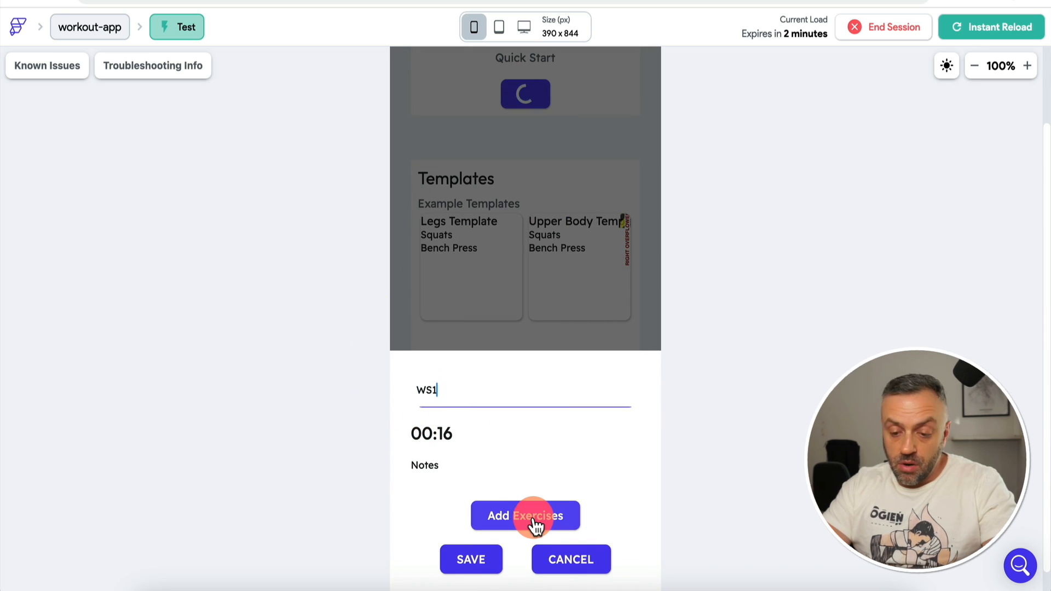
pyautogui.click(531, 518)
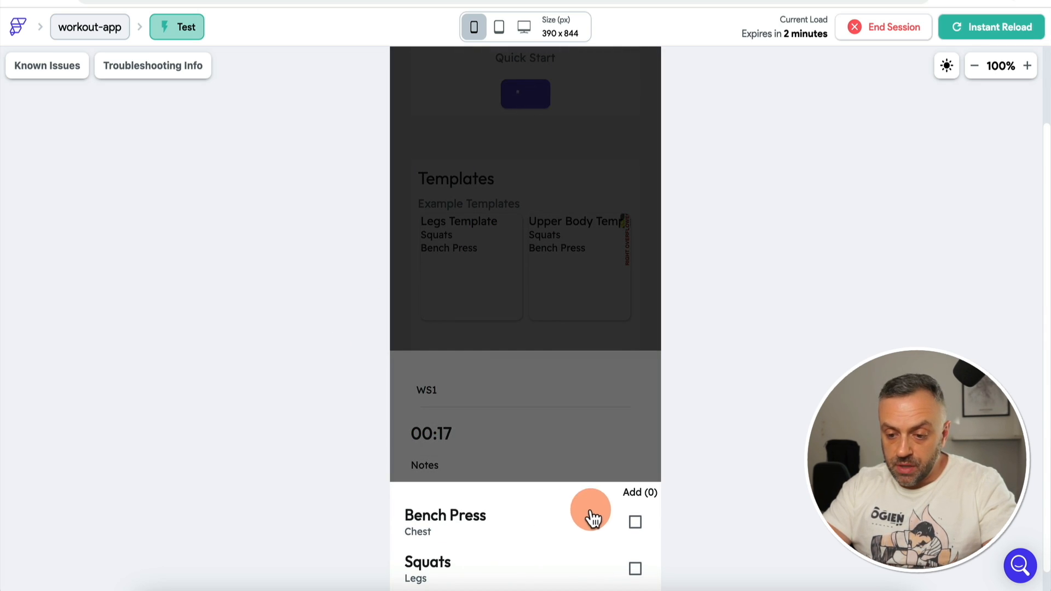
pyautogui.click(631, 520)
pyautogui.click(634, 571)
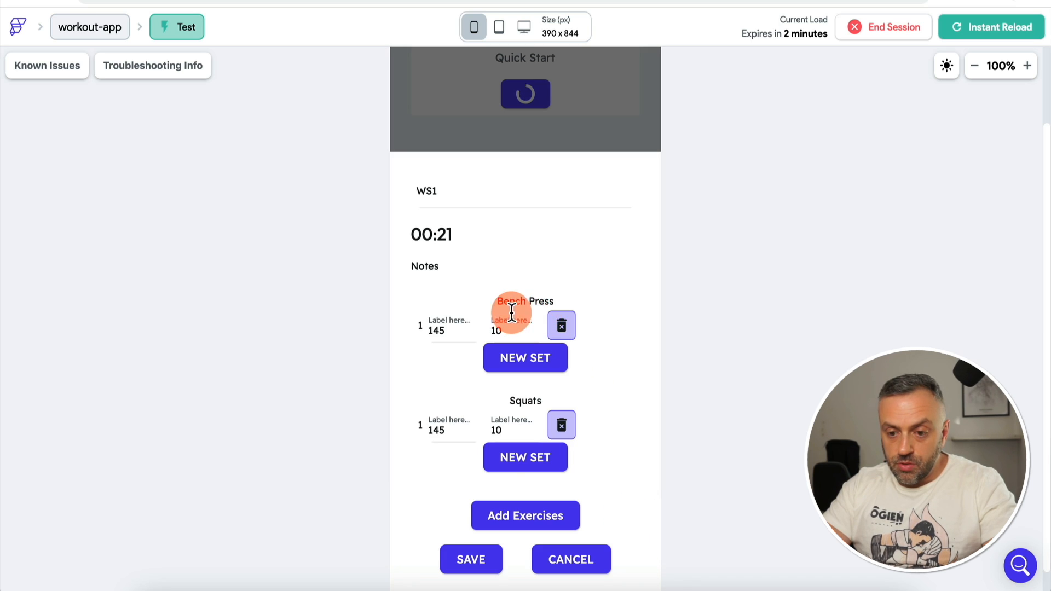
# Step: Add second sets to Squats and Bench Press, changing Bench Press set 2's weight and reps
pyautogui.click(520, 457)
pyautogui.click(534, 335)
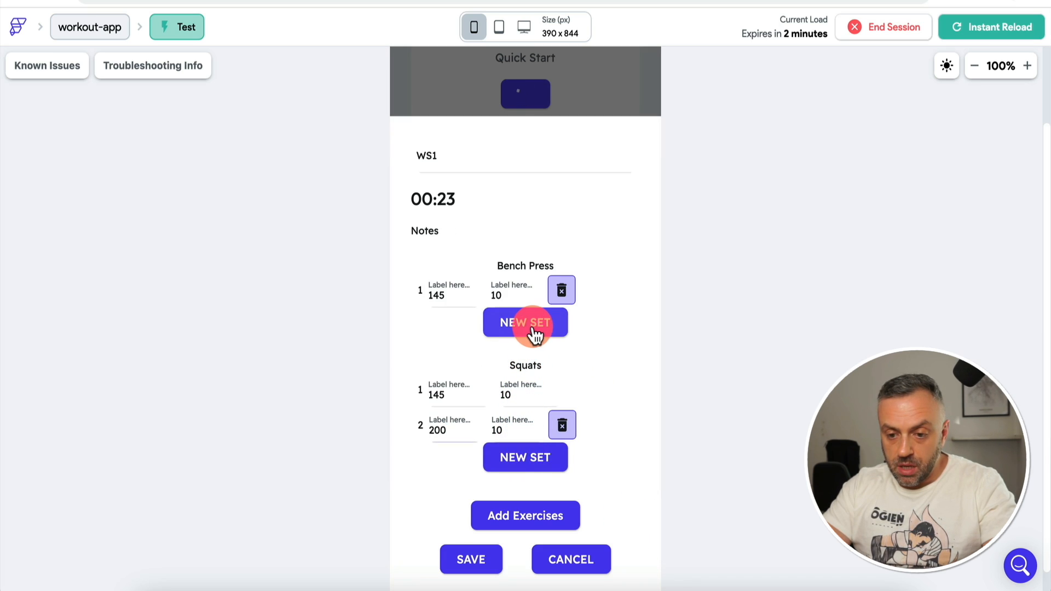
pyautogui.click(452, 294)
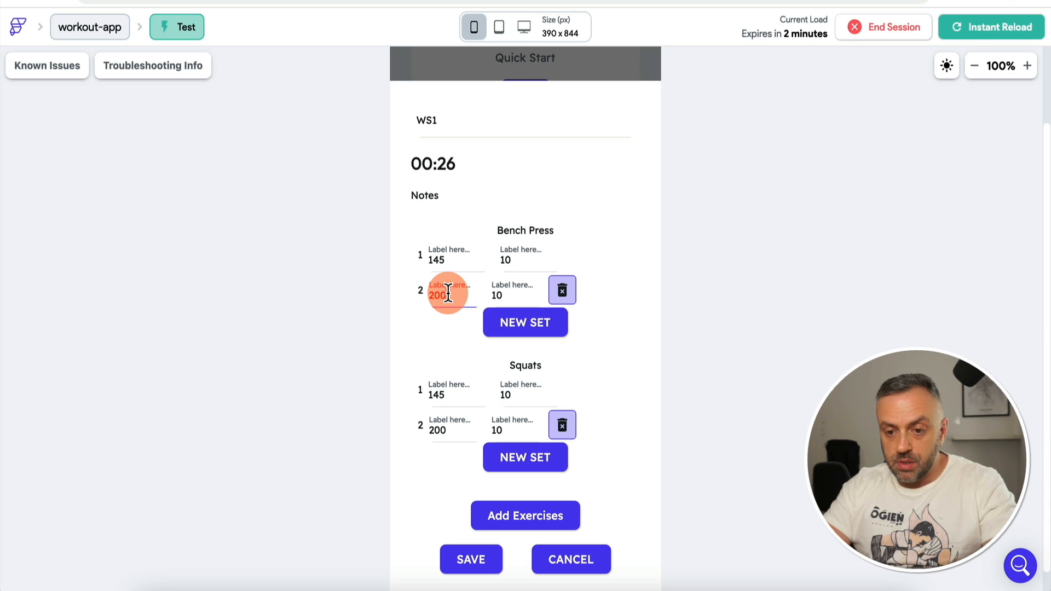
pyautogui.press('BackSpace')
pyautogui.write('5')
pyautogui.click(442, 248)
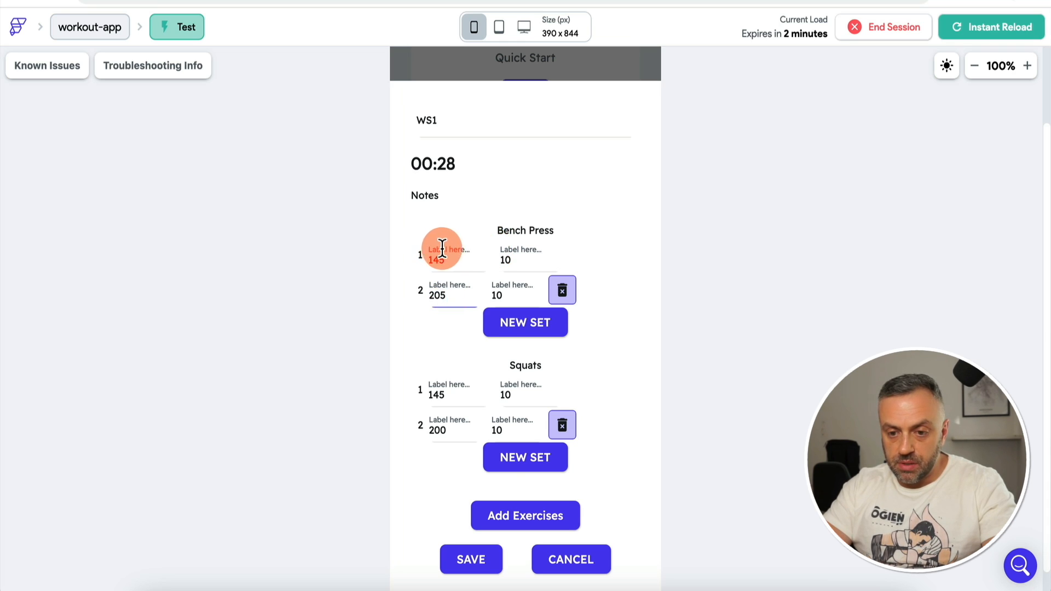
pyautogui.click(509, 295)
pyautogui.press('BackSpace')
pyautogui.write('5')
# Step: Edit Squats set 2's weight and reps, add a third Squats set, and save the workout
pyautogui.doubleClick(463, 416)
pyautogui.press('BackSpace')
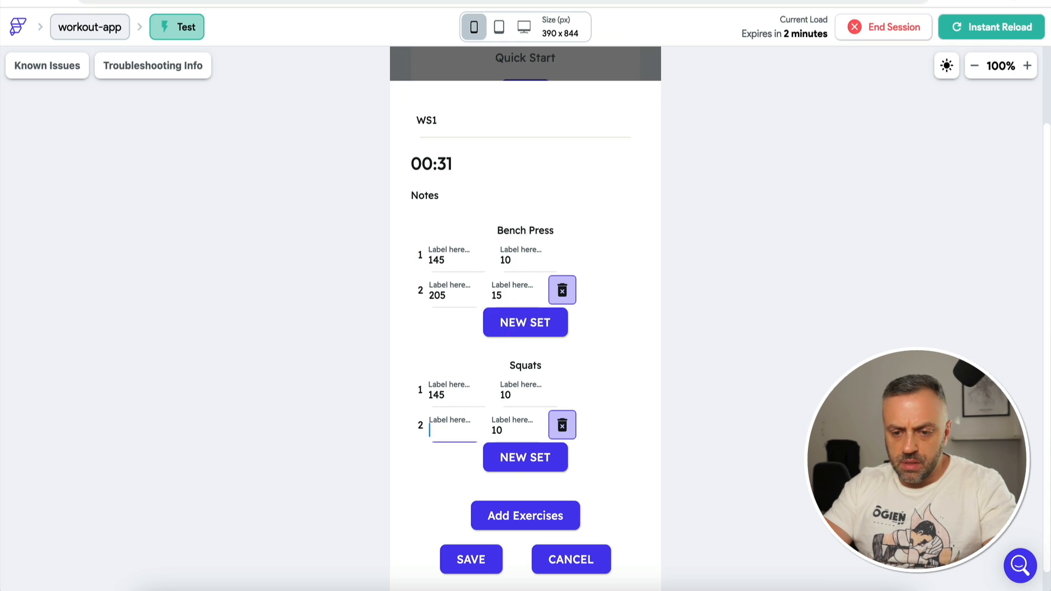
pyautogui.click(512, 427)
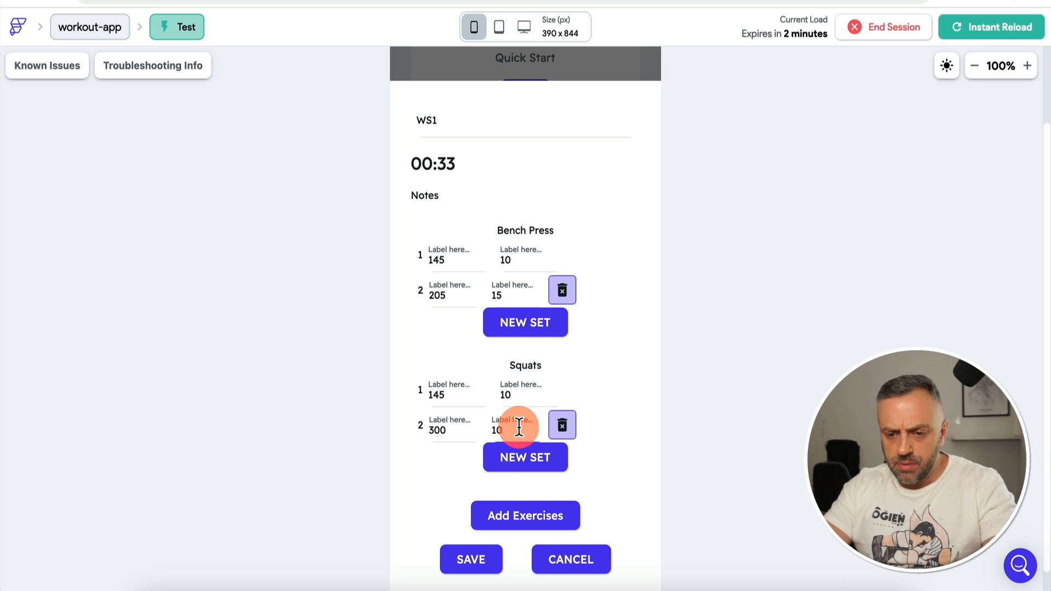
pyautogui.press('BackSpace')
pyautogui.write('5')
pyautogui.click(500, 456)
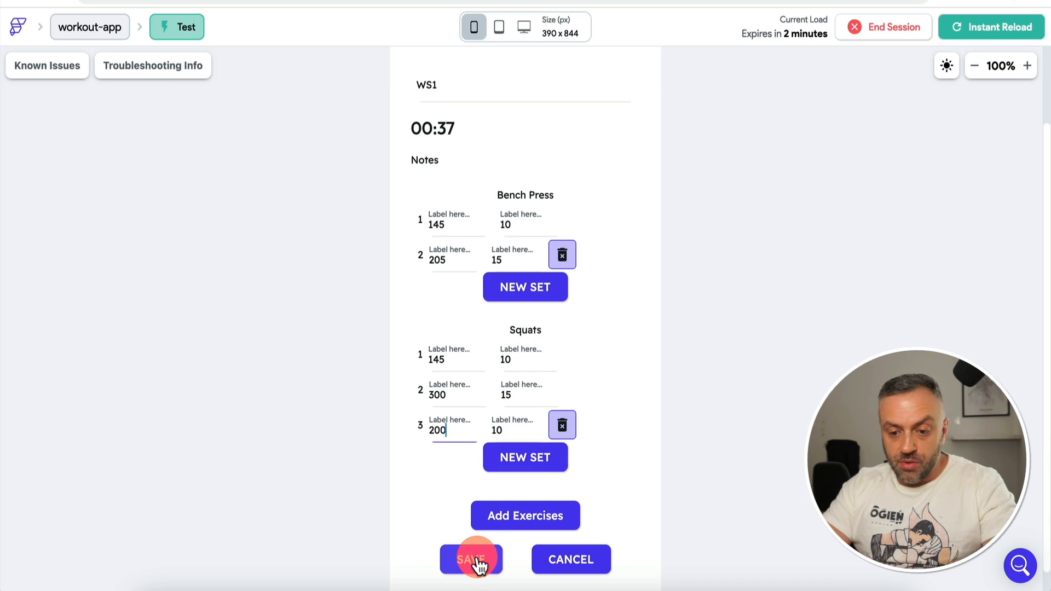
pyautogui.click(478, 564)
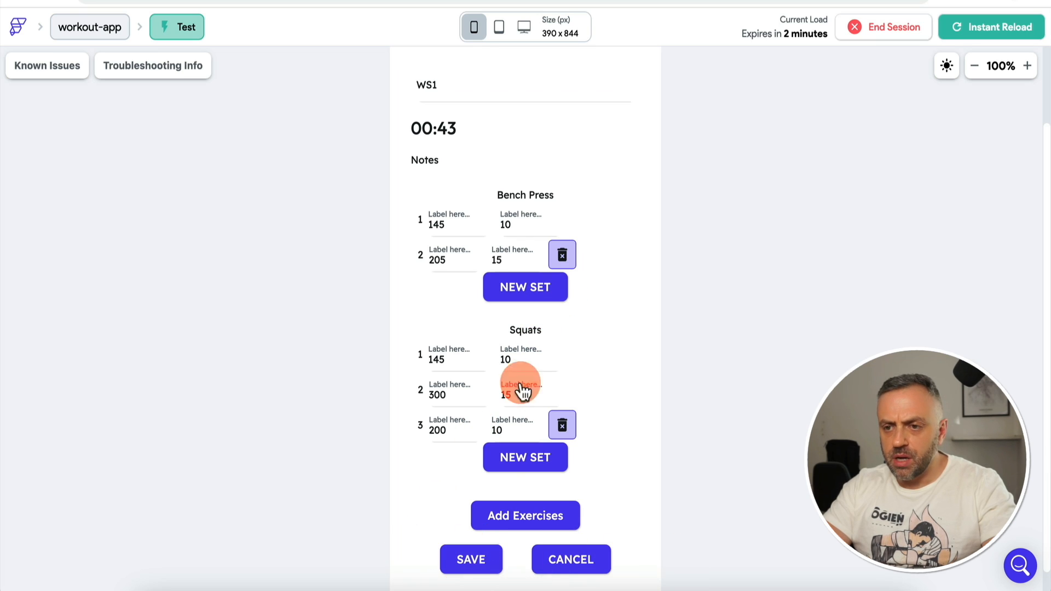
pyautogui.click(493, 1)
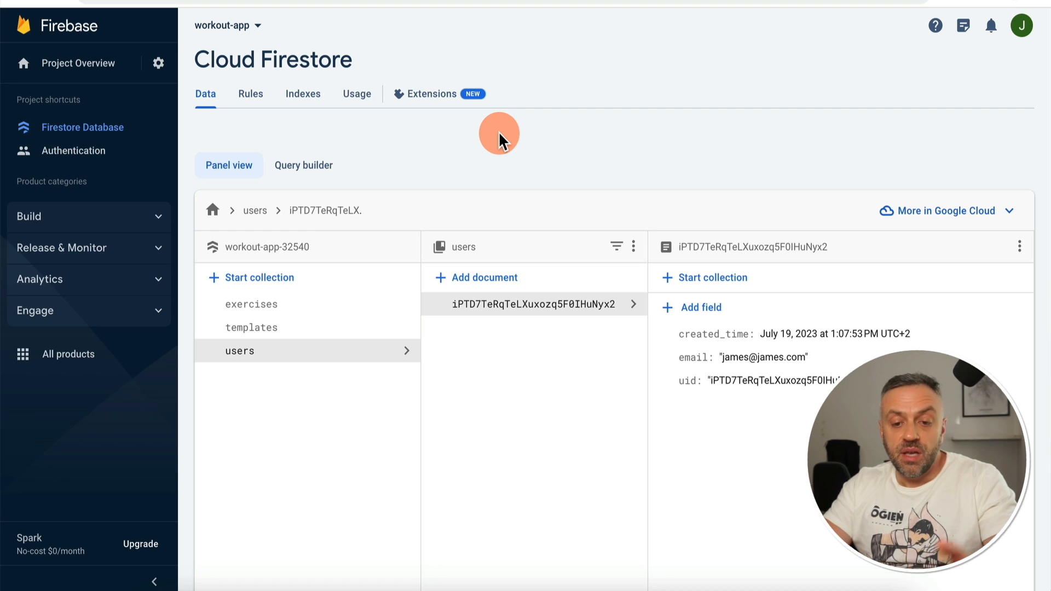
# Step: Reload Firestore, open the WS1 workout document and inspect the first exercise's sets array
pyautogui.hotkey('ctrl', 'r')
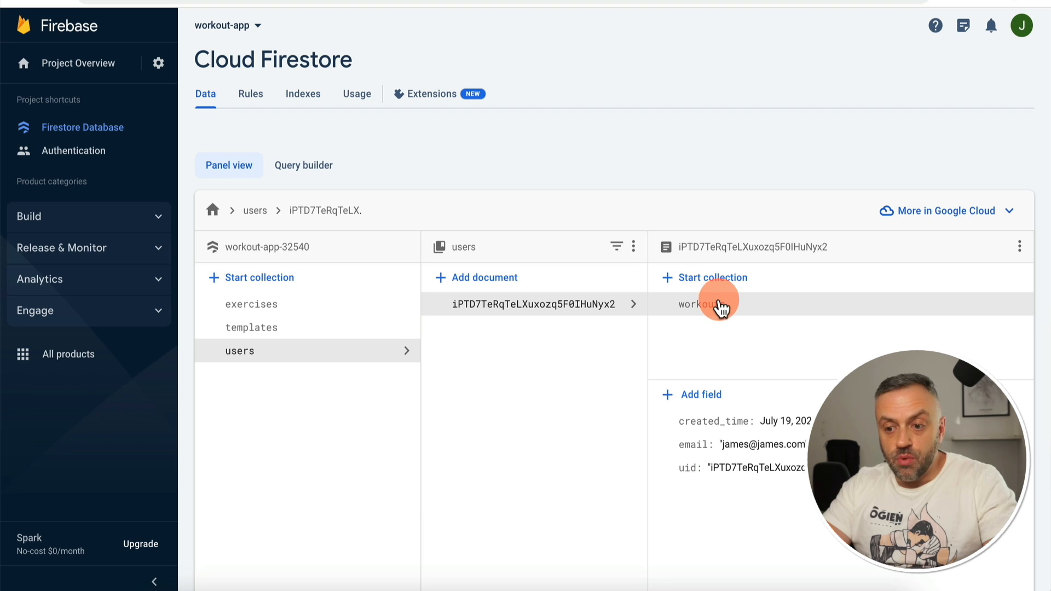
pyautogui.click(714, 306)
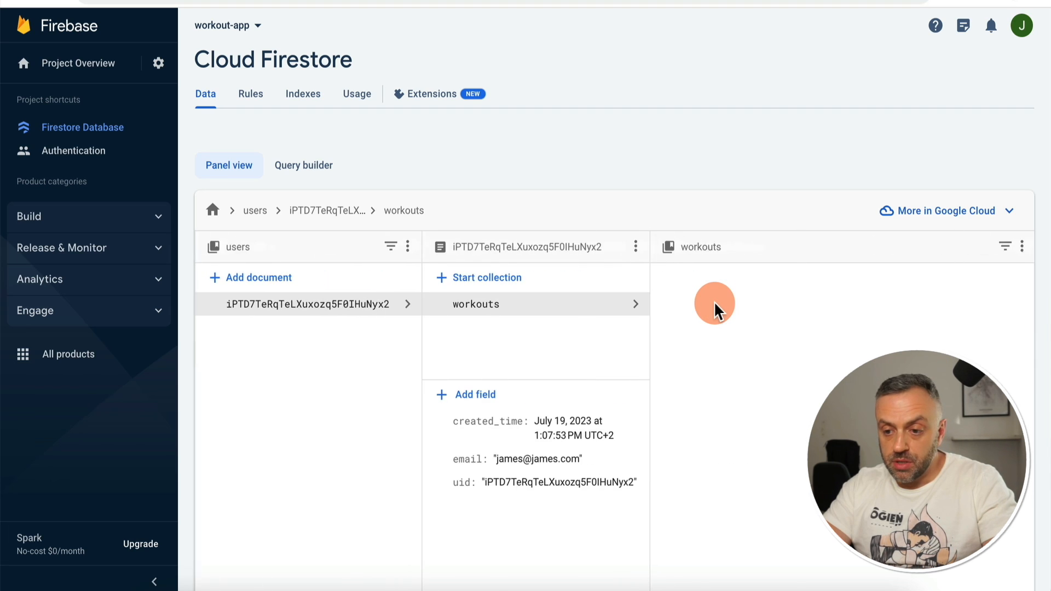
pyautogui.click(704, 307)
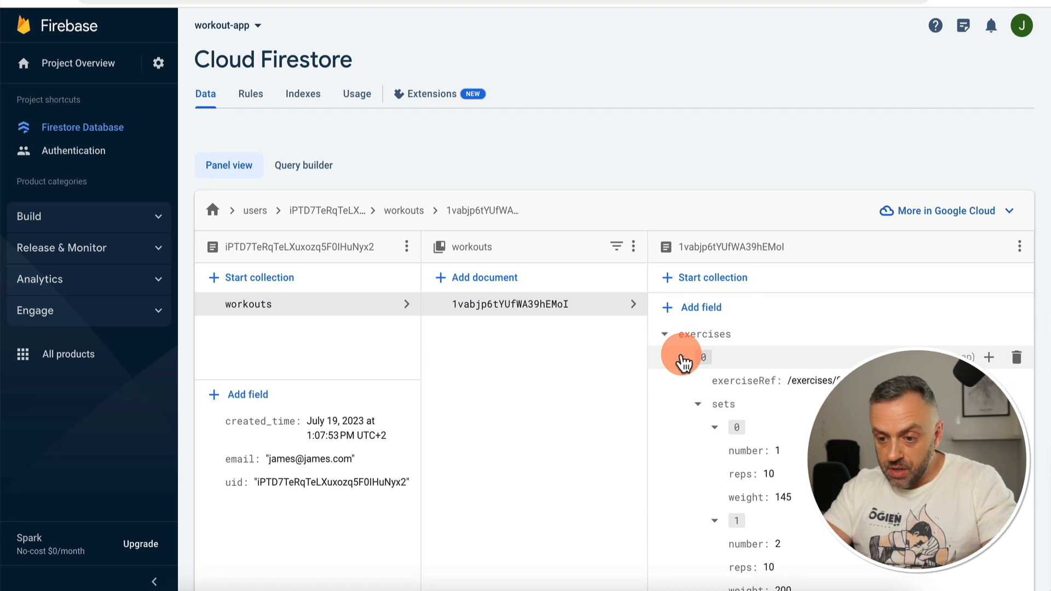
pyautogui.click(683, 358)
pyautogui.click(683, 357)
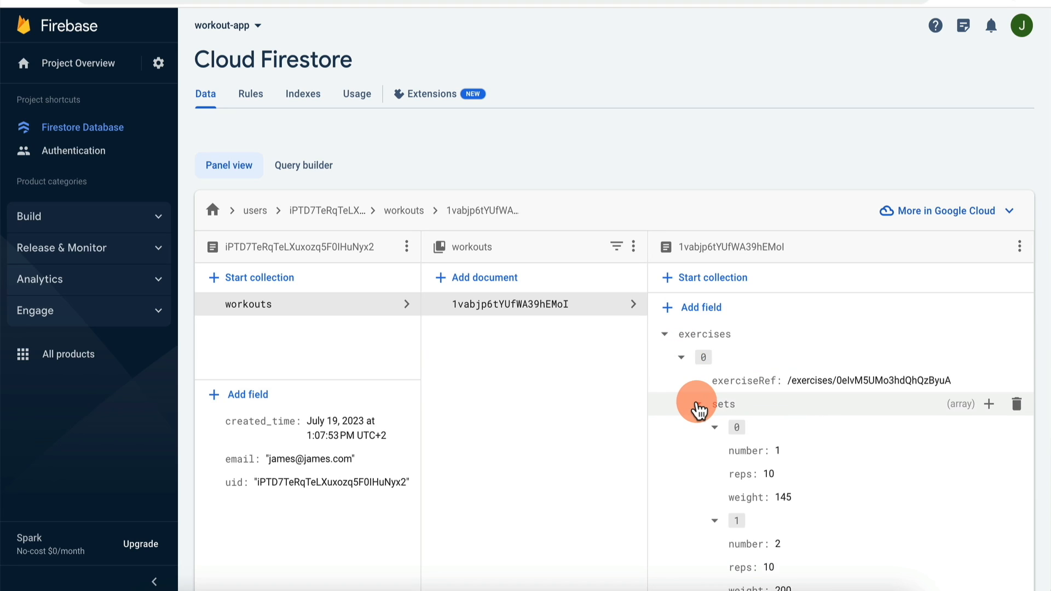
pyautogui.click(699, 405)
pyautogui.click(699, 404)
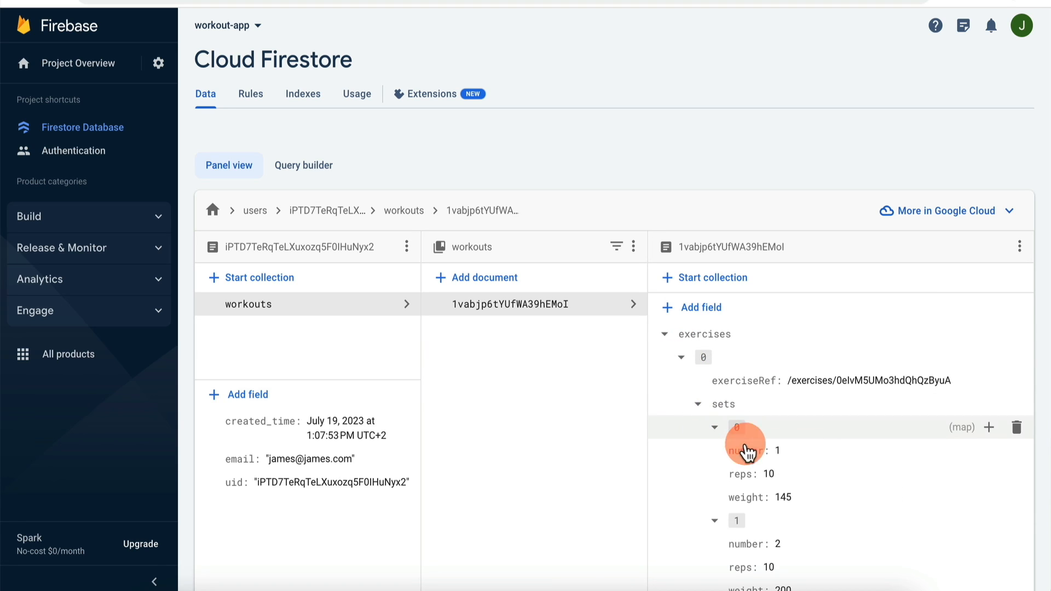
pyautogui.scroll(-1, 760, 493)
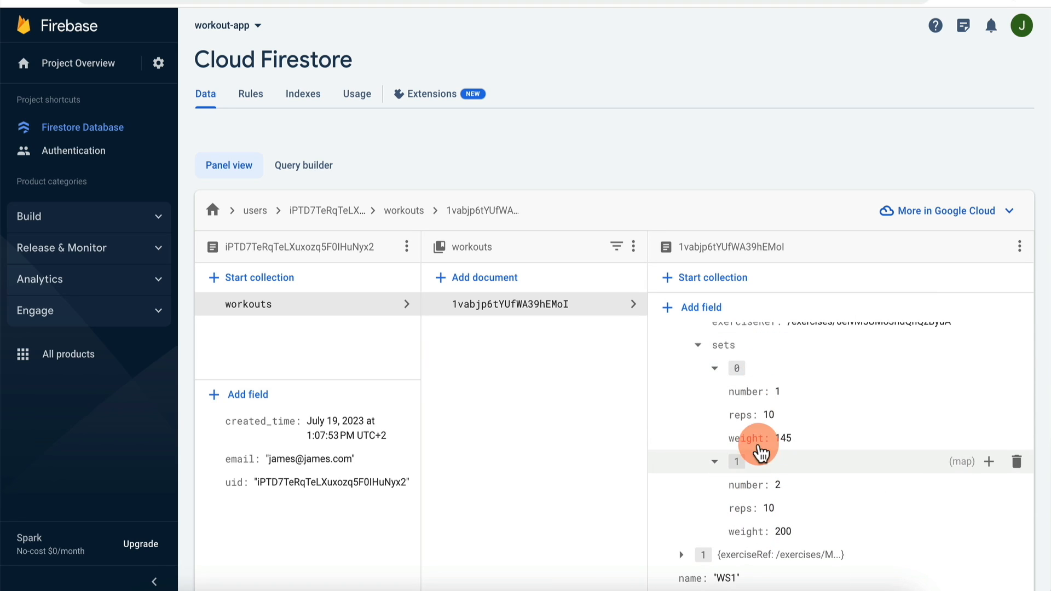
pyautogui.click(699, 346)
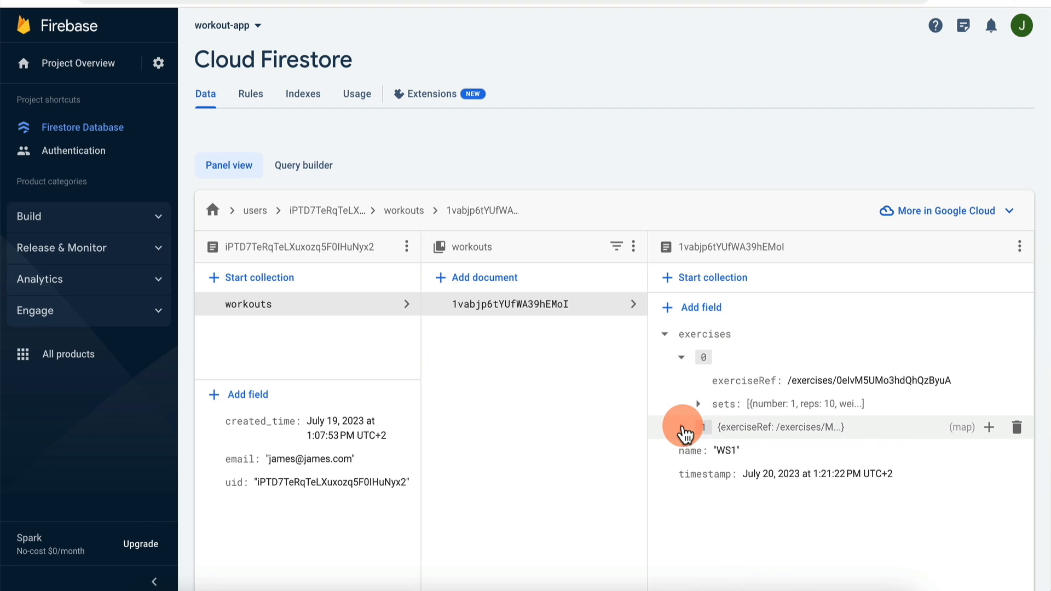
# Step: Expand the second exercise and collapse its set maps to one-line summaries
pyautogui.click(683, 428)
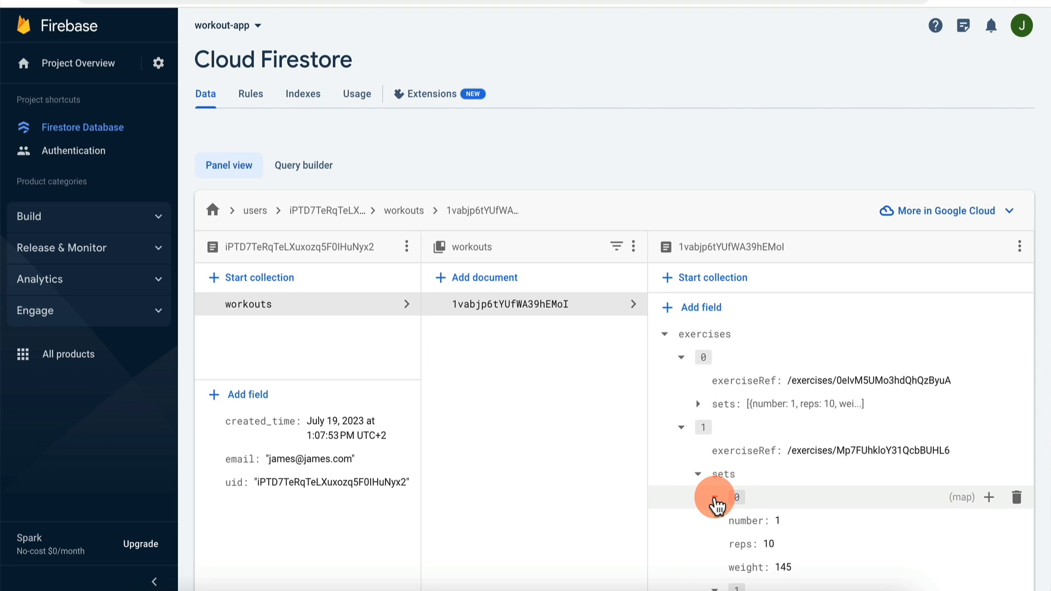
pyautogui.click(715, 497)
pyautogui.click(715, 521)
pyautogui.click(716, 543)
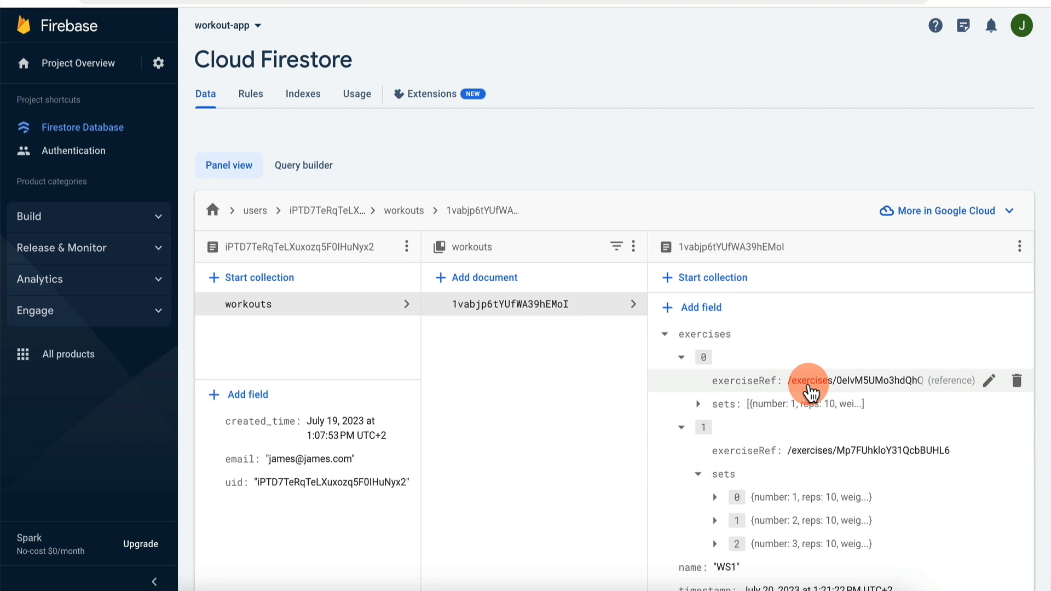
pyautogui.scroll(-2, 808, 393)
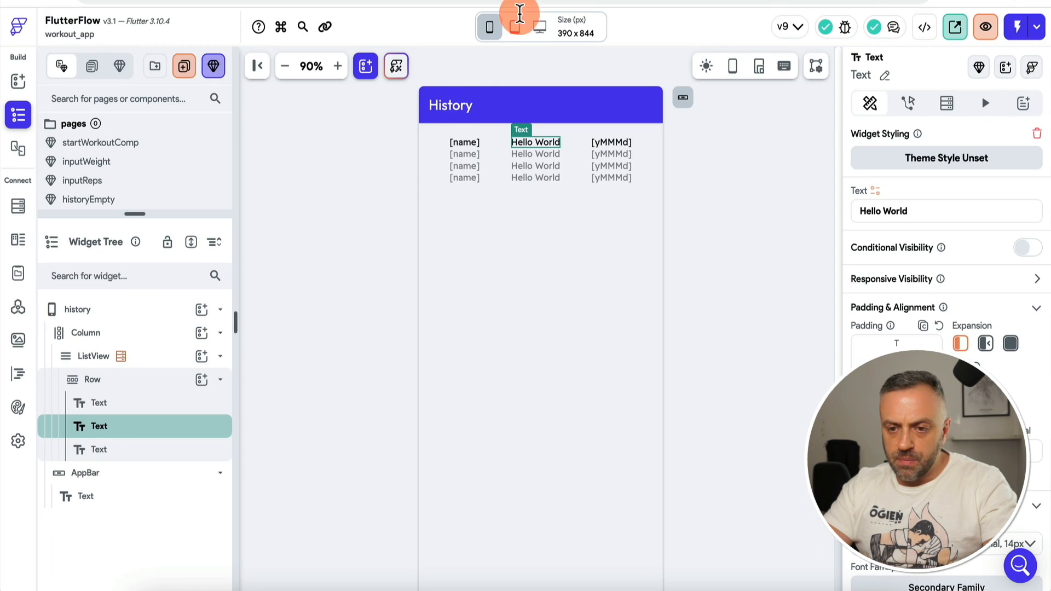
# Step: Select the SAVE button in the startWorkoutComp component and bring up its action flow
pyautogui.moveTo(146, 214); pyautogui.dragTo(128, 277)
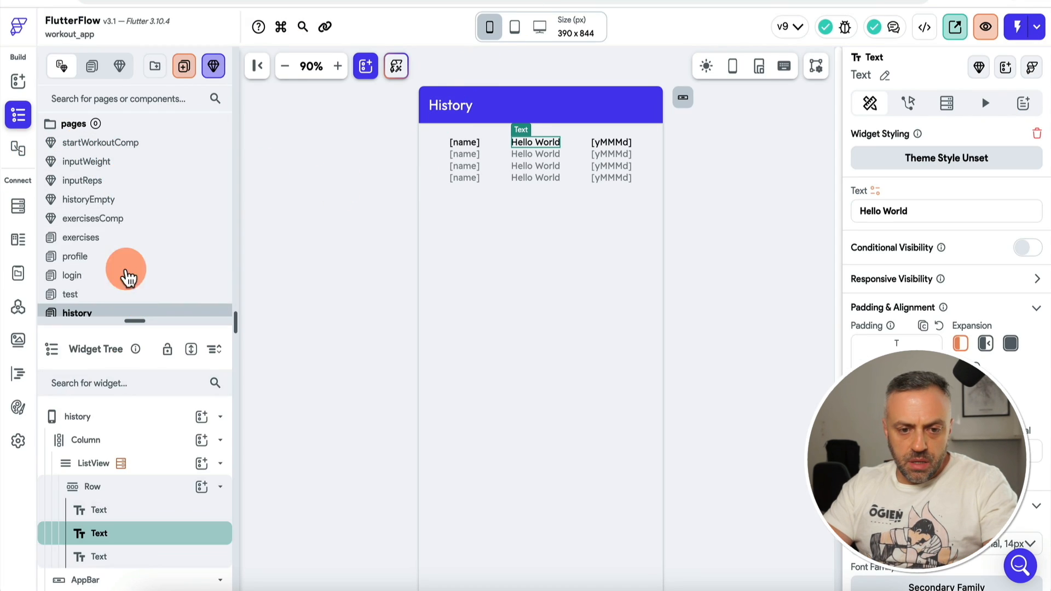
pyautogui.scroll(-3, 105, 293)
pyautogui.click(122, 264)
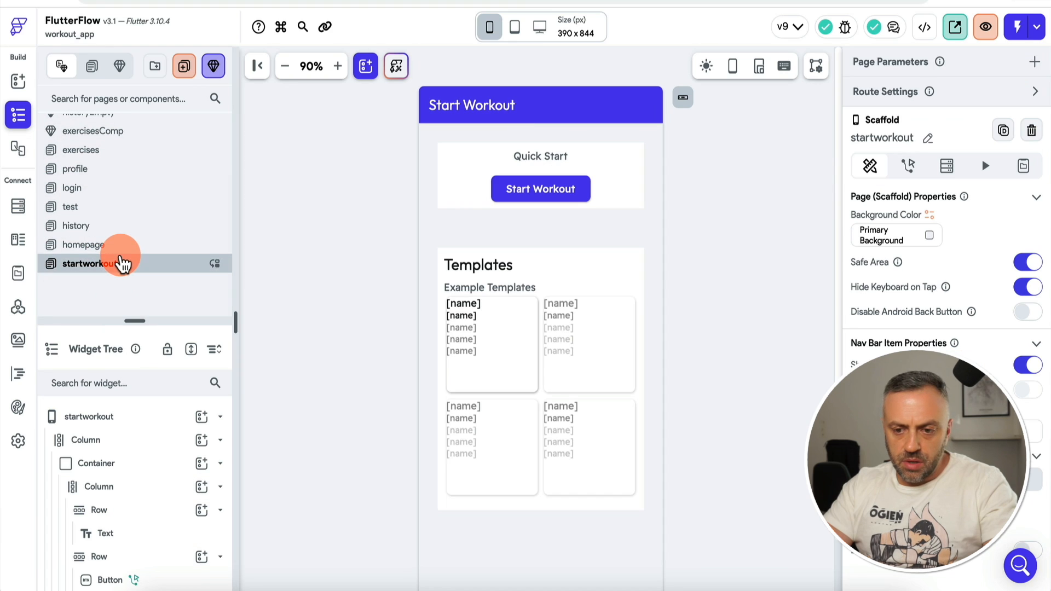
pyautogui.scroll(4, 113, 229)
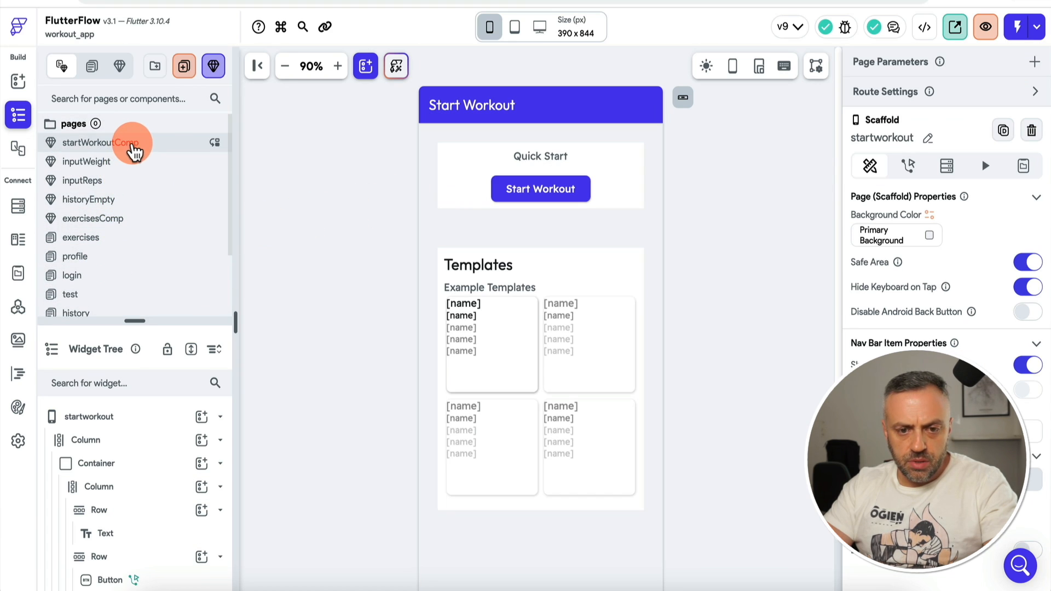
pyautogui.click(140, 143)
pyautogui.scroll(-2, 493, 384)
pyautogui.click(492, 533)
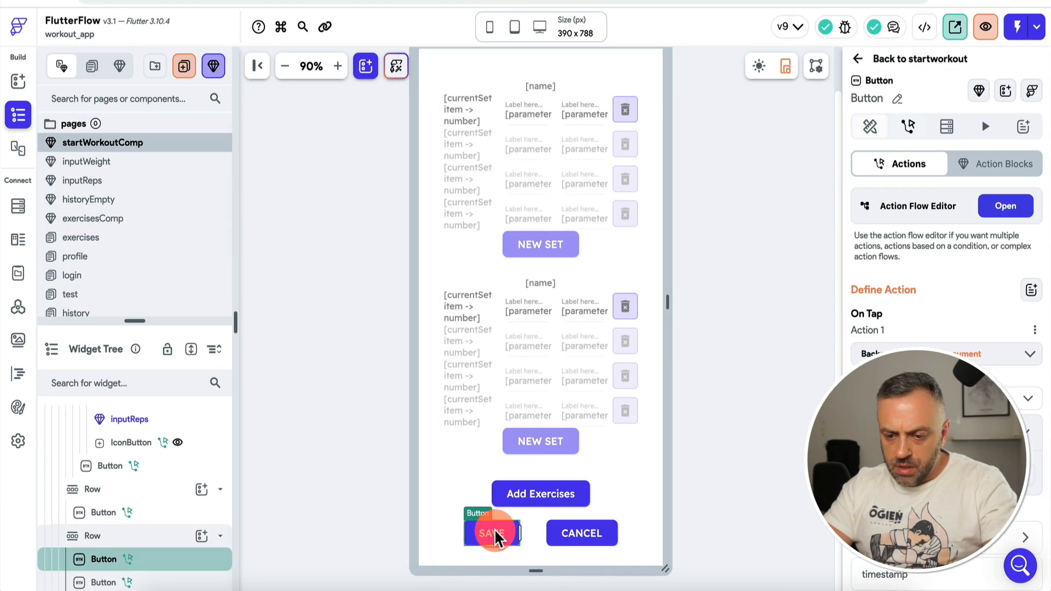
pyautogui.click(935, 253)
pyautogui.click(1006, 208)
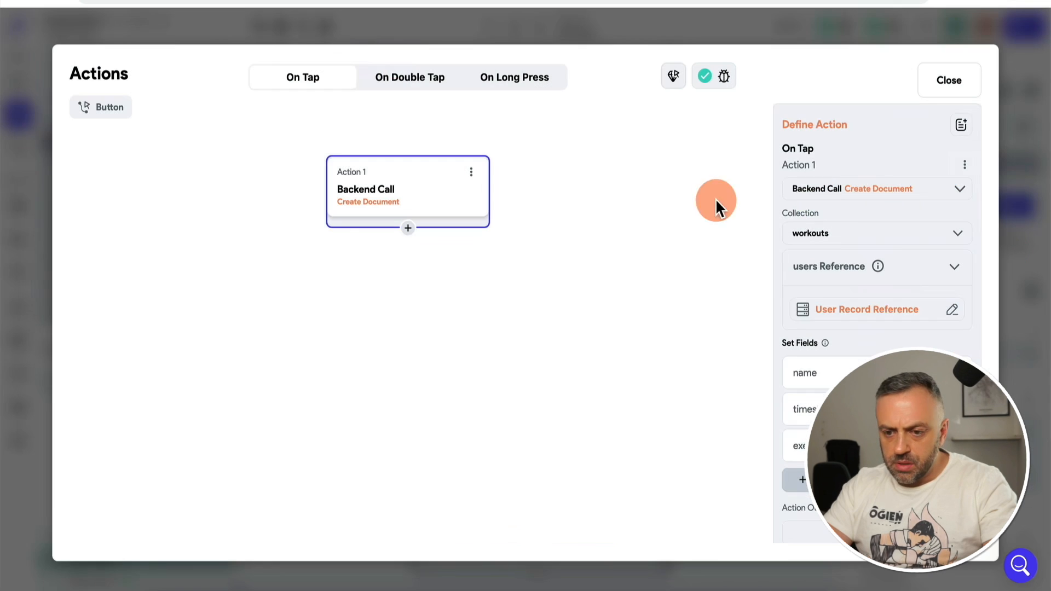
# Step: Set the document's name field from App State workout → name
pyautogui.click(794, 378)
pyautogui.scroll(-3, 813, 370)
pyautogui.click(871, 336)
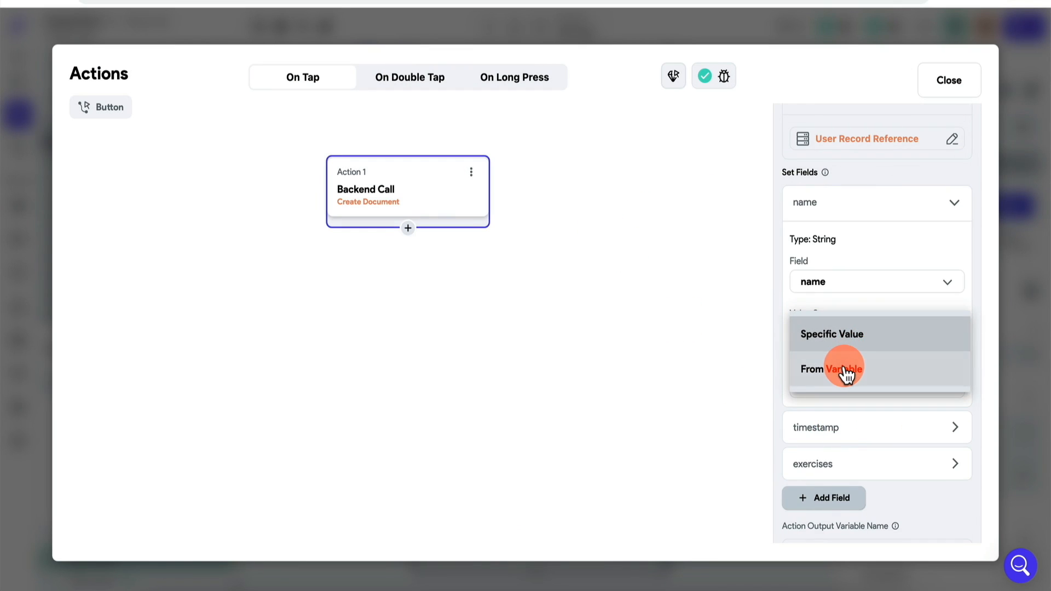
pyautogui.click(838, 368)
pyautogui.click(820, 375)
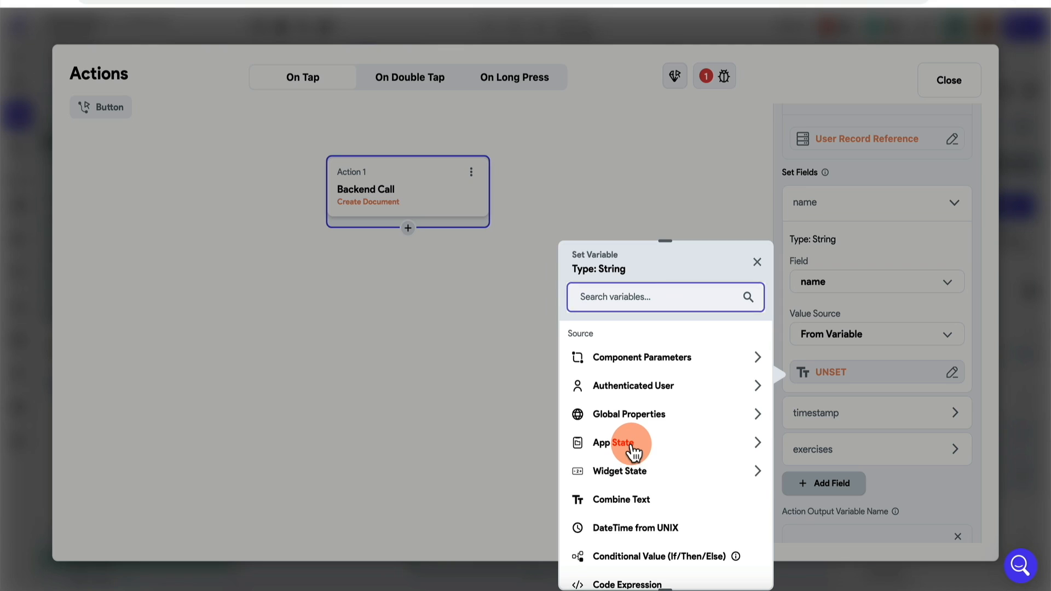
pyautogui.click(627, 444)
pyautogui.click(617, 486)
pyautogui.click(625, 393)
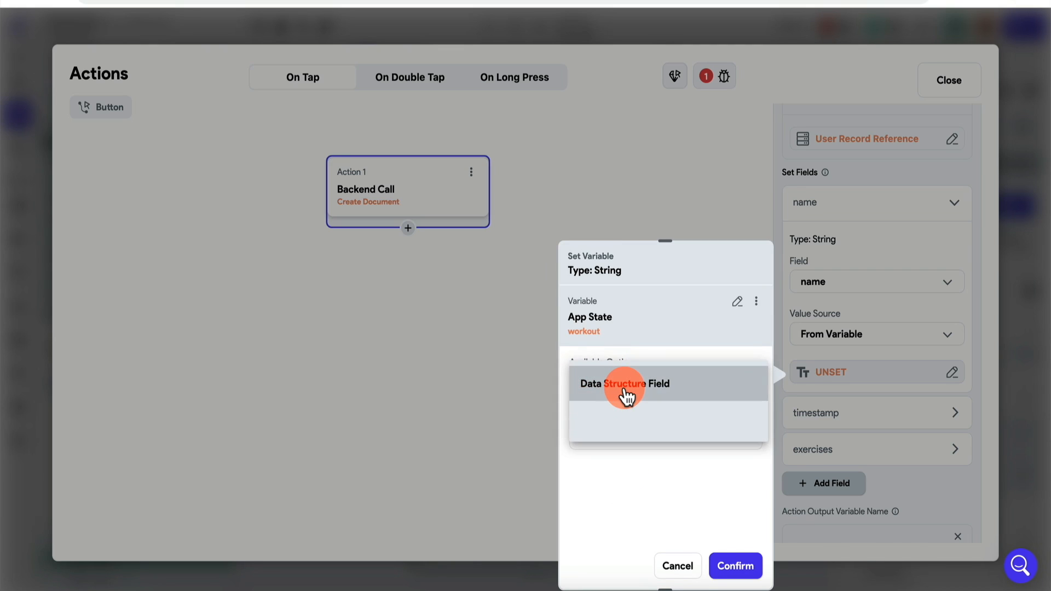
pyautogui.click(625, 392)
pyautogui.click(626, 435)
pyautogui.click(629, 439)
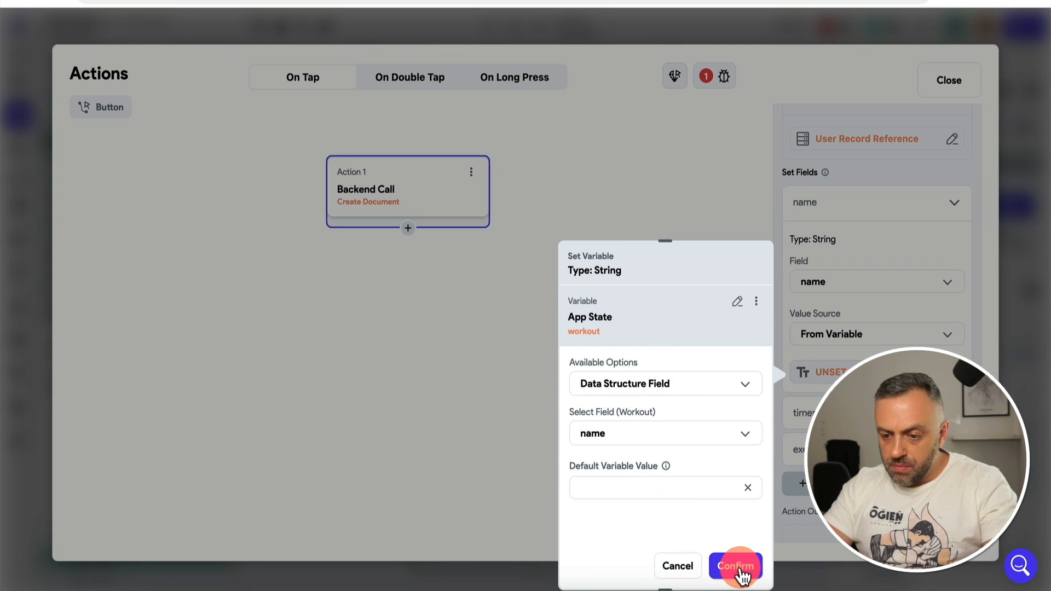
pyautogui.click(736, 567)
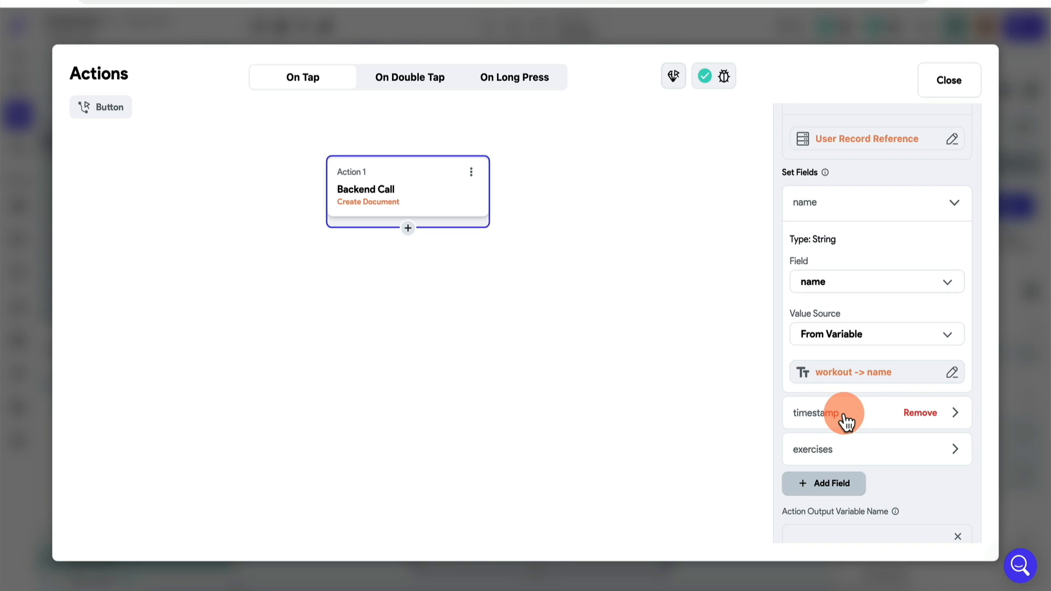
# Step: Add a Show Snack Bar action reading 'WORKOUT SAVED!' after Create Document
pyautogui.click(408, 228)
pyautogui.write('sna')
pyautogui.click(828, 327)
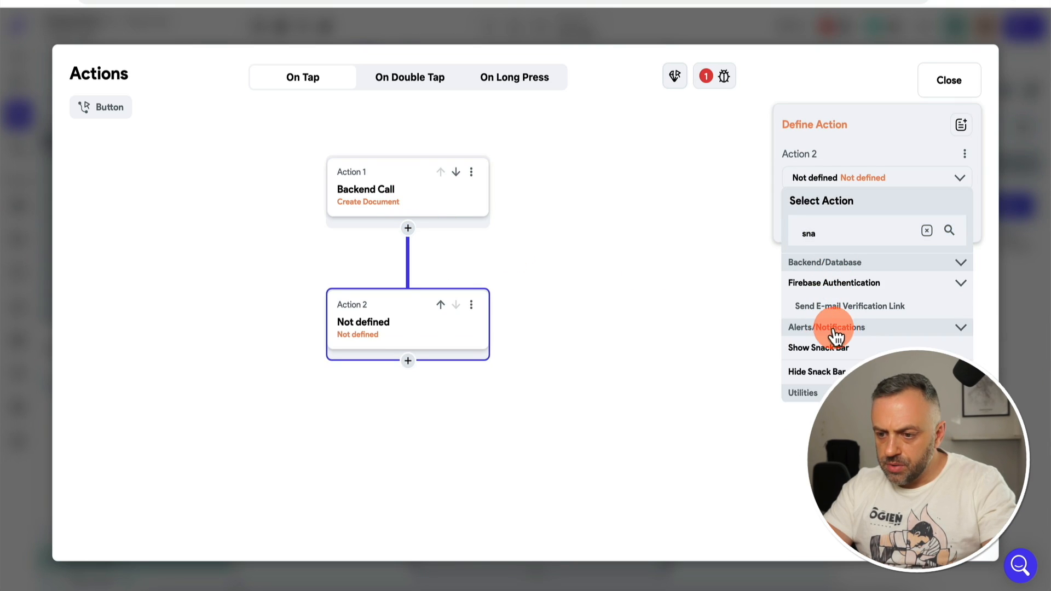
pyautogui.click(827, 347)
pyautogui.write('WORKOUT SAVED!')
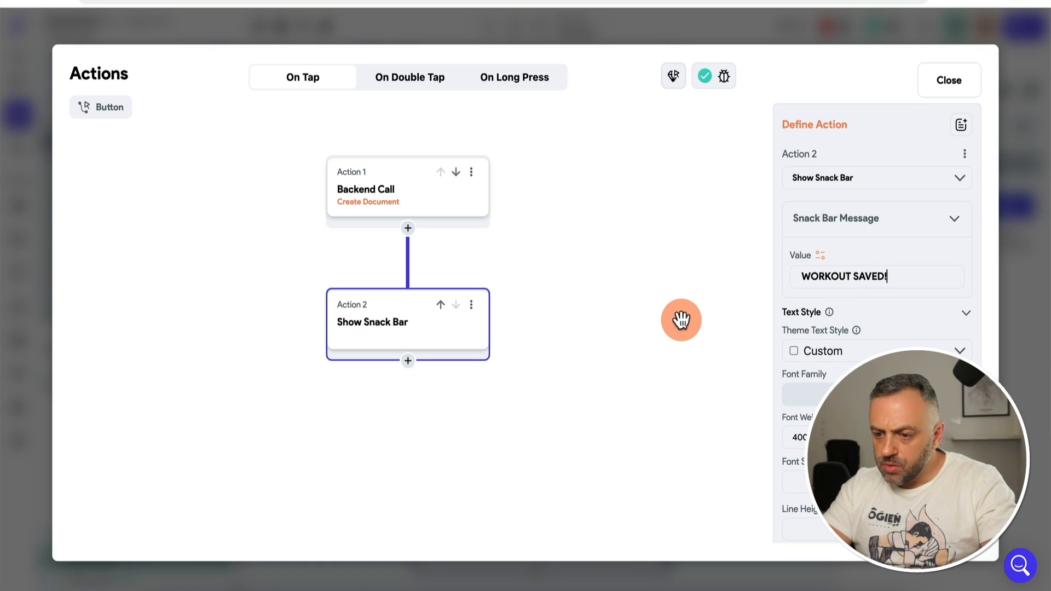
pyautogui.scroll(-6, 854, 485)
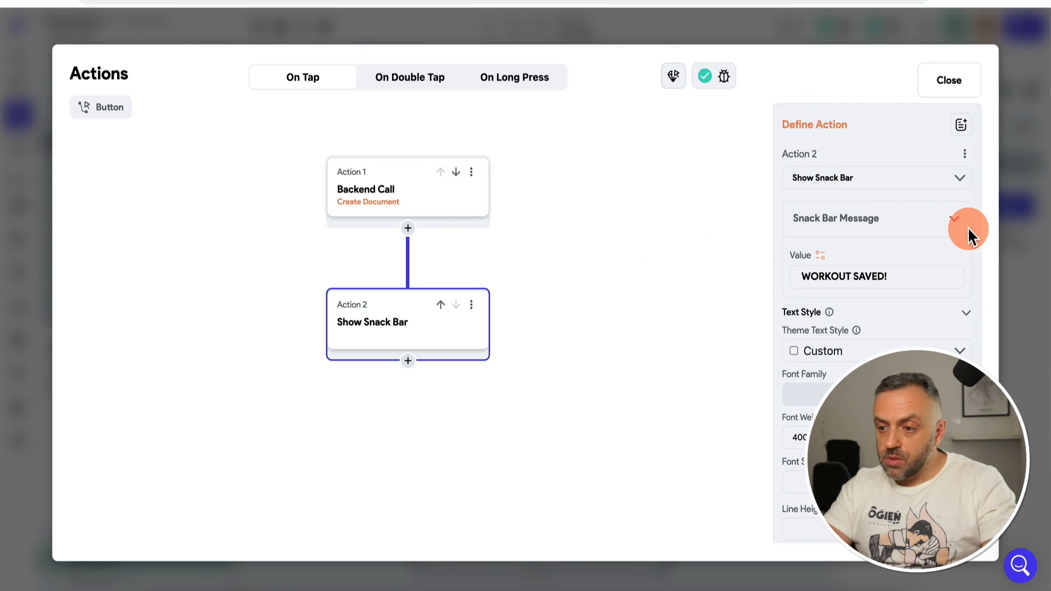
pyautogui.click(1025, 216)
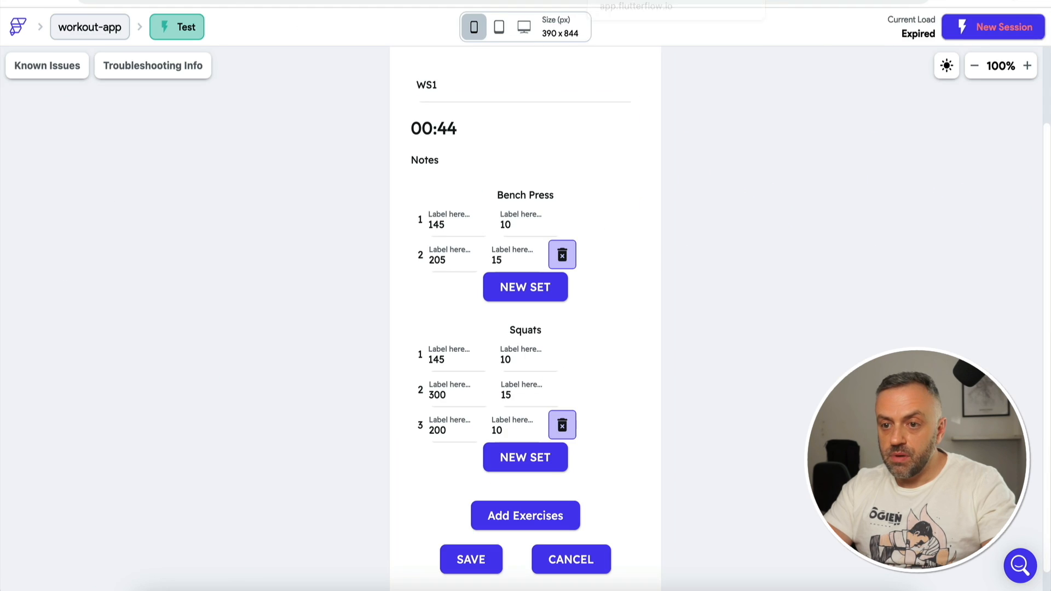
# Step: Add an Integer field named duration to the users > workouts sub-collection schema
pyautogui.click(981, 32)
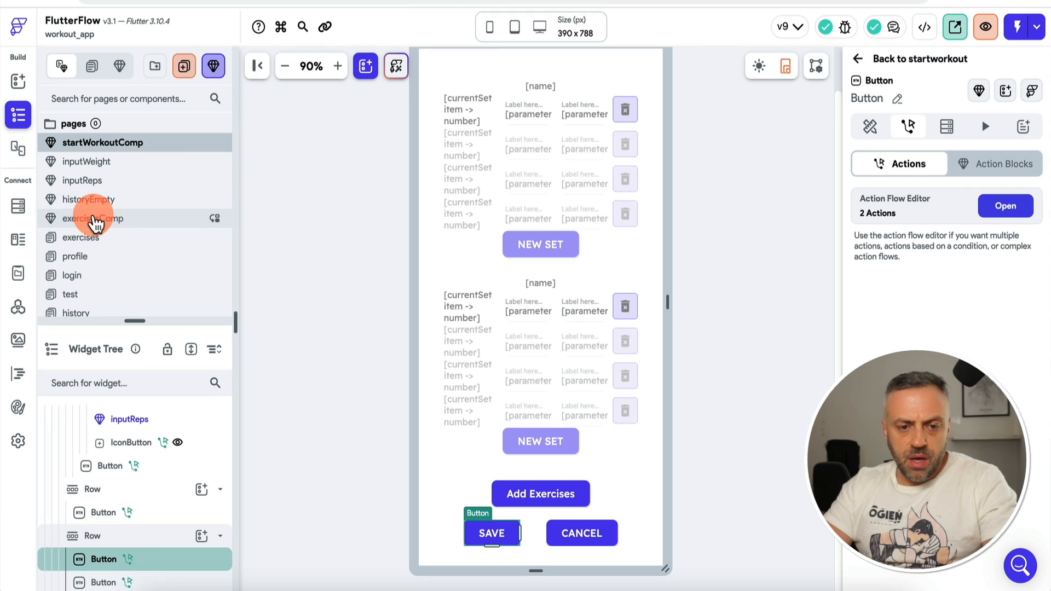
pyautogui.click(19, 213)
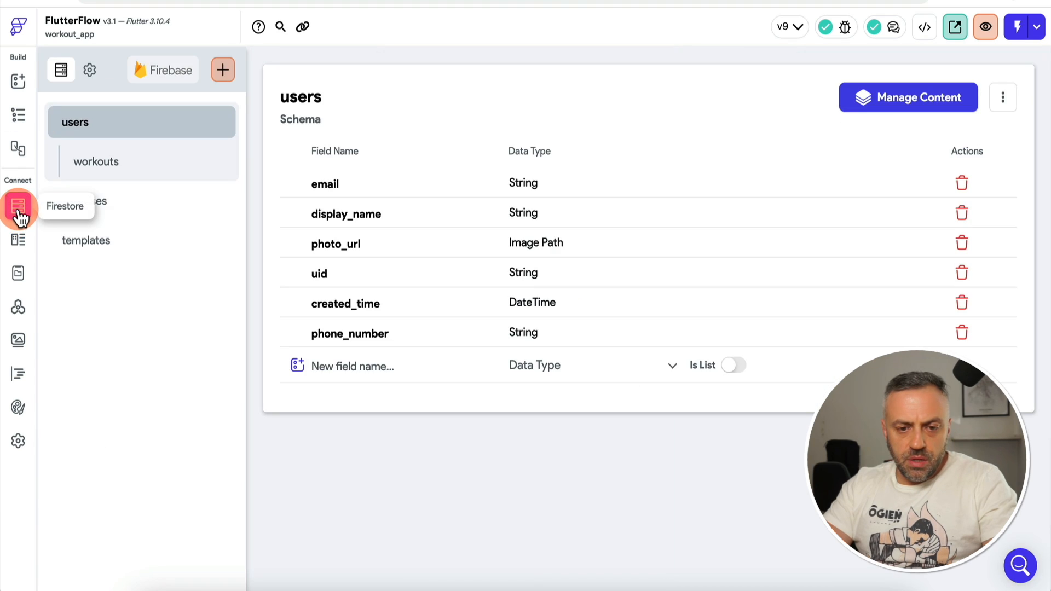
pyautogui.click(134, 167)
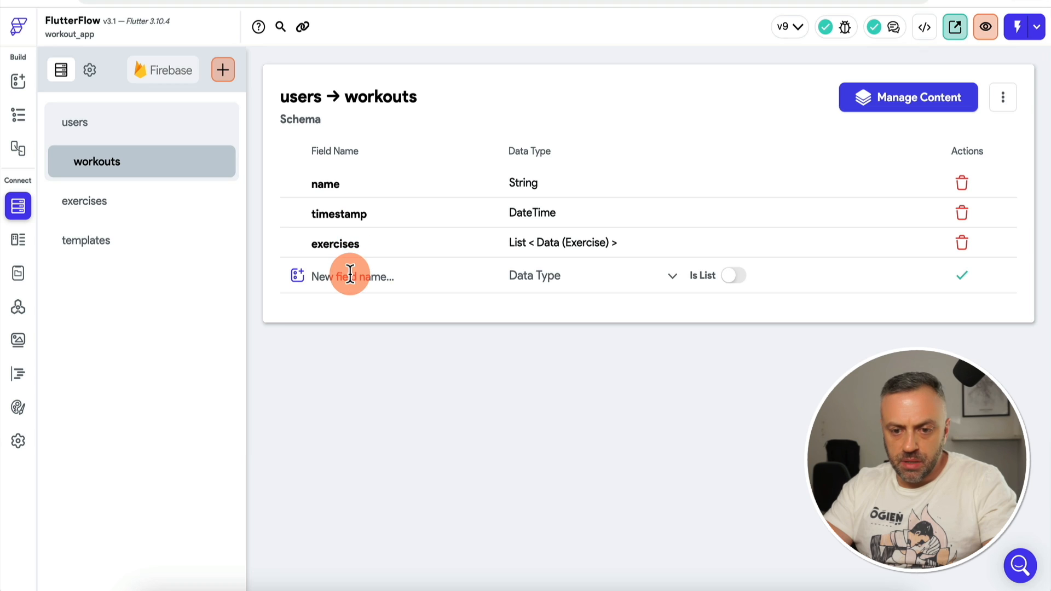
pyautogui.write('duration')
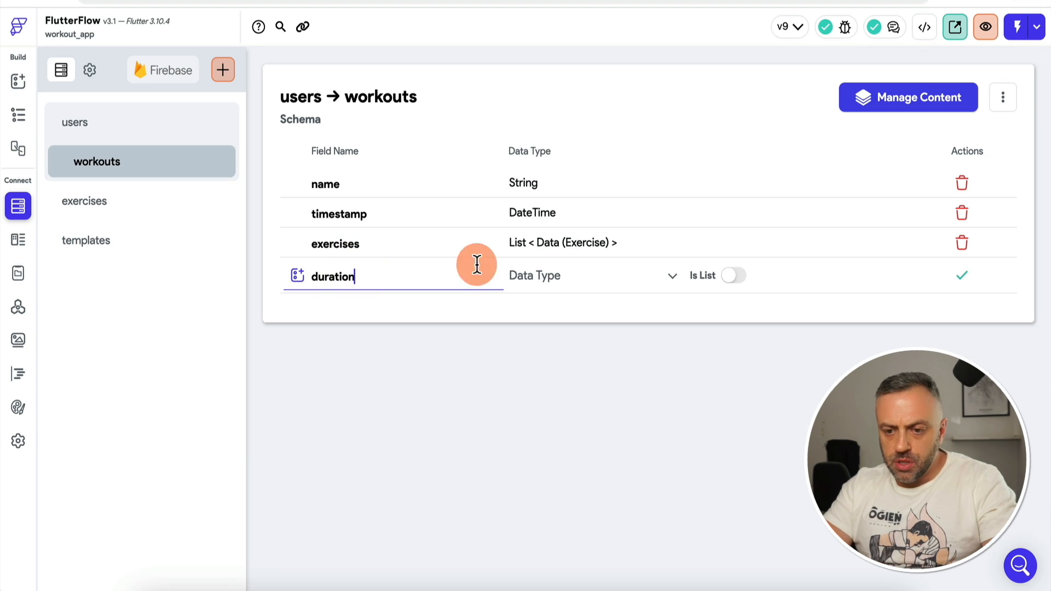
pyautogui.click(564, 281)
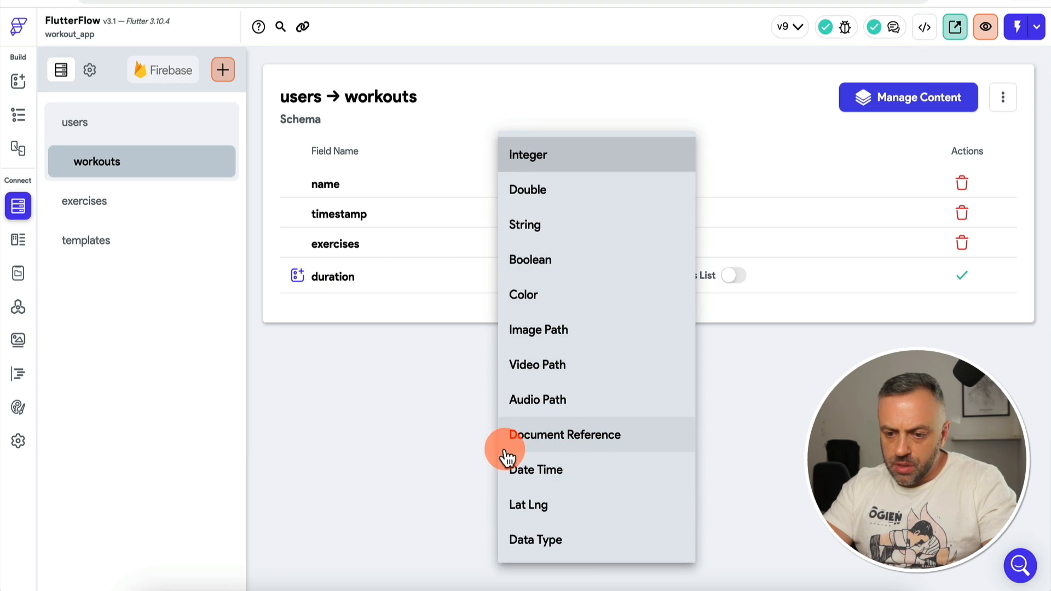
pyautogui.click(569, 155)
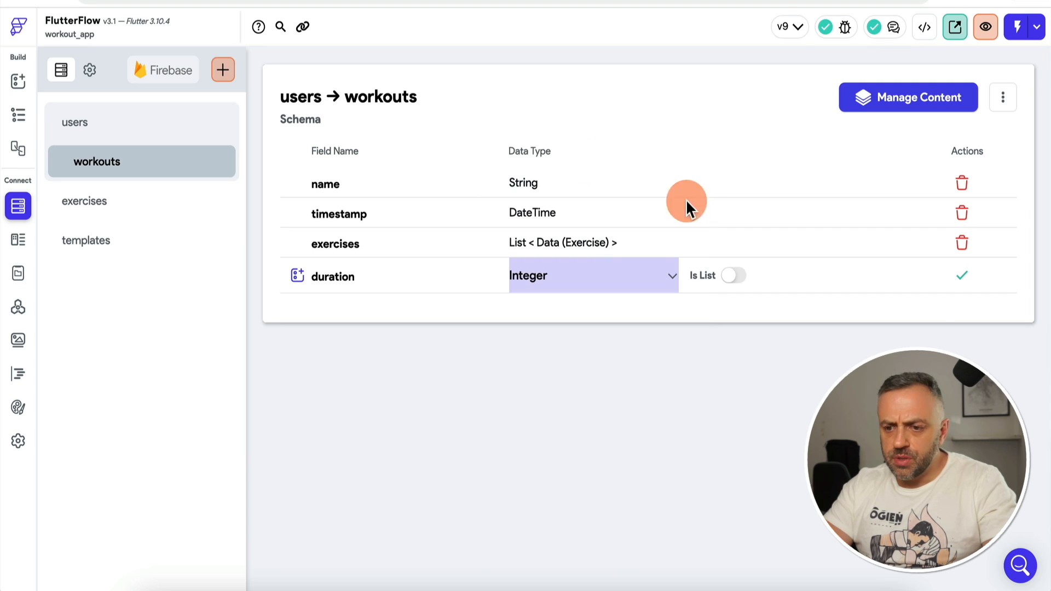
pyautogui.click(962, 275)
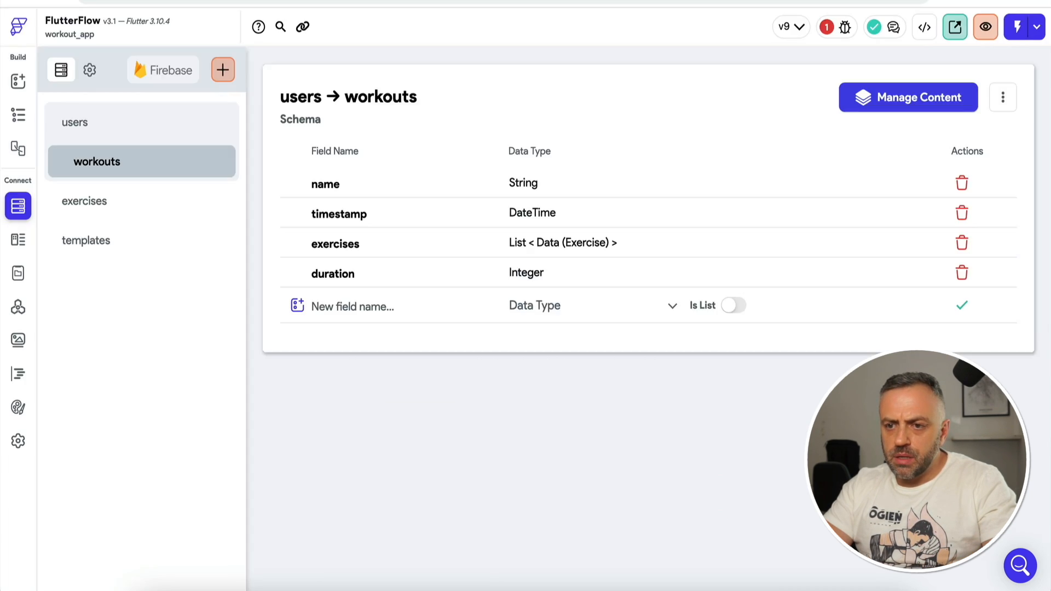
pyautogui.click(827, 27)
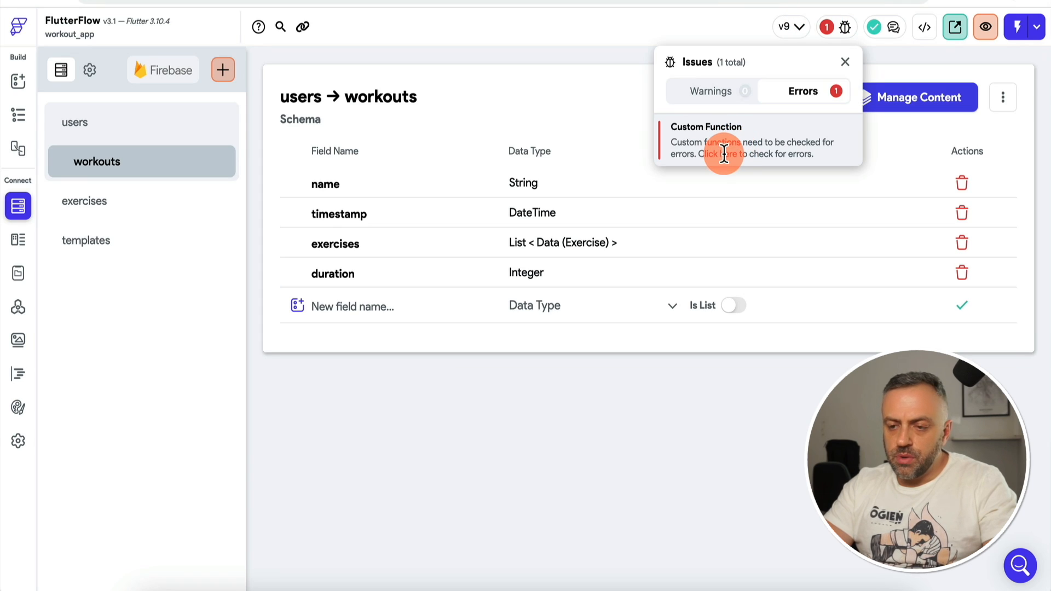
# Step: Set the Create Document action's duration from the Timer Time (ms) variable, then launch Test mode
pyautogui.click(721, 153)
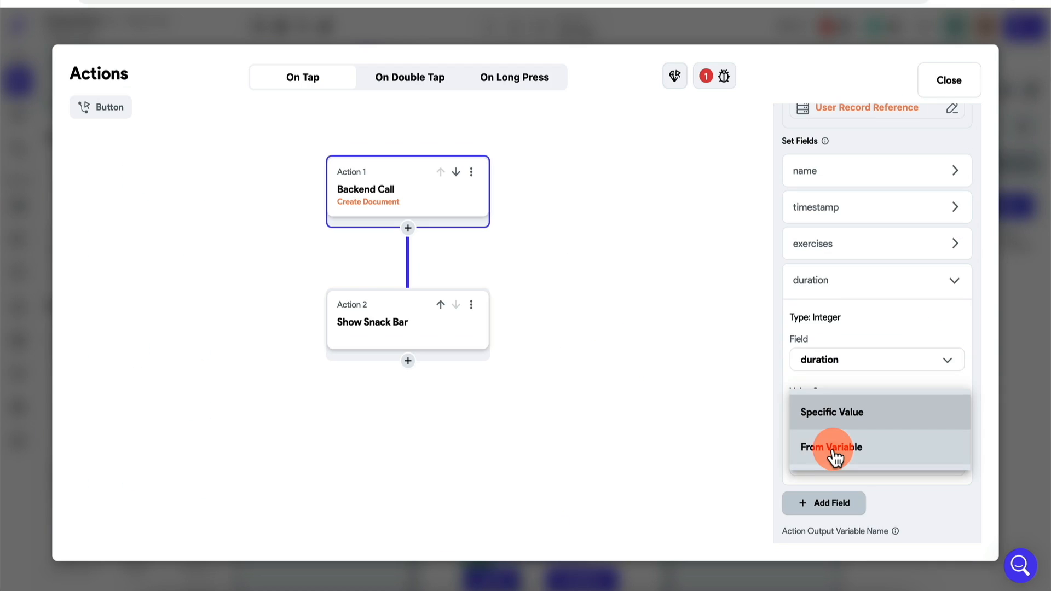
pyautogui.click(830, 456)
pyautogui.click(844, 450)
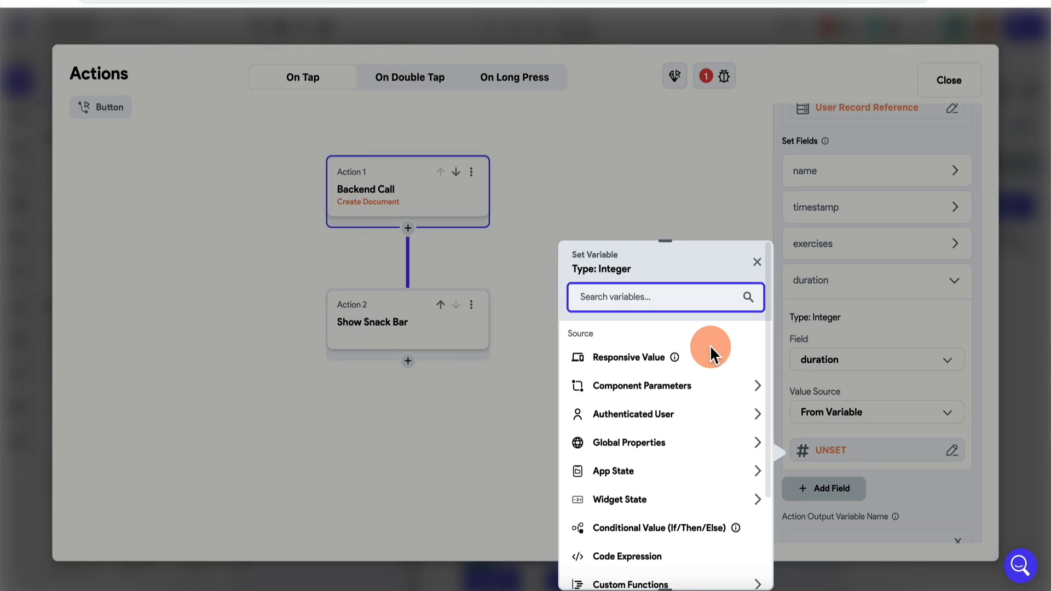
pyautogui.click(622, 500)
pyautogui.scroll(-2, 664, 495)
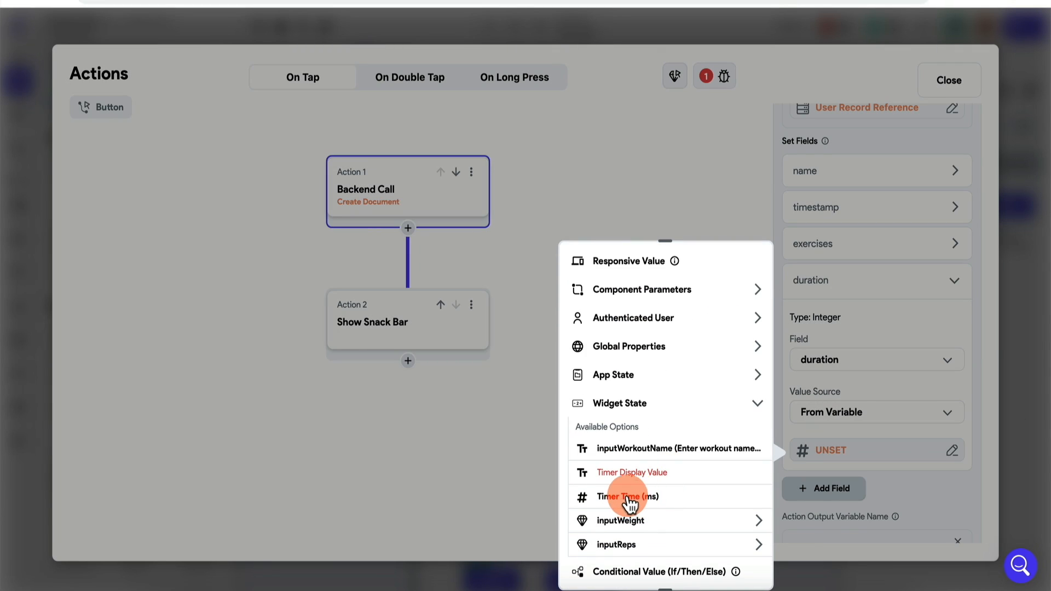
pyautogui.click(646, 500)
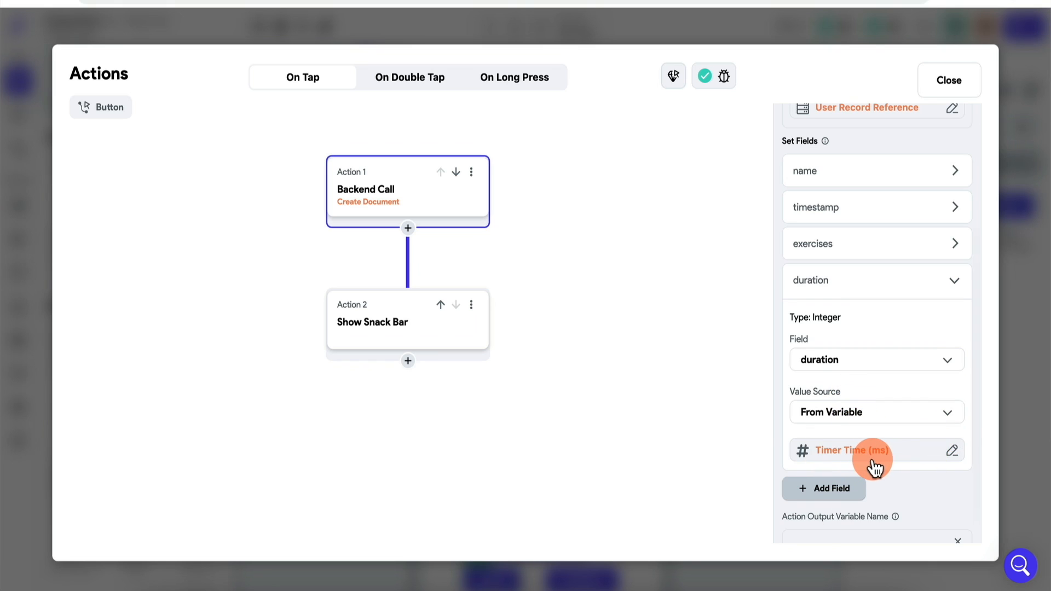
pyautogui.click(1019, 386)
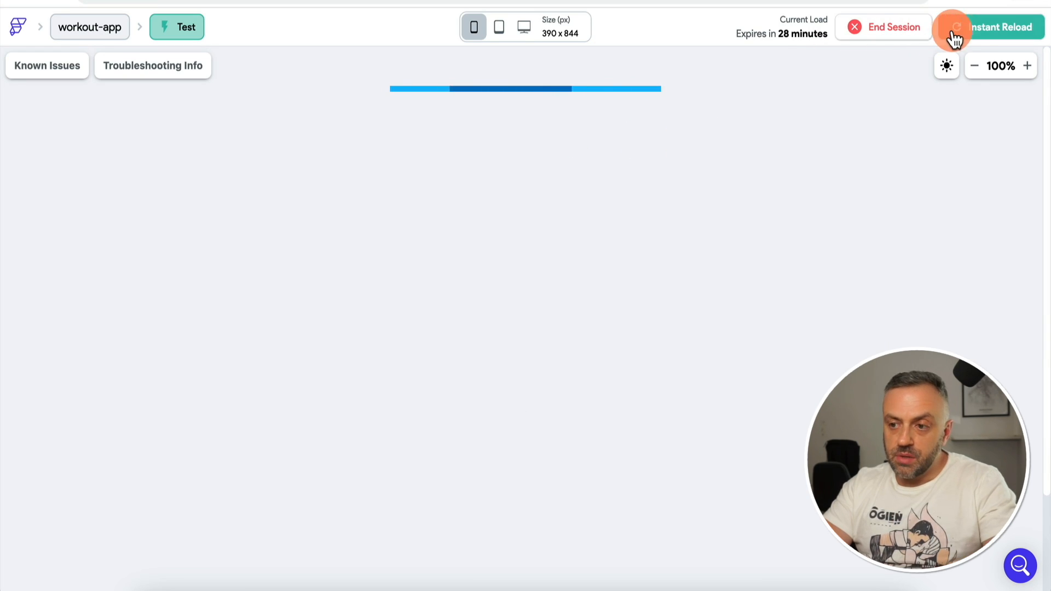
# Step: Reload the test app and start a new workout named WS1
pyautogui.click(976, 28)
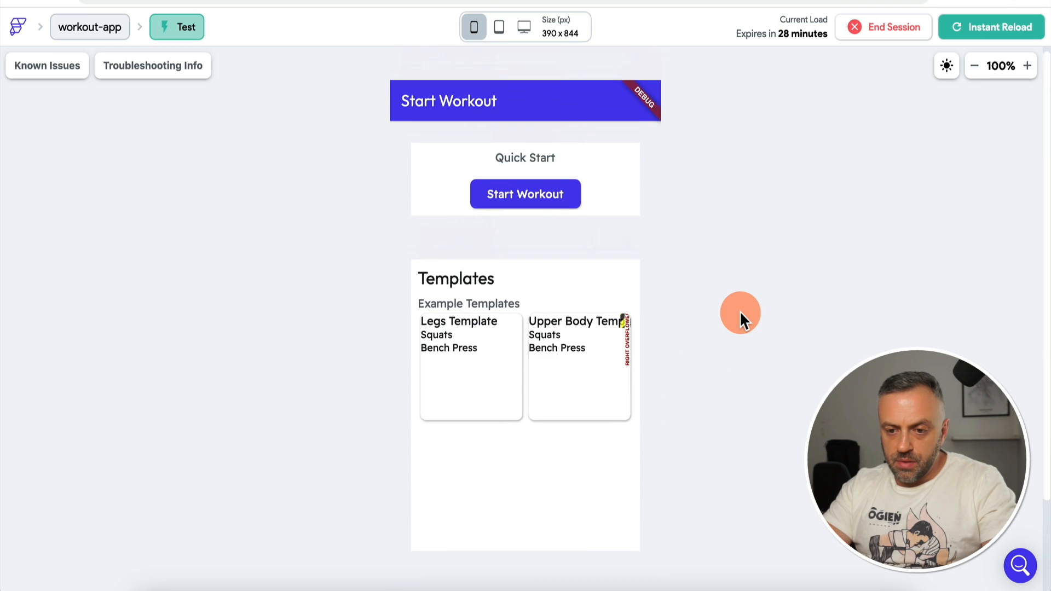
pyautogui.click(526, 193)
pyautogui.click(478, 377)
pyautogui.write('WS1')
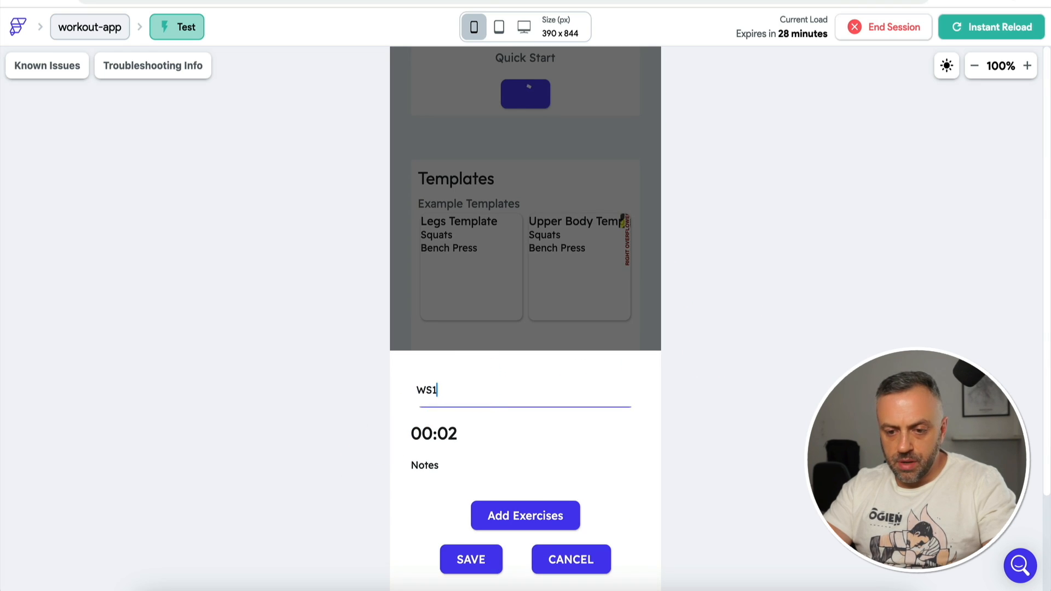
# Step: Add Bench Press and Squats, give each a second set, and save WS1
pyautogui.click(509, 514)
pyautogui.click(635, 521)
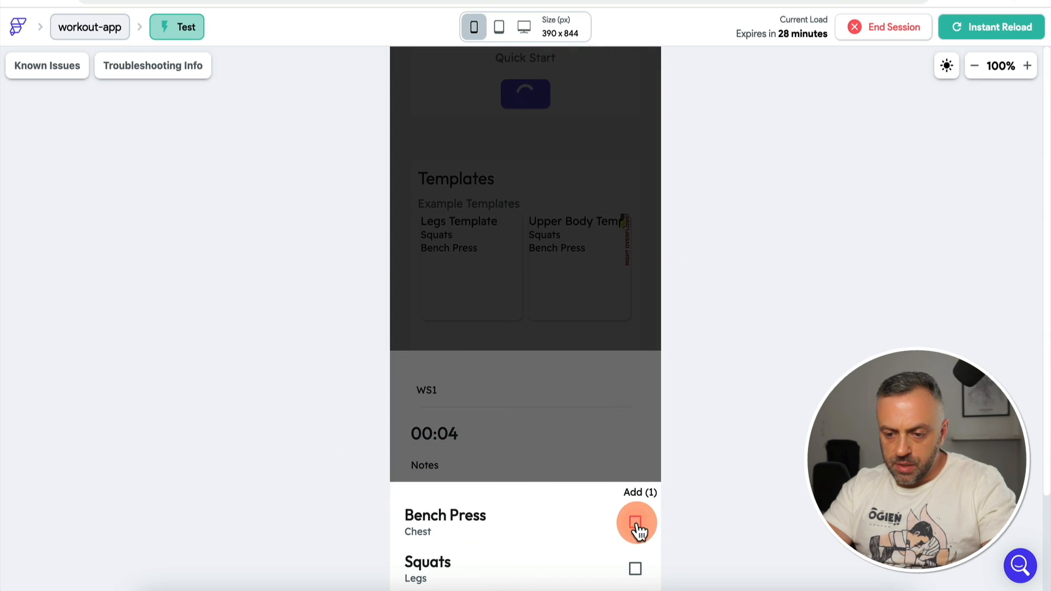
pyautogui.click(635, 567)
pyautogui.click(626, 388)
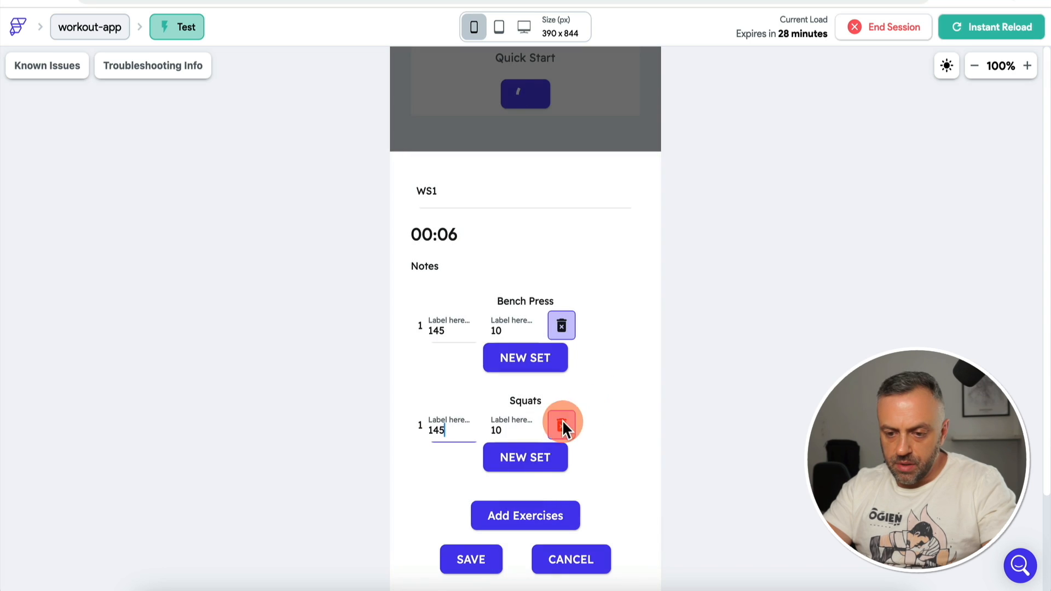
pyautogui.click(529, 462)
pyautogui.click(526, 324)
pyautogui.click(468, 559)
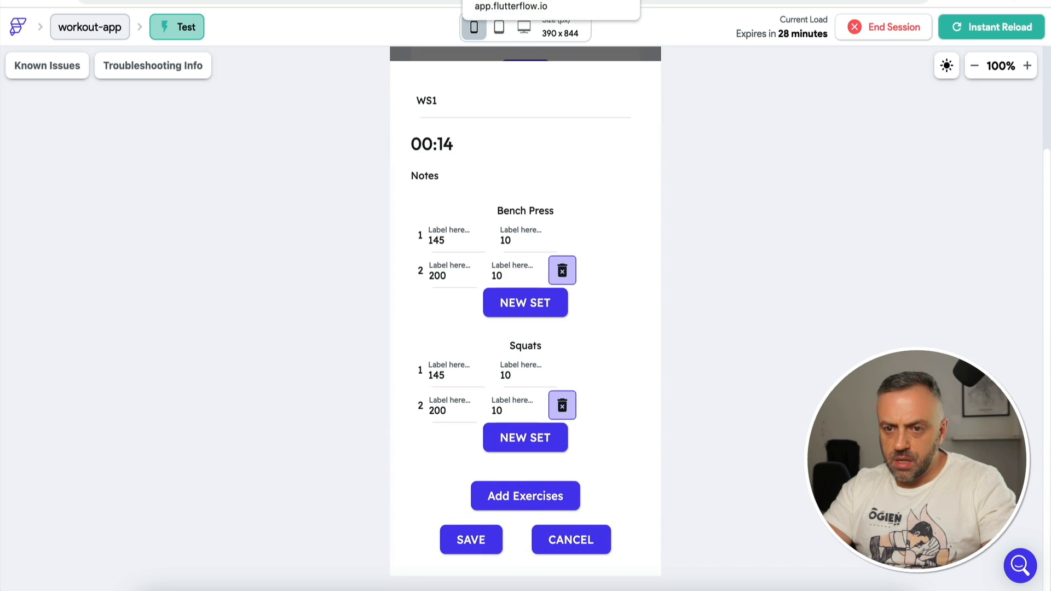
pyautogui.click(520, 1)
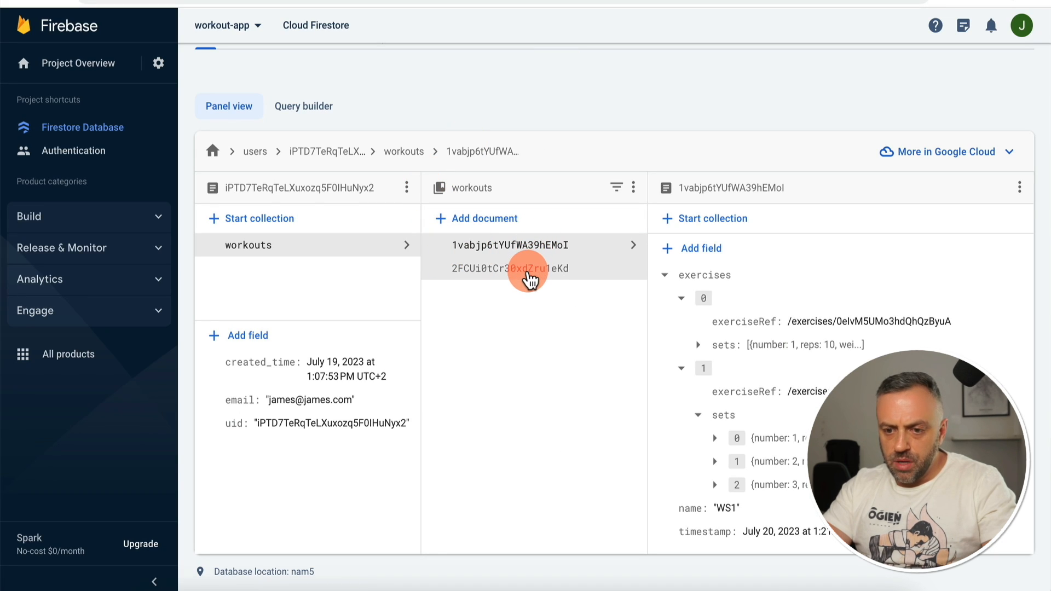
# Step: Inspect the WS1 document: duration 10014, and both exercises entries' exerciseRef and 145/200 sets
pyautogui.click(530, 277)
pyautogui.click(682, 321)
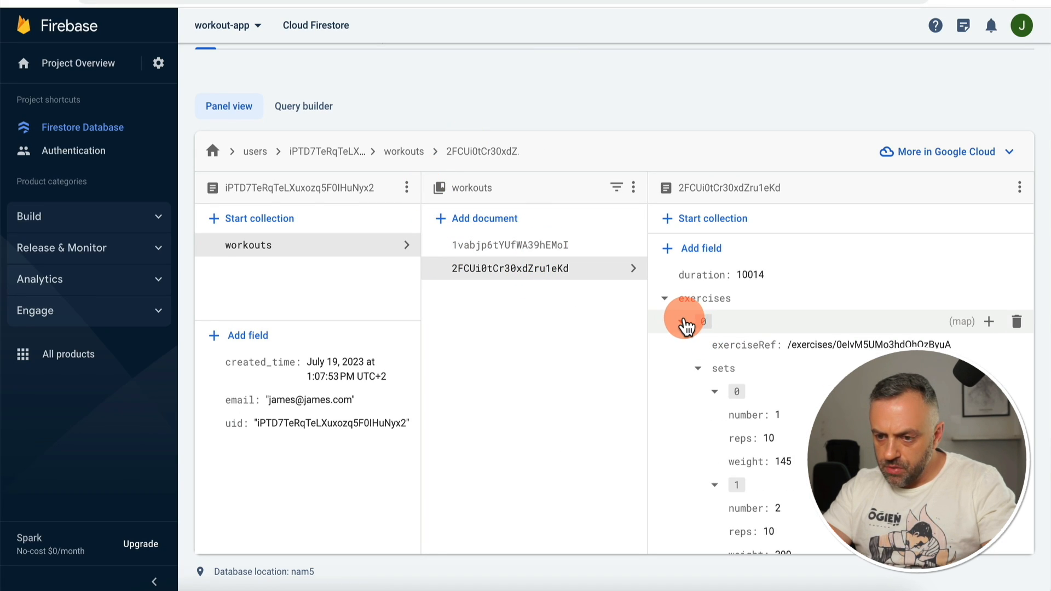
pyautogui.click(680, 345)
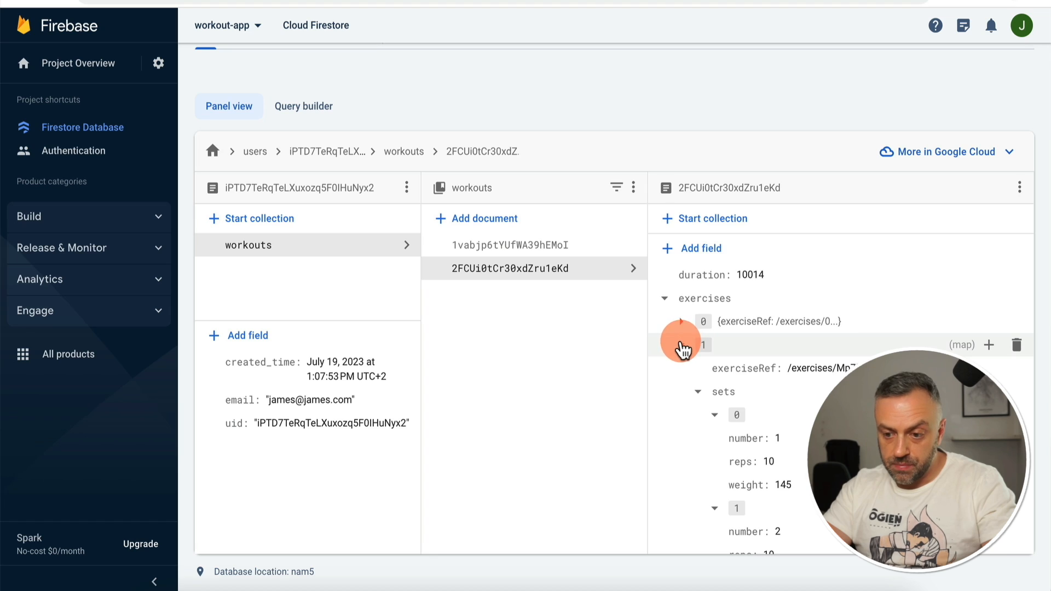
pyautogui.click(681, 344)
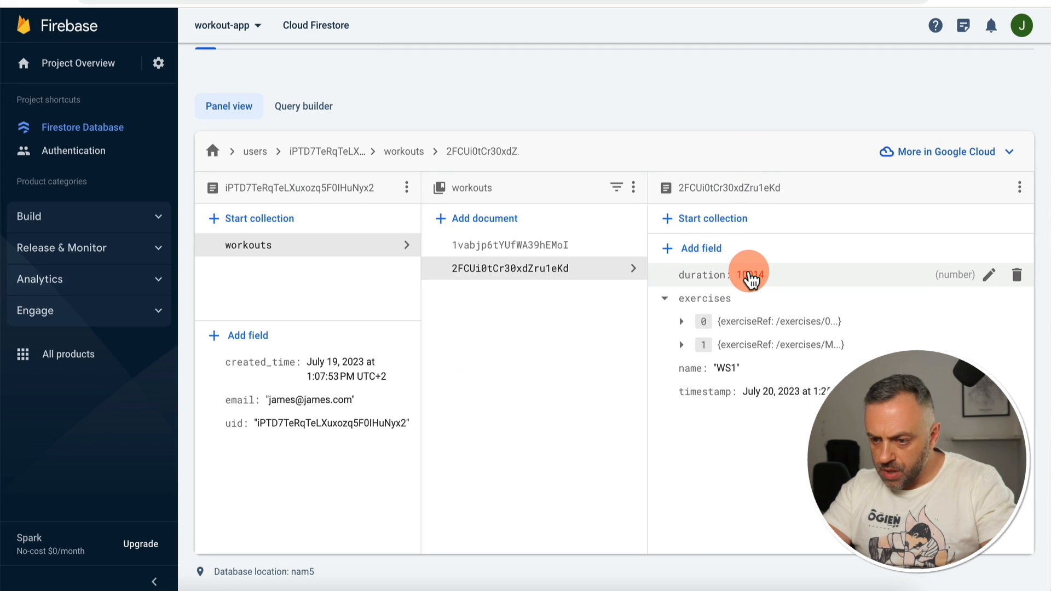
pyautogui.click(683, 327)
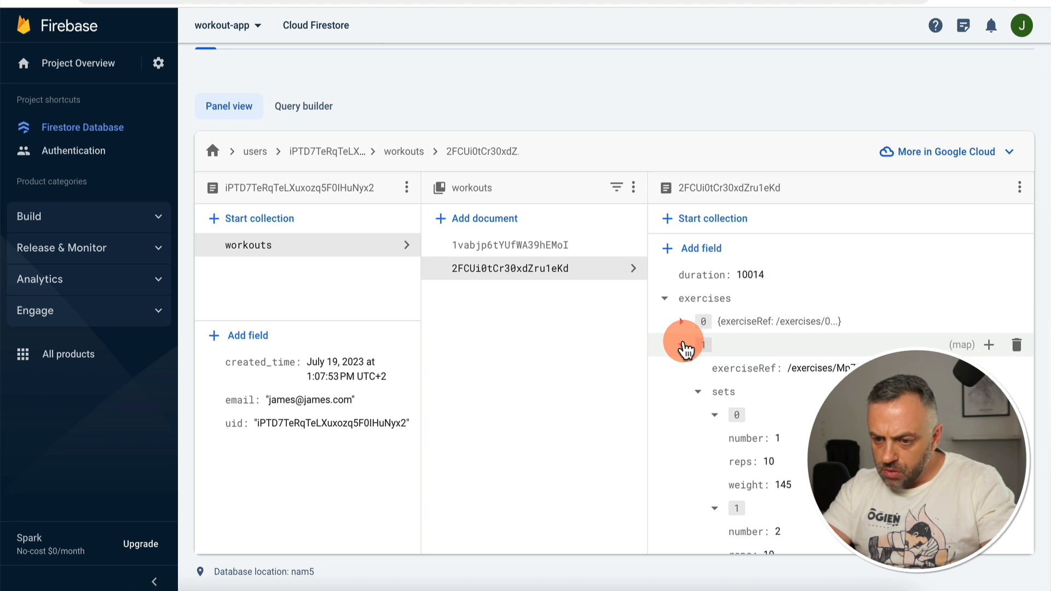
pyautogui.click(683, 348)
pyautogui.click(682, 345)
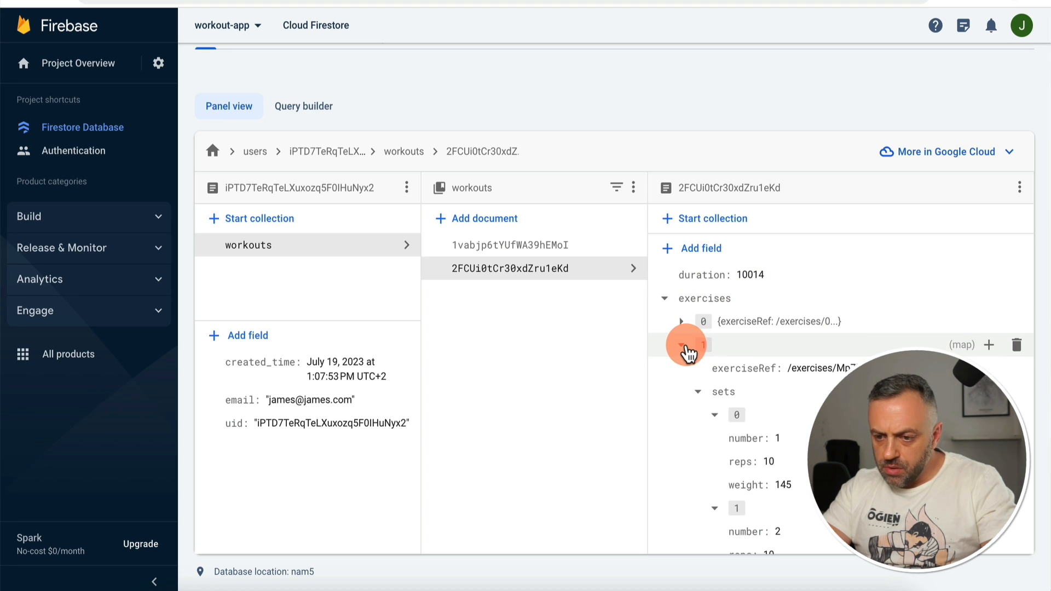
pyautogui.click(681, 323)
pyautogui.scroll(-5, 762, 377)
pyautogui.scroll(4, 765, 379)
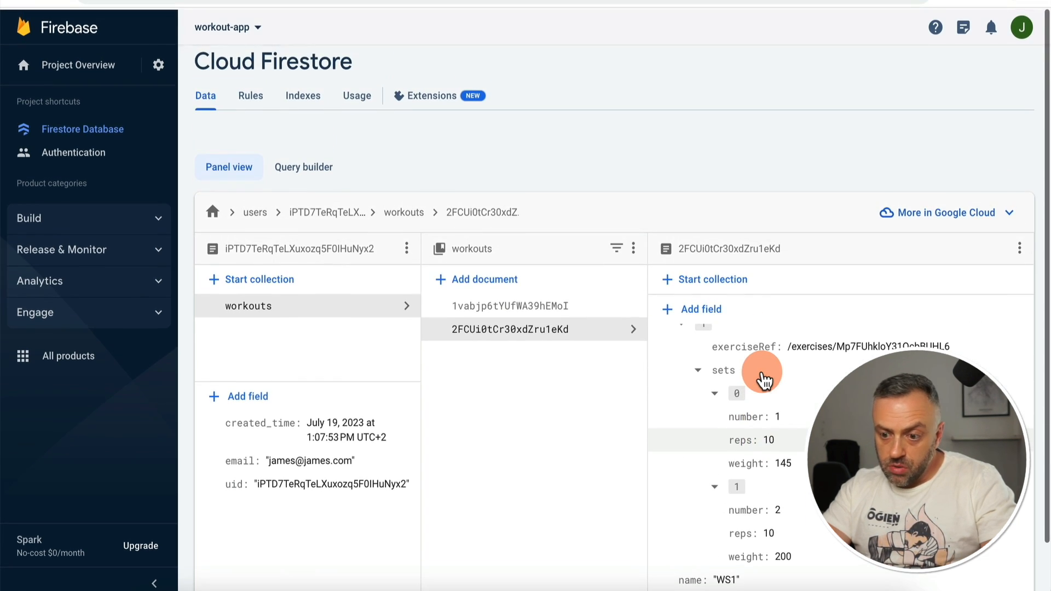
pyautogui.scroll(3, 765, 380)
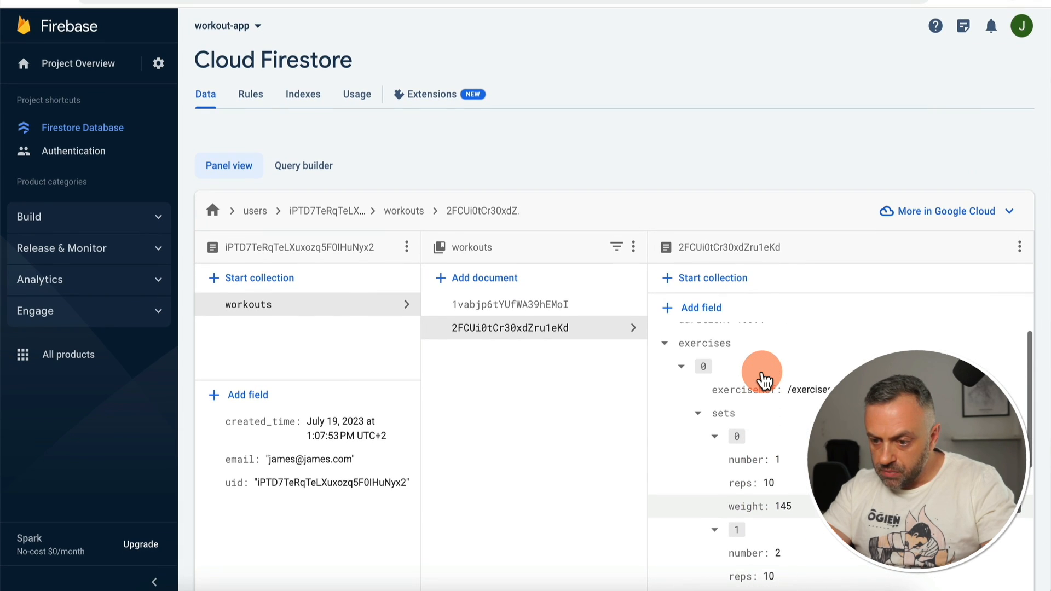
pyautogui.scroll(-2, 767, 382)
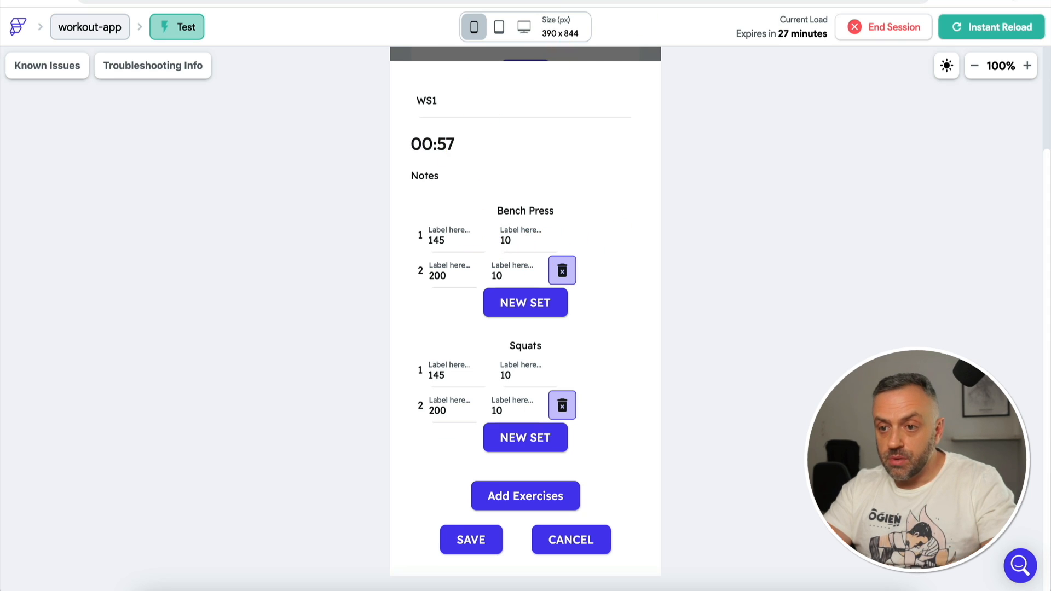
# Step: Add a Bottom Sheet Dismiss action after the Show Snack Bar step
pyautogui.click(408, 361)
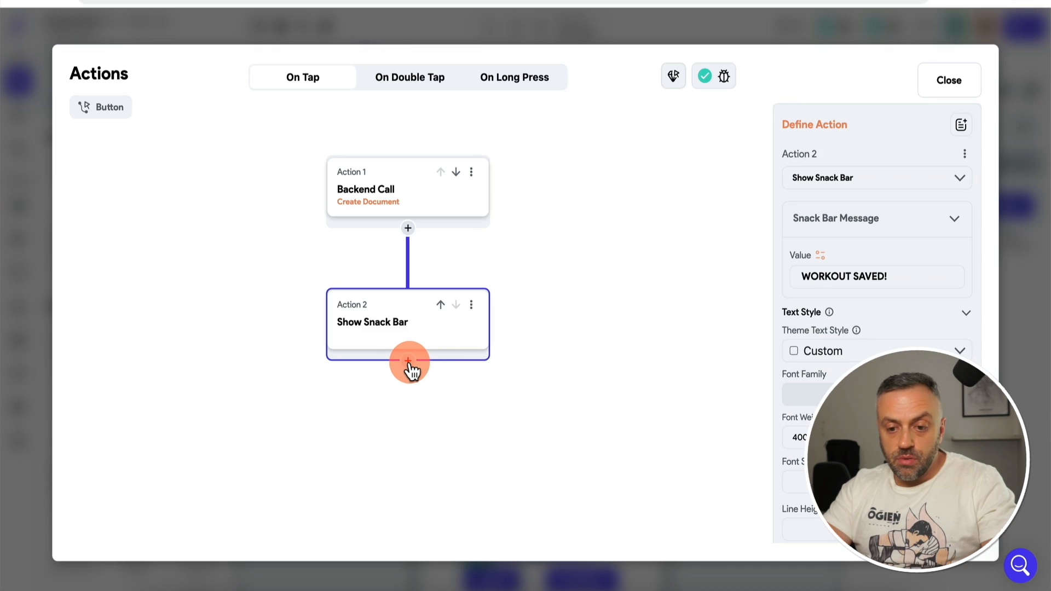
pyautogui.click(409, 392)
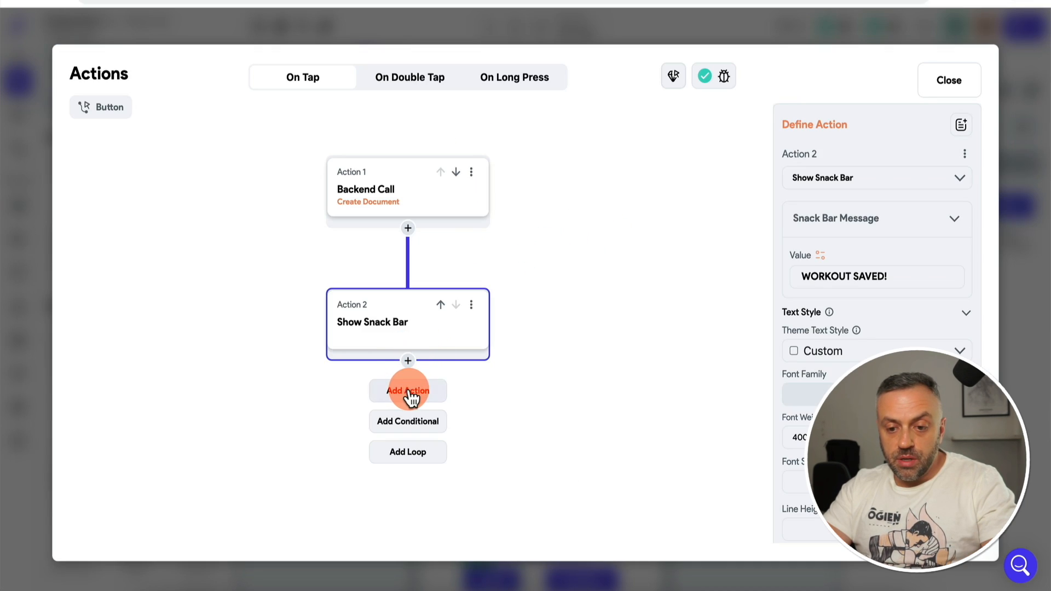
pyautogui.click(861, 234)
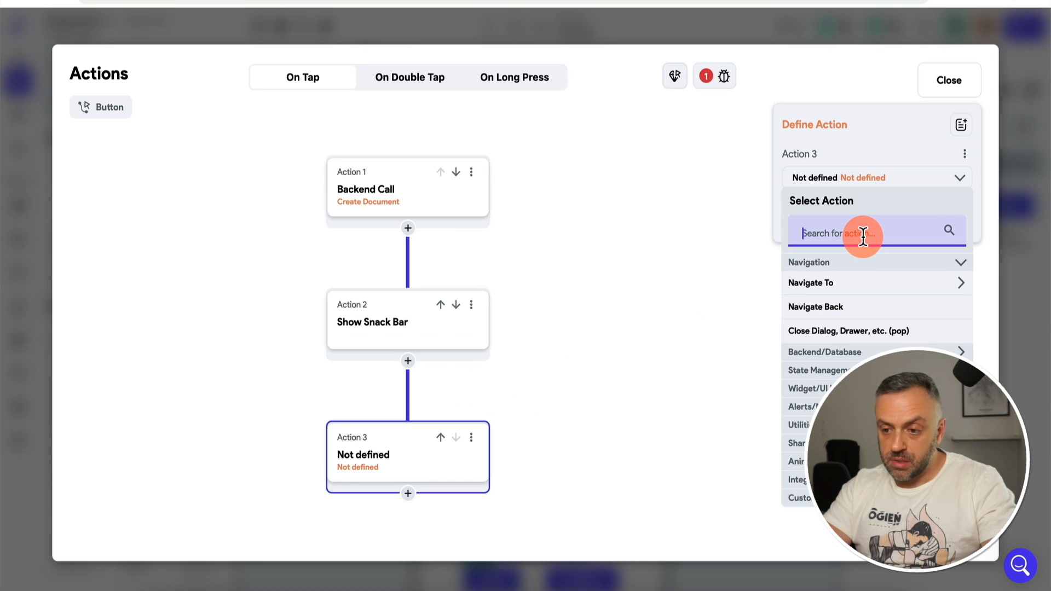
pyautogui.write('dis')
pyautogui.click(852, 329)
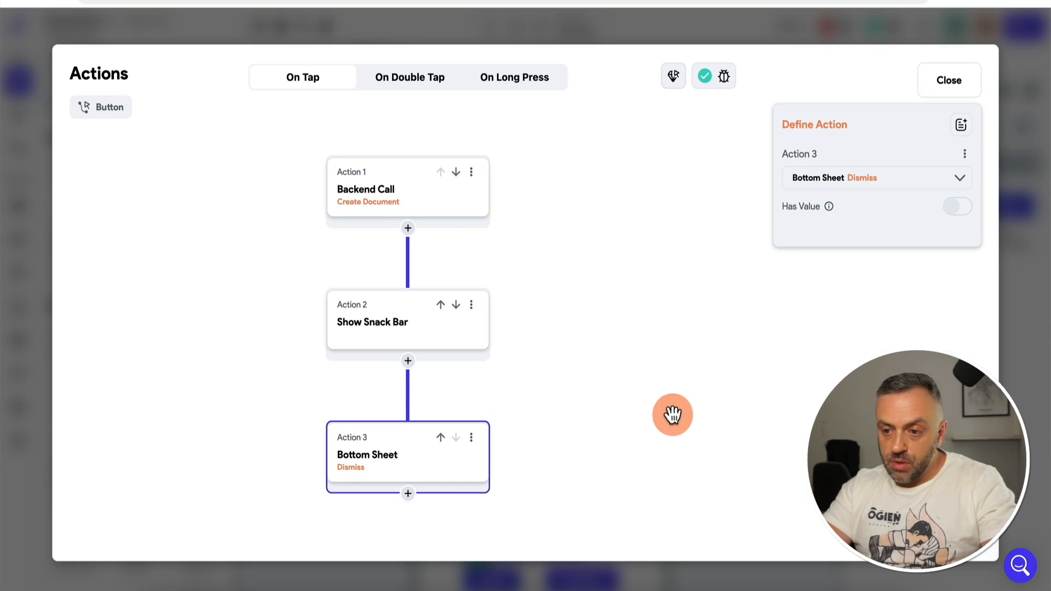
# Step: Insert a 1000 ms Wait (Delay) action between the snack bar and the dismiss step
pyautogui.click(419, 338)
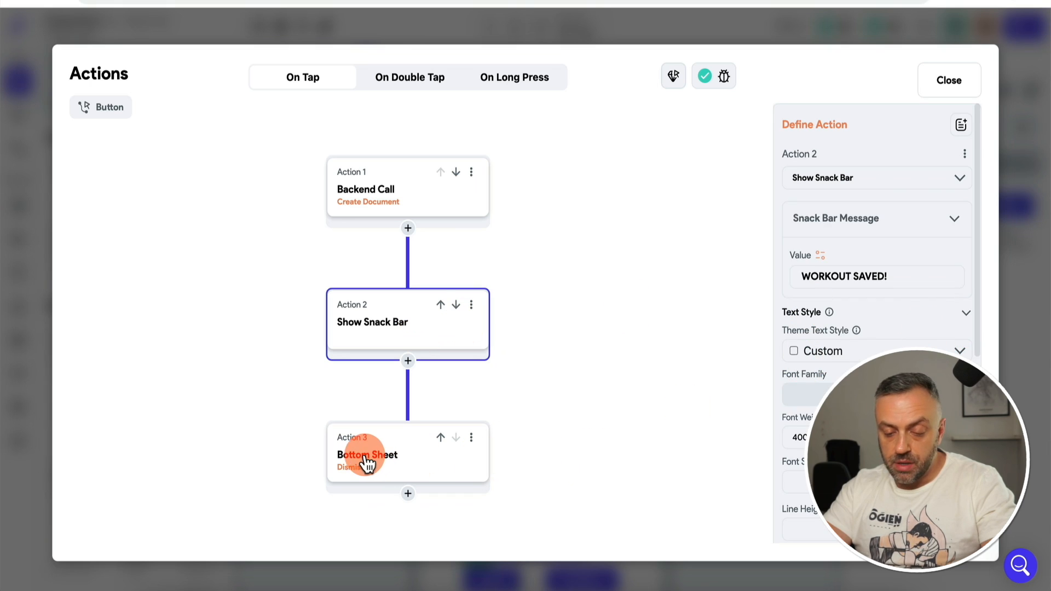
pyautogui.click(363, 460)
pyautogui.click(412, 340)
pyautogui.click(408, 361)
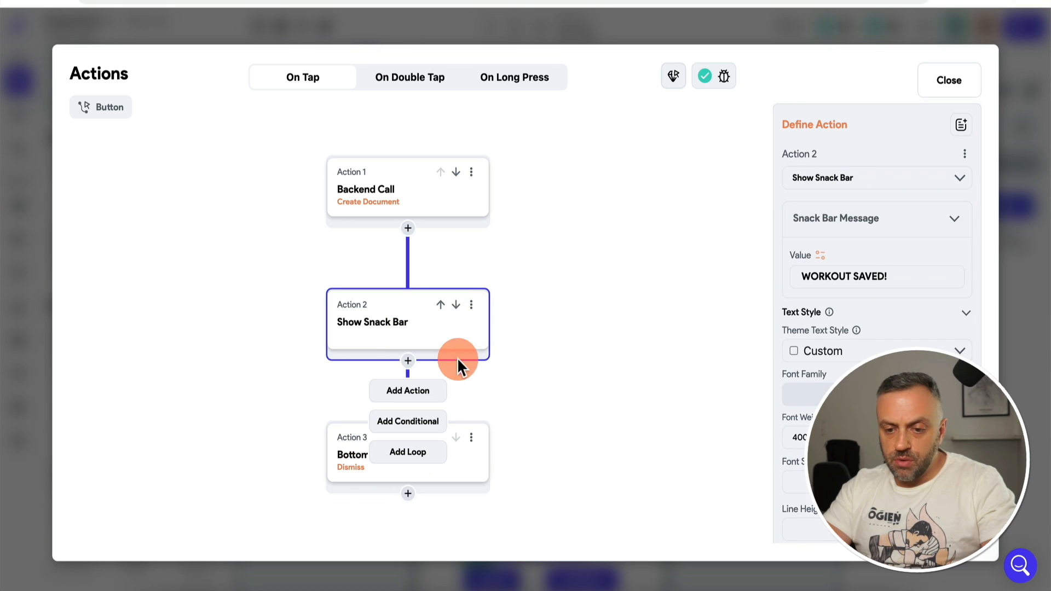
pyautogui.click(408, 391)
pyautogui.write('wait')
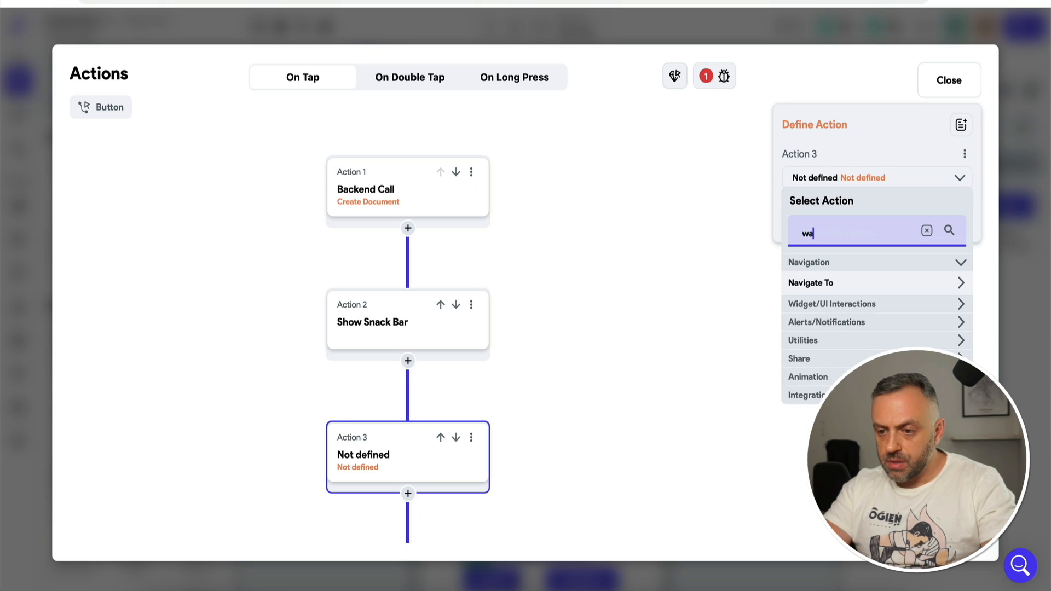
pyautogui.click(812, 283)
pyautogui.click(821, 225)
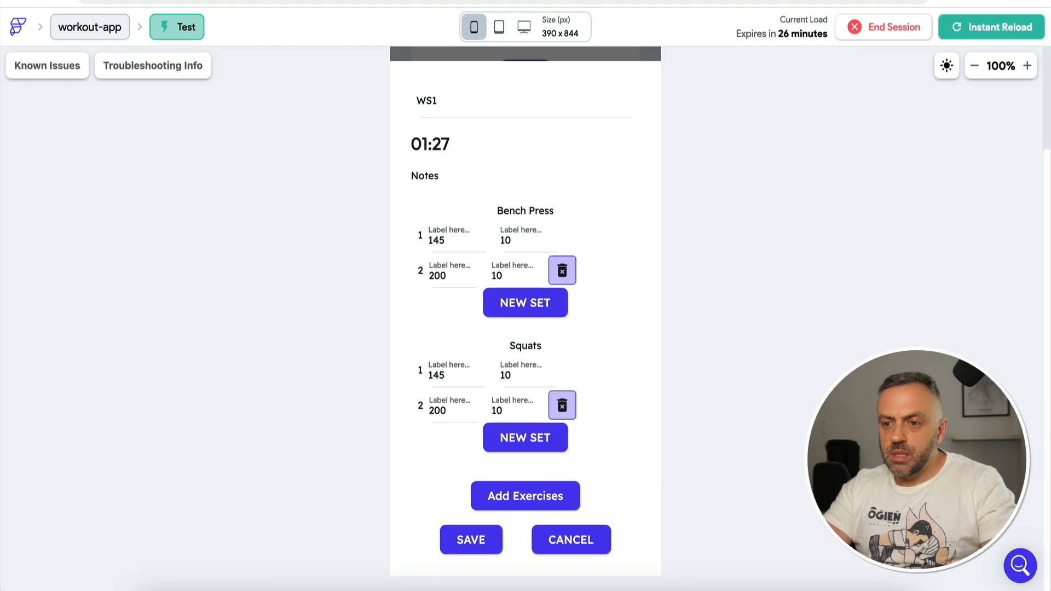
# Step: Reload the test app and start a workout with Bench Press and Squats
pyautogui.click(980, 32)
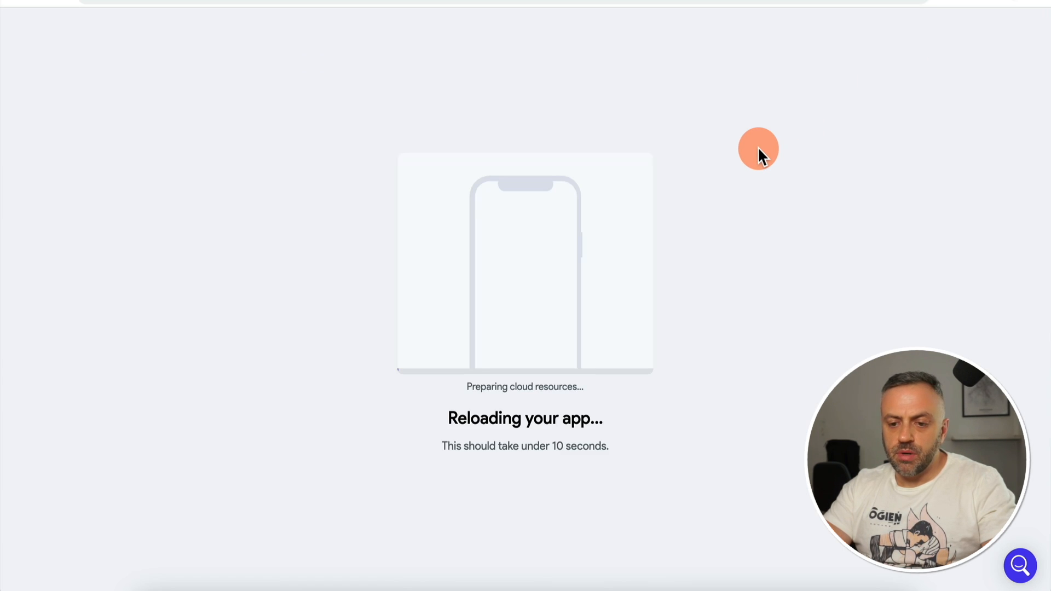
pyautogui.click(525, 558)
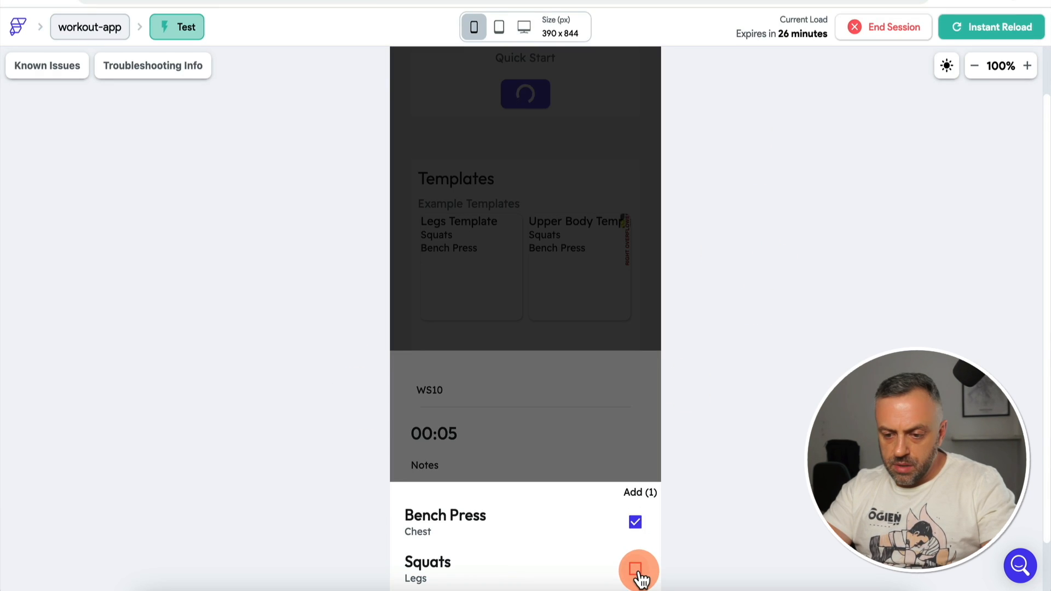
pyautogui.click(636, 570)
pyautogui.click(612, 379)
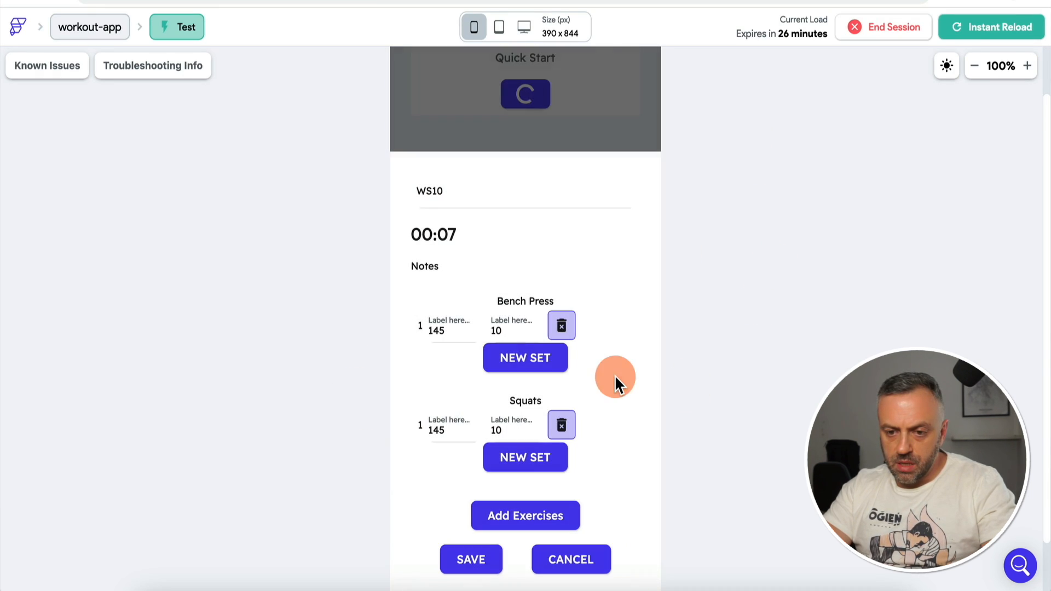
# Step: Set Bench Press to 100 and Squats sets to 200, 300 and 400, then save WS10
pyautogui.click(452, 331)
pyautogui.press('BackSpace')
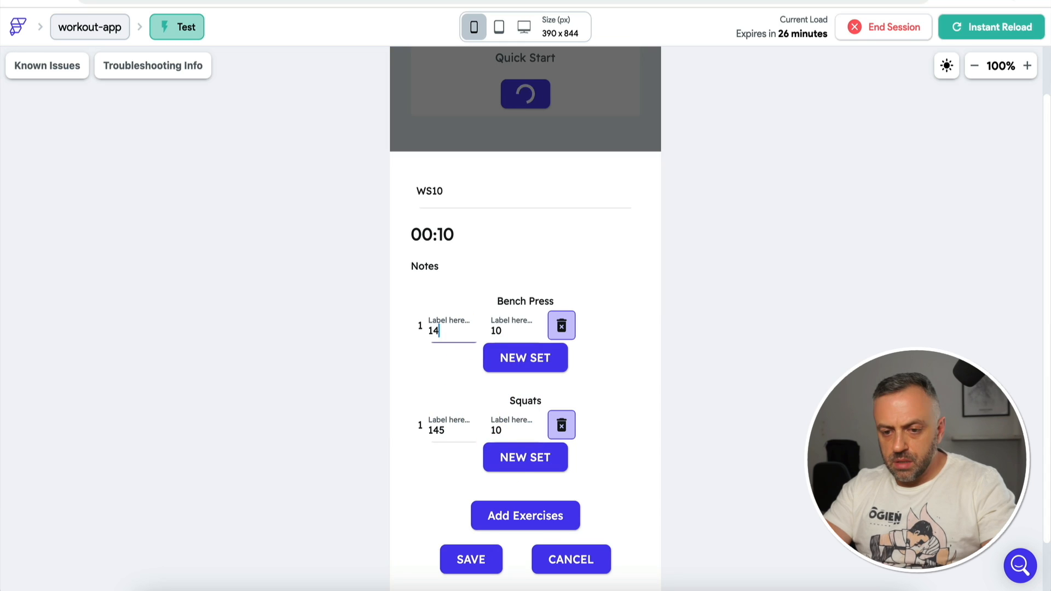
pyautogui.write('200')
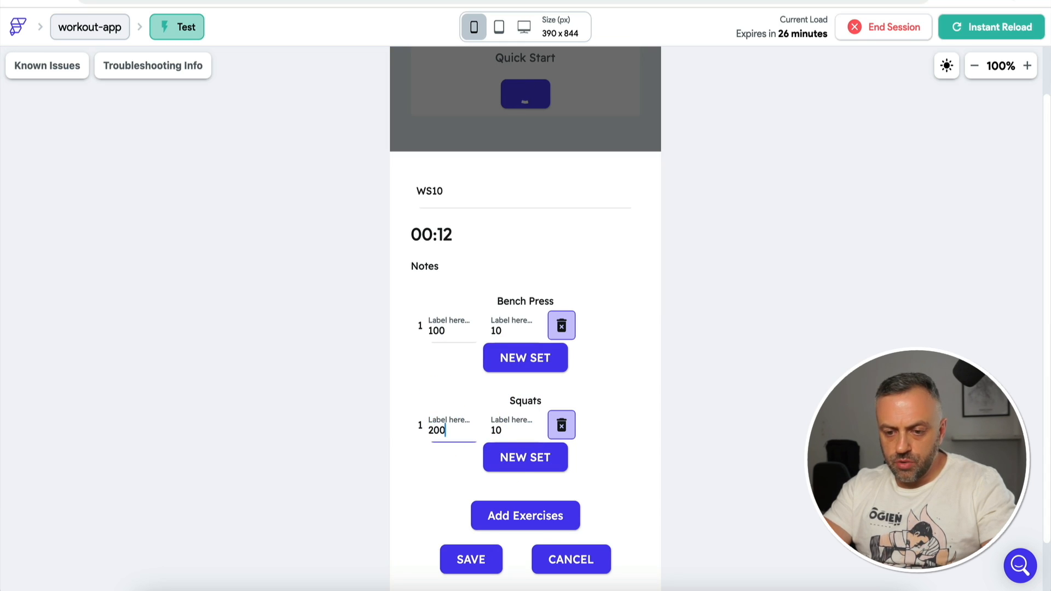
pyautogui.click(498, 455)
pyautogui.write('300')
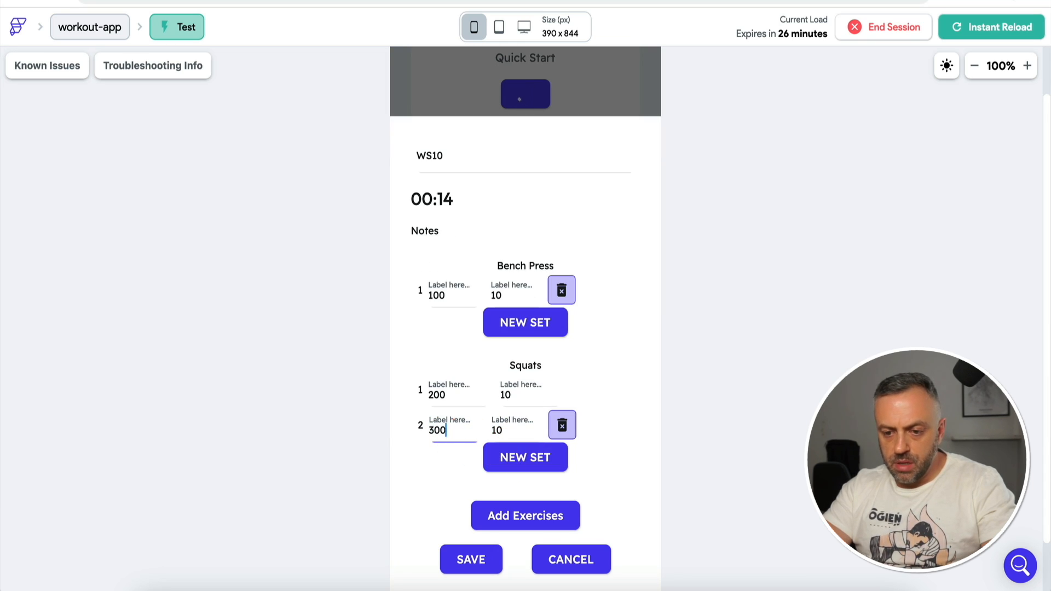
pyautogui.click(523, 459)
pyautogui.write('400')
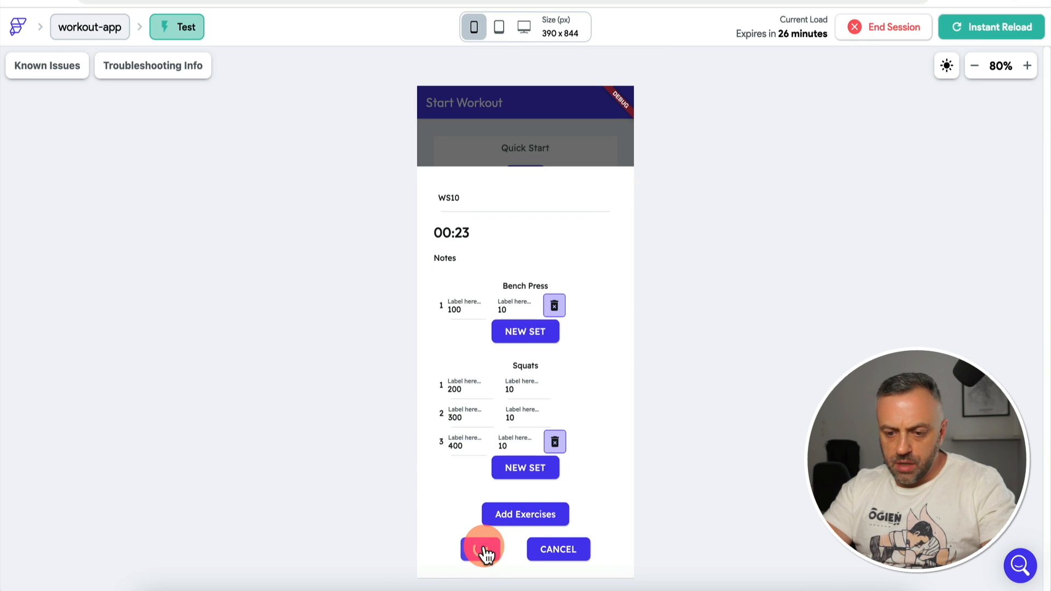
pyautogui.click(486, 551)
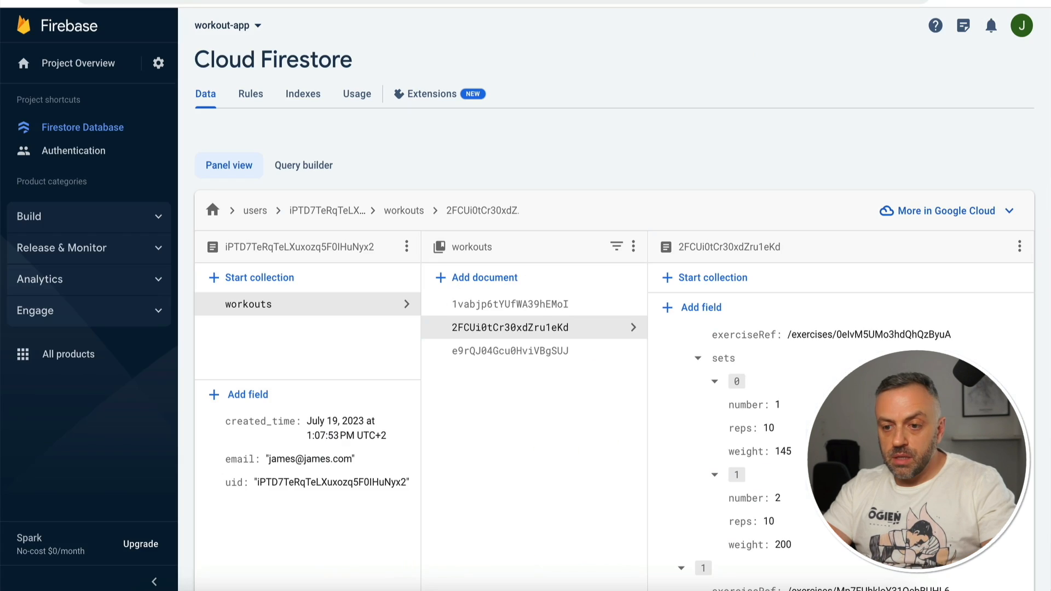
# Step: Open the third workouts document in Firestore to check its duration (22993) and exercises
pyautogui.click(543, 308)
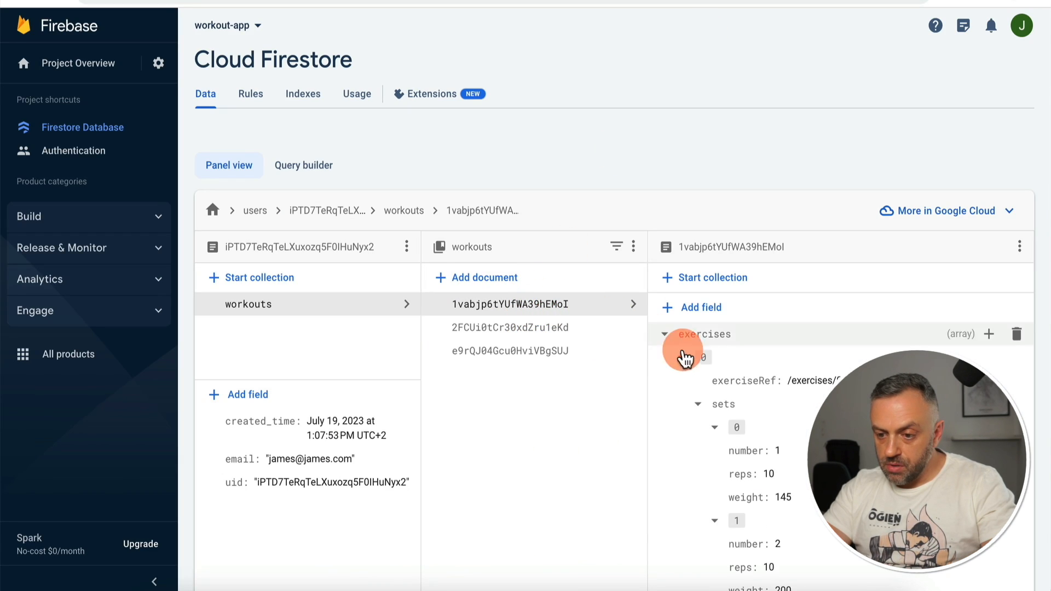
pyautogui.click(676, 372)
pyautogui.click(597, 353)
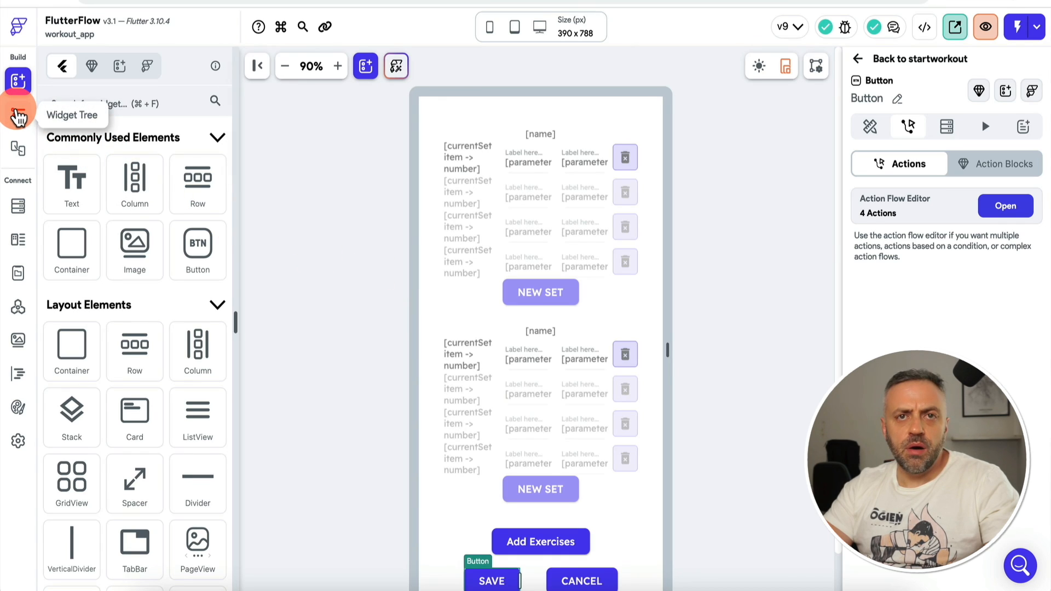
# Step: Open the history page from the Widget Tree page list
pyautogui.click(18, 115)
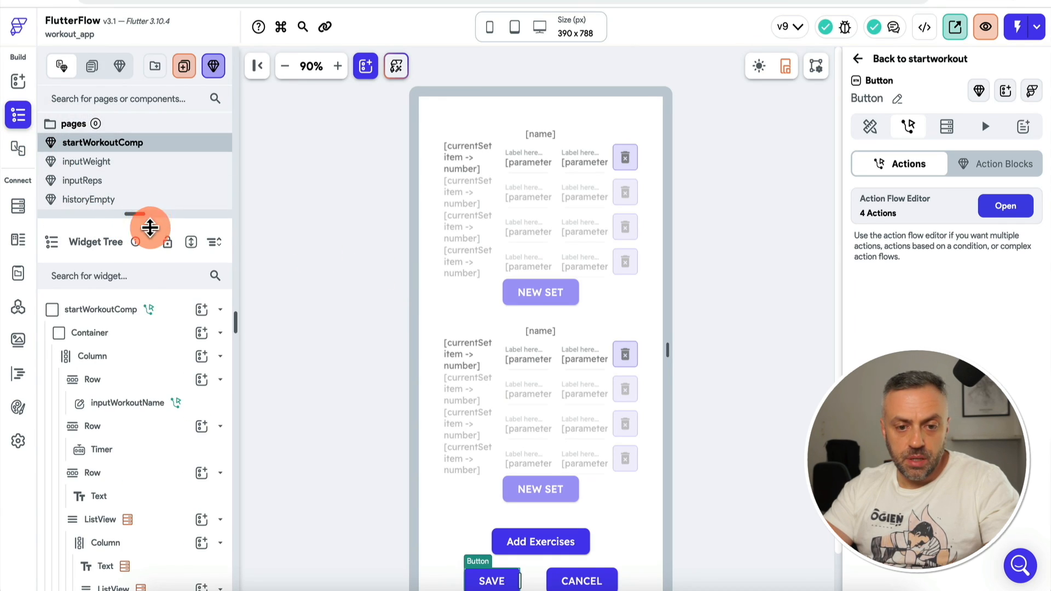
pyautogui.moveTo(147, 225); pyautogui.dragTo(144, 278)
pyautogui.click(129, 208)
pyautogui.scroll(-1, 118, 241)
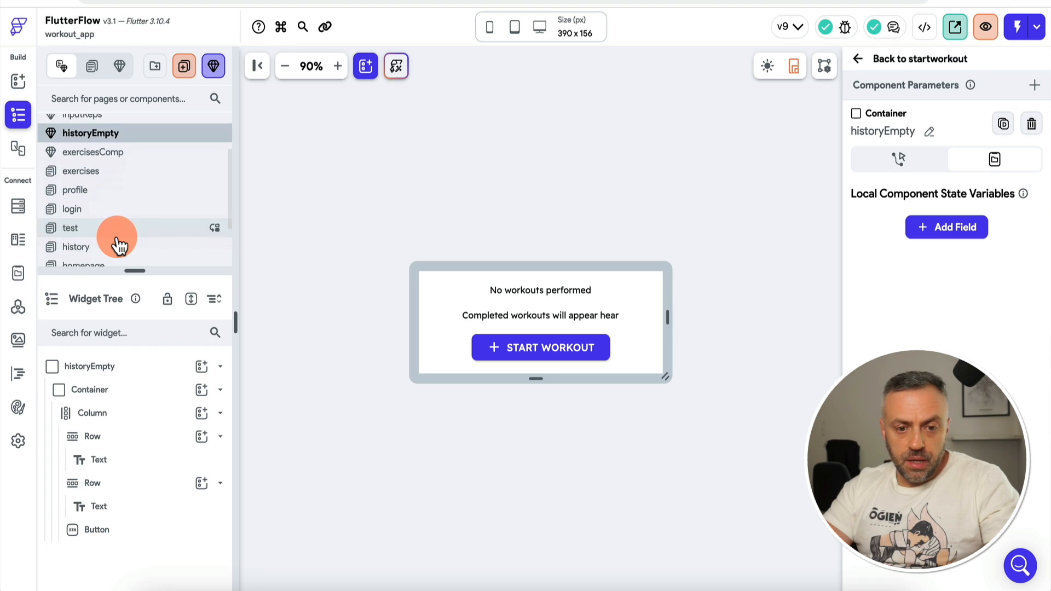
pyautogui.click(119, 246)
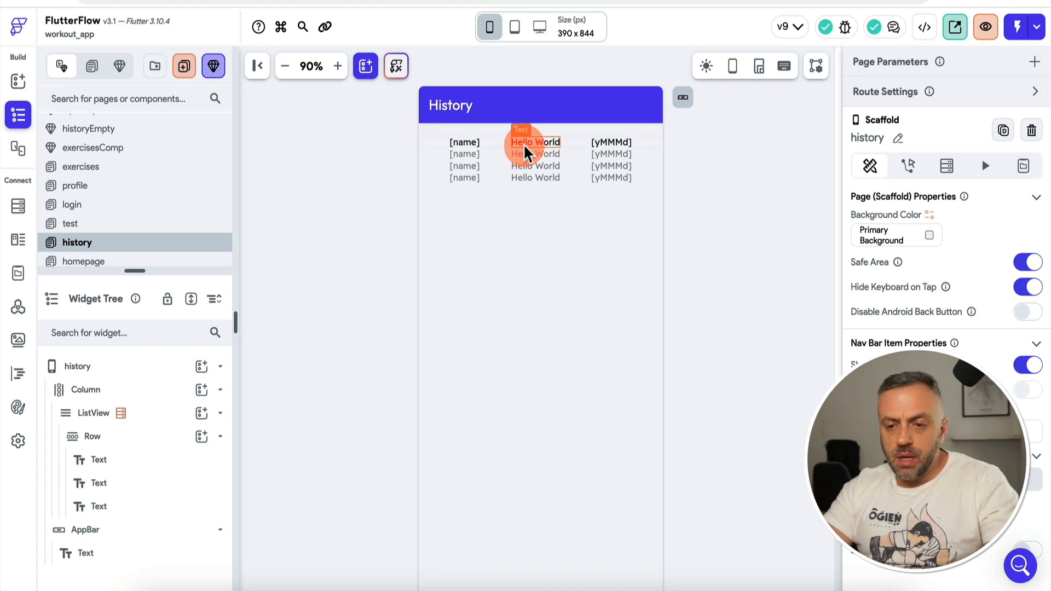
# Step: Duplicate the [yMMMd] date text into a fourth column of the history row
pyautogui.click(611, 150)
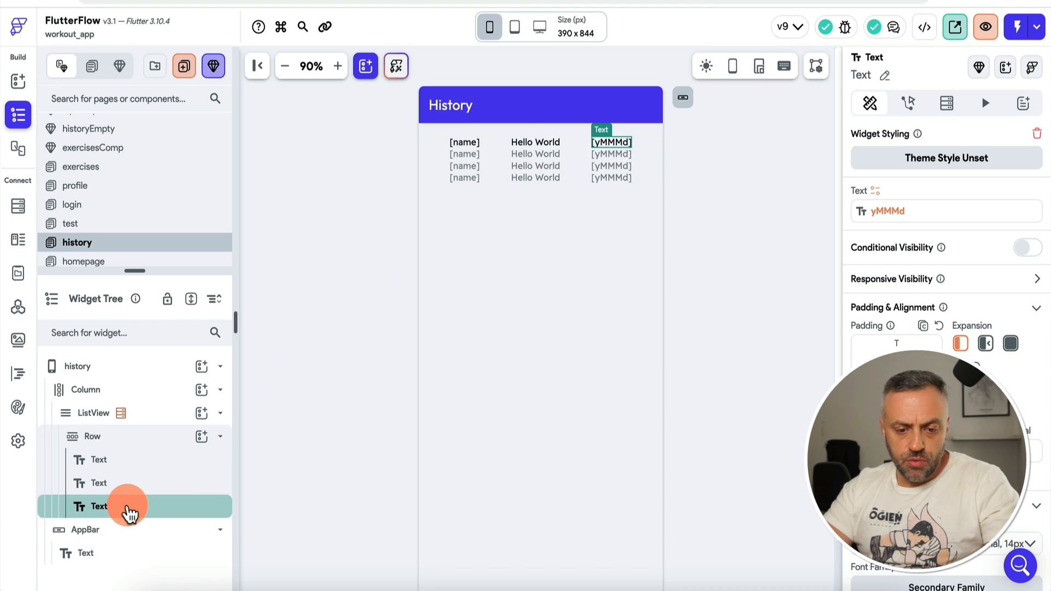
pyautogui.rightClick(130, 513)
pyautogui.click(200, 302)
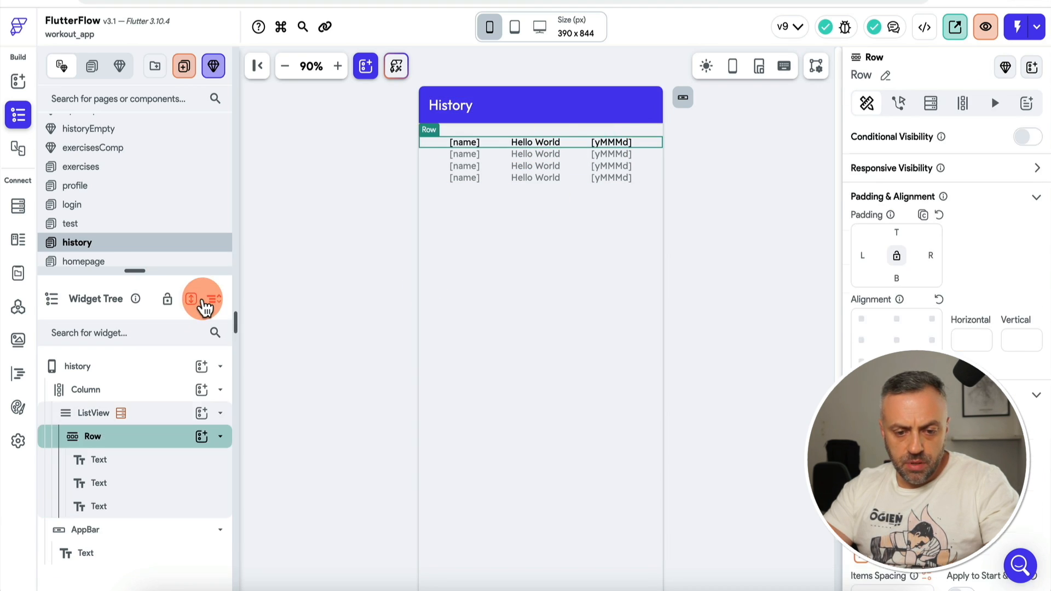
pyautogui.click(122, 531)
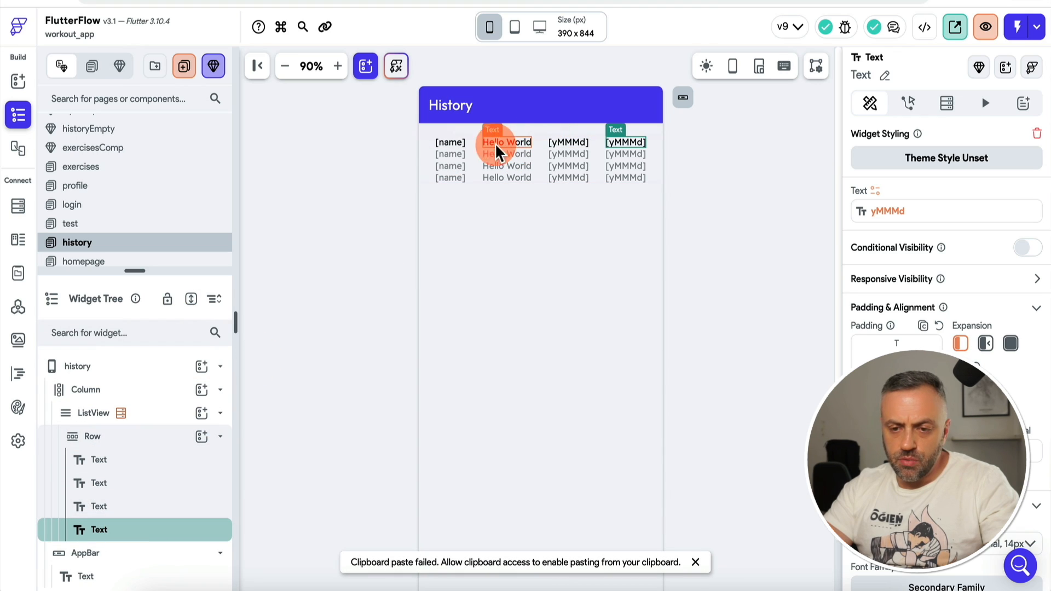
pyautogui.click(509, 151)
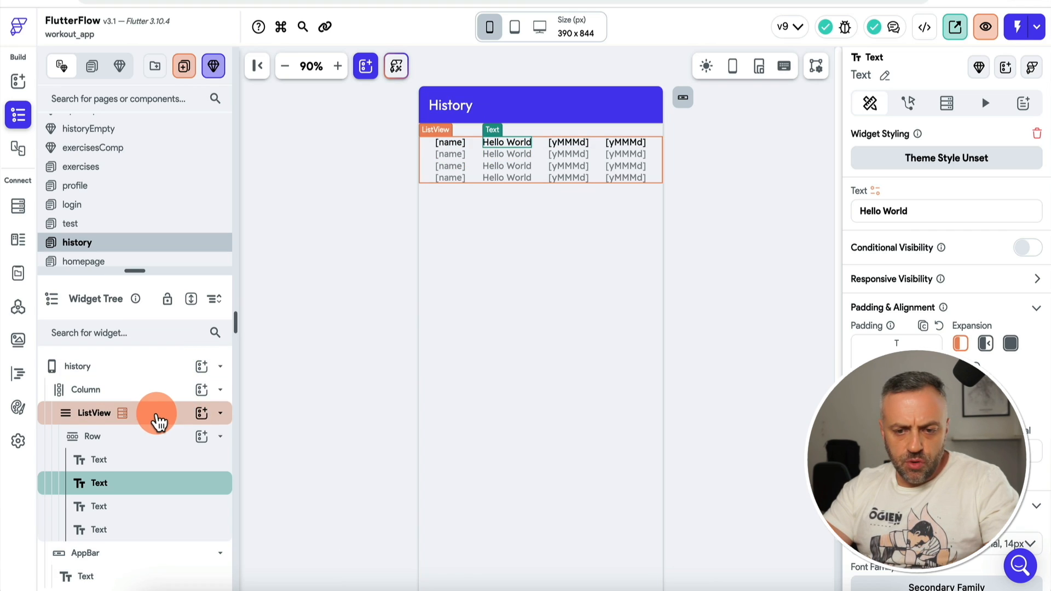
pyautogui.click(157, 416)
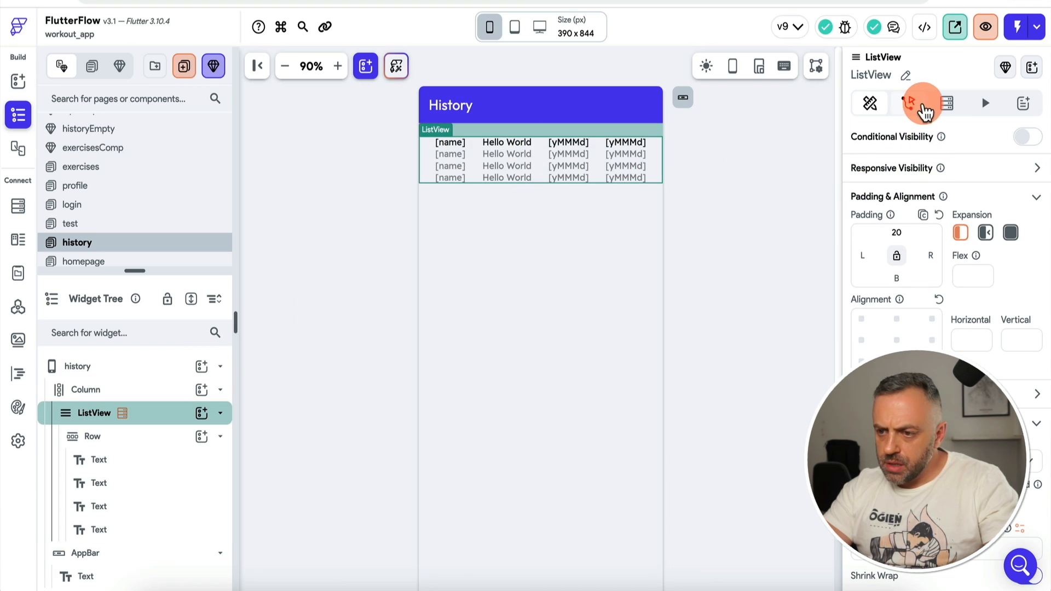
# Step: Review the list's query and text bindings, then remove the fourth text's duration binding
pyautogui.click(945, 104)
pyautogui.click(919, 159)
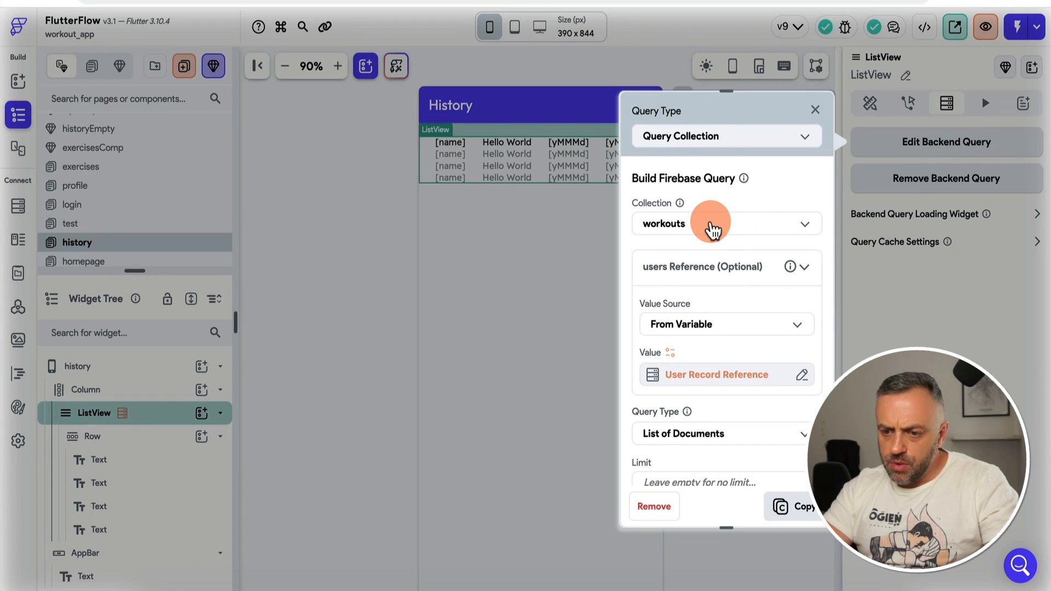
pyautogui.click(567, 387)
pyautogui.click(450, 143)
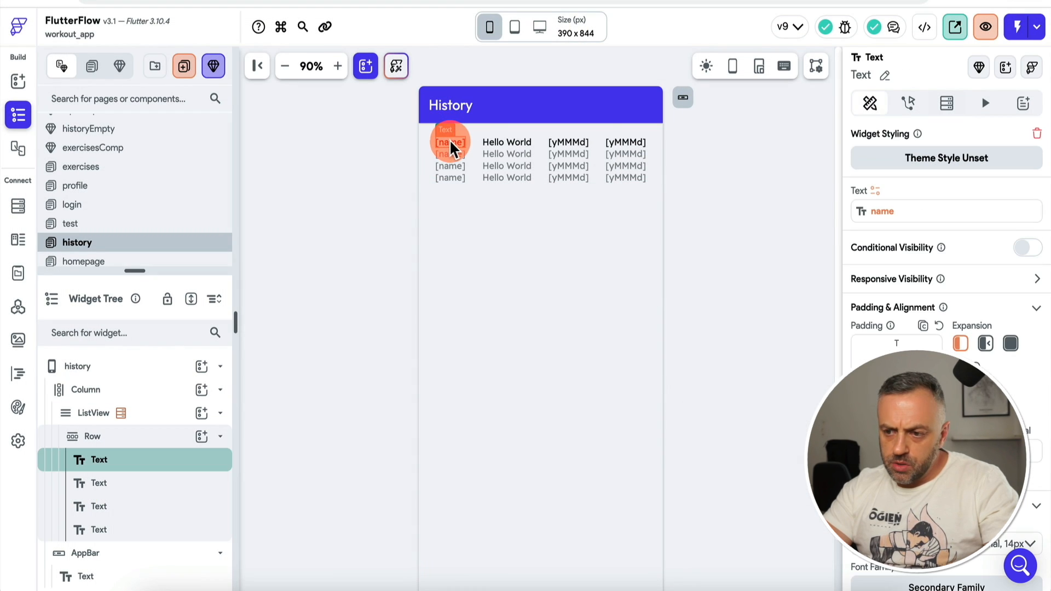
pyautogui.click(876, 191)
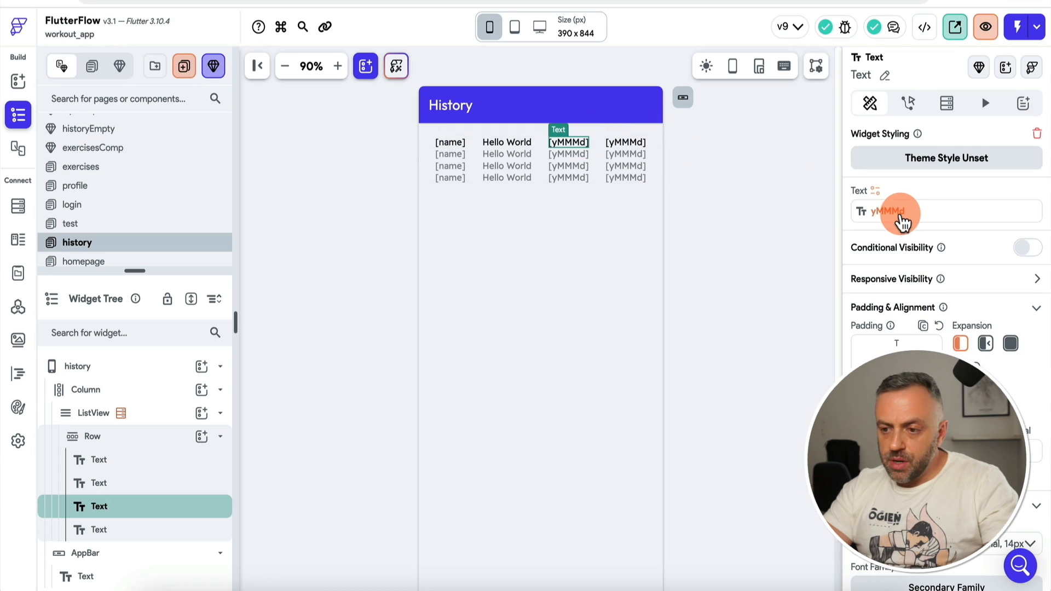
pyautogui.click(901, 222)
pyautogui.click(730, 493)
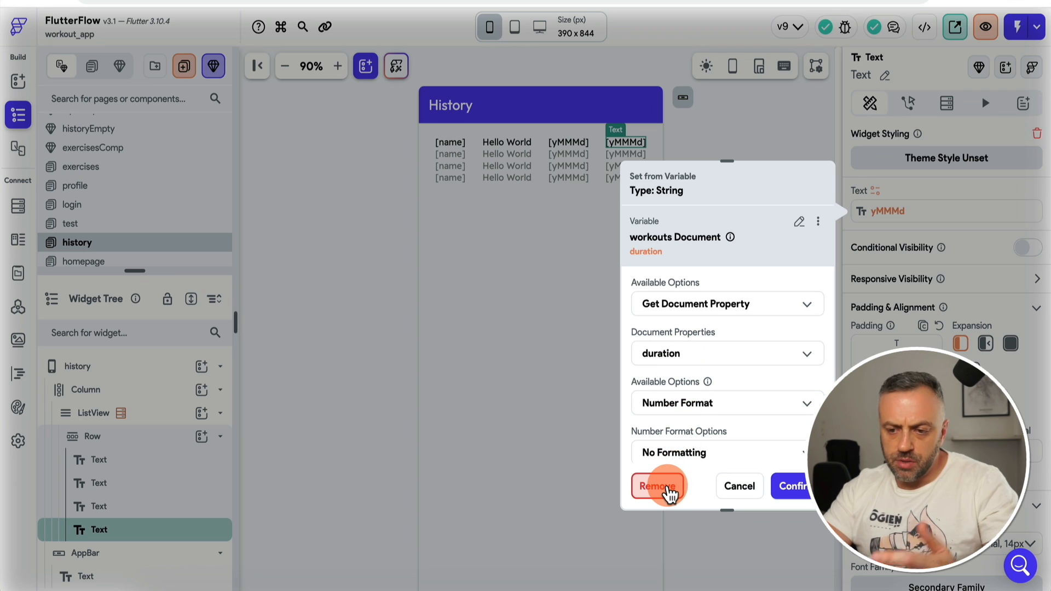
pyautogui.click(669, 487)
# Step: Use a Code Expression with an Integer argument duration bound to the workout document's duration
pyautogui.click(876, 191)
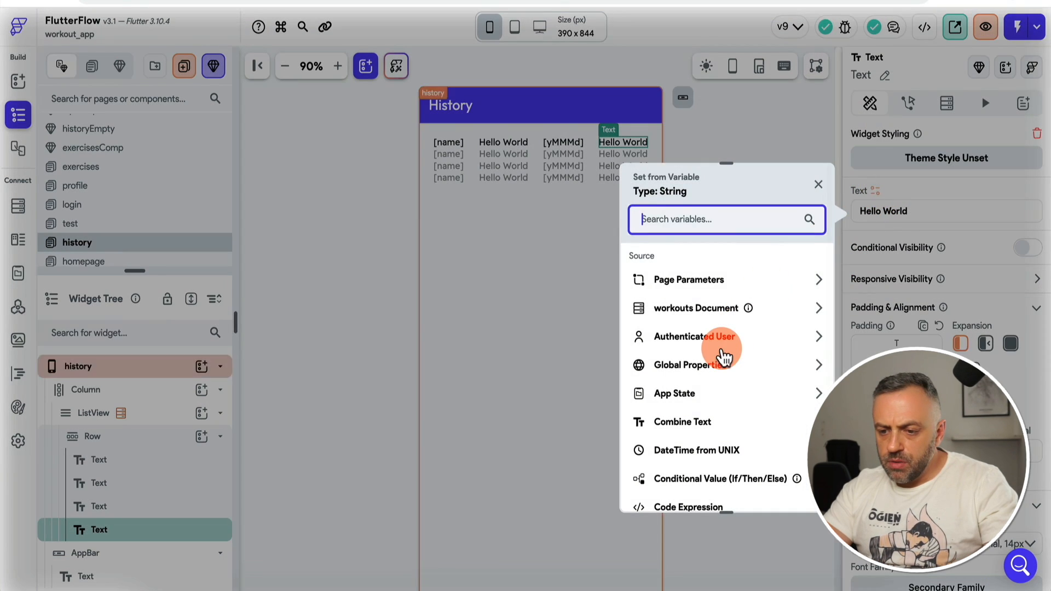
pyautogui.scroll(-2, 722, 356)
pyautogui.click(694, 396)
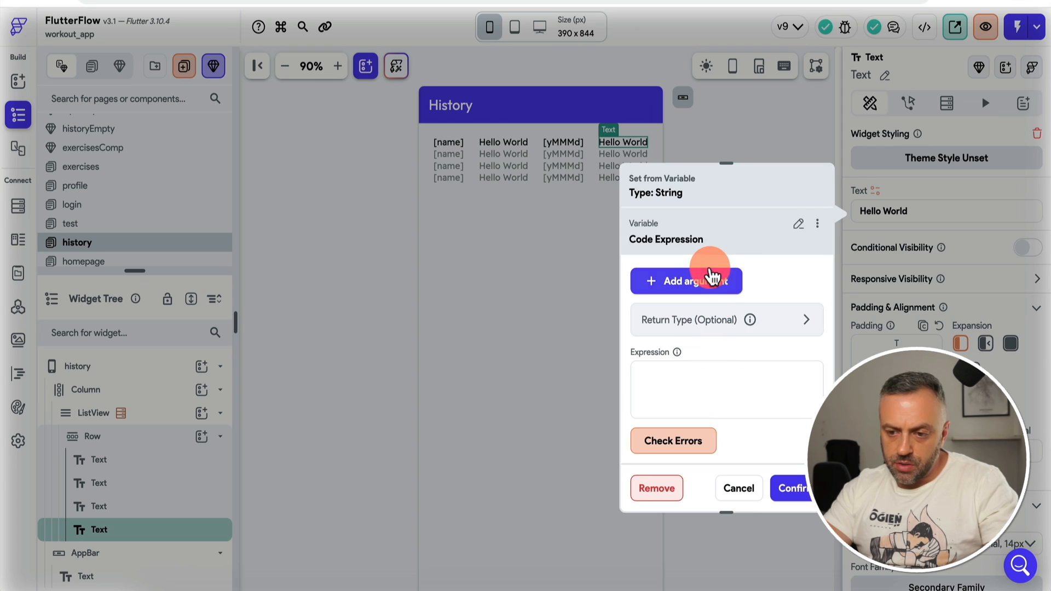
pyautogui.click(698, 291)
pyautogui.click(681, 295)
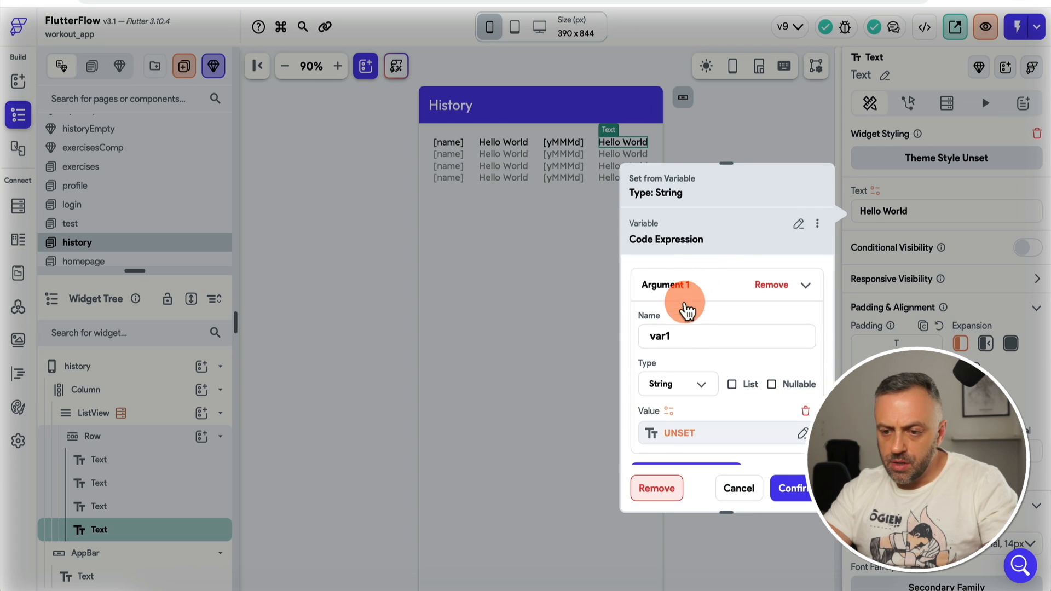
pyautogui.click(687, 397)
pyautogui.click(687, 284)
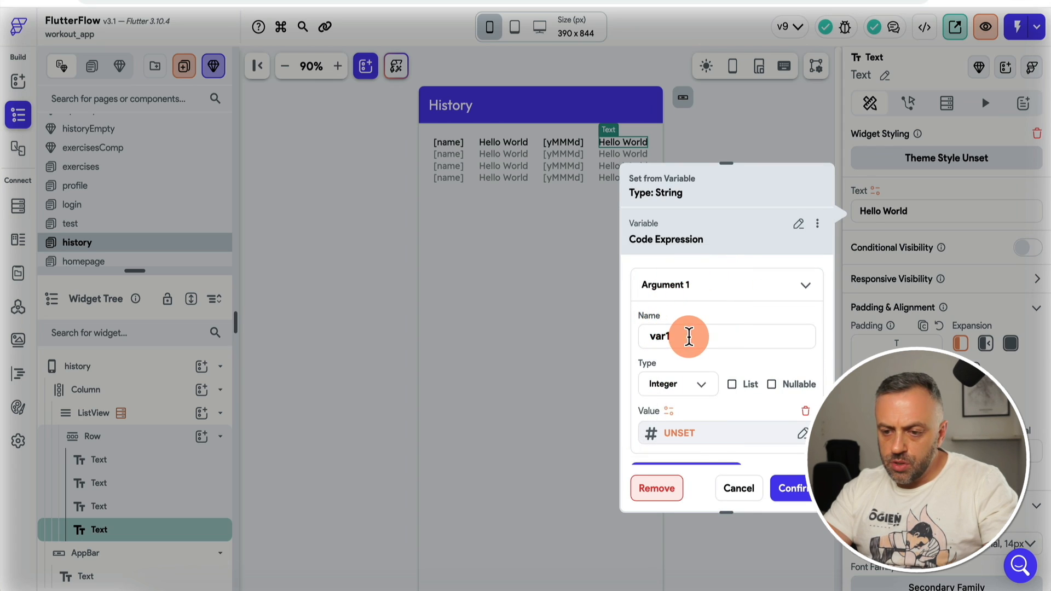
pyautogui.doubleClick(689, 336)
pyautogui.write('duratio')
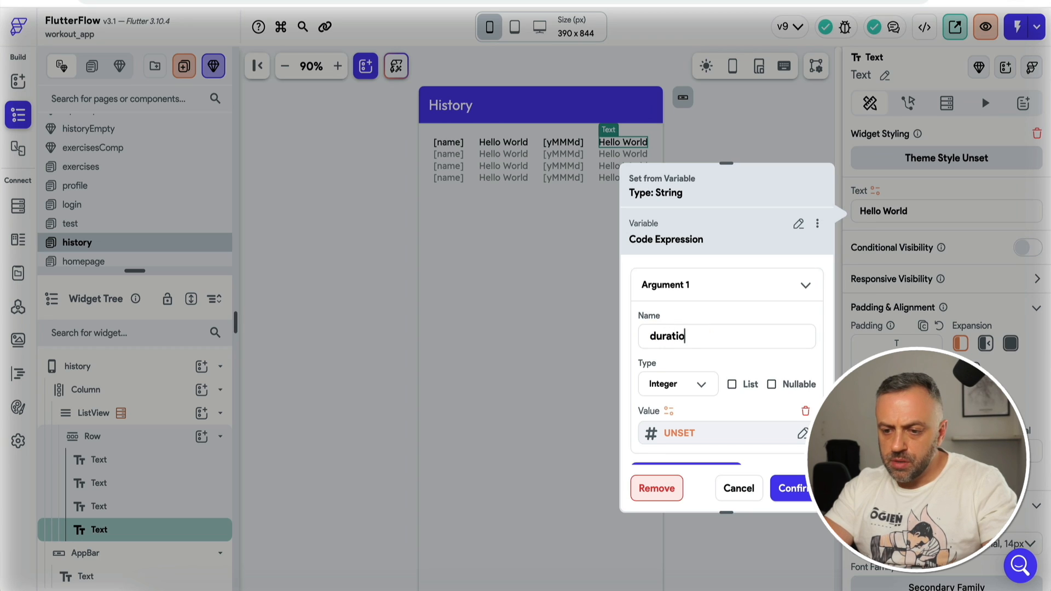
pyautogui.write('n')
pyautogui.scroll(-2, 706, 323)
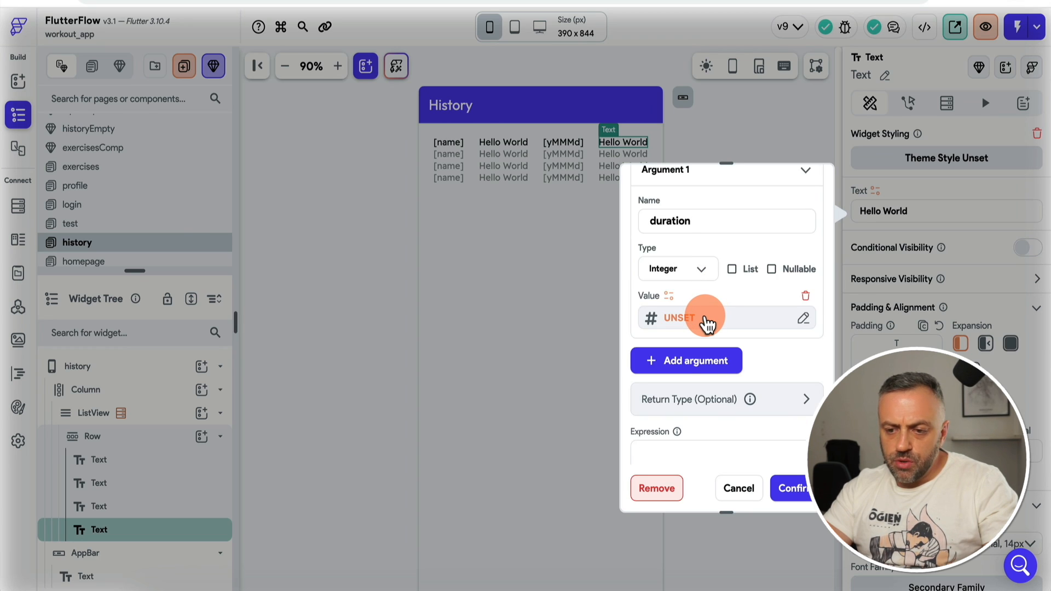
pyautogui.click(707, 323)
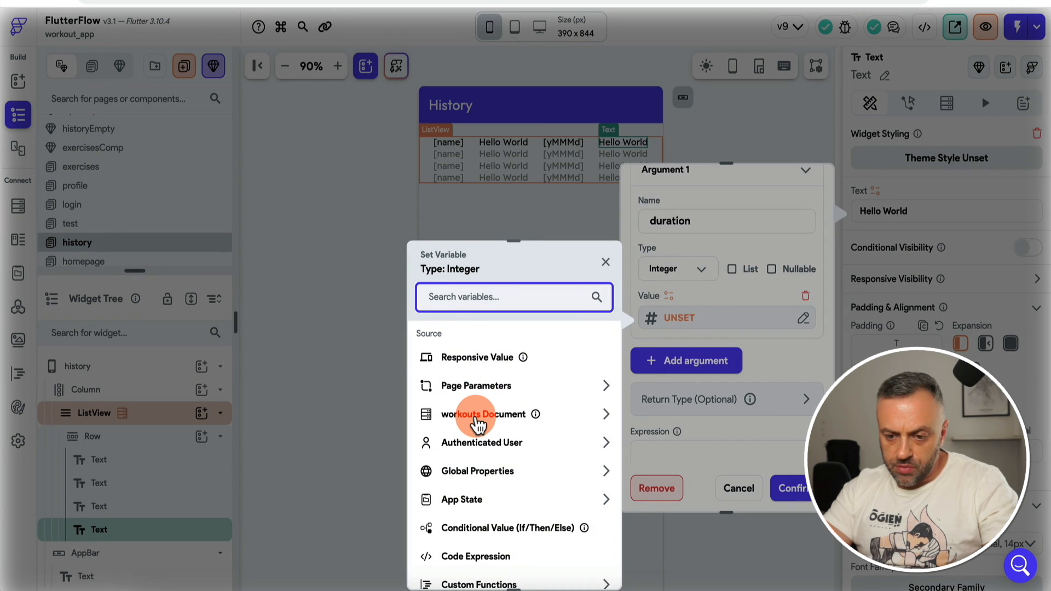
pyautogui.click(490, 416)
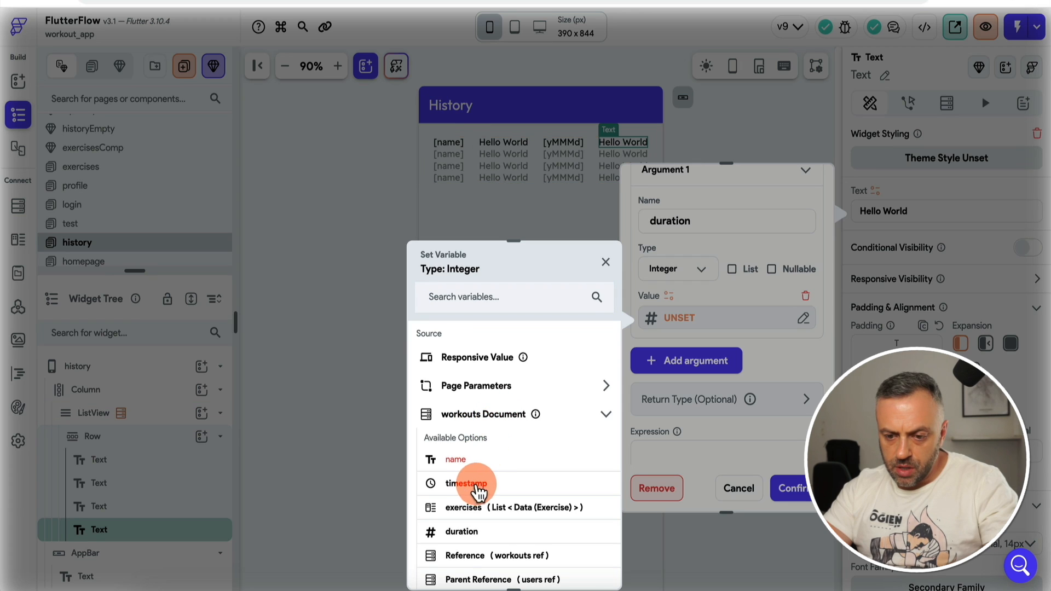
pyautogui.click(455, 533)
pyautogui.scroll(-1, 739, 377)
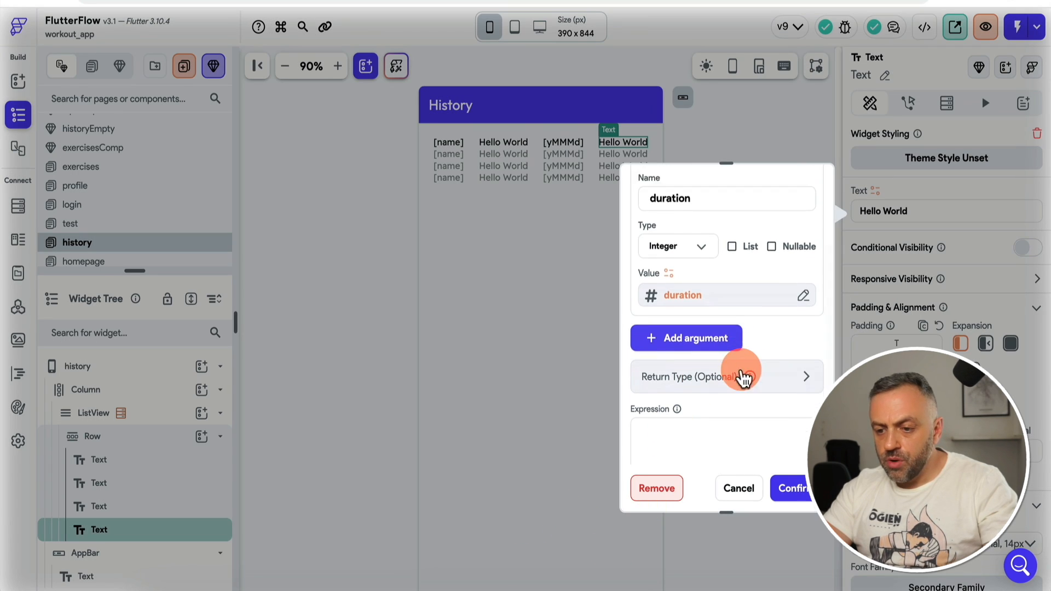
pyautogui.scroll(-2, 744, 377)
# Step: Enter the expression "${duration / 1000 / 60} mins" returning text, and confirm it
pyautogui.click(692, 334)
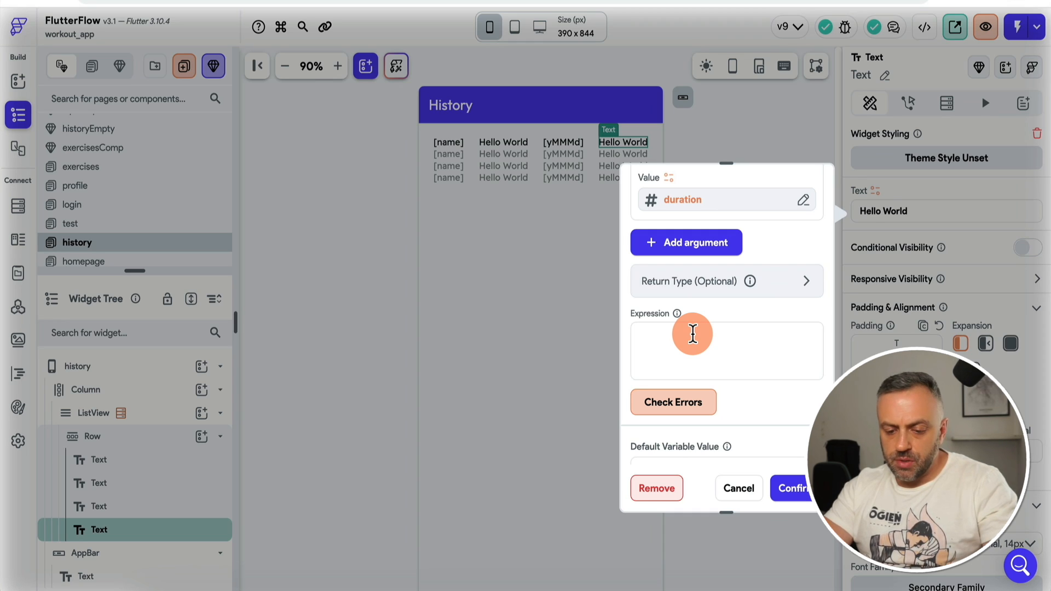
pyautogui.write('dur')
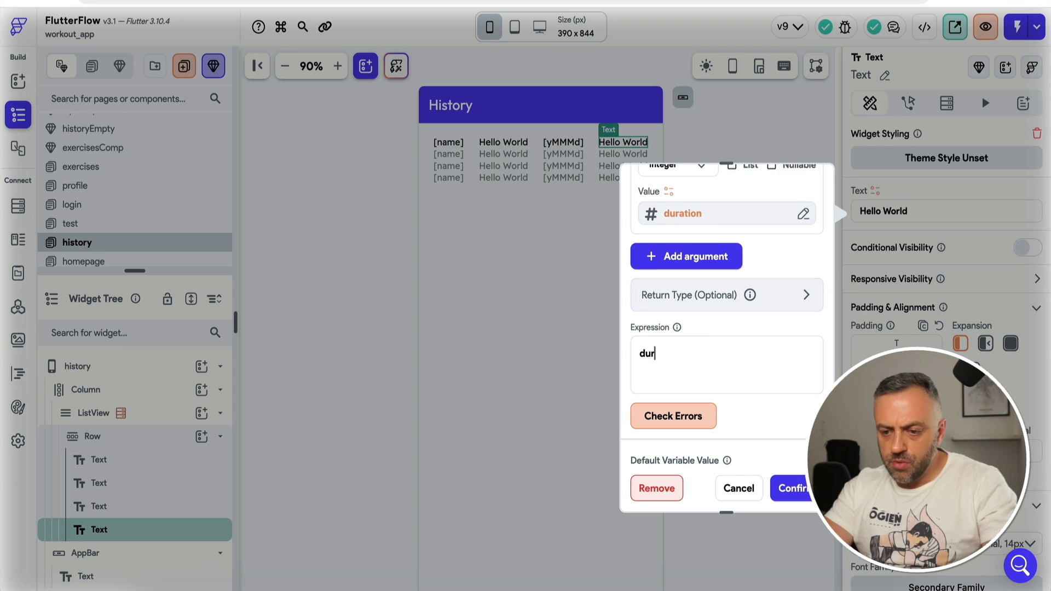
pyautogui.write('ation / 1000')
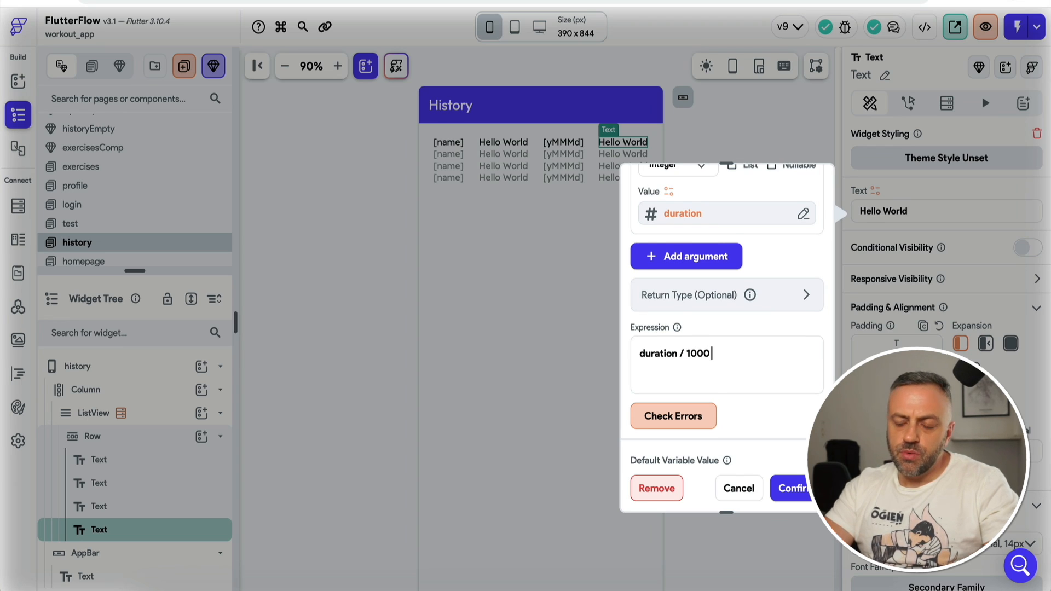
pyautogui.write(' / 60')
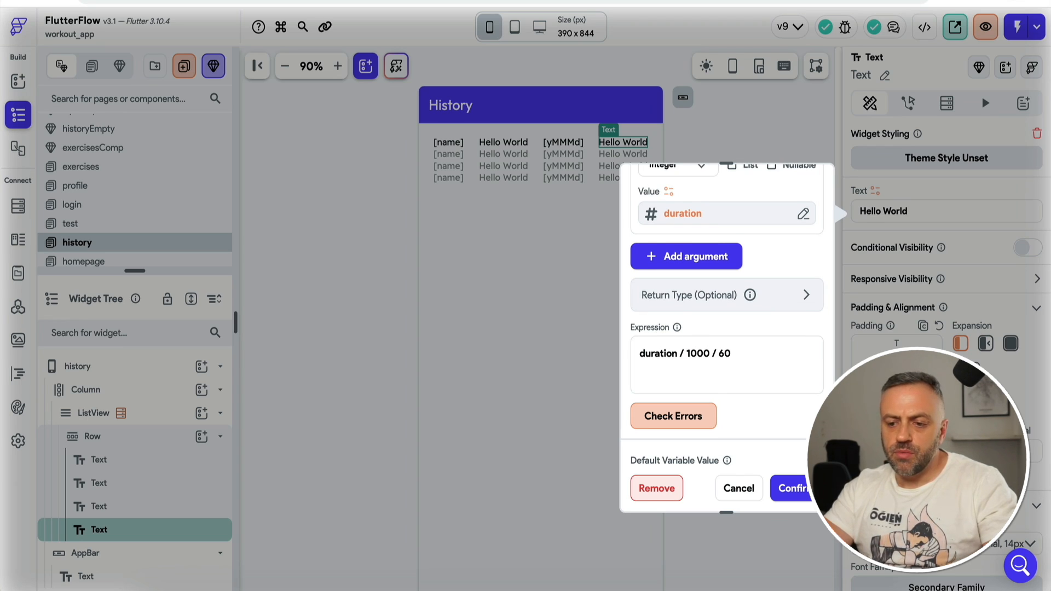
pyautogui.click(684, 420)
pyautogui.write('mins')
pyautogui.click(680, 417)
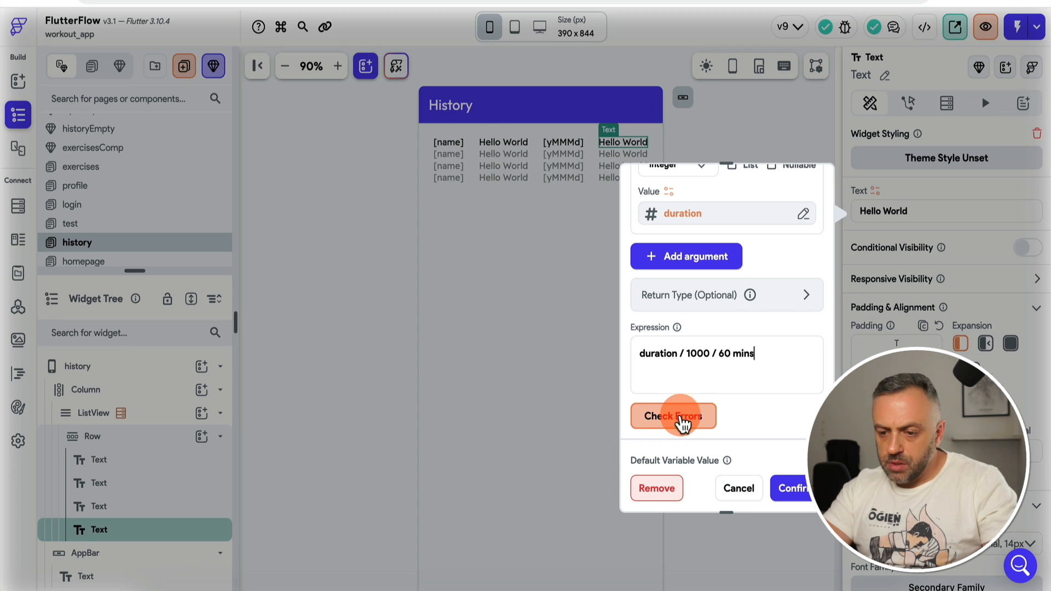
pyautogui.click(735, 349)
pyautogui.click(710, 298)
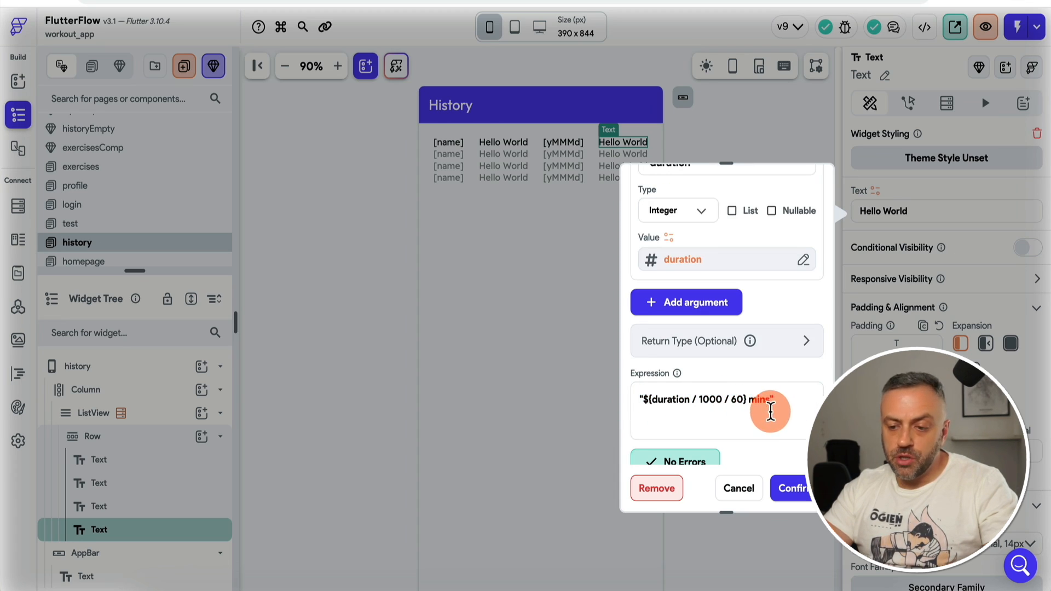
pyautogui.click(792, 486)
pyautogui.click(783, 179)
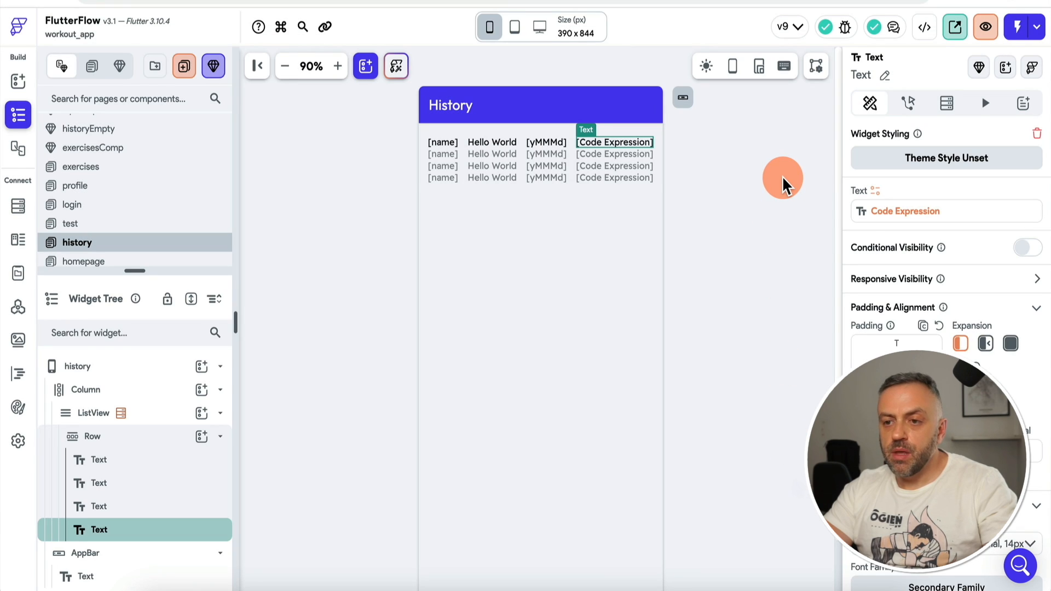
pyautogui.click(438, 162)
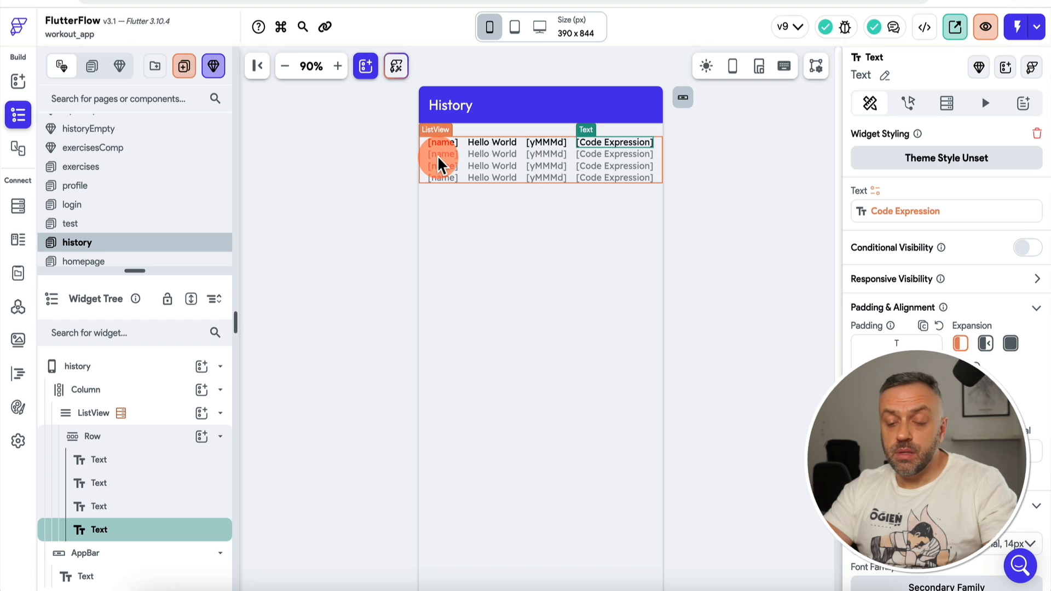
# Step: Check the History rows in Test mode (0, 0.1669, 0.383 mins), then return to the builder
pyautogui.click(1022, 25)
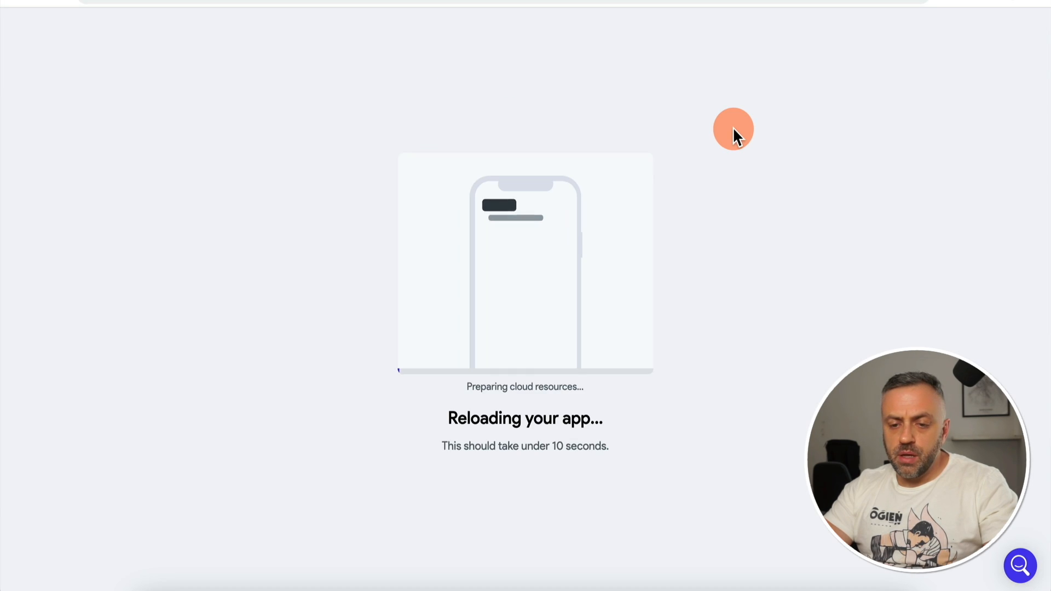
pyautogui.click(474, 536)
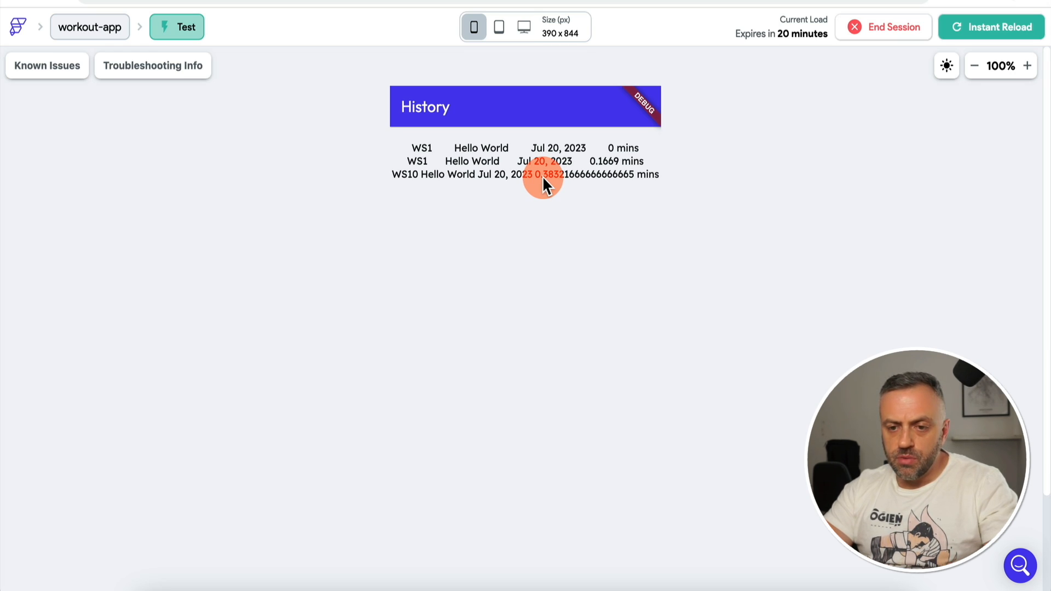
pyautogui.click(443, 138)
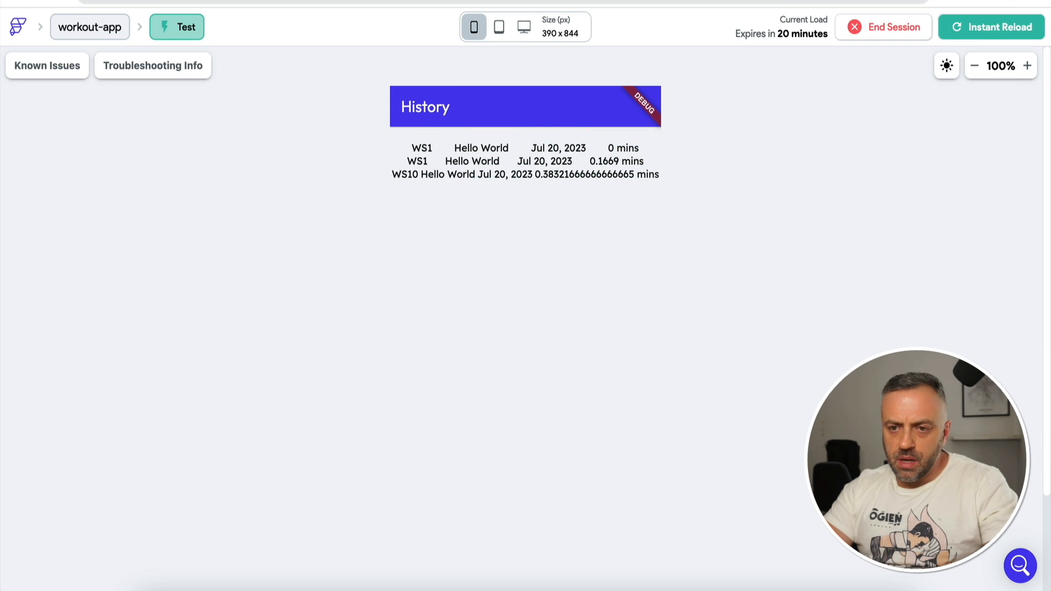
pyautogui.click(525, 1)
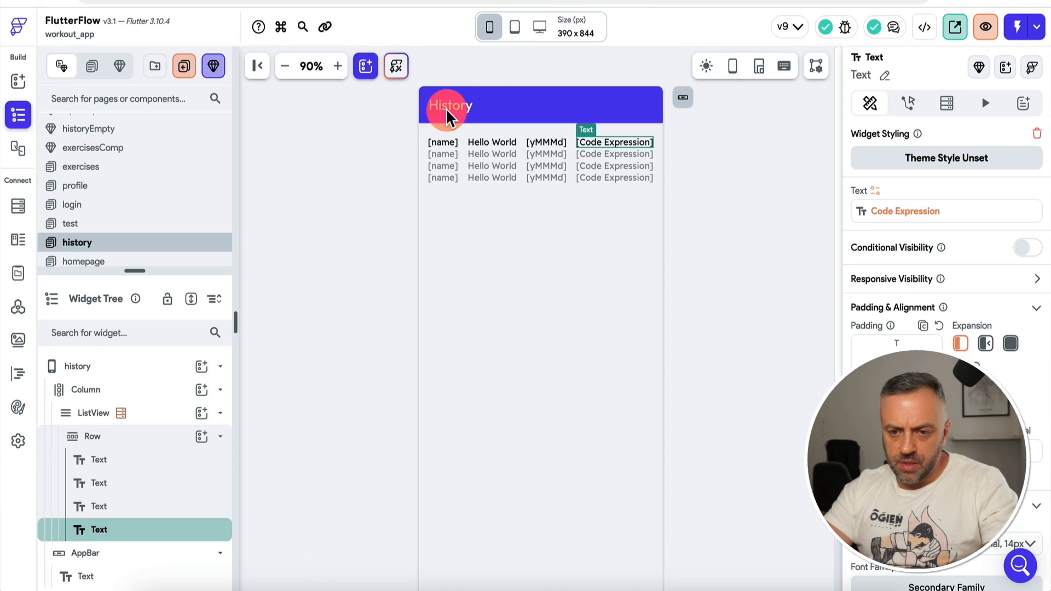
# Step: Align the history row's texts to Start and give each text 30 px right padding
pyautogui.click(426, 144)
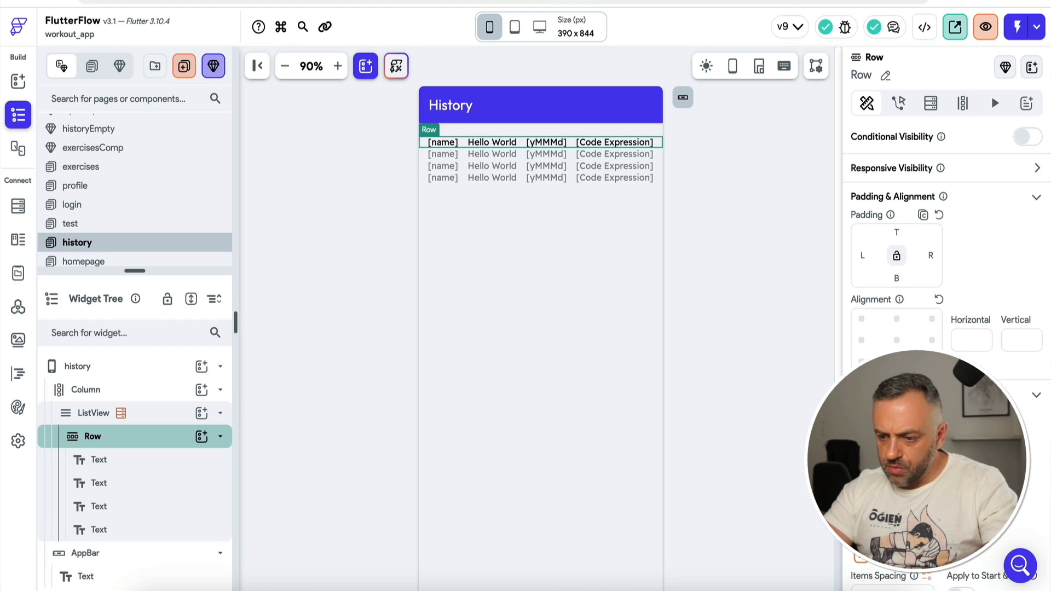
pyautogui.click(862, 473)
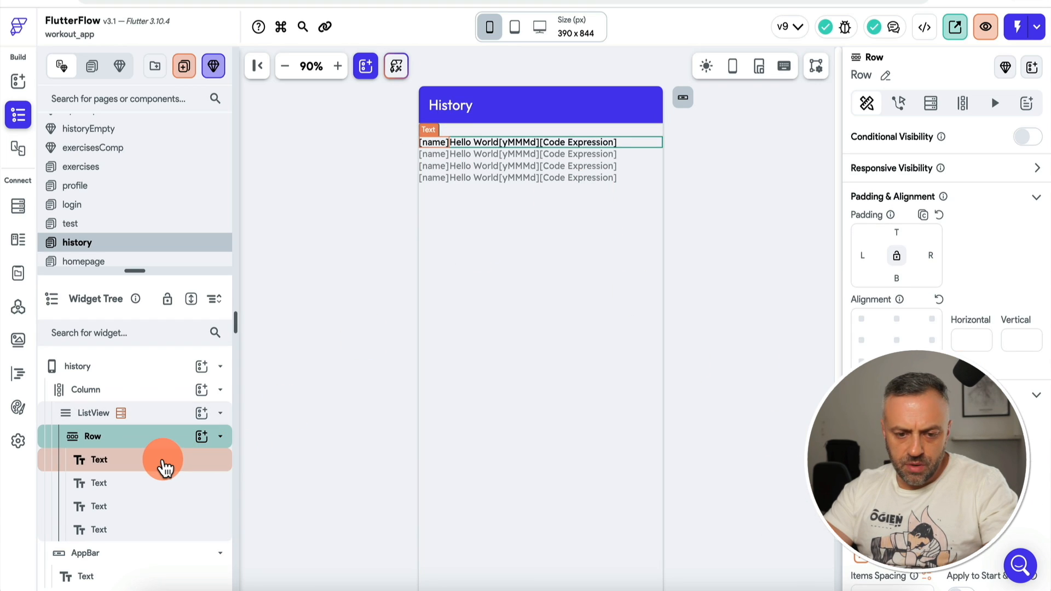
pyautogui.click(162, 463)
pyautogui.click(931, 366)
pyautogui.write('30')
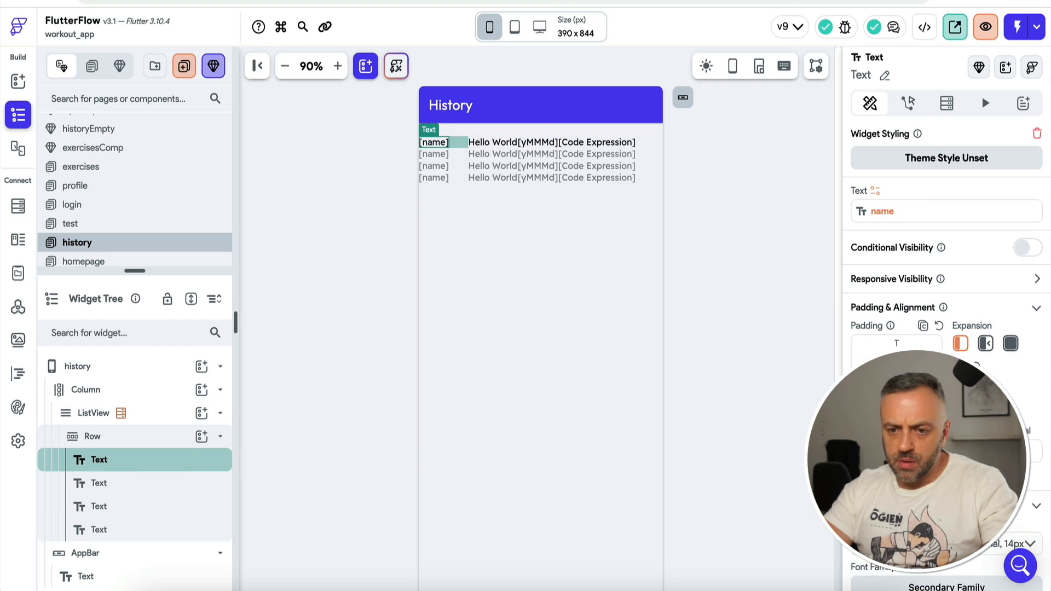
pyautogui.click(137, 484)
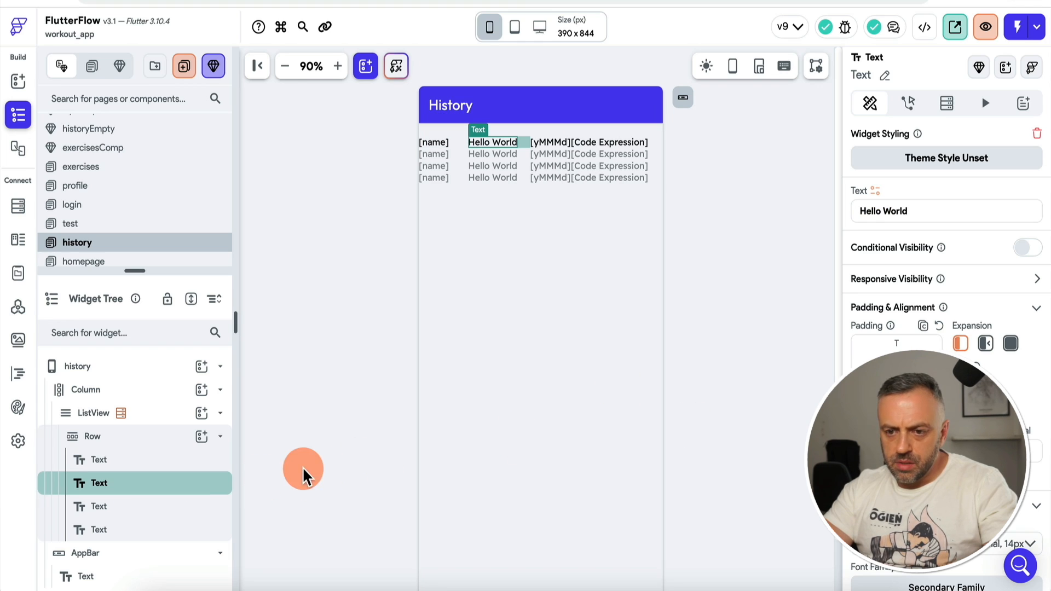
pyautogui.click(136, 529)
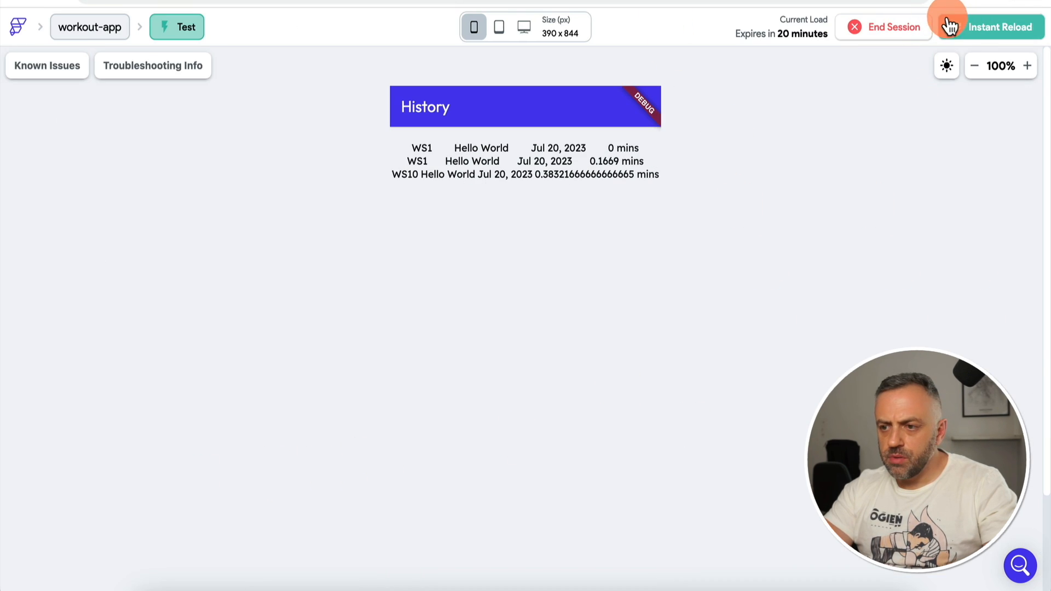
# Step: Instant Reload the test app and view the History page's new spacing
pyautogui.click(949, 25)
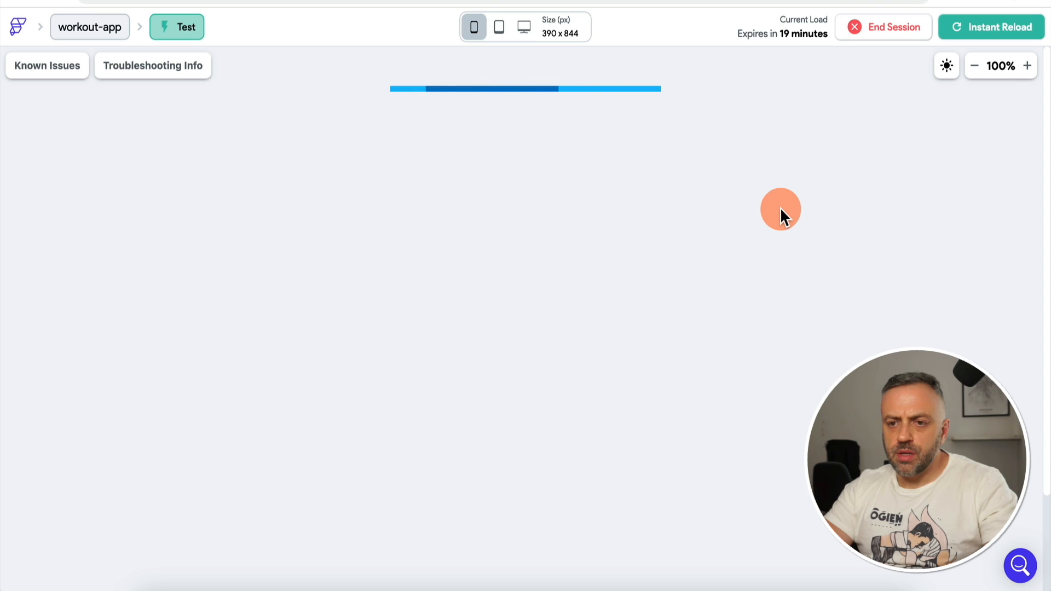
pyautogui.click(474, 555)
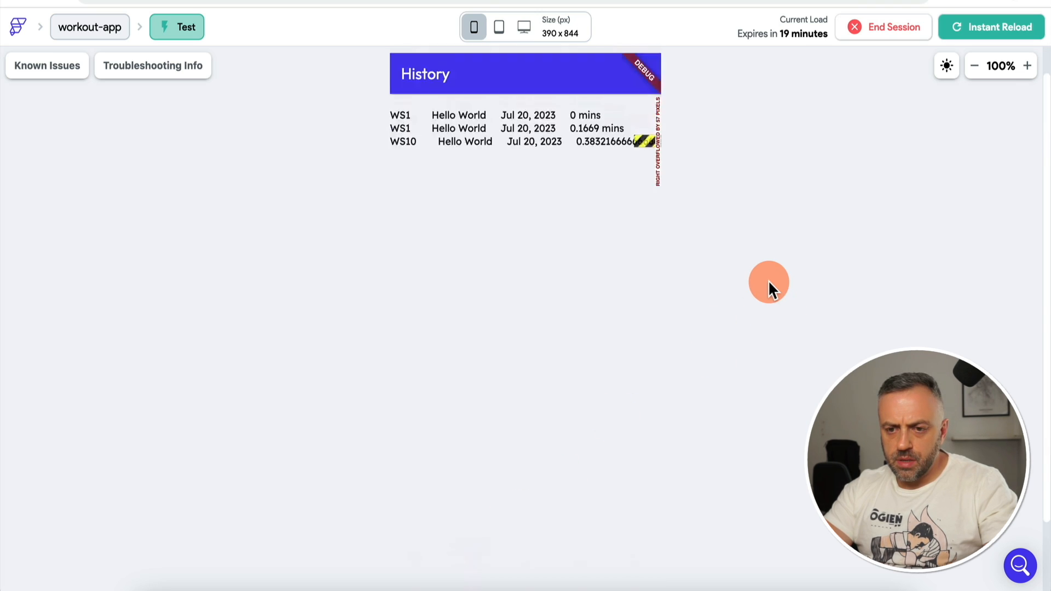
pyautogui.scroll(1, 768, 281)
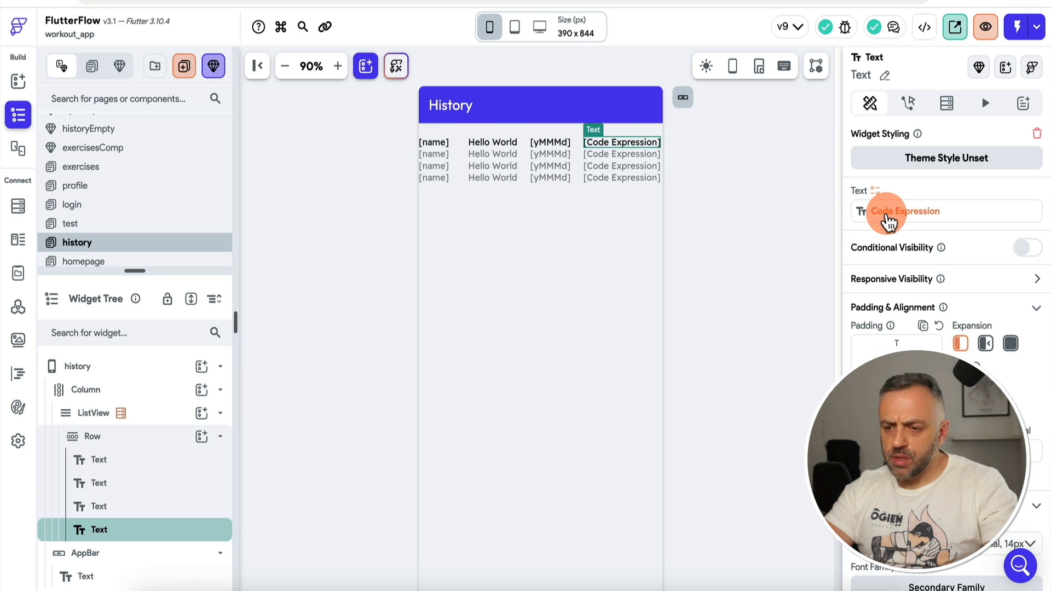
# Step: Remove the duration text's code expression and start a new custom function
pyautogui.click(888, 222)
pyautogui.click(657, 485)
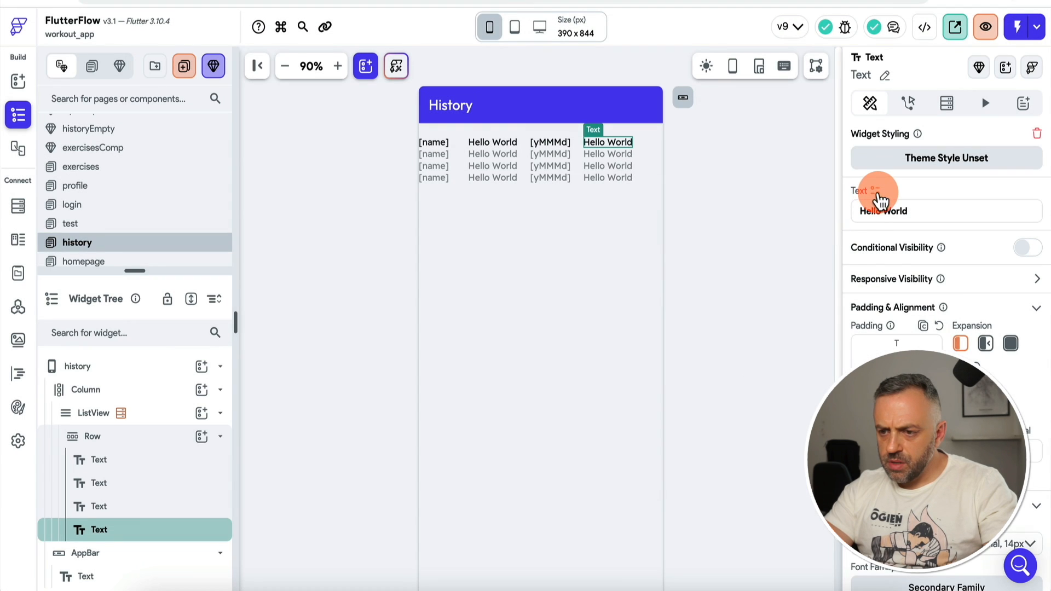
pyautogui.click(876, 192)
pyautogui.scroll(-2, 701, 481)
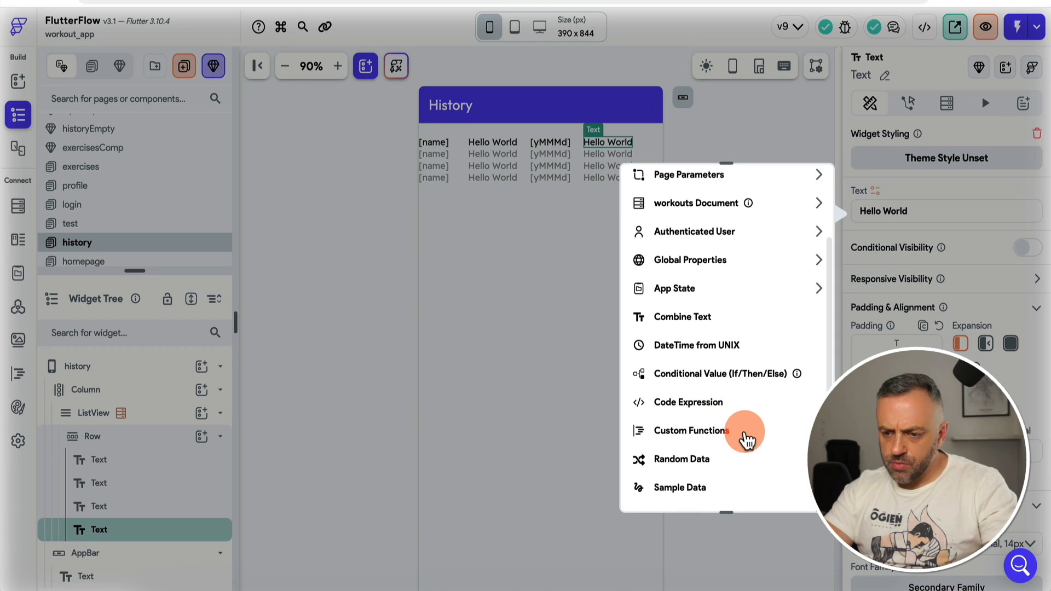
pyautogui.click(746, 438)
pyautogui.scroll(-1, 706, 449)
pyautogui.click(708, 445)
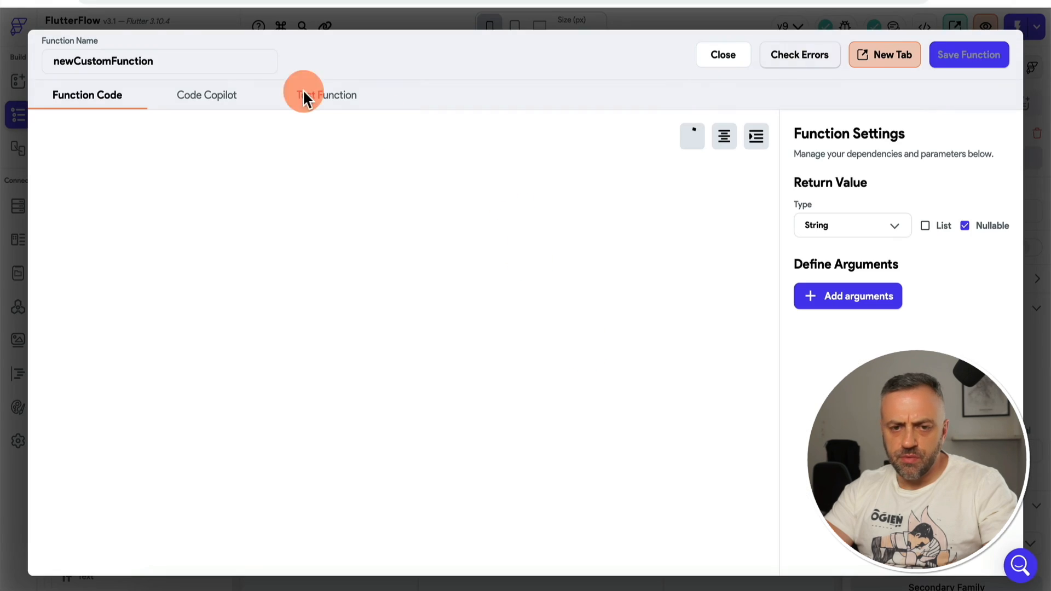
# Step: Name the function formatDuration, returning a String, with an Integer argument named duration
pyautogui.doubleClick(146, 61)
pyautogui.write('format')
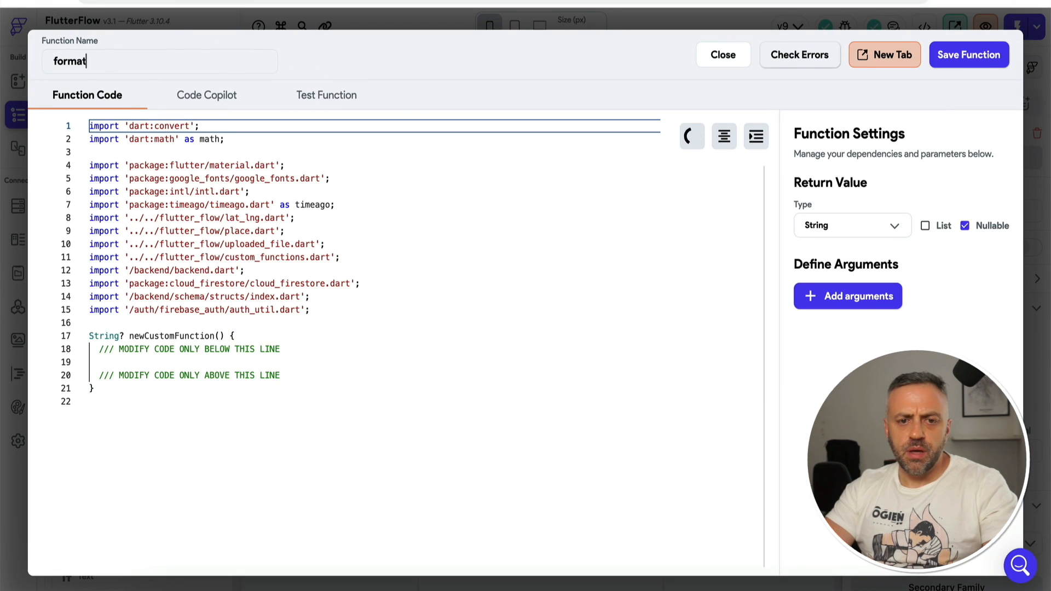
pyautogui.write('Duration')
pyautogui.click(843, 214)
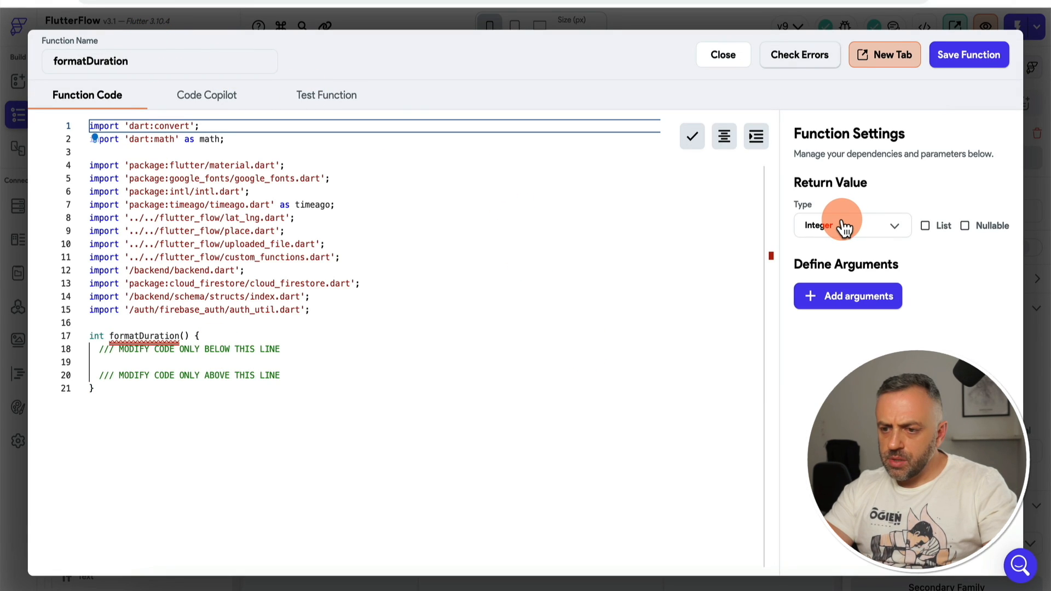
pyautogui.click(845, 228)
pyautogui.click(849, 177)
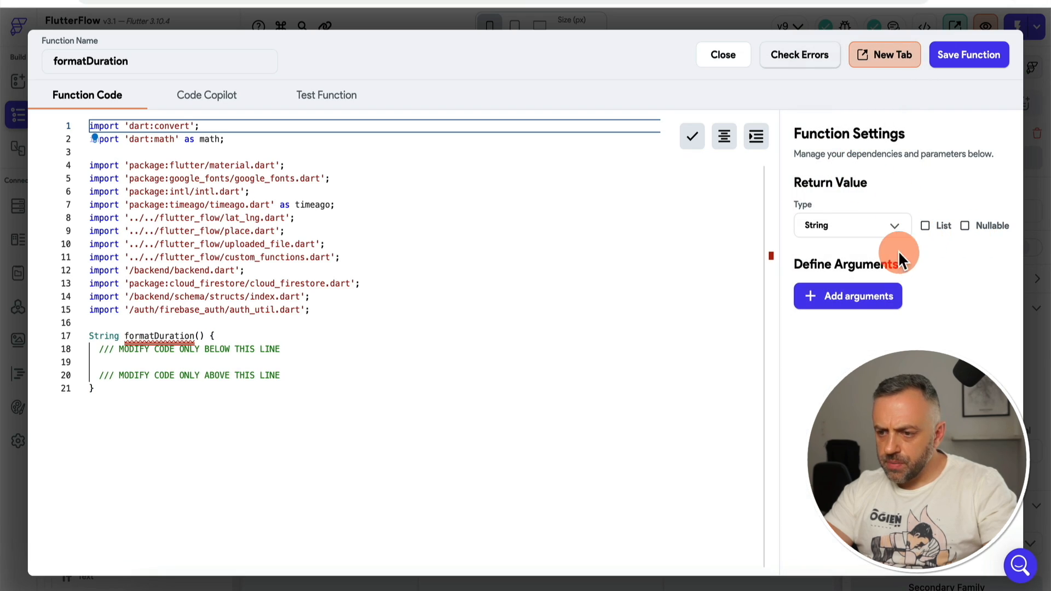
pyautogui.click(882, 297)
pyautogui.write('duratio')
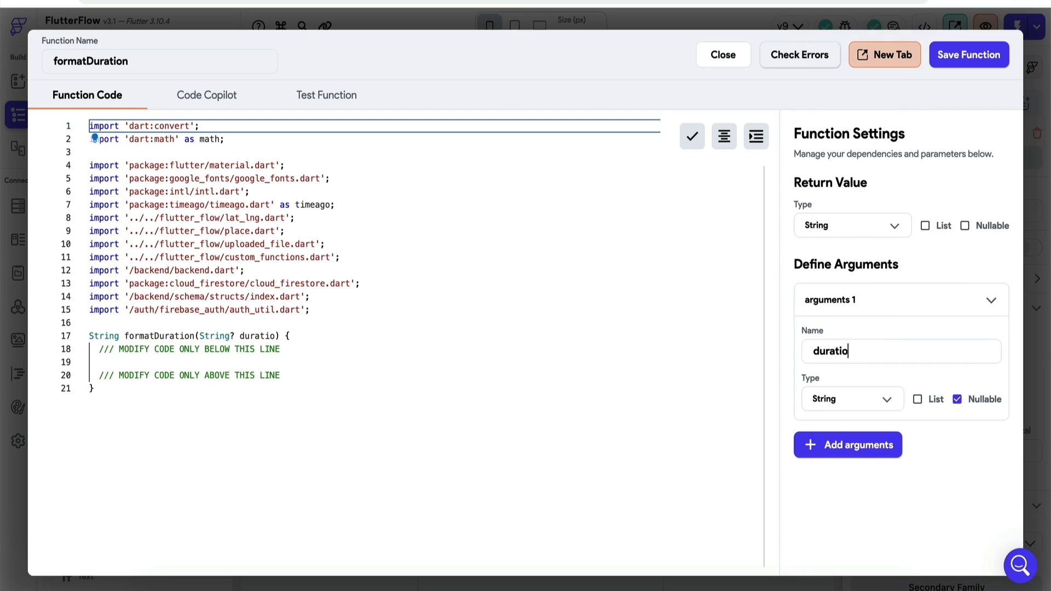
pyautogui.write('n')
pyautogui.click(846, 402)
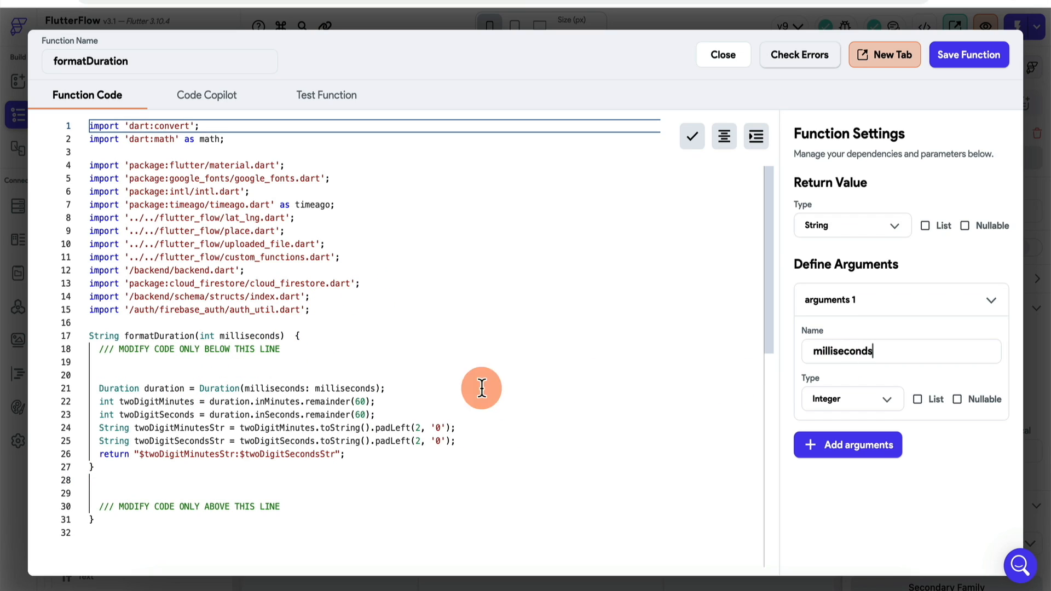
# Step: Format the function code and save formatDuration
pyautogui.click(336, 375)
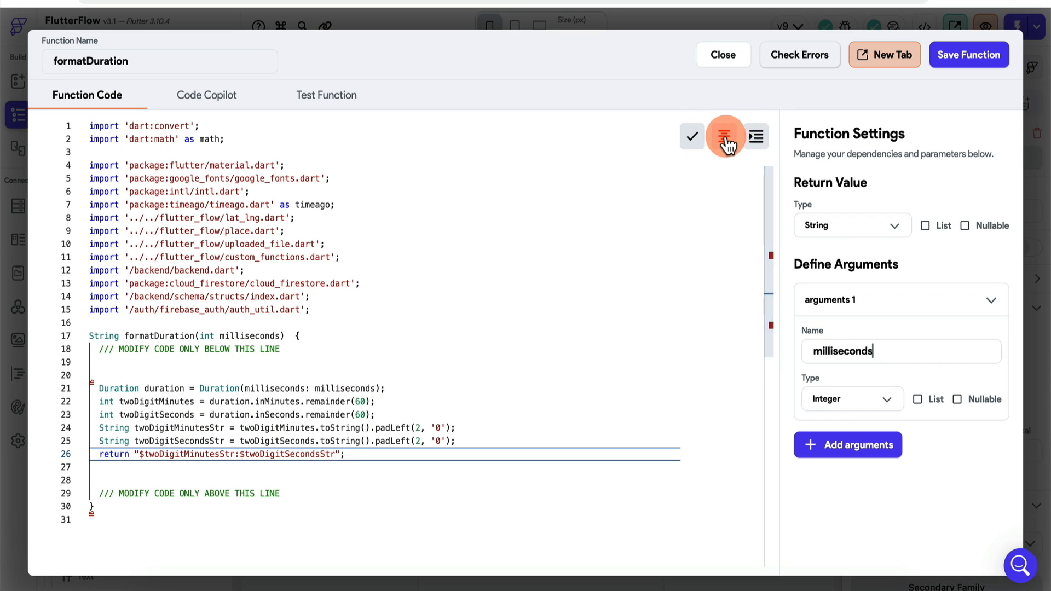
pyautogui.click(724, 137)
pyautogui.click(342, 334)
pyautogui.click(969, 54)
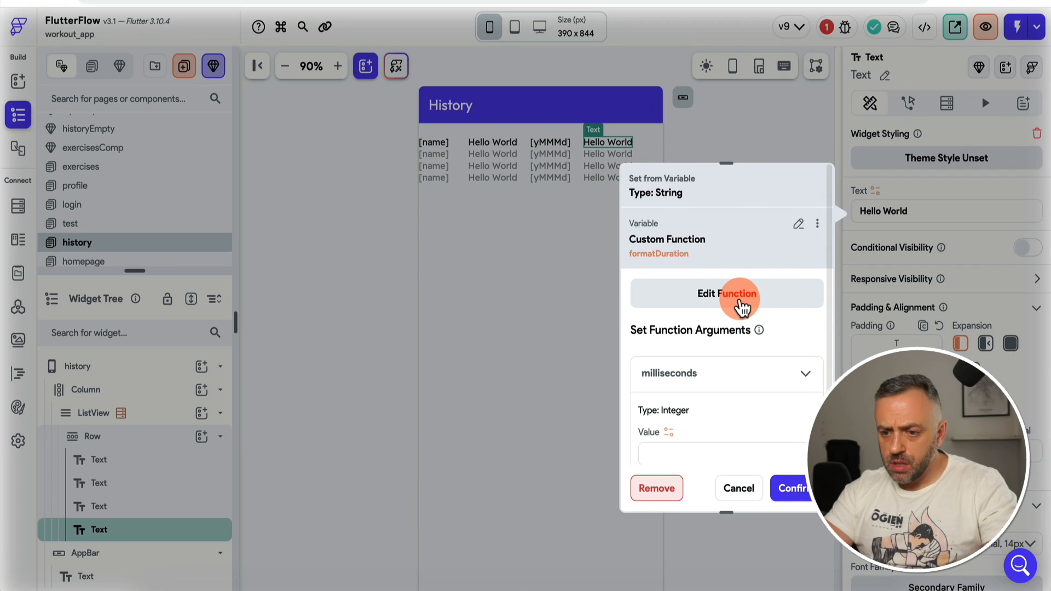
pyautogui.click(739, 305)
# Step: Test formatDuration with 50000 milliseconds, which returns 00:50
pyautogui.click(342, 105)
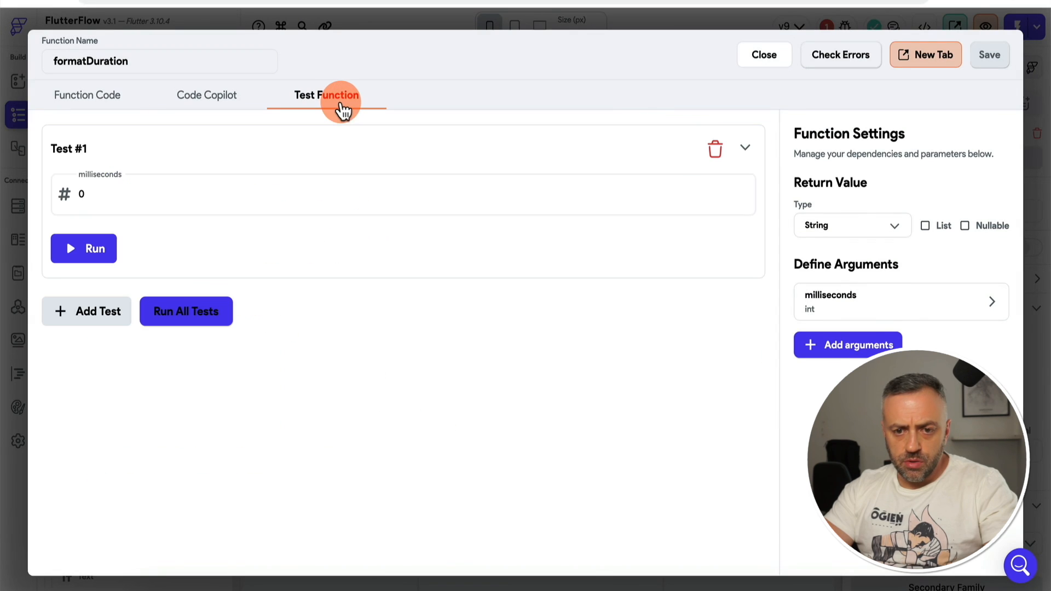
pyautogui.click(239, 312)
pyautogui.click(122, 195)
pyautogui.press('BackSpace')
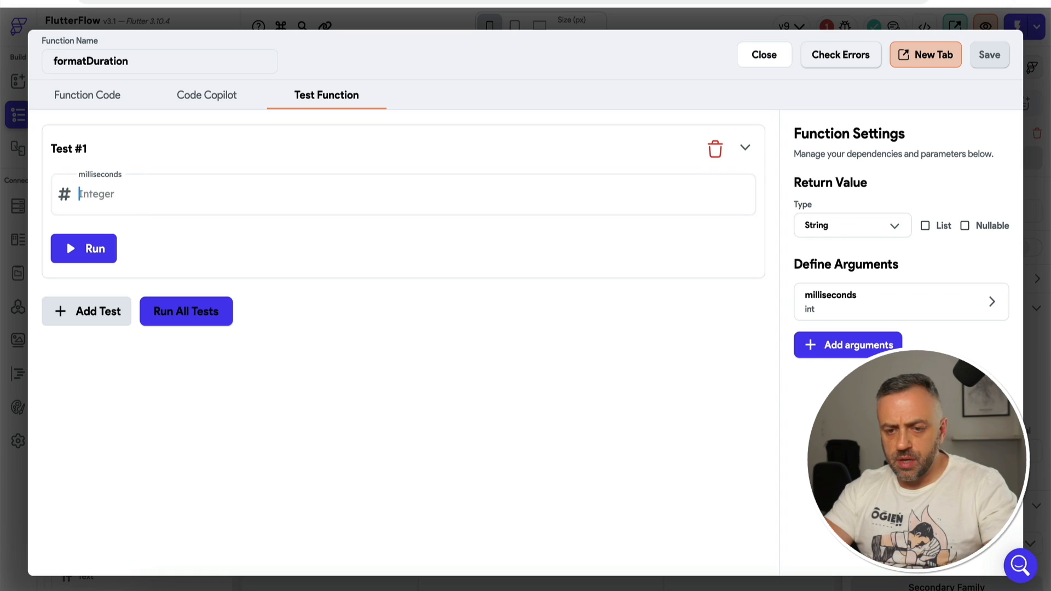
pyautogui.write('50')
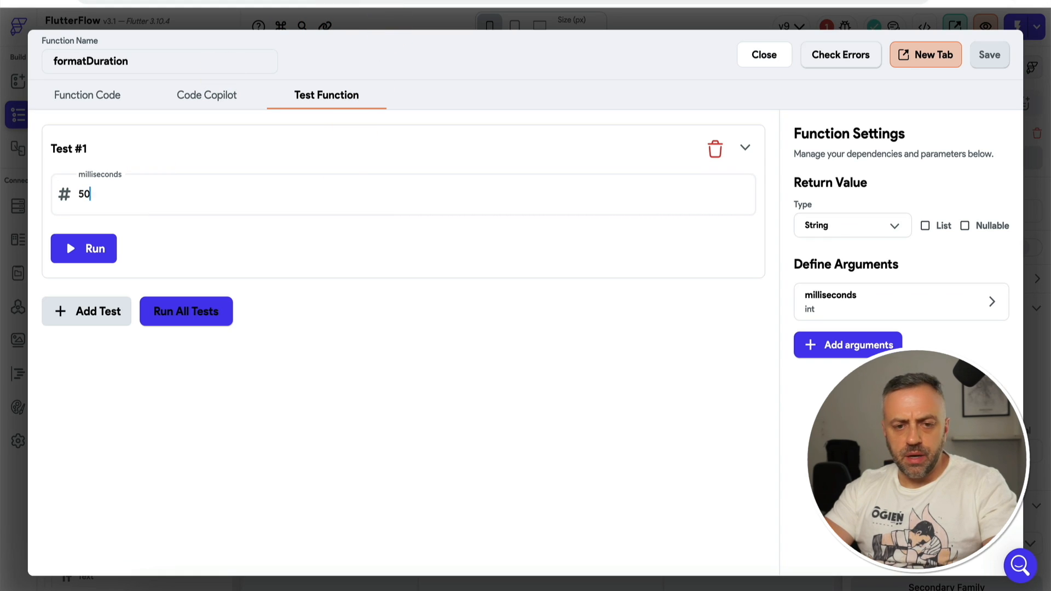
pyautogui.write('0000')
pyautogui.click(95, 257)
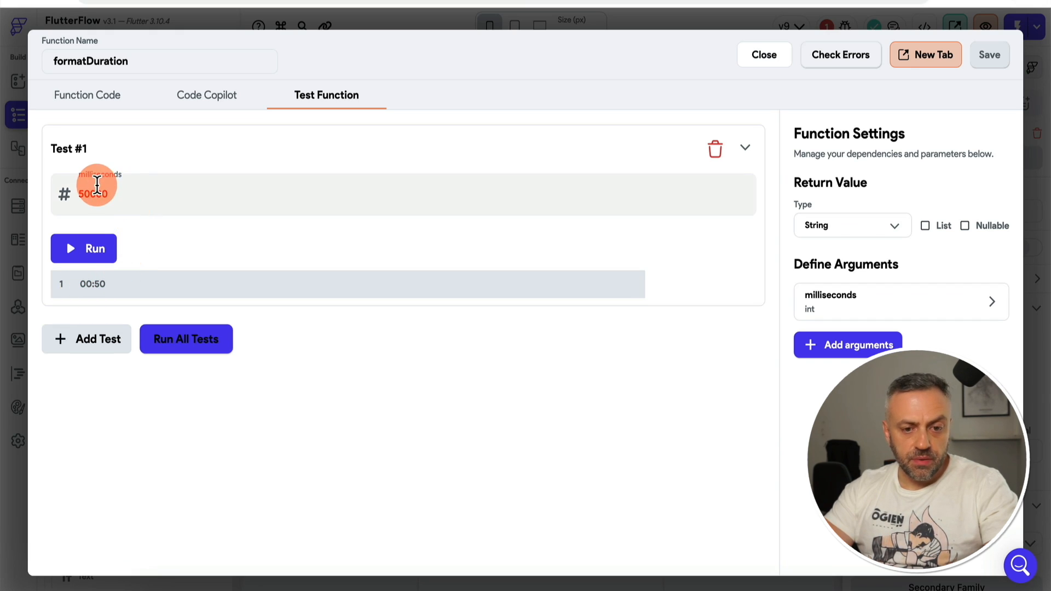
# Step: Retest with 500000 milliseconds, getting 08:20, and close the function editor
pyautogui.click(113, 191)
pyautogui.write('0')
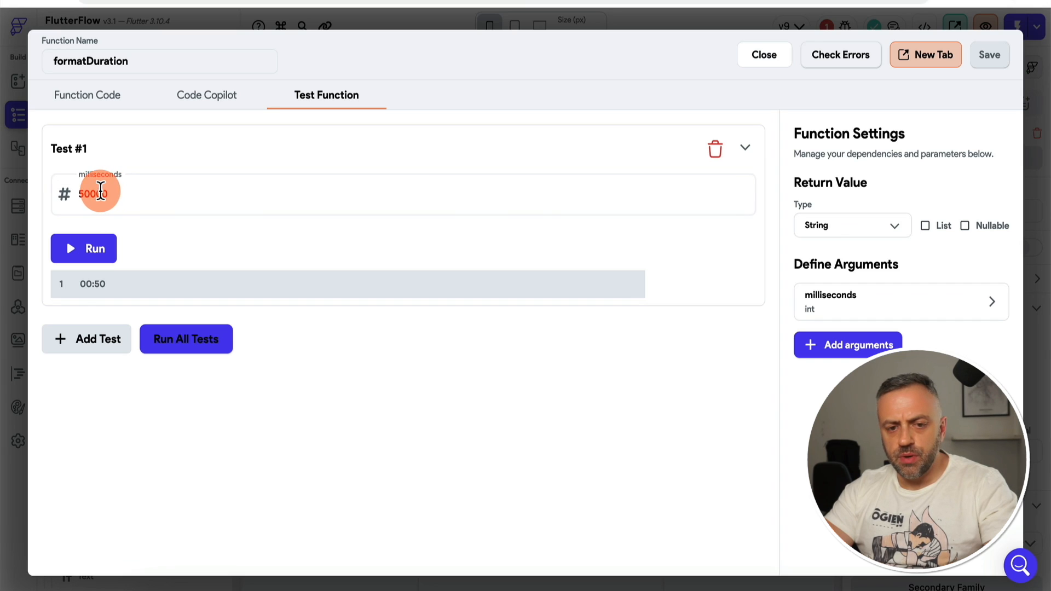
pyautogui.click(95, 254)
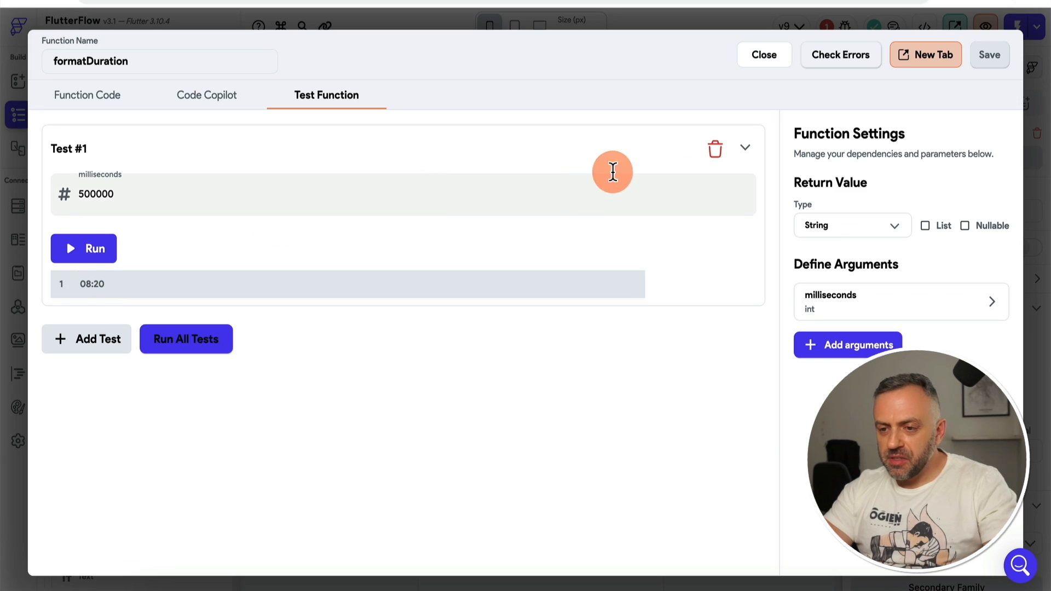
pyautogui.click(791, 61)
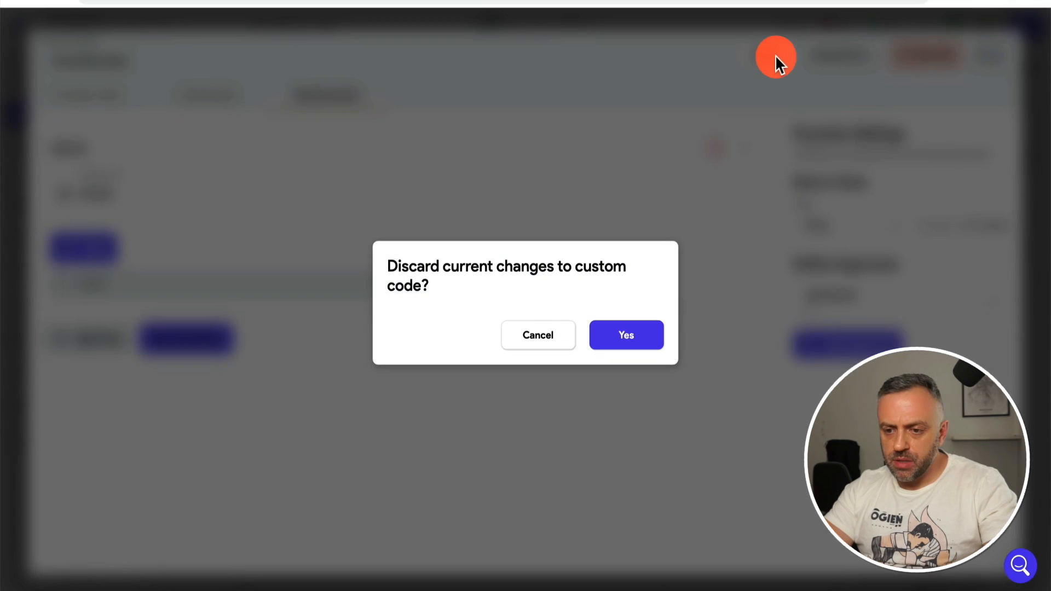
# Step: Keep and save the formatDuration code changes
pyautogui.click(624, 333)
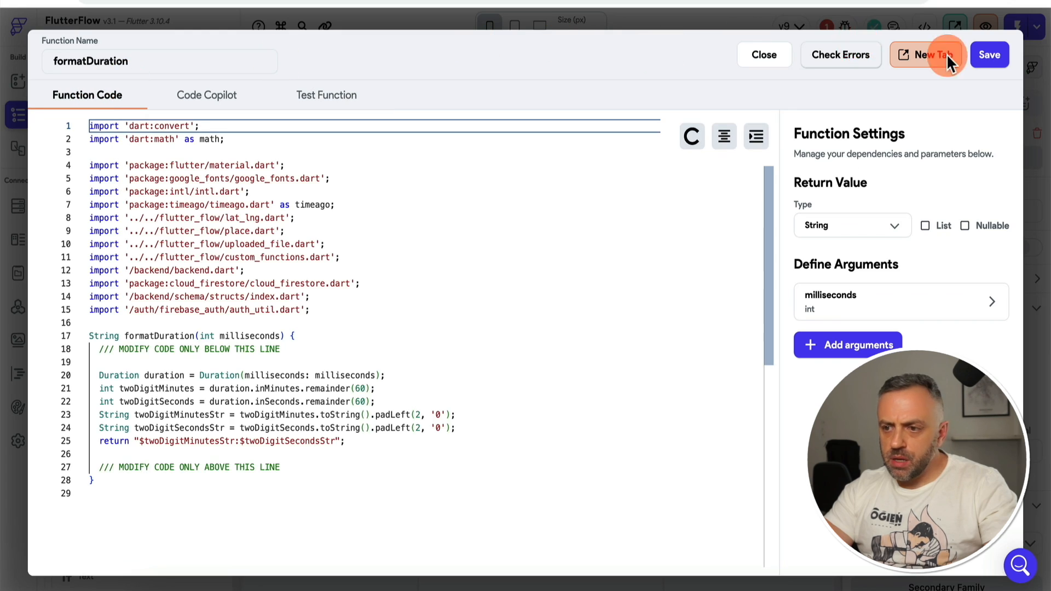
pyautogui.click(1004, 54)
pyautogui.scroll(-1, 751, 410)
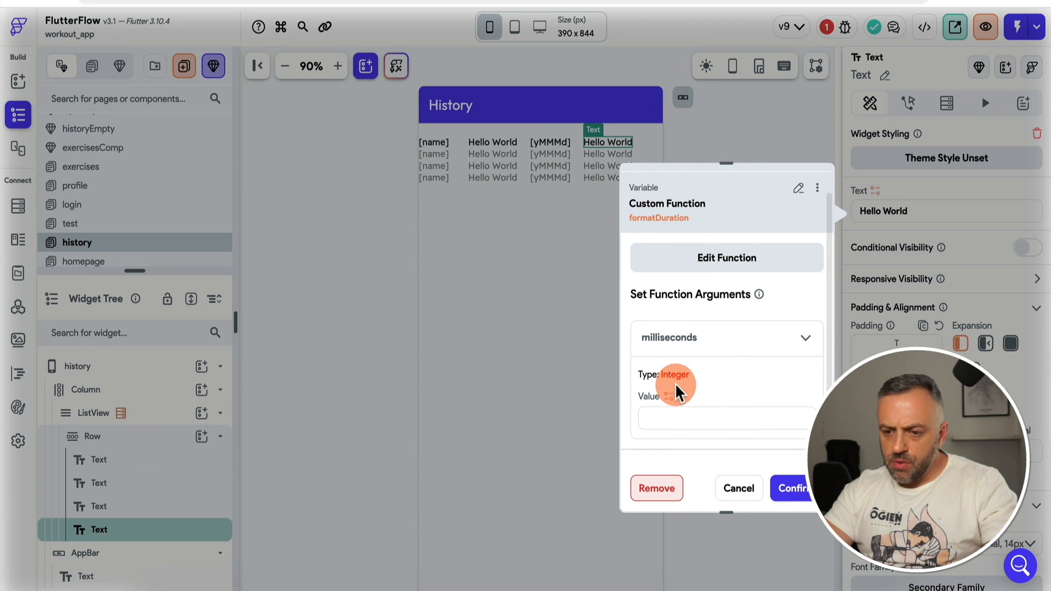
# Step: Bind formatDuration's milliseconds to the workout's duration field and review project issues
pyautogui.click(668, 397)
pyautogui.click(495, 418)
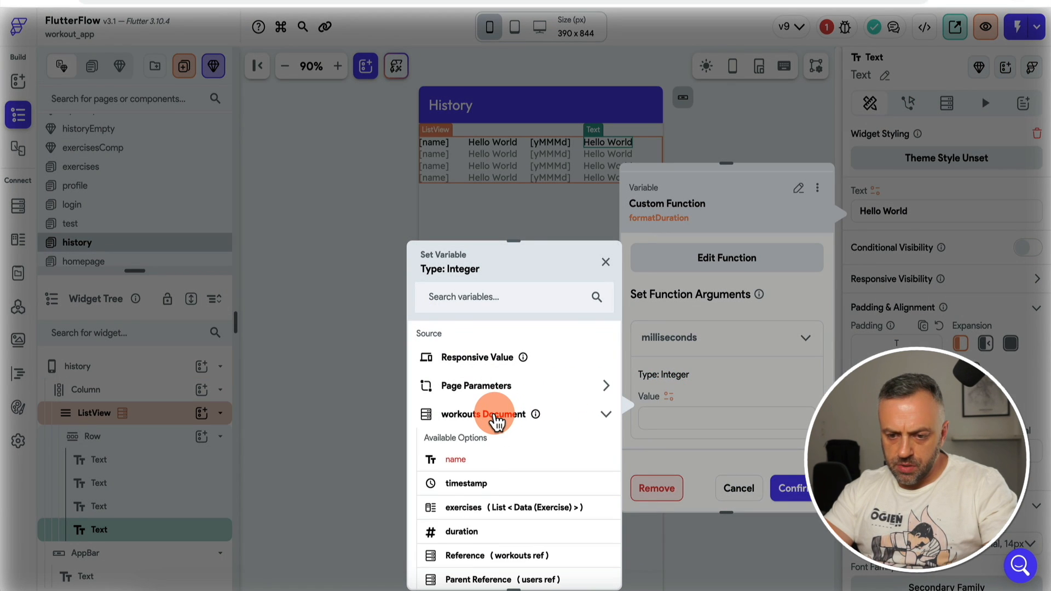
pyautogui.click(479, 534)
pyautogui.click(796, 489)
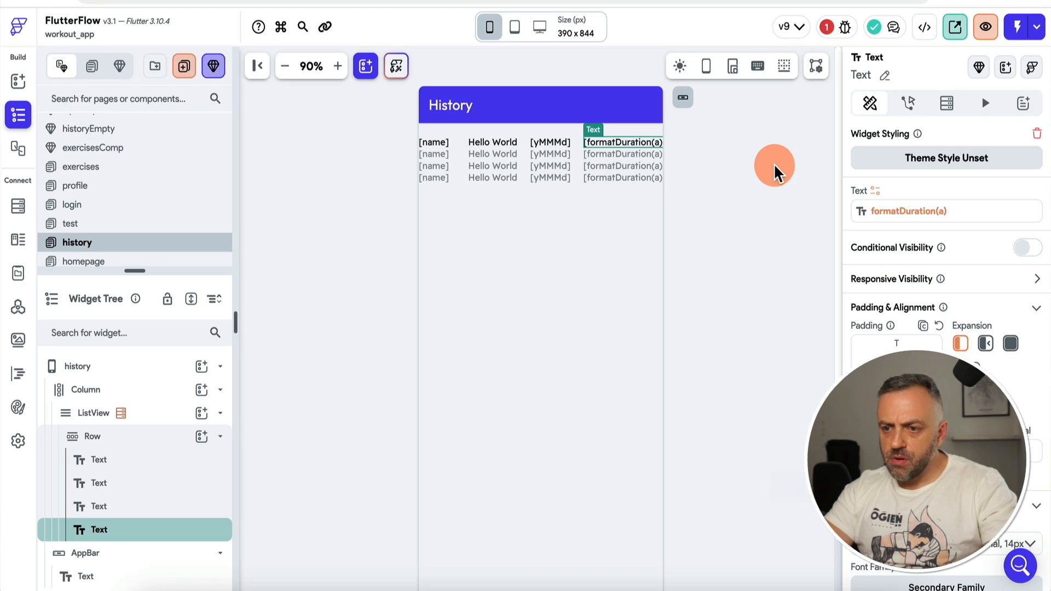
pyautogui.click(828, 29)
pyautogui.click(753, 154)
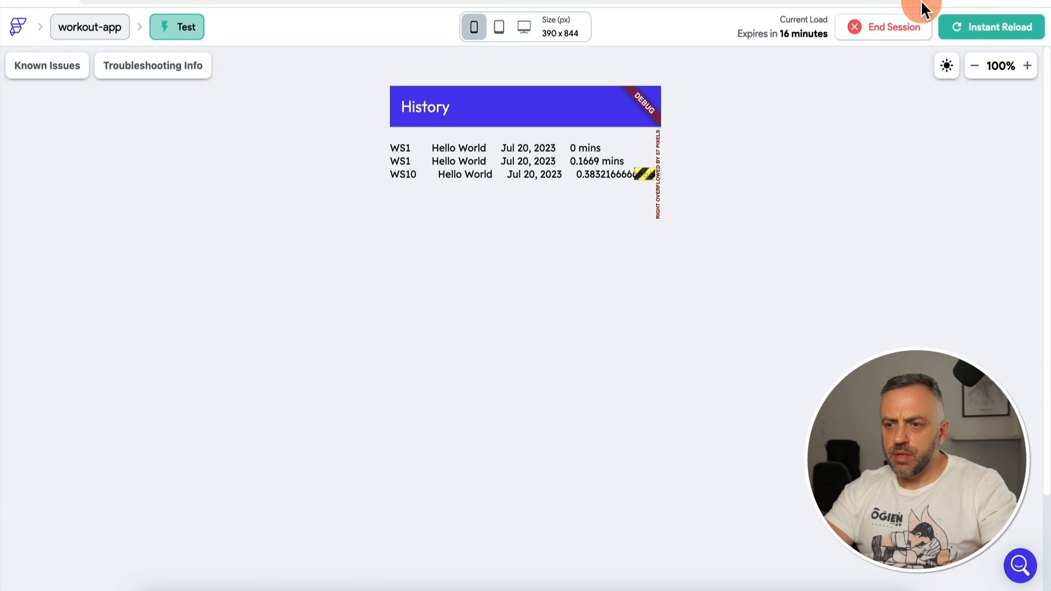
# Step: Reload the test app and open History, showing durations 00:00, 00:10 and 00:22
pyautogui.click(1009, 35)
pyautogui.click(473, 552)
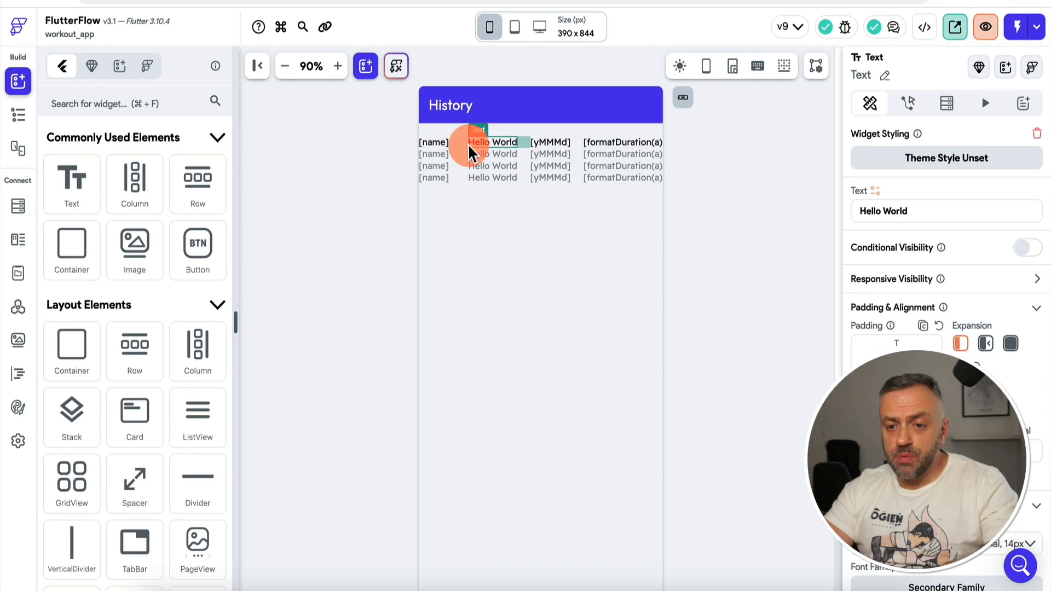
# Step: Delete the Hello World text and set the history row's left padding to 20
pyautogui.press('Delete')
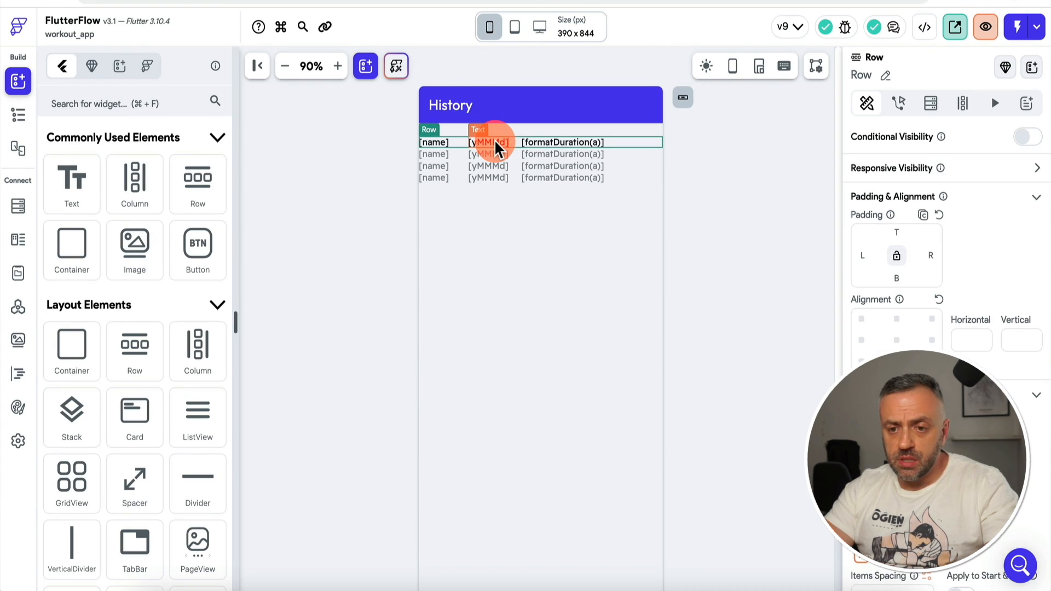
pyautogui.click(440, 145)
pyautogui.click(463, 146)
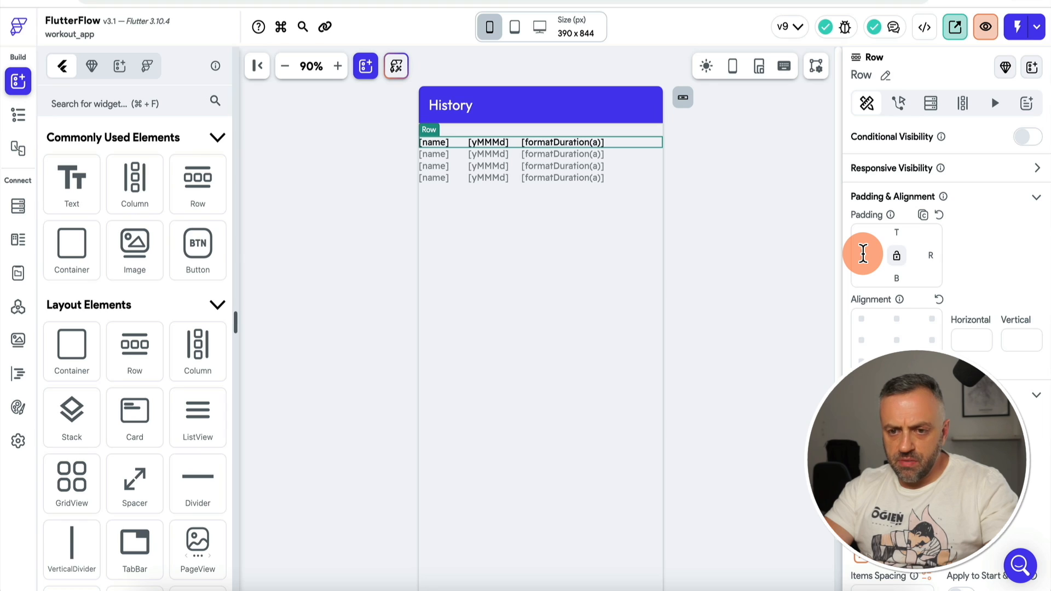
pyautogui.write('20')
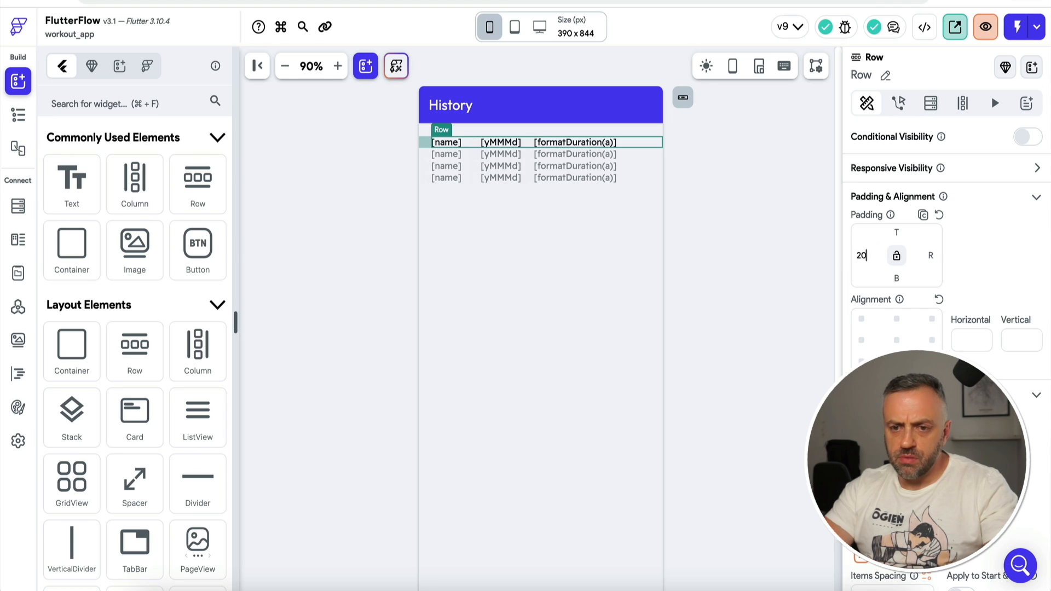
pyautogui.click(720, 223)
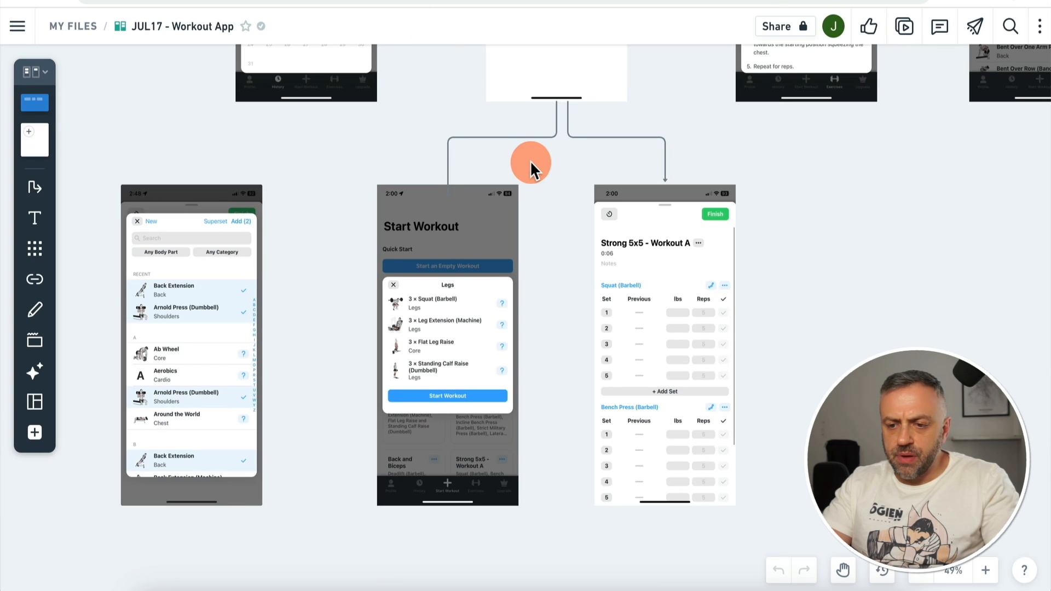
# Step: Scroll the Whimsical board to the Start Workout phone mockups
pyautogui.scroll(5, 531, 161)
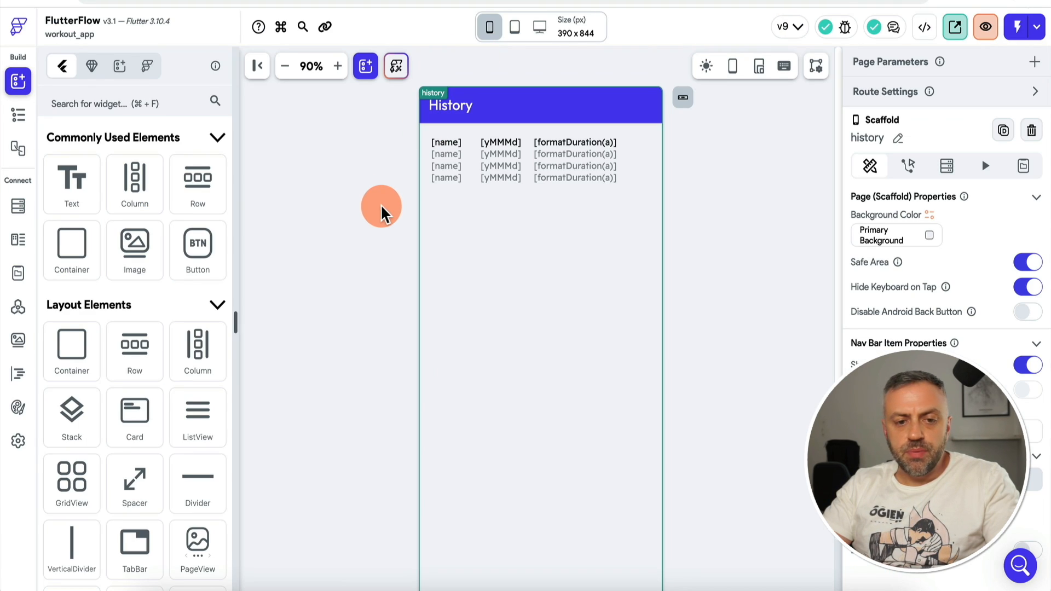
# Step: Enlarge the page list and open the startworkout page
pyautogui.click(8, 118)
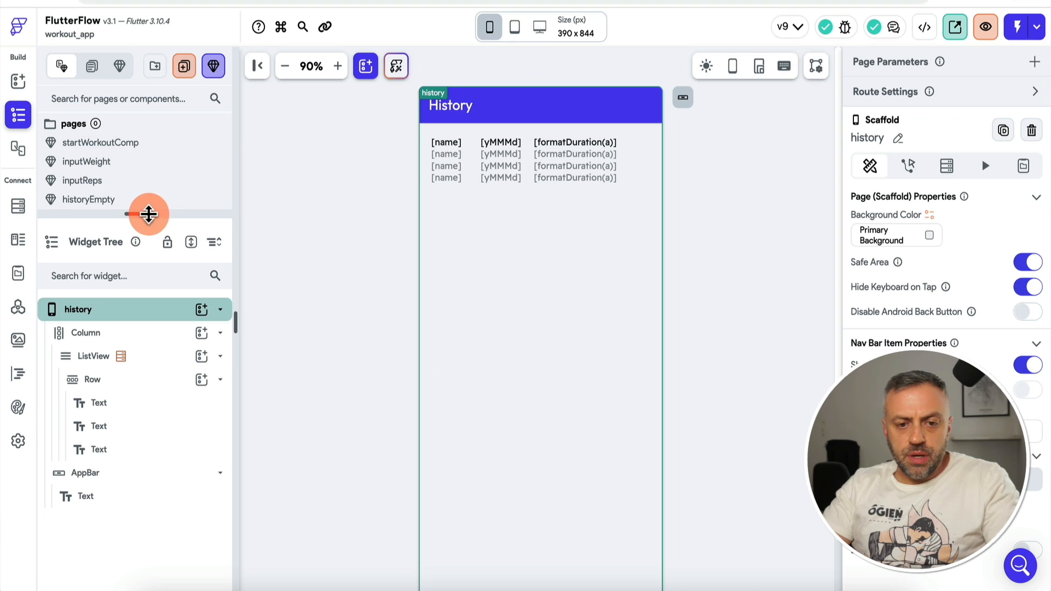
pyautogui.moveTo(148, 214); pyautogui.dragTo(151, 329)
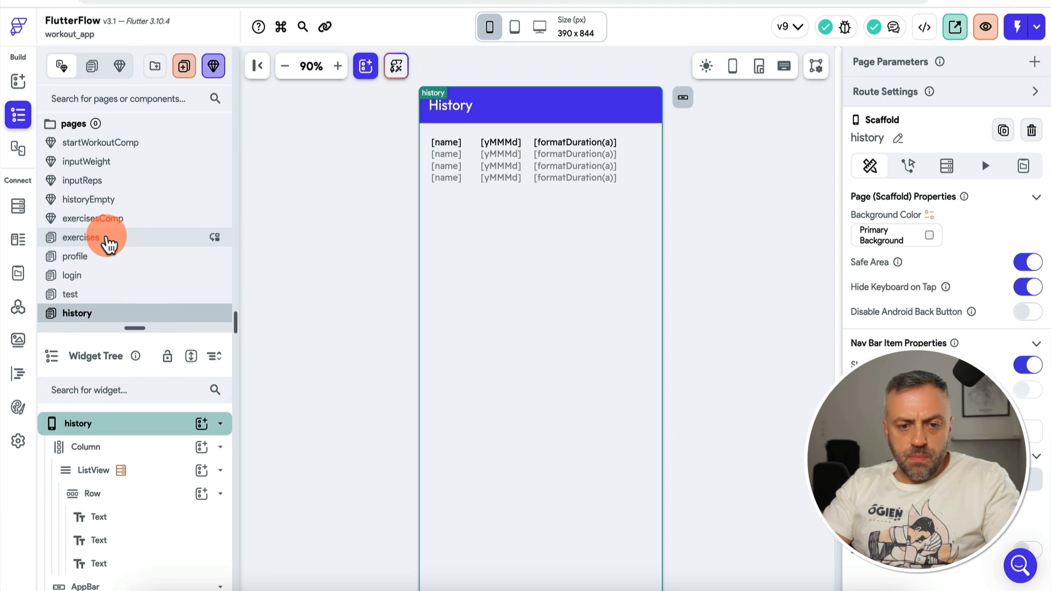
pyautogui.click(108, 240)
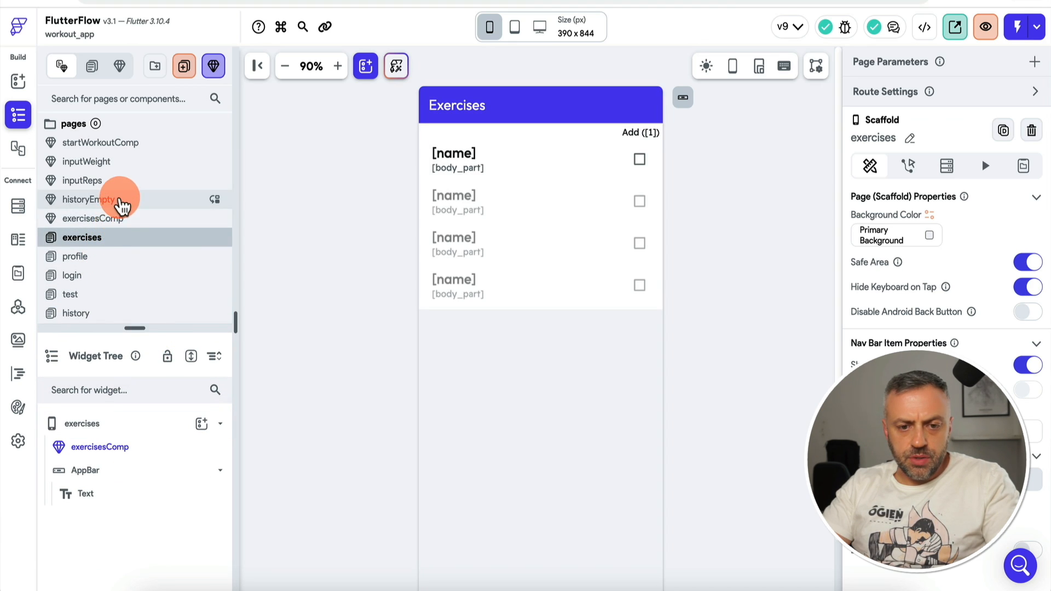
pyautogui.scroll(-2, 112, 277)
pyautogui.click(110, 273)
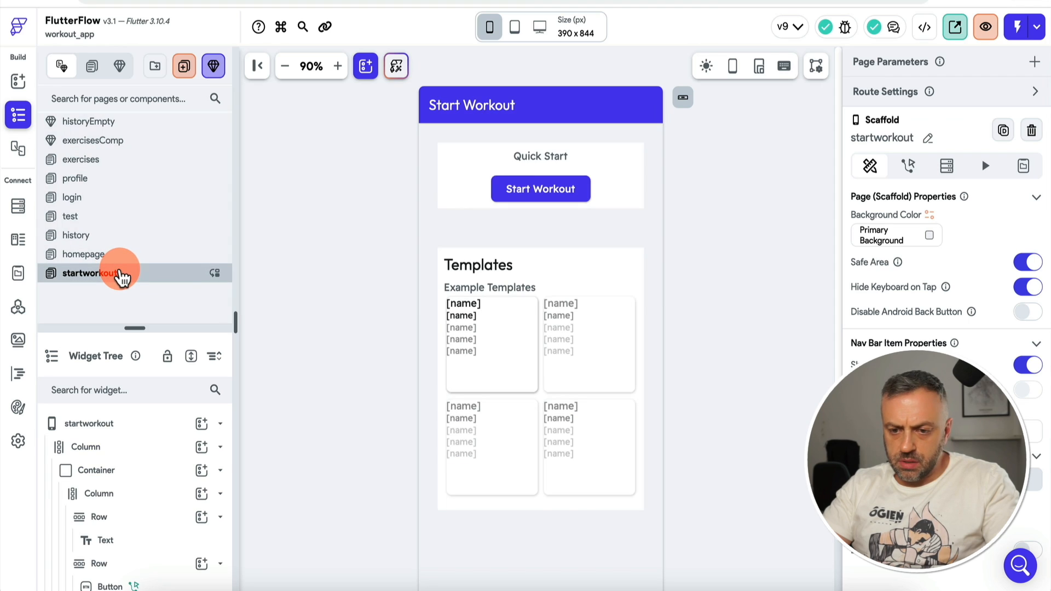
# Step: Inspect the first template card's elements and open the template name's variable binding
pyautogui.click(458, 312)
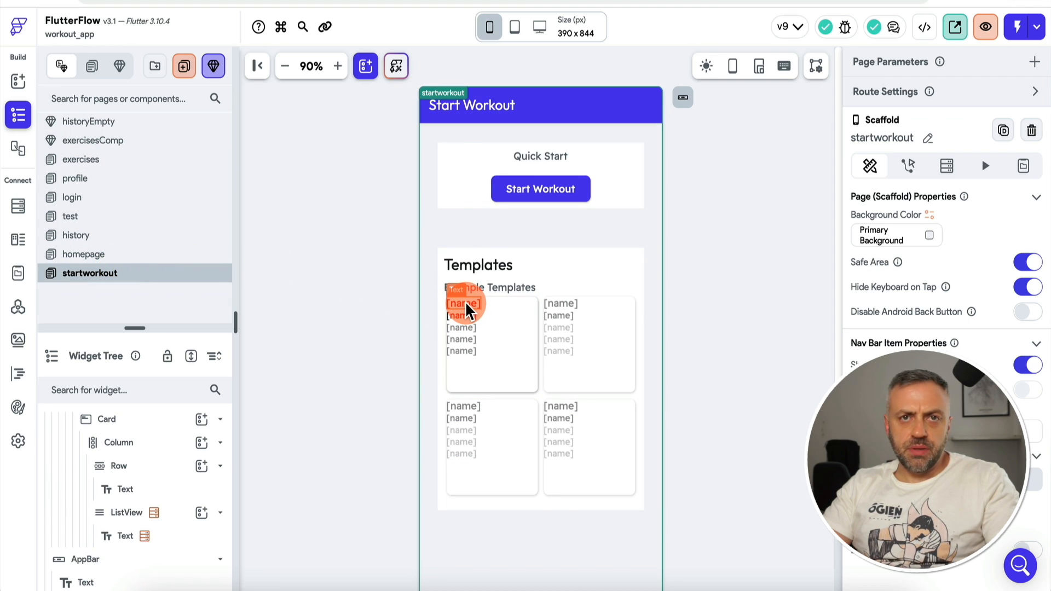
pyautogui.click(473, 328)
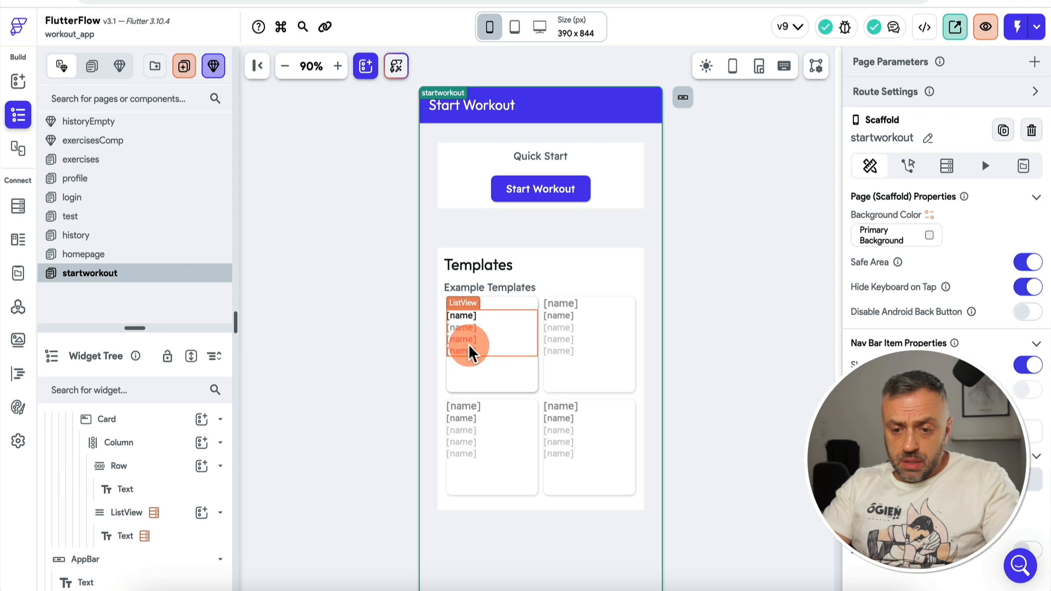
pyautogui.click(469, 321)
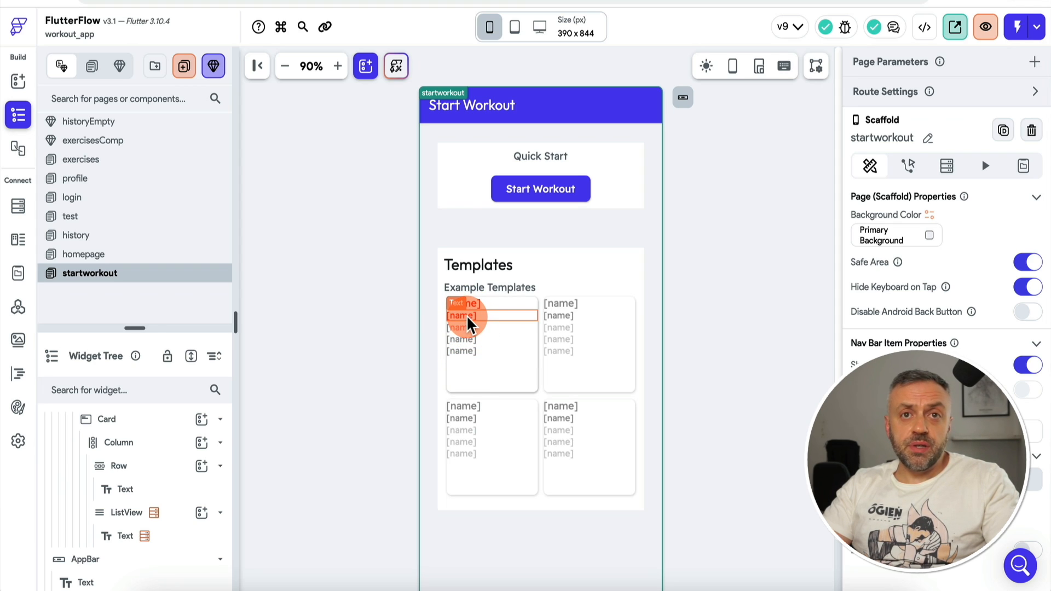
pyautogui.click(505, 241)
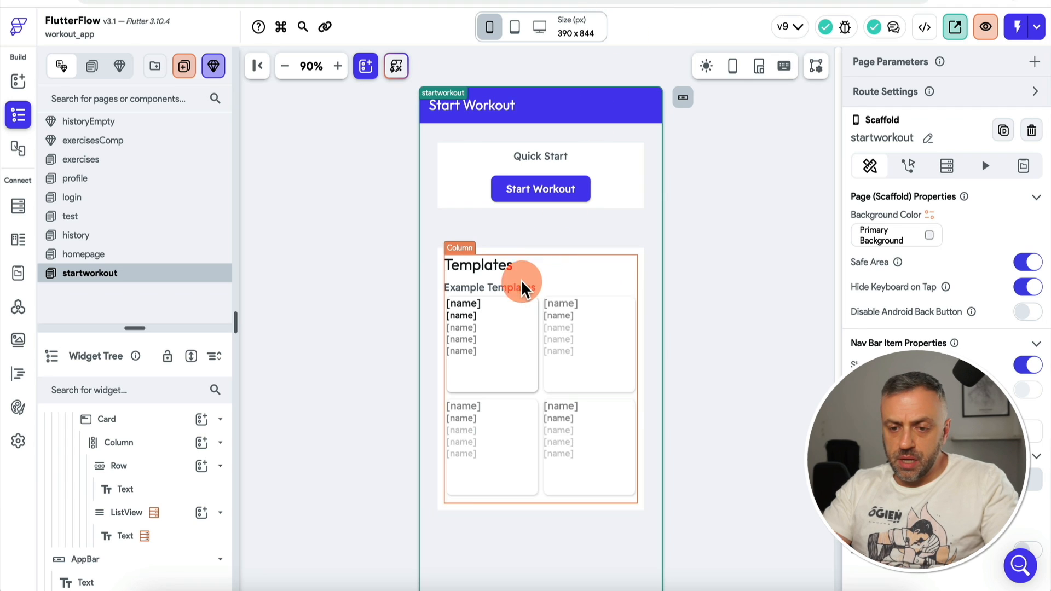
pyautogui.click(471, 306)
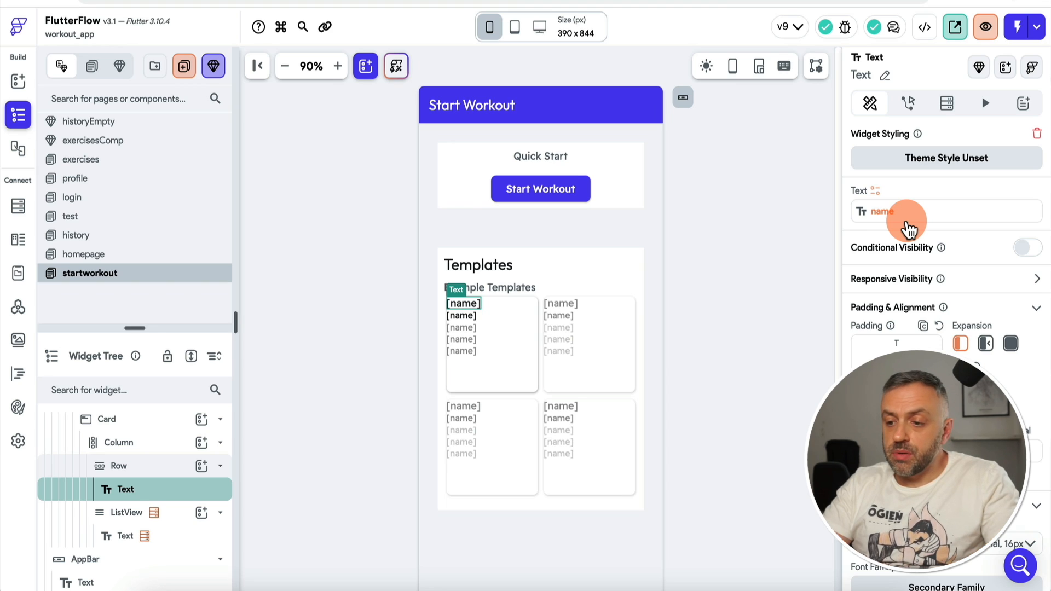
pyautogui.click(909, 229)
# Step: Cancel the binding and add an Update App State action to the template name's tap
pyautogui.click(739, 486)
pyautogui.click(465, 304)
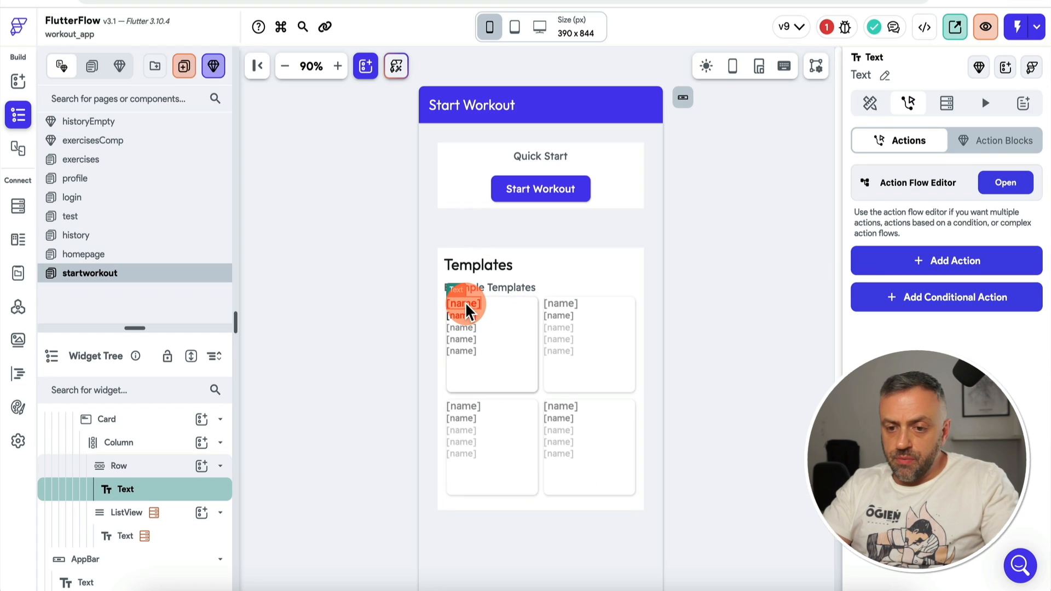
pyautogui.click(1012, 183)
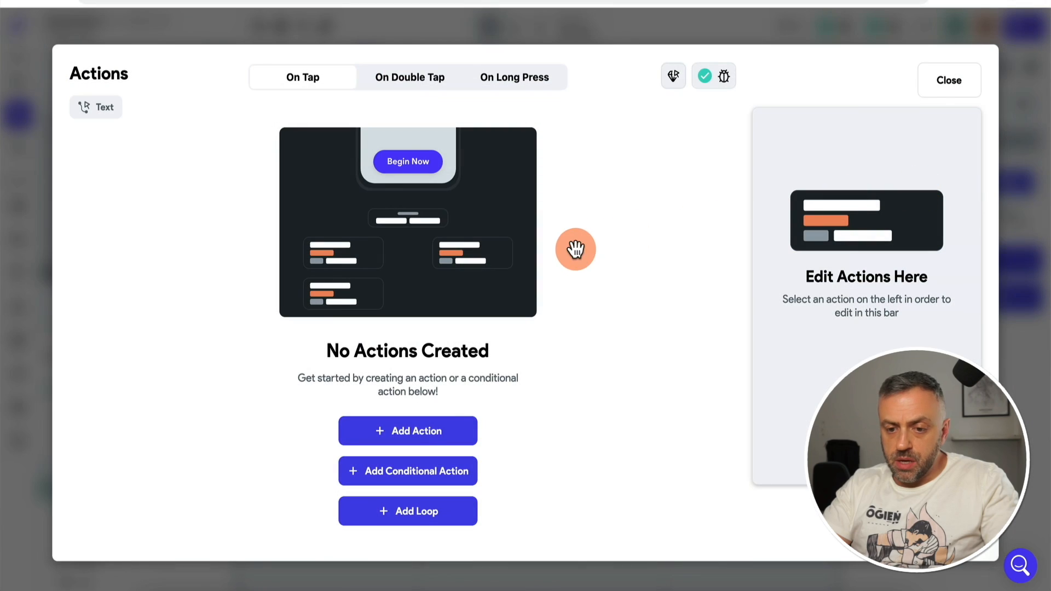
pyautogui.click(418, 435)
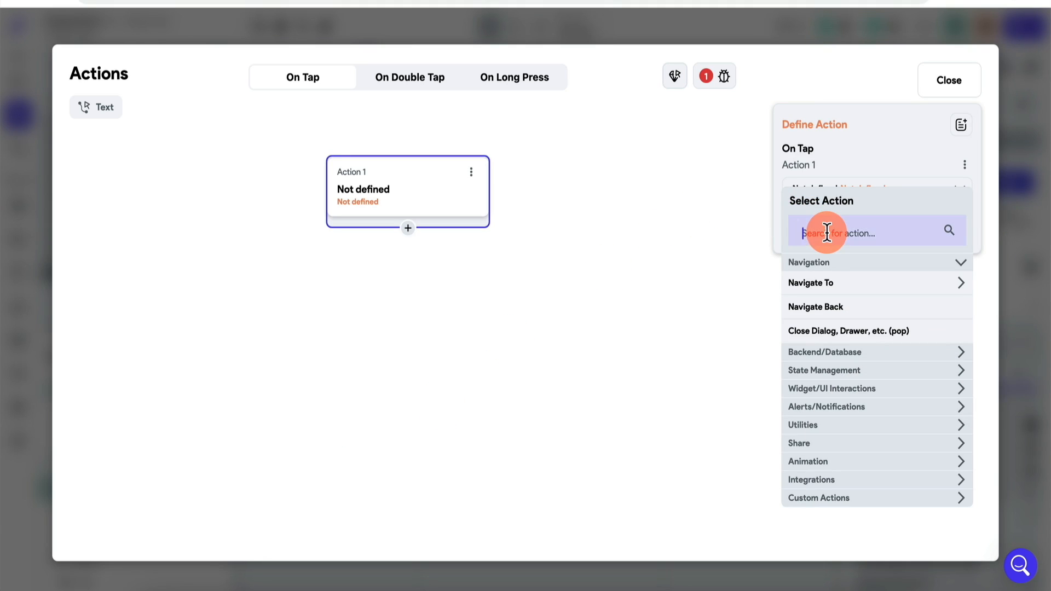
pyautogui.click(828, 371)
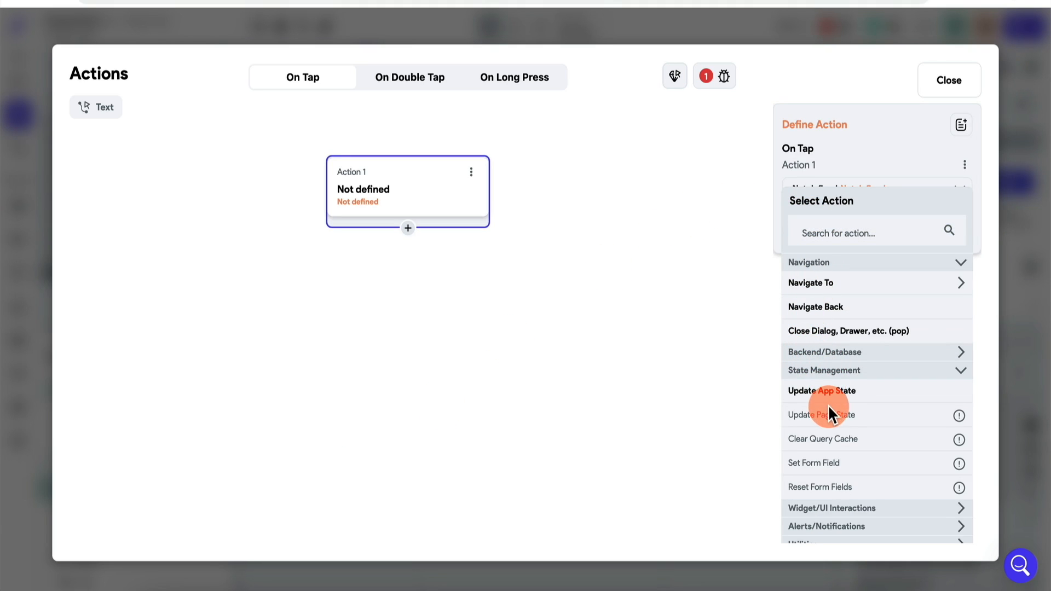
pyautogui.click(841, 393)
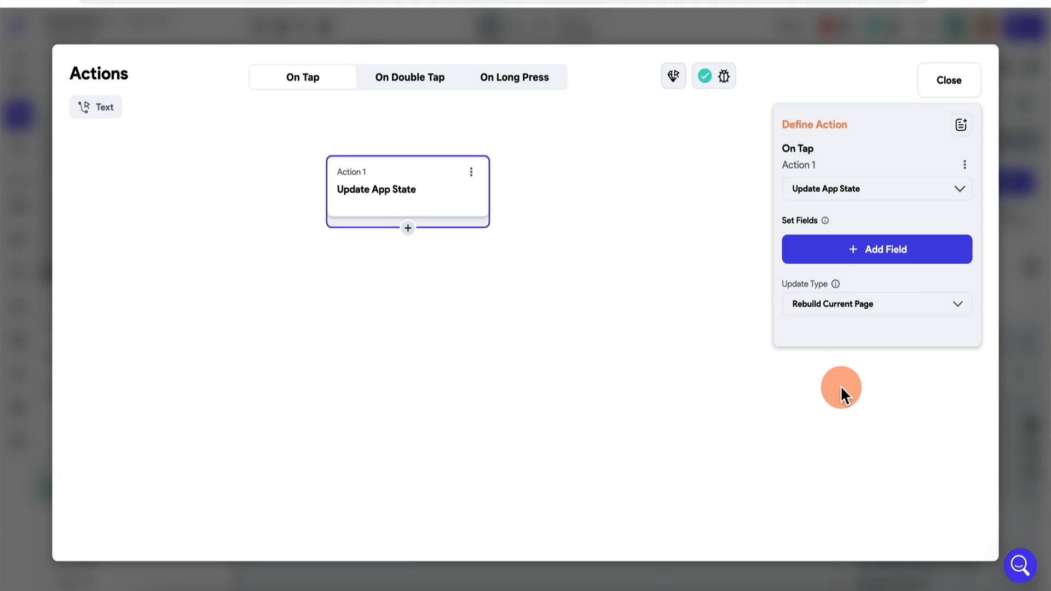
# Step: Set the workout app state to a new Workout named 'Random workout'
pyautogui.click(848, 253)
pyautogui.click(561, 230)
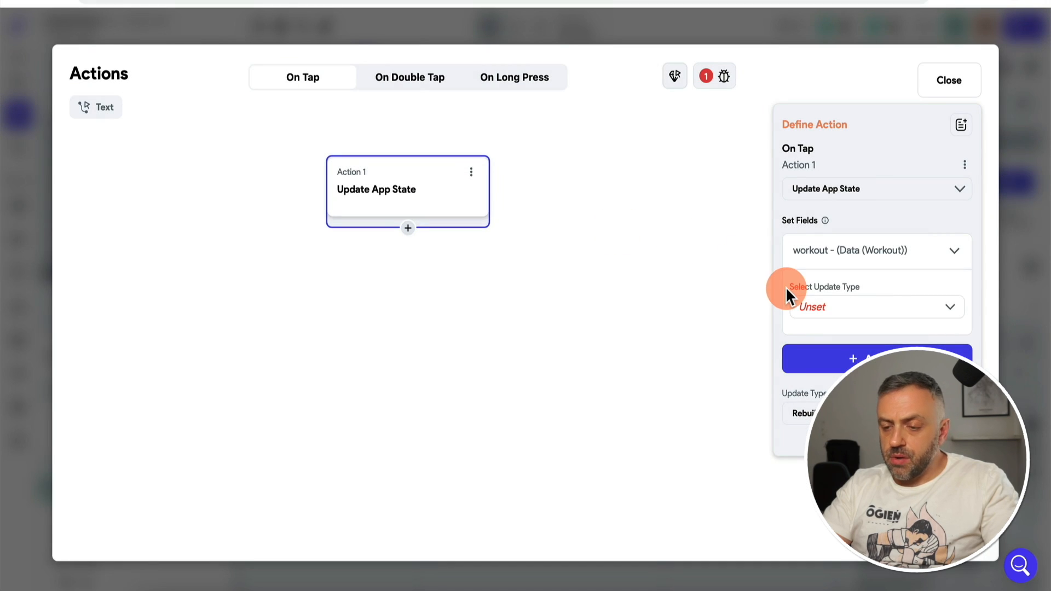
pyautogui.click(864, 316)
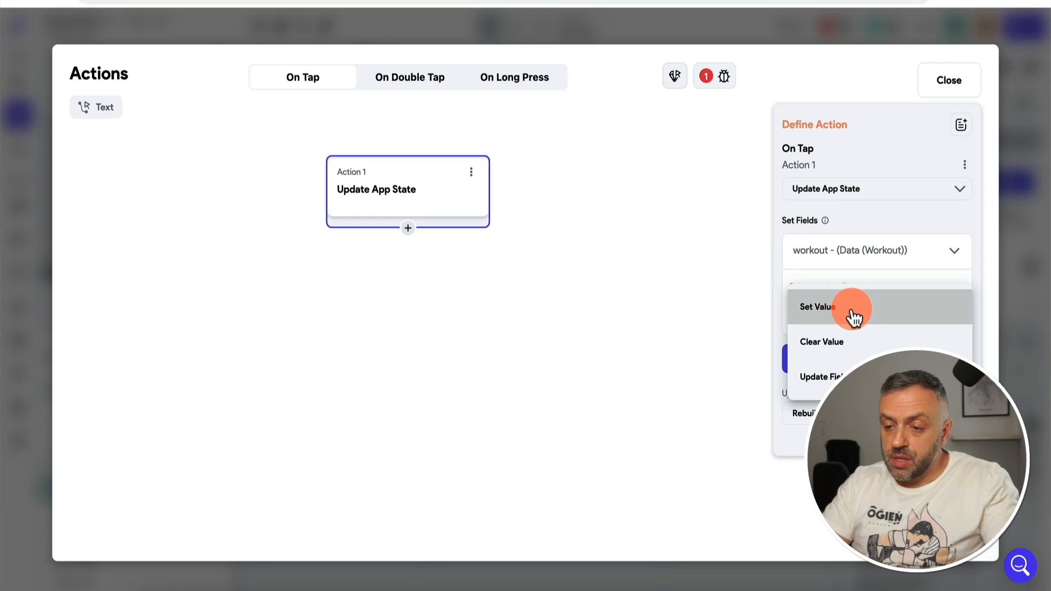
pyautogui.click(854, 317)
pyautogui.click(827, 350)
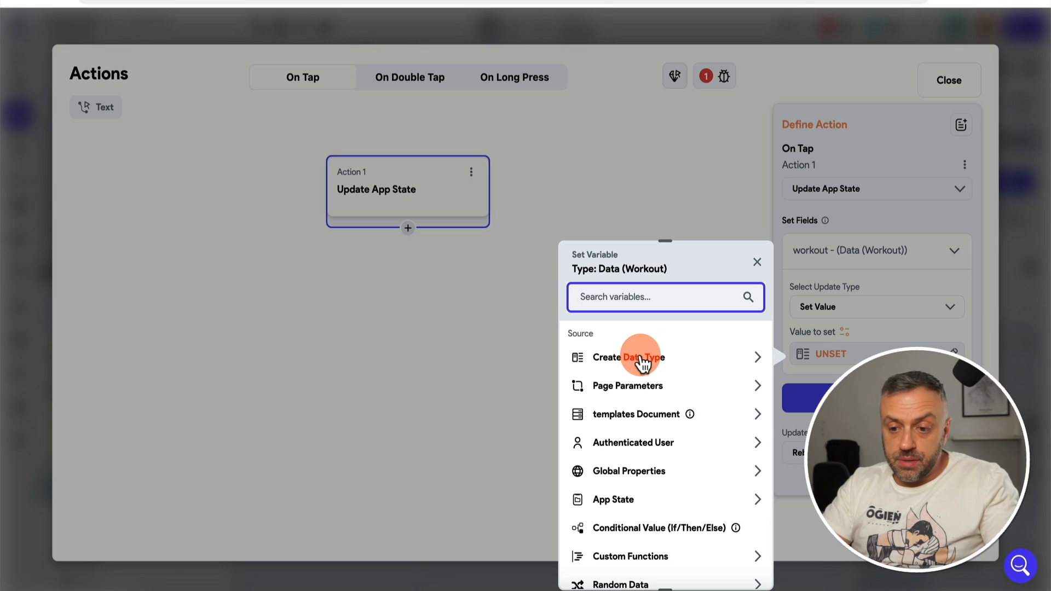
pyautogui.click(613, 364)
pyautogui.click(629, 427)
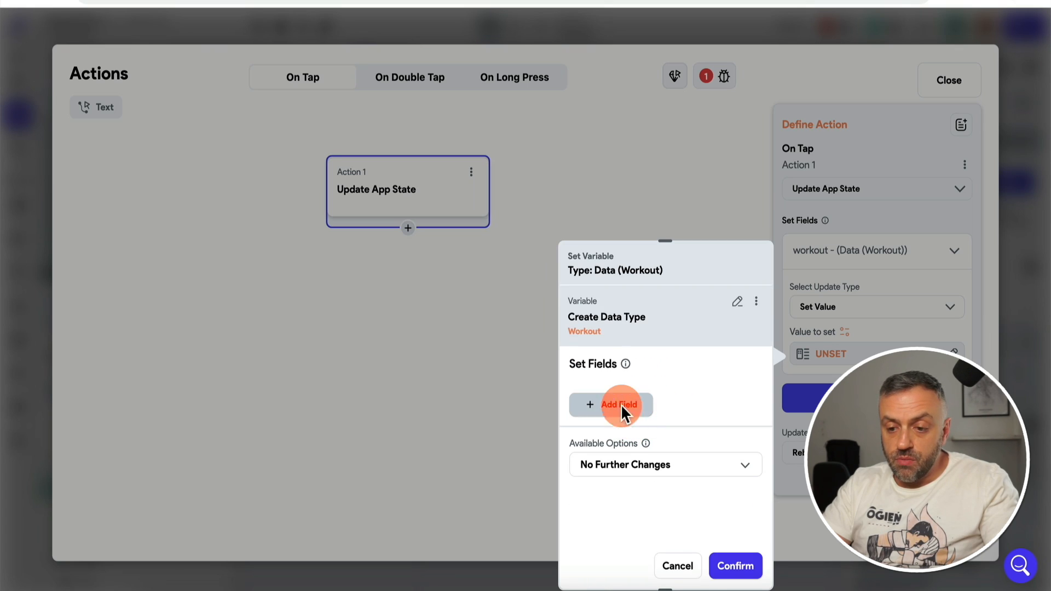
pyautogui.click(603, 413)
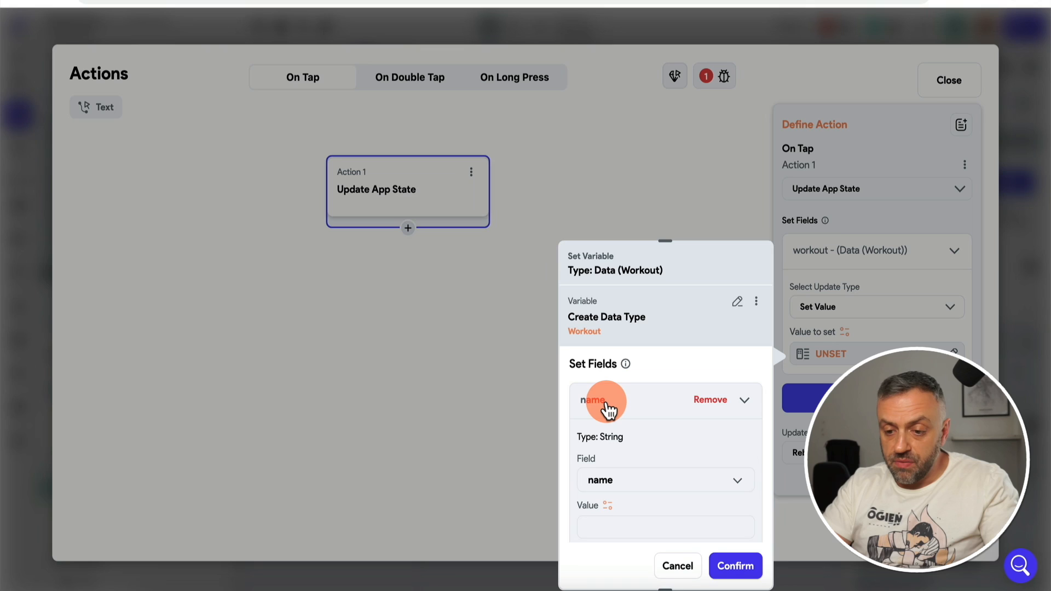
pyautogui.click(603, 518)
pyautogui.scroll(-2, 603, 520)
pyautogui.click(631, 419)
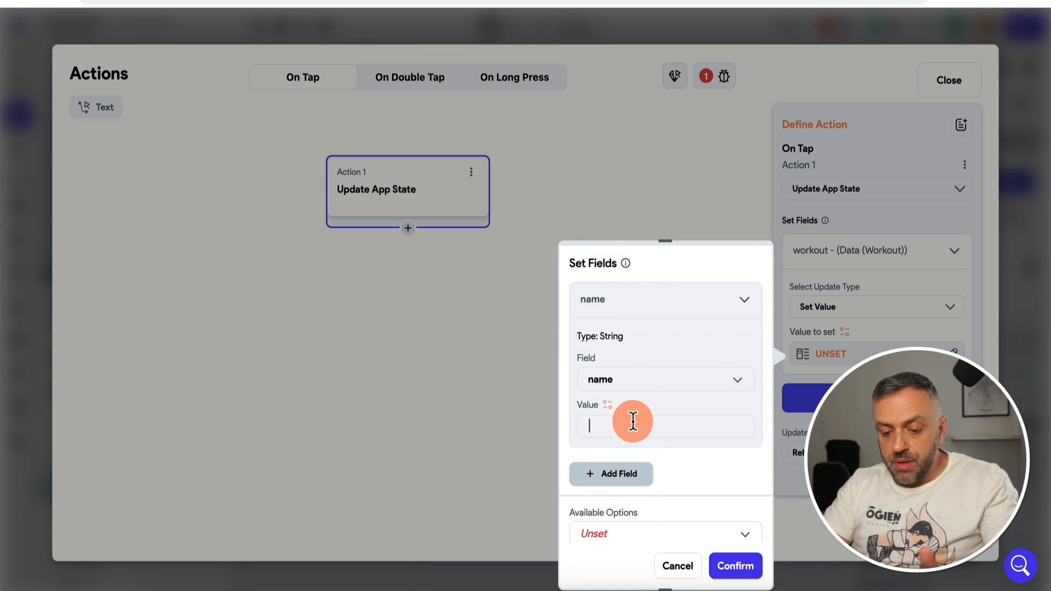
pyautogui.write('Rando')
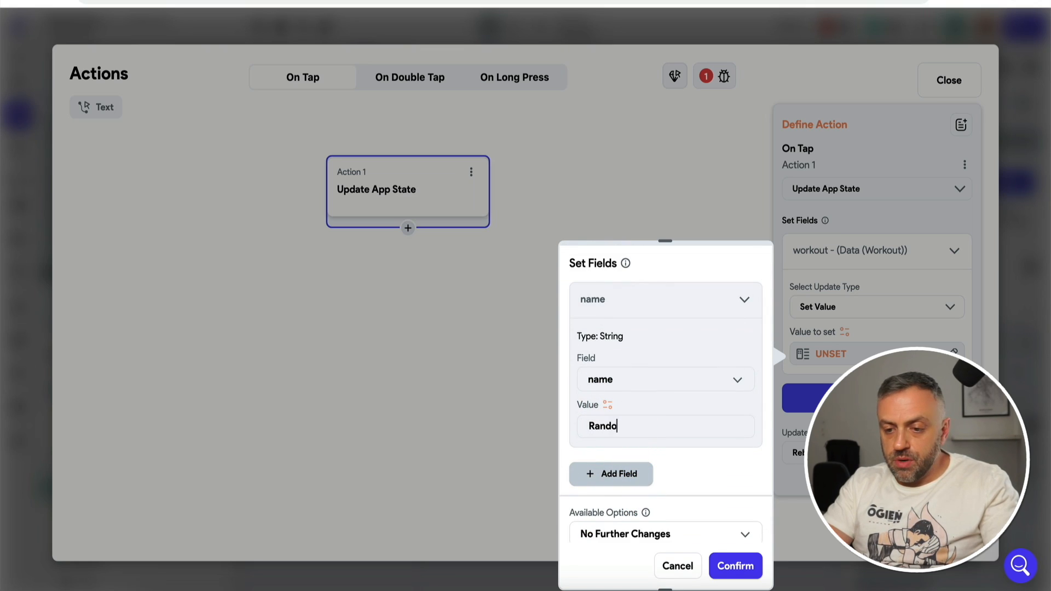
pyautogui.write('m workout')
# Step: Try sourcing the Workout's exercises field from the template's exerciseRefs, then abandon it
pyautogui.scroll(-1, 633, 413)
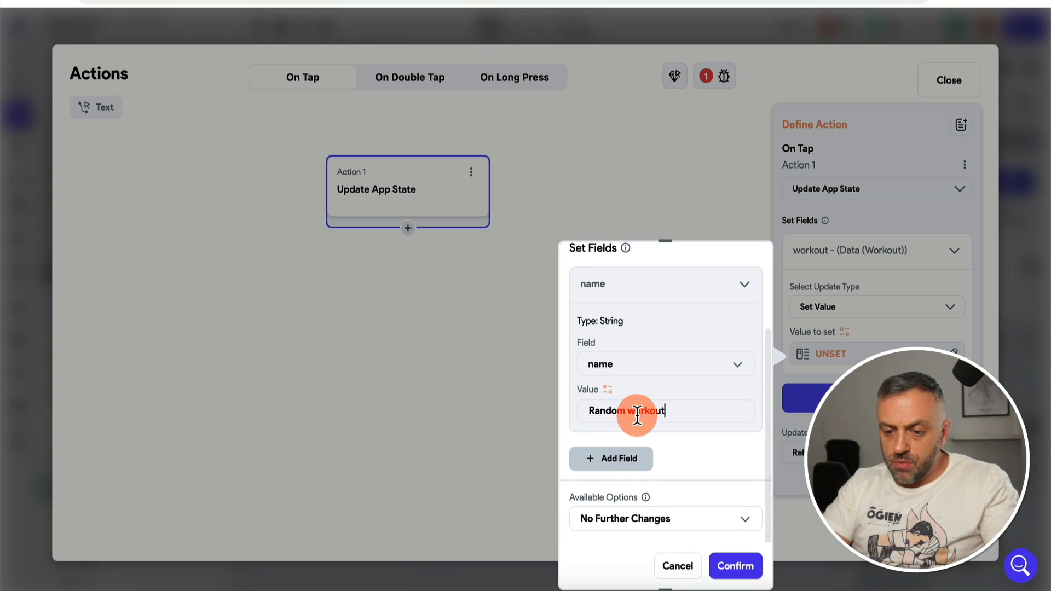
pyautogui.click(624, 460)
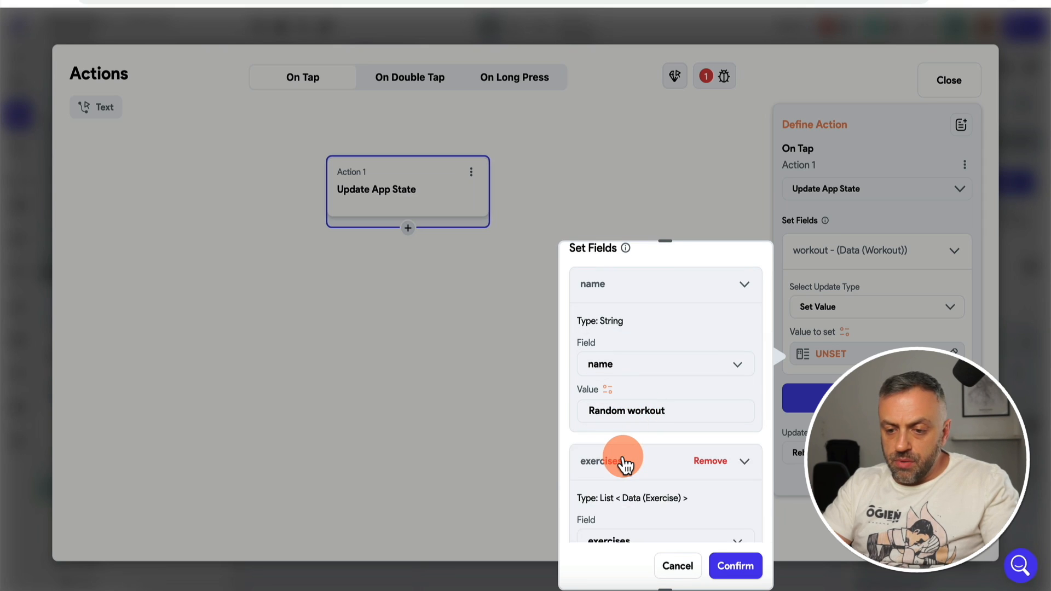
pyautogui.scroll(-3, 624, 455)
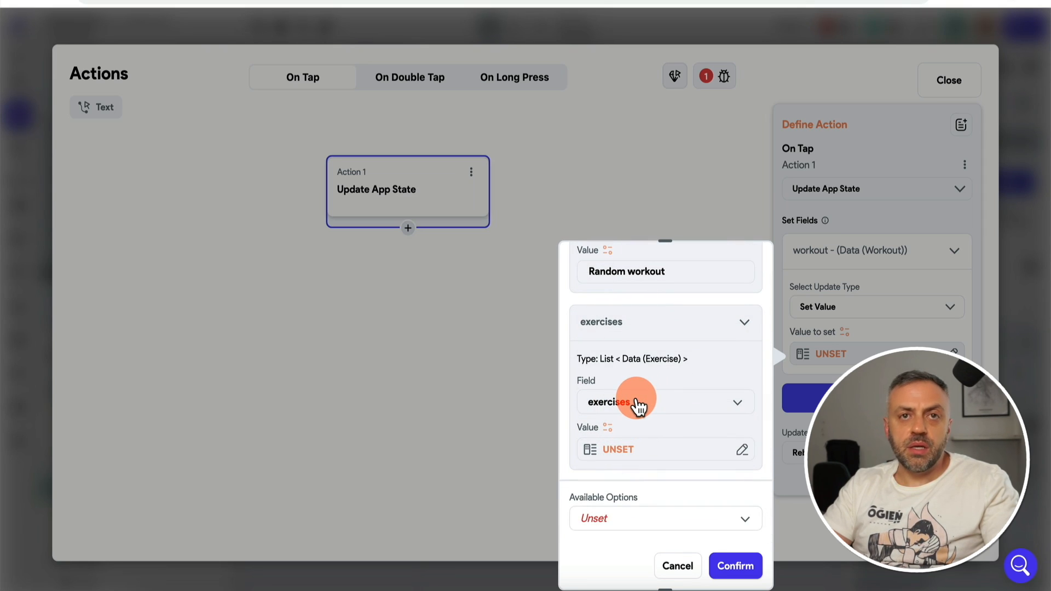
pyautogui.scroll(3, 645, 335)
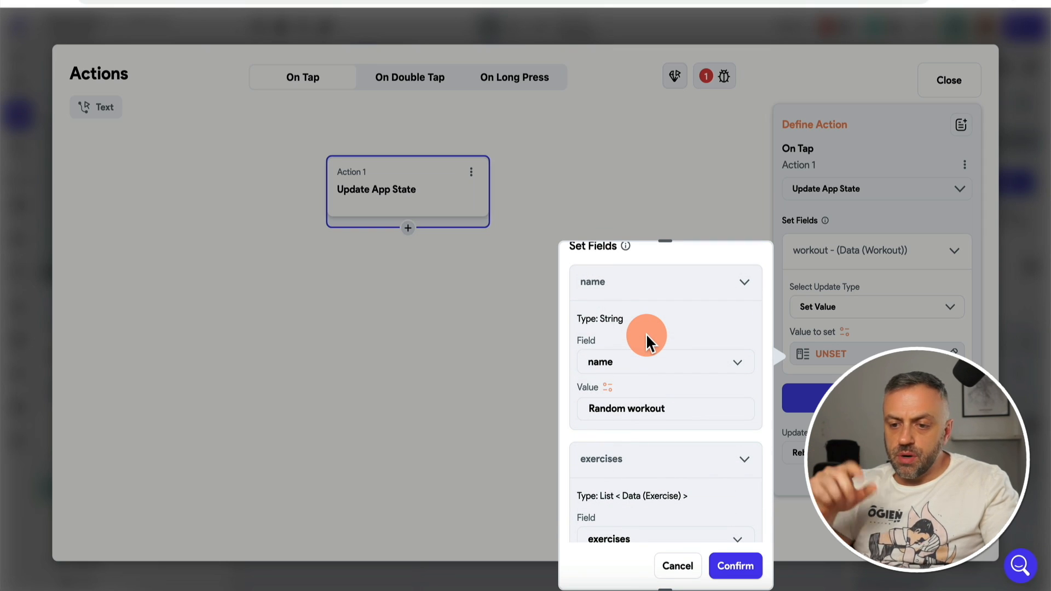
pyautogui.scroll(-1, 622, 450)
pyautogui.scroll(-3, 621, 450)
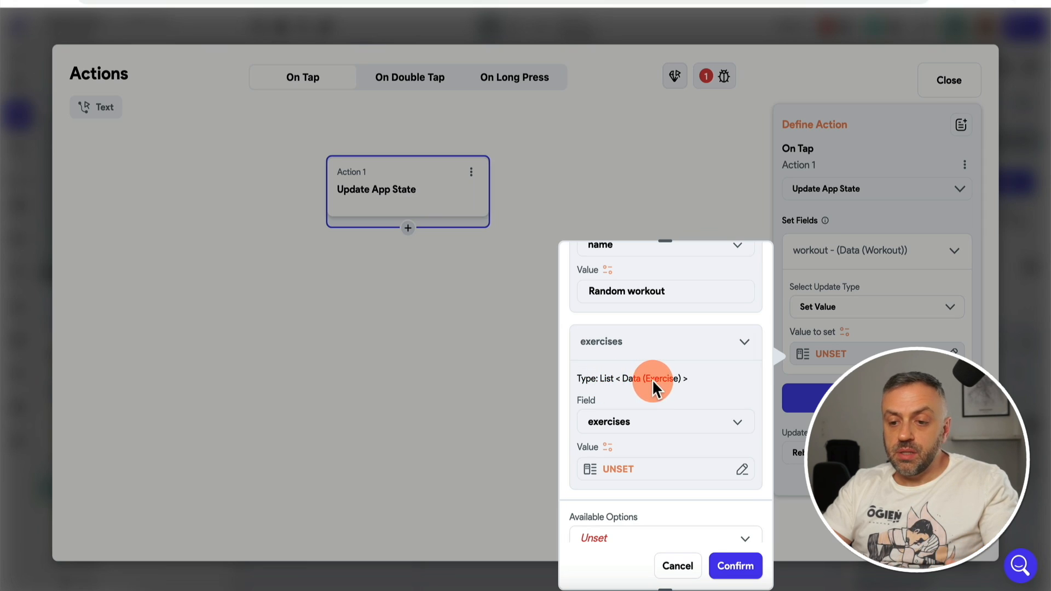
pyautogui.click(642, 470)
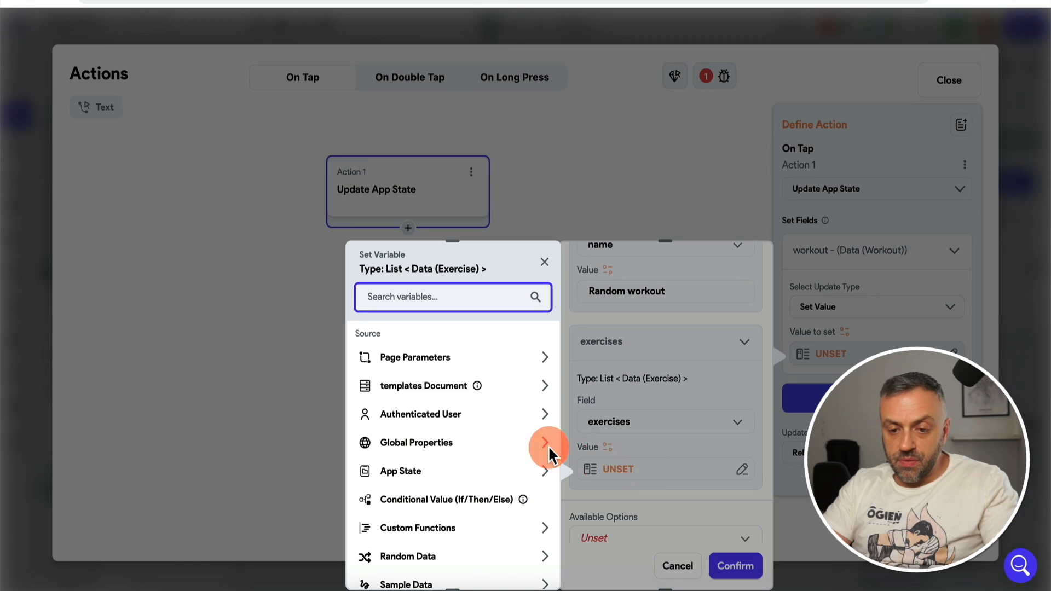
pyautogui.click(441, 389)
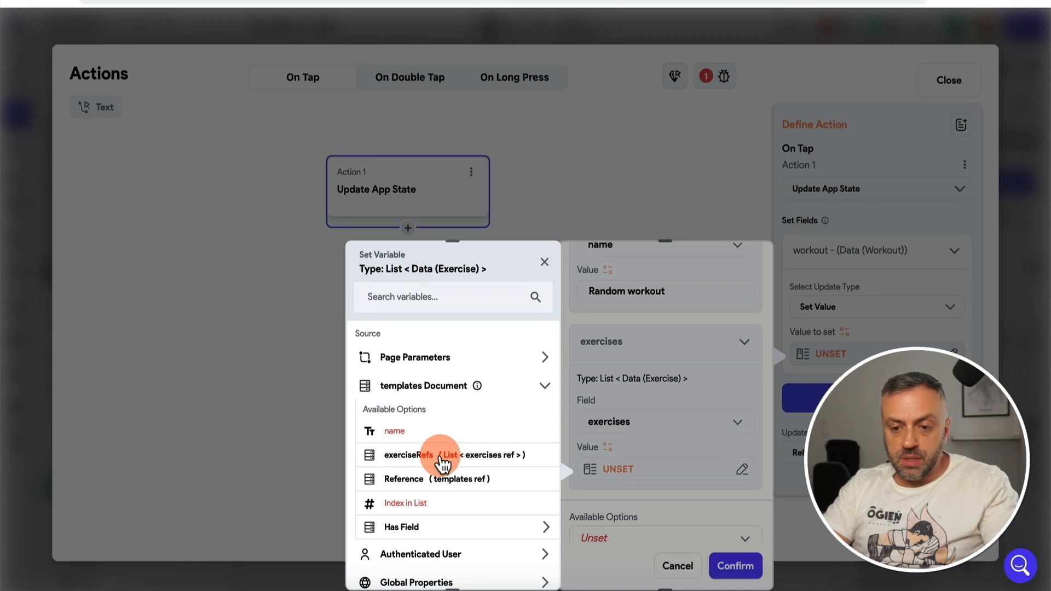
pyautogui.click(445, 462)
pyautogui.click(430, 484)
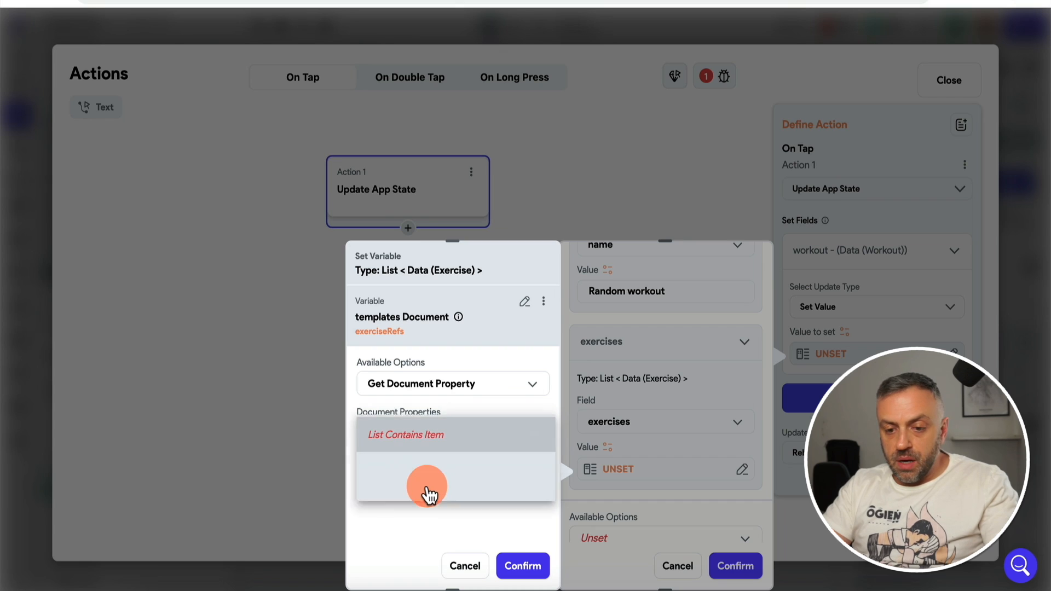
pyautogui.click(453, 400)
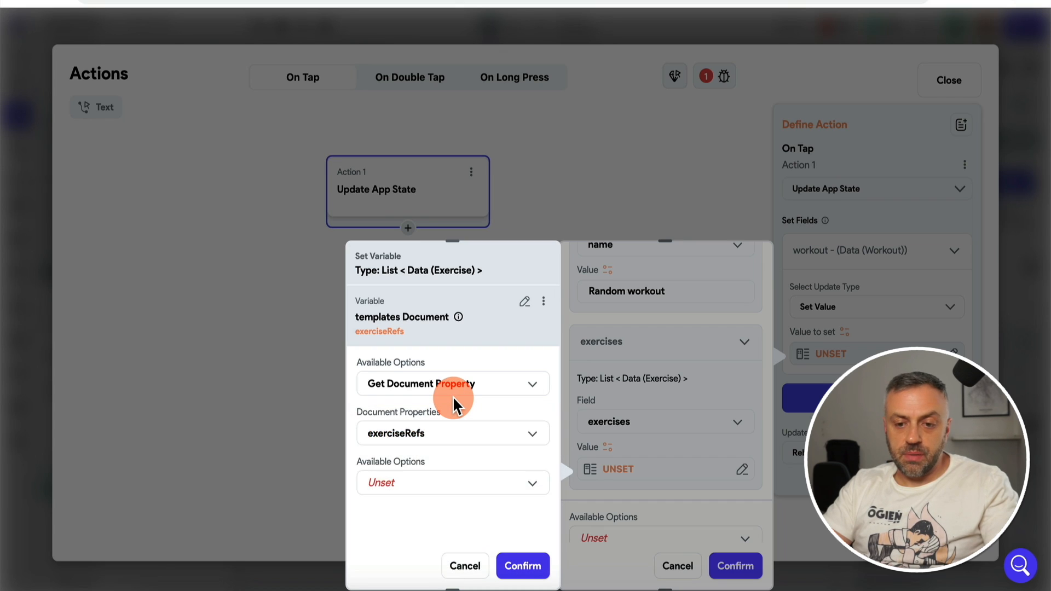
pyautogui.click(468, 567)
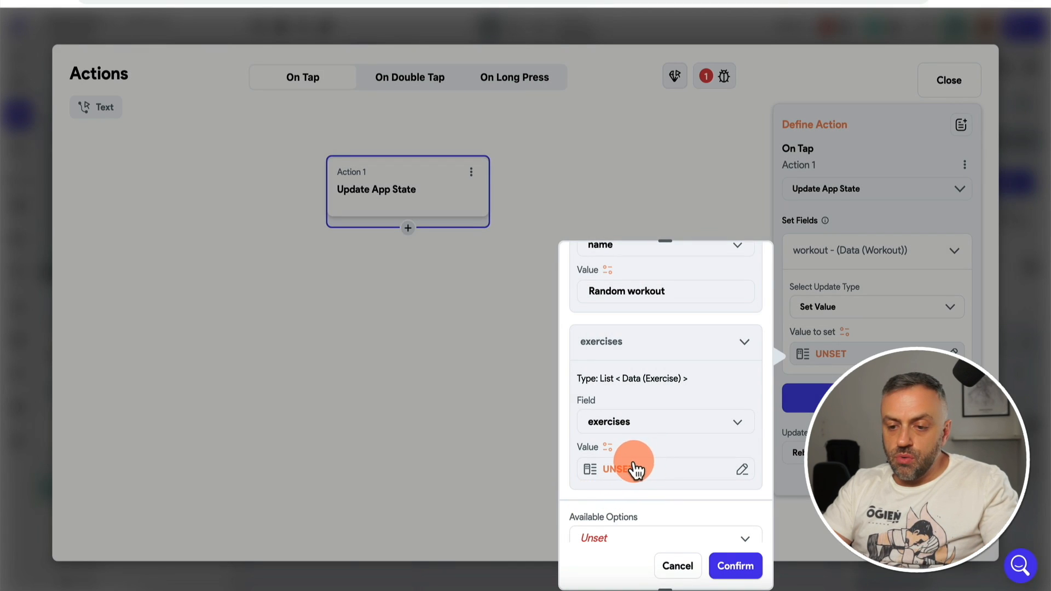
# Step: Retry exerciseRefs for exercises, then cancel and discard the workout field values
pyautogui.click(635, 469)
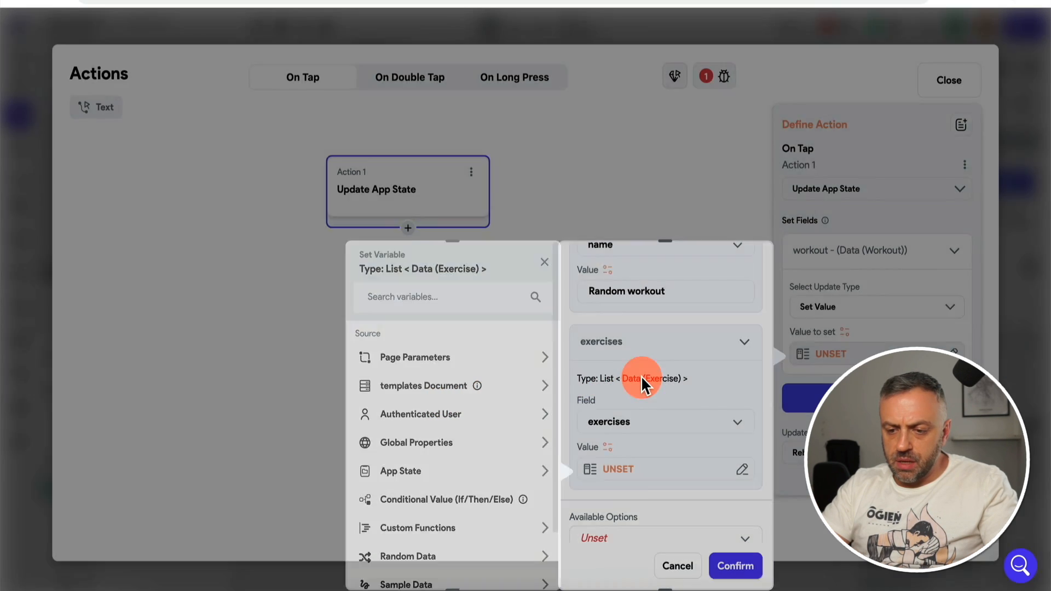
pyautogui.click(641, 378)
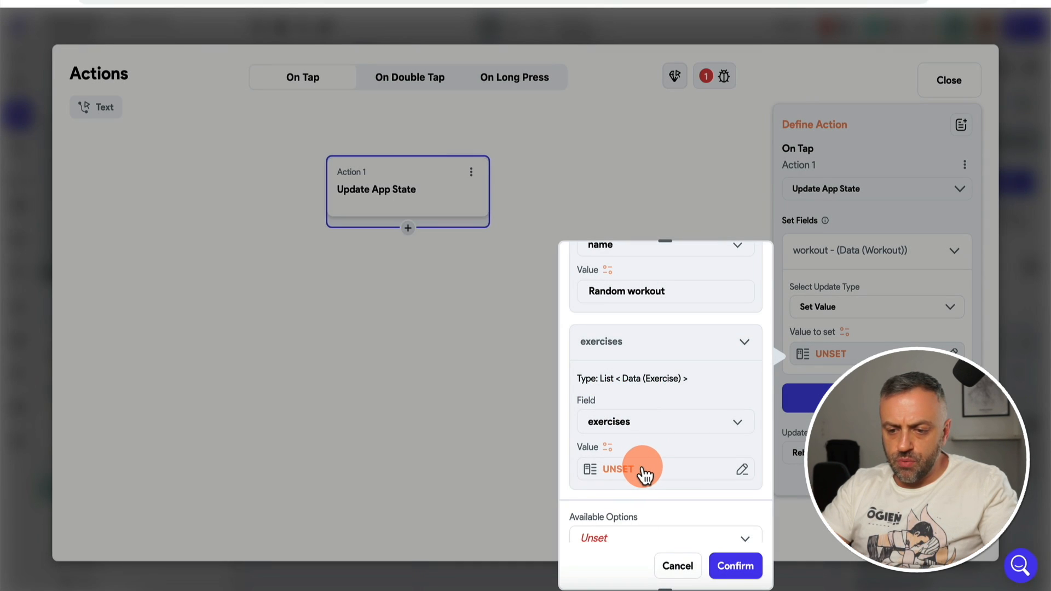
pyautogui.click(643, 468)
pyautogui.click(437, 389)
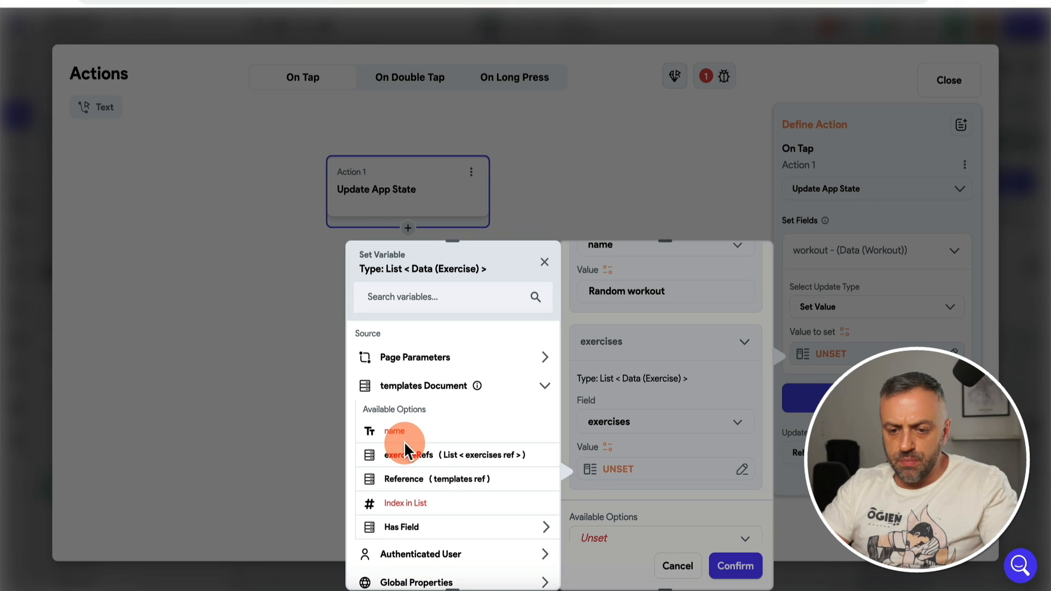
pyautogui.click(437, 460)
pyautogui.click(460, 566)
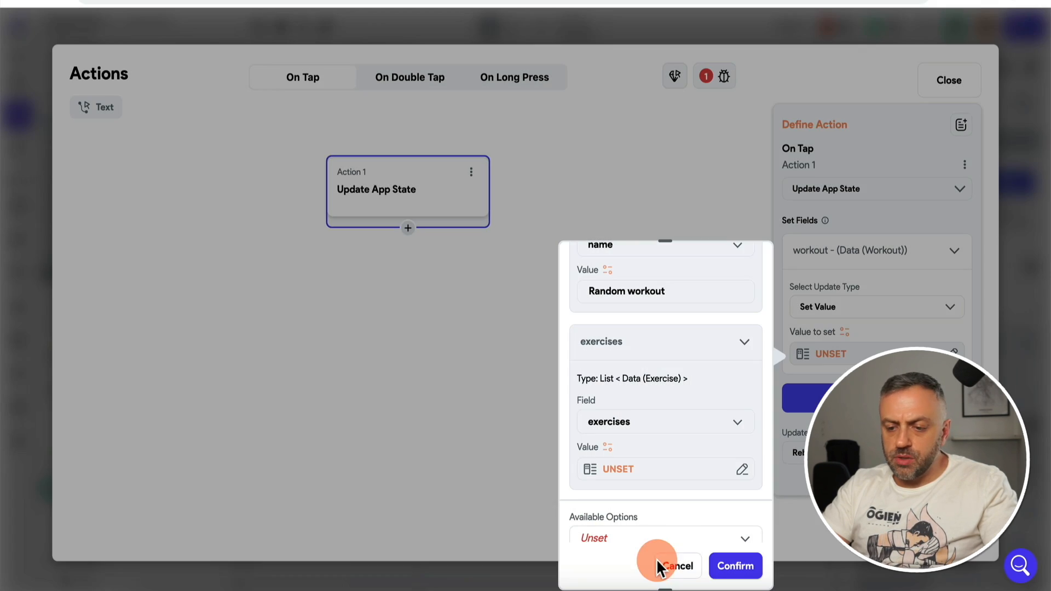
pyautogui.click(660, 566)
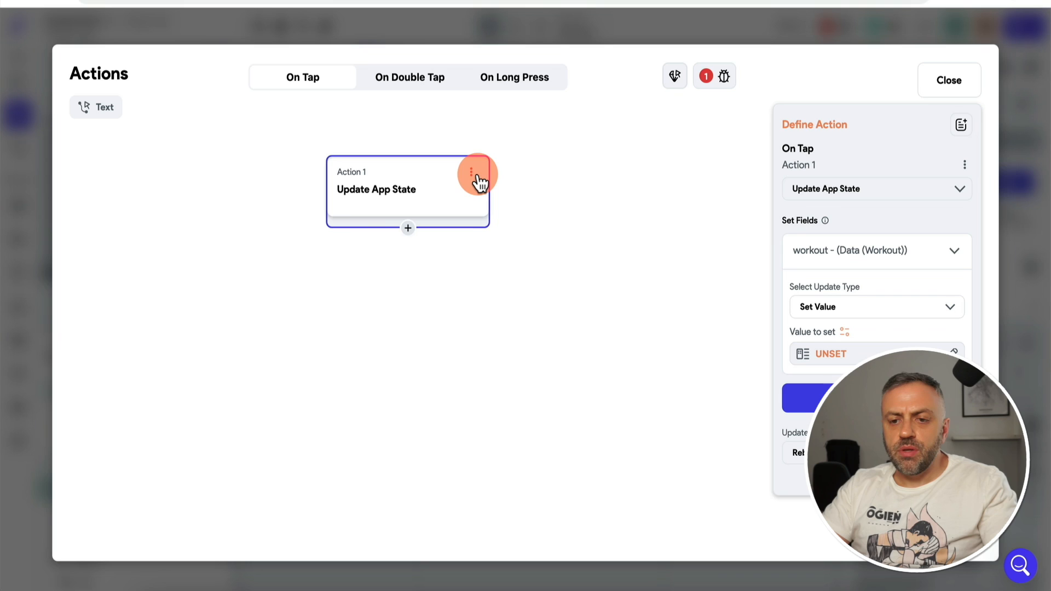
# Step: Delete Action 1, the Update App State action, and confirm its removal
pyautogui.click(472, 173)
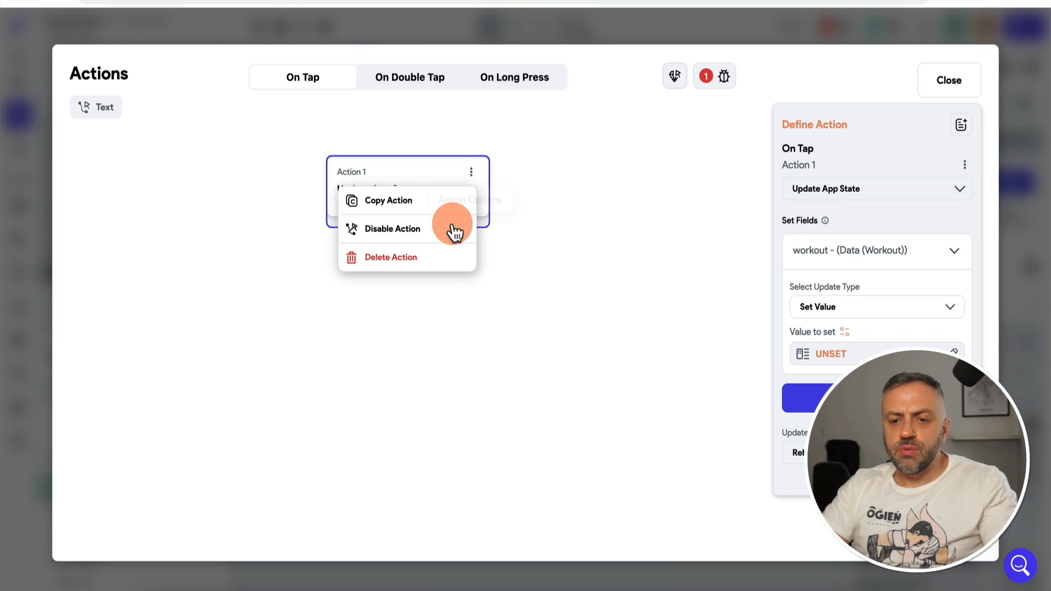
pyautogui.click(516, 282)
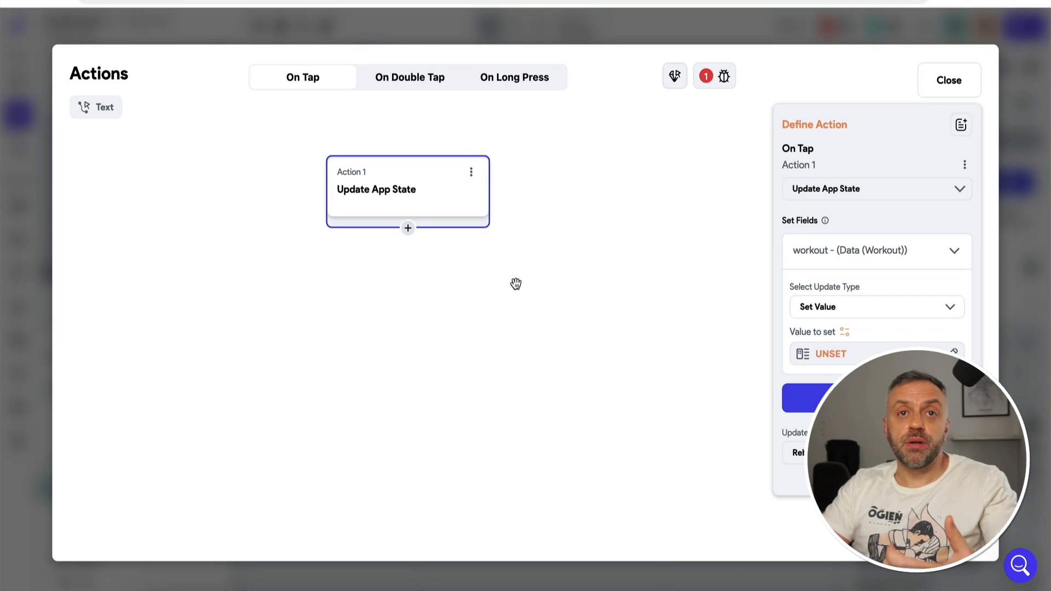
pyautogui.click(469, 174)
pyautogui.click(421, 257)
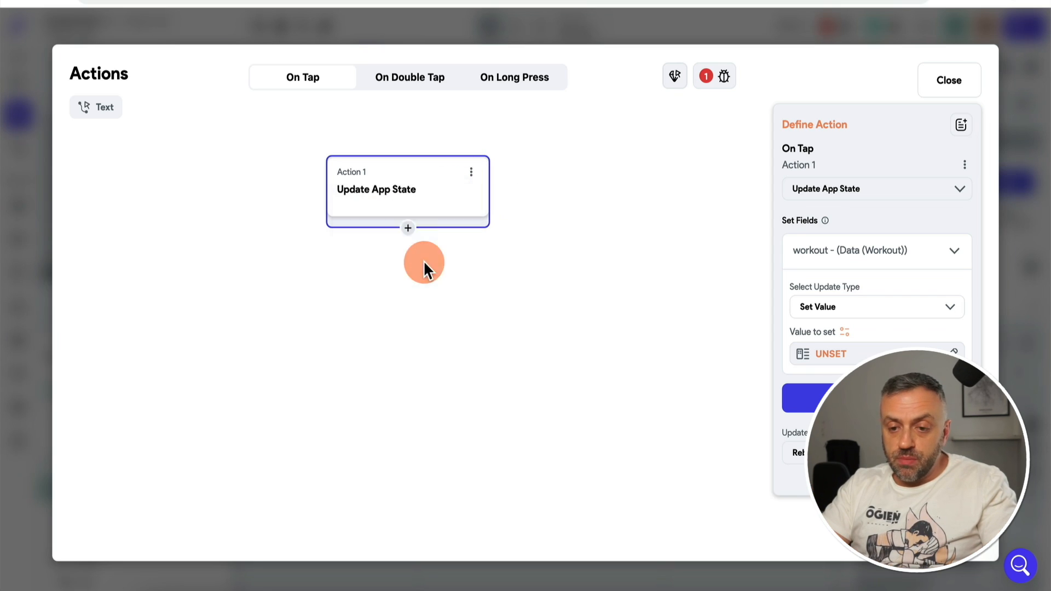
pyautogui.click(627, 336)
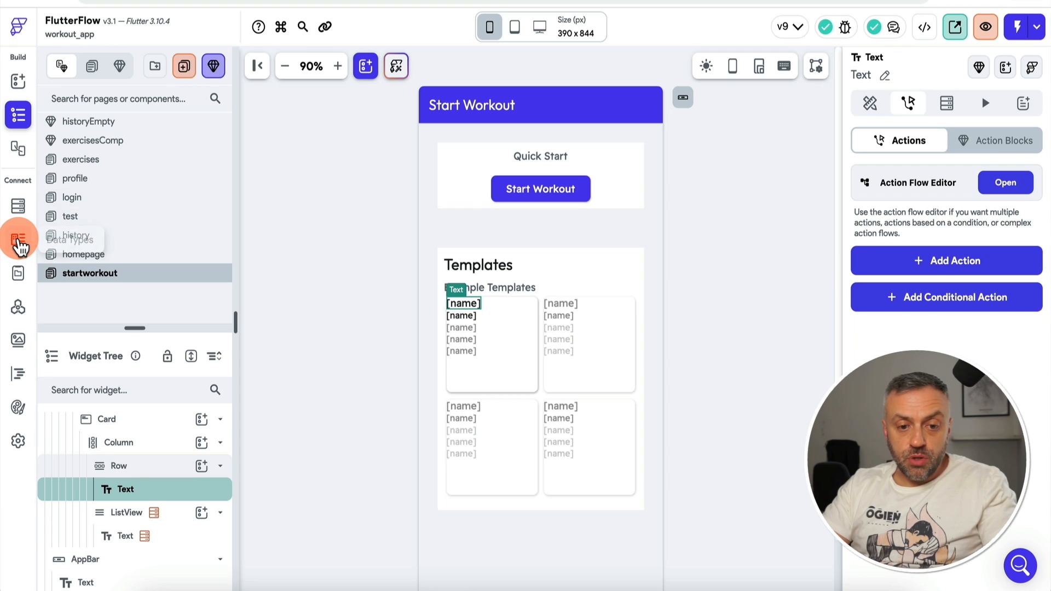
# Step: Inspect the Workout data type, then the Firestore templates collection's name and exerciseRefs fields
pyautogui.click(19, 242)
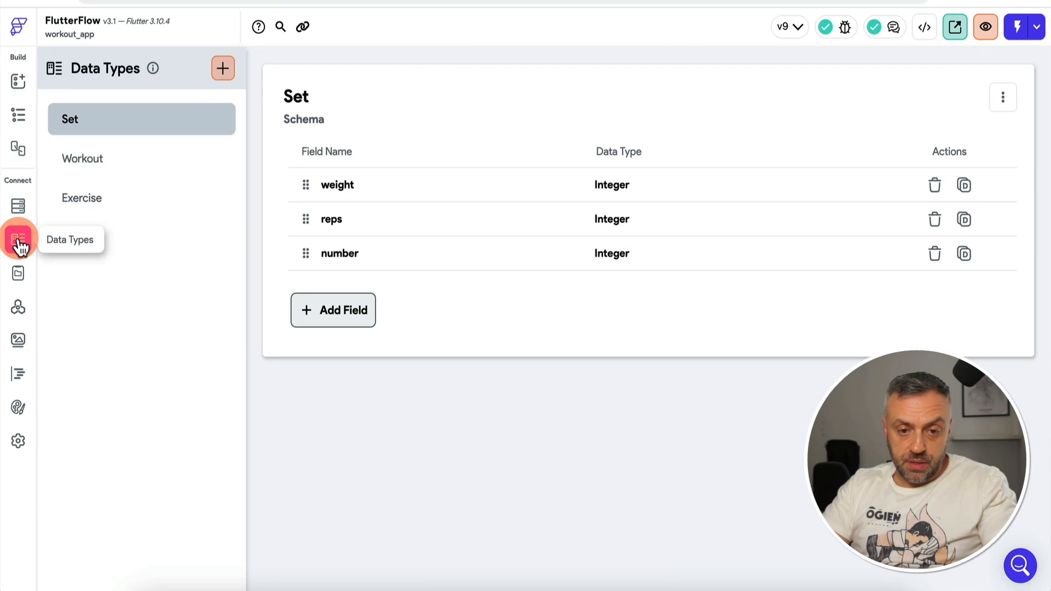
pyautogui.click(111, 165)
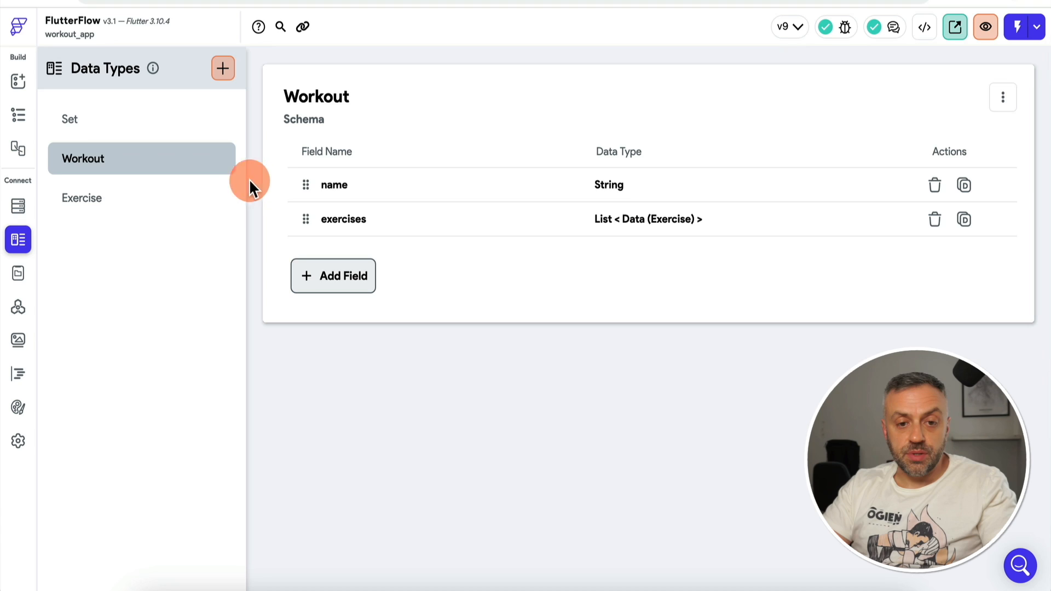
pyautogui.click(18, 206)
pyautogui.click(113, 249)
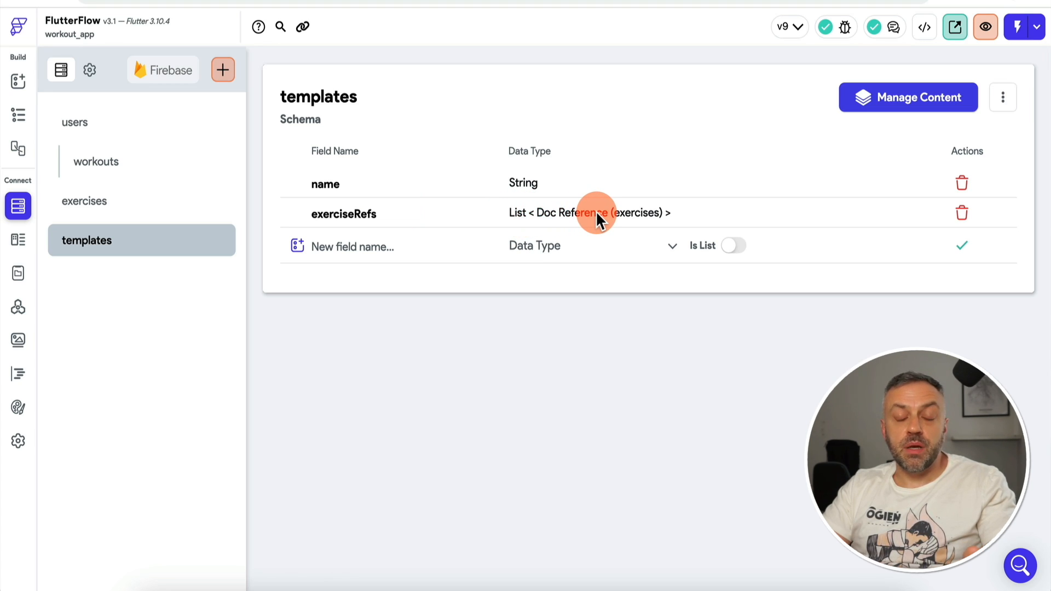
# Step: Delete exerciseRefs and add an 'exercises' field of type List of Exercise data to templates
pyautogui.click(962, 213)
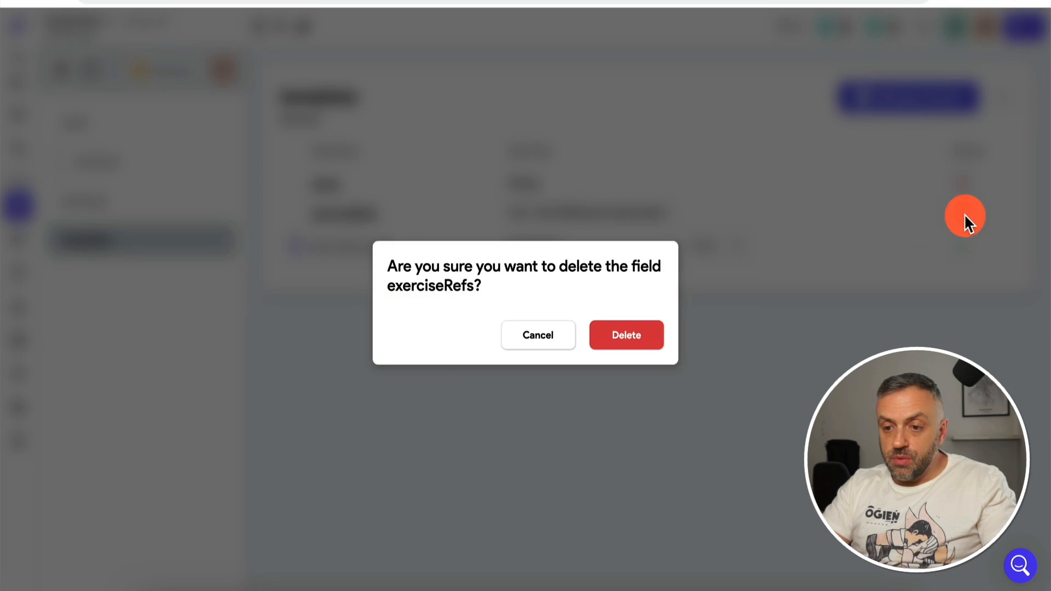
pyautogui.click(646, 341)
pyautogui.click(397, 216)
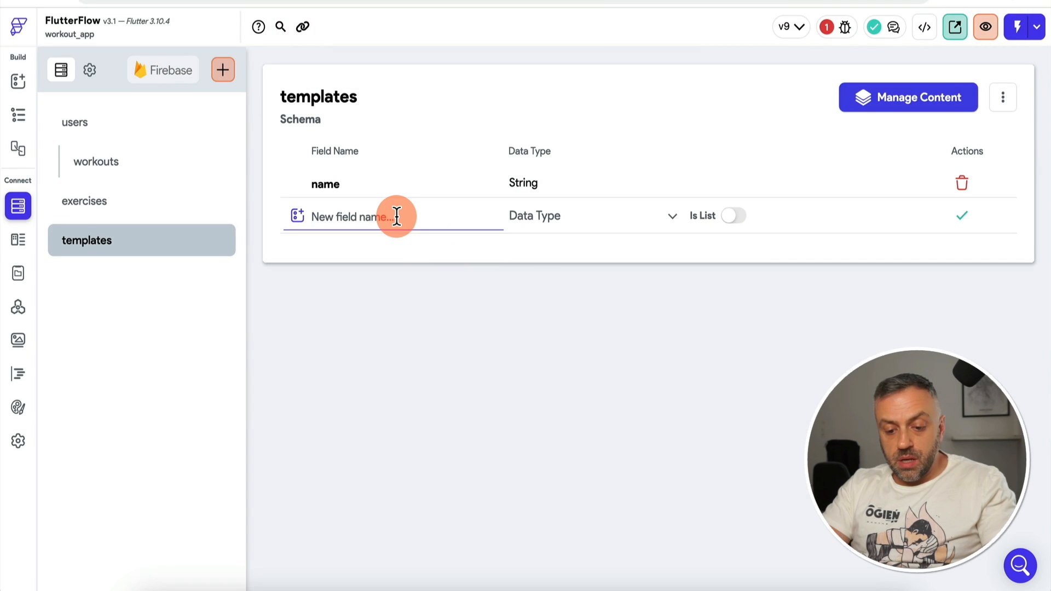
pyautogui.write('exercises')
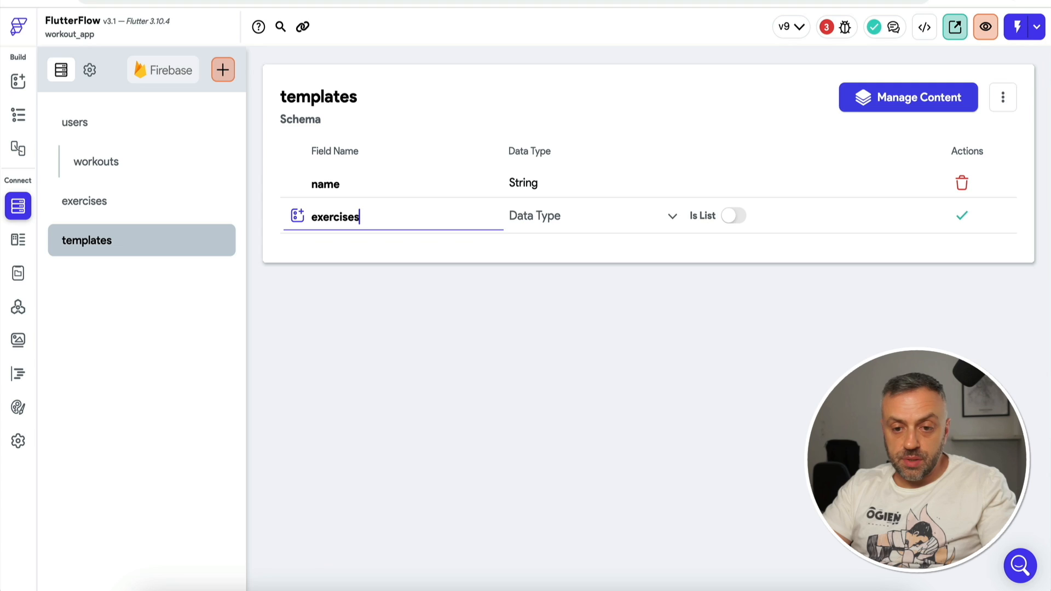
pyautogui.click(556, 217)
pyautogui.click(551, 540)
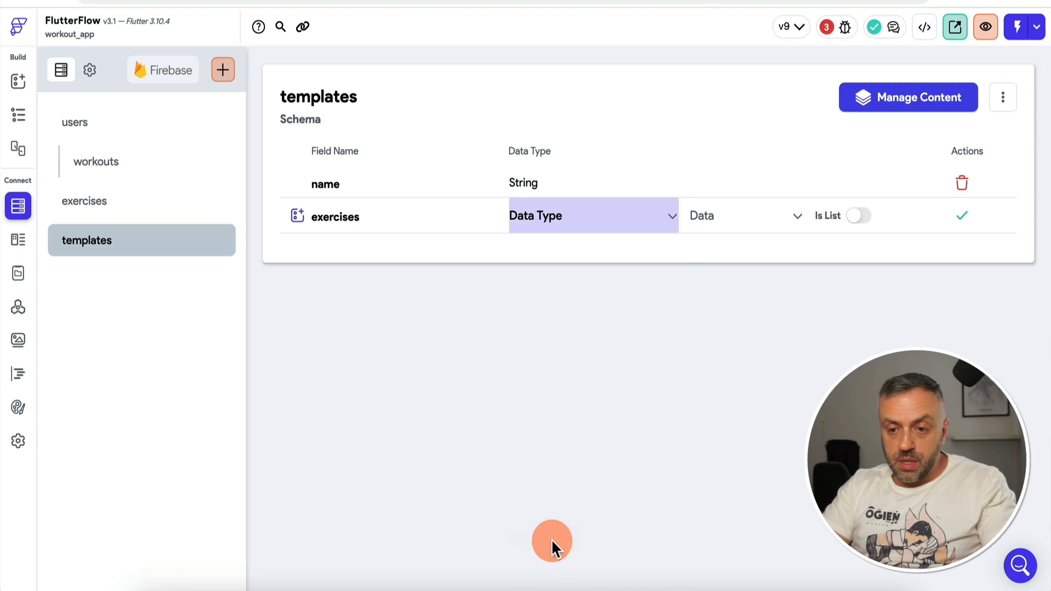
pyautogui.click(732, 233)
pyautogui.click(742, 219)
pyautogui.click(860, 216)
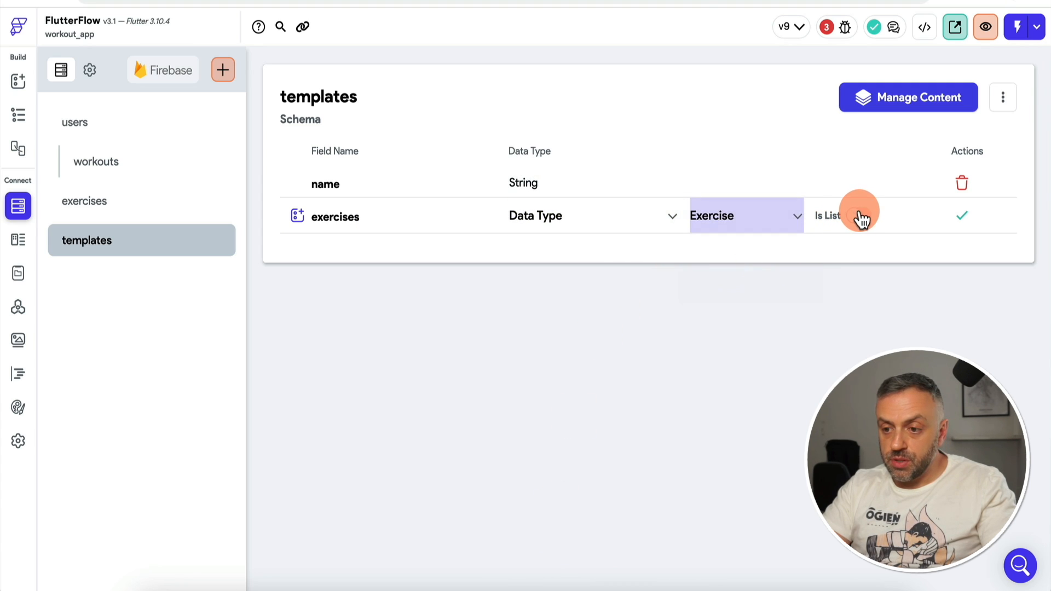
pyautogui.click(964, 219)
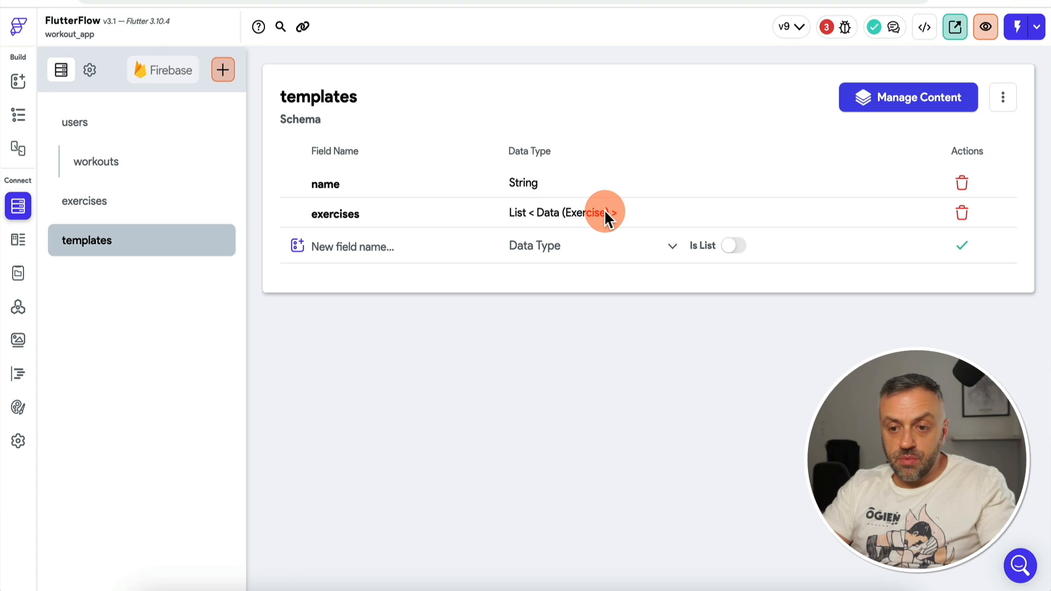
pyautogui.click(21, 245)
# Step: Review the Workout custom data type's fields, then return to the Start Workout page builder
pyautogui.click(24, 273)
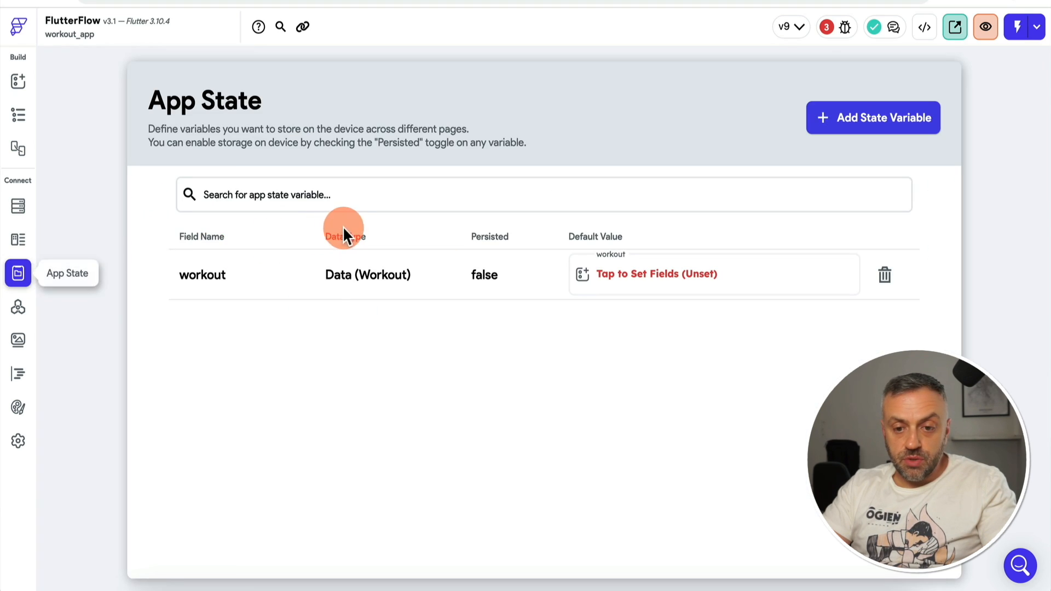
pyautogui.click(18, 239)
pyautogui.click(118, 157)
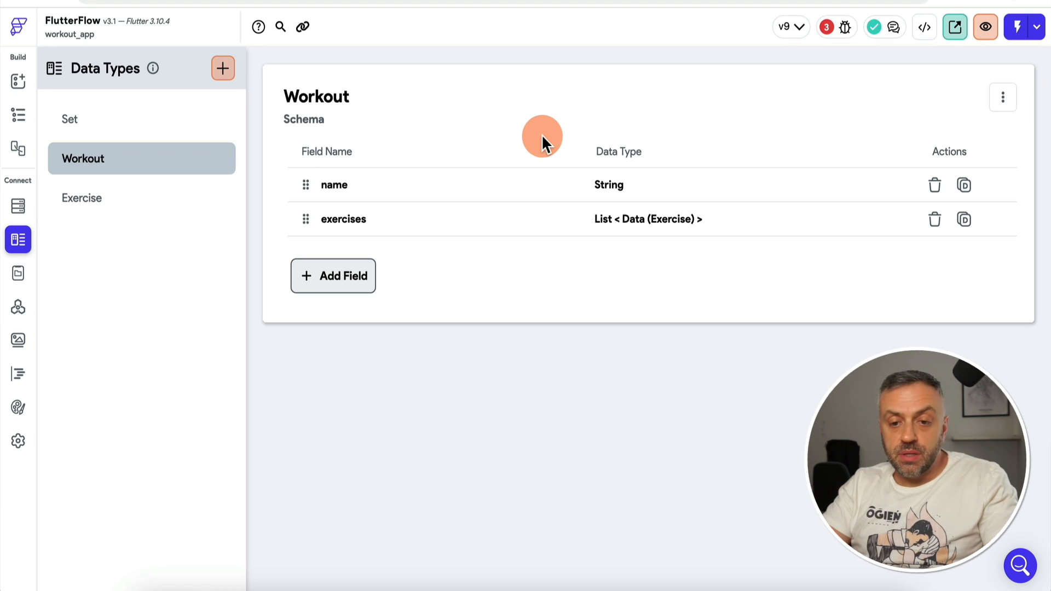
pyautogui.click(22, 85)
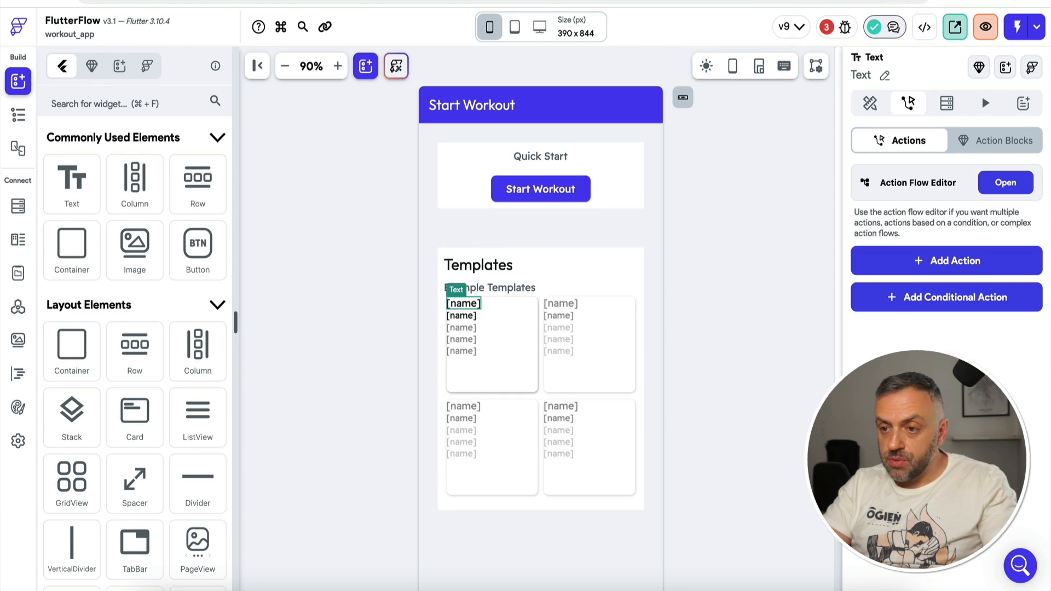
# Step: Locate the exercise ListView's Generate Children error from the project issues list
pyautogui.click(829, 27)
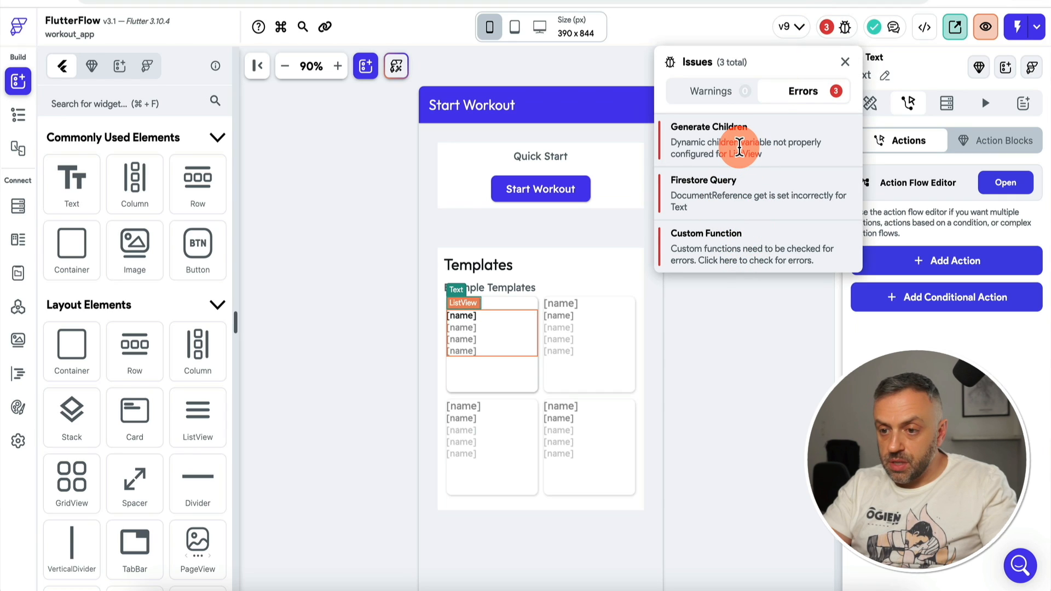
pyautogui.click(739, 146)
pyautogui.click(754, 378)
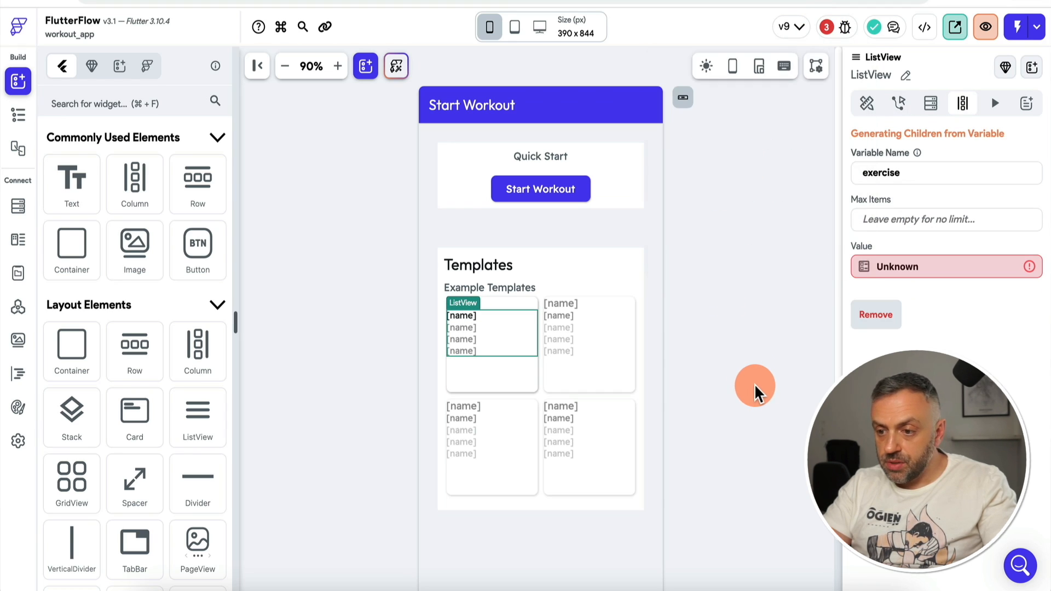
pyautogui.click(887, 315)
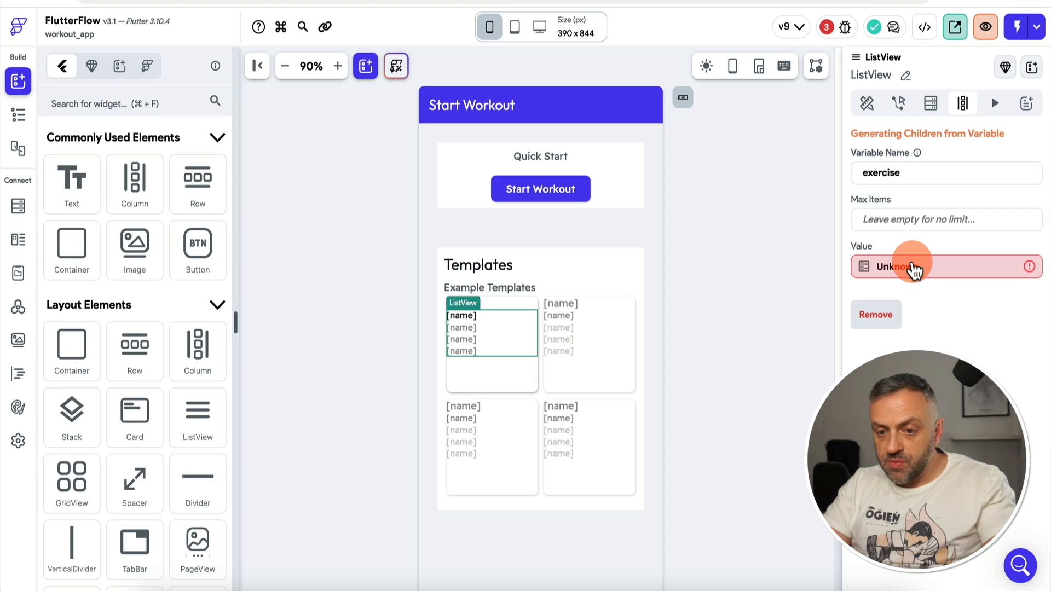
pyautogui.click(18, 115)
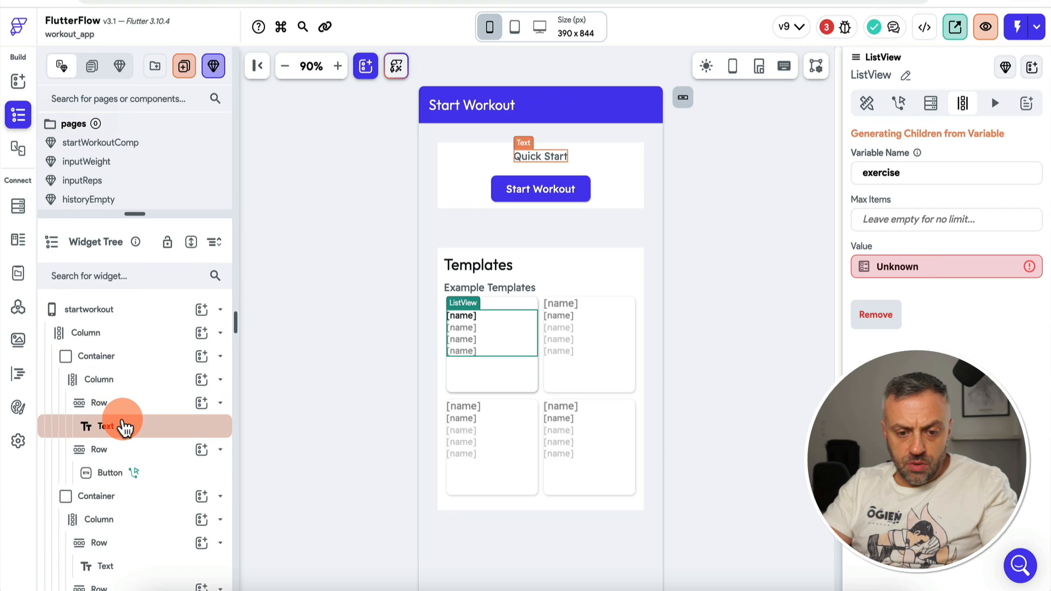
pyautogui.scroll(-4, 123, 426)
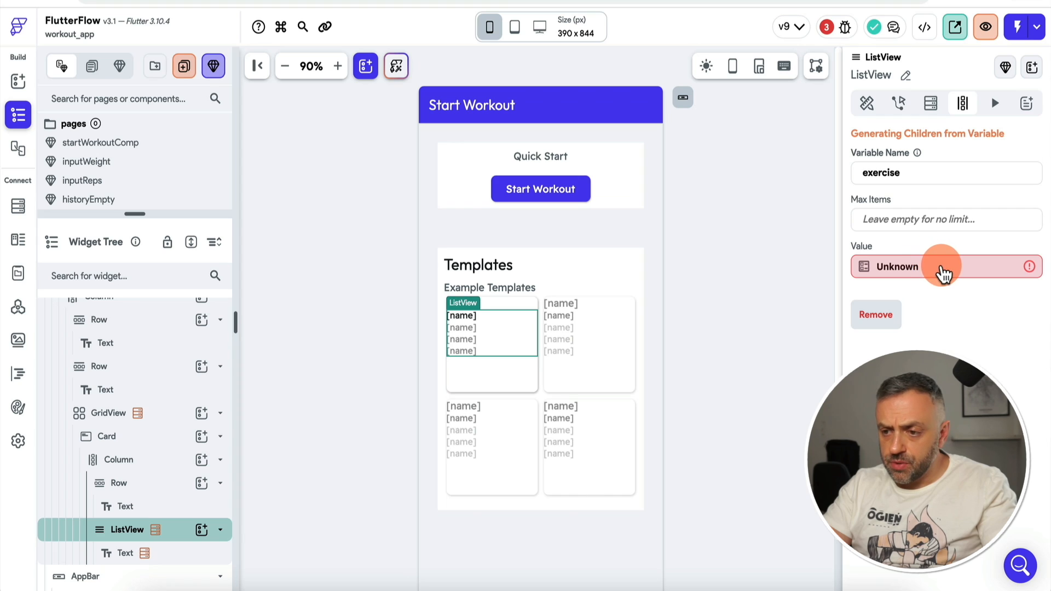
# Step: Set the ListView's generated children source to the templates document's exercises field
pyautogui.click(942, 270)
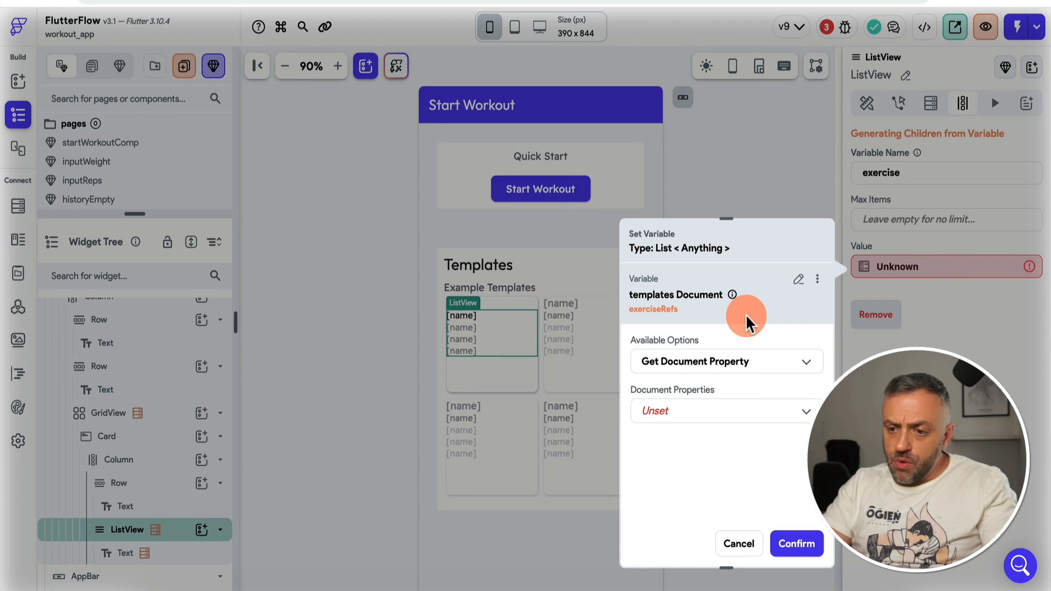
pyautogui.click(799, 285)
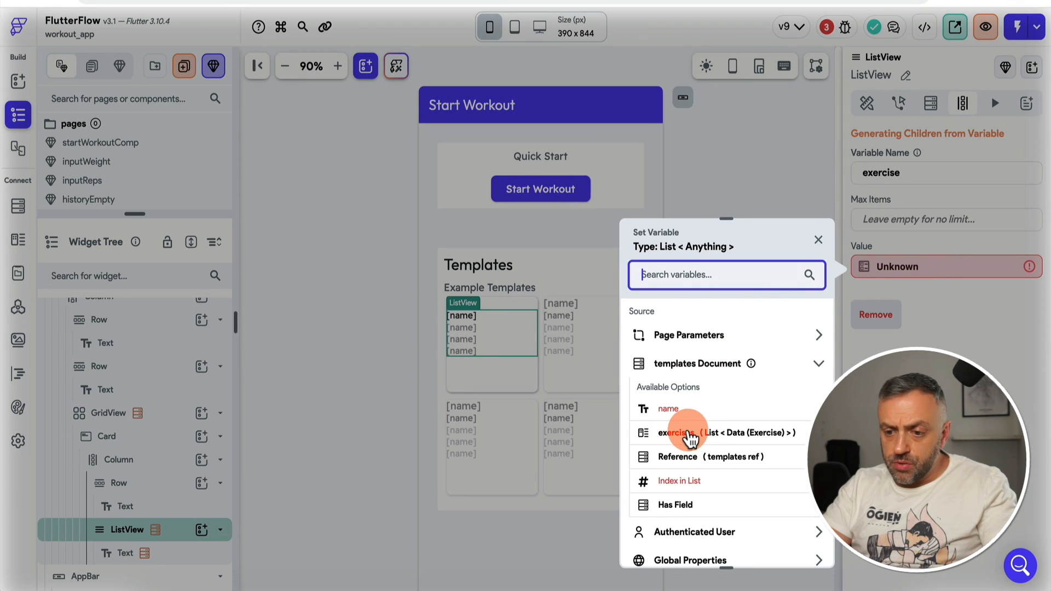
pyautogui.click(692, 435)
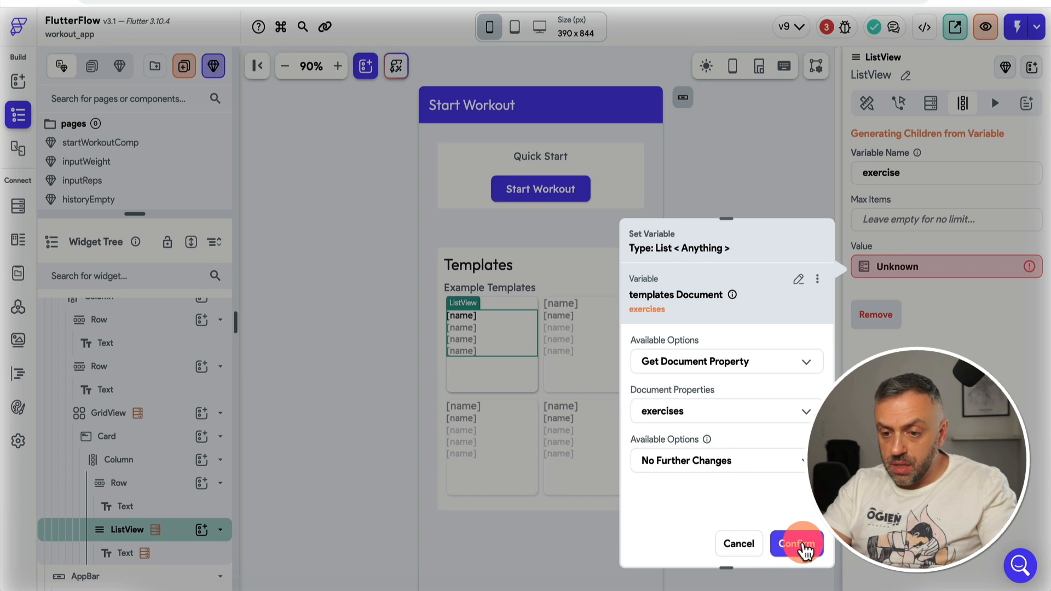
pyautogui.click(798, 543)
pyautogui.click(963, 315)
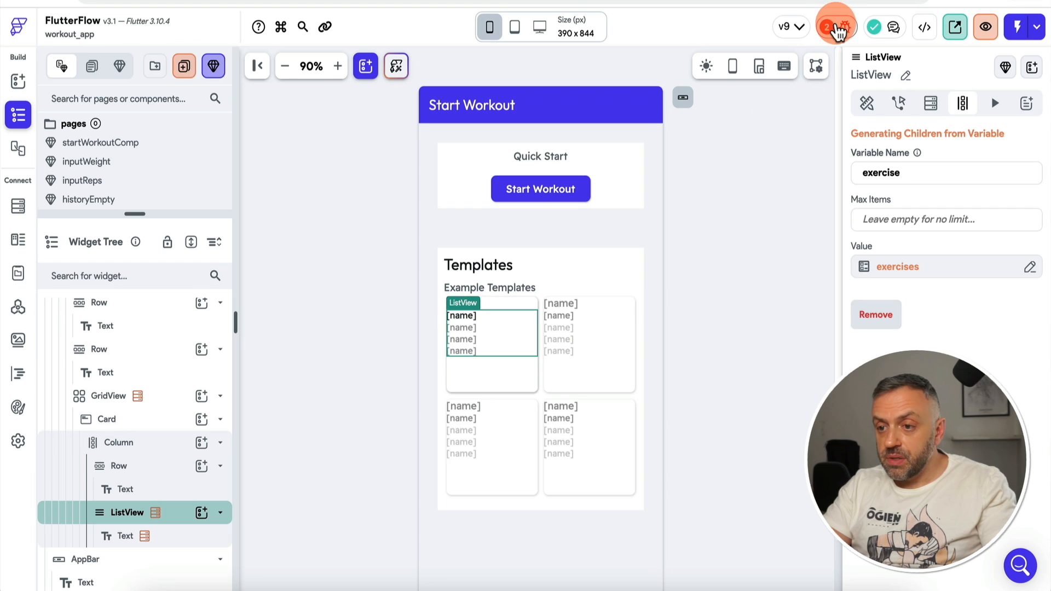
# Step: Find the exercise name Text widget's Firestore Query error in the widget tree
pyautogui.click(827, 29)
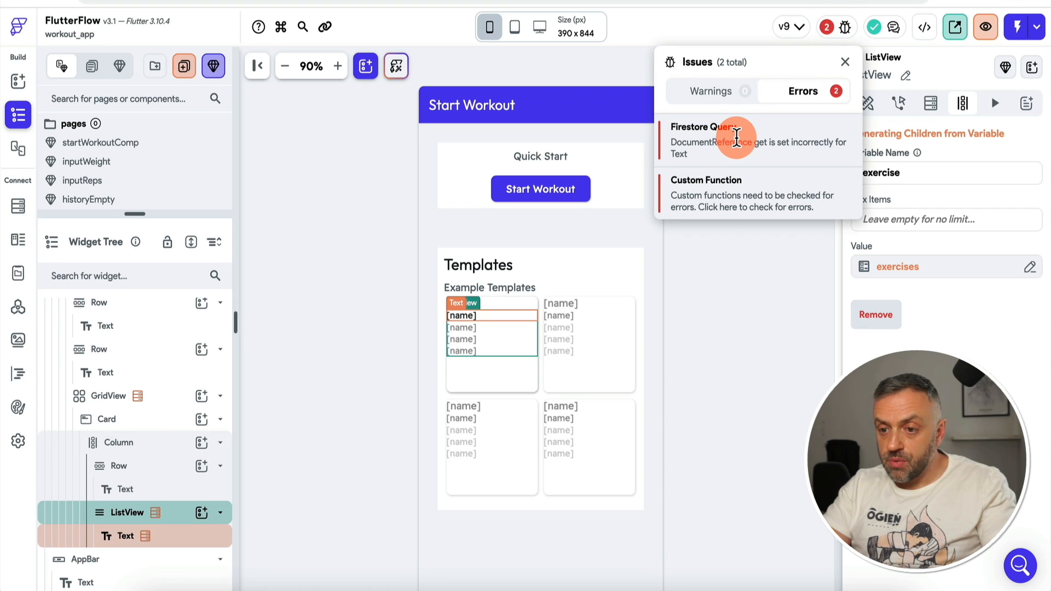
pyautogui.click(736, 137)
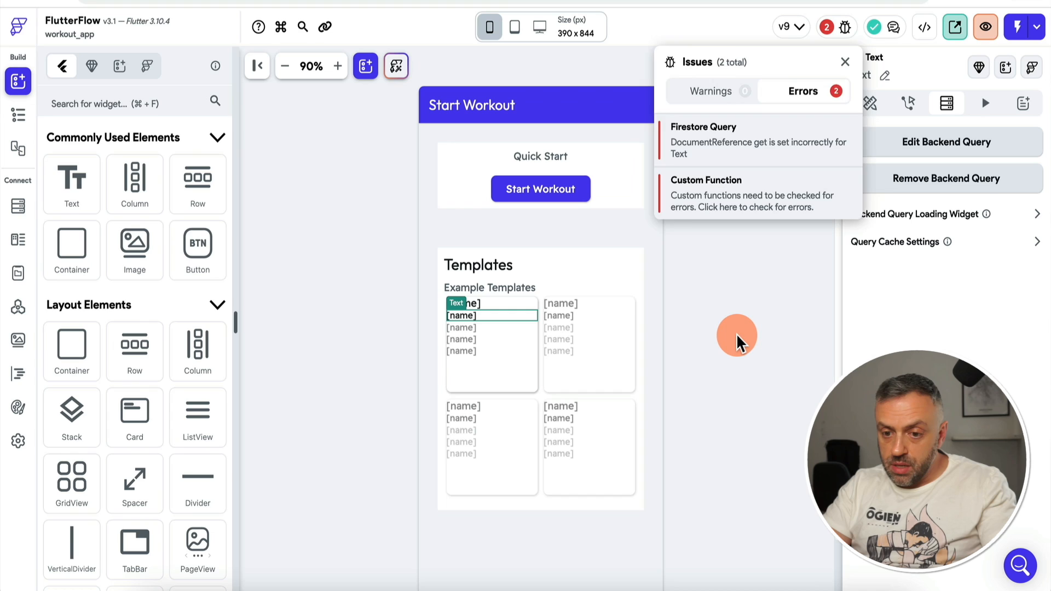
pyautogui.click(734, 340)
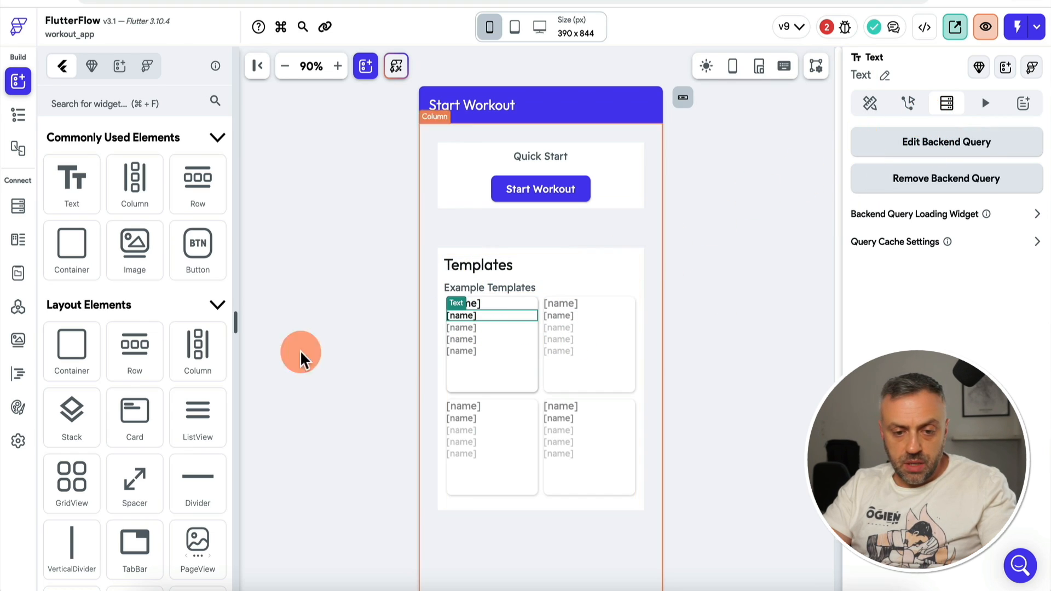
pyautogui.click(19, 114)
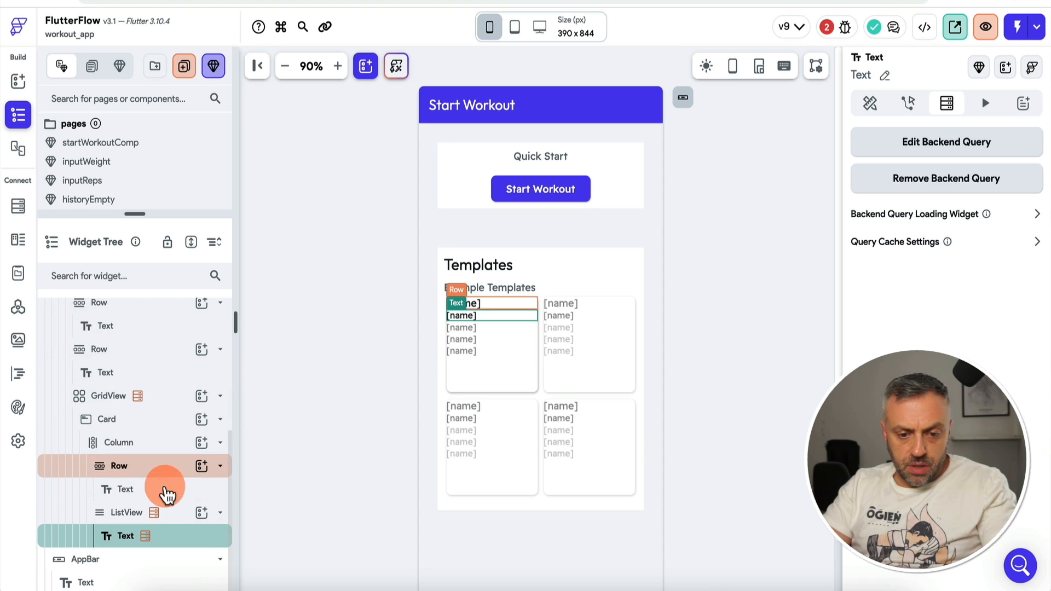
# Step: Make the Text's backend query load the document from the exercise item's exerciseRef field
pyautogui.click(938, 143)
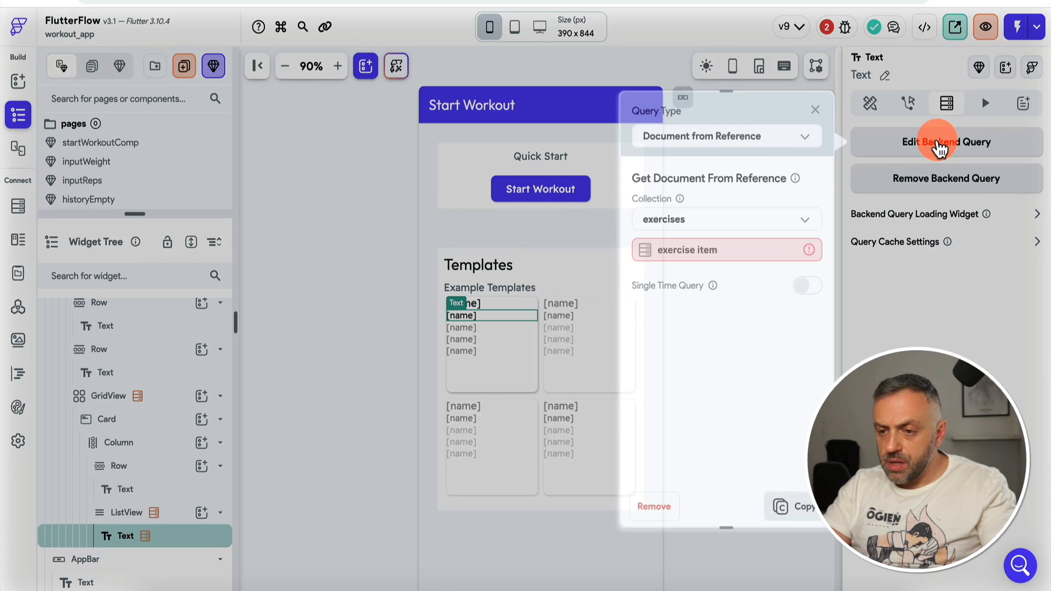
pyautogui.click(725, 257)
pyautogui.click(525, 338)
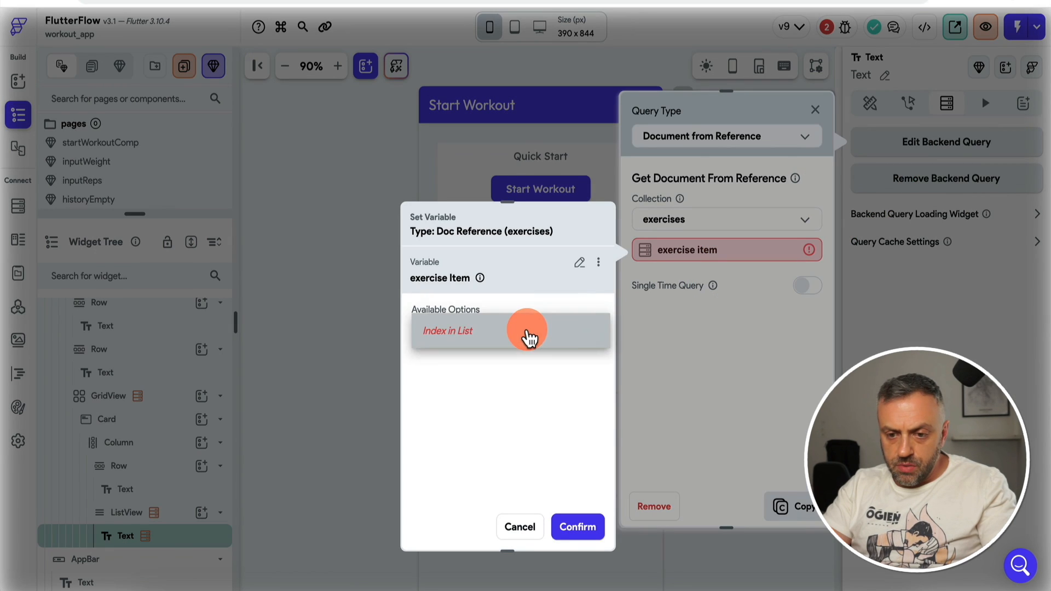
pyautogui.click(500, 366)
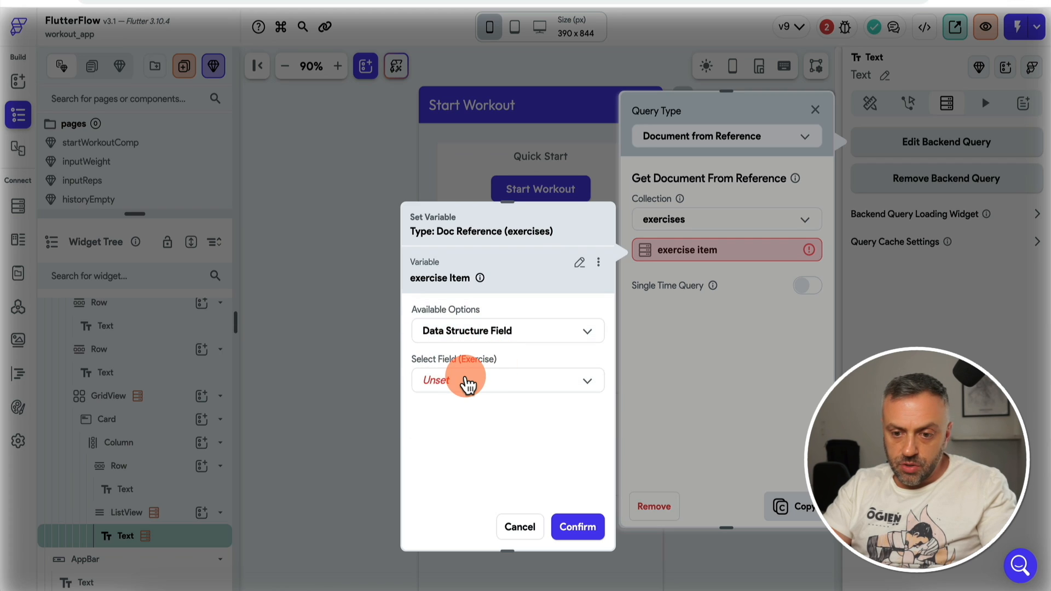
pyautogui.click(463, 383)
pyautogui.click(477, 383)
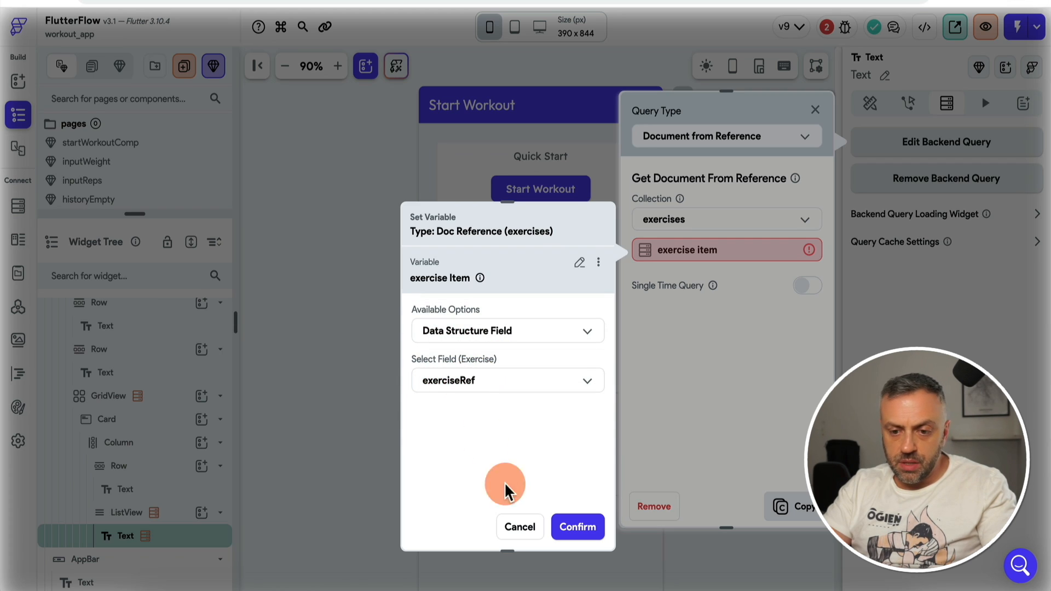
pyautogui.click(574, 527)
pyautogui.click(809, 502)
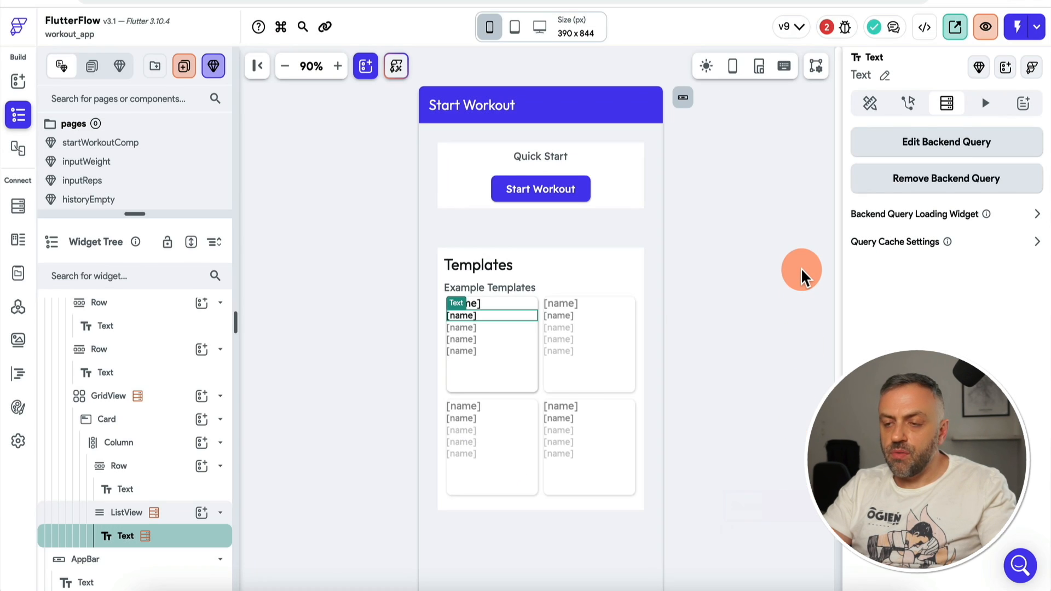
pyautogui.click(826, 27)
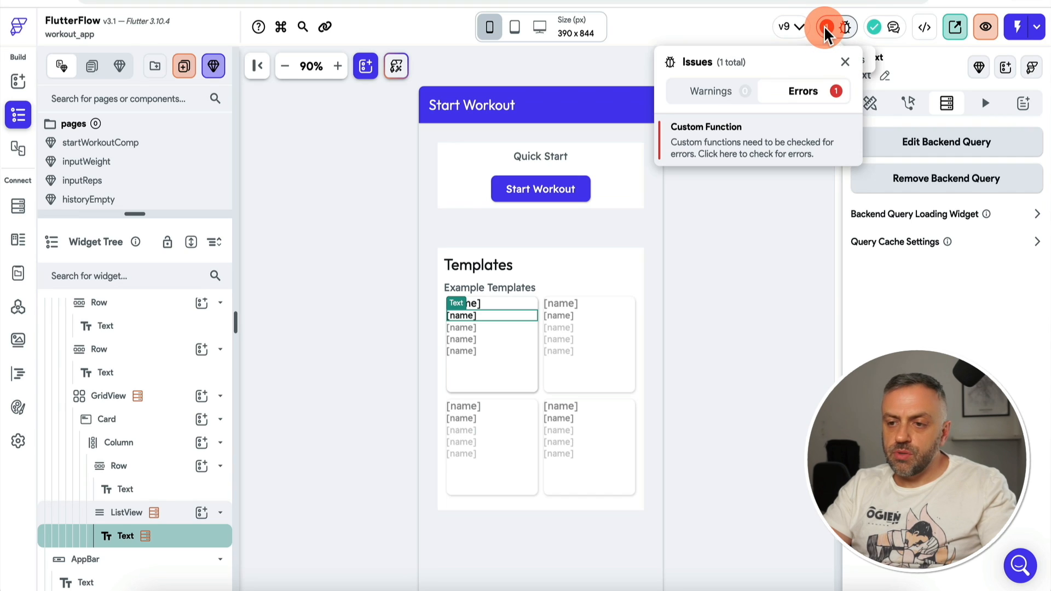
# Step: Check the formatDuration custom function for errors, then go back to the page builder
pyautogui.click(753, 144)
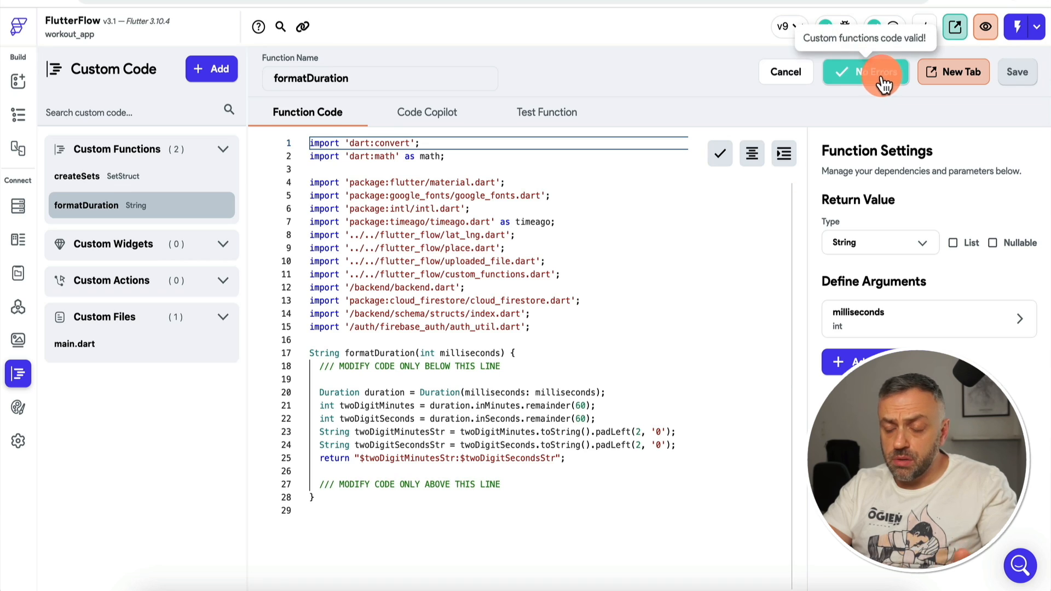
pyautogui.click(19, 81)
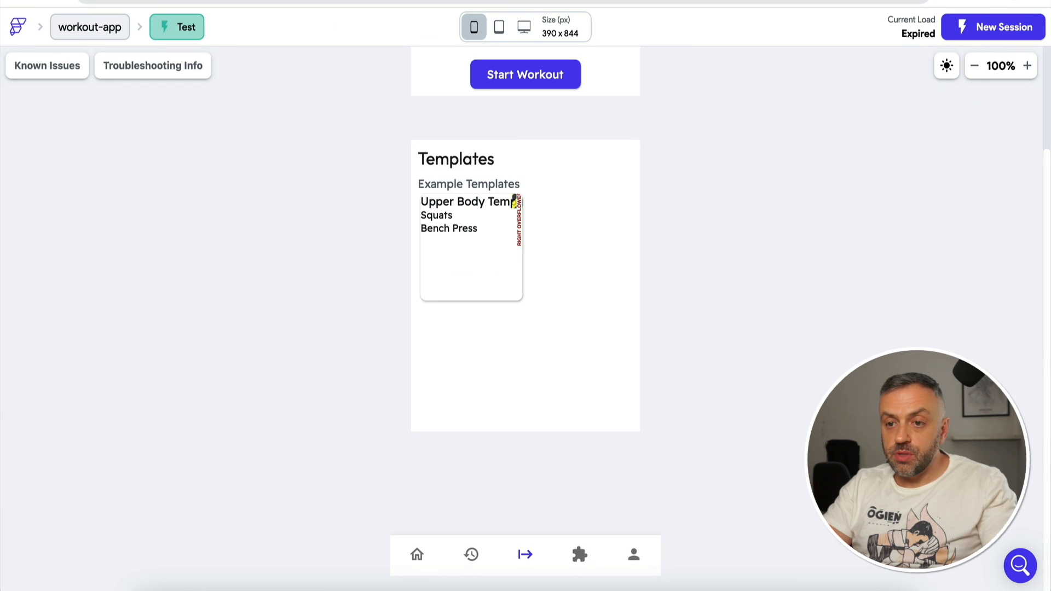
# Step: Reload the expired test session and open the workout tab to view the template cards
pyautogui.press('super+r')
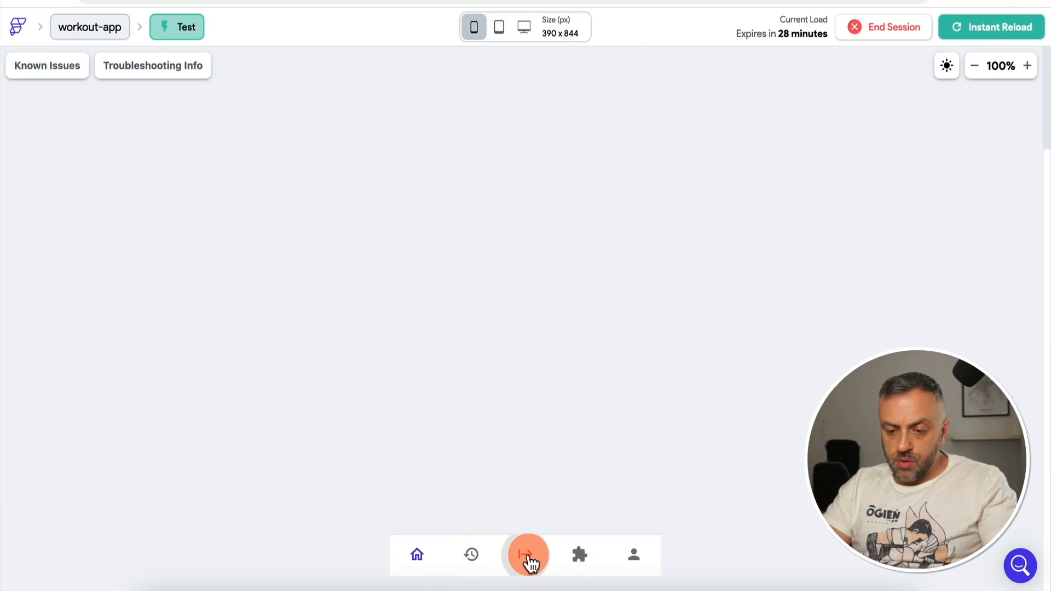
pyautogui.click(529, 557)
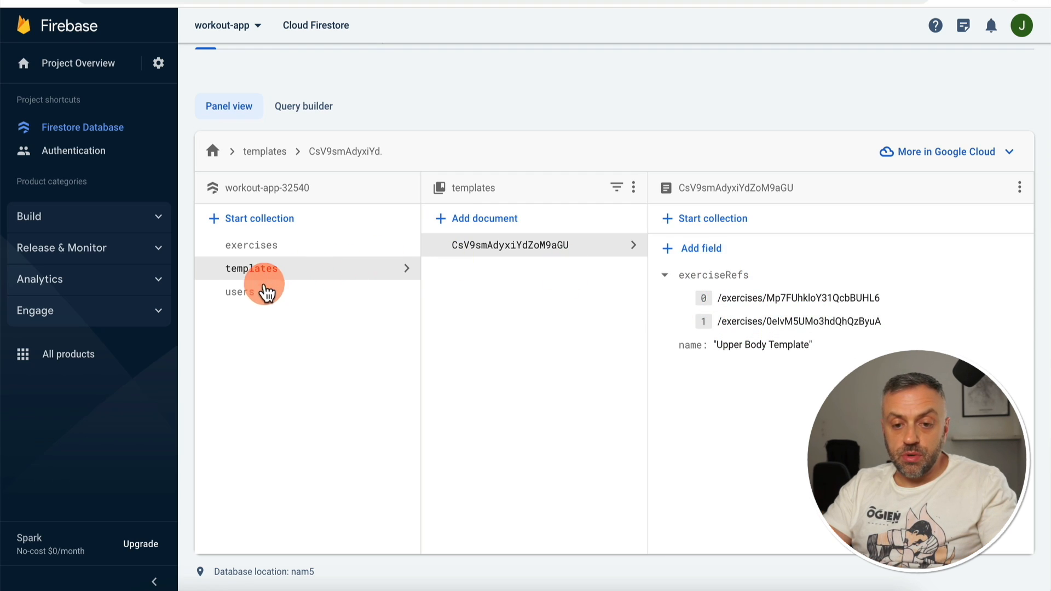
# Step: Inspect the exercises entries in the user's first workout, then open templates from the database root
pyautogui.click(246, 295)
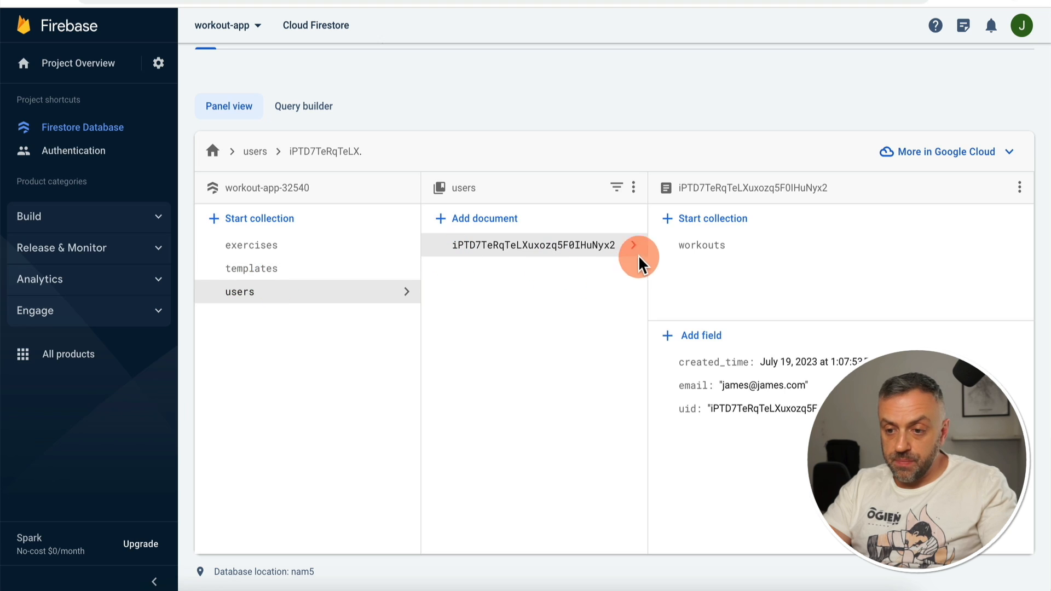
pyautogui.click(720, 248)
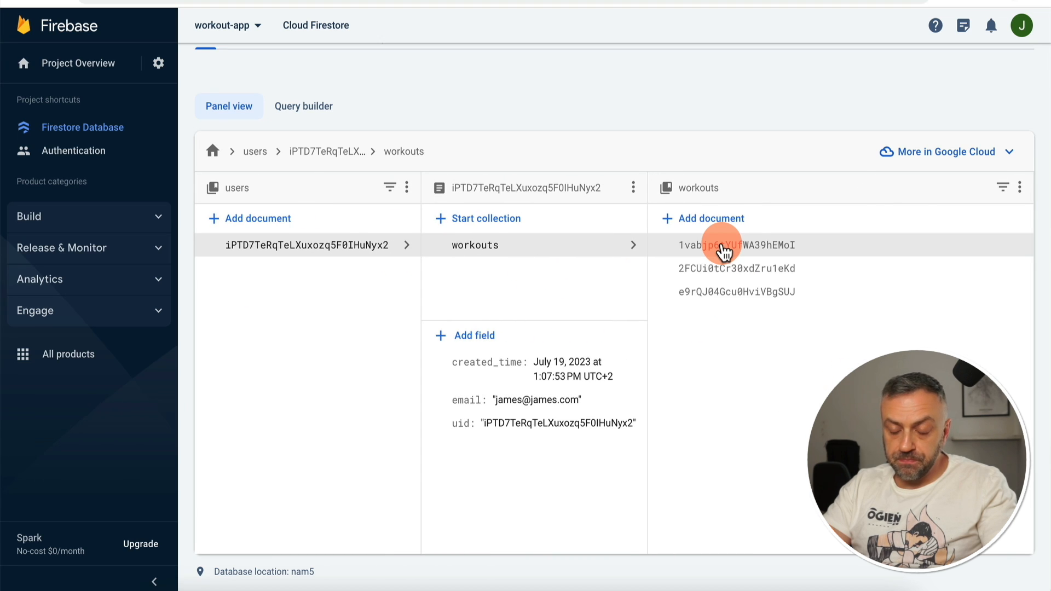
pyautogui.click(722, 249)
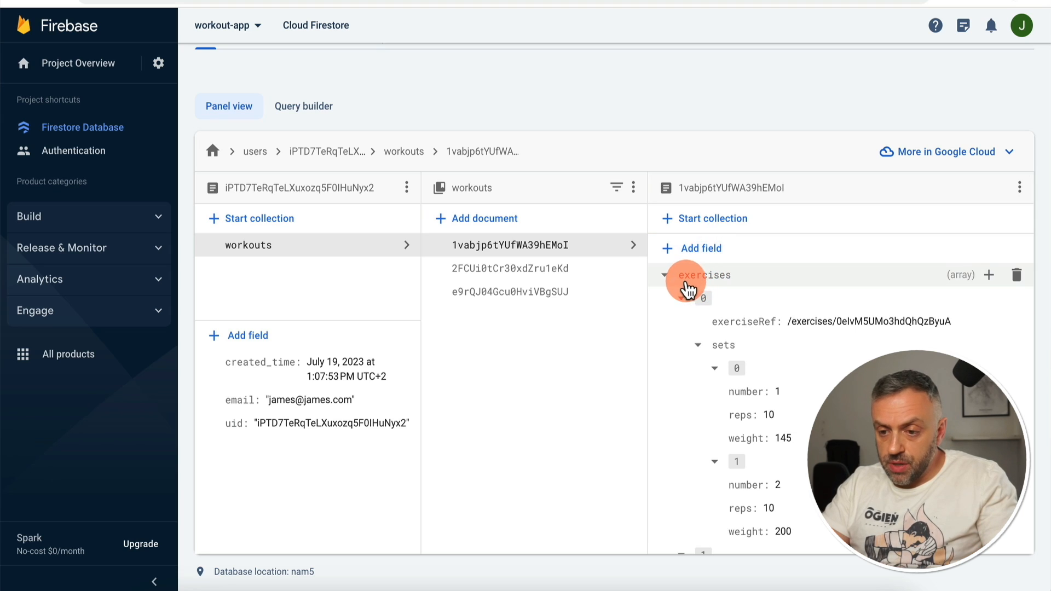
pyautogui.click(682, 297)
pyautogui.click(682, 321)
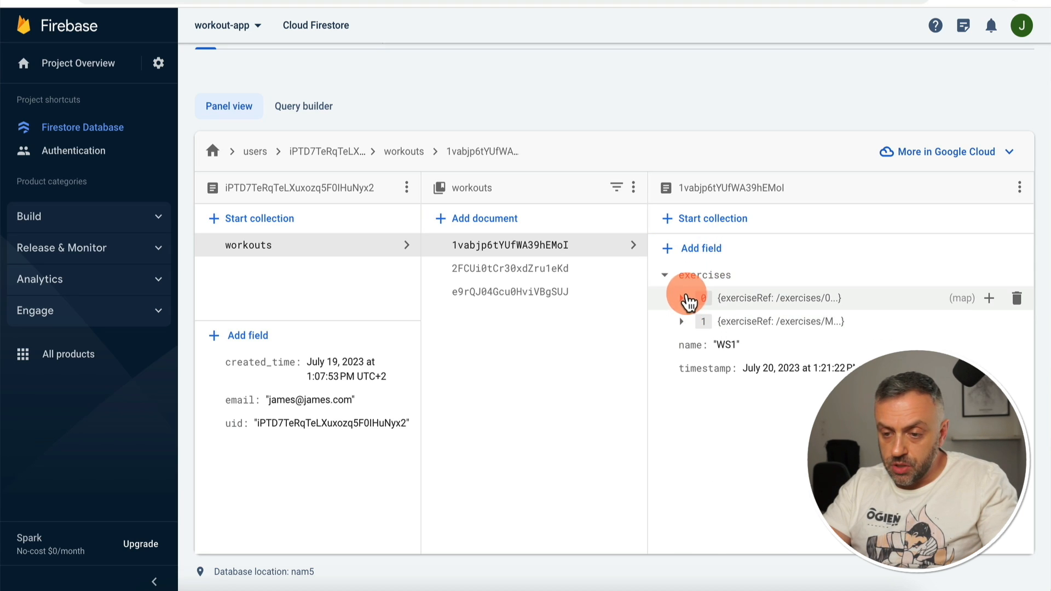
pyautogui.click(681, 298)
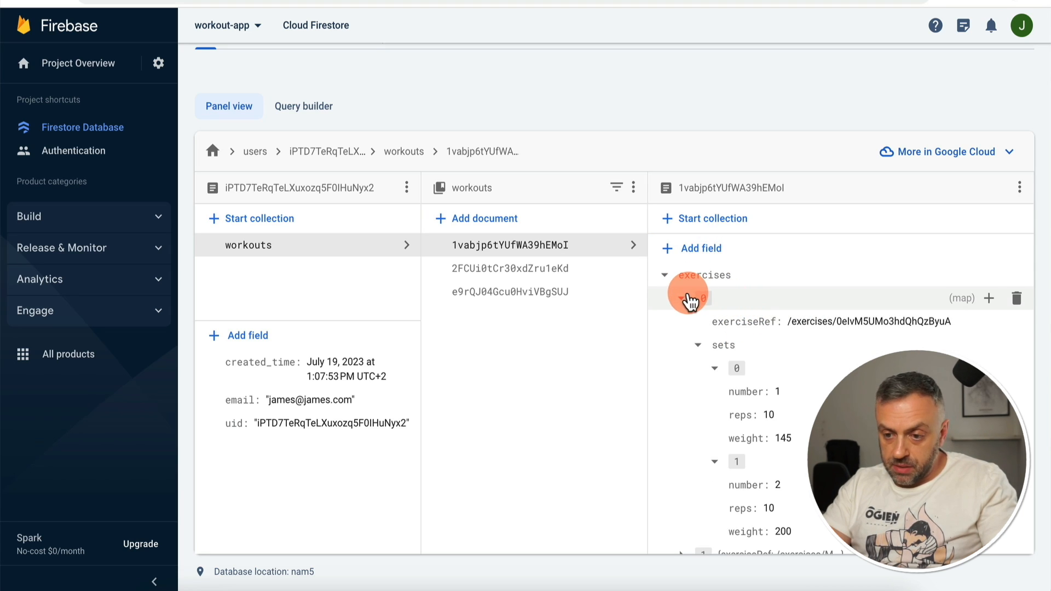
pyautogui.click(681, 299)
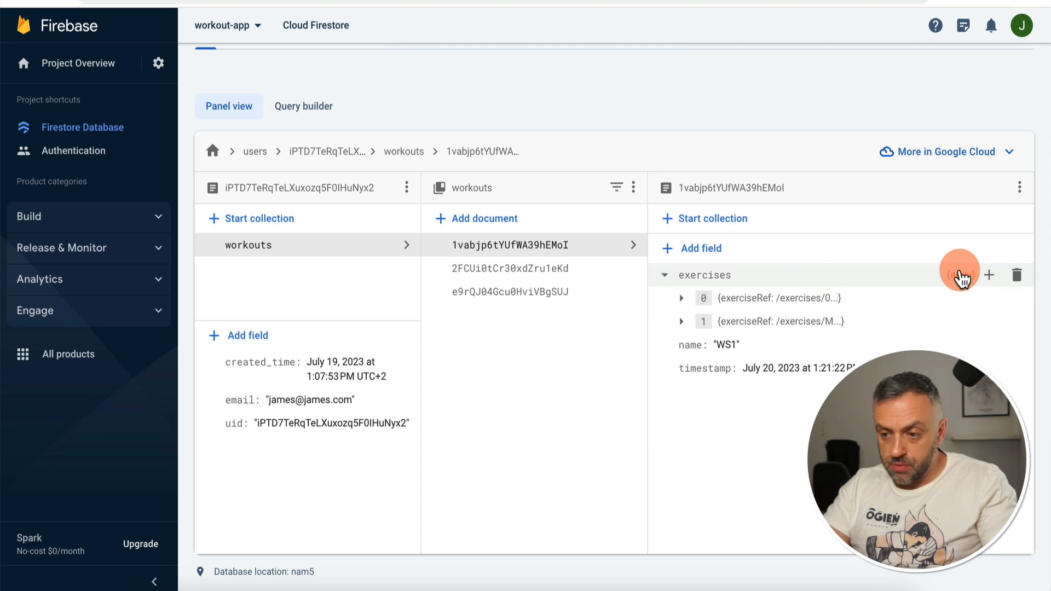
pyautogui.click(704, 303)
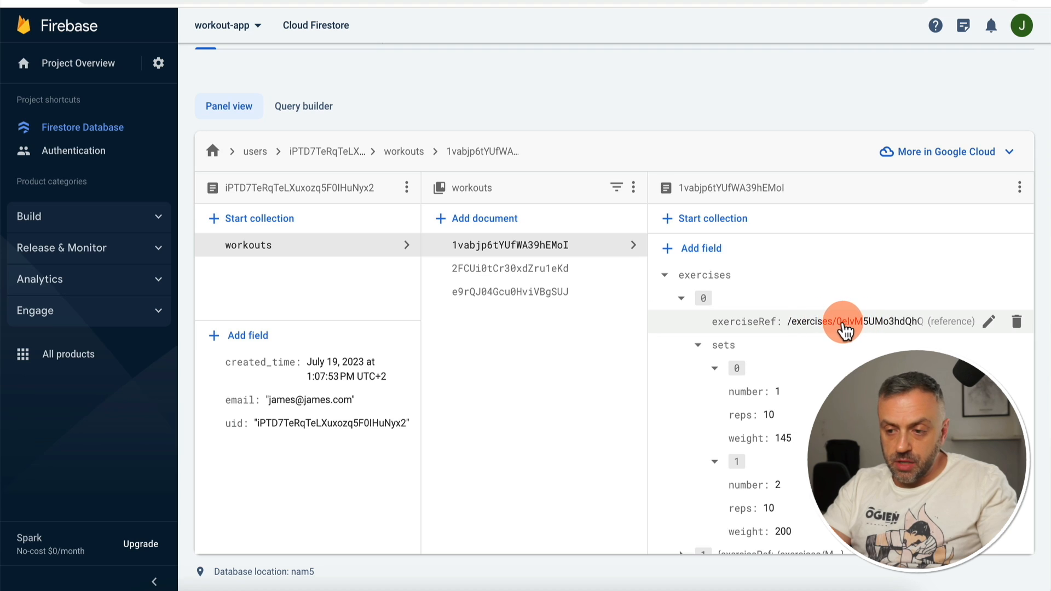
pyautogui.click(682, 299)
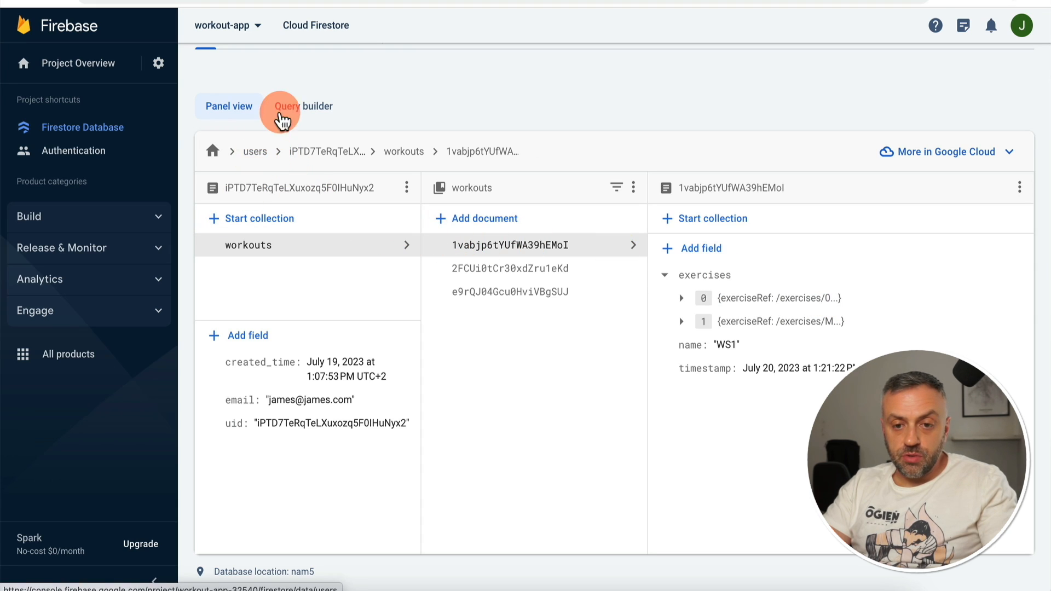
pyautogui.click(213, 155)
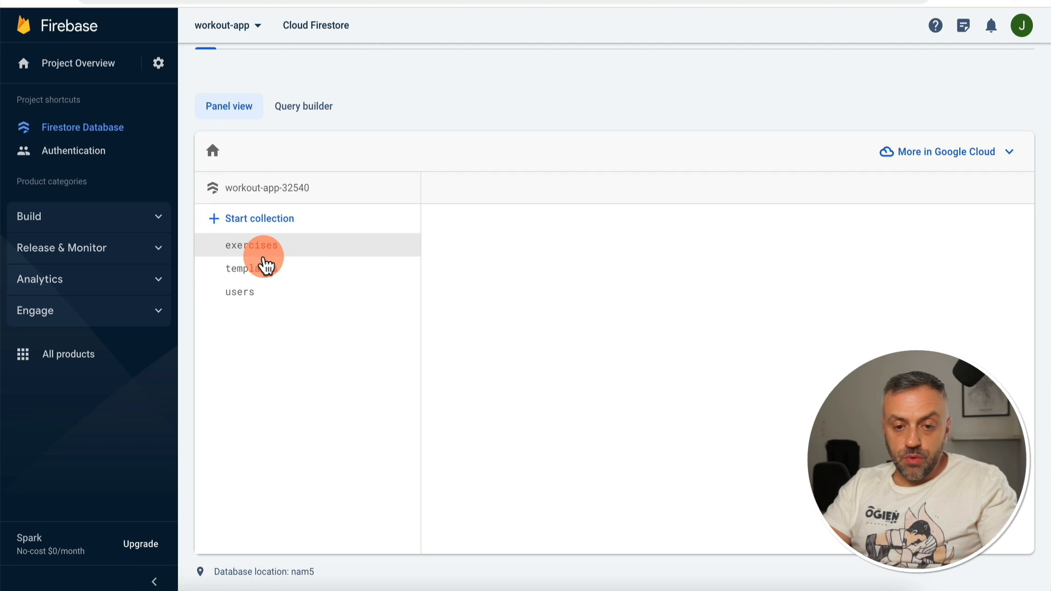
pyautogui.click(261, 269)
# Step: In the template document, start an 'exercises' array field whose first item is a map
pyautogui.click(456, 251)
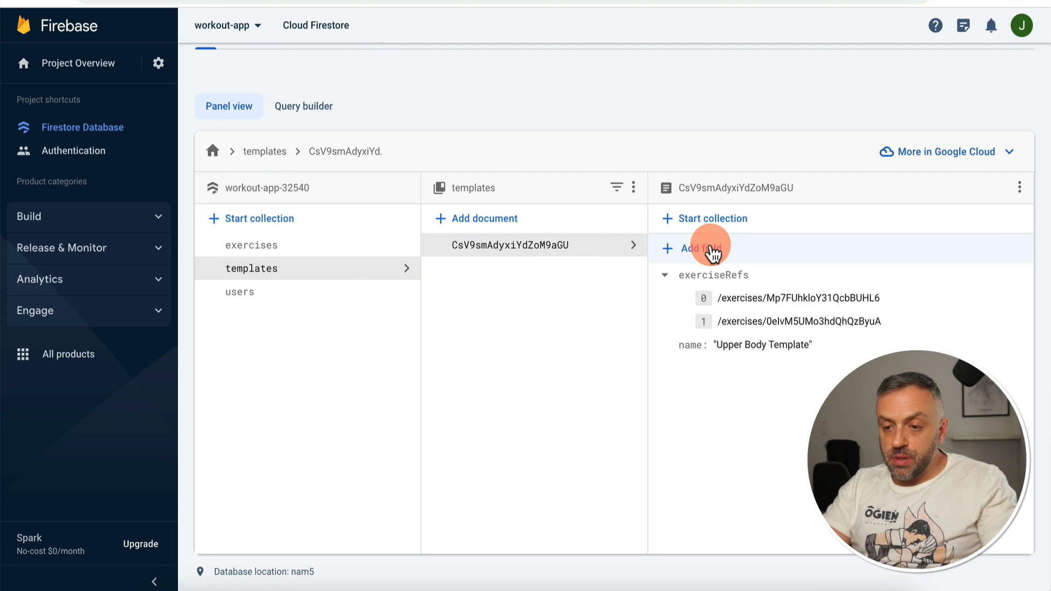
pyautogui.click(713, 253)
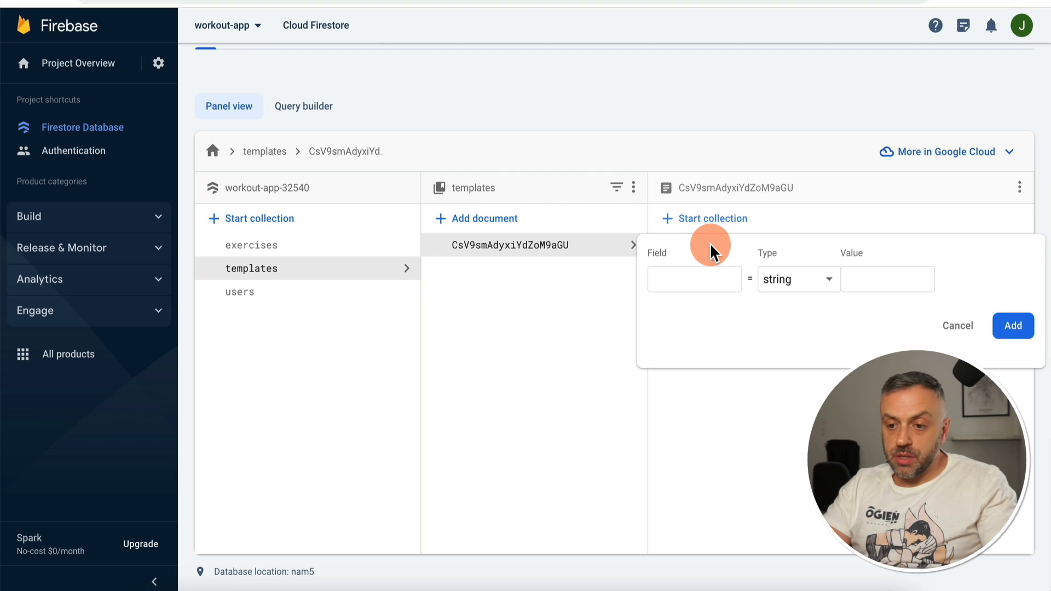
pyautogui.write('exercises')
pyautogui.click(798, 280)
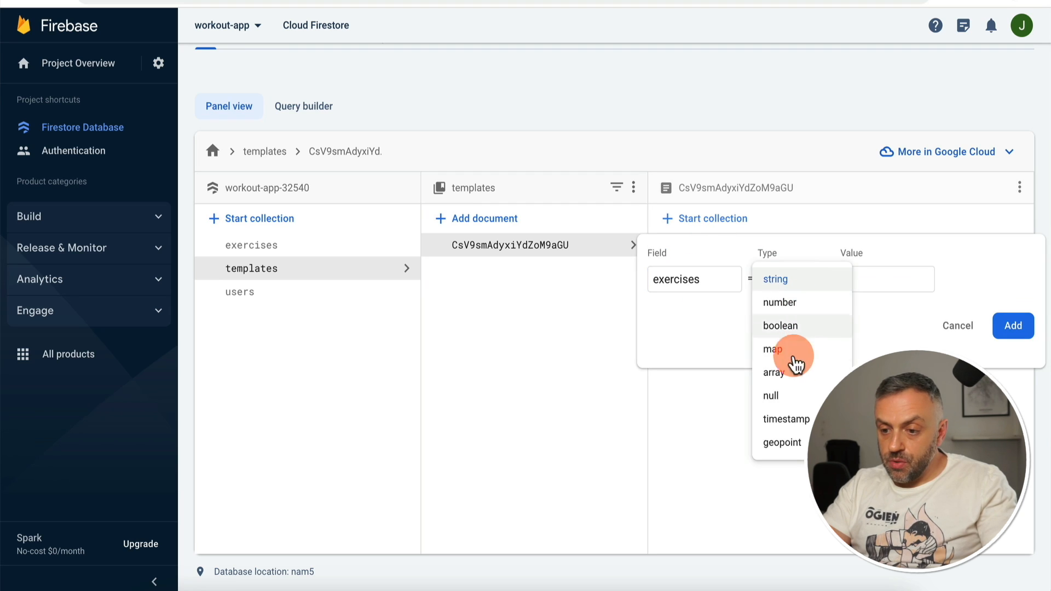
pyautogui.scroll(-1, 793, 422)
pyautogui.click(789, 347)
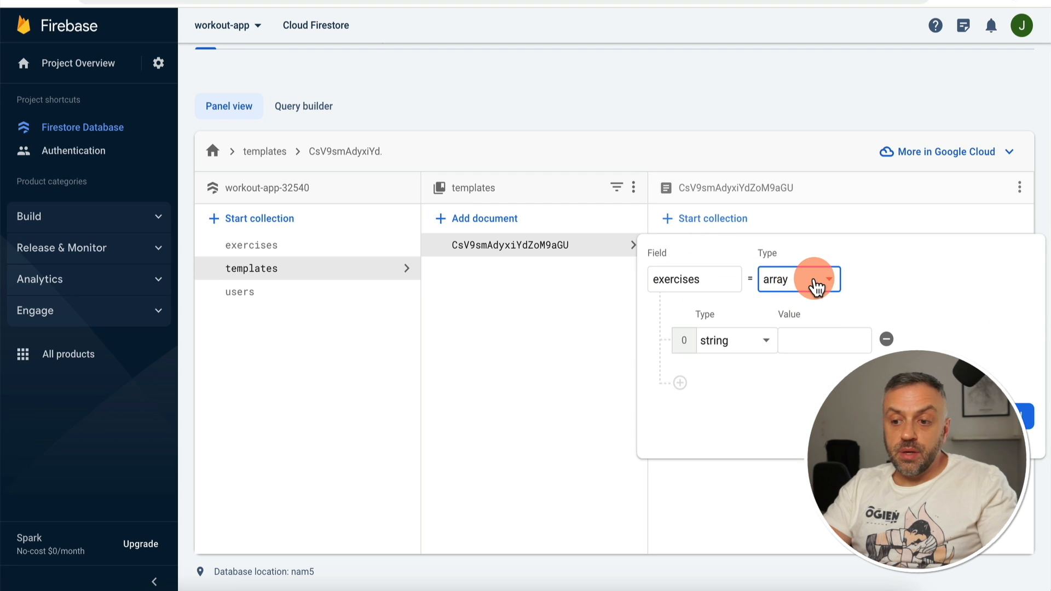
pyautogui.click(738, 349)
pyautogui.scroll(1, 738, 349)
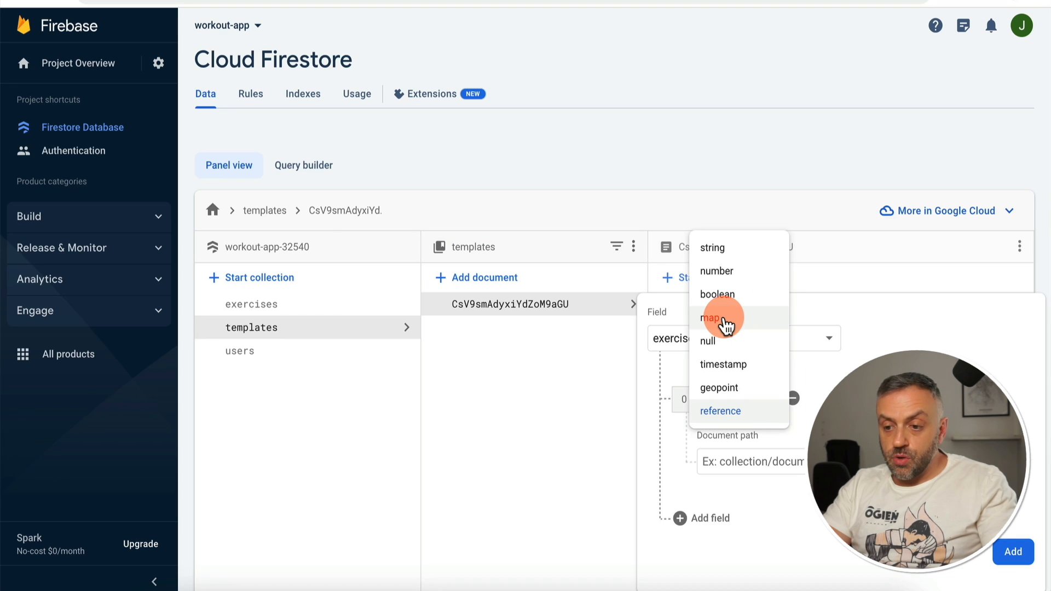
pyautogui.click(728, 321)
# Step: Name the first map's field exerciseRef and paste the first exercise path as its value
pyautogui.click(720, 462)
pyautogui.write('exe')
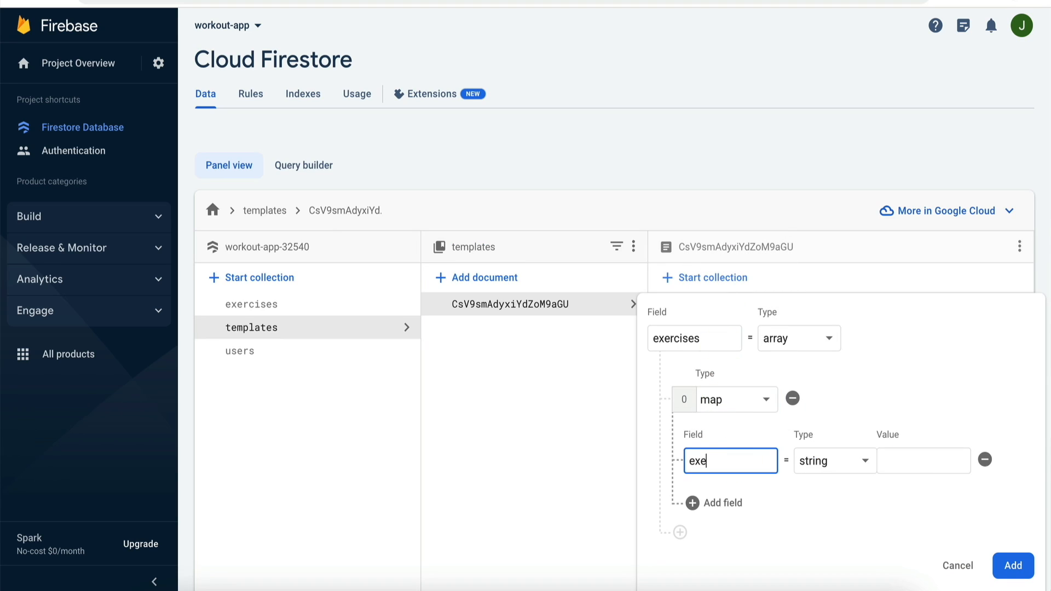
pyautogui.write('f')
pyautogui.press('super+Tab')
pyautogui.click(282, 71)
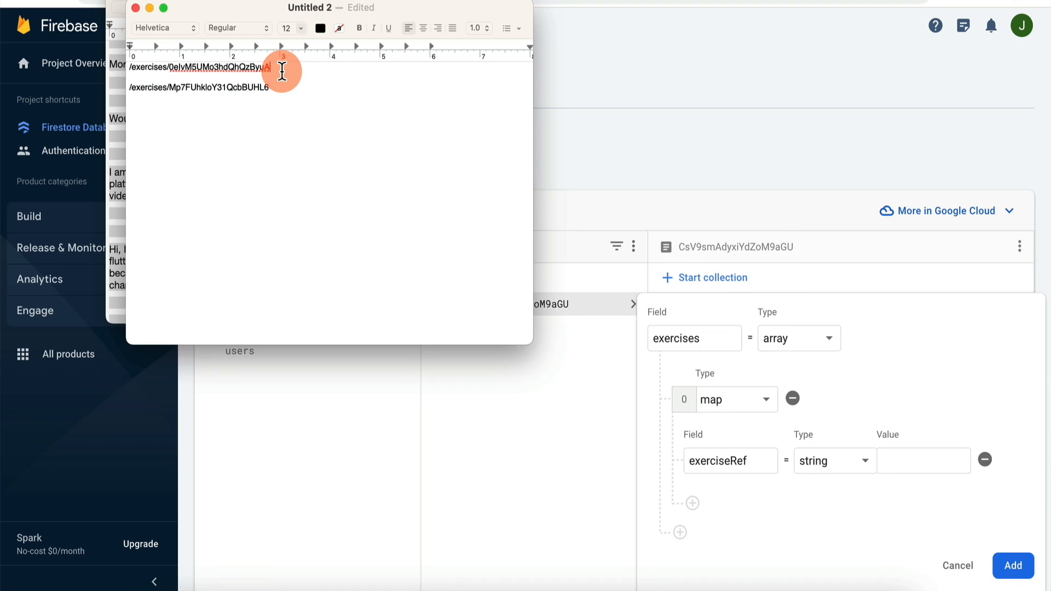
pyautogui.press('shift+super+Left')
pyautogui.press('super+c')
pyautogui.press('super+Tab')
pyautogui.click(910, 461)
pyautogui.press('super+v')
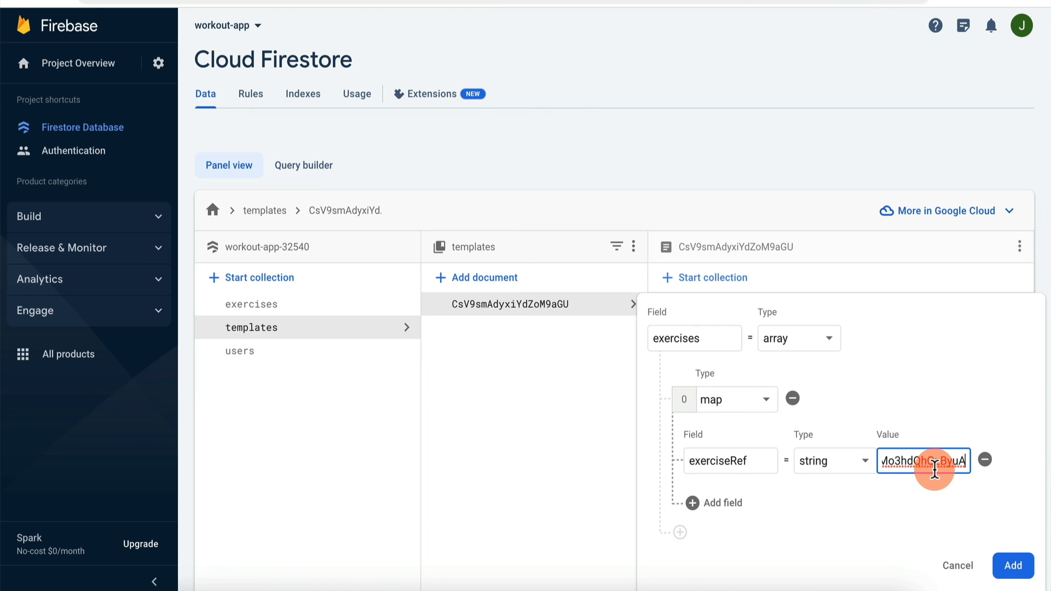
# Step: Add a second map item to the exercises array with an exerciseRef field
pyautogui.click(681, 532)
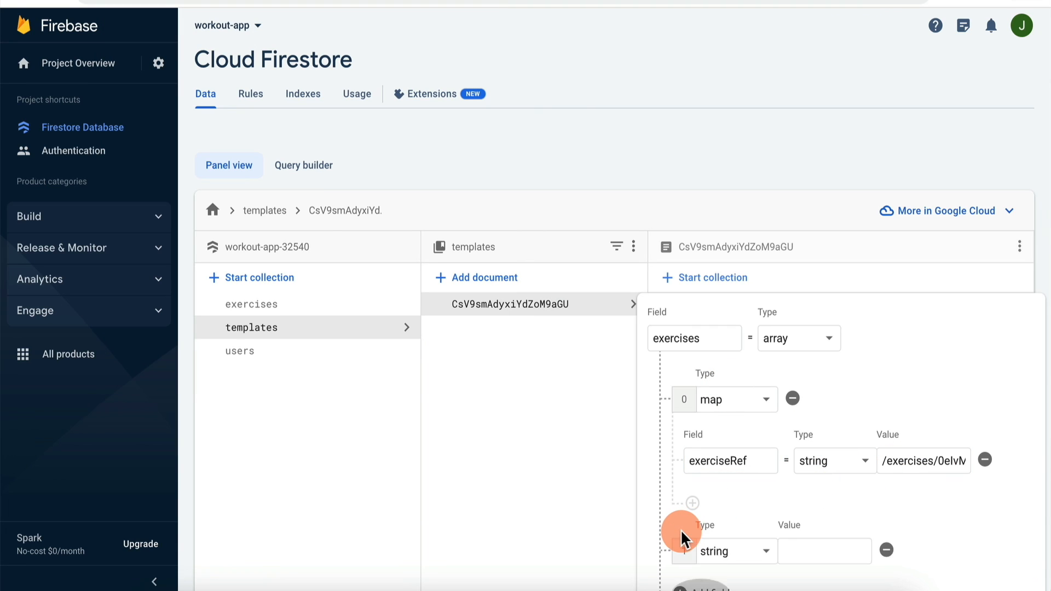
pyautogui.click(712, 551)
pyautogui.scroll(-1, 741, 493)
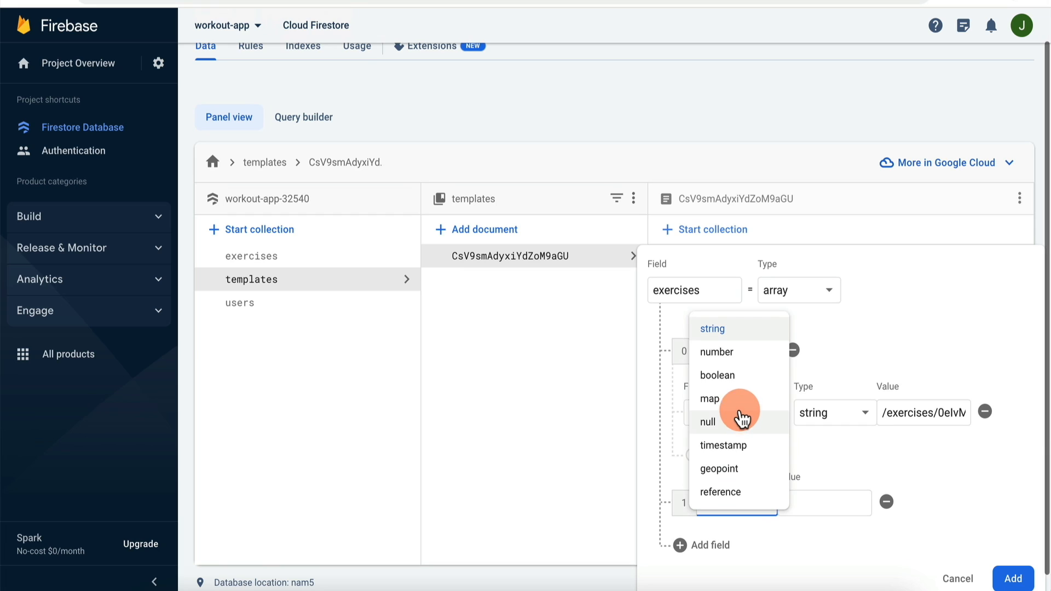
pyautogui.click(741, 400)
pyautogui.click(734, 554)
pyautogui.write('exercise')
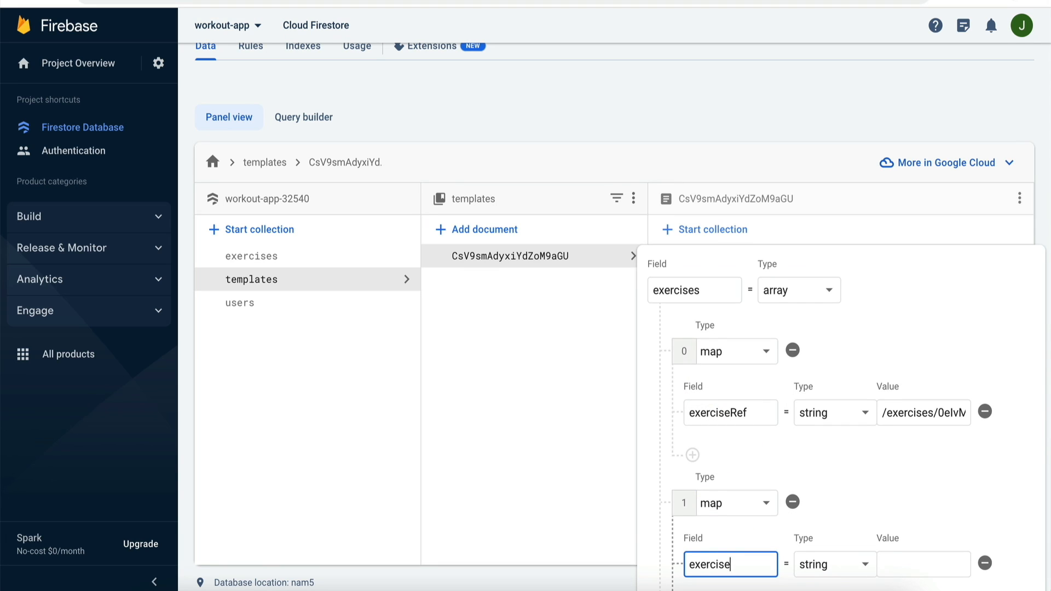
pyautogui.write('Ref')
# Step: Make item 0's exerciseRef a reference type pointing to the first exercise path
pyautogui.click(849, 414)
pyautogui.scroll(-1, 826, 548)
pyautogui.click(826, 576)
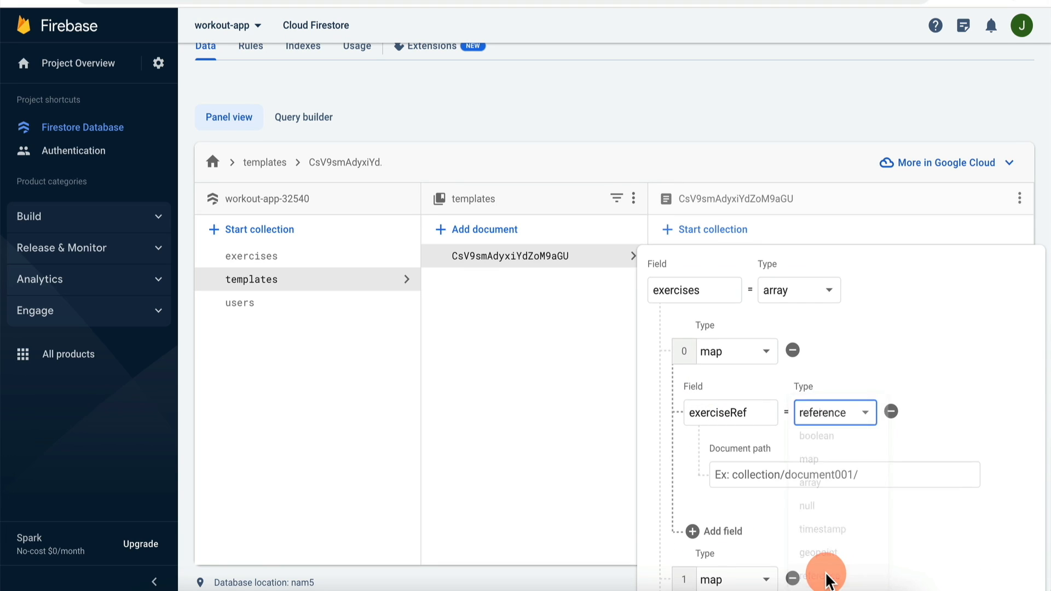
pyautogui.scroll(-2, 830, 473)
pyautogui.press('super+Tab')
pyautogui.press('super+Tab')
pyautogui.click(877, 356)
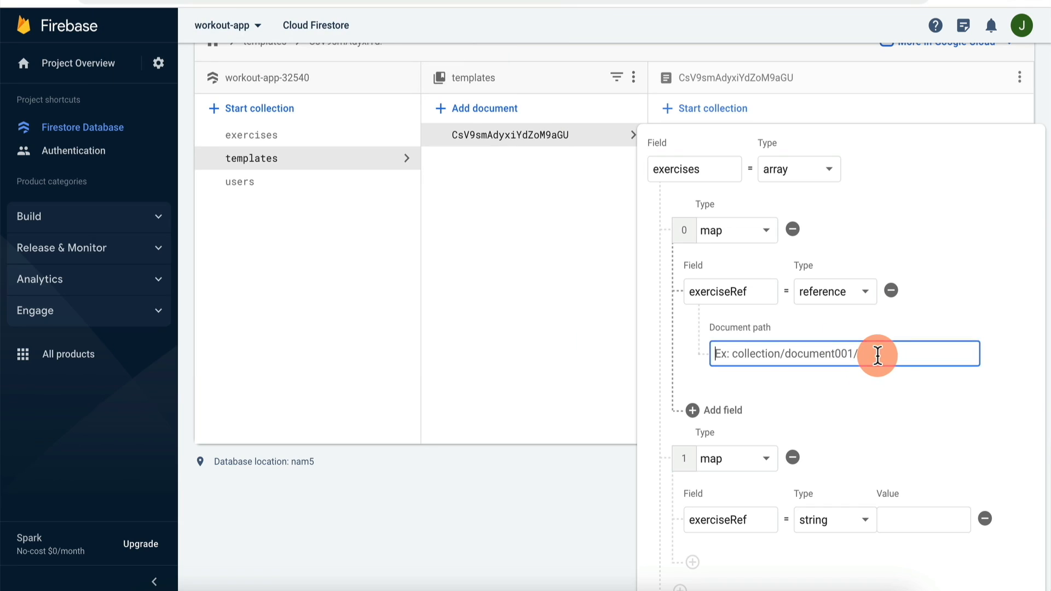
pyautogui.press('super+v')
# Step: Point item 1's exerciseRef reference at the second exercise path, save, and delete exerciseRefs
pyautogui.click(827, 522)
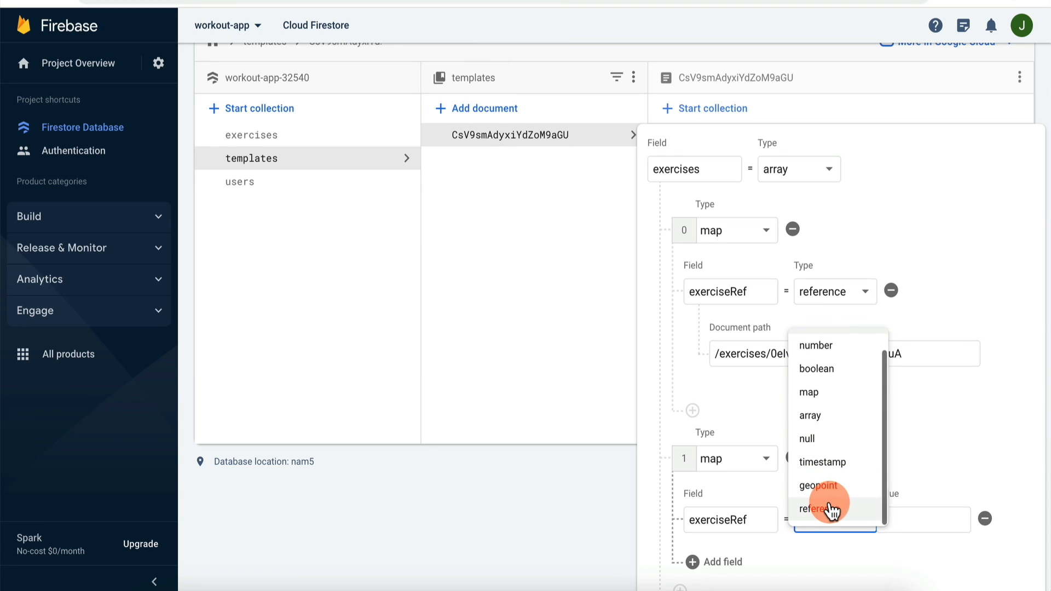
pyautogui.click(830, 504)
pyautogui.scroll(-2, 829, 504)
pyautogui.press('super+Tab')
pyautogui.click(286, 87)
pyautogui.press('super+shift+Left')
pyautogui.press('super+Tab')
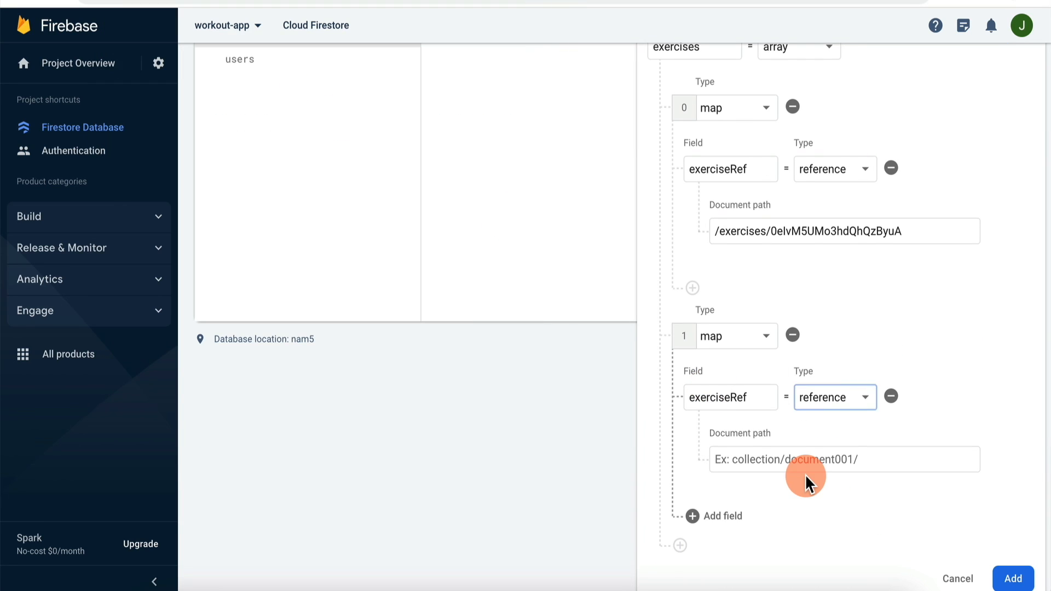
pyautogui.click(837, 459)
pyautogui.press('super+v')
pyautogui.click(1013, 579)
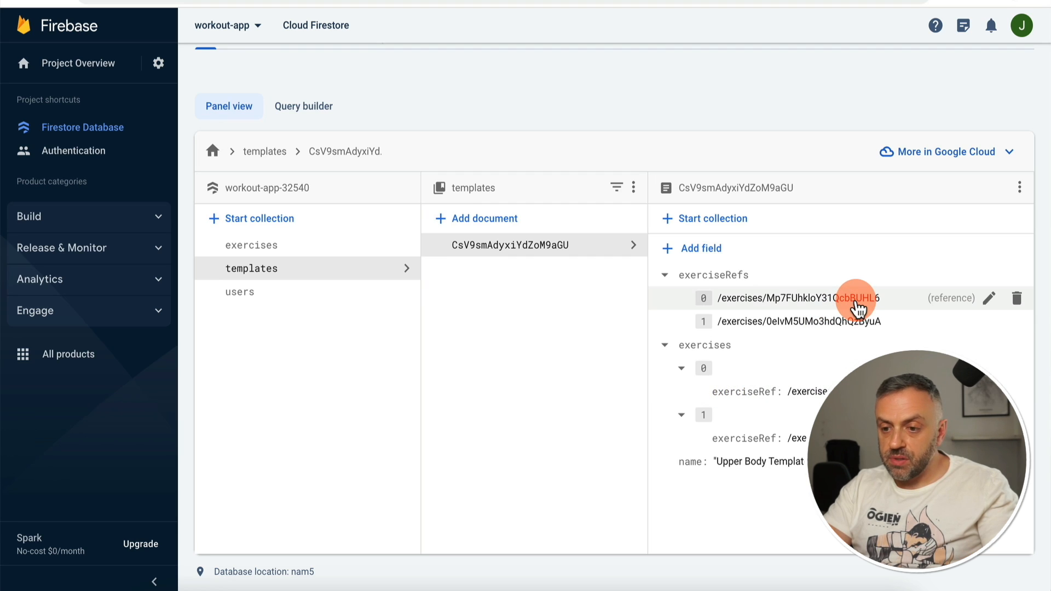
pyautogui.click(1017, 276)
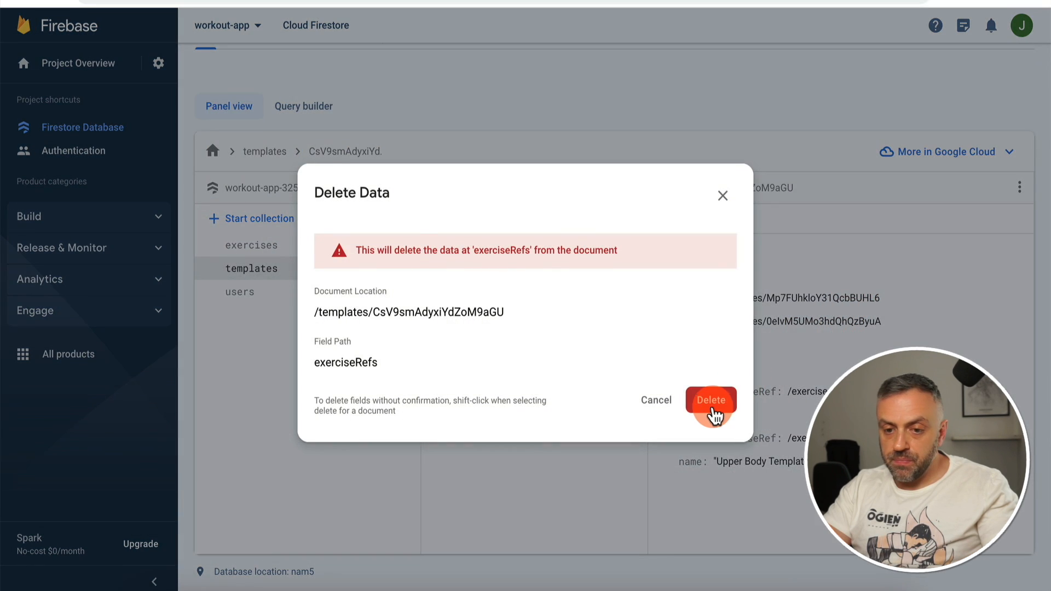
pyautogui.click(710, 399)
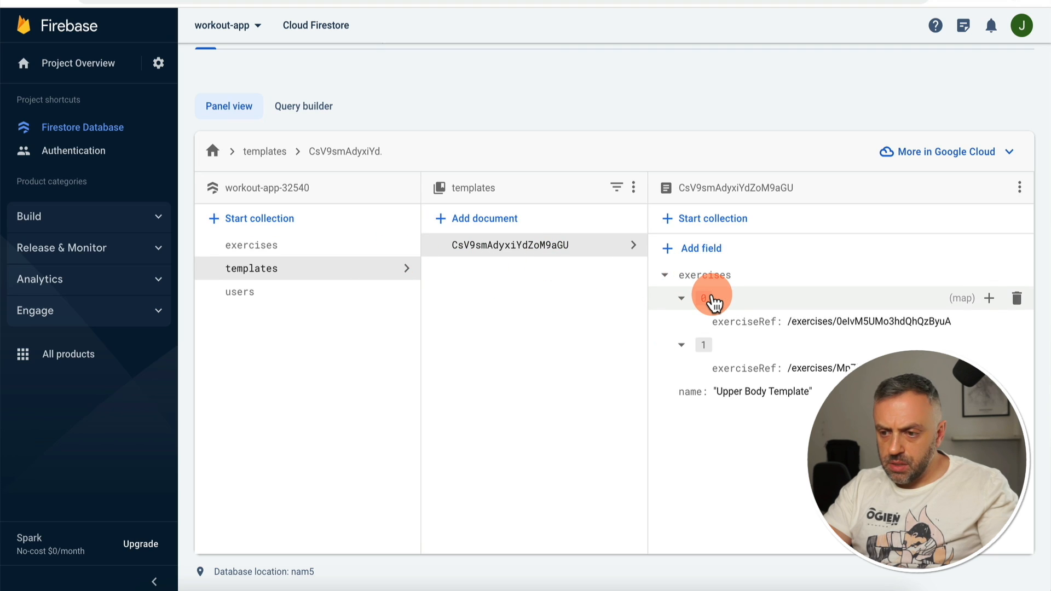
# Step: Open the user's first workout and toggle exercises entries 0 and 1 to compare exerciseRef and sets
pyautogui.click(307, 246)
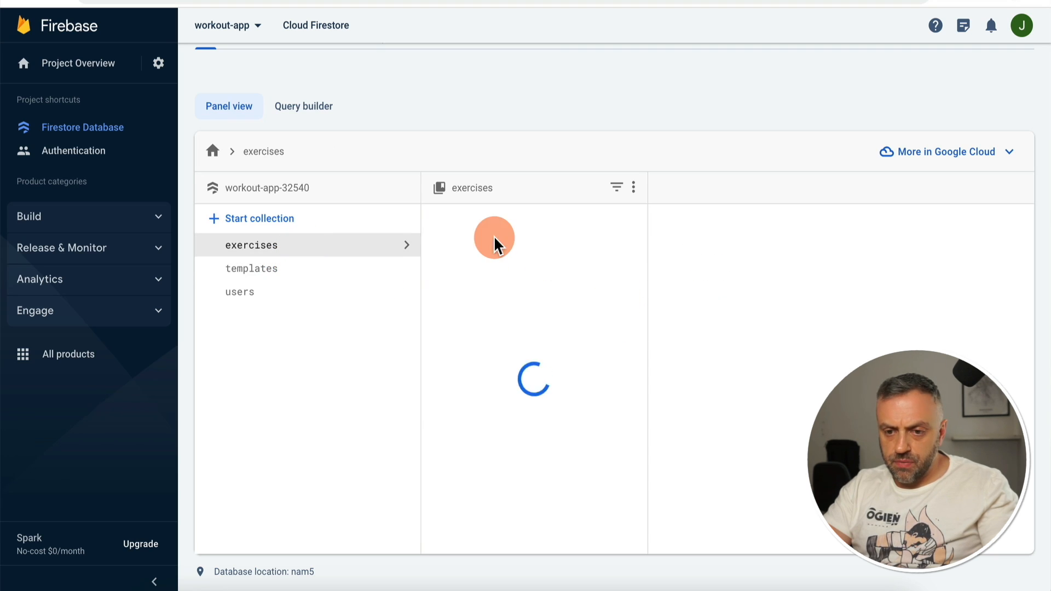
pyautogui.click(306, 291)
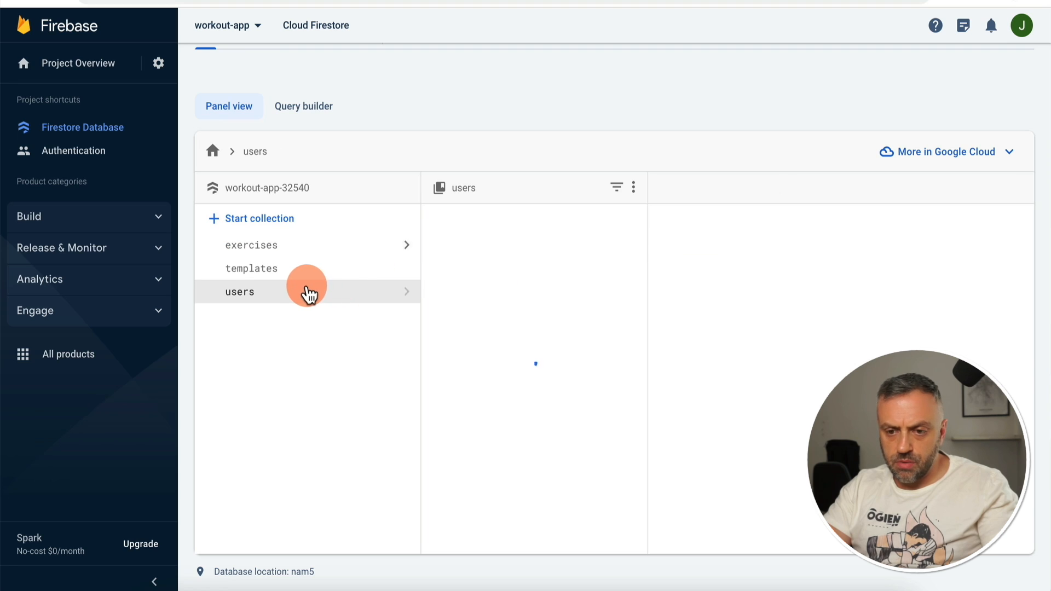
pyautogui.click(708, 245)
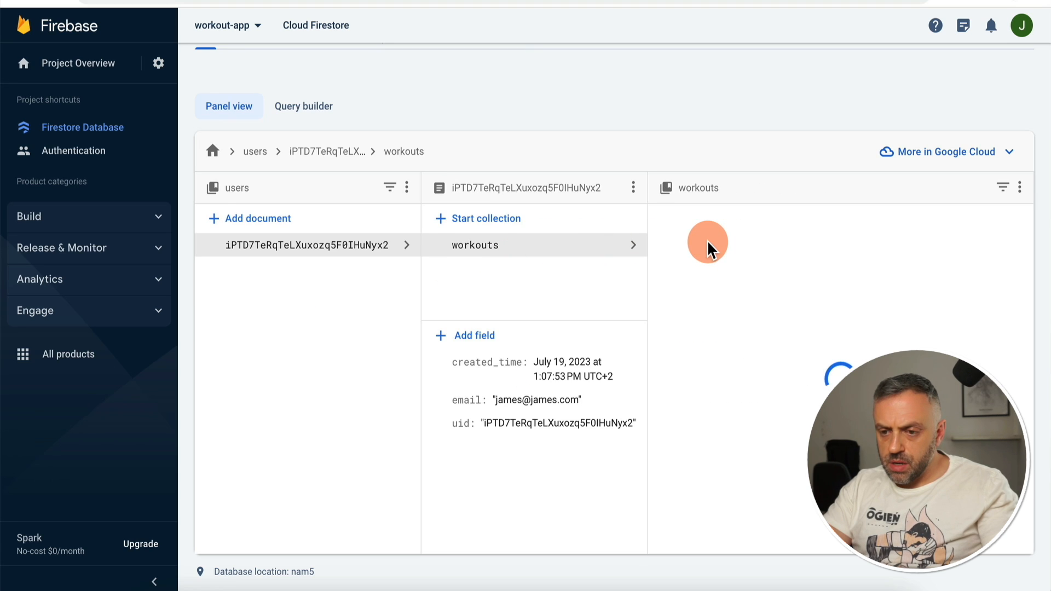
pyautogui.click(681, 299)
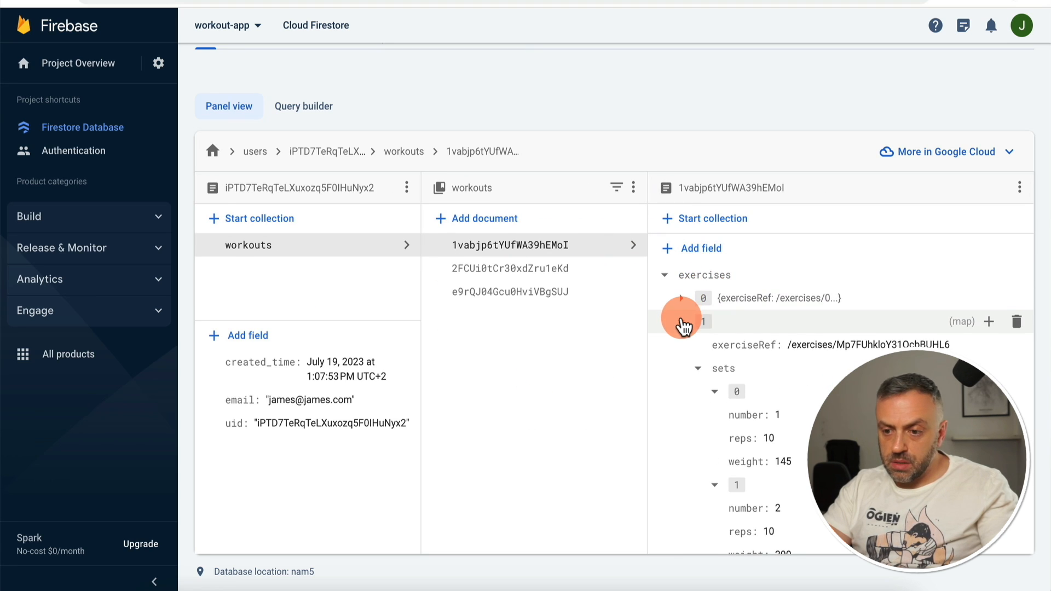
pyautogui.click(681, 321)
pyautogui.click(681, 298)
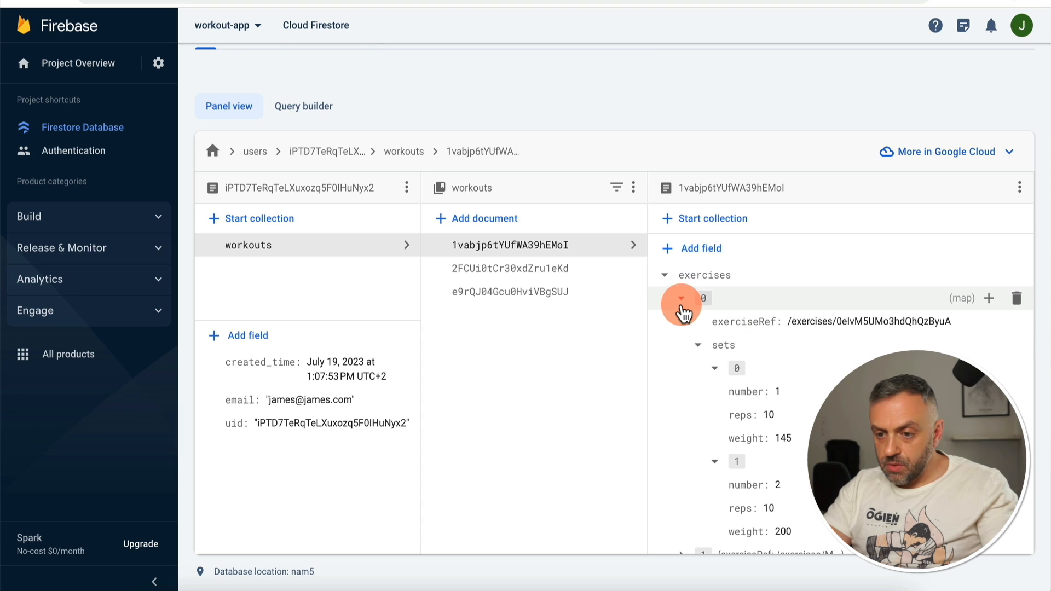
pyautogui.click(681, 298)
pyautogui.click(681, 321)
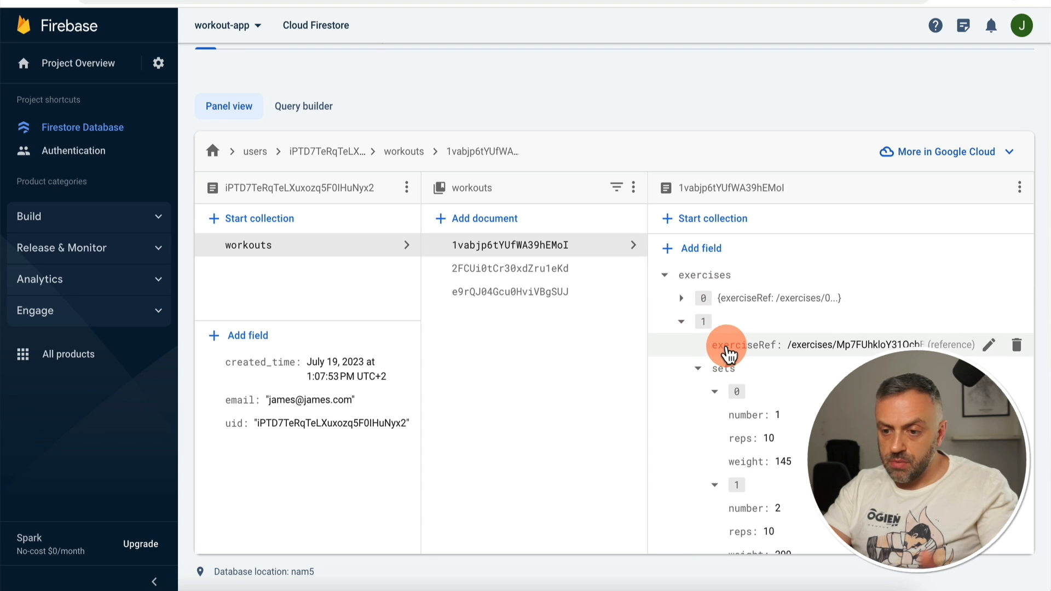
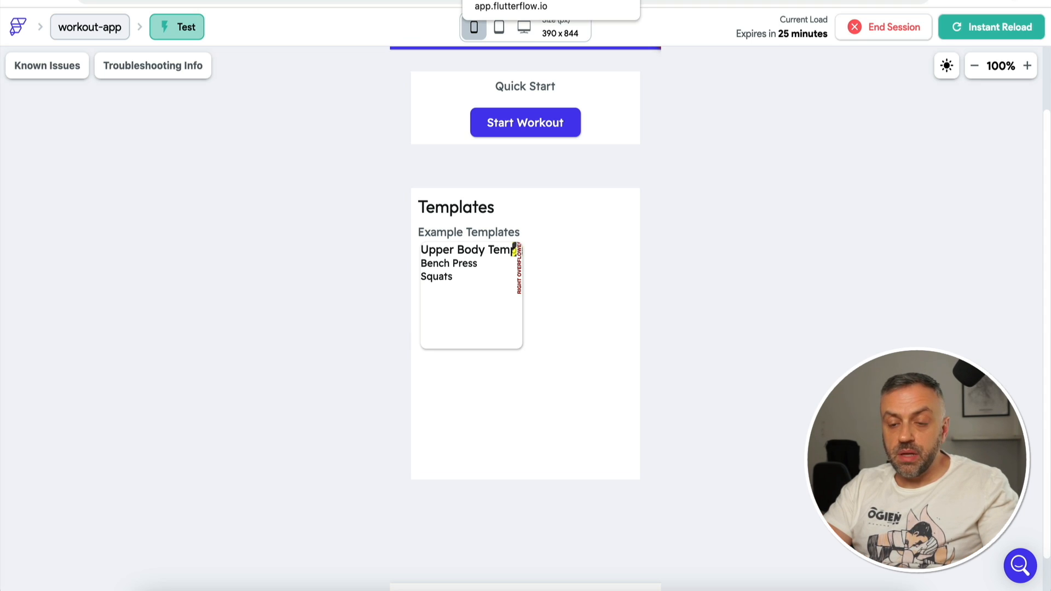
# Step: Add an Update App State action to the template name Text that sets the workout variable
pyautogui.click(506, 1)
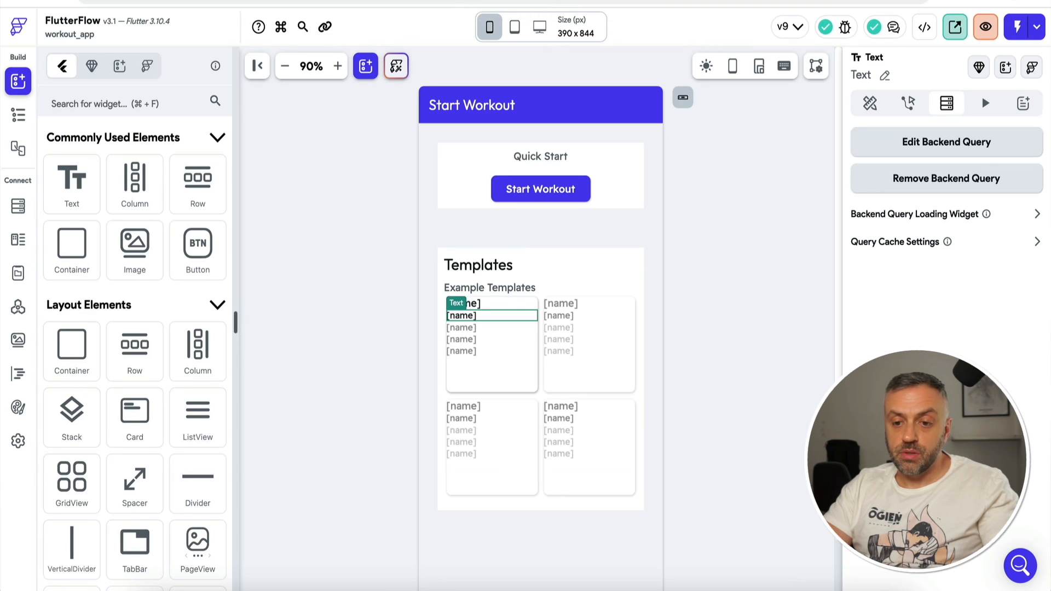
pyautogui.click(472, 308)
pyautogui.click(1004, 181)
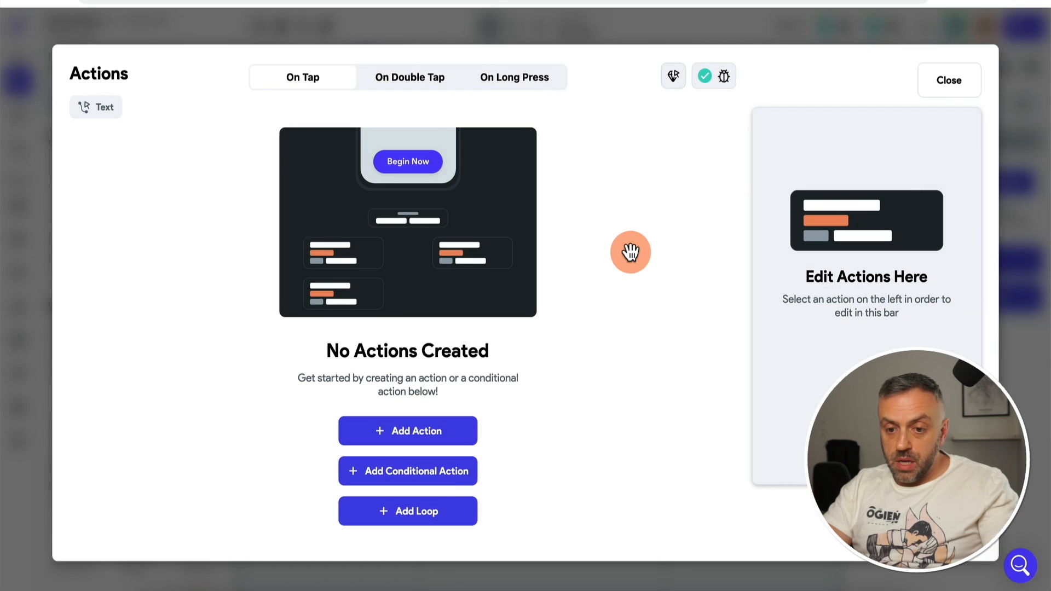
pyautogui.click(428, 435)
pyautogui.click(874, 230)
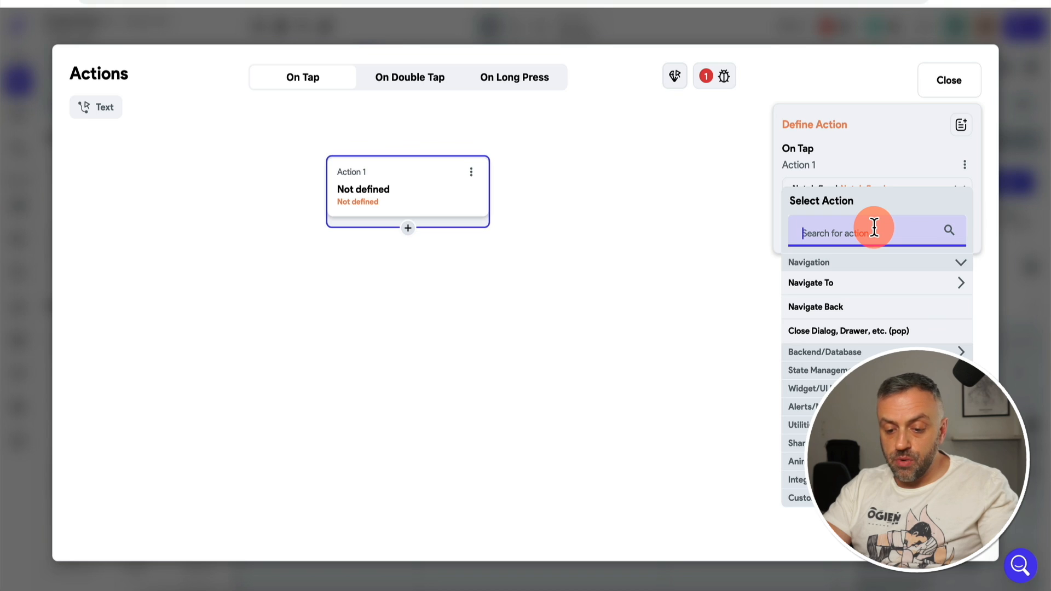
pyautogui.click(847, 372)
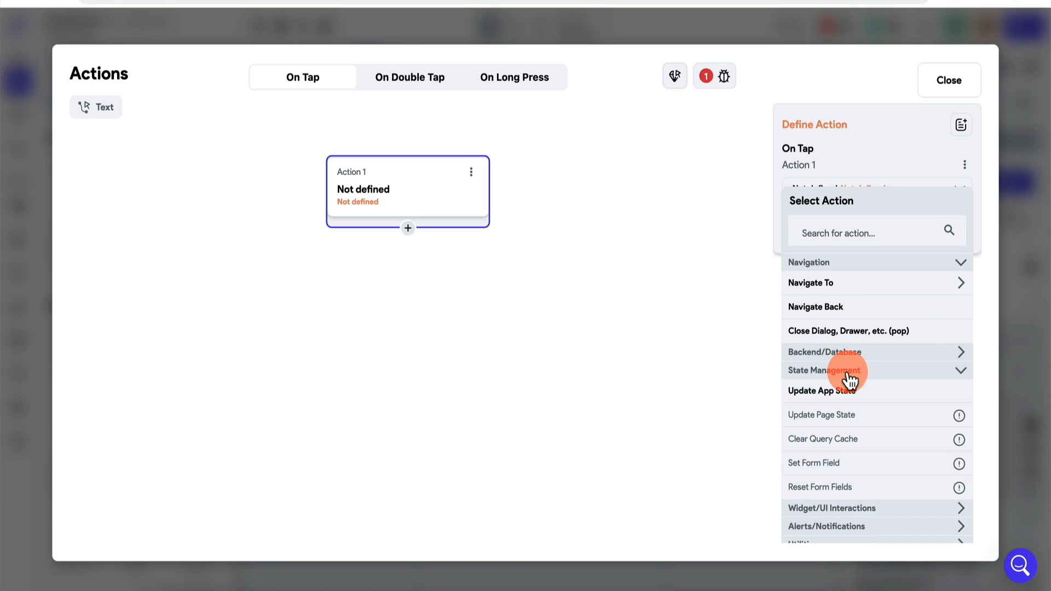
pyautogui.click(838, 398)
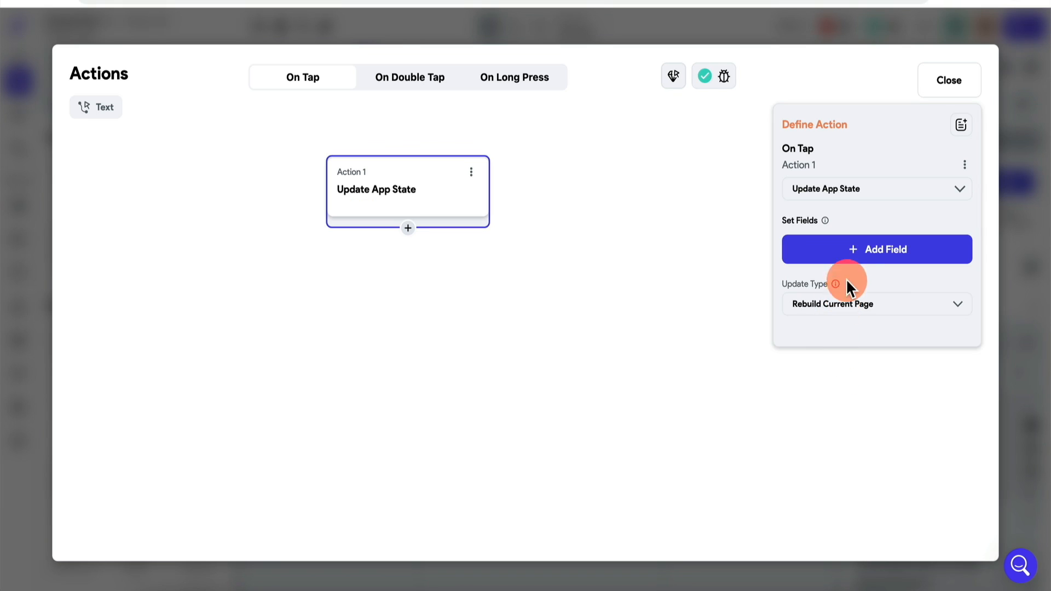
pyautogui.click(864, 249)
pyautogui.click(554, 225)
pyautogui.click(850, 309)
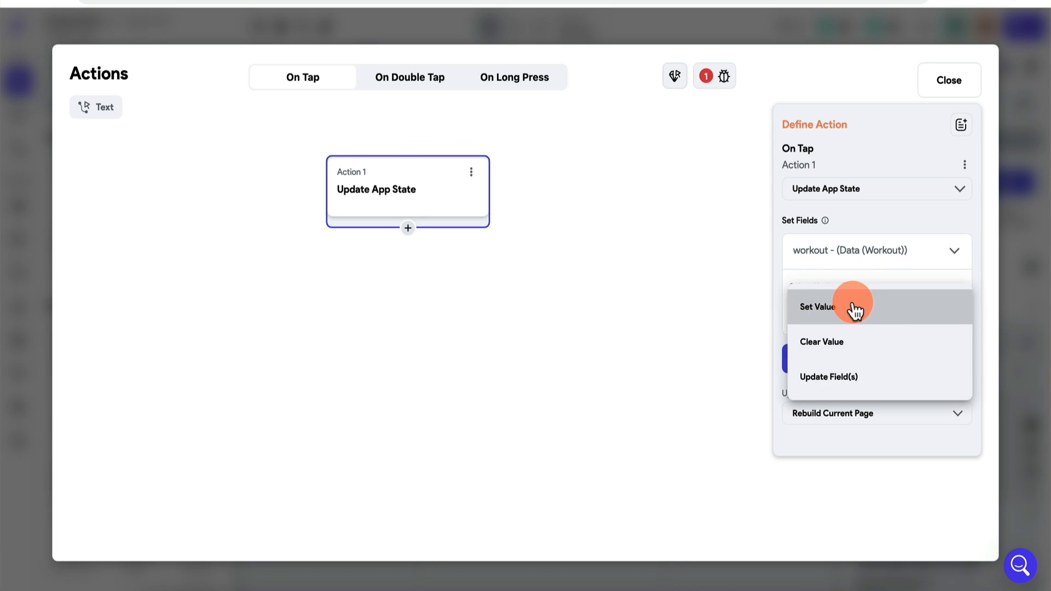
pyautogui.click(864, 308)
# Step: Set workout's value to a new Workout named 'Random workout'
pyautogui.click(858, 355)
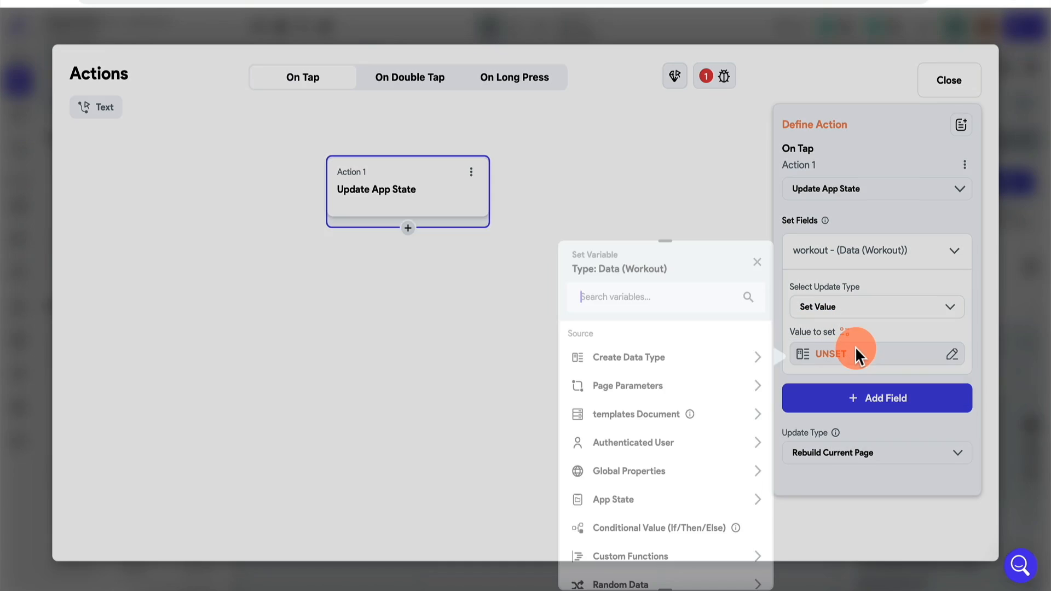
pyautogui.click(660, 361)
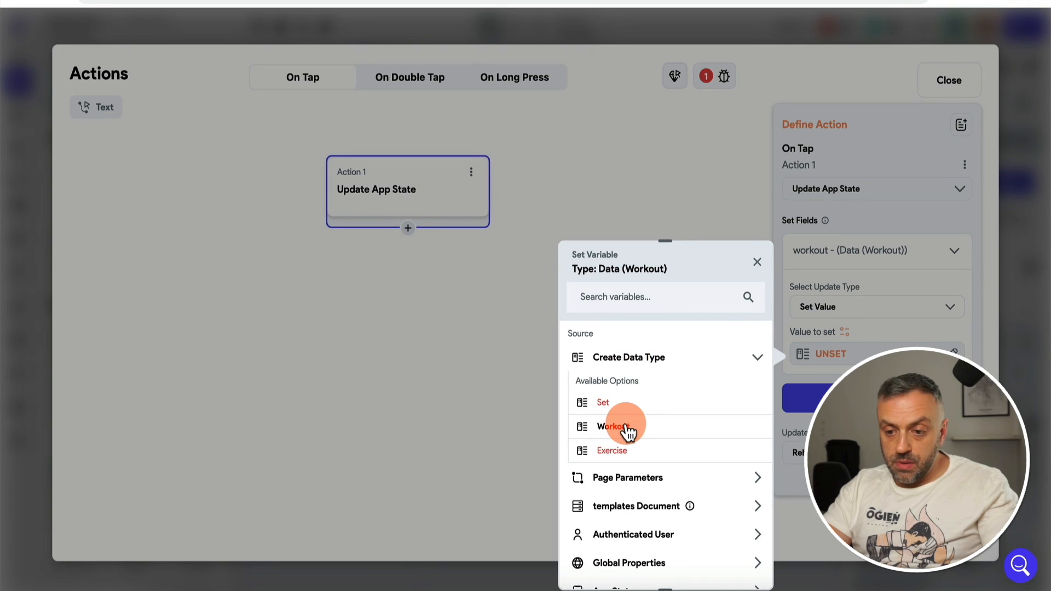
pyautogui.click(613, 427)
pyautogui.click(614, 394)
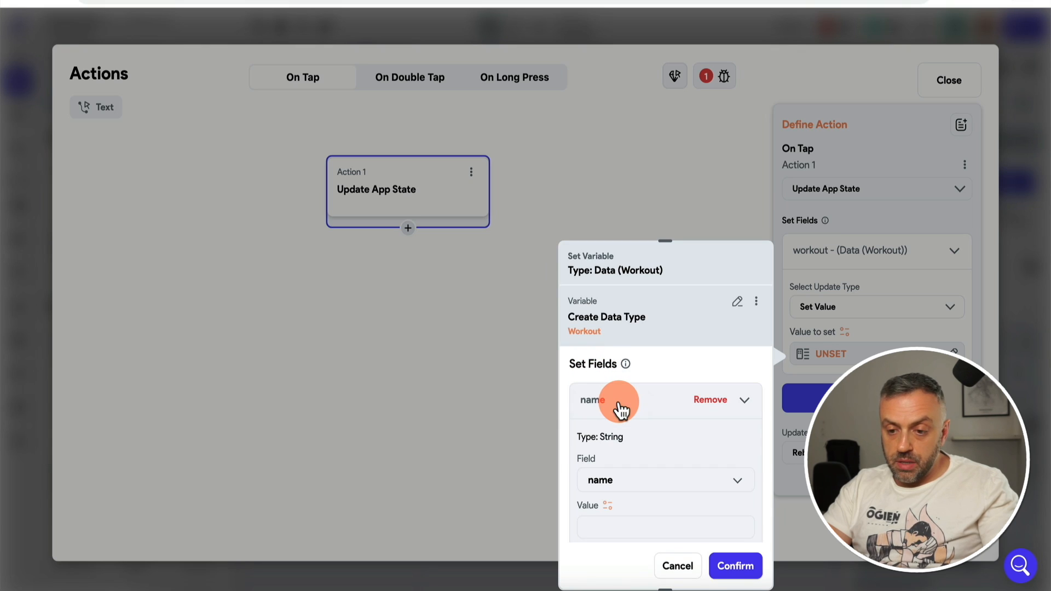
pyautogui.scroll(-2, 608, 482)
pyautogui.click(629, 411)
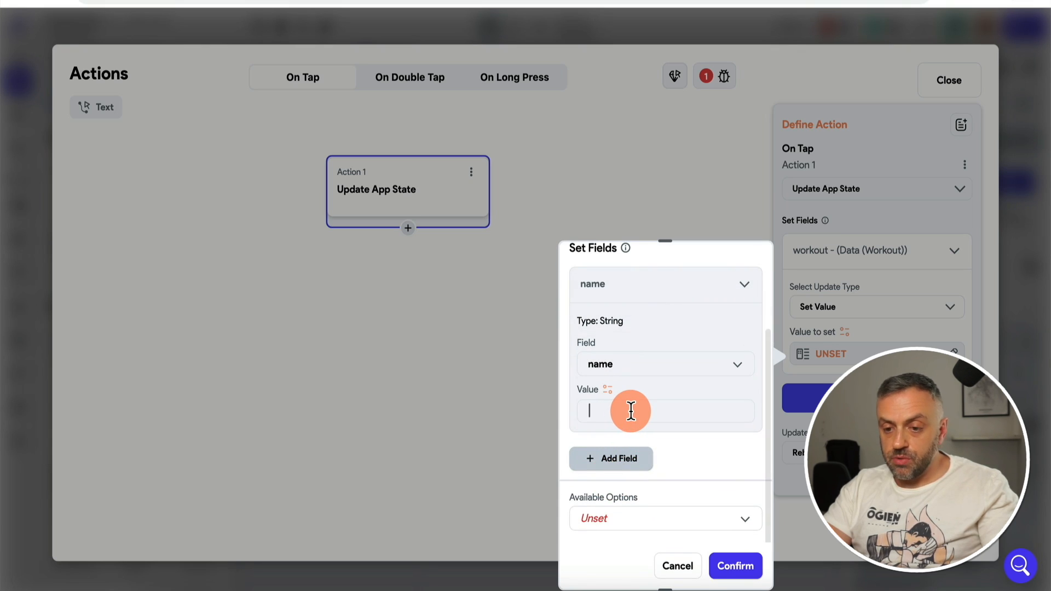
pyautogui.write('Ran')
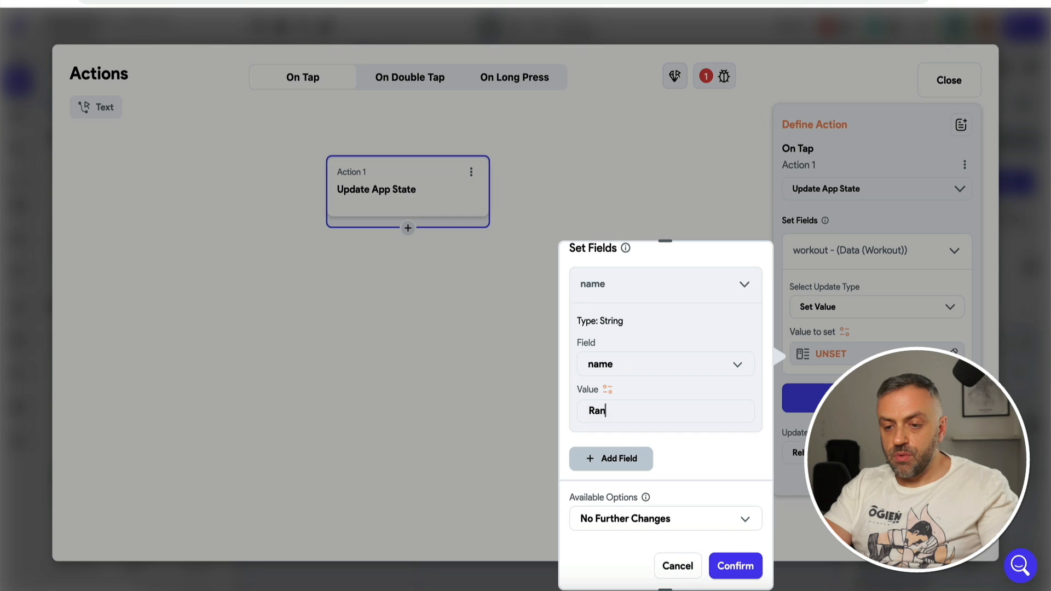
pyautogui.write('dom workout')
# Step: Fill the new Workout's exercises from the templates document's exercises list
pyautogui.click(624, 458)
pyautogui.scroll(-3, 624, 460)
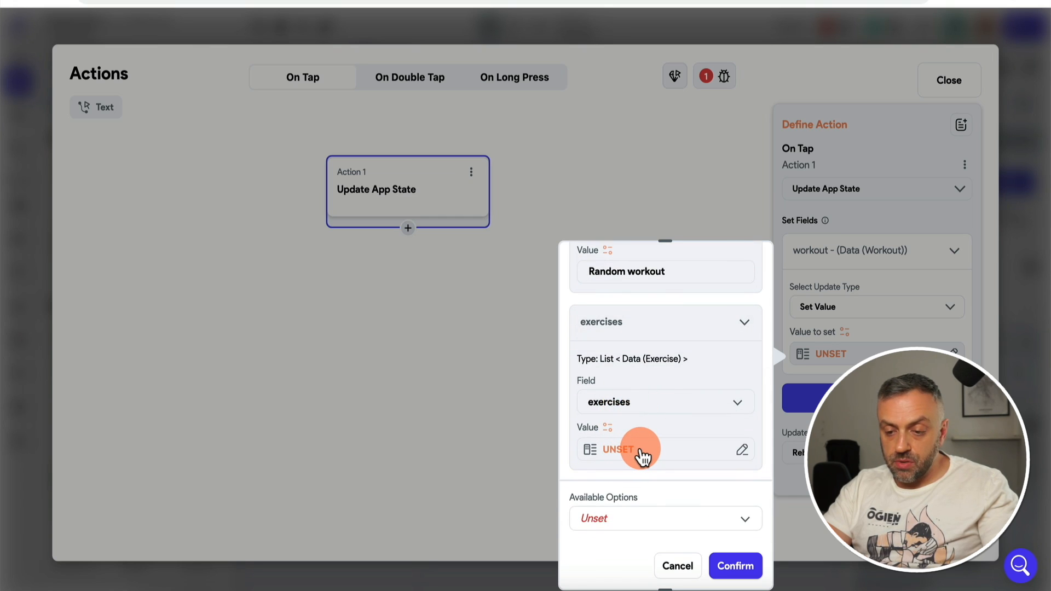
pyautogui.click(642, 454)
pyautogui.click(405, 388)
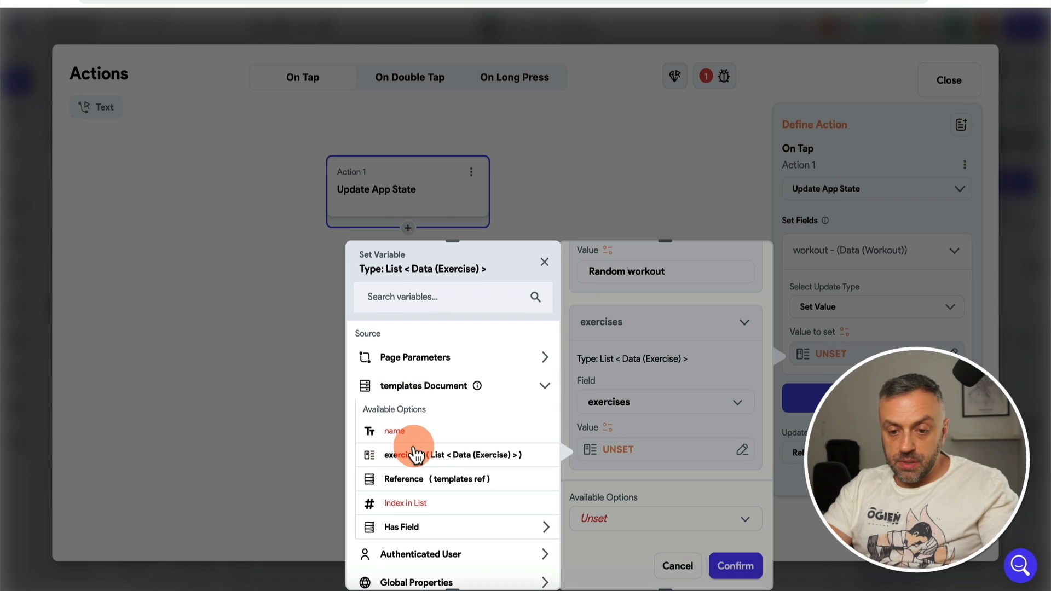
pyautogui.click(441, 462)
pyautogui.click(530, 566)
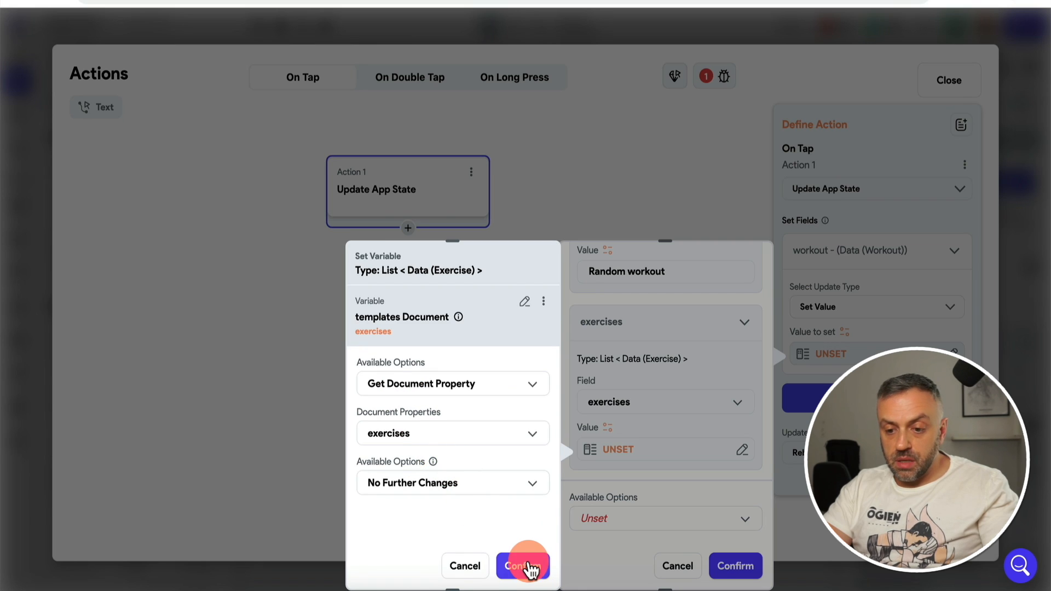
pyautogui.click(647, 507)
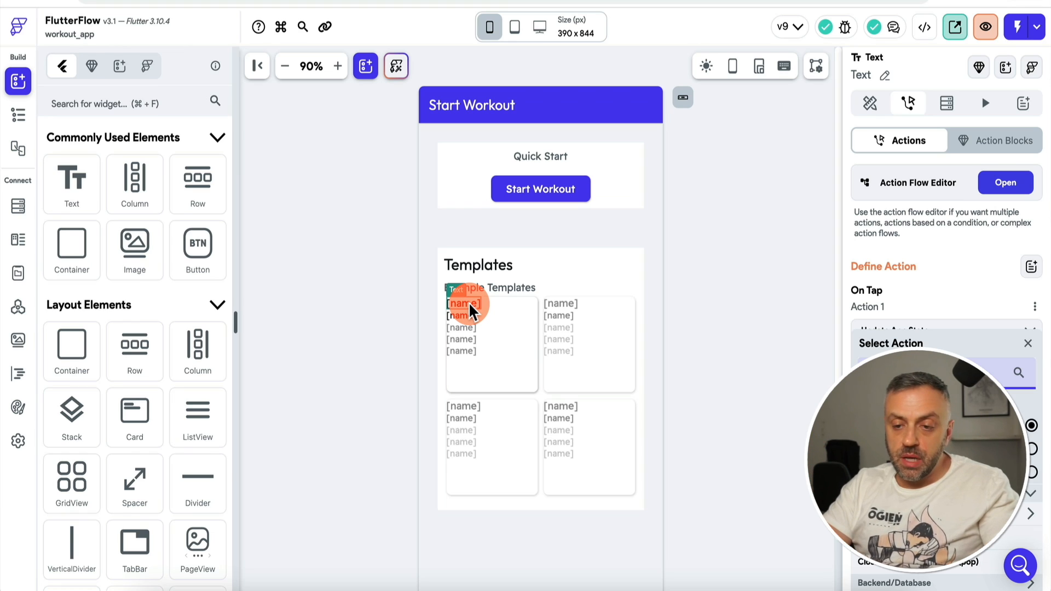
# Step: Copy the Start Workout button's bottom sheet action
pyautogui.click(561, 200)
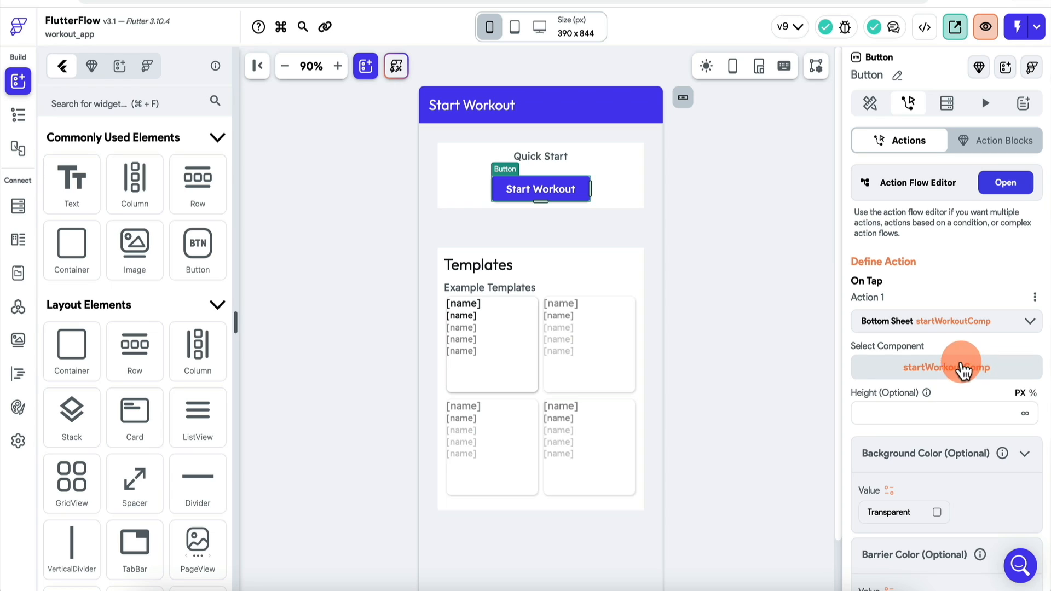
pyautogui.click(1035, 297)
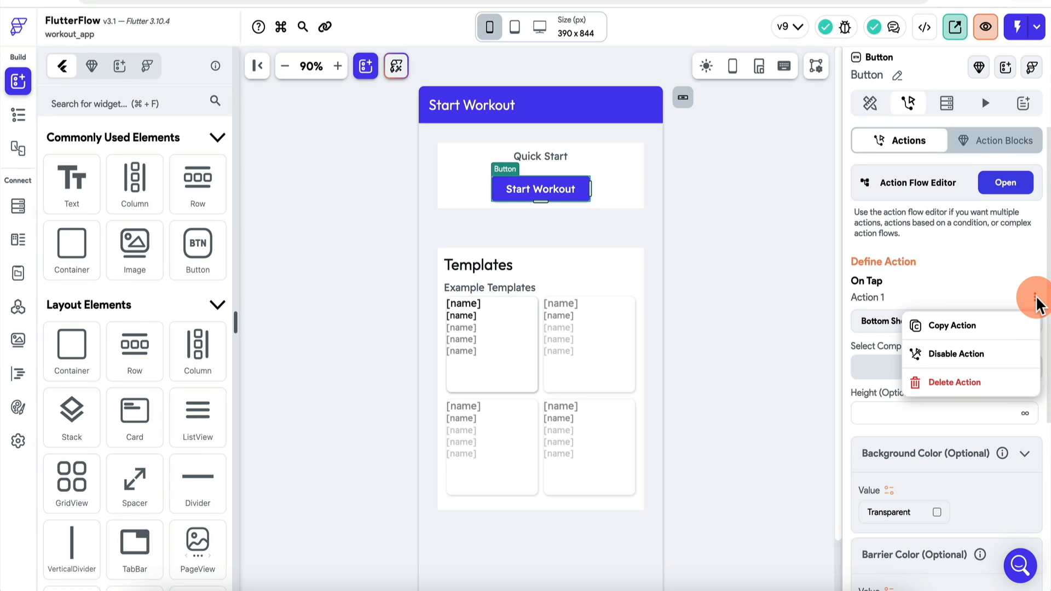
pyautogui.click(991, 327)
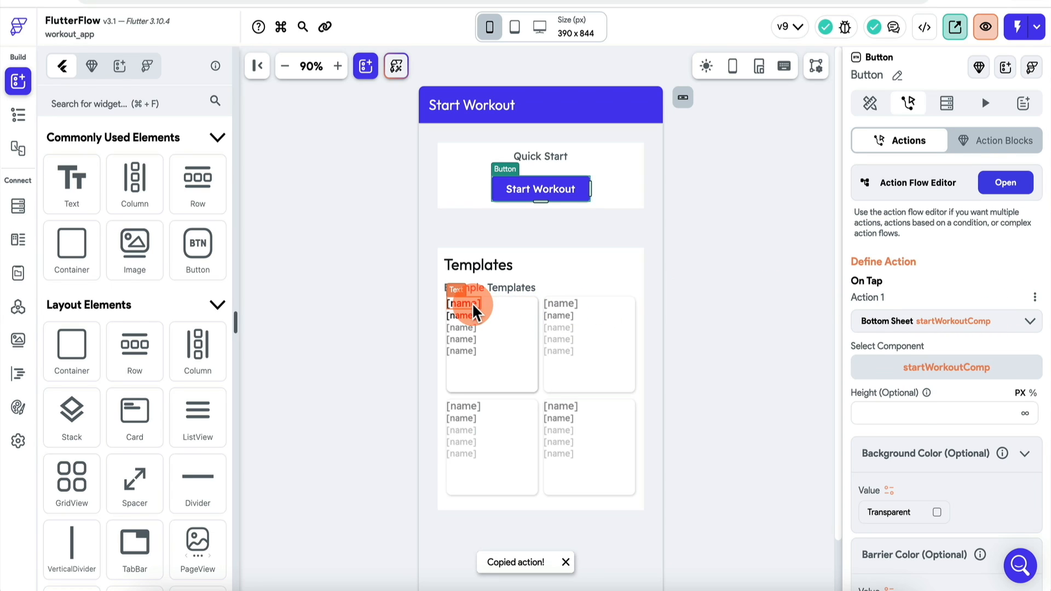
# Step: Paste the startWorkoutComp bottom sheet action after the name Text's Update App State action
pyautogui.click(474, 306)
pyautogui.click(998, 199)
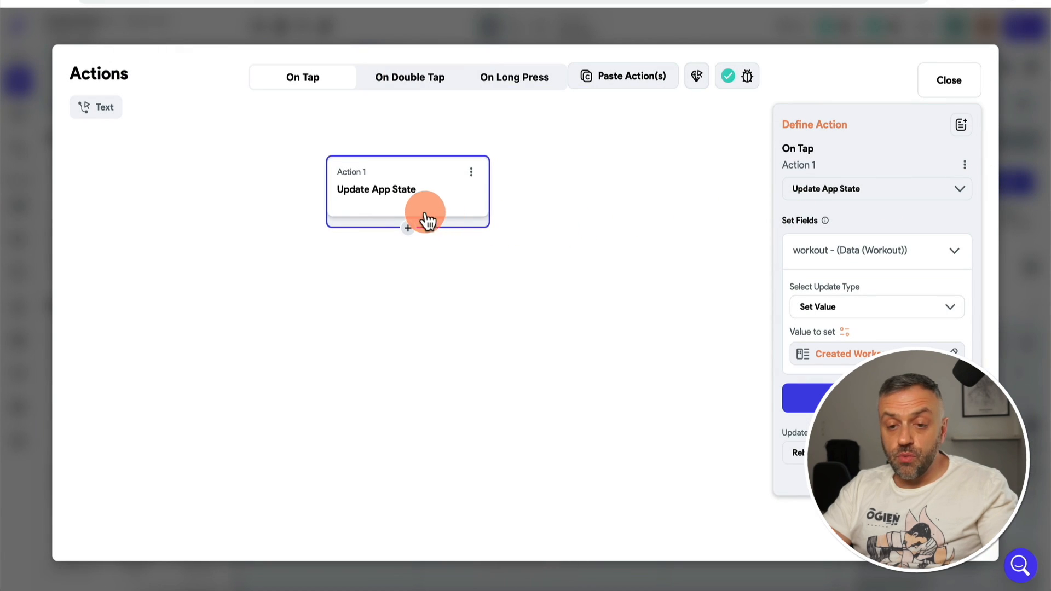
pyautogui.click(408, 234)
pyautogui.click(405, 350)
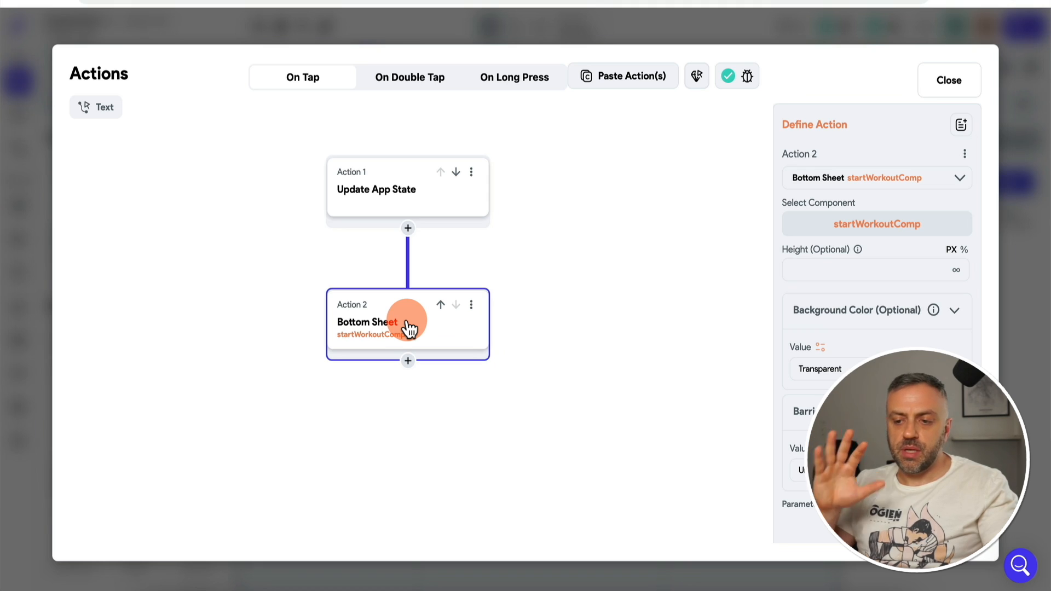
pyautogui.click(408, 207)
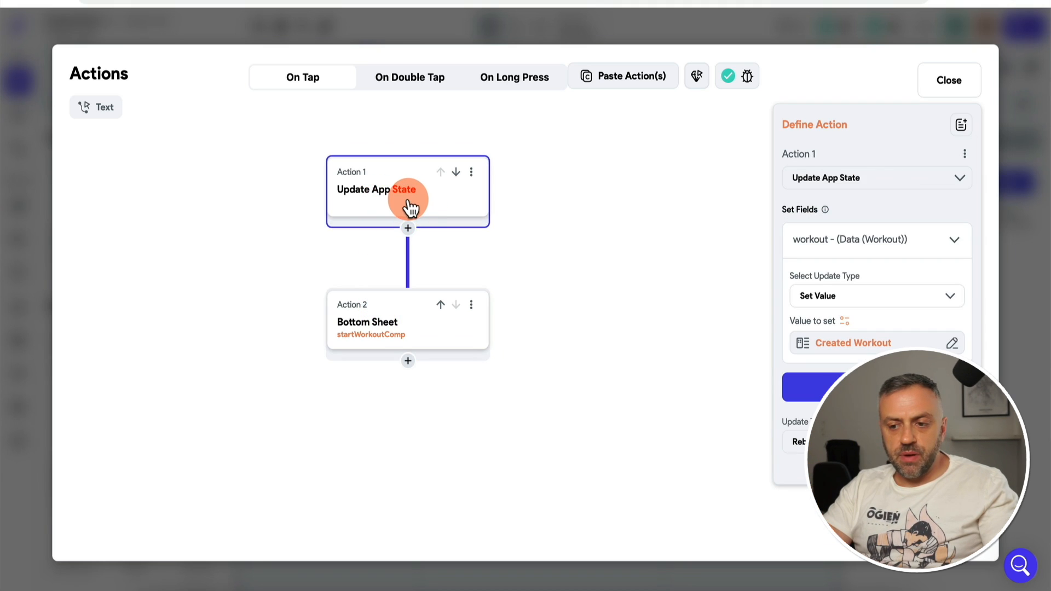
pyautogui.click(408, 317)
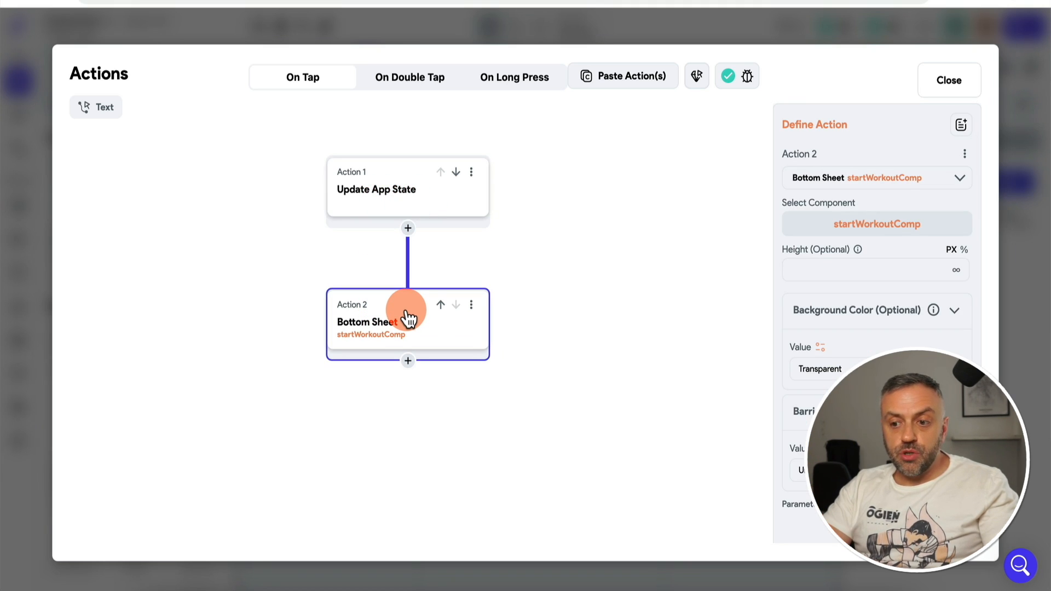
pyautogui.click(1026, 289)
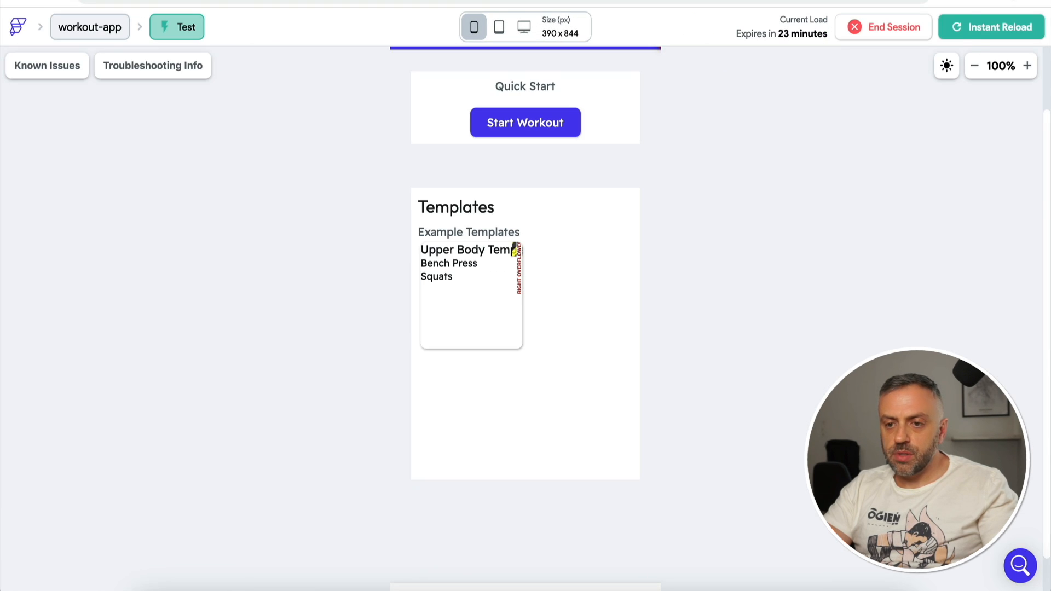
# Step: Reload the test app, start the Upper Body workout and add sets to Bench Press and Squats
pyautogui.click(970, 29)
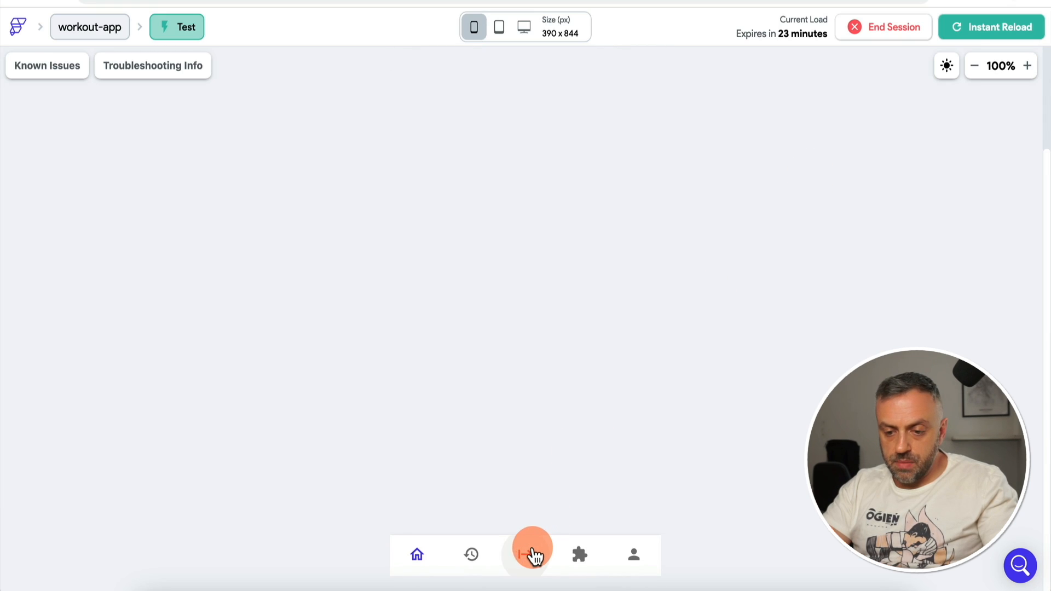
pyautogui.click(533, 556)
pyautogui.scroll(2, 720, 281)
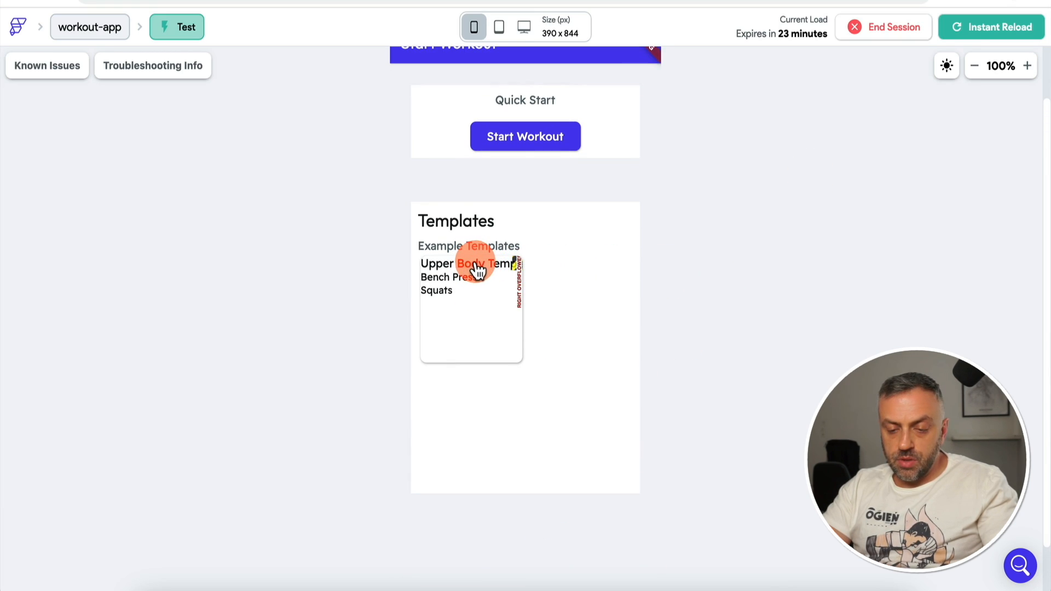
pyautogui.click(481, 268)
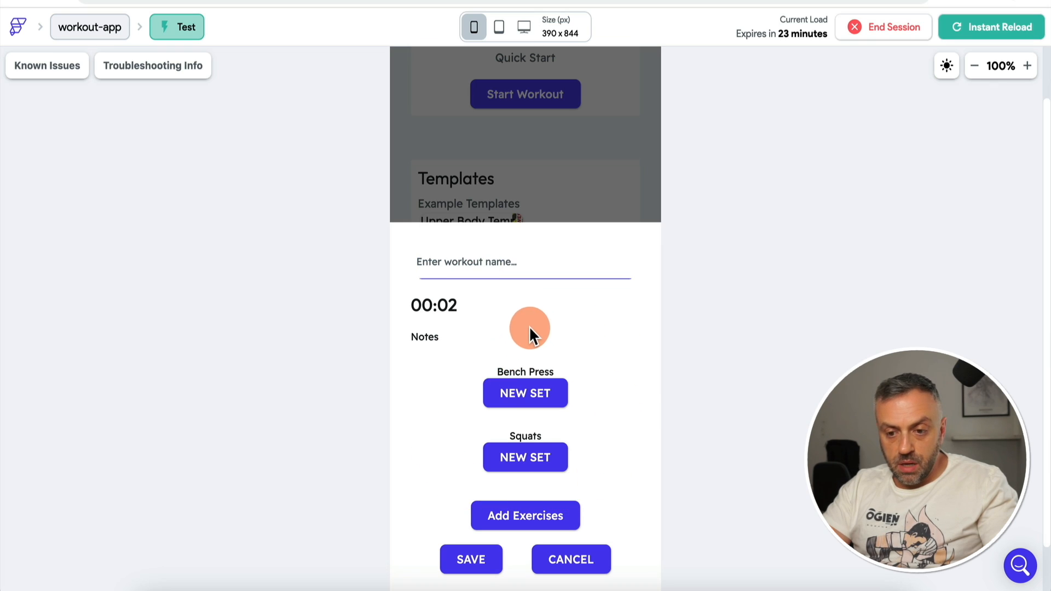
pyautogui.click(537, 399)
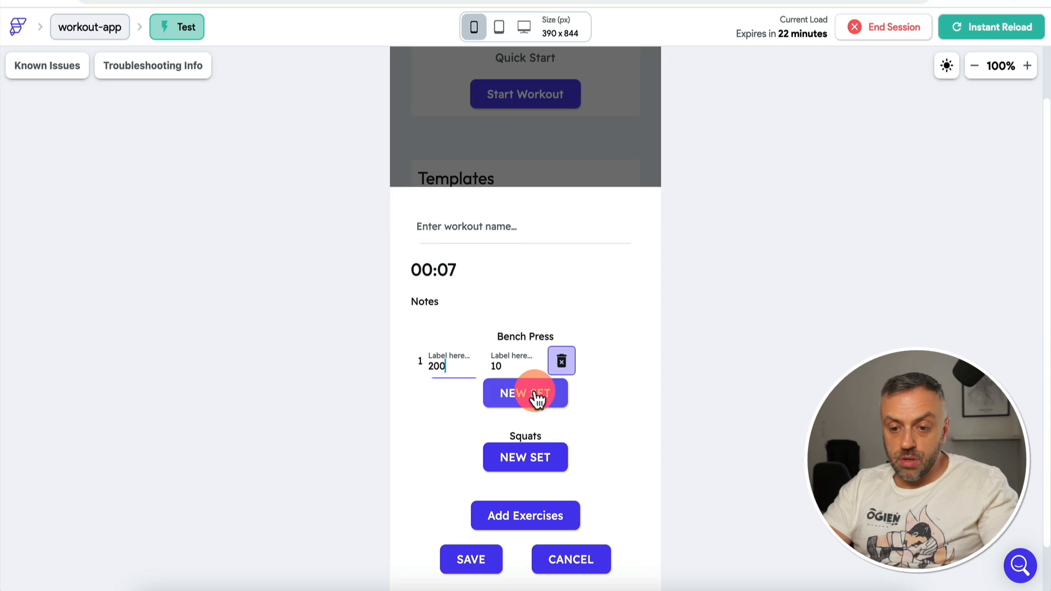
pyautogui.click(528, 464)
pyautogui.click(527, 465)
pyautogui.click(520, 325)
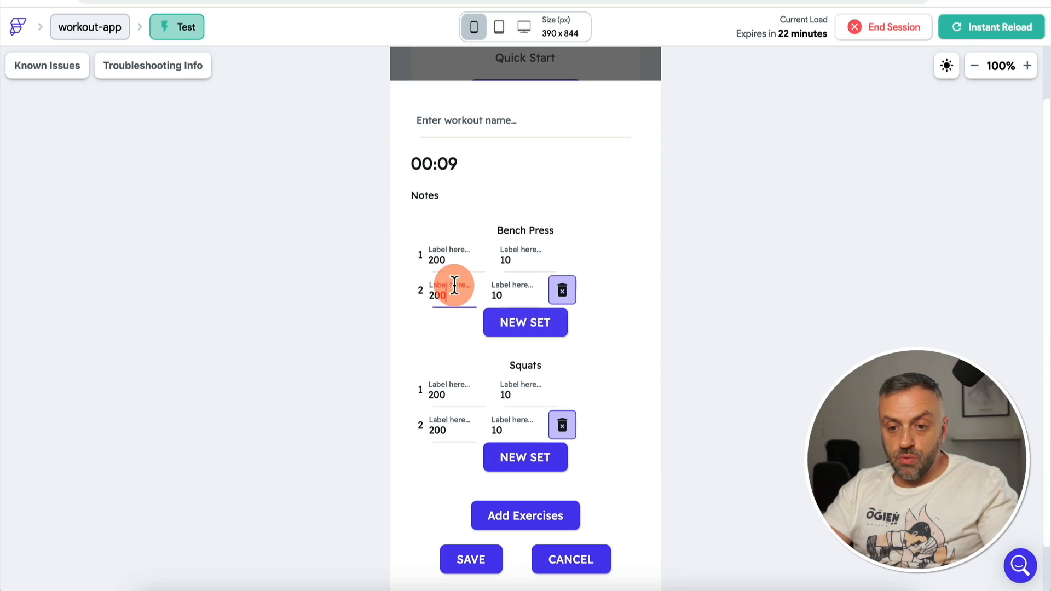
# Step: Enter Bench Press sets of 250 × 10 and 125 × 15, then save
pyautogui.write('250')
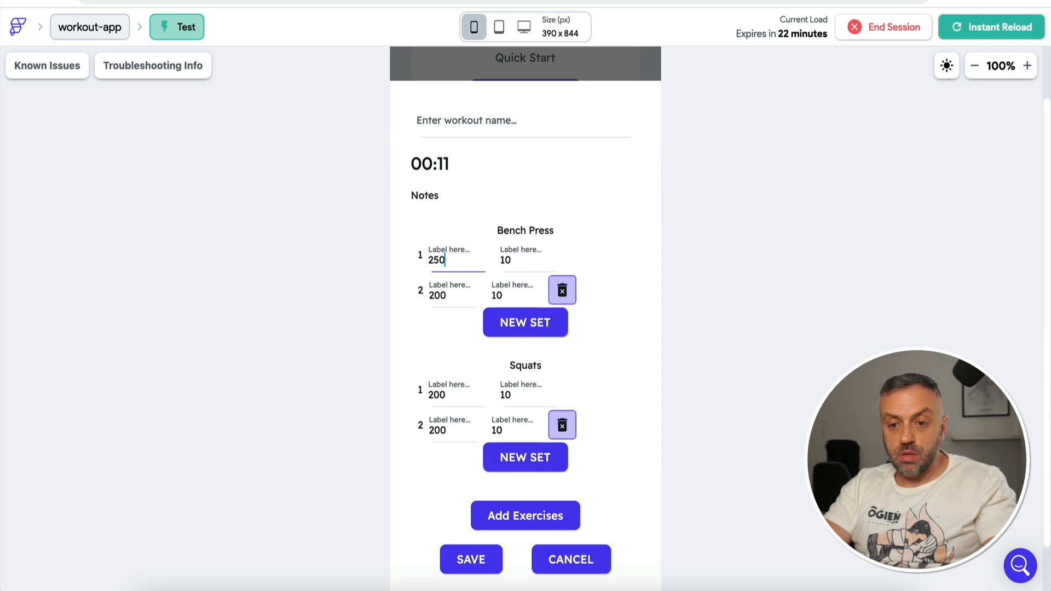
pyautogui.click(438, 294)
pyautogui.write('125')
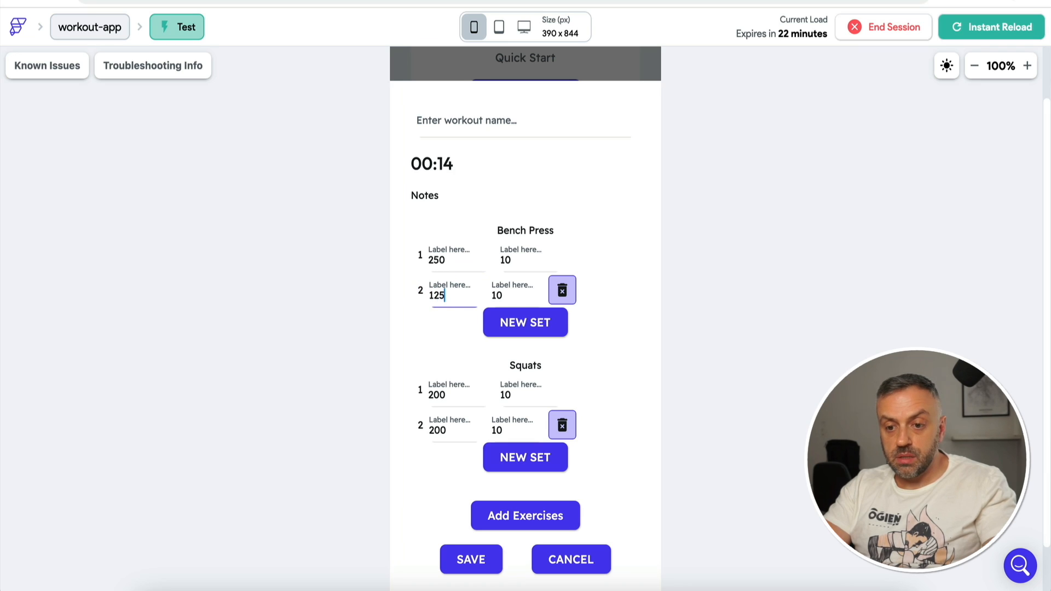
pyautogui.click(515, 294)
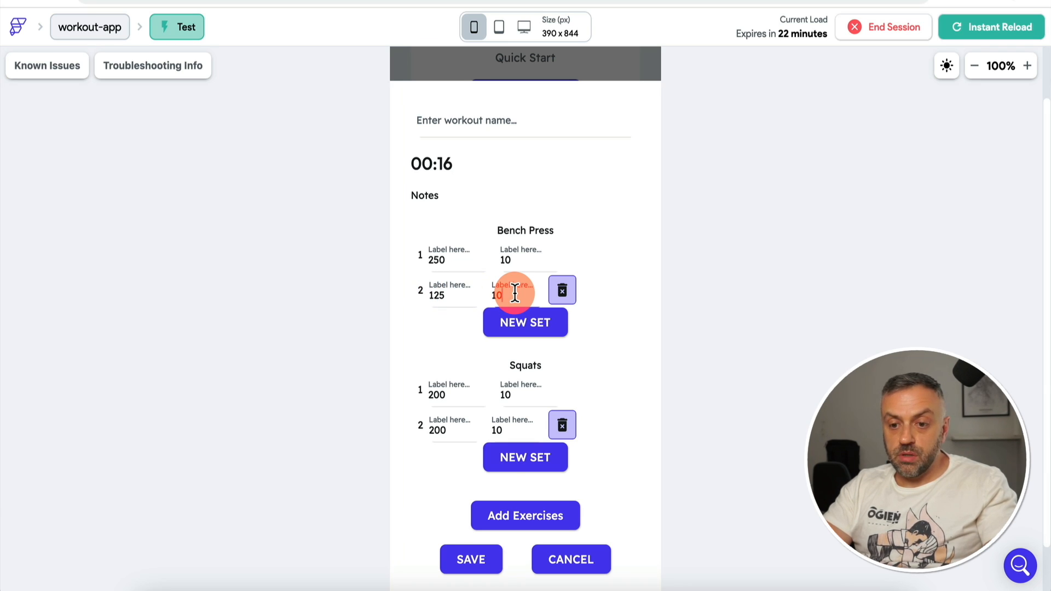
pyautogui.press('BackSpace')
pyautogui.write('5')
pyautogui.click(435, 185)
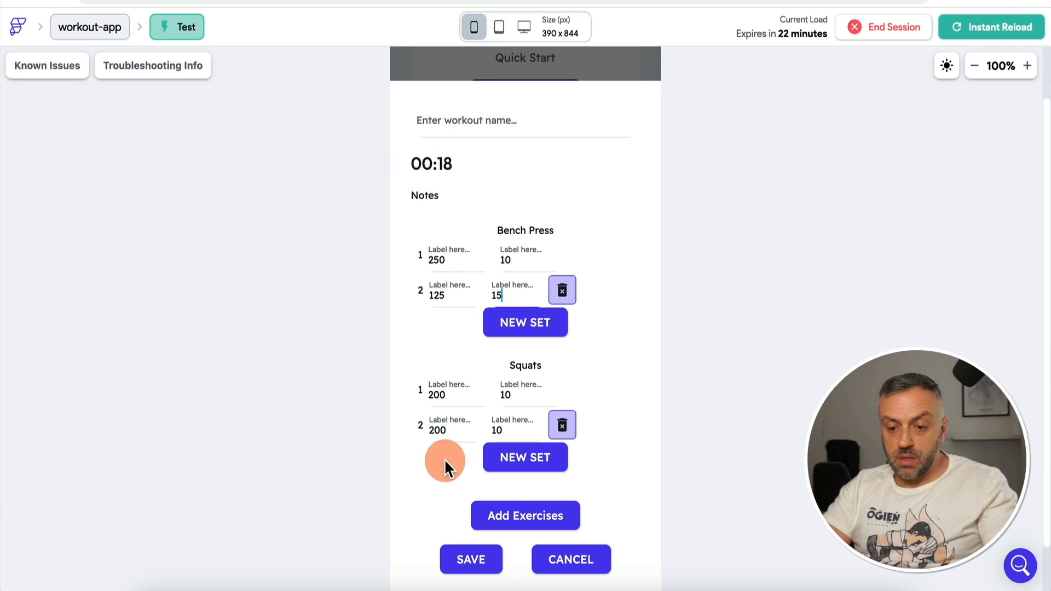
pyautogui.click(474, 564)
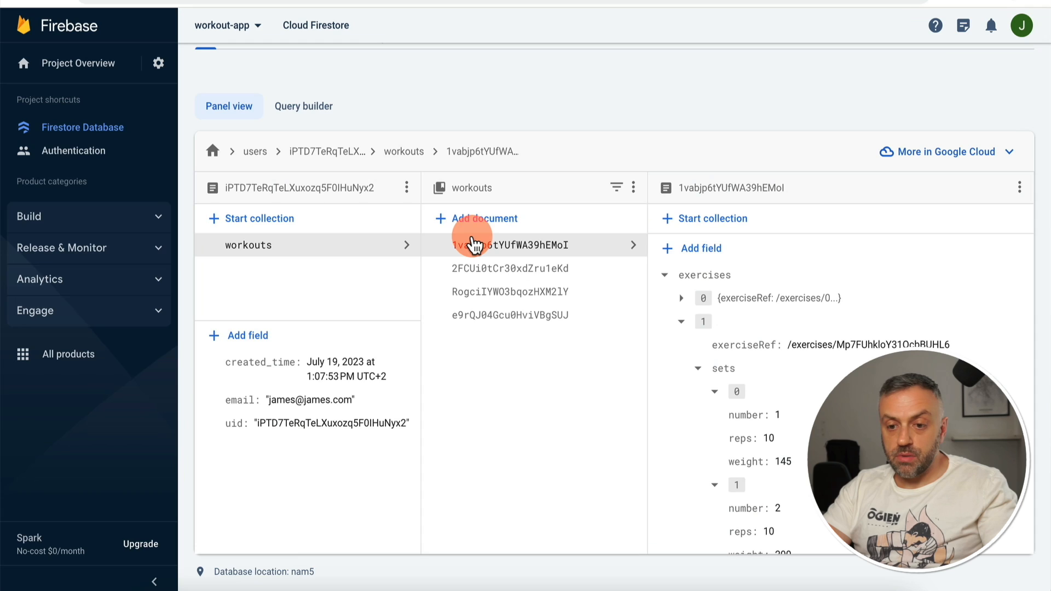
# Step: Inspect the Random workout document's exercises, sets, reps and weights in Firestore
pyautogui.click(511, 318)
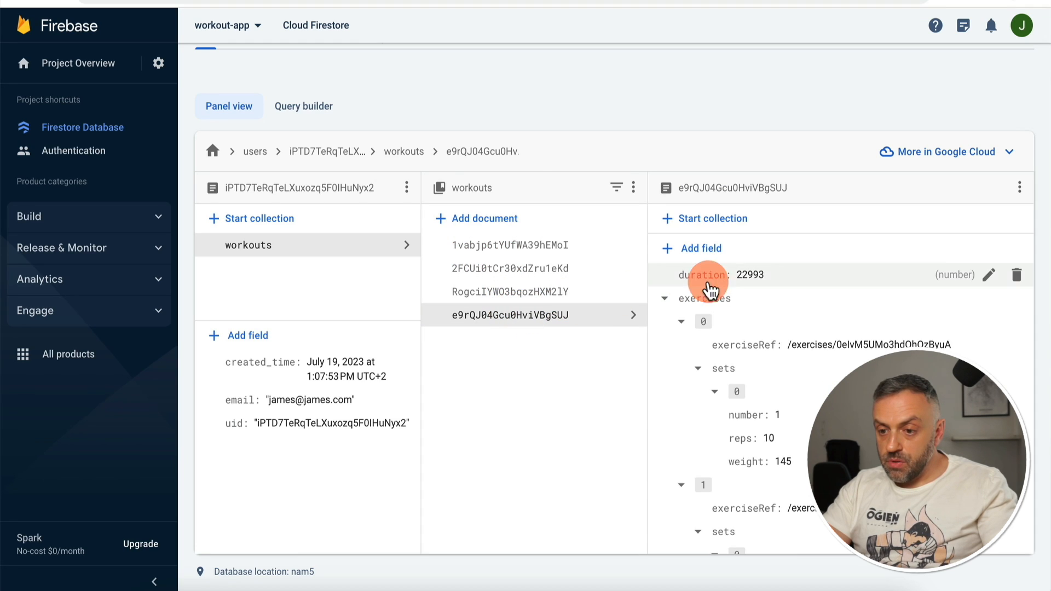
pyautogui.click(589, 291)
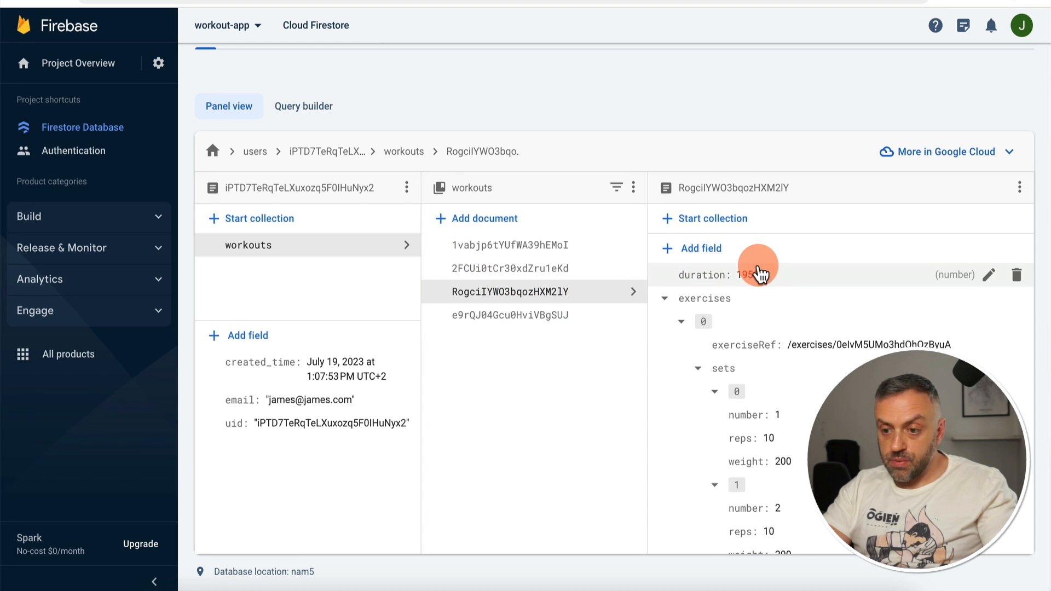
pyautogui.scroll(-6, 702, 311)
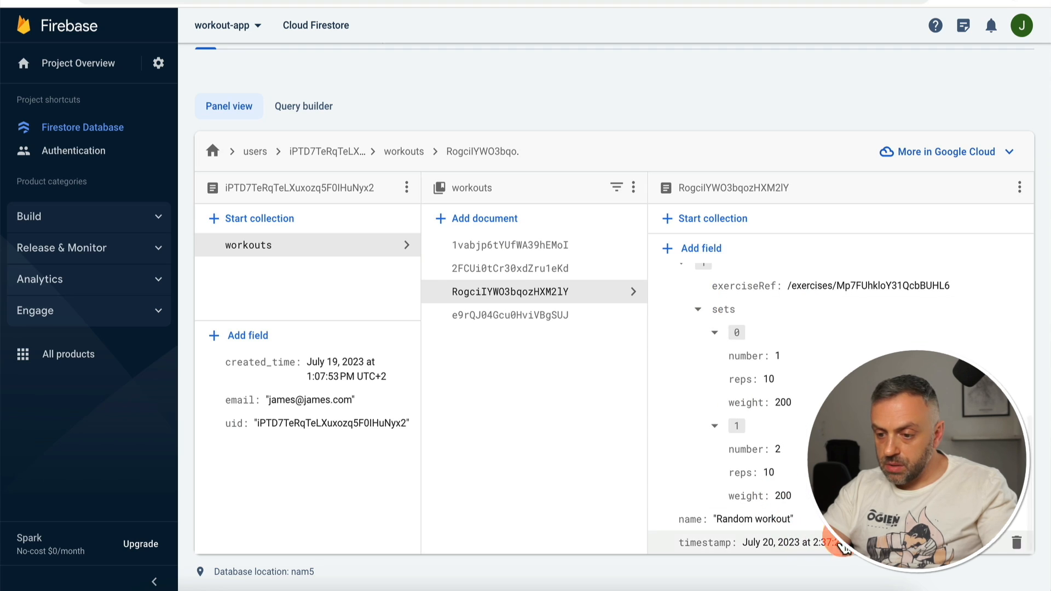
pyautogui.scroll(6, 793, 323)
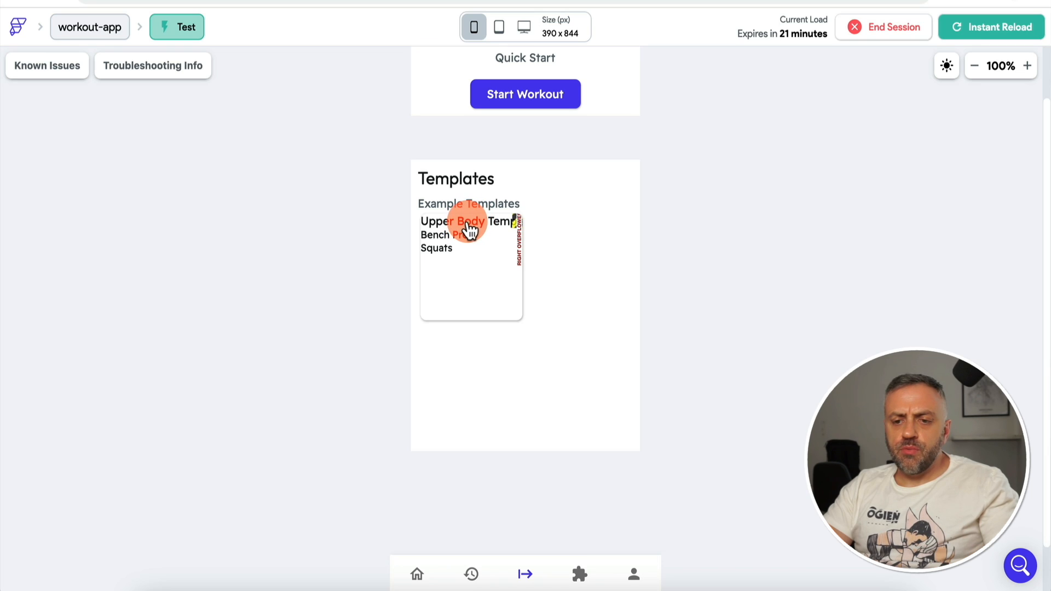
# Step: Open and close the Upper Body Template workout sheet
pyautogui.click(471, 228)
pyautogui.click(480, 246)
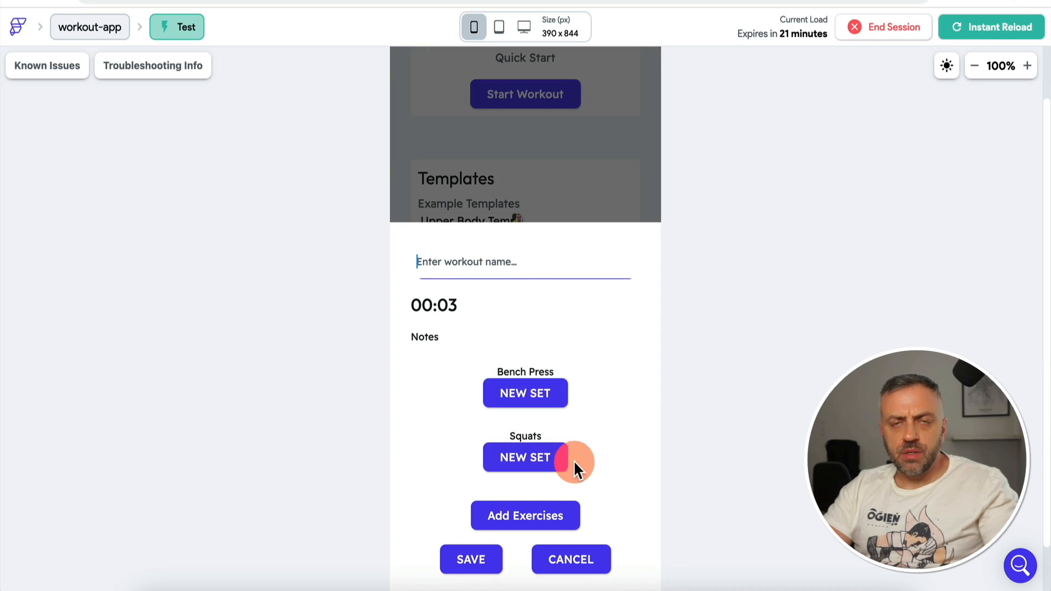
pyautogui.click(505, 204)
# Step: Start an empty workout with Bench Press and Squats added, then dismiss it
pyautogui.click(531, 202)
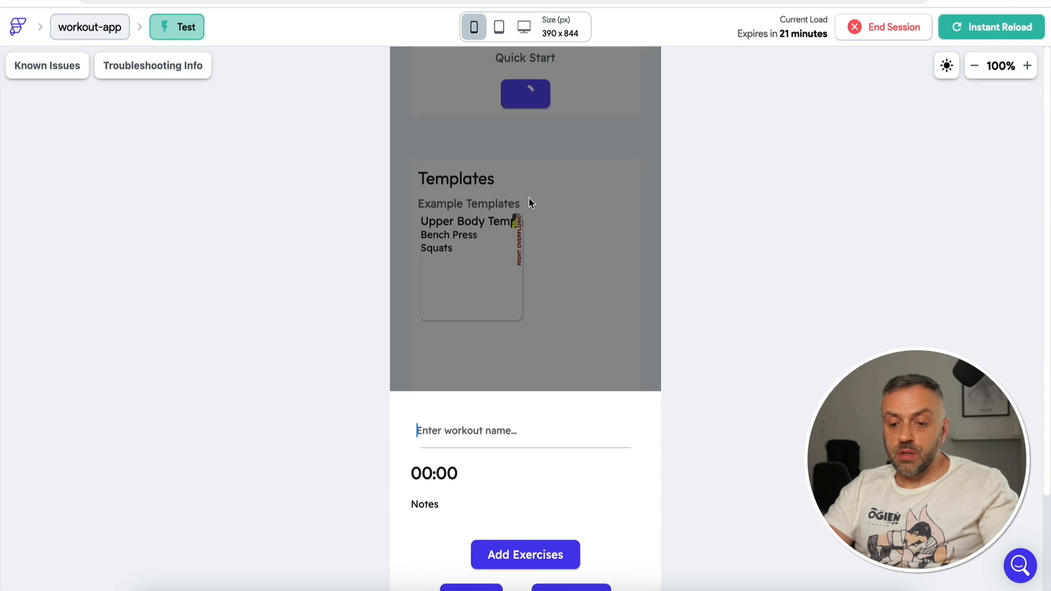
pyautogui.click(517, 514)
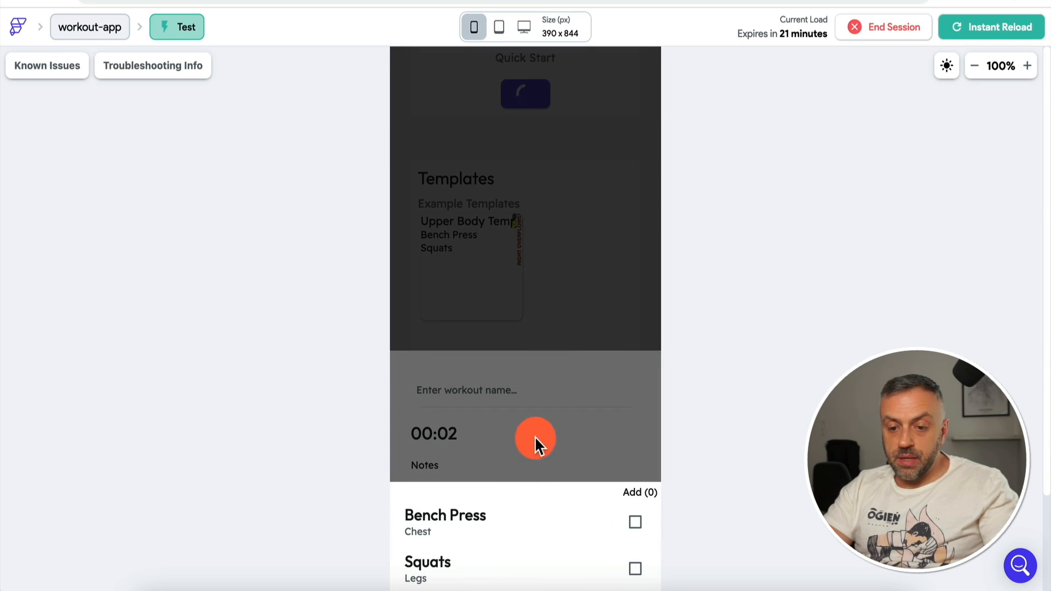
pyautogui.click(635, 523)
pyautogui.click(635, 569)
pyautogui.click(639, 492)
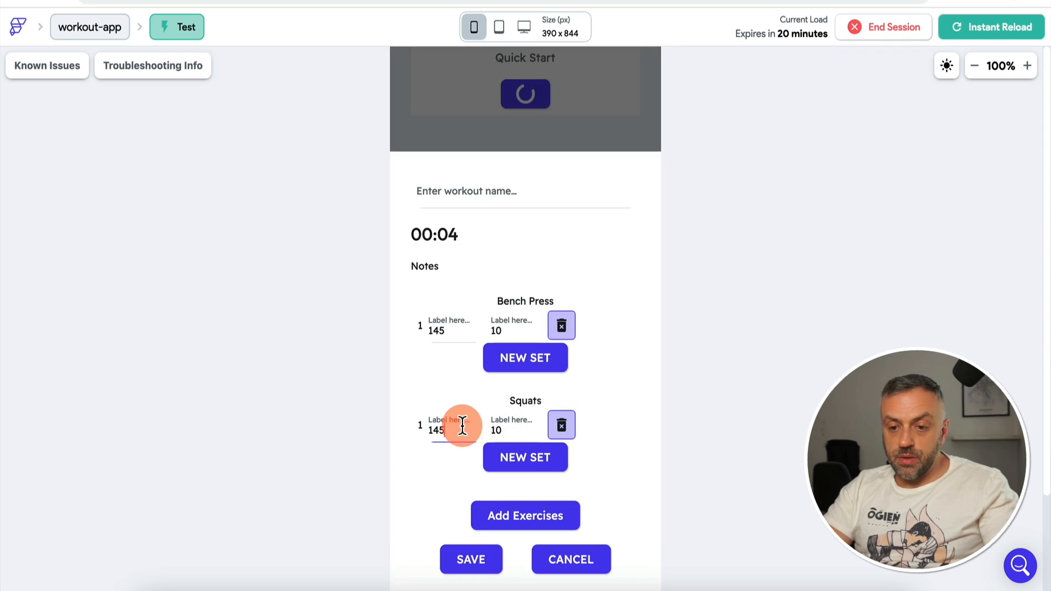
pyautogui.click(445, 429)
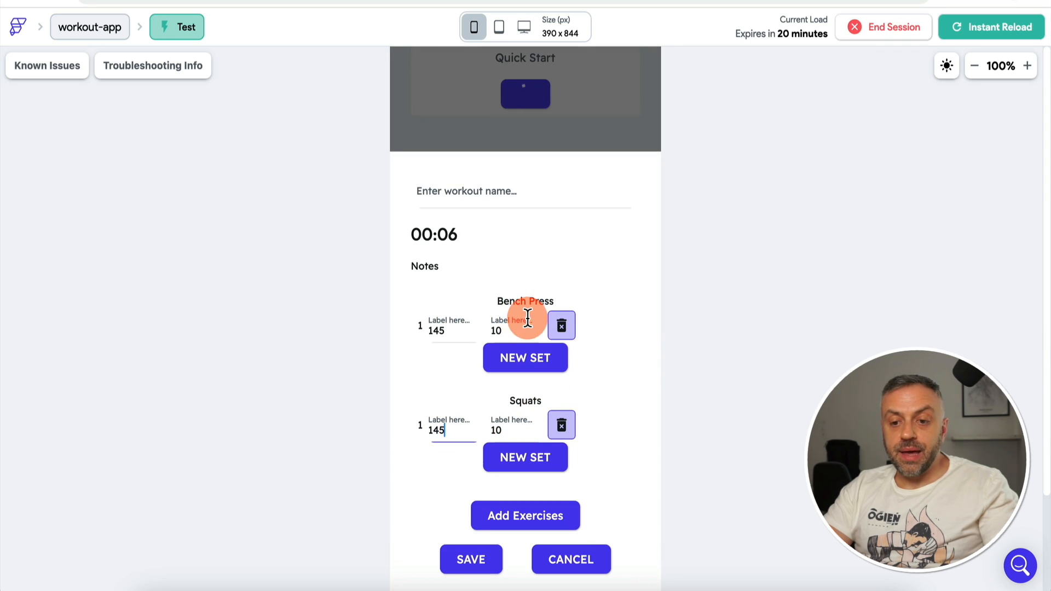
pyautogui.click(580, 122)
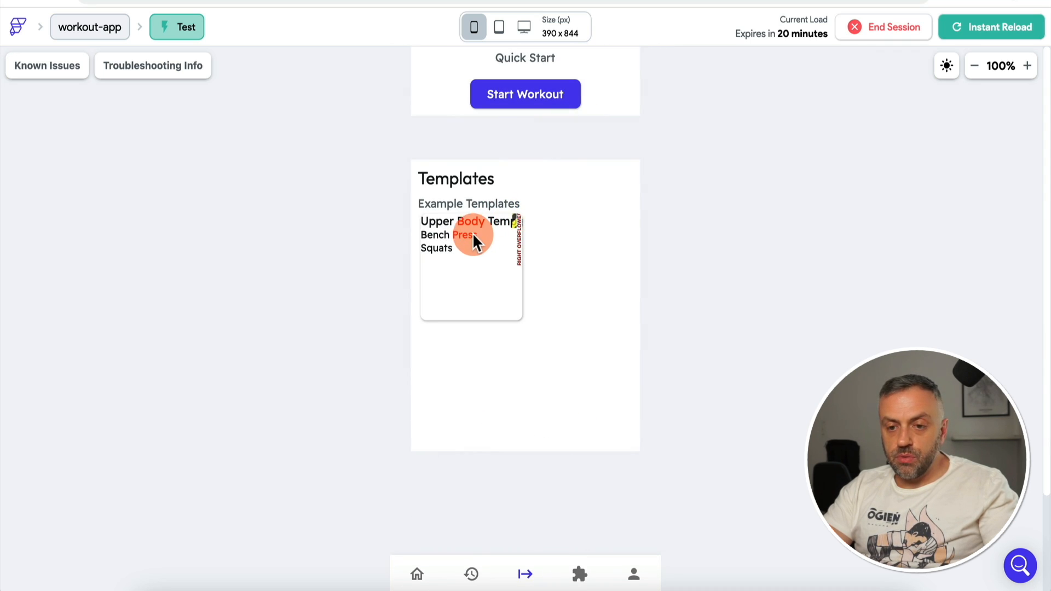
# Step: Reopen the Upper Body Template workout, then return to the Firestore data
pyautogui.click(469, 229)
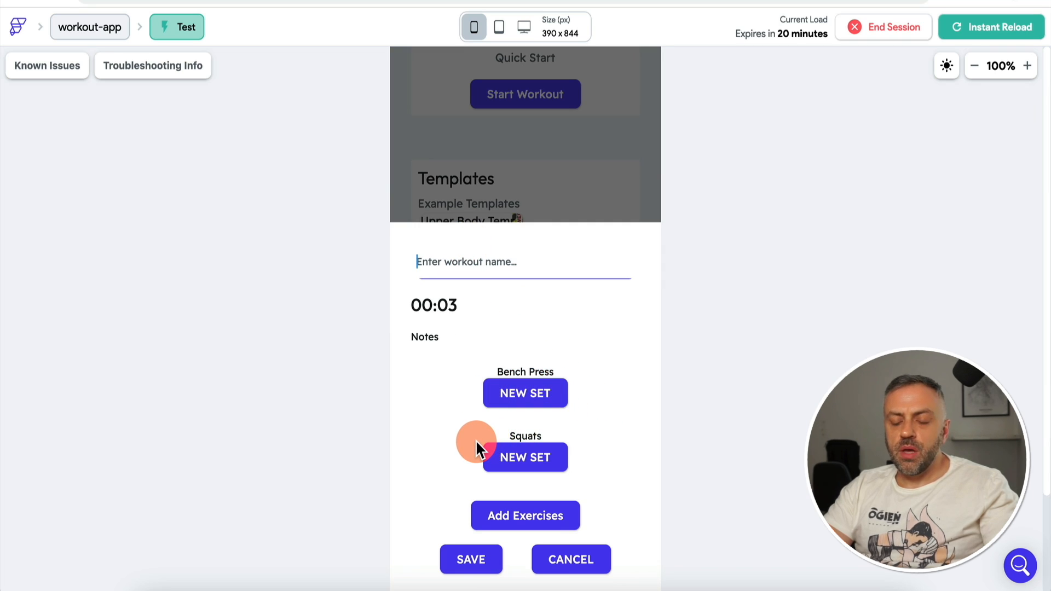
pyautogui.click(546, 185)
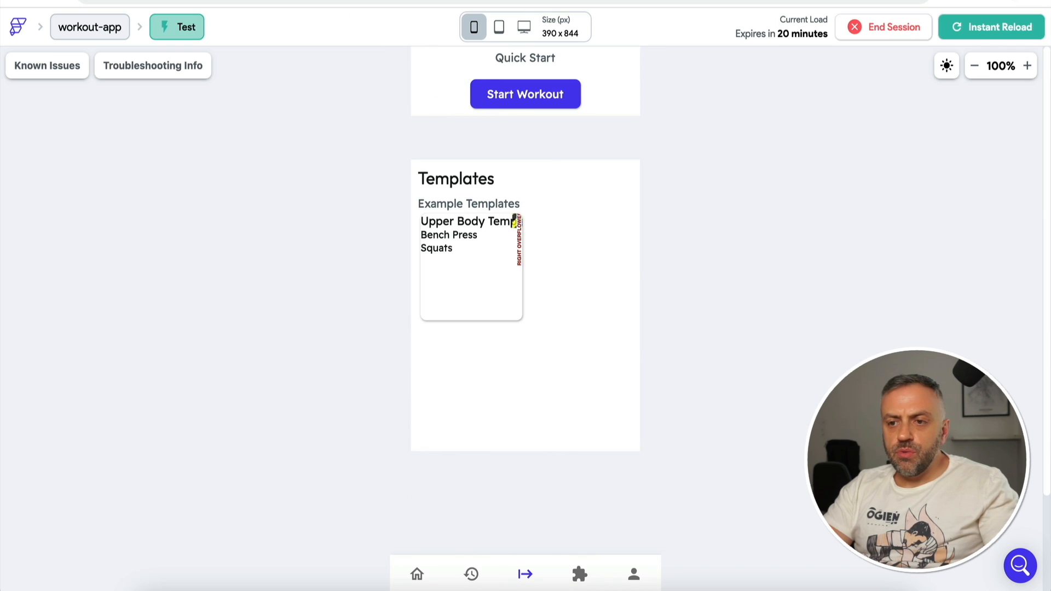
pyautogui.click(580, 1)
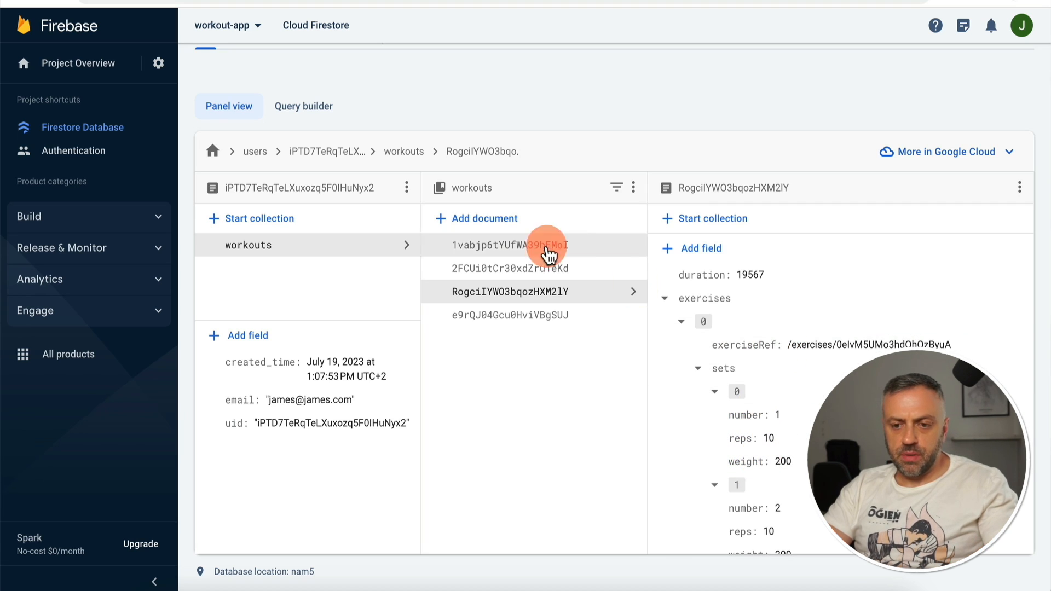
# Step: Open the Upper Body Template document and add a sets array field to exercise 0
pyautogui.click(245, 153)
pyautogui.click(277, 268)
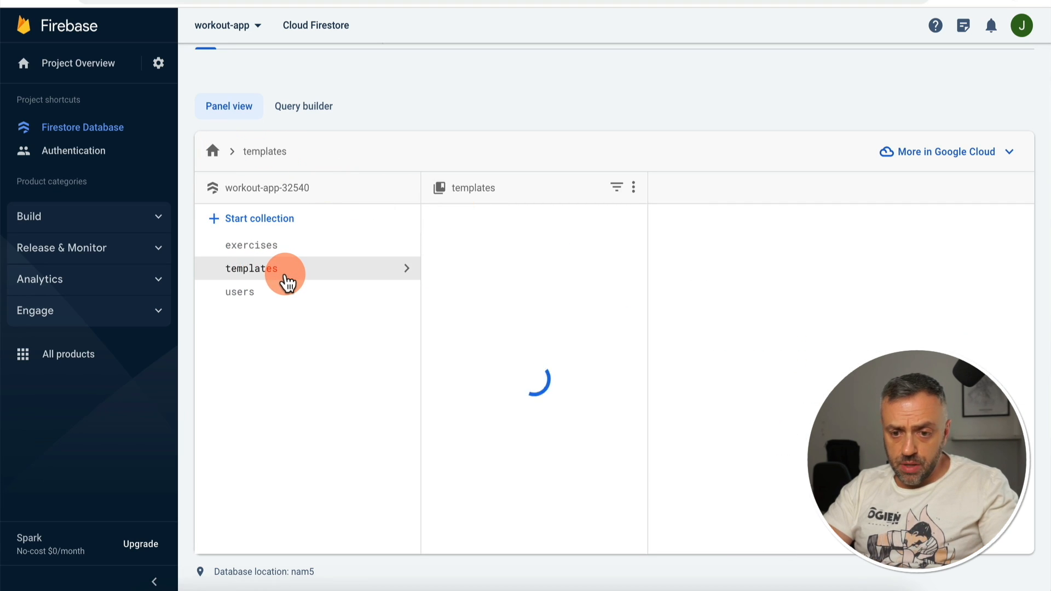
pyautogui.click(518, 247)
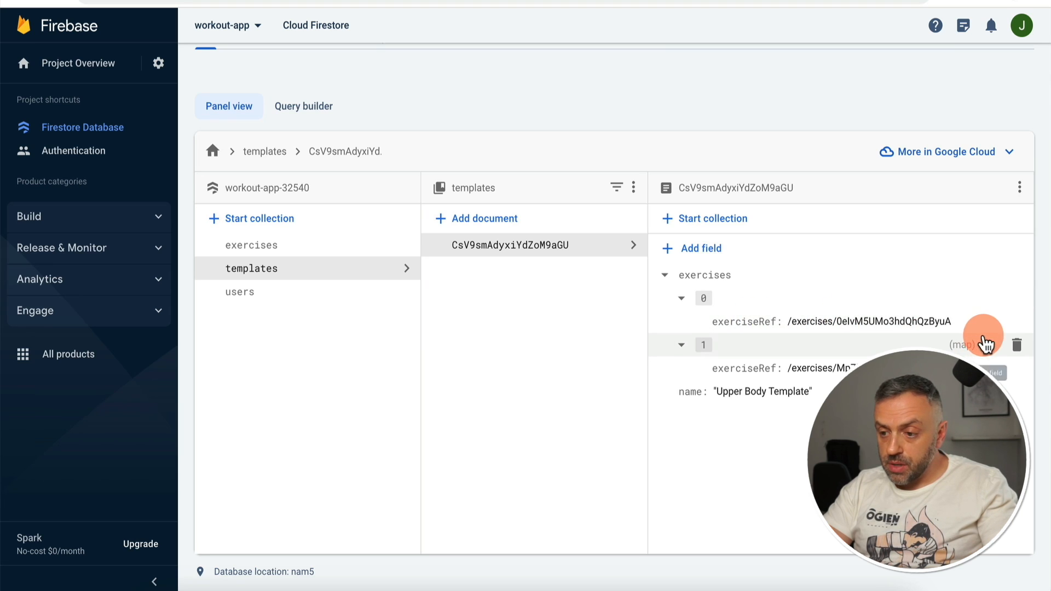
pyautogui.click(989, 320)
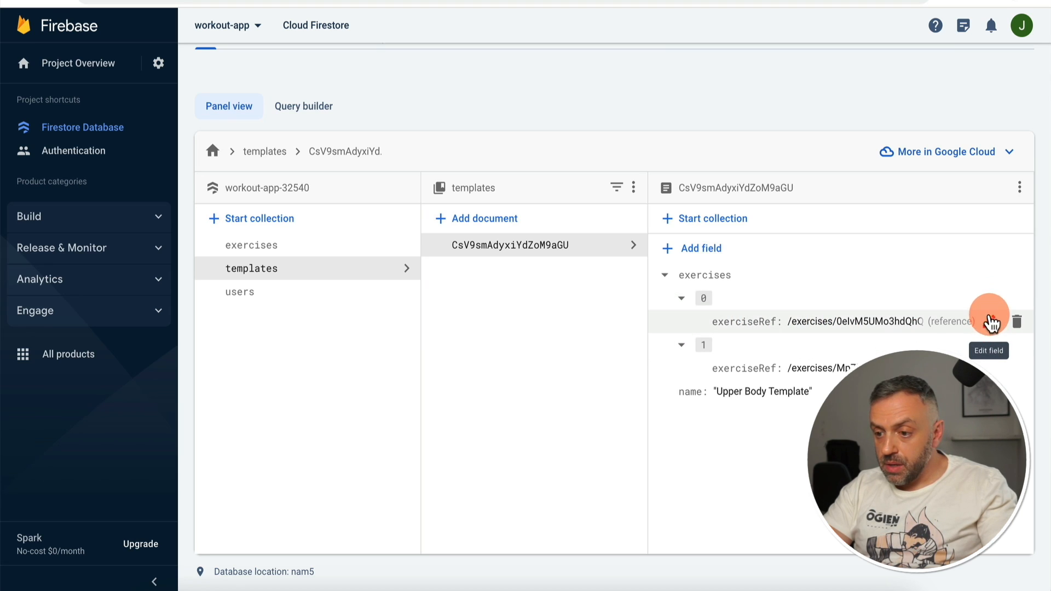
pyautogui.click(989, 320)
pyautogui.click(733, 344)
pyautogui.write('sets')
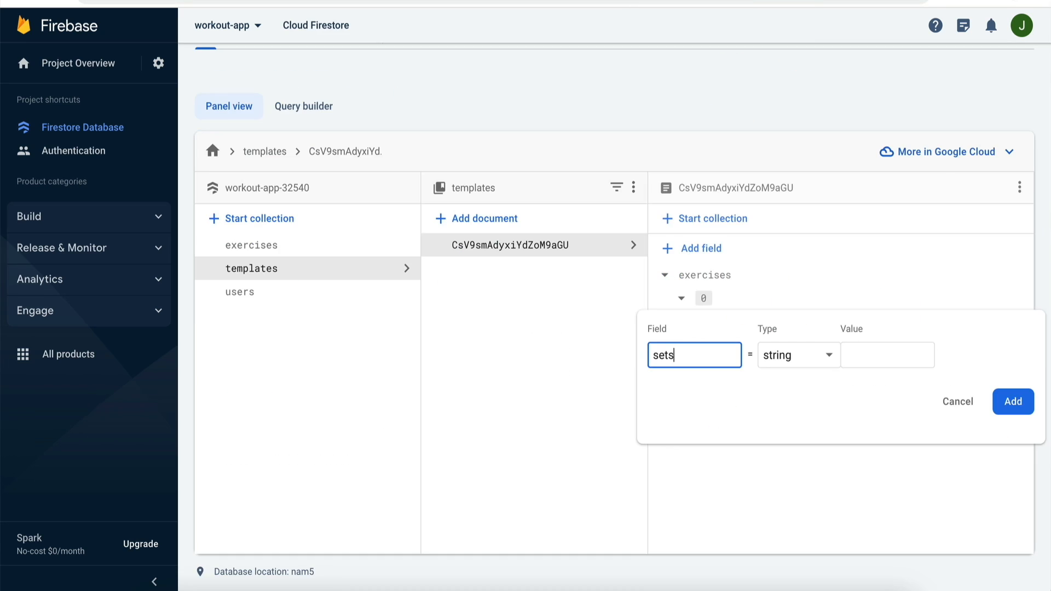
pyautogui.click(788, 345)
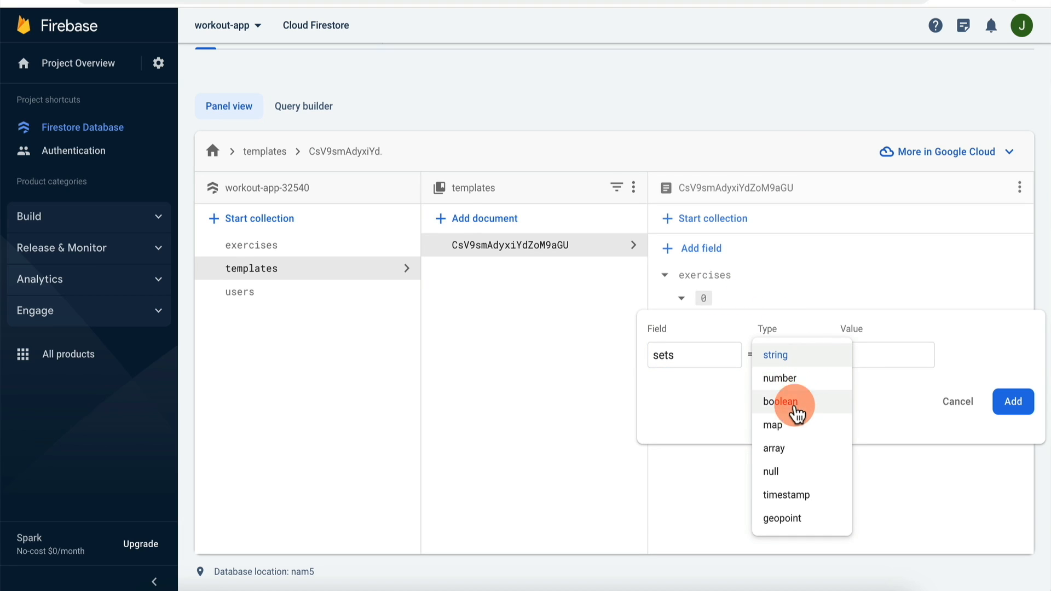
pyautogui.click(788, 448)
# Step: Make the first set a map with number = 1 plus reps and weight fields
pyautogui.click(731, 421)
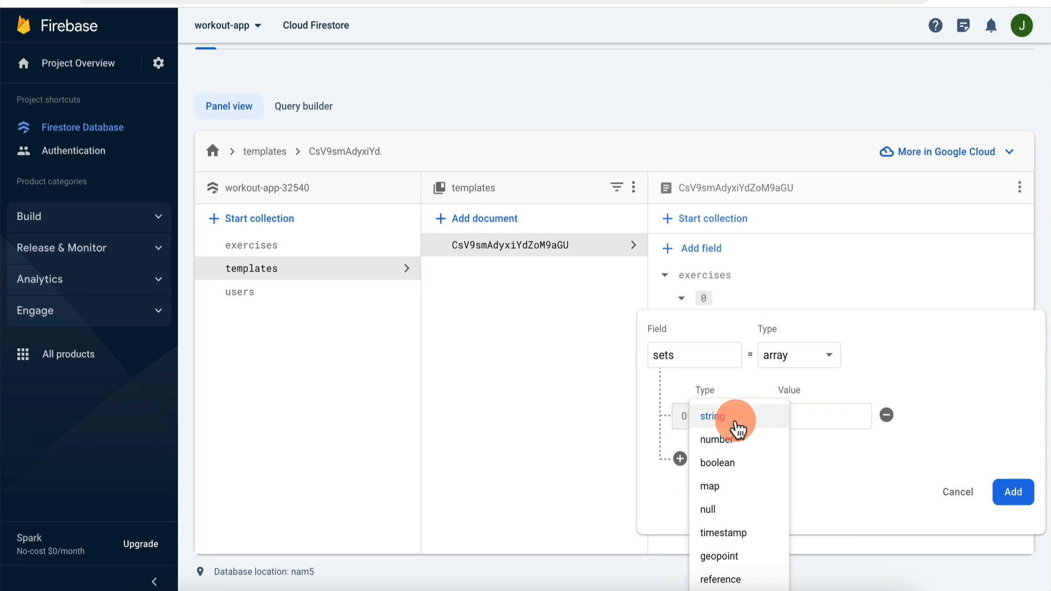
pyautogui.click(746, 488)
pyautogui.click(734, 477)
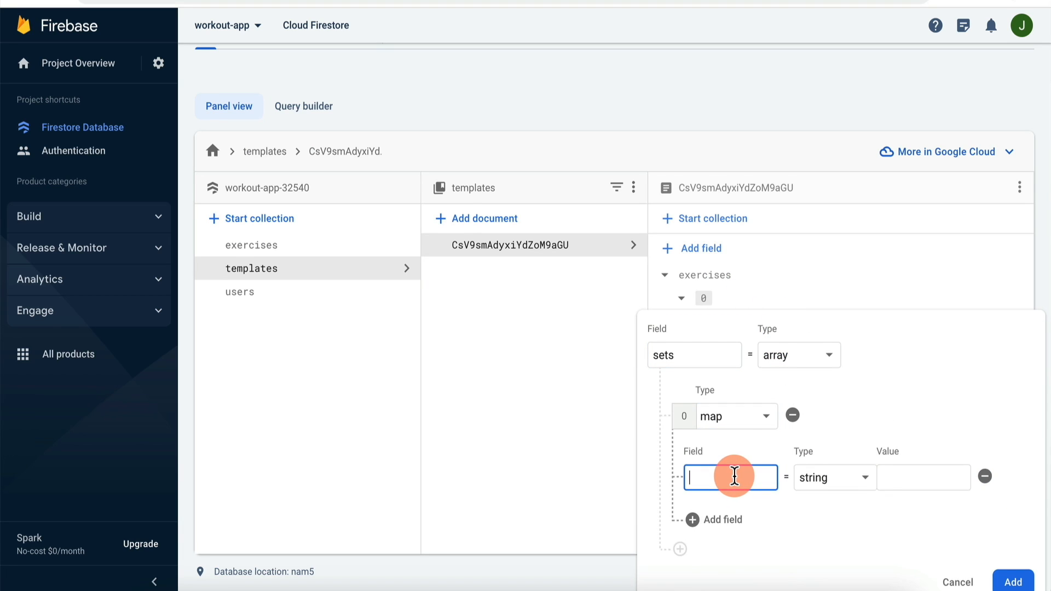
pyautogui.write('number')
pyautogui.click(840, 479)
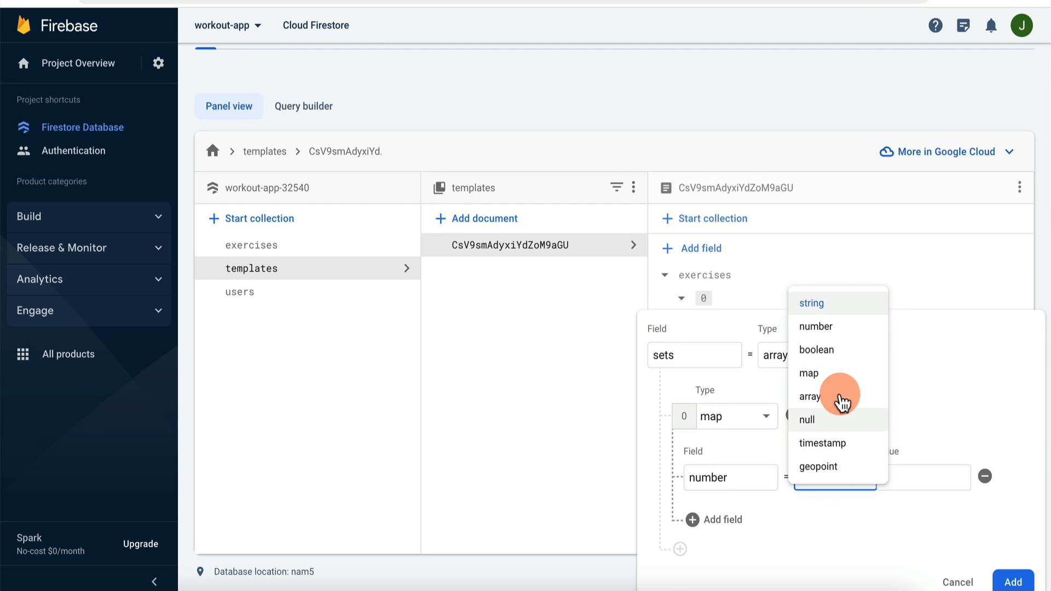
pyautogui.click(840, 326)
pyautogui.click(918, 480)
pyautogui.write('1')
pyautogui.scroll(-1, 848, 487)
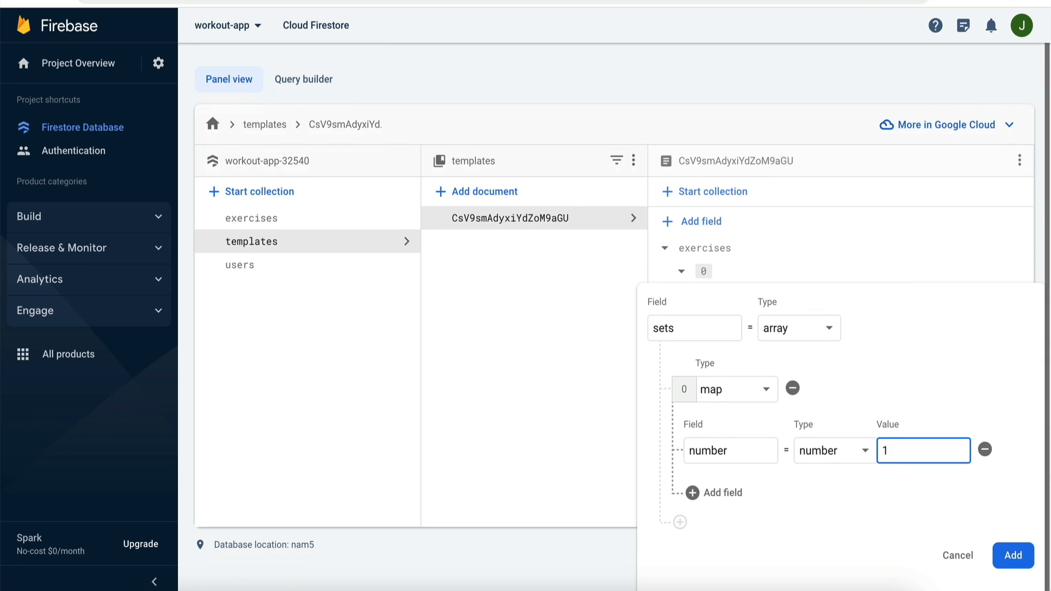
pyautogui.click(722, 494)
pyautogui.click(737, 517)
pyautogui.write('reps')
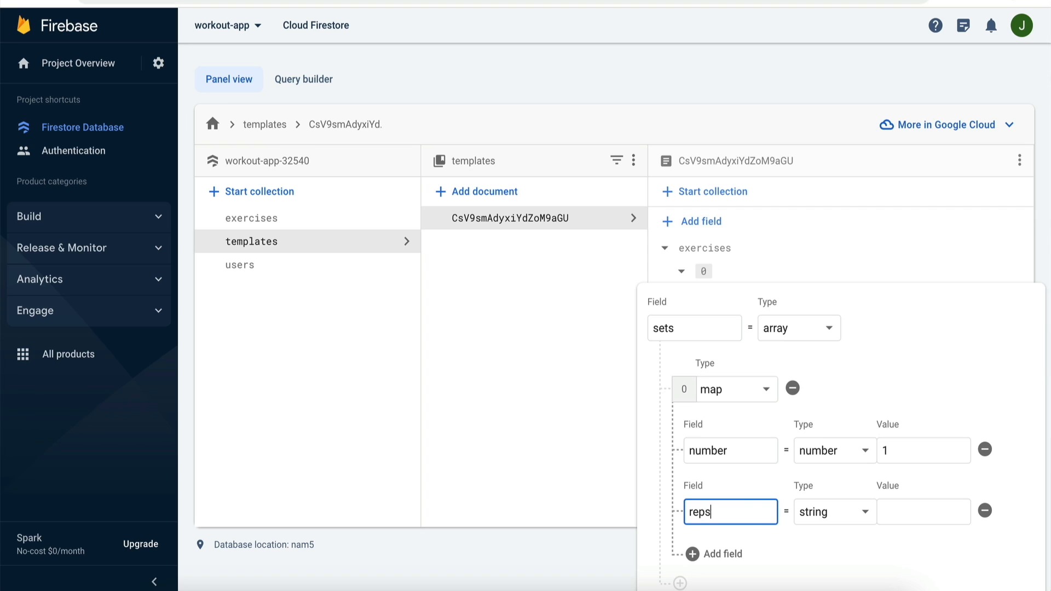
pyautogui.click(721, 554)
pyautogui.click(727, 570)
pyautogui.write('weight')
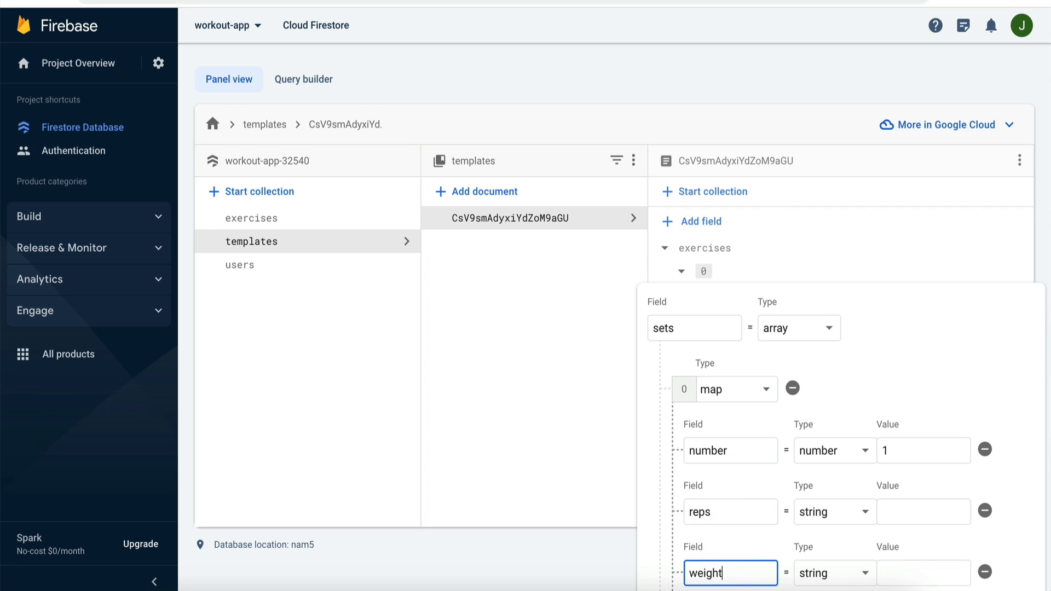
pyautogui.scroll(-2, 849, 392)
# Step: Make reps and weight numbers with values 10 and 125, and add the field
pyautogui.click(849, 392)
pyautogui.click(840, 413)
pyautogui.click(836, 450)
pyautogui.click(846, 305)
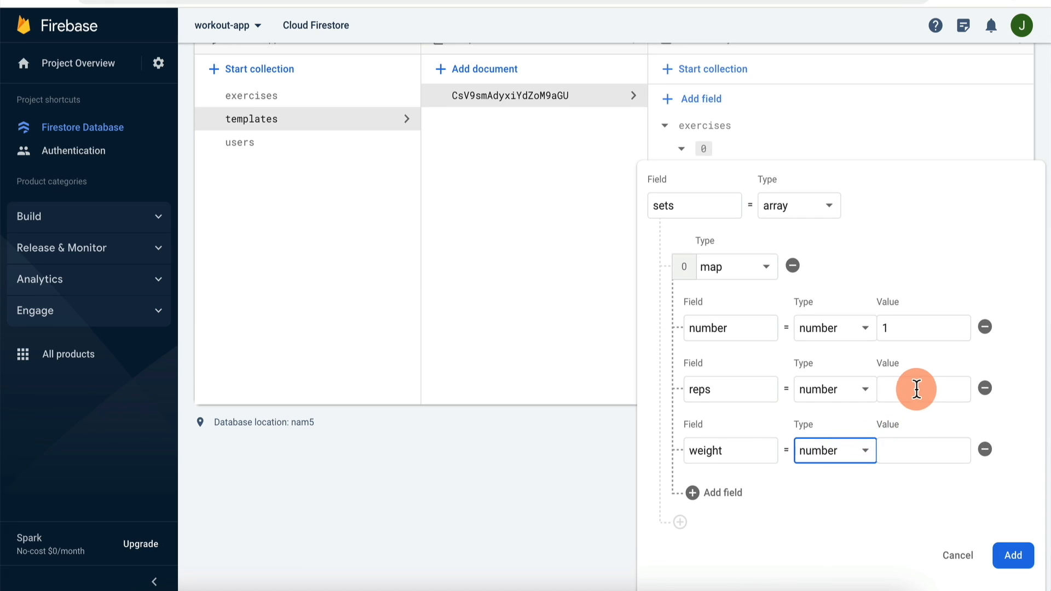
pyautogui.click(917, 390)
pyautogui.write('10')
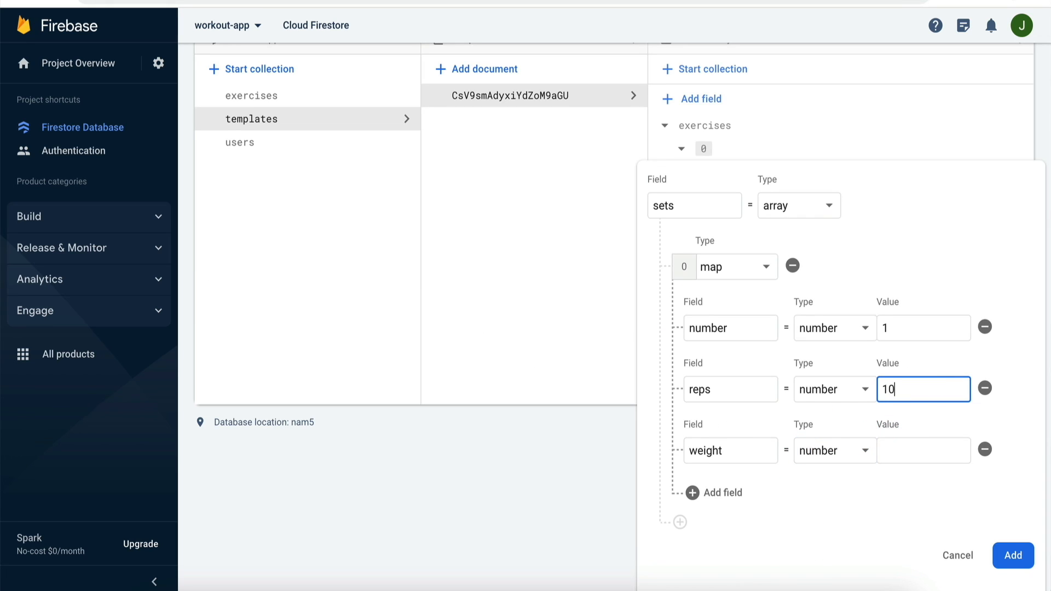
pyautogui.click(910, 445)
pyautogui.write('125')
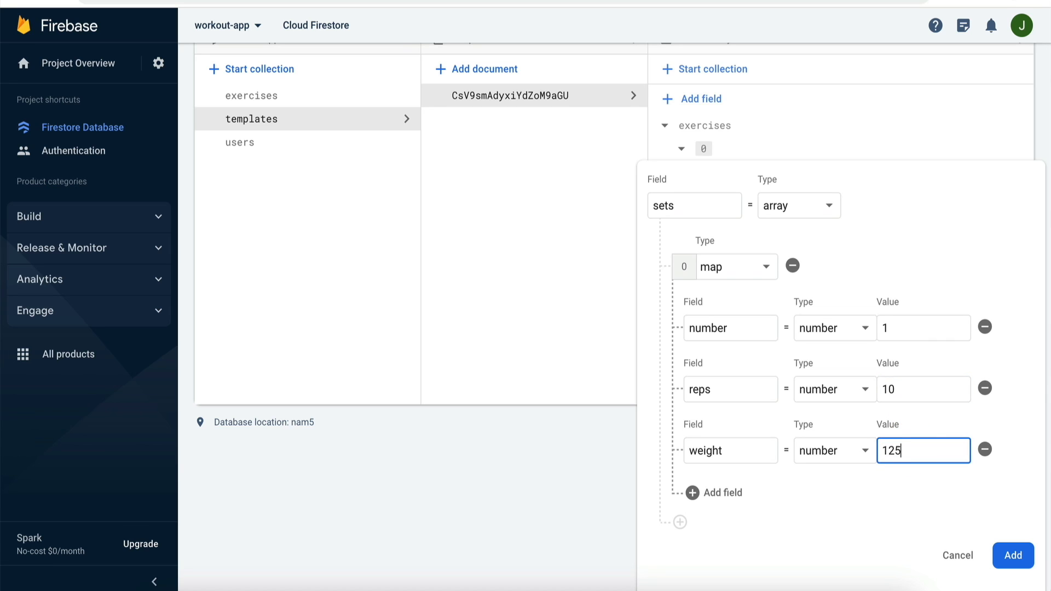
pyautogui.click(1012, 555)
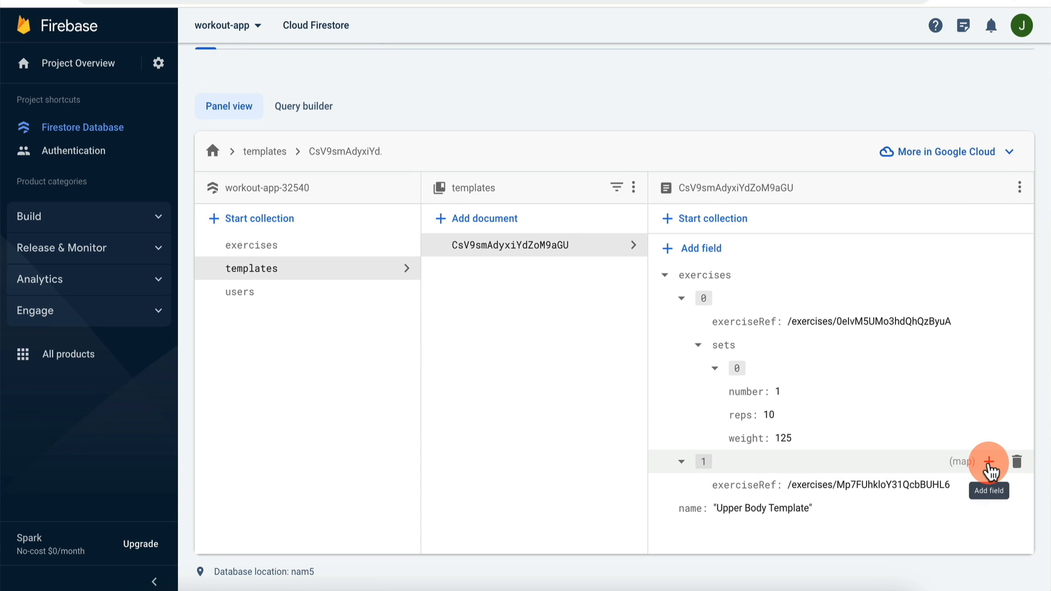
# Step: Add a sets array whose first element is a map to the template's second exercise
pyautogui.click(989, 462)
pyautogui.click(702, 518)
pyautogui.write('sets')
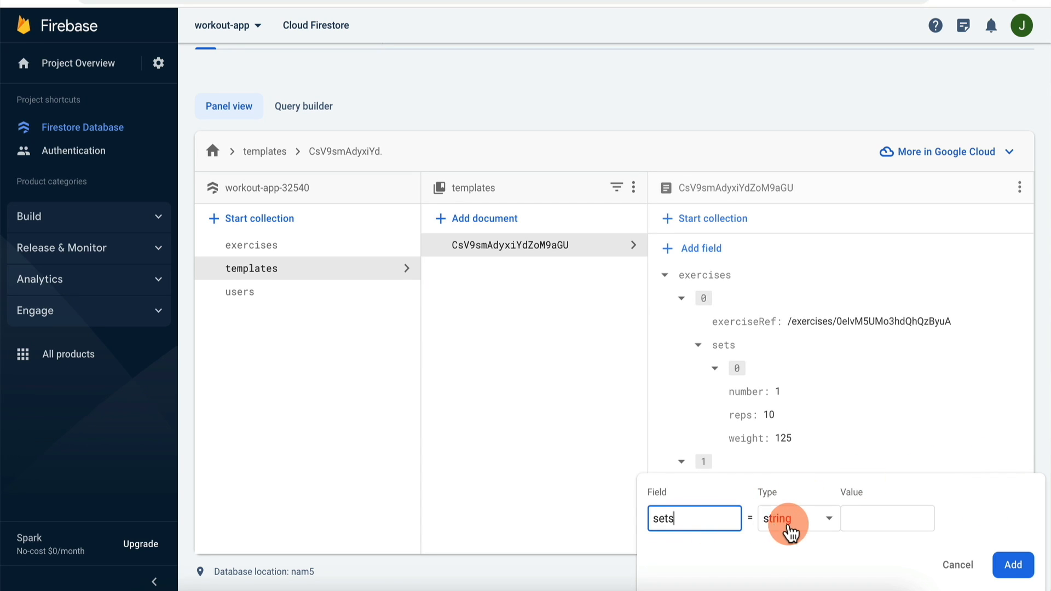
pyautogui.click(805, 520)
pyautogui.click(803, 440)
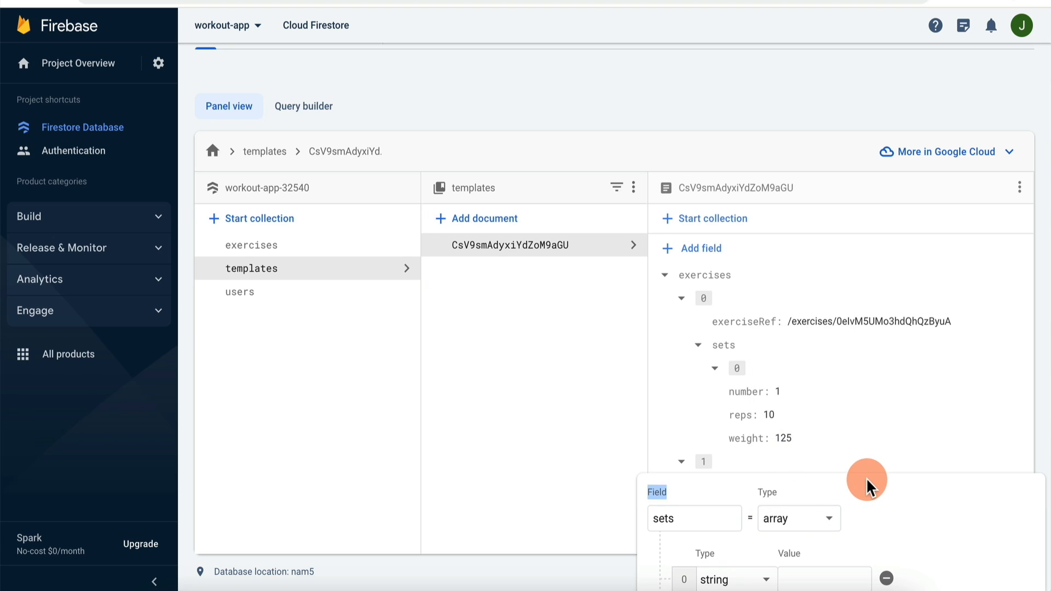
pyautogui.scroll(-2, 865, 485)
pyautogui.click(766, 479)
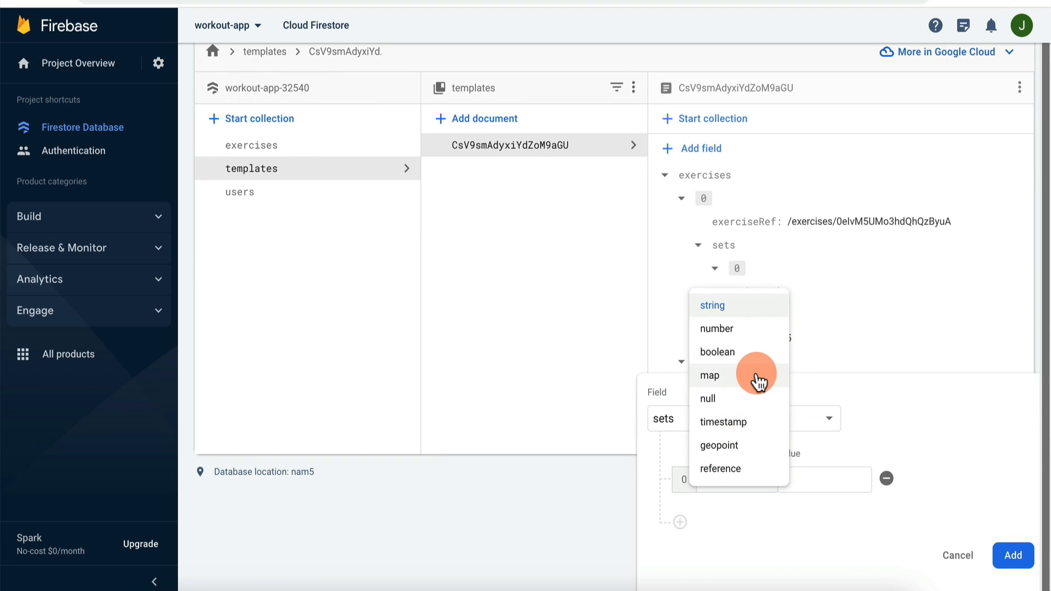
pyautogui.click(755, 375)
# Step: Give the set map a numeric number field of 1 plus reps and weight fields
pyautogui.click(752, 537)
pyautogui.write('numbe')
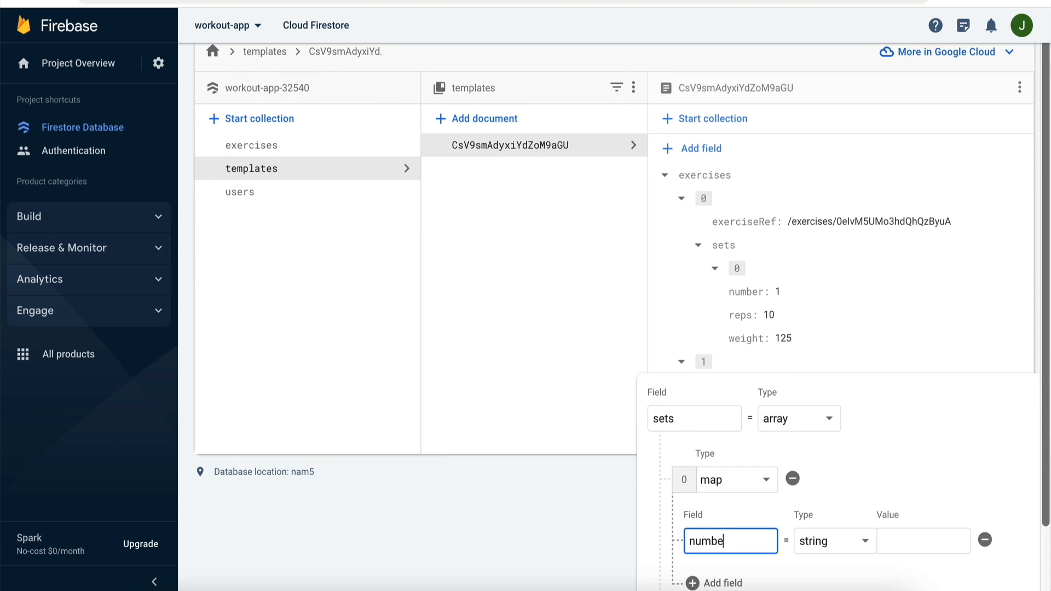
pyautogui.write('r')
pyautogui.click(835, 542)
pyautogui.click(821, 512)
pyautogui.click(915, 541)
pyautogui.write('1')
pyautogui.click(718, 583)
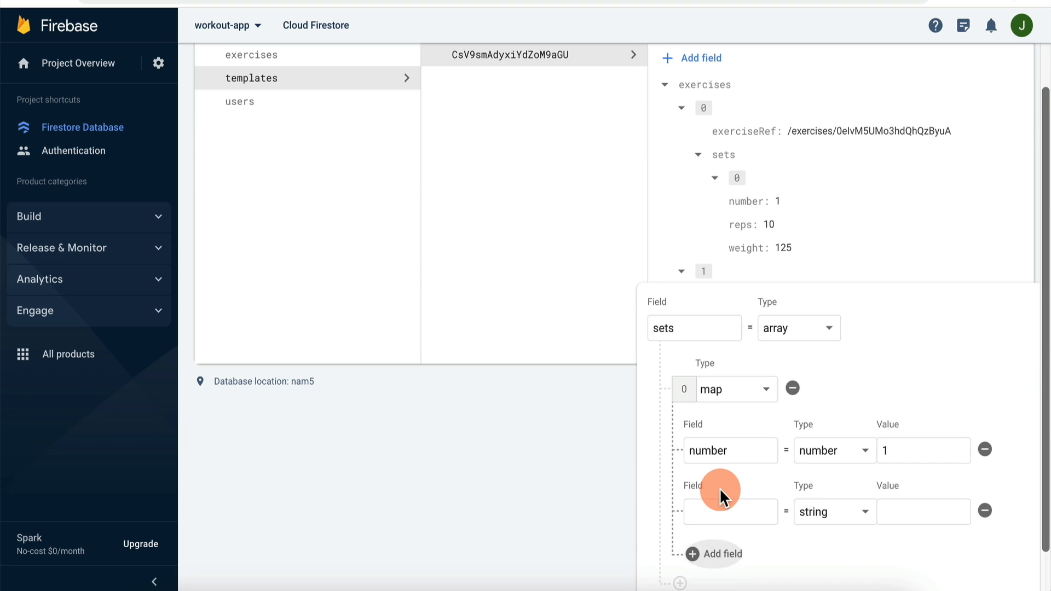
pyautogui.click(717, 554)
pyautogui.click(735, 511)
pyautogui.write('reps')
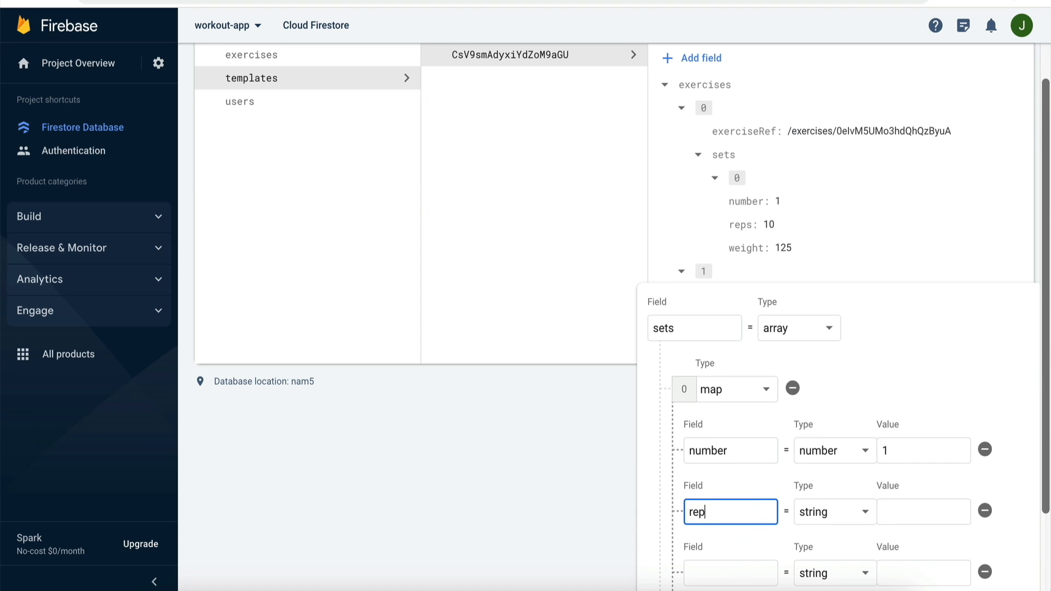
pyautogui.click(730, 573)
pyautogui.write('weight')
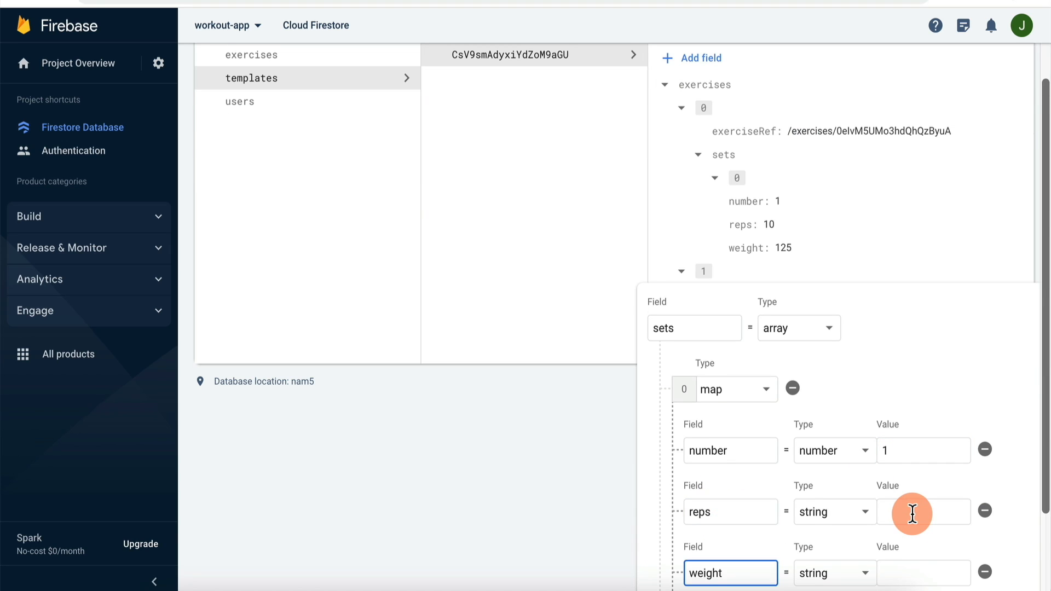
pyautogui.click(914, 514)
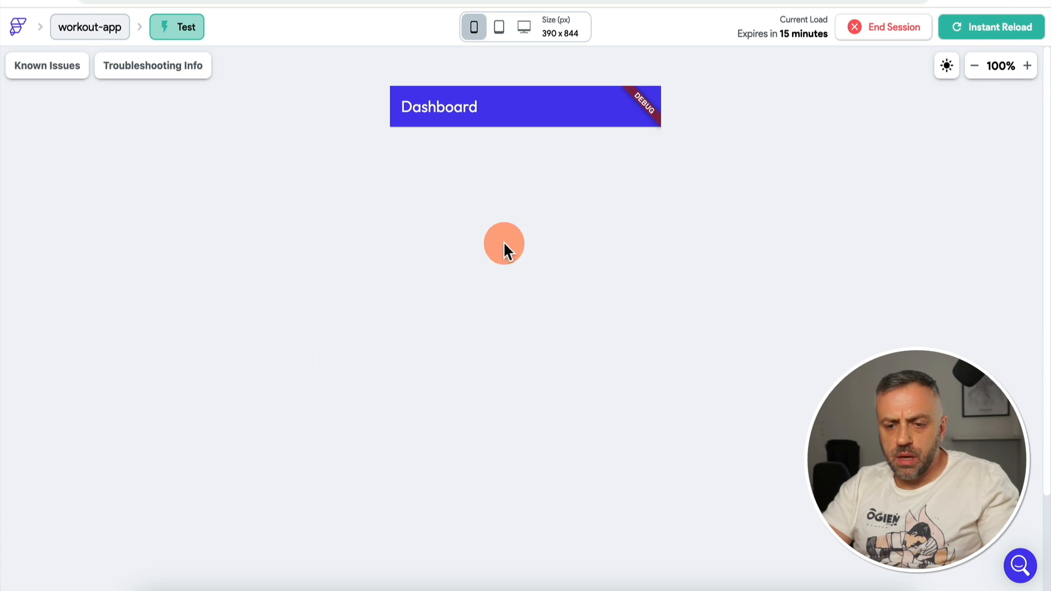
# Step: From the Start Workout tab, open Upper Body and add a new set under Bench Press and Squats
pyautogui.click(526, 556)
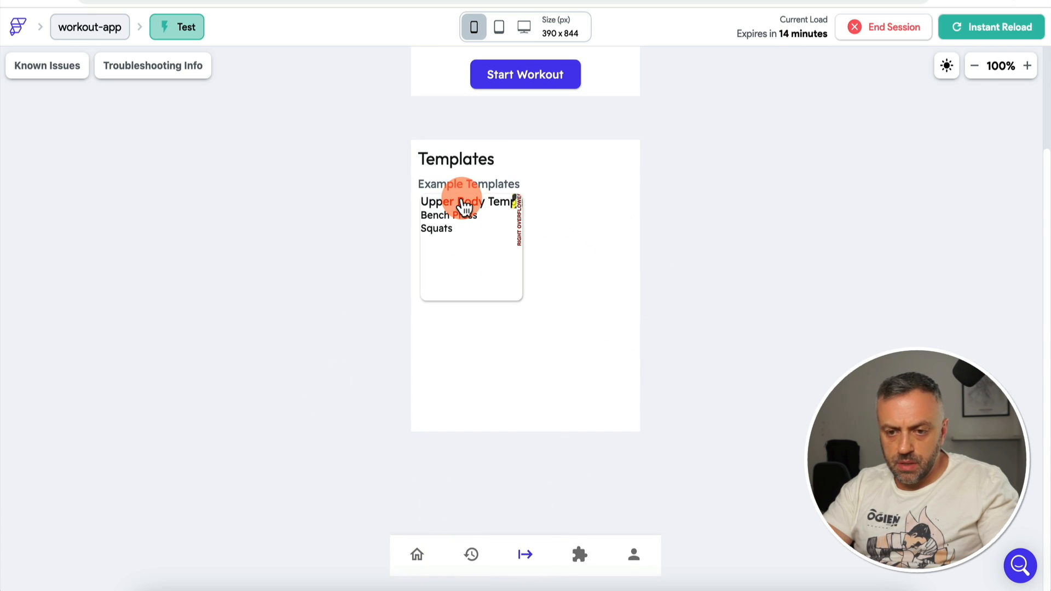
pyautogui.click(463, 207)
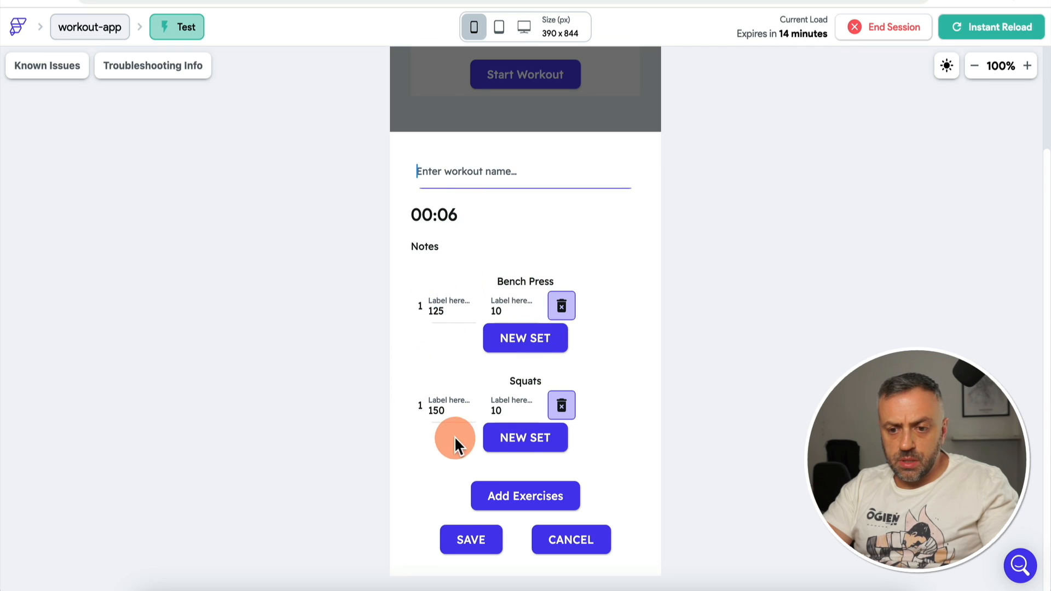
pyautogui.click(531, 350)
pyautogui.click(530, 438)
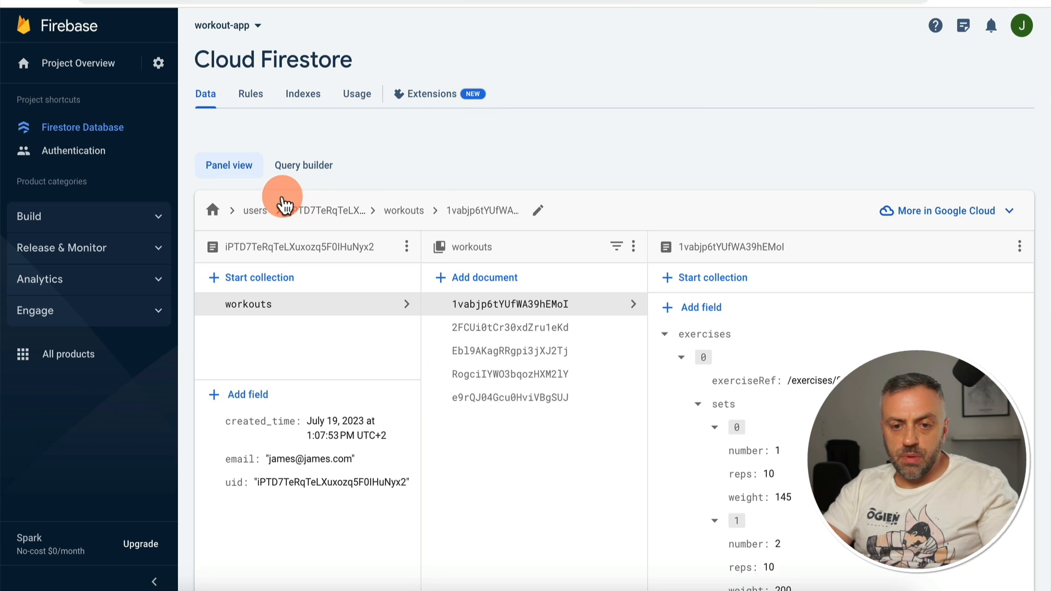
# Step: Reopen the workouts collection and review the new Random workout's two sets (150 and 200)
pyautogui.click(403, 214)
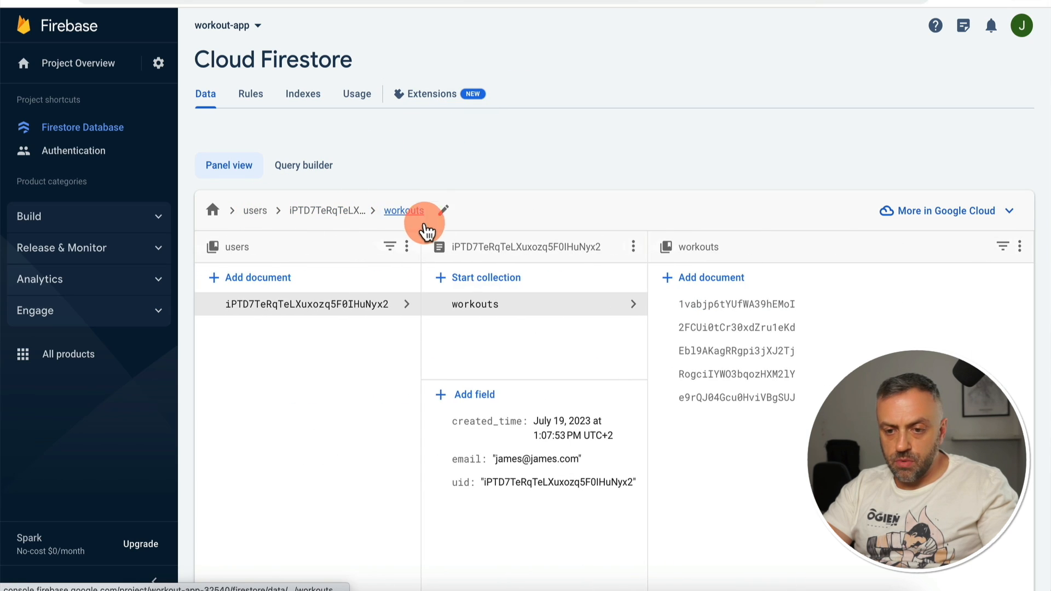
pyautogui.click(518, 317)
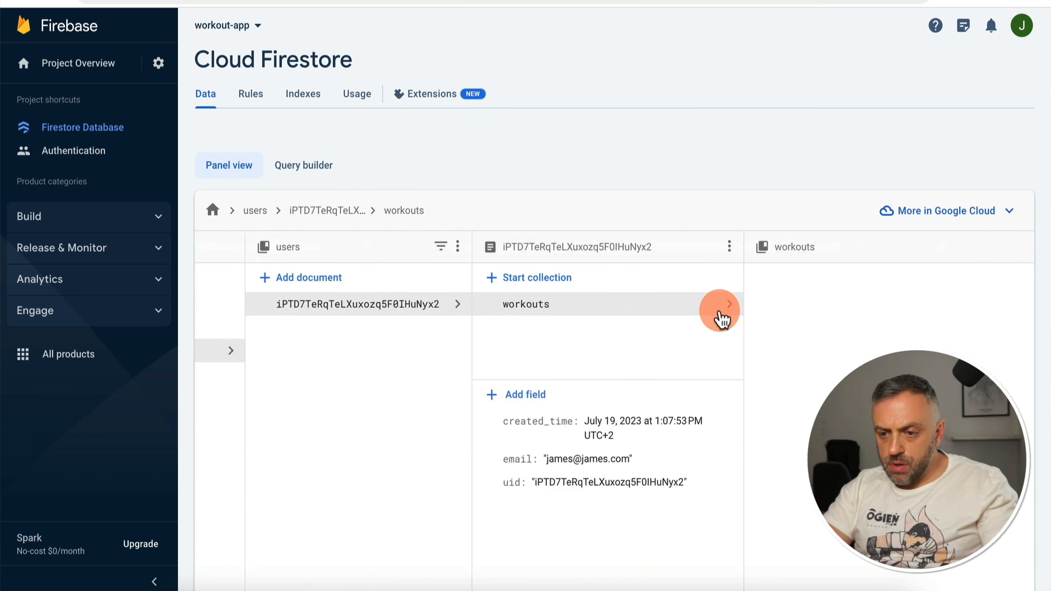
pyautogui.scroll(-2, 798, 329)
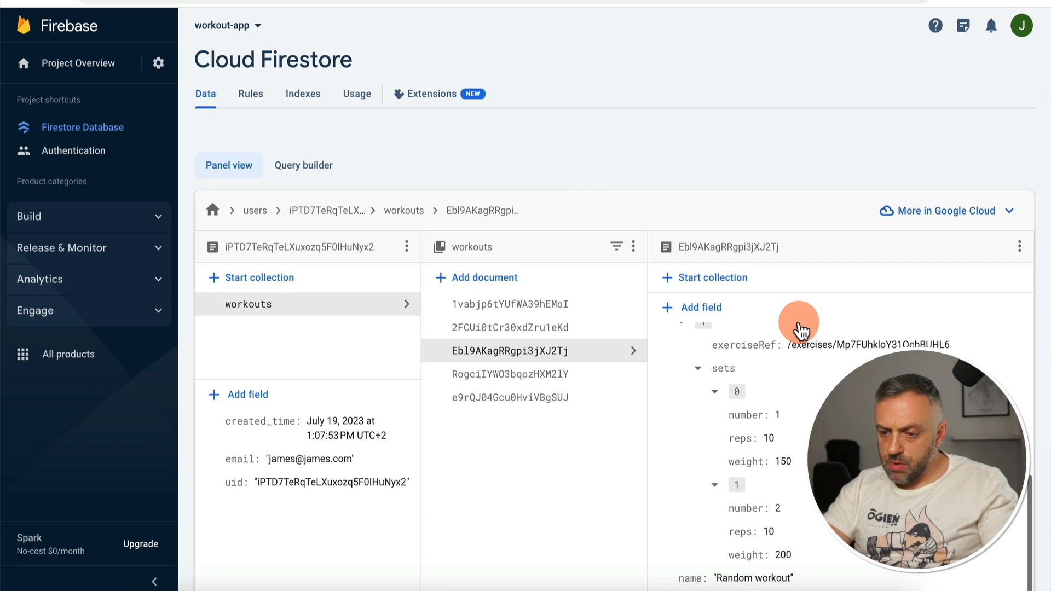
pyautogui.scroll(-1, 800, 331)
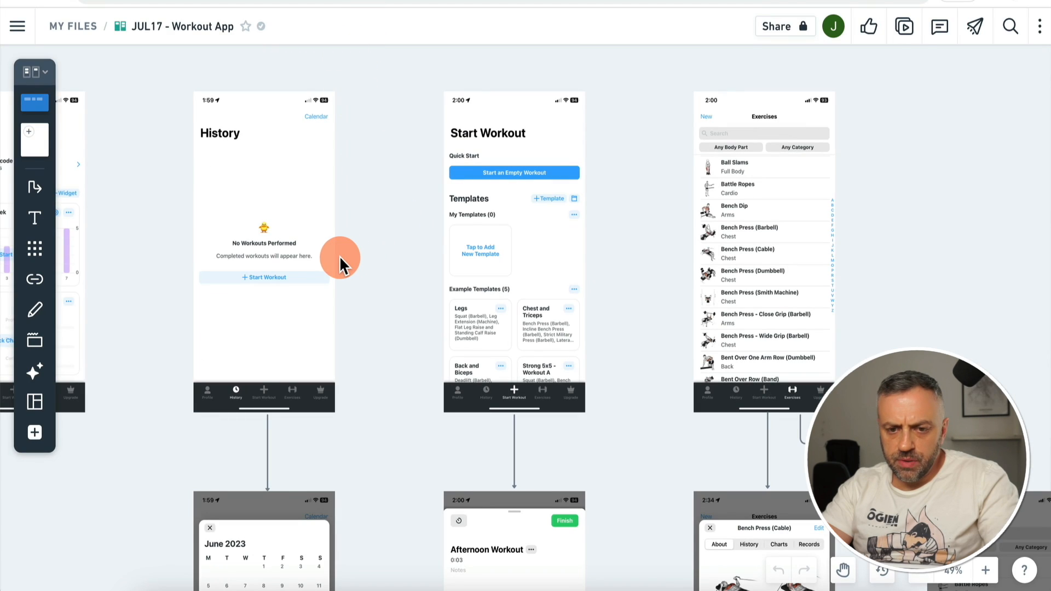
# Step: Pan the Whimsical canvas to the Profile mockup's Workouts Per Week chart
pyautogui.hscroll(-5, 339, 255)
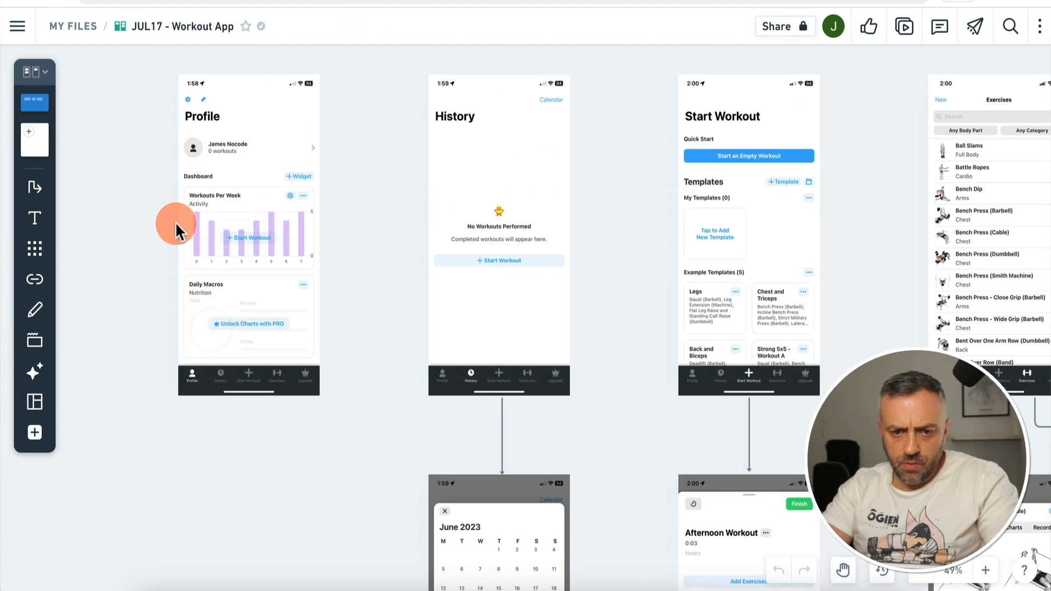
pyautogui.hscroll(-3, 278, 232)
pyautogui.scroll(2, 278, 232)
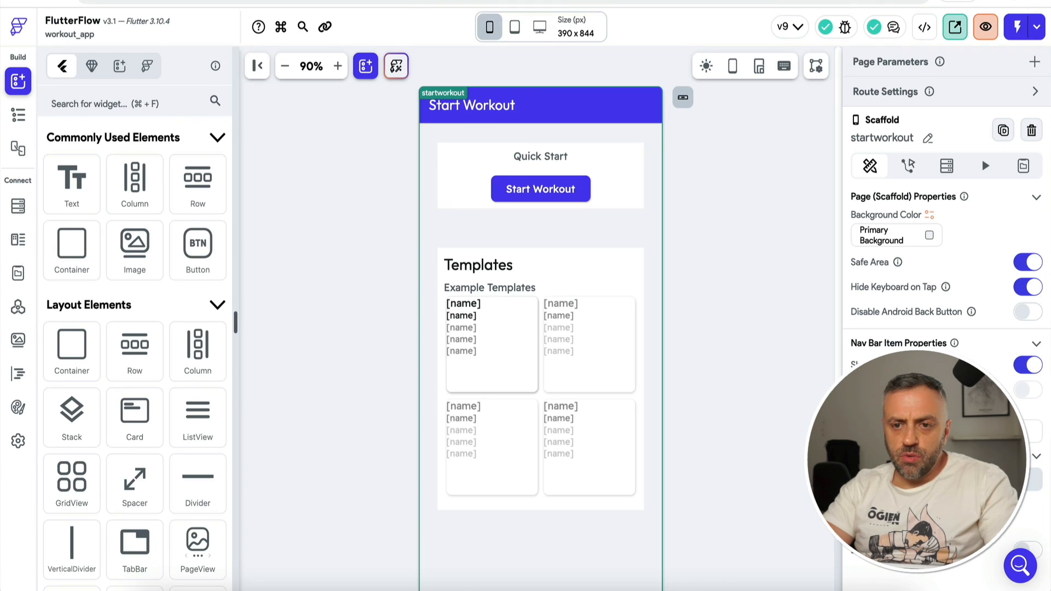
# Step: Open the Dashboard homepage from the enlarged pages list
pyautogui.click(305, 164)
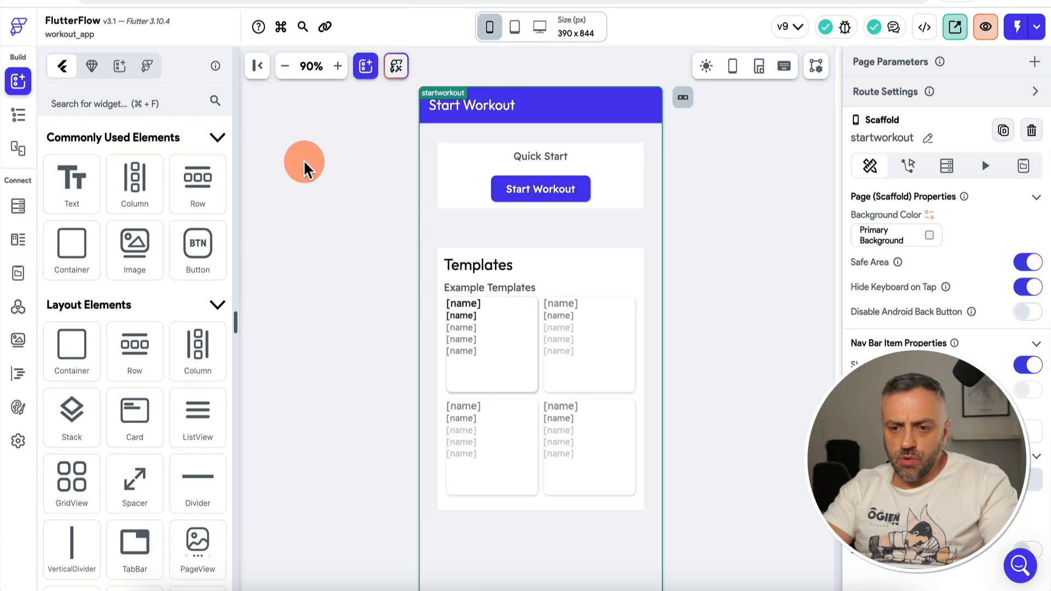
pyautogui.click(52, 147)
pyautogui.click(18, 115)
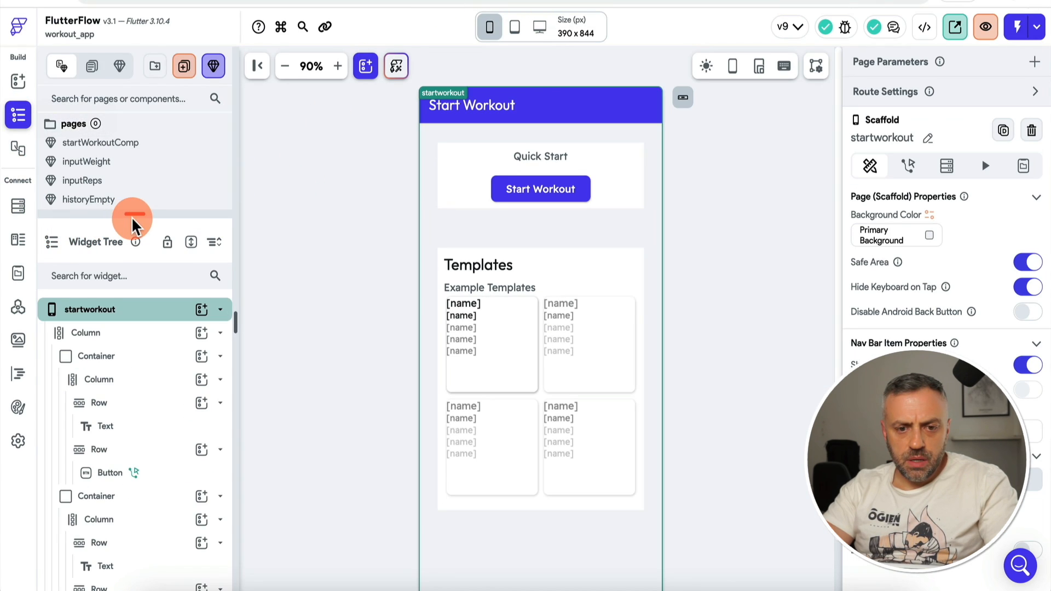
pyautogui.moveTo(135, 215); pyautogui.dragTo(136, 357)
pyautogui.scroll(-2, 133, 300)
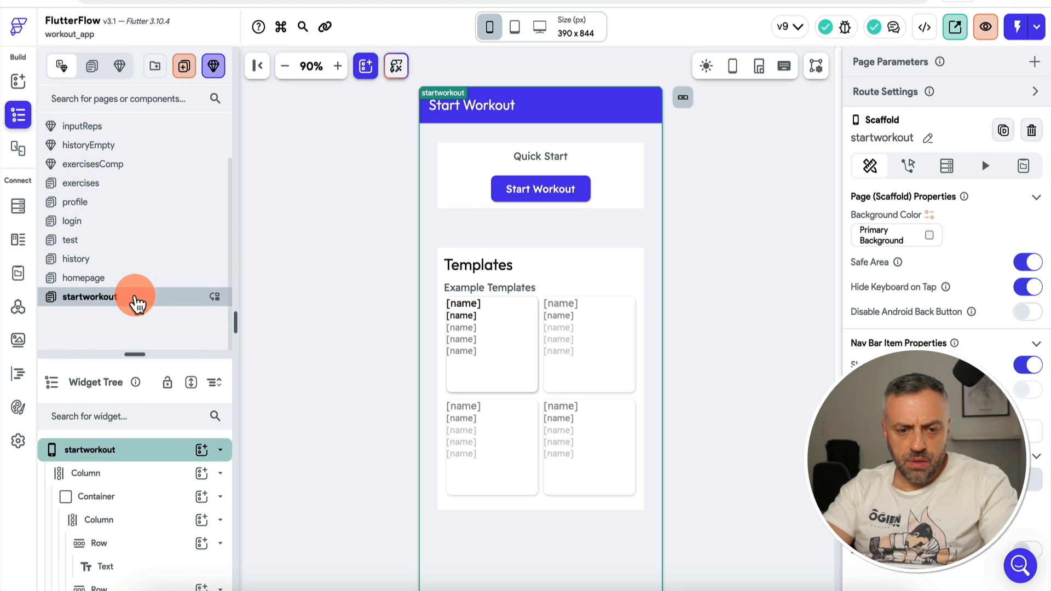
pyautogui.click(131, 279)
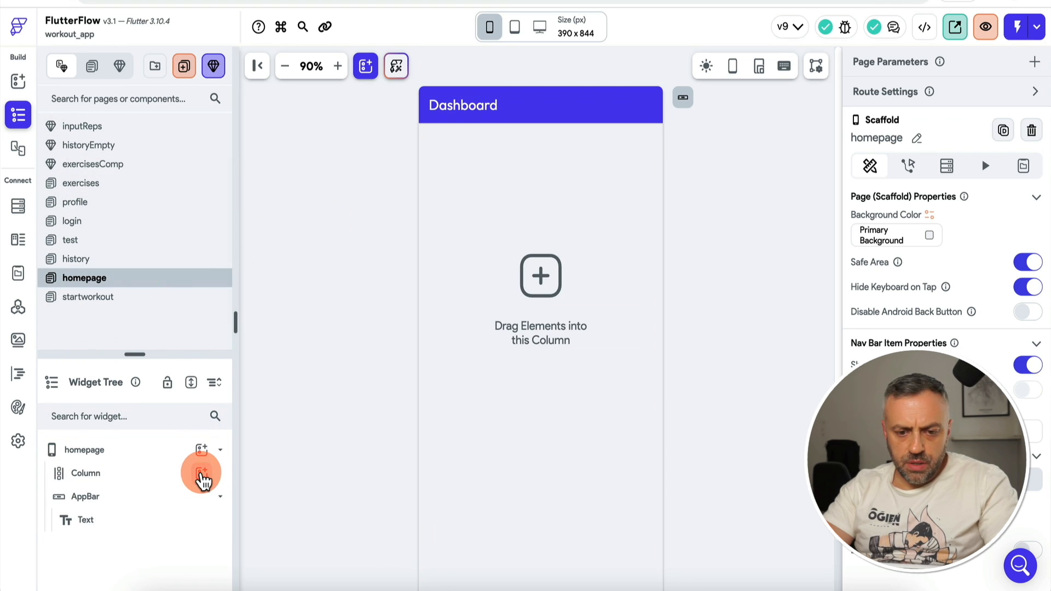
# Step: Add a chart widget inside the Dashboard's column and make it a bar chart
pyautogui.click(201, 474)
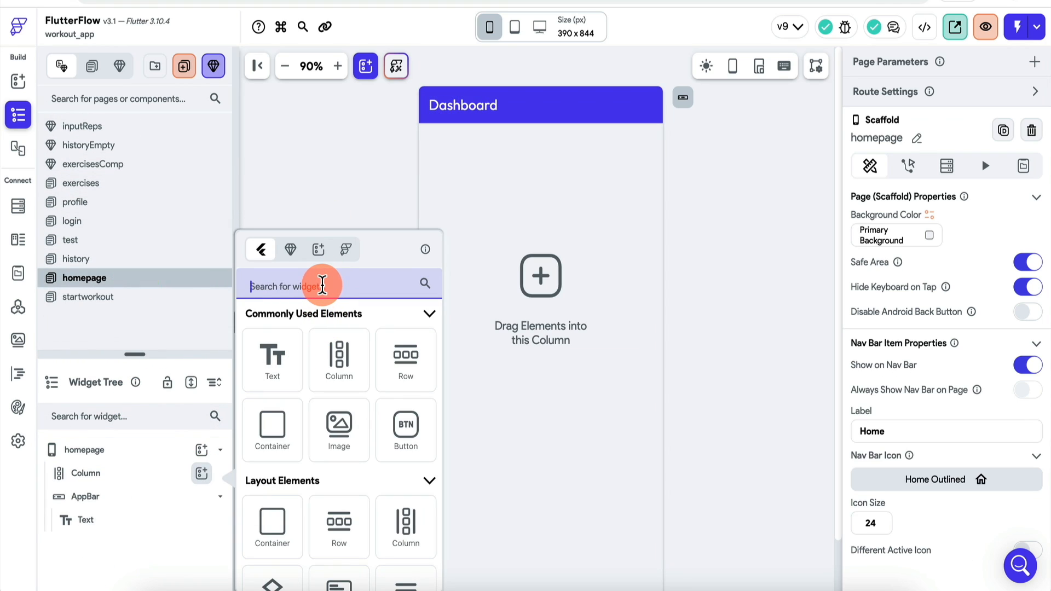
pyautogui.write('cha')
pyautogui.click(284, 392)
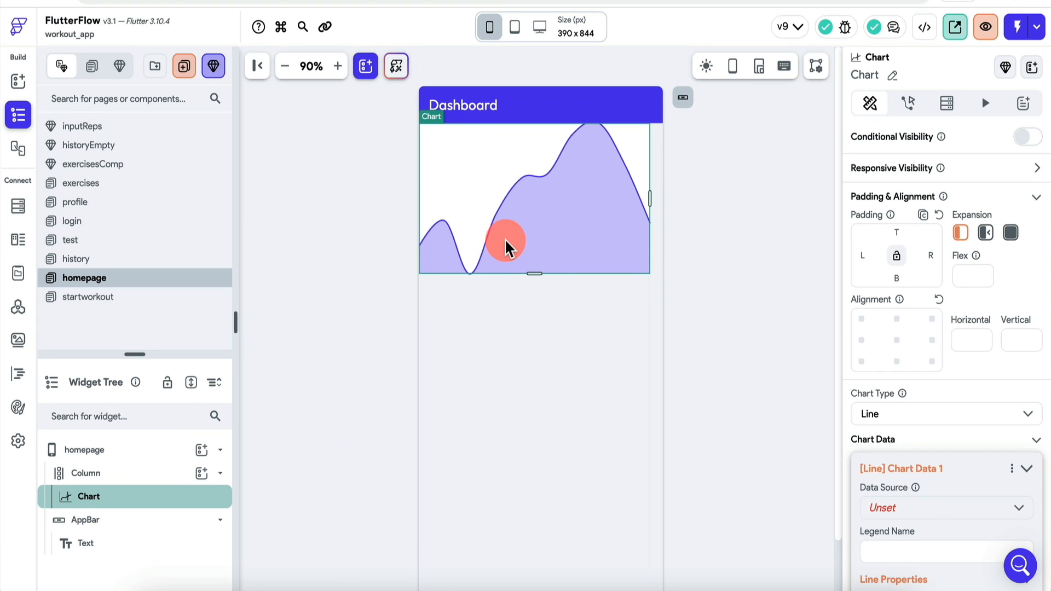
pyautogui.scroll(-4, 899, 329)
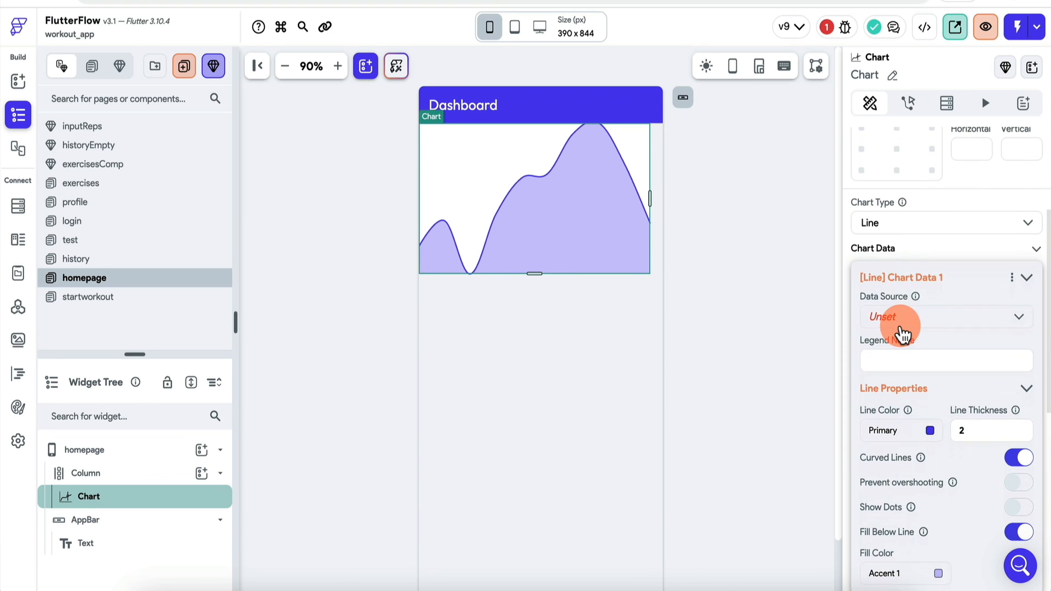
pyautogui.click(903, 333)
pyautogui.click(977, 253)
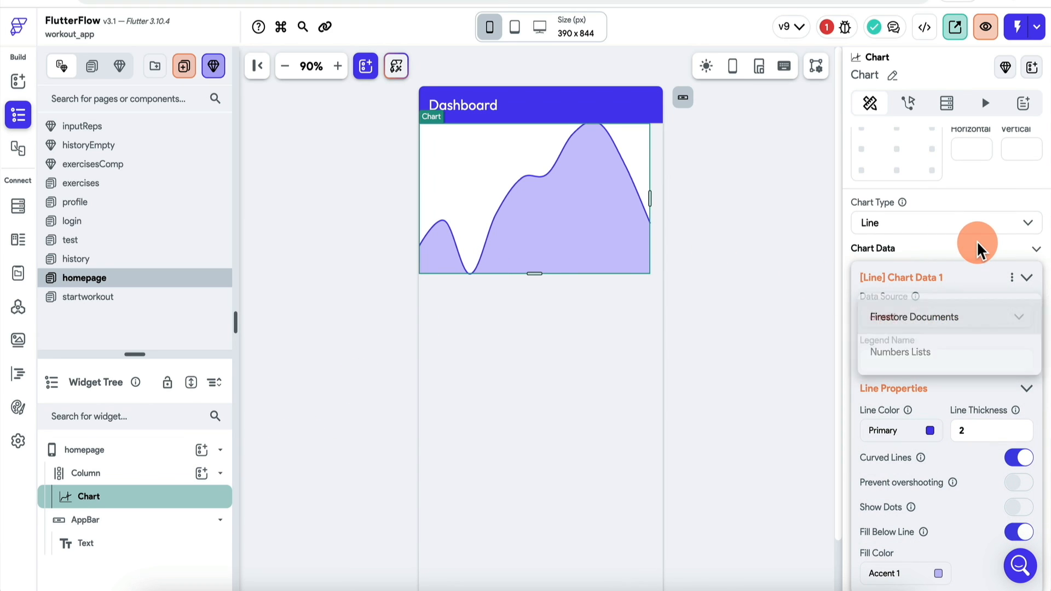
pyautogui.click(919, 230)
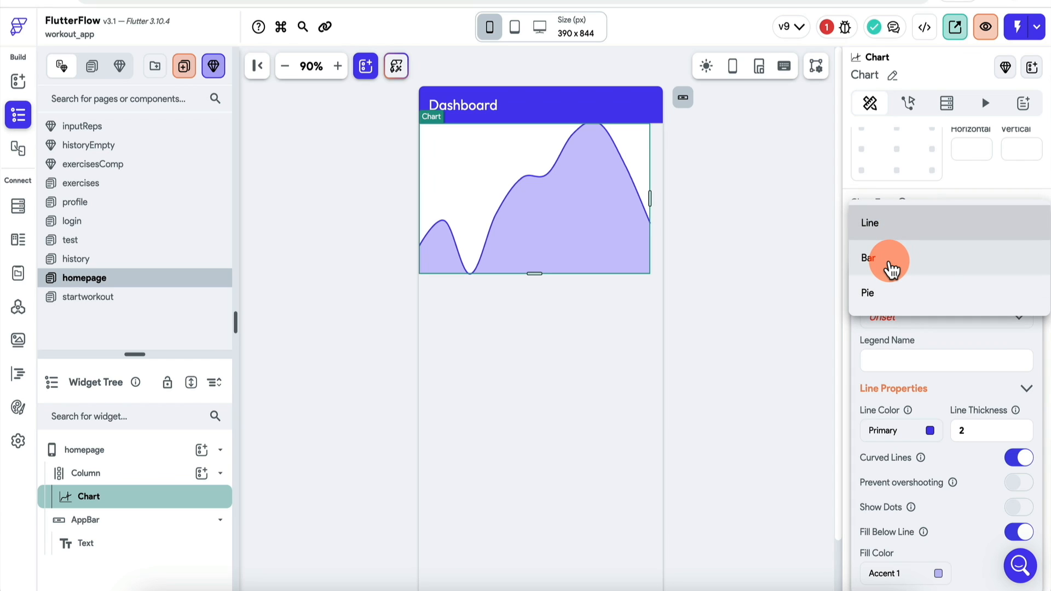
pyautogui.click(890, 268)
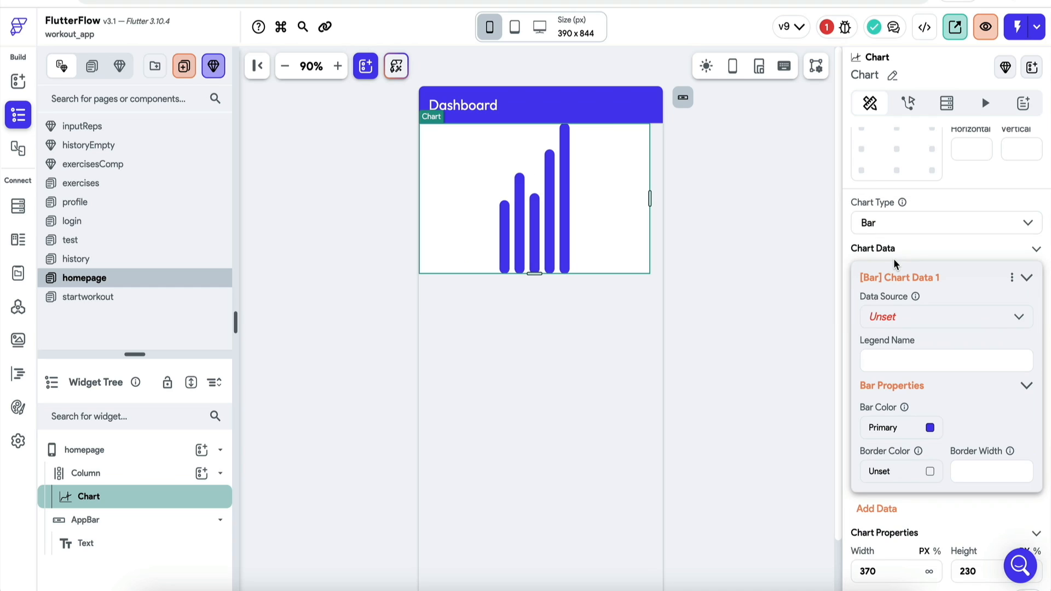
# Step: Set the bar chart's first data set source to Numbers Lists
pyautogui.scroll(-2, 896, 461)
pyautogui.scroll(1, 898, 457)
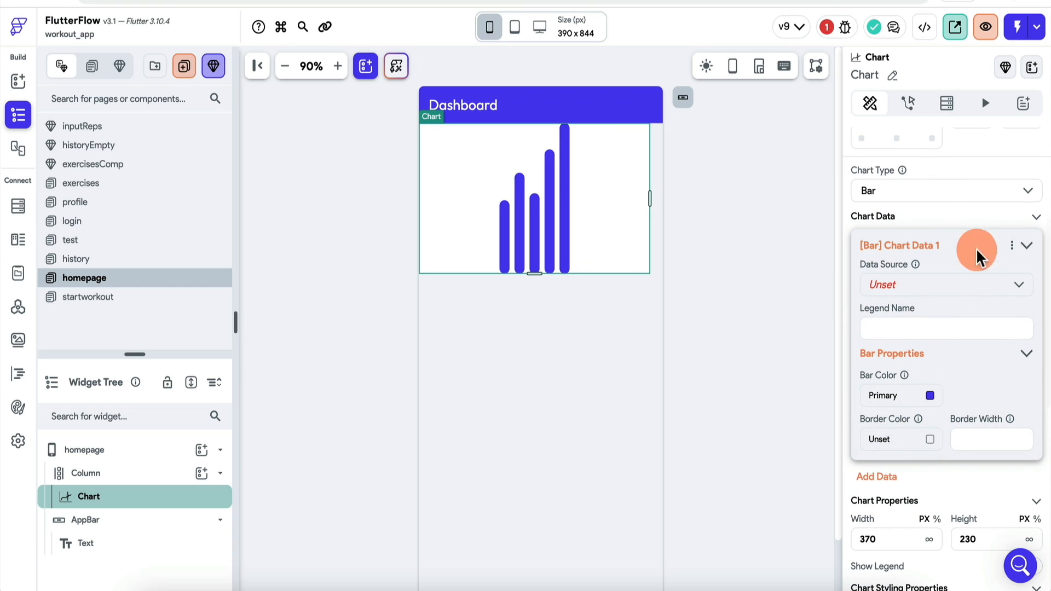
pyautogui.click(929, 287)
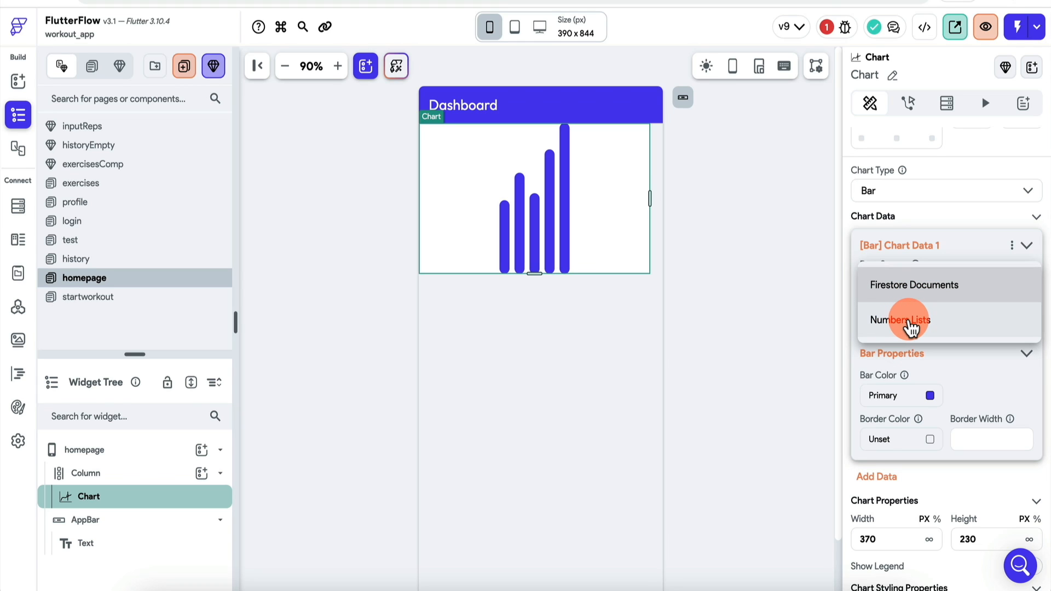
pyautogui.click(911, 327)
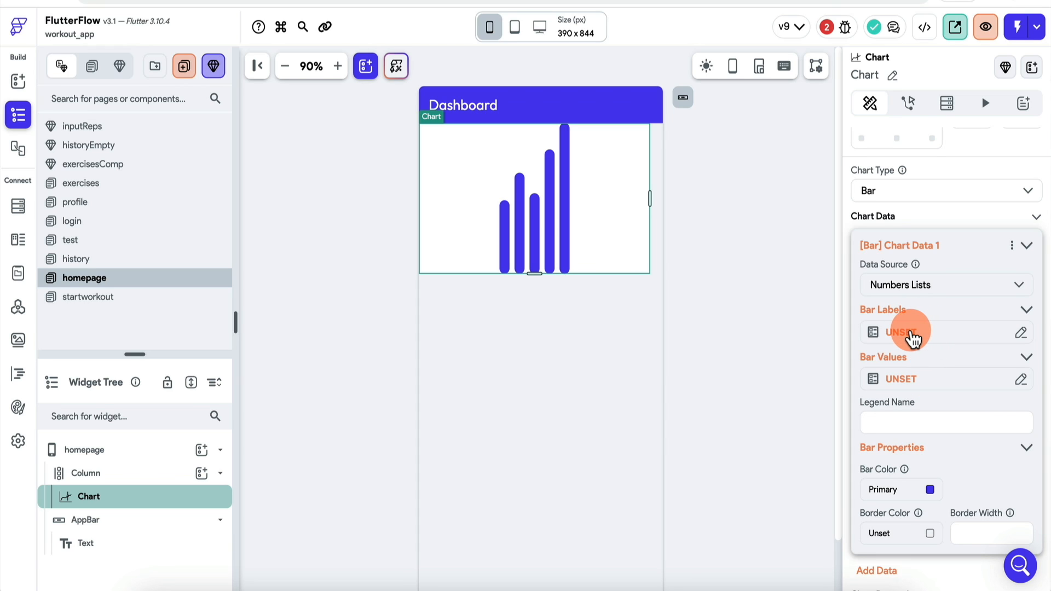
# Step: Create newCustomFunction returning a non-nullable List of String ["Mon" … "Sun"] and use it for bar labels
pyautogui.click(913, 337)
pyautogui.click(685, 500)
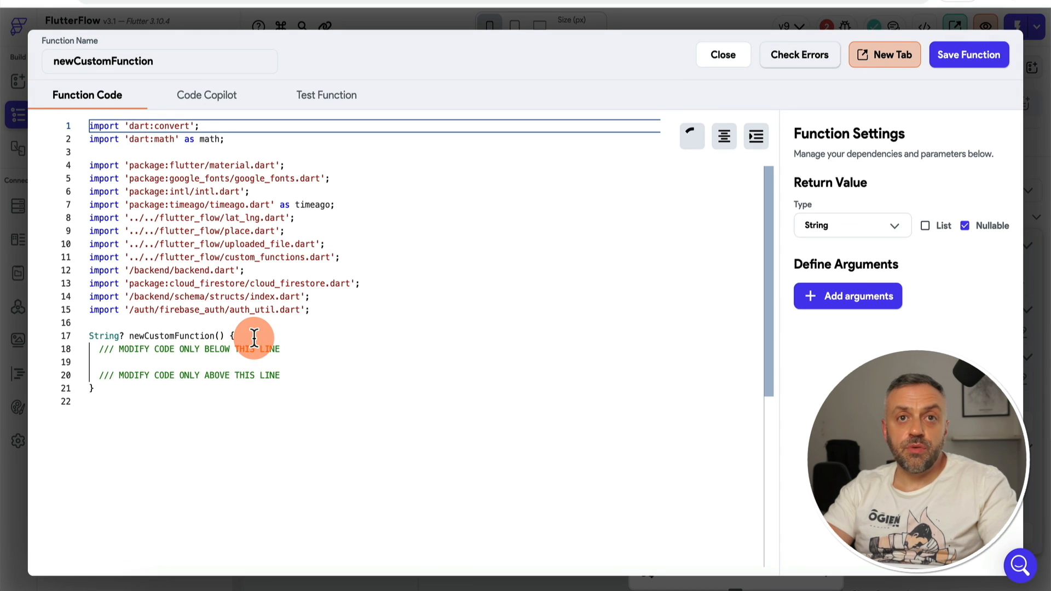
pyautogui.click(939, 226)
pyautogui.click(965, 226)
pyautogui.click(291, 348)
pyautogui.press('Return')
pyautogui.press('Return')
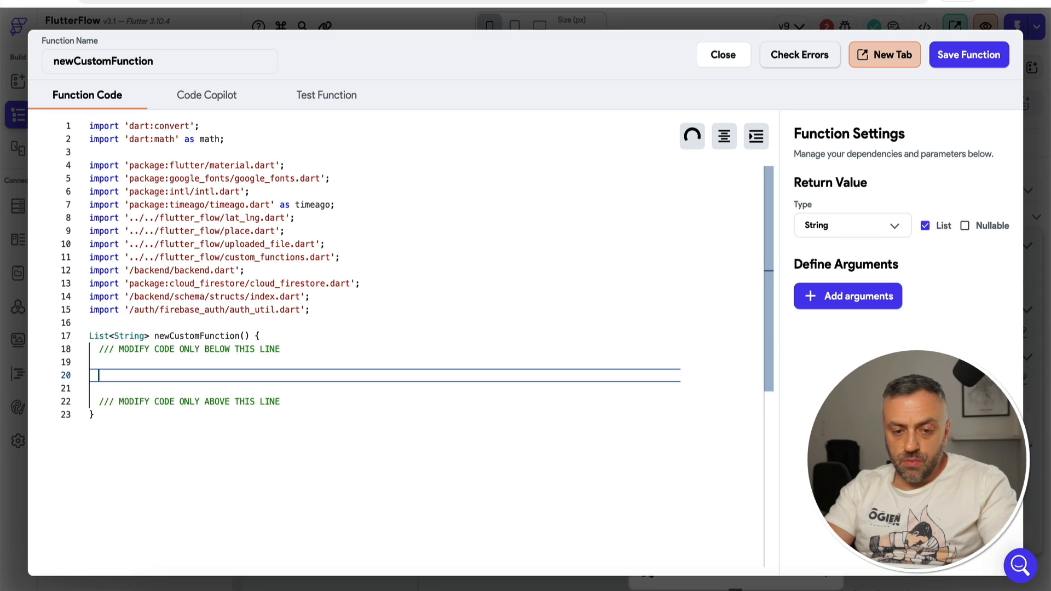
pyautogui.write('return <String>["Mon",')
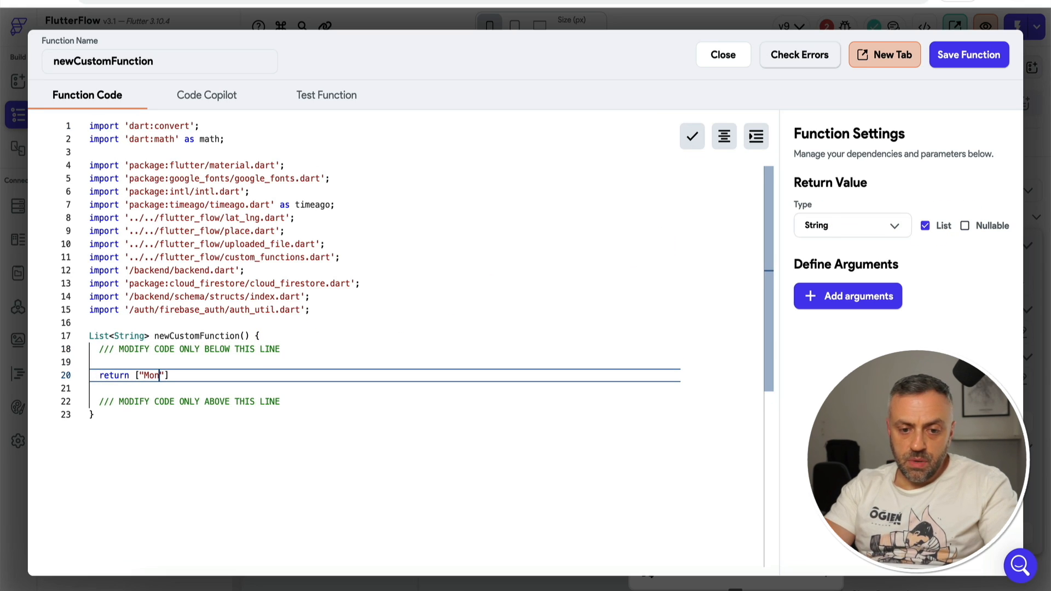
pyautogui.write(' "Tue", "Wed", "Thu", "Fri", "Sat", "Sun"];')
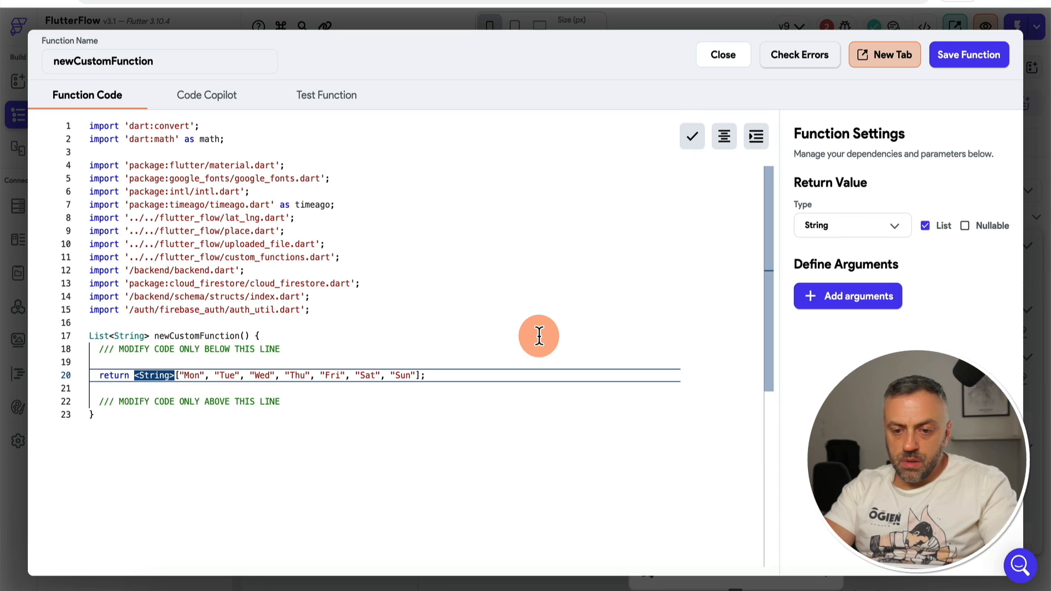
pyautogui.click(967, 55)
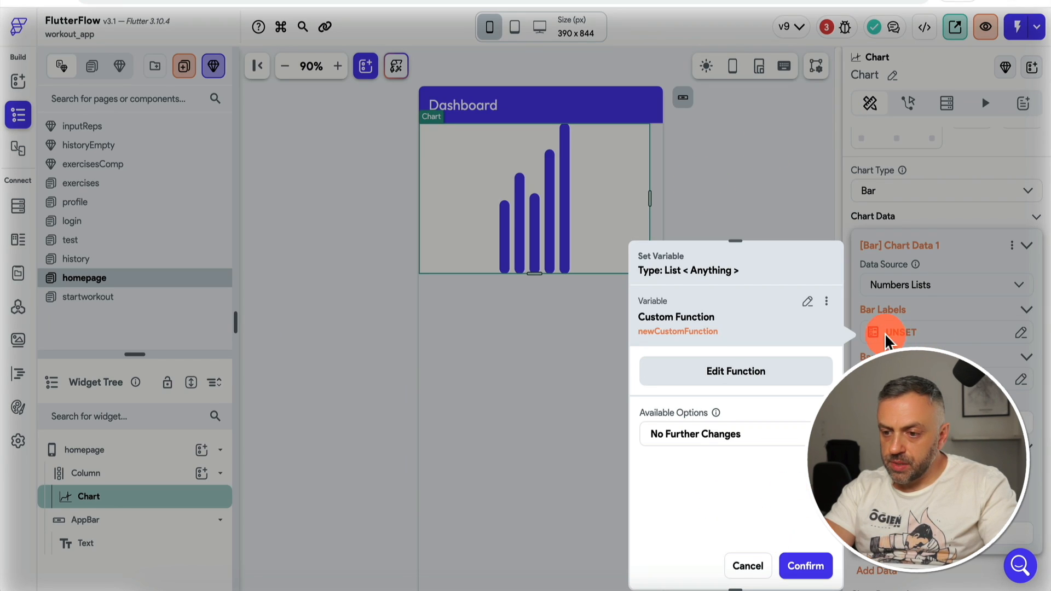
pyautogui.click(814, 570)
pyautogui.scroll(-2, 929, 328)
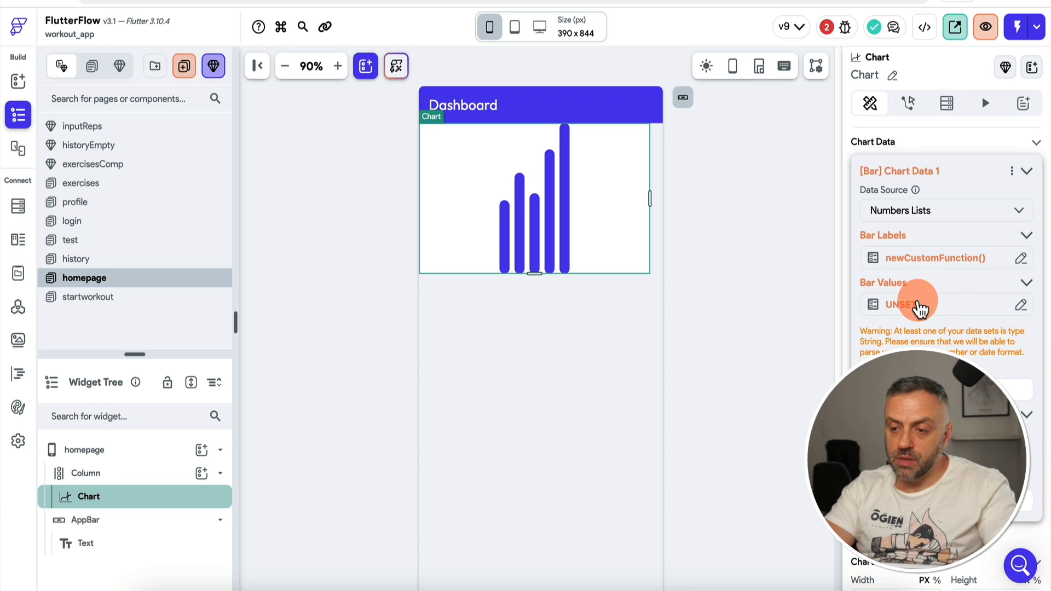
# Step: Create a new custom function for the bar values named getFrequency
pyautogui.click(928, 310)
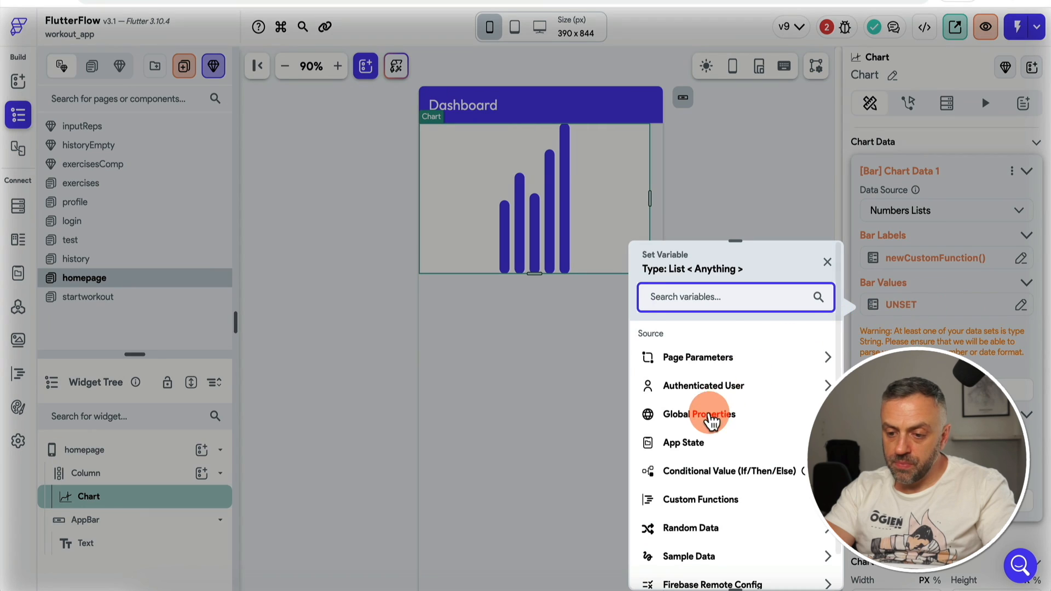
pyautogui.click(717, 461)
pyautogui.scroll(-1, 711, 563)
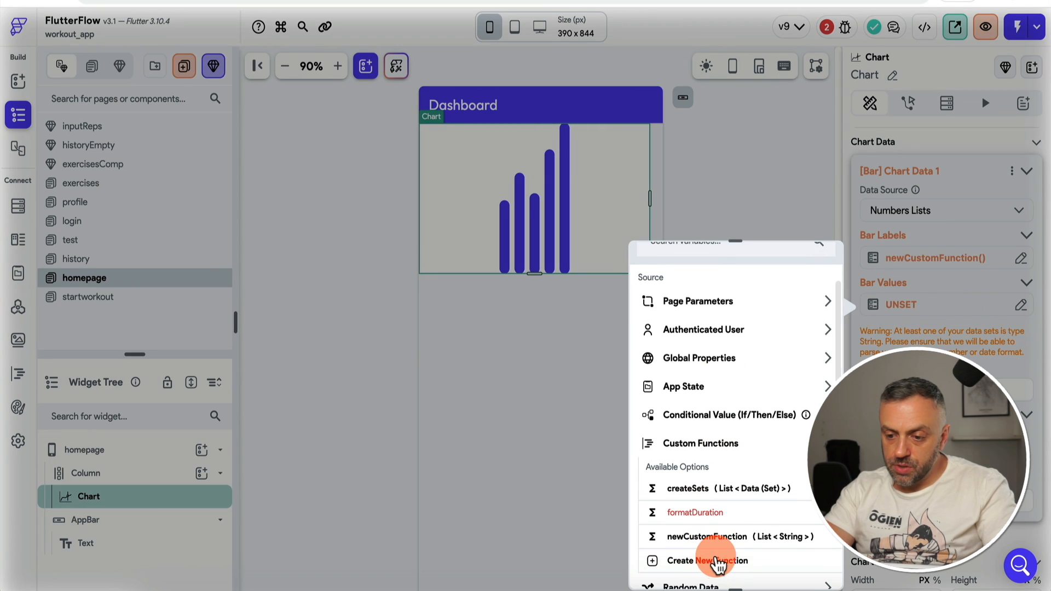
pyautogui.click(732, 561)
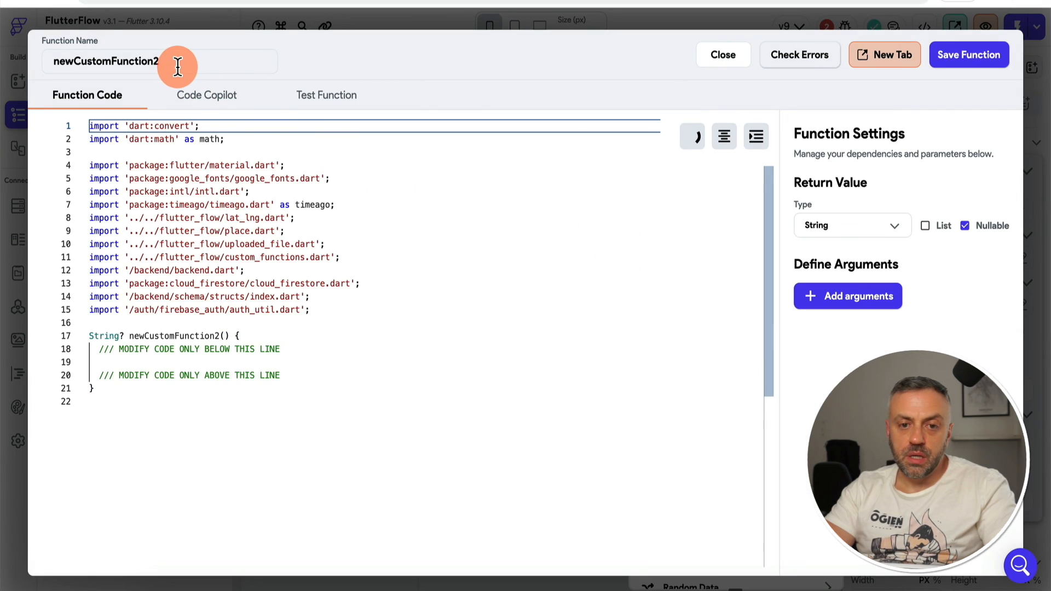
pyautogui.click(172, 58)
pyautogui.hotkey('ctrl', 'a')
pyautogui.press('BackSpace')
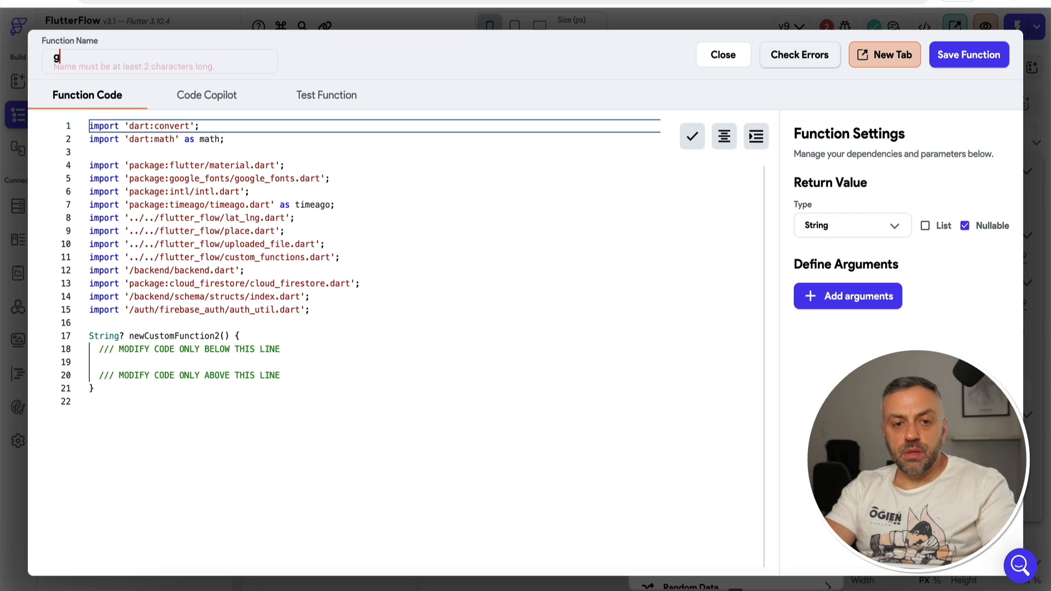
pyautogui.write('getFrequency')
pyautogui.click(277, 335)
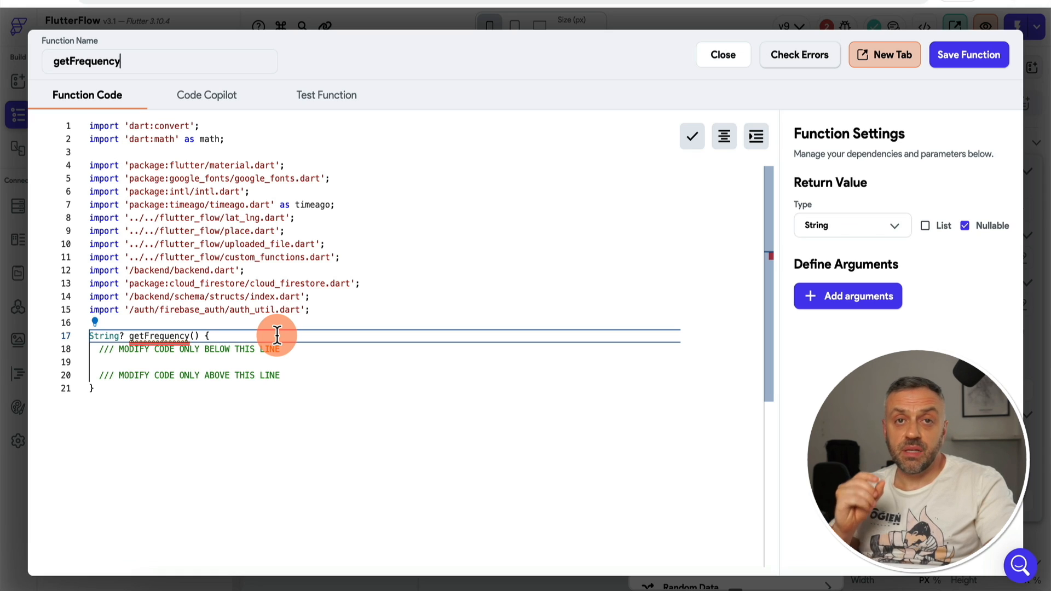
pyautogui.click(277, 334)
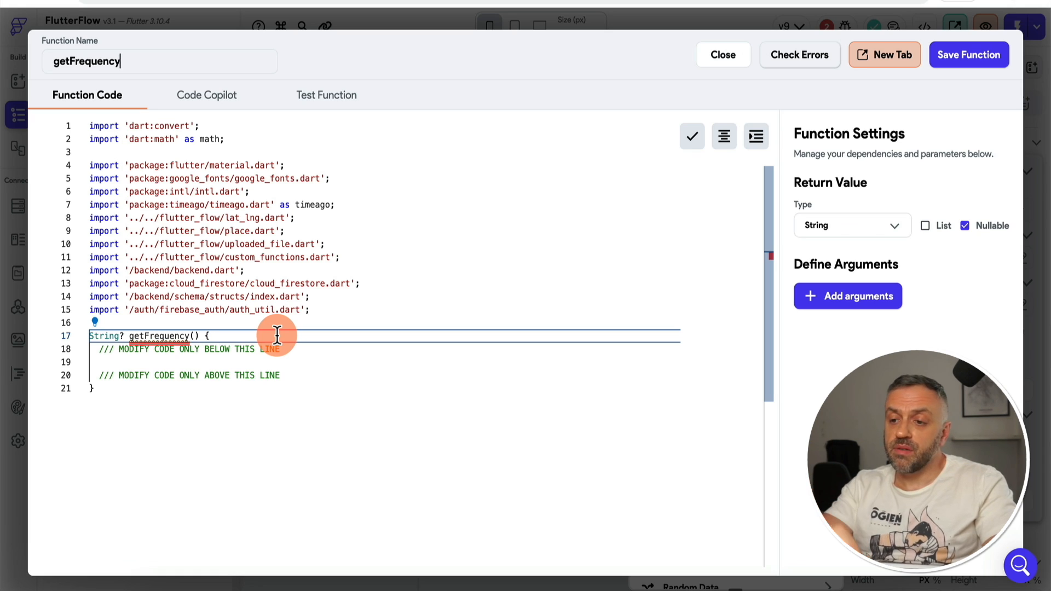
# Step: Give getFrequency a List<int> return type and a non-nullable workouts argument of List<DateTime>
pyautogui.click(926, 227)
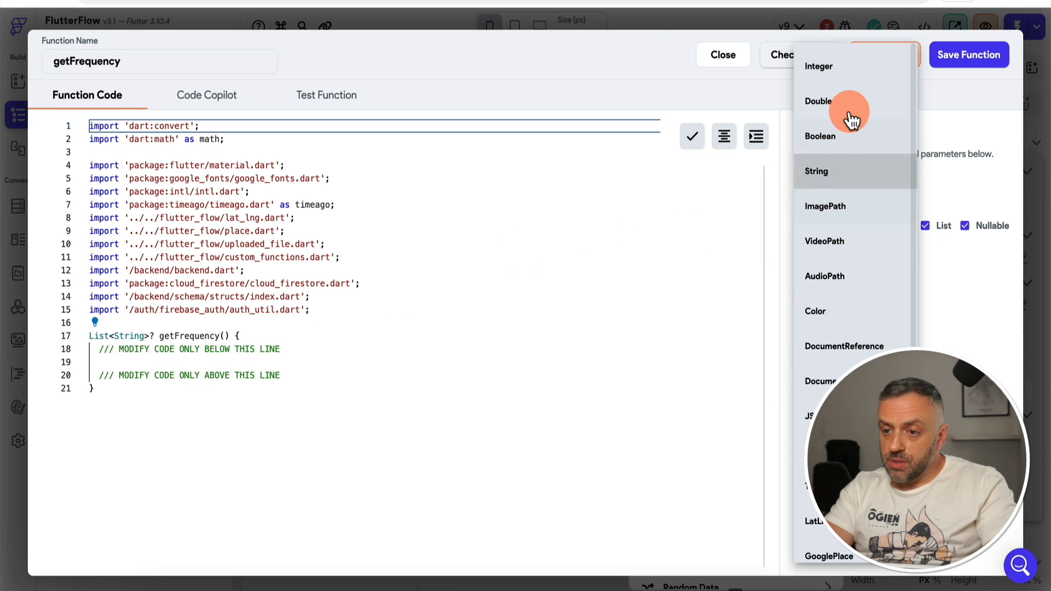
pyautogui.click(866, 70)
pyautogui.click(964, 225)
pyautogui.click(849, 300)
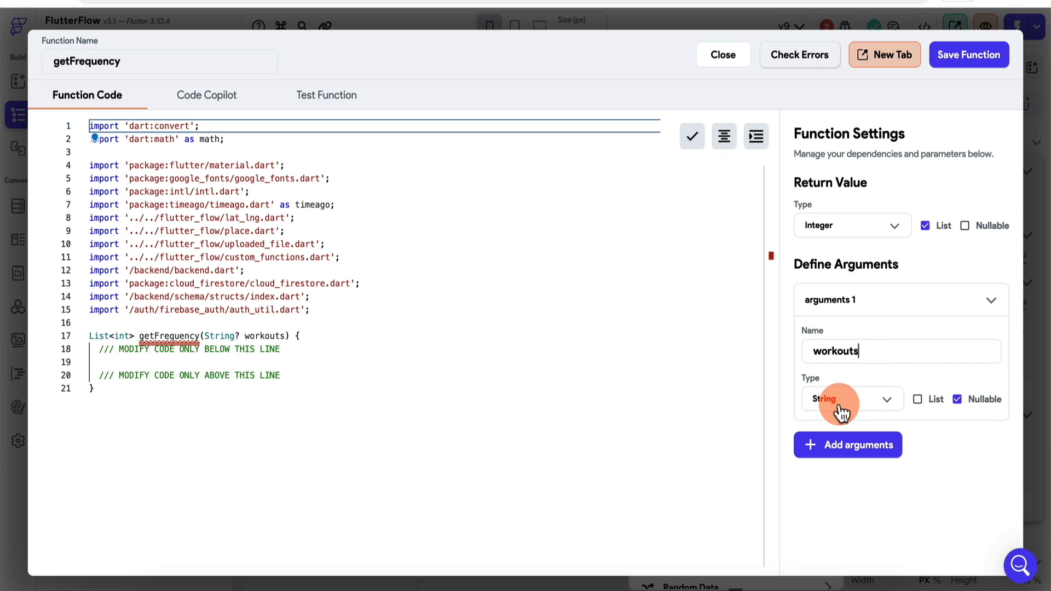
pyautogui.click(918, 399)
pyautogui.click(956, 399)
pyautogui.click(853, 408)
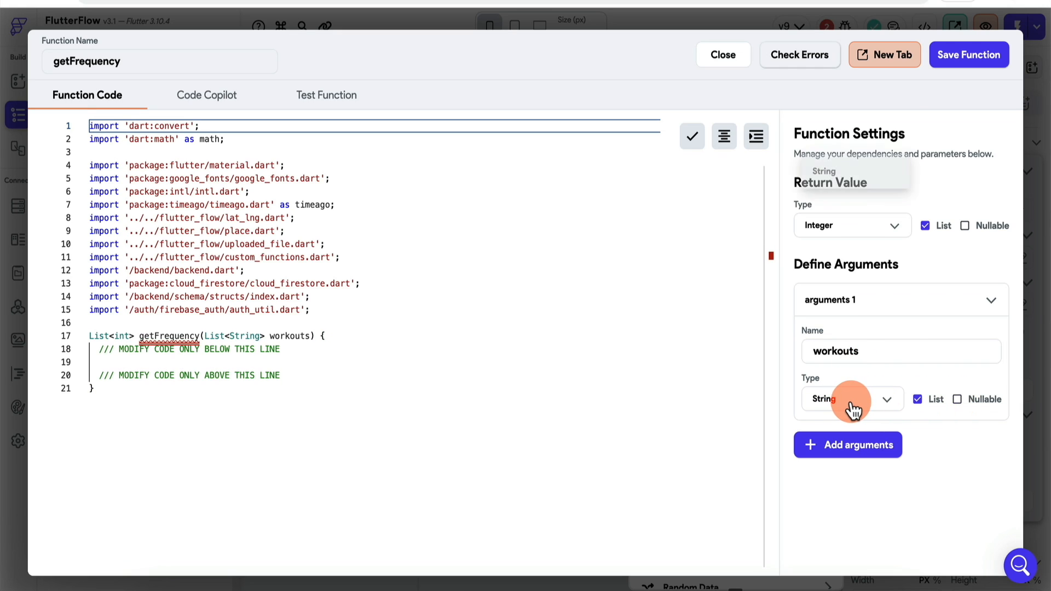
pyautogui.scroll(-2, 856, 415)
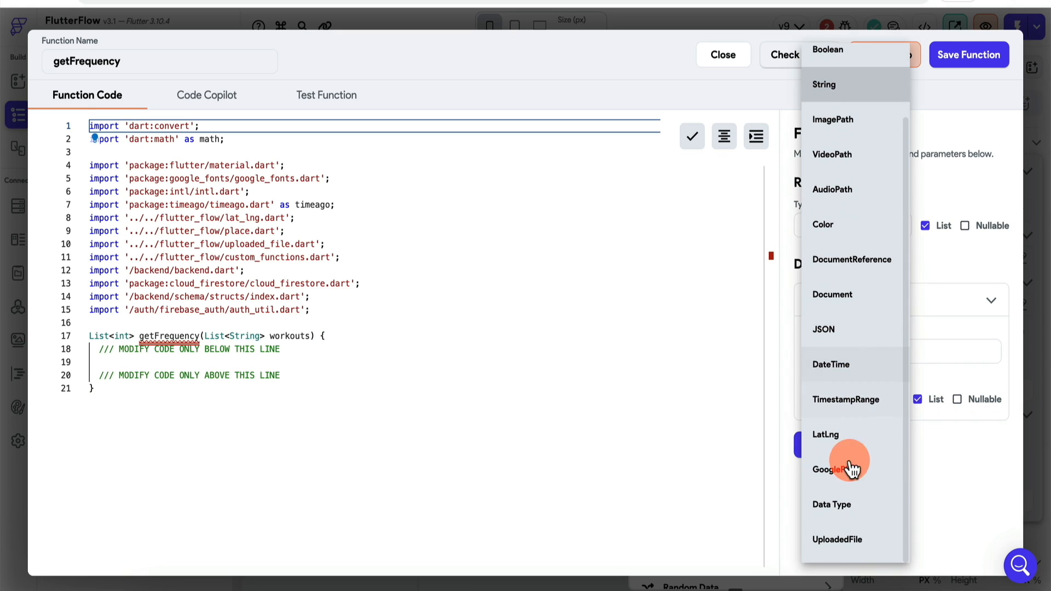
pyautogui.click(859, 365)
# Step: Paste the weekday counting code, remove the fill value 1, format and save getFrequency
pyautogui.click(318, 350)
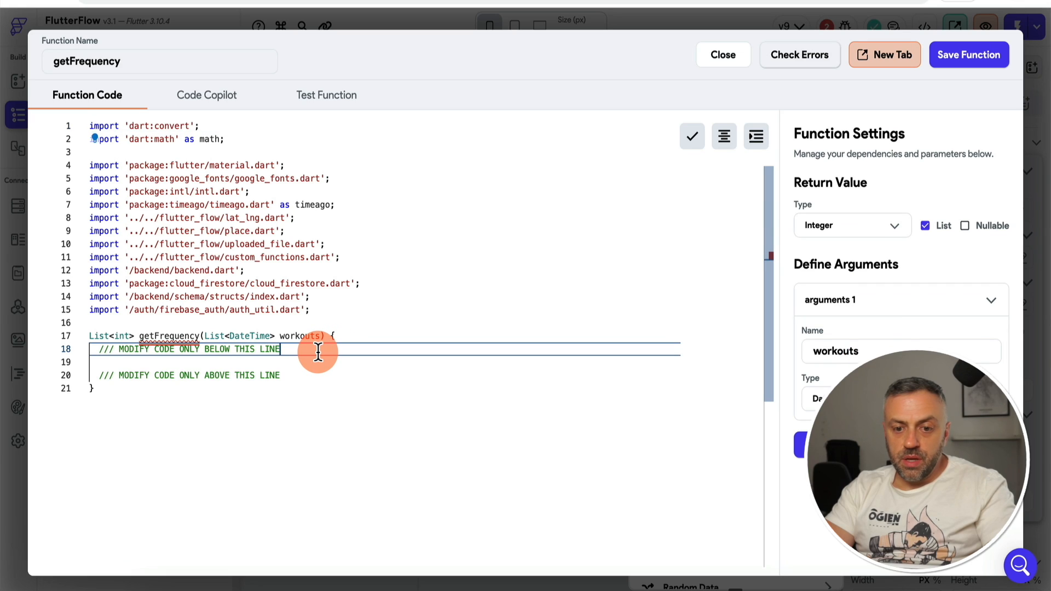
pyautogui.press('Return')
pyautogui.press('Return')
pyautogui.write('List<int> frequency = List.filled(7, 1);  for (var workout in workouts) {   int dayOfWeek = workout.weekday;   frequency[dayOfWeek - 1]++; }  return frequency;')
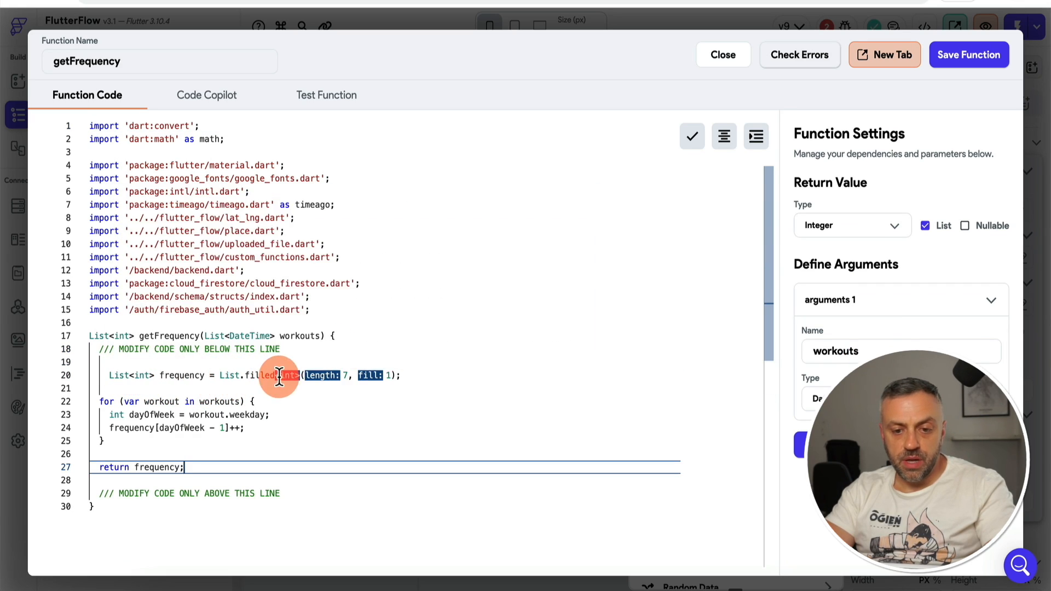
pyautogui.click(391, 376)
pyautogui.press('BackSpace')
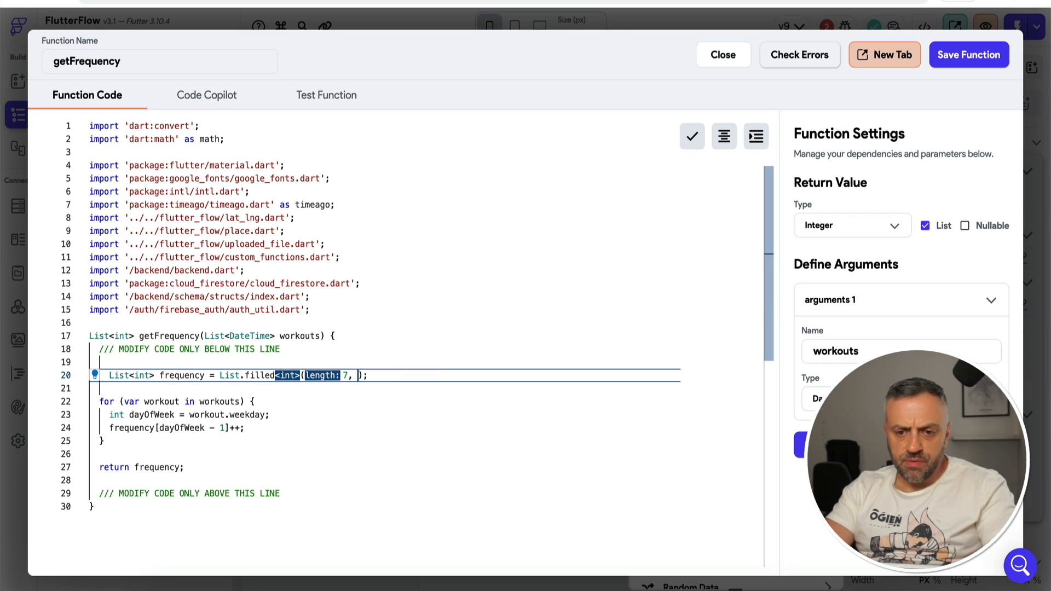
pyautogui.click(328, 416)
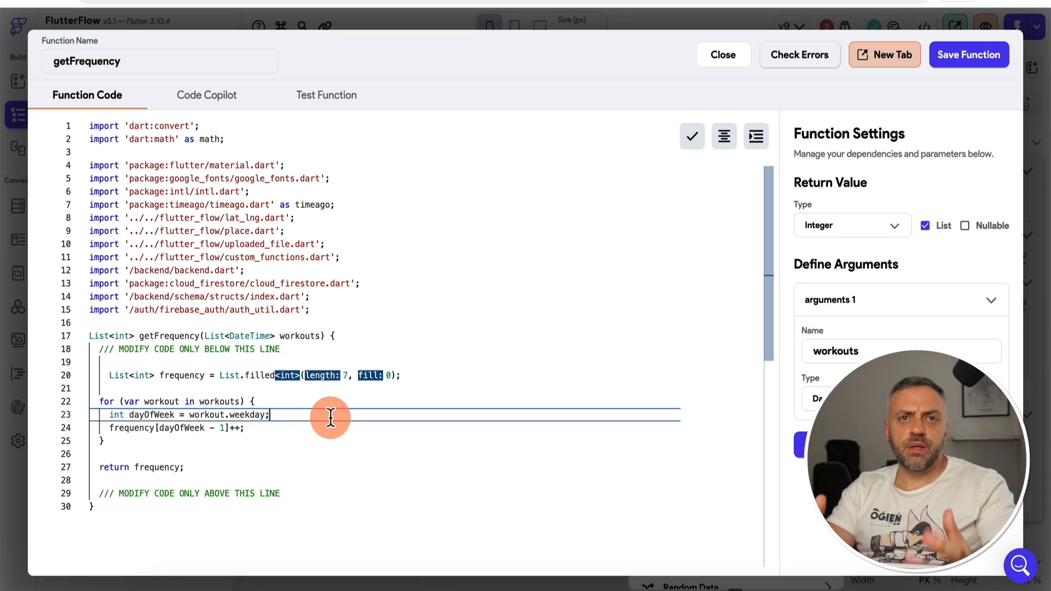
pyautogui.click(692, 137)
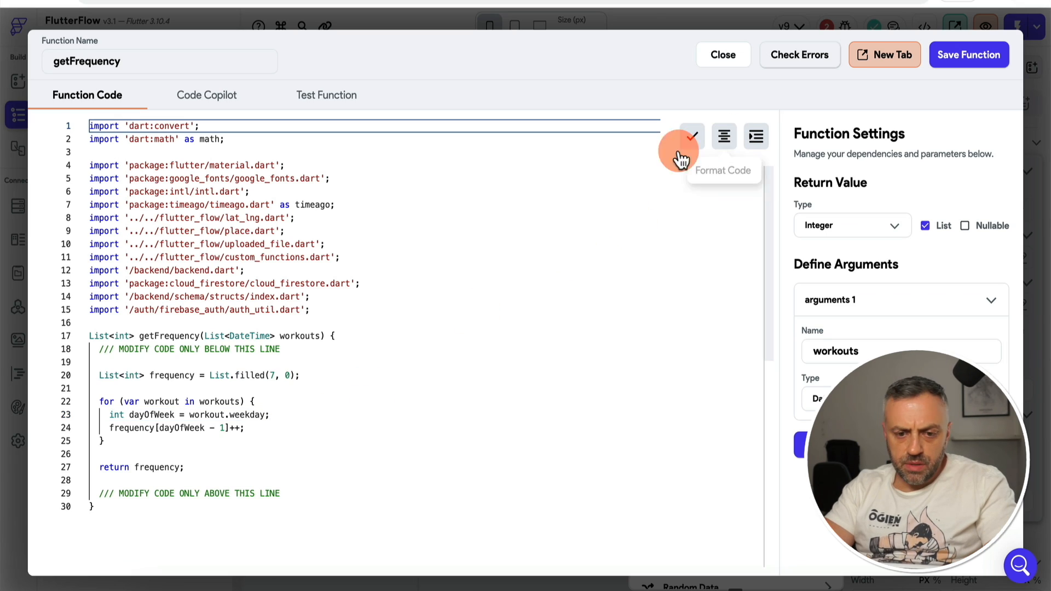
pyautogui.click(964, 60)
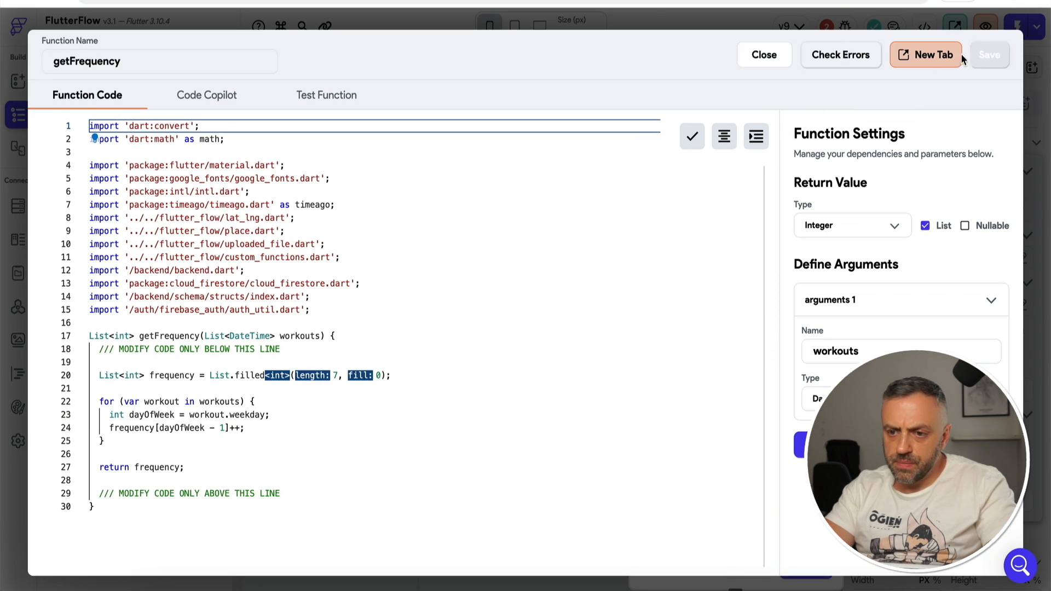
pyautogui.click(701, 487)
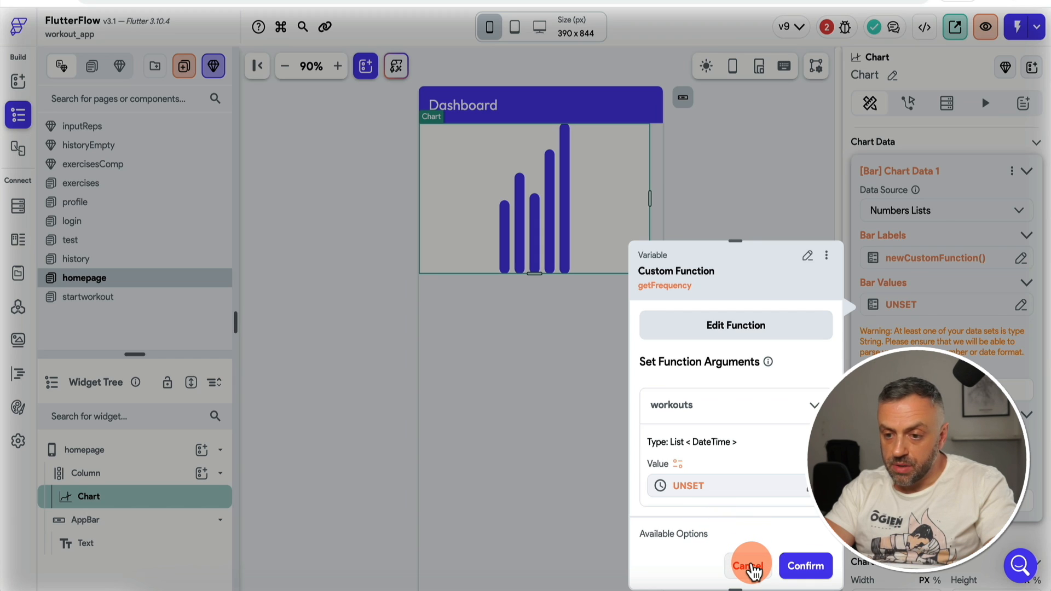
# Step: Cancel the unfinished bar values setup and start a homepage backend query on the workouts collection
pyautogui.click(799, 569)
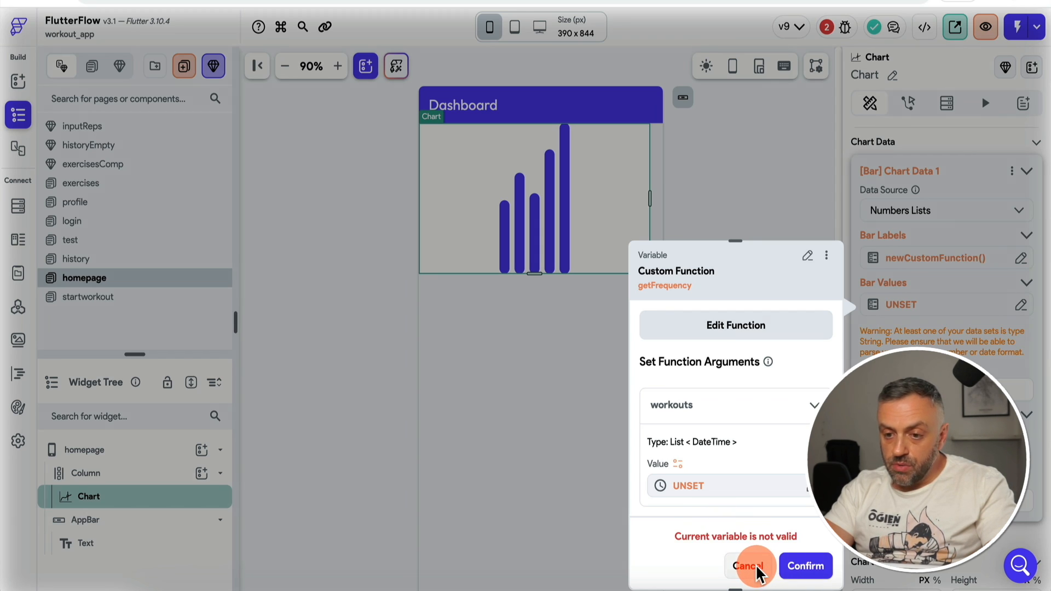
pyautogui.click(756, 572)
pyautogui.click(123, 453)
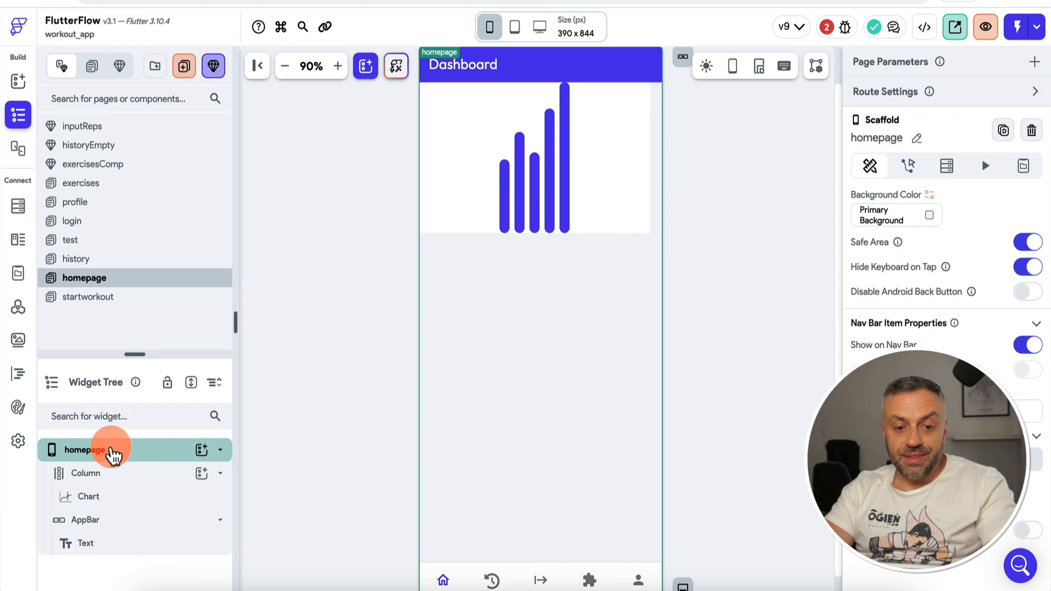
pyautogui.click(945, 168)
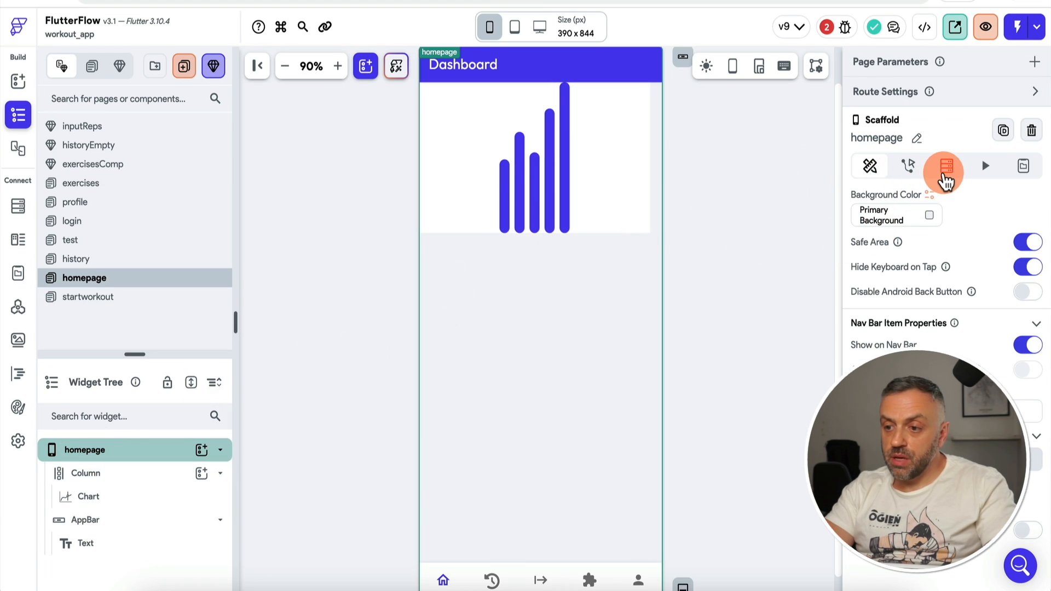
pyautogui.click(962, 211)
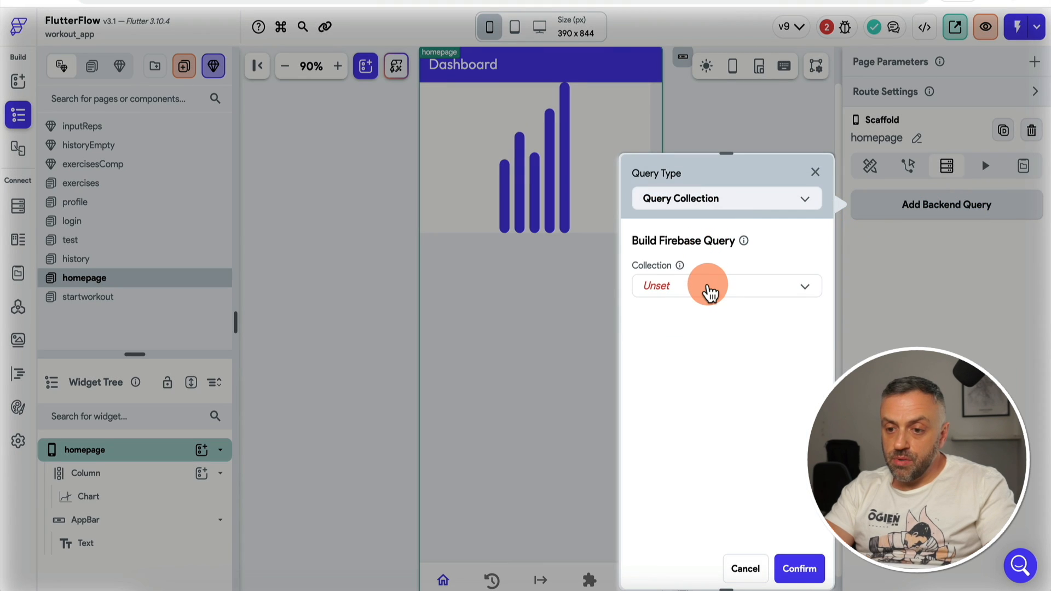
pyautogui.click(708, 286)
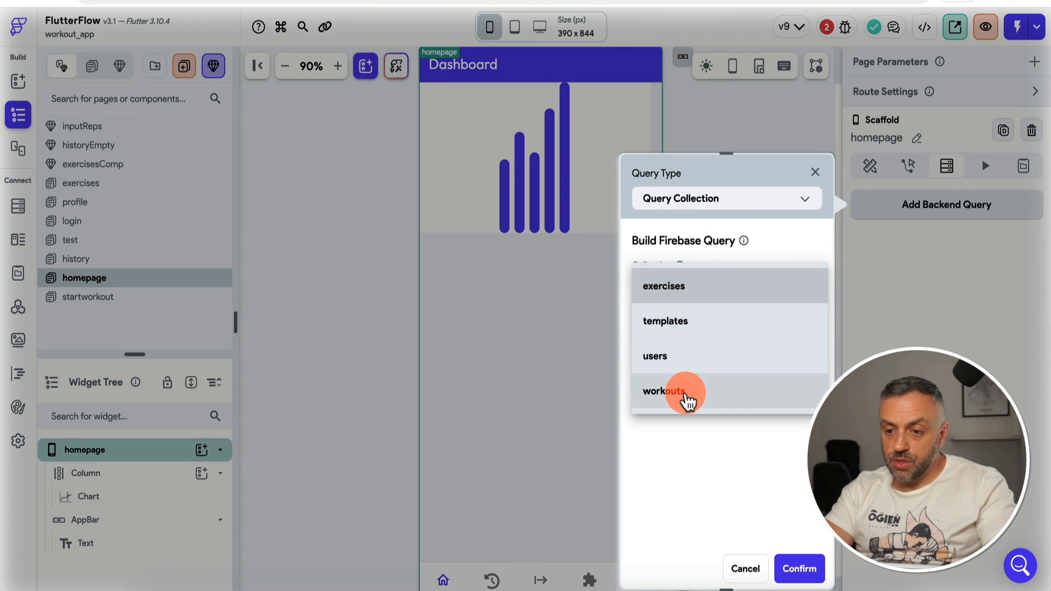
pyautogui.click(688, 402)
# Step: Set the query's users reference to the authenticated user's record
pyautogui.click(728, 389)
pyautogui.click(706, 436)
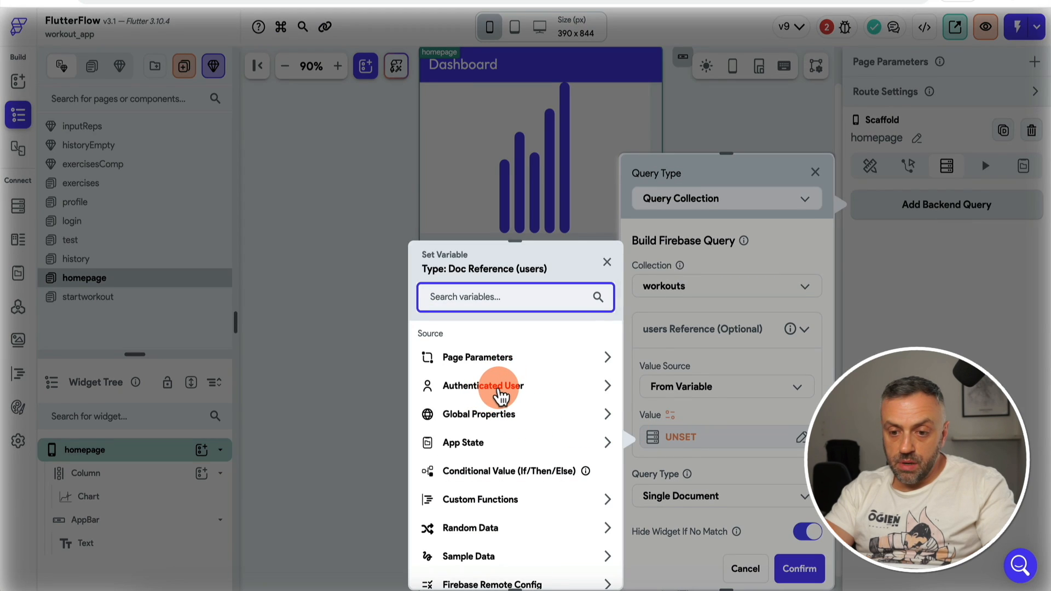
pyautogui.click(490, 390)
pyautogui.click(503, 528)
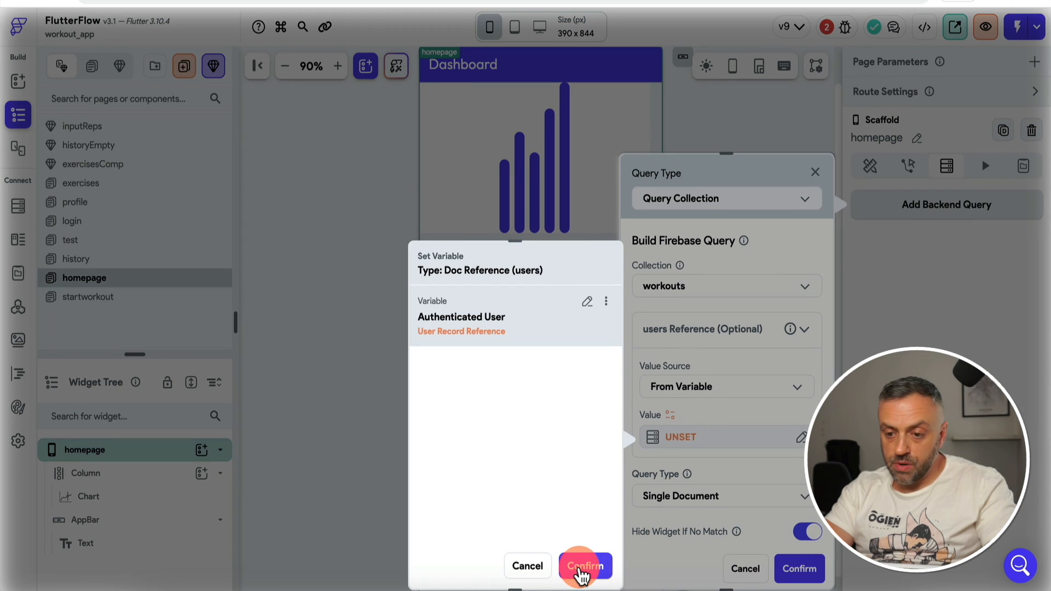
pyautogui.click(580, 572)
pyautogui.click(739, 438)
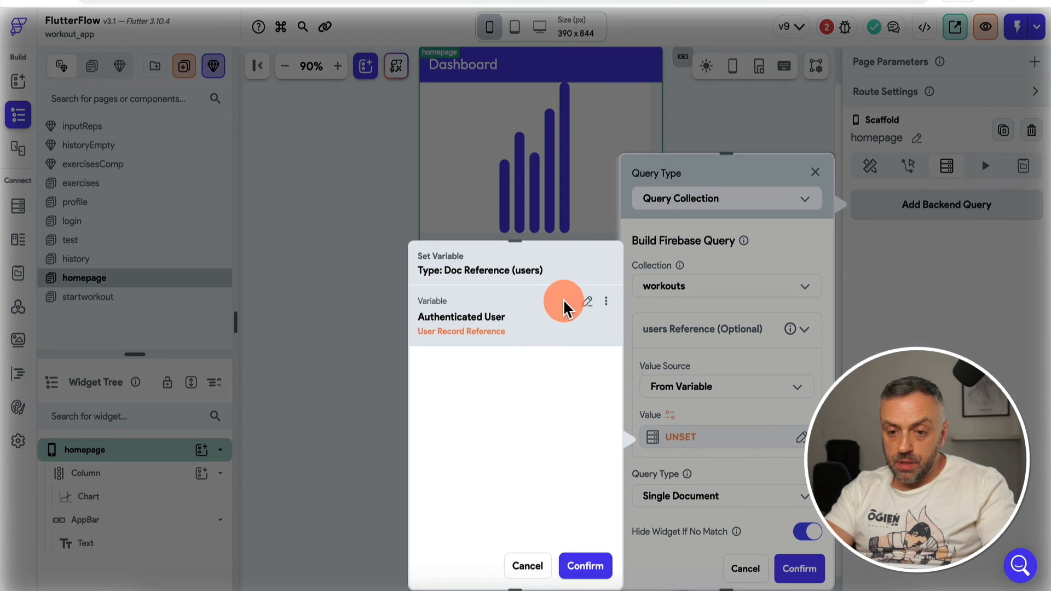
pyautogui.click(584, 567)
# Step: Make the query return a List of Documents and confirm it
pyautogui.scroll(-3, 719, 449)
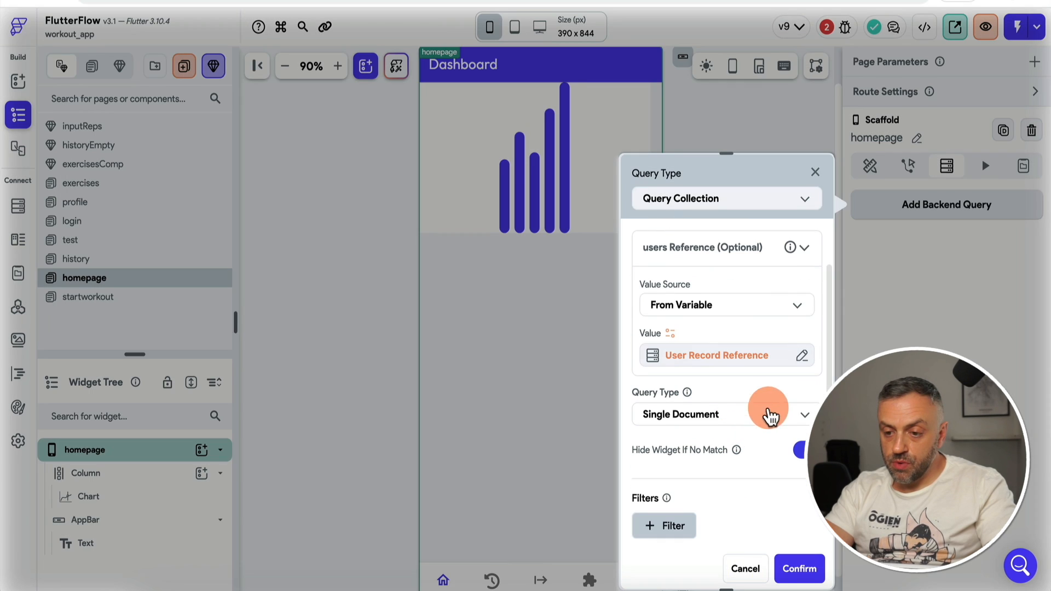
pyautogui.click(757, 419)
pyautogui.click(744, 394)
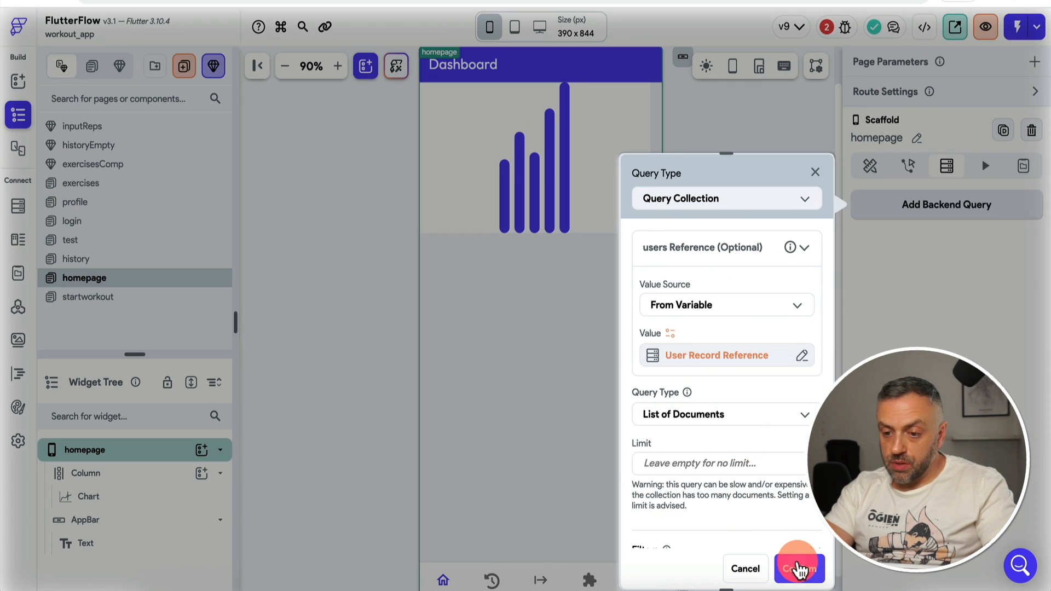
pyautogui.click(798, 568)
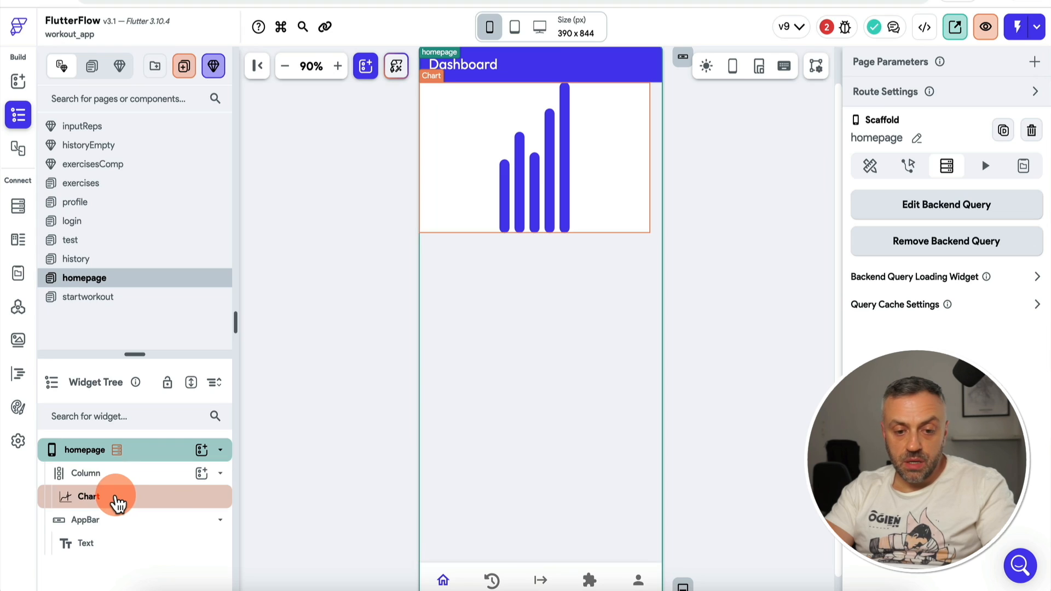
# Step: Set the Chart's bar values to the getFrequency custom function
pyautogui.click(112, 499)
pyautogui.scroll(-4, 931, 356)
pyautogui.click(951, 378)
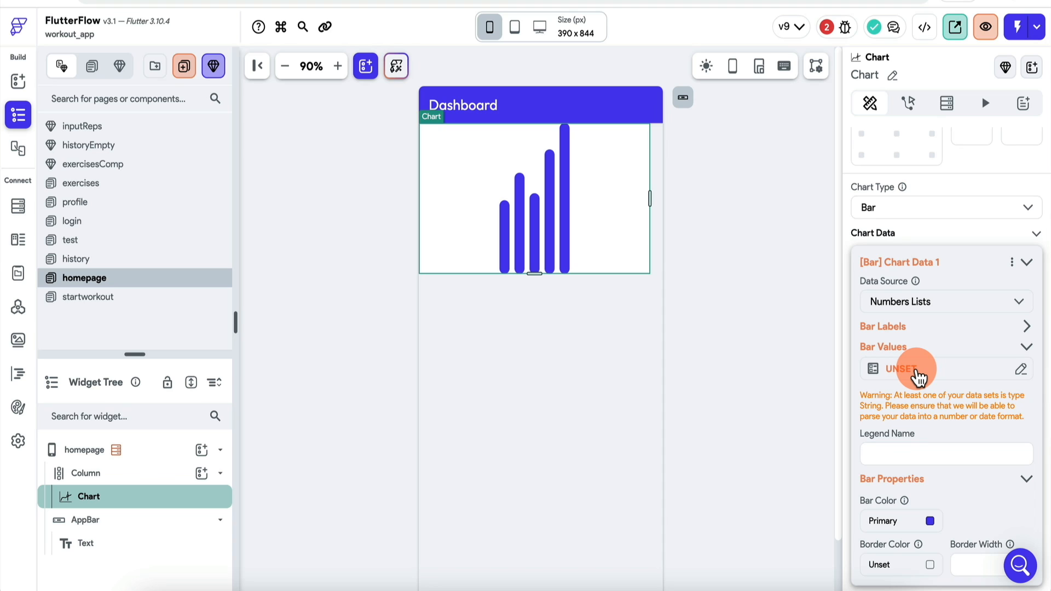
pyautogui.write('get')
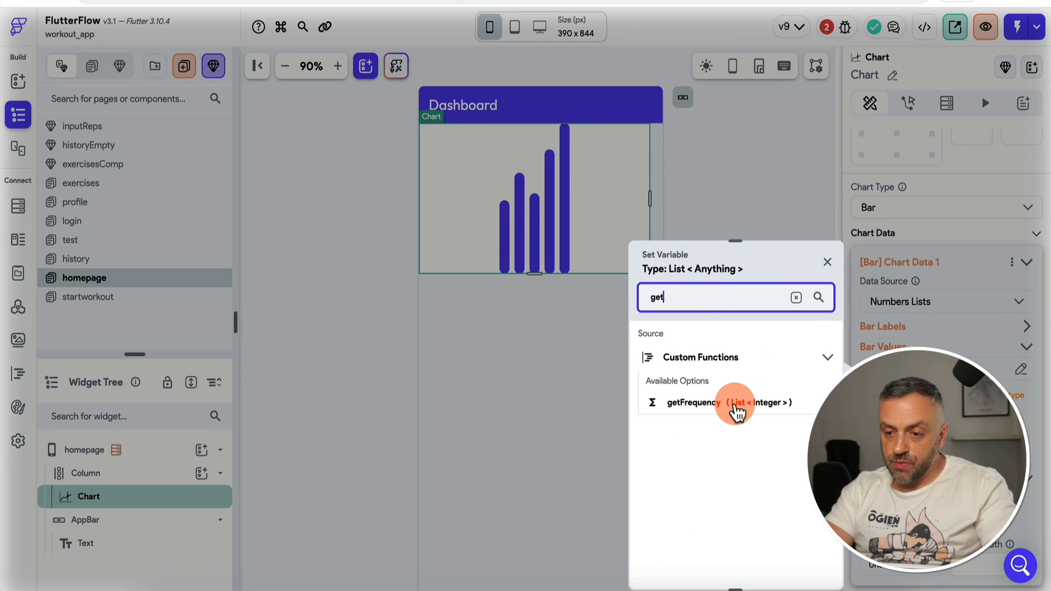
pyautogui.click(736, 411)
pyautogui.click(713, 536)
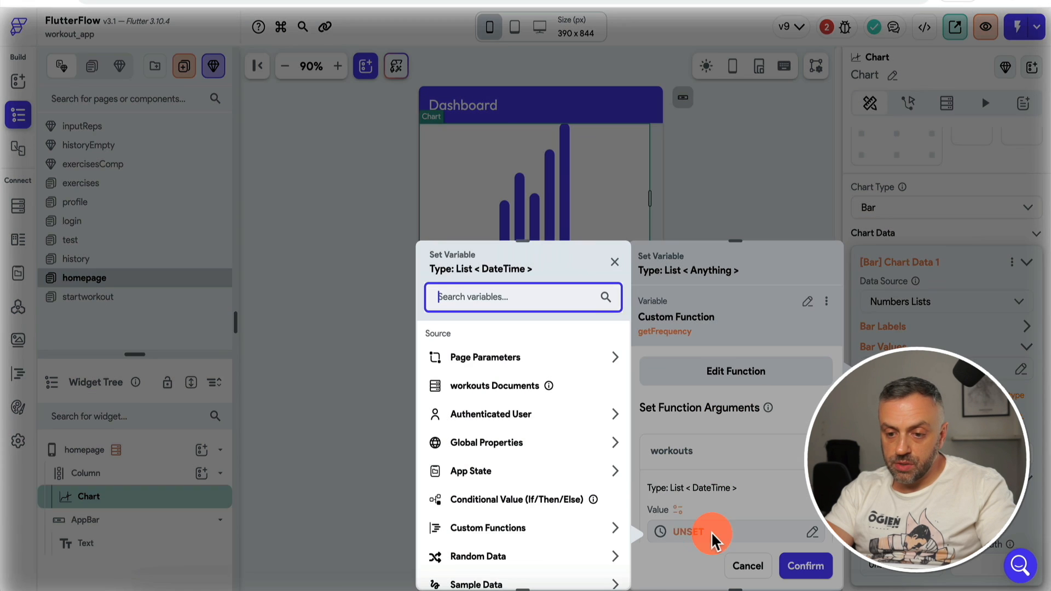
# Step: Pass the queried workouts documents, mapped to each document's timestamp, as the workouts argument
pyautogui.click(495, 388)
pyautogui.click(486, 385)
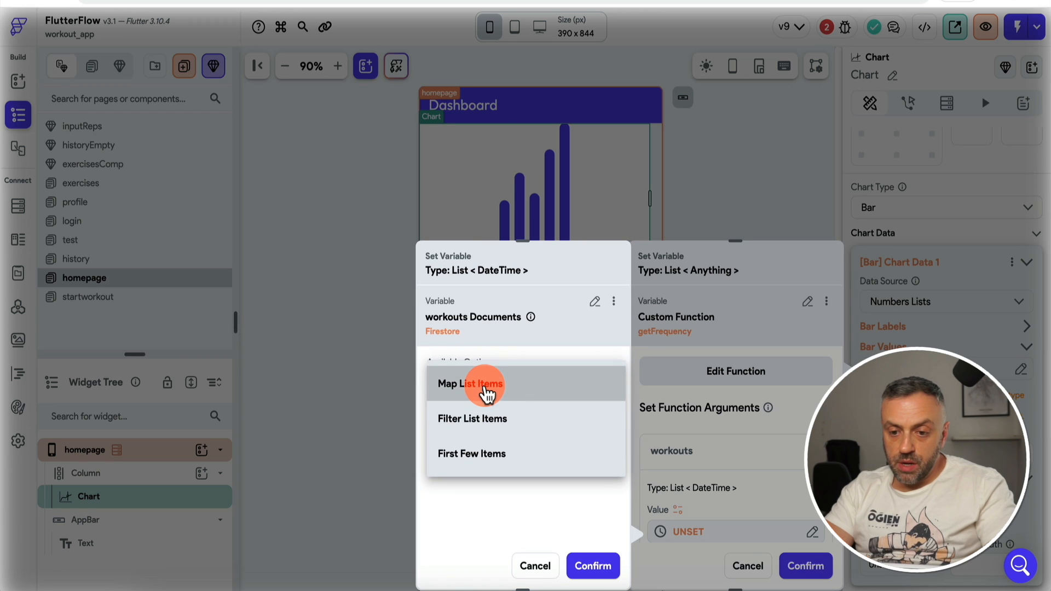
pyautogui.click(496, 385)
pyautogui.click(479, 418)
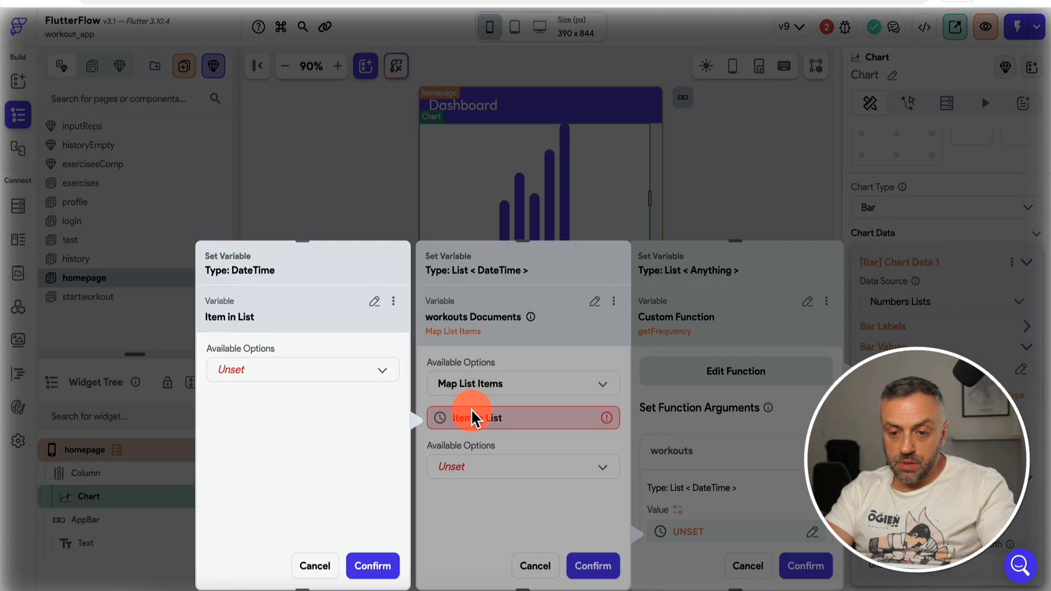
pyautogui.click(296, 376)
pyautogui.click(293, 369)
pyautogui.click(274, 420)
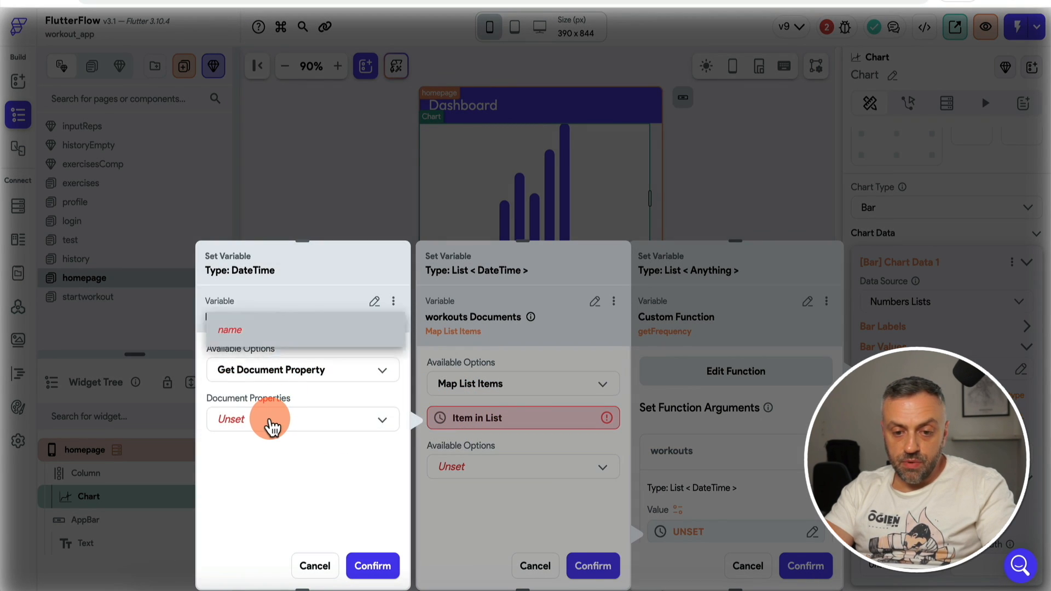
pyautogui.click(299, 367)
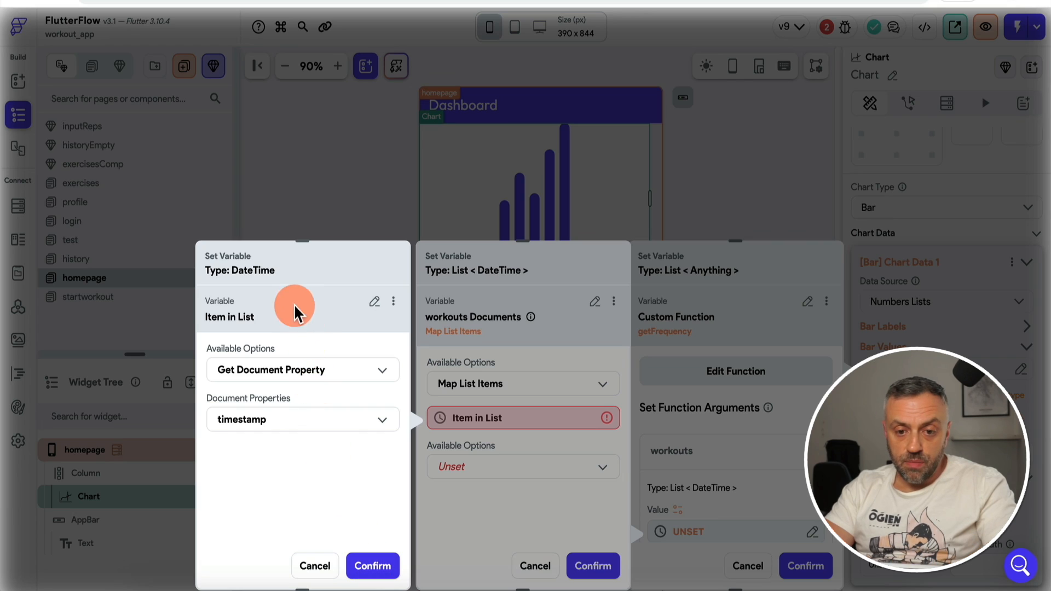
pyautogui.click(374, 567)
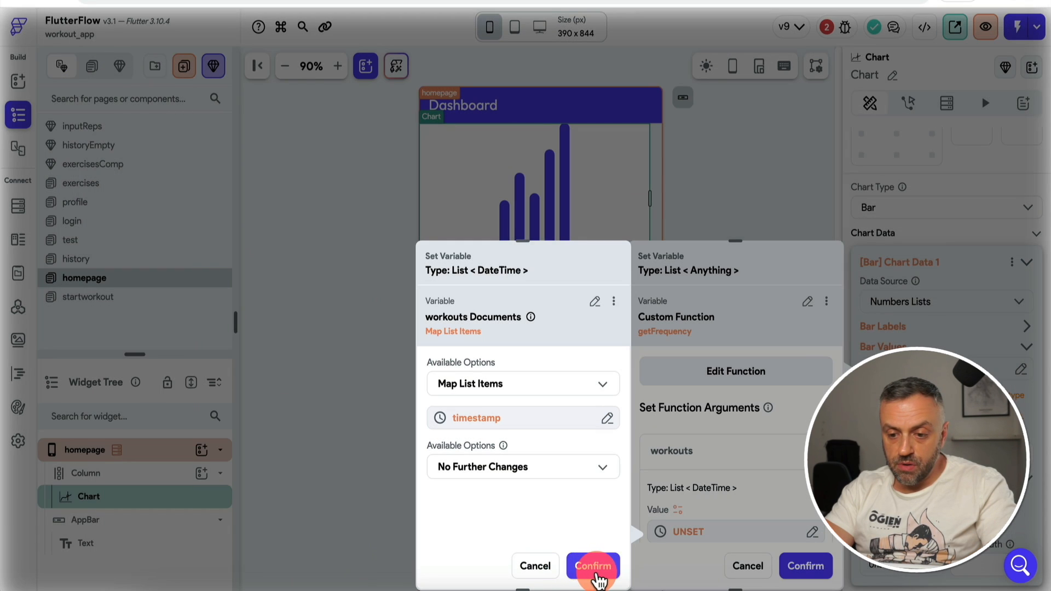
# Step: Confirm the argument and apply getFrequency as the chart's bar values
pyautogui.click(593, 567)
pyautogui.scroll(-2, 777, 493)
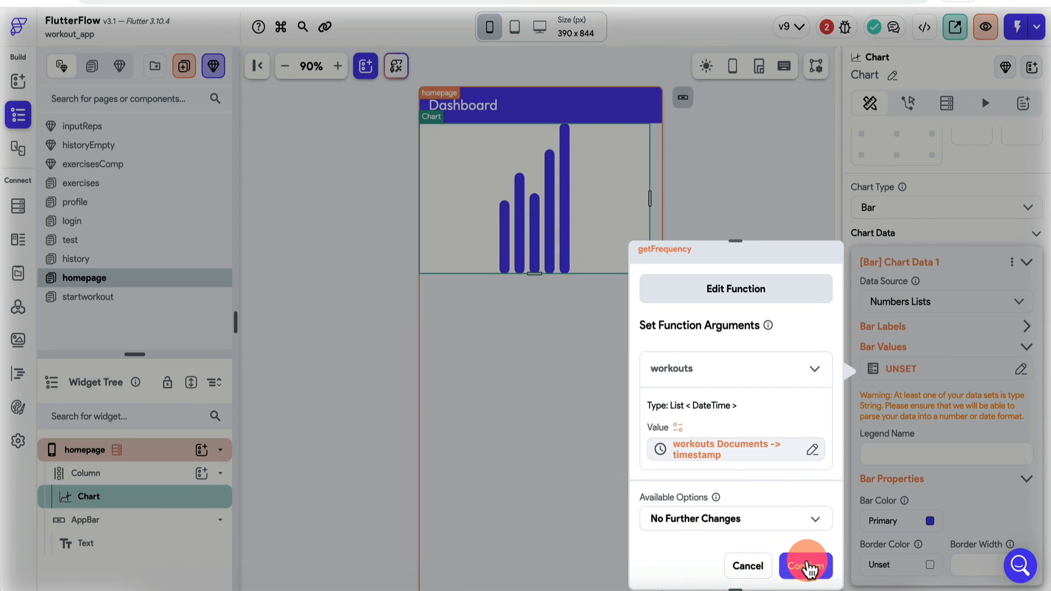
pyautogui.click(807, 564)
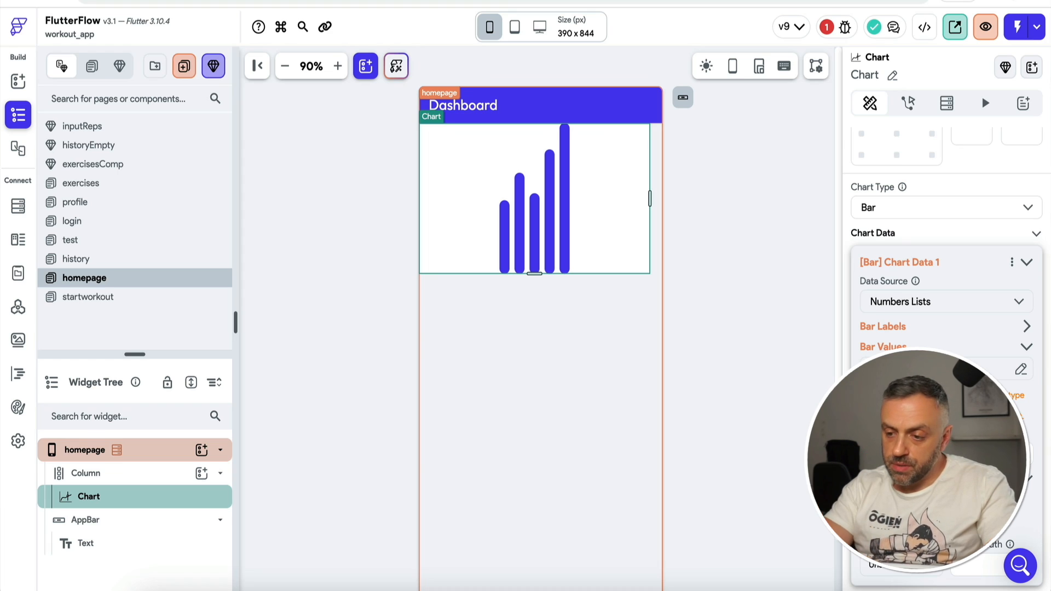
pyautogui.scroll(-6, 927, 424)
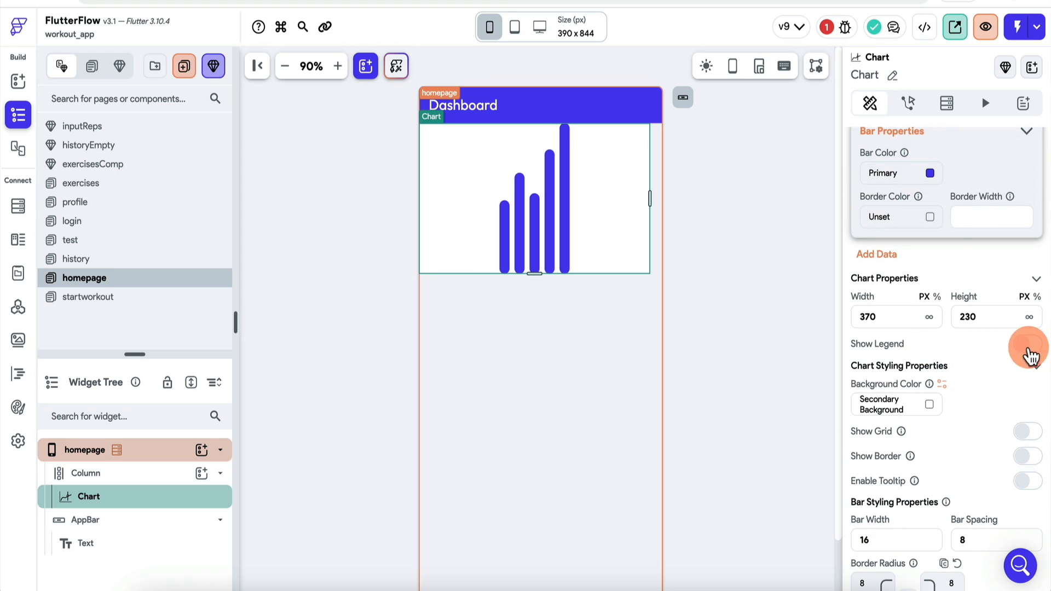
# Step: Leave the chart legend hidden and add a border around the chart
pyautogui.click(1031, 350)
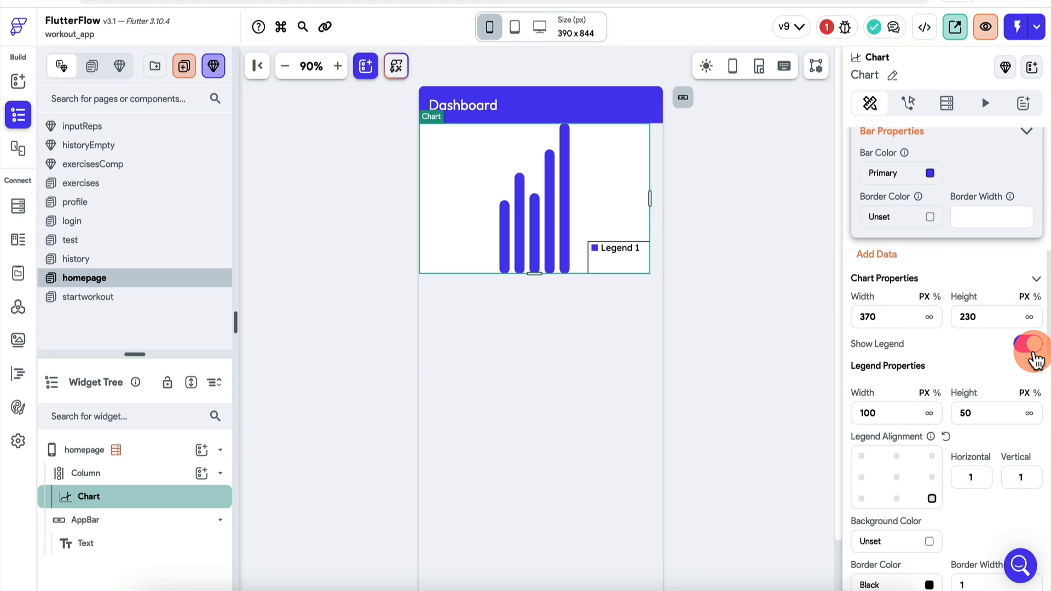
pyautogui.click(1031, 345)
pyautogui.scroll(-2, 1033, 351)
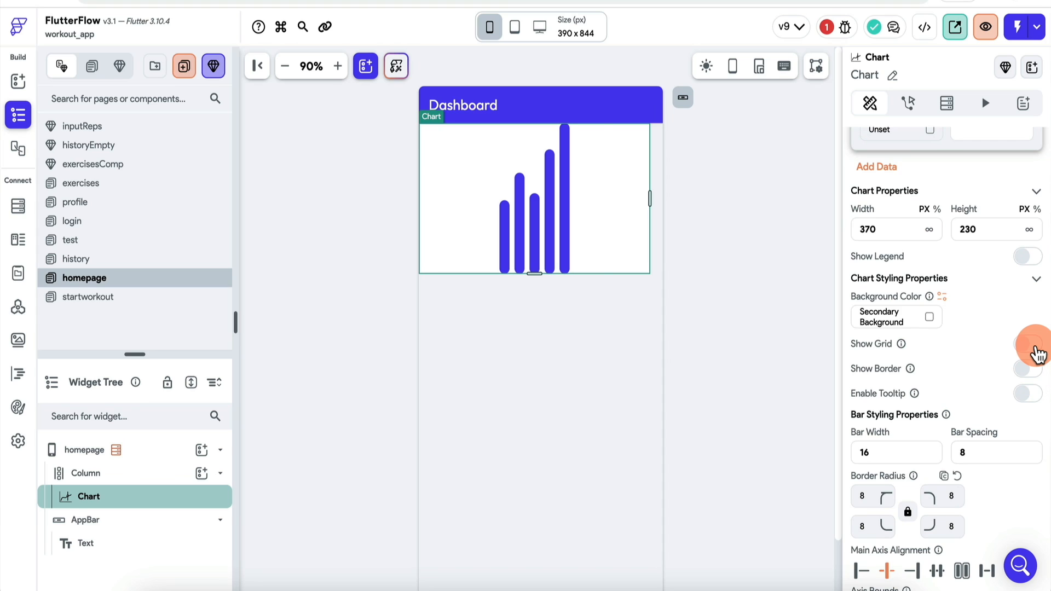
pyautogui.click(1029, 371)
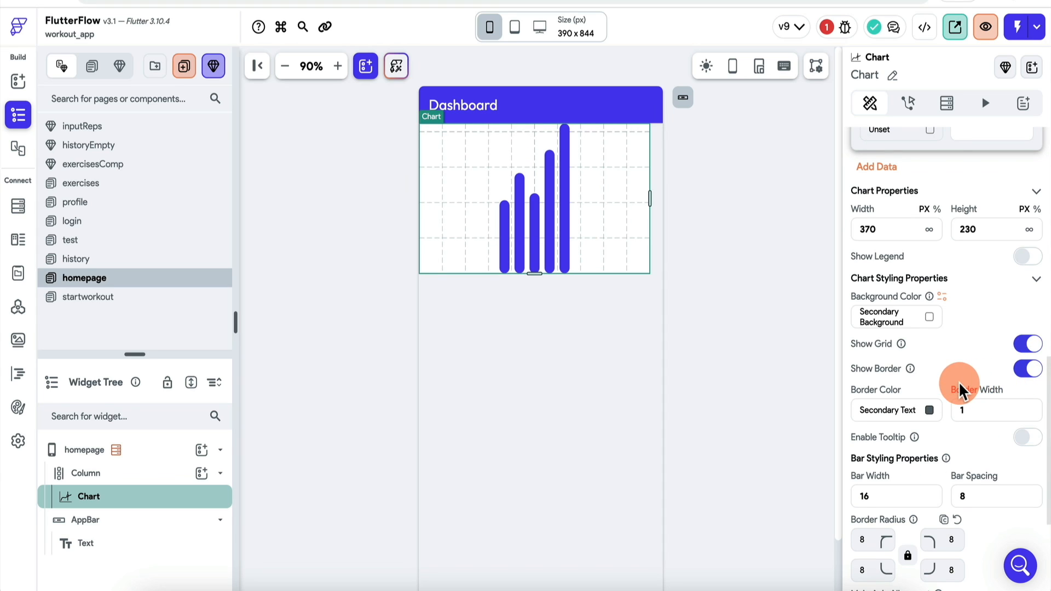
pyautogui.scroll(-2, 960, 383)
pyautogui.scroll(-2, 961, 386)
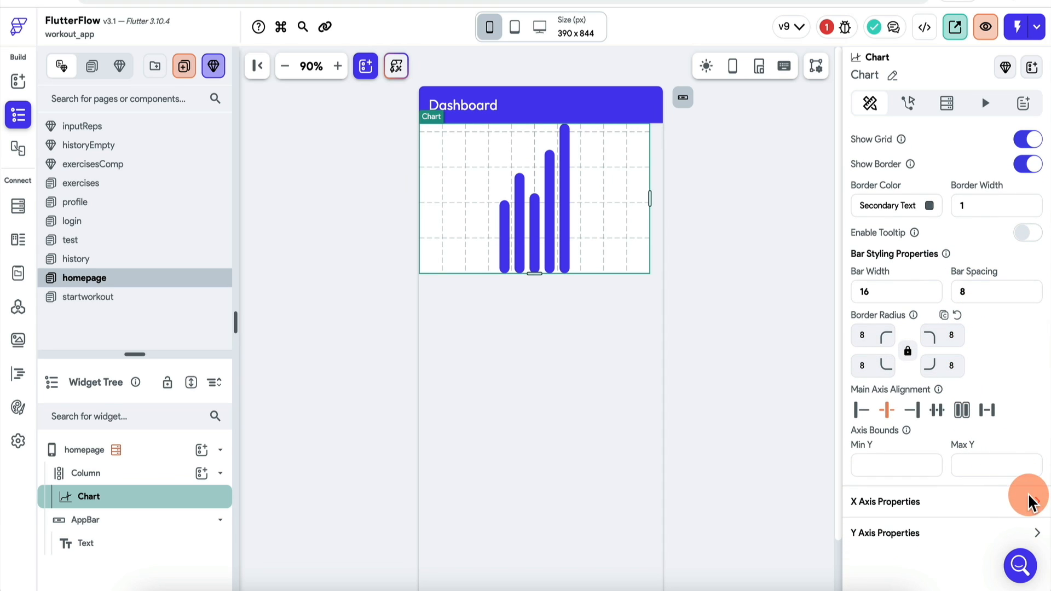
# Step: Show bar labels on the x-axis and value labels on the y-axis
pyautogui.click(1034, 509)
pyautogui.scroll(-5, 958, 507)
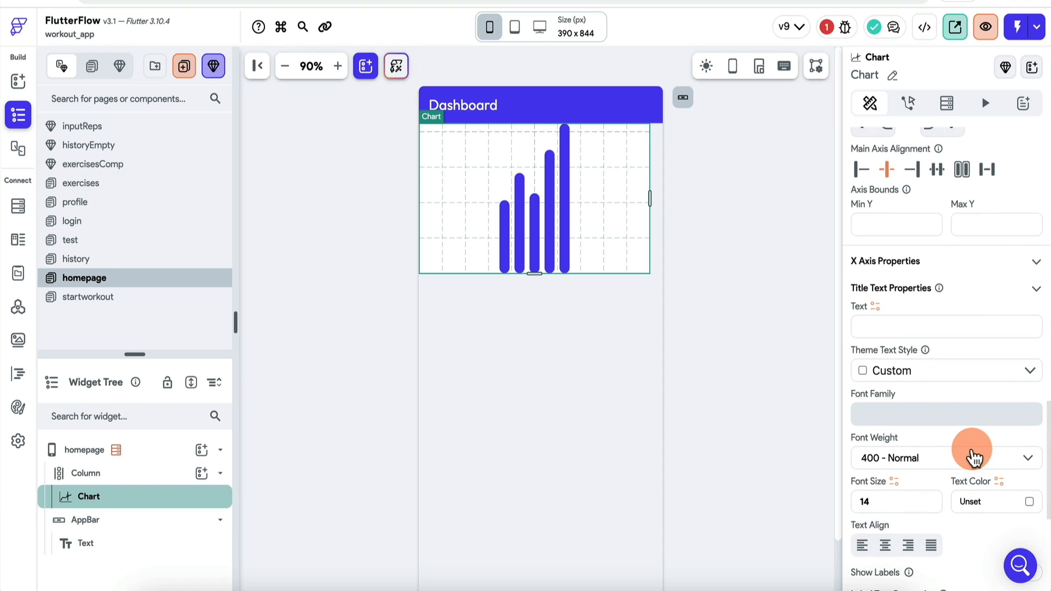
pyautogui.scroll(-2, 980, 446)
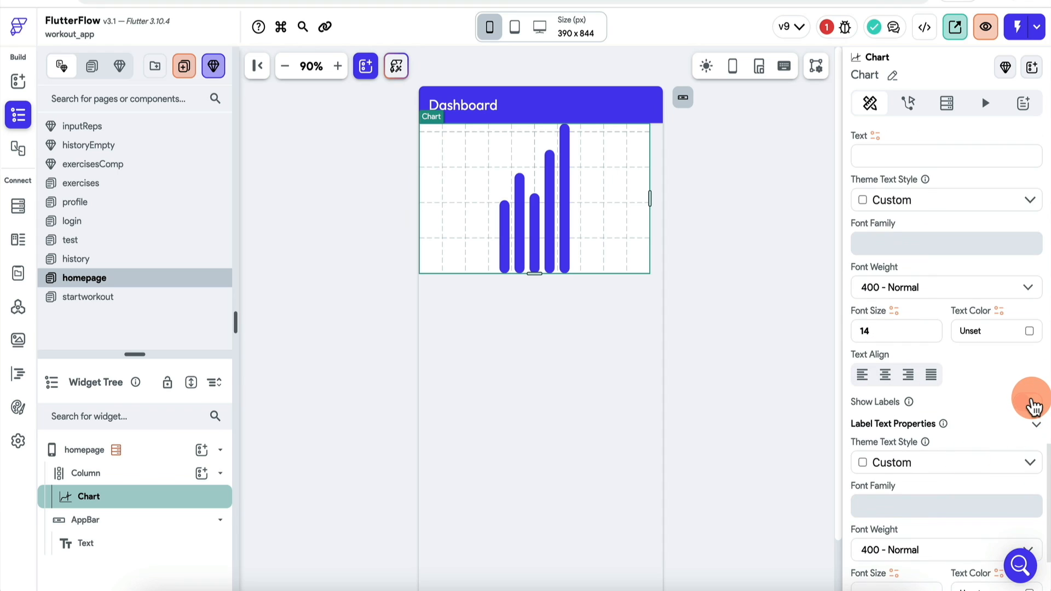
pyautogui.click(1028, 403)
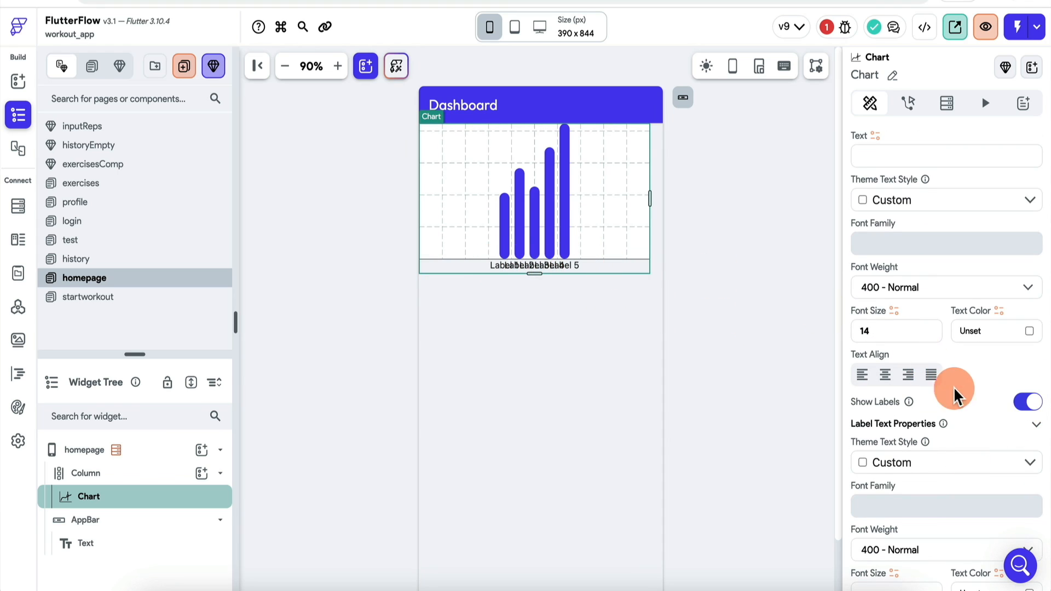
pyautogui.scroll(-3, 968, 407)
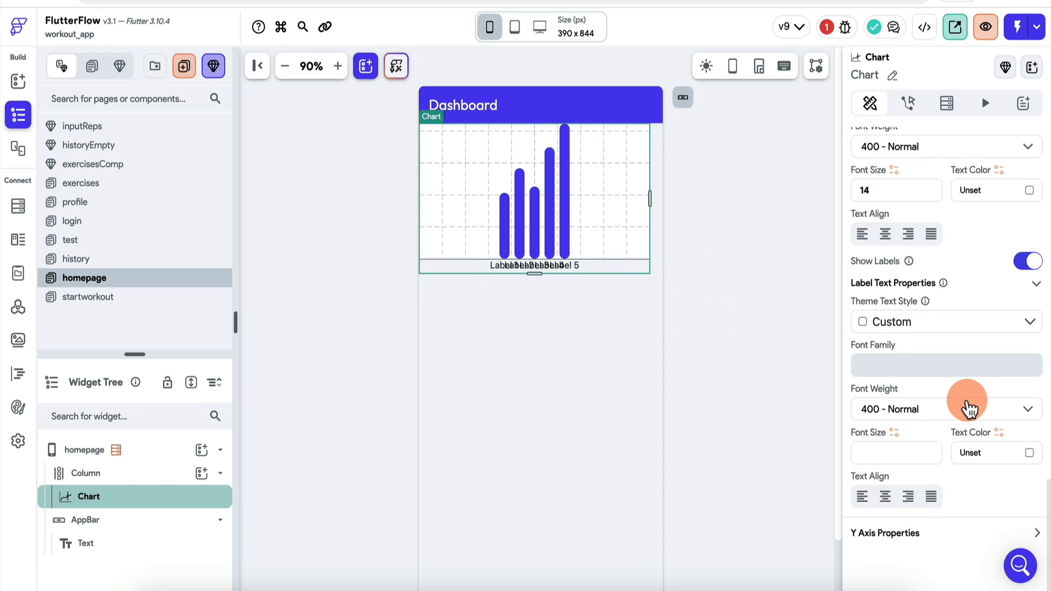
pyautogui.click(1034, 534)
pyautogui.scroll(-10, 961, 512)
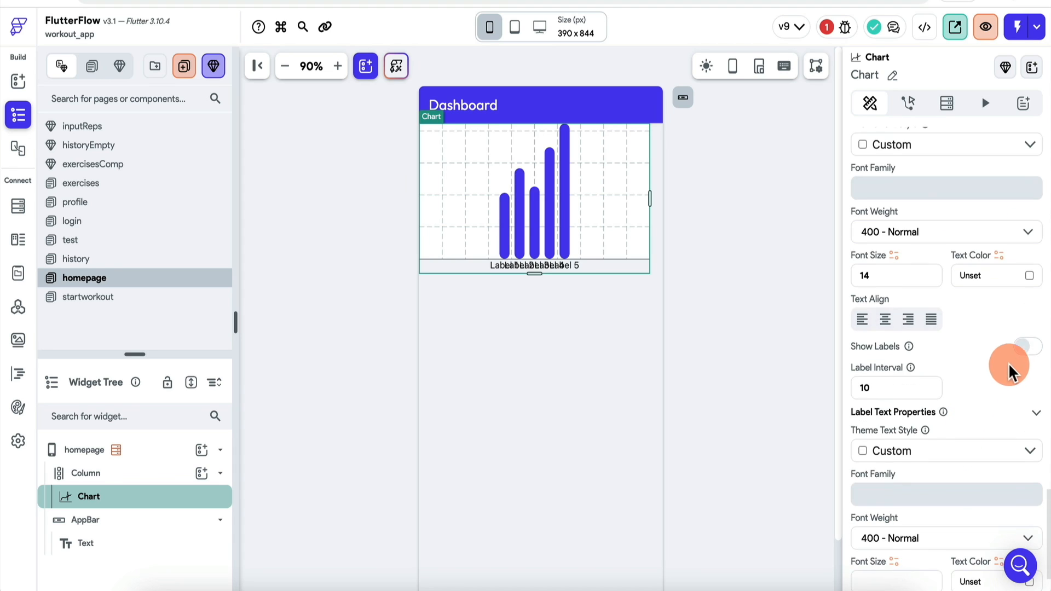
pyautogui.click(1029, 347)
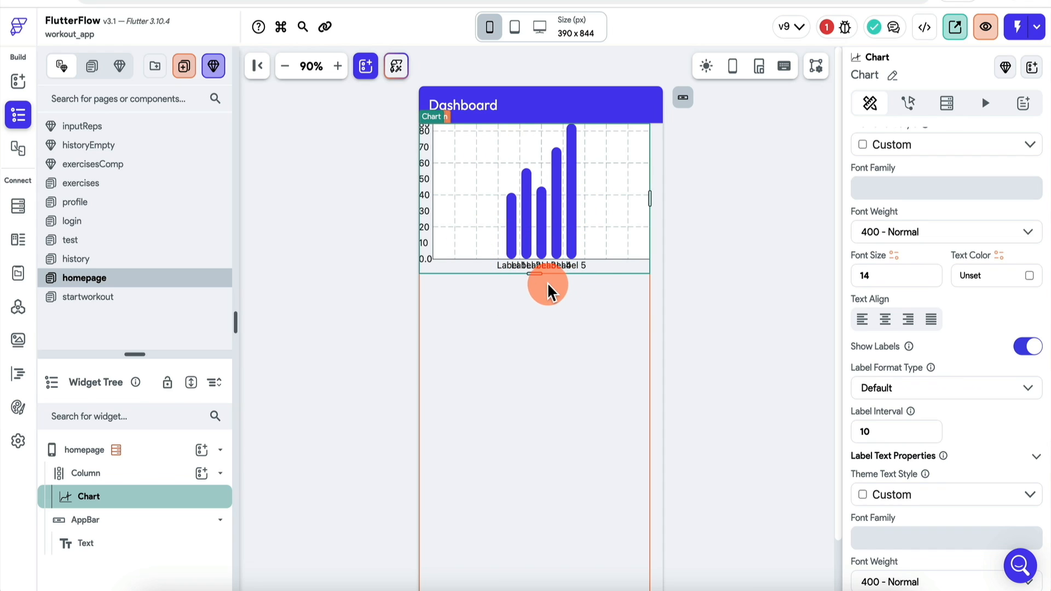
# Step: Clear the fixed 370 chart width so it fills the page, keeping height 230
pyautogui.scroll(3, 967, 443)
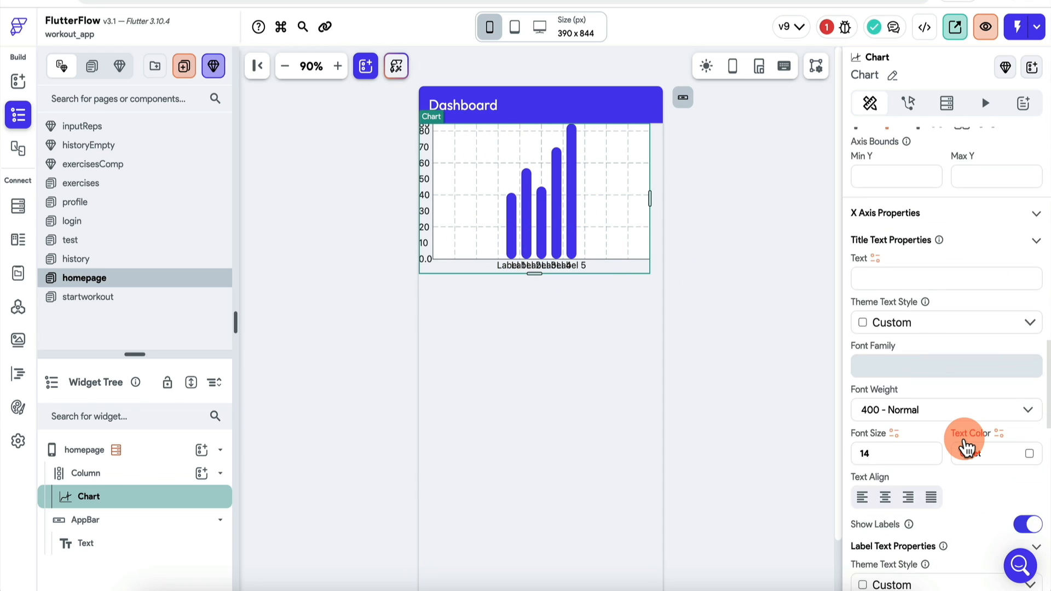
pyautogui.scroll(15, 967, 447)
pyautogui.scroll(-10, 966, 444)
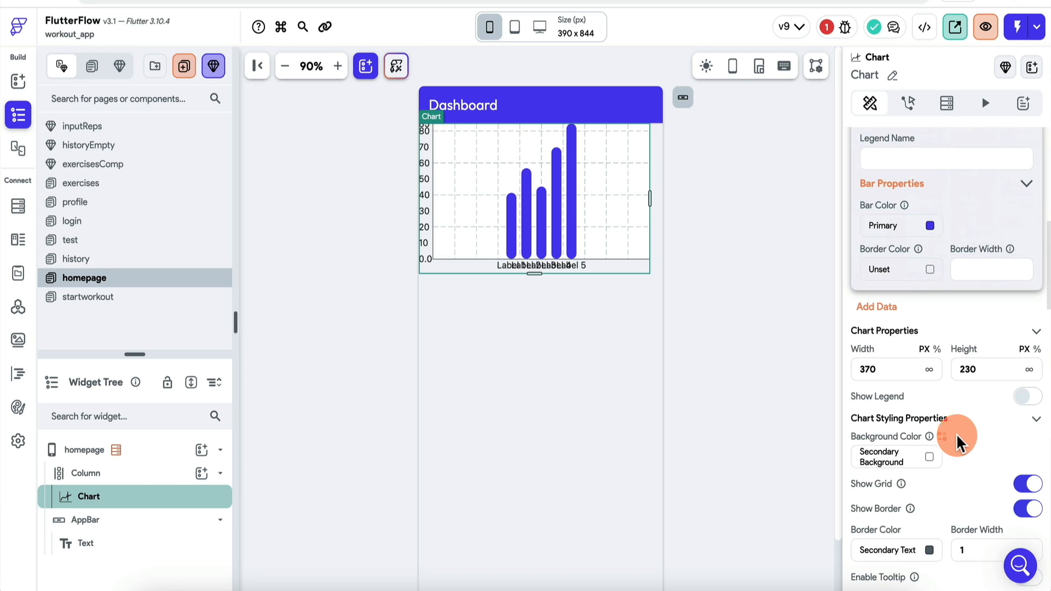
pyautogui.press('BackSpace')
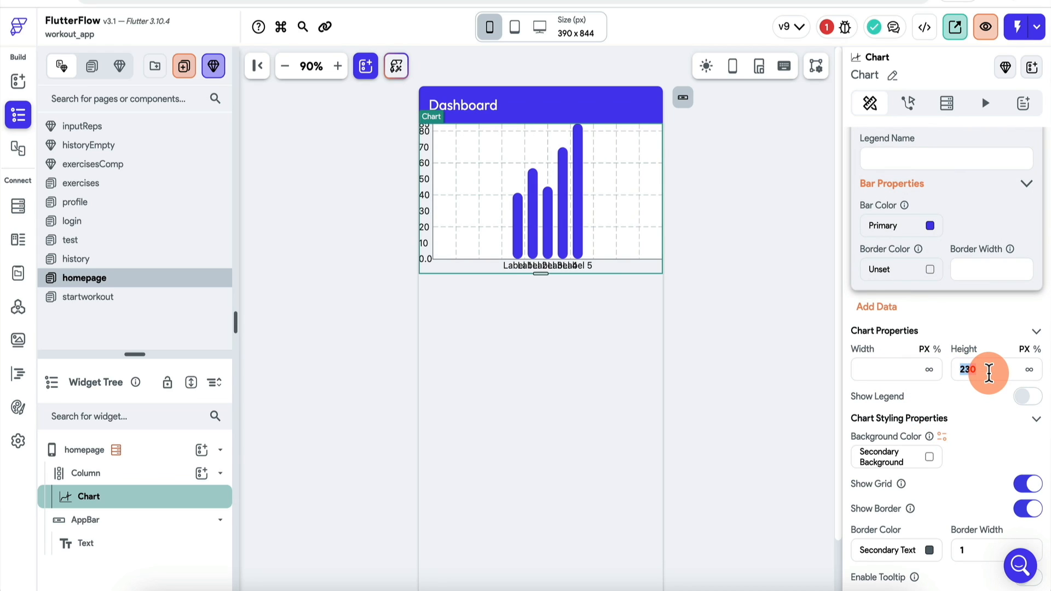
pyautogui.write('250')
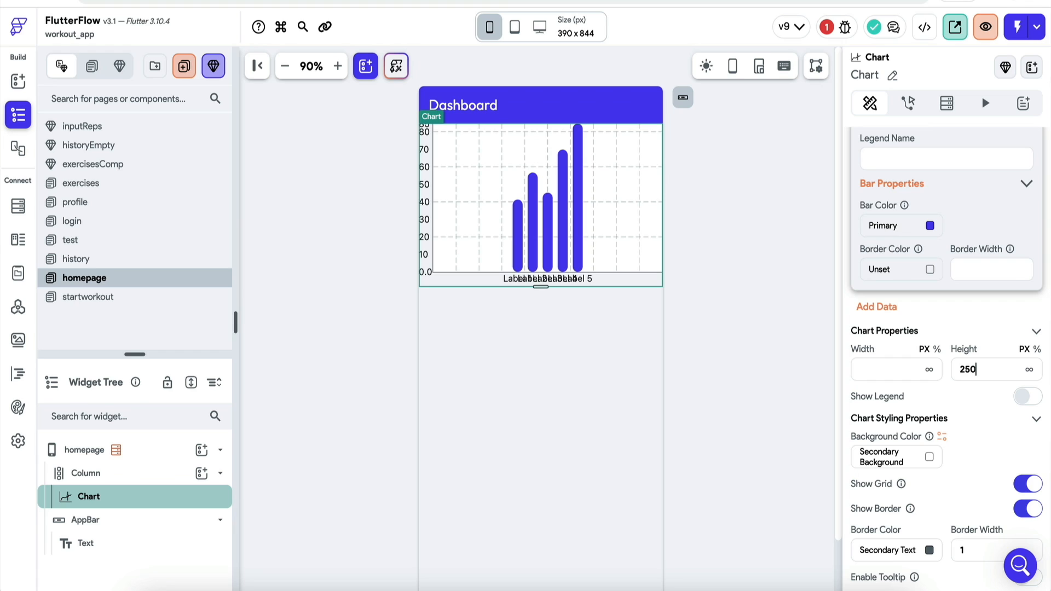
pyautogui.write('230')
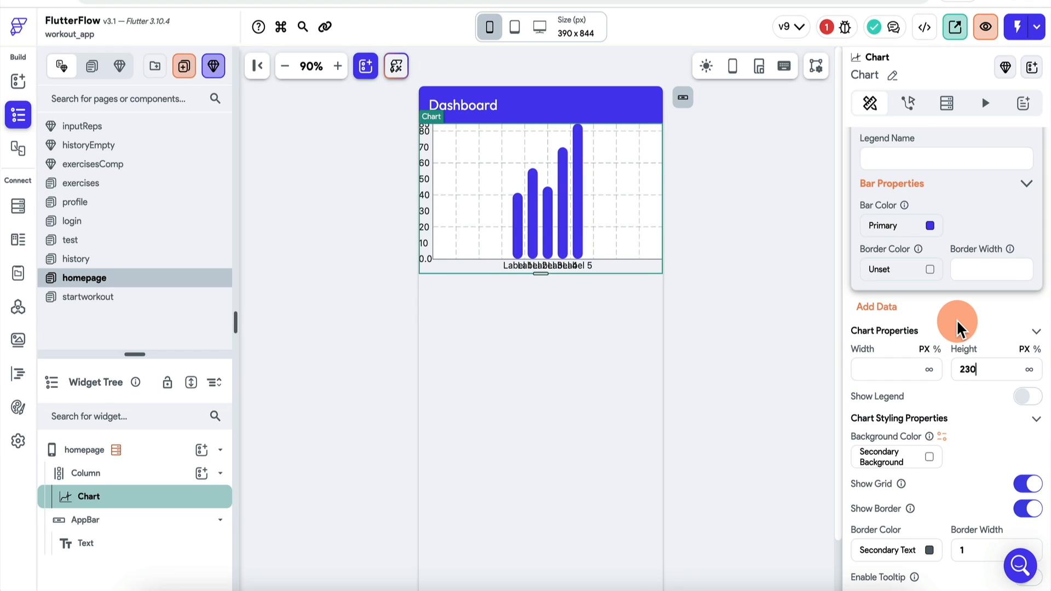
pyautogui.scroll(5, 958, 328)
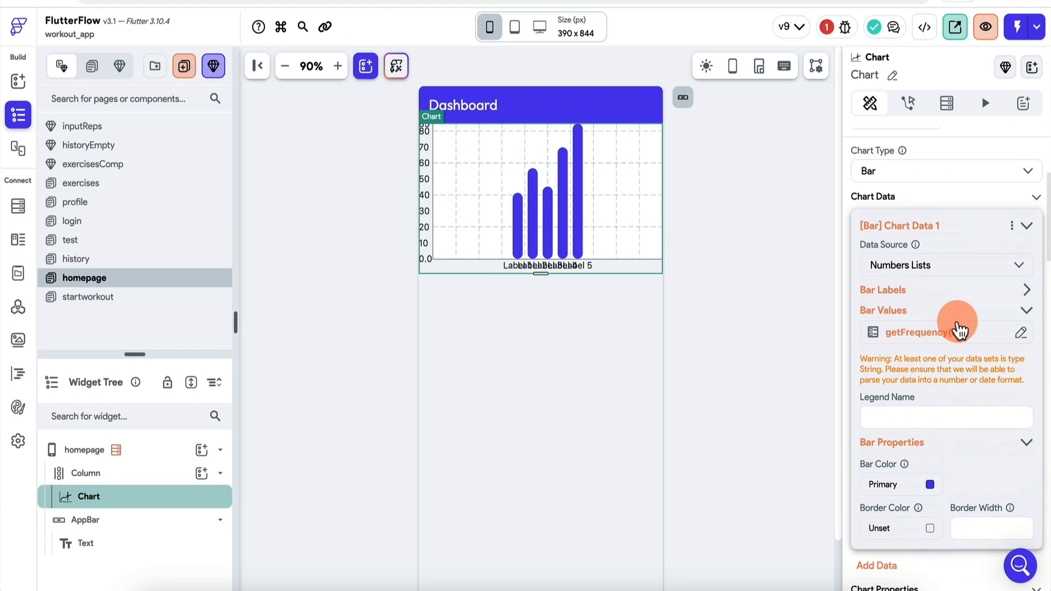
# Step: Edit the bar labels function newCustomFunction and save it under the name getLabels
pyautogui.click(939, 291)
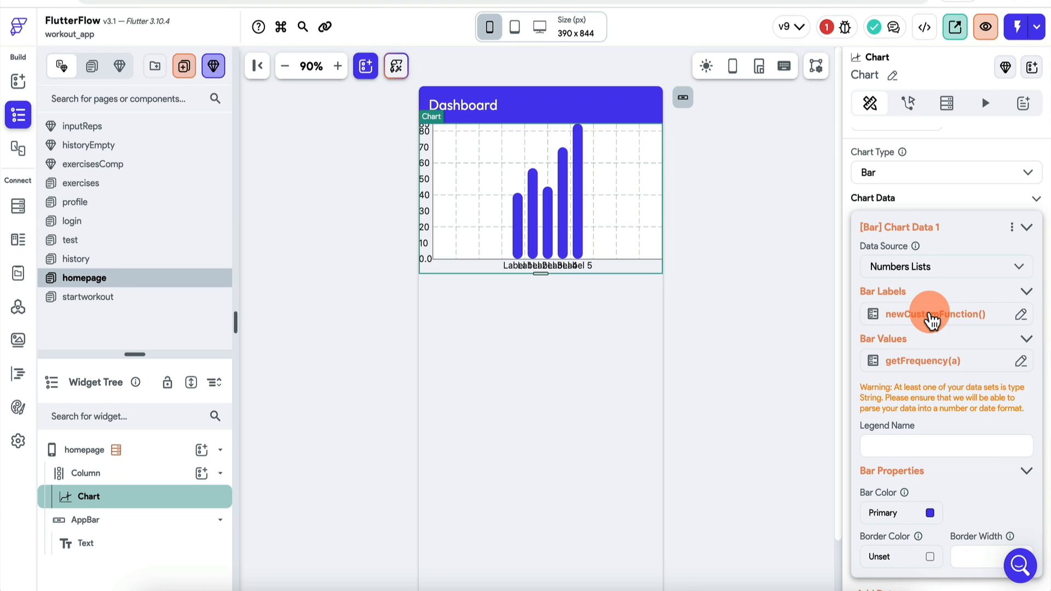
pyautogui.click(931, 318)
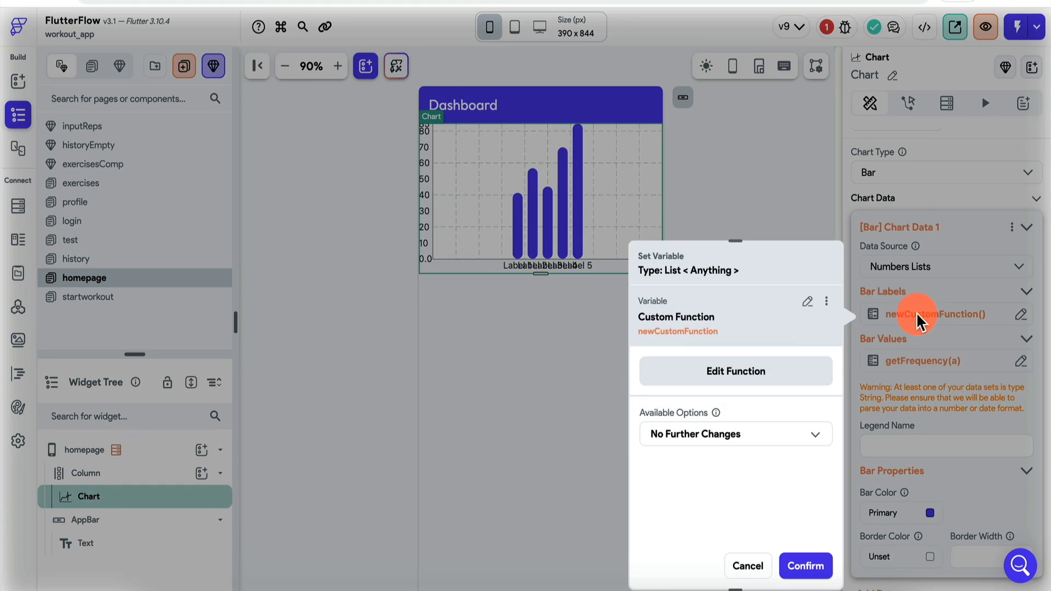
pyautogui.click(744, 373)
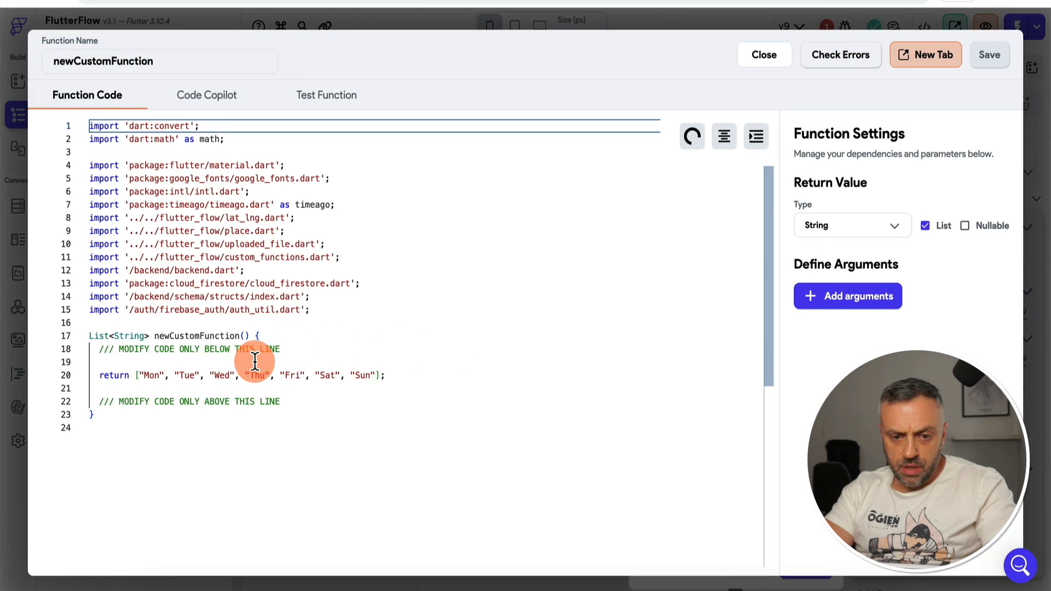
pyautogui.click(397, 376)
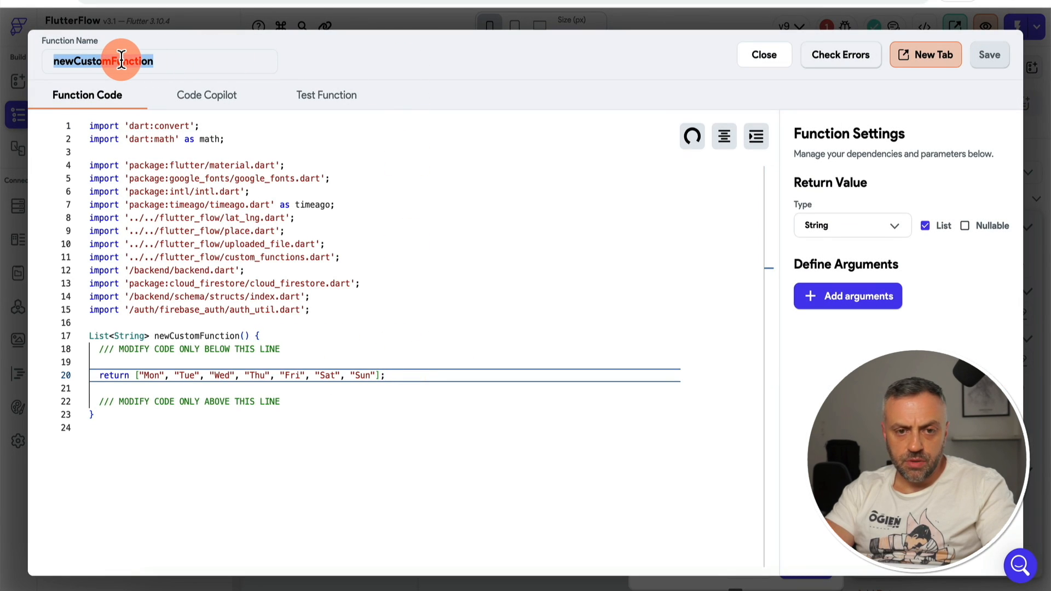
pyautogui.write('getLabels')
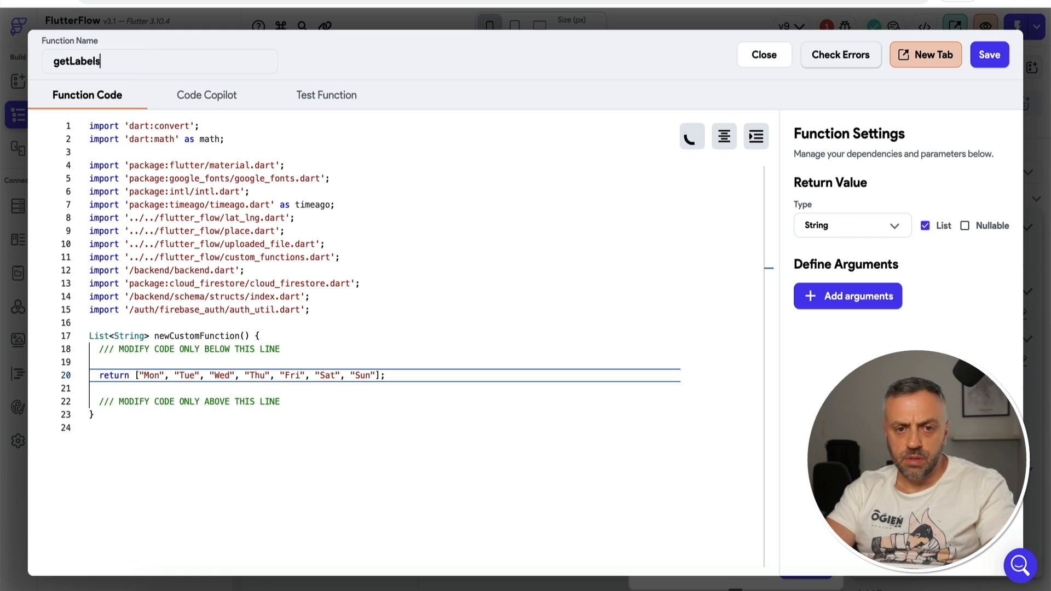
pyautogui.click(989, 55)
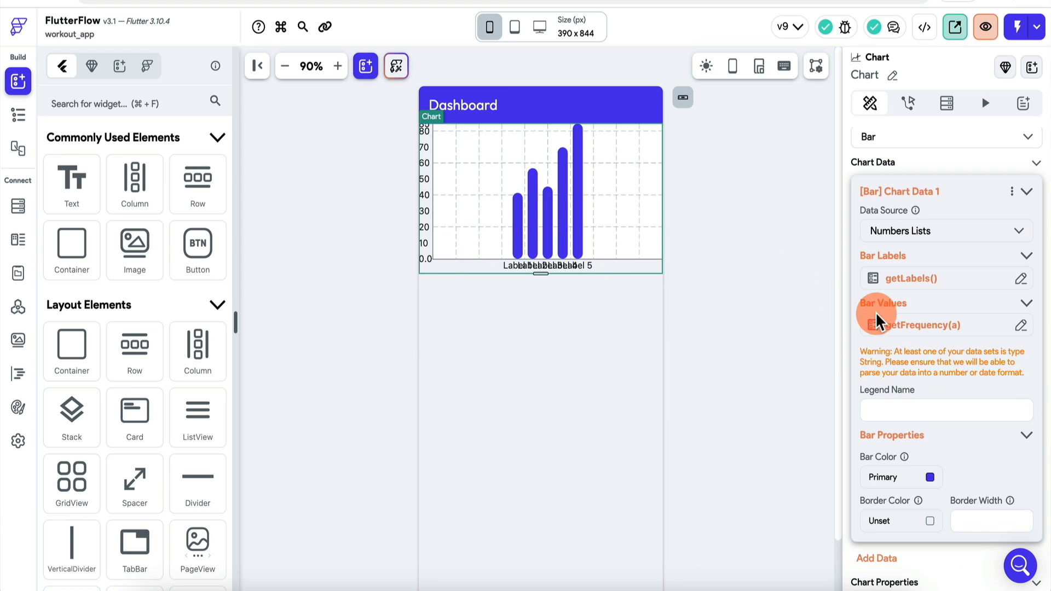
# Step: Insert a Text widget above the Chart in the Column, styled Headline Small
pyautogui.scroll(-3, 876, 321)
pyautogui.scroll(8, 939, 340)
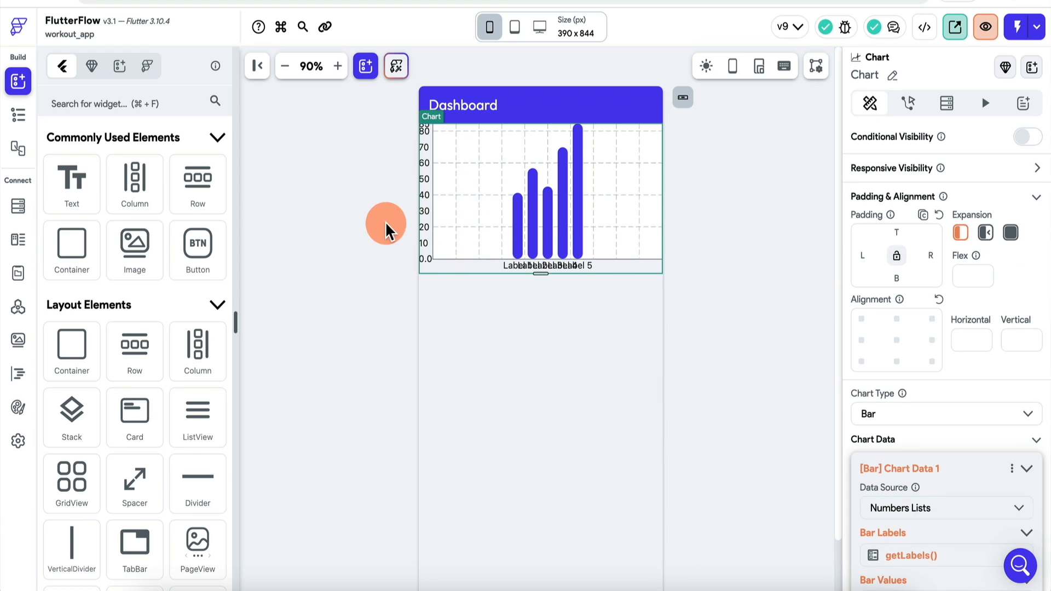
pyautogui.click(19, 115)
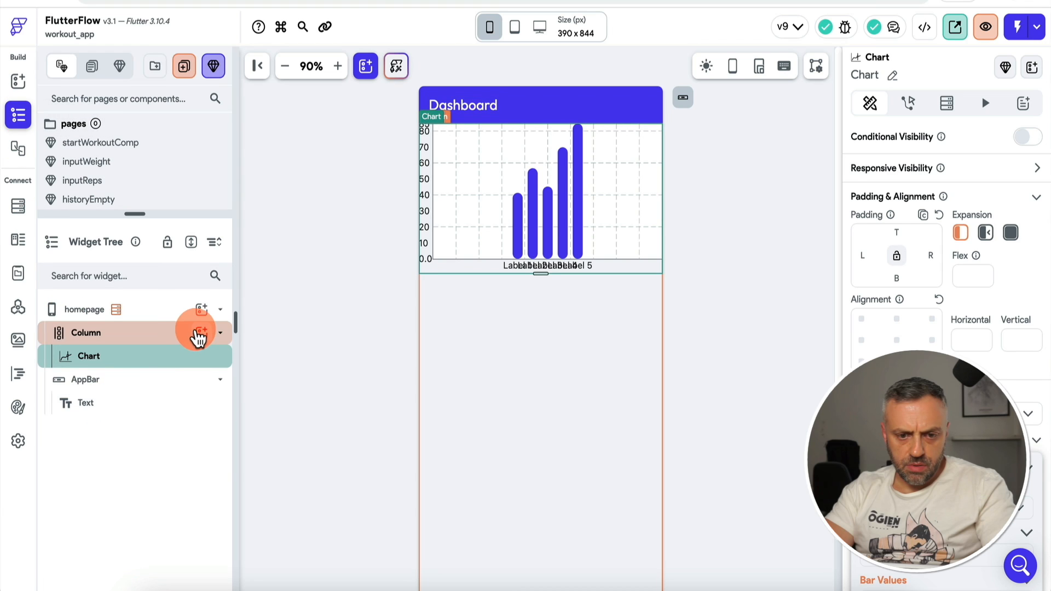
pyautogui.click(203, 332)
pyautogui.write('te')
pyautogui.press('Return')
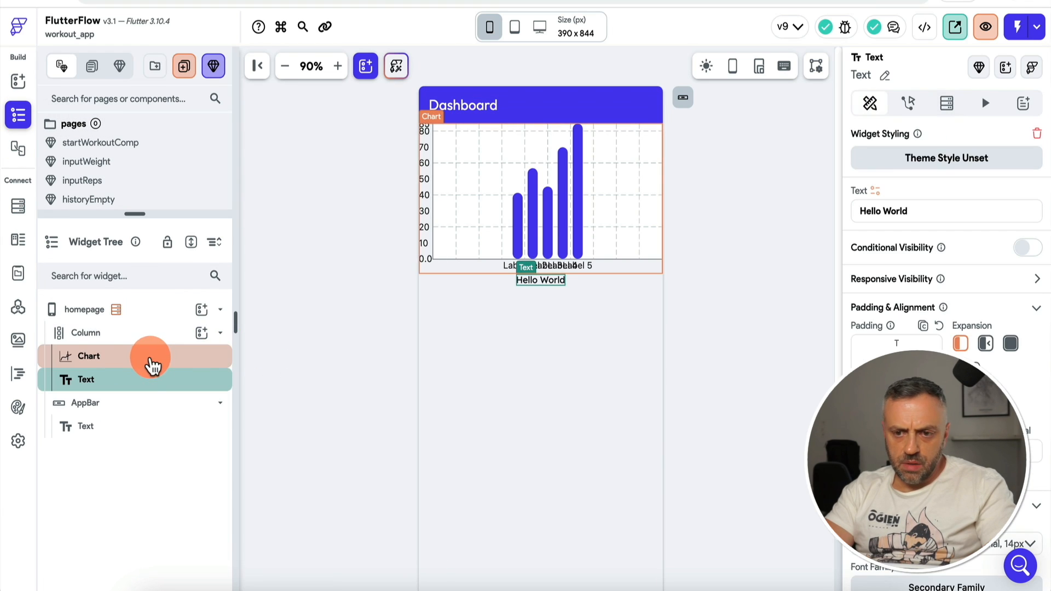
pyautogui.moveTo(146, 387); pyautogui.dragTo(162, 345)
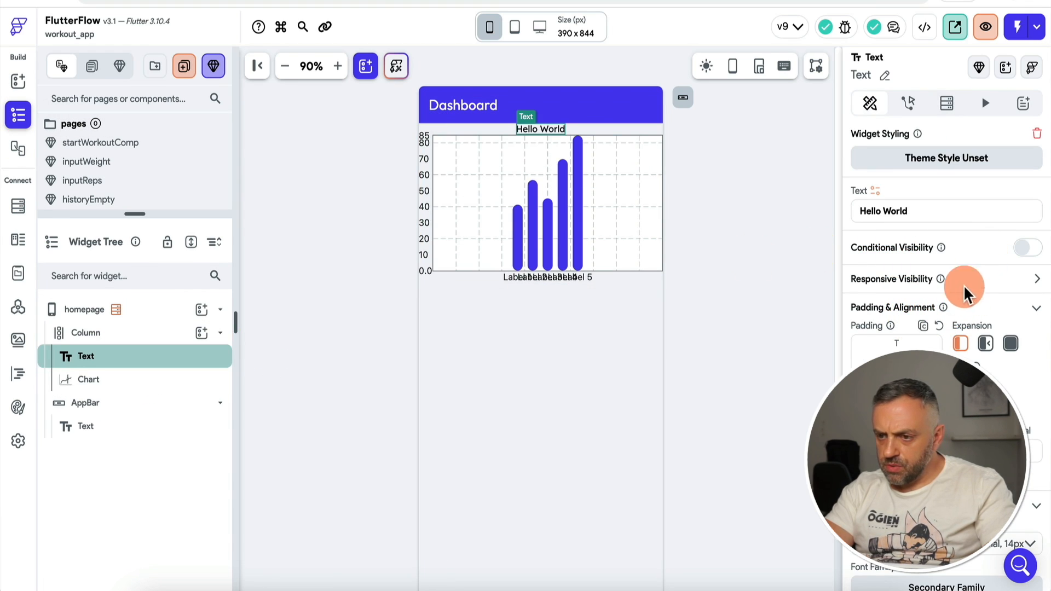
pyautogui.scroll(-6, 965, 293)
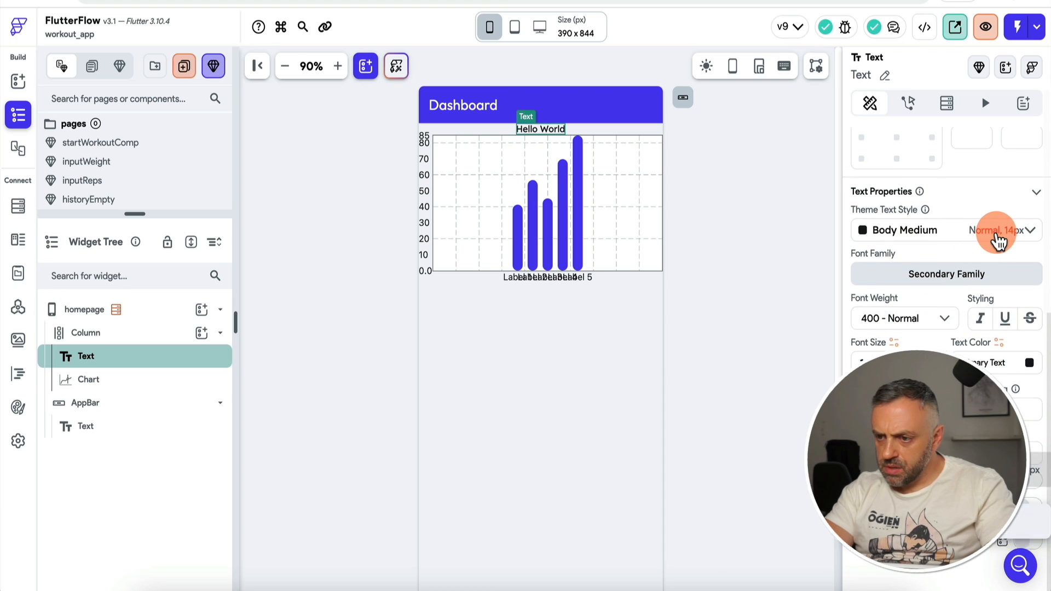
pyautogui.click(997, 240)
pyautogui.click(989, 189)
# Step: Change the heading text to 'Workout Report'
pyautogui.scroll(6, 918, 208)
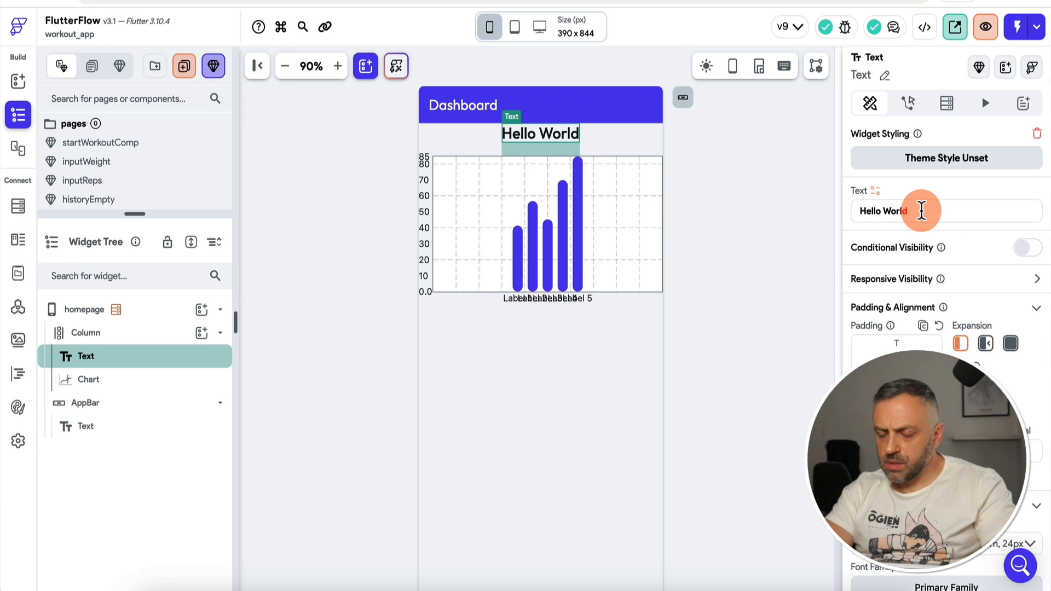
pyautogui.tripleClick(922, 211)
pyautogui.write('D')
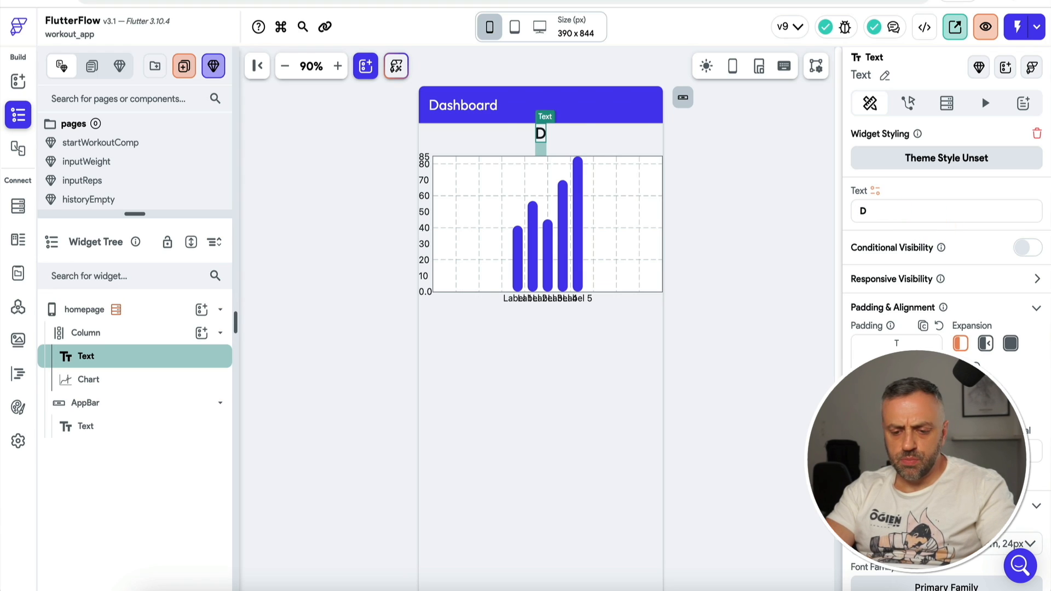
pyautogui.press('BackSpace')
pyautogui.write('Workout Summary')
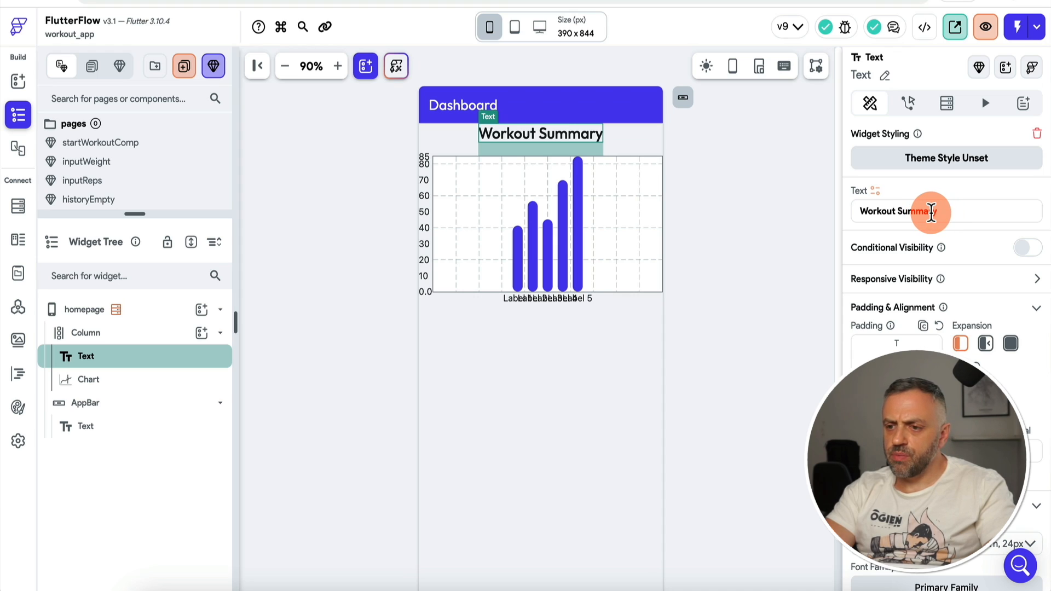
pyautogui.doubleClick(930, 211)
pyautogui.write('Report')
pyautogui.click(703, 214)
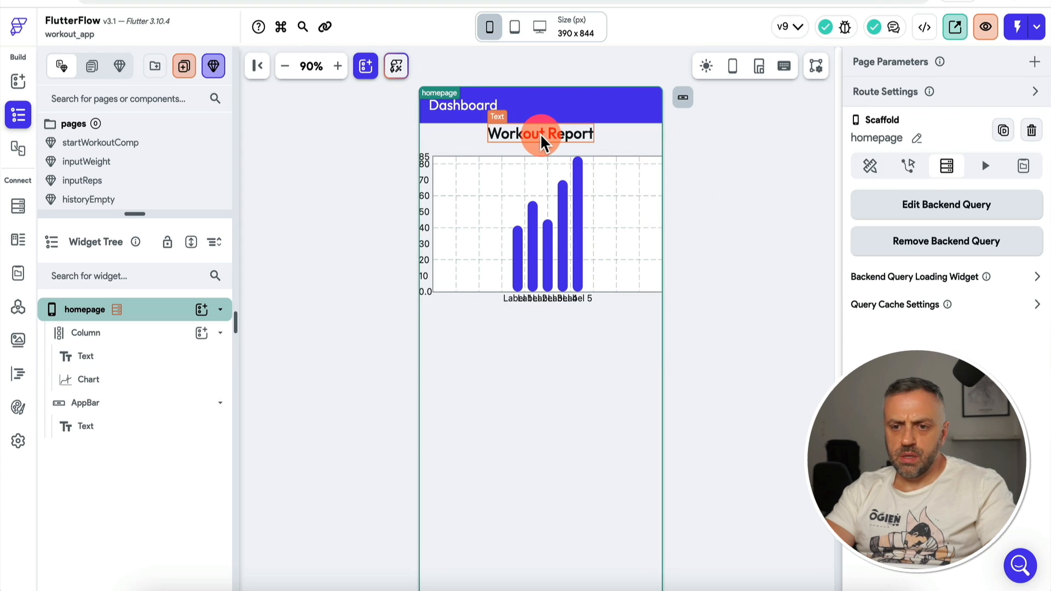
pyautogui.click(134, 334)
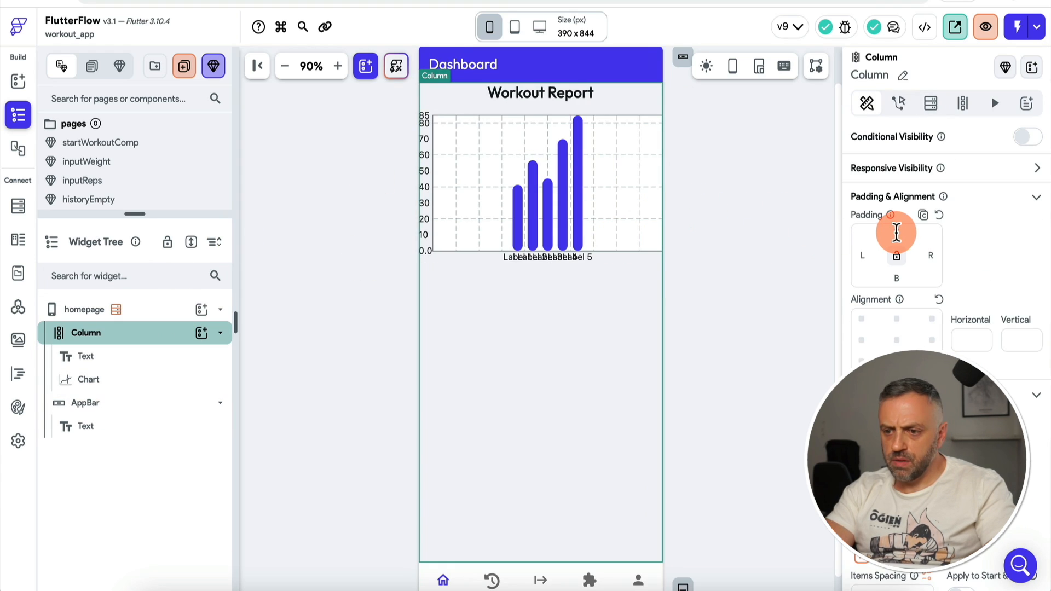
pyautogui.click(727, 253)
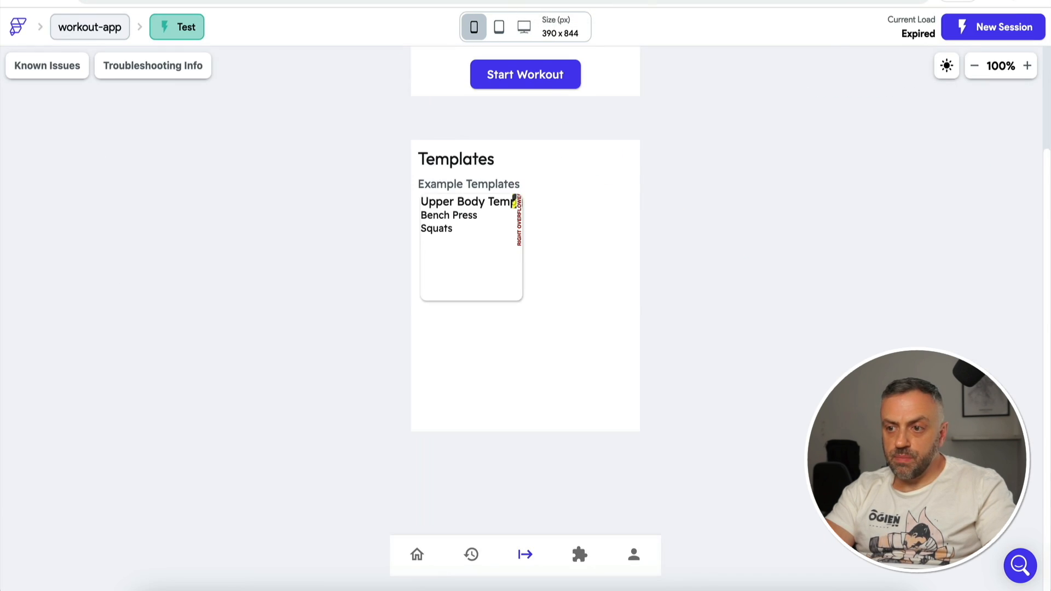
pyautogui.click(562, 115)
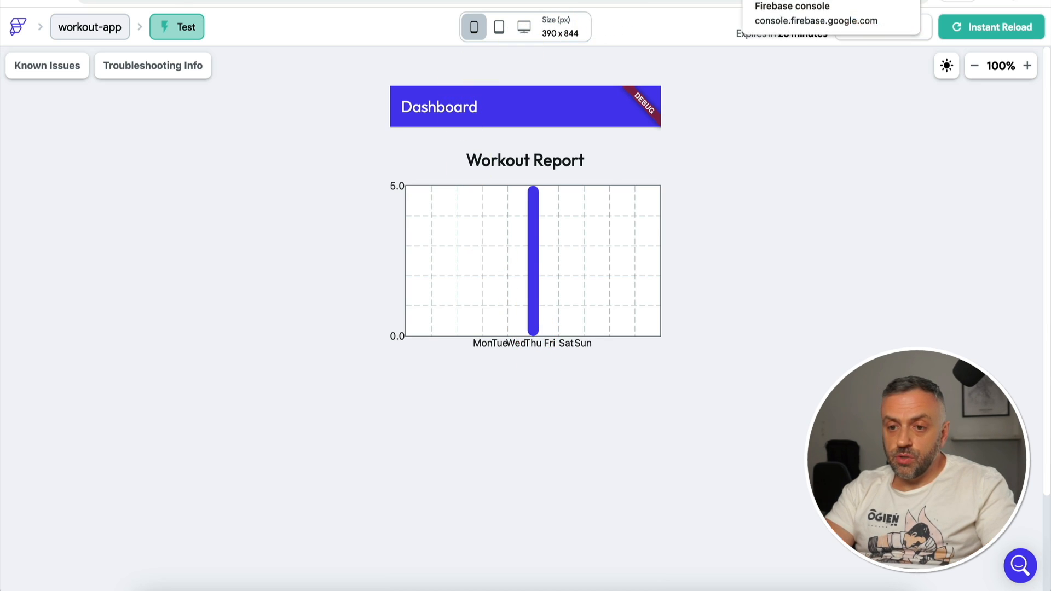
pyautogui.click(783, 0)
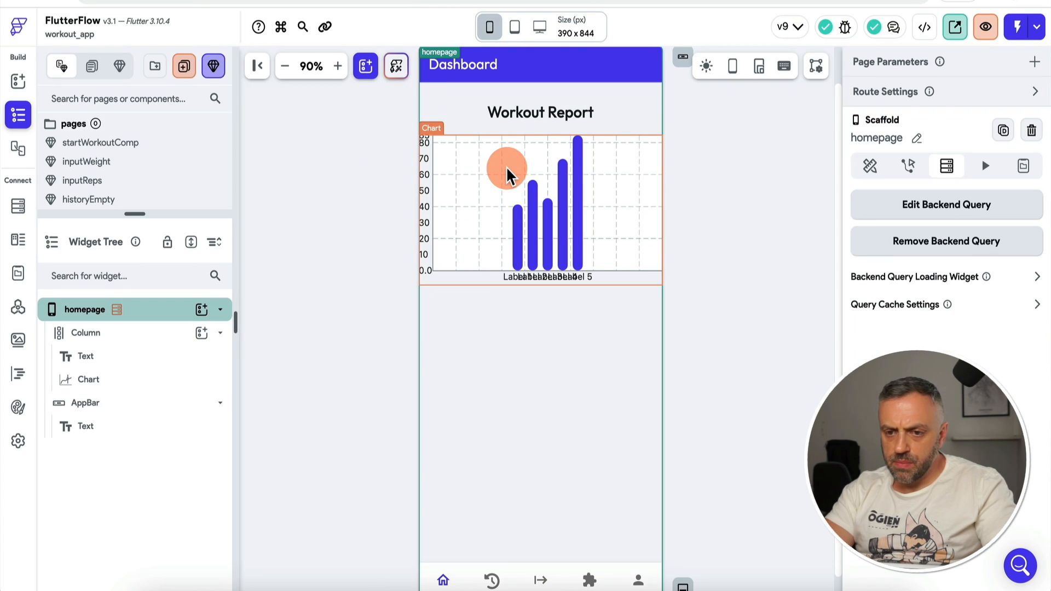
pyautogui.click(506, 174)
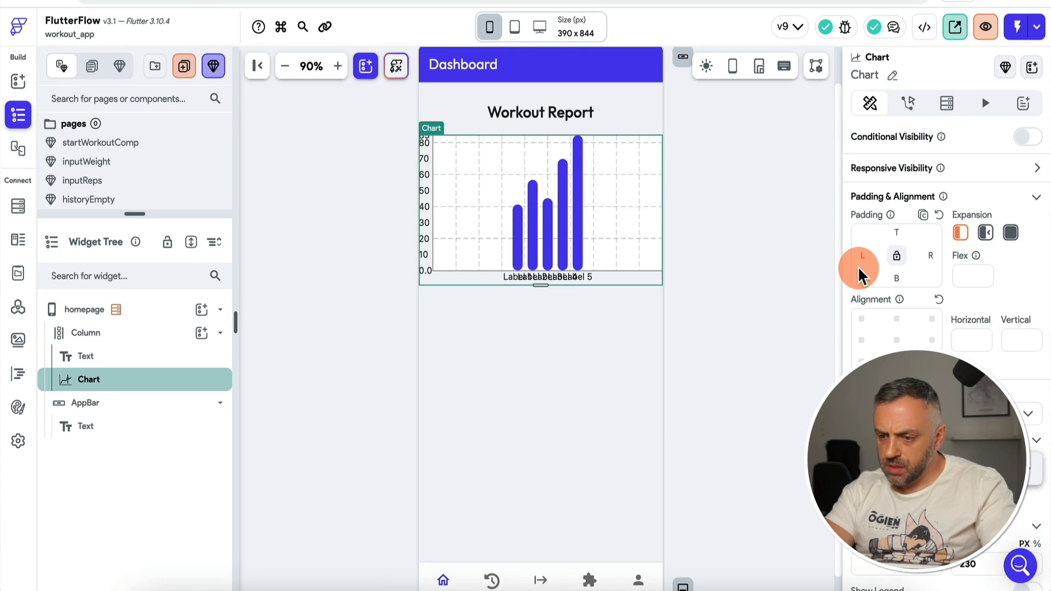
# Step: Widen the chart's bar spacing to 16 and reload the test app to view the Dashboard
pyautogui.scroll(-8, 858, 267)
pyautogui.scroll(-1, 858, 274)
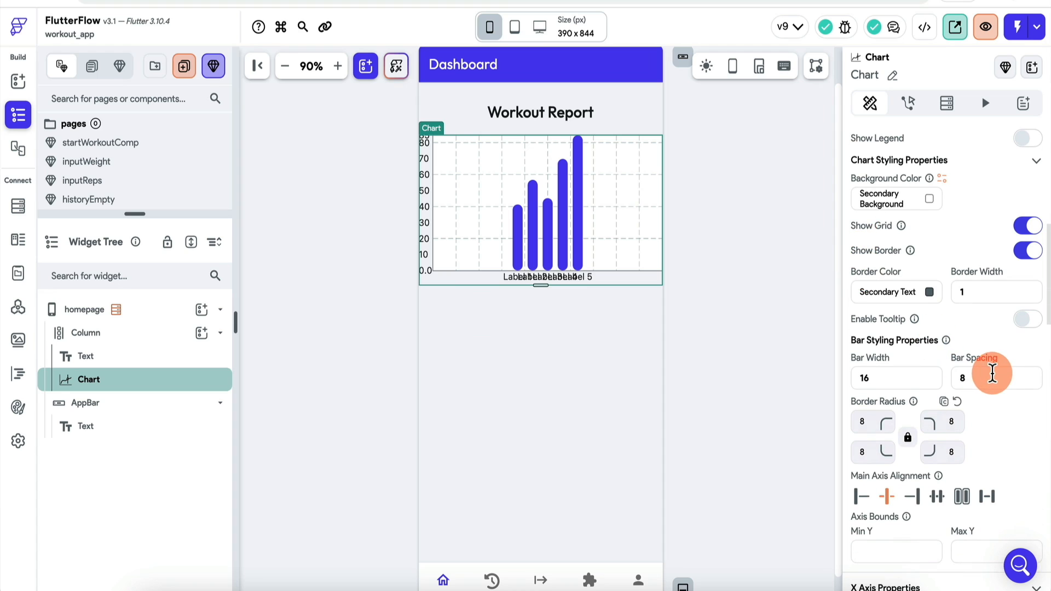
pyautogui.press('BackSpace')
pyautogui.write('16')
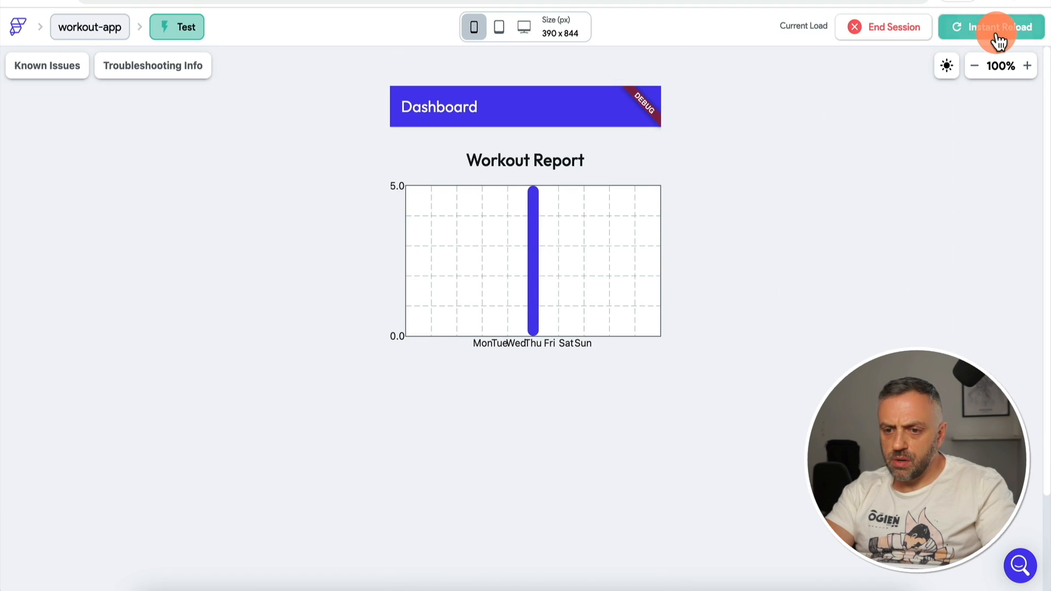
pyautogui.click(996, 29)
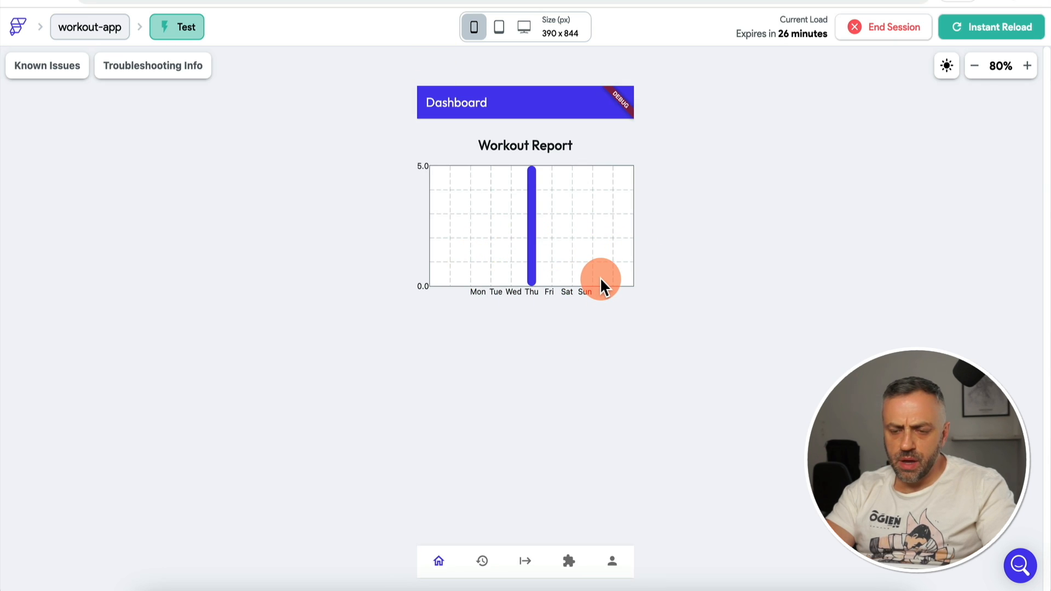
# Step: Change the first workout document's timestamp to July 19, 2023 in Firestore
pyautogui.click(669, 1)
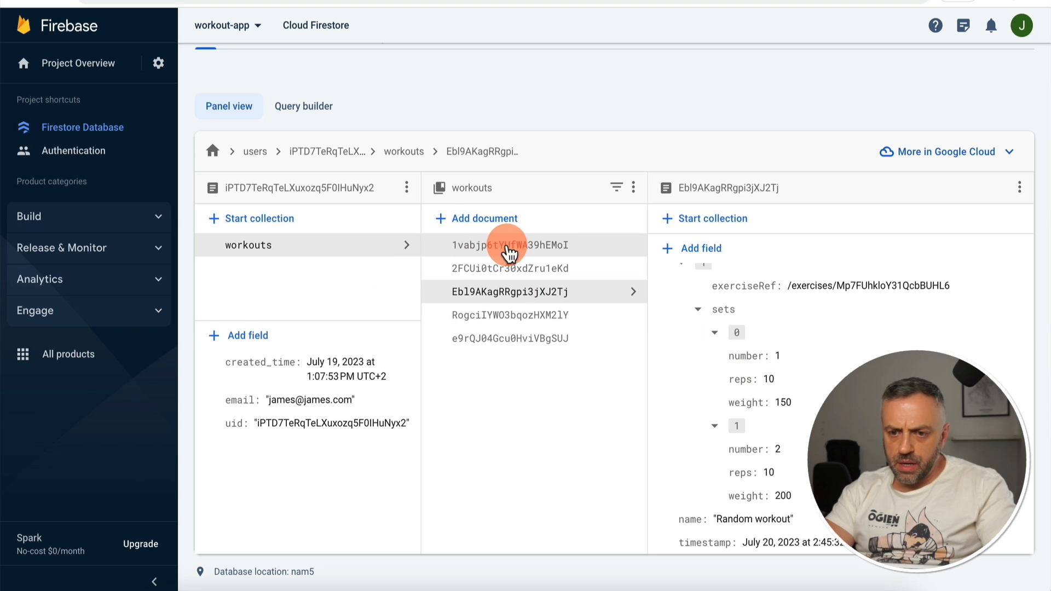
pyautogui.click(505, 244)
pyautogui.scroll(-3, 764, 299)
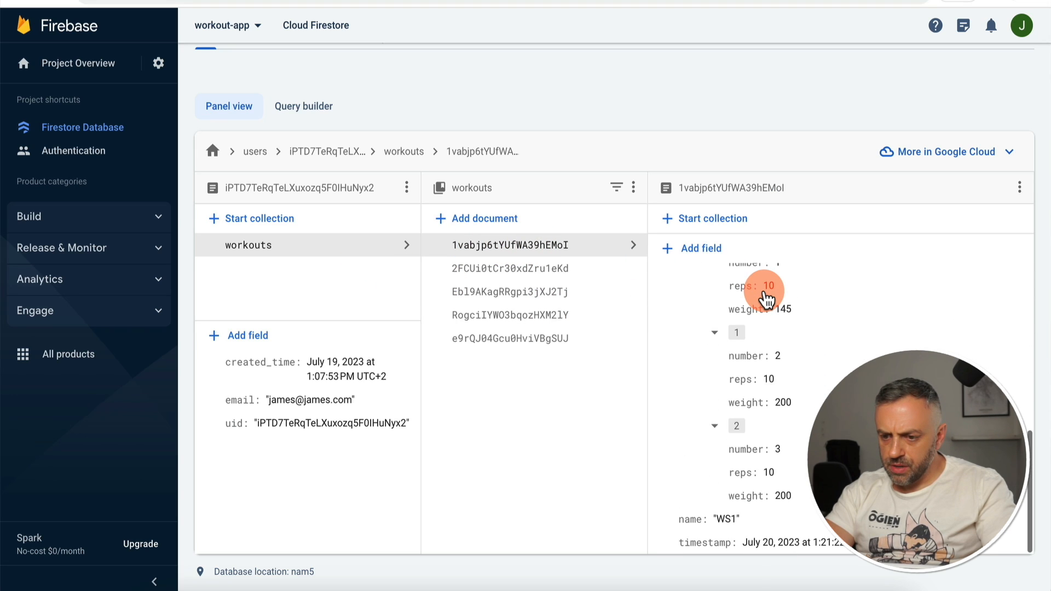
pyautogui.click(807, 544)
pyautogui.click(762, 439)
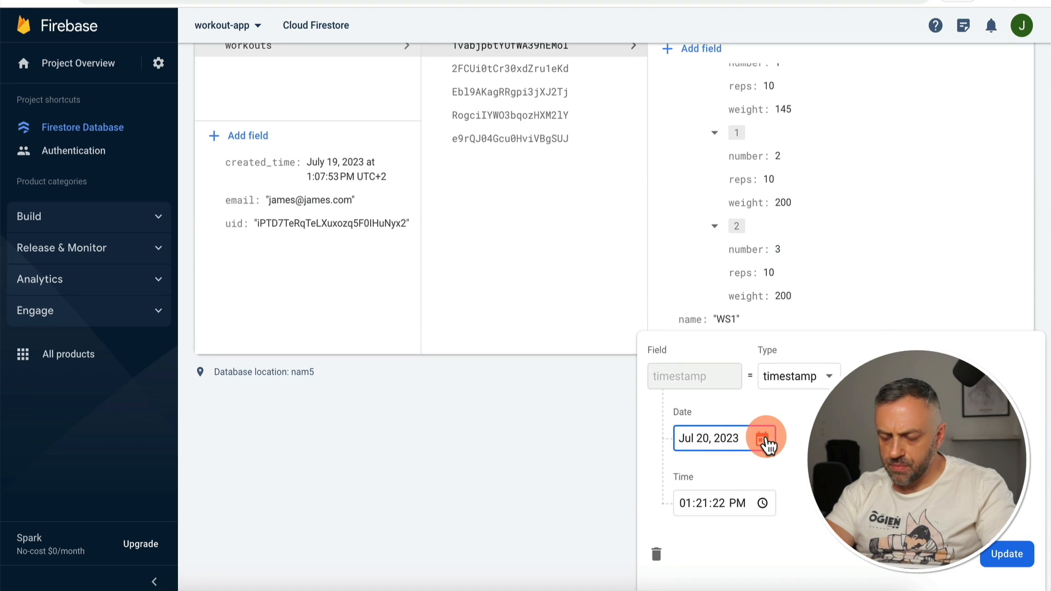
pyautogui.click(774, 348)
pyautogui.click(1006, 554)
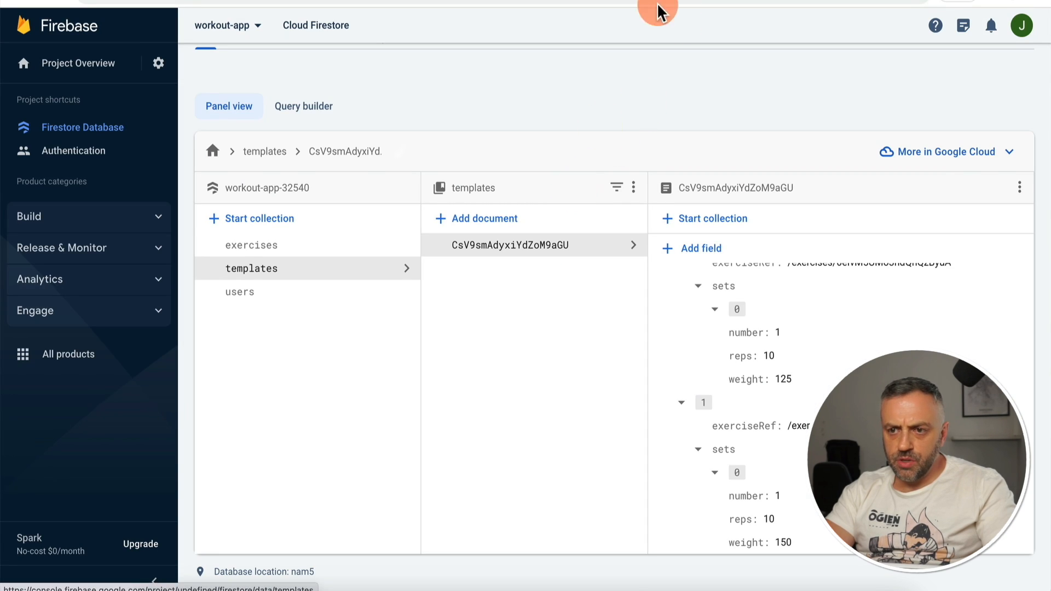
# Step: Change the second workout document's timestamp to July 17, 2023
pyautogui.click(567, 236)
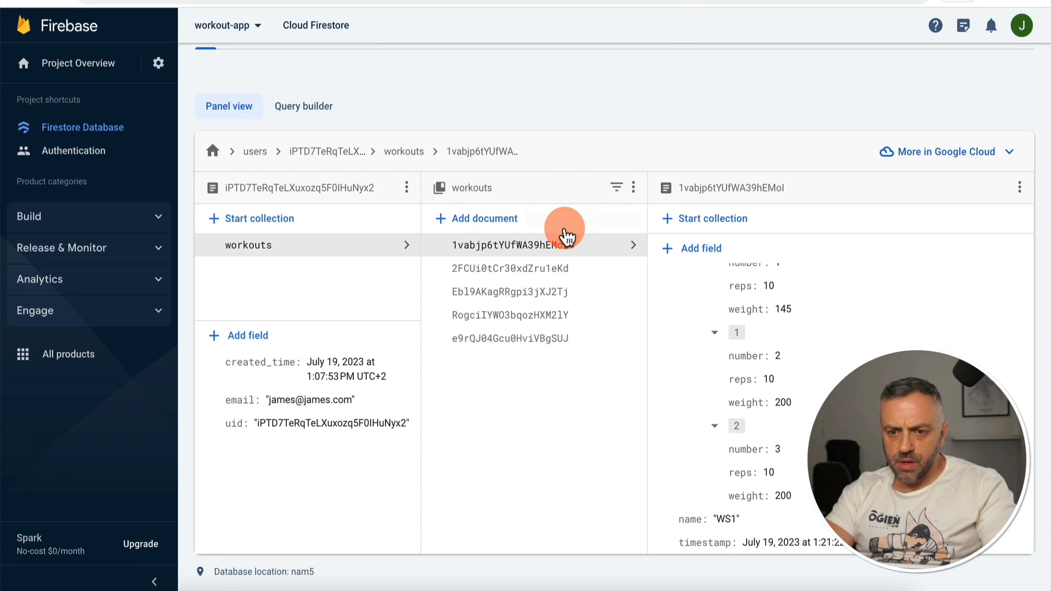
pyautogui.click(558, 271)
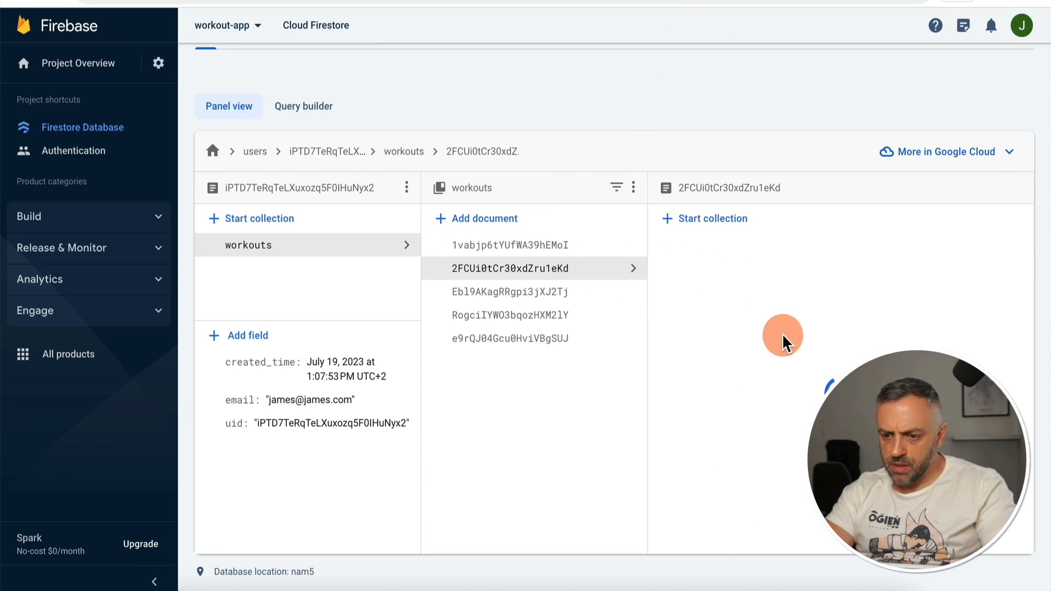
pyautogui.click(777, 560)
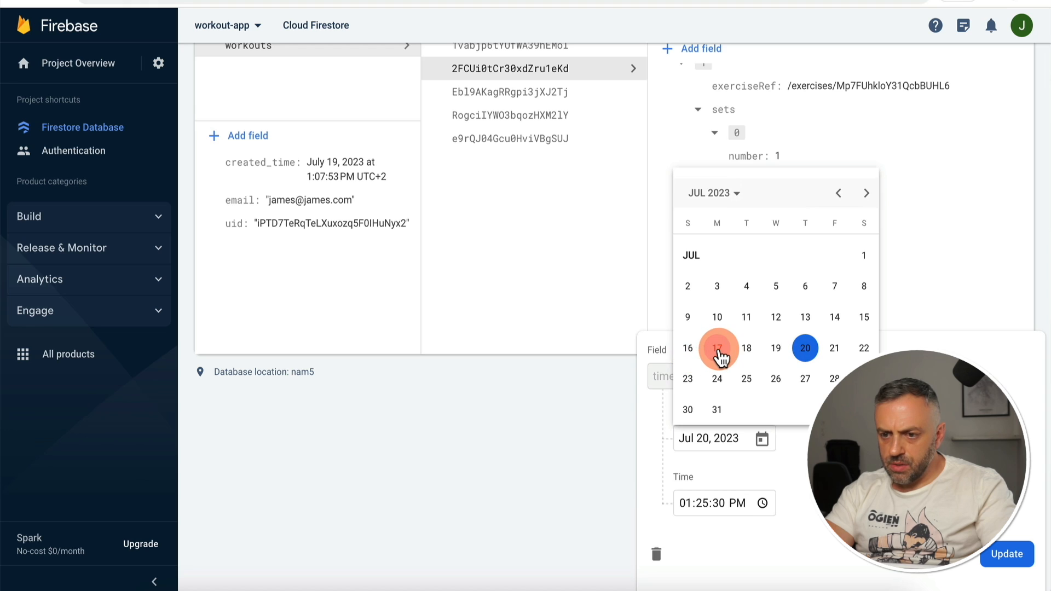
pyautogui.click(713, 349)
pyautogui.click(998, 554)
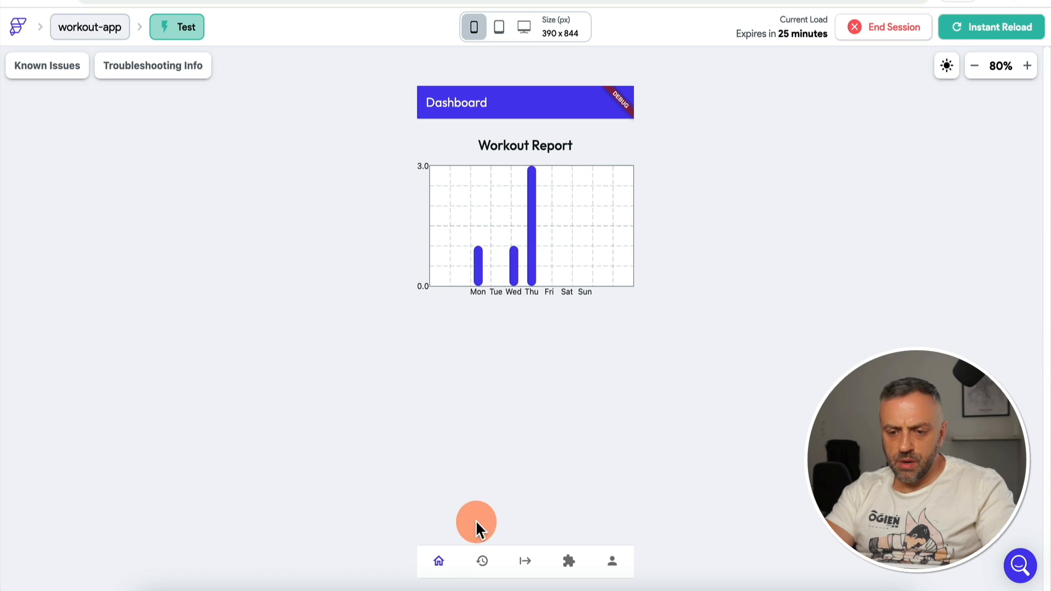
# Step: View the History page, then start and dismiss a quick workout on Start Workout
pyautogui.click(486, 569)
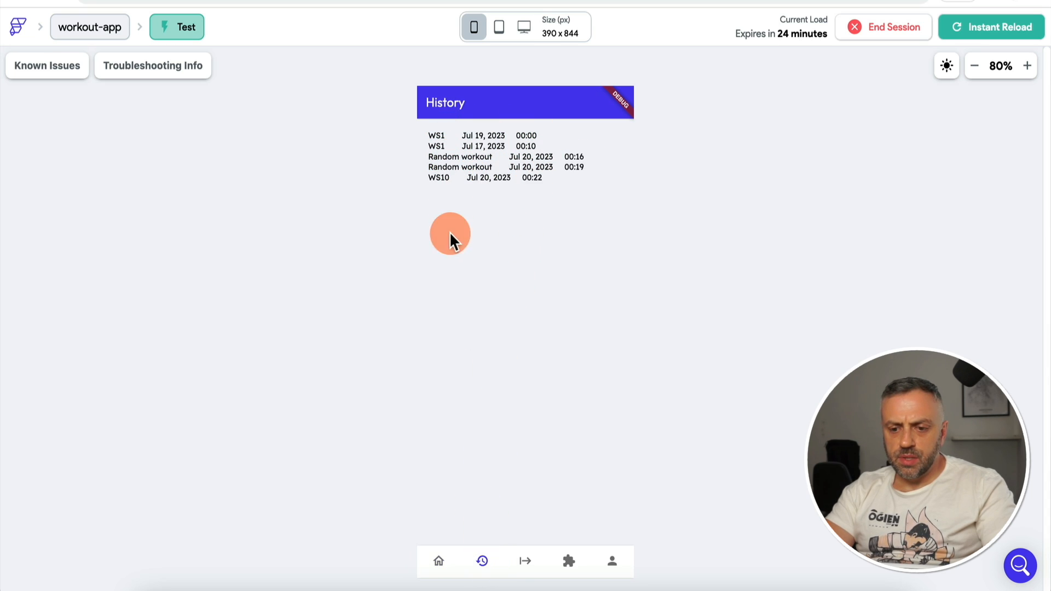
pyautogui.click(527, 562)
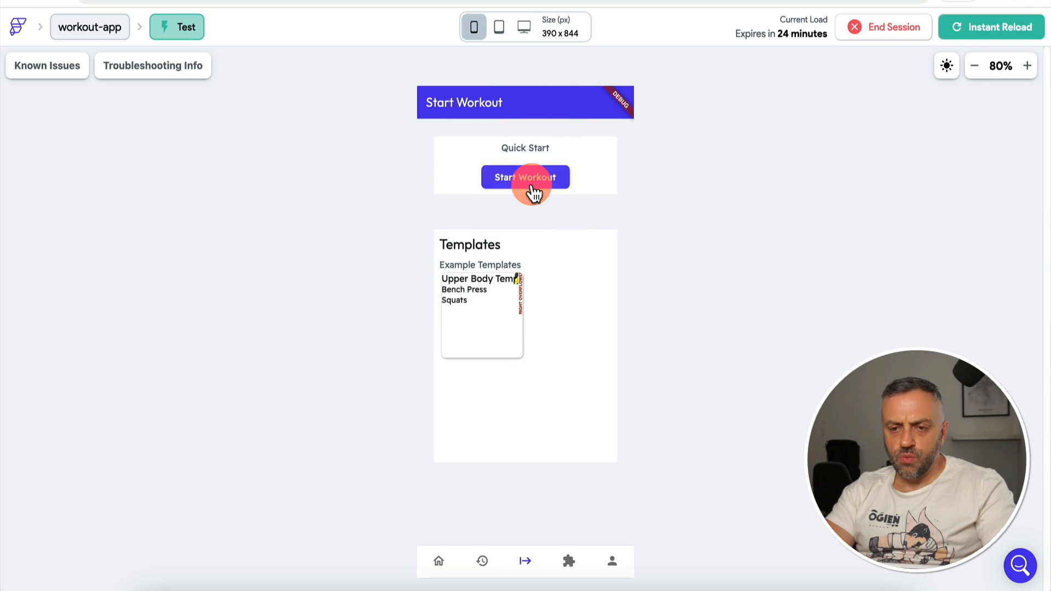
pyautogui.click(528, 181)
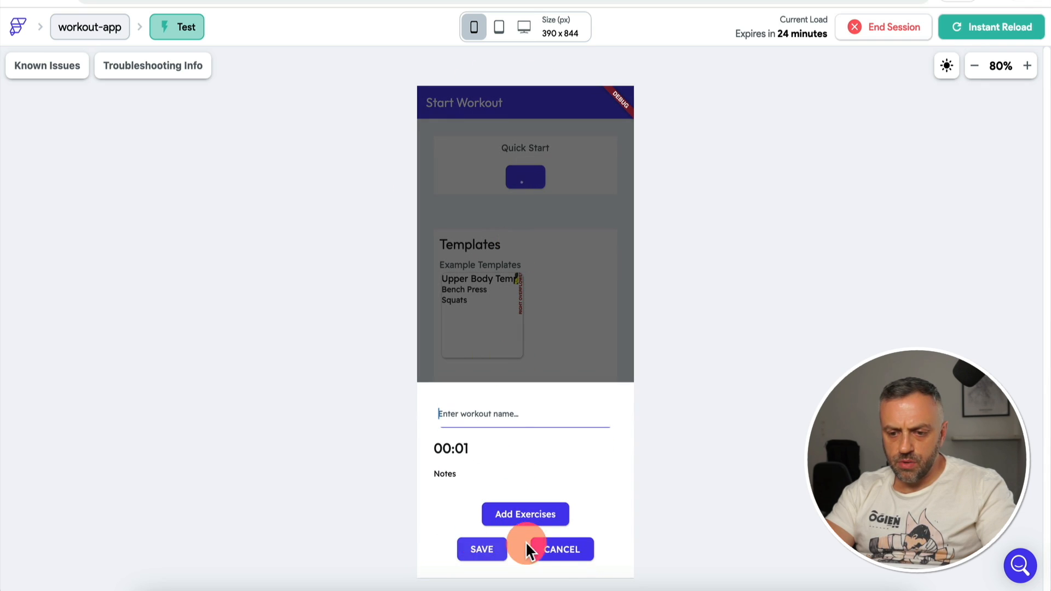
pyautogui.click(560, 551)
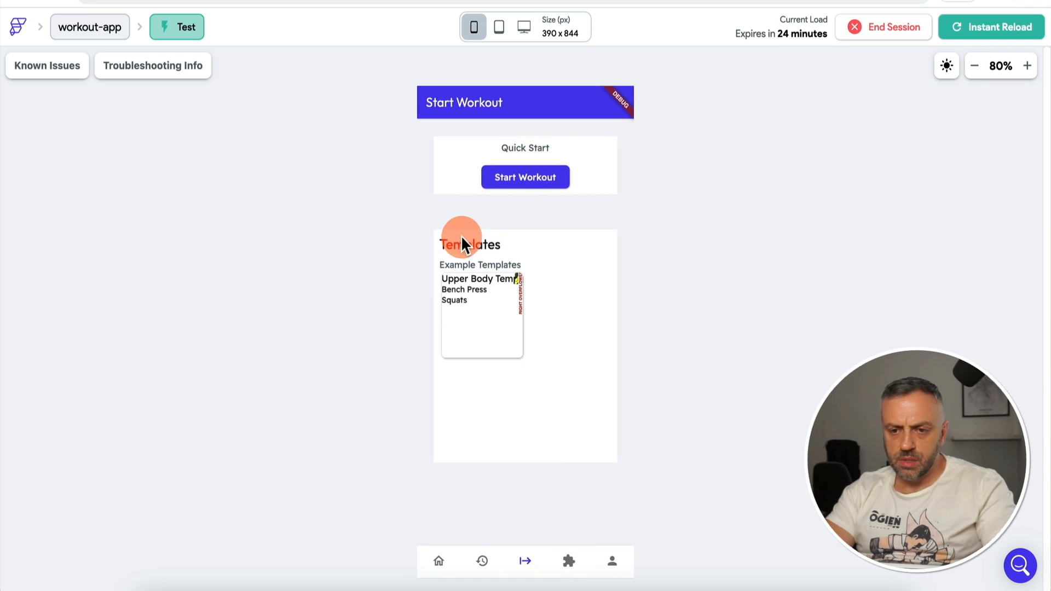
# Step: Start a quick workout with Bench Press and Squats, adding a second set to each
pyautogui.click(534, 189)
pyautogui.click(525, 518)
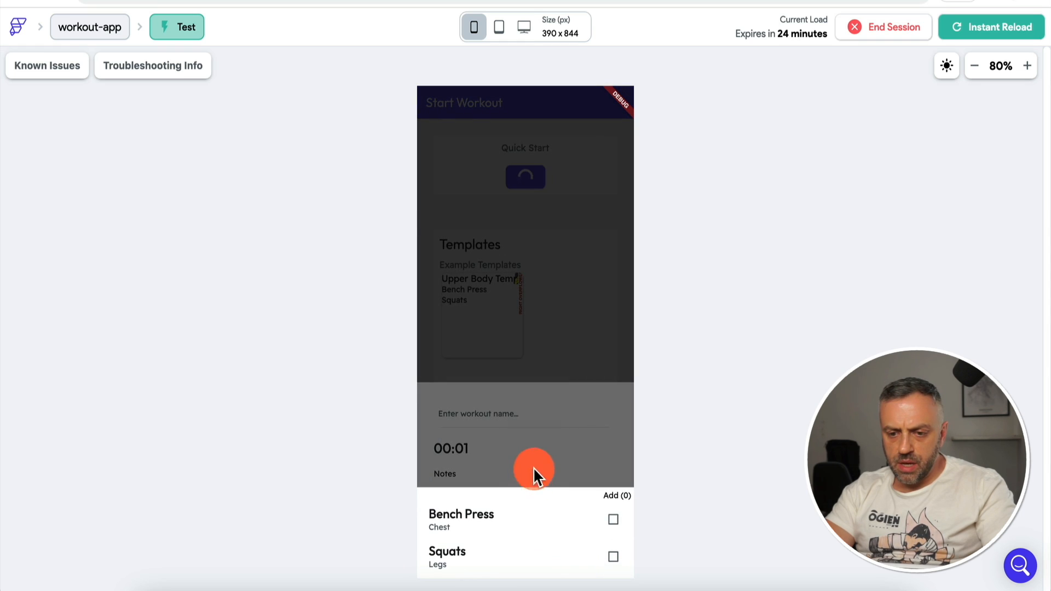
pyautogui.click(614, 523)
pyautogui.click(613, 558)
pyautogui.click(596, 455)
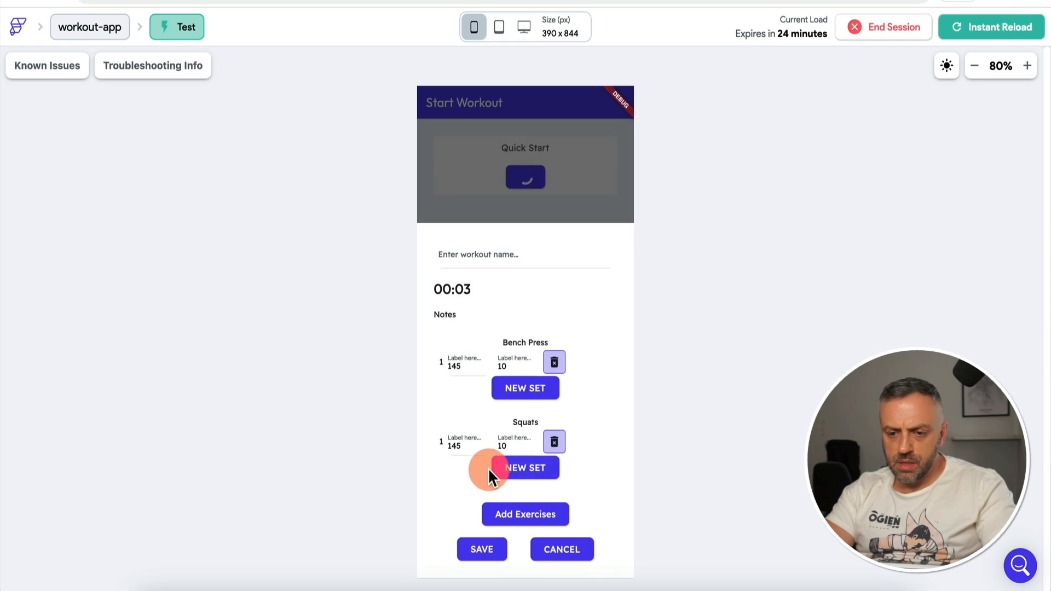
pyautogui.click(527, 391)
pyautogui.click(526, 470)
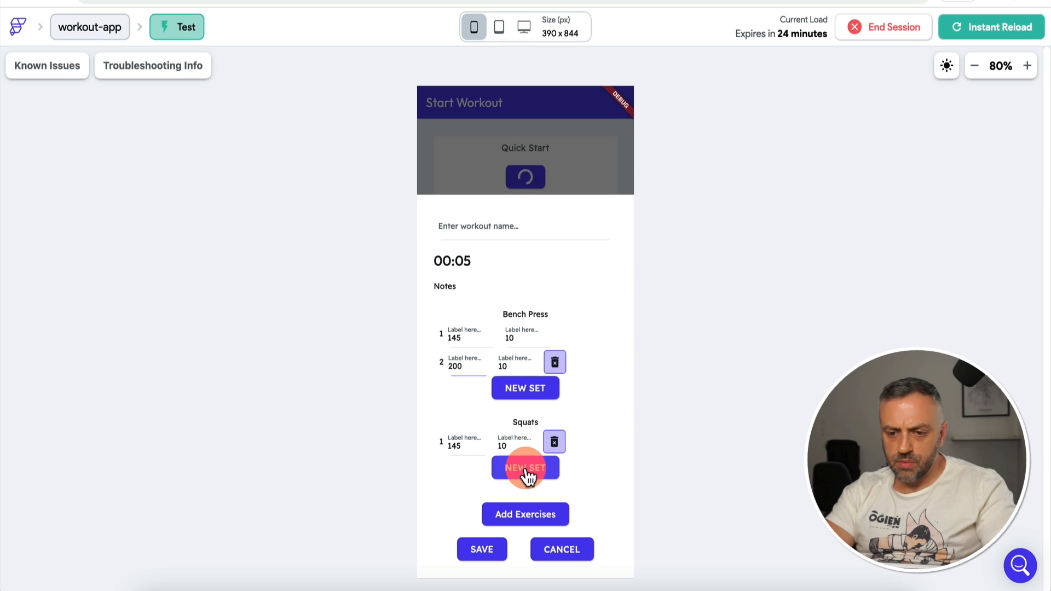
pyautogui.click(492, 552)
# Step: Discard the test workout, view the Exercises page, and return to the editor
pyautogui.click(548, 552)
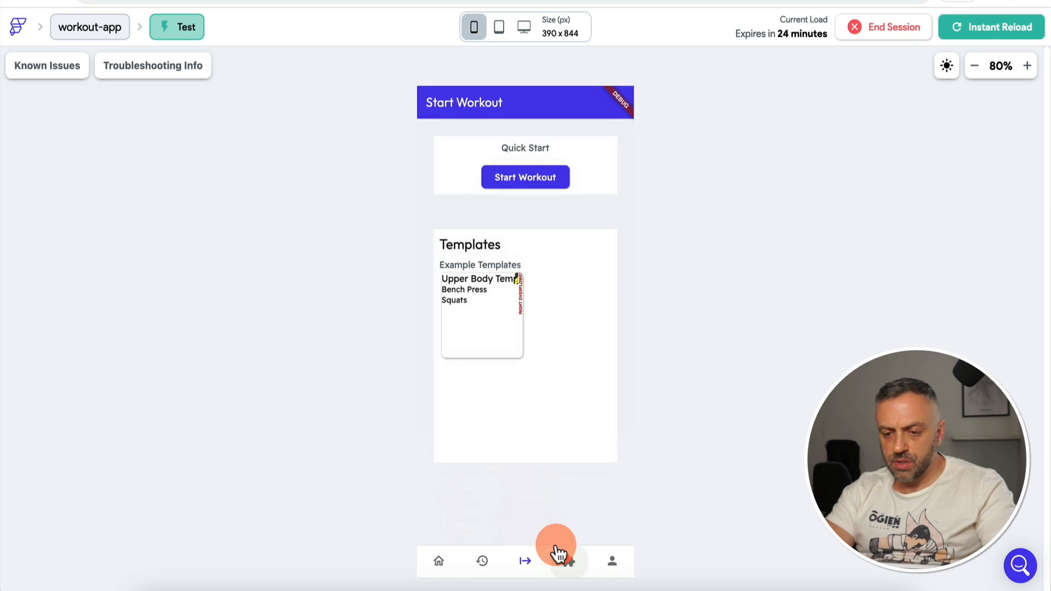
pyautogui.click(571, 554)
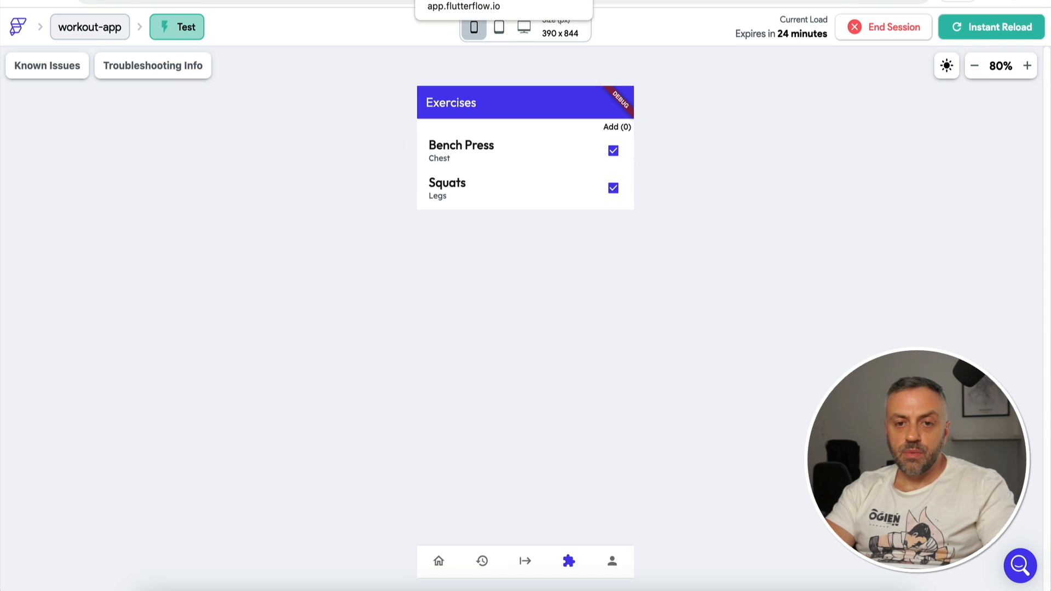
pyautogui.click(425, 0)
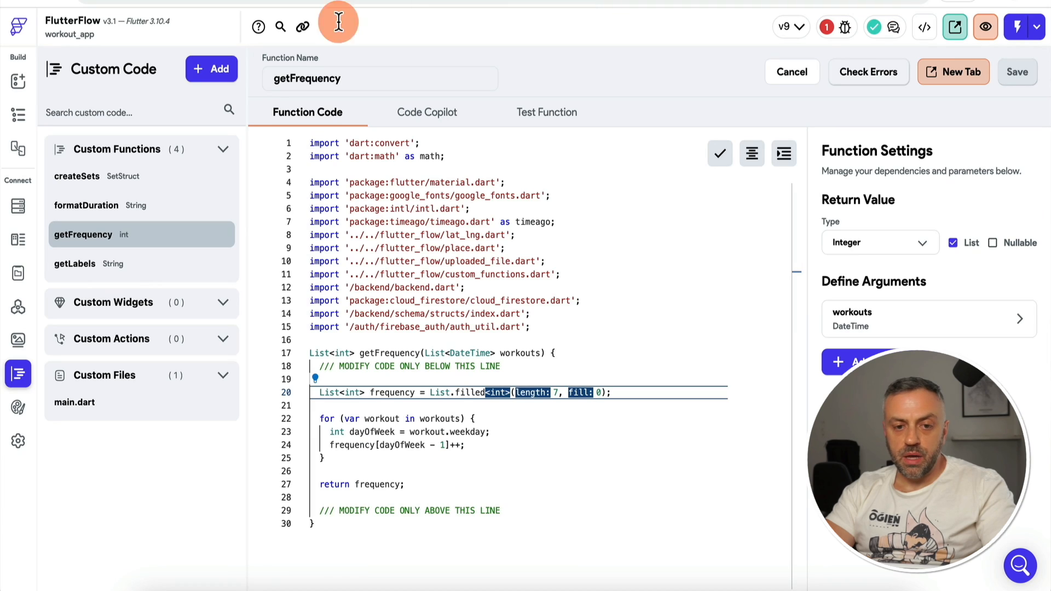
# Step: Open the exercises page in the builder and select its existing exercise list content
pyautogui.click(17, 116)
pyautogui.moveTo(135, 213); pyautogui.dragTo(140, 335)
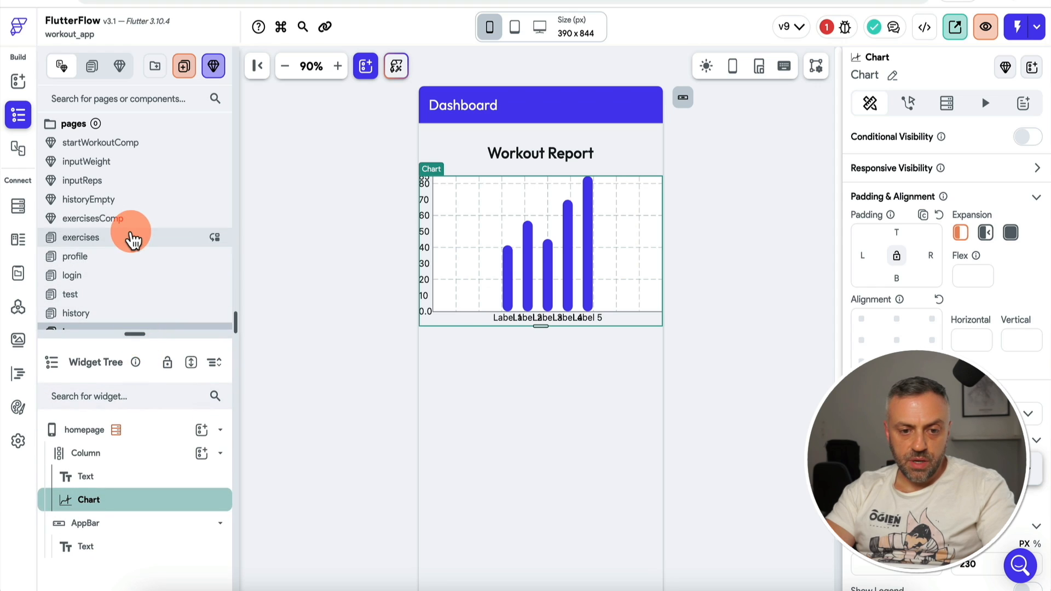
pyautogui.scroll(-2, 133, 236)
pyautogui.scroll(2, 117, 286)
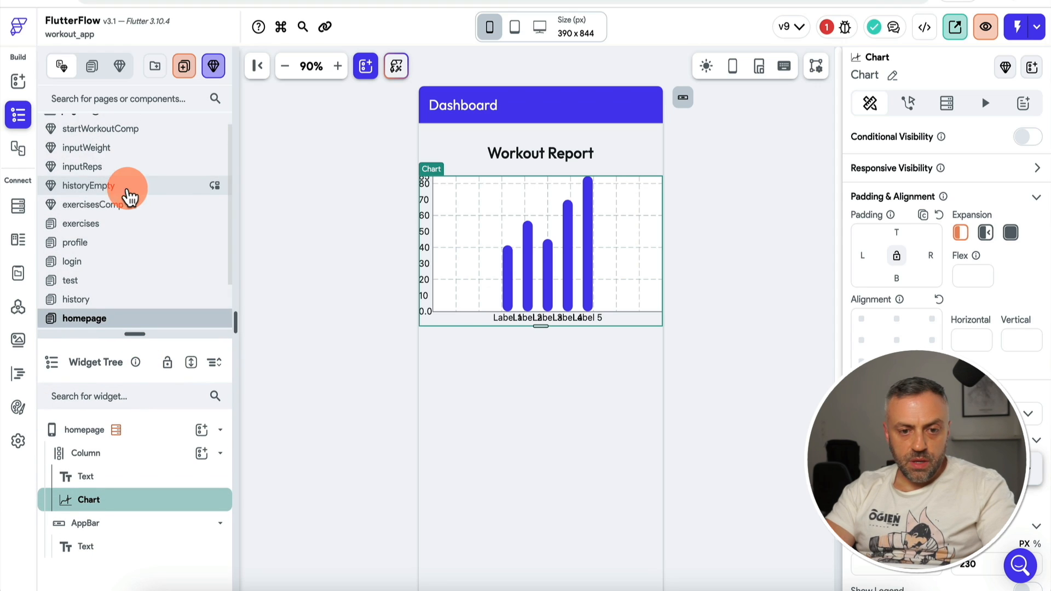
pyautogui.click(114, 236)
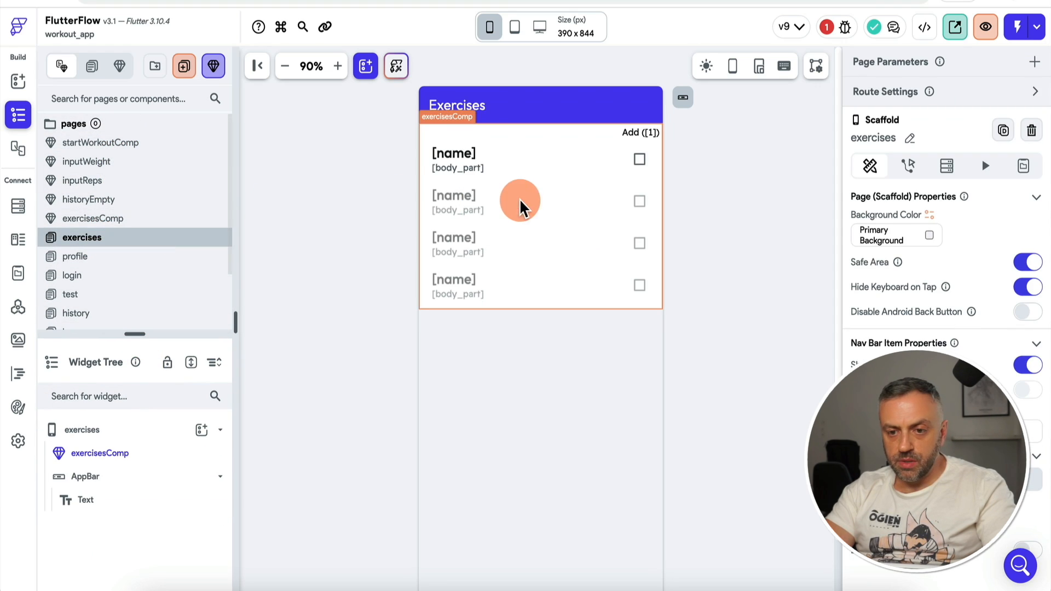
pyautogui.click(588, 188)
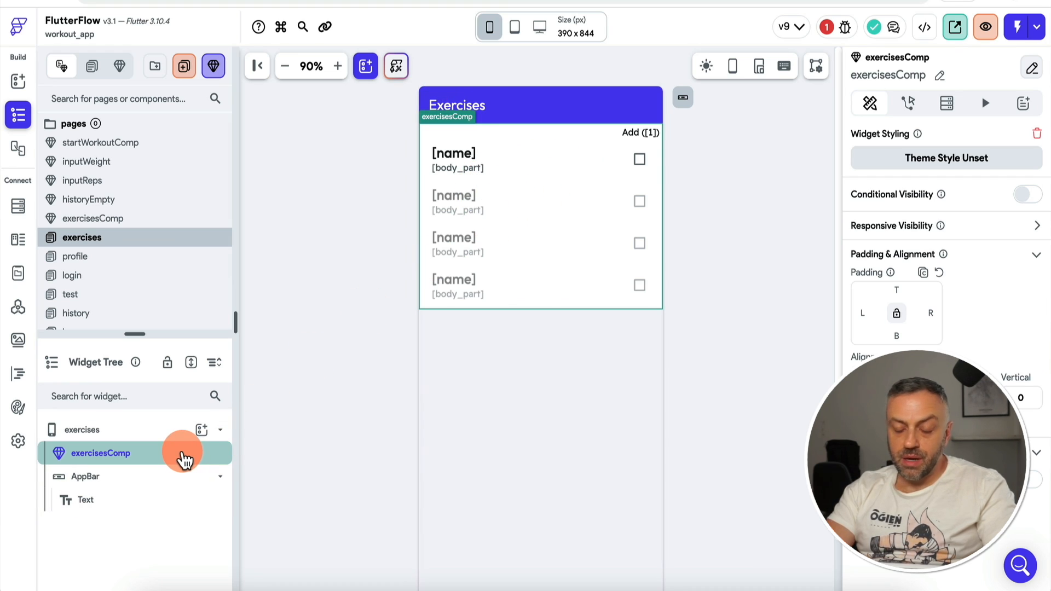
# Step: Replace the page's existing content with a ListView
pyautogui.click(202, 429)
pyautogui.write('list')
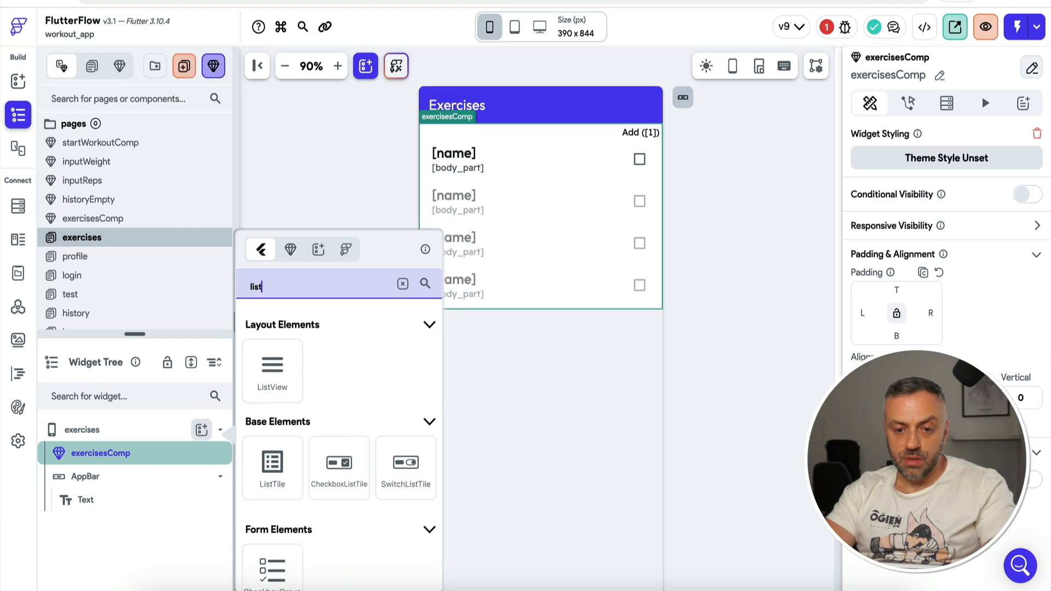
pyautogui.click(273, 368)
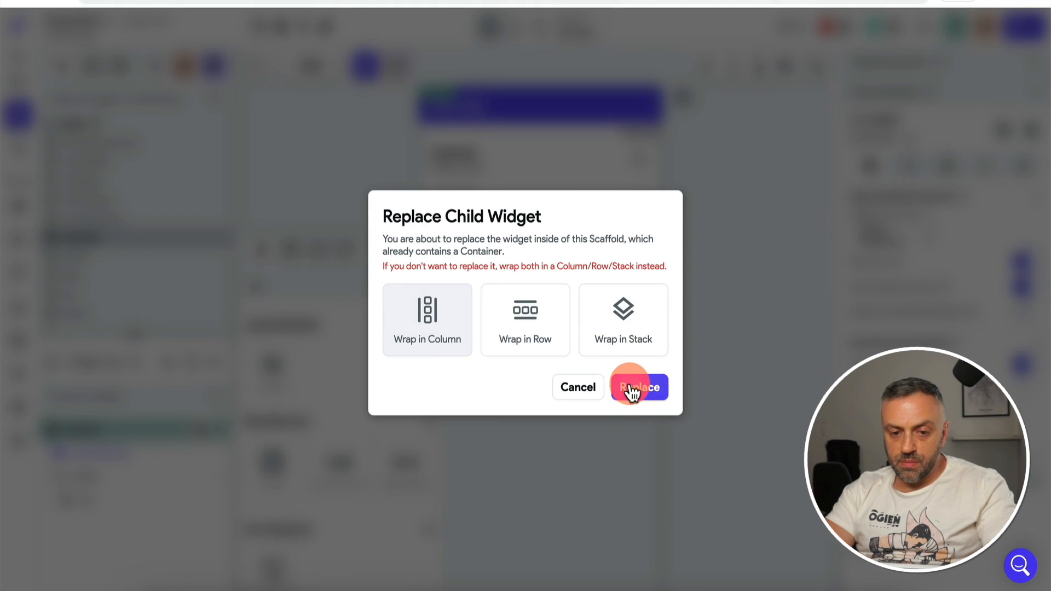
pyautogui.click(632, 391)
# Step: Add a ListTile as the ListView's child
pyautogui.click(201, 500)
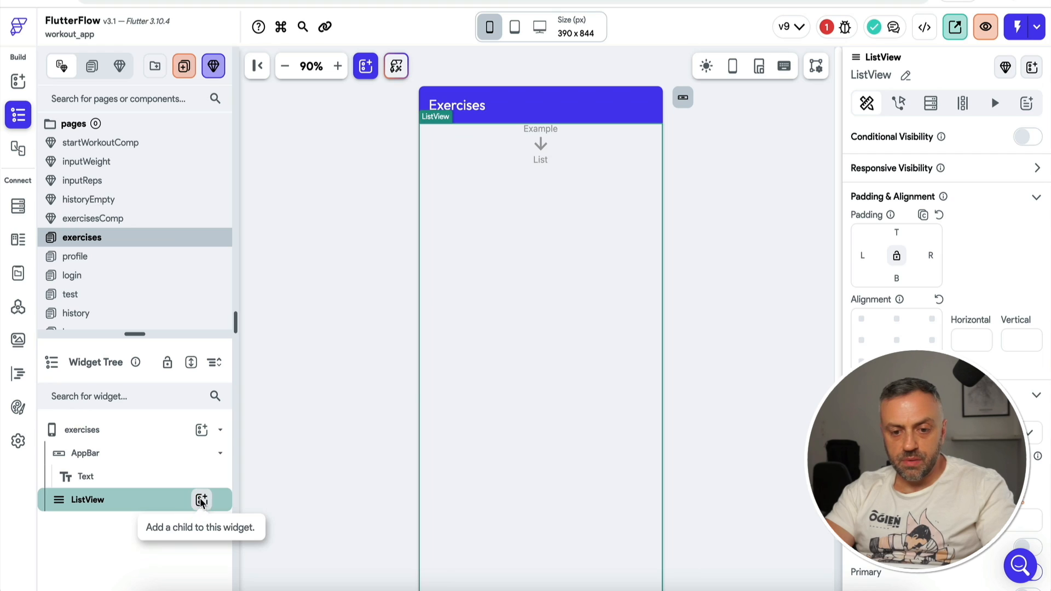
pyautogui.write('tex')
pyautogui.click(402, 283)
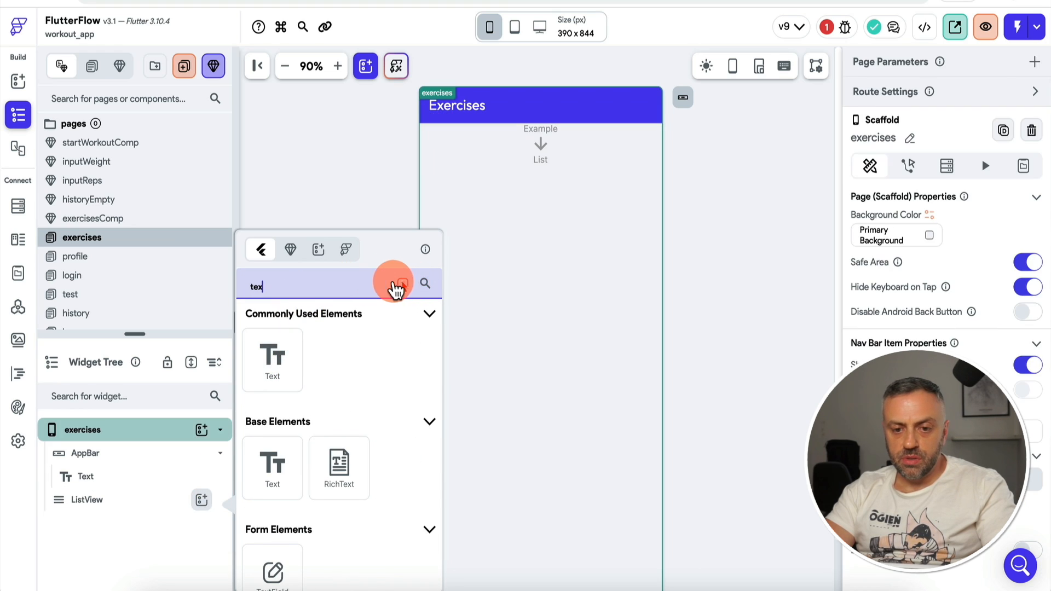
pyautogui.click(203, 500)
pyautogui.click(202, 499)
pyautogui.write('tile')
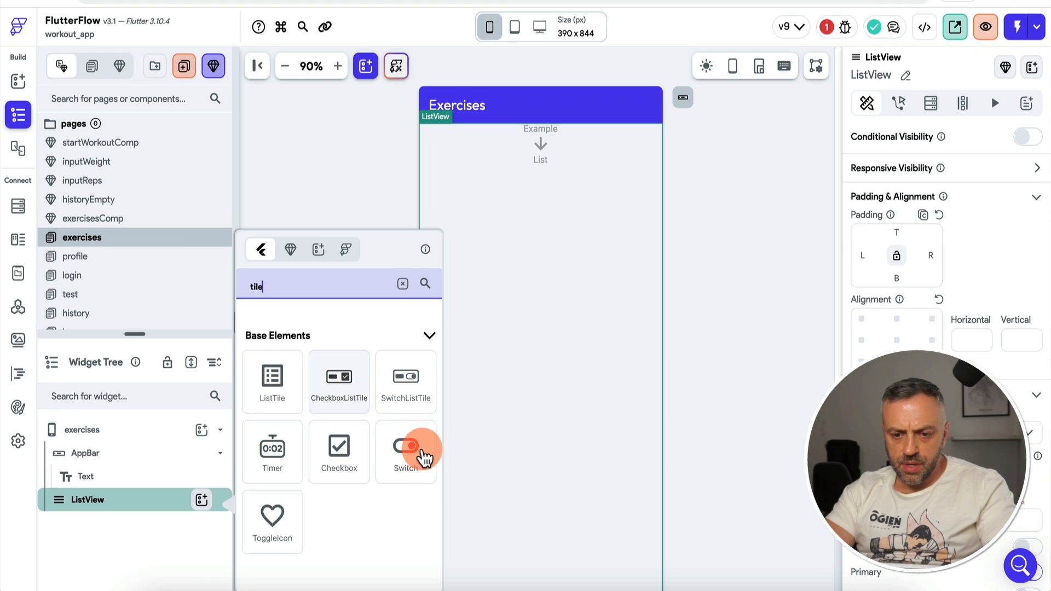
pyautogui.click(276, 383)
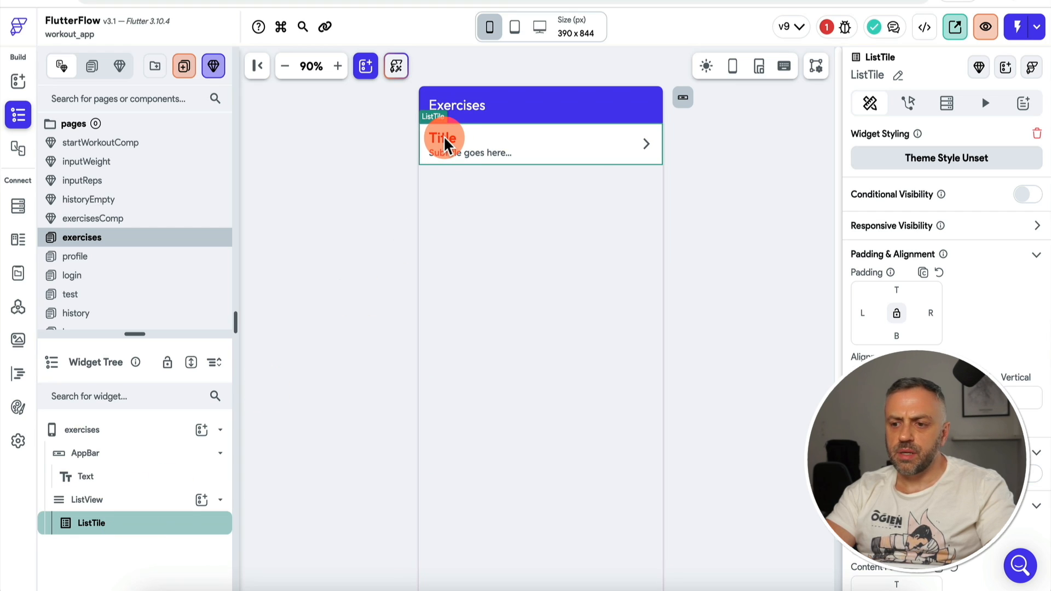
# Step: Give the ListView a backend query on the exercises collection
pyautogui.click(153, 498)
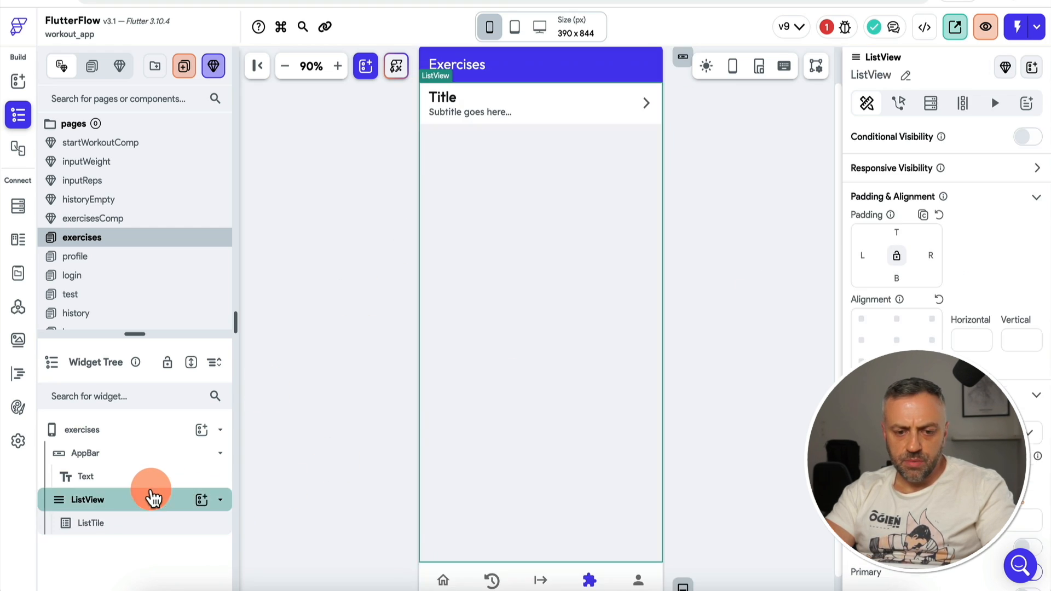
pyautogui.click(931, 103)
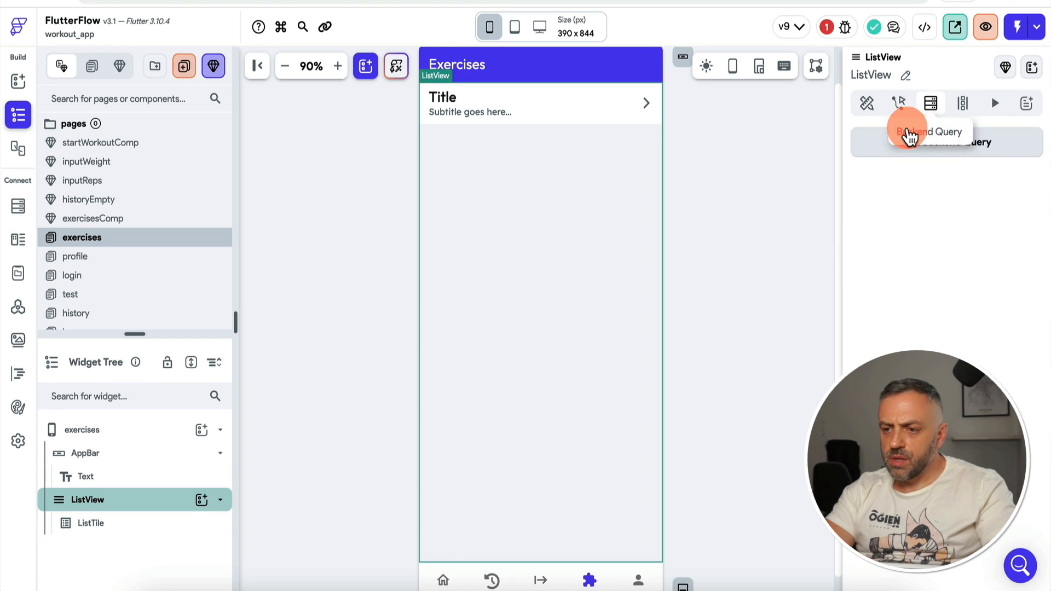
pyautogui.click(909, 137)
pyautogui.click(774, 150)
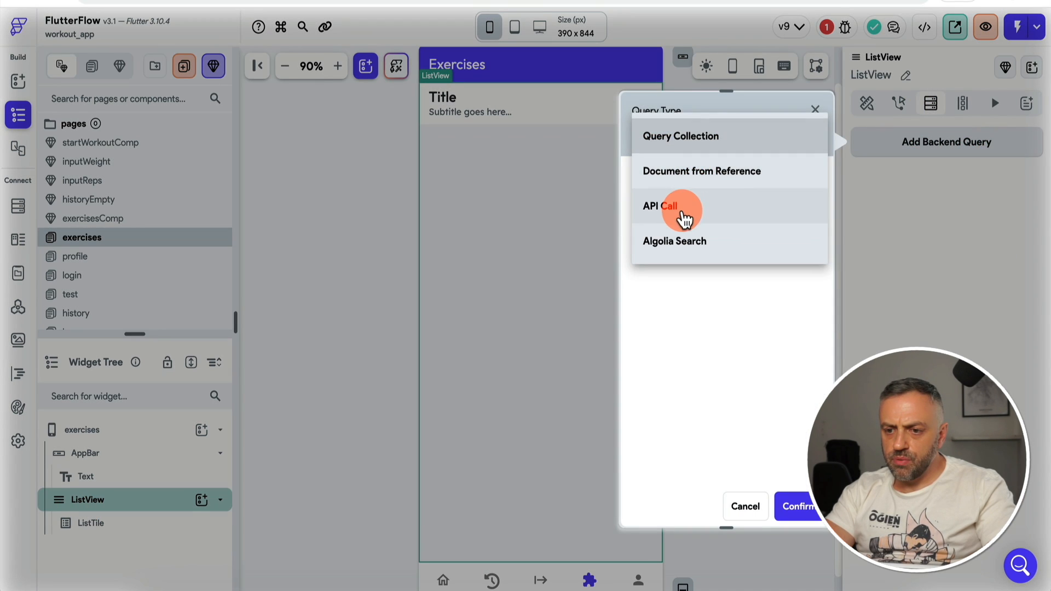
pyautogui.click(711, 143)
pyautogui.click(698, 222)
pyautogui.click(697, 227)
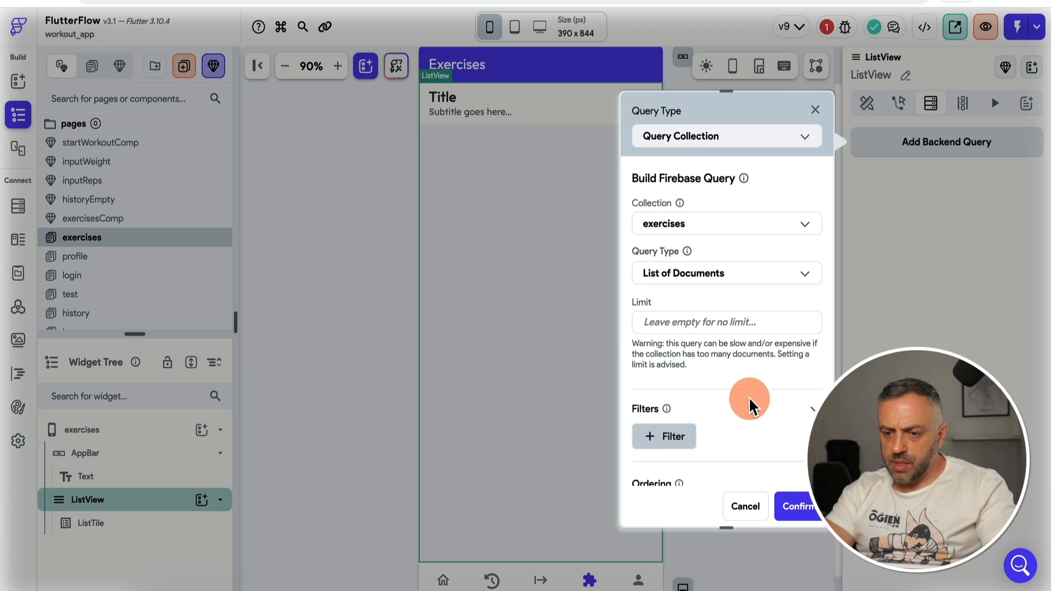
pyautogui.click(798, 506)
pyautogui.click(626, 379)
# Step: Bind the ListTile title to name and subtitle to body_part, then check the getFrequency error
pyautogui.click(476, 110)
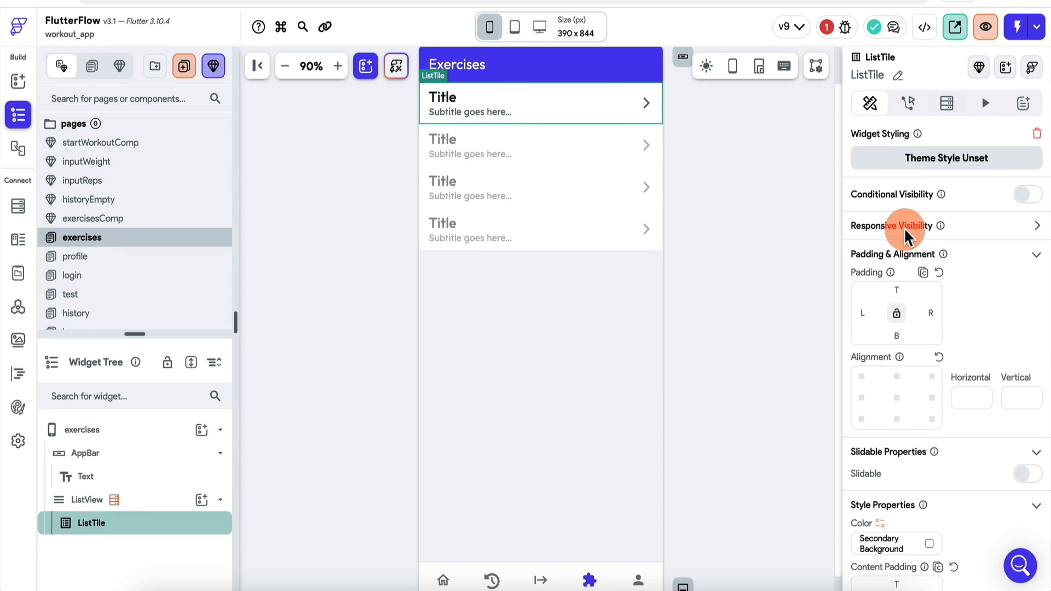
pyautogui.scroll(-6, 927, 277)
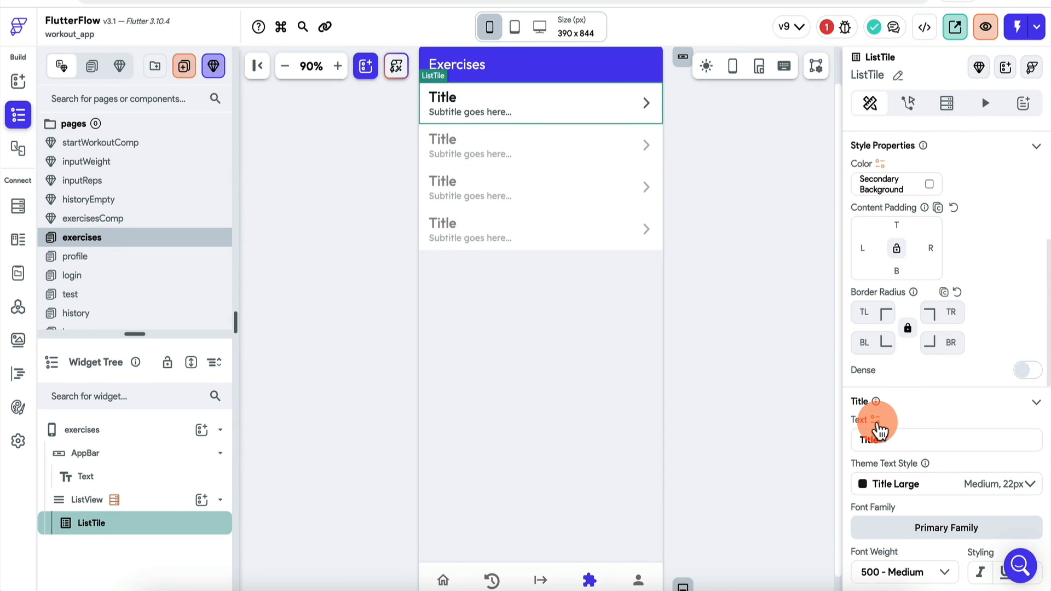
pyautogui.click(876, 422)
pyautogui.click(689, 387)
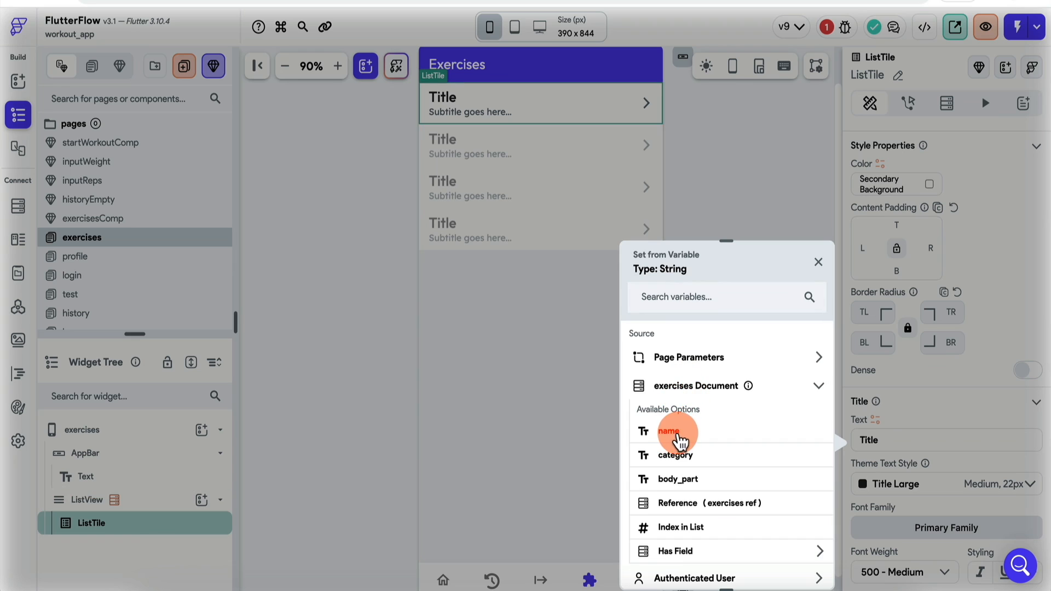
pyautogui.click(668, 431)
pyautogui.scroll(-4, 981, 430)
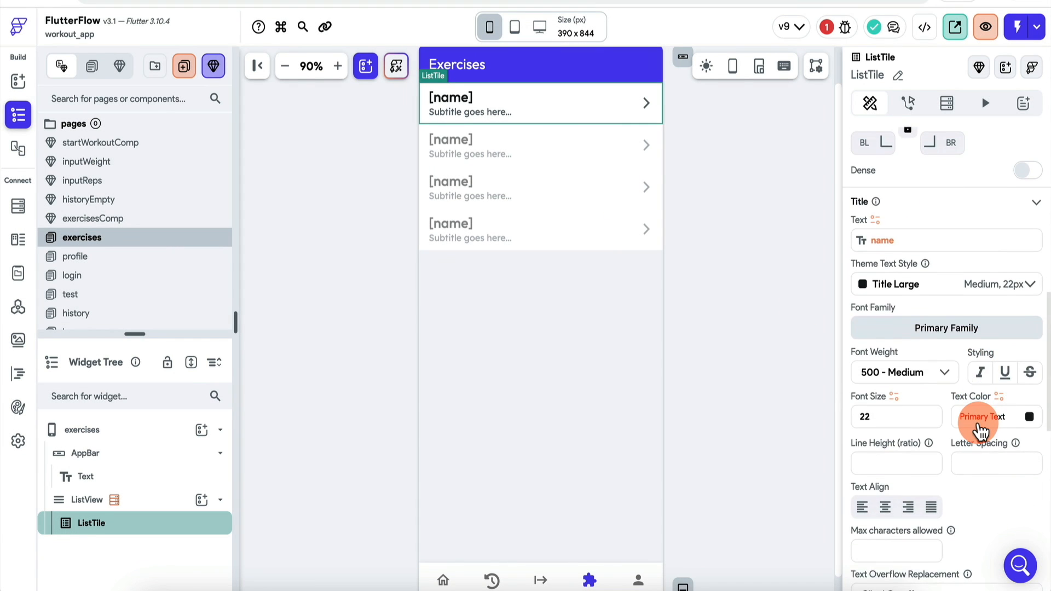
pyautogui.scroll(-3, 980, 430)
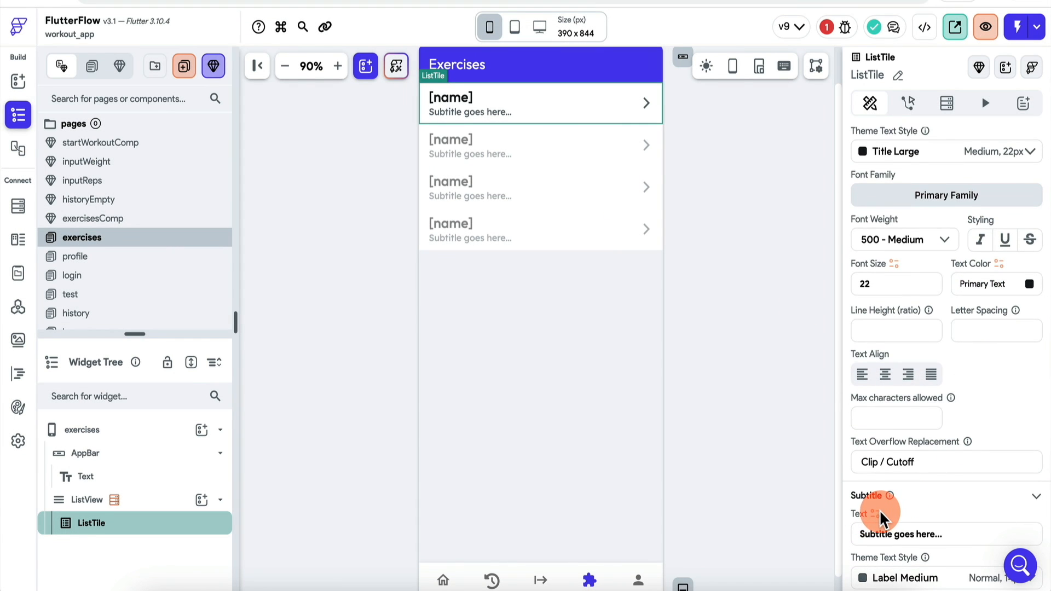
pyautogui.click(875, 515)
pyautogui.click(728, 389)
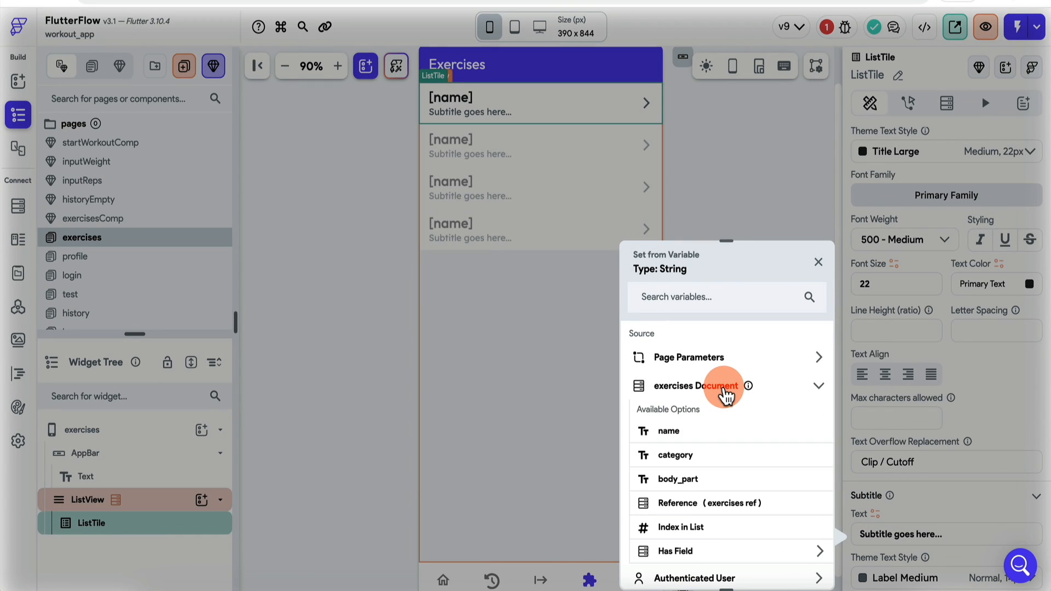
pyautogui.click(681, 476)
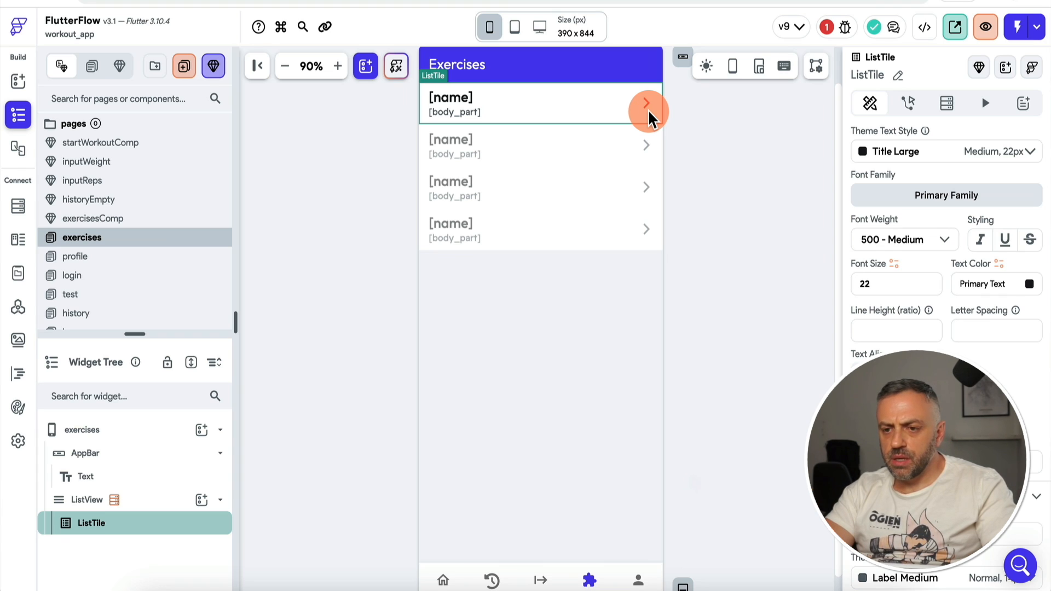
pyautogui.click(728, 147)
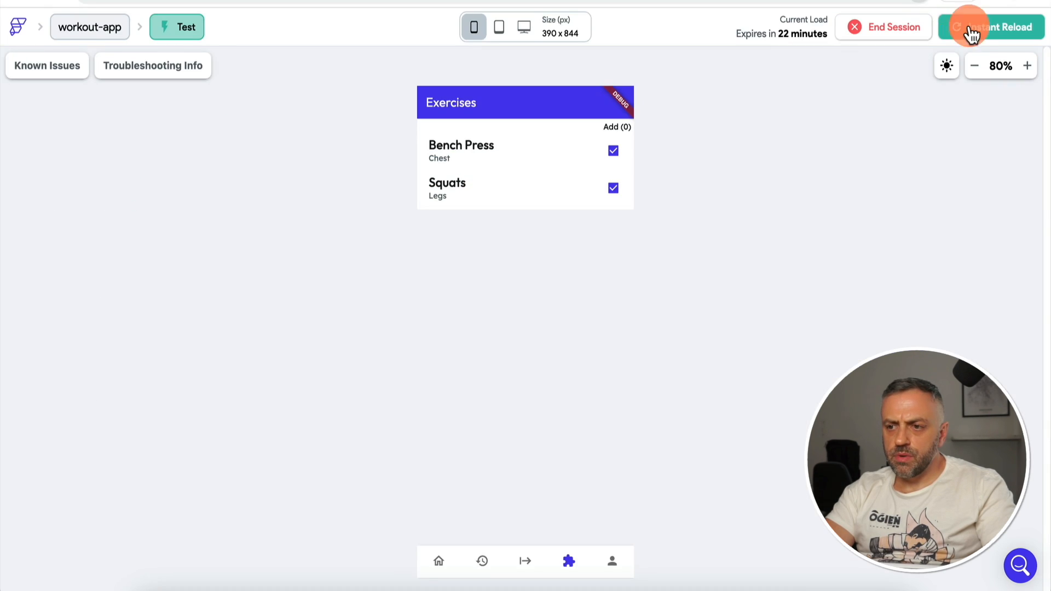
# Step: Reload the test app and go to Exercises to see Bench Press (Chest) and Squats (Legs)
pyautogui.click(972, 33)
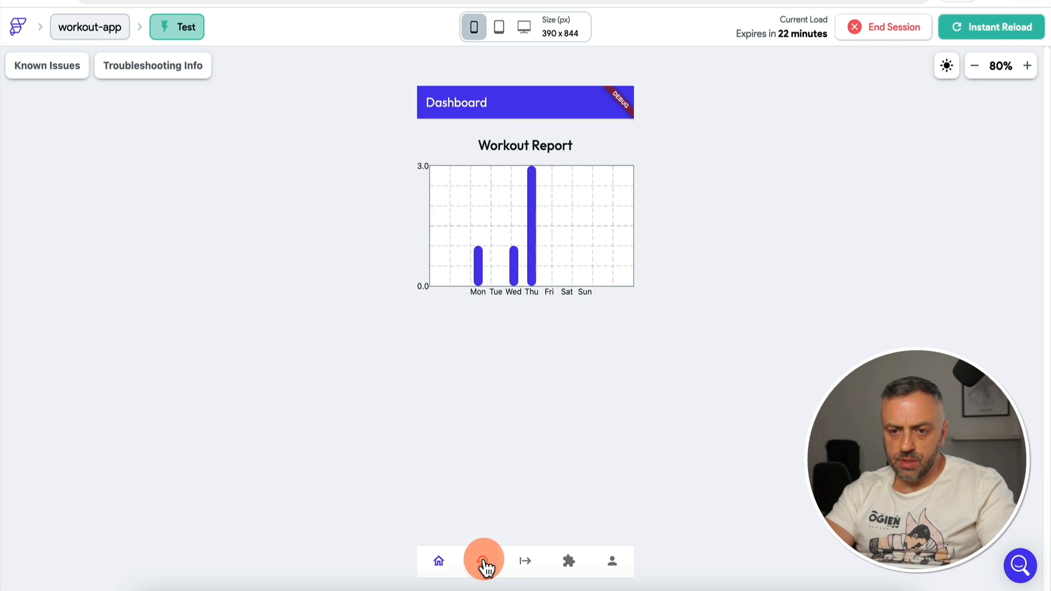
pyautogui.click(483, 562)
pyautogui.click(527, 563)
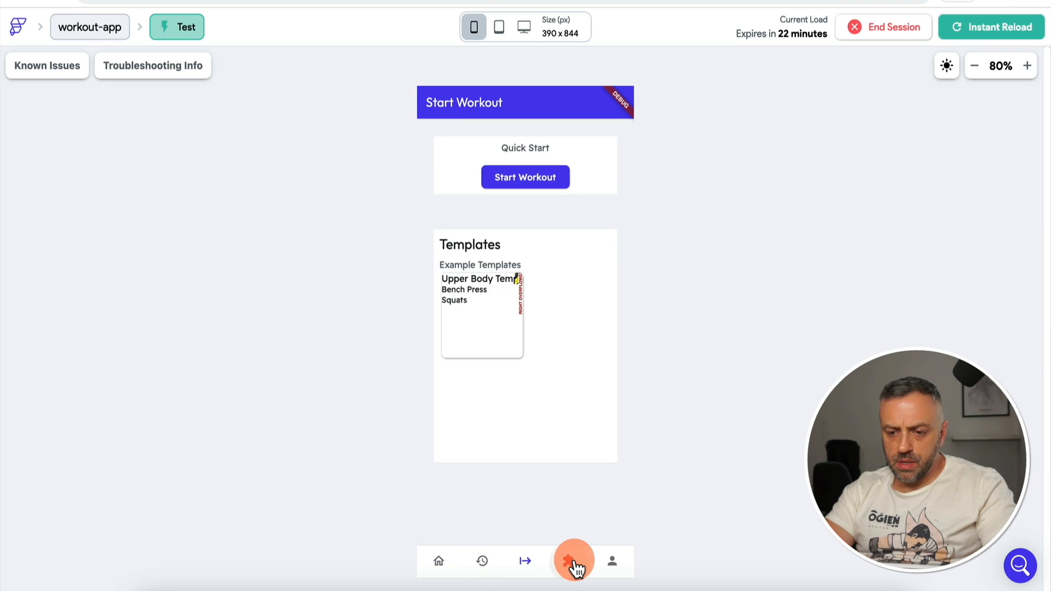
pyautogui.click(574, 564)
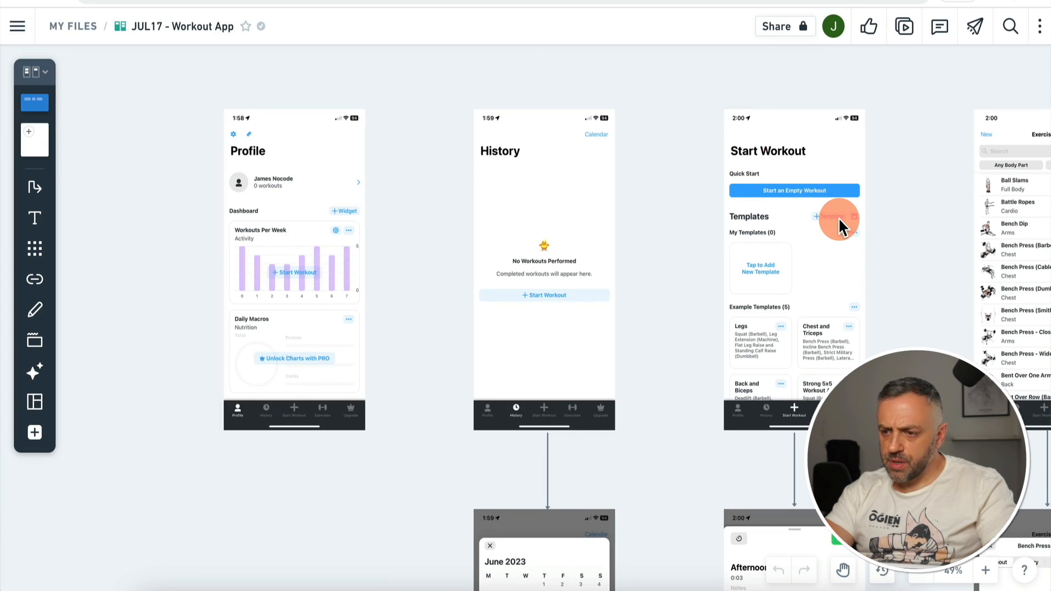
pyautogui.hscroll(5, 839, 218)
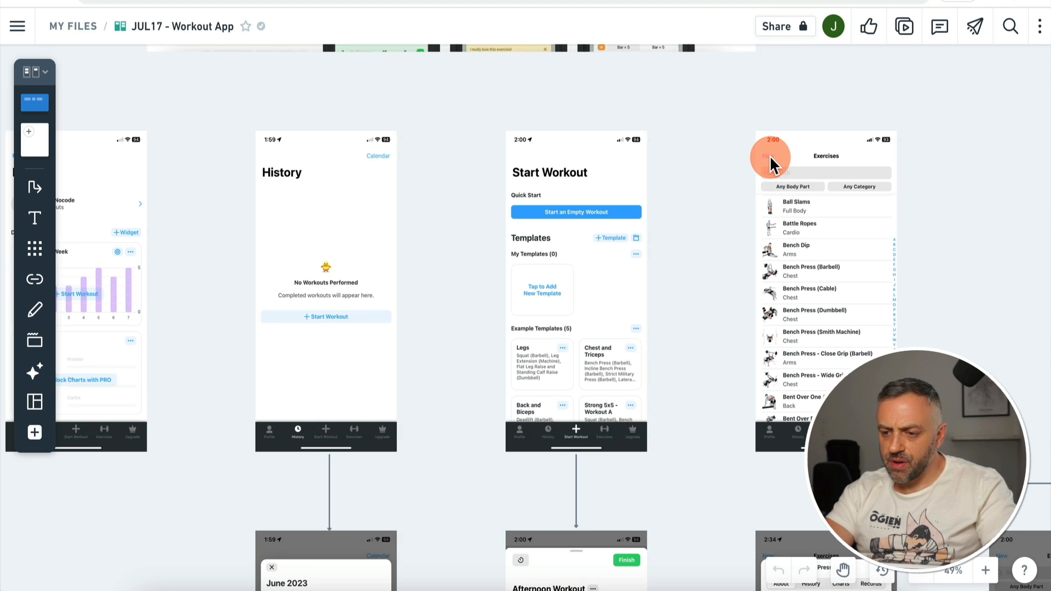
pyautogui.scroll(-10, 681, 268)
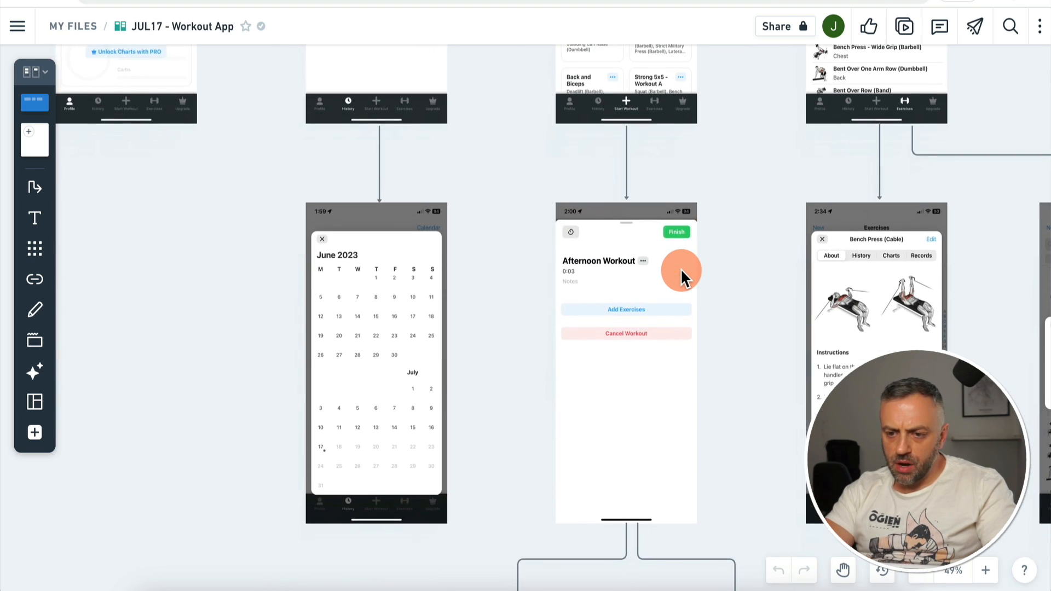
pyautogui.scroll(-2, 681, 268)
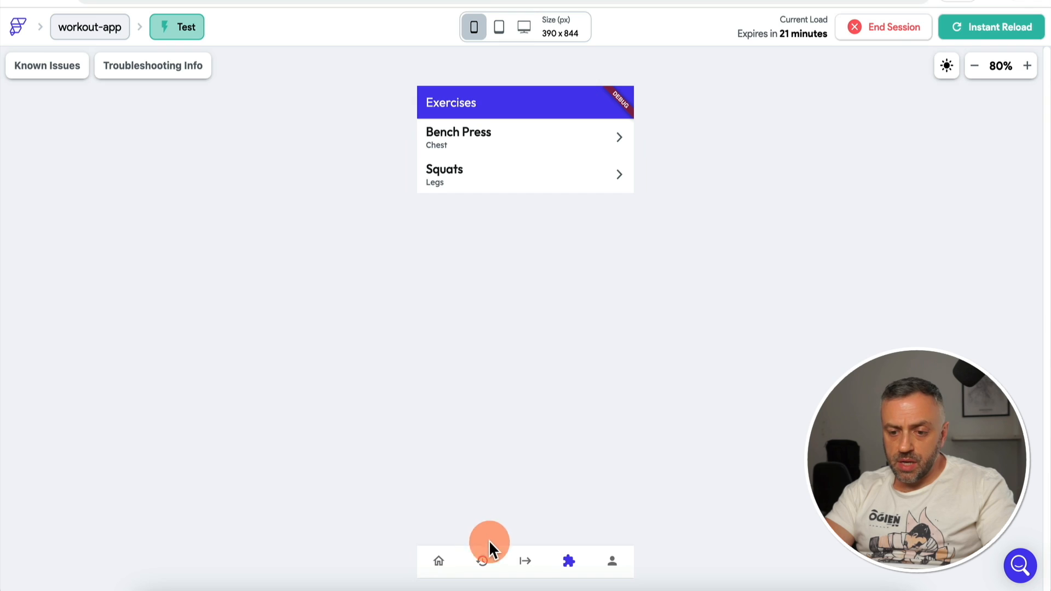
# Step: Start the Upper Body template workout, tap its name field, then cancel it
pyautogui.click(525, 560)
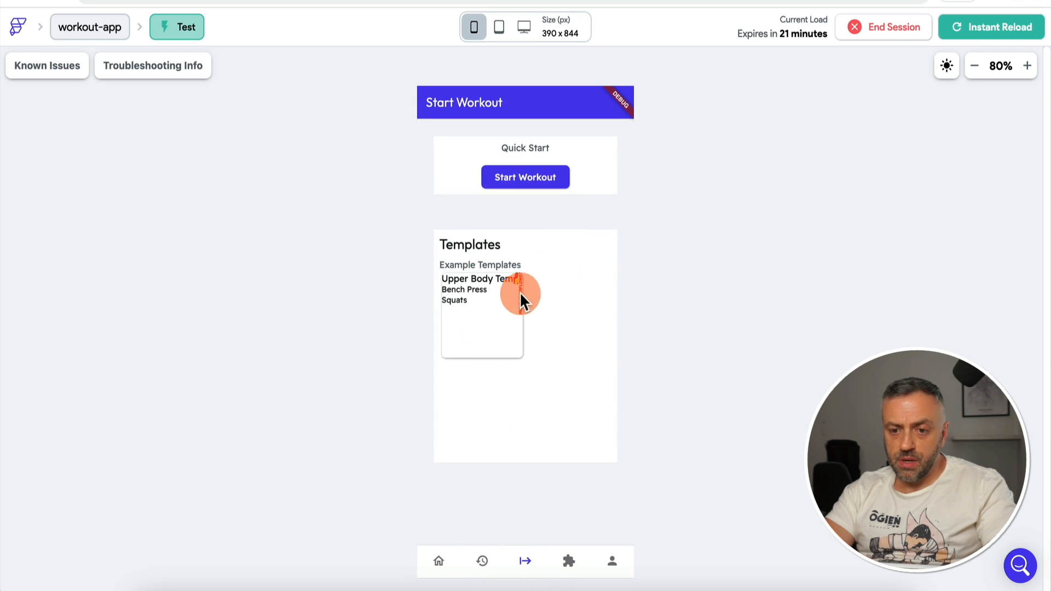
pyautogui.click(487, 286)
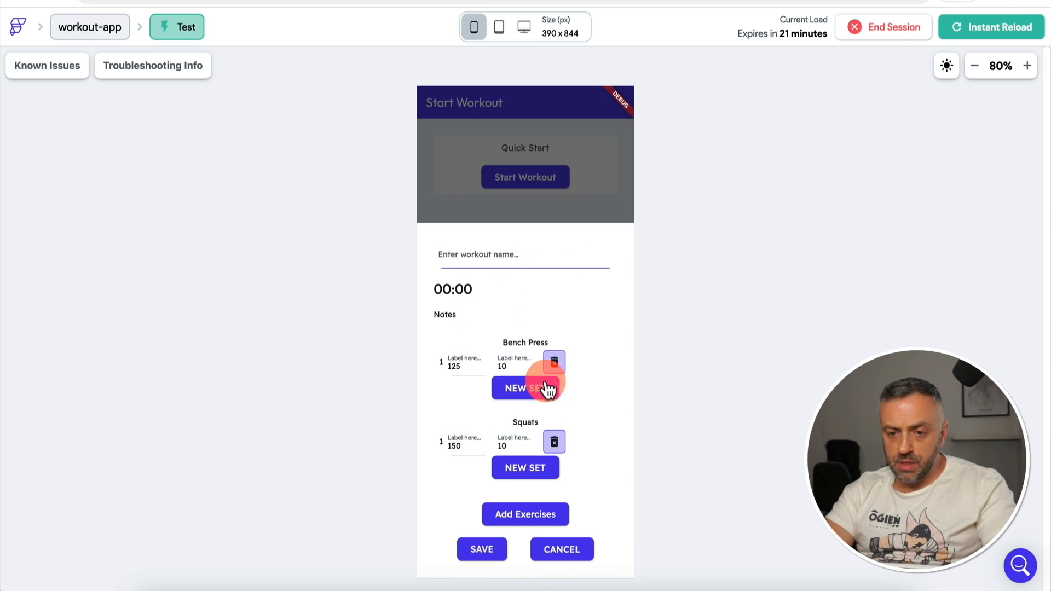
pyautogui.click(442, 277)
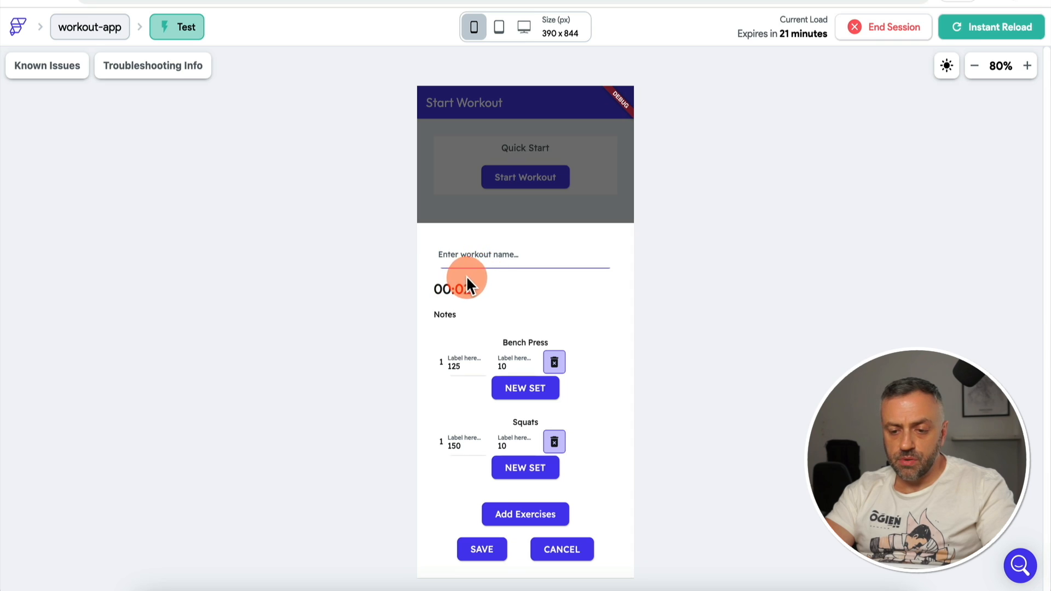
pyautogui.click(561, 550)
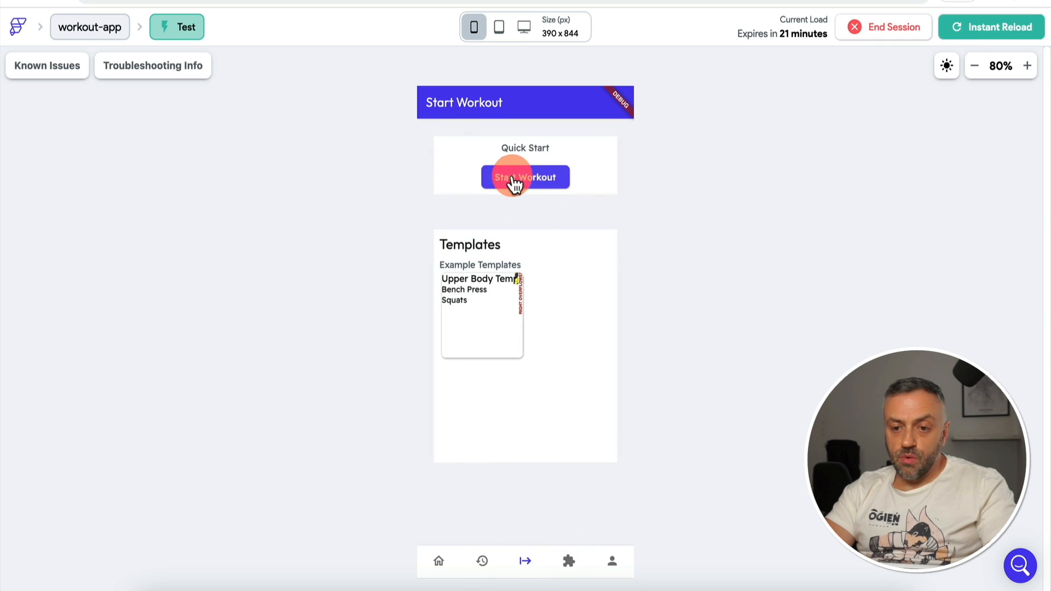
pyautogui.click(557, 324)
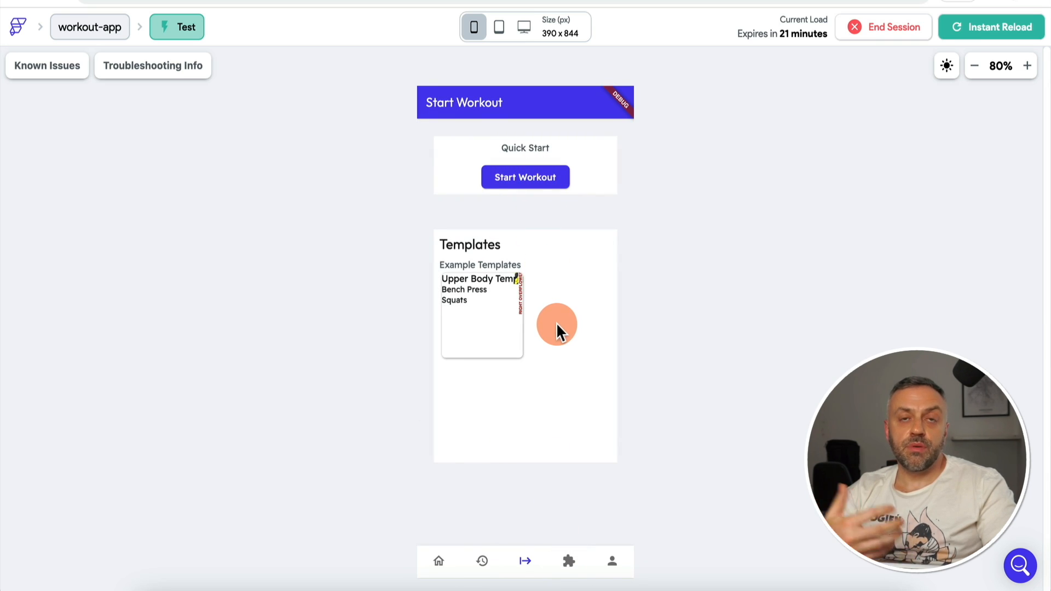